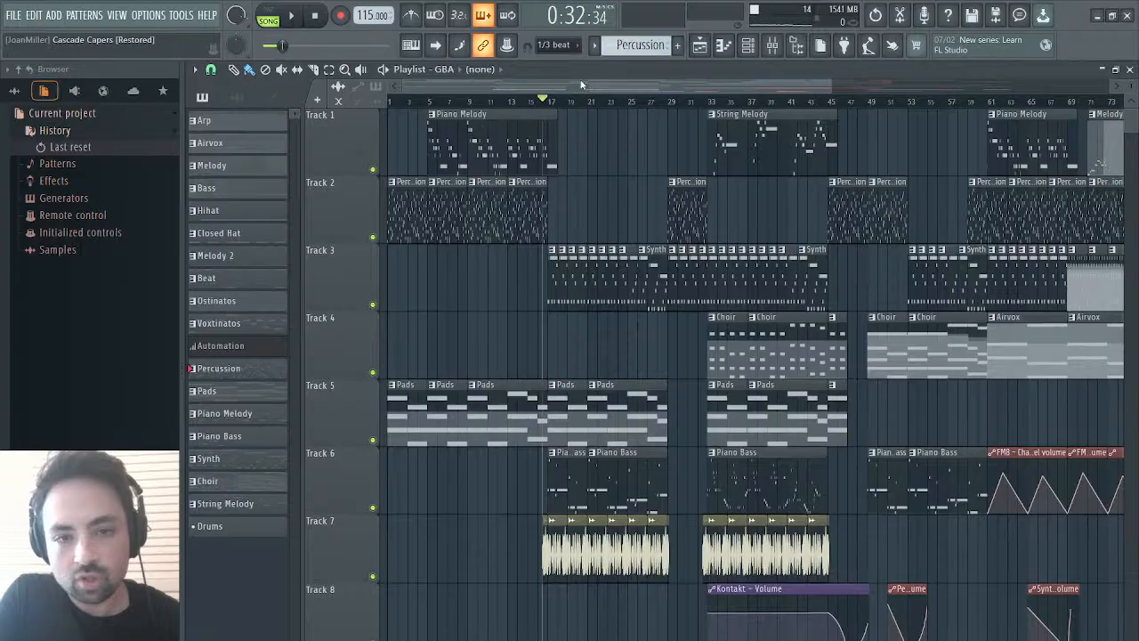
- Look over the song arrangement in the playlist and play it from around bar 16
left_click_drag(580, 84, 735, 71)
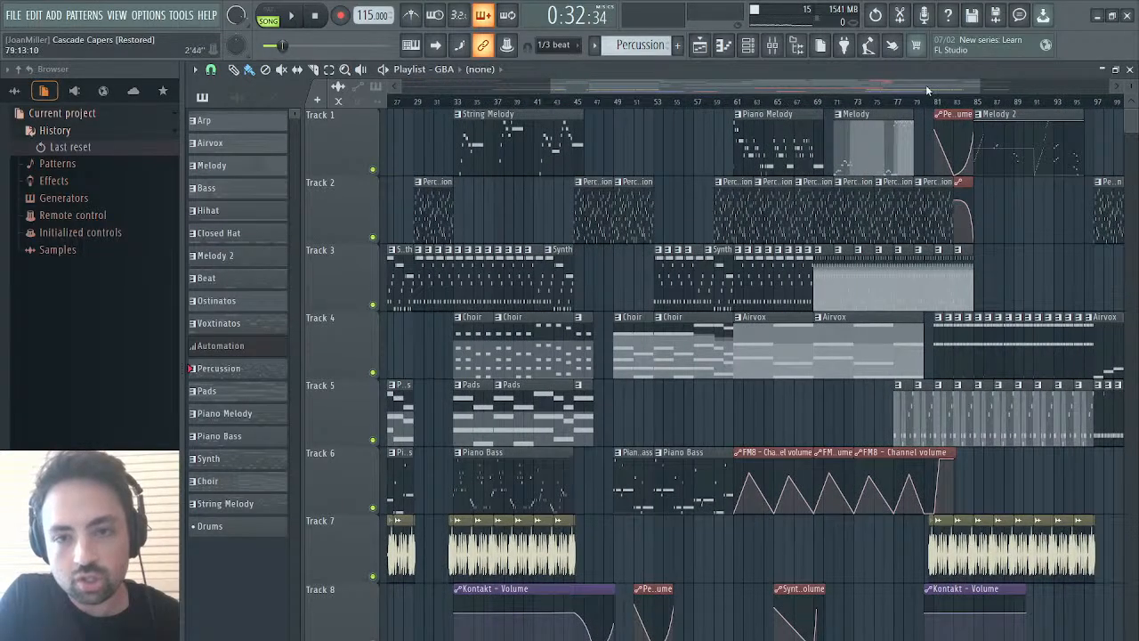
left_click_drag(851, 84, 643, 167)
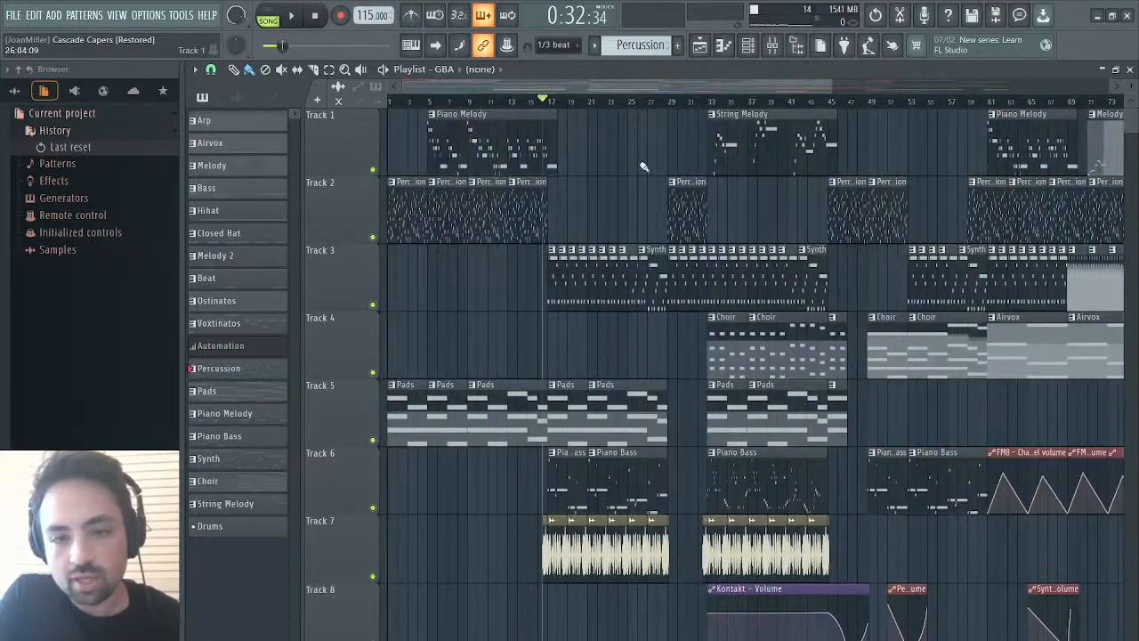
left_click(316, 16)
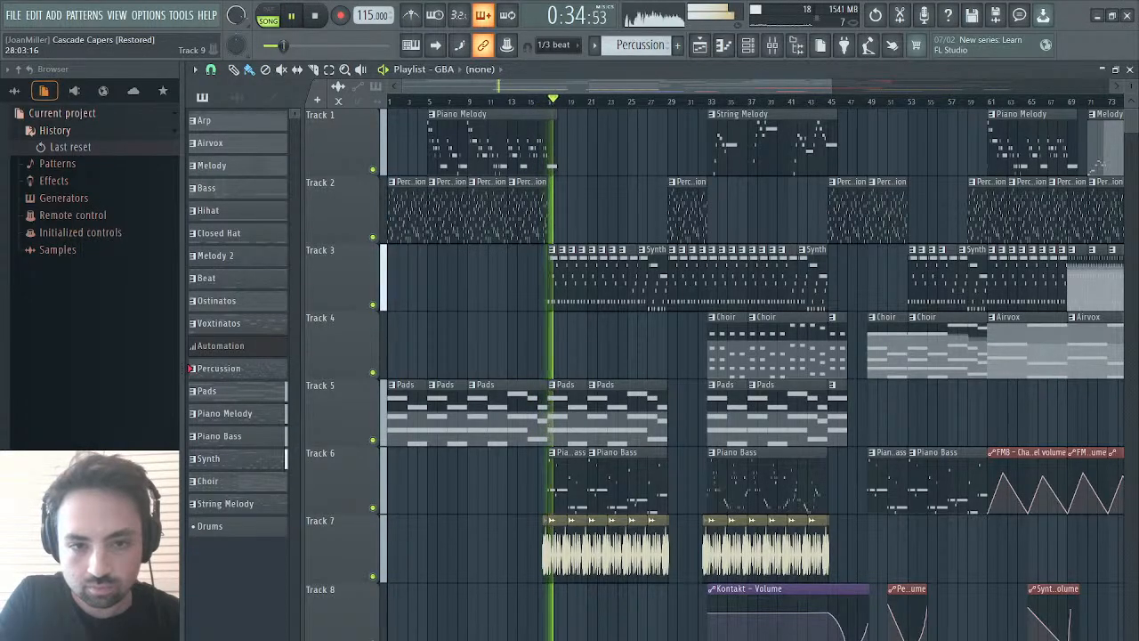
- Open the Synth instrument from the channel rack and examine the reverb settings in its effects section
left_click(1129, 70)
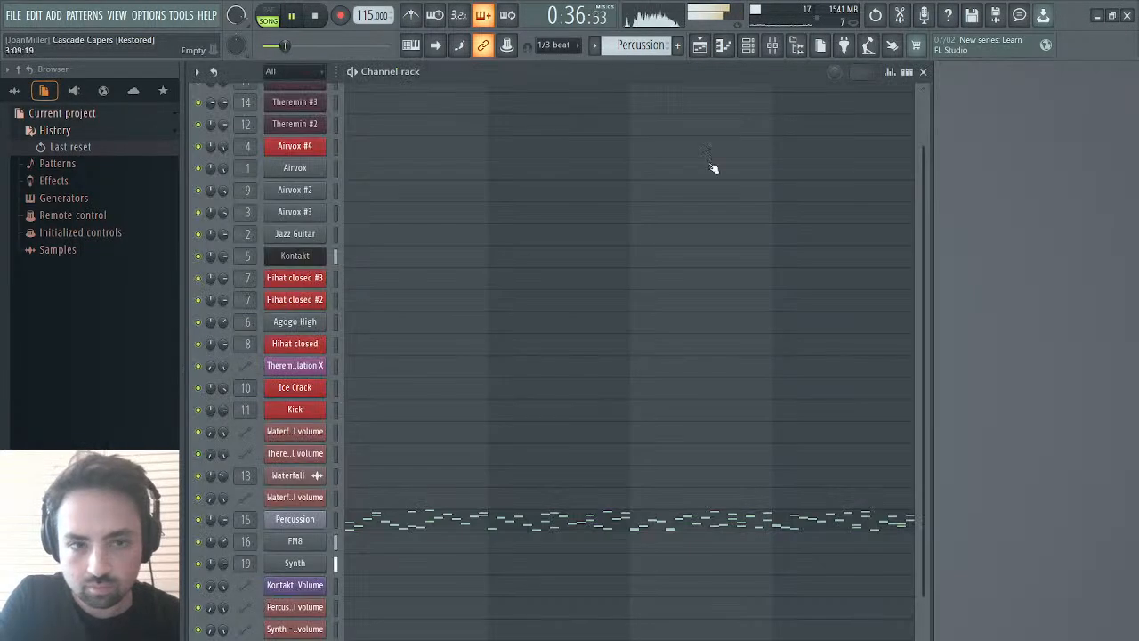
scroll(415, 489, "up", 1)
scroll(333, 521, "down", 3)
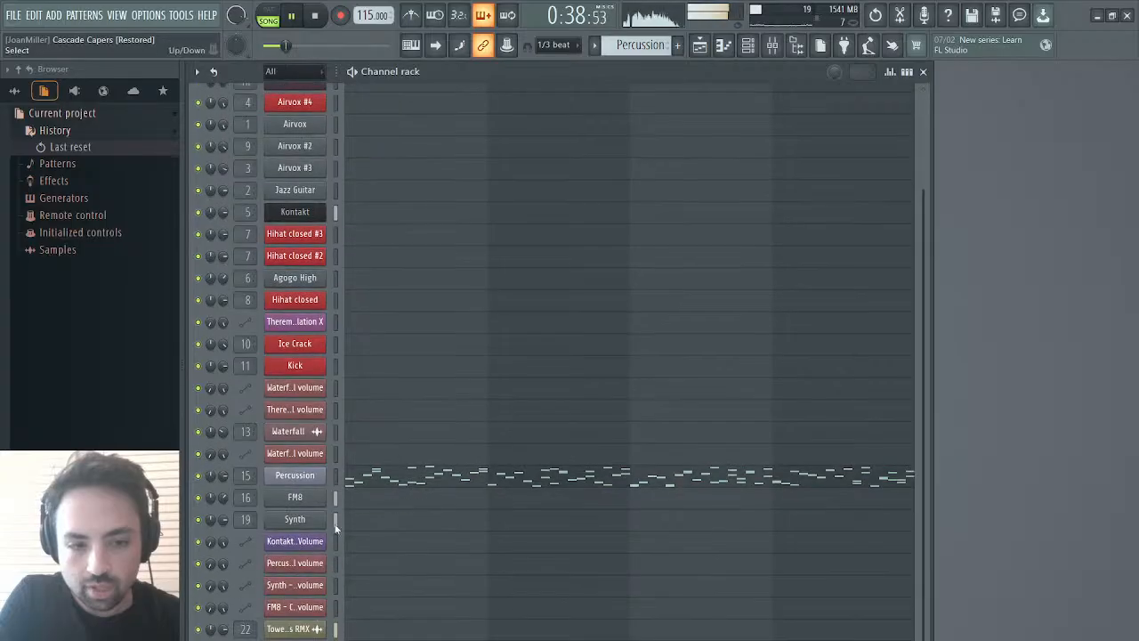
left_click(318, 523)
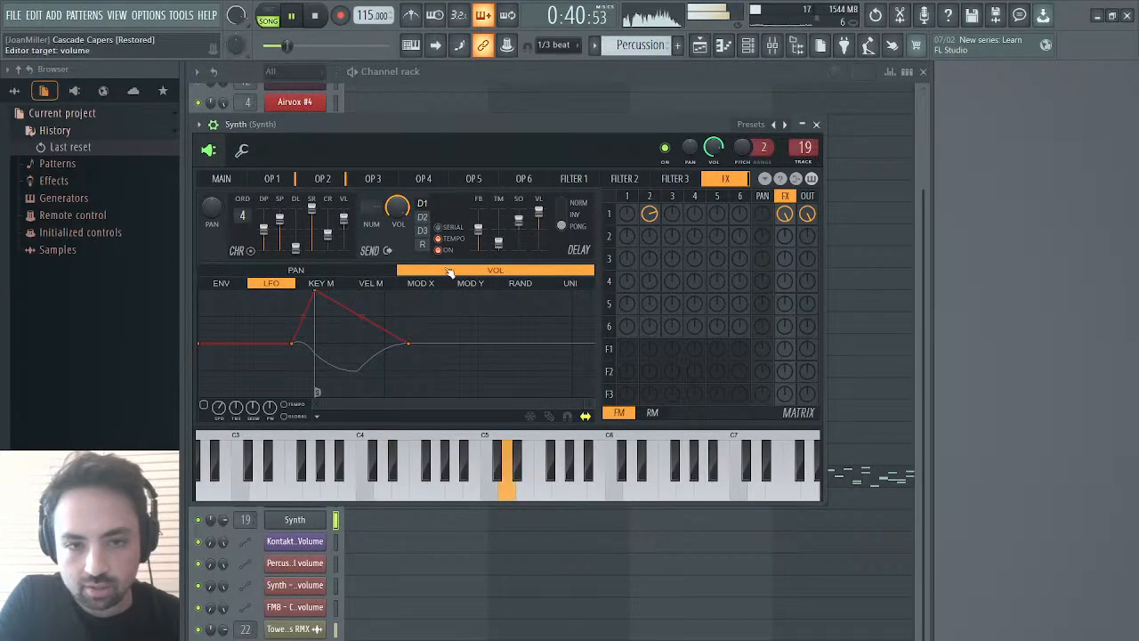
left_click(423, 244)
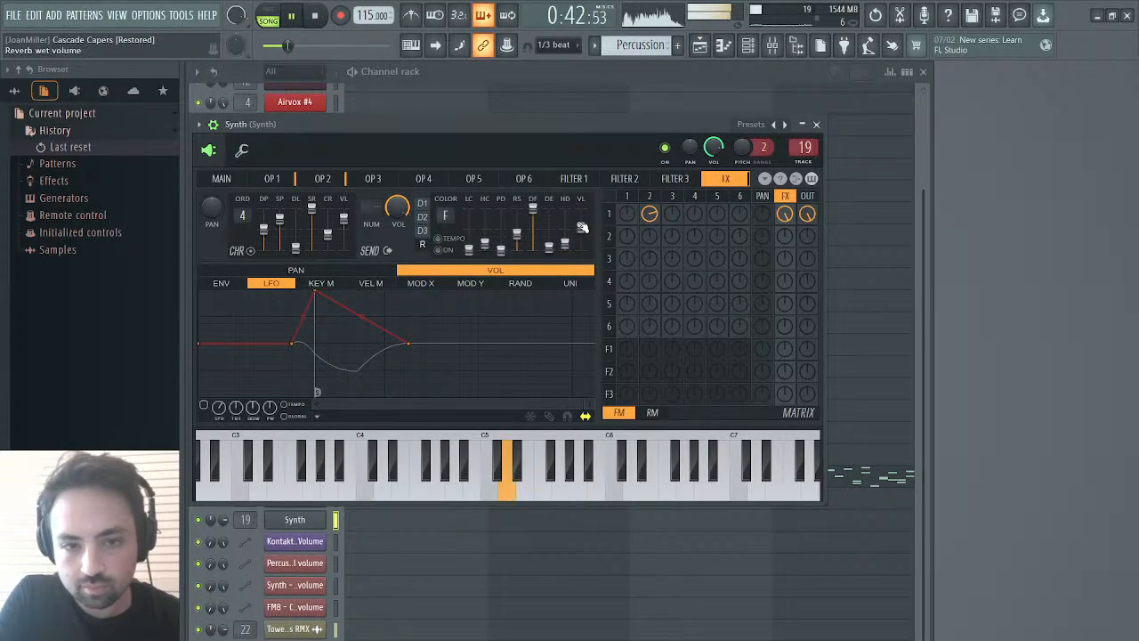
- Set the Raum mix on the Lead bus's Reverb mixer track to 20% and return to the playlist
left_click(772, 45)
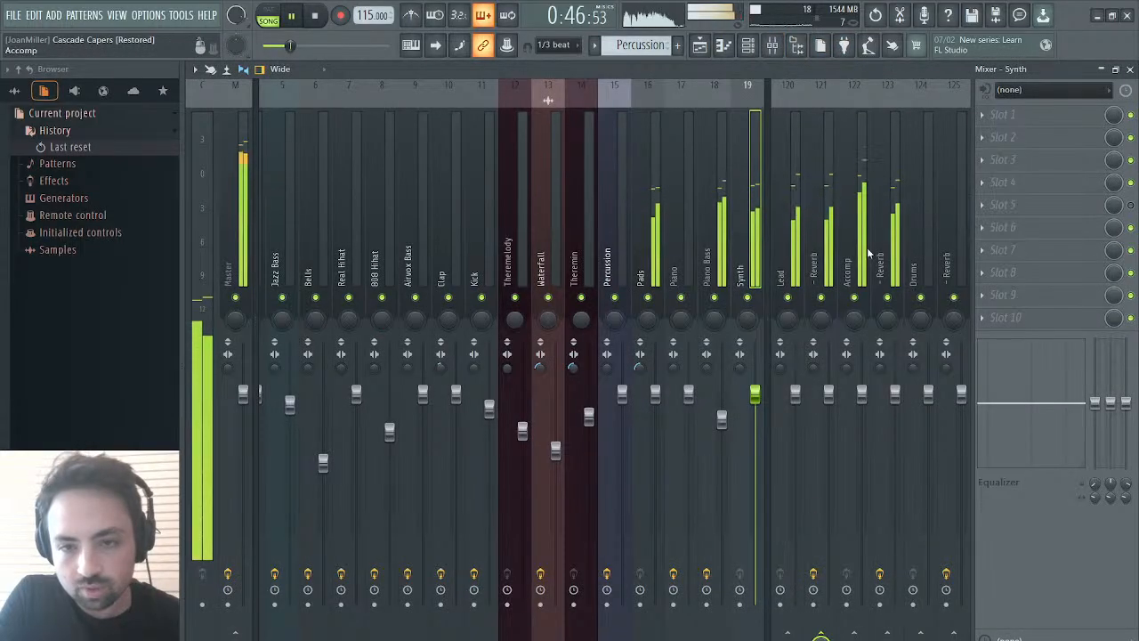
left_click(820, 463)
left_click(1047, 187)
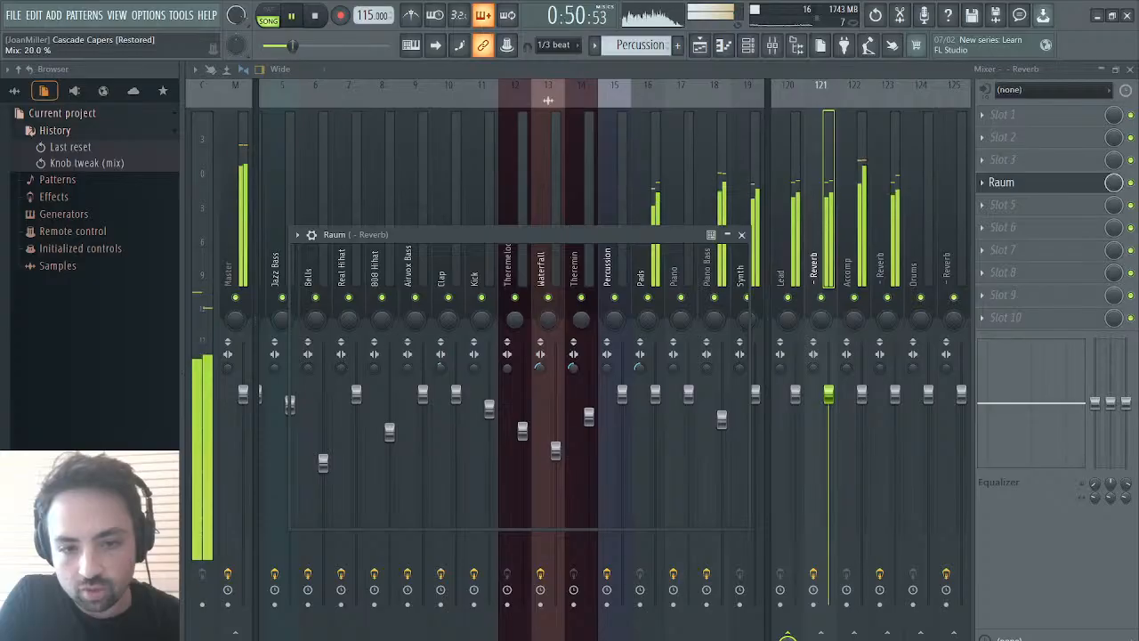
left_click_drag(1114, 182, 1114, 190)
mouse_move(698, 400)
left_mouse_down()
mouse_move(698, 412)
mouse_move(698, 399)
left_mouse_up()
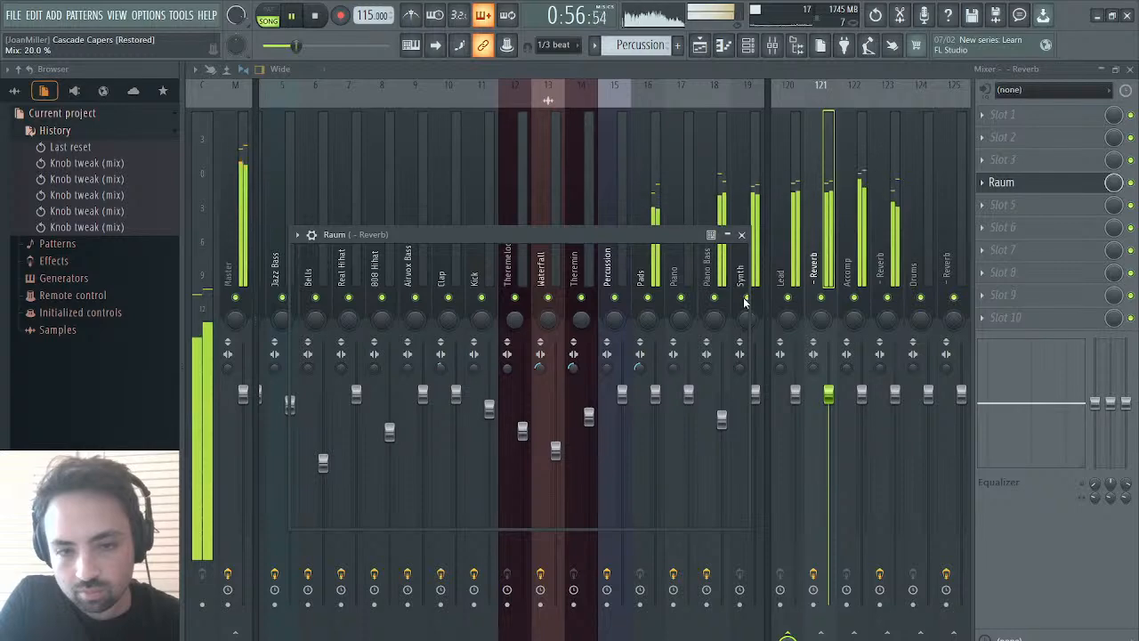
left_click(741, 234)
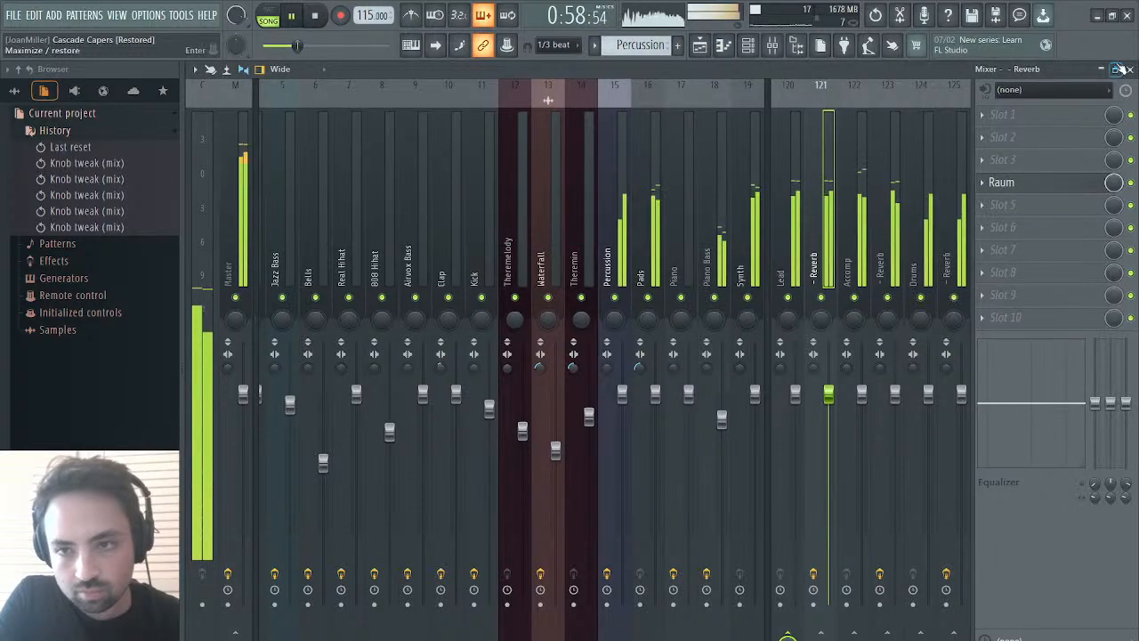
left_click(1129, 69)
left_click(817, 127)
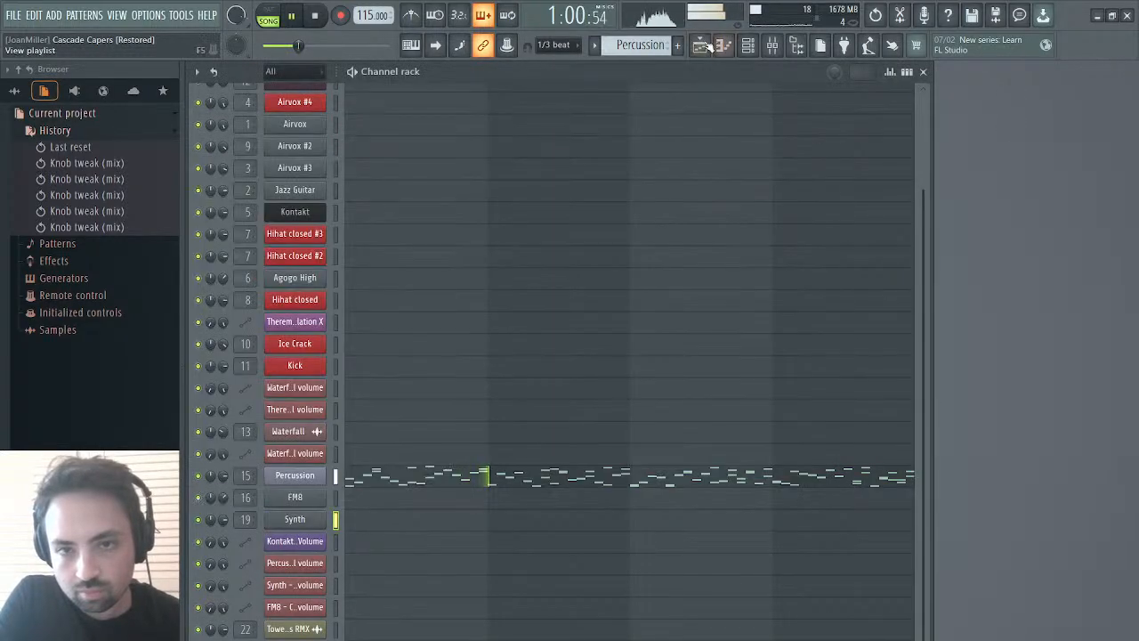
left_click(698, 46)
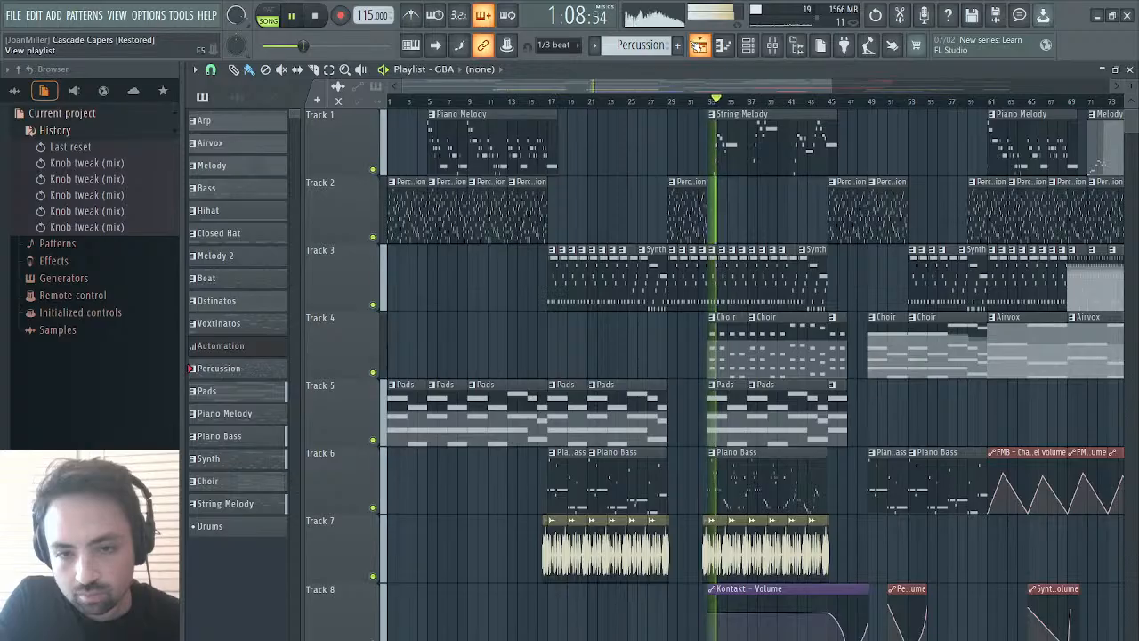
- Raise the Strings mixer track's volume slightly and lower the Choir track's volume to balance them
left_click(773, 46)
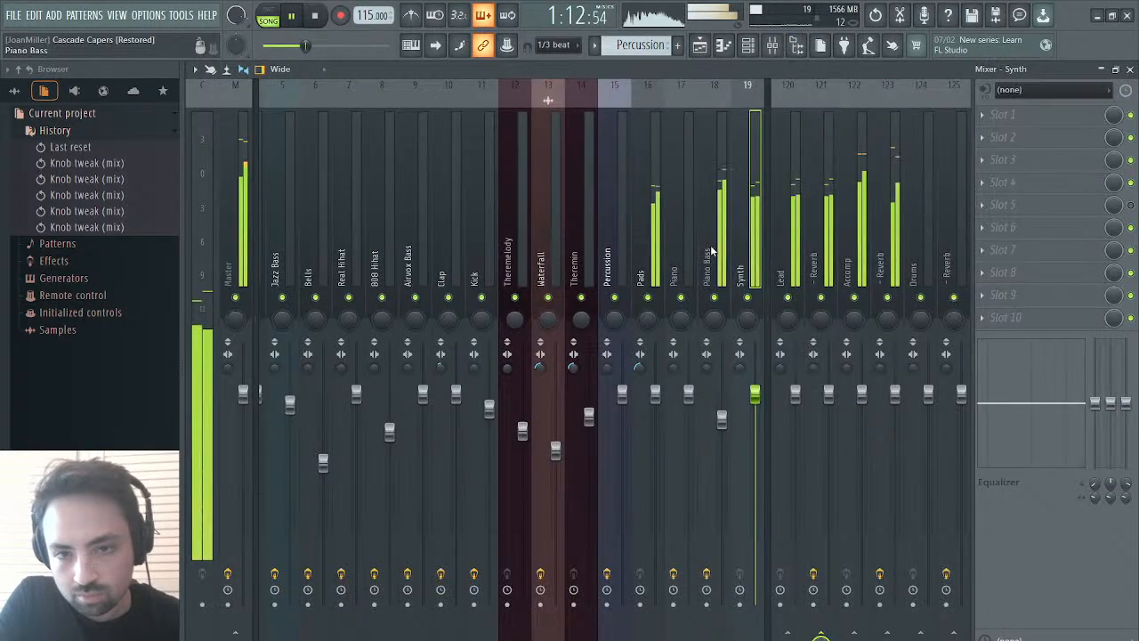
scroll(703, 254, "down", 3)
left_click(578, 262)
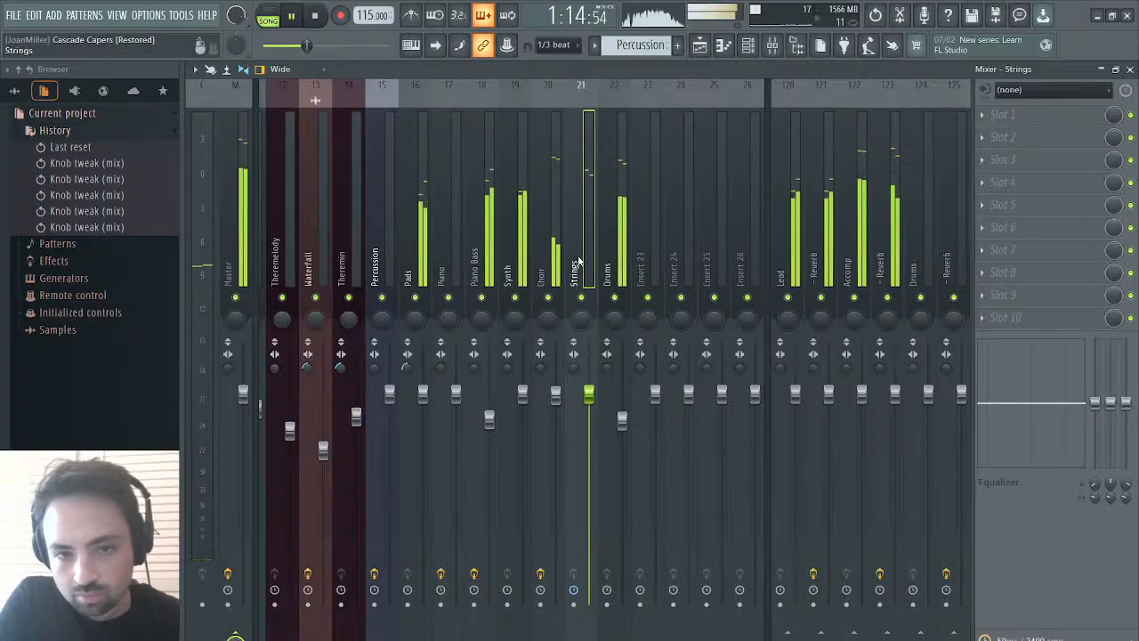
left_click(1130, 70)
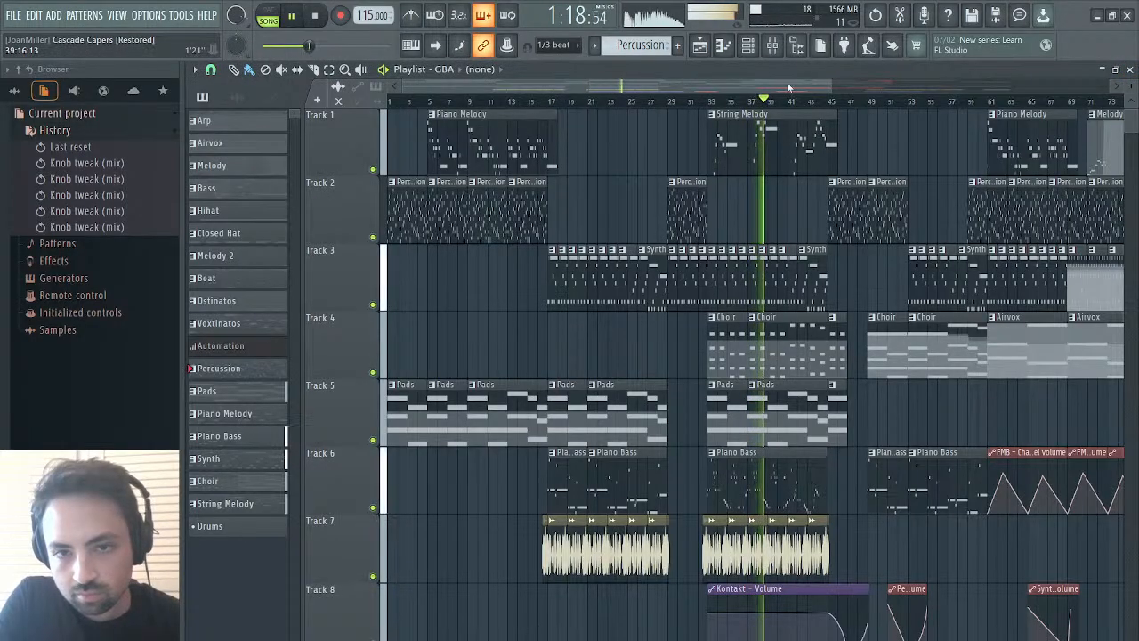
key("F9")
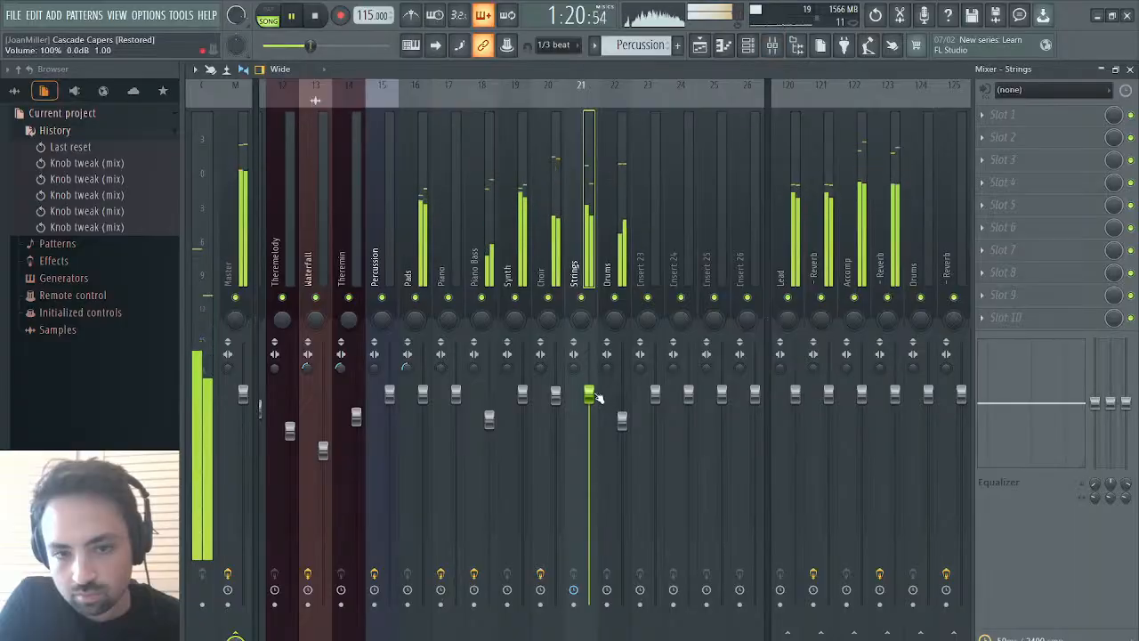
left_click_drag(596, 398, 562, 423)
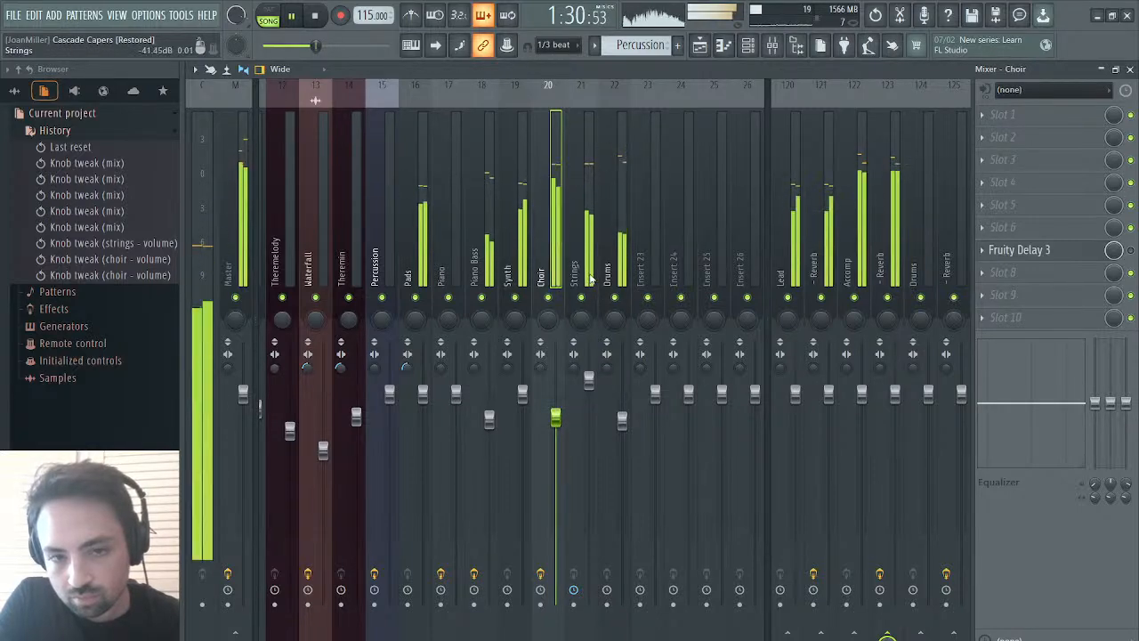
- Route the Strings mixer track to the Lead's Reverb track 121 and the Drums track to the Drums bus 124
left_click(591, 379)
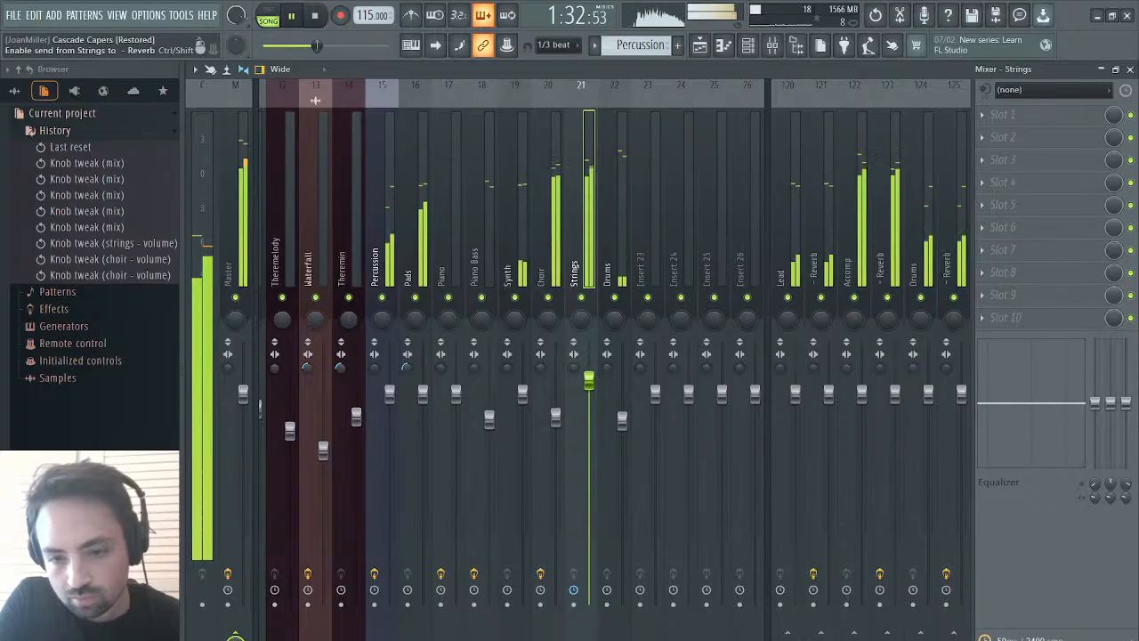
left_click(820, 635)
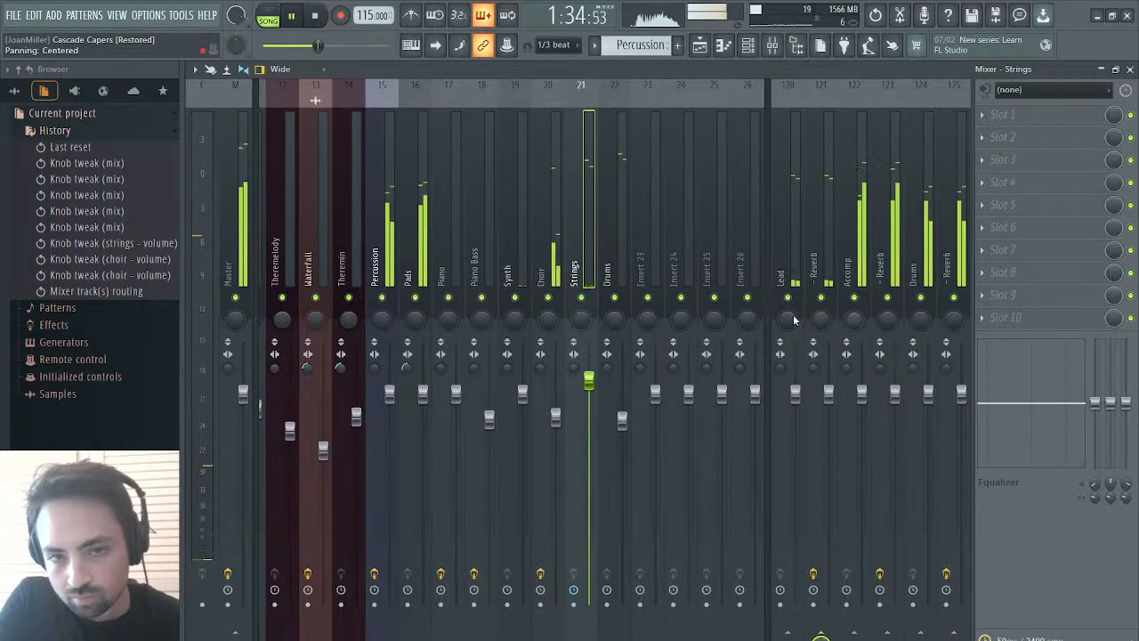
left_click(559, 245)
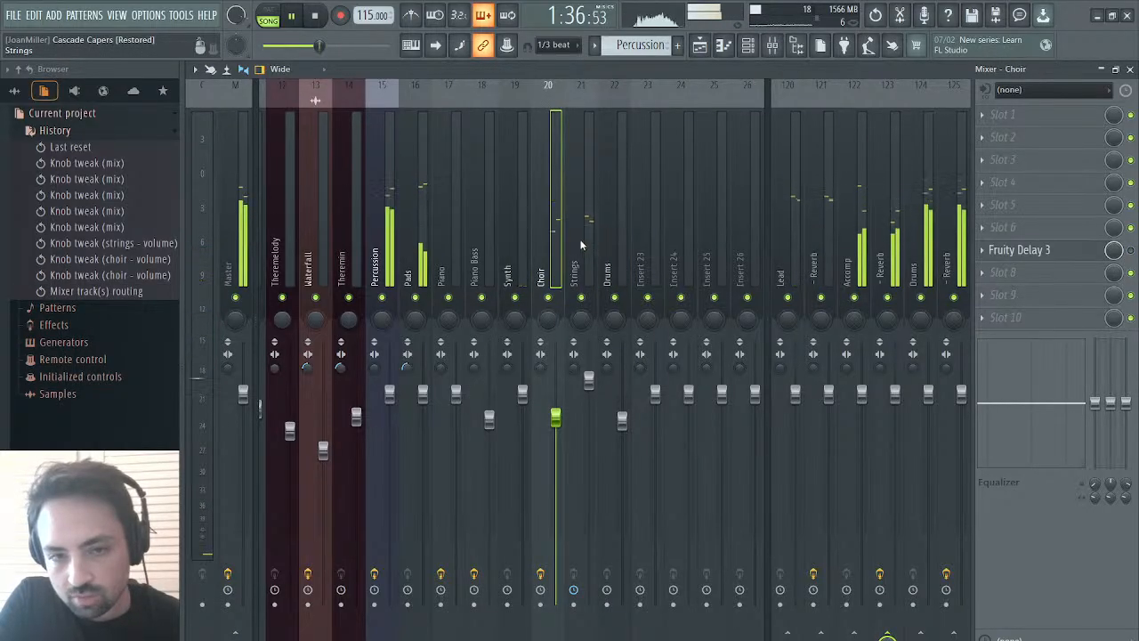
left_click(580, 245)
left_click(618, 267)
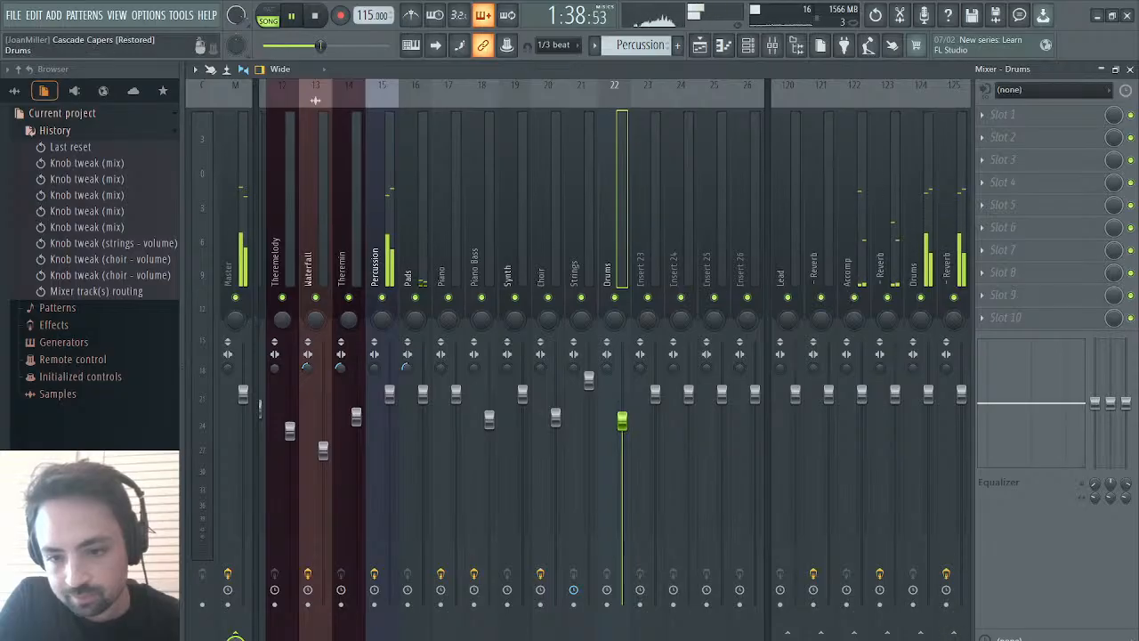
left_click(942, 628)
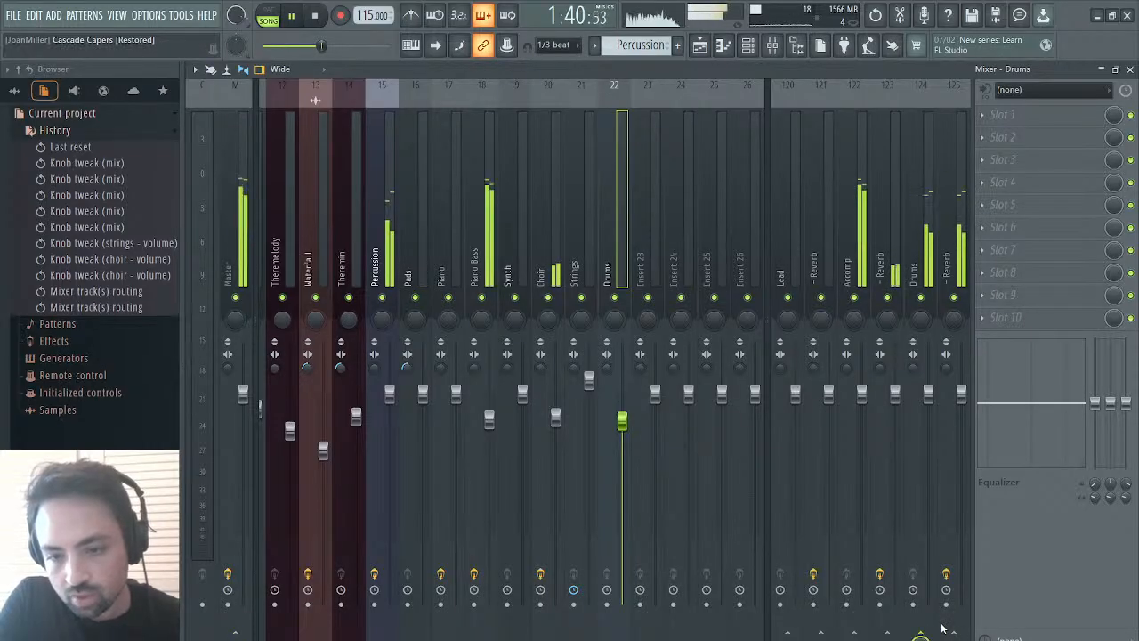
- Check the mixer routing of the Strings, Choir, Synth, Piano Bass and Pads tracks
left_click(580, 267)
left_click(549, 267)
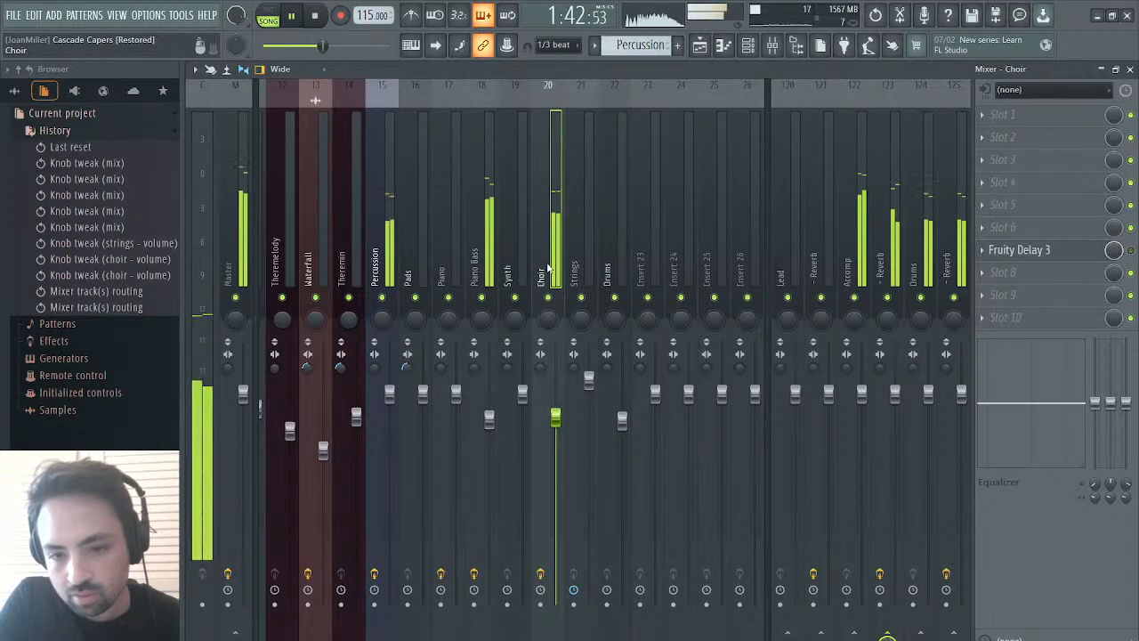
left_click(516, 267)
left_click(482, 266)
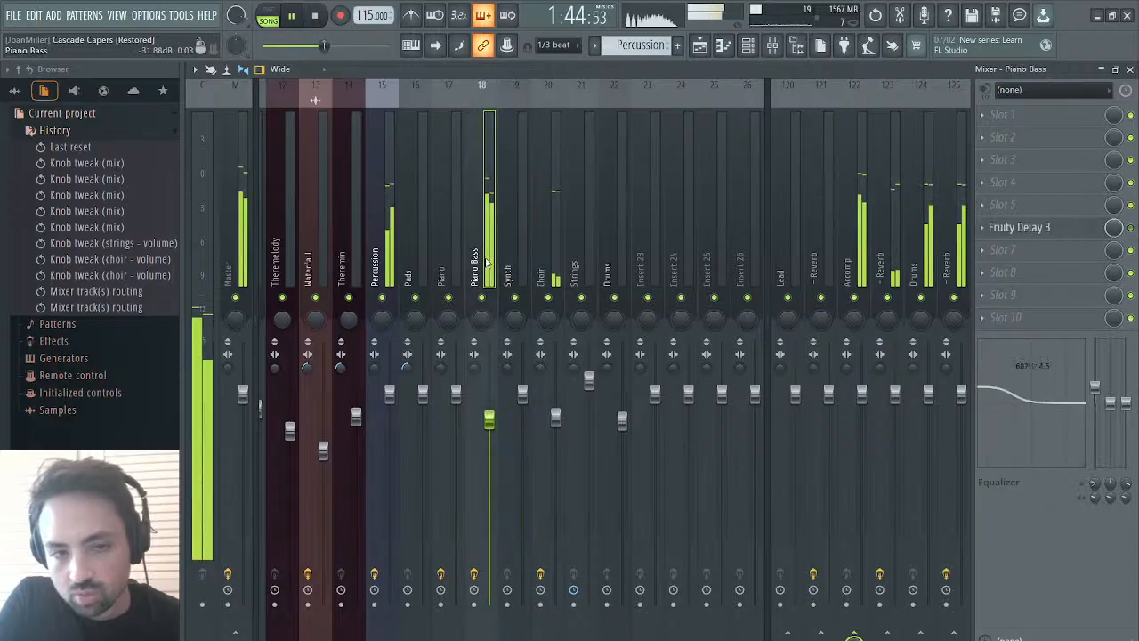
left_click(406, 272)
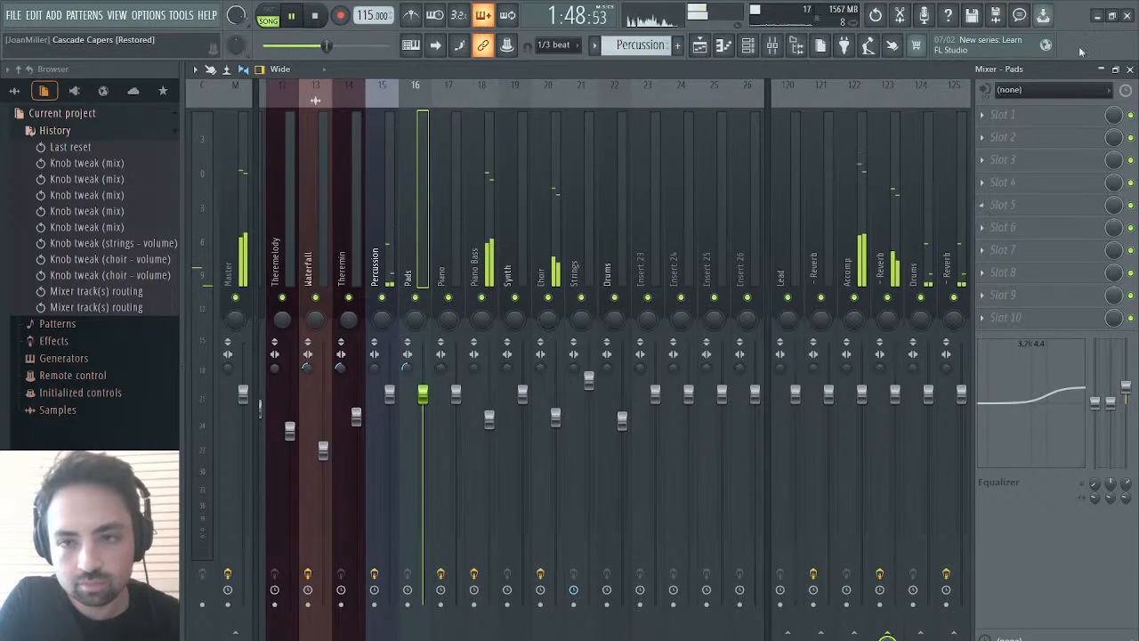
- Return to the playlist, stop playback and place the song position at about bar 57
key("F5")
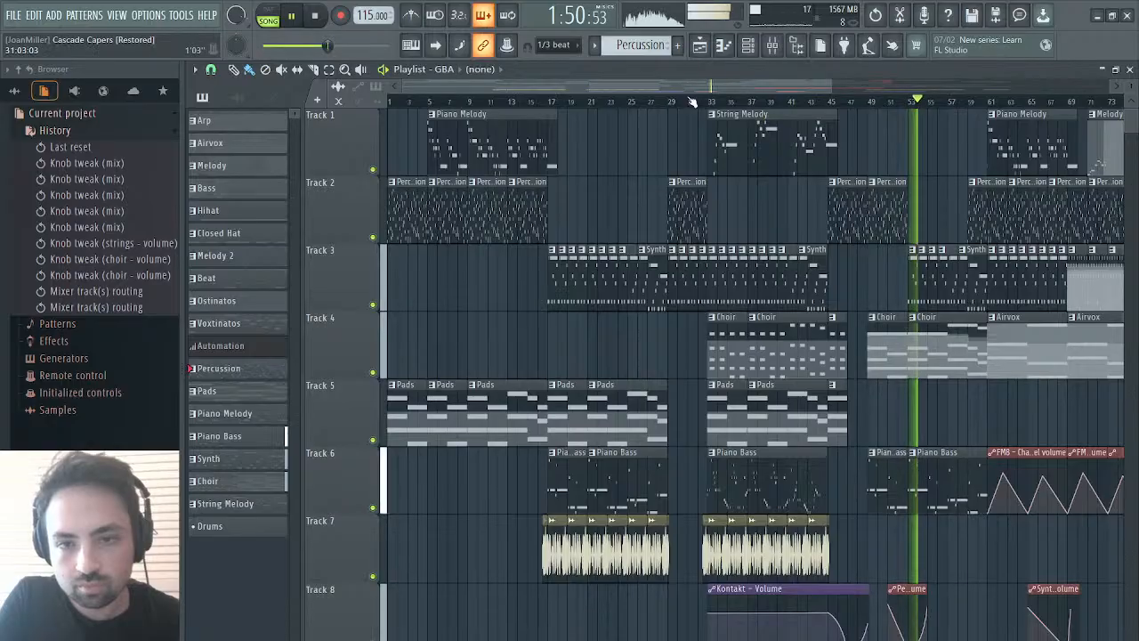
left_click_drag(682, 86, 820, 84)
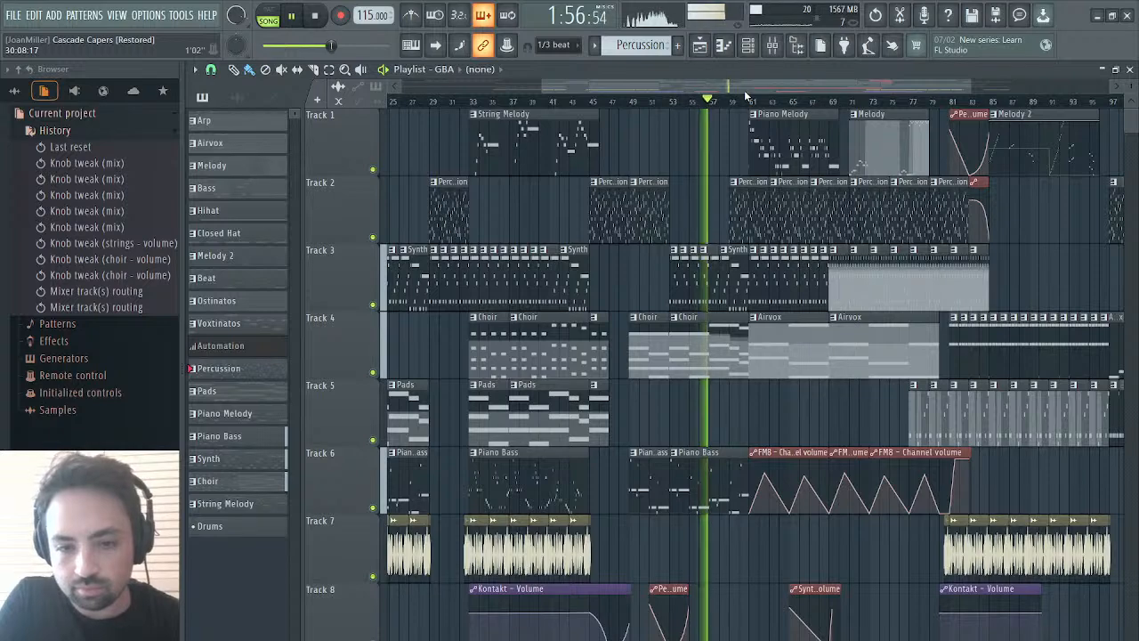
key("space")
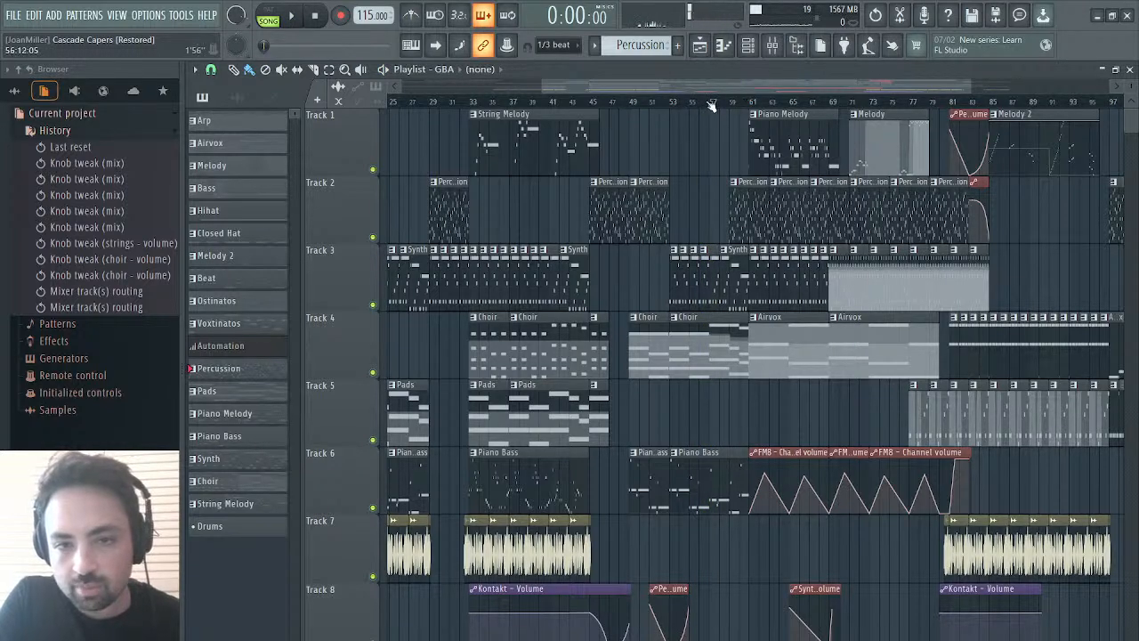
left_click(709, 100)
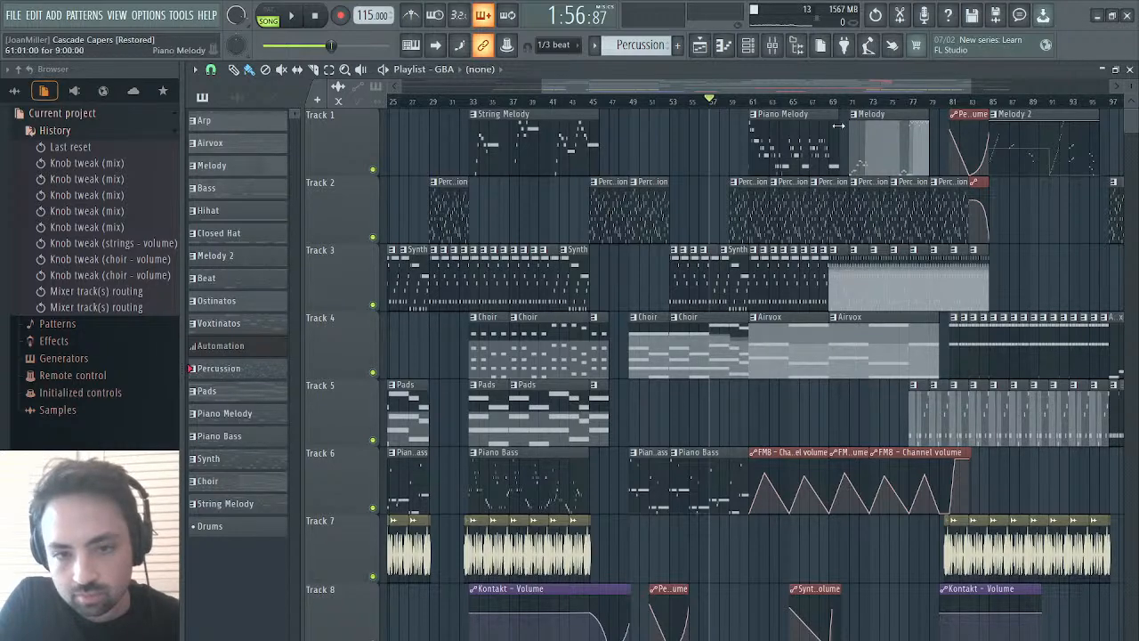
- Move the short Tower Zero Stylus RMX clip on Track 7 to bar 49 and add two full clips at bars 45 and 47
left_click_drag(970, 87, 725, 87)
left_click_drag(857, 545, 962, 541)
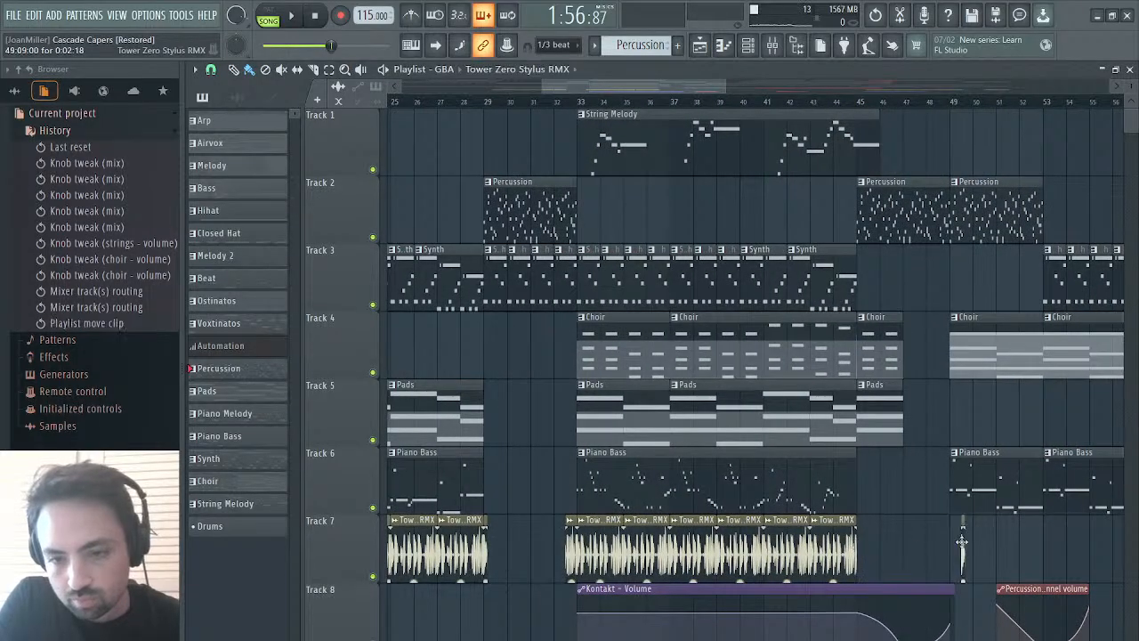
left_click(952, 541)
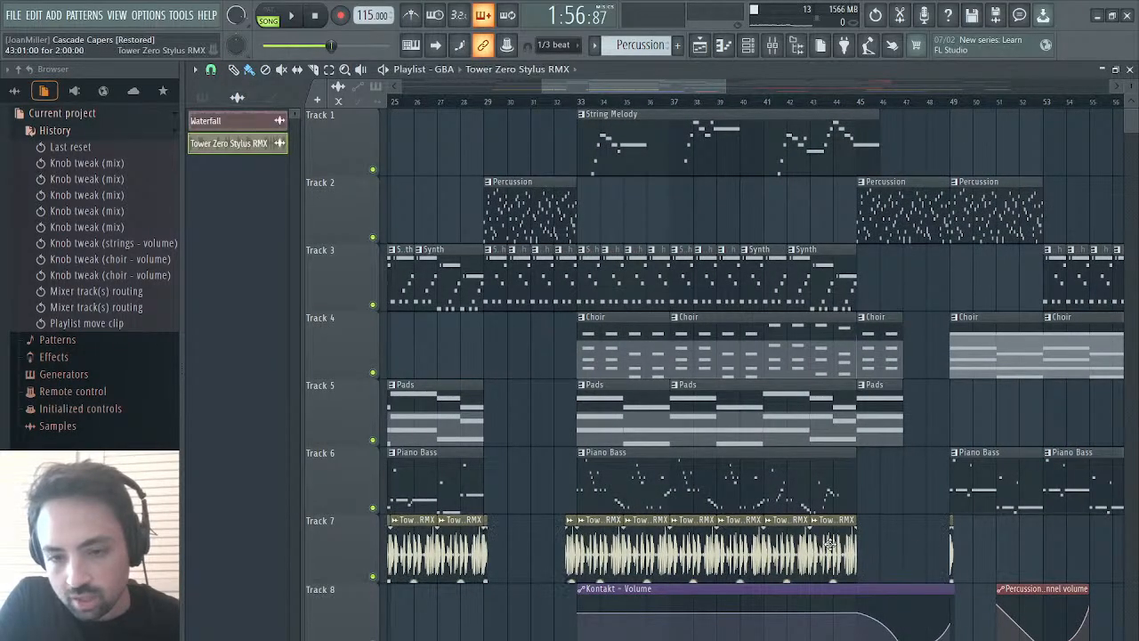
left_click_drag(861, 546, 910, 542)
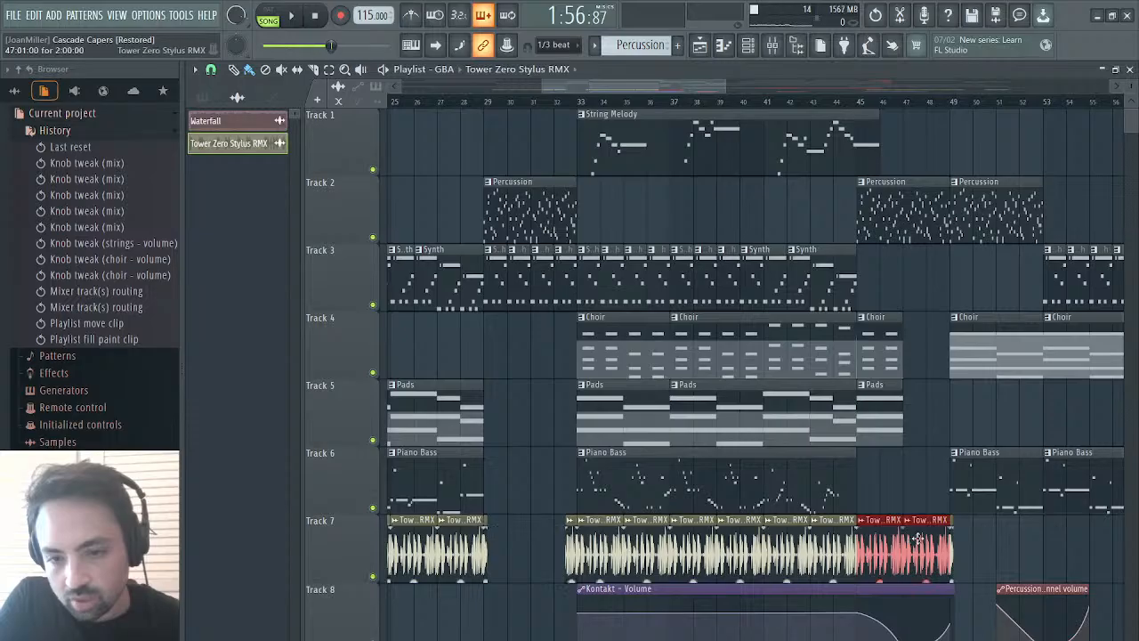
scroll(965, 475, "right", 5)
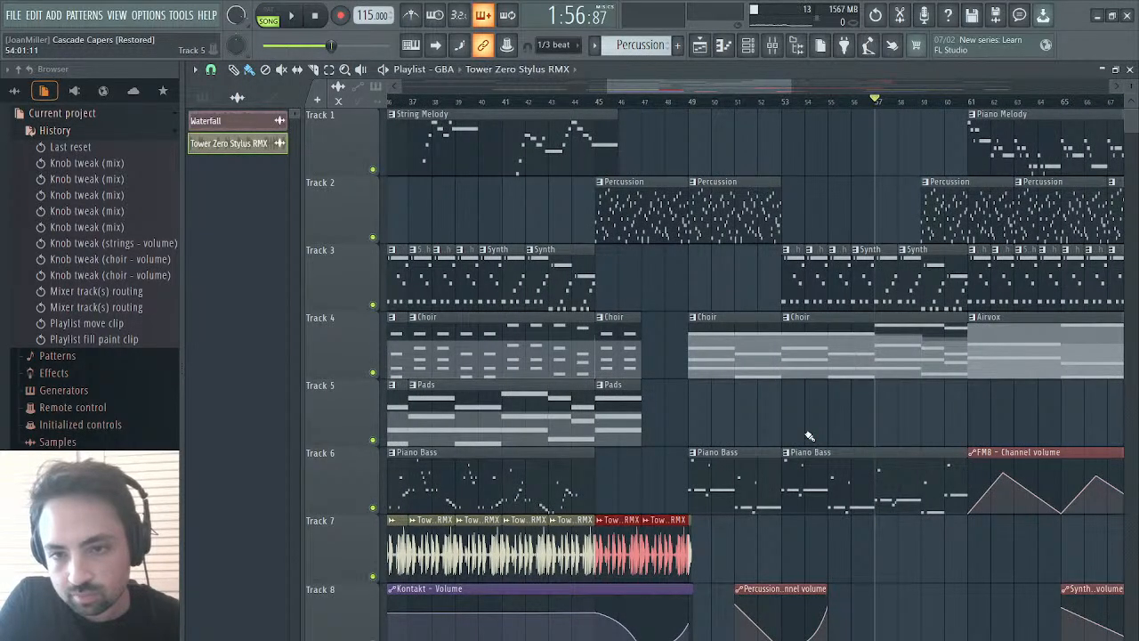
scroll(808, 435, "right", 1)
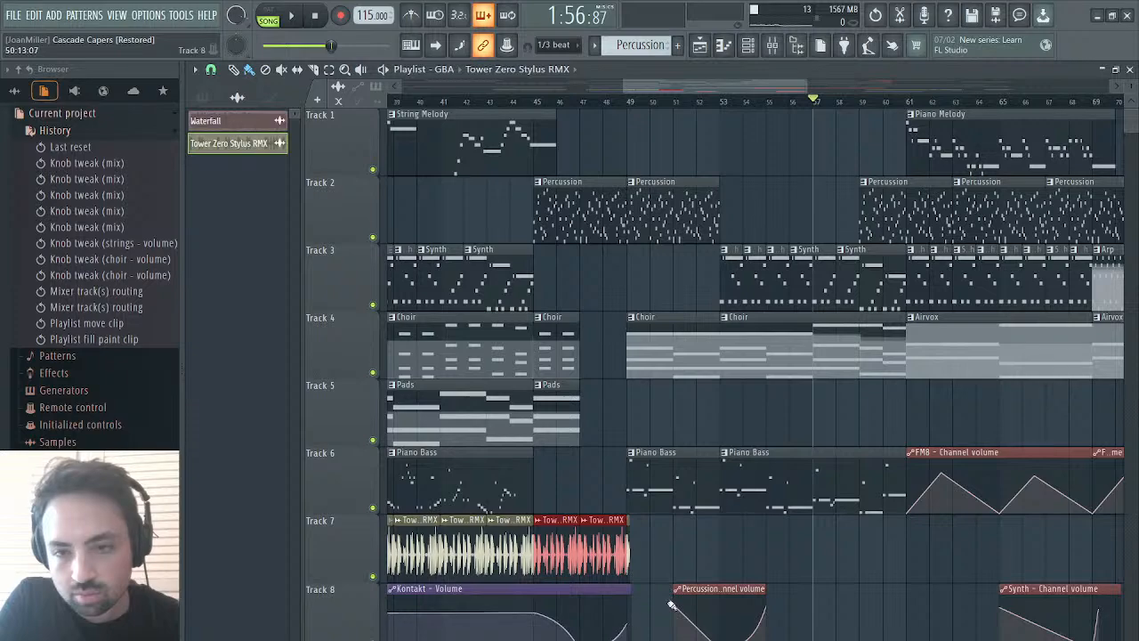
- Listen to the arrangement from about bar 57, then again from about bar 44, following playback through the FM8 automation section
scroll(860, 523, "right", 4)
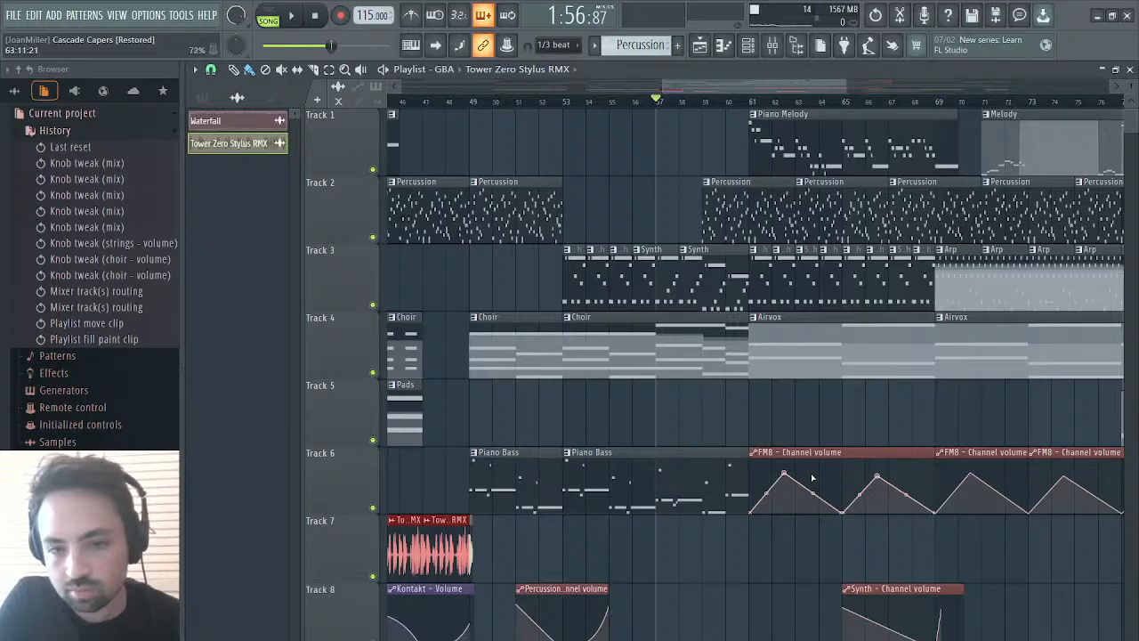
scroll(811, 478, "right", 2)
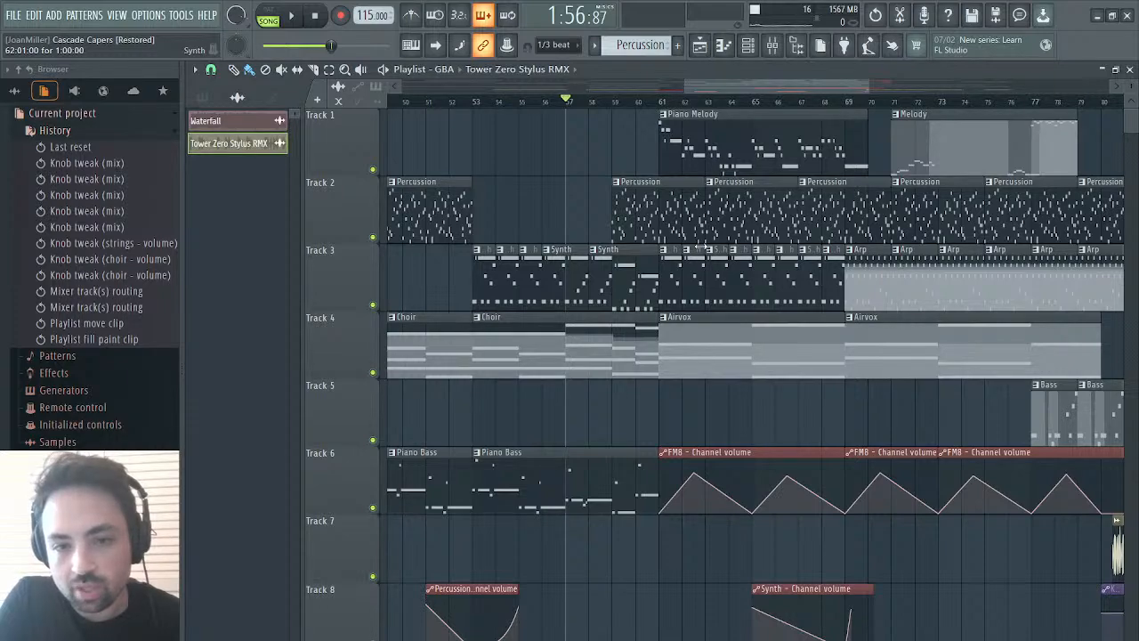
key("space")
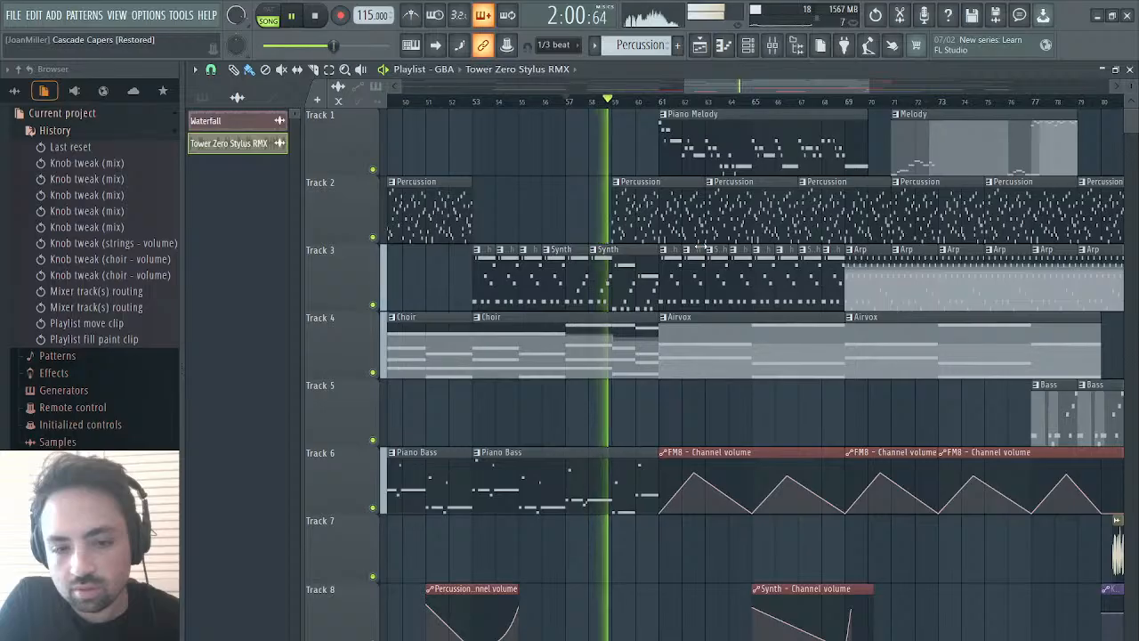
left_click_drag(739, 85, 667, 88)
left_click(560, 101)
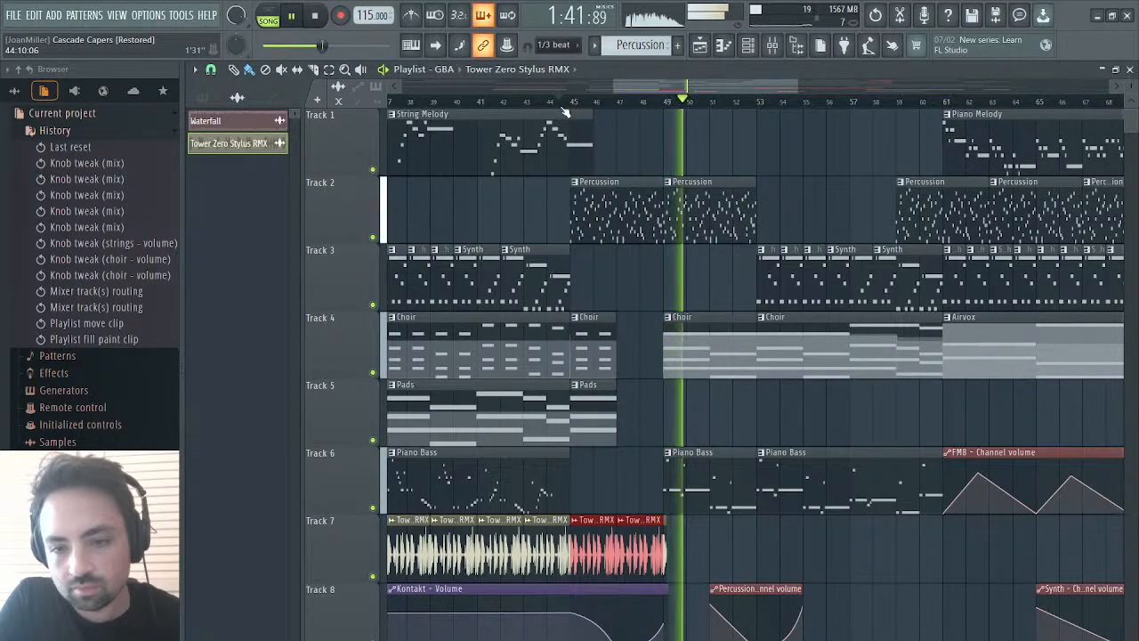
scroll(651, 197, "right", 2)
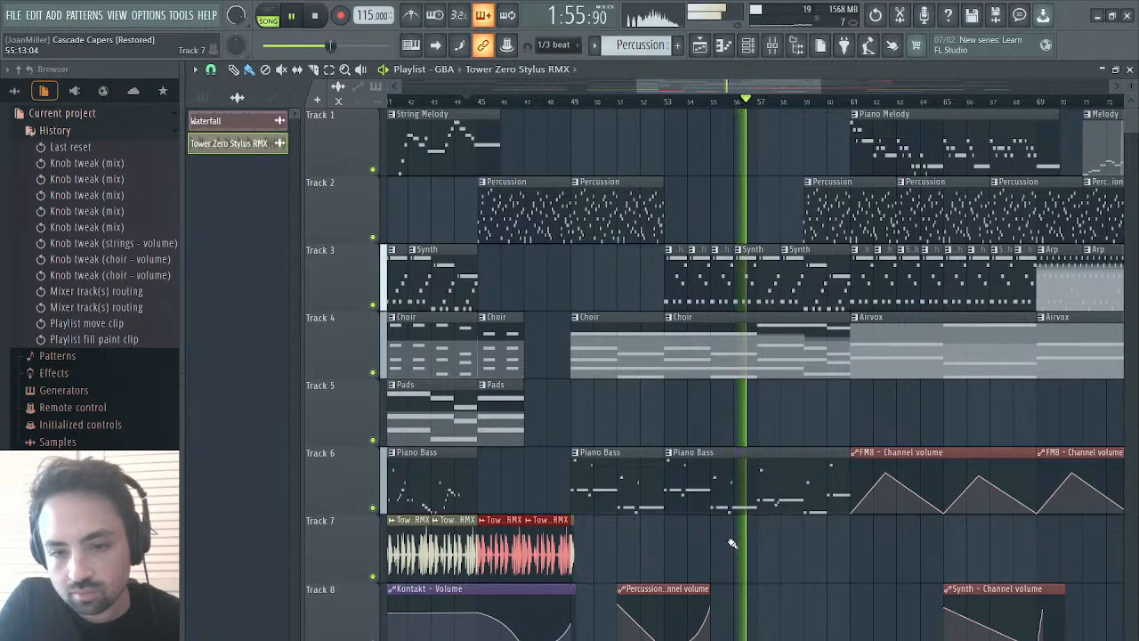
scroll(753, 525, "right", 2)
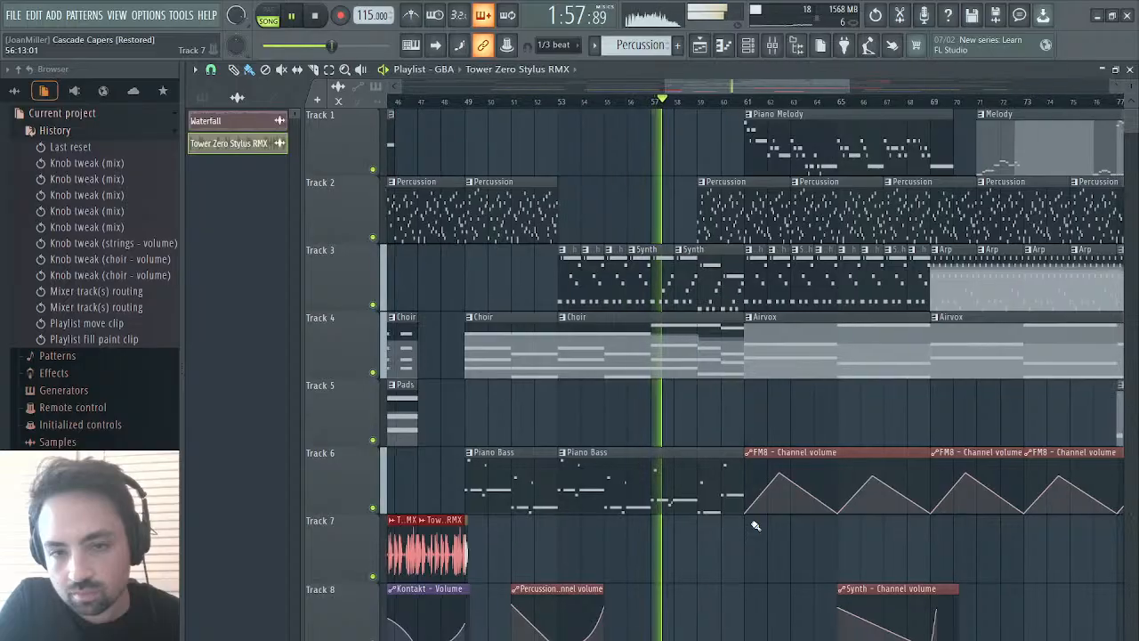
scroll(754, 525, "right", 1)
scroll(753, 525, "right", 2)
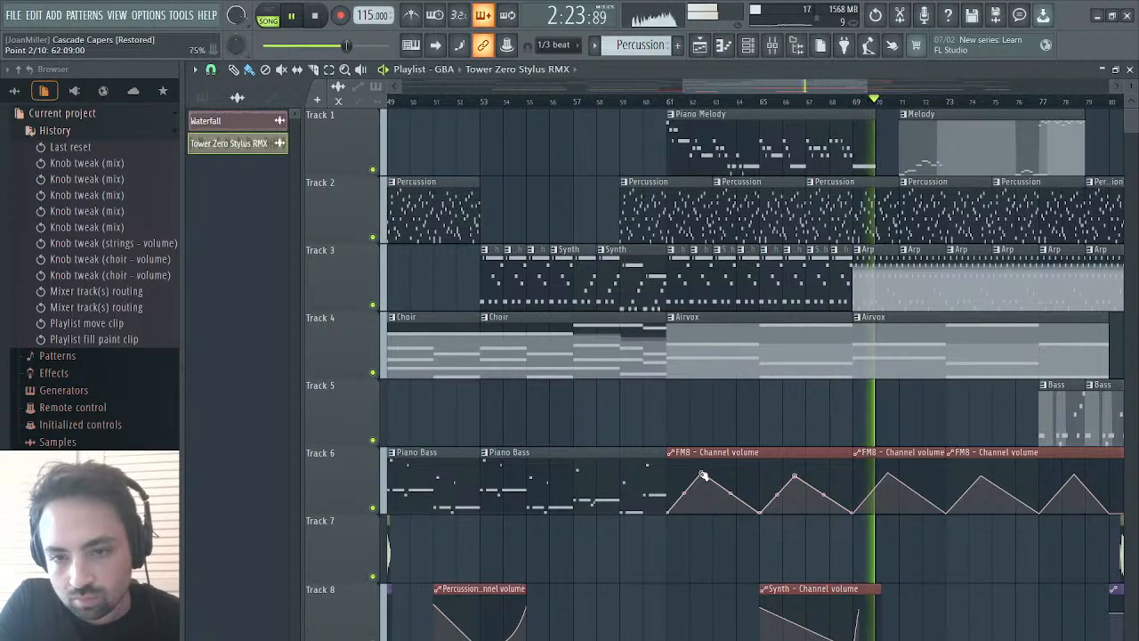
scroll(810, 329, "right", 3)
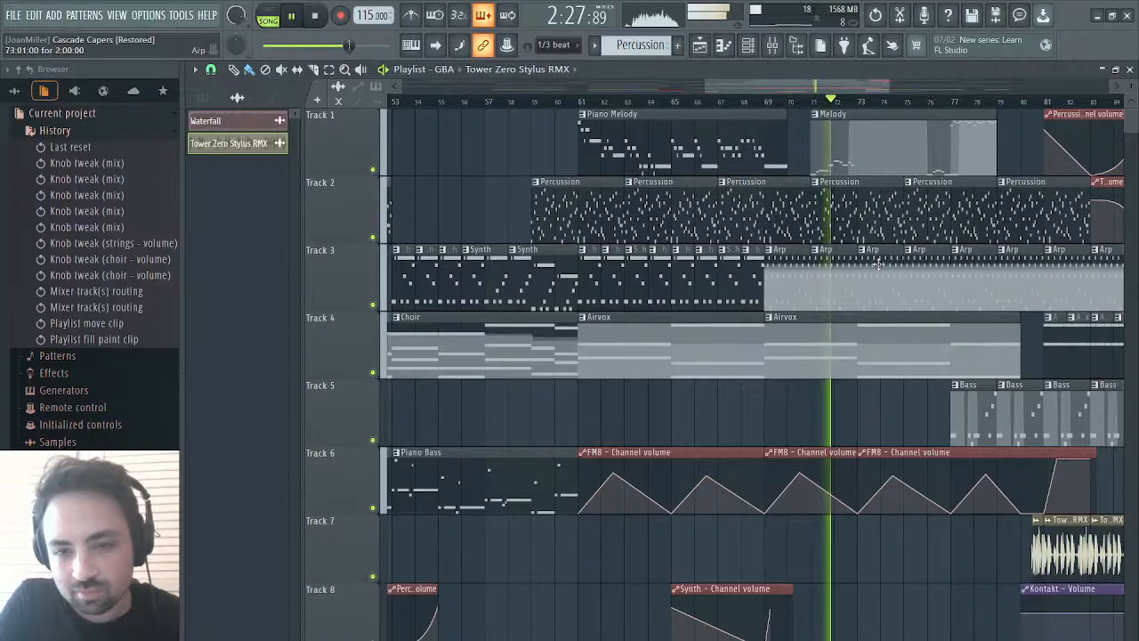
scroll(879, 258, "right", 4)
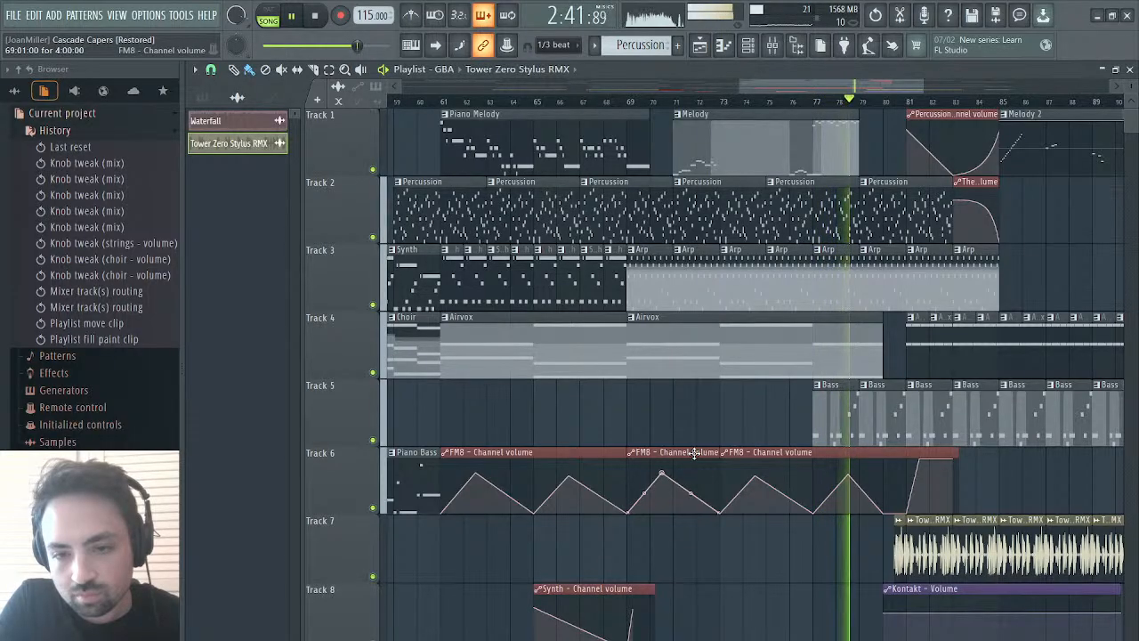
- Delete the FM8 Channel volume automation point near bar 80, reset the curve tension before it, and lower the envelope's first peak
right_click(885, 511)
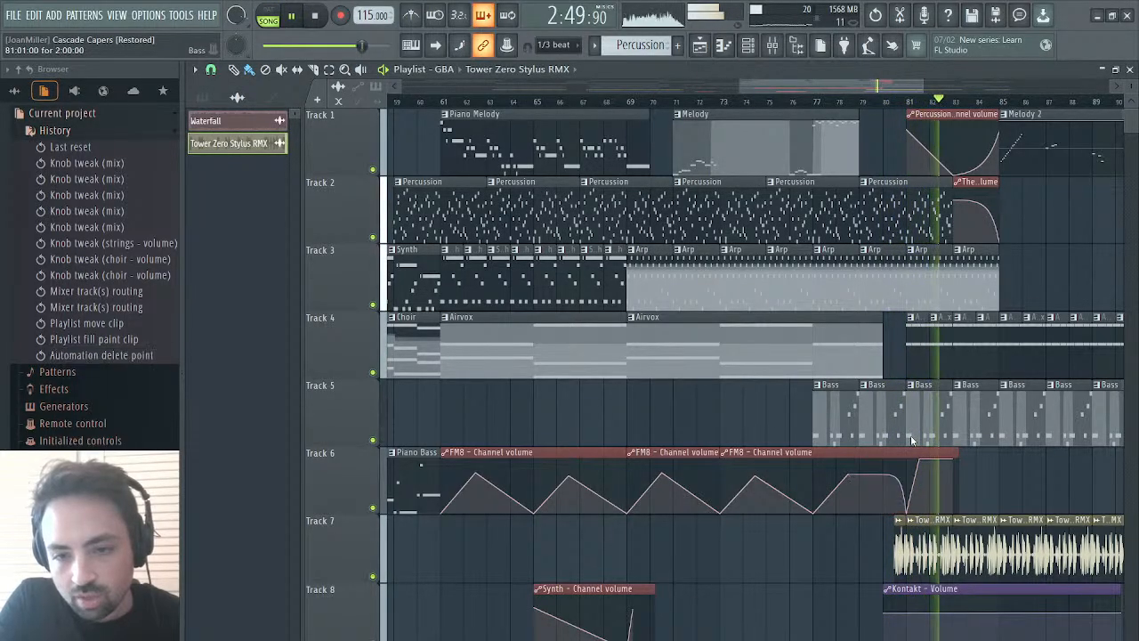
right_click(876, 474)
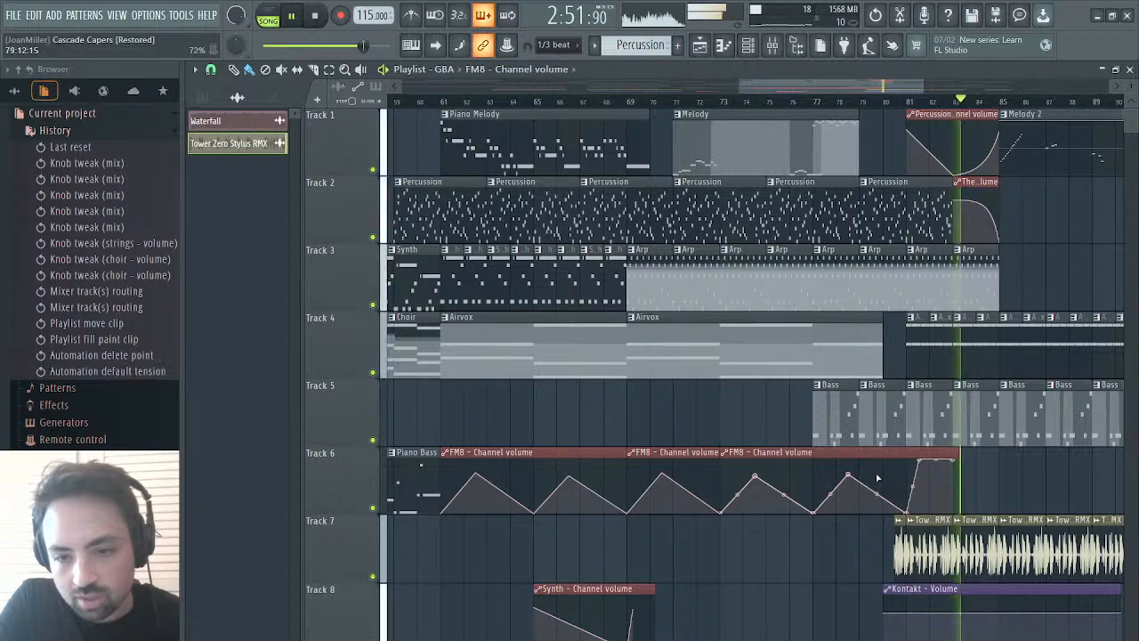
key("space")
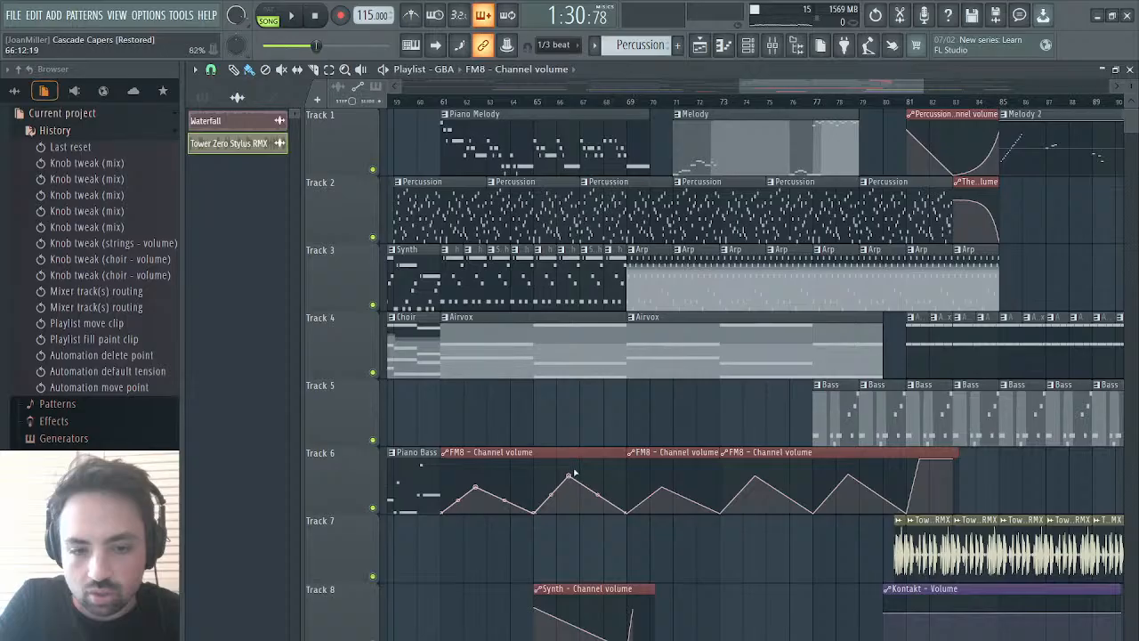
- Trim Track 6's FM8 Channel volume clip at bar 61 to four bars, repeat it at bar 65, and use a higher-peak section at bar 69
left_click_drag(619, 455, 522, 460)
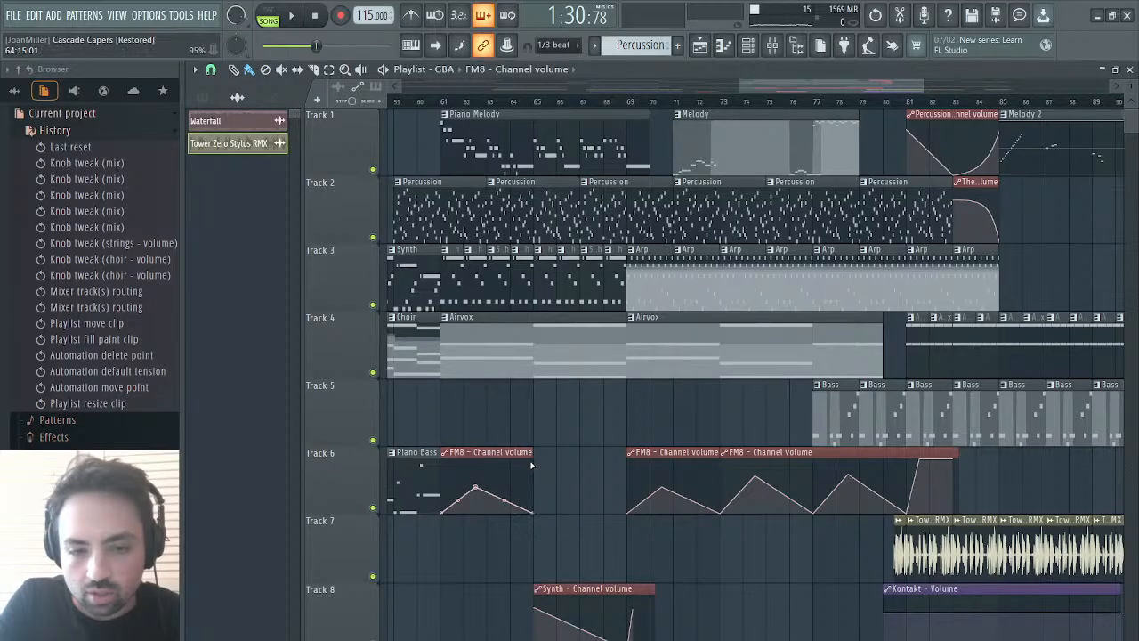
left_click(524, 455)
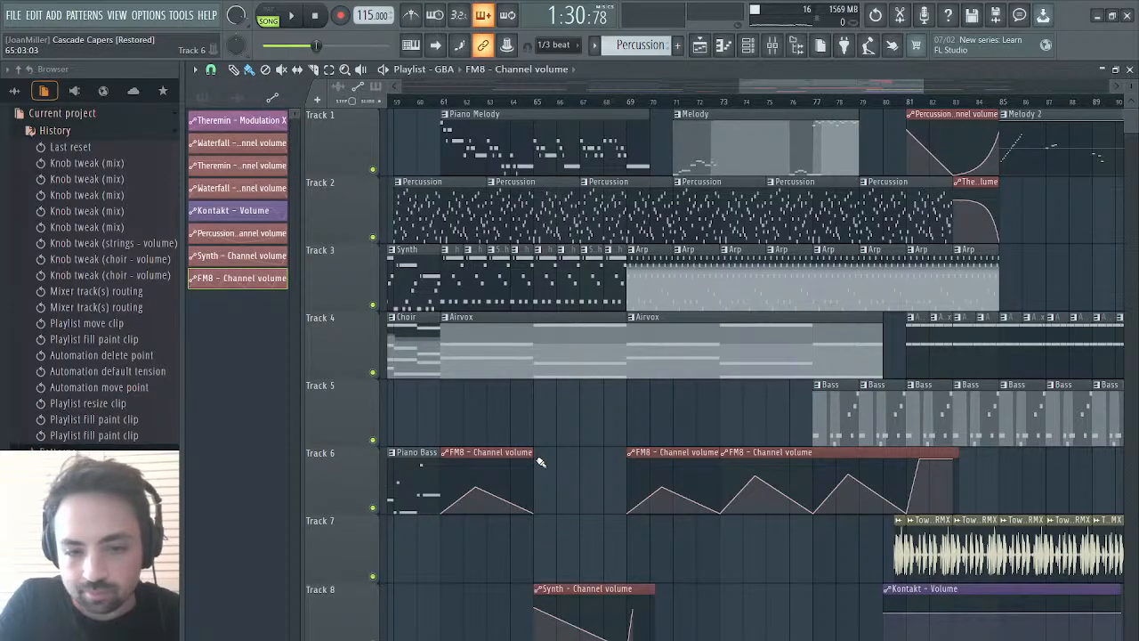
left_click(535, 463)
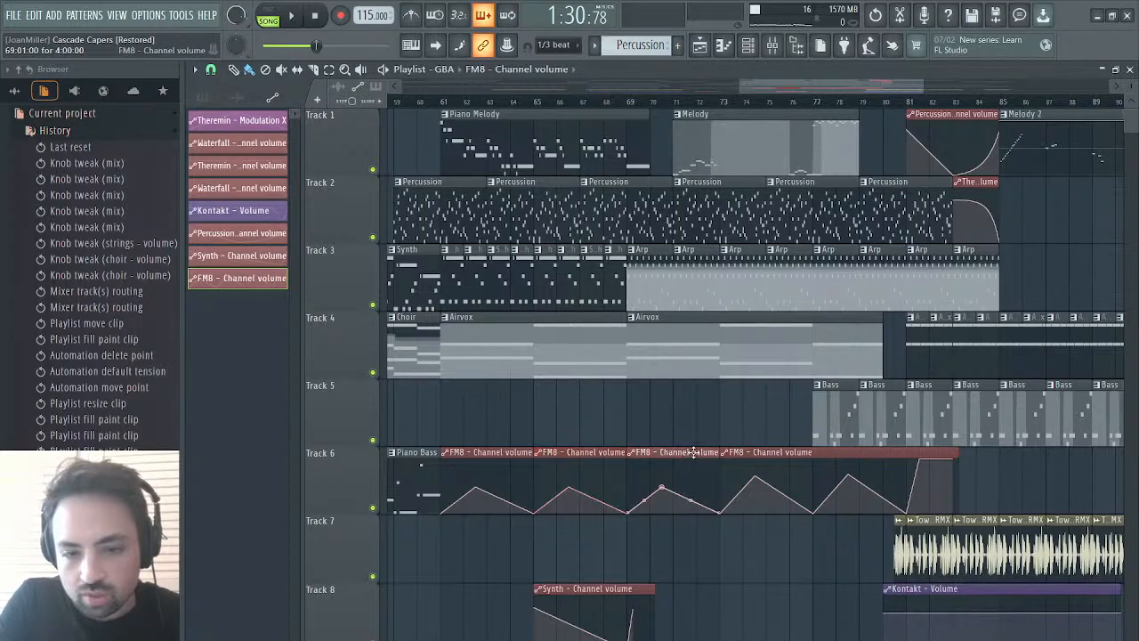
left_click_drag(694, 452, 612, 559)
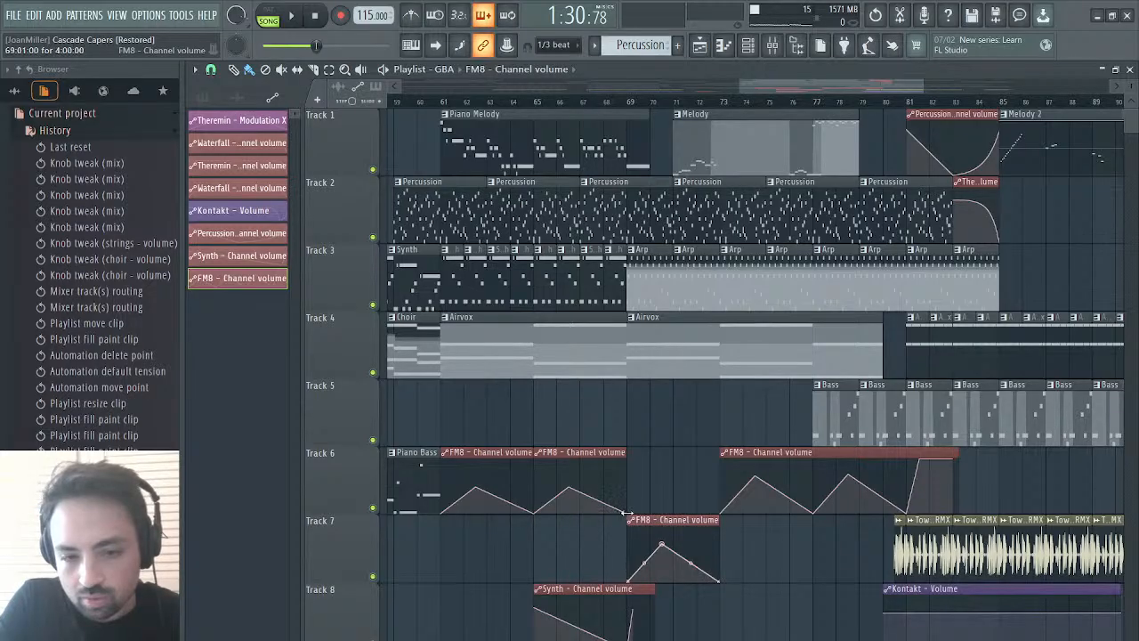
left_click_drag(649, 475, 651, 447)
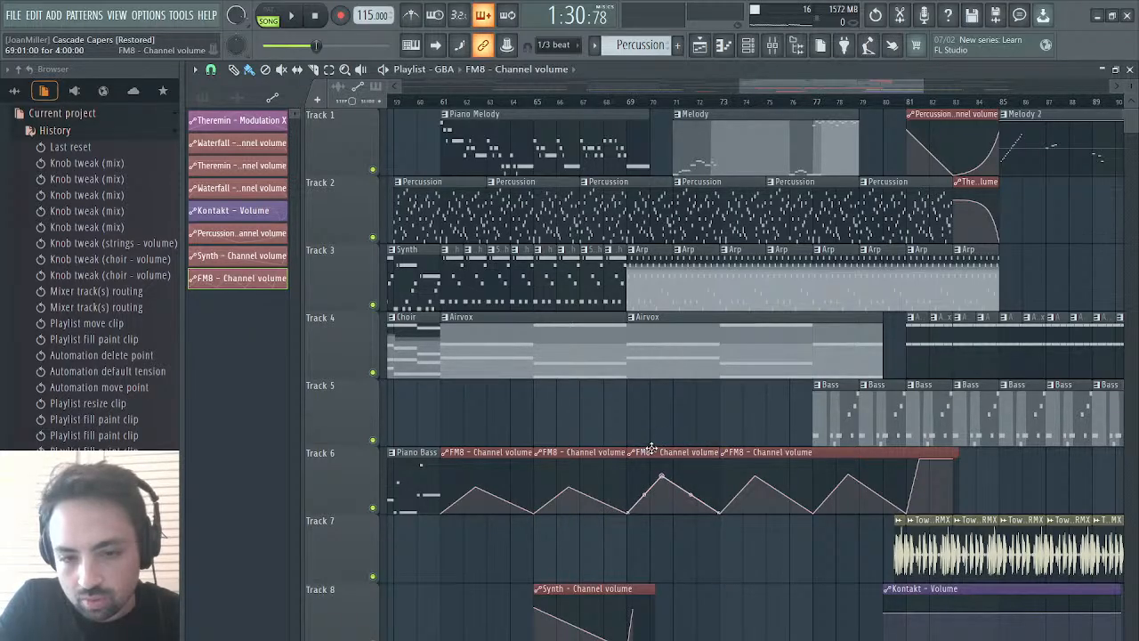
- Move the Synth Channel volume clip on Track 8 to bar 61 and delete the Track 3 Synth clips between bars 65 and 69
key("space")
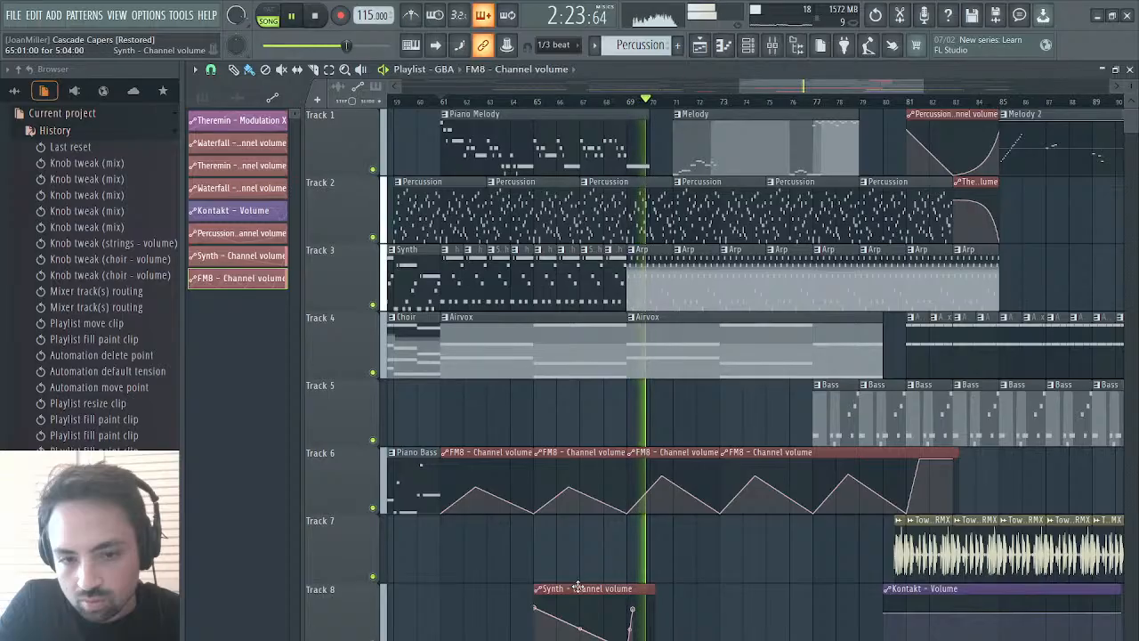
left_click_drag(578, 587, 484, 588)
key("space")
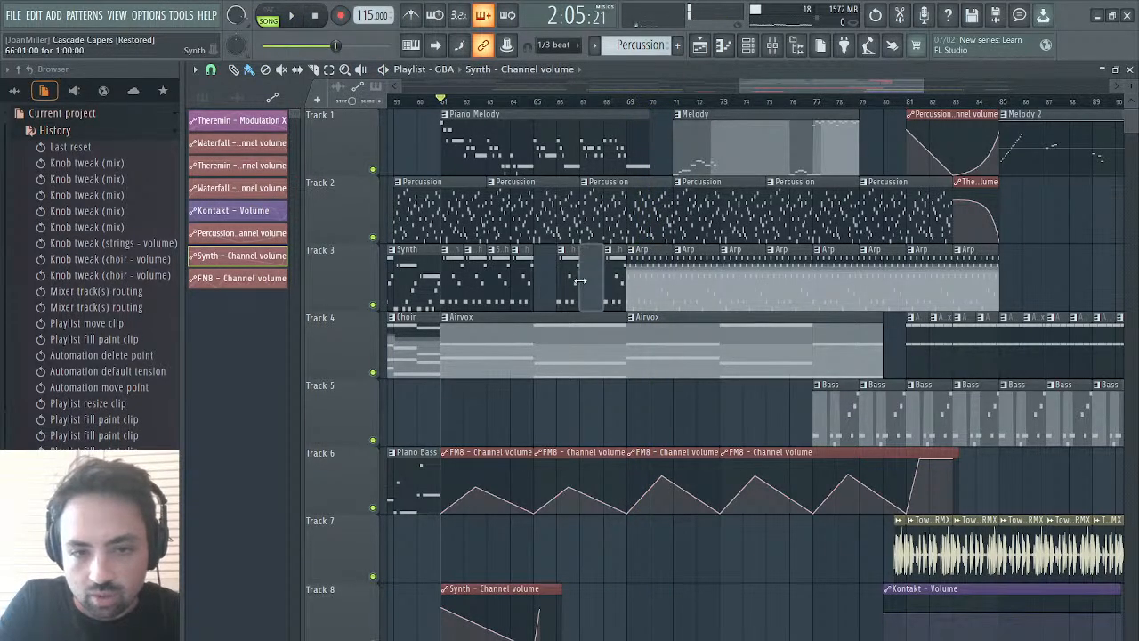
- Listen to the edited section from bar 61, then replay the transition from bar 59 and stop playback
key("space")
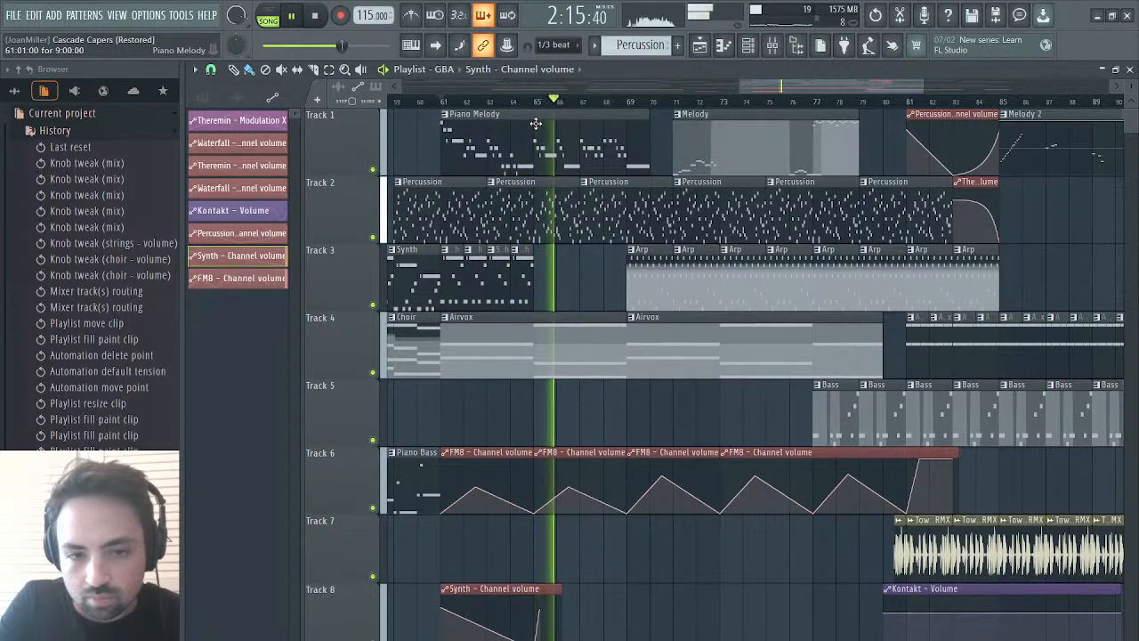
left_click_drag(764, 87, 712, 88)
left_click(598, 103)
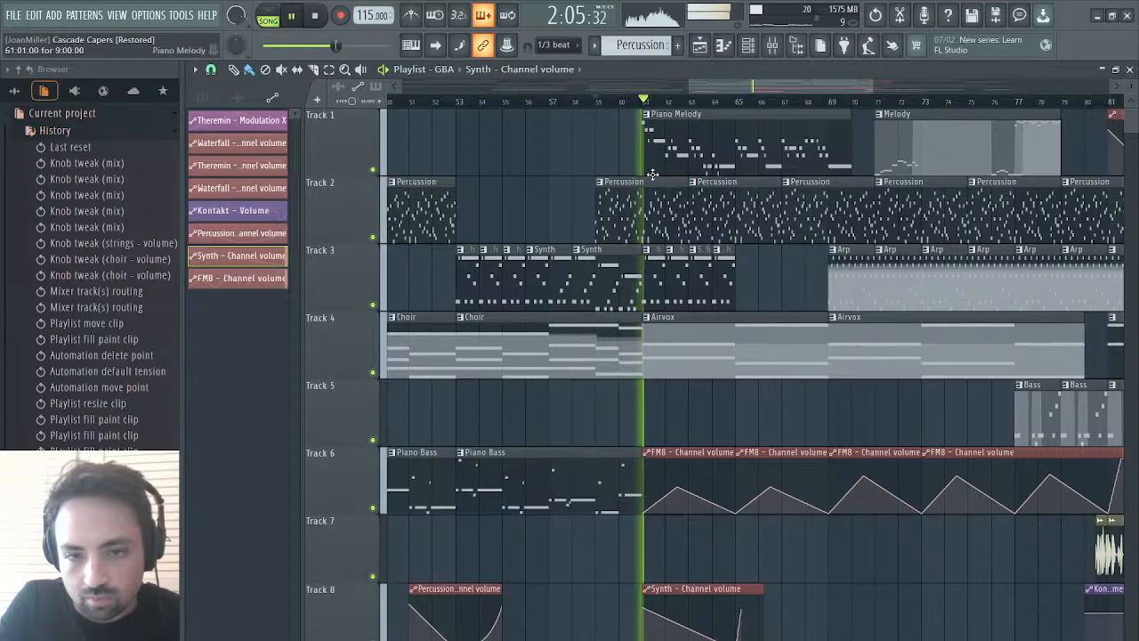
key("space")
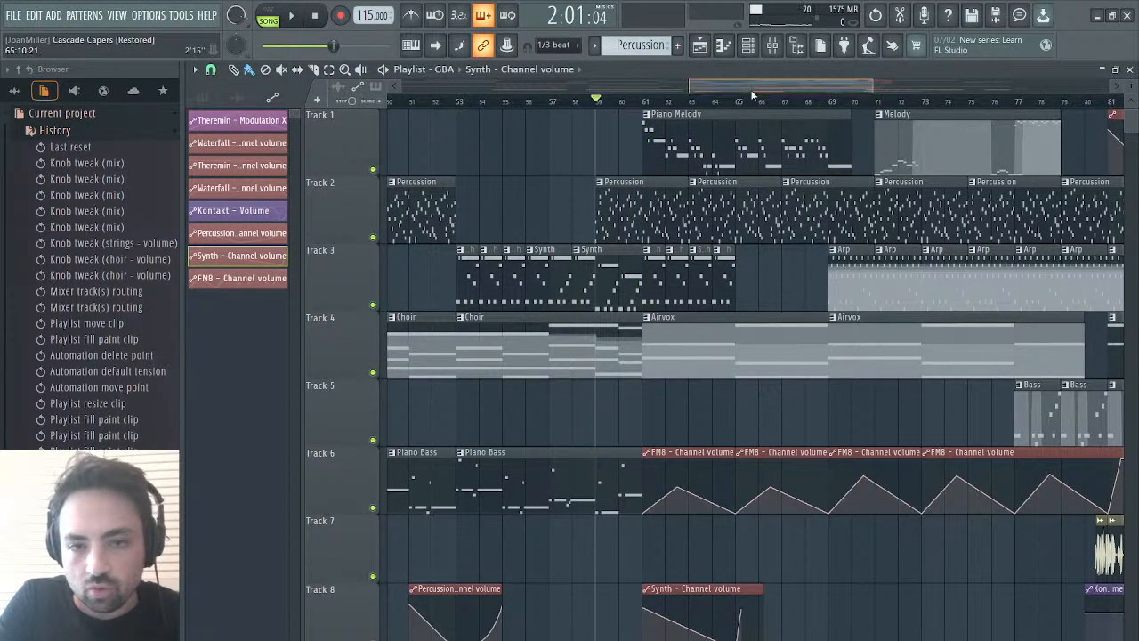
- Select the clips after the Synth section, from Piano Melody at bar 61 to the song's end, and move them four bars forward
left_click_drag(751, 89, 961, 86)
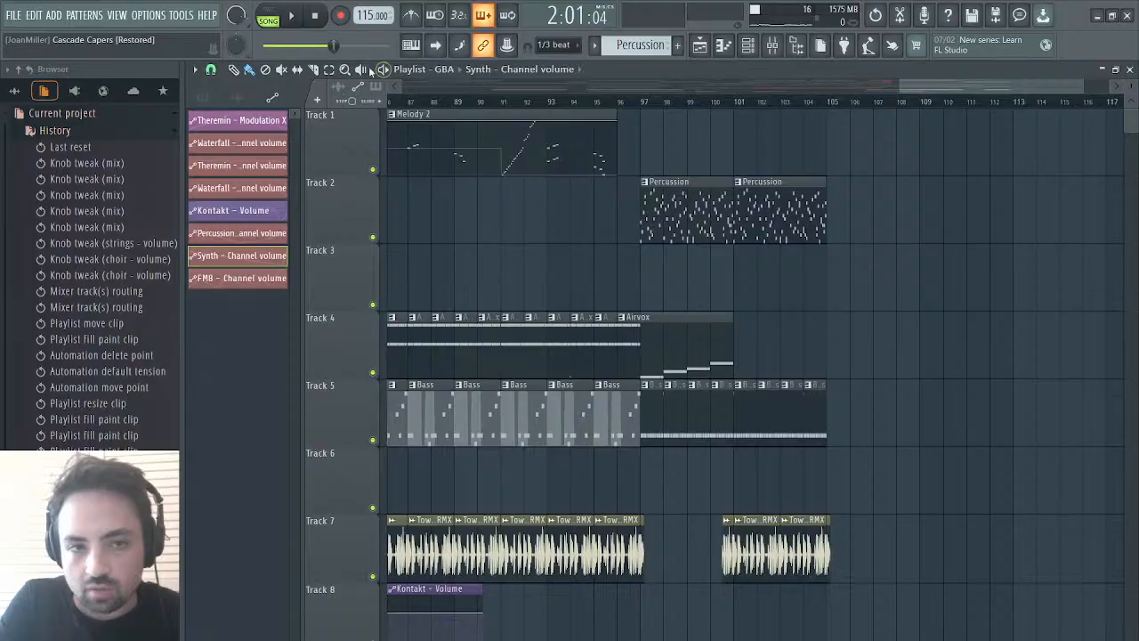
left_click_drag(863, 108, 214, 583)
left_click_drag(646, 550, 751, 522)
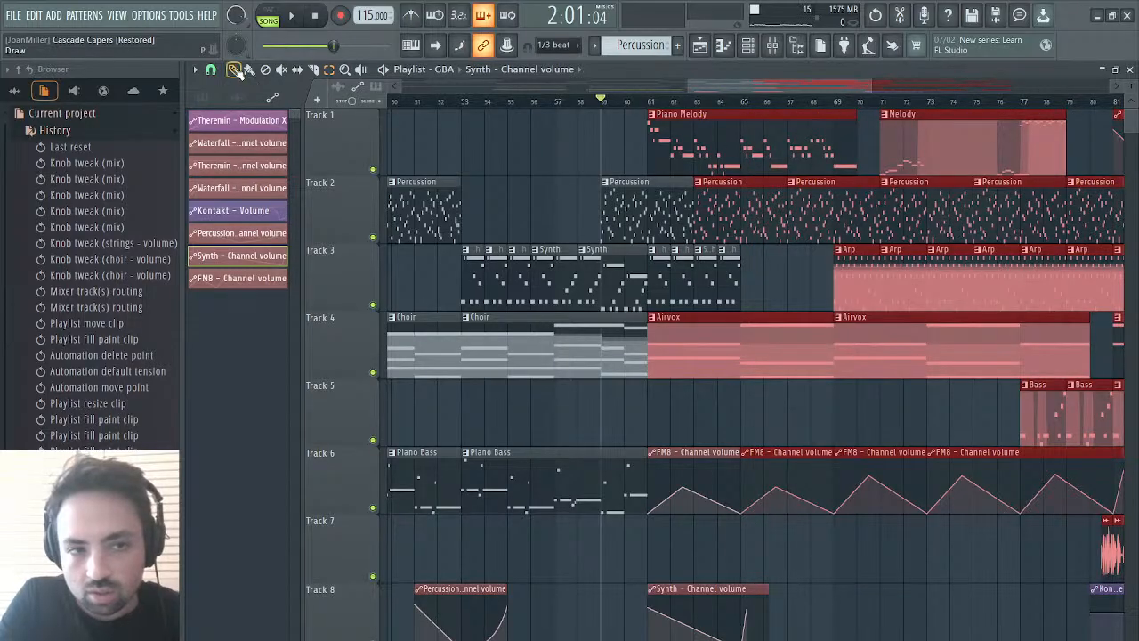
left_click_drag(756, 164, 852, 166)
- Add a Percussion clip at bar 63 on Track 2 and move the first FM8 Channel volume clip on Track 6 to bar 65
left_click(652, 211)
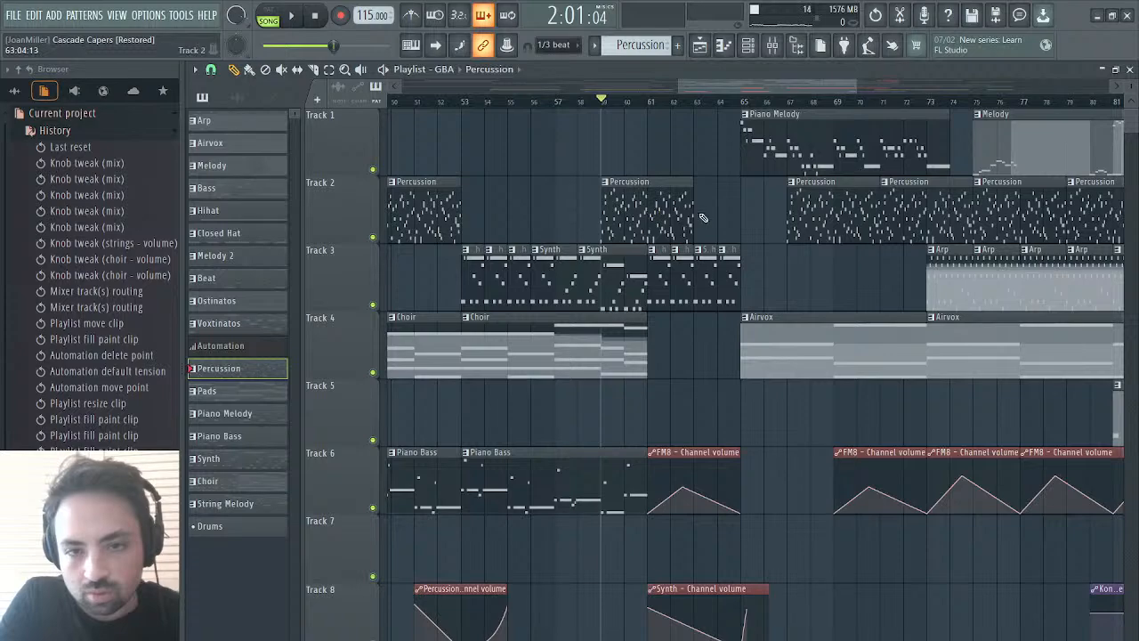
left_click(703, 217)
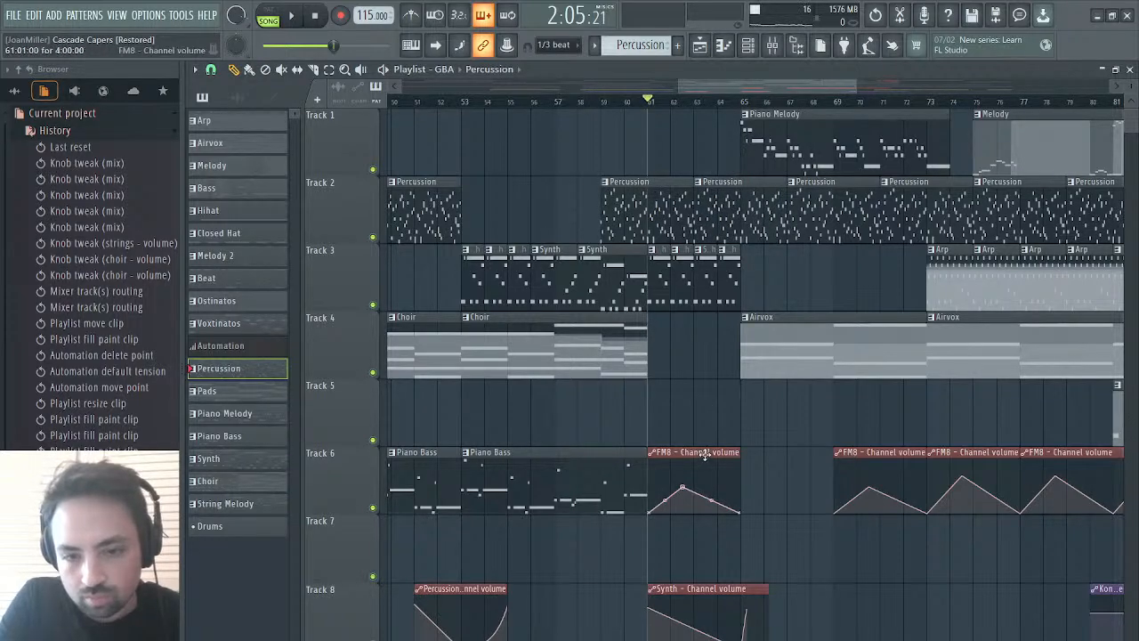
left_click_drag(705, 454, 787, 452)
left_click(796, 455)
- Listen to the shifted arrangement from bar 61 through the ending section at about bar 101, then stop playback
key("space")
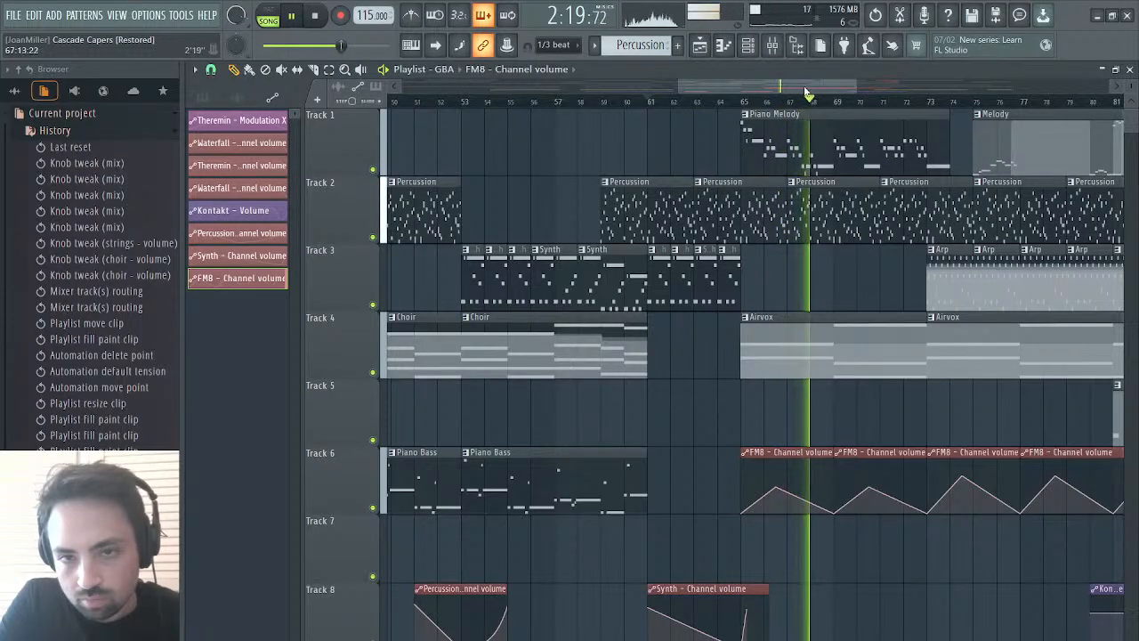
left_click_drag(805, 90, 864, 88)
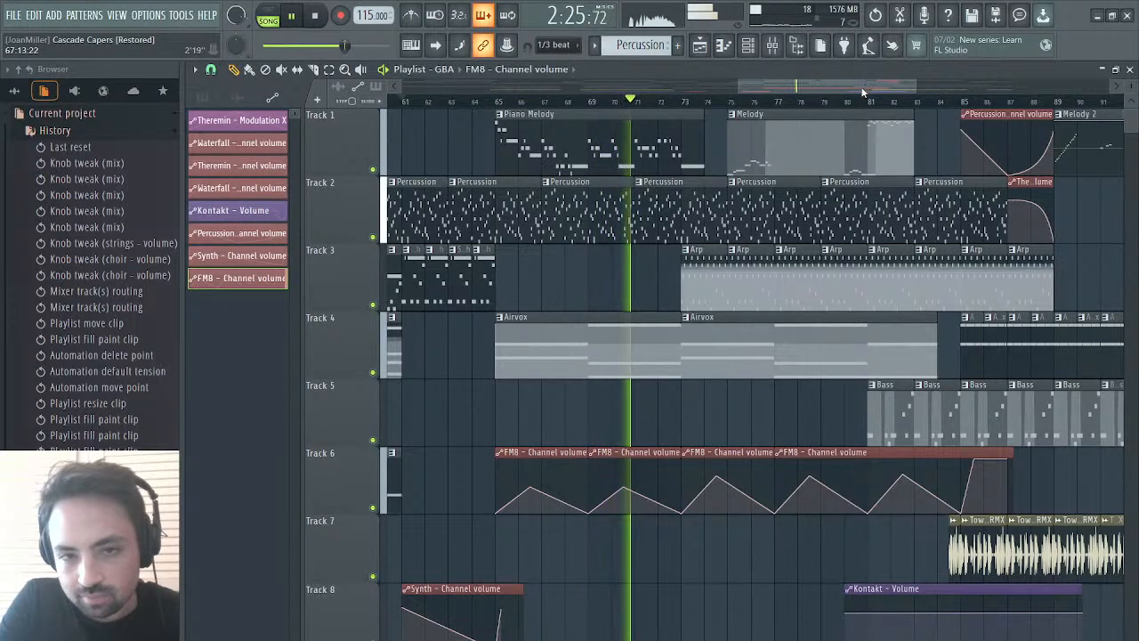
left_click_drag(833, 89, 844, 87)
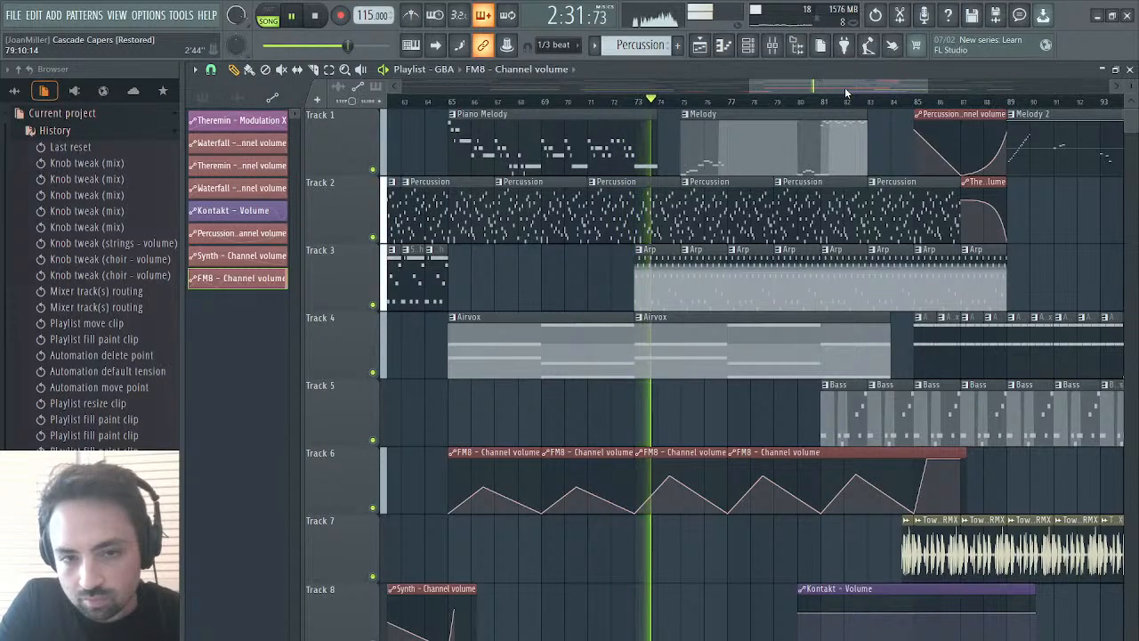
left_click_drag(771, 92, 898, 76)
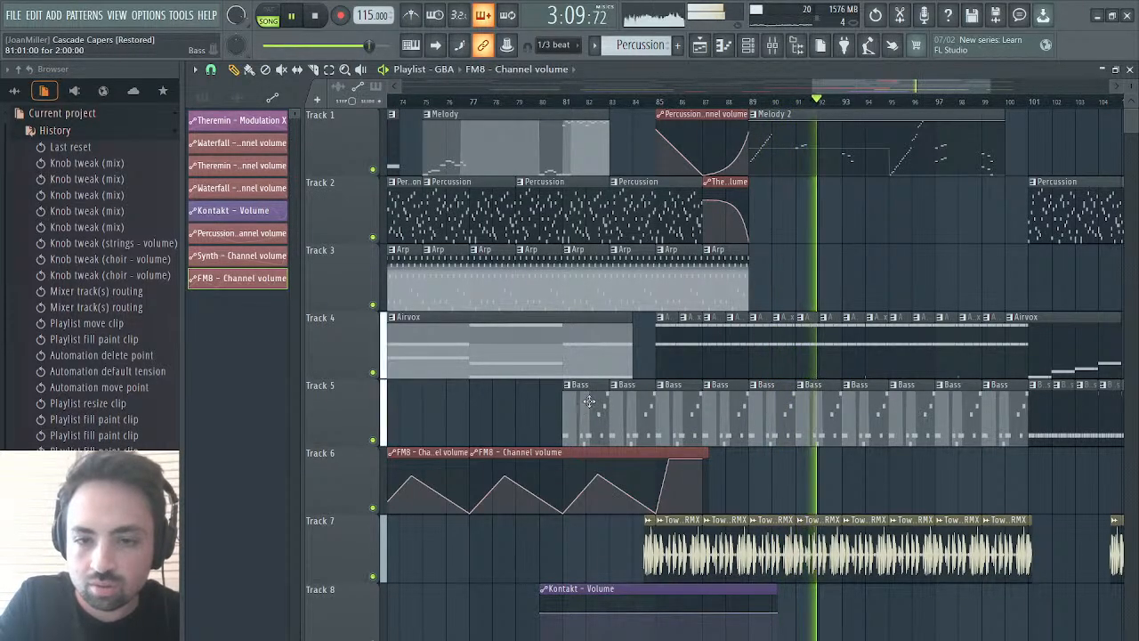
scroll(714, 249, "right", 5)
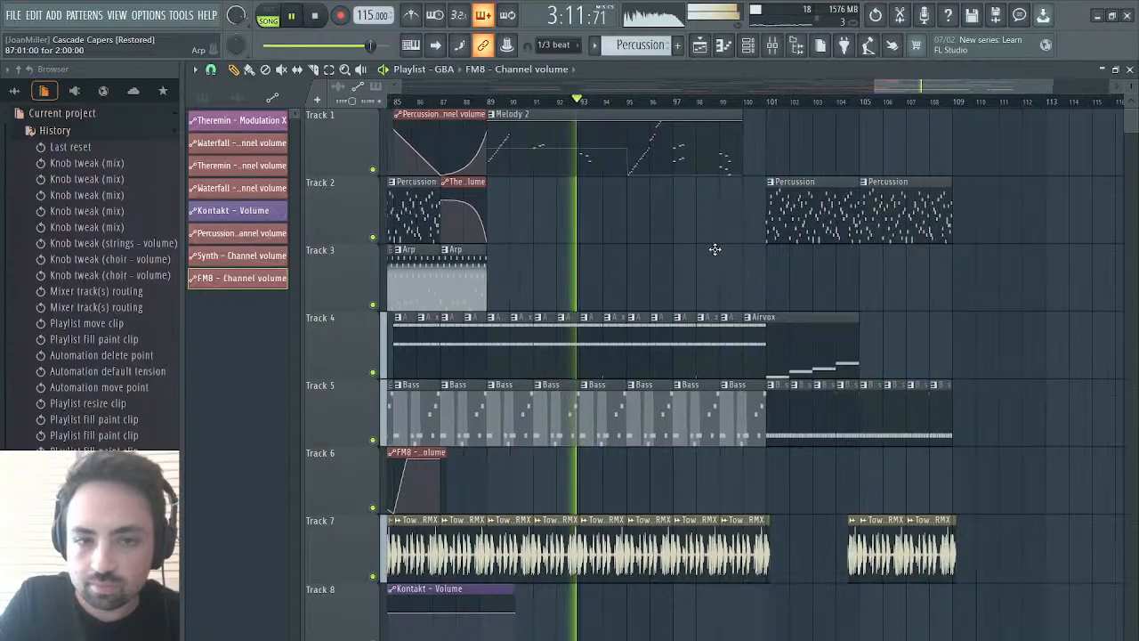
scroll(715, 249, "left", 2)
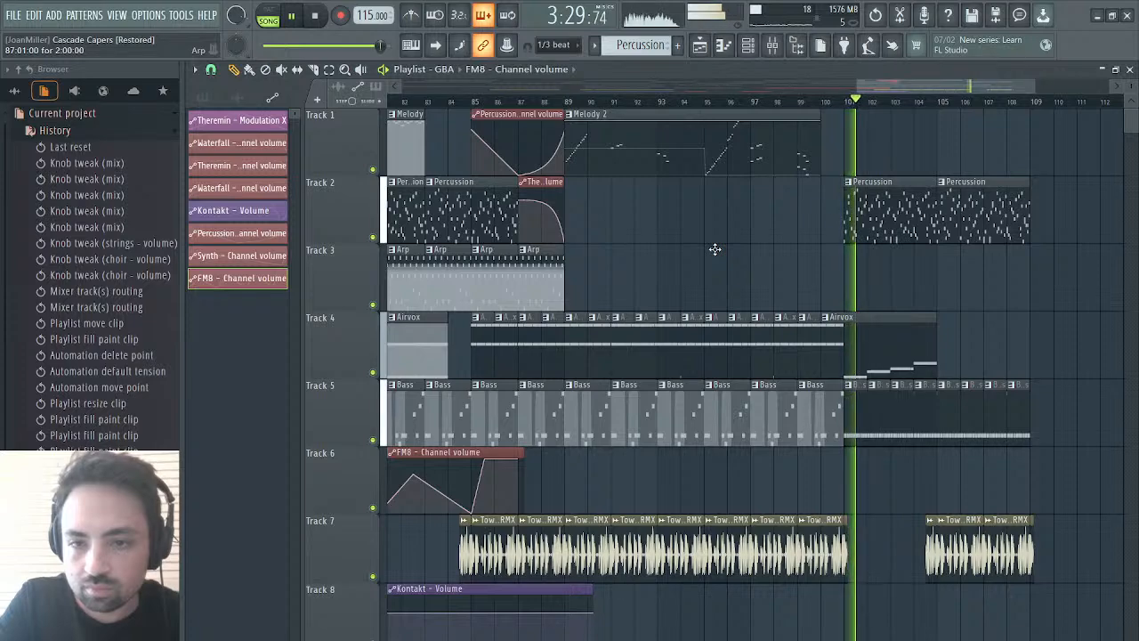
key("space")
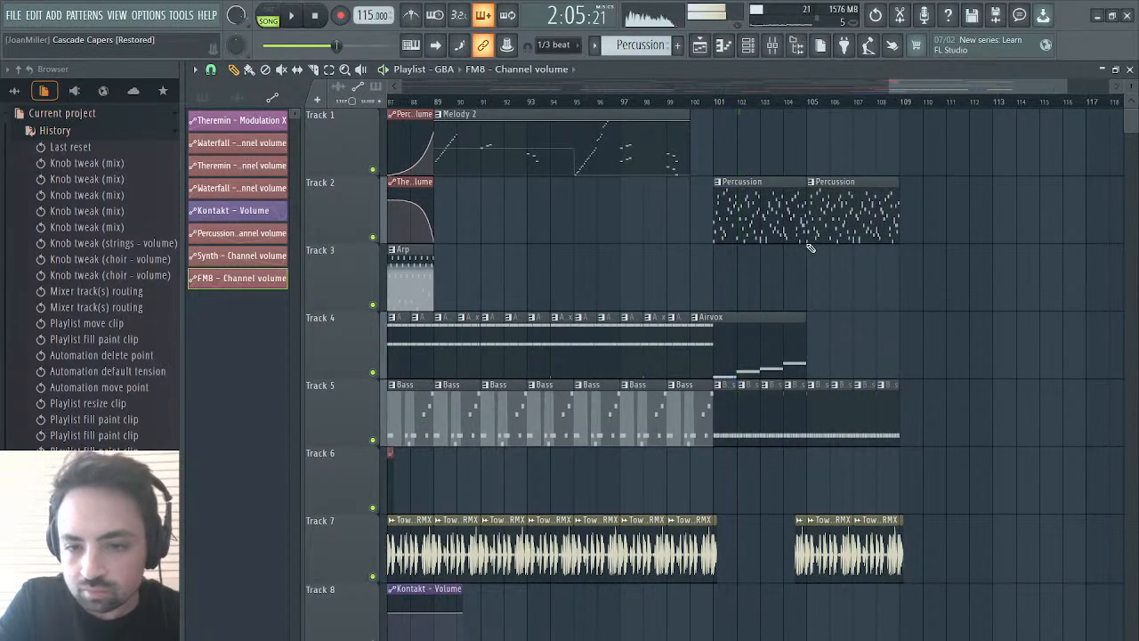
- Open the Airvox clip near bar 101 in the piano roll to check its notes, then close the piano roll and playlist
double_click(754, 353)
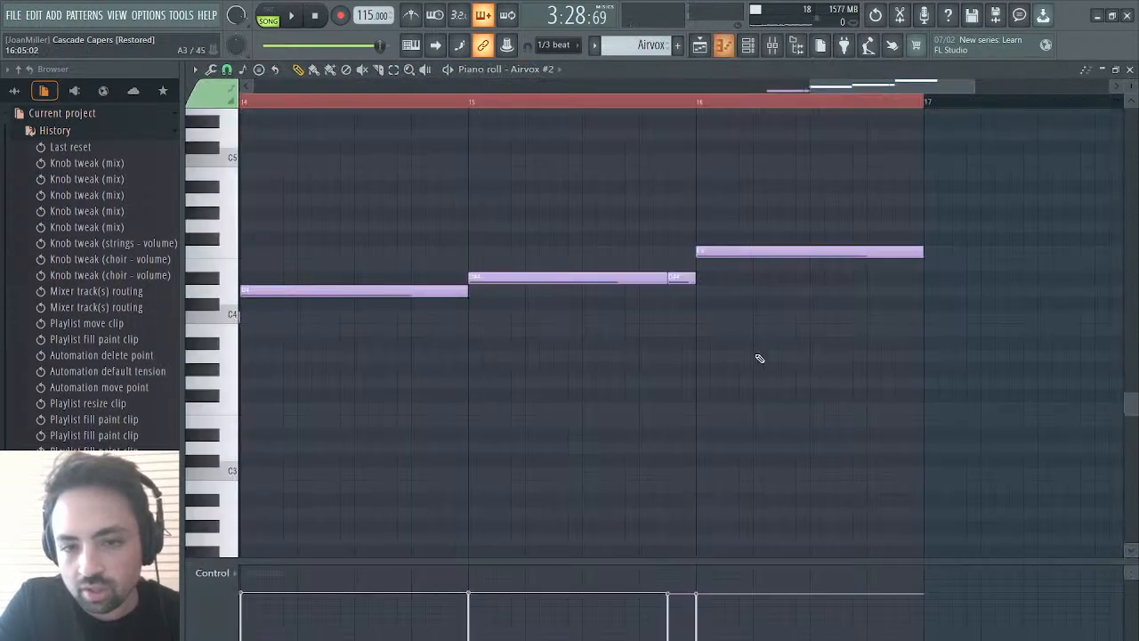
left_click(1130, 69)
left_click(1128, 69)
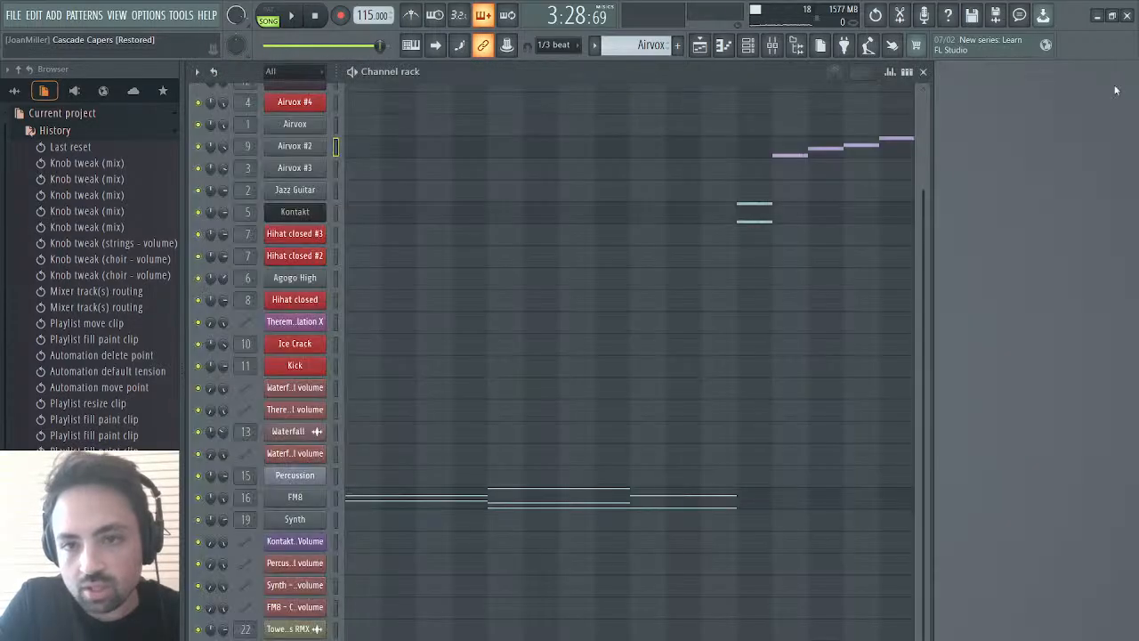
- Cut the rising notes starting at bar 13 from the Airvox #2 channel and paste them into the Kontakt channel at the same position
left_click(401, 156)
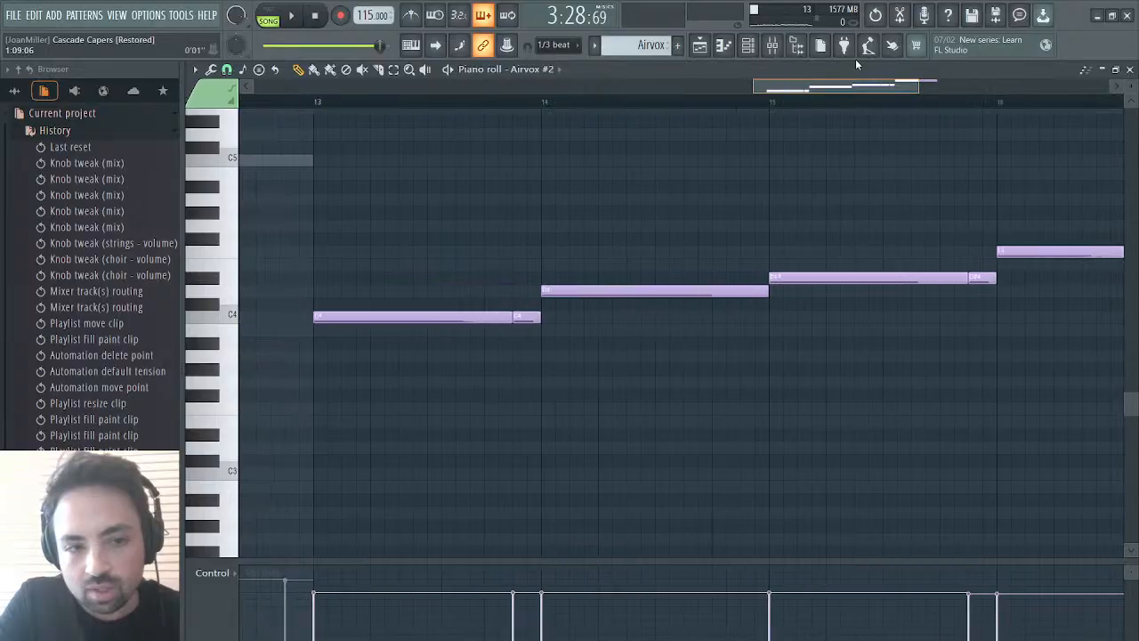
key("ctrl+x")
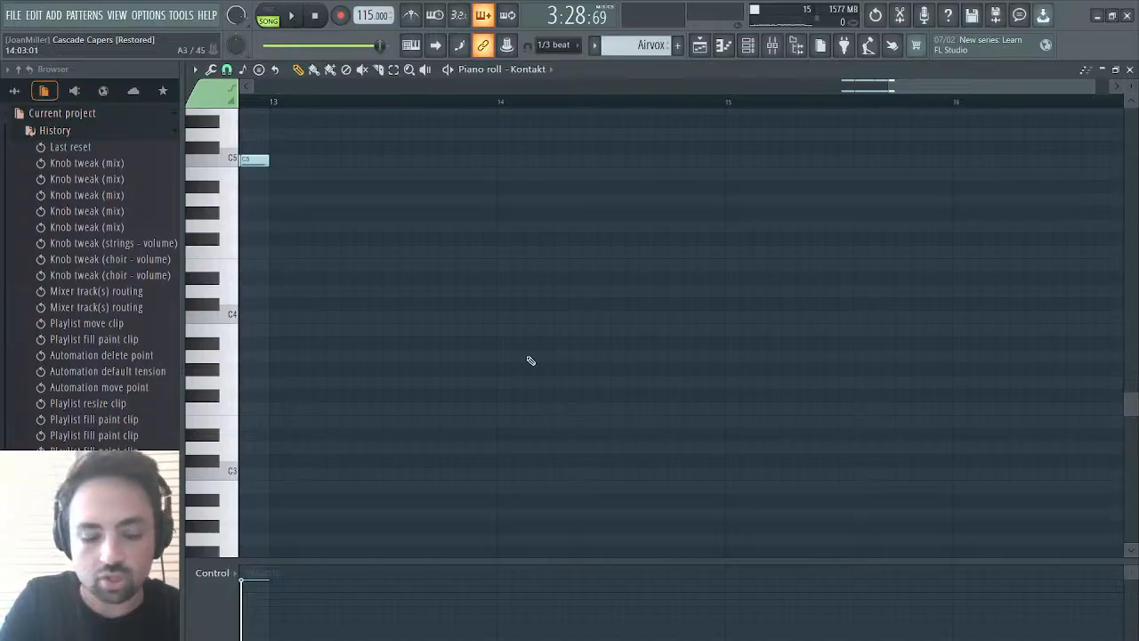
key("ctrl+v")
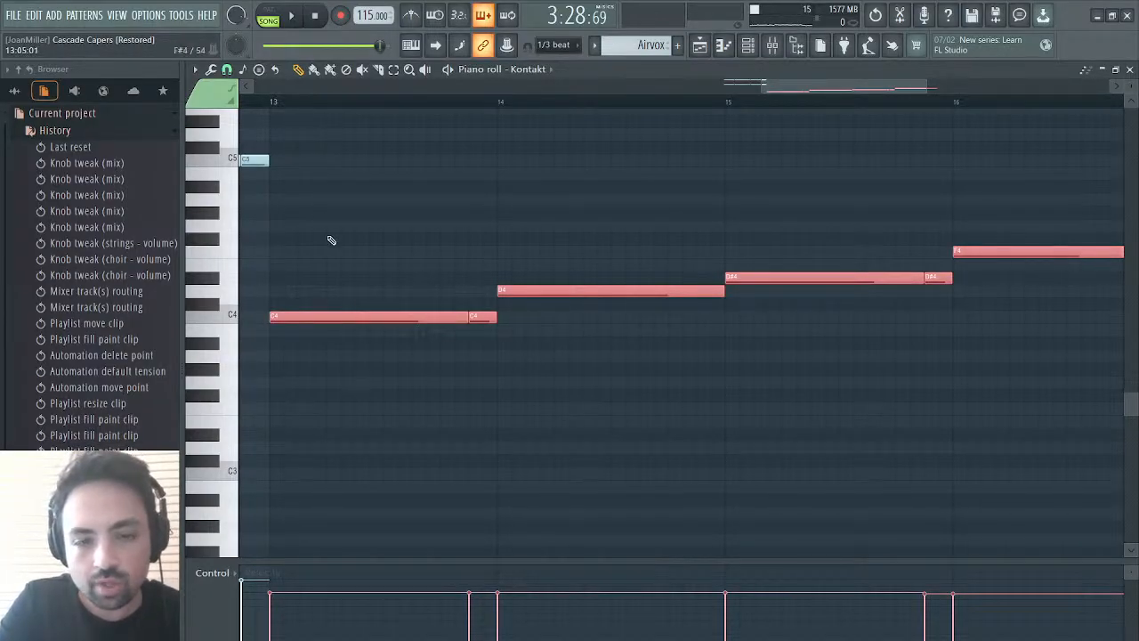
- Recolor the pasted rising notes to match the existing light-blue Kontakt notes
scroll(418, 291, "up", 3)
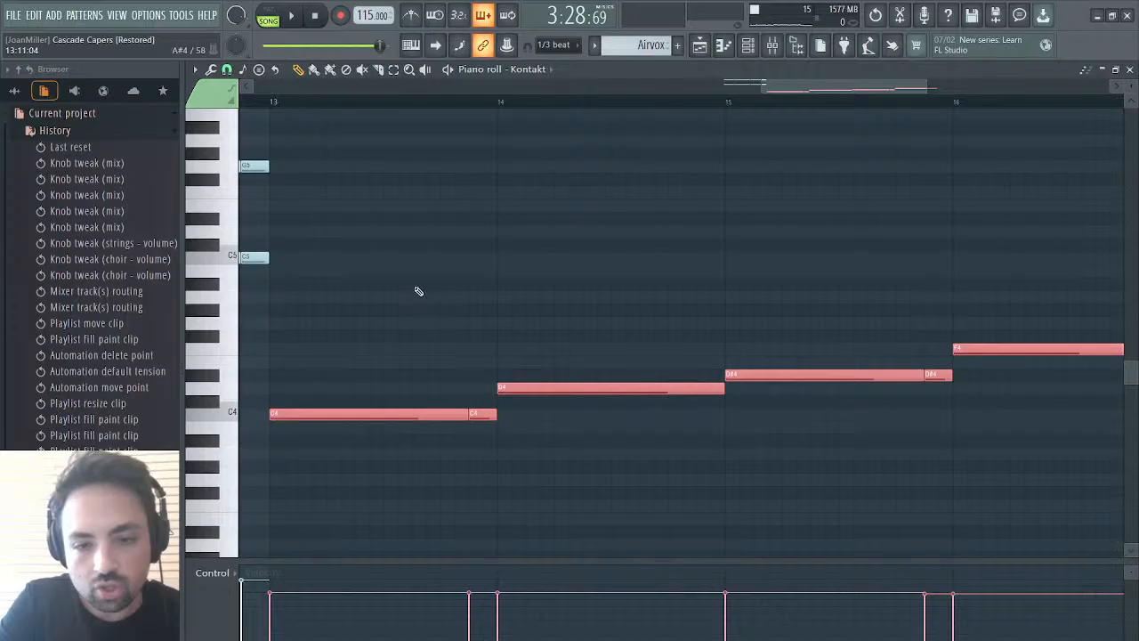
scroll(418, 291, "down", 1)
scroll(418, 291, "up", 1)
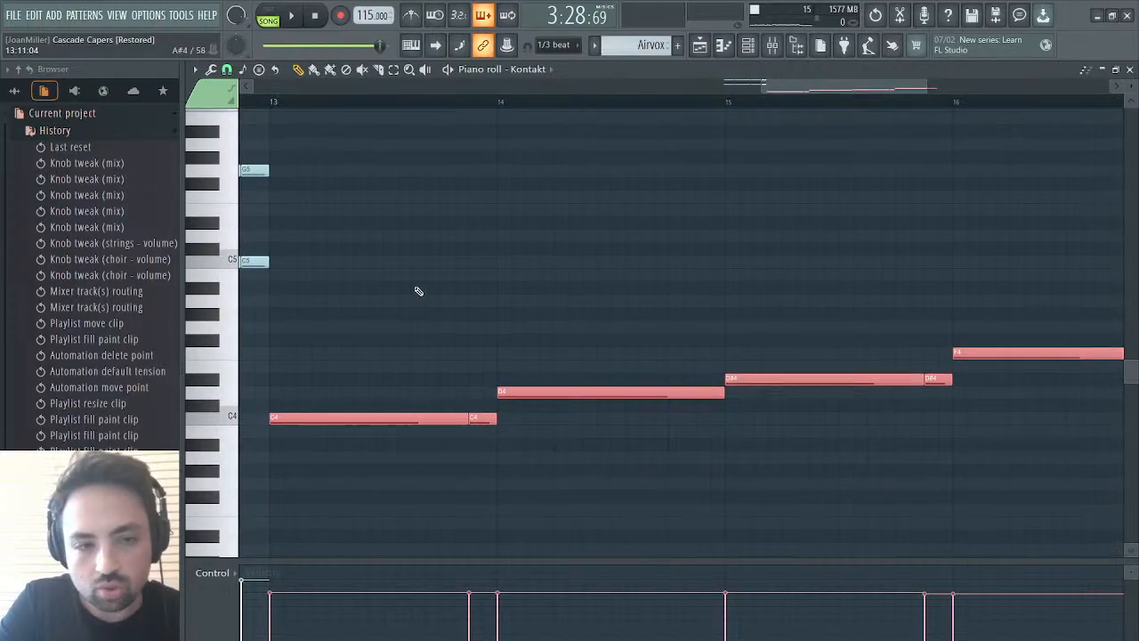
scroll(418, 291, "left", 2)
scroll(418, 291, "right", 2)
scroll(418, 291, "left", 1)
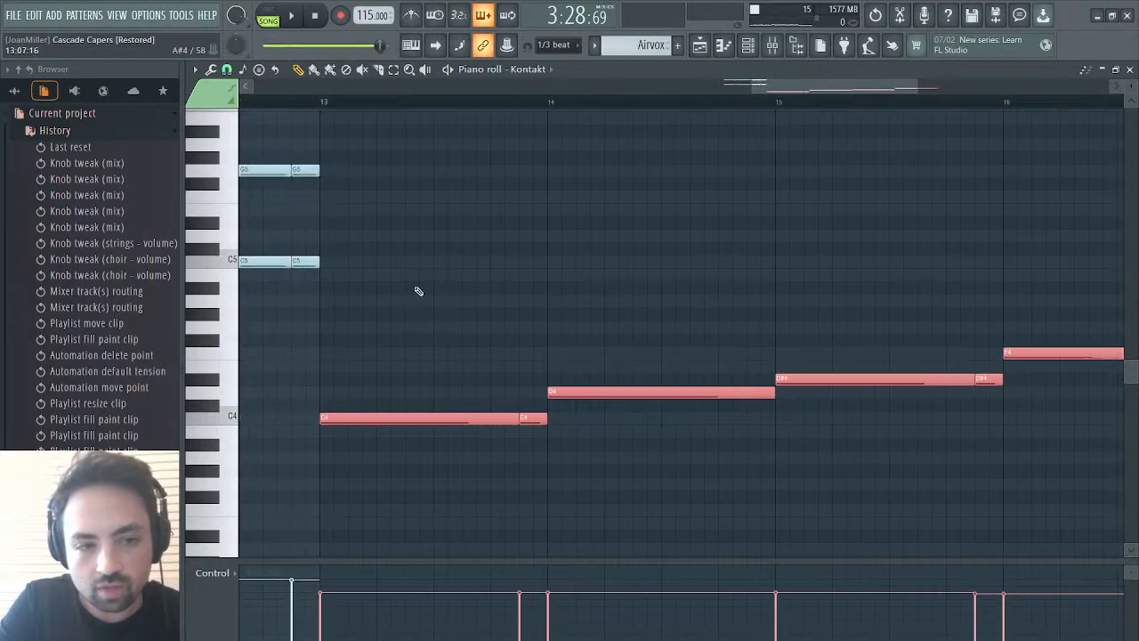
left_click(310, 262)
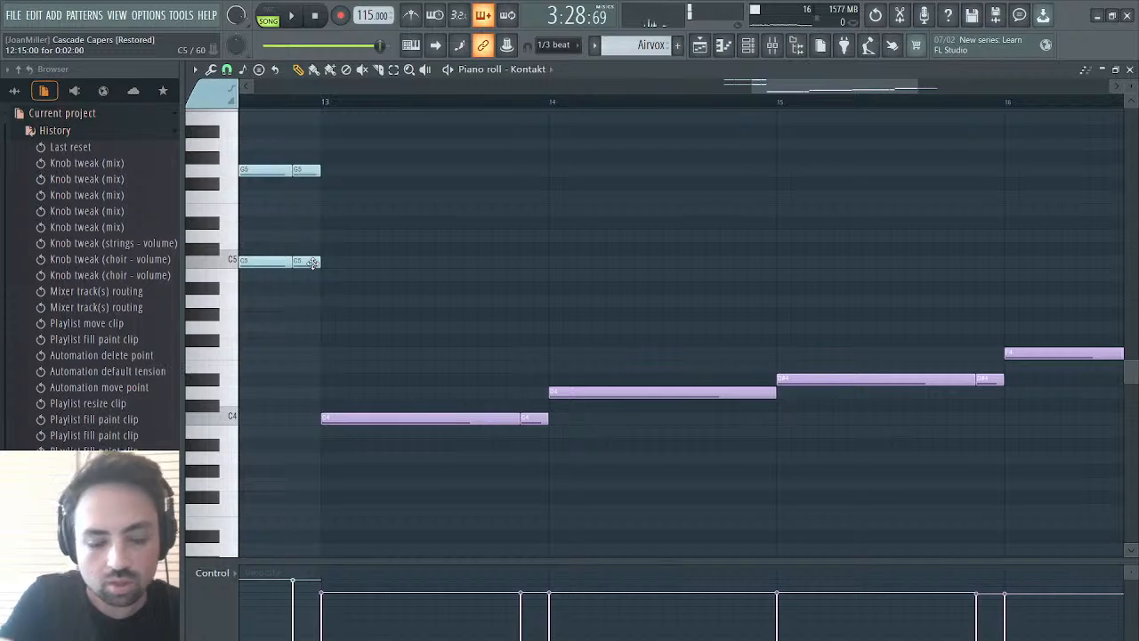
key("alt+c")
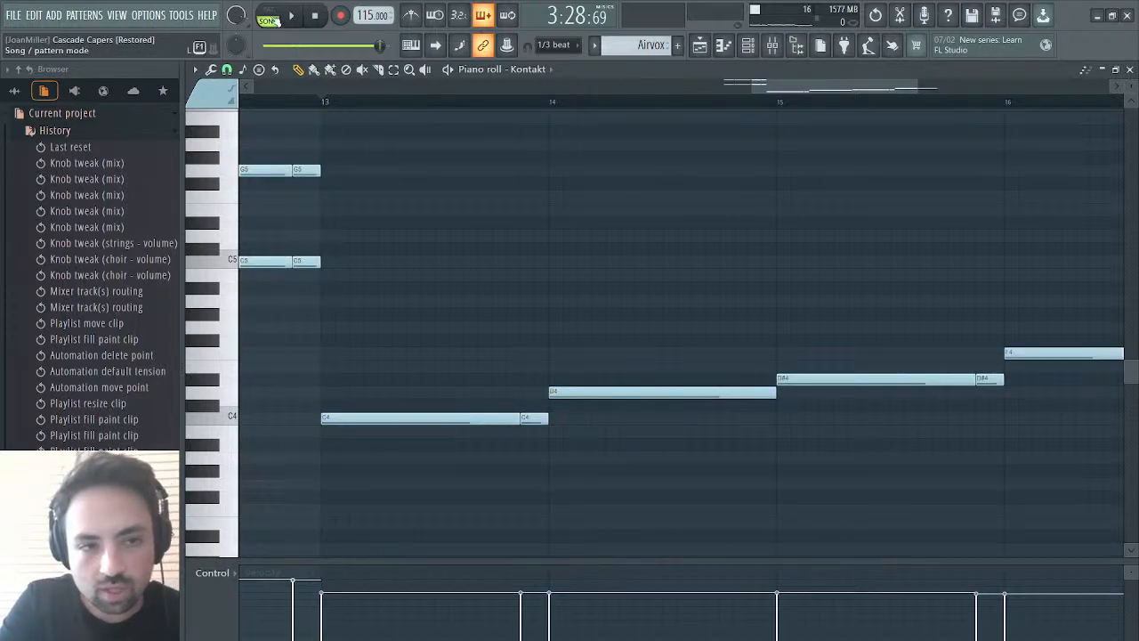
- Duplicate the rising line from bar 13 to 17 a fifth higher, starting on G4, and play the pattern from bar 13
left_click(326, 107)
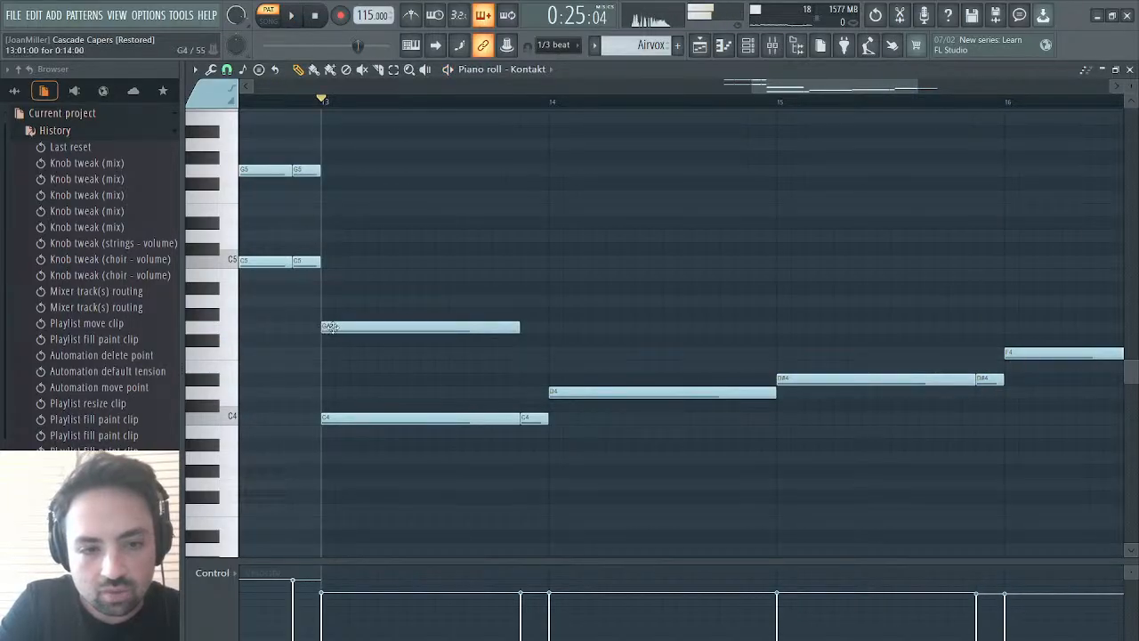
left_click_drag(914, 85, 1016, 80)
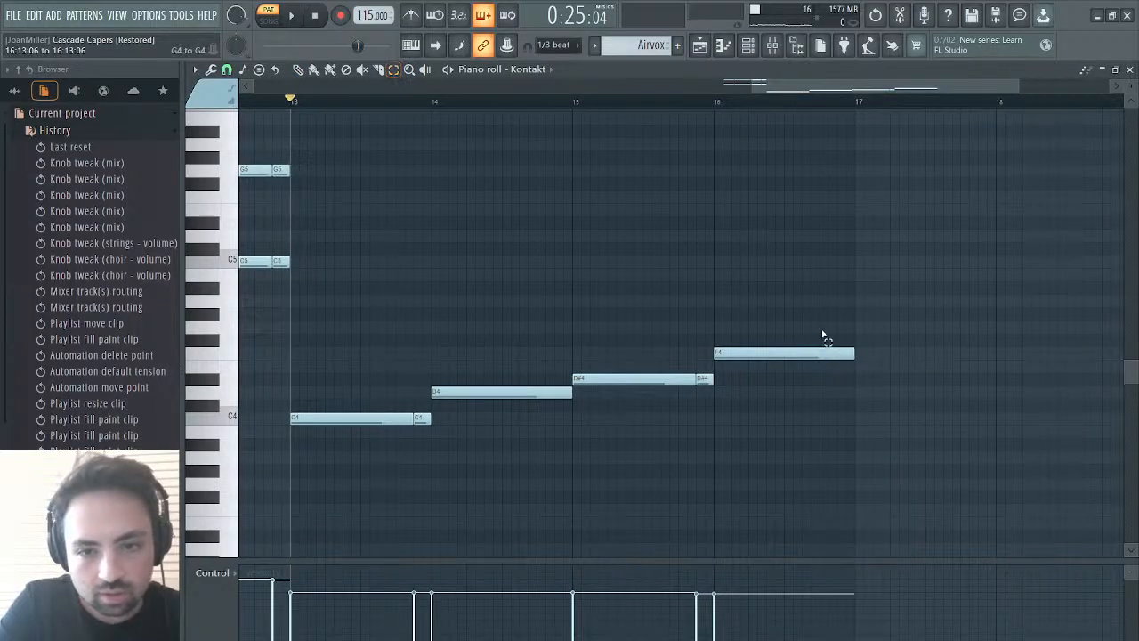
left_click_drag(822, 322, 343, 480)
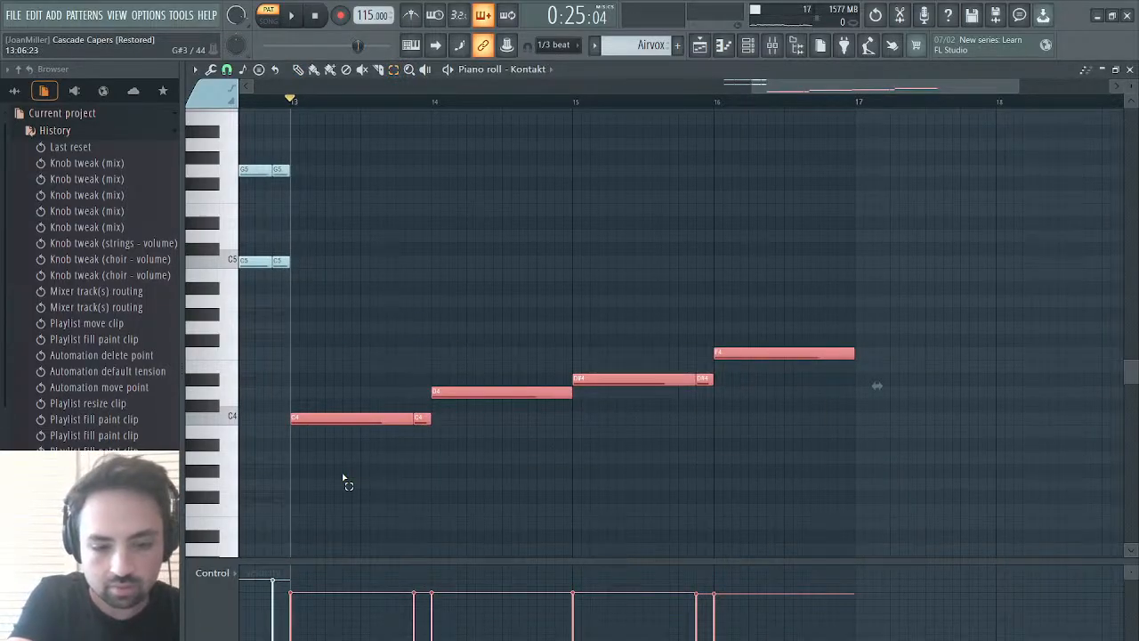
key("shift+Right")
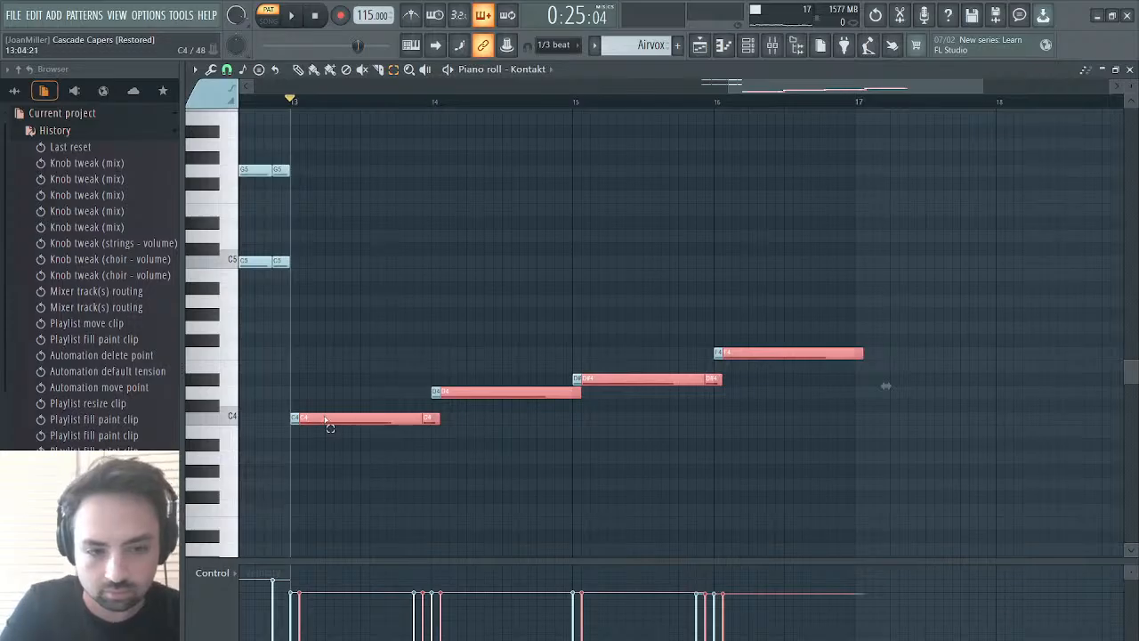
left_click_drag(318, 418, 303, 326)
key("space")
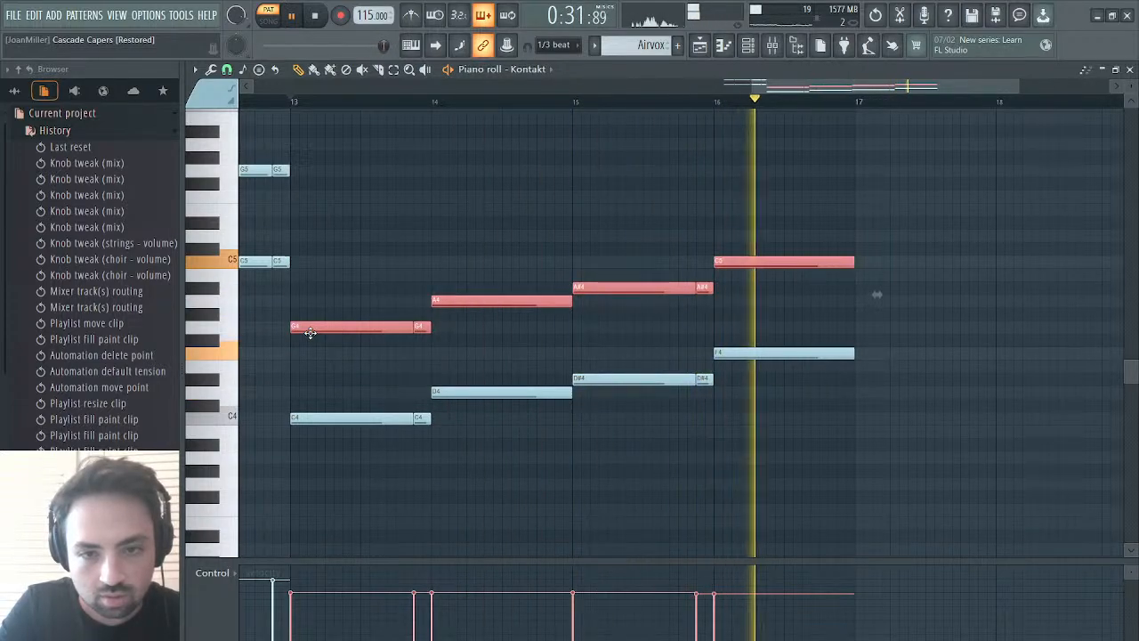
key("space")
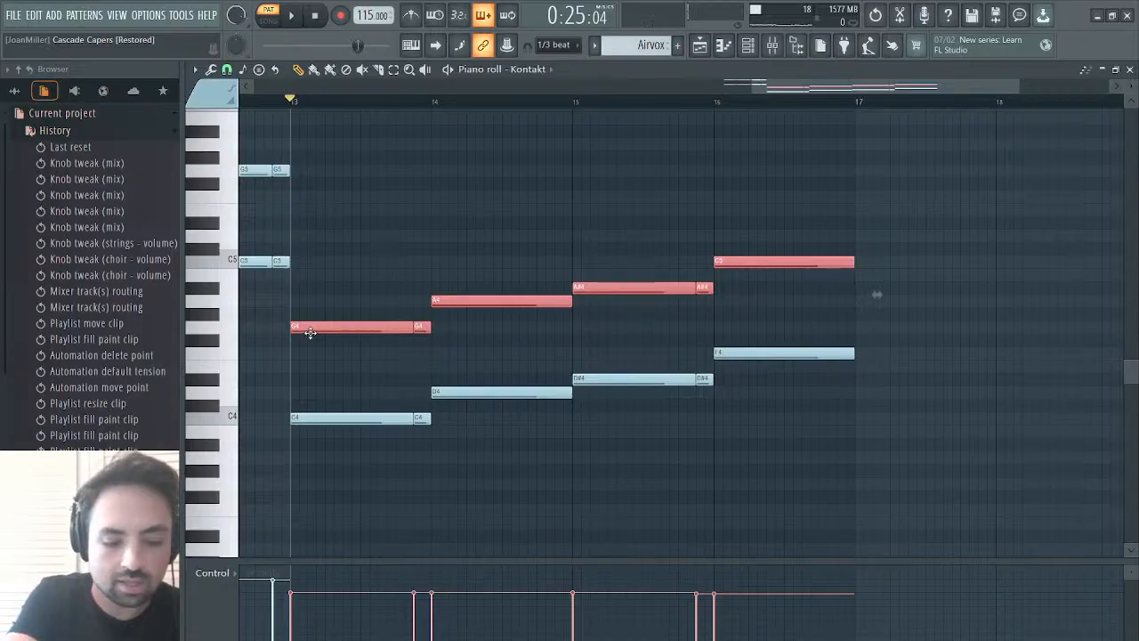
- Duplicate the upper line three semitones lower, starting on E4, and lower the copied F#4 note at bar 14 to F4
key("shift+Right")
key("shift+Left")
key("Down")
key("Down")
key("Down")
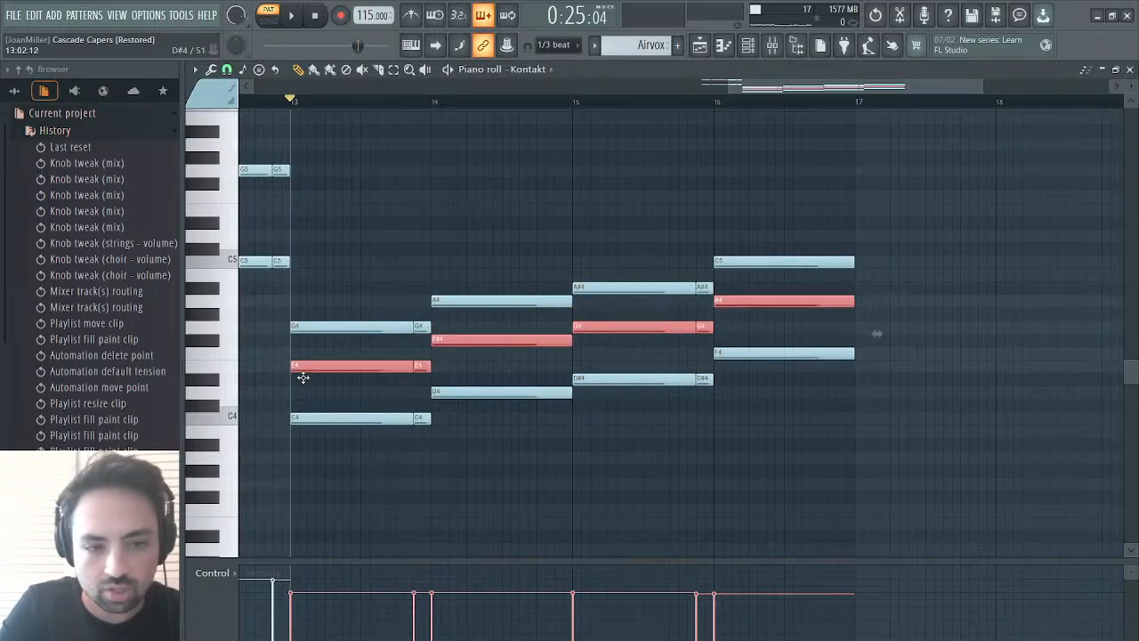
left_click(460, 368)
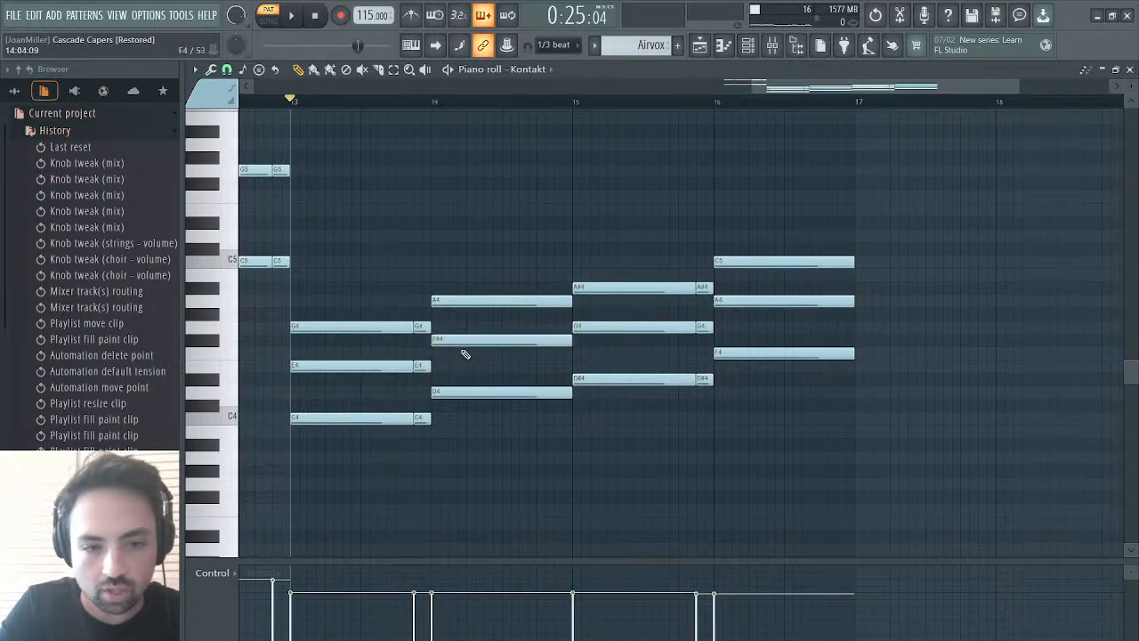
left_click_drag(461, 349, 465, 369)
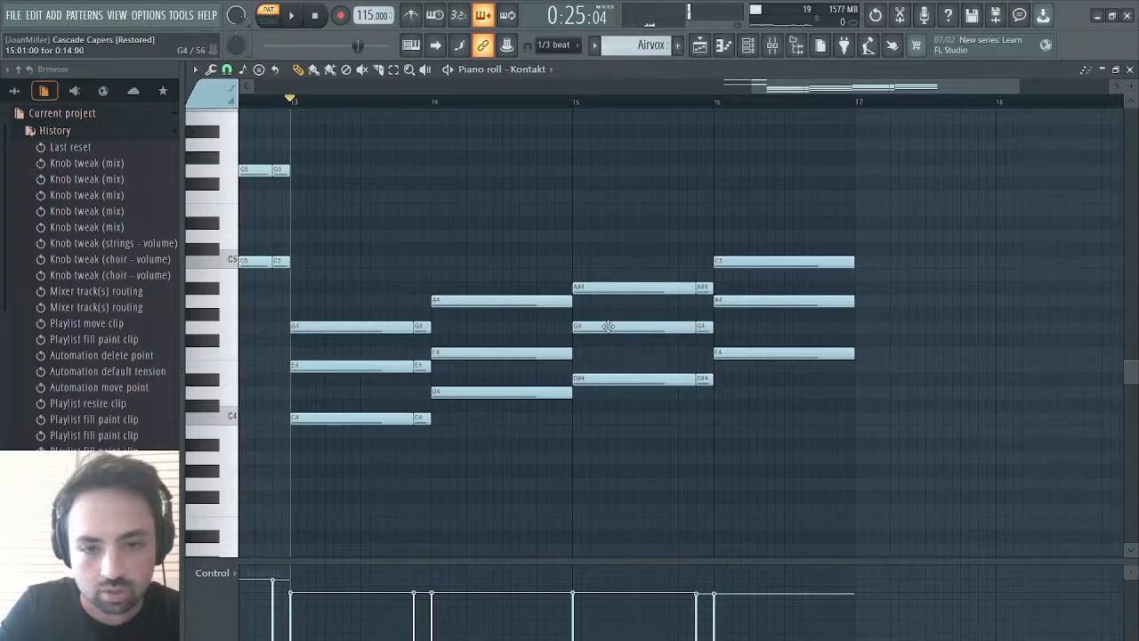
- Add a fourth copy of the rising line starting on C5 at bar 13 and listen to the chords
key("space")
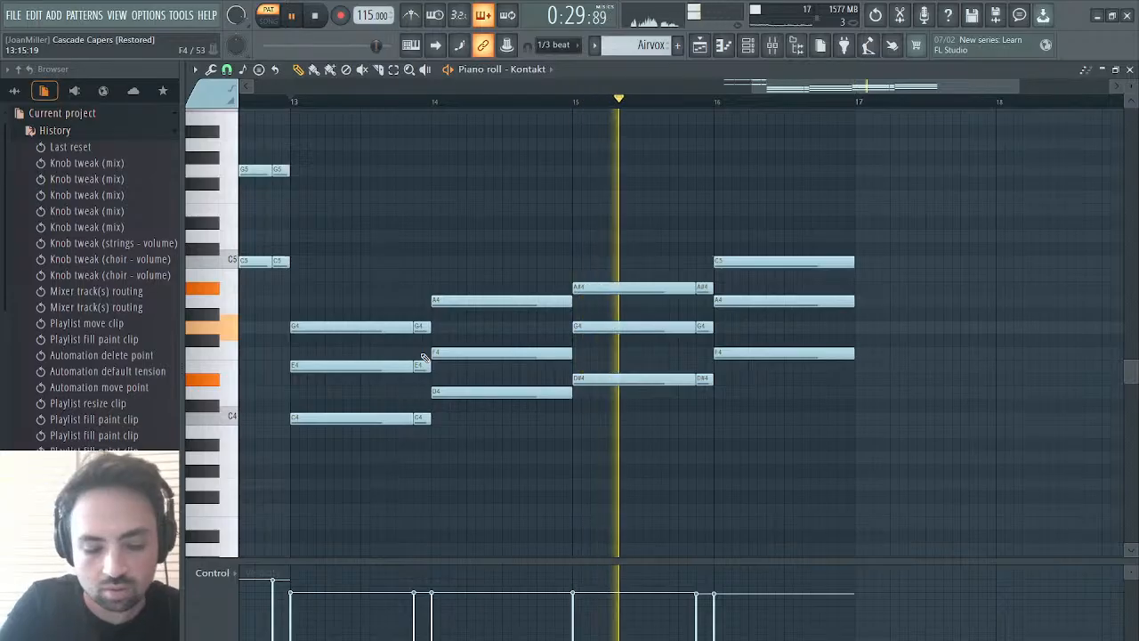
key("ctrl+v")
left_click_drag(374, 328, 374, 260)
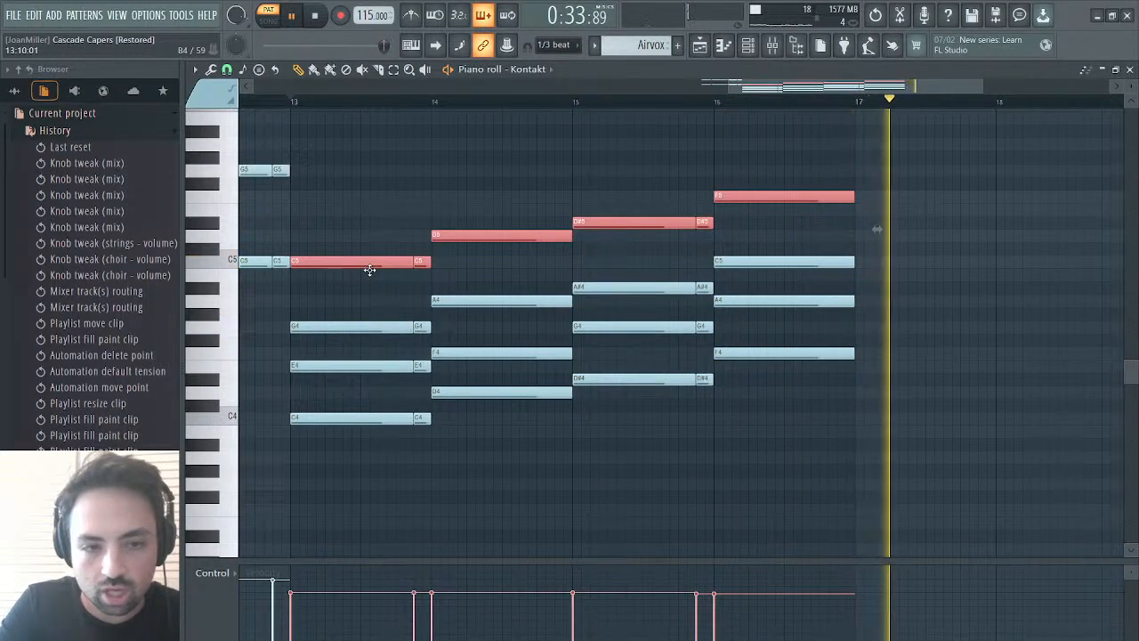
key("space")
key("space")
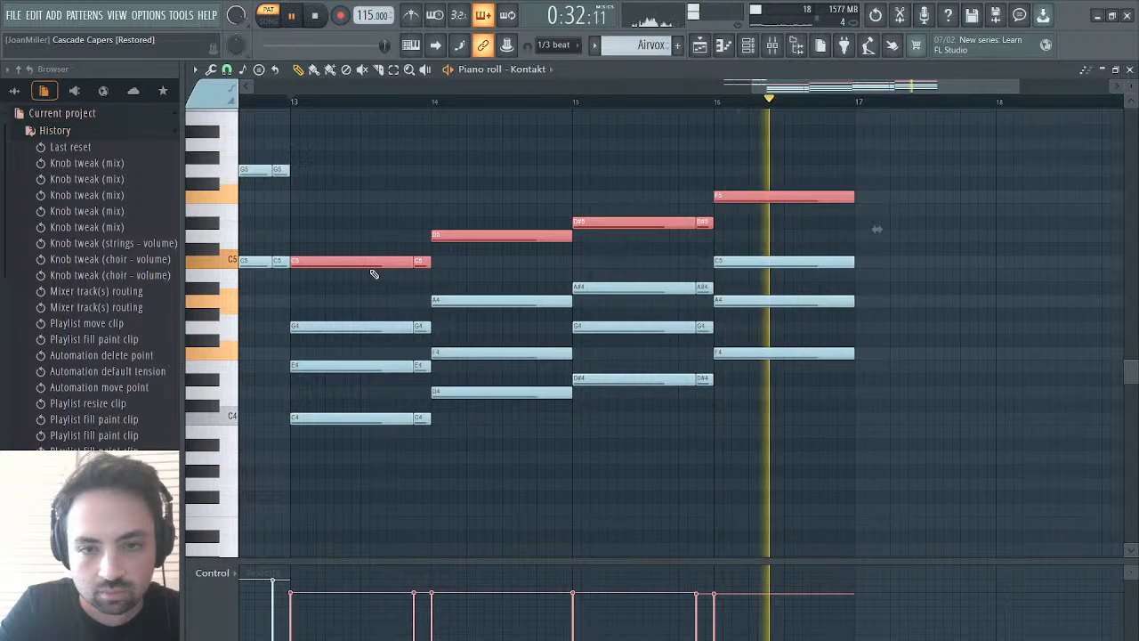
- Play the song in the playlist from bar 101 to hear the new chords in context, then stop playback
left_click(702, 49)
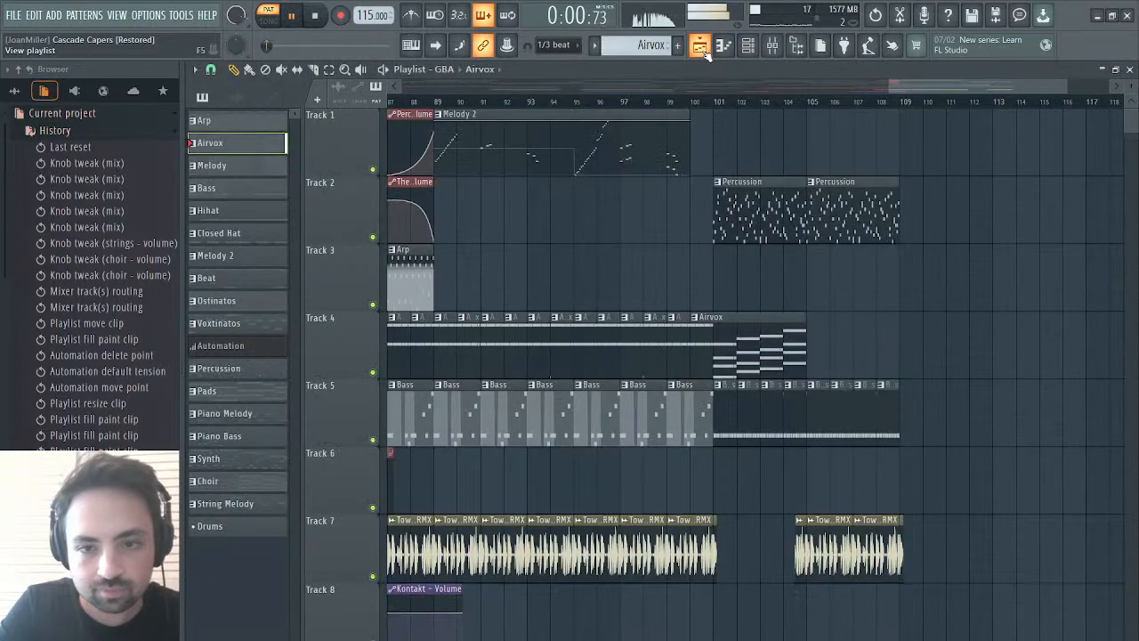
left_click(715, 102)
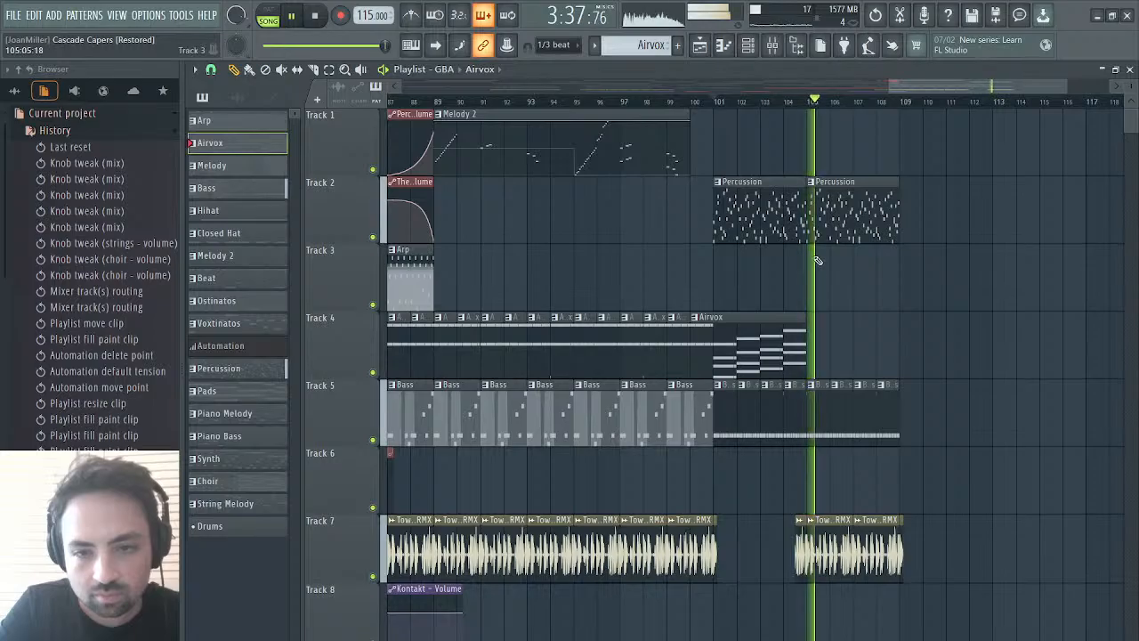
key("space")
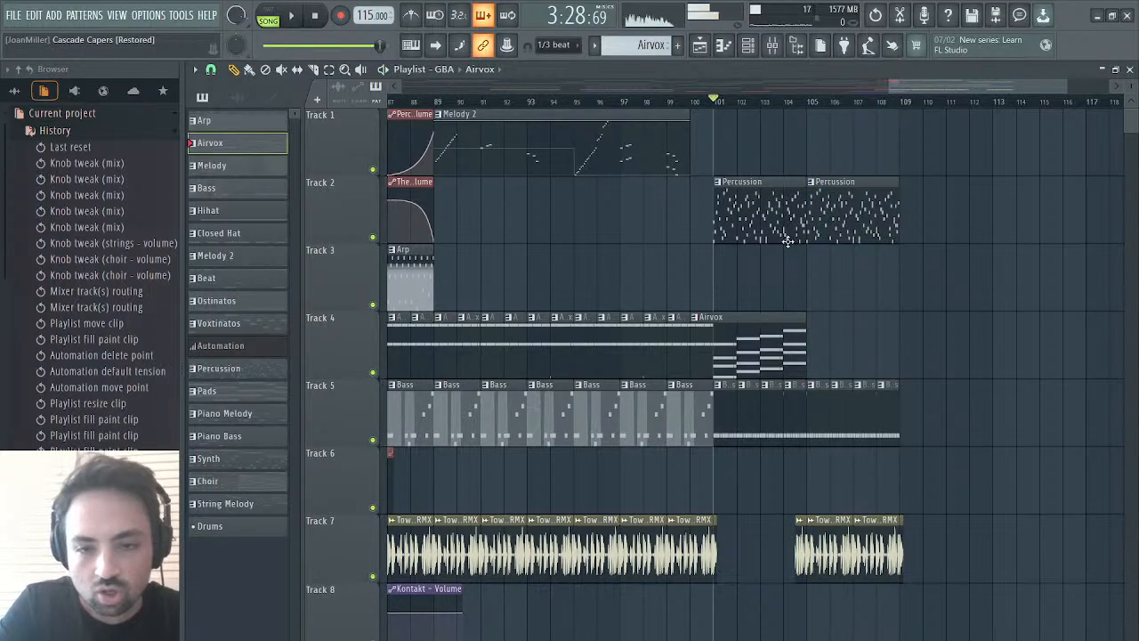
- Make Voxtinatos the active pattern and play it on its own in pattern mode
left_click_drag(800, 329, 806, 335)
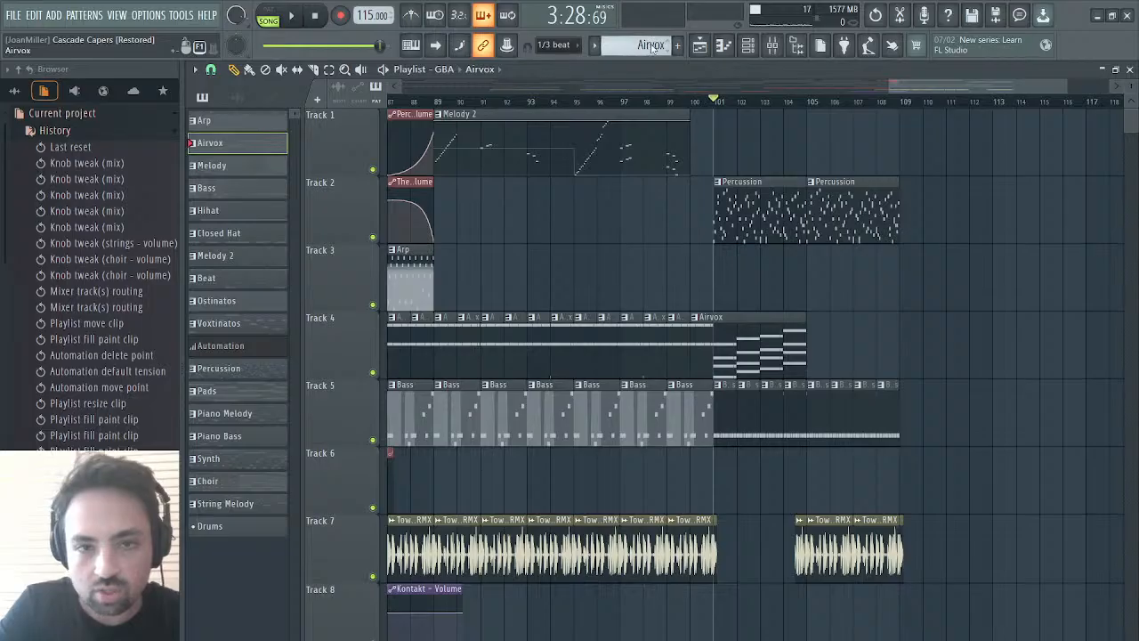
left_click(685, 173)
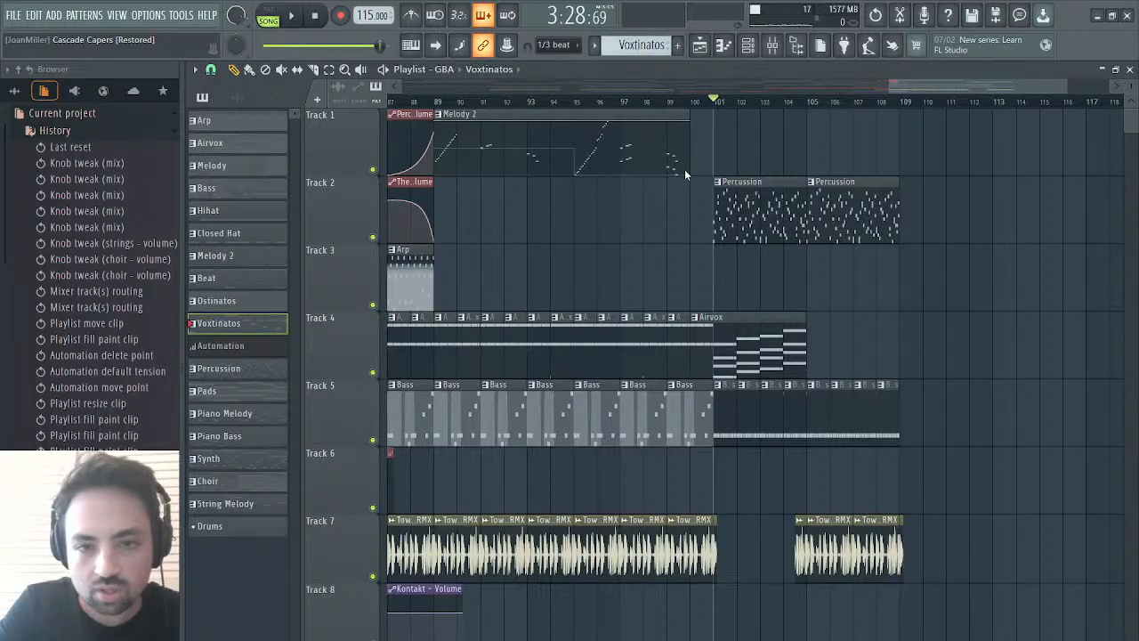
key("l")
left_click(290, 17)
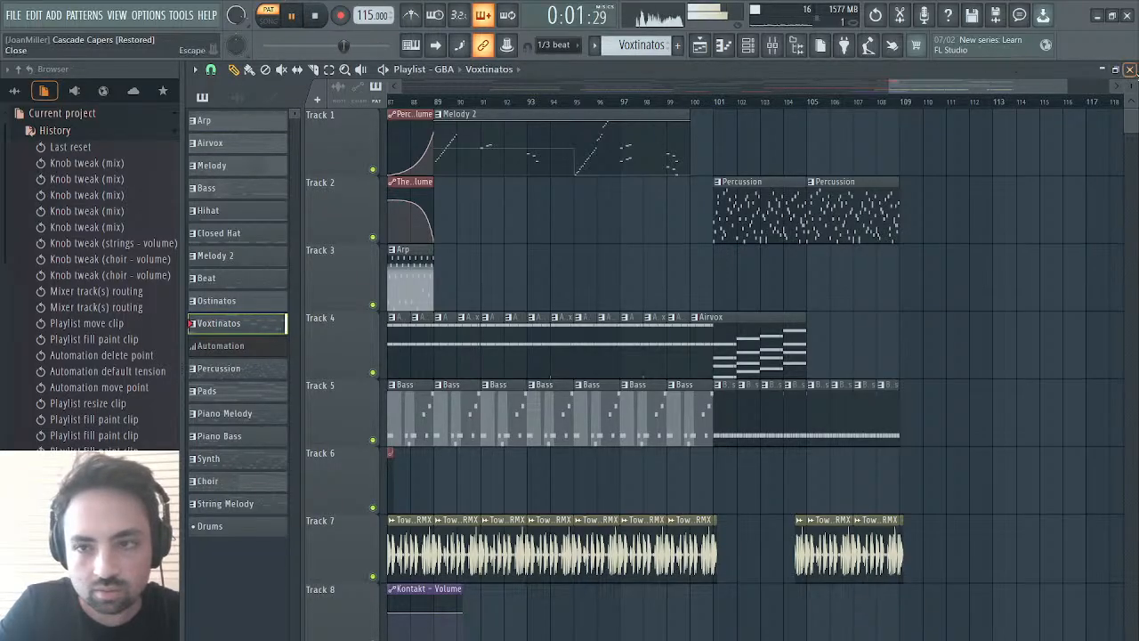
- Cut all the notes of the Airvox #3 channel in the Voxtinatos pattern and close its piano roll
left_click(1130, 69)
left_click(1130, 71)
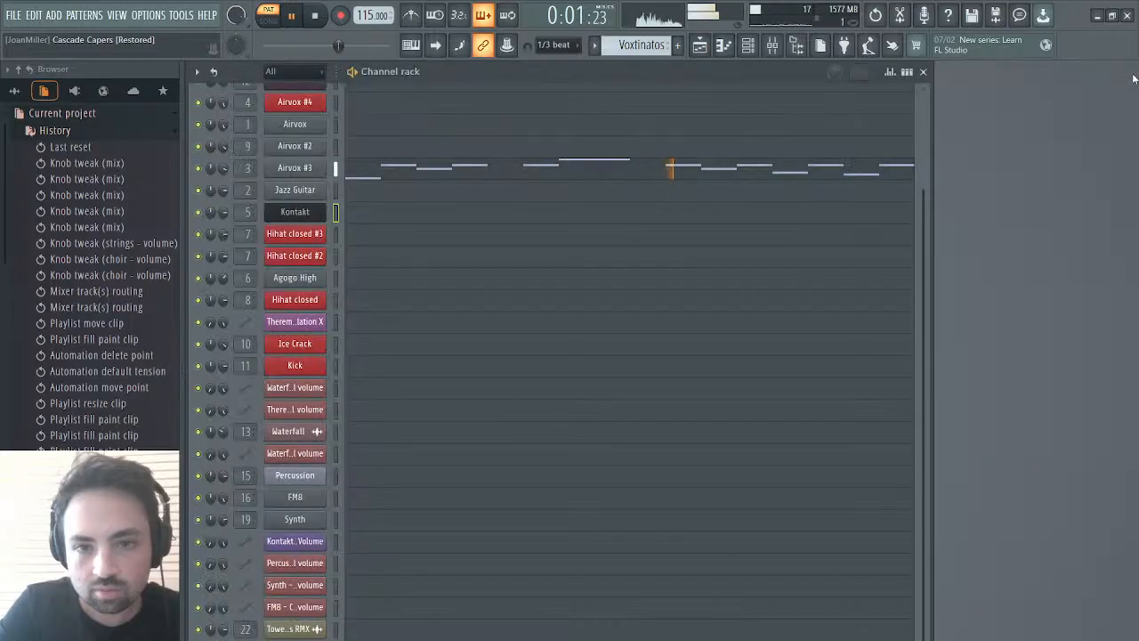
left_click(362, 169)
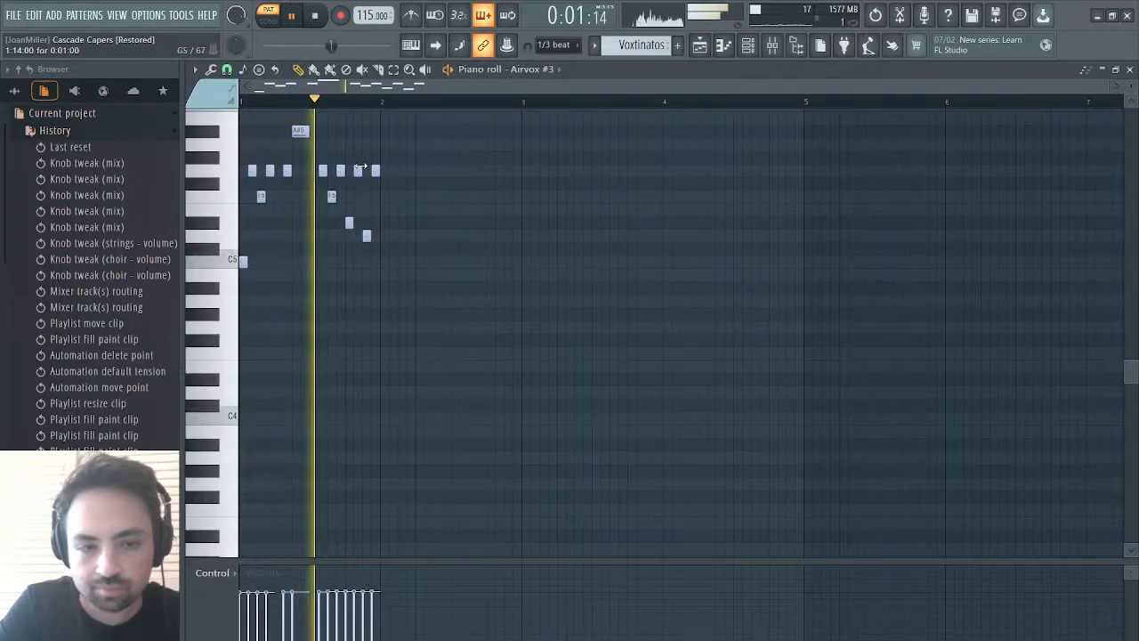
key("ctrl+x")
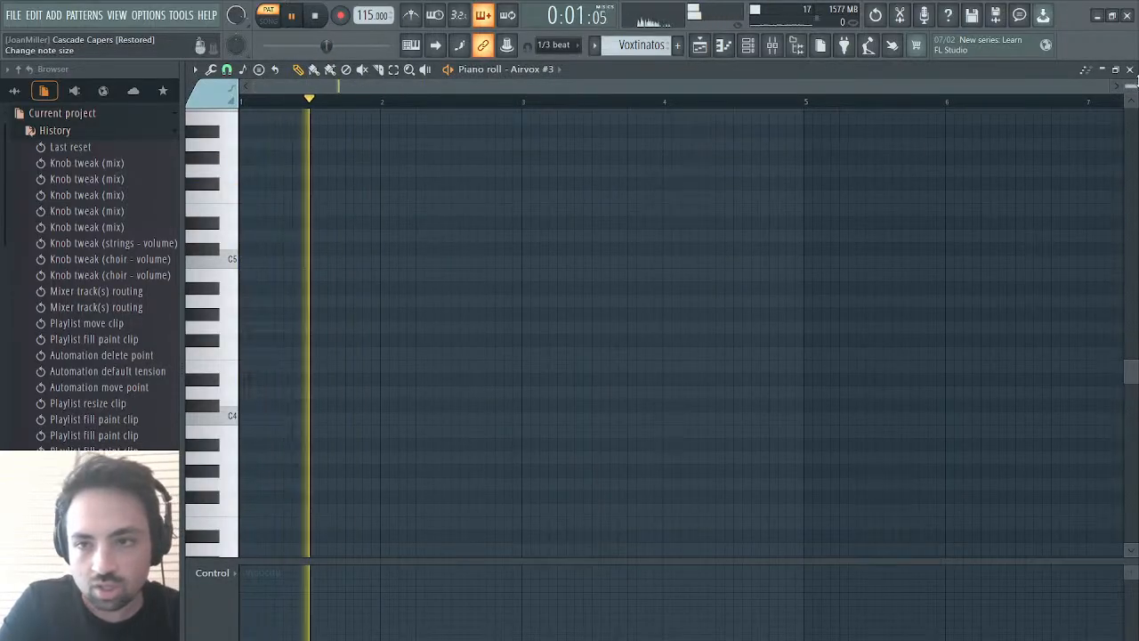
left_click(1130, 69)
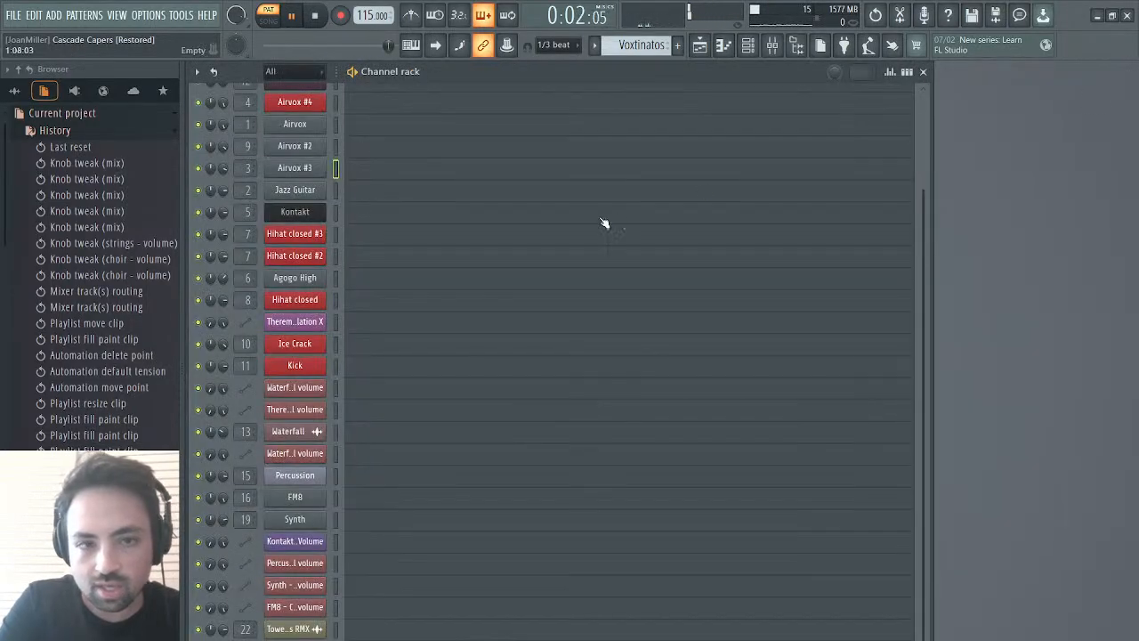
- Paste the cut Voxtinatos notes into the Synth channel at bar 1, play the pattern and return to the playlist
left_click(699, 50)
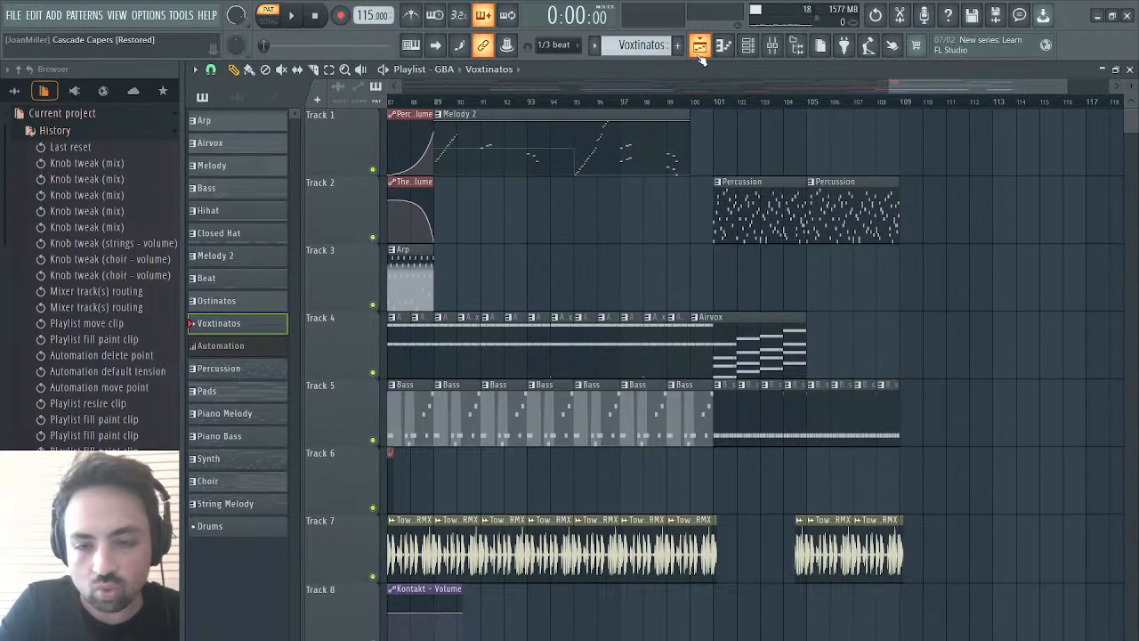
scroll(636, 208, "left", 3)
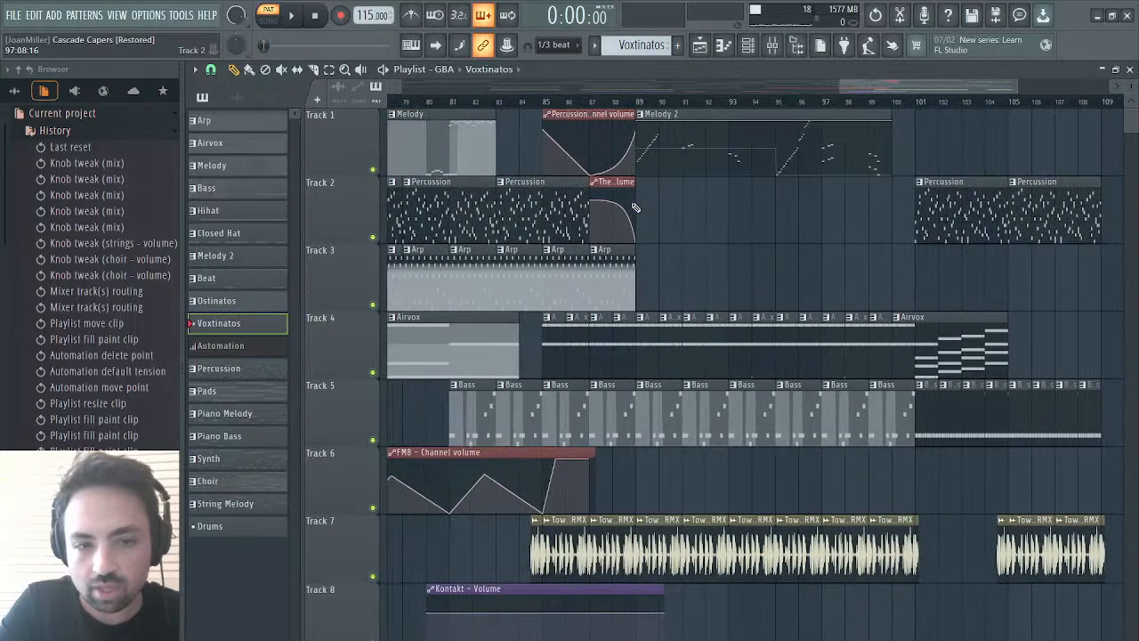
scroll(635, 208, "right", 5)
left_click(1129, 68)
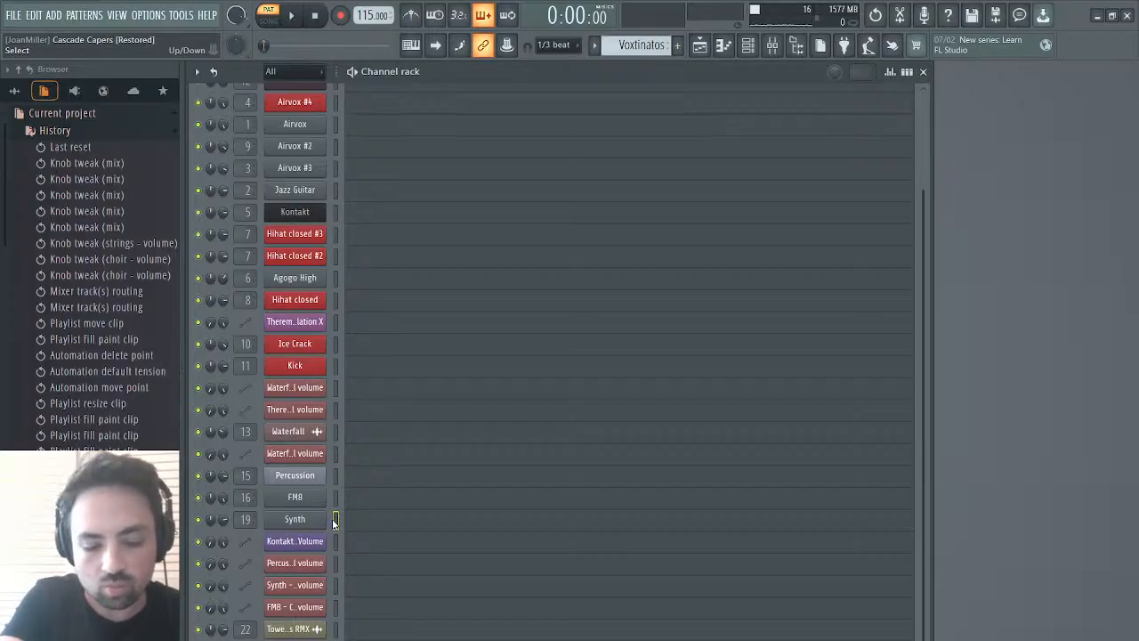
left_click(356, 521)
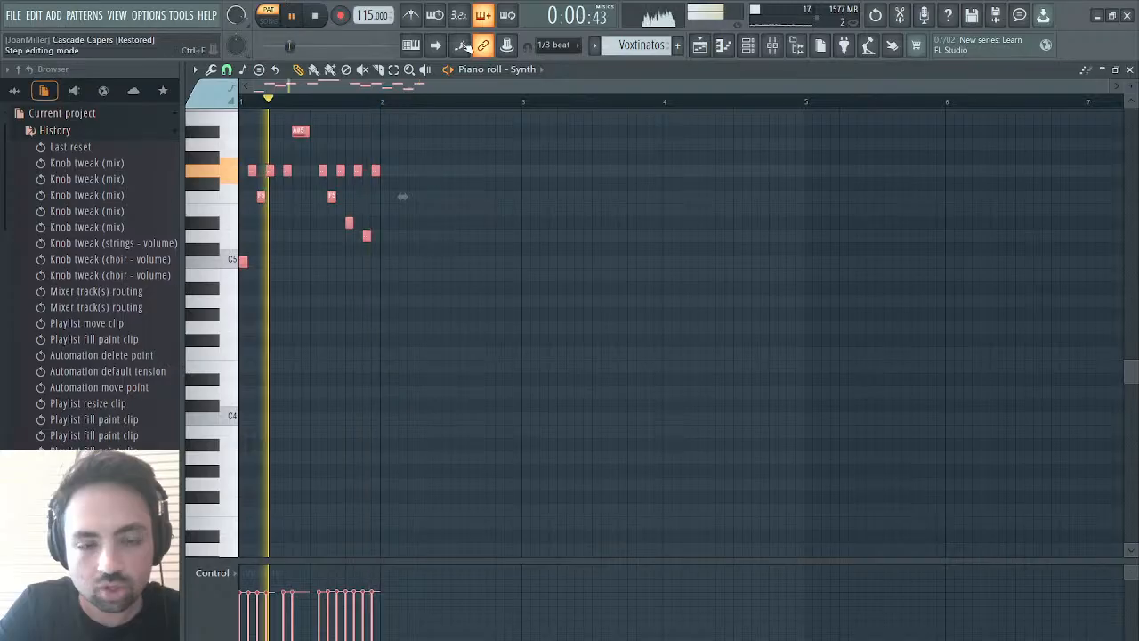
key("F5")
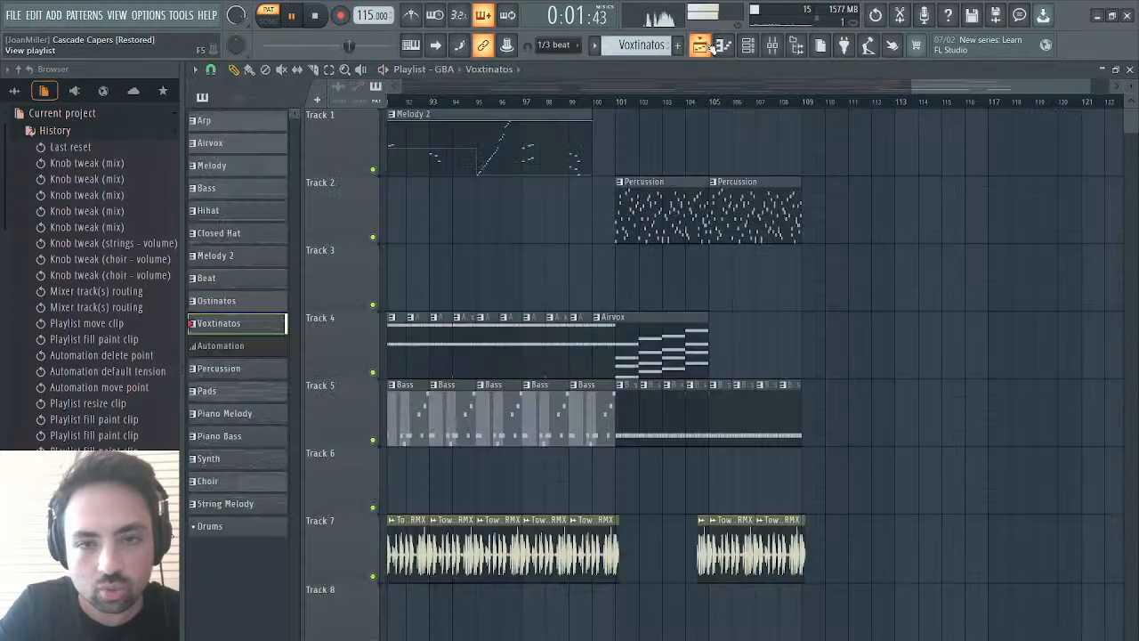
- Place four Voxtinatos clips back to back on Track 4 from bar 105 and play the section from bar 101
left_click(712, 349)
left_click(733, 348)
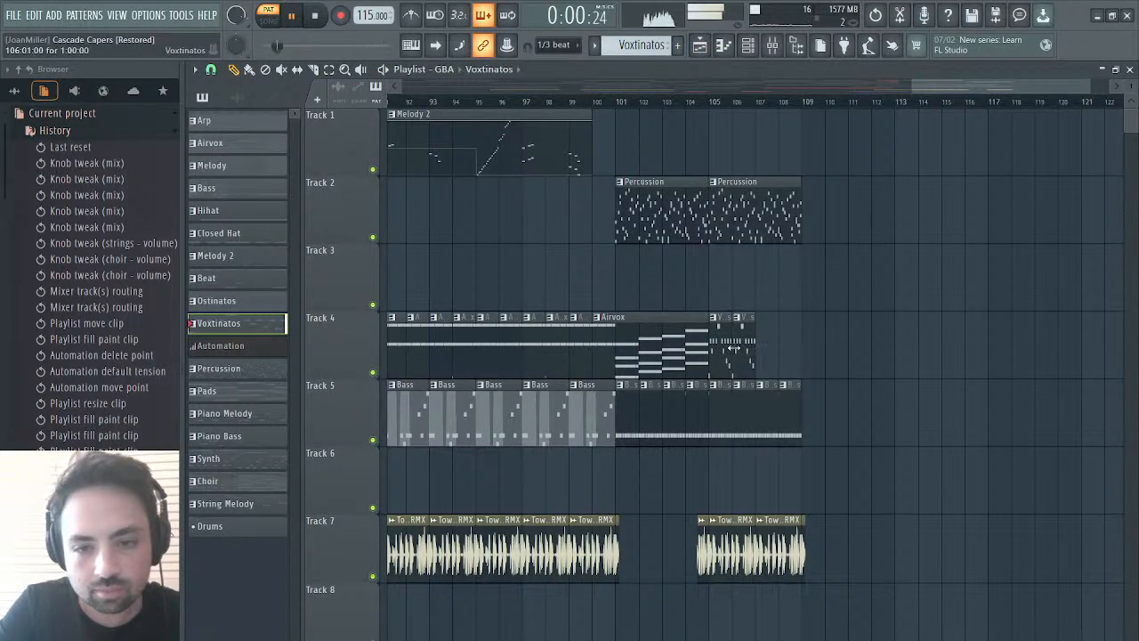
left_click(758, 349)
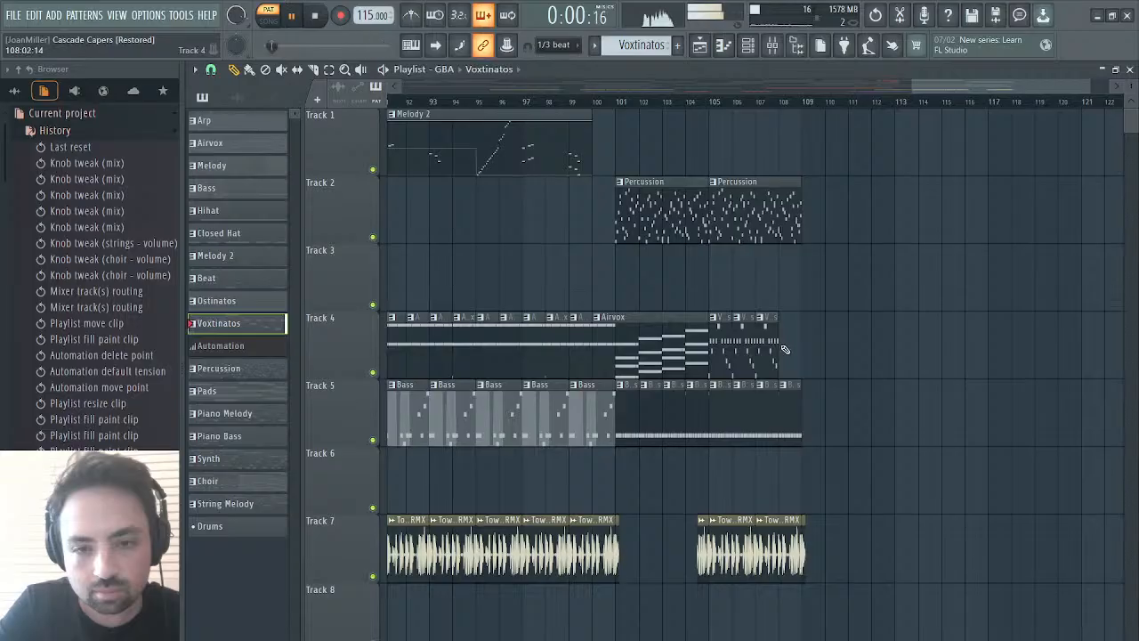
left_click(784, 349)
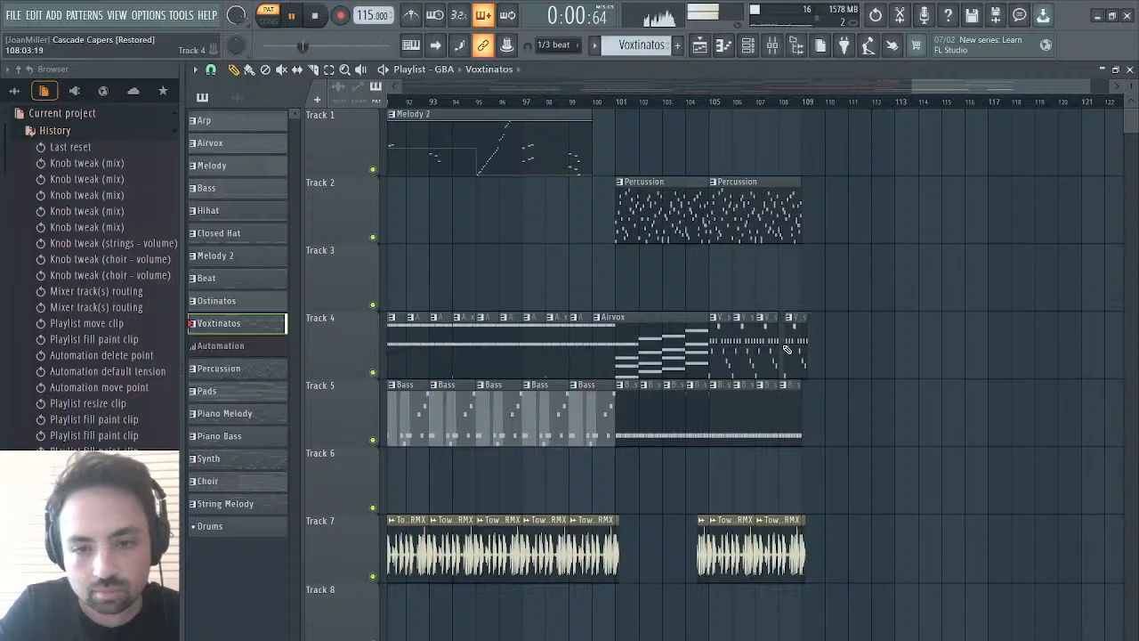
left_click(709, 100)
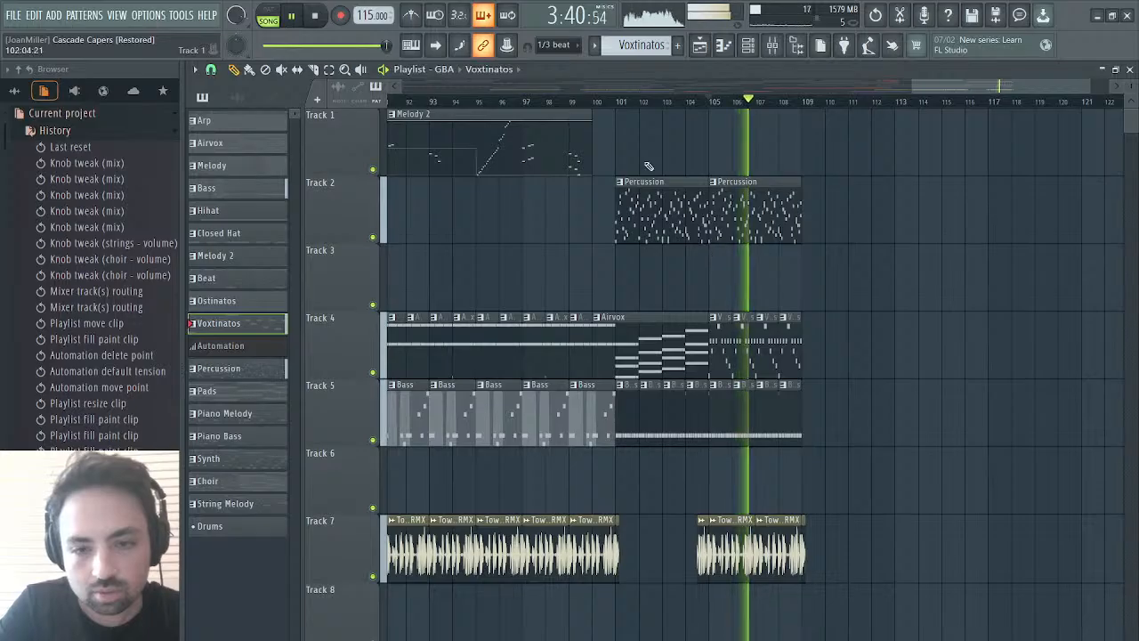
left_click(616, 100)
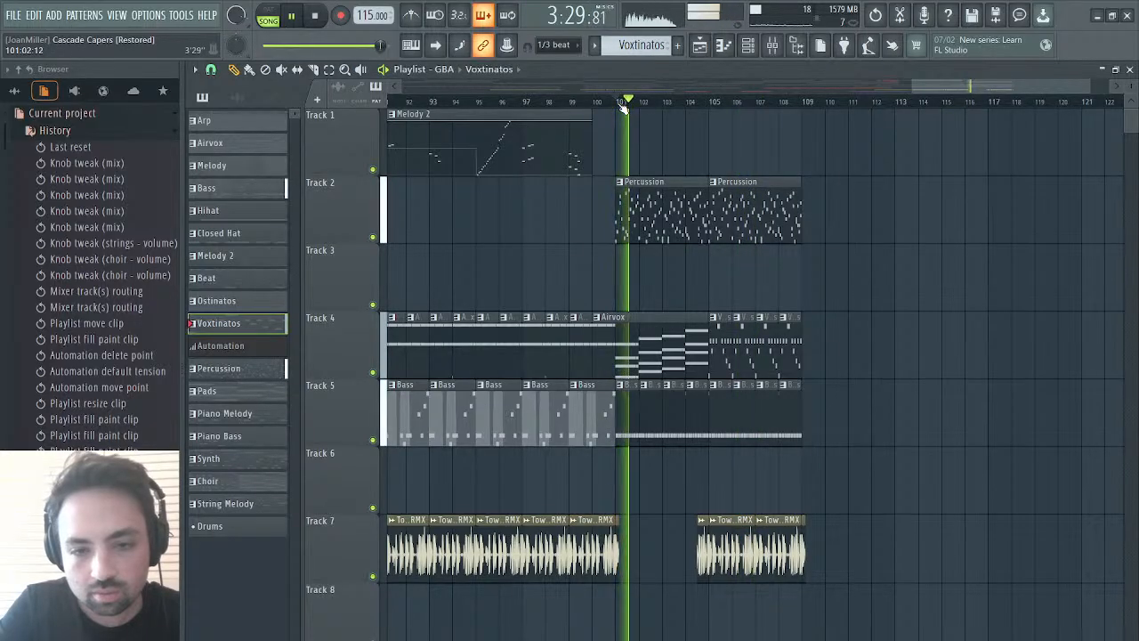
- Raise the velocity of the Airvox pattern's bar 13 Kontakt chord to match the following chords and play it back
double_click(643, 313)
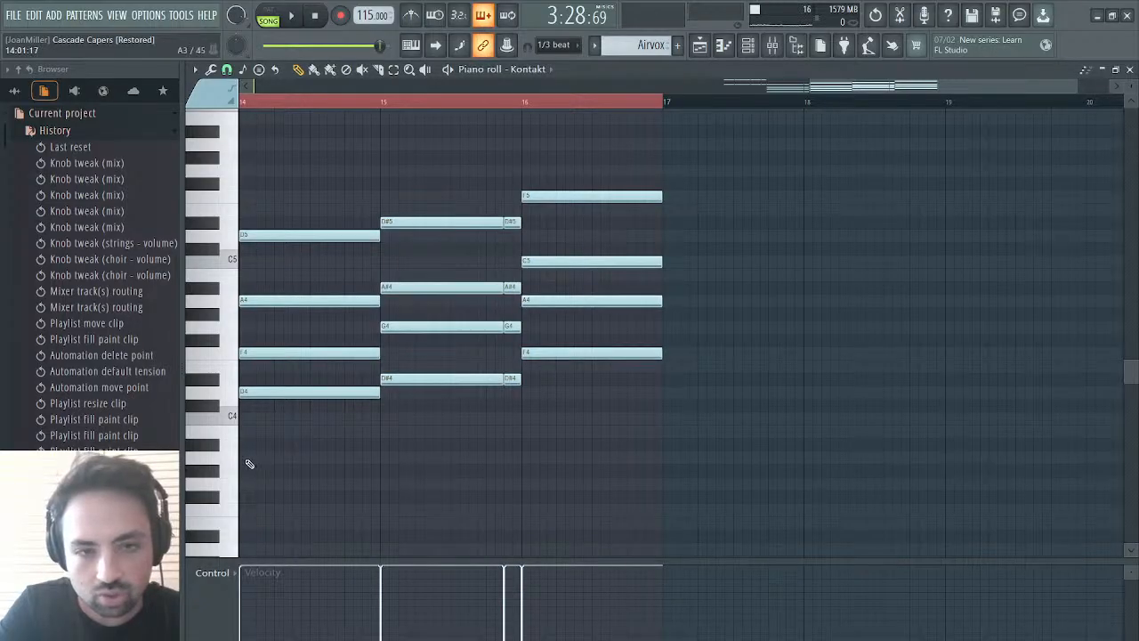
left_click_drag(857, 88, 754, 88)
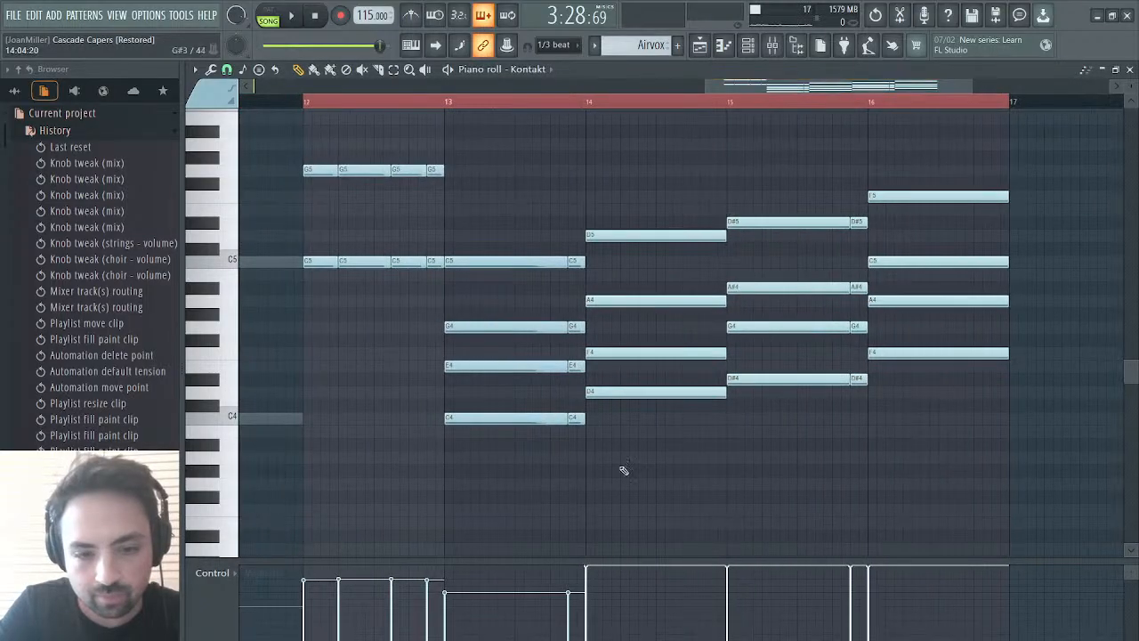
key("space")
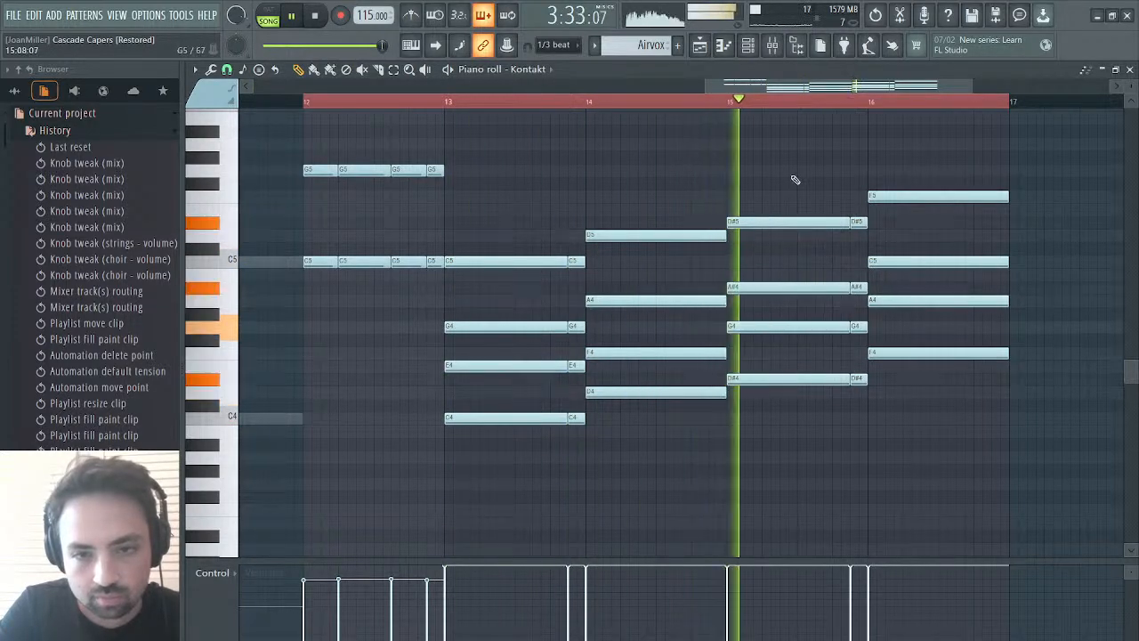
left_click(1130, 74)
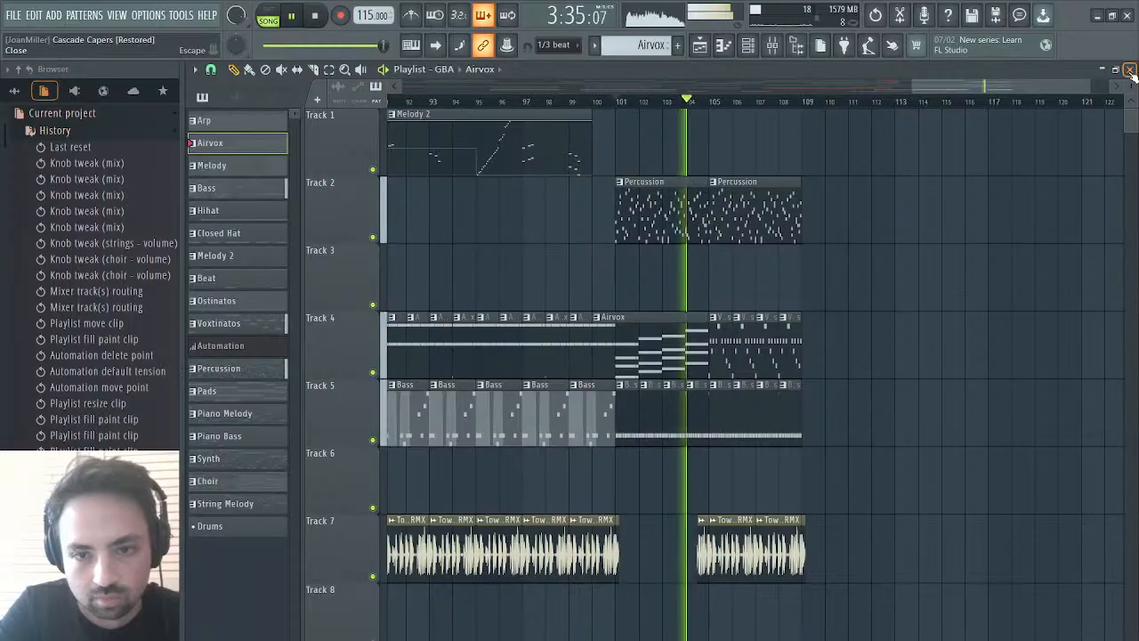
key("space")
- Open the event editor for the Decay parameter of the Kontakt (Jazz Bass) generator in the Airvox pattern
key("F6")
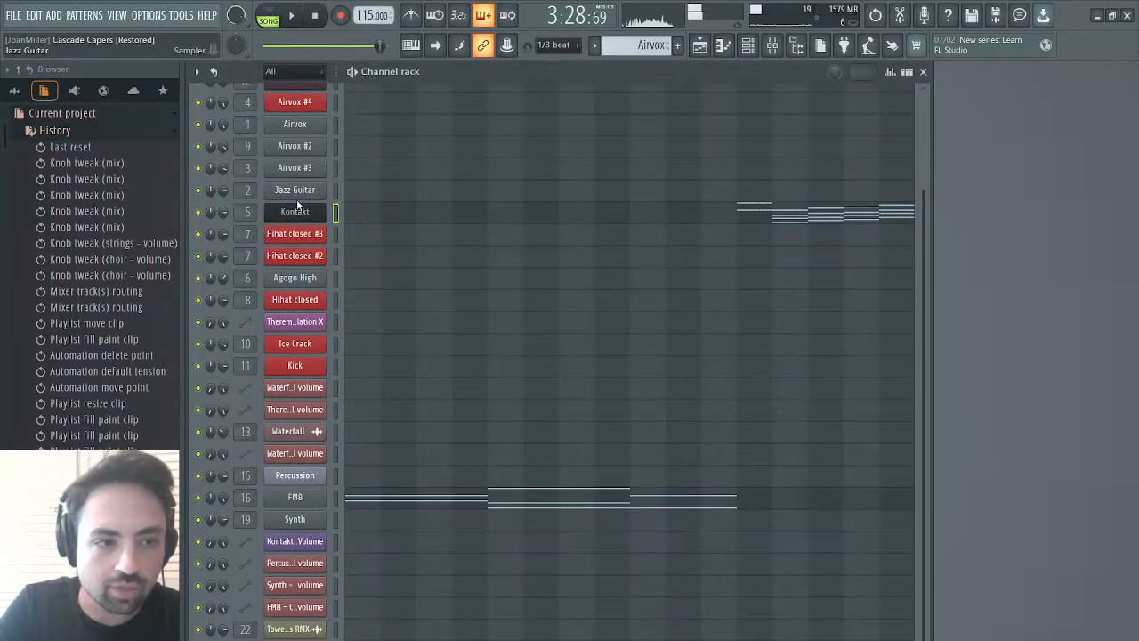
left_click(60, 131)
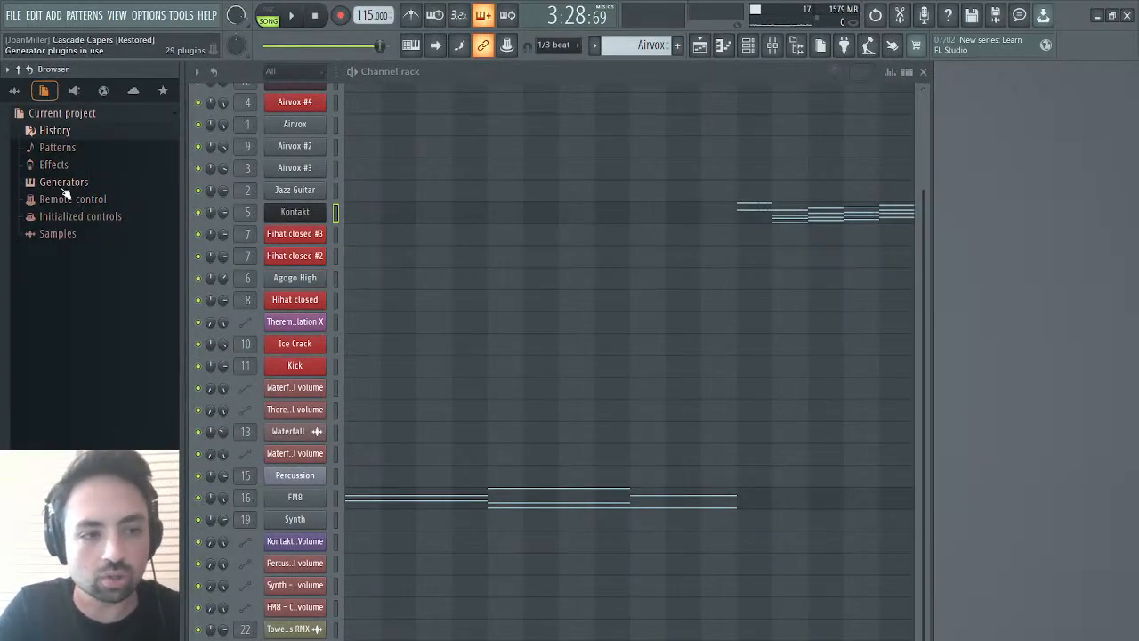
left_click(57, 146)
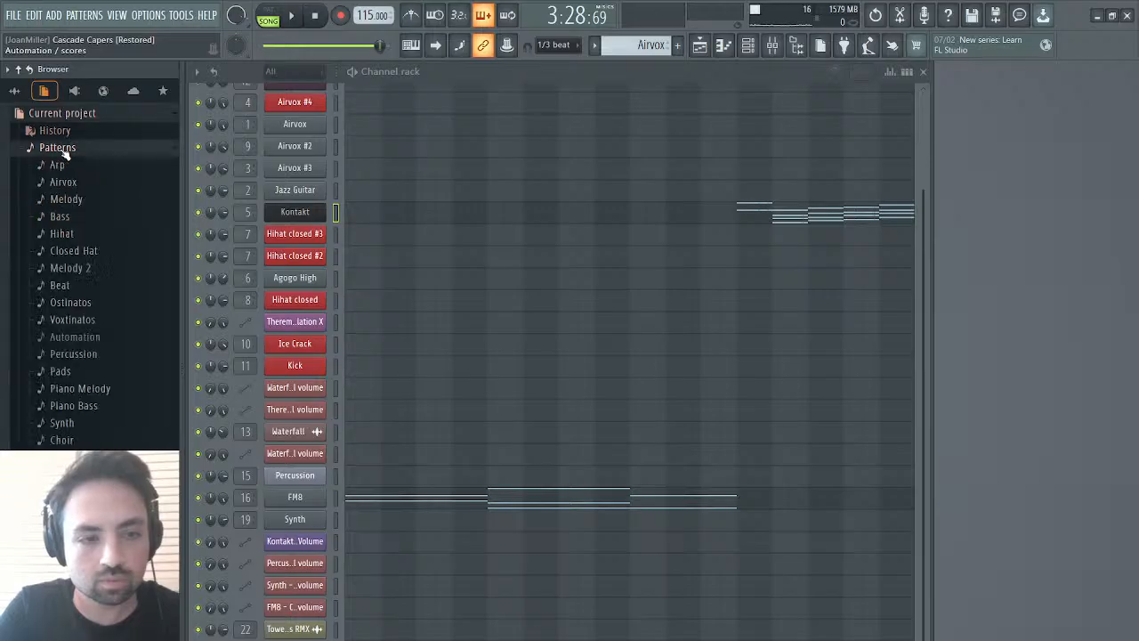
left_click(57, 147)
left_click(60, 183)
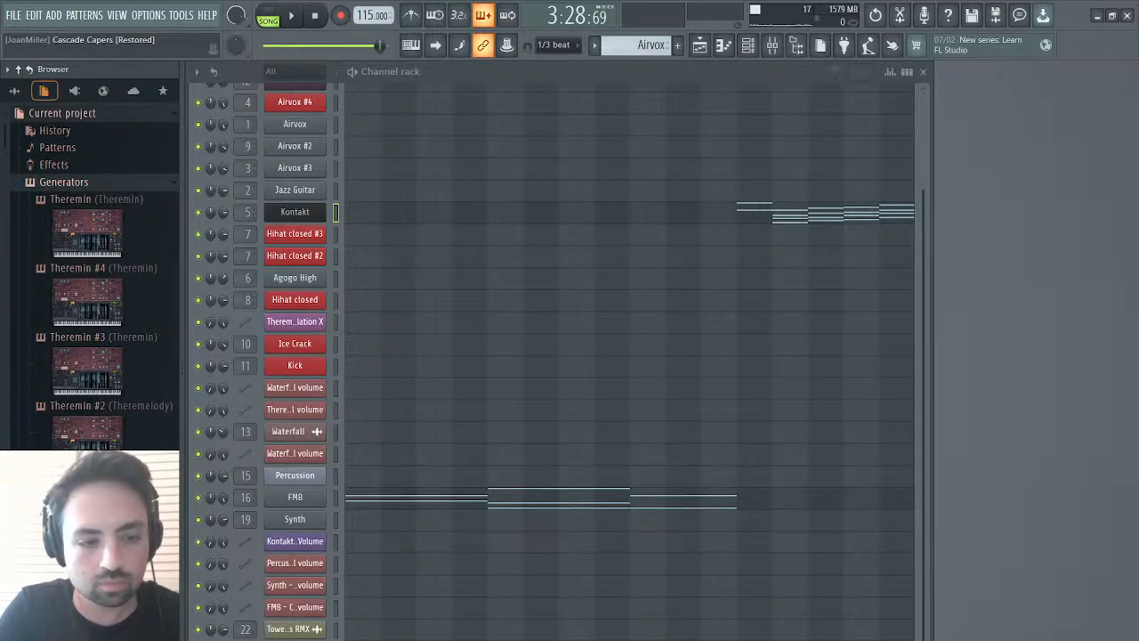
left_click(76, 554)
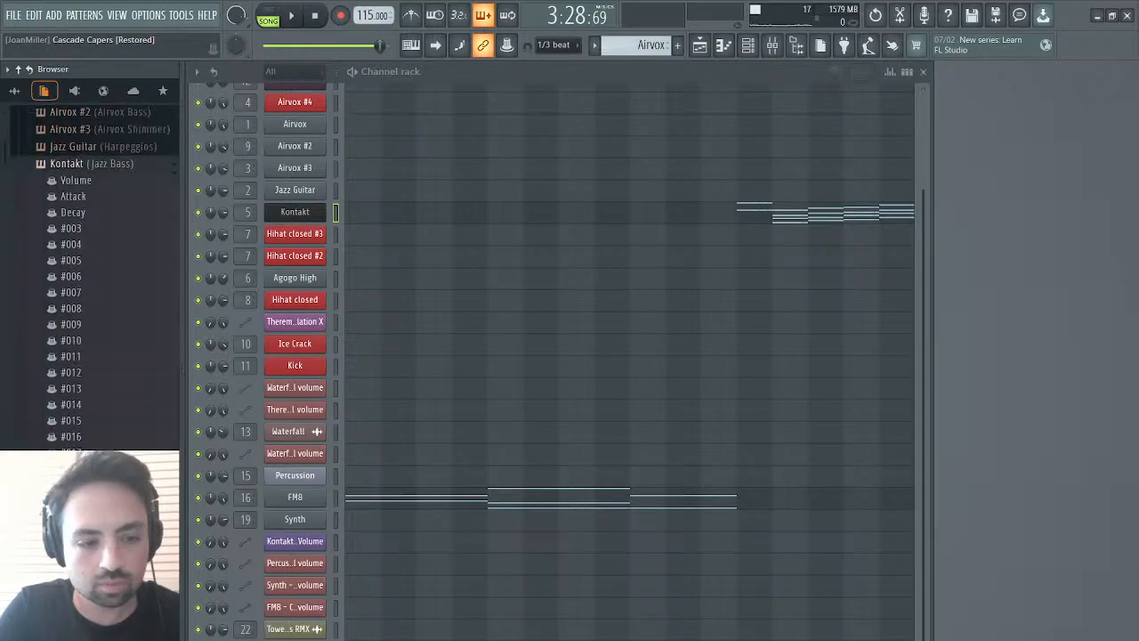
left_click(89, 227)
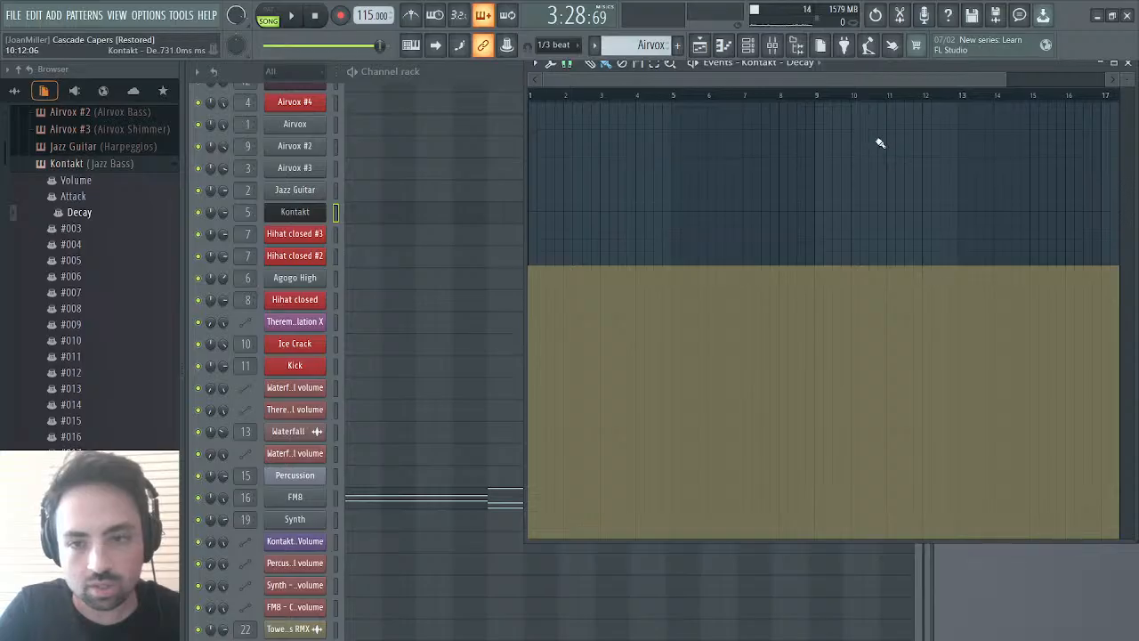
- Raise the Kontakt decay events from bar 13 to the end of the Airvox pattern and listen to the result in the playlist
key("space")
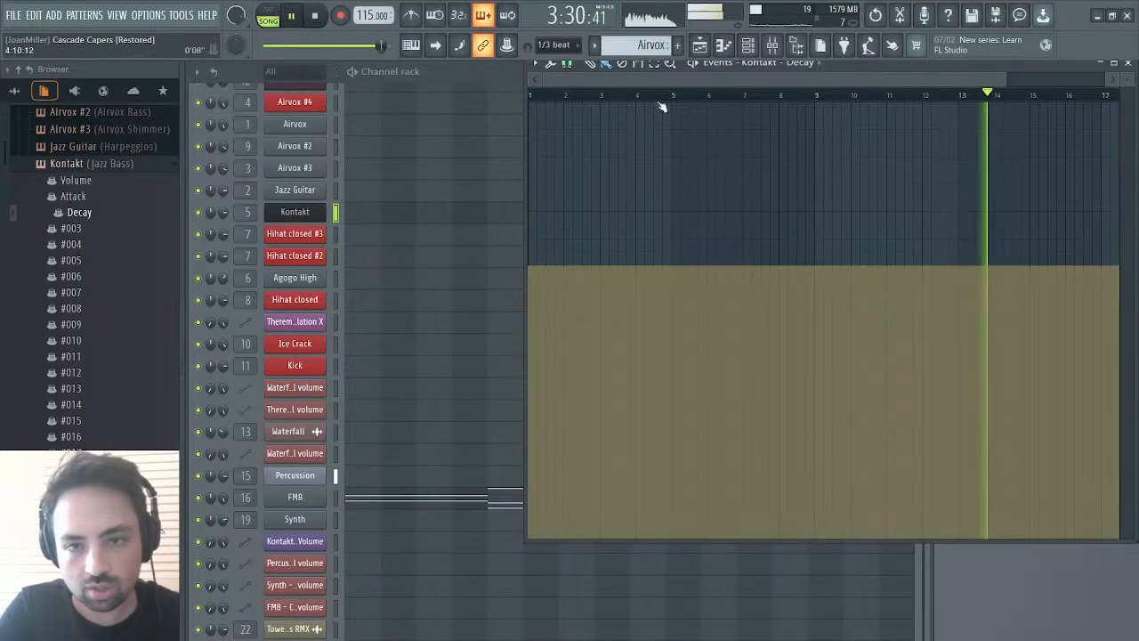
left_click(959, 212)
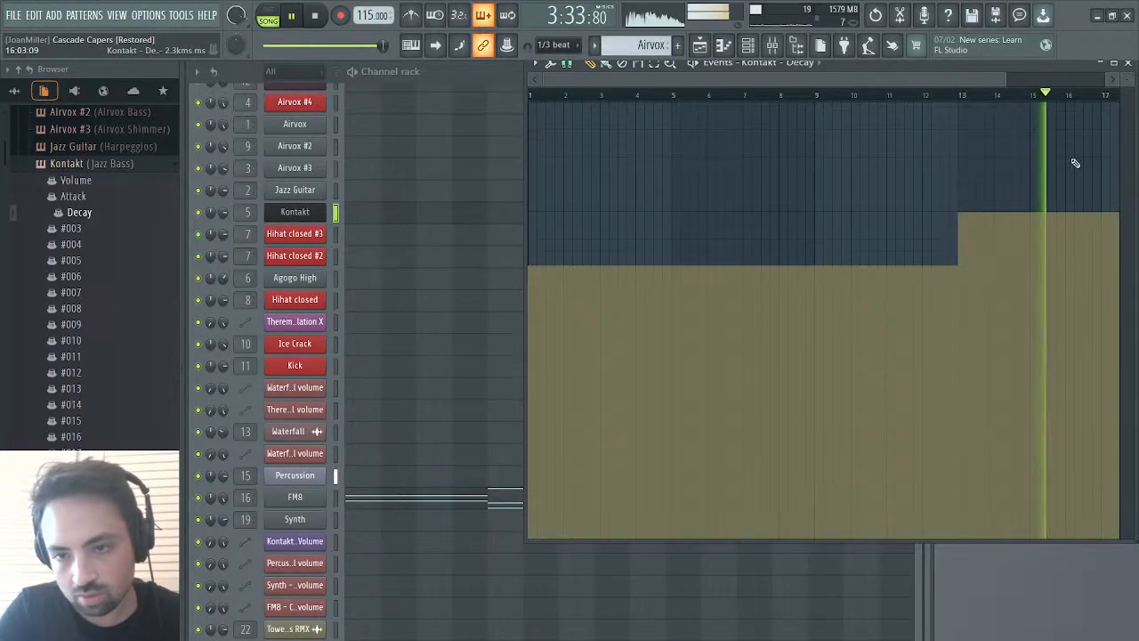
left_click(1127, 62)
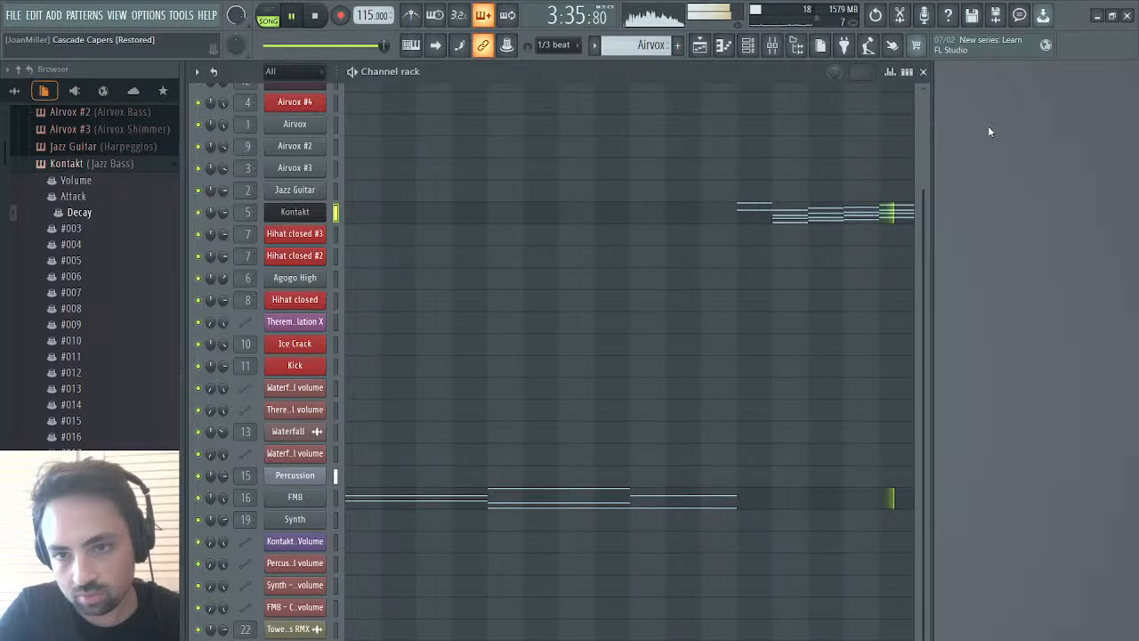
left_click(700, 46)
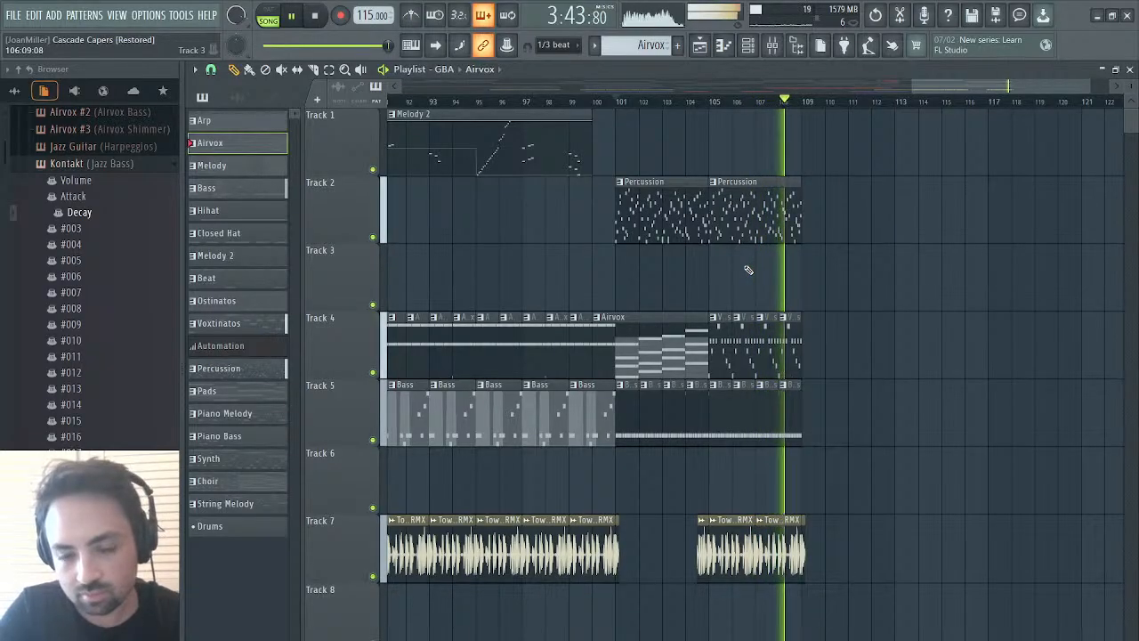
key("space")
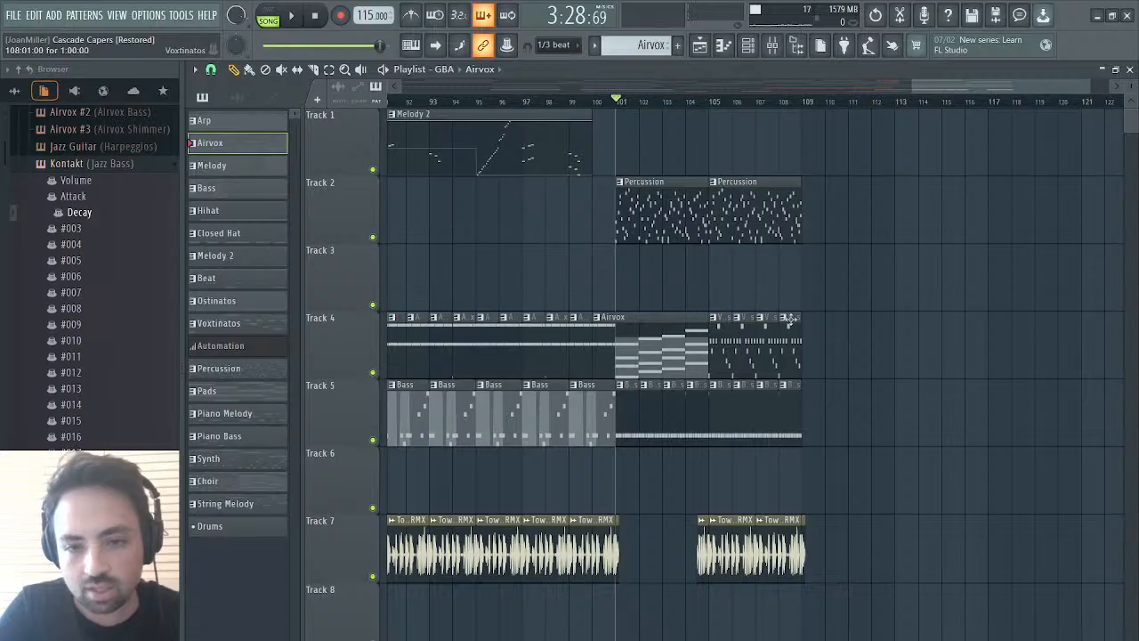
- Add a Percussion clip at bar 109 on Track 2 and four short Bass clips from bar 109 on Track 5
left_click(760, 223)
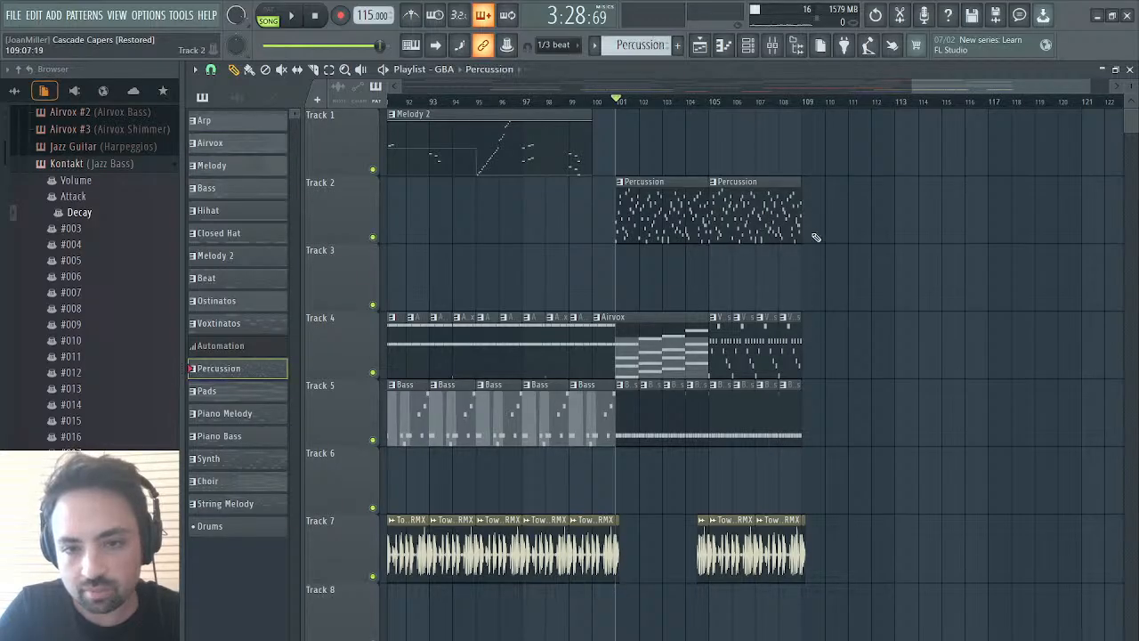
left_click(807, 235)
left_click(788, 409)
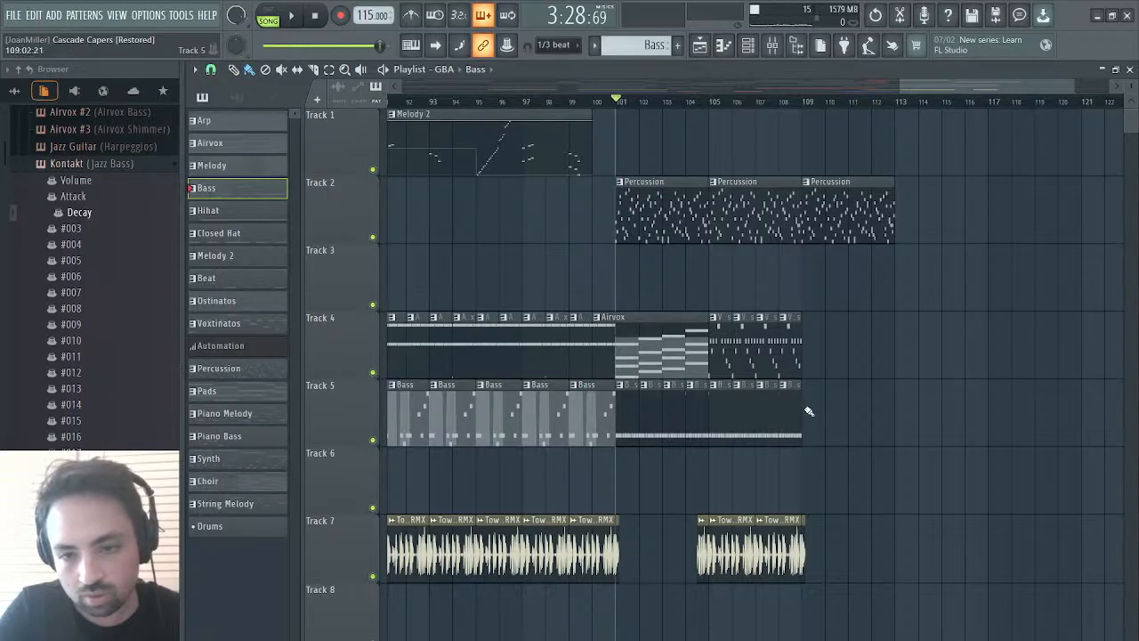
left_click_drag(807, 411, 889, 409)
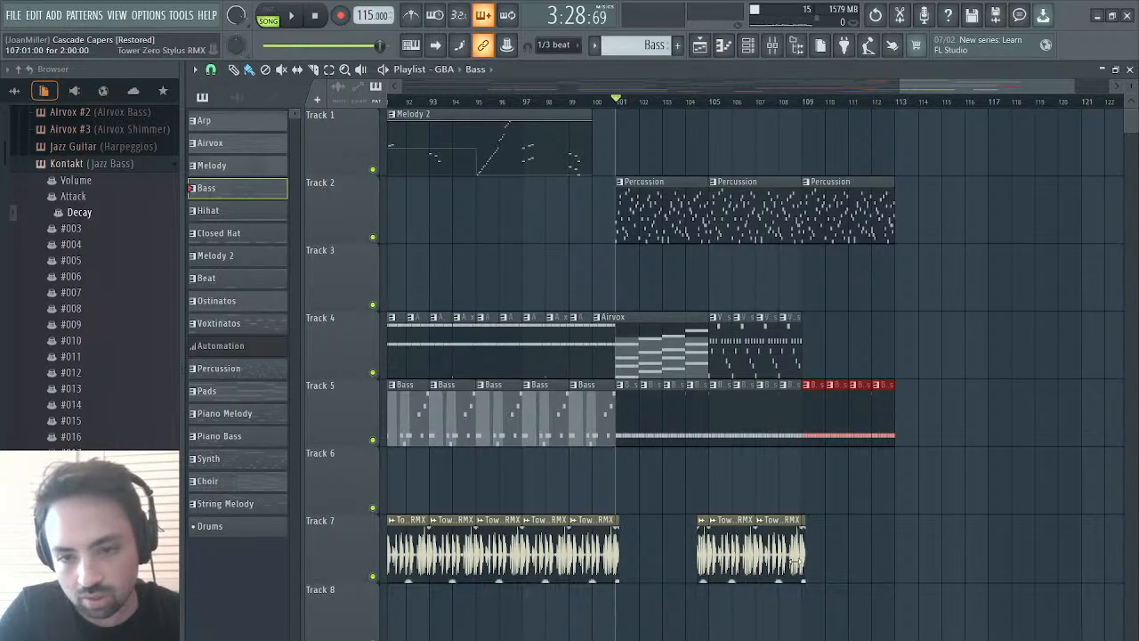
- Move the short Tower Zero Stylus RMX tail clip on Track 7 to bar 113 and duplicate the preceding clips into bars 109 to 112
left_click_drag(803, 558, 880, 548)
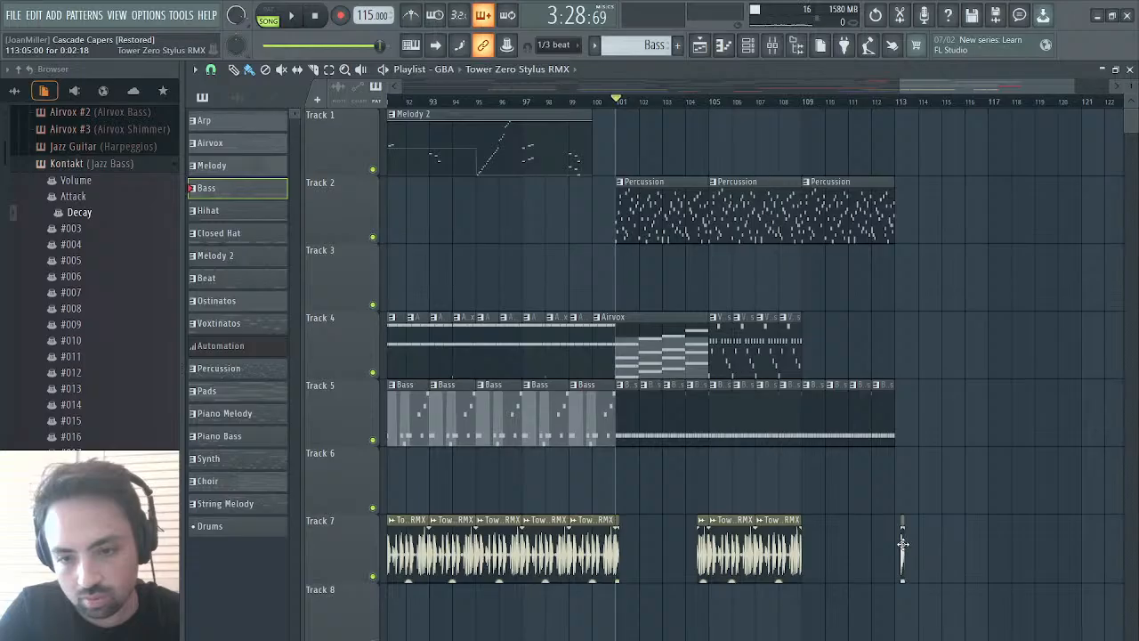
left_click(897, 543)
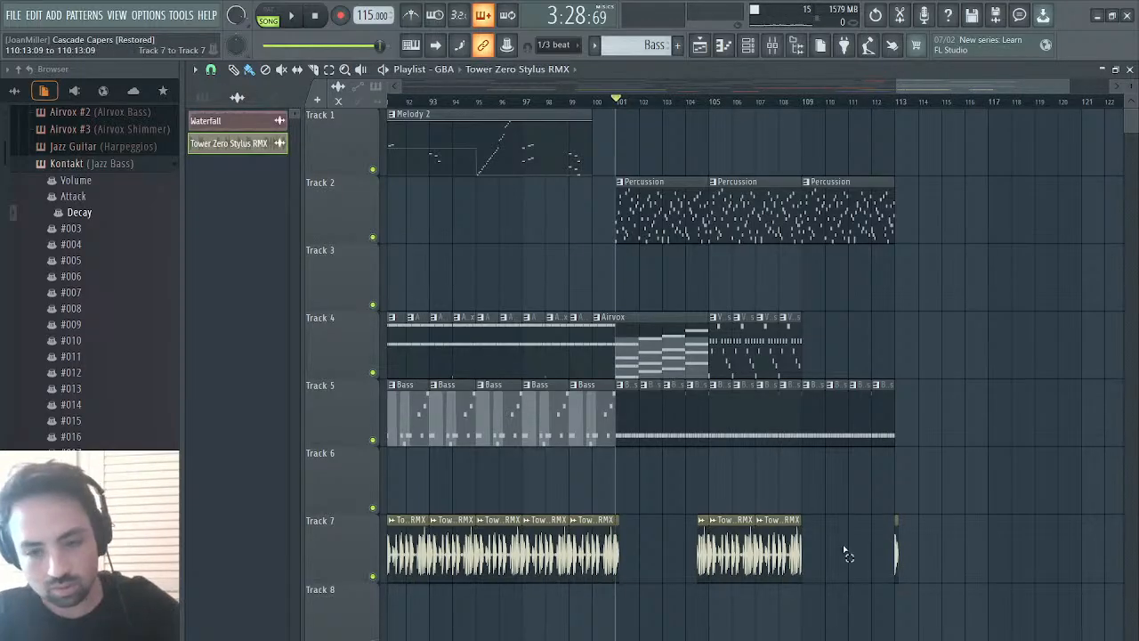
left_click_drag(848, 554, 712, 556)
key("ctrl+b")
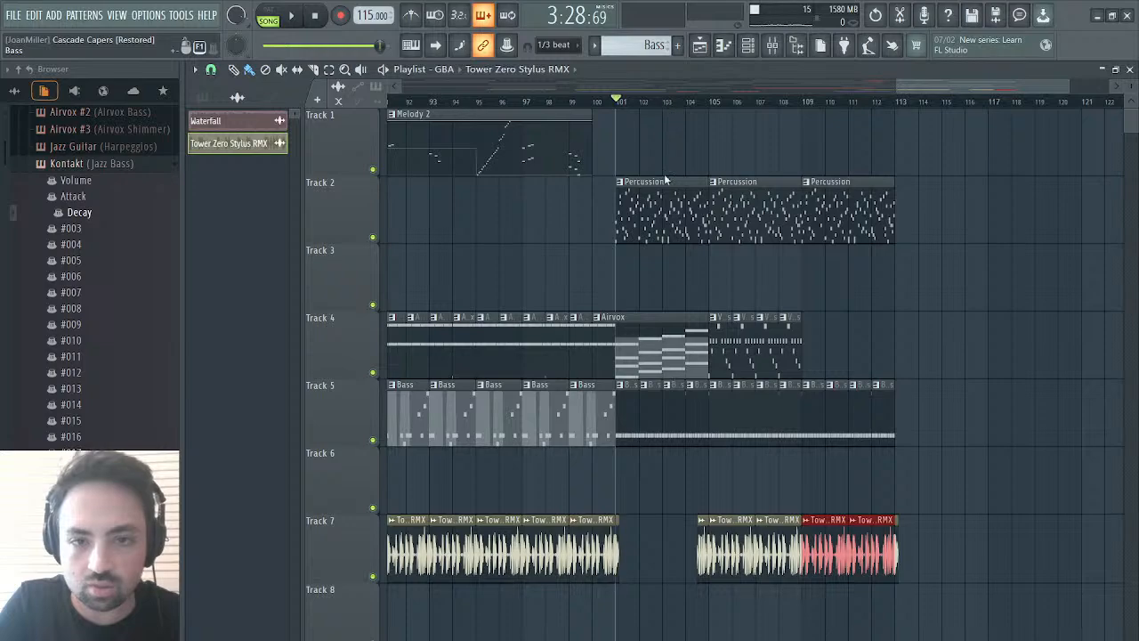
- Move the Ostinatos pattern's Jazz Guitar notes to the Kontakt channel and open them in the piano roll
left_click(671, 161)
left_click(1130, 70)
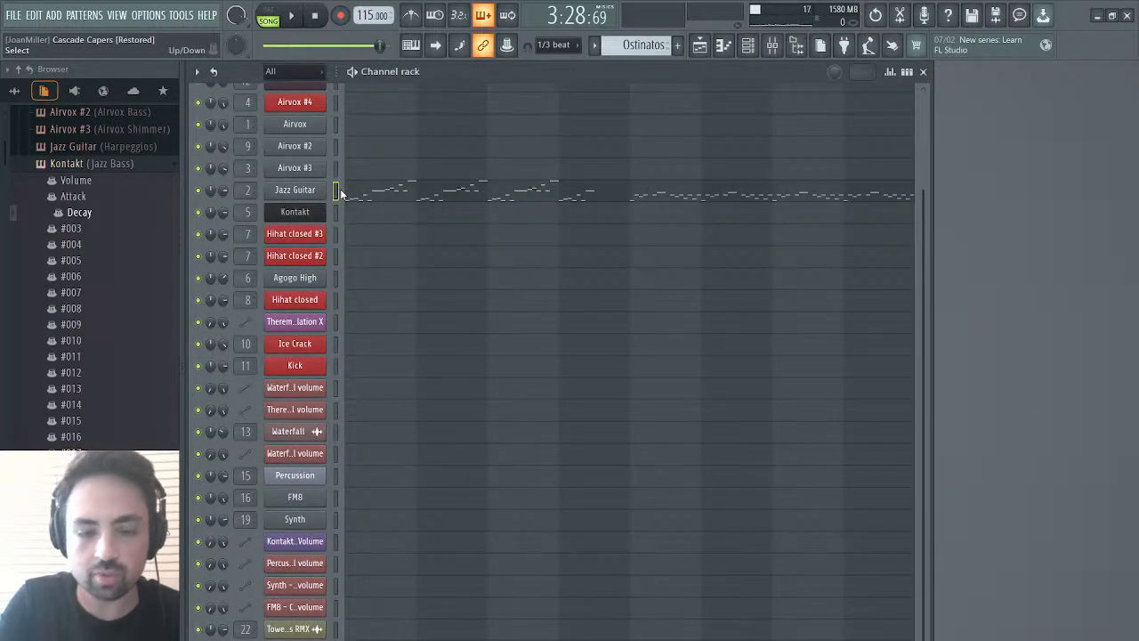
key("ctrl+x")
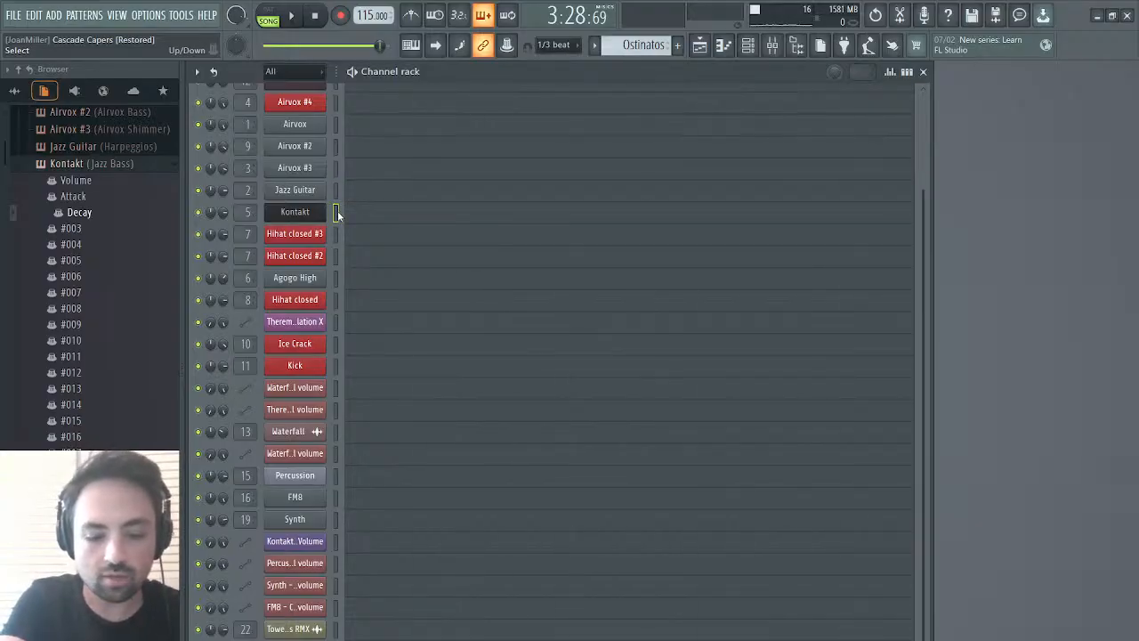
key("ctrl+v")
left_click(356, 214)
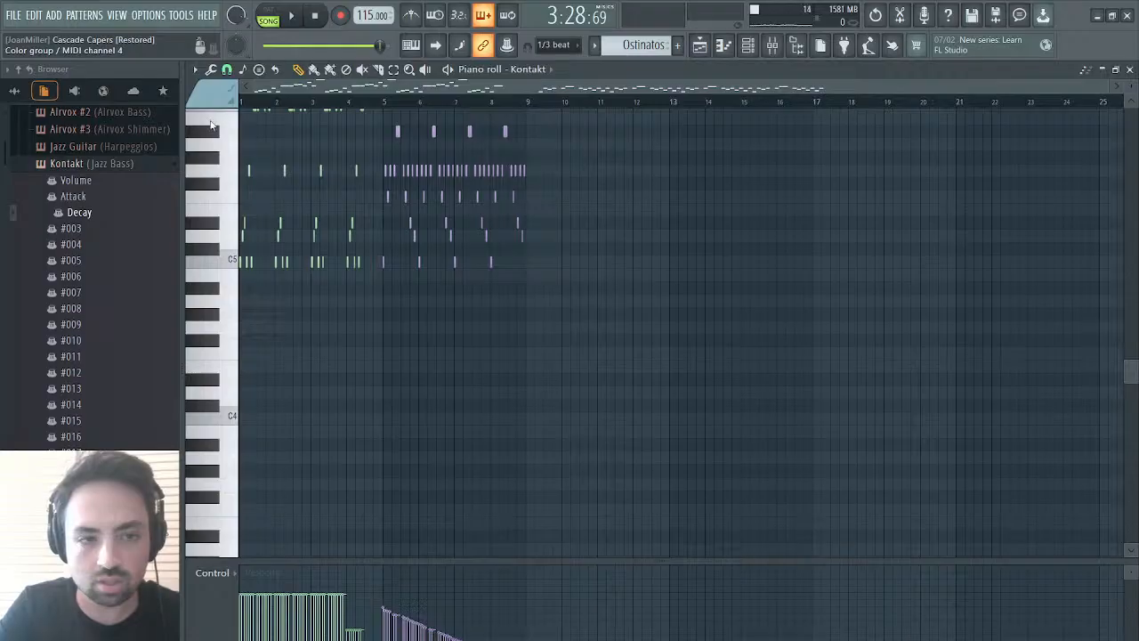
- Assign all the Ostinatos notes to the green color group 2 and play the pattern on its own in pattern mode
key("space")
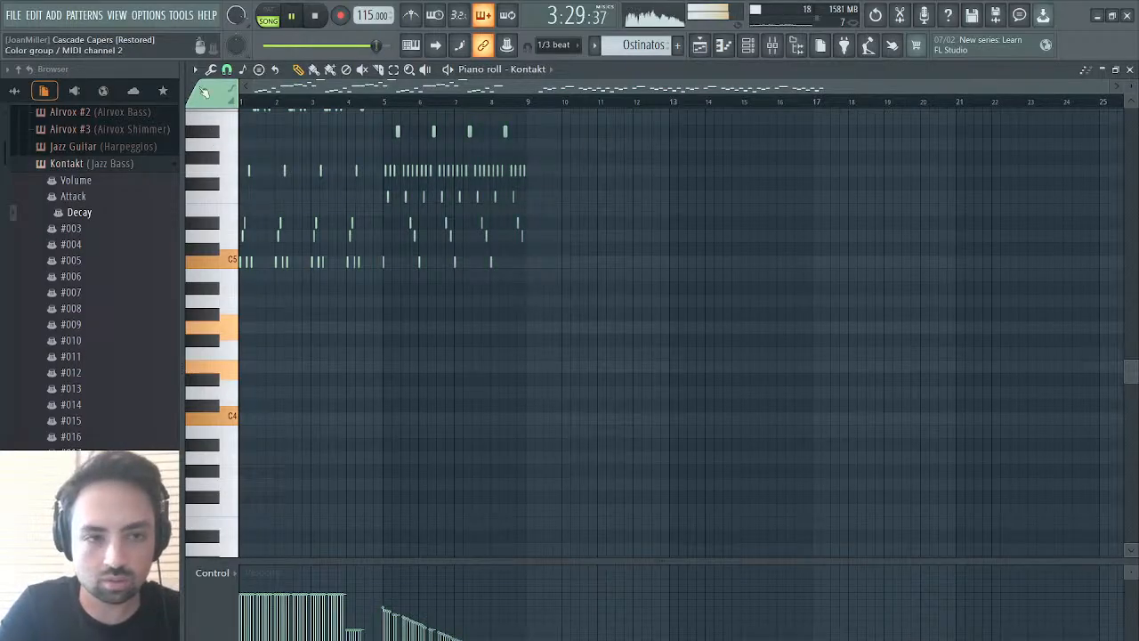
left_click(268, 15)
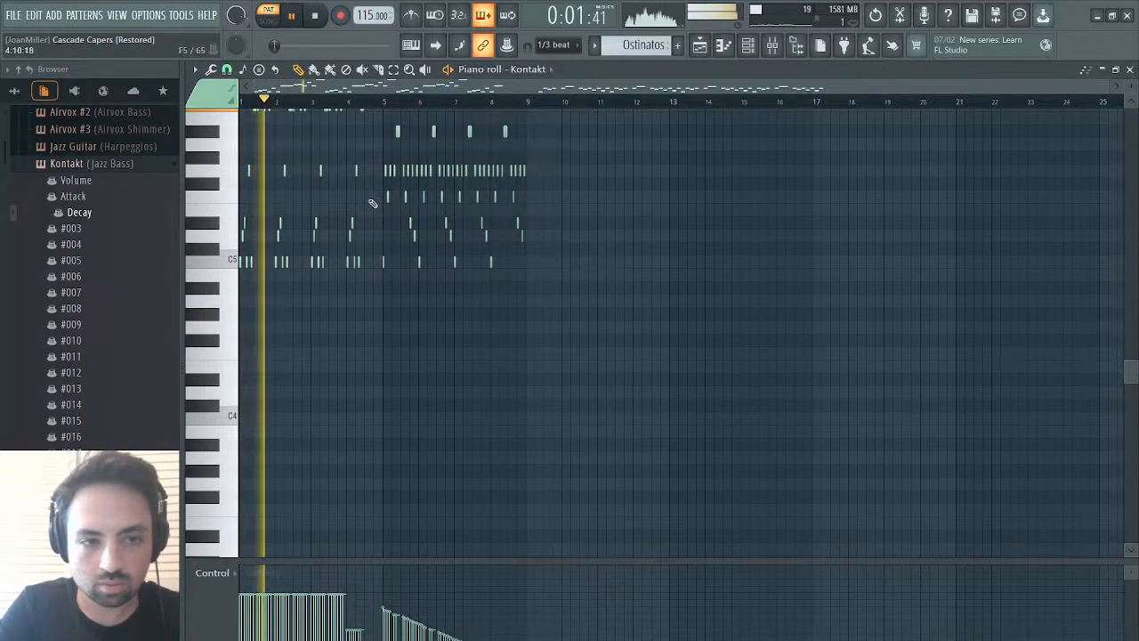
scroll(374, 201, "up", 4)
scroll(373, 203, "down", 1)
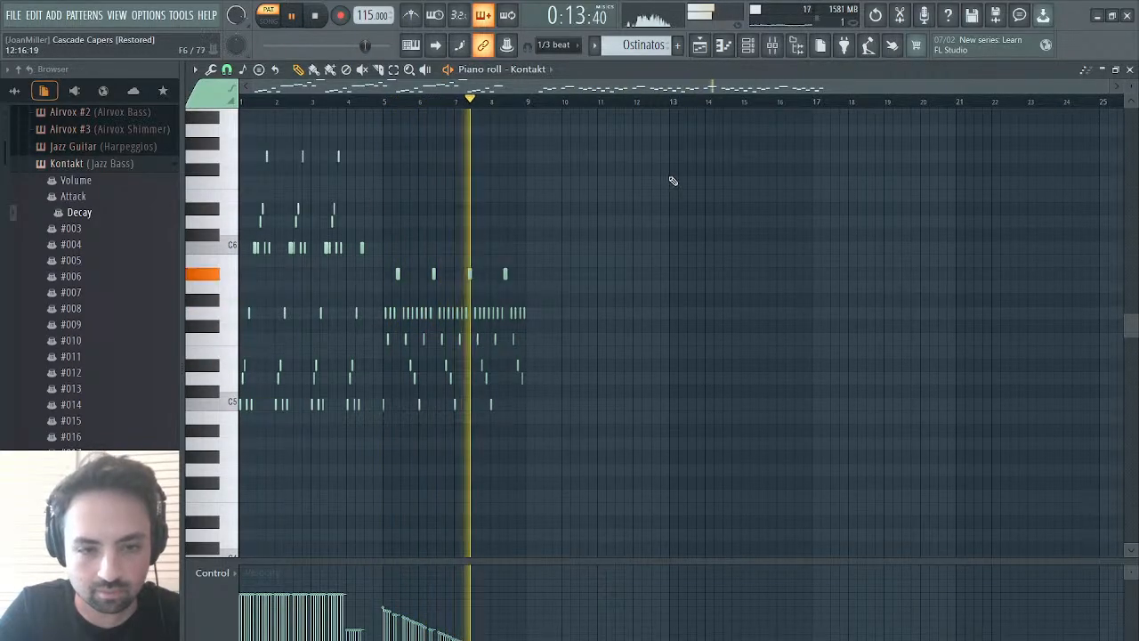
- Place an Ostinatos clip on Track 4 at bar 109 and play the song from there
left_click(701, 47)
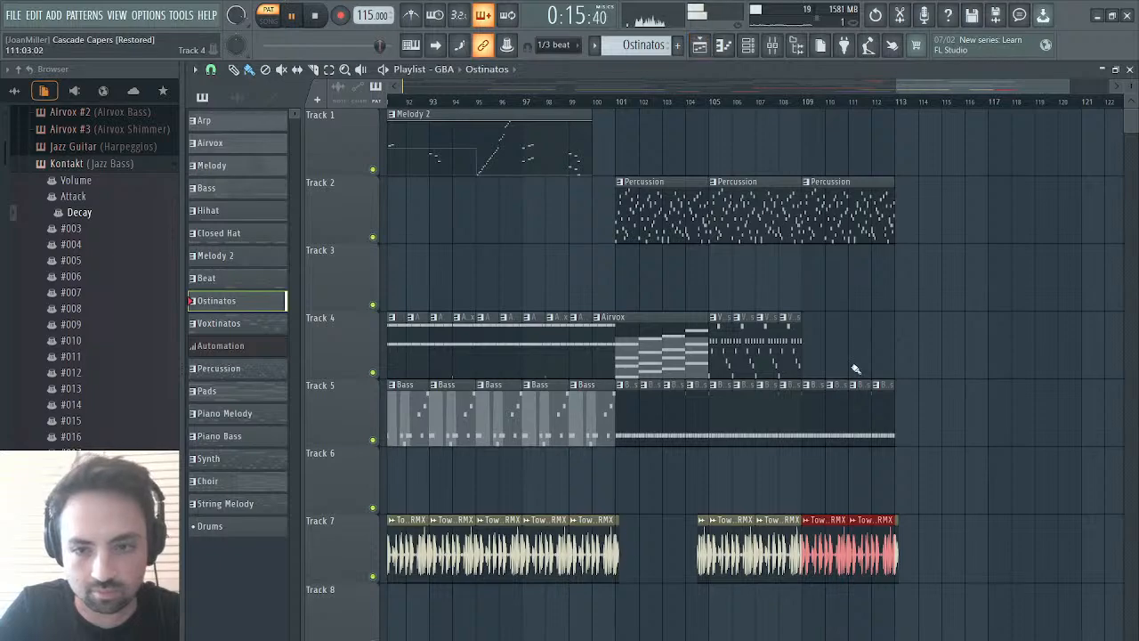
left_click(814, 365)
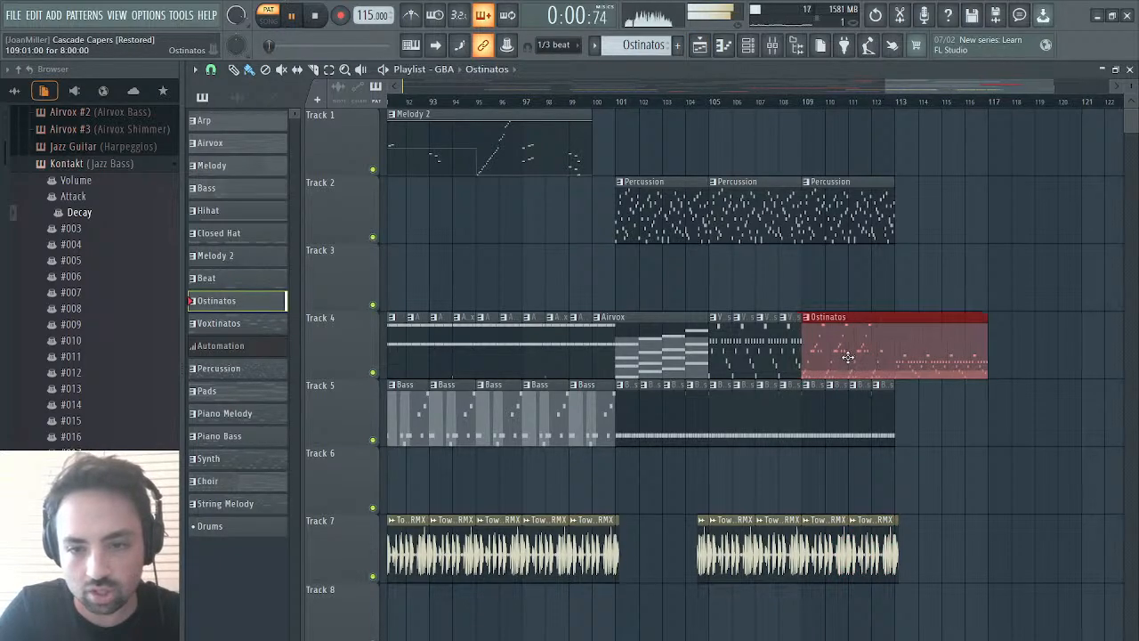
left_click(805, 103)
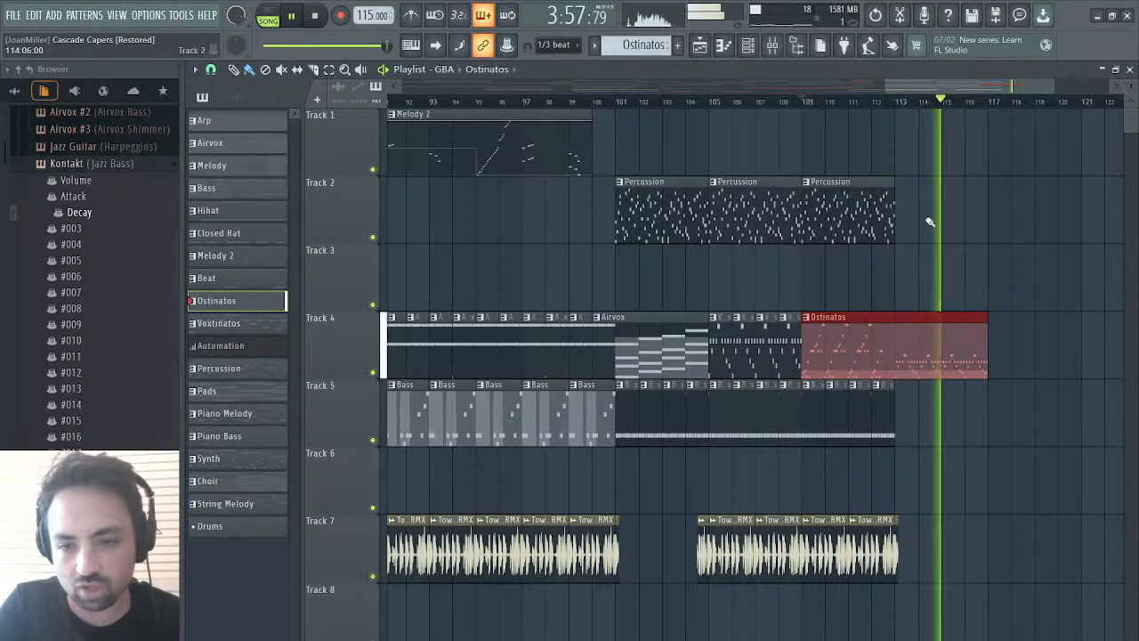
- Add another Percussion clip on Track 2 at bar 113 and play the song from bar 112
left_click(875, 100)
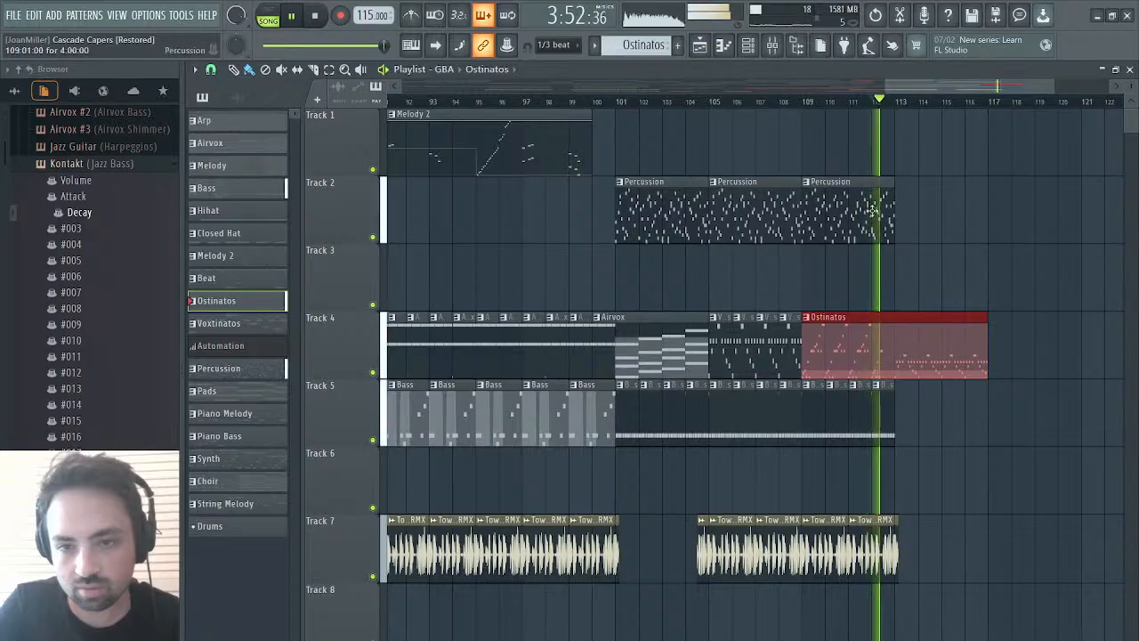
left_click(871, 219)
left_click(902, 228)
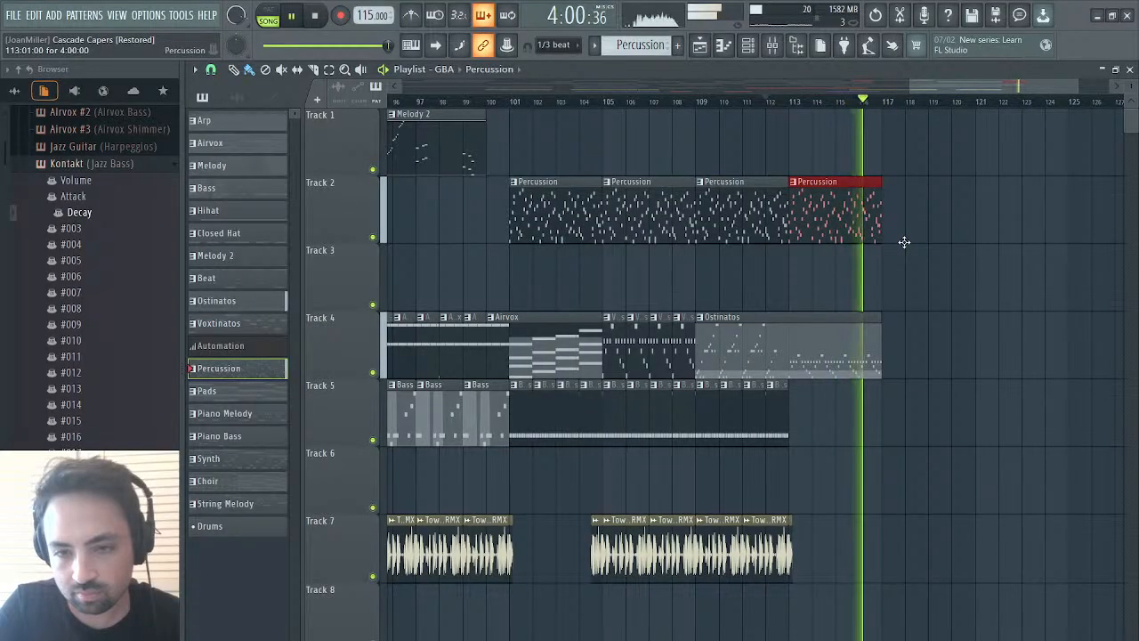
key("space")
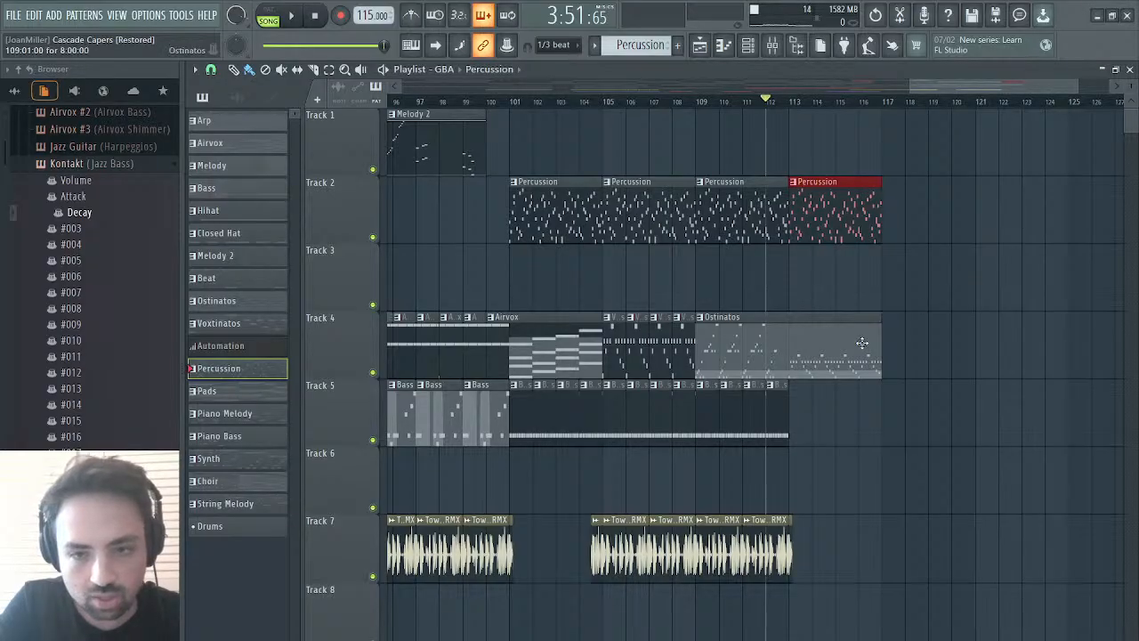
key("space")
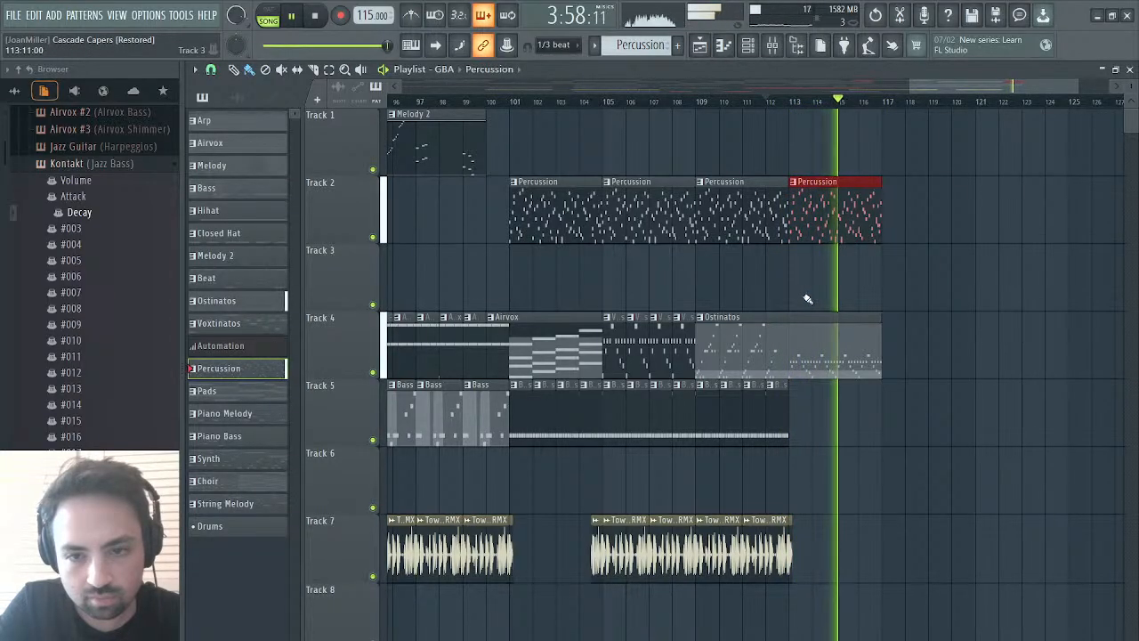
- Stop playback and set the song position to bar 113
scroll(776, 300, "left", 4)
scroll(777, 300, "left", 4)
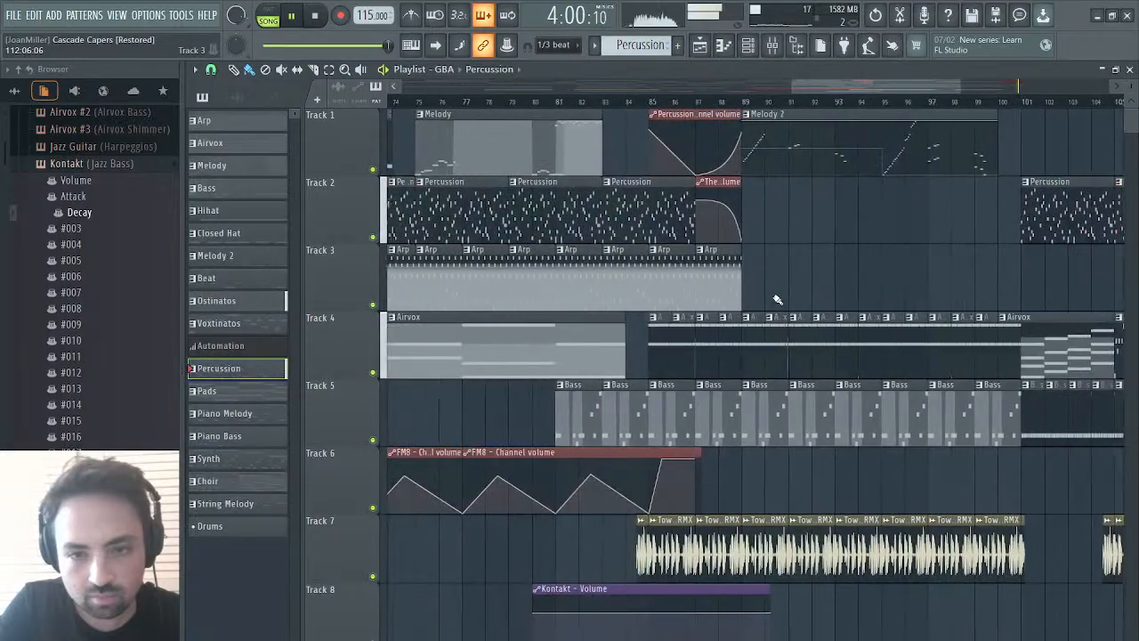
scroll(777, 300, "right", 5)
scroll(776, 300, "right", 4)
key("space")
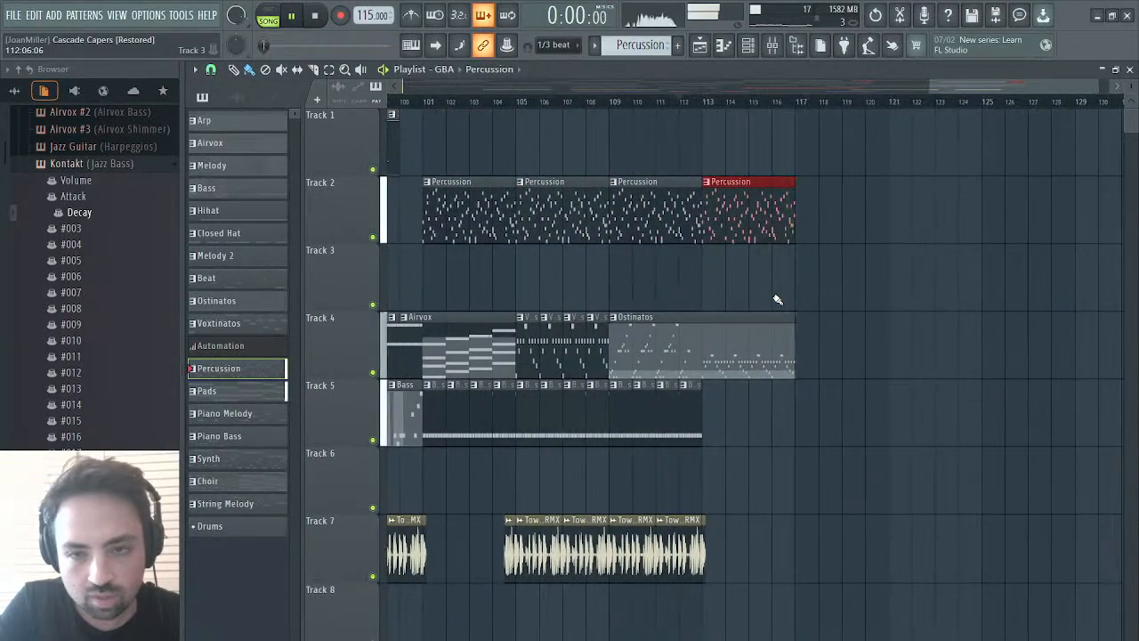
left_click(703, 101)
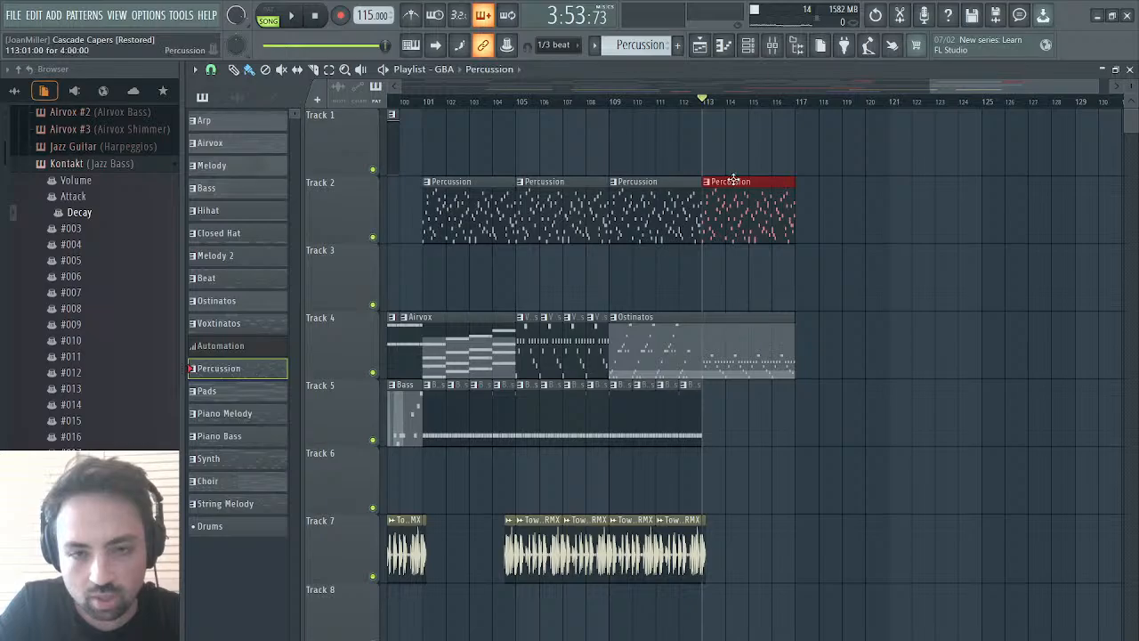
- Select all the clips that start before bar 65 on every track and duplicate them from bar 117 onward
left_click_drag(935, 88, 868, 97)
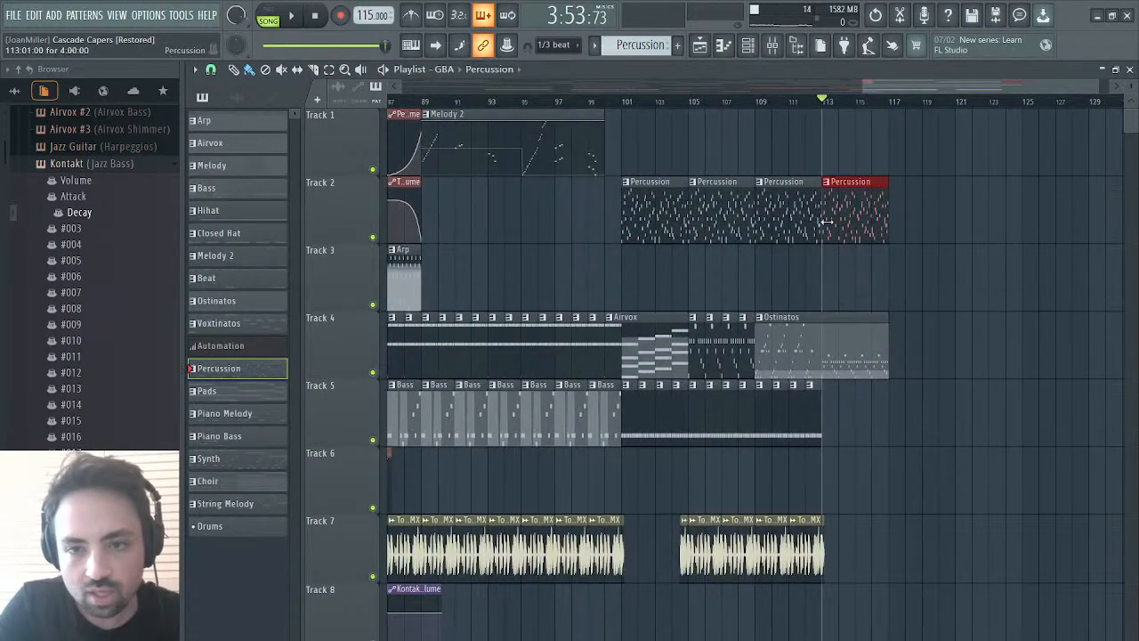
scroll(827, 223, "left", 8)
scroll(827, 223, "left", 10)
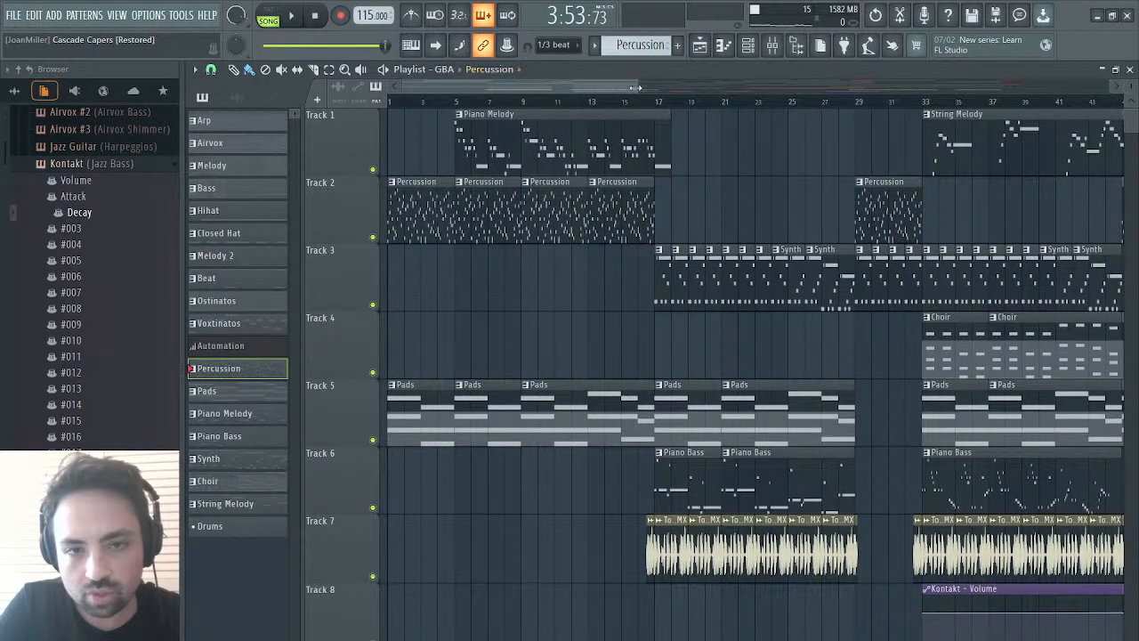
left_click_drag(634, 87, 1019, 87)
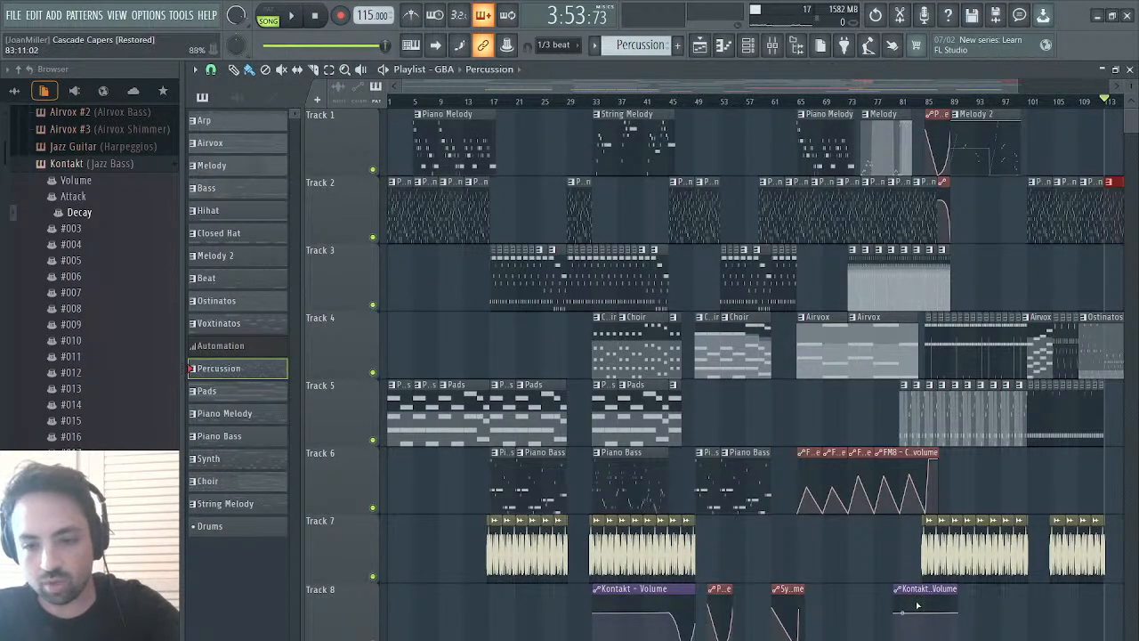
mouse_move(911, 608)
left_mouse_down()
mouse_move(495, 278)
mouse_move(384, 266)
mouse_move(350, 169)
left_mouse_up()
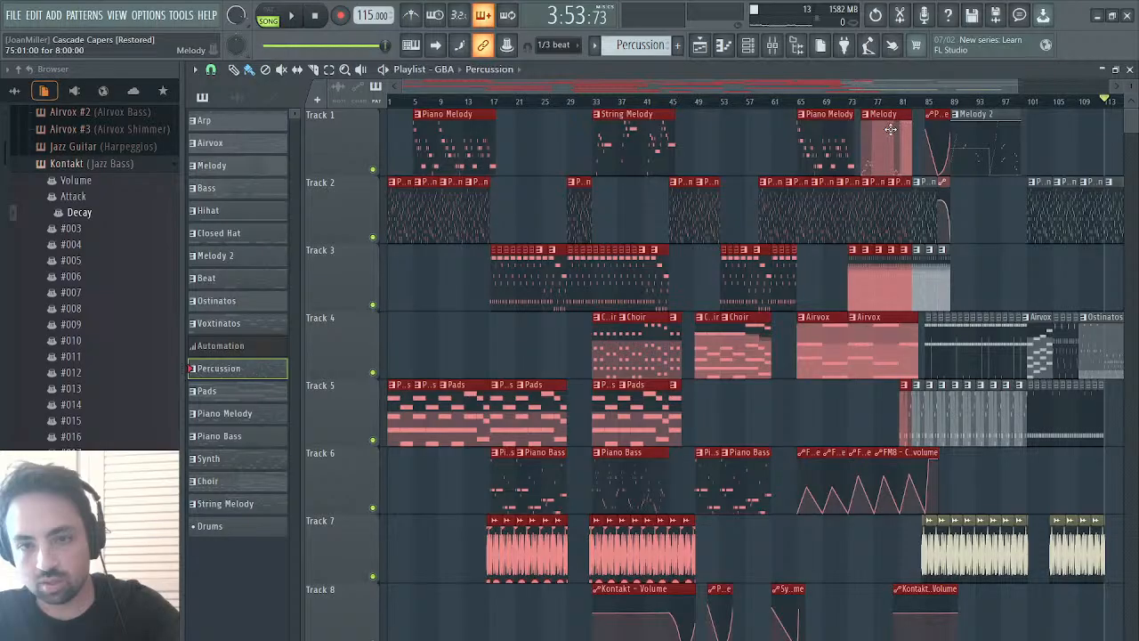
left_click_drag(847, 111, 364, 531)
left_click_drag(283, 572, 283, 572)
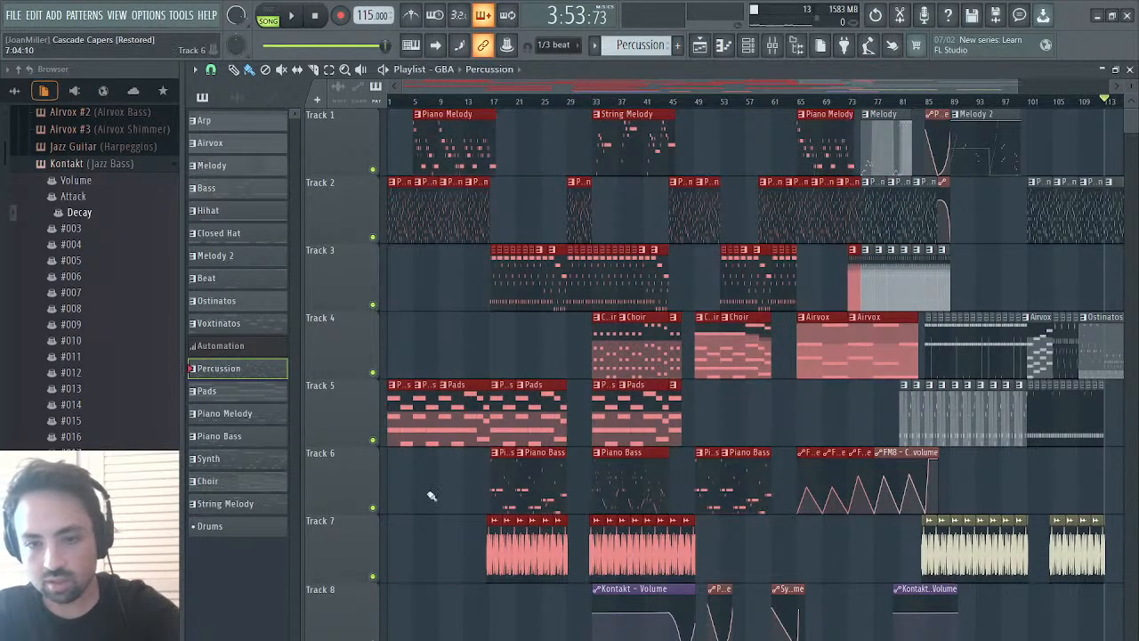
left_click_drag(796, 110, 238, 612)
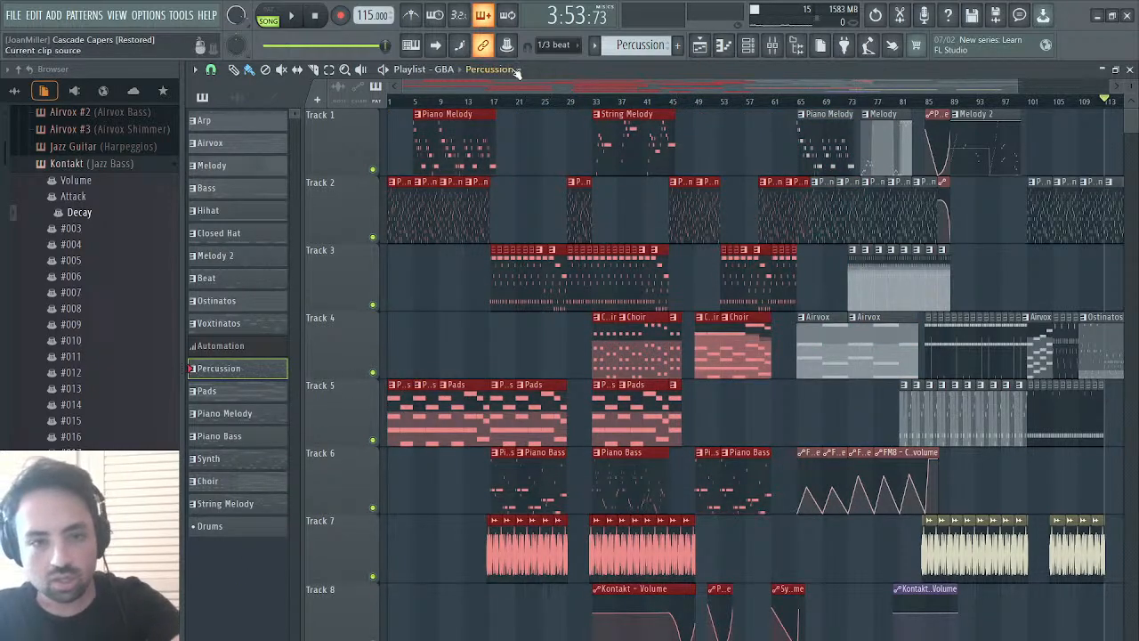
left_click_drag(495, 80, 1112, 51)
key("ctrl+b")
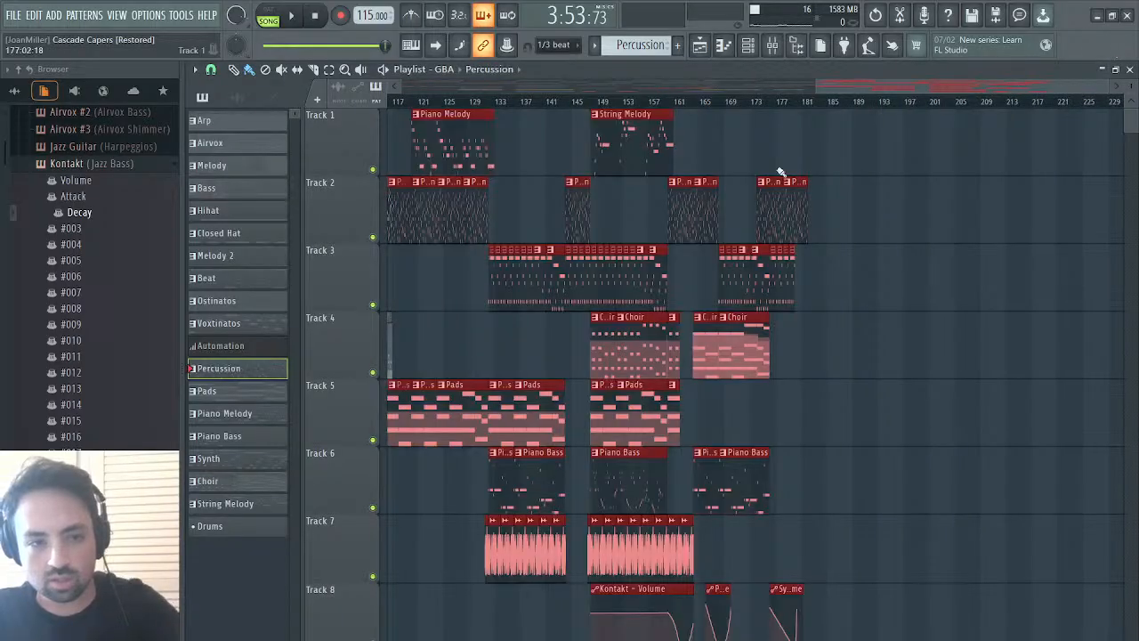
- Delete the duplicated Percussion clip at bar 117 and shift the whole duplicated section four bars earlier, so its Pads start at bar 113
left_click_drag(1110, 86, 889, 87)
left_click_drag(477, 185, 508, 184)
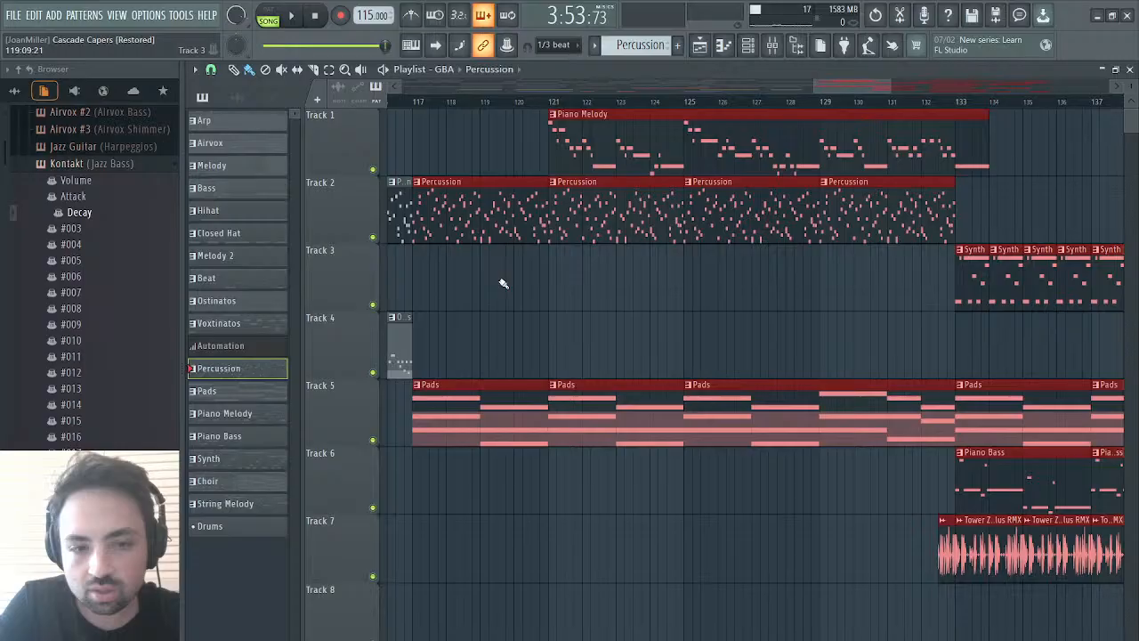
scroll(503, 283, "left", 8)
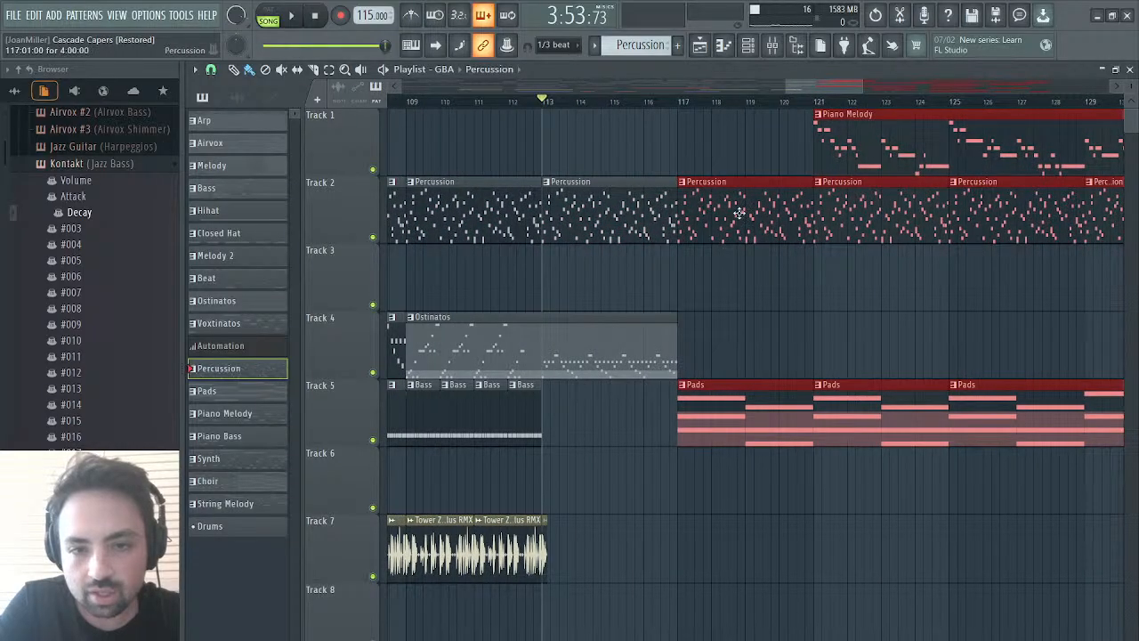
right_click(738, 212)
left_click_drag(836, 216, 700, 241)
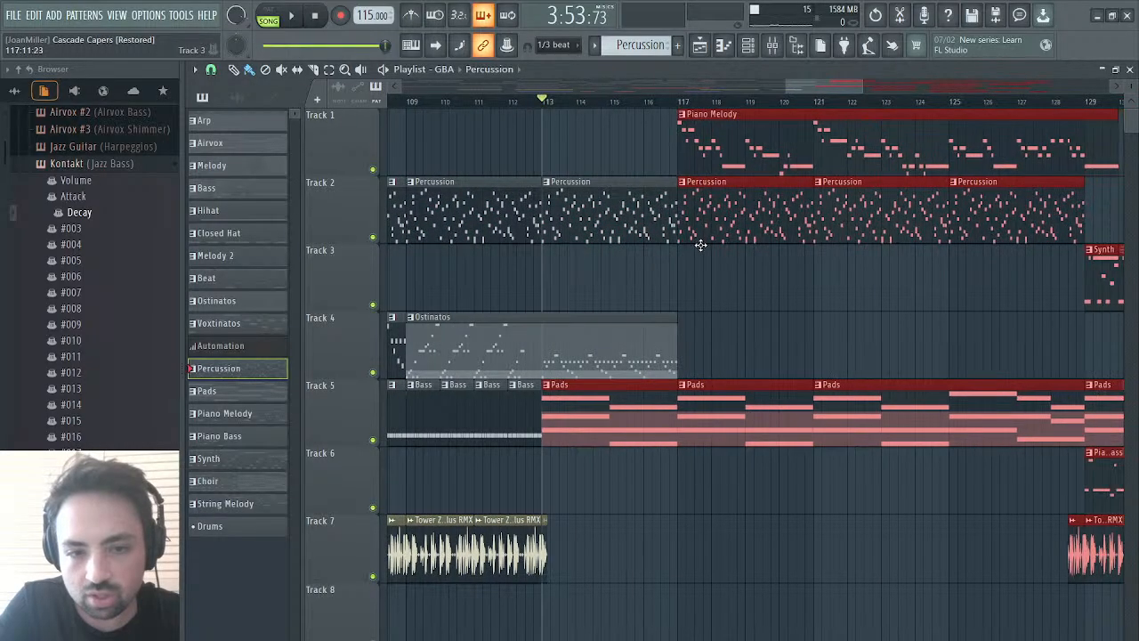
- Play the song from bar 113 and compare the Ostinatos and Pads notes in the piano roll
key("space")
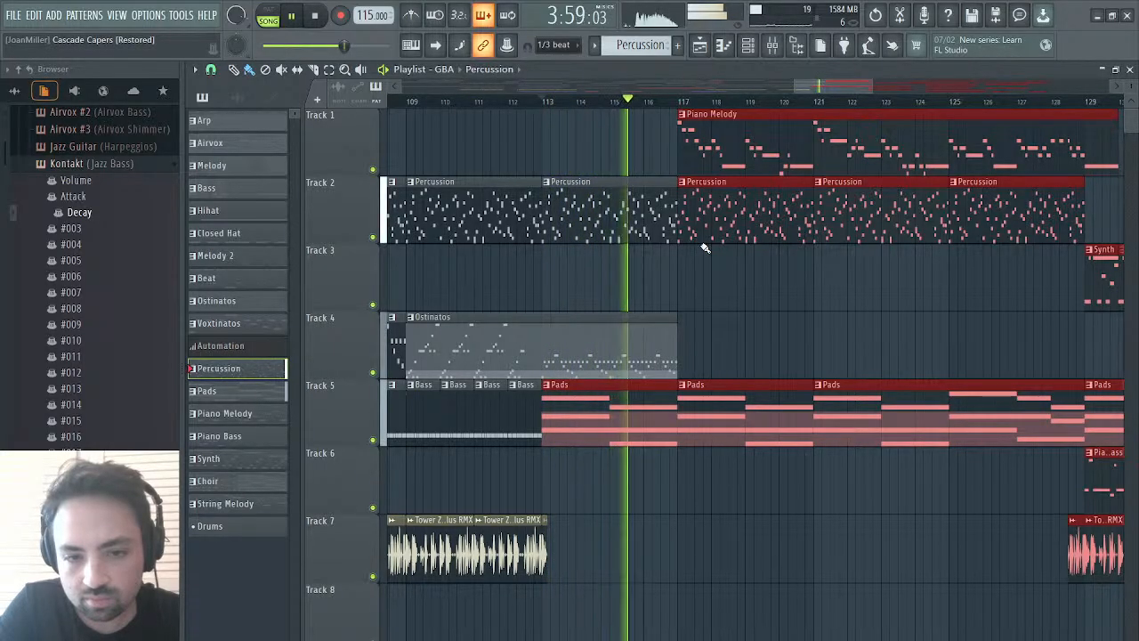
key("space")
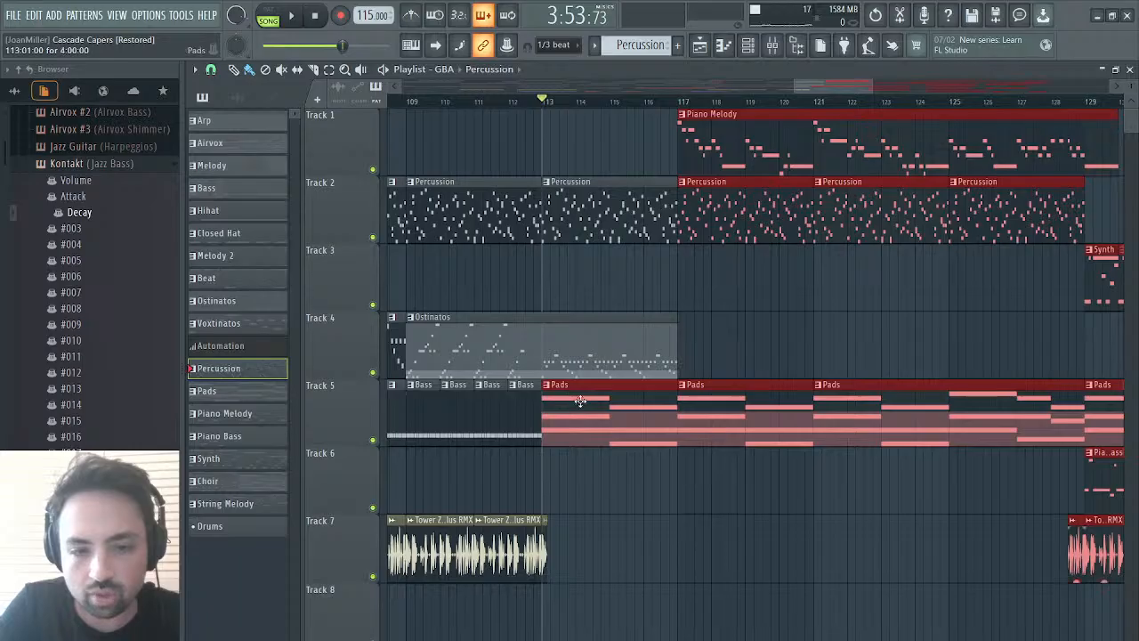
double_click(590, 365)
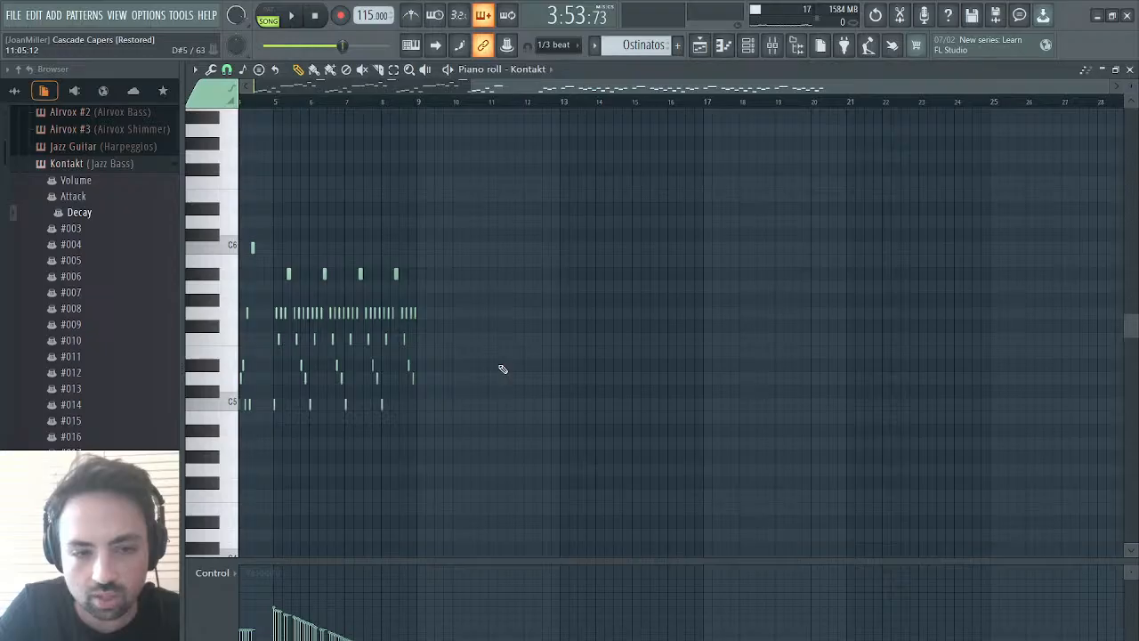
left_click(700, 47)
double_click(634, 407)
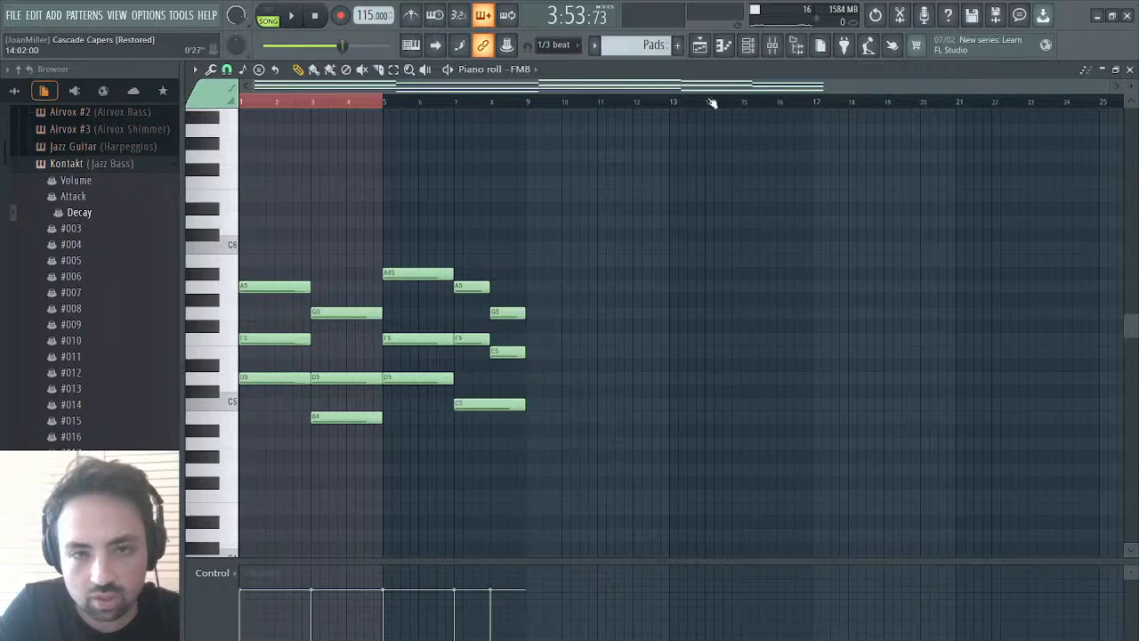
left_click(700, 47)
- Transpose the Ostinatos notes from bar 5 onward up two semitones and play the song from bar 111
double_click(614, 338)
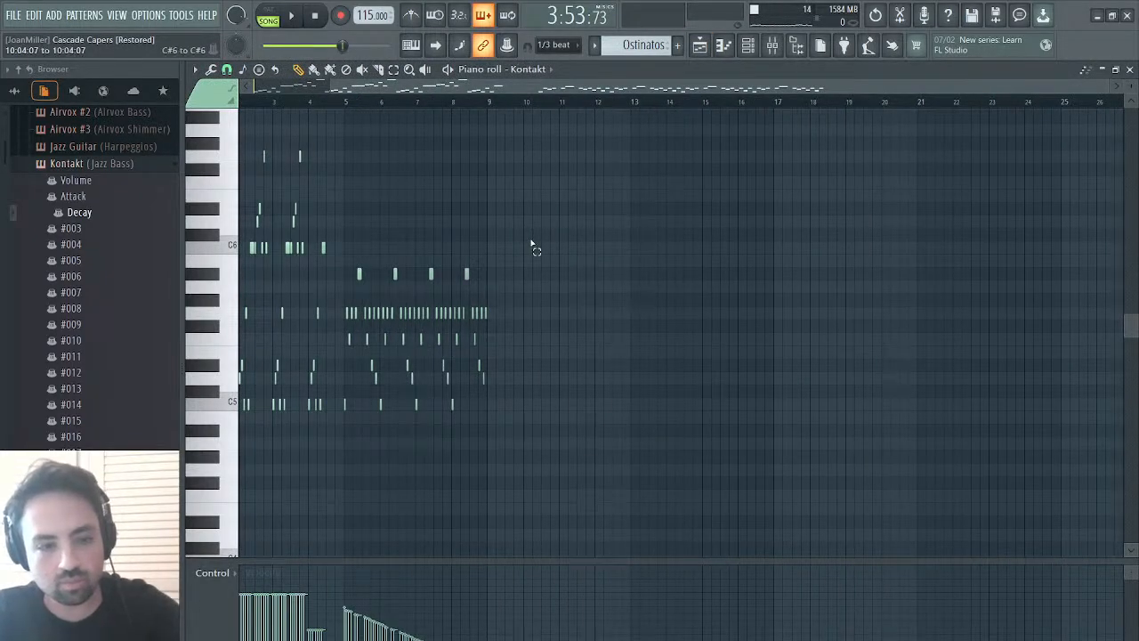
left_click_drag(532, 244, 344, 460)
key("Up")
key("Up")
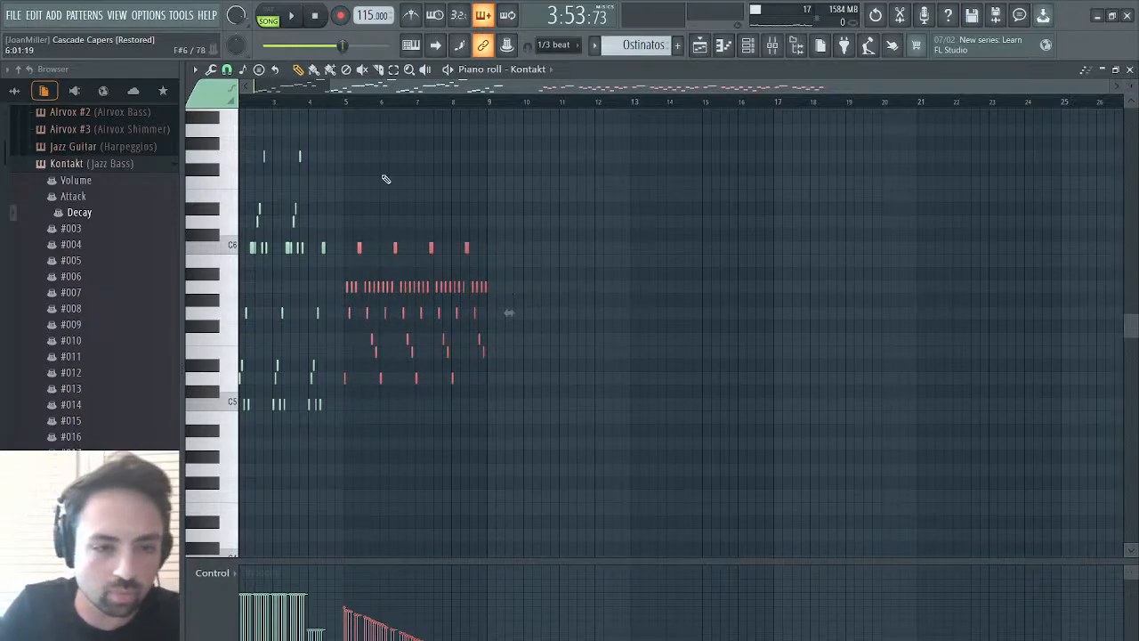
left_click(699, 55)
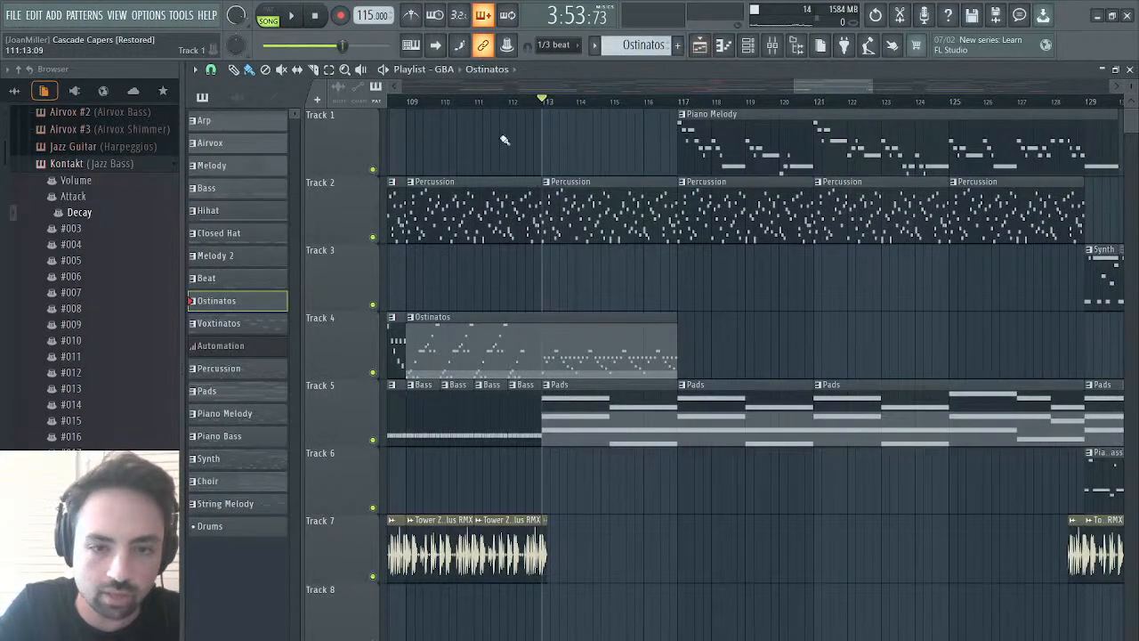
left_click(491, 100)
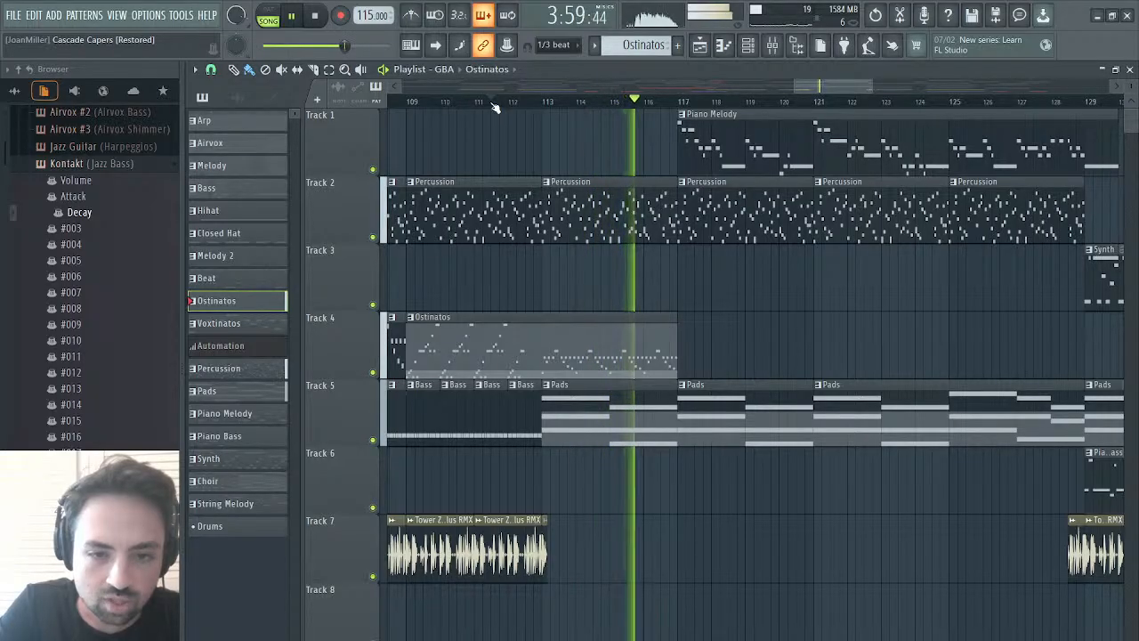
- Try levelling the velocities of the Ostinatos notes in bars 5 to 8 at about 71% and play the result
double_click(577, 347)
key("space")
scroll(379, 480, "left", 3)
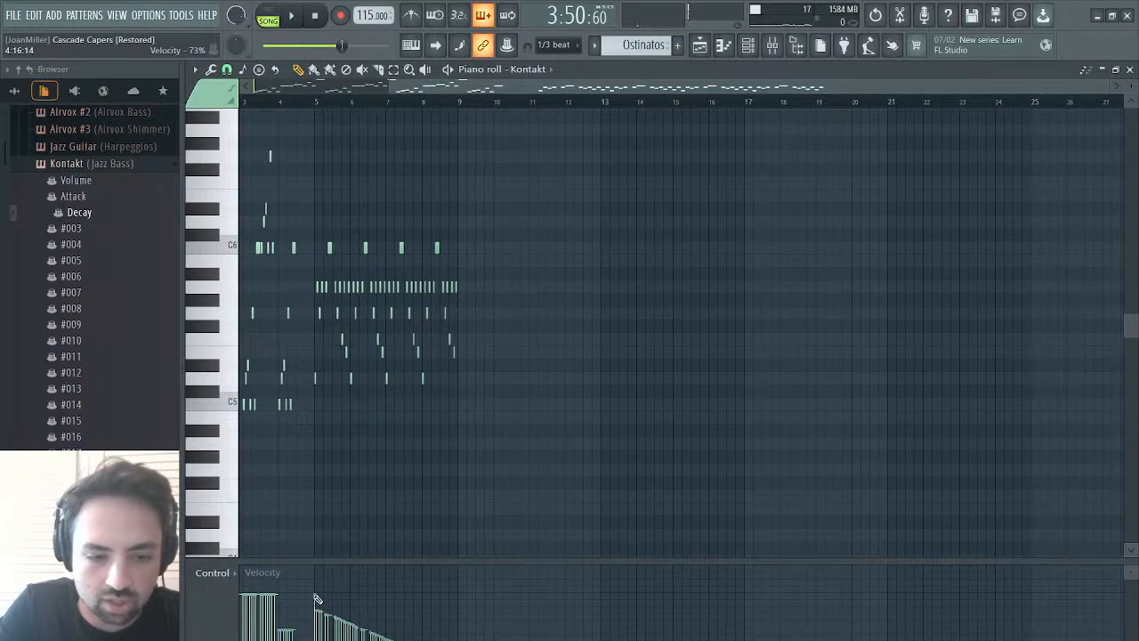
left_click_drag(315, 598, 462, 596)
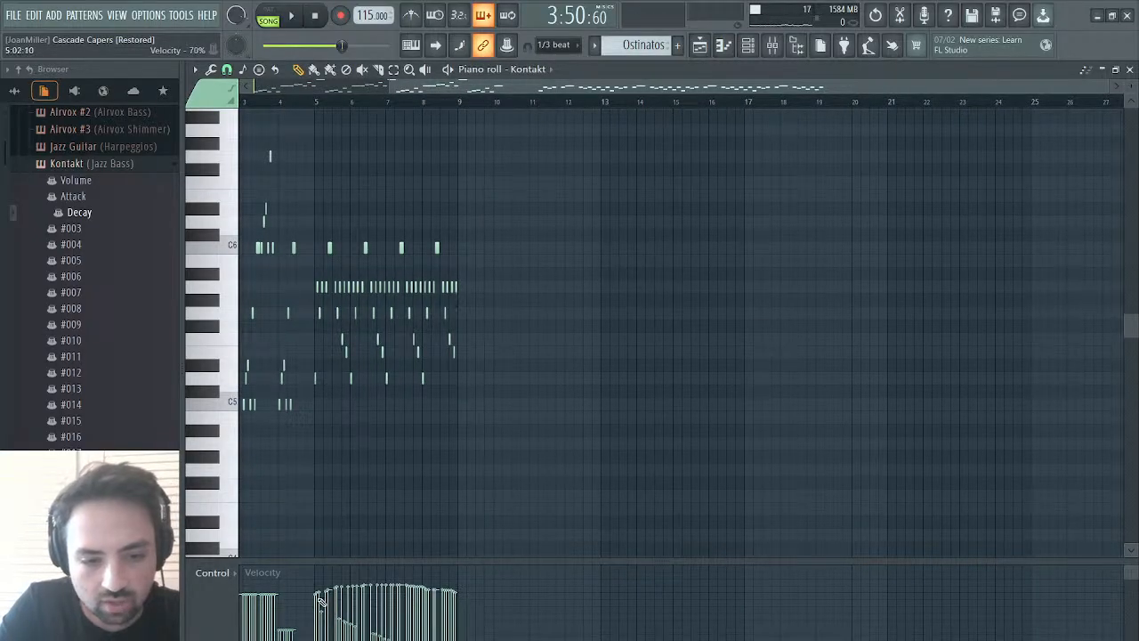
left_click_drag(319, 597, 460, 602)
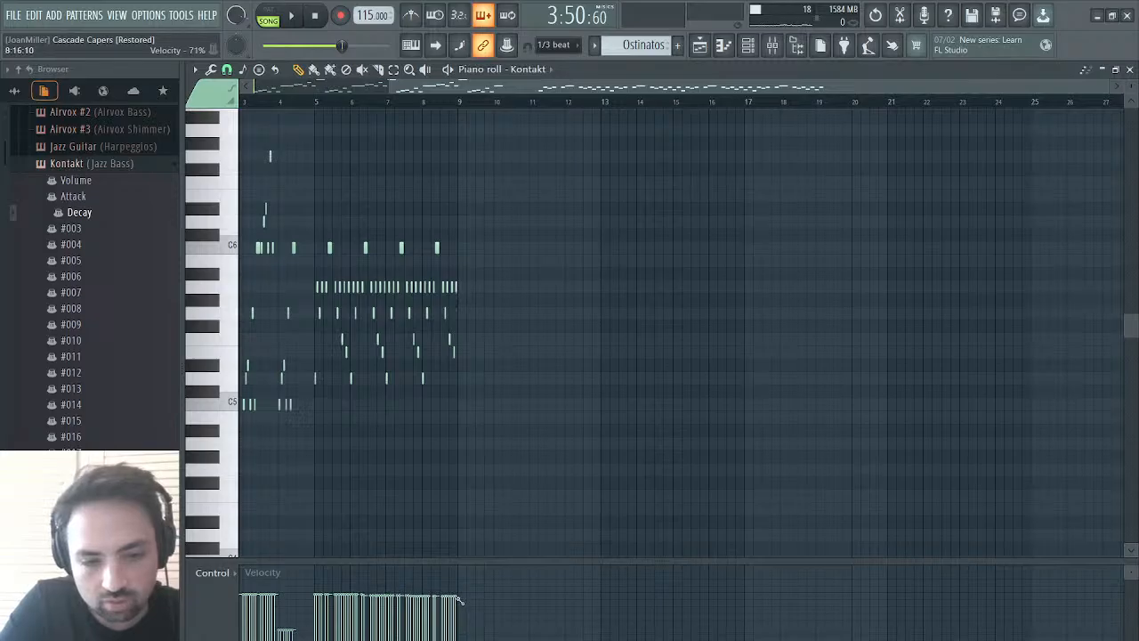
key("space")
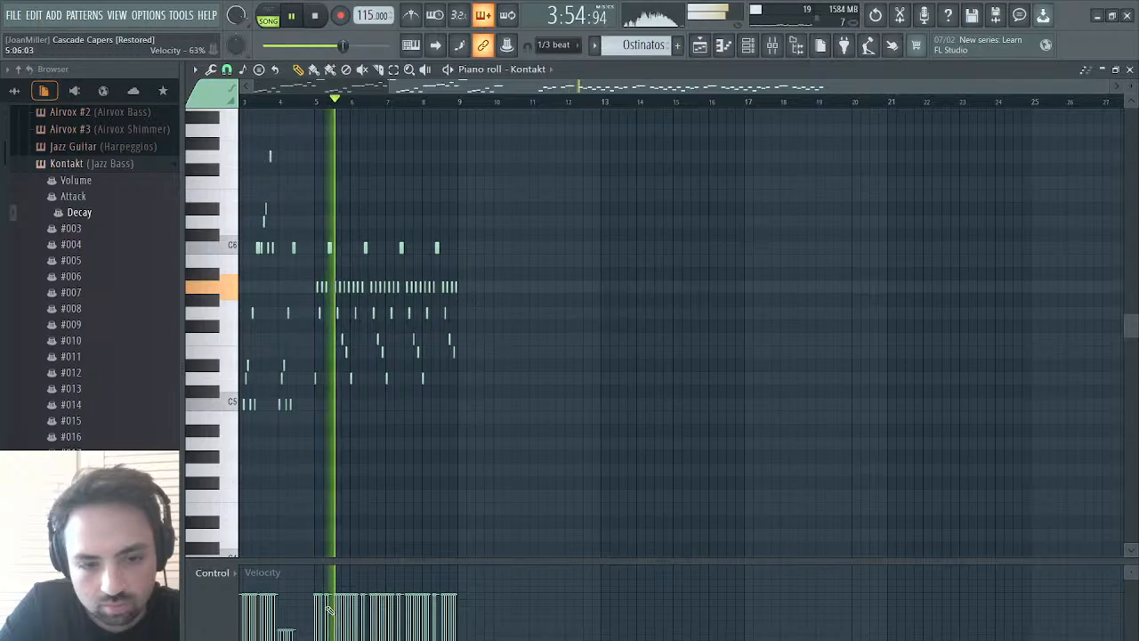
- Lower the velocities of the Ostinatos notes in bars 5 to 8 to an even level of about 65% and listen in the playlist
left_click_drag(316, 622, 455, 621)
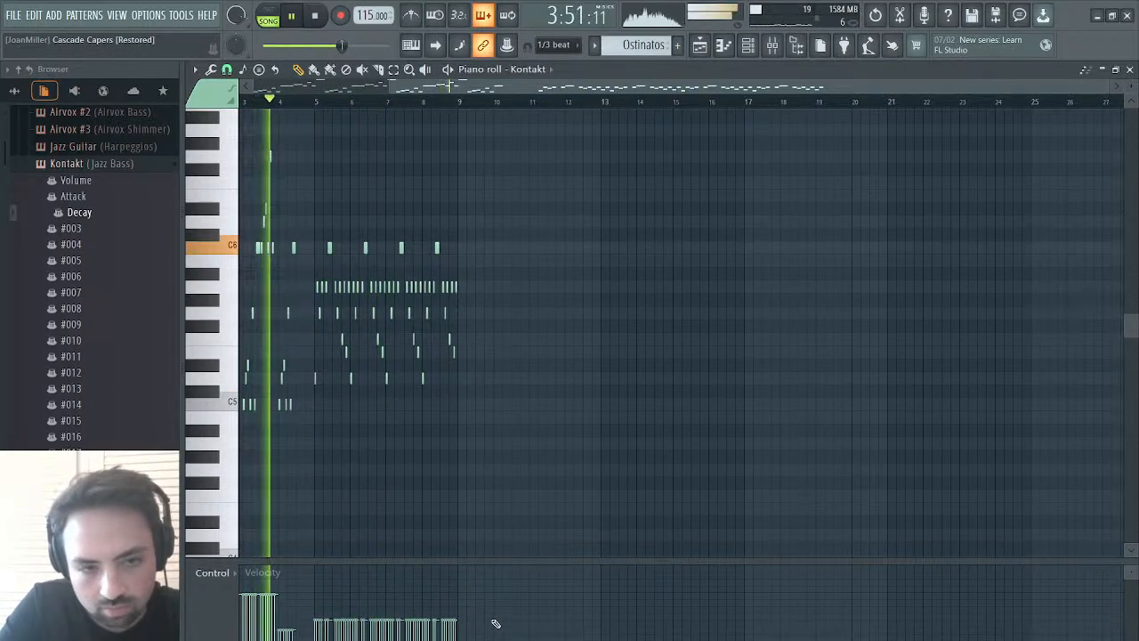
left_click(700, 46)
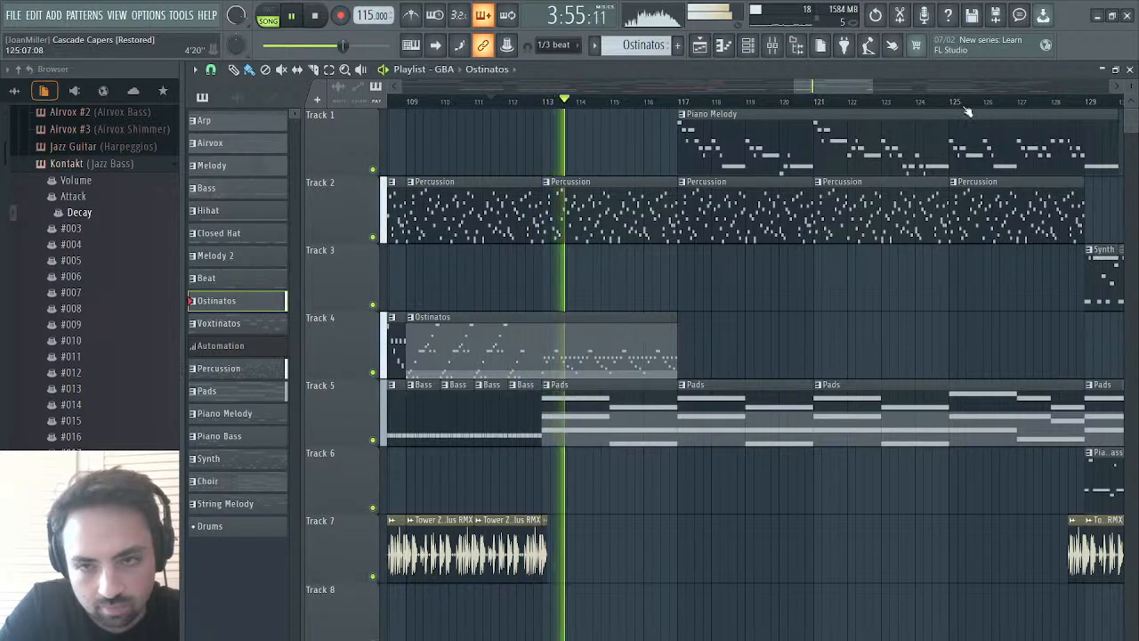
double_click(627, 324)
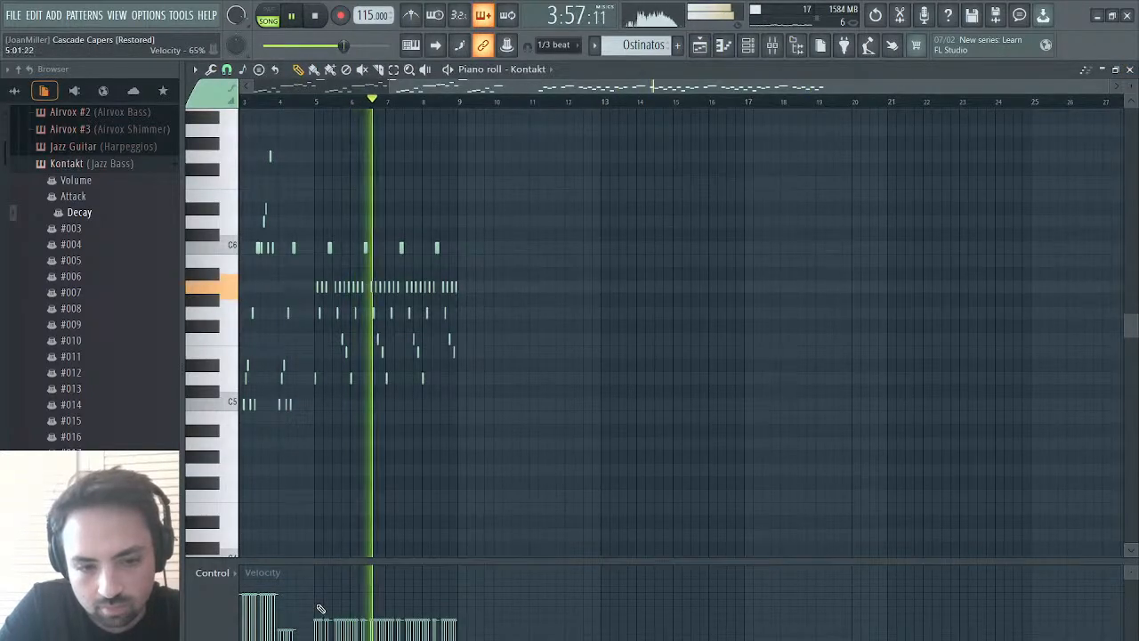
left_click_drag(318, 607, 450, 617)
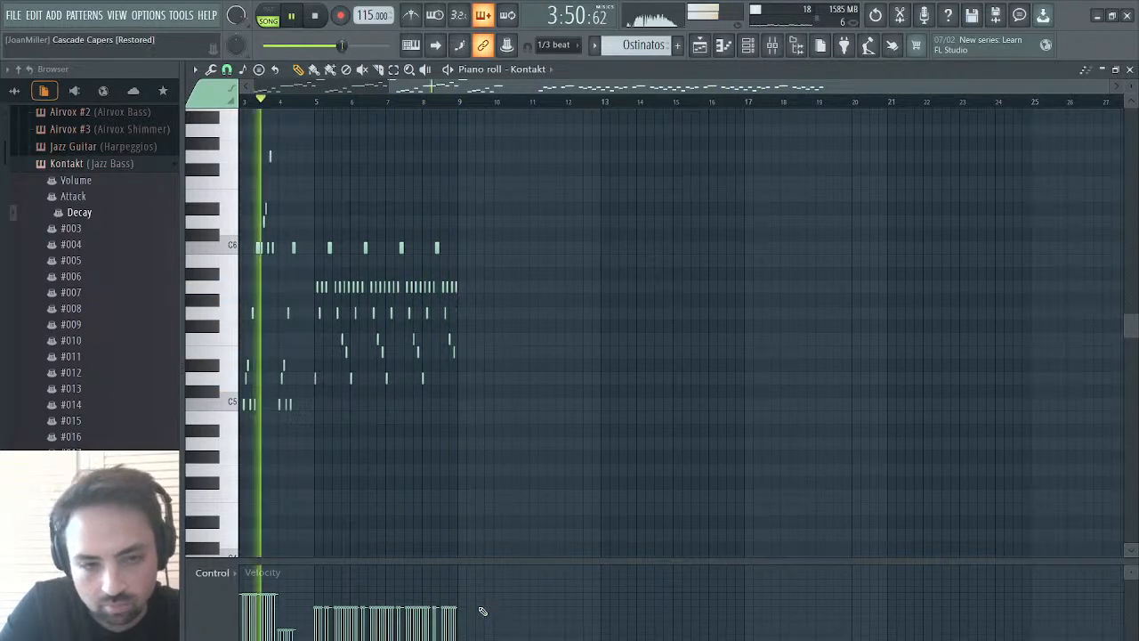
left_click(700, 48)
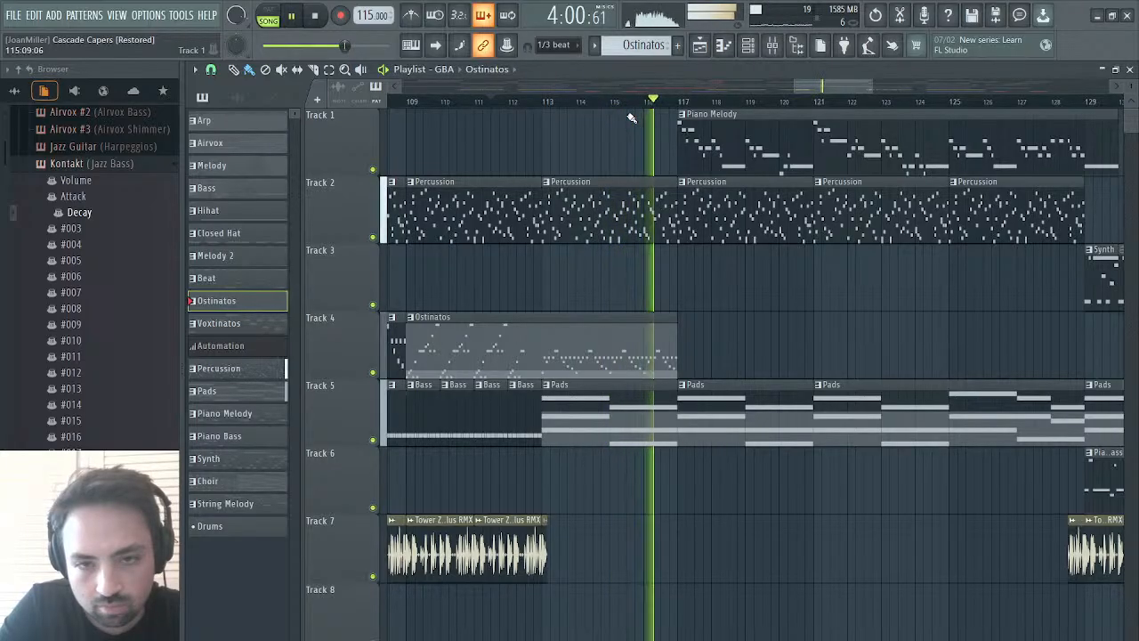
key("space")
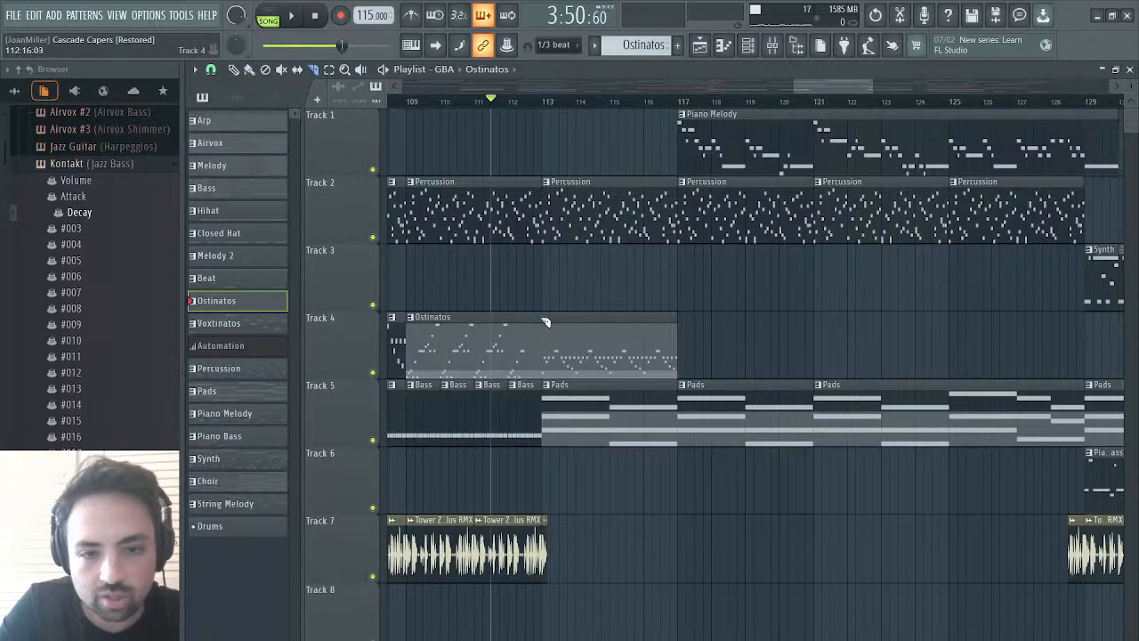
- Split the Ostinatos clip at bar 113, place a copy of its second part at bar 117, and set the playback position to bar 113
left_click_drag(546, 380, 544, 382)
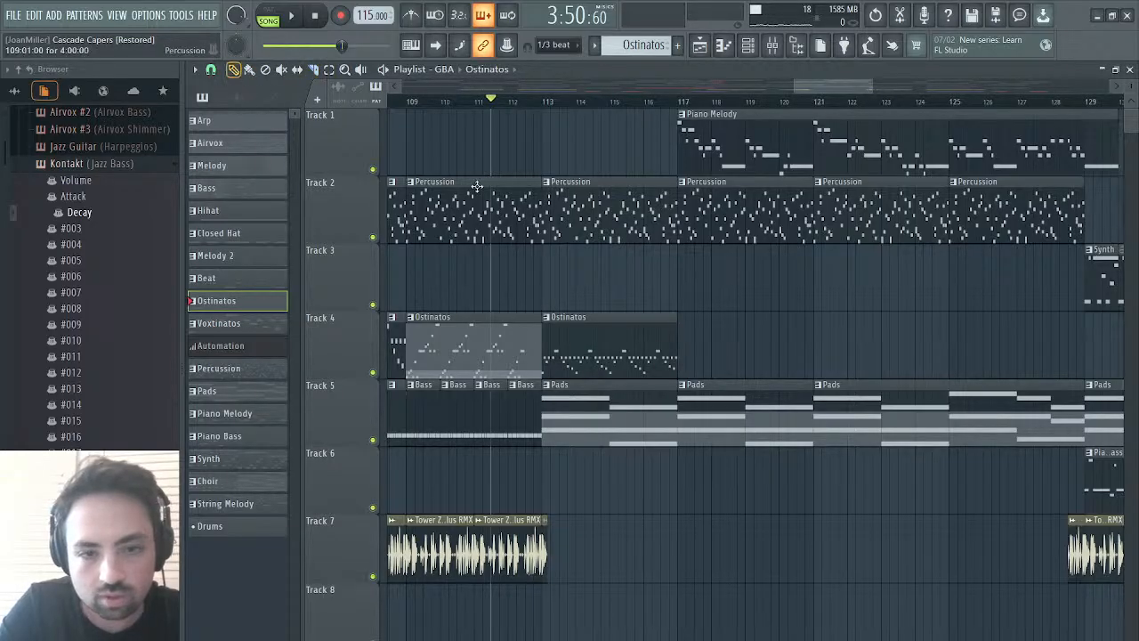
left_click(694, 347)
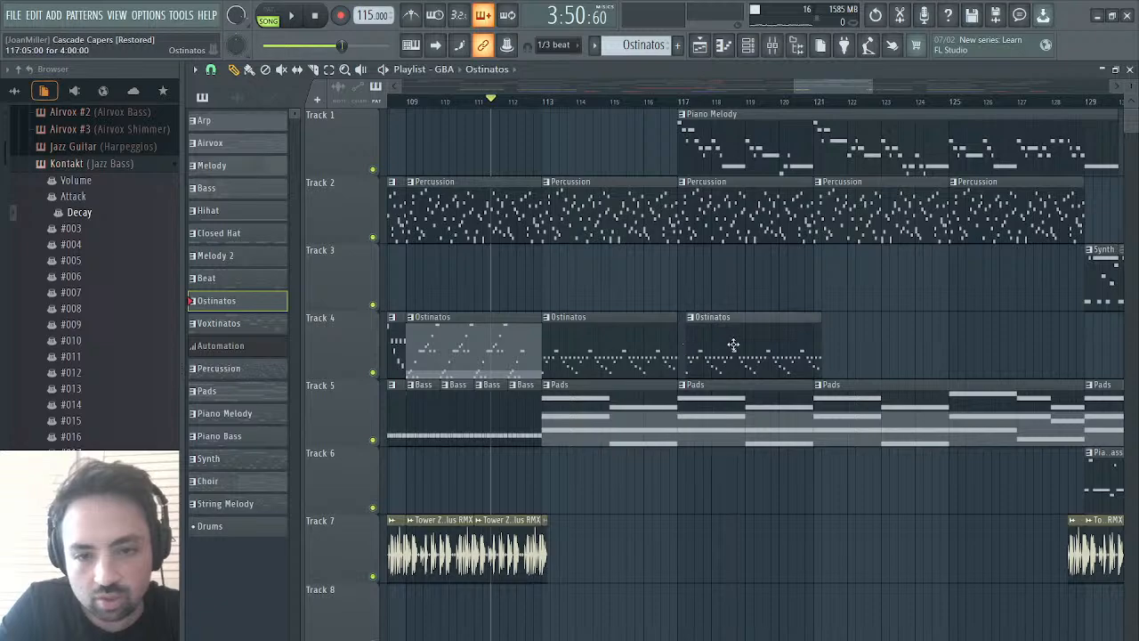
left_click_drag(733, 344, 728, 345)
left_click(545, 102)
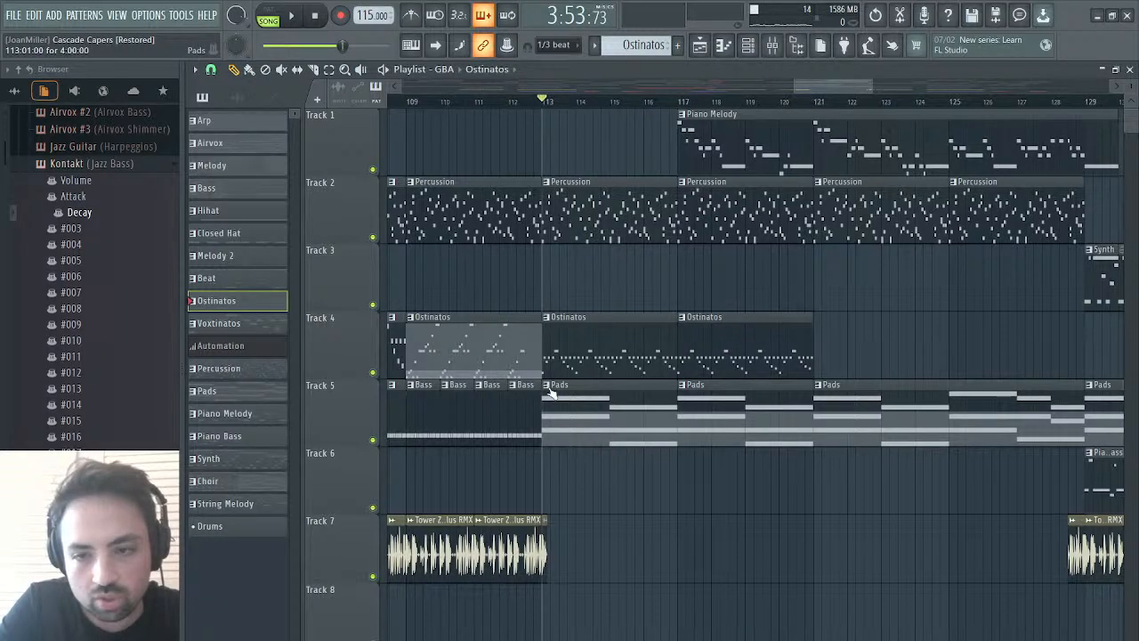
- Clone the Pads pattern as Pads #2 and cut its notes from the FM8 channel
left_click(871, 420)
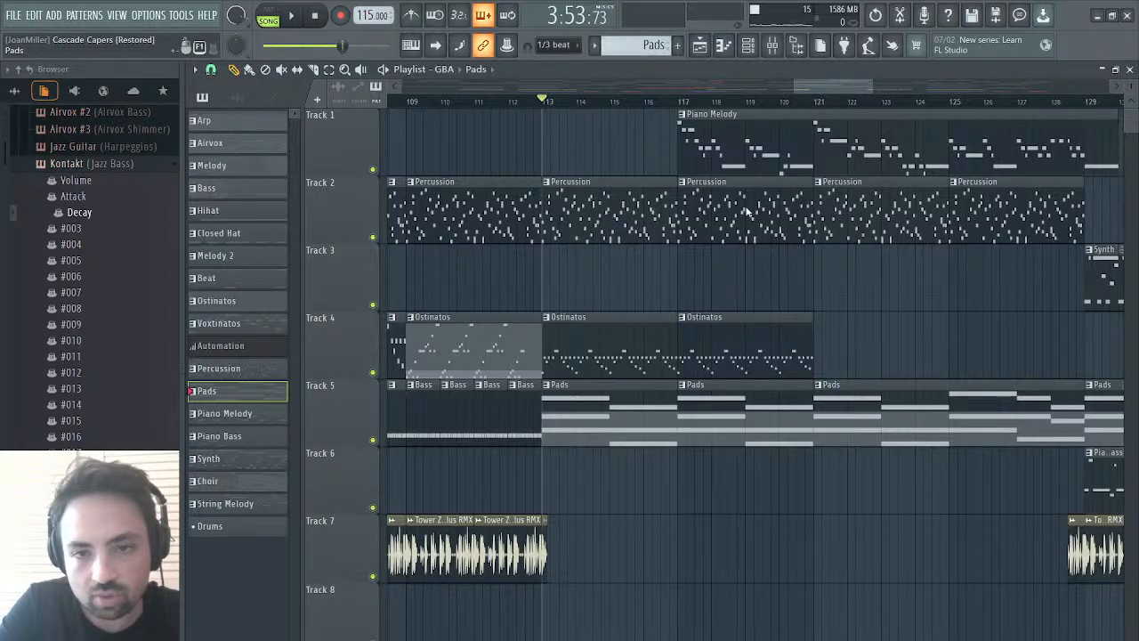
key("ctrl+shift+c")
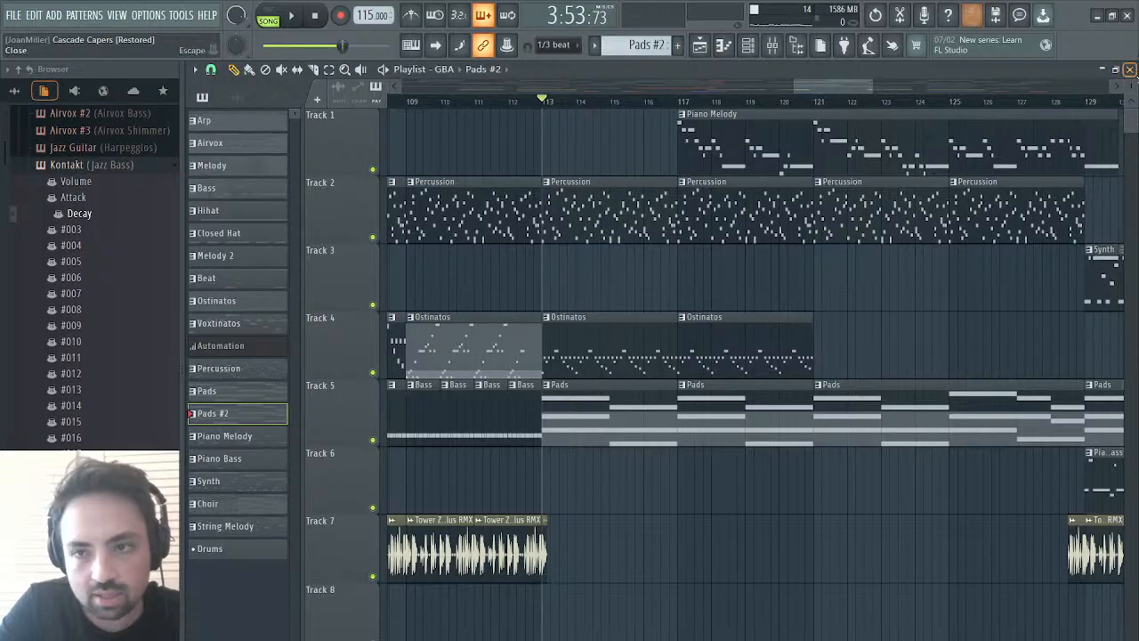
left_click(1129, 69)
left_click(1129, 69)
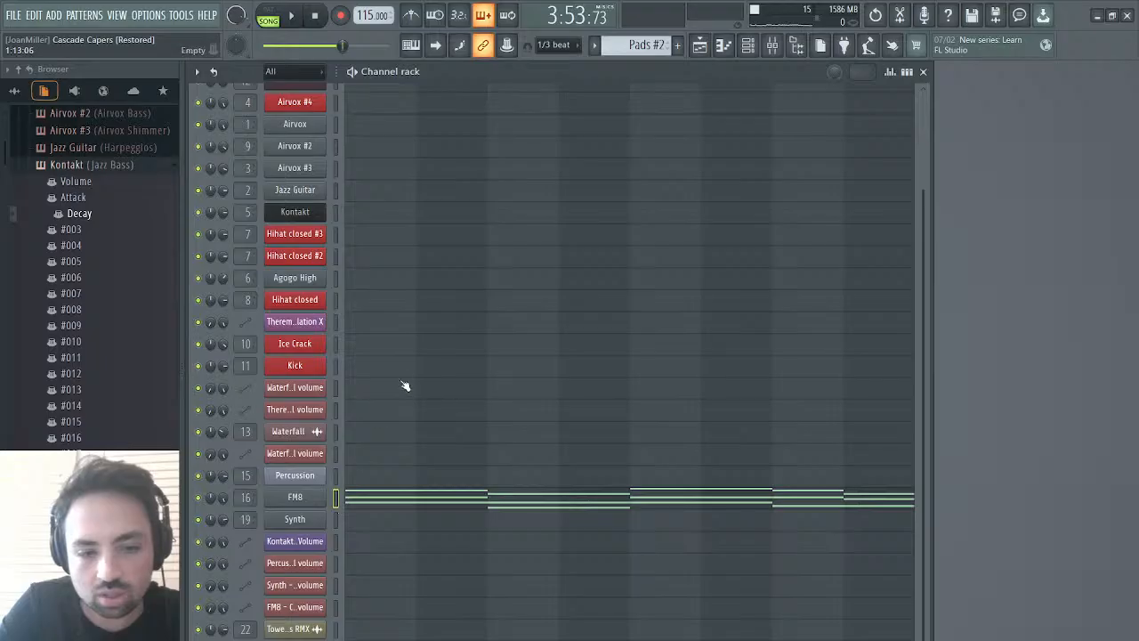
scroll(405, 386, "up", 1)
scroll(405, 386, "down", 1)
key("ctrl+x")
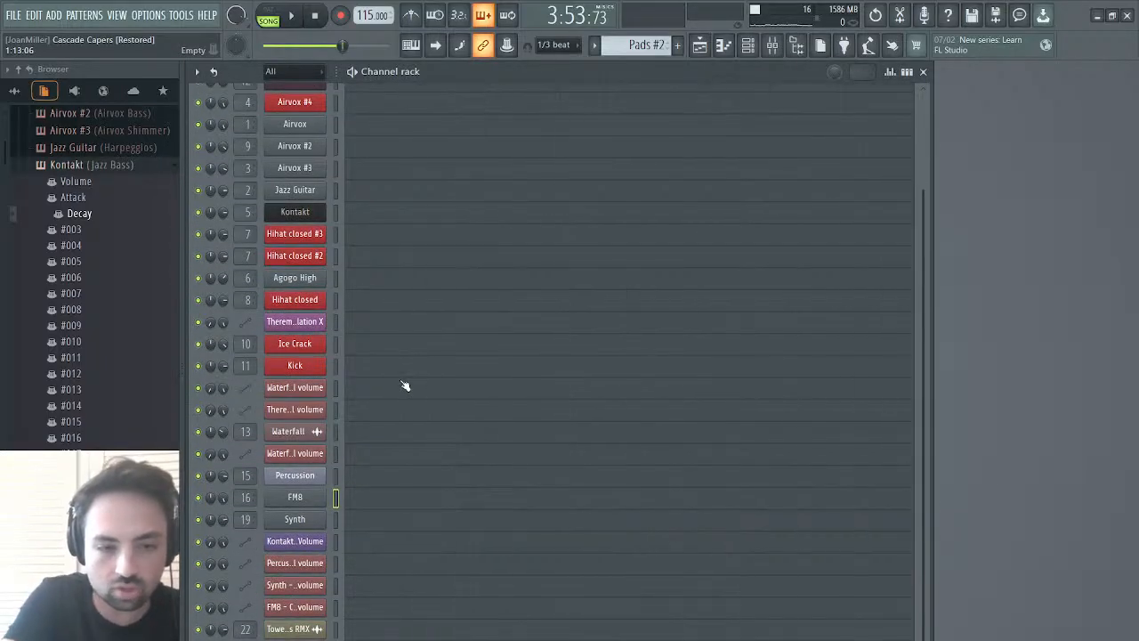
- Try the cut pad notes on the Airvox channel in pattern playback
scroll(405, 308, "up", 1)
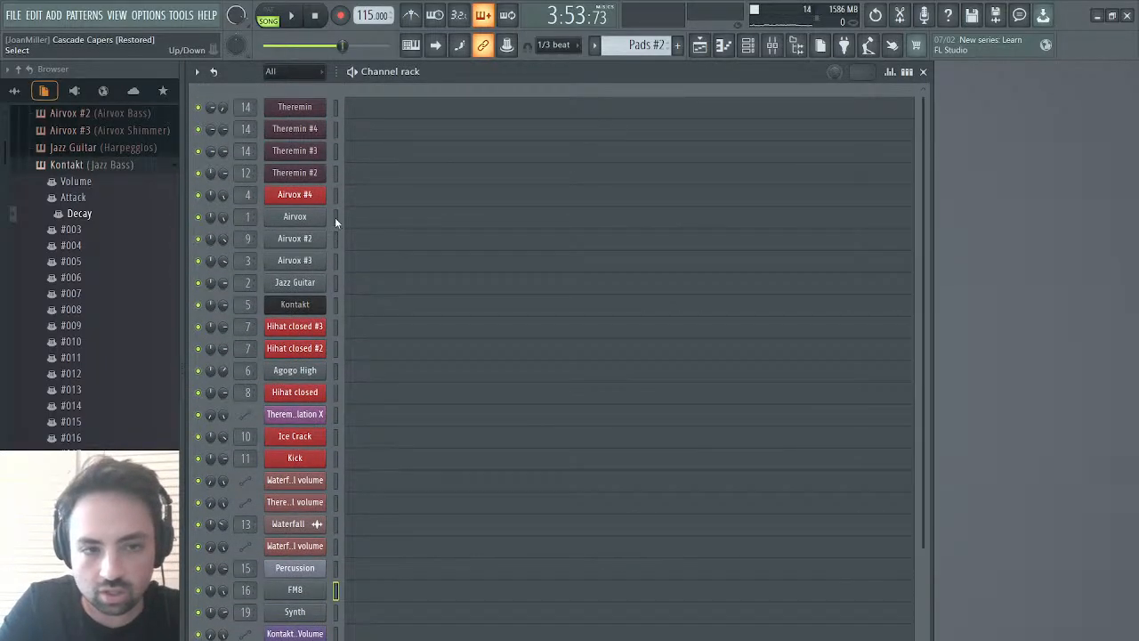
key("ctrl+v")
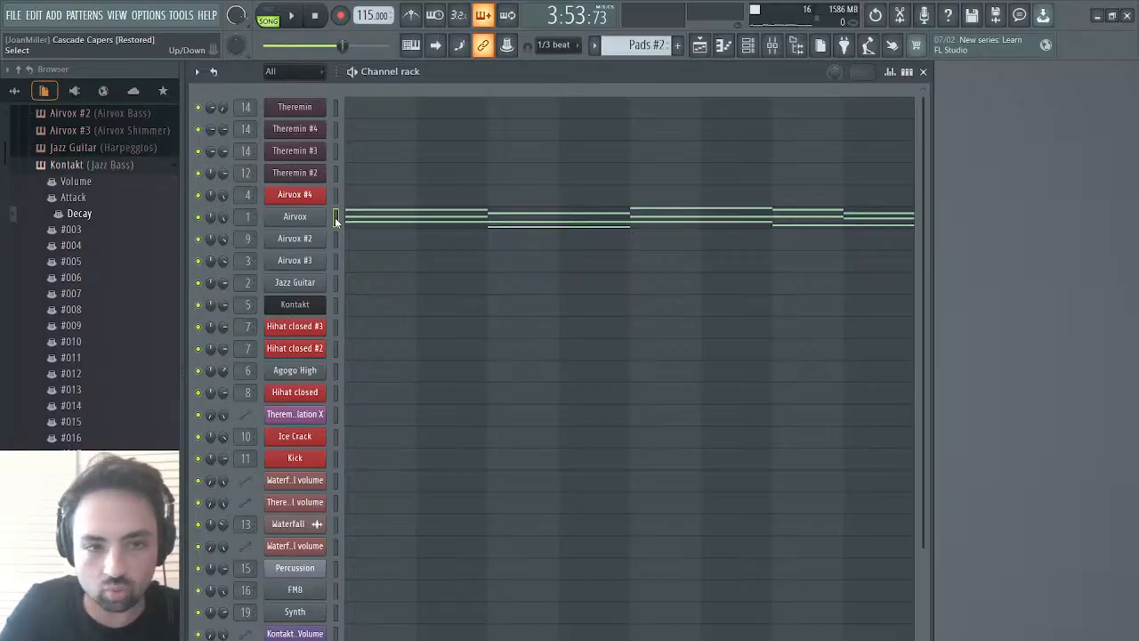
left_click(267, 10)
left_click(291, 16)
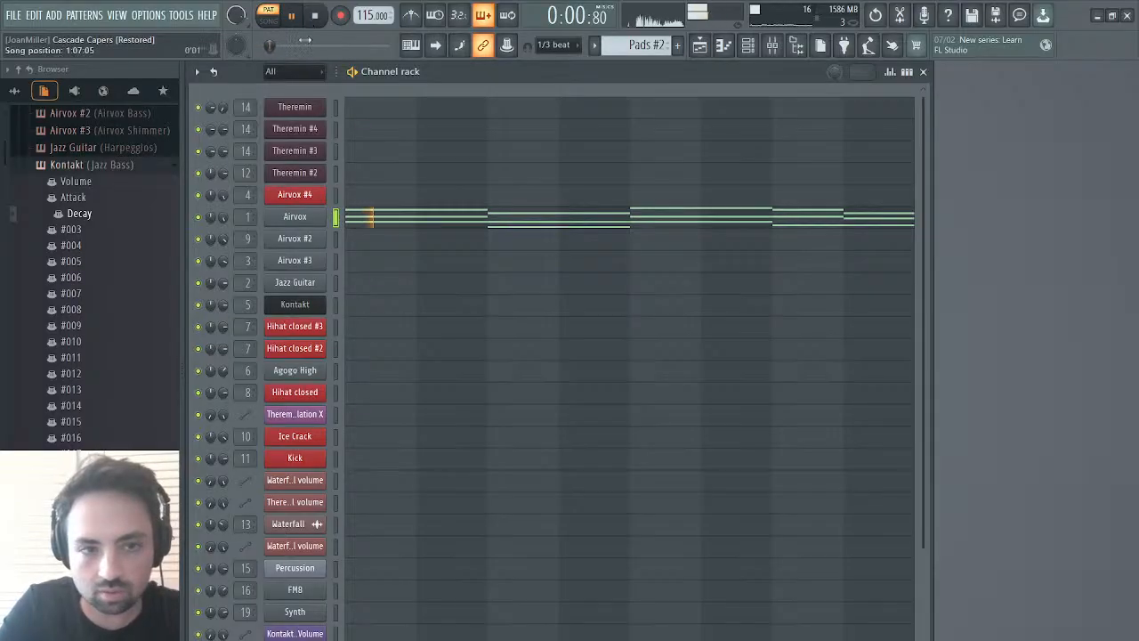
key("ctrl+z")
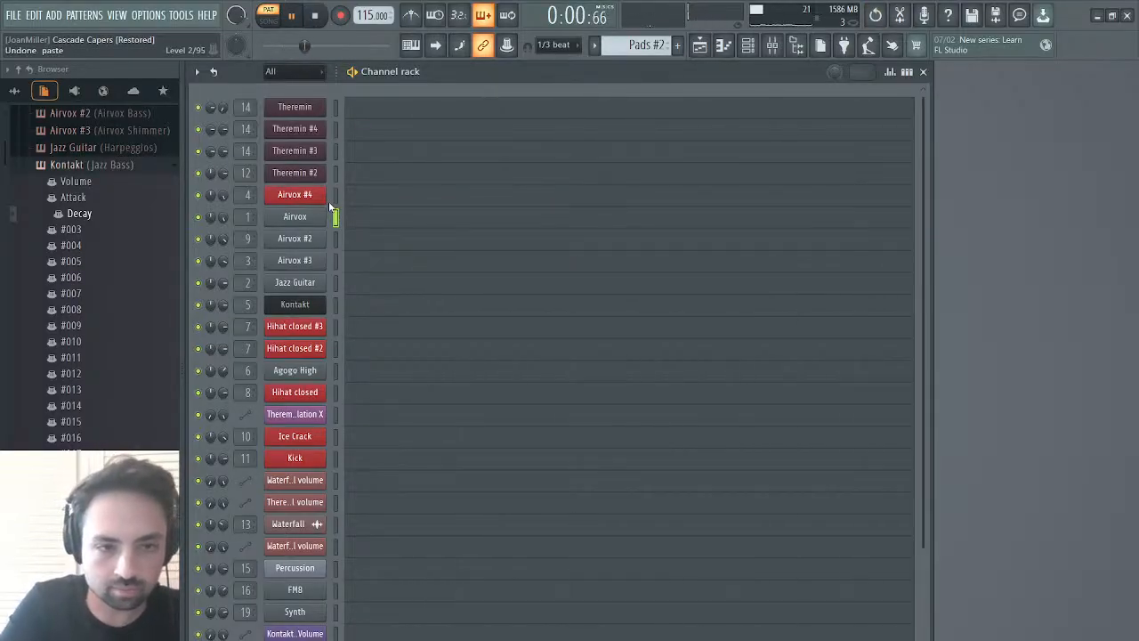
- Paste the pad notes into the Airvox #4 channel and level their velocities at about 53% while the pattern plays
key("ctrl+v")
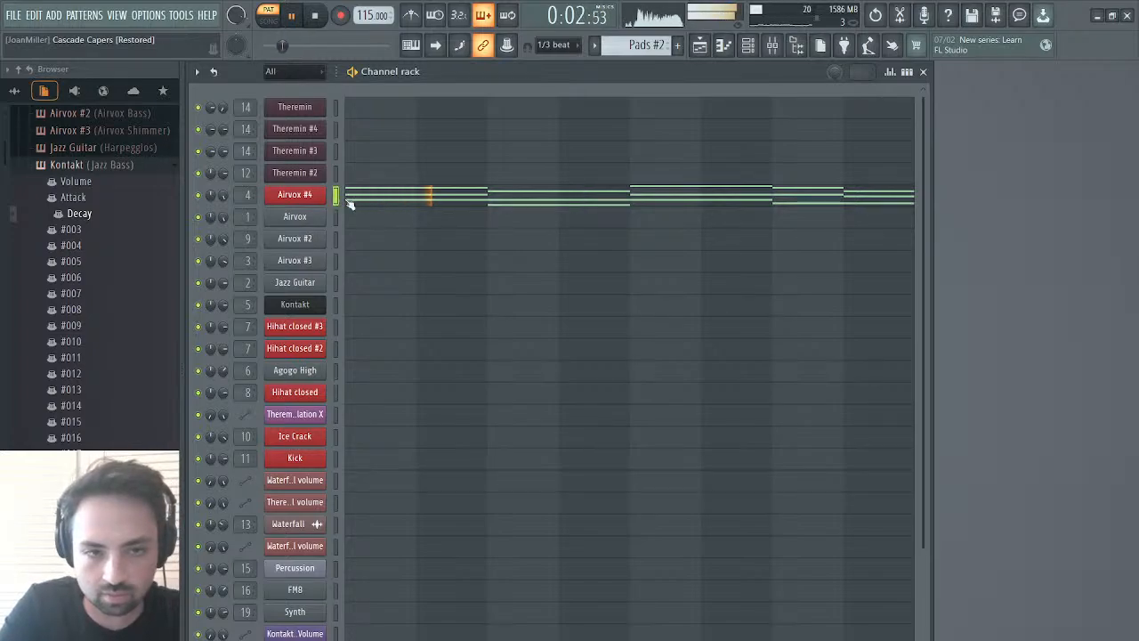
left_click(350, 203)
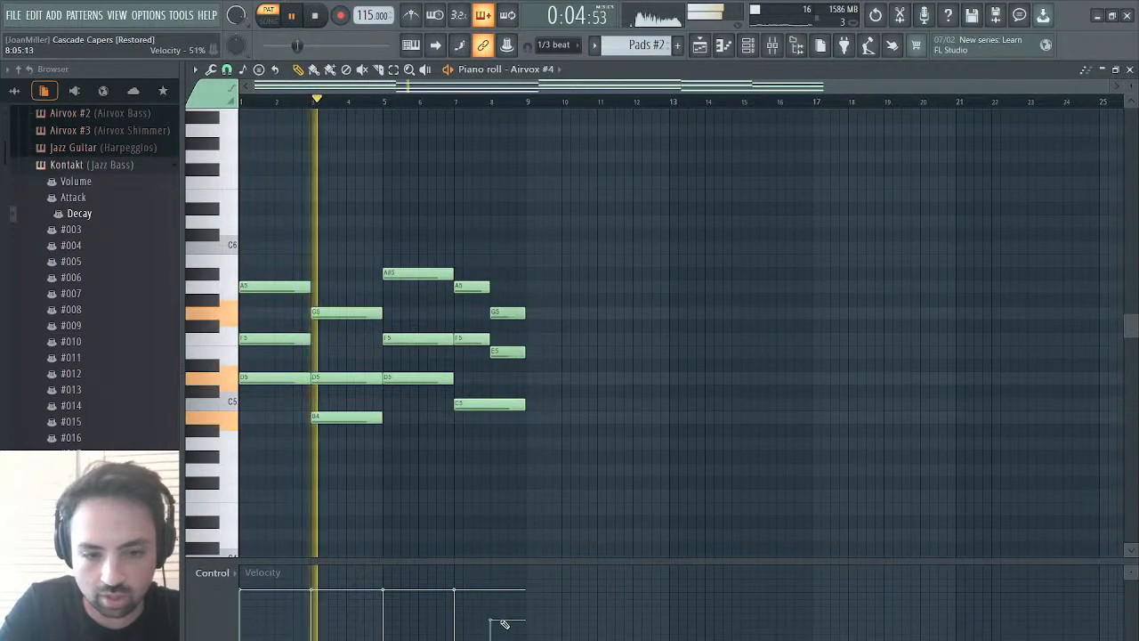
left_click_drag(504, 623, 236, 620)
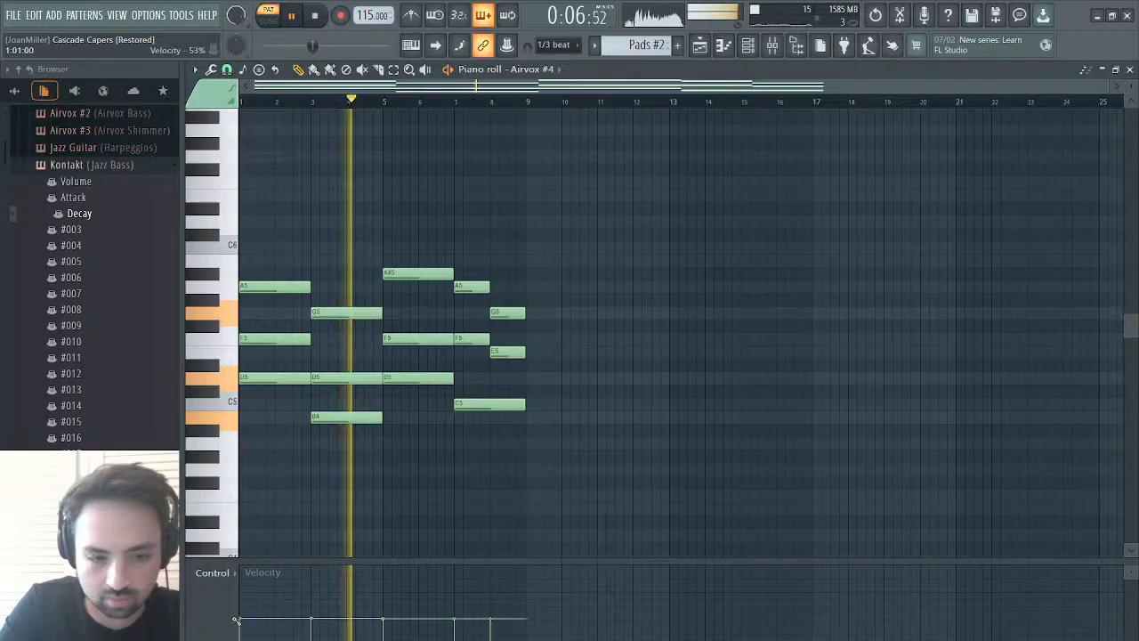
key("space")
key("space")
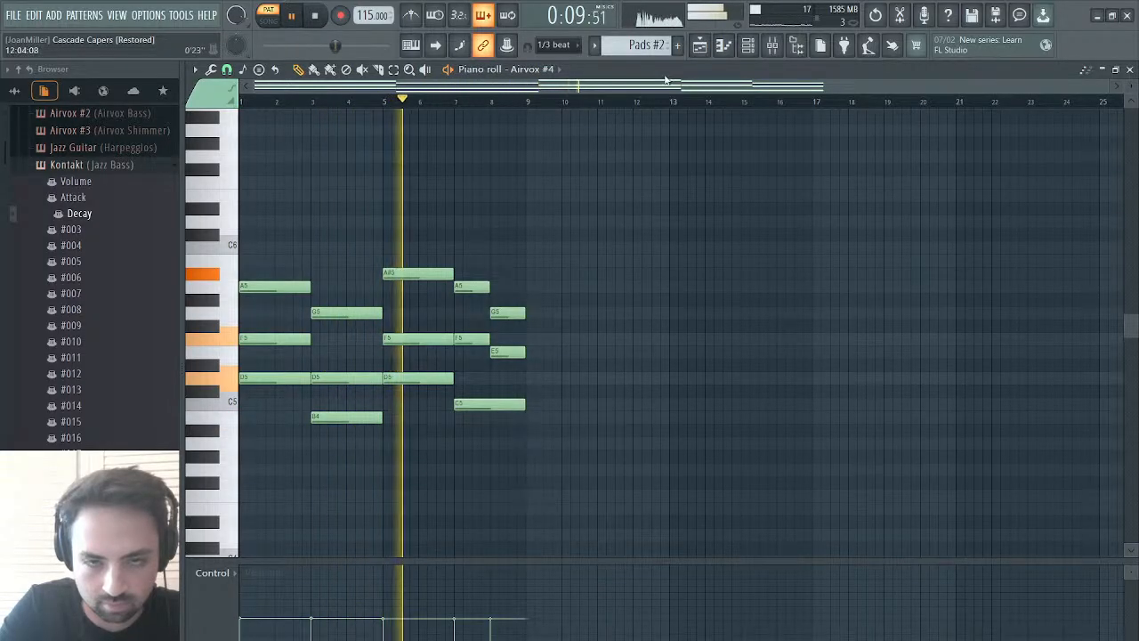
key("F5")
key("space")
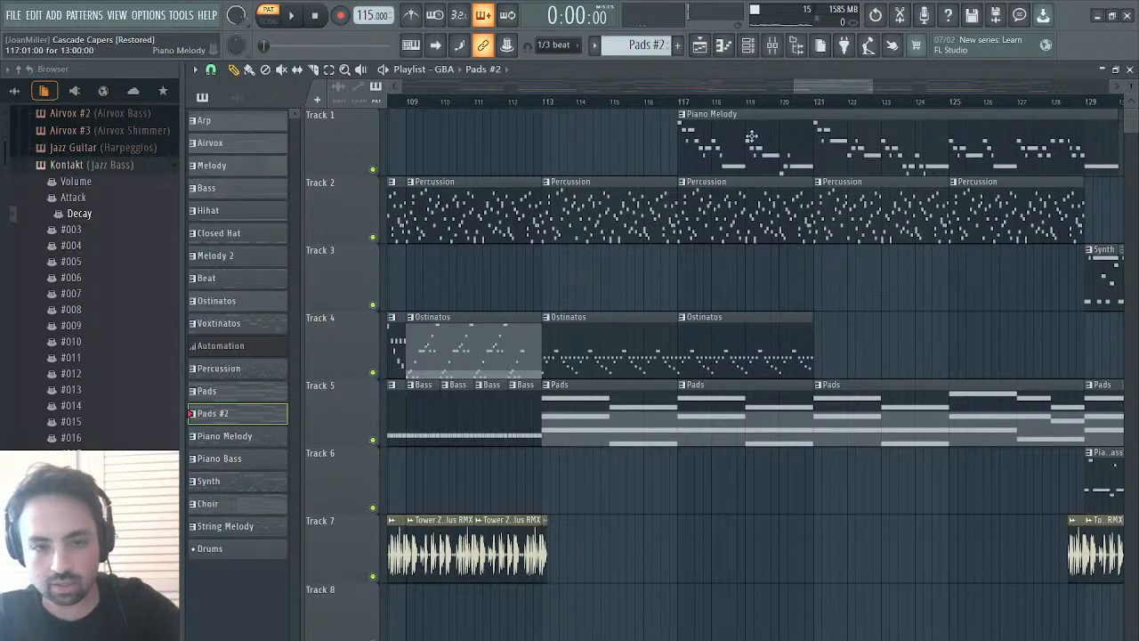
- Switch all Pads clips on Track 5 to the Pads #2 pattern and play the song from bar 113
left_click_drag(870, 86, 1048, 86)
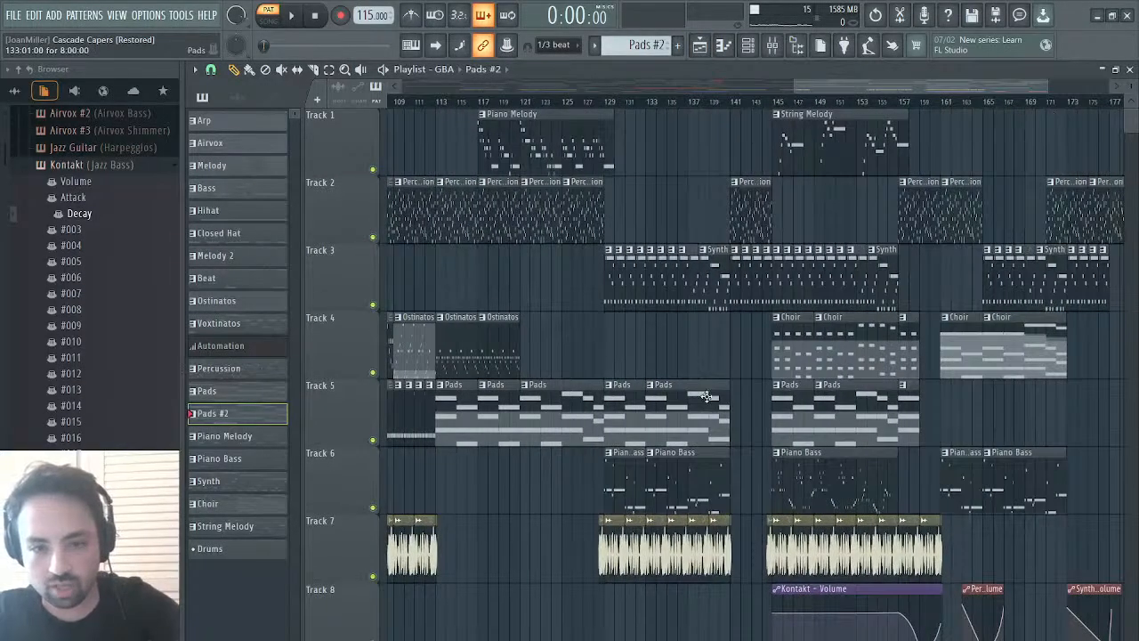
left_click_drag(707, 396, 447, 408)
left_click(805, 401, "ctrl+shift")
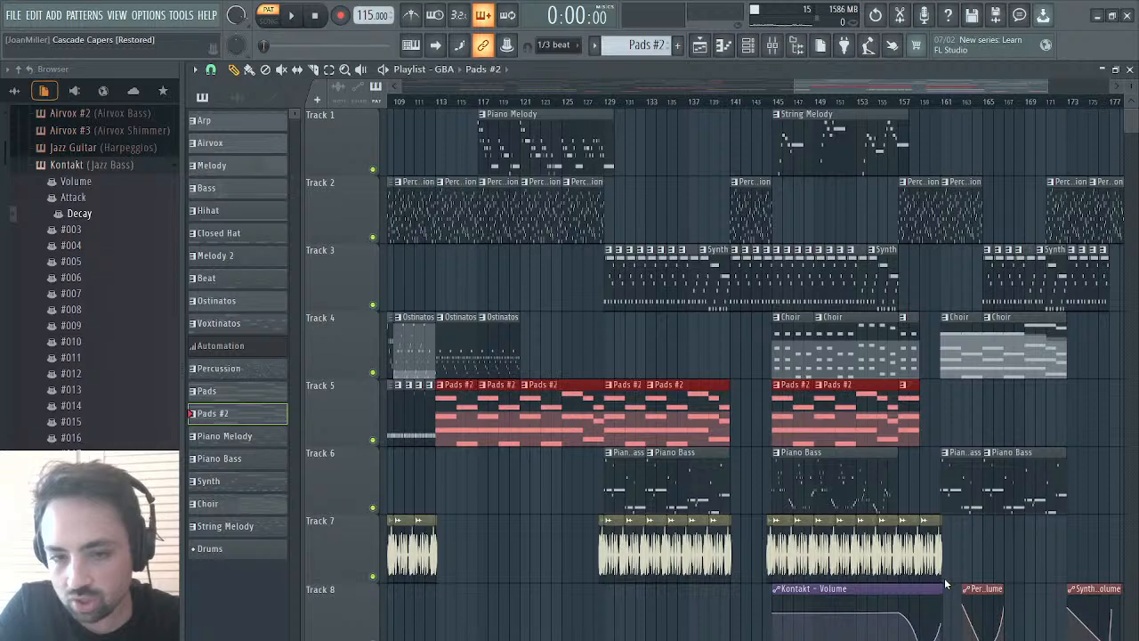
left_click(442, 101)
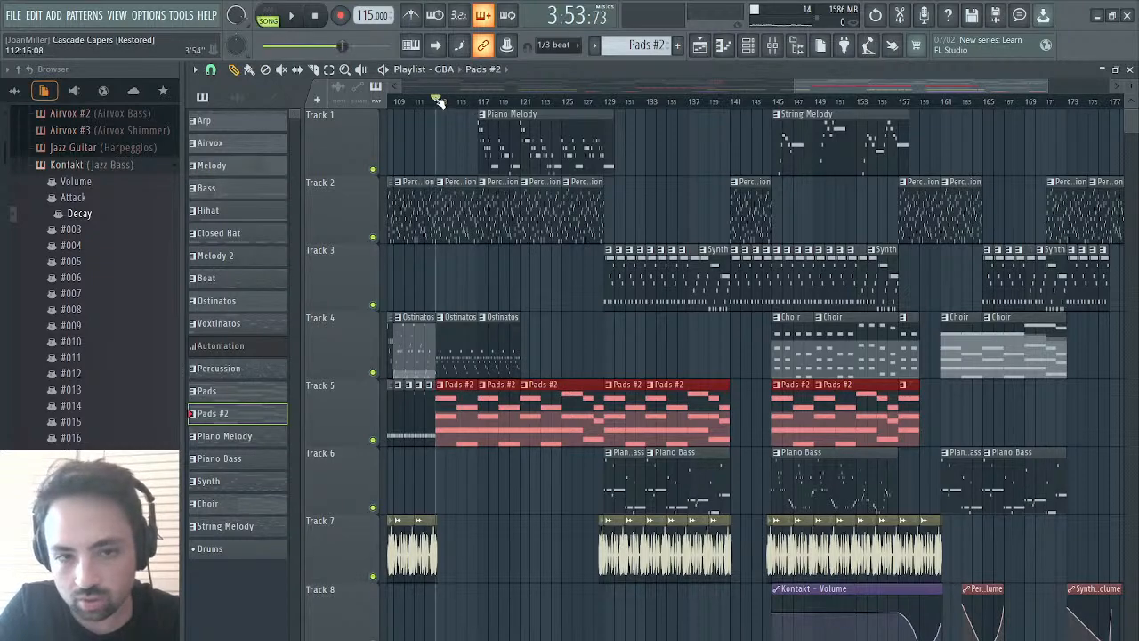
key("space")
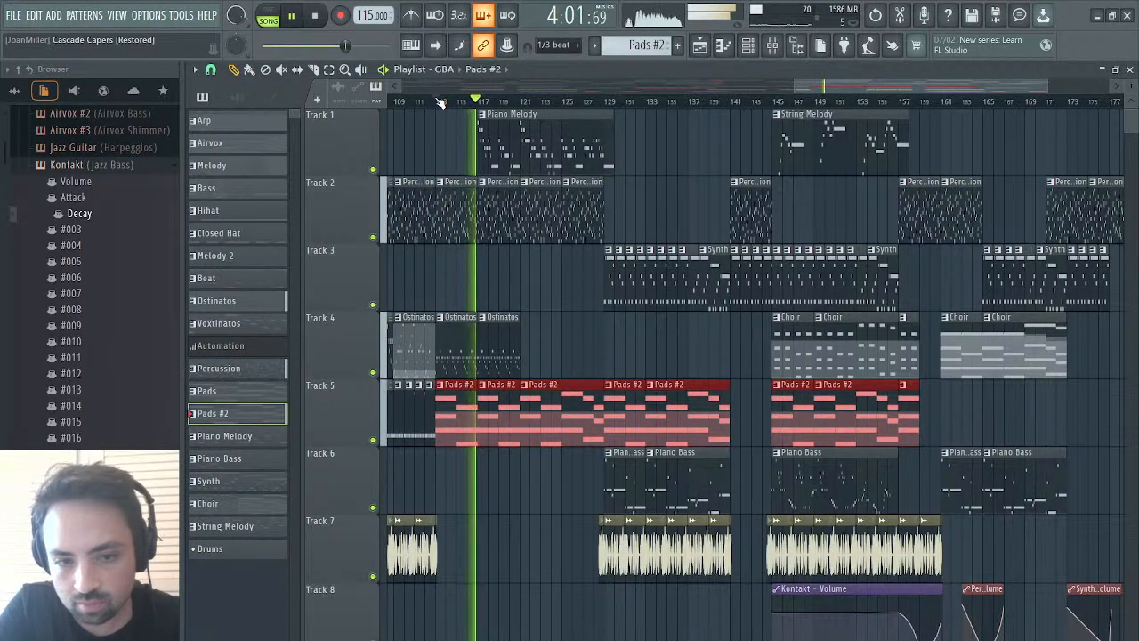
- Lower the velocities of all Airvox #4 notes in Pads #2 to an even level of about 40% and play the song from bar 113
left_click(1129, 70)
key("space")
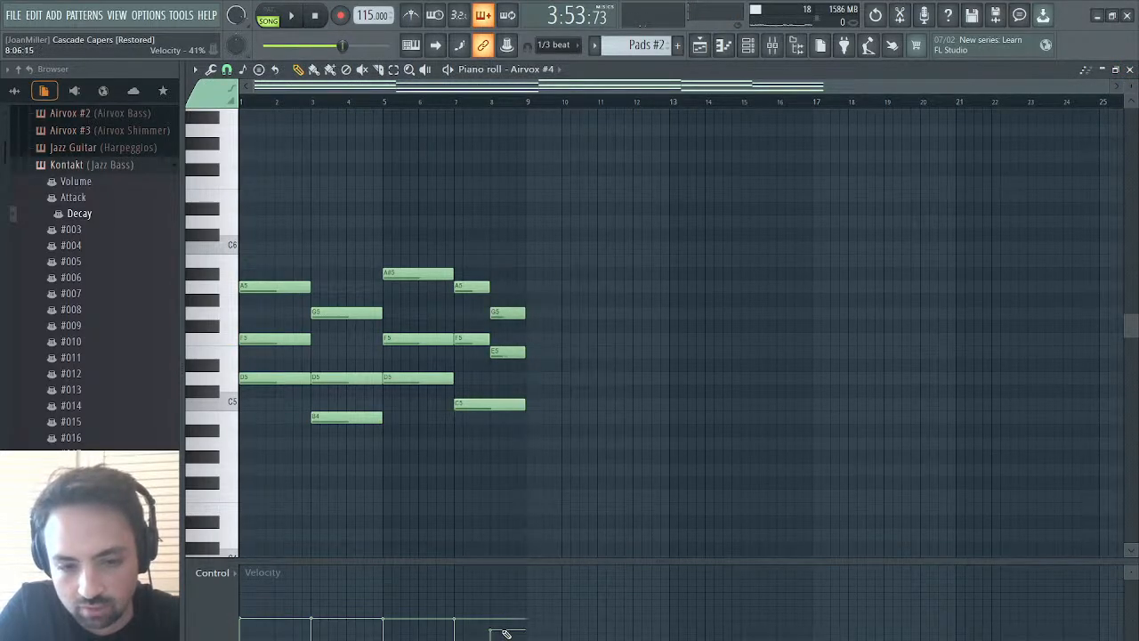
left_click_drag(497, 637, 204, 635)
key("space")
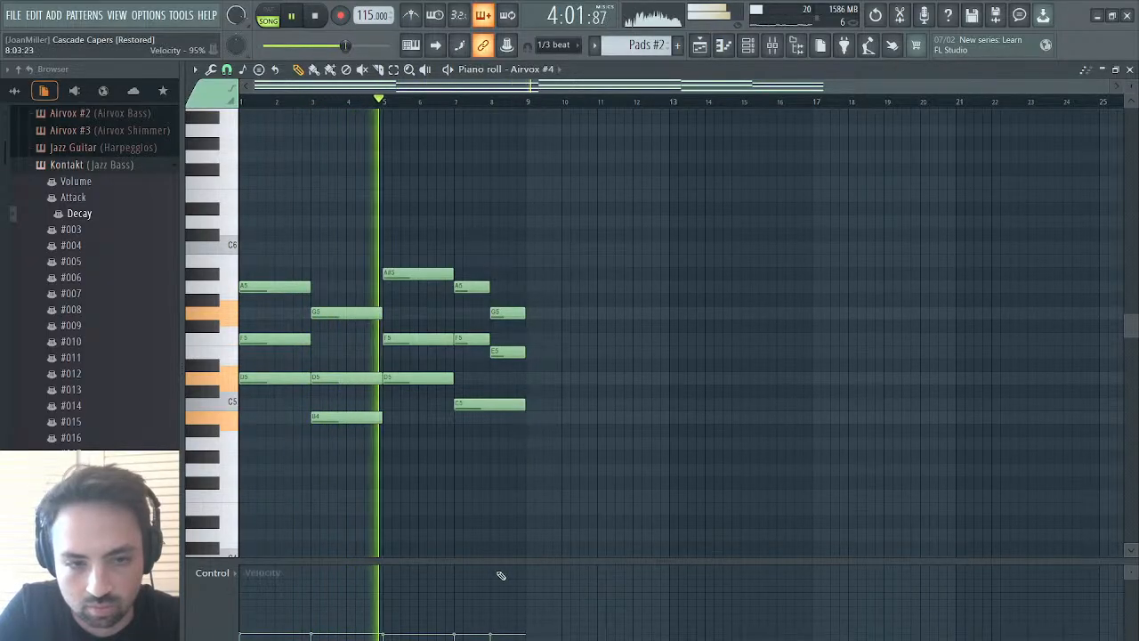
left_click(702, 50)
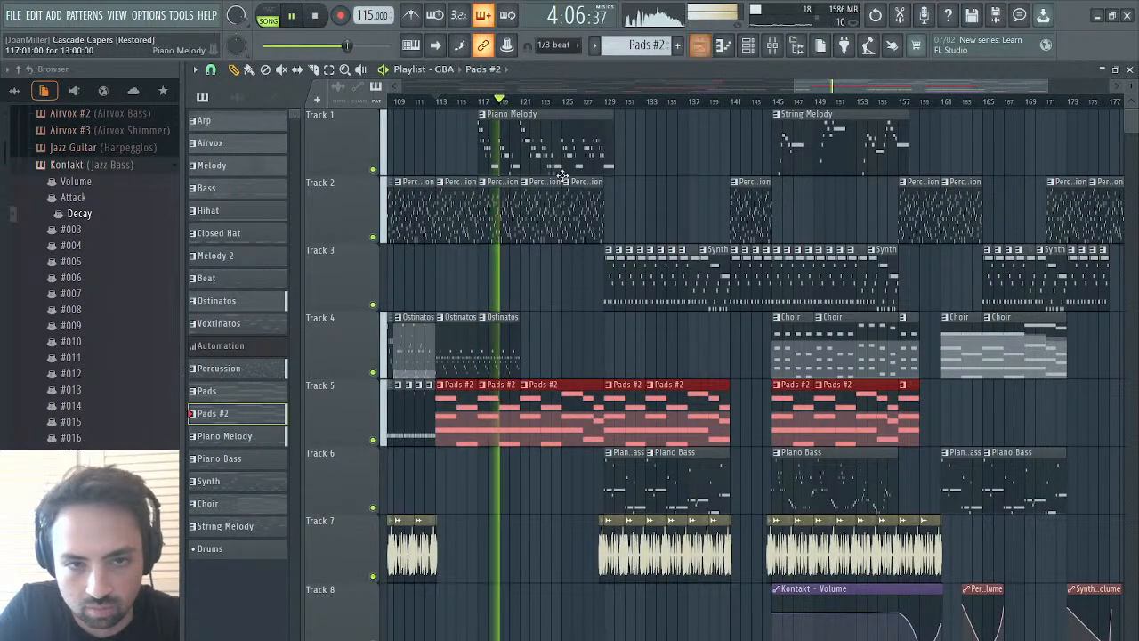
key("space")
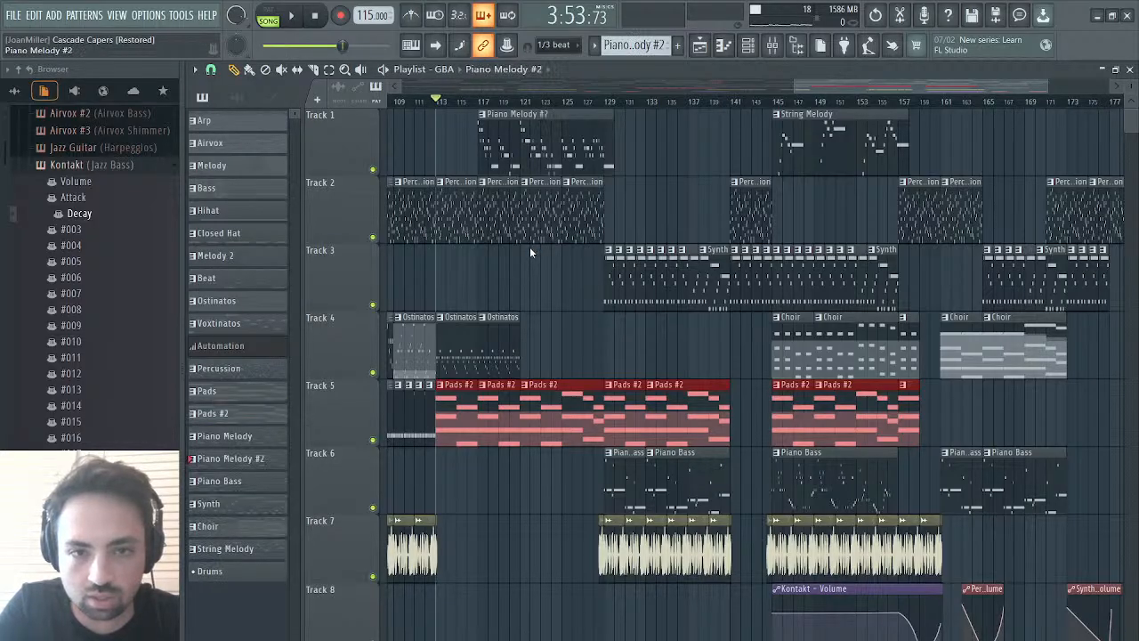
- Move the Piano Melody #2 notes from the Kontakt channel to the Jazz Guitar channel and play the pattern on its own
double_click(543, 157)
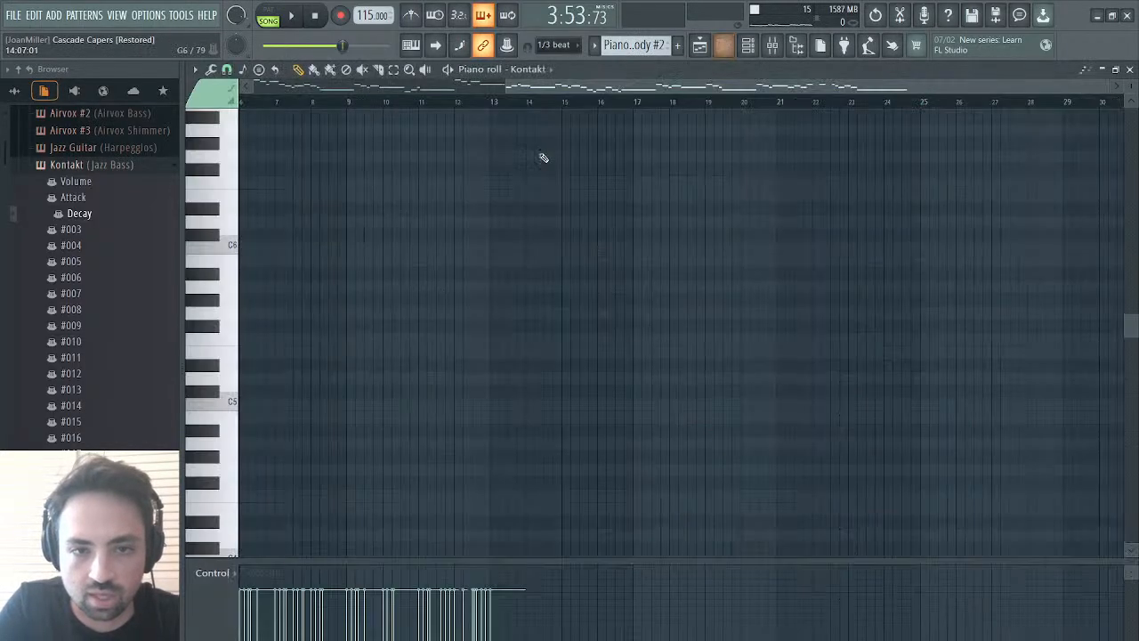
left_click(1130, 70)
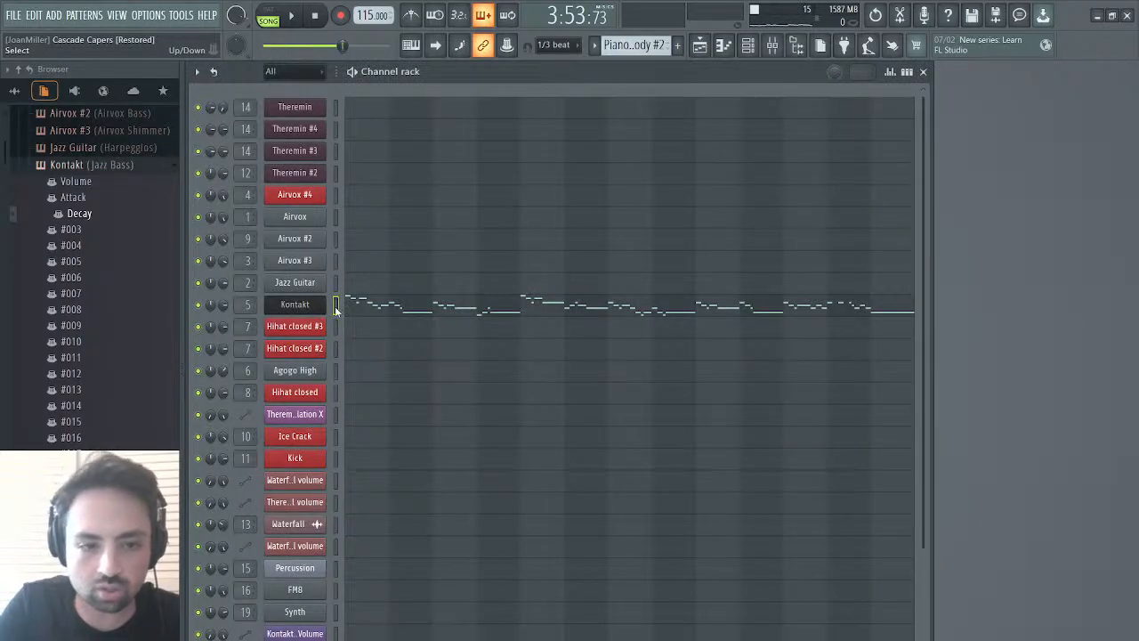
key("ctrl+x")
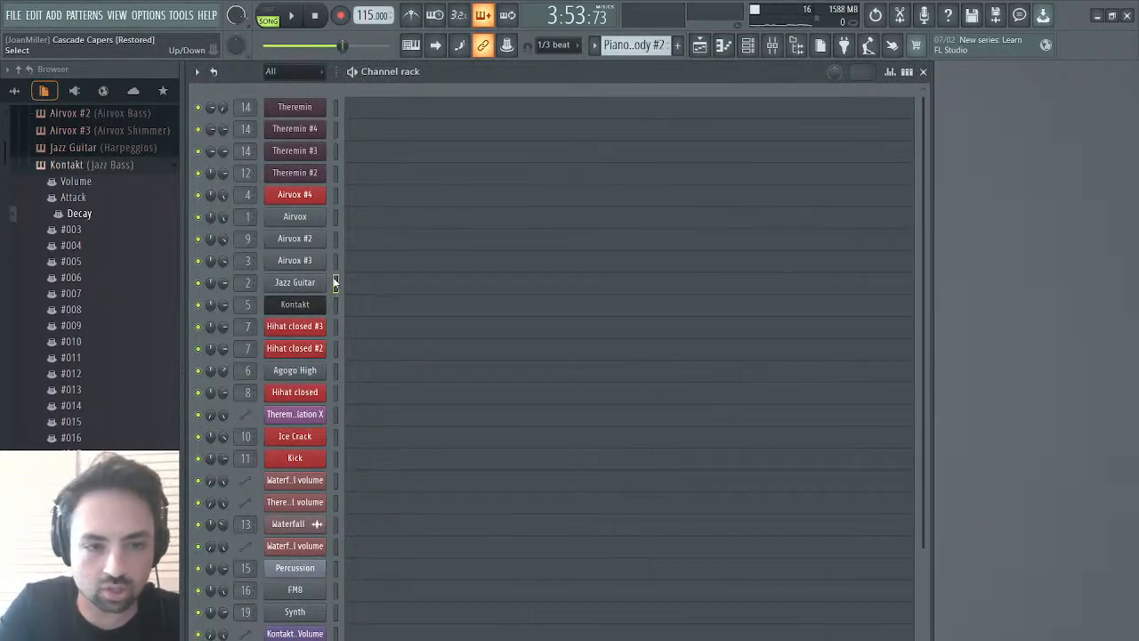
key("ctrl+v")
key("space")
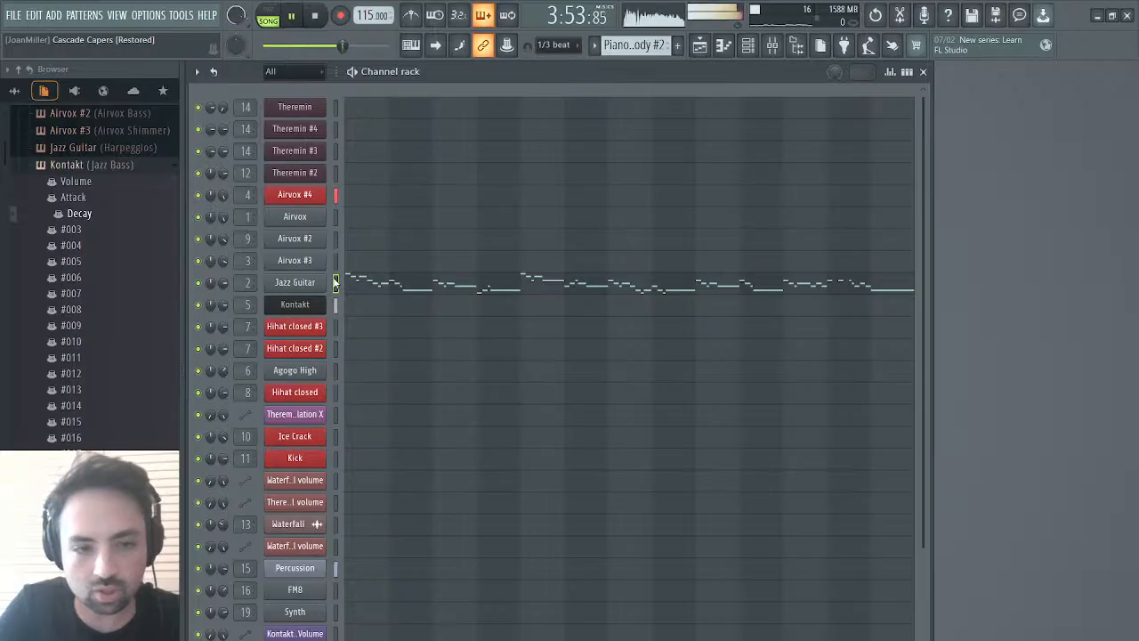
left_click(275, 15)
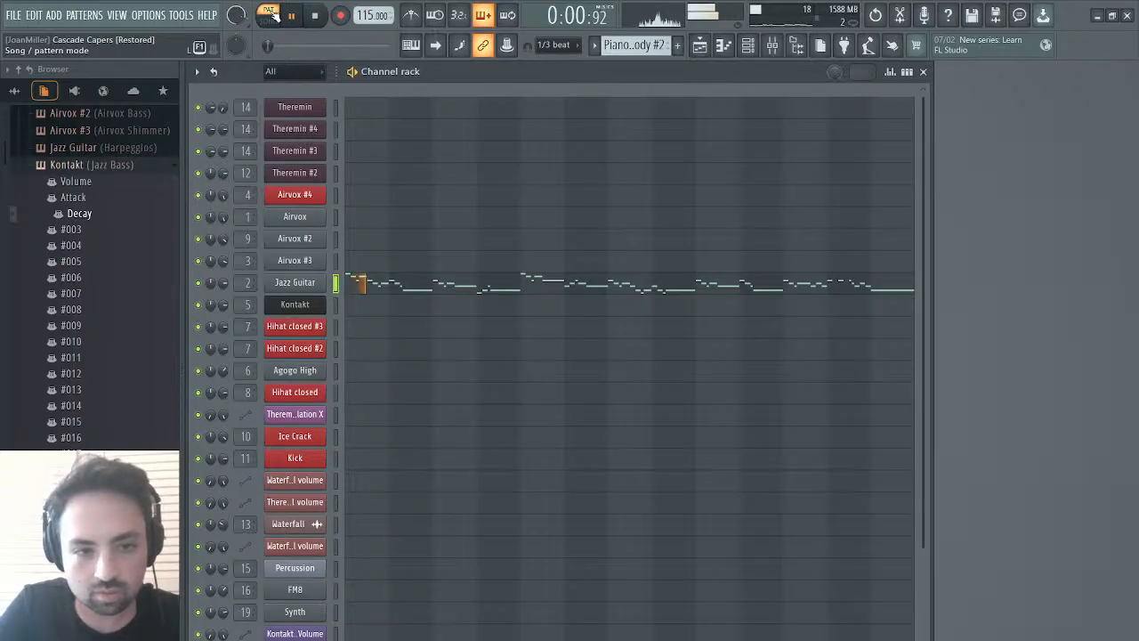
- Play the song from bar 117 in the playlist and place another copy of the Ostinatos clip at bar 121 on Track 4
left_click(699, 45)
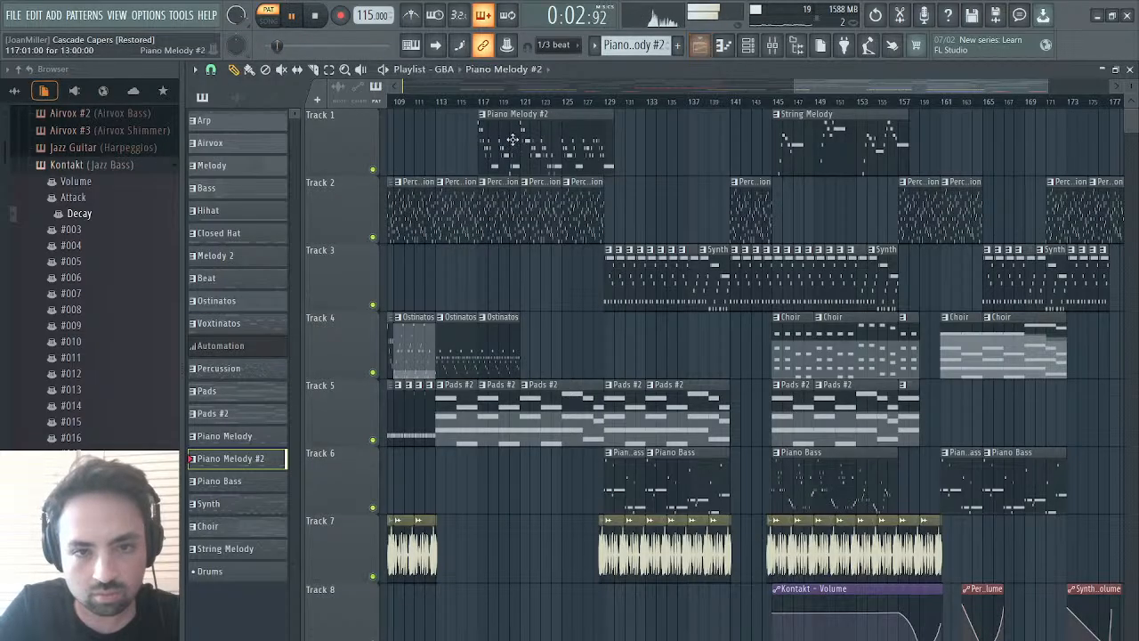
left_click(476, 99)
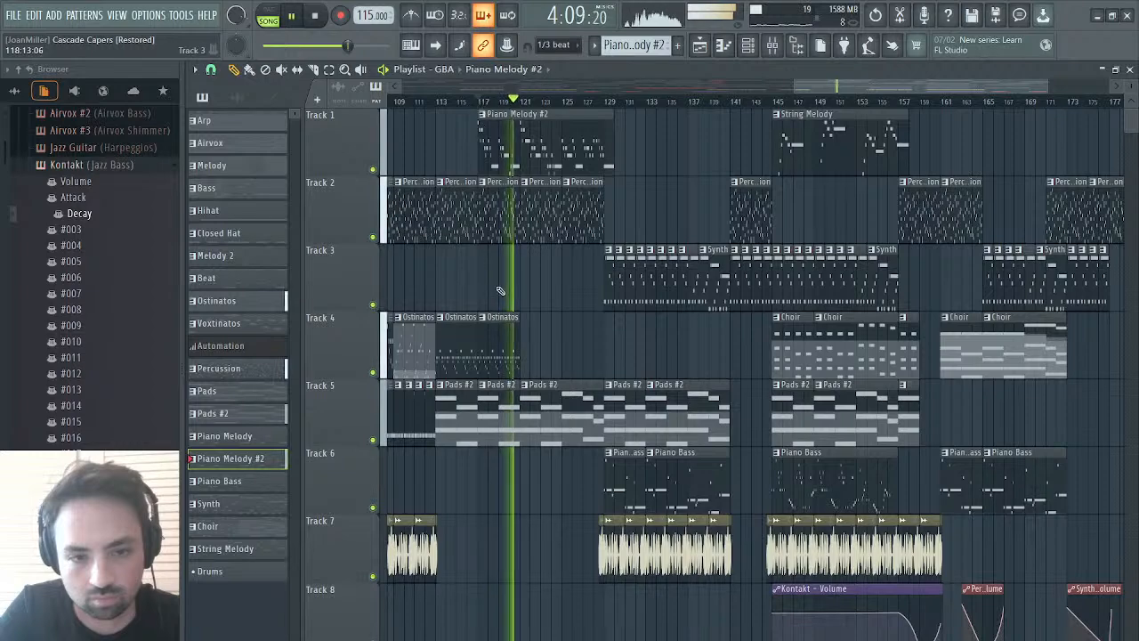
left_click(500, 345)
left_click(537, 351)
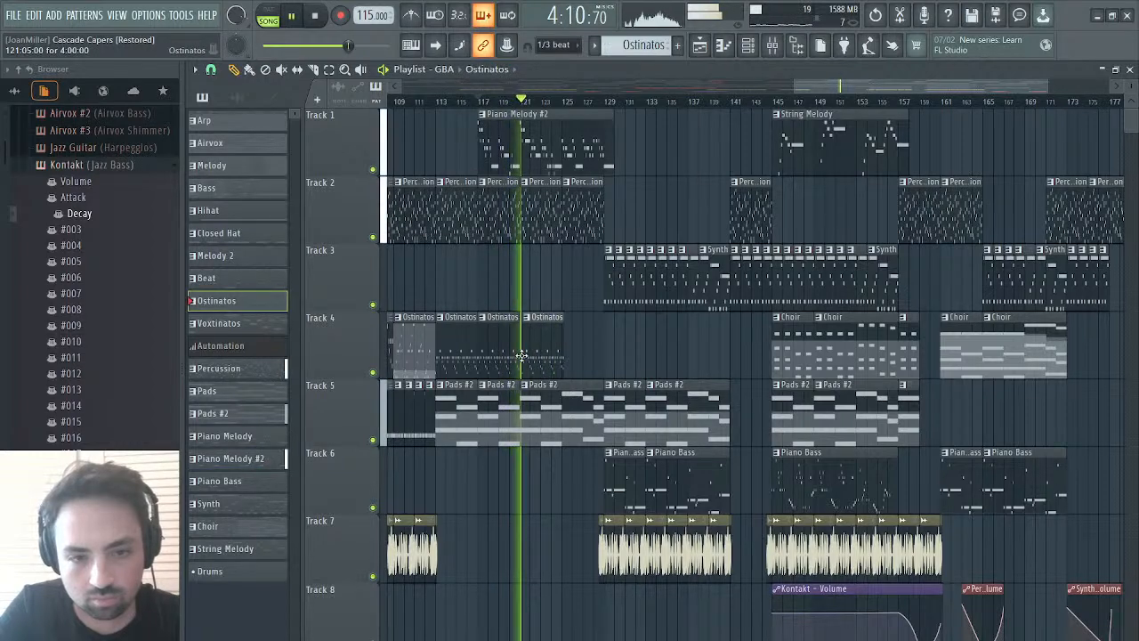
- Try an extra Ostinatos copy at bar 125, remove it, and extend the clip starting at bar 121 to bar 129
left_click(569, 363)
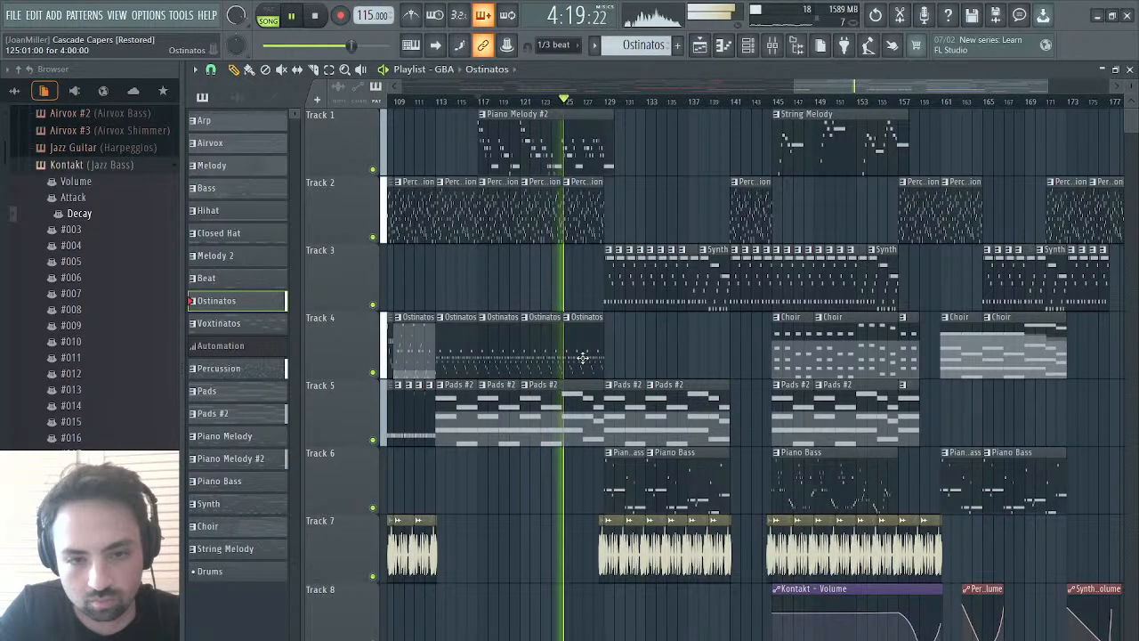
right_click(585, 359)
key("space")
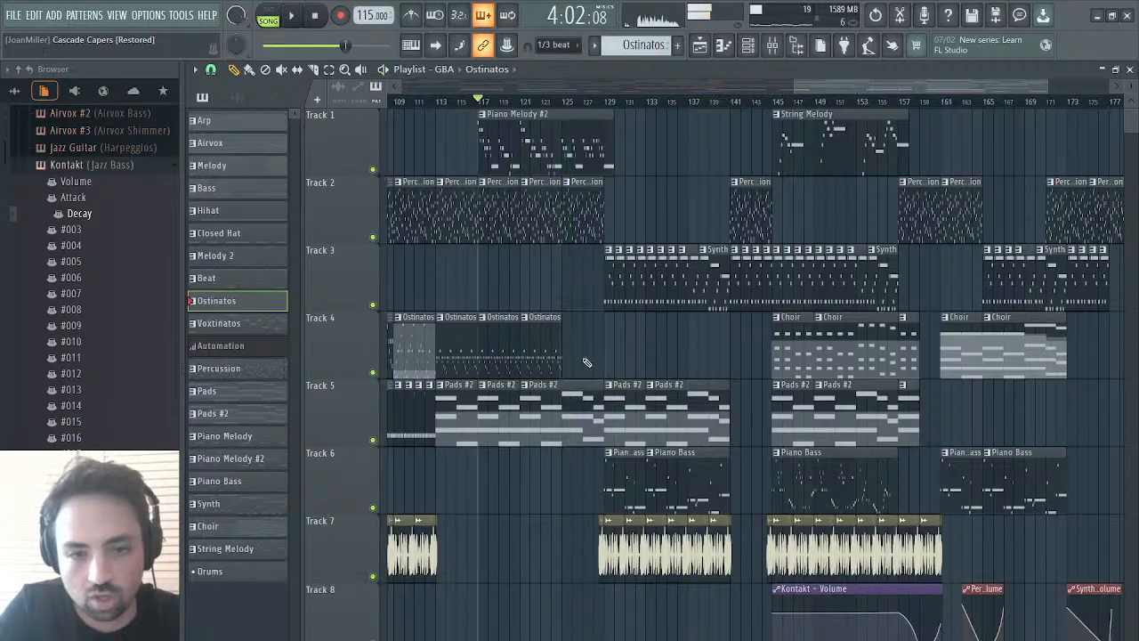
left_click_drag(559, 352, 593, 353)
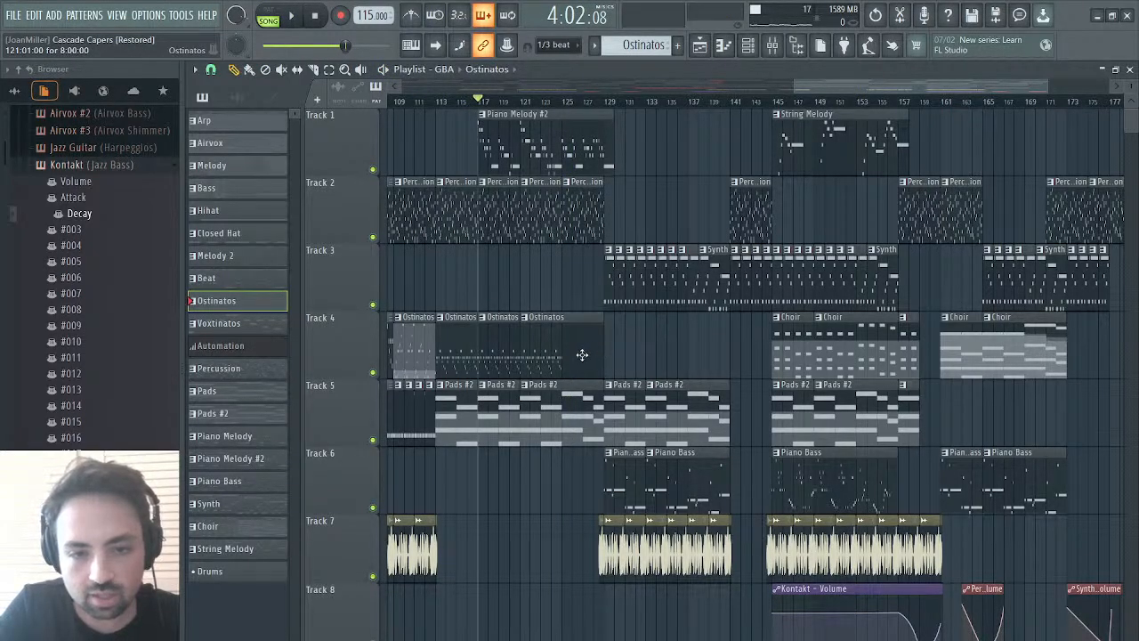
- Duplicate the Ostinatos pattern's Kontakt notes from bars 5–8 and place the copy at bar 9
double_click(581, 355)
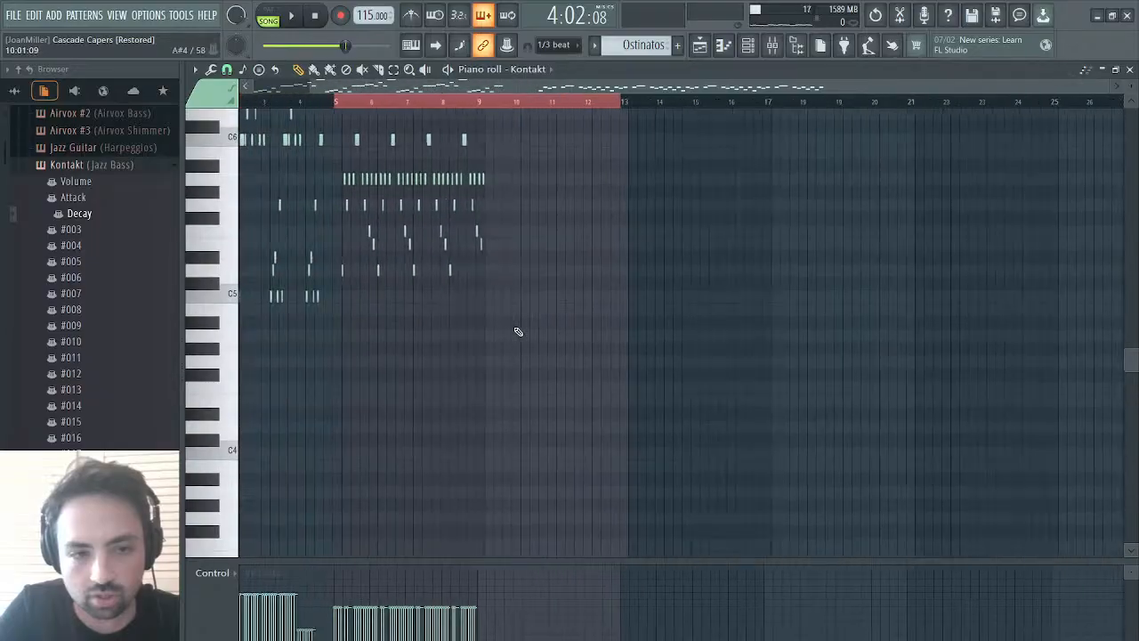
left_click_drag(564, 216, 374, 431)
key("ctrl+b")
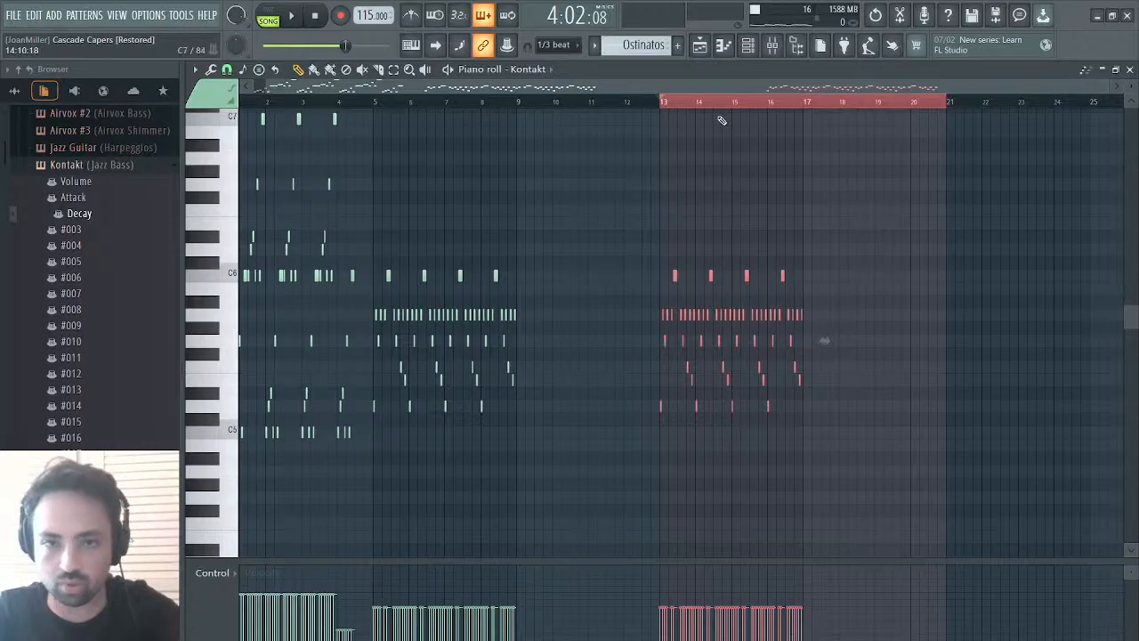
key("ctrl+d")
left_click_drag(640, 269, 887, 469)
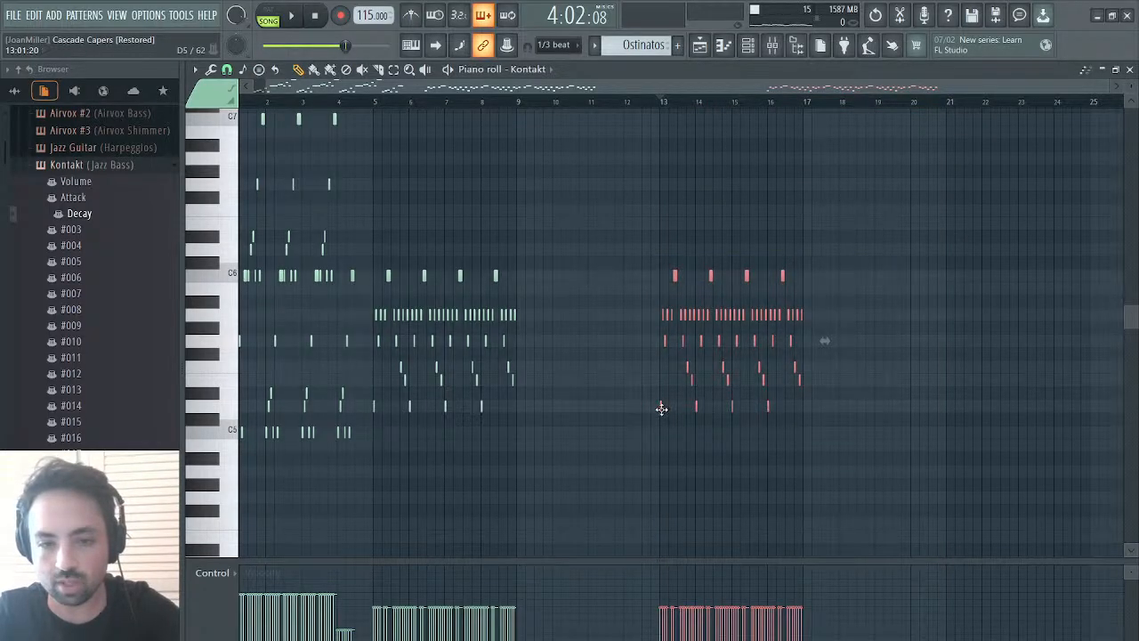
left_click_drag(661, 409, 519, 410)
left_click_drag(1112, 85, 920, 61)
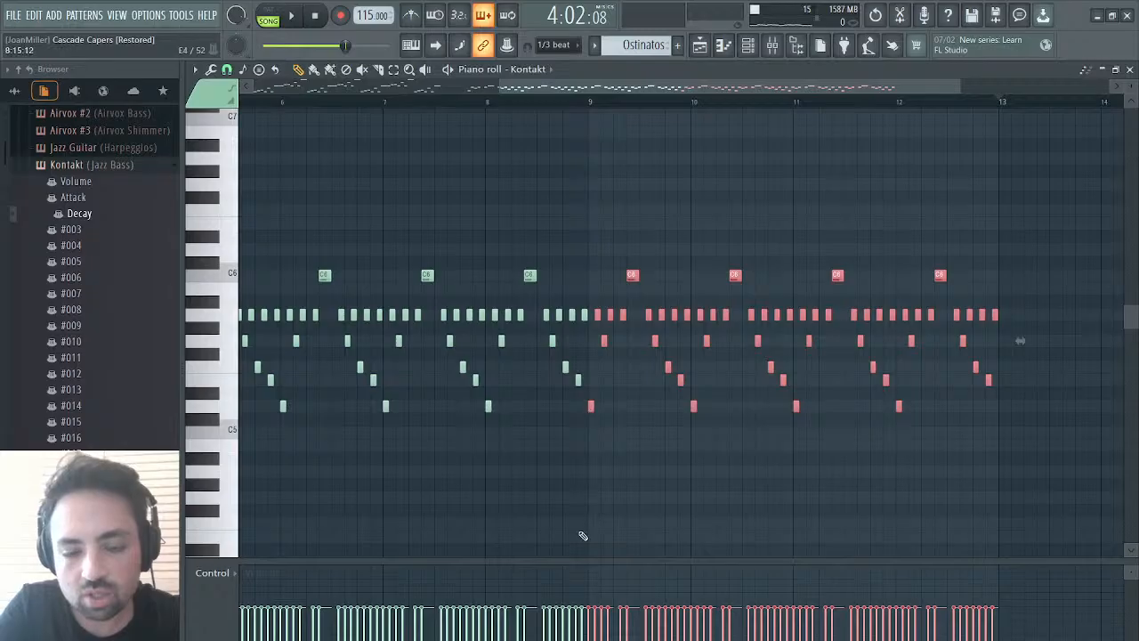
left_click(697, 46)
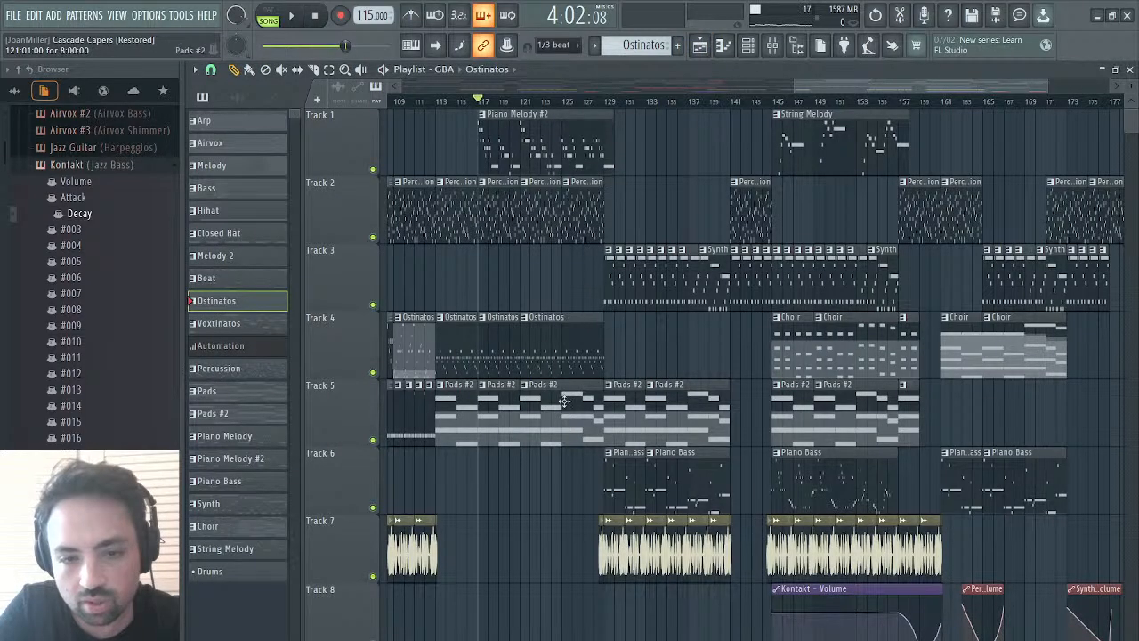
left_click(1128, 68)
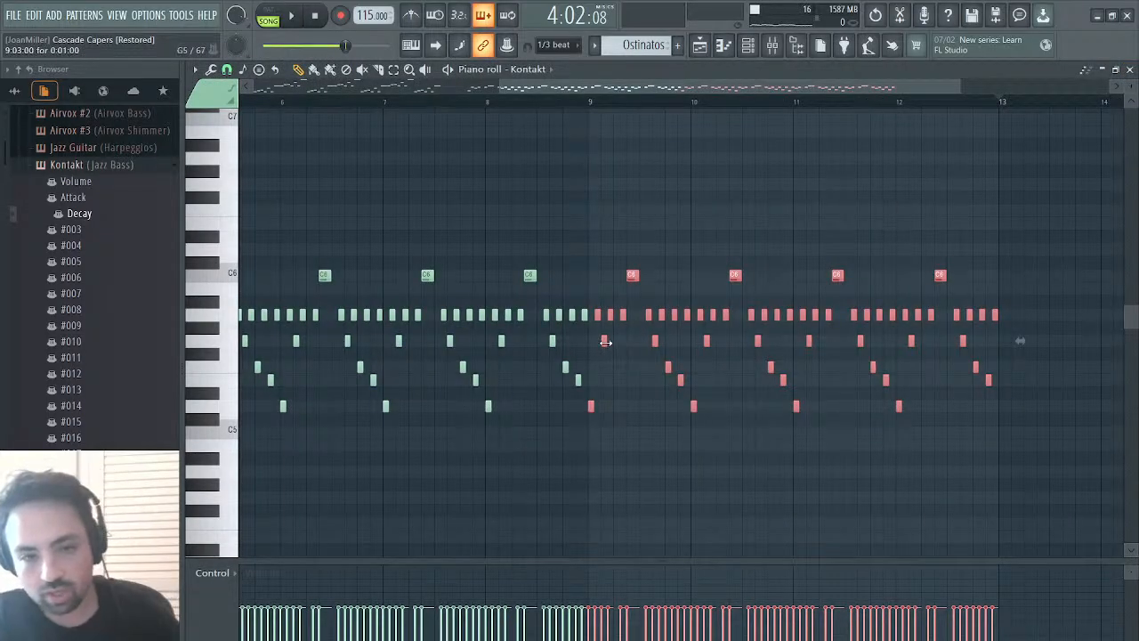
- In the Ostinatos notes of bars 9–12, raise the repeated A5 notes to A#5 and the C6 notes to D6
left_click_drag(596, 319, 993, 302)
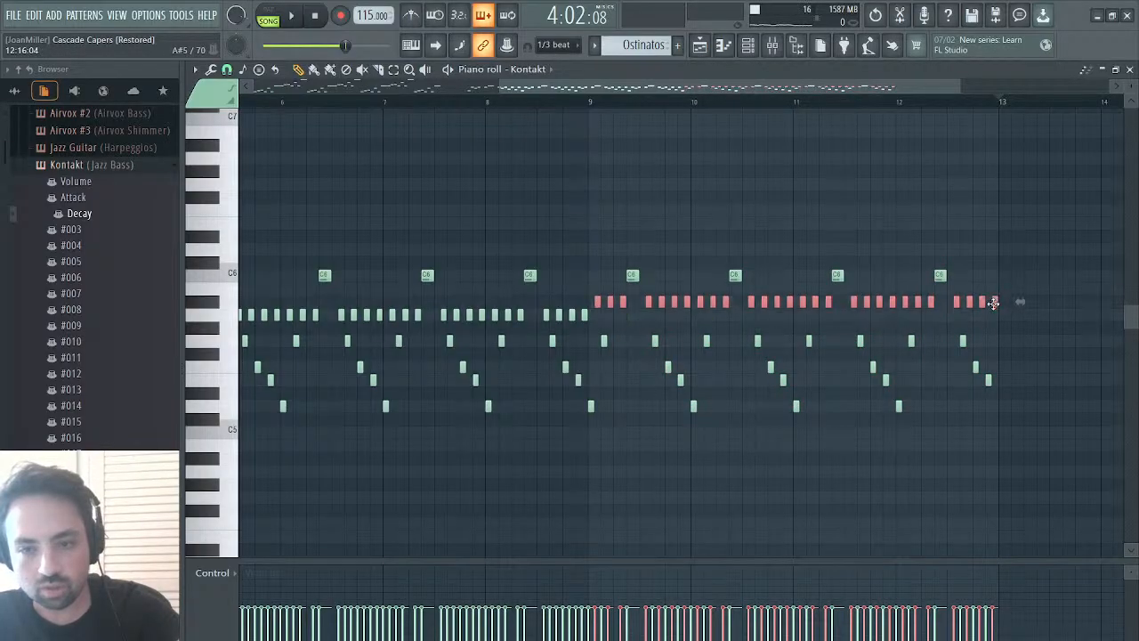
left_click_drag(947, 269, 629, 244)
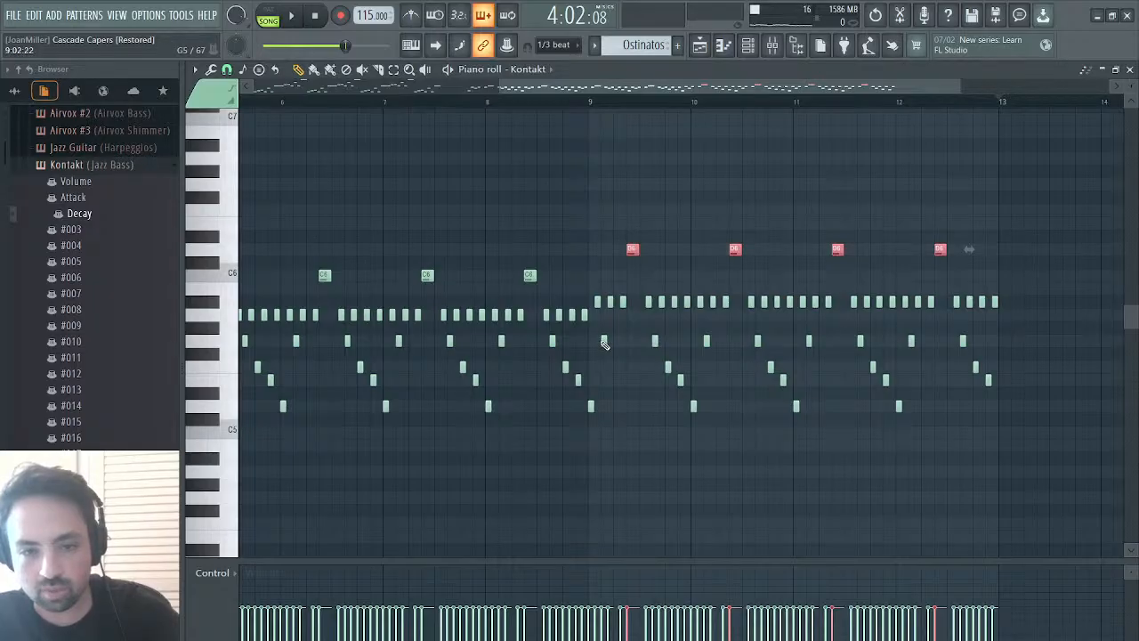
left_click_drag(603, 344, 979, 347)
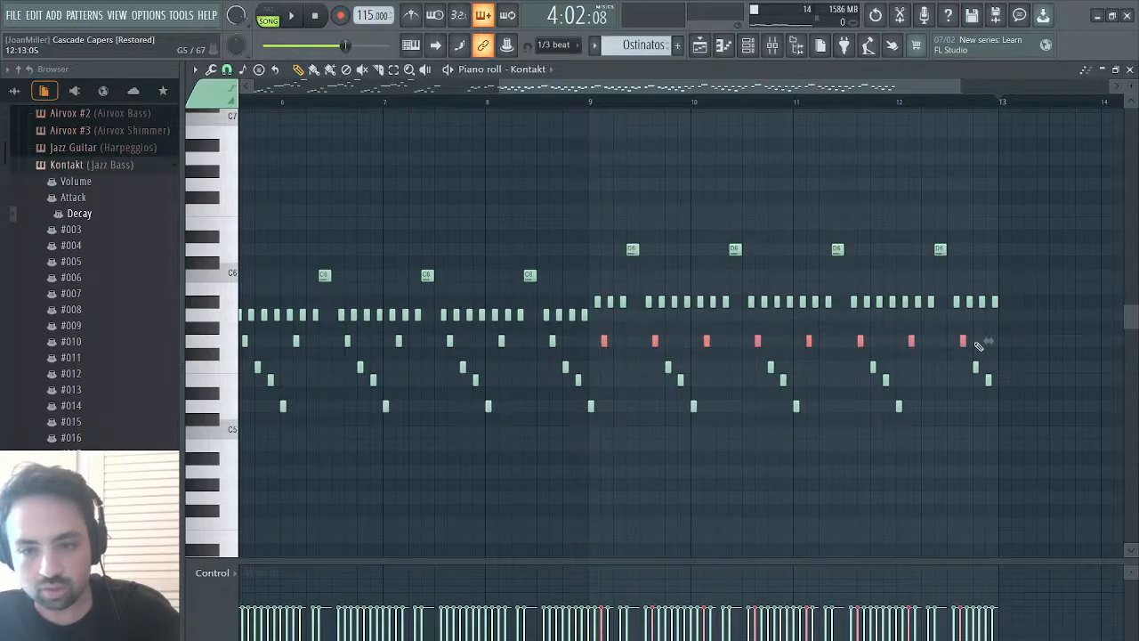
- Play the song around the Ostinatos section, including from about bar 101 and bar 125, to judge the transposed notes
key("space")
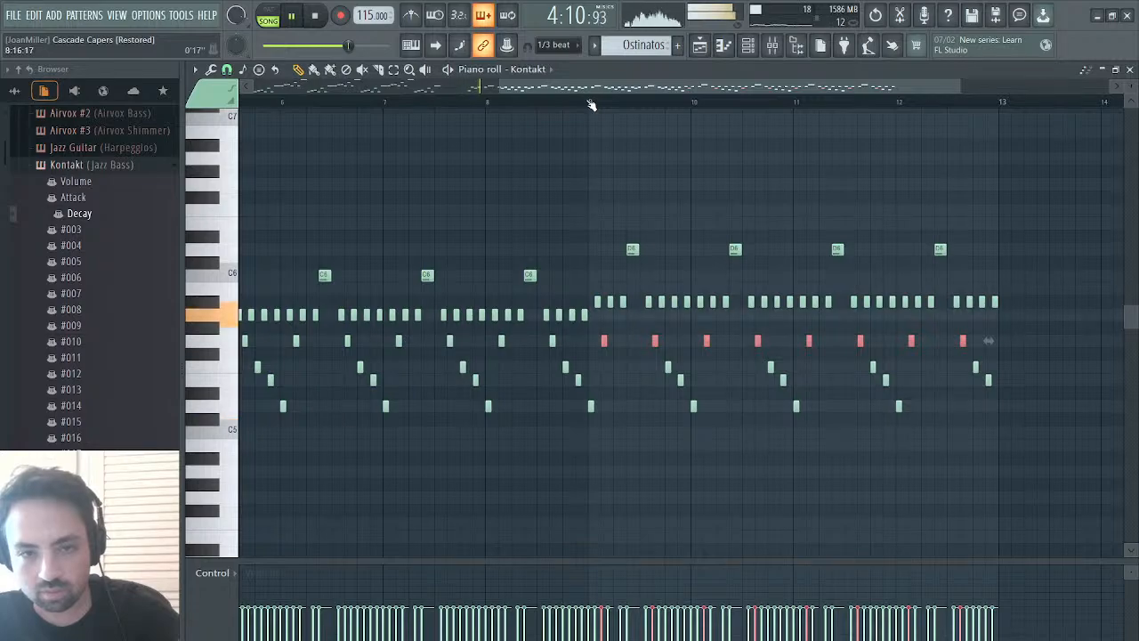
key("F5")
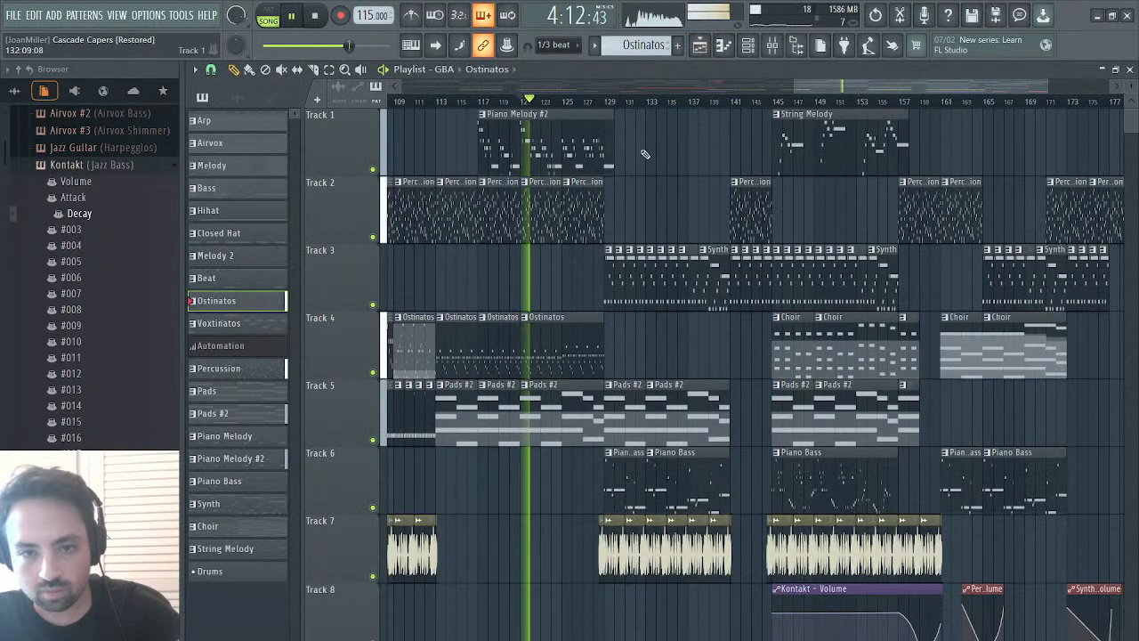
left_click(686, 101)
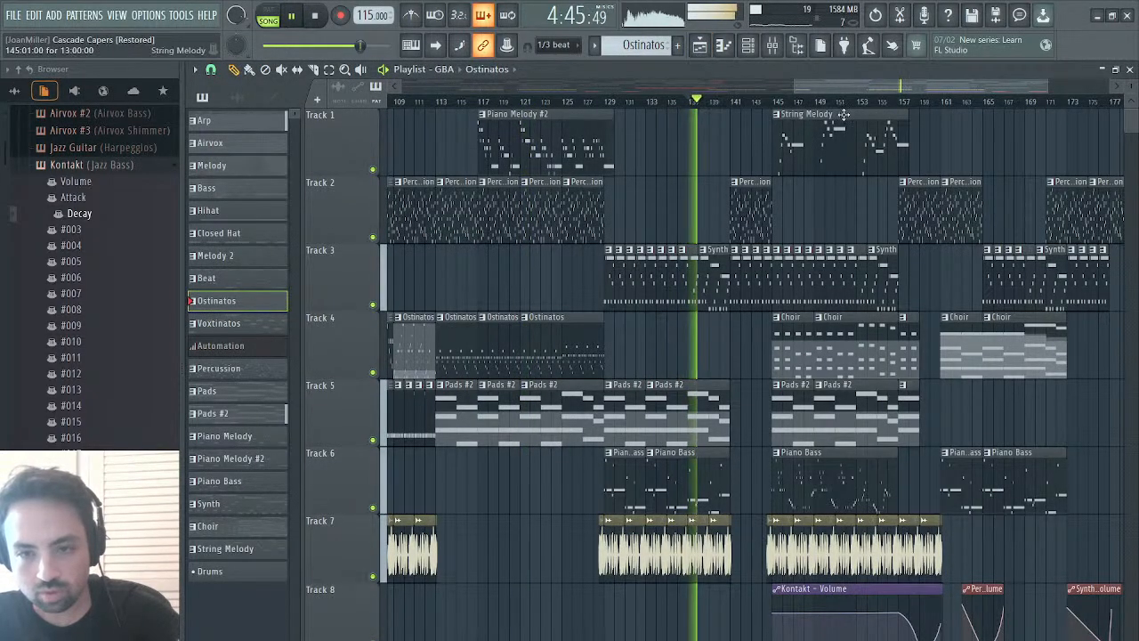
left_click_drag(900, 86, 780, 96)
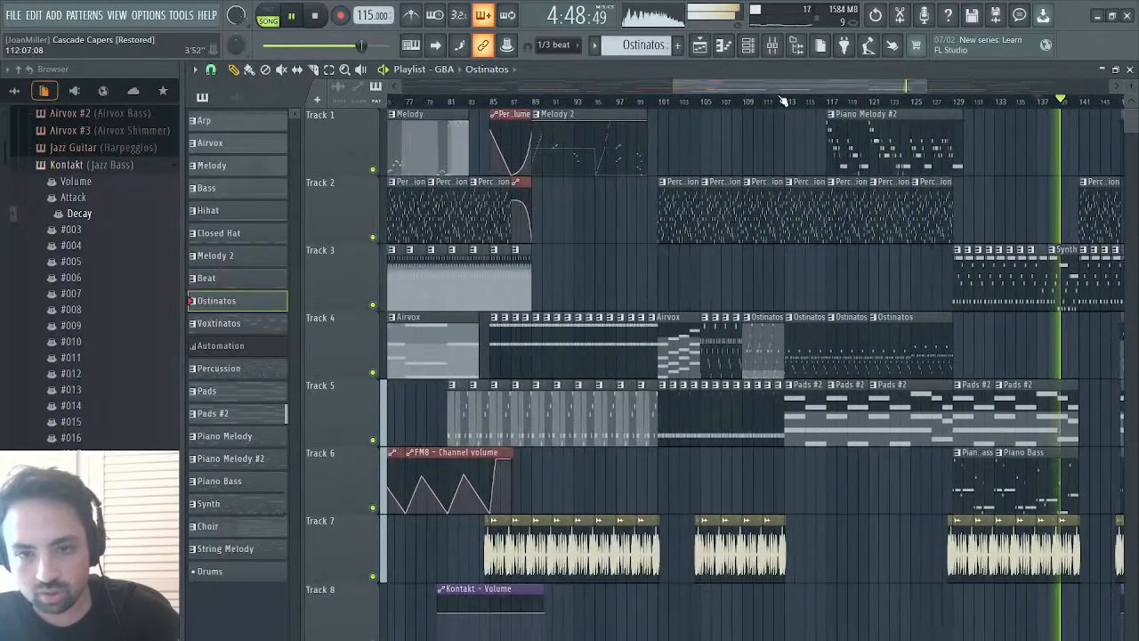
left_click(656, 103)
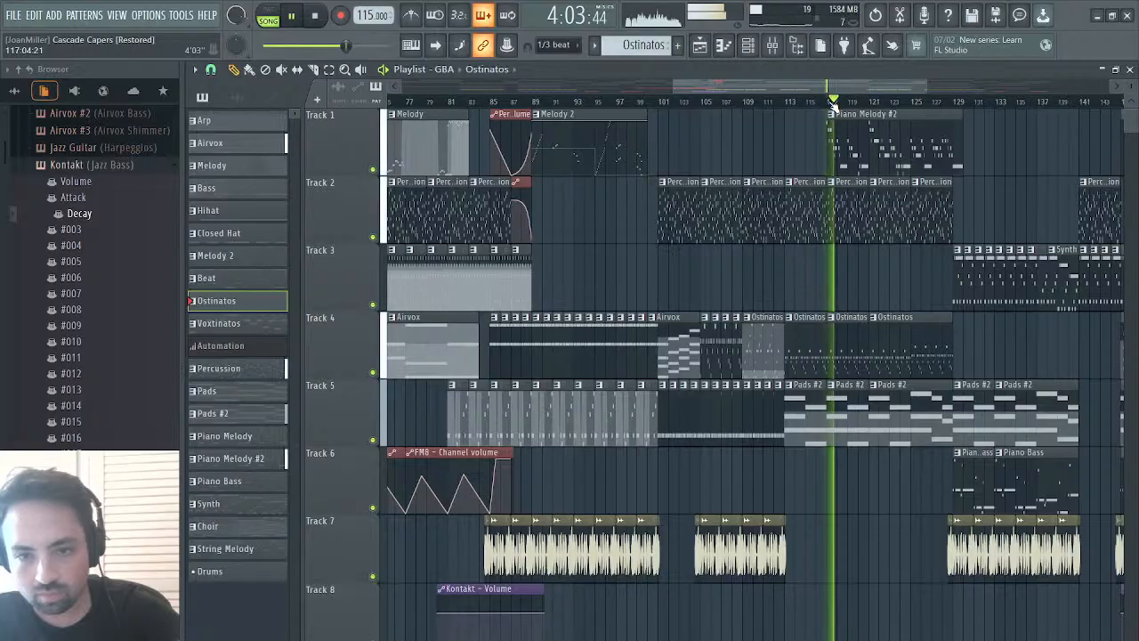
left_click(907, 102)
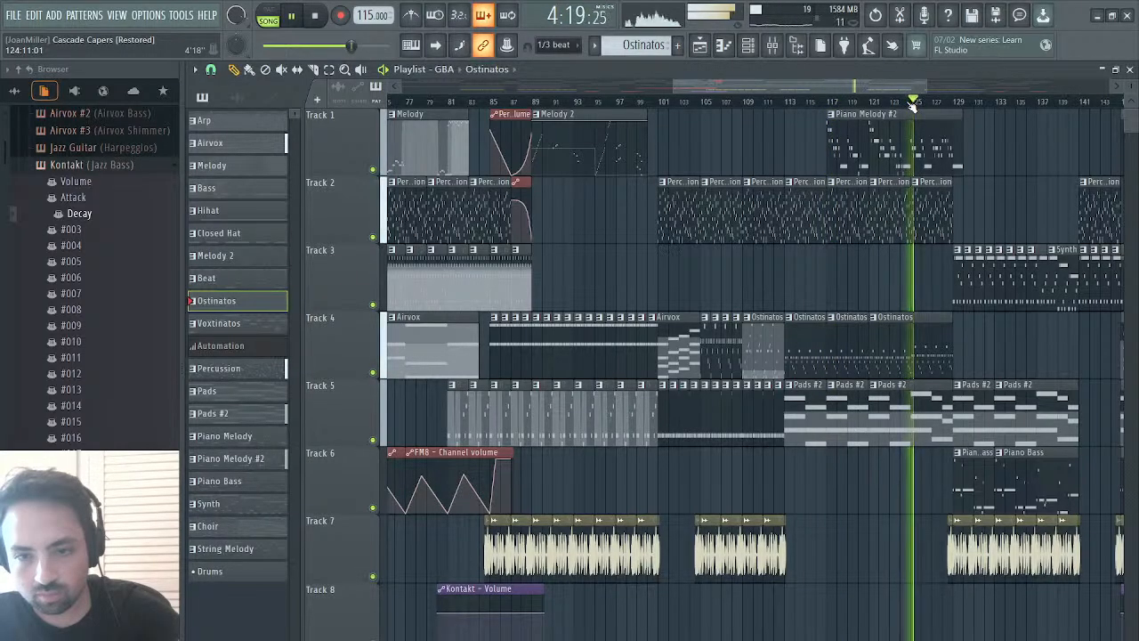
left_click(1115, 73)
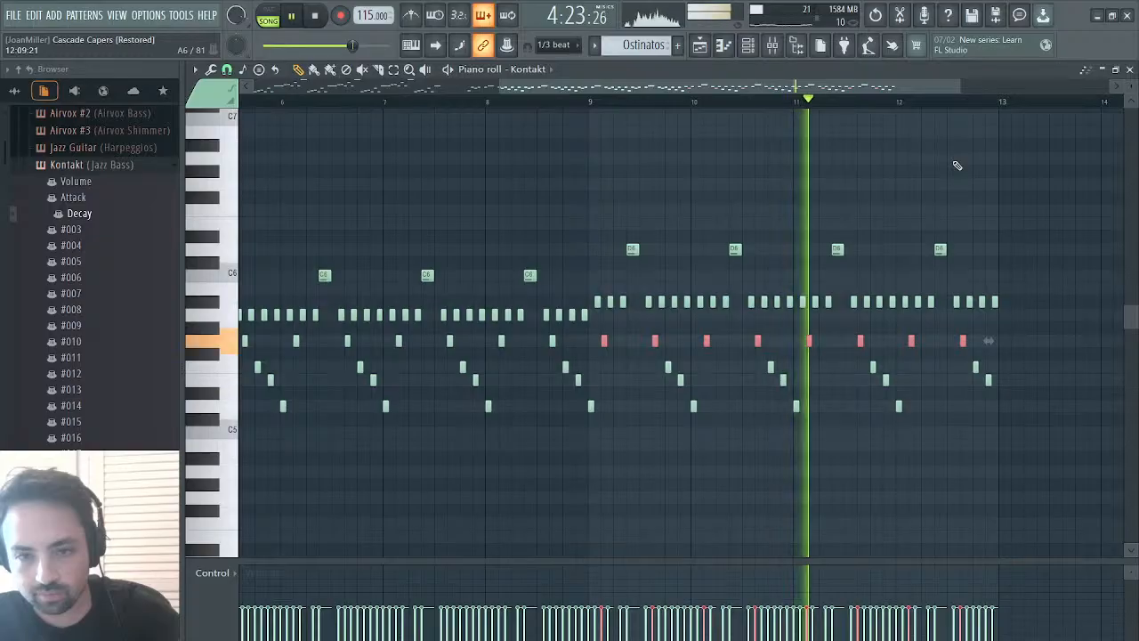
key("space")
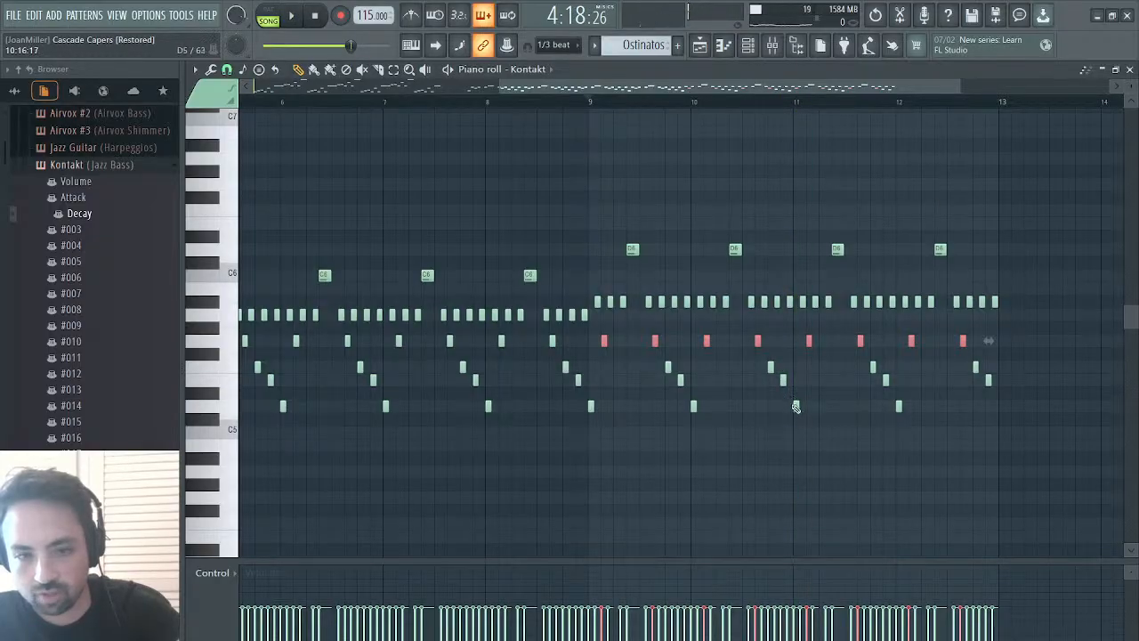
- In bars 11–12 of the Ostinatos, lower the D5 notes to C5, and bar 11–12's E5 and F5 notes to D5 and E5
left_click_drag(796, 407, 948, 420)
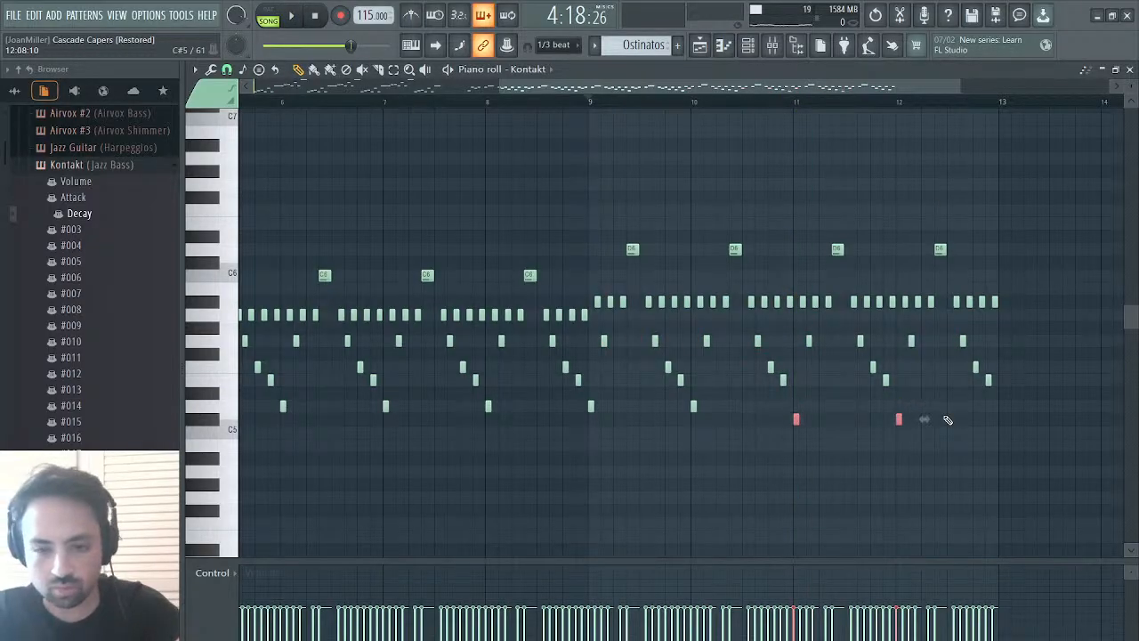
left_click_drag(884, 380, 1060, 386)
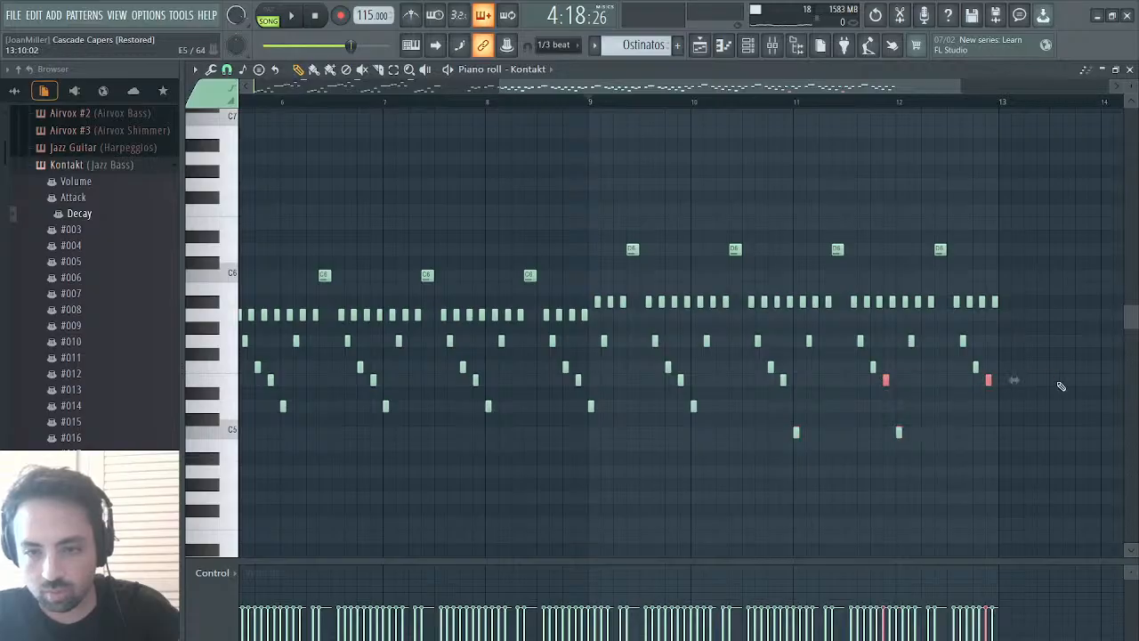
left_click_drag(1009, 359, 850, 389)
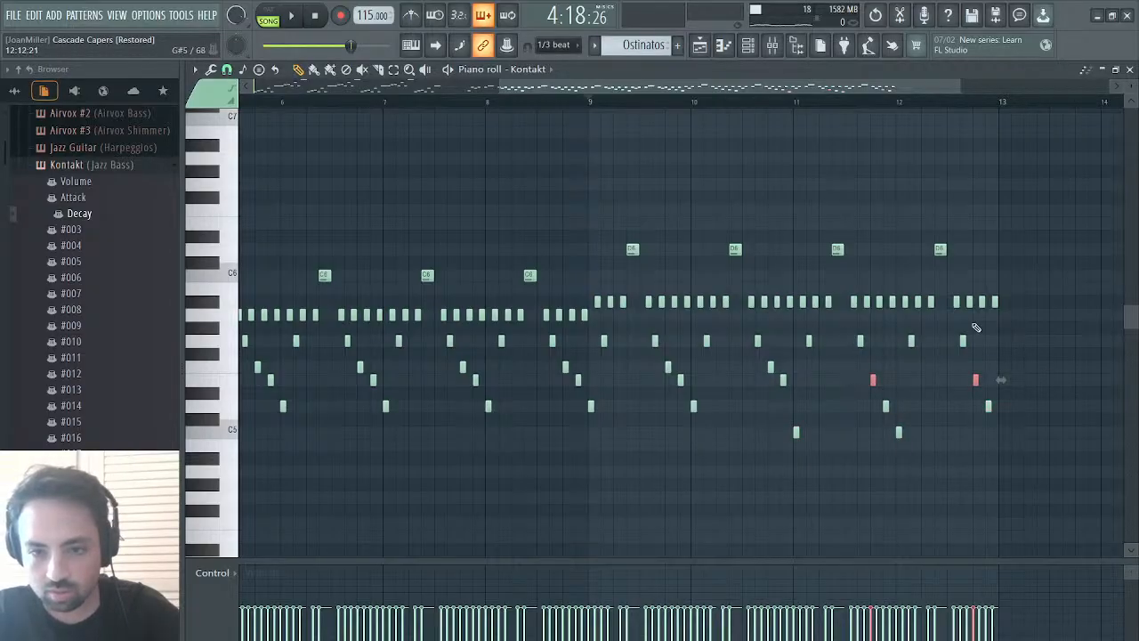
- From bar 11 of the Ostinatos, lower G5 to F5, A#5 to A5 and D6 to C6, and play the result
left_click_drag(997, 345, 1069, 301)
key("Down")
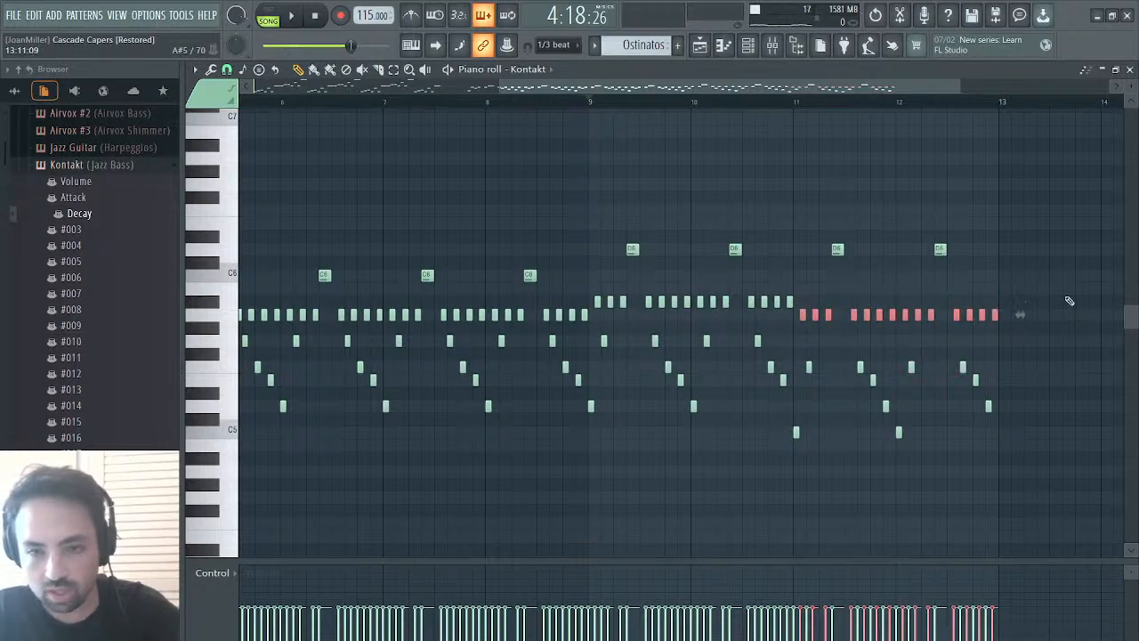
left_click_drag(952, 264, 824, 255)
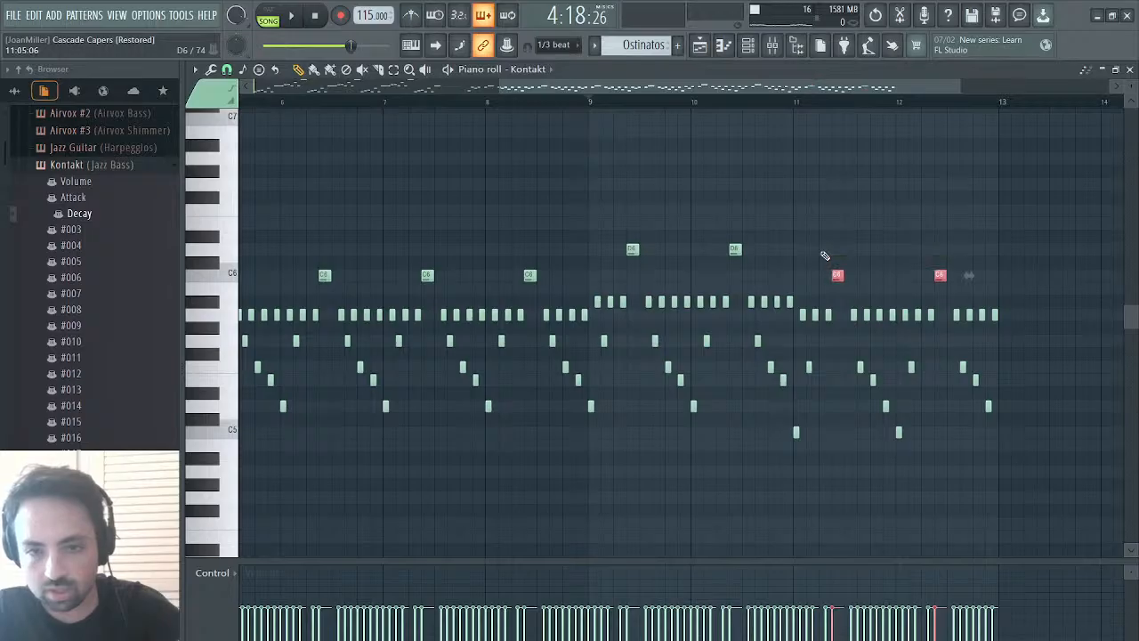
key("space")
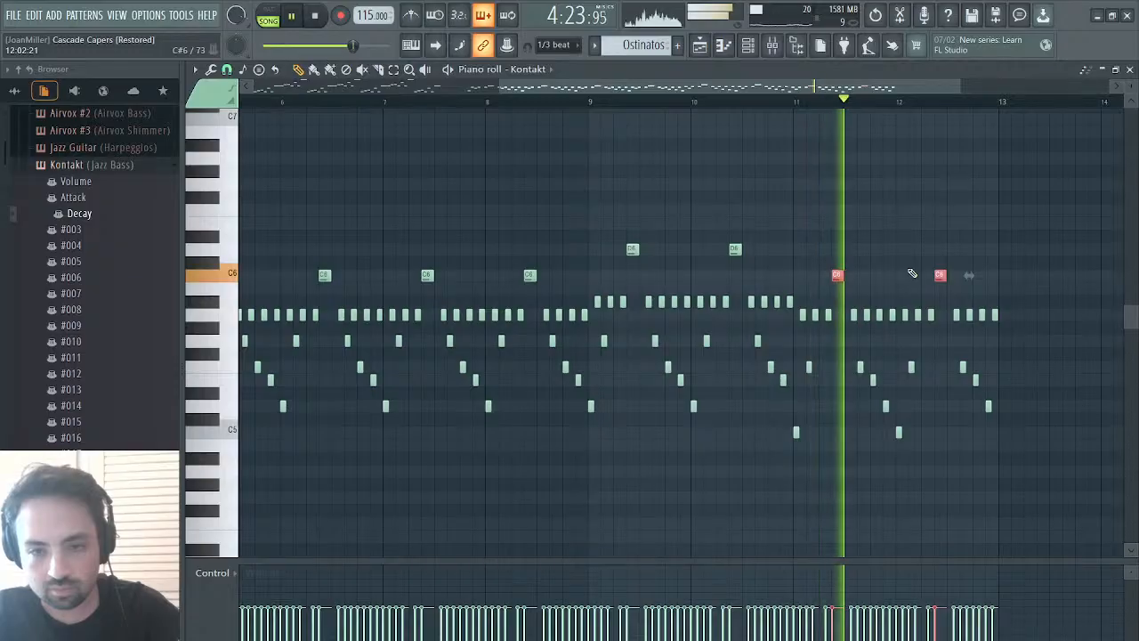
key("space")
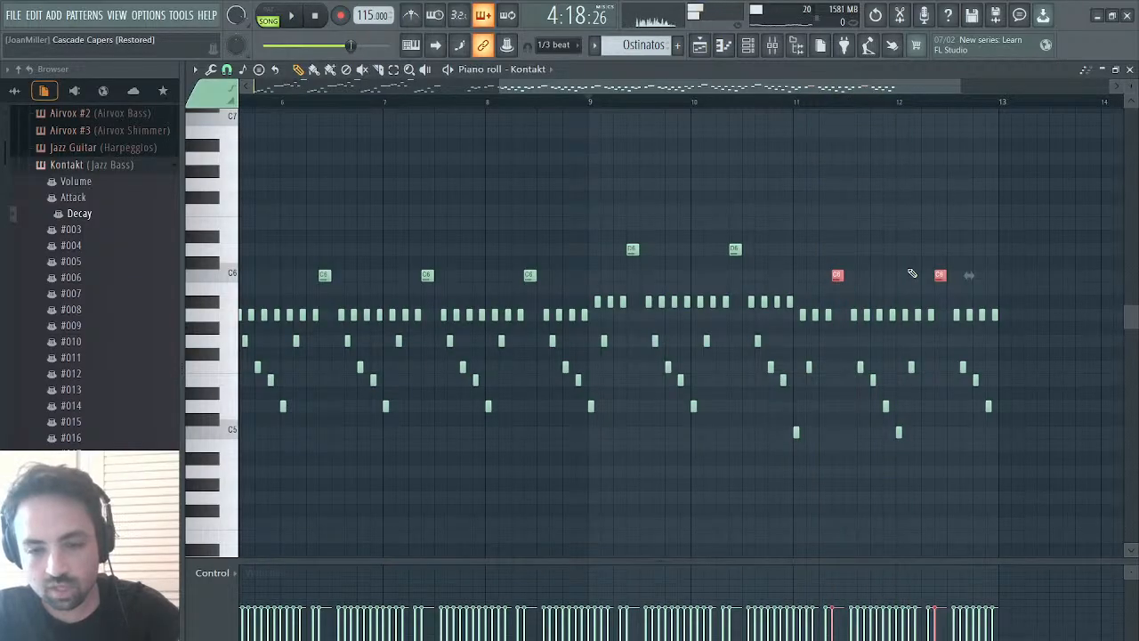
- Raise the two F5 notes in bar 12 of the Ostinatos to G5 and play the song past bar 129
left_click(897, 432)
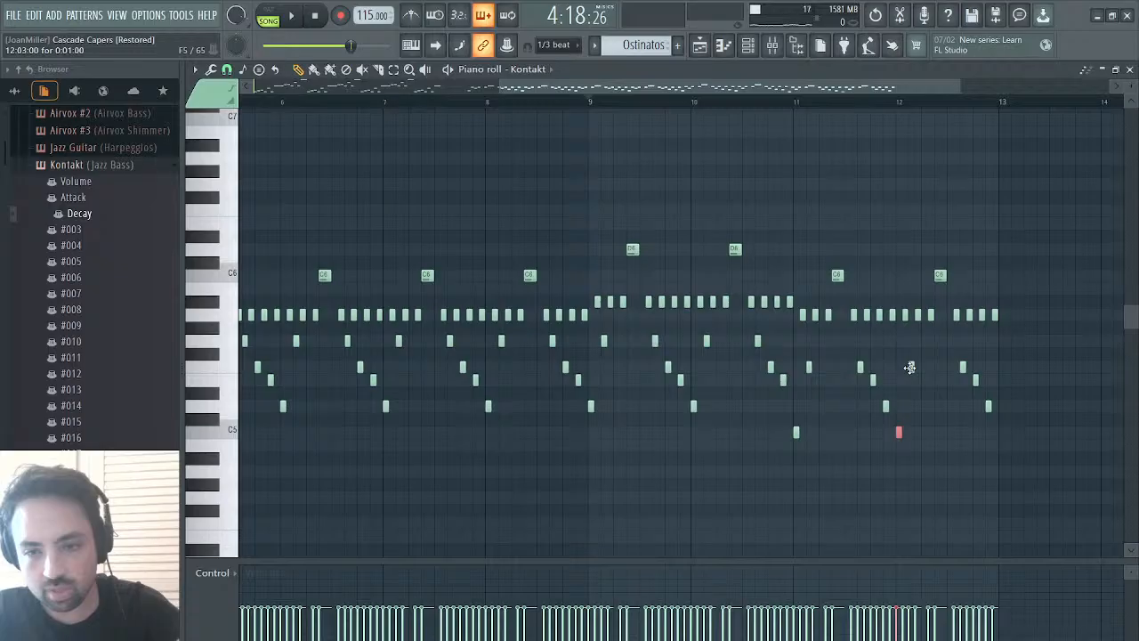
left_click_drag(909, 368, 966, 365)
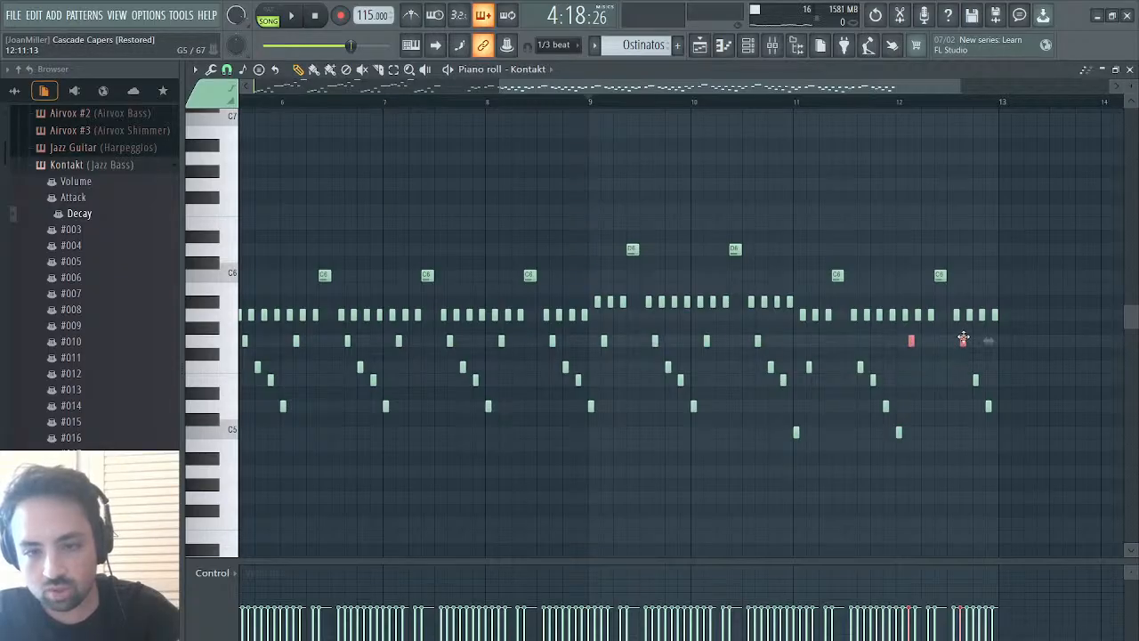
left_click_drag(902, 303, 1052, 314)
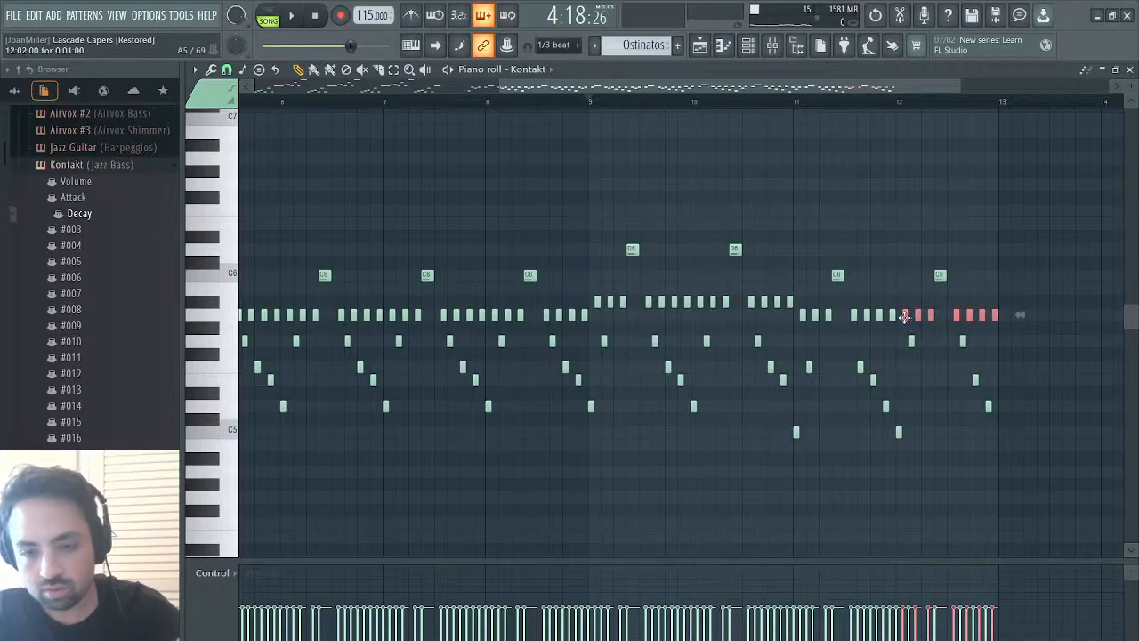
key("space")
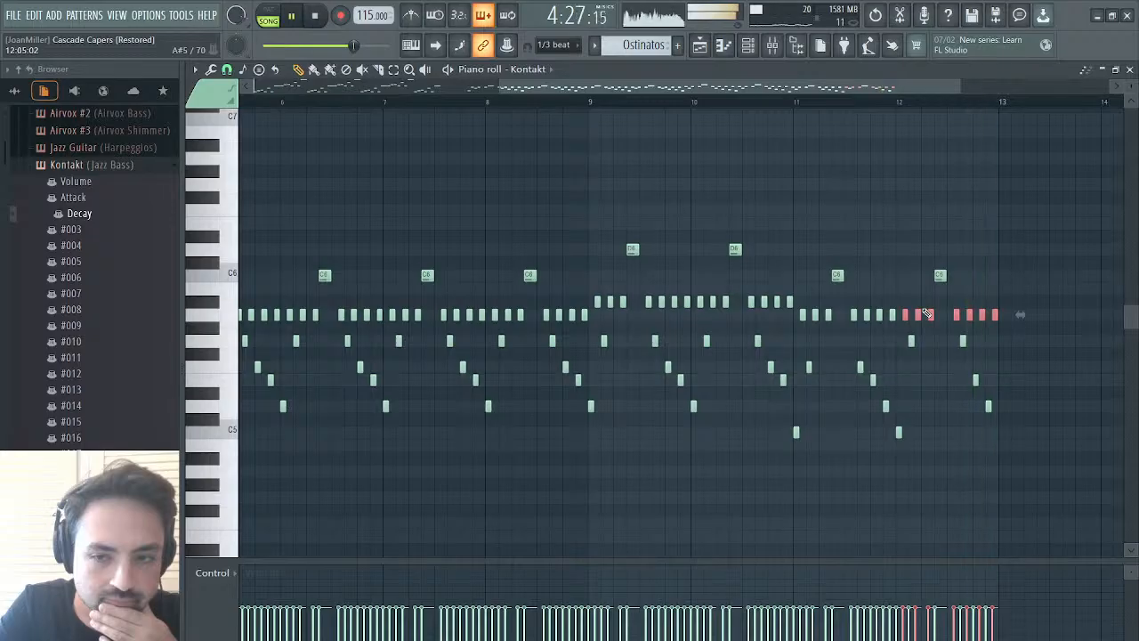
left_click(699, 45)
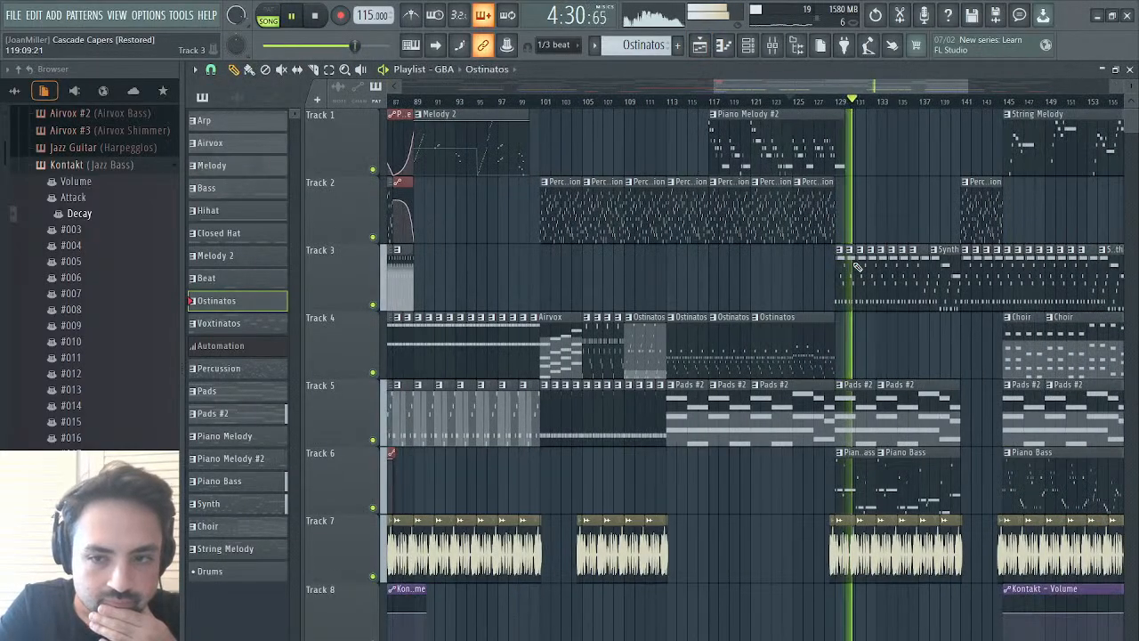
key("space")
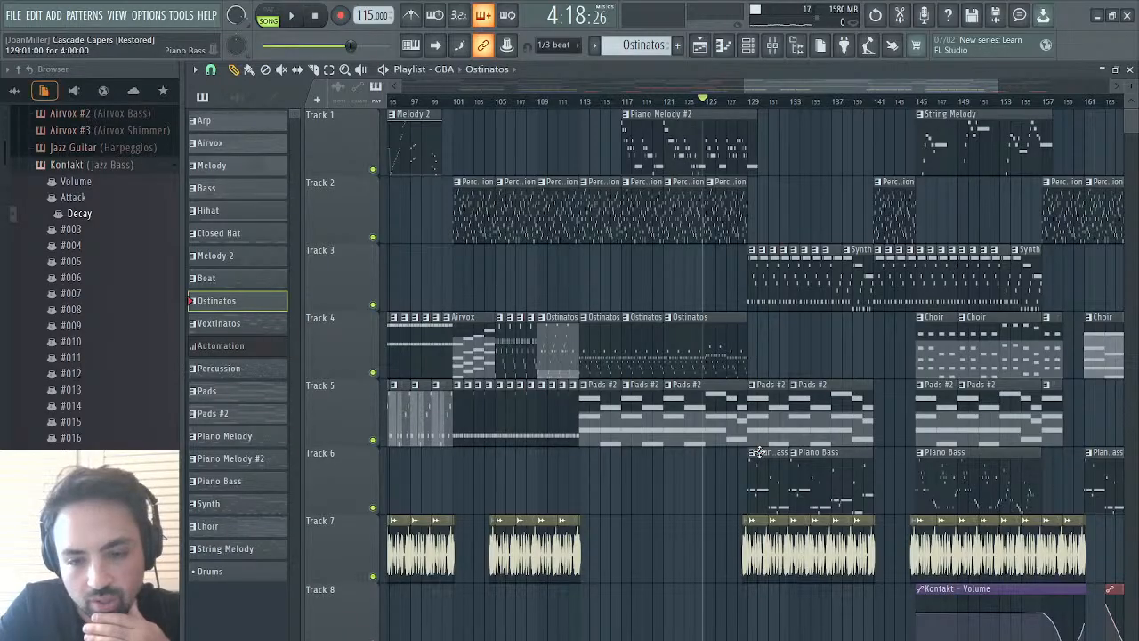
- Clone the Piano Bass pattern and cut the clone's notes from the Kontakt channel
left_click(806, 460)
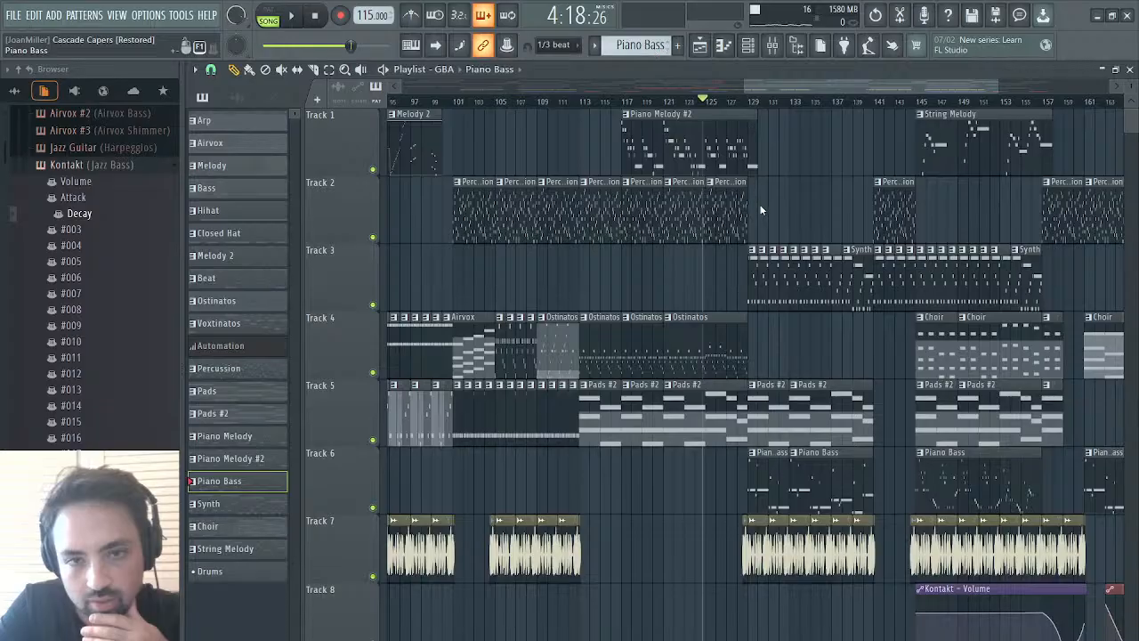
key("ctrl+shift+c")
left_click(1130, 70)
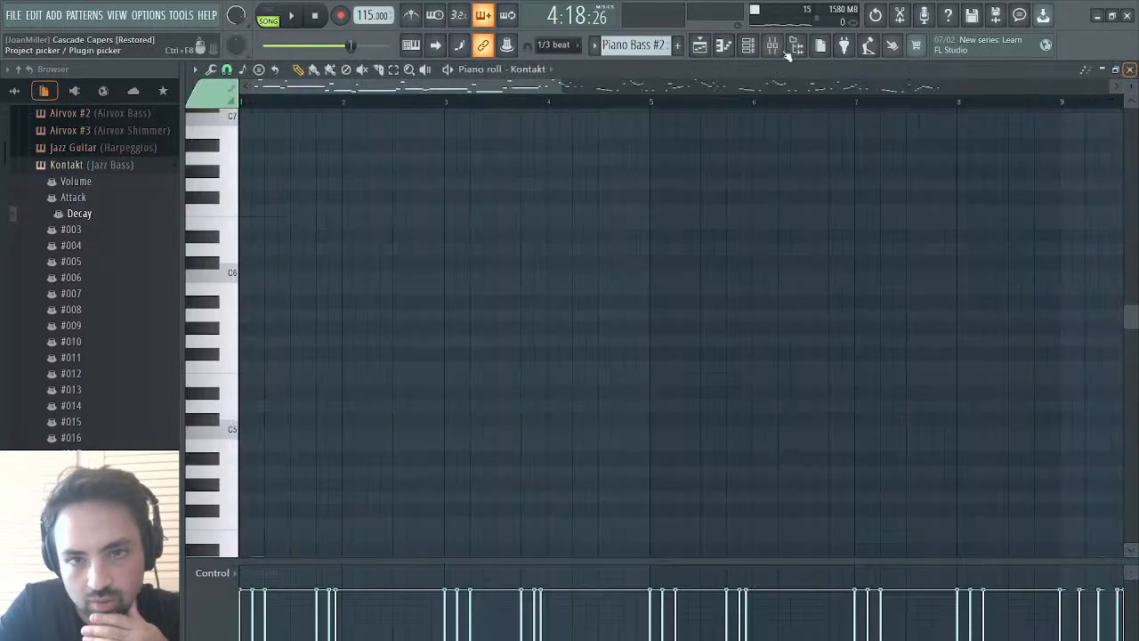
left_click(1130, 70)
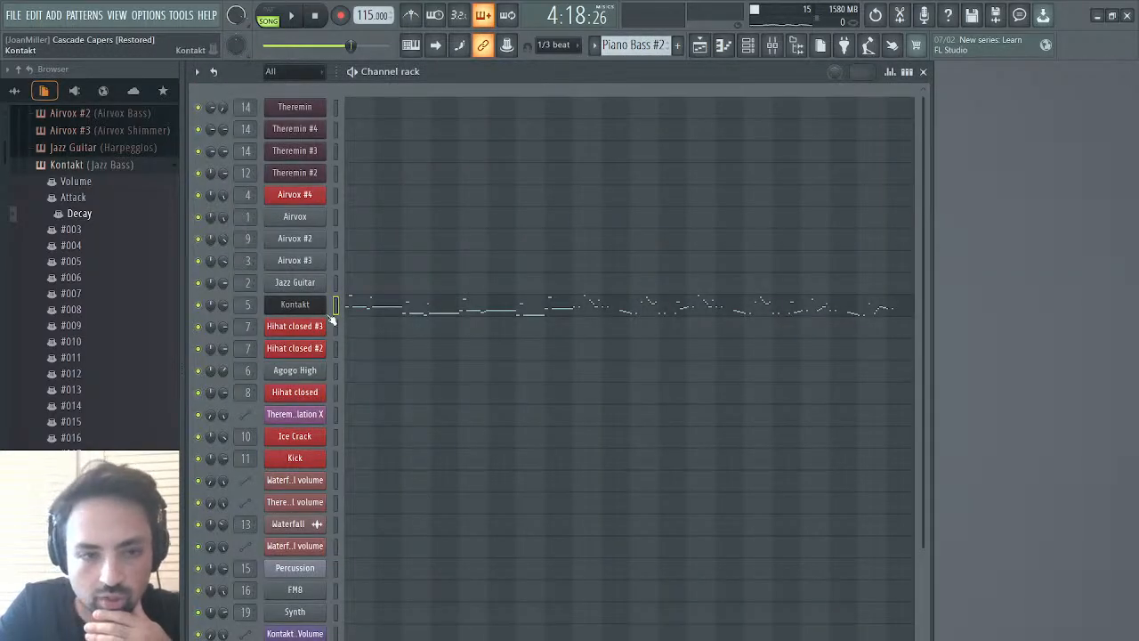
key("ctrl+x")
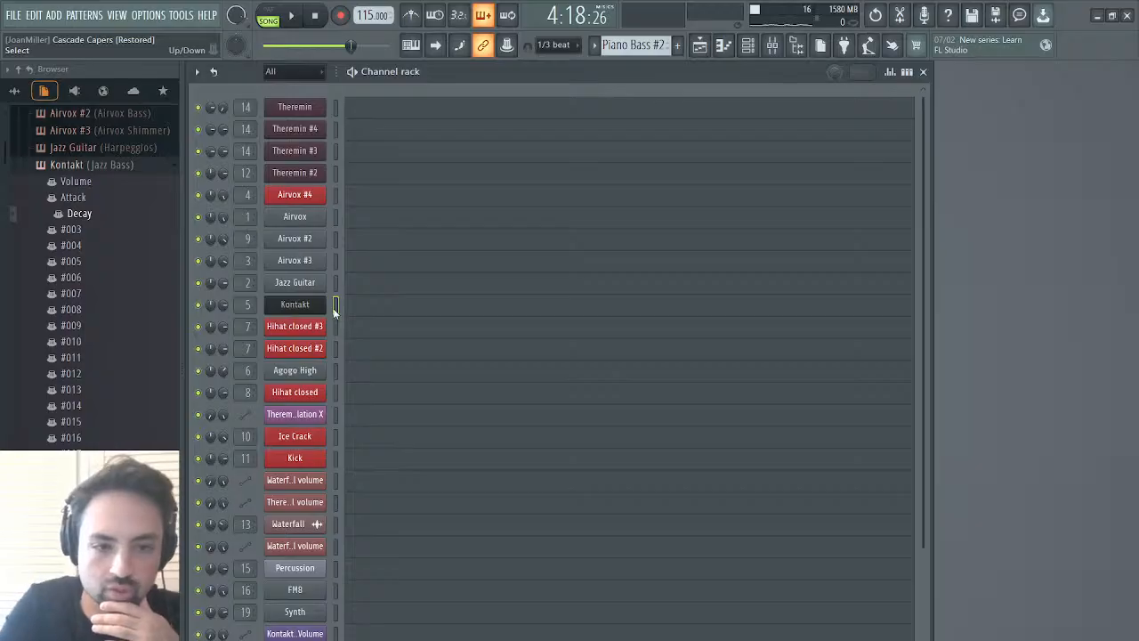
left_click(355, 311)
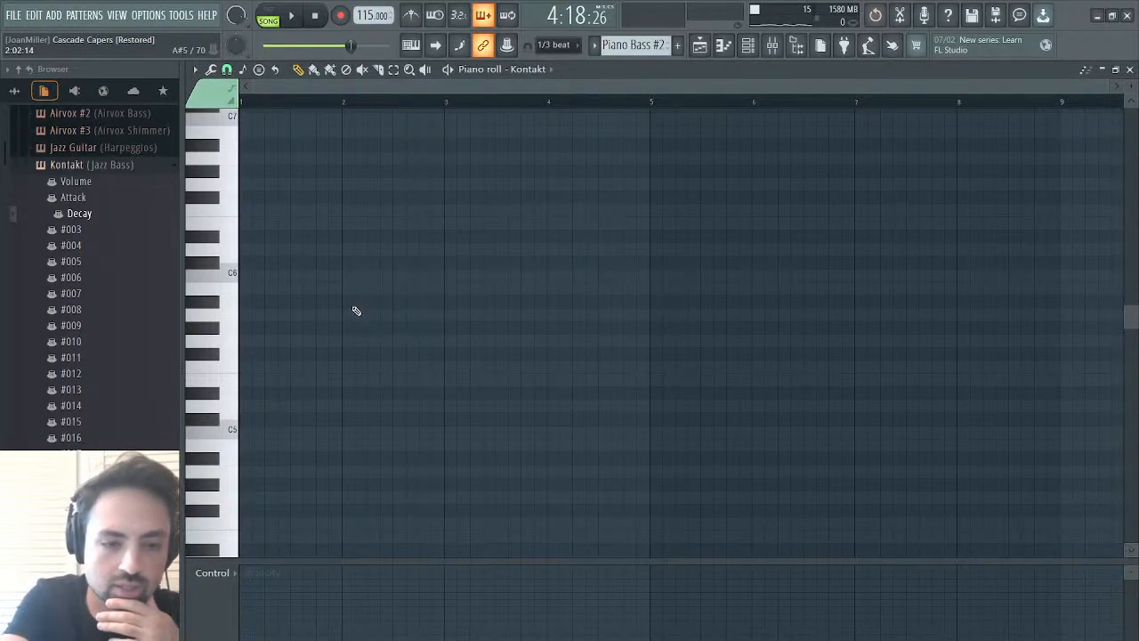
- Paste the cut notes into the Kontakt channel of Piano Bass #2 in green and raise them one octave during pattern playback
key("ctrl+v")
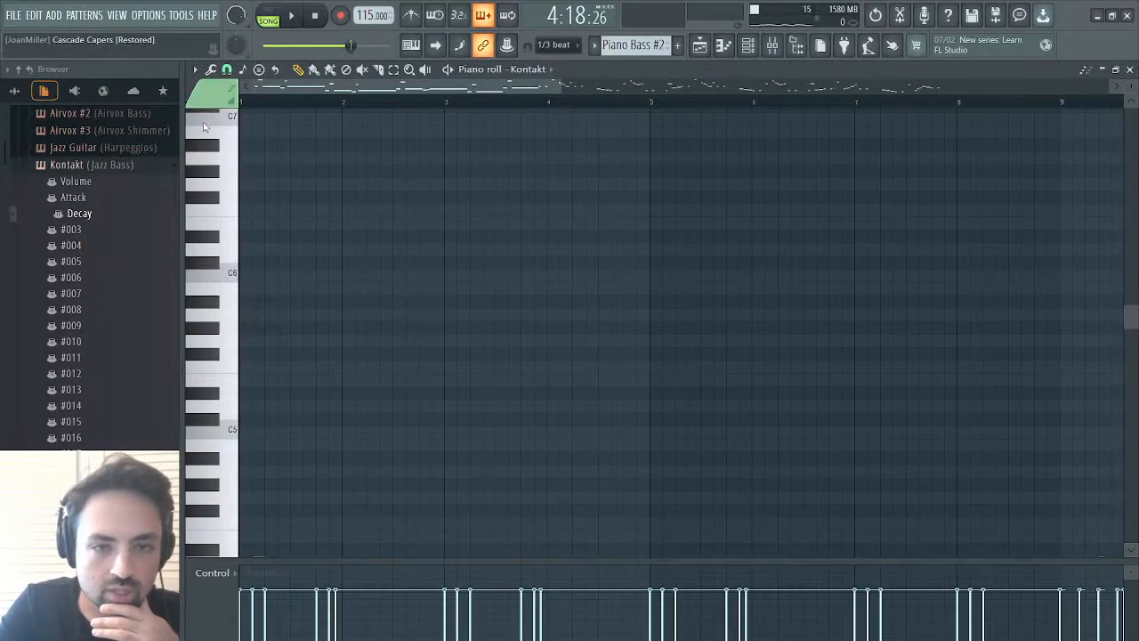
scroll(414, 253, "down", 10)
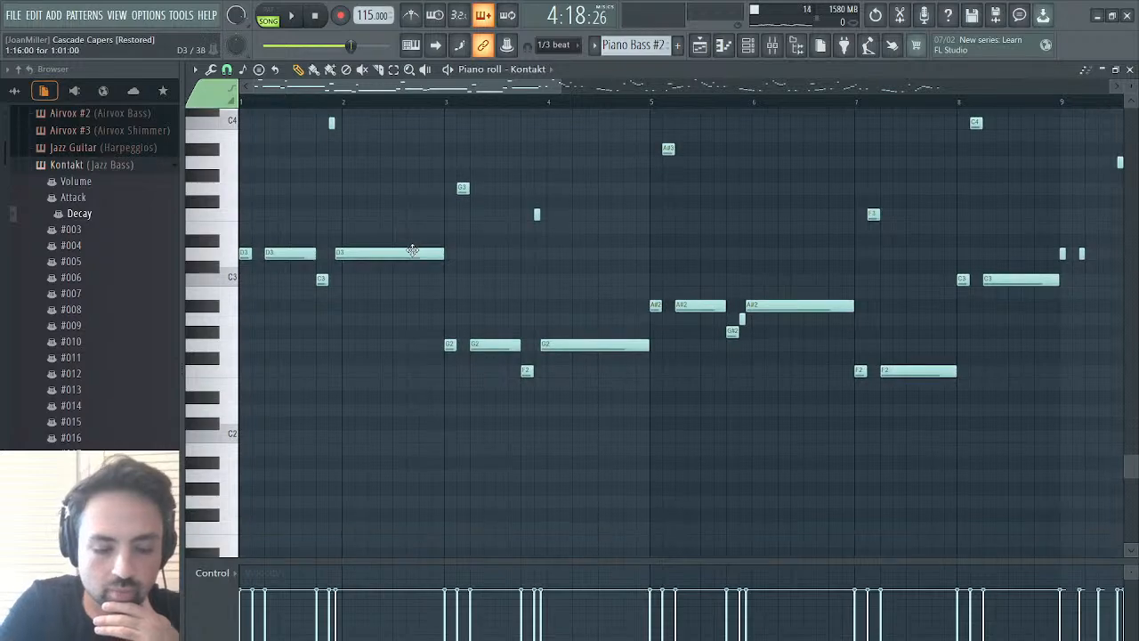
key("alt+c")
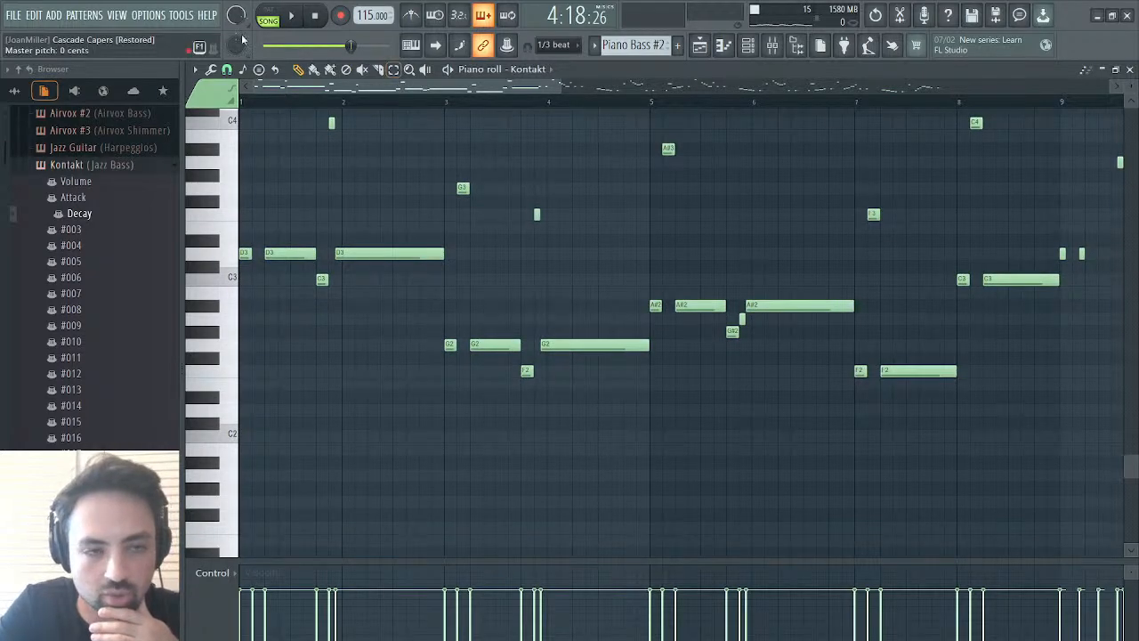
left_click(268, 14)
left_click(292, 16)
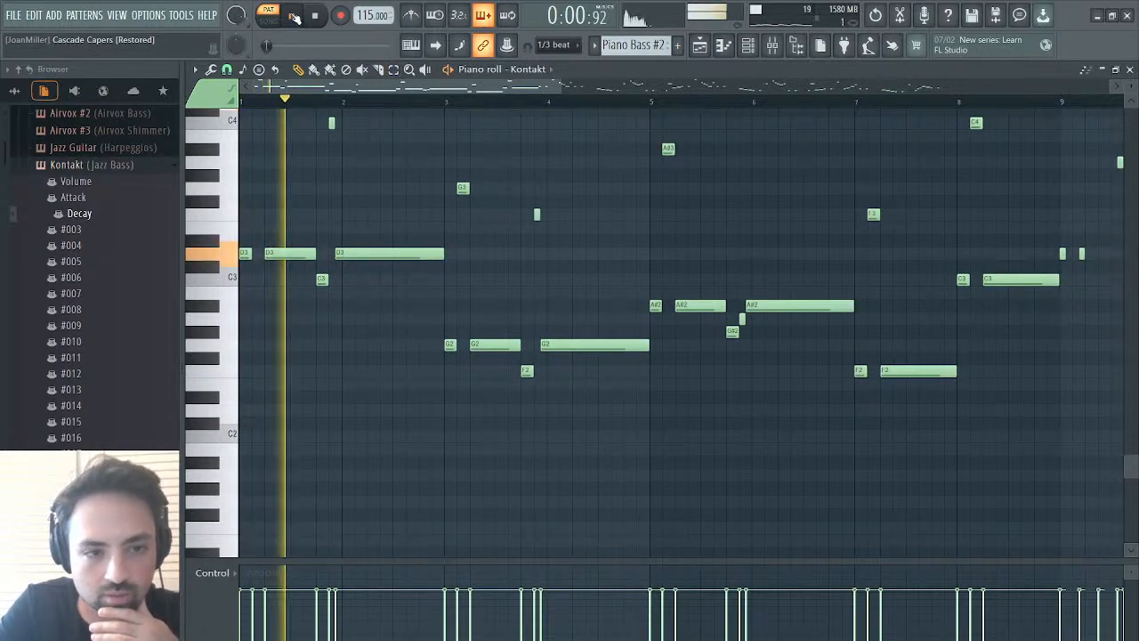
key("ctrl+Up")
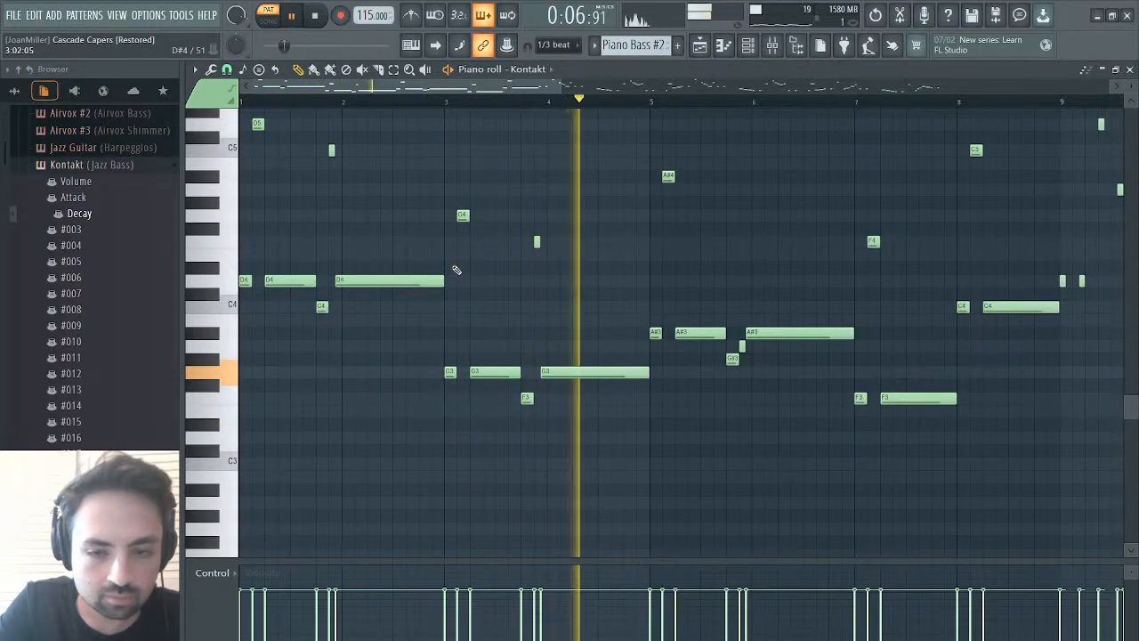
left_click_drag(561, 85, 927, 83)
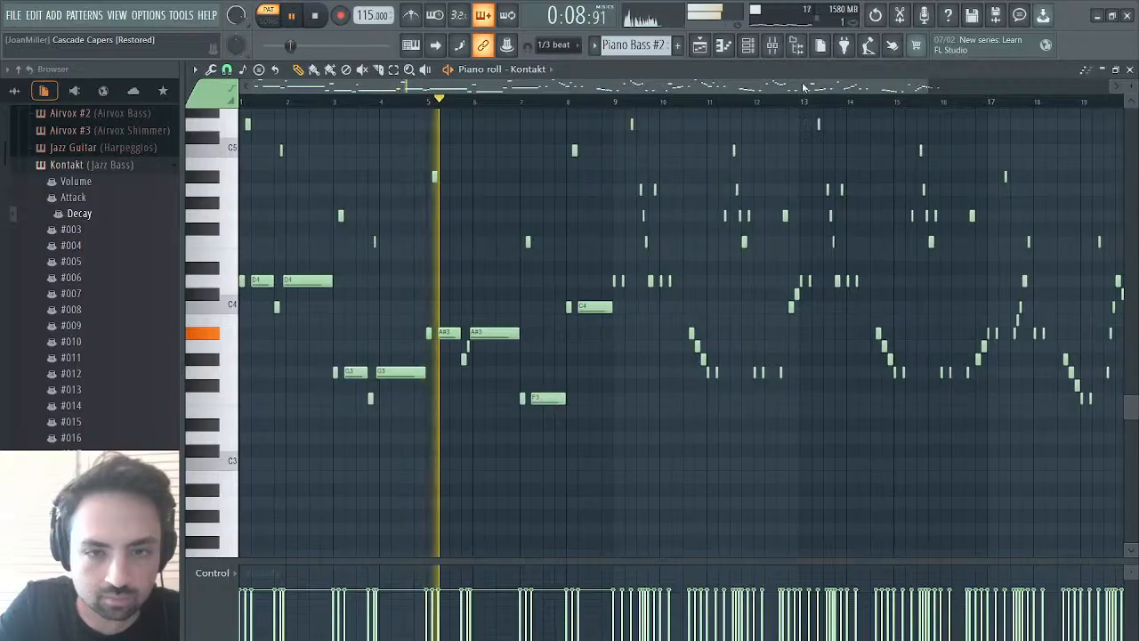
- Replace the Piano Bass clips on Track 6 from bar 129 onward with Piano Bass #2 and play the song from there
key("F5")
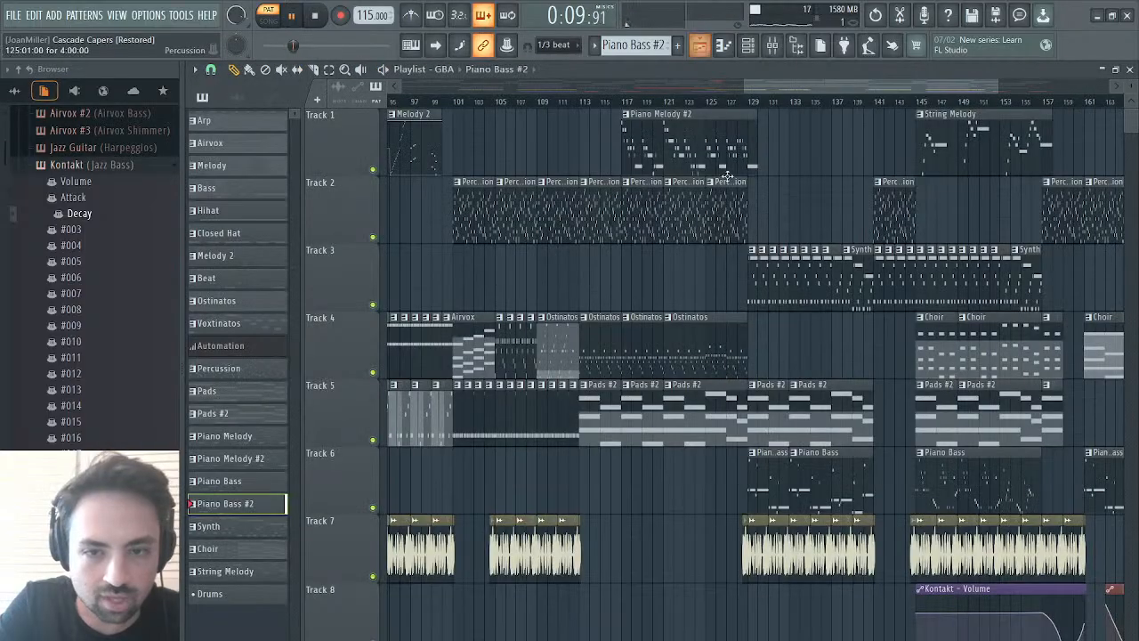
left_click(748, 101)
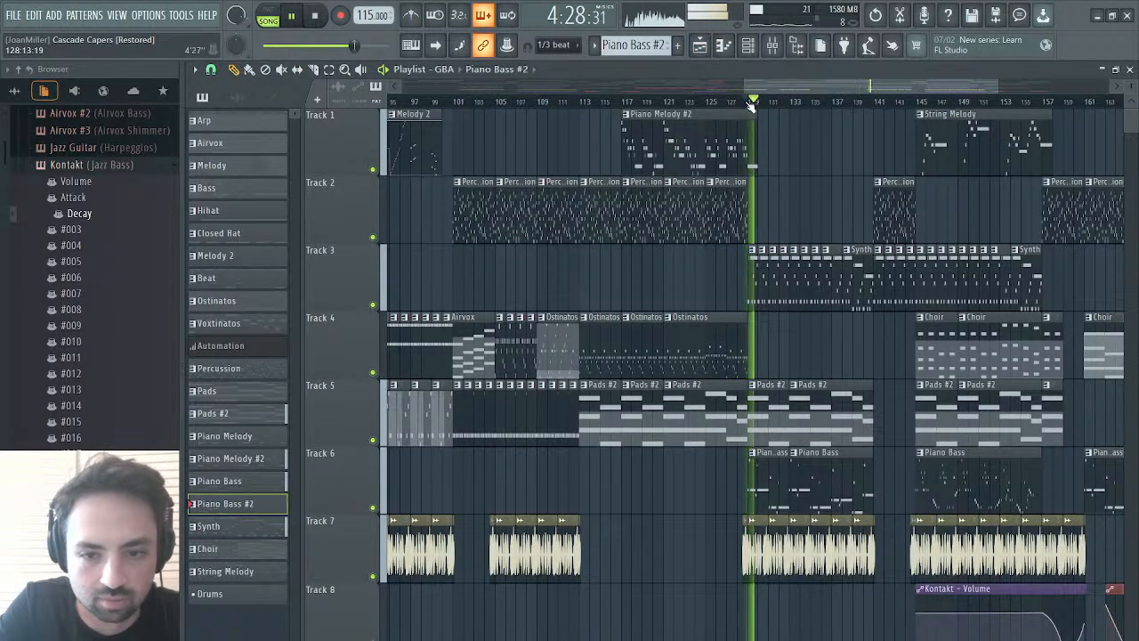
key("space")
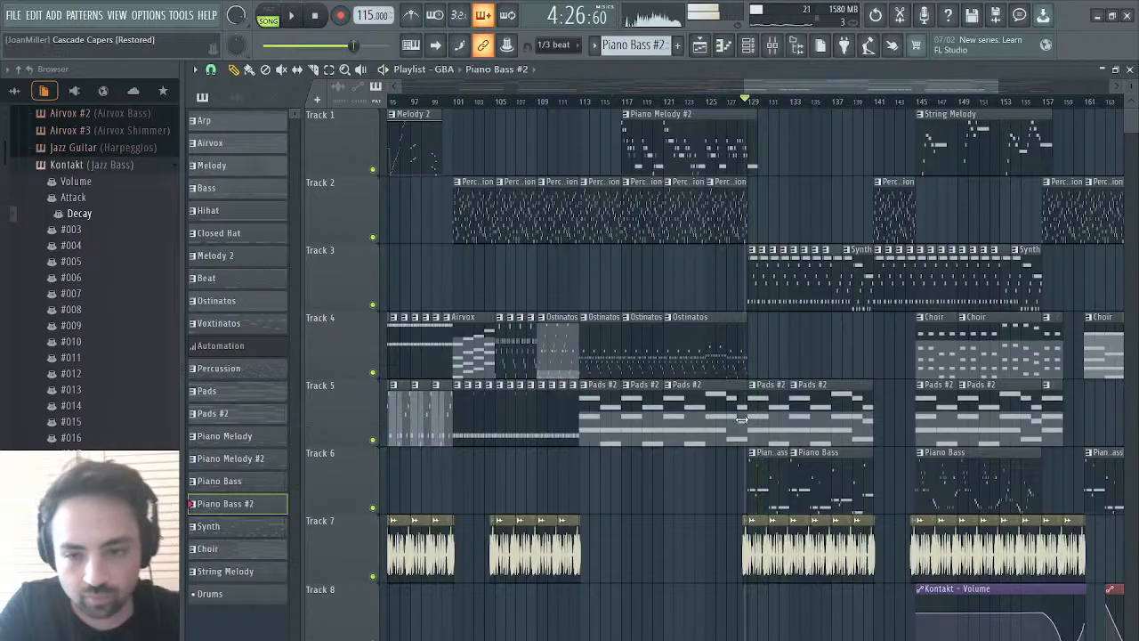
left_click_drag(755, 463, 1121, 480)
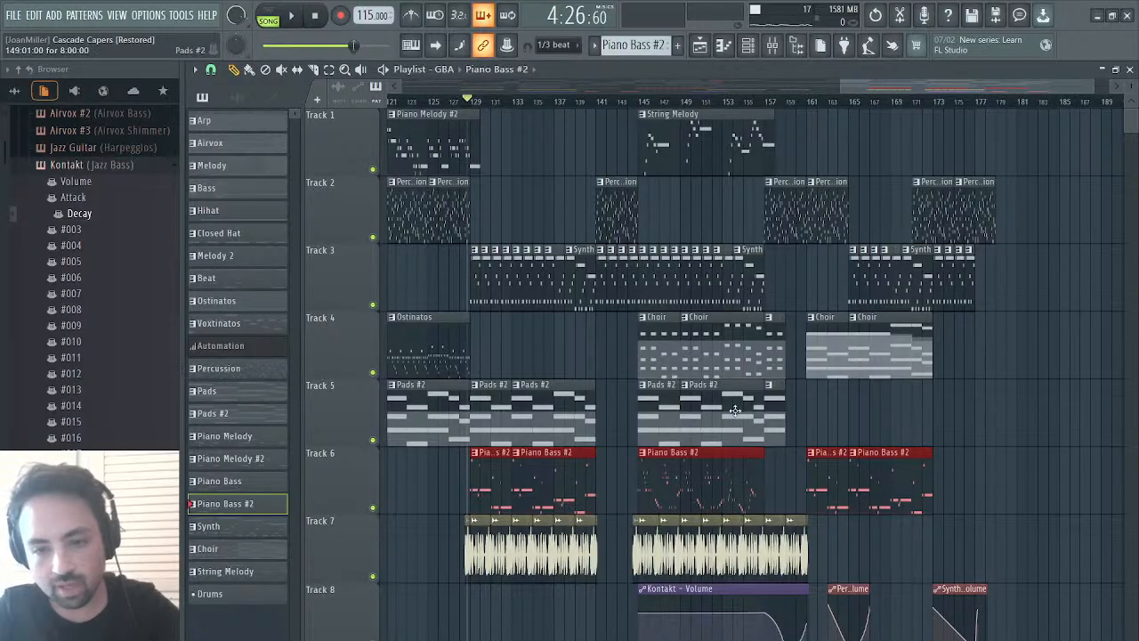
key("space")
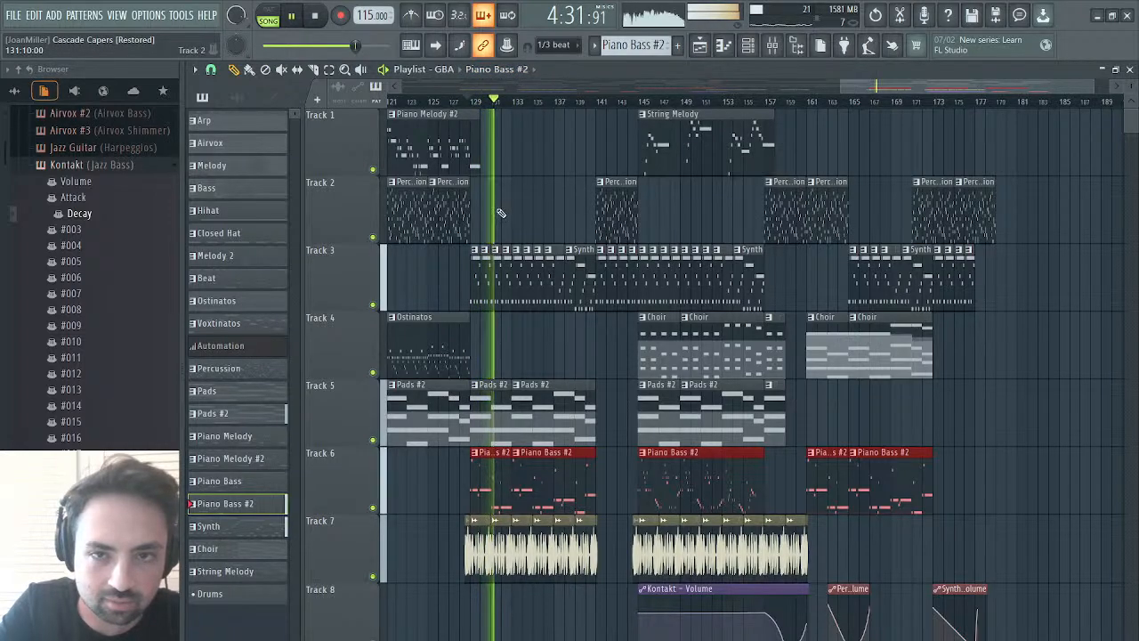
key("space")
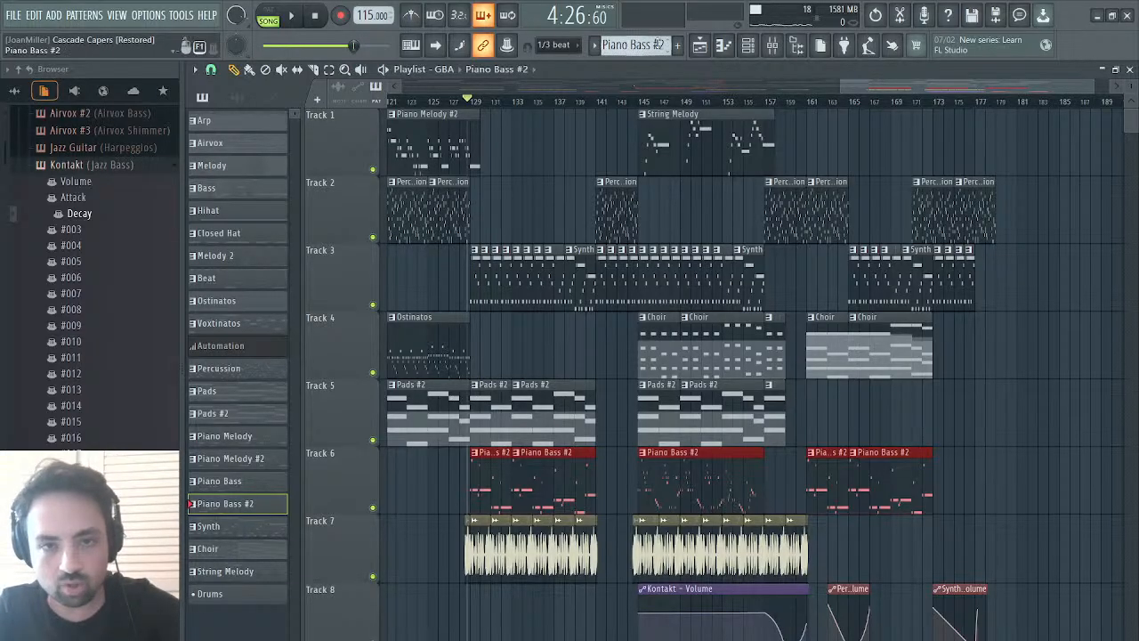
- Clone the Synth pattern and move the clone's notes from the Synth channel to the Theremin channel for pattern playback
left_click(702, 301)
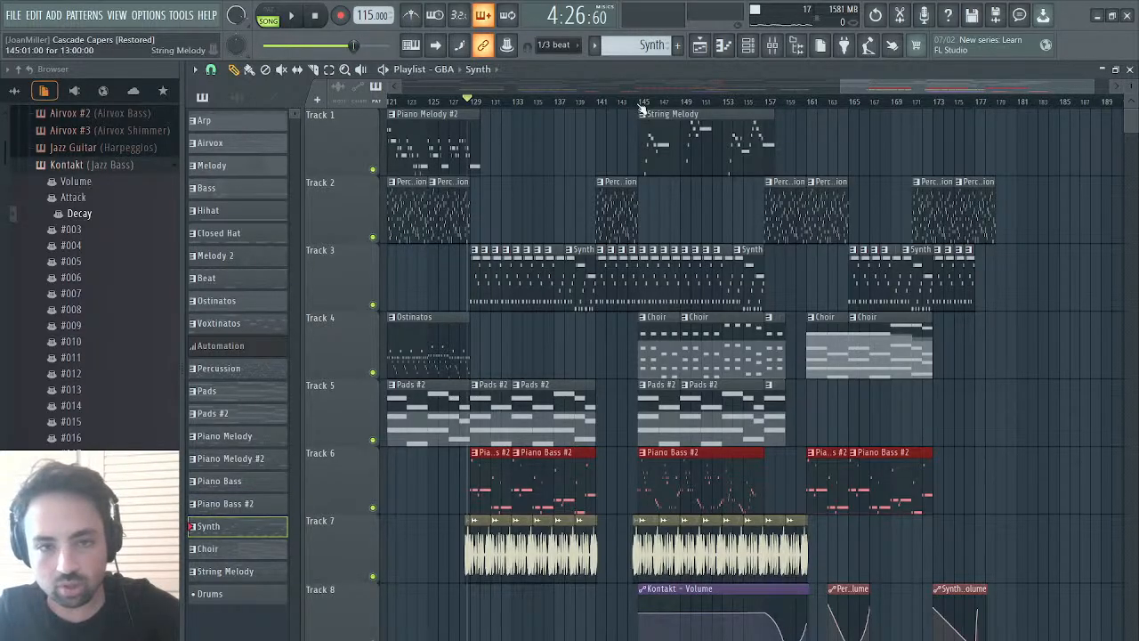
key("ctrl+shift+c")
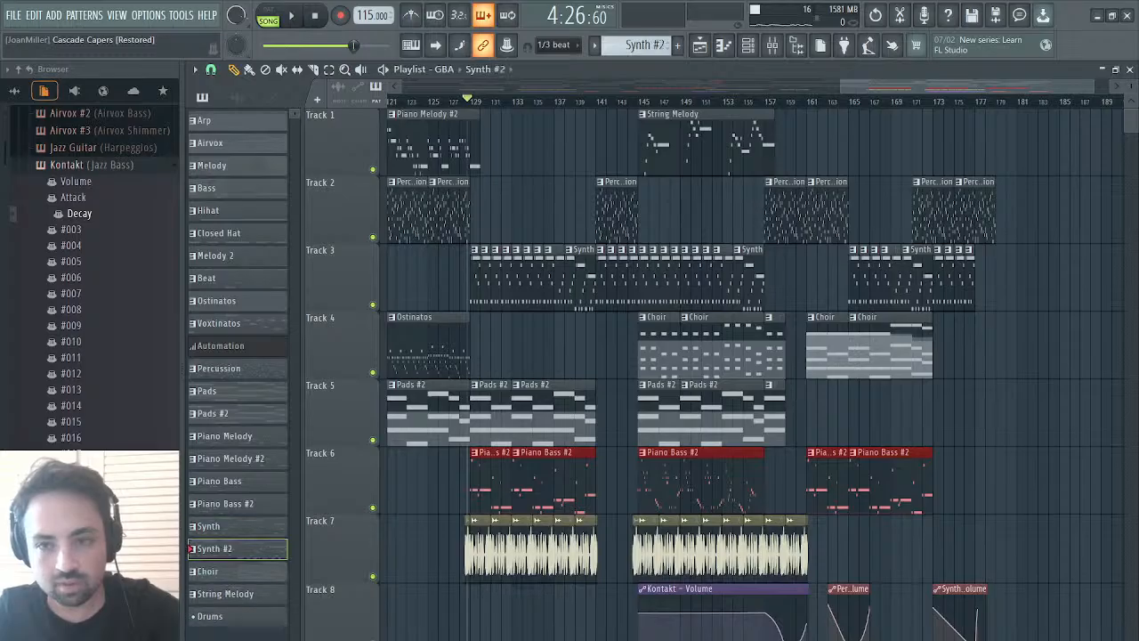
left_click(1131, 70)
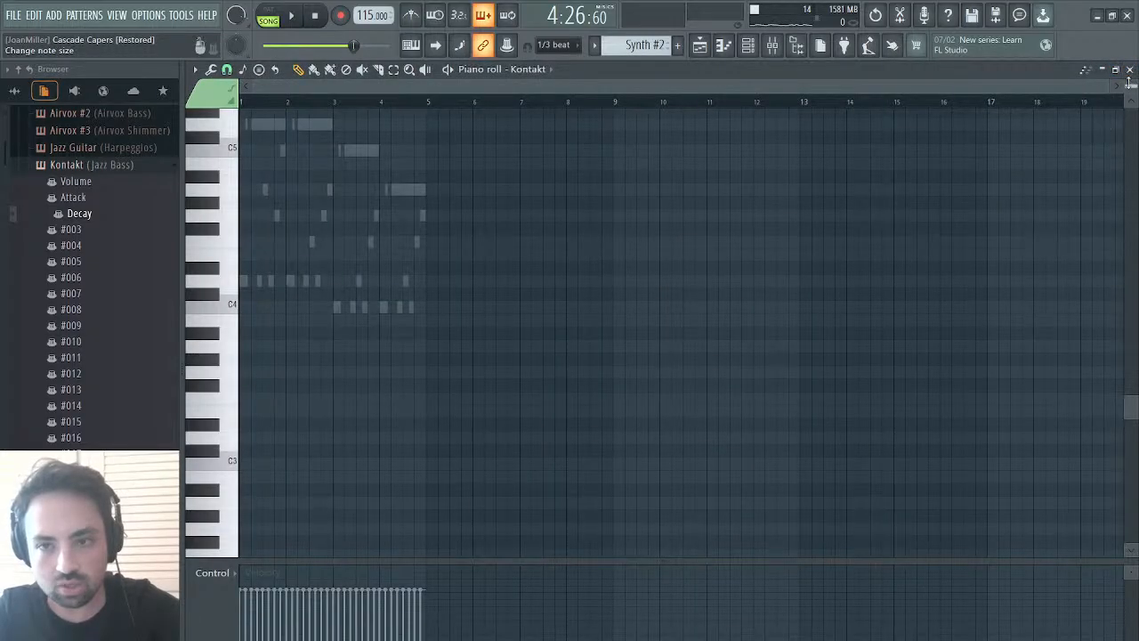
left_click(1130, 70)
scroll(460, 446, "down", 4)
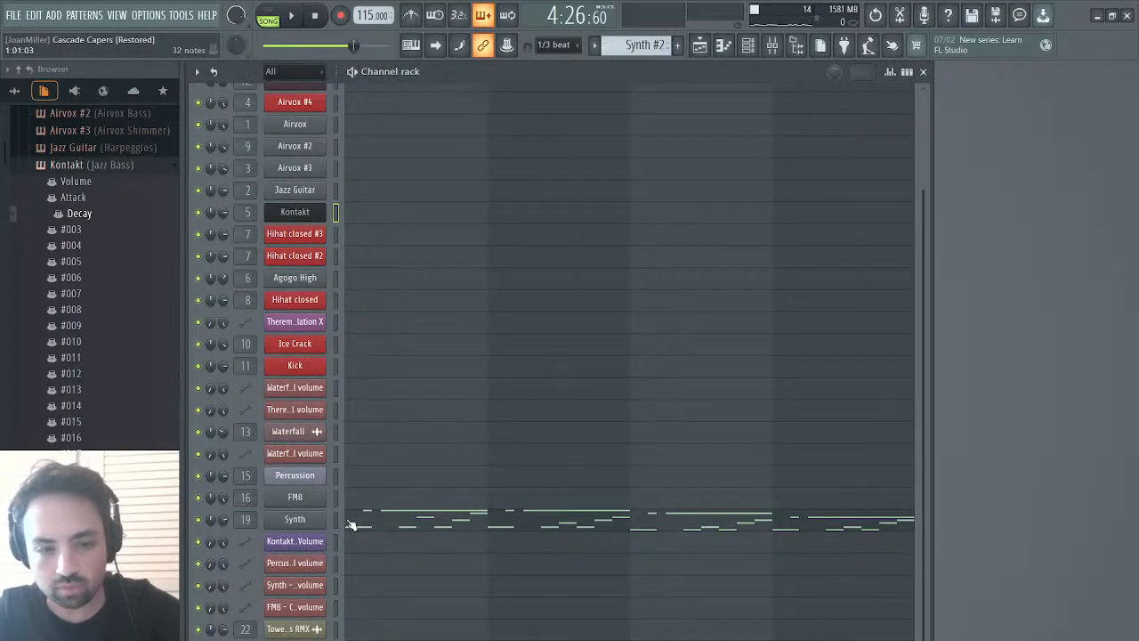
scroll(417, 270, "up", 4)
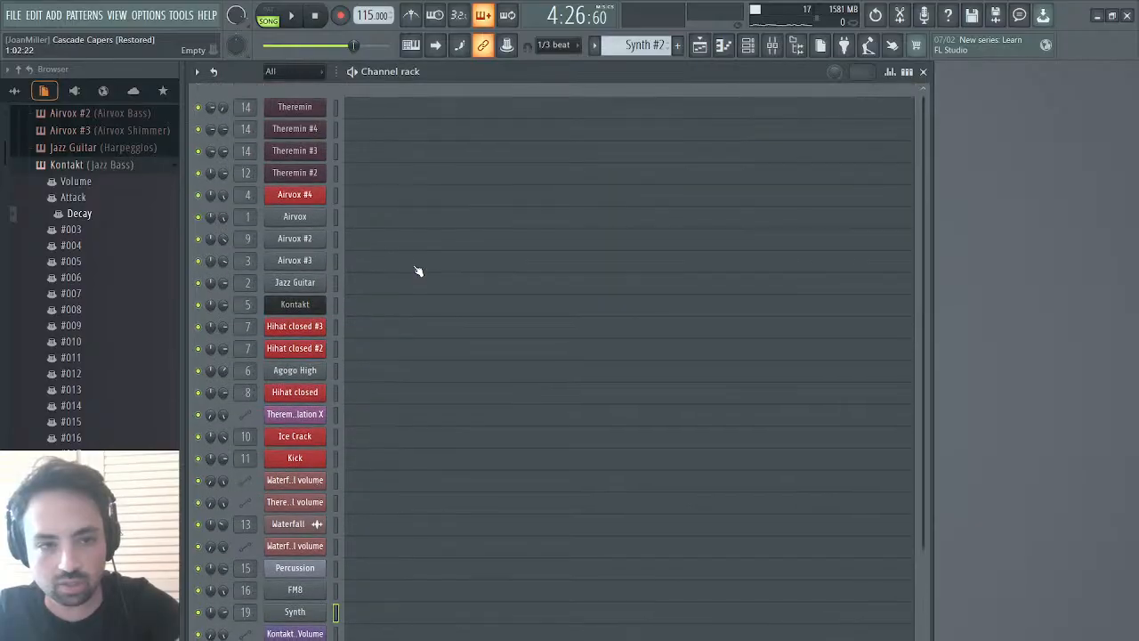
key("ctrl+v")
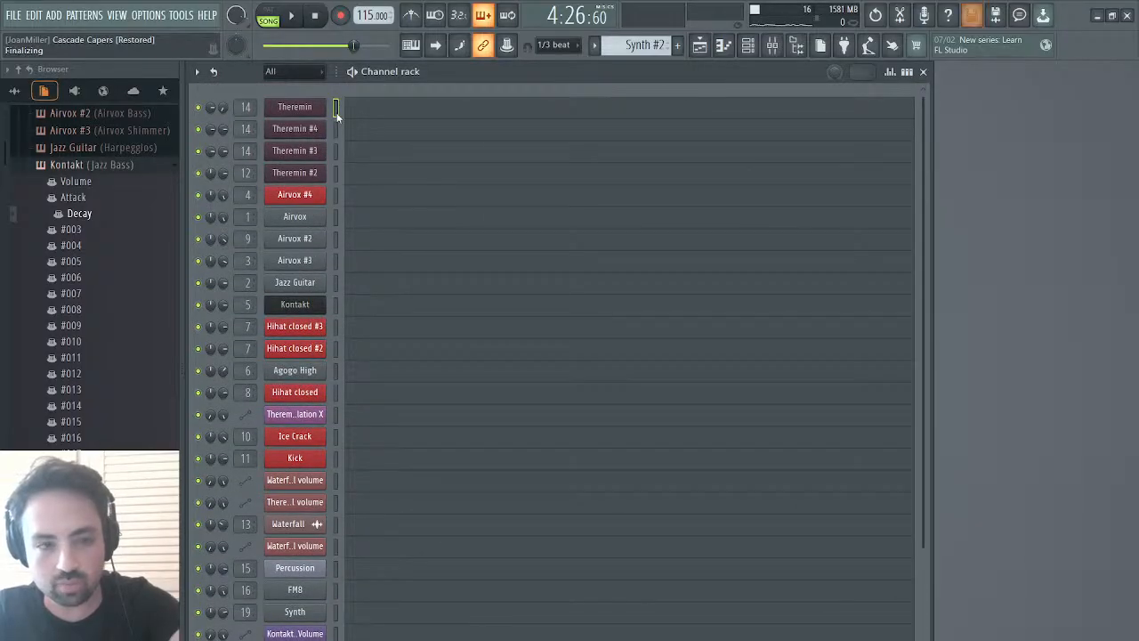
left_click(269, 12)
key("space")
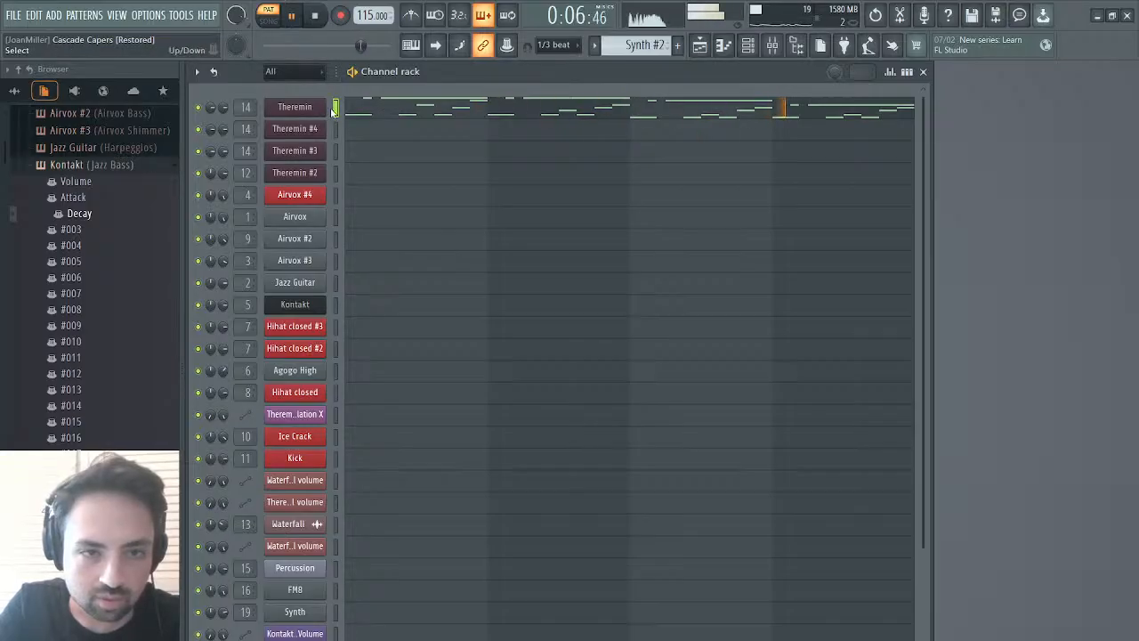
- Try the Theremin notes of Synth #2 one octave higher
left_click(382, 108)
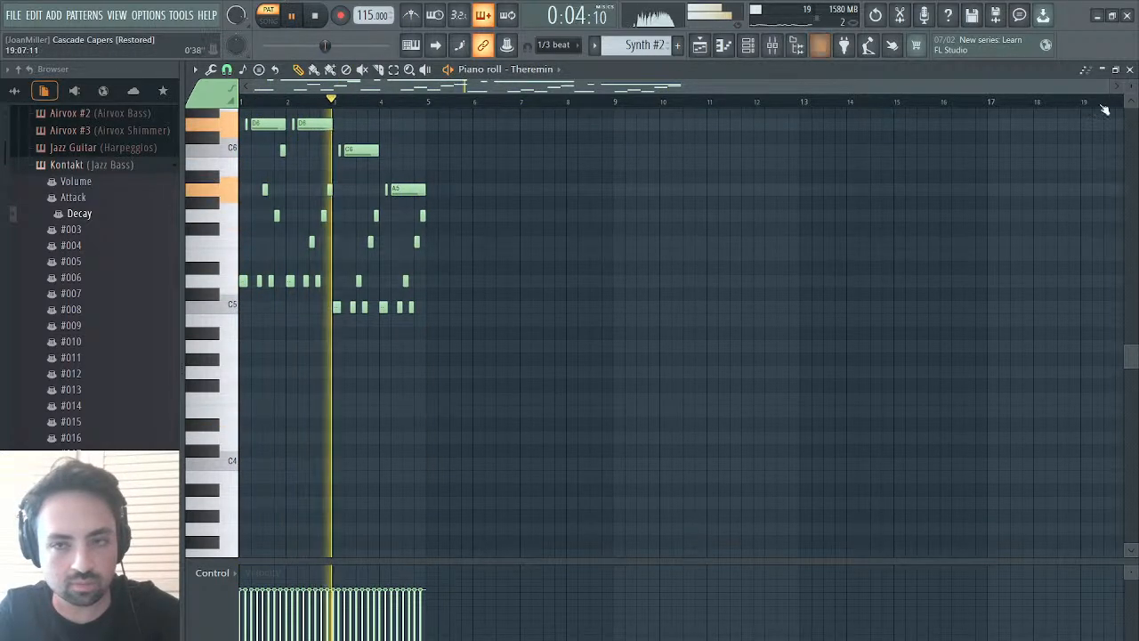
left_click_drag(1107, 87, 635, 88)
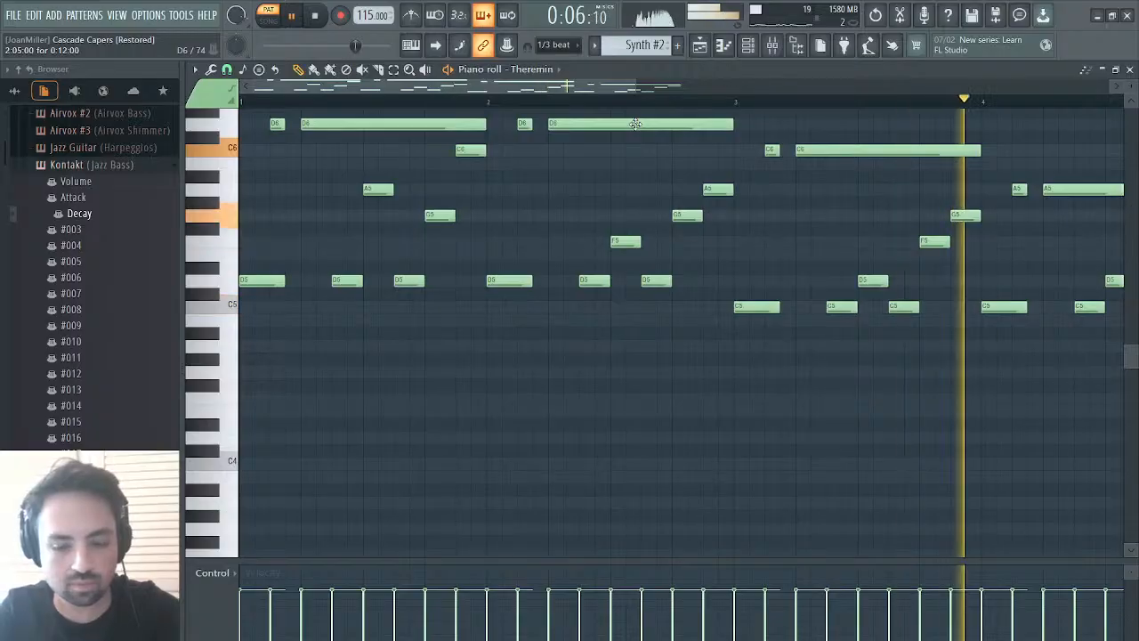
key("ctrl+Up")
key("space")
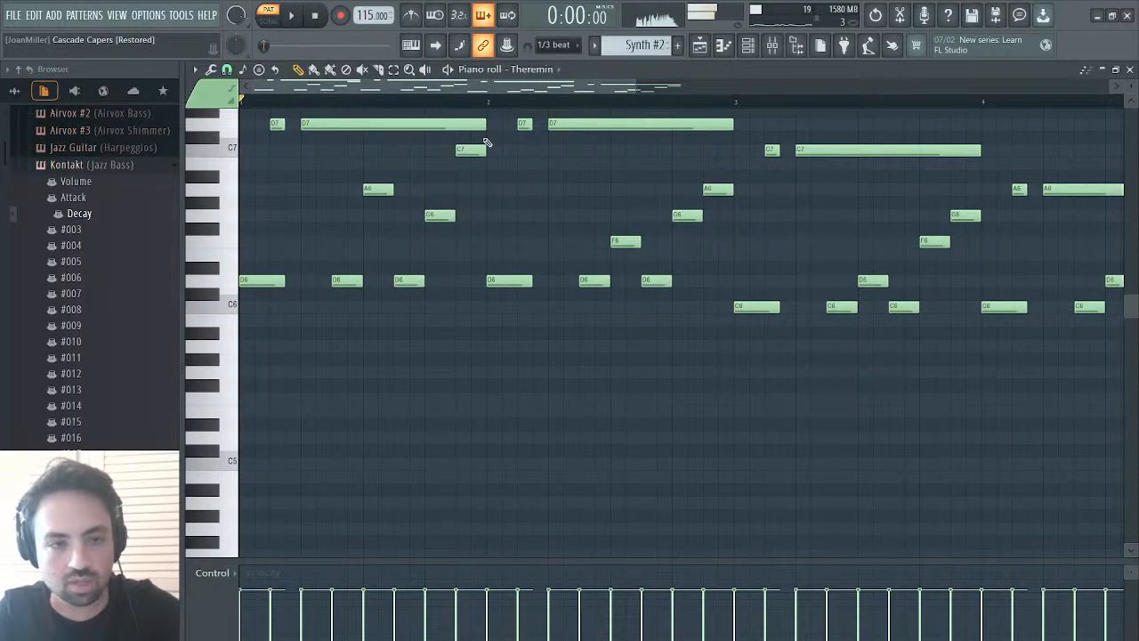
- Shorten the long D7 notes and opening D6 notes in bars 1 and 2 to two steps, and lower all notes one octave
left_click_drag(486, 127, 336, 130)
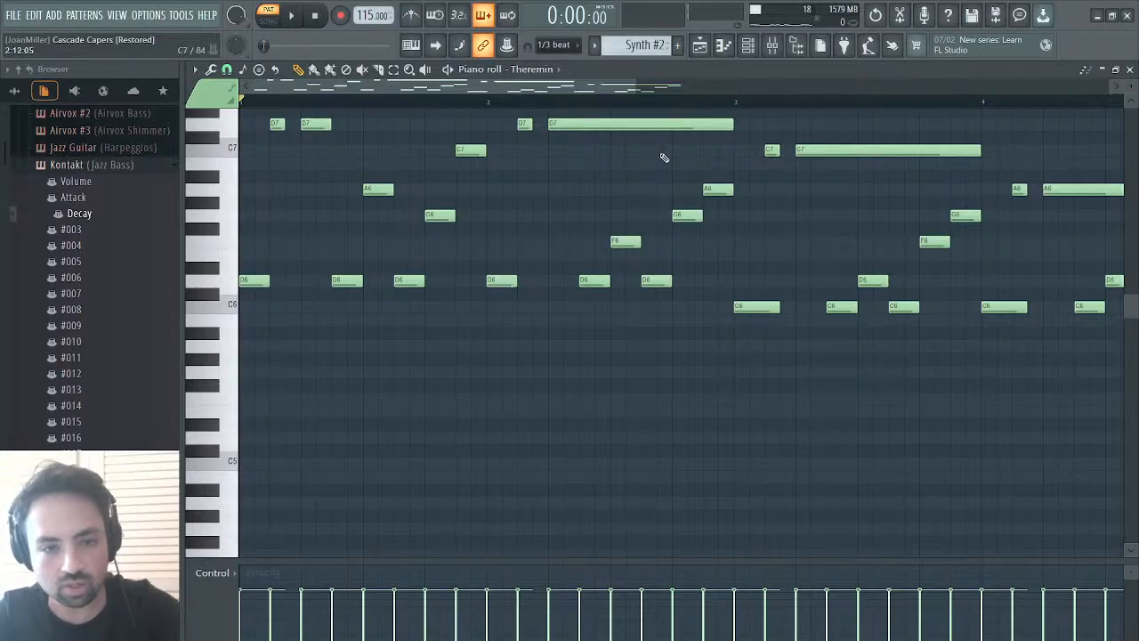
left_click_drag(721, 122, 581, 150)
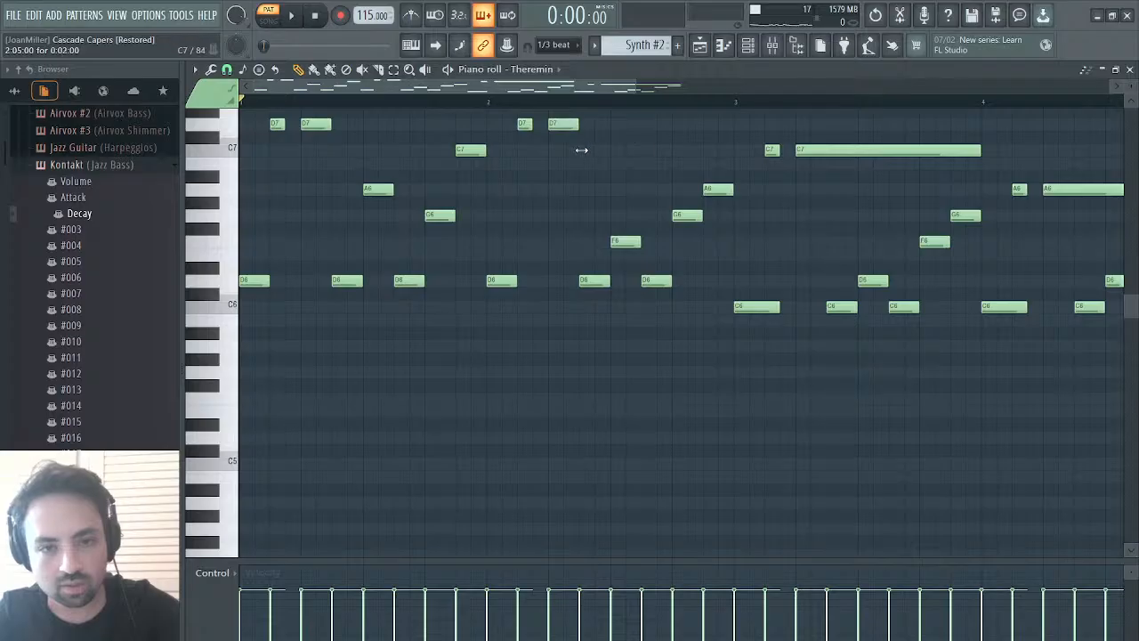
key("space")
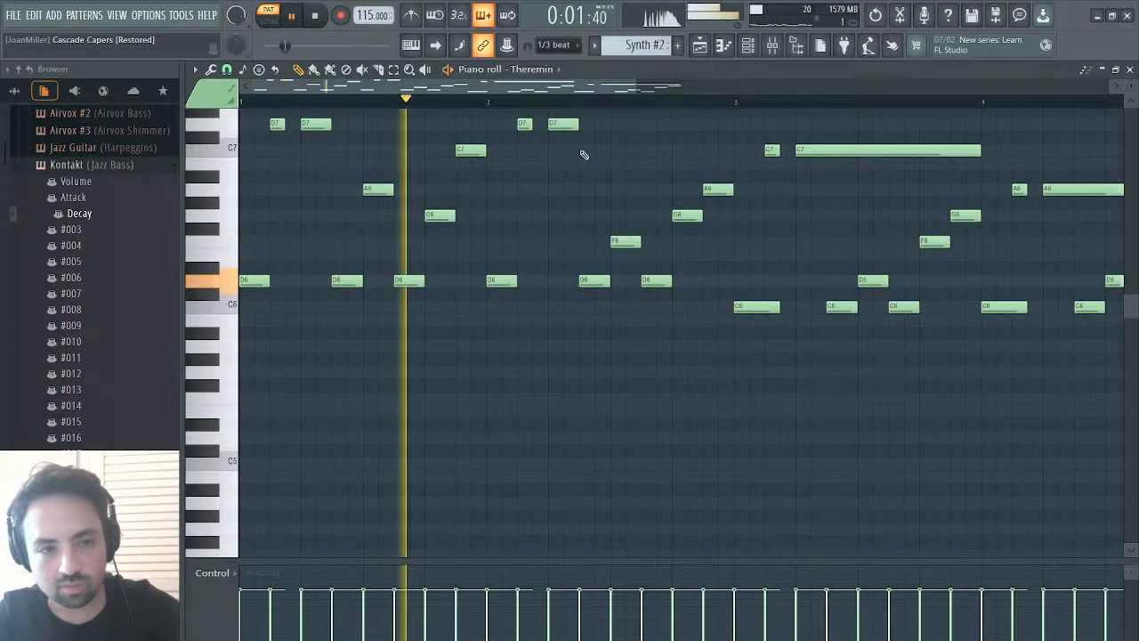
key("ctrl+Down")
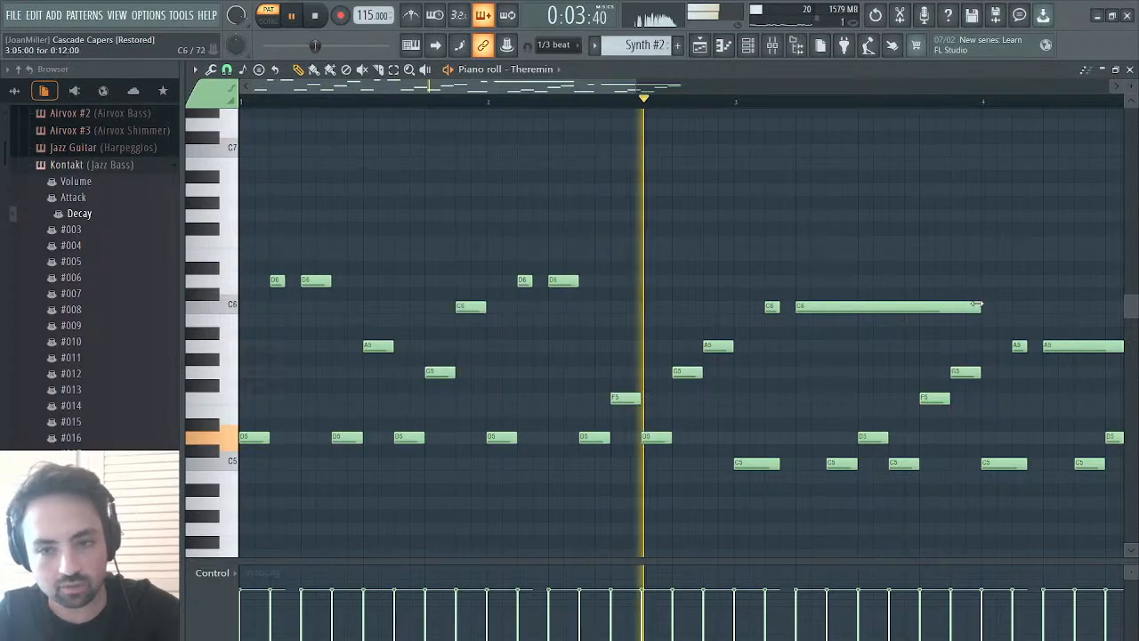
- Shorten the long C6 in bar 3, the long A5 in bar 4 and both bars' opening C5 notes to two steps
left_click_drag(979, 306, 827, 312)
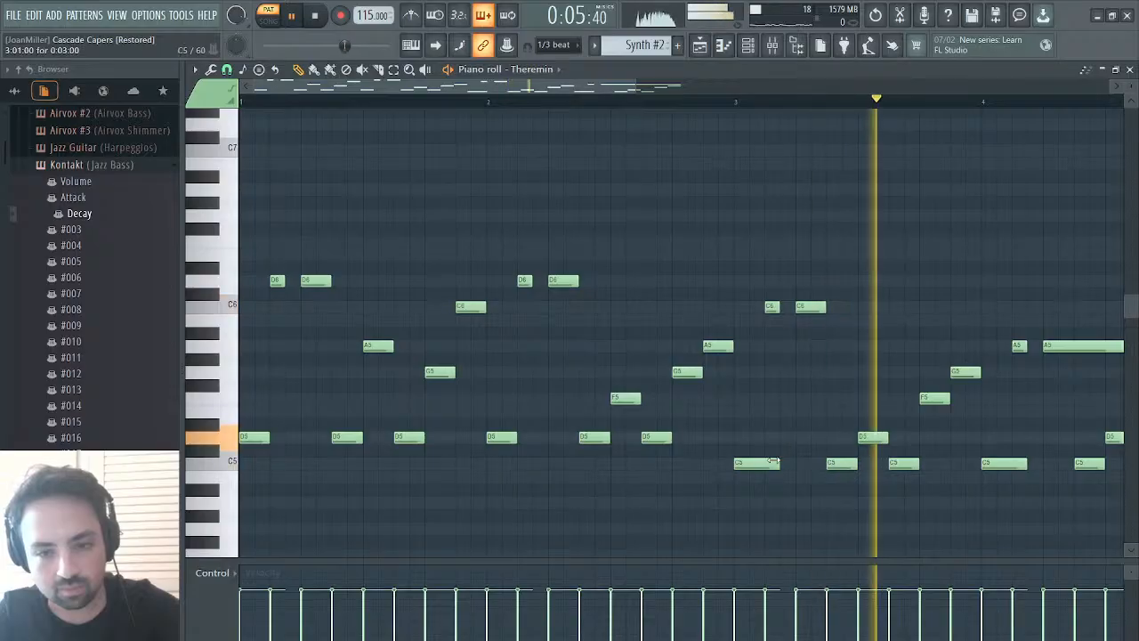
left_click_drag(779, 463, 758, 464)
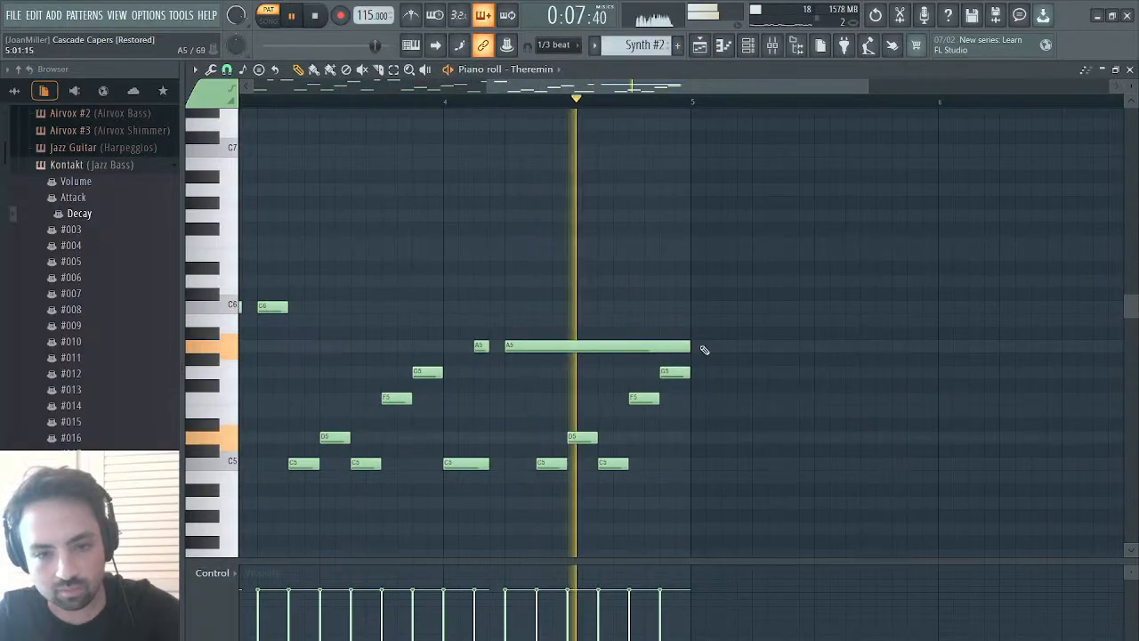
left_click_drag(688, 344, 536, 345)
left_click_drag(488, 463, 473, 464)
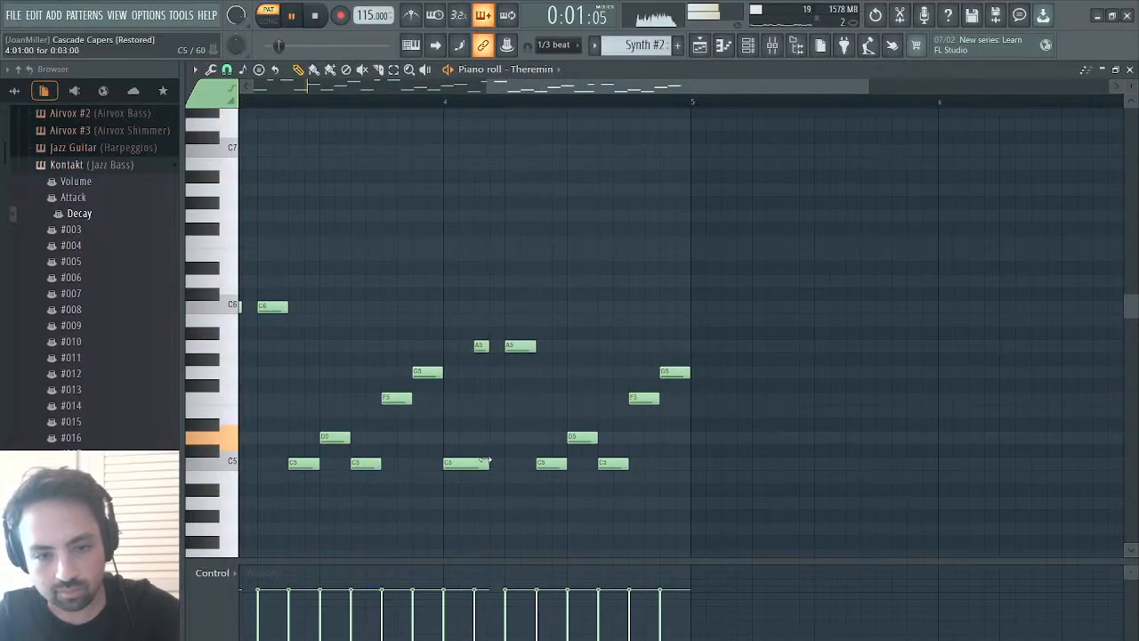
key("space")
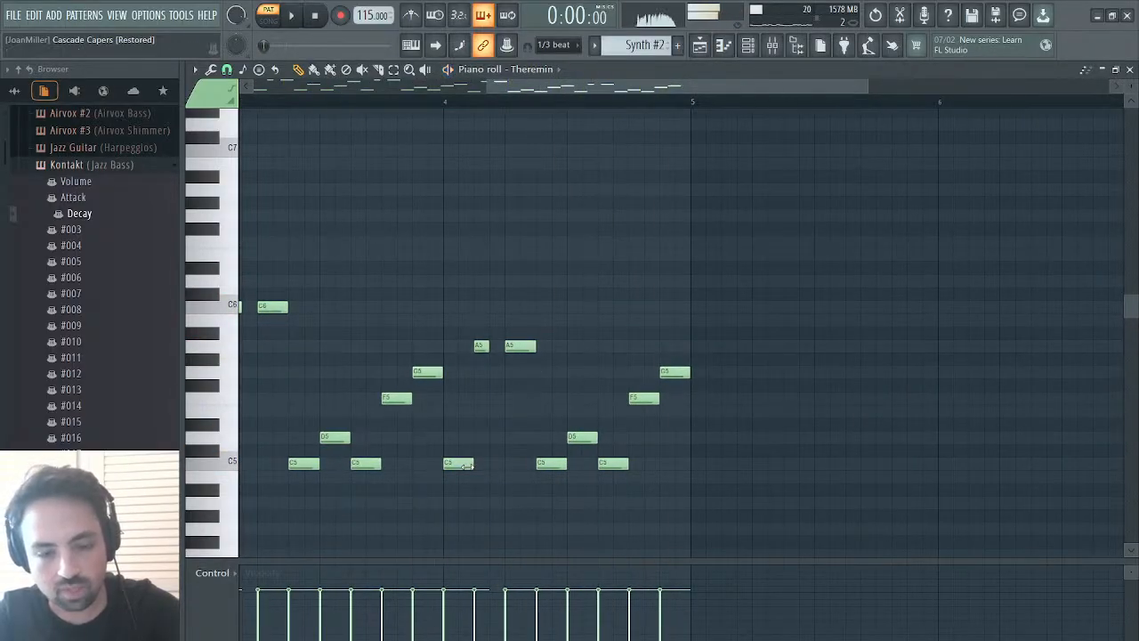
- Cut the notes from the Theremin channel, try them on Theremin #4 during playback, and undo the paste
left_click(1129, 70)
key("ctrl+x")
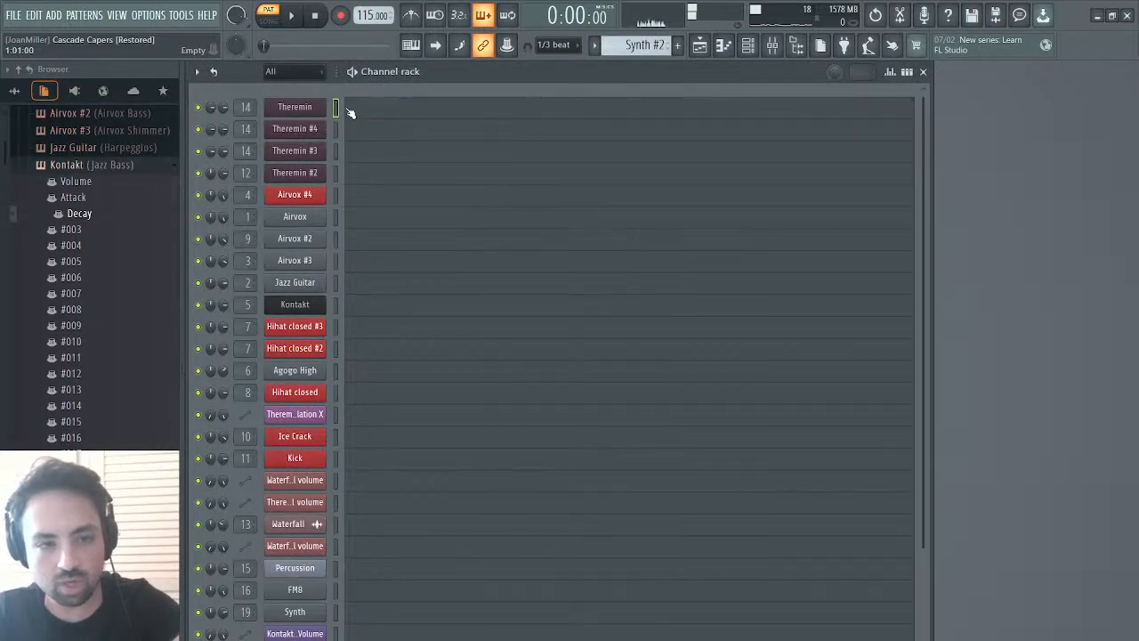
key("ctrl+v")
key("space")
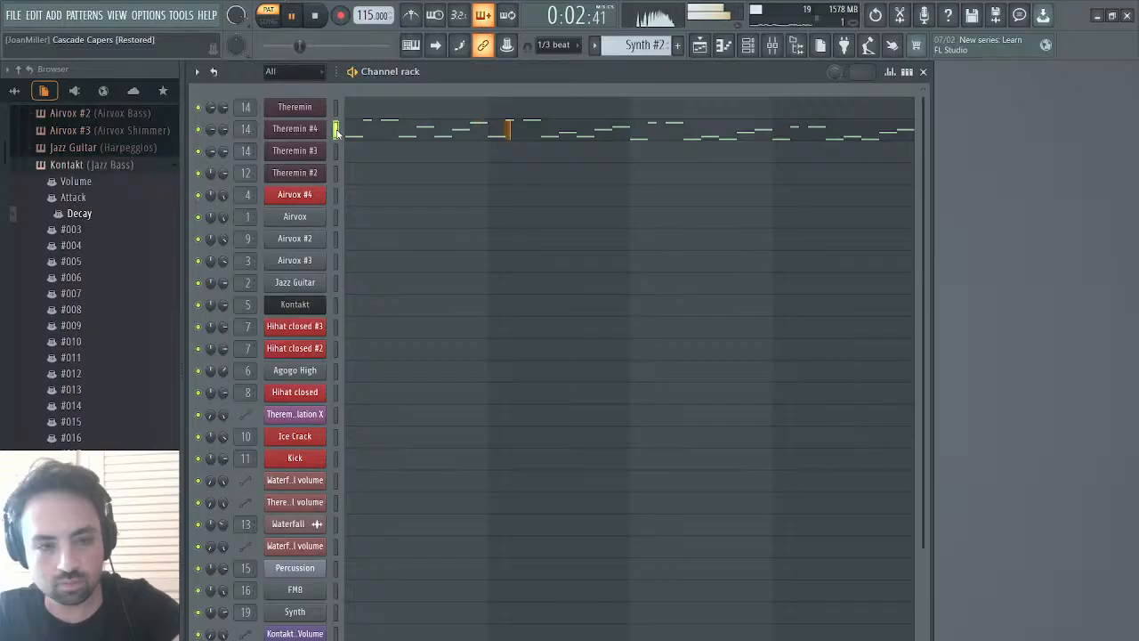
key("ctrl+z")
- Audition the notes on Theremin #3 and on Theremin #2, undoing each paste
left_click(336, 152)
key("ctrl+v")
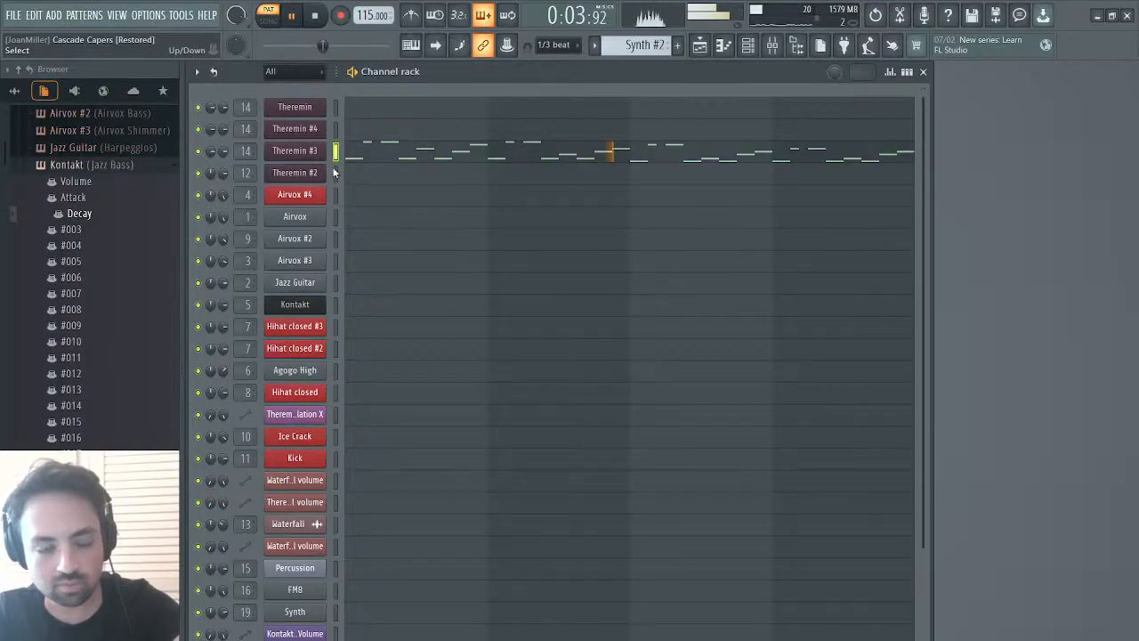
key("ctrl+z")
left_click(335, 172)
key("ctrl+v")
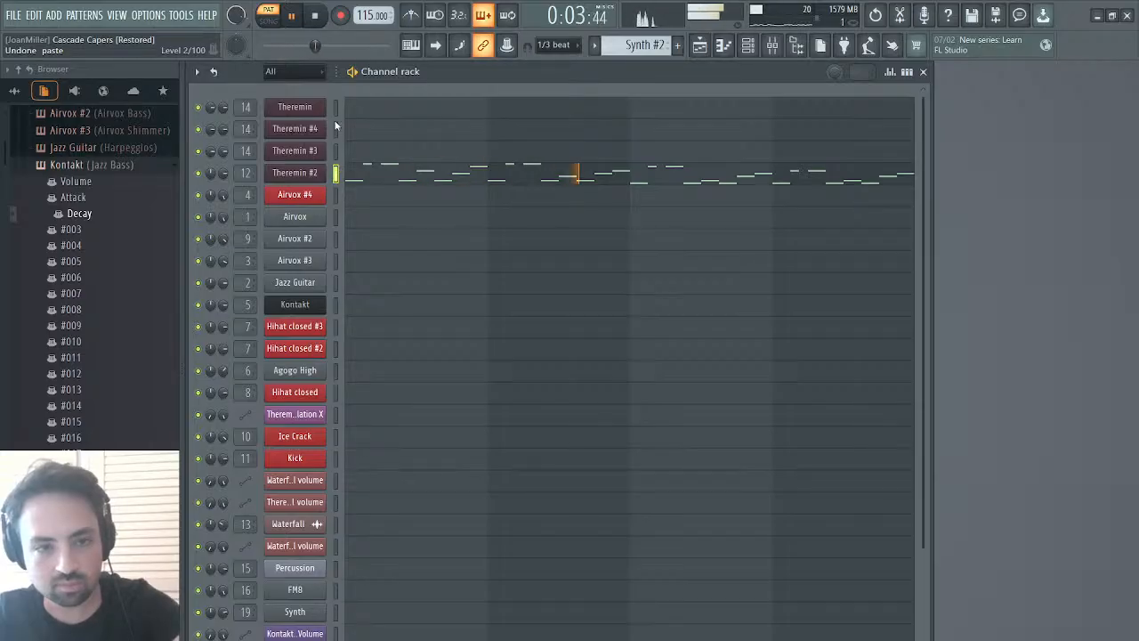
key("ctrl+z")
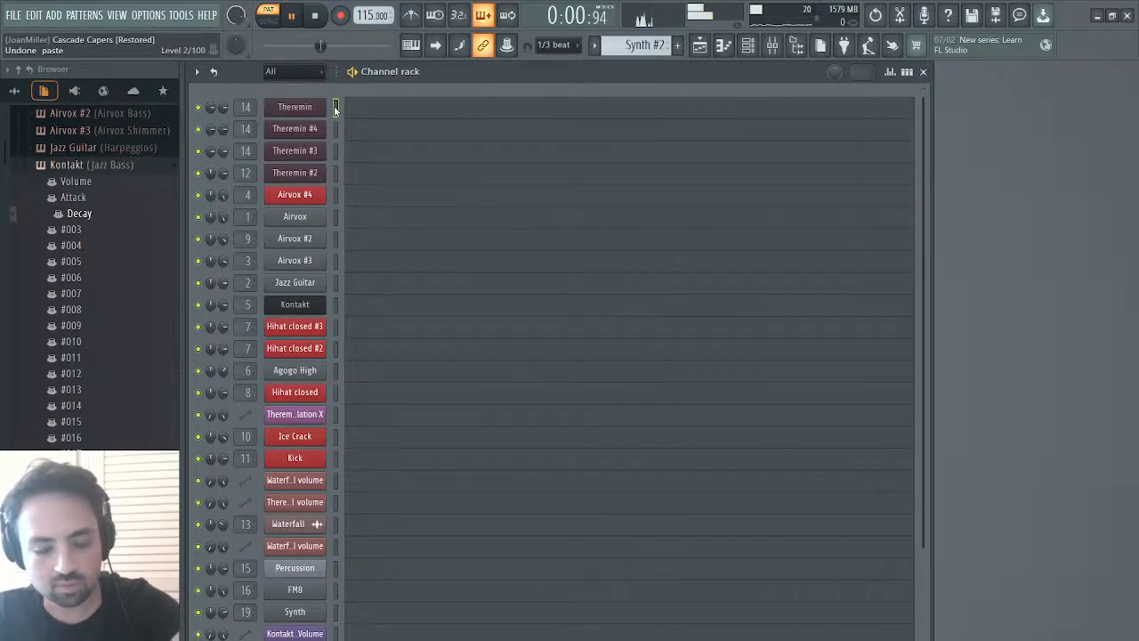
- Paste the cut notes back onto the Theremin channel and listen to the pattern
left_click(336, 107)
key("ctrl+v")
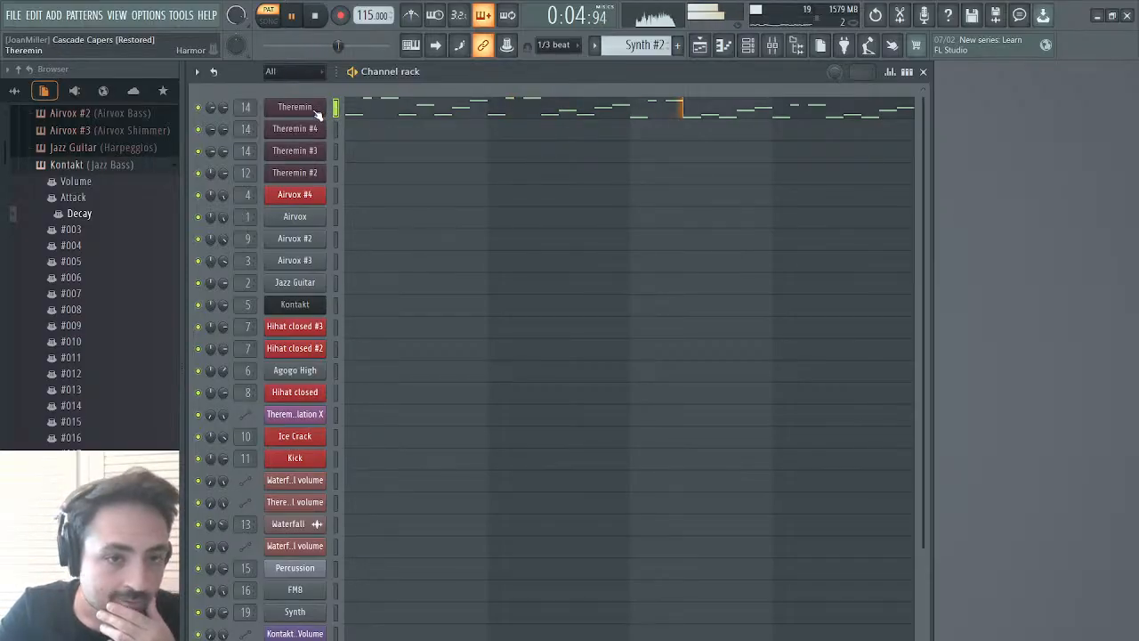
key("space")
- Enable portamento on the Theremin instrument and raise its volume envelope's low point to full level during playback
left_click(316, 110)
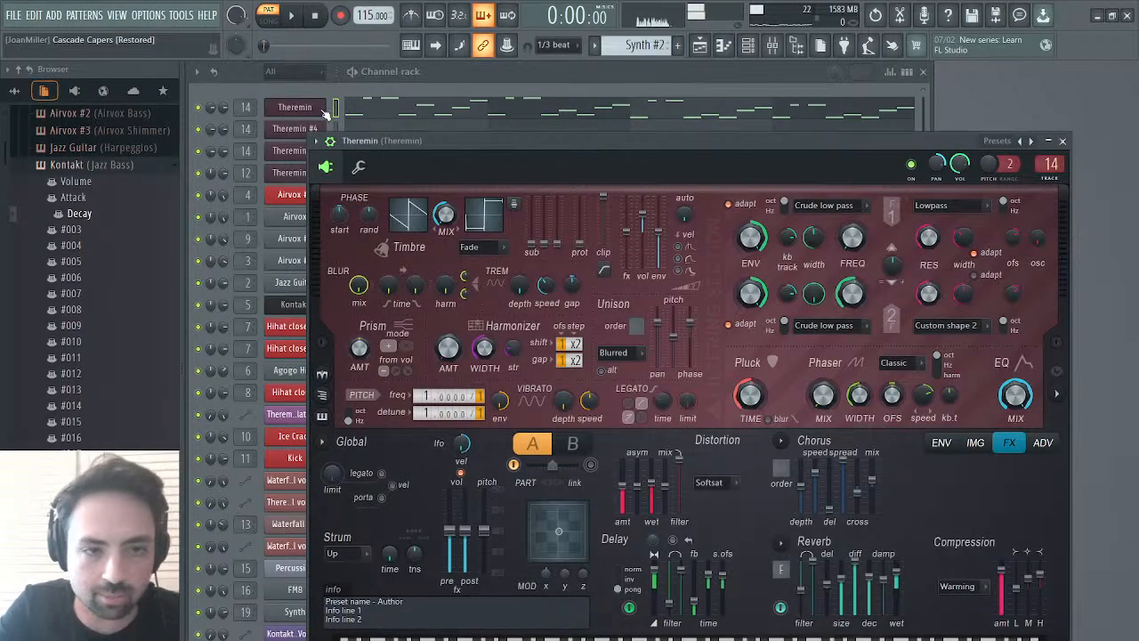
left_click(941, 443)
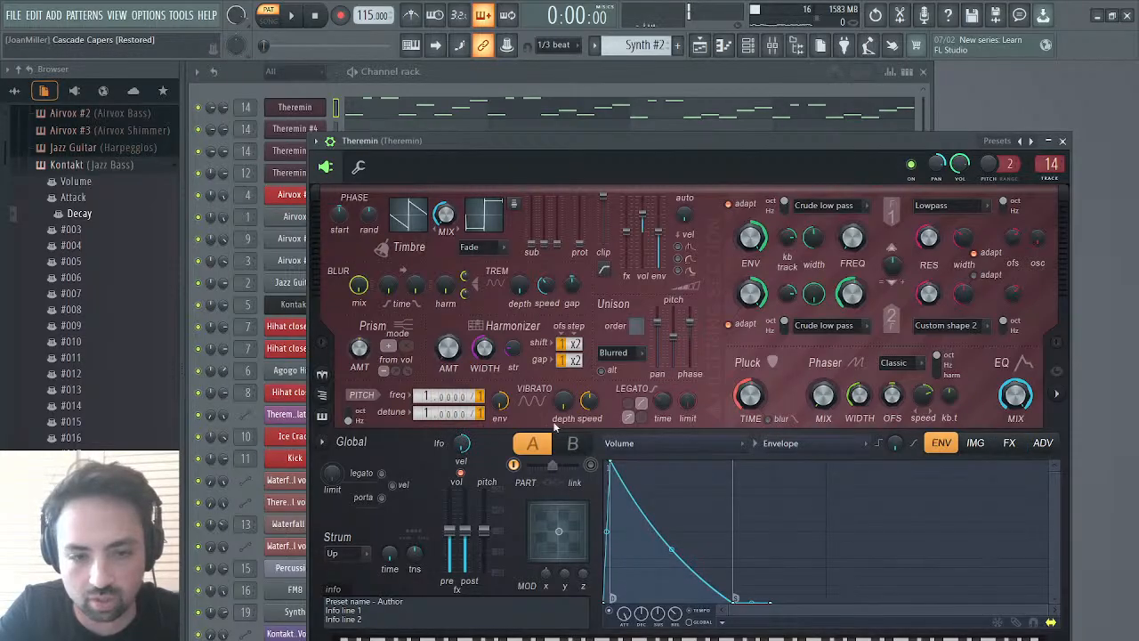
left_click(380, 499)
key("space")
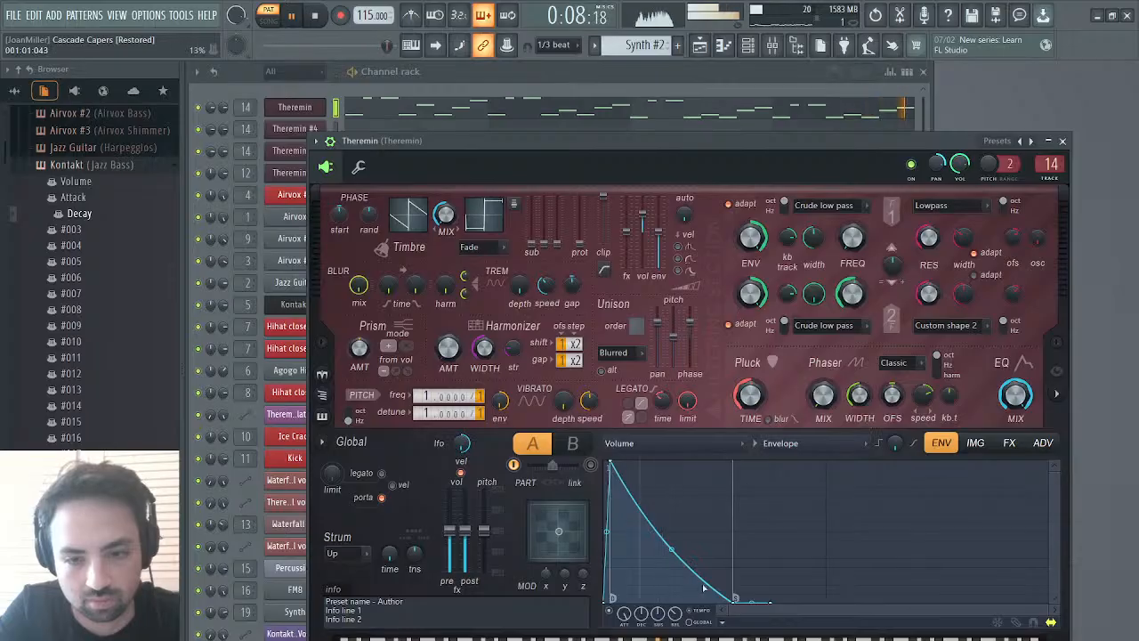
left_click_drag(735, 597, 735, 457)
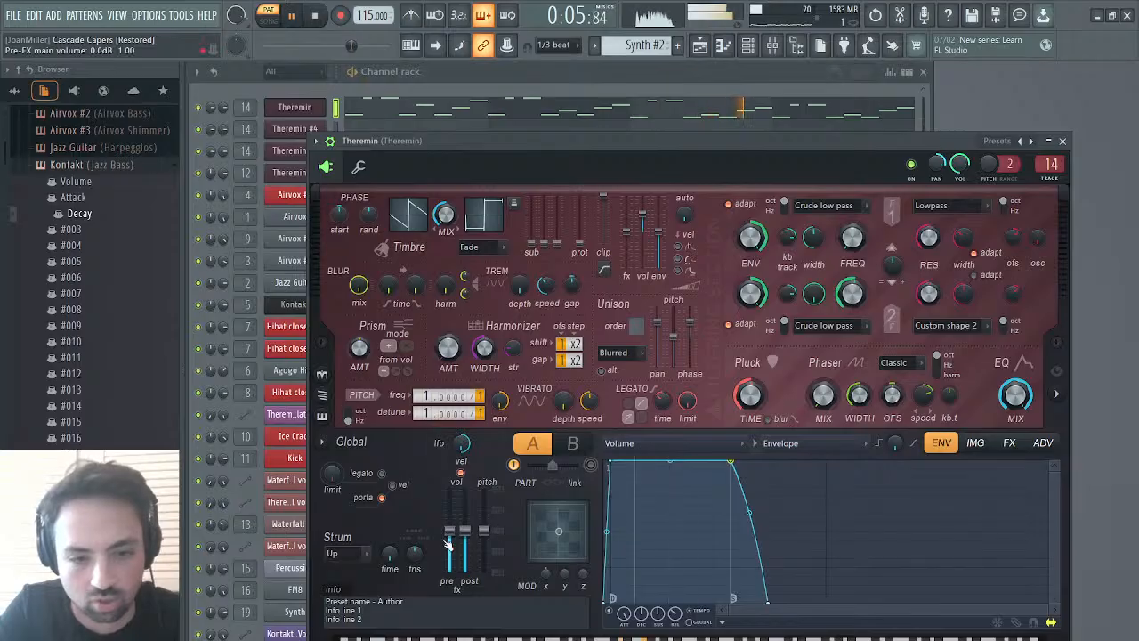
- Lower the Theremin's pre-FX main volume to -9.8 dB and switch on its chorus with a 13% mix
left_click_drag(449, 532, 449, 545)
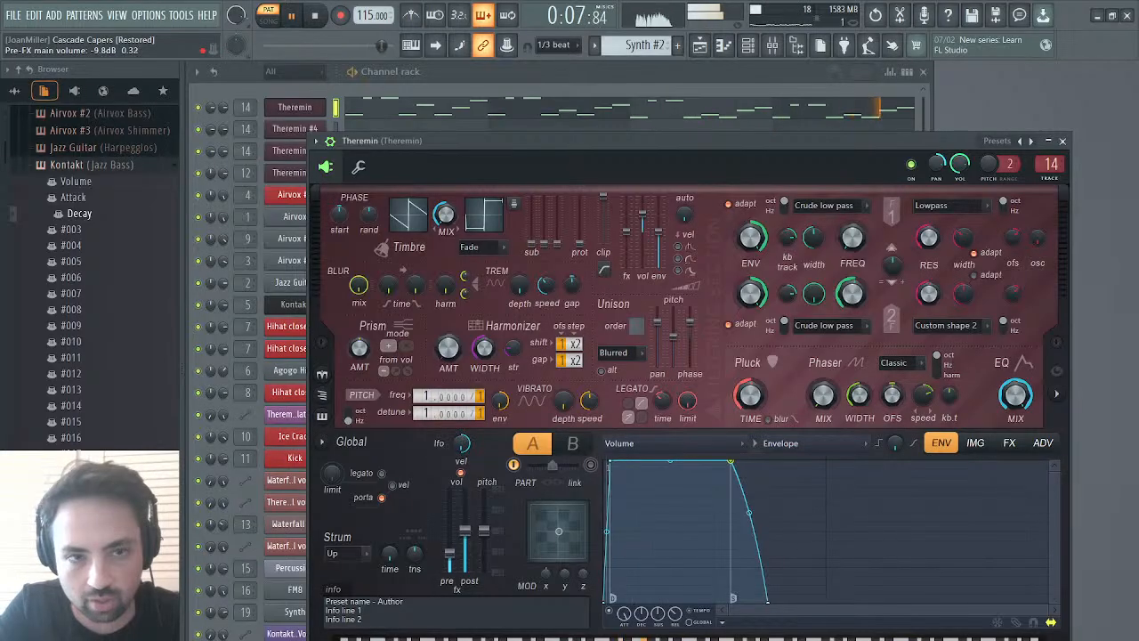
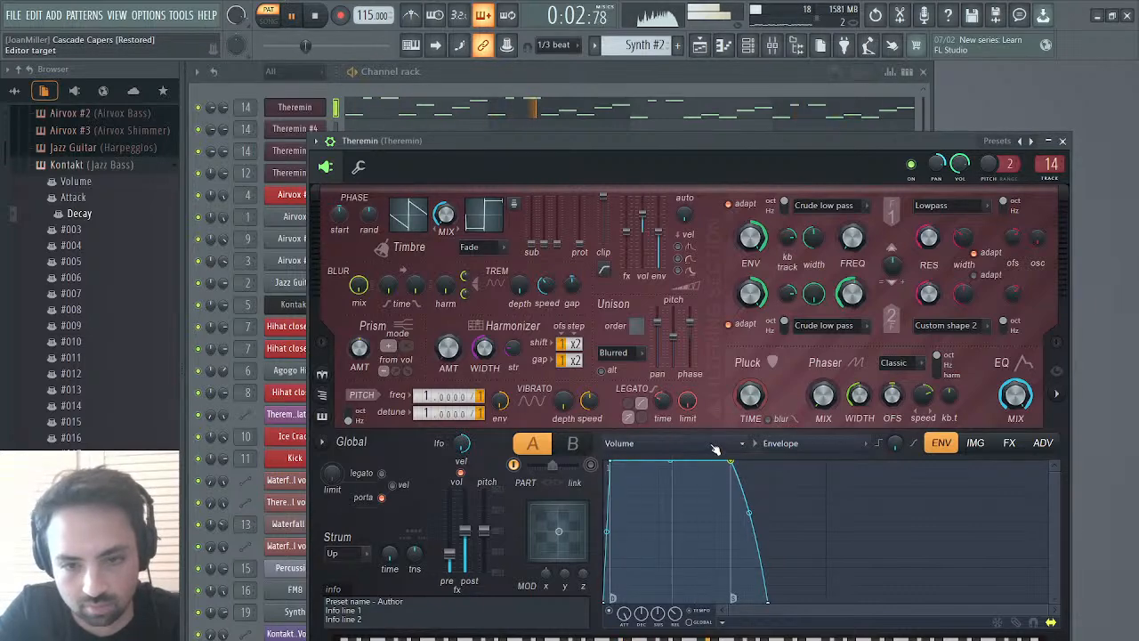
left_click(1008, 443)
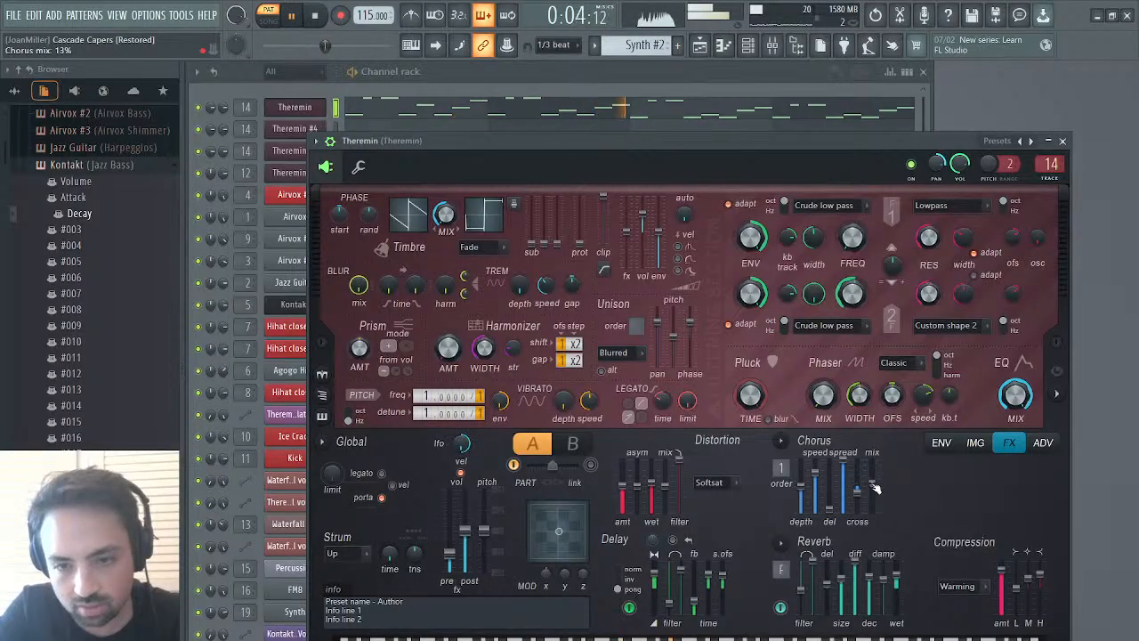
left_click(1063, 141)
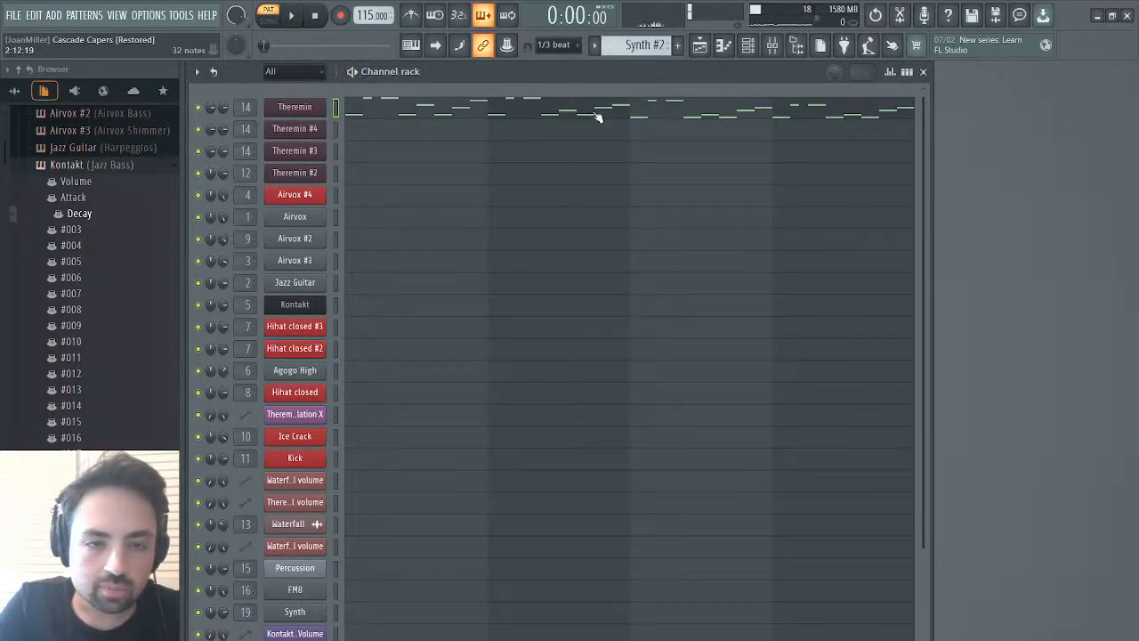
- Review the Theremin notes, the playlist arrangement and the available Theremin automation clips
left_click(504, 112)
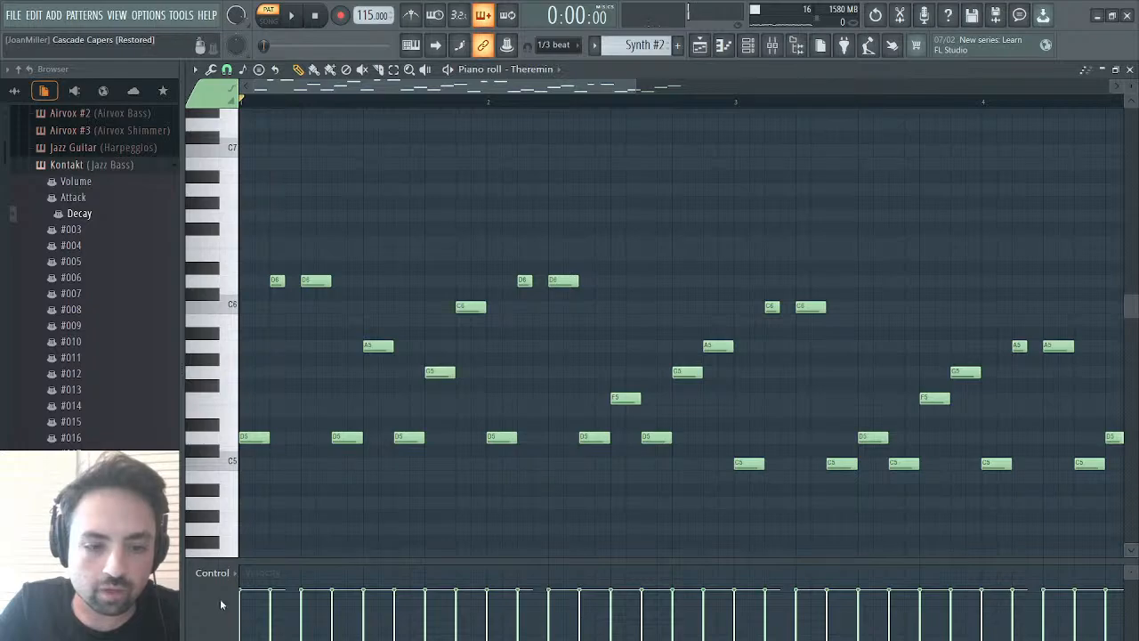
left_click(700, 45)
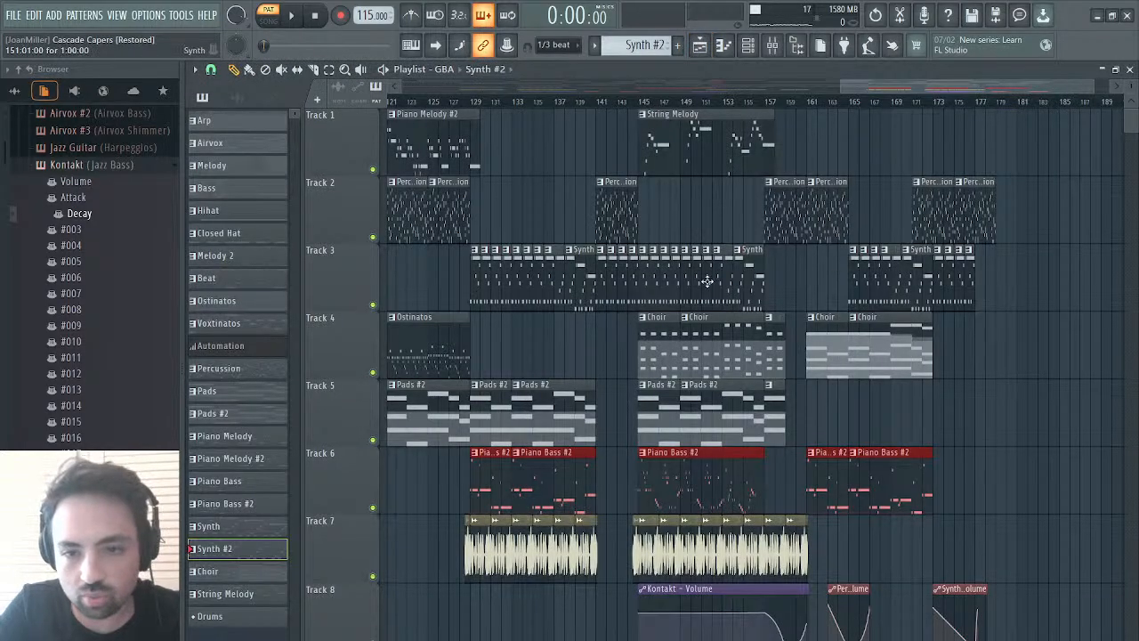
scroll(706, 281, "left", 15)
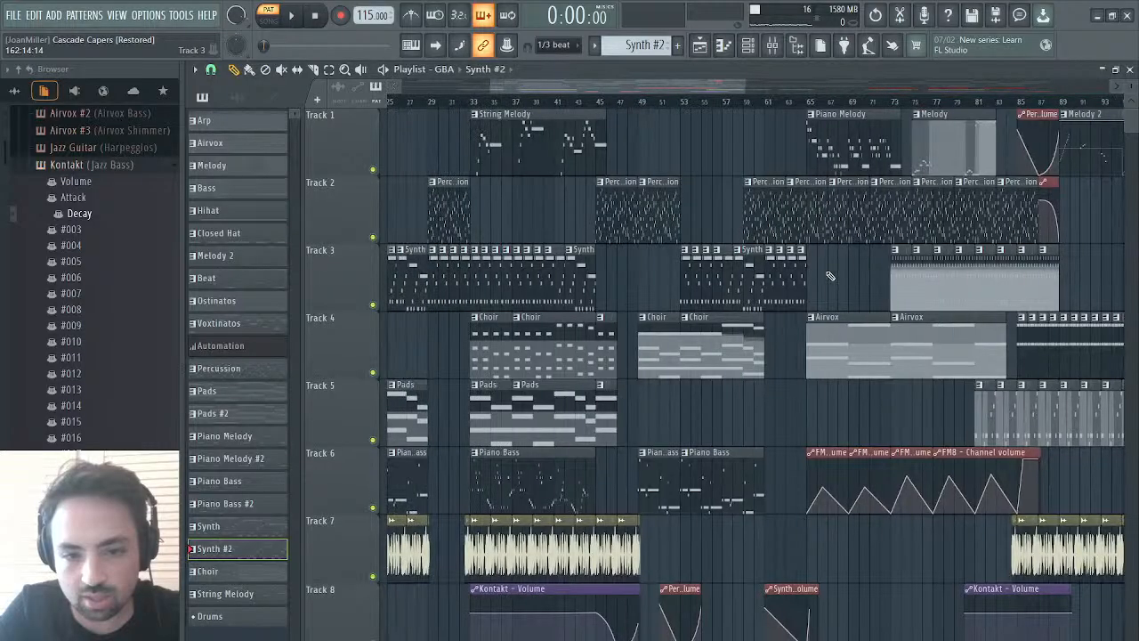
scroll(829, 275, "right", 13)
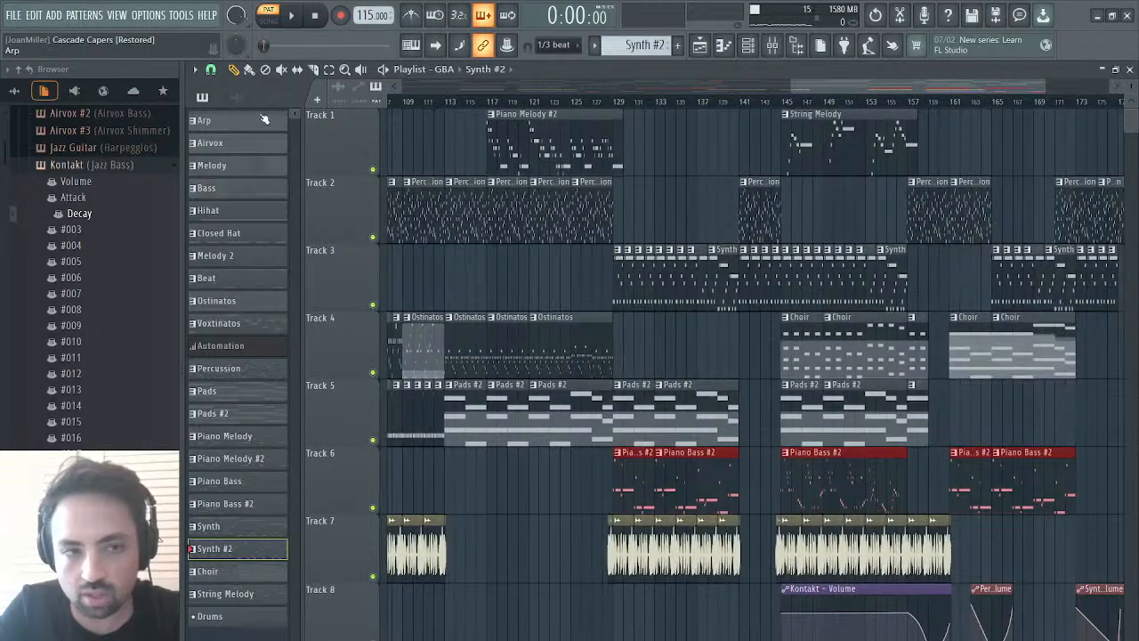
left_click(271, 99)
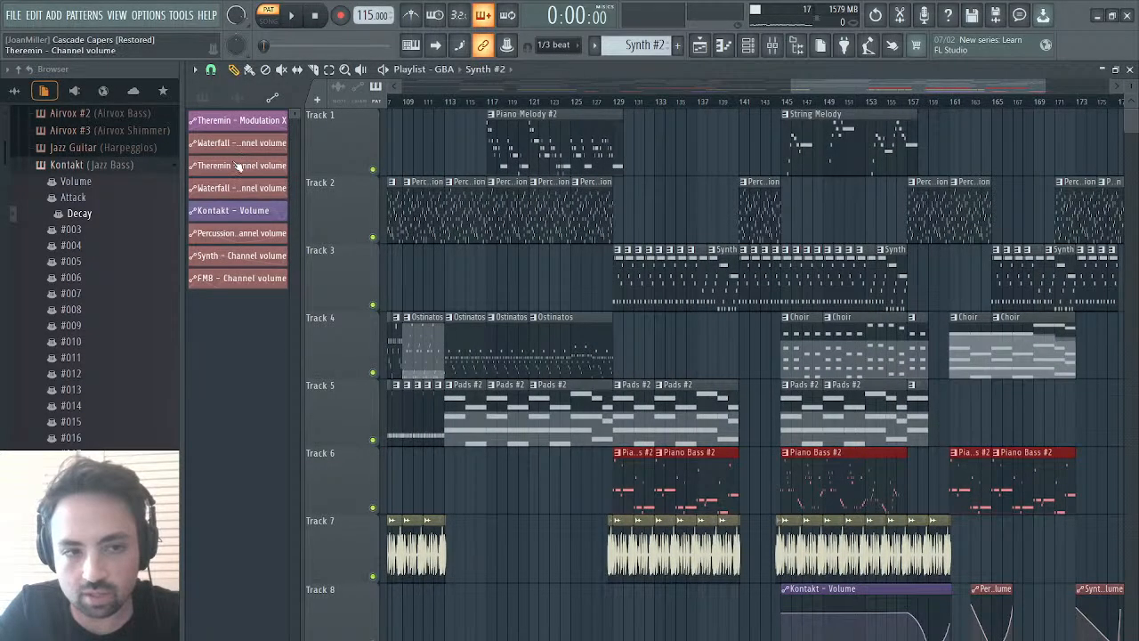
left_click(237, 167)
left_click(249, 124)
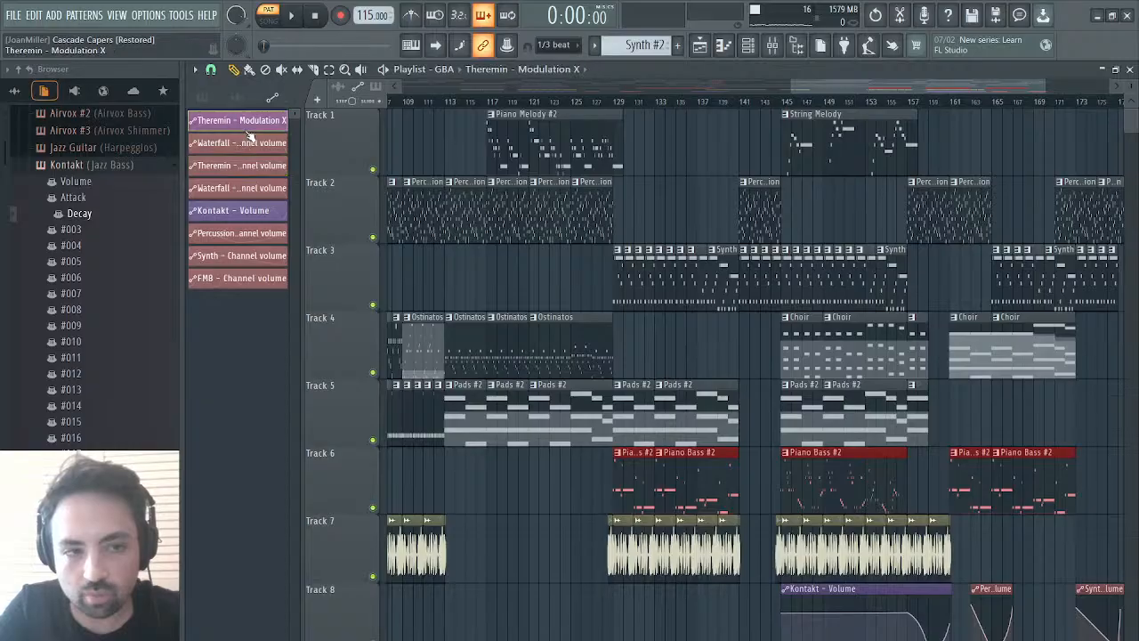
scroll(654, 194, "right", 5)
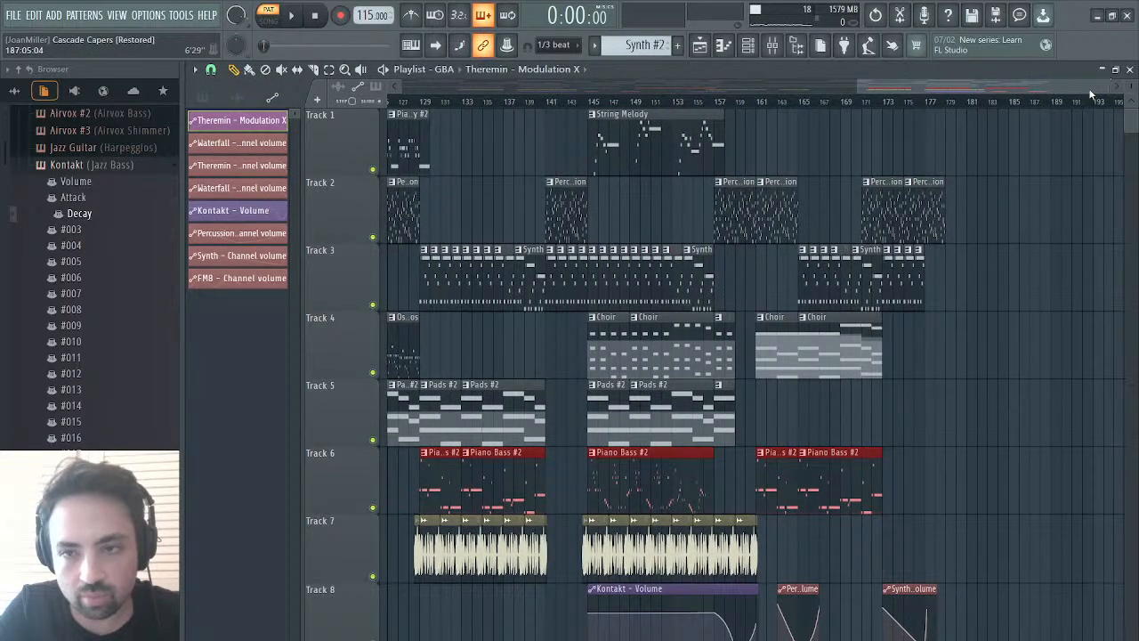
mouse_move(1107, 87)
left_mouse_down()
mouse_move(915, 89)
mouse_move(1125, 75)
left_mouse_up()
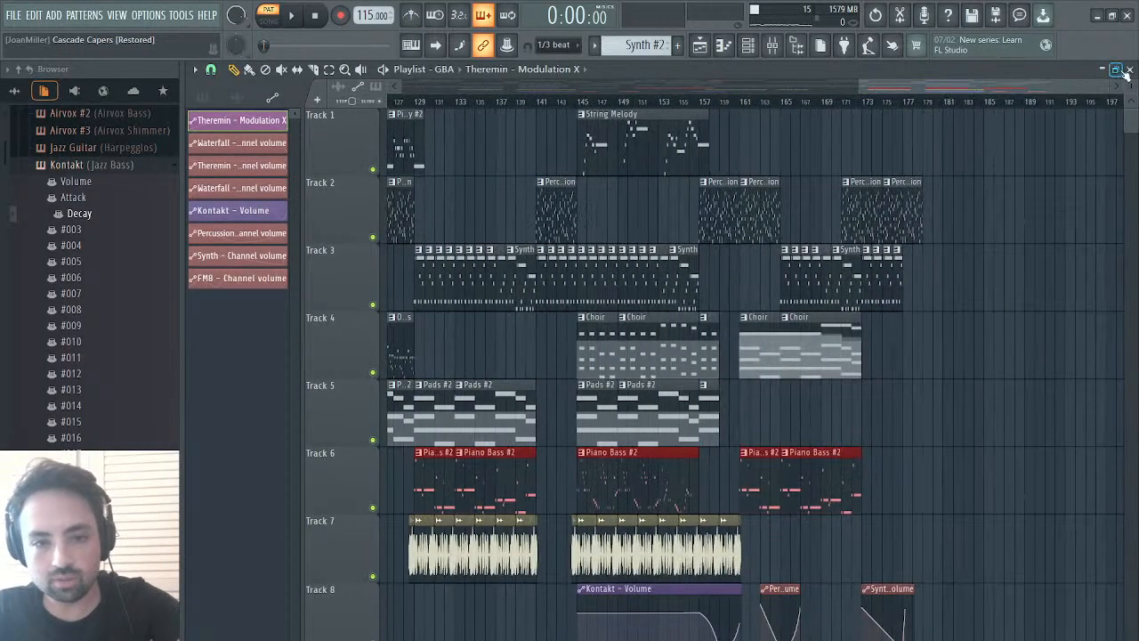
- Replace all Synth clips on Track 3 from bar 129 onward with Synth #2 and play from bar 129
left_click_drag(418, 291, 910, 311)
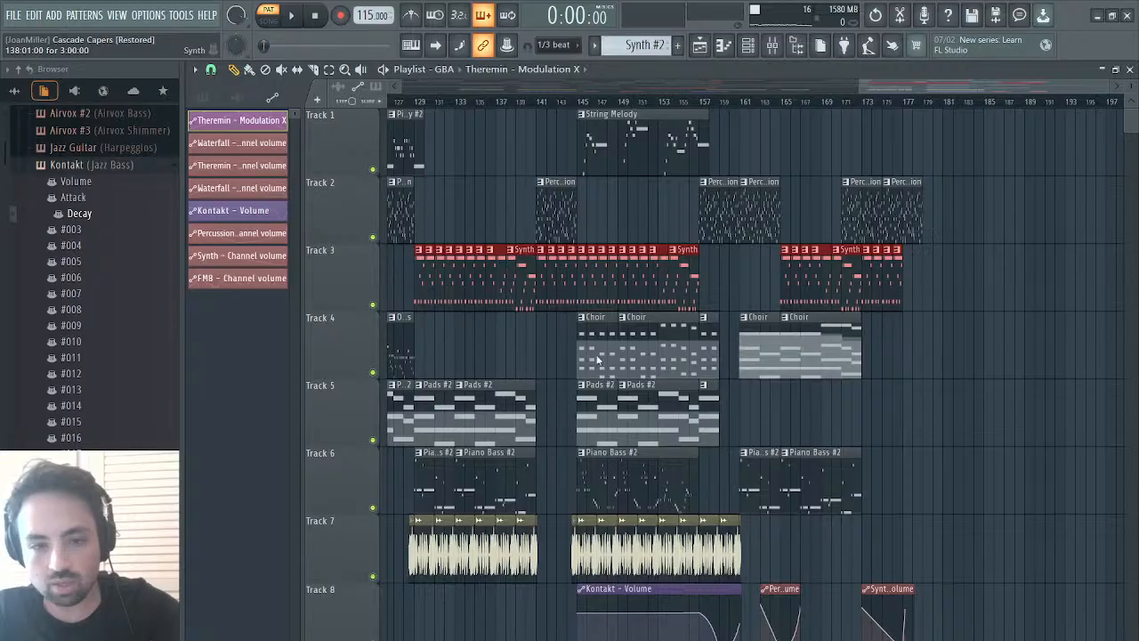
key("alt+c")
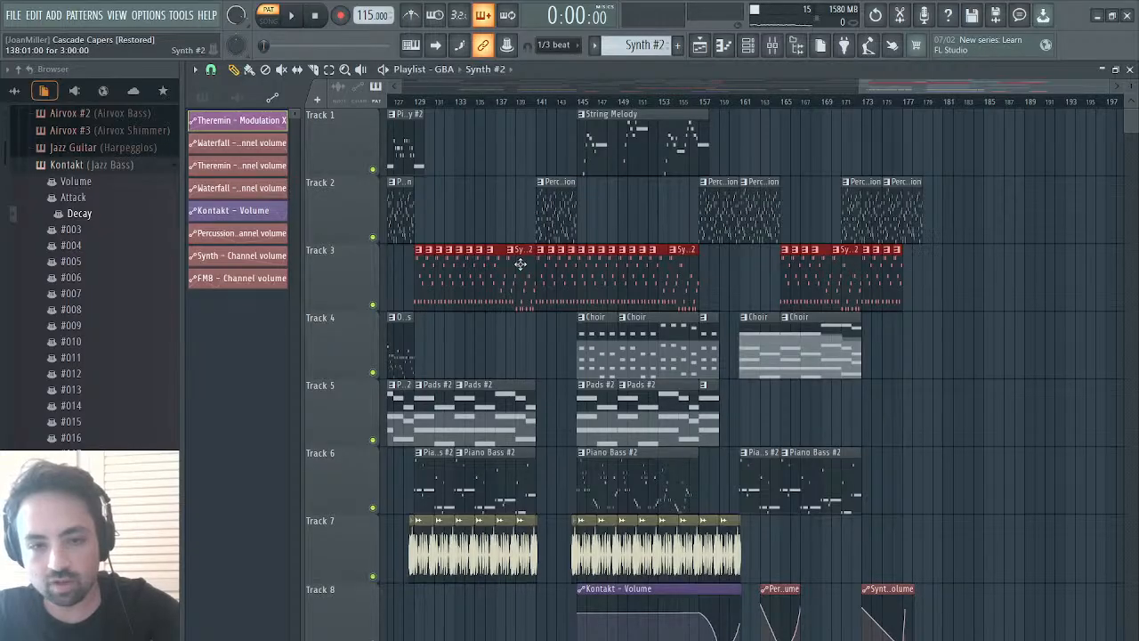
left_click(418, 100)
key("space")
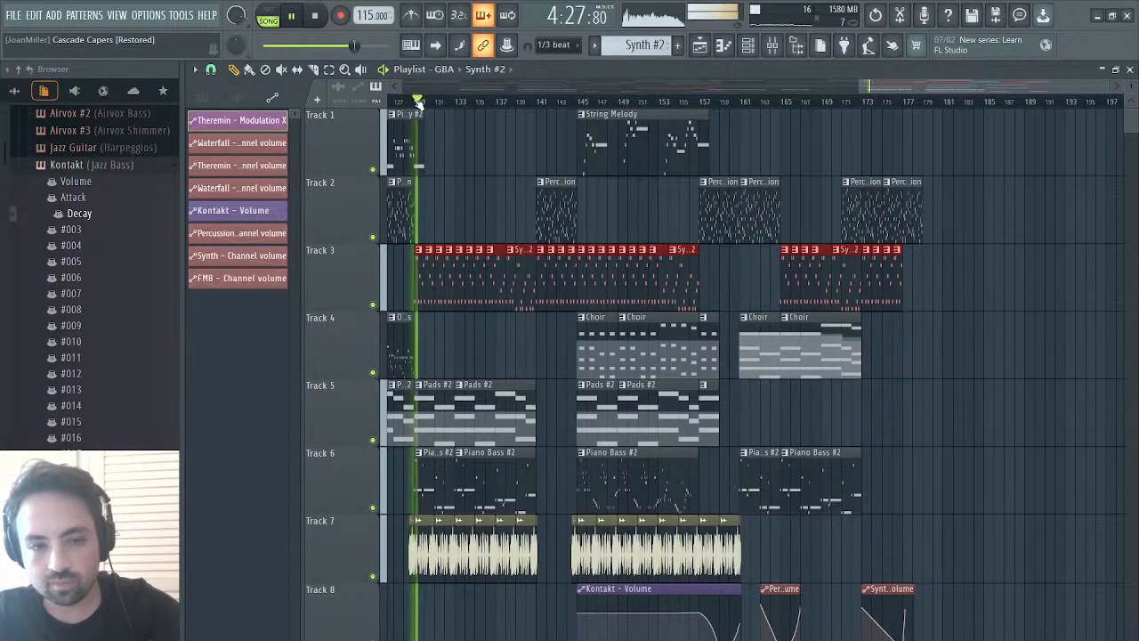
key("space")
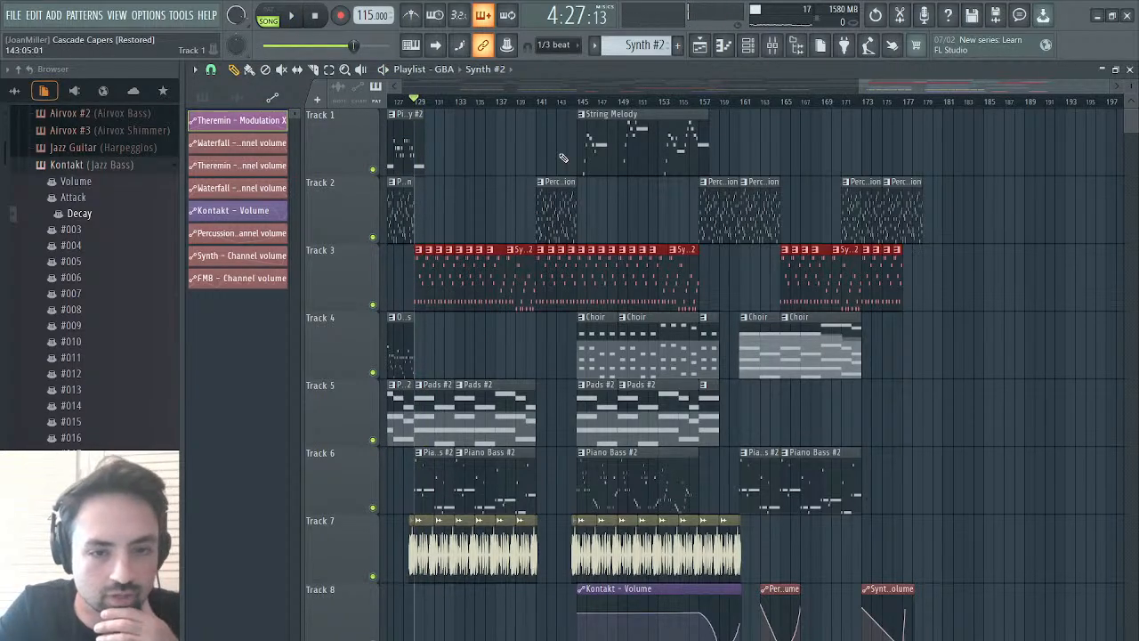
- Examine the earlier sections of the arrangement for where automation clips are placed
left_click_drag(912, 81, 590, 115)
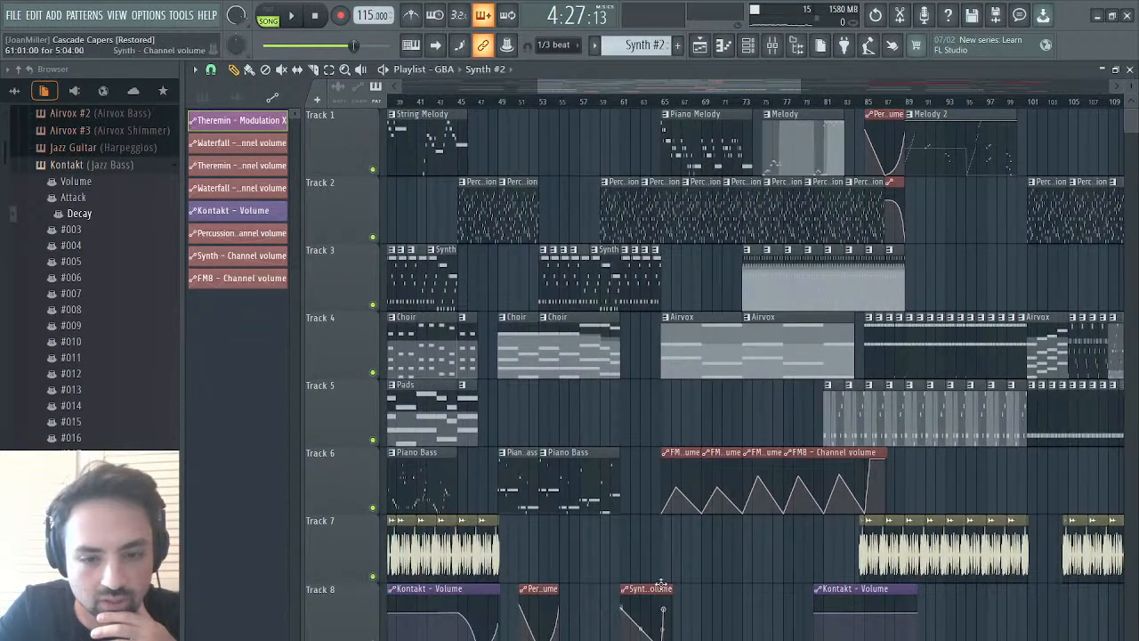
scroll(601, 392, "left", 8)
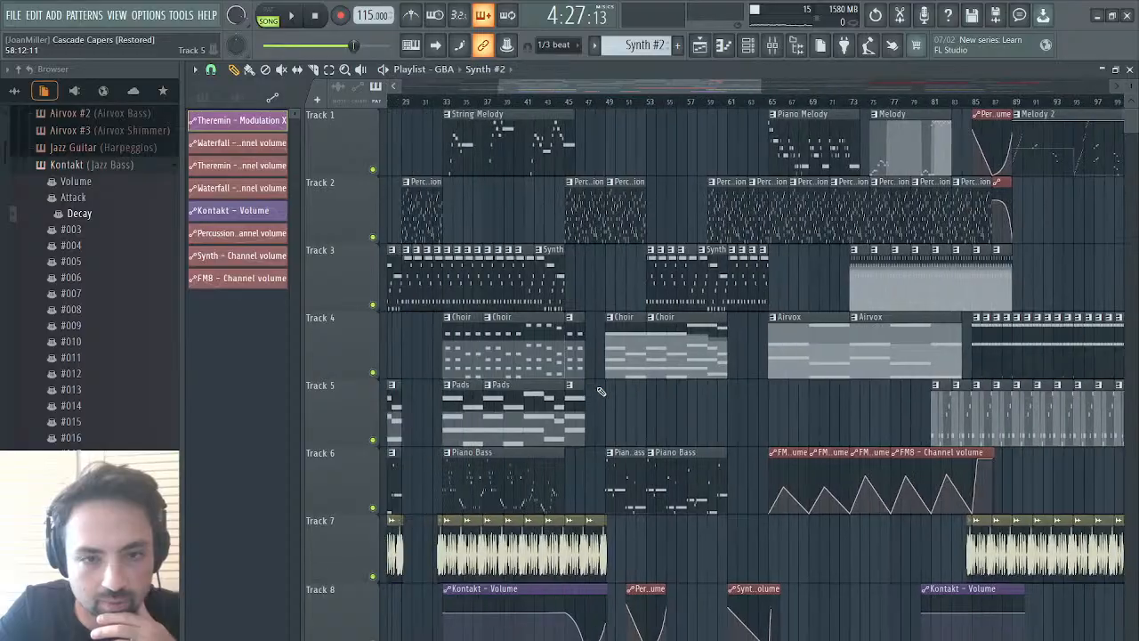
scroll(601, 391, "left", 6)
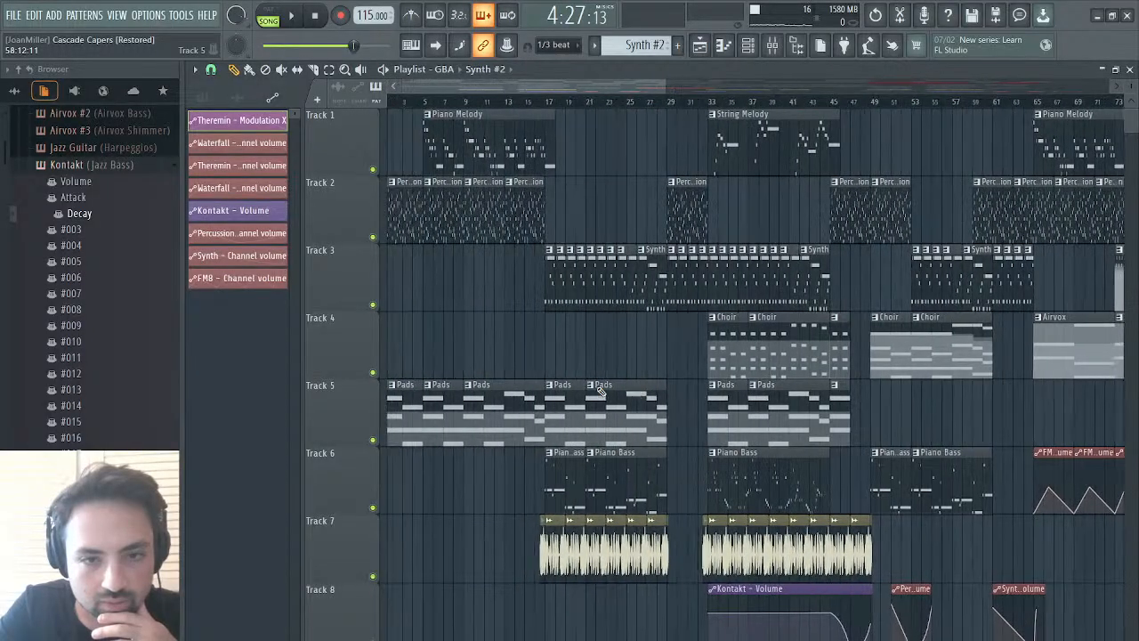
scroll(600, 392, "right", 12)
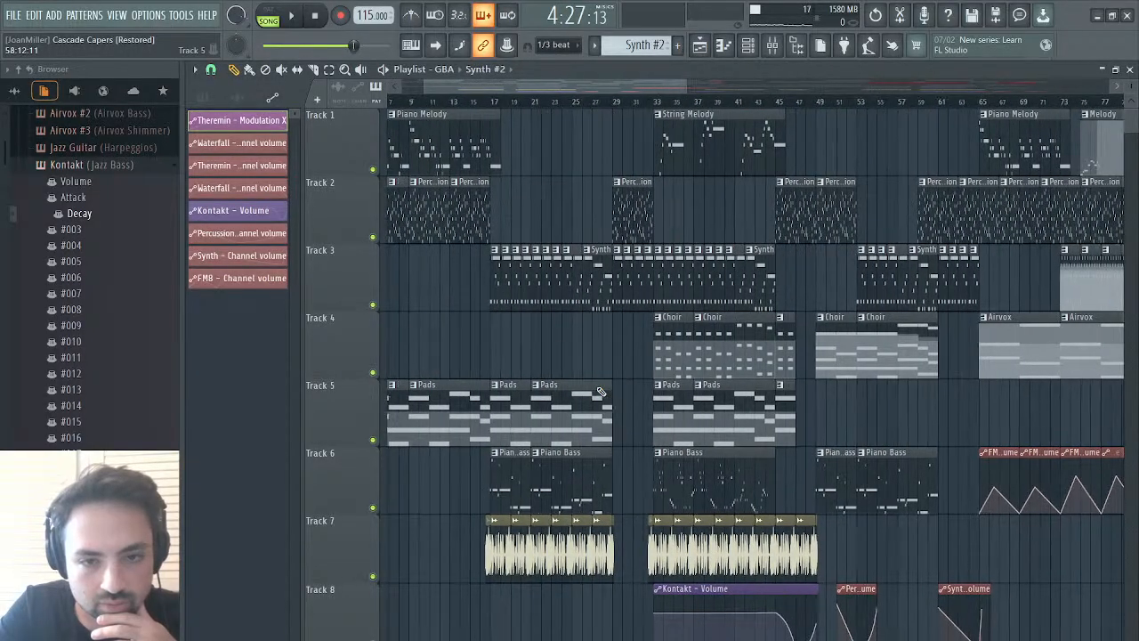
scroll(601, 392, "right", 11)
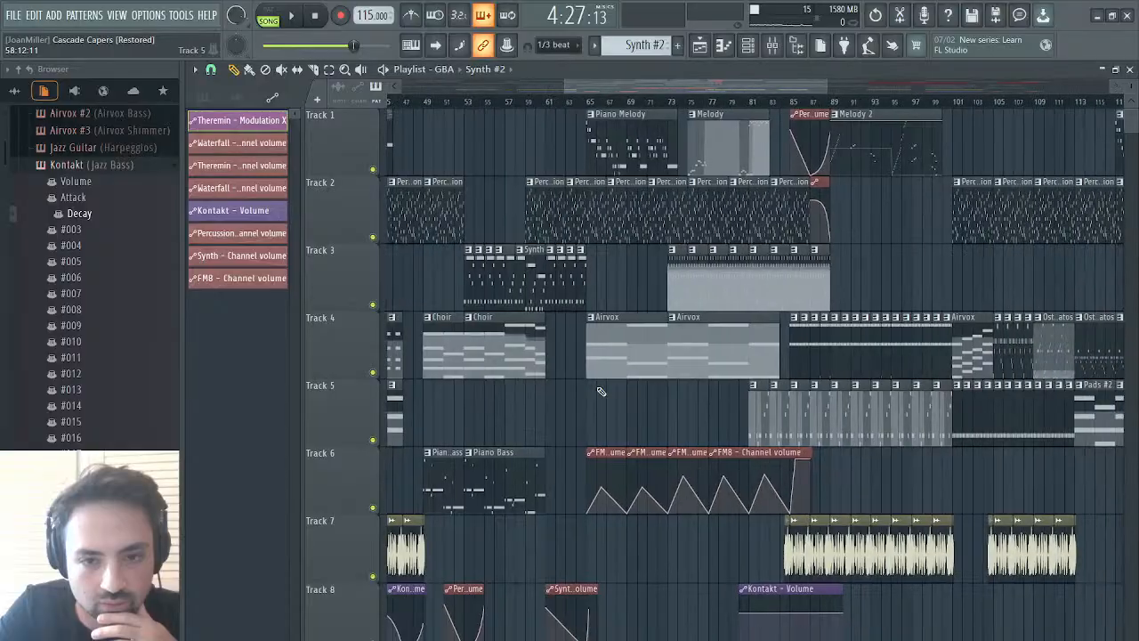
scroll(601, 390, "left", 6)
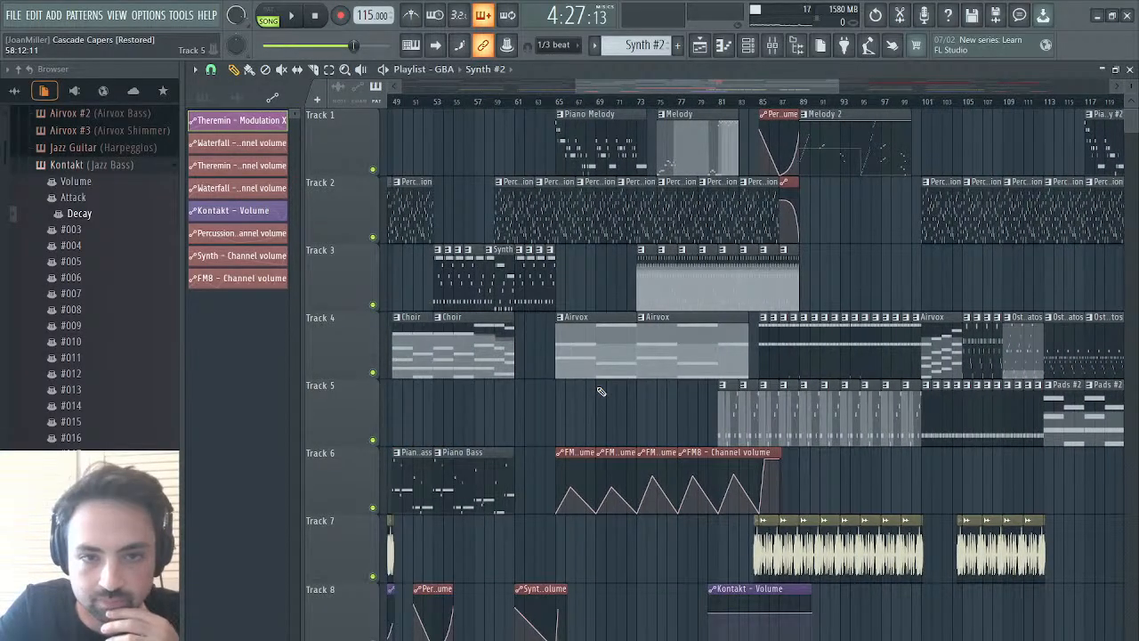
scroll(601, 392, "right", 2)
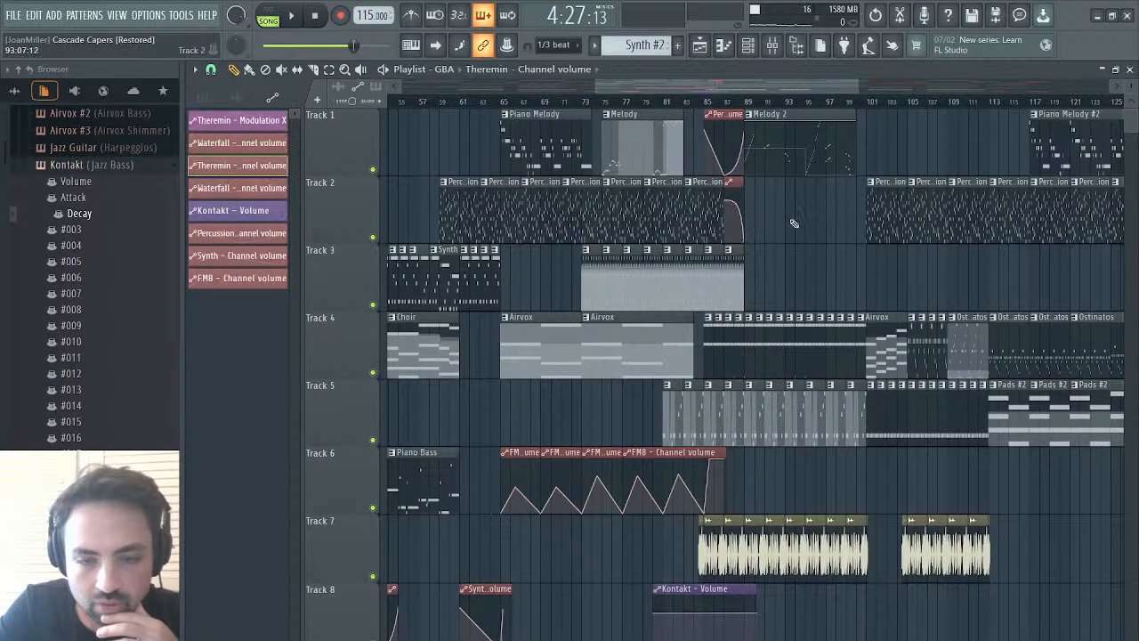
- Place the Theremin channel volume automation on Track 2 at bar 129 and trim it to about five bars, without the fade-out
scroll(792, 220, "right", 12)
scroll(793, 222, "right", 10)
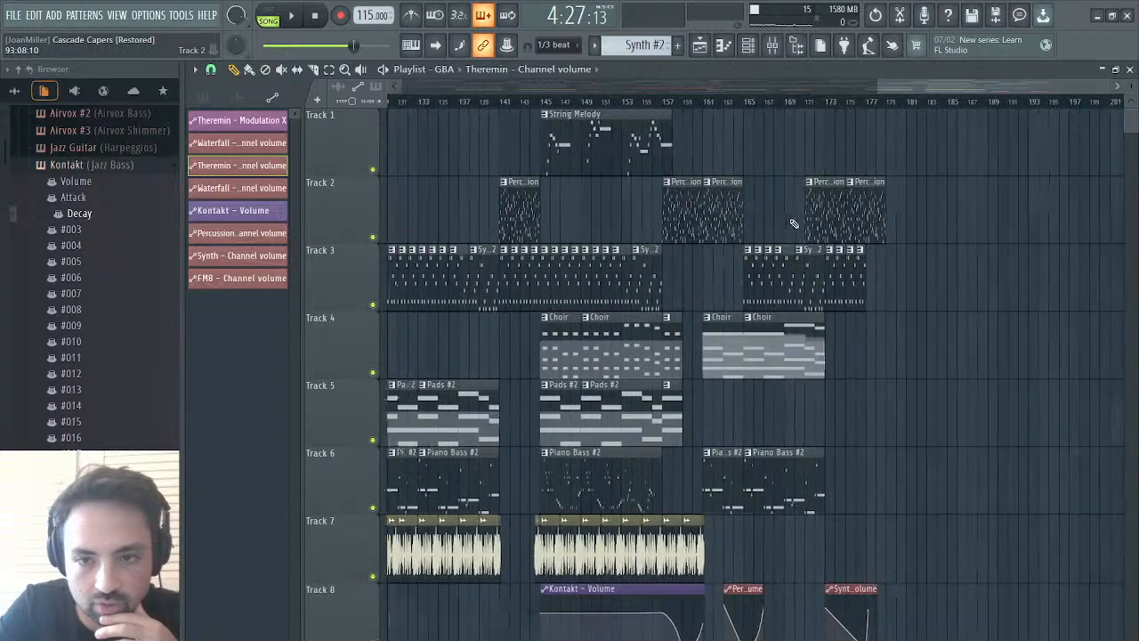
scroll(490, 297, "left", 3)
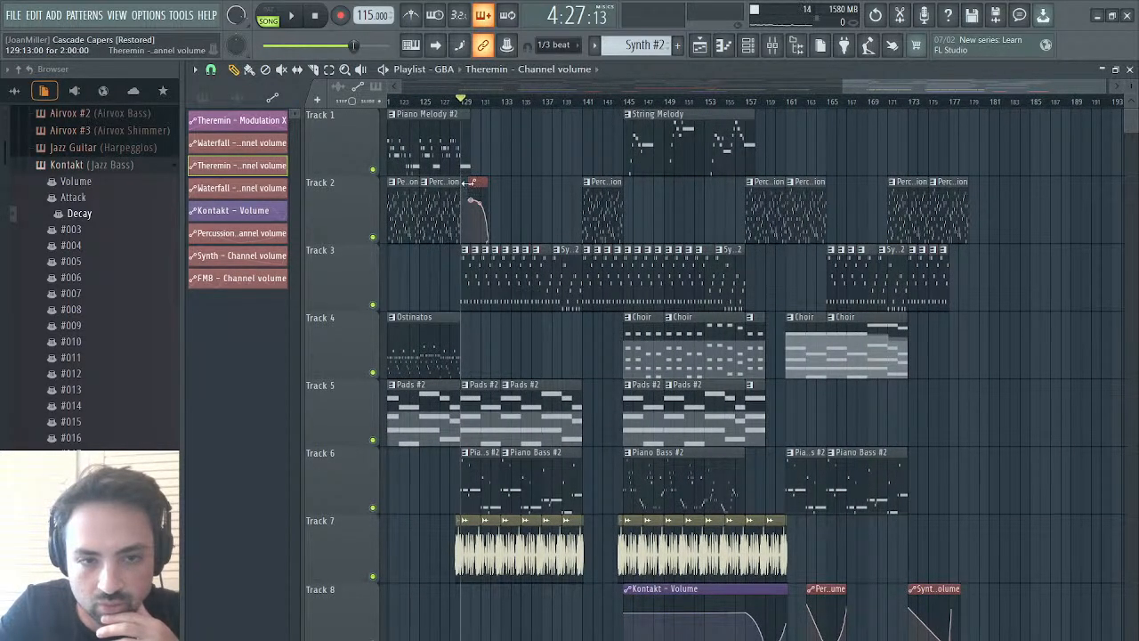
left_click_drag(465, 183, 525, 187)
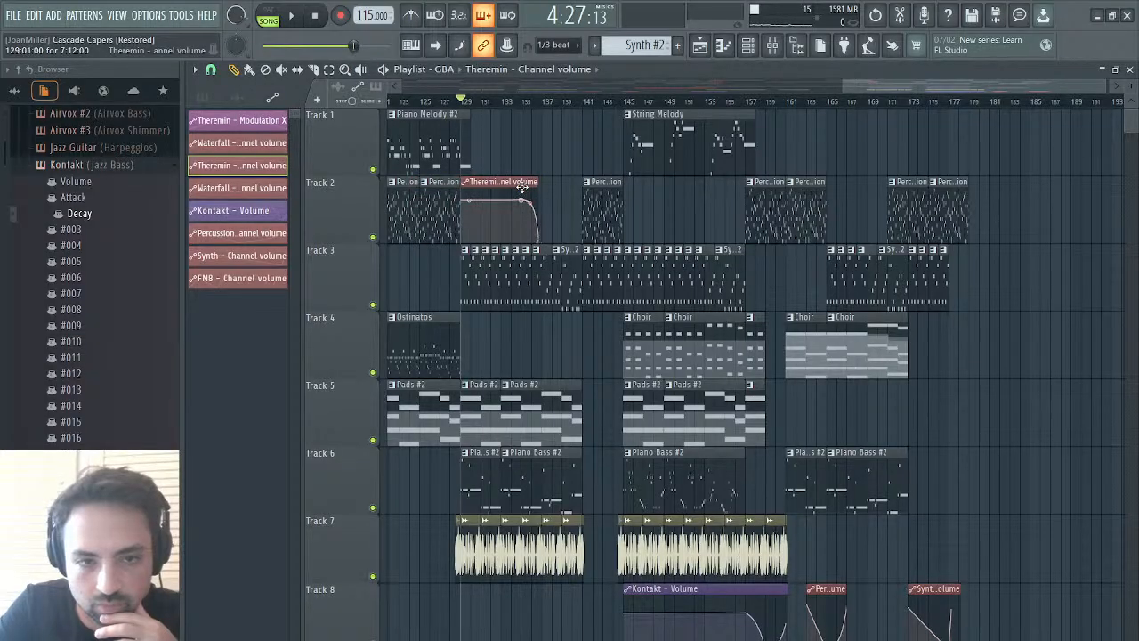
left_click_drag(539, 182, 511, 183)
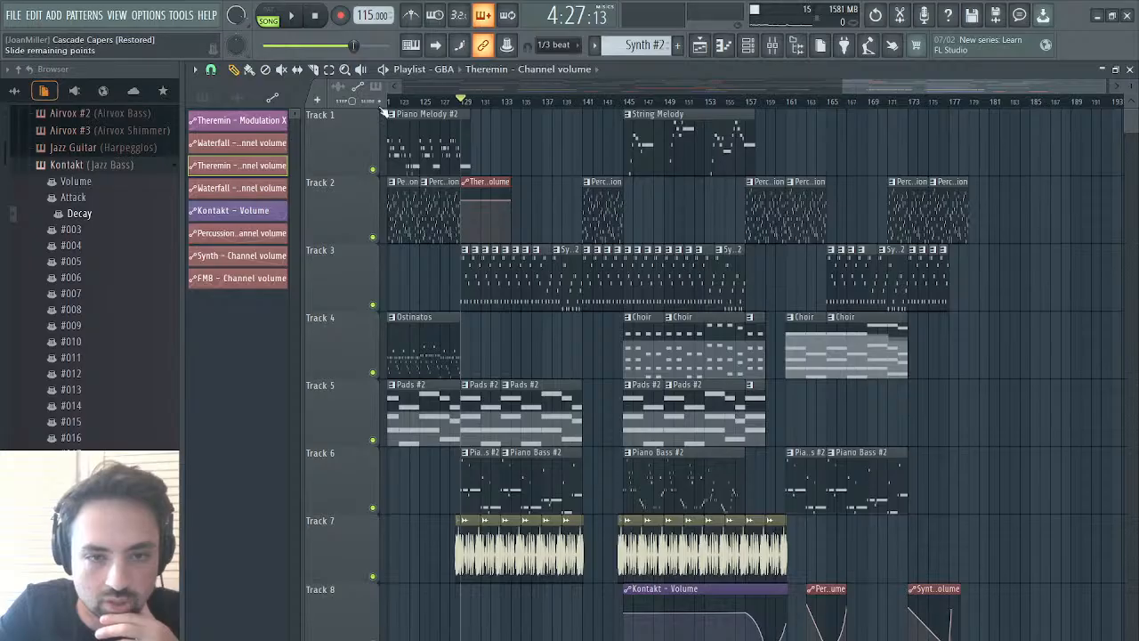
- Place three Theremin Modulation X automation clips back to back on Track 4 from bar 129 and play that section
left_click(255, 124)
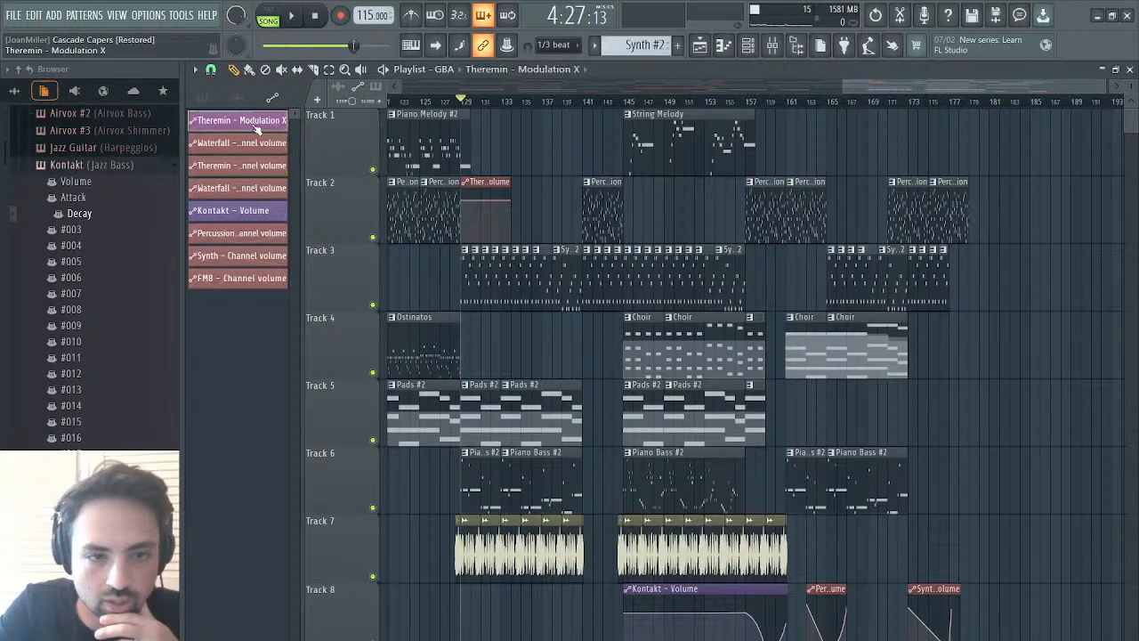
left_click(474, 341)
mouse_move(490, 320)
left_mouse_down()
mouse_move(475, 322)
mouse_move(507, 324)
left_mouse_up()
left_click(500, 334)
key("space")
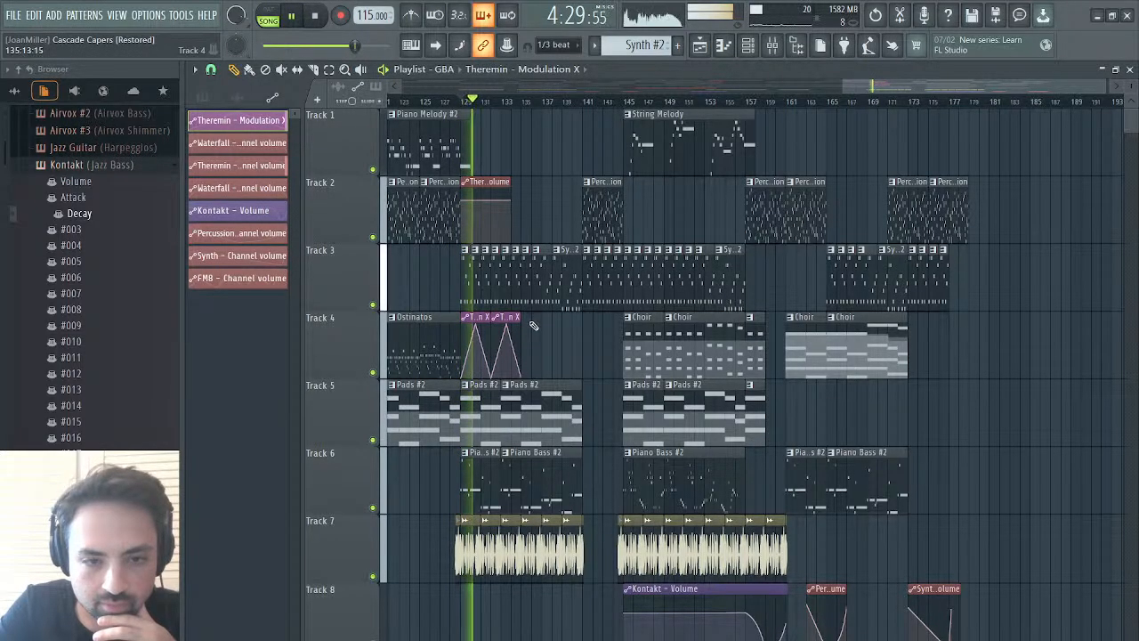
left_click(530, 322)
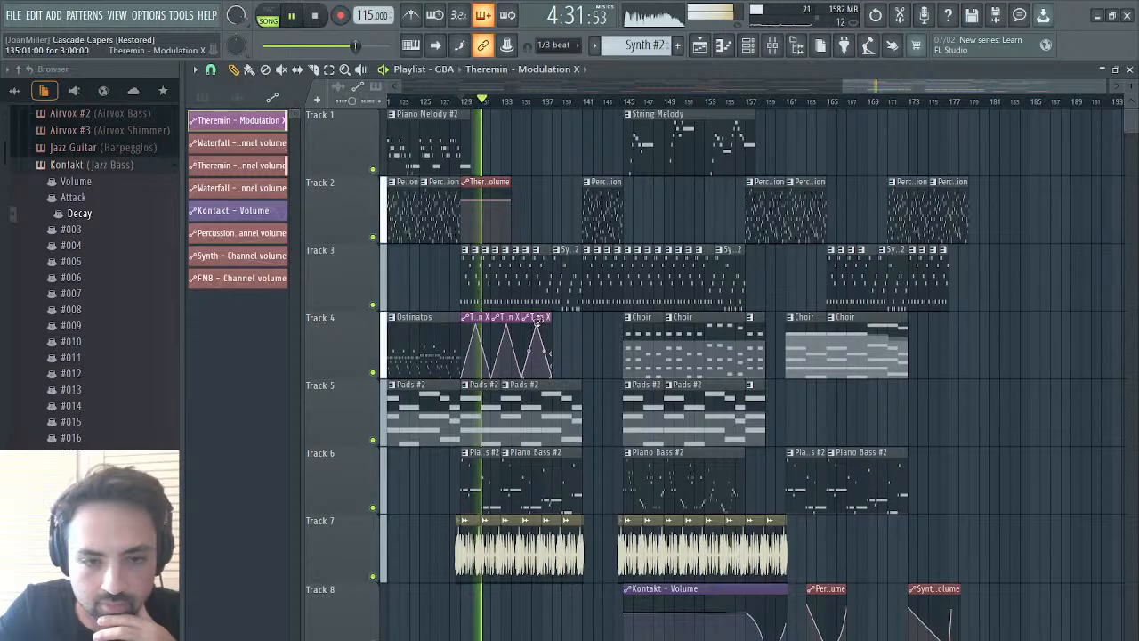
- Add two more Theremin Modulation X clips on Track 4 up to bar 144 and move all five clips to Track 9
left_click(563, 324)
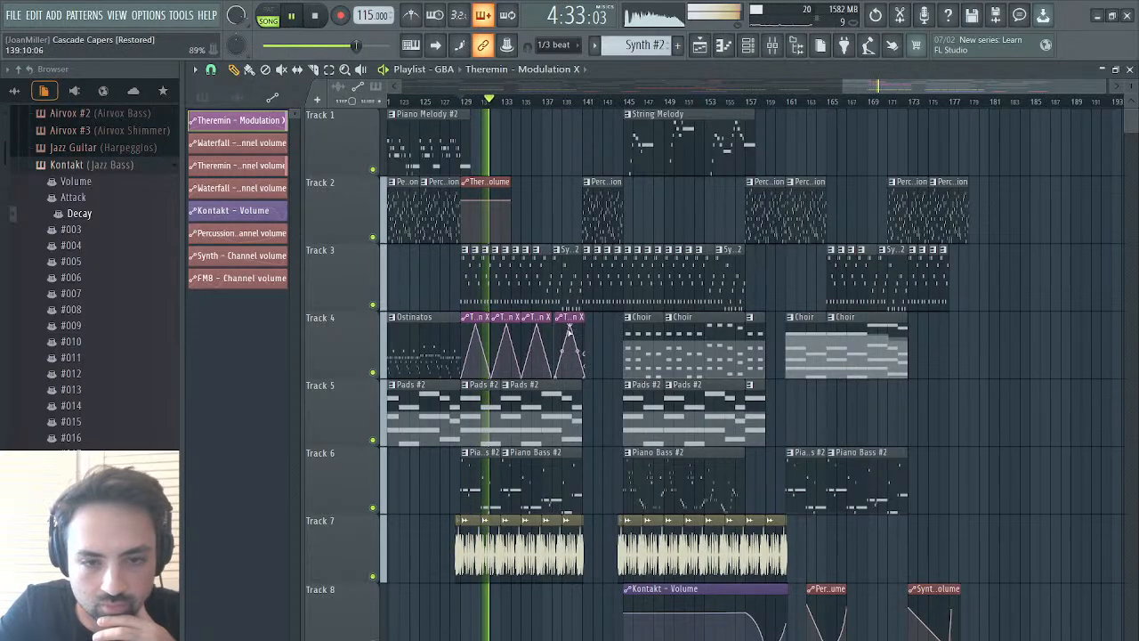
left_click(586, 328)
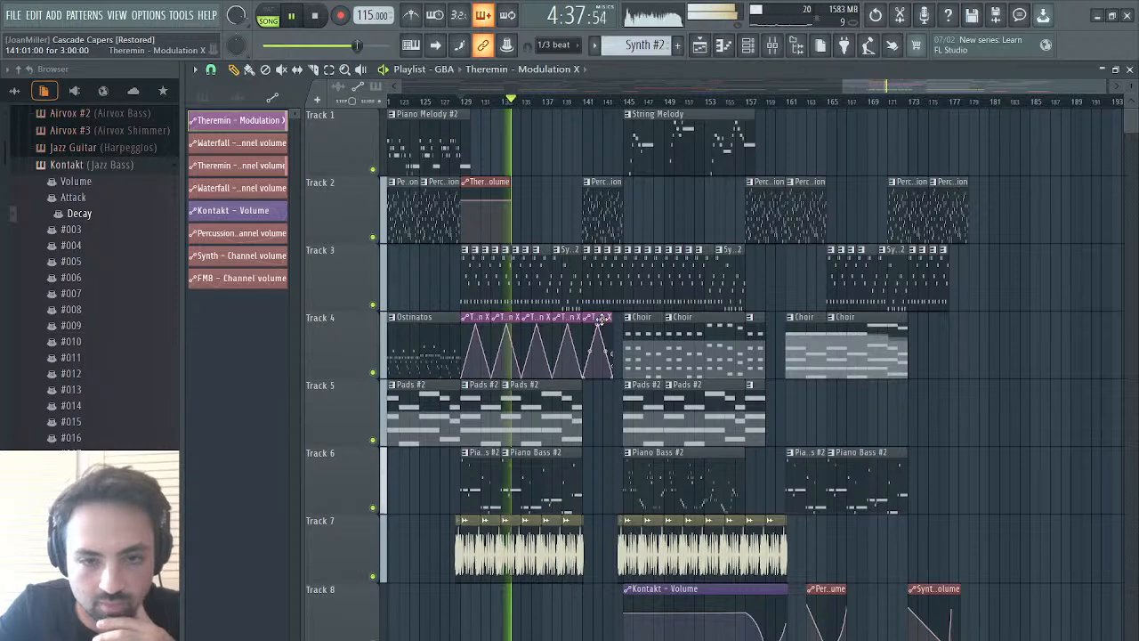
left_click_drag(601, 322, 492, 341)
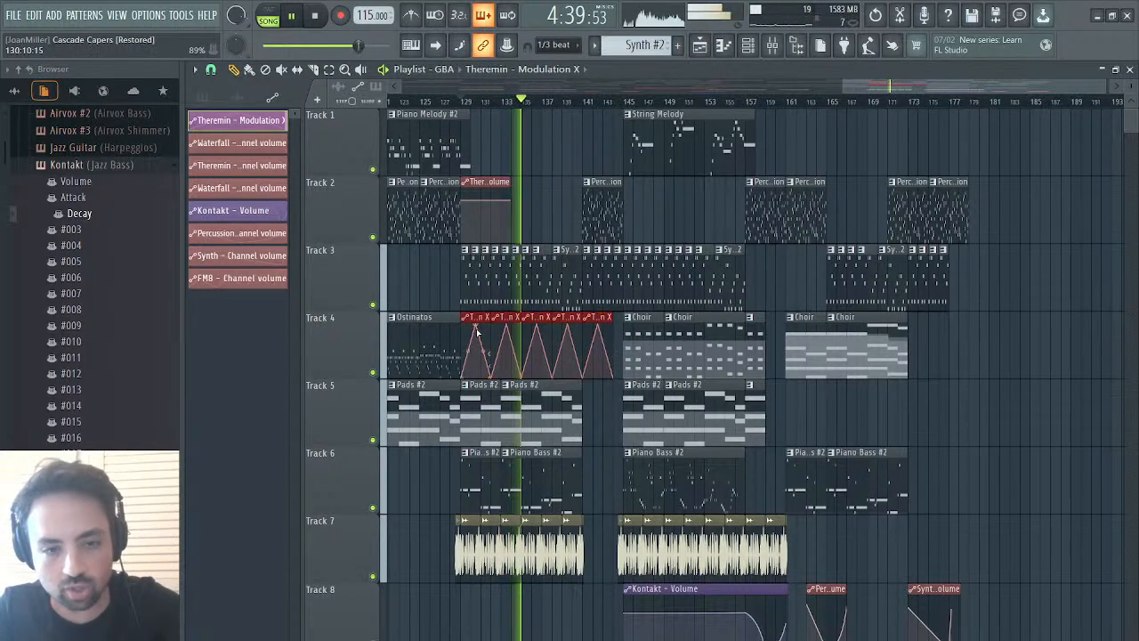
key("shift+Down")
key("shift+Down")
key("shift+Down")
key("shift+Down")
key("shift+Down")
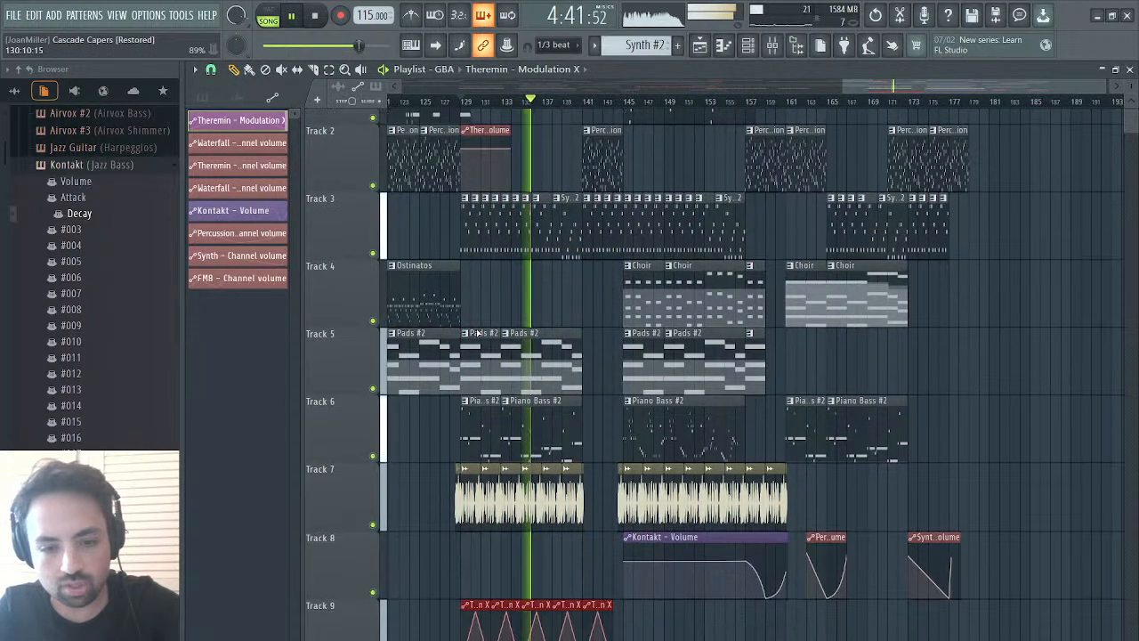
- Continue the Theremin Modulation X clips back to back on Track 9 from bar 144, trimming the last one to end at bar 157
left_click(617, 634)
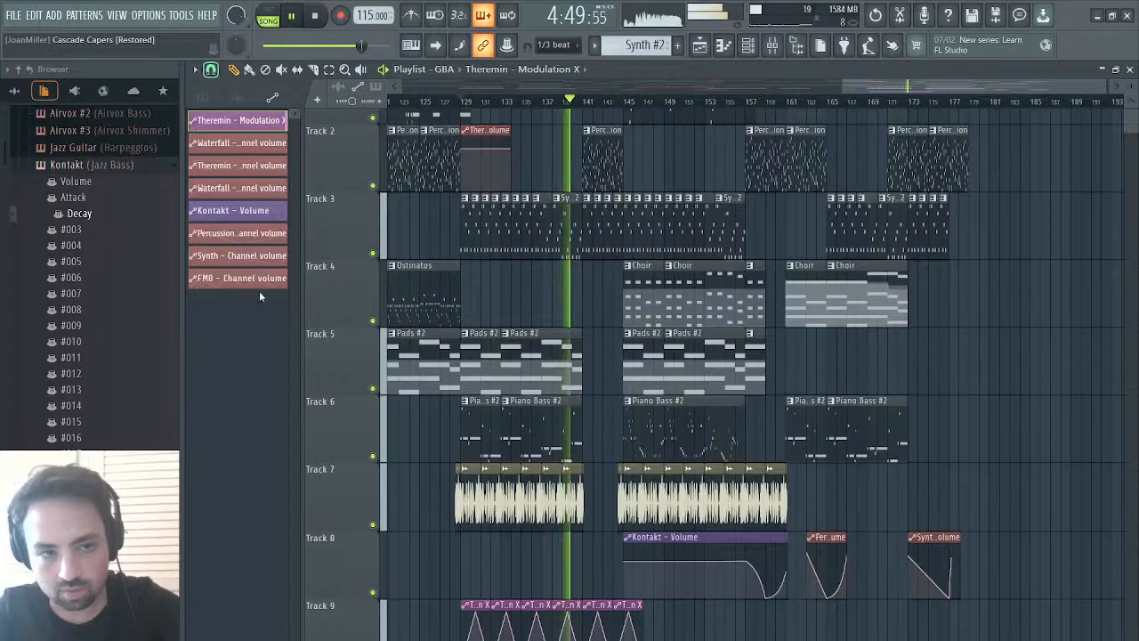
left_click(656, 625)
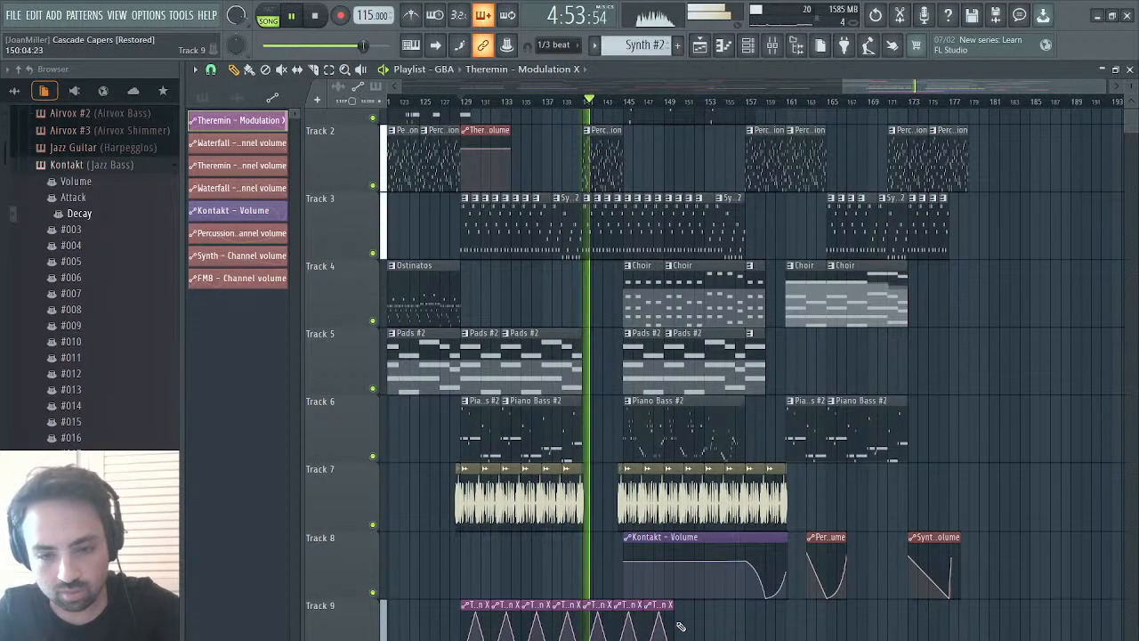
left_click(681, 622)
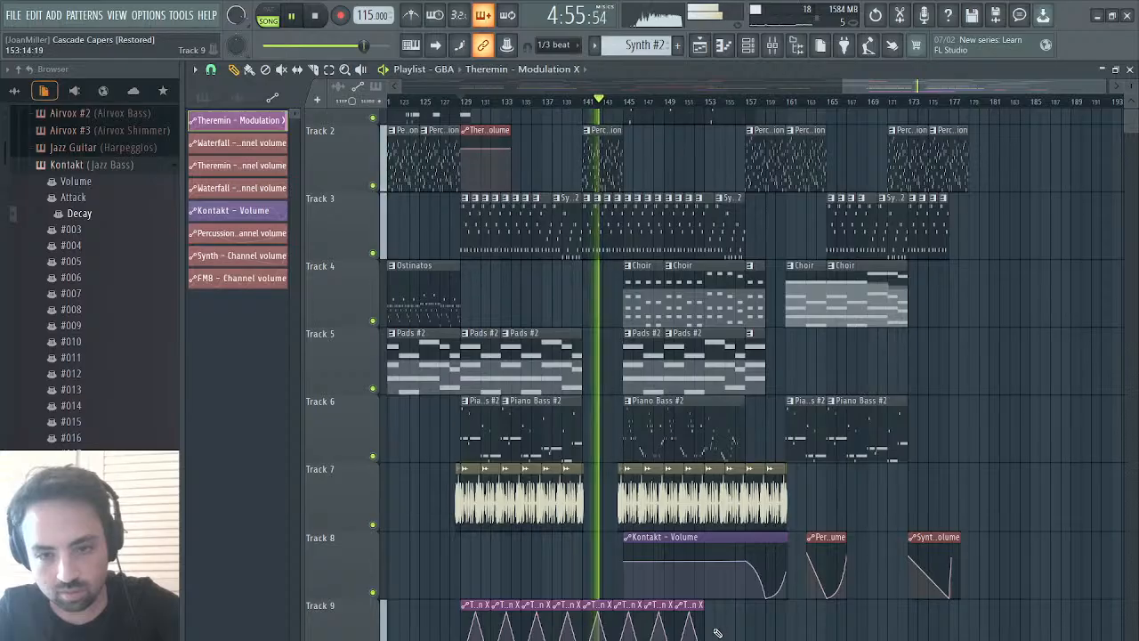
left_click(709, 633)
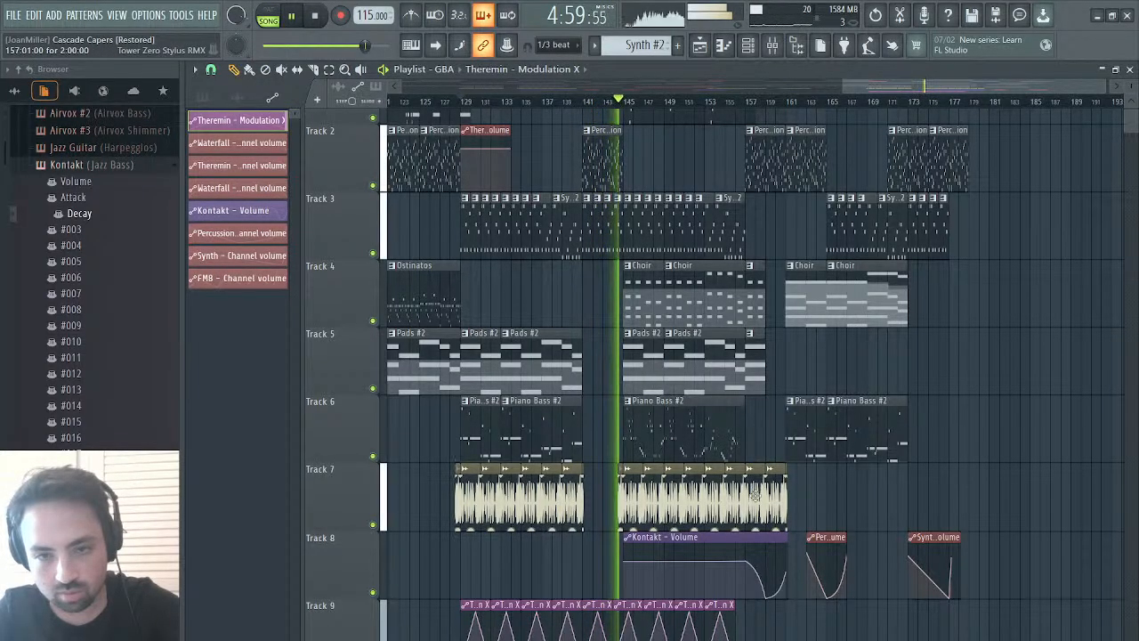
left_click(740, 619)
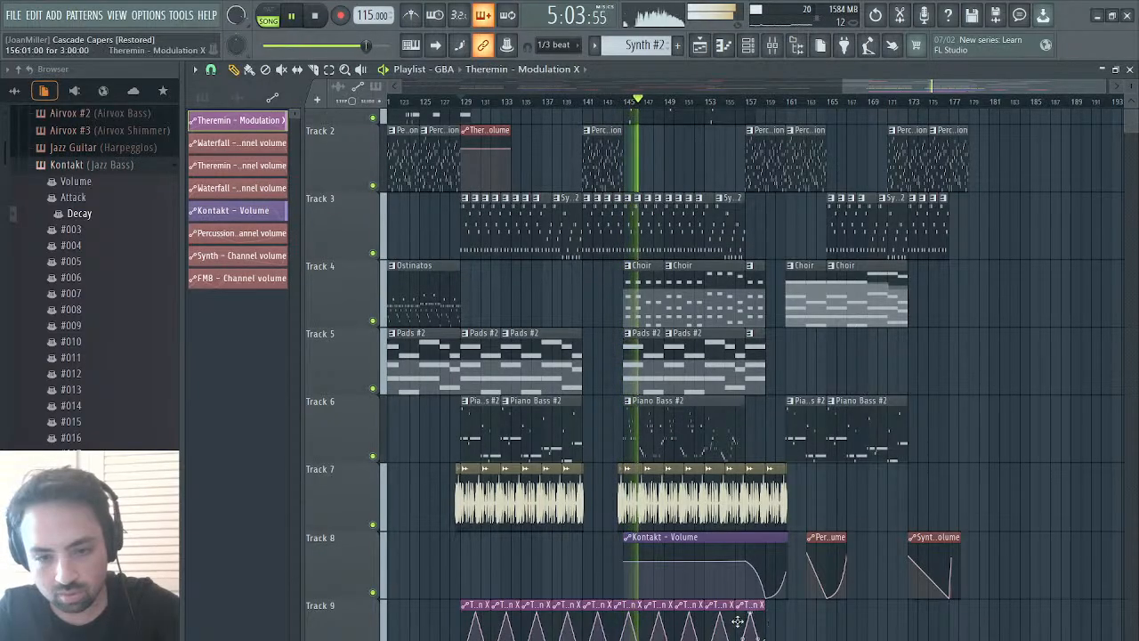
left_click_drag(748, 605, 741, 607)
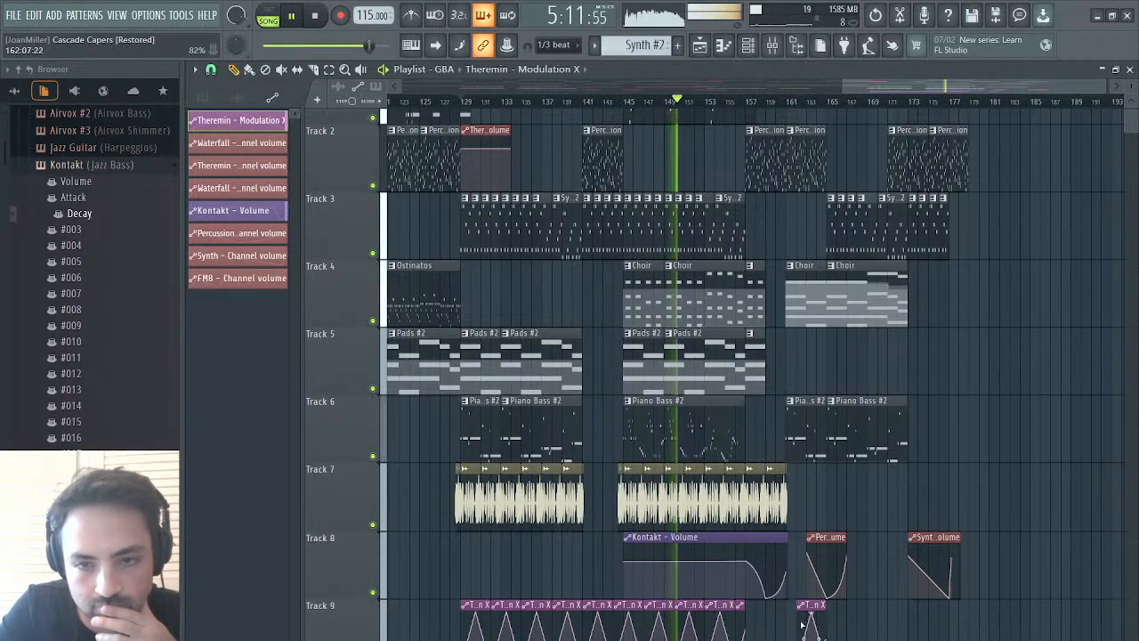
- Place four Theremin Modulation X clips back to back on Track 9 from bar 165 to bar 177
left_click(836, 606)
left_click_drag(840, 605, 850, 606)
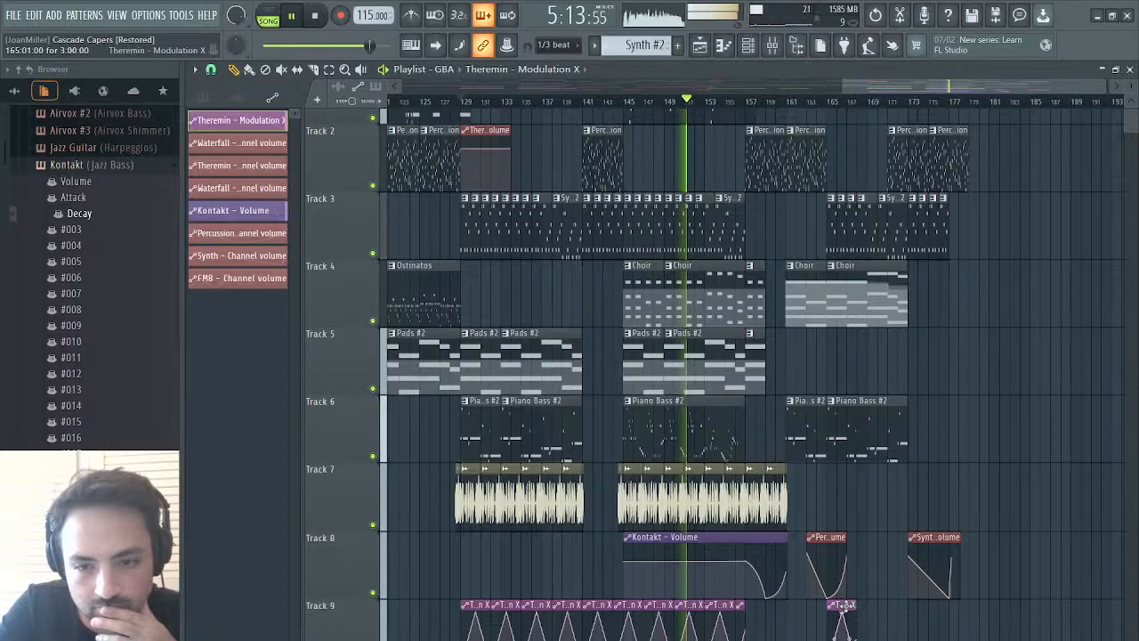
left_click(863, 610)
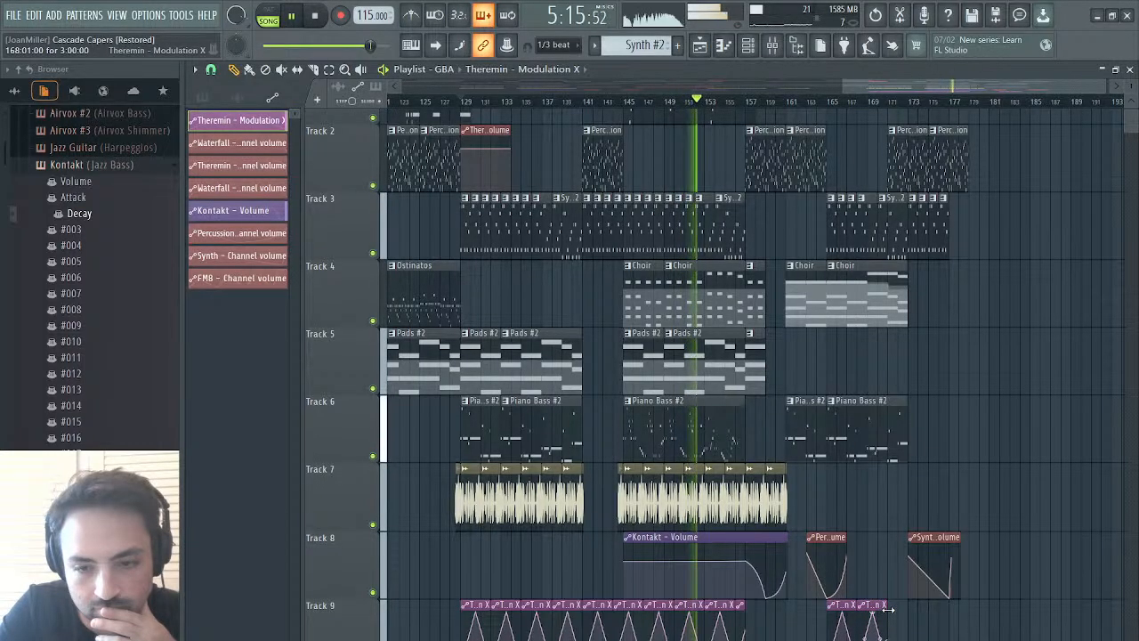
left_click(900, 611)
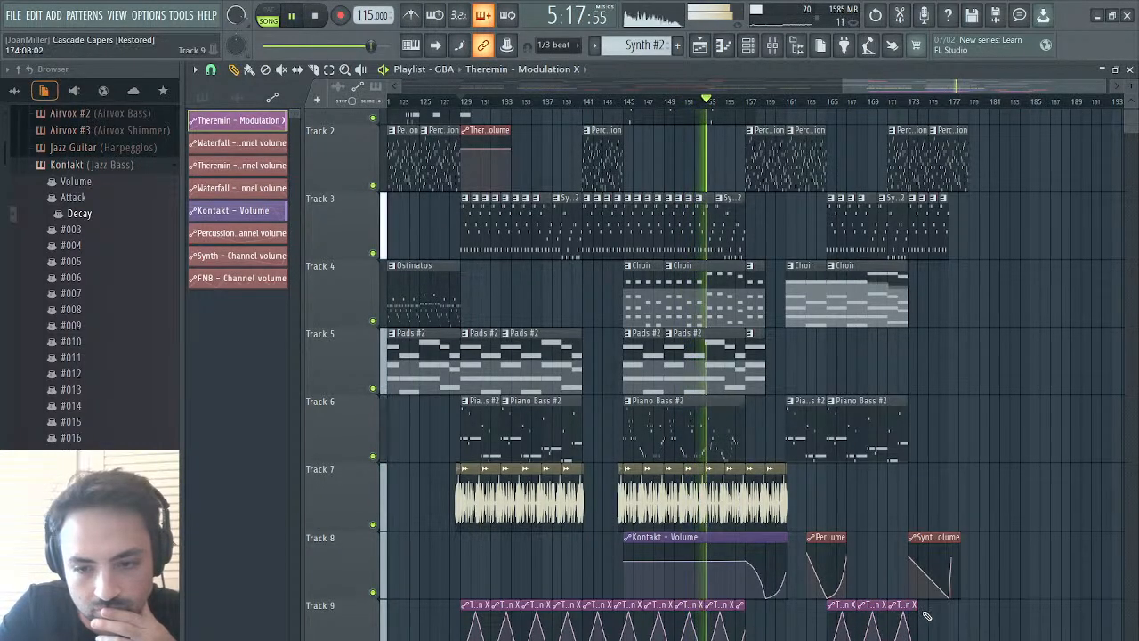
left_click(931, 610)
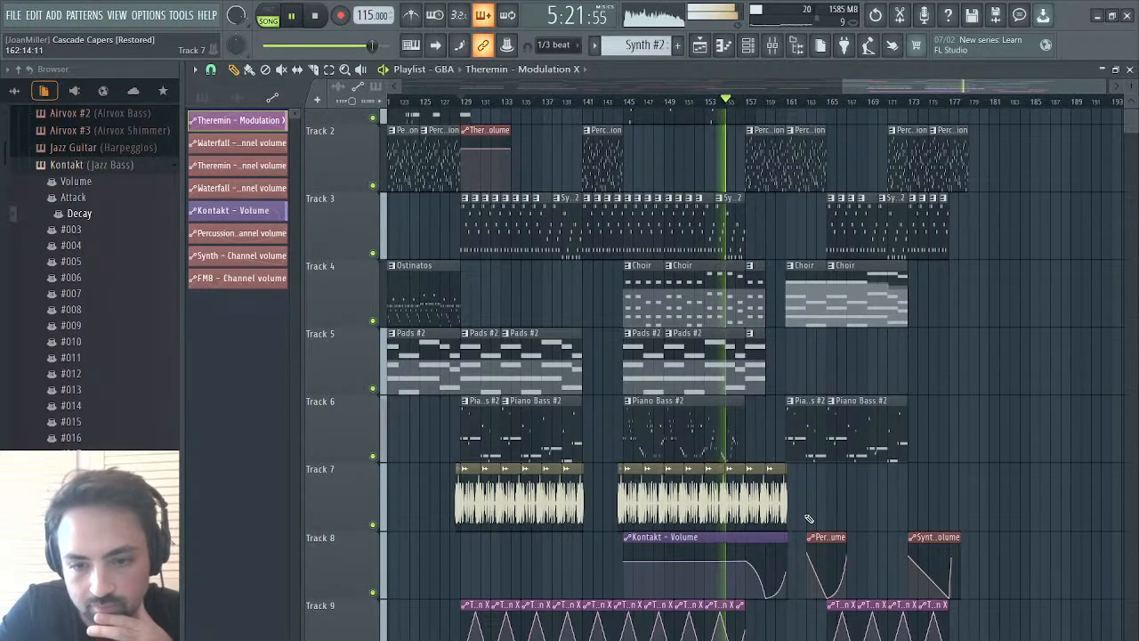
- Replace the Percussion clip at bar 141 on Track 2 with Hihat clips at bars 141 and 142, playing that passage
key("space")
scroll(614, 161, "up", 1)
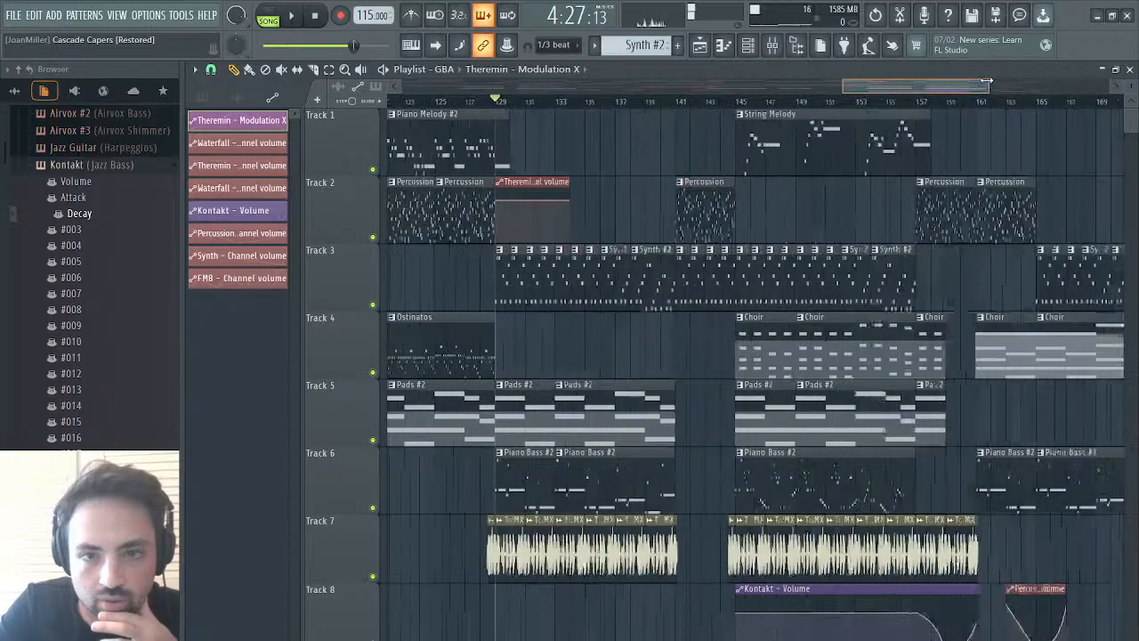
left_click_drag(1107, 84, 1005, 85)
scroll(827, 161, "left", 4)
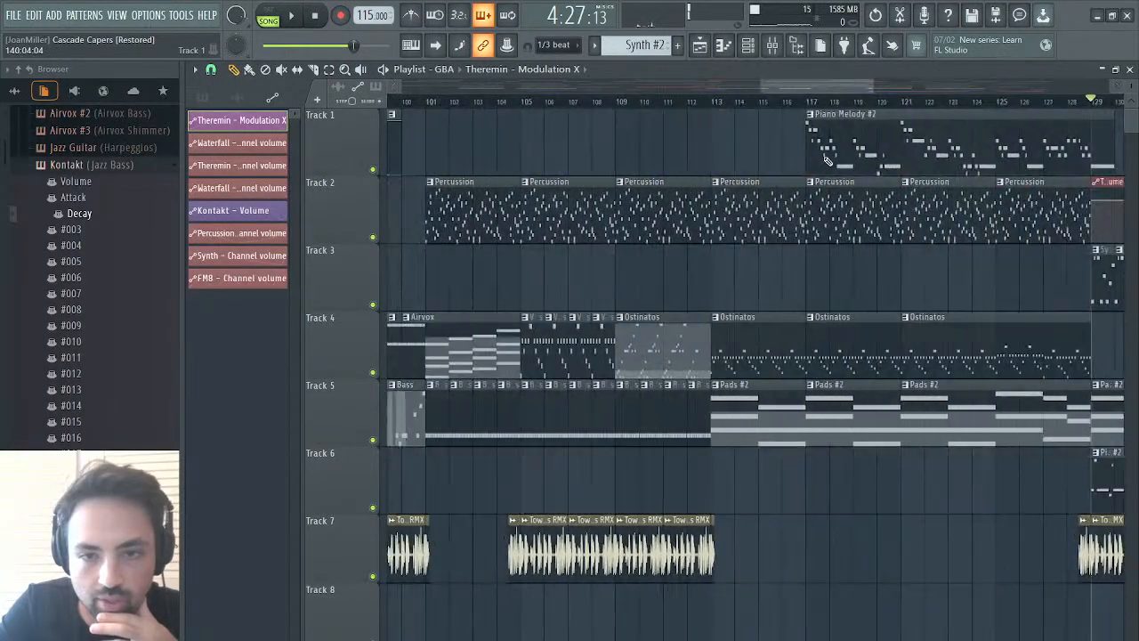
scroll(828, 161, "left", 2)
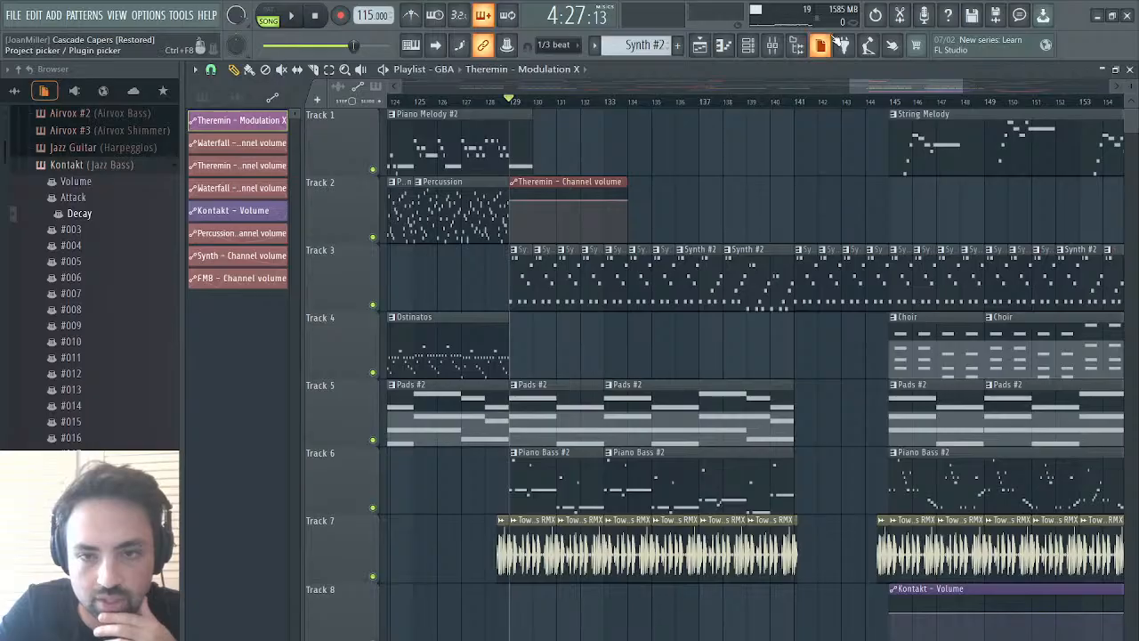
left_click(876, 15)
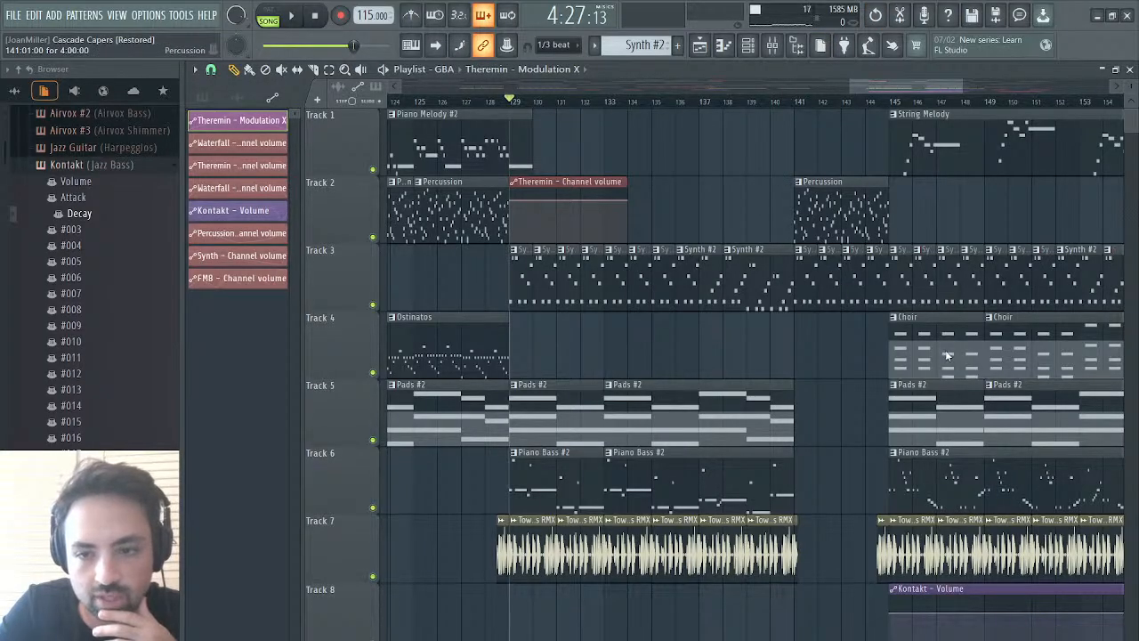
key("ctrl+z")
key("space")
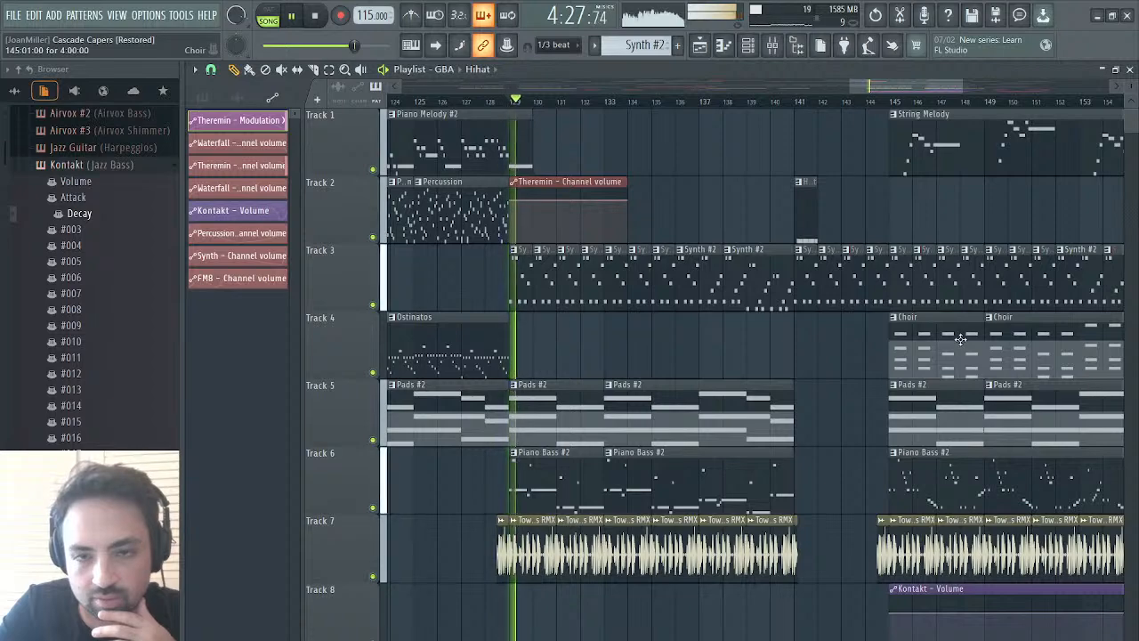
left_click(790, 102)
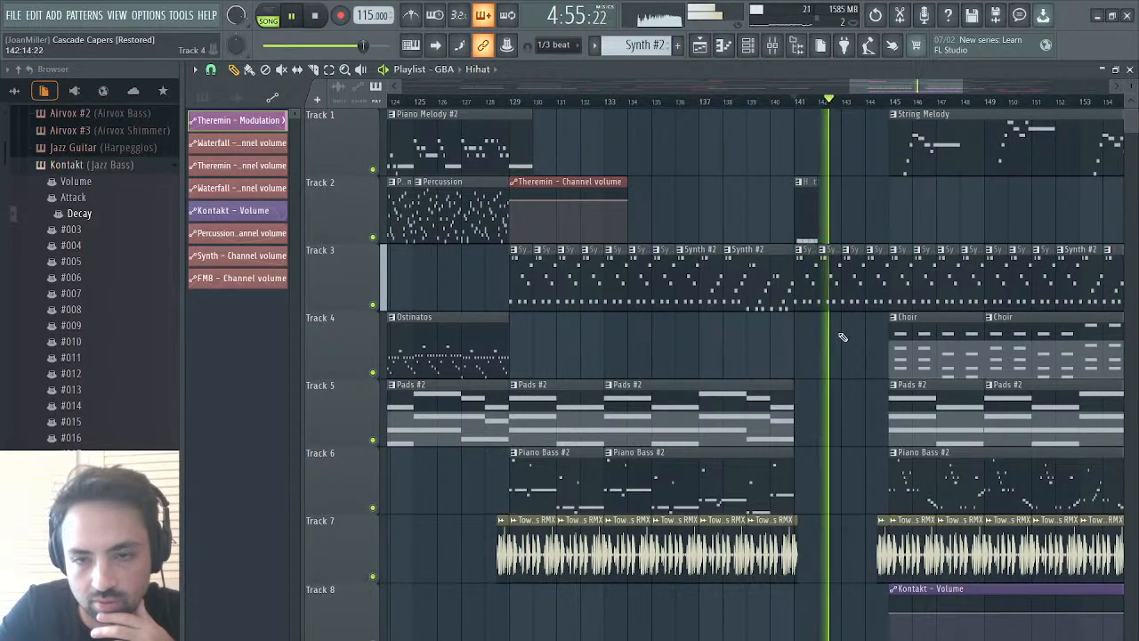
left_click(806, 182)
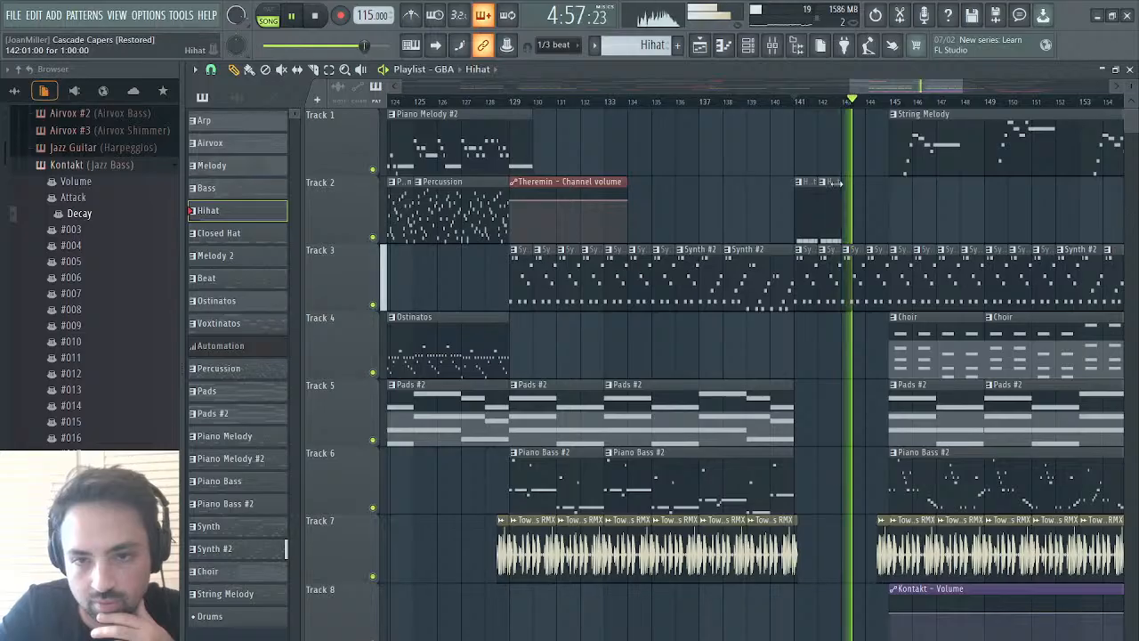
- Play the arrangement from bars 129, 113 and 125 to review how the sections lead into each other
left_click(512, 102)
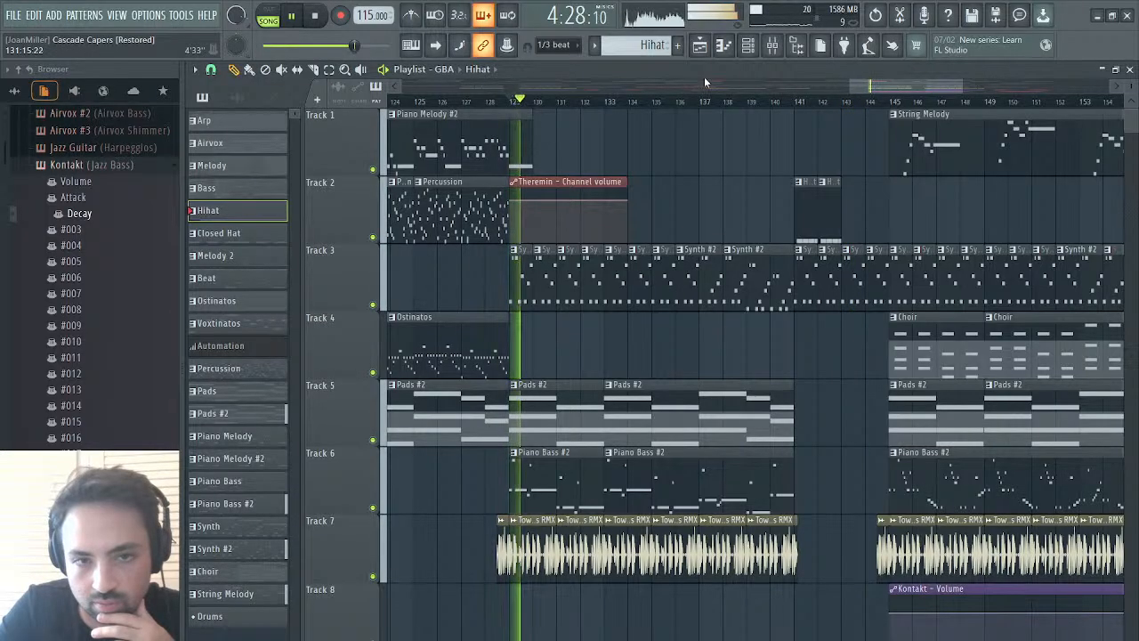
left_click_drag(883, 88, 819, 89)
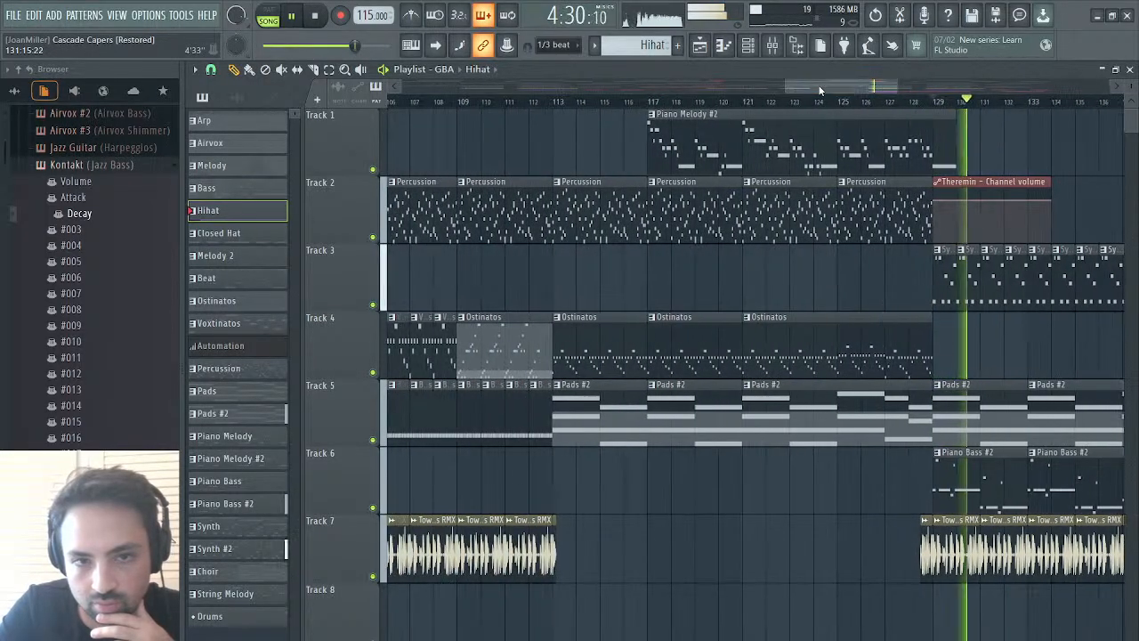
left_click(546, 102)
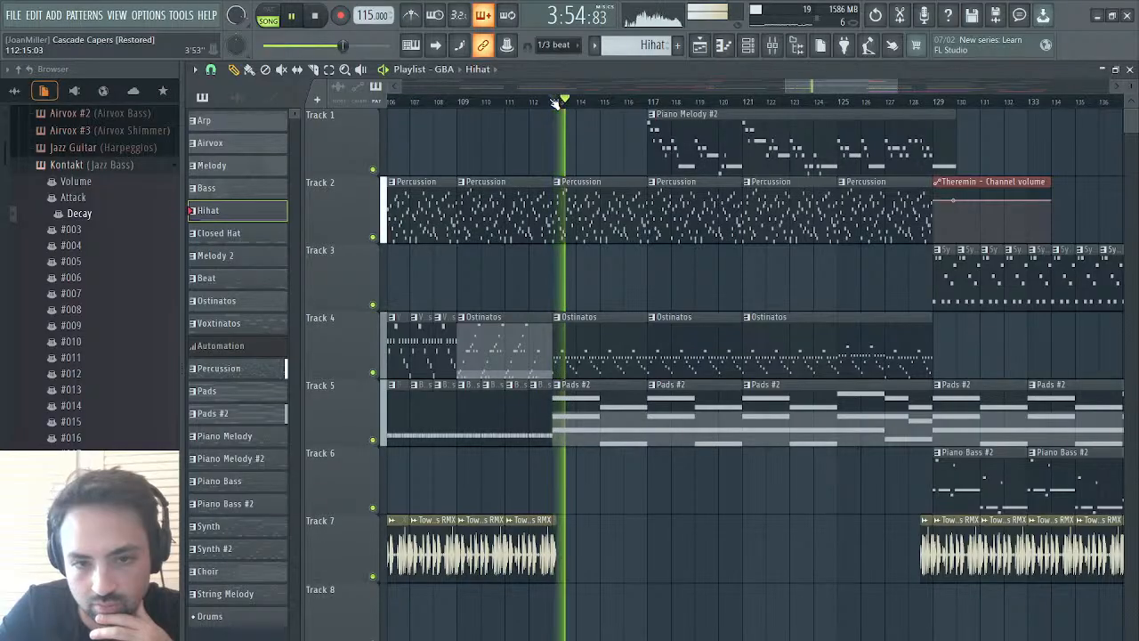
left_click_drag(799, 87, 882, 85)
key("space")
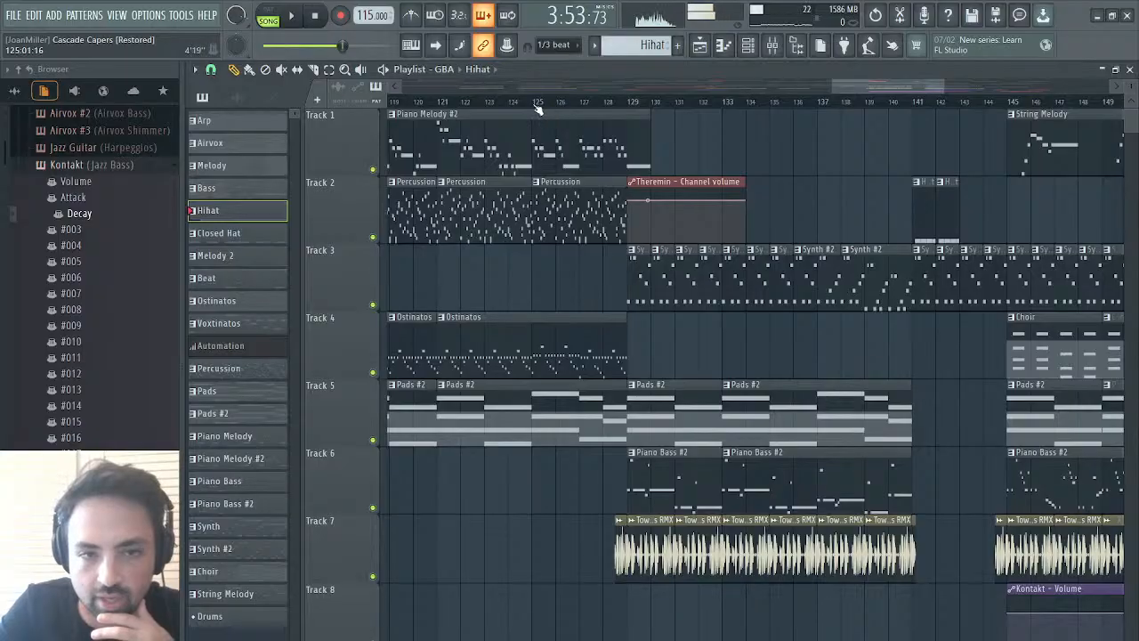
left_click(532, 102)
key("space")
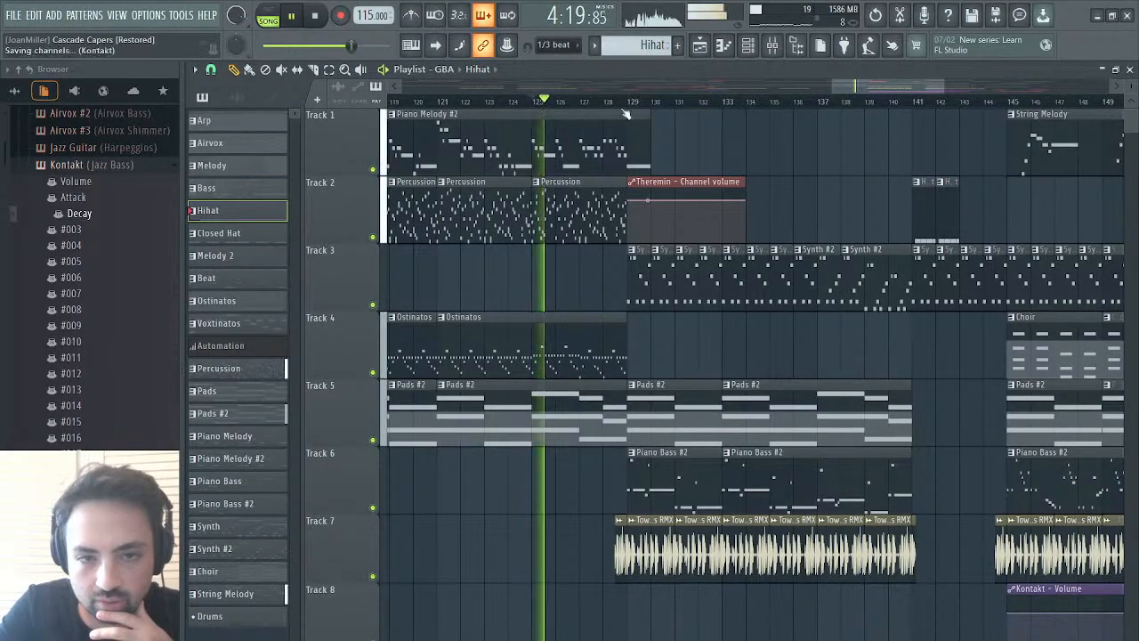
- Play from bar 141 and add Hihat clips at bars 143 and 144 on Track 2
left_click_drag(888, 84, 917, 88)
left_click(723, 101)
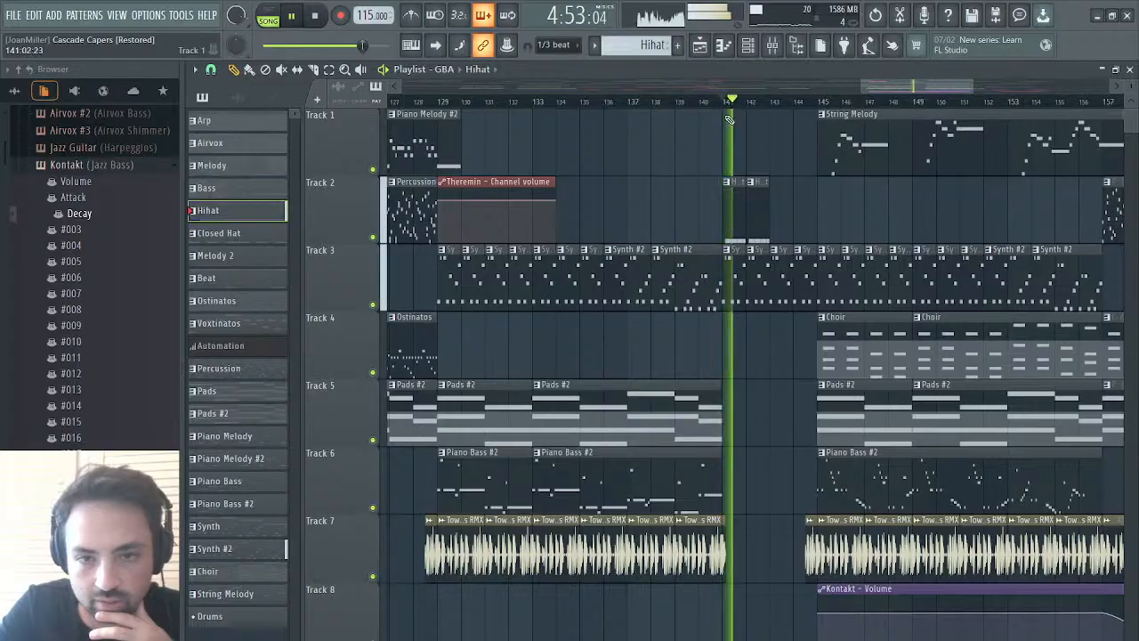
left_click(777, 233)
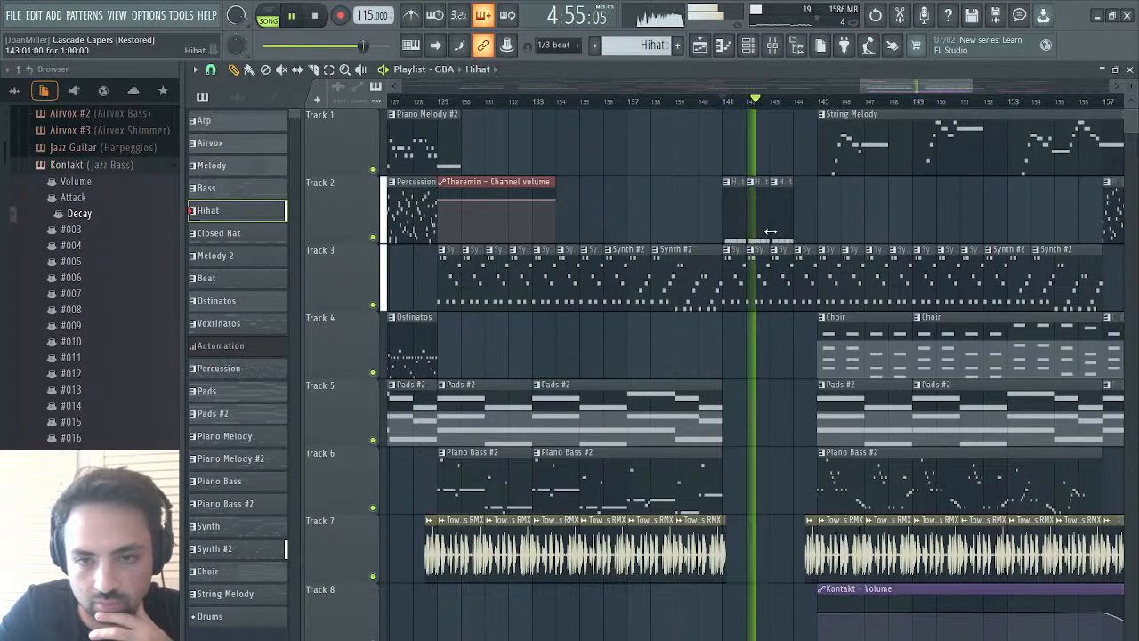
left_click(794, 231)
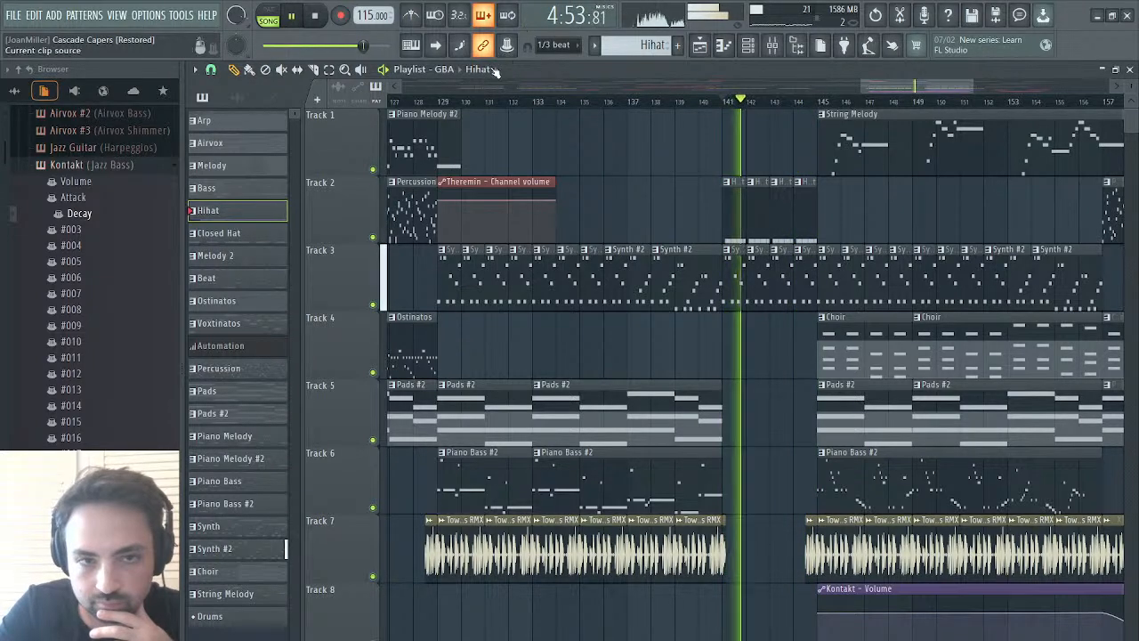
- Place two Closed Hat pattern clips on Track 4 at bars 143 and 144, and stop playback
key("KP_Add")
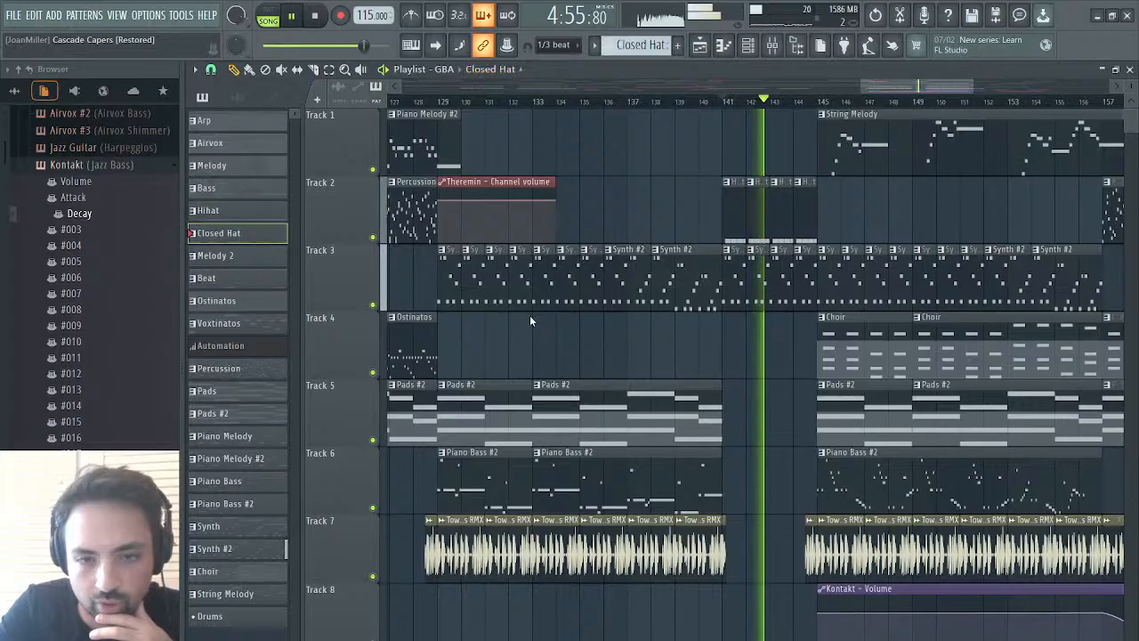
left_click_drag(779, 338, 794, 338)
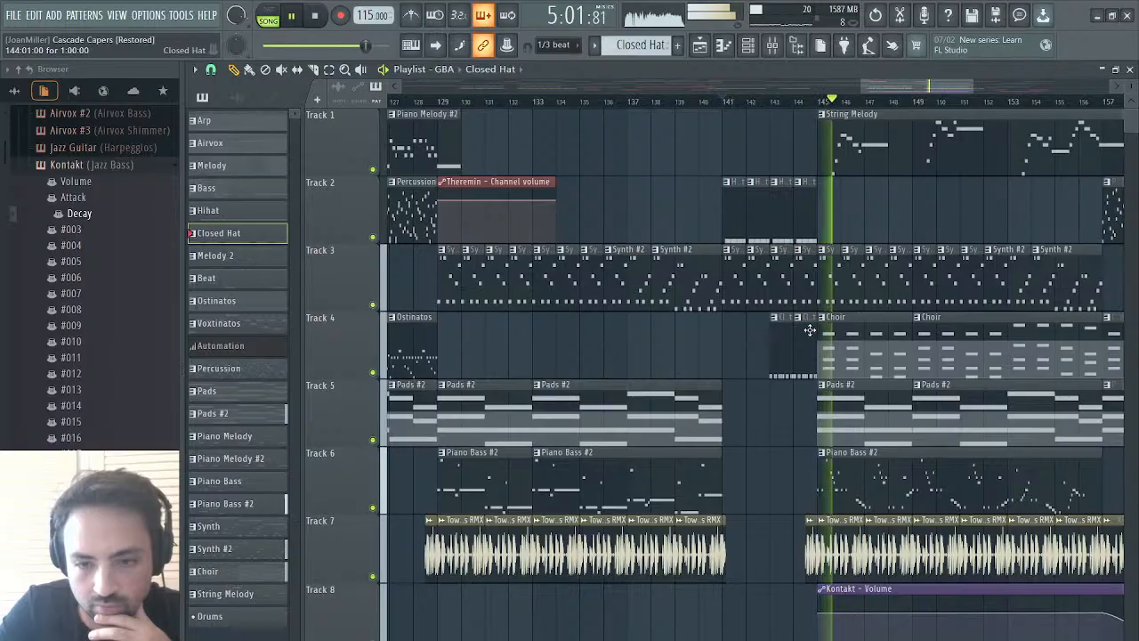
key("space")
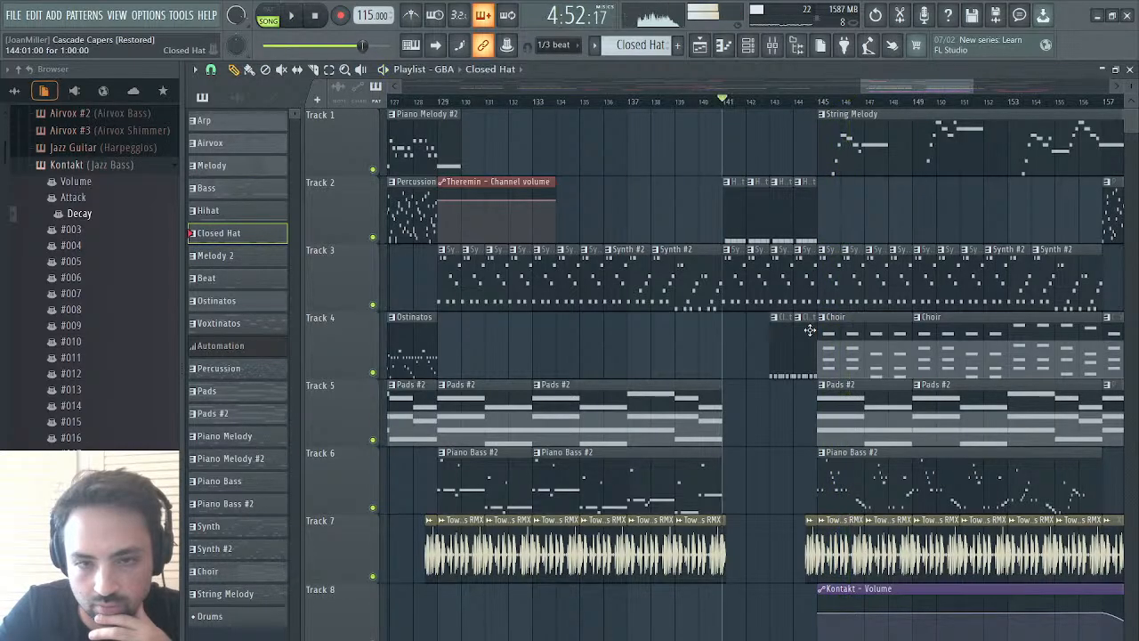
- Play the arrangement from bar 129 to review the section, and set the playback position to bar 127
left_click(440, 102)
key("space")
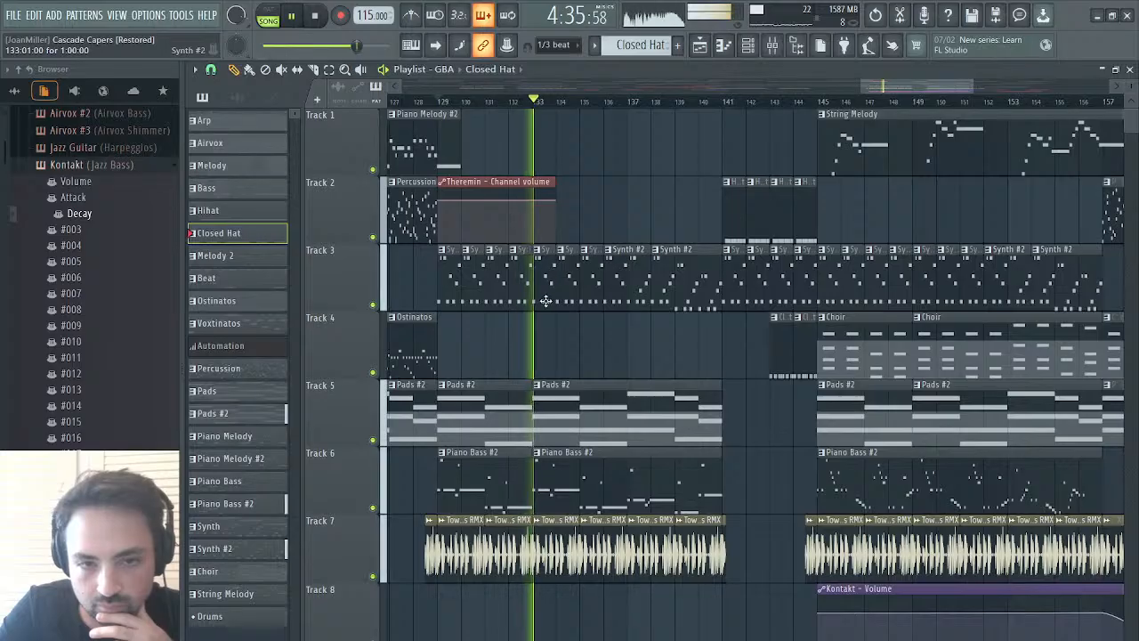
scroll(545, 301, "left", 5)
scroll(545, 301, "right", 4)
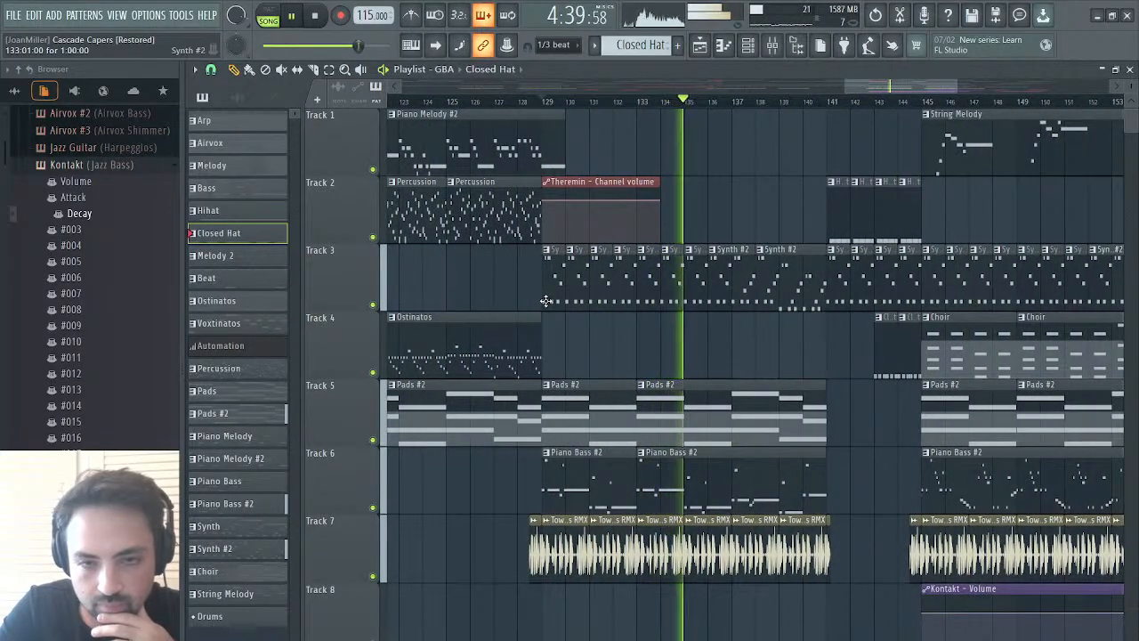
left_click(545, 102)
left_click(496, 100)
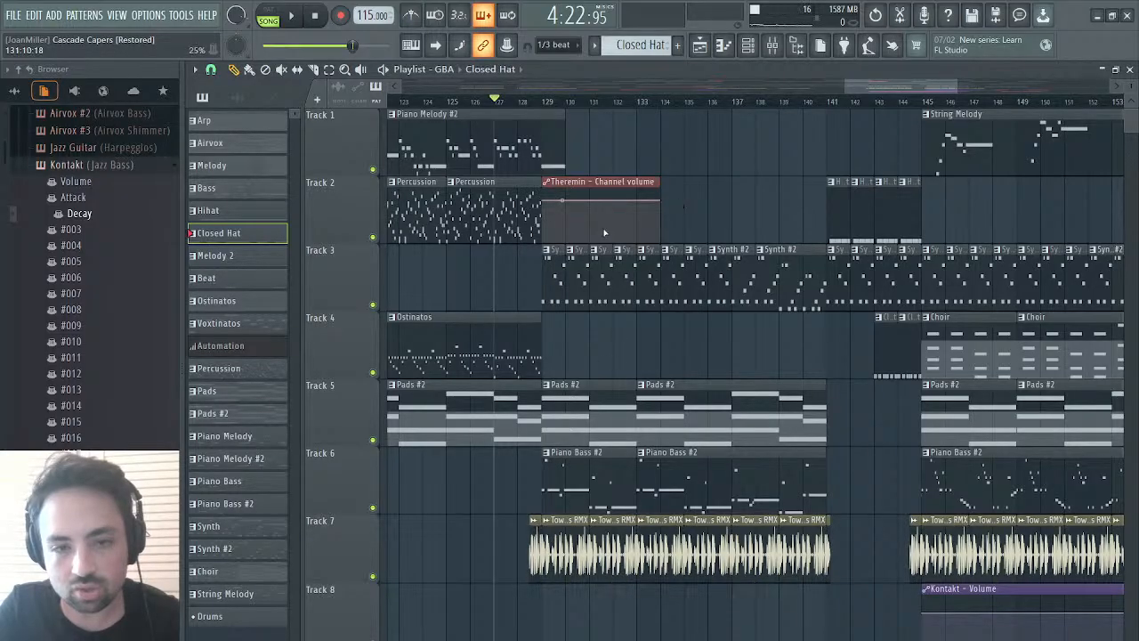
- Play the arrangement from bar 105 and from bar 113 to review the percussion section, and stop playback
scroll(641, 228, "left", 6)
scroll(608, 242, "left", 7)
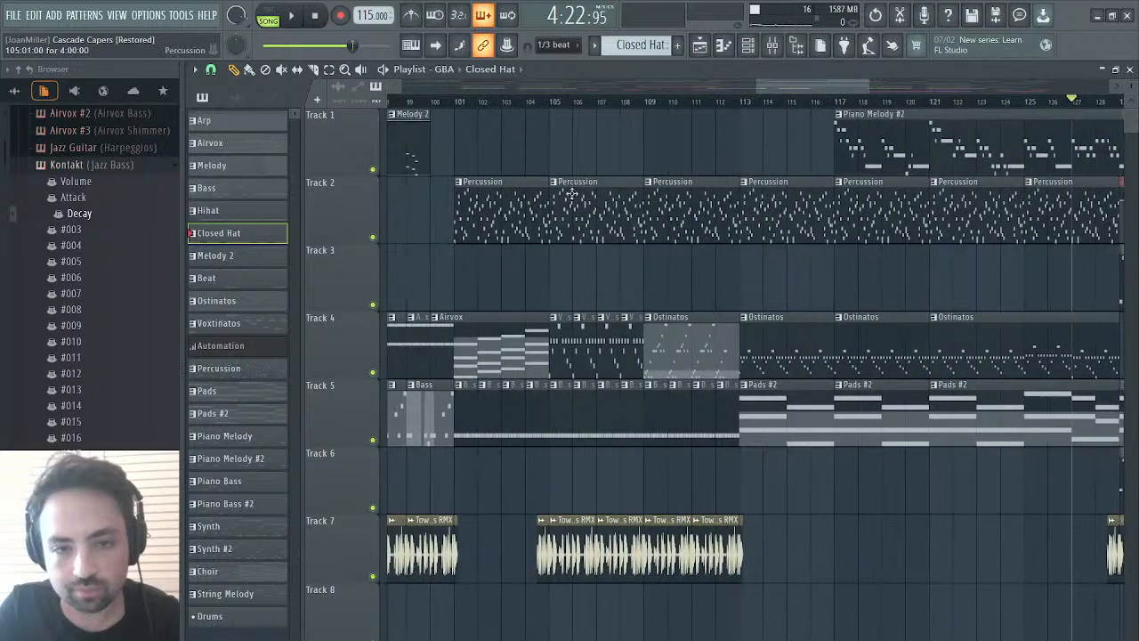
left_click(549, 100)
key("space")
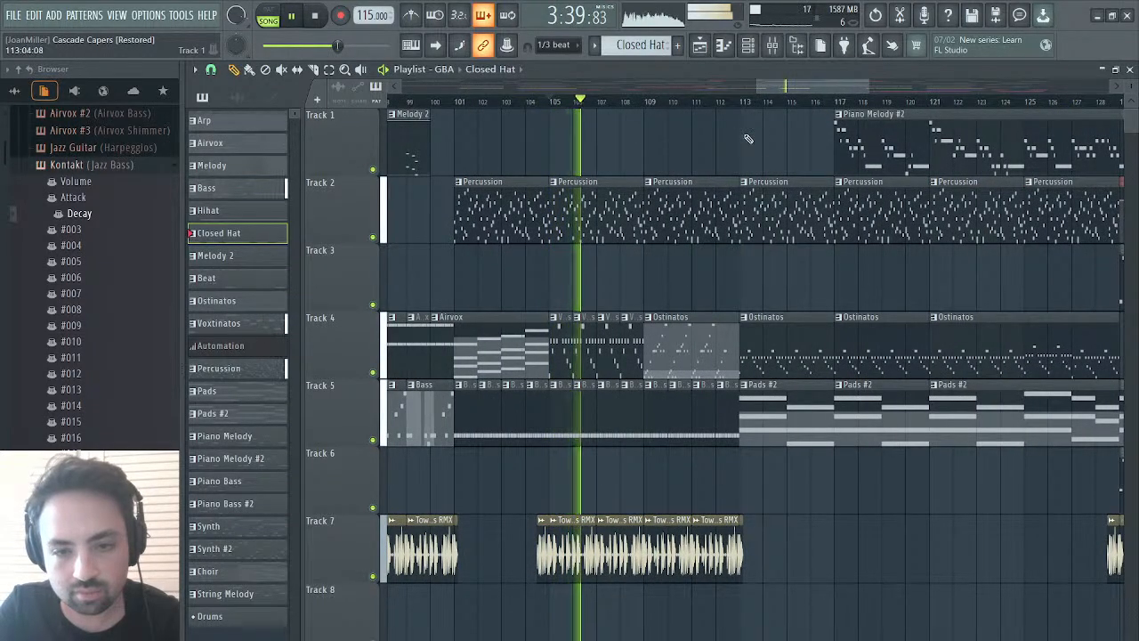
left_click(743, 101)
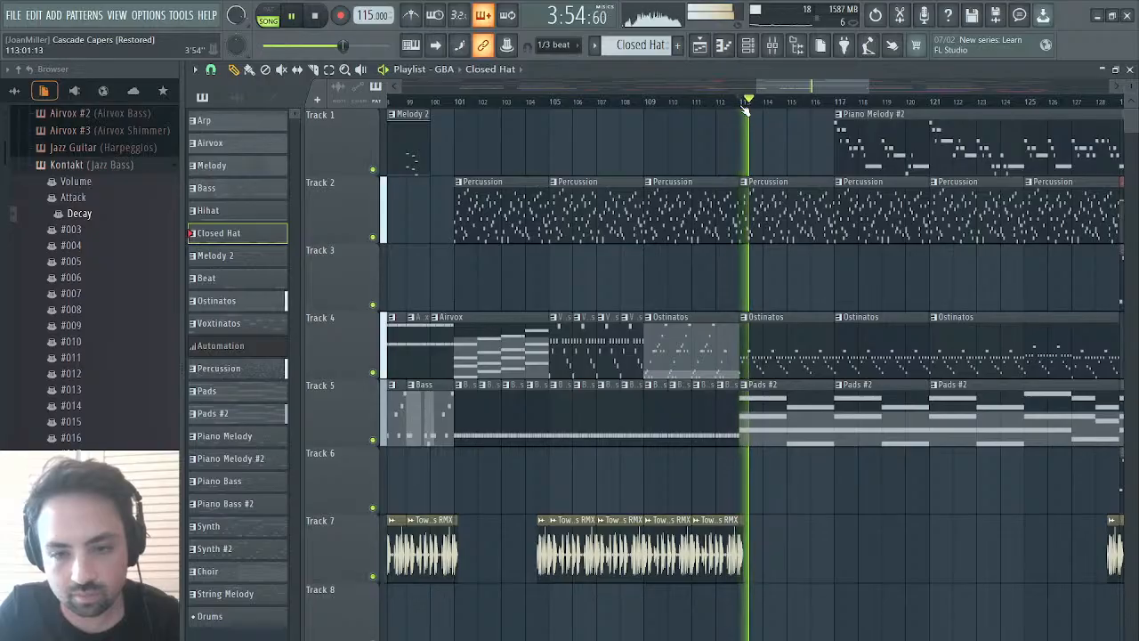
scroll(774, 160, "right", 7)
scroll(825, 224, "left", 3)
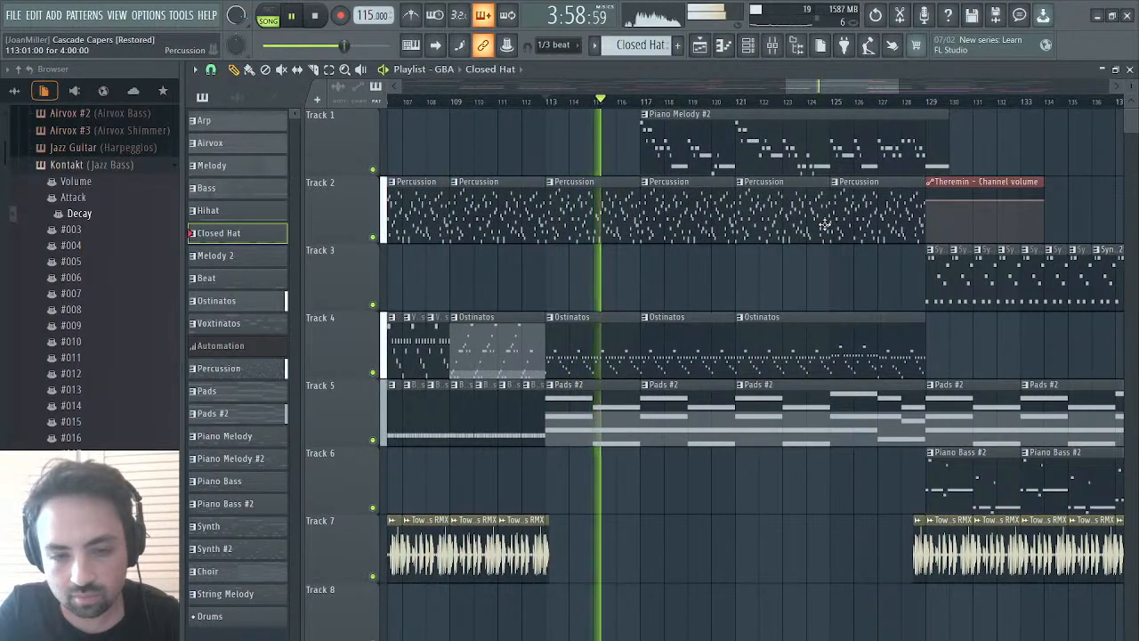
key("space")
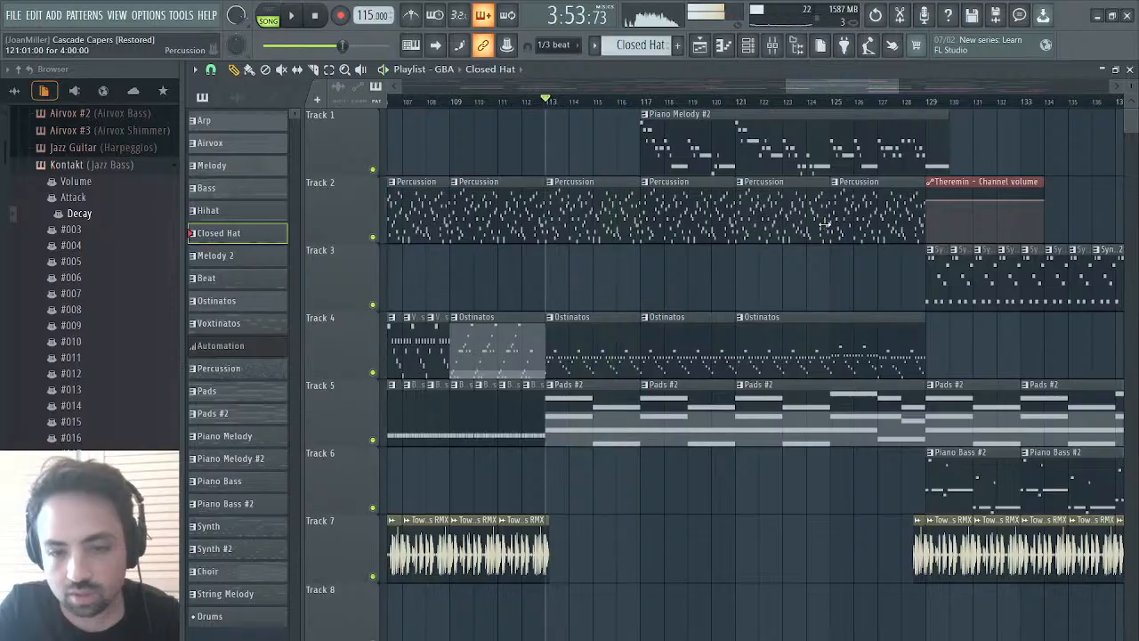
scroll(589, 445, "right", 10)
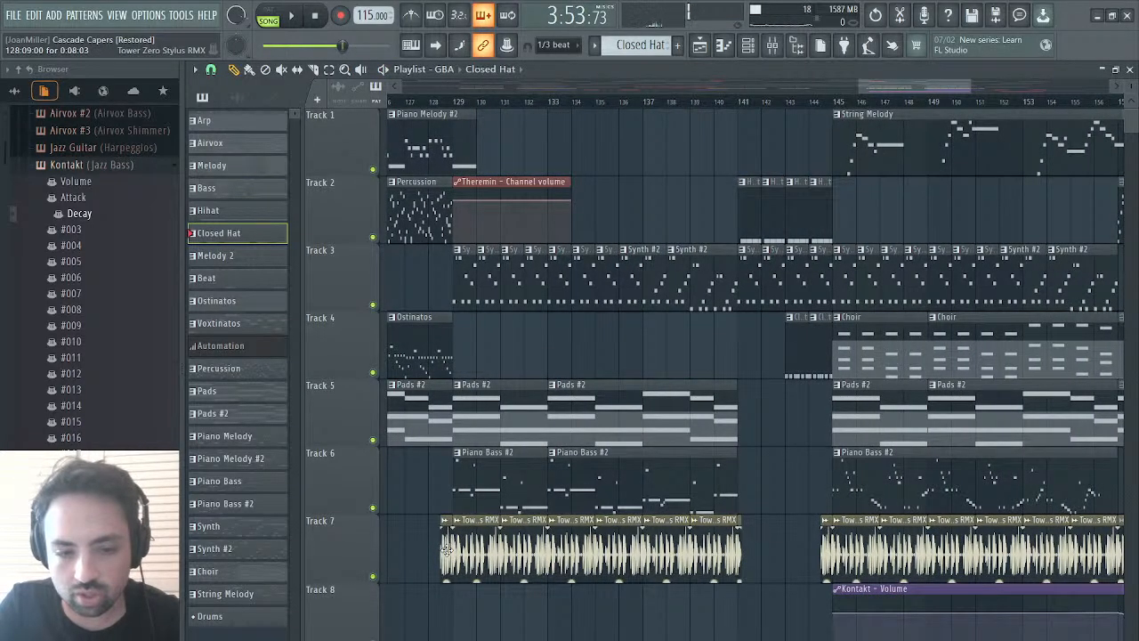
left_click_drag(447, 547, 516, 546)
left_click(875, 14)
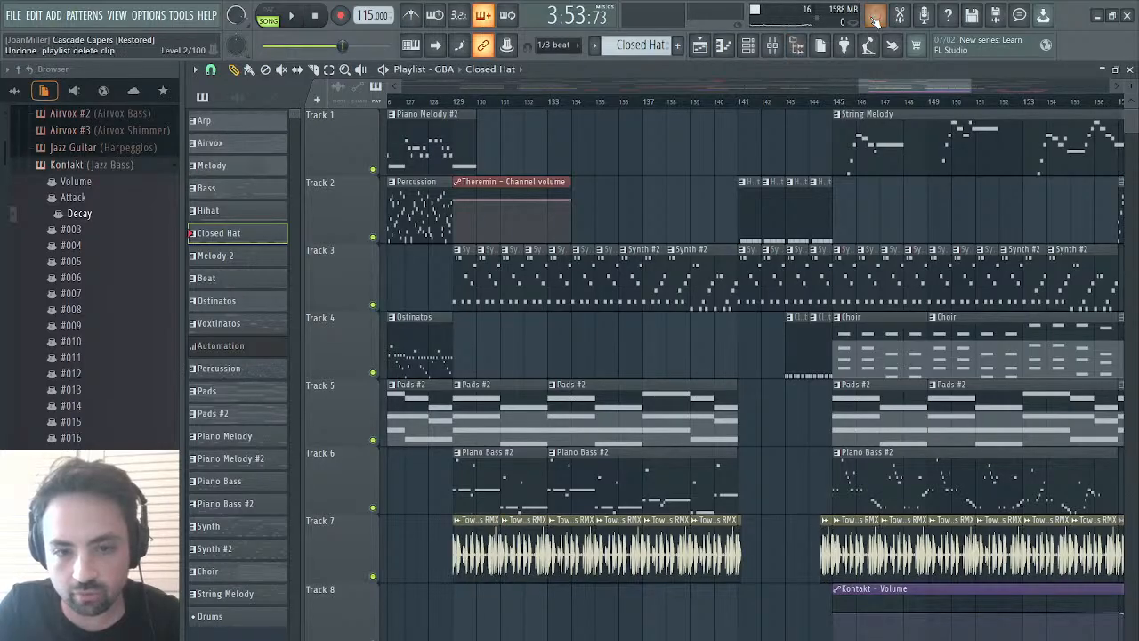
scroll(76, 368, "down", 10)
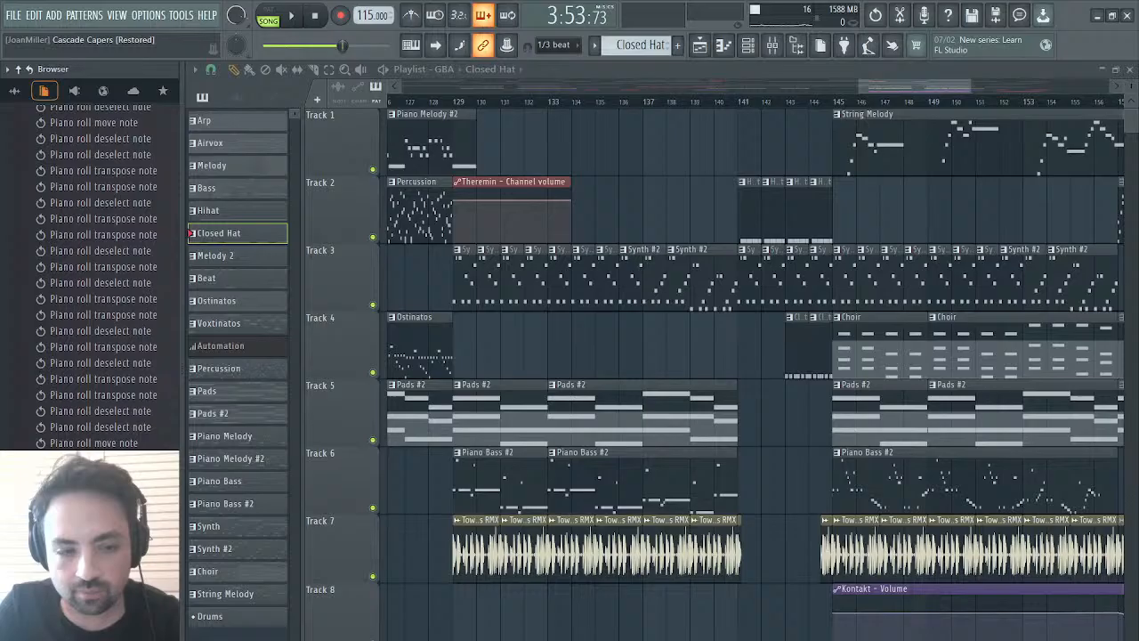
key("ctrl+z")
key("ctrl+z")
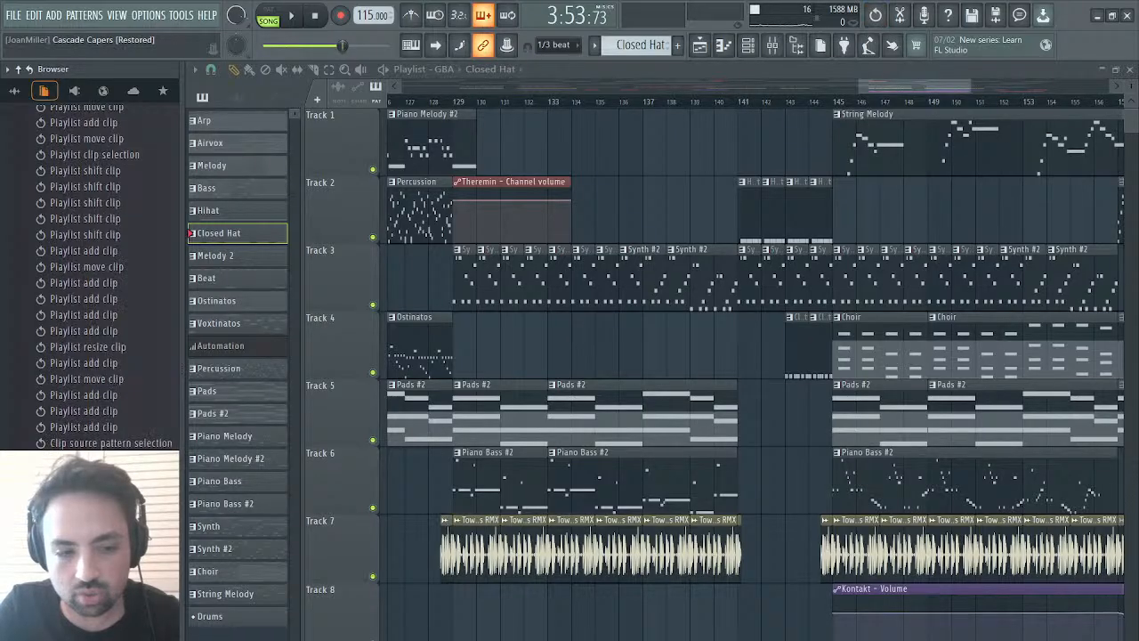
key("ctrl+z")
key("ctrl+alt+z")
key("ctrl+alt+z")
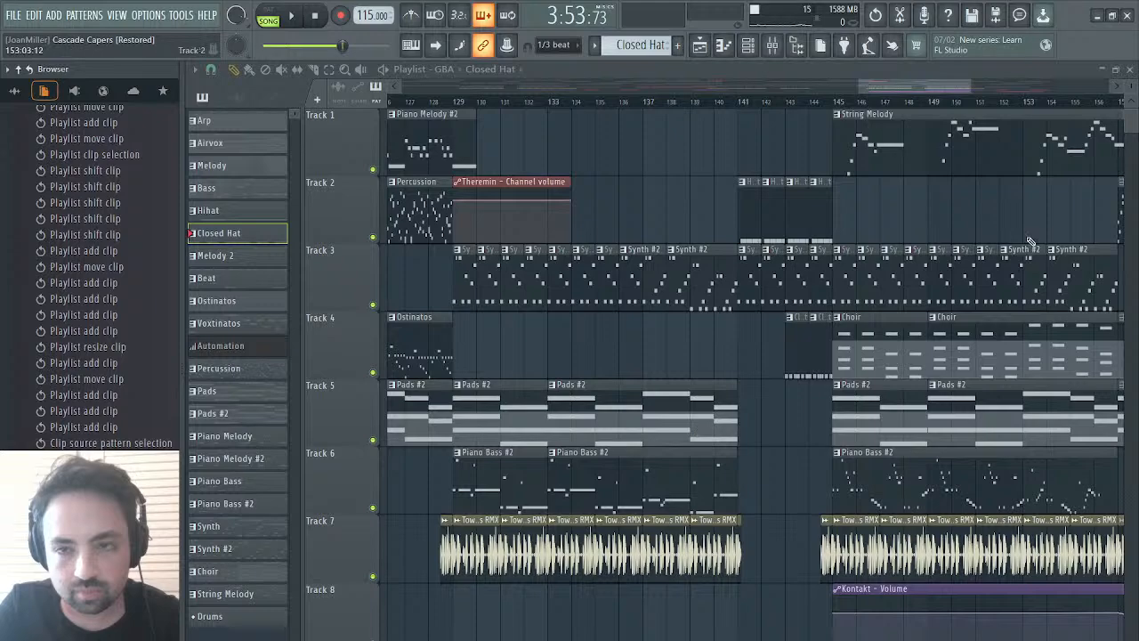
- Activate pattern mode with the Drums pattern selected, and open the Kick channel's piano roll
left_click(1128, 69)
left_click(1130, 72)
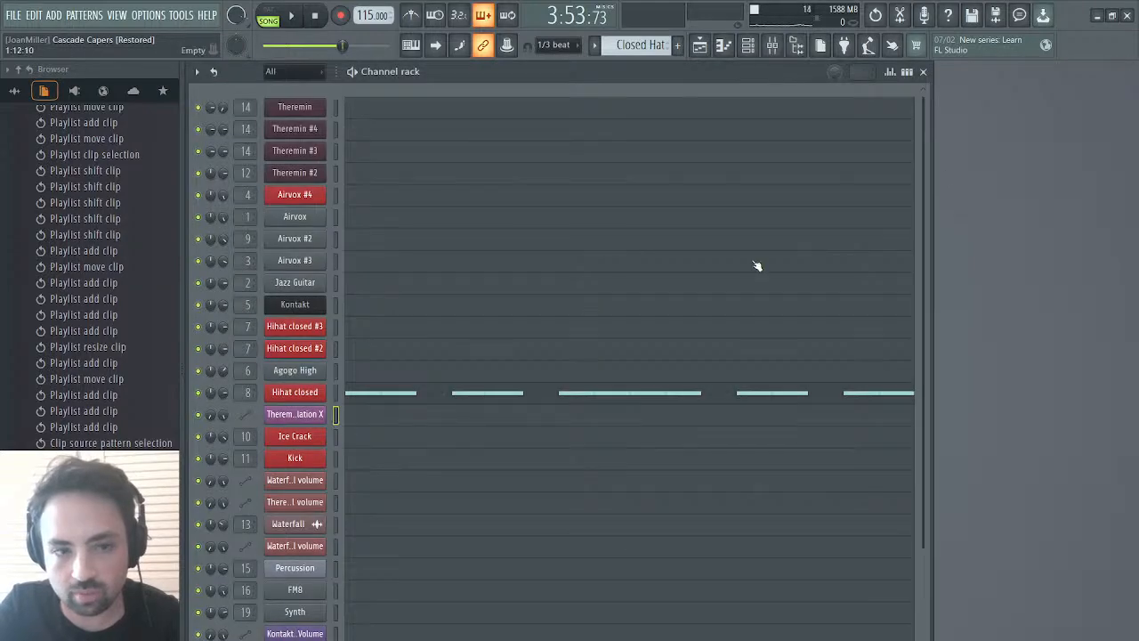
scroll(558, 315, "down", 4)
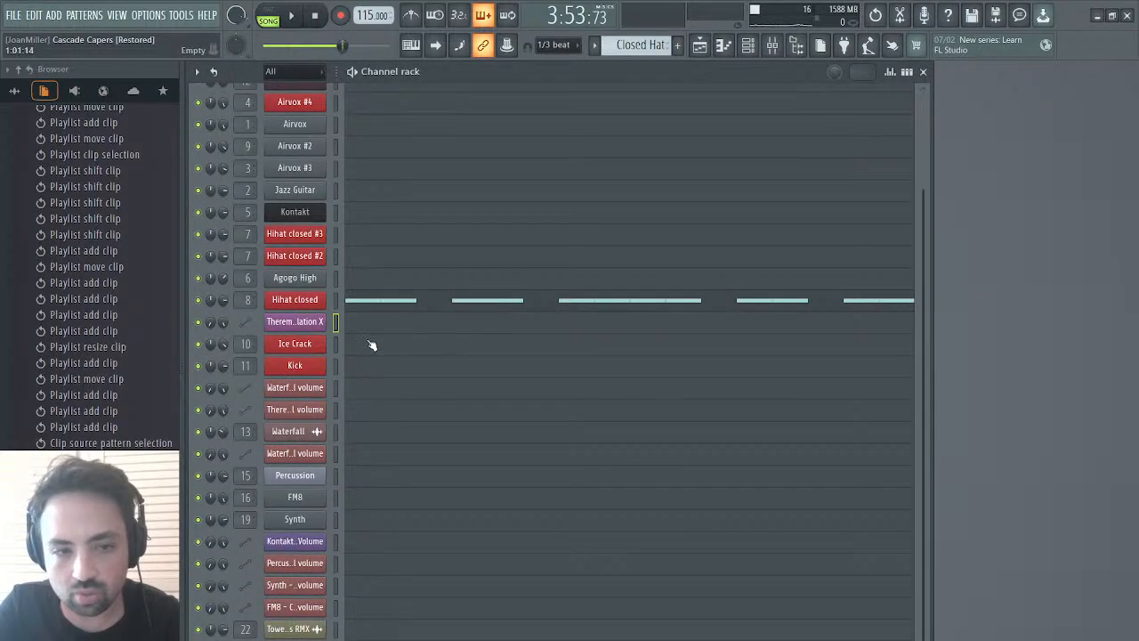
left_click(280, 15)
left_click(284, 15)
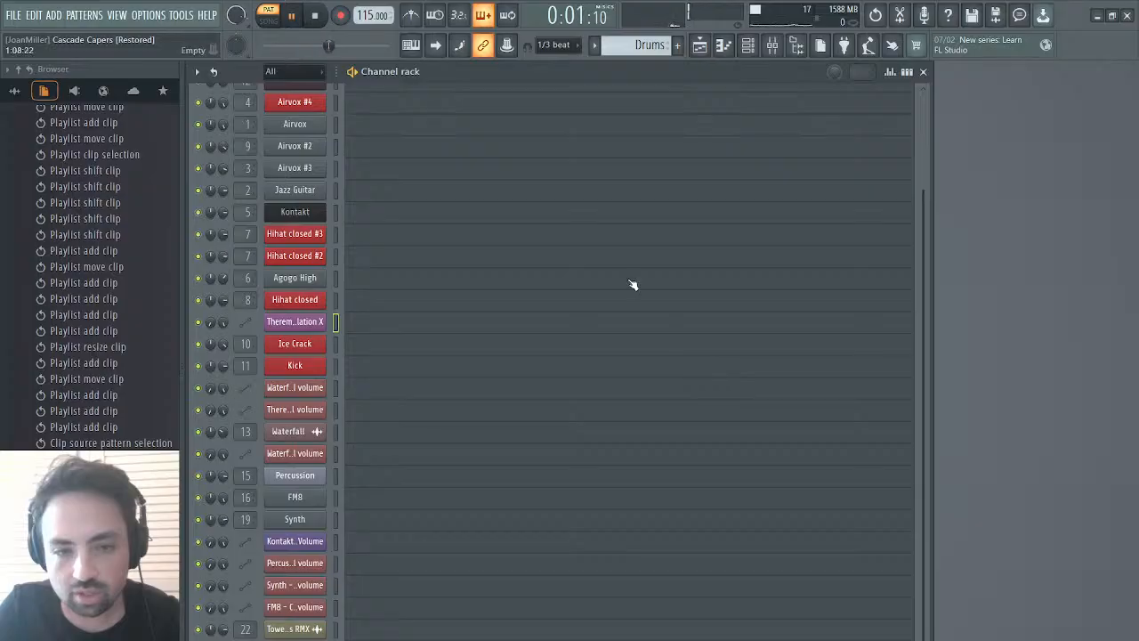
key("space")
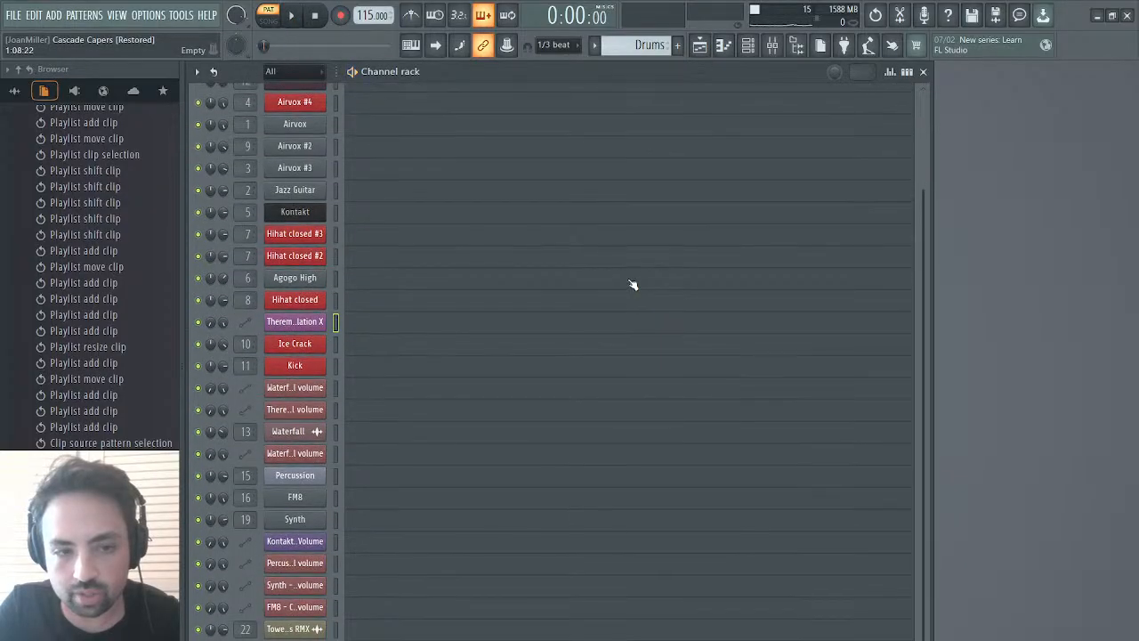
left_click(373, 375)
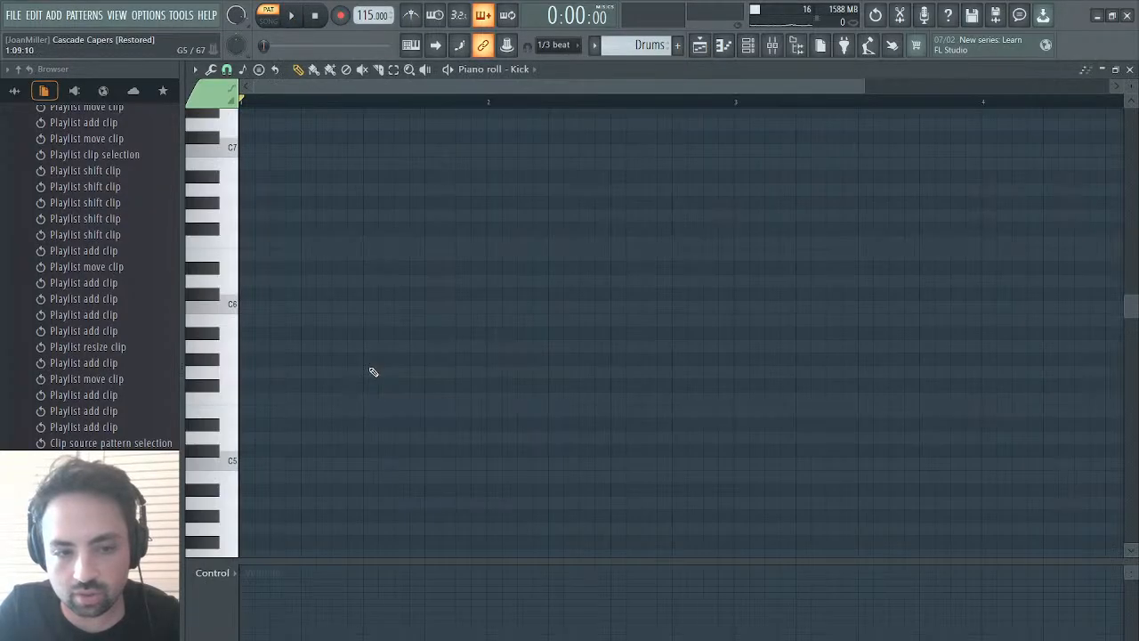
- Open the Tower Zero Stylus RMX audio clip's channel settings over the channel rack and preview its sample
left_click(700, 47)
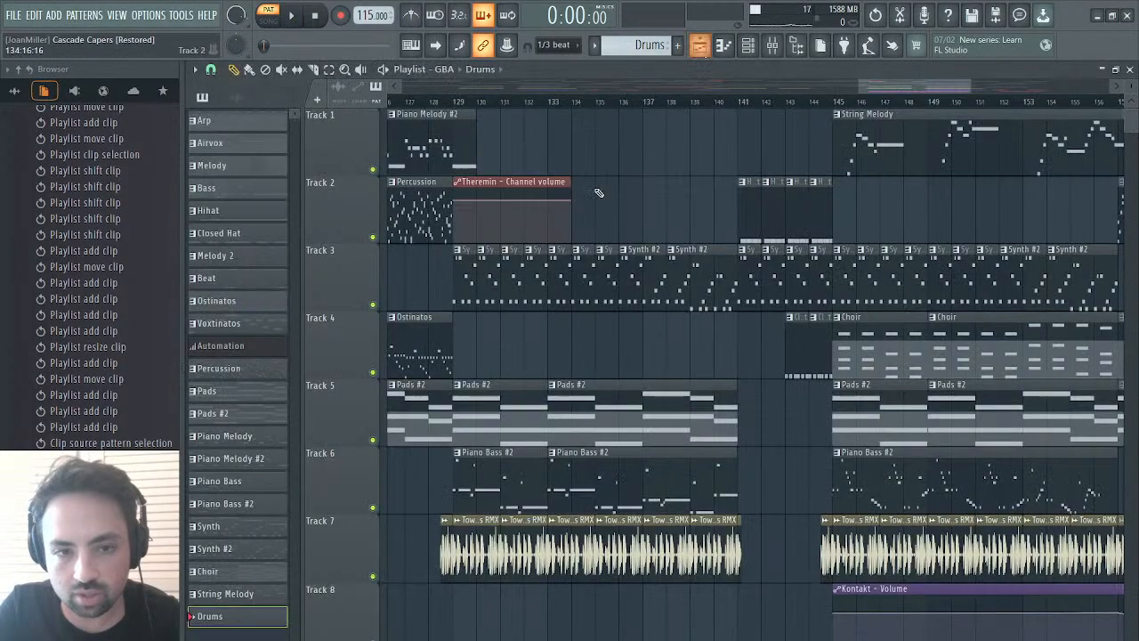
double_click(453, 518)
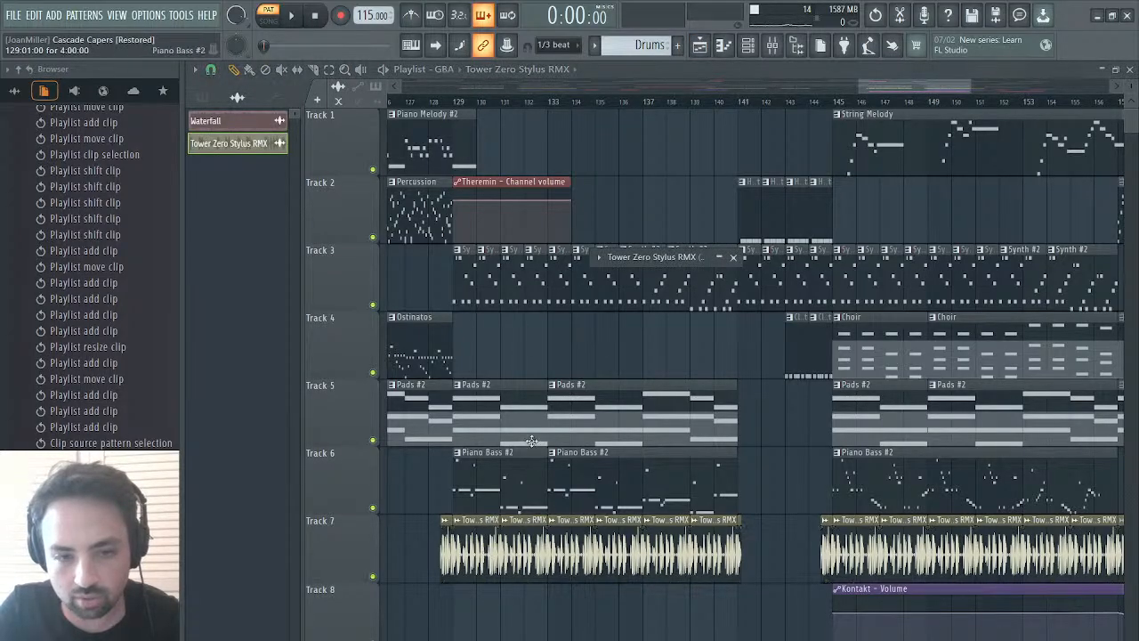
left_click(636, 260)
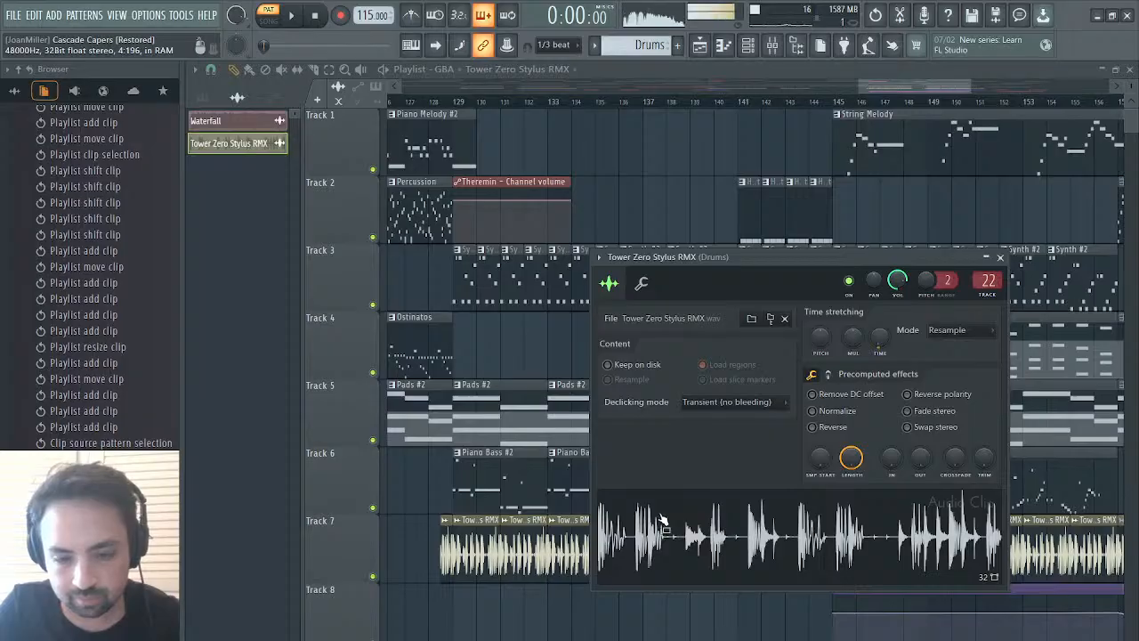
left_click(1128, 71)
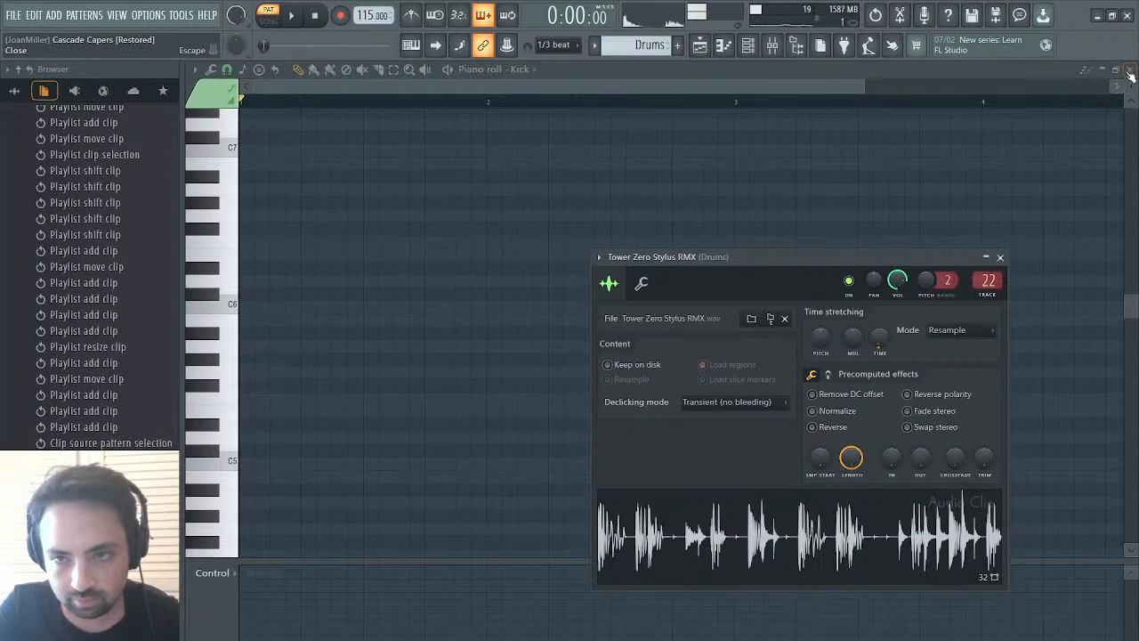
left_click(1128, 71)
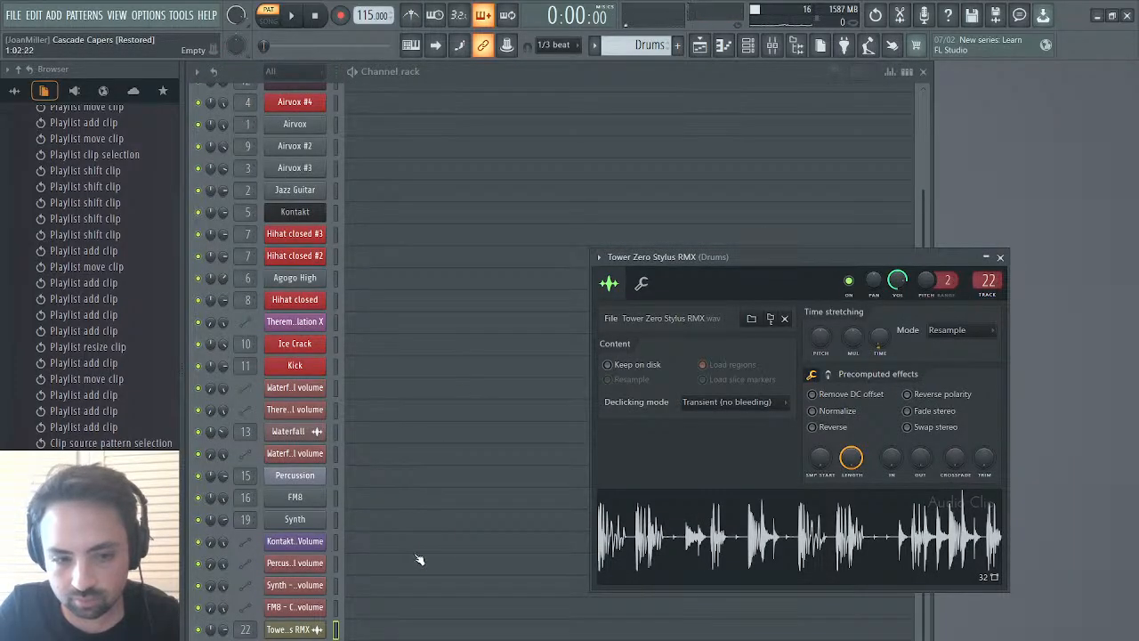
left_click(751, 534)
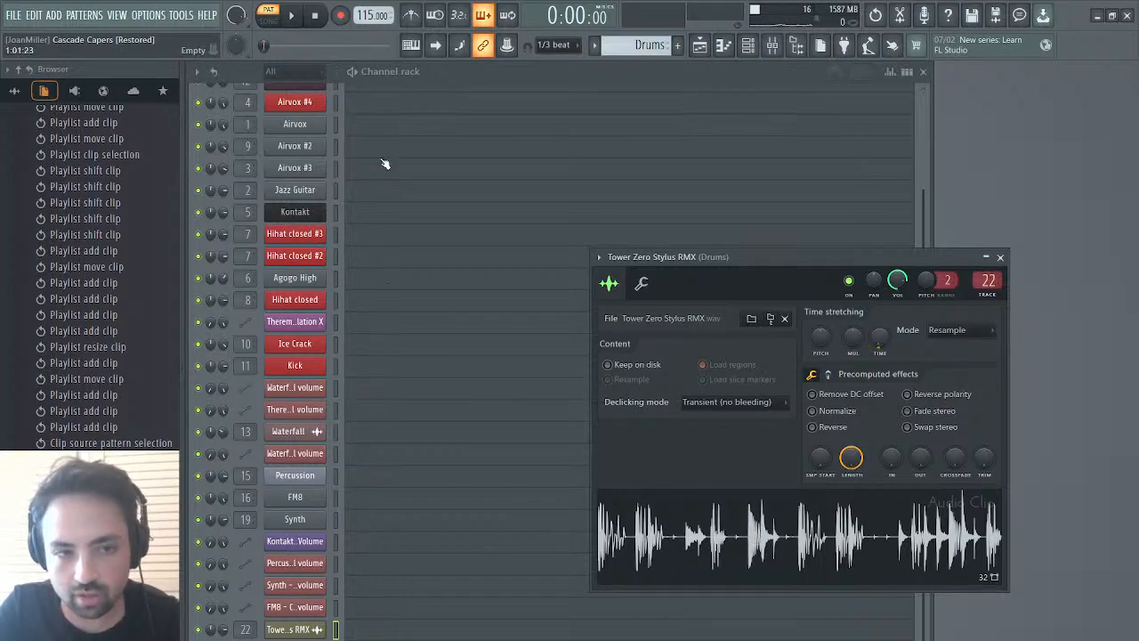
- Place C5 notes at 1:01, 1:04, 1:11 and 1:14 in the Kick channel while playing the Drums pattern
scroll(385, 164, "up", 4)
scroll(389, 359, "down", 4)
left_click(377, 371)
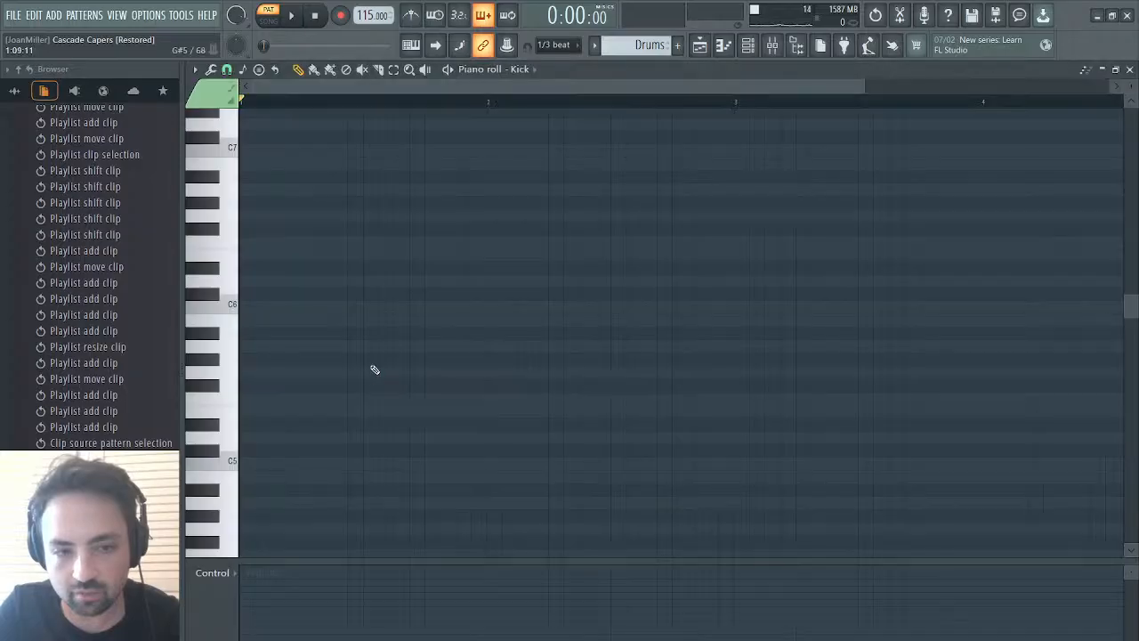
left_click(254, 464)
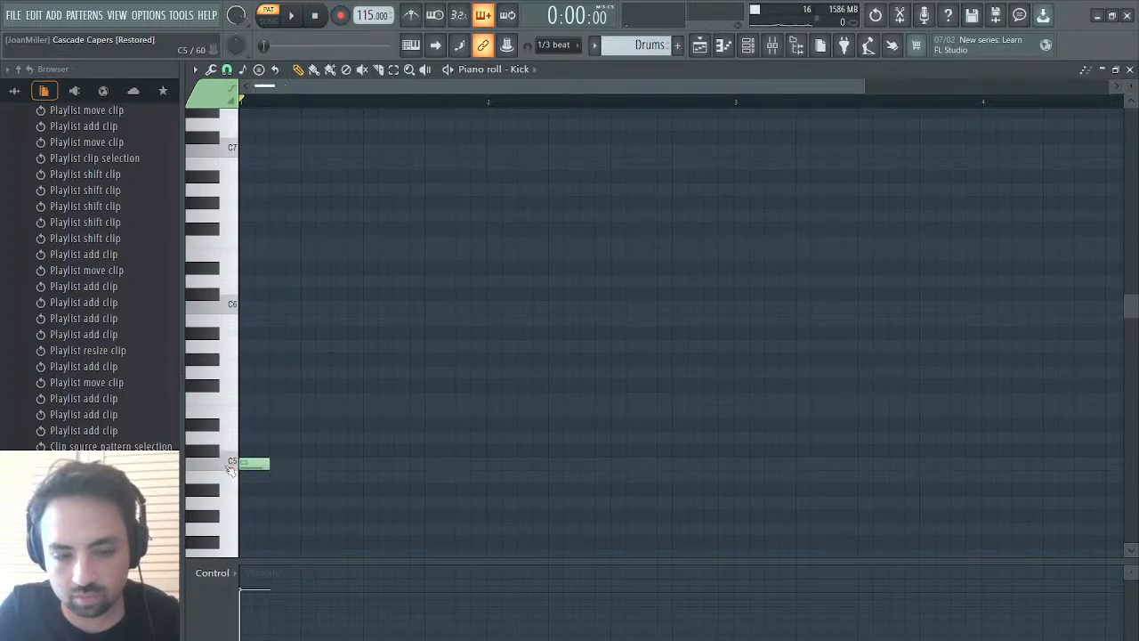
left_click_drag(308, 470, 296, 469)
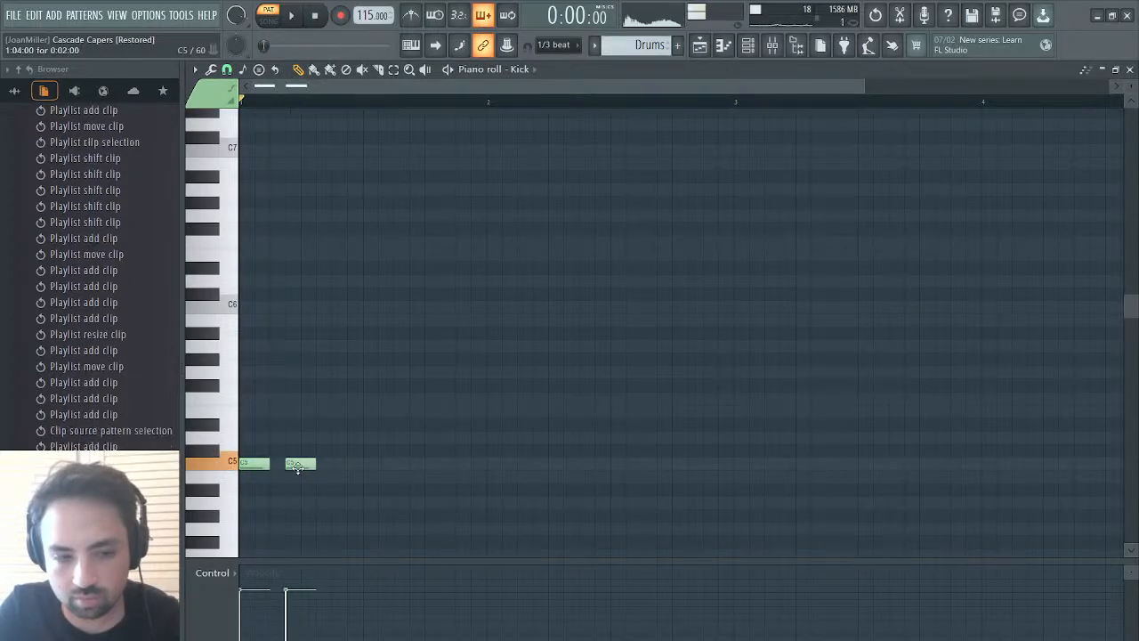
key("space")
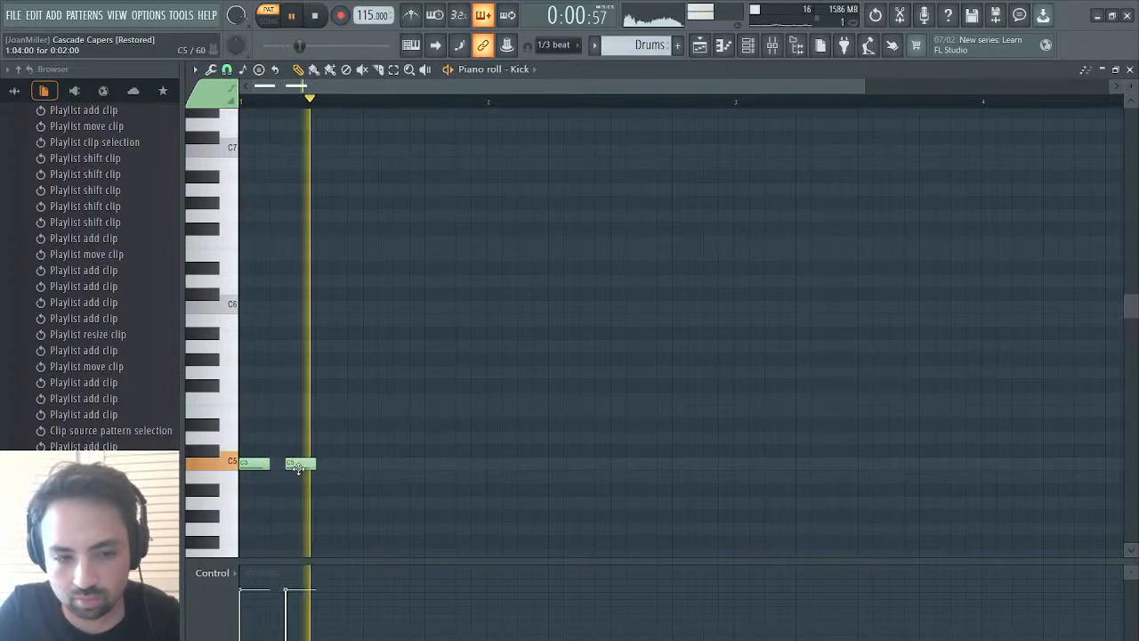
left_click(387, 465)
left_click_drag(387, 464, 402, 464)
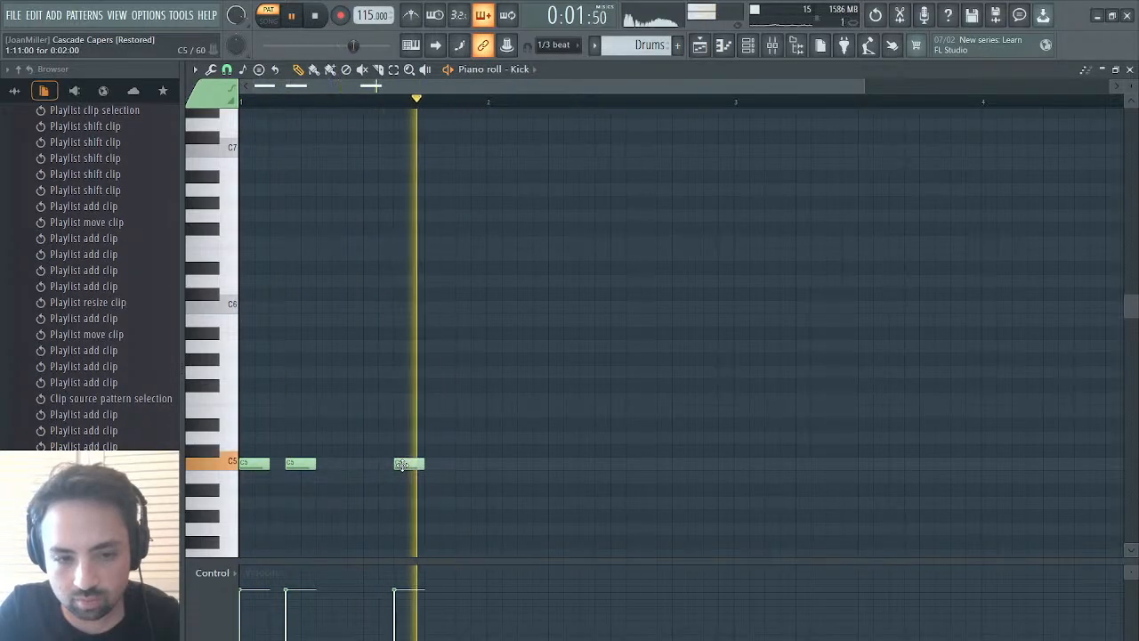
left_click(446, 464)
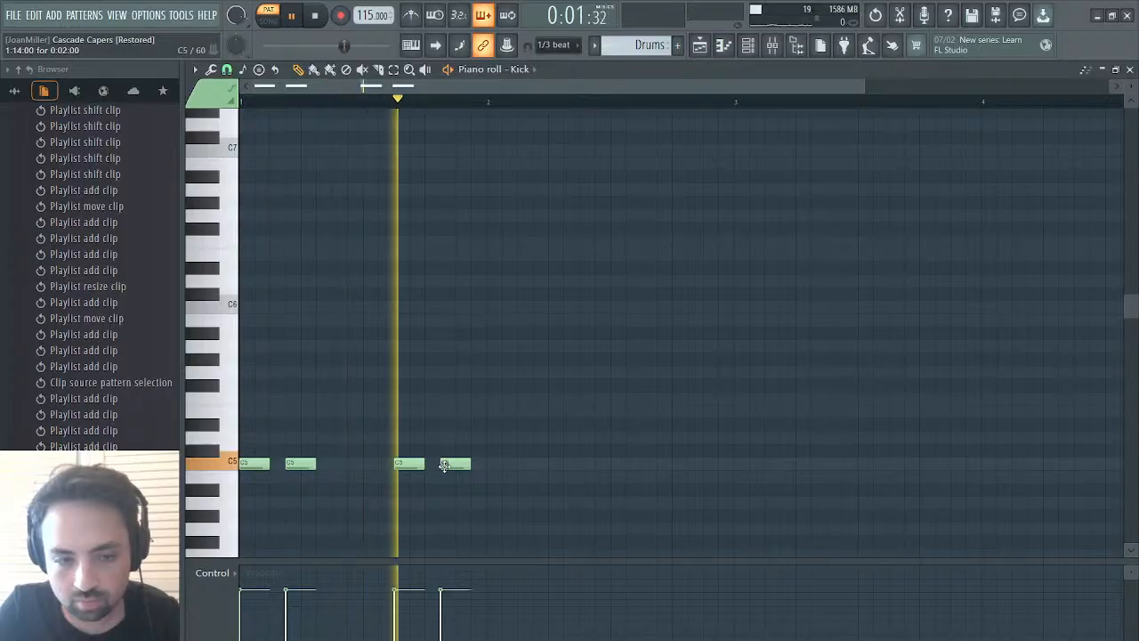
- Delete the last Kick note at 1:14 and play the Drums pattern to check the rhythm
left_click(1130, 71)
key("space")
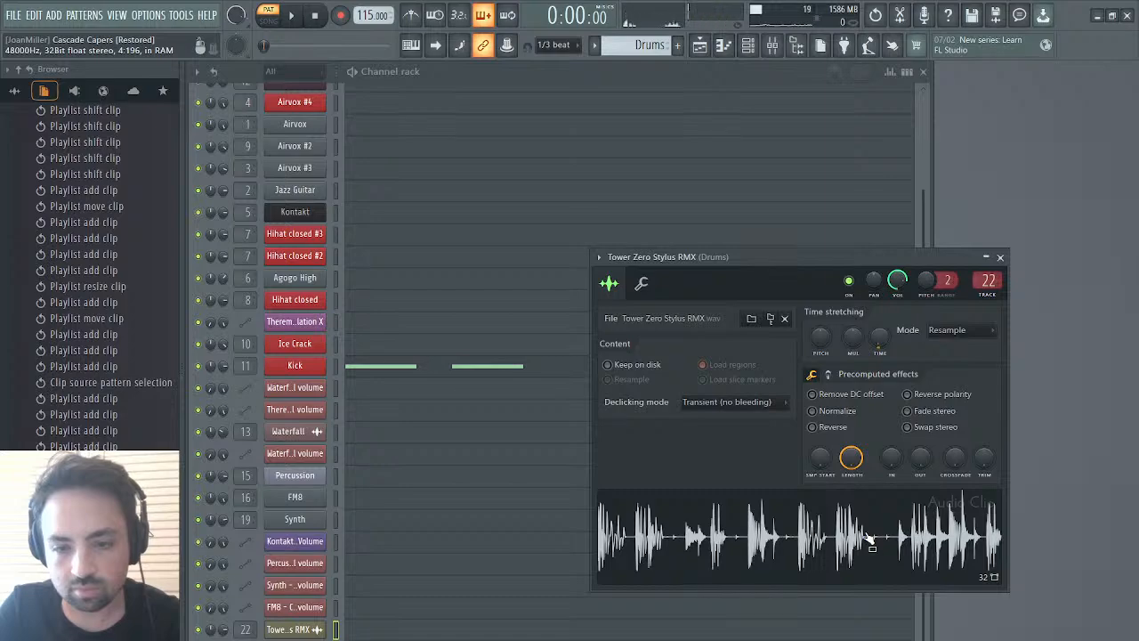
left_click(536, 368)
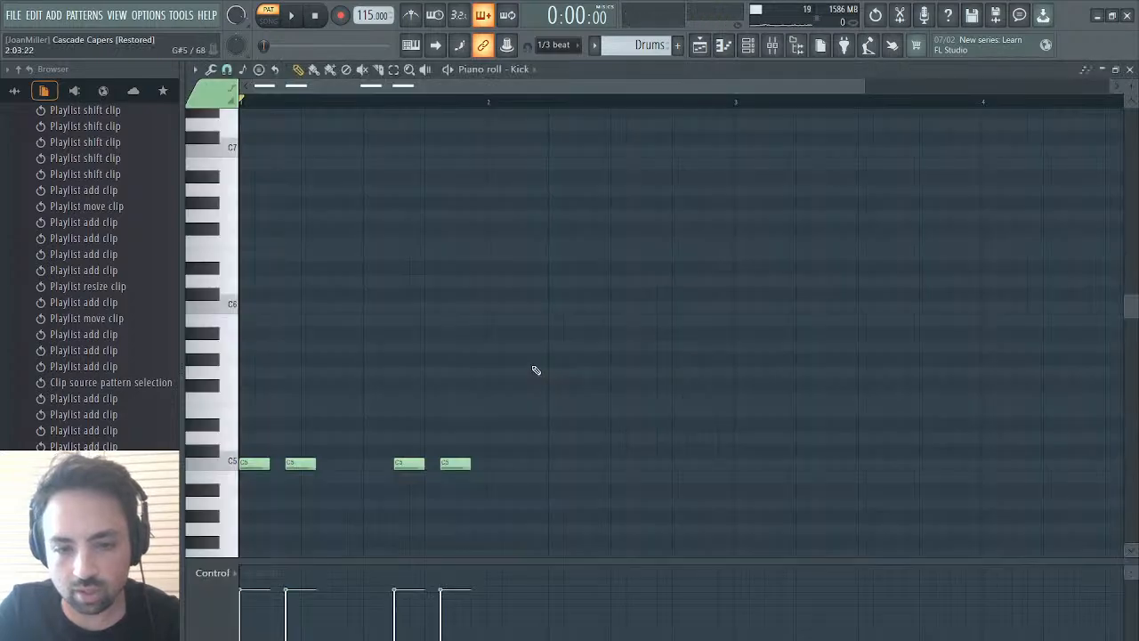
right_click(452, 461)
key("space")
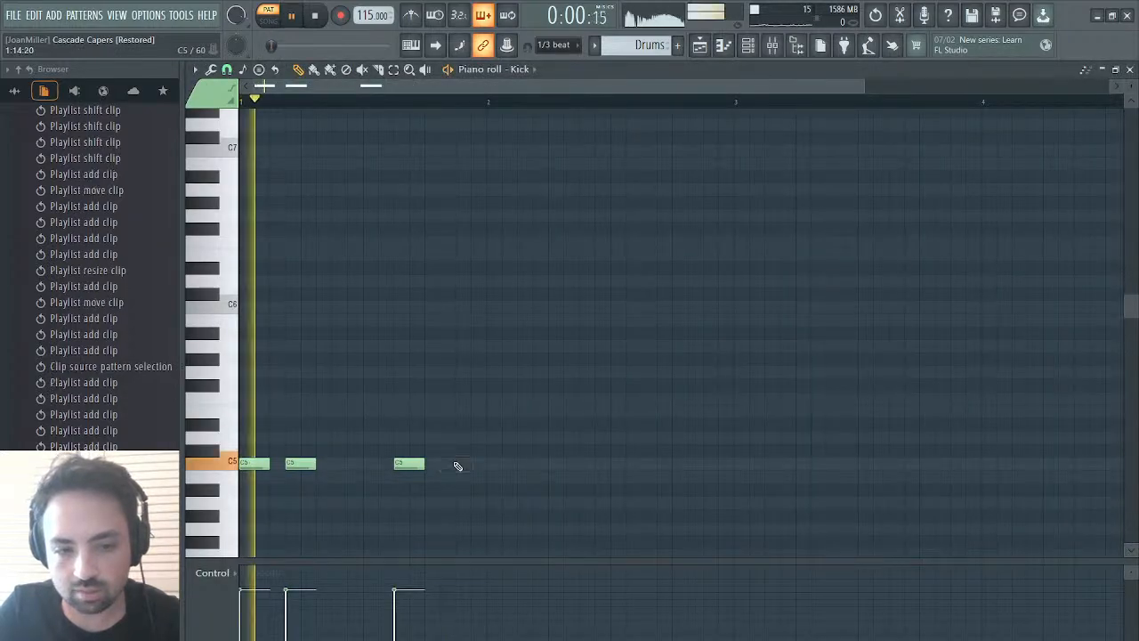
- Open the Ice Crack channel's piano roll in the Drums pattern
left_click(1129, 69)
left_click(384, 352)
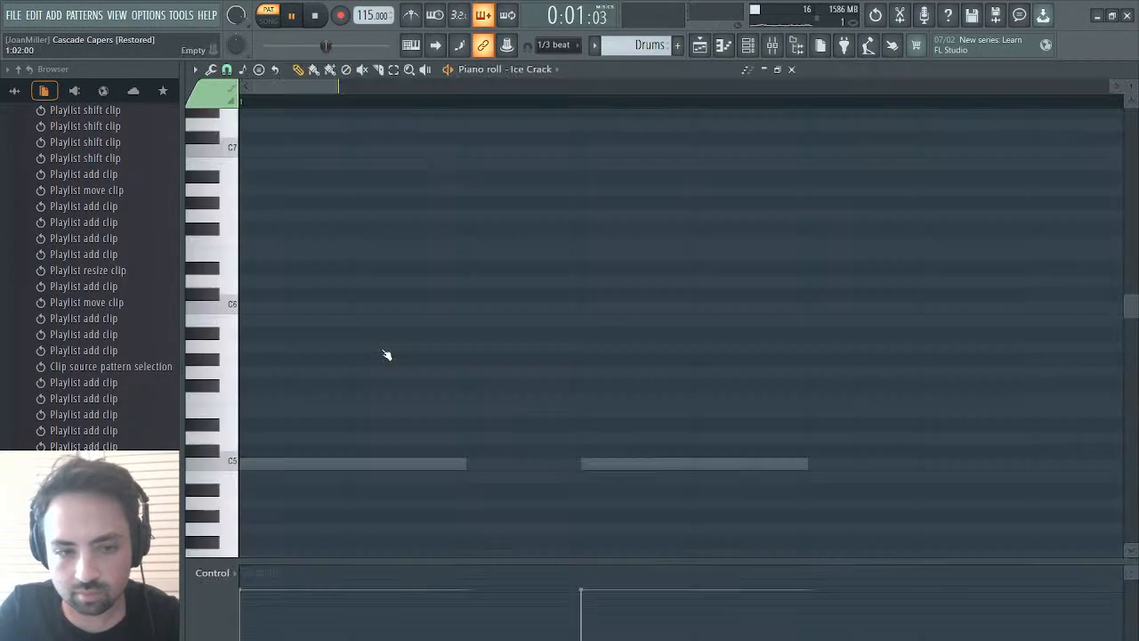
- Add two D5 notes to the Ice Crack part in bar 1, each just after the second and third kick notes
left_click(316, 437)
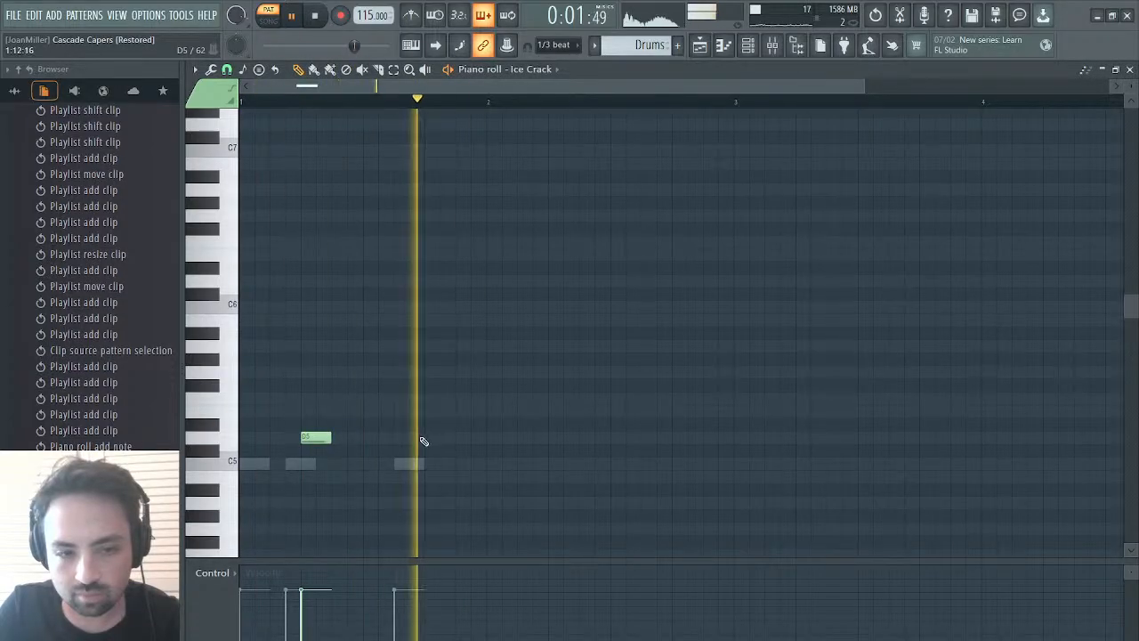
left_click(425, 438)
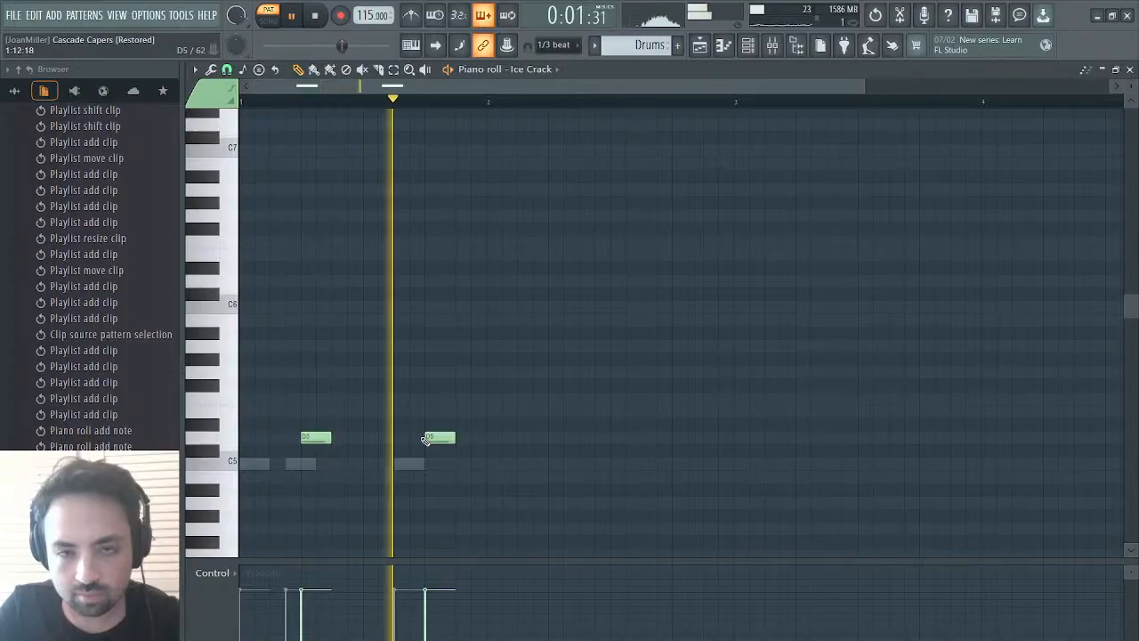
- Set the Clap mixer track's TSAR-1R Reverb to a 19% reverb mix and a 2.68 s reverb time
key("F9")
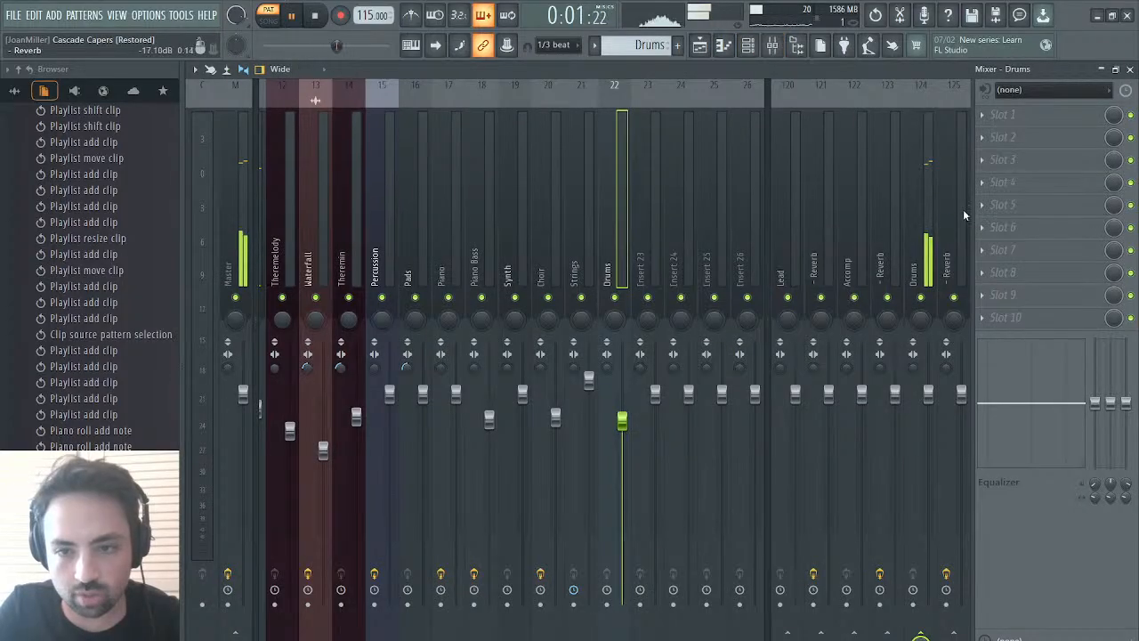
left_click(922, 222)
left_click_drag(539, 243, 565, 237)
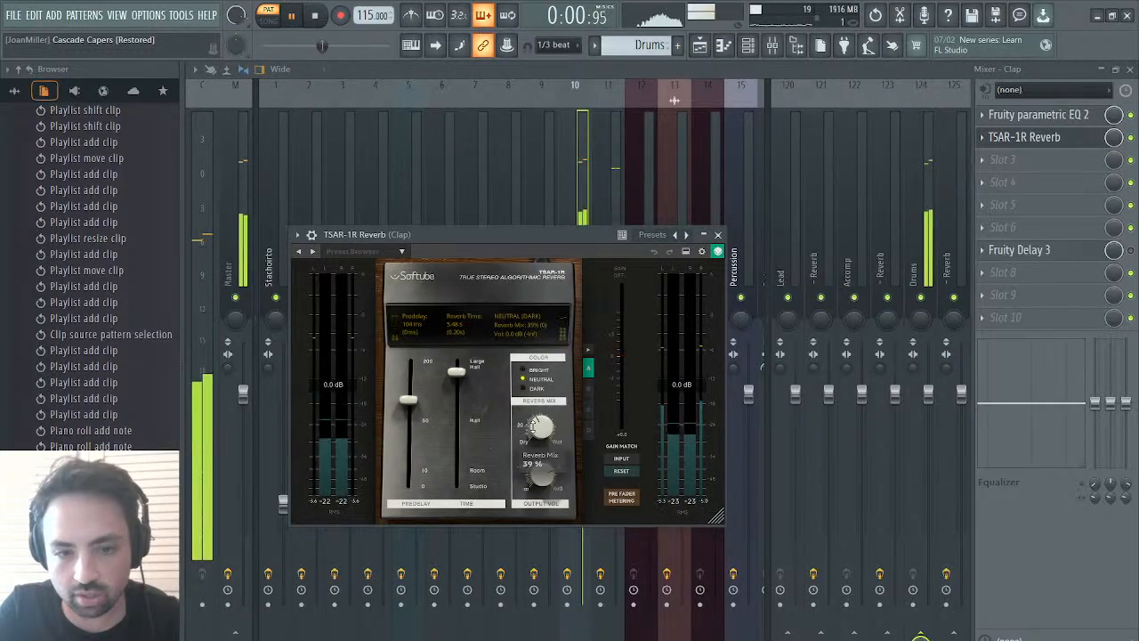
left_click_drag(533, 439, 540, 441)
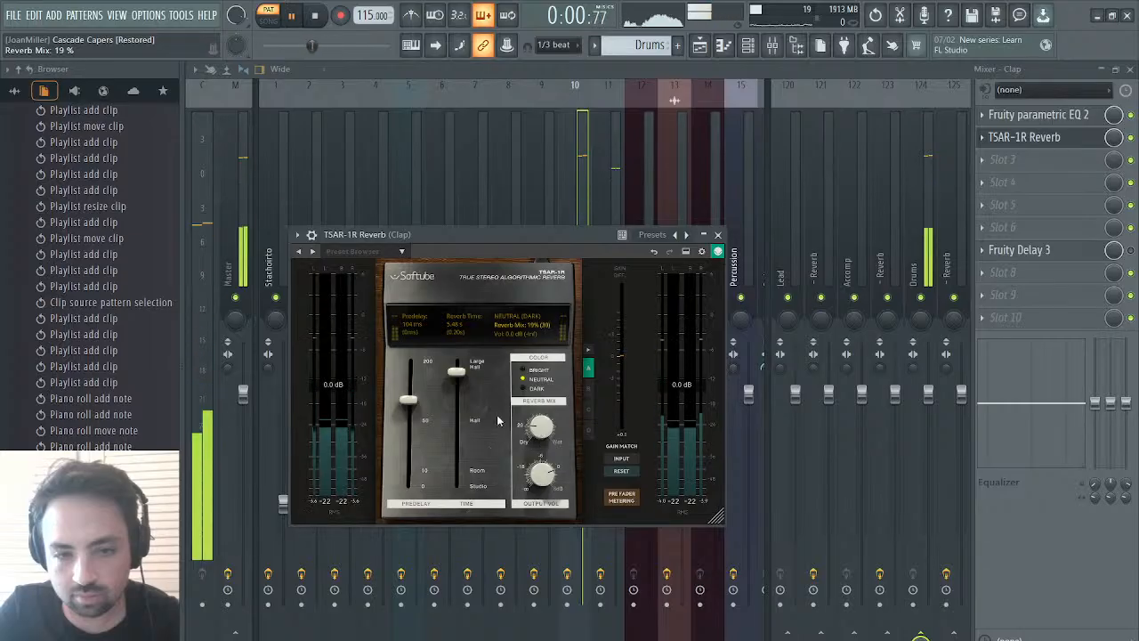
mouse_move(459, 374)
left_mouse_down()
mouse_move(463, 400)
mouse_move(462, 389)
left_mouse_up()
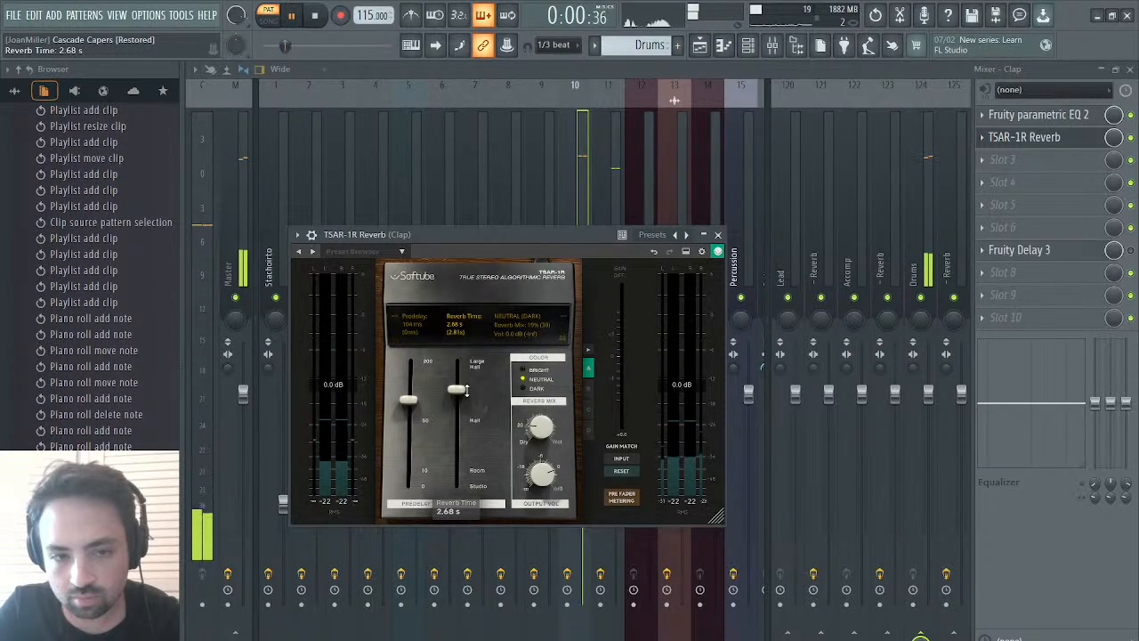
left_click(717, 234)
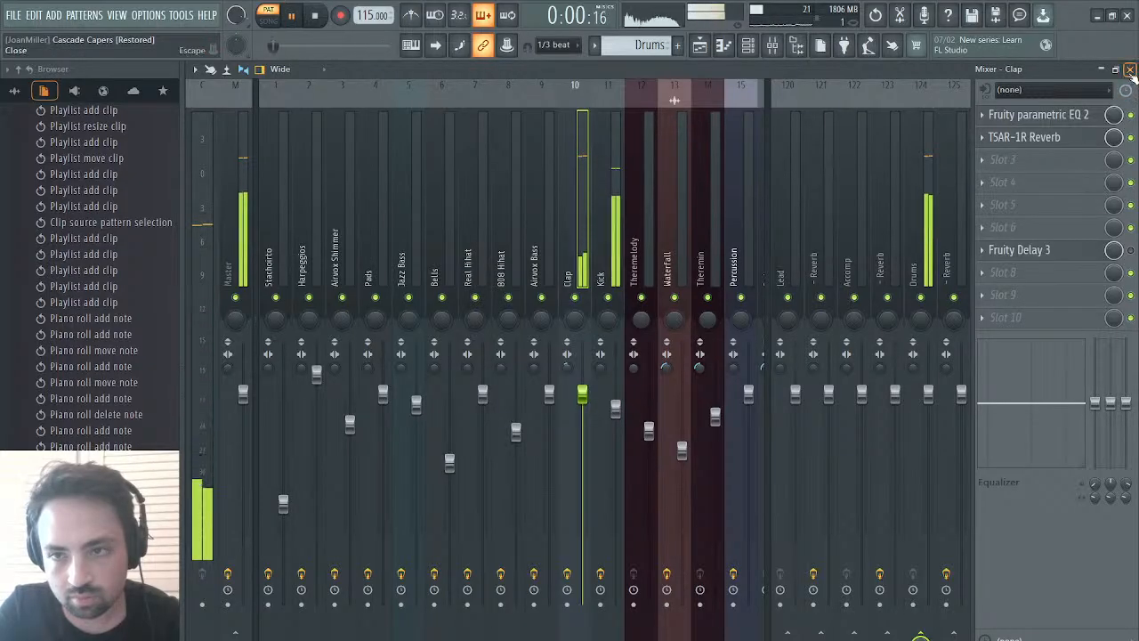
- Return to the Ice Crack piano roll, close it and stop playback
key("F7")
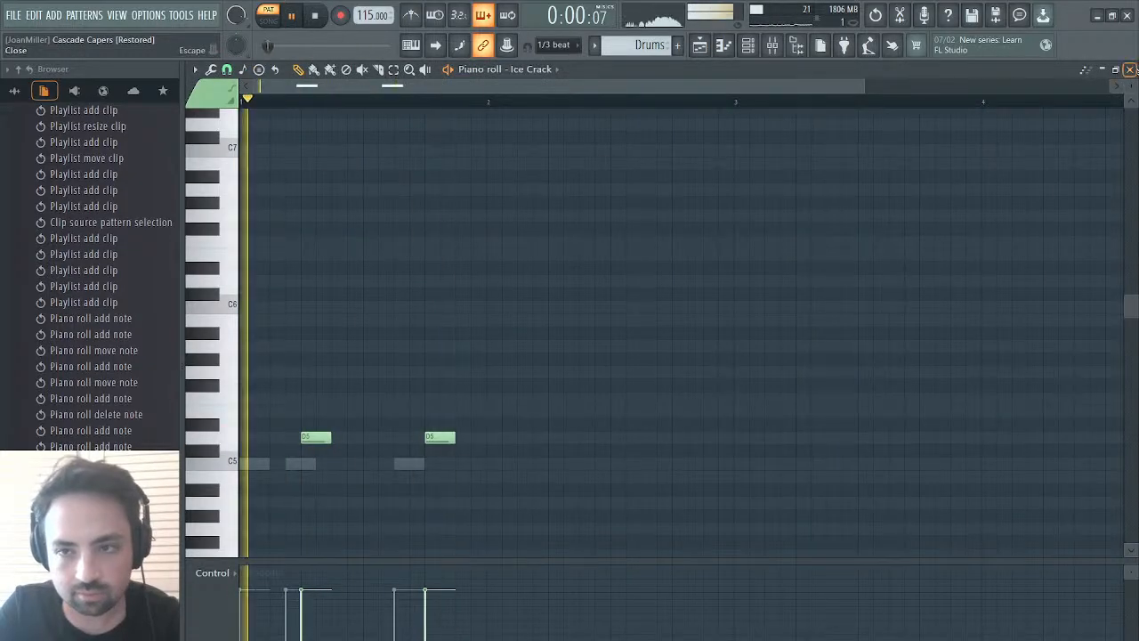
left_click(1130, 68)
key("space")
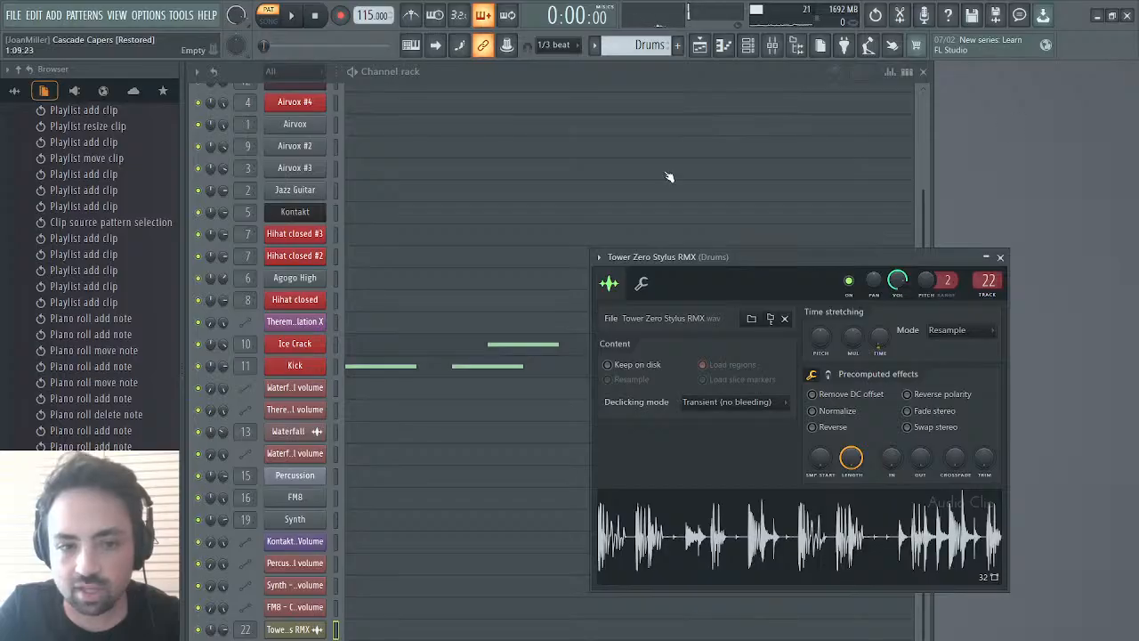
- Check the playlist and audition the Tower Zero Stylus RMX drum loop against the Drums pattern
left_click(700, 46)
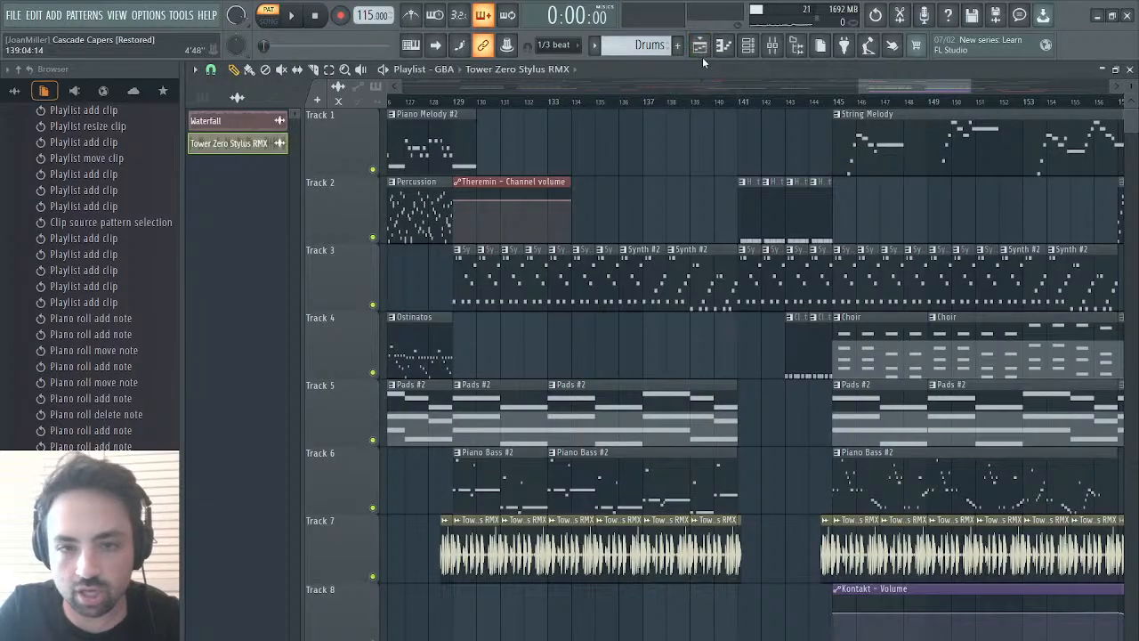
left_click(700, 47)
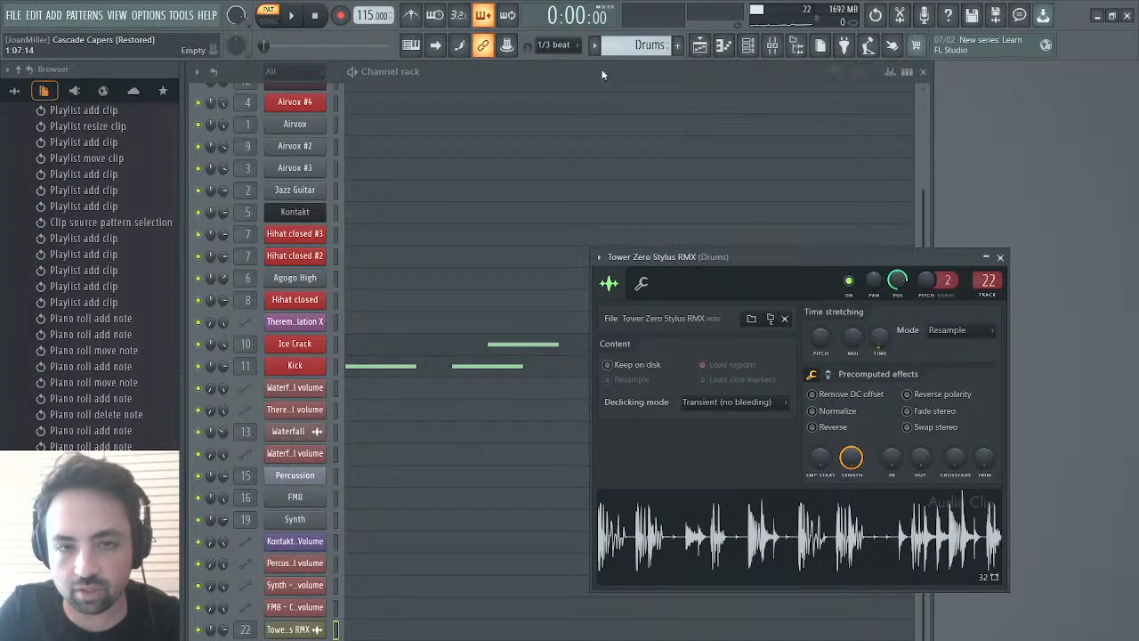
left_click(660, 524)
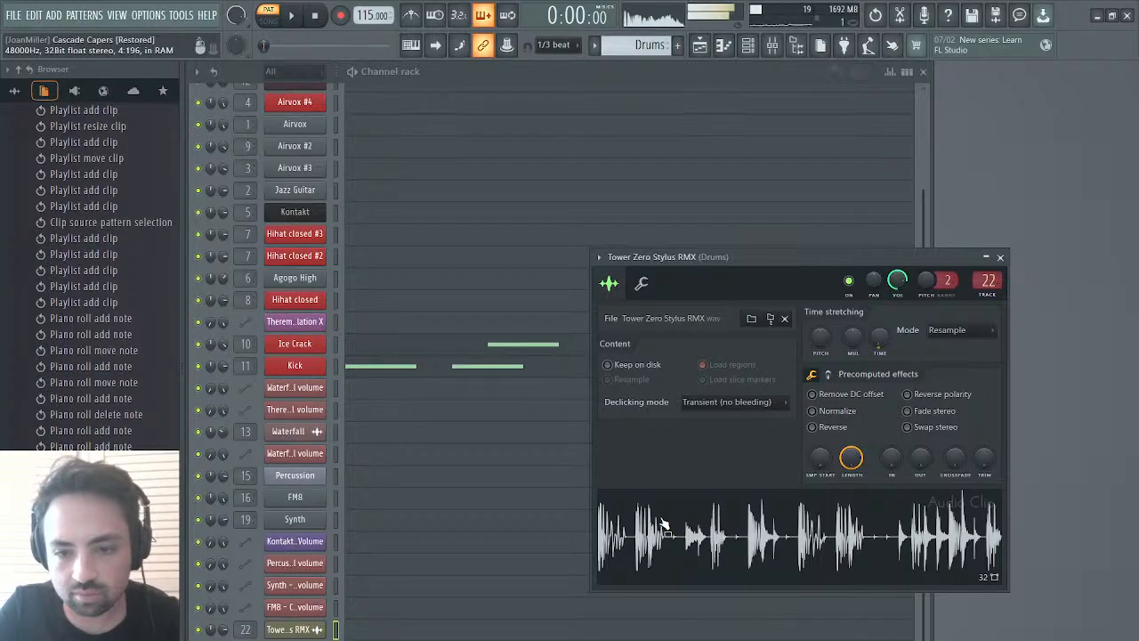
left_click(716, 556)
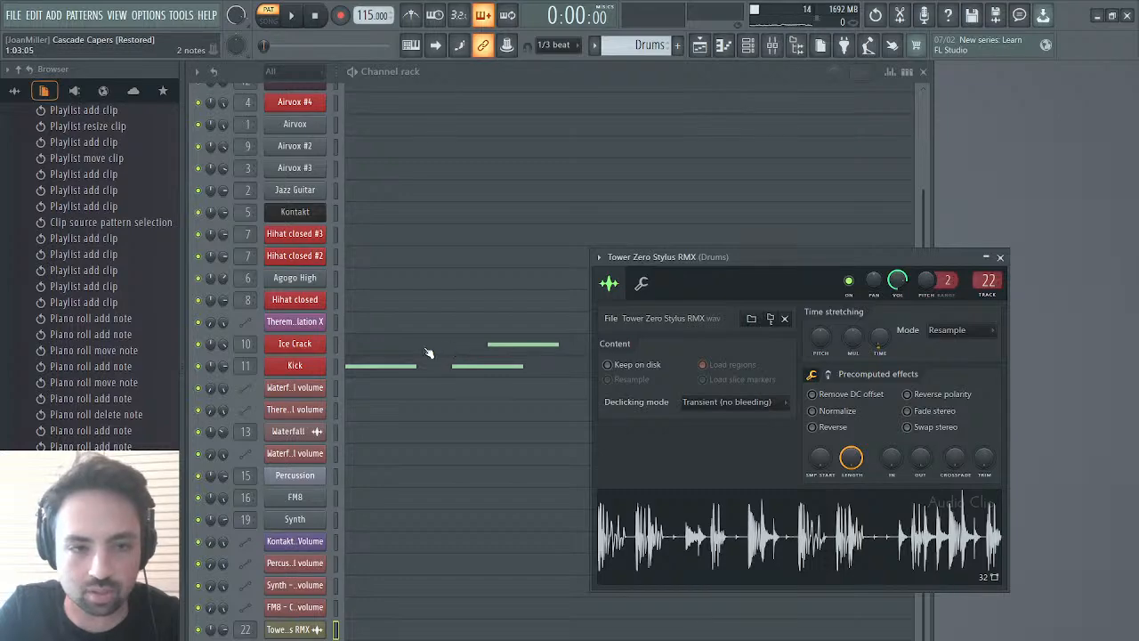
scroll(427, 353, "up", 4)
scroll(427, 353, "down", 4)
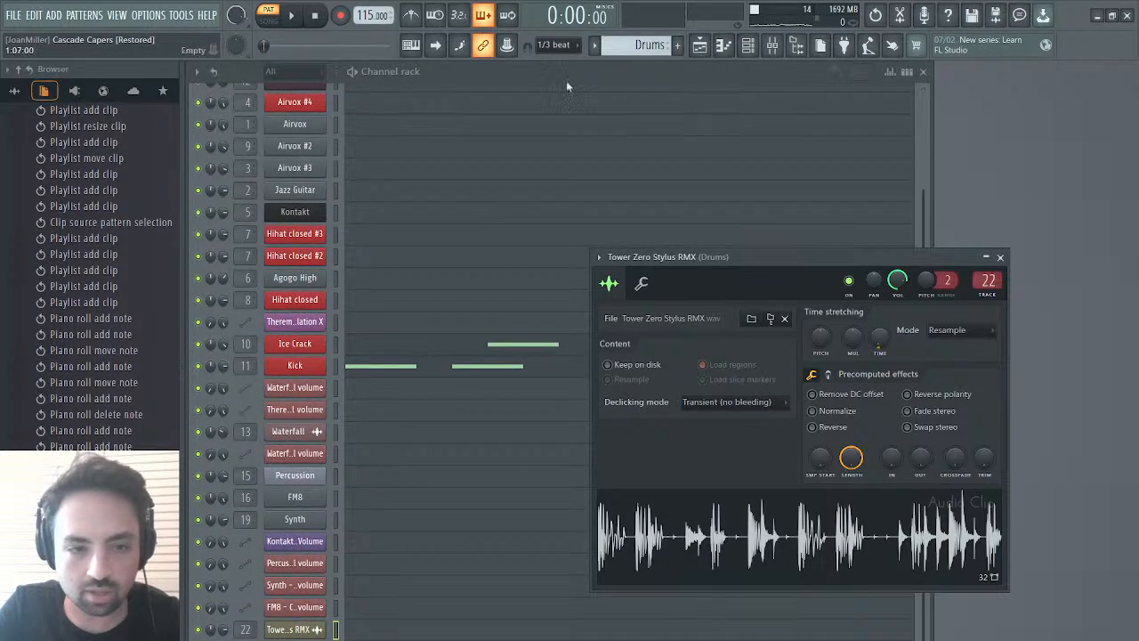
- Delete the Tower Zero Stylus RMX clips on playlist Track 7 from just before bar 129 up to bar 141
left_click(699, 45)
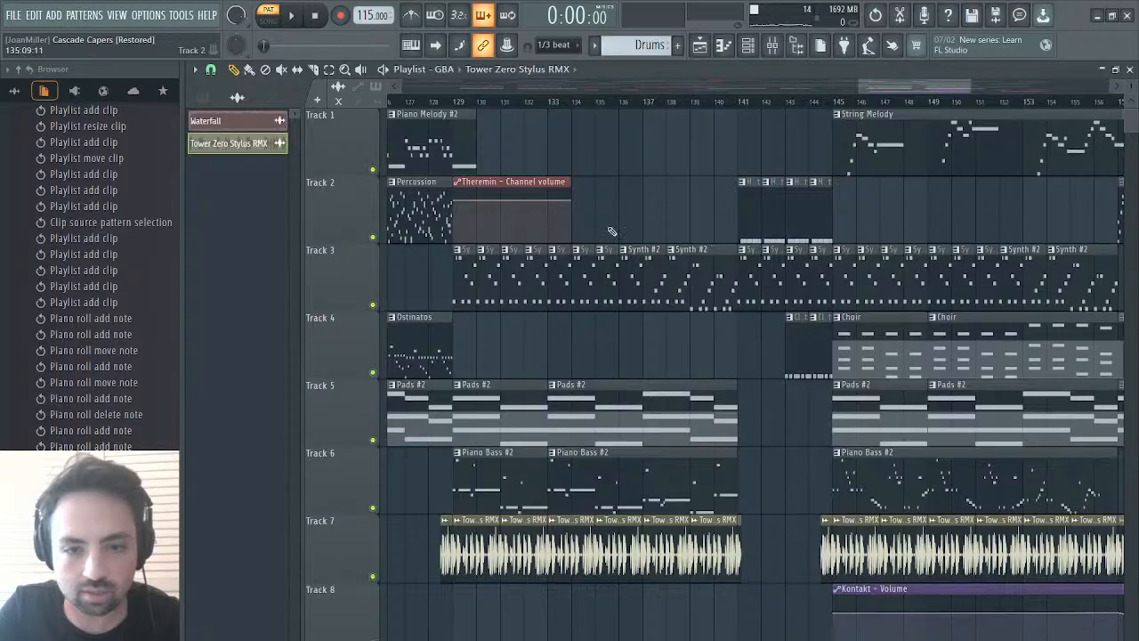
scroll(609, 322, "left", 5)
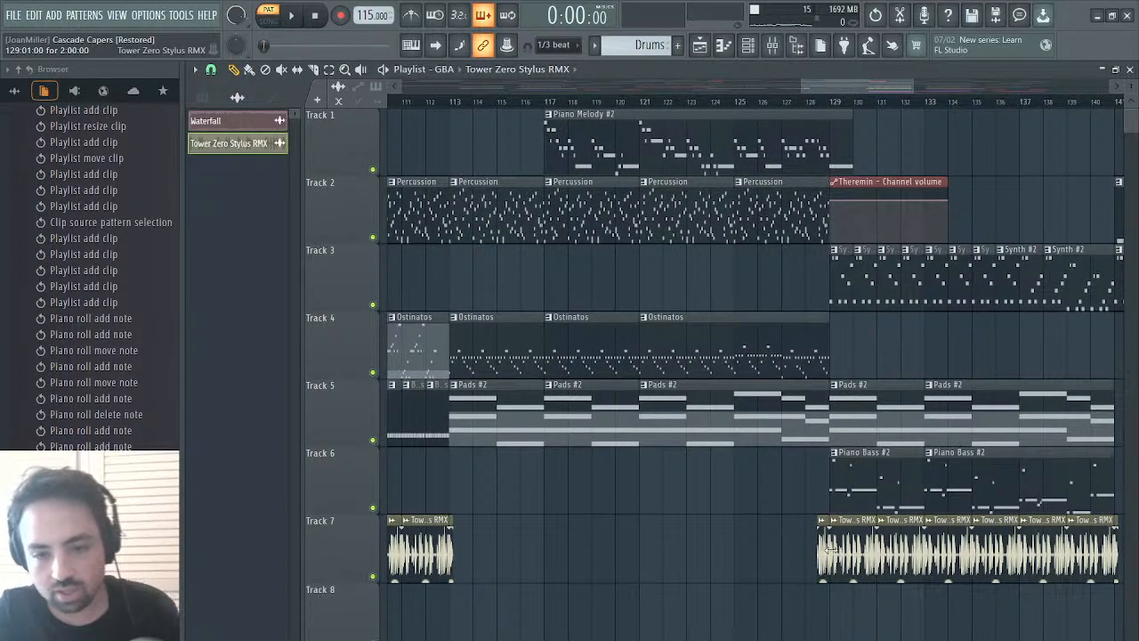
left_click_drag(829, 549, 1041, 542)
key("Delete")
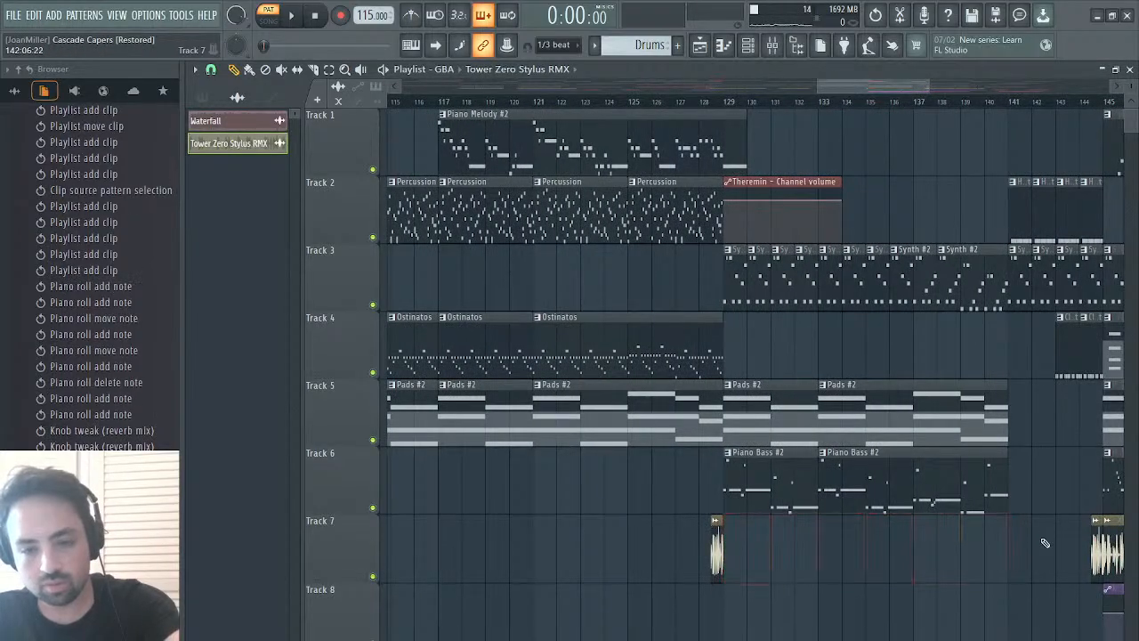
left_click(714, 566, "ctrl")
key("Delete")
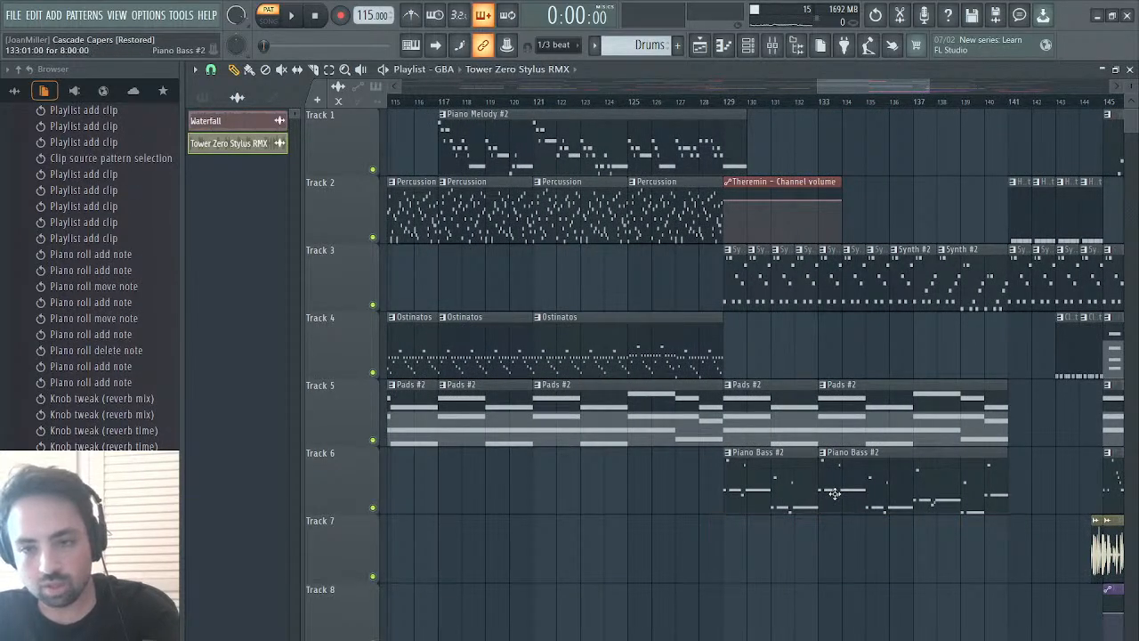
- Move the four Hihat clips at bars 141–144 to Track 7 and the two Closed Hat clips at bars 143–144 to Track 8
scroll(834, 493, "right", 3)
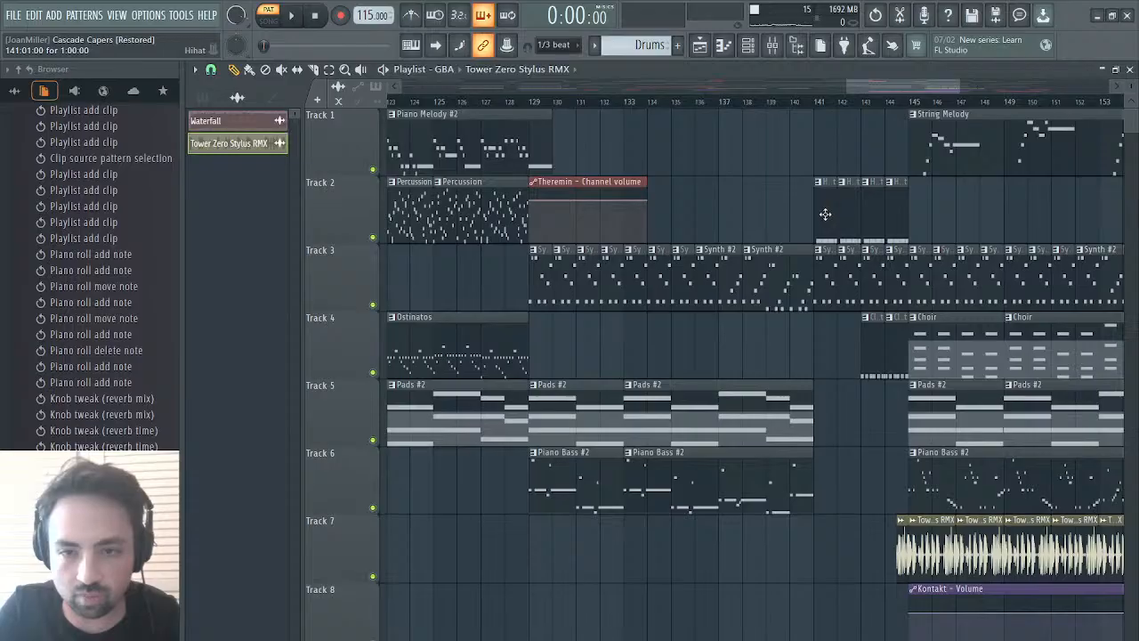
left_click_drag(825, 214, 903, 586)
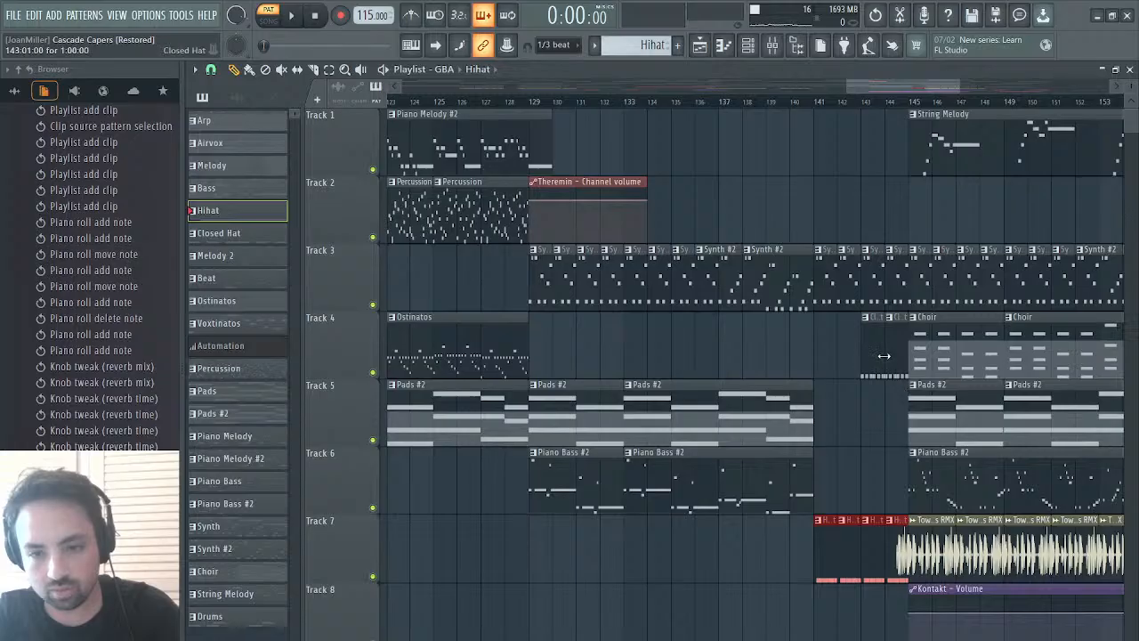
left_click(883, 355)
left_click_drag(884, 355, 898, 625)
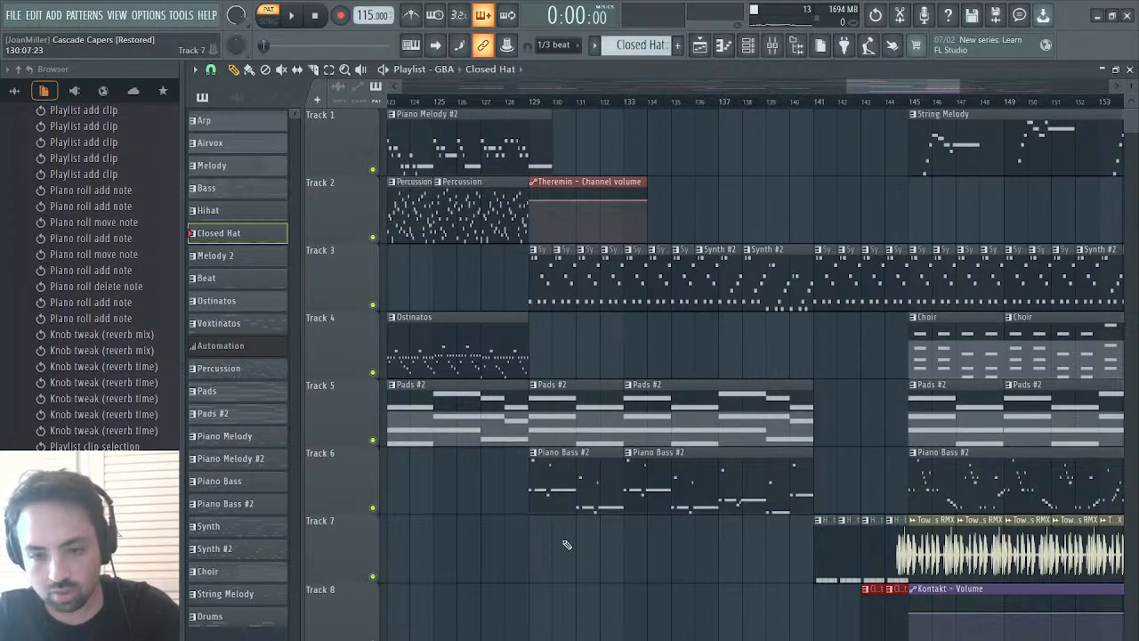
- Add a Closed Hat clip on Track 8 and a Hihat clip on Track 7 at bar 128
left_click(502, 613)
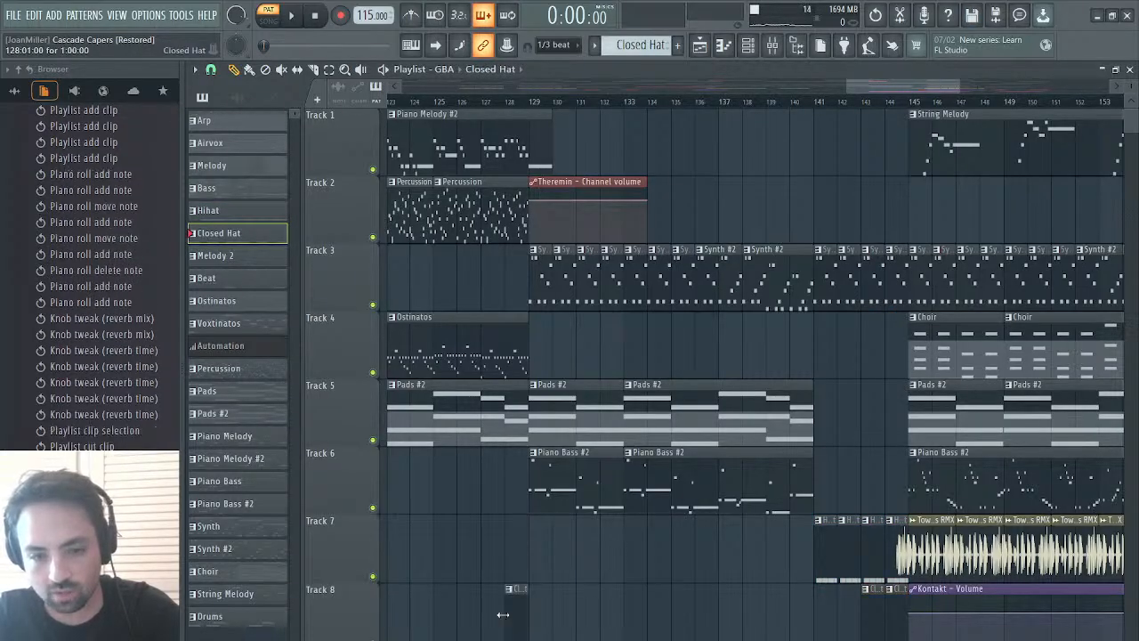
left_click(821, 551)
left_click(503, 554)
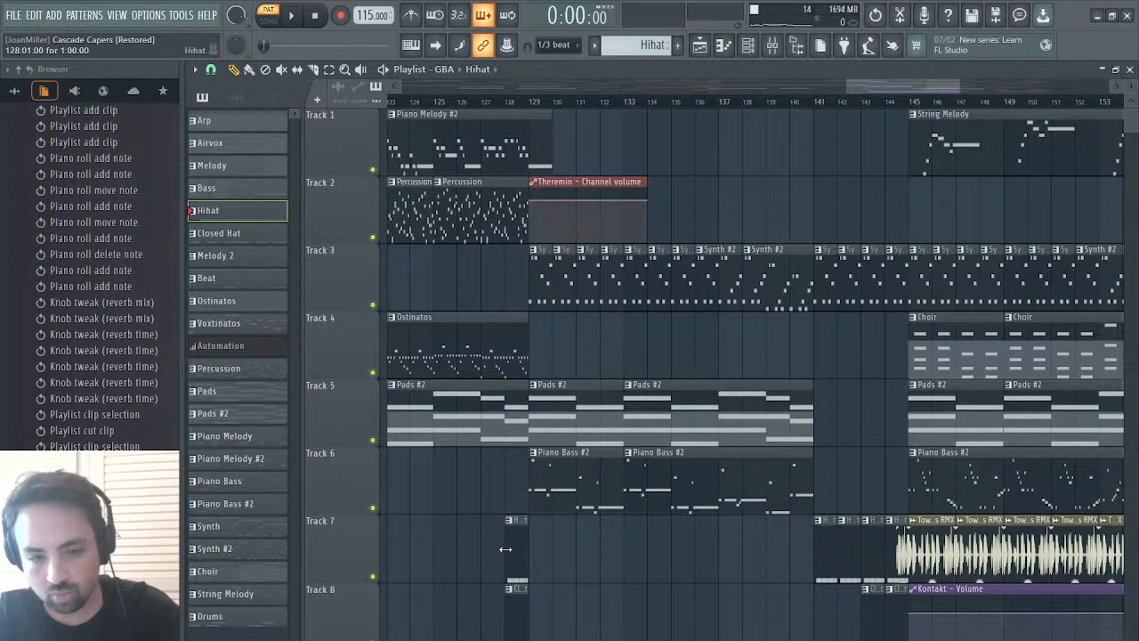
- Trim the start of both bar 128 hat clips so that only about the bar's last beat remains
left_click_drag(505, 549, 503, 621)
key("ctrl+x")
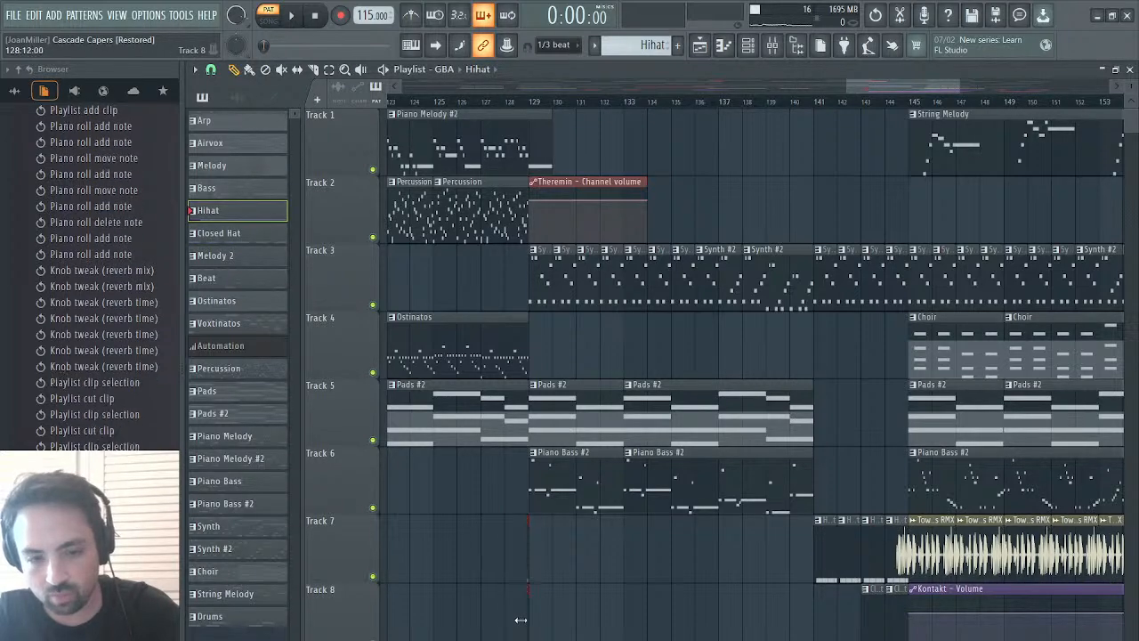
key("ctrl+v")
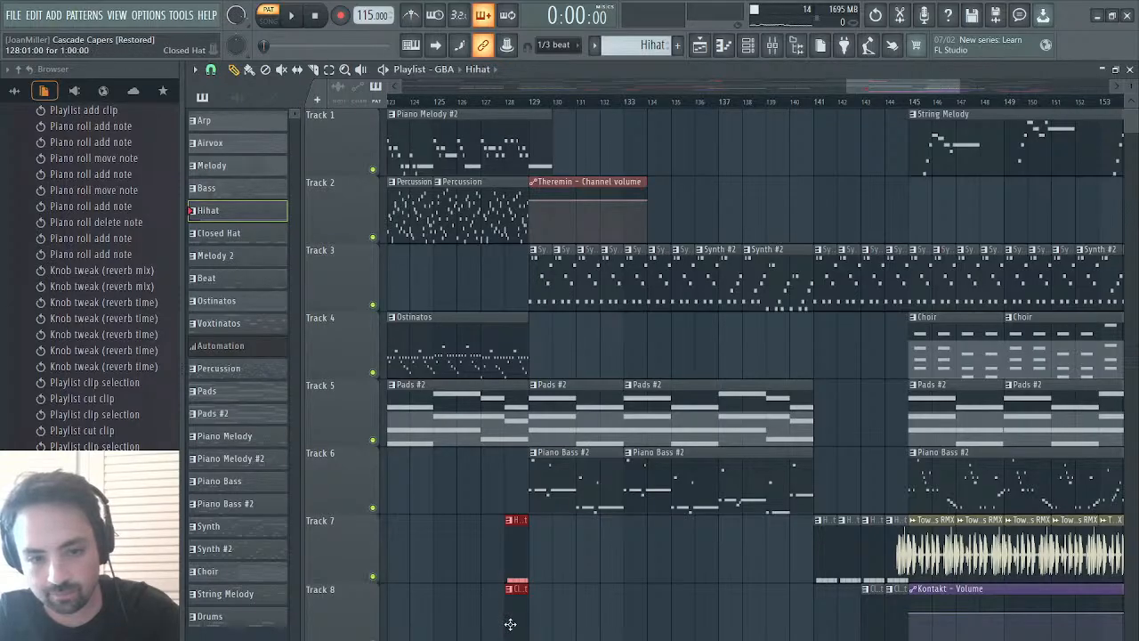
left_click_drag(507, 623, 523, 620)
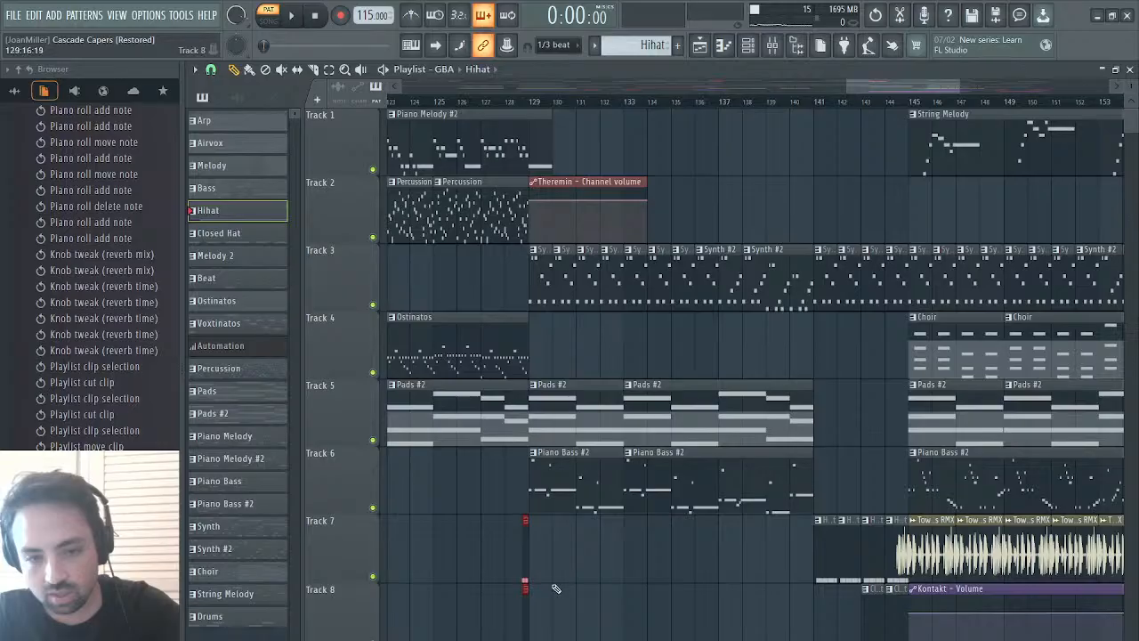
- Move all the Hihat clips from Track 7 to Track 10 and the Closed Hat clips from Track 8 to Track 11
scroll(593, 549, "down", 4)
scroll(594, 552, "up", 3)
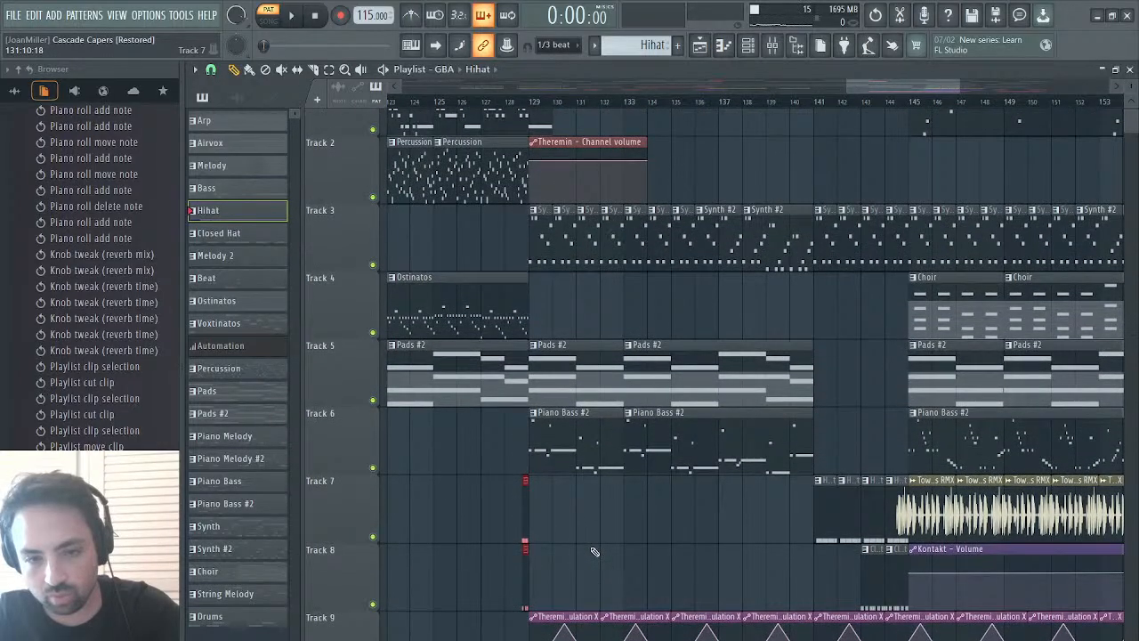
scroll(594, 551, "down", 1)
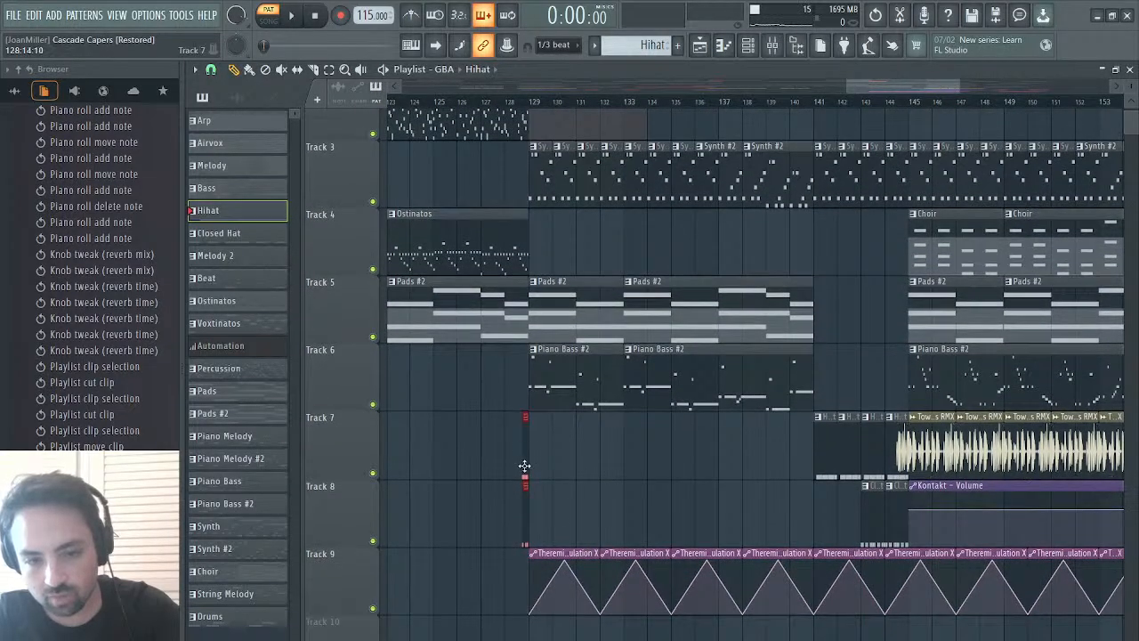
left_click_drag(524, 465, 521, 498)
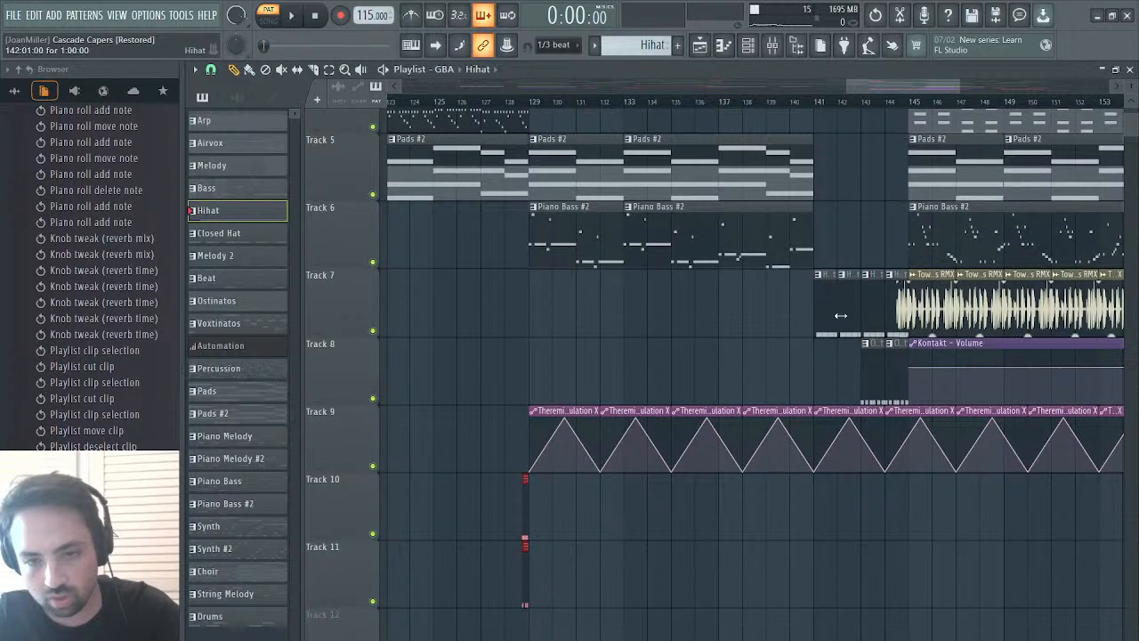
left_click_drag(837, 316, 894, 568)
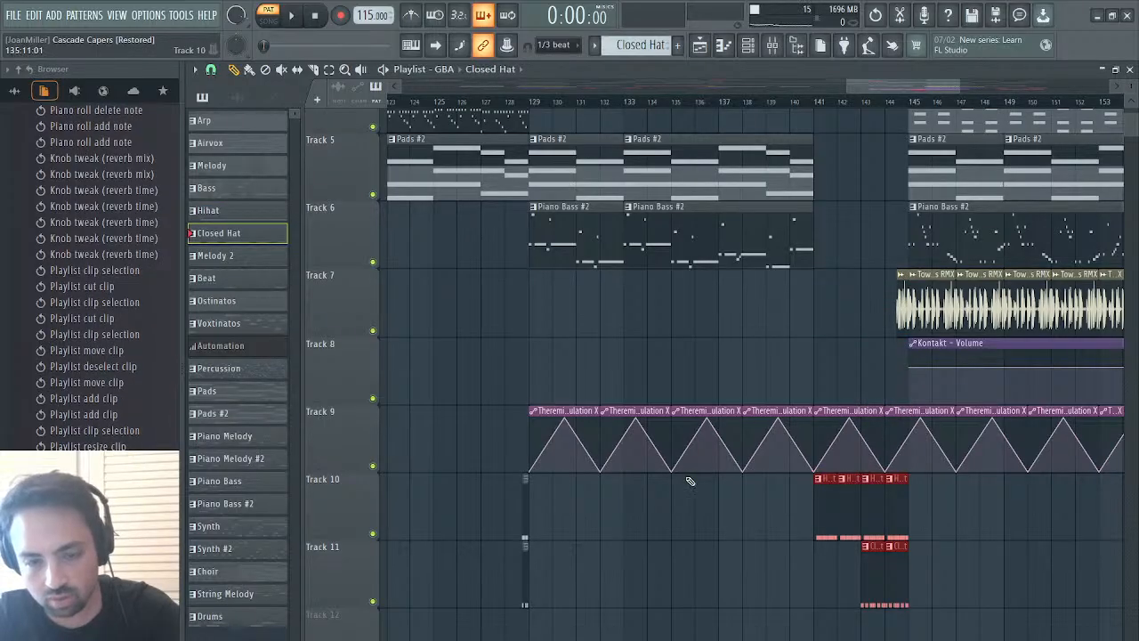
- Fill Track 7 with one-bar Drums pattern clips from bar 129 through bar 140
left_click(651, 516)
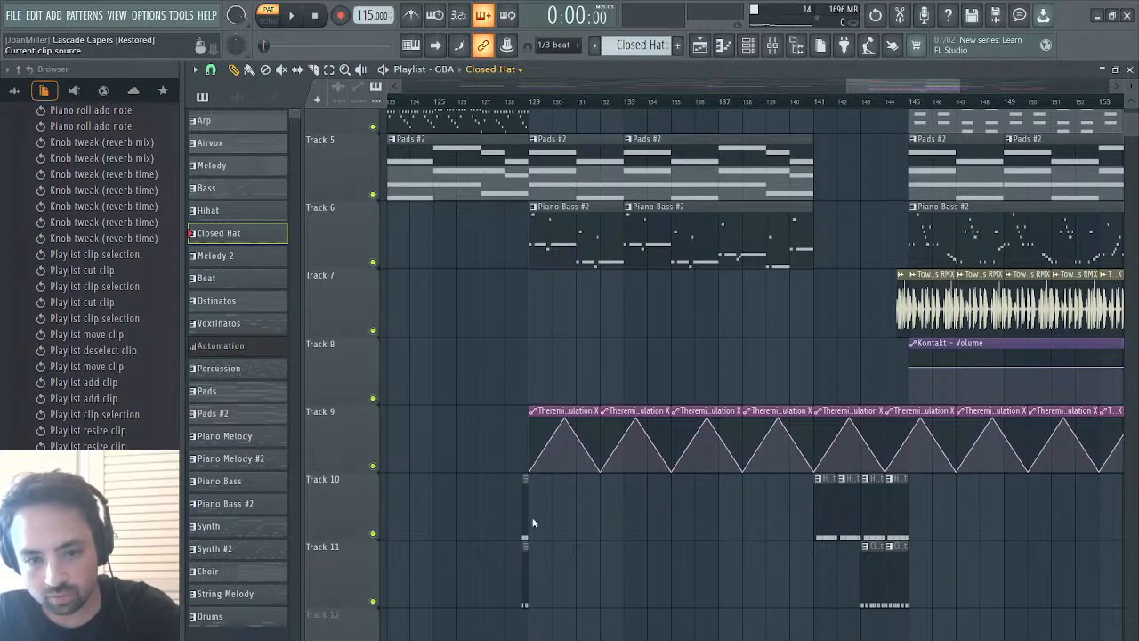
left_click(513, 532)
left_click(531, 312)
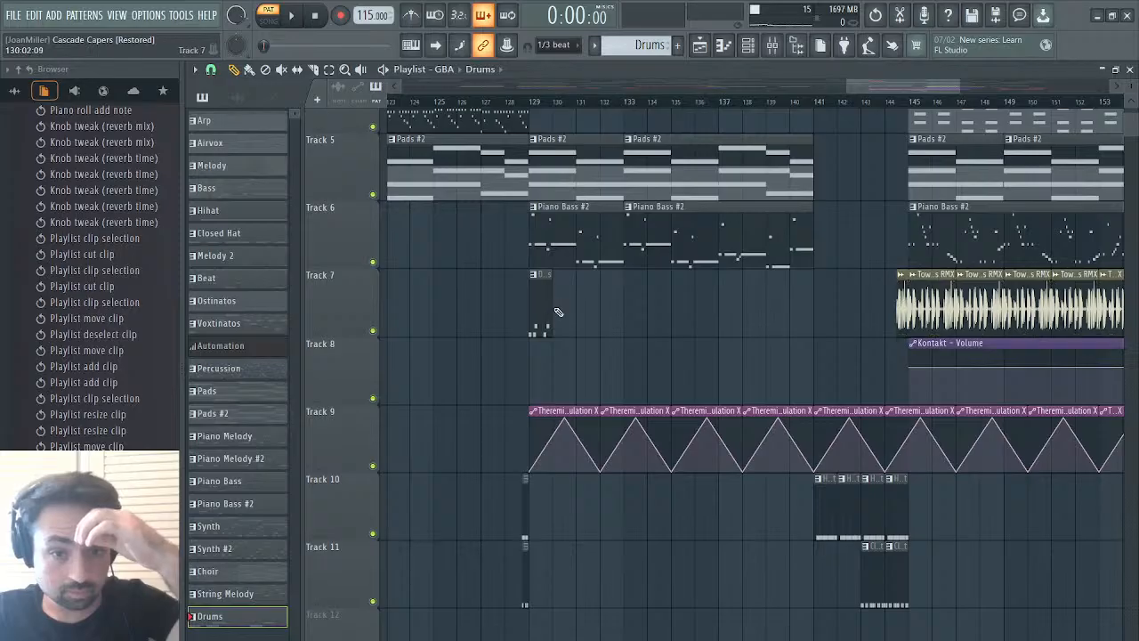
left_click(253, 77)
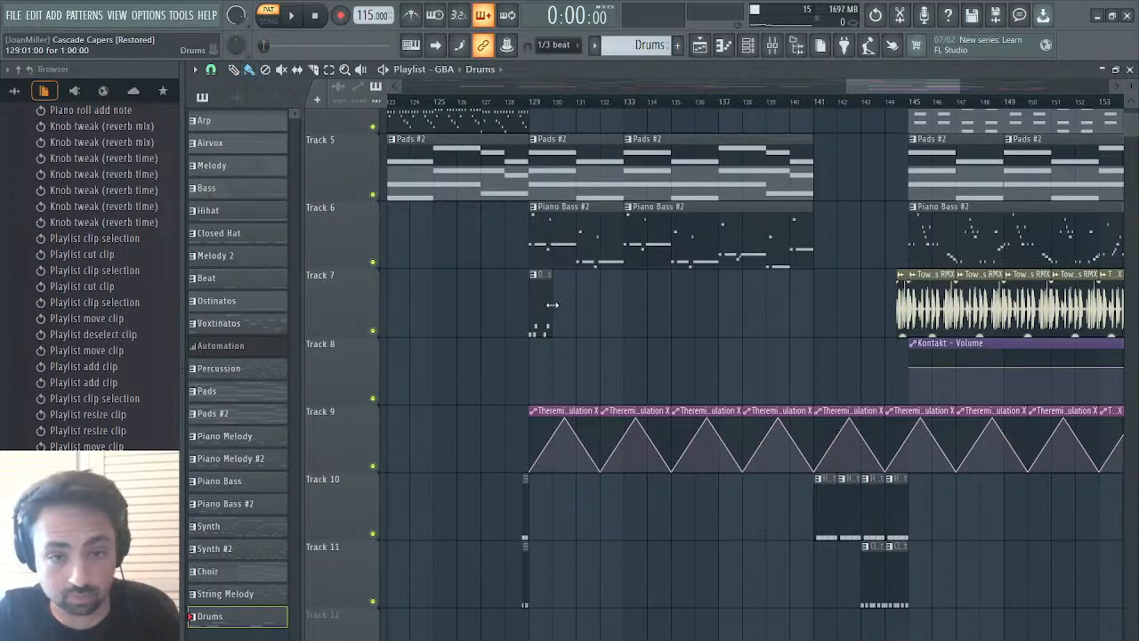
left_click_drag(547, 311, 808, 318)
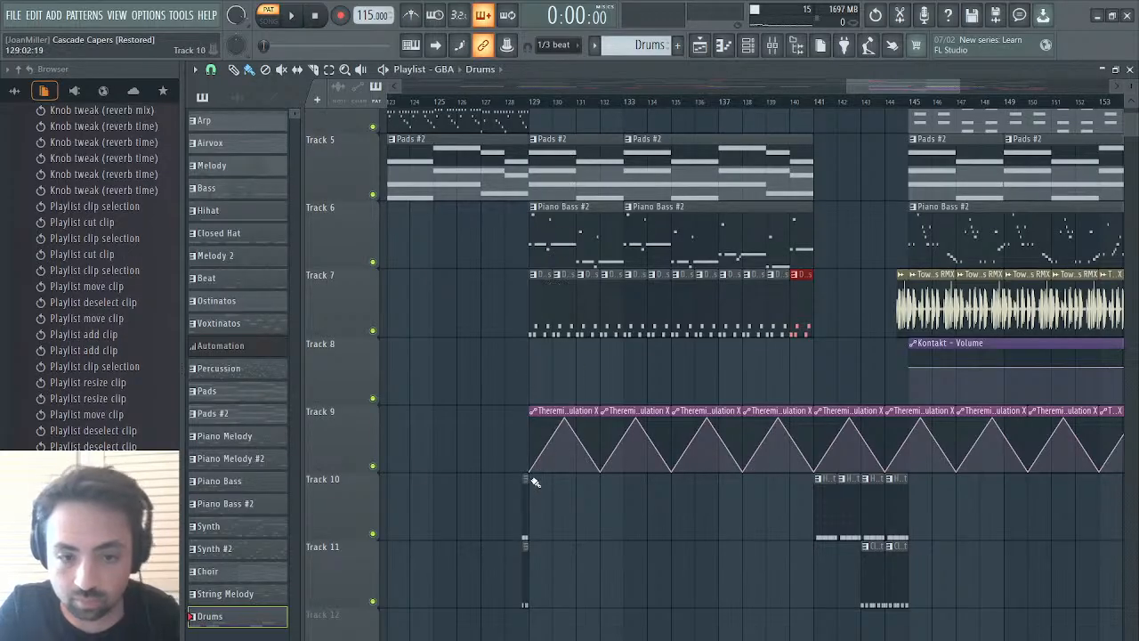
left_click_drag(527, 496, 913, 608)
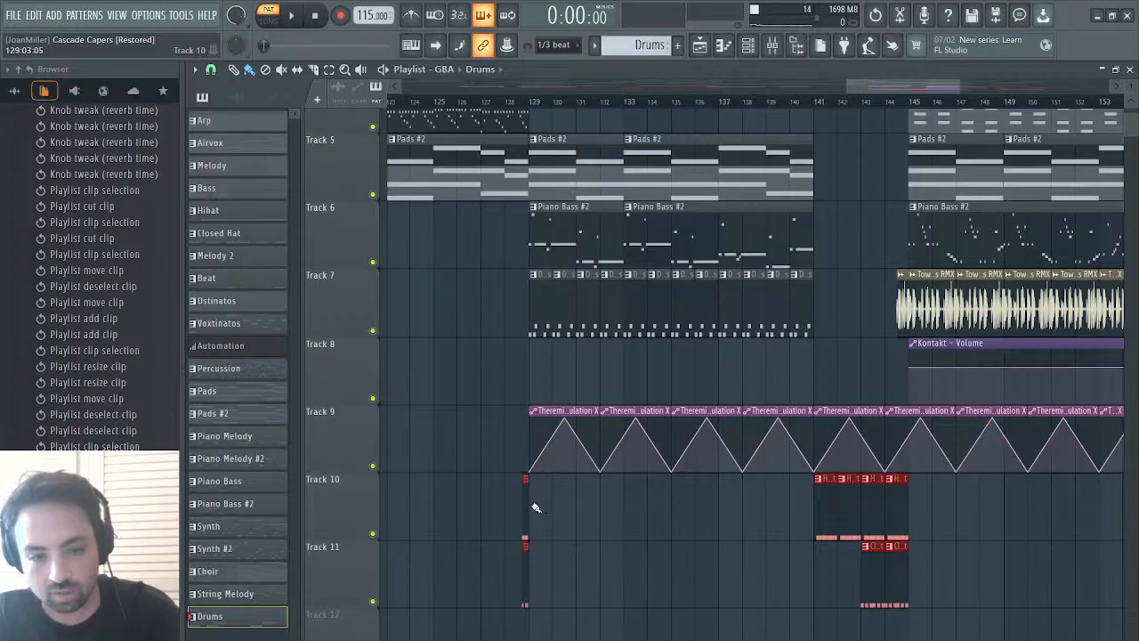
left_click_drag(535, 507, 765, 505)
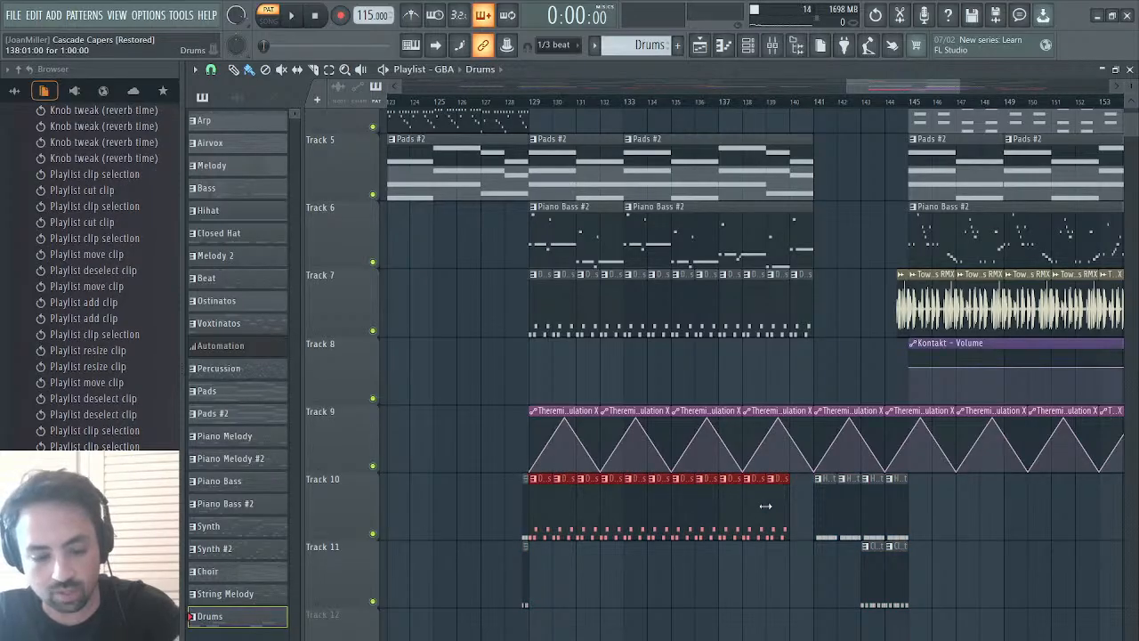
key("ctrl+z")
- Fill Track 10 with Hihat clips from bar 129 through 140 and Track 11 with Closed Hat clips from bar 129 through 142
left_click(824, 504)
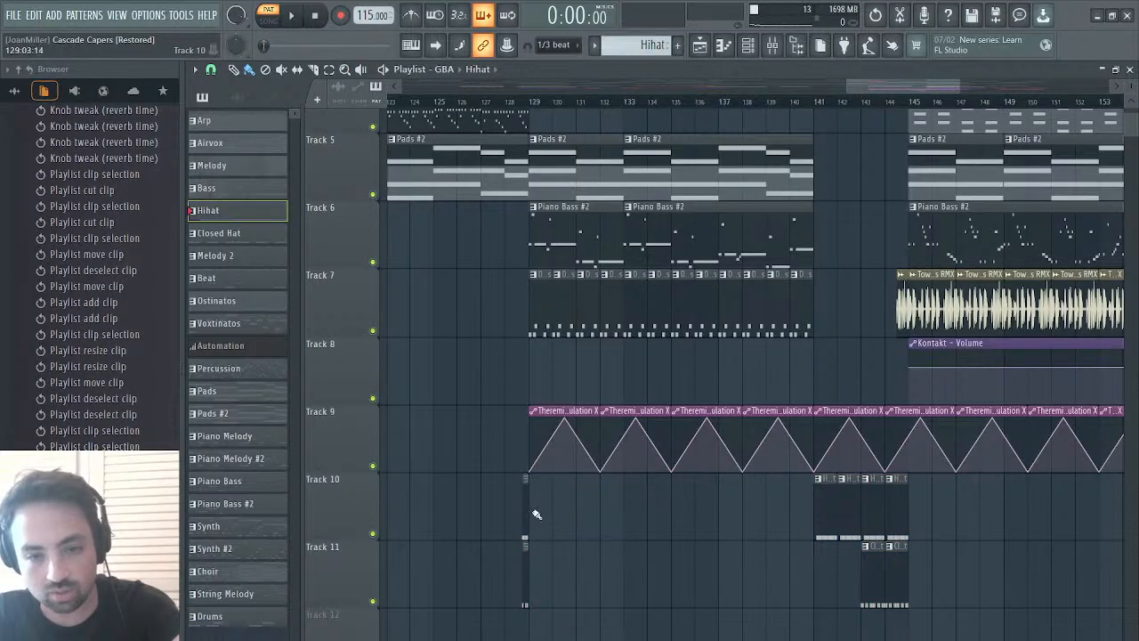
left_click_drag(535, 513, 800, 512)
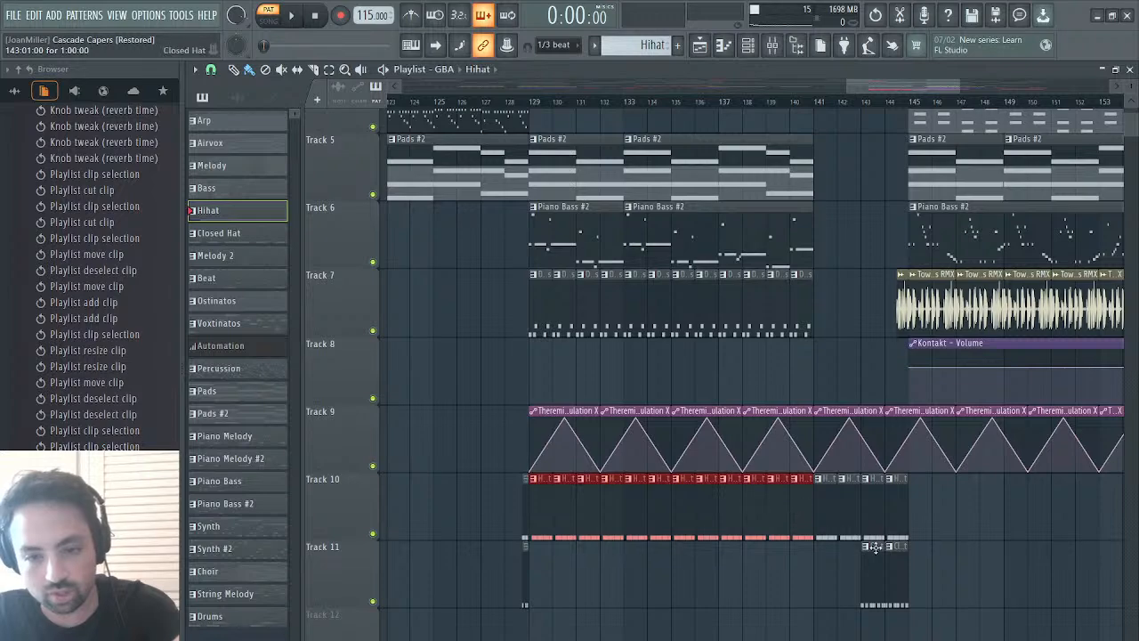
left_click(874, 588)
left_click_drag(541, 584, 843, 575)
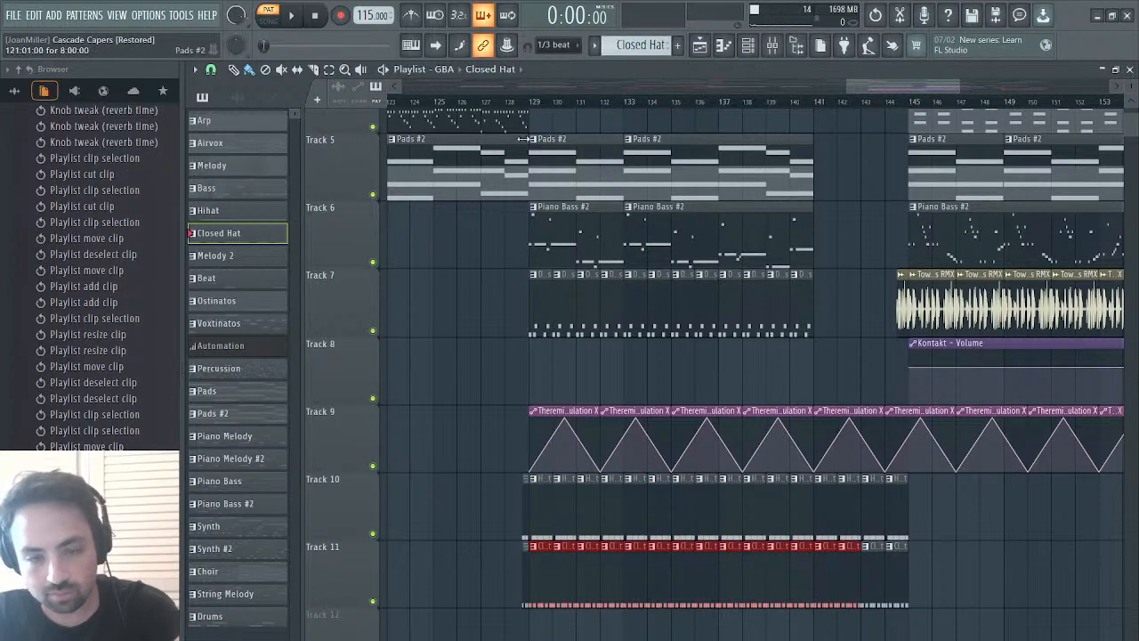
- Play the song from bar 129 and inspect the Clap and 808 Hihat tracks in the mixer
left_click(535, 105)
key("space")
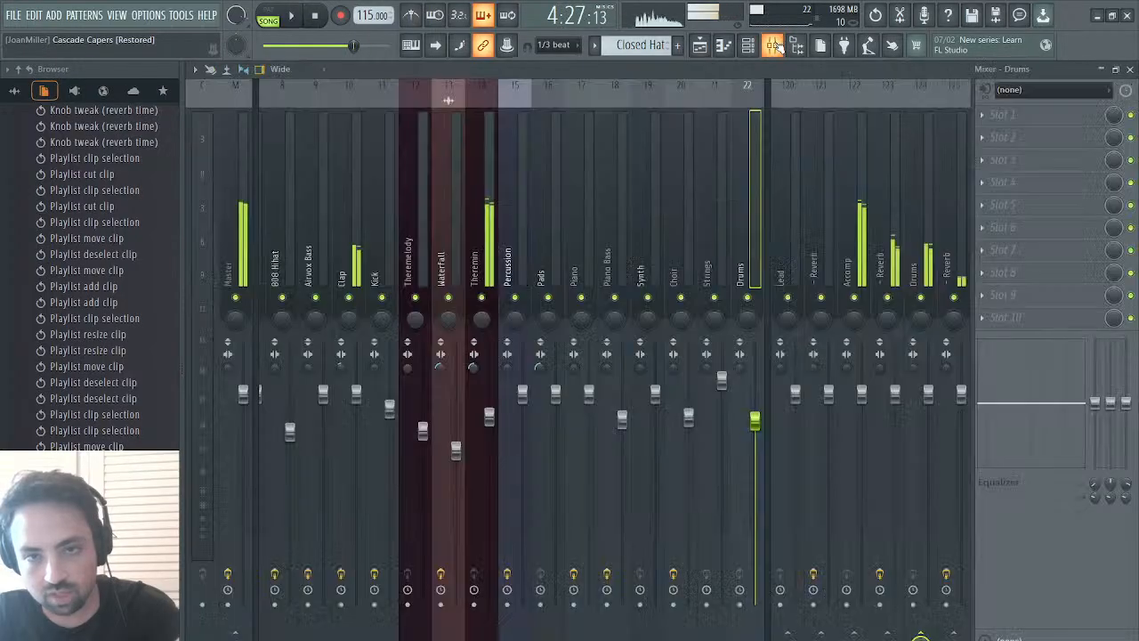
left_click(314, 254)
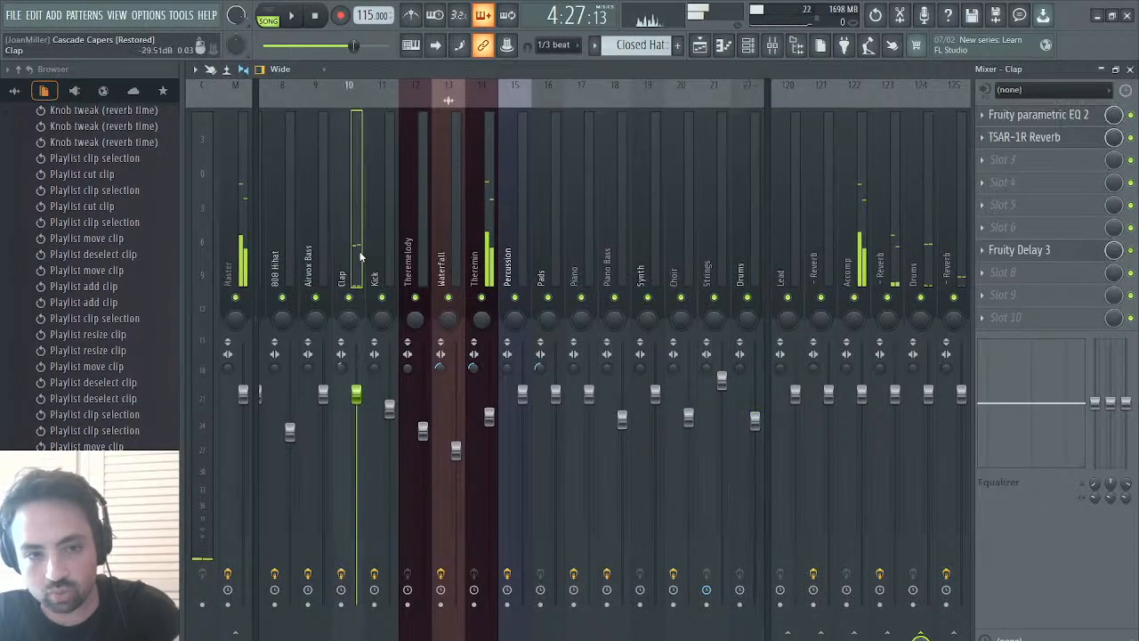
left_click_drag(315, 254, 500, 245)
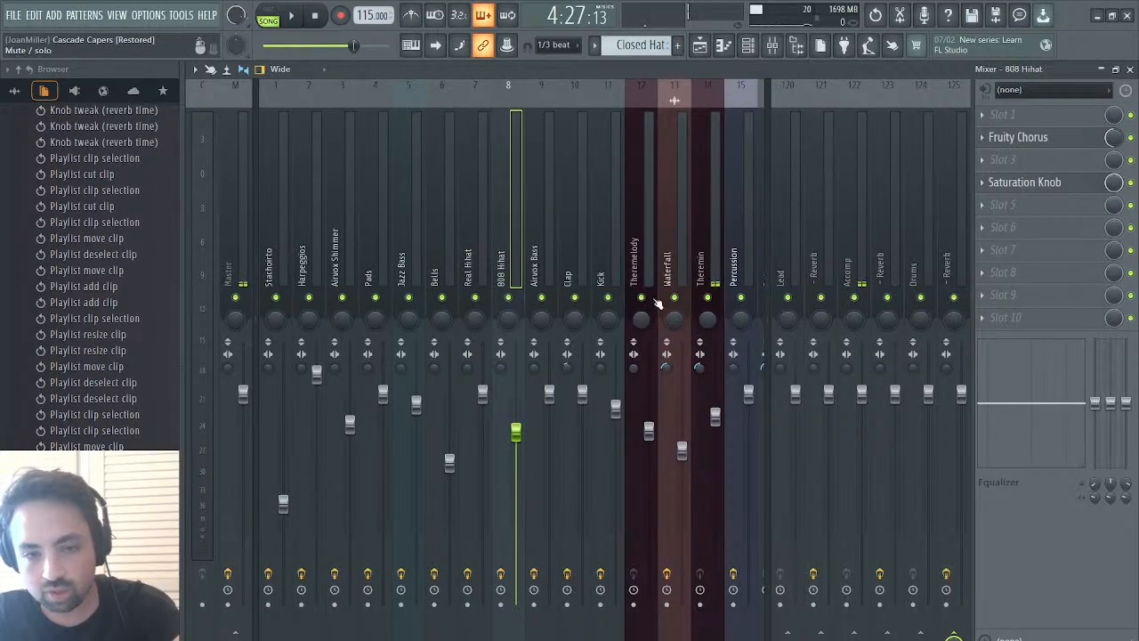
- Adjust the mix and decay of the Raum reverb on the drums' Reverb mixer track, then close it while the song plays
left_click(963, 215)
left_click(1034, 191)
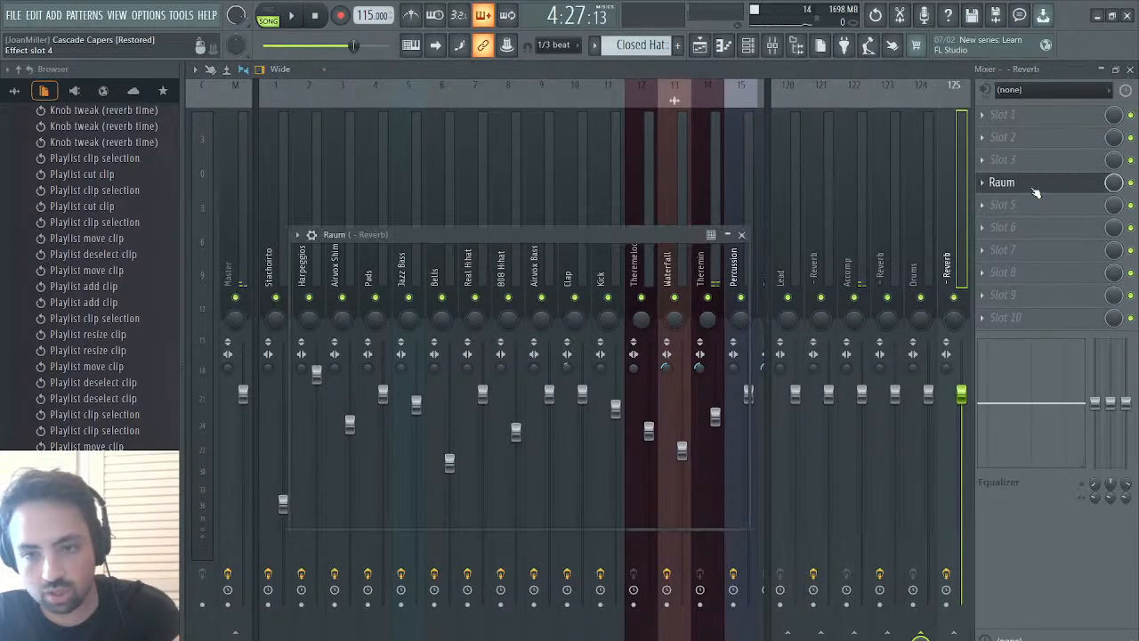
left_click_drag(703, 383, 703, 383)
left_click_drag(655, 416, 655, 405)
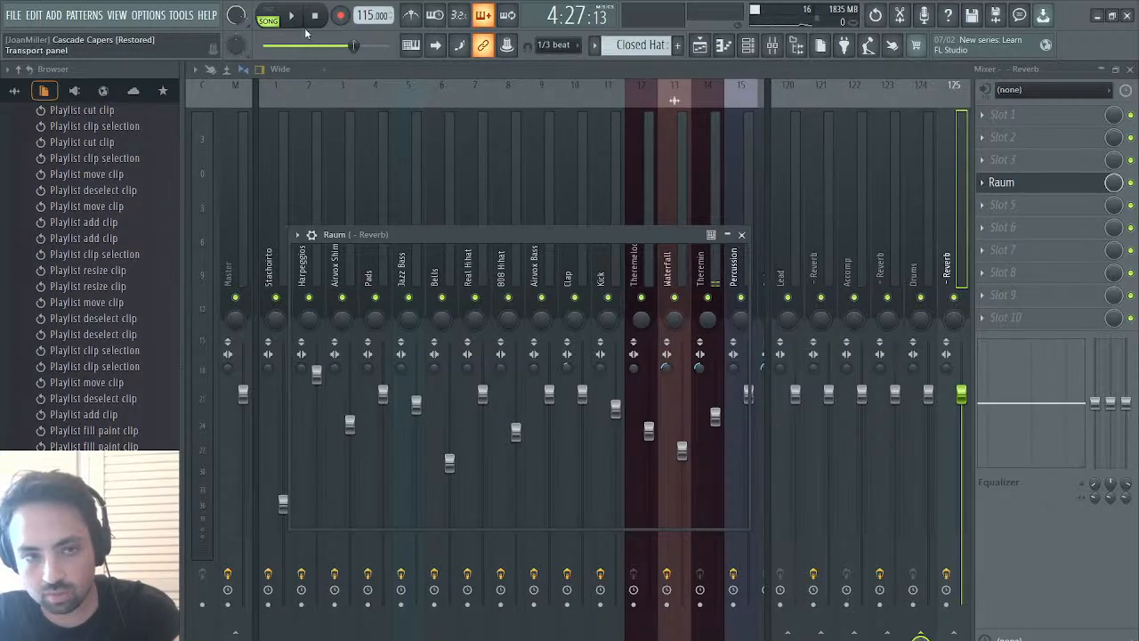
left_click(291, 16)
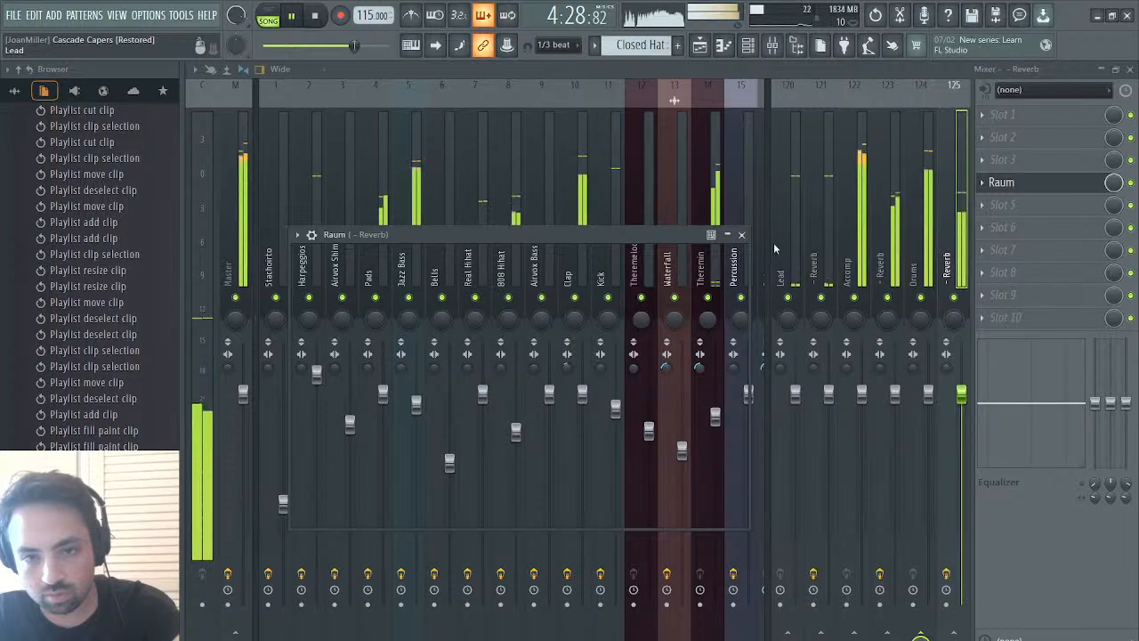
left_click(741, 234)
- Delete all the remaining Tower Zero Stylus RMX clips on Track 7 between bars 144 and 161 and stop playback
key("F5")
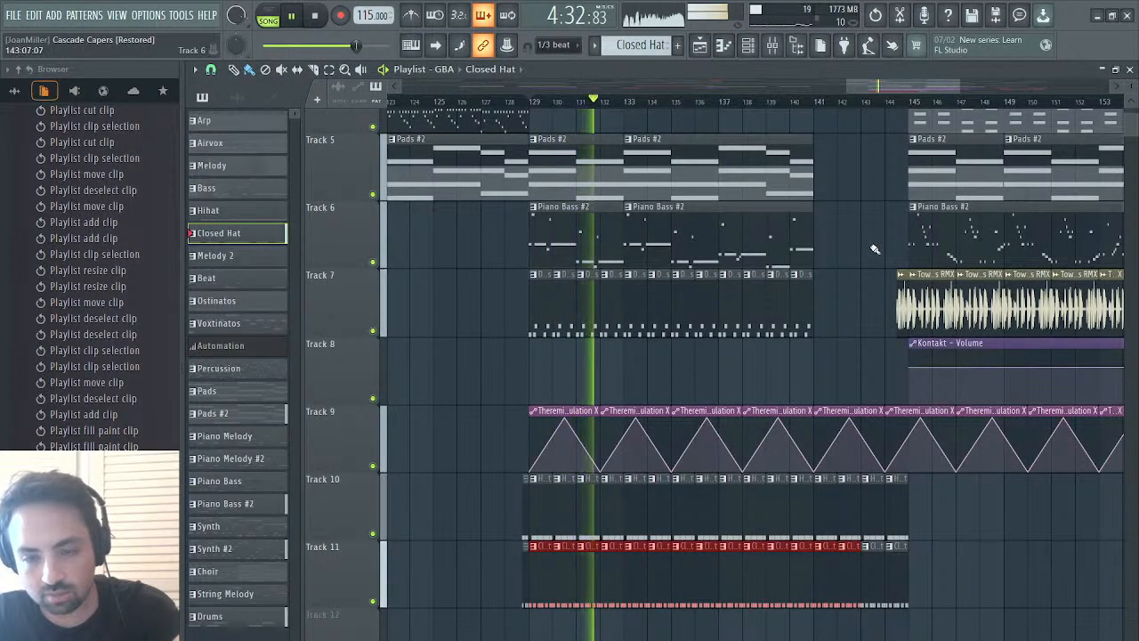
scroll(839, 272, "right", 5)
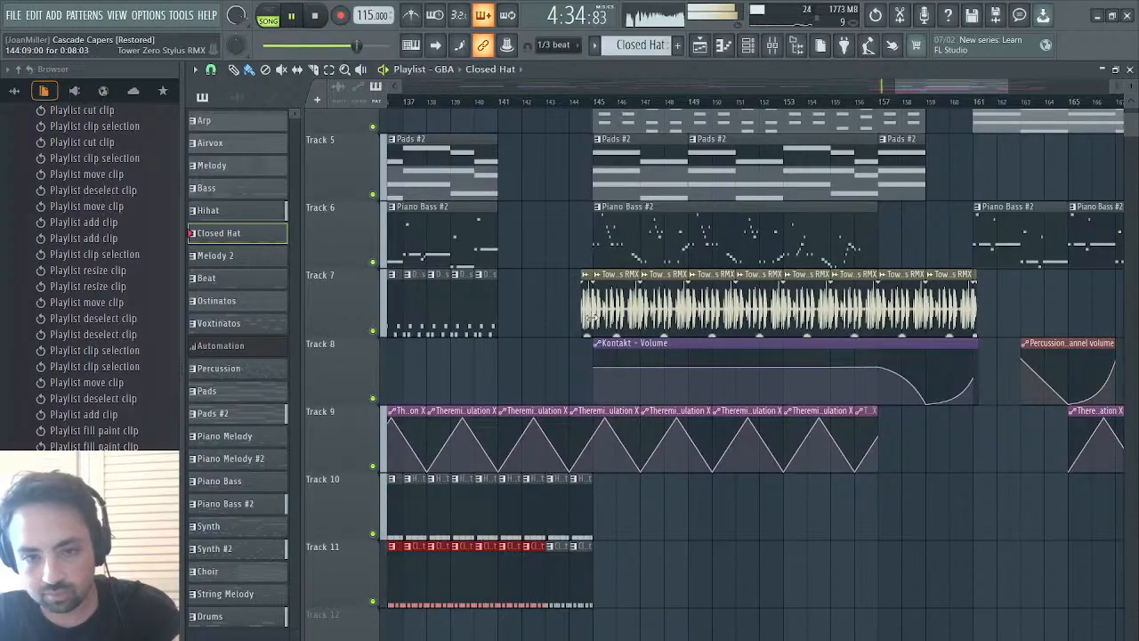
left_click_drag(590, 315, 976, 305)
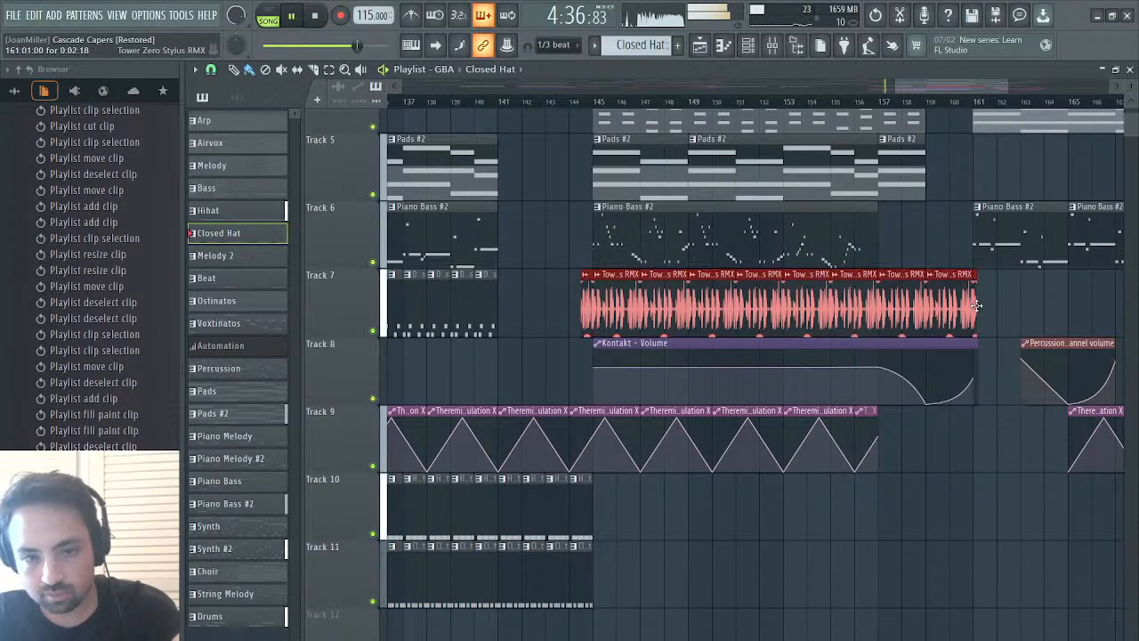
key("Delete")
key("space")
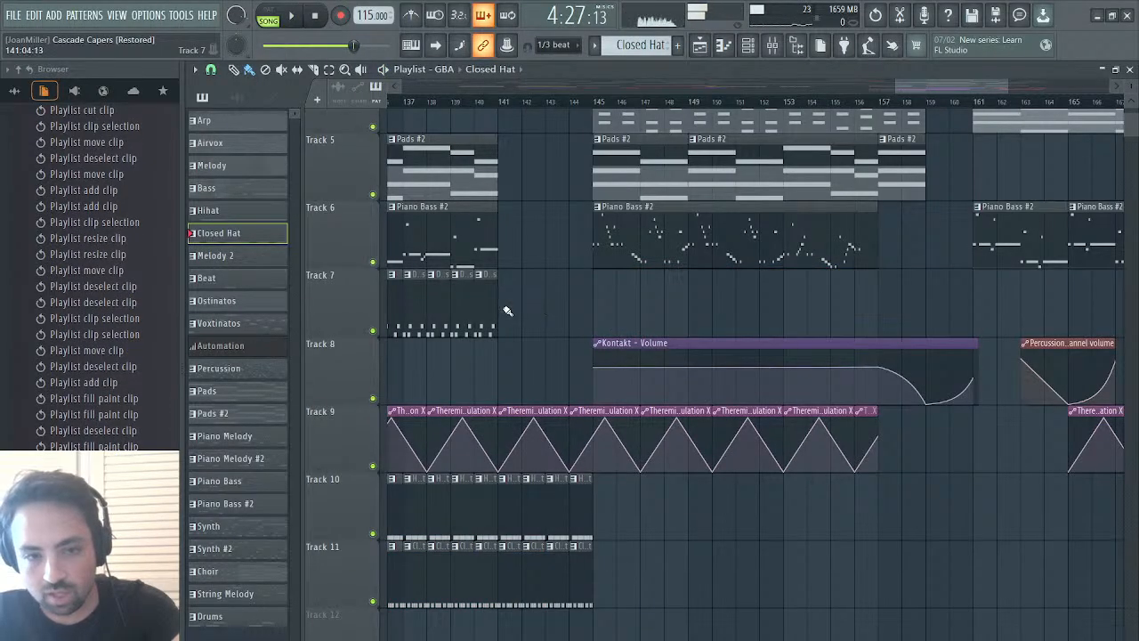
- Open the Drums pattern in the piano roll and add a Kick note on C5 at the start of bar 2
left_click_drag(495, 306, 508, 306)
double_click(497, 310)
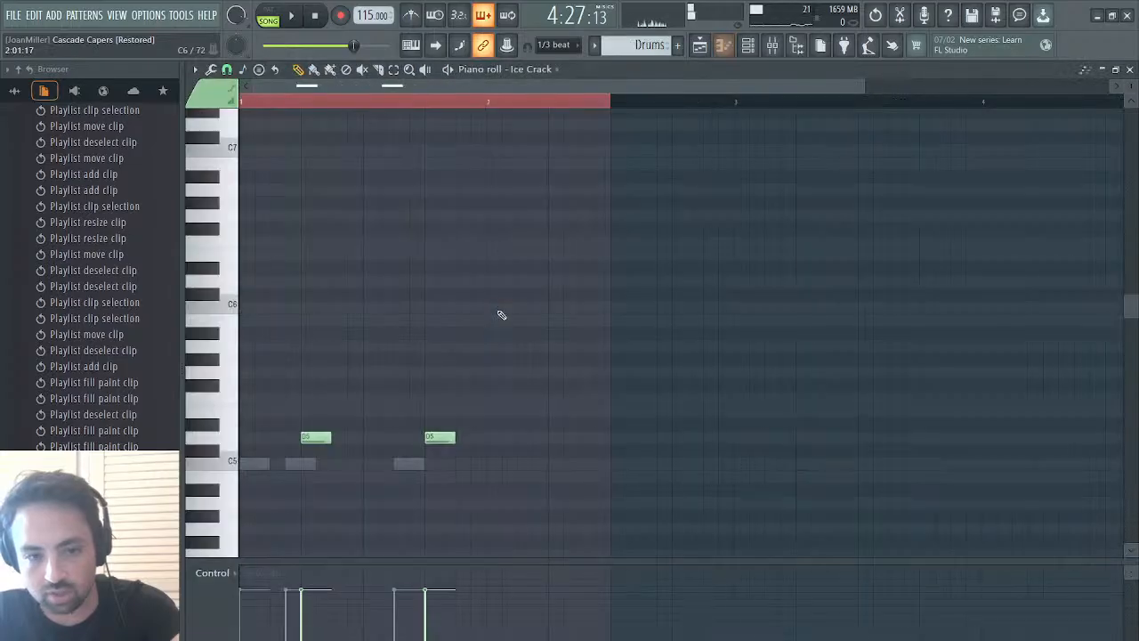
left_click(490, 464)
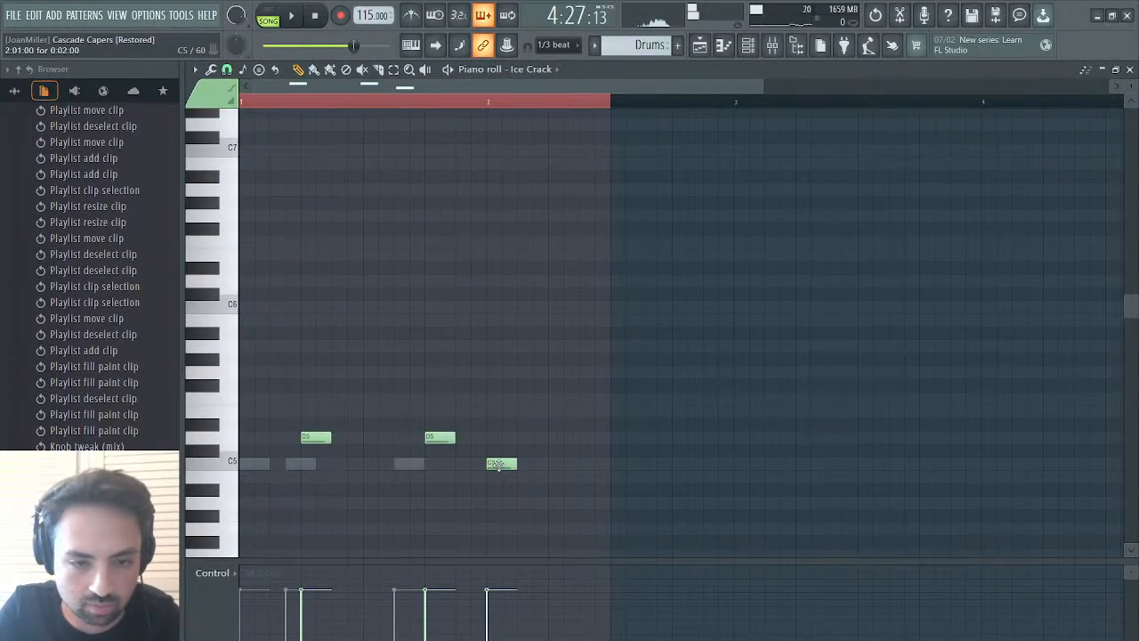
right_click(500, 464)
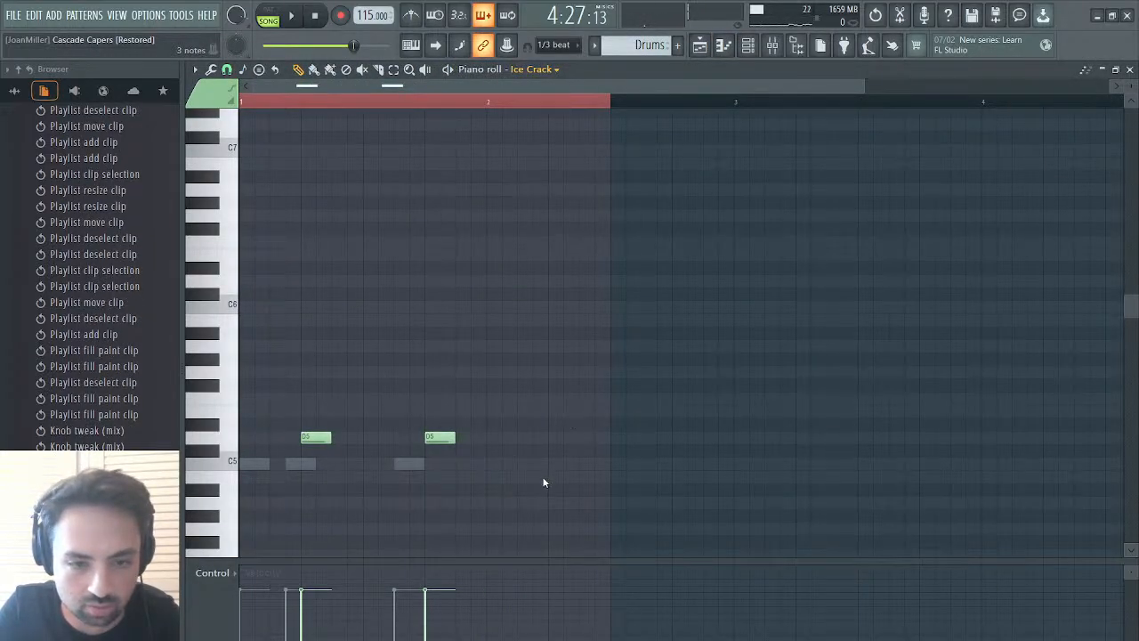
left_click(545, 483)
left_click(488, 462)
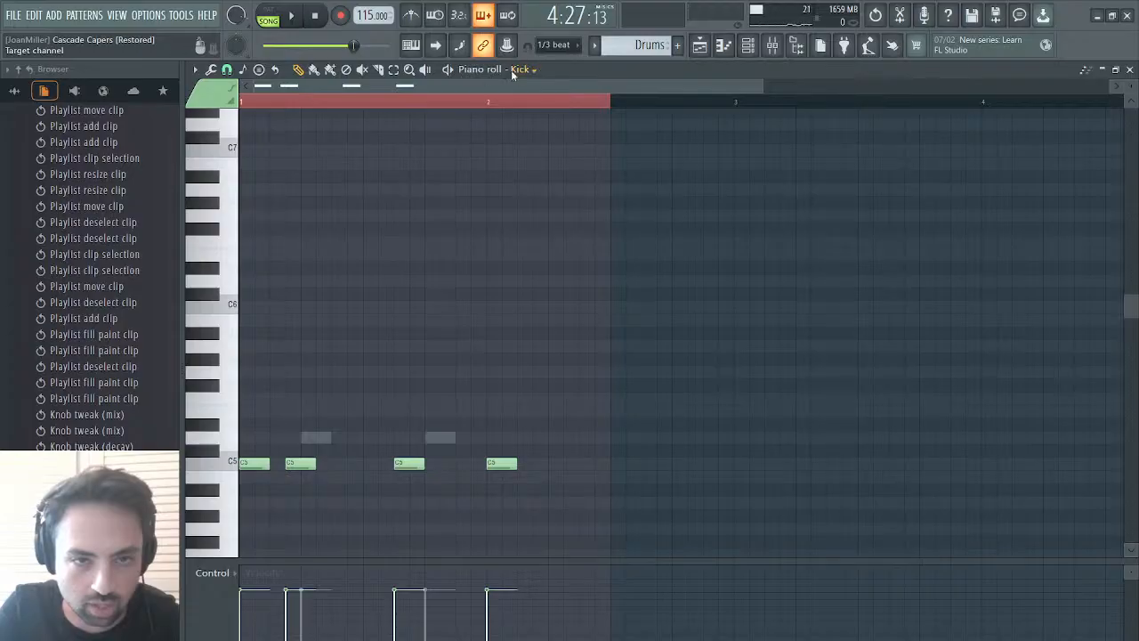
- Add an Ice Crack note on D5 at step 15 of bar 2 in the Drums pattern
left_click(539, 467)
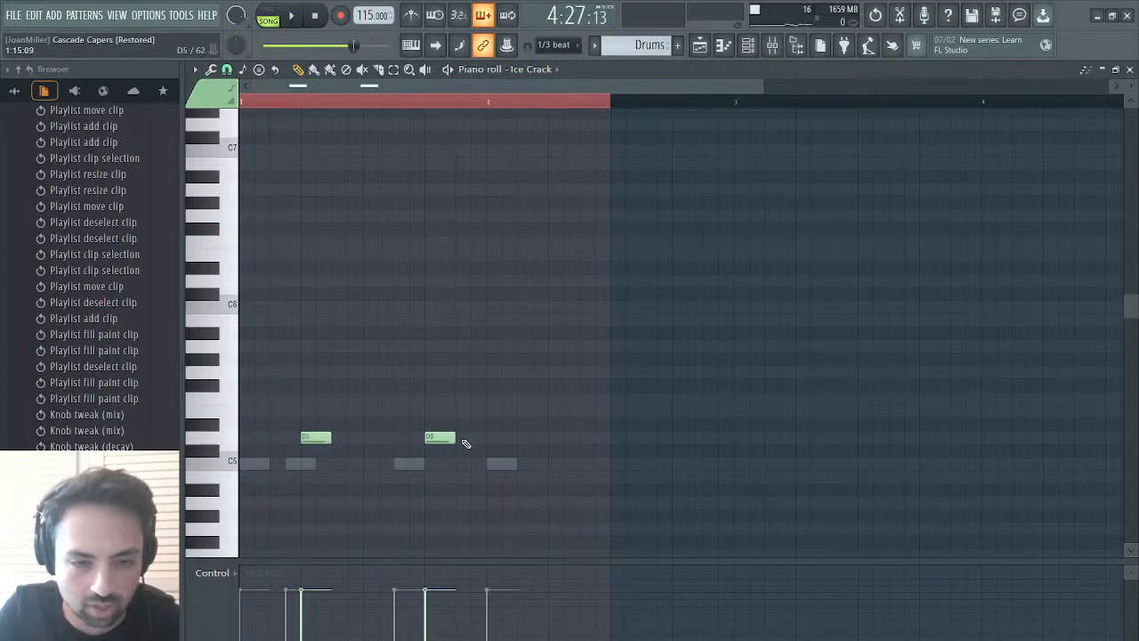
left_click(458, 438)
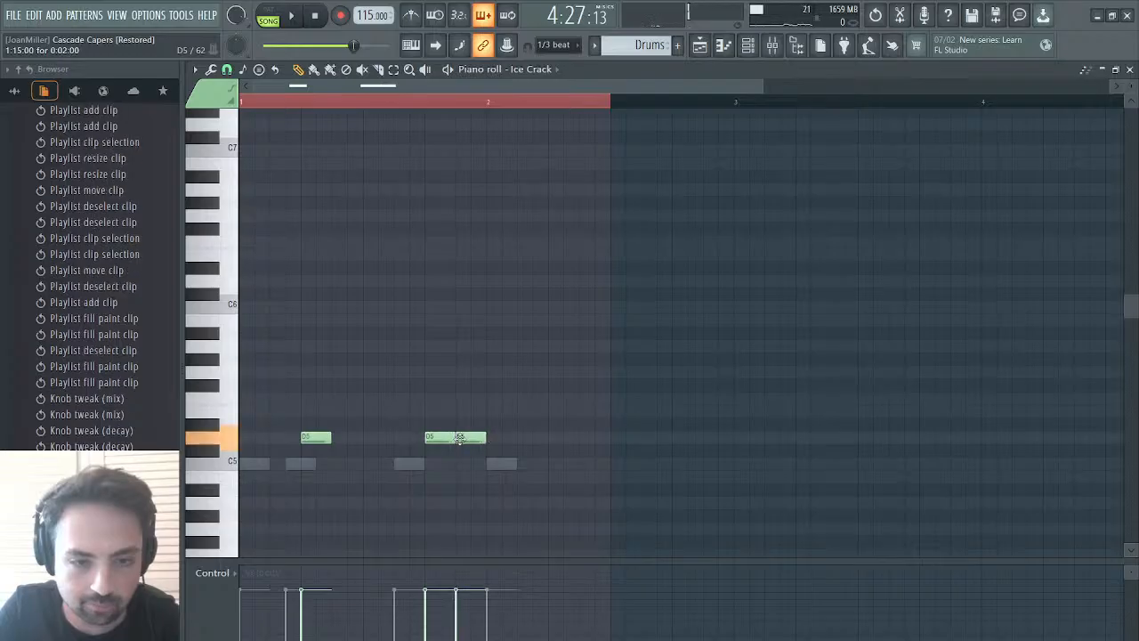
right_click(472, 441)
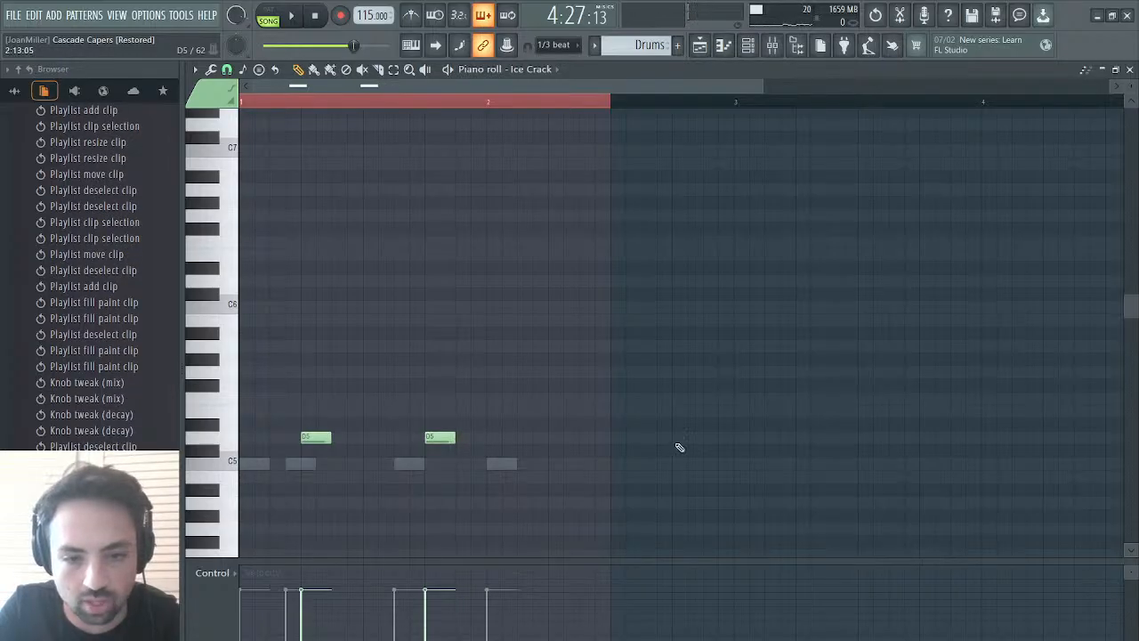
left_click(707, 438)
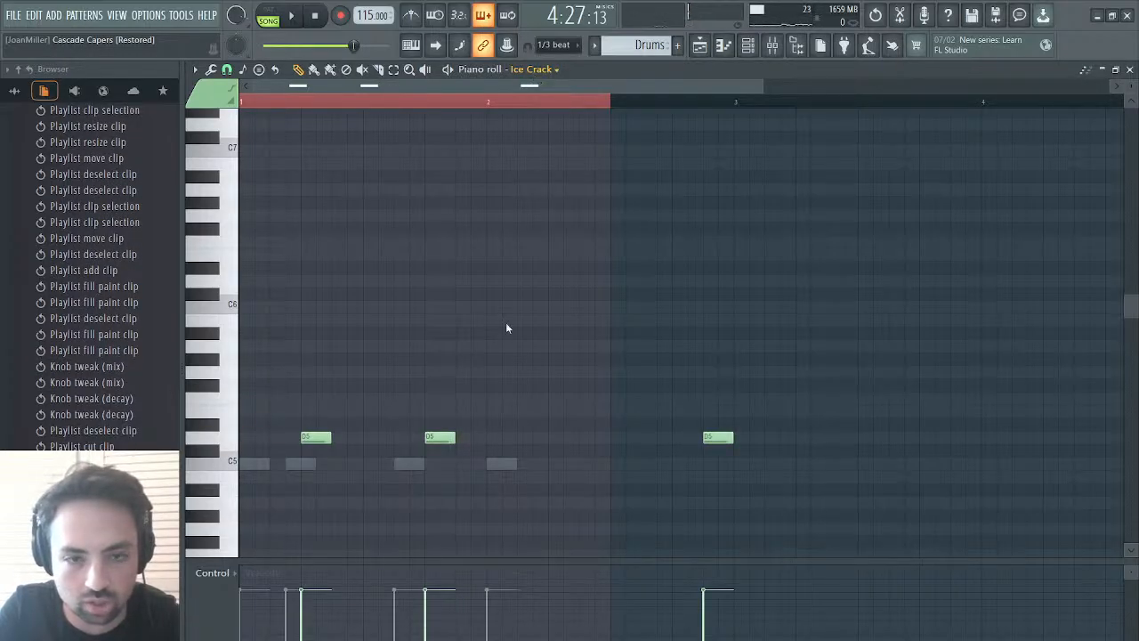
- Add Kick C5 notes at steps 4 and 11 of bar 2, and Ice Crack D5 notes at steps 5 and 13
left_click(552, 485)
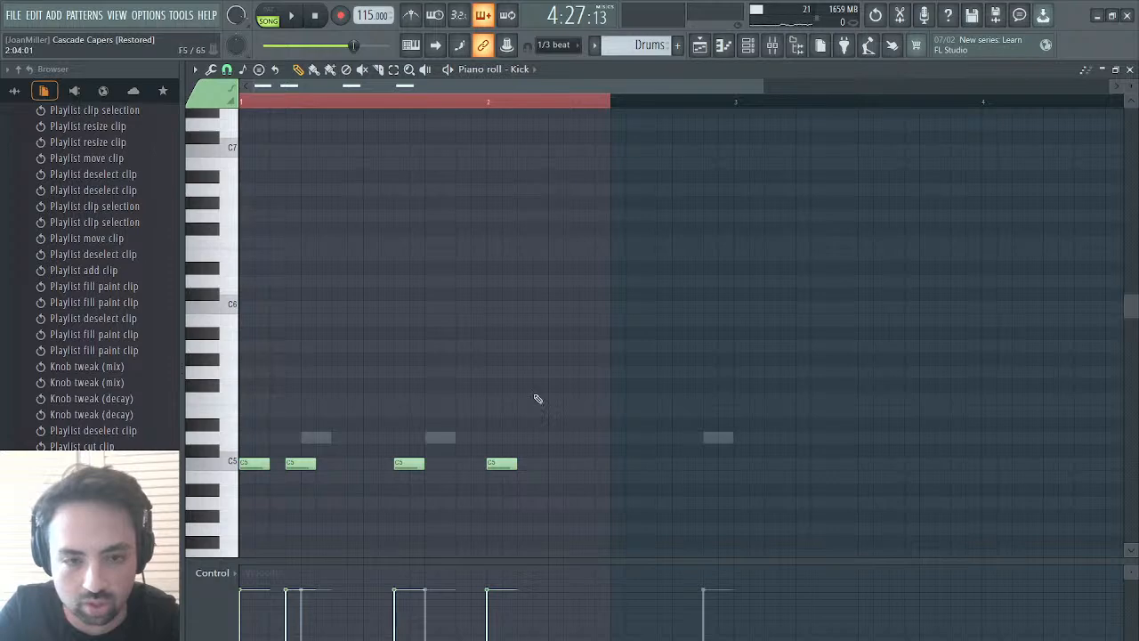
left_click(536, 462)
left_click(642, 464)
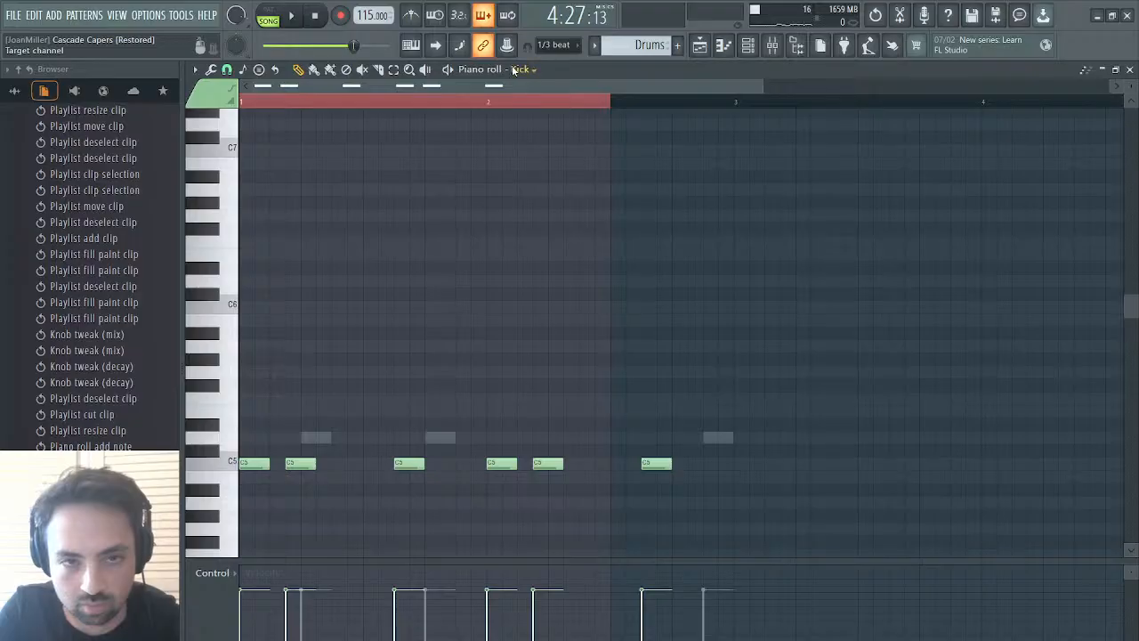
key("Down")
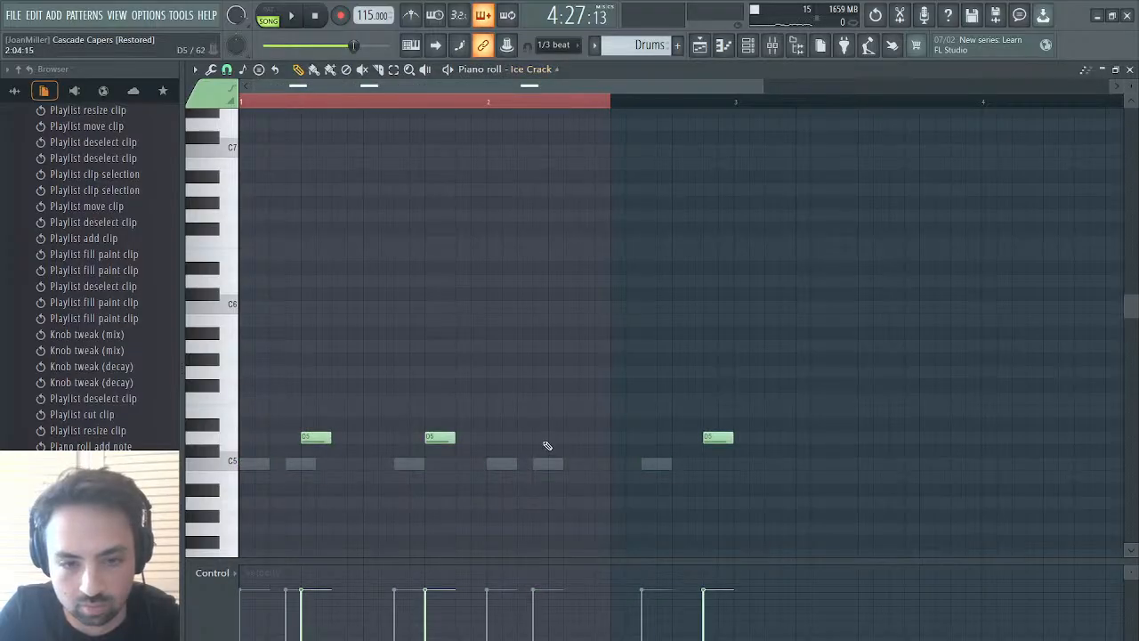
left_click(549, 437)
left_click(673, 438)
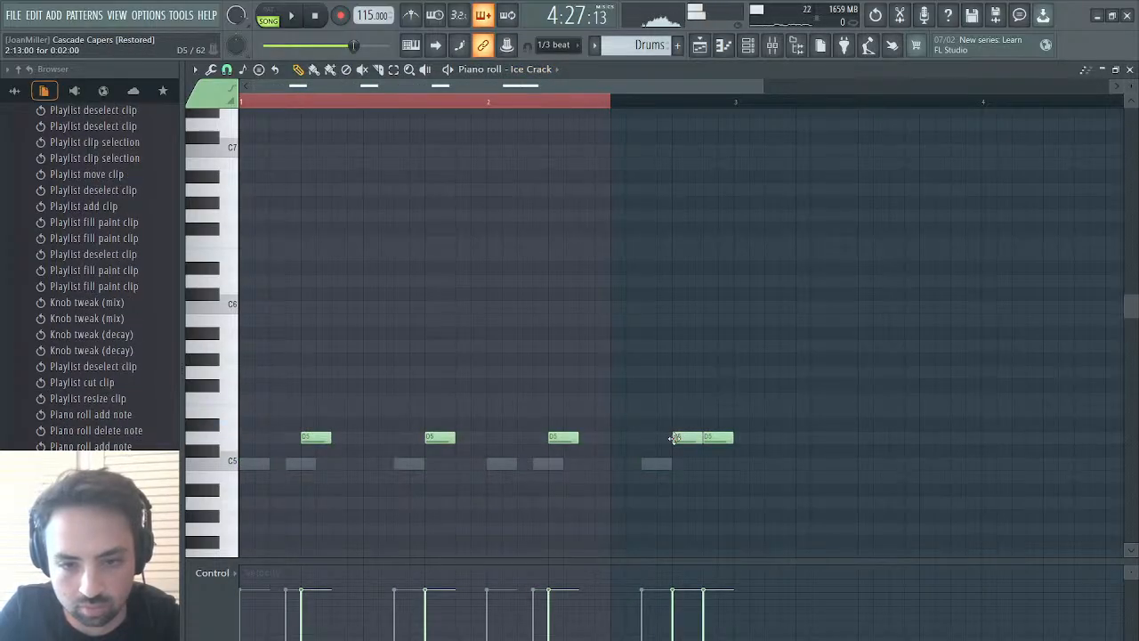
- Delete every second overlapping Drums clip on Track 7 so two-bar clips run end to end from bar 129 through bar 140
left_click(699, 45)
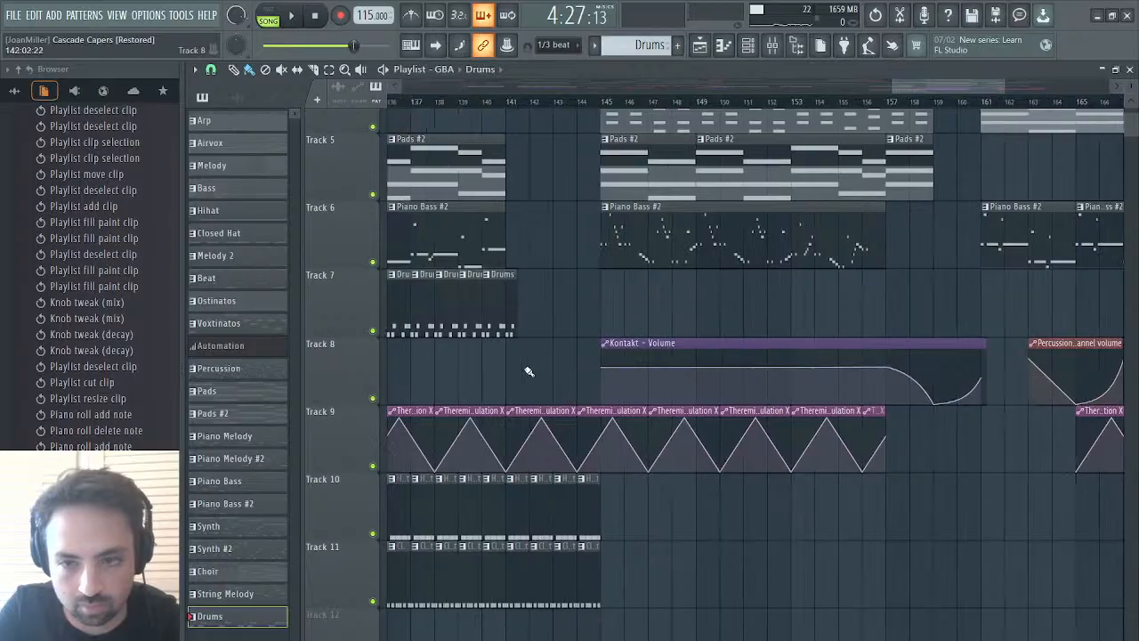
scroll(528, 371, "left", 3)
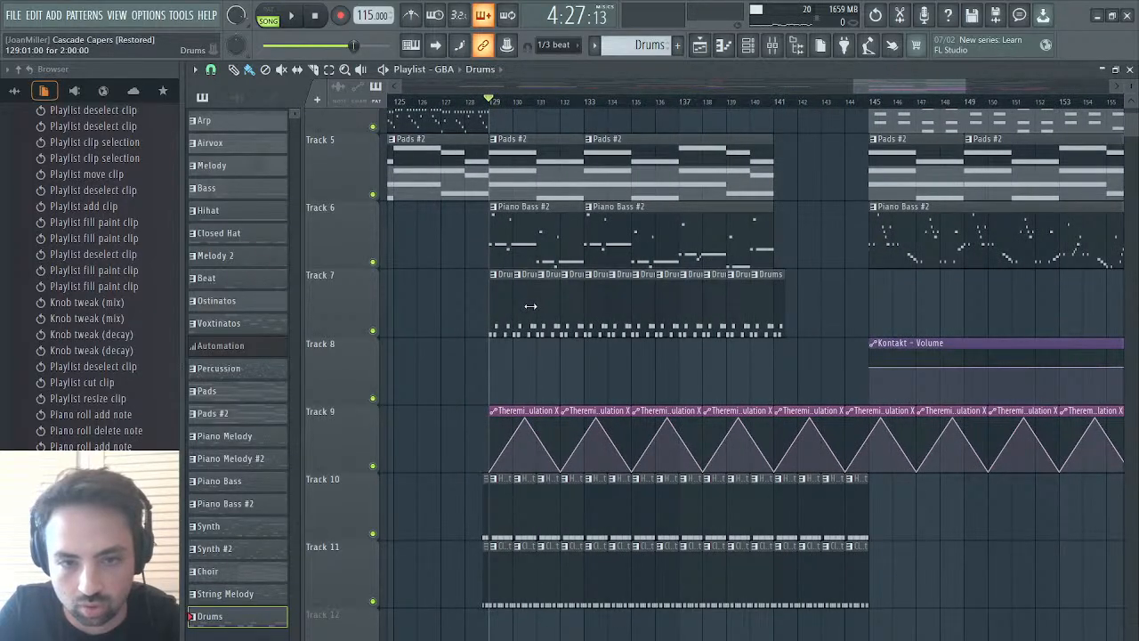
right_click(530, 306)
right_click(576, 313)
right_click(623, 305)
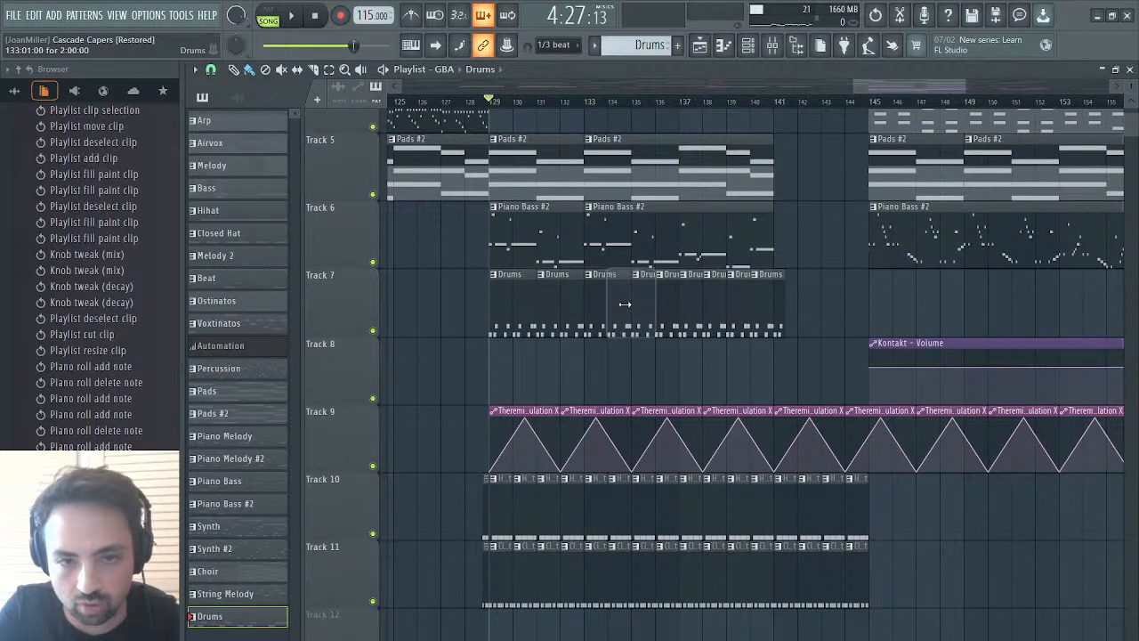
right_click(670, 306)
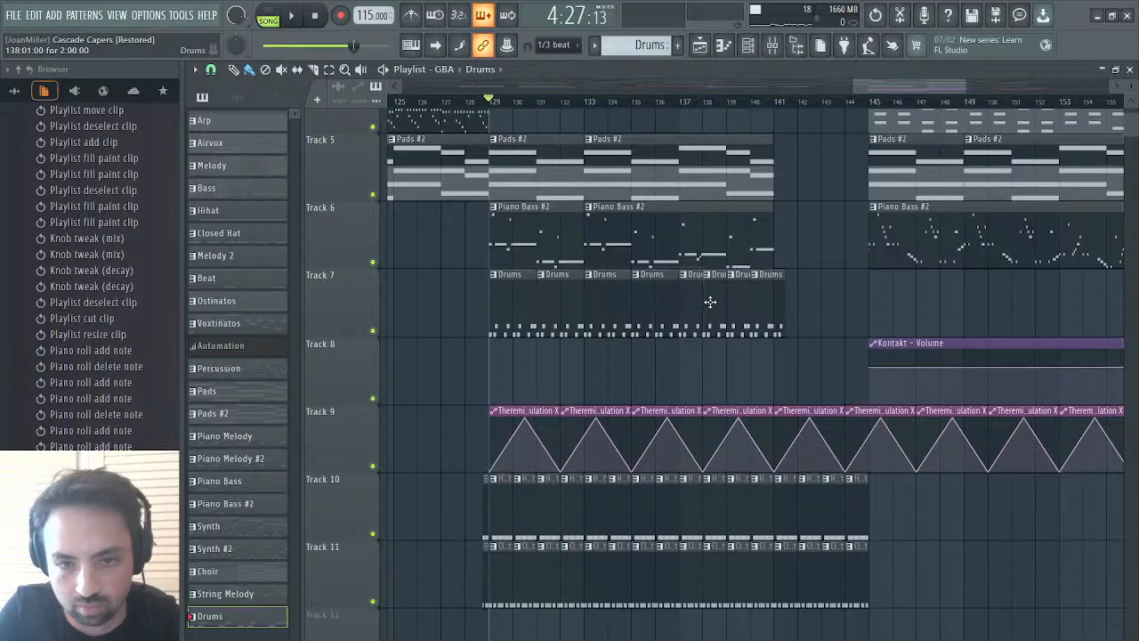
right_click(710, 301)
right_click(760, 300)
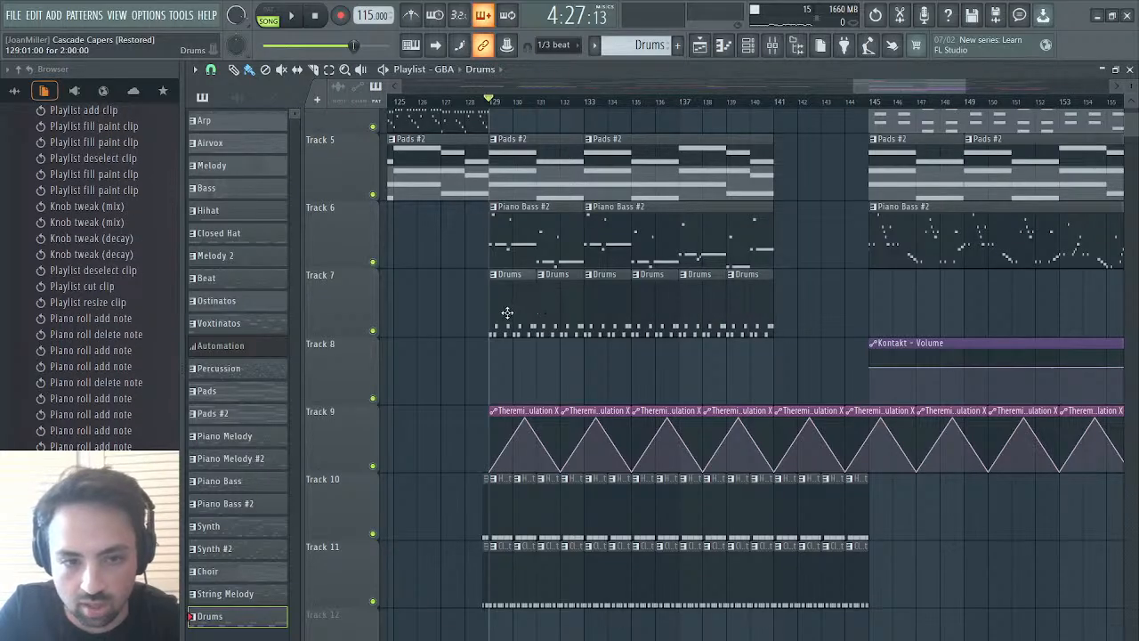
- Add a Drums clip on Track 7 covering only about the last beat of bar 128 and play the transition from bar 128
left_click(442, 320)
left_click_drag(439, 314, 464, 316)
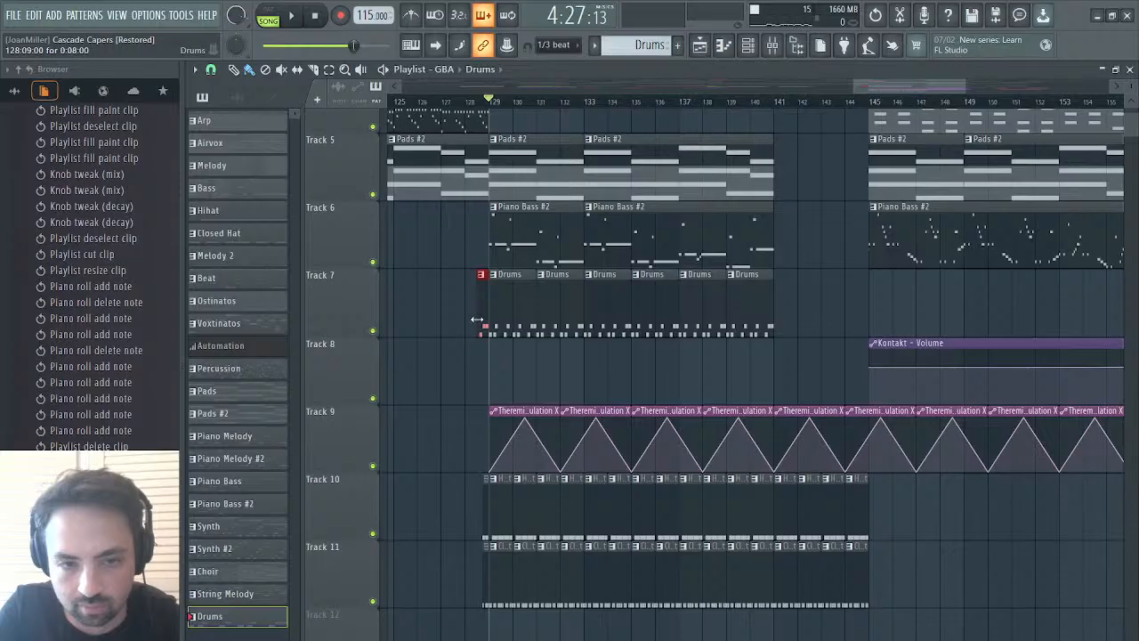
left_click(465, 103)
key("space")
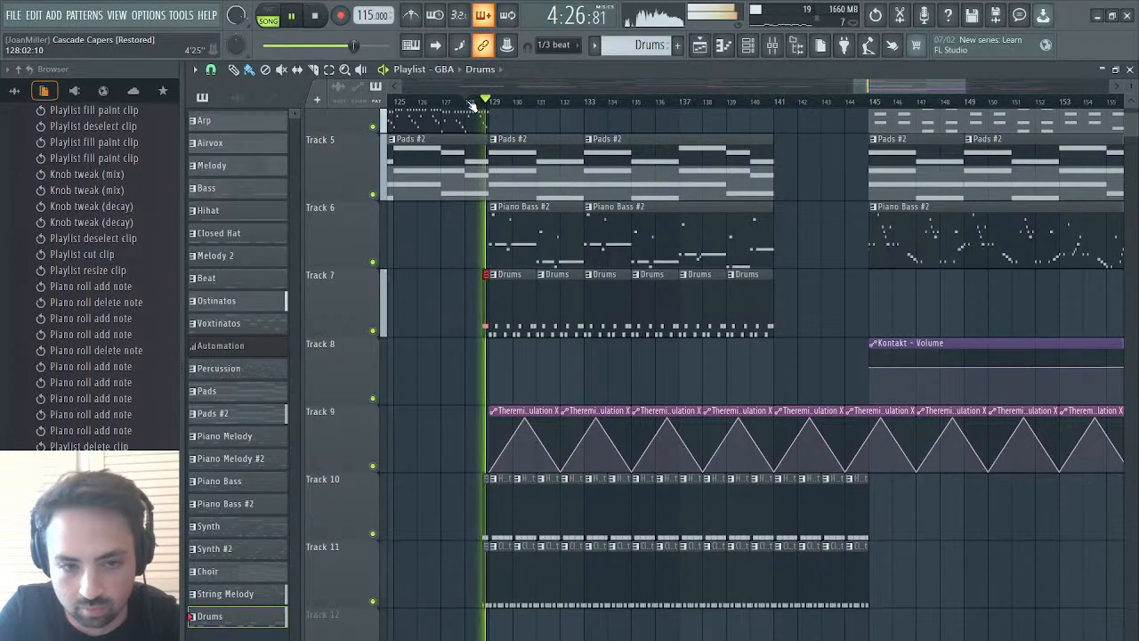
key("space")
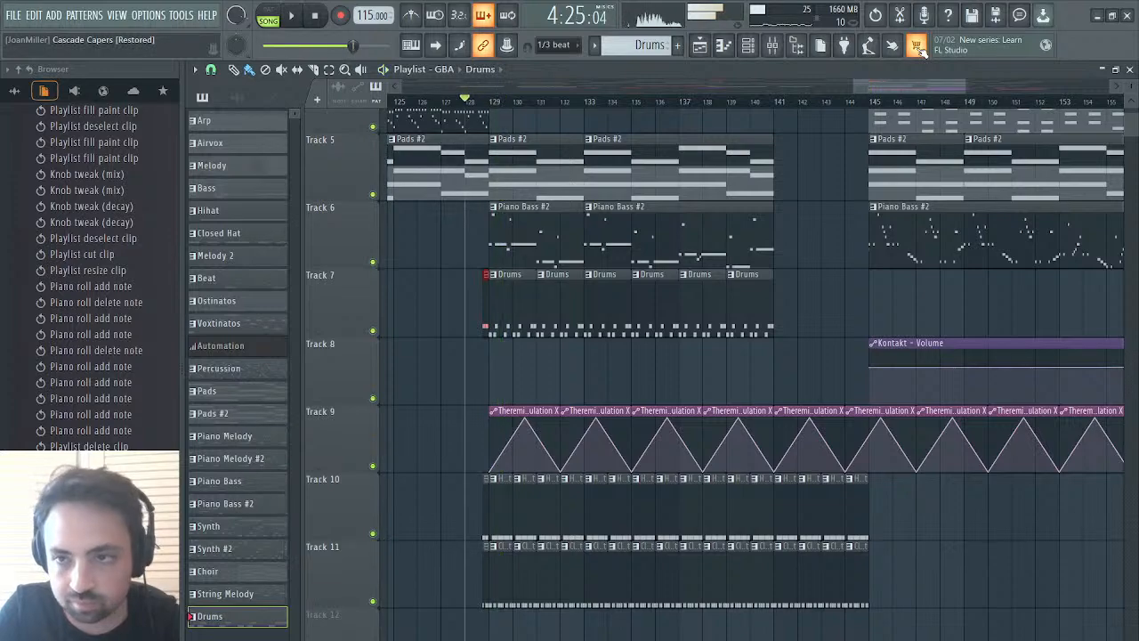
- Shorten the Ice Crack D5 note at step 13 of bar 2 to one step and make the last D5 span steps 14 to 16
left_click(1129, 70)
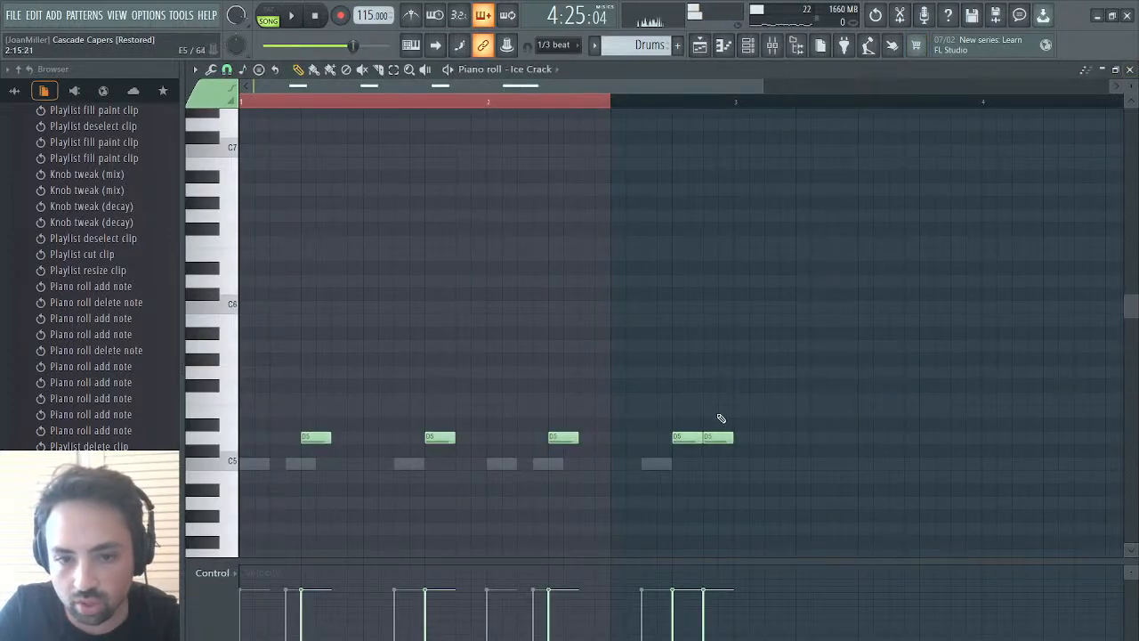
left_click_drag(697, 436, 730, 439)
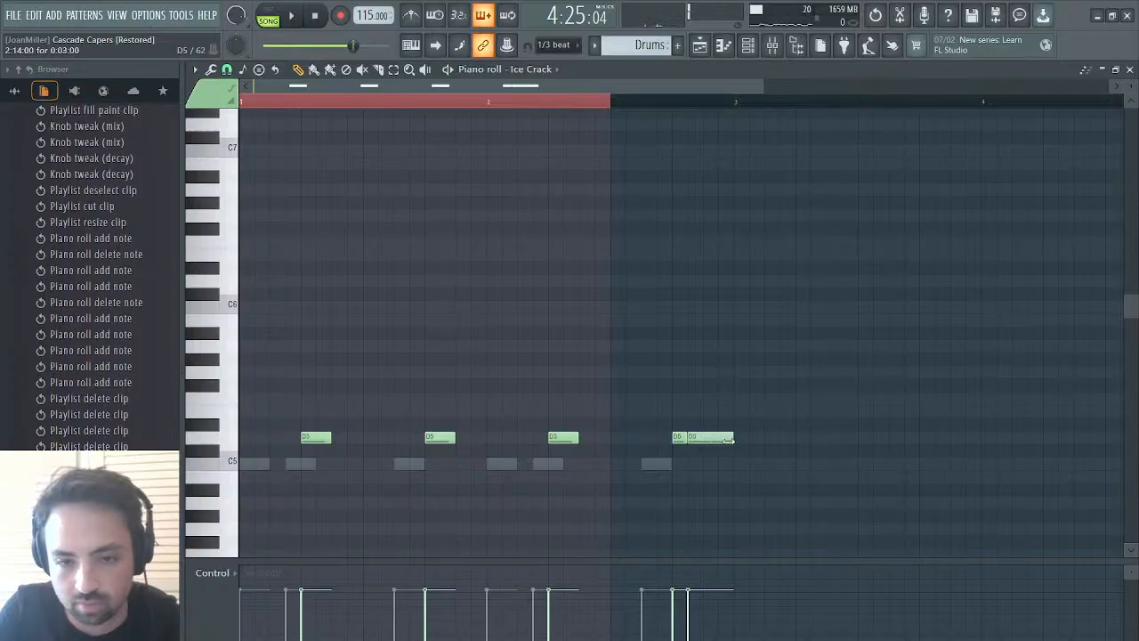
left_click(700, 48)
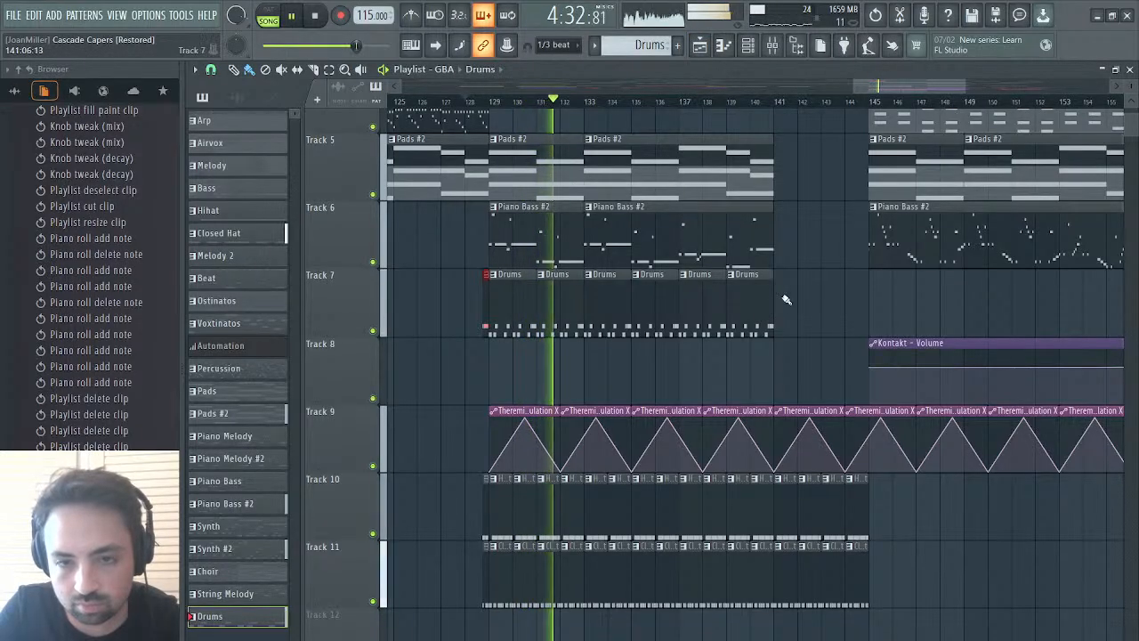
- Extend the last Drums clip on Track 7 about one beat past the start of bar 141
scroll(805, 261, "right", 2)
scroll(805, 260, "right", 2)
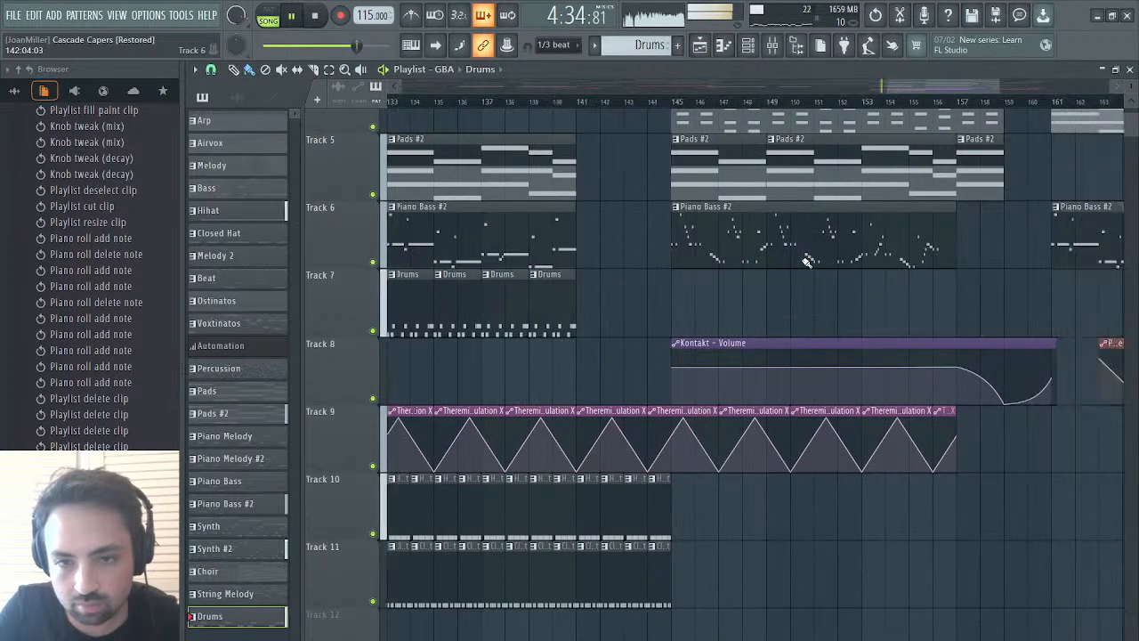
scroll(805, 261, "up", 3)
scroll(805, 260, "down", 1)
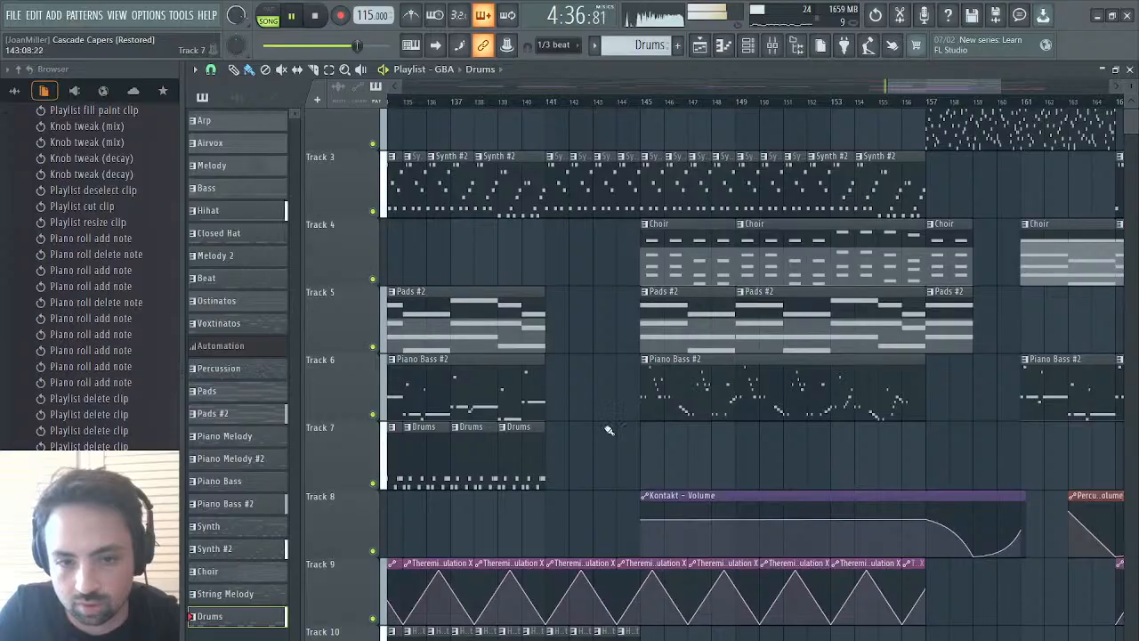
scroll(554, 457, "left", 3)
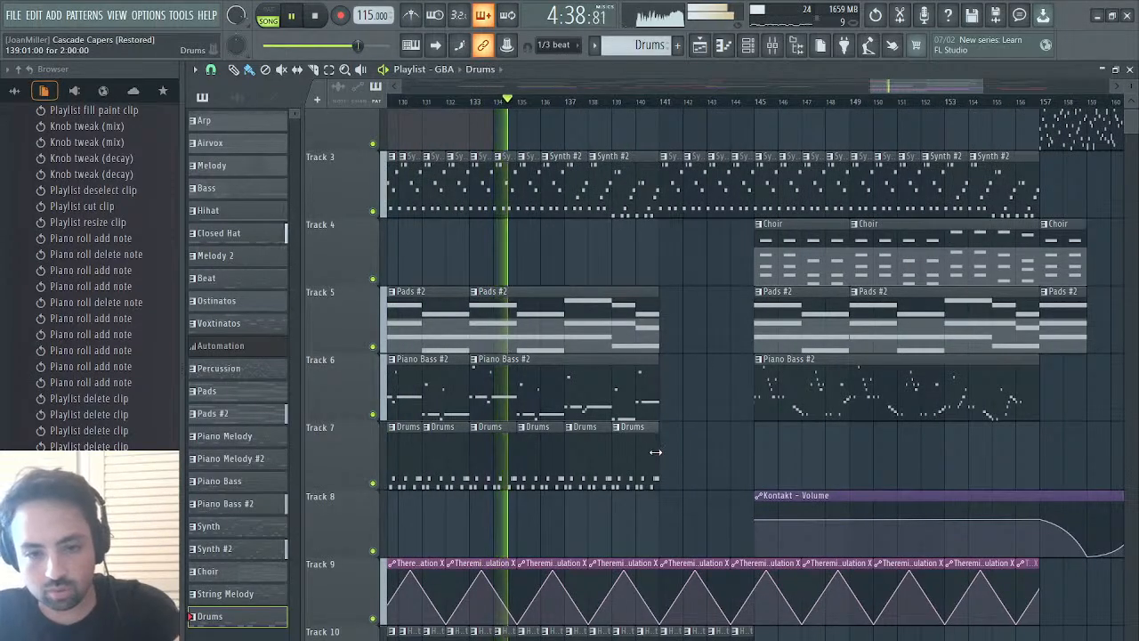
left_click_drag(658, 453, 668, 455)
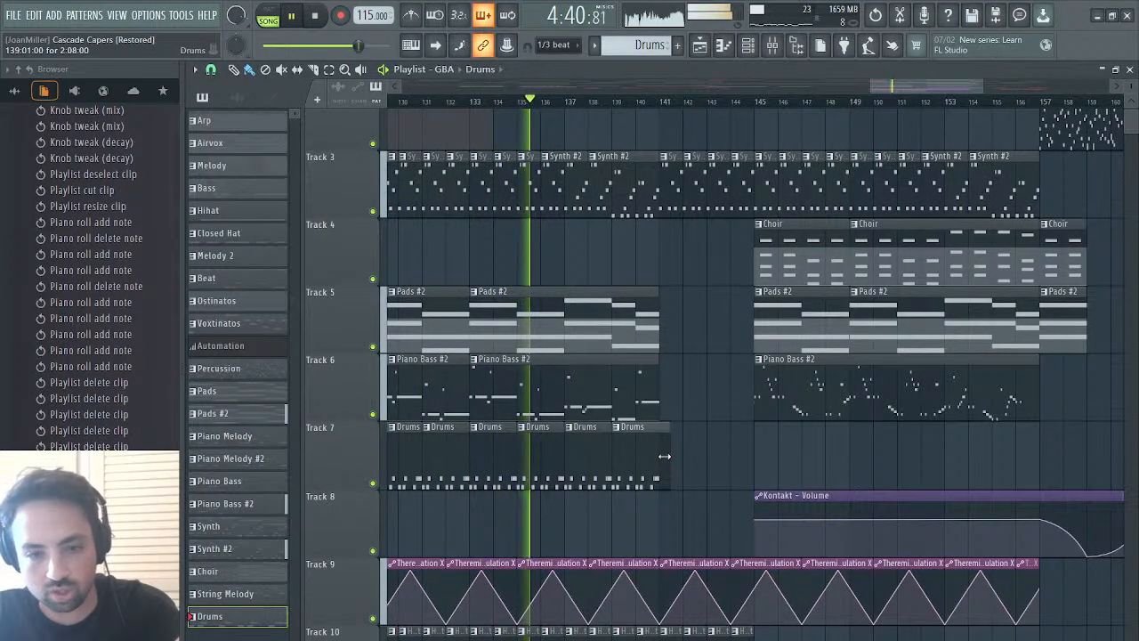
- Add a three-step Kick C5 note at the start of bar 3 in the Drums pattern
double_click(658, 465)
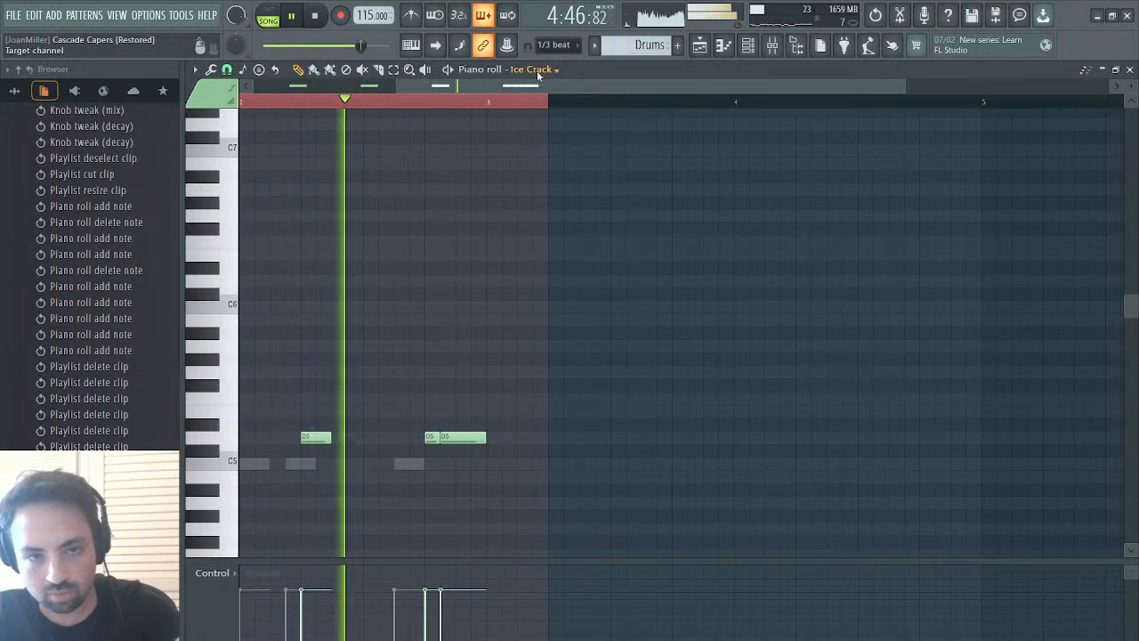
key("Up")
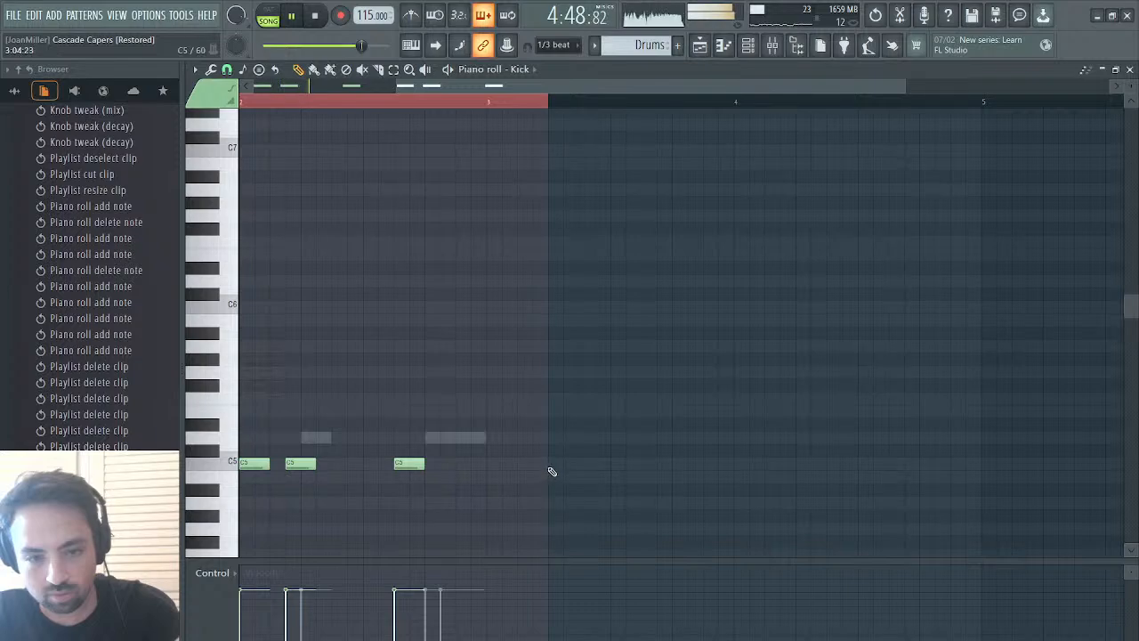
left_click(552, 468)
left_click_drag(570, 466, 508, 474)
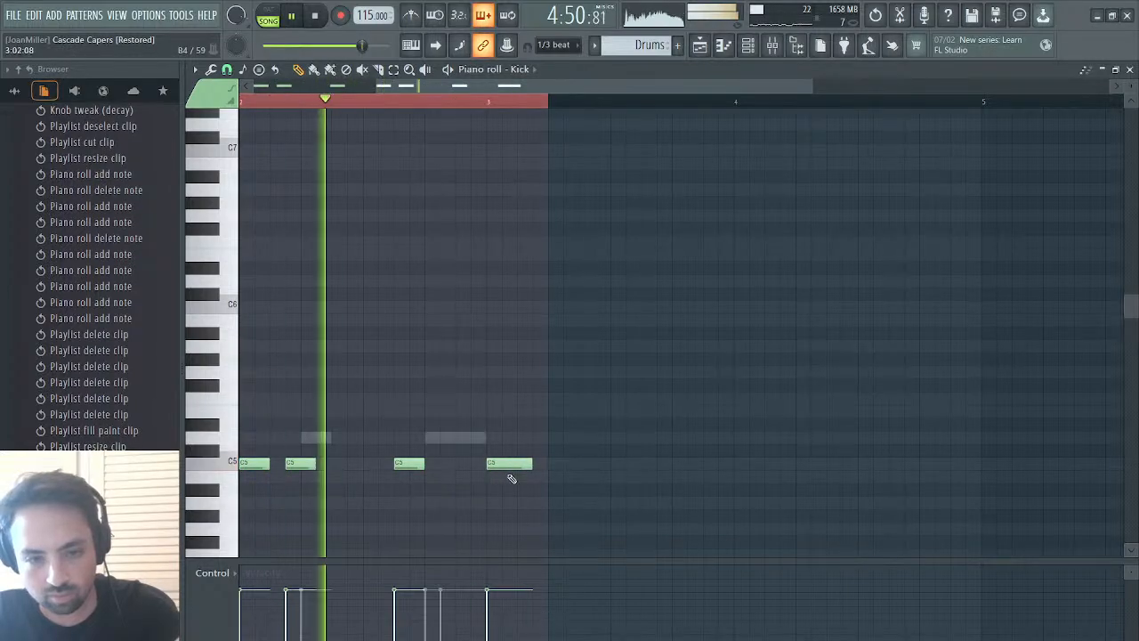
left_click(702, 47)
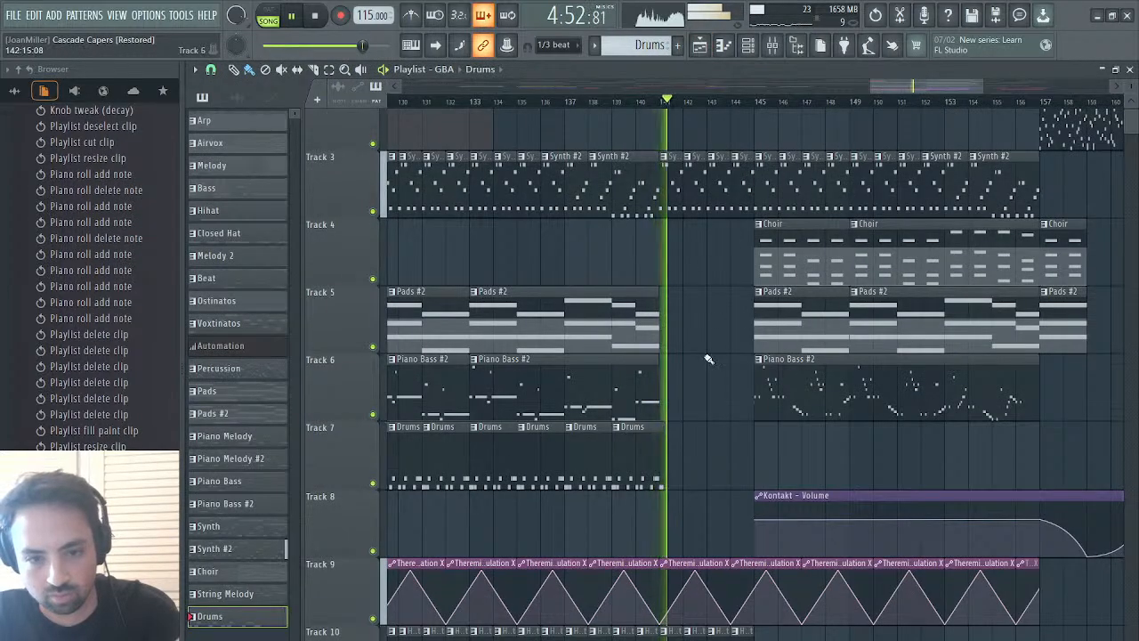
- Duplicate the Track 7 Drums clips and the Track 10 and 11 hi-hat clips from bars 129 to 140 into the section starting at bar 145
left_click_drag(662, 462, 529, 433)
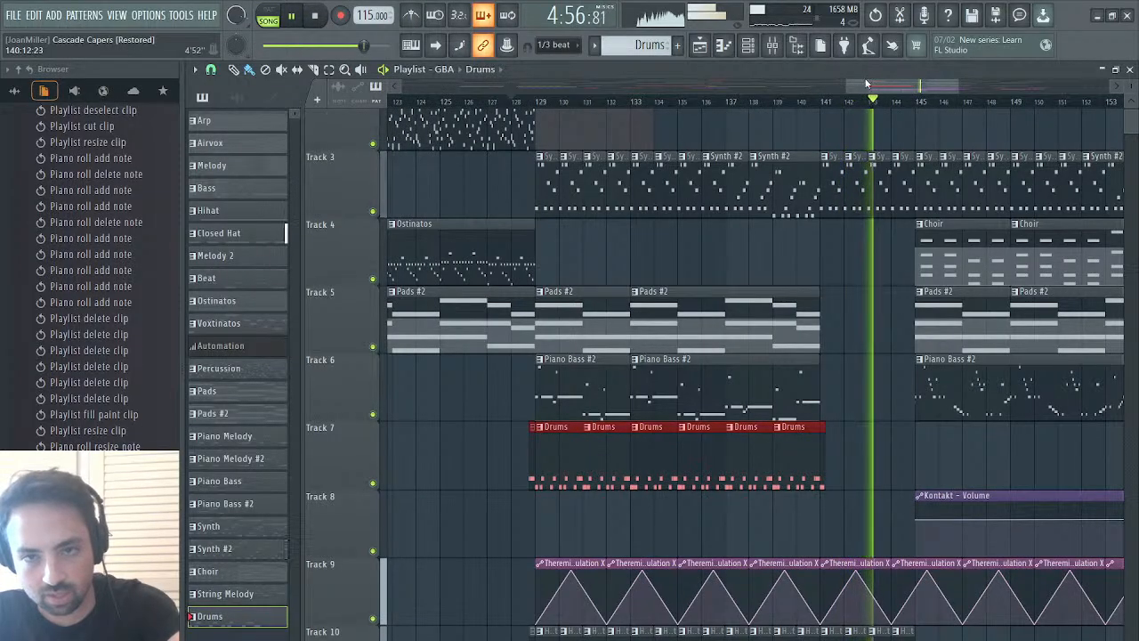
left_click_drag(867, 86, 861, 109)
scroll(777, 285, "down", 5)
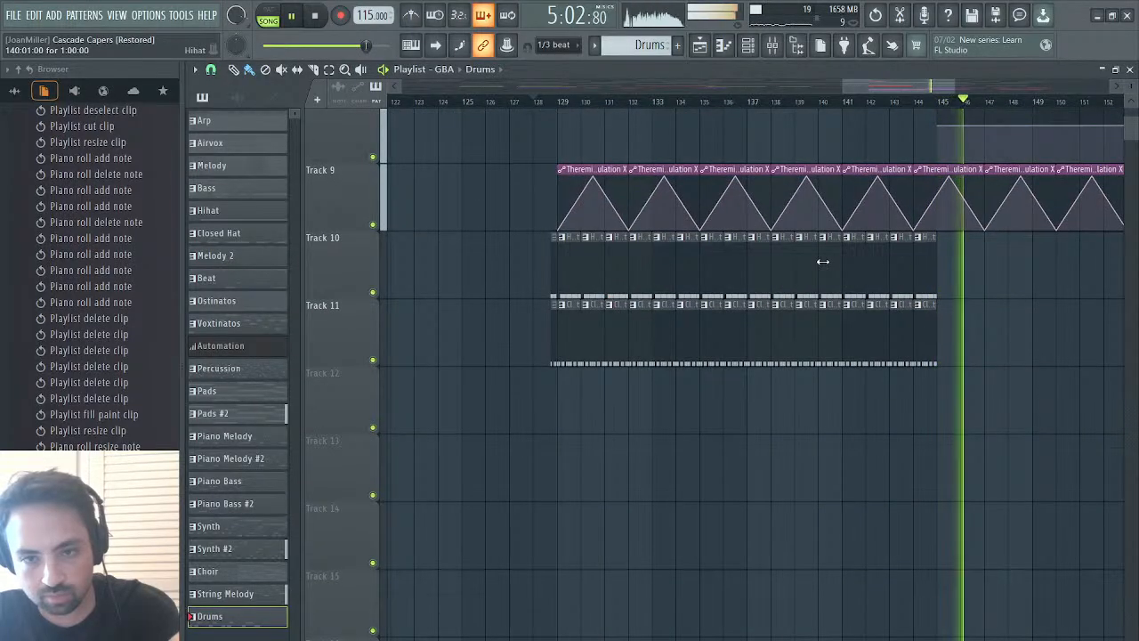
left_click_drag(825, 234, 567, 353)
scroll(757, 276, "up", 4)
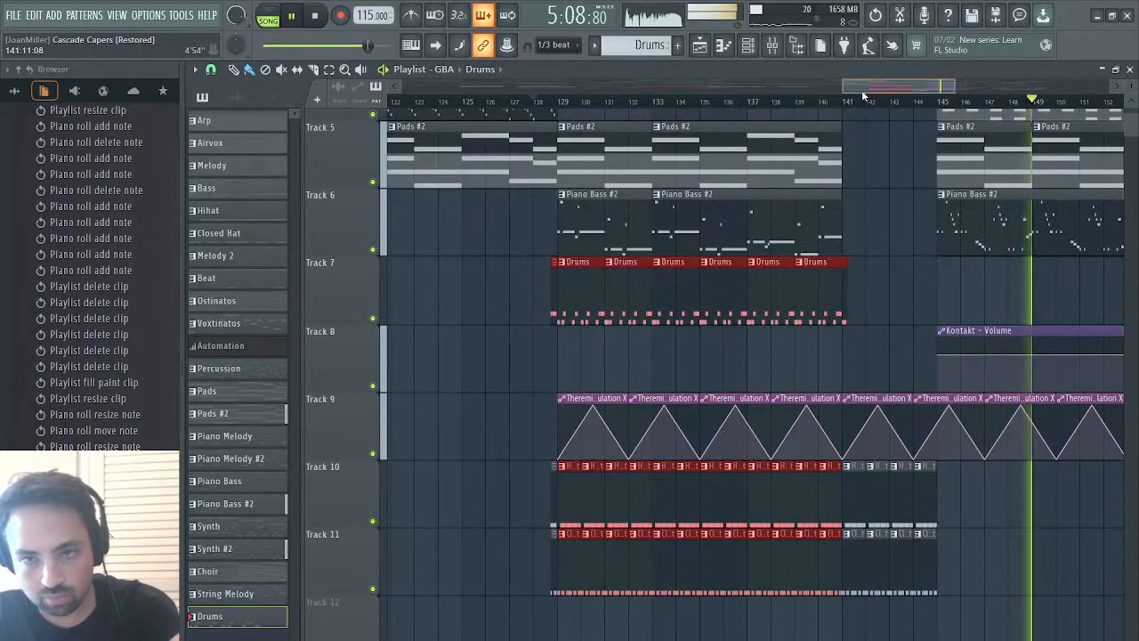
left_click_drag(863, 89, 949, 88)
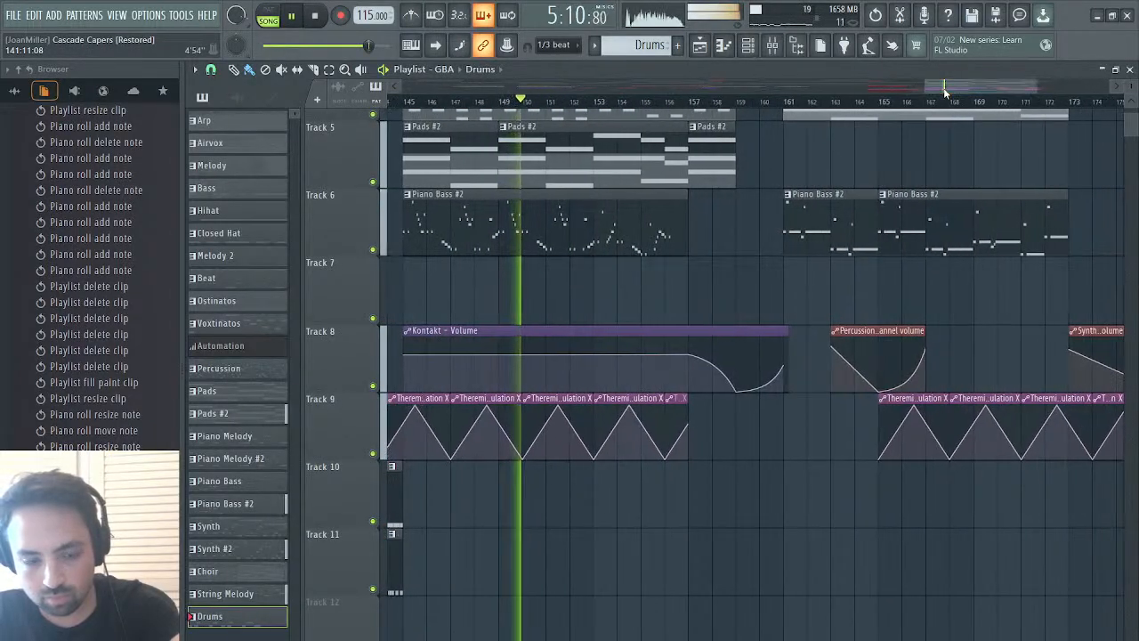
key("ctrl+b")
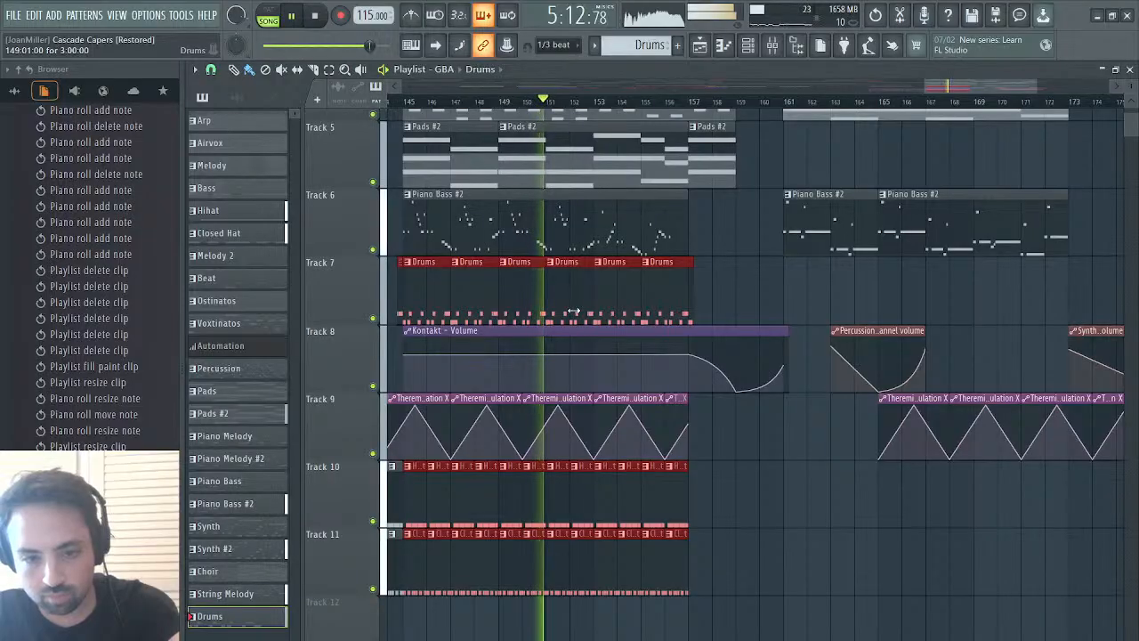
- Look over the duplicated drum section and restart playback from bar 145
scroll(661, 326, "up", 4)
scroll(661, 326, "down", 3)
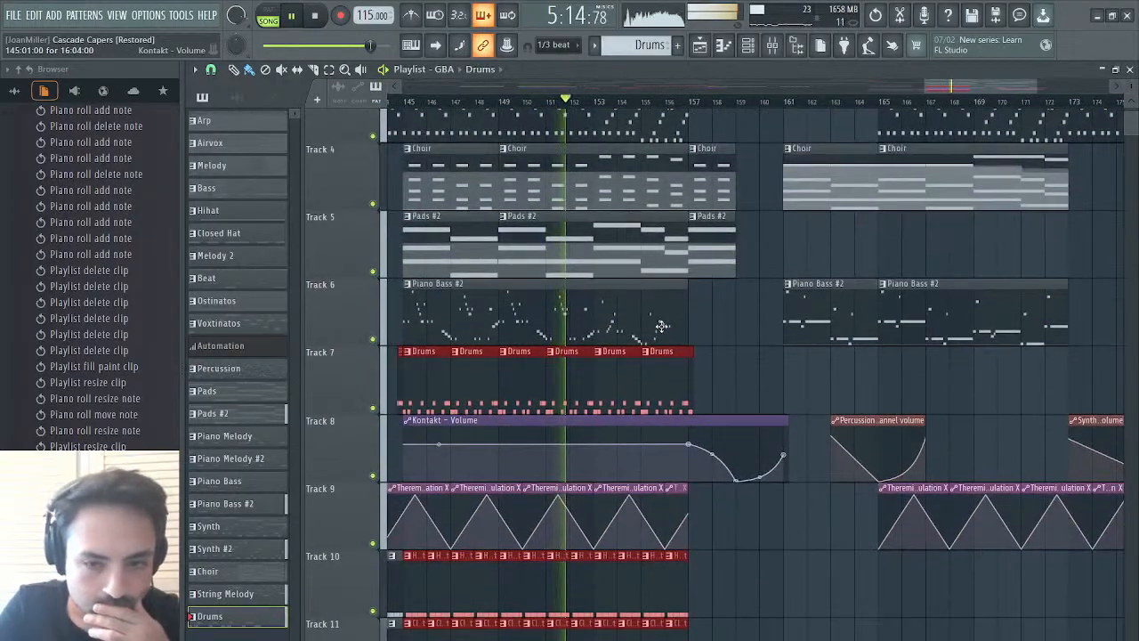
scroll(661, 326, "up", 2)
scroll(661, 326, "left", 2)
key("space")
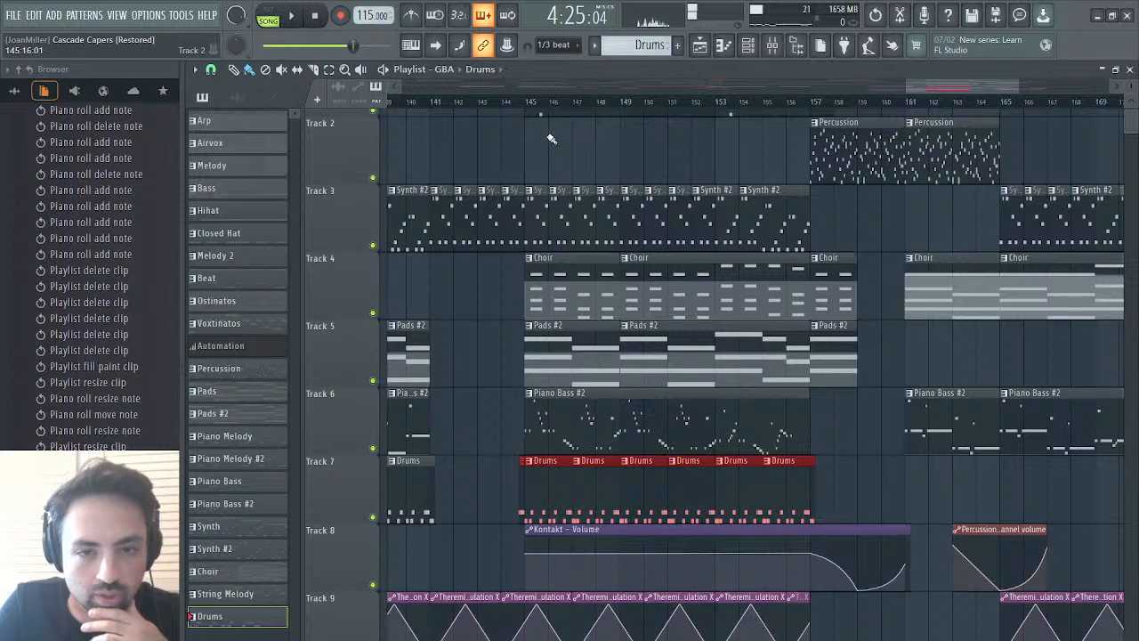
left_click(532, 102)
key("space")
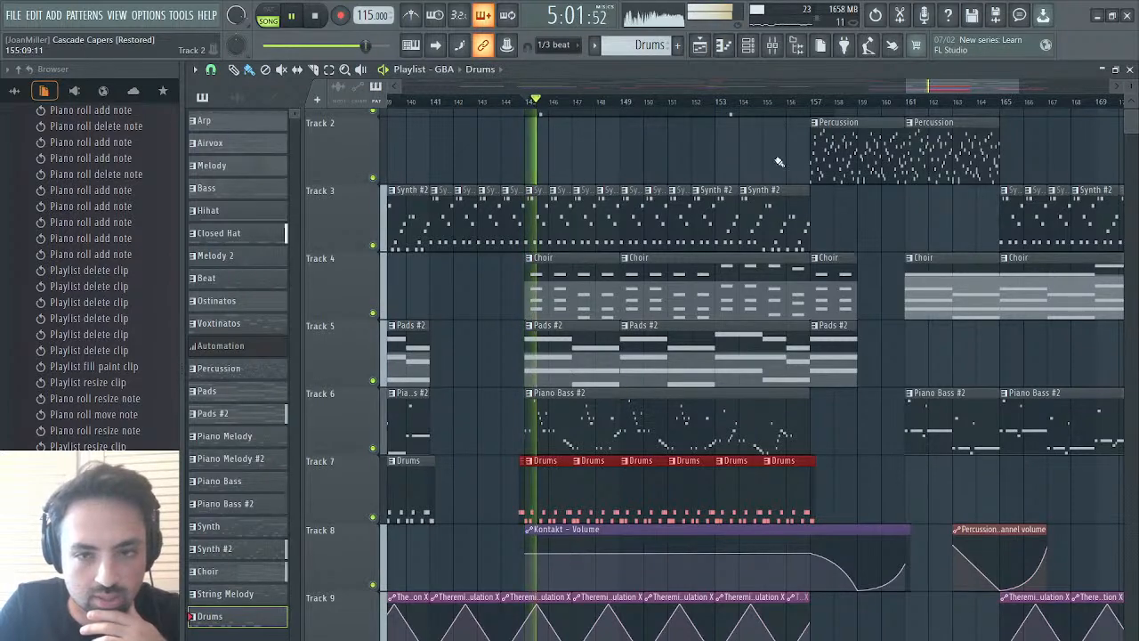
- Set the reverb wet volume of the first Theremin channel to about 60% and listen to the section from bar 145 in the Playlist
left_click(1130, 70)
key("space")
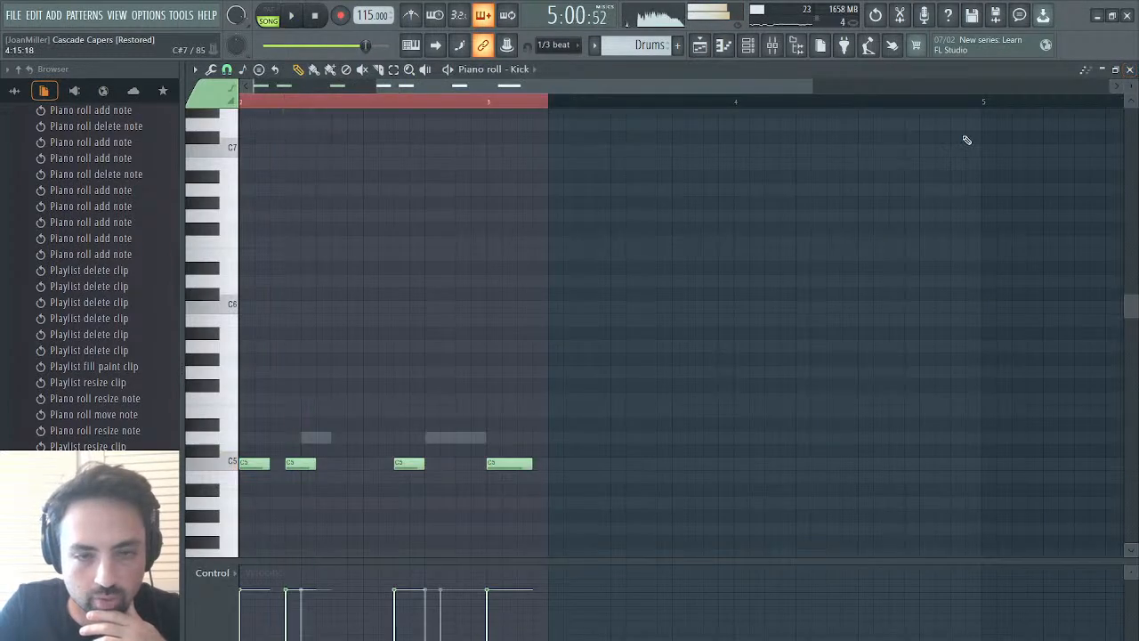
left_click(1129, 71)
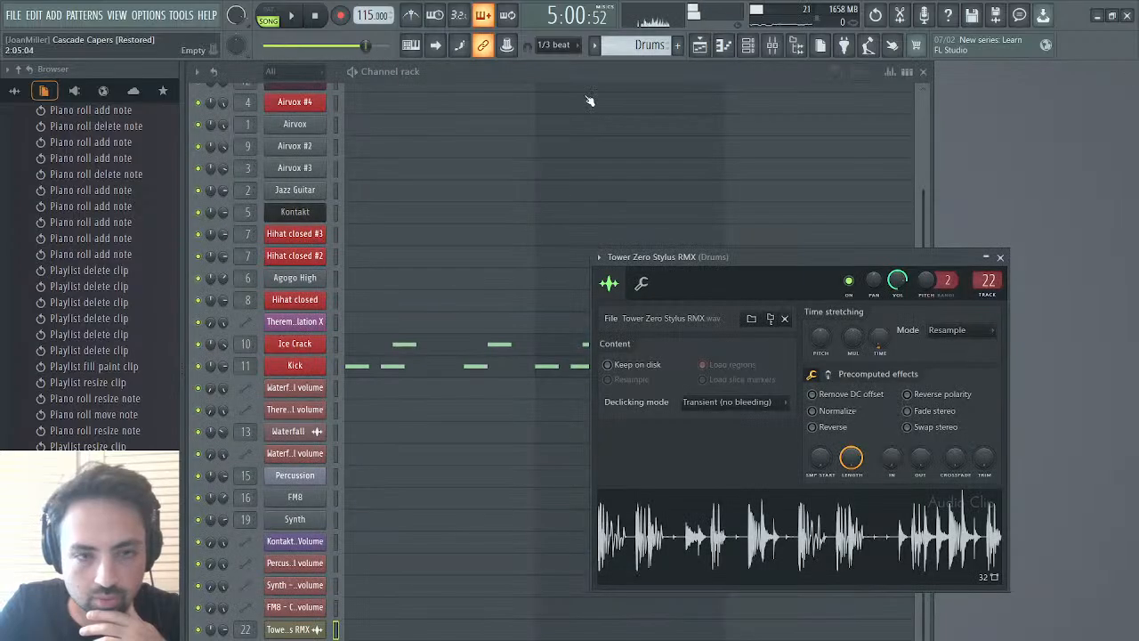
scroll(433, 275, "up", 3)
left_click(307, 109)
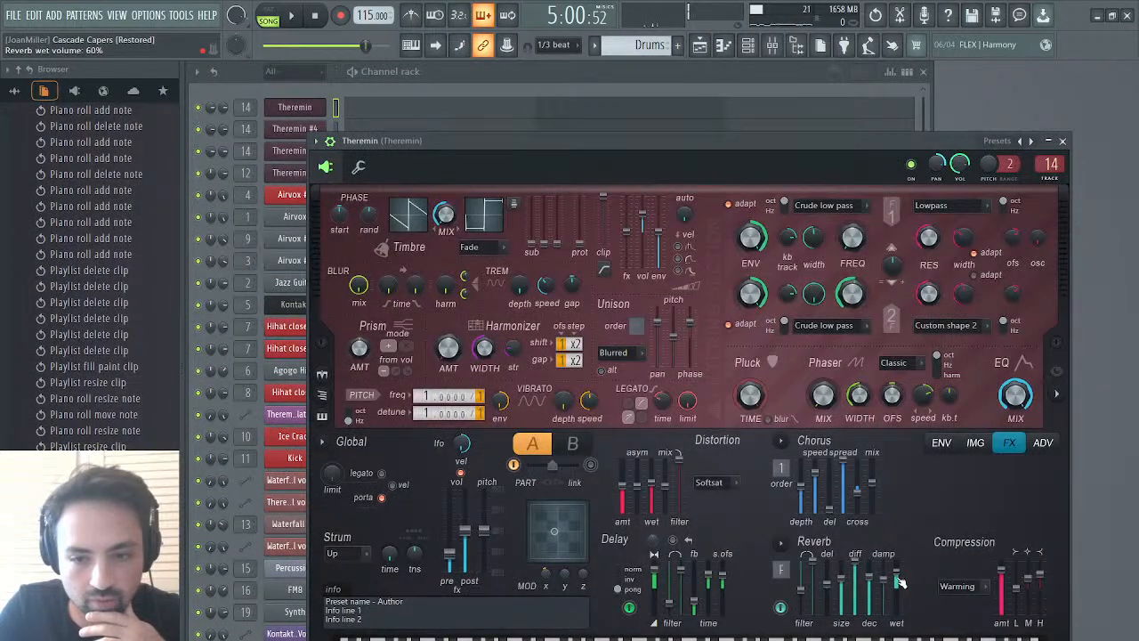
left_click_drag(901, 582, 901, 596)
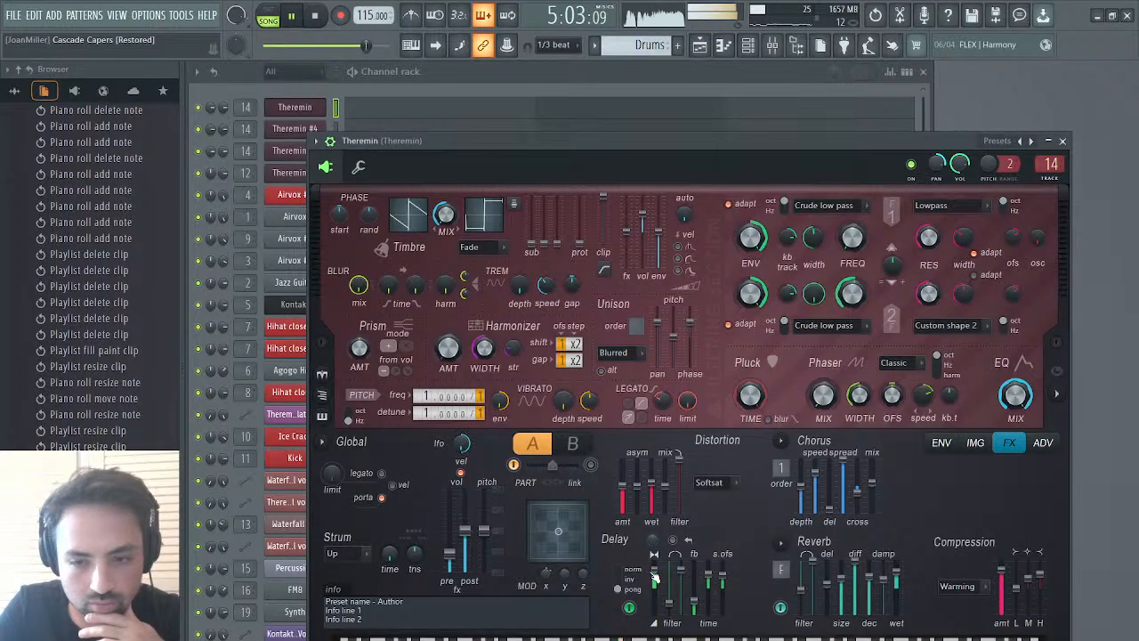
key("F5")
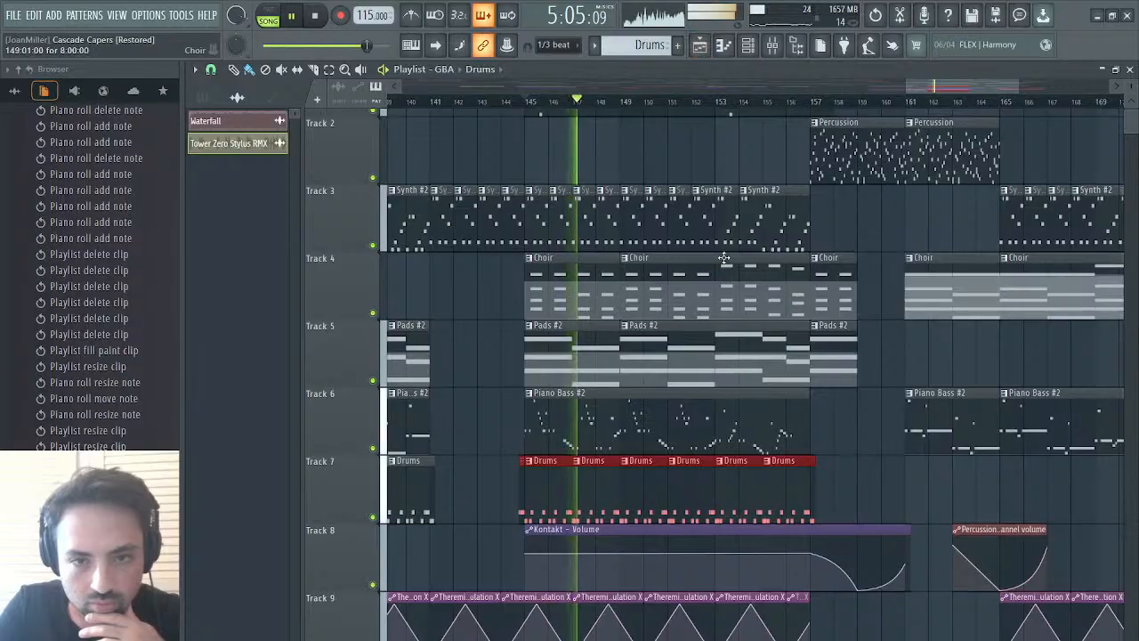
scroll(574, 313, "up", 1)
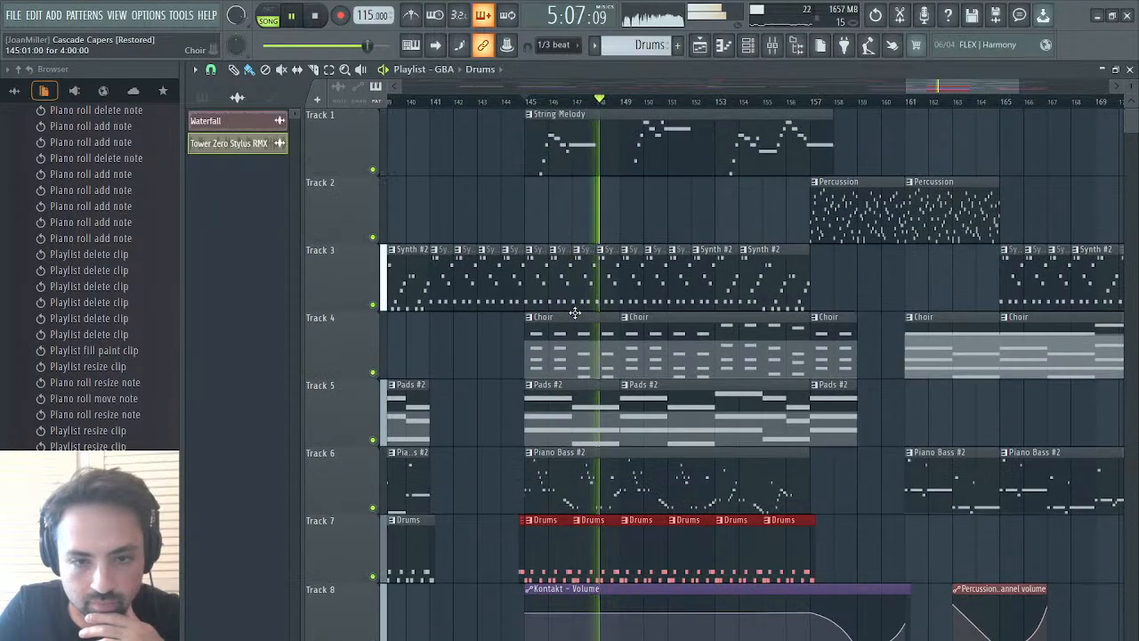
key("space")
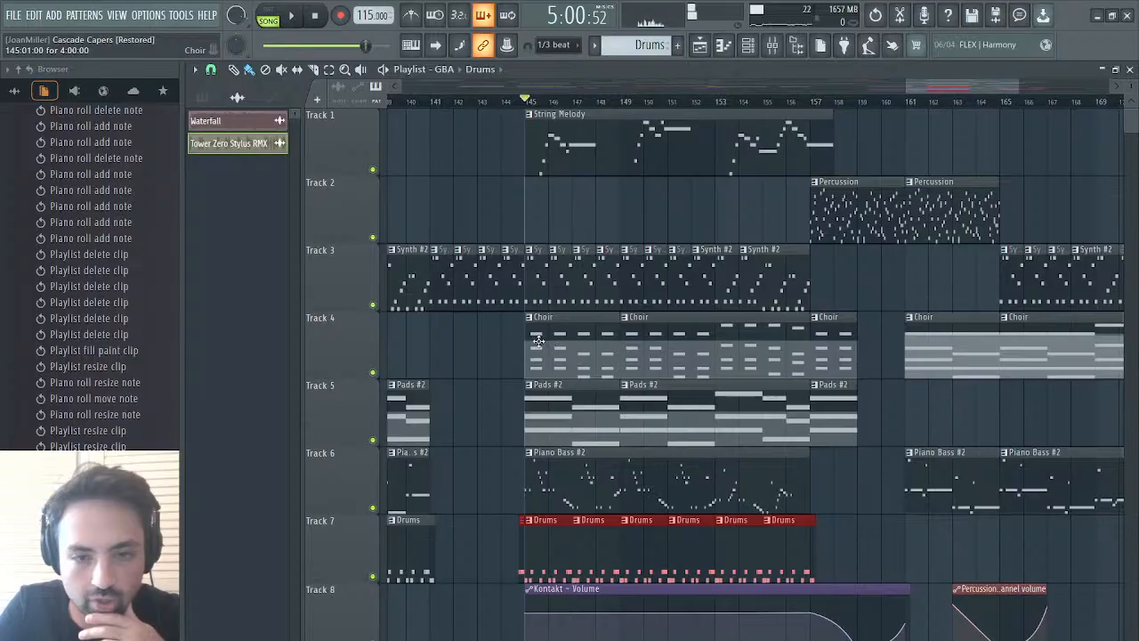
- Select the three Choir clips on Track 4 from bar 145 and clone the Choir pattern
left_click_drag(538, 340, 839, 337)
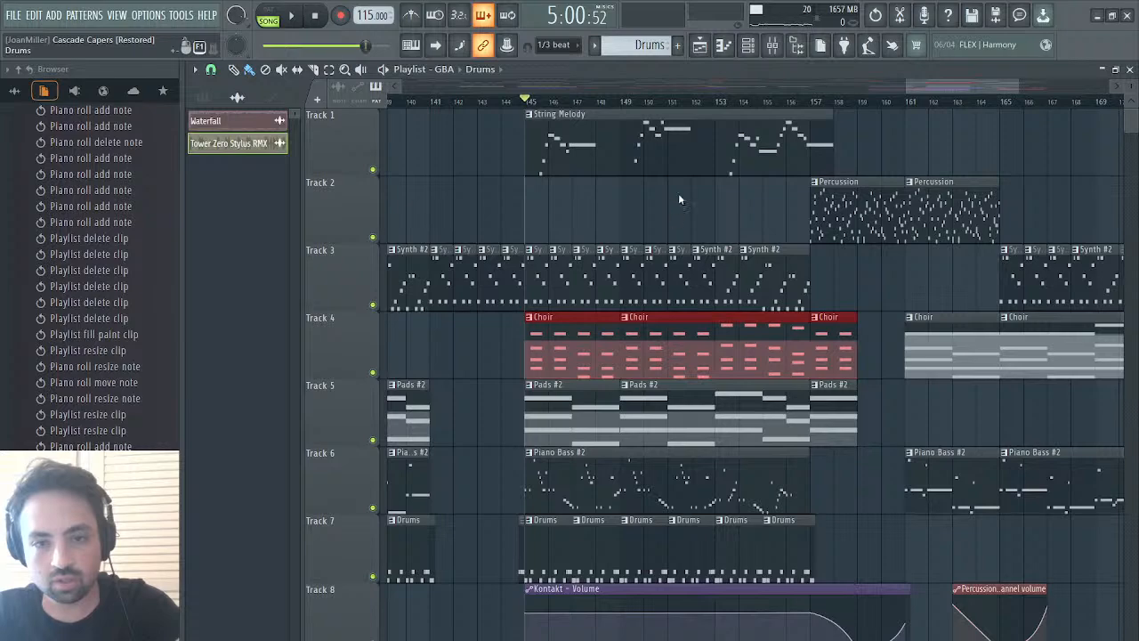
left_click(679, 320)
left_click(1130, 69)
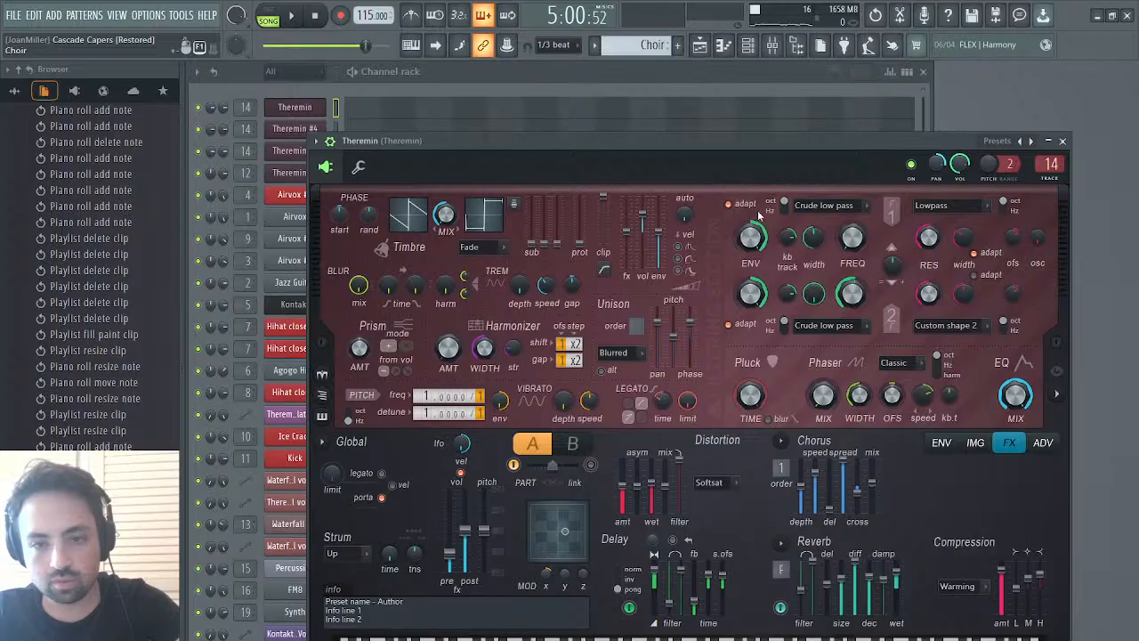
key("ctrl+shift+c")
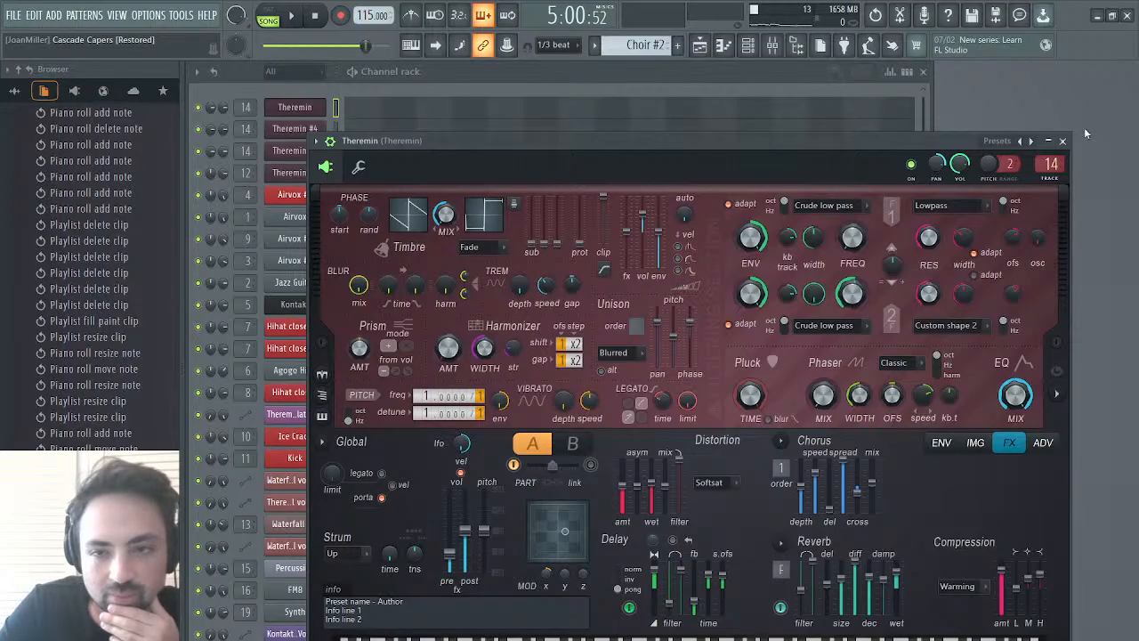
- Move the cloned Choir pattern's notes from the Kontakt channel to the Airvox channel
left_click(1062, 142)
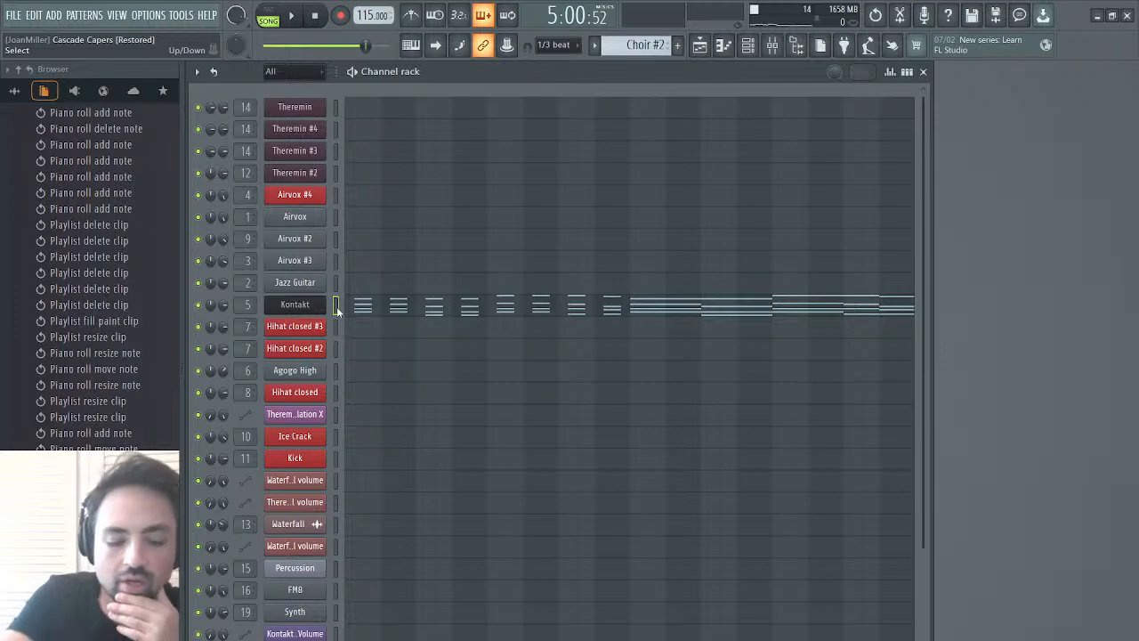
key("ctrl+x")
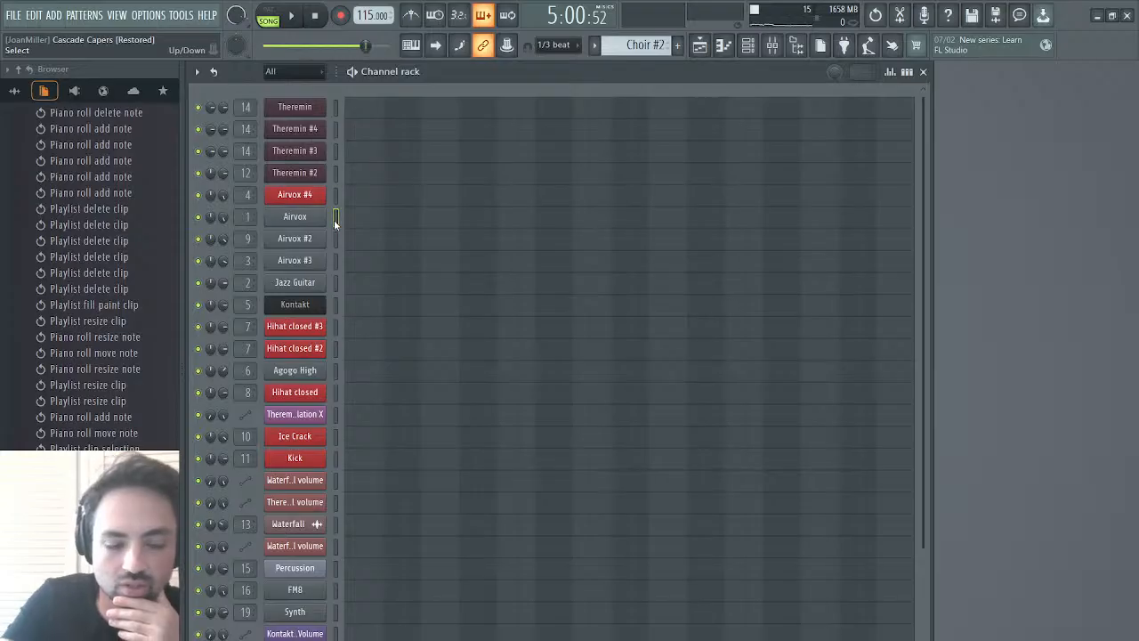
key("ctrl+v")
- Open the Airvox notes in the Piano roll and play the cloned pattern on its own in pattern mode
left_click(365, 222)
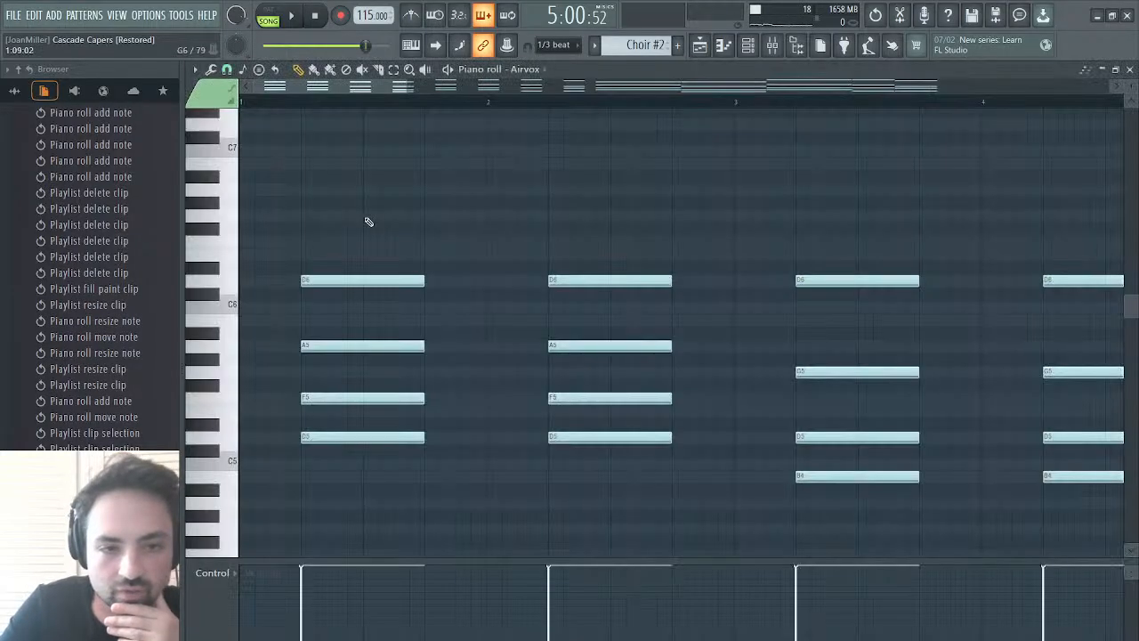
left_click(269, 12)
key("space")
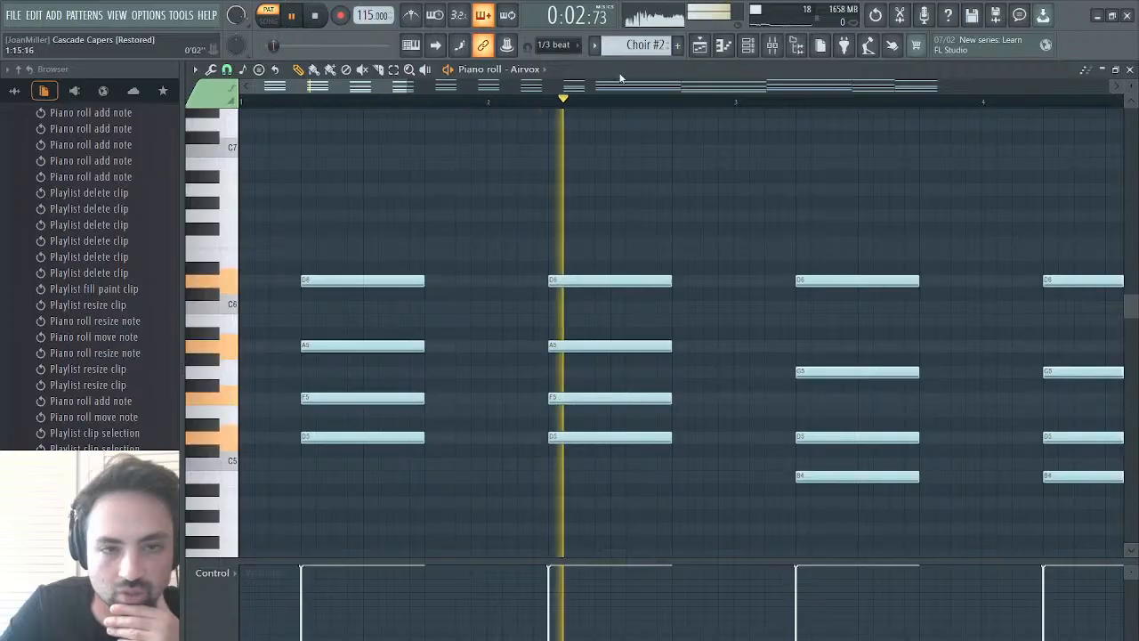
- Delete the sustained Airvox chords in bars 9 to 16, keeping only the short chords of bars 1 to 8
left_click_drag(413, 87, 1099, 108)
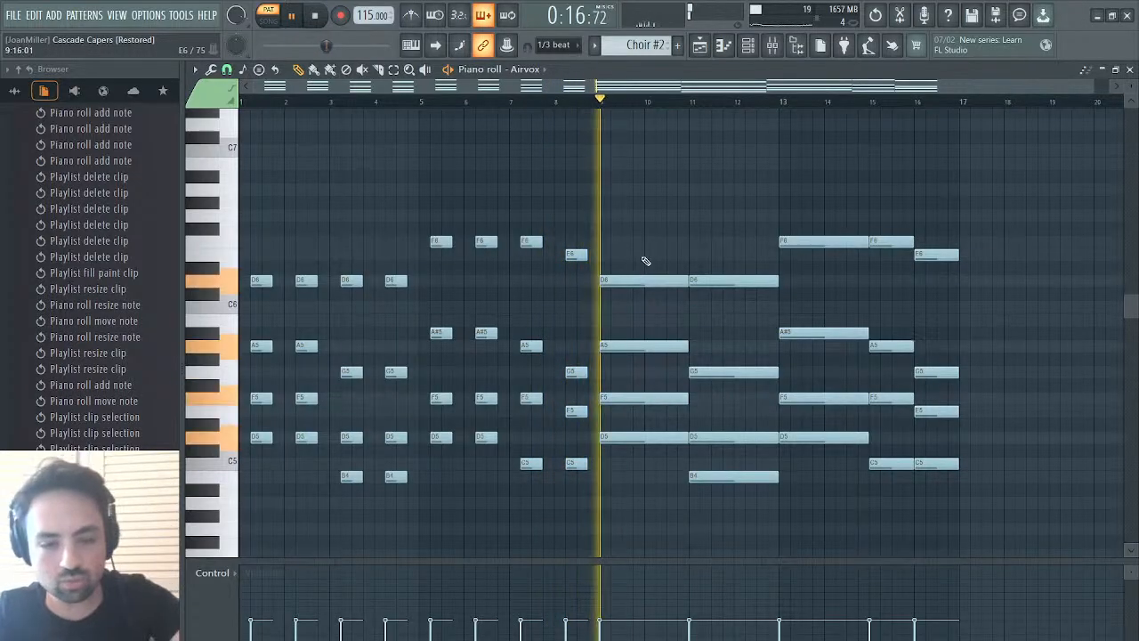
left_click_drag(631, 190, 926, 339)
scroll(979, 255, "up", 4)
key("Delete")
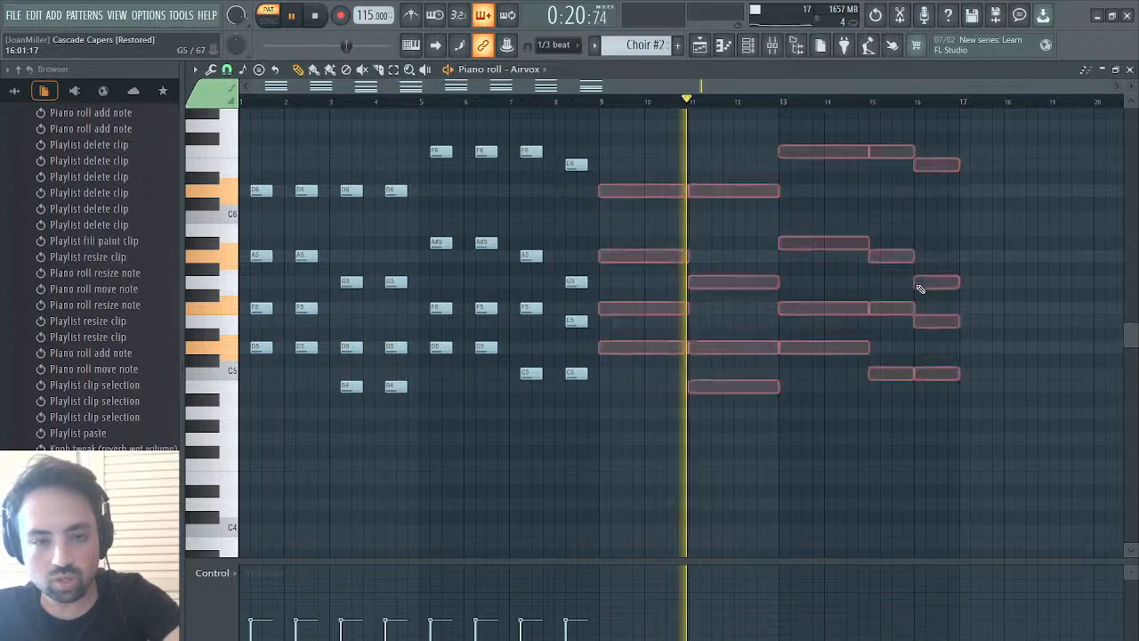
- Paste the cut sustained chords into the Airvox #4 channel at bars 9 to 16, play them and adjust their velocity
key("space")
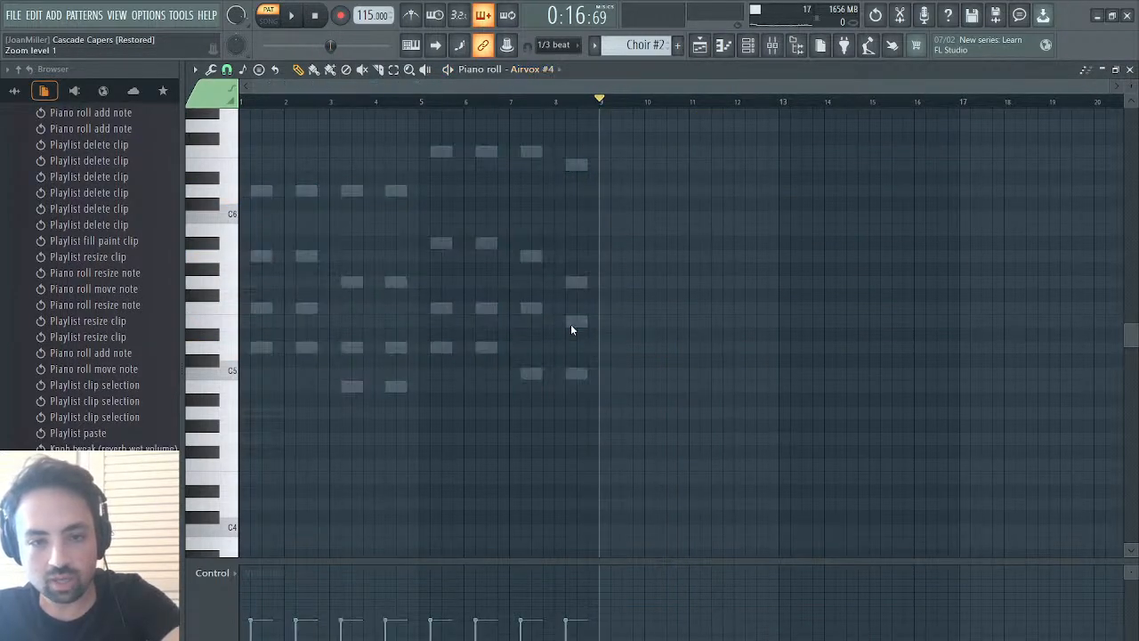
key("ctrl+z")
key("space")
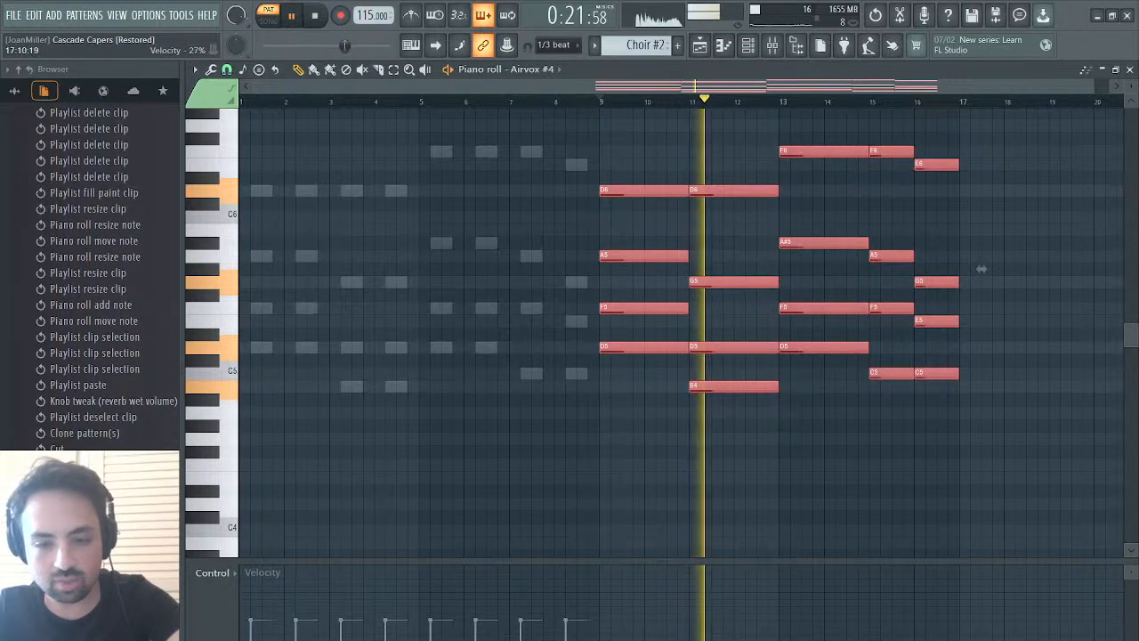
key("space")
key("space")
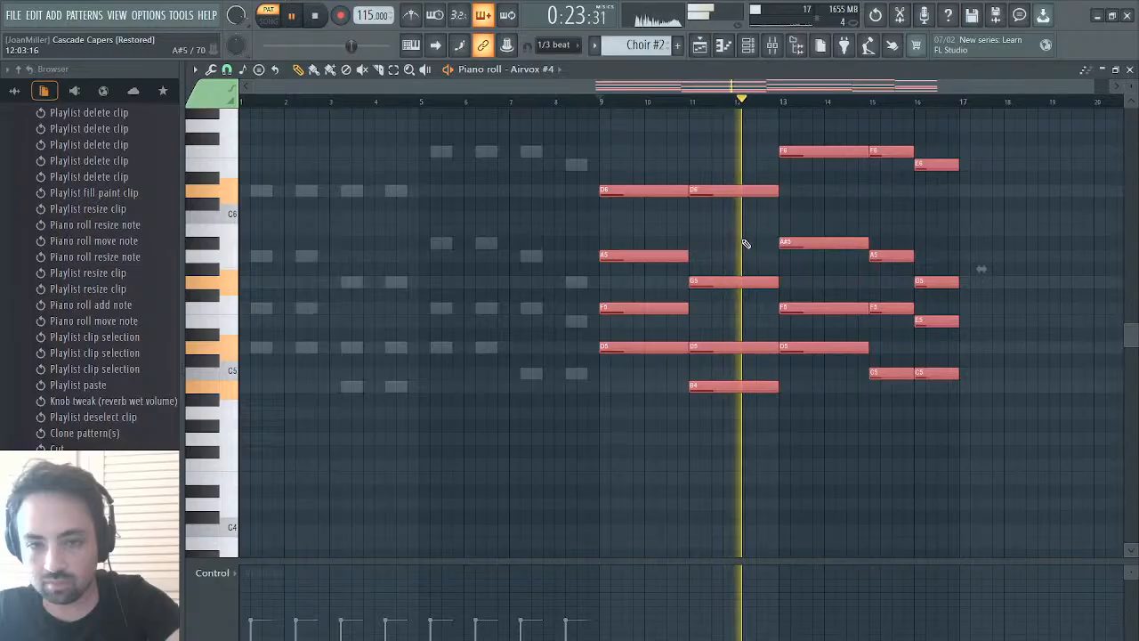
- Deselect the pasted Airvox #4 chords and play them on their own from bar 9
key("ctrl+d")
key("space")
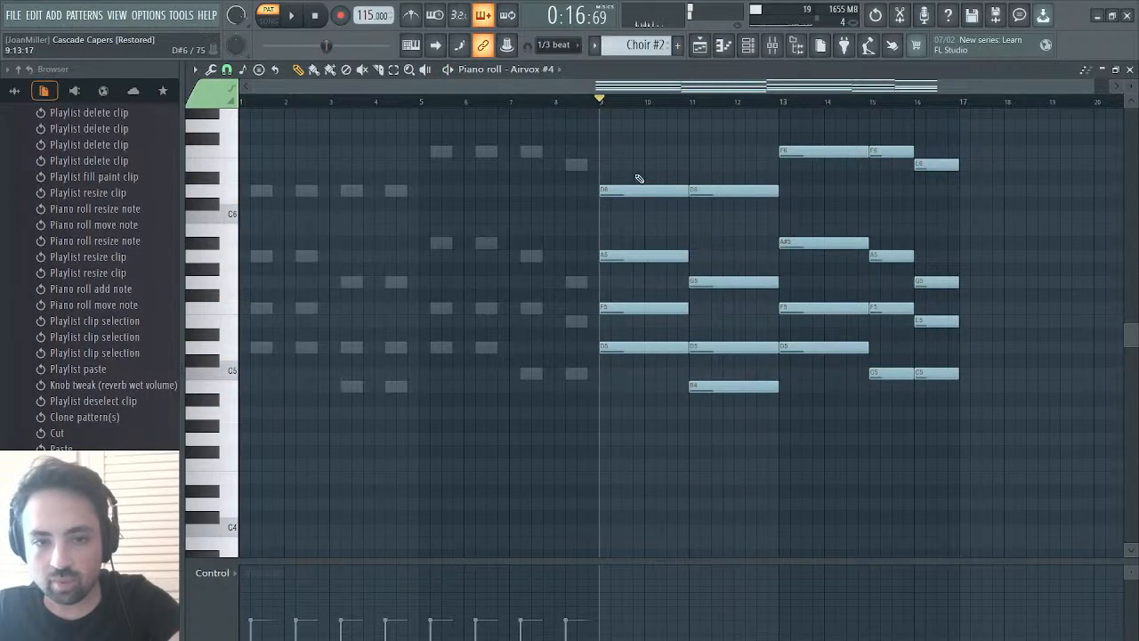
key("space")
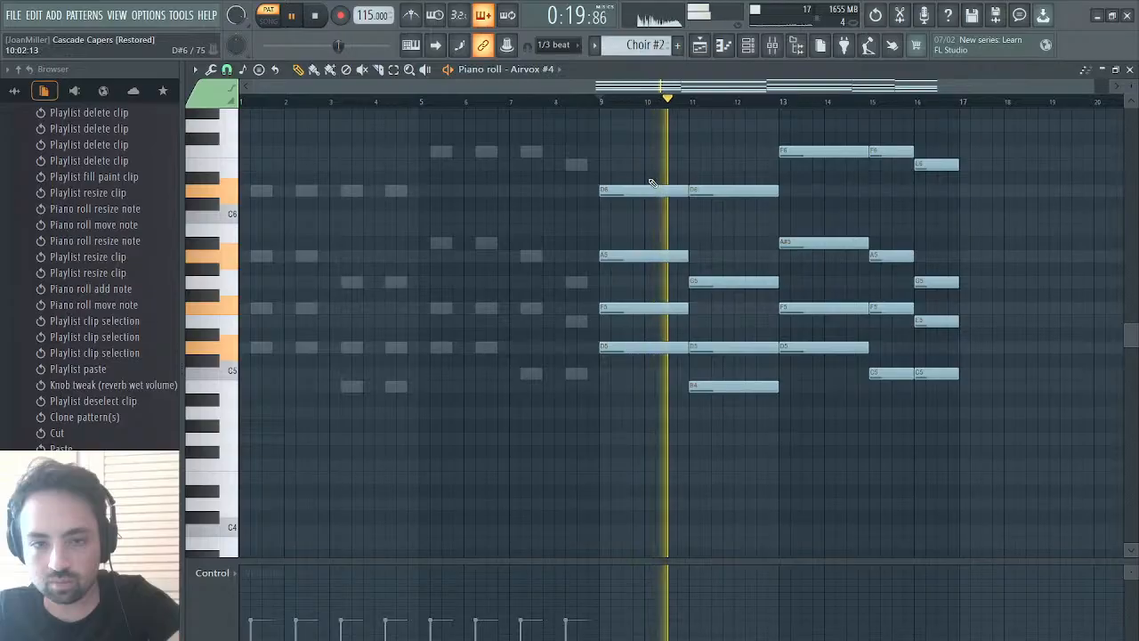
key("space")
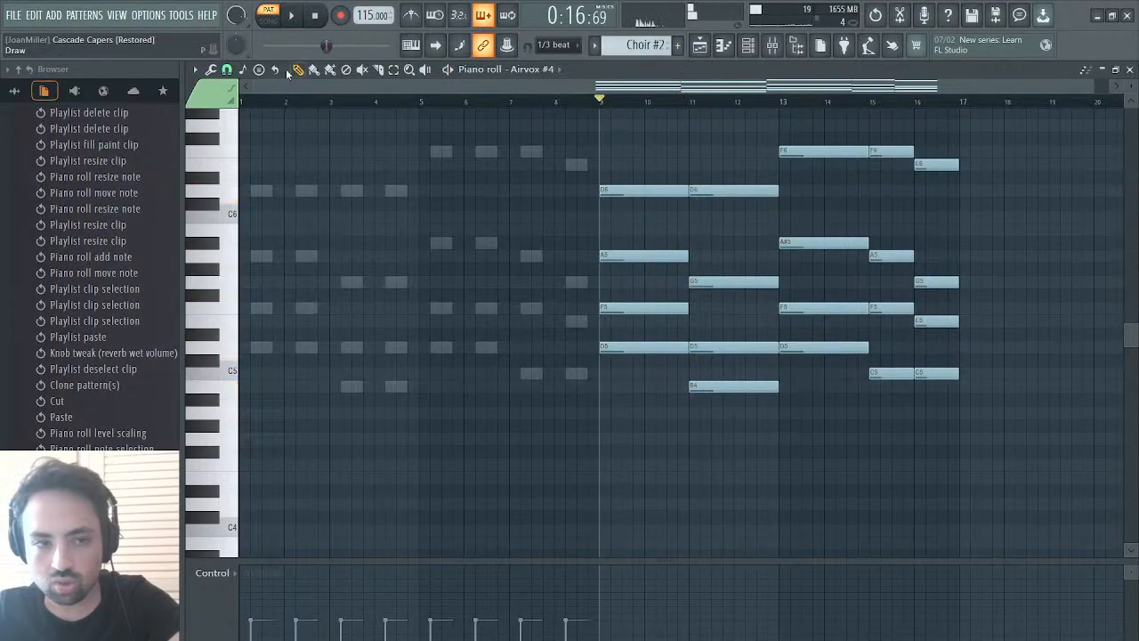
- Enable slide notes and place a one-bar D6 slide note at bar 10, over the second half of the first top note
left_click(632, 203)
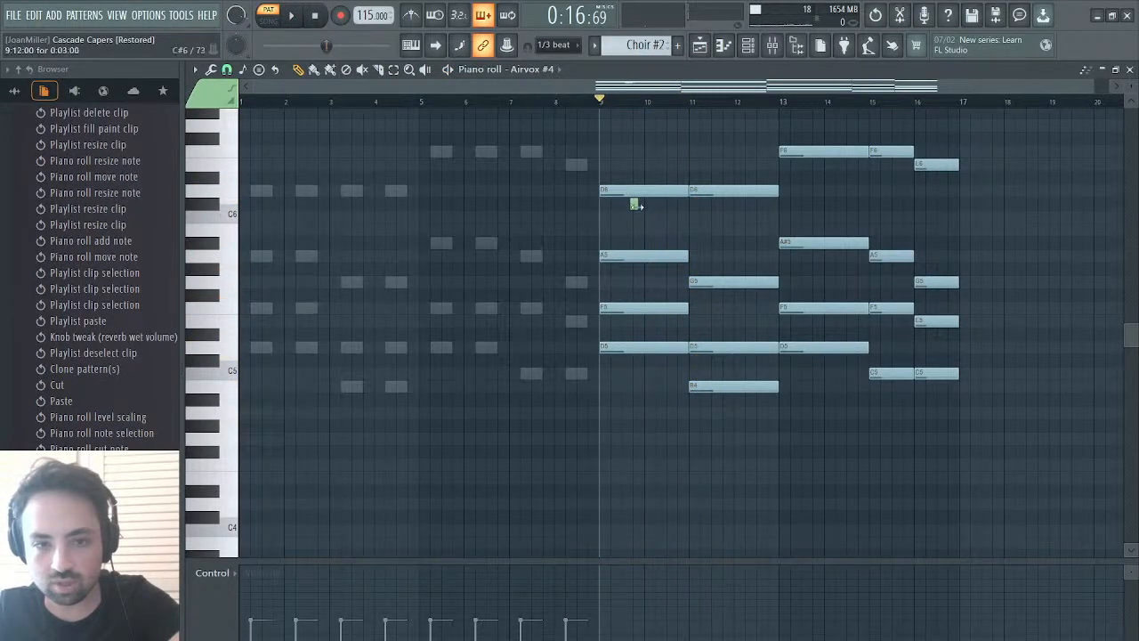
right_click(635, 205)
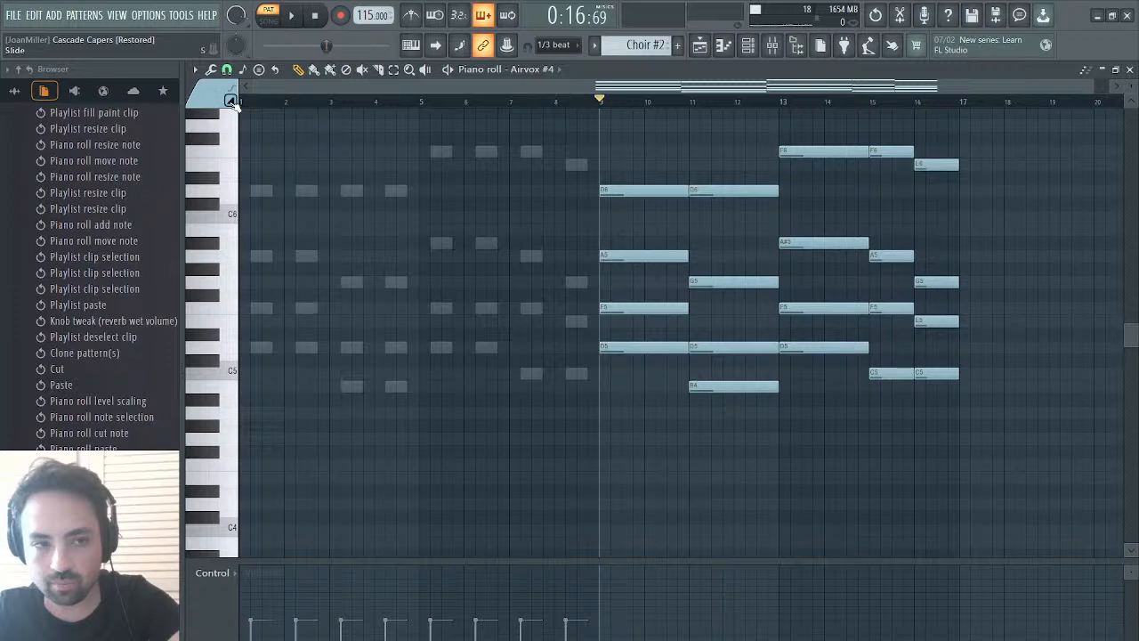
left_click_drag(647, 178, 737, 204)
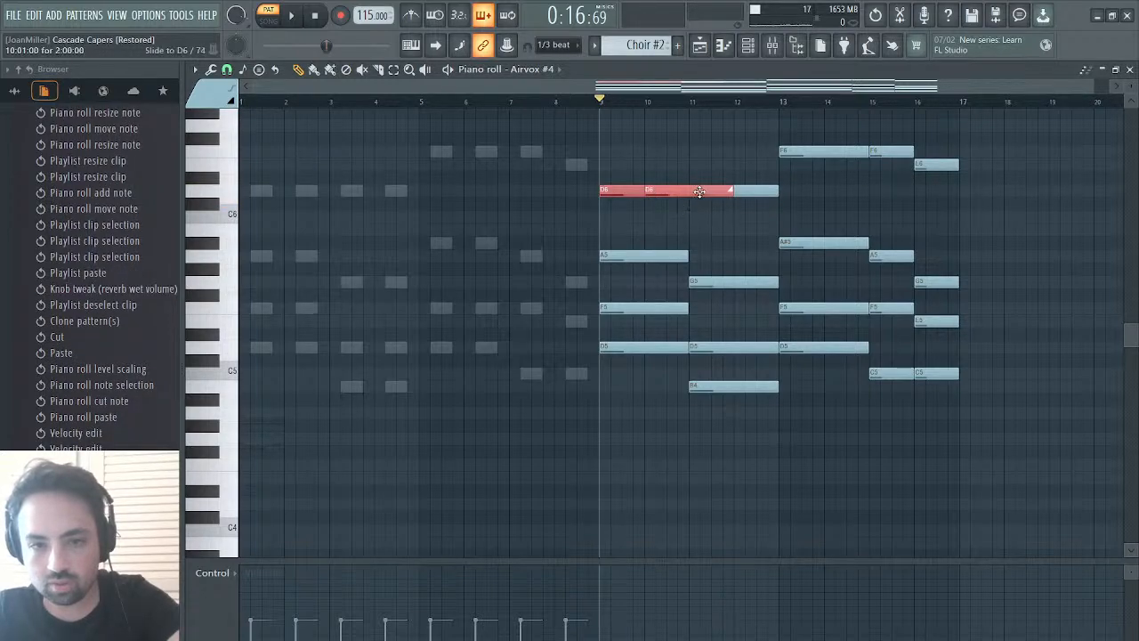
key("ctrl+z")
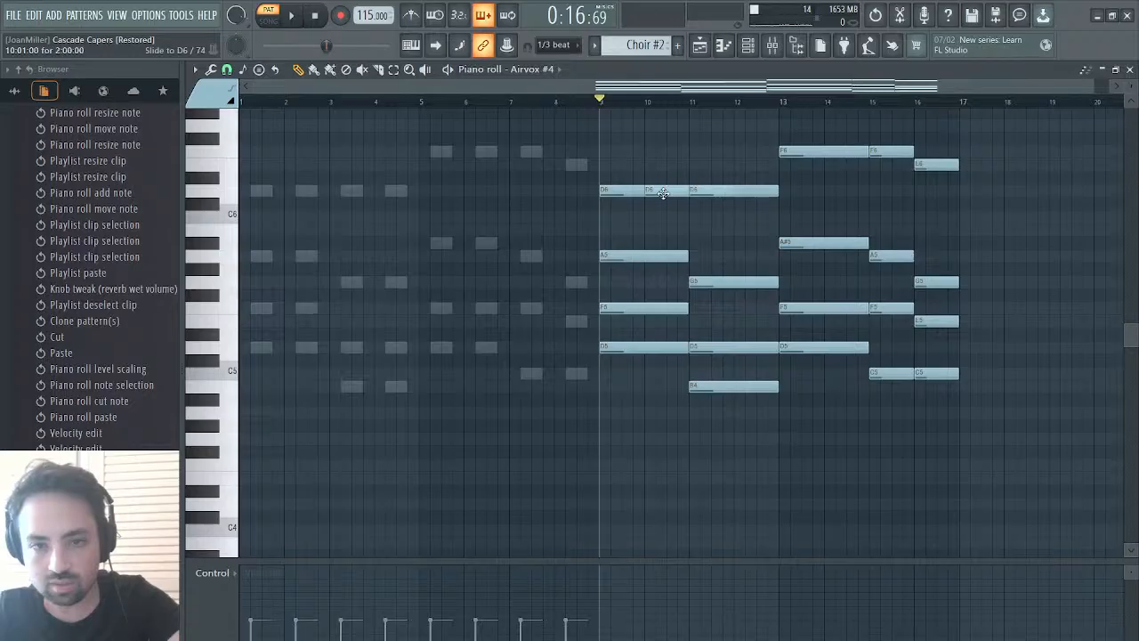
left_click_drag(663, 193, 665, 167)
left_click_drag(736, 184, 686, 181)
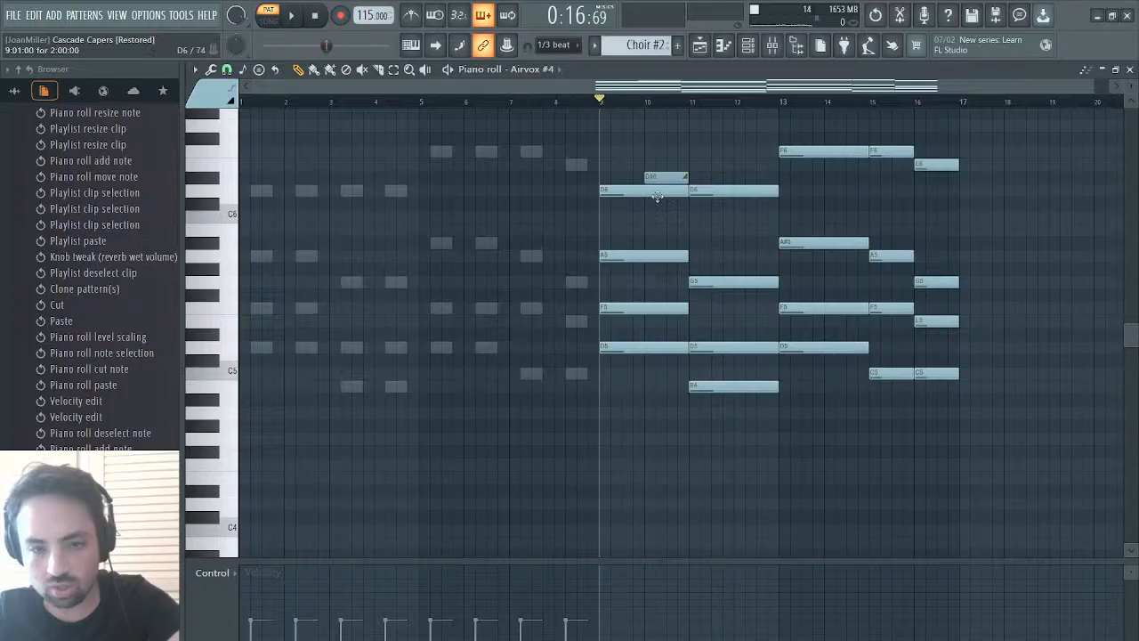
left_click_drag(664, 176, 664, 190)
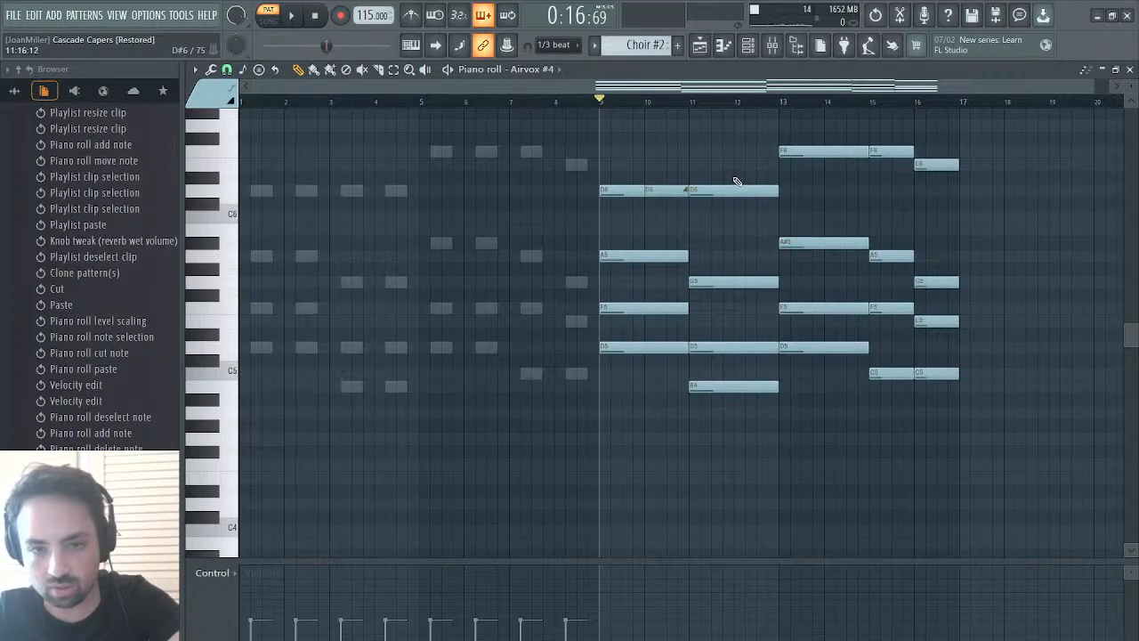
- Add slide notes over the second halves of the remaining top notes: D6 at bar 12, F6 at bar 14 and mid-bar 15, E6 mid-bar 16
left_click(734, 190)
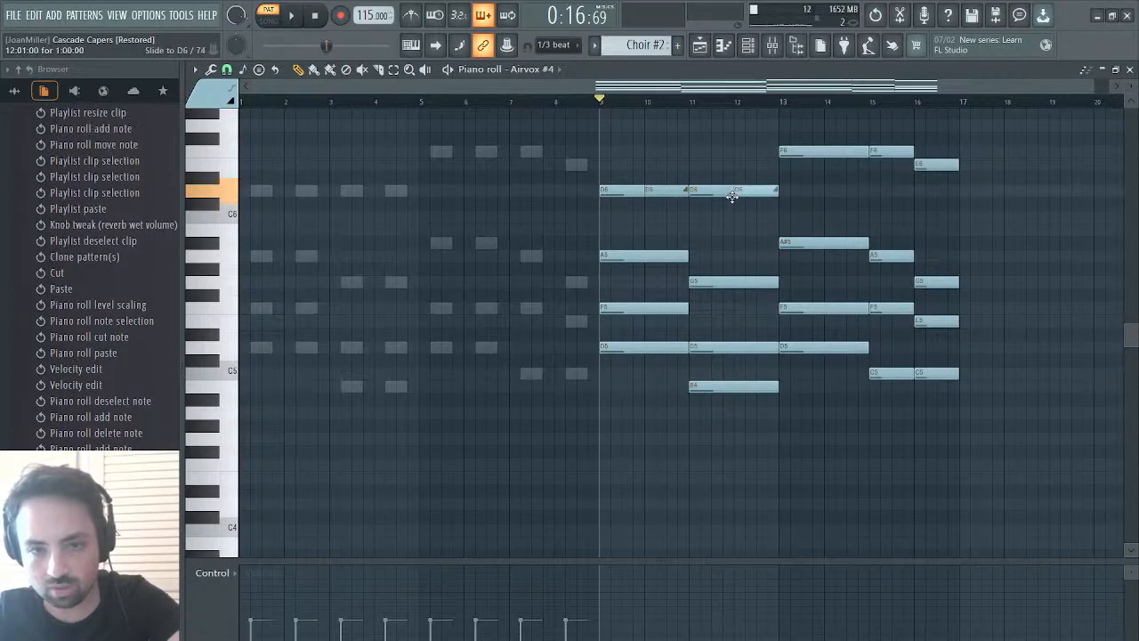
left_click(827, 150)
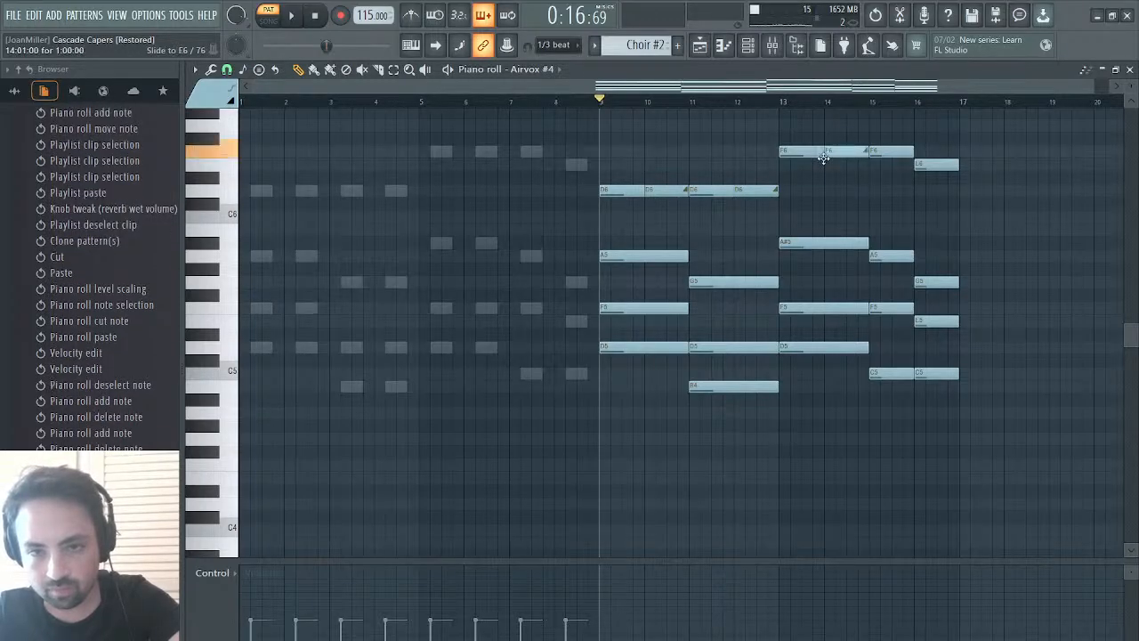
left_click(894, 139)
left_click_drag(933, 137, 912, 140)
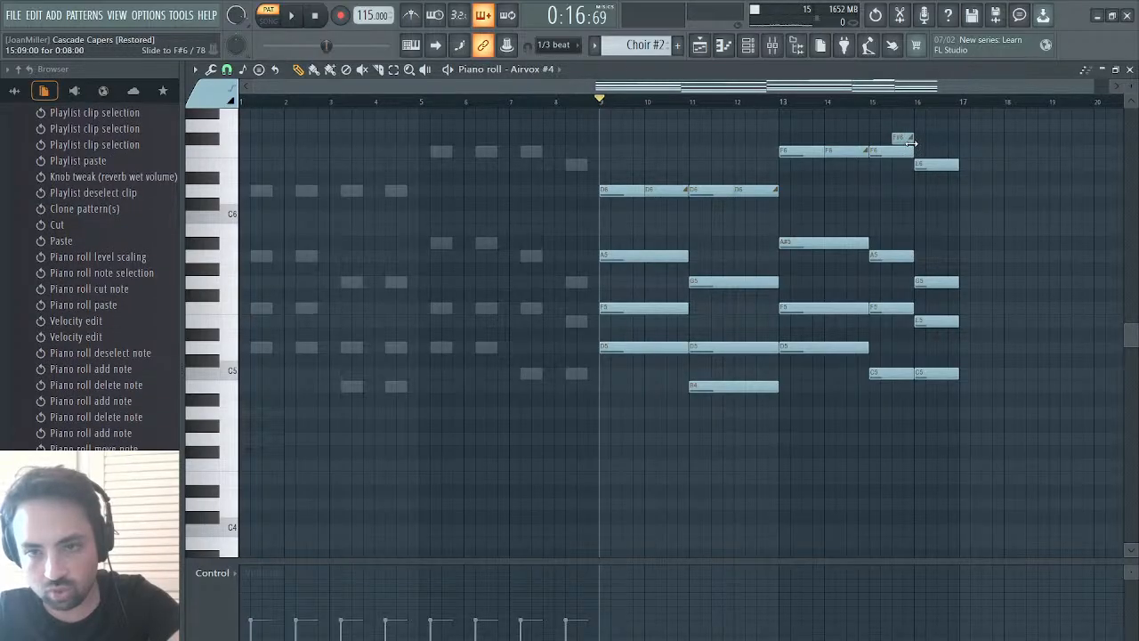
left_click_drag(905, 140, 935, 171)
- Play the pattern, level the Airvox #4 note velocities in bars 9 to 16 at a low value, and close the Piano roll
key("space")
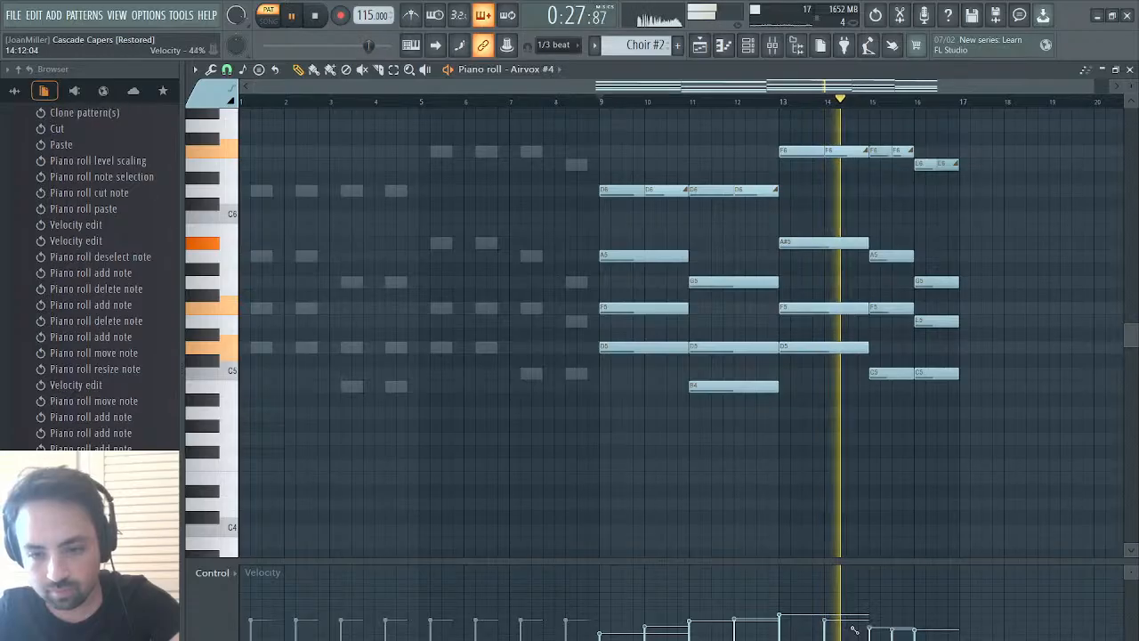
mouse_move(890, 634)
left_mouse_down()
mouse_move(678, 632)
mouse_move(925, 632)
mouse_move(624, 635)
left_mouse_up()
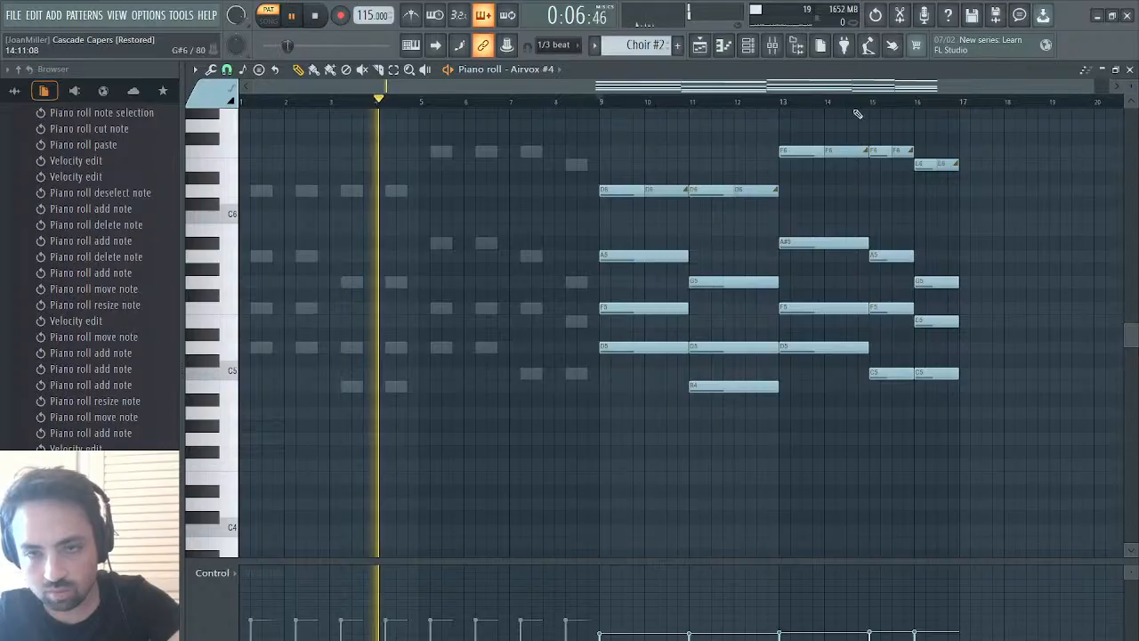
left_click(1130, 70)
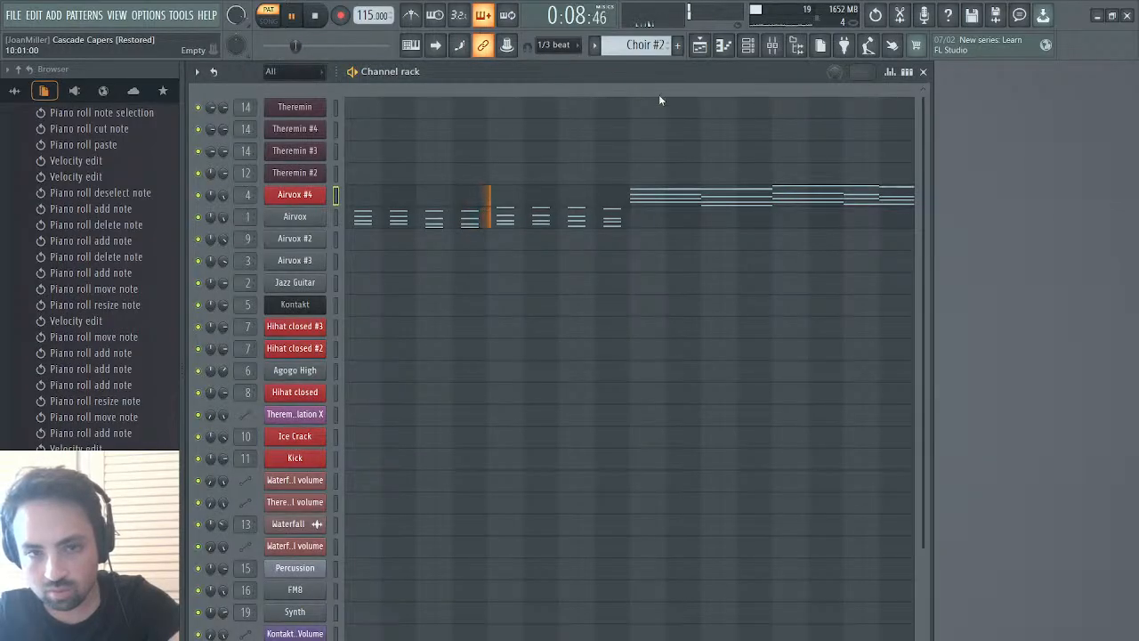
- Return to the Playlist and play the arrangement in song mode from bar 145
left_click(699, 45)
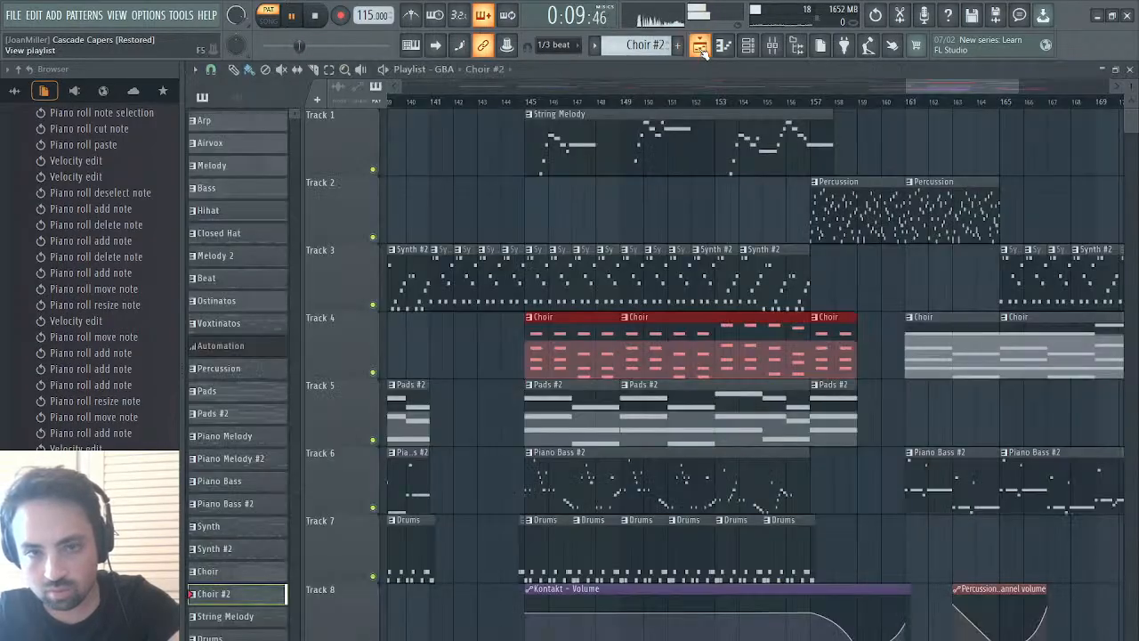
left_click(530, 101)
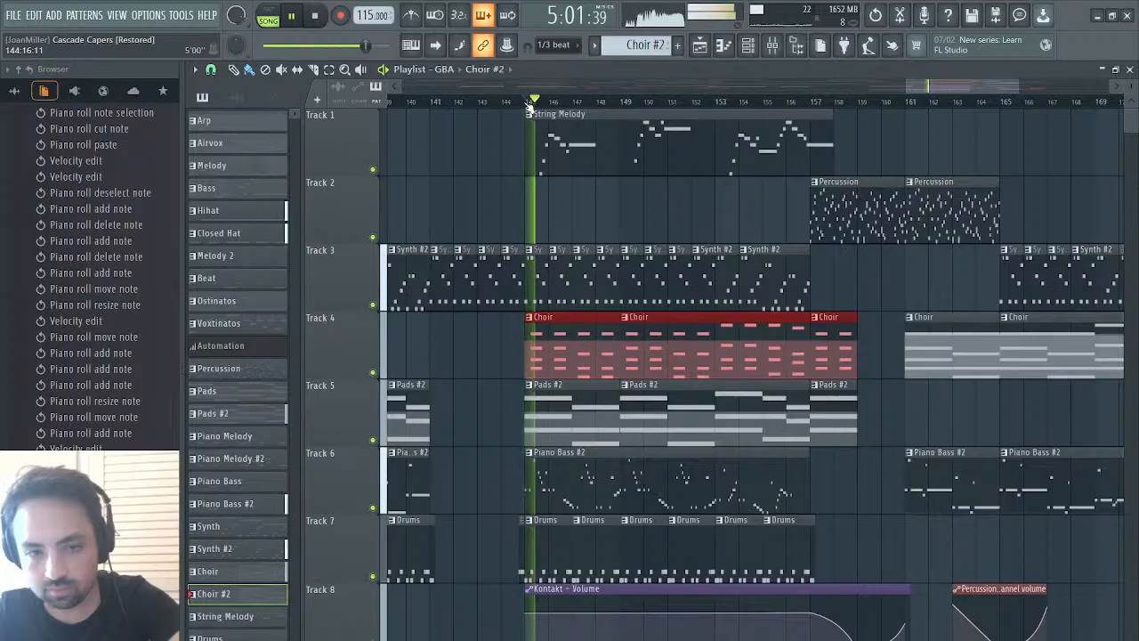
key("space")
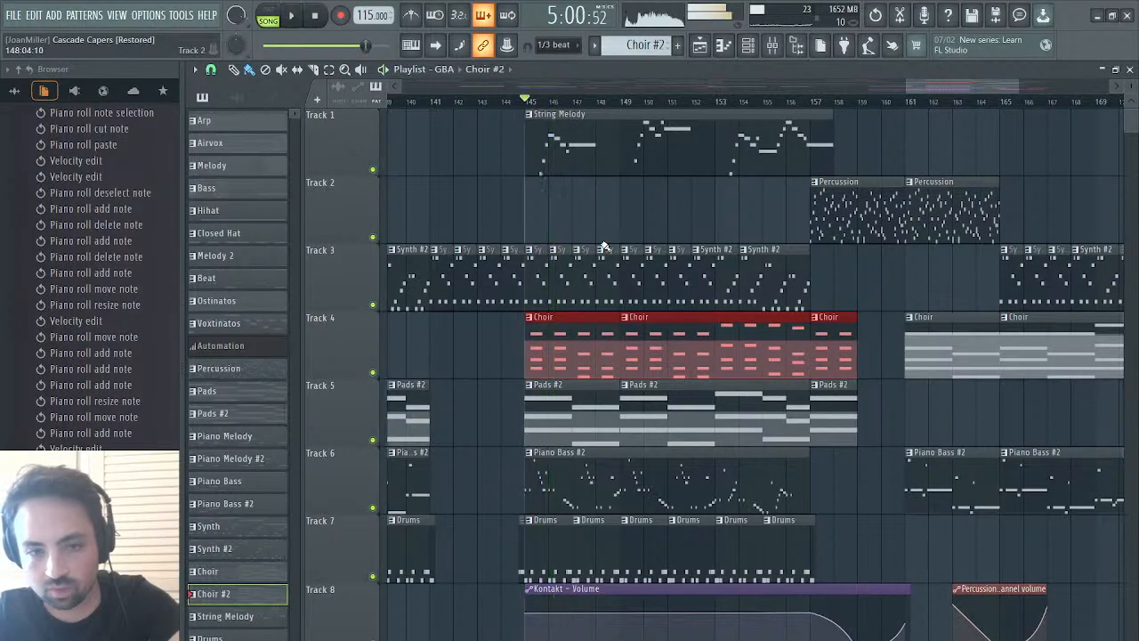
- Add the Choir clips from bar 161 to the Track 4 selection, replace all selected clips with Choir #2, and play from bar 145
left_click_drag(585, 345, 1123, 347)
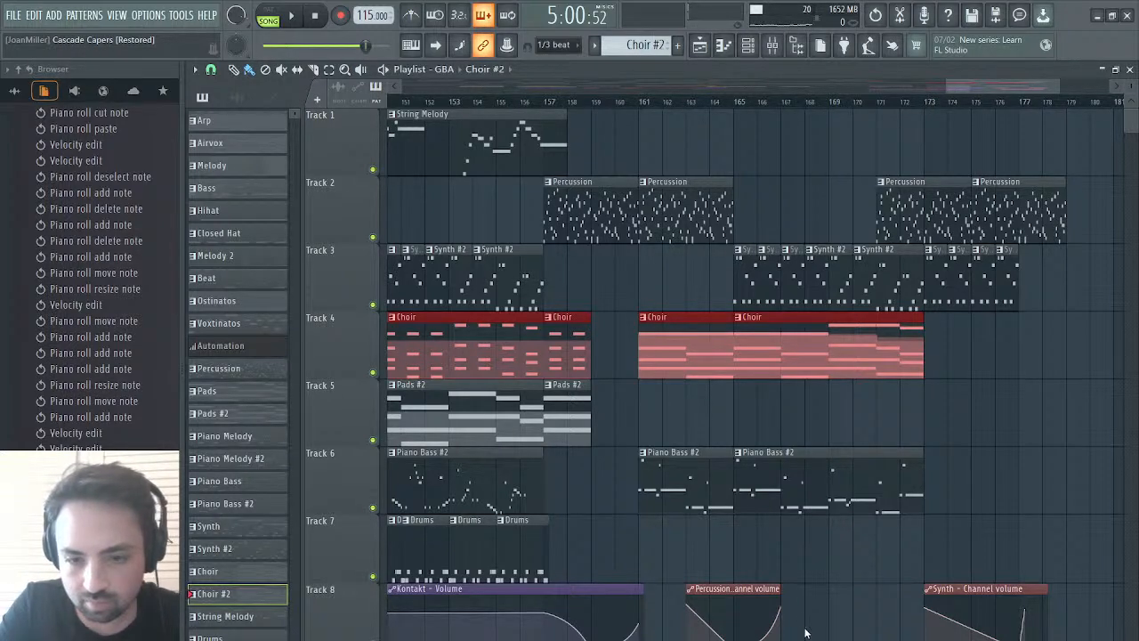
key("alt+c")
key("space")
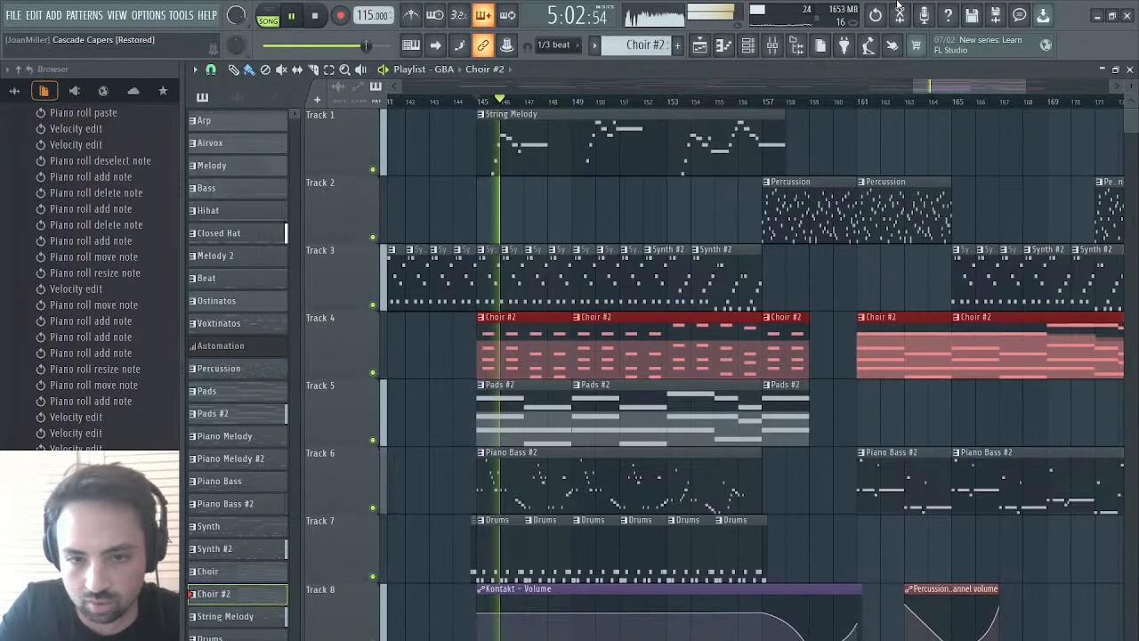
key("space")
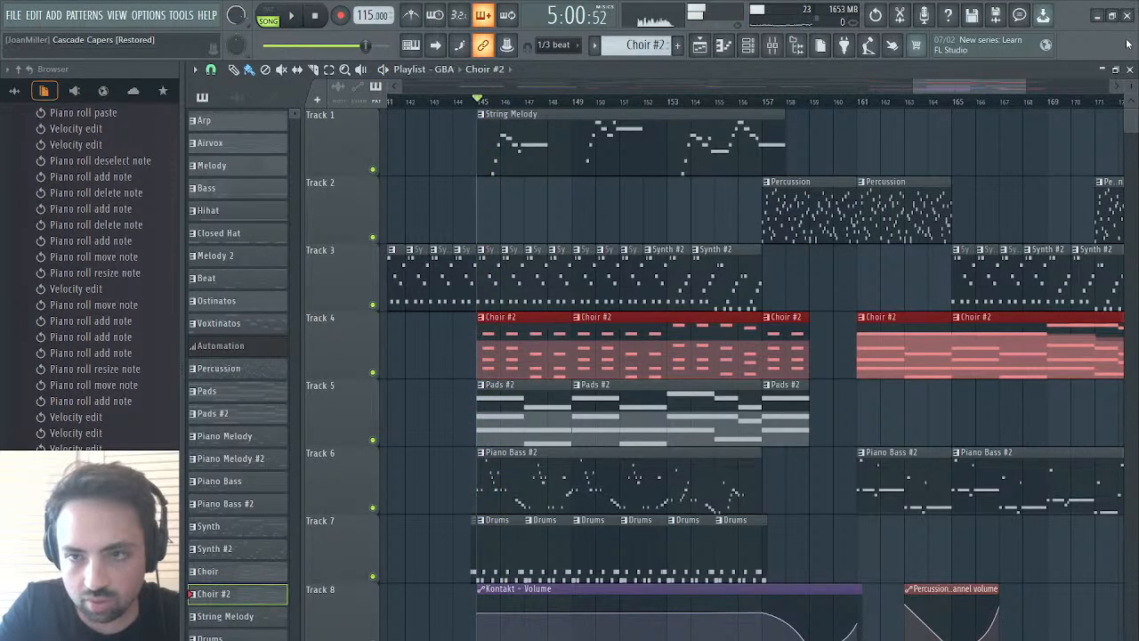
- Examine the Choir #2 channels in the Channel rack and compare the pattern alone with the full arrangement from bar 145
left_click(1130, 69)
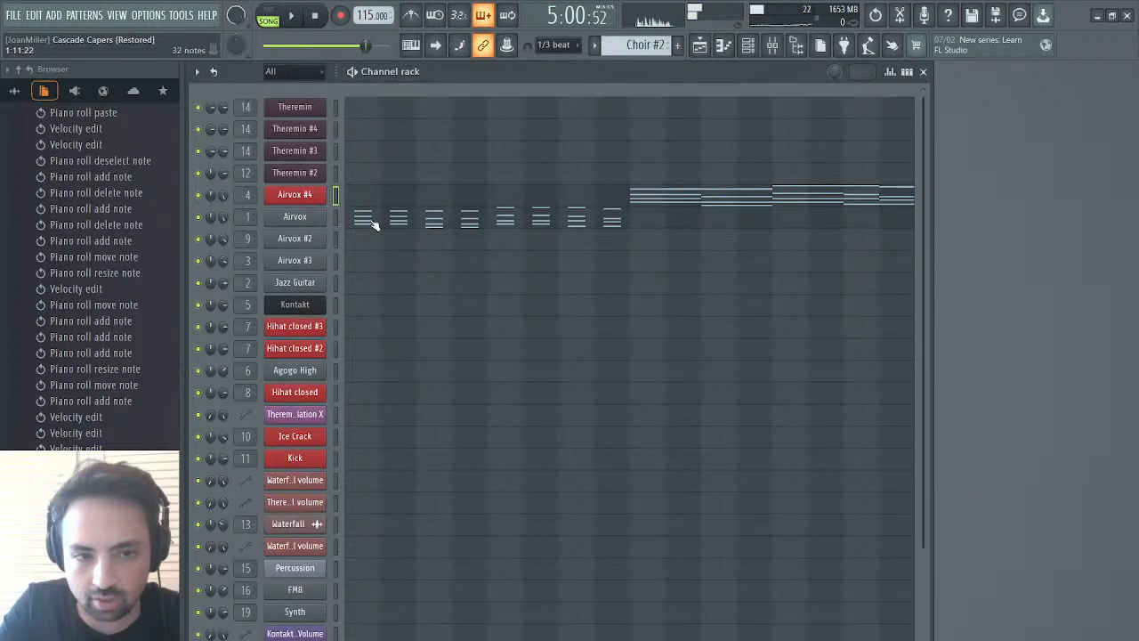
left_click(272, 11)
key("space")
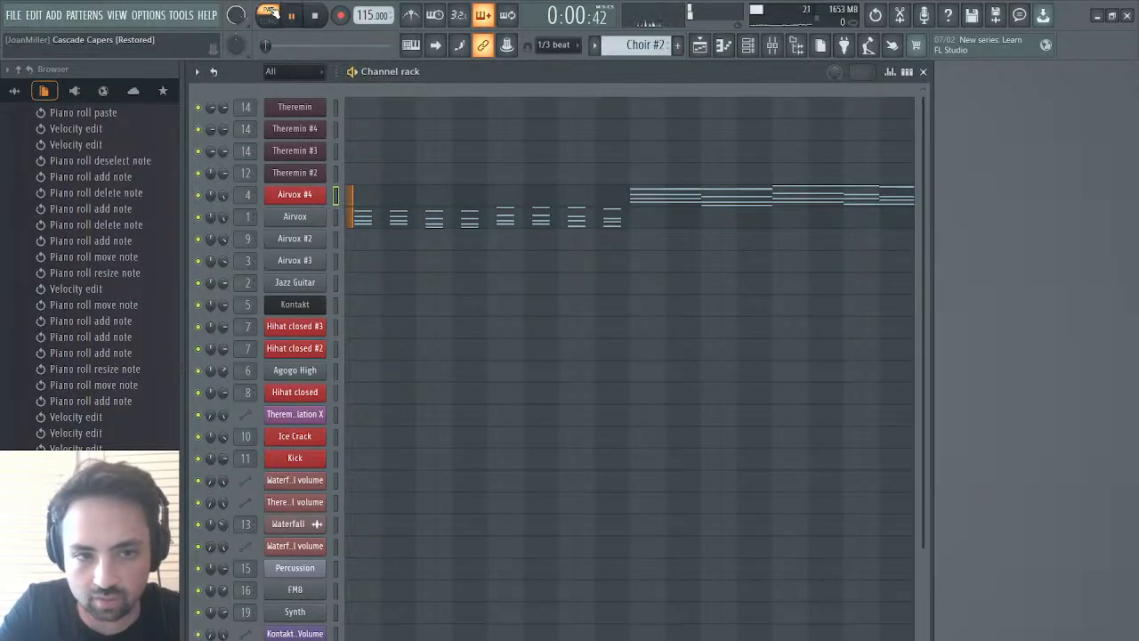
left_click(271, 11)
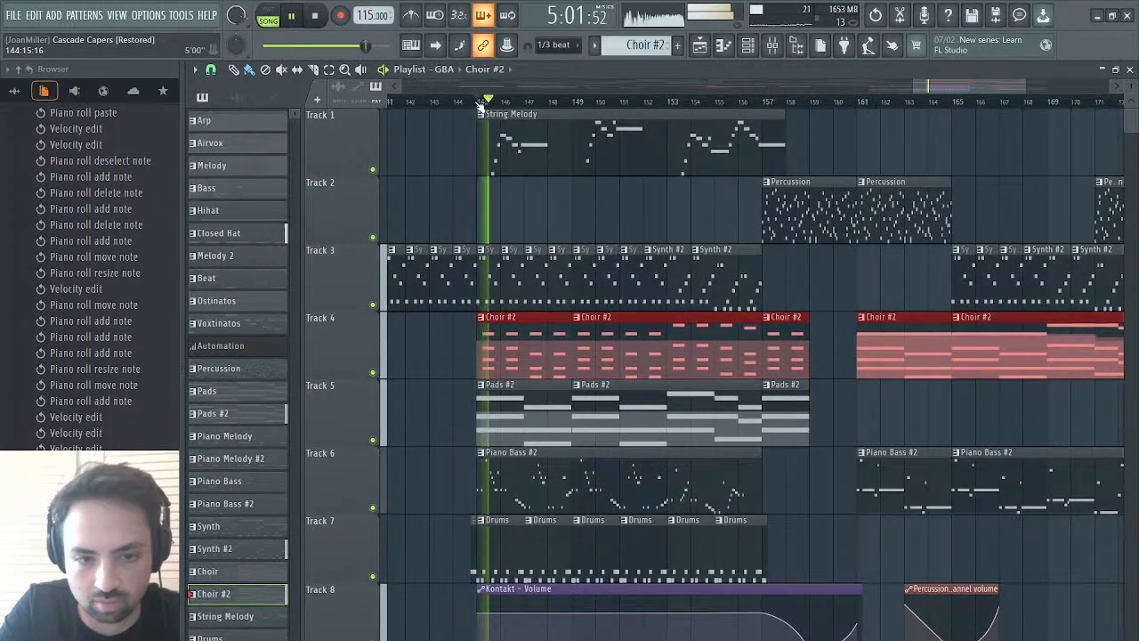
left_click(1130, 69)
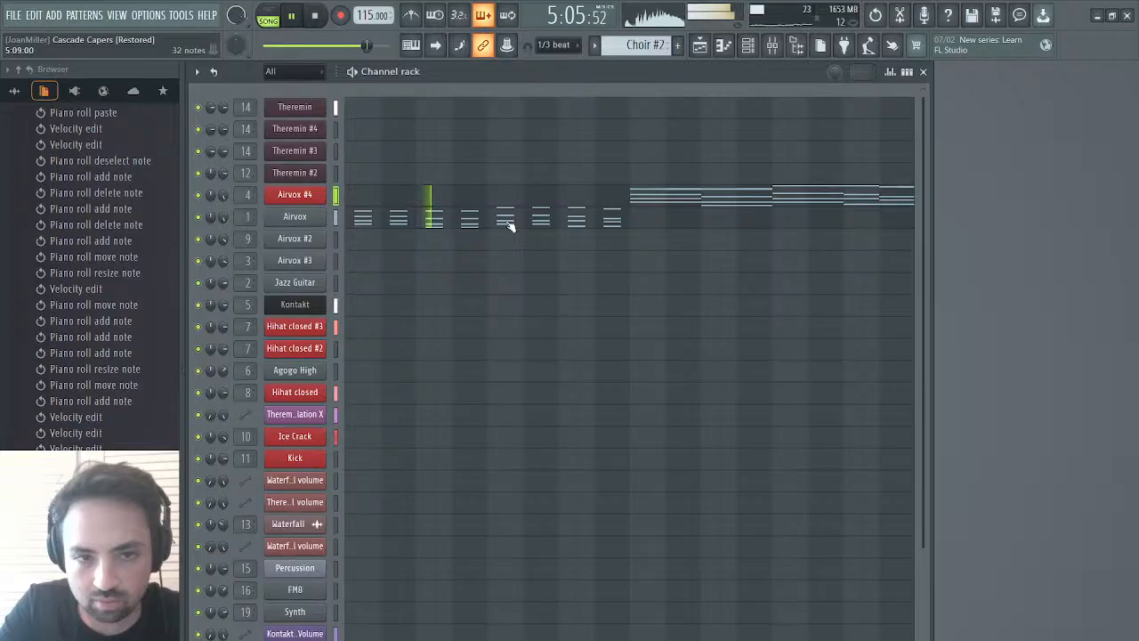
left_click(700, 46)
key("space")
key("space")
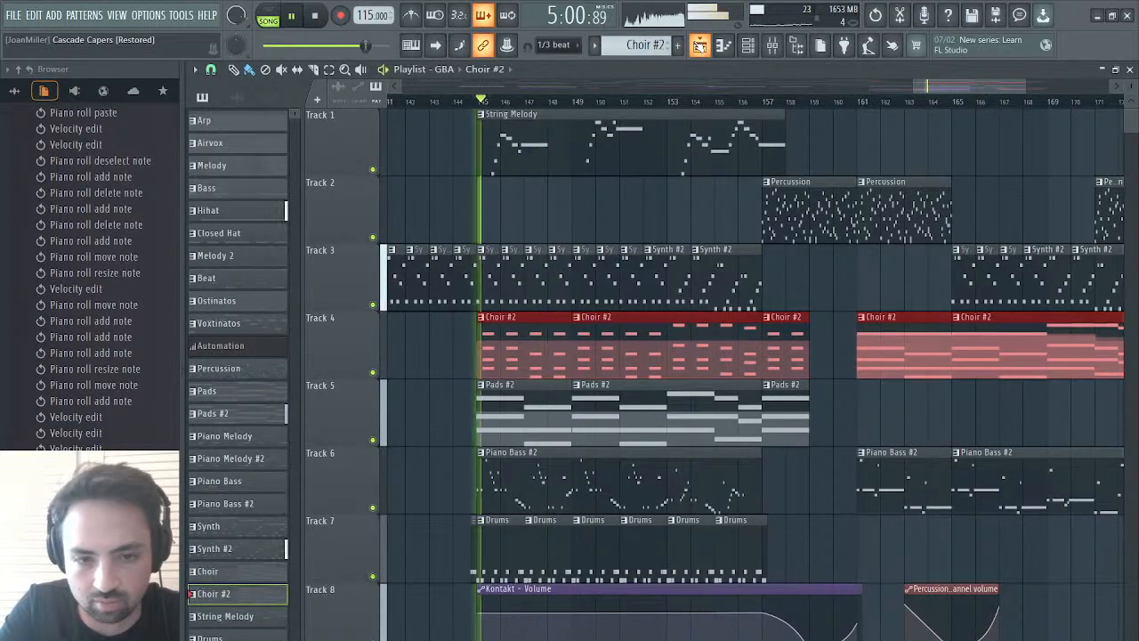
key("space")
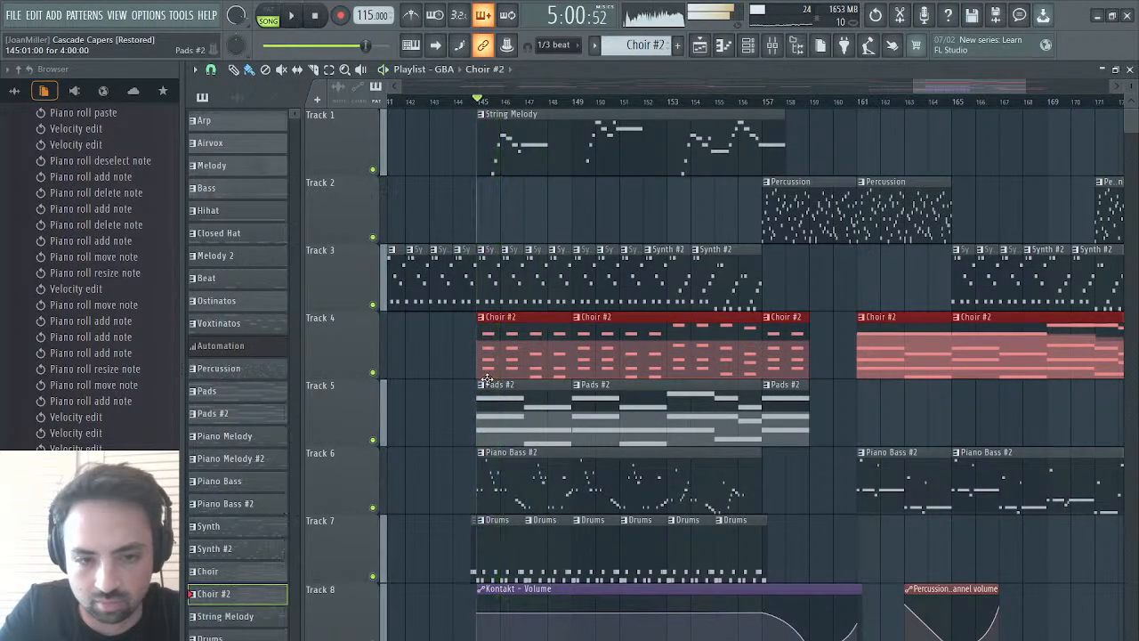
- Pick the Pads #2 pattern from Track 5, play it on its own, and examine which channels it uses in the Channel rack
left_click(486, 406)
key("l")
key("space")
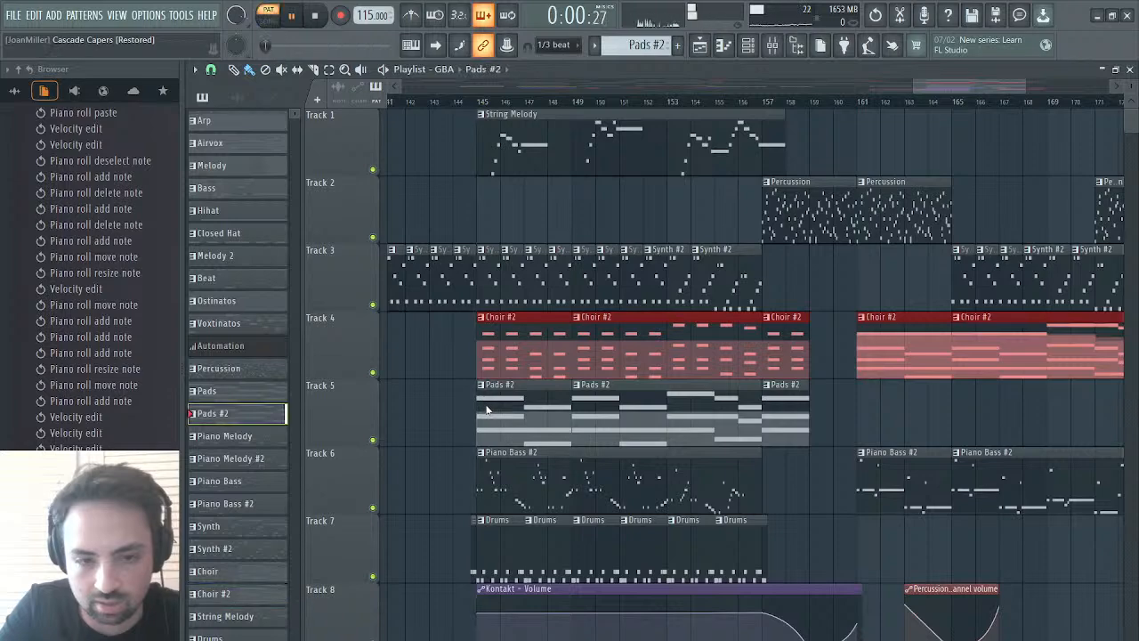
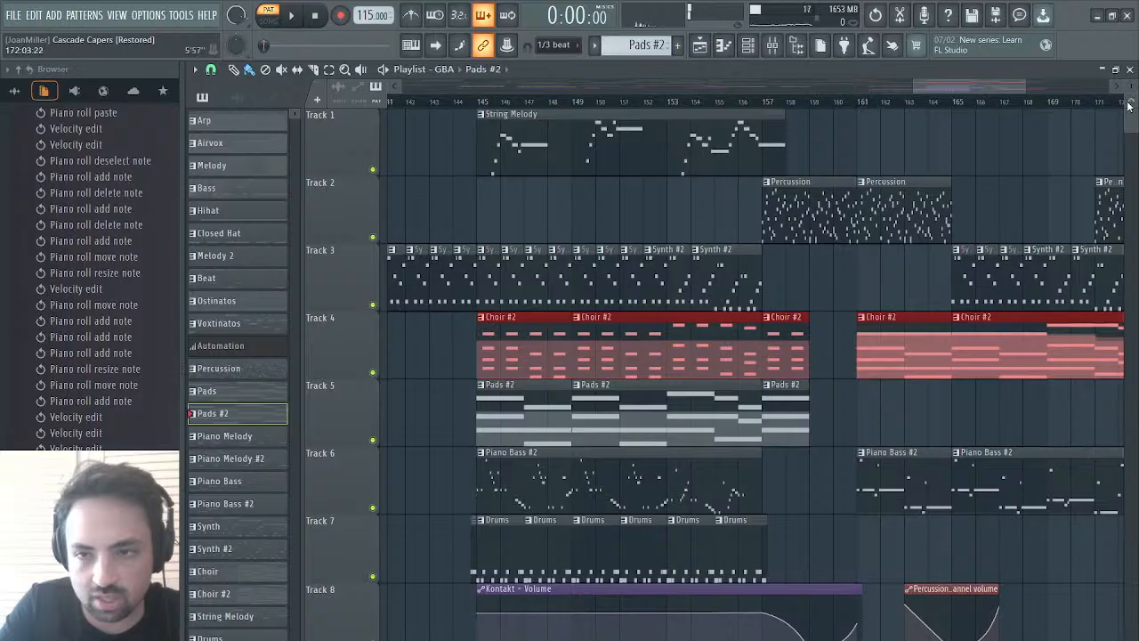
left_click(1130, 69)
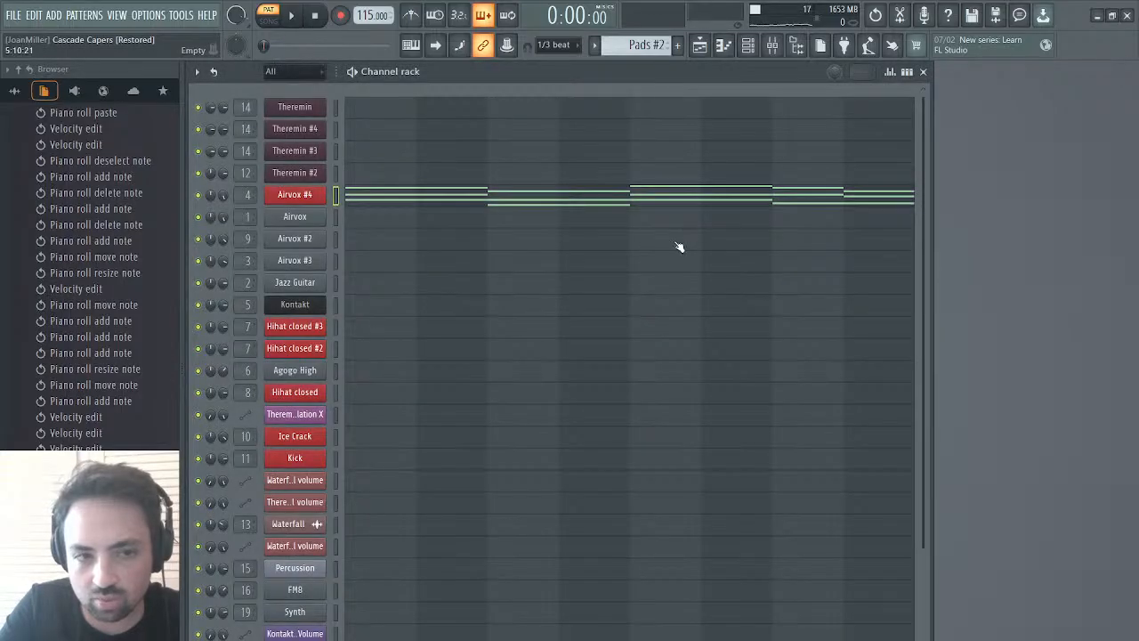
scroll(678, 247, "down", 4)
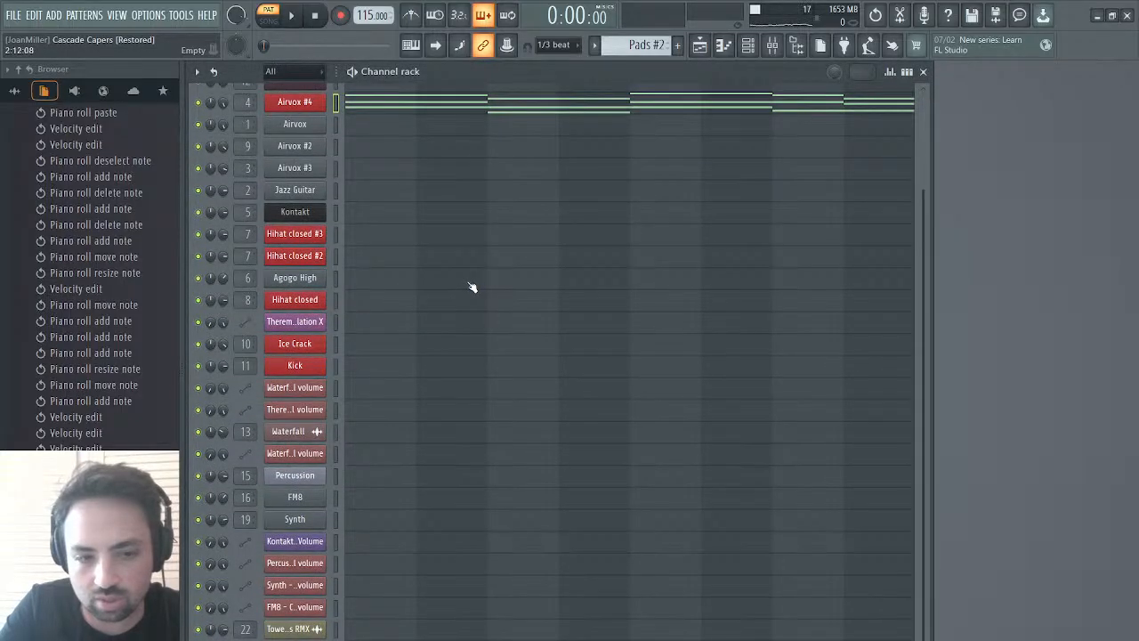
scroll(471, 286, "up", 4)
scroll(472, 286, "down", 4)
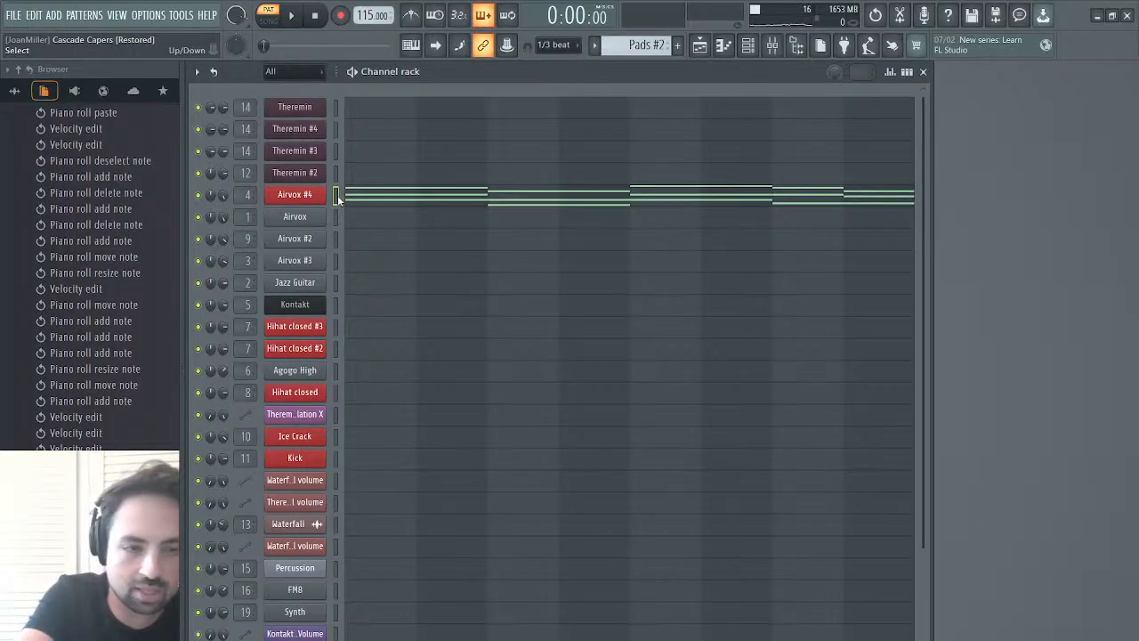
- Cut the Pads #2 notes out of Airvox #4 and audition them on Theremin #2 and Theremin #3
key("ctrl+x")
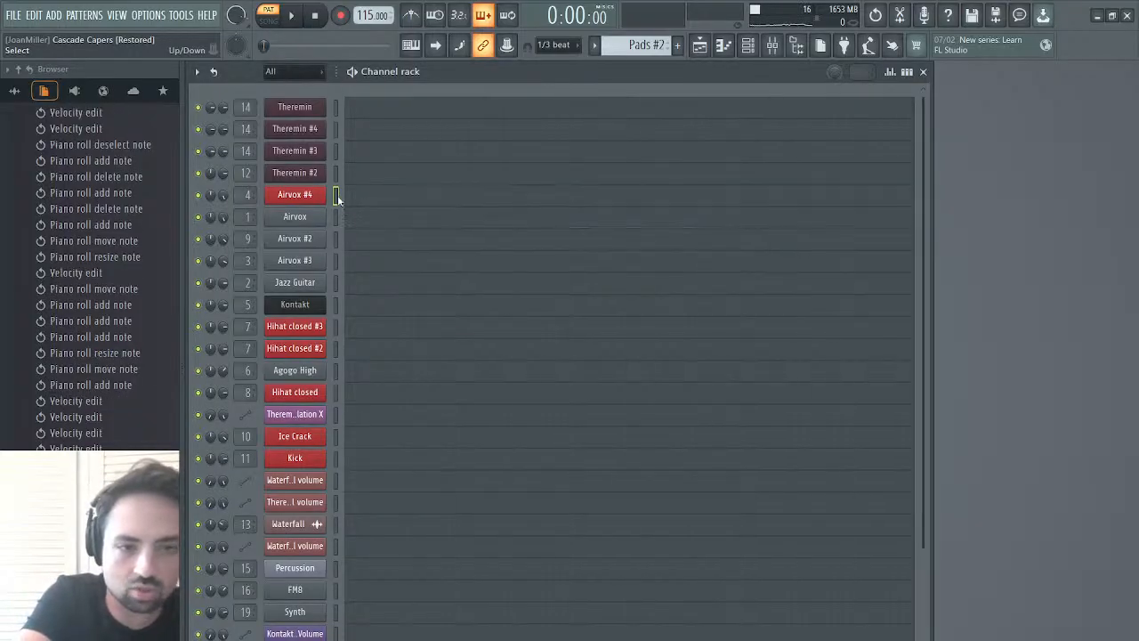
left_click(877, 15)
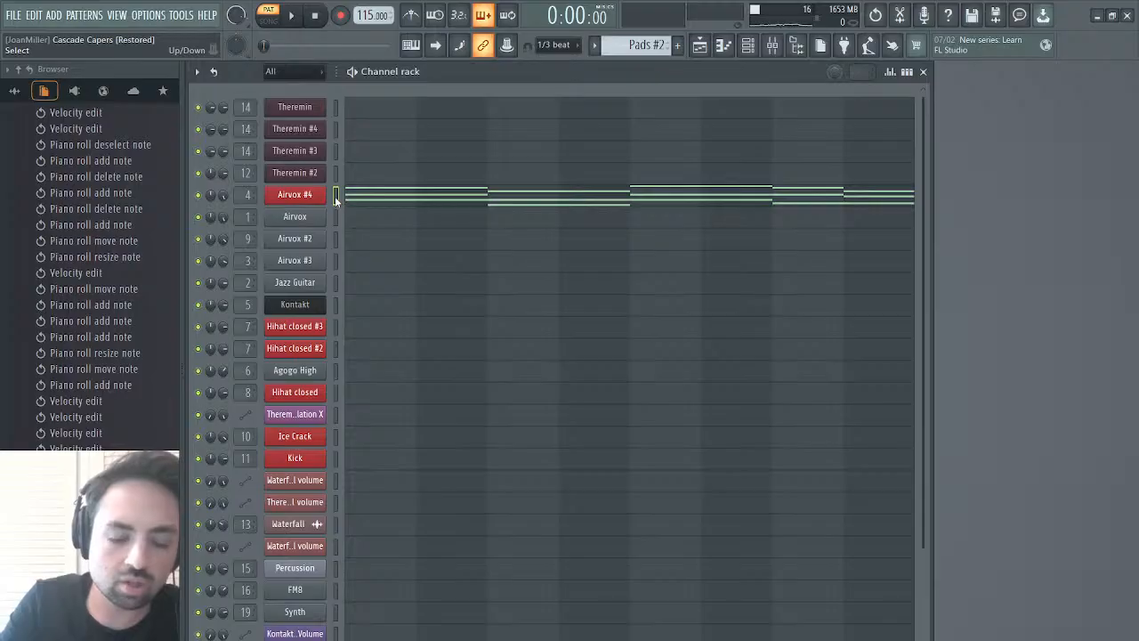
key("ctrl+x")
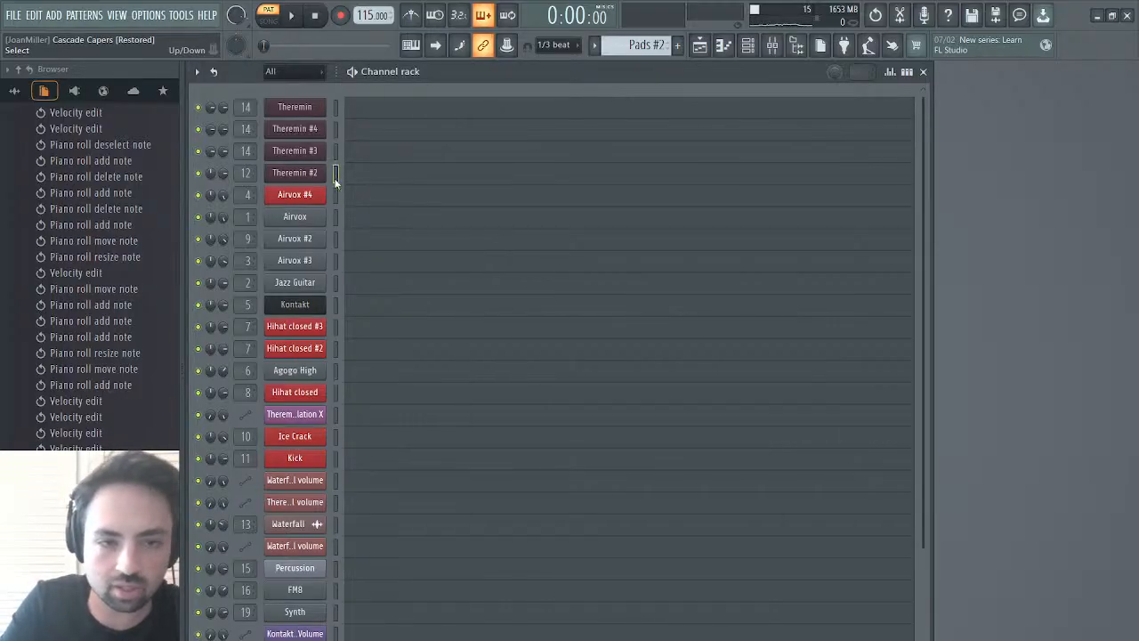
key("ctrl+v")
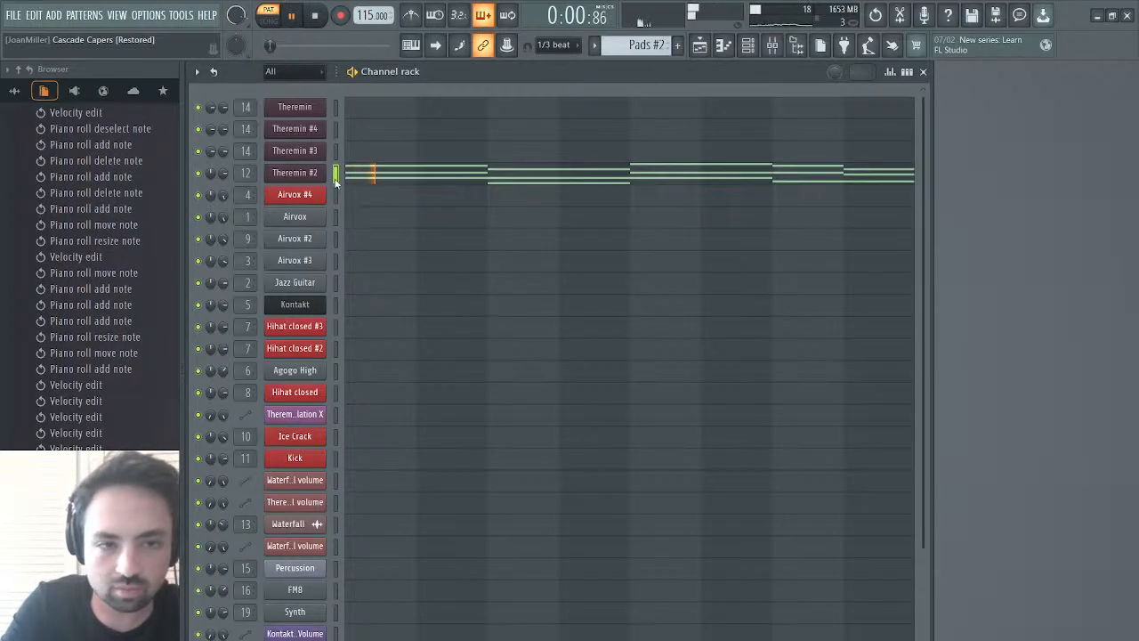
key("ctrl+x")
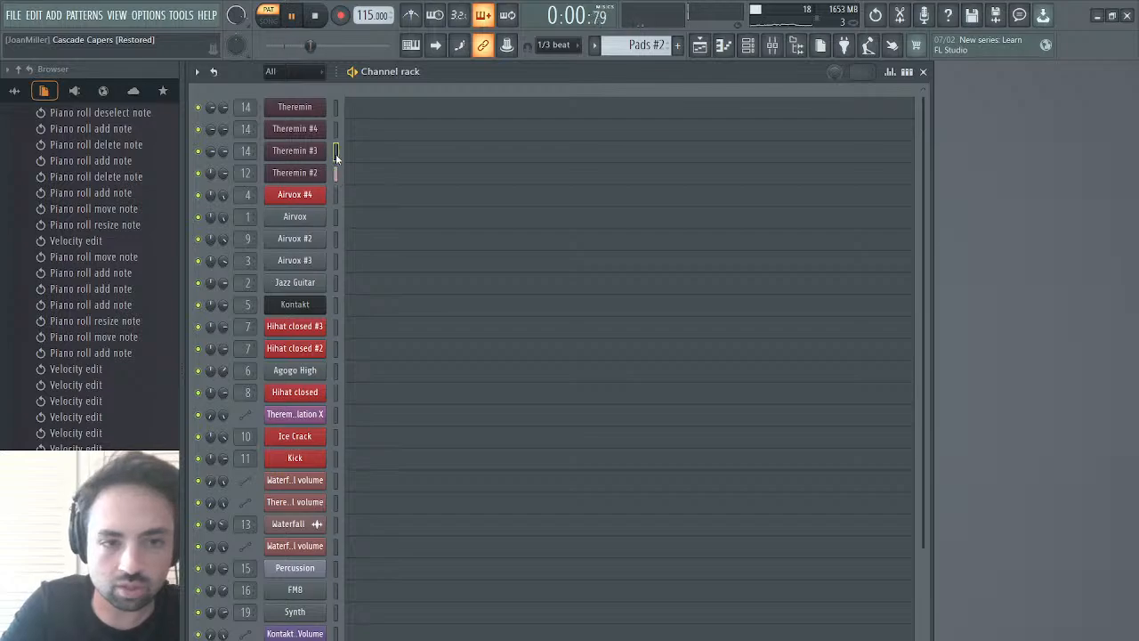
key("ctrl+v")
key("space")
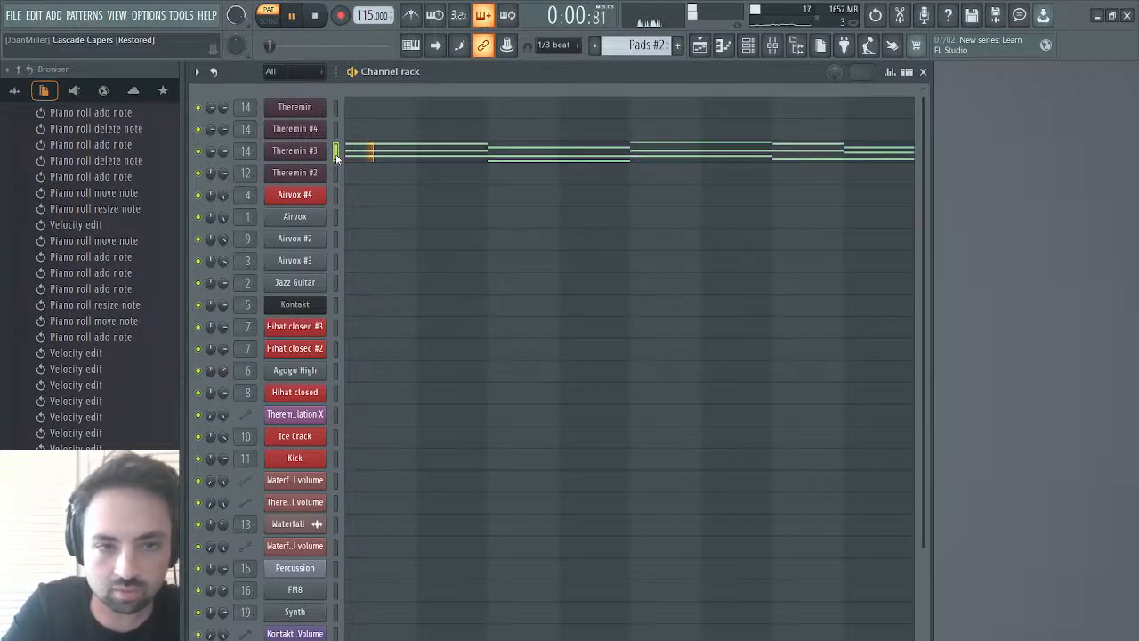
- Move the Pads #2 notes from Theremin #3 to Theremin #4 and play the pattern
key("ctrl+x")
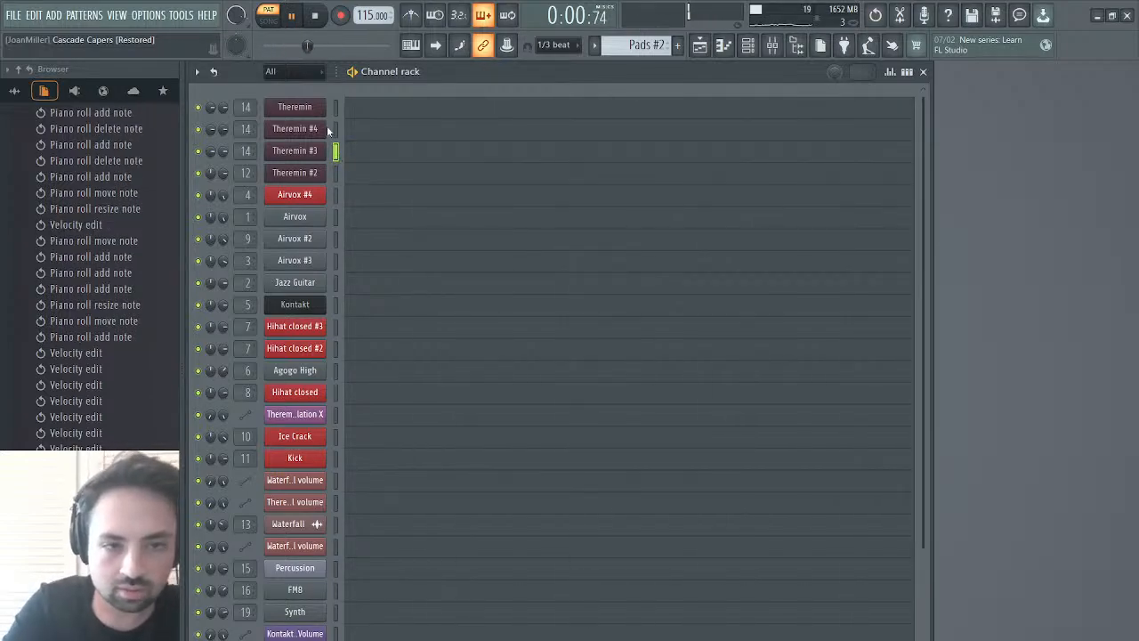
left_click(334, 129)
key("ctrl+v")
key("space")
key("space")
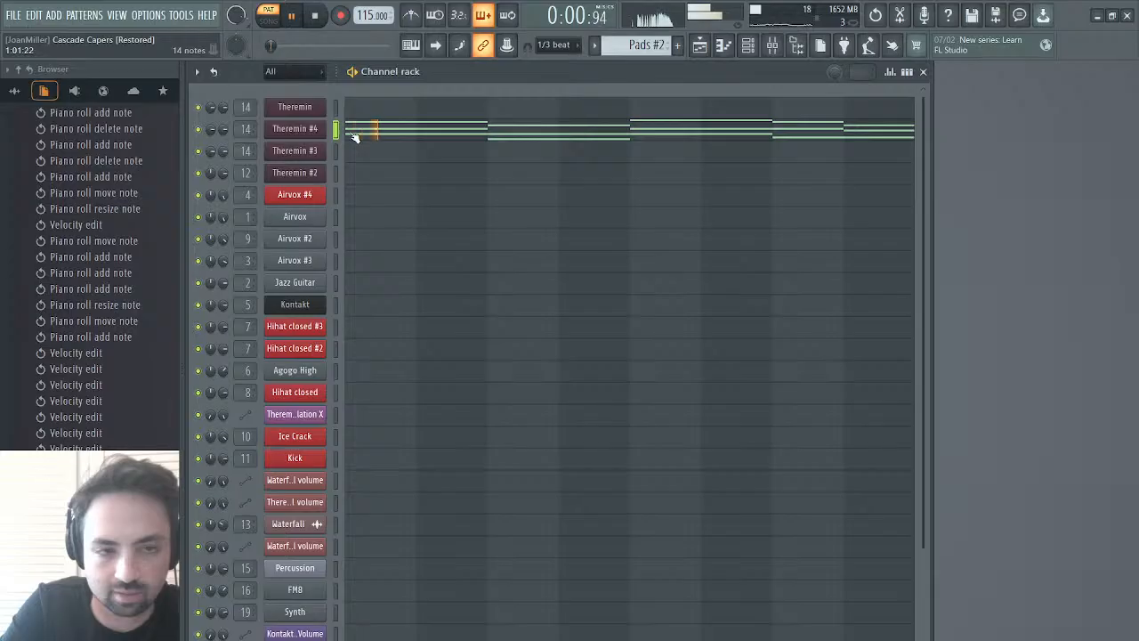
key("space")
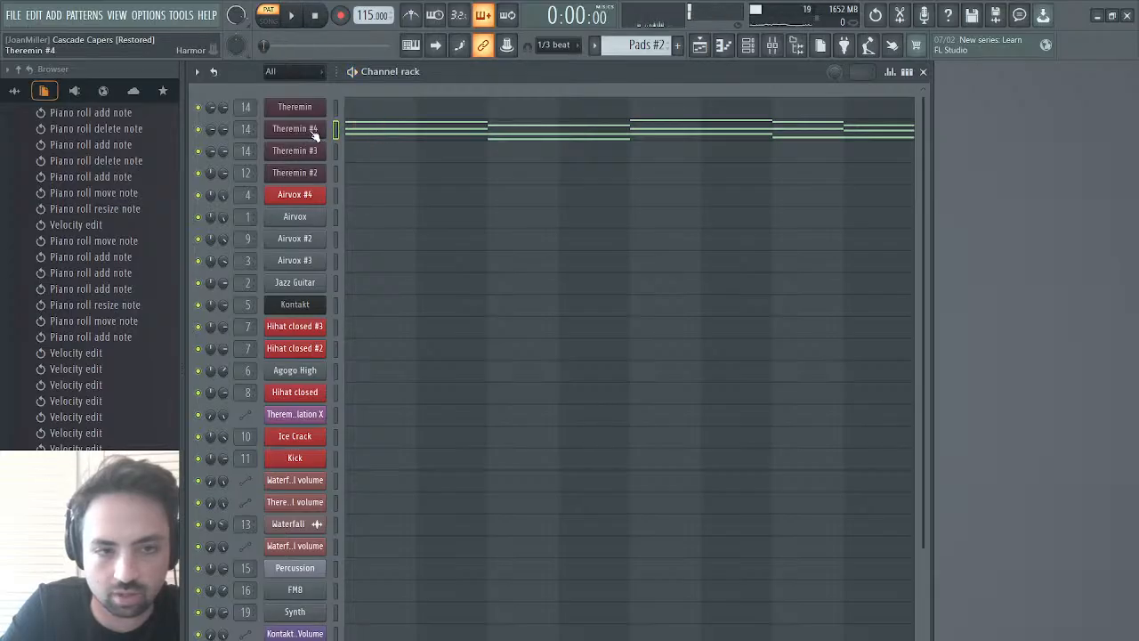
- Open the Theremin #4 synth and lower its Modulation X to about 14% while the pattern plays
left_click(313, 131)
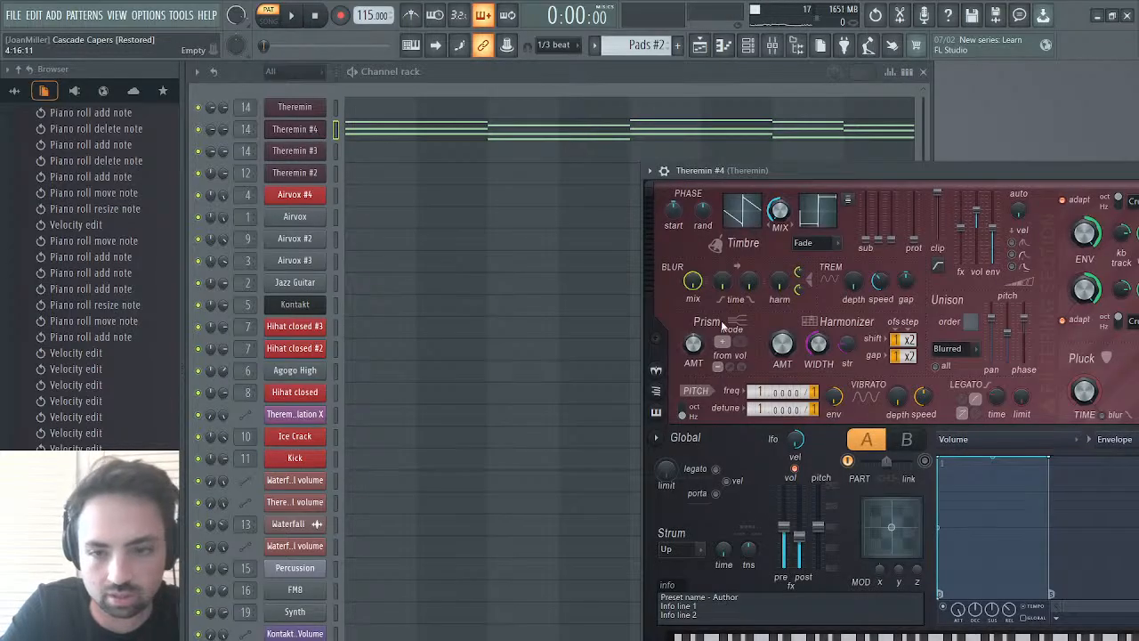
left_click_drag(927, 169, 560, 119)
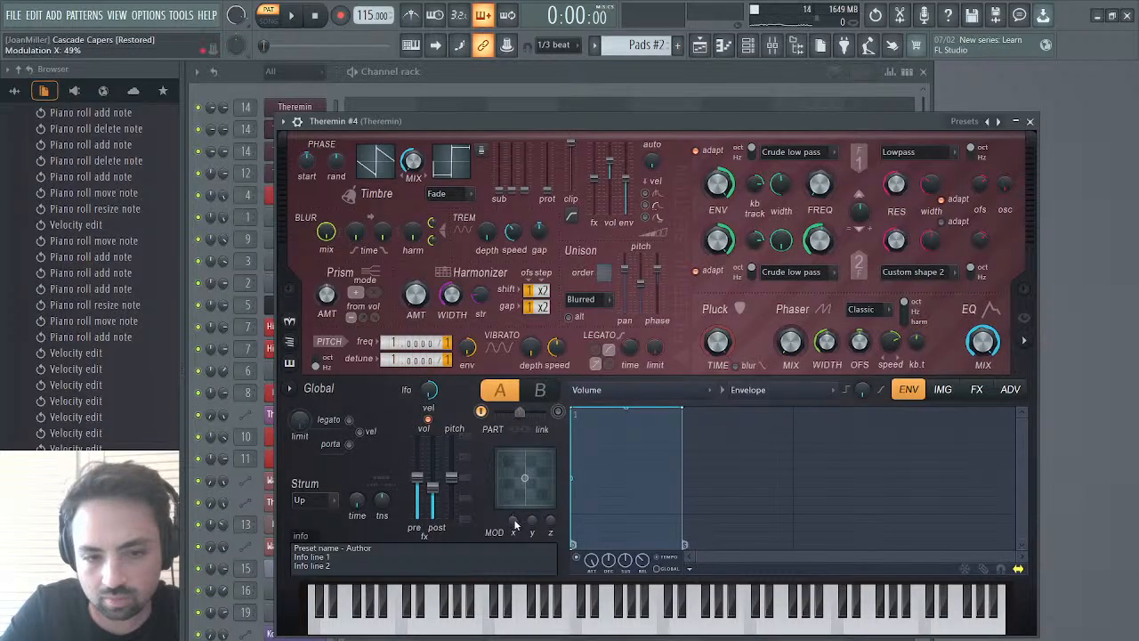
left_click_drag(514, 525, 514, 556)
key("space")
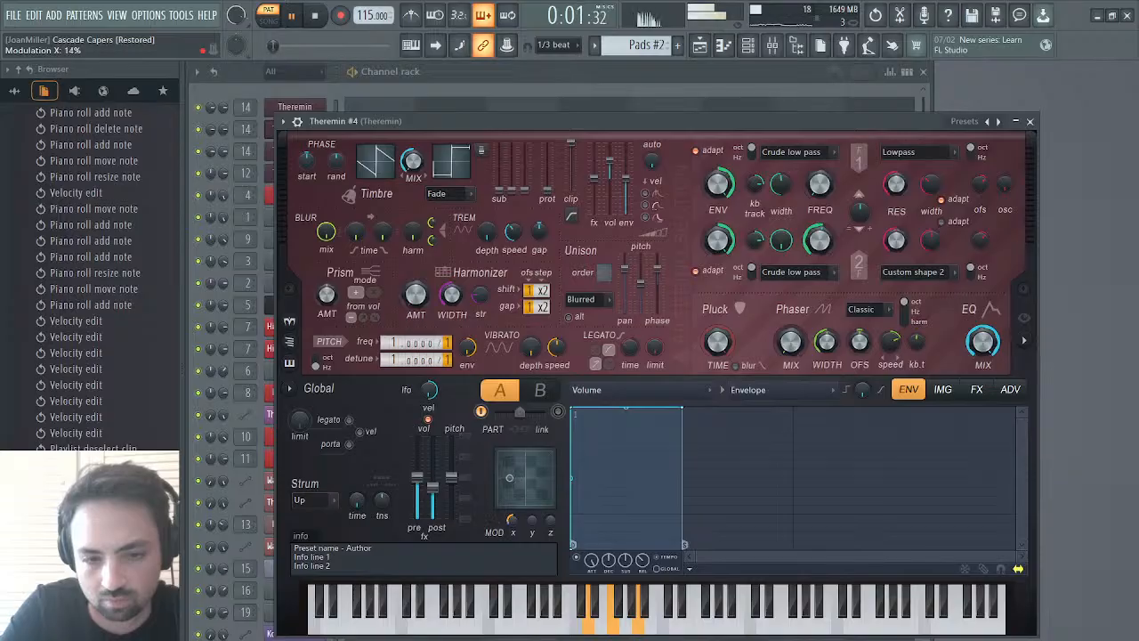
left_click_drag(512, 521, 513, 519)
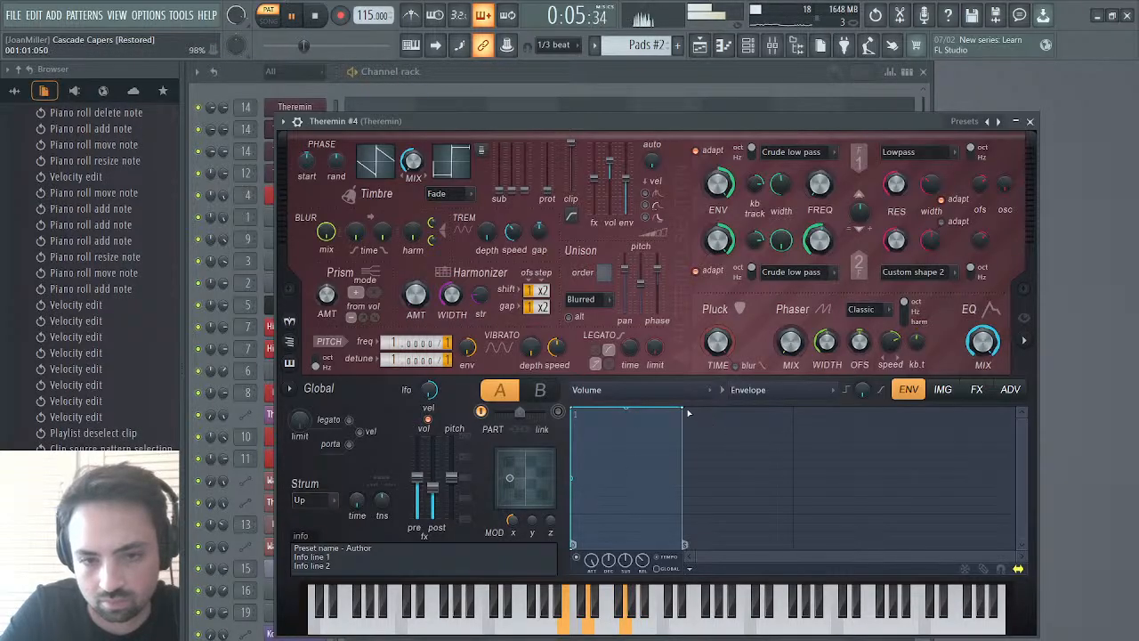
- Reshape the Theremin #4 volume envelope with a short rise to full level and its end point raised to full level
left_click_drag(579, 410, 790, 410)
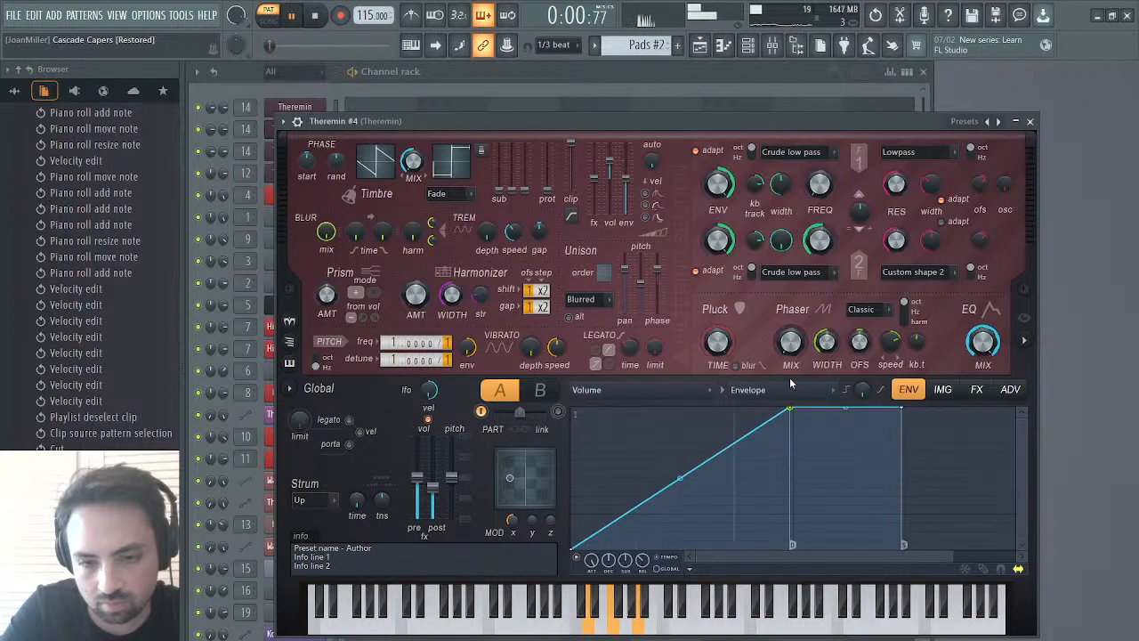
left_click_drag(901, 411, 897, 600)
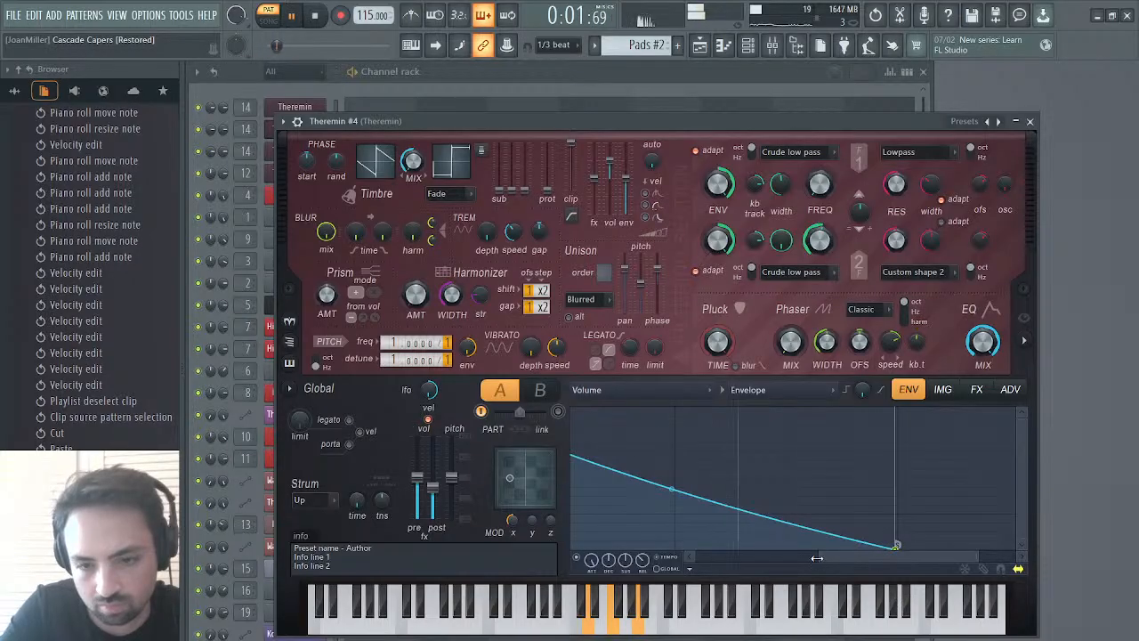
left_click_drag(817, 558, 562, 607)
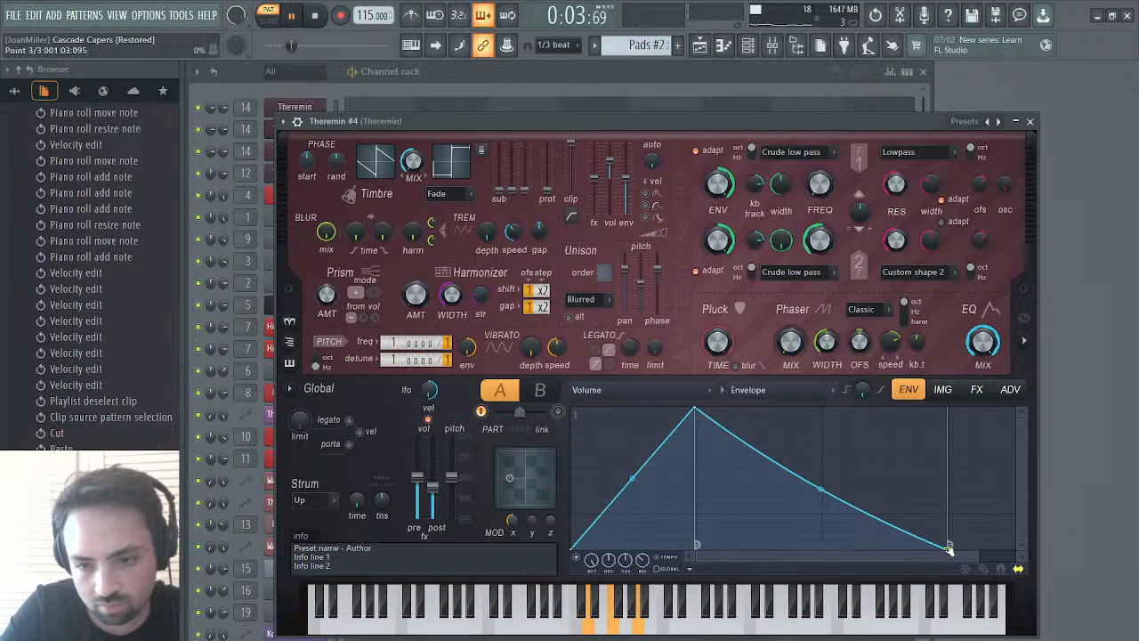
left_click_drag(948, 550, 788, 597)
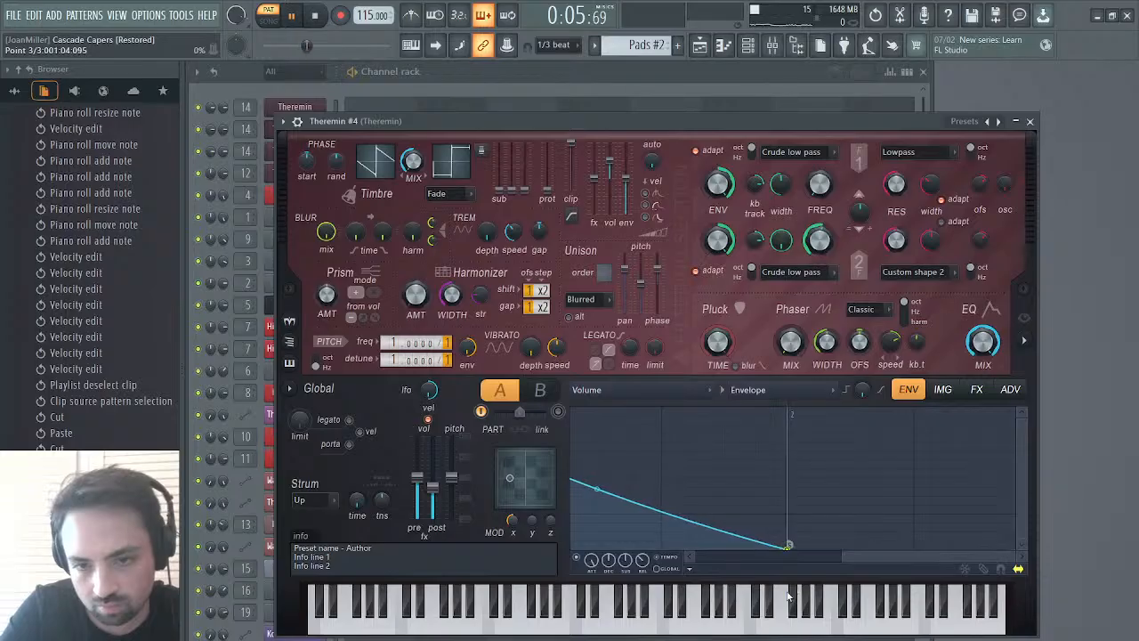
left_click_drag(848, 558, 439, 611)
left_click_drag(649, 411, 590, 411)
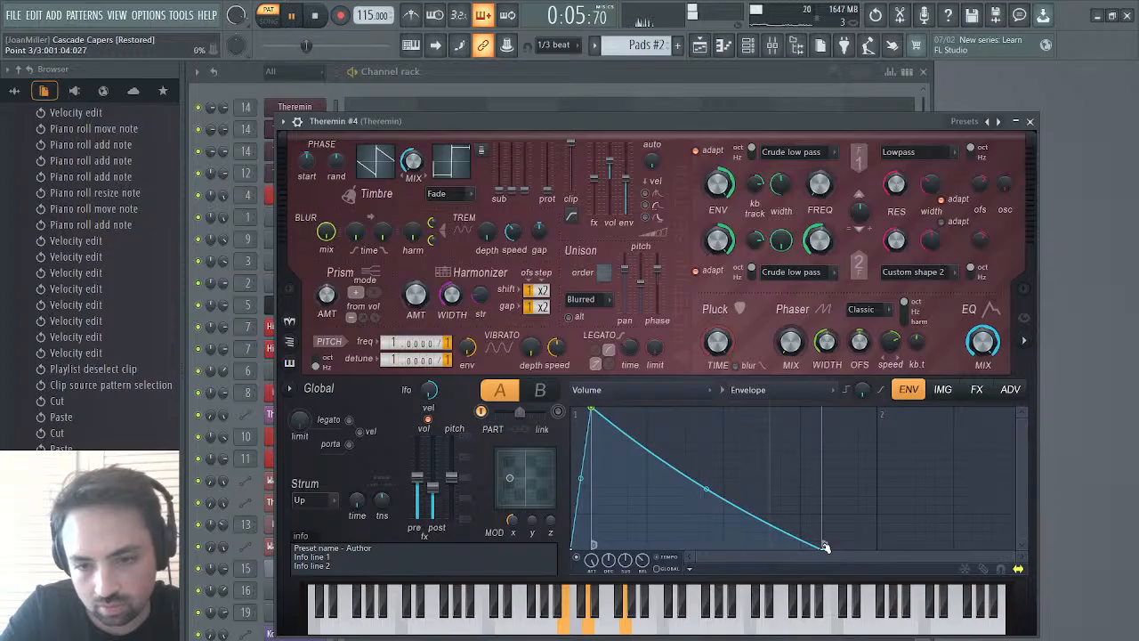
left_click_drag(824, 547, 804, 405)
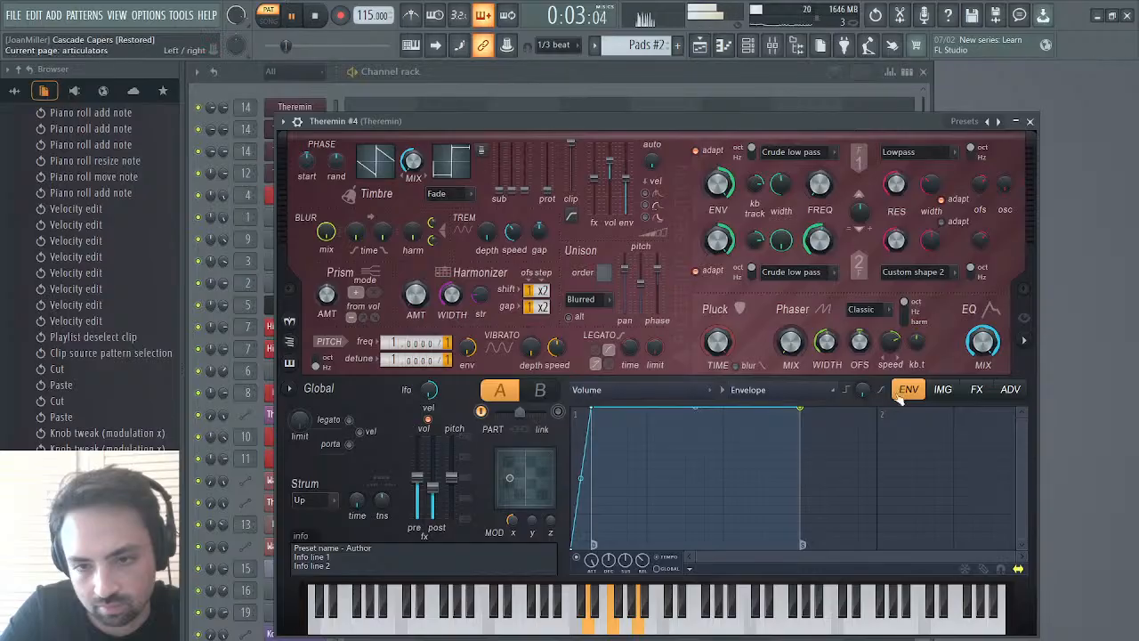
- In the Theremin #4 effects, set the chorus order to 1 and the reverb wet volume to about 46%
left_click(976, 391)
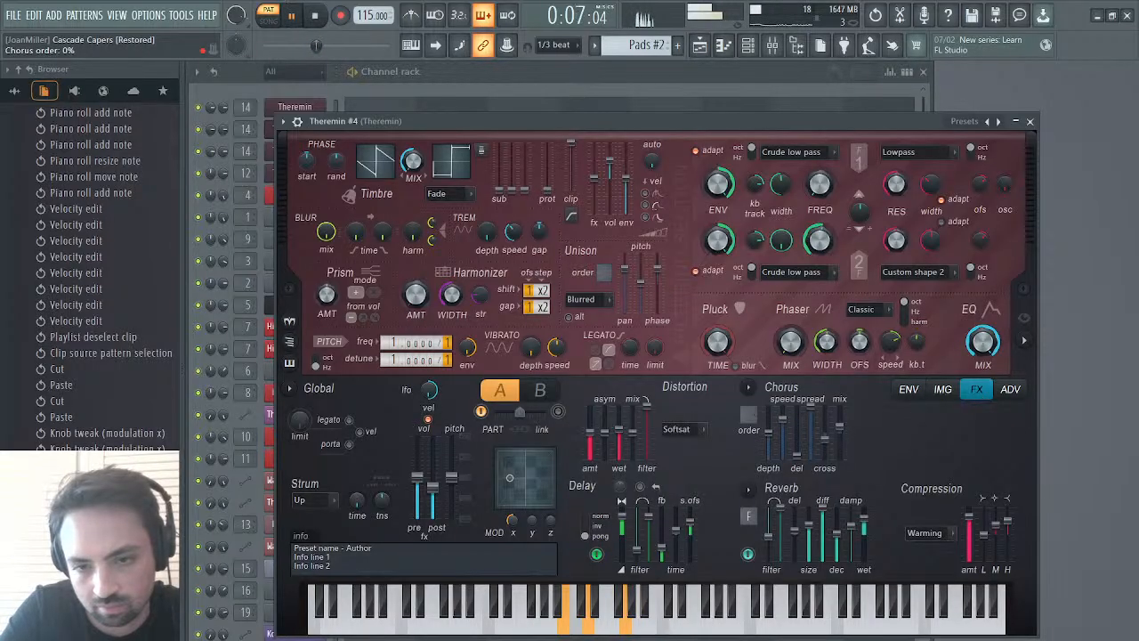
left_click_drag(748, 415, 748, 407)
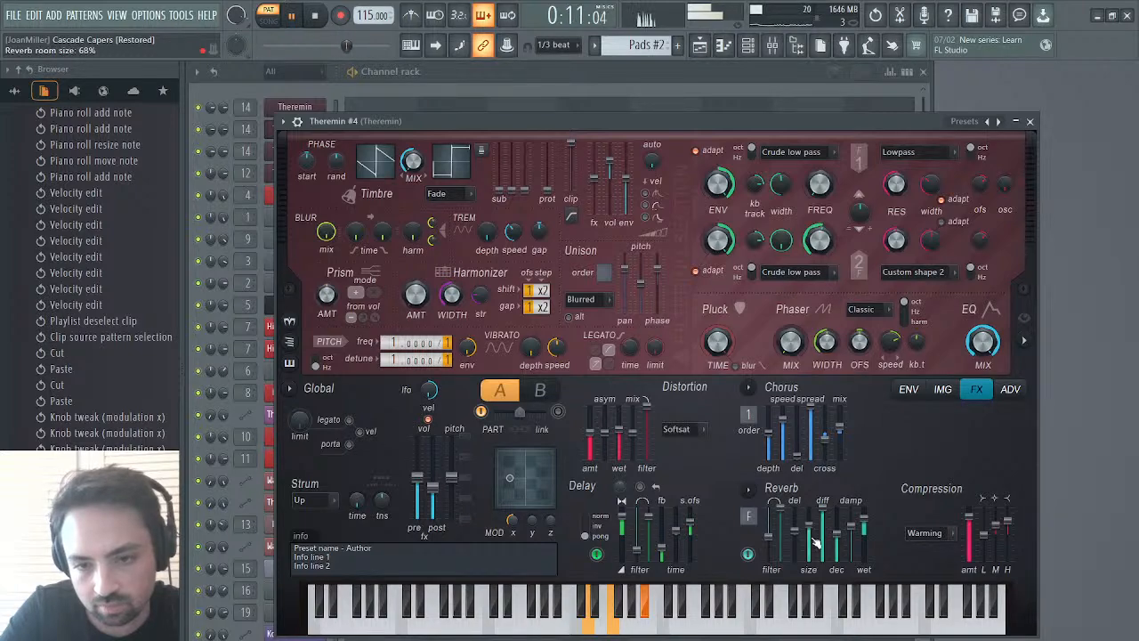
left_click_drag(864, 520, 864, 525)
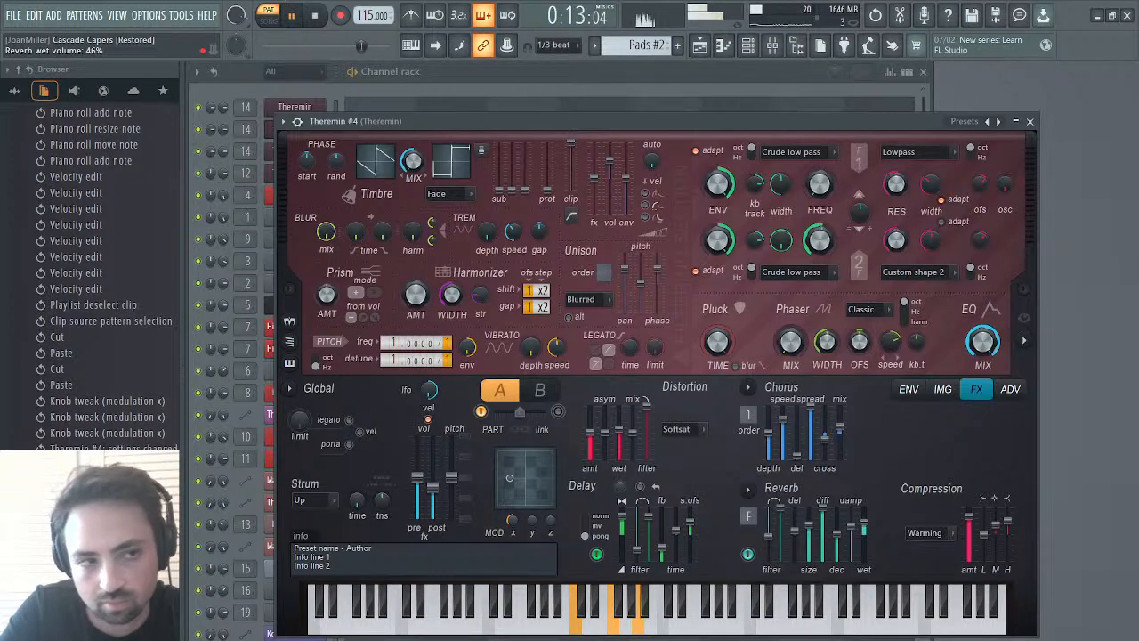
- Return to the Playlist and listen to the arrangement in song mode from bars 129, 113 and 145
left_click(700, 49)
left_click(482, 103)
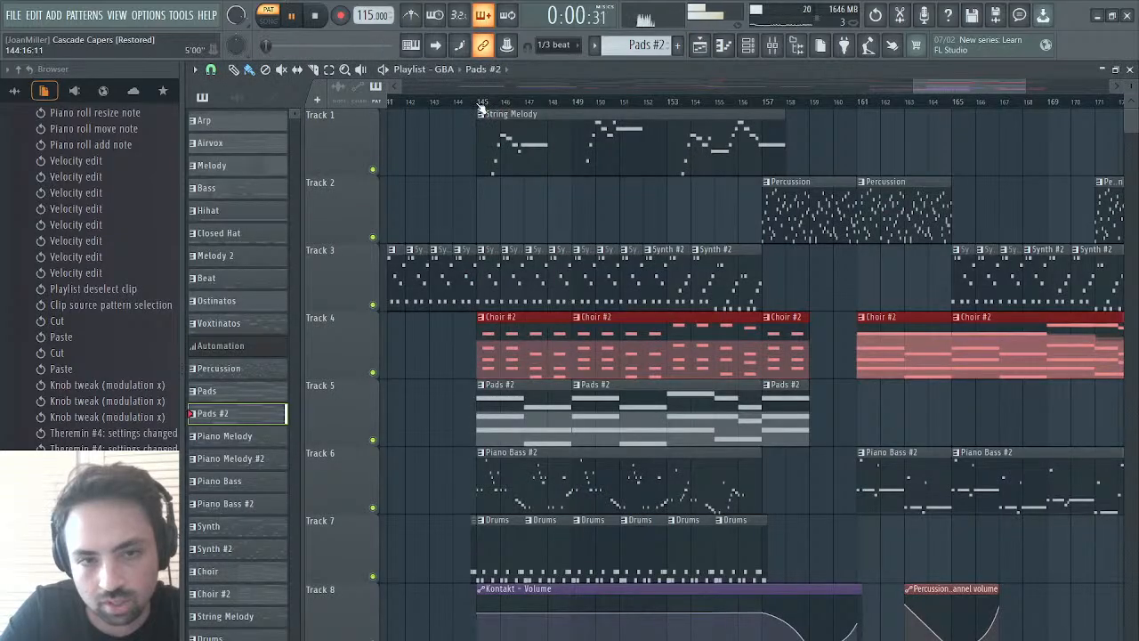
scroll(525, 163, "left", 6)
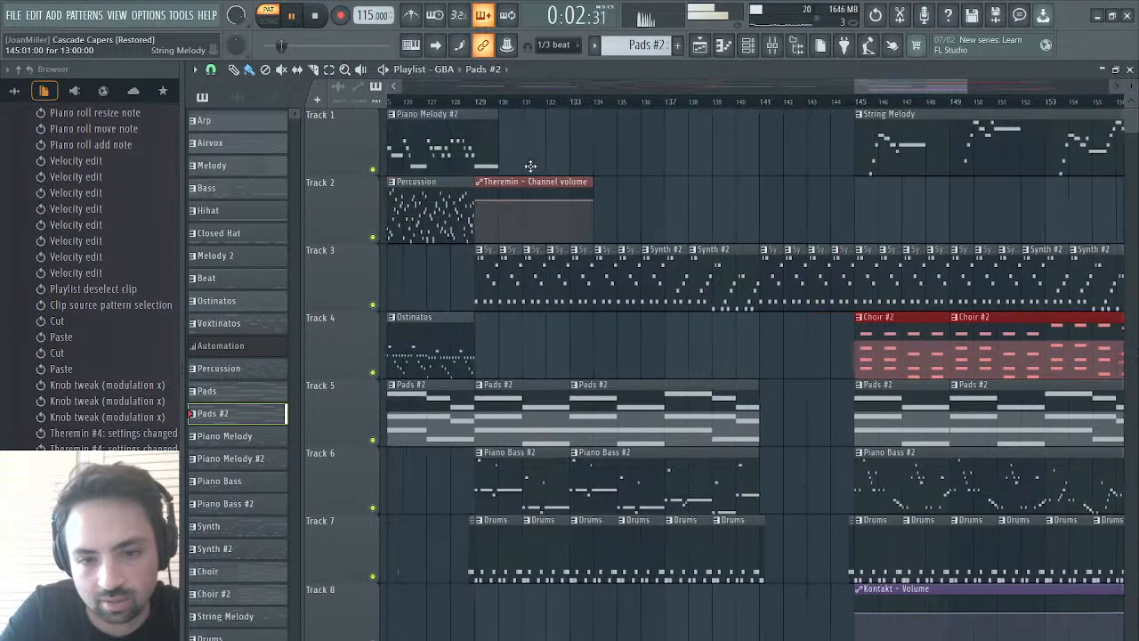
left_click(485, 101)
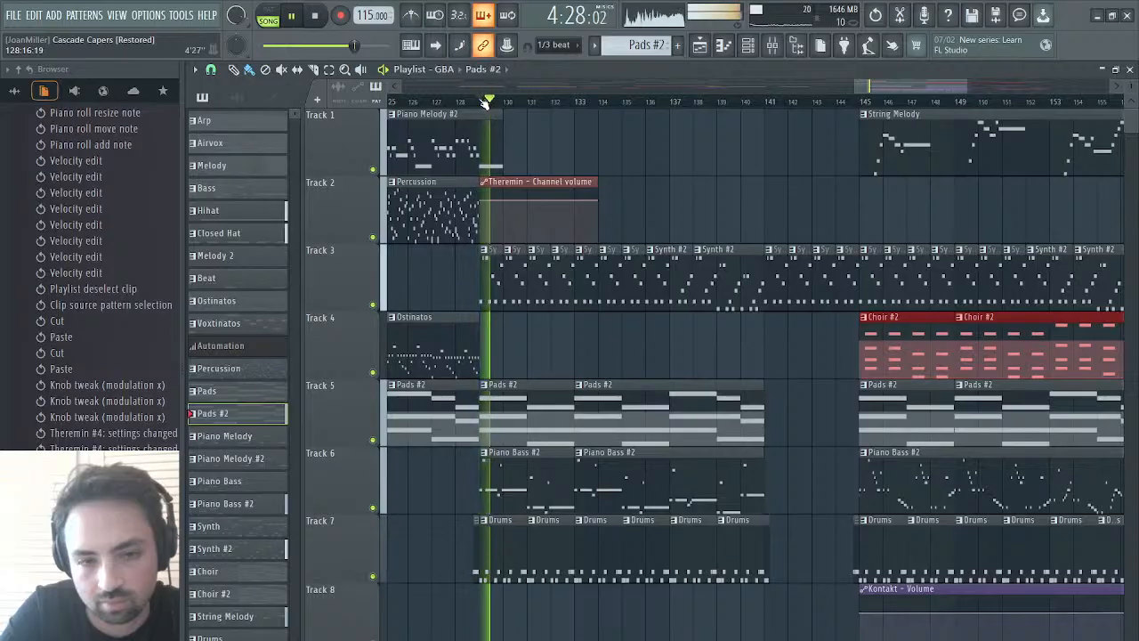
scroll(538, 165, "left", 6)
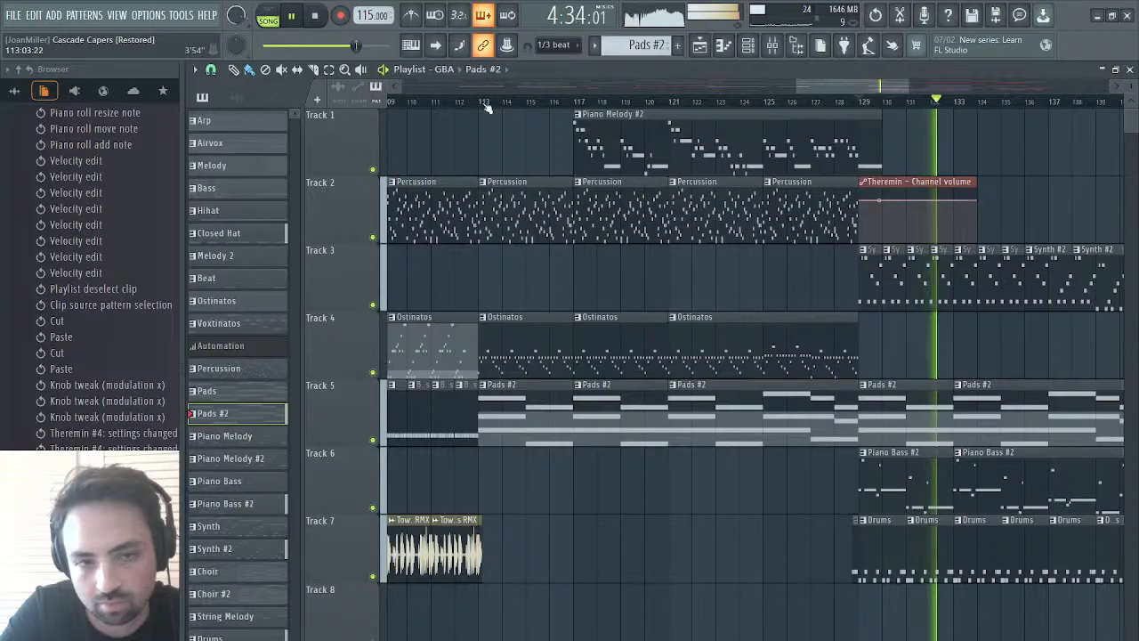
left_click(483, 102)
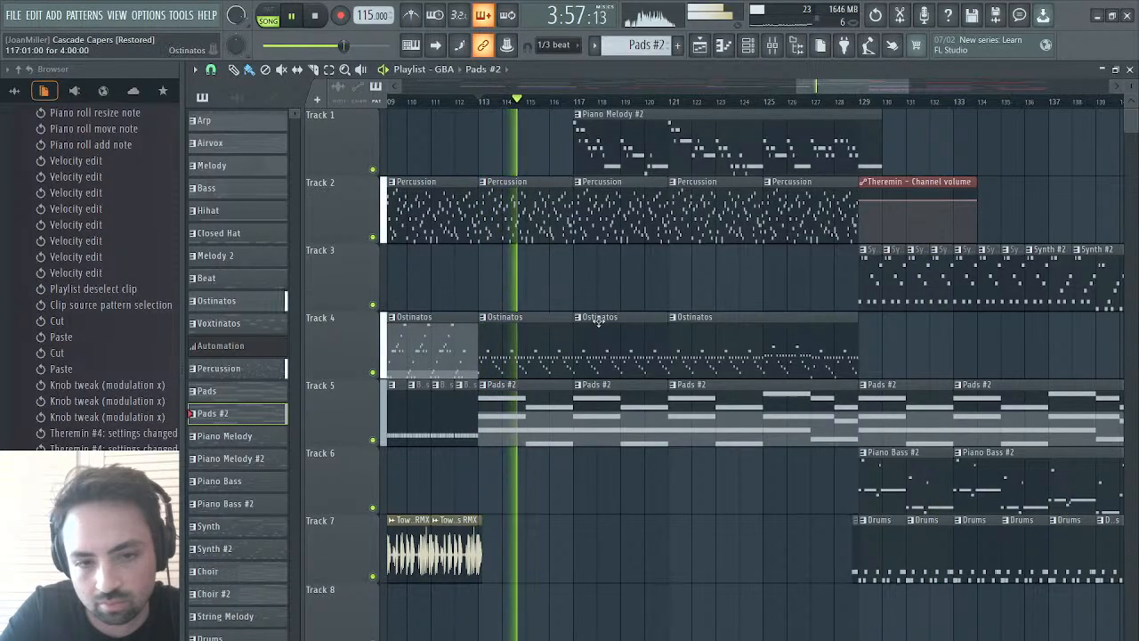
scroll(601, 316, "right", 5)
scroll(599, 320, "right", 1)
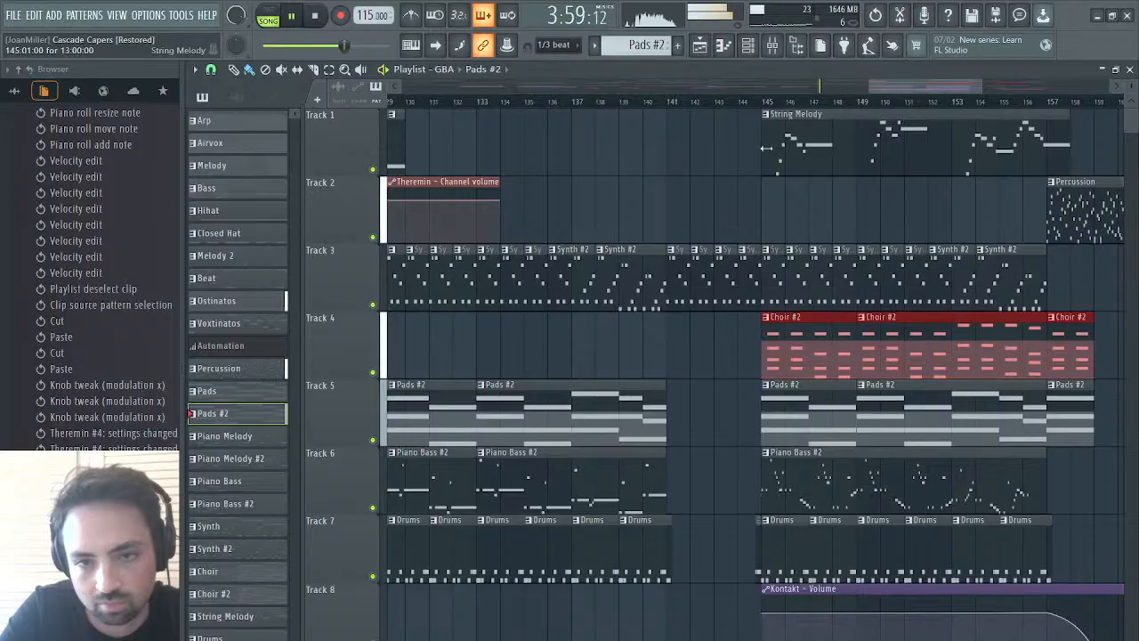
left_click(769, 115)
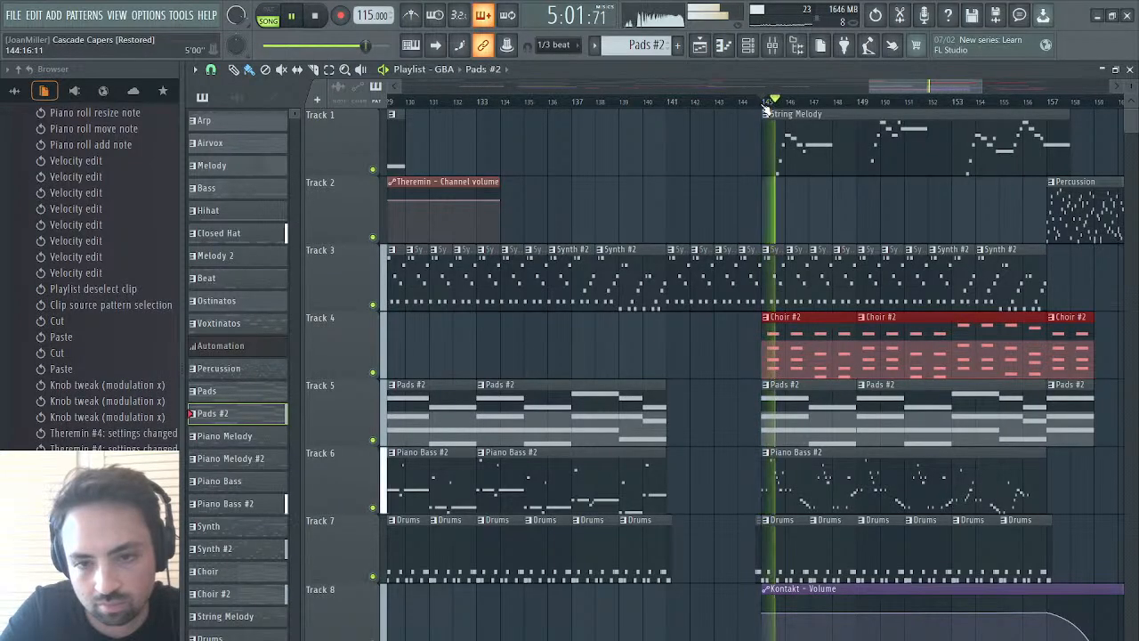
- Pick the Choir #2 pattern from Track 4, close the Playlist and Theremin #4 windows, and play the pattern alone
left_click(777, 328)
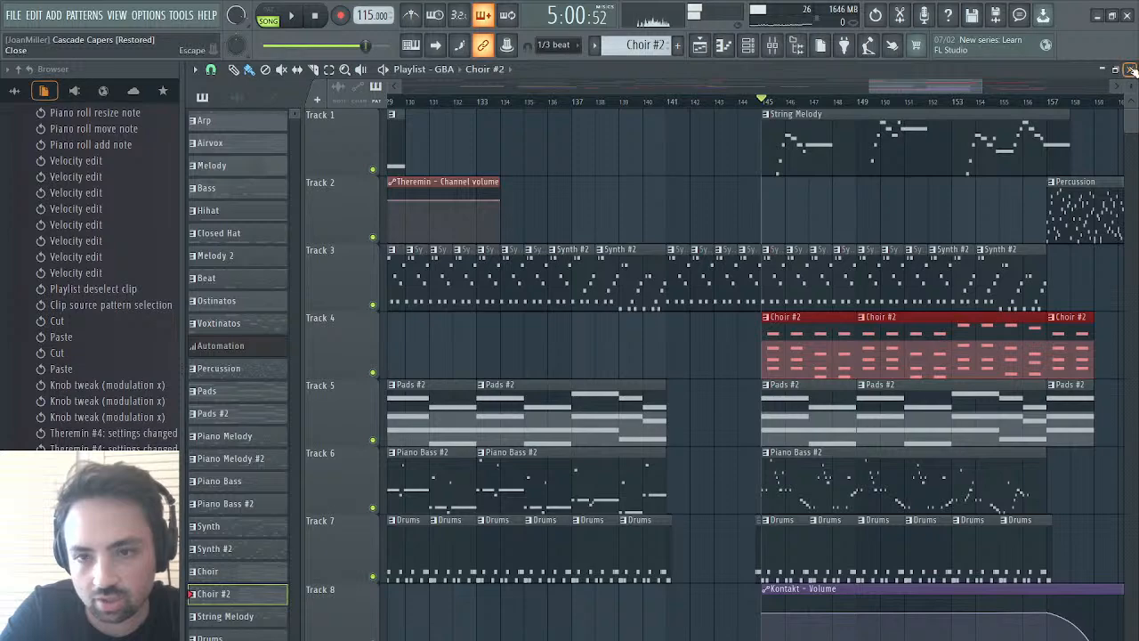
left_click(1131, 69)
left_click(1030, 121)
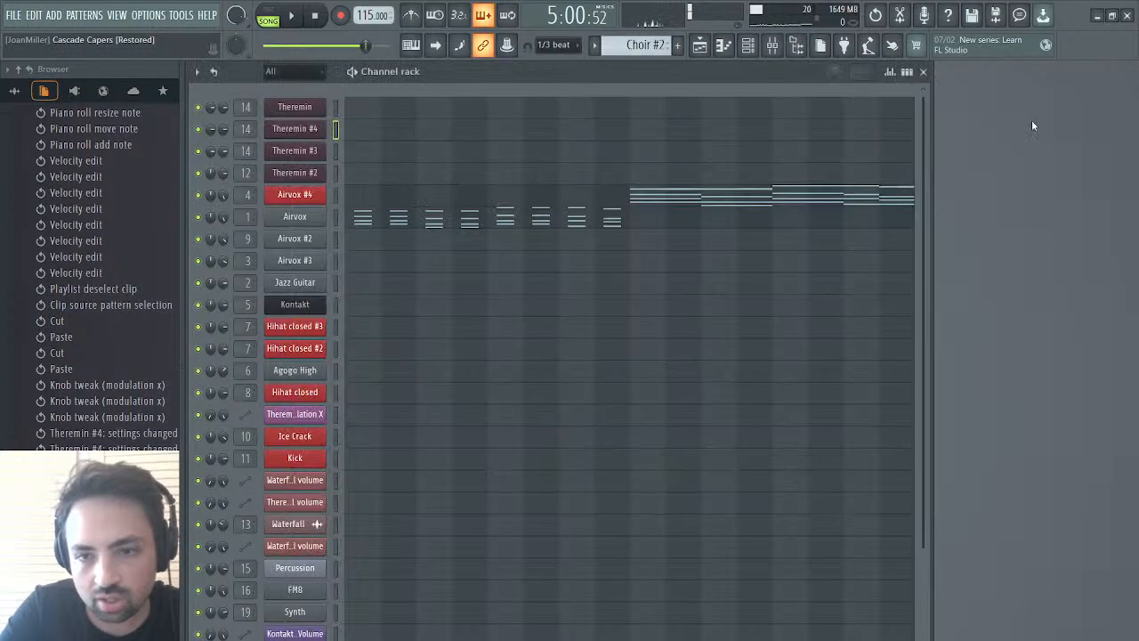
left_click(276, 10)
key("space")
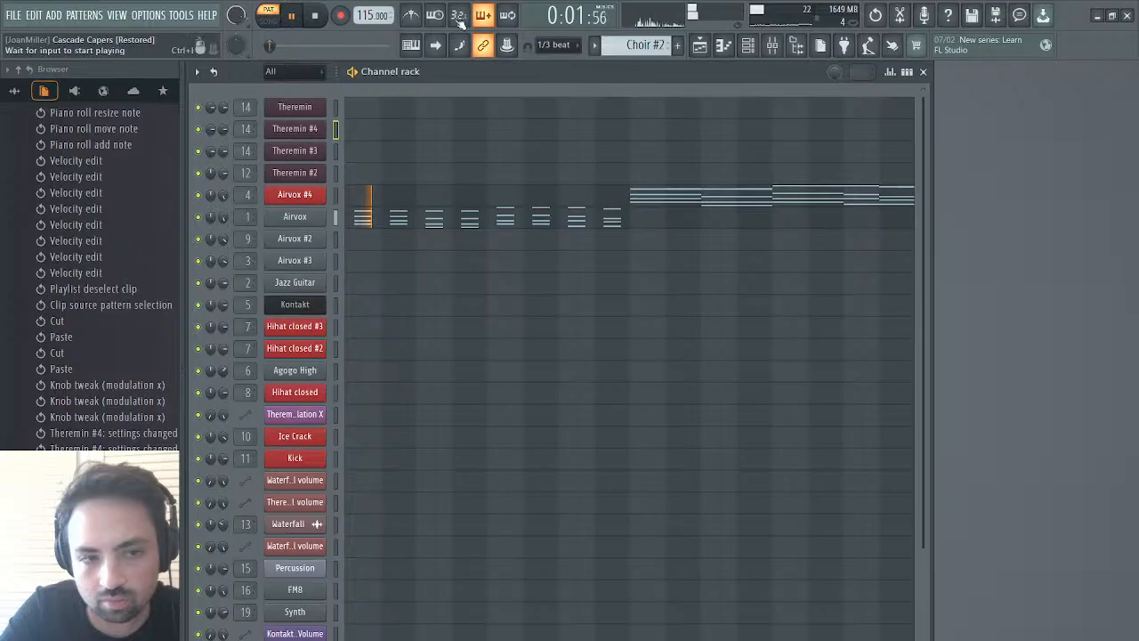
- Return to the Playlist, play the song from bar 145, and solo Track 4
left_click(699, 44)
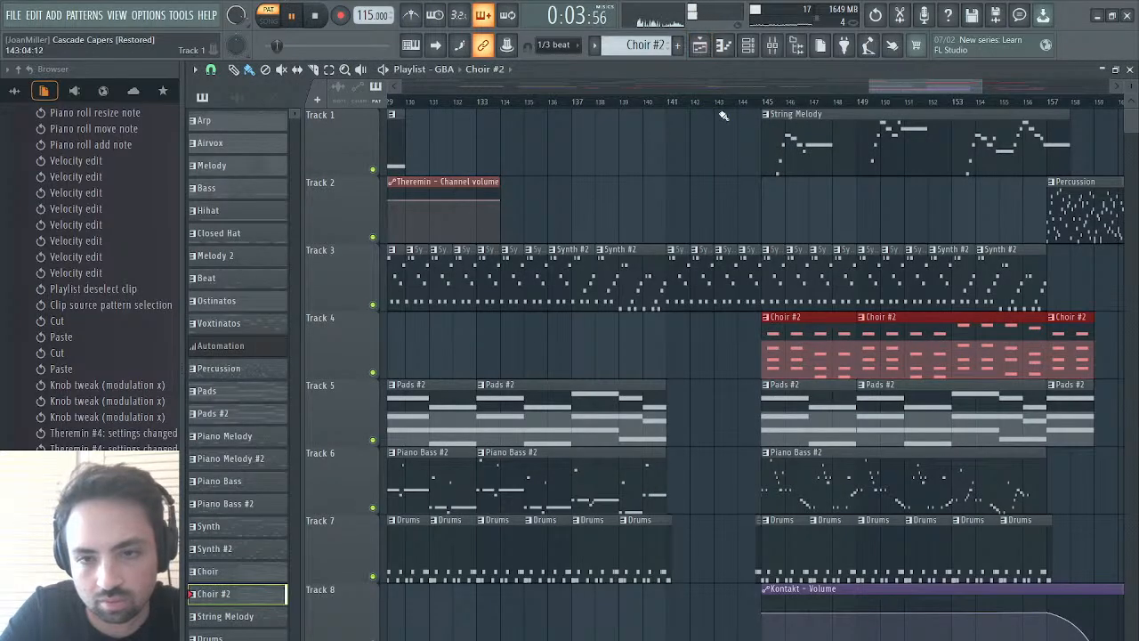
left_click(760, 103)
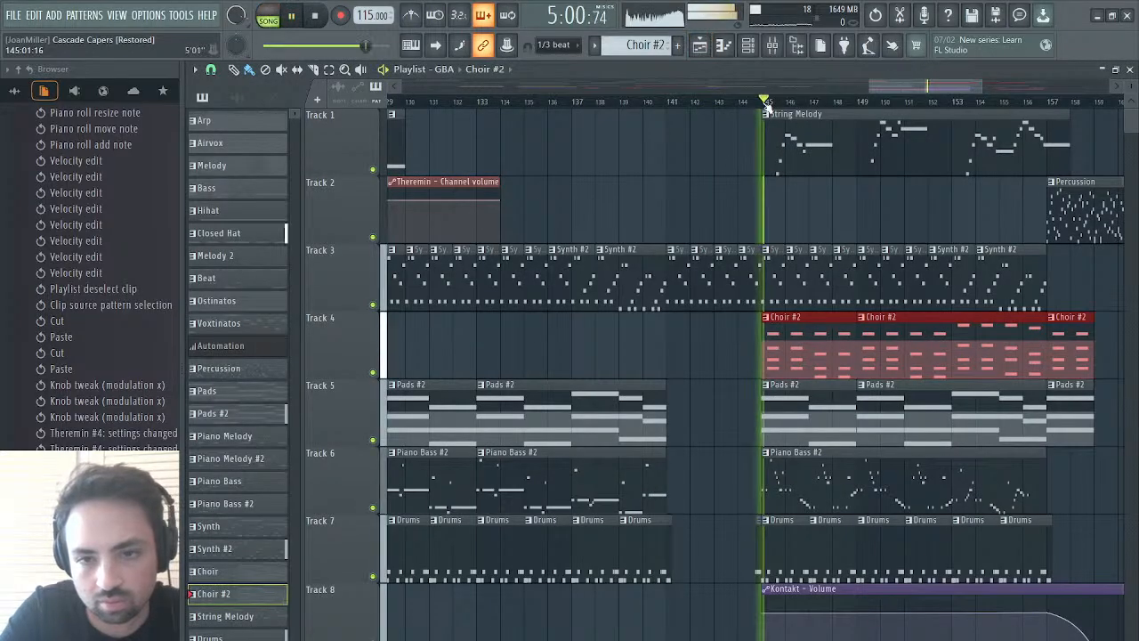
right_click(374, 373)
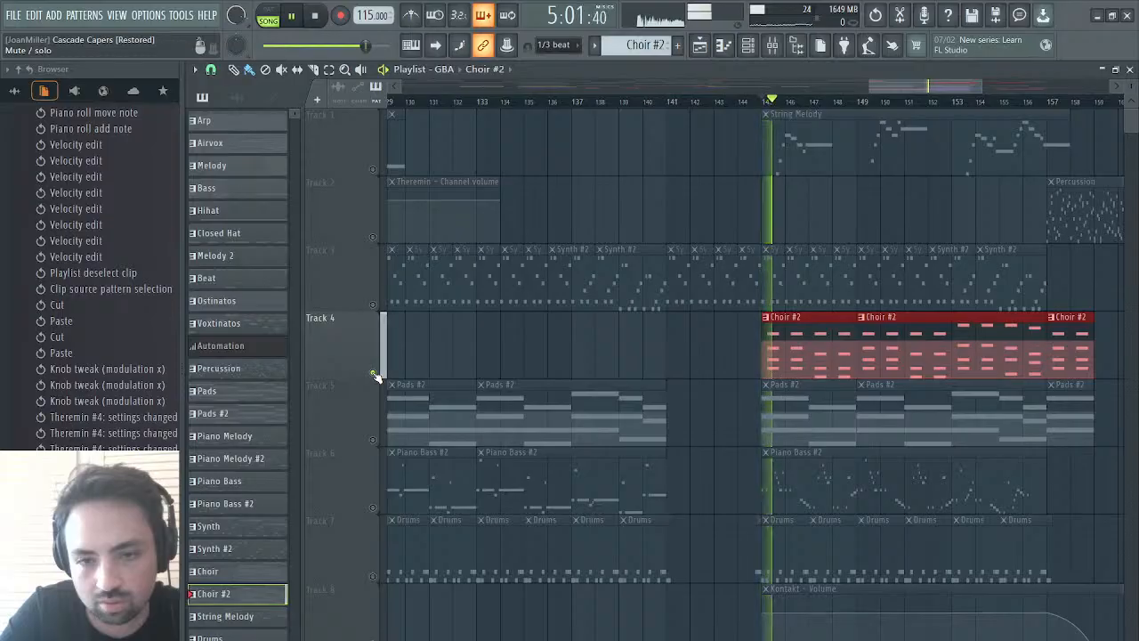
- Open the Airvox notes of the Choir #2 pattern and raise the velocities of all its chords evenly
key("F6")
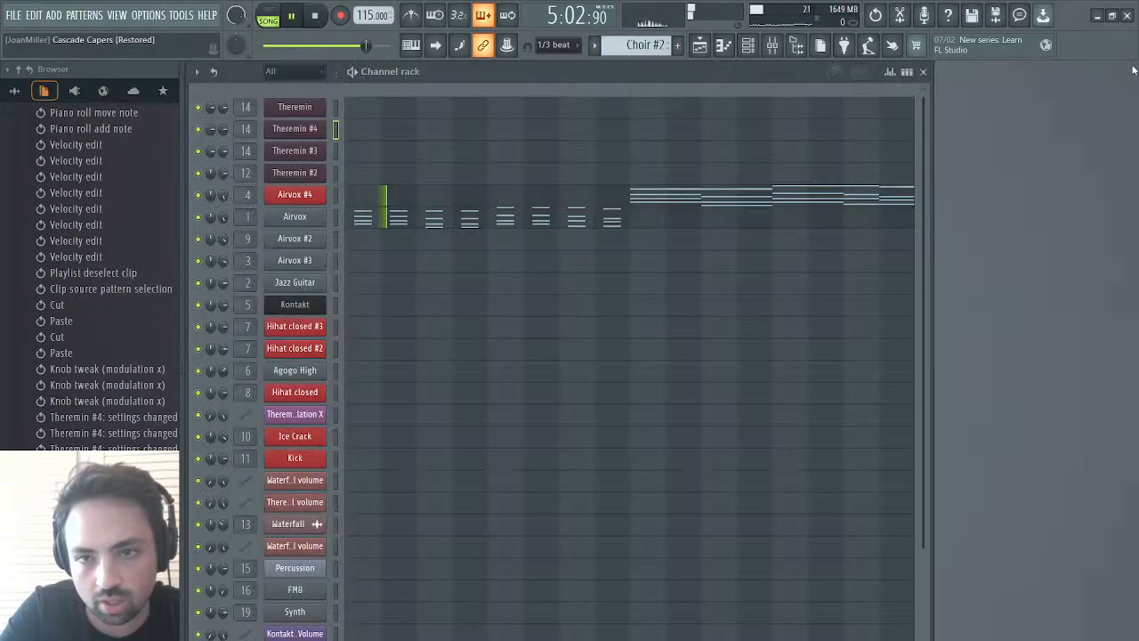
left_click(416, 214)
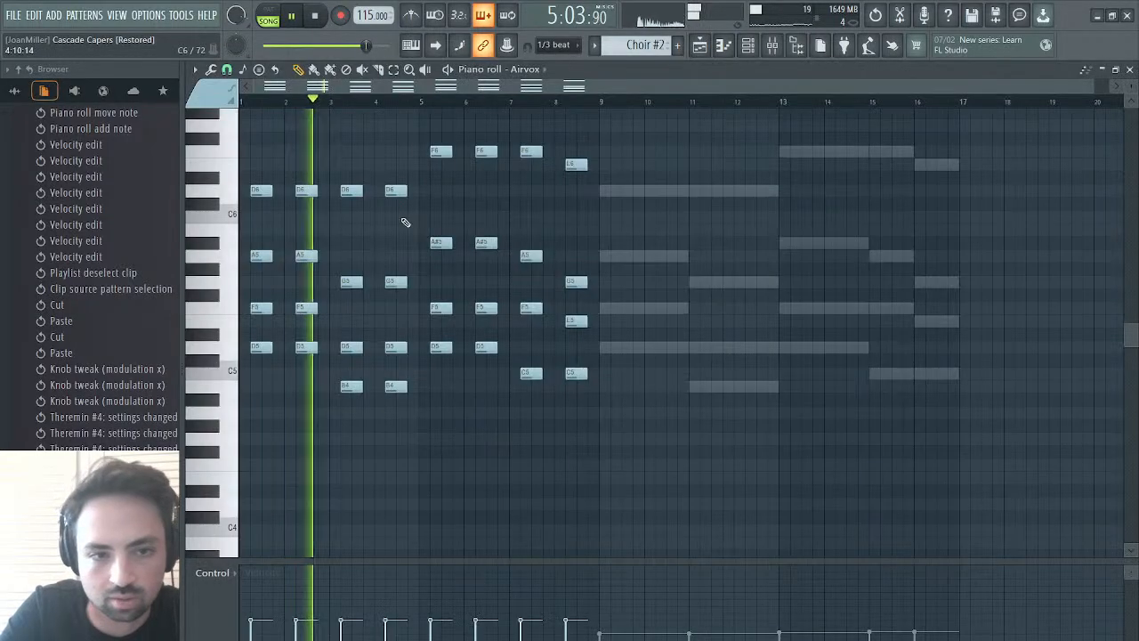
left_click(573, 607)
left_click_drag(574, 606, 258, 607)
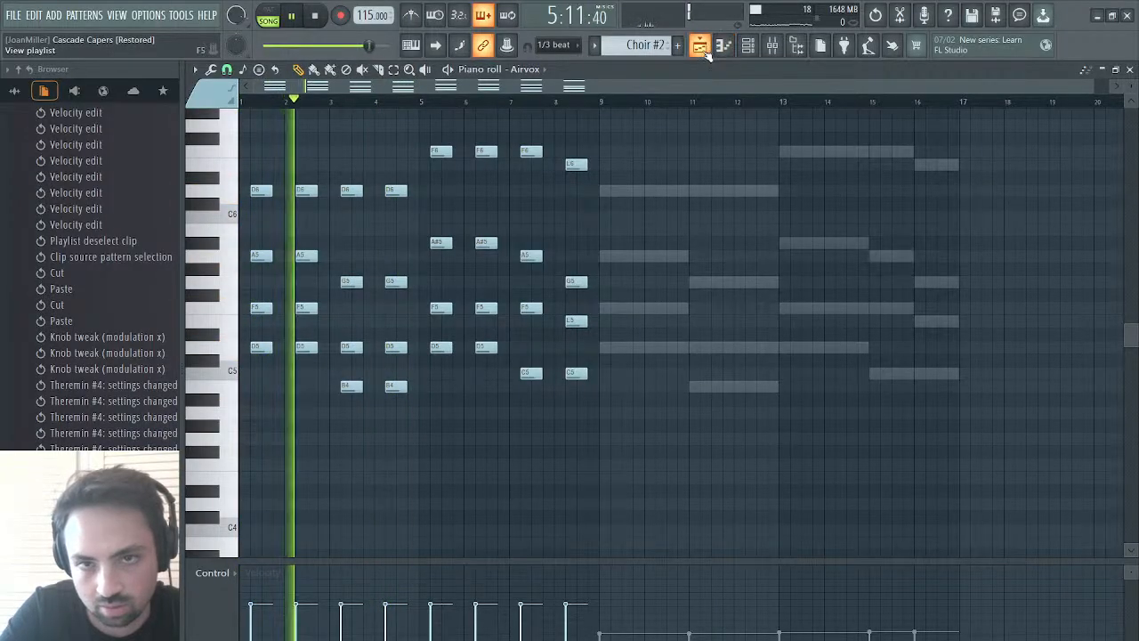
left_click(572, 593)
left_click_drag(573, 596, 251, 598)
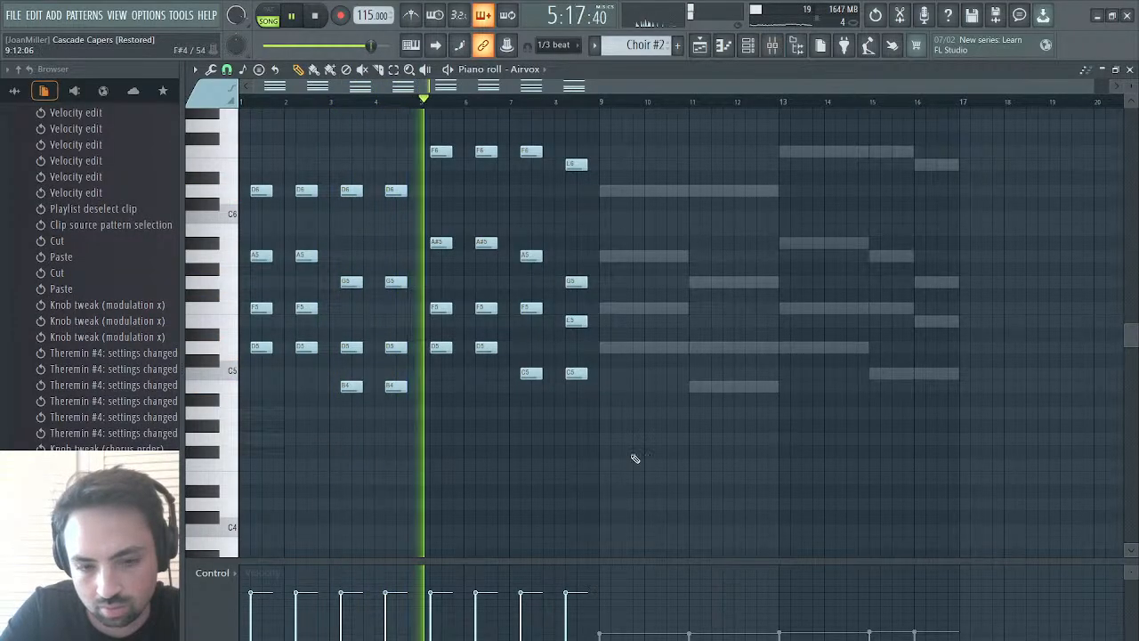
left_click_drag(567, 605, 228, 611)
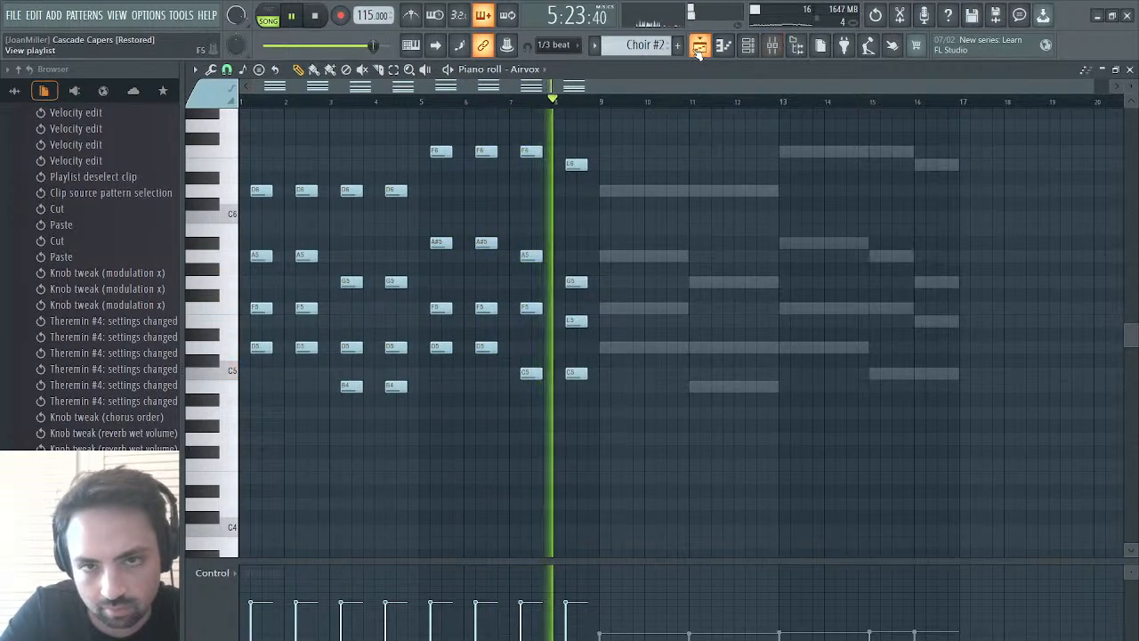
- Unsolo Track 4 in the Playlist and raise the Stachoirto mixer track's volume to about 69%
key("F5")
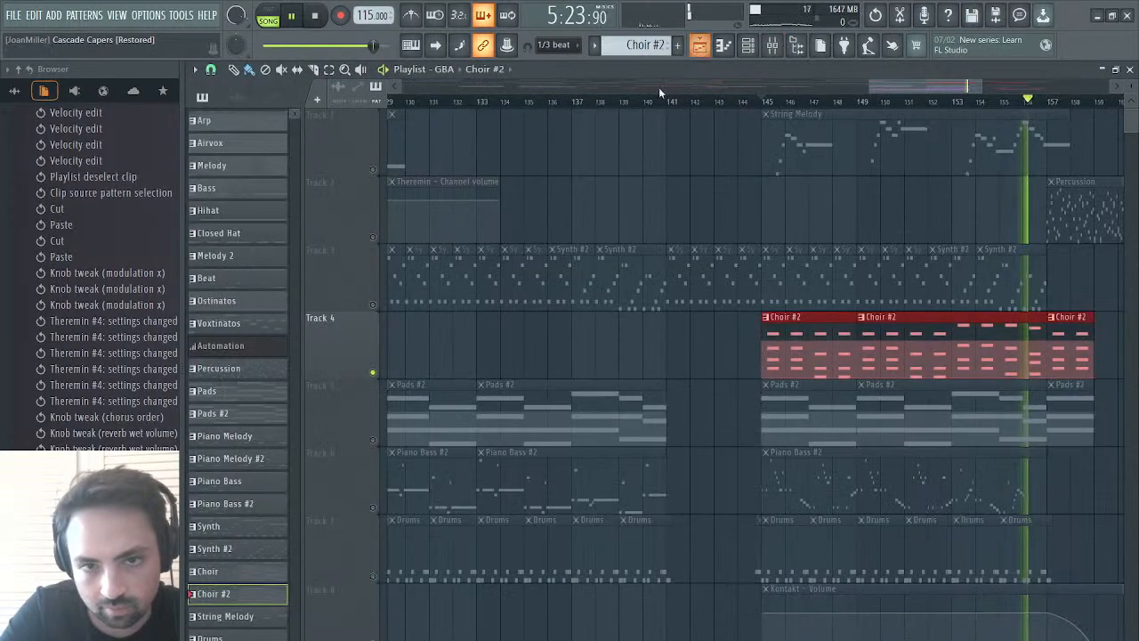
right_click(374, 372)
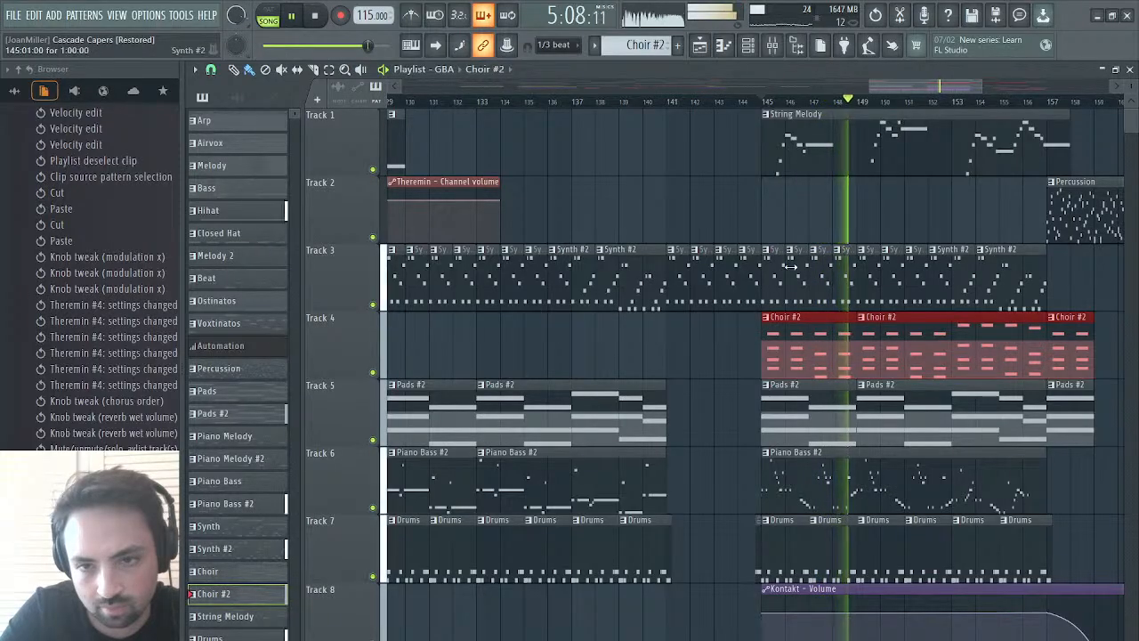
key("F9")
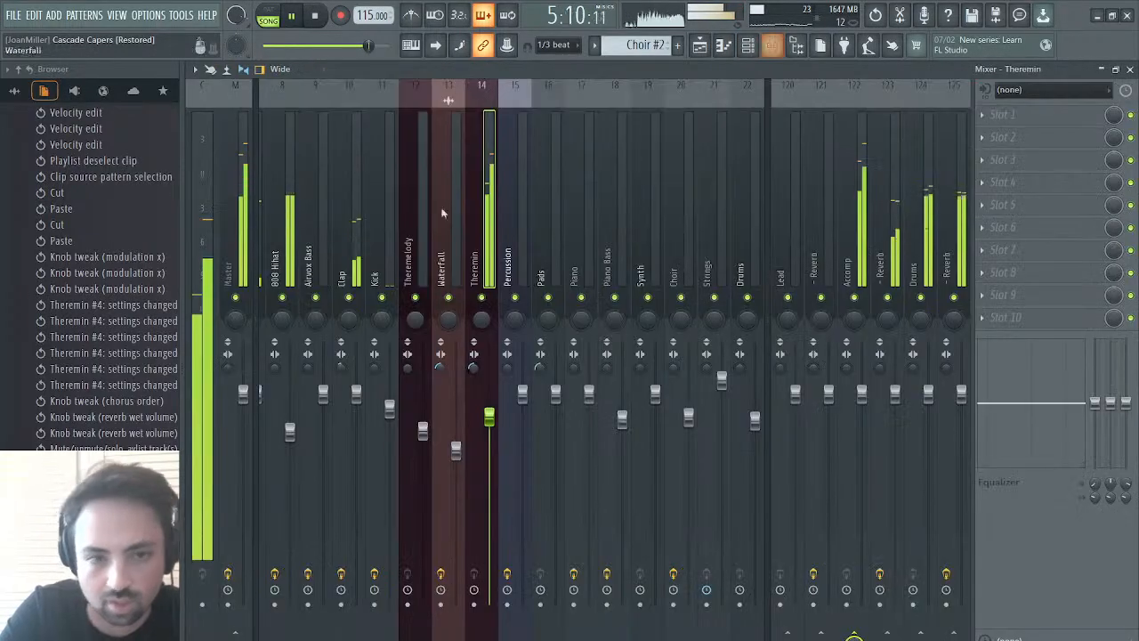
left_click(326, 227)
scroll(325, 228, "up", 8)
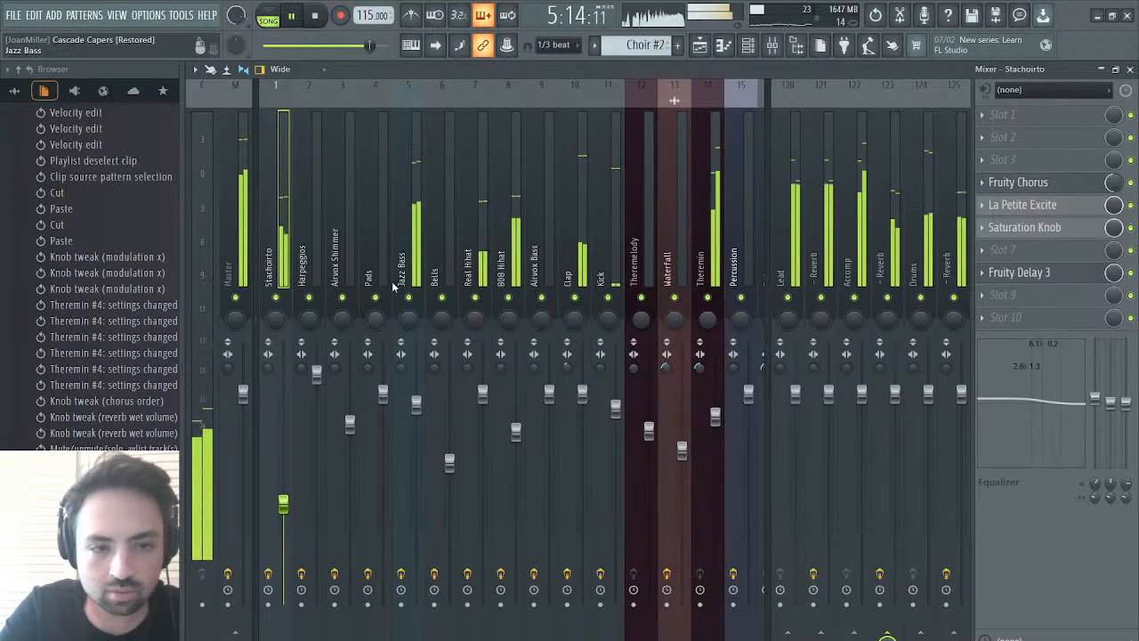
left_click_drag(282, 503, 283, 459)
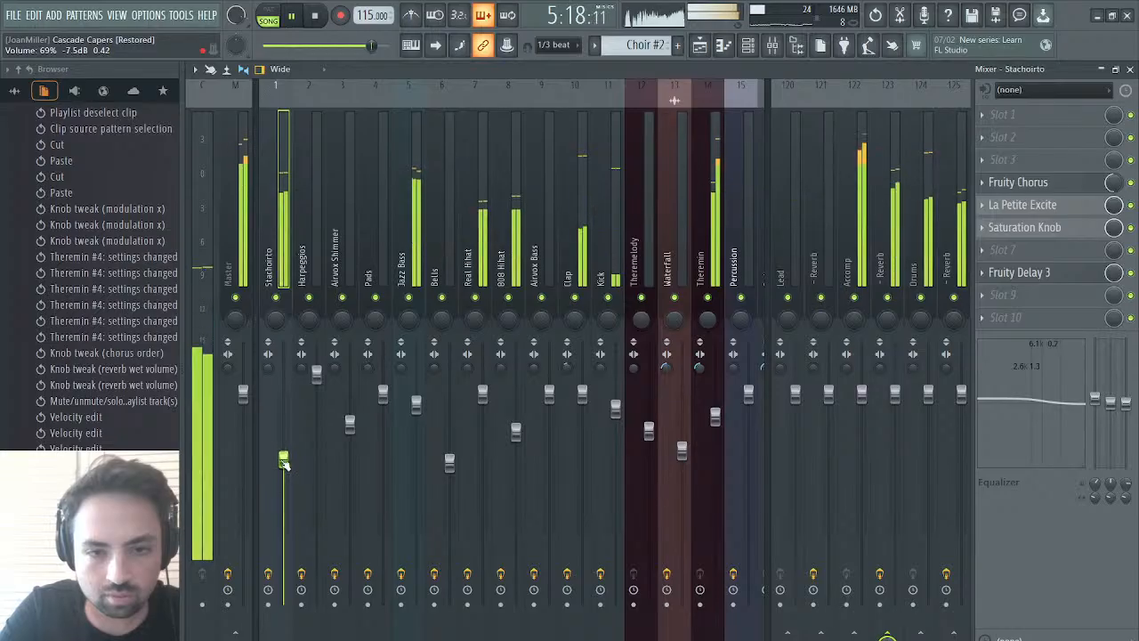
- Lower the Theremin mixer track's volume to about 76%, select the Strings mixer track and stop playback
left_click_drag(715, 416, 714, 445)
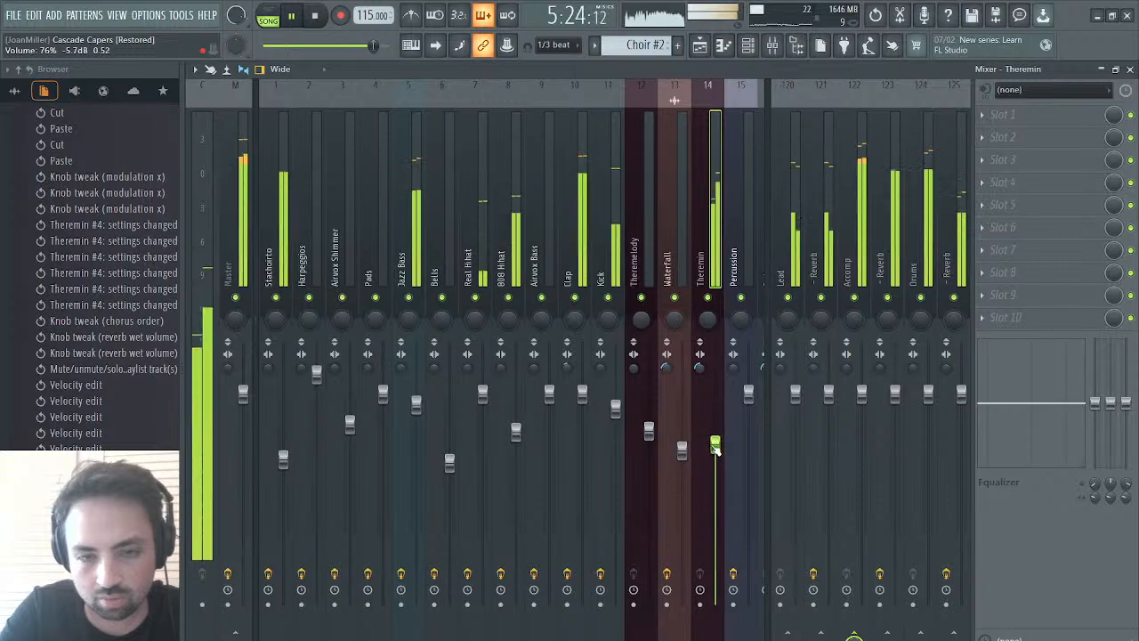
left_click_drag(653, 228, 515, 251)
key("space")
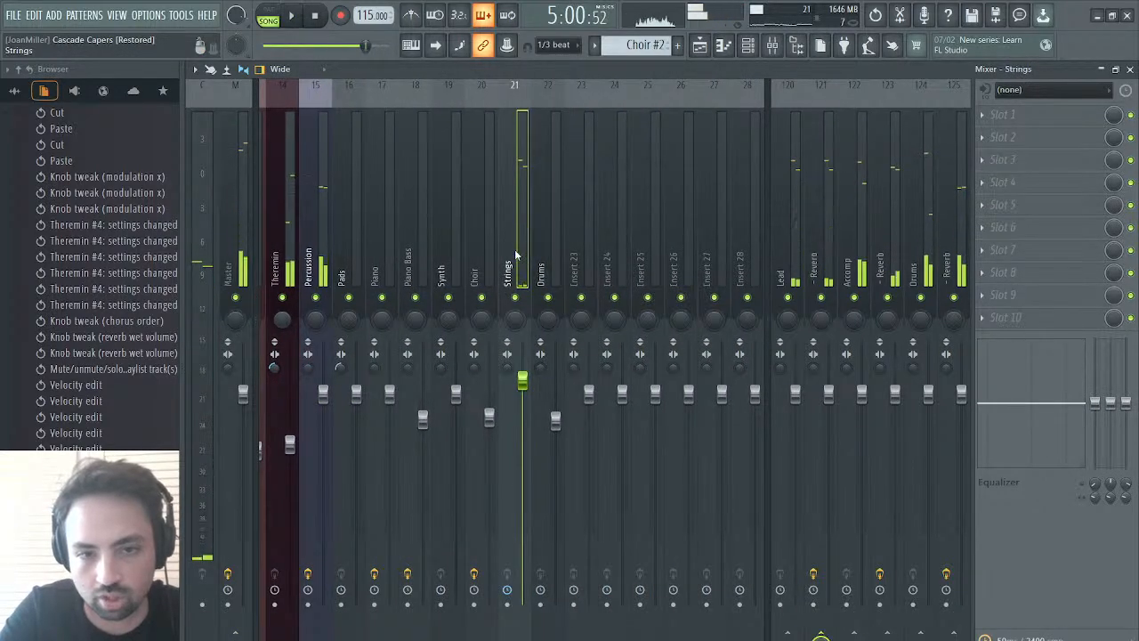
- Pick the String Melody pattern from Track 1 and cut its notes from the Kontakt channel
left_click(1129, 69)
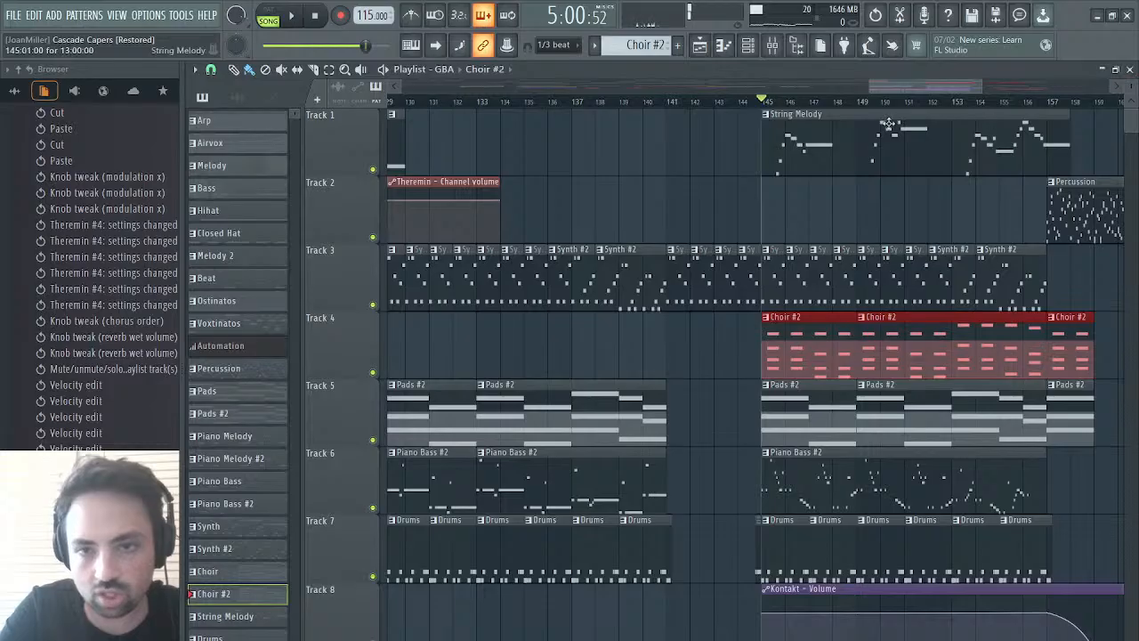
left_click(1129, 69)
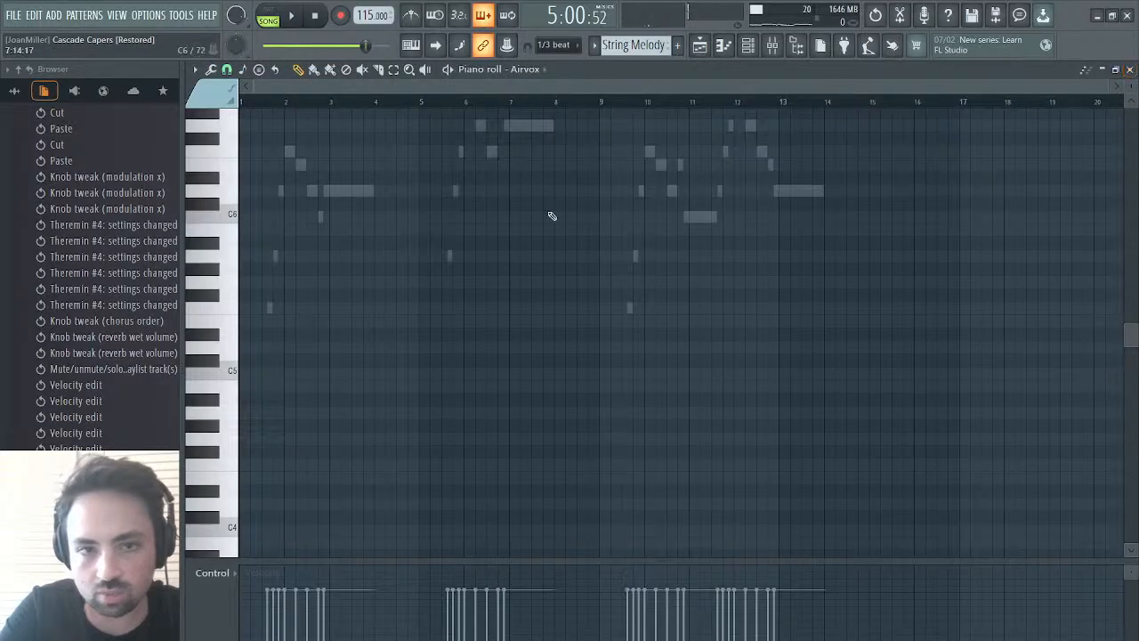
left_click(1129, 68)
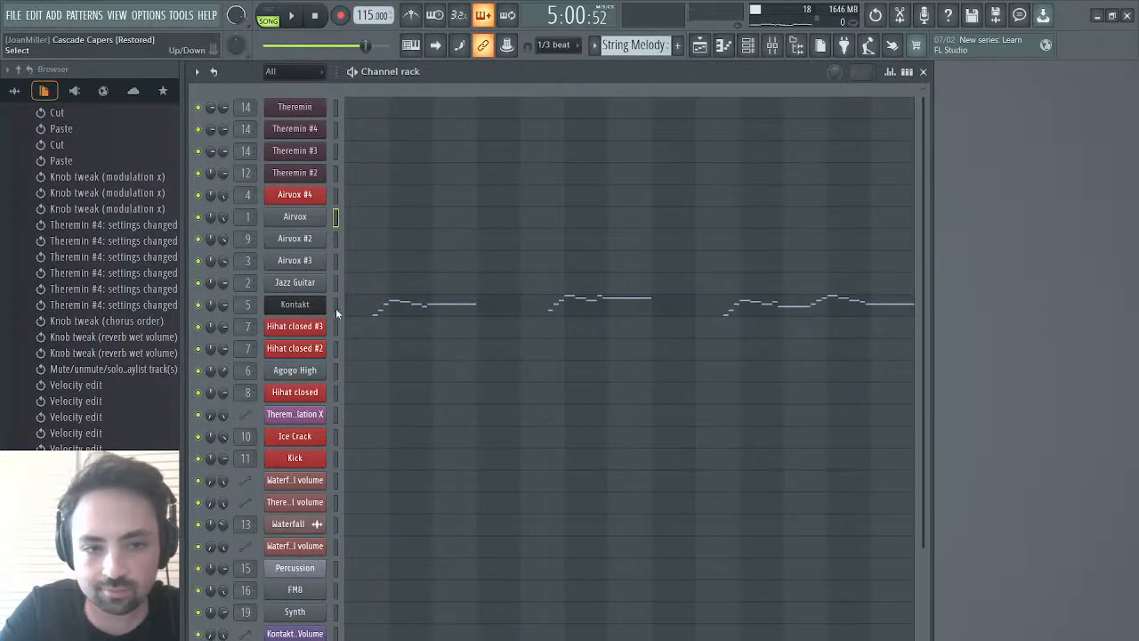
key("ctrl+x")
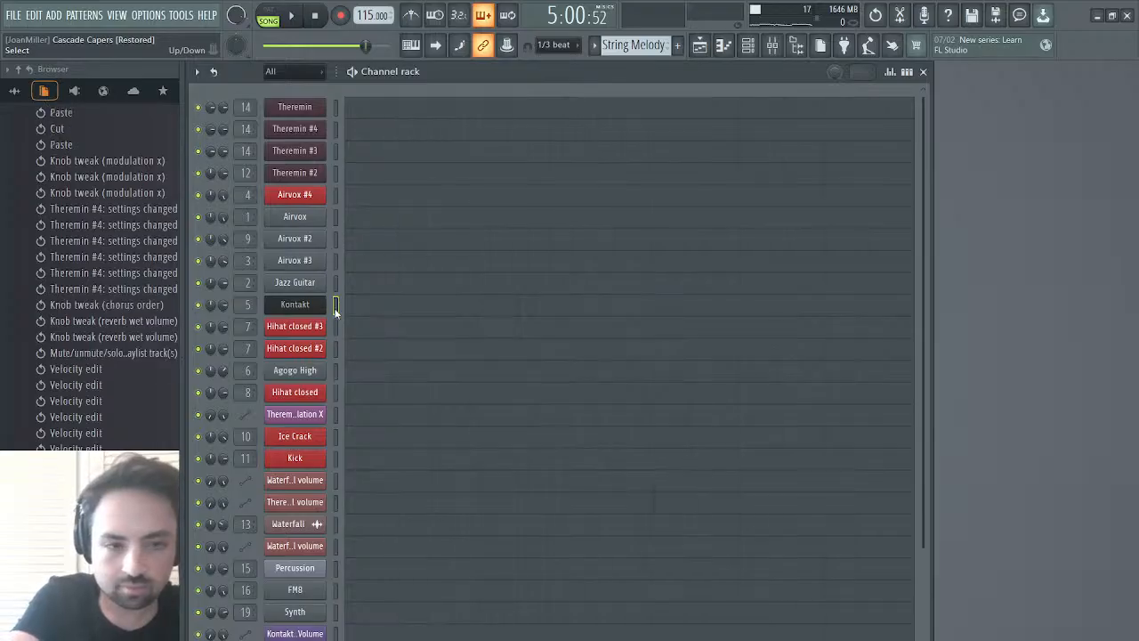
- Try the String Melody notes on the Airvox channel, listen to them in the song and undo the paste
left_click(335, 216)
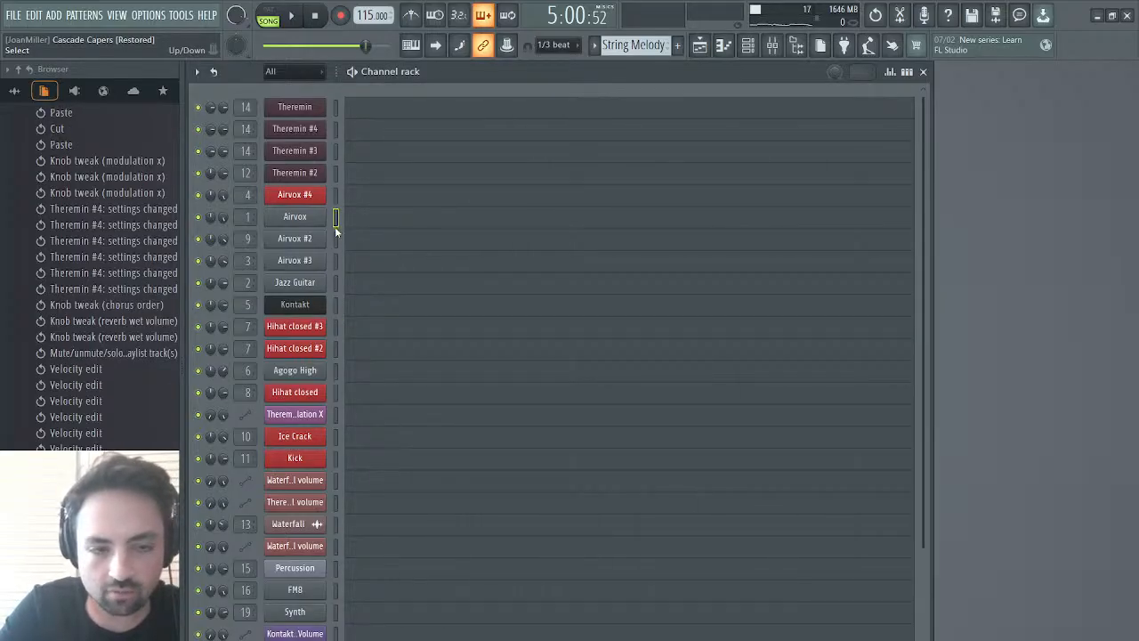
key("ctrl+v")
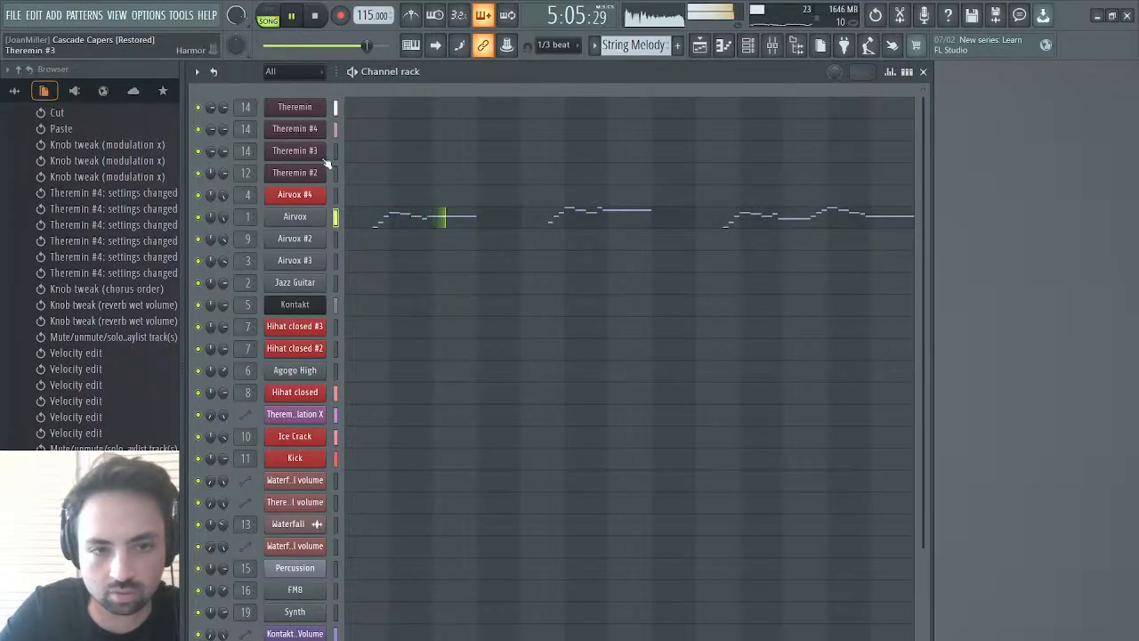
key("space")
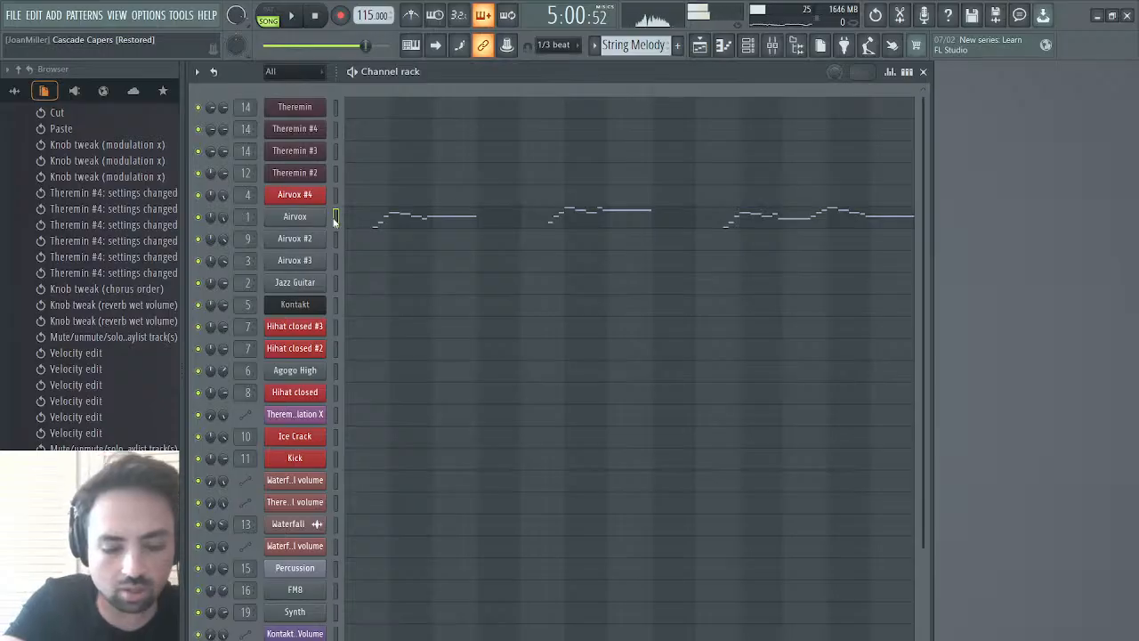
key("ctrl+z")
- Try the String Melody notes on the Airvox #2 channel, listen to them in the song and undo the paste
key("ctrl+v")
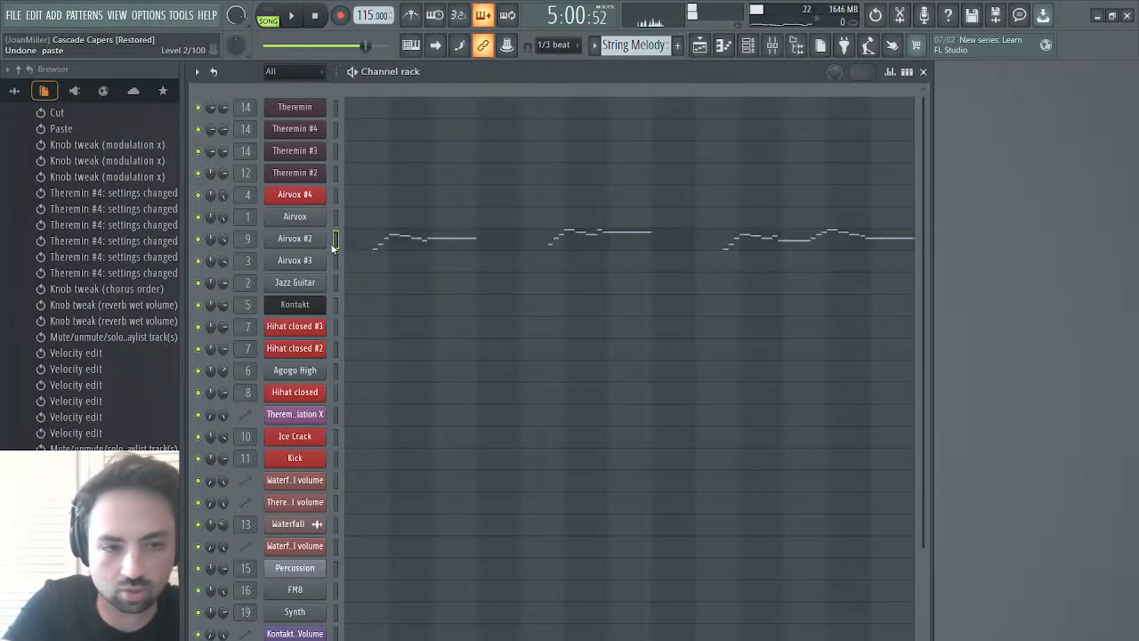
key("space")
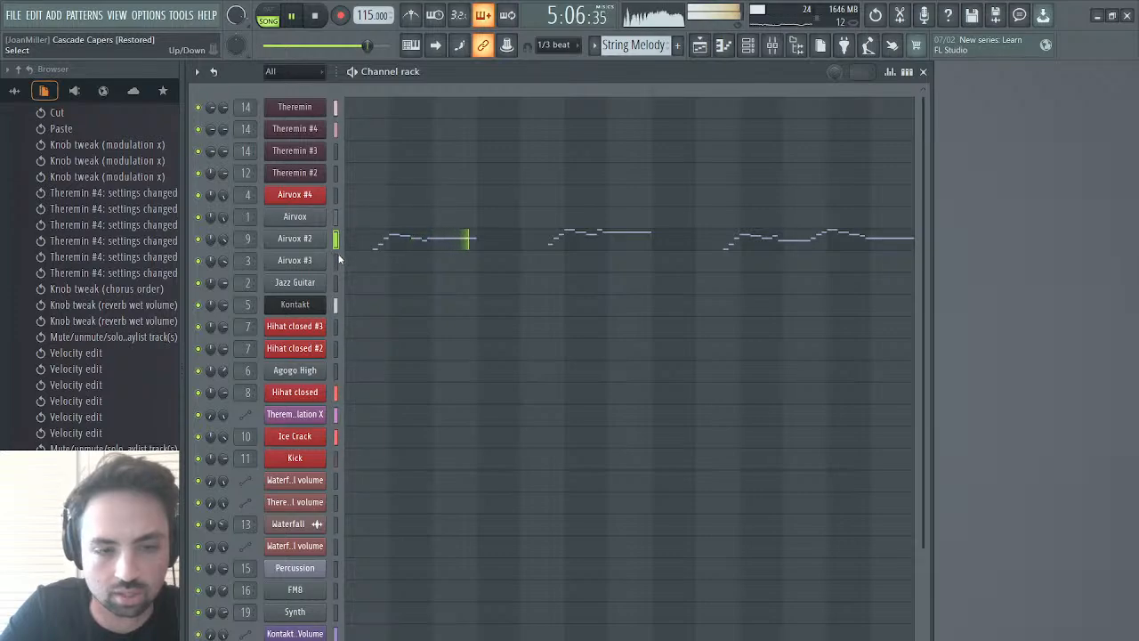
key("ctrl+z")
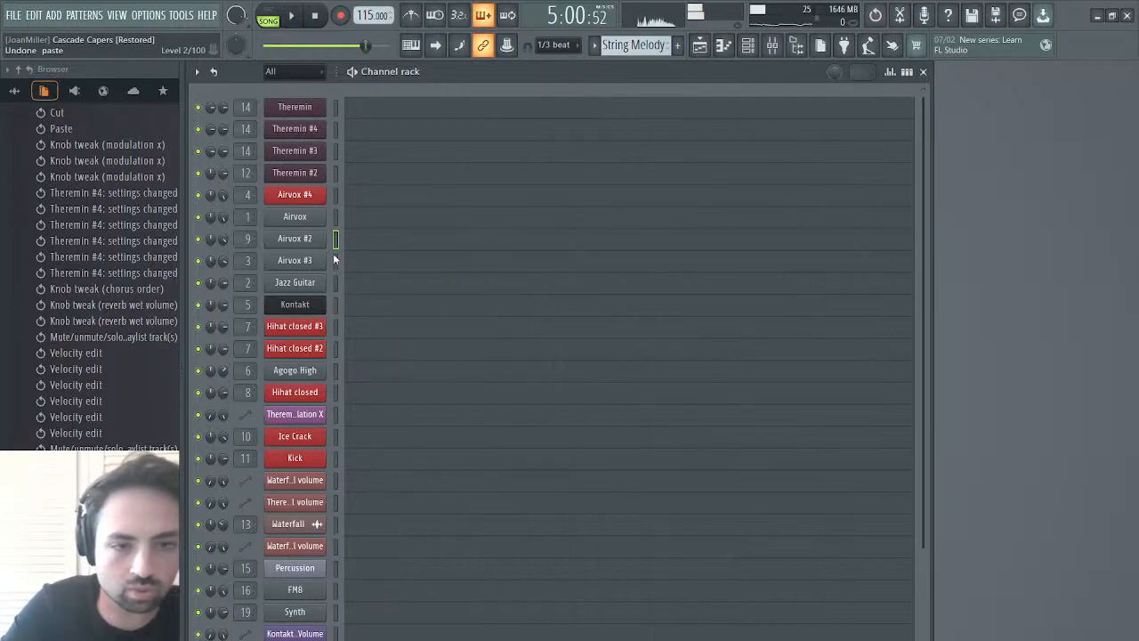
- Paste the String Melody notes into the Airvox #3 channel and listen to them alone and in the song from bar 145
key("ctrl+v")
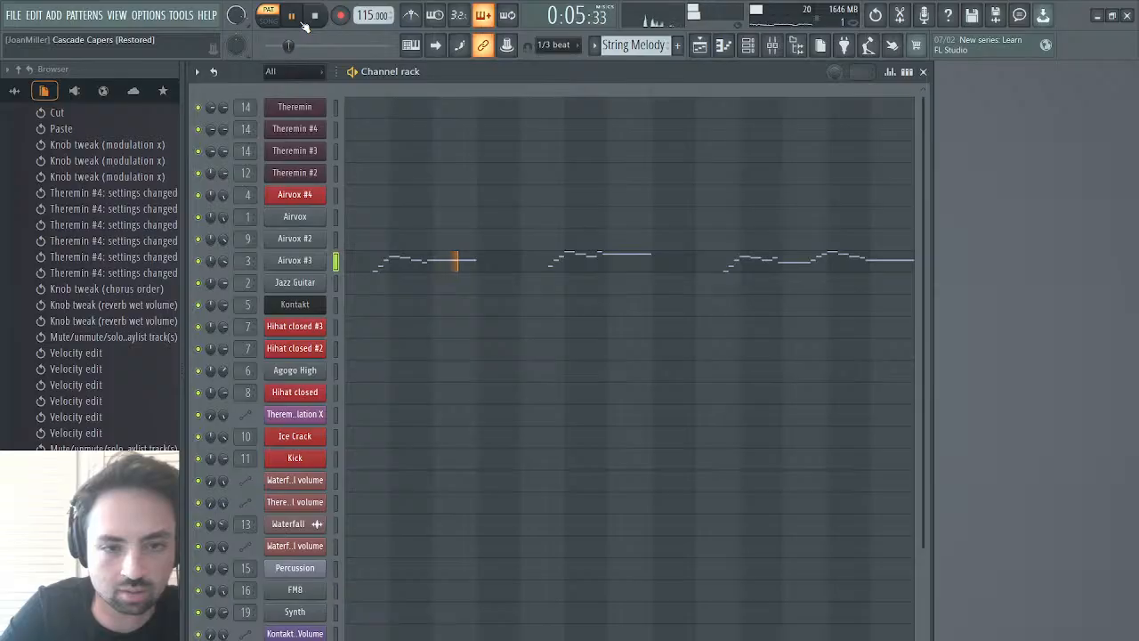
left_click(699, 46)
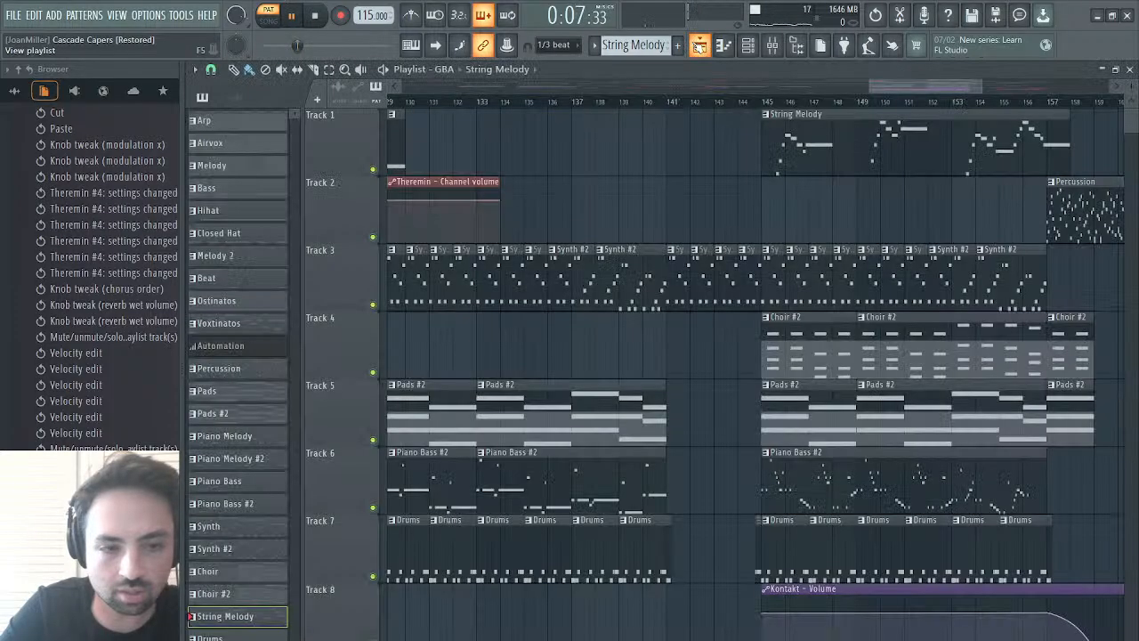
left_click(756, 107)
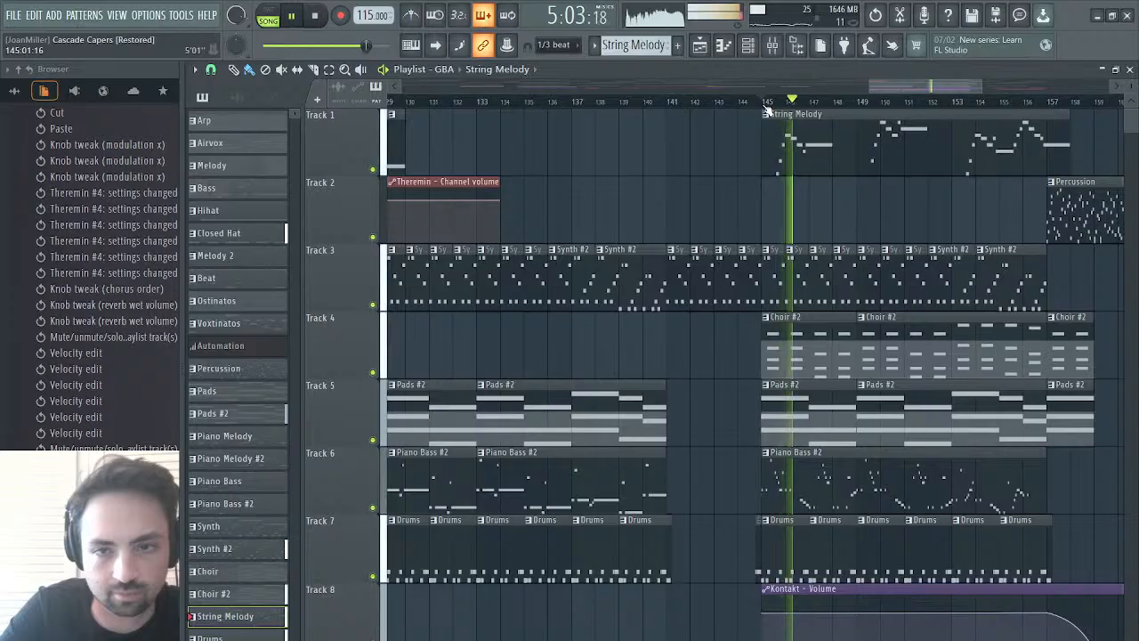
- Check the String Melody notes in the Airvox #3 piano roll, the channel rack and the Playlist while the song plays
left_click(1129, 69)
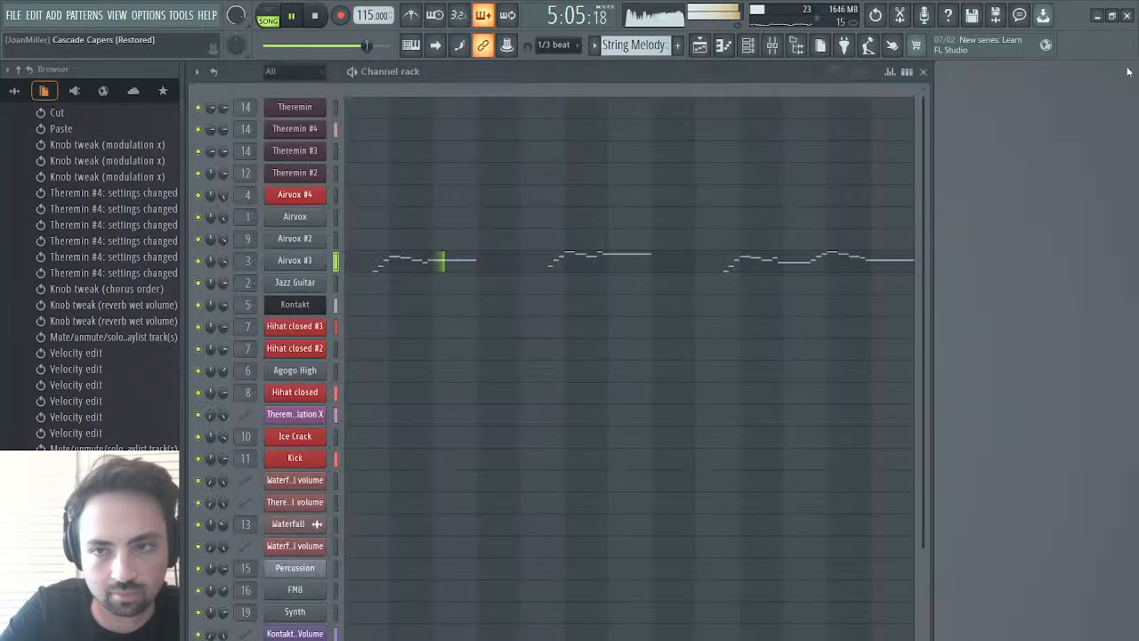
left_click(500, 262)
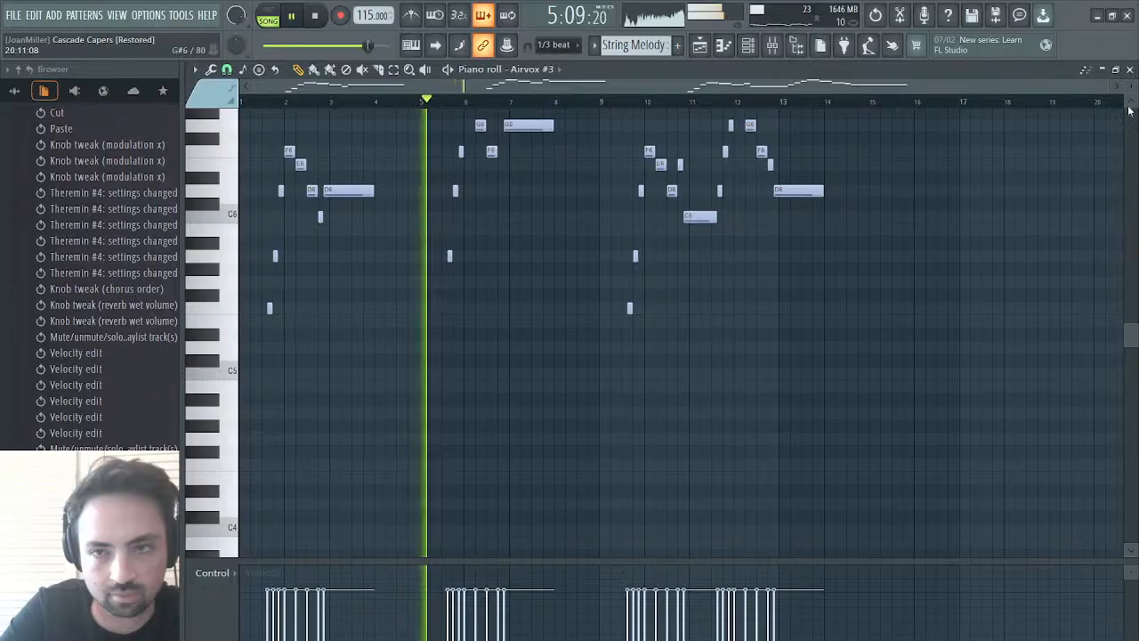
left_click(1129, 69)
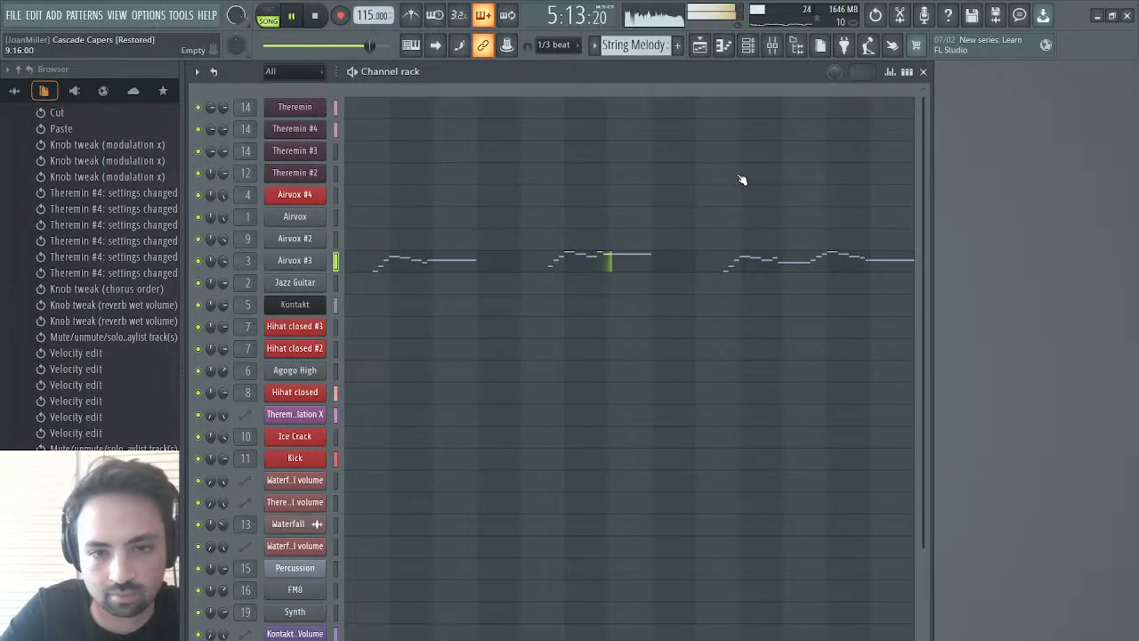
left_click(701, 45)
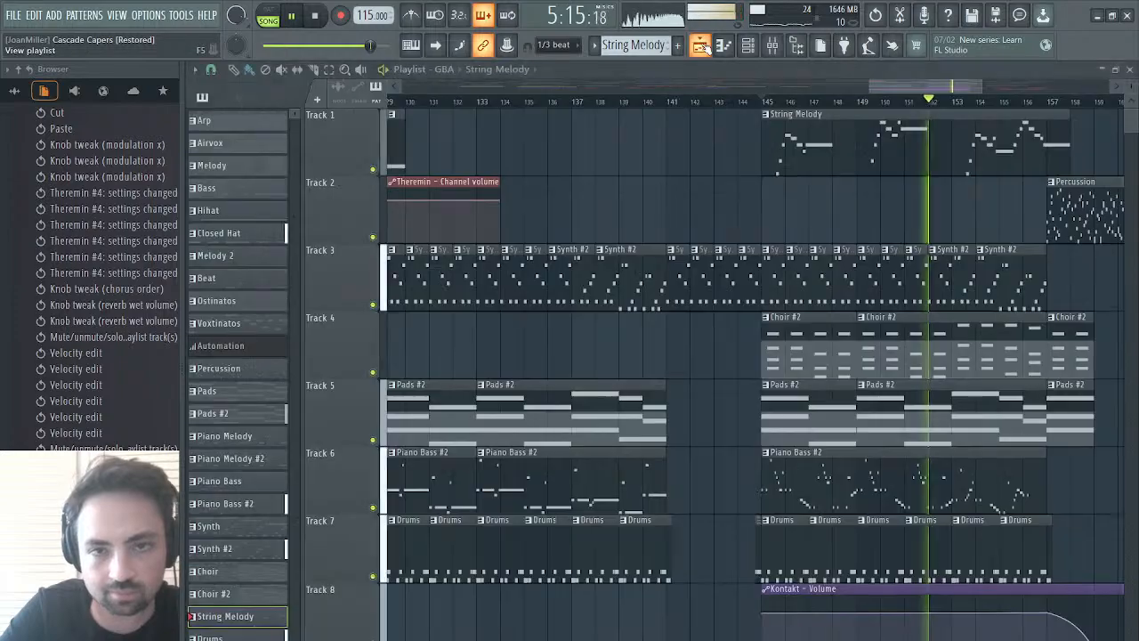
left_click(701, 46)
scroll(579, 317, "down", 4)
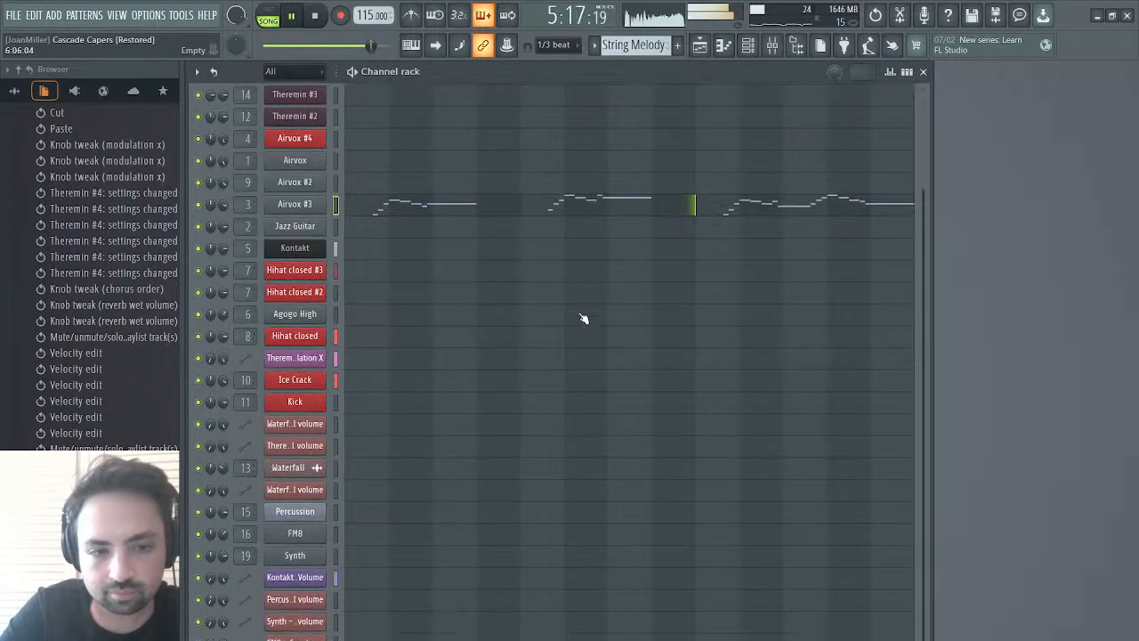
- Raise the velocities of all String Melody notes in Airvox #3 slightly and return to the Playlist while the song plays
scroll(582, 318, "up", 4)
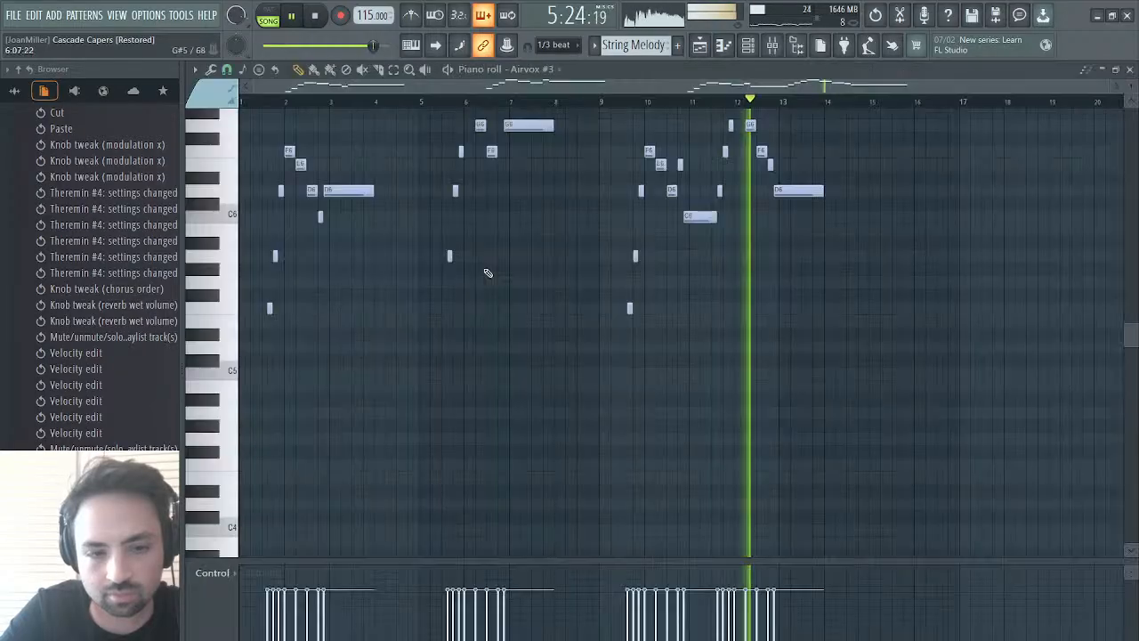
left_click(488, 266)
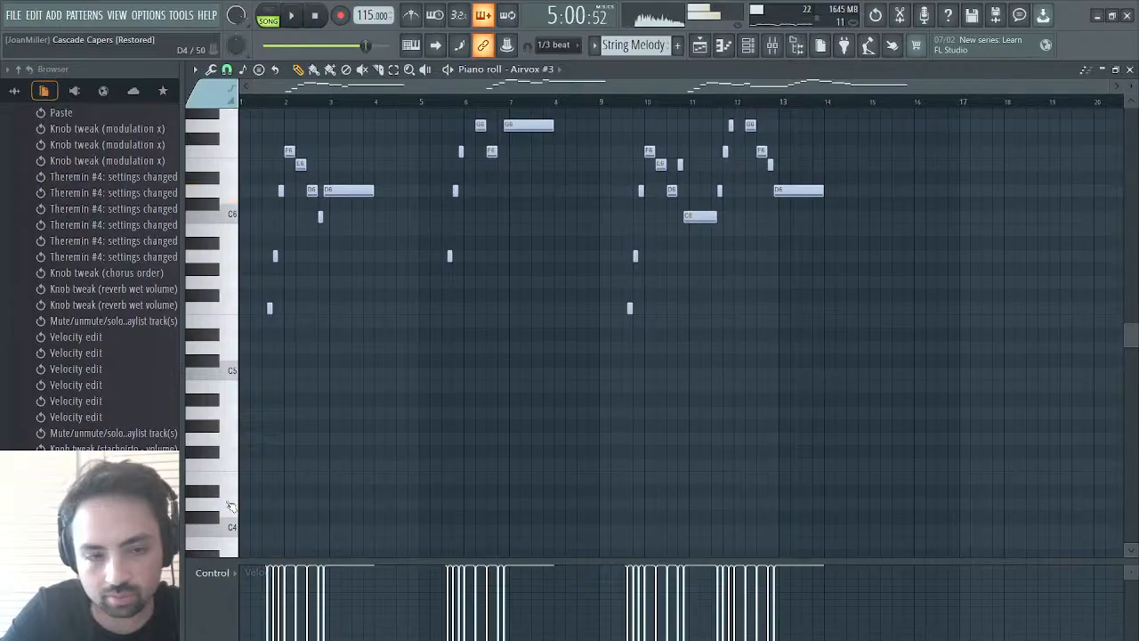
left_click(1128, 70)
left_click(637, 258)
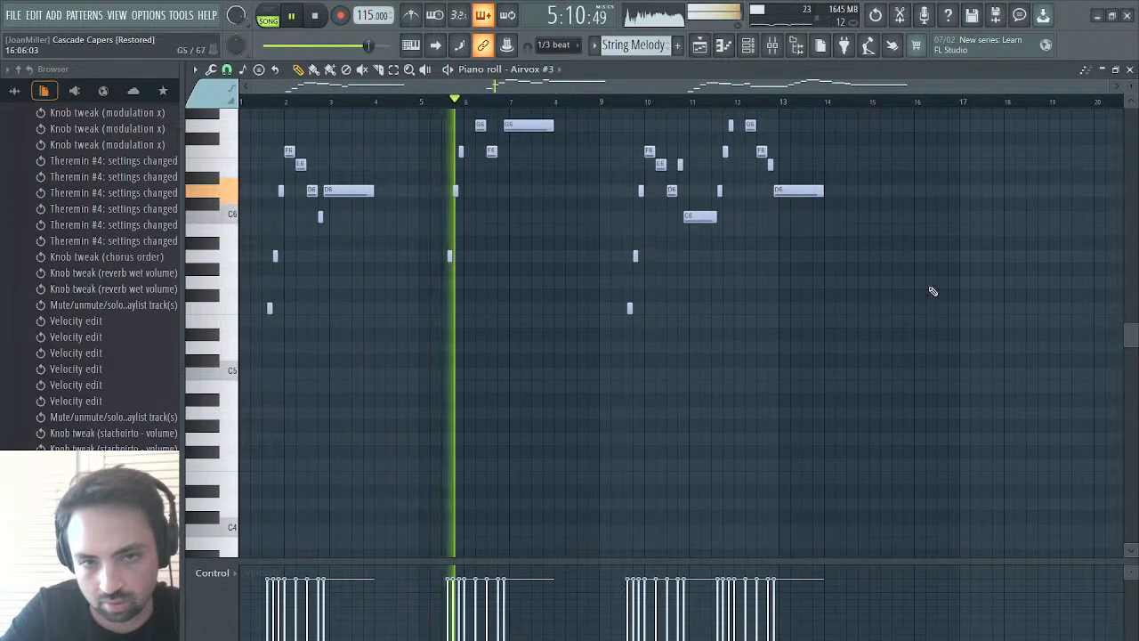
left_click(1129, 69)
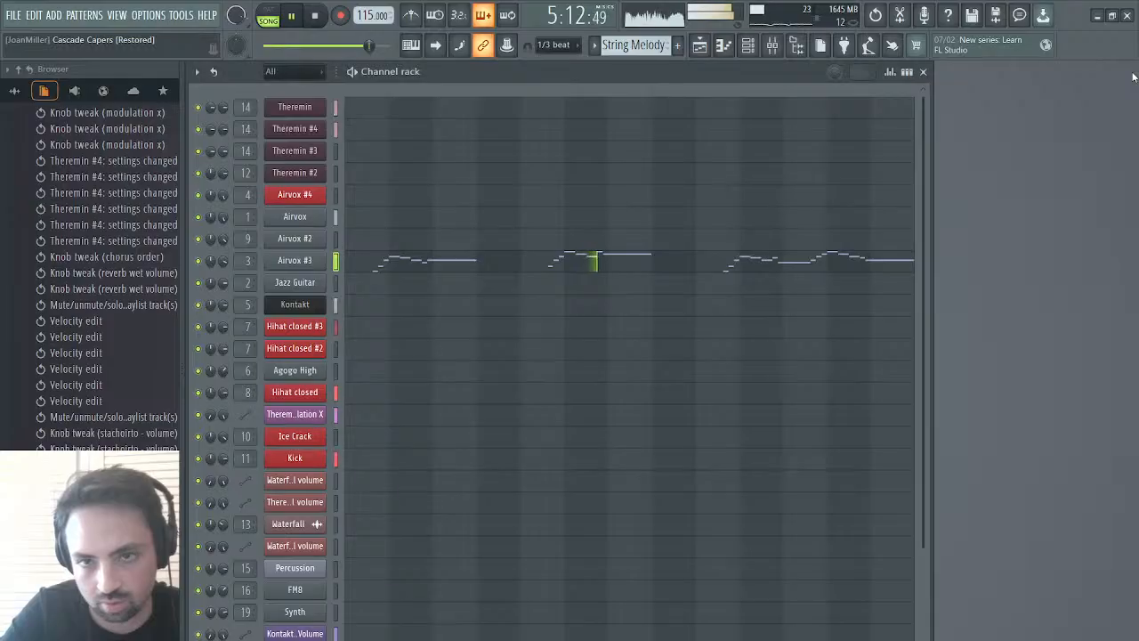
left_click(699, 45)
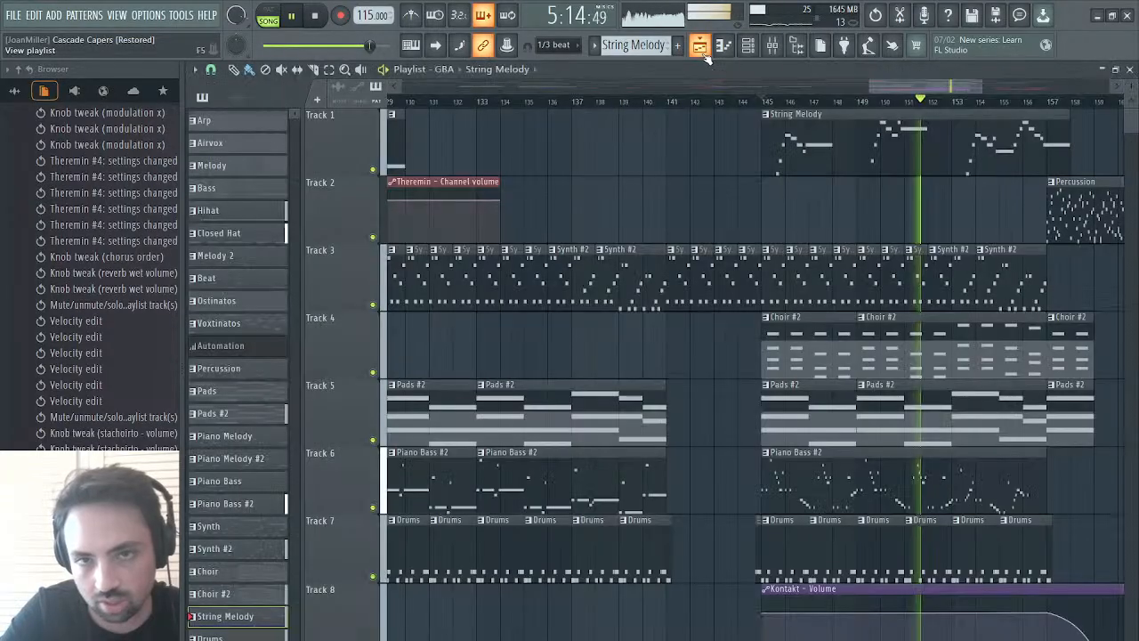
- Check the low, mid and high bands of Maximus on the Master mixer track while the song plays
left_click(700, 46)
left_click(773, 46)
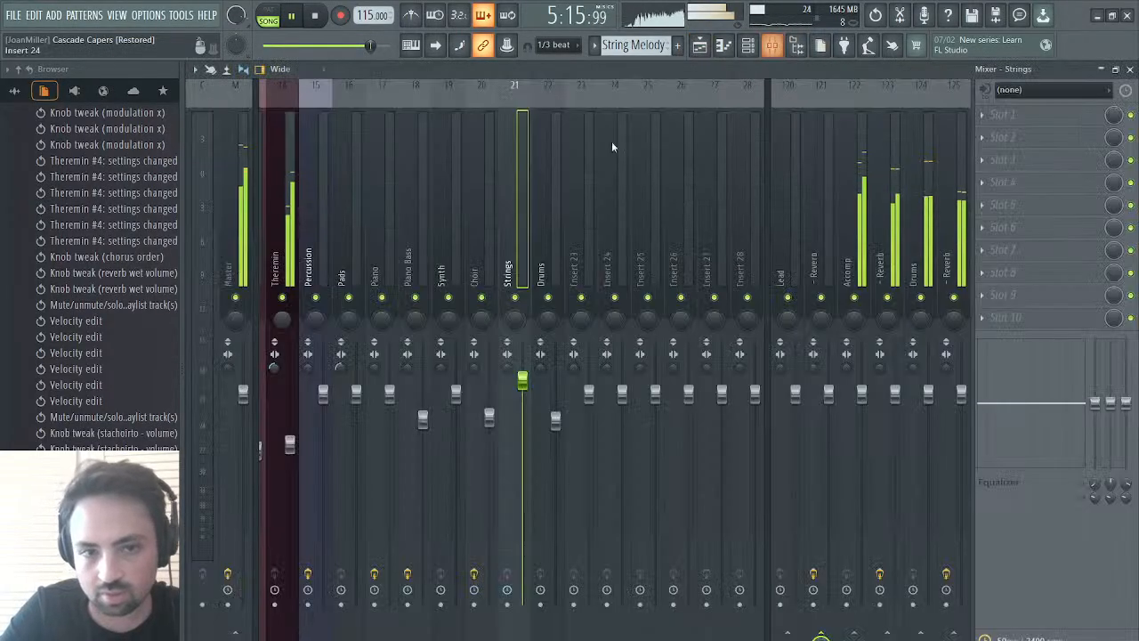
left_click(239, 235)
left_click(992, 183)
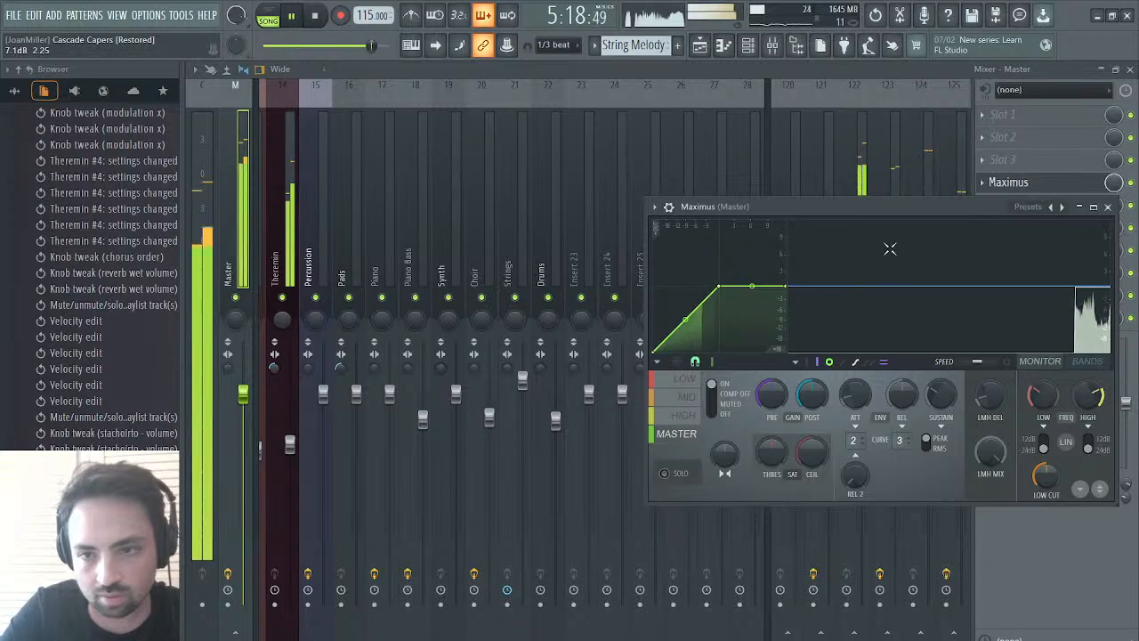
left_click(686, 400)
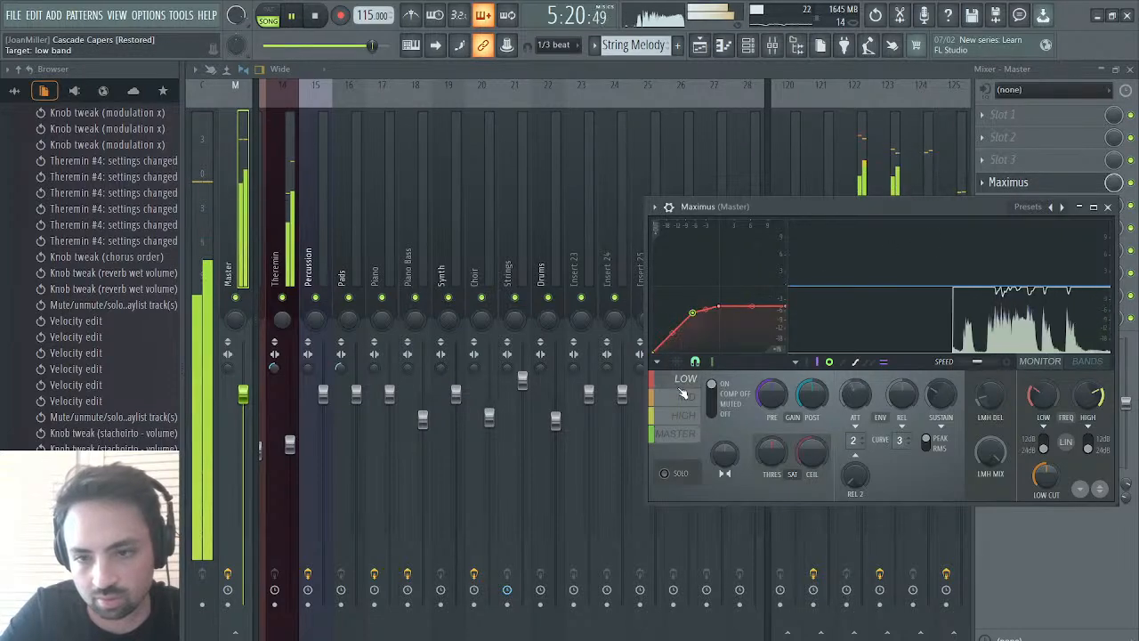
left_click(685, 414)
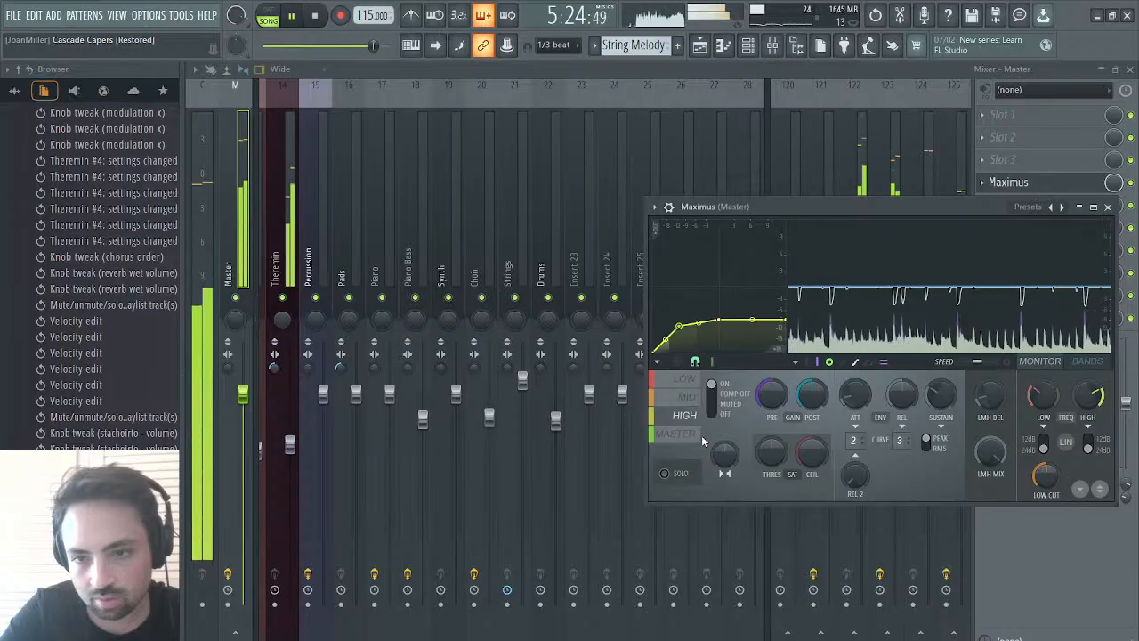
left_click(1108, 207)
- Stop playback, view the Clap mixer track's Fruity parametric EQ 2, bypass it and play the song again
key("space")
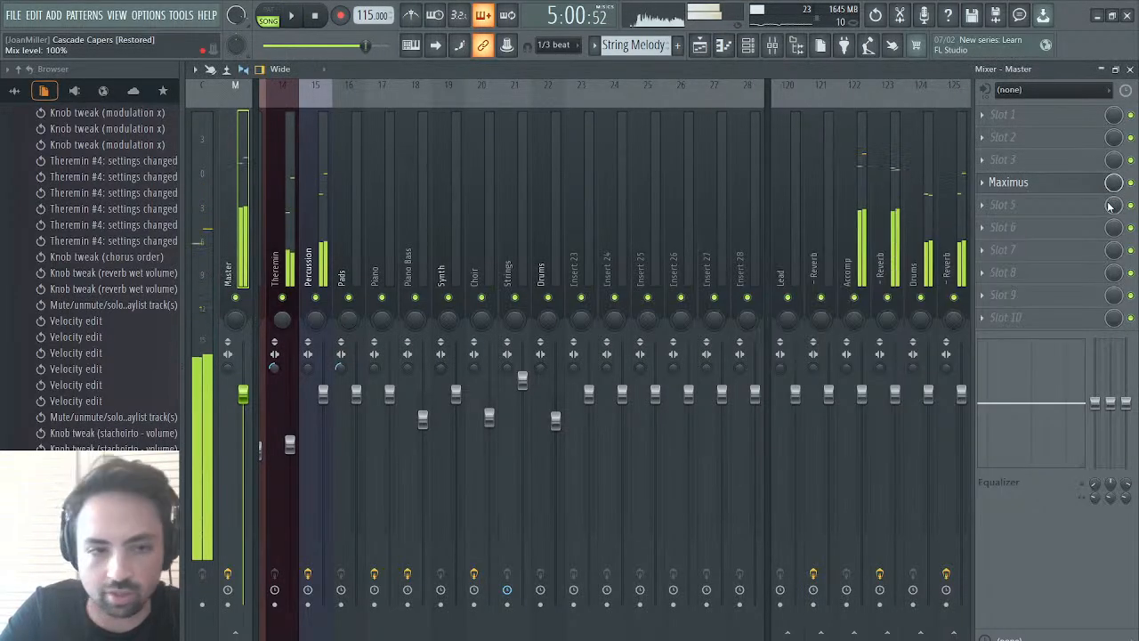
scroll(329, 239, "up", 5)
left_click_drag(274, 237, 565, 235)
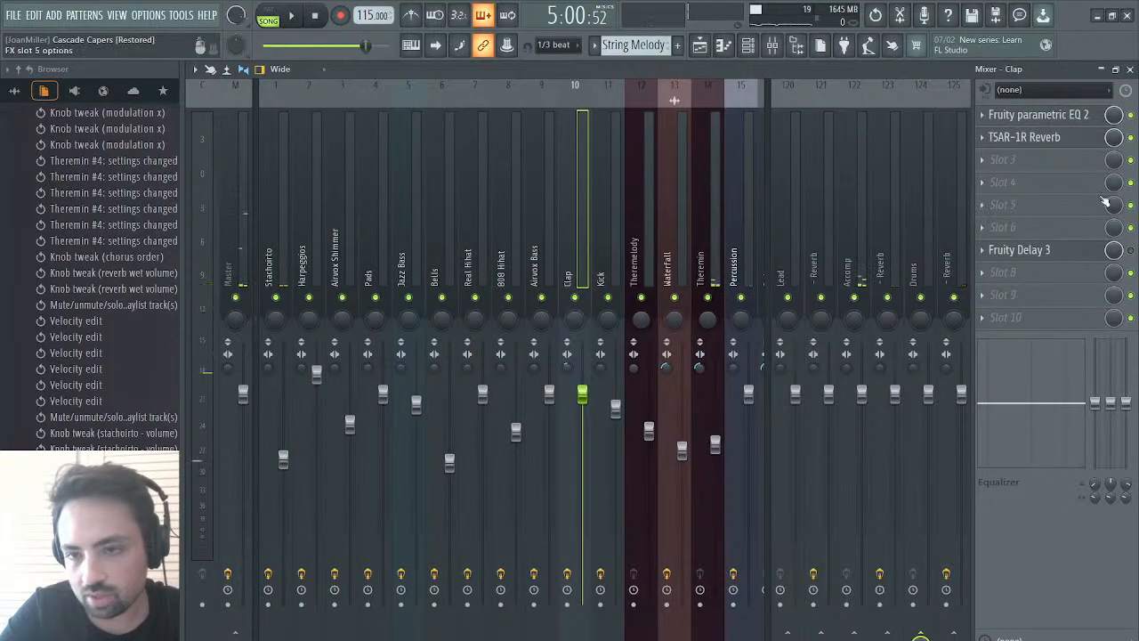
left_click(1073, 114)
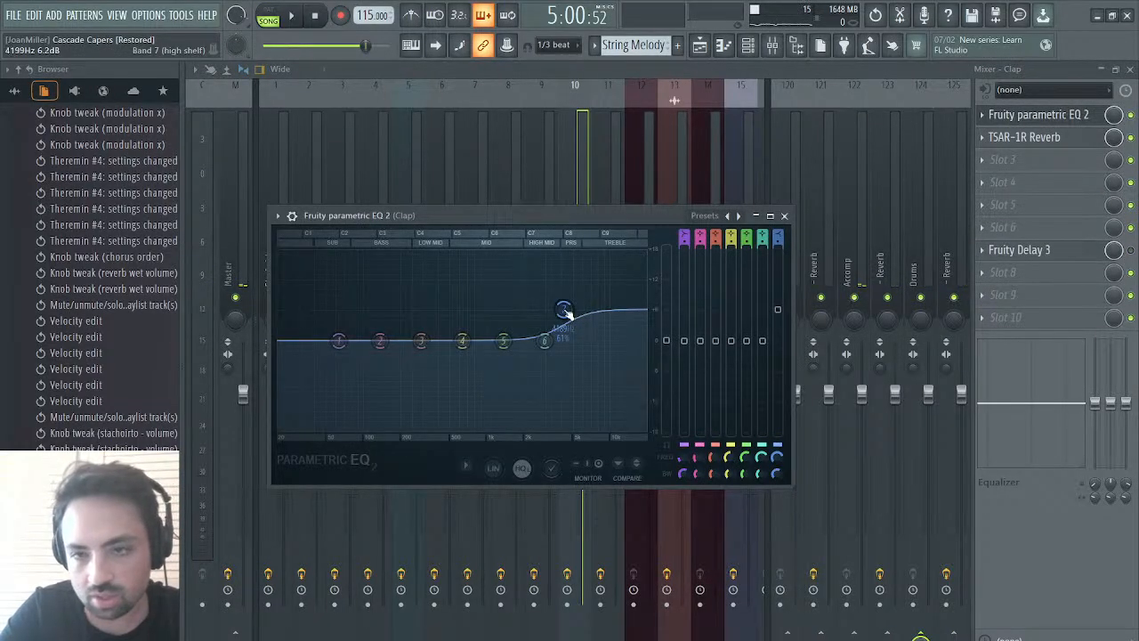
left_click(1087, 115)
key("space")
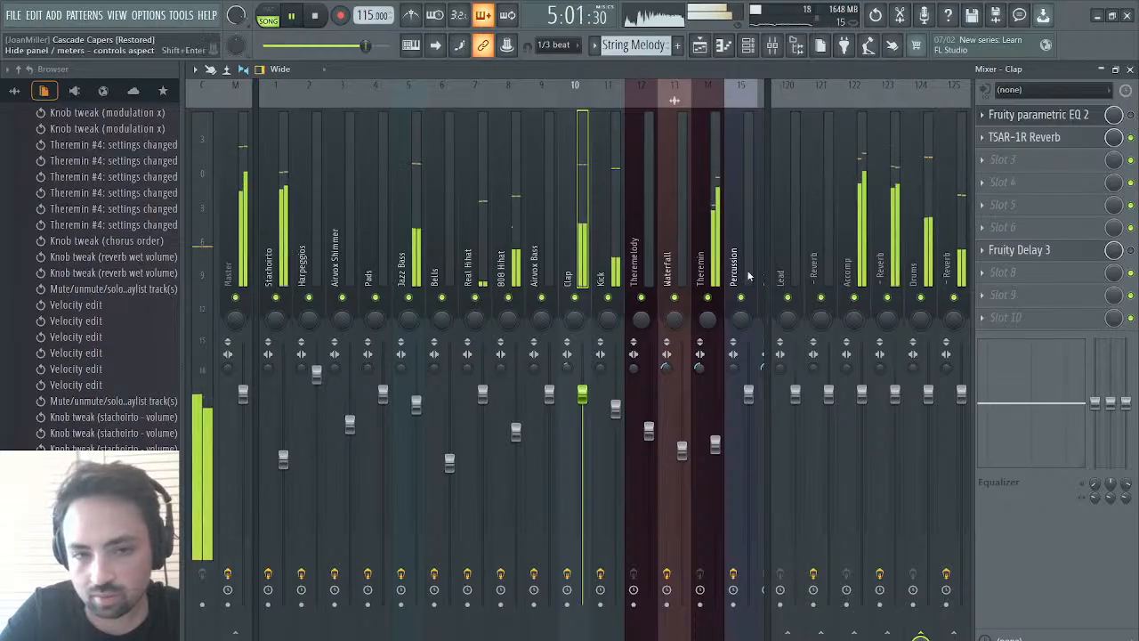
- Set the 808 Hihat mixer track's high shelf EQ level to -4.0 dB and select the Real Hihat track
left_click(508, 253)
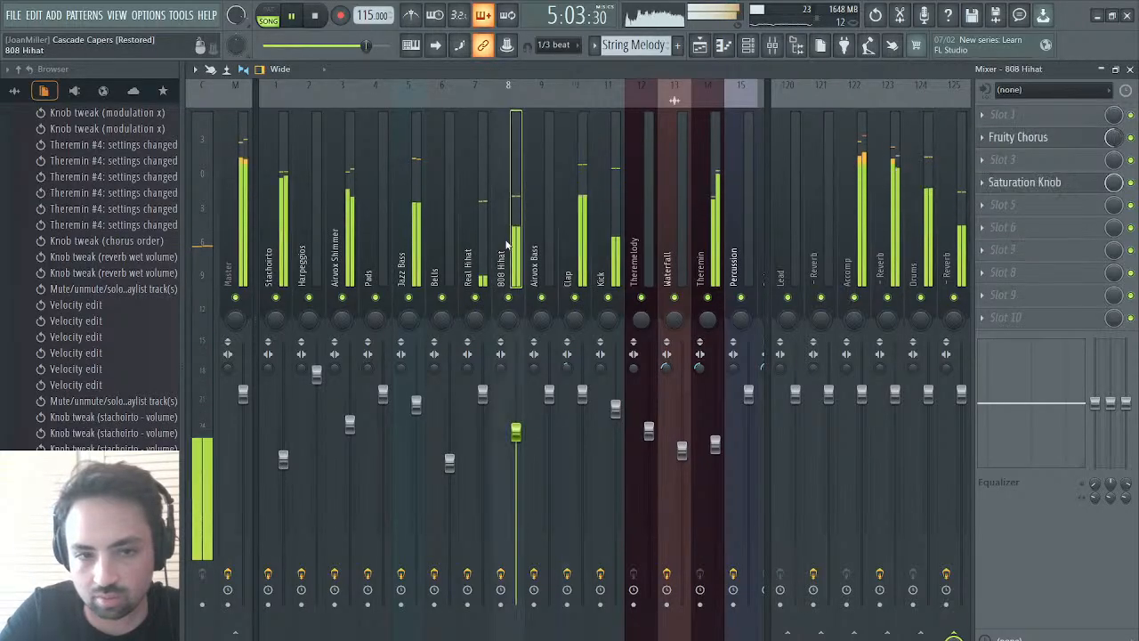
left_click_drag(1126, 405, 1125, 419)
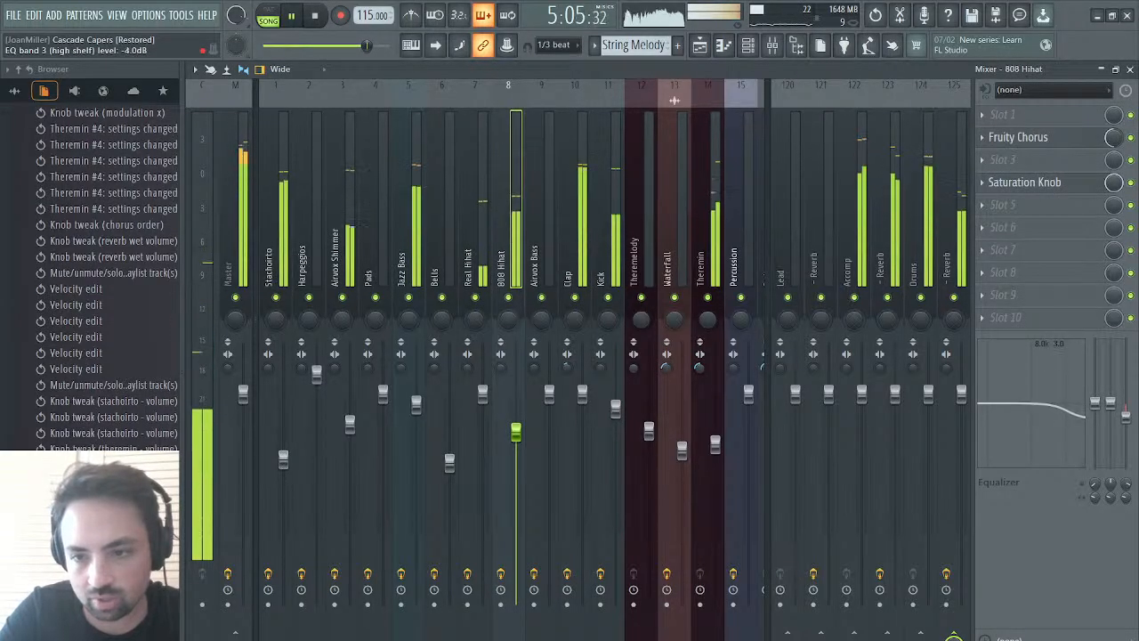
left_click(481, 253)
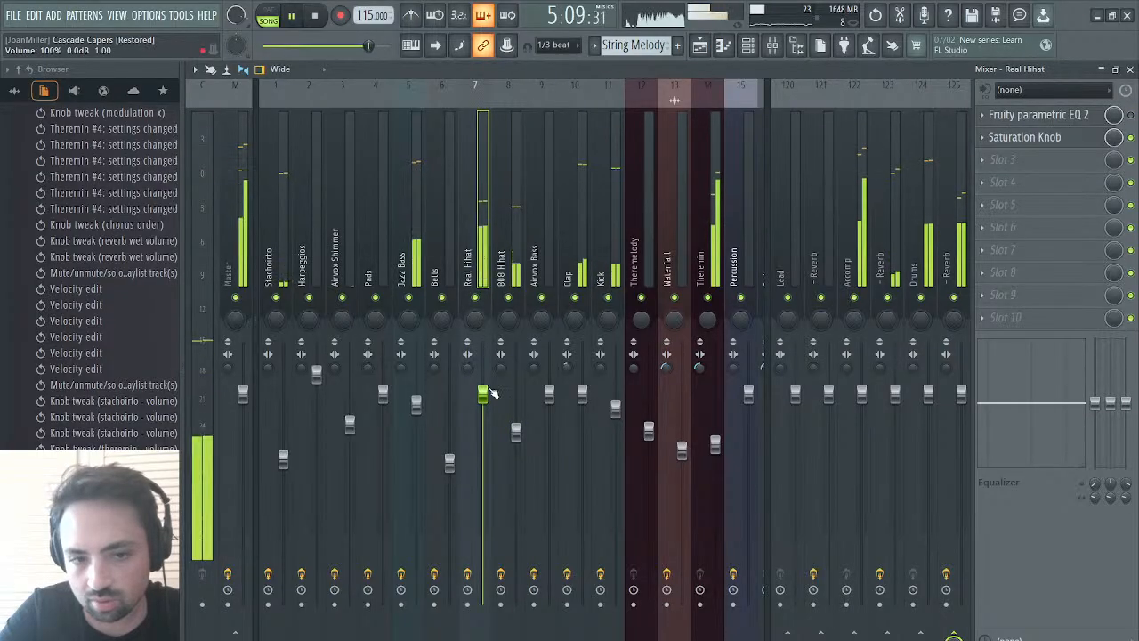
- Play the Hihat pattern on its own and inspect the Hihat closed #3 notes in the piano roll
left_click(1129, 68)
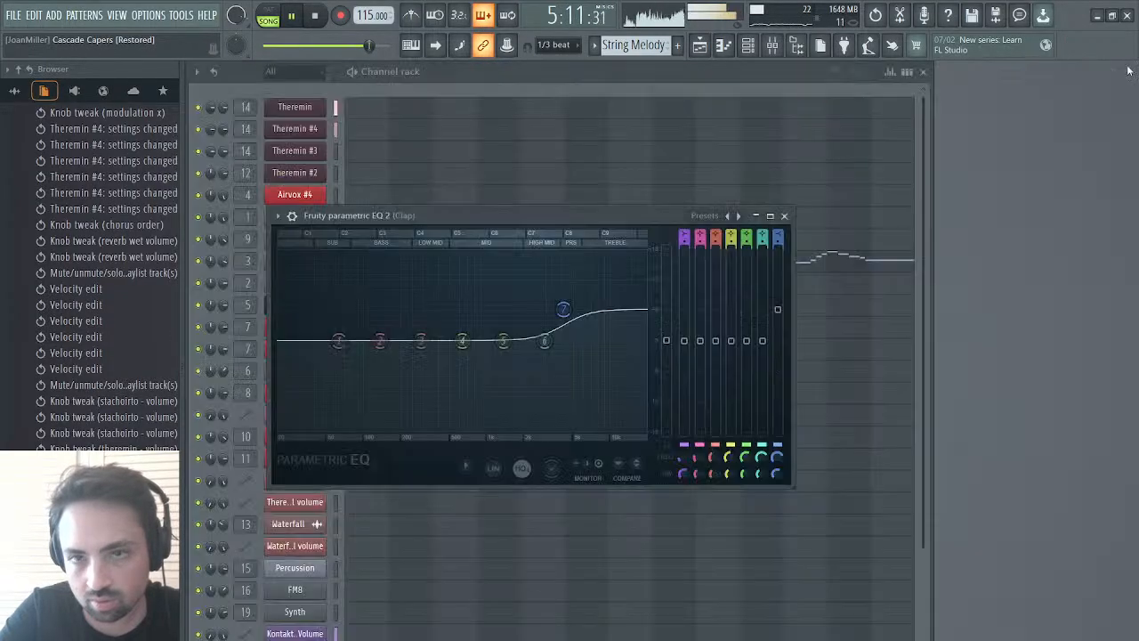
left_click(680, 106)
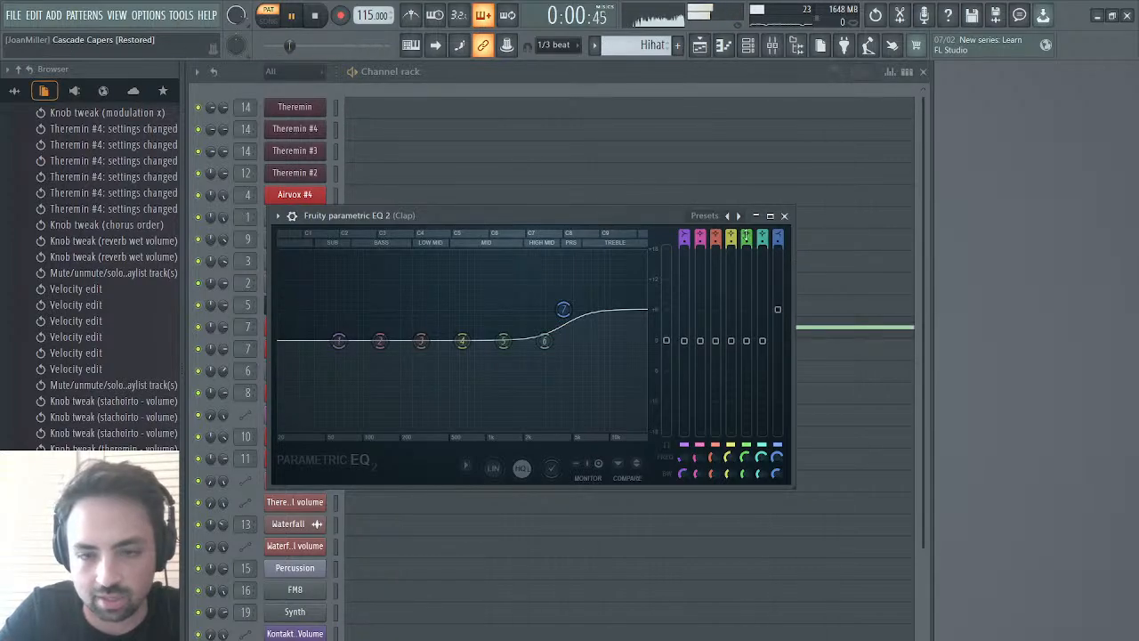
left_click(819, 325)
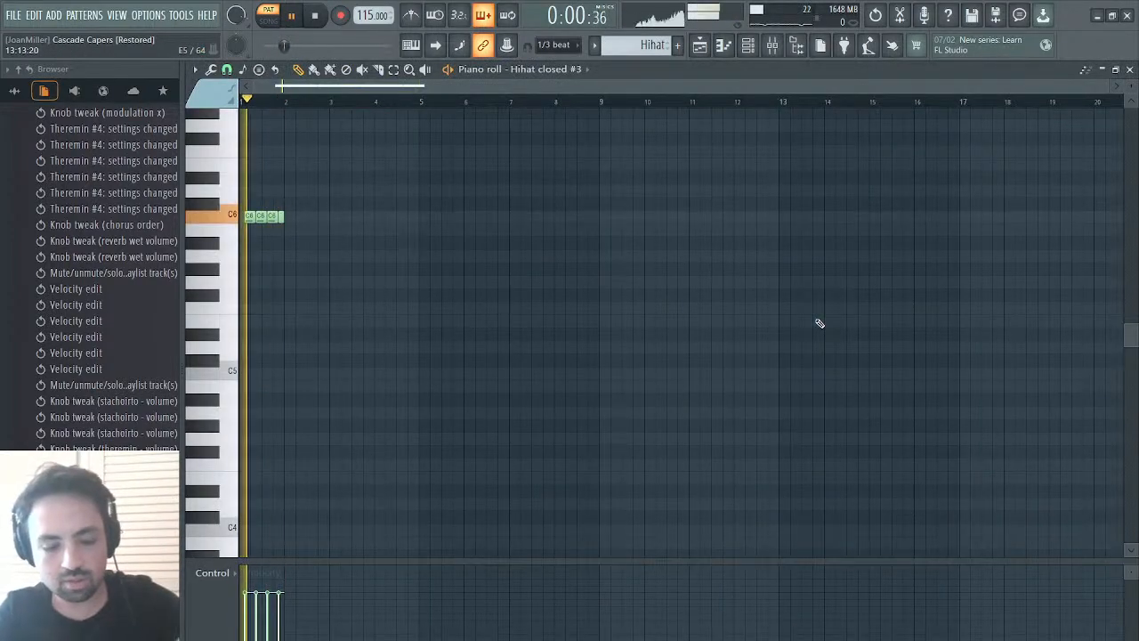
left_click(1129, 68)
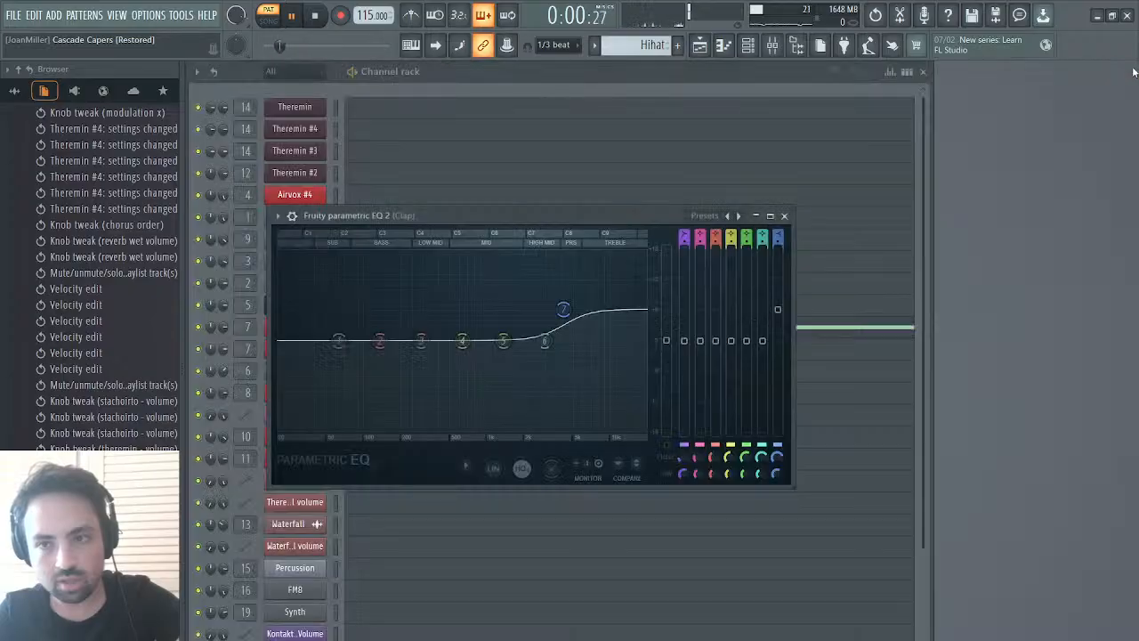
- Return to the mixer and check the Real Hihat track and the Raum effect on the Drums reverb track
left_click(773, 51)
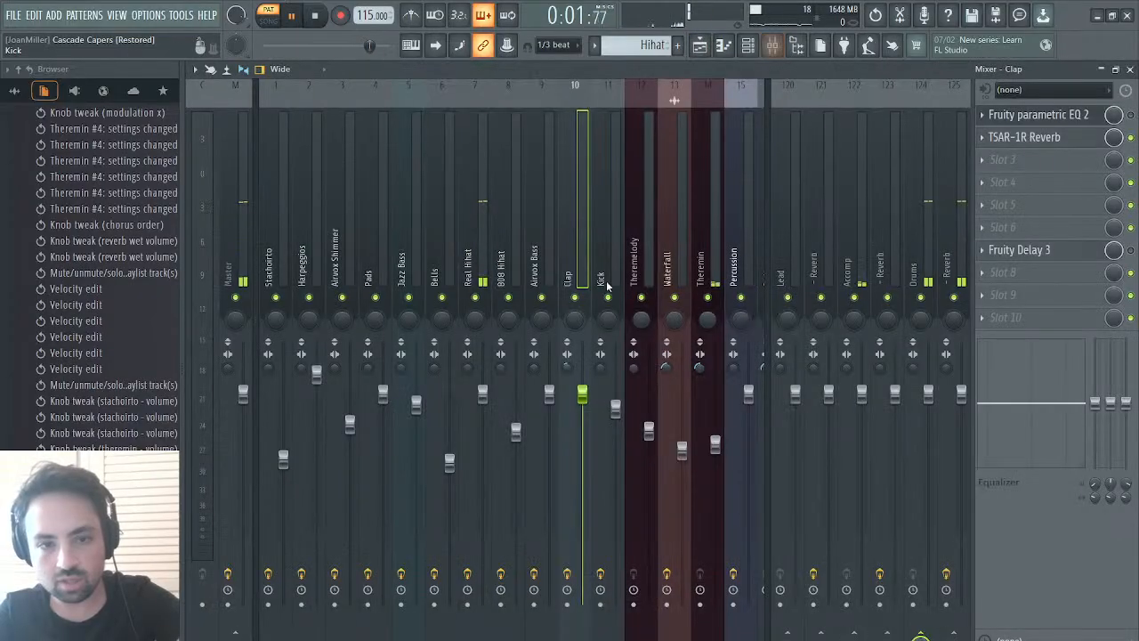
left_click(485, 256)
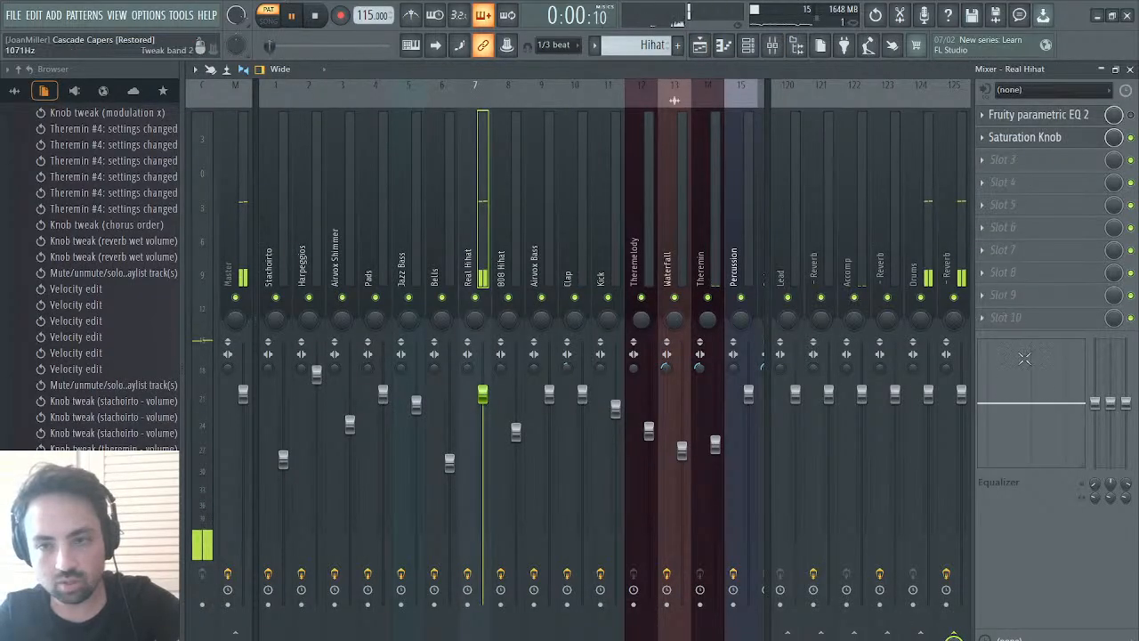
left_click(959, 253)
left_click(1001, 182)
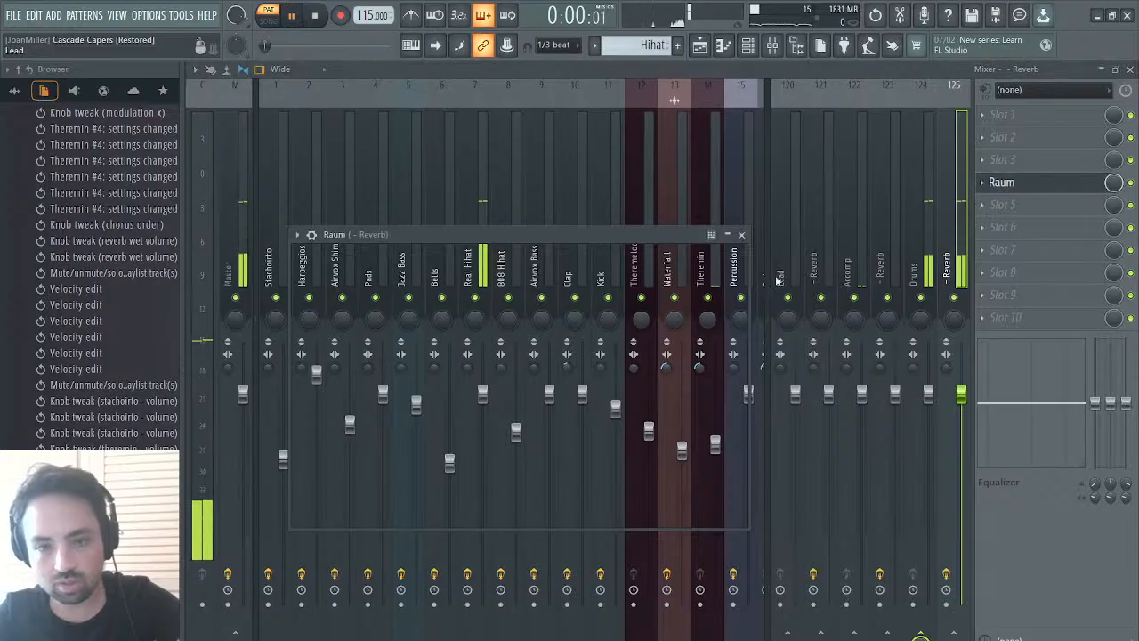
left_click(741, 236)
- Enable Fruity parametric EQ 2 on the Real Hihat track and reduce its band 1 boost by about half
left_click(469, 256)
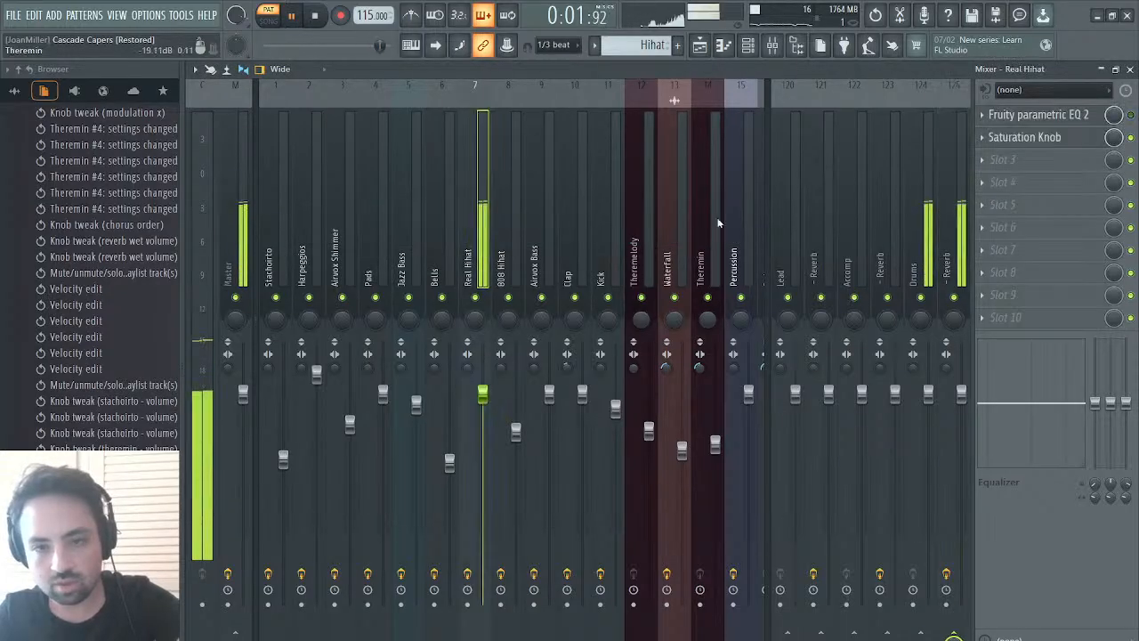
left_click(1087, 123)
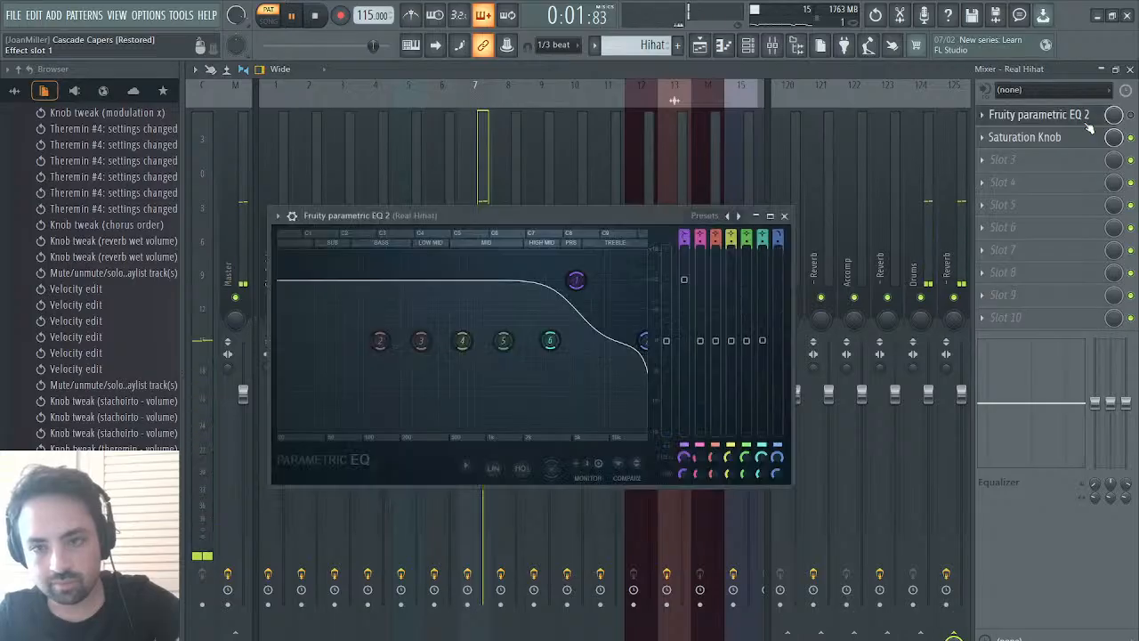
left_click(1131, 115)
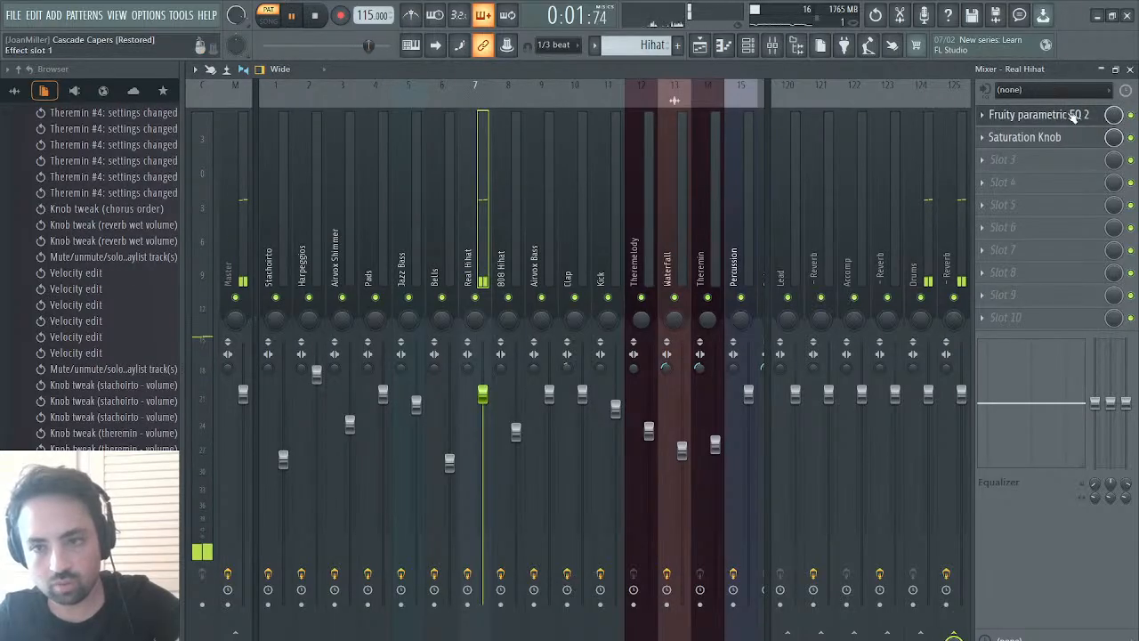
left_click(1072, 117)
left_click_drag(576, 280, 575, 313)
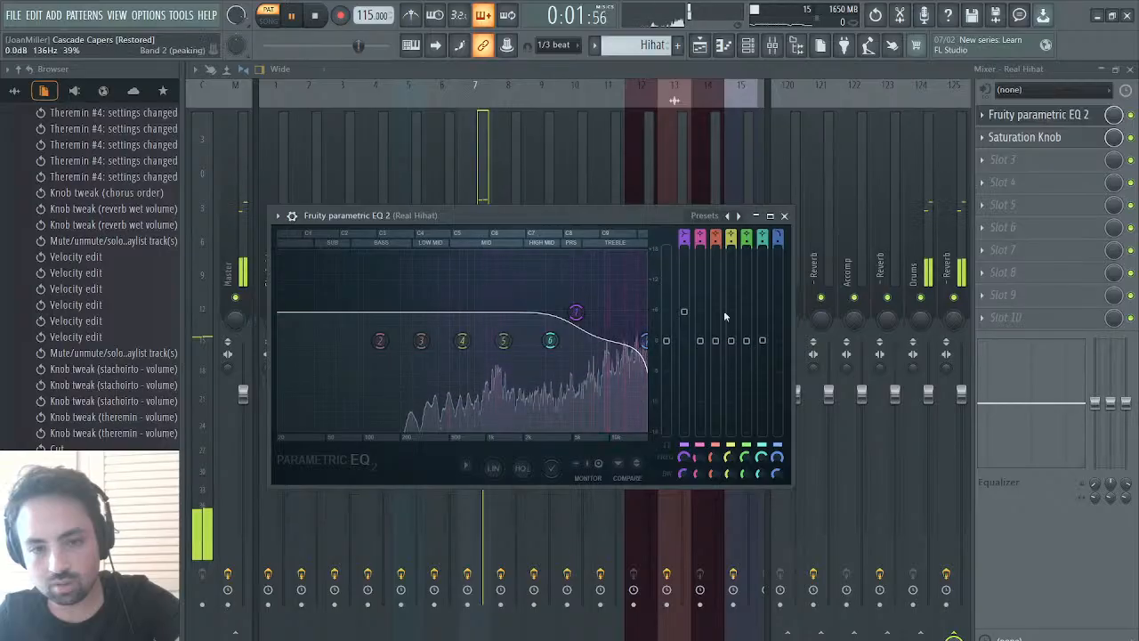
left_click(783, 215)
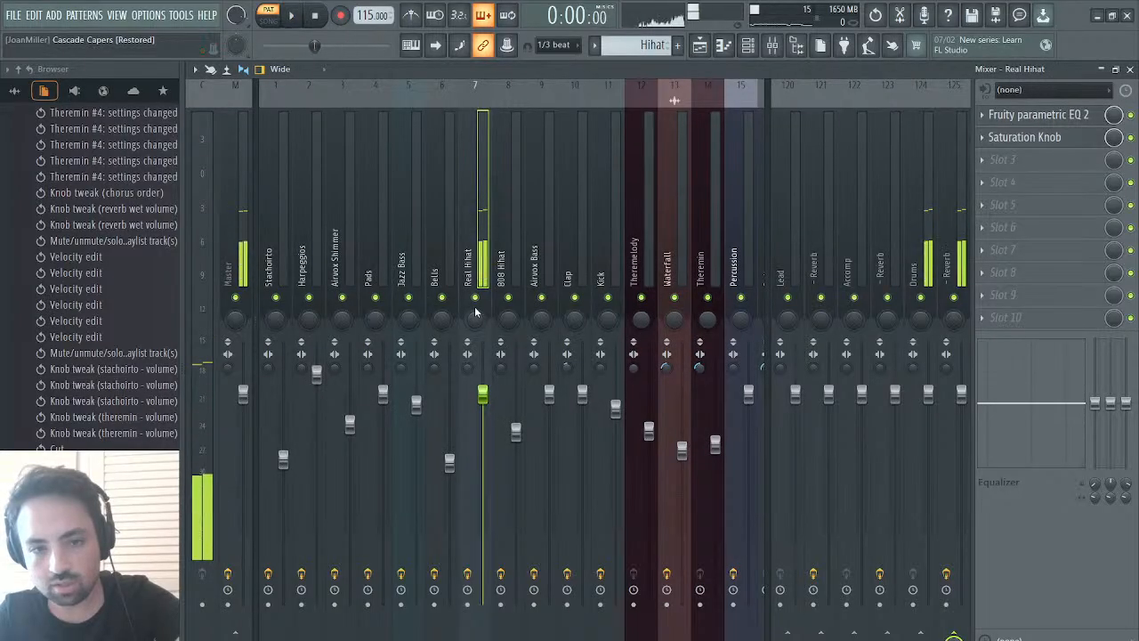
- Play the song from bar 145, try the Real Hihat track at 115% volume and set it back to 100%
left_click(701, 45)
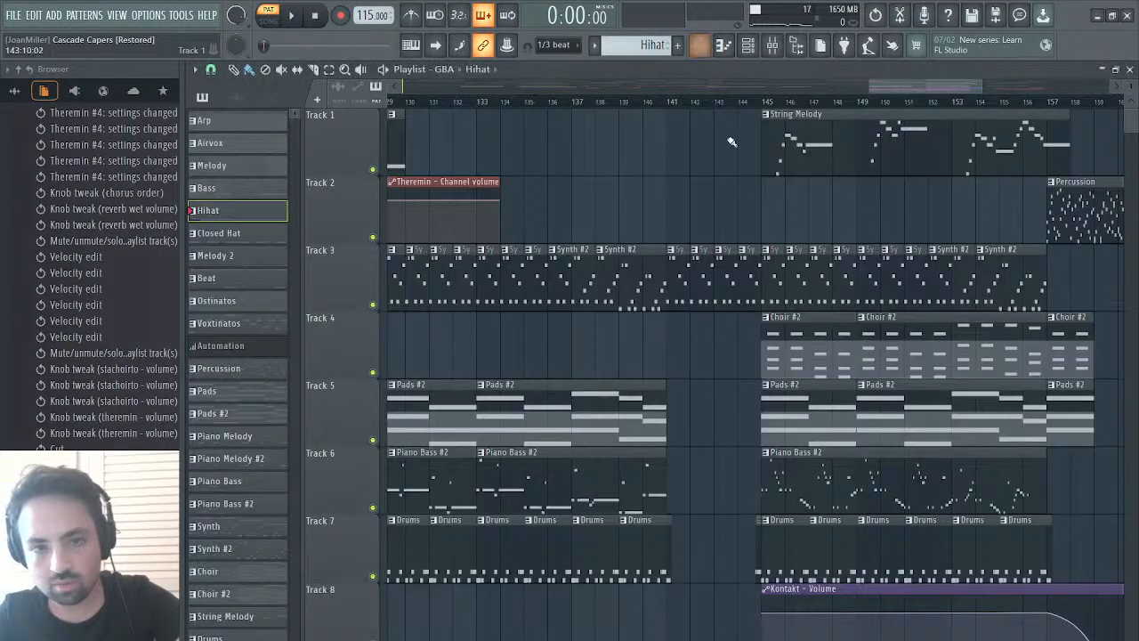
key("space")
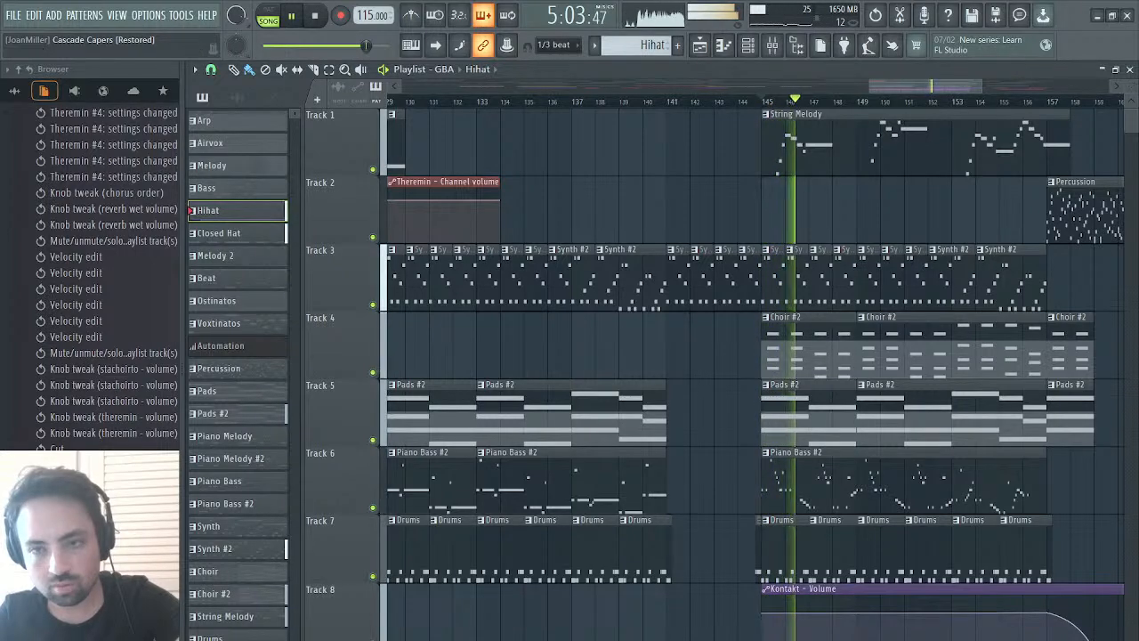
left_click(1129, 70)
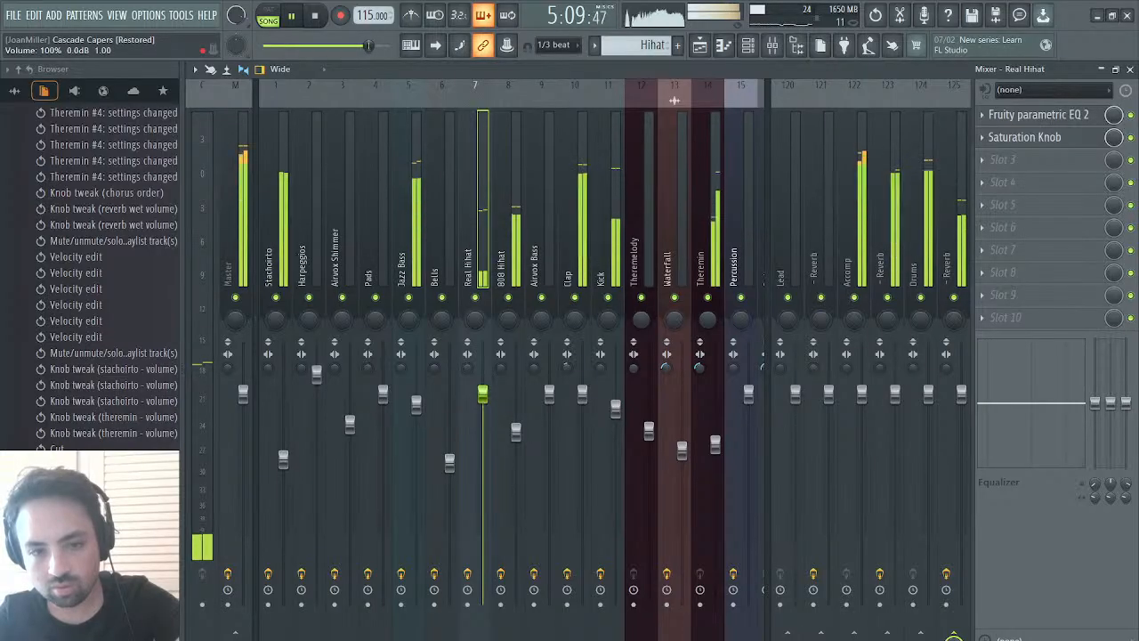
key("ctrl+v")
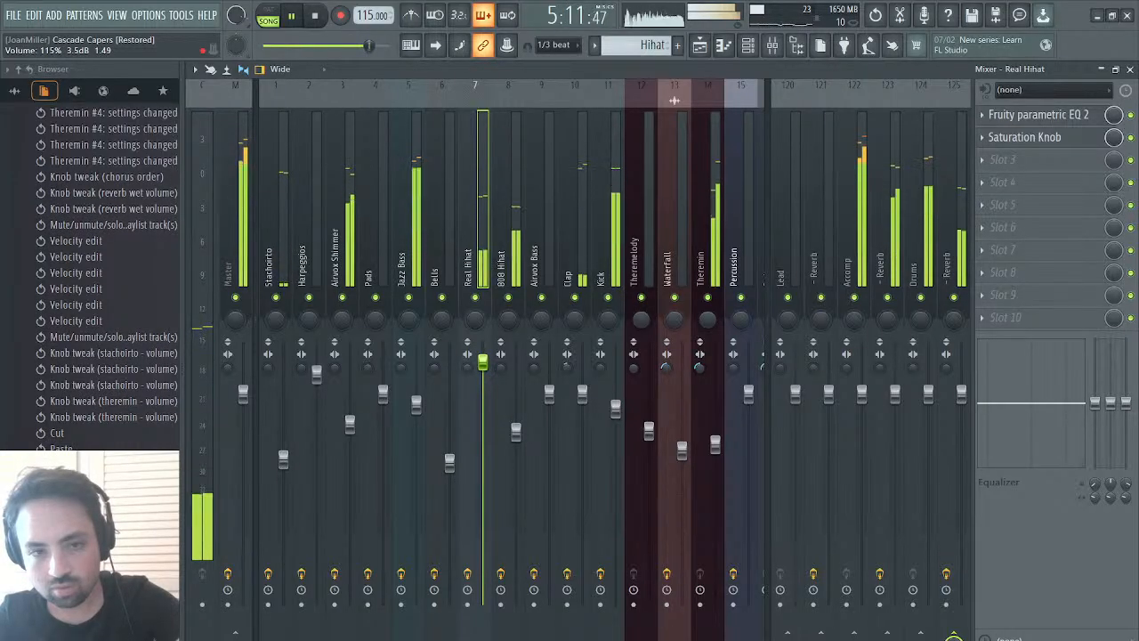
left_click_drag(482, 363, 482, 391)
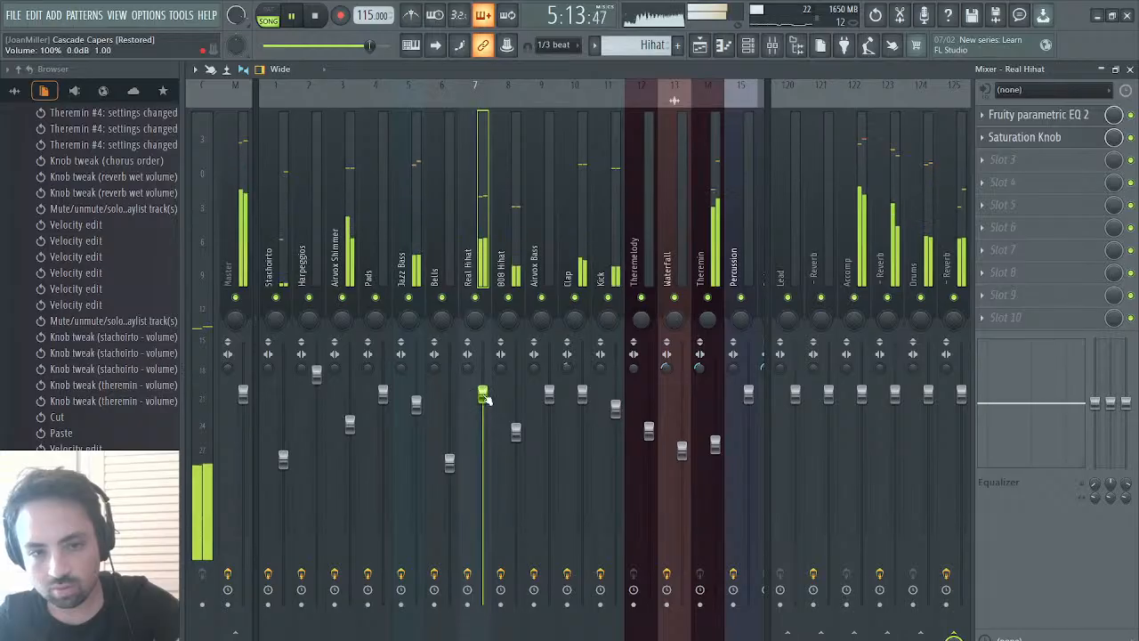
- Close the Clap EQ window, recheck the Master track's Maximus master and mid bands during playback, and return to the Playlist
left_click(1130, 69)
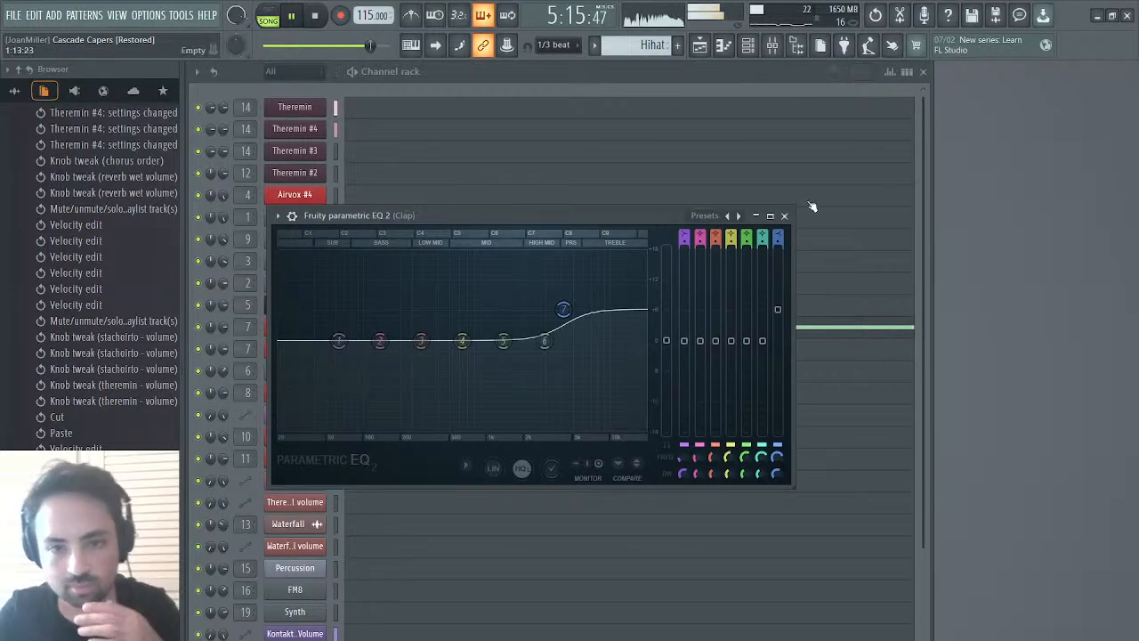
left_click(784, 216)
left_click(772, 46)
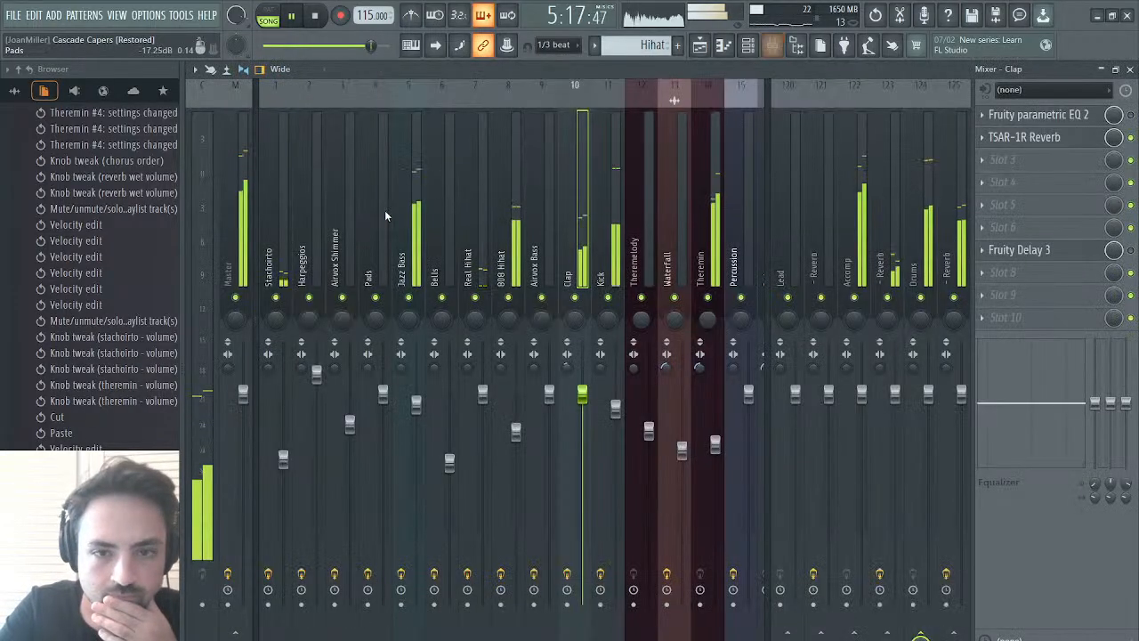
left_click(235, 222)
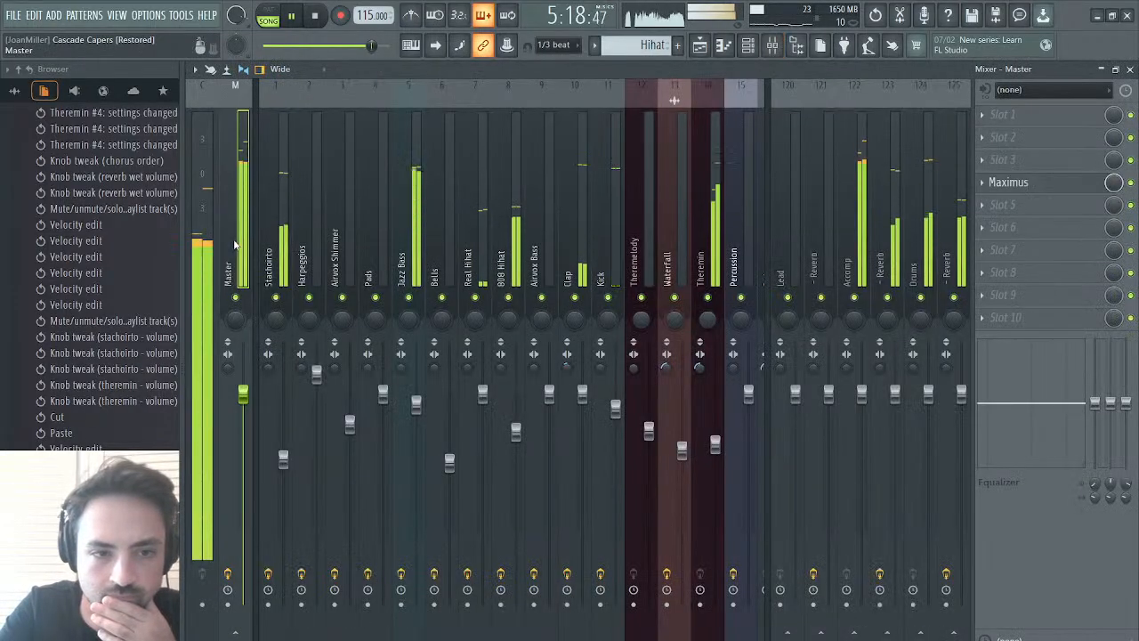
left_click(1045, 182)
left_click(686, 435)
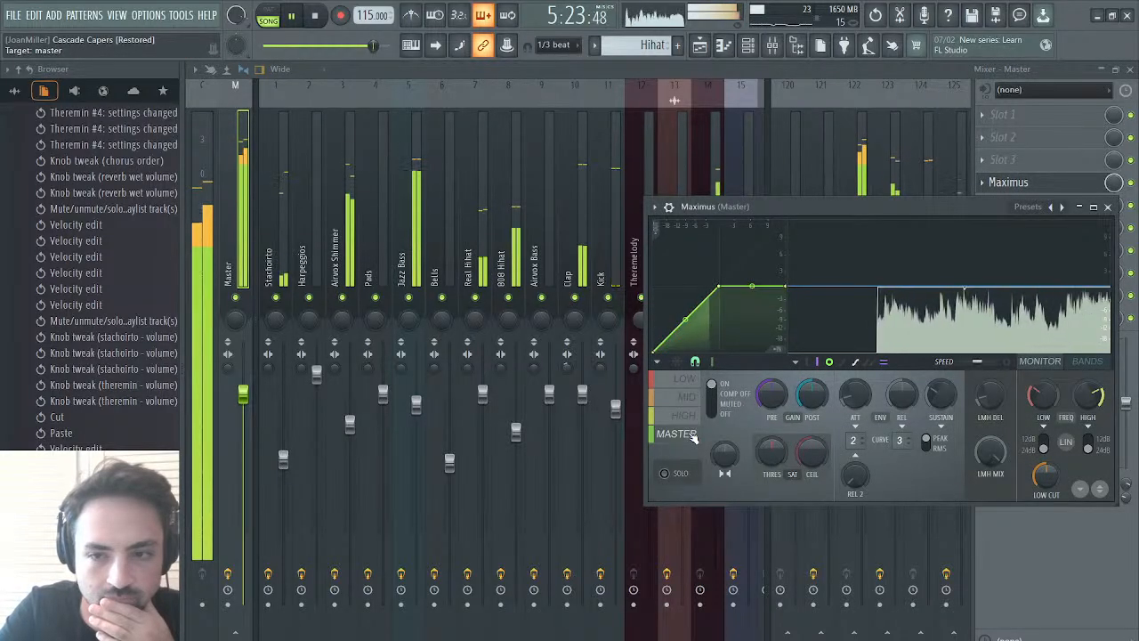
left_click(686, 400)
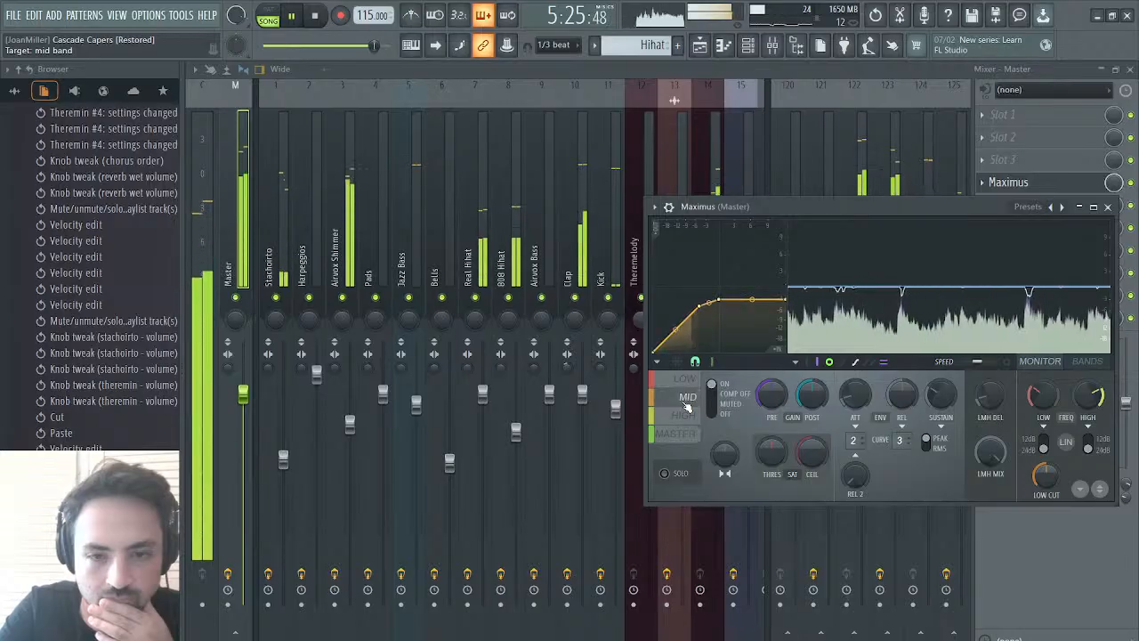
left_click(1130, 69)
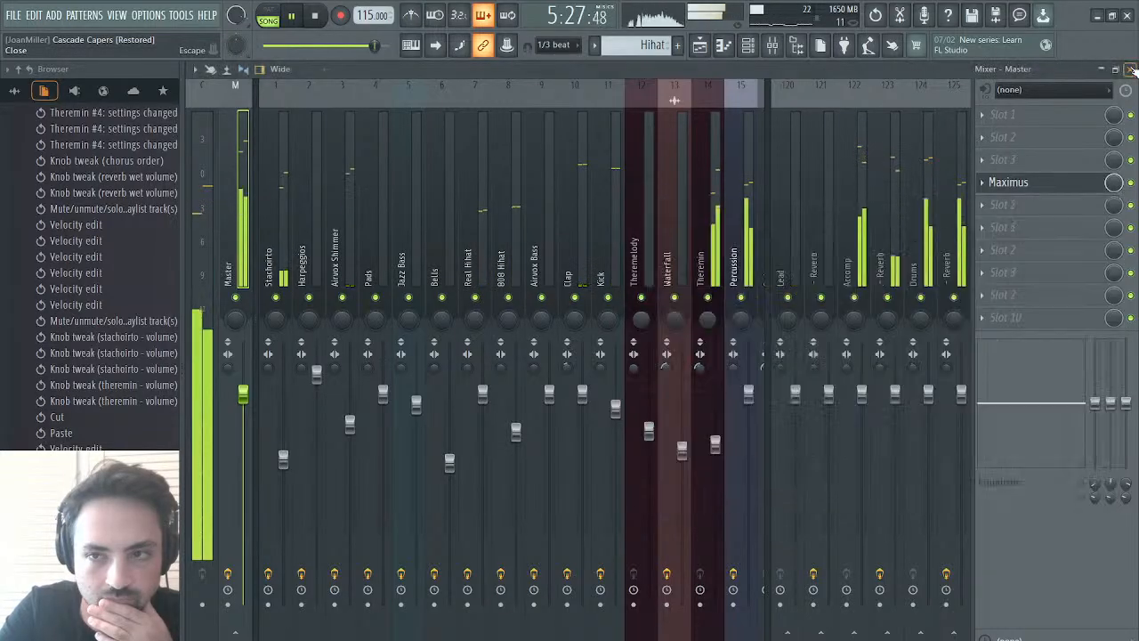
left_click(700, 46)
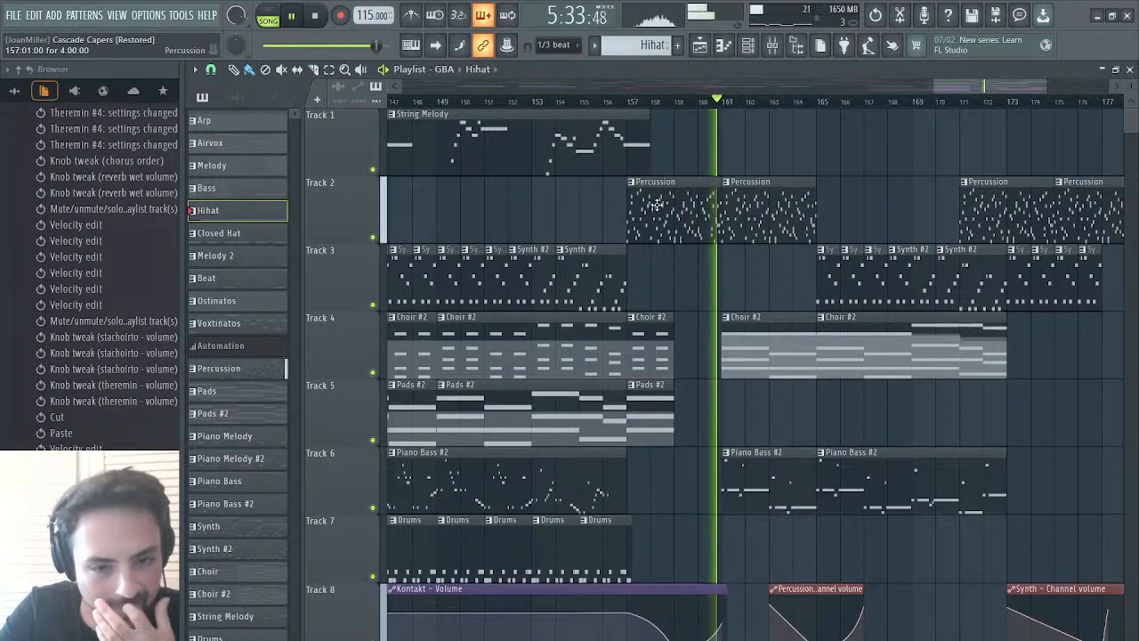
- Replay the song from bar 157, stop it, close the Playlist and look through the channels in the Channel rack
left_click(620, 105)
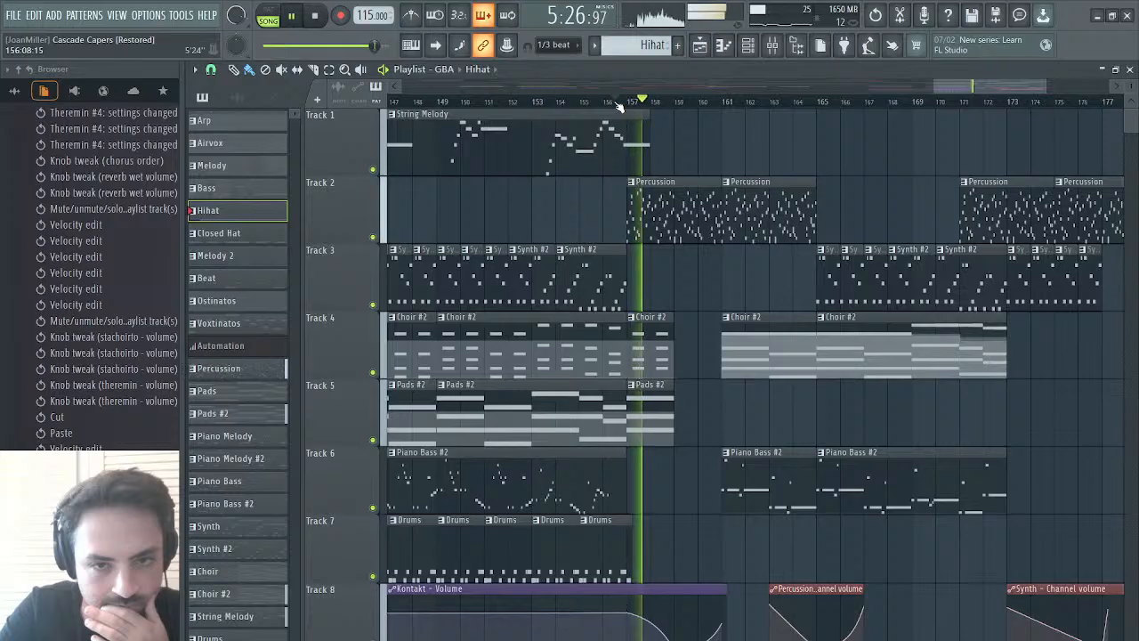
key("space")
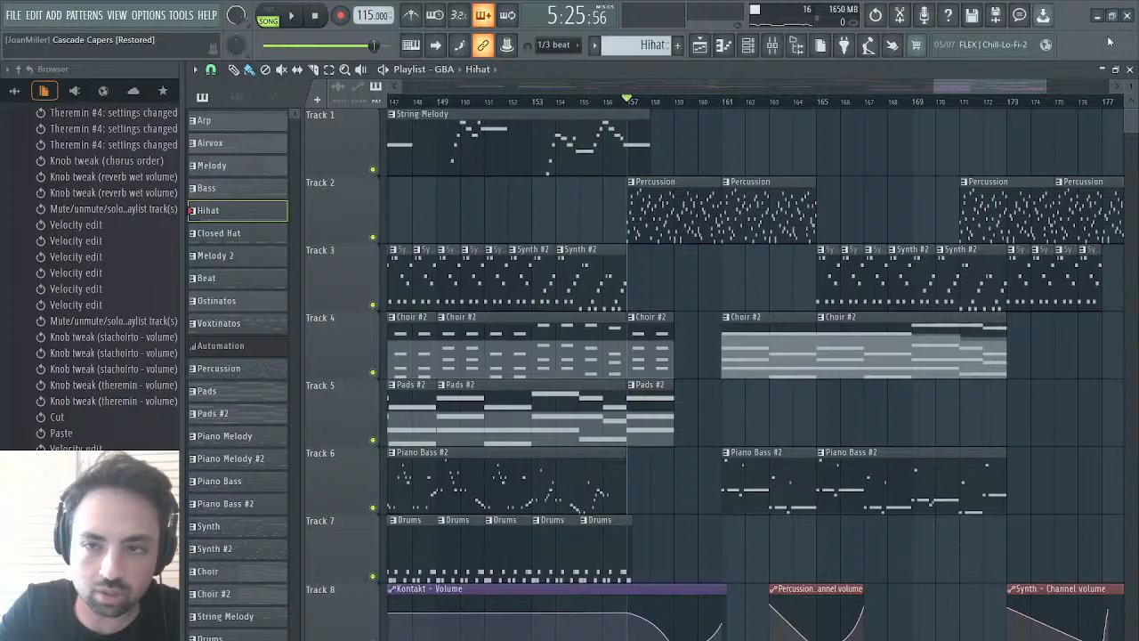
left_click(1129, 69)
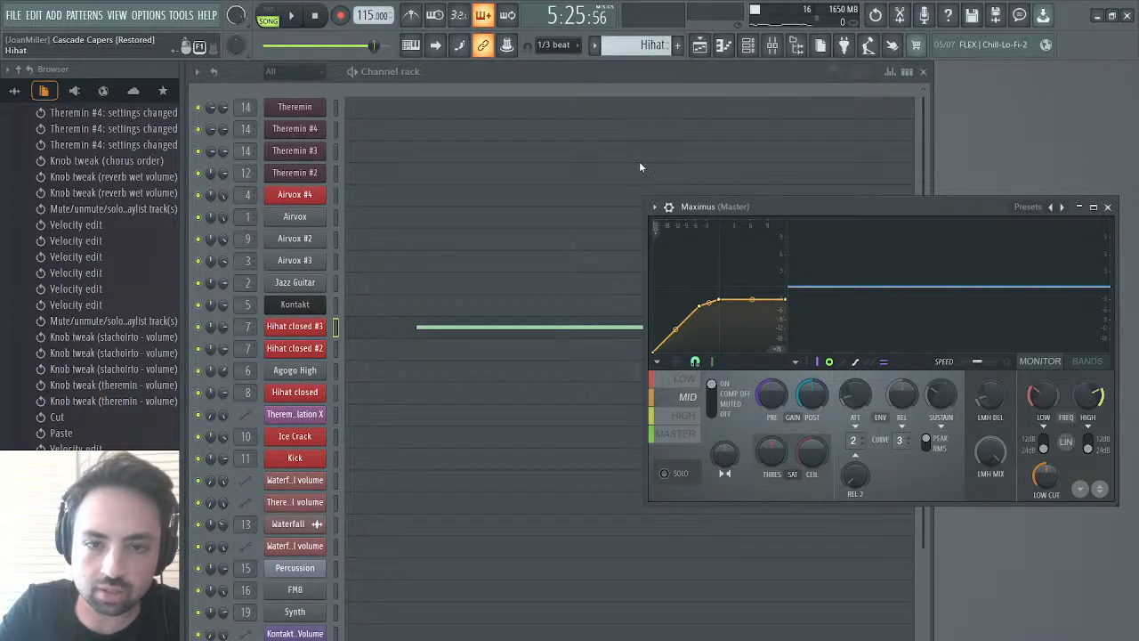
left_click(480, 87)
scroll(445, 298, "down", 4)
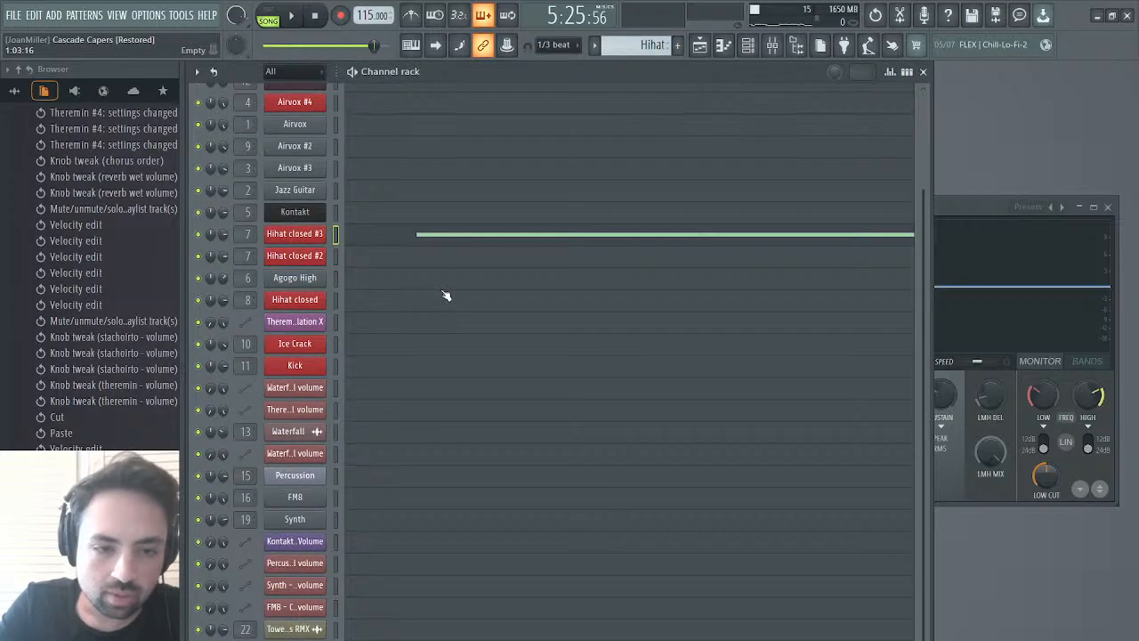
scroll(446, 296, "up", 4)
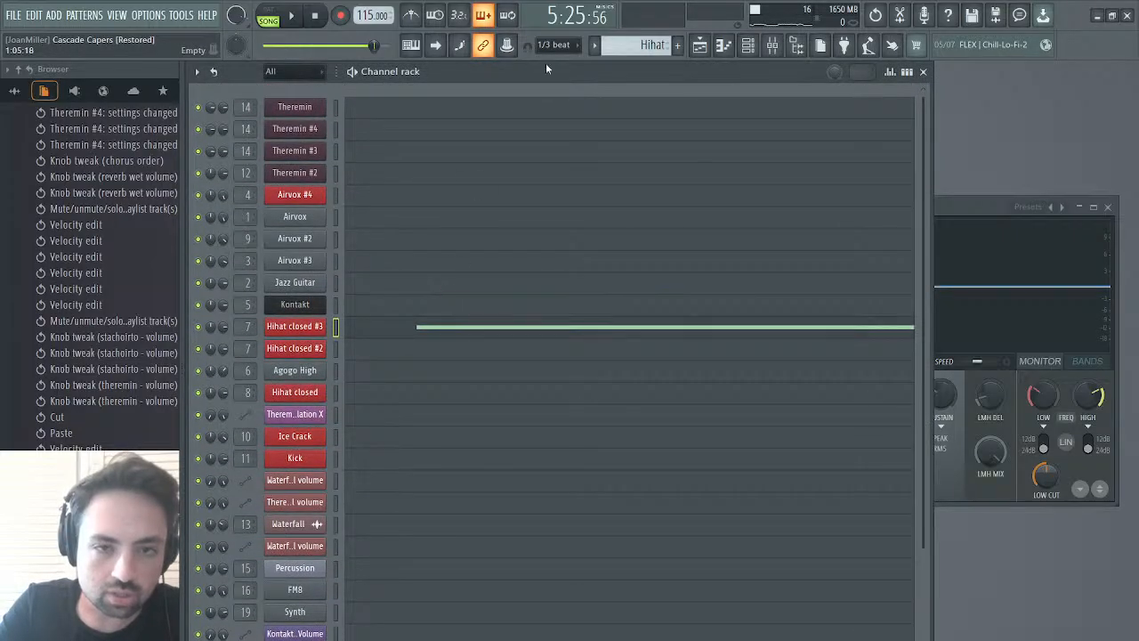
- Select the Percussion pattern and clone it
left_click(640, 188)
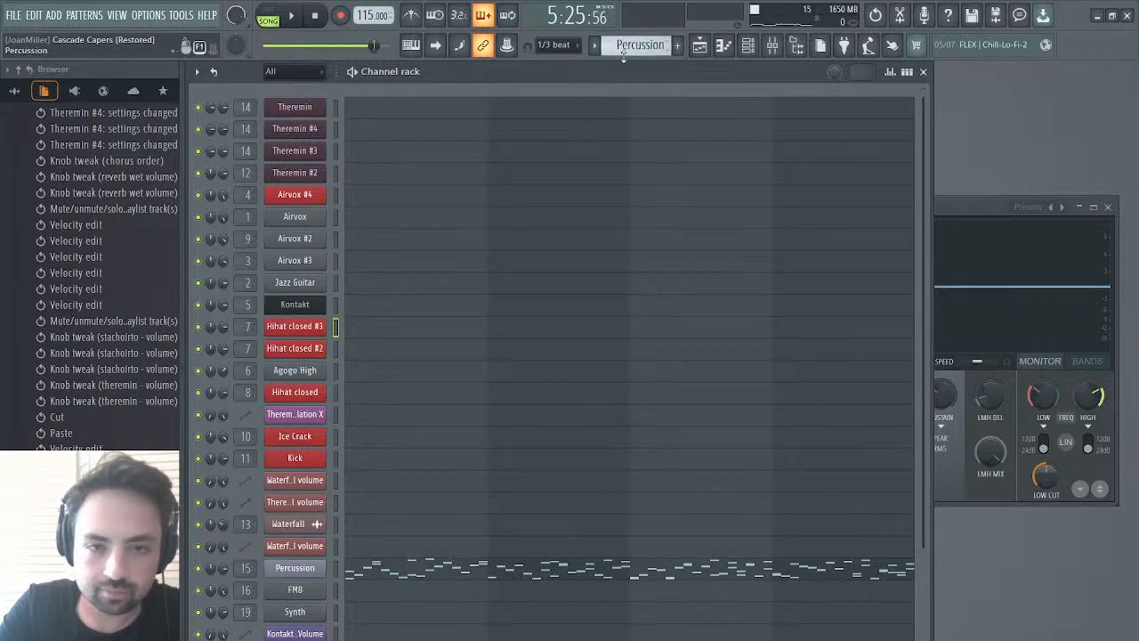
key("ctrl+shift+c")
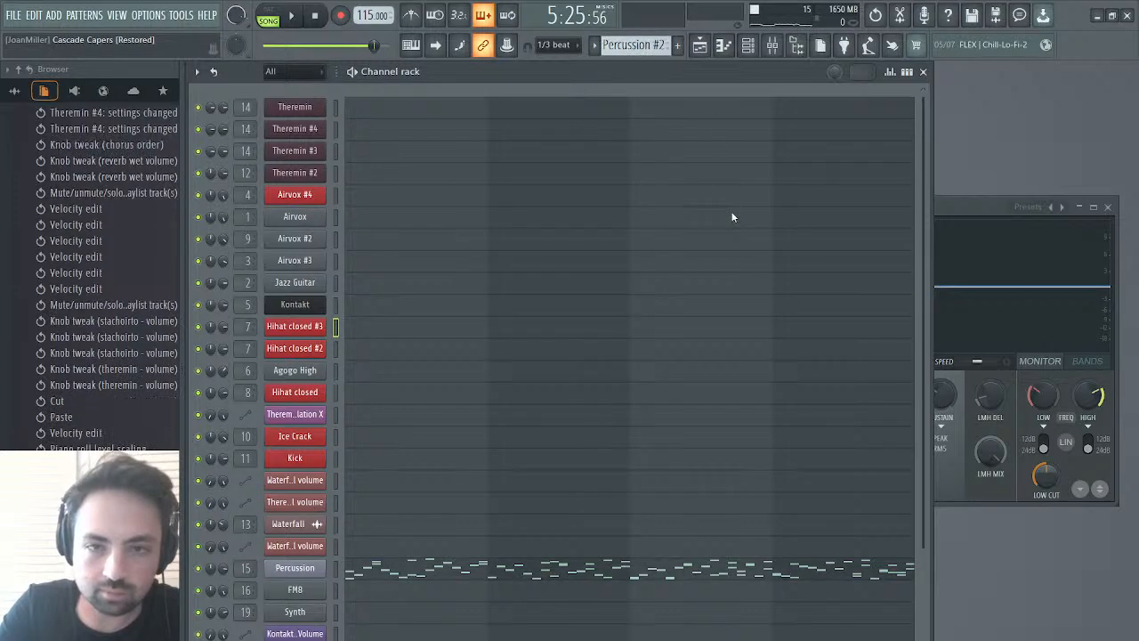
scroll(434, 387, "down", 4)
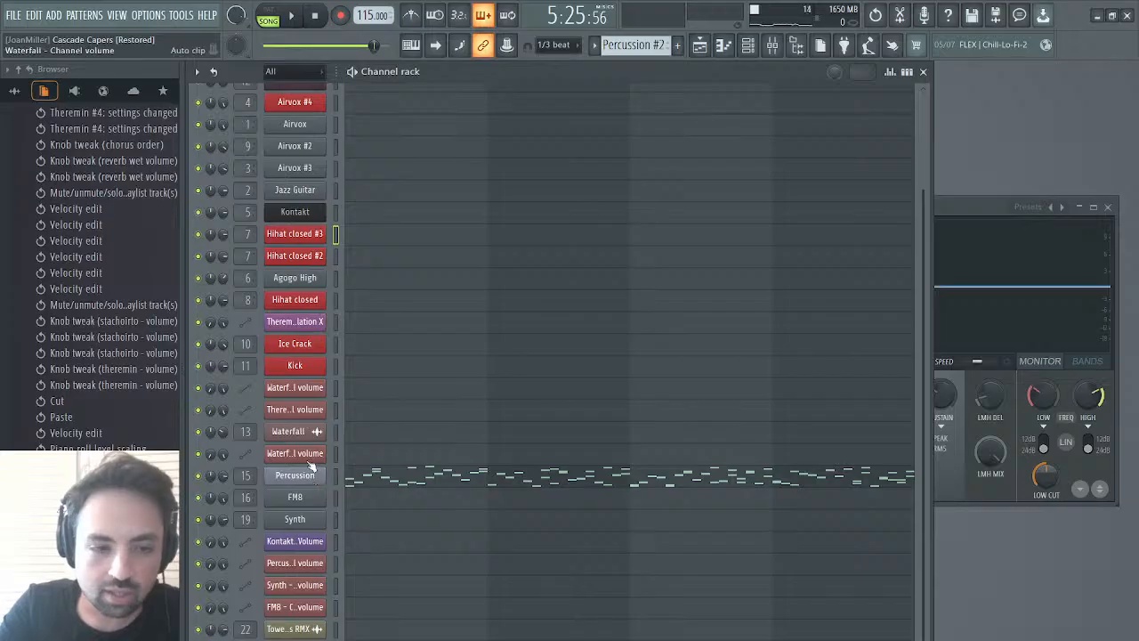
- Show all Browser folders instead of the project history and expand DKC Restorations
scroll(89, 238, "up", 15)
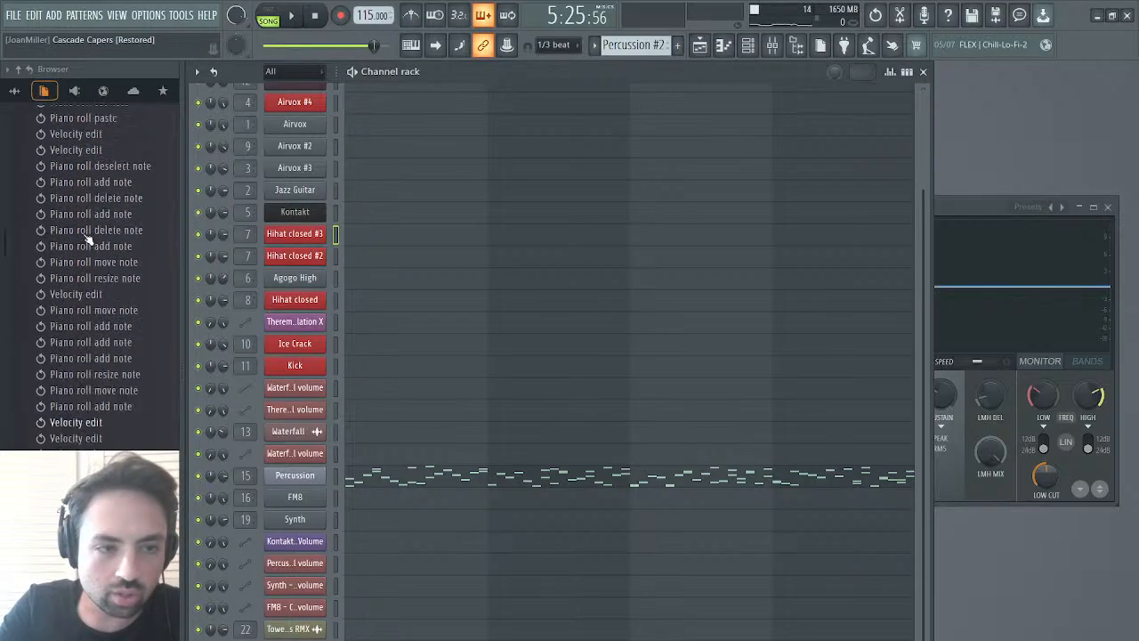
scroll(89, 238, "up", 10)
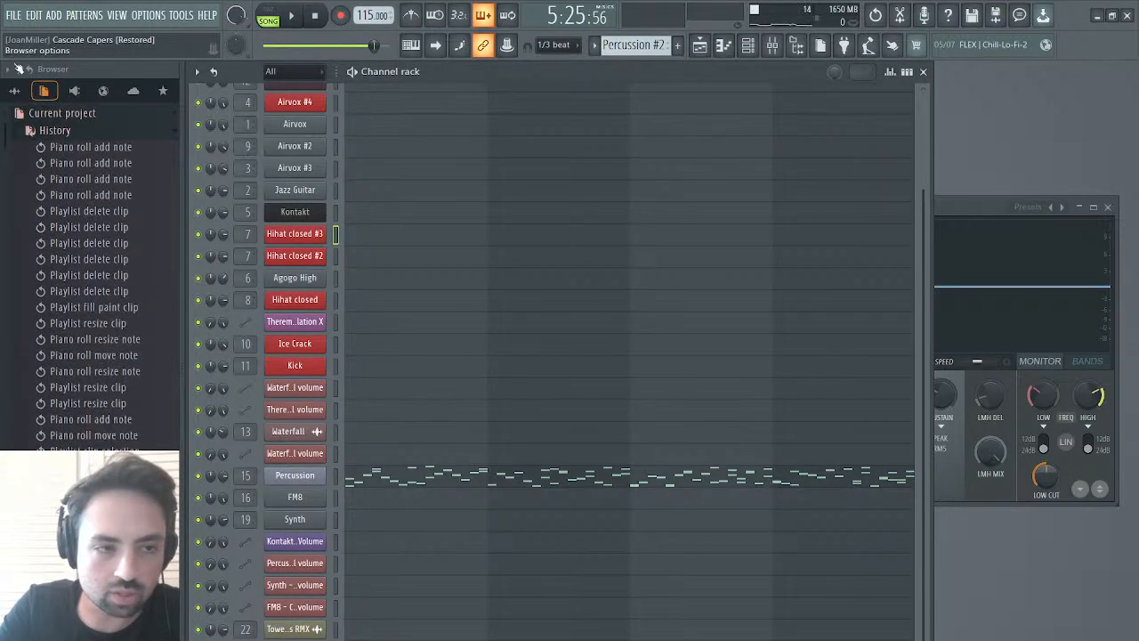
left_click(15, 92)
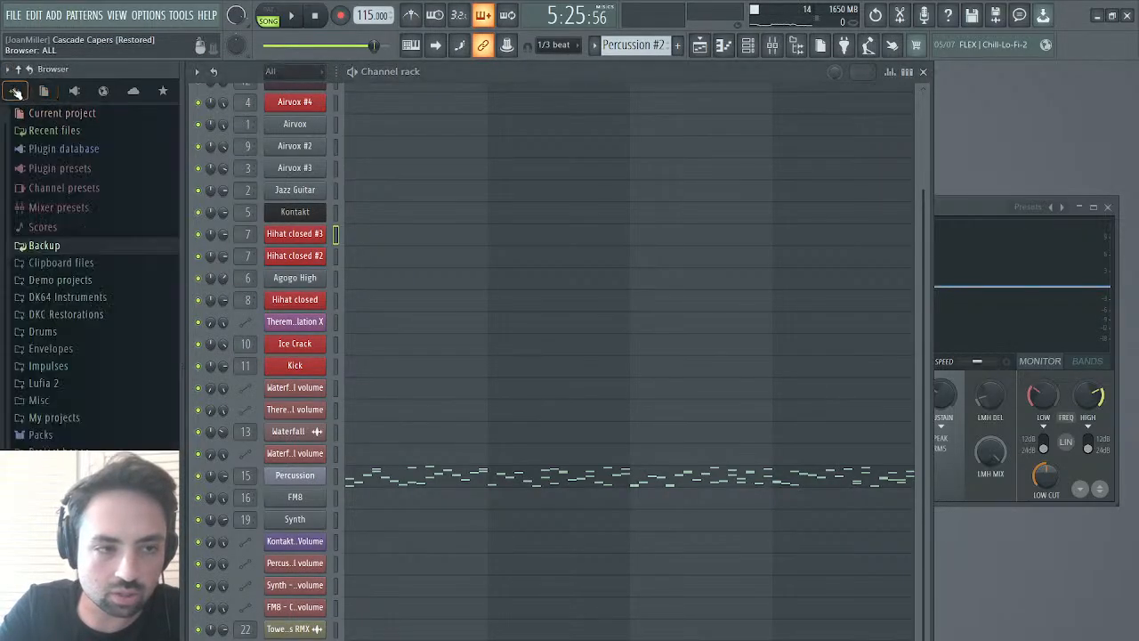
left_click(96, 316)
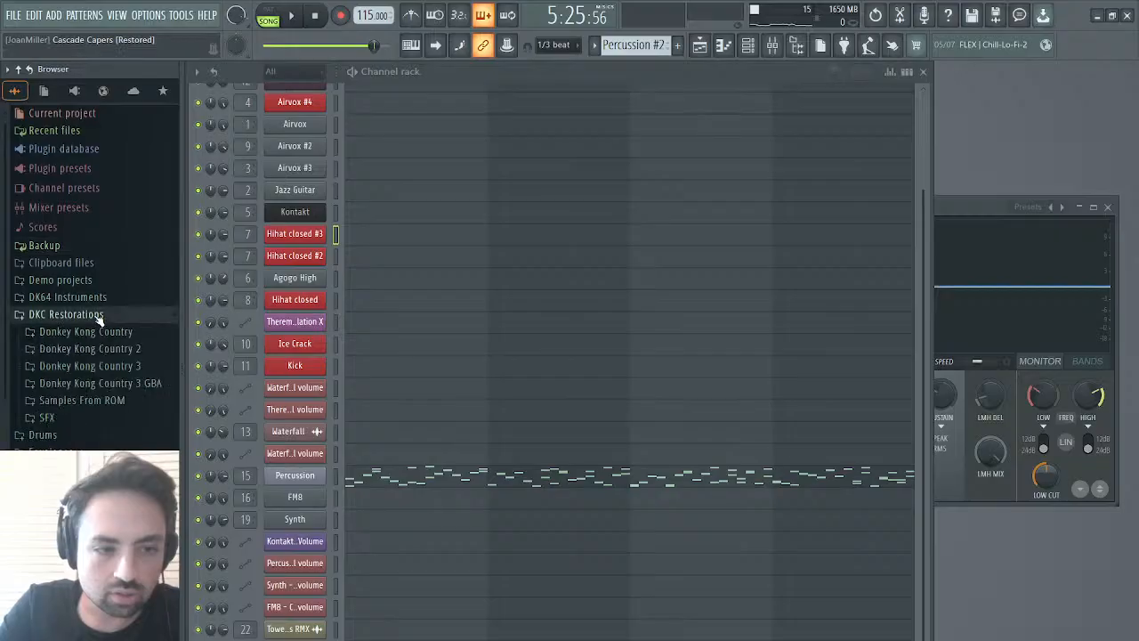
- Open the Kontakt channel, browse its files to the Drums folder in Donkey Kong Country 3's Instrument Patches, and close the plugin window
left_click(295, 213)
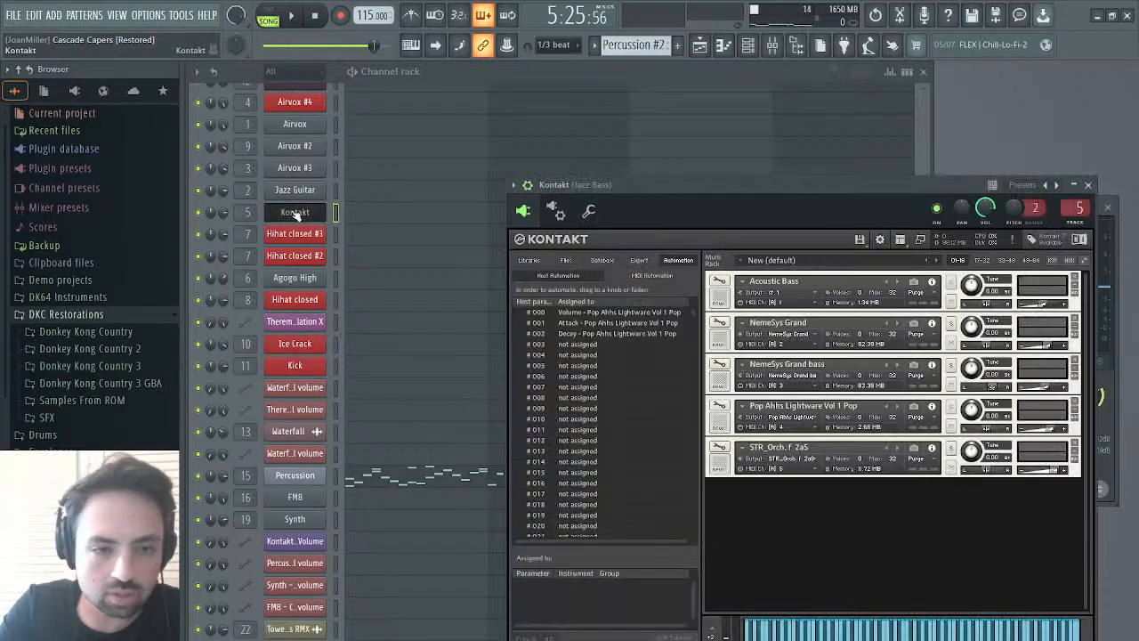
left_click(565, 261)
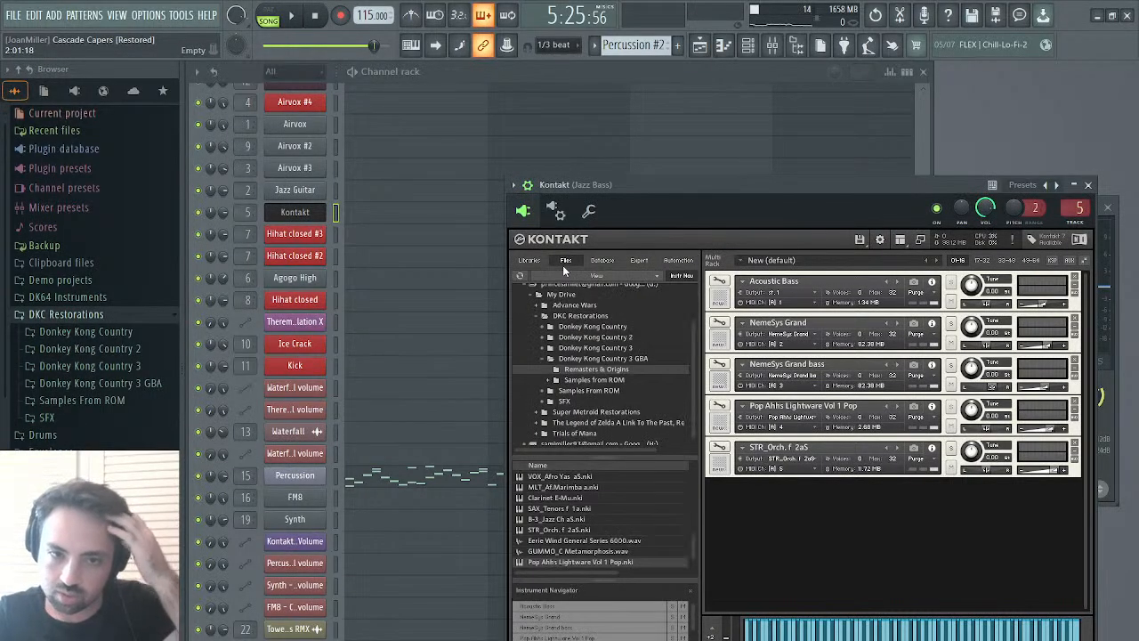
left_click(598, 347)
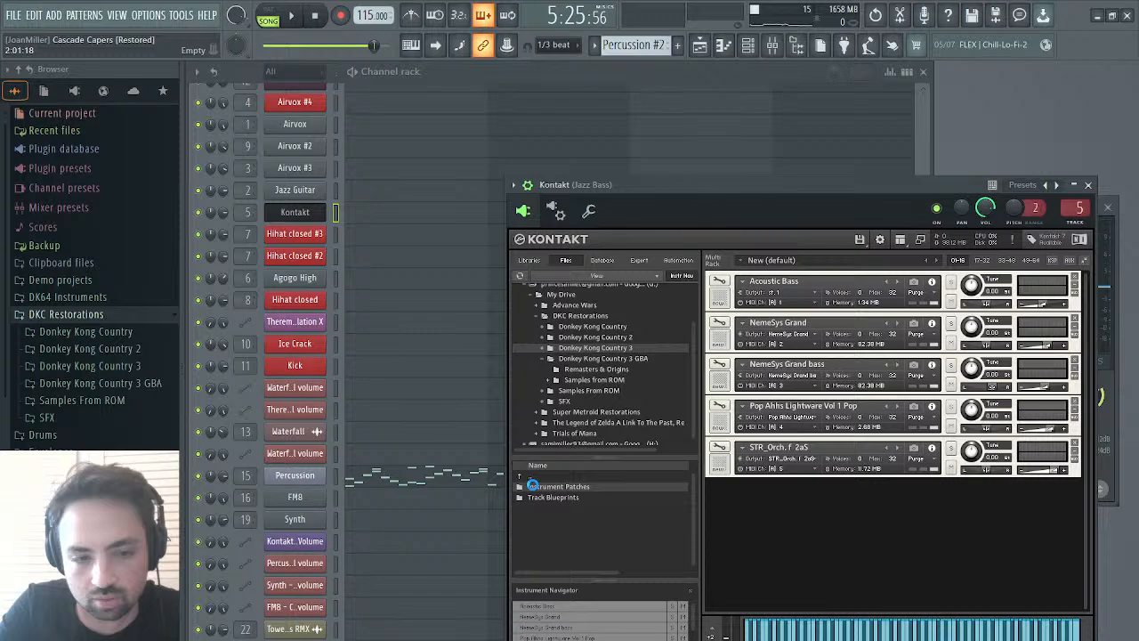
scroll(550, 514, "down", 1)
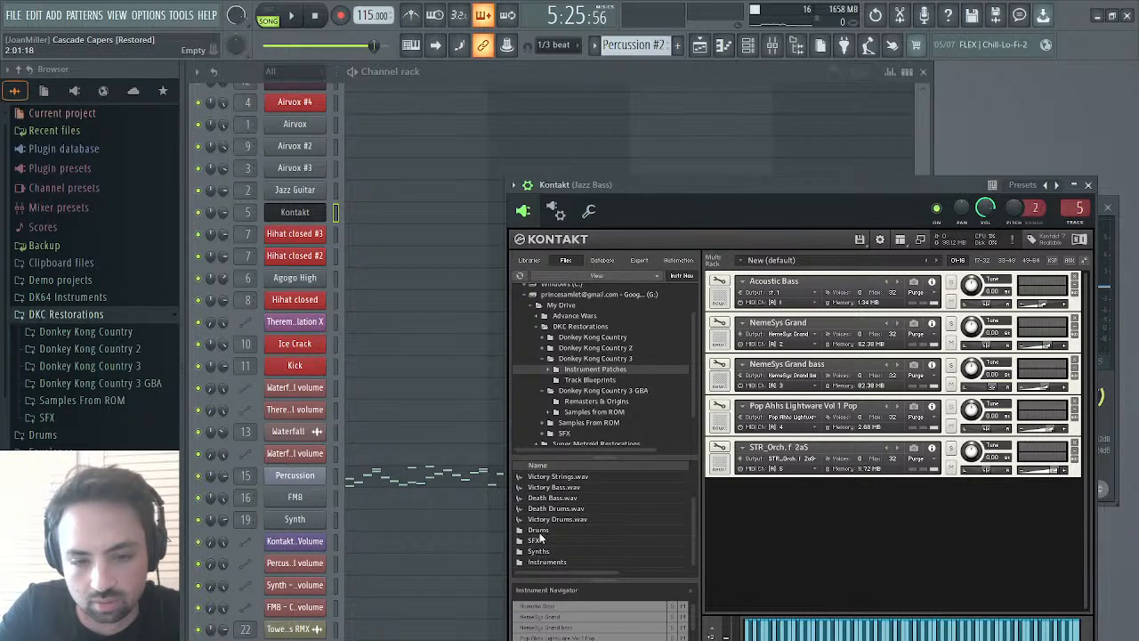
double_click(538, 530)
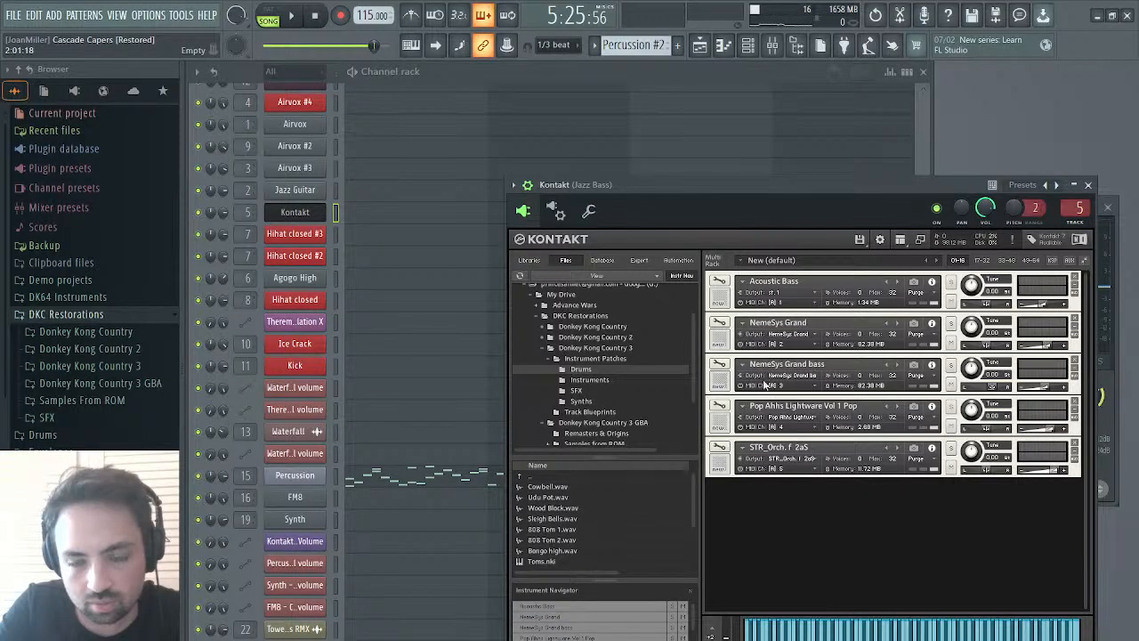
left_click(1088, 185)
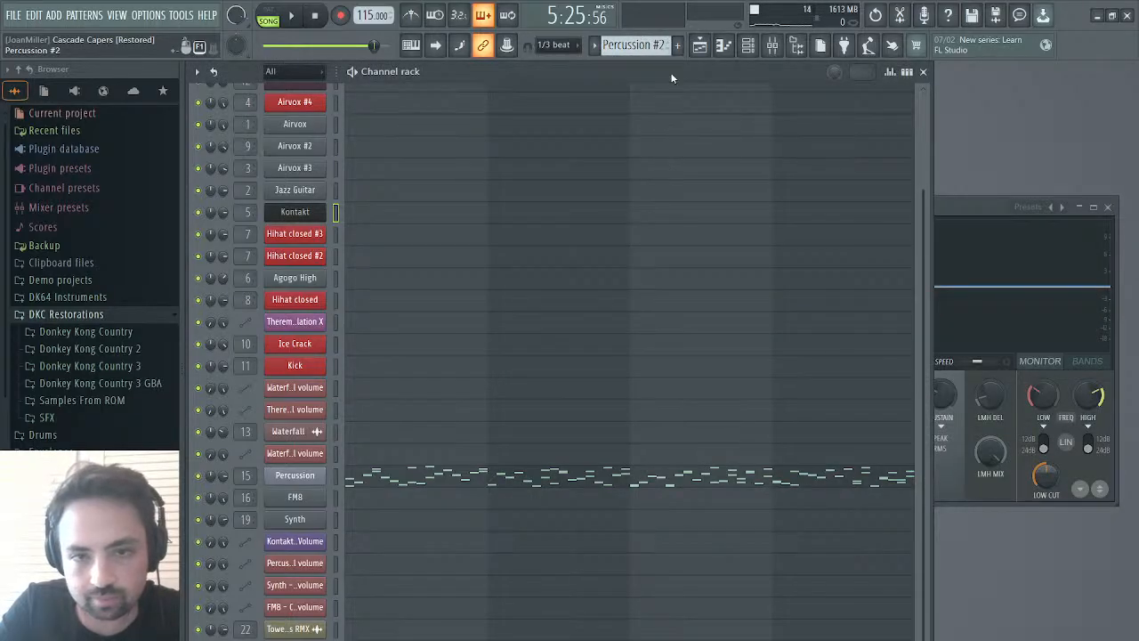
- Switch to the Melody pattern and play its Agogo High notes from bar 7 in pattern mode, then stop and close the Piano roll
left_click_drag(674, 63, 665, 72)
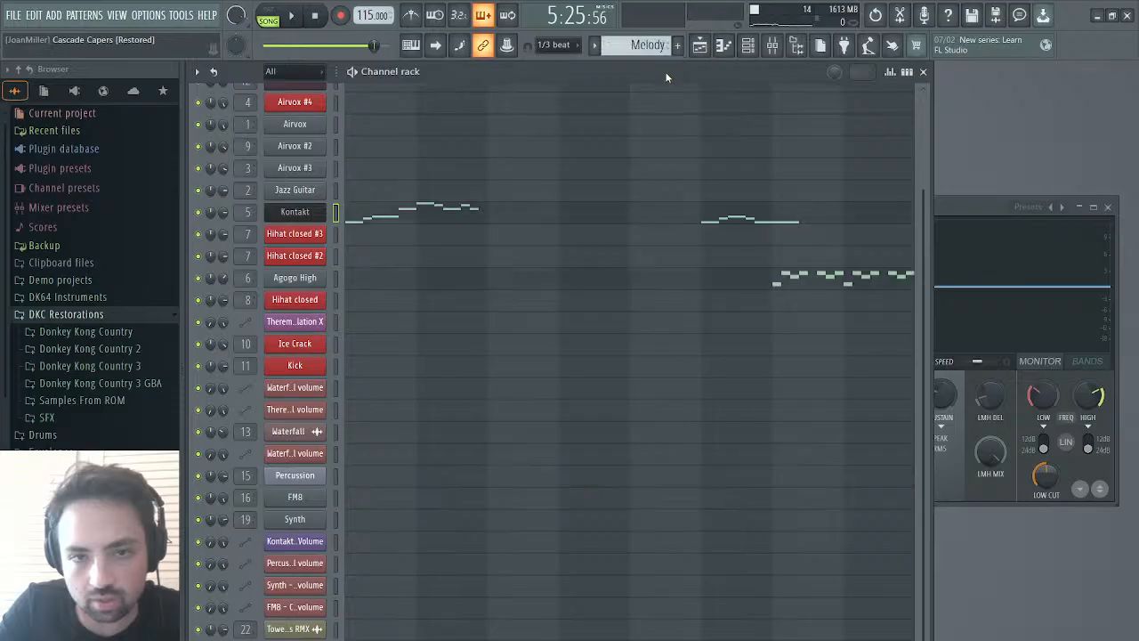
left_click(776, 285)
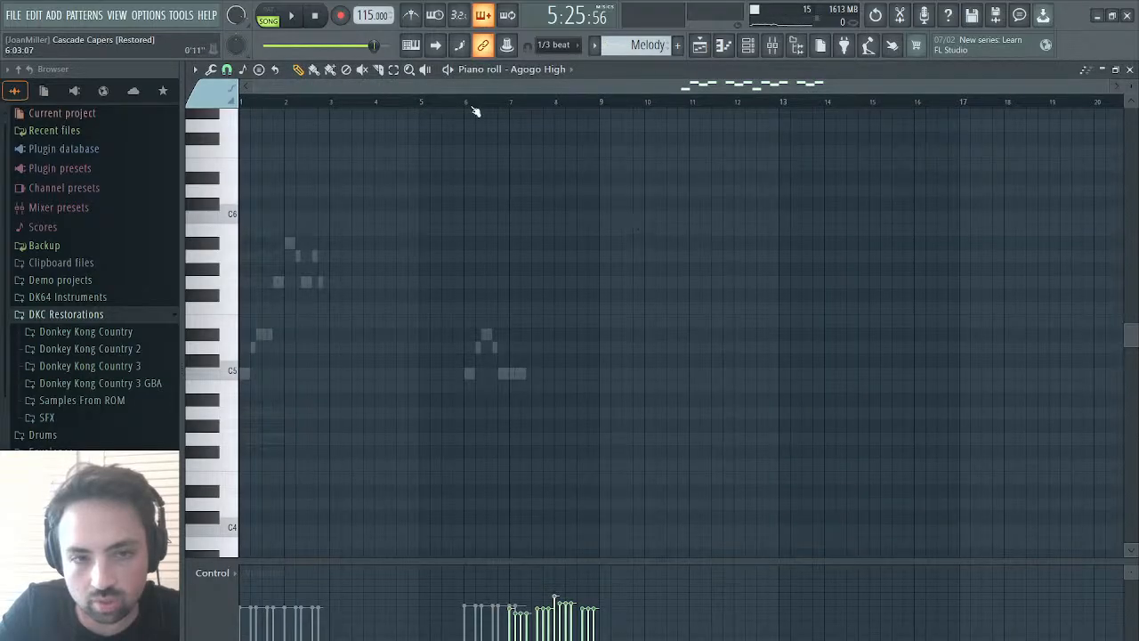
left_click(278, 18)
left_click(516, 101)
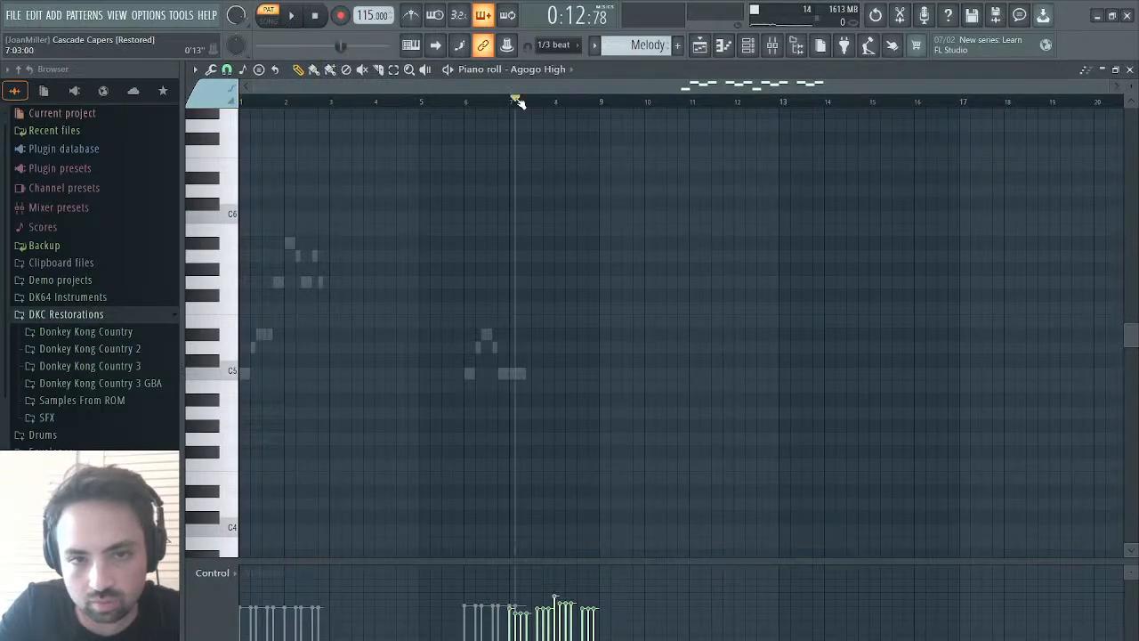
key("space")
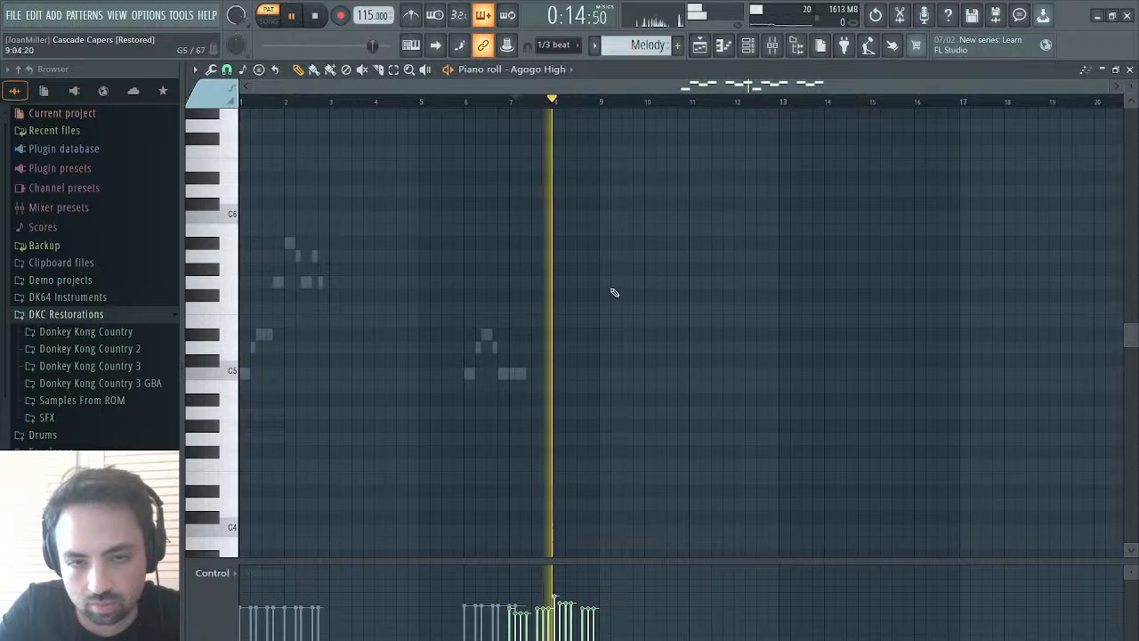
scroll(613, 292, "down", 4)
scroll(613, 292, "up", 15)
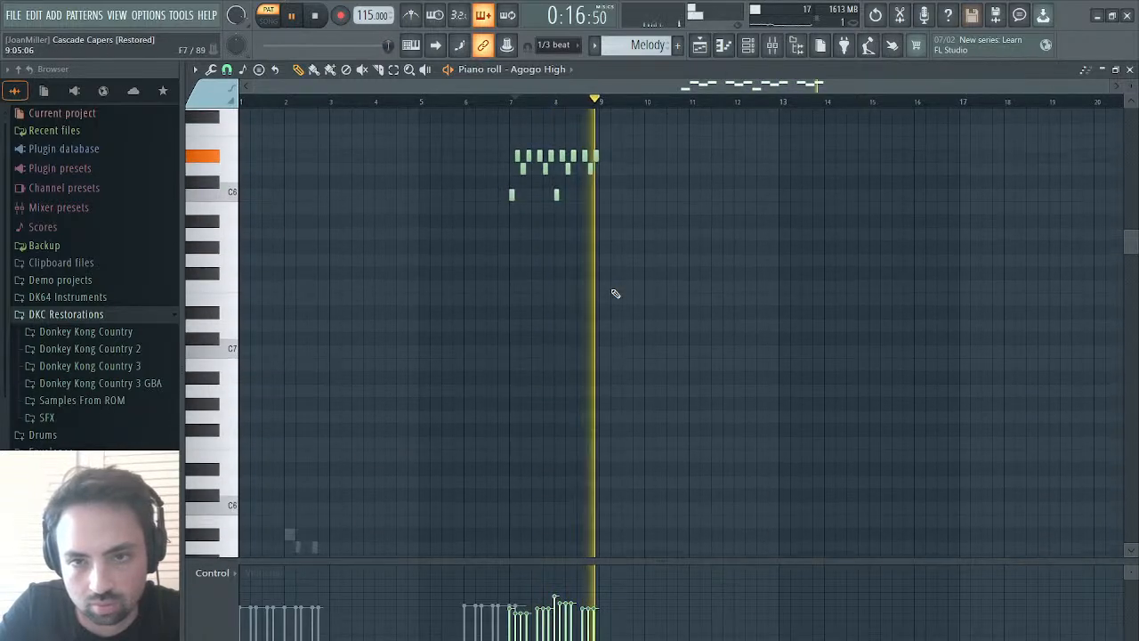
scroll(613, 293, "down", 7)
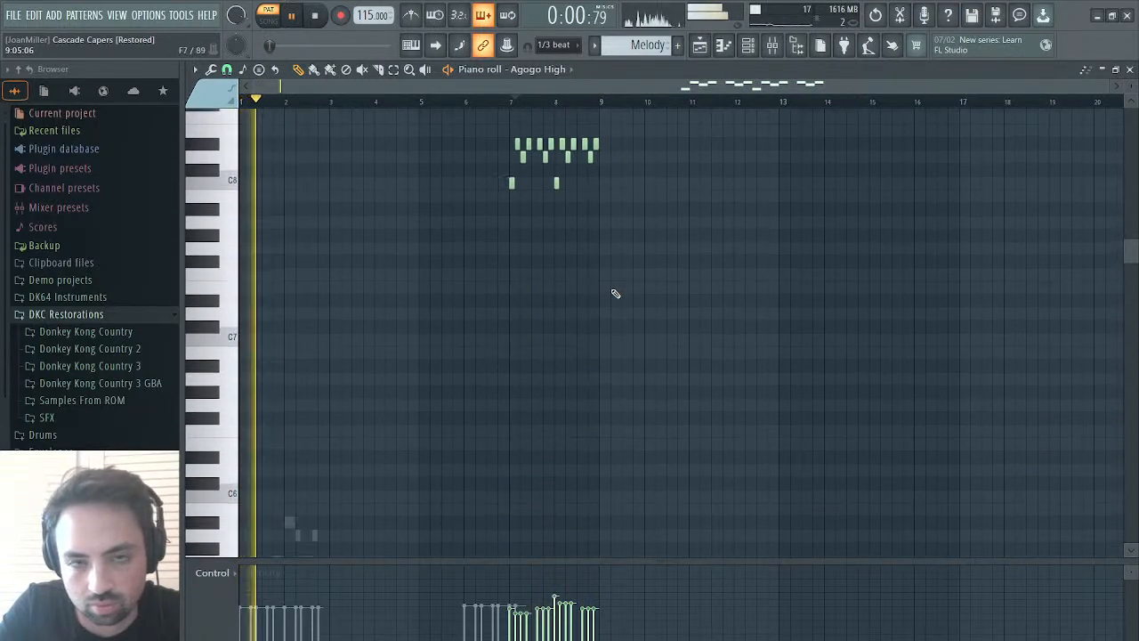
left_click(1129, 69)
key("space")
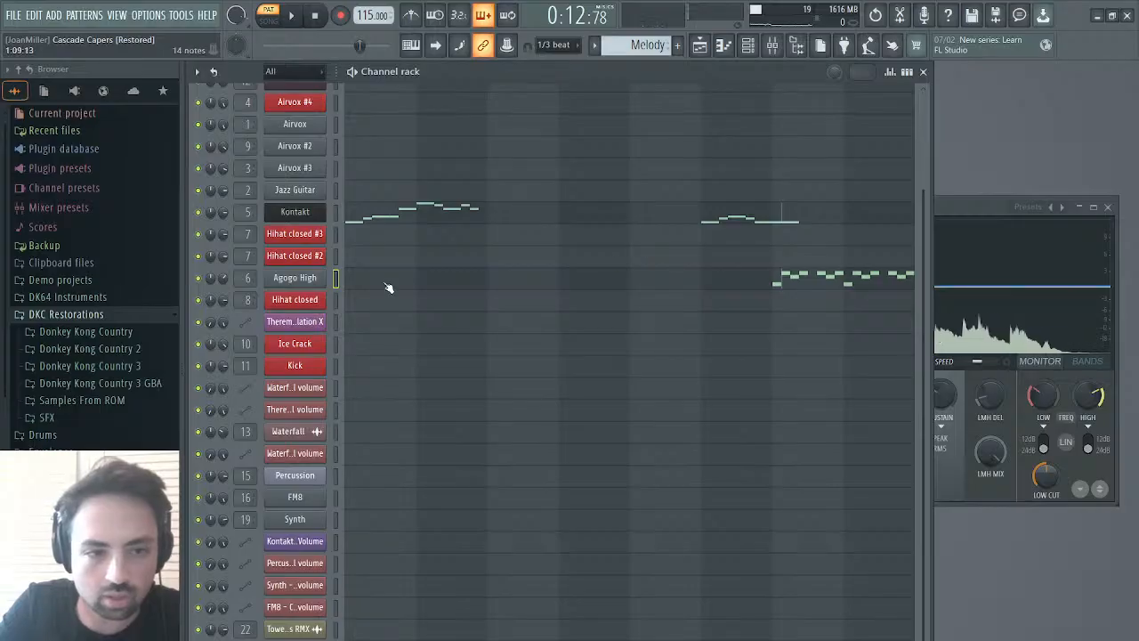
- Reopen the Kontakt channel and look through the Donkey Kong Country 3 drum samples
scroll(303, 473, "up", 3)
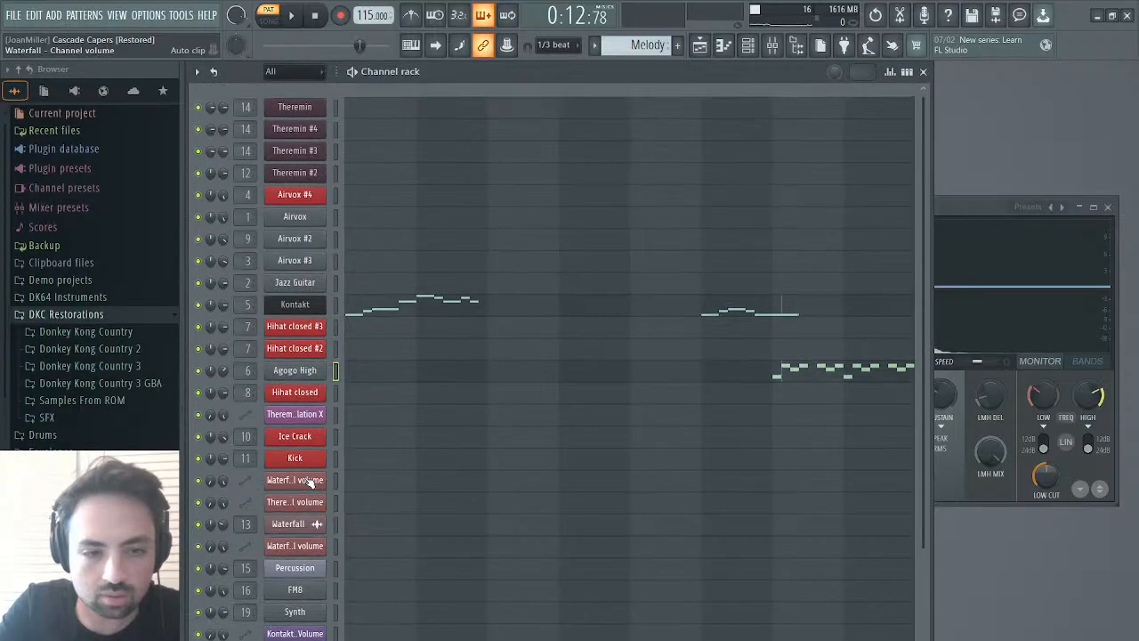
scroll(299, 476, "down", 3)
left_click(311, 215)
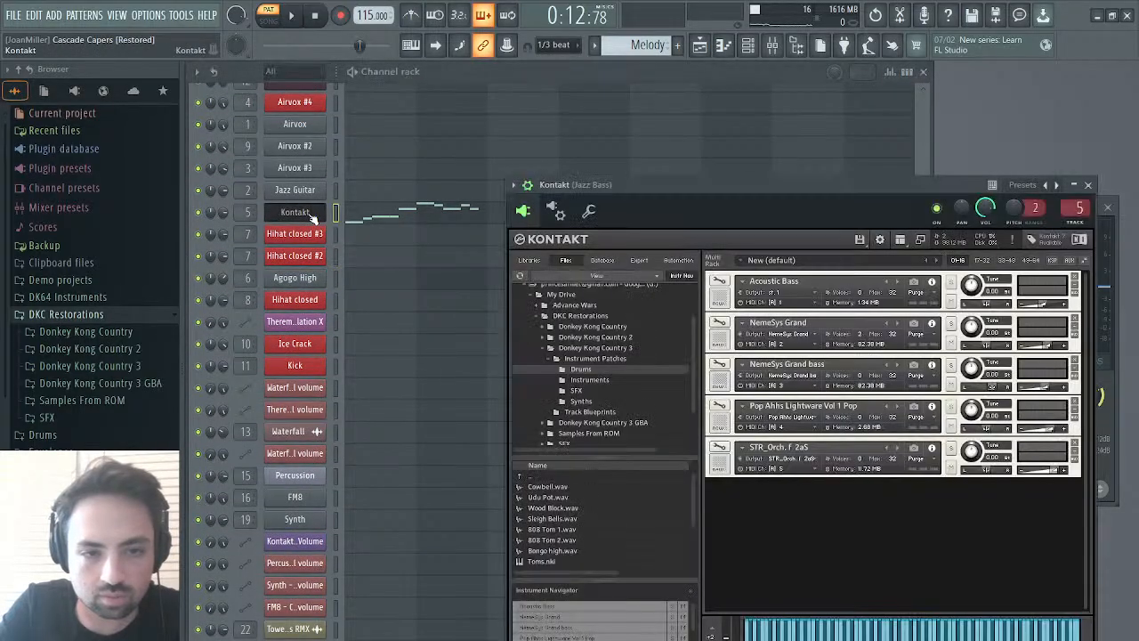
scroll(562, 533, "down", 3)
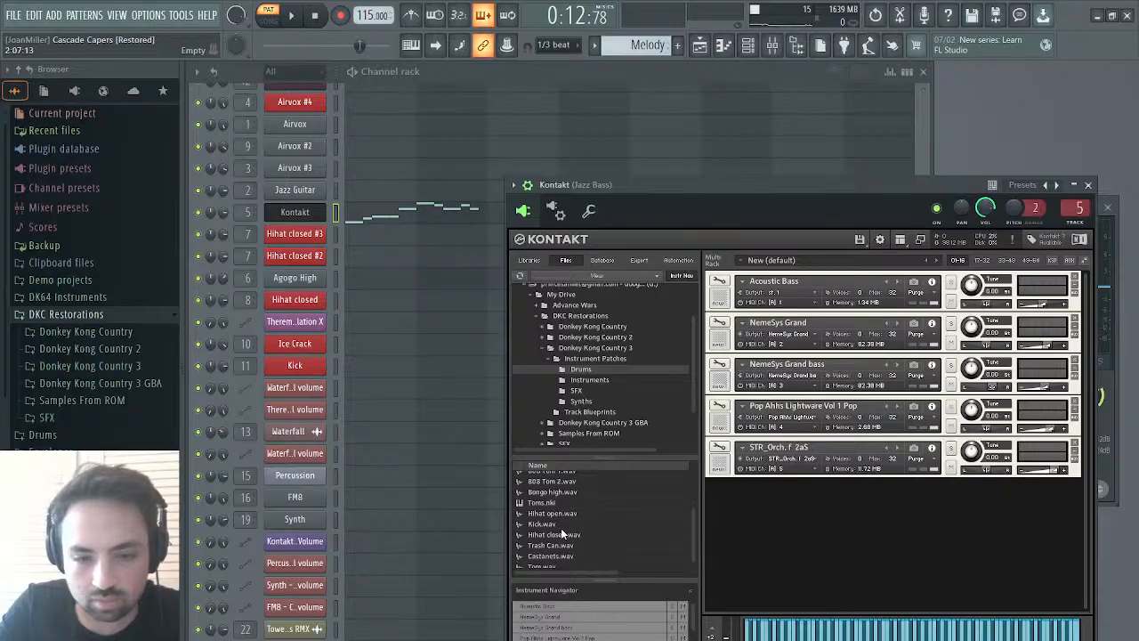
scroll(551, 533, "up", 3)
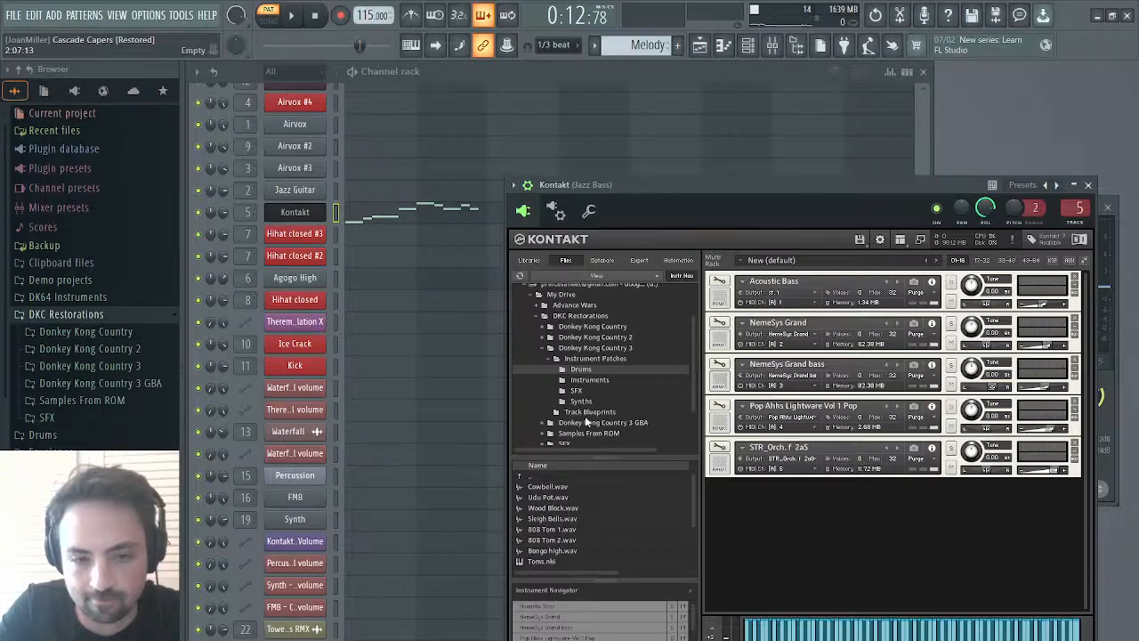
- In Kontakt's files, collapse Donkey Kong Country 3 and open the Drums folder in Donkey Kong Country 2's Instrument Patches
left_click(549, 349)
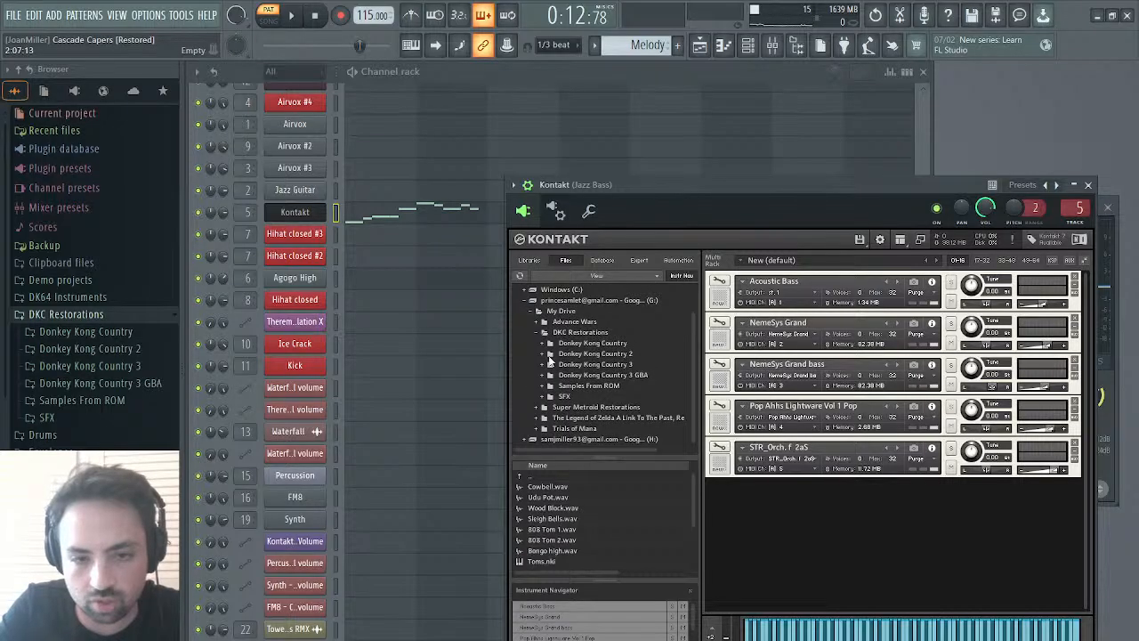
left_click(545, 354)
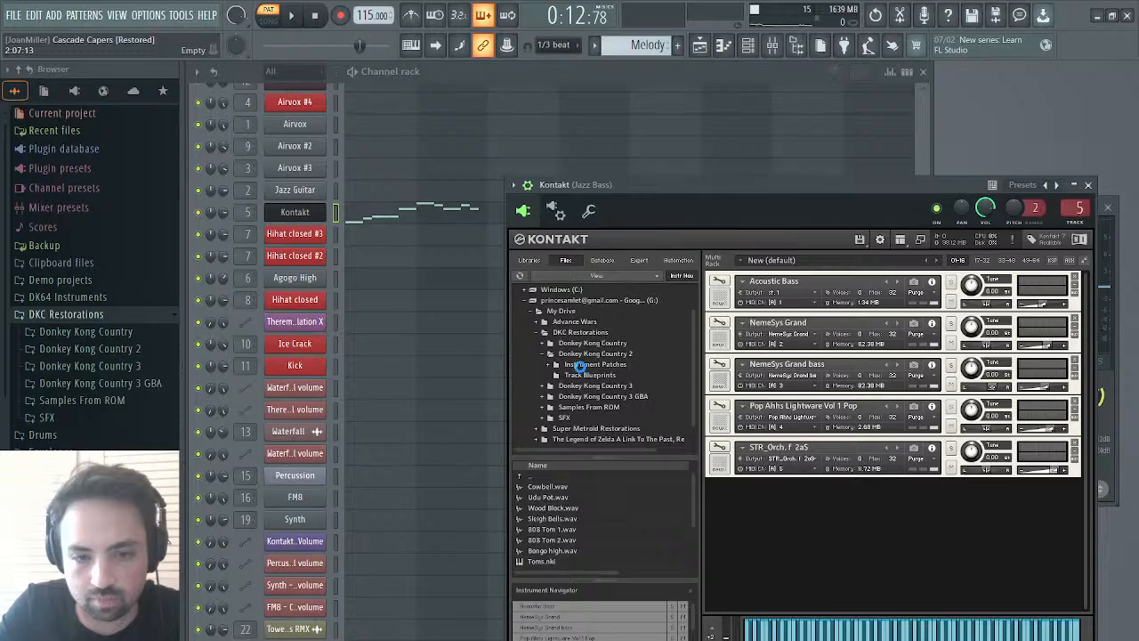
left_click(579, 365)
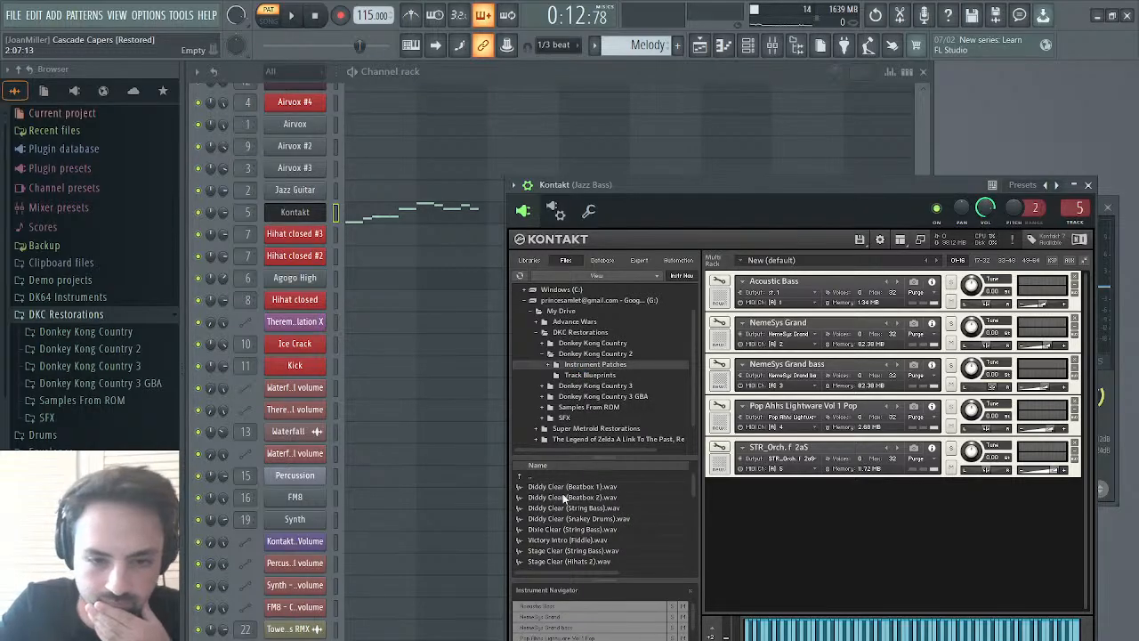
scroll(562, 525, "down", 1)
left_click(539, 550)
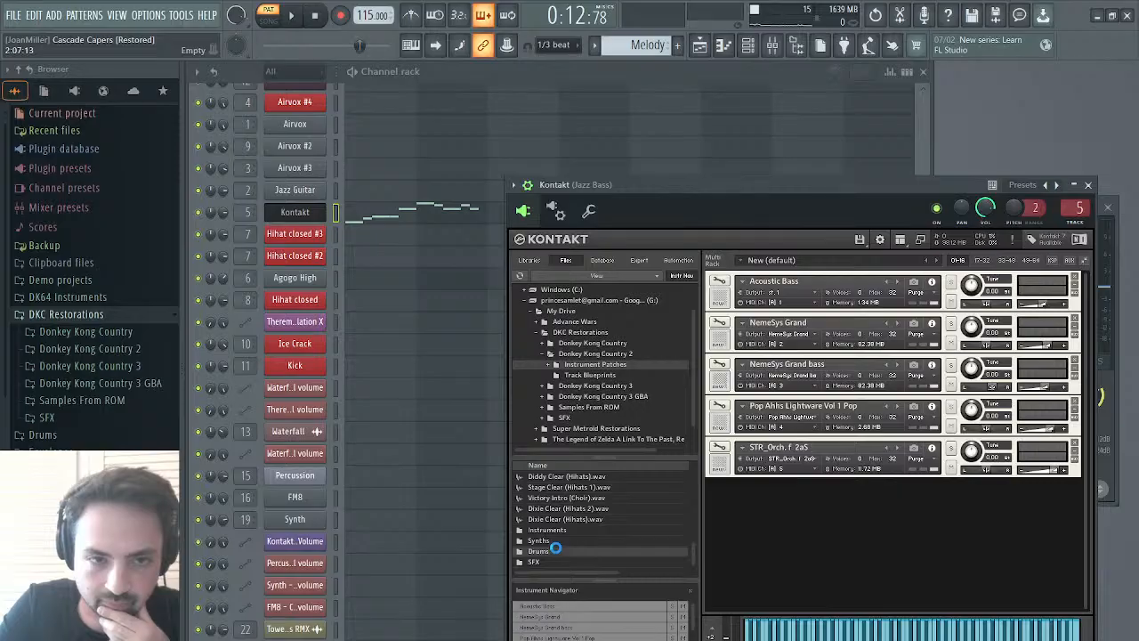
- Find Congas.nki among the Donkey Kong Country 2 drum files and load it below the last instrument in the rack
scroll(556, 541, "down", 5)
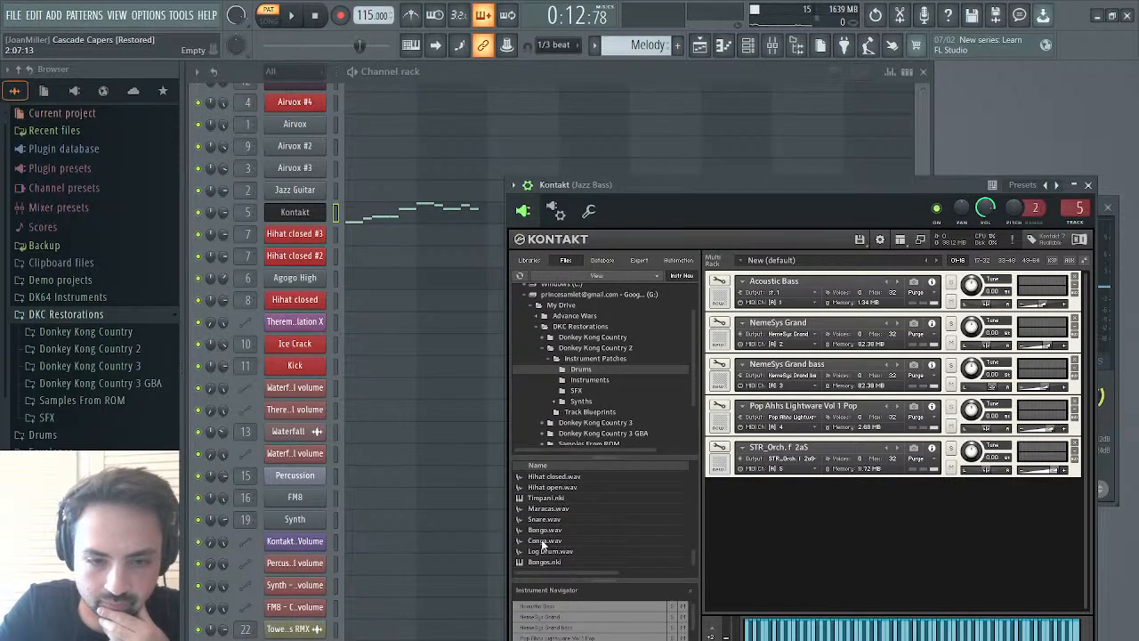
scroll(559, 512, "down", 5)
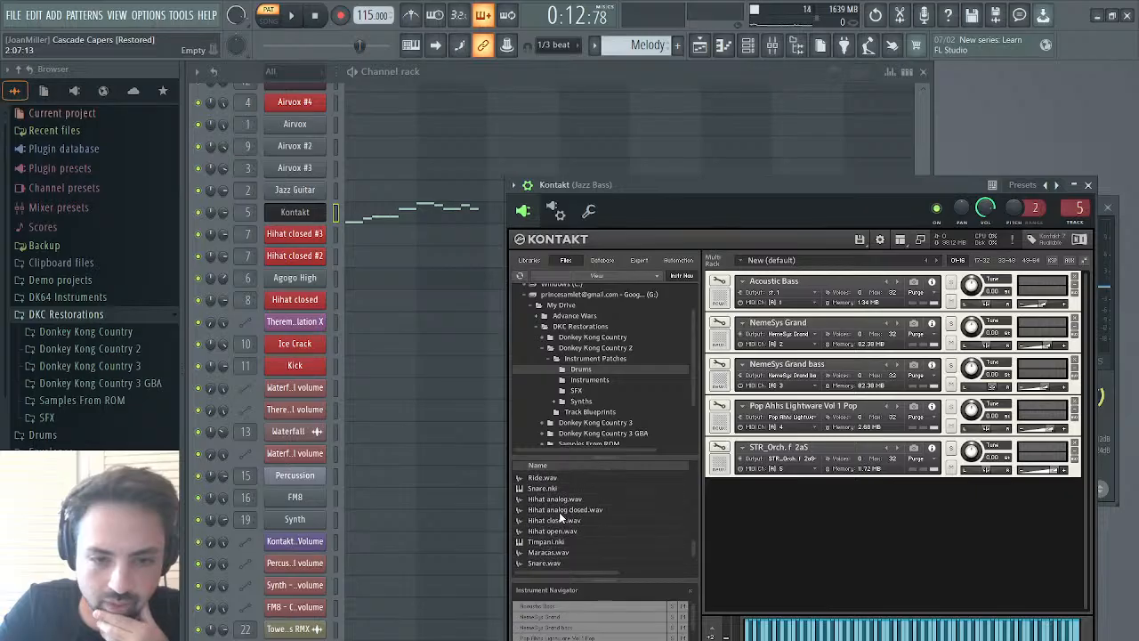
scroll(558, 513, "up", 1)
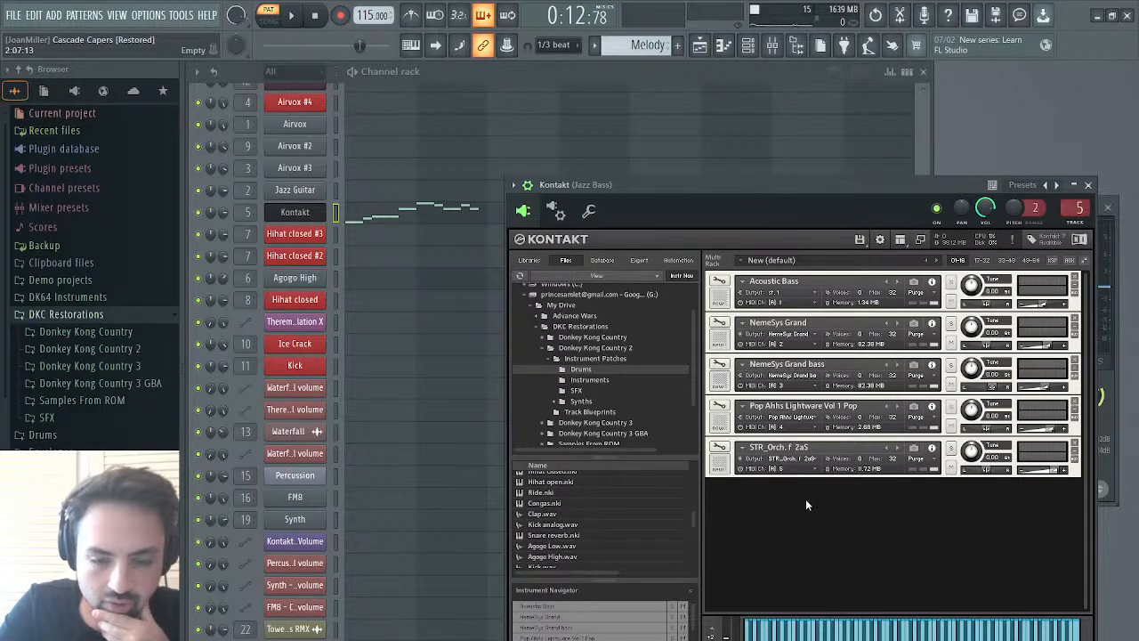
left_click_drag(545, 503, 803, 499)
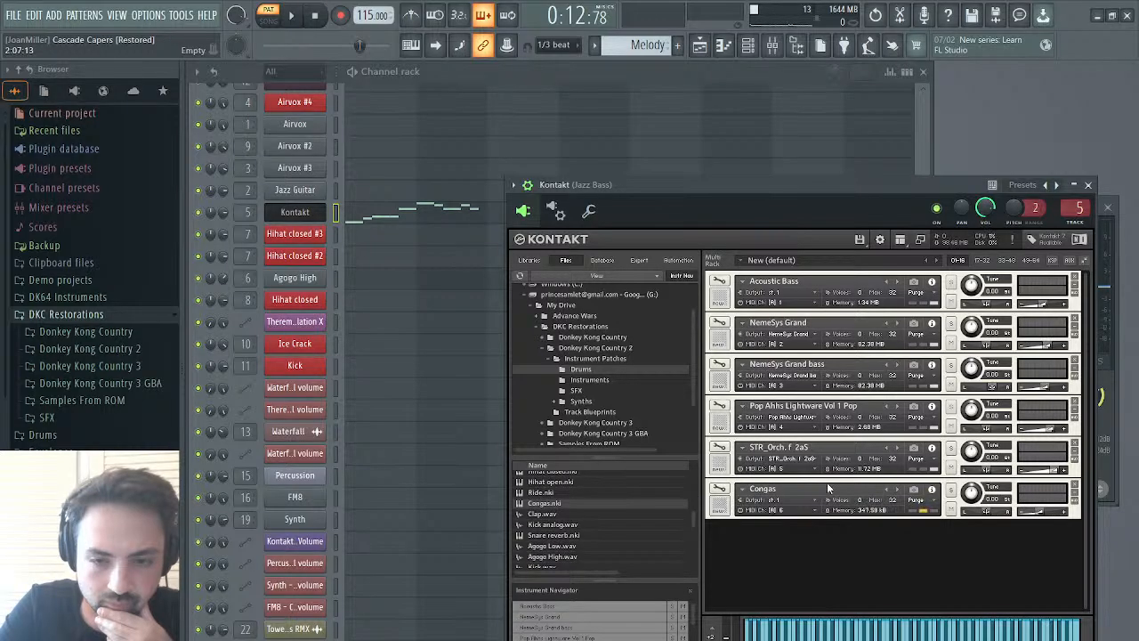
- Route the Congas instrument to its own Congas output and show Kontakt's Outputs section
left_click(817, 506)
left_click(811, 513)
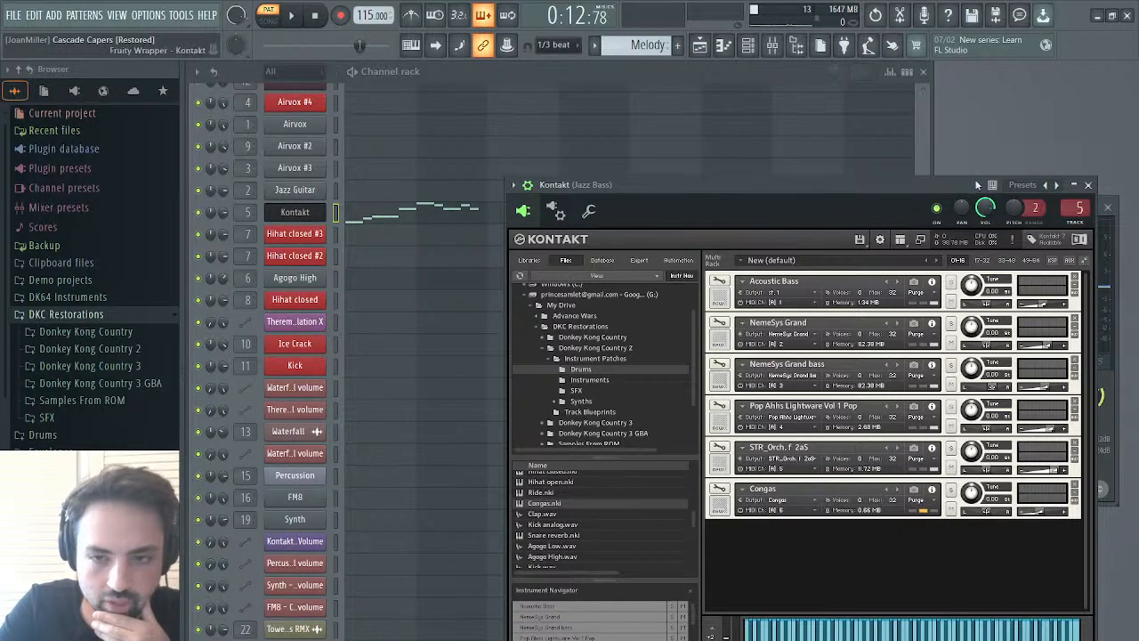
left_click(900, 240)
left_click(907, 276)
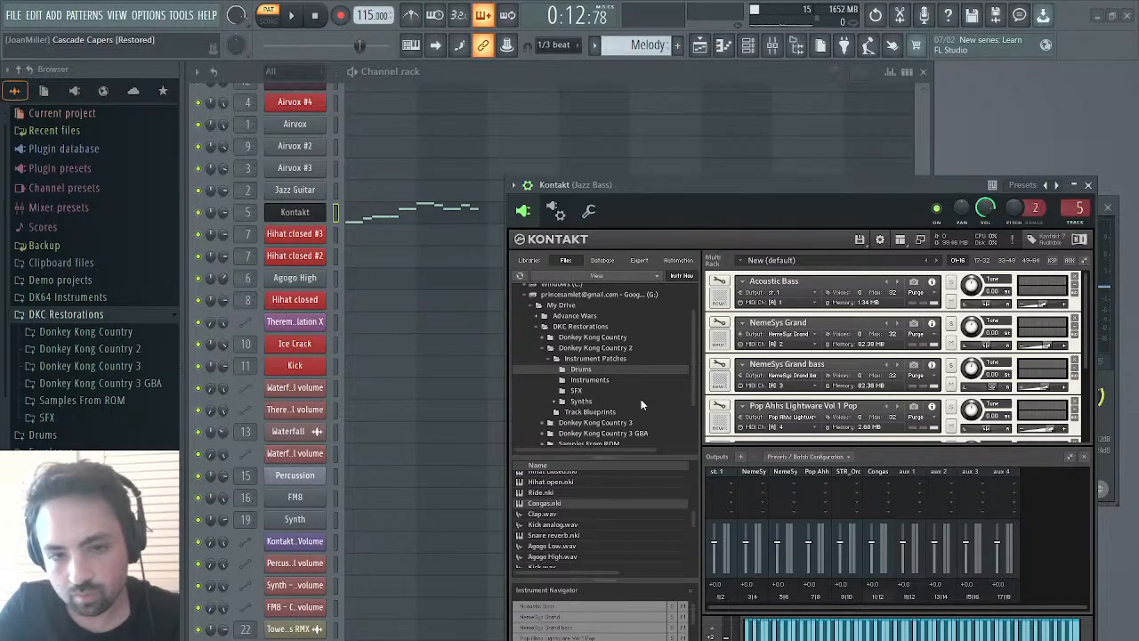
- Map Kontakt's sixth output to mixer track 17 in the plugin wrapper's Processing settings
left_click(556, 211)
left_click(586, 248)
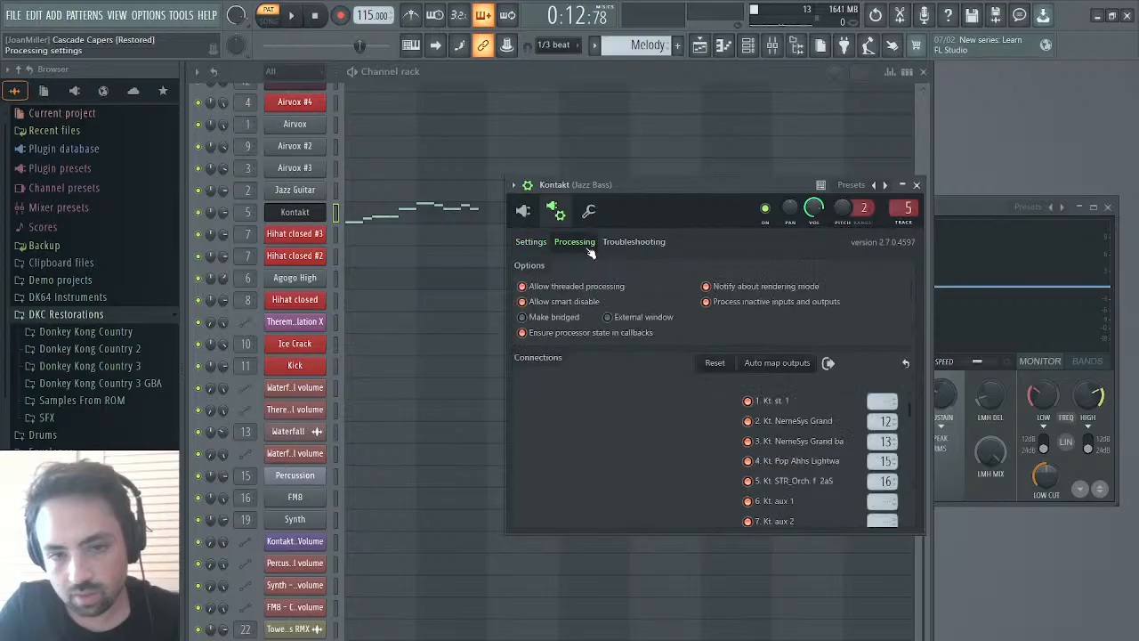
left_click_drag(885, 501, 885, 471)
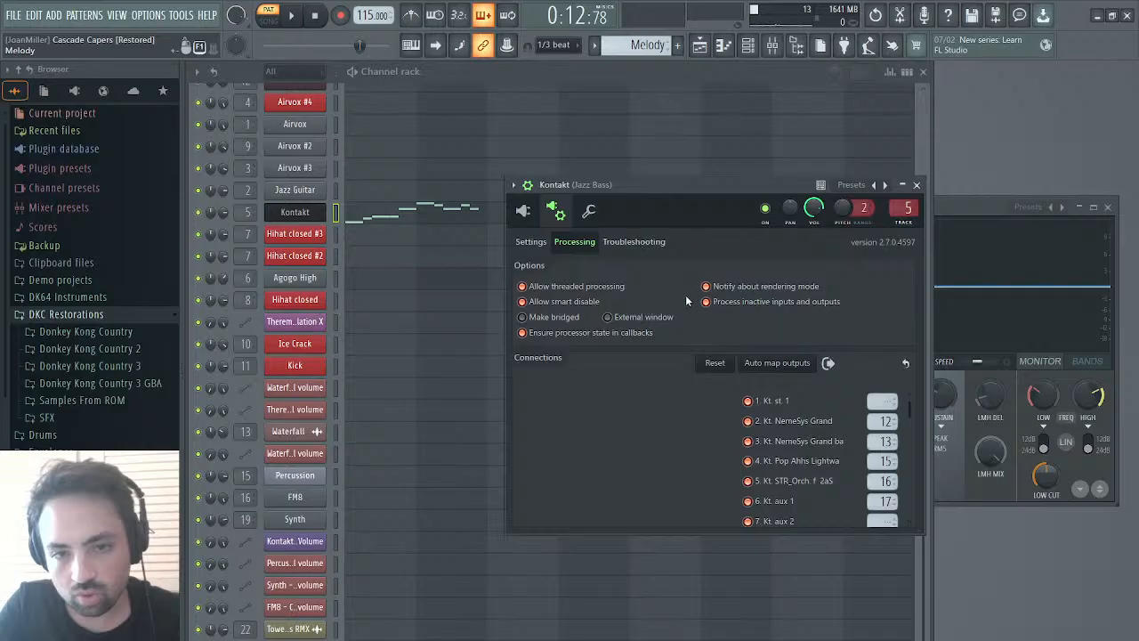
- Switch to the Percussion #2 pattern and cut the Percussion channel's notes from it
key("KP_Subtract")
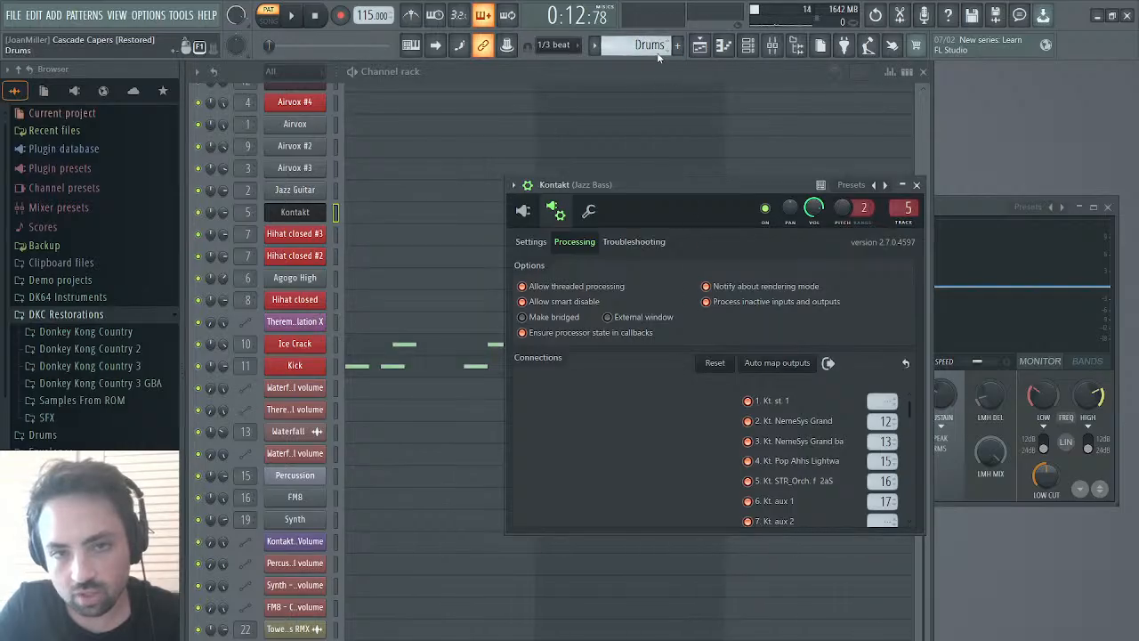
key("KP_Subtract")
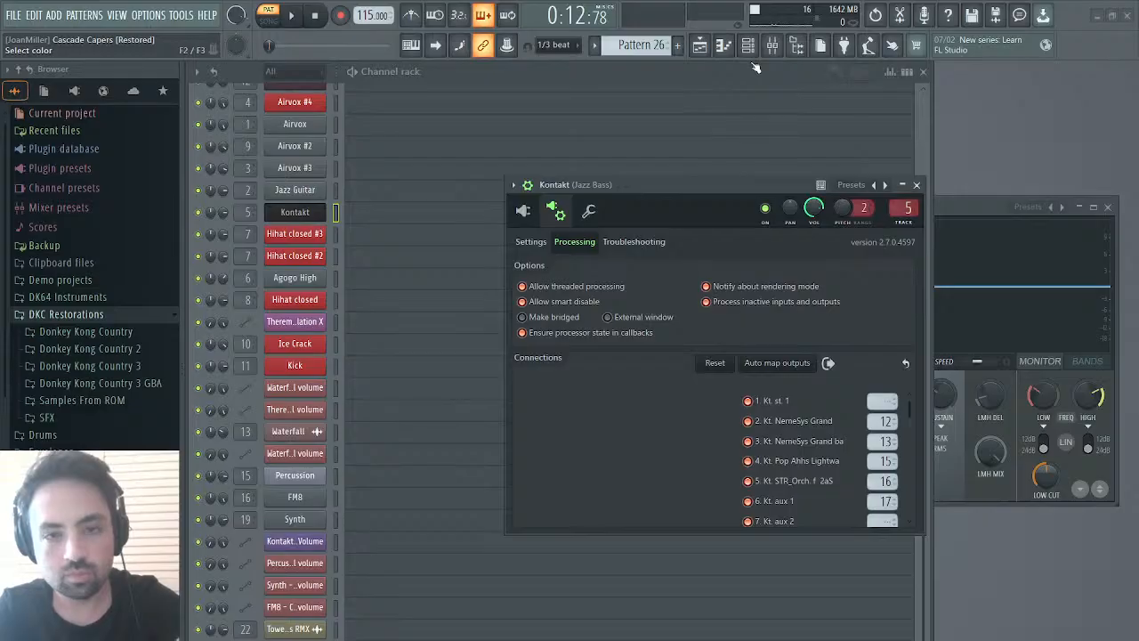
key("KP_Subtract")
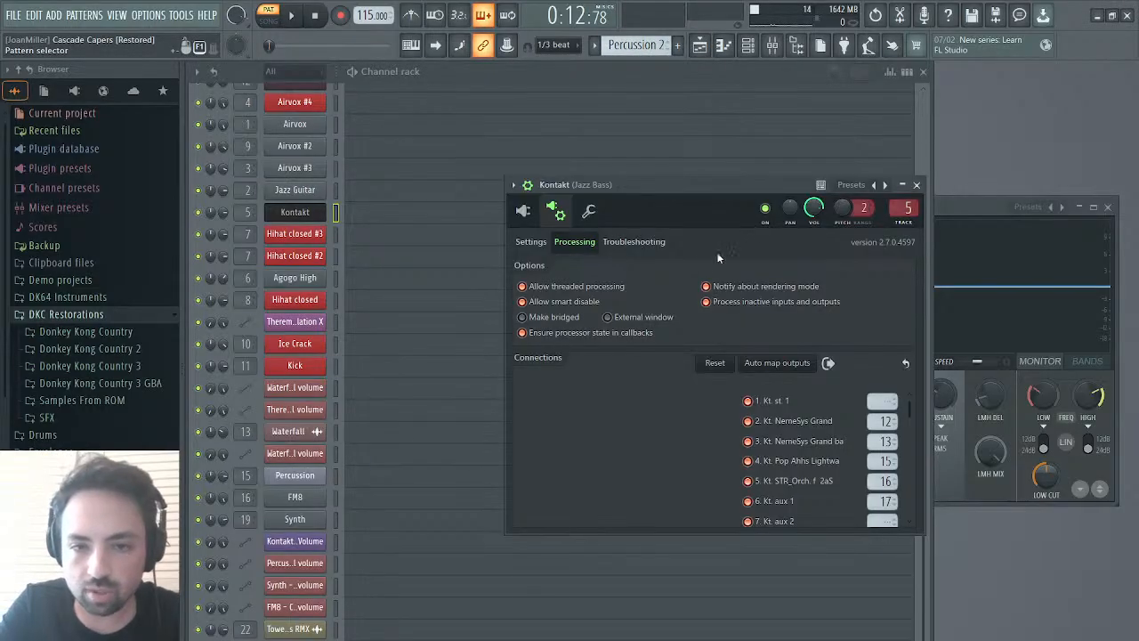
key("KP_Subtract")
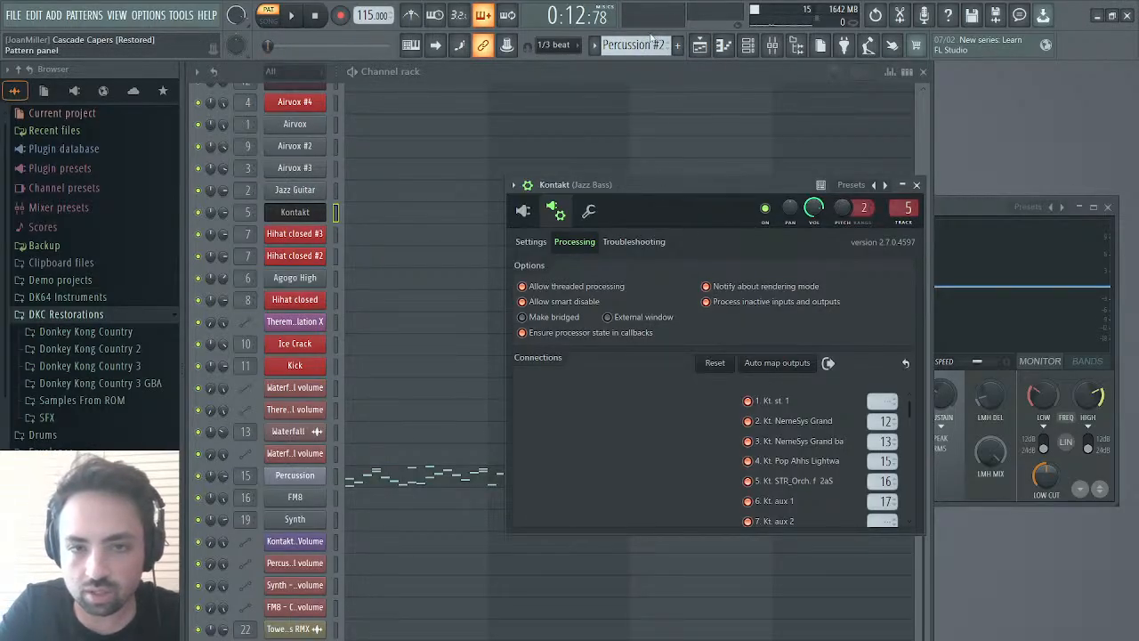
key("ctrl+z")
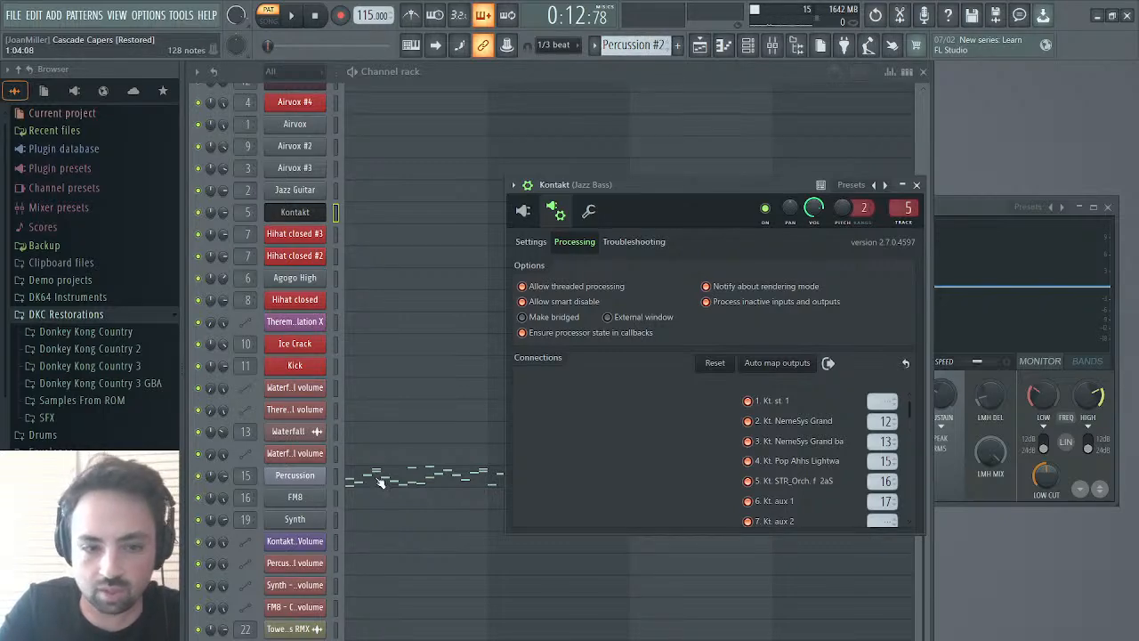
left_click(335, 483)
key("ctrl+x")
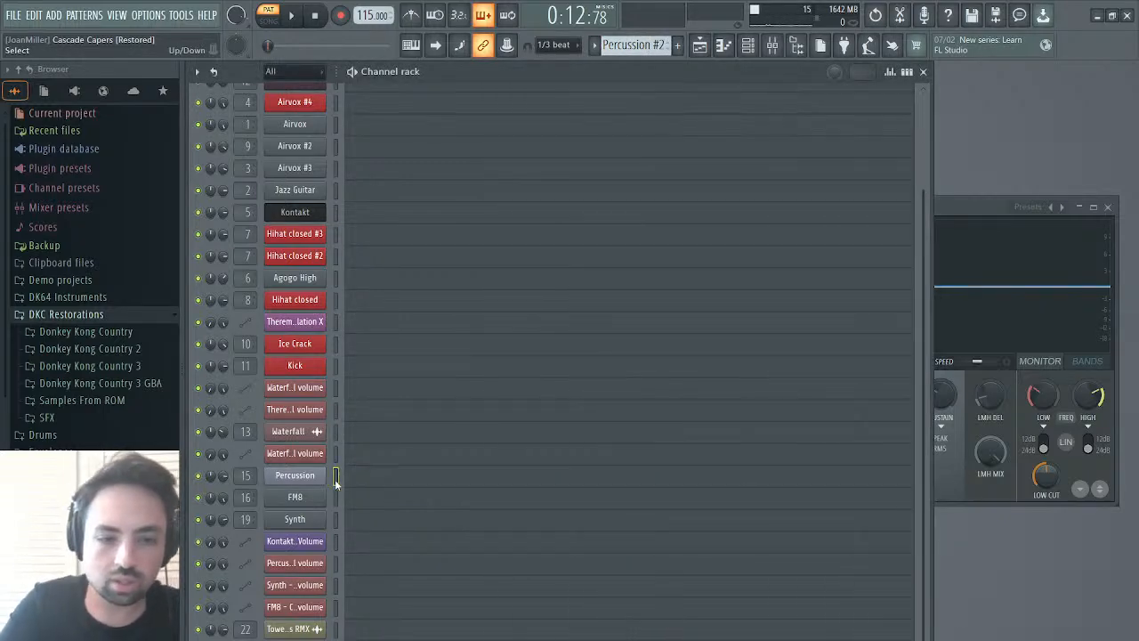
- Open the Kontakt channel's Piano roll, add C6 and C#6 notes in bar 1, and shorten the C6 note to one step
left_click(358, 219)
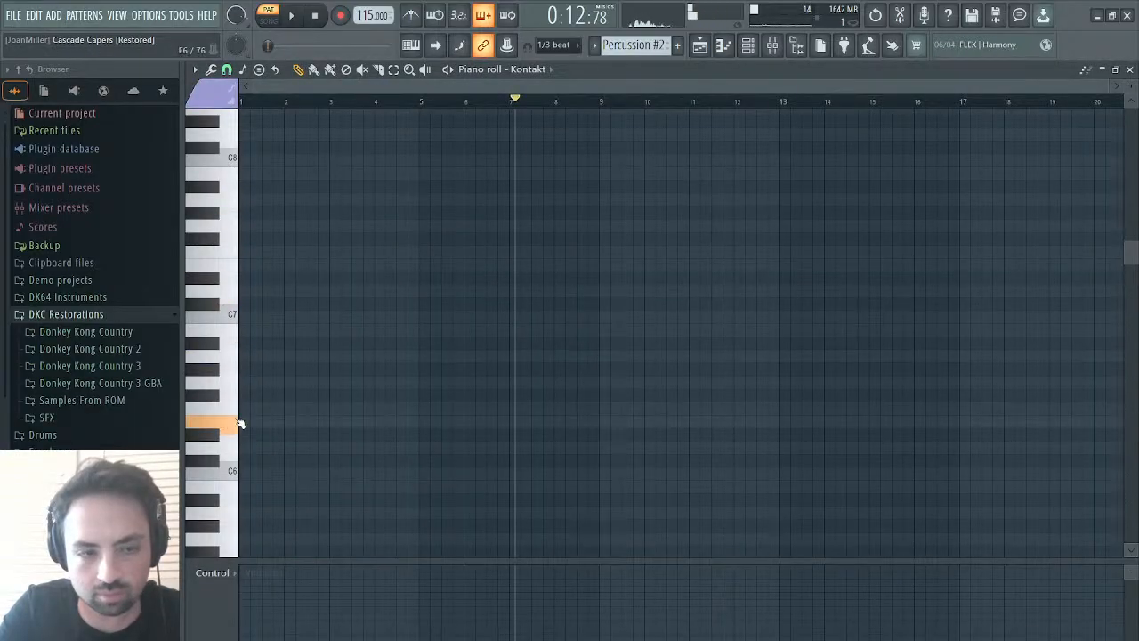
left_click(255, 470)
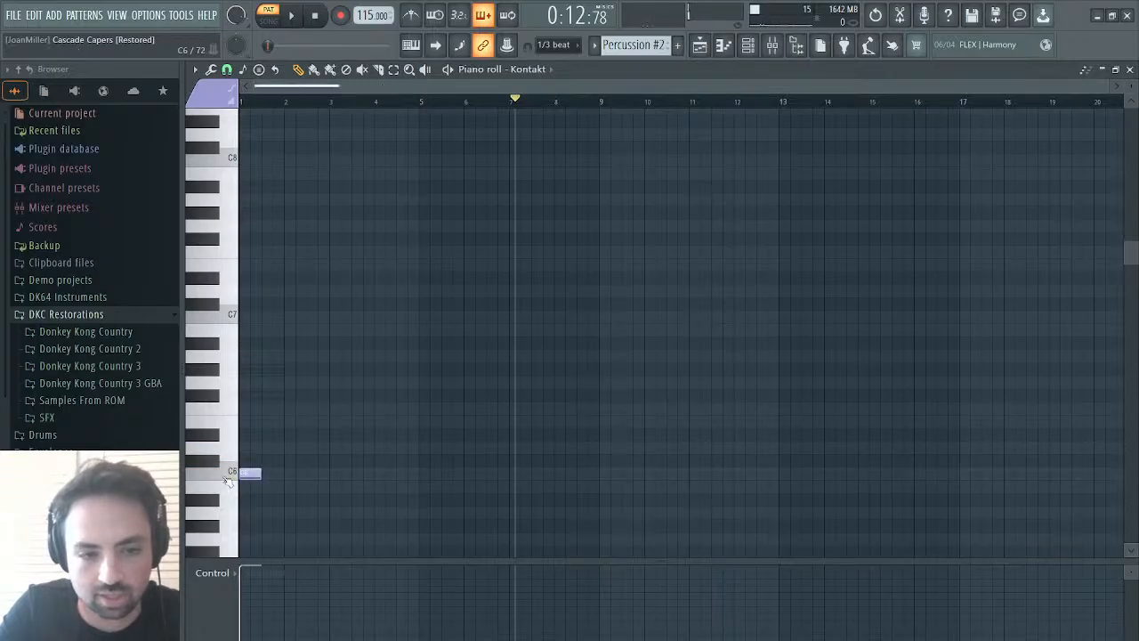
left_click(269, 461)
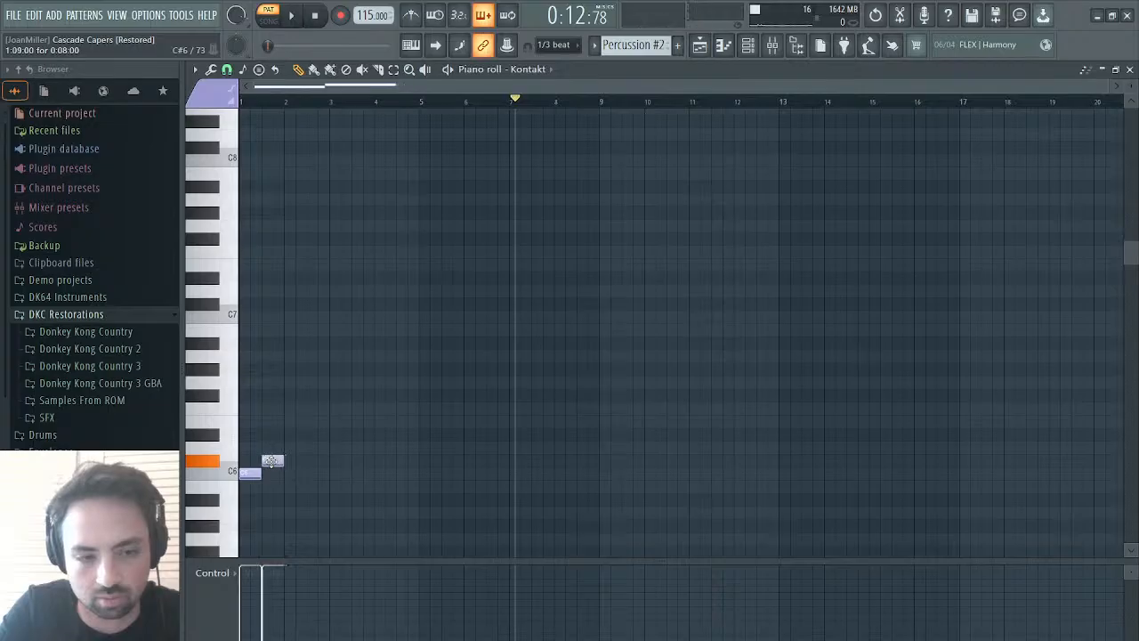
left_click_drag(269, 461, 272, 461)
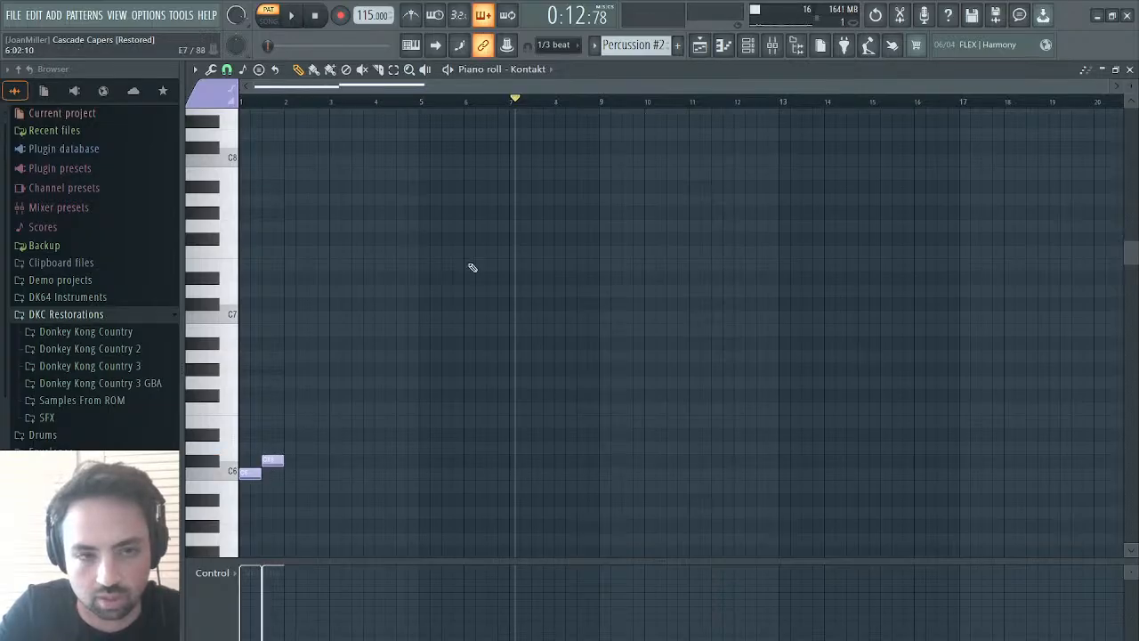
left_click_drag(1104, 86, 611, 133)
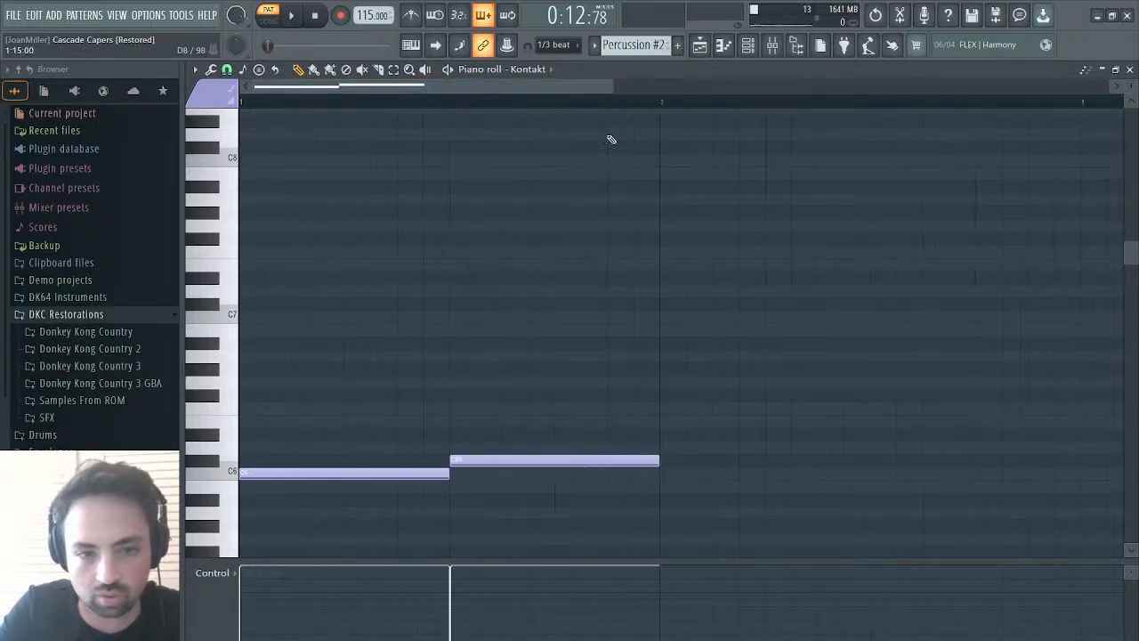
left_click_drag(445, 479, 262, 480)
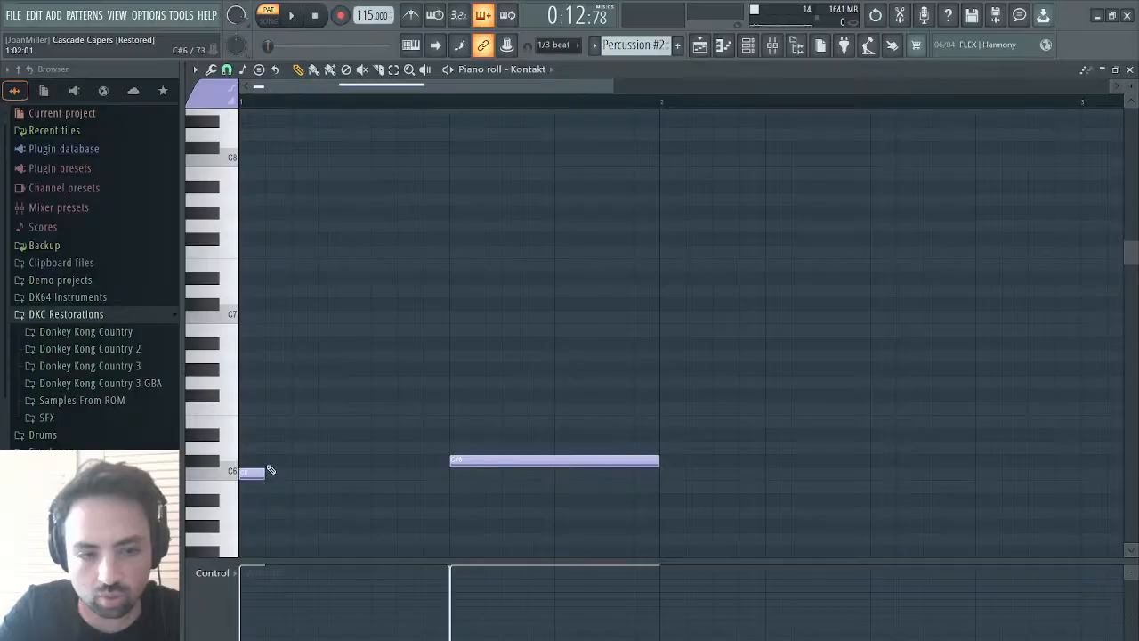
- Continue from the C6 note with one-step notes rising chromatically from C#6 to G6
left_click(276, 460)
left_click(303, 447)
left_click(329, 434)
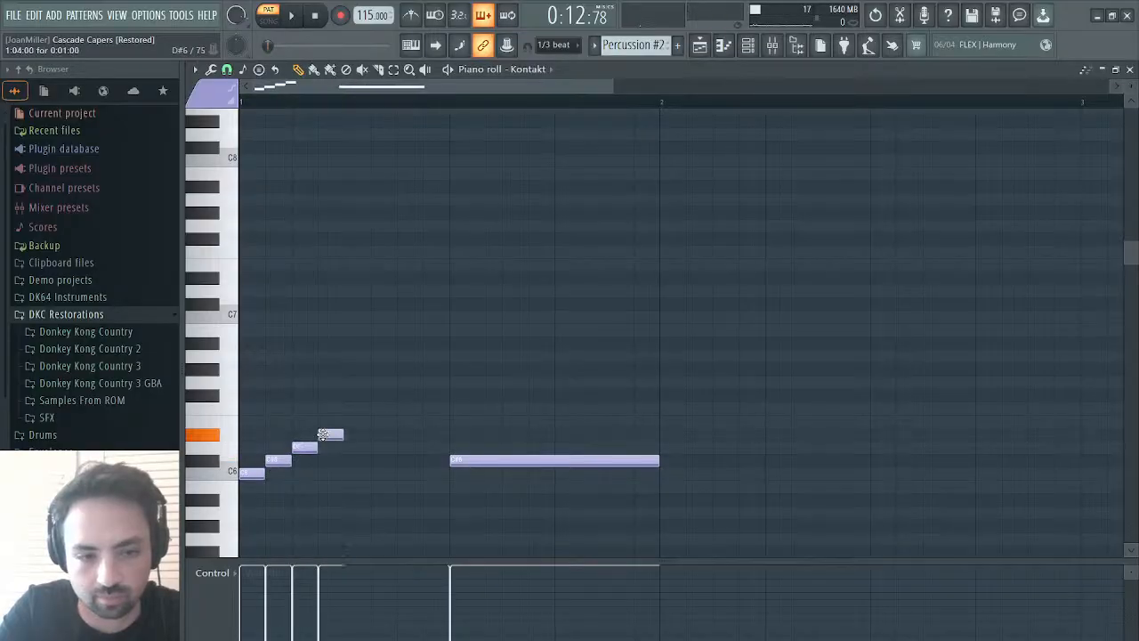
left_click(346, 420)
left_click(374, 407)
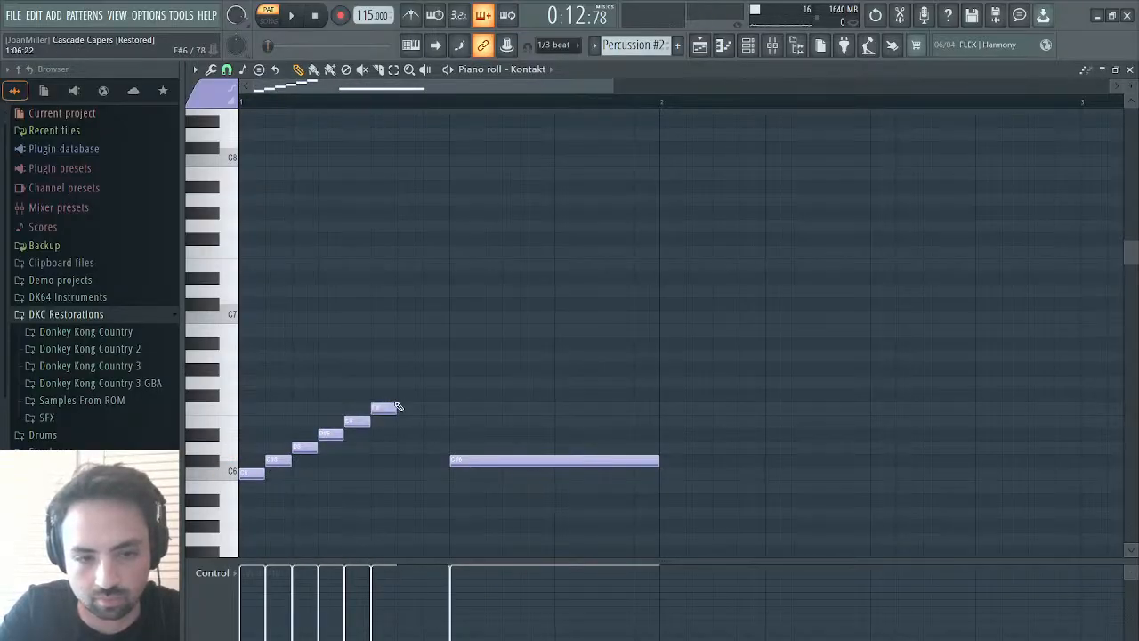
left_click(400, 394)
left_click(419, 381)
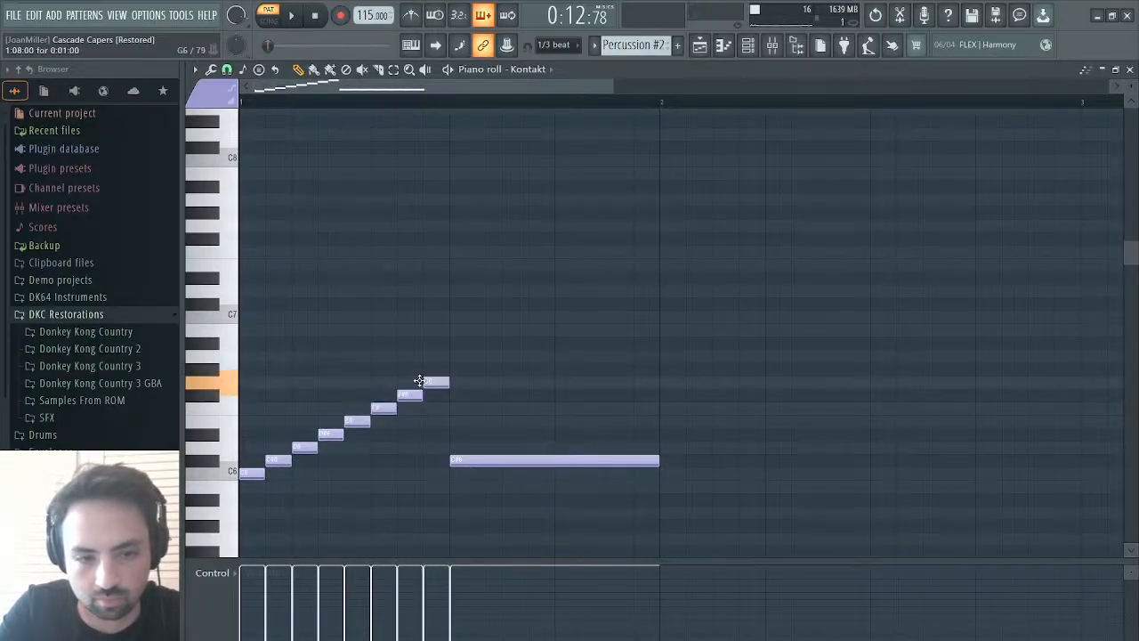
- Delete the long C#6 note and extend the rising run with one-step notes from G#6 to B6
right_click(456, 460)
left_click(454, 368)
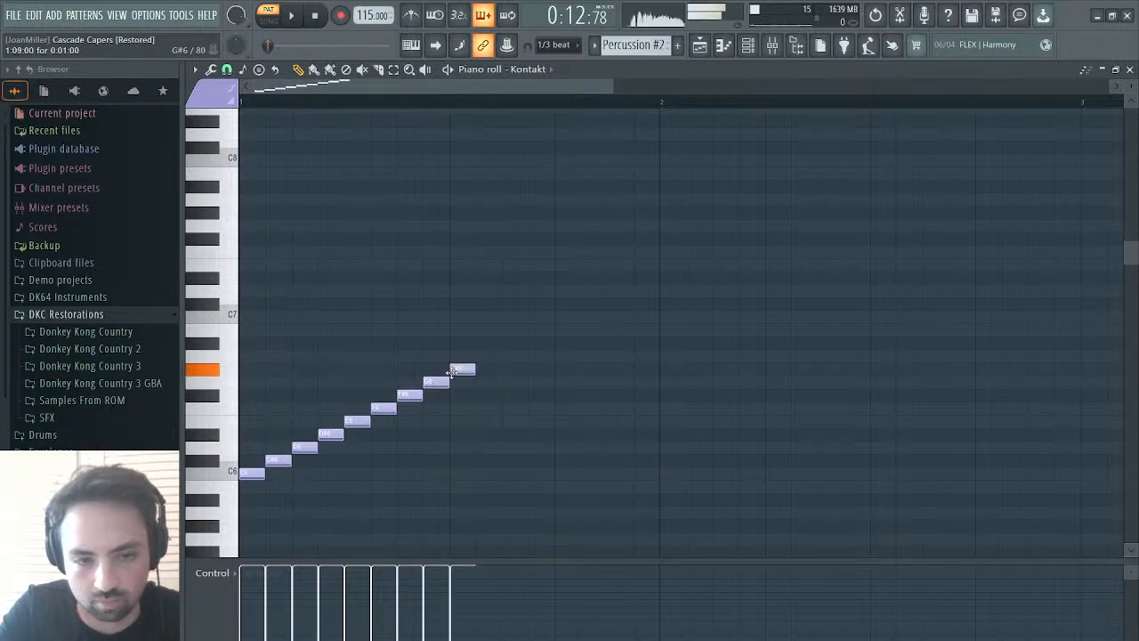
left_click(480, 356)
left_click(506, 342)
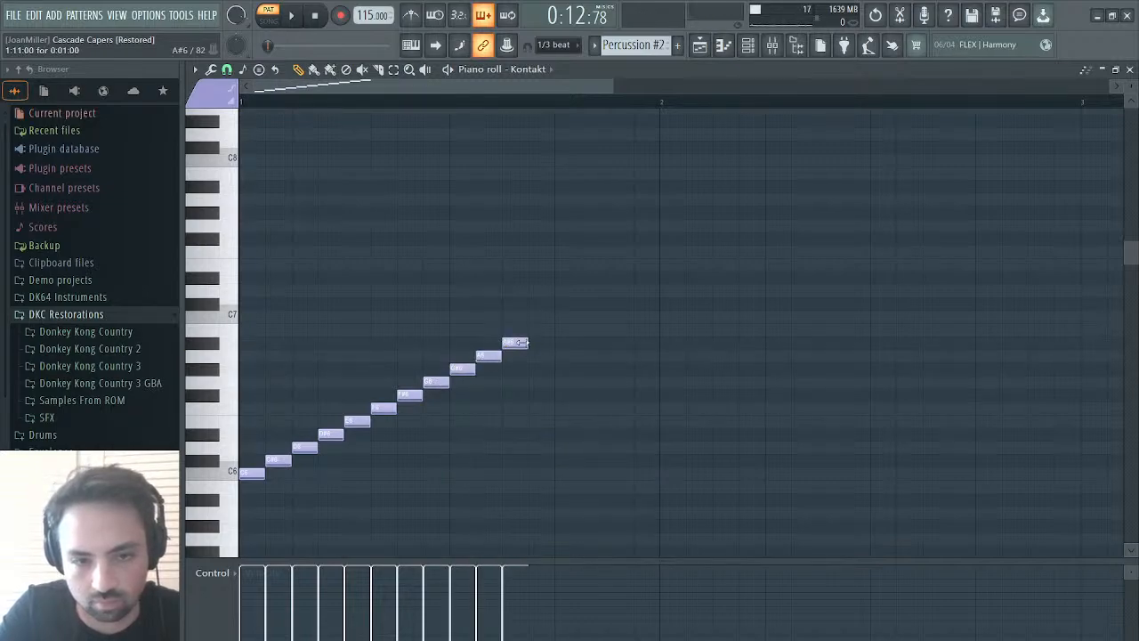
left_click(533, 329)
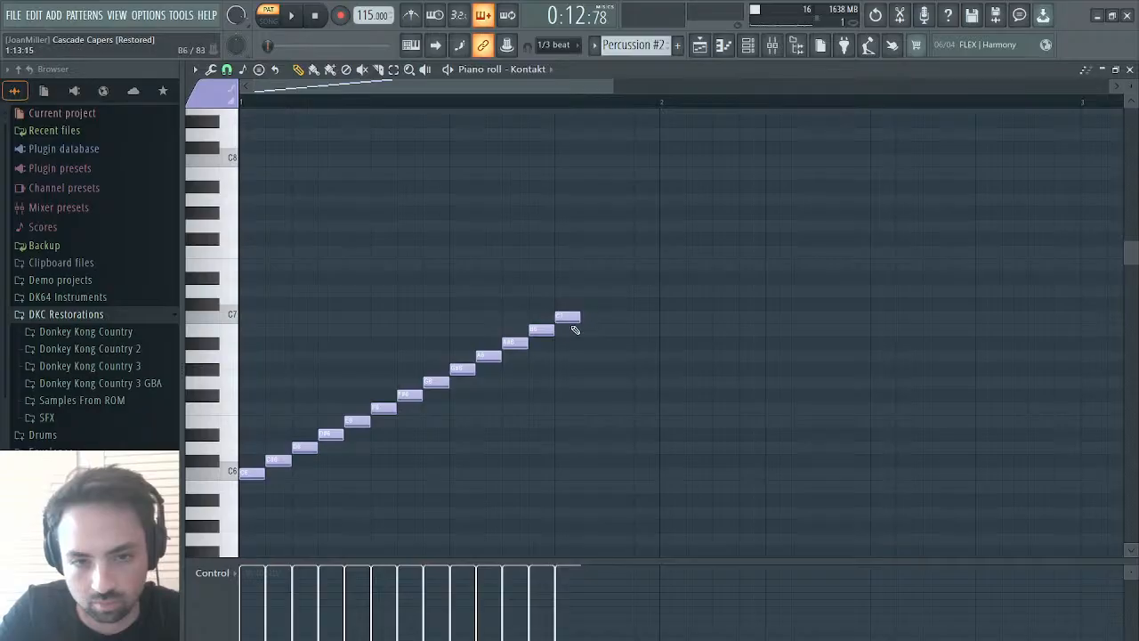
- Play the rising conga run from the start twice and stop playback
key("space")
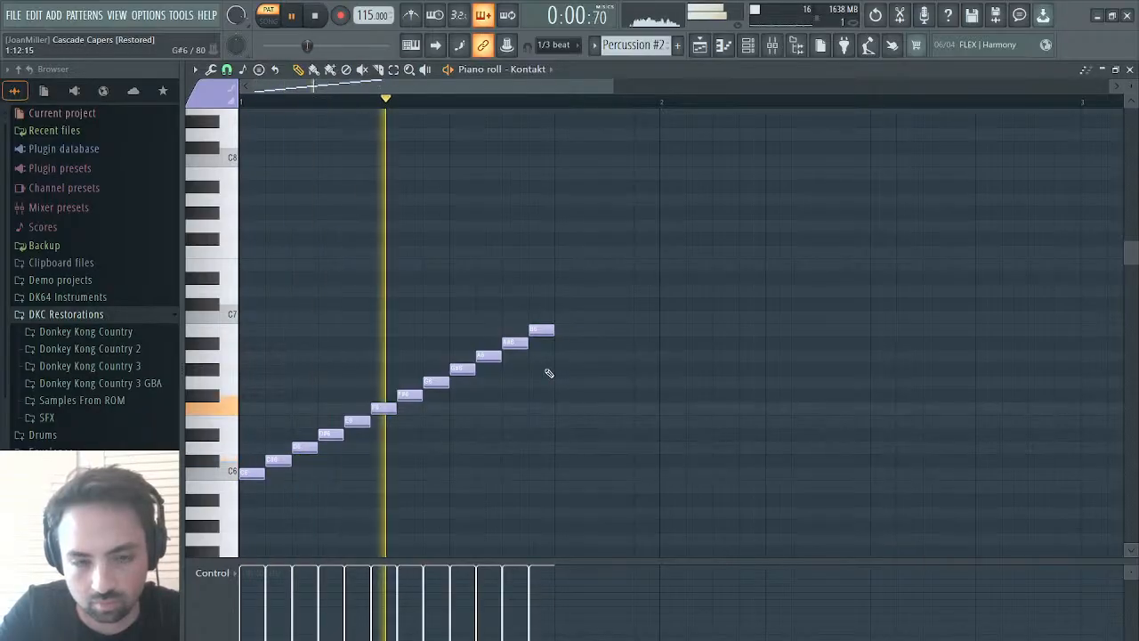
key("space")
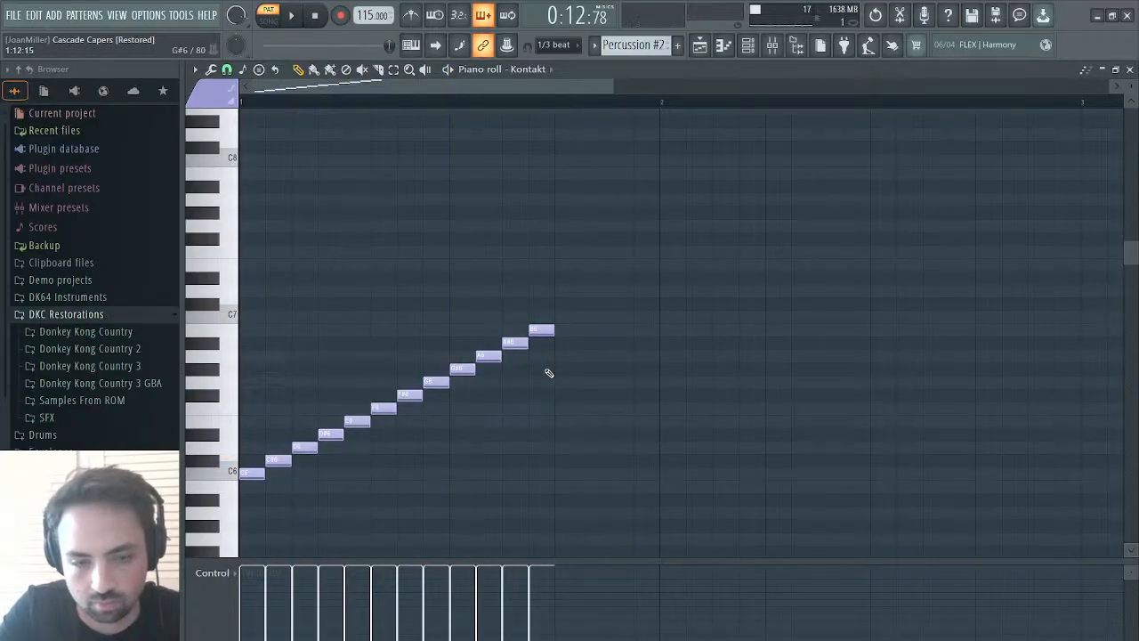
key("space")
key("space")
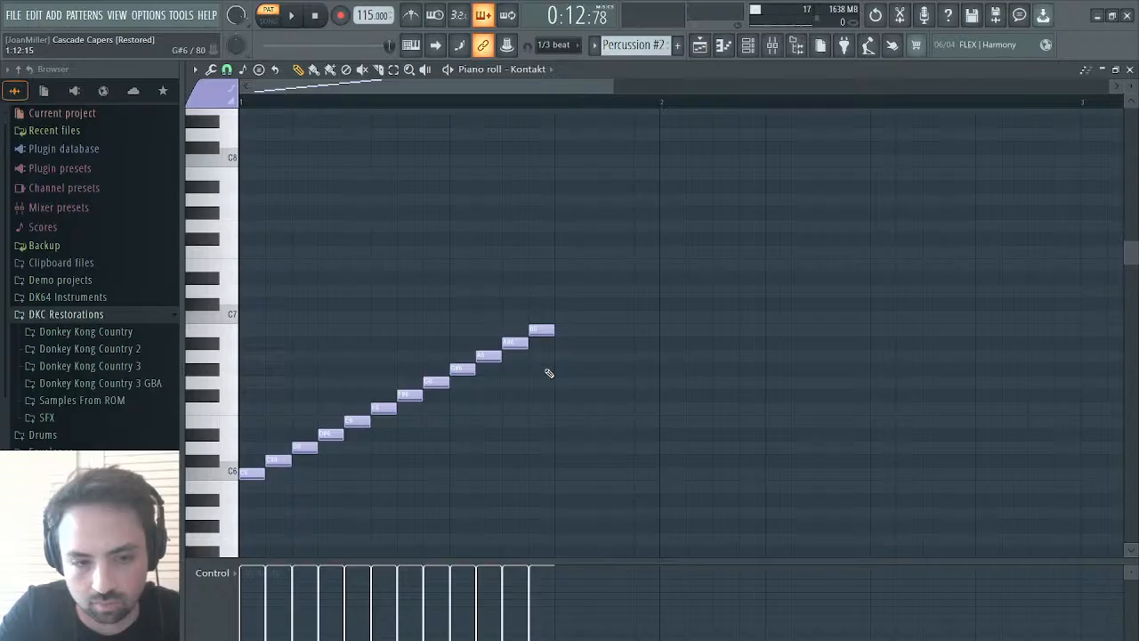
- Complete bar 1 with descending one-step notes on A6, G6, F6 and D#6, and play the pattern
mouse_move(237, 492)
left_mouse_down()
mouse_move(236, 514)
mouse_move(233, 478)
left_mouse_up()
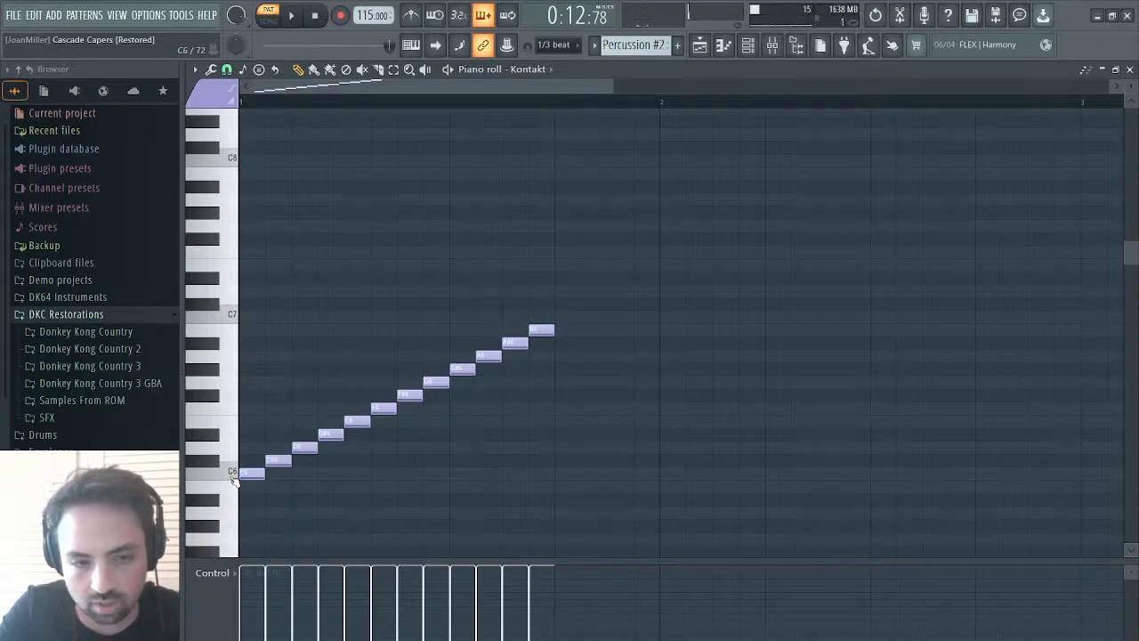
left_click(560, 343)
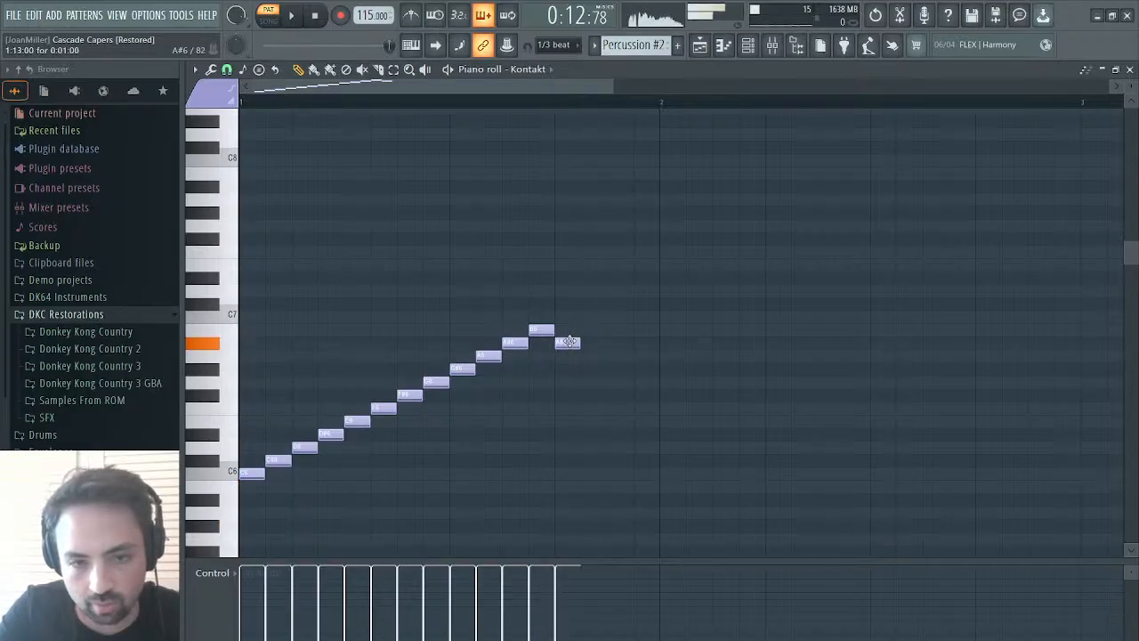
left_click_drag(569, 342, 568, 356)
left_click(588, 381)
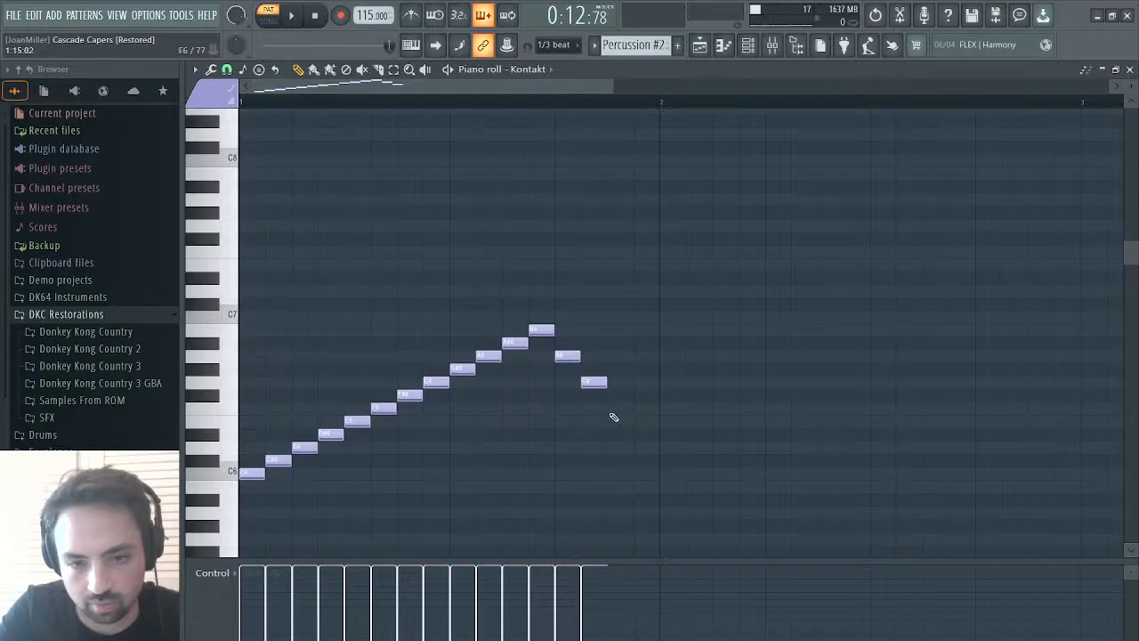
left_click(613, 410)
left_click(634, 435)
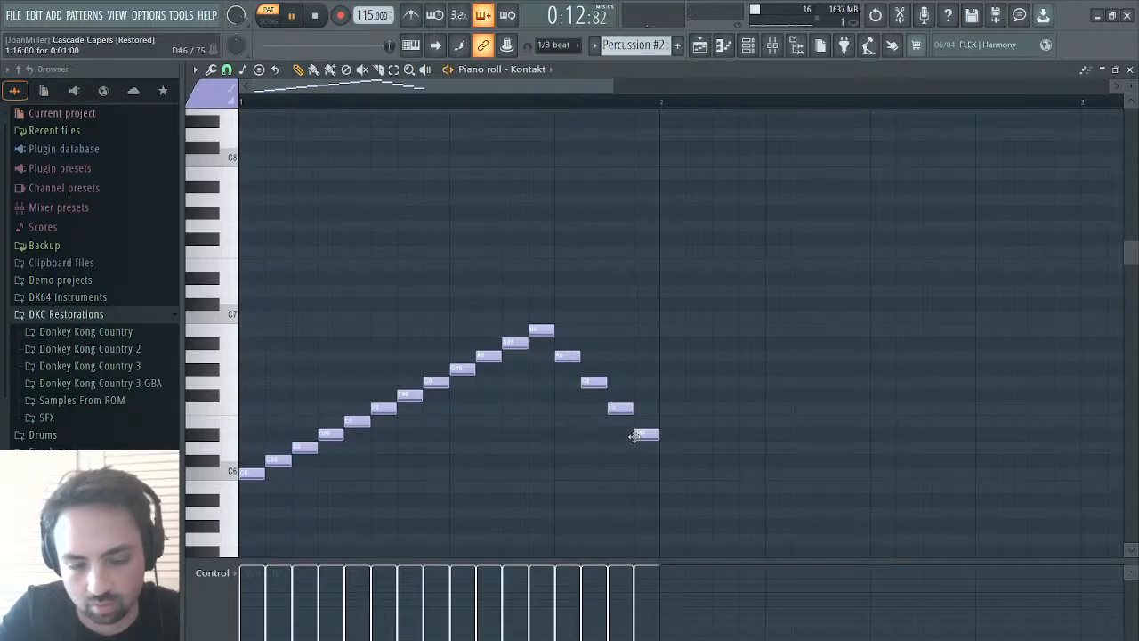
key("space")
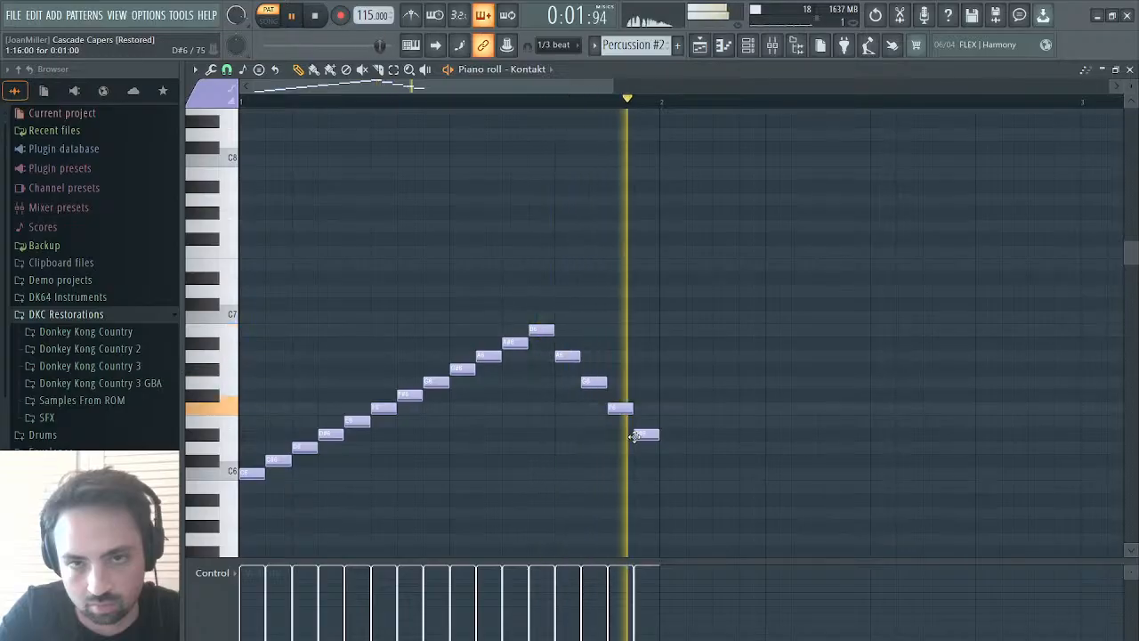
- In the Playlist, replace the Track 2 Percussion clips at bars 157 to 164 with eight one-bar Percussion #2 clips, playing from bar 157
left_click(699, 44)
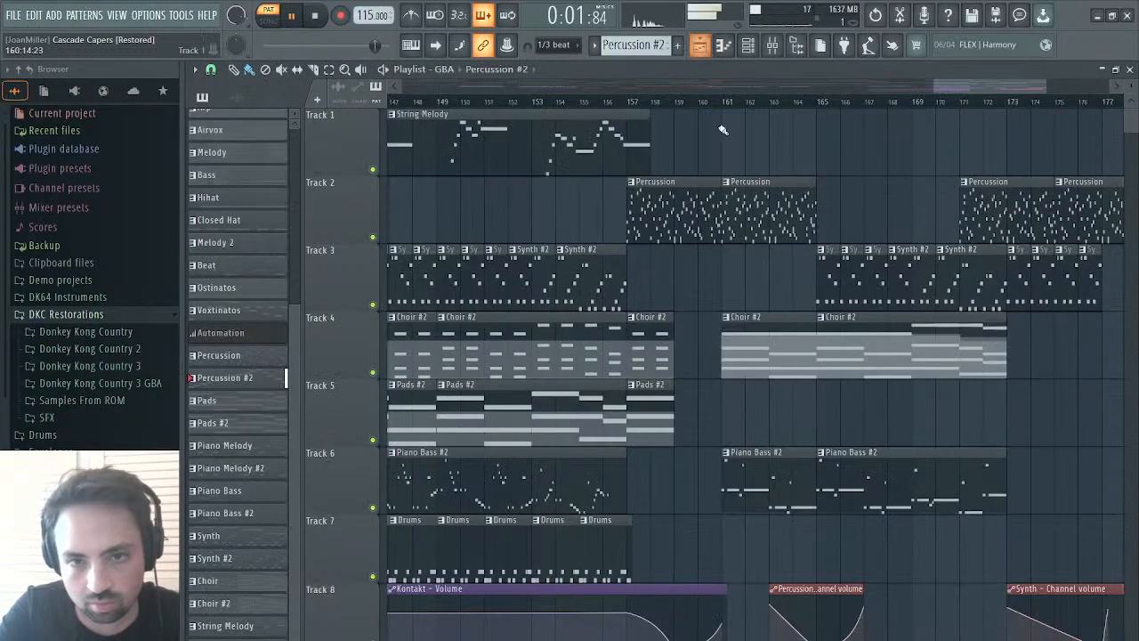
right_click(690, 209)
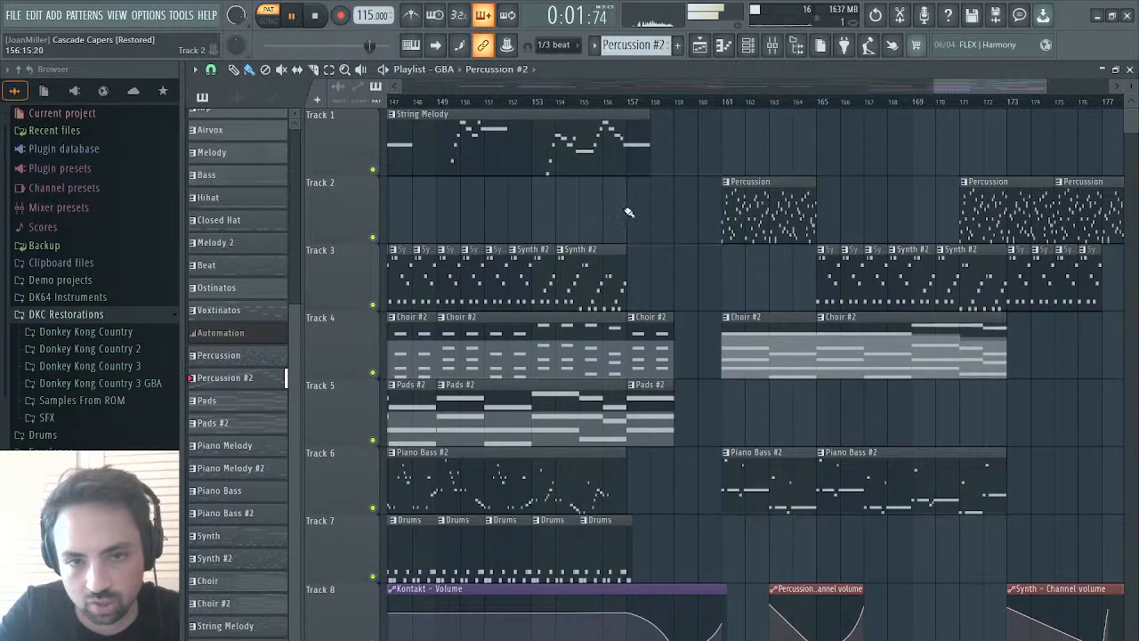
left_click_drag(628, 211, 712, 210)
left_click(628, 103)
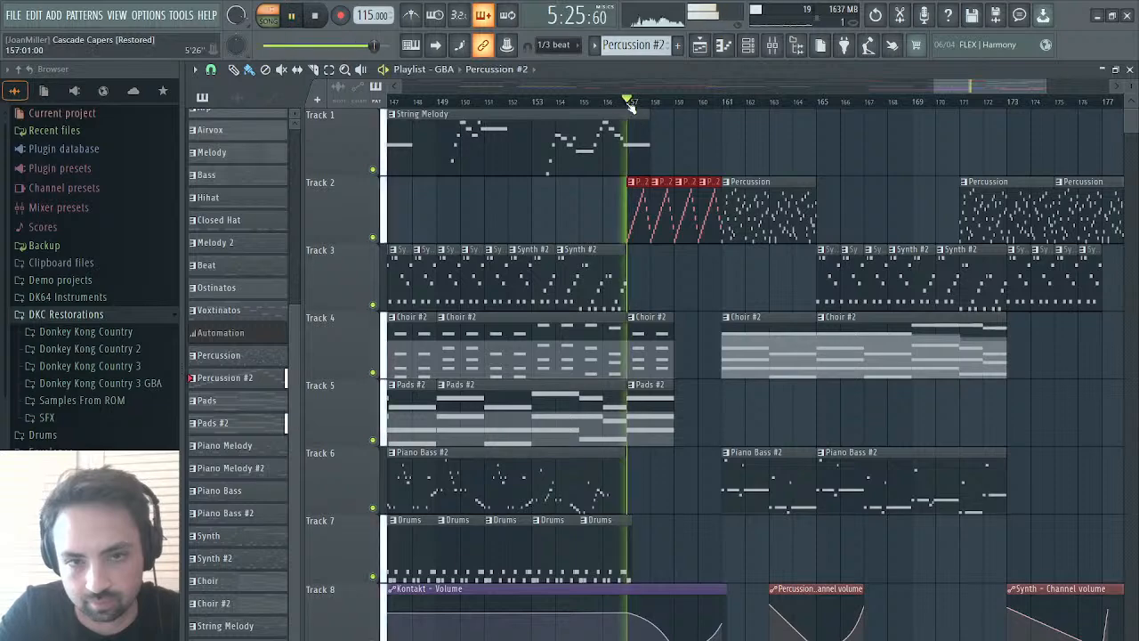
right_click(722, 210)
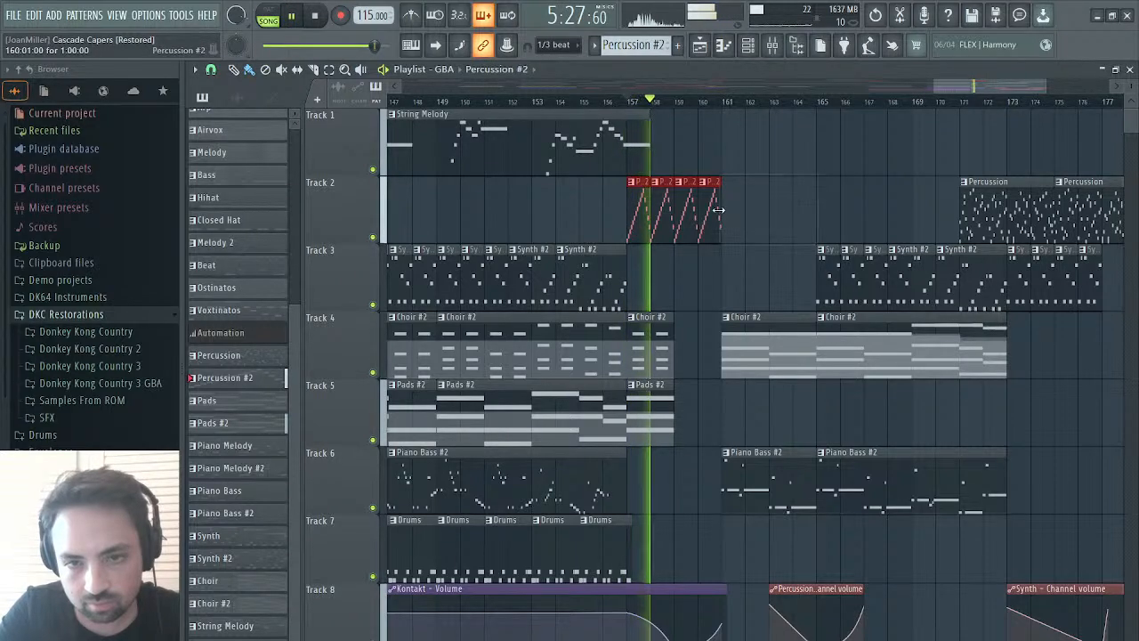
left_click_drag(721, 210, 803, 213)
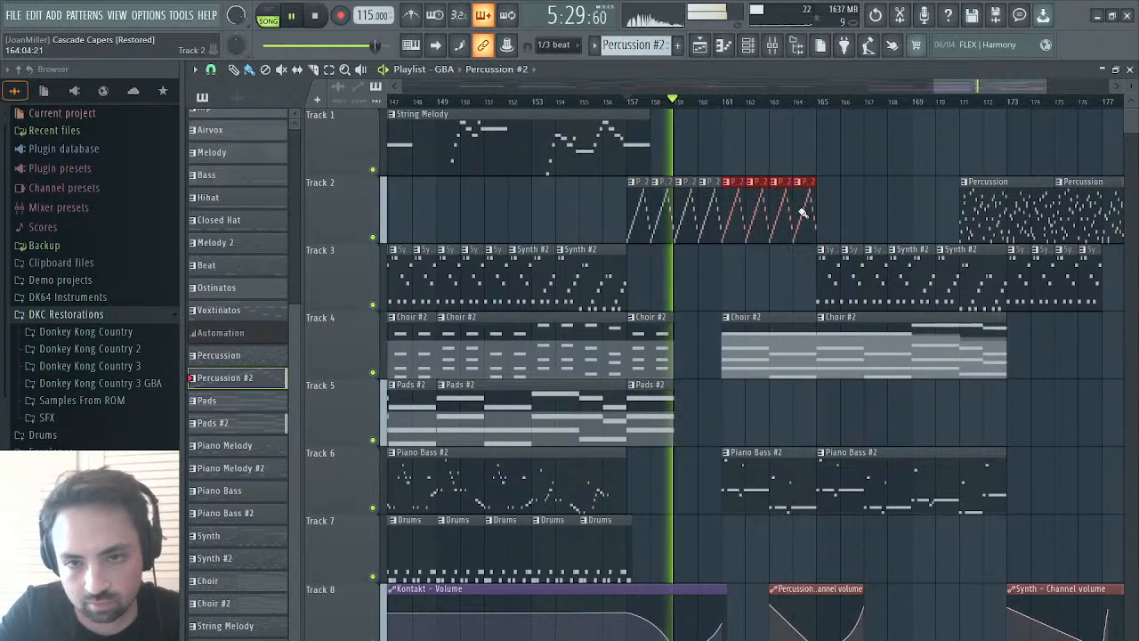
- Play the arrangement from bars 129, 105 and 113 to review the earlier percussion sections
scroll(933, 213, "right", 2)
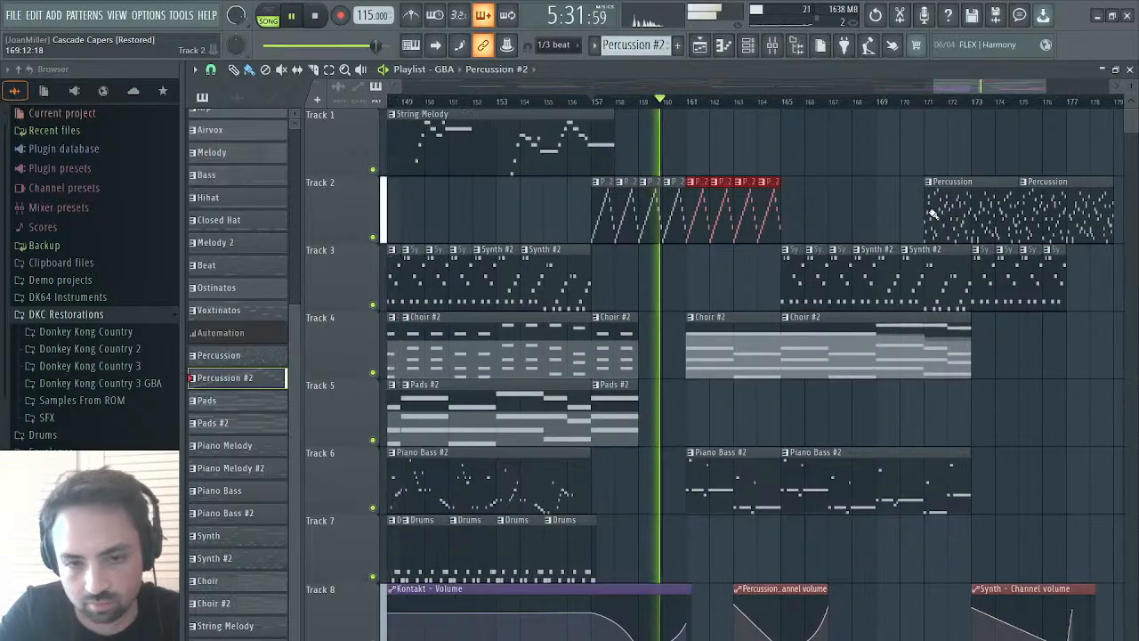
scroll(933, 214, "left", 10)
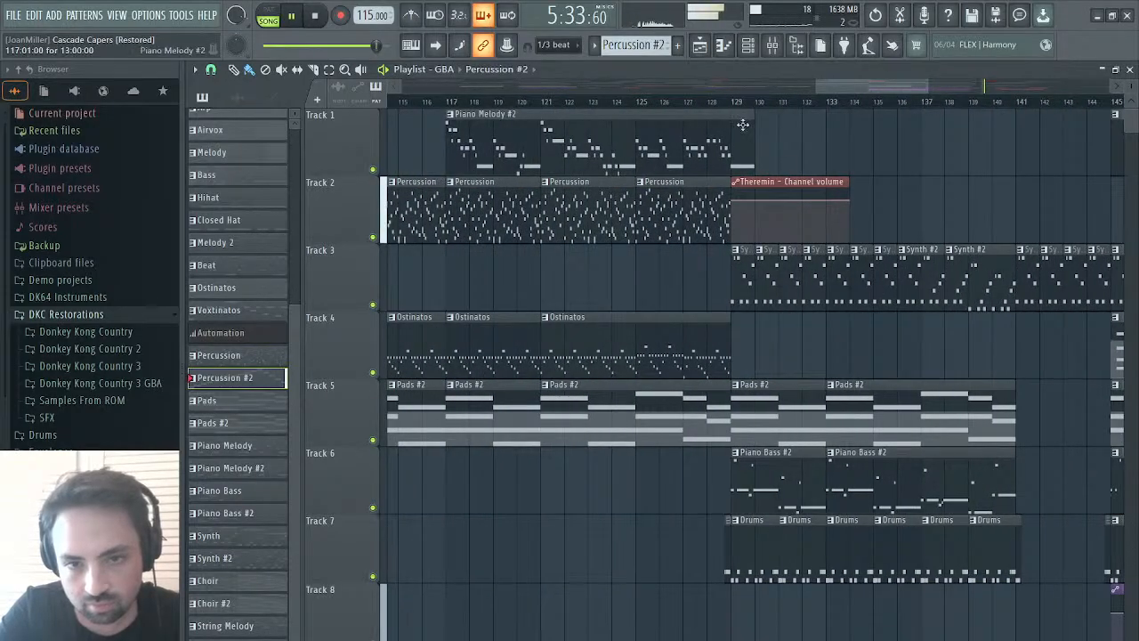
left_click(725, 99)
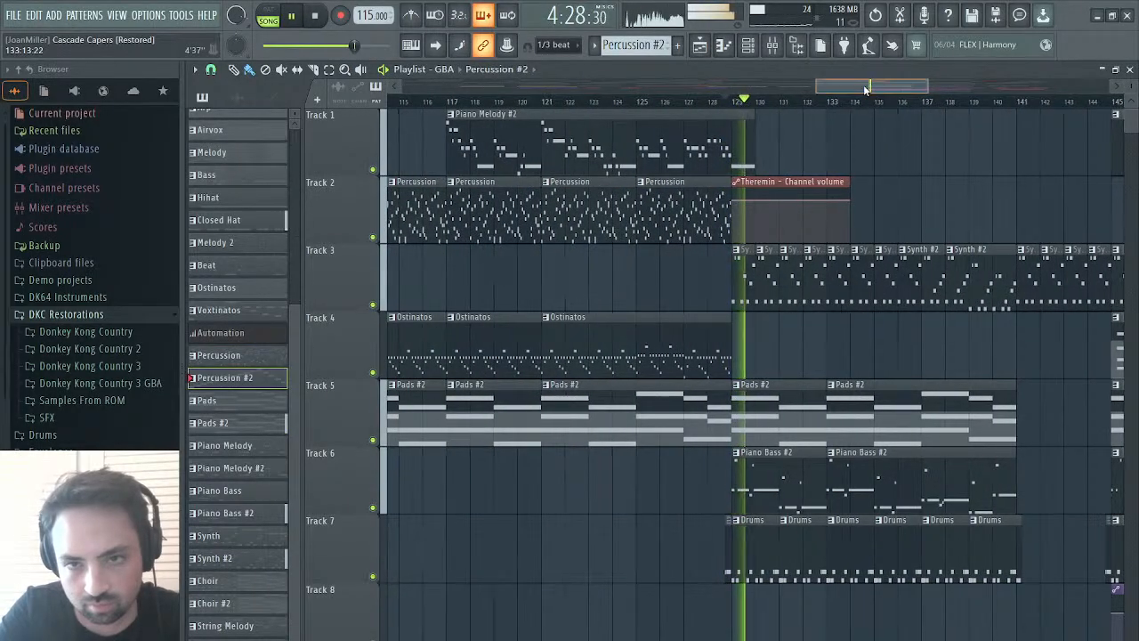
left_click_drag(867, 89, 908, 87)
left_click_drag(877, 87, 816, 95)
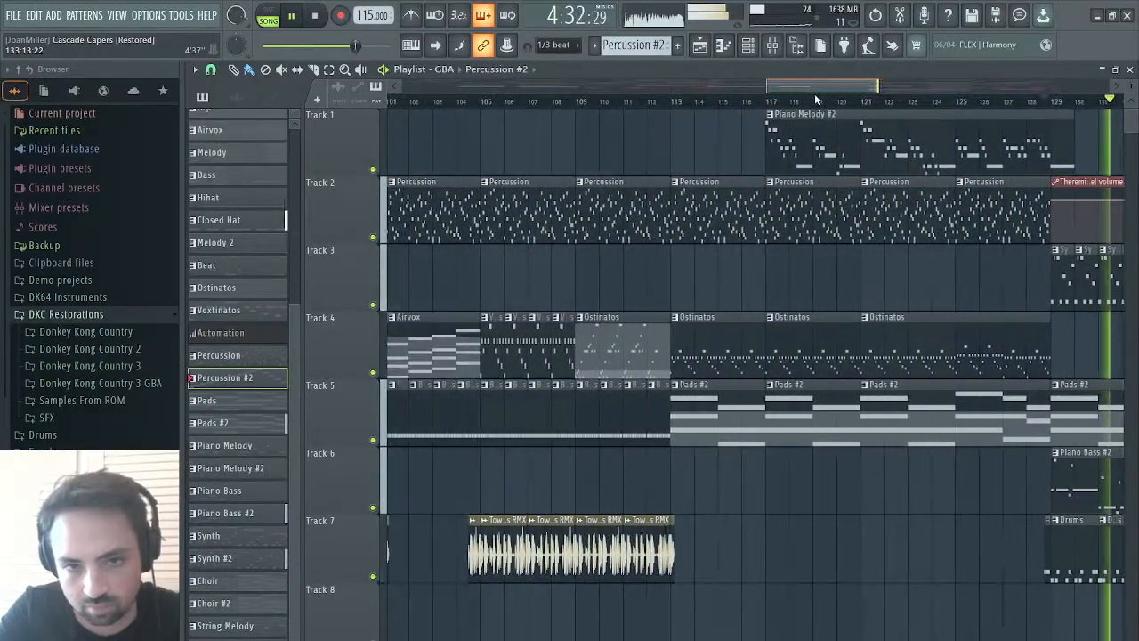
left_click(474, 103)
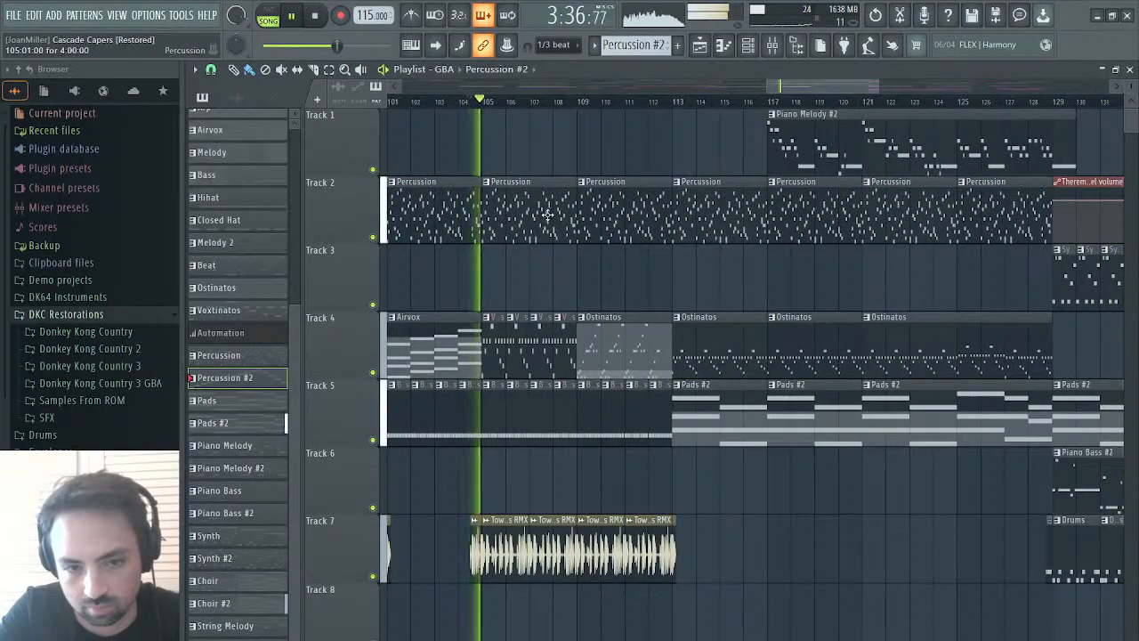
scroll(548, 214, "left", 1)
scroll(548, 214, "right", 2)
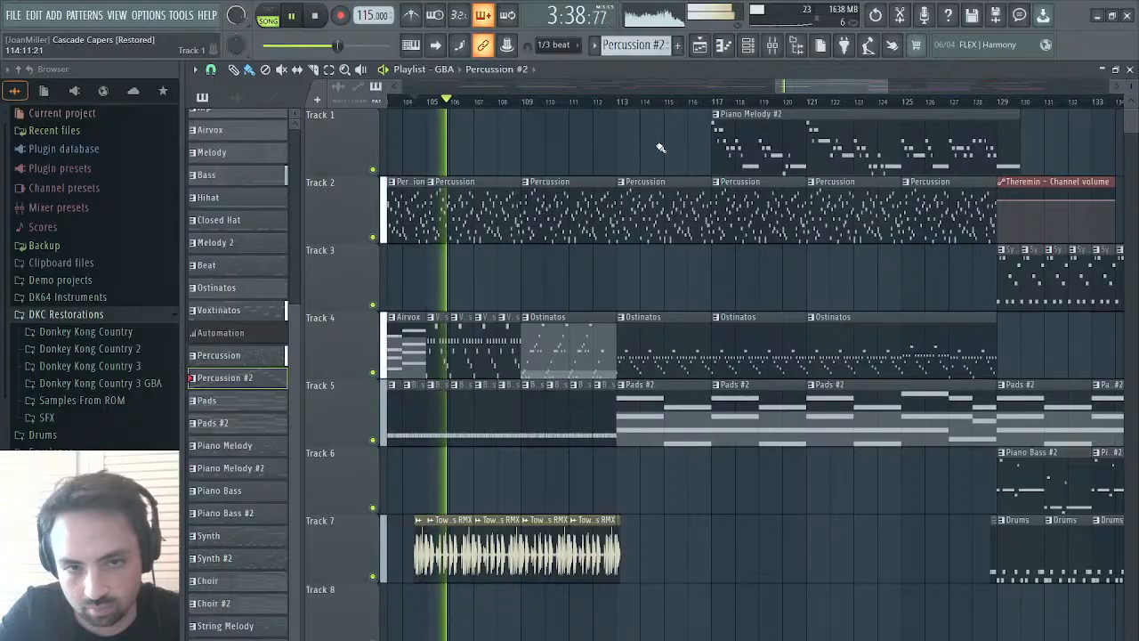
left_click(619, 104)
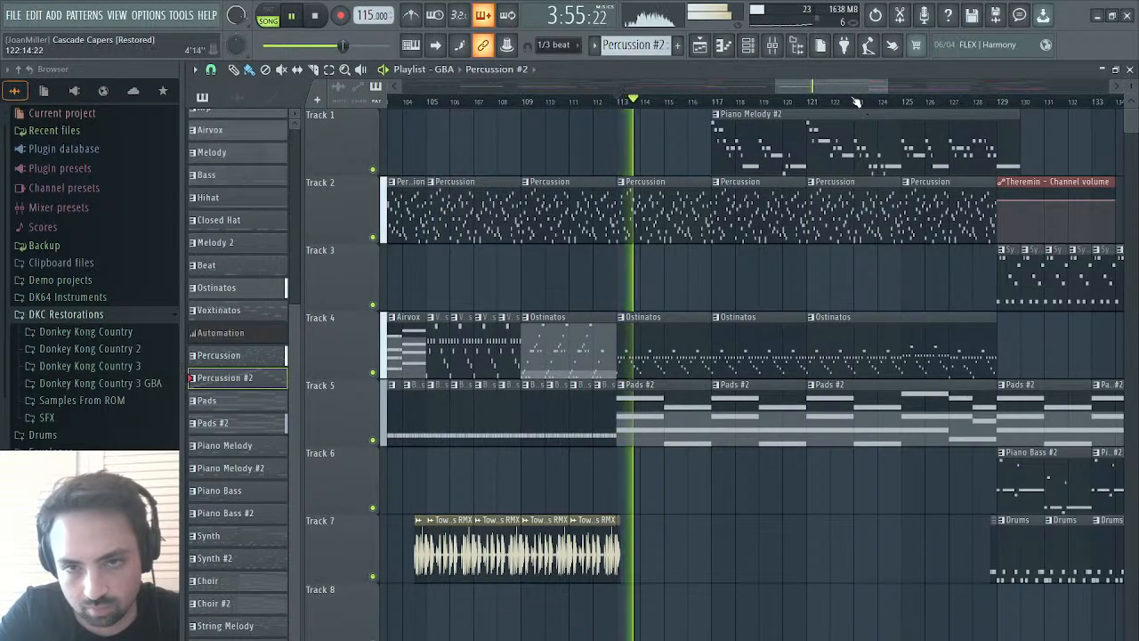
left_click_drag(856, 88, 892, 86)
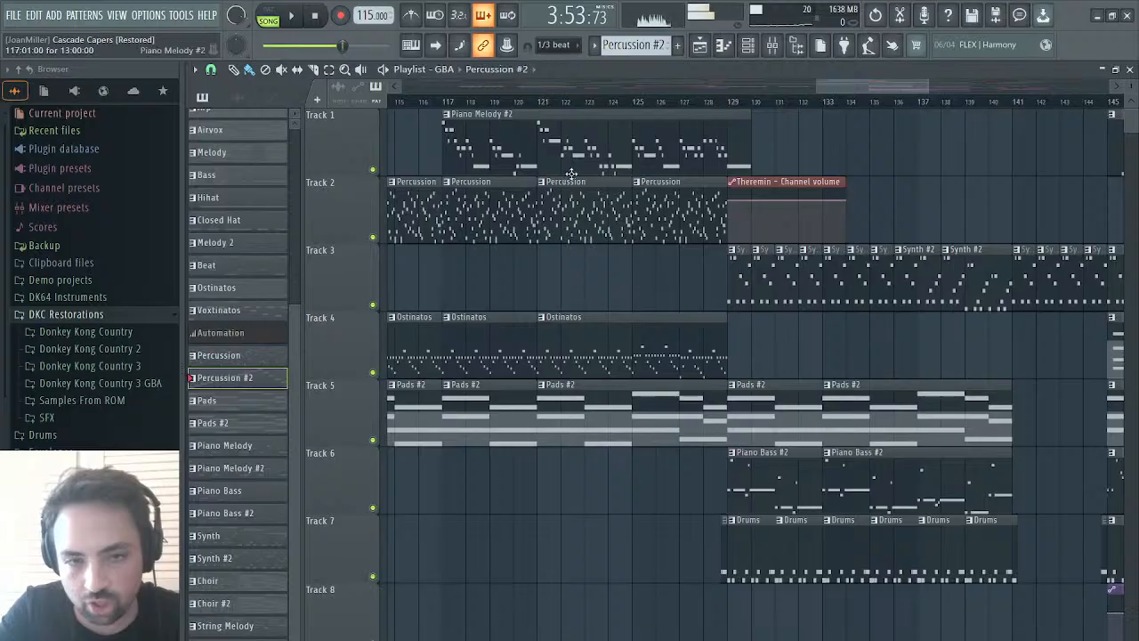
- Play the song from bar 145 and from bar 129 to compare the two drum sections
scroll(667, 181, "down", 5)
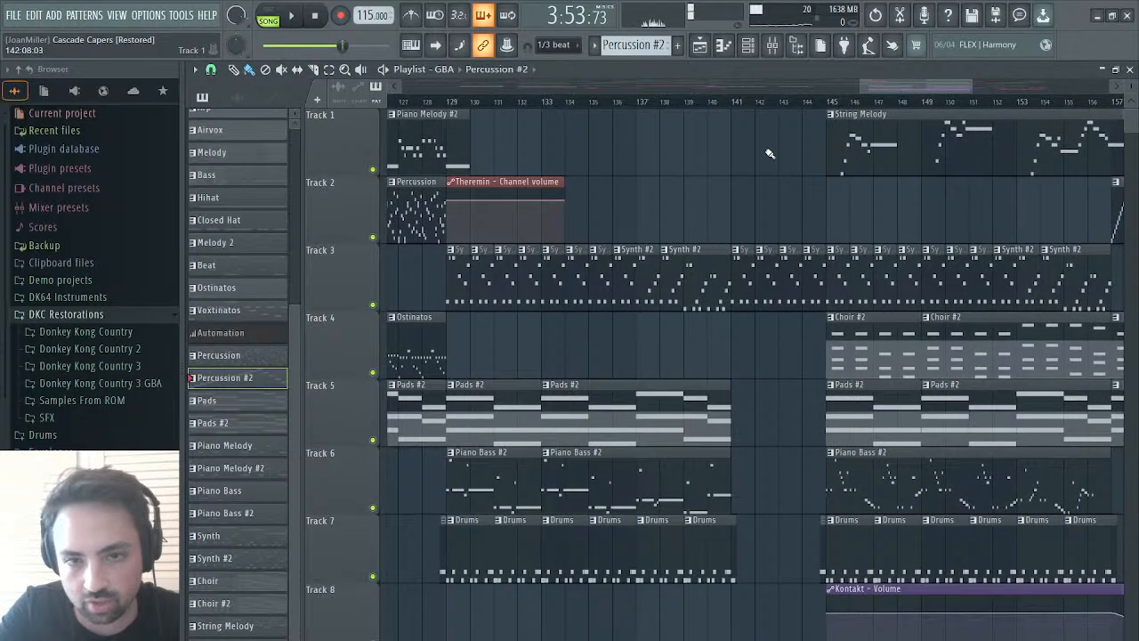
left_click(752, 101)
key("space")
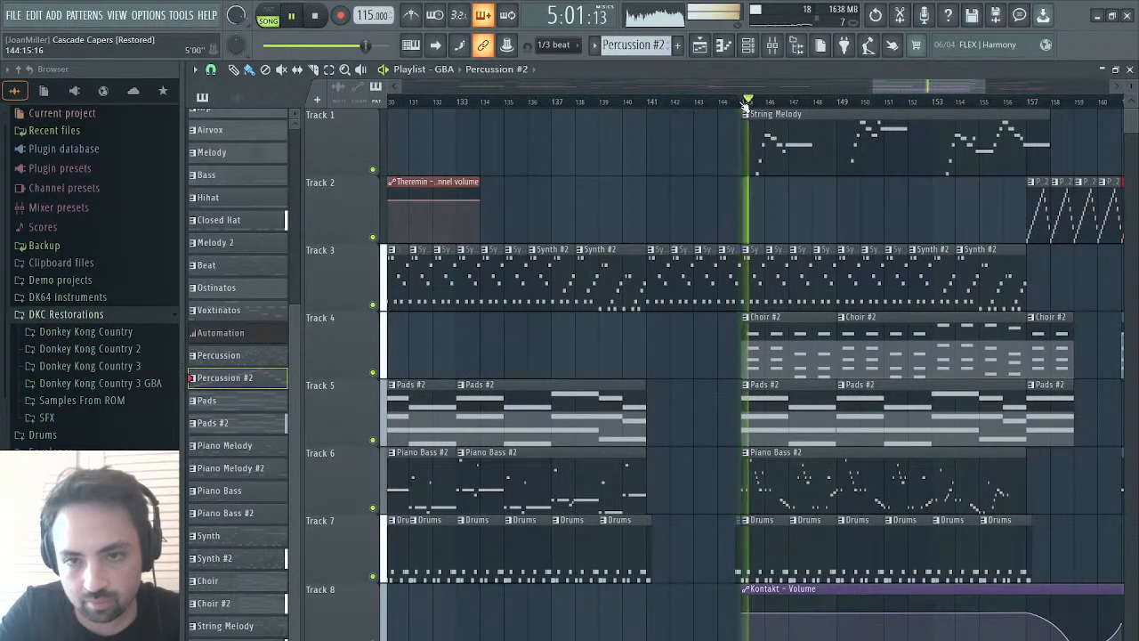
scroll(642, 146, "up", 1)
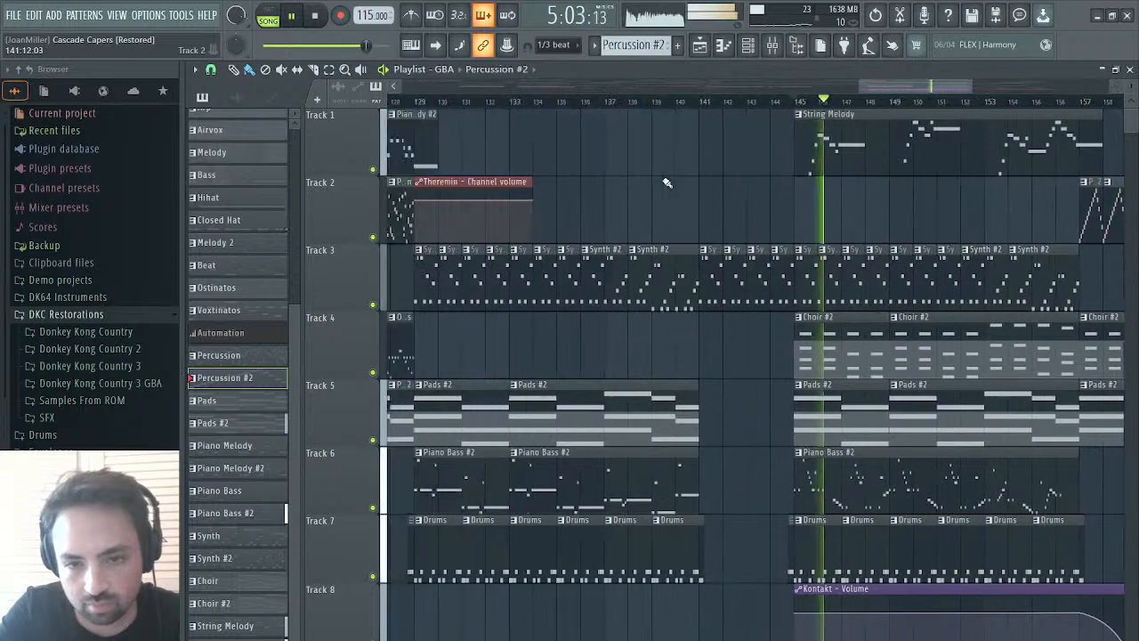
left_click(442, 102)
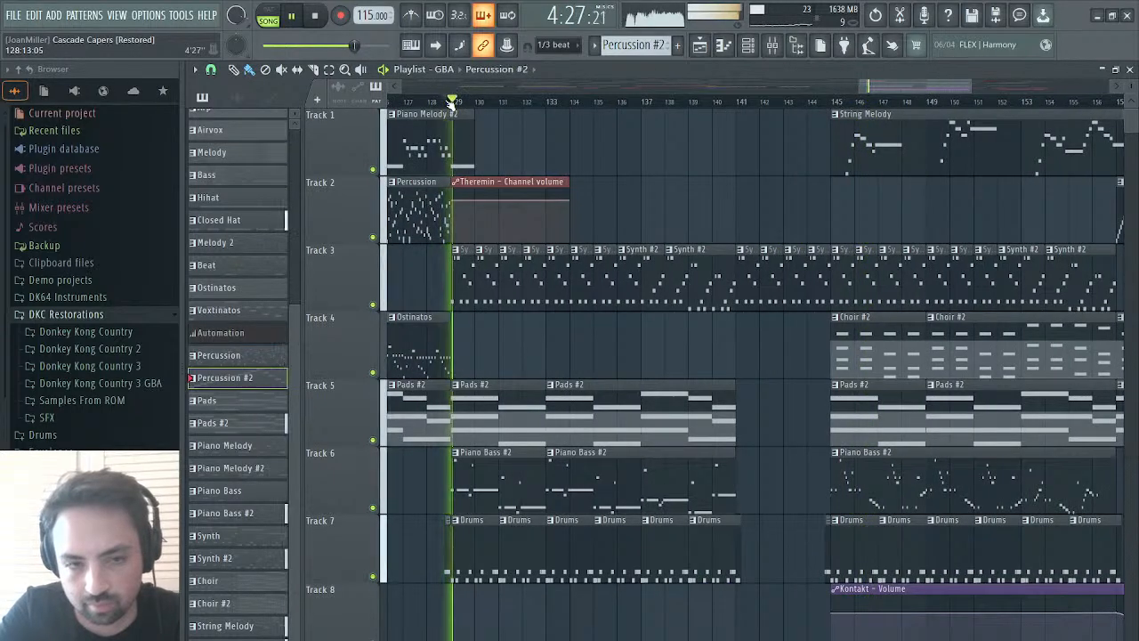
- Place four one-bar Percussion #2 clips back to back on Track 2 across bars 141 to 144
scroll(647, 393, "down", 1)
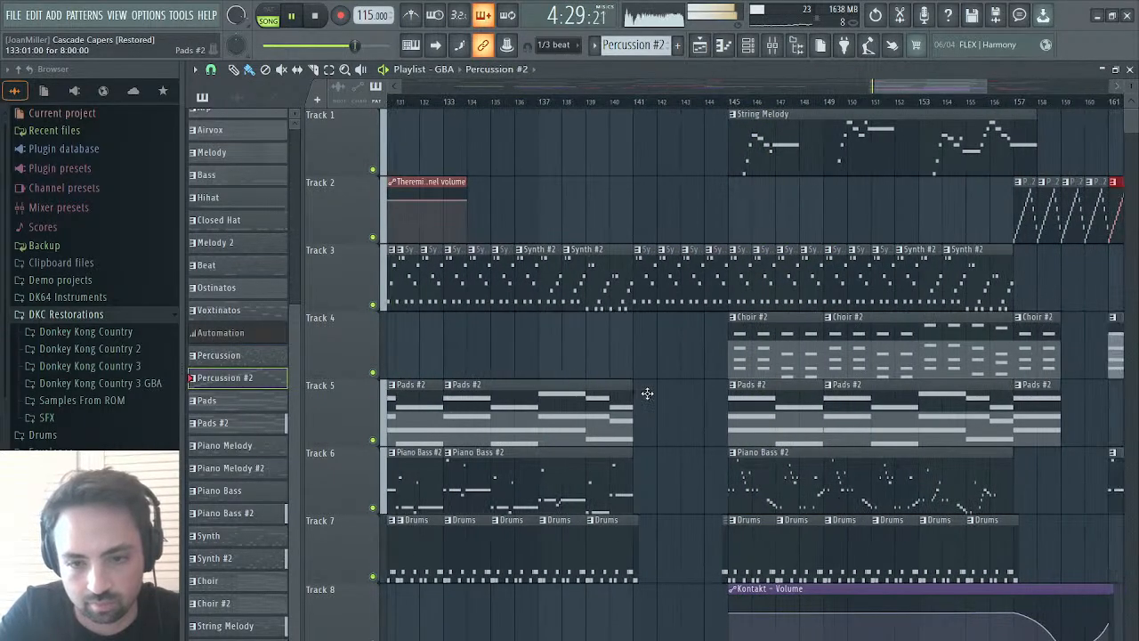
left_click(636, 233)
left_click(667, 228)
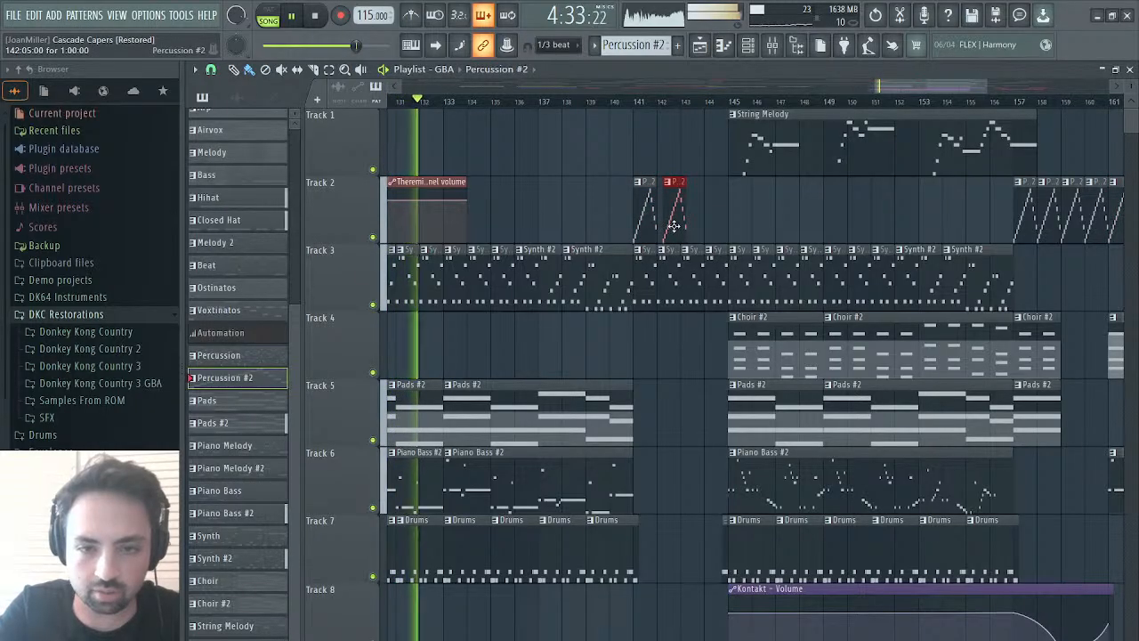
left_click(687, 227)
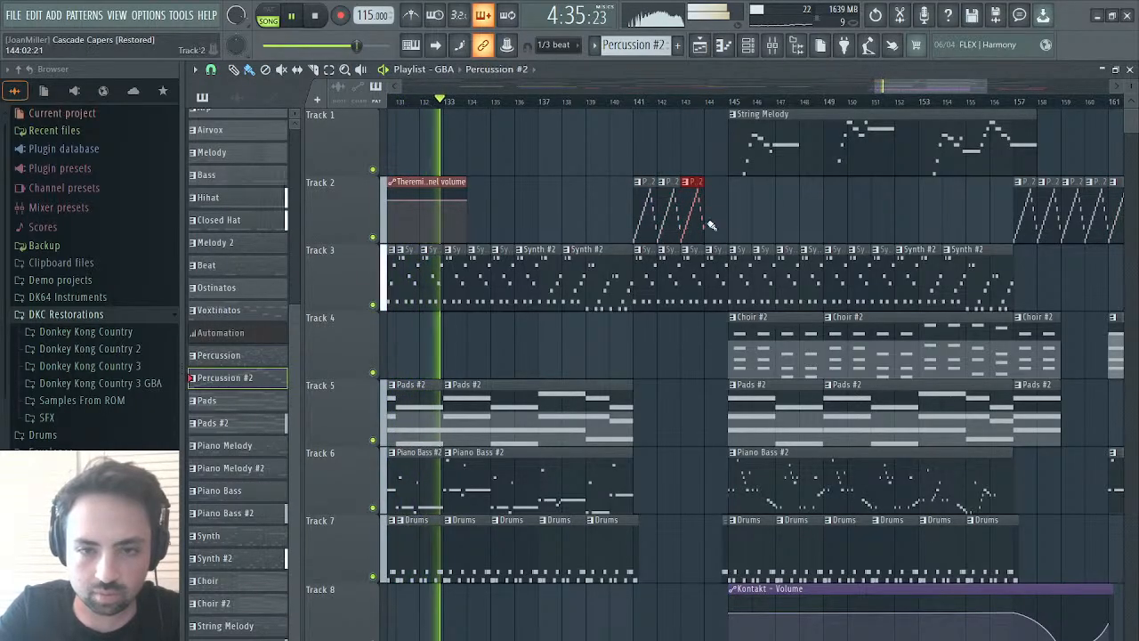
- Play from bar 141 and from bar 157 to hear the added Percussion #2 clips in the arrangement
mouse_move(926, 85)
left_mouse_down()
mouse_move(476, 87)
mouse_move(919, 90)
left_mouse_up()
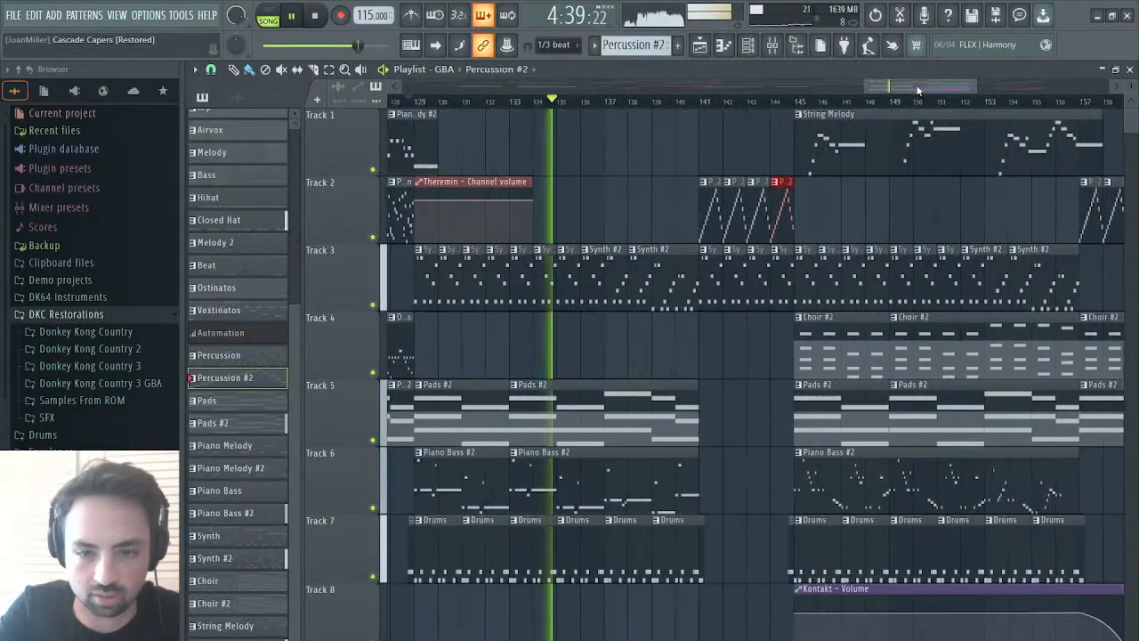
left_click(698, 99)
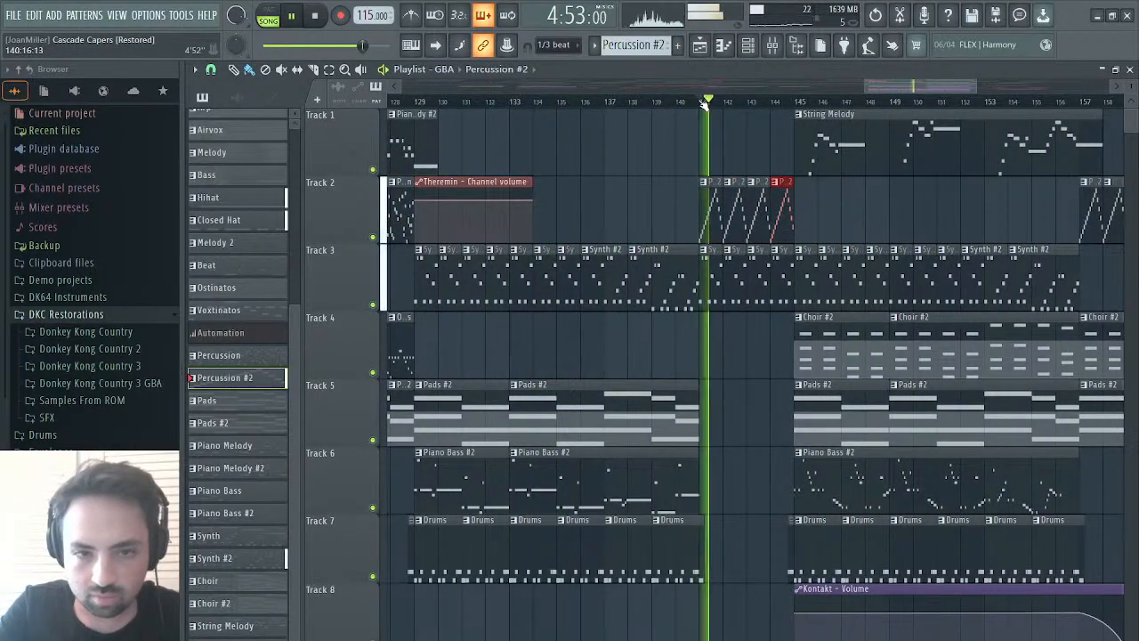
scroll(755, 187, "right", 3)
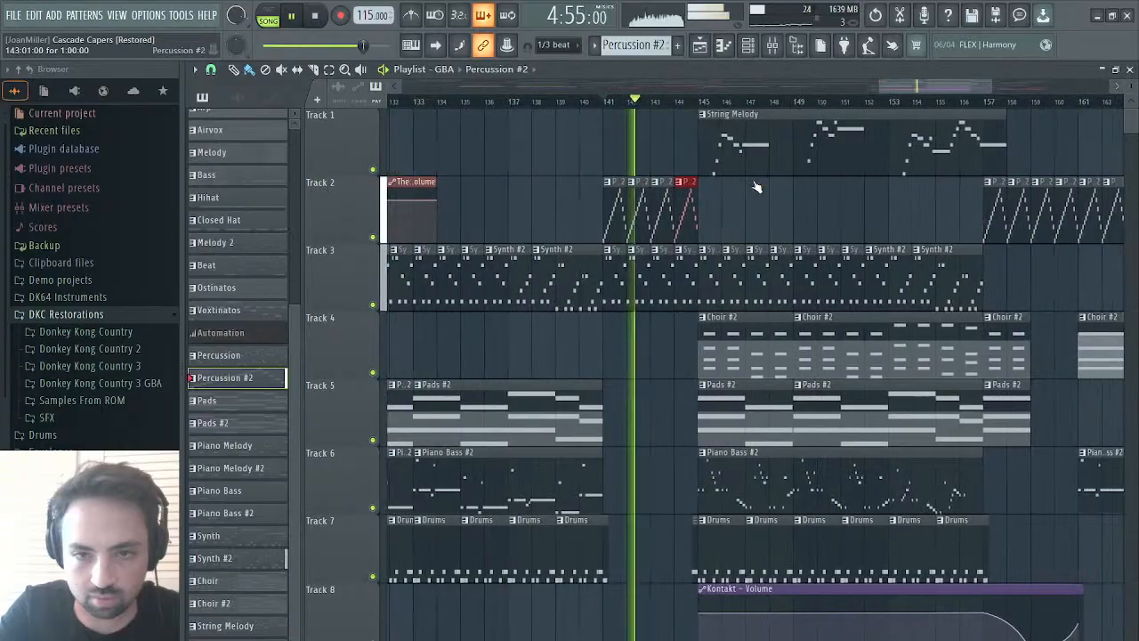
scroll(755, 186, "right", 4)
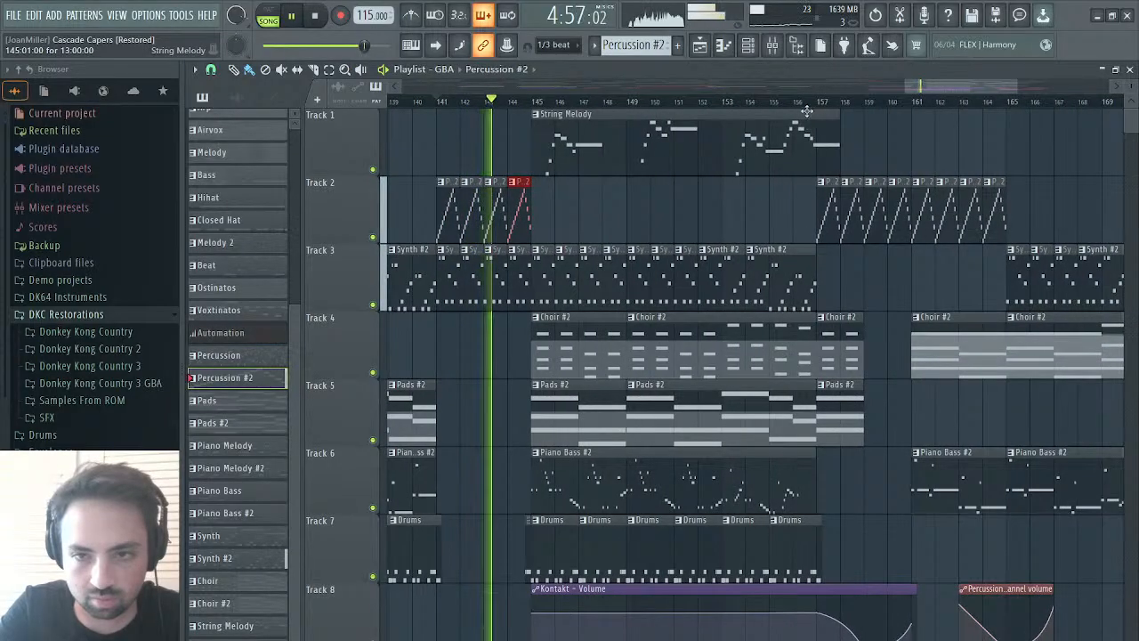
left_click(804, 107)
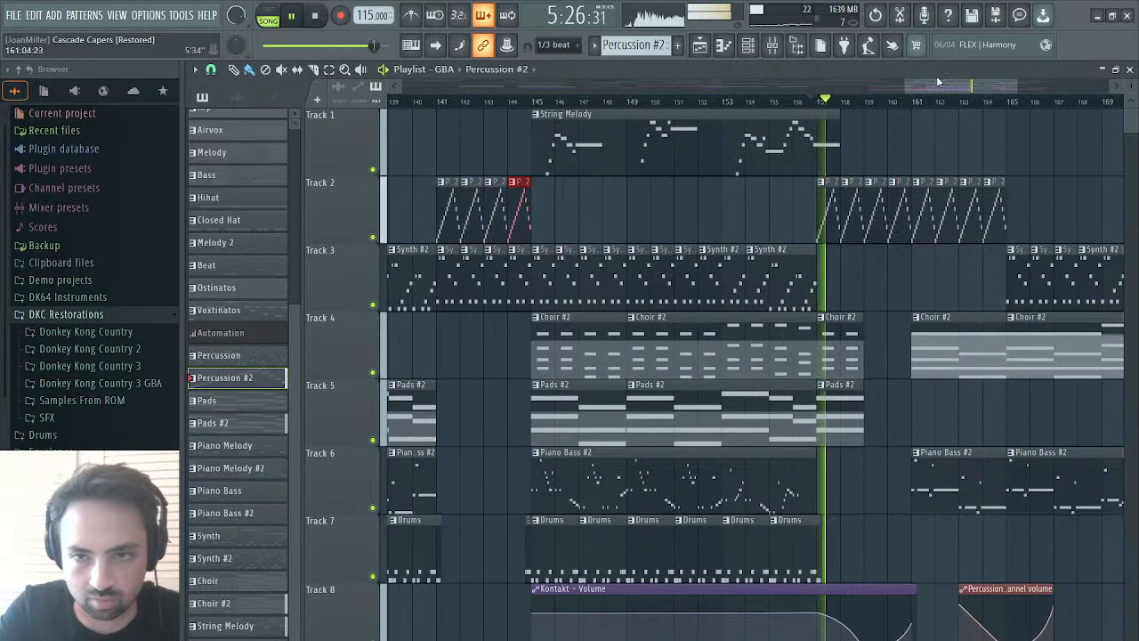
- Replace the two old Percussion clips from bar 171 on Track 2 with six one-bar Percussion #2 clips across bars 171 to 176
left_click_drag(936, 85, 1000, 84)
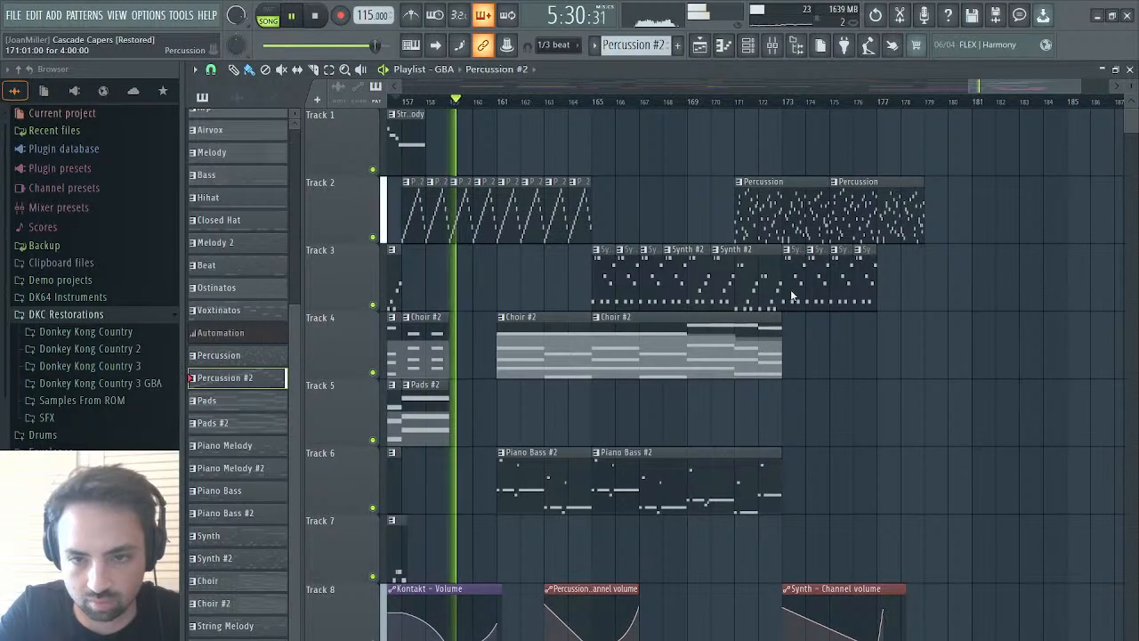
left_click(808, 233)
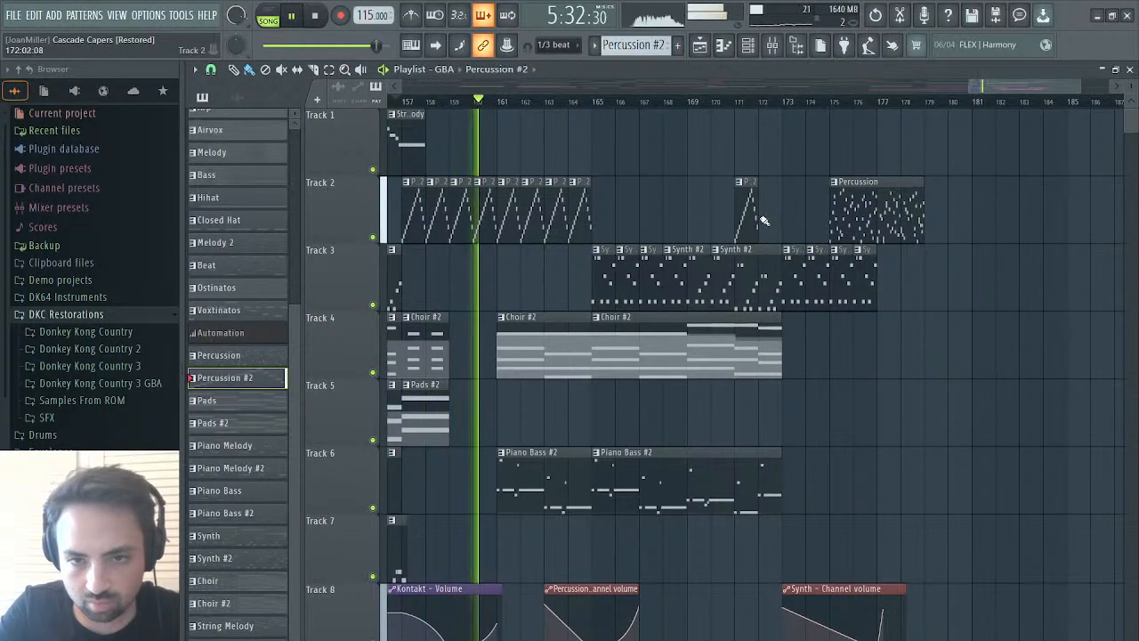
left_click_drag(764, 220, 809, 222)
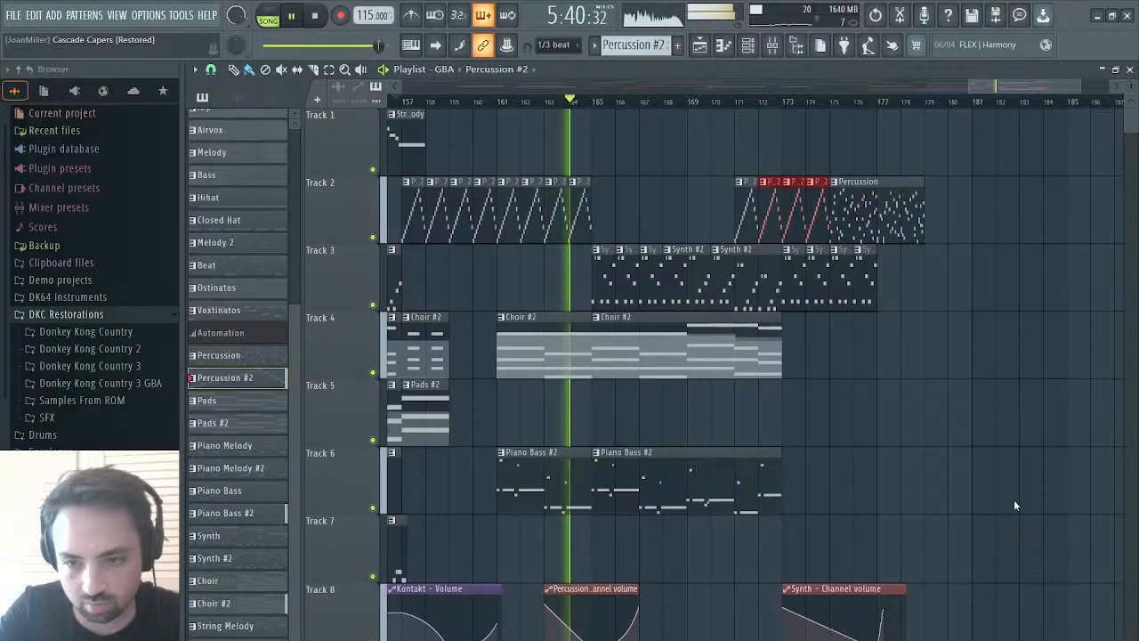
right_click(903, 218)
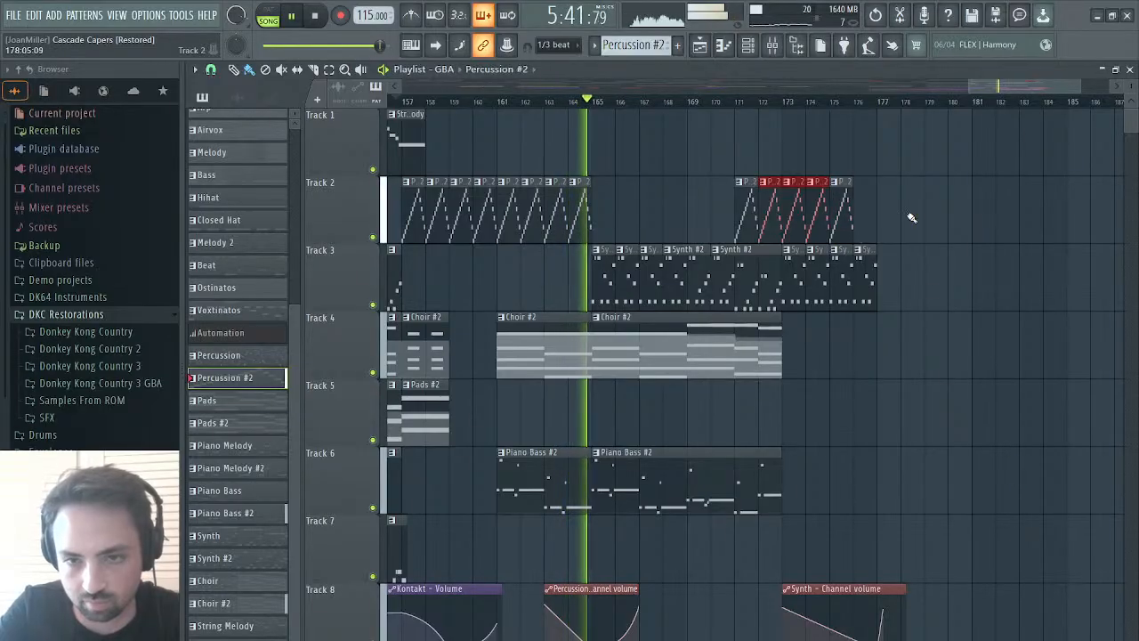
left_click(863, 213)
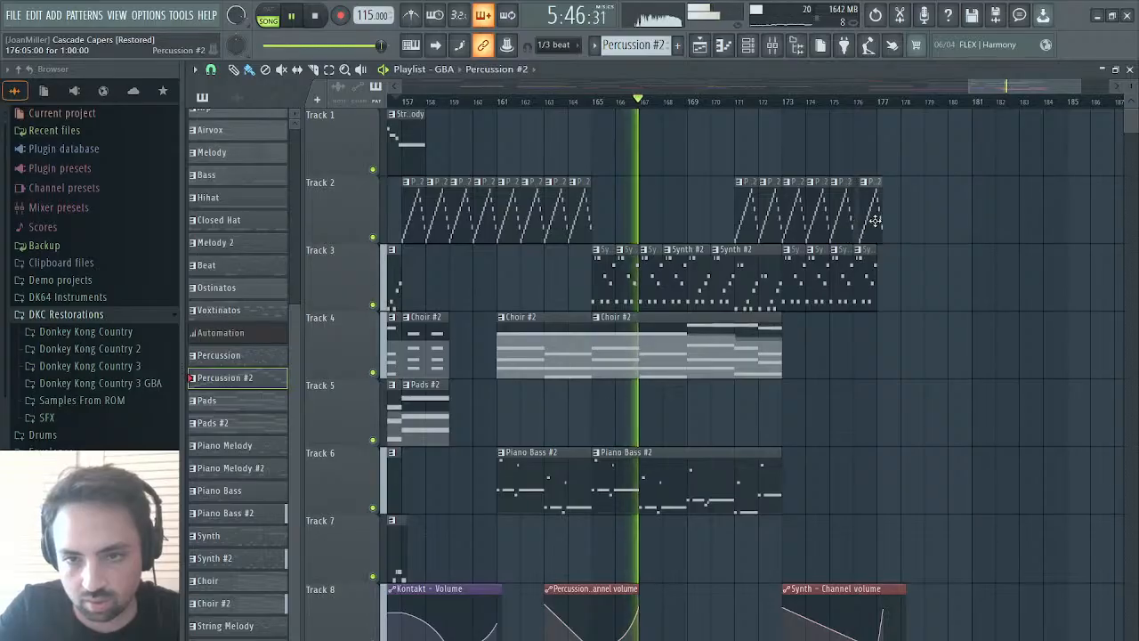
key("space")
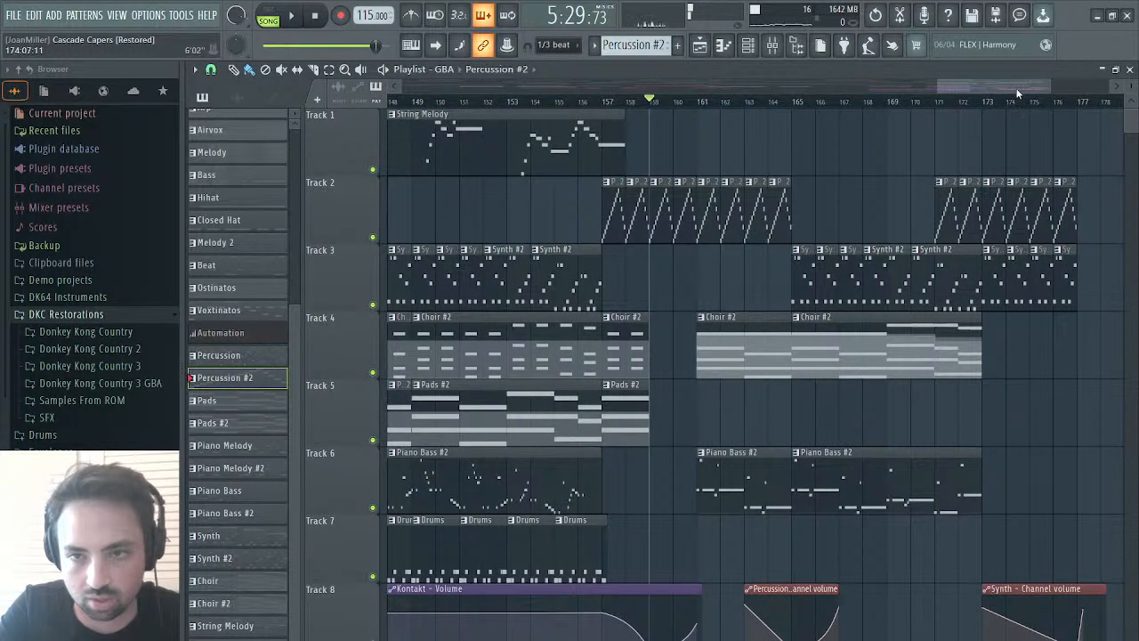
- Copy two two-bar Drums clips onto the end of the Track 7 run so they cover bars 157 to 160
left_click_drag(1019, 92, 630, 121)
scroll(553, 454, "down", 5)
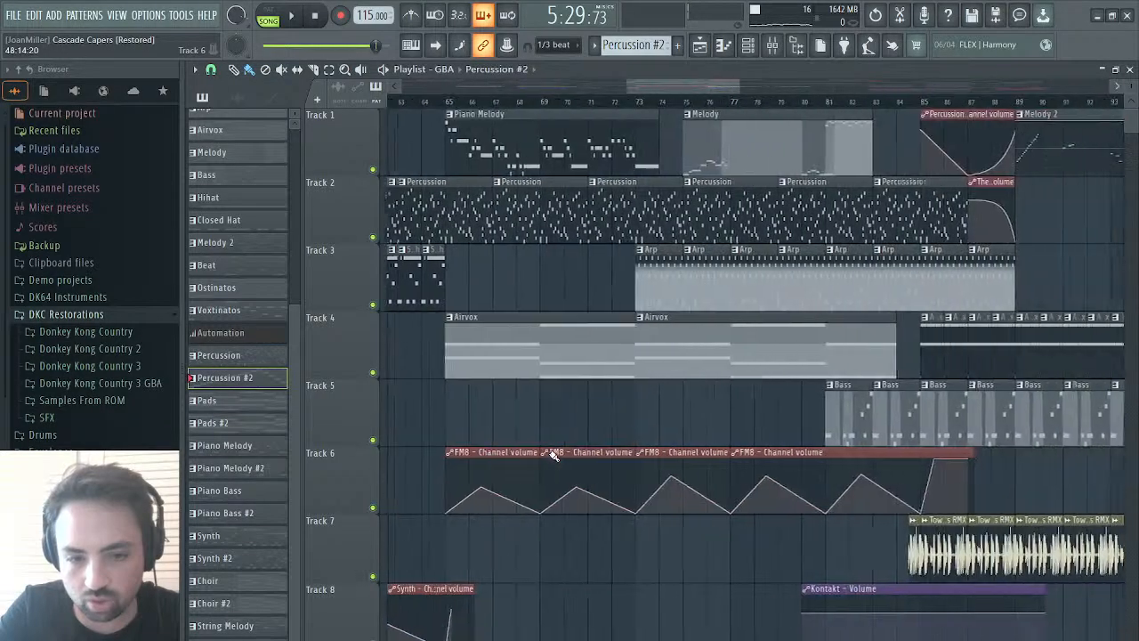
scroll(554, 455, "down", 15)
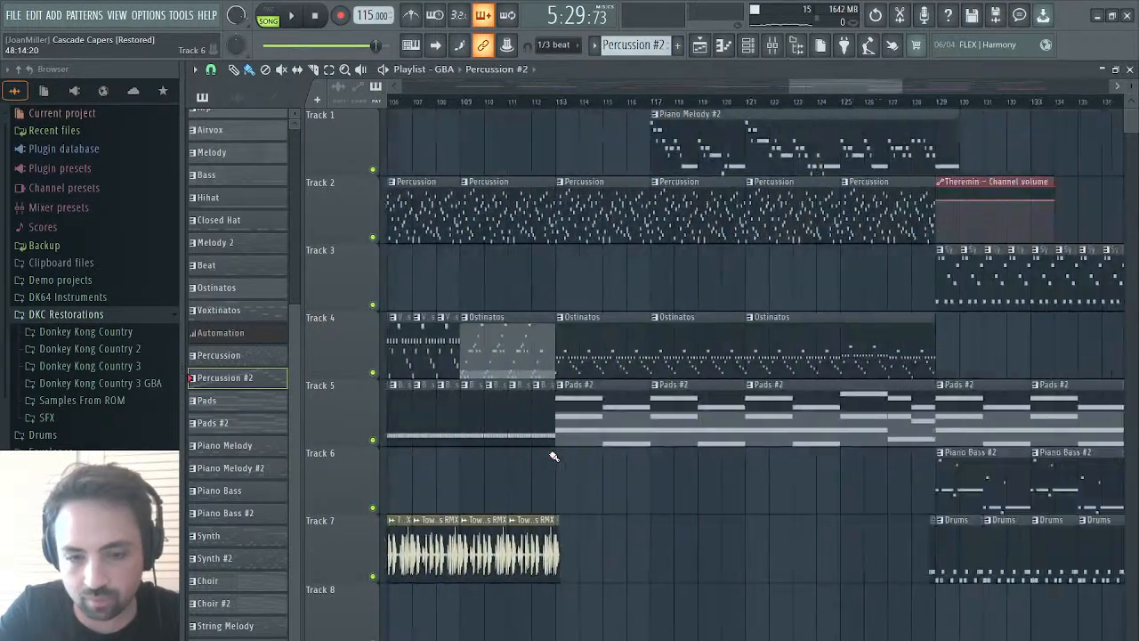
scroll(554, 455, "down", 3)
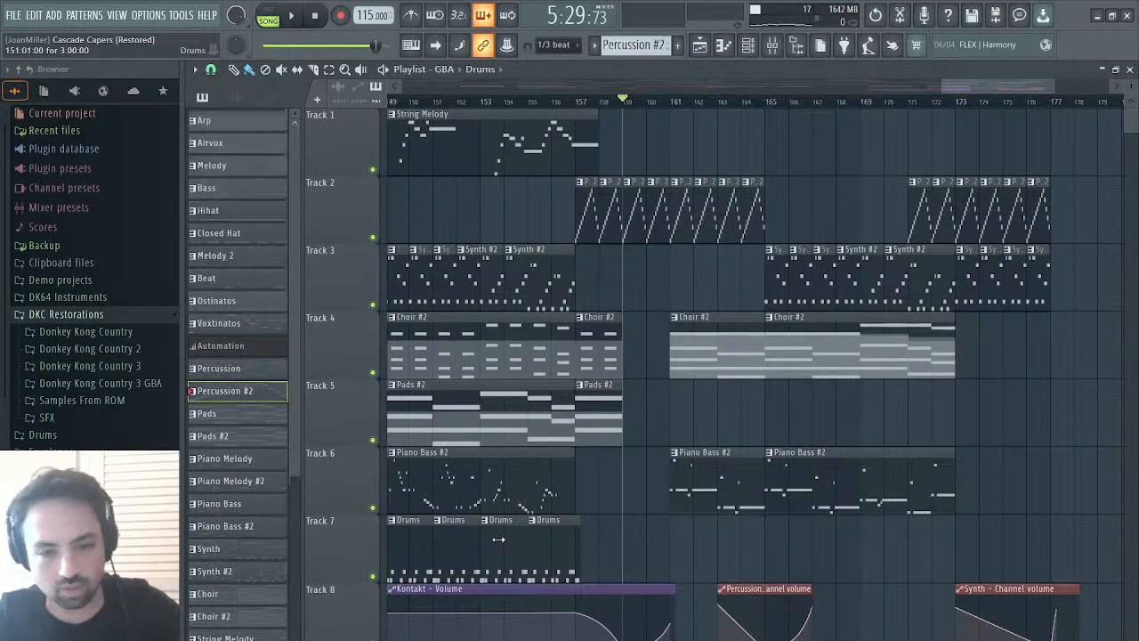
left_click_drag(967, 84, 908, 88)
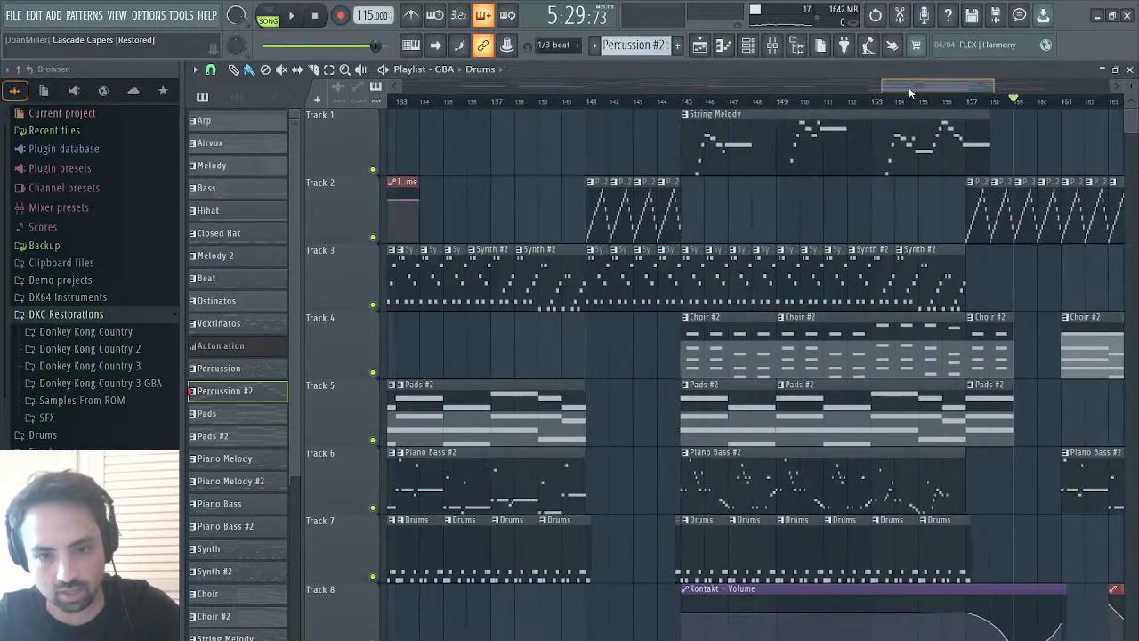
left_click_drag(902, 545, 735, 570)
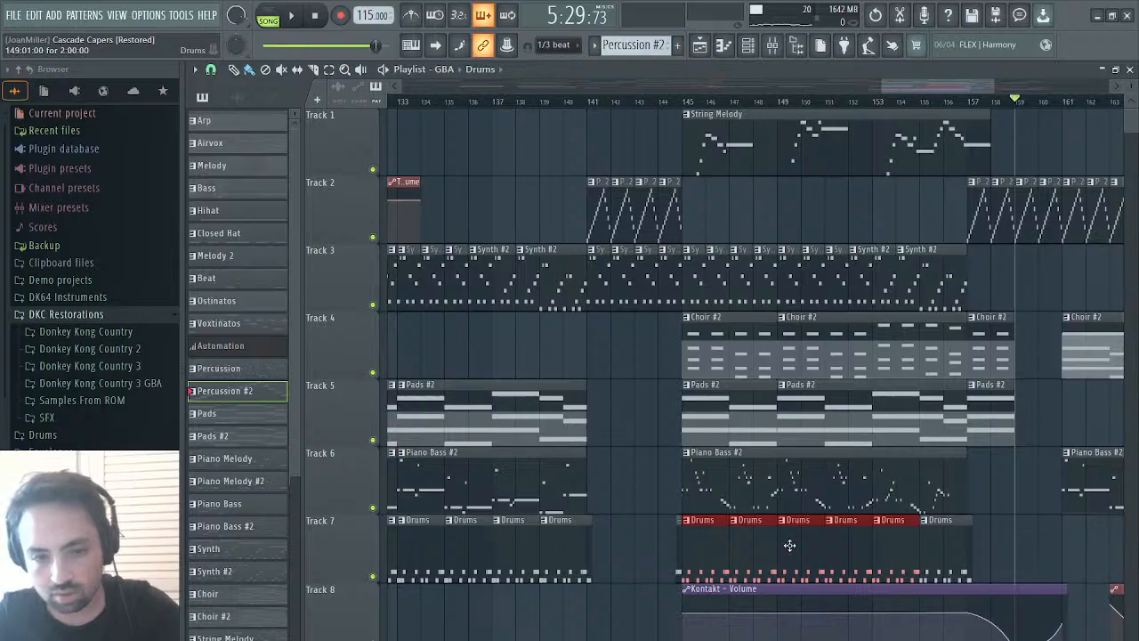
scroll(790, 544, "left", 5)
left_click_drag(851, 546, 669, 555)
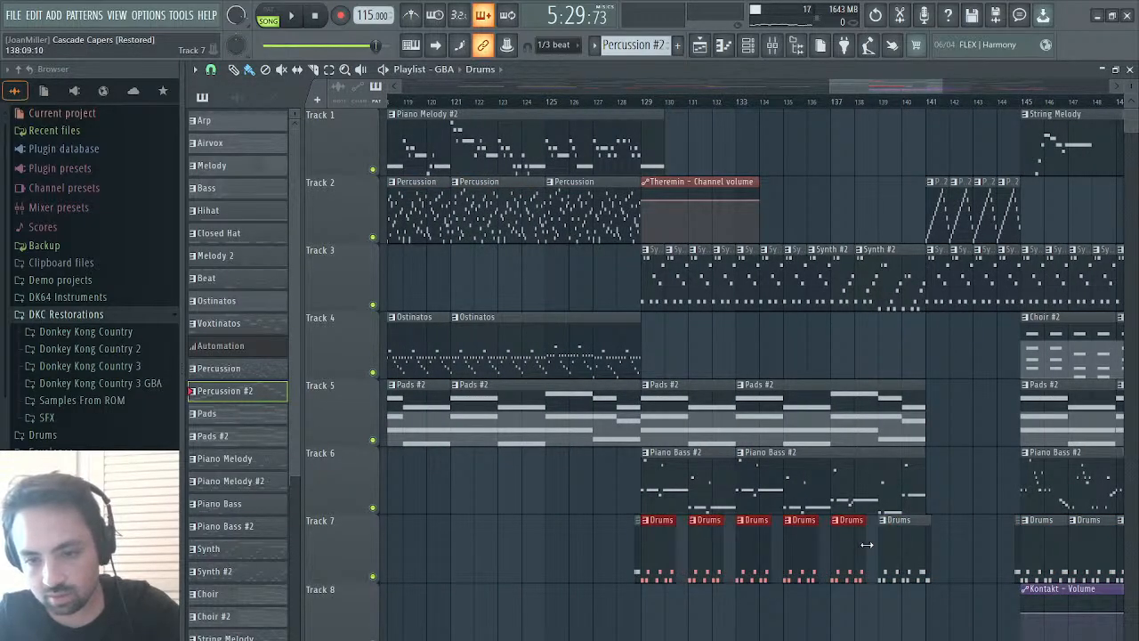
scroll(874, 544, "right", 9)
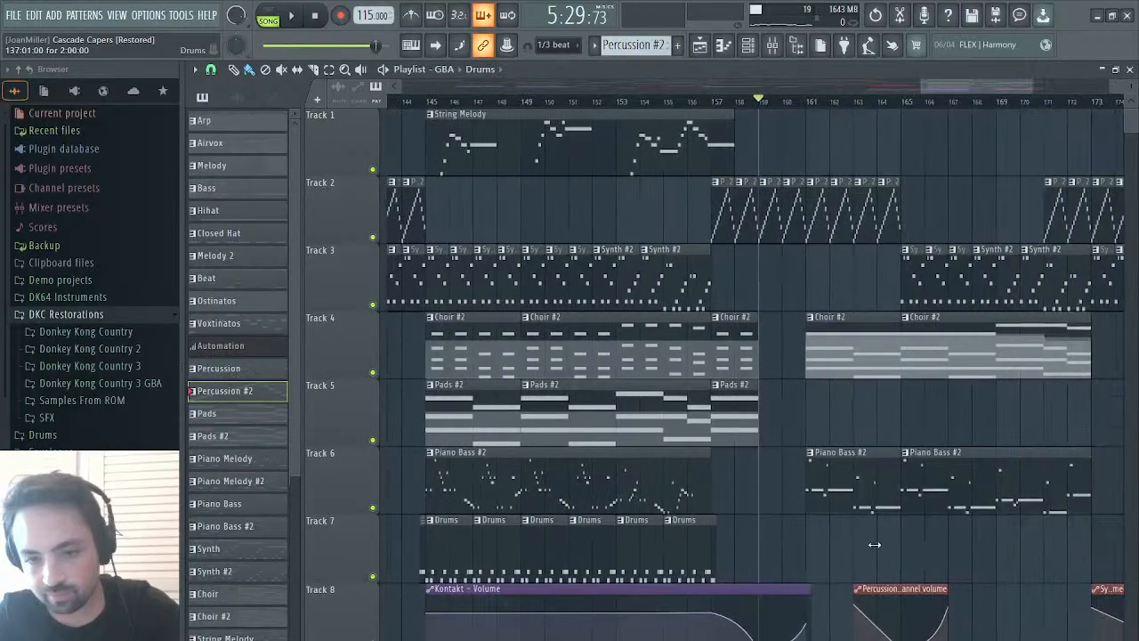
left_click(646, 556)
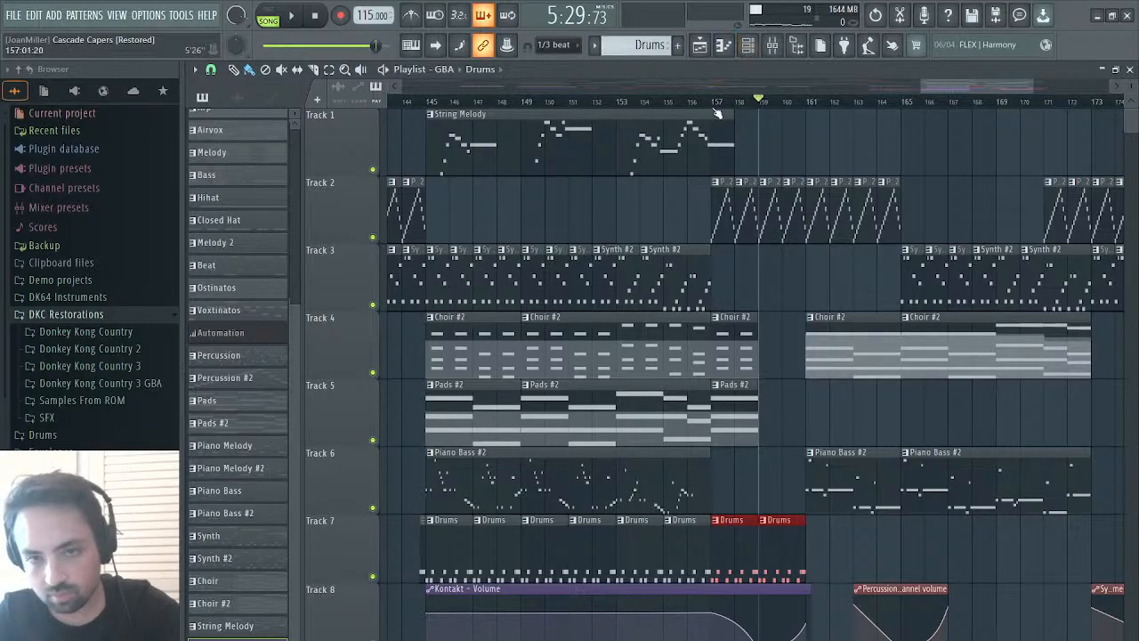
- Play the song from bar 157 to hear the added Drums clips with the Percussion #2 clips
left_click(715, 107)
key("space")
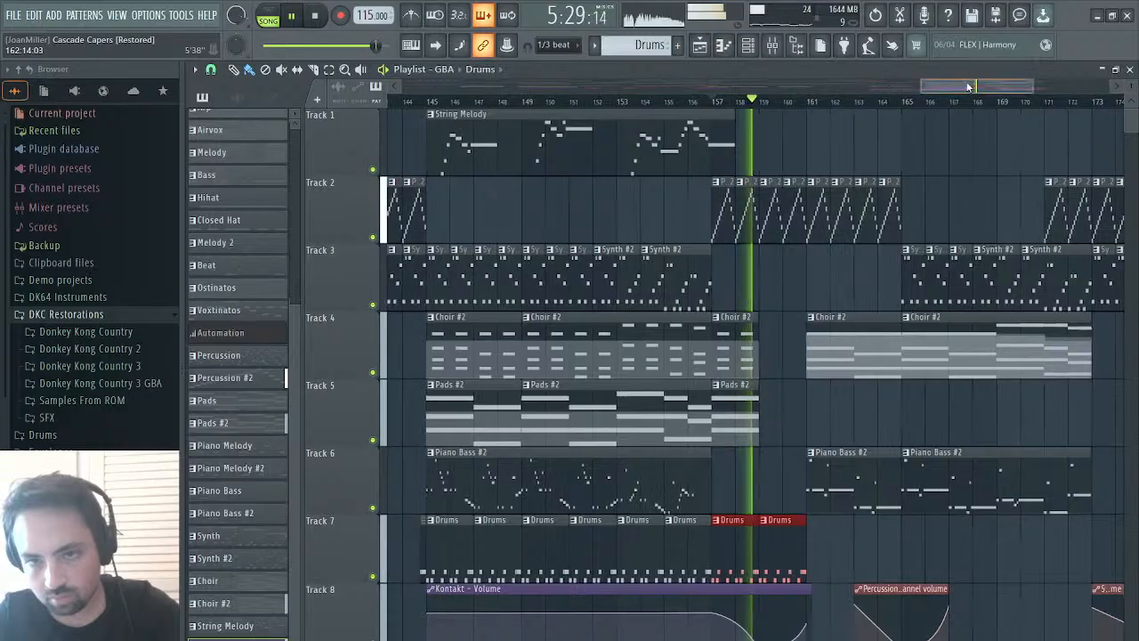
left_click_drag(967, 86, 968, 58)
left_click(837, 527)
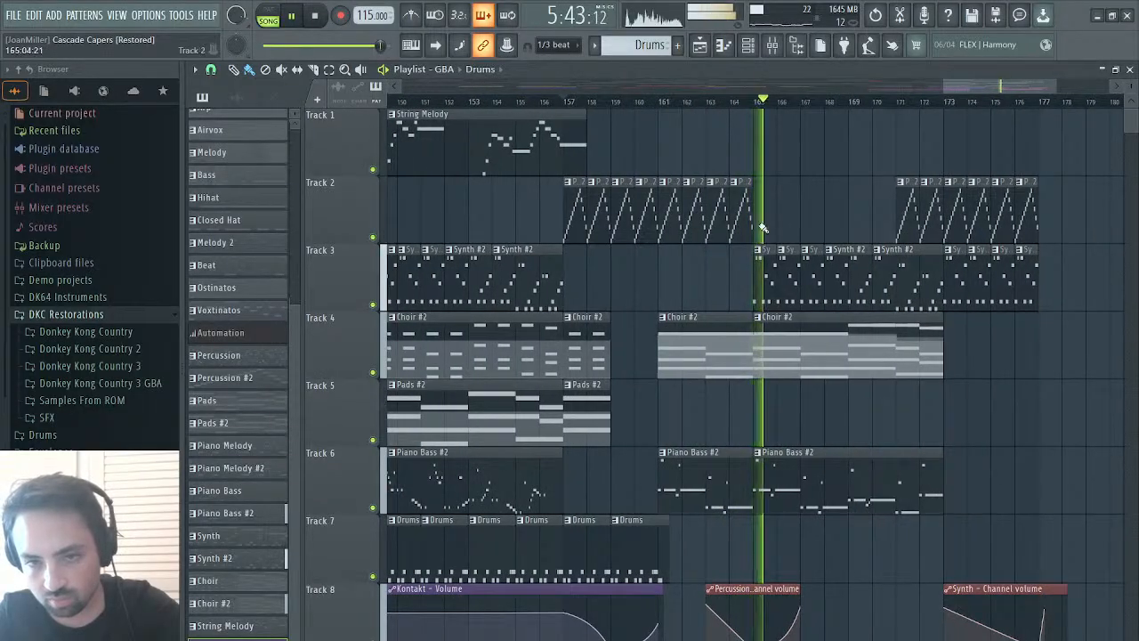
- Examine the arrangement from about bar 53 through the ending to check how the percussion and other parts are laid out
scroll(836, 223, "left", 15)
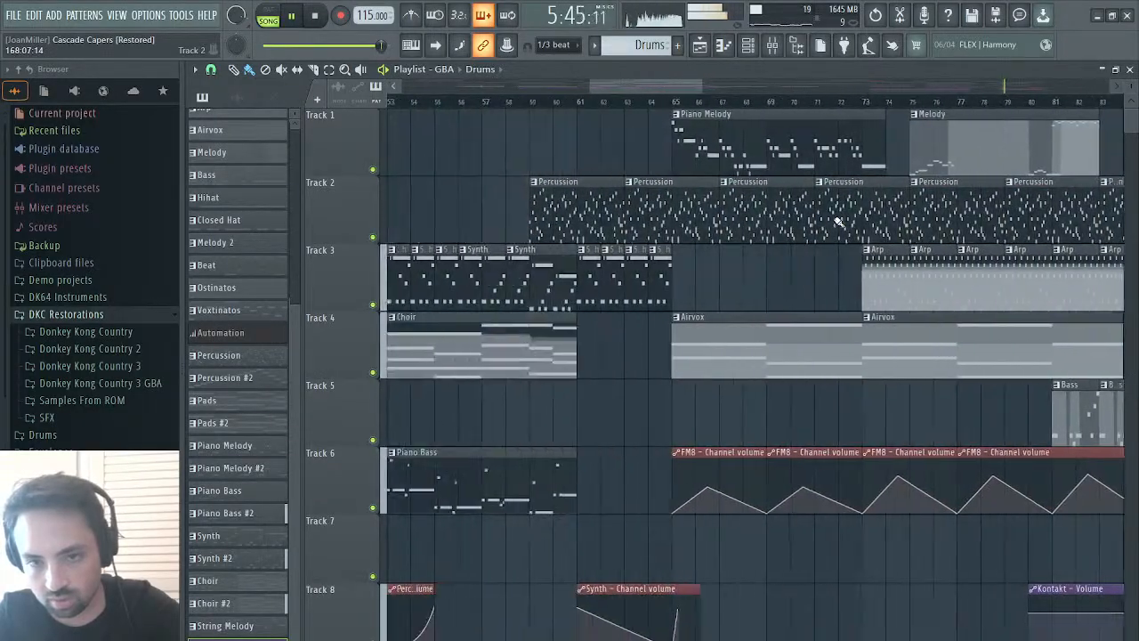
scroll(837, 223, "right", 5)
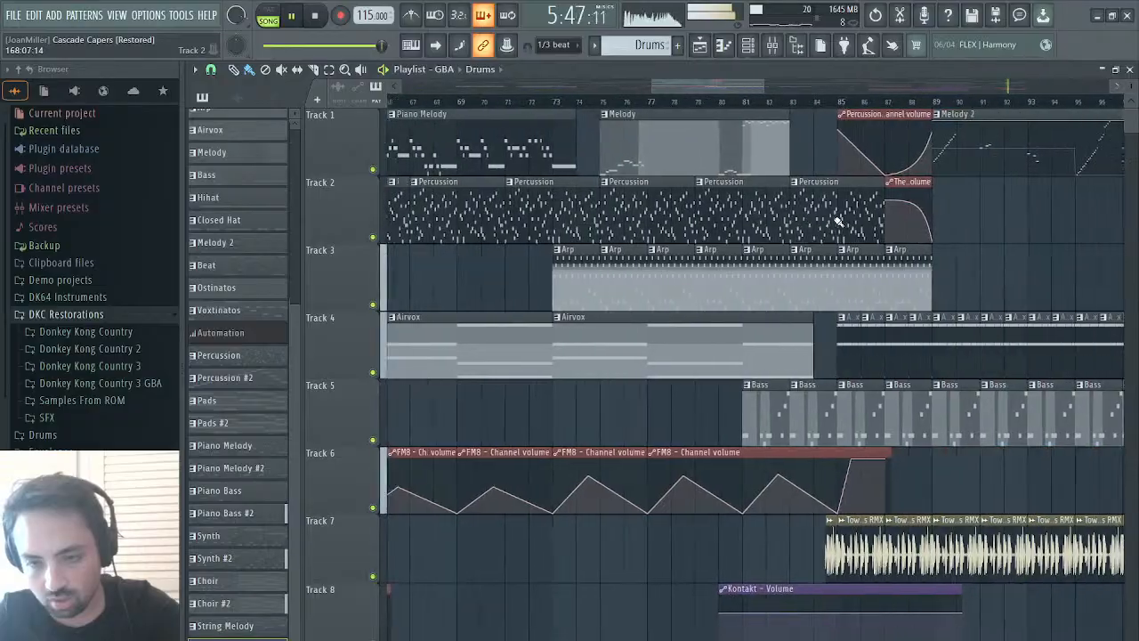
scroll(836, 222, "right", 8)
scroll(836, 222, "left", 8)
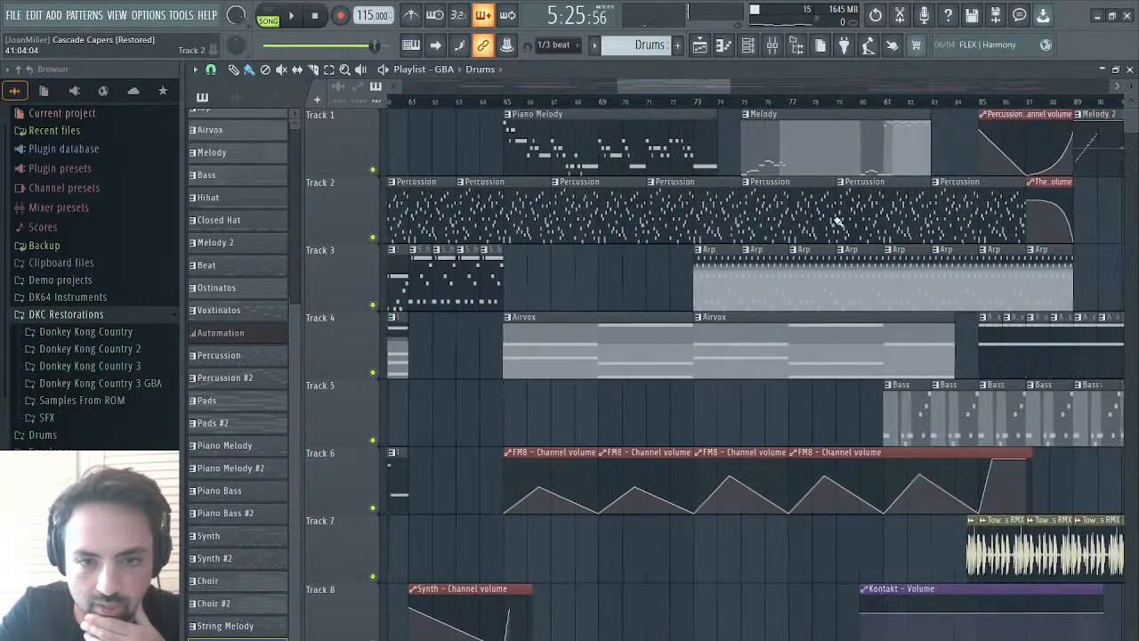
scroll(836, 221, "right", 10)
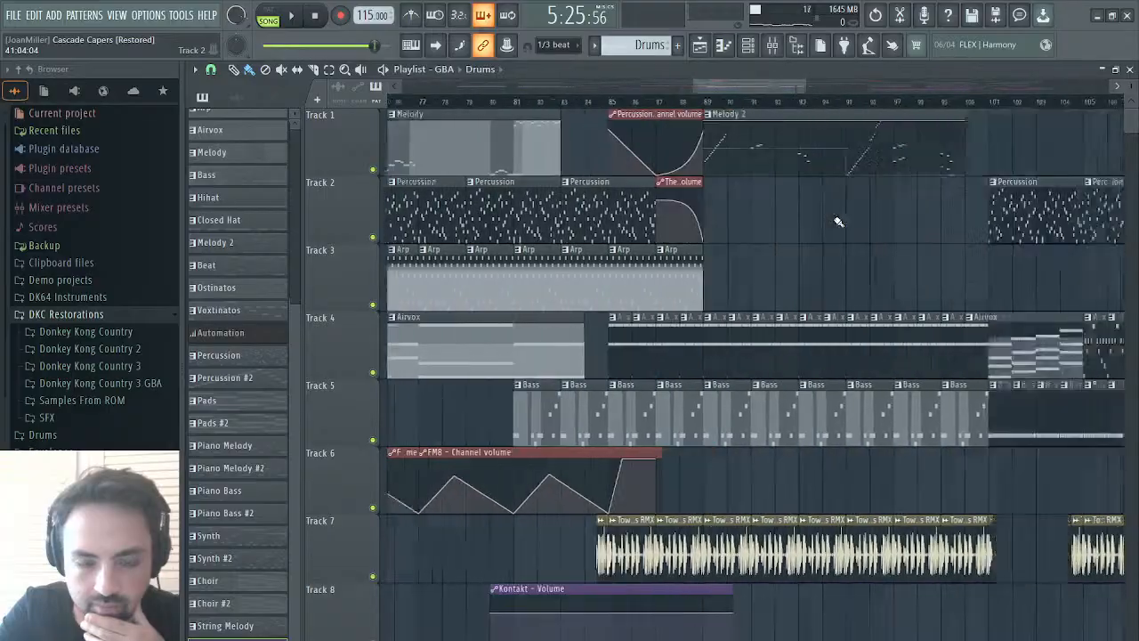
scroll(836, 220, "right", 15)
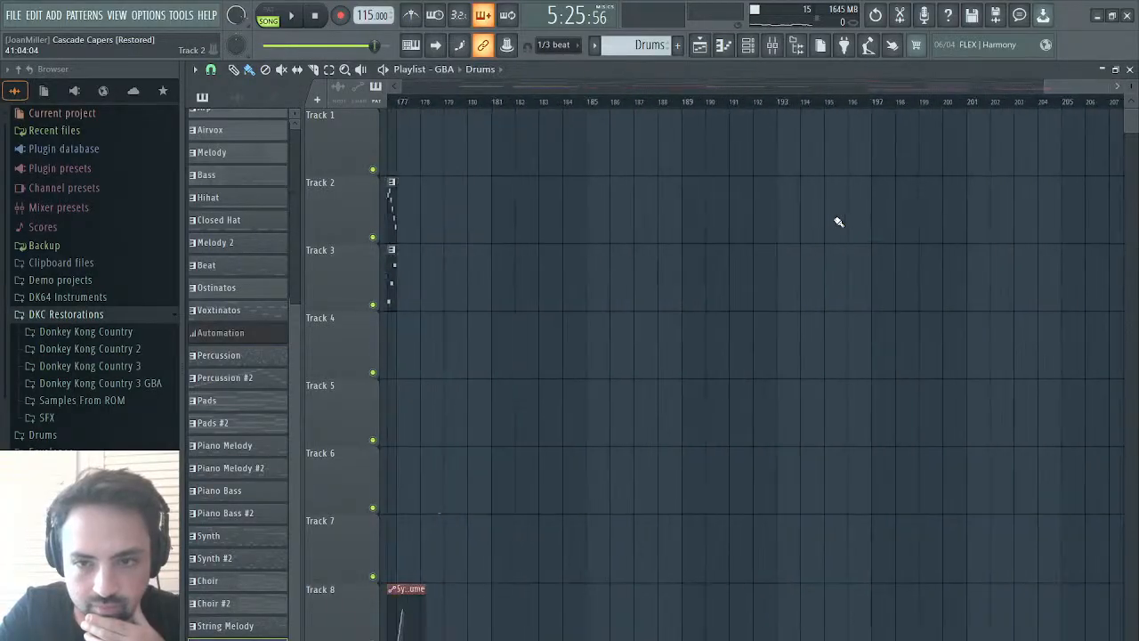
scroll(672, 243, "left", 5)
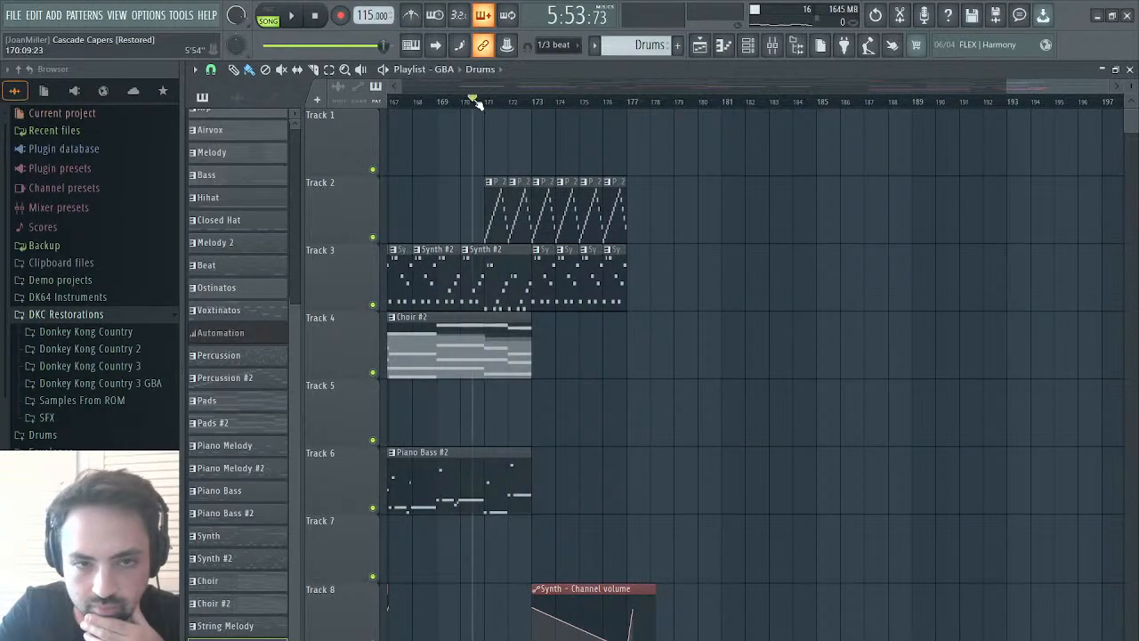
- Play the ending from bar 170 to hear the final Percussion #2 and Synth #2 clips, and stop playback at the end
key("space")
scroll(448, 304, "left", 2)
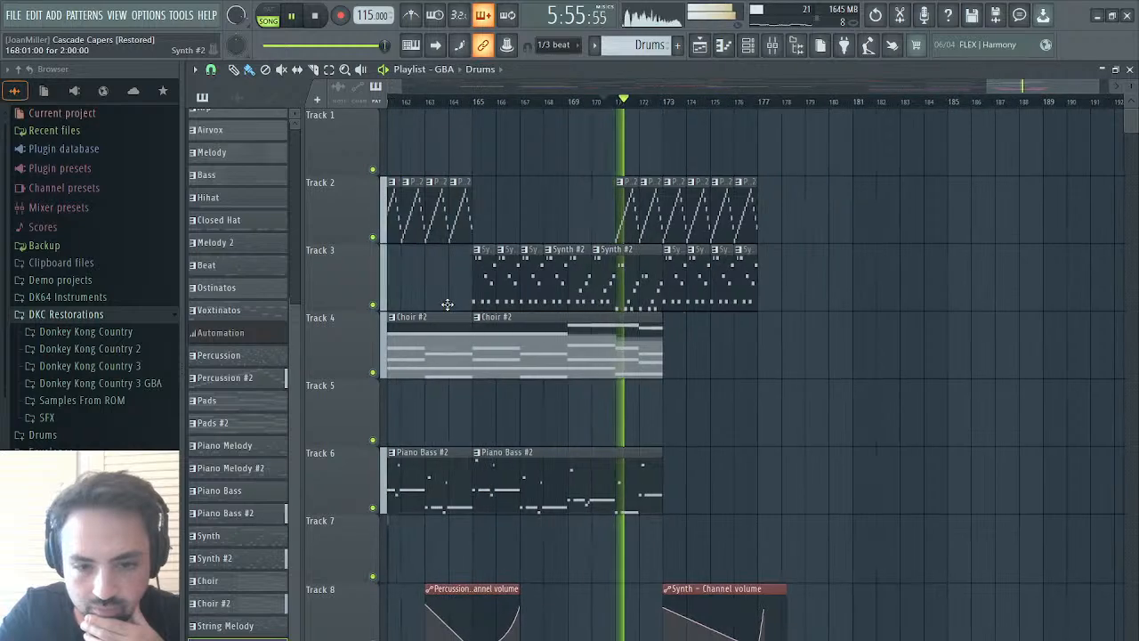
scroll(448, 305, "down", 3)
scroll(448, 304, "up", 3)
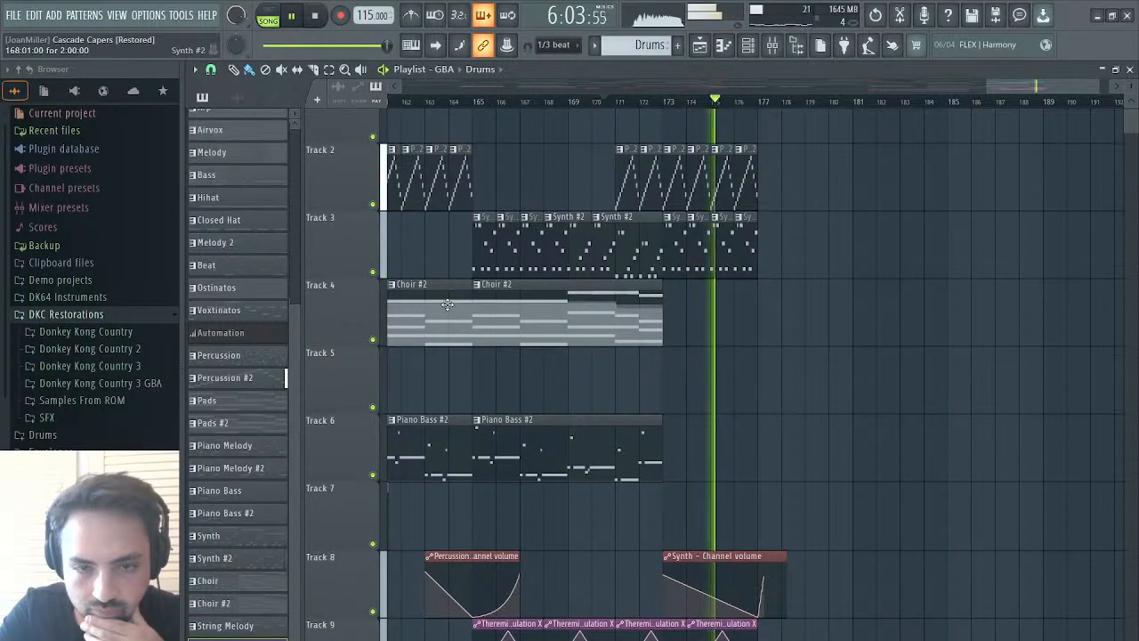
left_click_drag(986, 85, 589, 102)
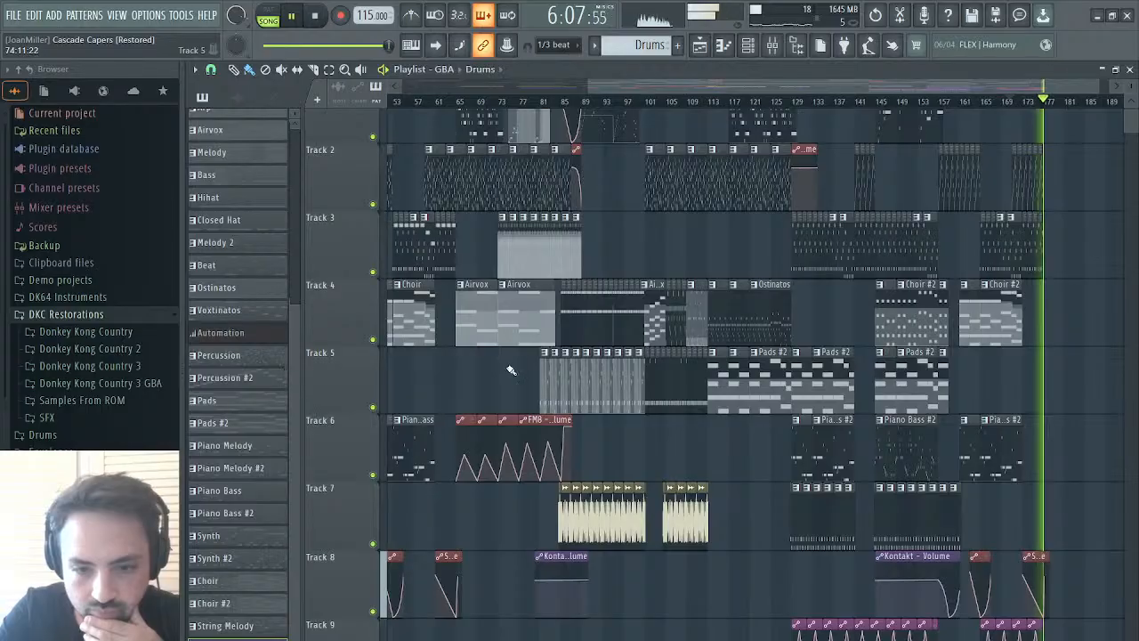
key("space")
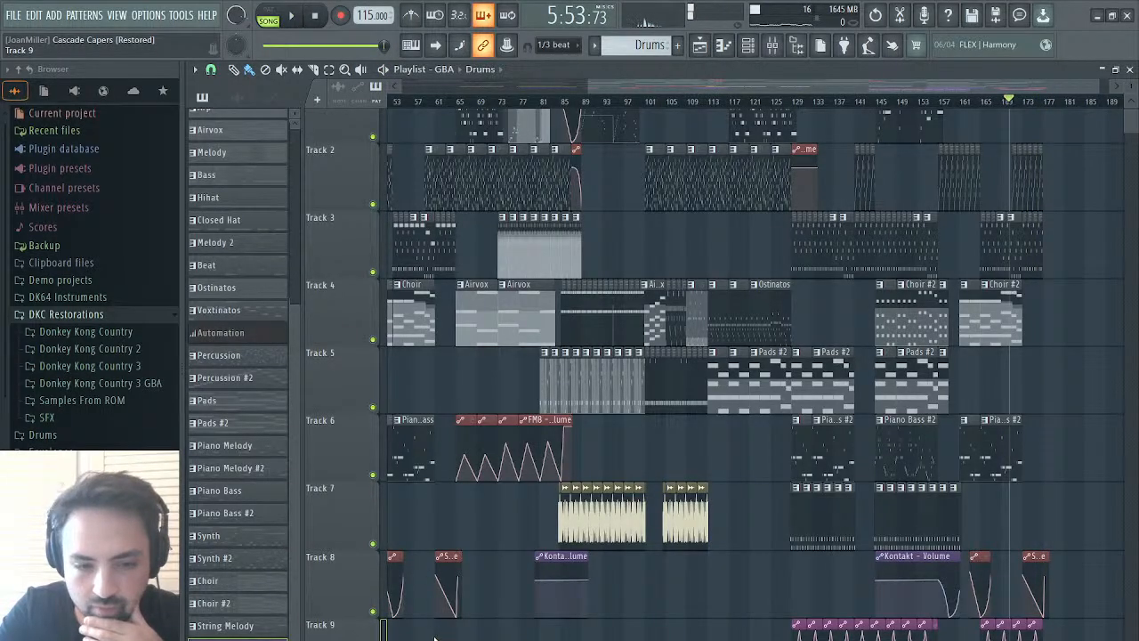
- Move the Theremin modulation automation track up from Track 9 to Track 4, directly below the Synth track
scroll(434, 638, "up", 1)
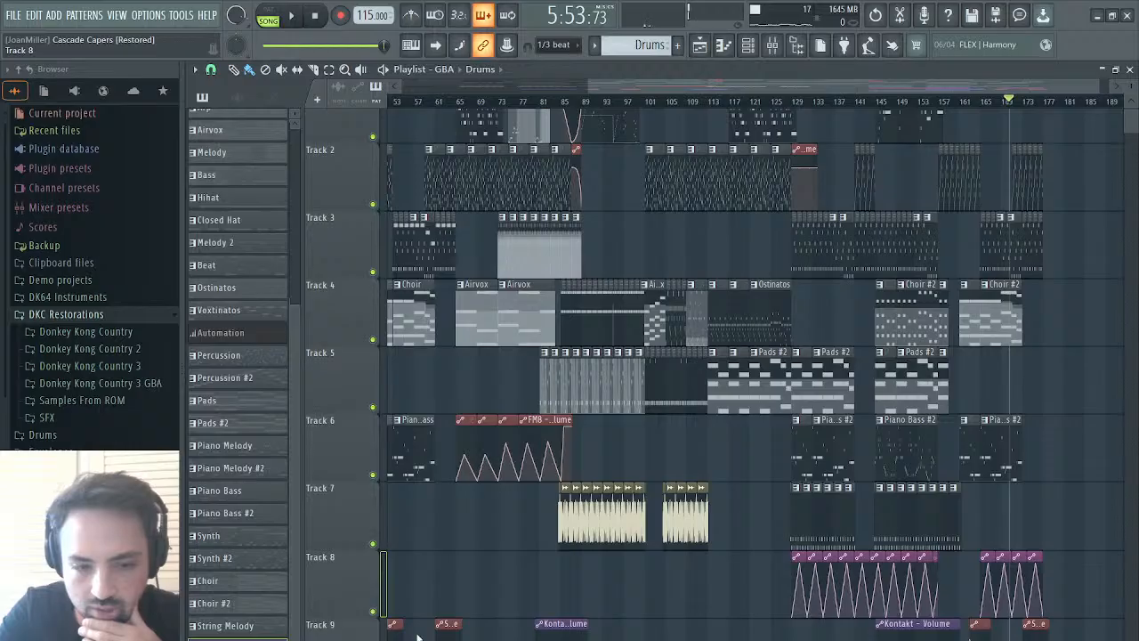
scroll(383, 553, "up", 1)
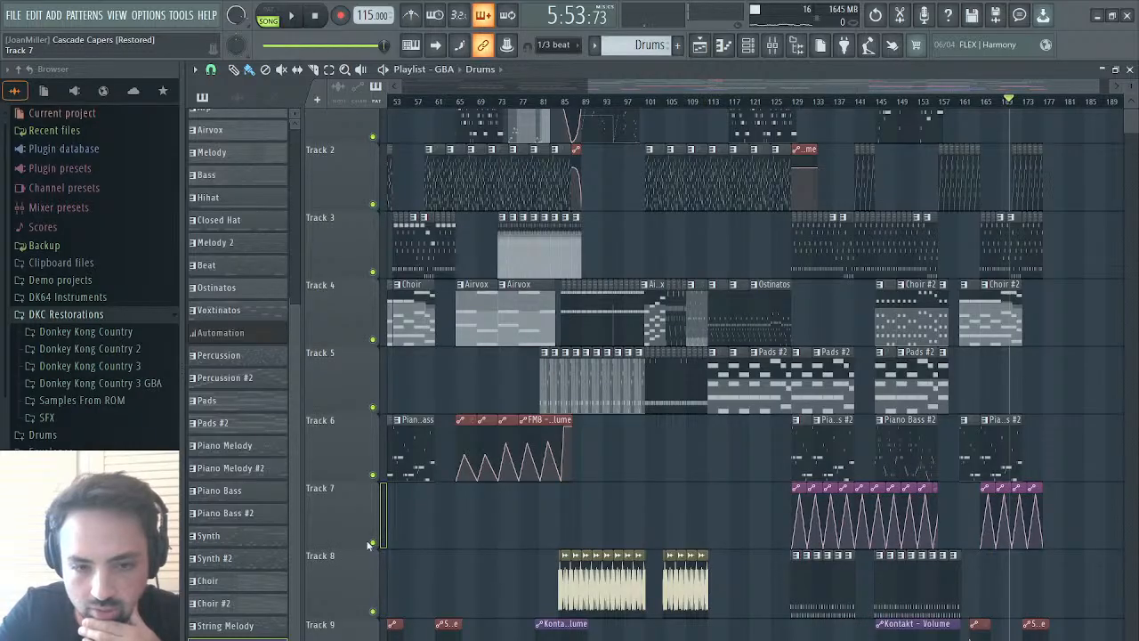
scroll(402, 633, "up", 1)
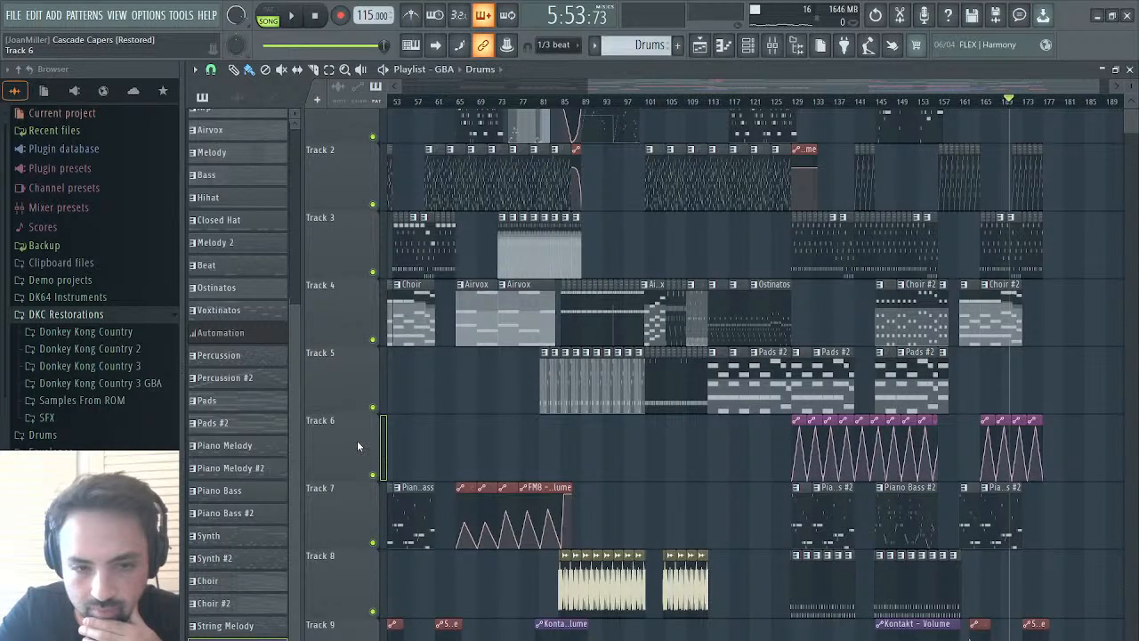
scroll(396, 634, "up", 1)
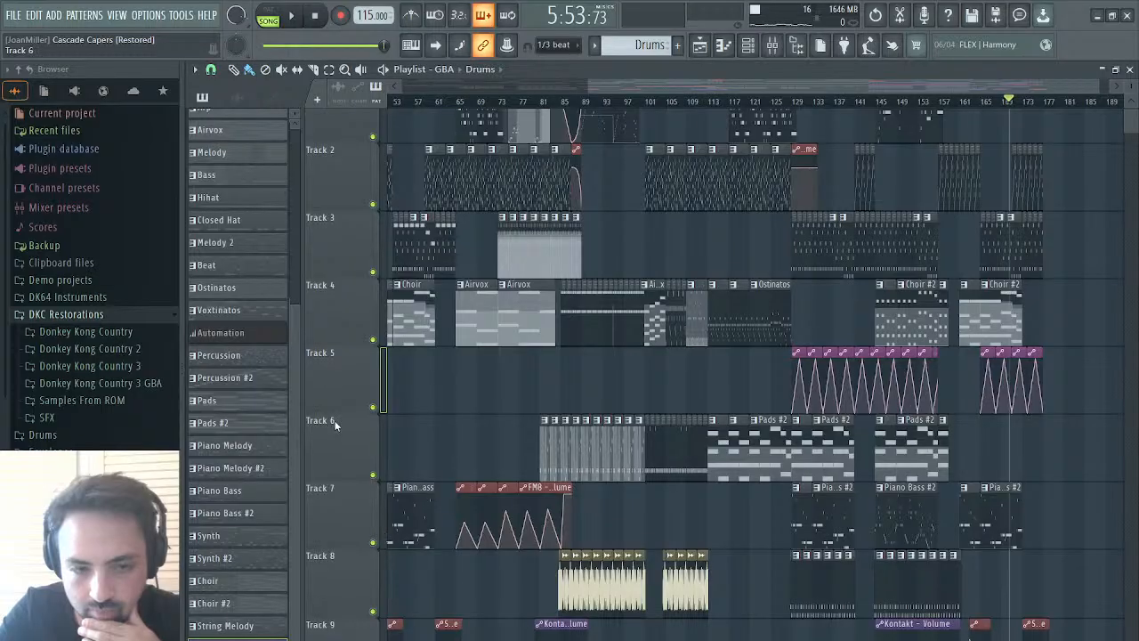
scroll(396, 633, "up", 1)
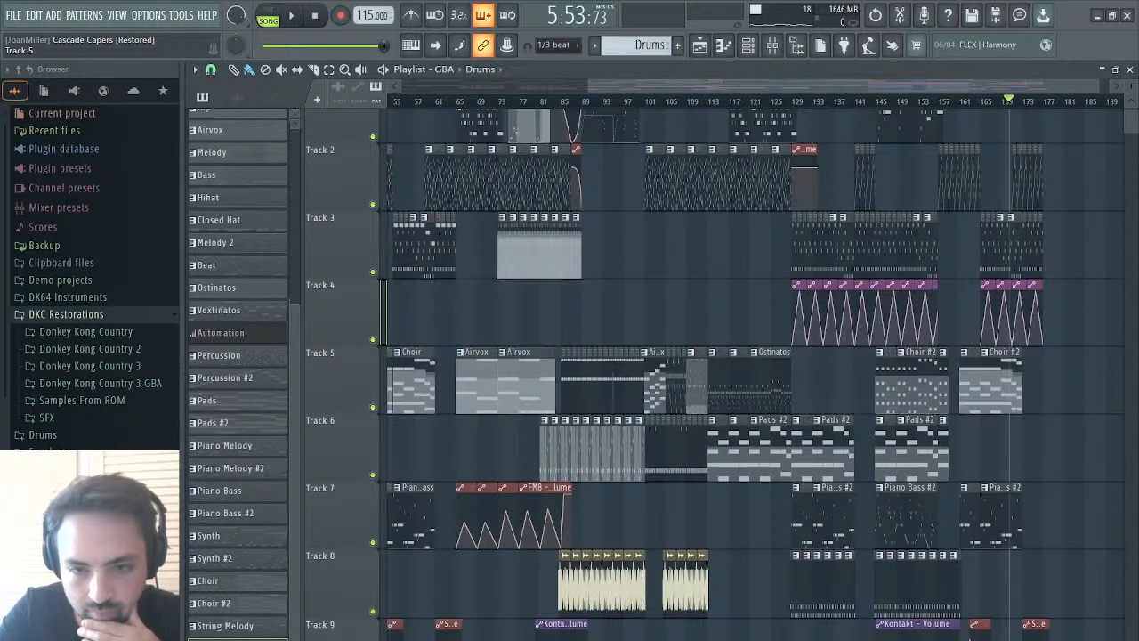
- Move the Synth channel volume clip at bar 61 up to Track 4 and the Percussion channel volume clip at bar 51 up to Track 1
scroll(522, 297, "left", 6)
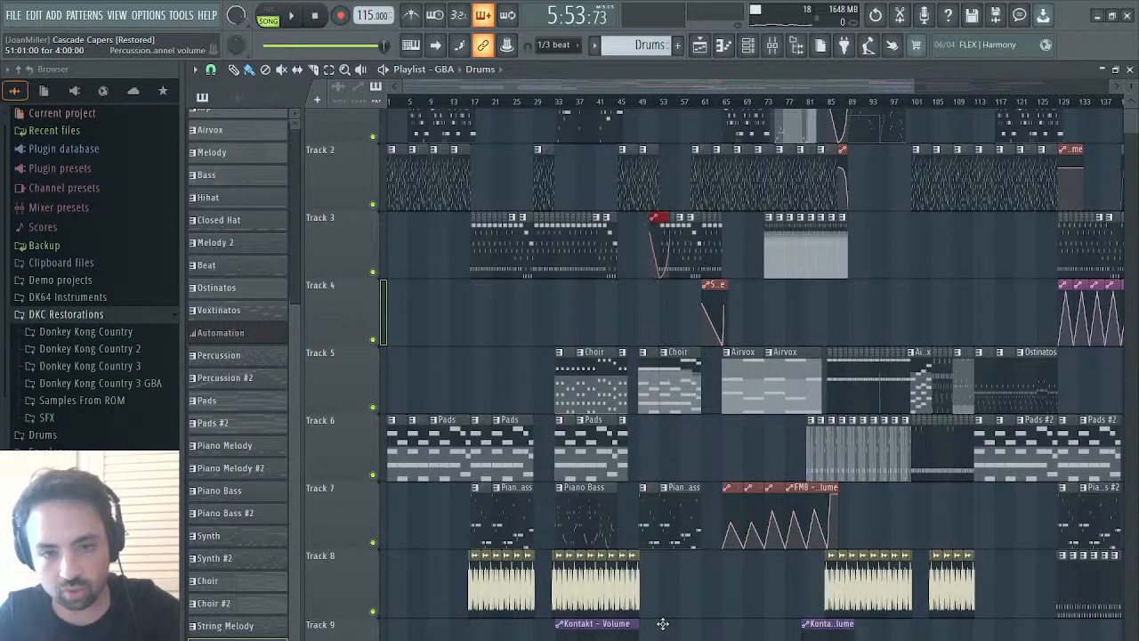
scroll(663, 624, "up", 1)
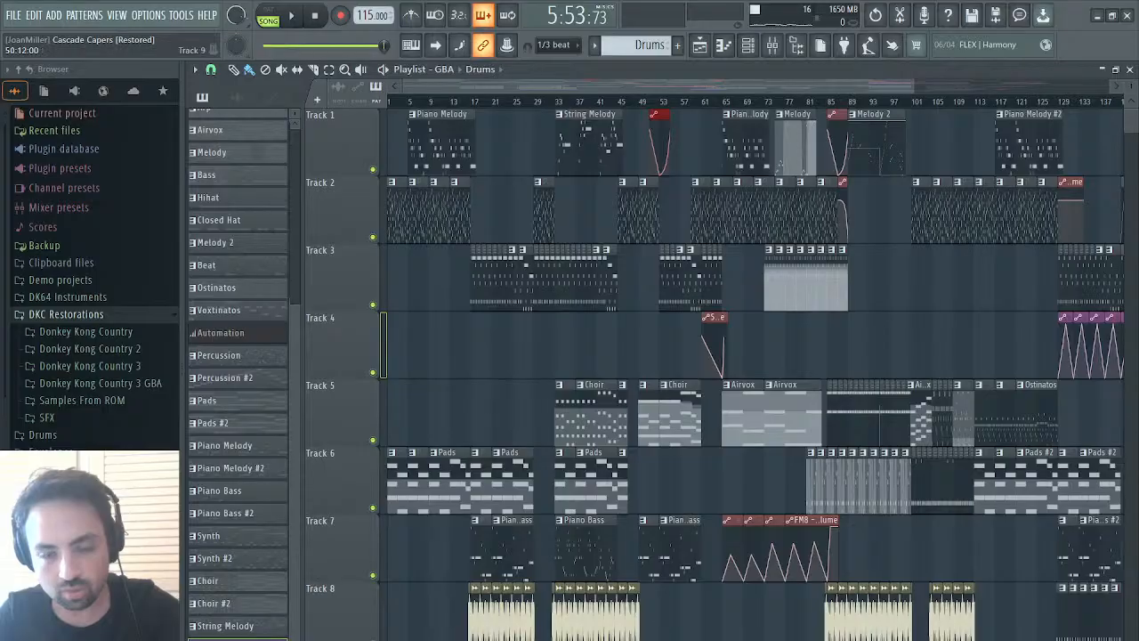
scroll(697, 552, "down", 5)
scroll(697, 553, "up", 4)
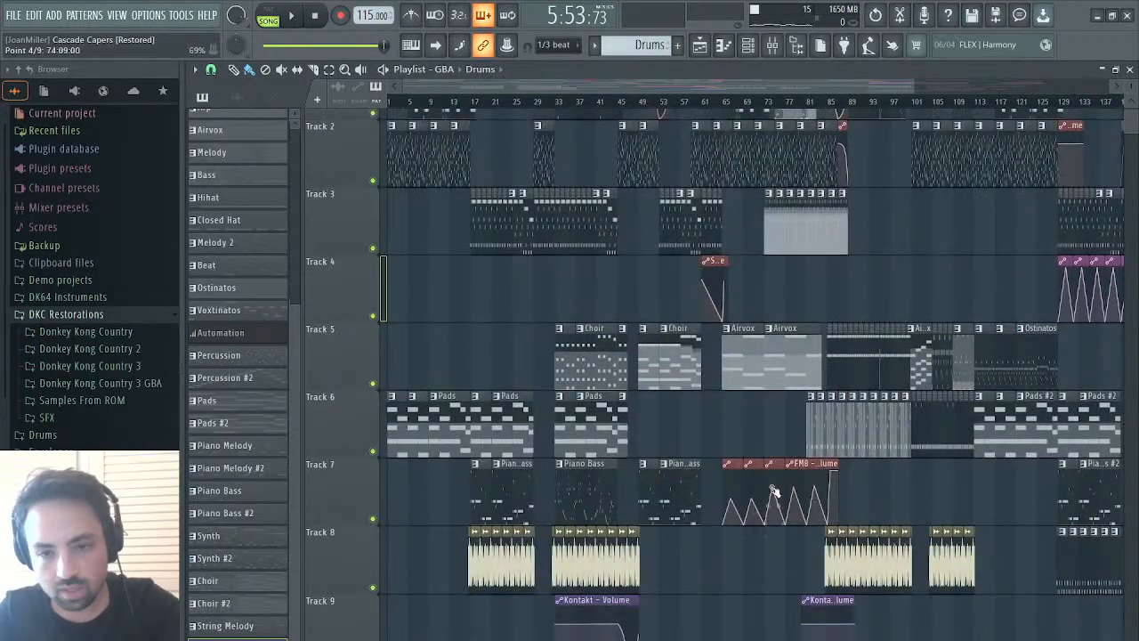
- Move the FM8 volume clips at bar 65 and the Kontakt - Volume clip at bar 33 up to Track 4, and the bar 80 one to Track 7
left_click_drag(812, 467, 722, 469)
key("shift+Up")
key("shift+Up")
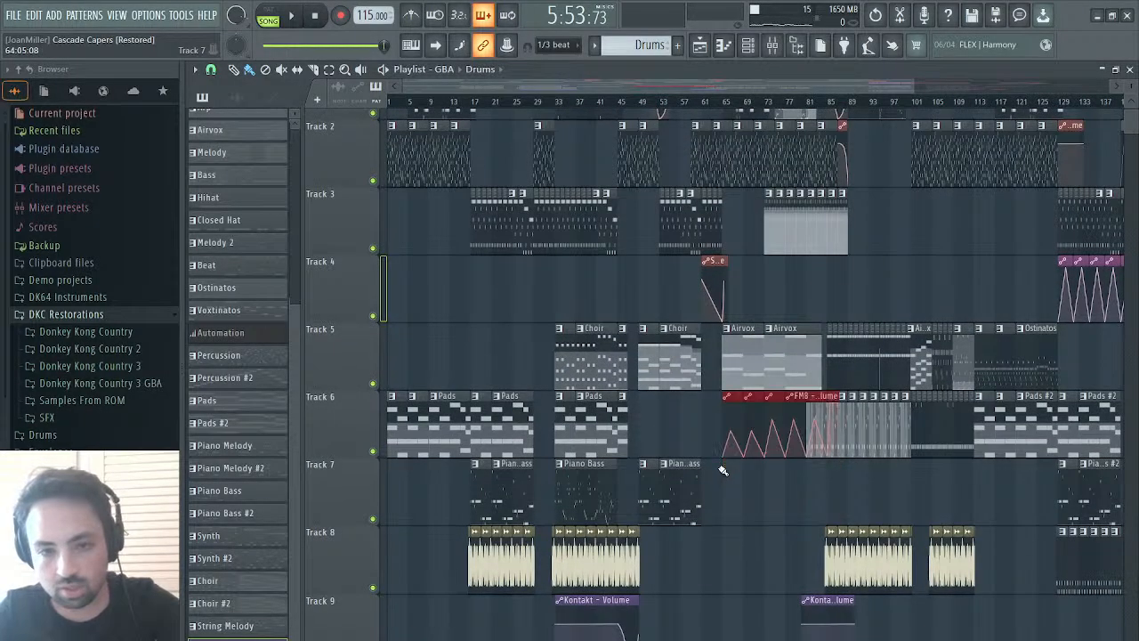
key("shift+Up")
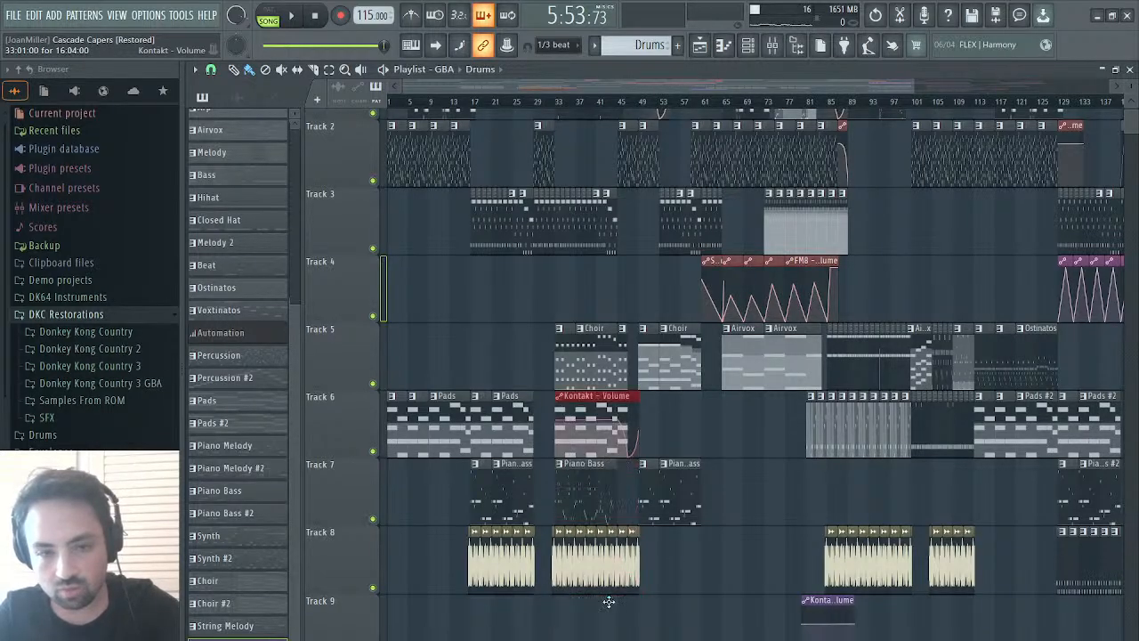
key("shift+Up")
key("shift+Up")
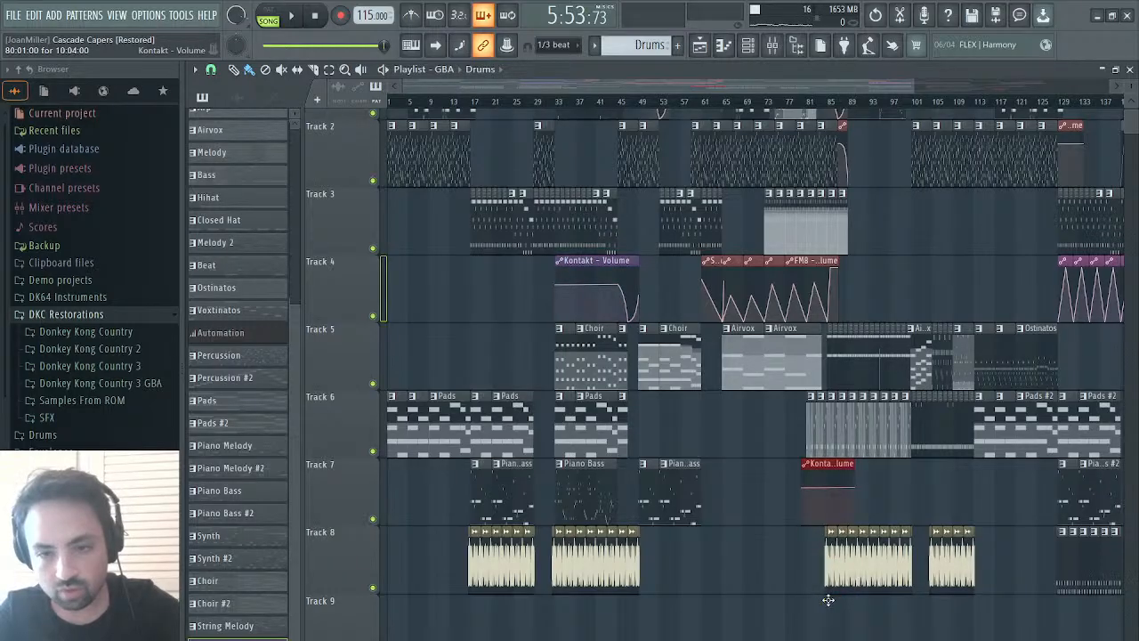
scroll(827, 599, "right", 10)
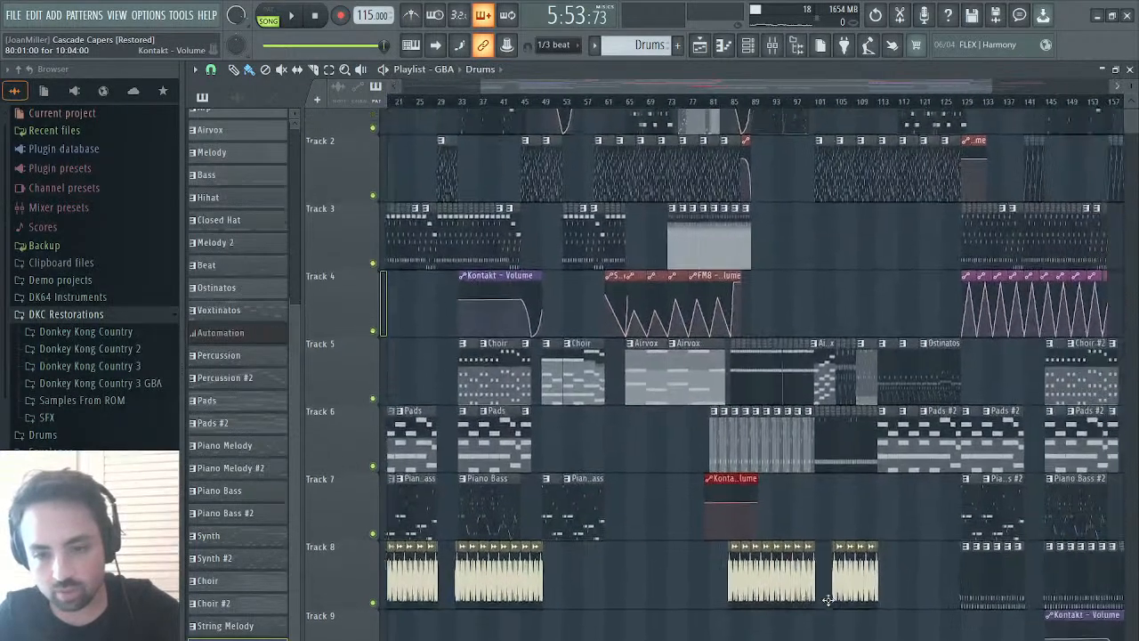
scroll(827, 599, "right", 4)
scroll(828, 600, "up", 1)
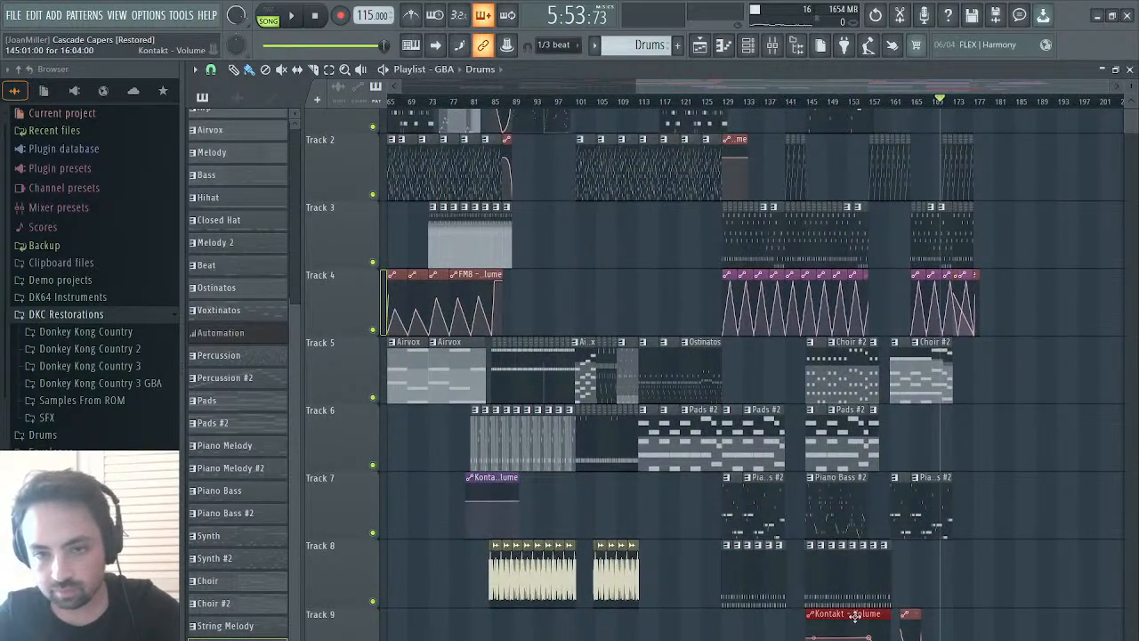
key("shift+Up")
key("shift+Up")
key("shift+Up")
key("shift+Up")
key("shift+Down")
key("shift+Down")
key("shift+Down")
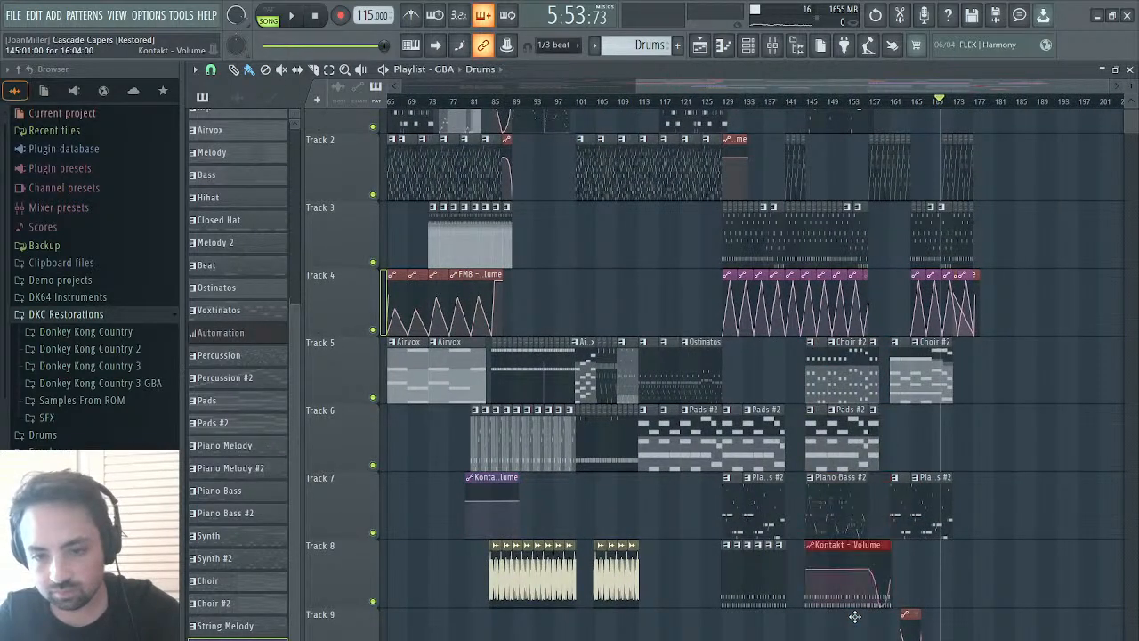
key("shift+Down")
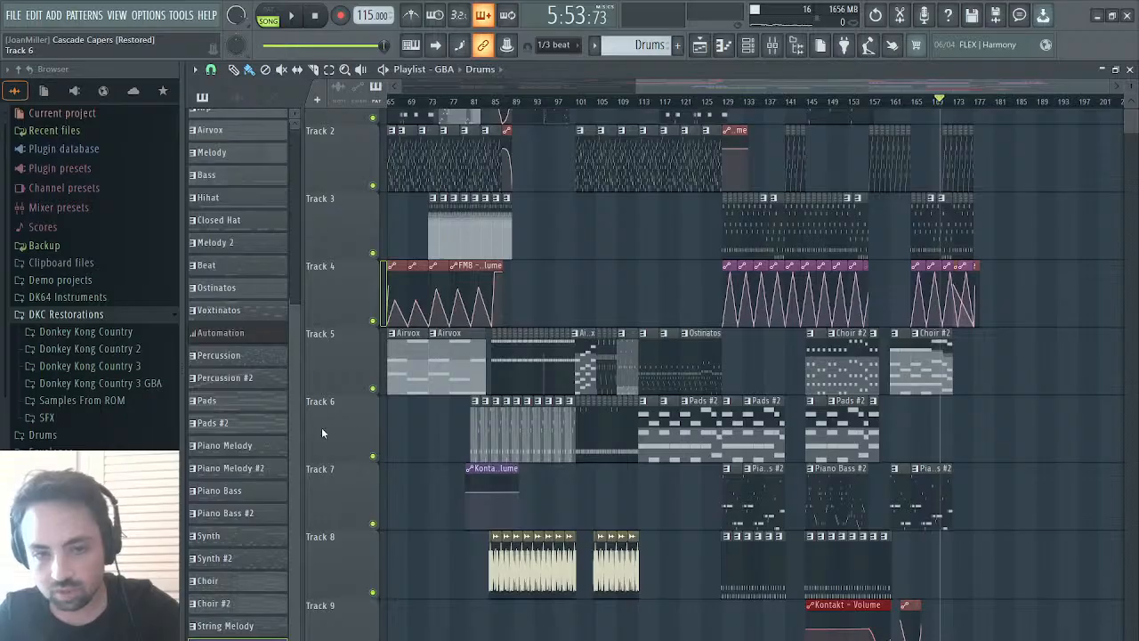
- Insert an empty track directly above the Pads track and move the Kontakt - Volume clip at bar 145 onto it
left_click(331, 424)
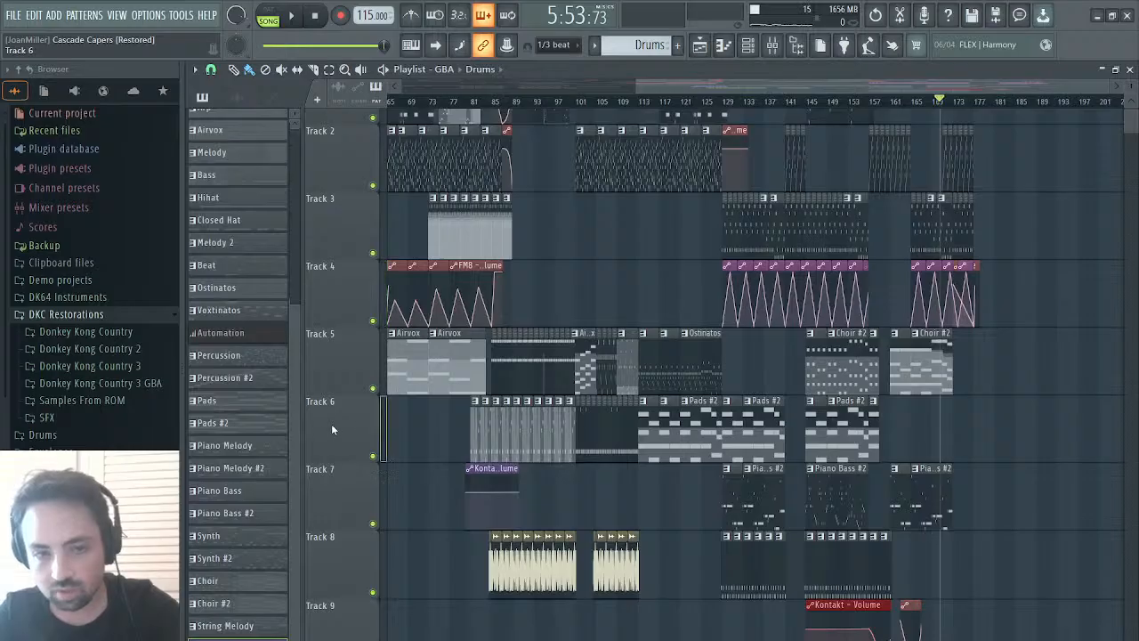
left_click(371, 608)
scroll(826, 580, "down", 3)
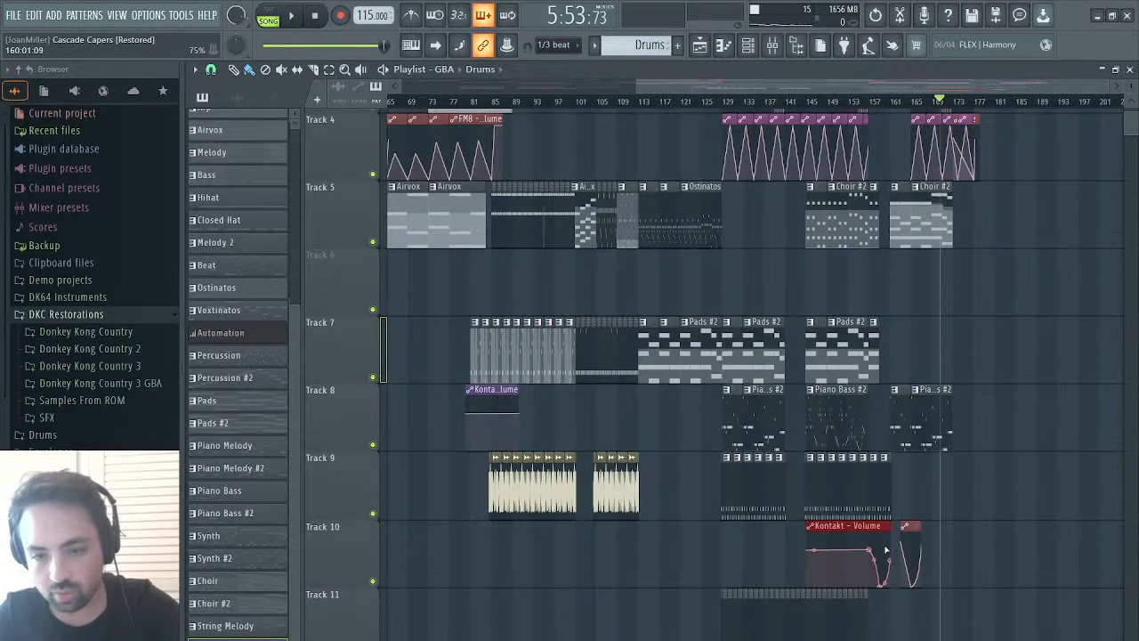
left_click_drag(886, 550, 885, 278)
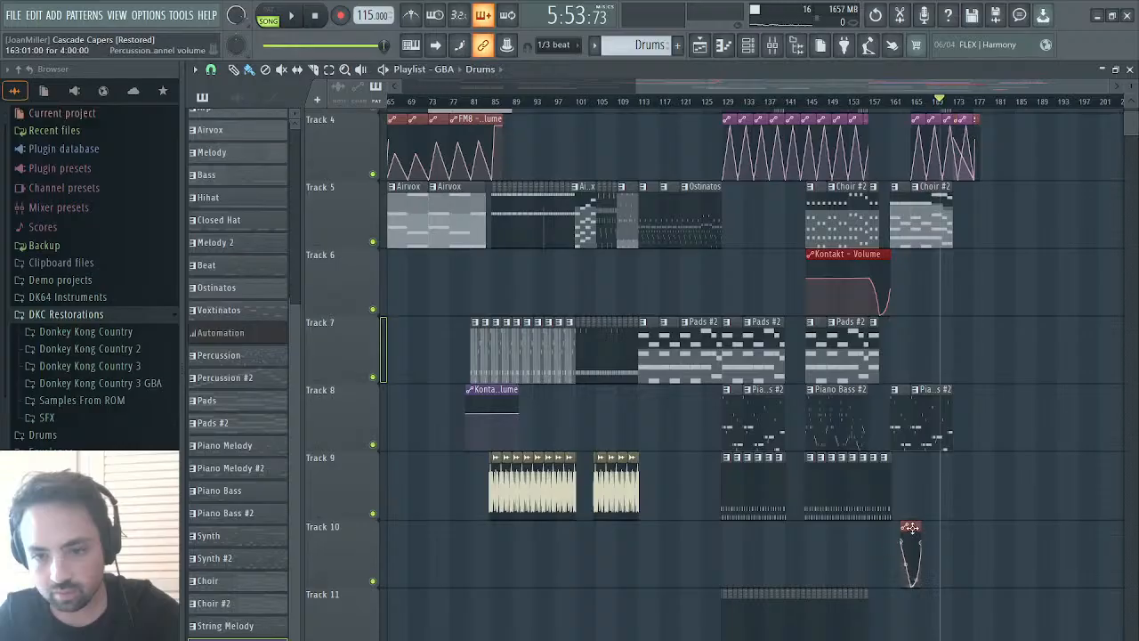
- Move the percussion volume automation clip from Track 10 to Track 6 and the clips on Tracks 11 and 12 up one track
left_click_drag(909, 527, 914, 528)
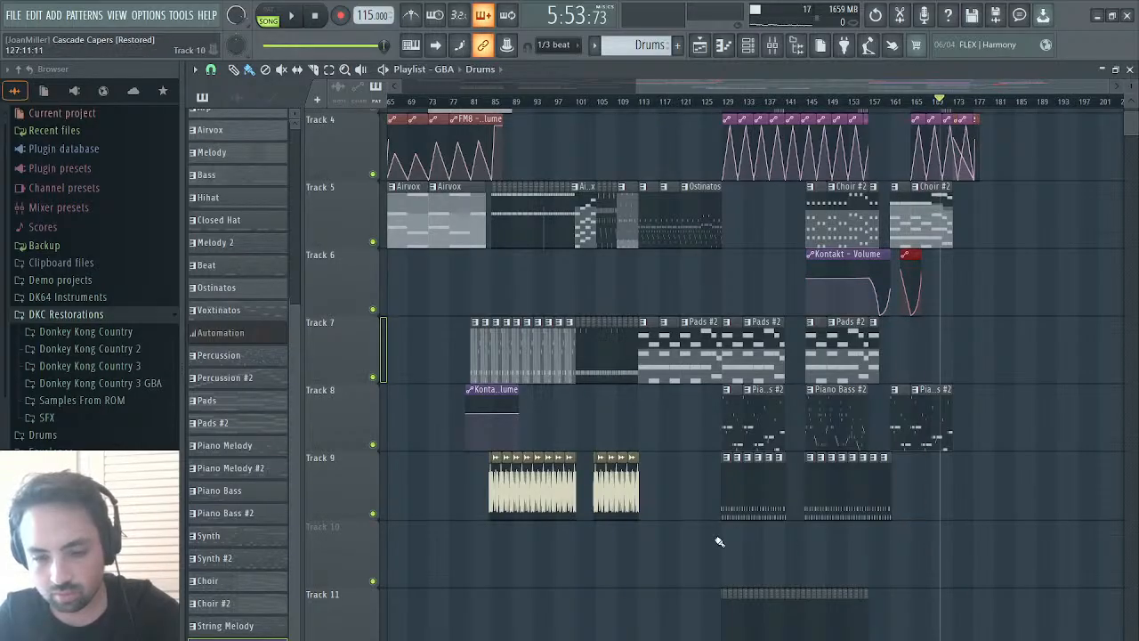
scroll(718, 541, "left", 1)
left_click_drag(732, 570, 937, 637)
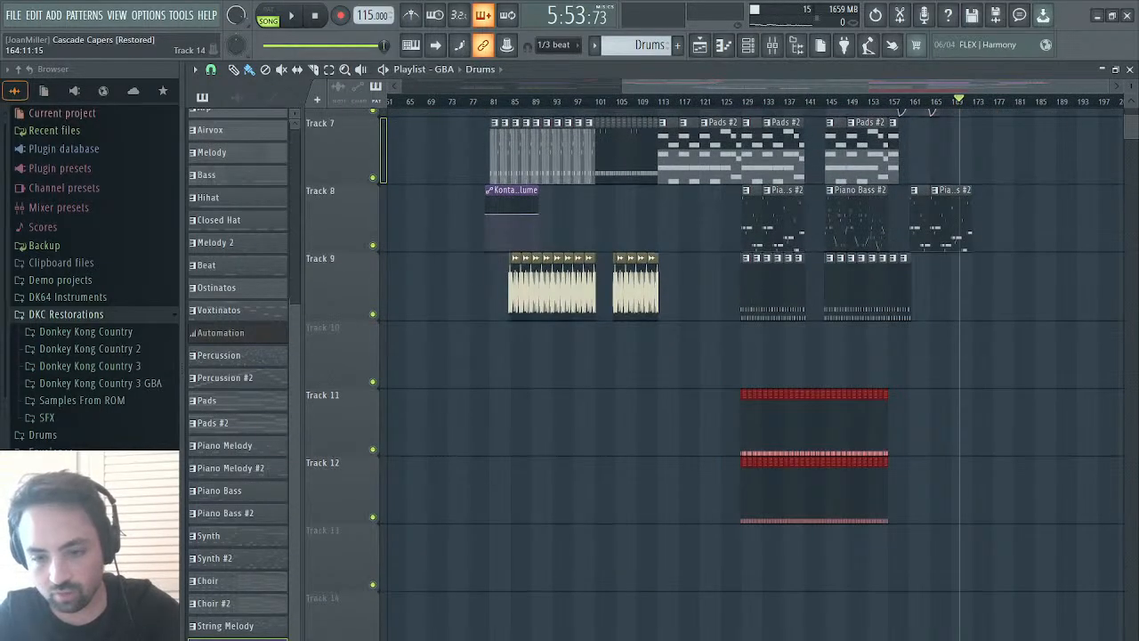
key("shift+Up")
- Move the Kontakt volume automation clip around bar 80 from Track 8 up to Track 6
scroll(852, 477, "left", 3)
scroll(852, 478, "up", 3)
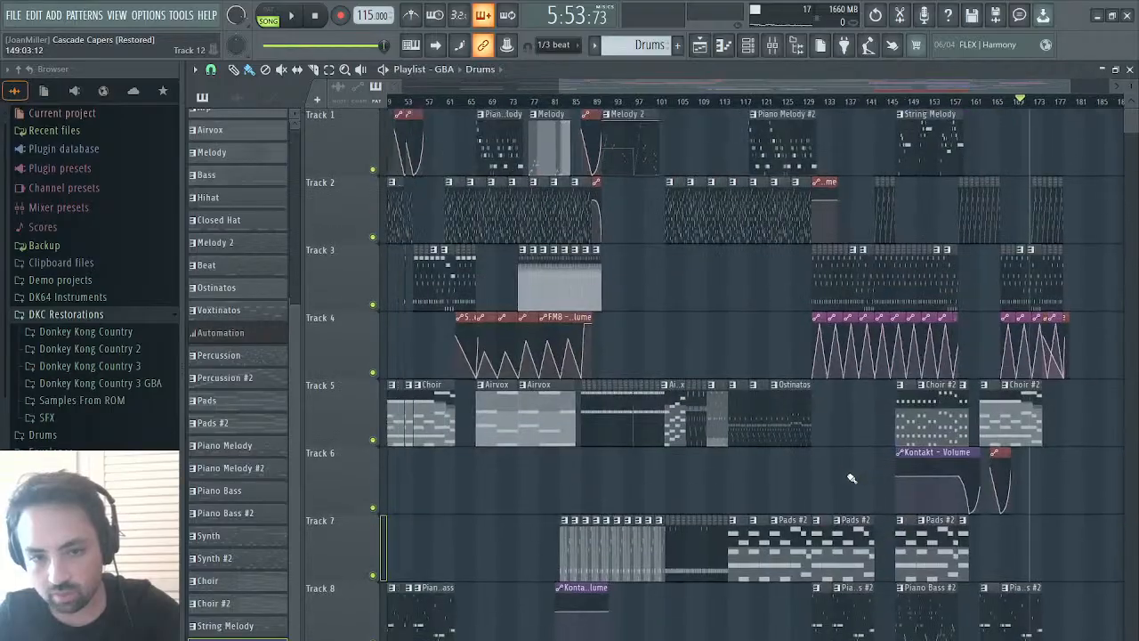
scroll(509, 487, "left", 1)
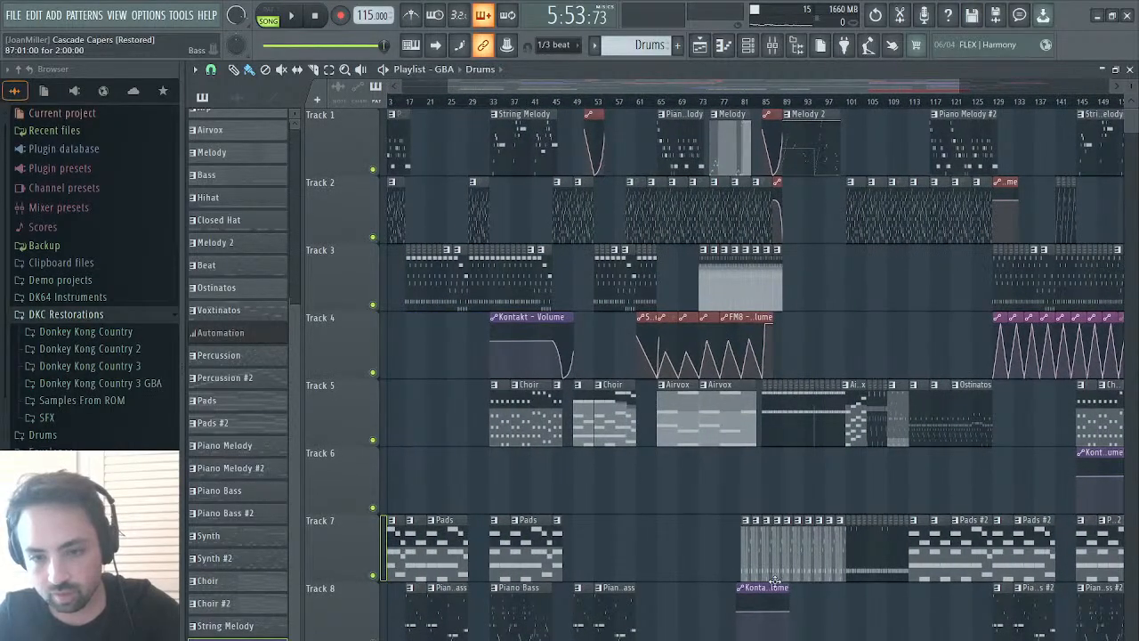
left_click_drag(774, 583, 769, 451)
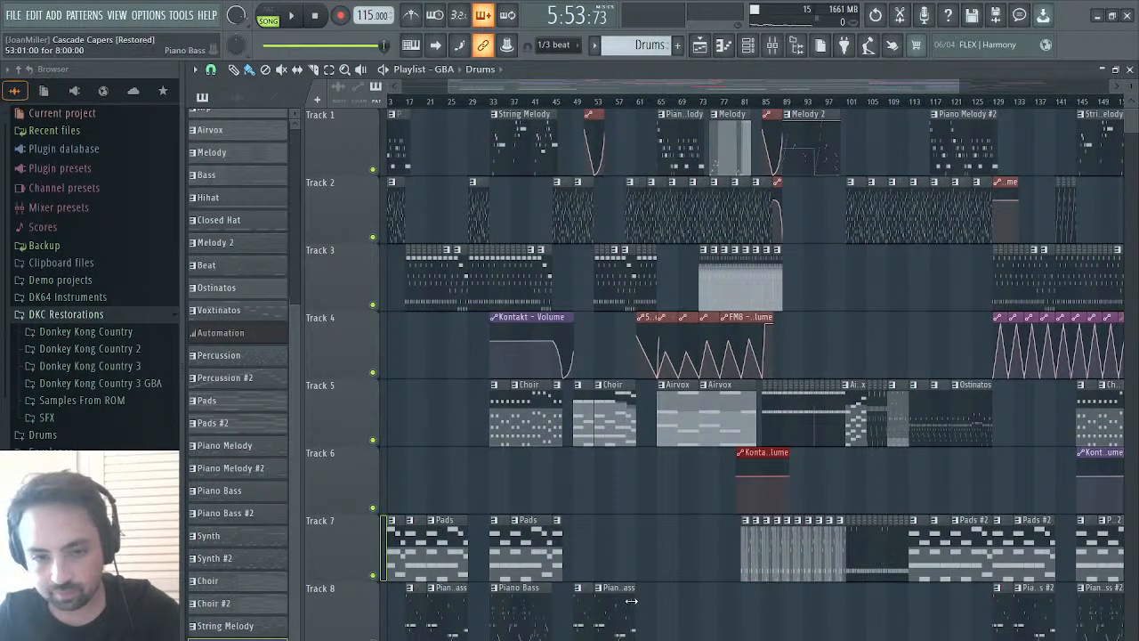
- Start playback and move the Kontakt volume automation clip at bar 33 from Track 4 down to Track 6
scroll(631, 600, "left", 1)
scroll(631, 601, "down", 3)
scroll(631, 600, "up", 3)
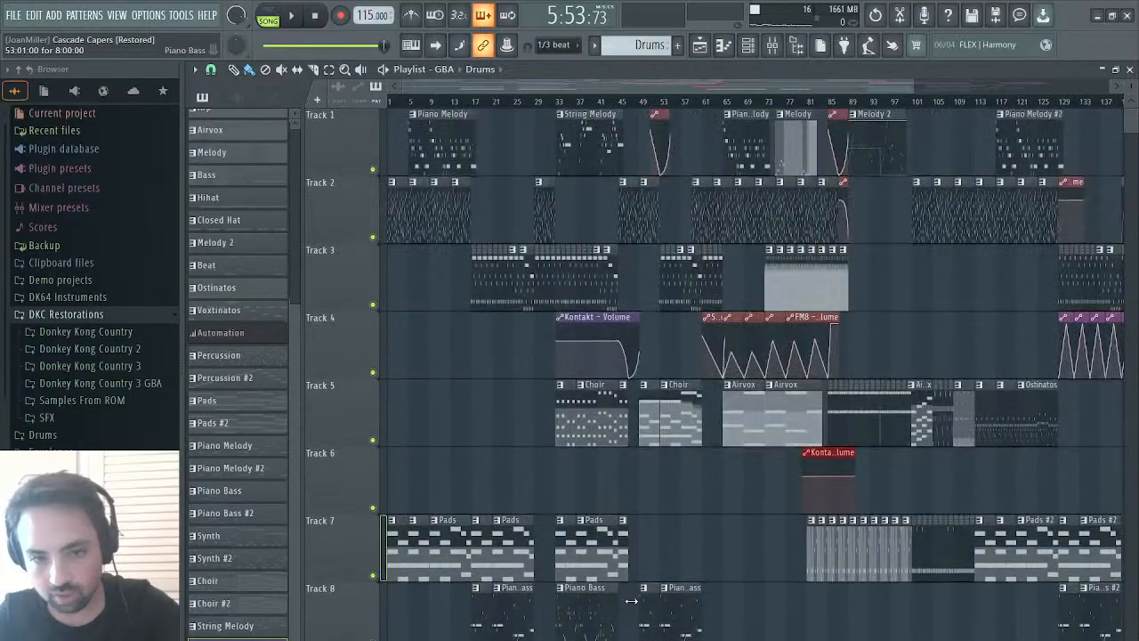
key("space")
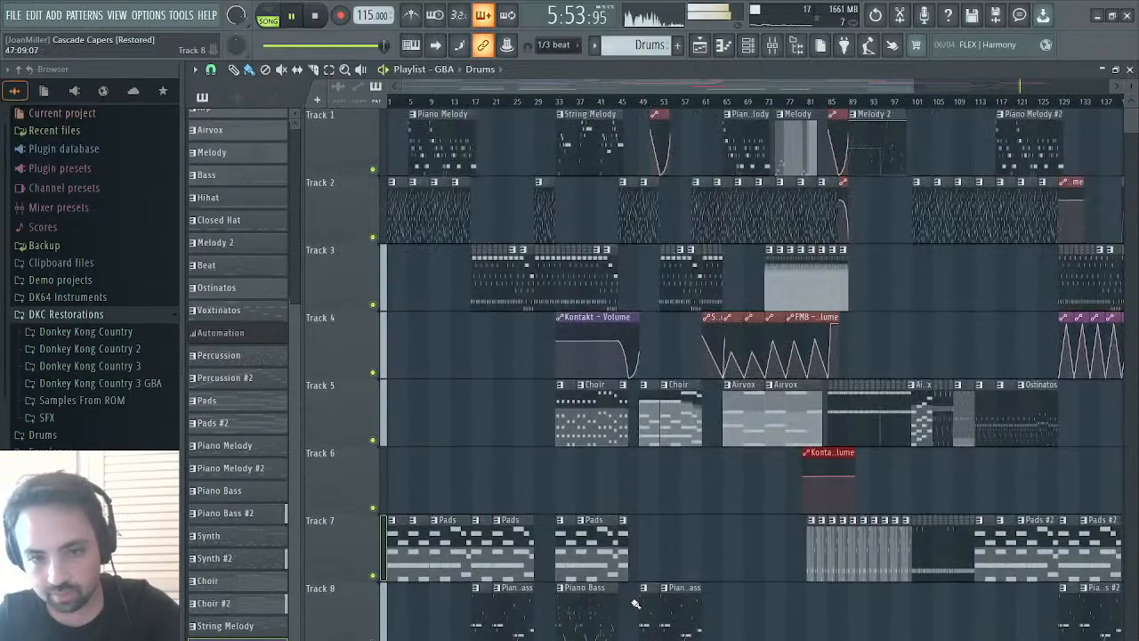
left_click(602, 320, "ctrl")
key("shift+Down")
key("shift+Down")
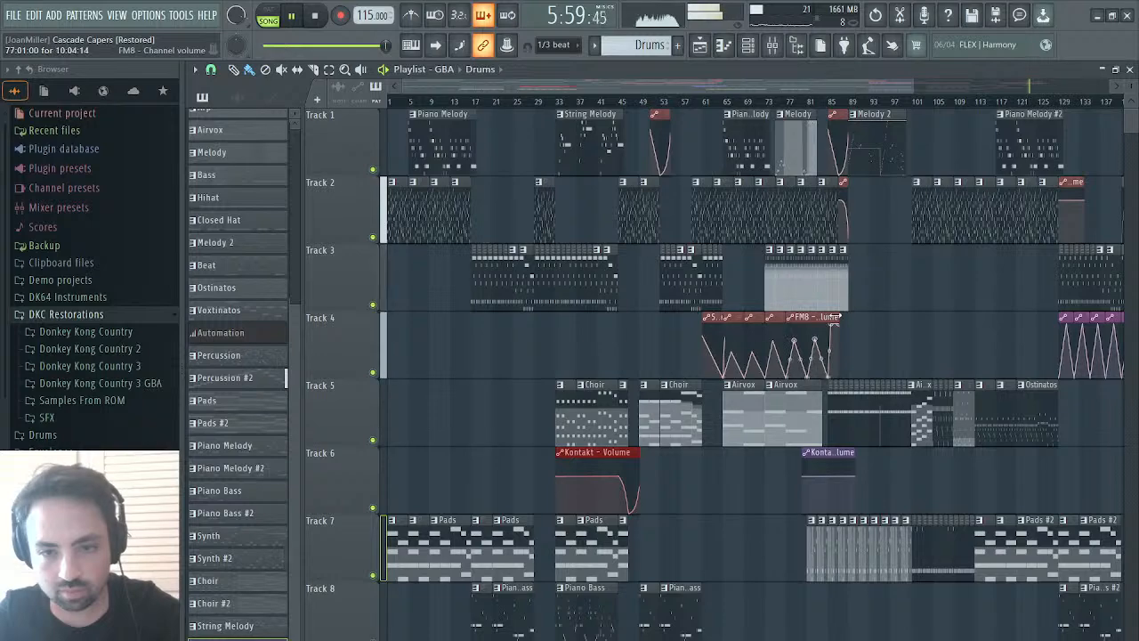
key("shift+Down")
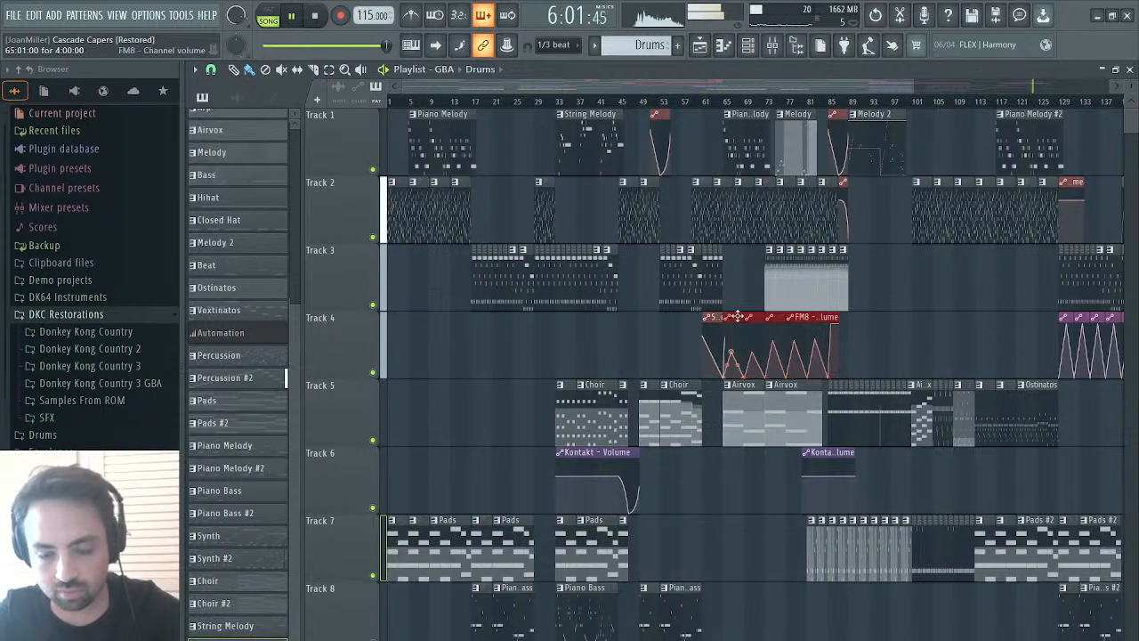
key("shift+Down")
key("shift+Up")
key("shift+Up")
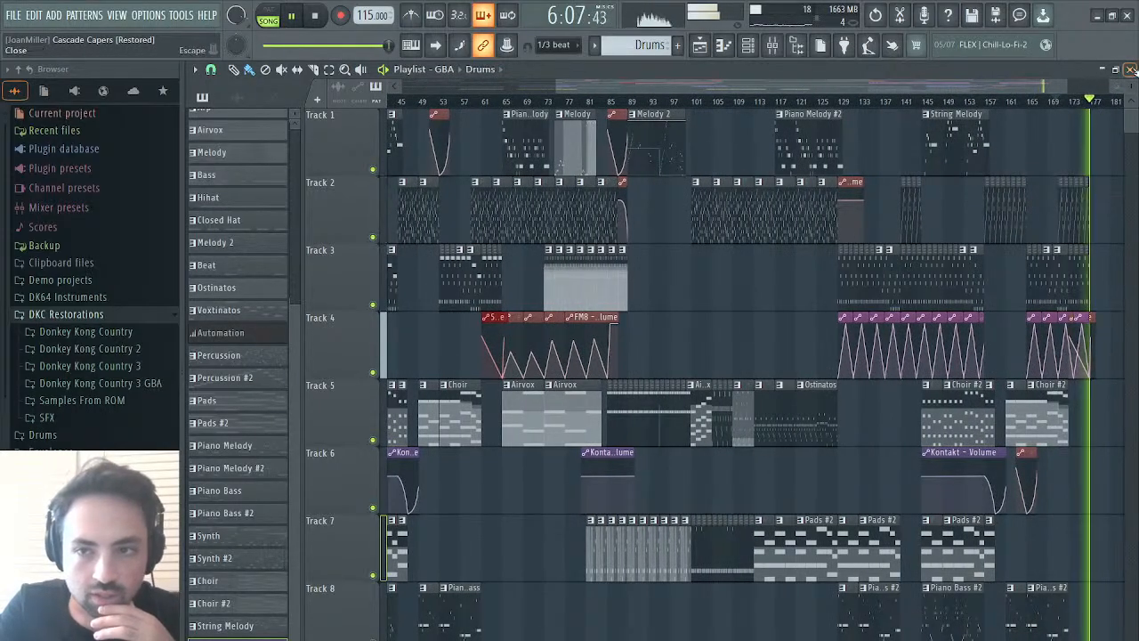
- Close the playlist and show the high band of Maximus on the master during playback
left_click(1130, 69)
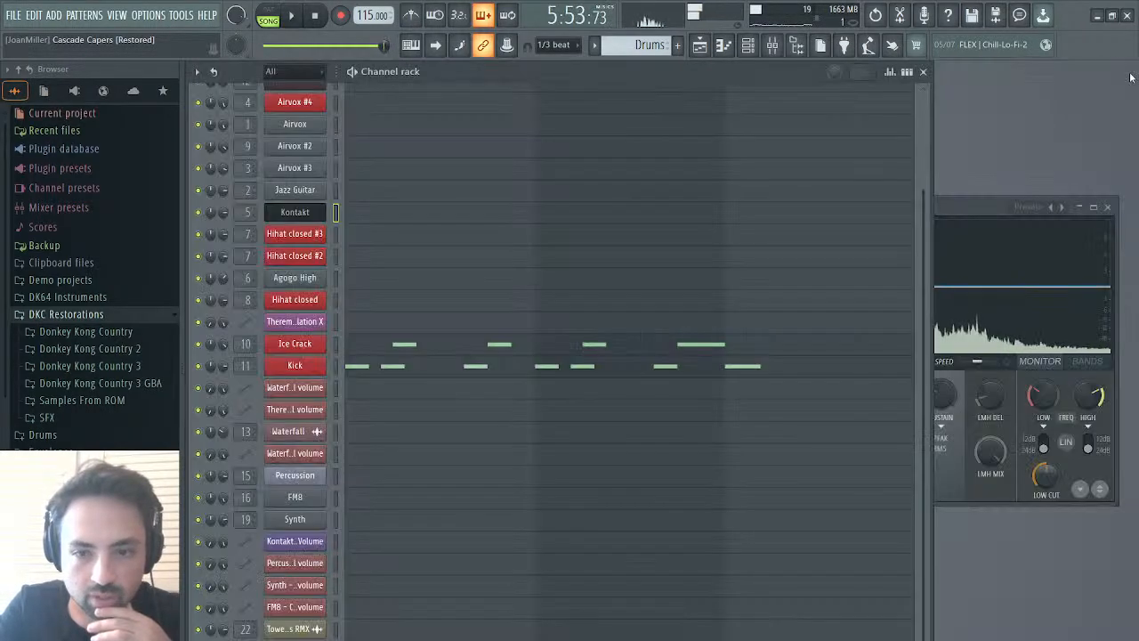
left_click(979, 210)
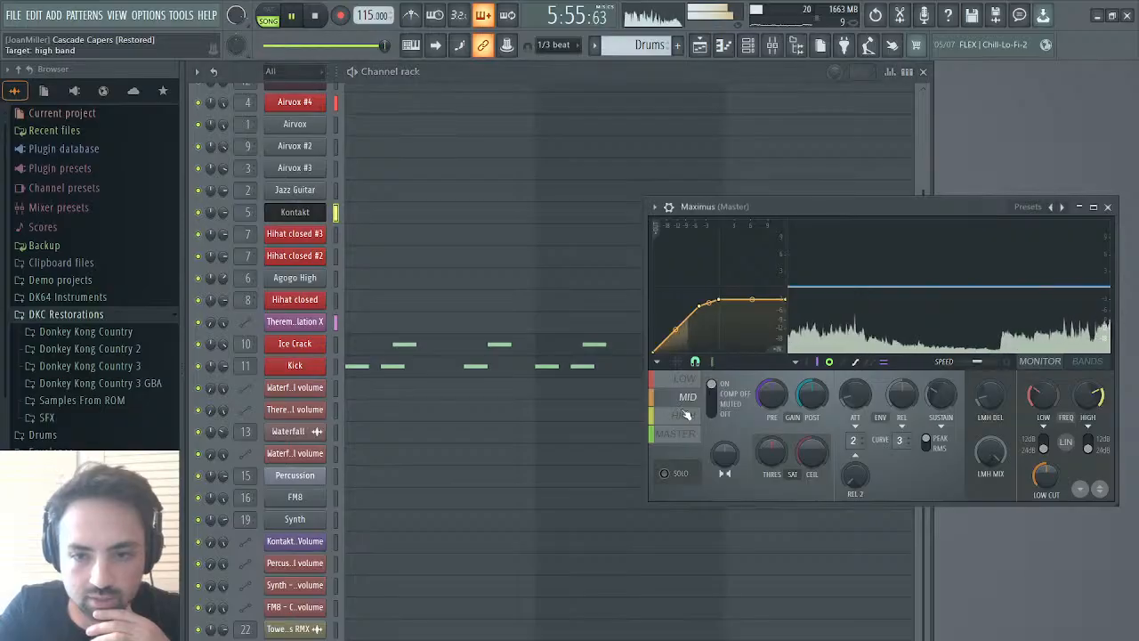
left_click(673, 417)
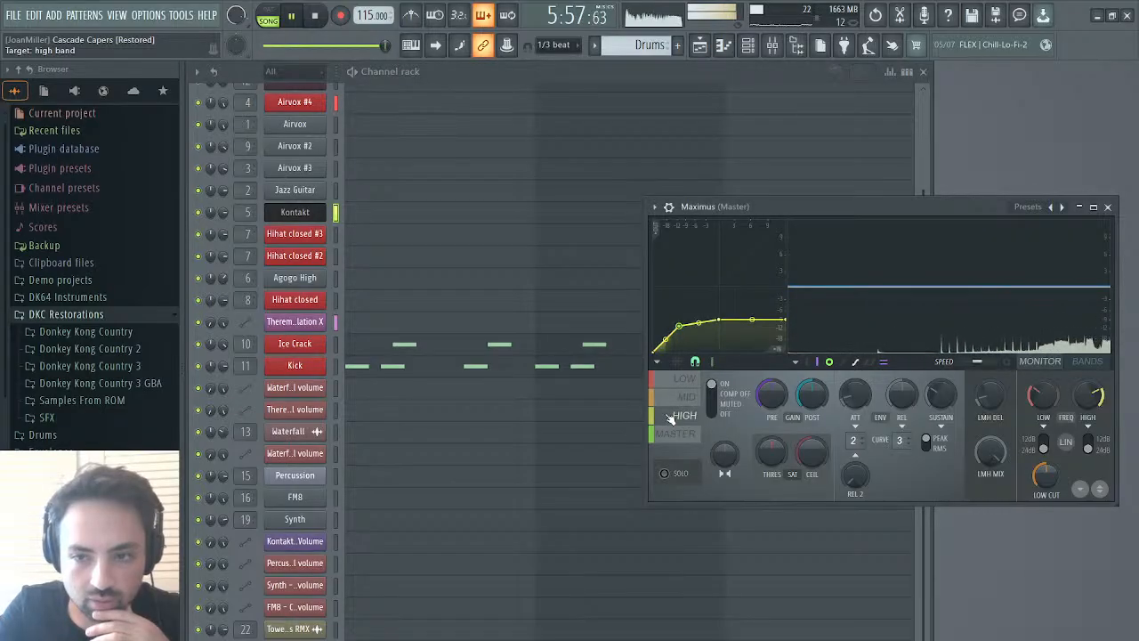
- Play the arrangement from about bar 143 and examine the high band response in Maximus
left_click(702, 46)
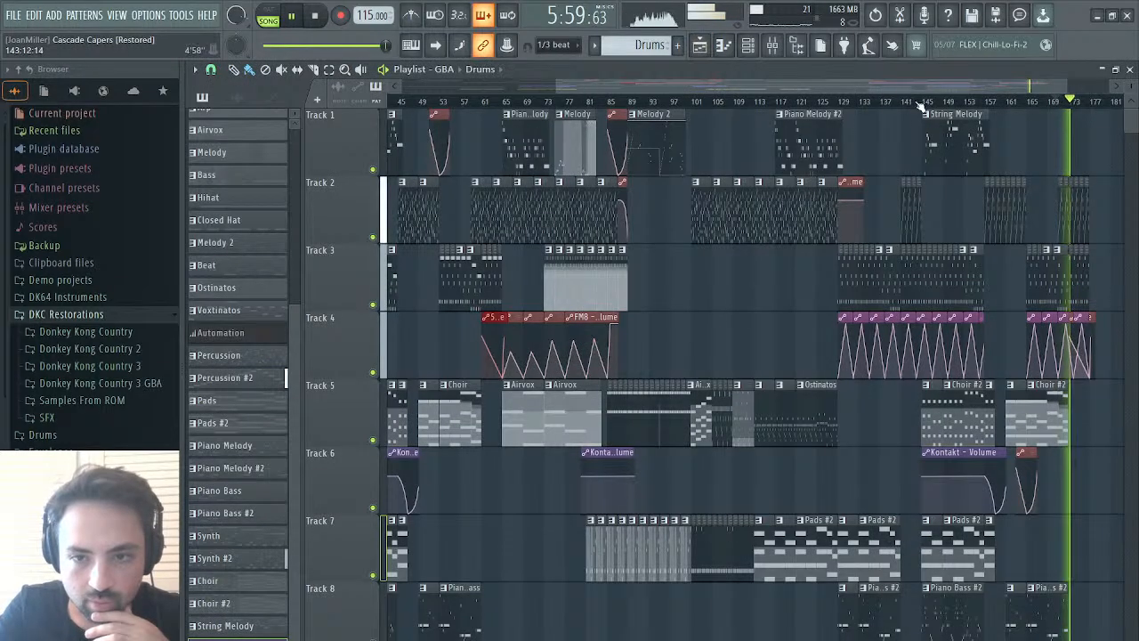
left_click(916, 101)
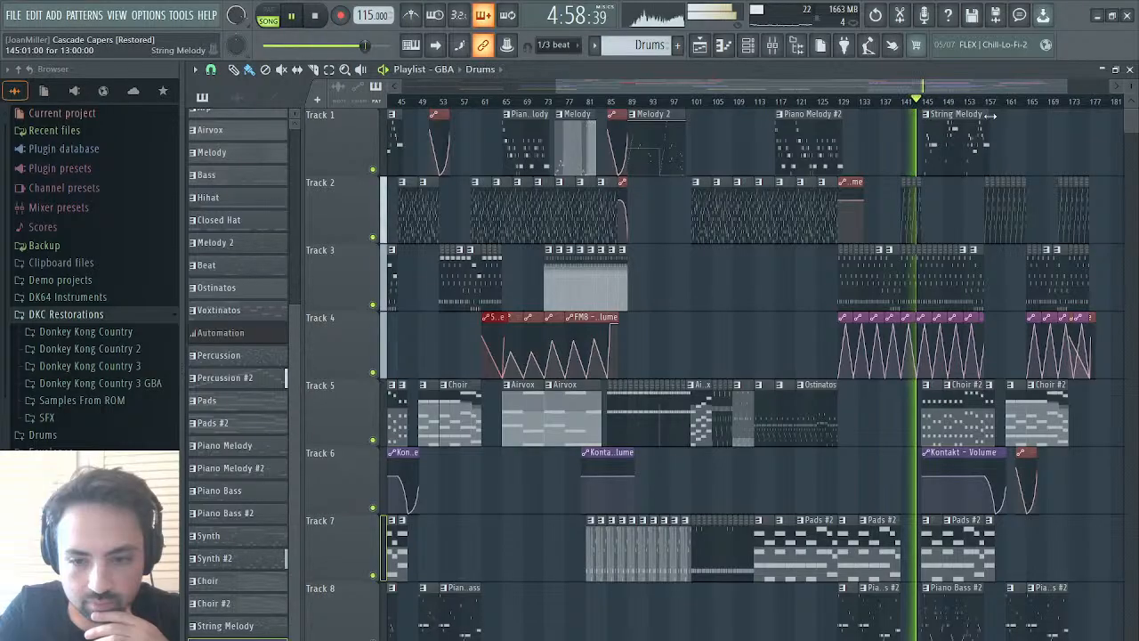
scroll(904, 188, "down", 4)
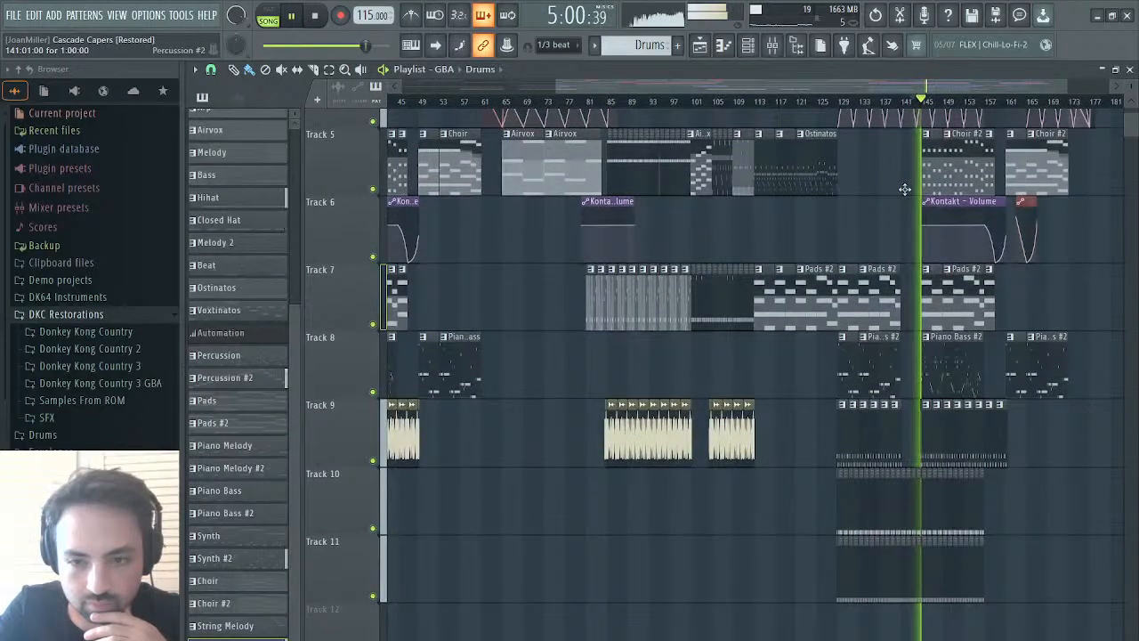
key("F5")
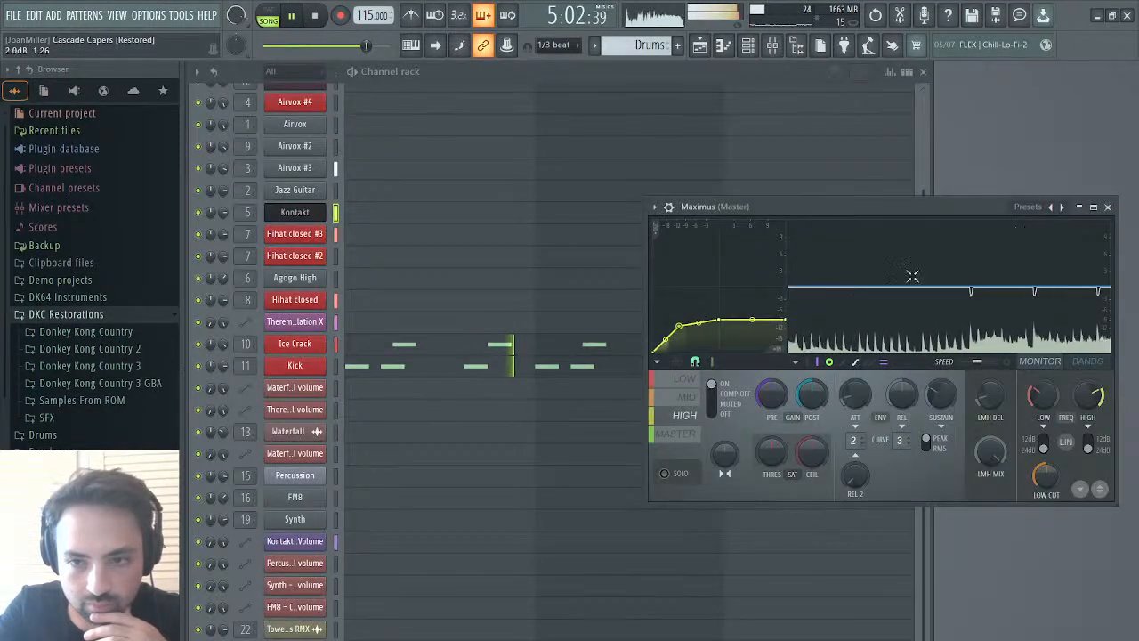
- Play the arrangement from about bar 129 and examine the clips in the final section up close
left_click(700, 47)
left_click(839, 101)
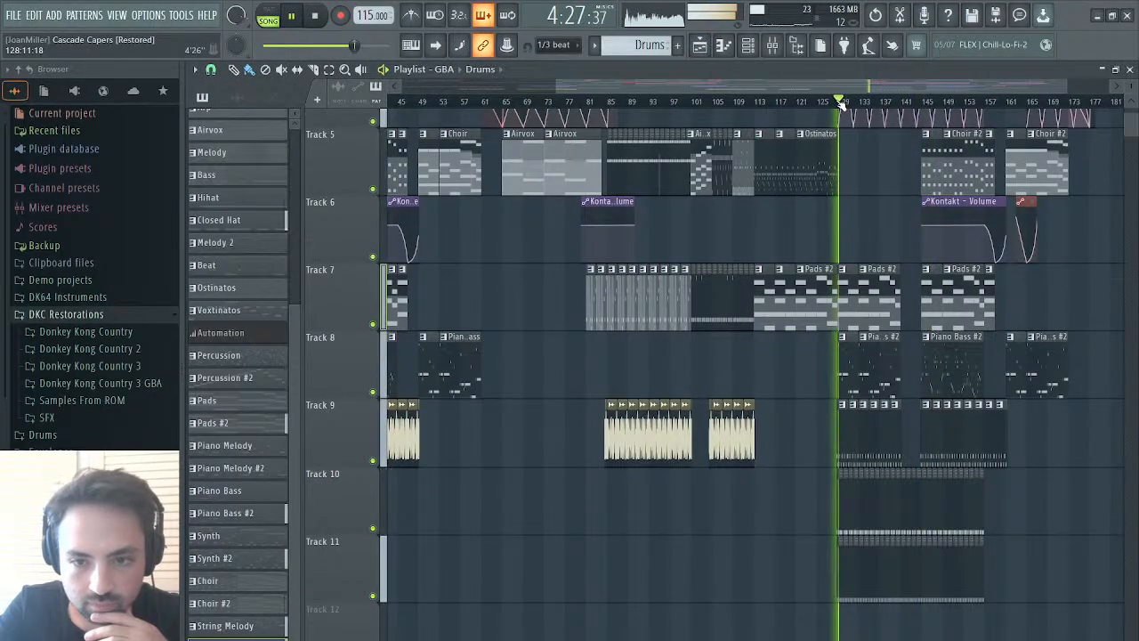
scroll(788, 172, "up", 4)
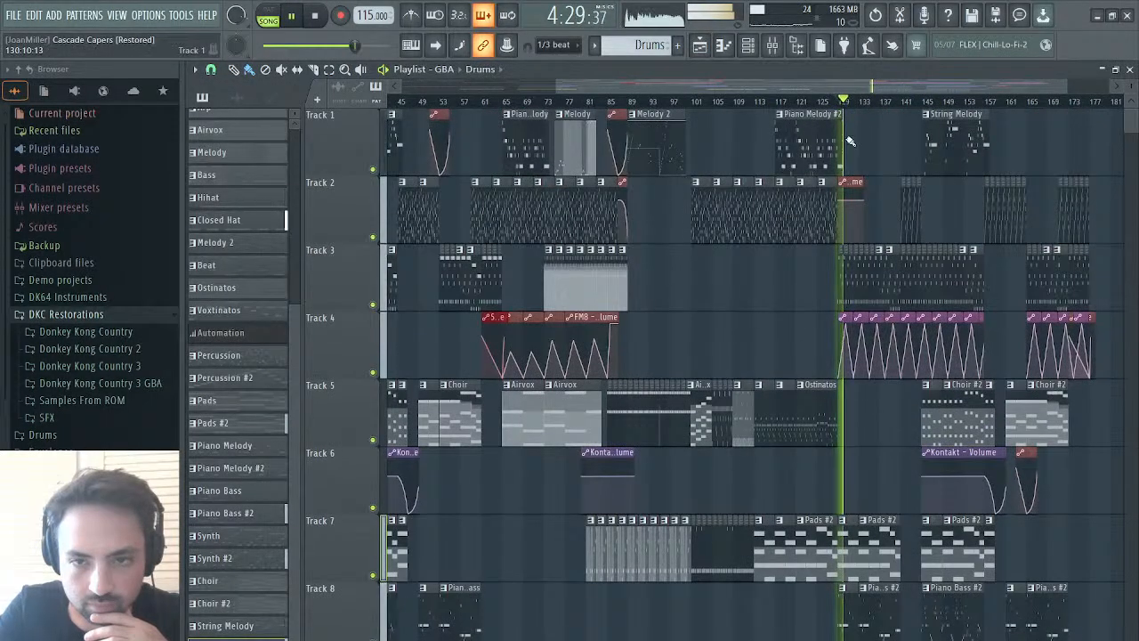
left_click_drag(556, 86, 846, 70)
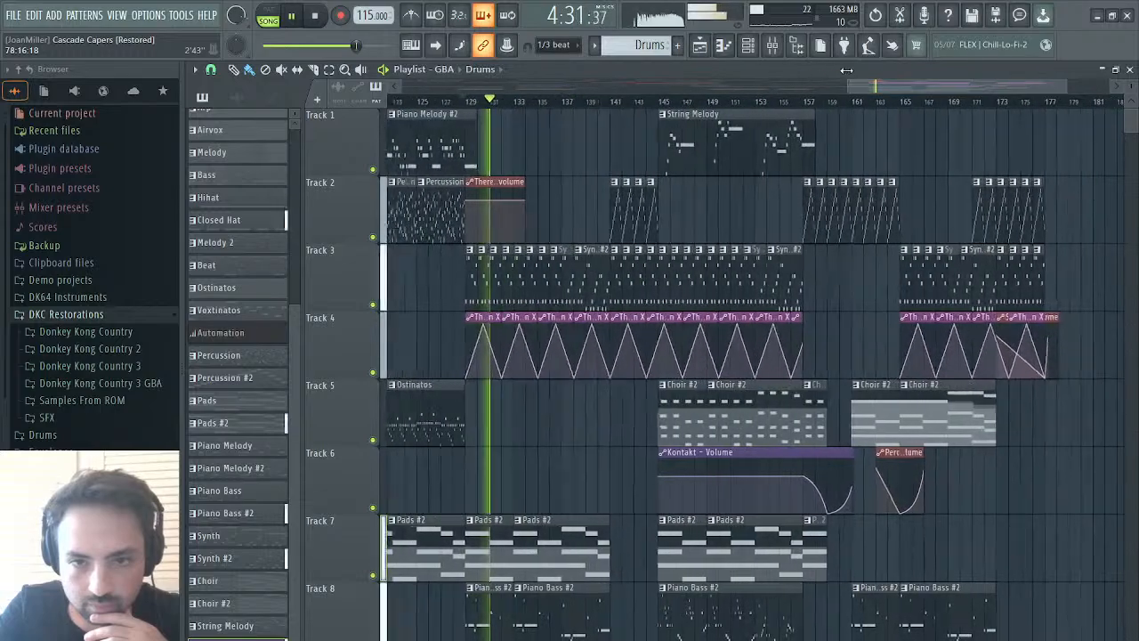
- Play the arrangement from about bar 141, compare the clips on all tracks, and check the Maximus high band again
left_click(611, 102)
scroll(930, 177, "down", 1)
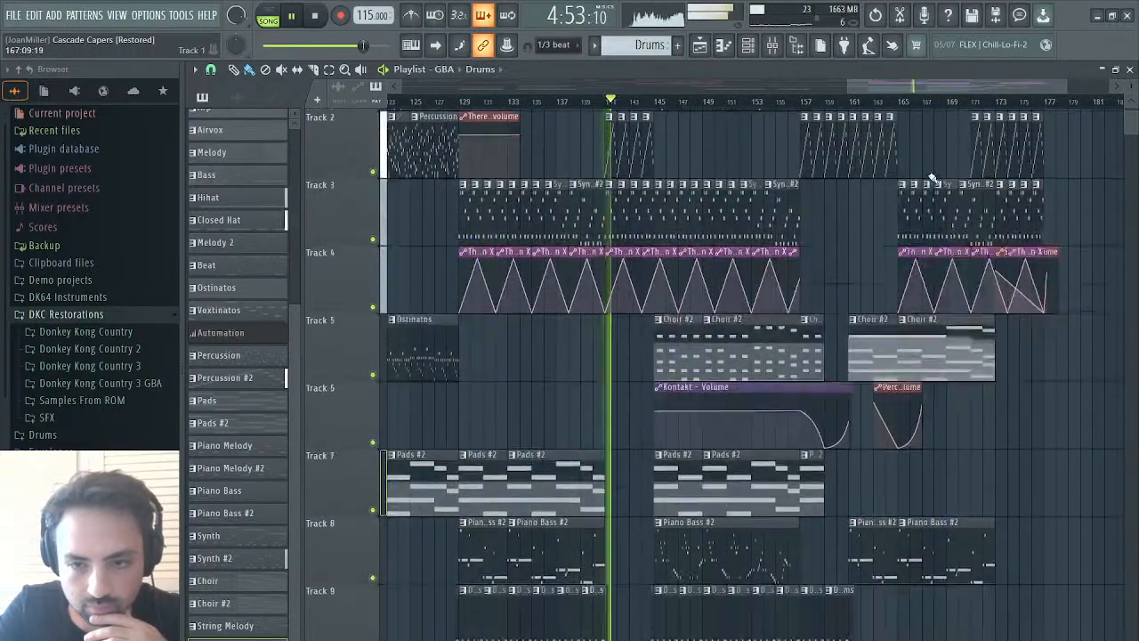
scroll(930, 178, "down", 3)
scroll(931, 178, "up", 3)
scroll(932, 177, "down", 1)
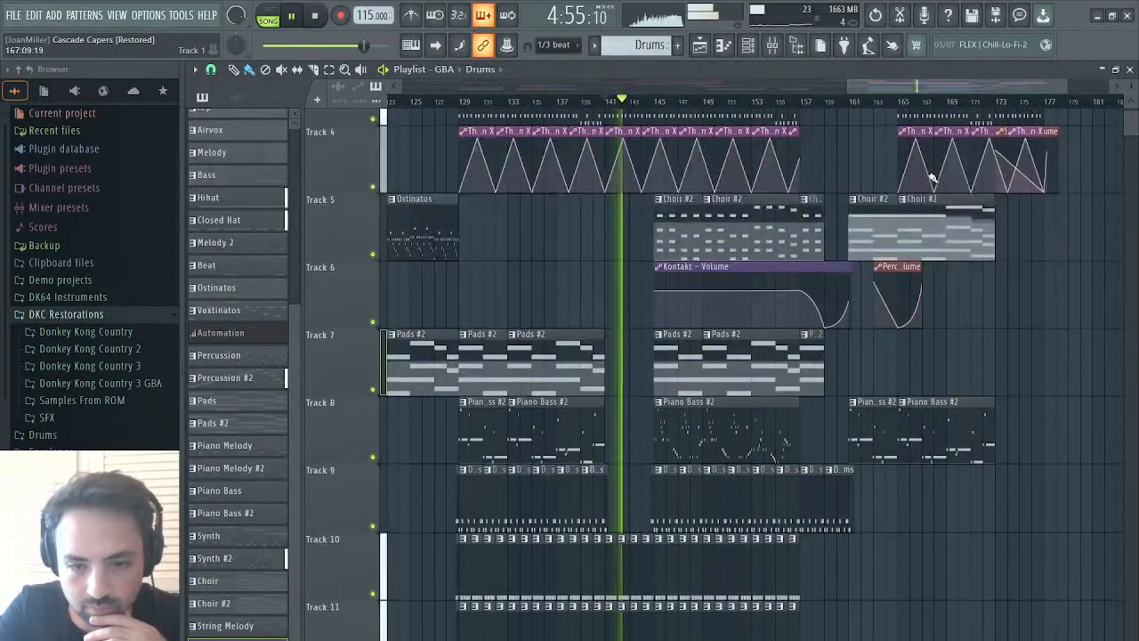
scroll(931, 178, "up", 3)
scroll(930, 178, "down", 5)
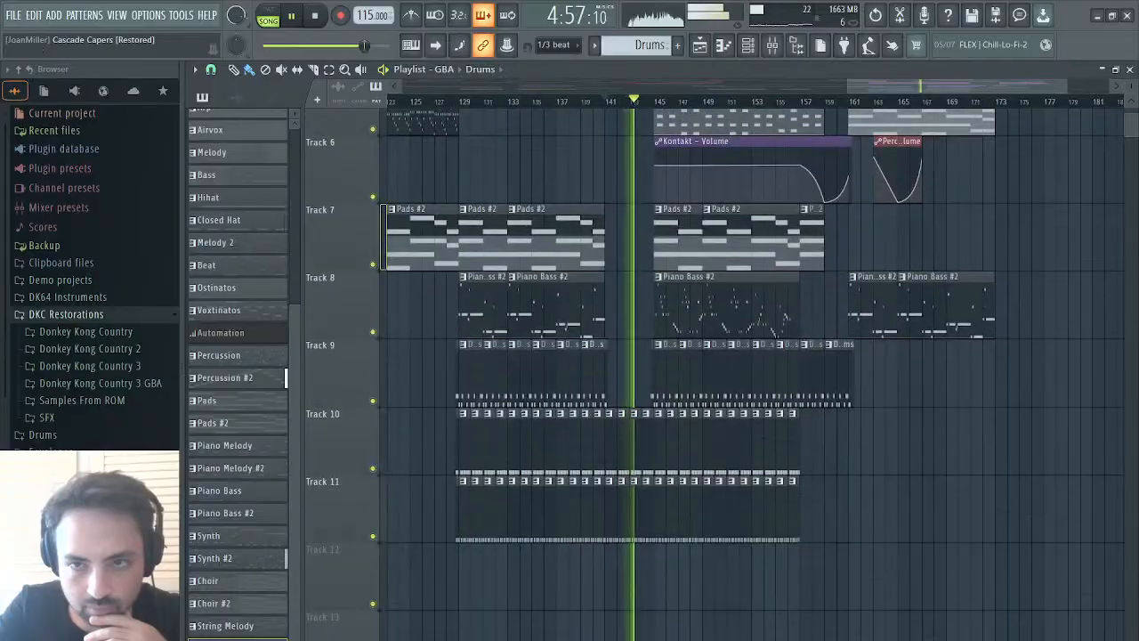
key("F5")
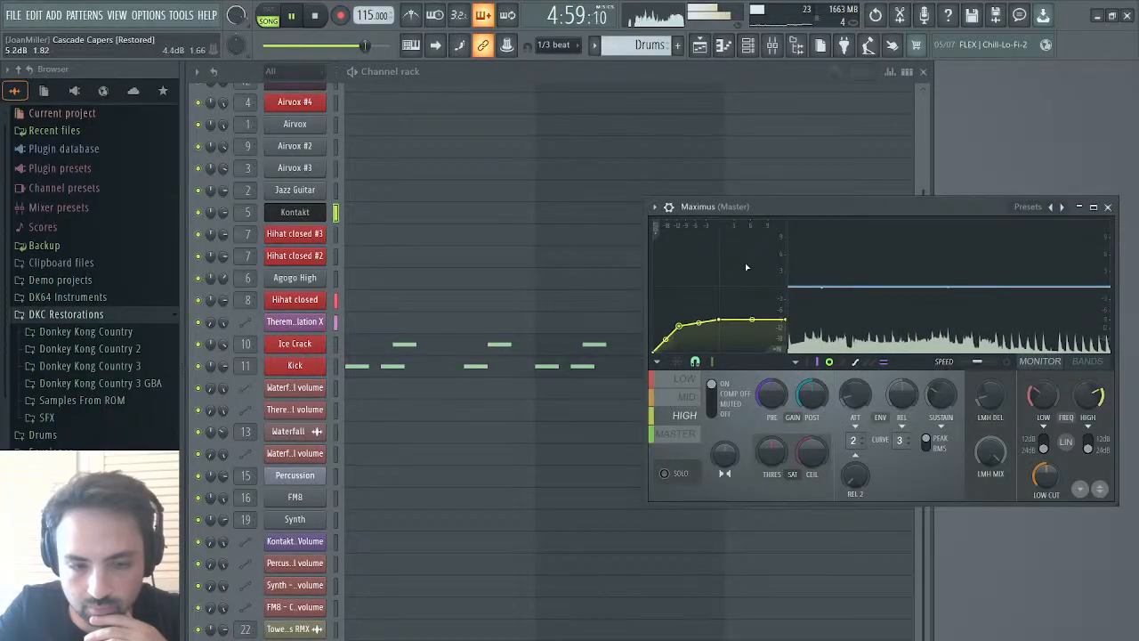
- Examine the mixer levels of the Drums track and Insert 23 during playback
left_click(773, 49)
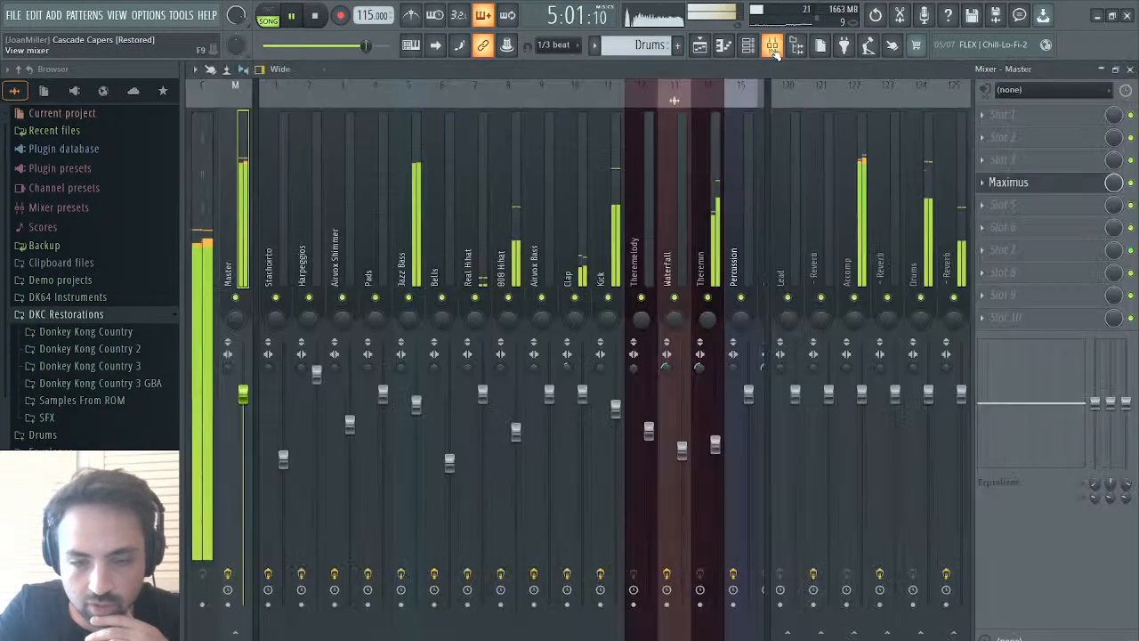
scroll(703, 214, "right", 5)
left_click(523, 241)
left_click(674, 240)
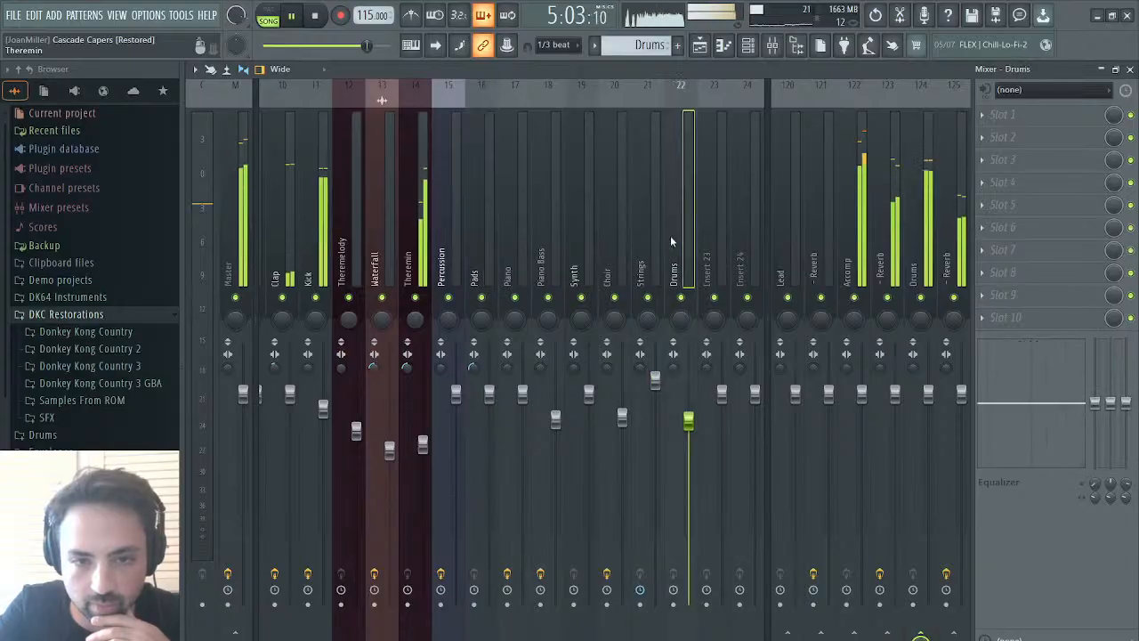
left_click_drag(678, 237, 709, 246)
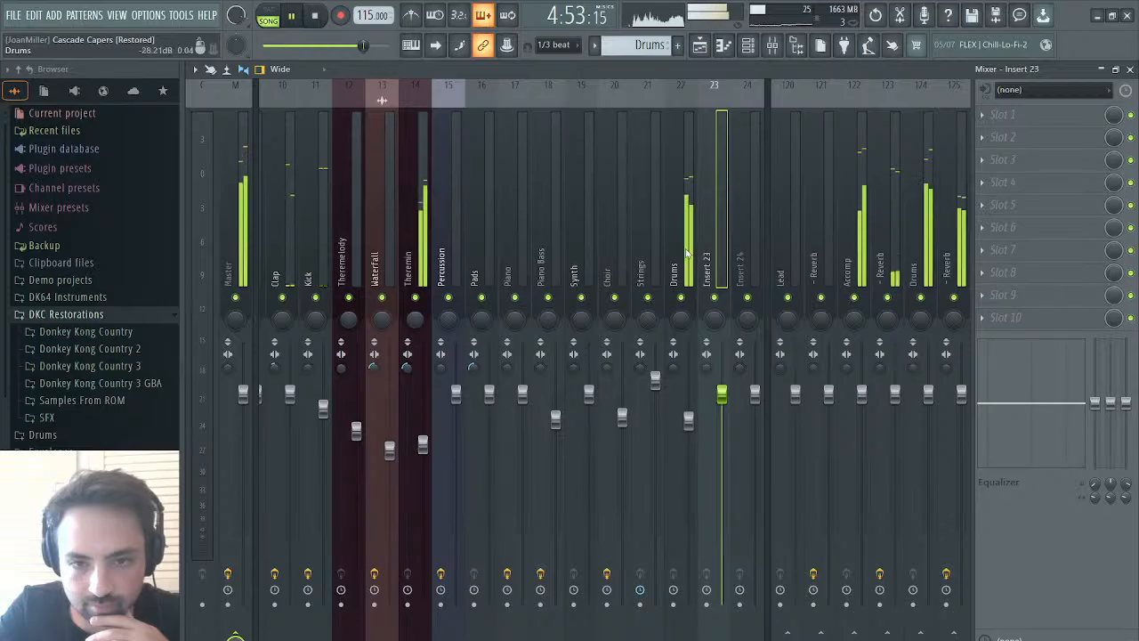
left_click(685, 254)
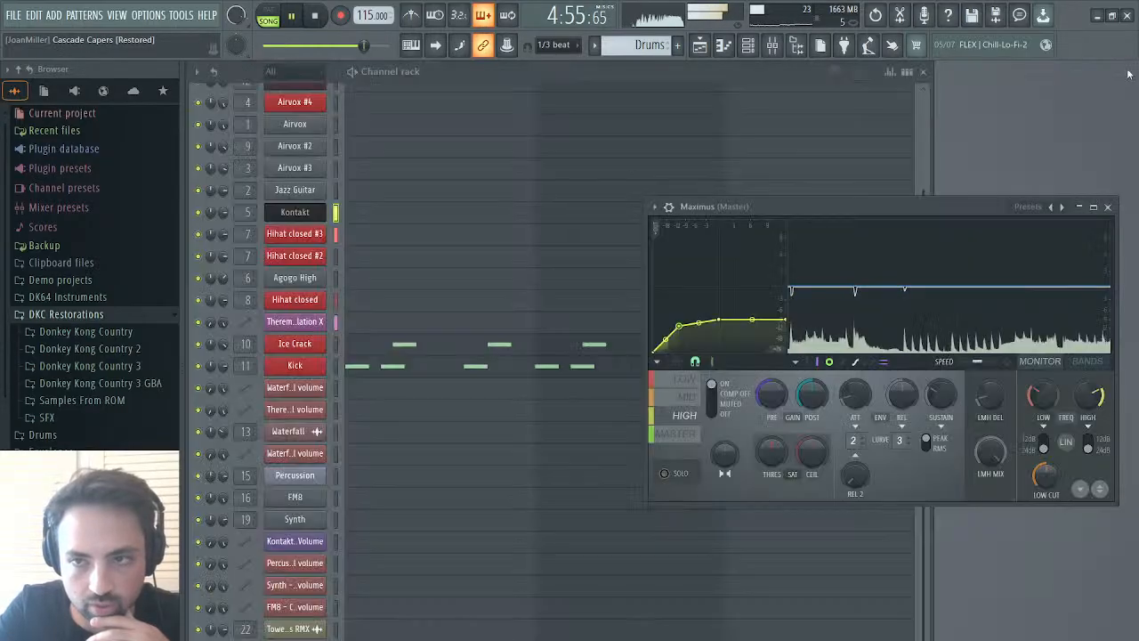
- Set the Kt. aux 1 output connection of the Kontakt channel (Jazz Bass) to 18
left_click(1129, 68)
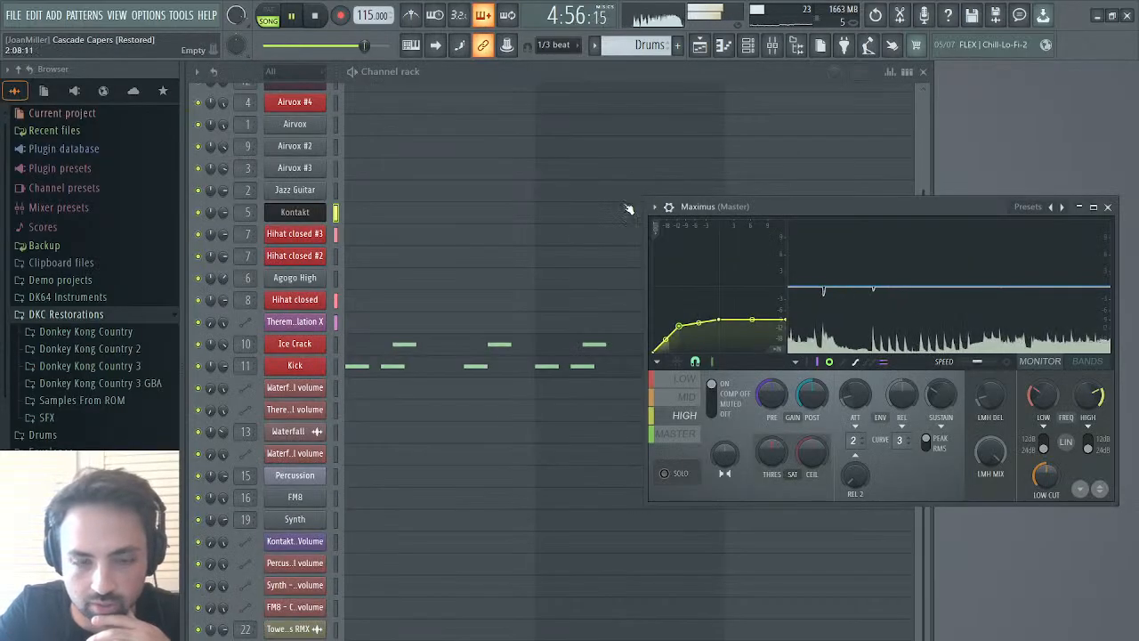
left_click(294, 212)
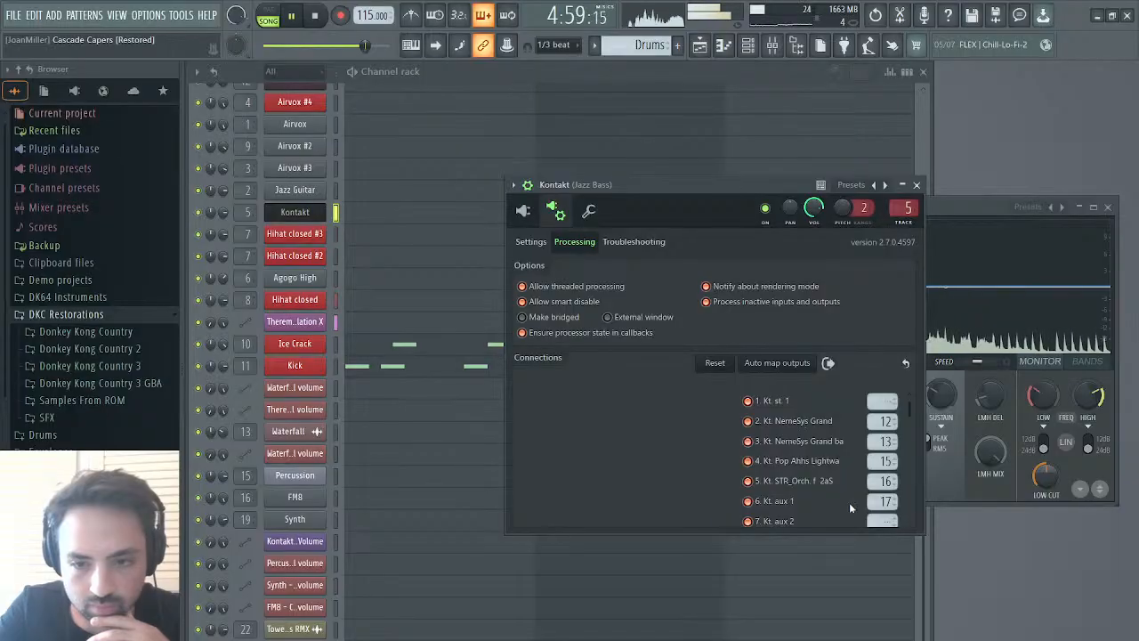
mouse_move(883, 503)
left_mouse_down()
mouse_move(883, 487)
mouse_move(883, 498)
left_mouse_up()
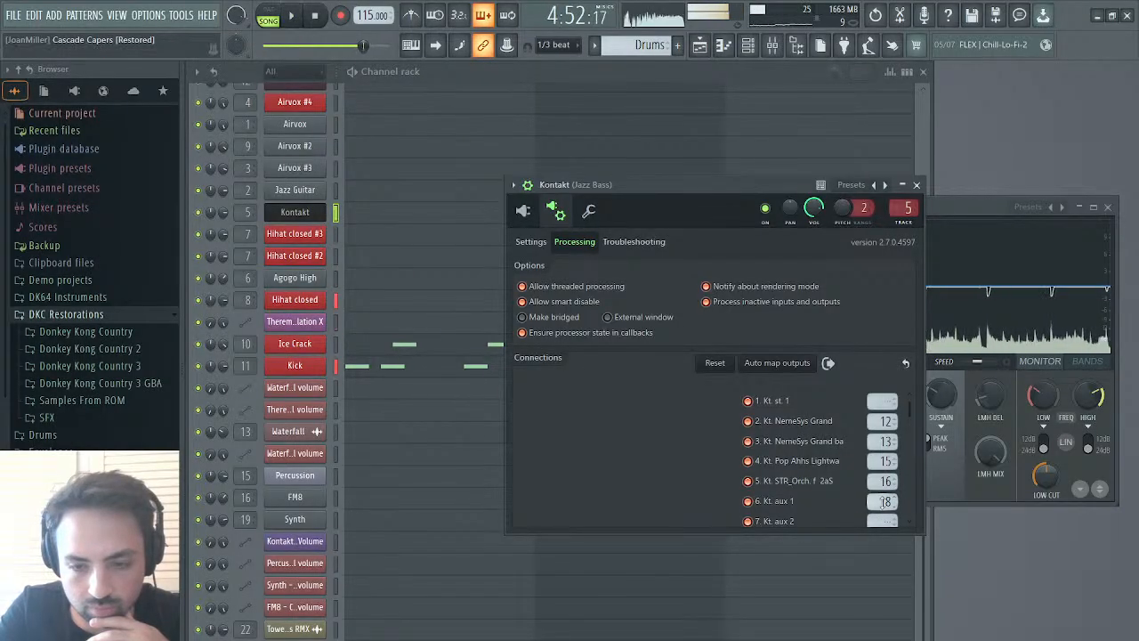
- Rename mixer track Insert 23 as Congas
left_click(774, 39)
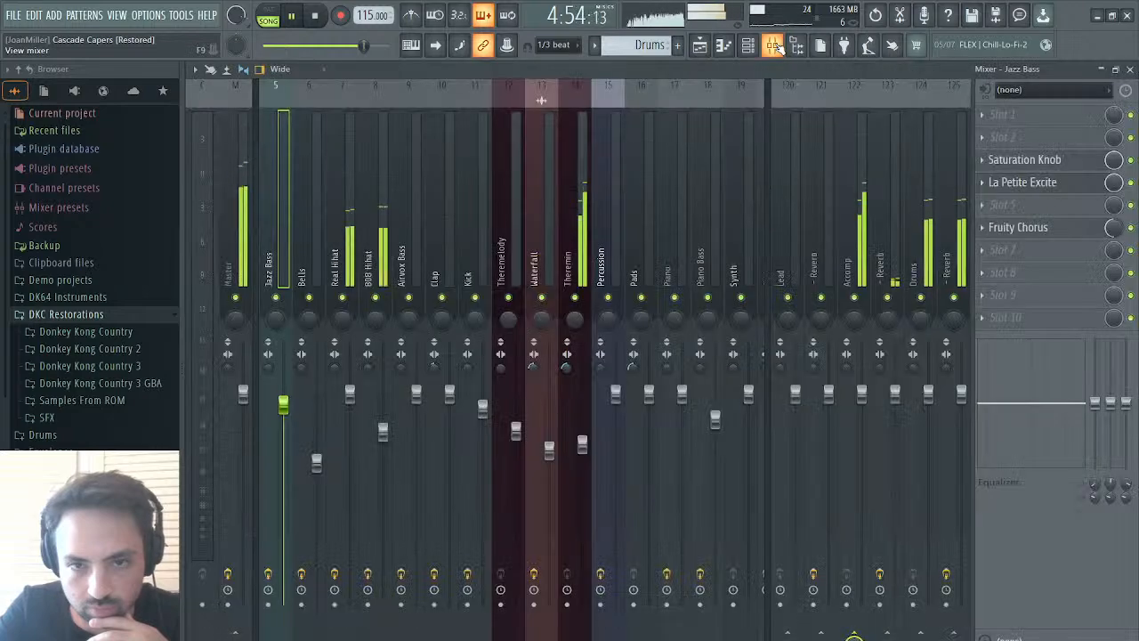
left_click(650, 203)
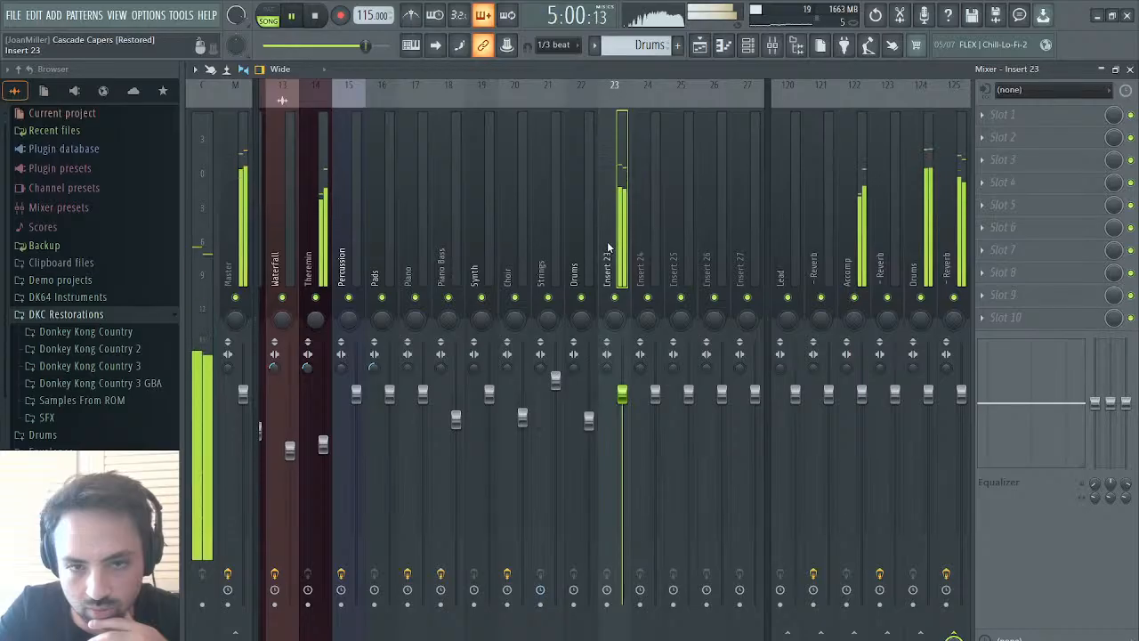
type("Congas")
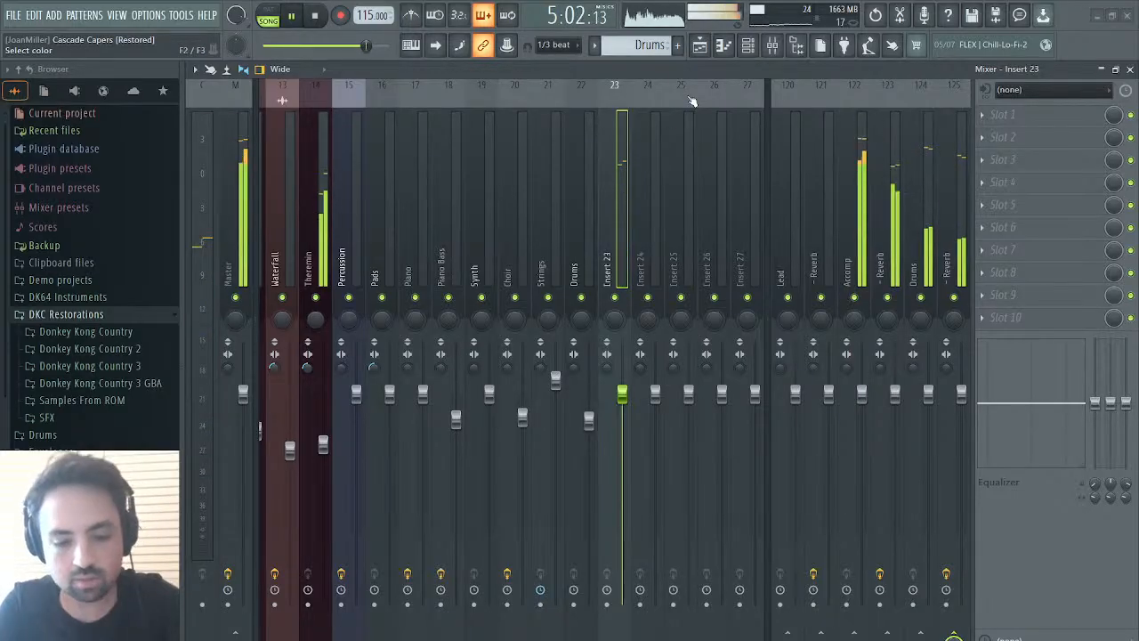
key("Return")
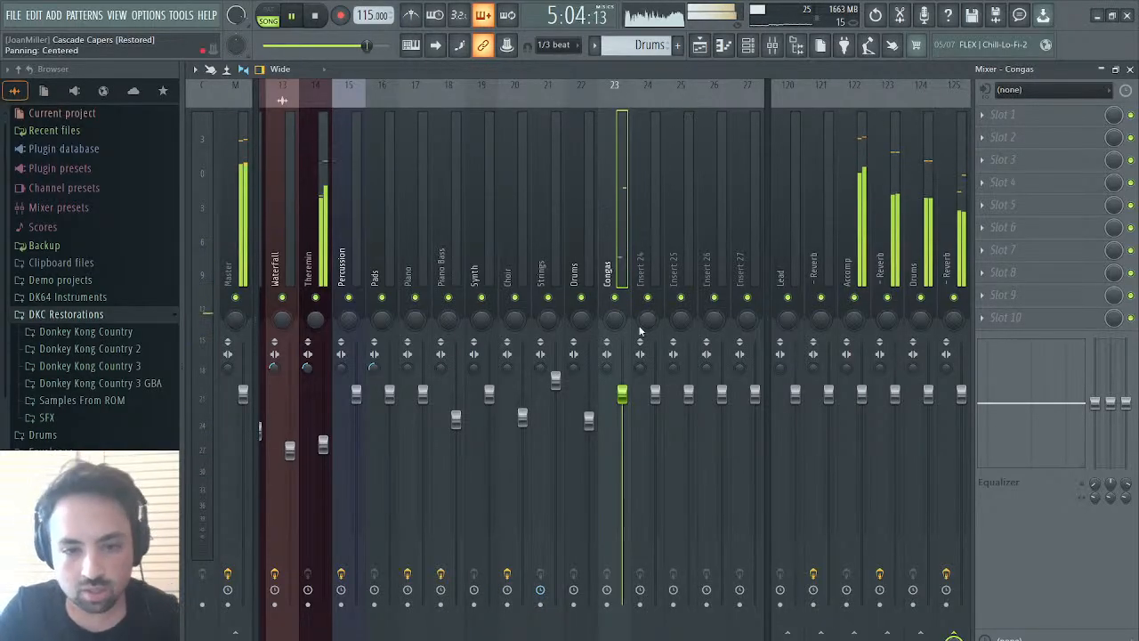
- Lower the volume fader of the Congas mixer track and close the Kontakt (Jazz Bass) settings
left_click_drag(622, 391, 625, 444)
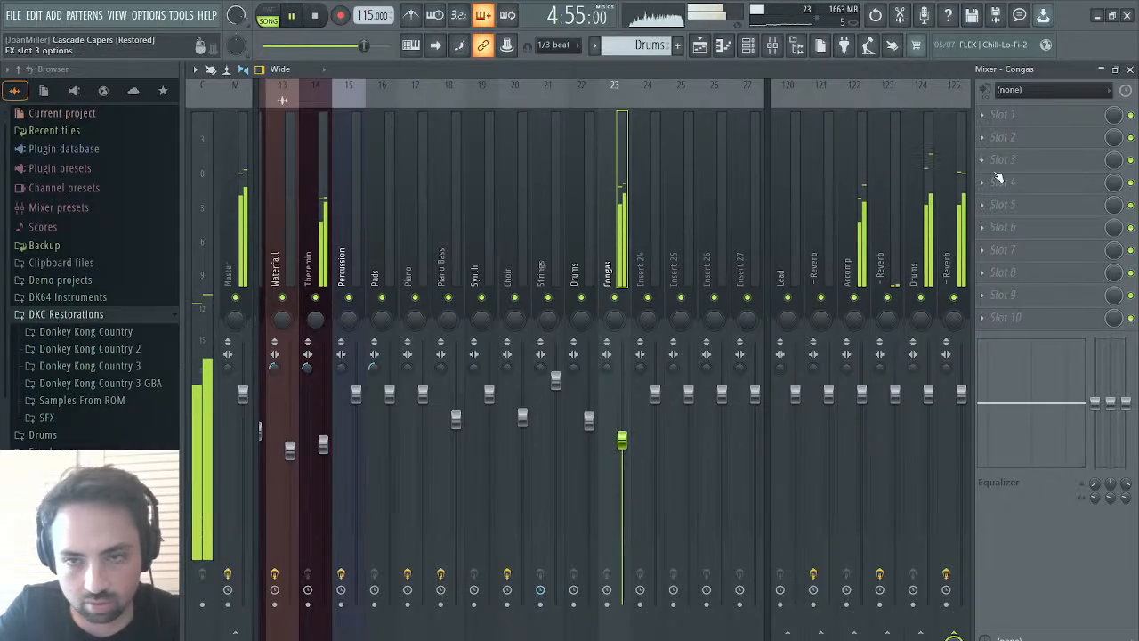
key("F9")
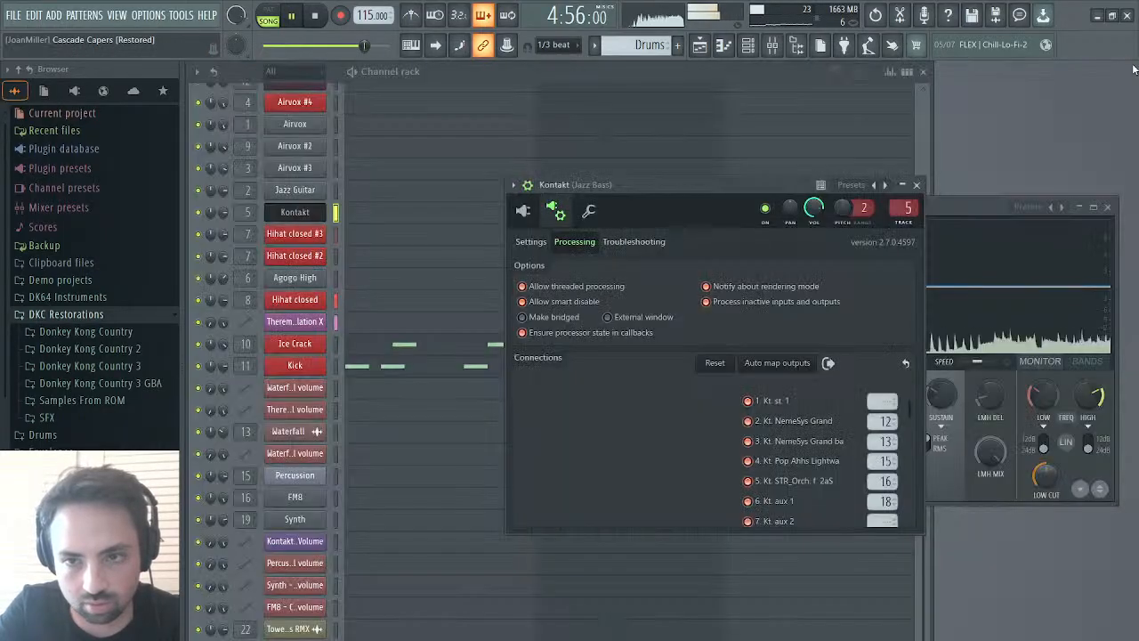
left_click(917, 186)
- Bring up the playlist, review the clips on all tracks around bar 145 during playback, and stop
left_click(699, 45)
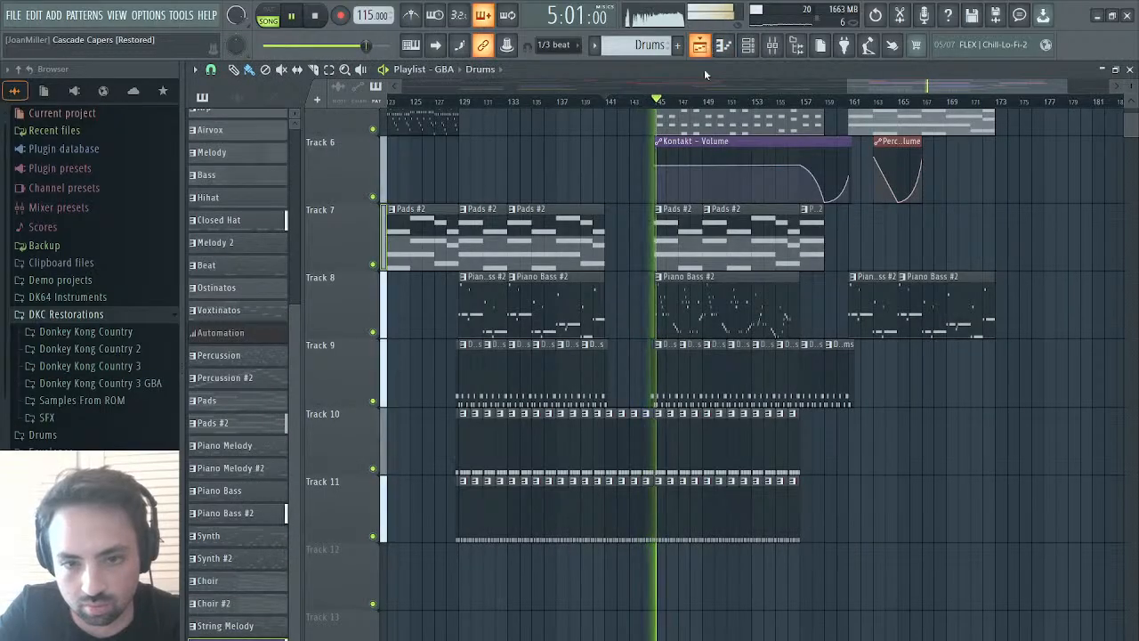
scroll(678, 318, "up", 5)
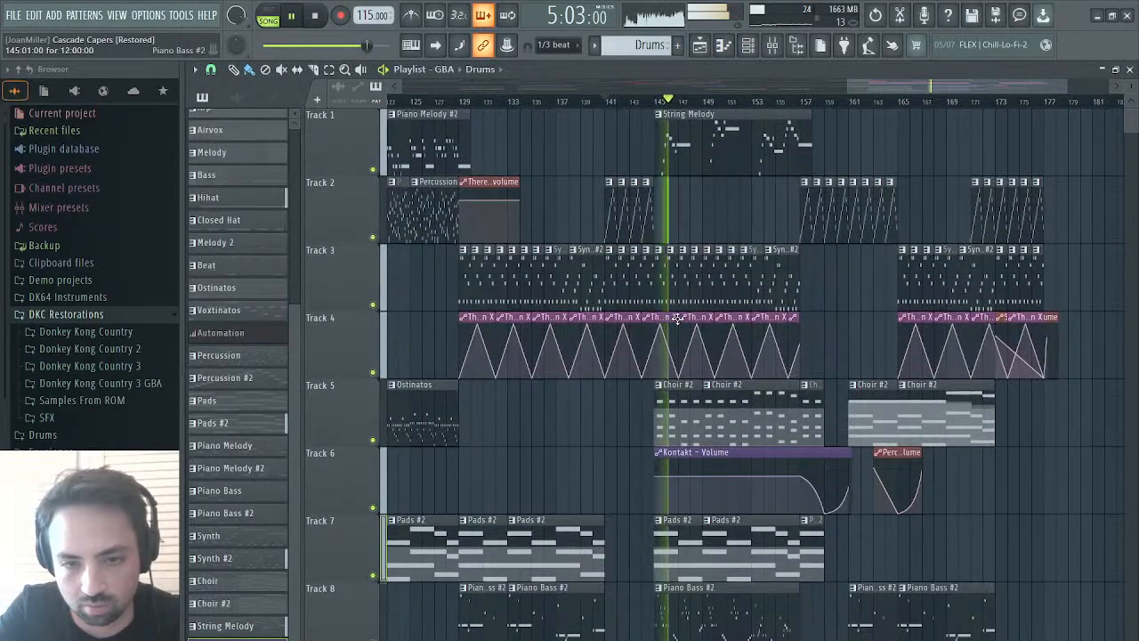
scroll(678, 319, "down", 3)
scroll(678, 318, "up", 3)
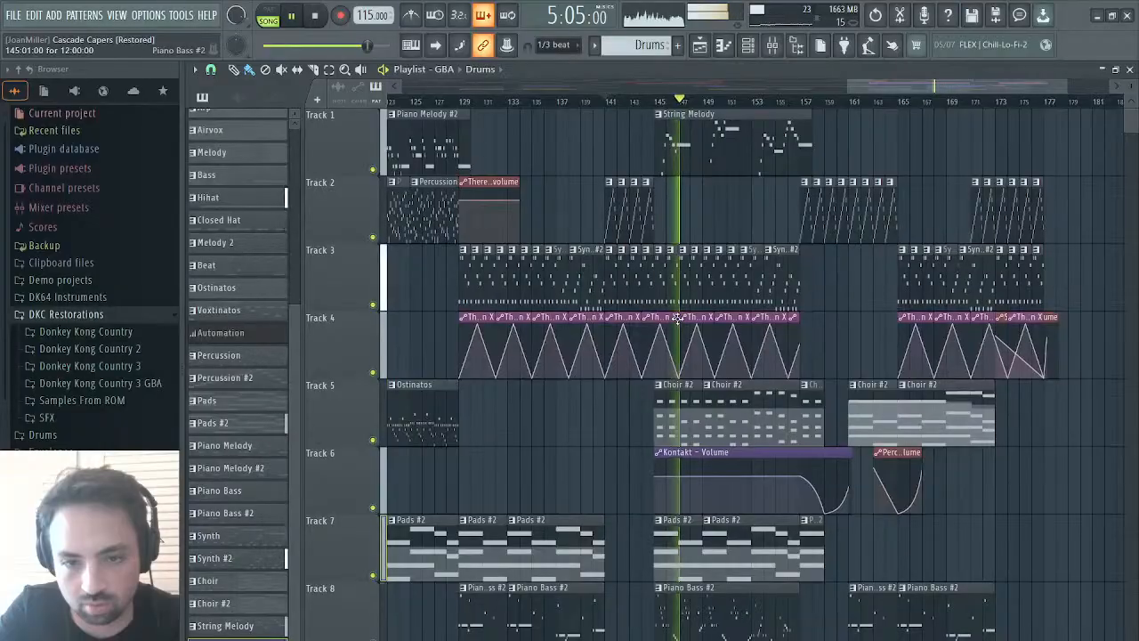
key("space")
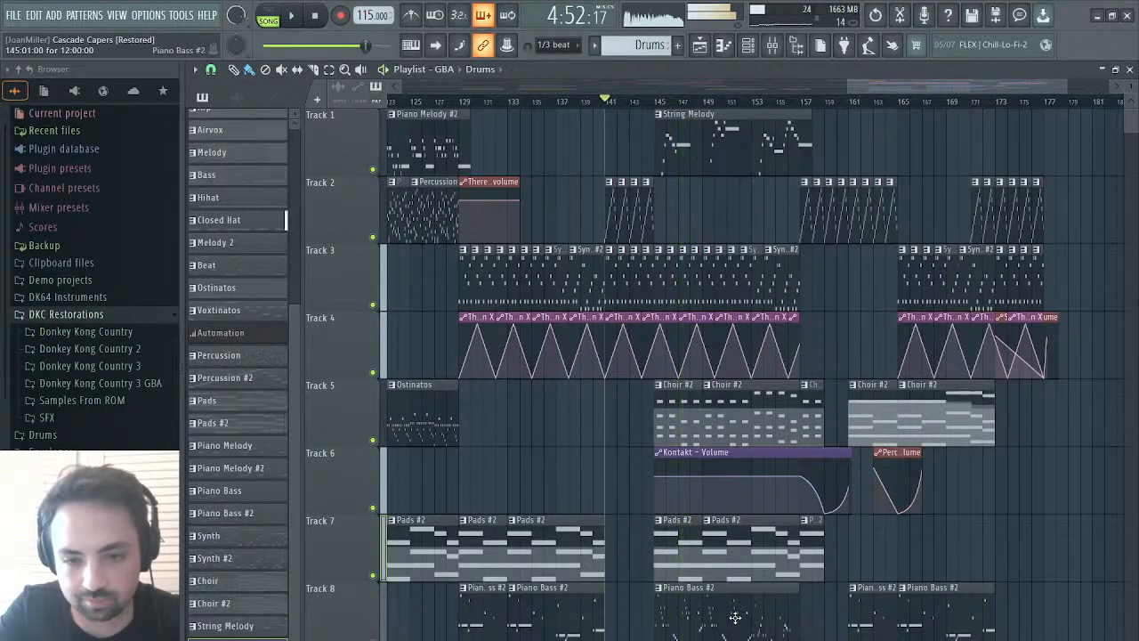
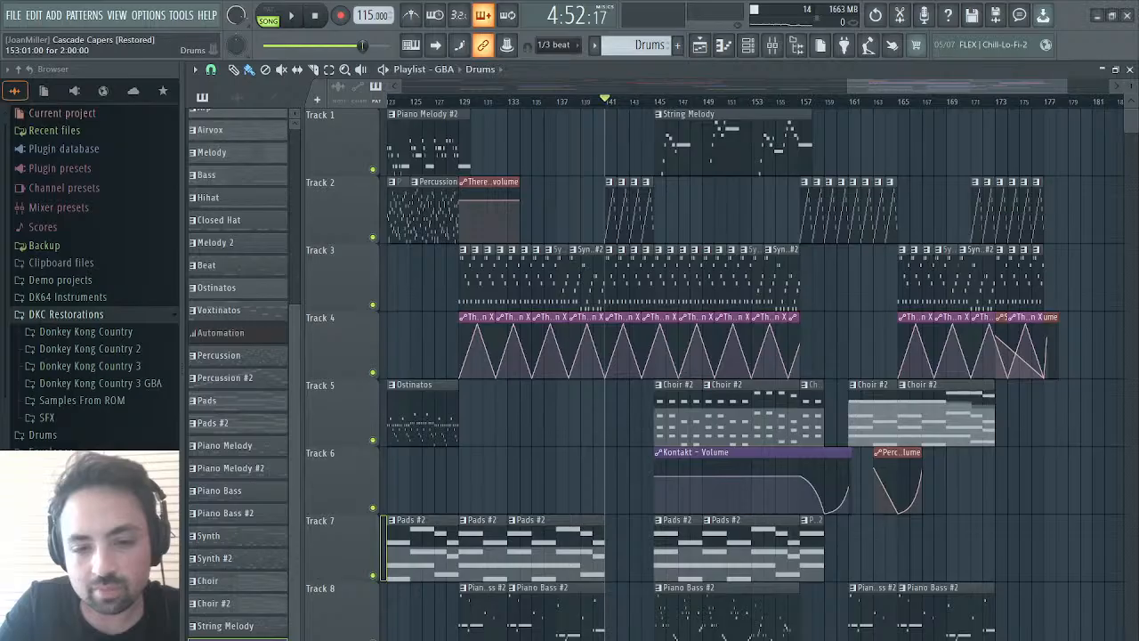
- Play the arrangement from bar 141 to about bar 146 to hear the transition into the String Melody section
left_click(655, 102)
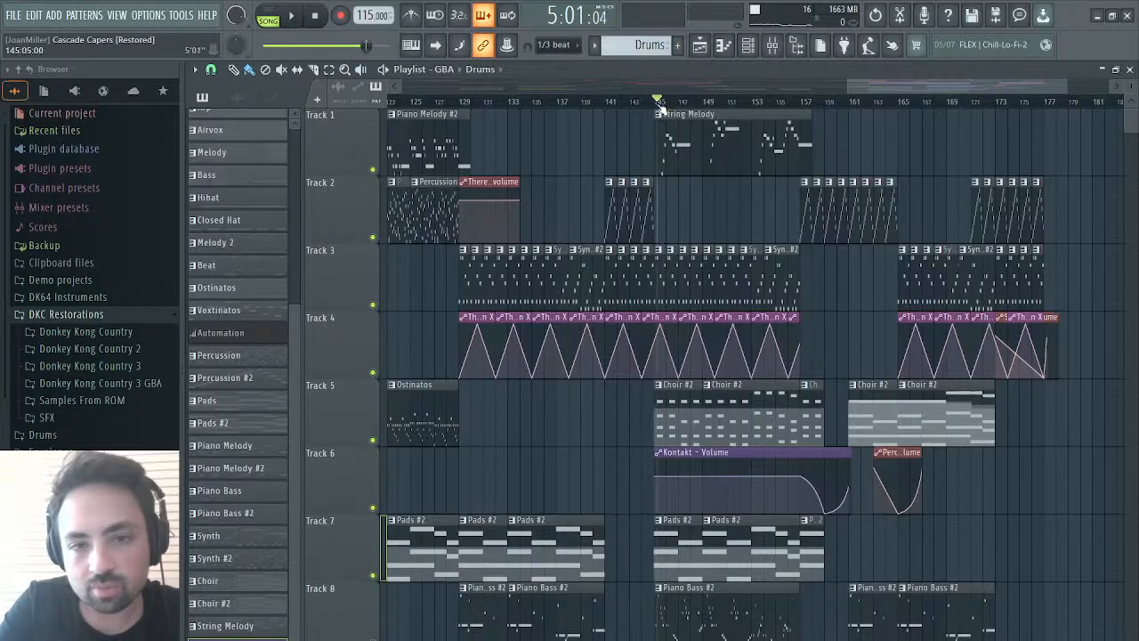
left_click_drag(660, 104, 657, 104)
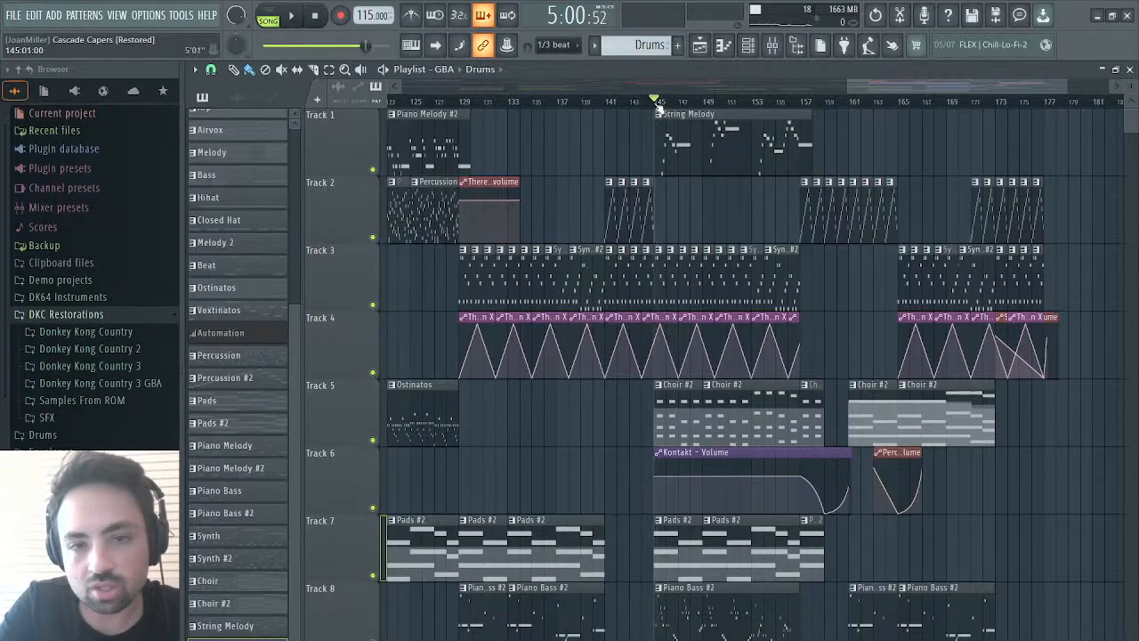
left_click(605, 103)
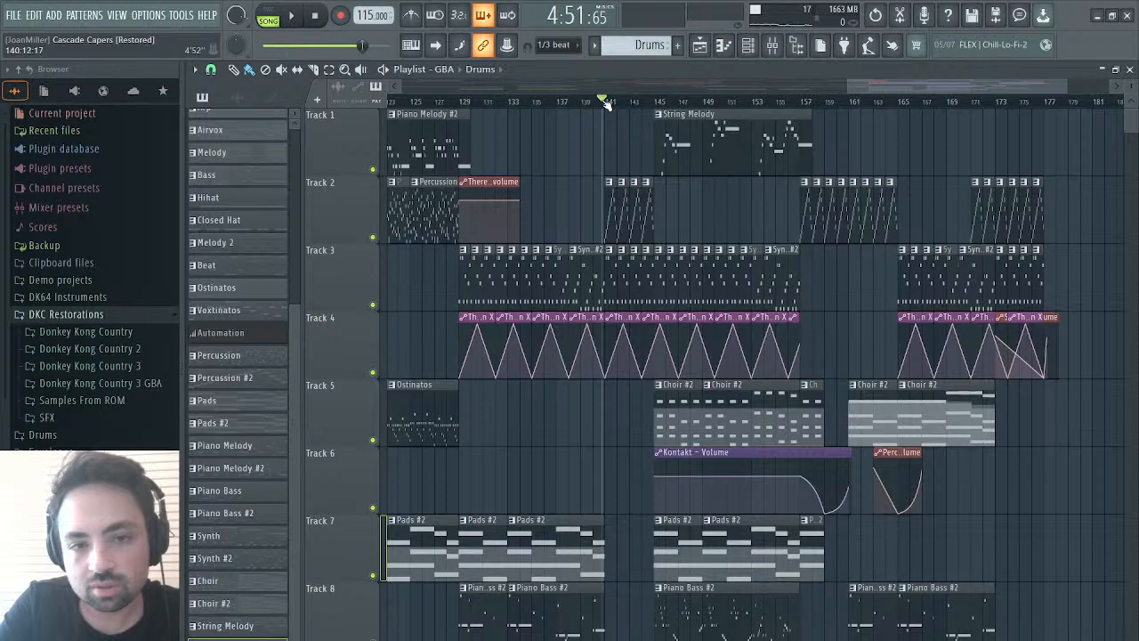
left_click(609, 103)
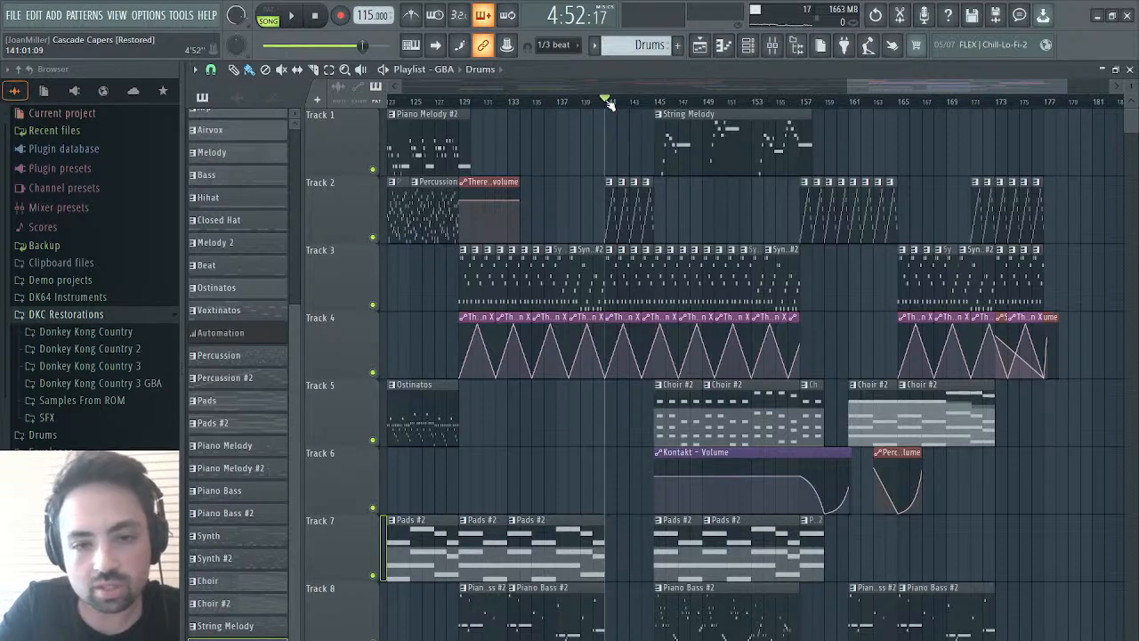
key("space")
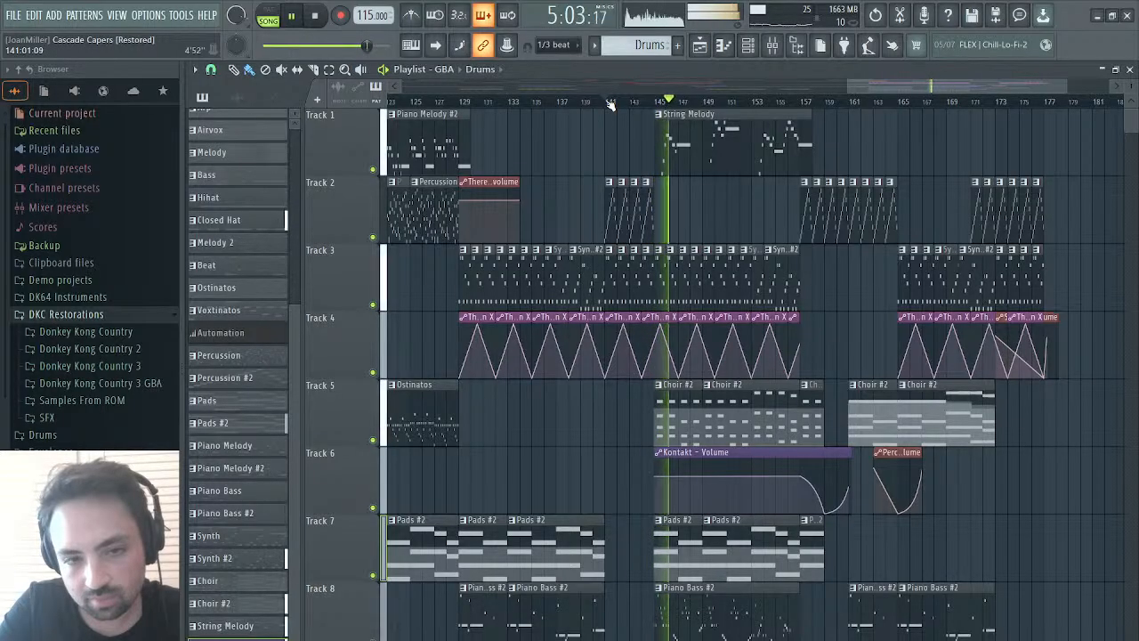
key("space")
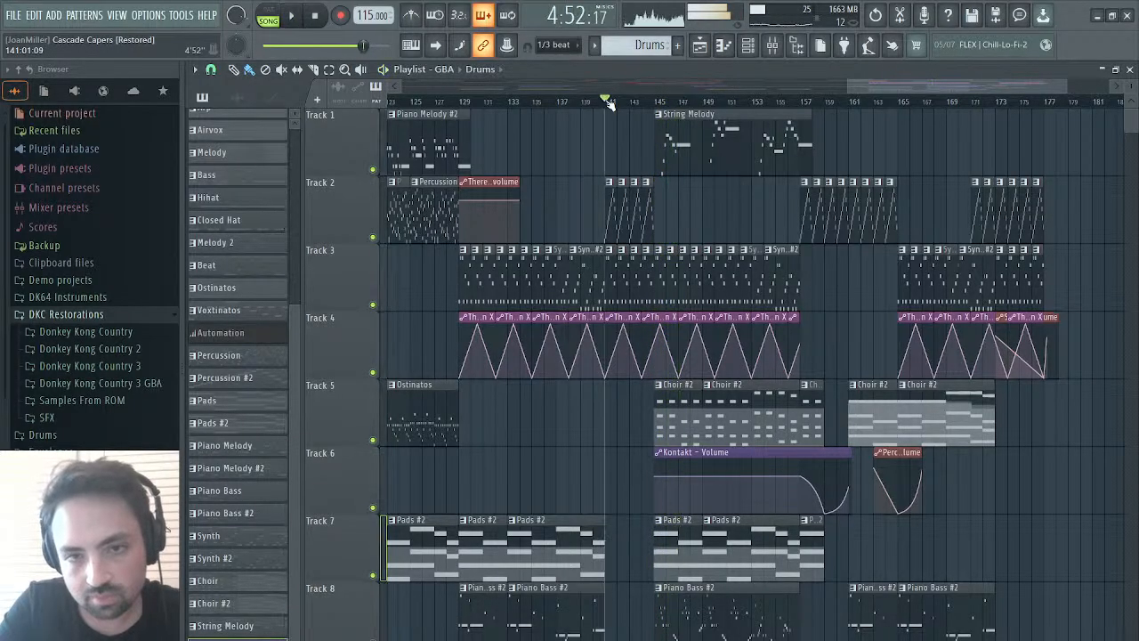
- Play the ending from about bar 171 and delete the Synth - Channel volume automation clip that starts at bar 173
left_click_drag(944, 90, 1043, 92)
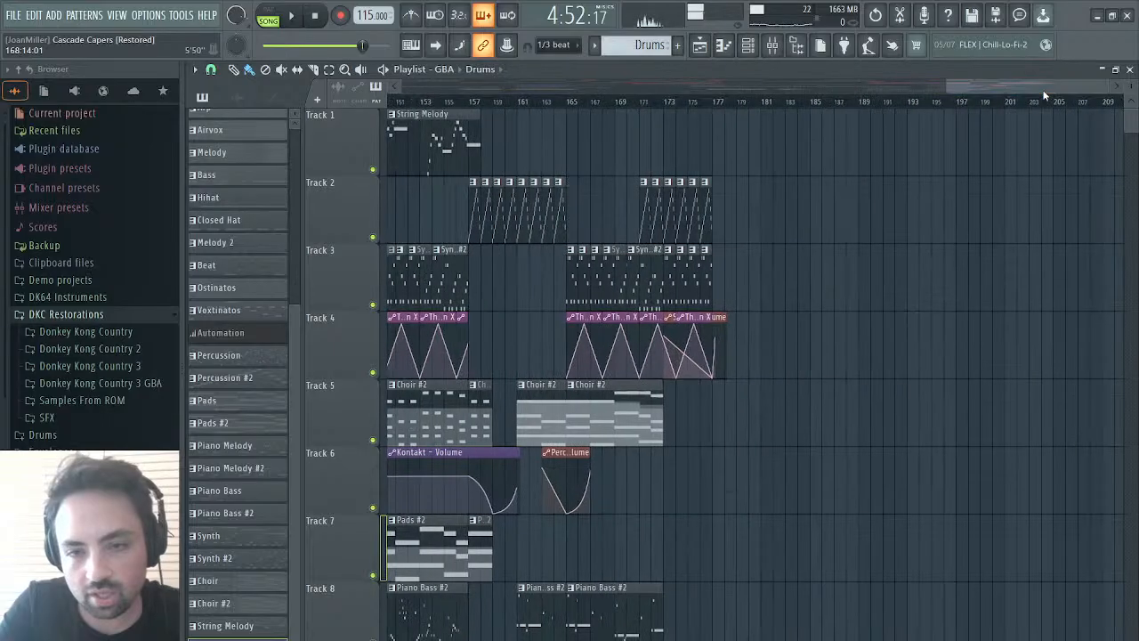
key("space")
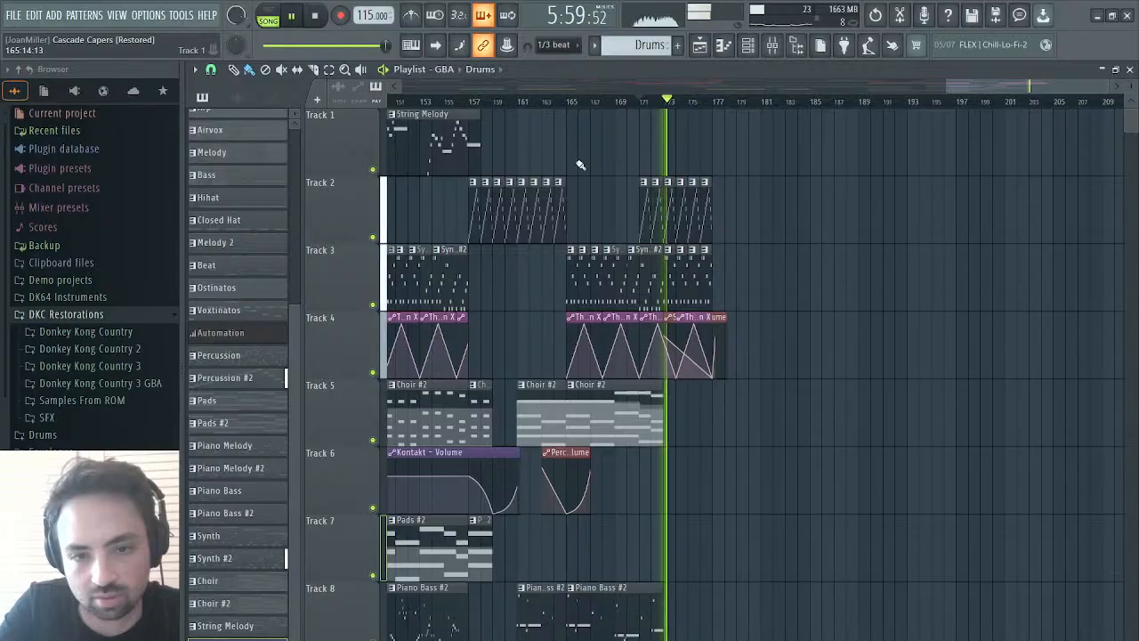
left_click(716, 355)
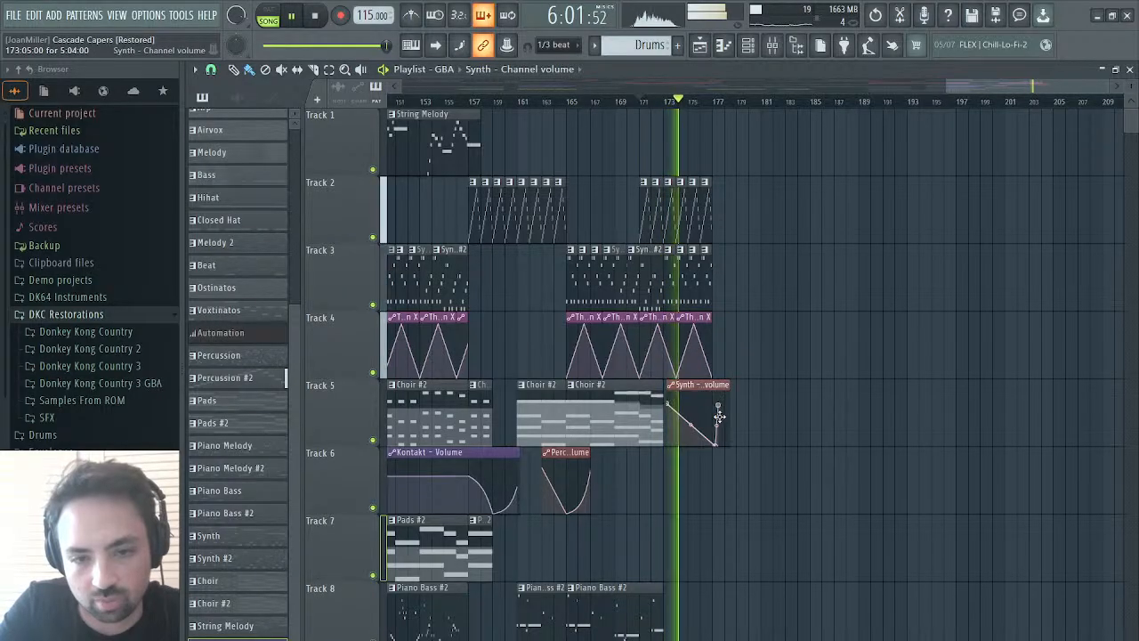
left_click_drag(719, 416, 719, 416)
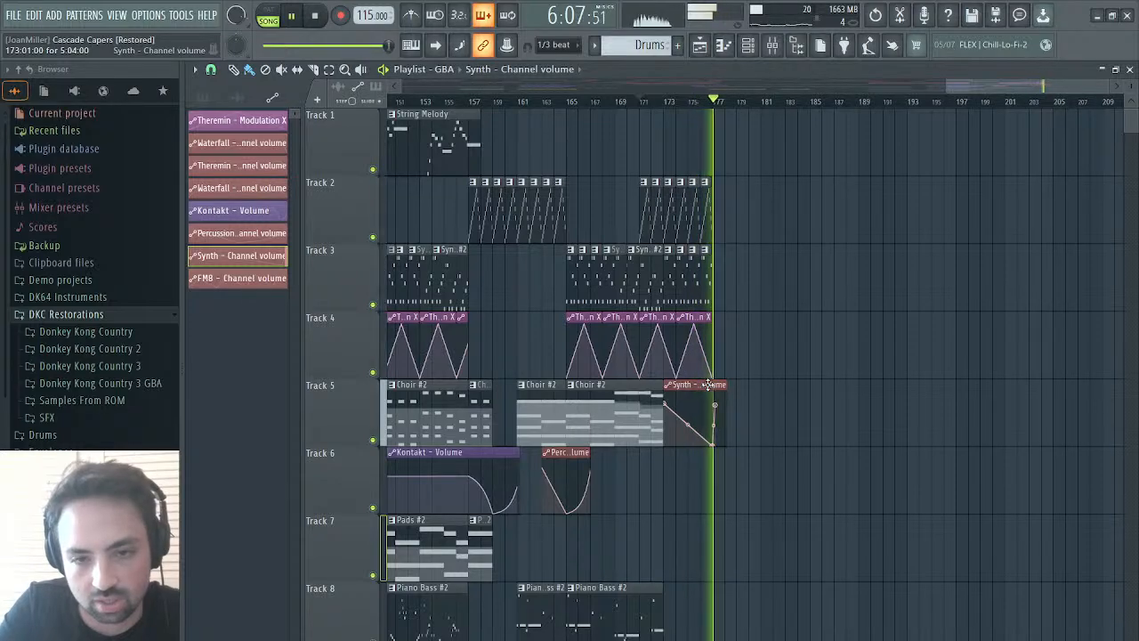
right_click(702, 388)
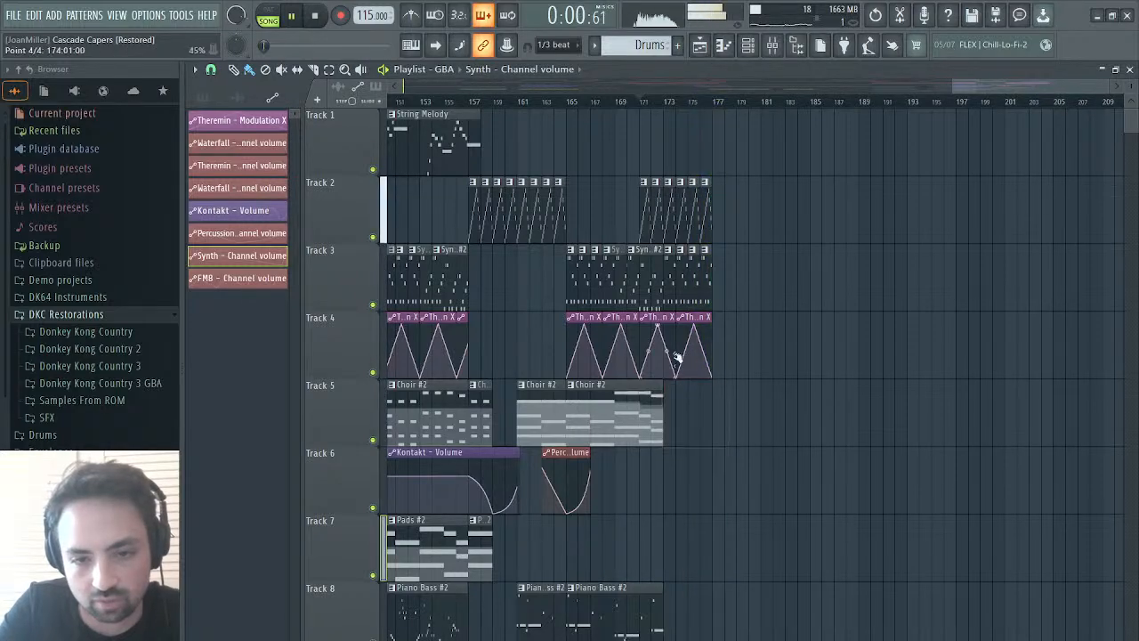
- Play the ending again from about bar 173 and delete the last two Theremin modulation clips on Track 4
left_click(666, 102)
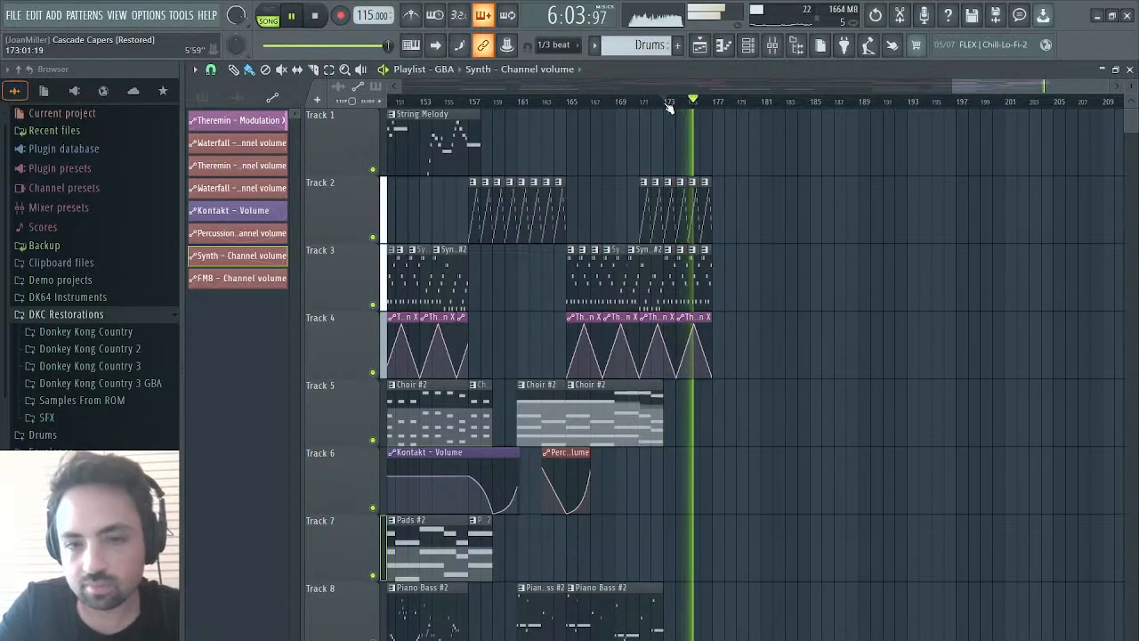
left_click_drag(989, 85, 936, 92)
key("space")
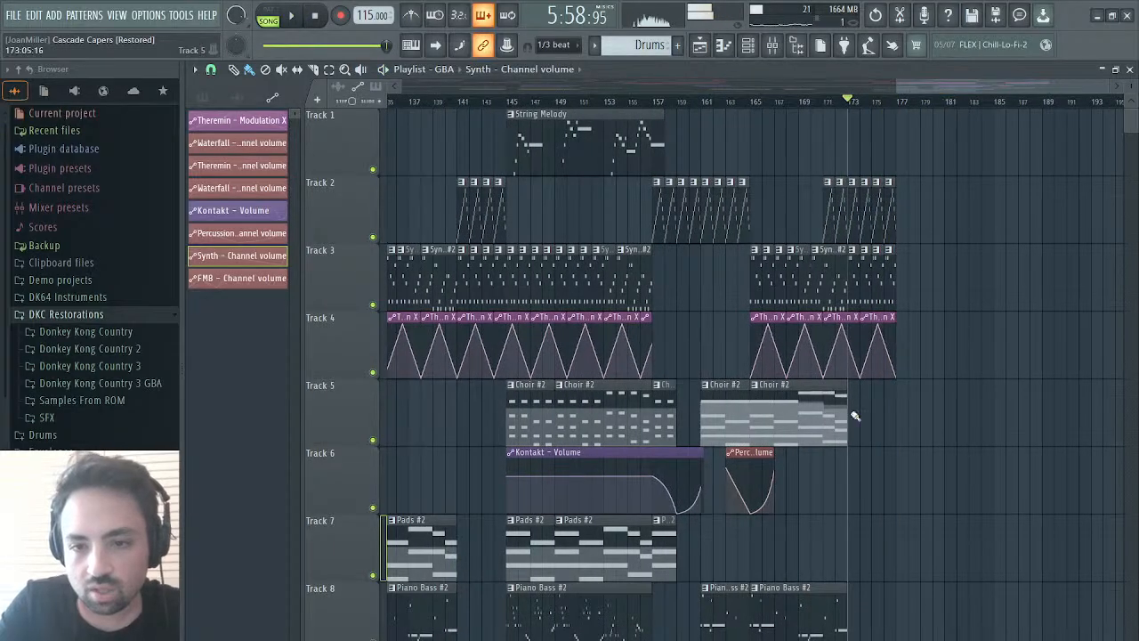
right_click(878, 322)
right_click(850, 324)
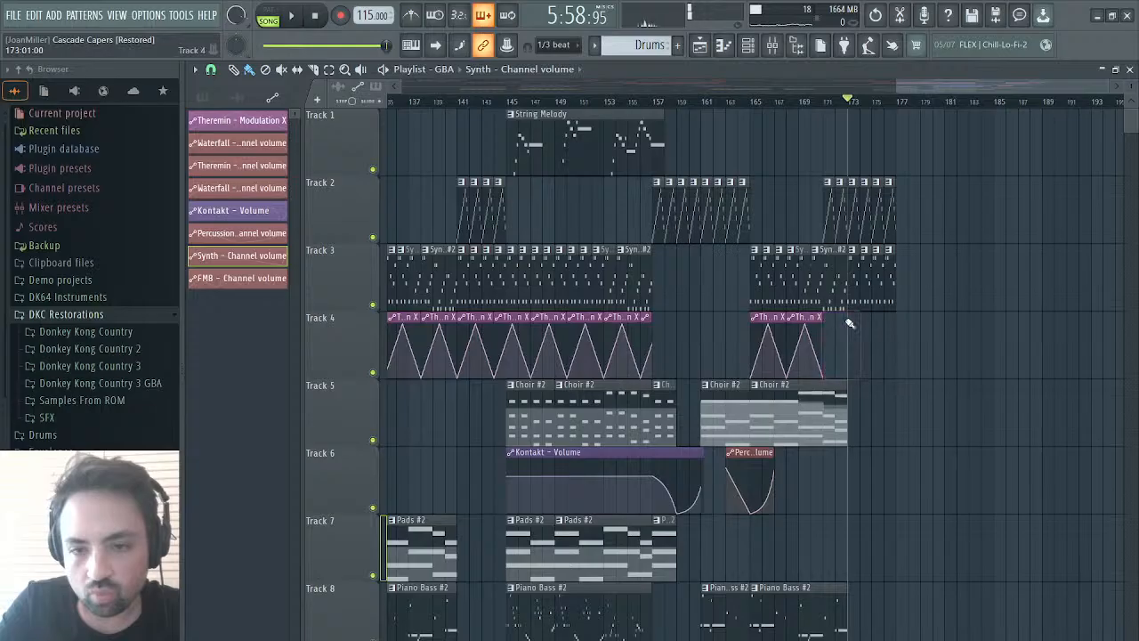
- Extend the last remaining Theremin - Modulation X clip to about bar 177 and add a new peak point near bar 172
left_click_drag(824, 316, 899, 322)
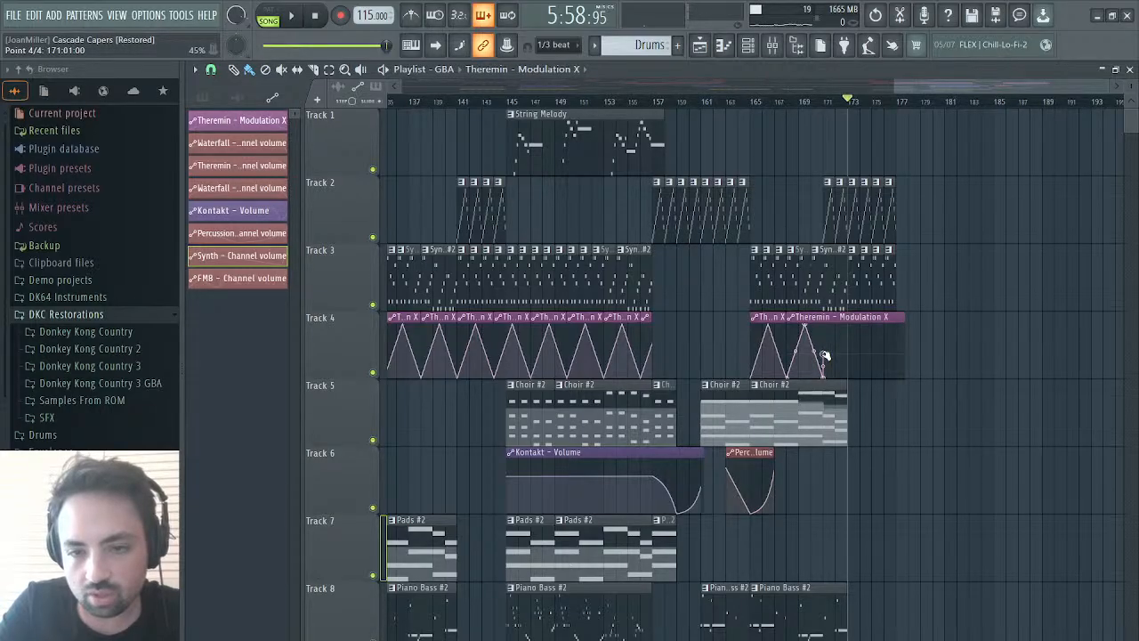
left_click_drag(824, 355, 840, 323)
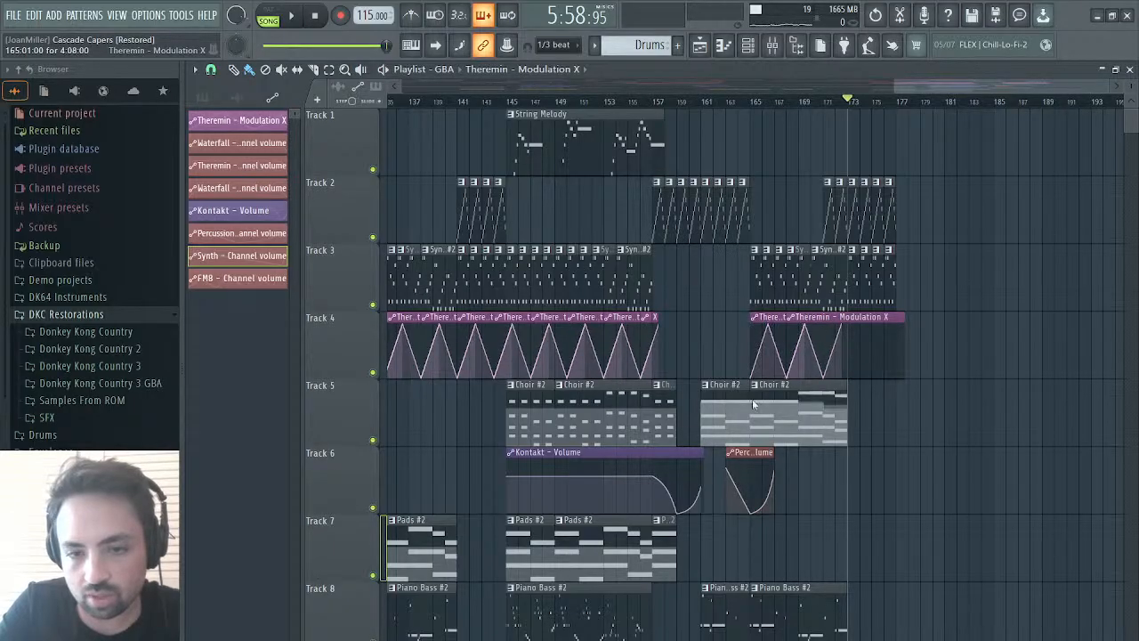
left_click(851, 319)
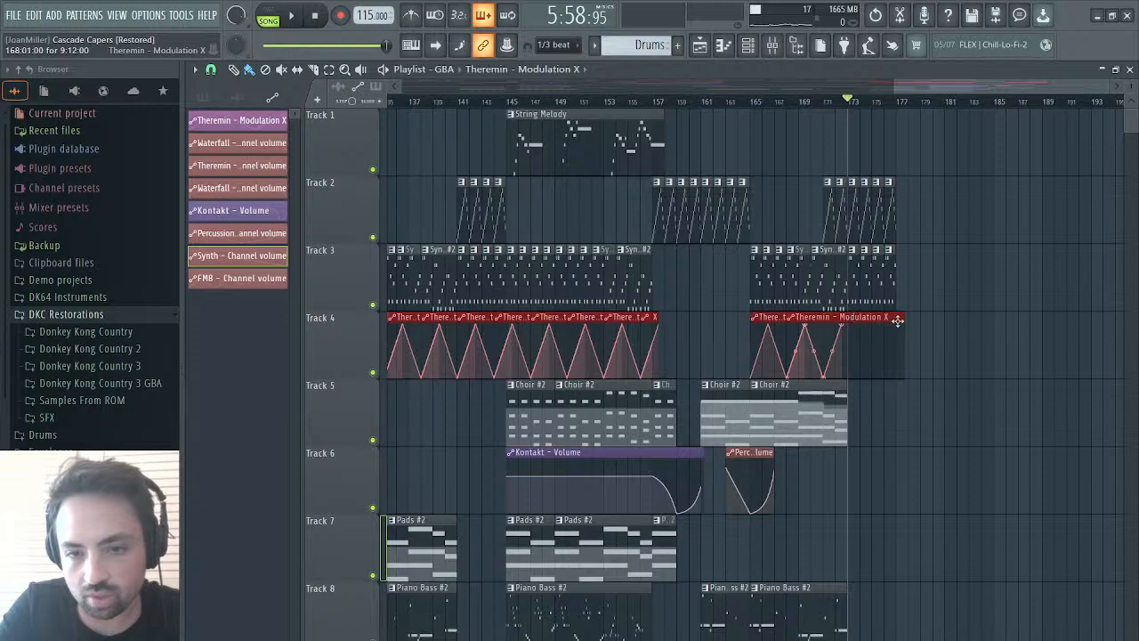
mouse_move(898, 320)
left_mouse_down()
mouse_move(874, 317)
mouse_move(906, 323)
left_mouse_up()
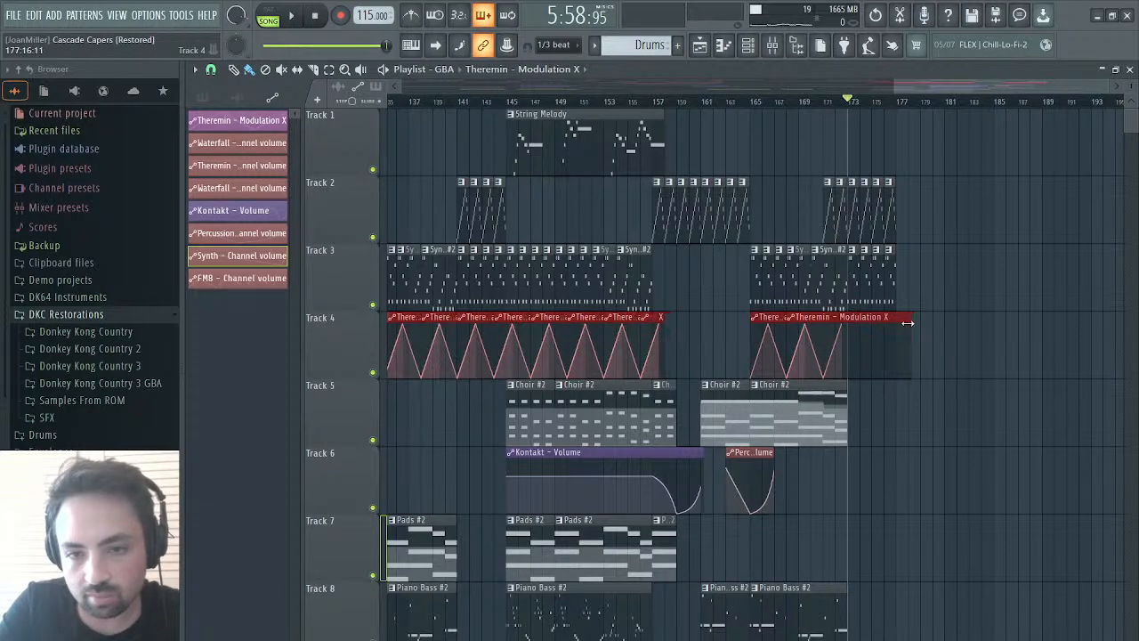
key("ctrl+z")
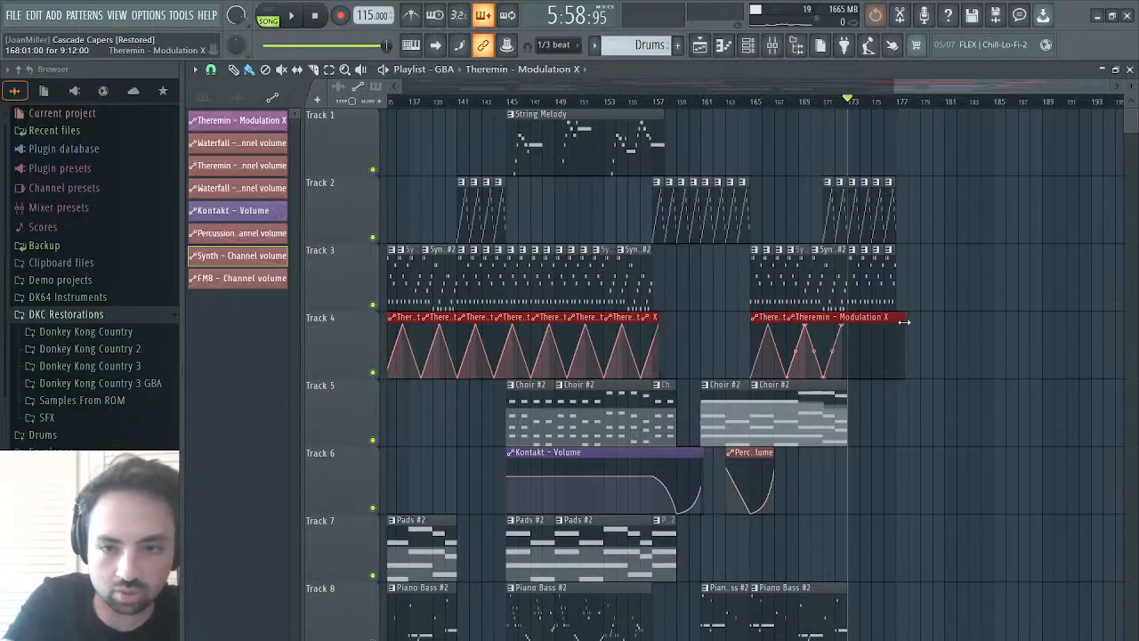
left_click(940, 330)
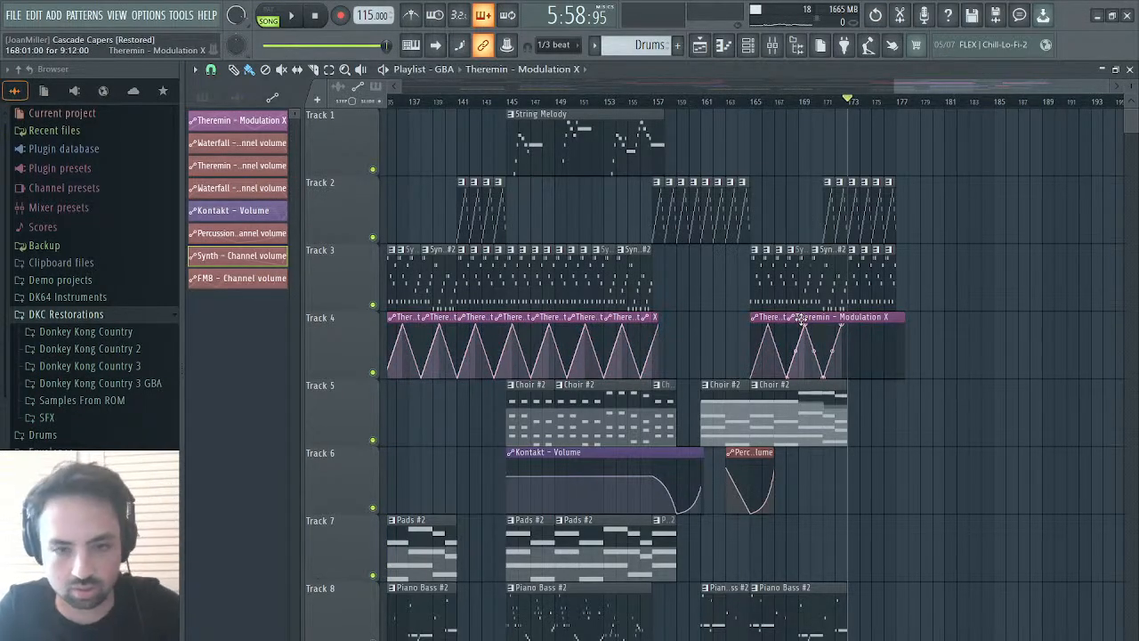
- Shorten the other Theremin modulation clips on Track 4, including the one at bar 165, so they stop overlapping their neighbours
mouse_move(802, 318)
left_mouse_down()
mouse_move(377, 337)
mouse_move(708, 307)
mouse_move(801, 306)
mouse_move(804, 328)
mouse_move(818, 318)
left_mouse_up()
left_click(950, 331)
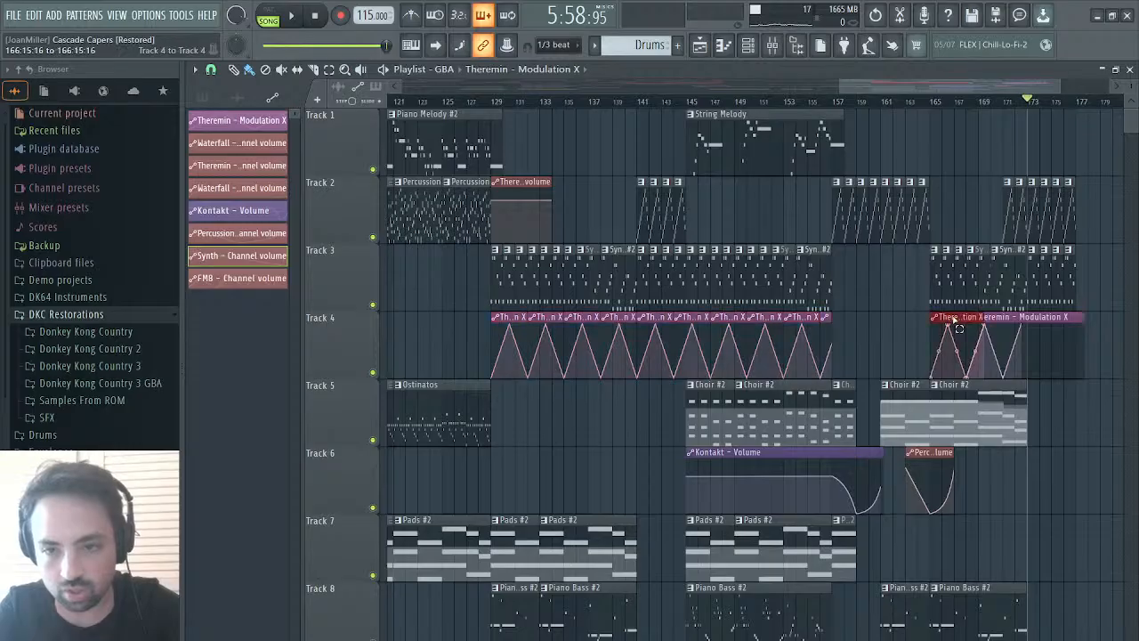
left_click(954, 321)
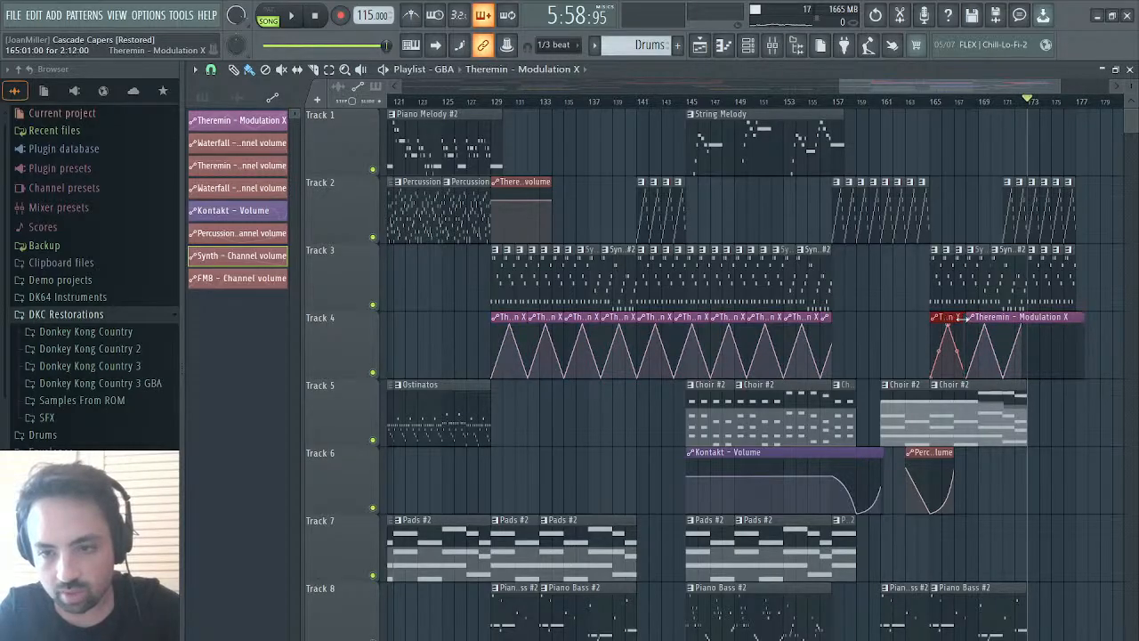
- Add a fifth automation point at about 3% near bar 176 in the extended Theremin - Modulation X clip
scroll(862, 331, "right", 2)
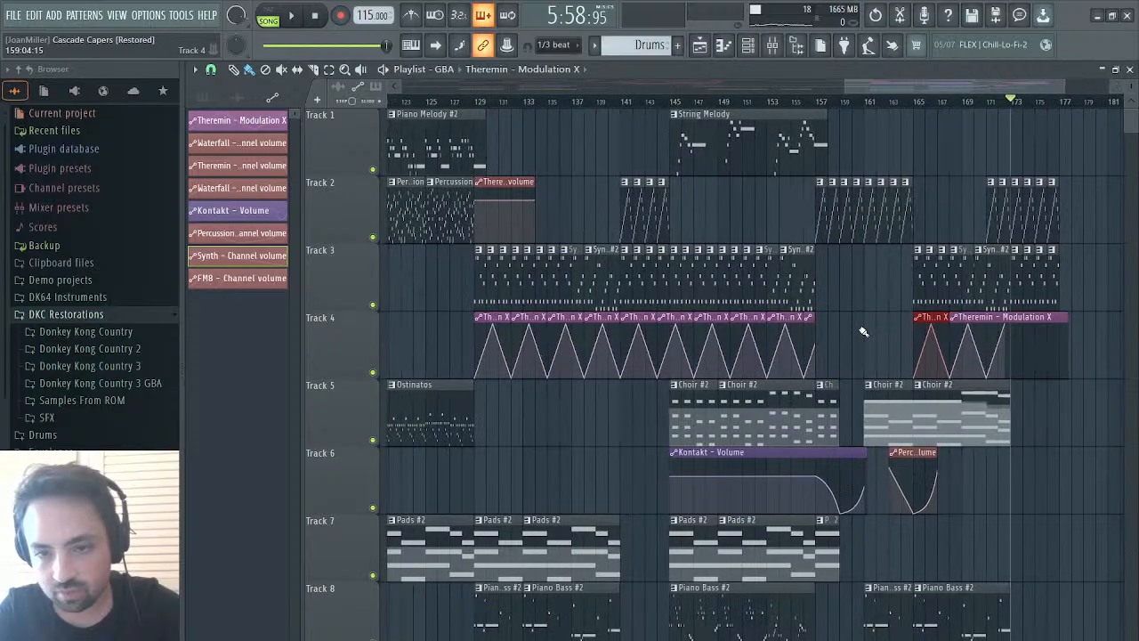
scroll(861, 333, "right", 2)
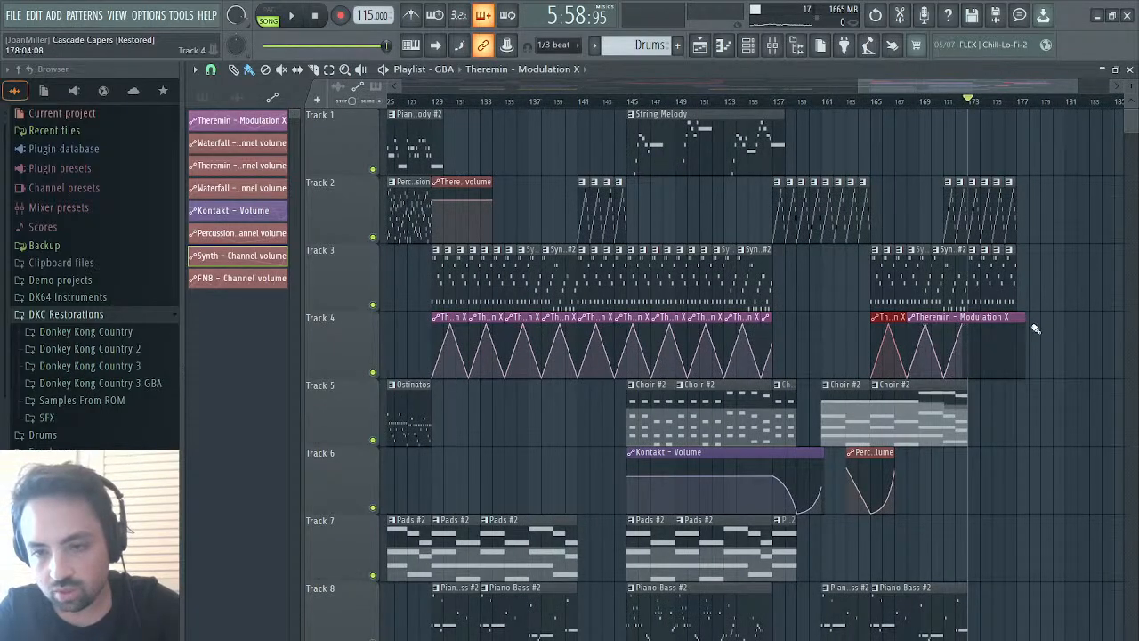
left_click(1012, 377)
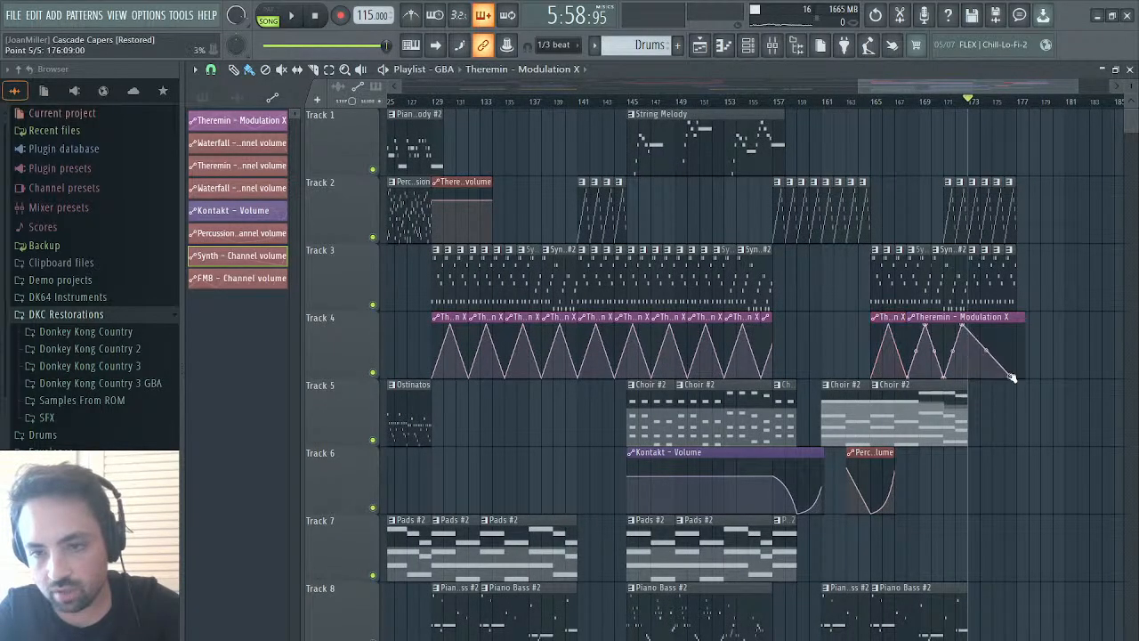
- Play the ending from about bar 171 and open the mixer to check the track levels
key("space")
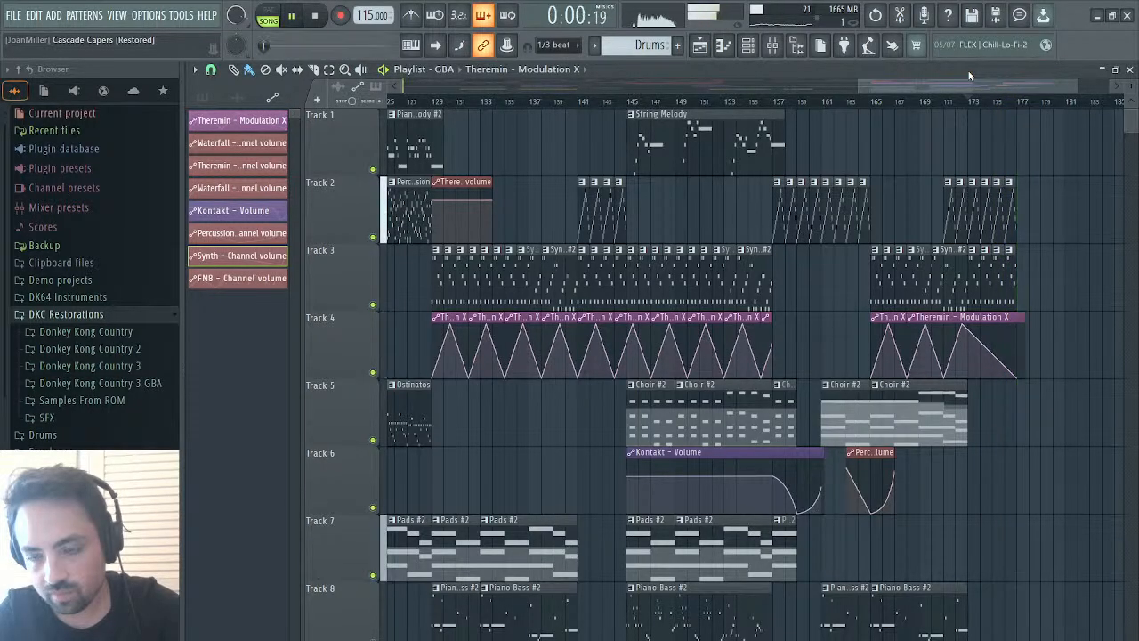
left_click(948, 101)
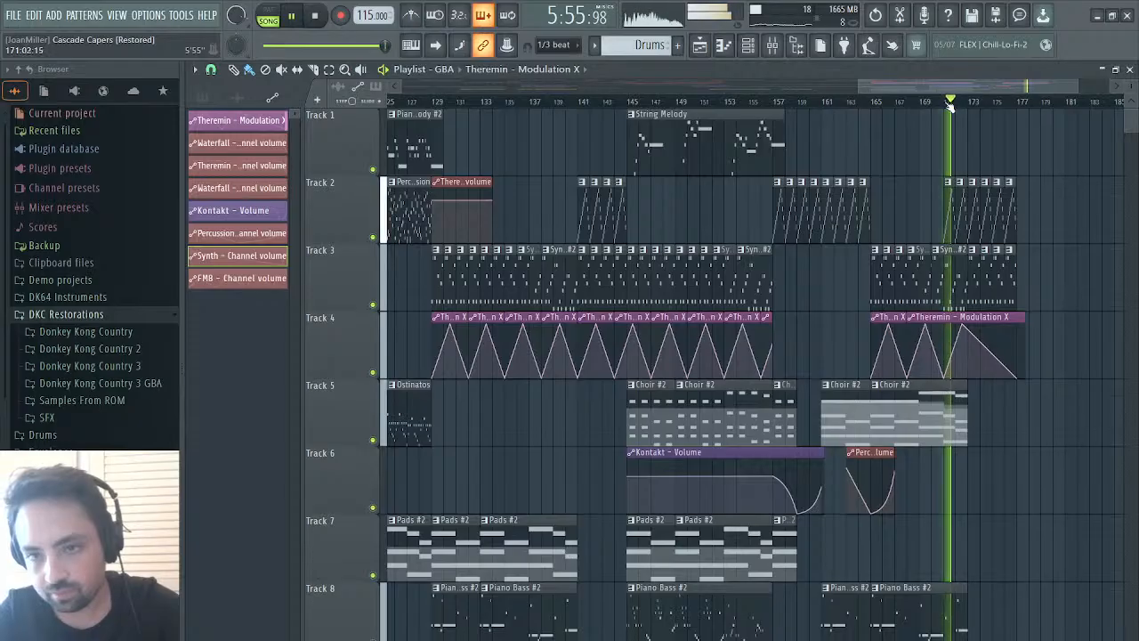
left_click(771, 45)
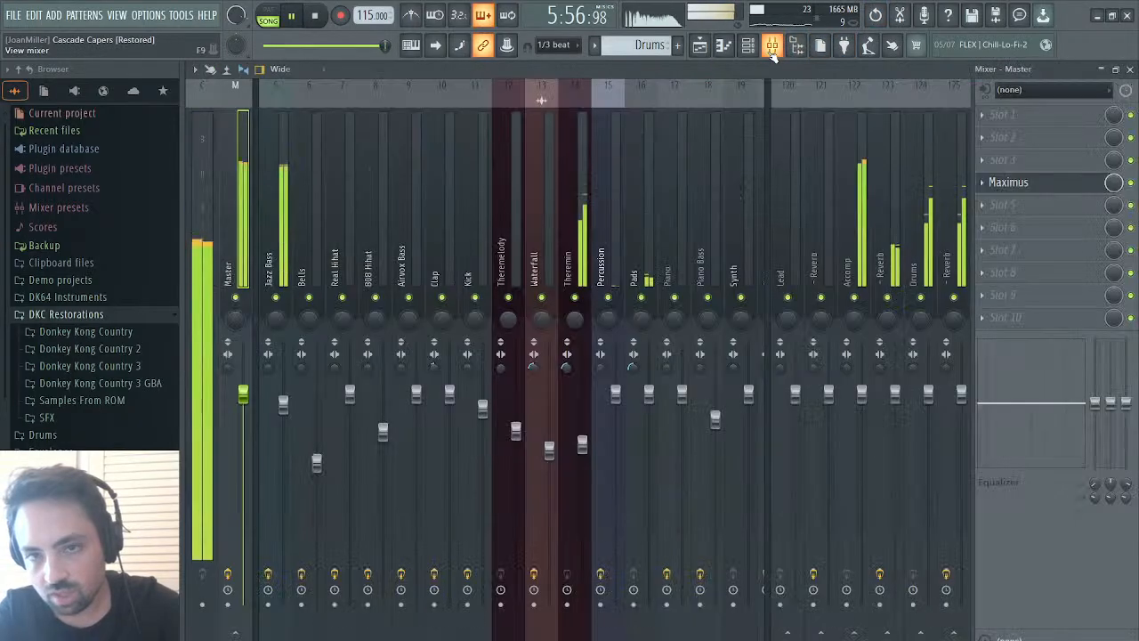
- Check the Theremin mixer track and the master's Maximus mid band while the ending plays, and return to the playlist to stop playback
left_click(571, 272)
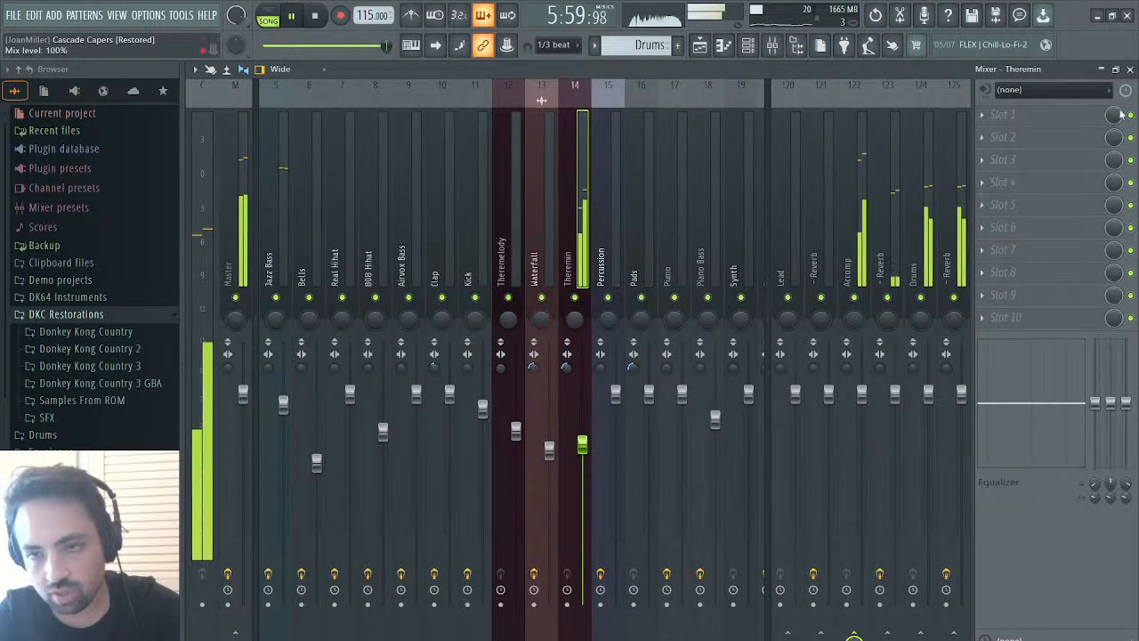
left_click(1130, 70)
left_click(1132, 71)
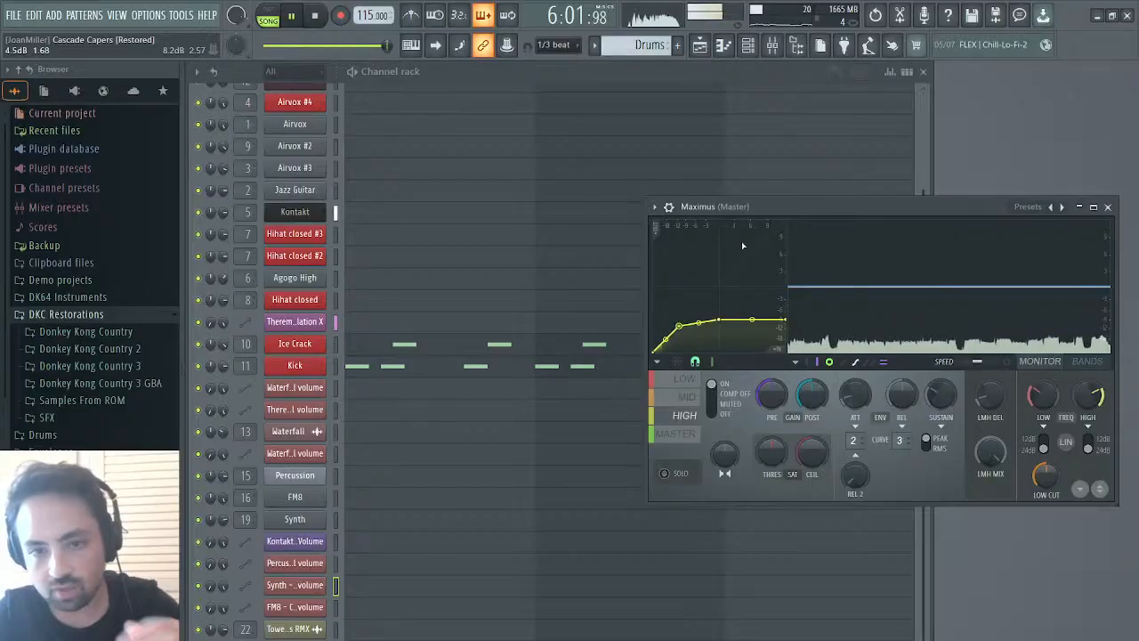
left_click(680, 397)
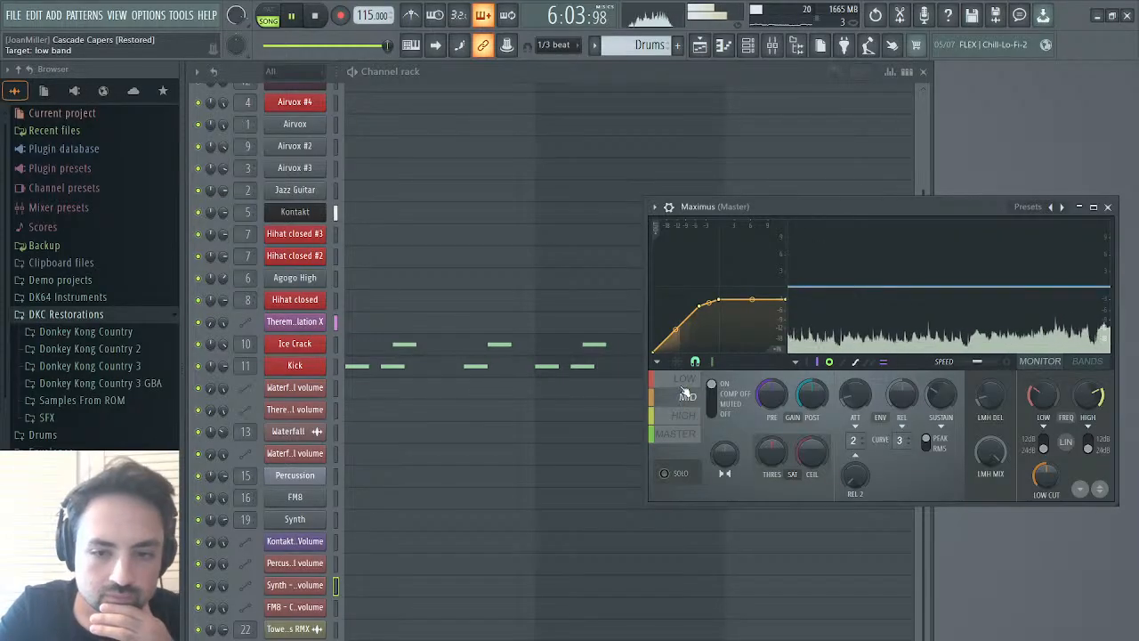
left_click(701, 45)
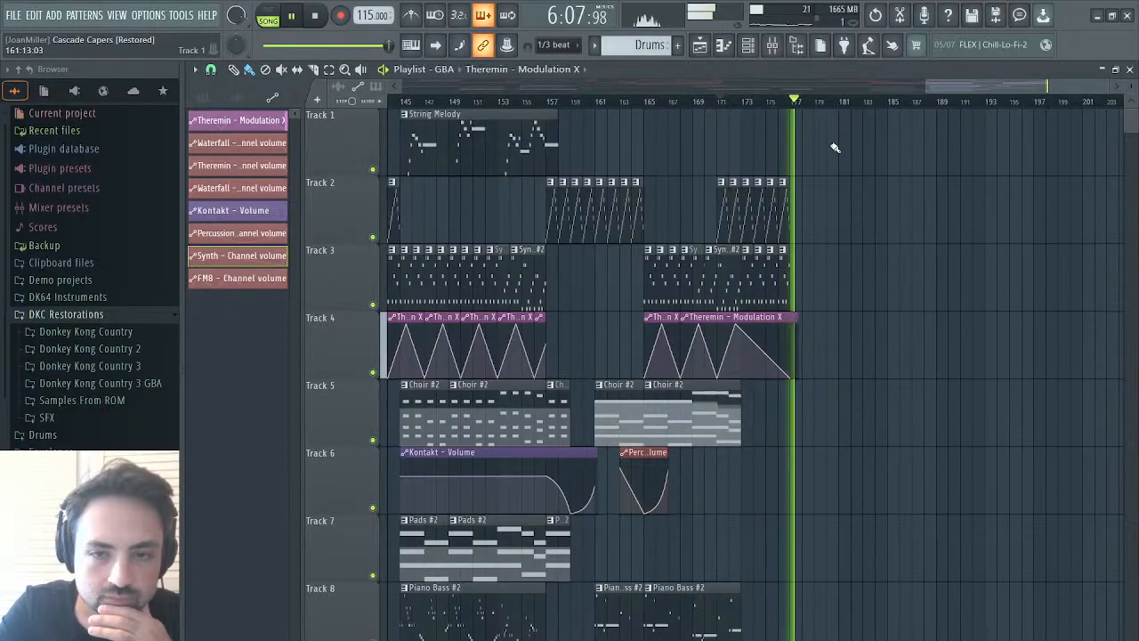
key("space")
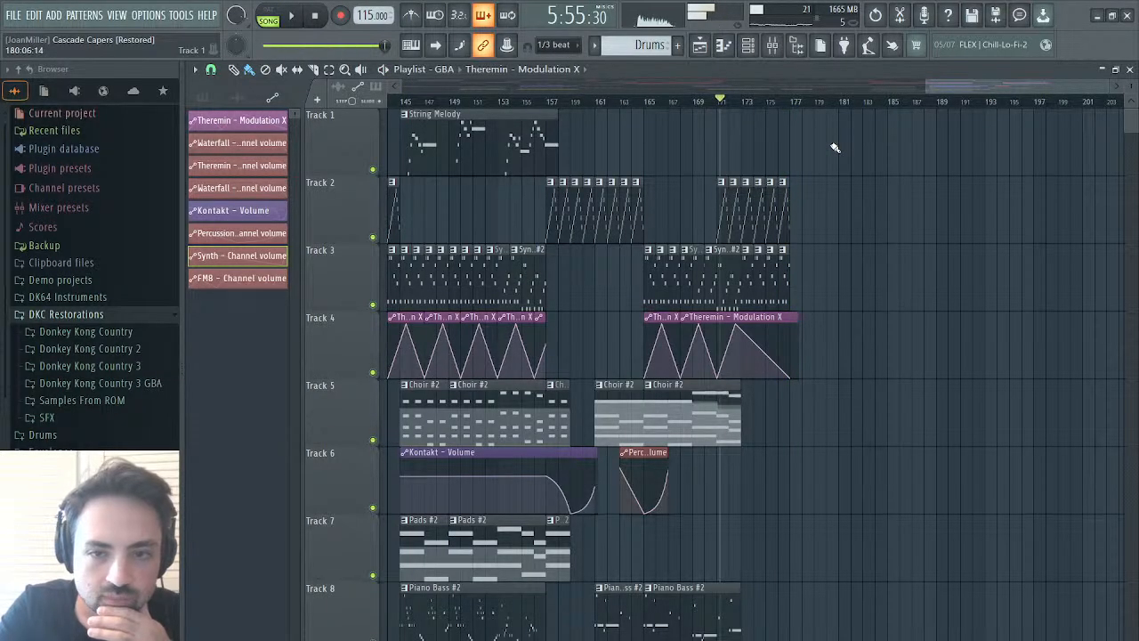
- Return the playback position to the song's start and play the opening for about ten seconds
left_click(783, 222)
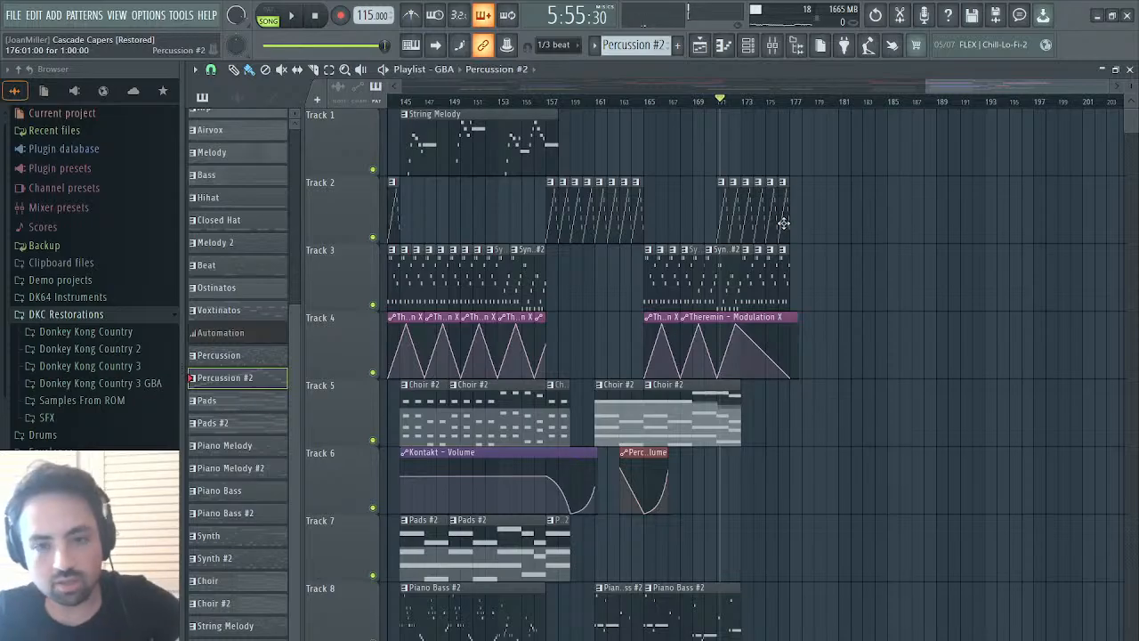
left_click_drag(941, 105, 728, 130)
left_click(501, 101)
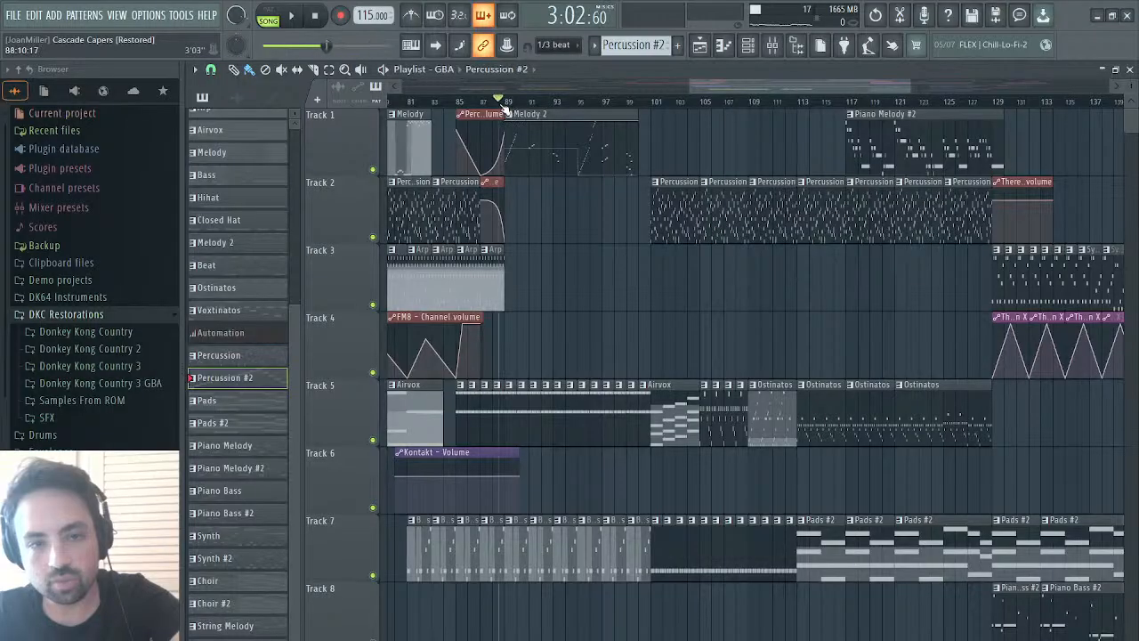
left_click(317, 18)
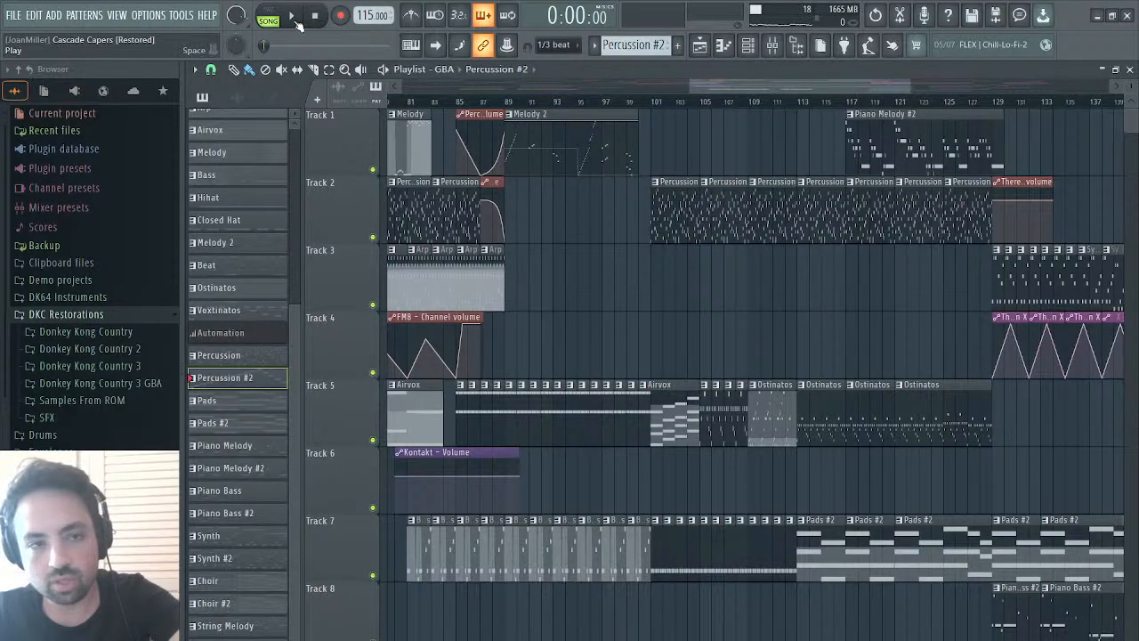
left_click(297, 21)
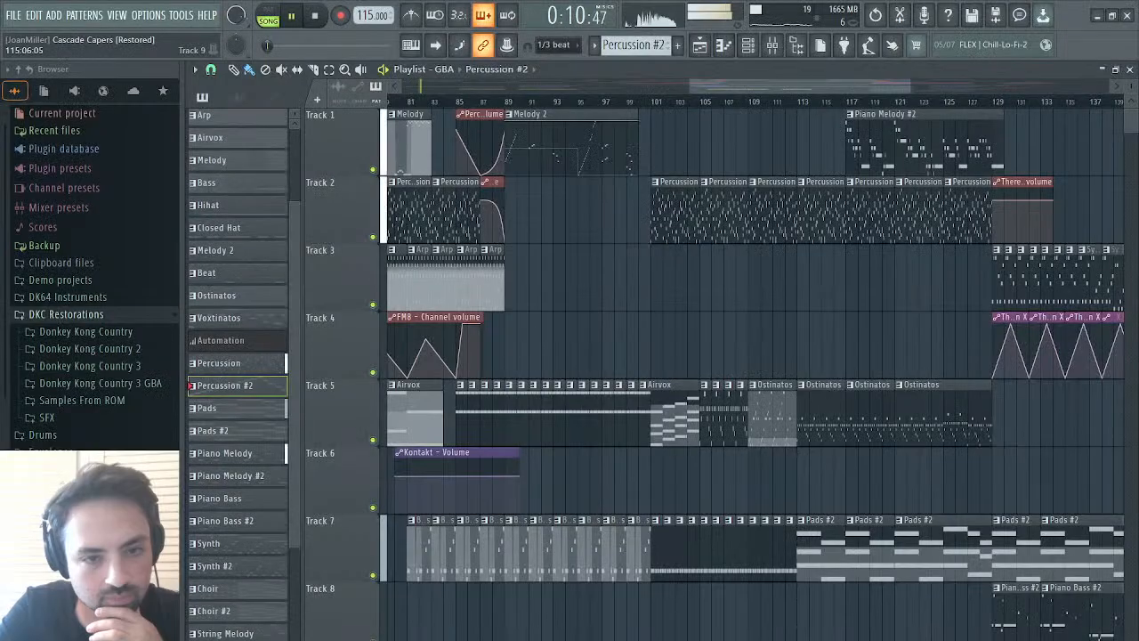
key("space")
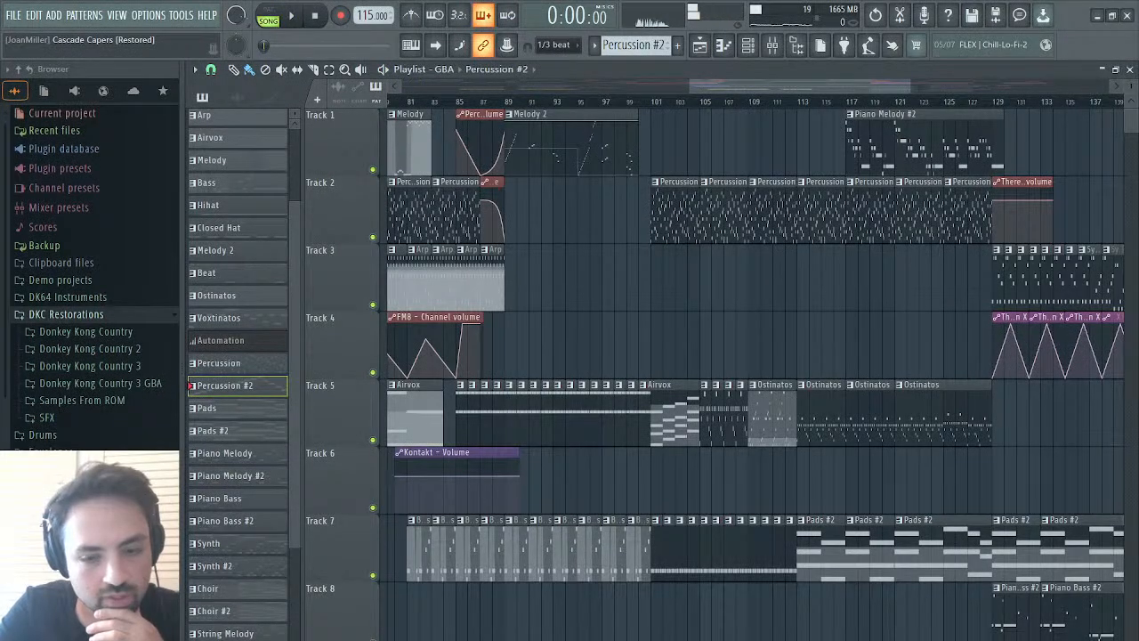
- Save the Cascade Capers project
key("ctrl+s")
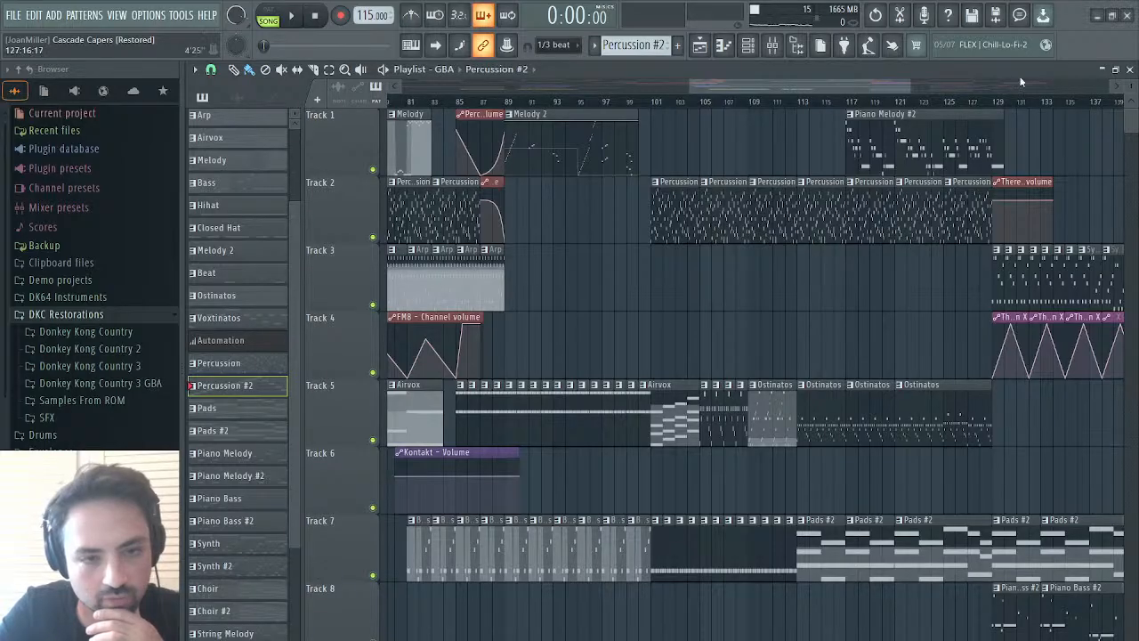
left_click(1099, 18)
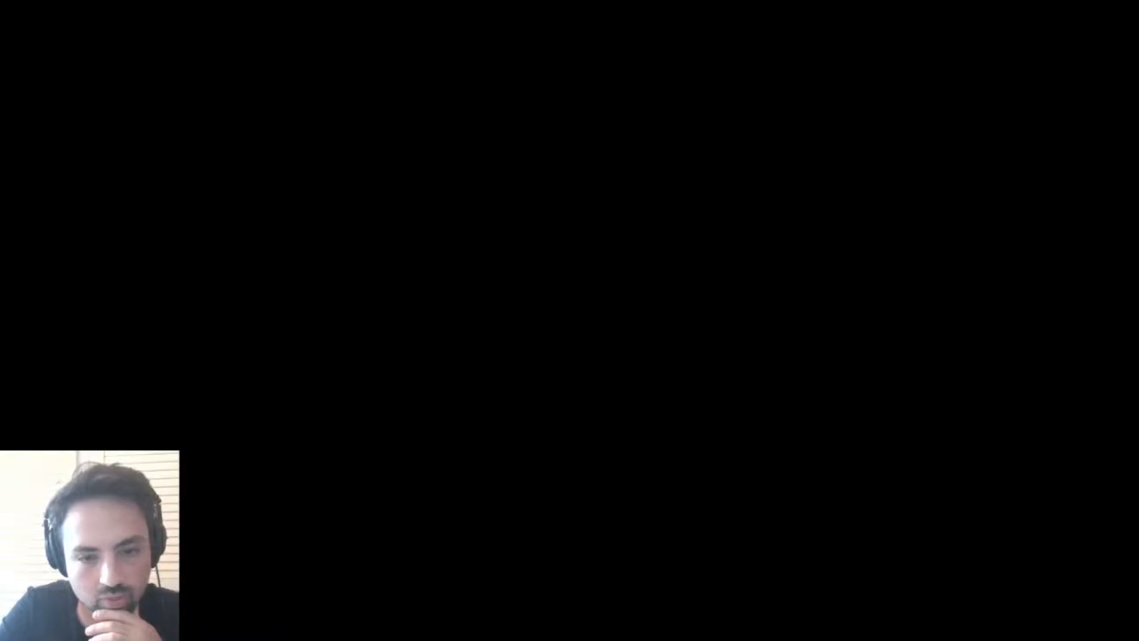
key("alt+Tab")
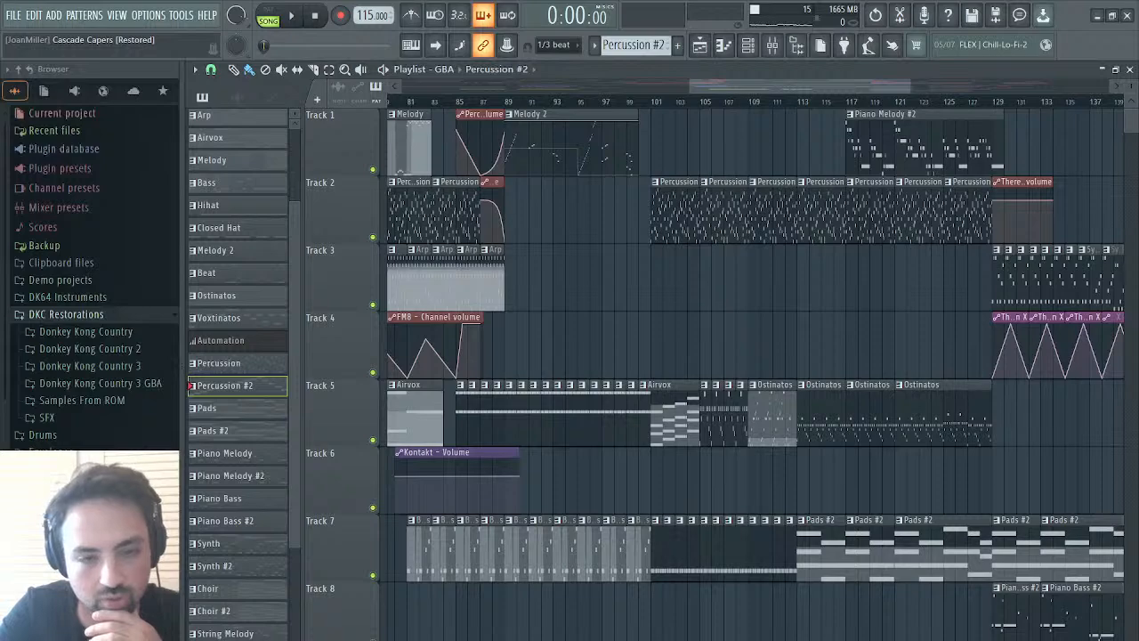
- Play the song from the start with playlist auto-scrolling enabled and slightly reduce the height of the tracks
key("space")
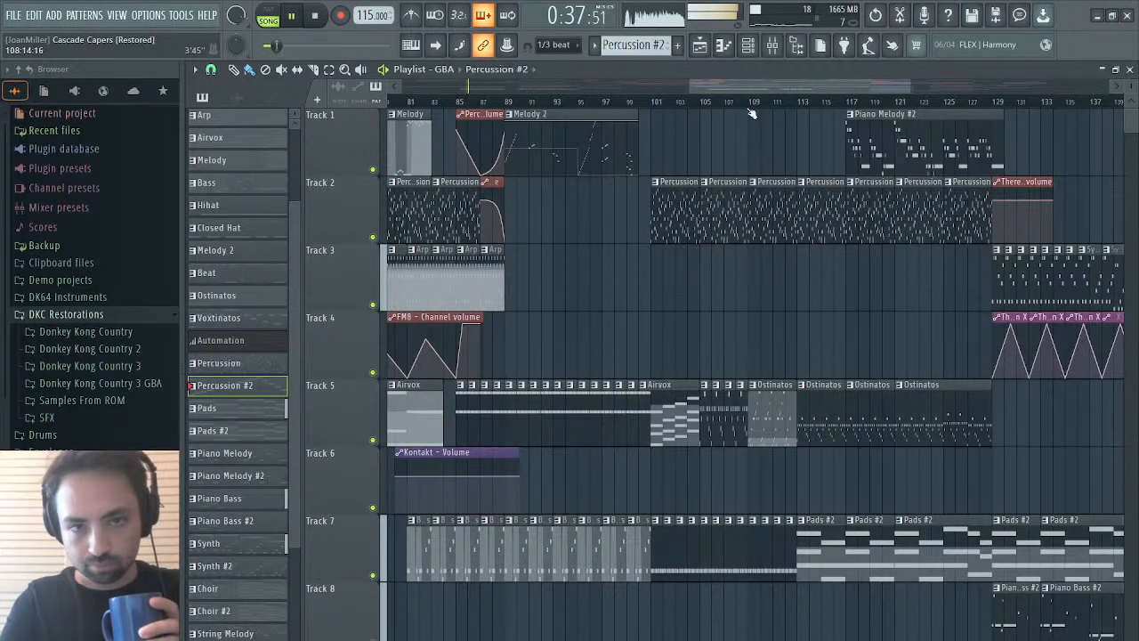
left_click(437, 47)
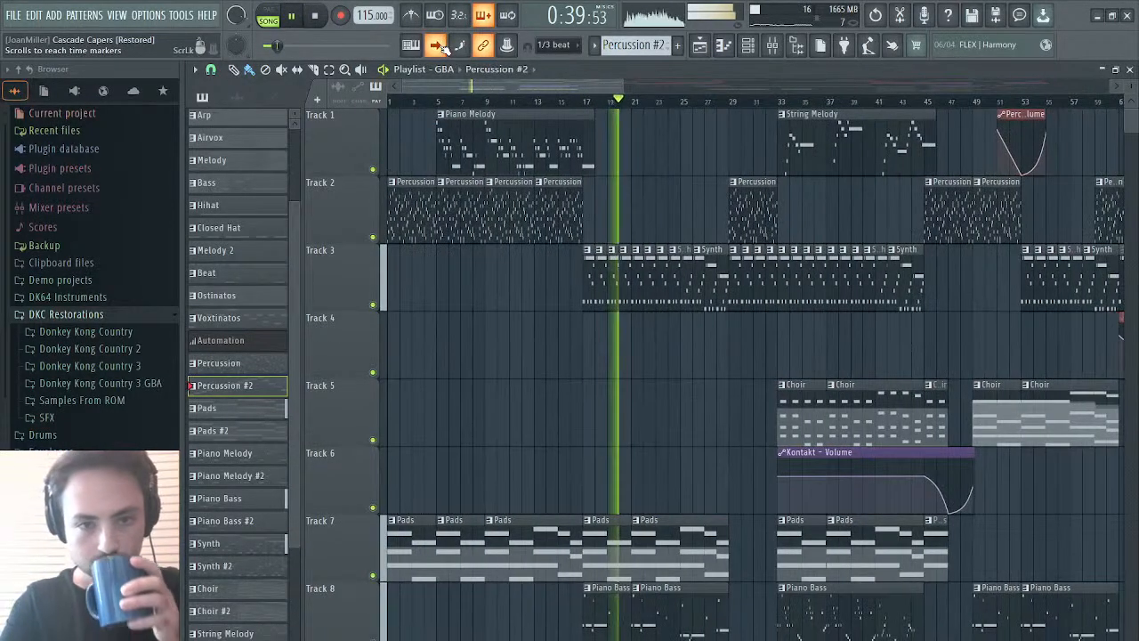
scroll(762, 183, "down", 3)
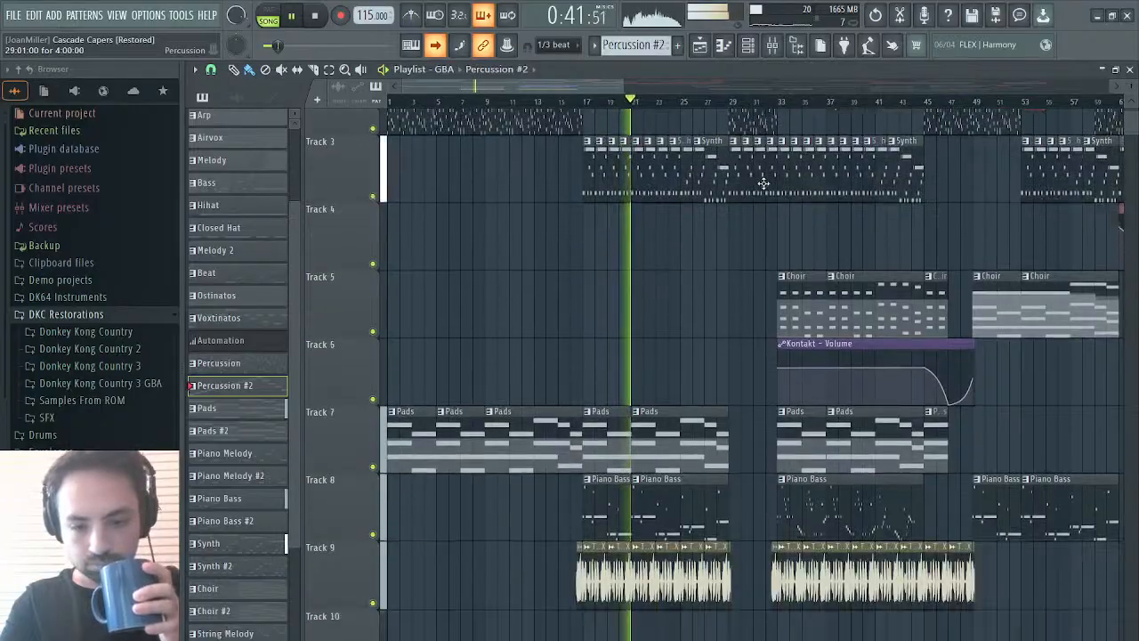
scroll(763, 183, "up", 3)
left_click_drag(1131, 87, 1130, 95)
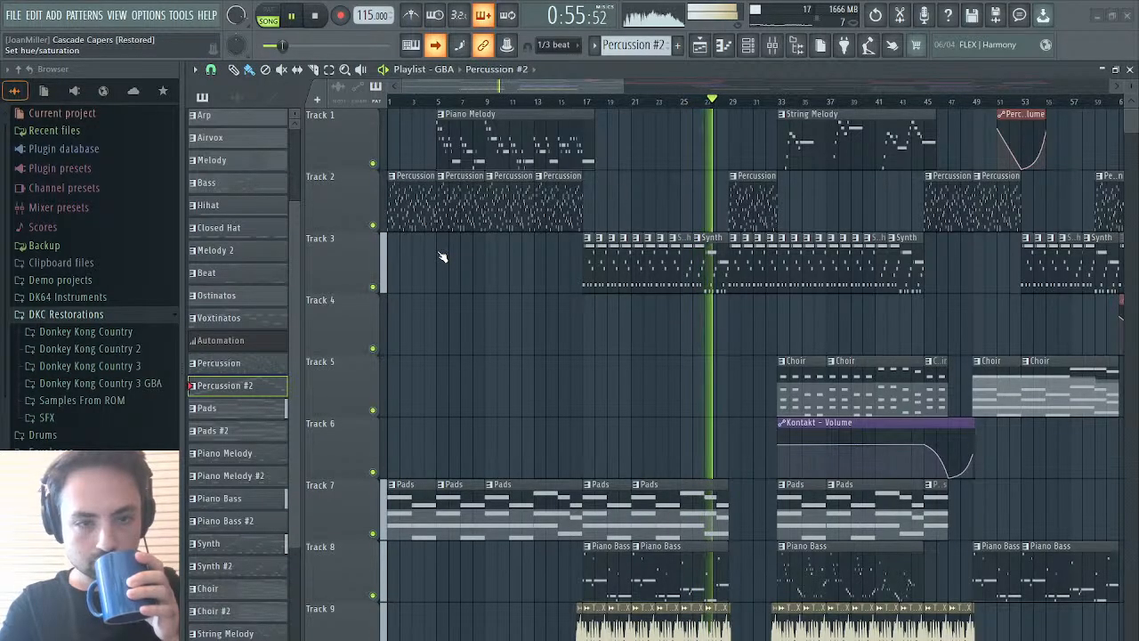
- Change the playlist background to dark blue and stop playback
left_click(585, 443)
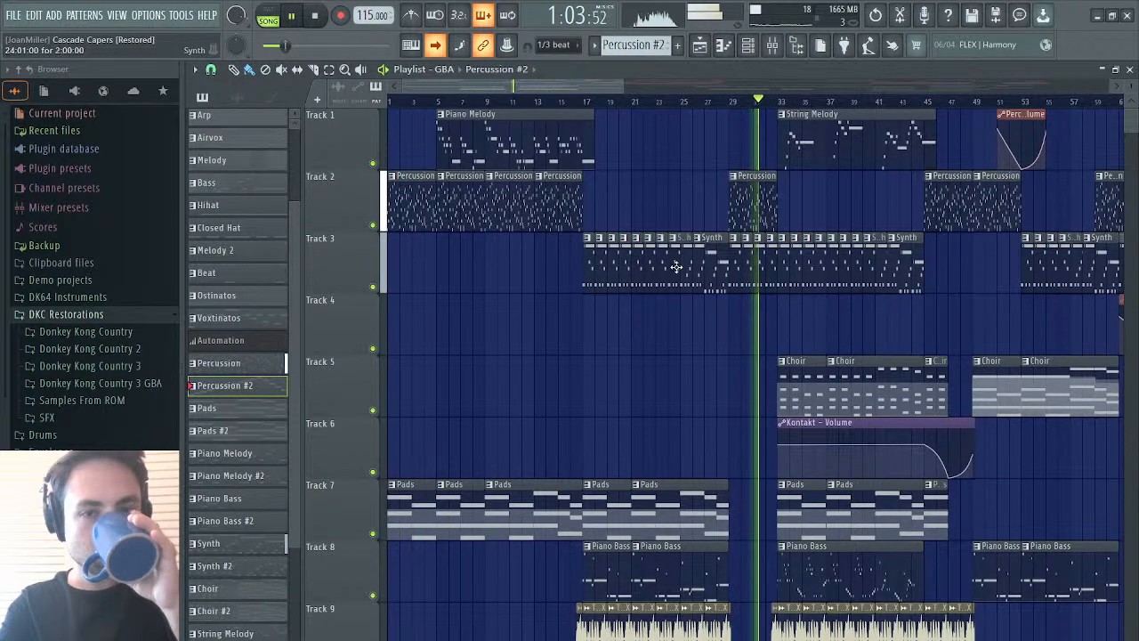
left_click(1130, 69)
left_click(697, 415)
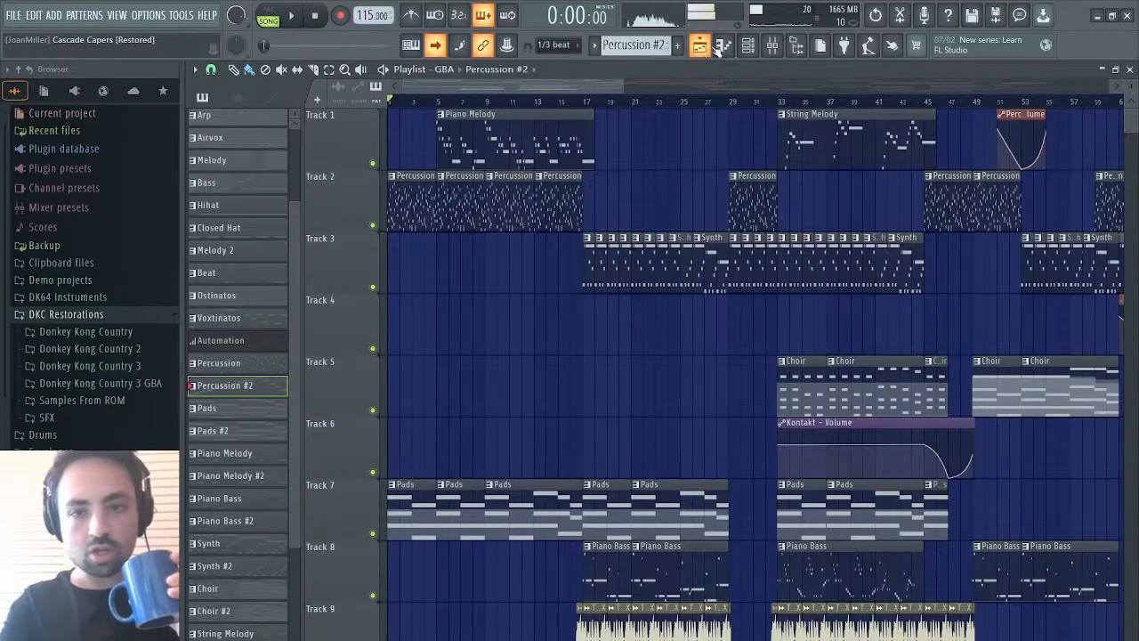
- Make the String Melody clip at bar 33 a unique pattern and move its notes from Airvox #3 to the Kontakt channel
left_click(811, 248)
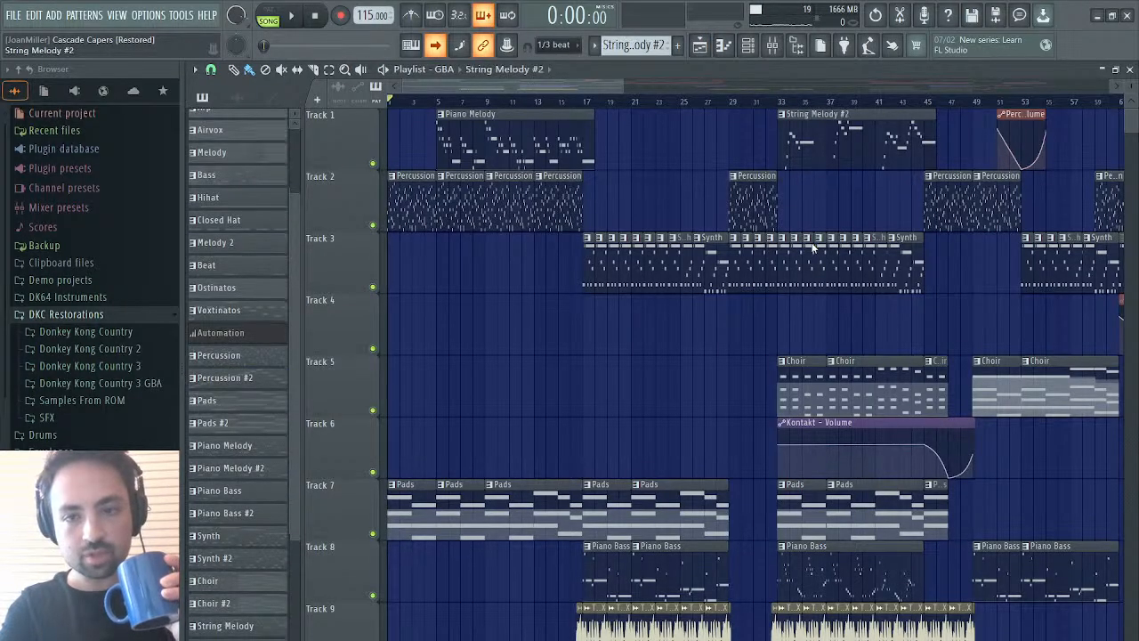
left_click(1128, 70)
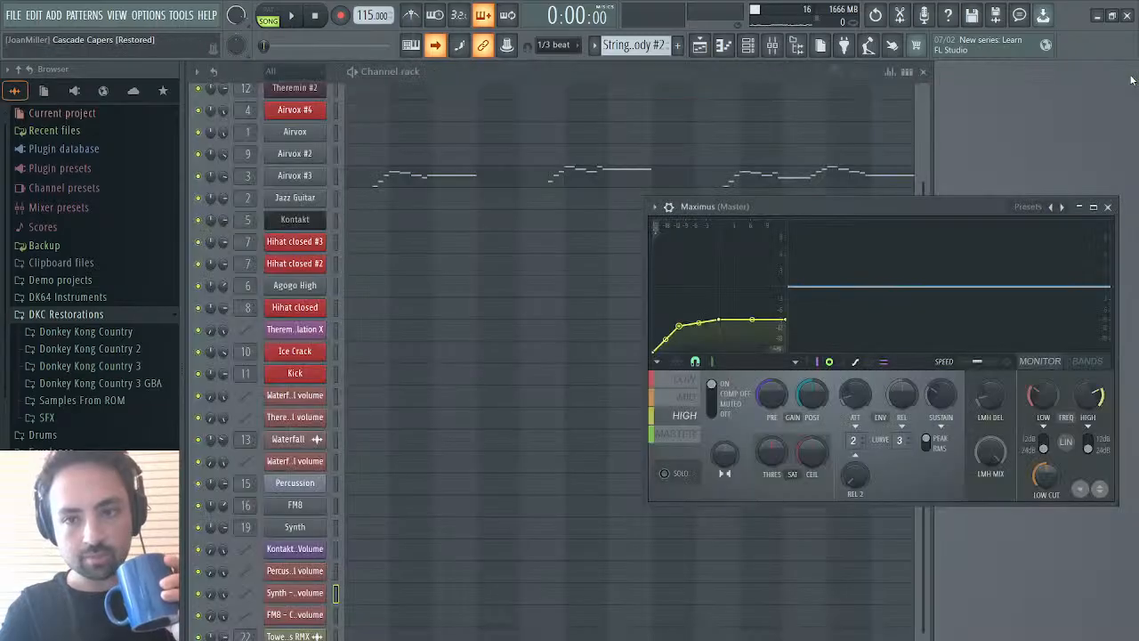
left_click(335, 176)
scroll(336, 180, "up", 4)
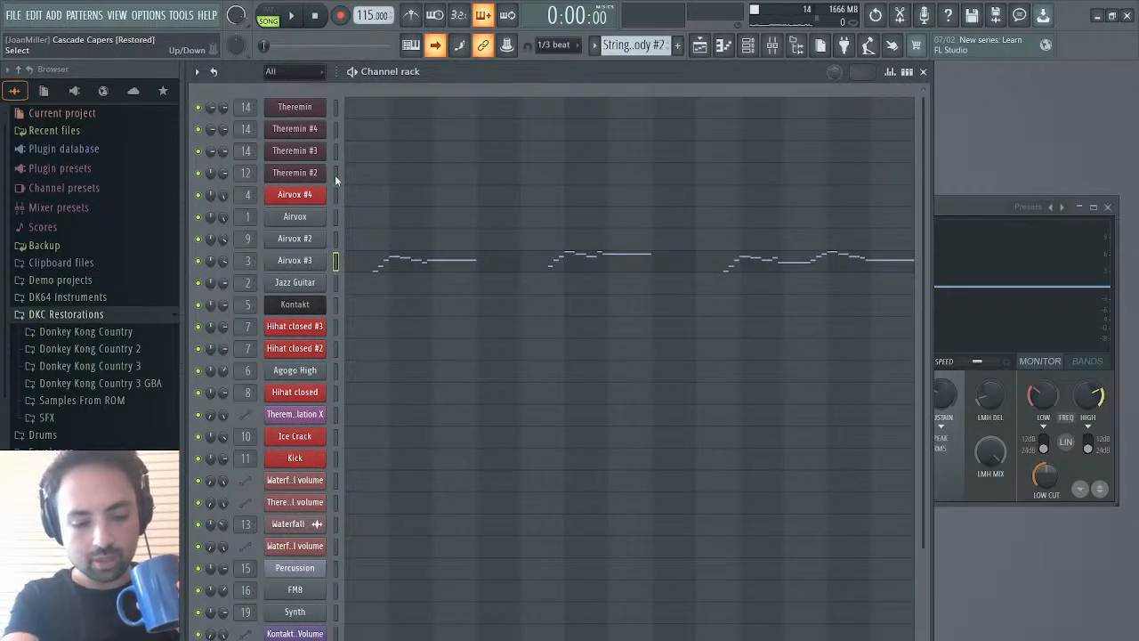
key("ctrl+x")
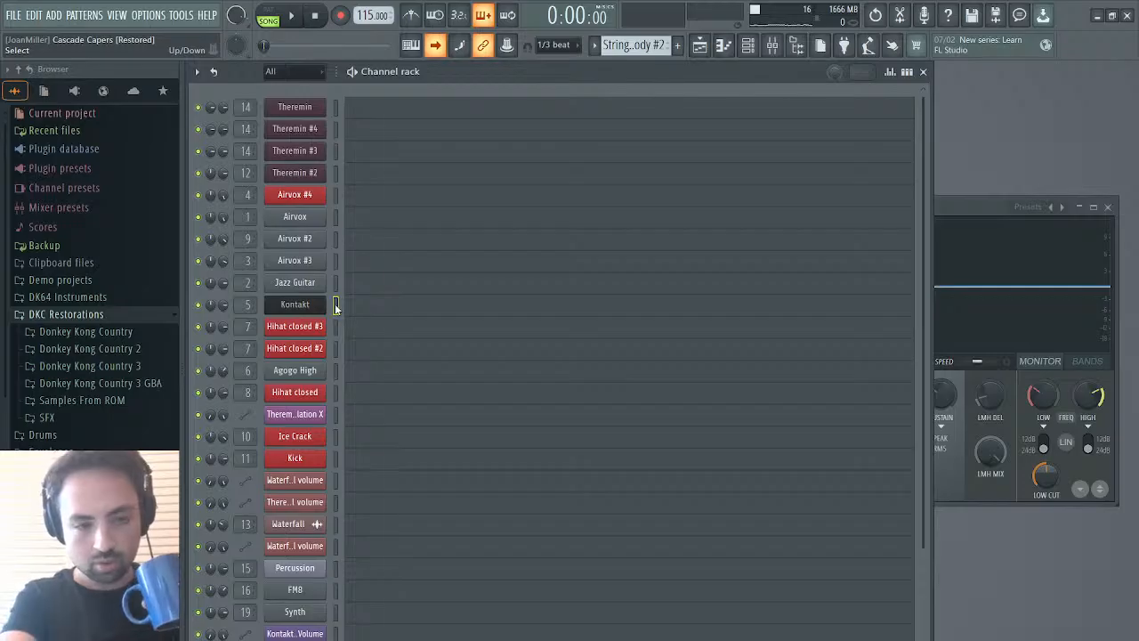
key("ctrl+v")
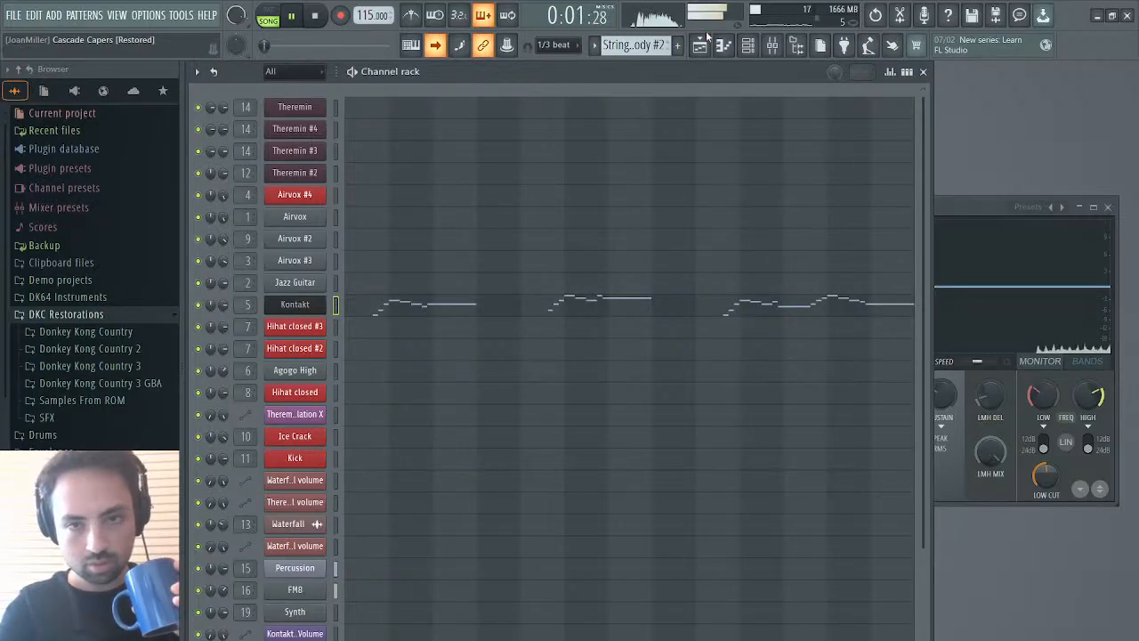
- Play the song from bar 33 in the playlist to hear the reassigned Kontakt melody
left_click(702, 43)
left_click(782, 100)
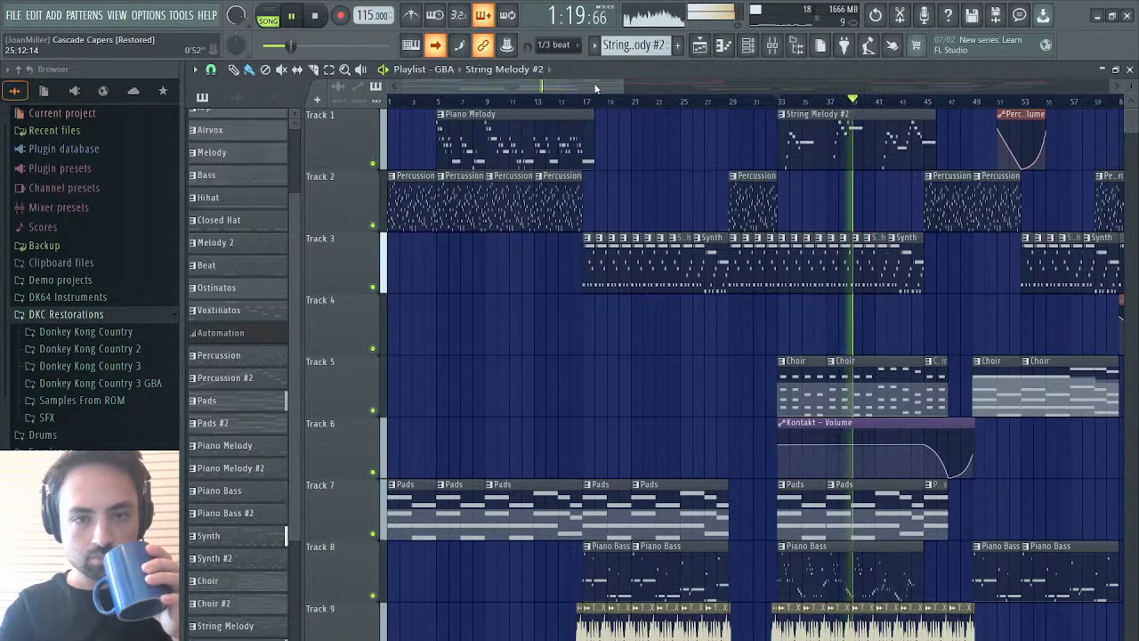
left_click_drag(589, 87, 702, 90)
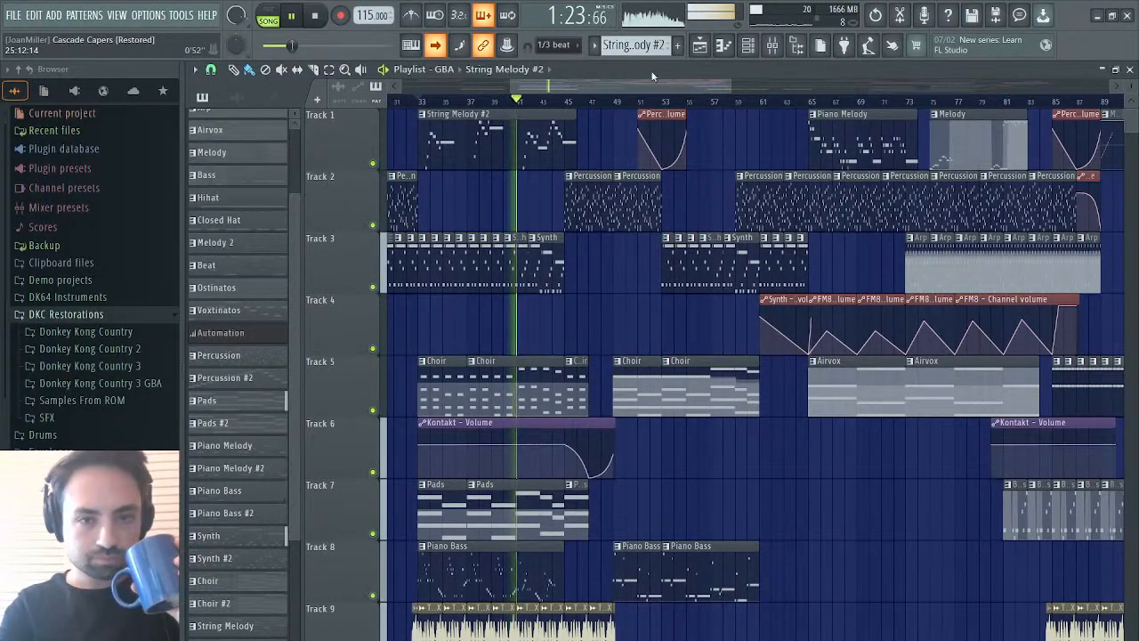
- Rename the original String Melody pattern to Vox Melody
scroll(635, 46, "up", 1)
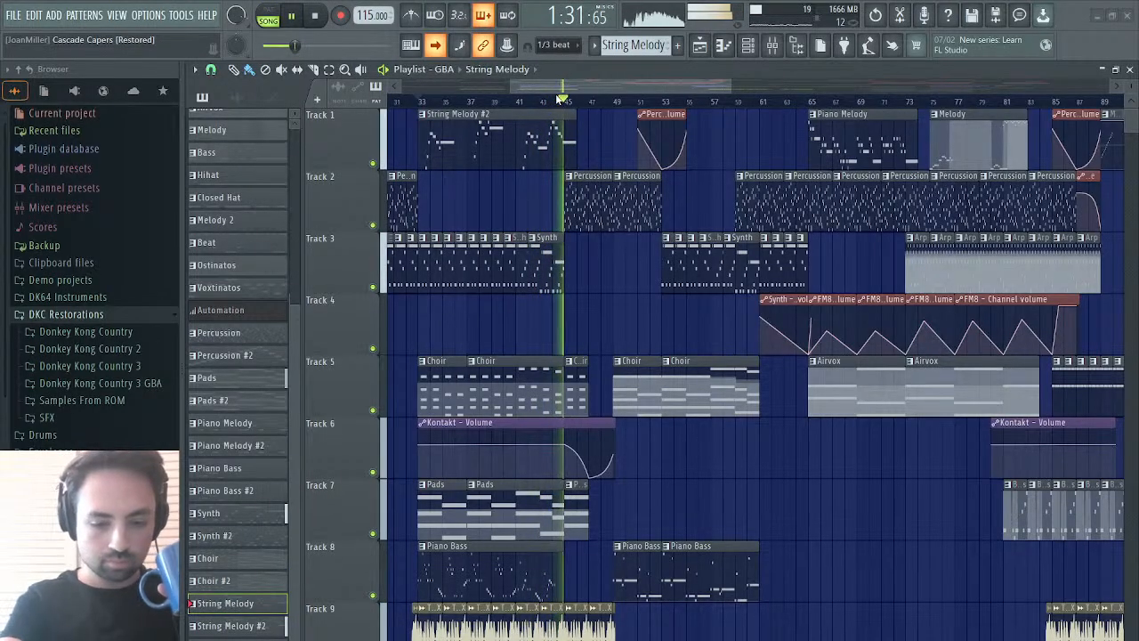
scroll(635, 45, "up", 1)
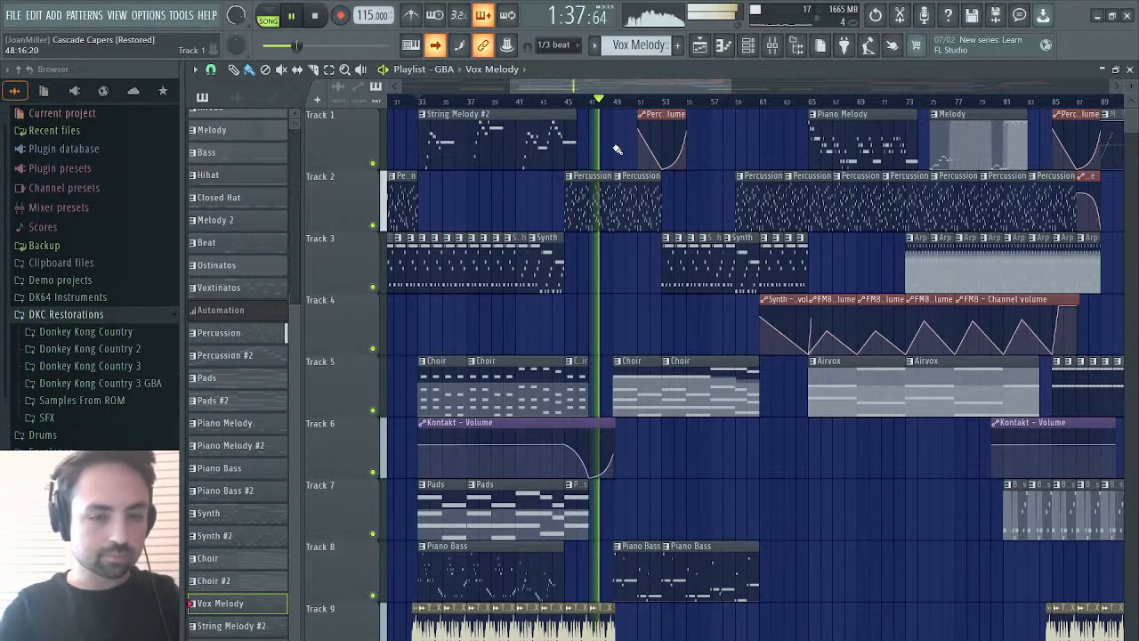
mouse_move(671, 86)
left_mouse_down()
mouse_move(714, 85)
mouse_move(666, 101)
mouse_move(672, 95)
left_mouse_up()
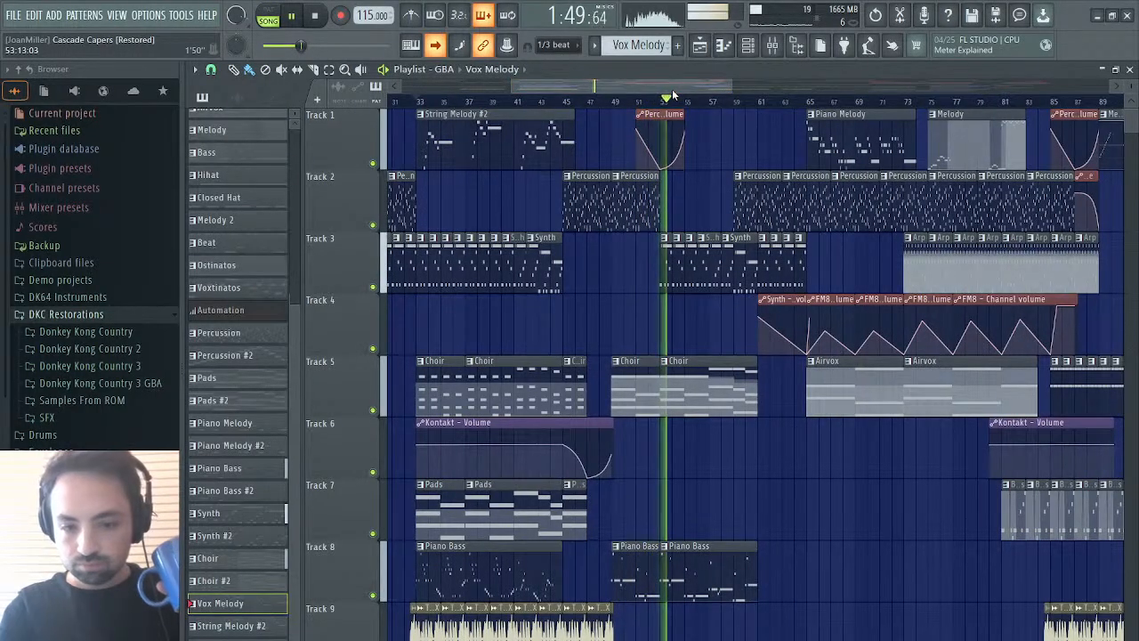
- Check the last Kontakt - Volume point at bar 49 and the low, mid, high and master bands of the master's Maximus during playback
left_click(613, 450)
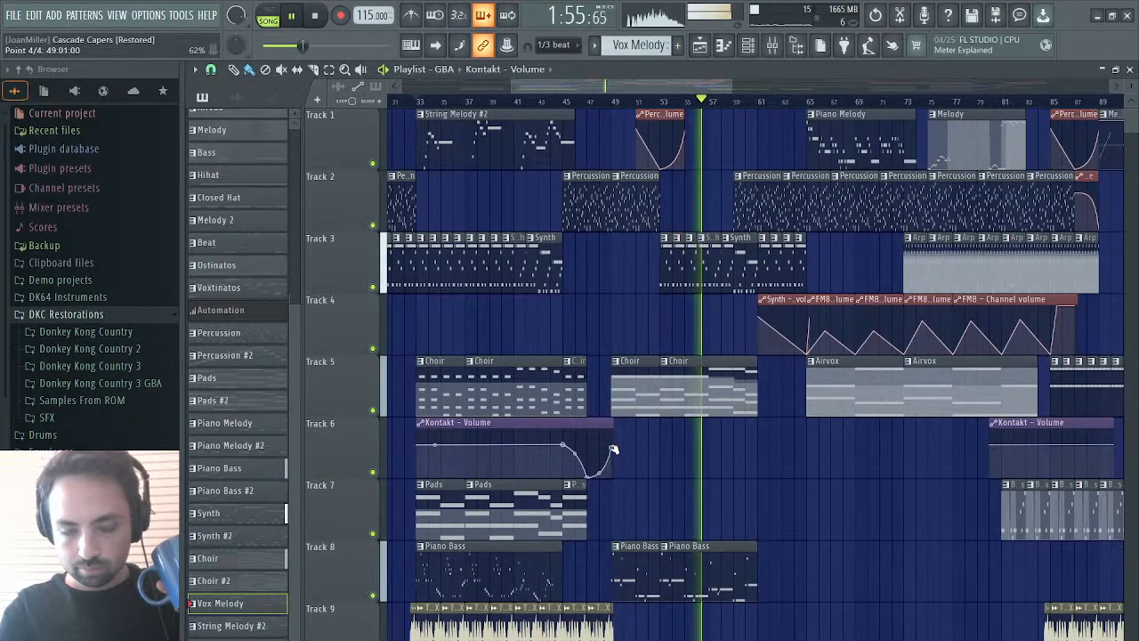
left_click(1129, 69)
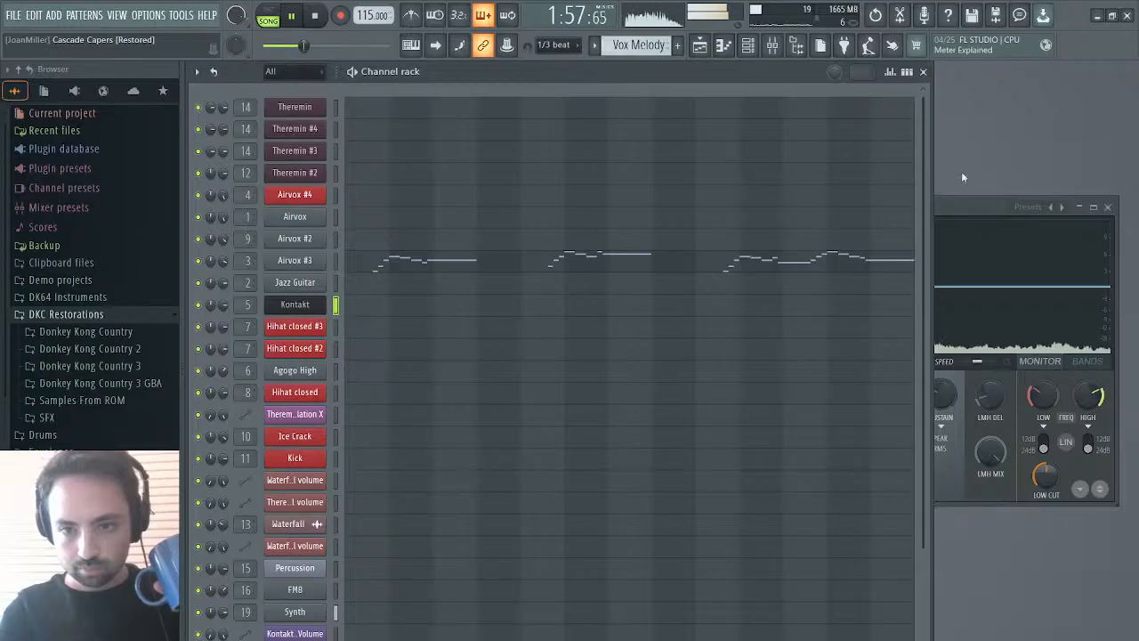
left_click(923, 72)
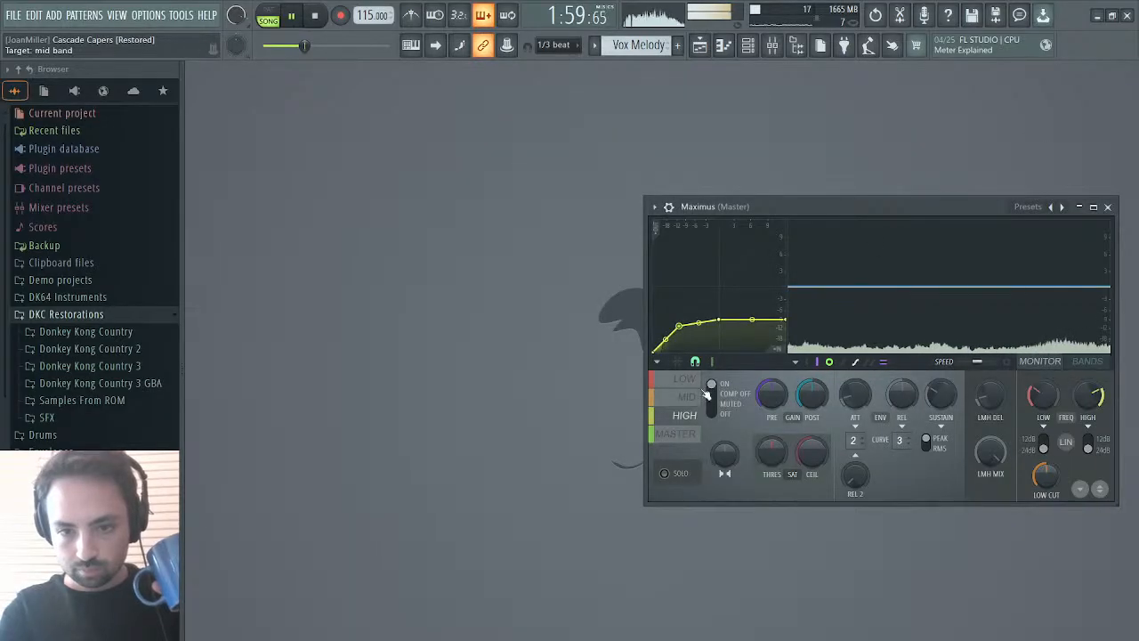
left_click(691, 397)
left_click(683, 382)
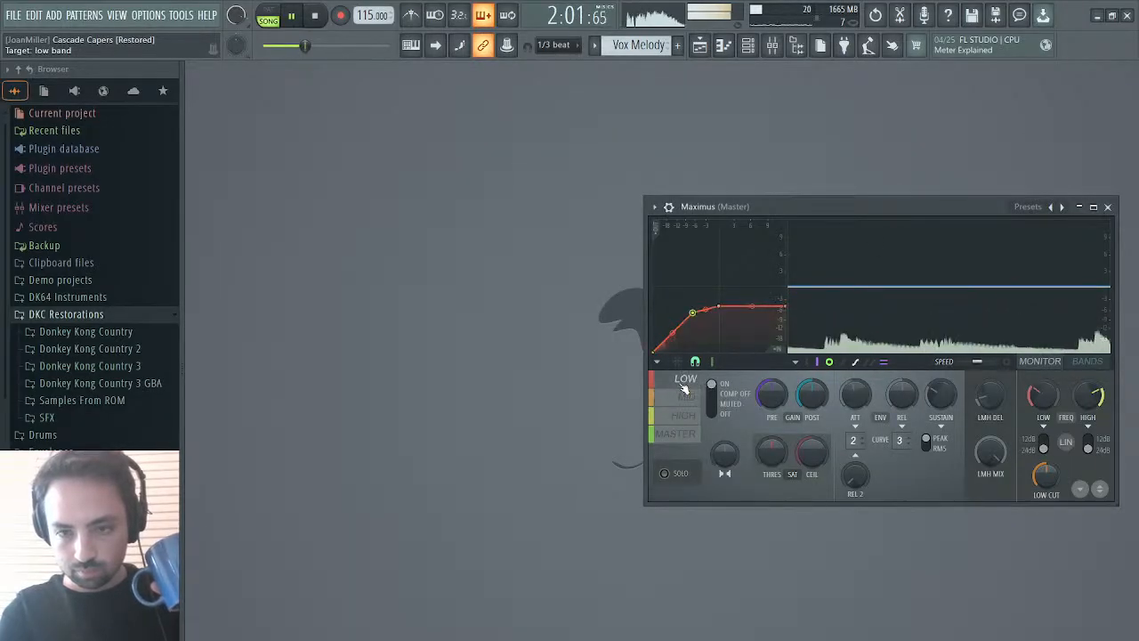
left_click(684, 399)
left_click(684, 416)
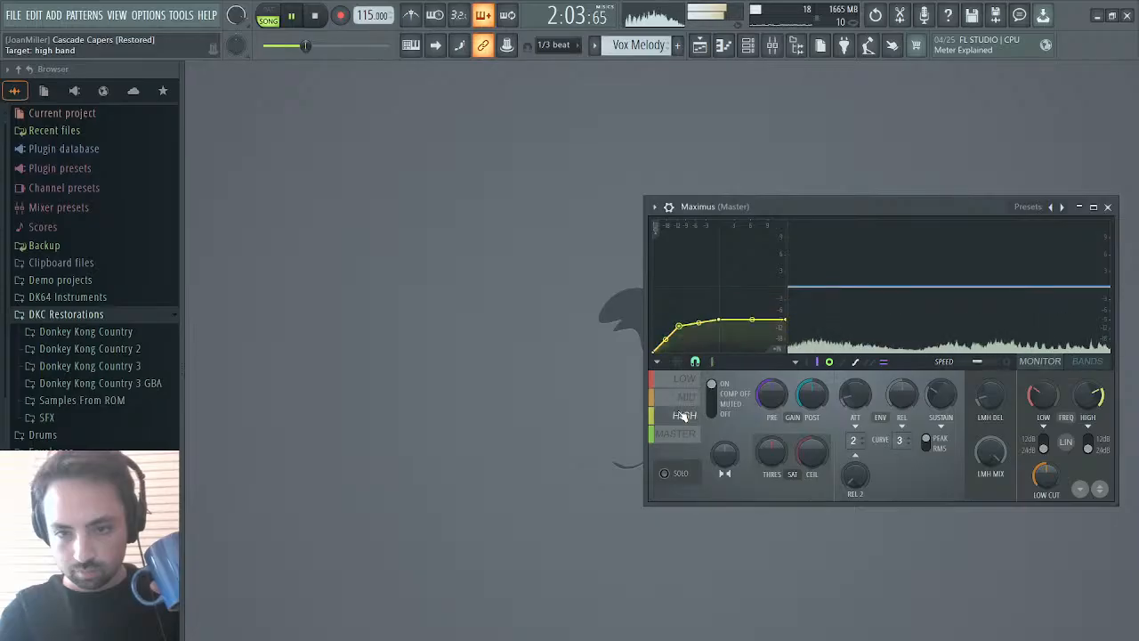
left_click(679, 433)
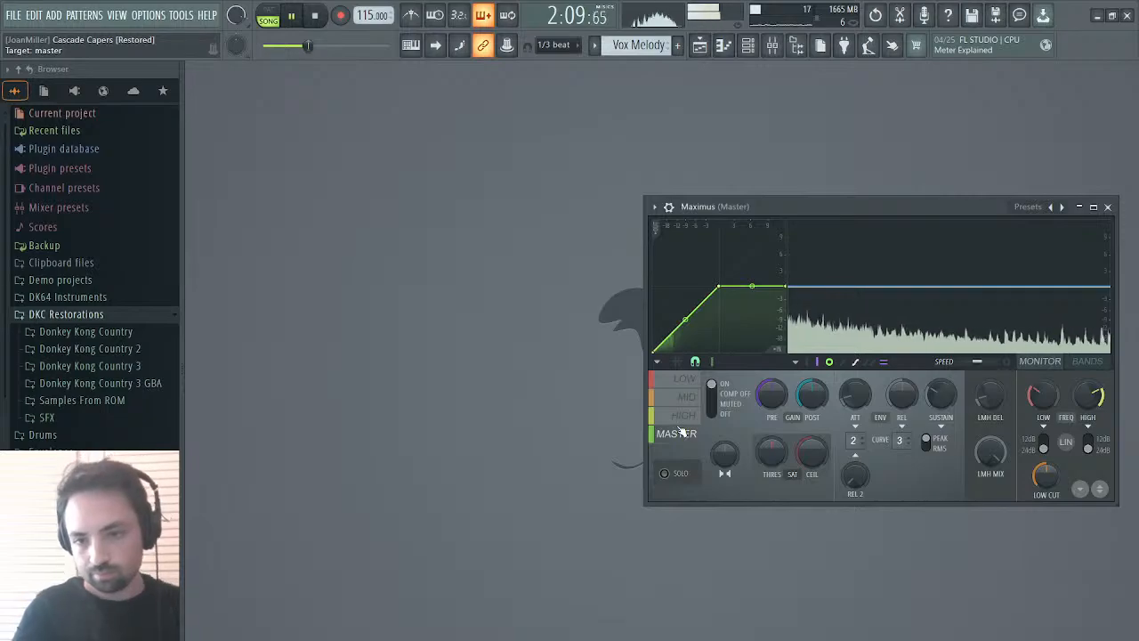
- Listen to the FM8 - Channel volume automation section from bar 65 in the playlist and stop playback
left_click(699, 44)
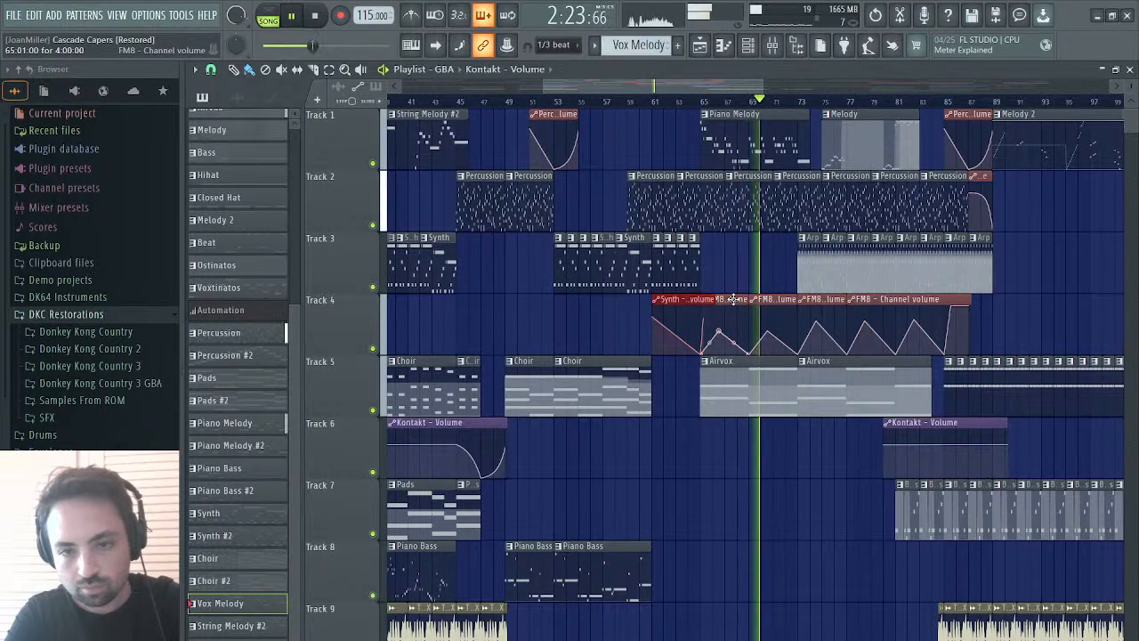
mouse_move(733, 299)
left_mouse_down()
mouse_move(879, 297)
mouse_move(740, 300)
left_mouse_up()
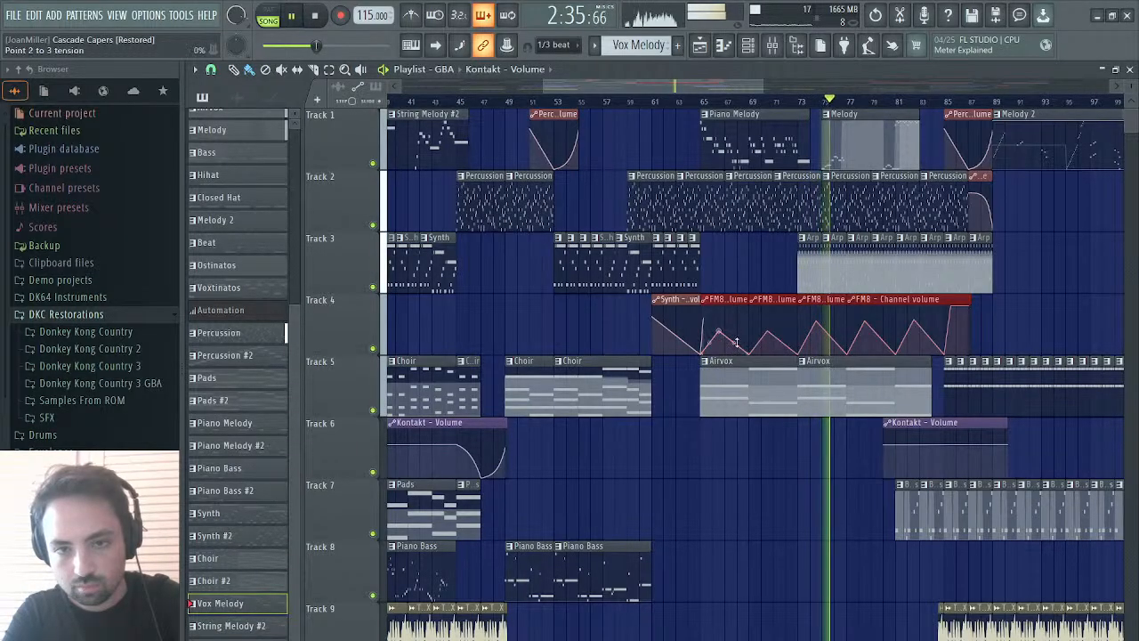
key("space")
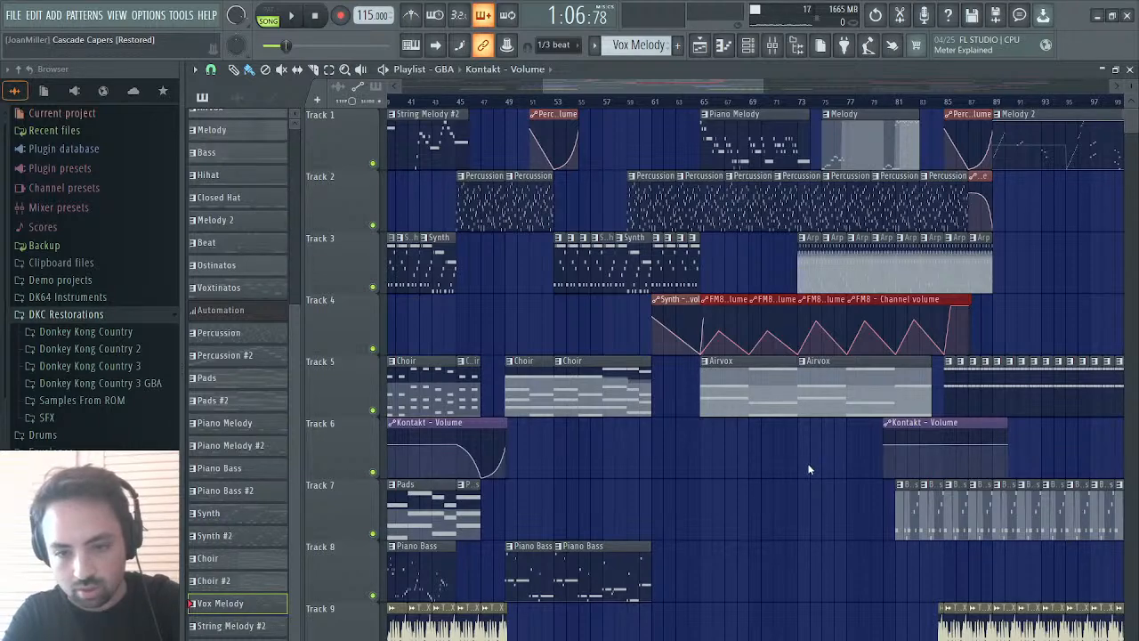
- Inspect the Airvox clip at bar 73 and look over the arrangement on both sides of it in the playlist
double_click(861, 368)
left_click(1129, 69)
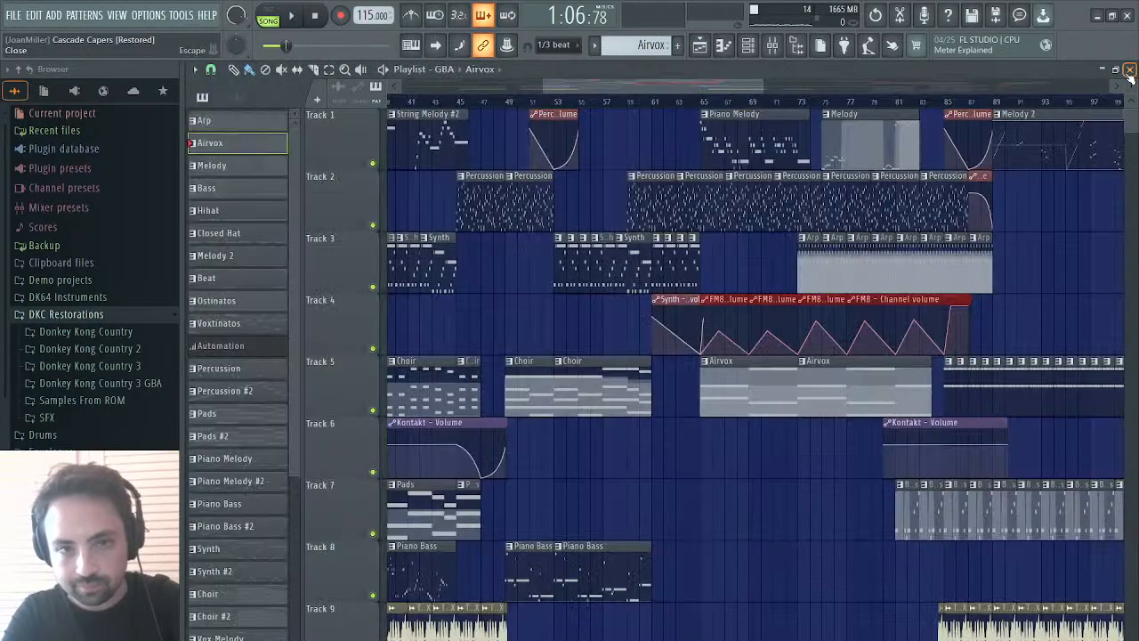
scroll(618, 345, "left", 10)
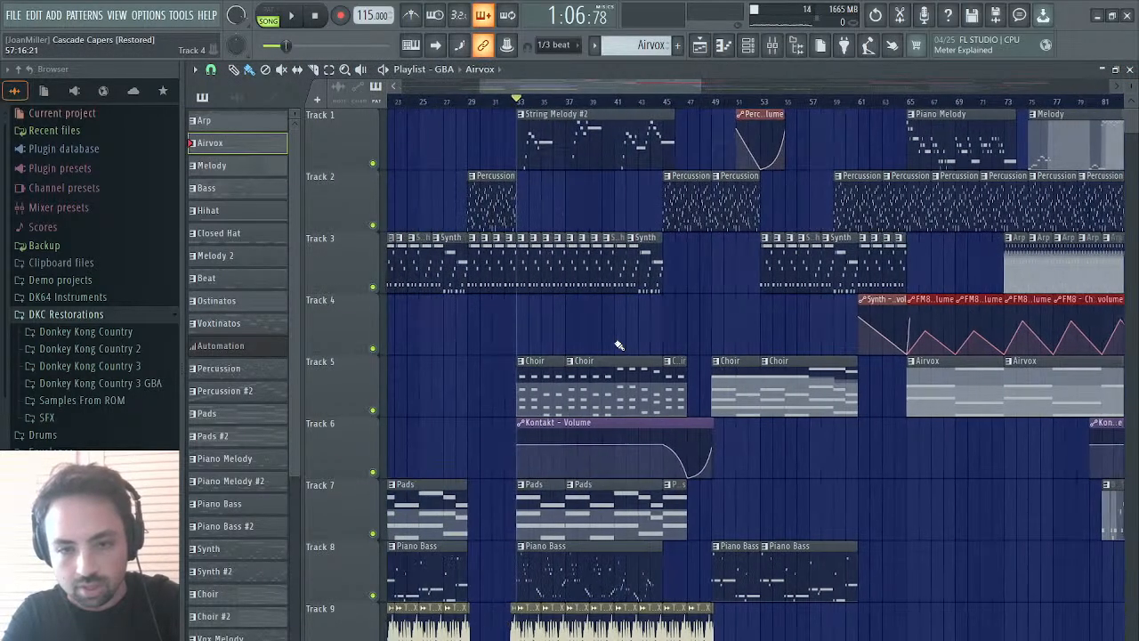
scroll(618, 345, "right", 10)
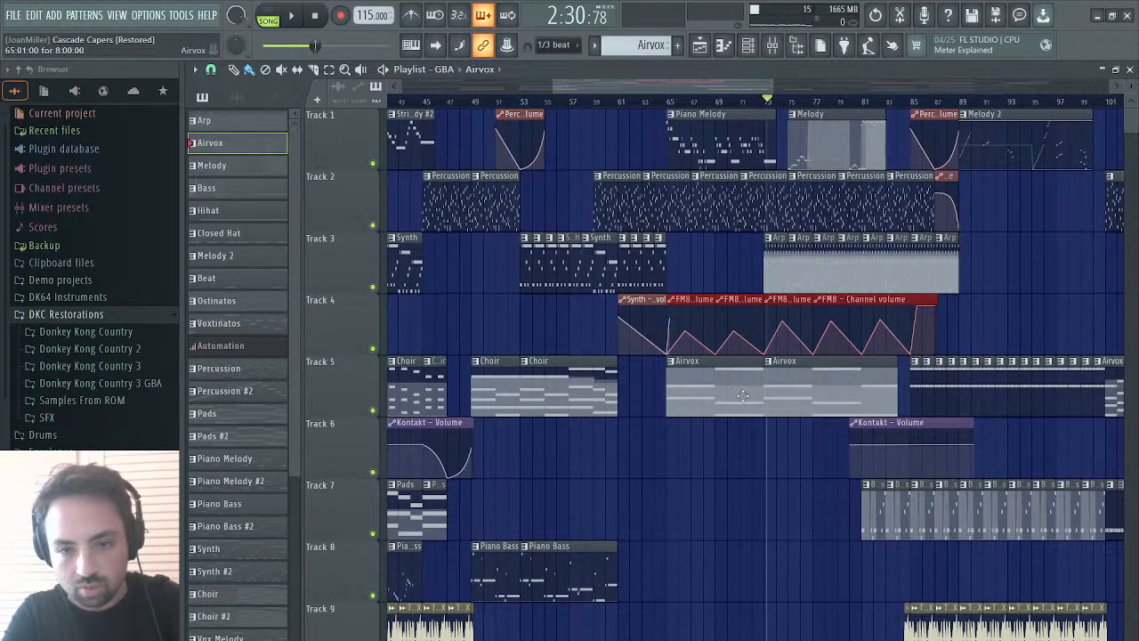
scroll(767, 389, "right", 20)
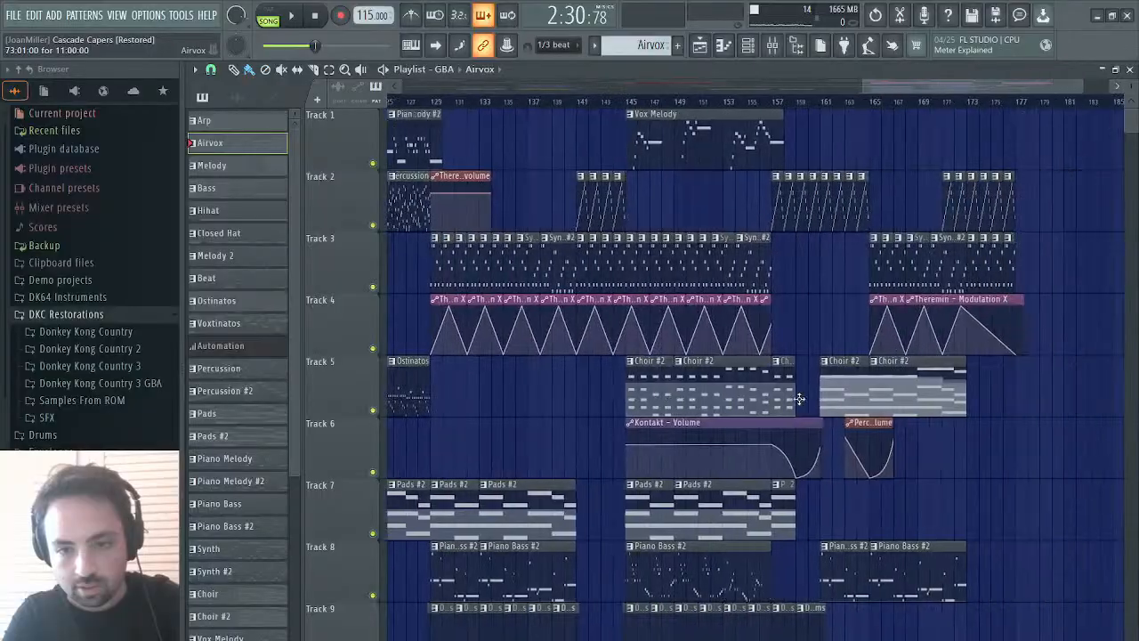
scroll(777, 380, "left", 10)
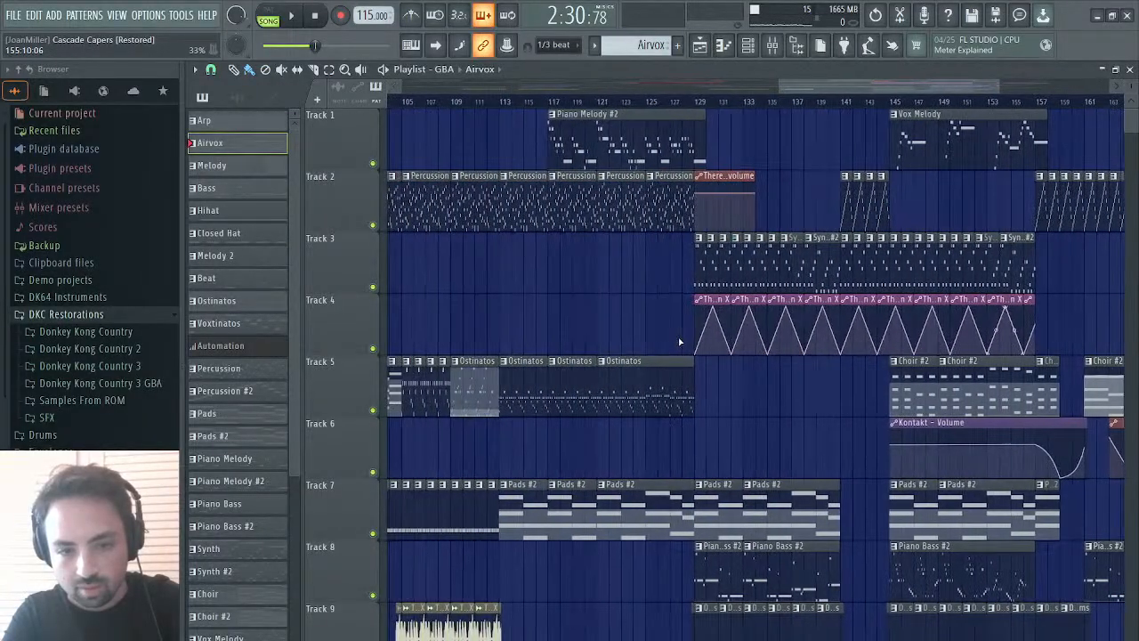
scroll(678, 341, "left", 8)
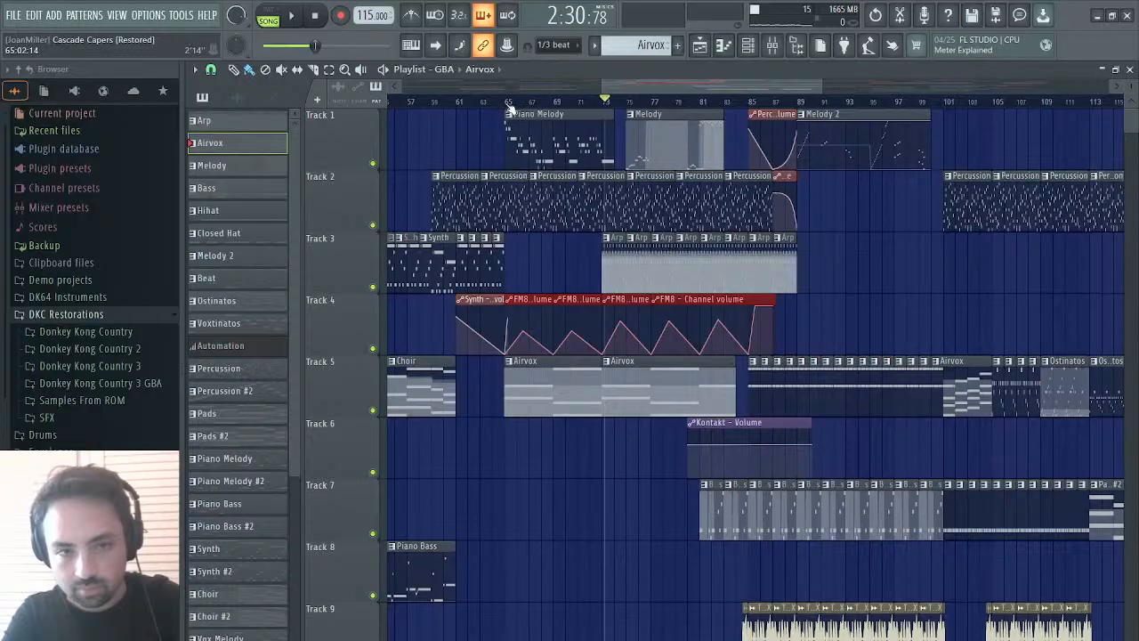
- Play the song from bar 65 past bar 101 and check the Fruity Delay 3 on the Pads mixer track
key("space")
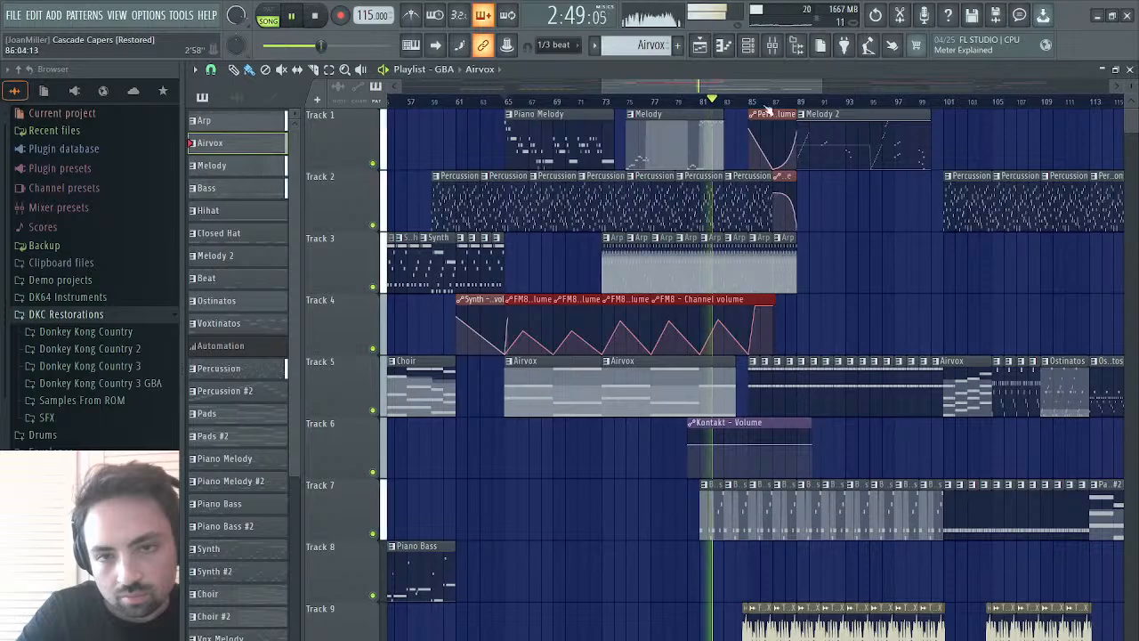
left_click_drag(758, 86, 830, 81)
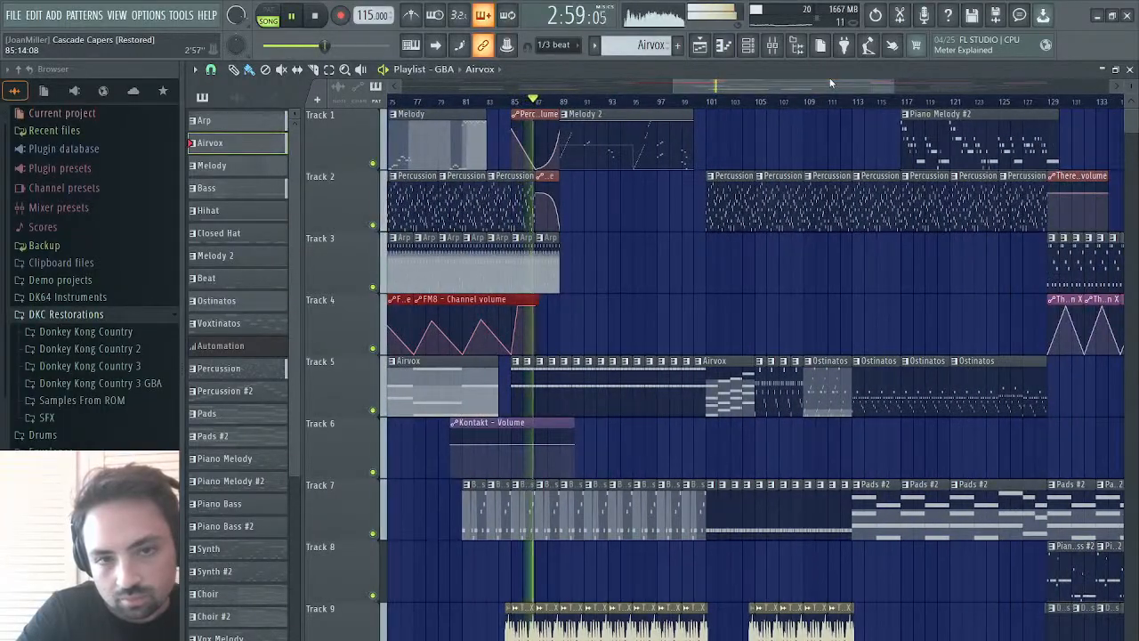
left_click_drag(829, 83, 804, 99)
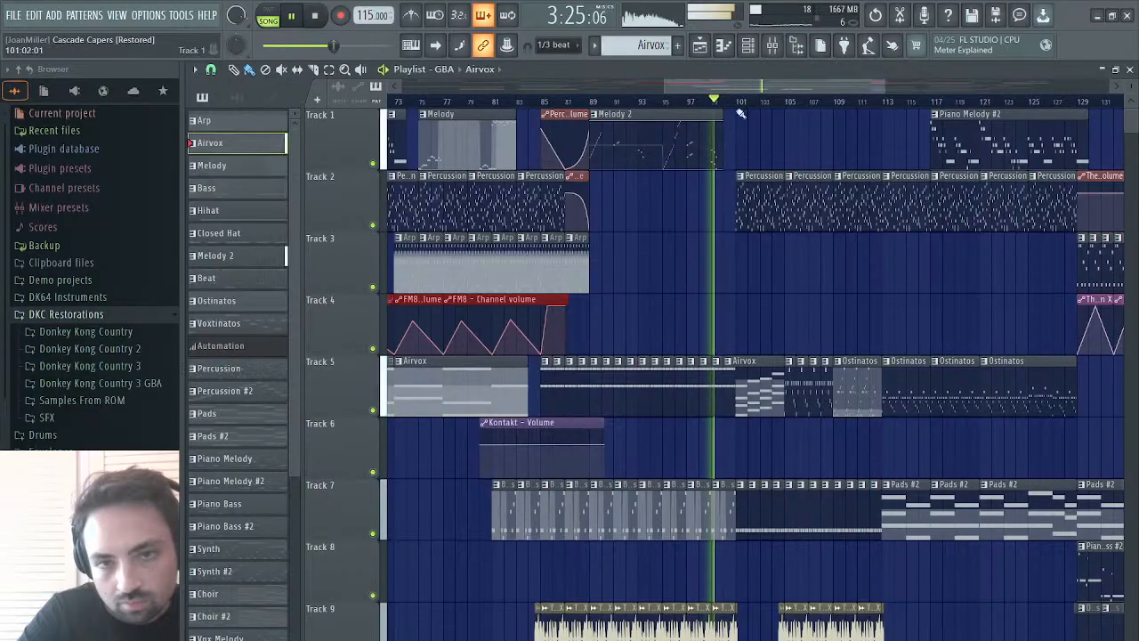
key("F9")
left_click(648, 259)
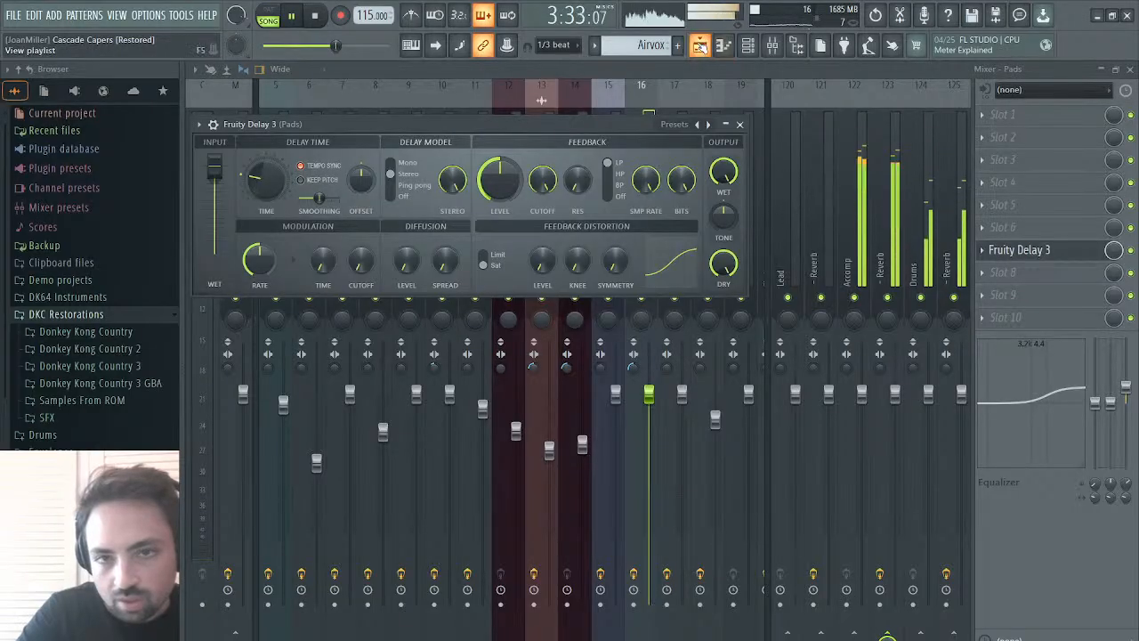
left_click(699, 45)
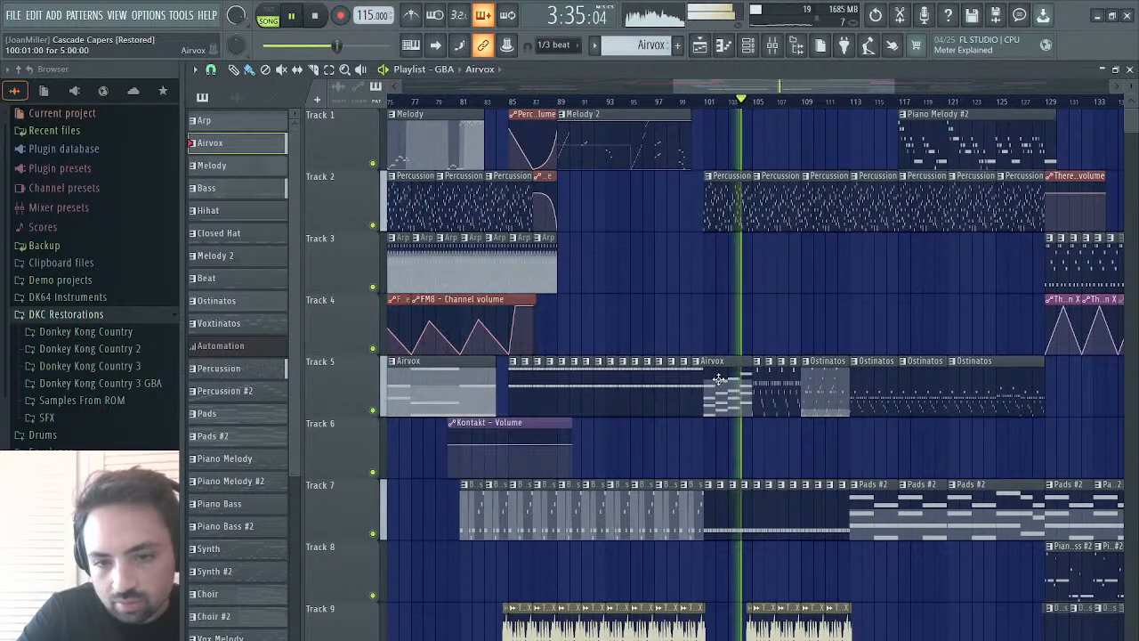
- Lower the velocities of the Kontakt notes in bars 13 and 14 of the Airvox pattern to match the following bars
double_click(721, 383)
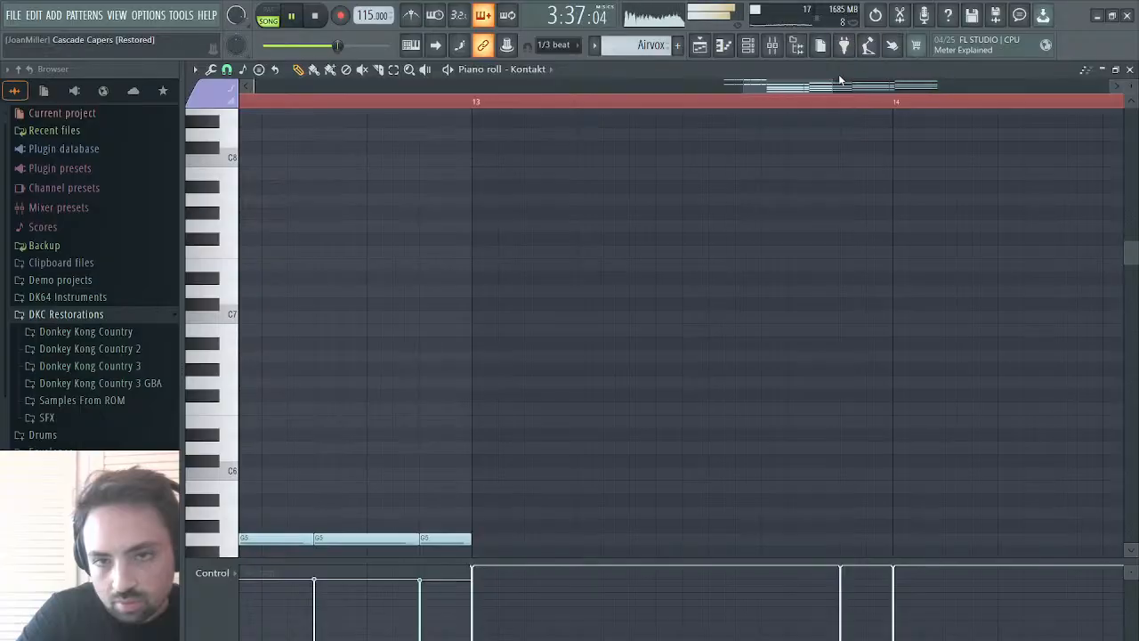
left_click_drag(936, 84, 1045, 28)
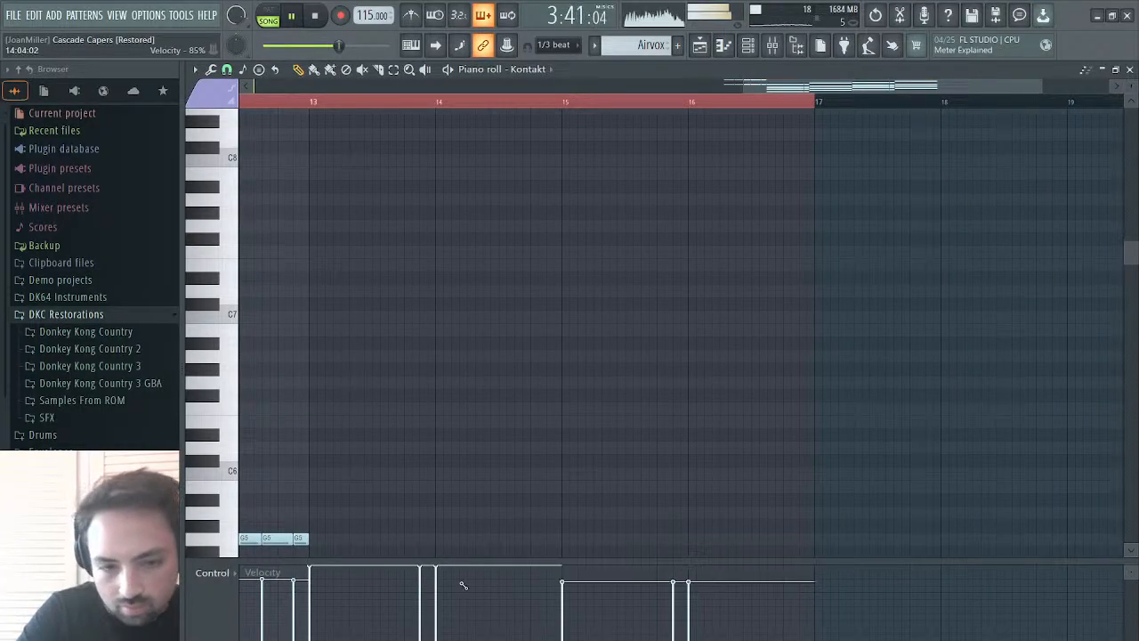
left_click_drag(345, 587, 309, 580)
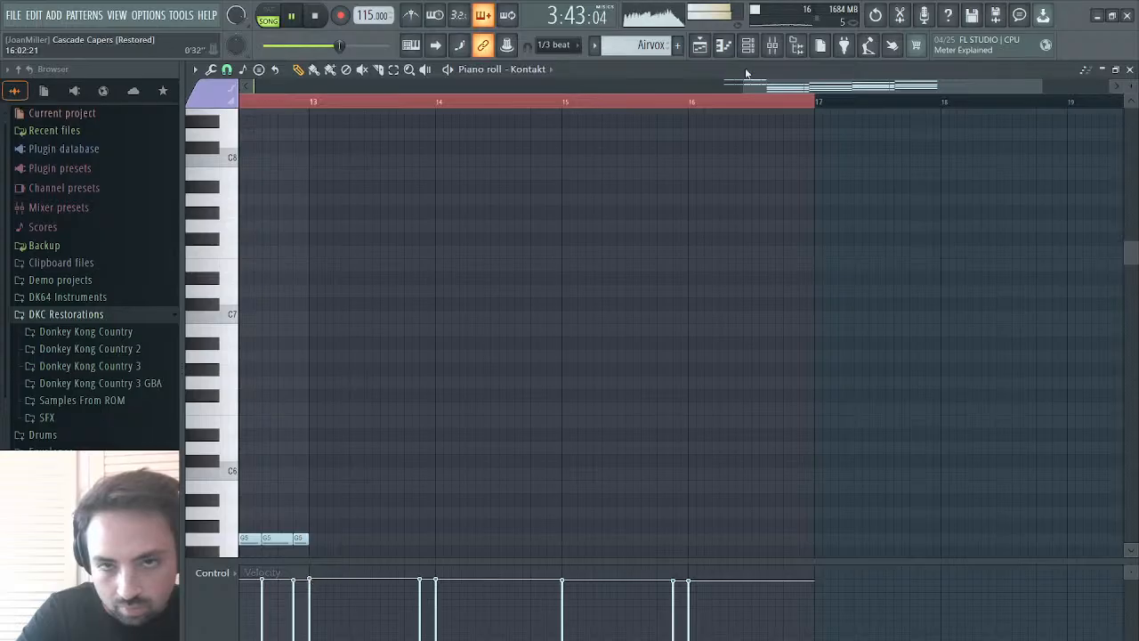
- Replay the song from bar 85 and examine the Airvox pattern's Kontakt notes around bars 12 to 16
left_click(700, 46)
left_click(513, 101)
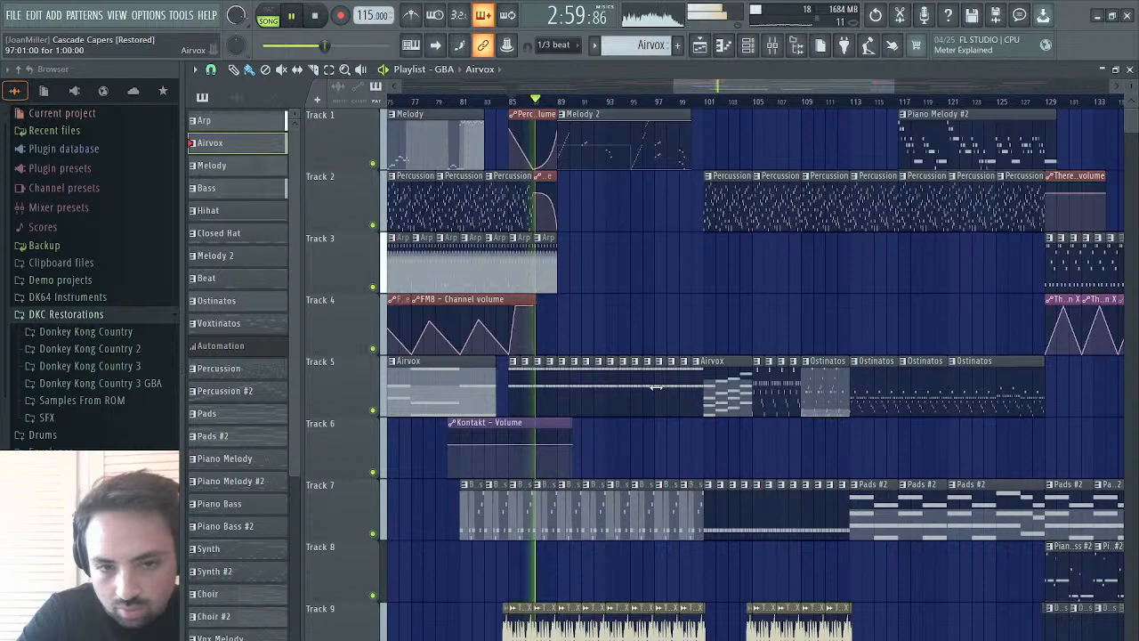
left_click(1130, 70)
scroll(521, 384, "left", 2)
scroll(522, 383, "down", 4)
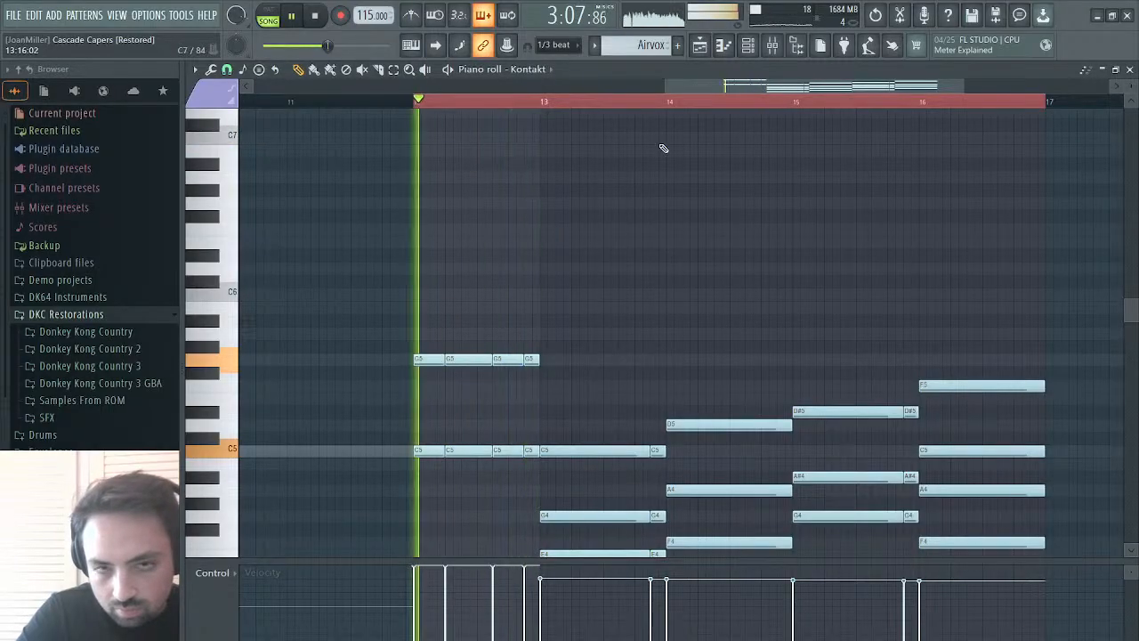
left_click(702, 47)
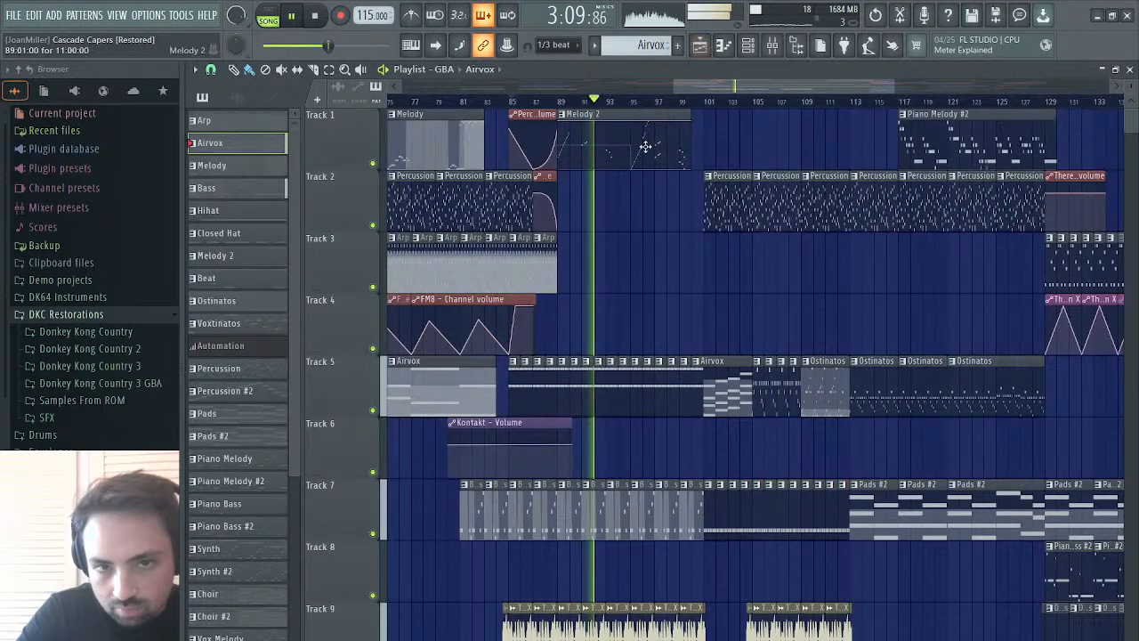
- Set the Pads track's Fruity Delay 3 to ping pong with keep pitch, less feedback and added diffusion, listening from bar 90
left_click(772, 45)
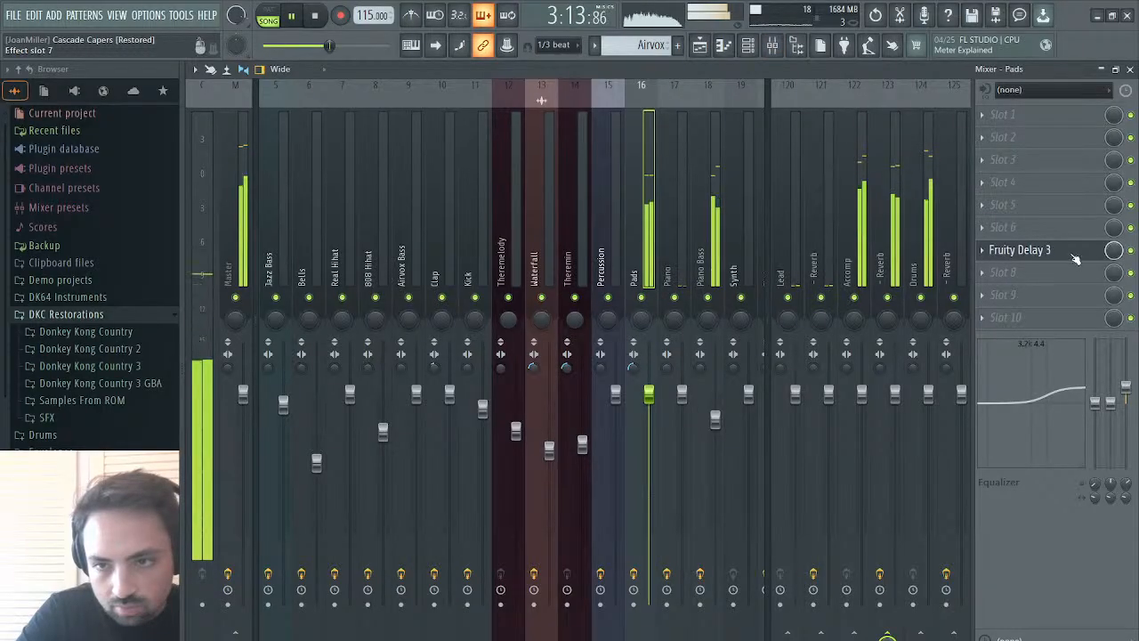
left_click(1019, 250)
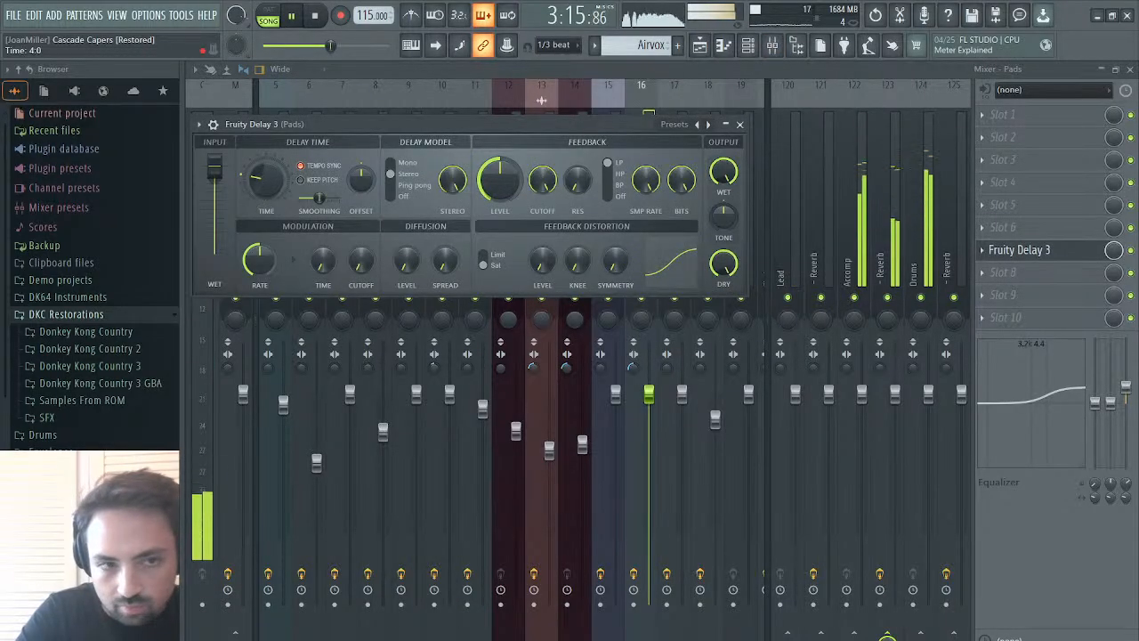
left_click_drag(266, 180, 266, 186)
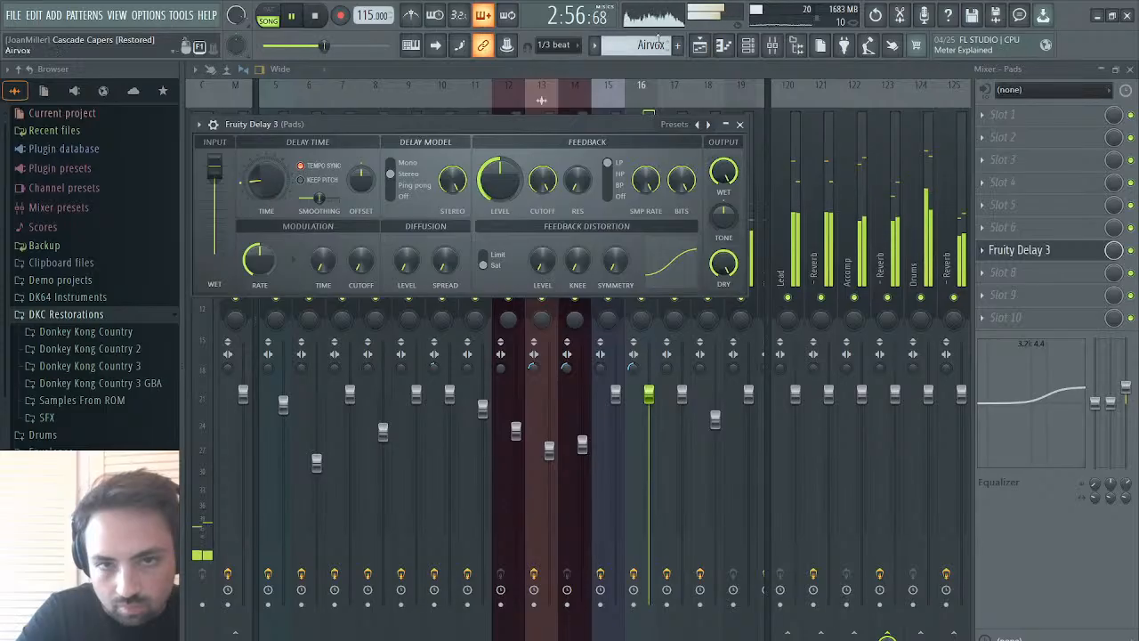
left_click(700, 45)
left_click(581, 103)
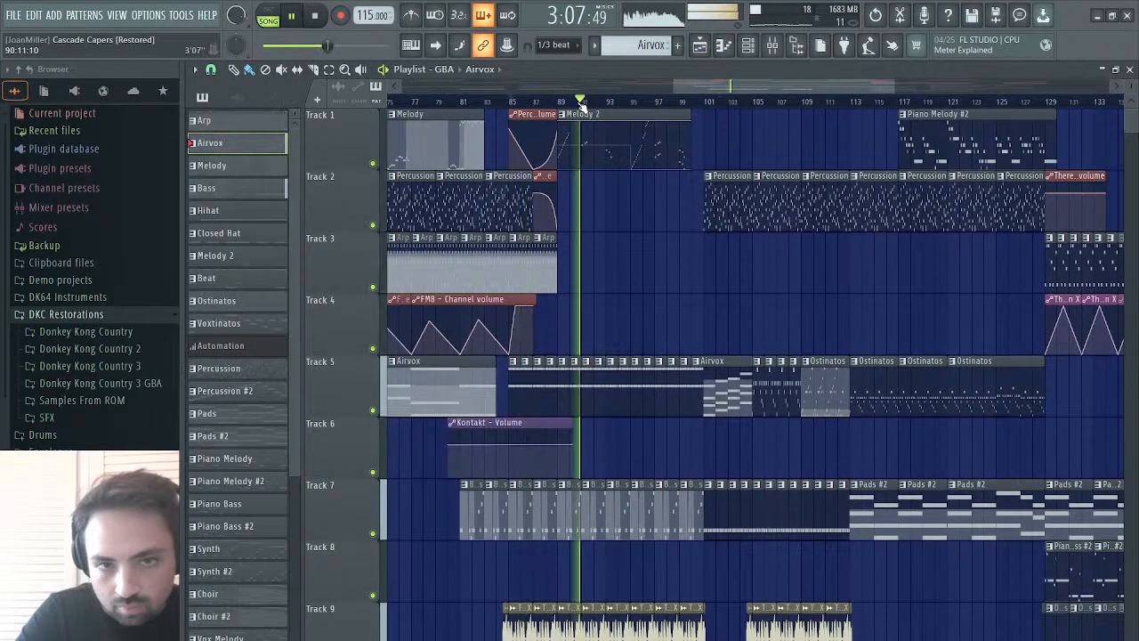
left_click(1130, 71)
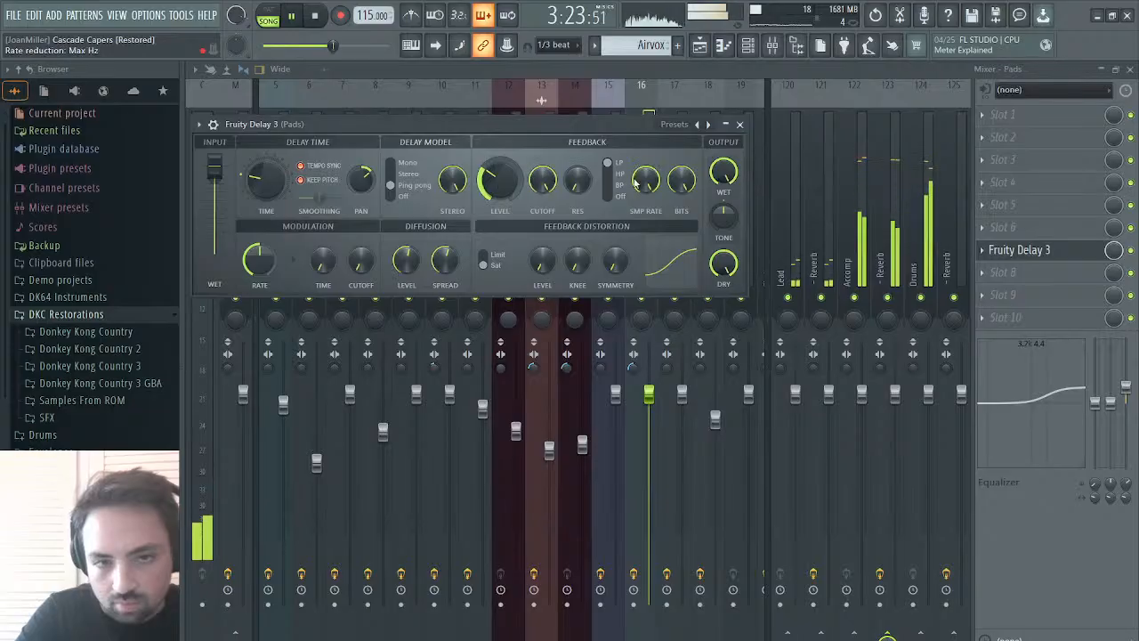
left_click_drag(729, 173, 730, 185)
left_click(740, 124)
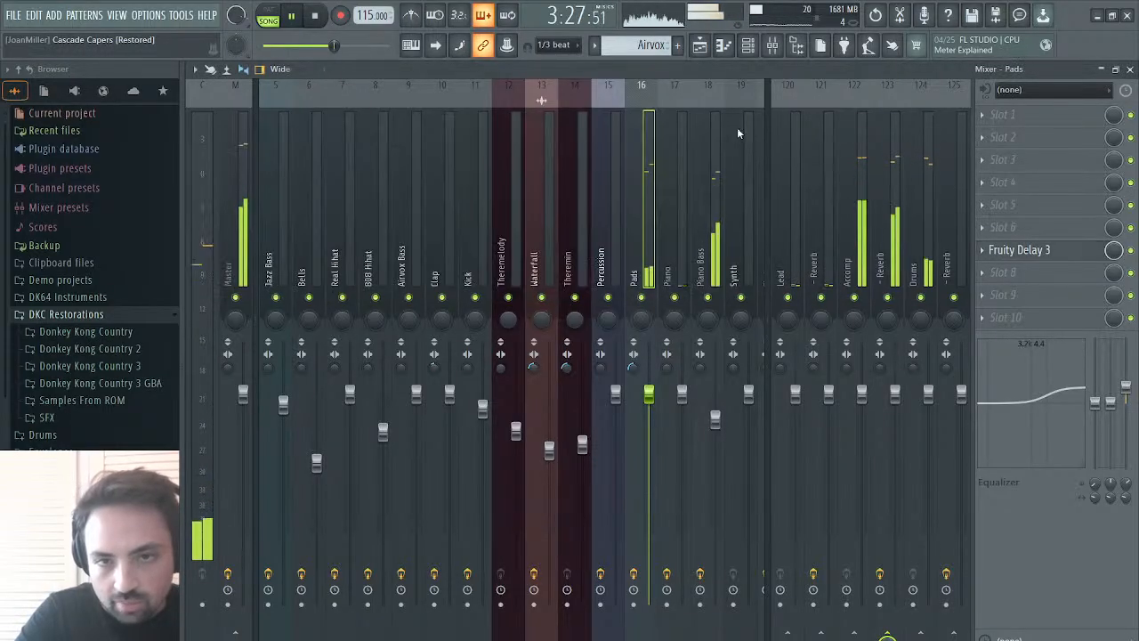
- Fill the mute/solo events of the Pads track's Fruity Delay 3 at the on value in the Melody 2 pattern
left_click(700, 45)
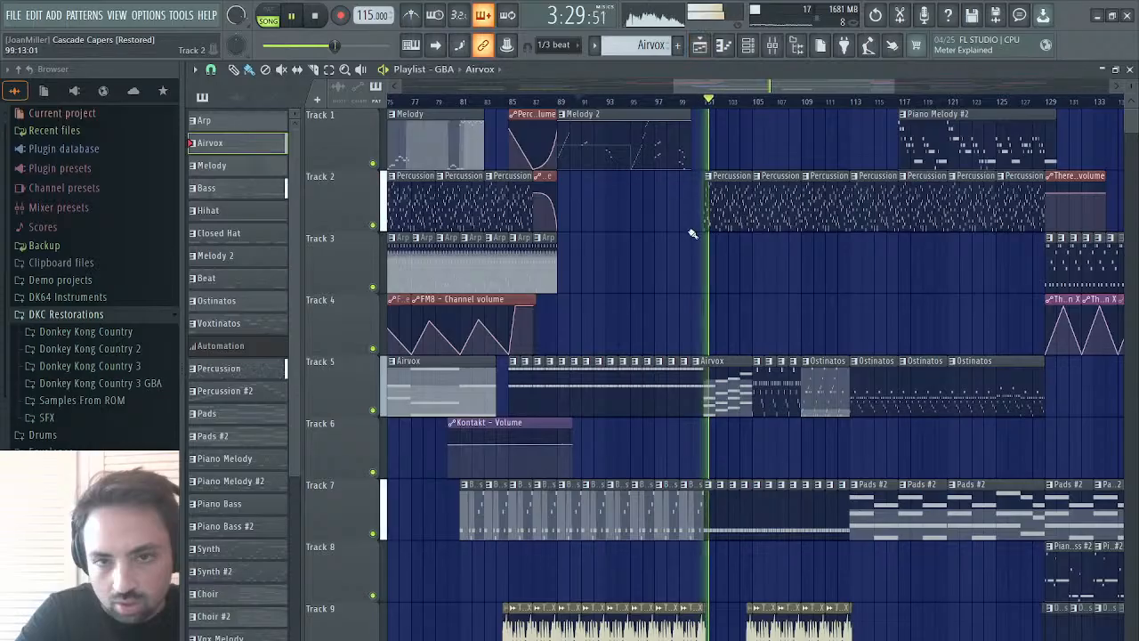
key("F9")
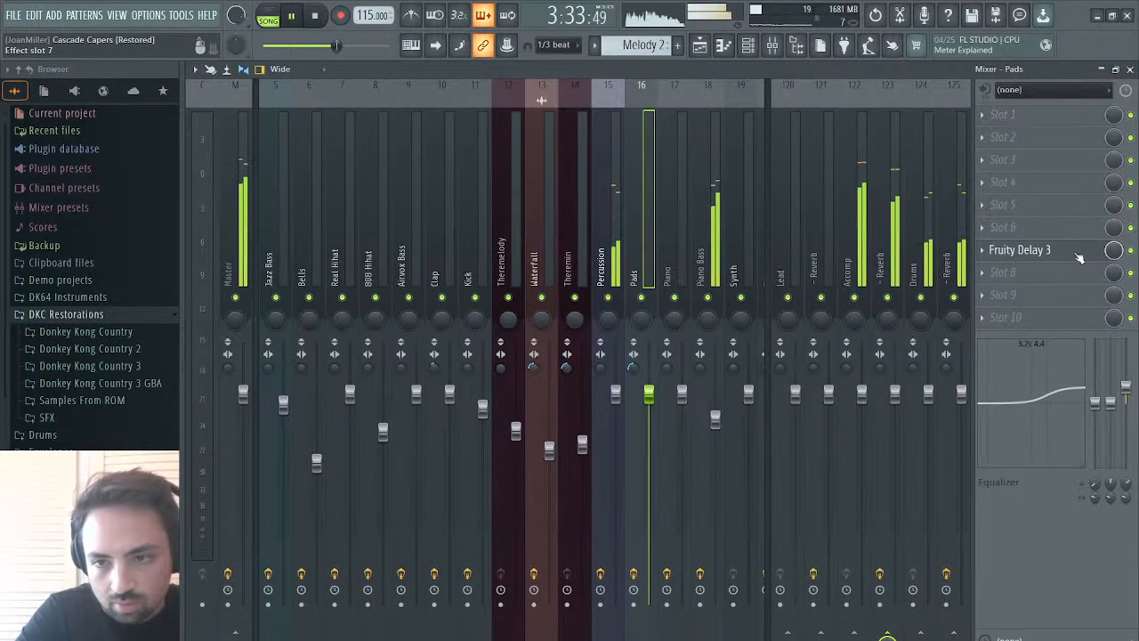
right_click(1132, 257)
left_click(1071, 304)
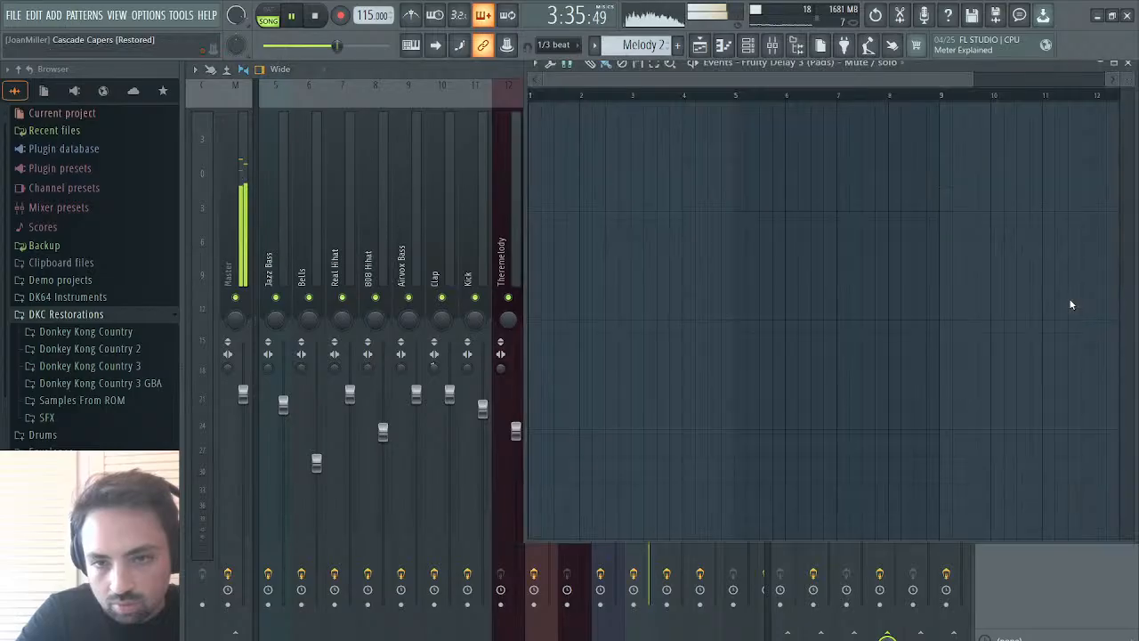
left_click(697, 295)
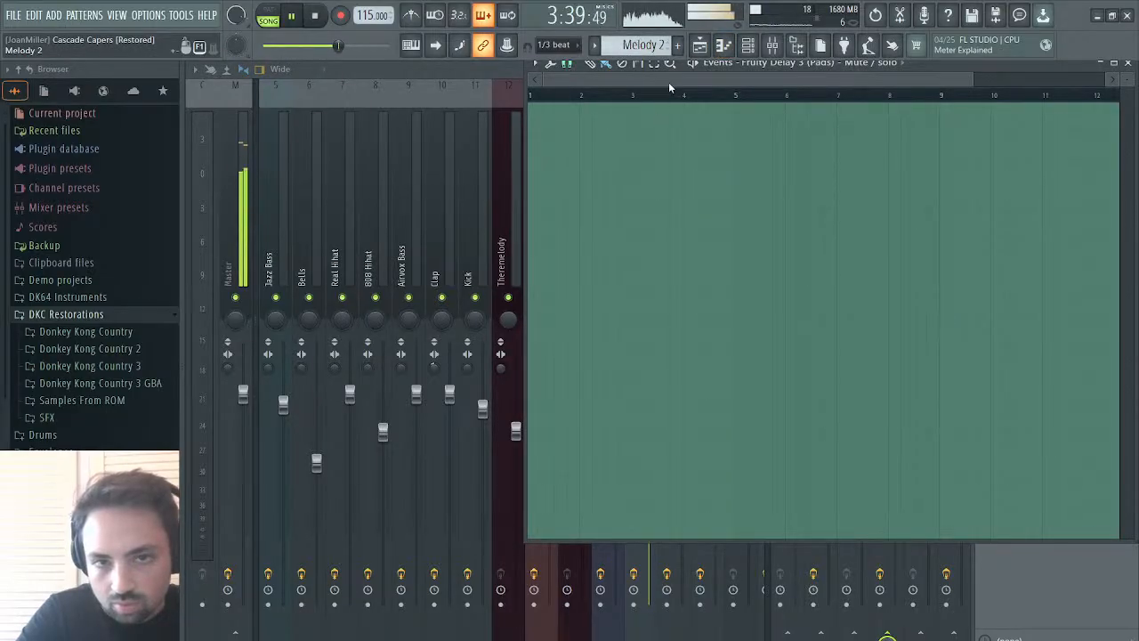
- Check the Fruity Delay 3 mute/solo events in the Airvox and Pads patterns, and play the song from about bar 90
left_click_drag(670, 68, 669, 74)
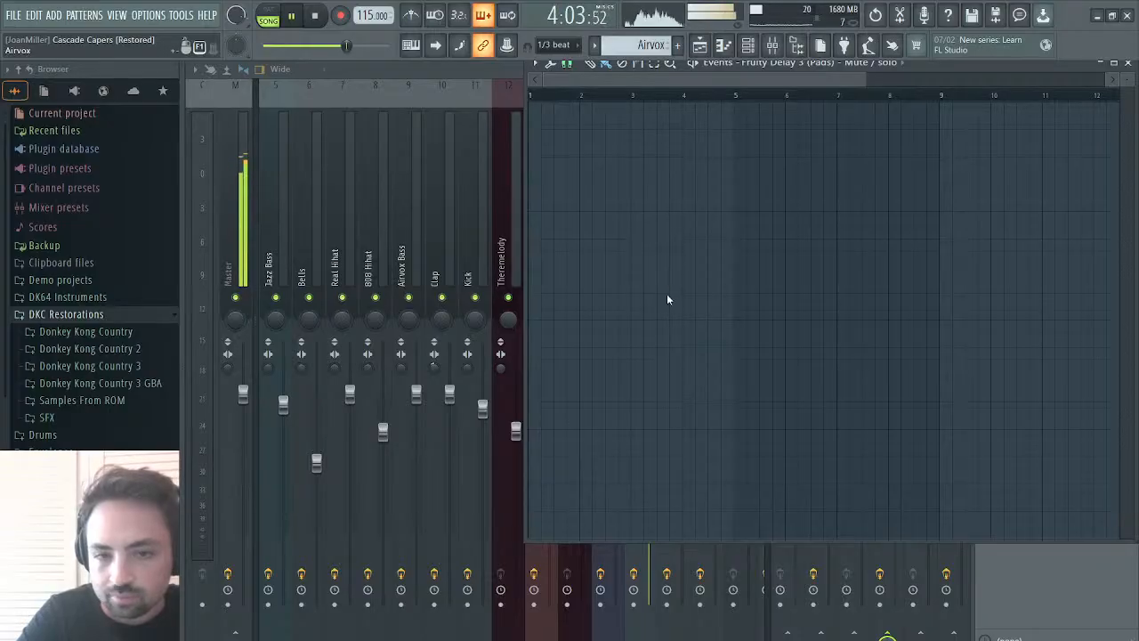
left_click(710, 54)
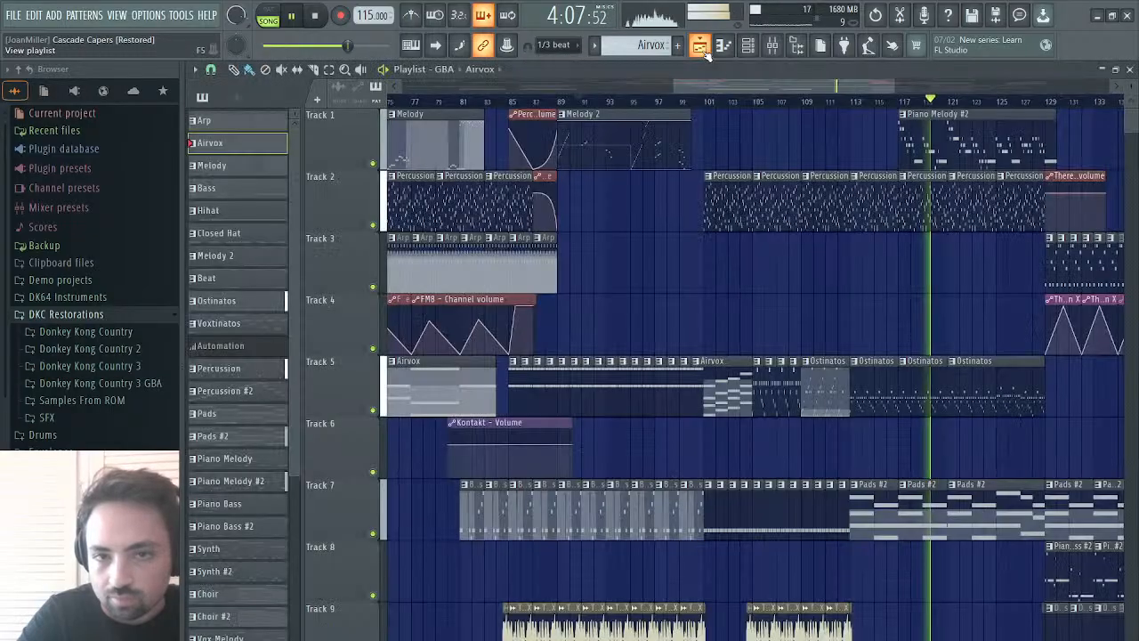
left_click(796, 79)
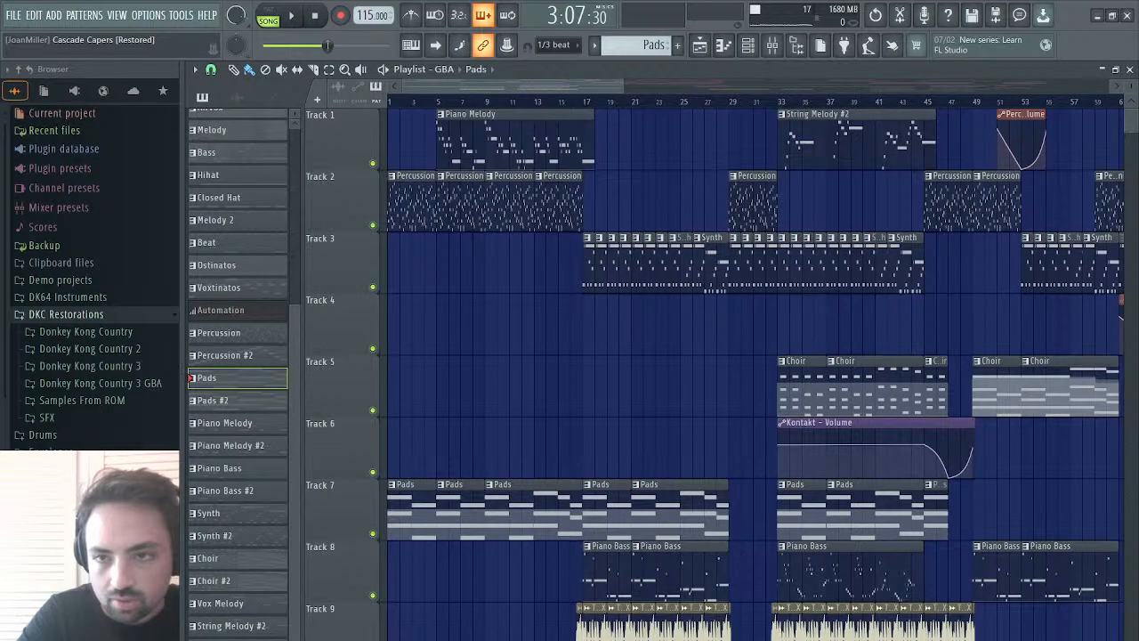
left_click(1129, 70)
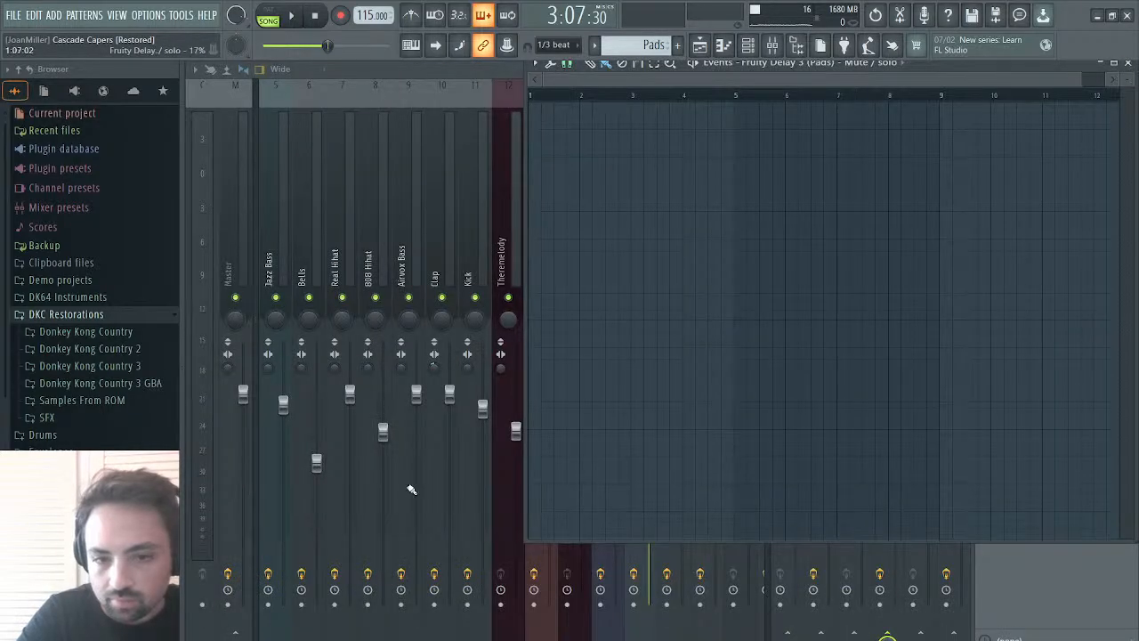
key("space")
left_click(700, 46)
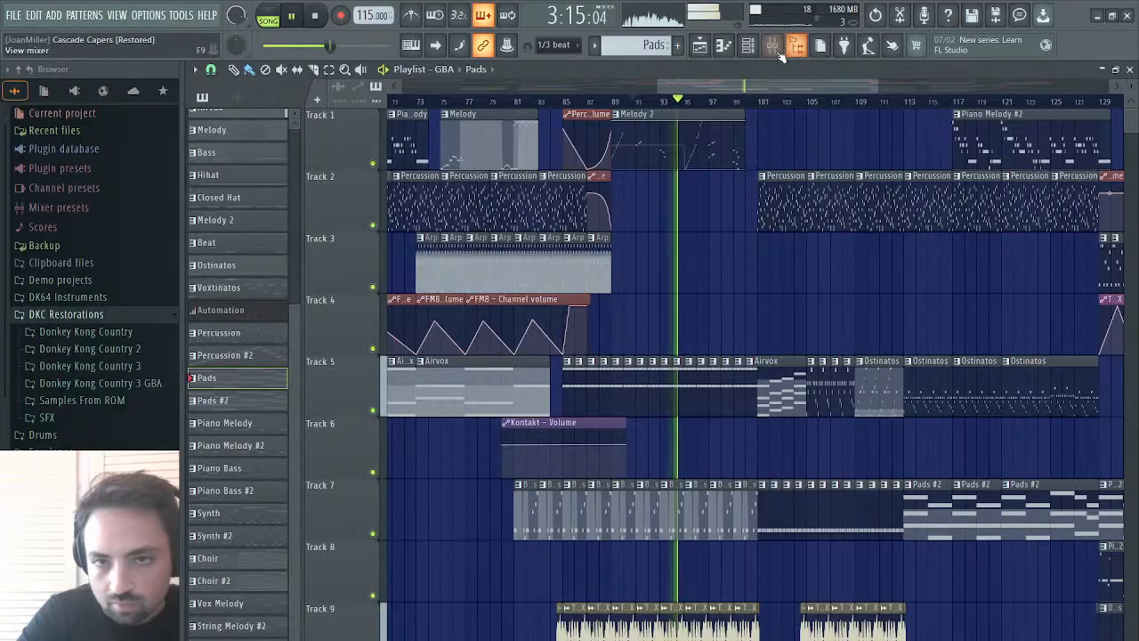
- Compare the Pads track's delay state in the mixer with its mute/solo events in the Pads and Melody 2 patterns during playback
left_click(774, 49)
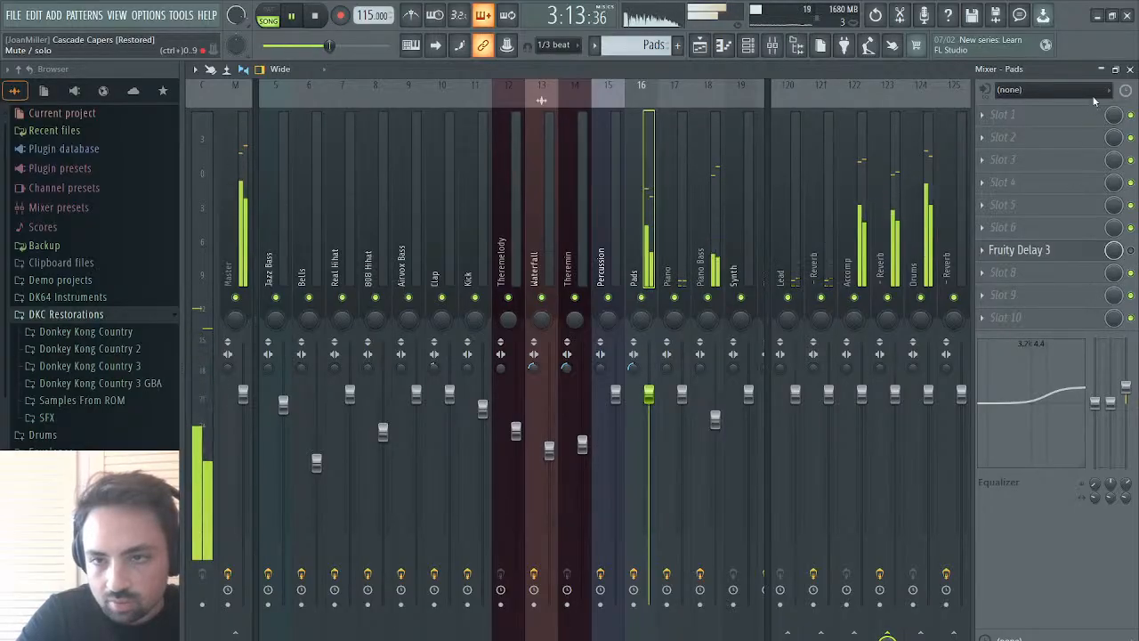
left_click(1128, 70)
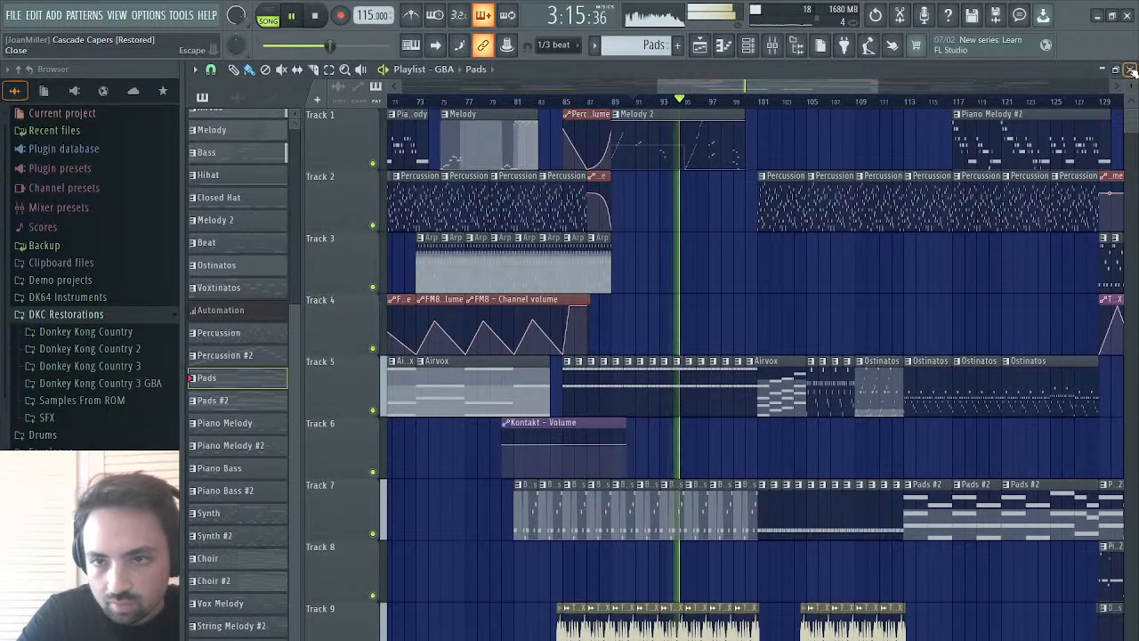
key("F5")
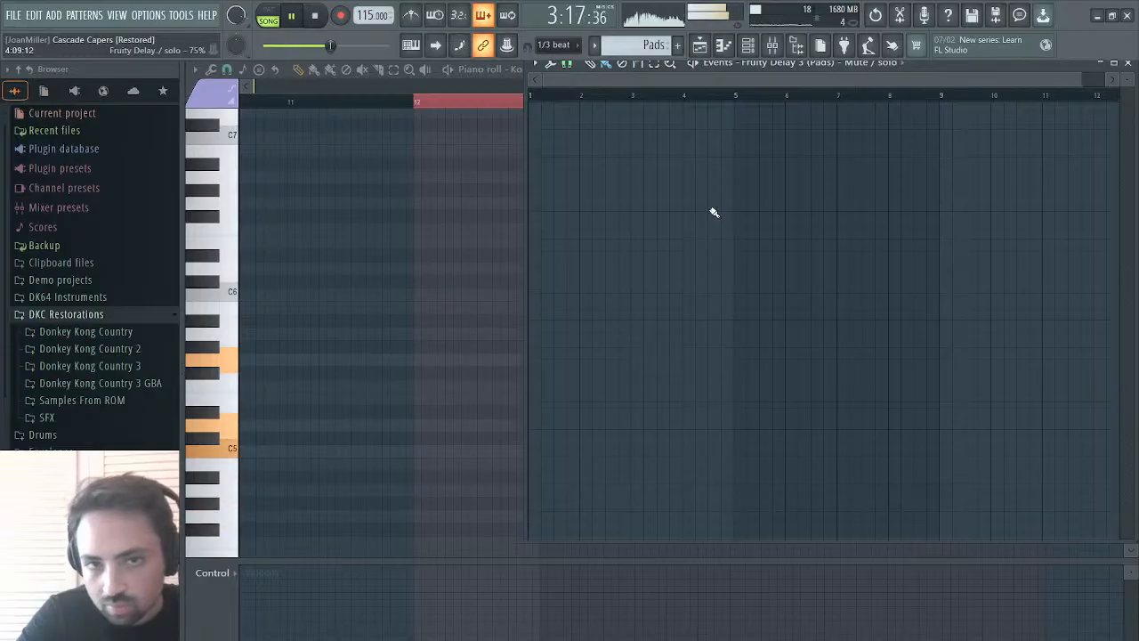
key("F5")
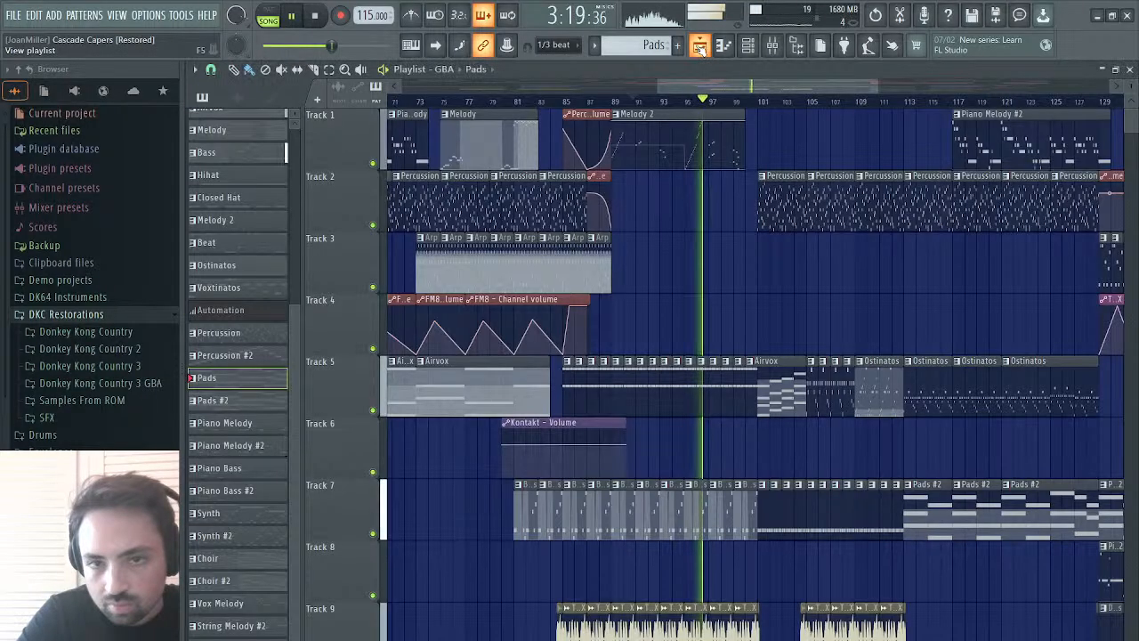
key("F5")
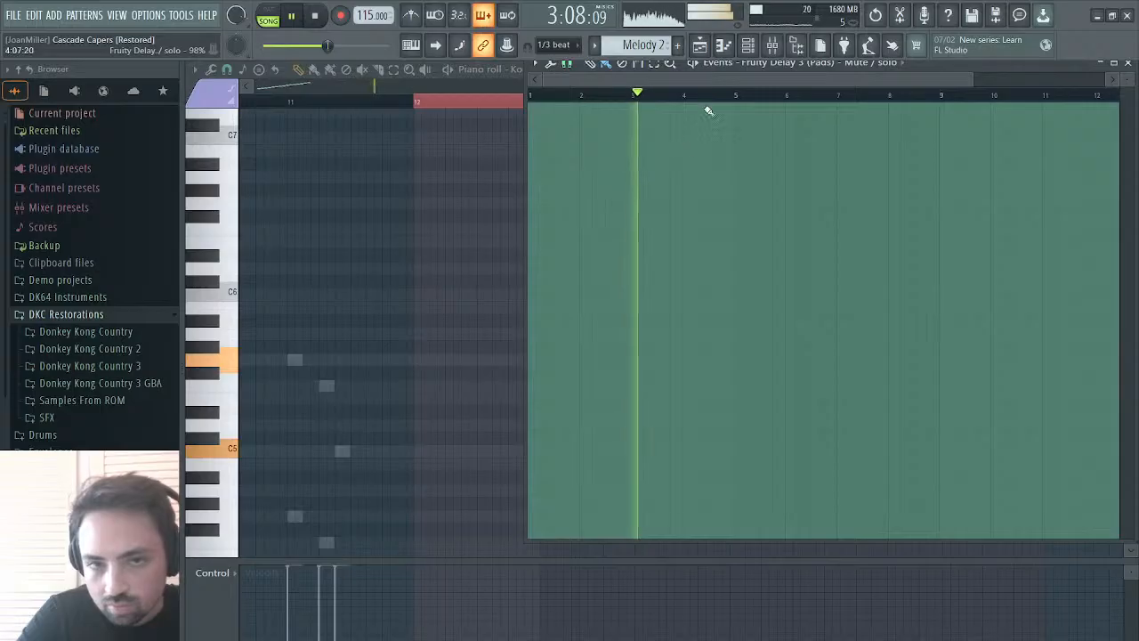
left_click(699, 44)
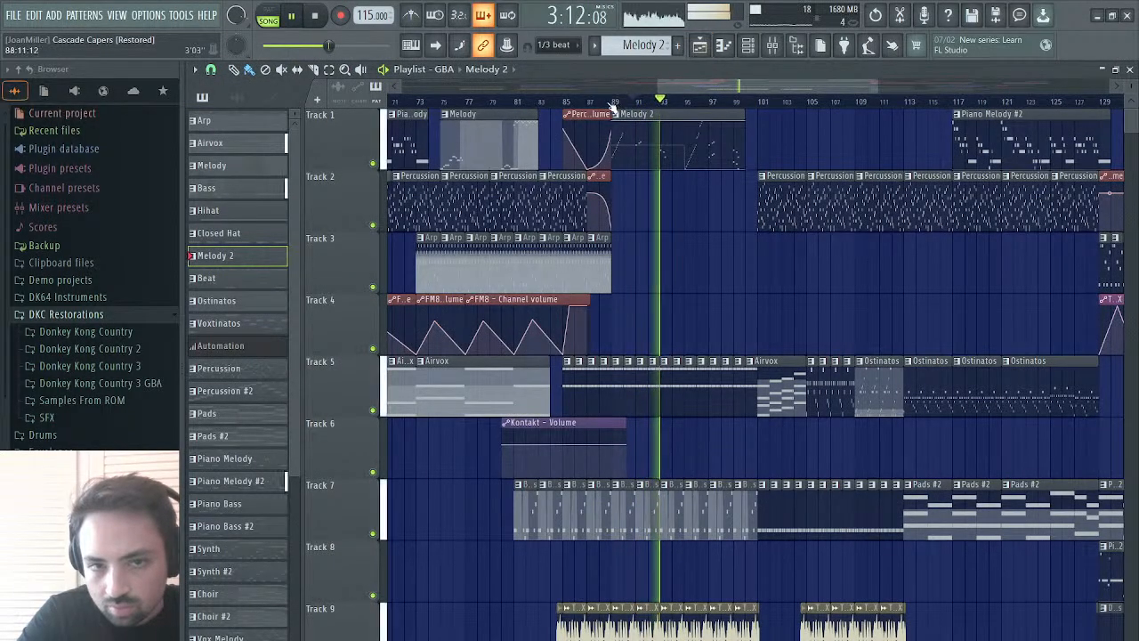
- Close the playlist, event editor and piano roll, and select the Pads track in the mixer
left_click(1129, 68)
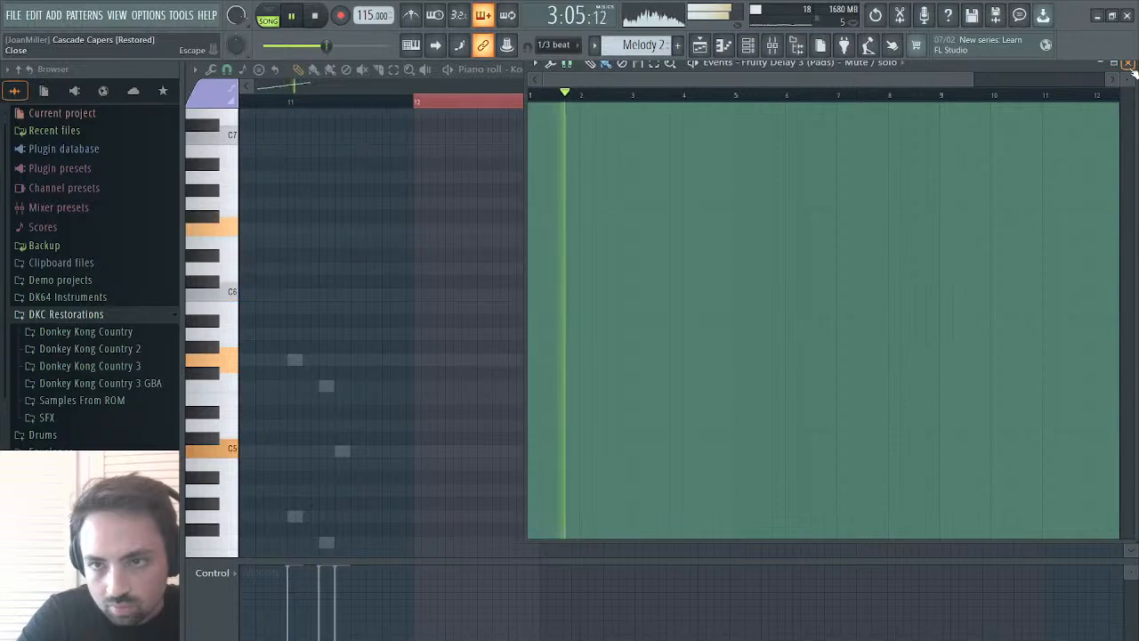
left_click(1129, 68)
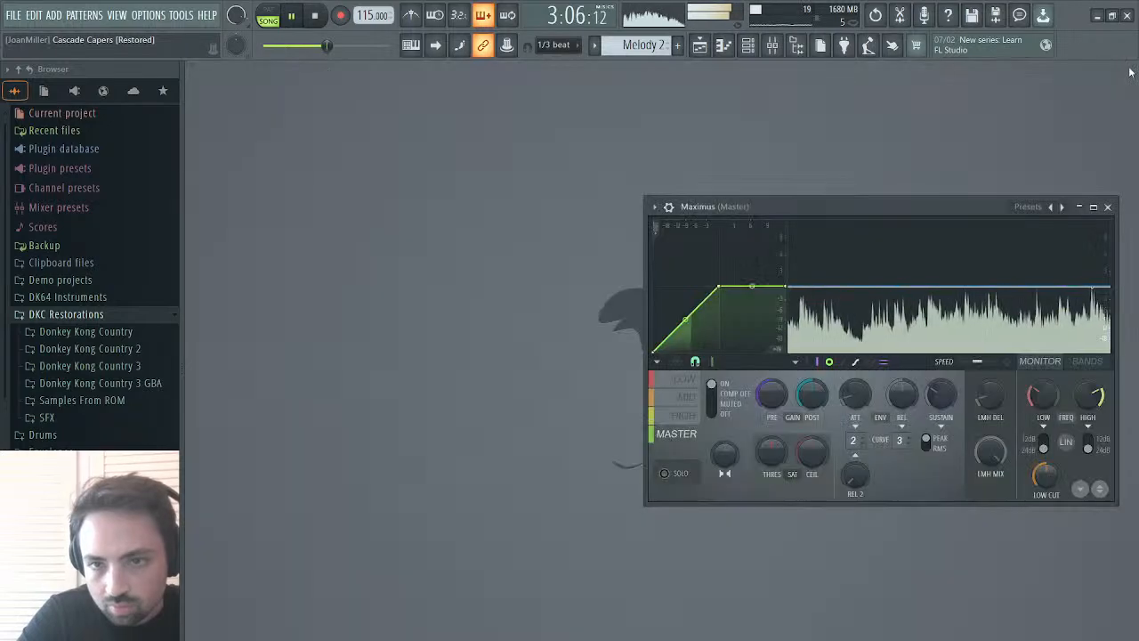
left_click(772, 45)
left_click(673, 242)
left_click(643, 245)
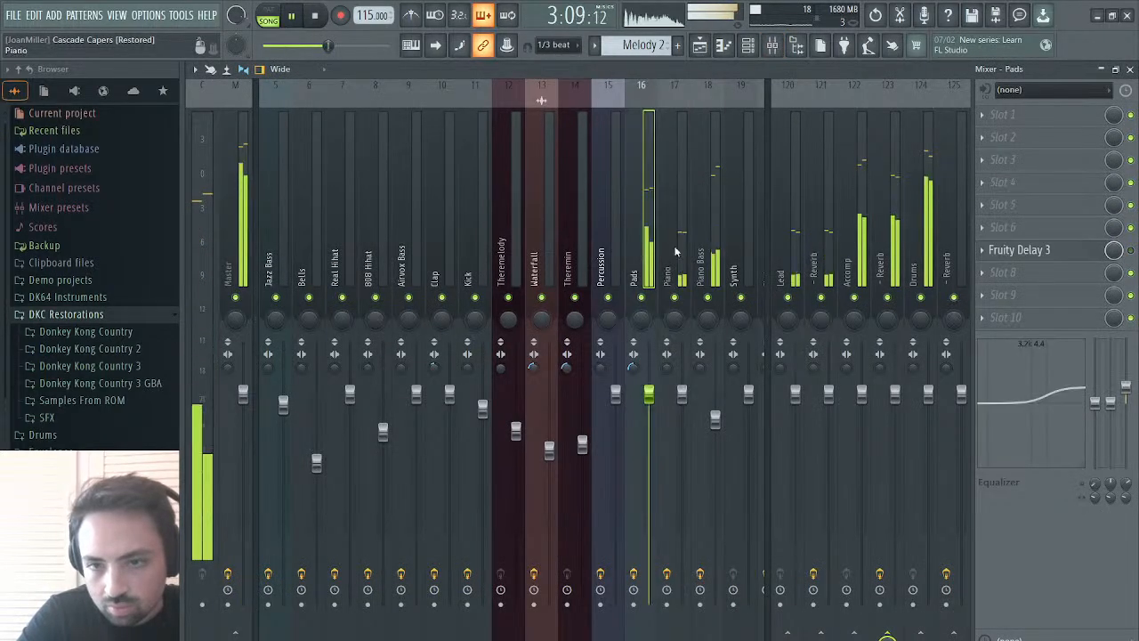
- Inspect the Pads Fruity Delay 3 mute/solo events across the Melody 2, Beat, Arp and Bass patterns
left_click(1130, 251)
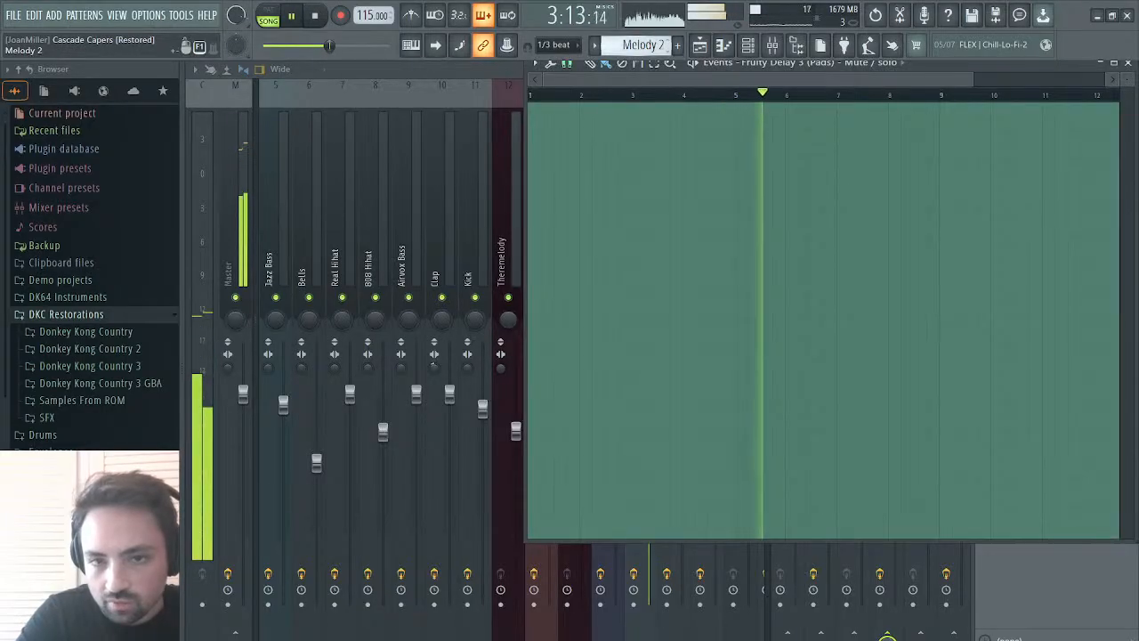
scroll(644, 46, "down", 1)
scroll(644, 45, "up", 3)
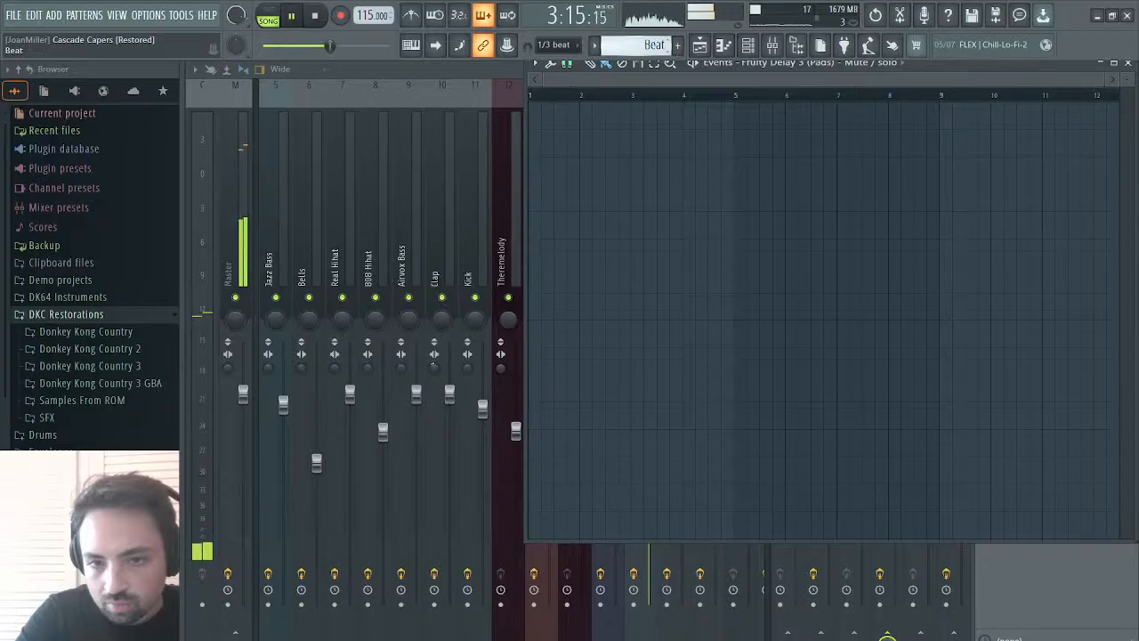
scroll(644, 45, "down", 3)
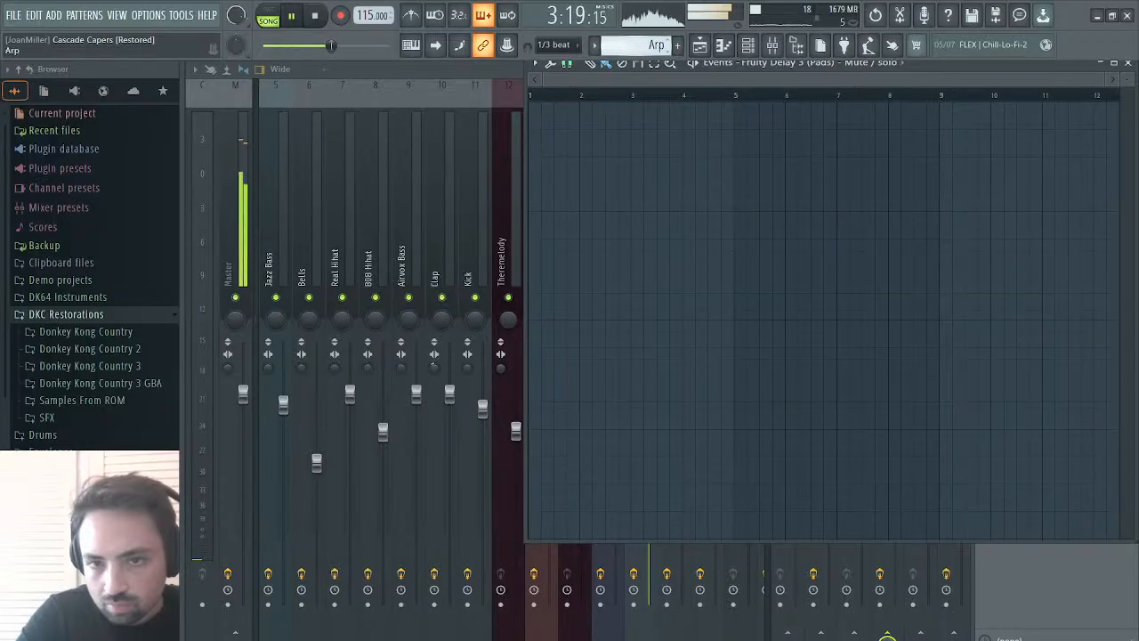
left_click(701, 45)
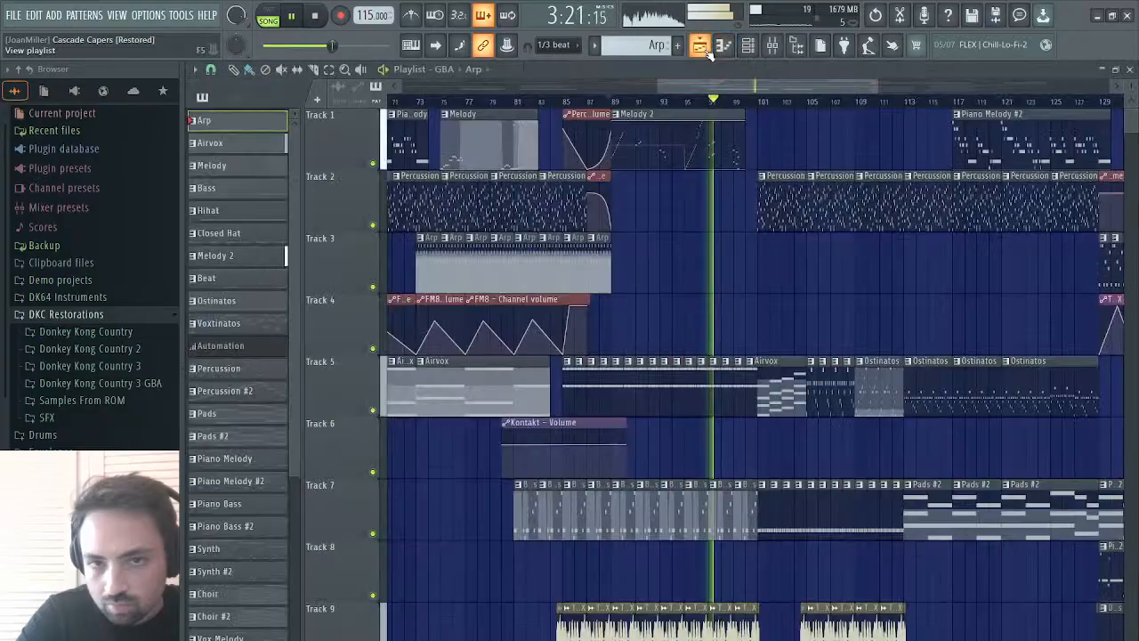
left_click(655, 508)
left_click(1129, 70)
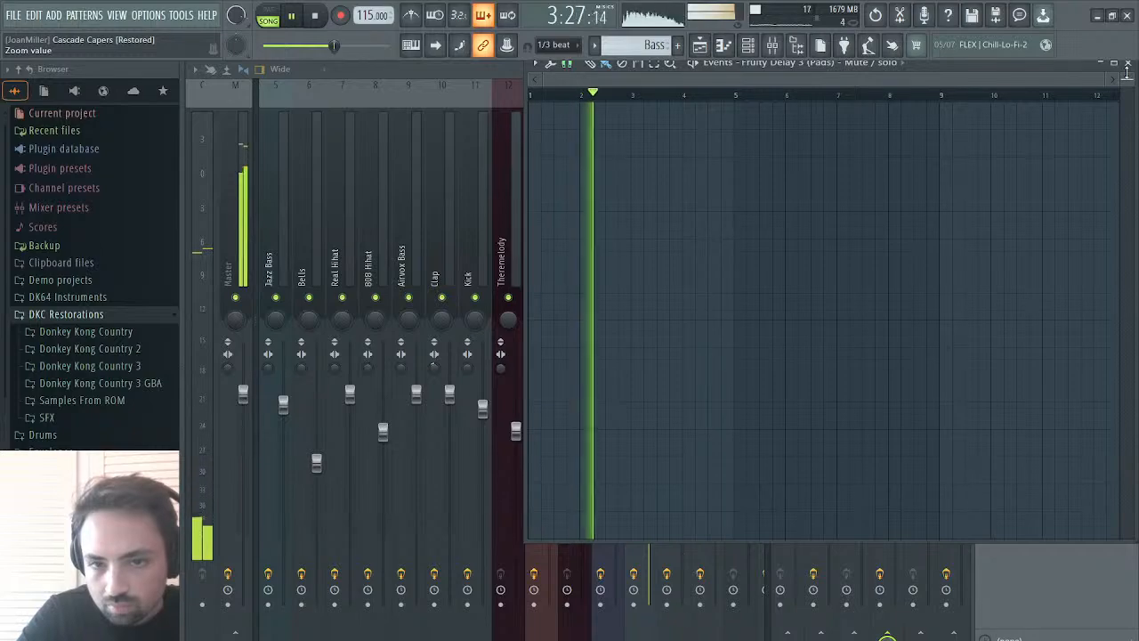
left_click(1129, 70)
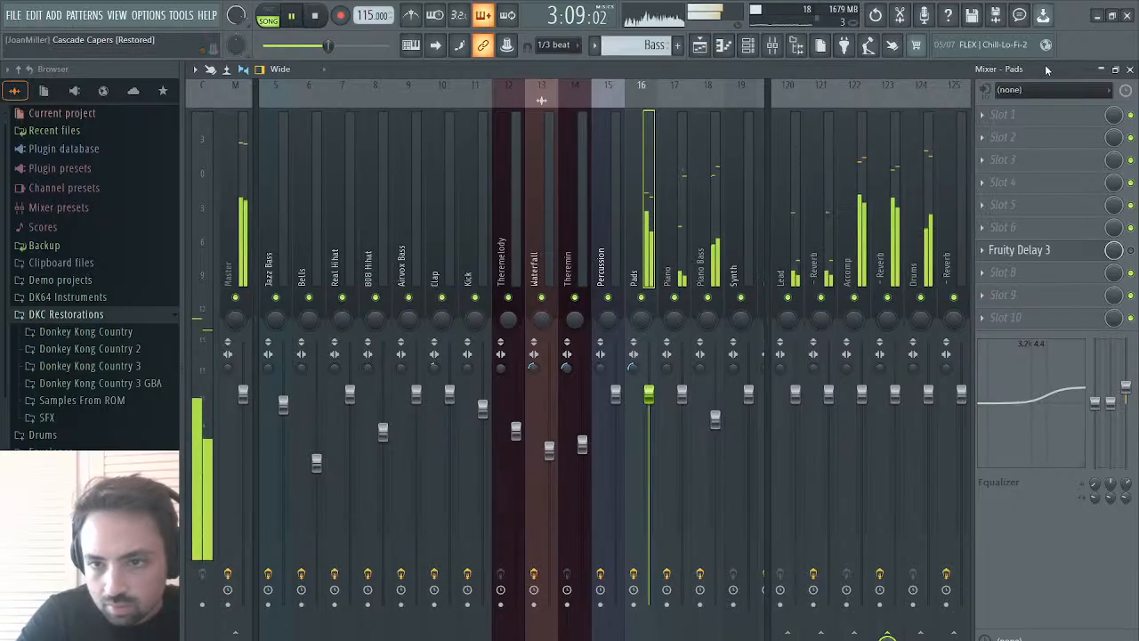
- Replay the song from about bar 89 and check the Pads track's Fruity Delay 3 state in the mixer
key("space")
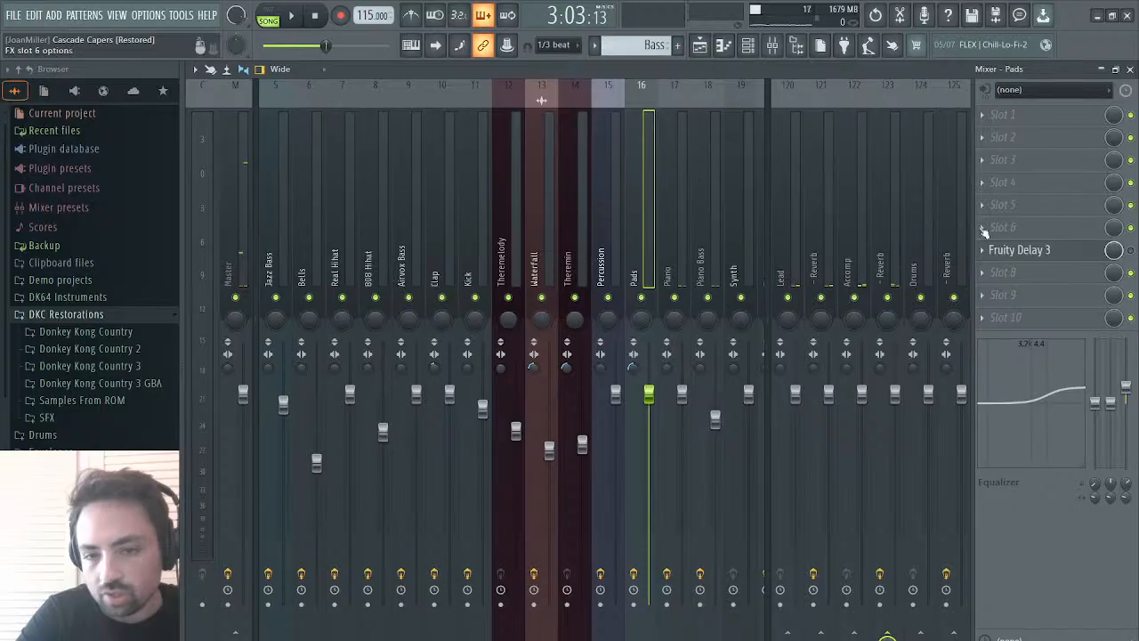
left_click(702, 56)
key("space")
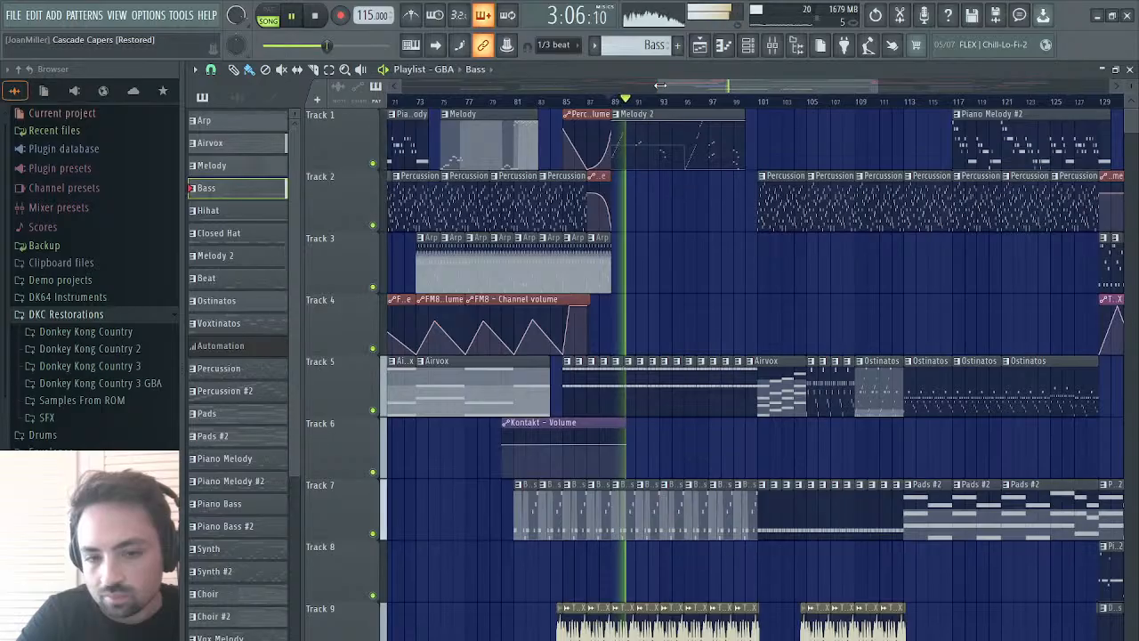
key("space")
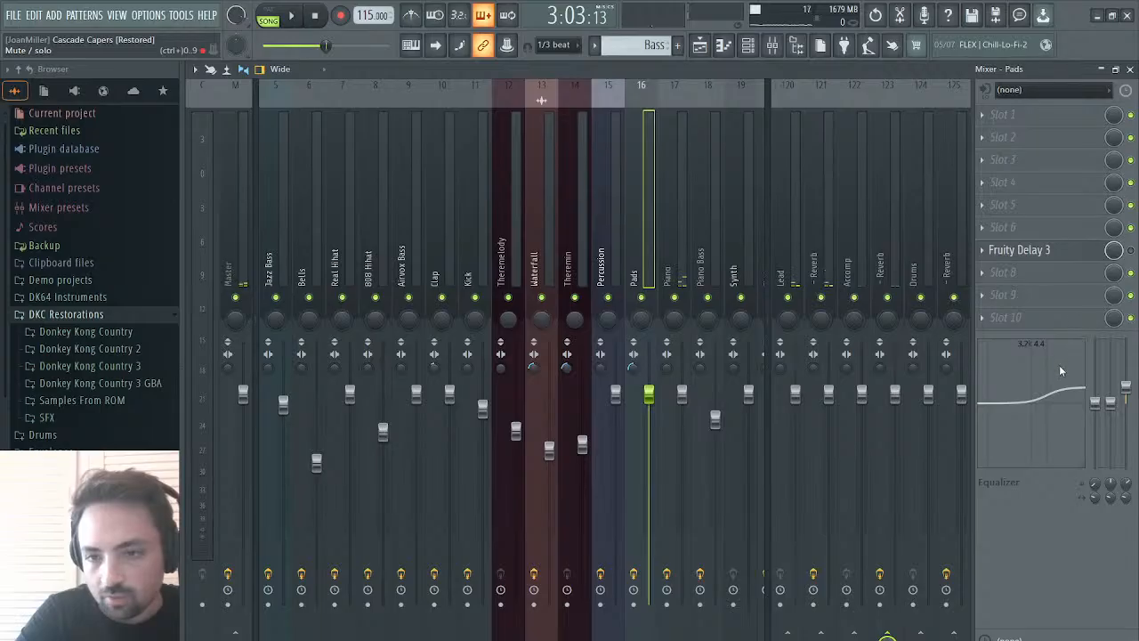
- Try automating the Pads Fruity Delay 3 mute/solo with a Track 12 clip held at maximum, cut off at about bar 94
left_click(700, 45)
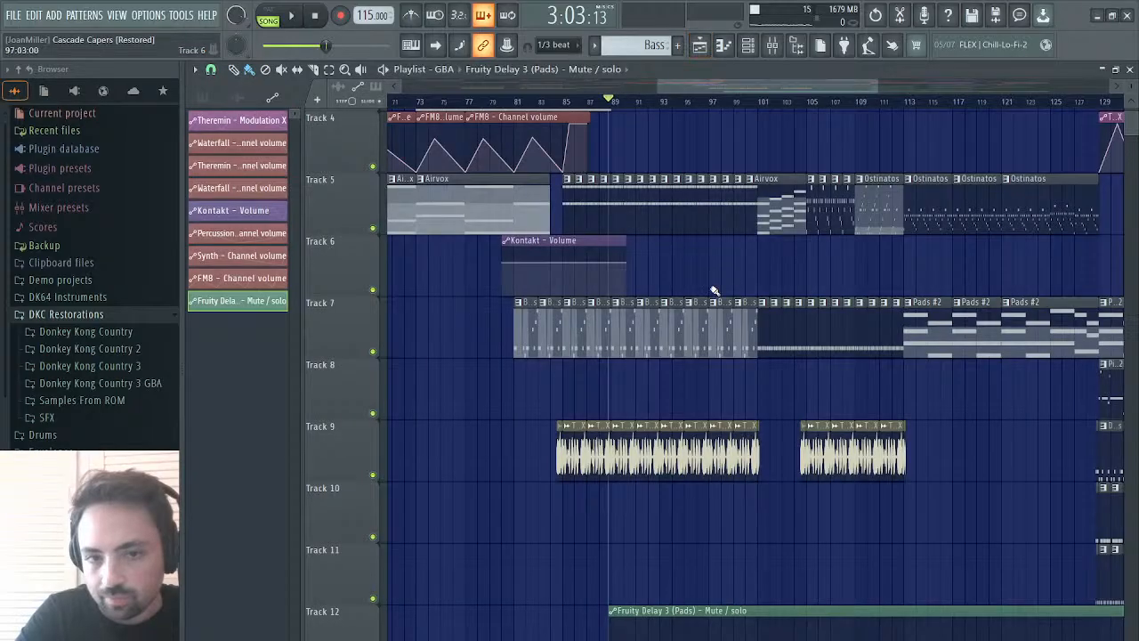
scroll(618, 381, "down", 1)
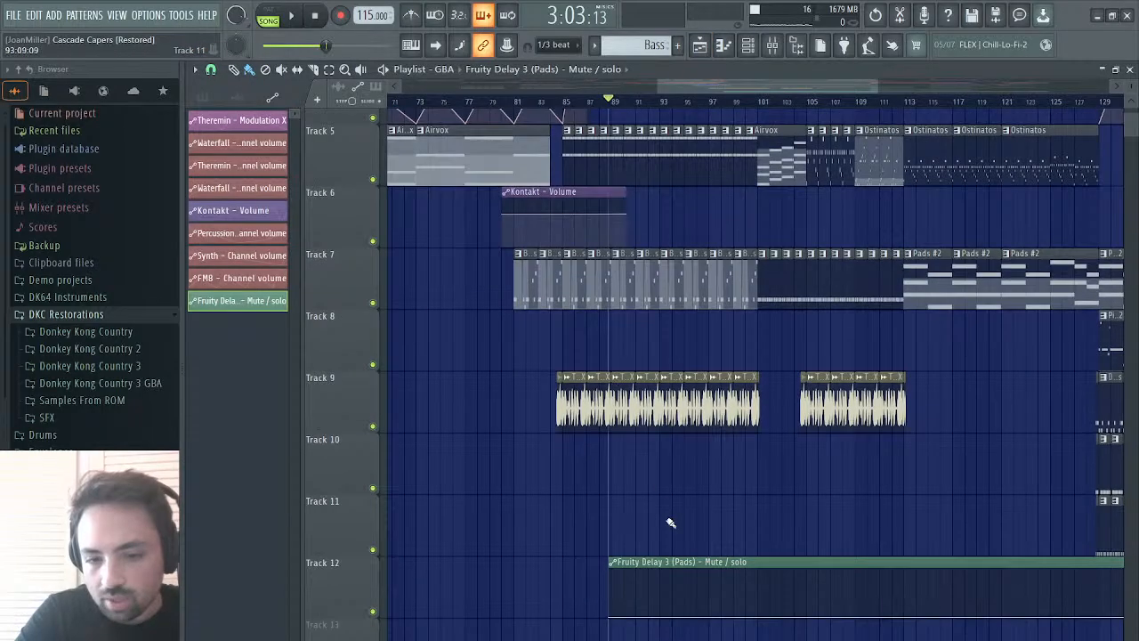
left_click_drag(610, 618, 611, 561)
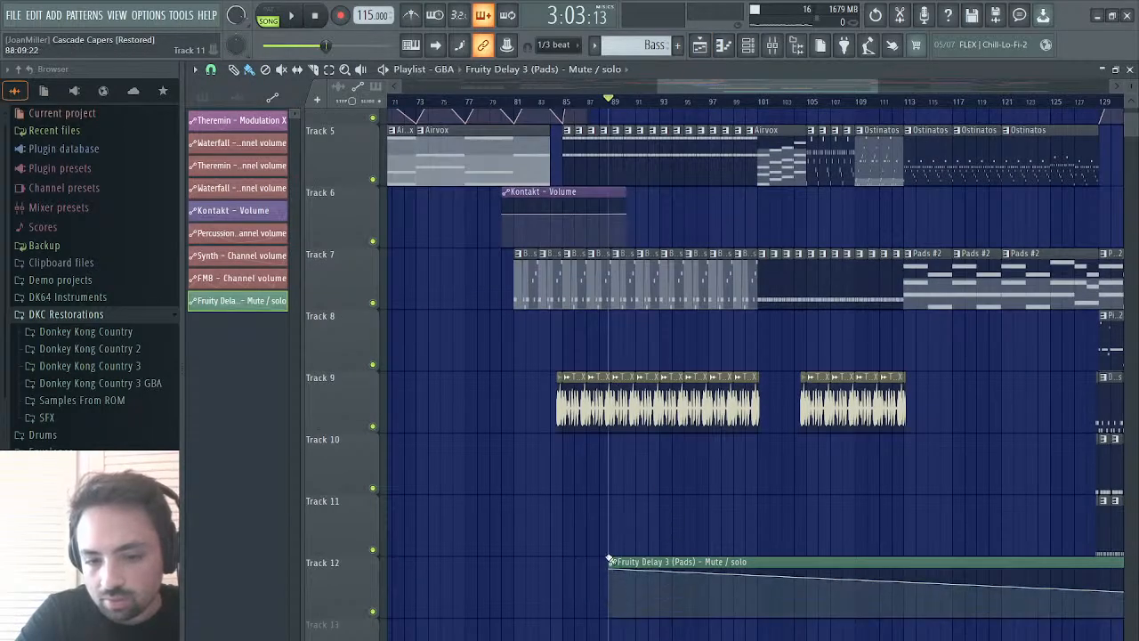
right_click(704, 578)
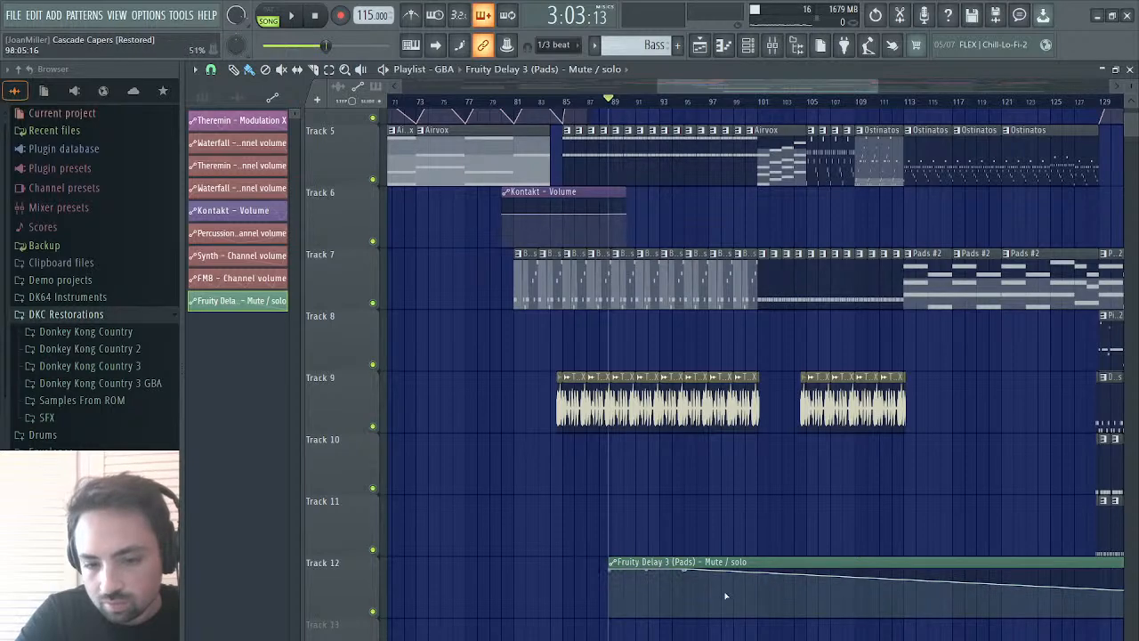
left_click_drag(725, 595, 669, 639)
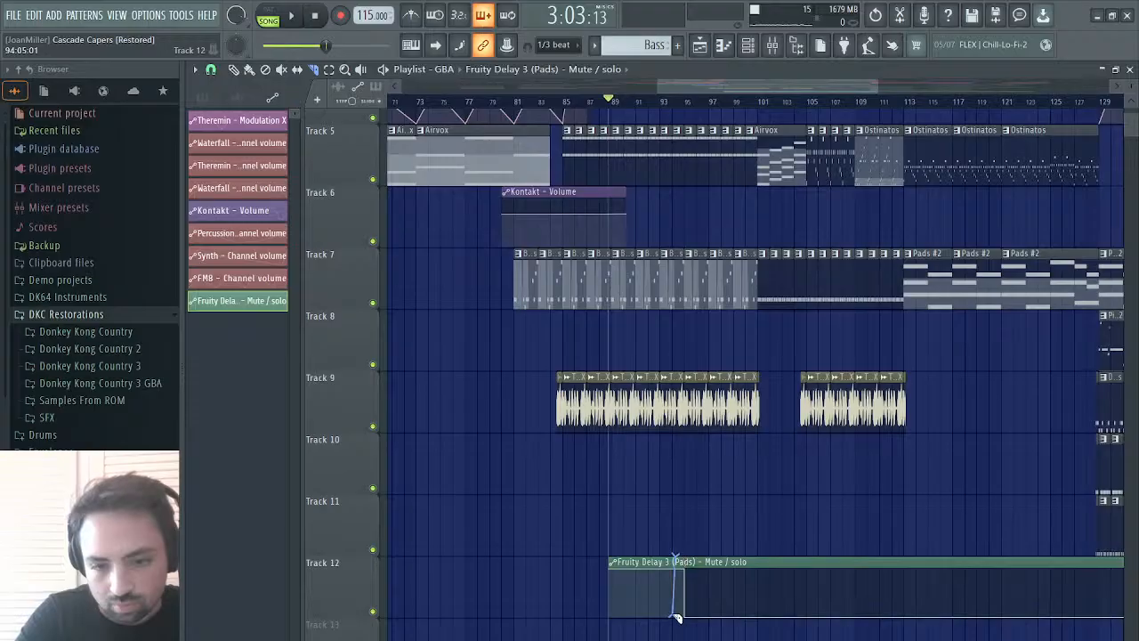
right_click(723, 556)
- Play the song over the delay automation clip and check the Fruity Delay 3 mute state on the Pads mixer track
key("space")
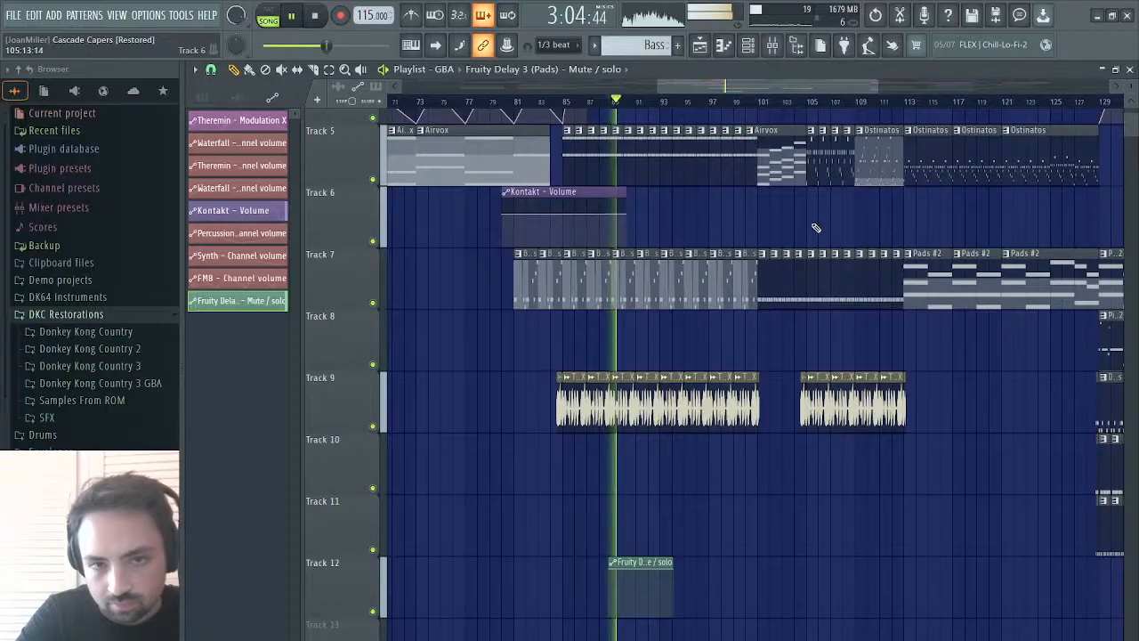
scroll(808, 230, "up", 3)
scroll(729, 427, "down", 4)
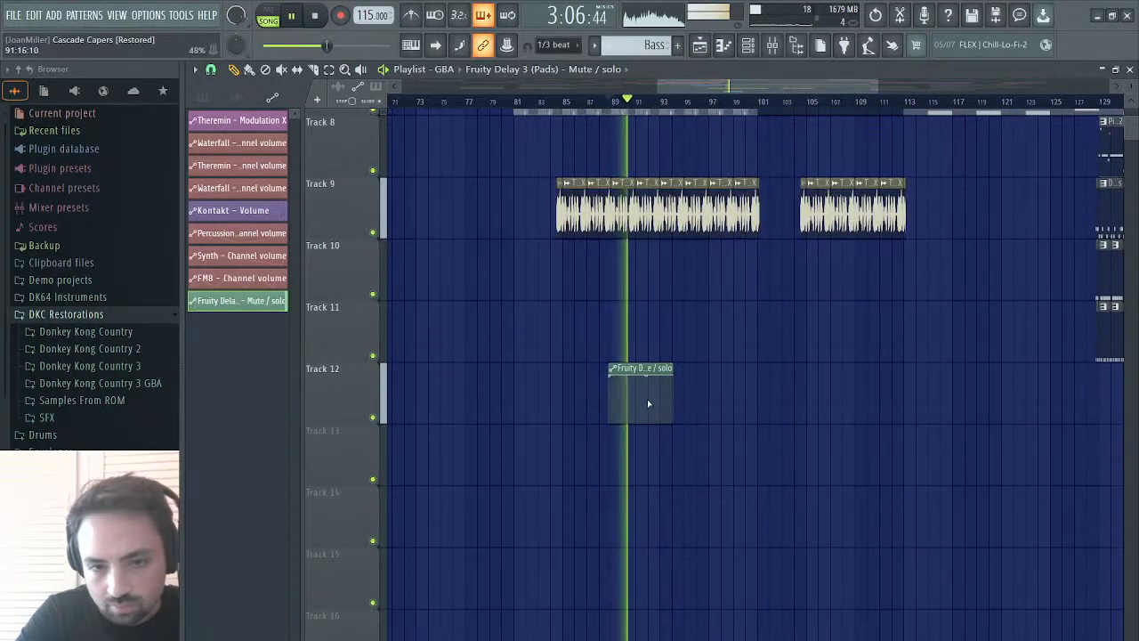
key("F9")
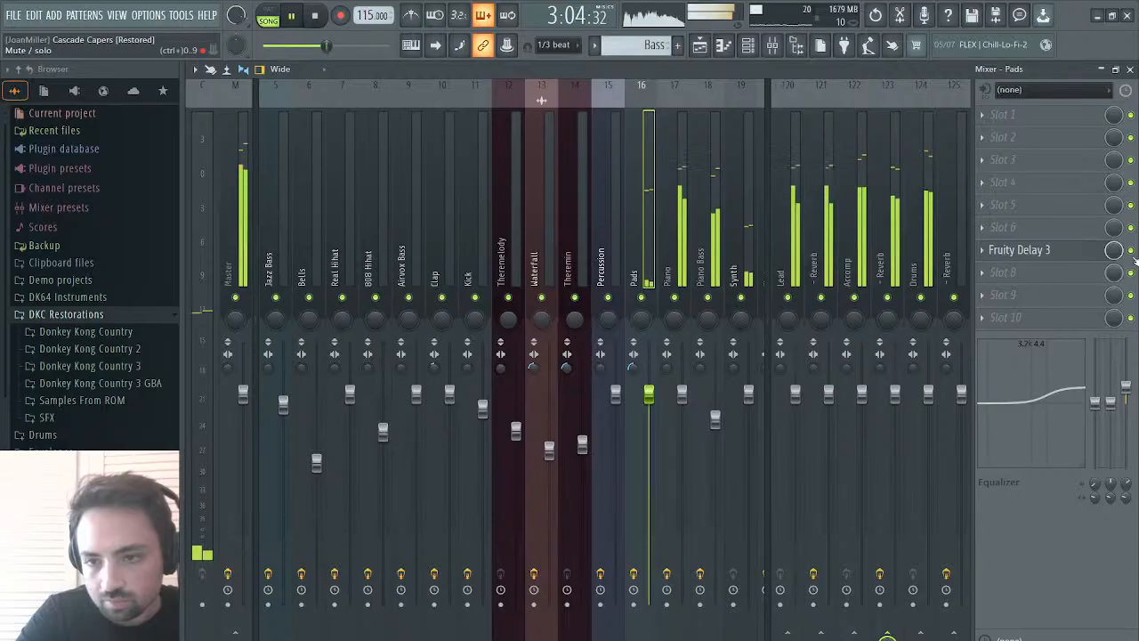
- Delete the Fruity Delay 3 mute/solo automation clip from Track 12 and stop playback
left_click(701, 45)
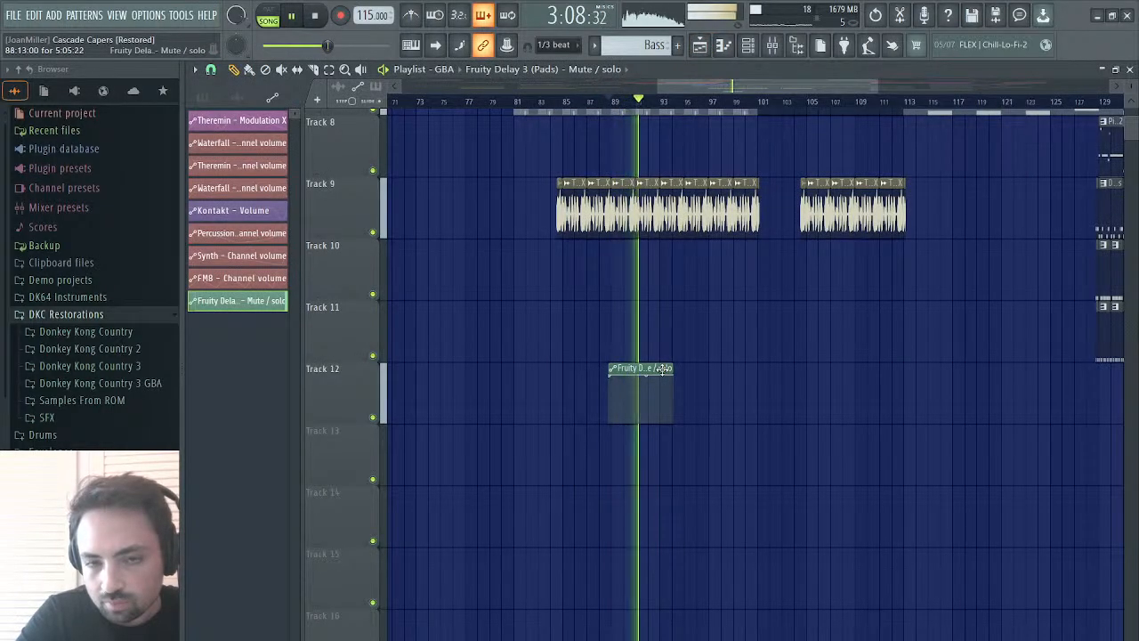
right_click(662, 369)
key("space")
- Solo playlist Track 1, play from about bar 89 and watch the Pads track's Fruity Delay 3 in the mixer
scroll(666, 375, "up", 7)
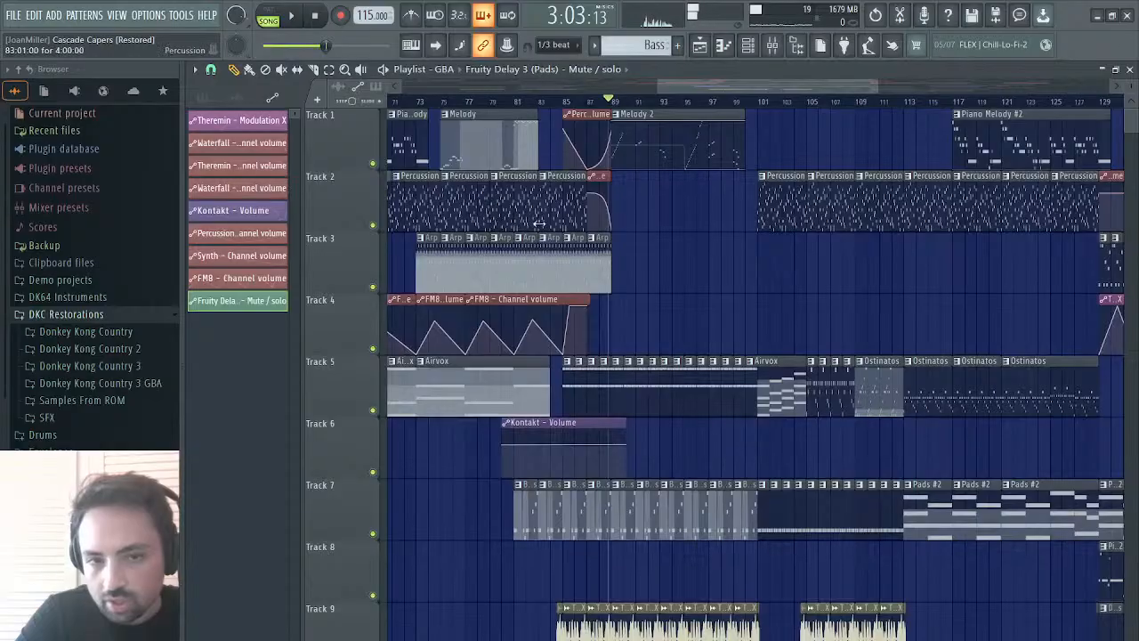
right_click(373, 165)
key("space")
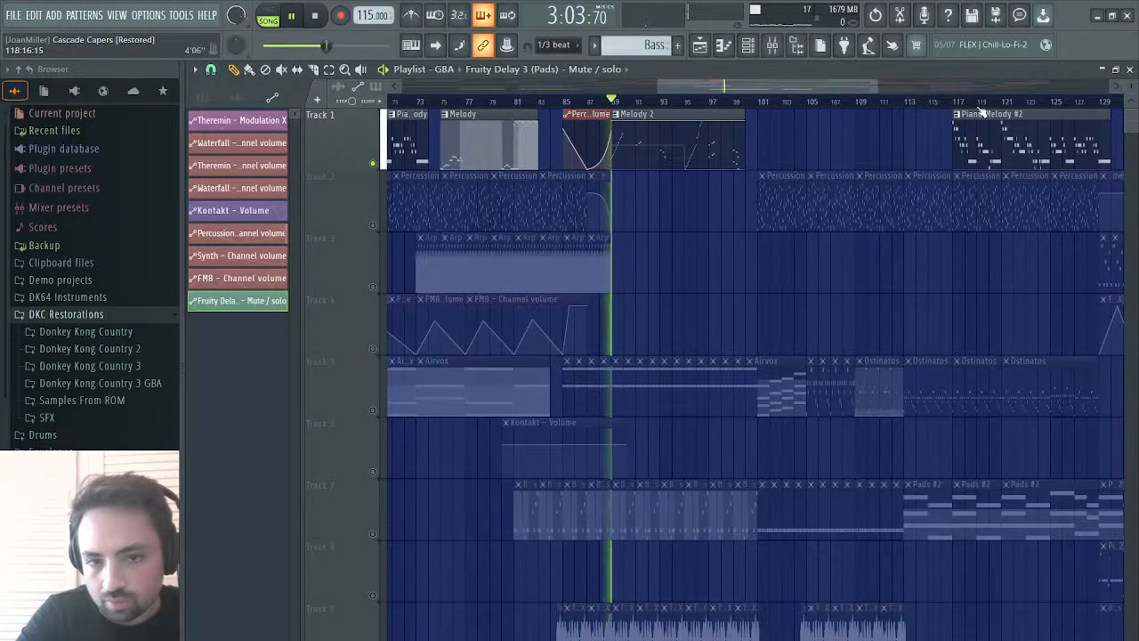
left_click(1129, 68)
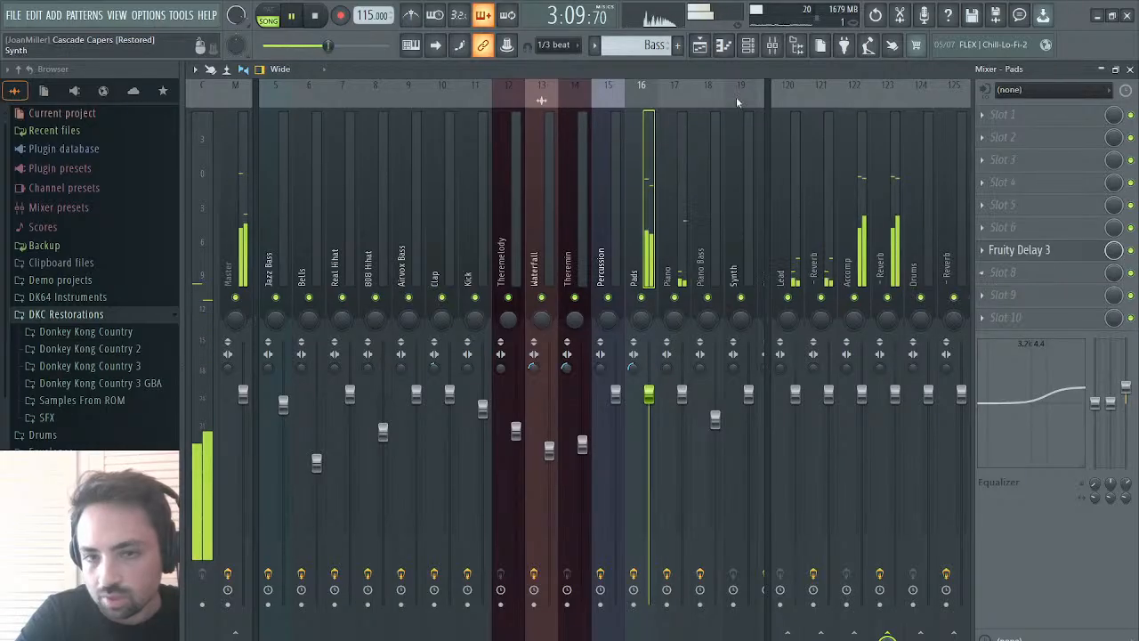
left_click(697, 46)
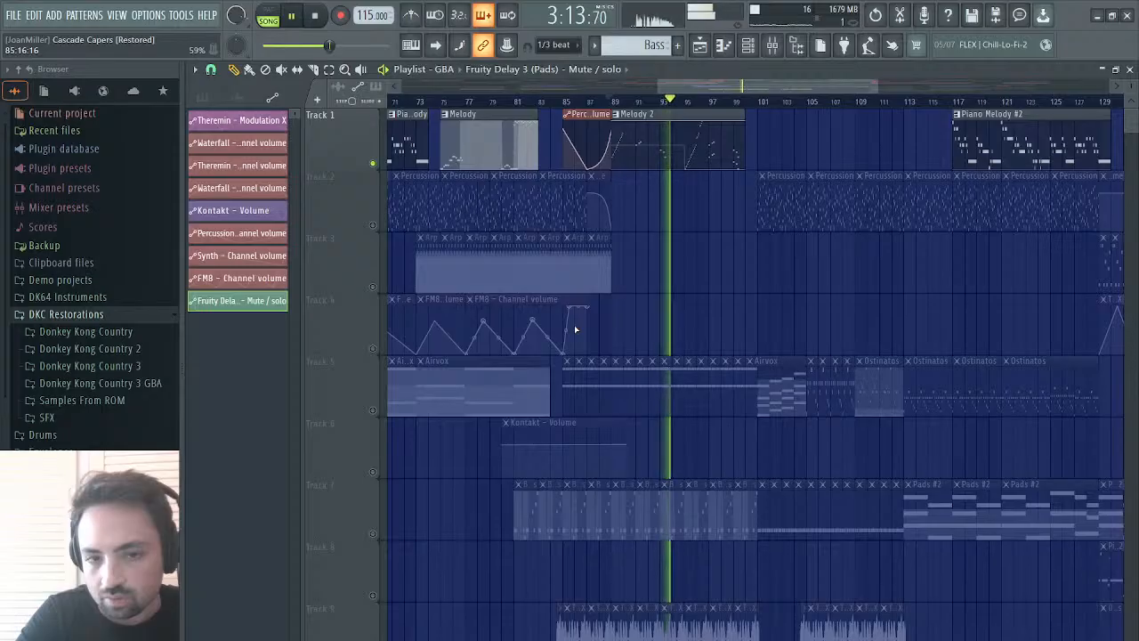
- Solo playlist Track 5 to check the Pads delay during playback, and restore all tracks to audible
right_click(373, 410)
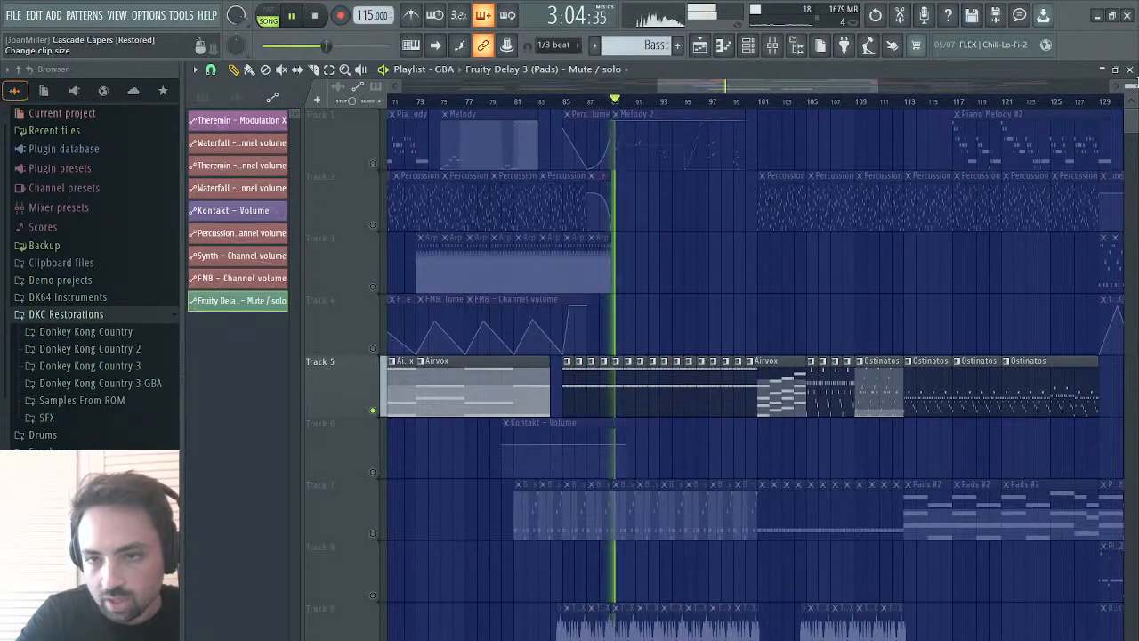
left_click(1130, 70)
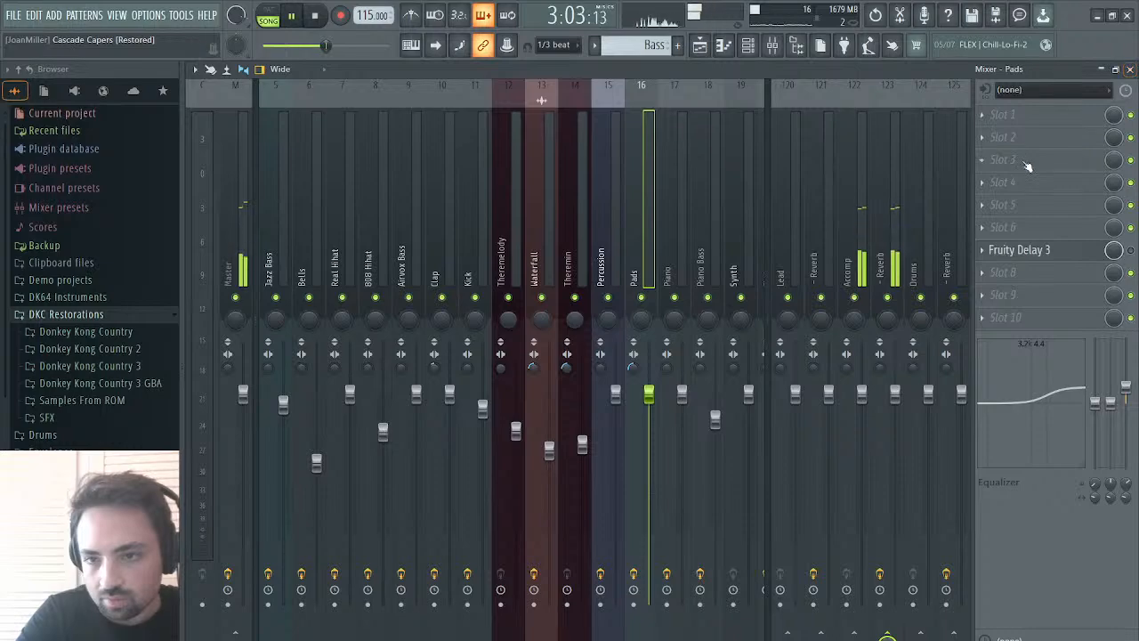
left_click(708, 54)
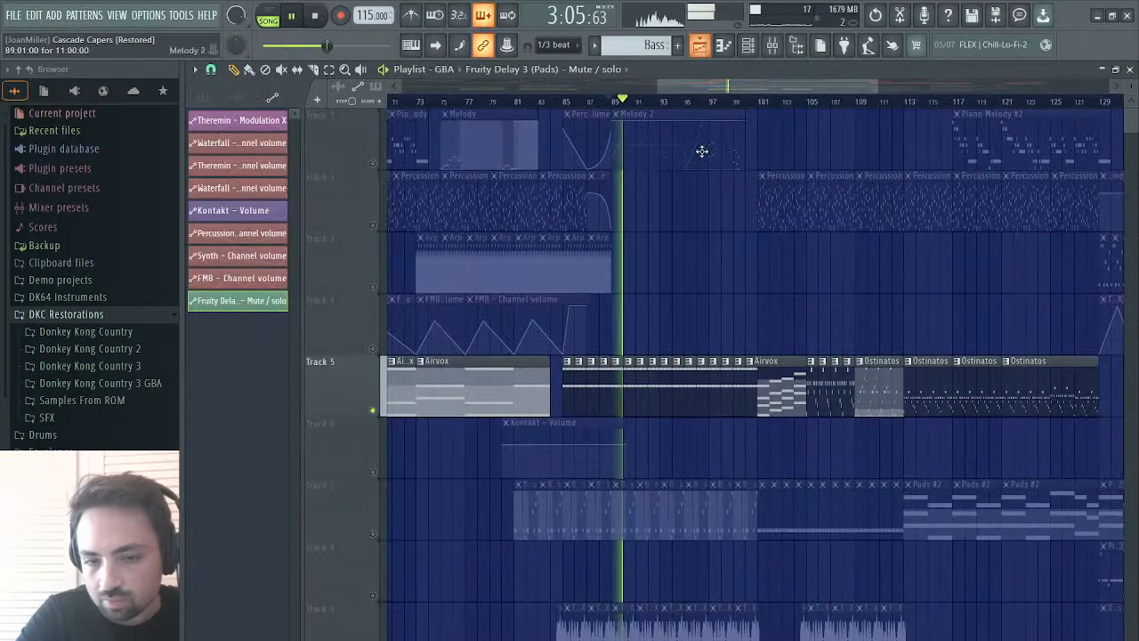
right_click(373, 410)
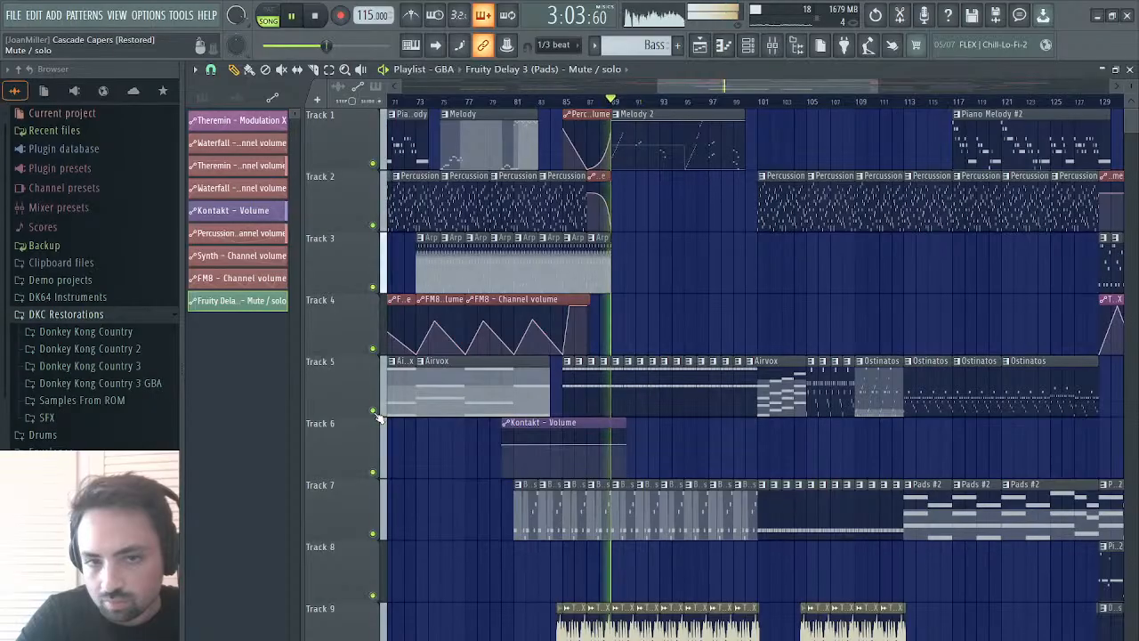
- Inspect the Bass pattern's mute/solo events for Fruity Delay 3 on the Pads mixer track, and return to the playlist
left_click(1129, 68)
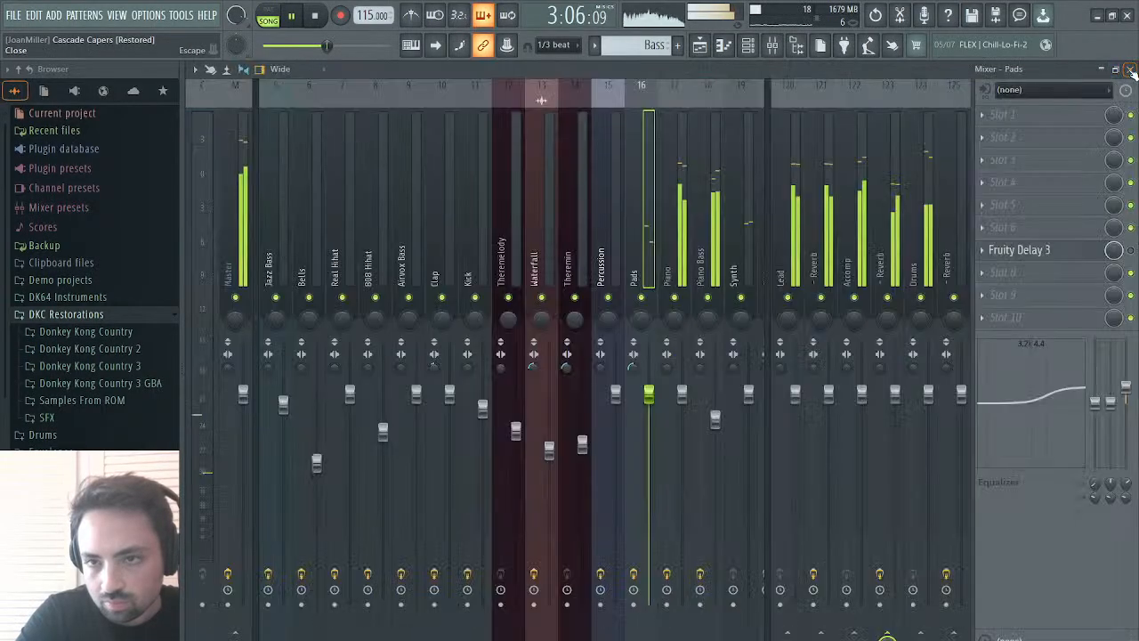
right_click(1131, 253)
left_click(1073, 298)
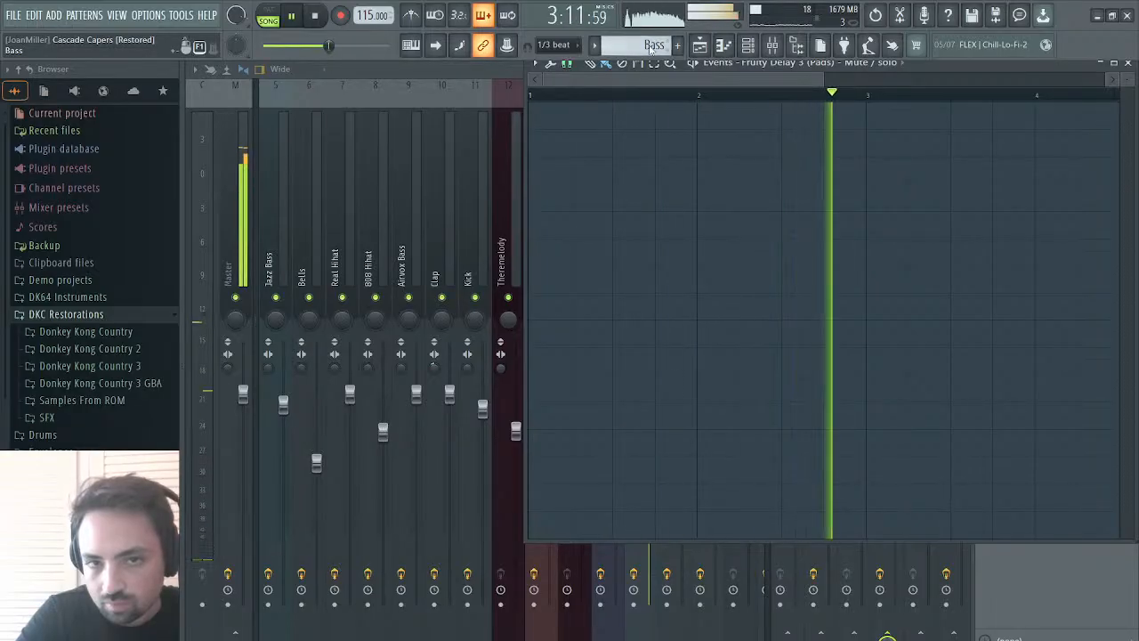
left_click(700, 47)
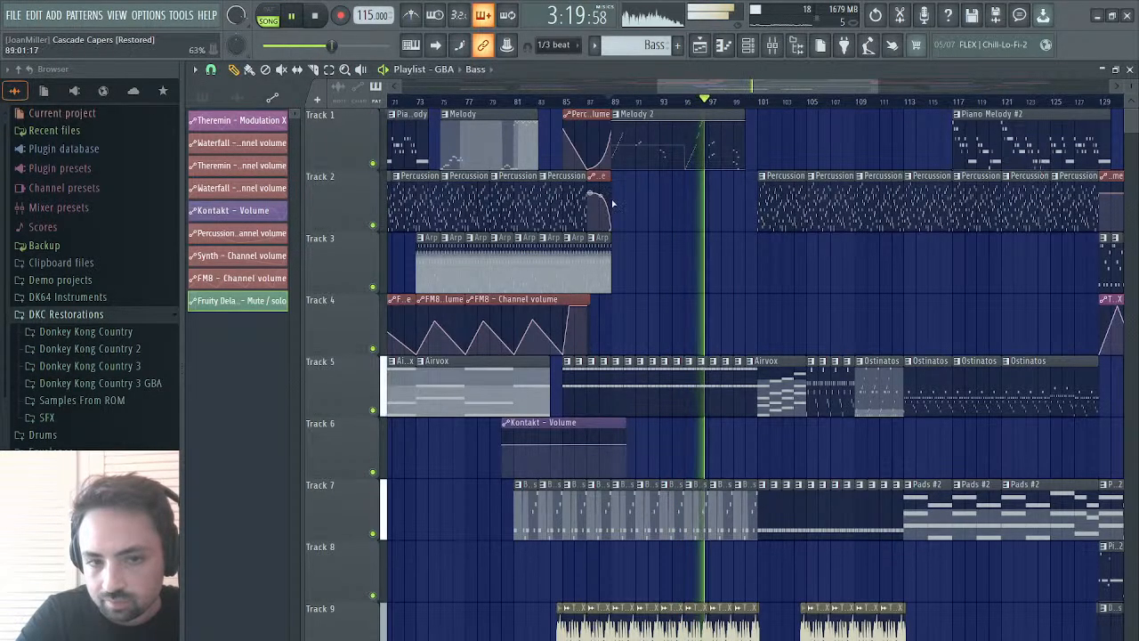
- Play the song from about bar 81 and watch the Pads track's Fruity Delay 3 in the mixer
left_click(521, 104)
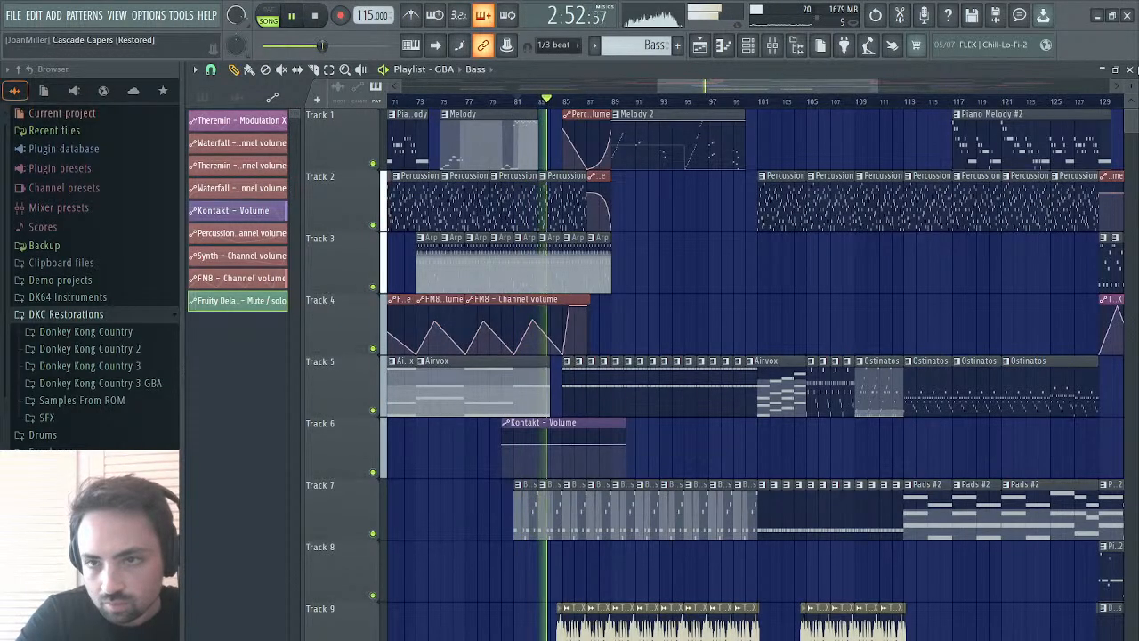
left_click(1130, 69)
left_click(1130, 69)
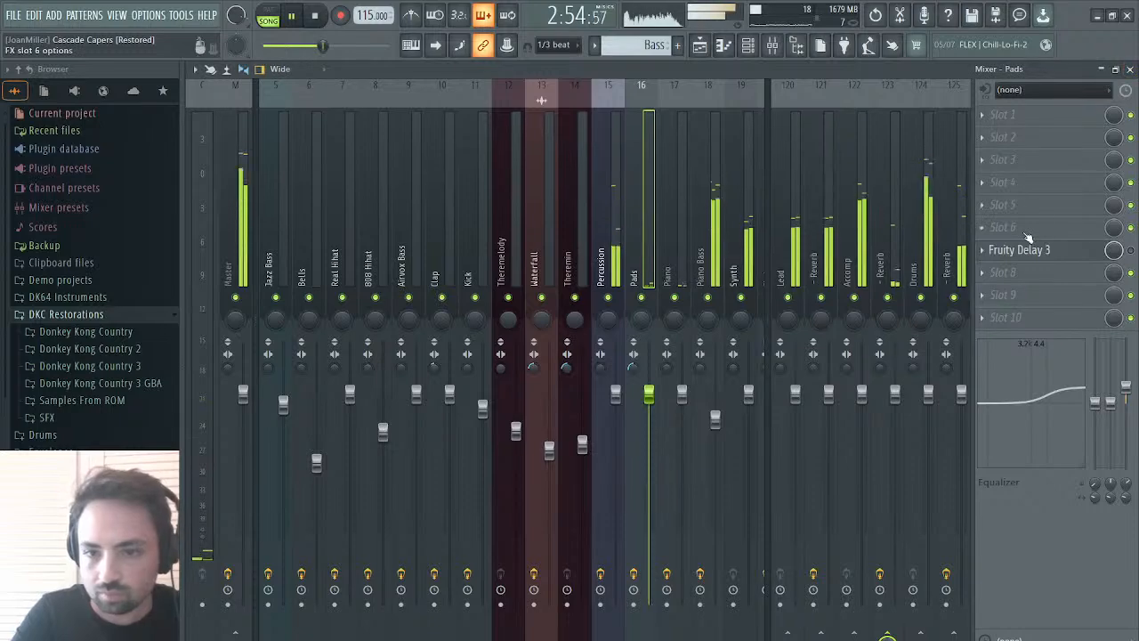
- Redraw the Airvox pattern's Fruity Delay 3 mute/solo events as switched on throughout, and save the project
left_click(699, 44)
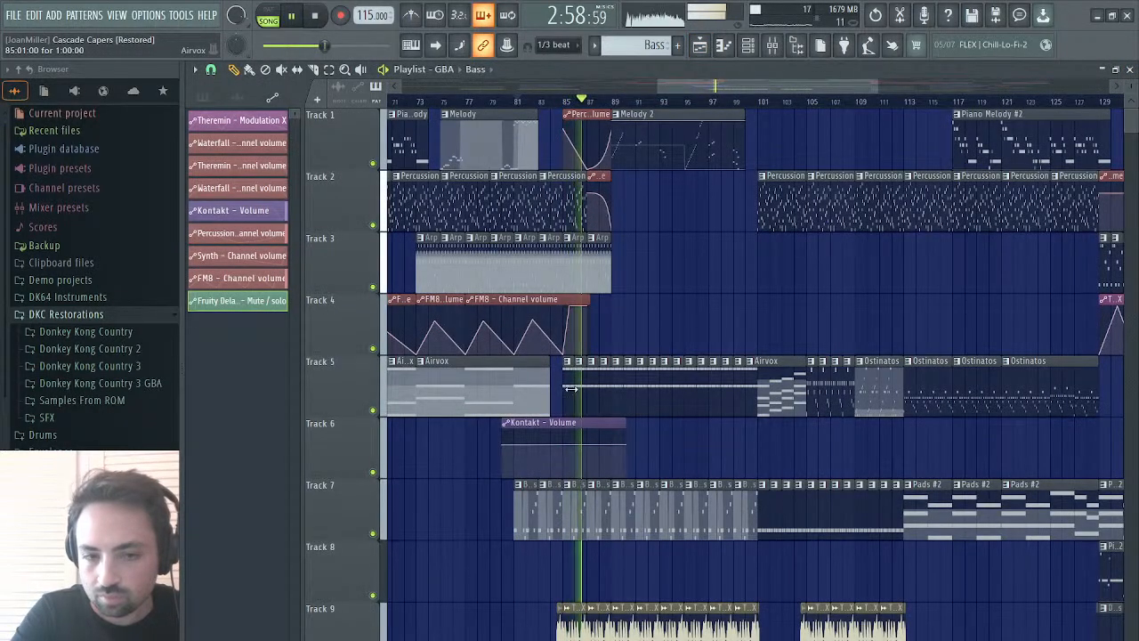
key("F9")
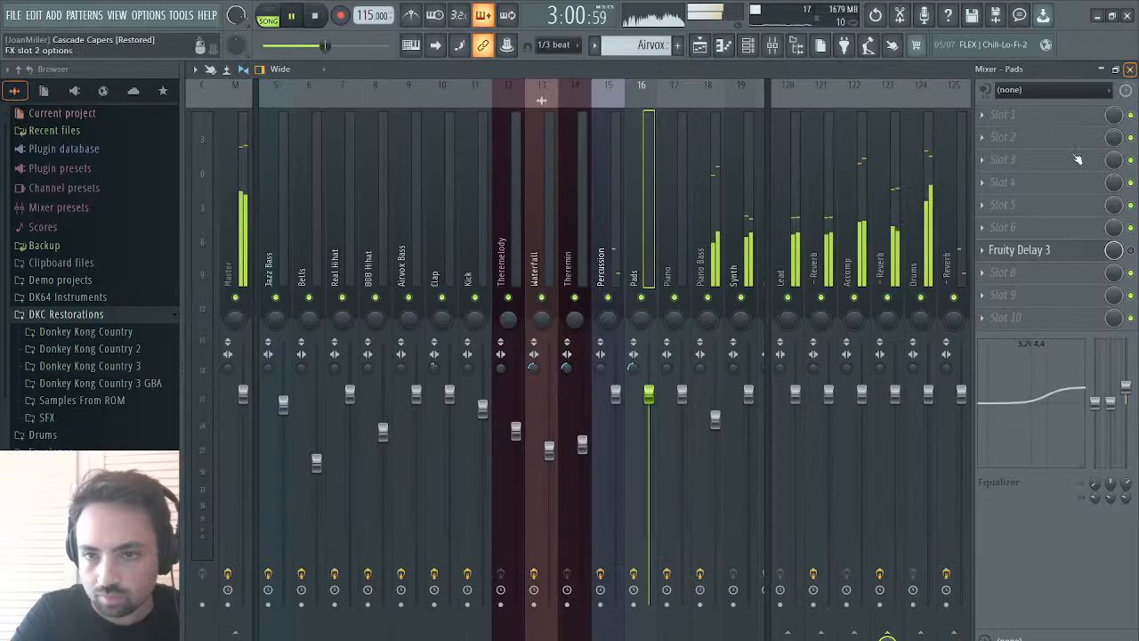
left_click(1086, 298)
left_click_drag(662, 304, 407, 294)
key("space")
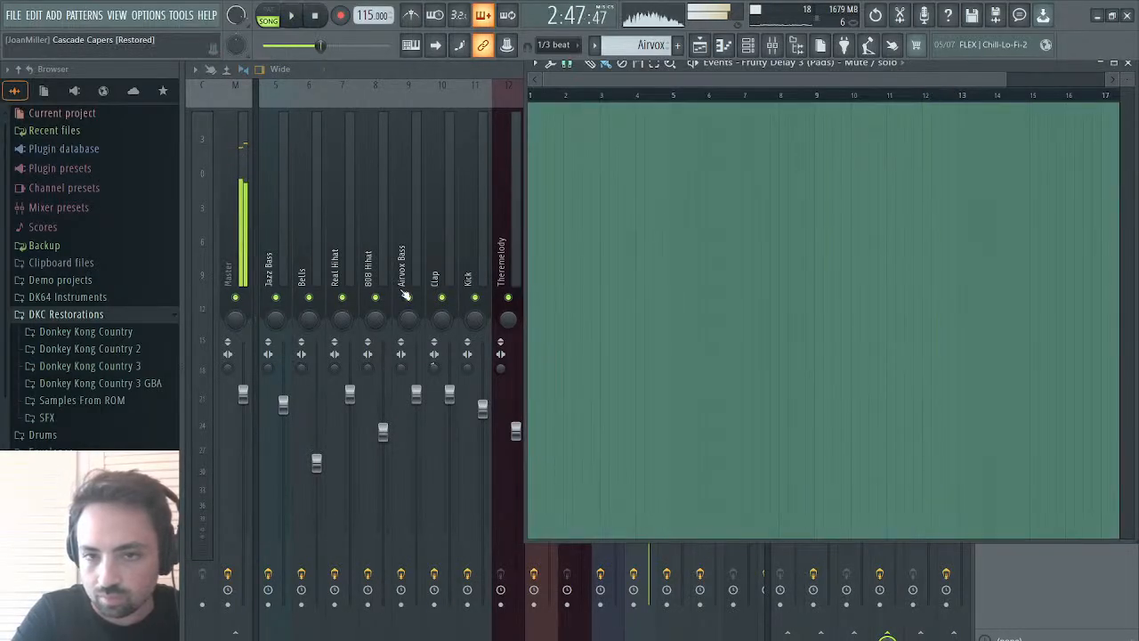
key("space")
key("ctrl+s")
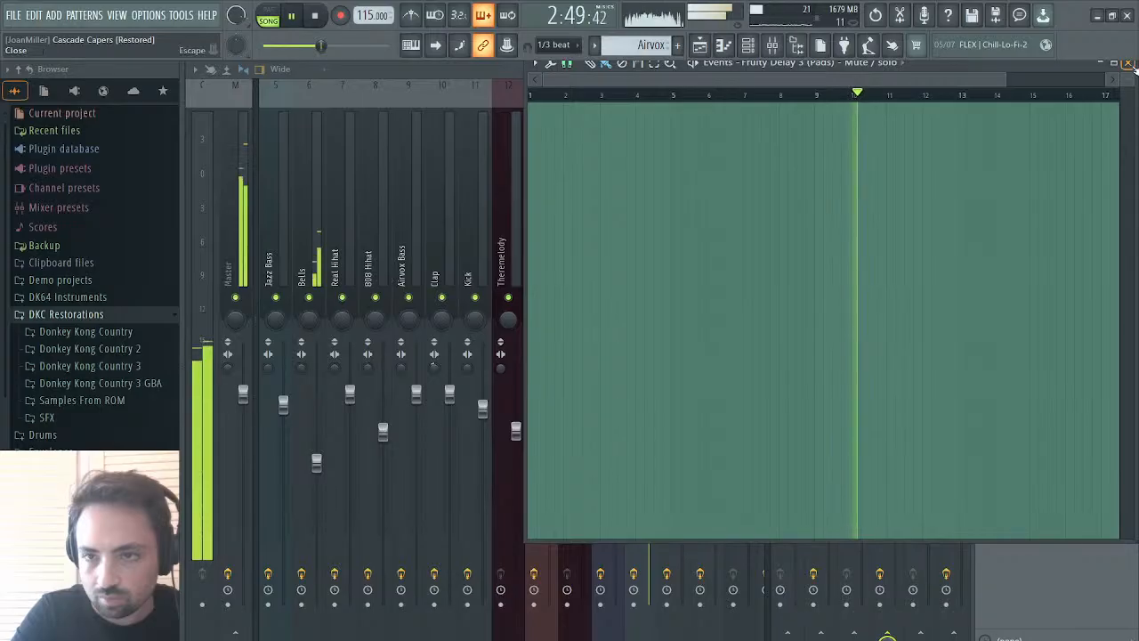
left_click(1128, 63)
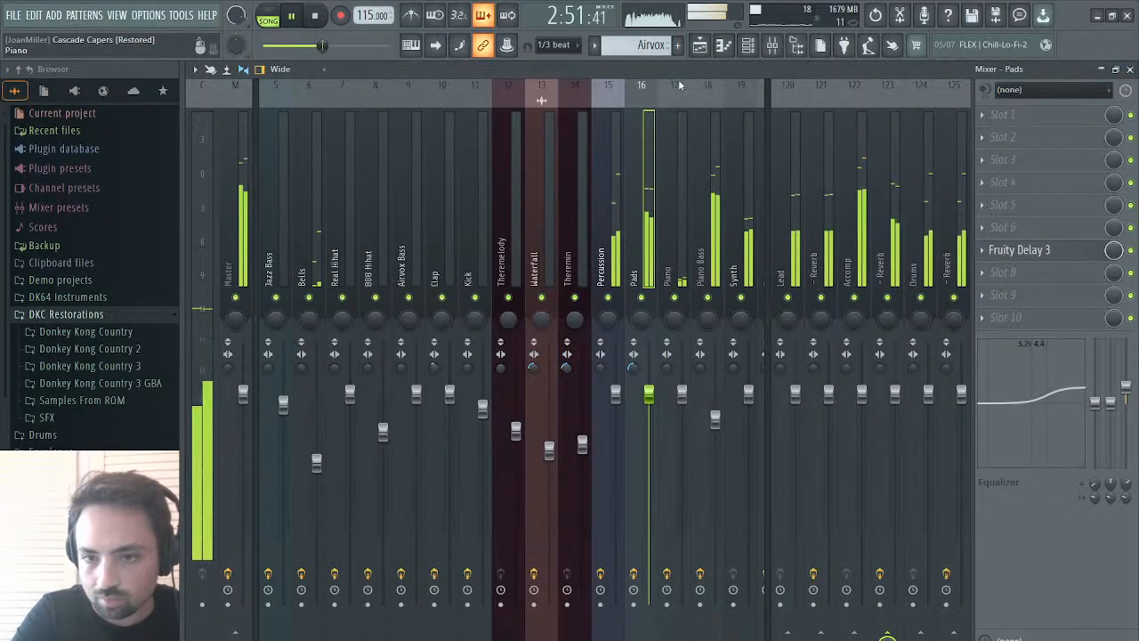
- Play the song past bar 89 and check the Fruity Delay 3 mute state on the Pads mixer track
left_click(699, 46)
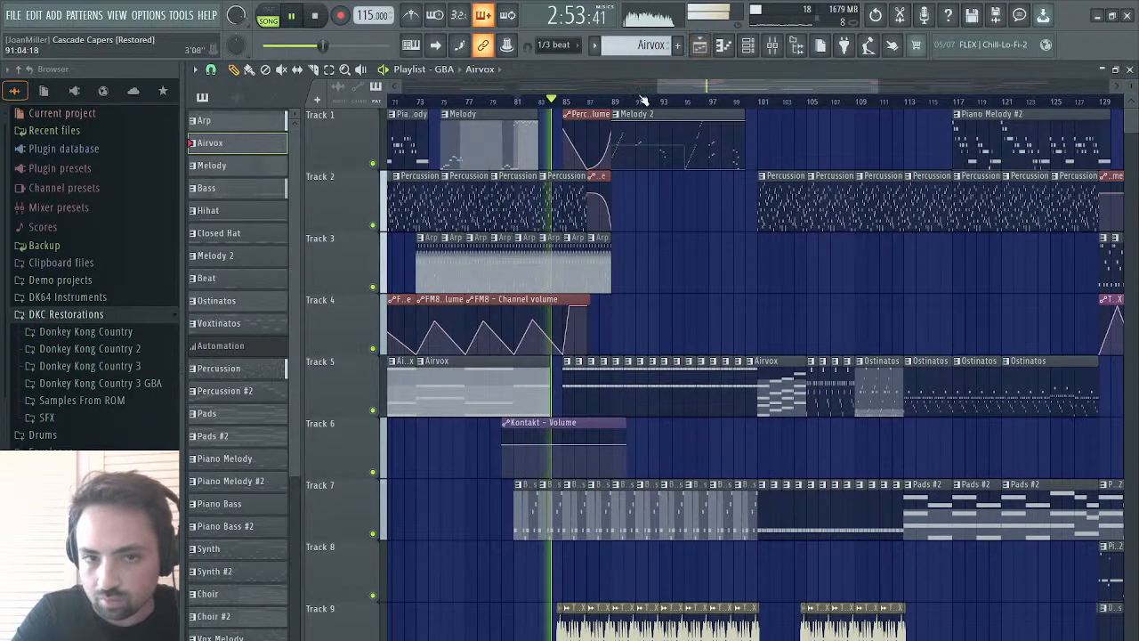
left_click(1129, 69)
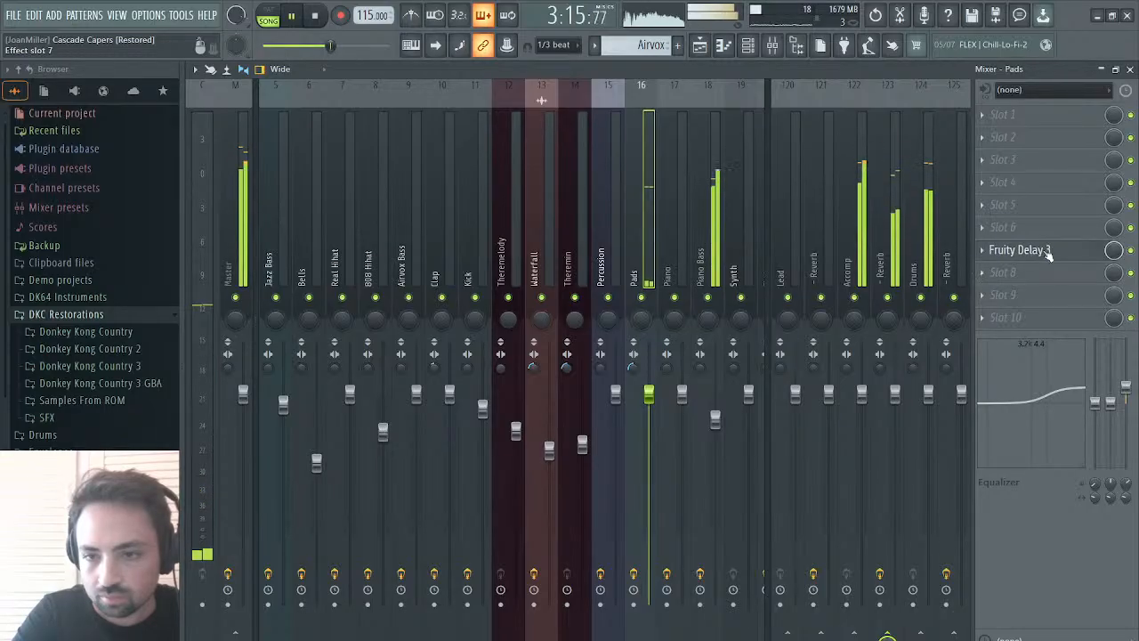
left_click(1130, 69)
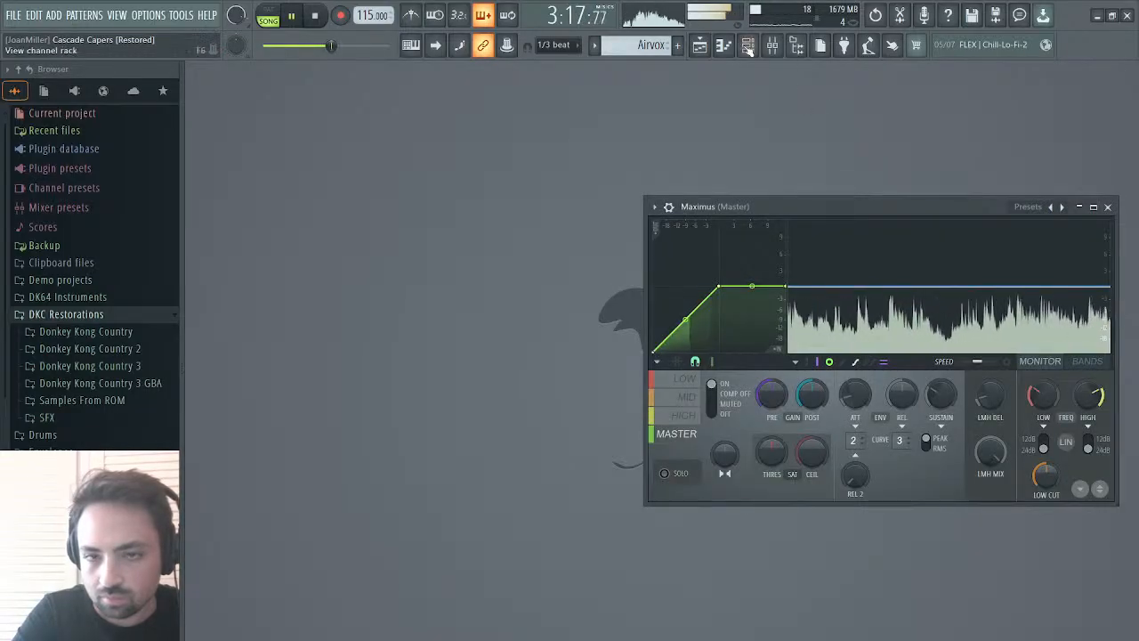
- Show the mid band of Maximus on the Master track and watch its compression during playback
left_click(703, 46)
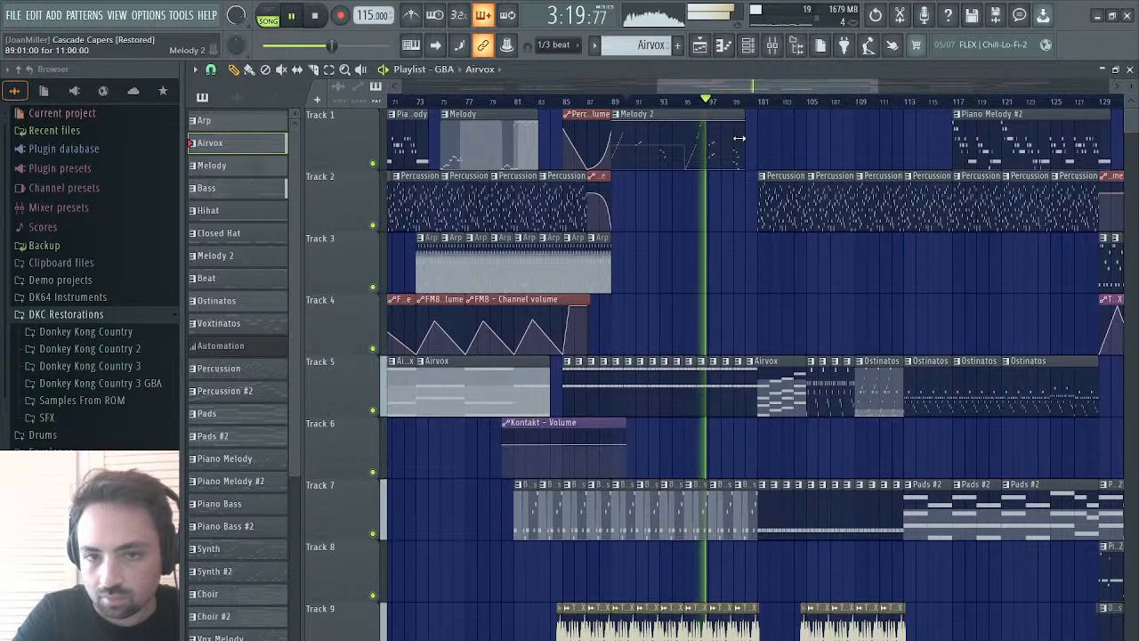
left_click(1130, 68)
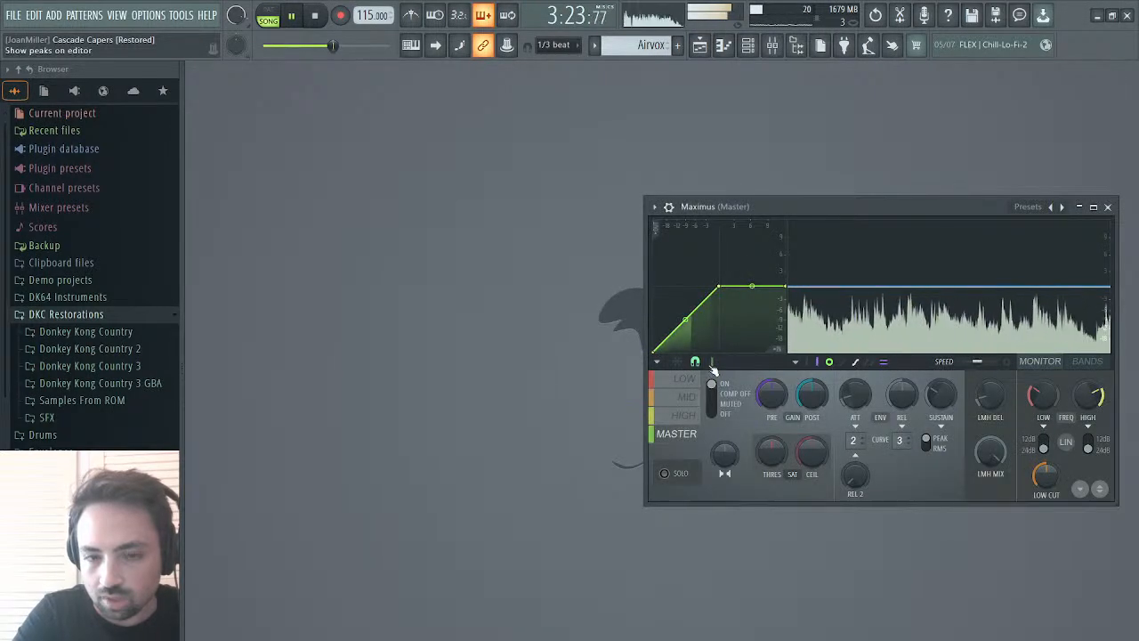
left_click(687, 397)
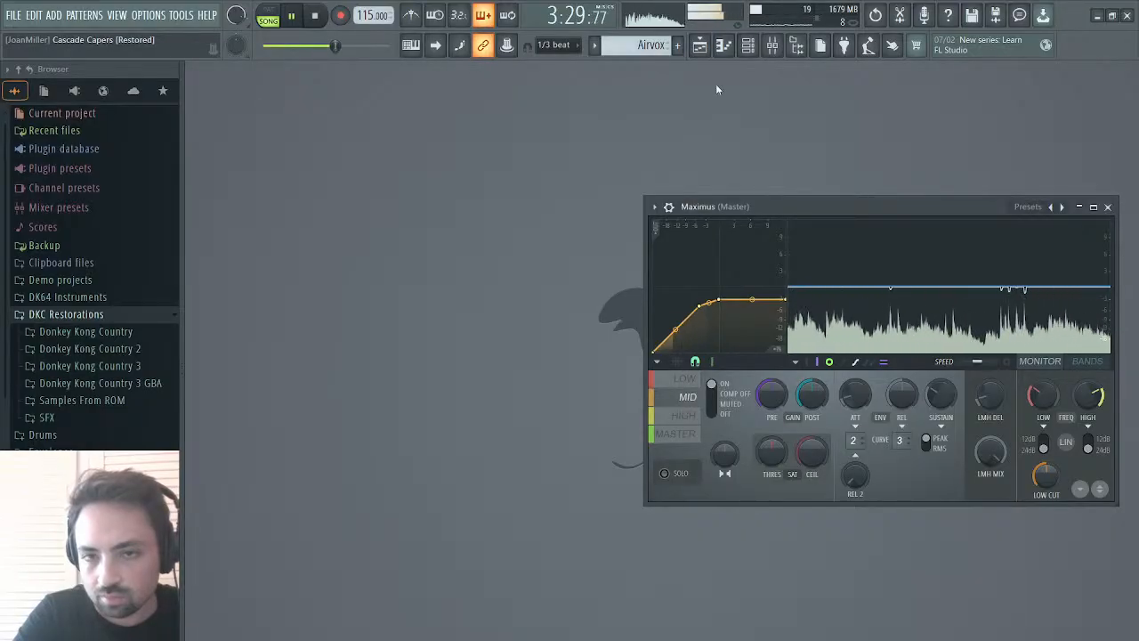
- Lower the Kontakt note velocities in the first three bars of the Ostinatos pattern to about 66%
left_click(700, 46)
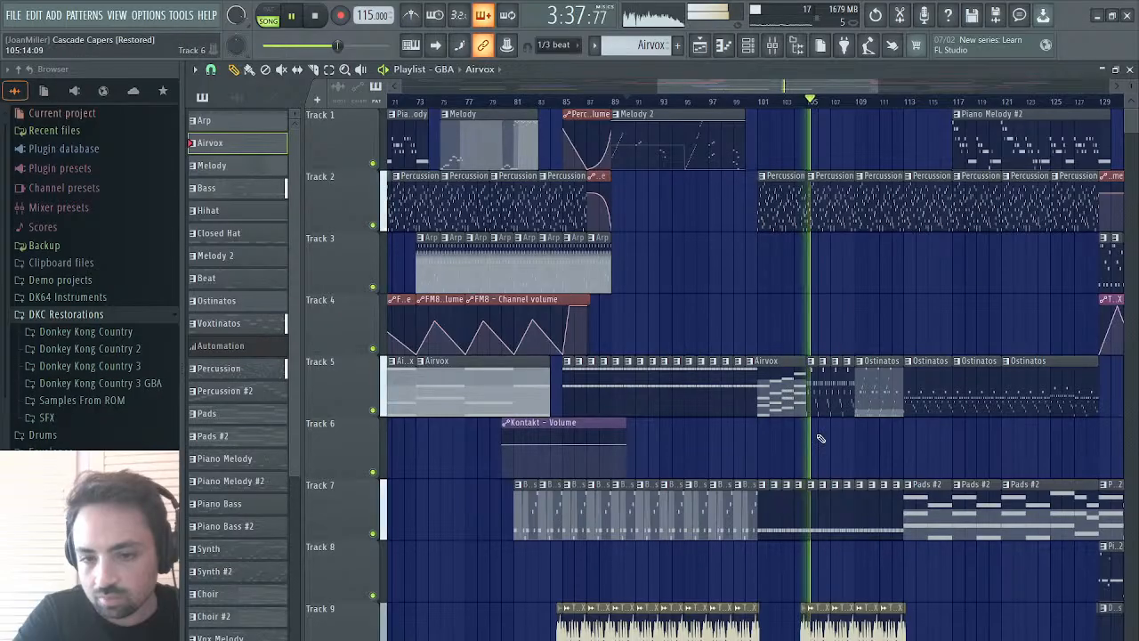
scroll(800, 496, "down", 3)
scroll(801, 496, "up", 3)
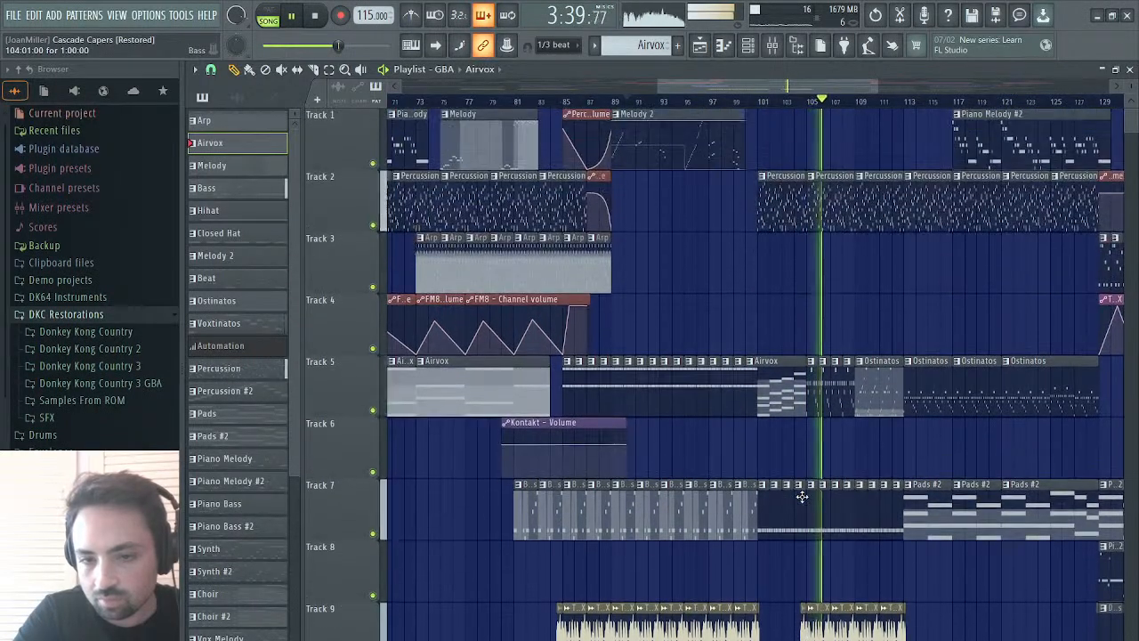
scroll(801, 495, "right", 4)
scroll(800, 495, "right", 2)
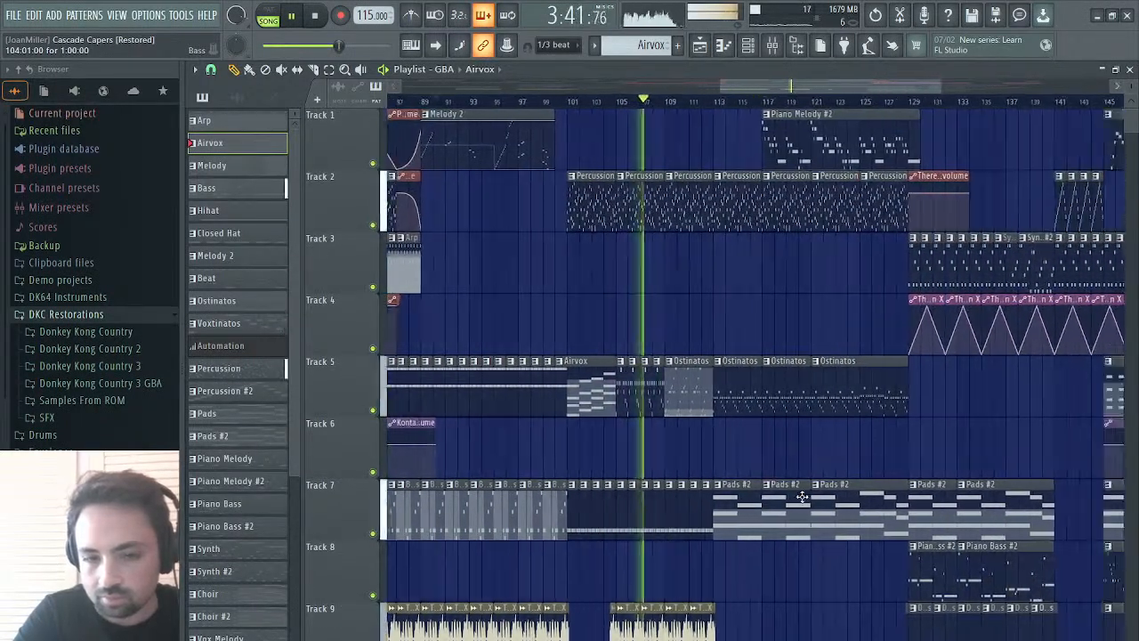
scroll(801, 496, "right", 2)
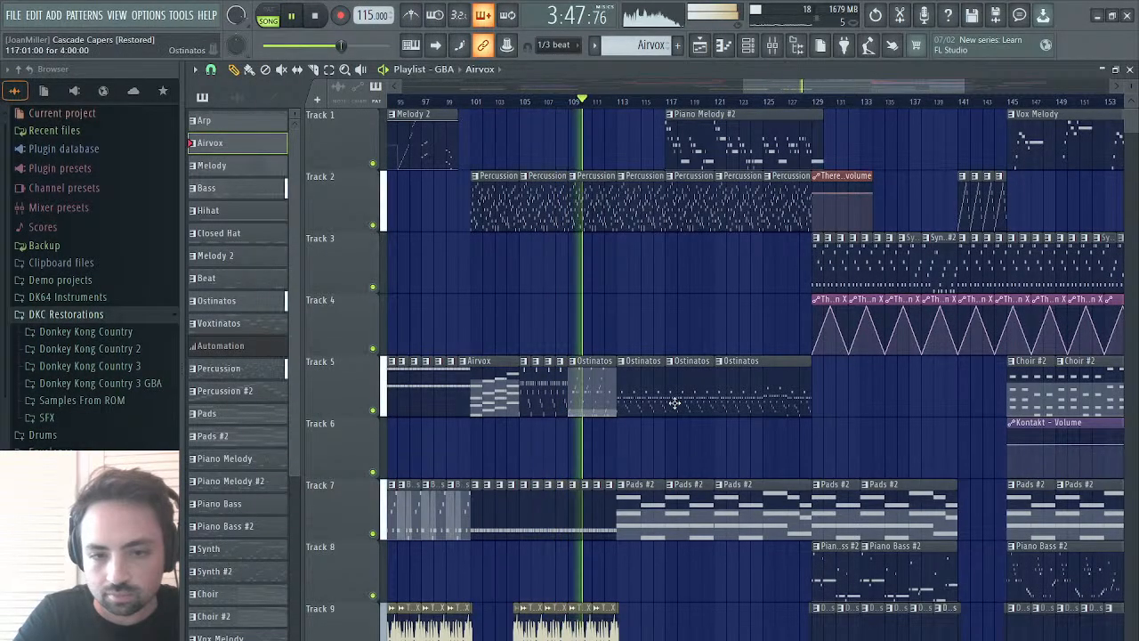
double_click(597, 399)
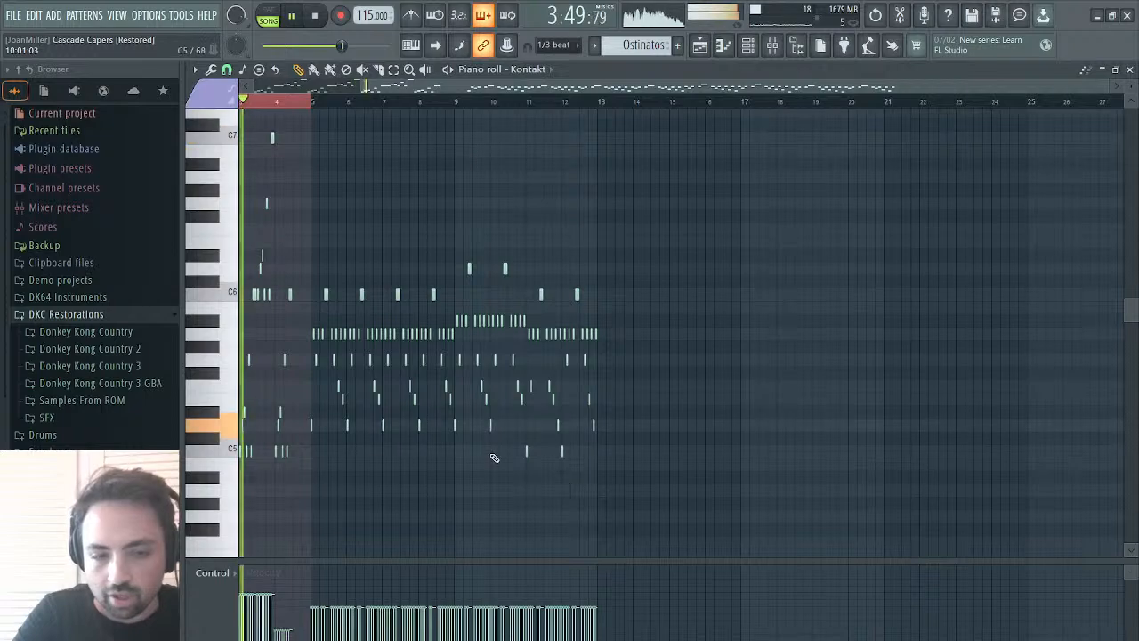
scroll(494, 457, "left", 2)
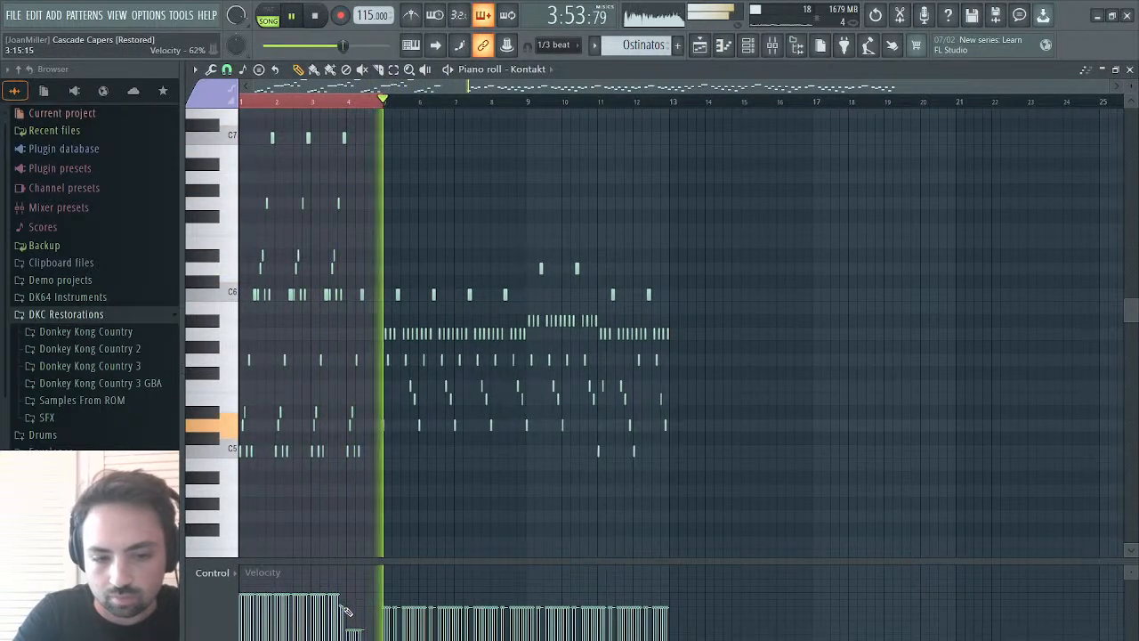
mouse_move(347, 611)
left_mouse_down()
mouse_move(230, 596)
mouse_move(208, 612)
left_mouse_up()
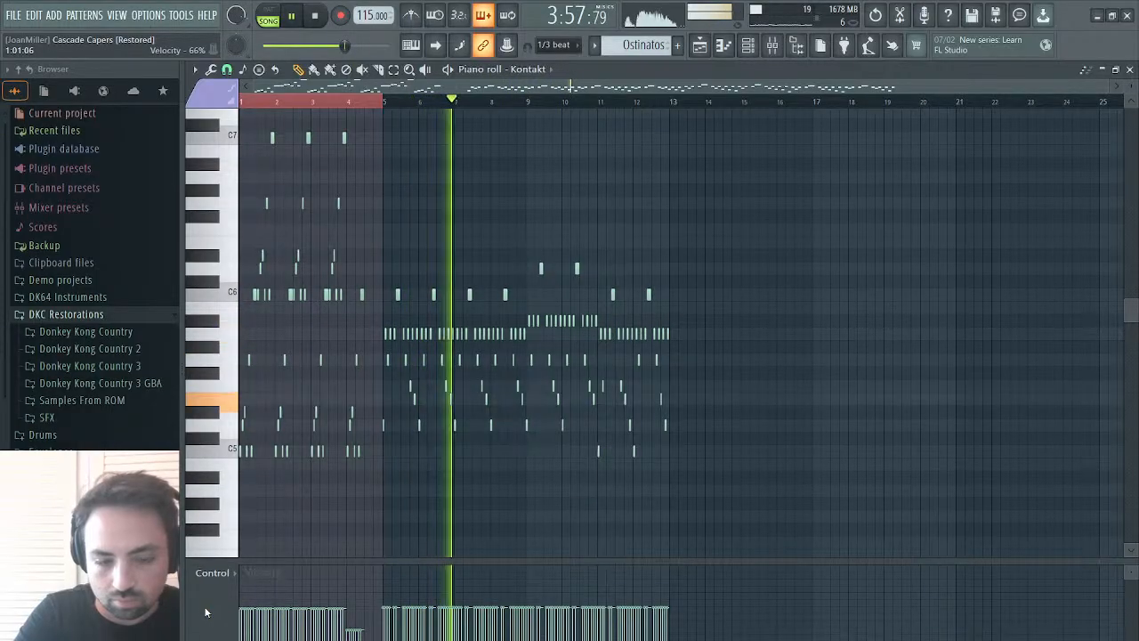
- Raise the Theremin #4 note velocities in the Pads #2 pattern to about 72%, playing the song from about bar 113
key("F5")
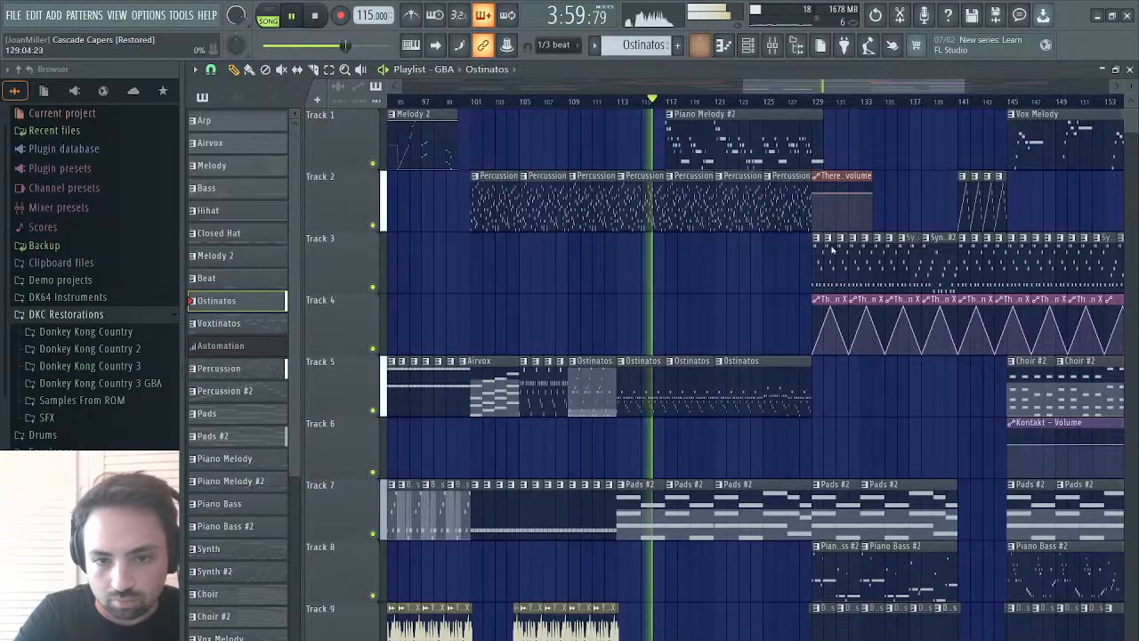
double_click(686, 526)
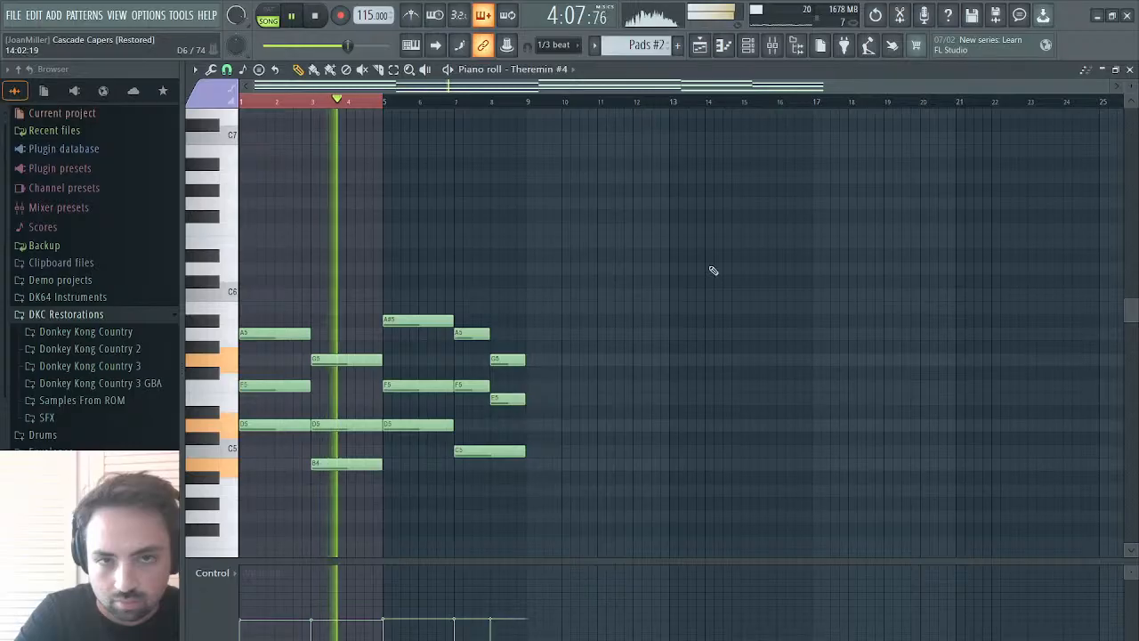
left_click(701, 46)
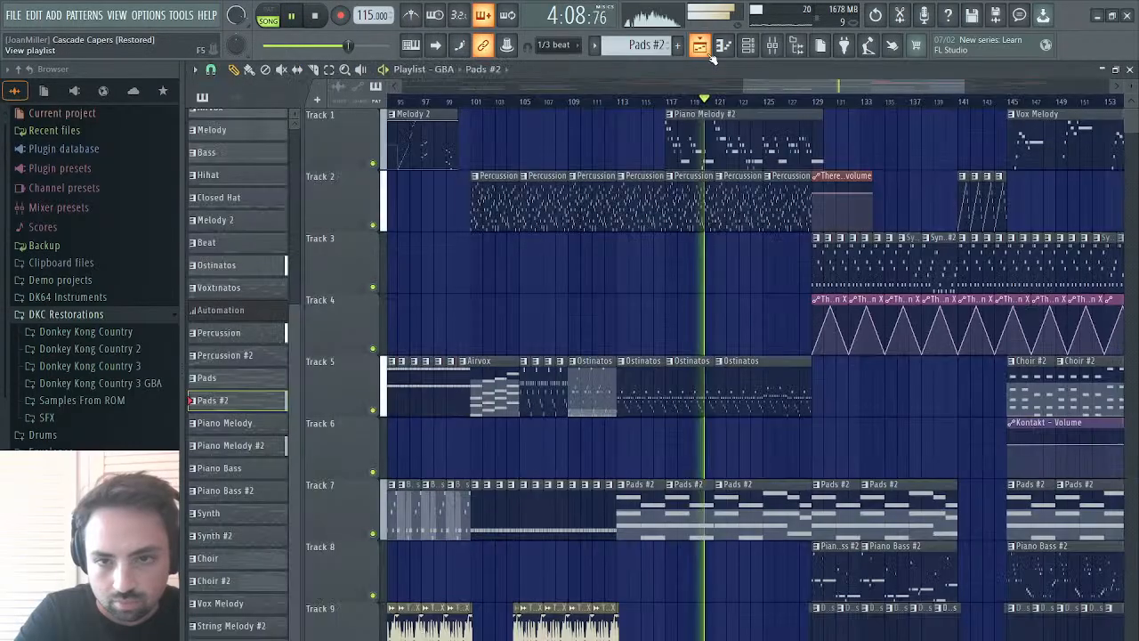
left_click(616, 100)
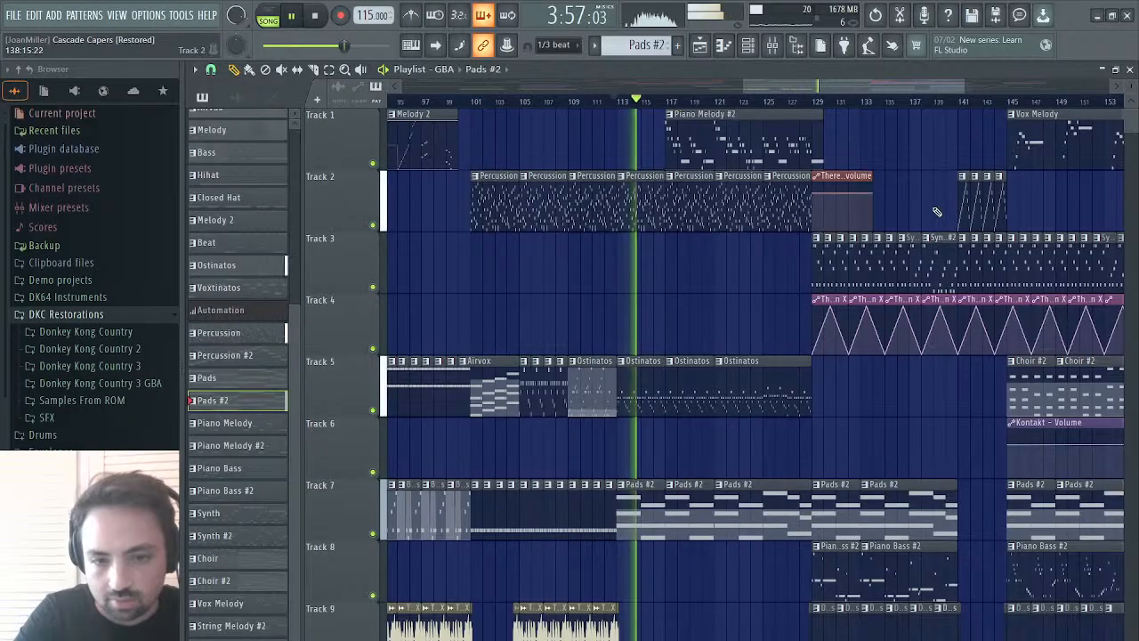
left_click(1129, 69)
mouse_move(501, 594)
left_mouse_down()
mouse_move(244, 598)
mouse_move(501, 594)
left_mouse_up()
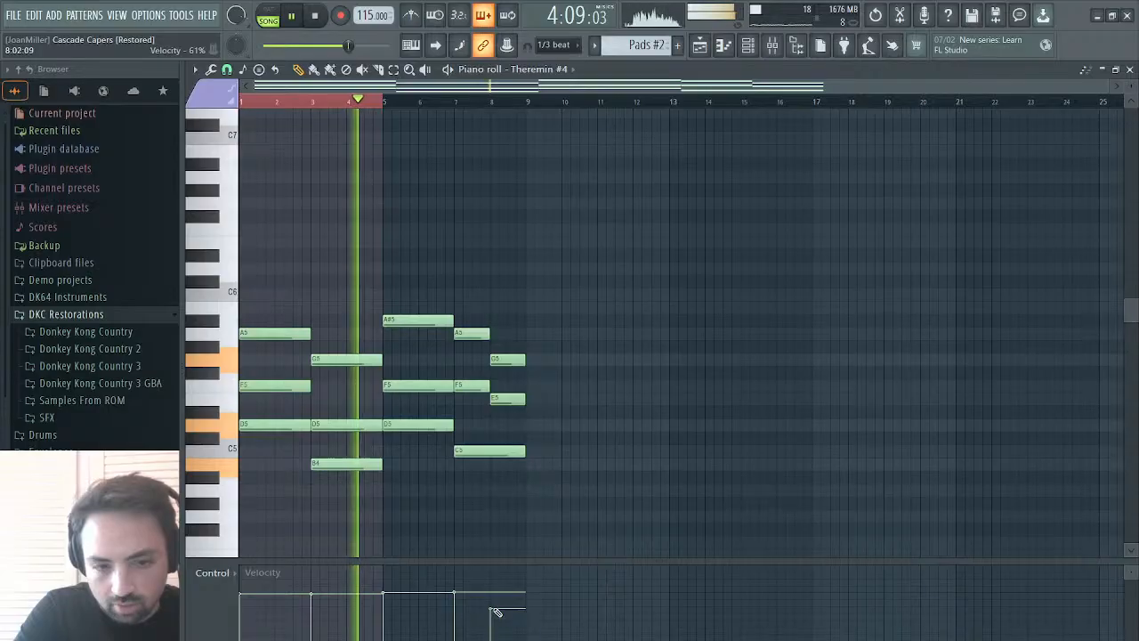
left_click_drag(496, 609, 223, 605)
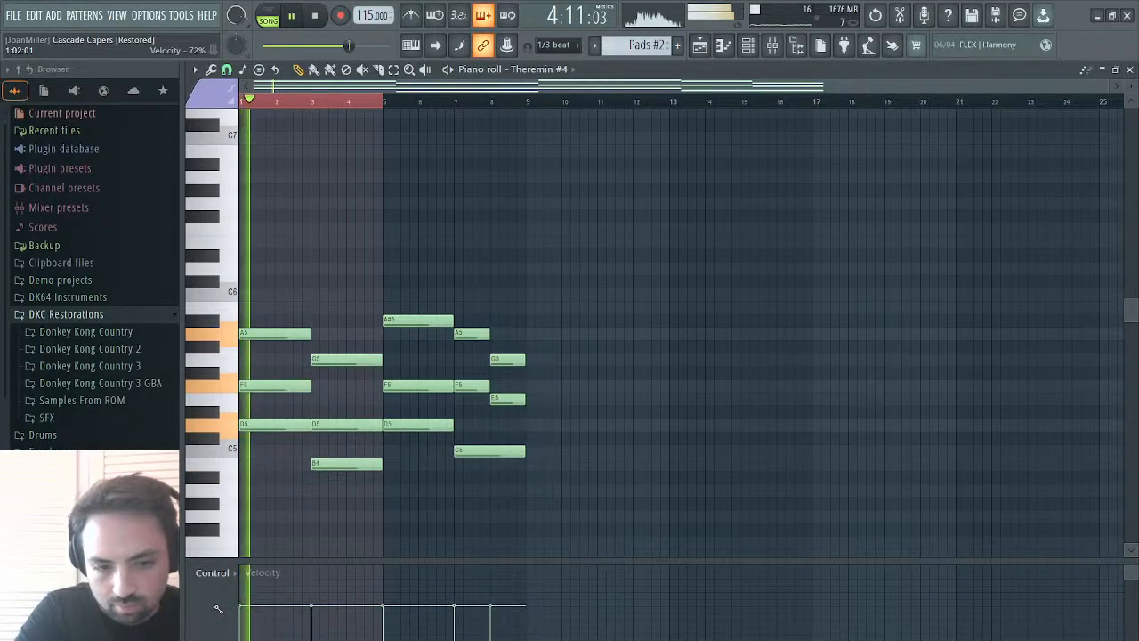
- Compare the high, low and mid bands of Maximus on the Master track during playback
left_click(1129, 69)
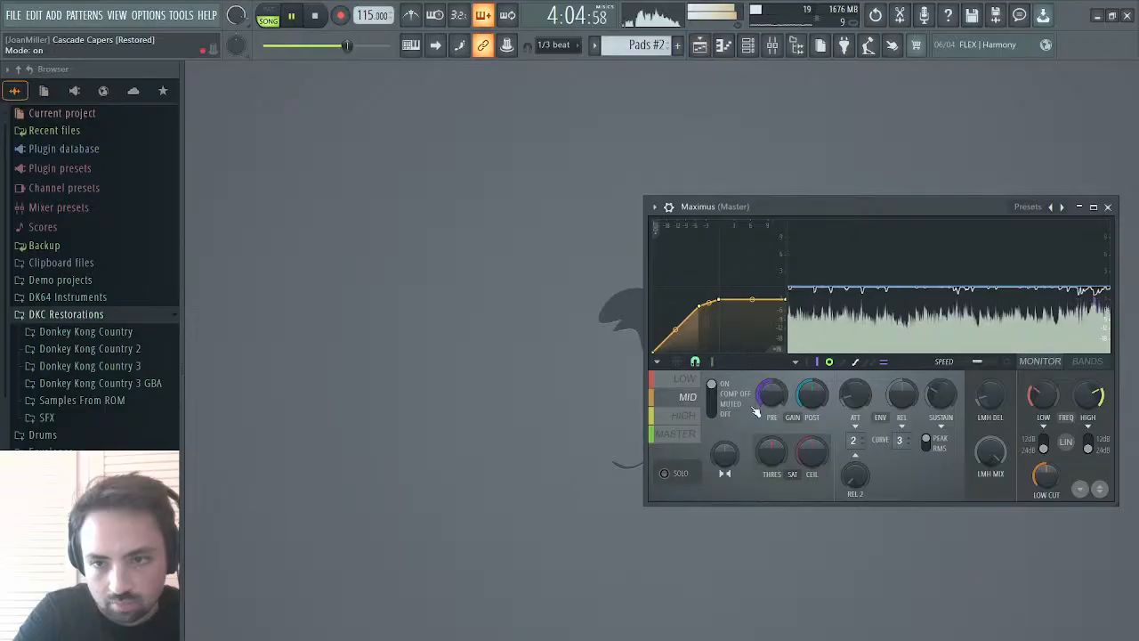
left_click(678, 418)
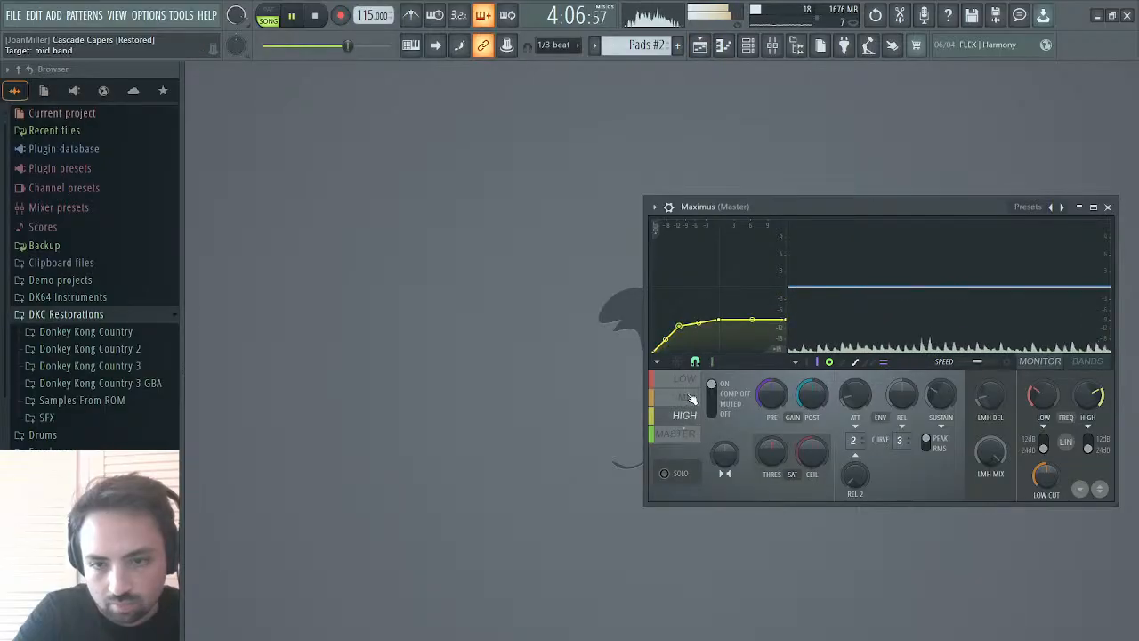
left_click(690, 385)
left_click(687, 397)
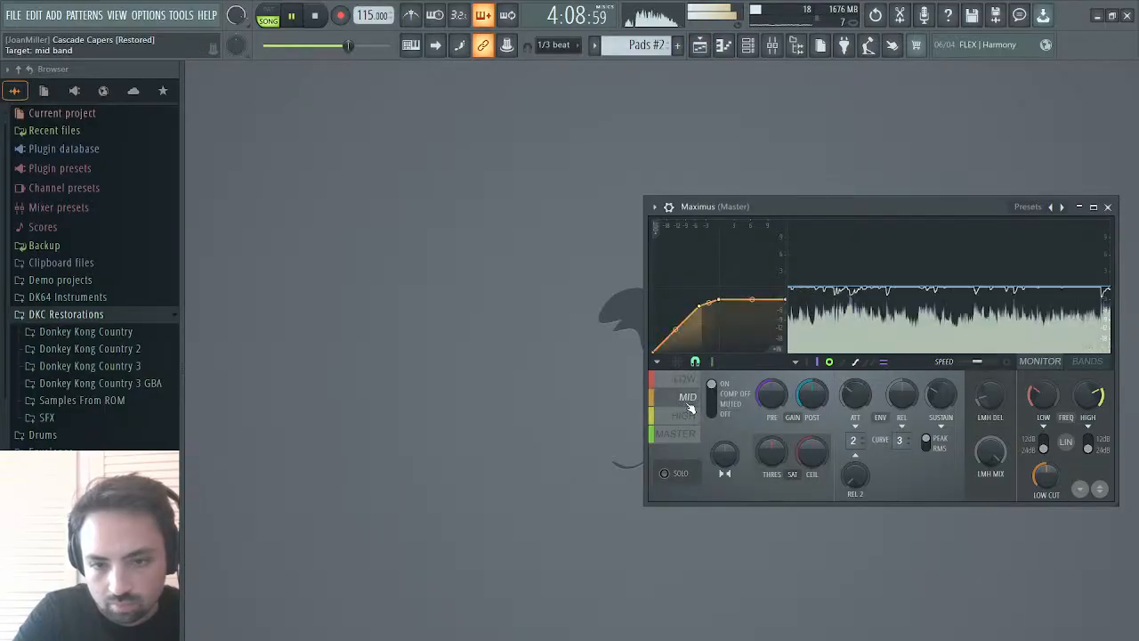
- Transpose all Theremin #4 notes in the Pads #2 pattern up one octave and restart playback
left_click(752, 49)
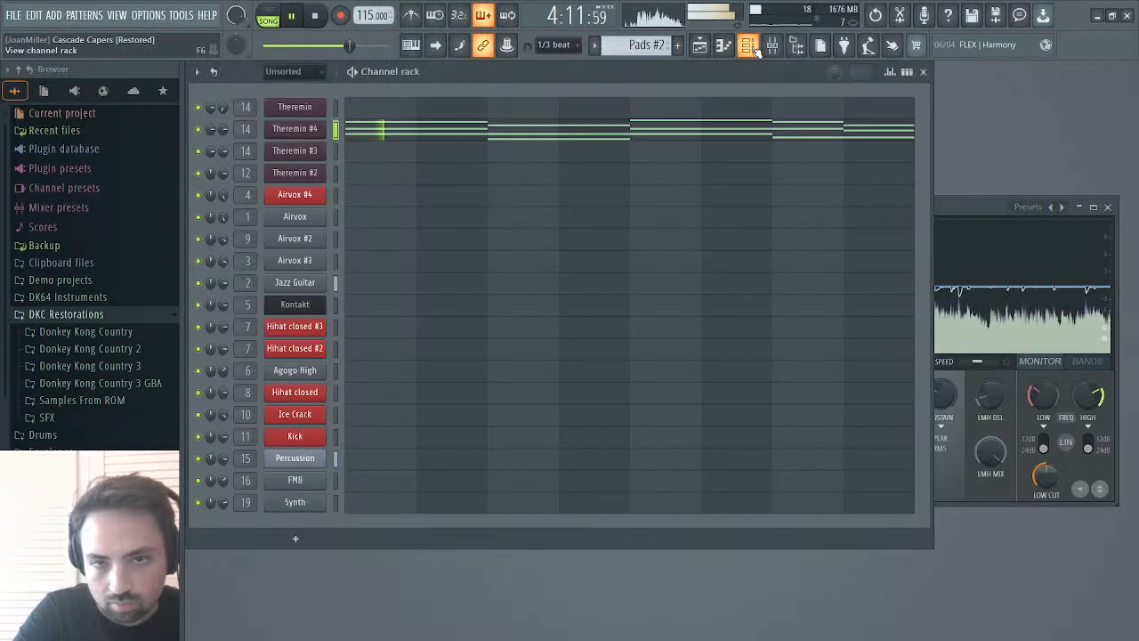
left_click(542, 137)
key("ctrl+Up")
key("space")
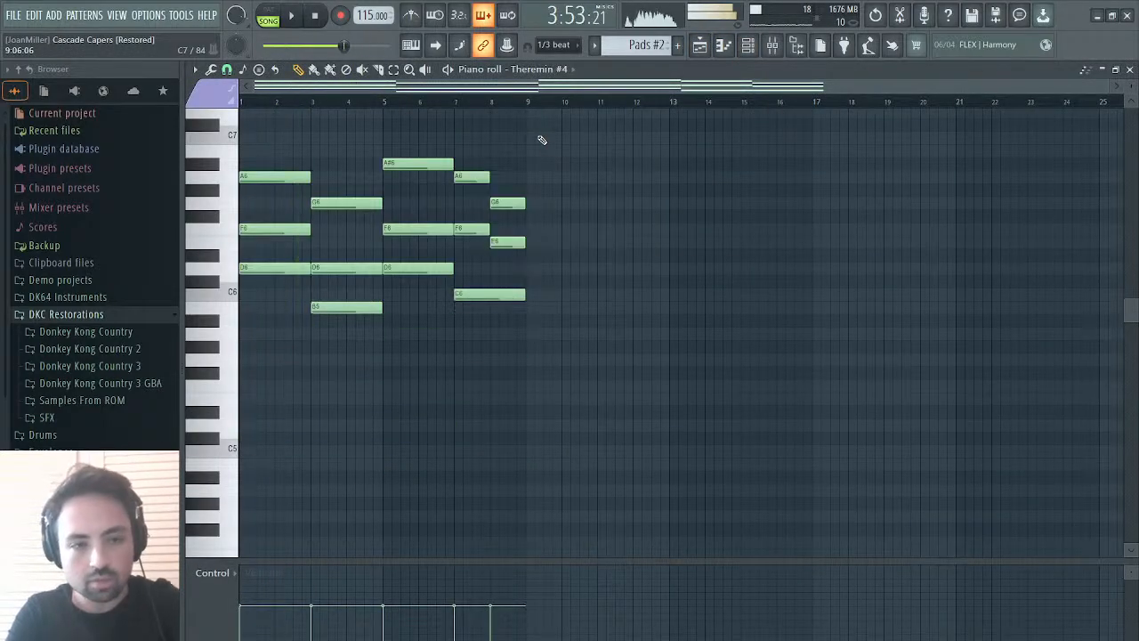
key("space")
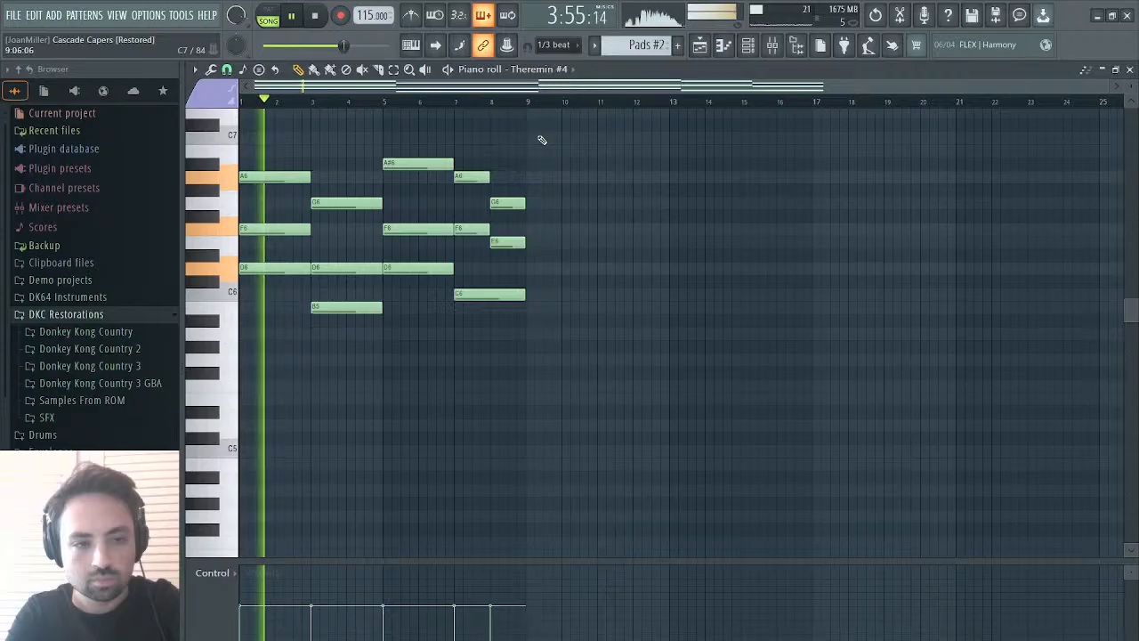
- Transpose all Theremin #4 notes in the Pads #2 pattern down one octave and restart playback
key("ctrl+Down")
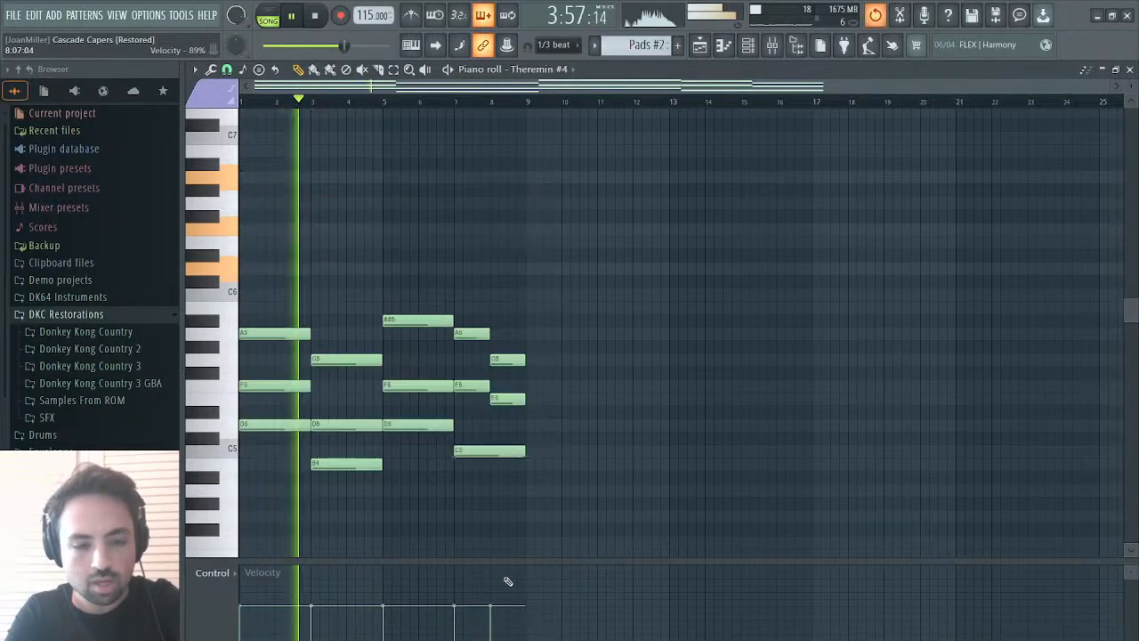
key("space")
key("space")
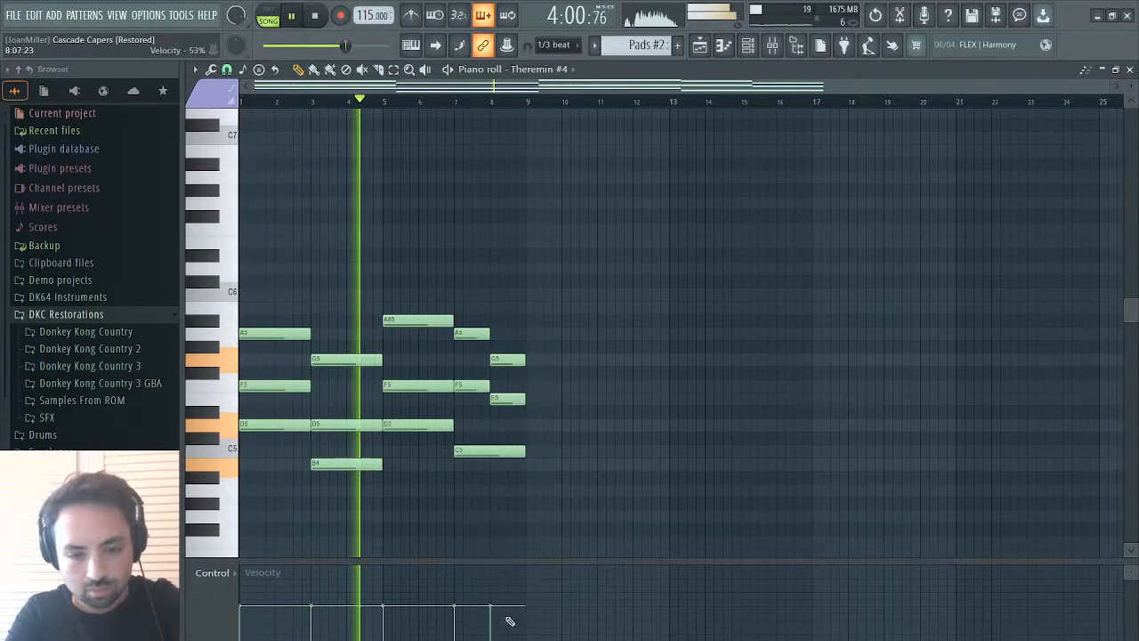
- Lower the Theremin #4 note velocities slightly and evenly across the whole Pads #2 pattern, replaying the section
left_click_drag(502, 613, 237, 615)
key("space")
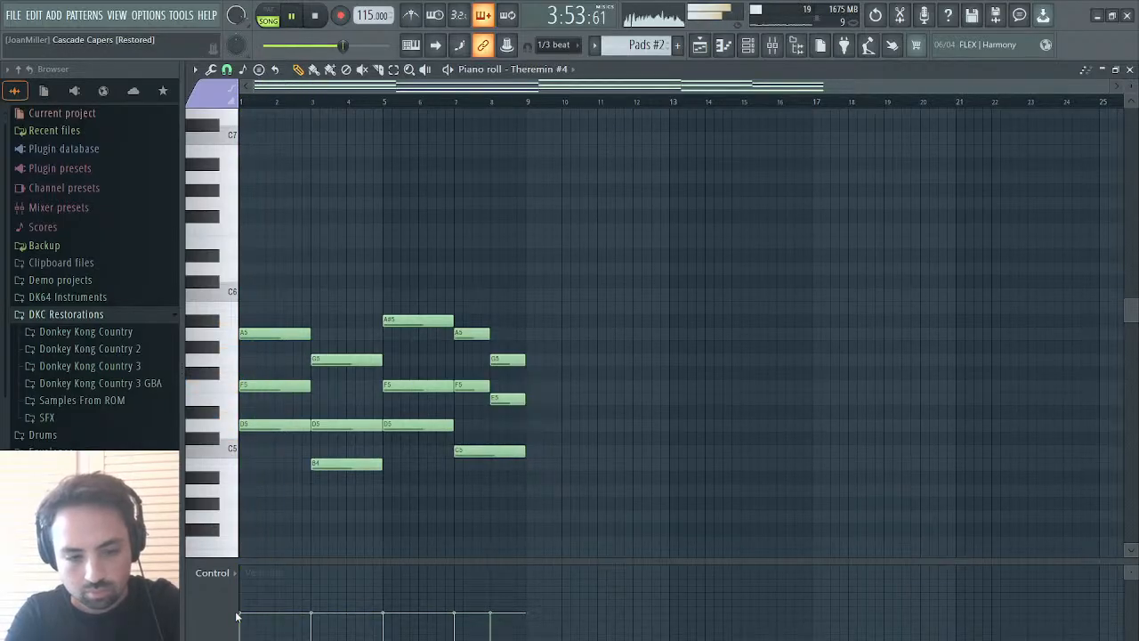
key("space")
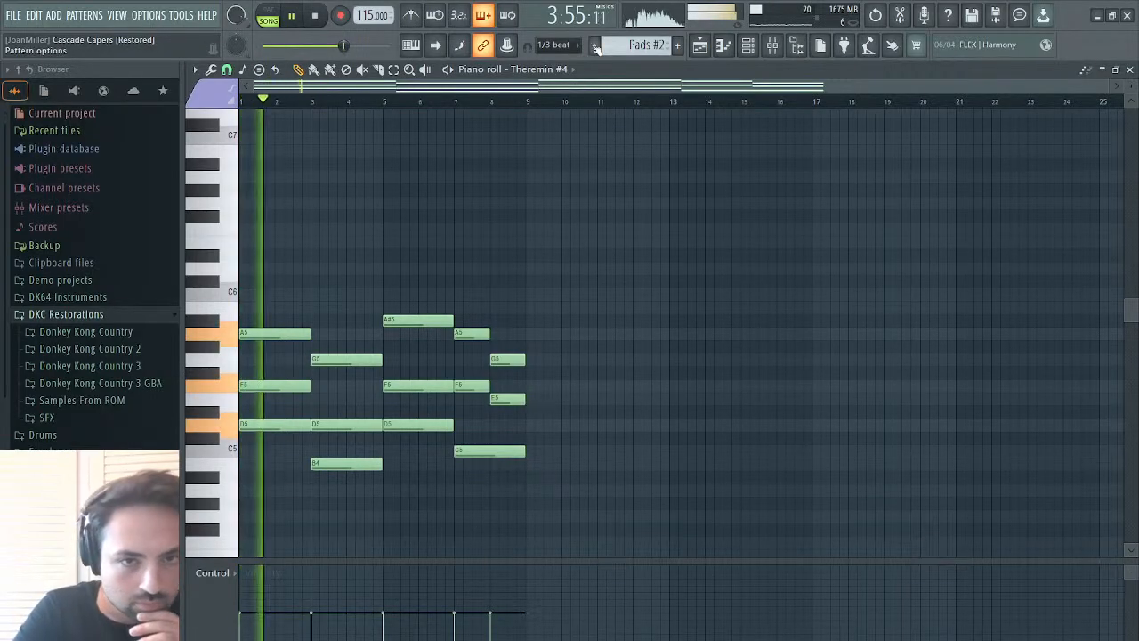
- Review the Kontakt notes in the Ostinatos pattern and the high and master bands of Maximus on the Master track
left_click(699, 45)
double_click(624, 415)
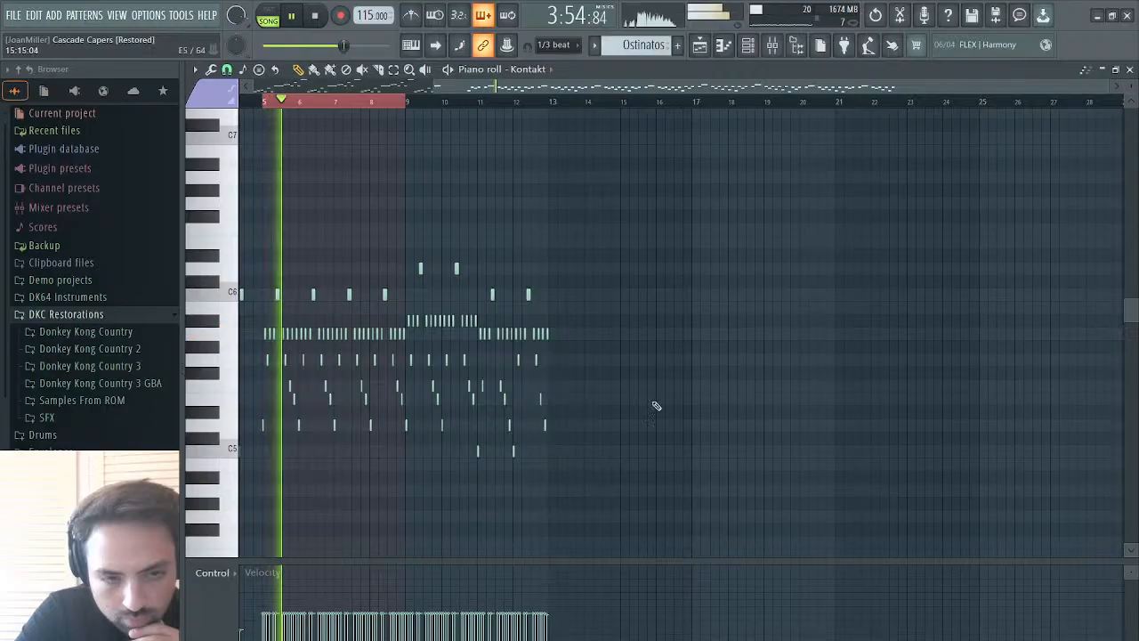
left_click(1131, 70)
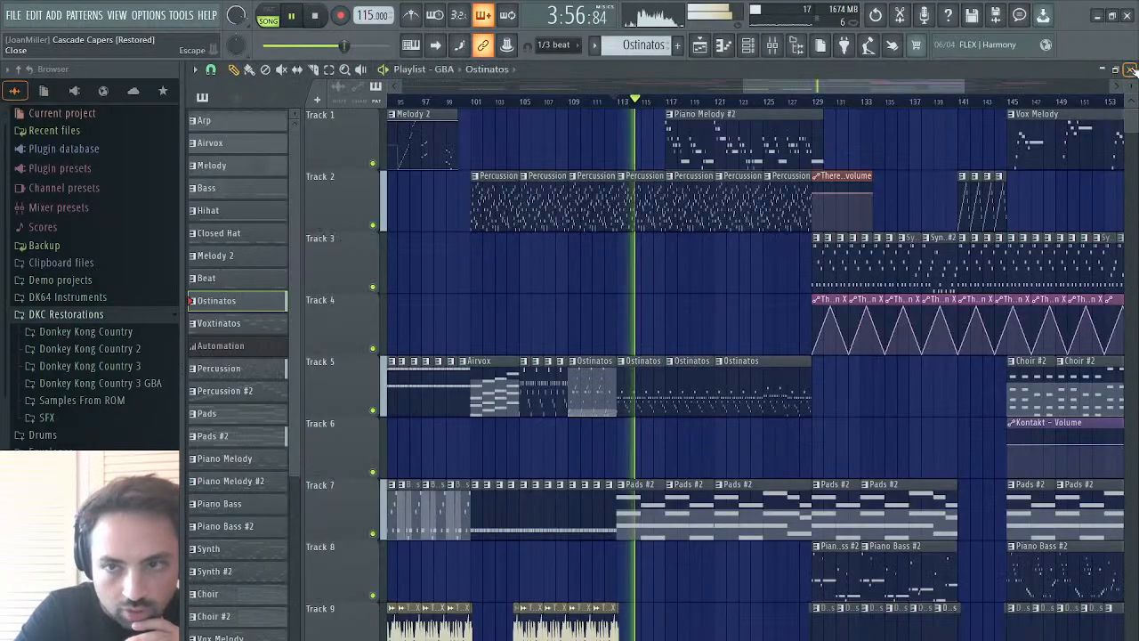
left_click(1131, 69)
left_click(974, 196)
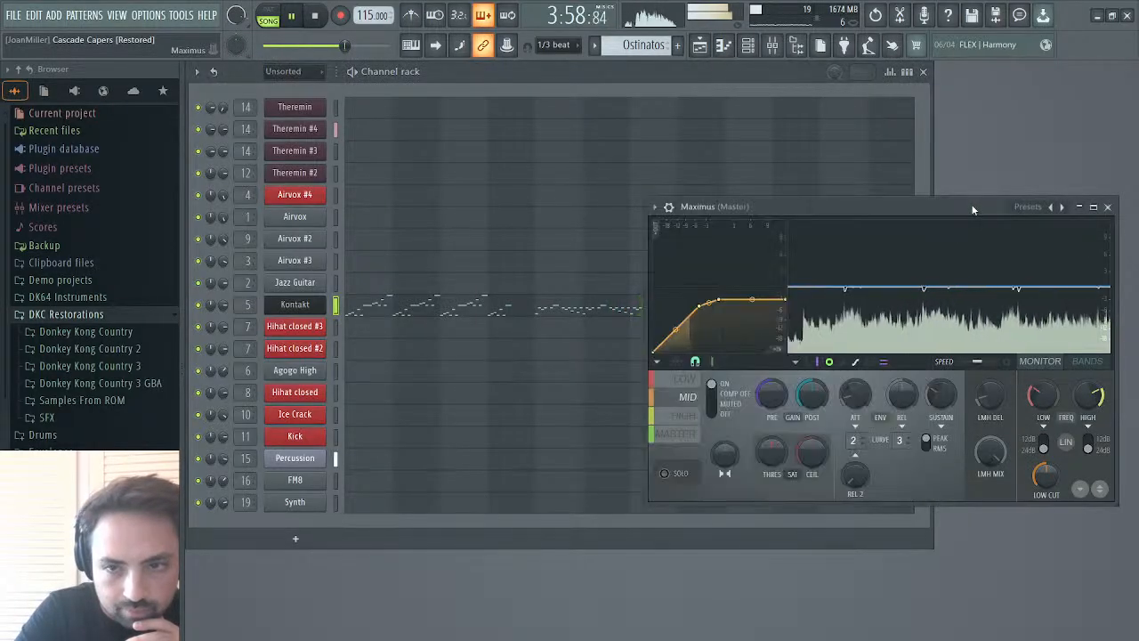
left_click(684, 416)
left_click(676, 434)
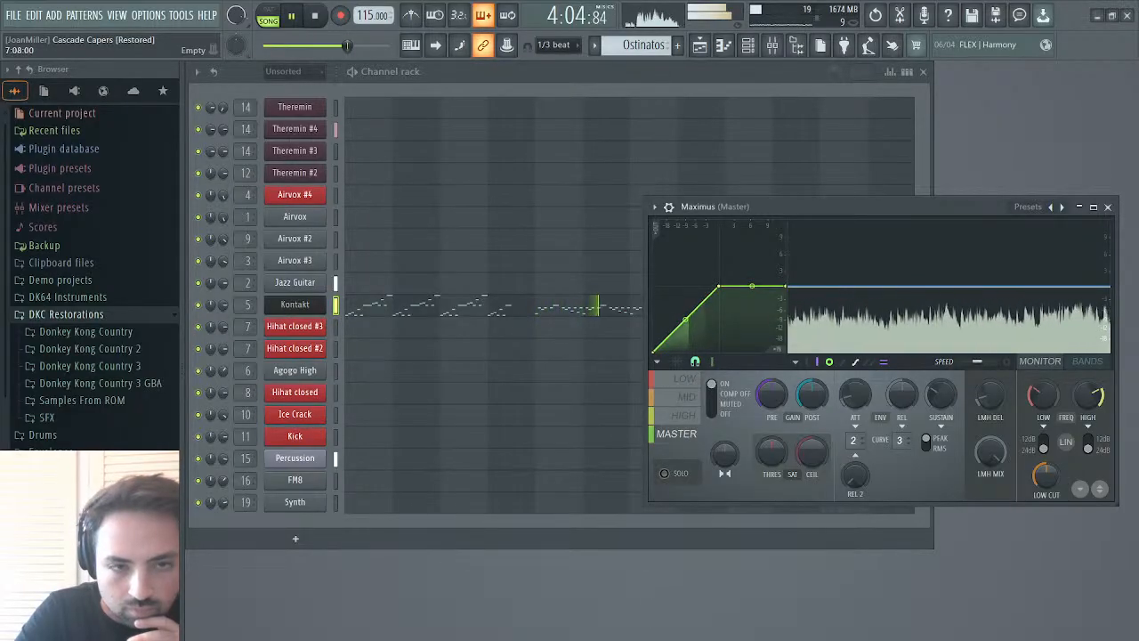
- Show the Playlist section from about bar 107 to 165 and replay the song from bar 113
left_click(700, 46)
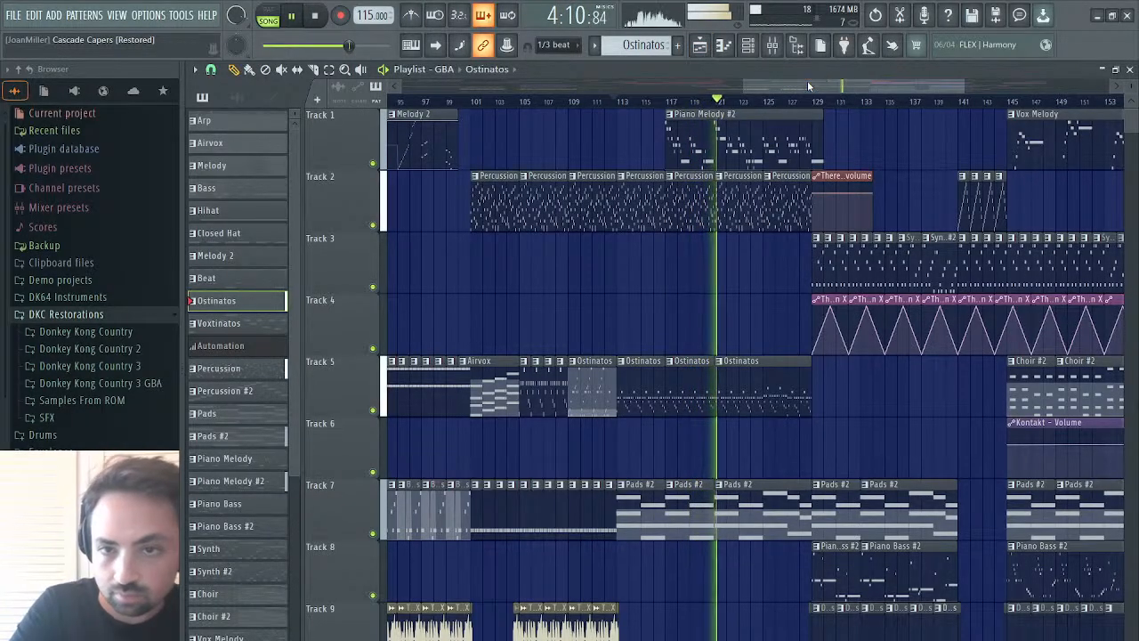
left_click_drag(807, 82, 849, 65)
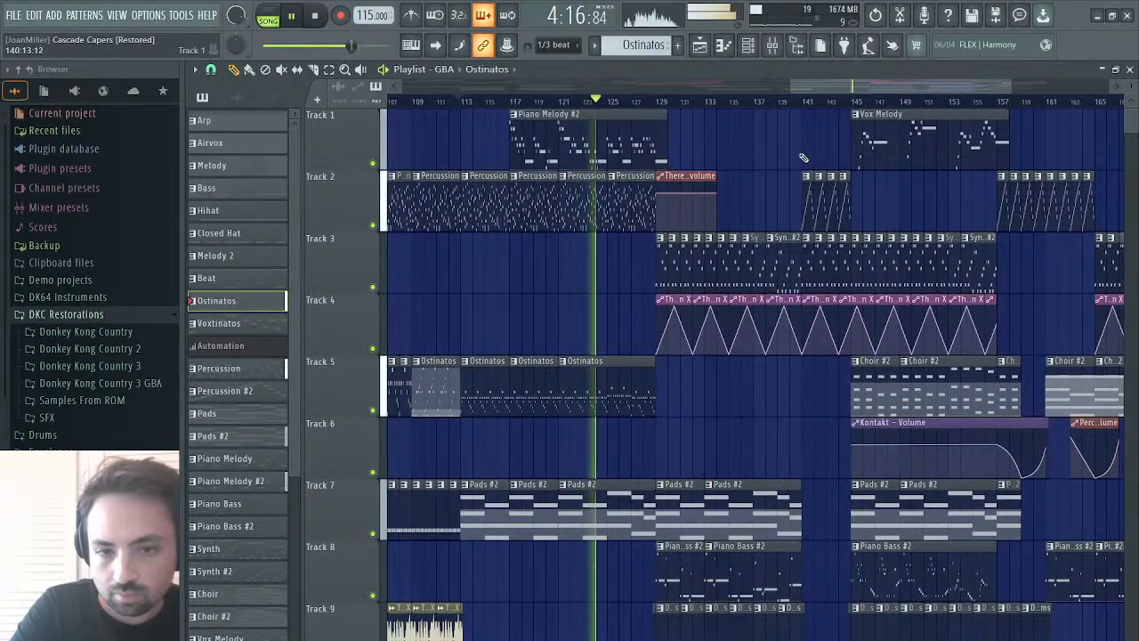
key("space")
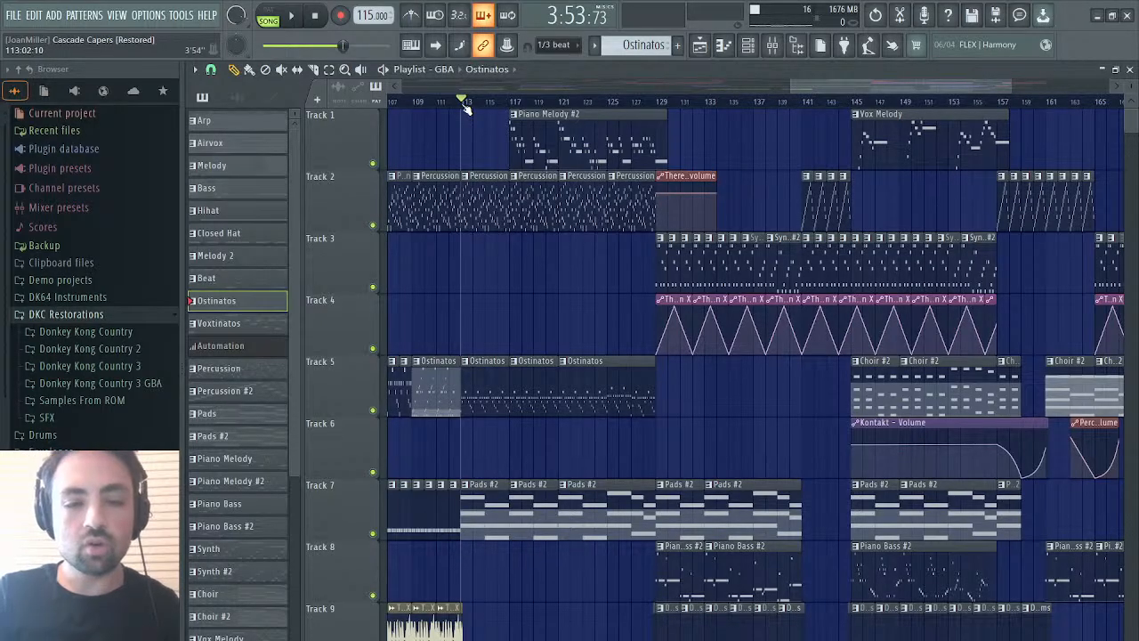
key("space")
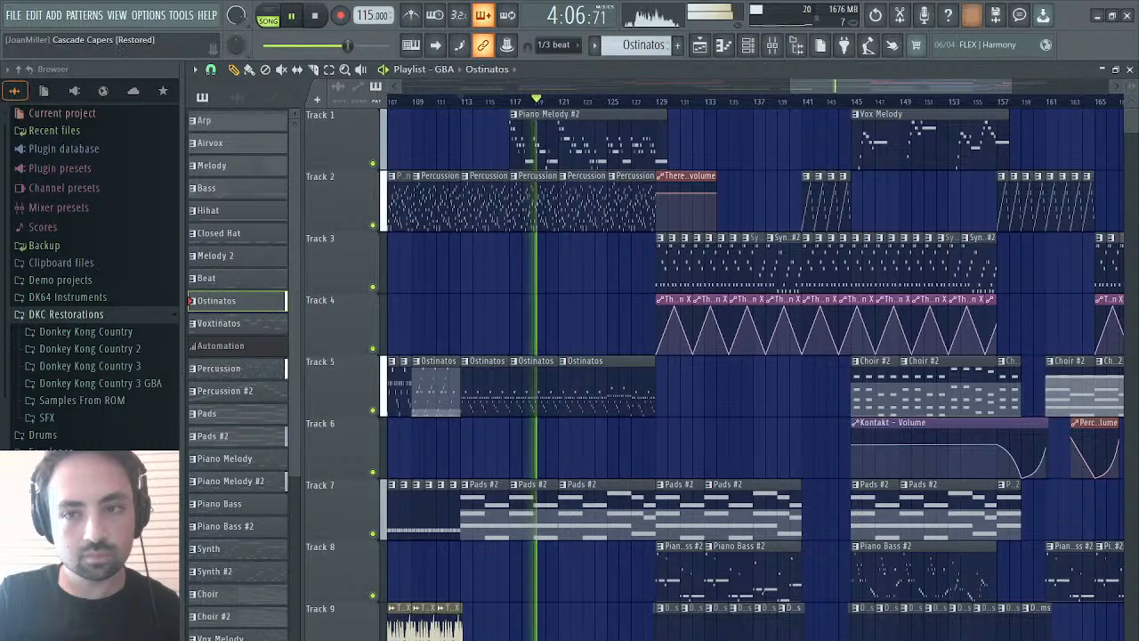
- Compare the mid and master bands of Maximus on the Master track while the song plays, and return to the Playlist
left_click(1129, 69)
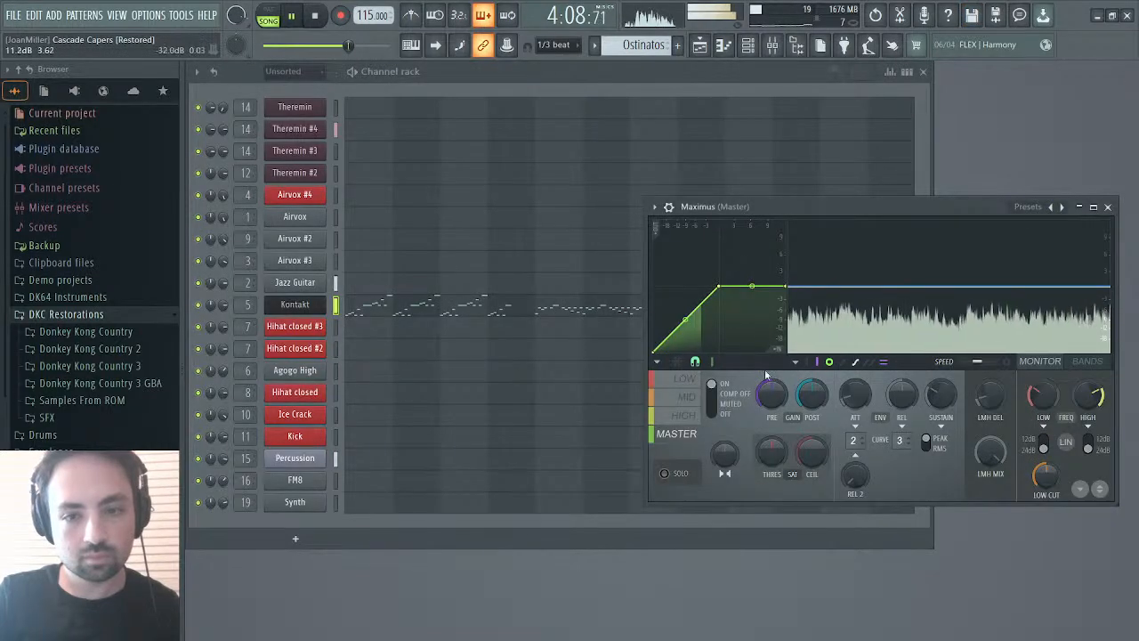
left_click(690, 397)
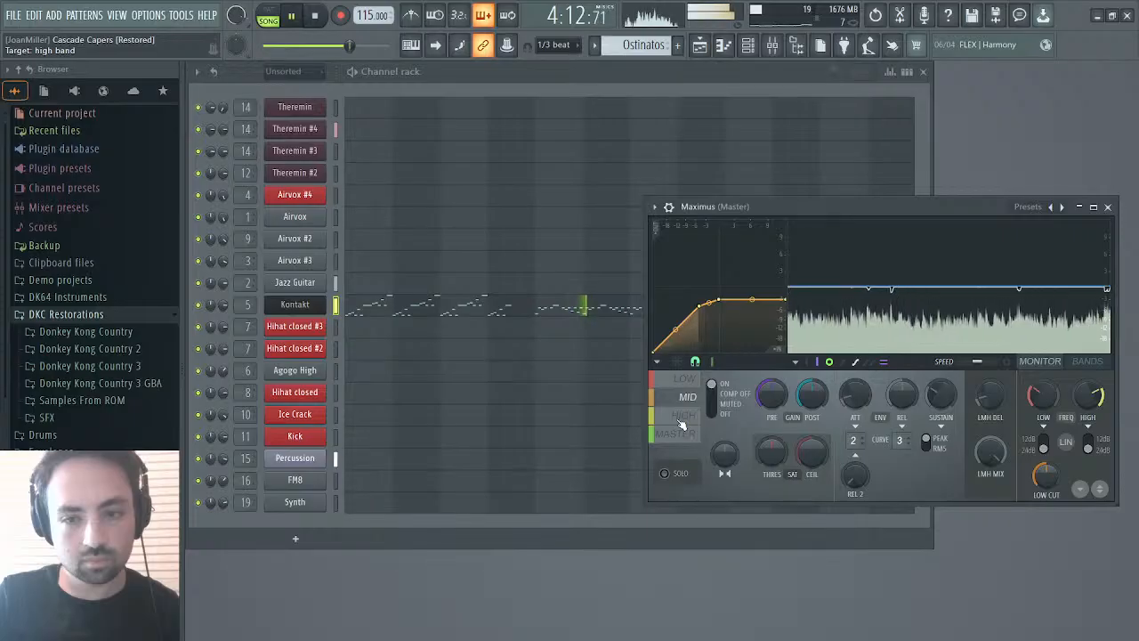
left_click(681, 418)
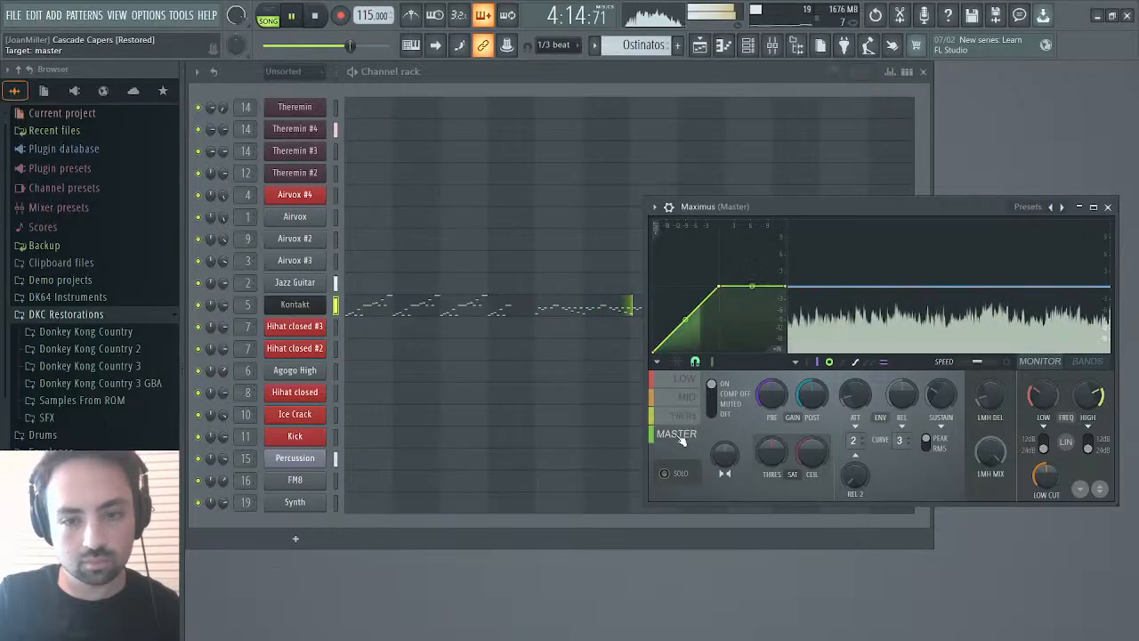
left_click(702, 51)
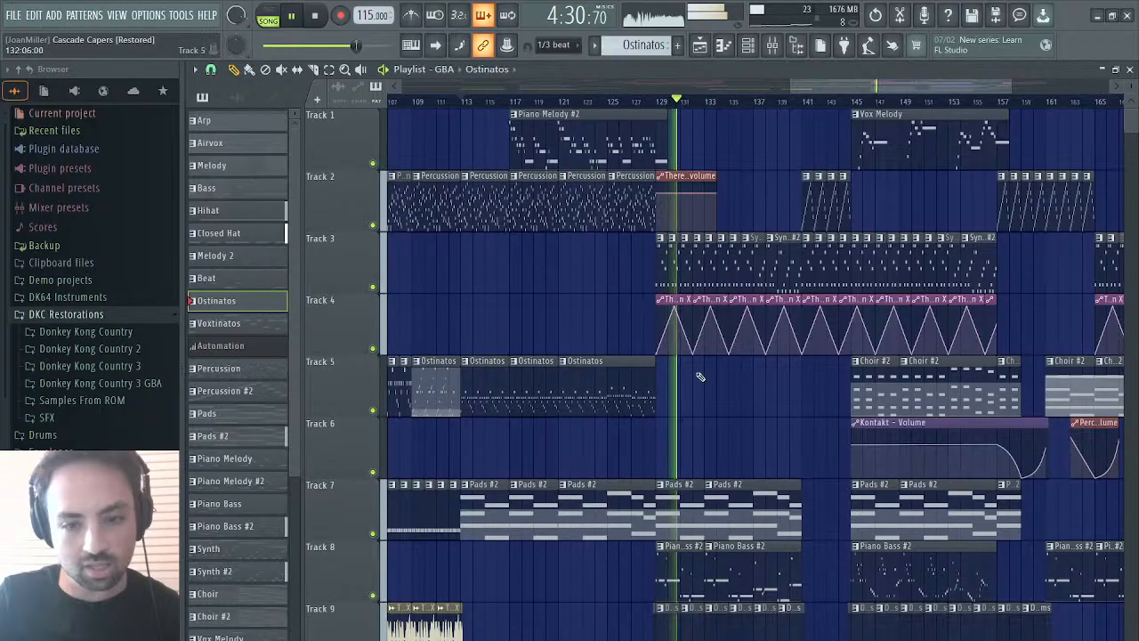
- Raise the Clap mixer track's low-shelf EQ band by 3.5 dB and set its frequency to 1.3 kHz
left_click(772, 45)
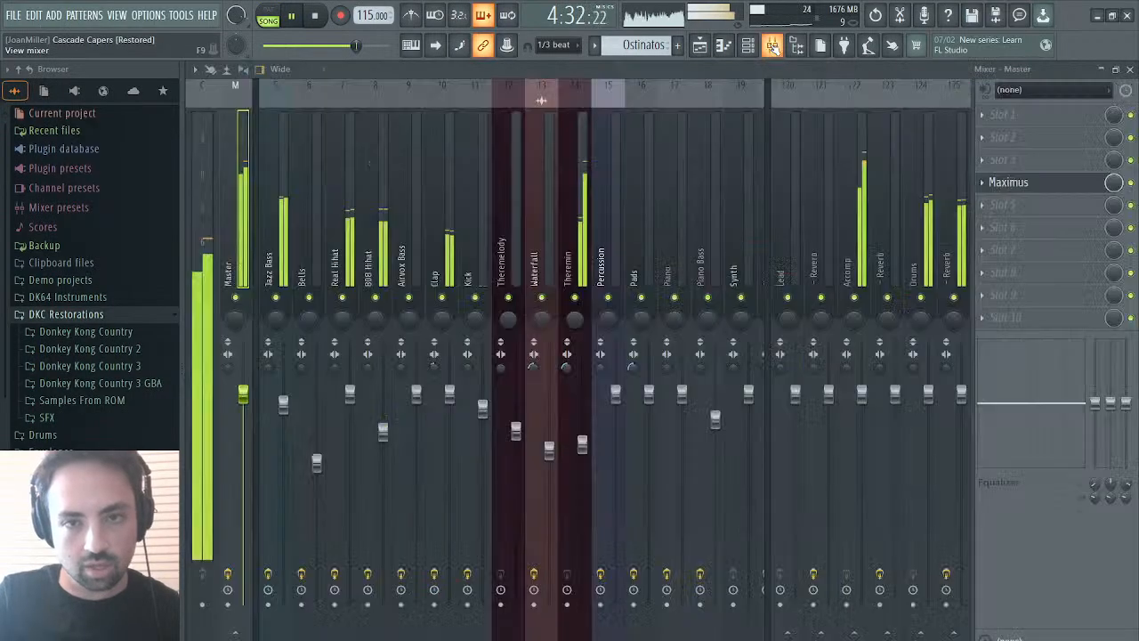
left_click(449, 240)
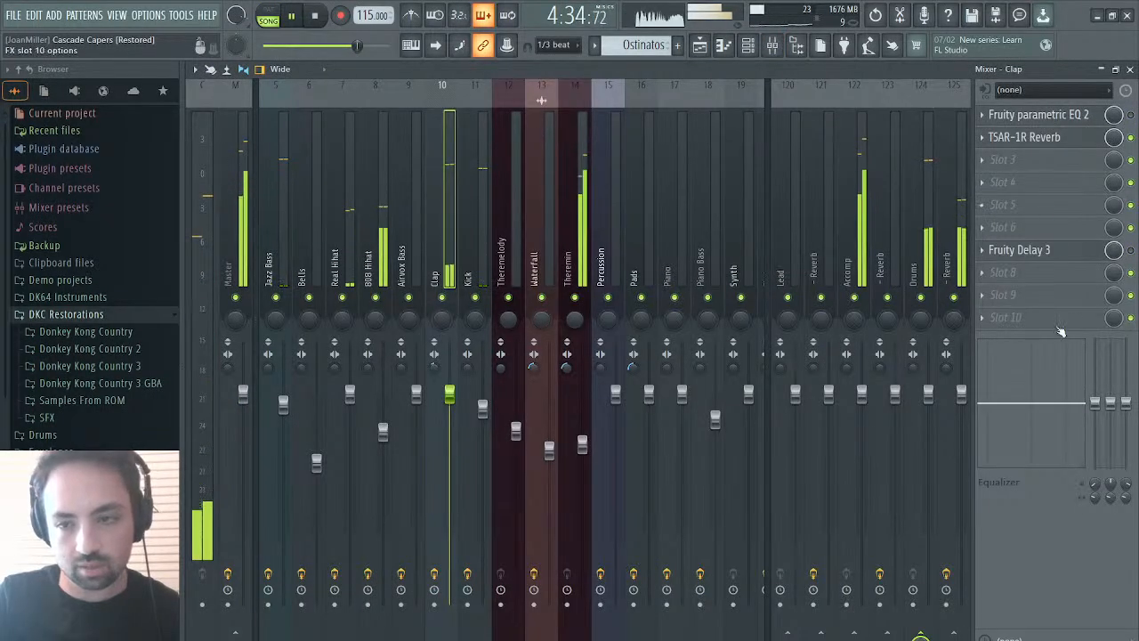
left_click_drag(1094, 402, 1094, 391)
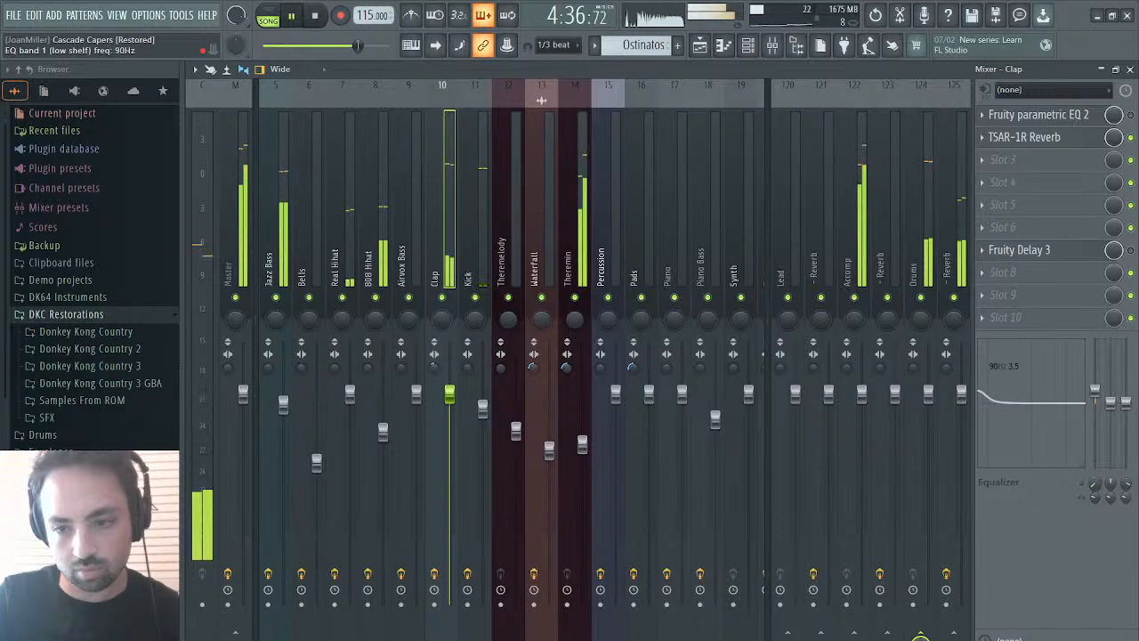
left_click_drag(1095, 483, 1094, 447)
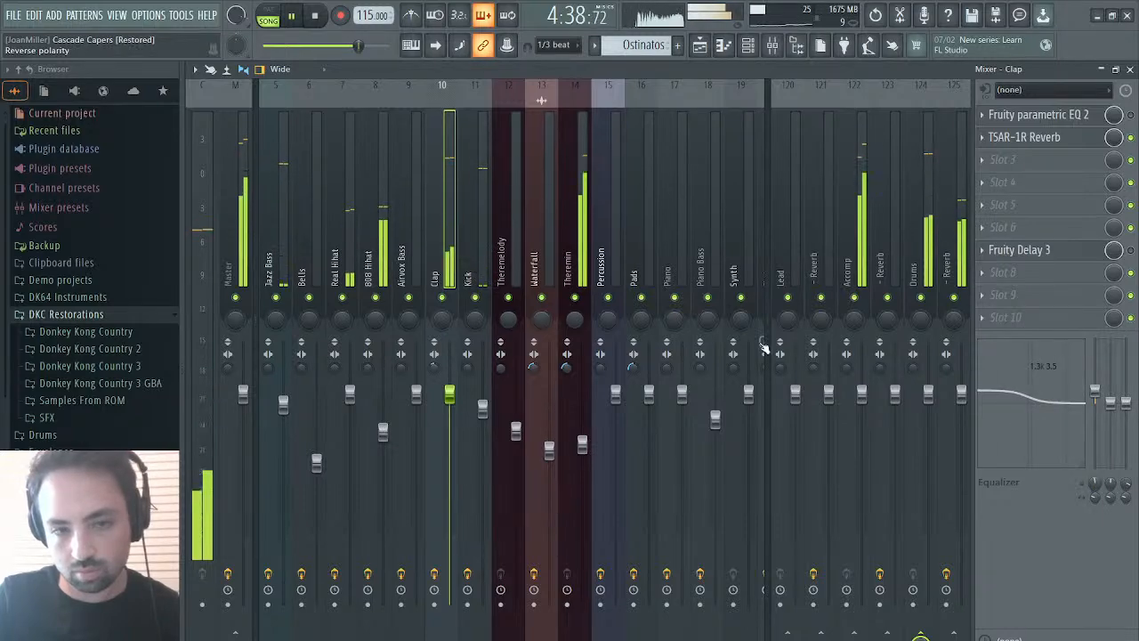
- Set the Clap mixer track's volume to 91% and cut its 8.0 kHz EQ band by about 3.1 dB
left_click_drag(449, 392, 449, 423)
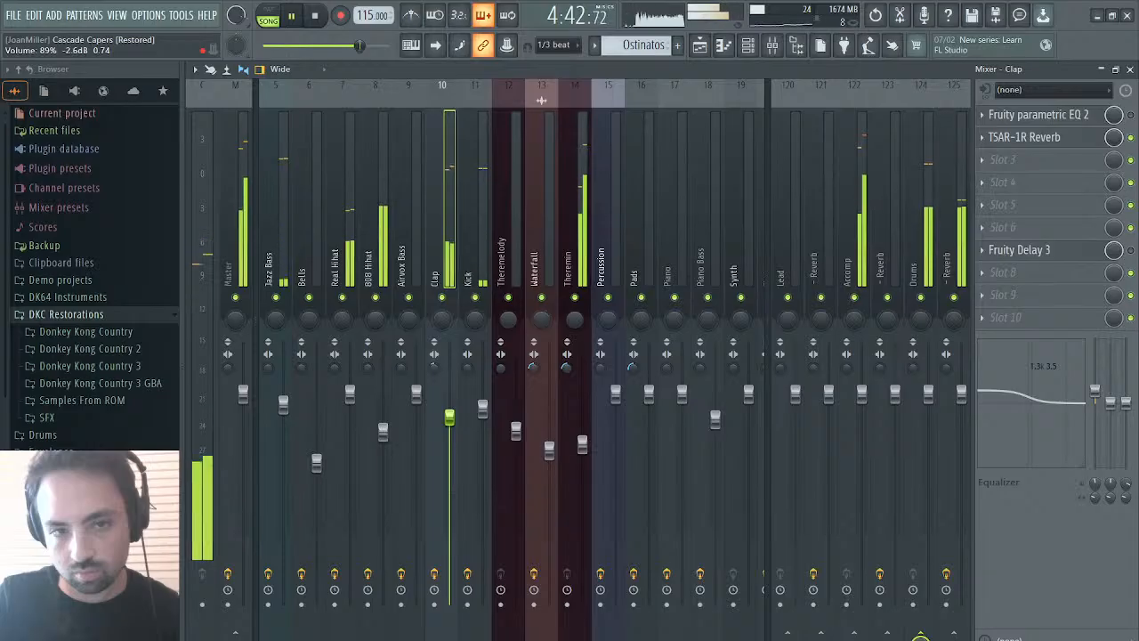
left_click_drag(449, 416, 449, 412)
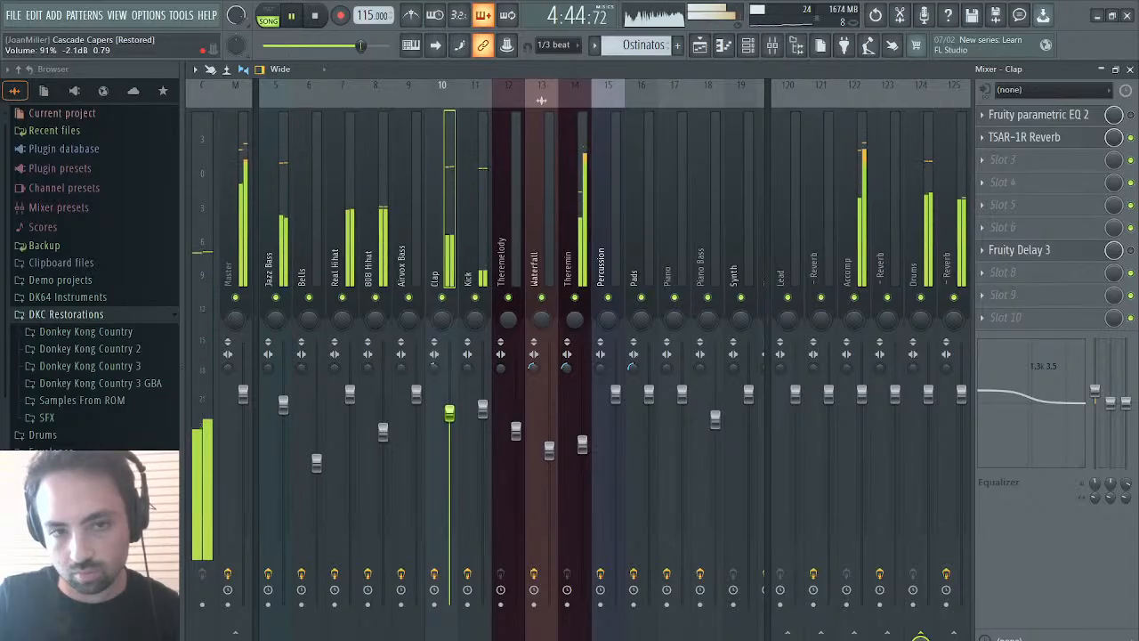
left_click_drag(1132, 402, 1131, 417)
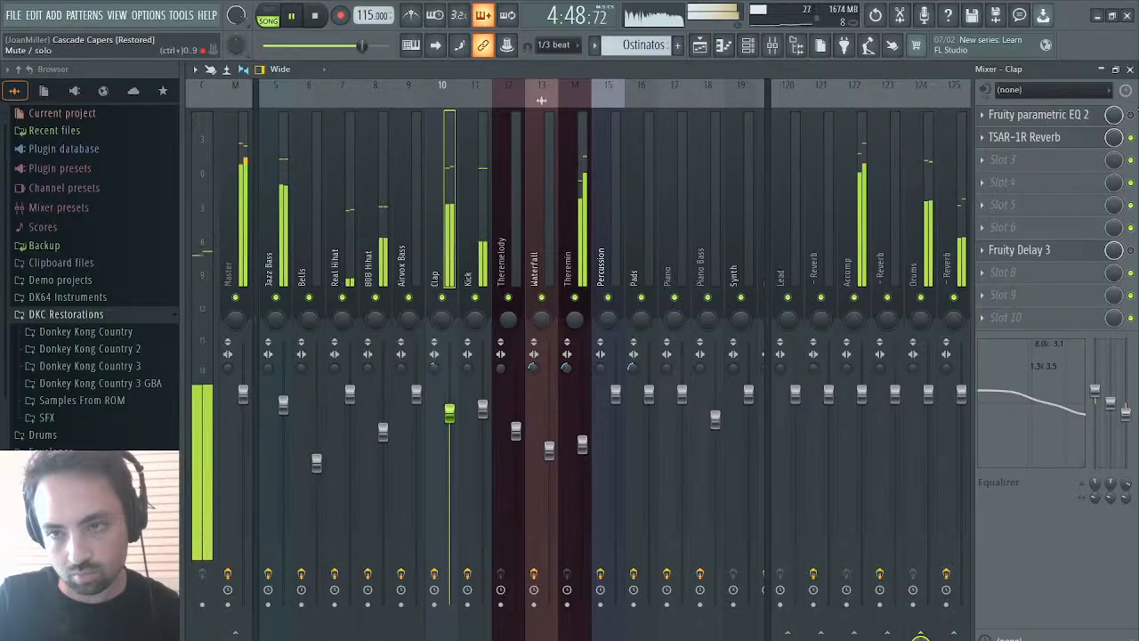
- Check the Maximus master band during playback and bring the Clap mixer track back into view
left_click(1129, 70)
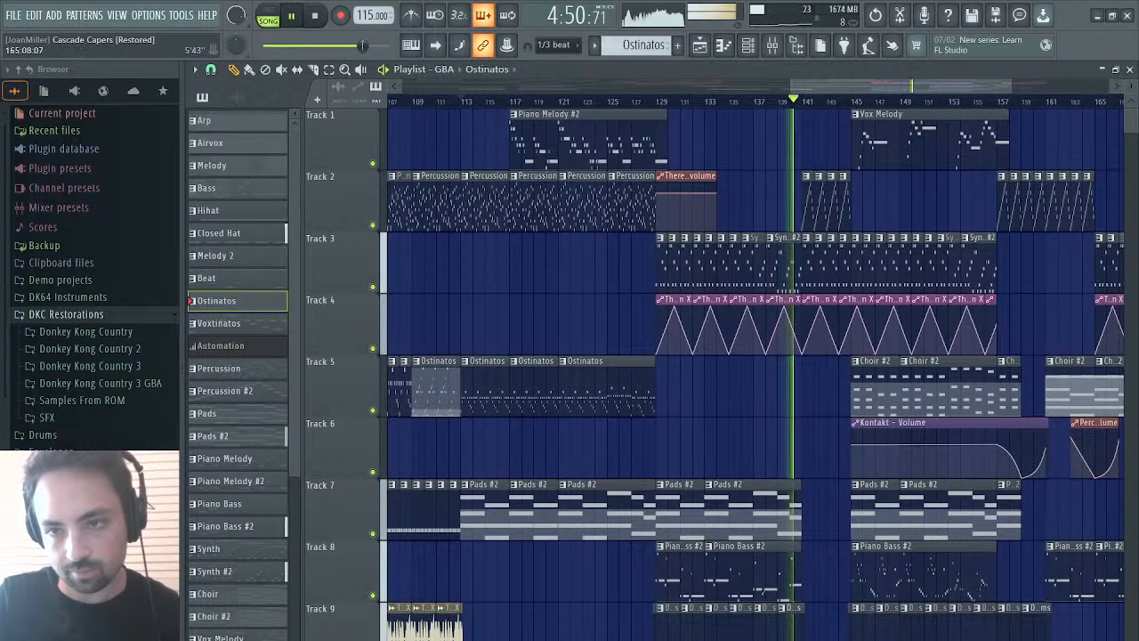
left_click(1129, 69)
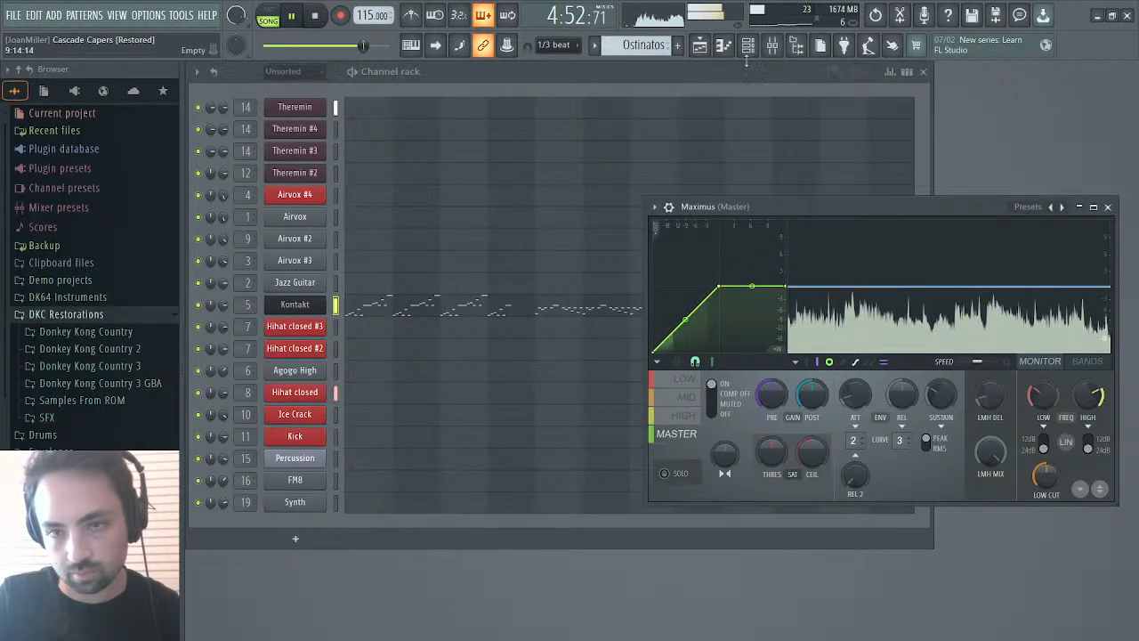
left_click(773, 45)
left_click(436, 237)
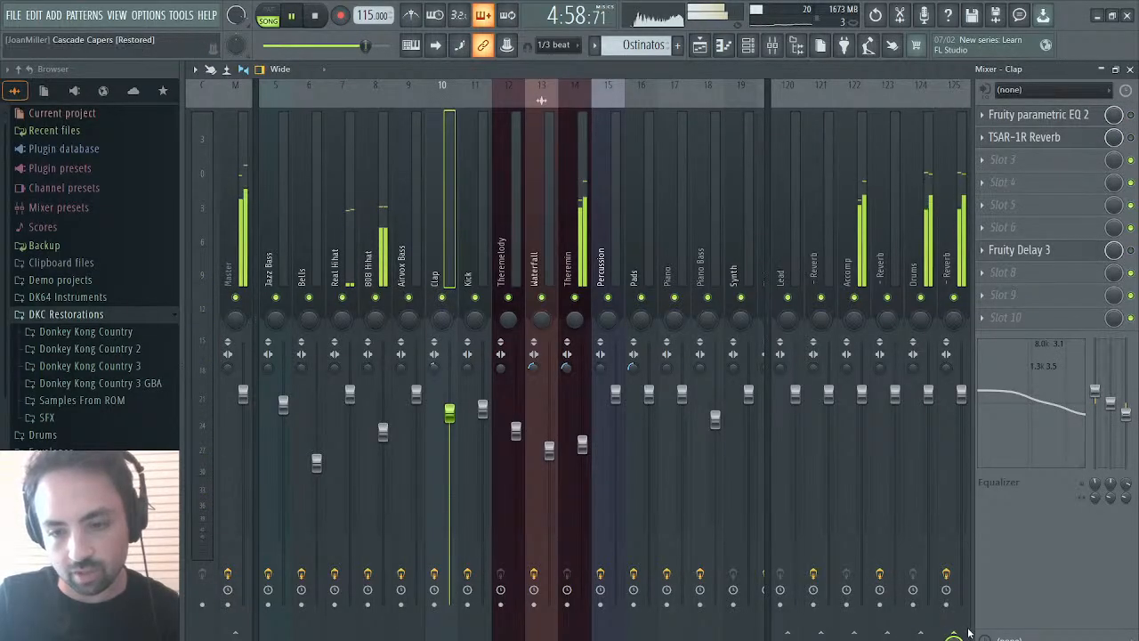
- Play the song from about bar 129 and check the Clap track's levels in the mixer
key("F5")
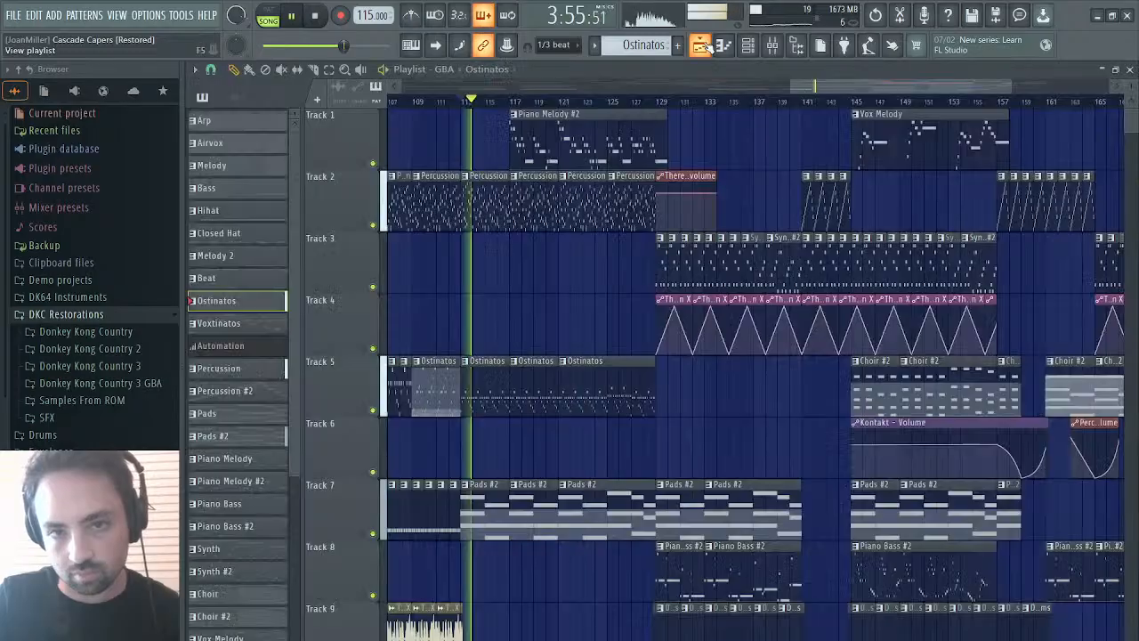
left_click(656, 101)
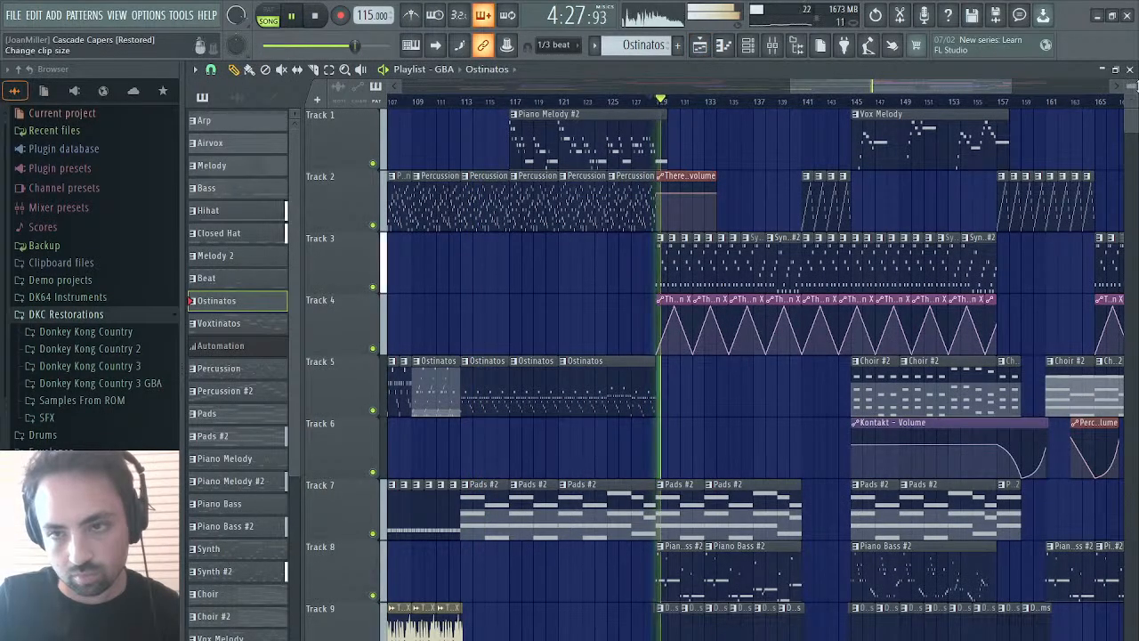
key("F9")
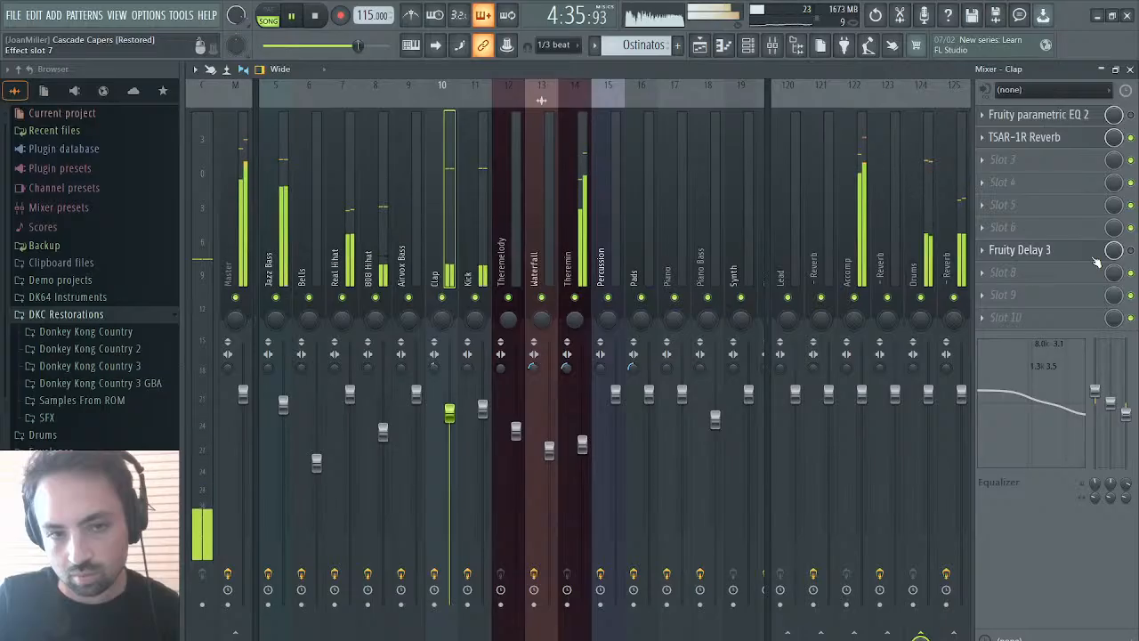
key("F9")
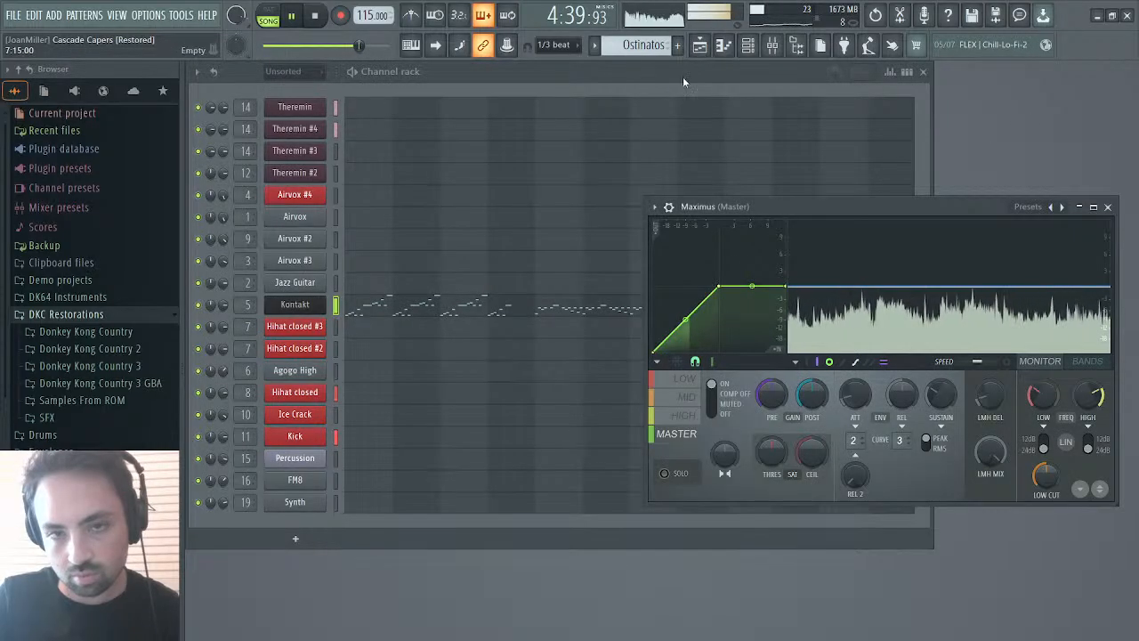
- Open the Piano Bass #2 pattern from the playlist and select the repeated short notes at the beat accents in bars 9 to 12
left_click(702, 50)
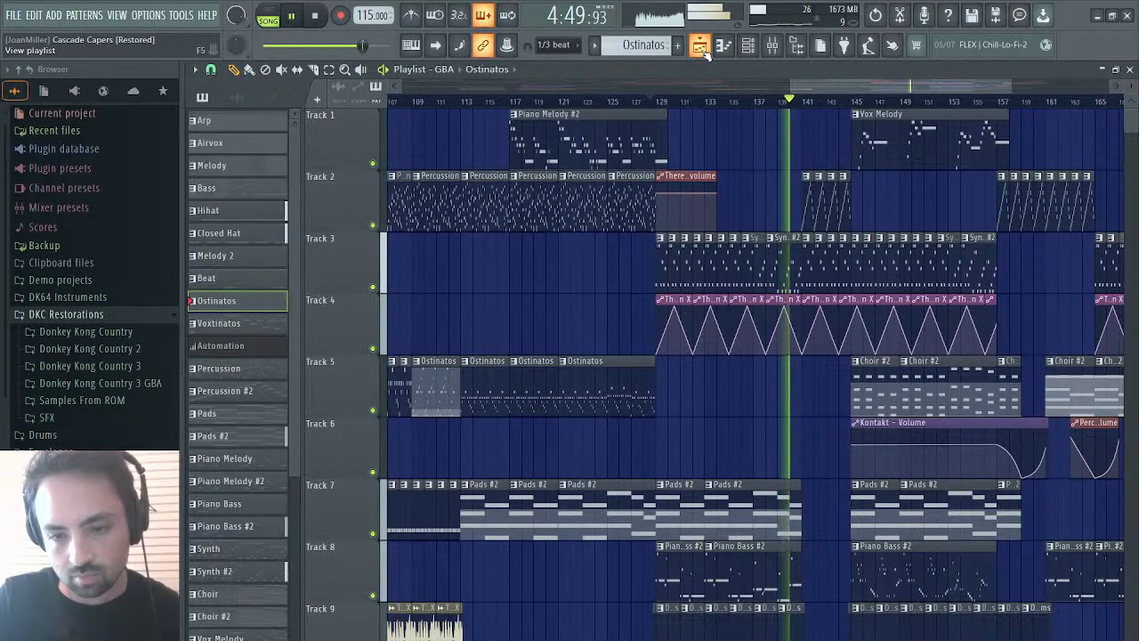
double_click(864, 580)
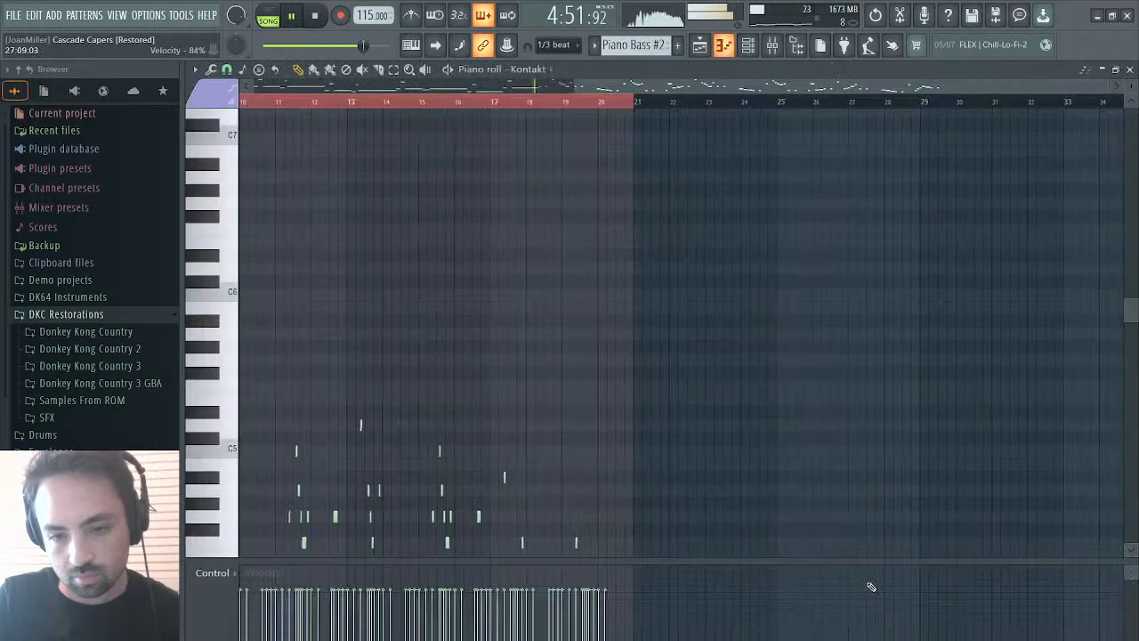
scroll(557, 386, "down", 5)
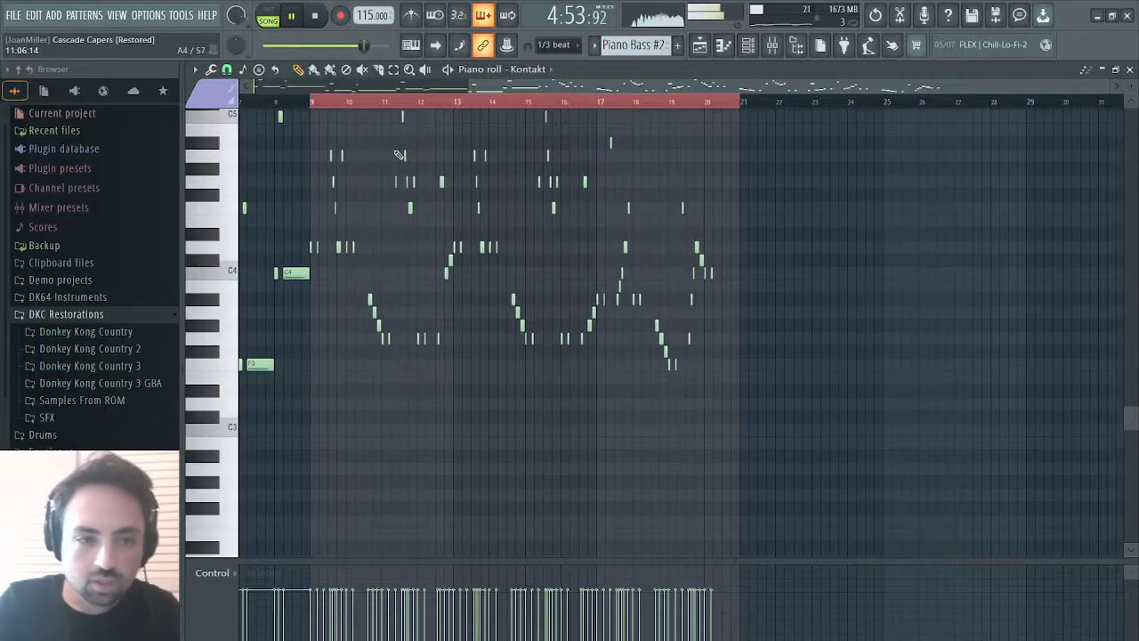
scroll(377, 198, "up", 1)
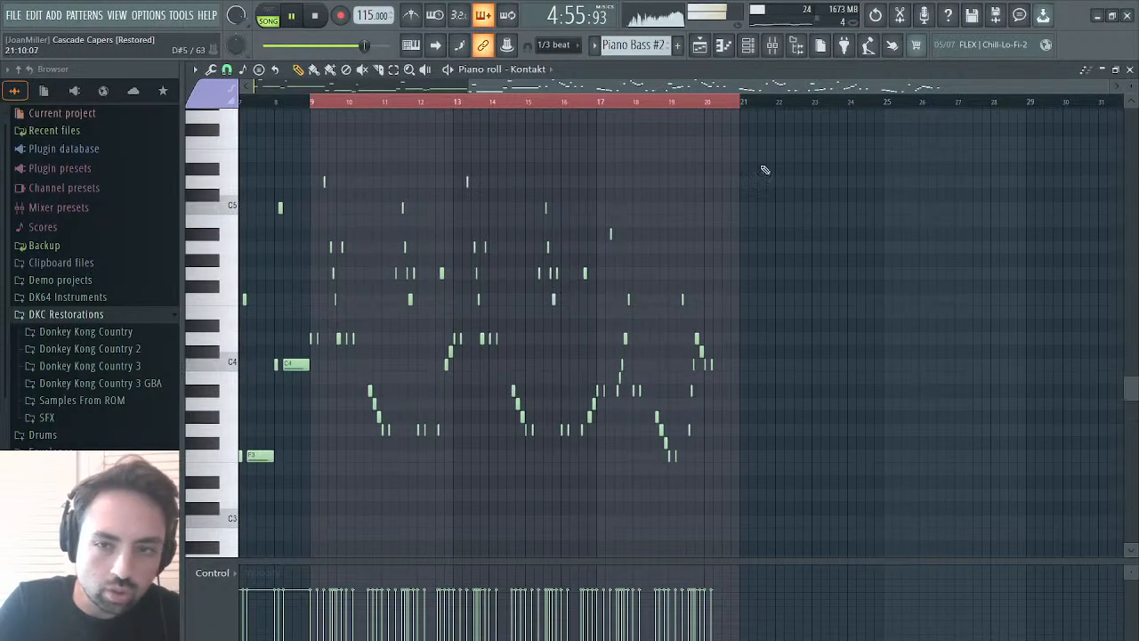
left_click_drag(1106, 89, 750, 132)
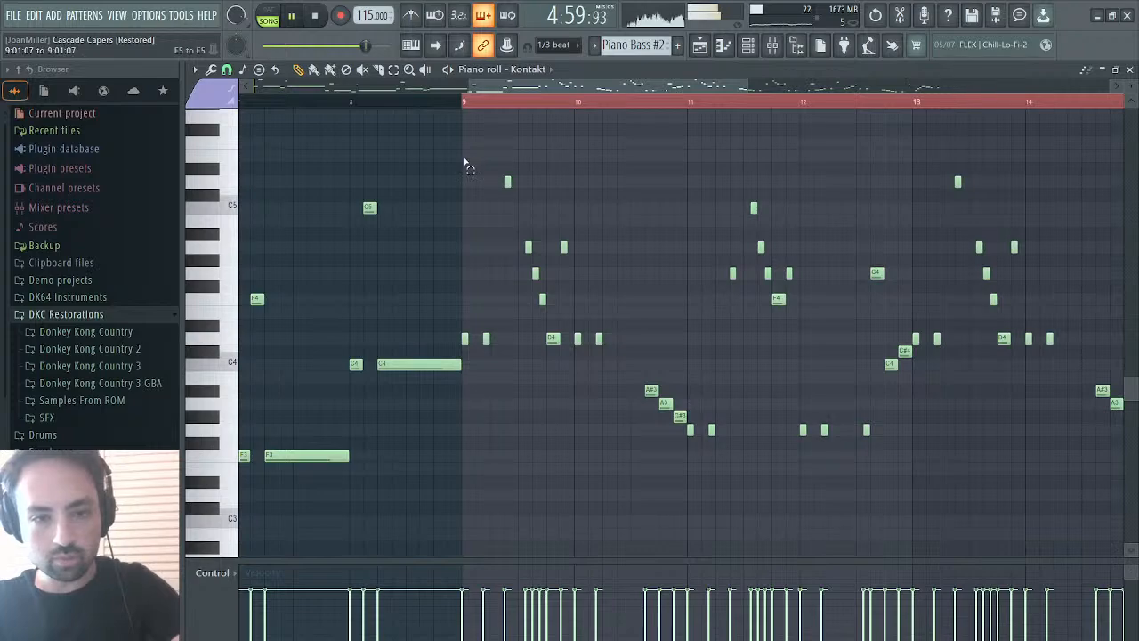
left_click_drag(464, 149, 518, 347)
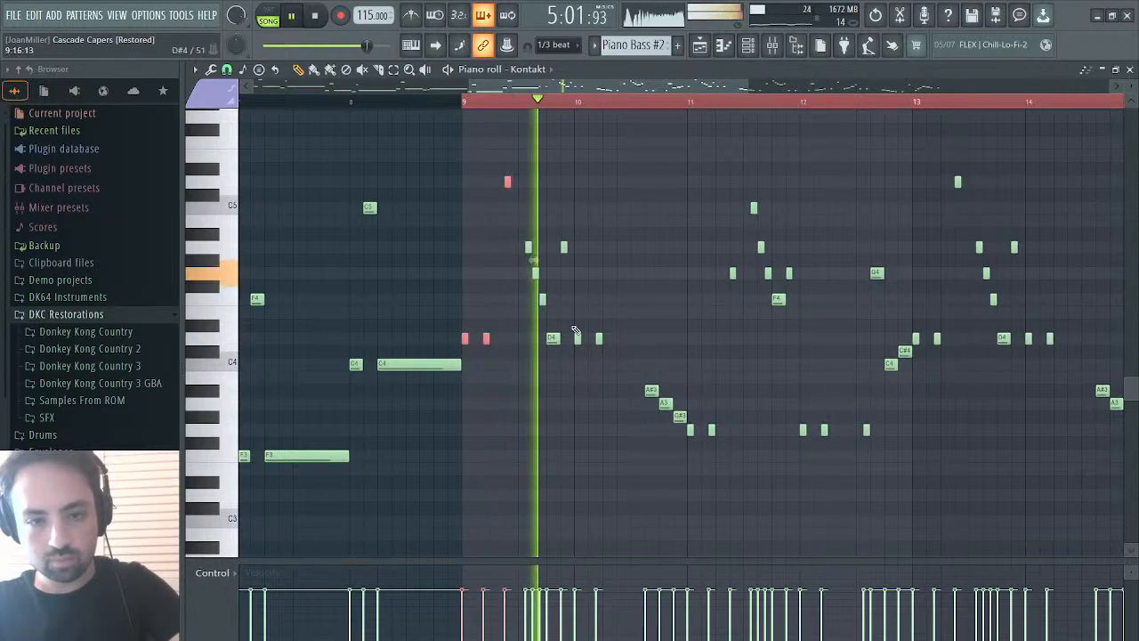
left_click_drag(562, 241, 610, 348)
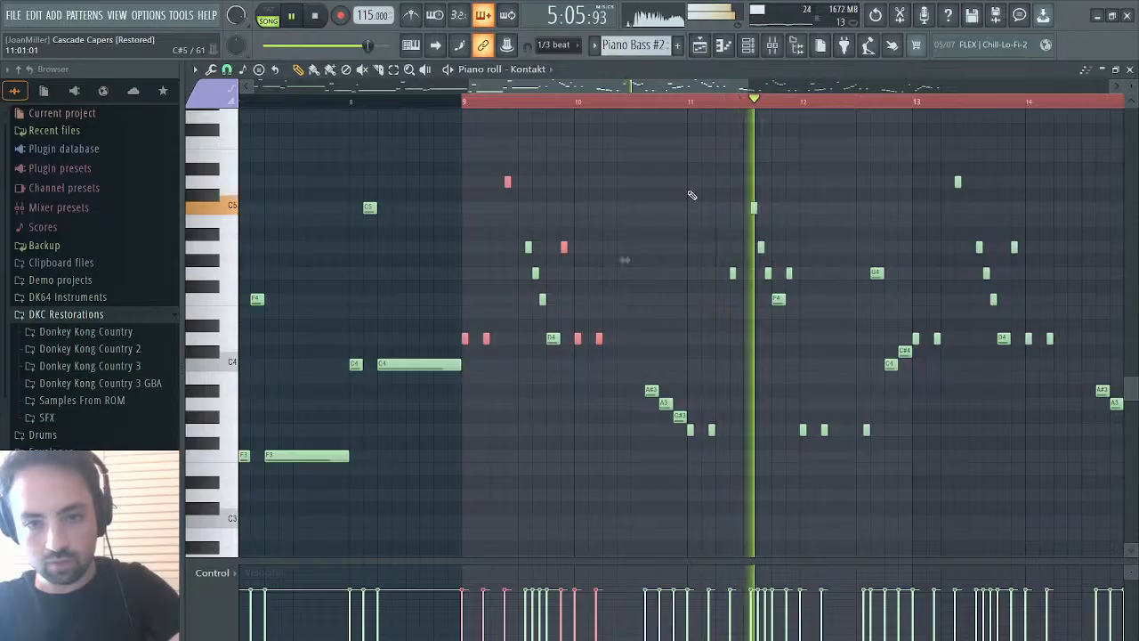
left_click_drag(691, 194, 749, 441)
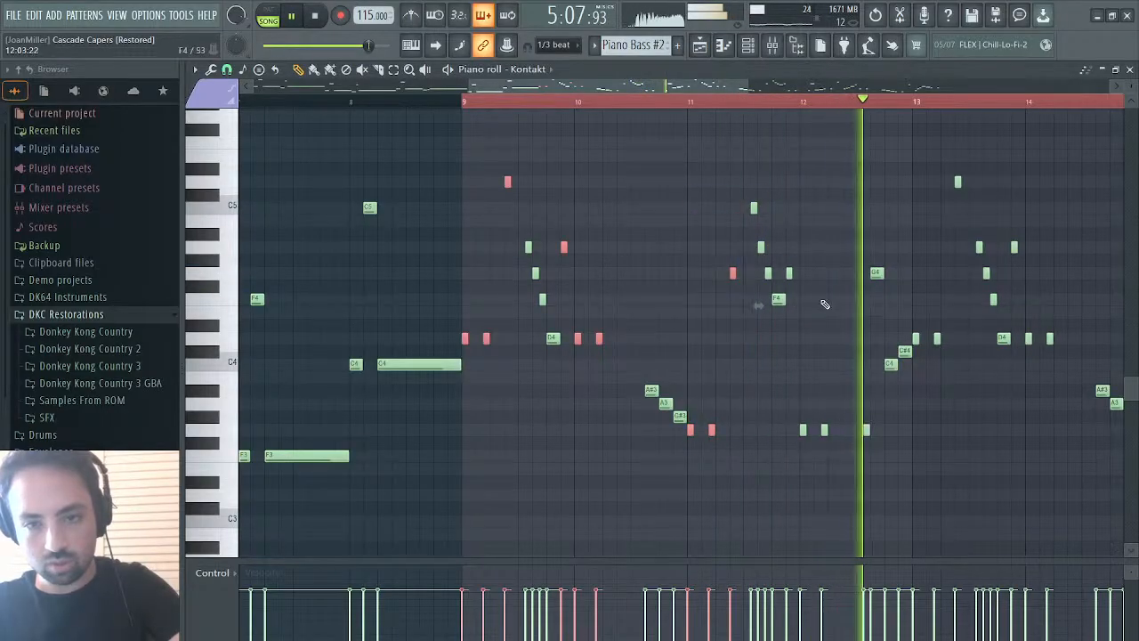
left_click_drag(790, 269, 864, 434)
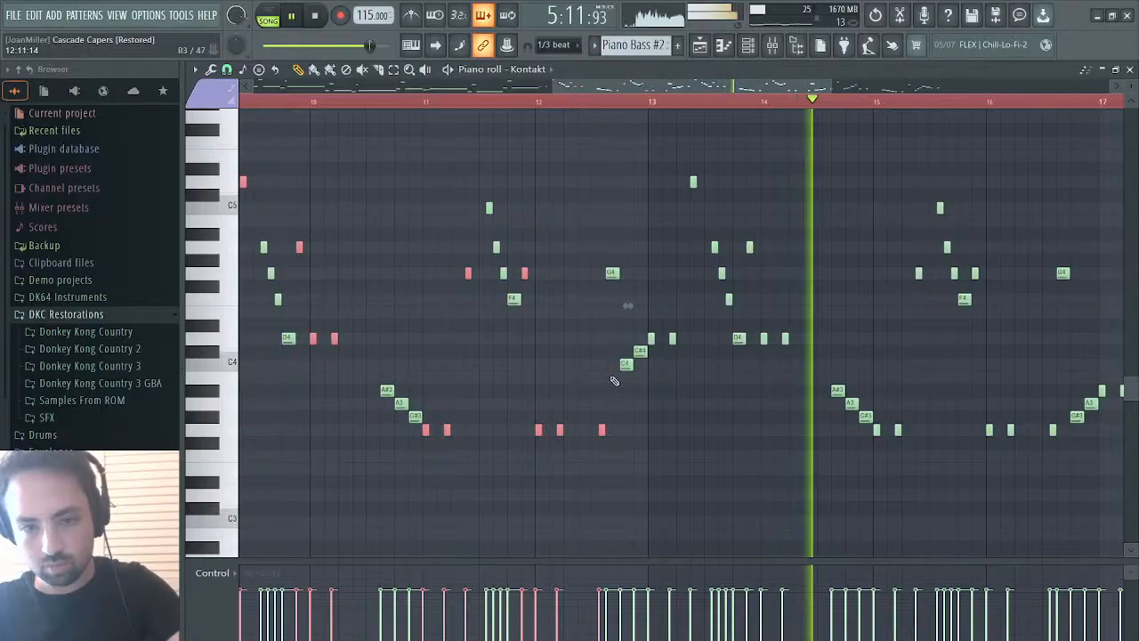
- Add the matching short notes in bars 13 to 20 of Piano Bass #2 to the selection and lengthen all selected notes slightly
left_click_drag(653, 333, 703, 175)
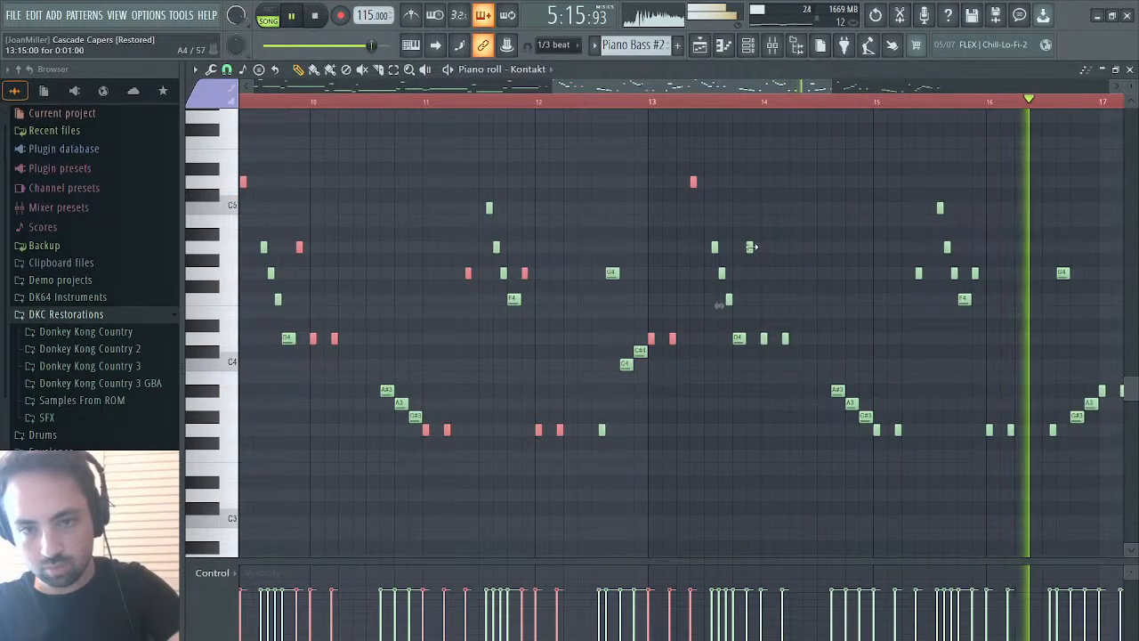
left_click_drag(751, 246, 789, 347)
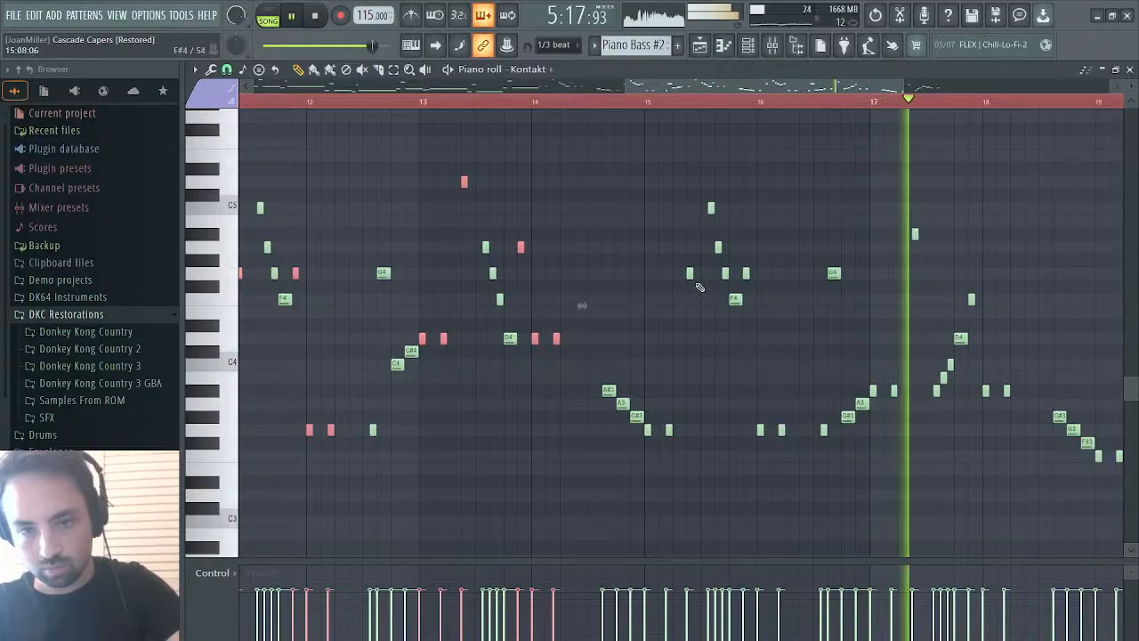
left_click_drag(688, 267, 648, 468)
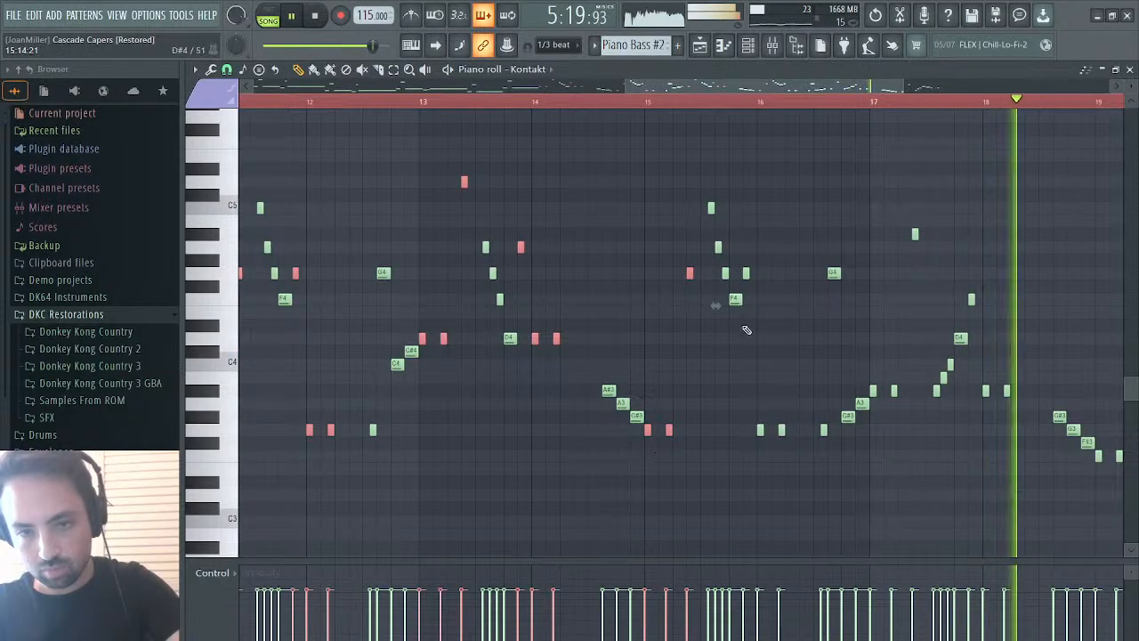
left_click_drag(745, 267, 803, 452)
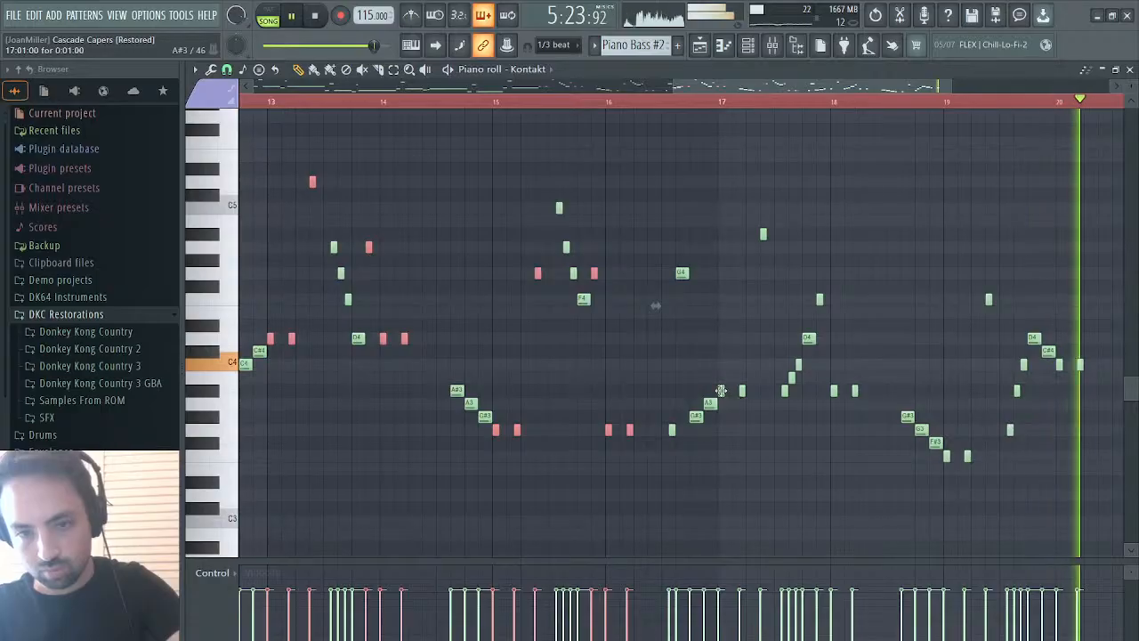
left_click_drag(720, 391, 769, 229)
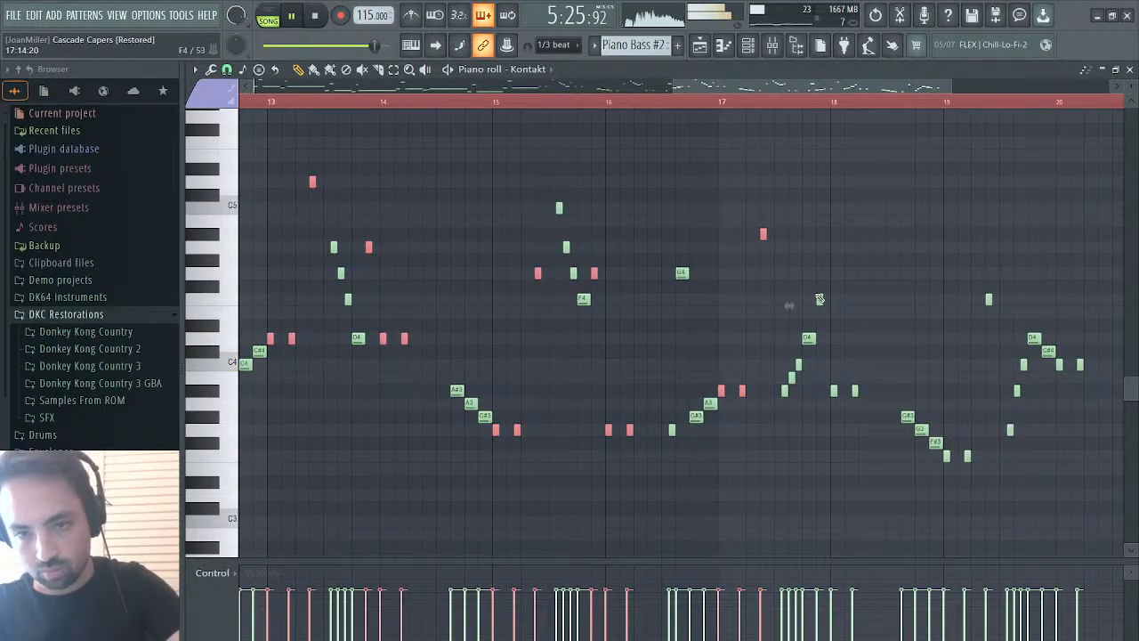
left_click_drag(819, 300, 871, 417)
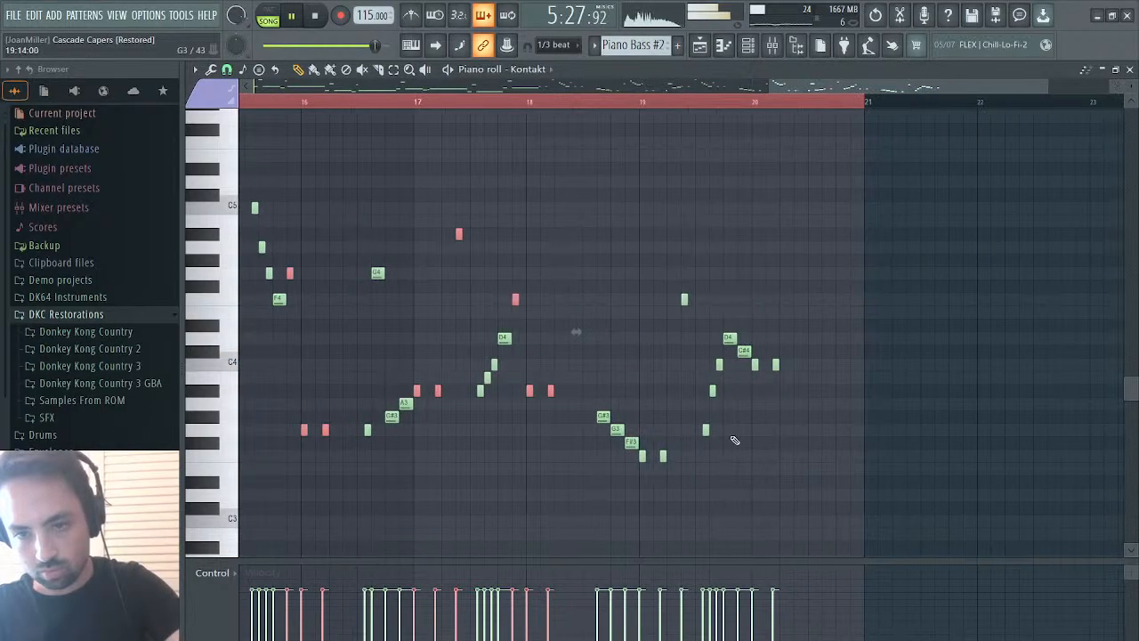
left_click_drag(641, 460, 695, 301)
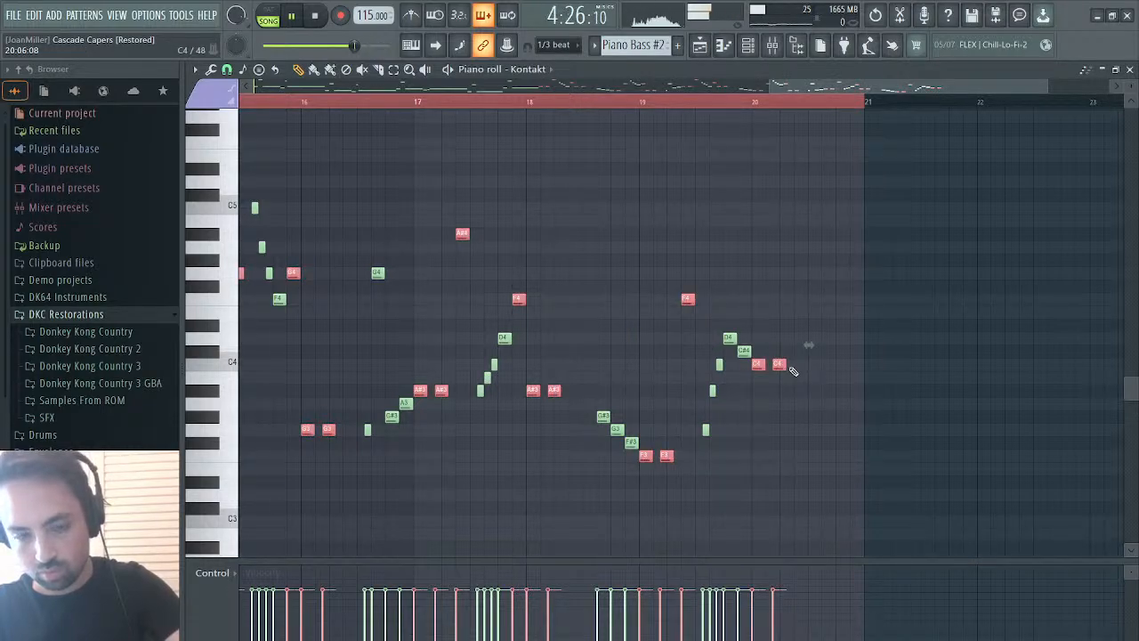
- Play the song from bar 145 and check the lengthened Piano Bass #2 notes and the arrangement's ending
left_click(700, 45)
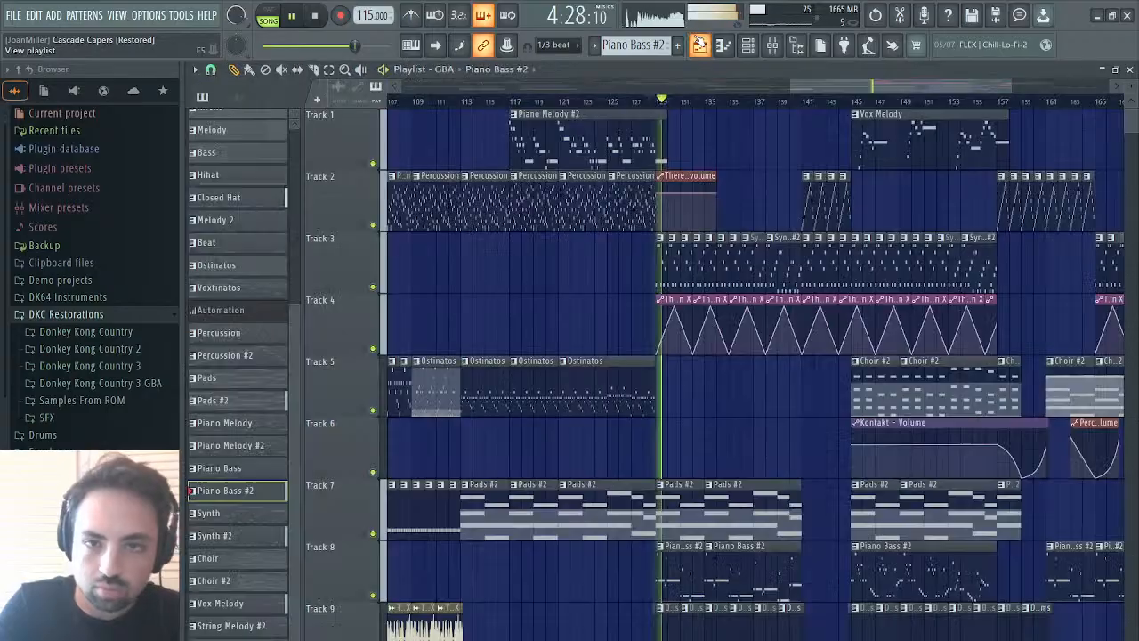
left_click(854, 101)
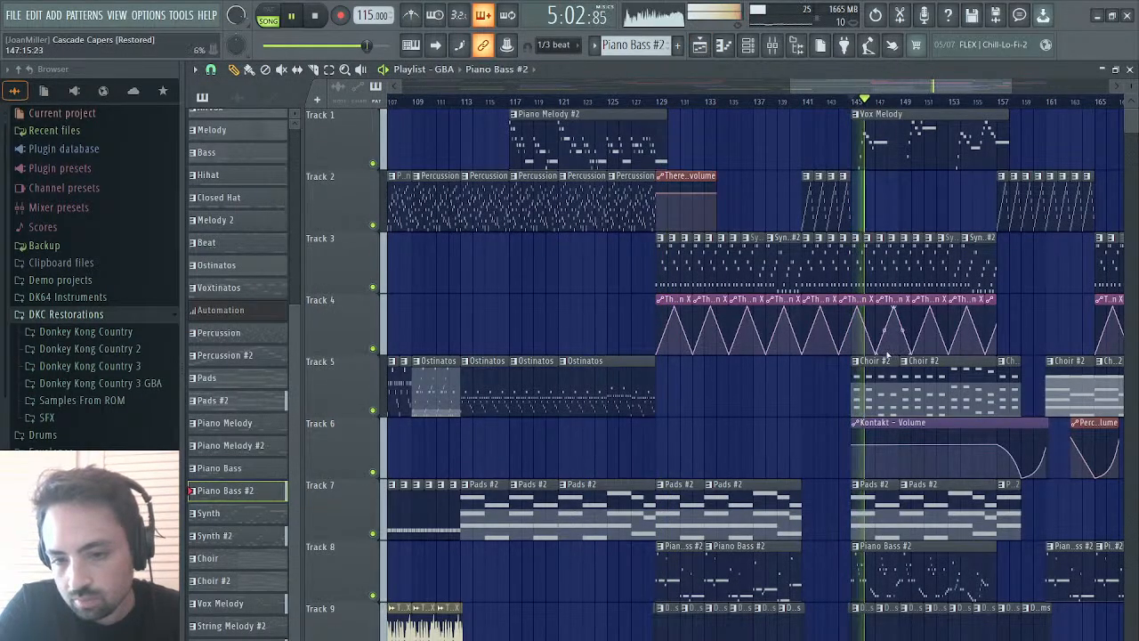
left_click(1129, 69)
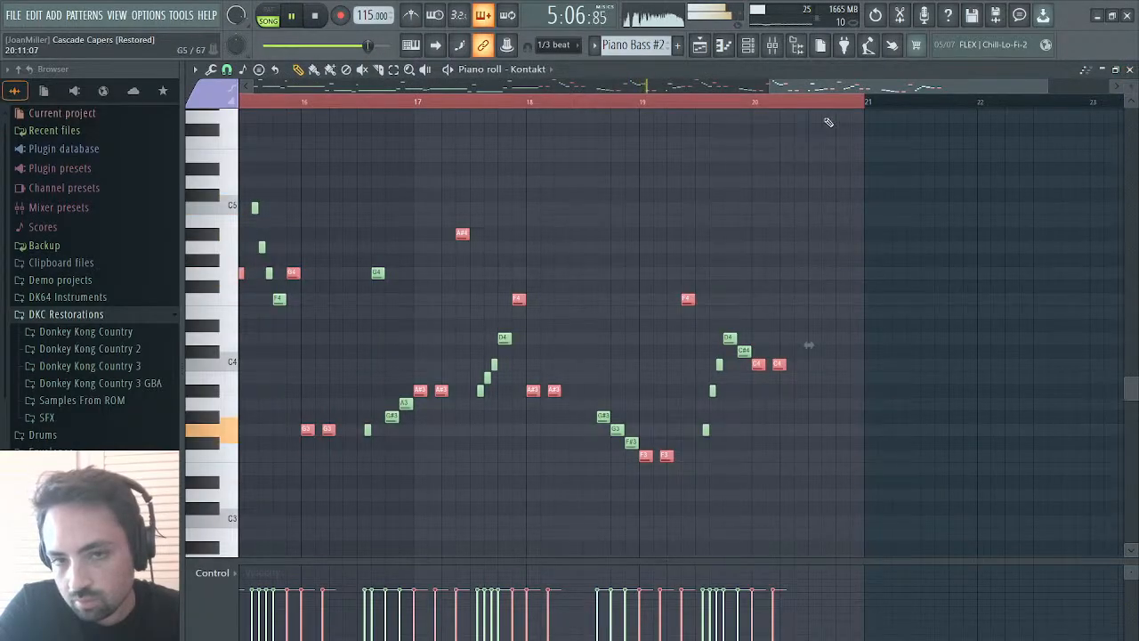
left_click_drag(860, 88, 410, 168)
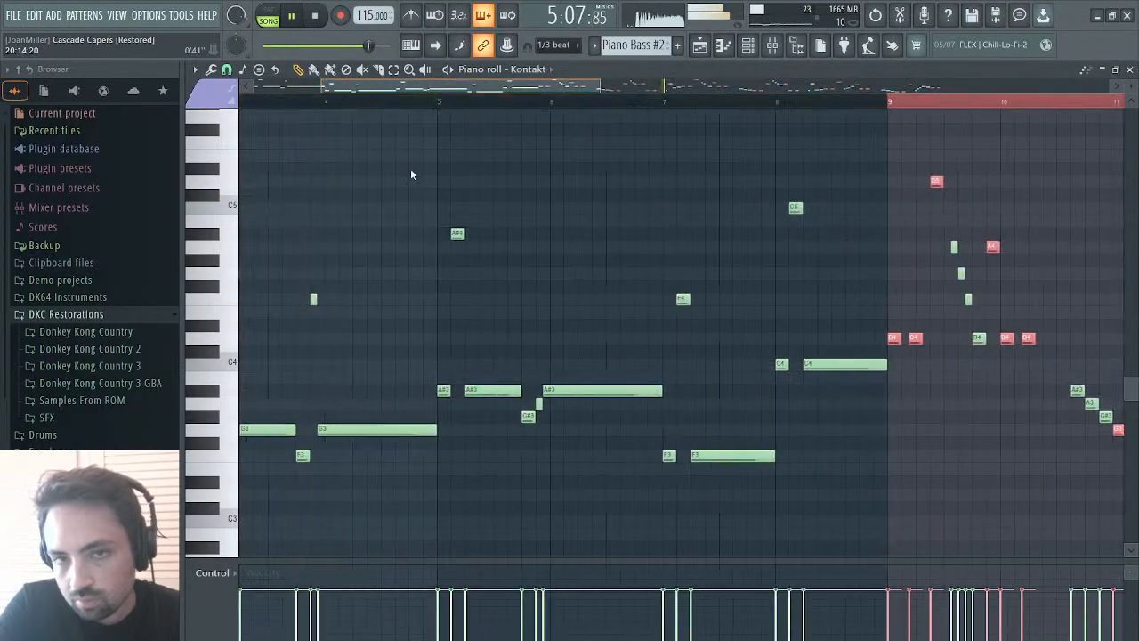
left_click(1100, 73)
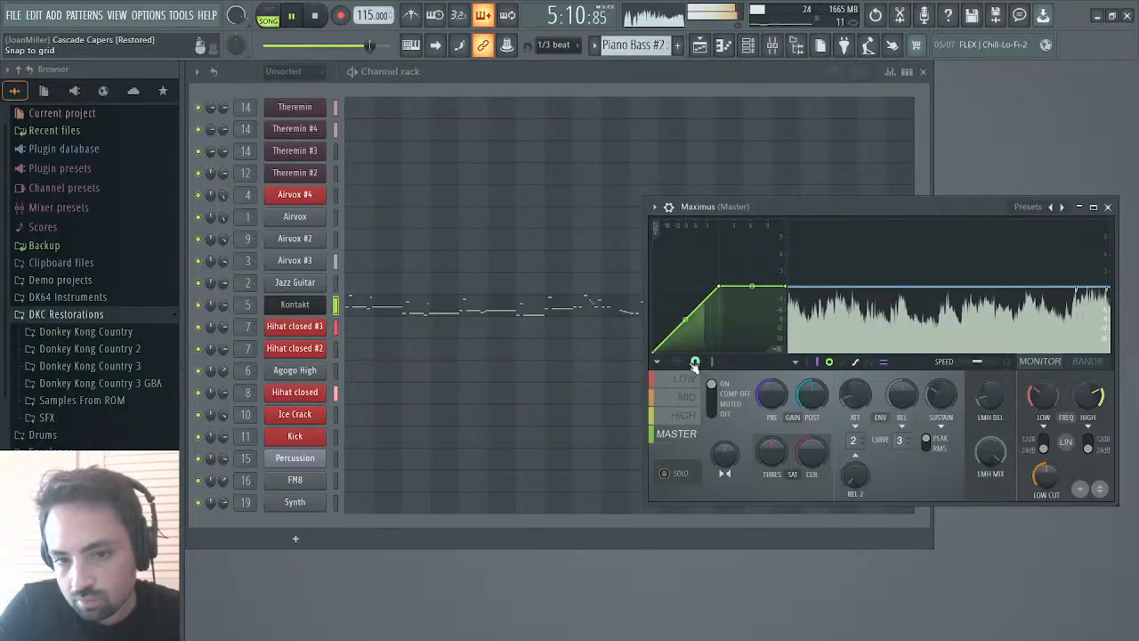
left_click(698, 46)
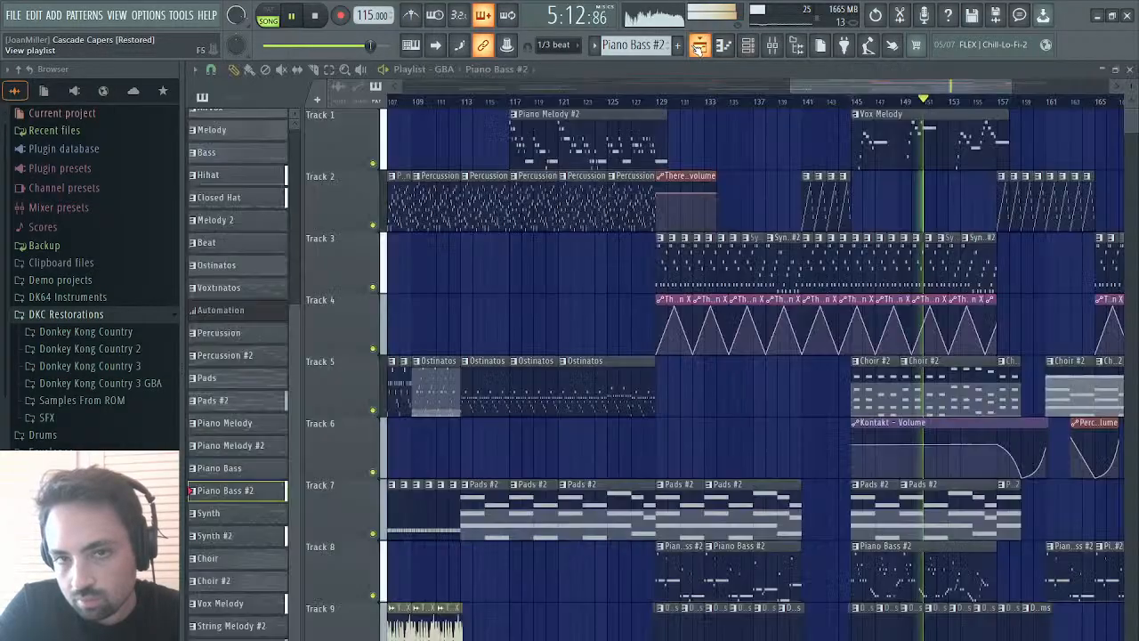
left_click_drag(868, 87, 959, 77)
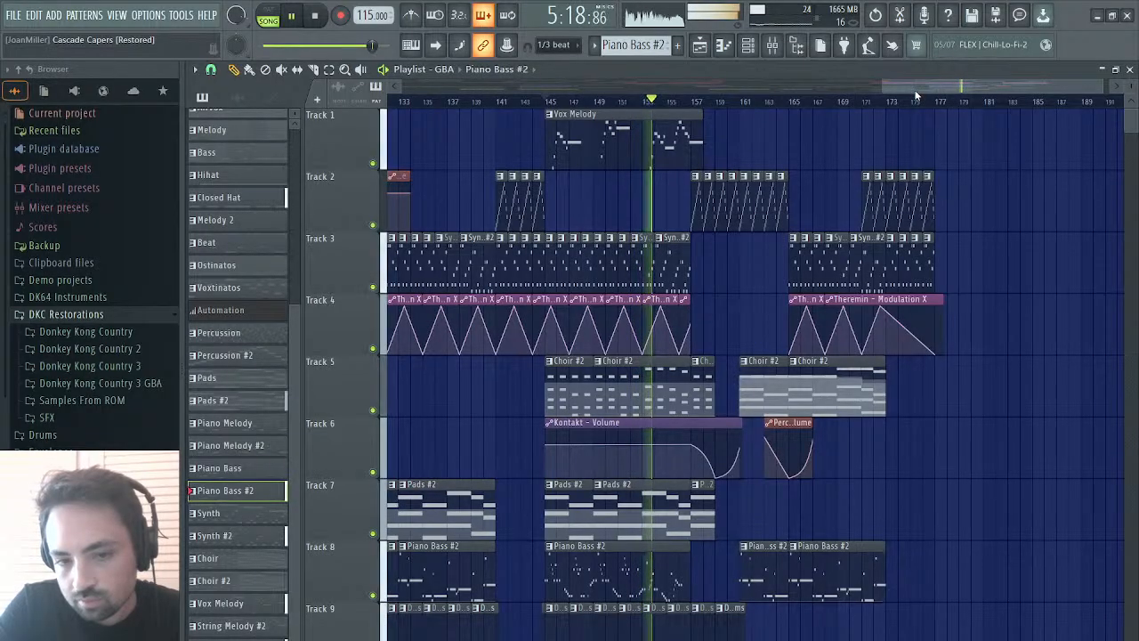
left_click_drag(915, 88, 968, 87)
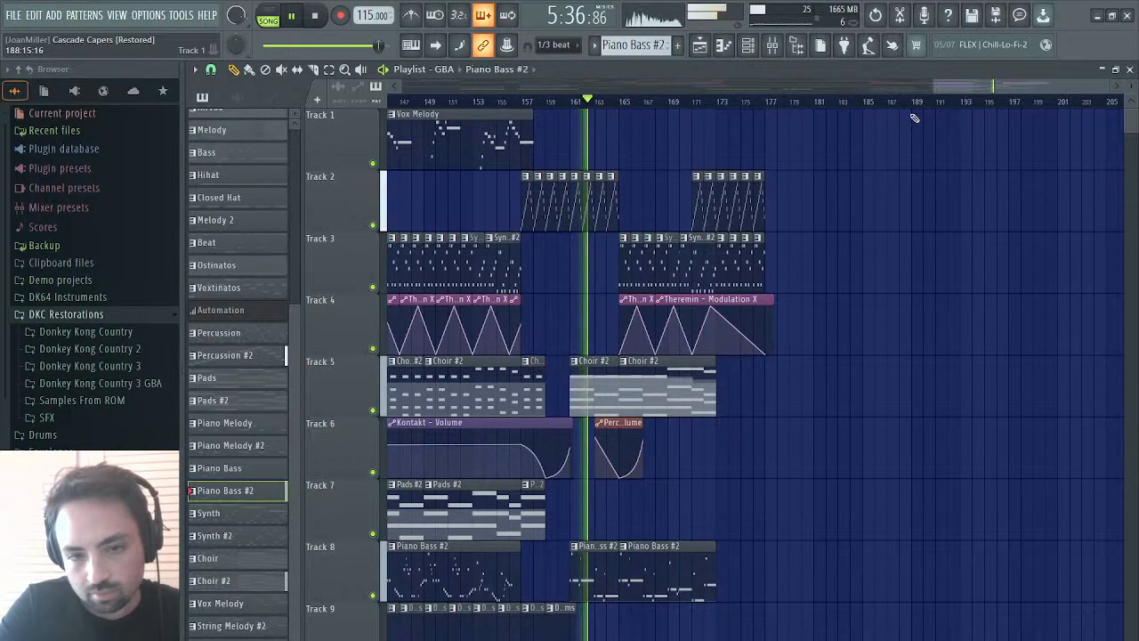
- Delete the percussion volume and Kontakt - Volume automation clips from Track 6, playing the section in between
scroll(775, 152, "left", 6)
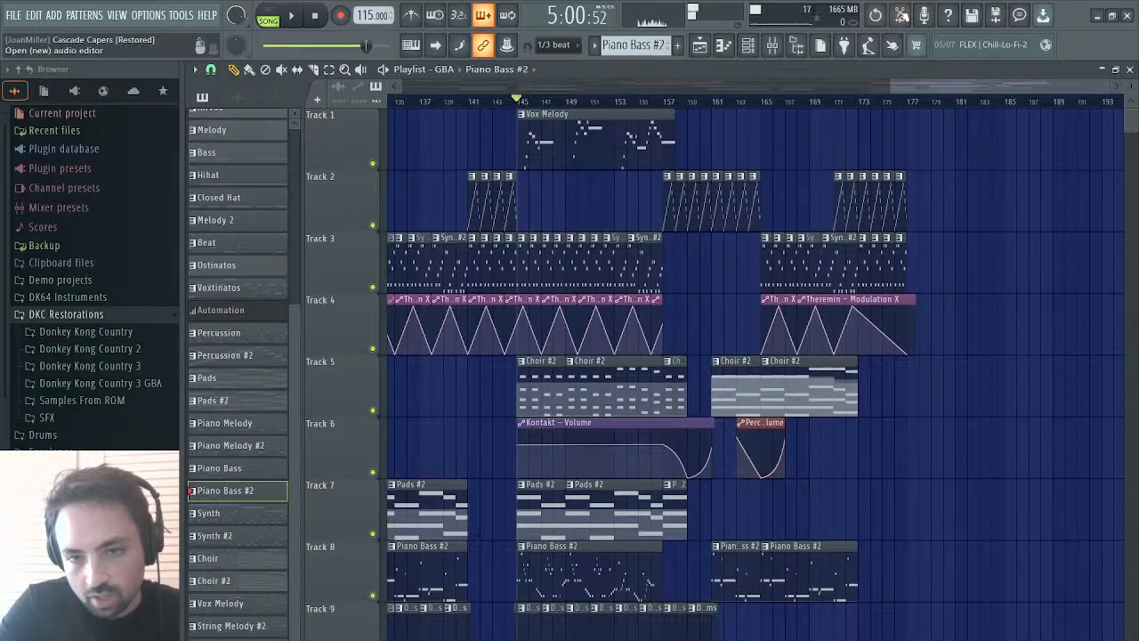
right_click(756, 424)
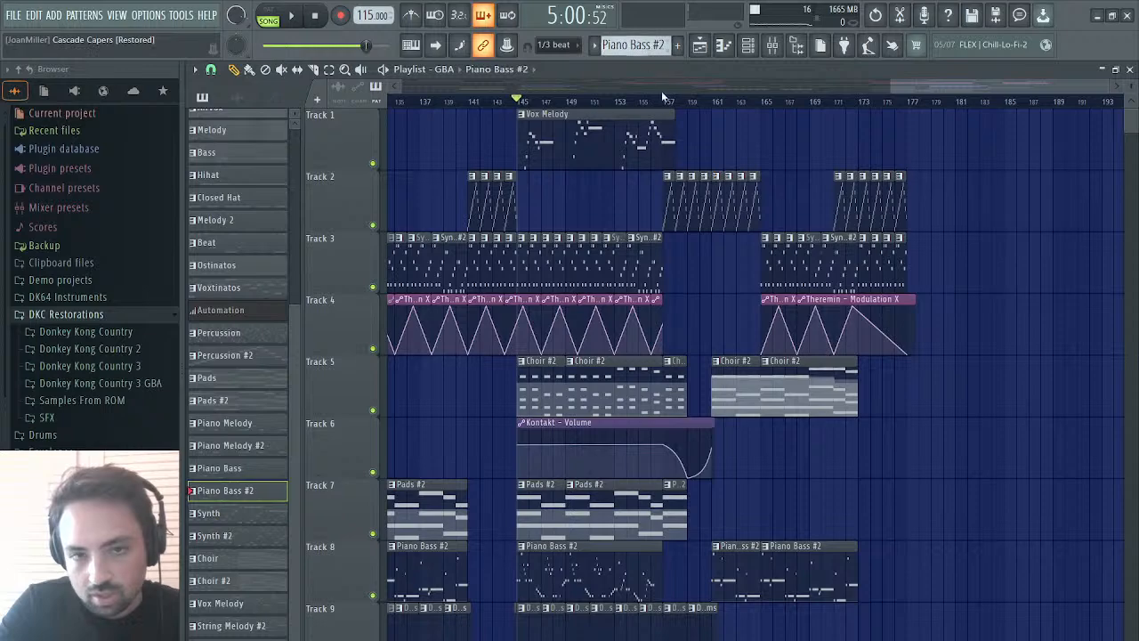
key("space")
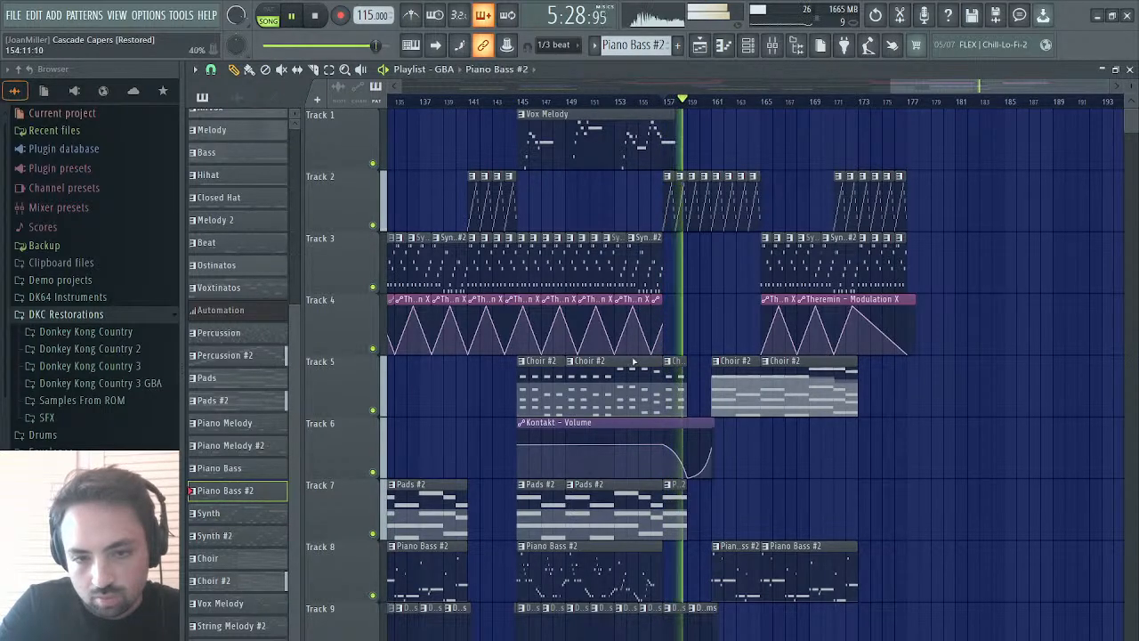
right_click(637, 424)
- Make the short choir clip at bar 157 on Track 5 unique and lower its second chord's velocity to about 35%
scroll(637, 424, "left", 6)
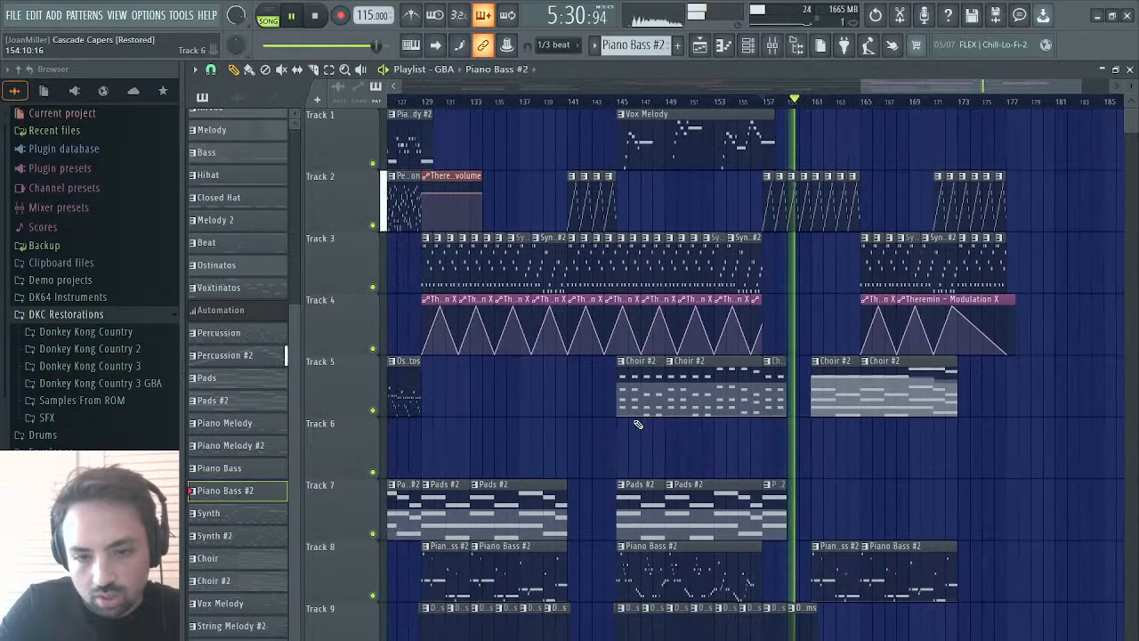
scroll(637, 424, "right", 3)
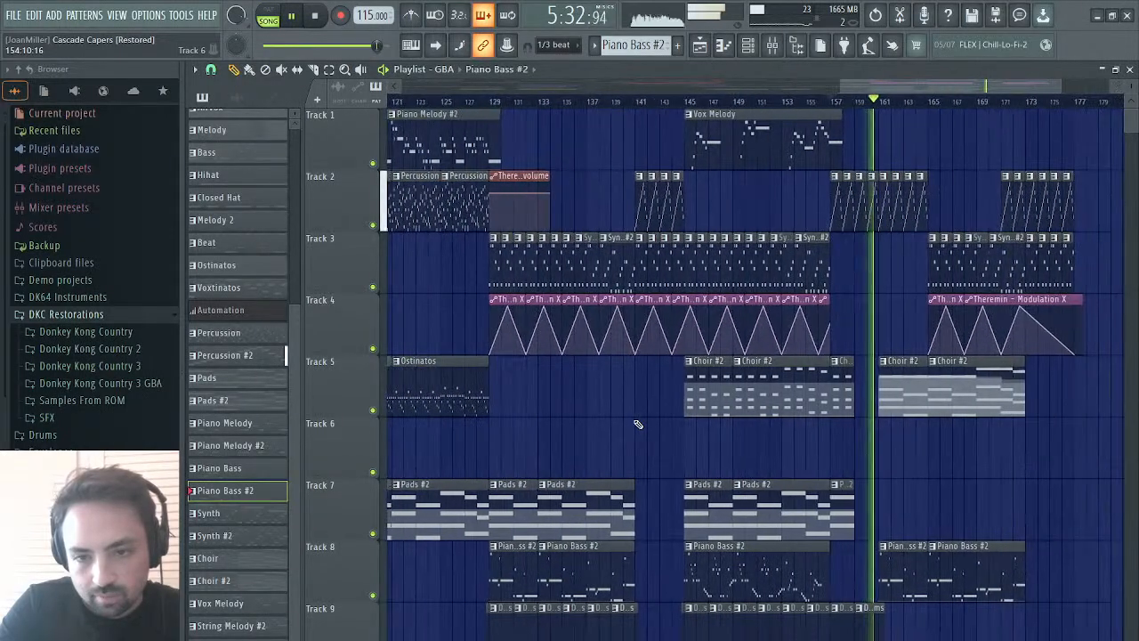
left_click(789, 101)
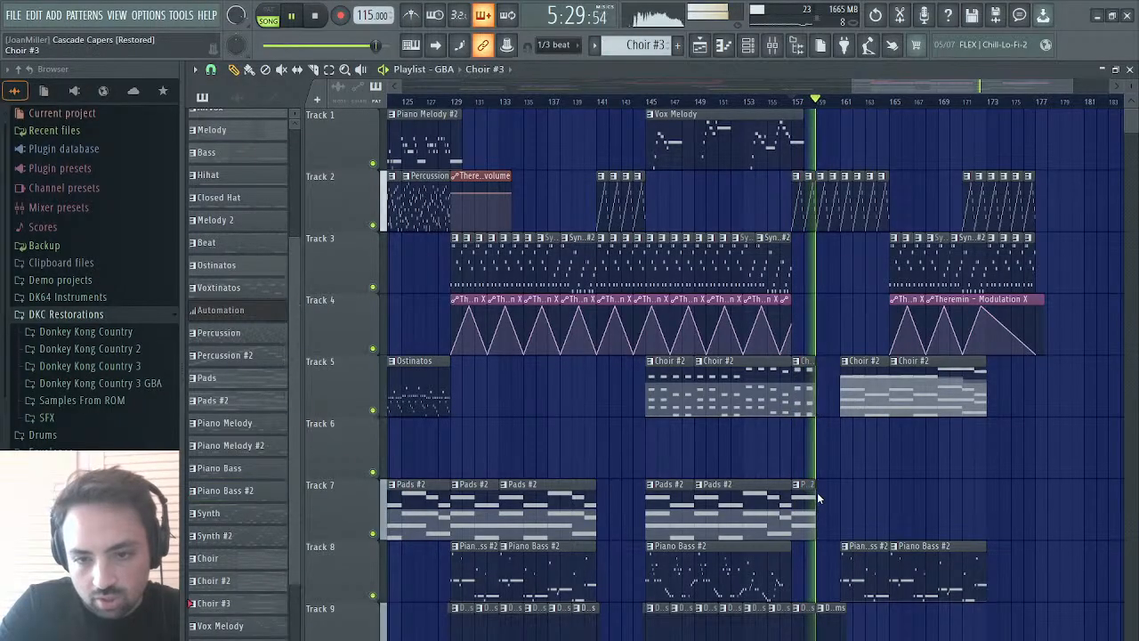
double_click(807, 408)
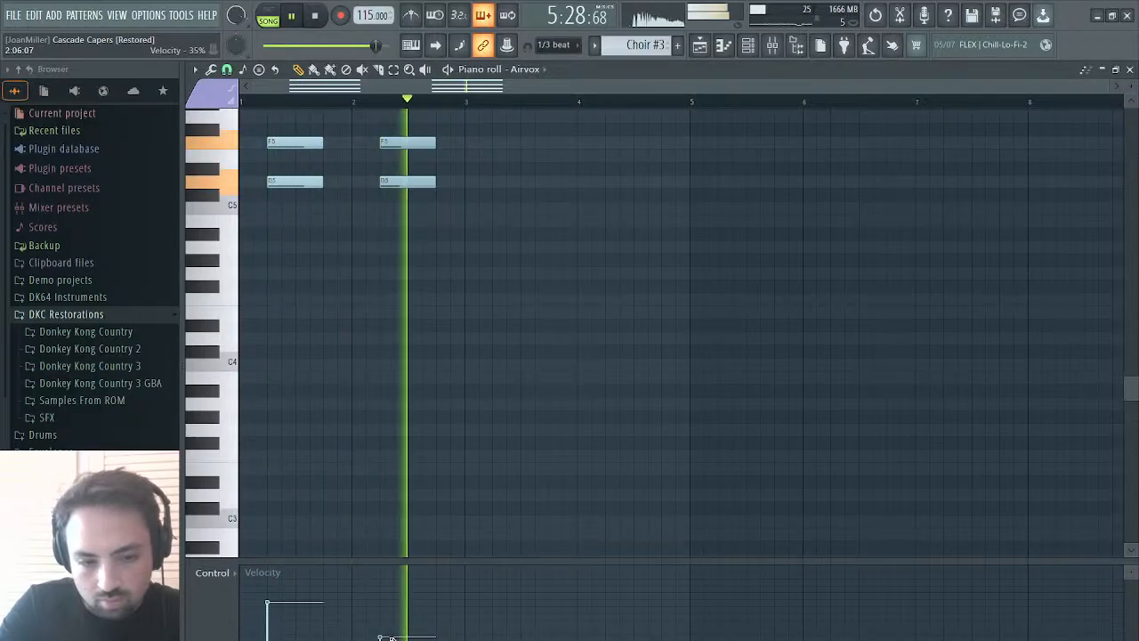
key("F5")
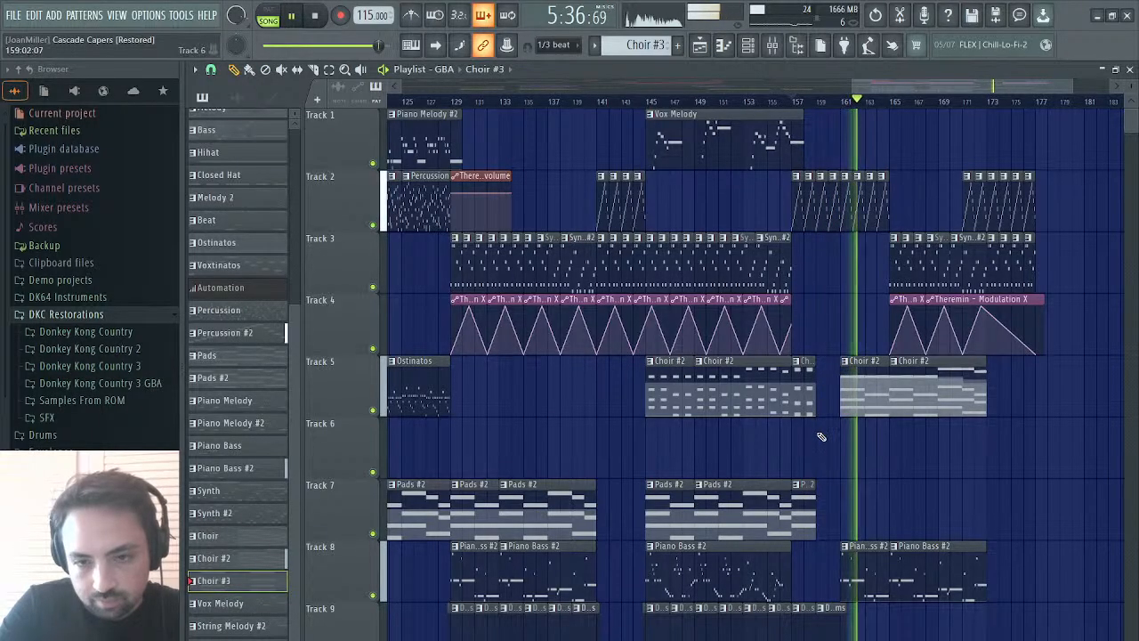
- Stop playback and use the project history to revert the short choir clip's unique copy and velocity edit
key("space")
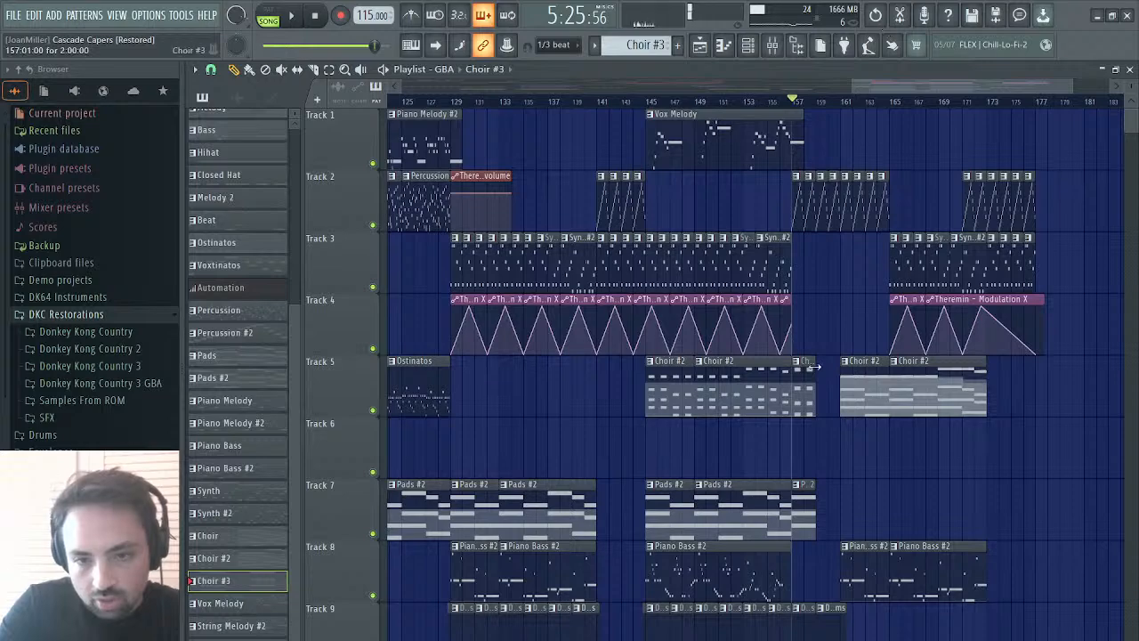
left_click(877, 23)
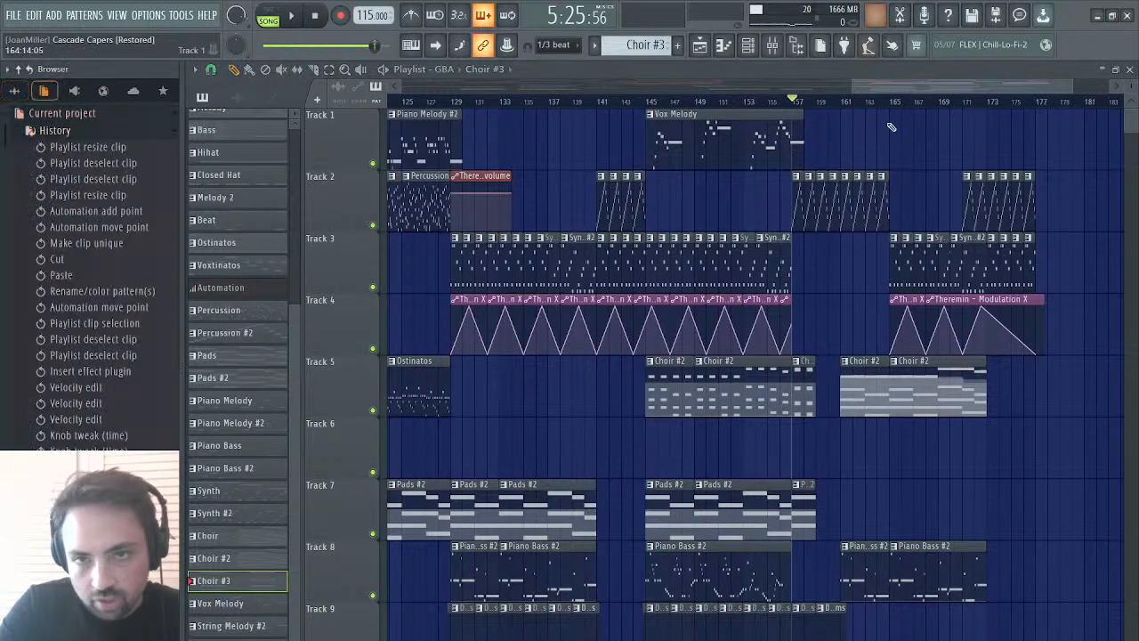
scroll(111, 499, "down", 10)
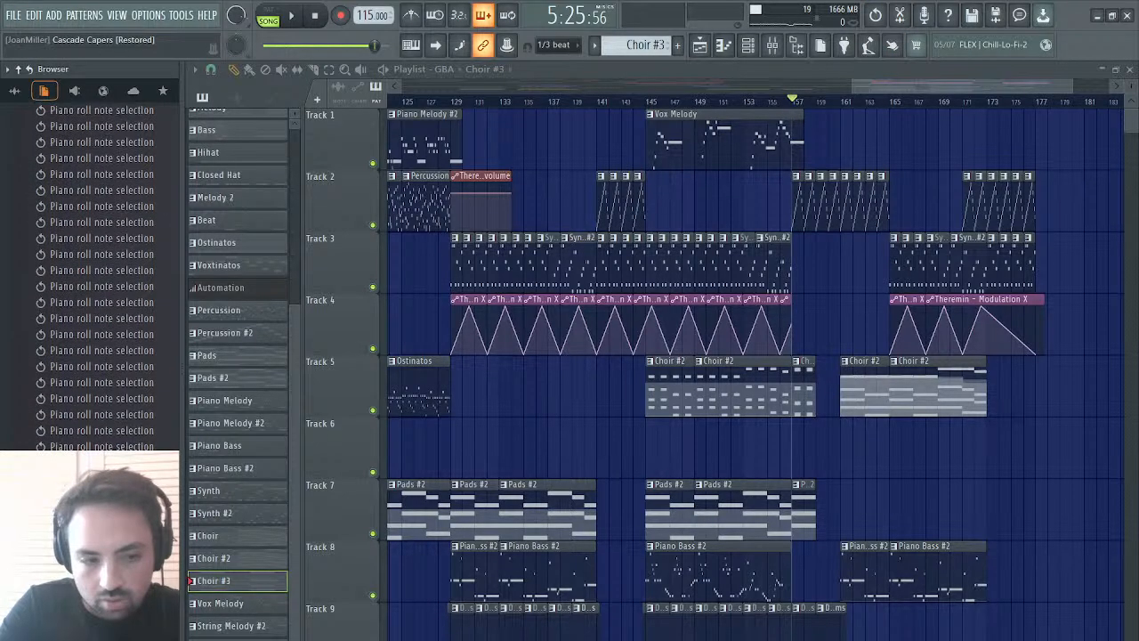
left_click(102, 578)
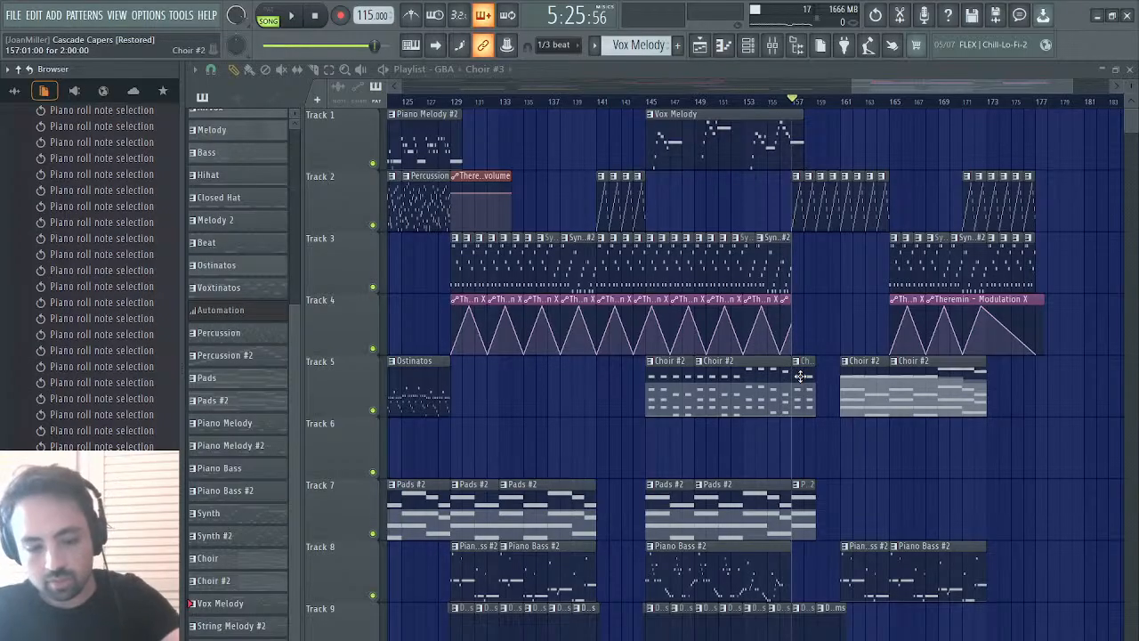
- Merge the short choir clip on Track 5 and the Pads #2 clip on Track 7 at bar 157 into one pattern
left_click_drag(793, 359, 806, 520)
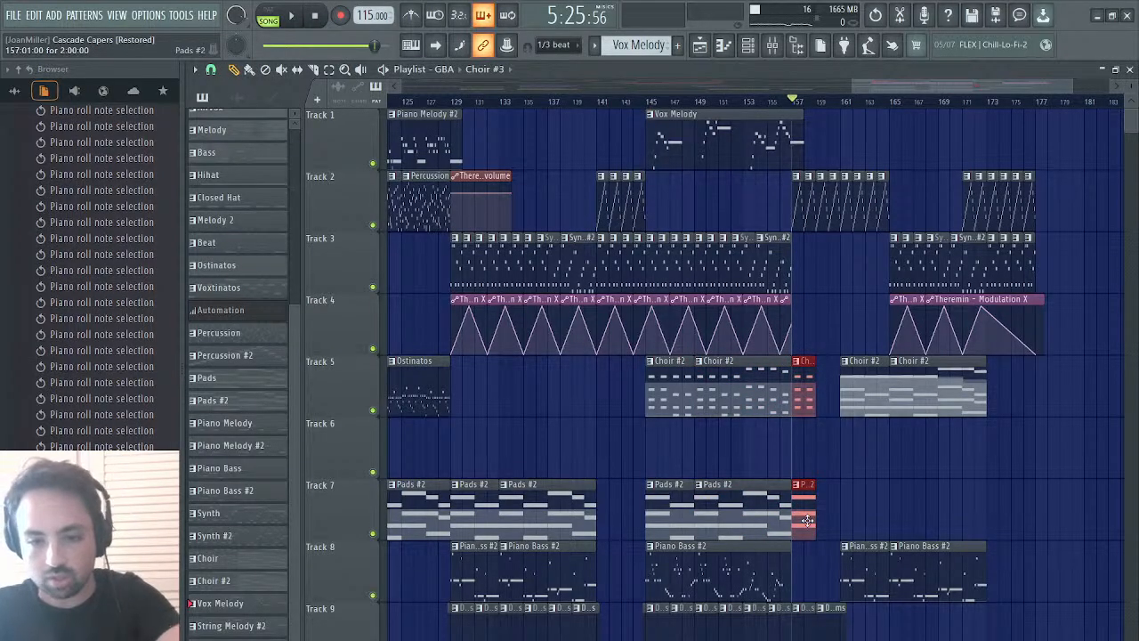
scroll(806, 521, "down", 5)
scroll(806, 520, "up", 5)
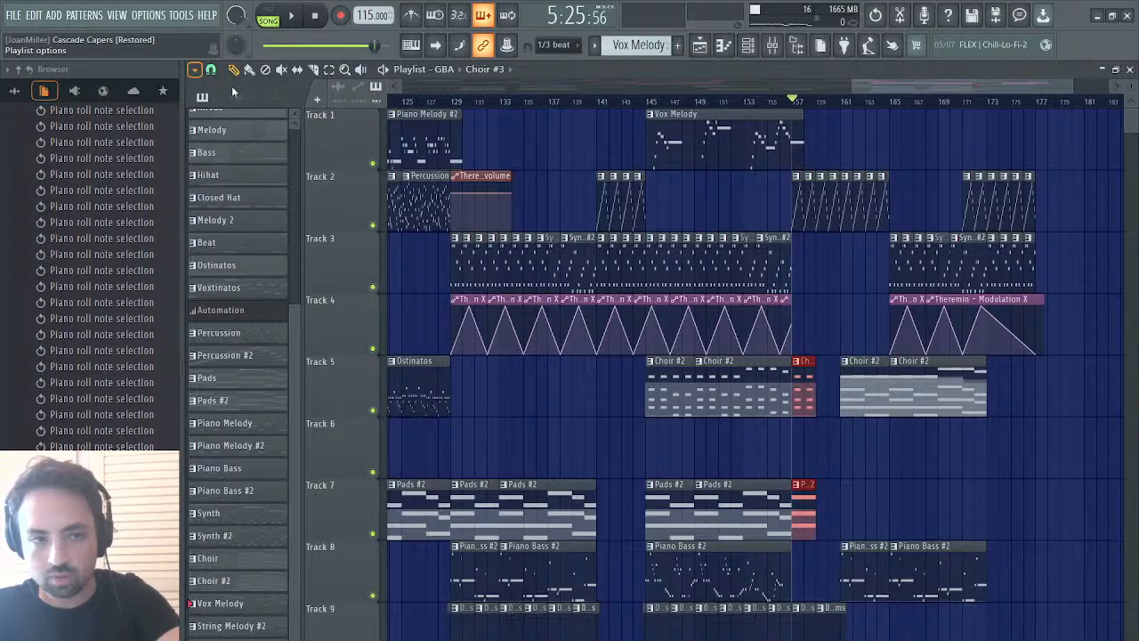
left_click(380, 389)
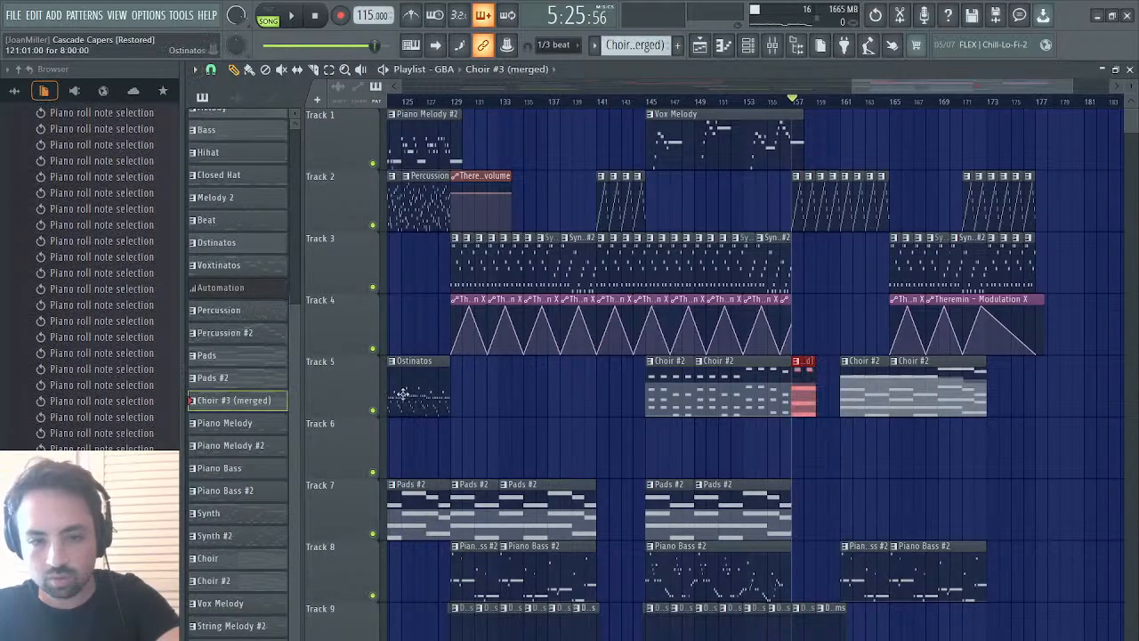
- Add an A5 slide note near the start of the merged clip's Theremin #4 chord and adjust the notes' velocities
double_click(803, 398)
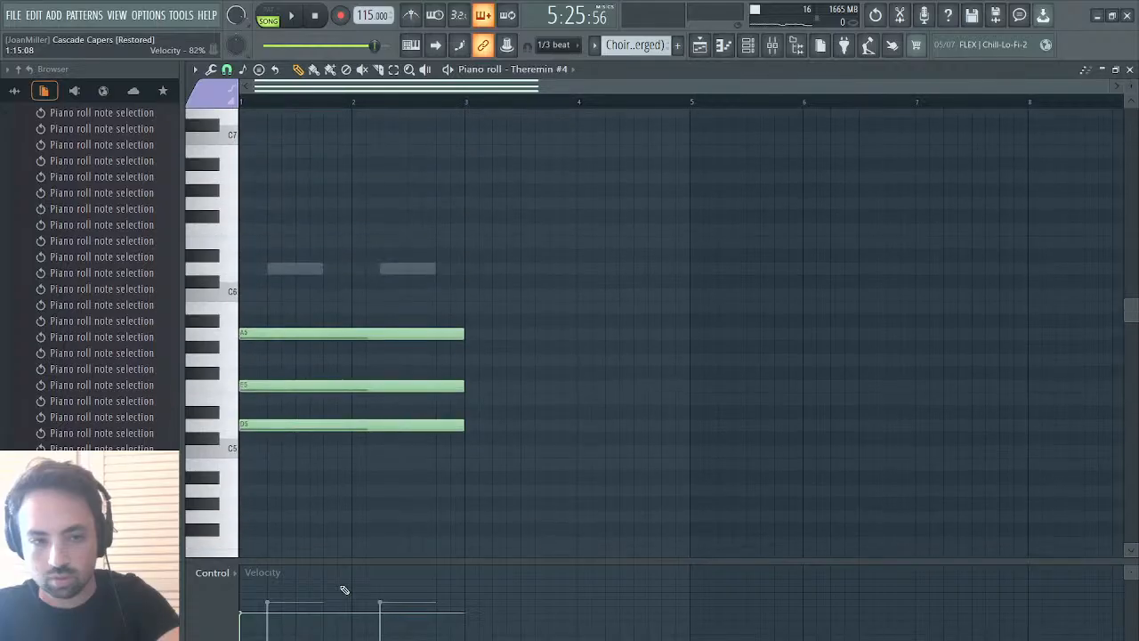
left_click(253, 334)
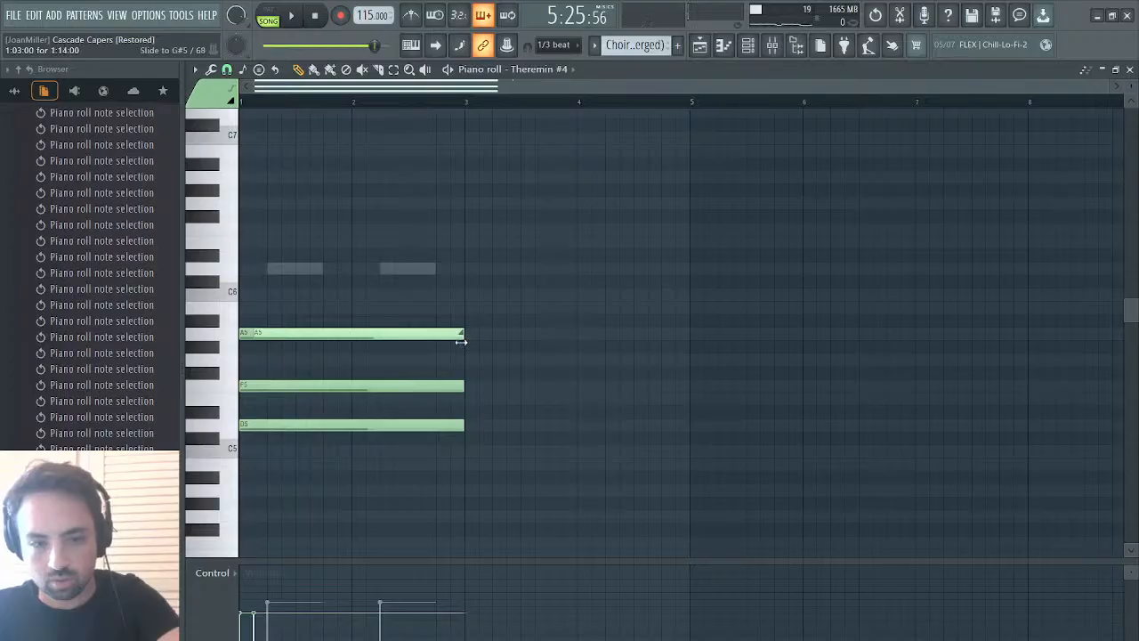
mouse_move(260, 639)
left_mouse_down()
mouse_move(244, 638)
mouse_move(247, 606)
mouse_move(255, 639)
left_mouse_up()
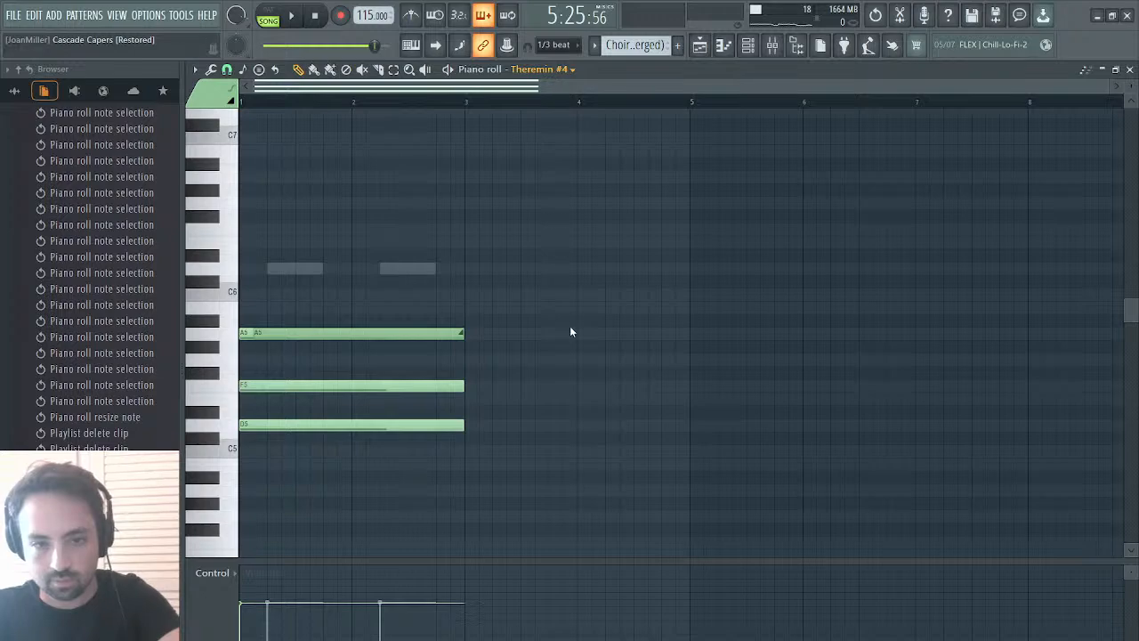
- Lower the velocity of the merged pattern's second Airvox chord to about 33% and play the song from bar 157
left_click(555, 364)
left_click_drag(396, 637, 396, 640)
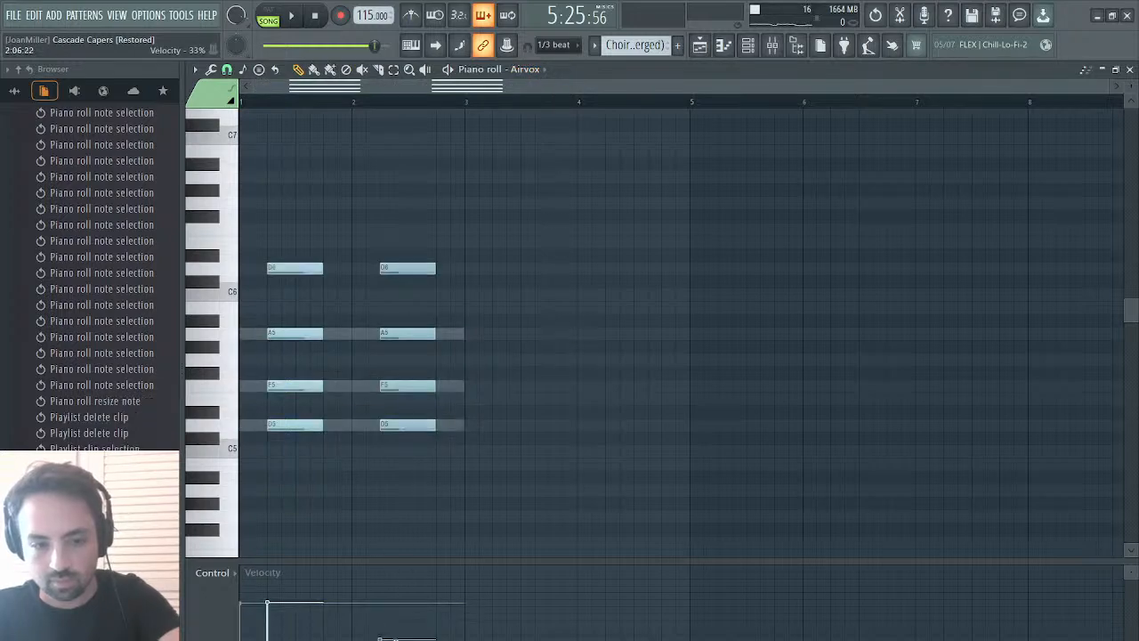
key("space")
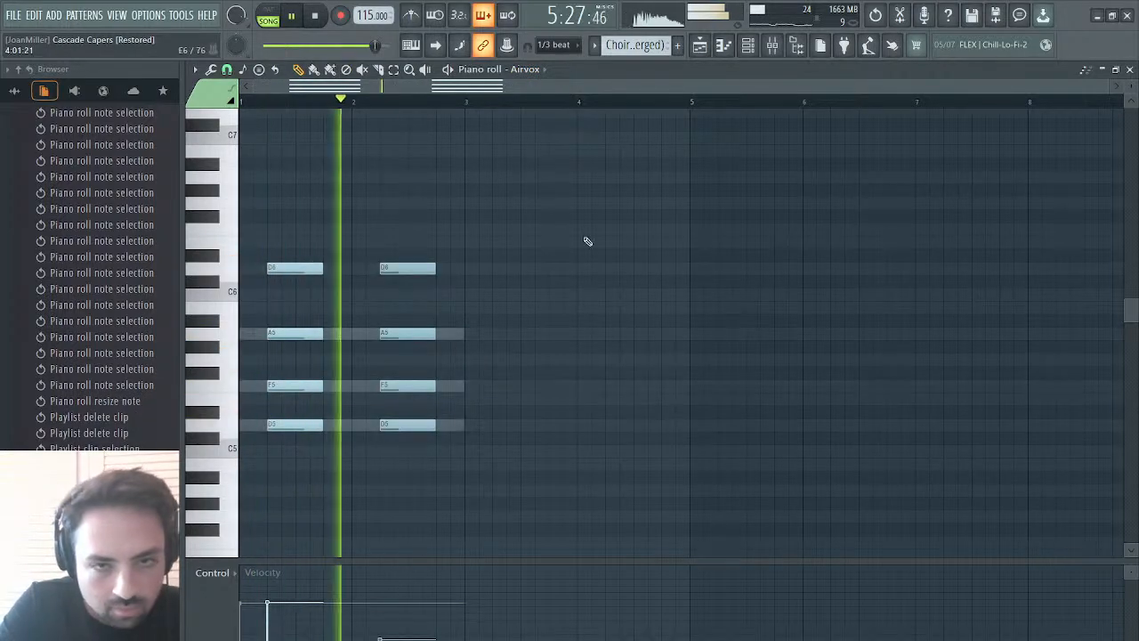
left_click(699, 46)
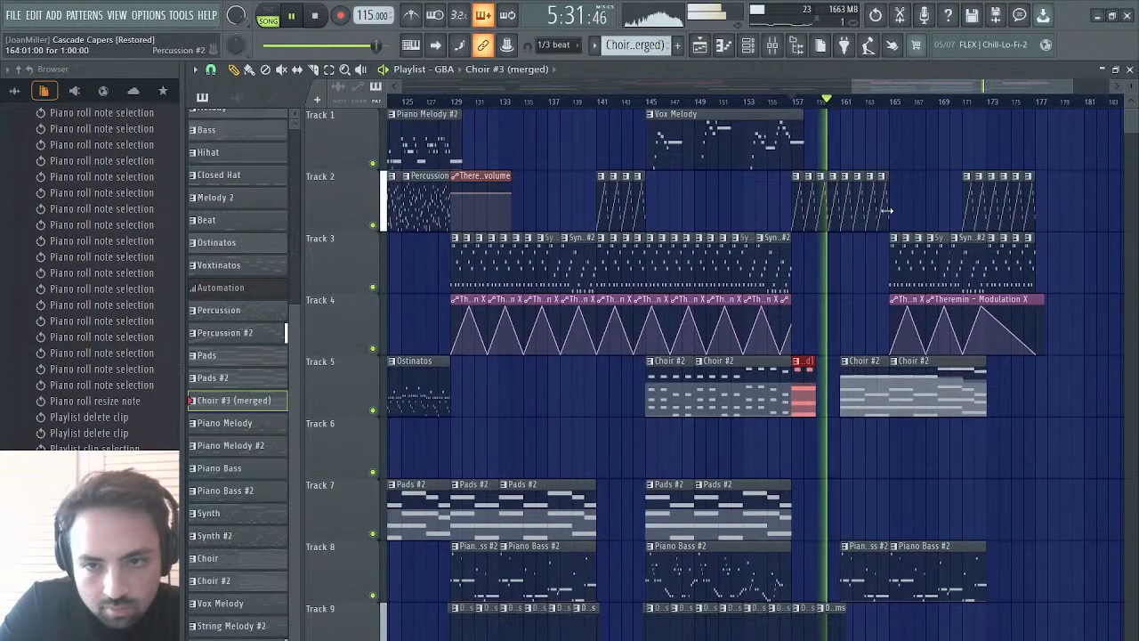
key("space")
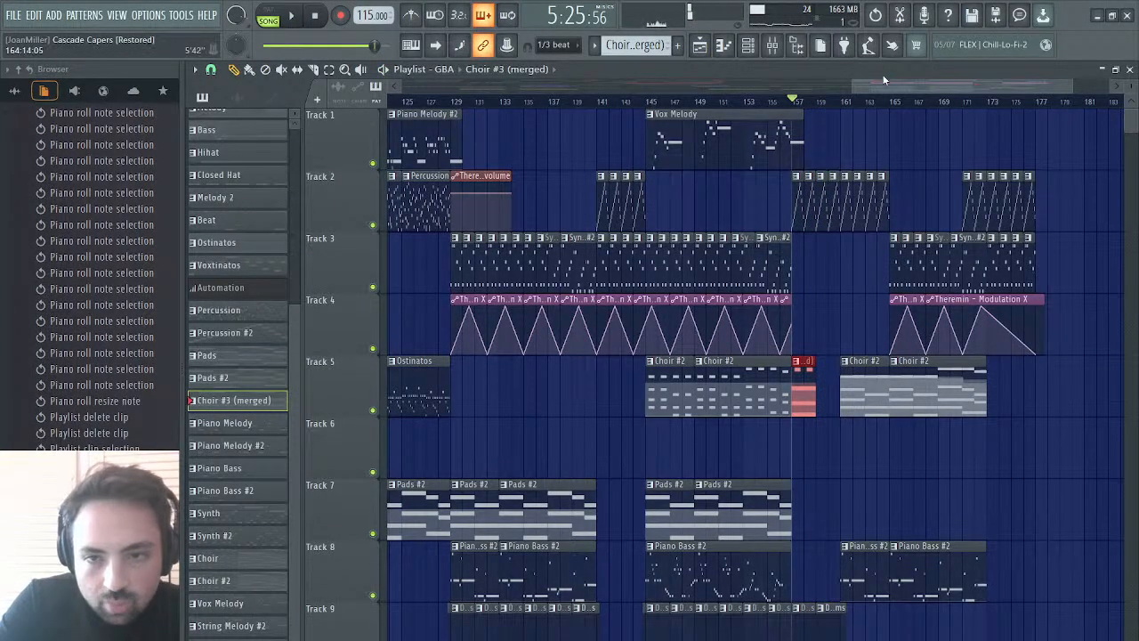
- Assign the Congas instrument's volume to host automation slot #003 in the Kontakt (Jazz Bass) channel
left_click(1130, 72)
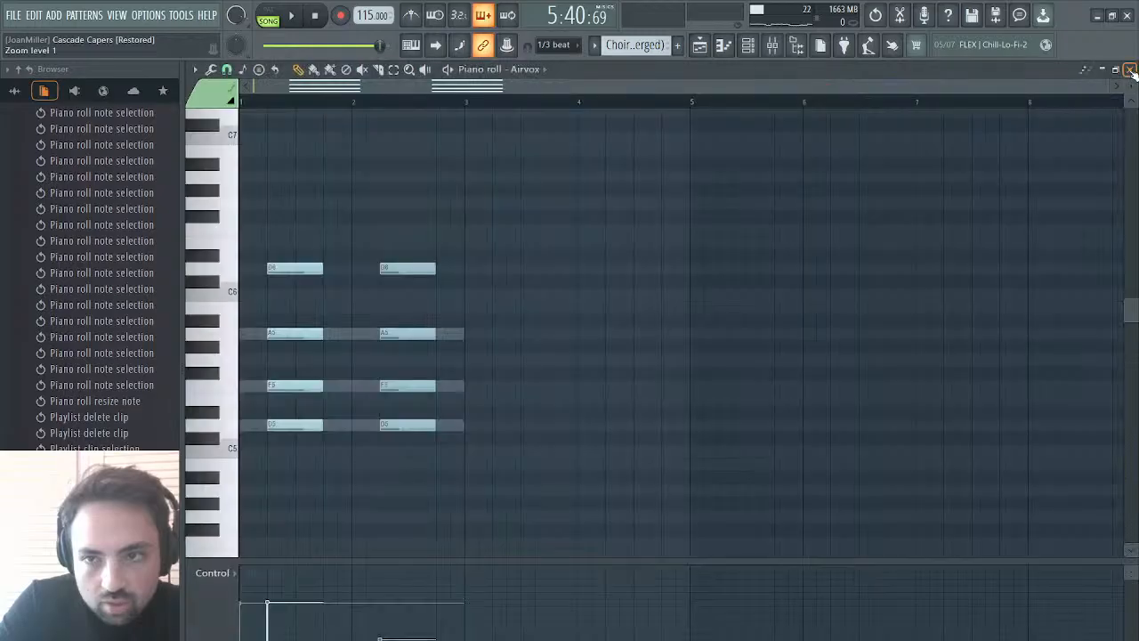
left_click(1130, 72)
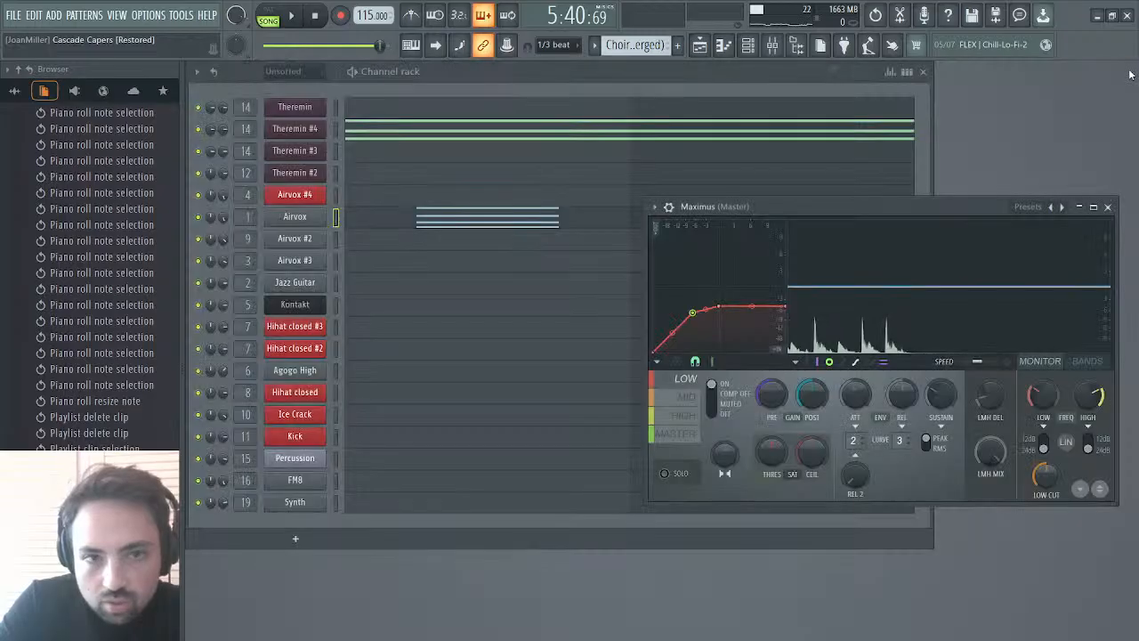
left_click(294, 304)
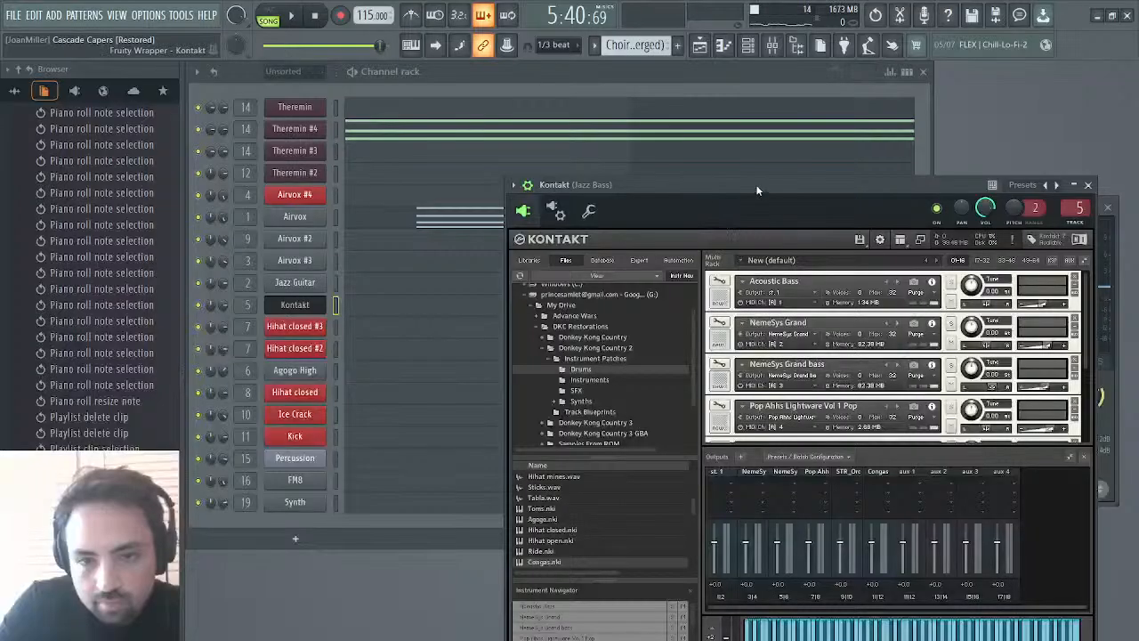
left_click_drag(756, 188, 611, 192)
left_click(530, 261)
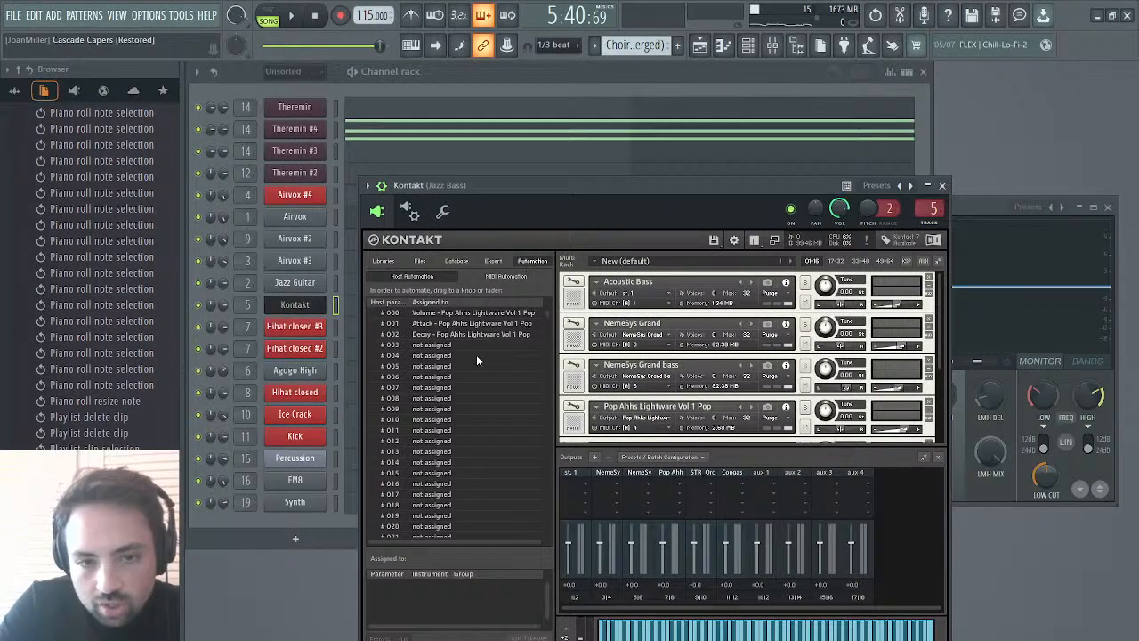
scroll(647, 382, "down", 3)
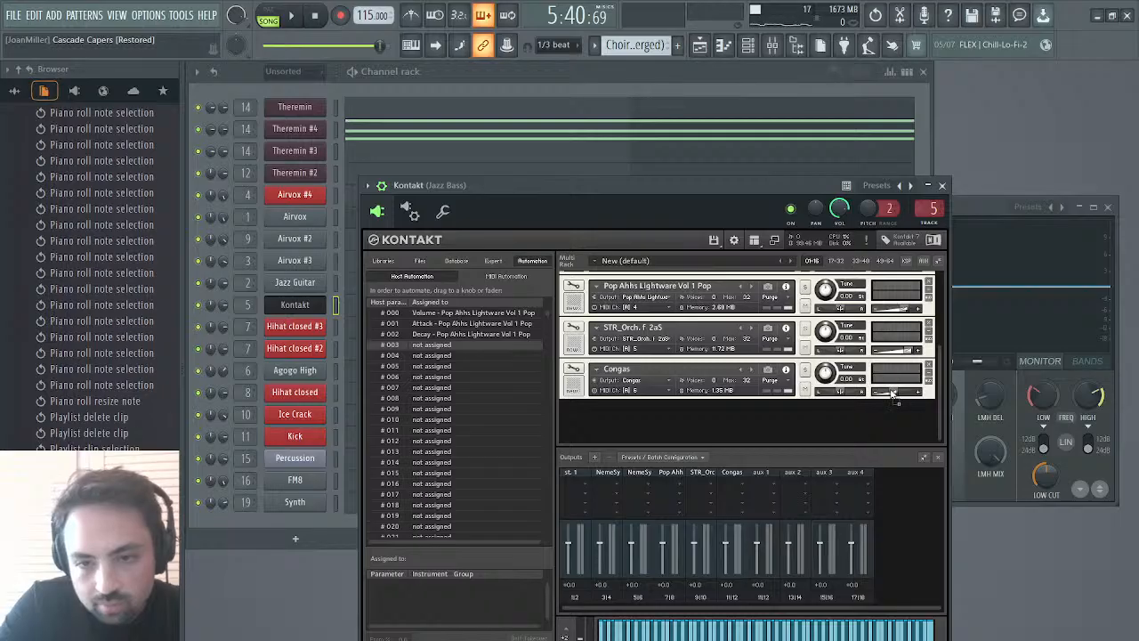
left_click_drag(893, 394, 891, 394)
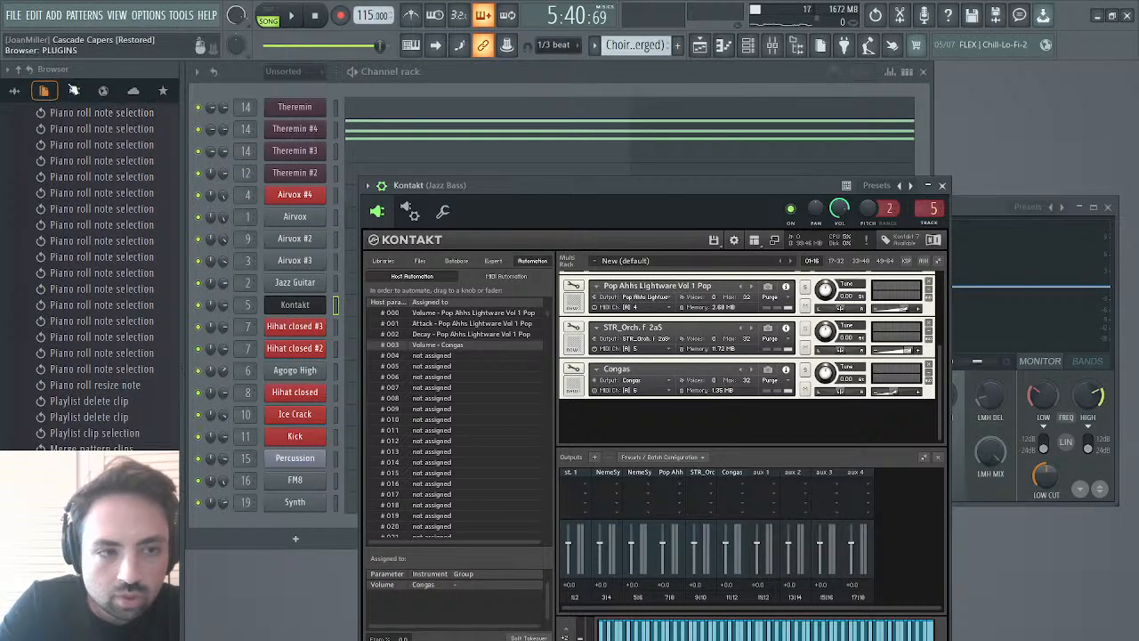
- Create an automation clip for the Congas volume from Kontakt's parameters among the current project's generators
left_click(22, 70)
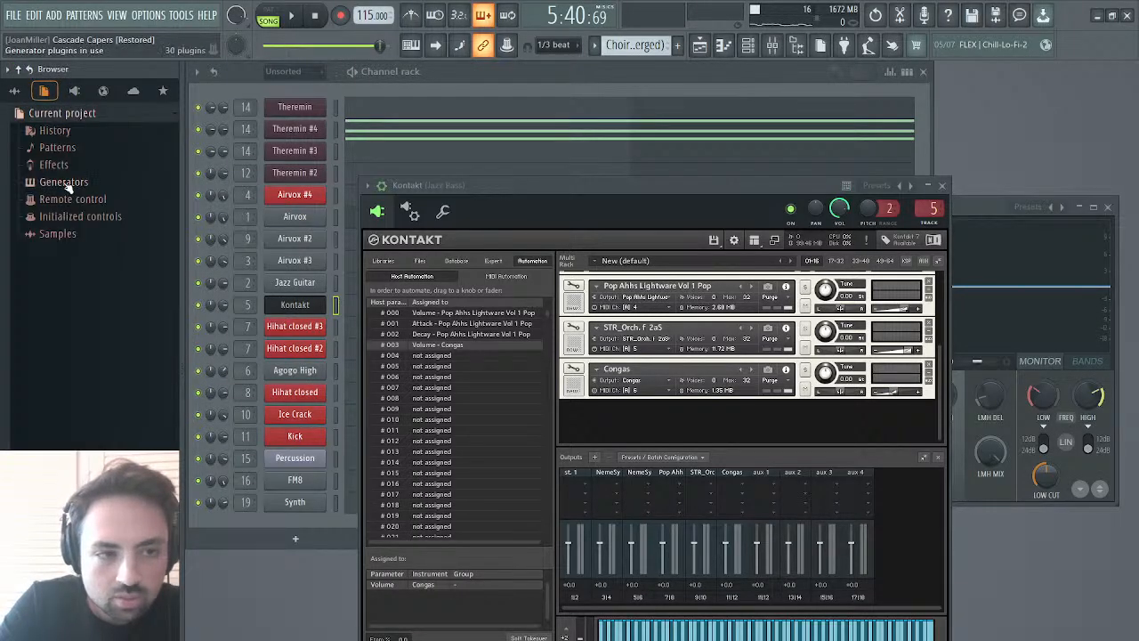
left_click(64, 181)
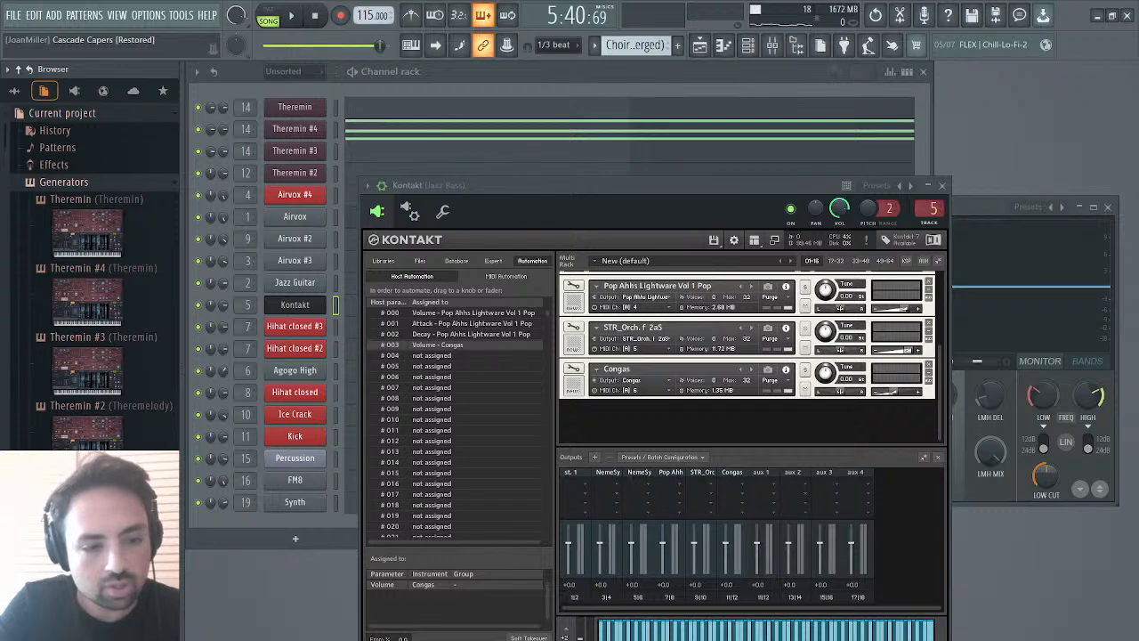
scroll(89, 342, "down", 5)
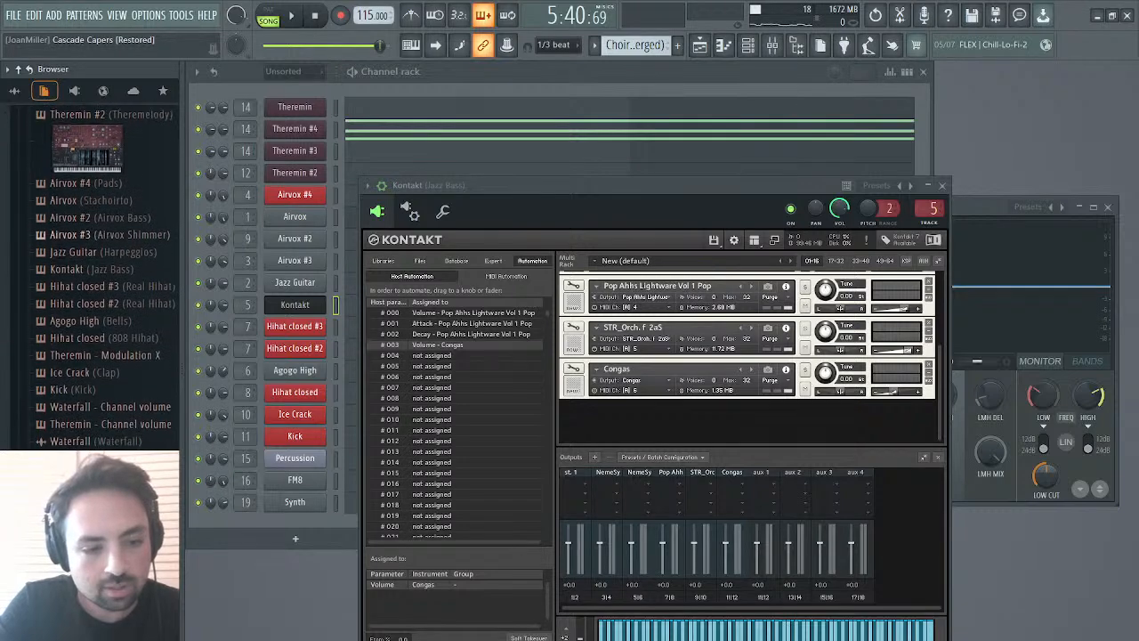
left_click(87, 271)
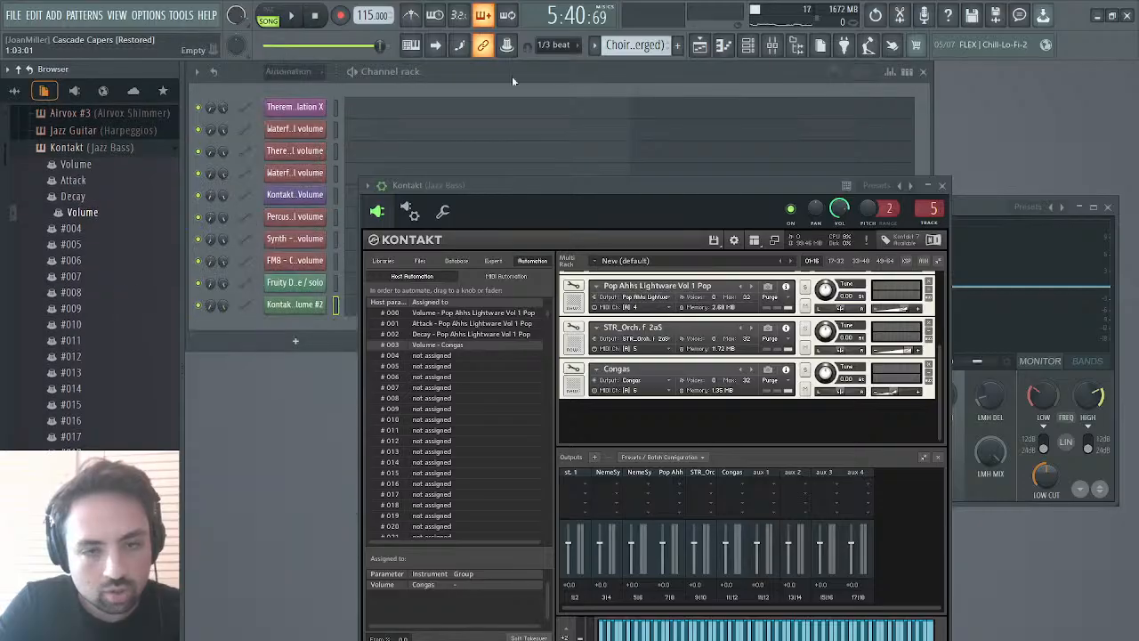
- Move the Kontakt - Volume #2 automation clip on Track 12 to start at bar 161 and start playback
left_click(700, 46)
scroll(699, 242, "down", 2)
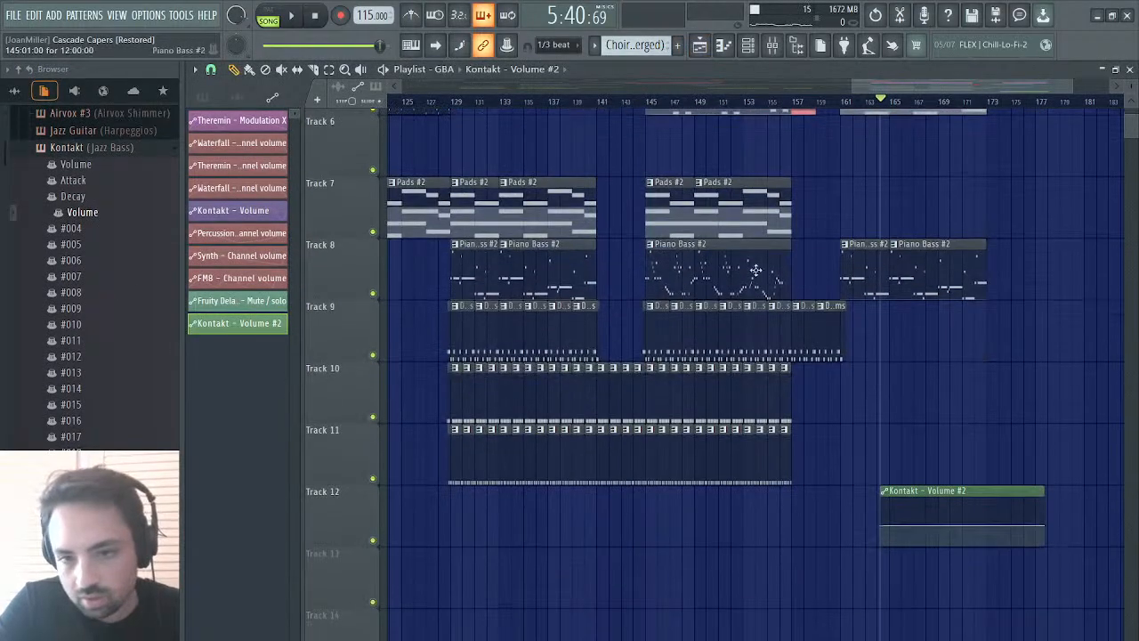
scroll(958, 389, "up", 4)
scroll(958, 389, "down", 2)
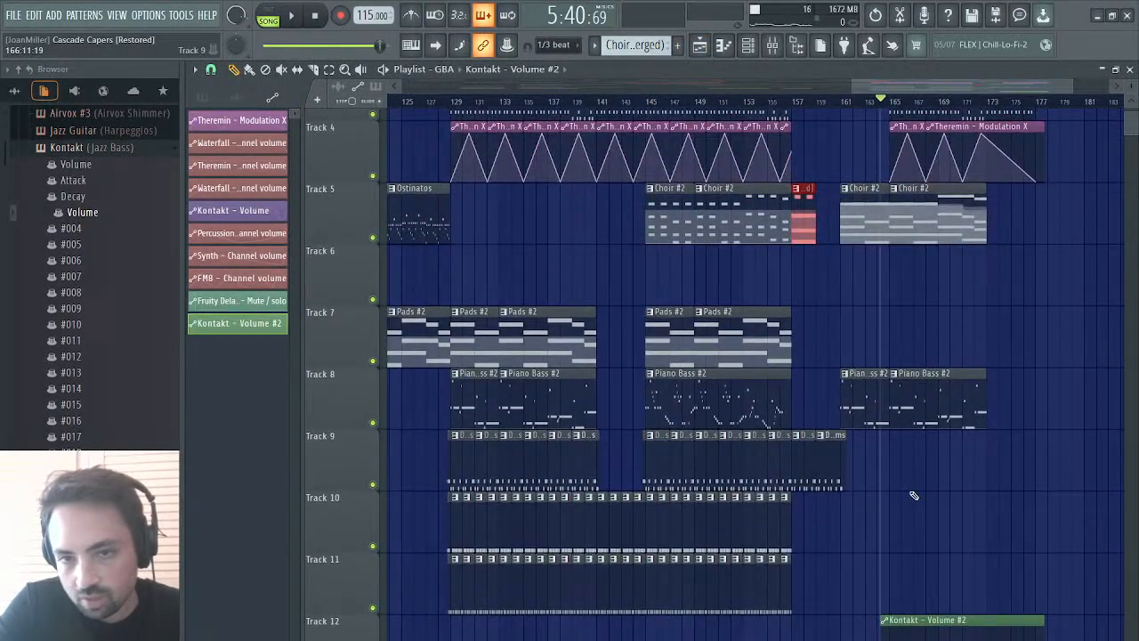
scroll(911, 494, "up", 3)
scroll(911, 494, "down", 3)
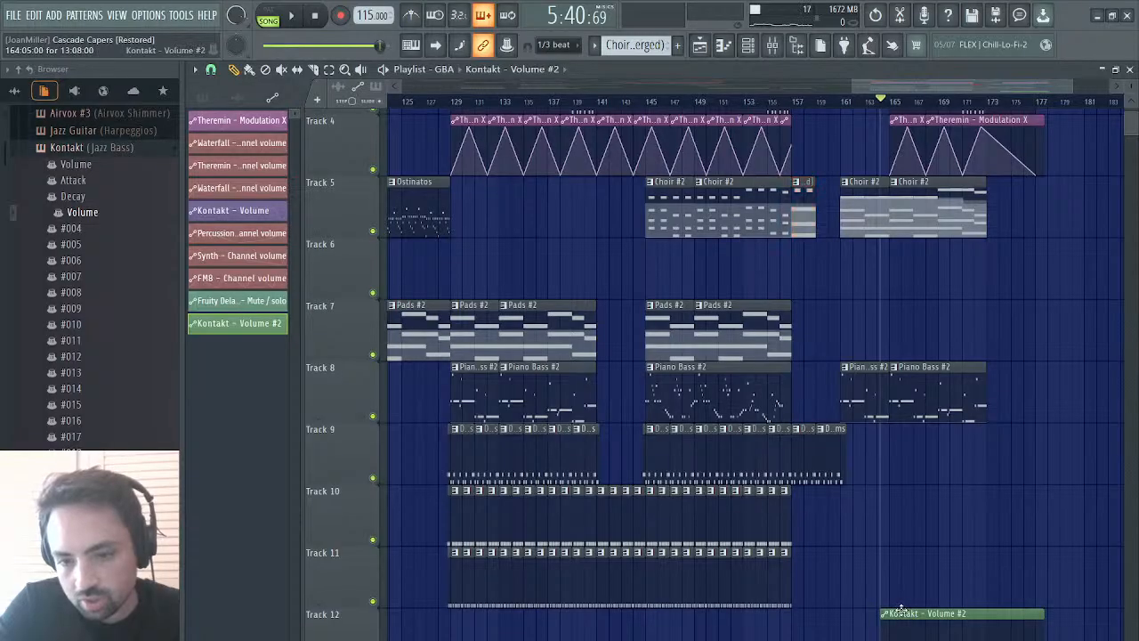
key("space")
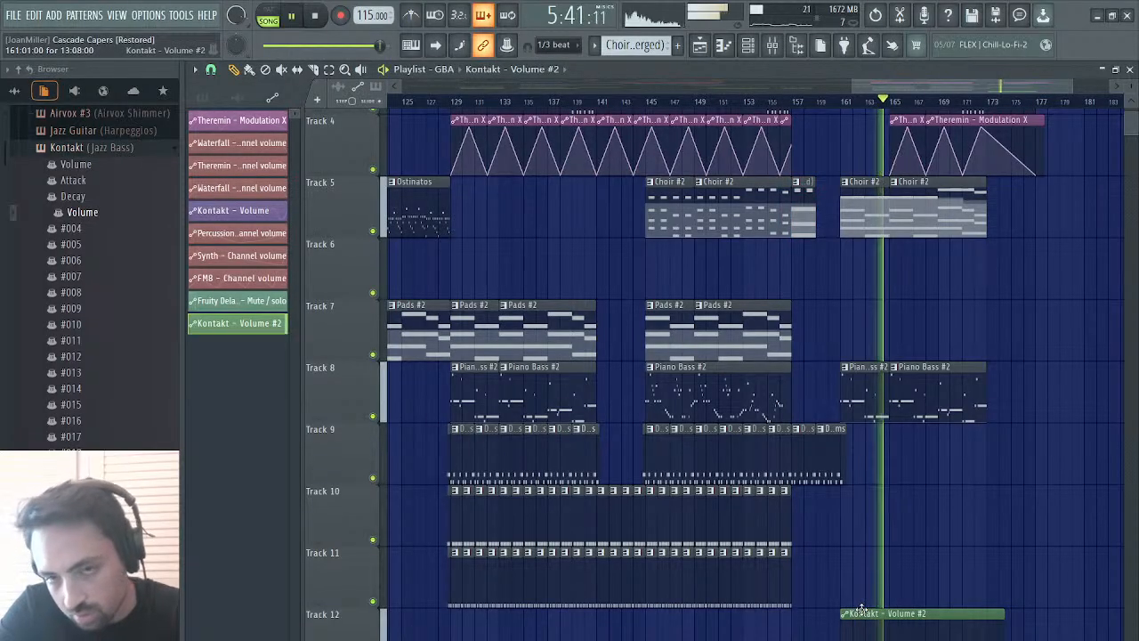
- Shape the Kontakt - Volume #2 clip to fall to 0% at bar 165 and return to 51% at bar 166, resizing it to suit
scroll(879, 407, "up", 2)
scroll(878, 407, "down", 3)
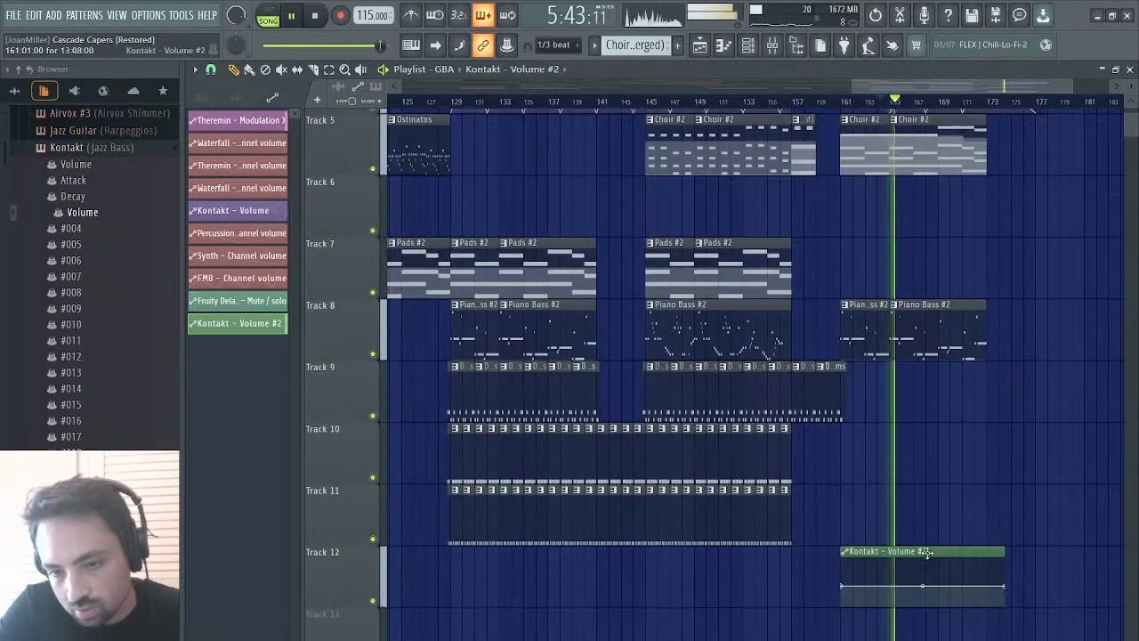
left_click_drag(1003, 590, 902, 618)
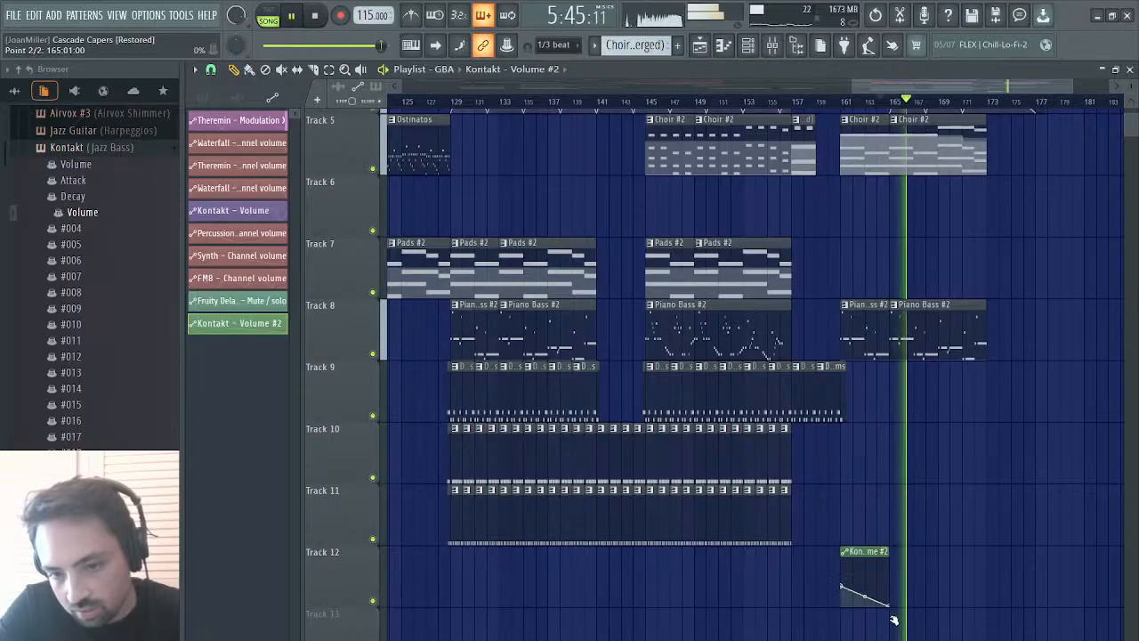
left_click_drag(900, 551, 925, 552)
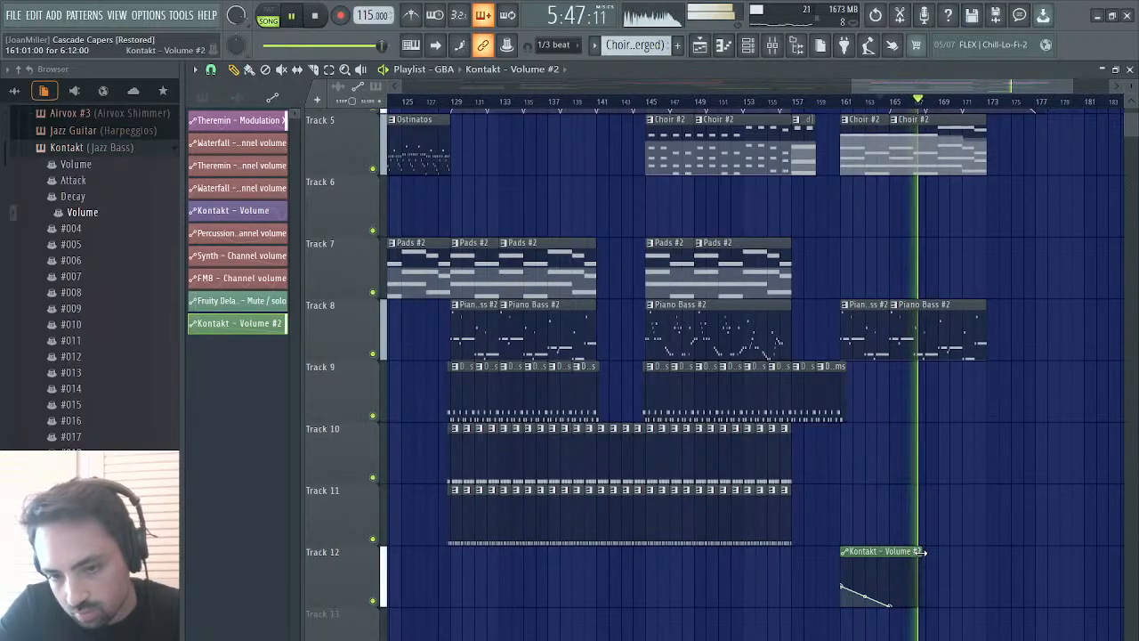
right_click(902, 580)
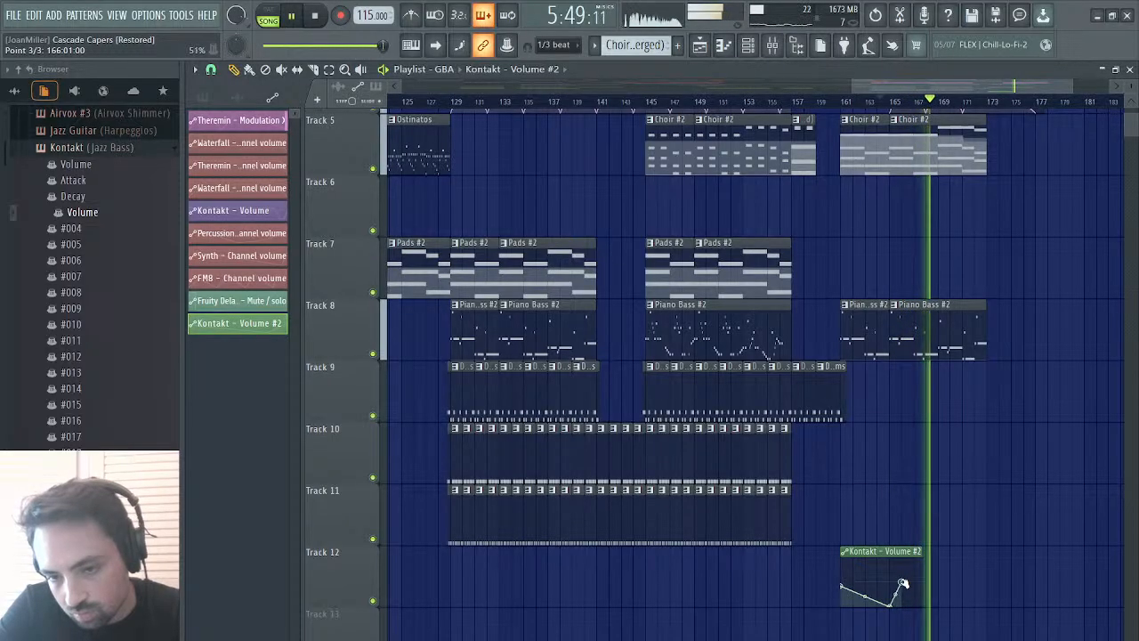
- Play the song from about bar 161 and check the new volume fade against the percussion and choir clips
left_click(846, 105)
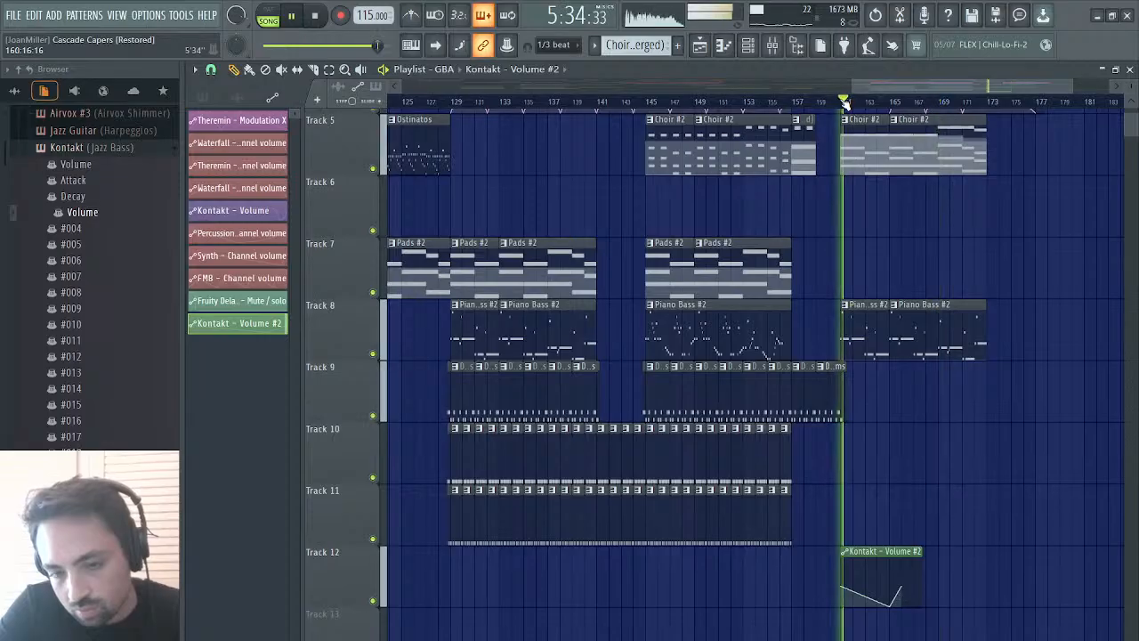
scroll(874, 396, "up", 4)
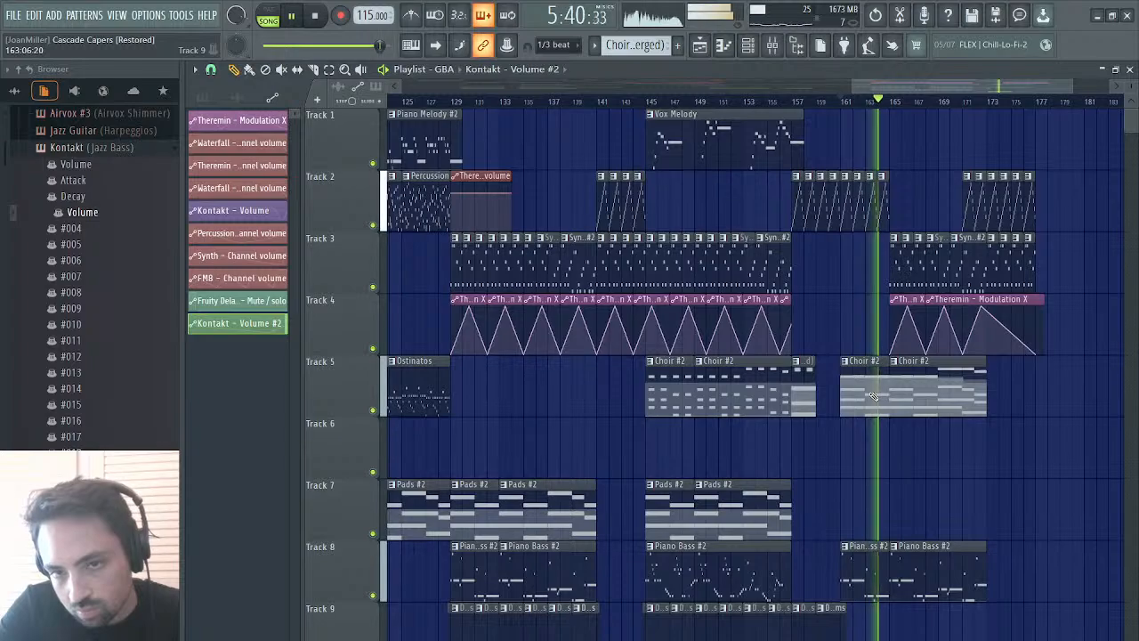
scroll(931, 364, "down", 4)
scroll(931, 364, "up", 4)
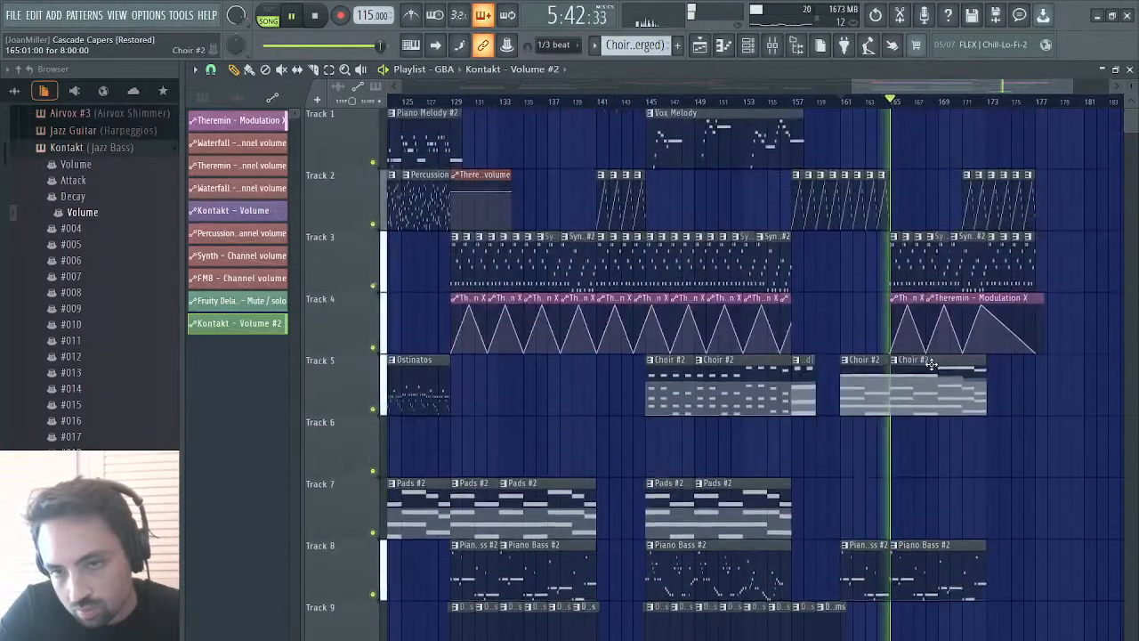
- Move the Kontakt - Volume #2 automation clip from Track 12 up to Track 1, keeping its start at bar 161
scroll(931, 363, "down", 2)
scroll(930, 364, "up", 2)
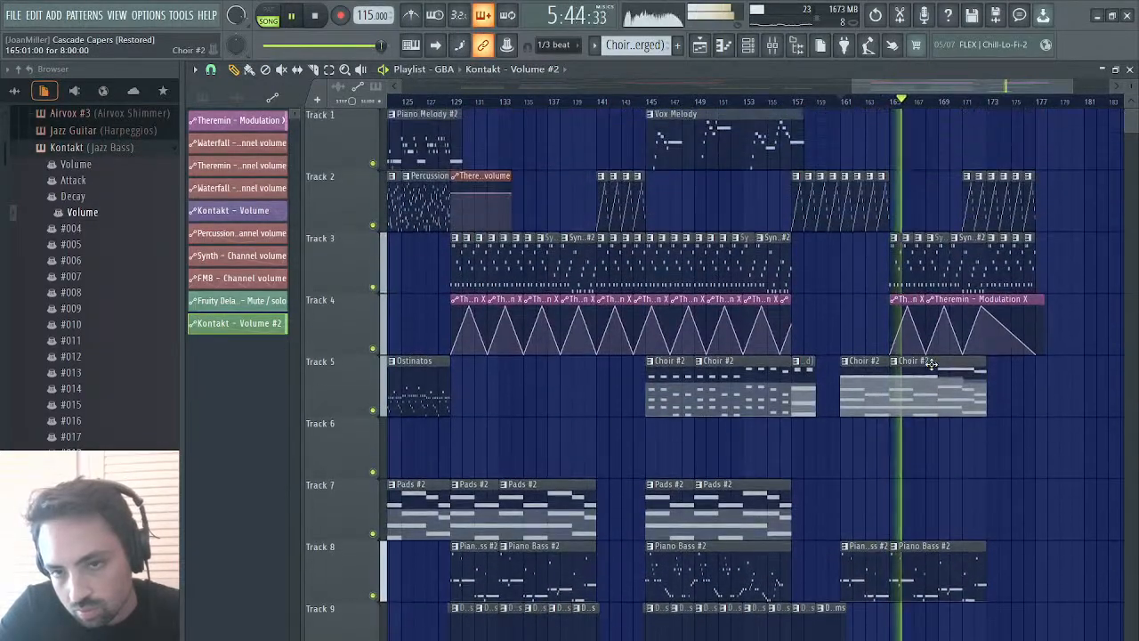
scroll(931, 364, "down", 6)
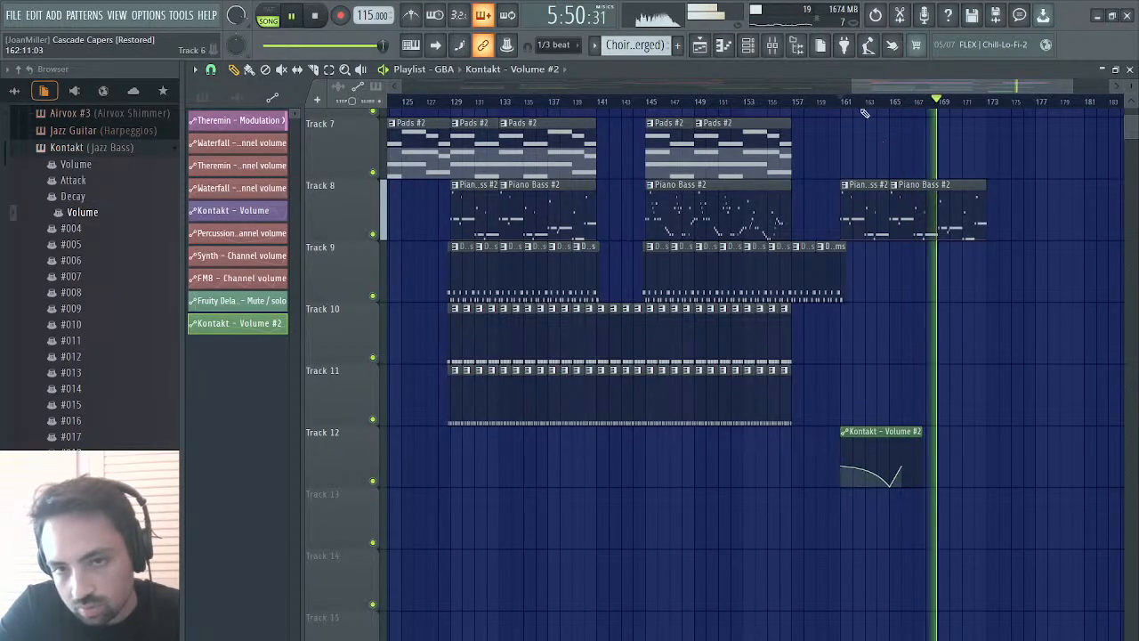
left_click(856, 100)
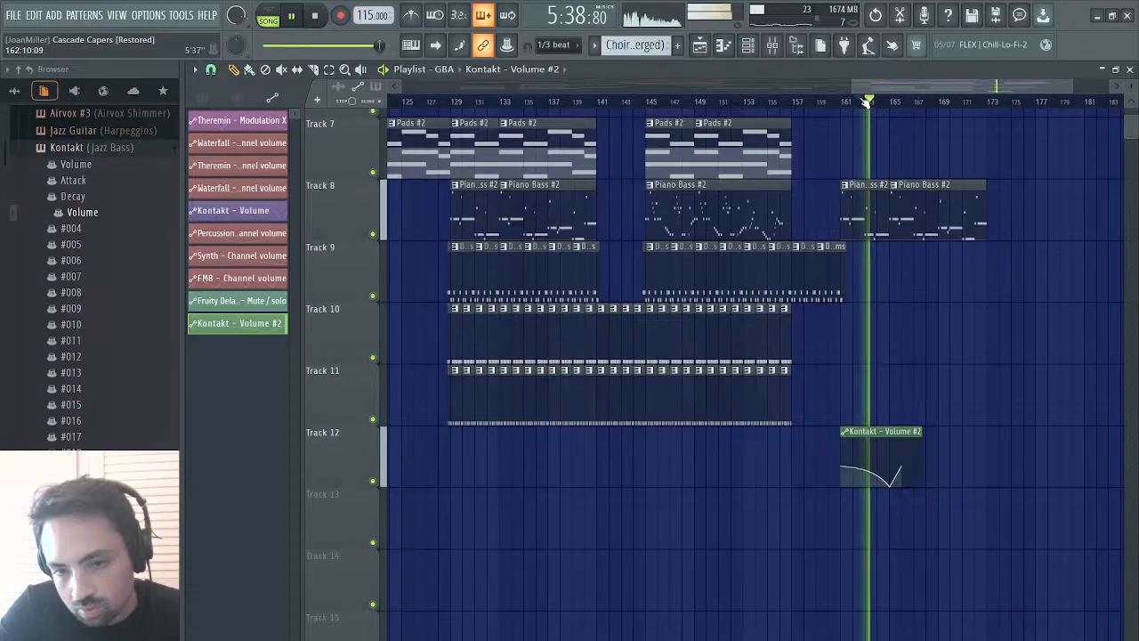
scroll(864, 183, "up", 3)
scroll(864, 183, "down", 2)
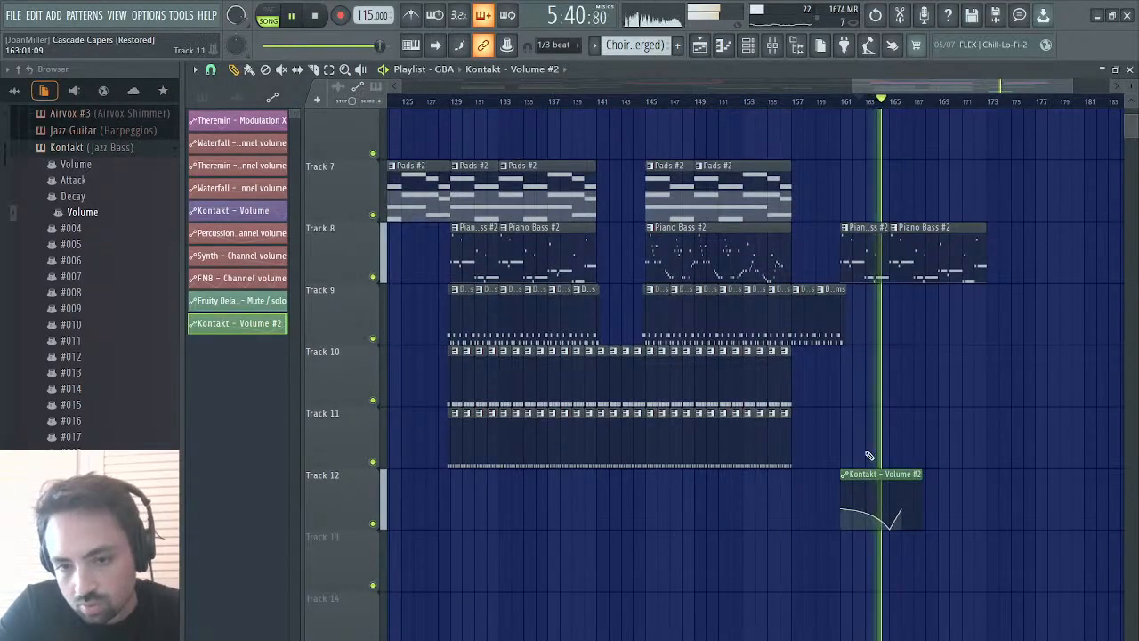
left_click_drag(862, 520, 863, 107)
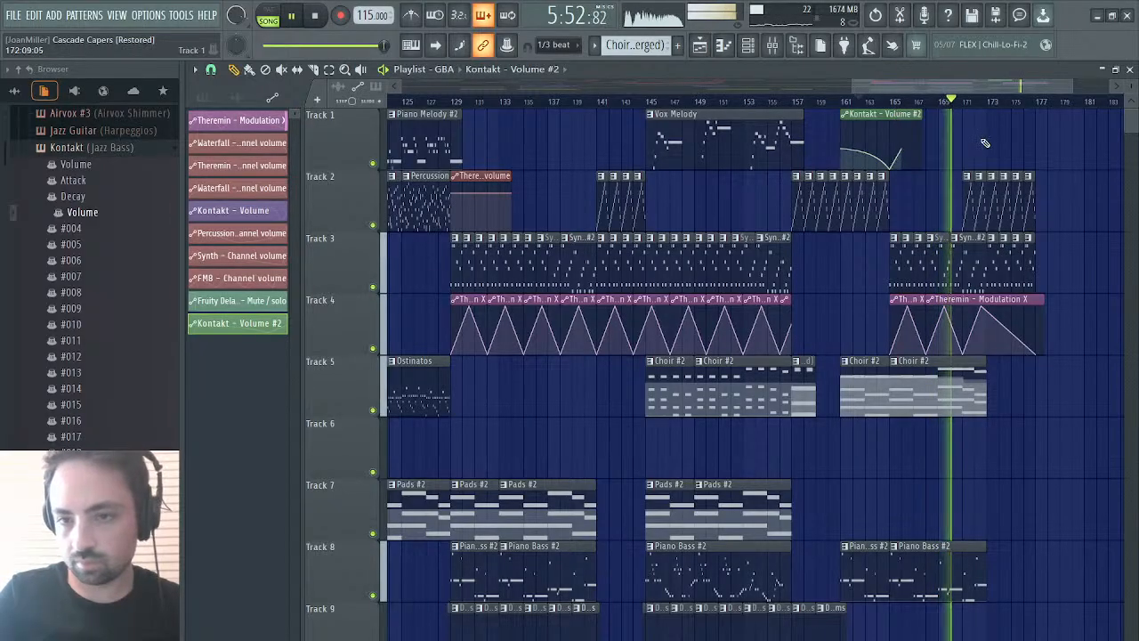
left_click_drag(902, 131, 1046, 121)
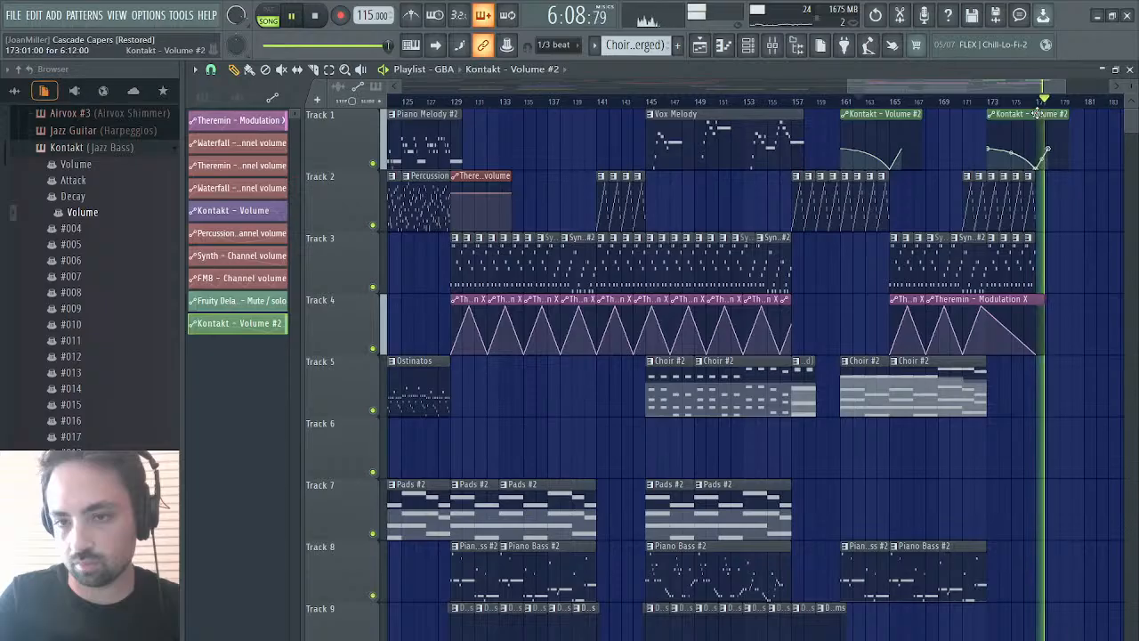
right_click(1039, 114)
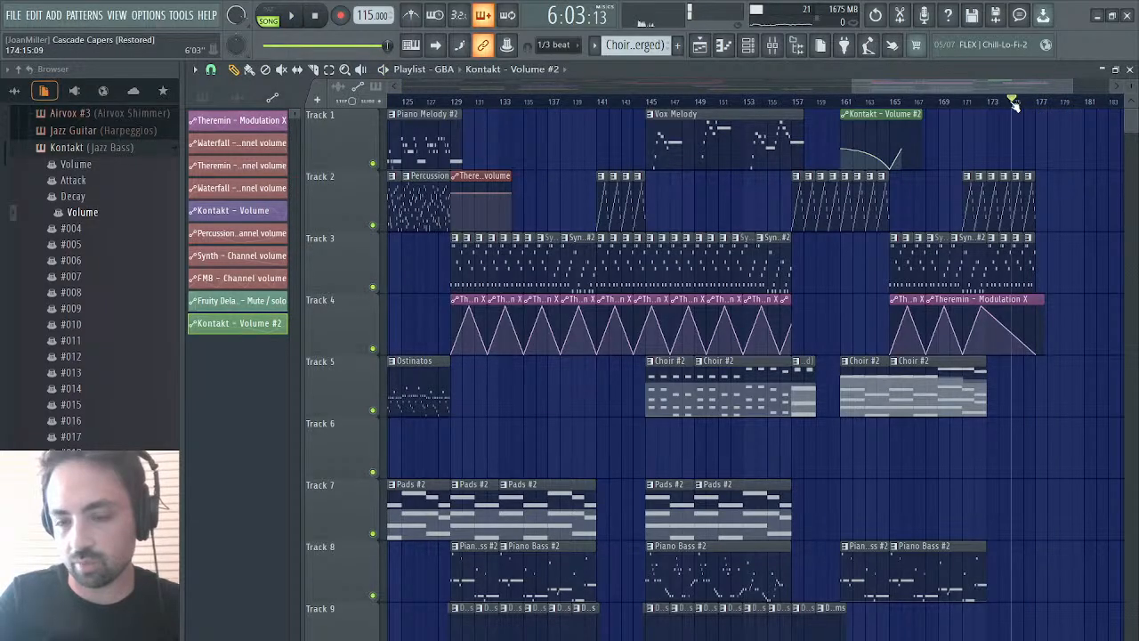
key("space")
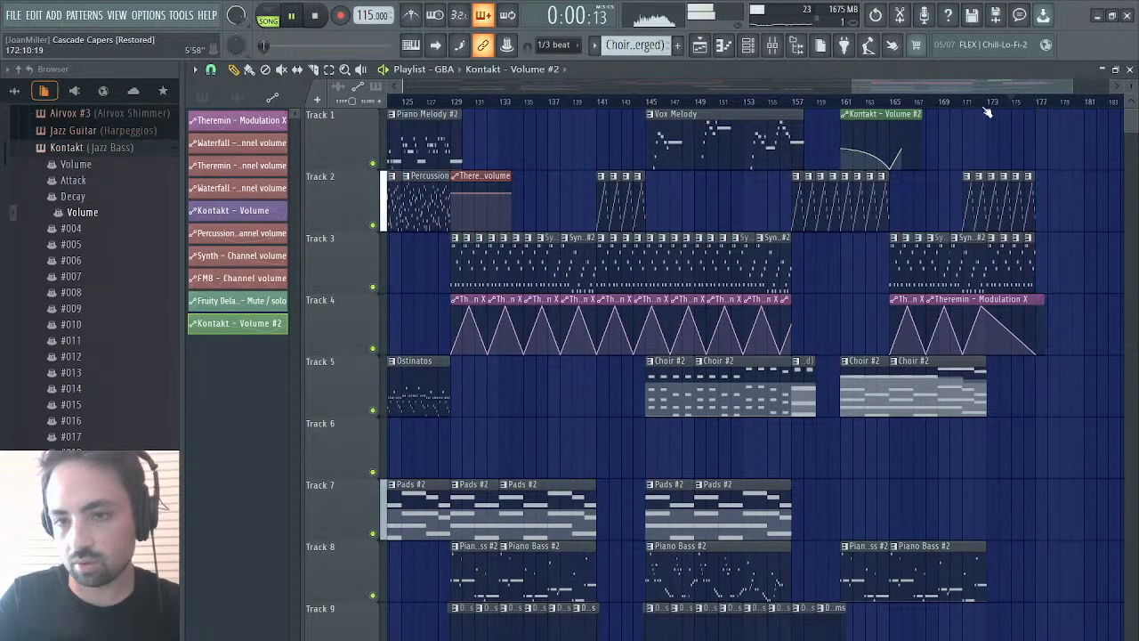
- Play the ending from bar 161 and extend the last Choir #2 clip on Track 5 to a length of 13 bars
left_click(845, 105)
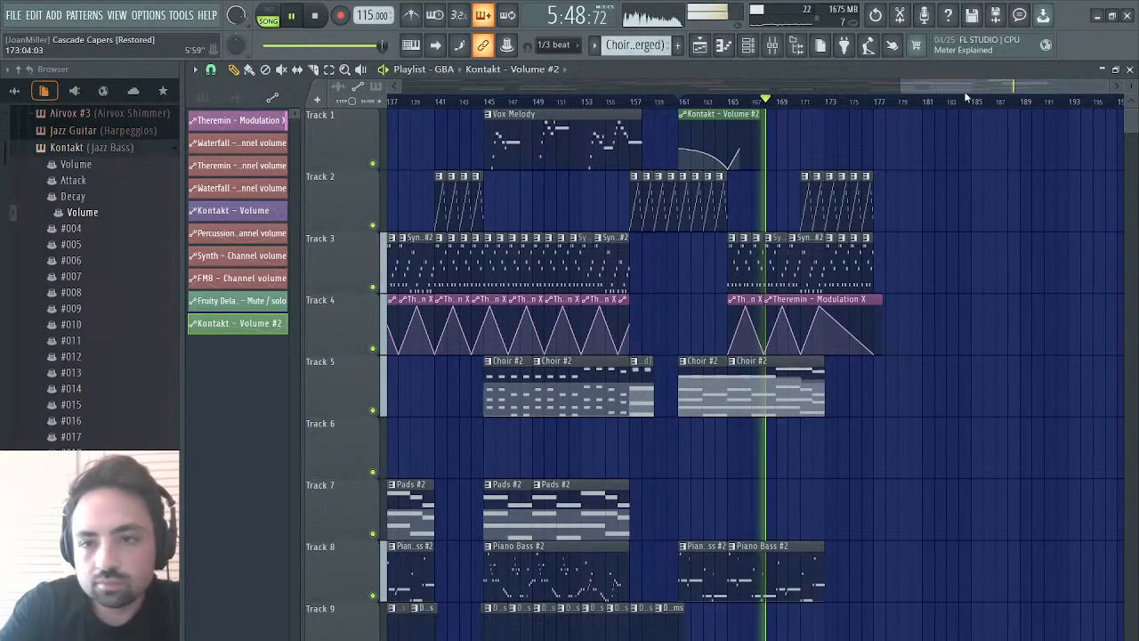
left_click_drag(991, 76, 363, 122)
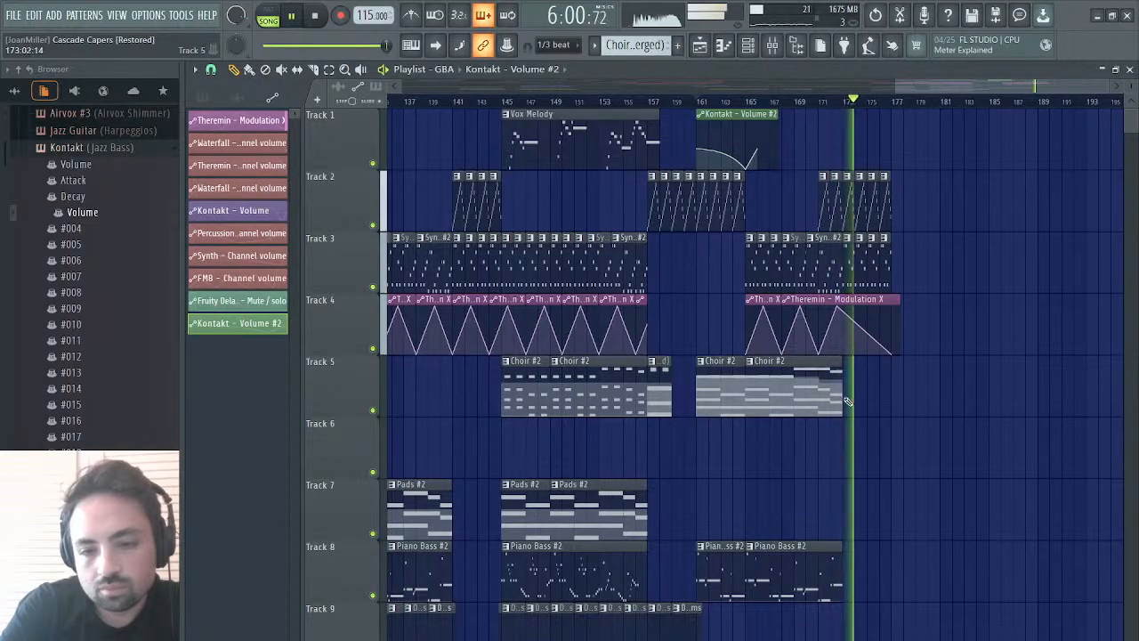
left_click_drag(842, 396, 902, 414)
key("space")
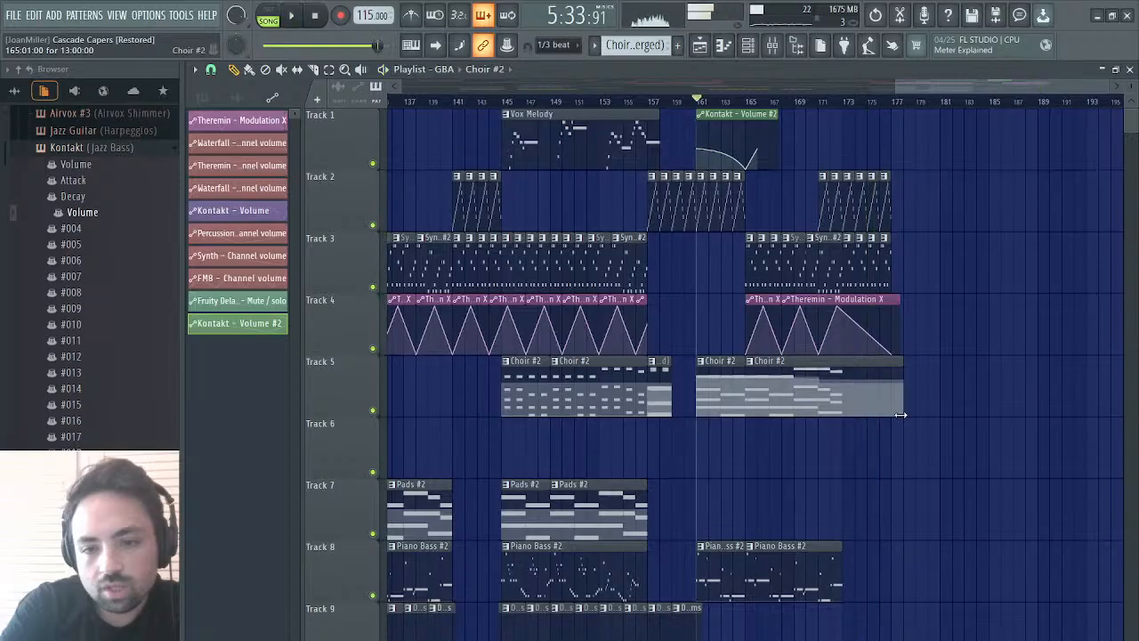
- Lengthen the final chord's notes, starting at bar 16 of the Choir #2 pattern, so they end at bar 21
left_click(843, 388)
double_click(843, 389)
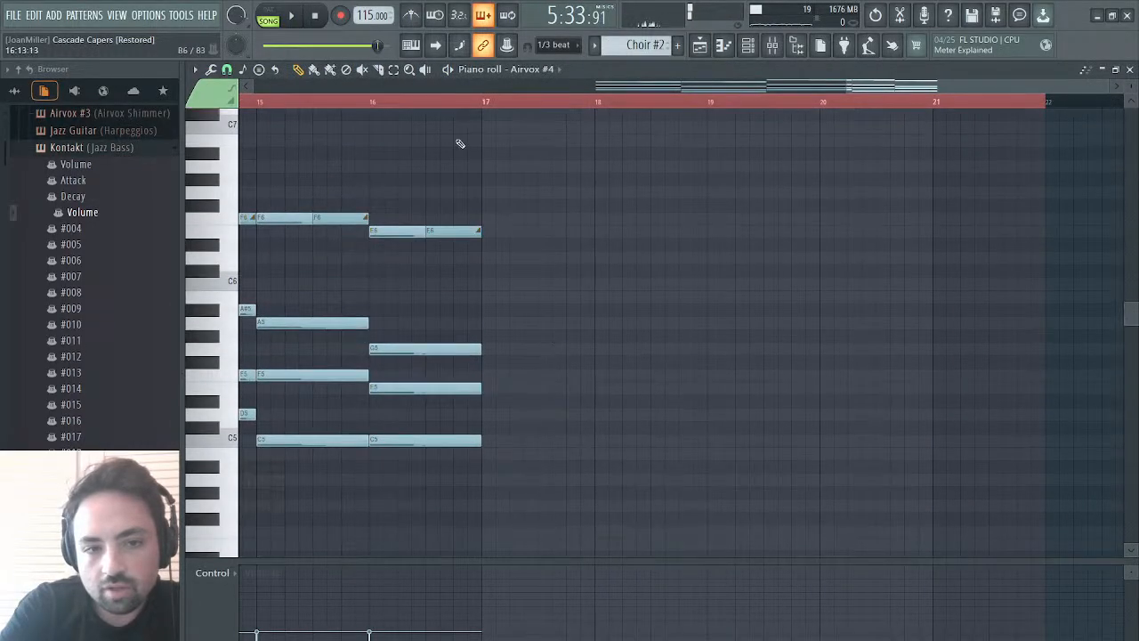
left_click_drag(523, 194, 432, 463)
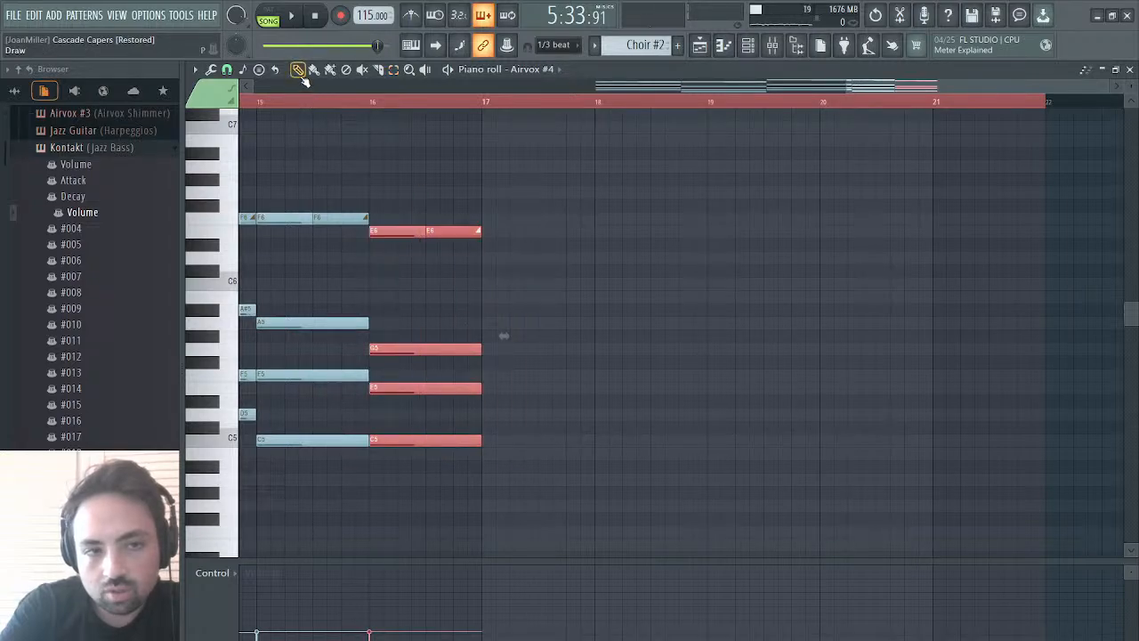
left_click_drag(479, 231, 932, 231)
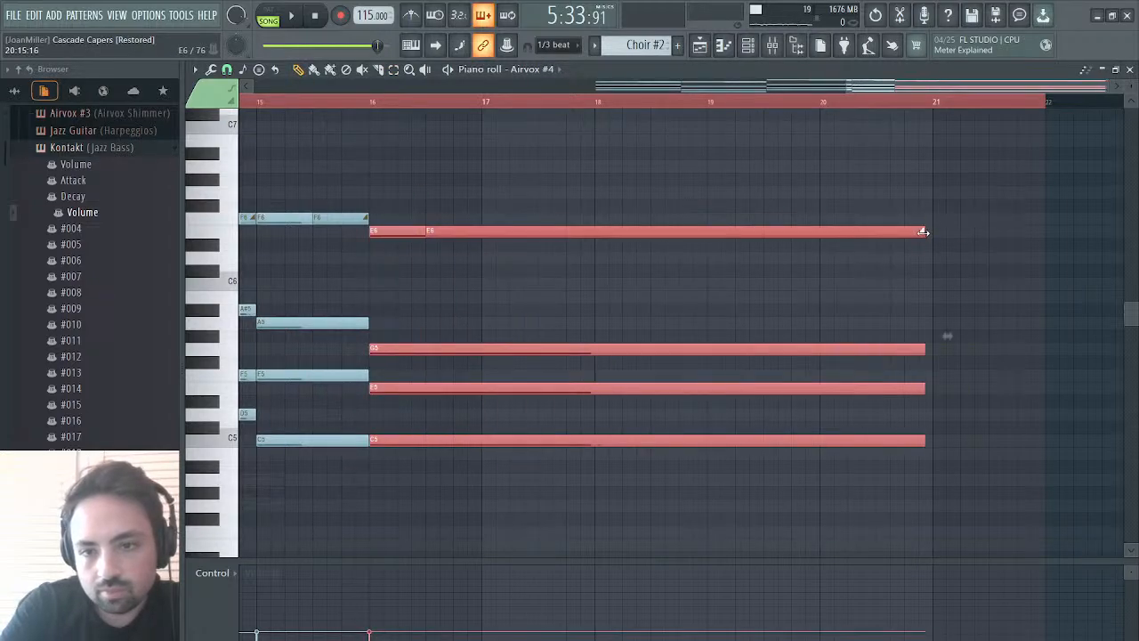
- Return to the playlist and play the song from about bar 171 to check the extended choir chord at the ending
key("space")
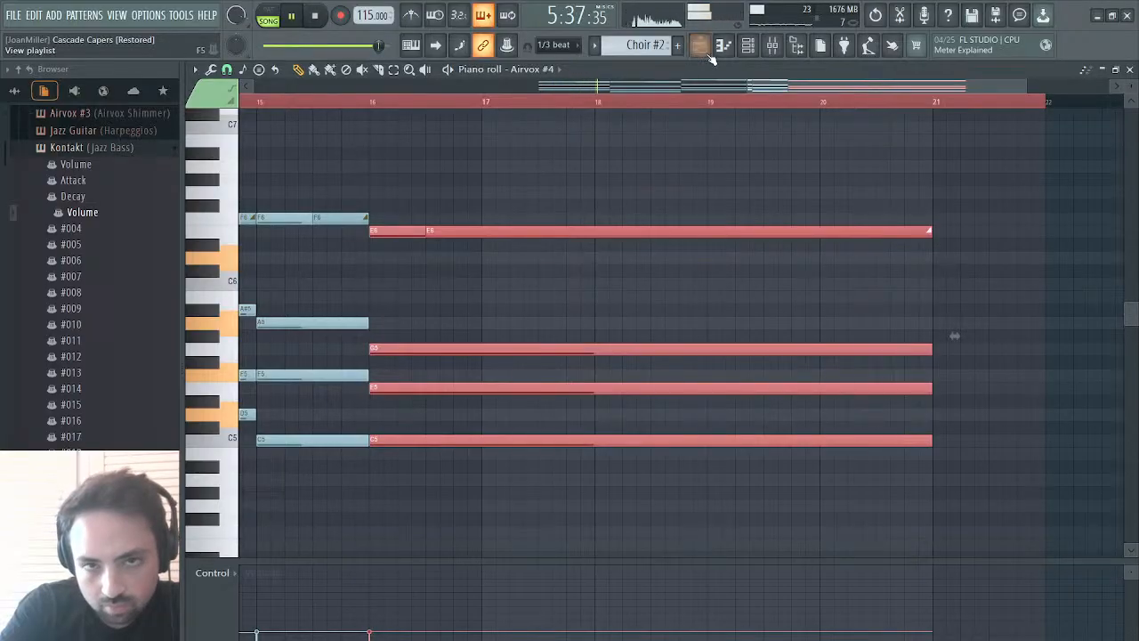
key("F5")
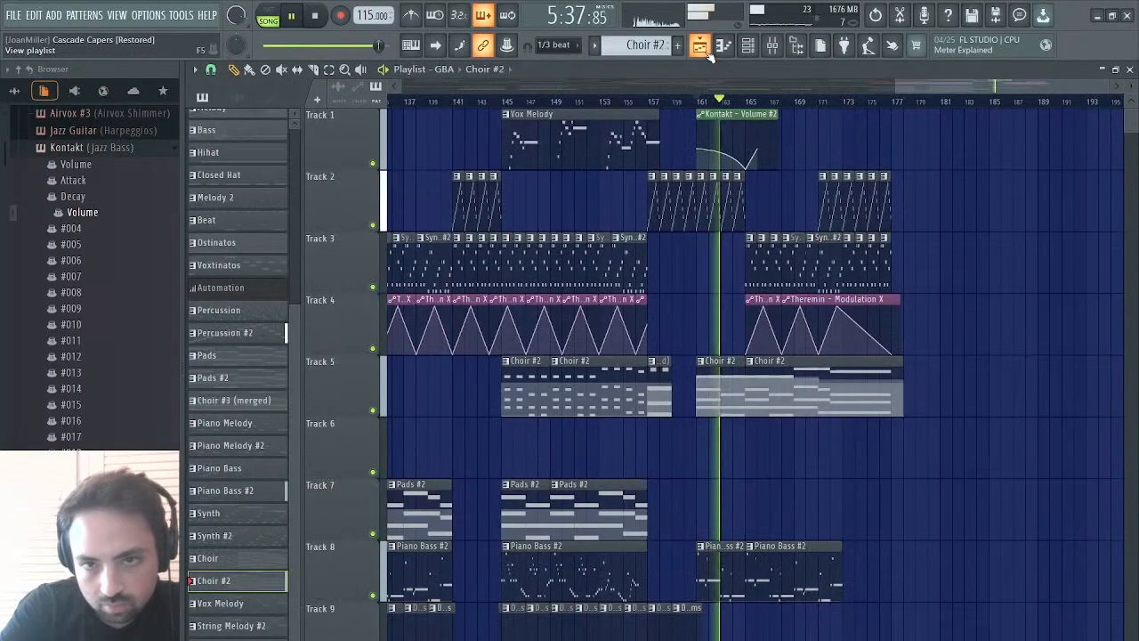
left_click(821, 101)
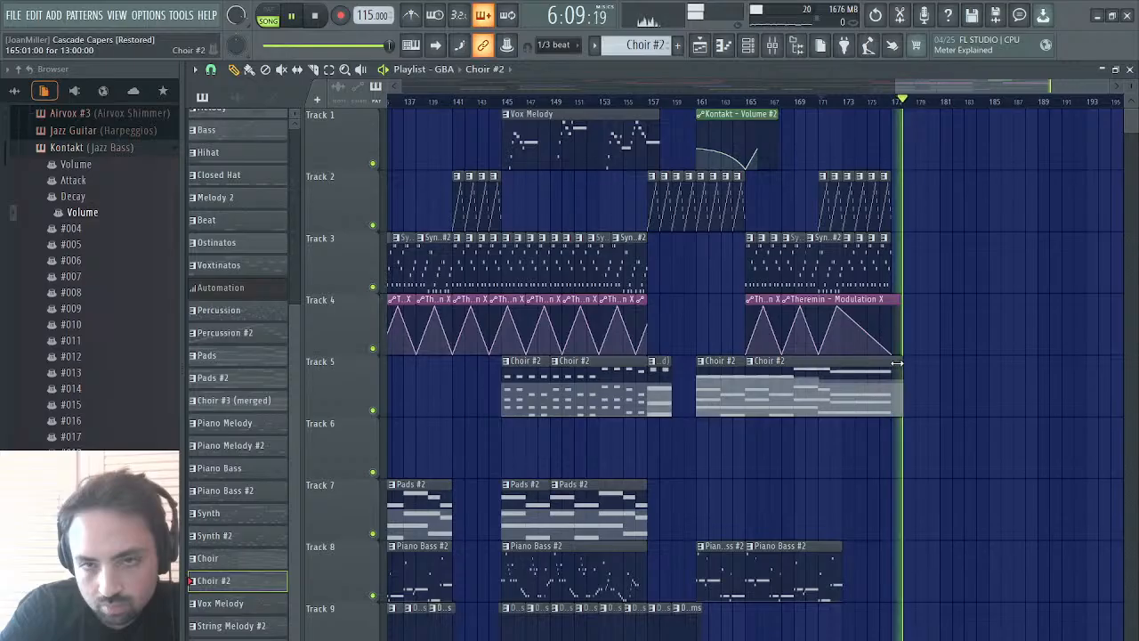
key("space")
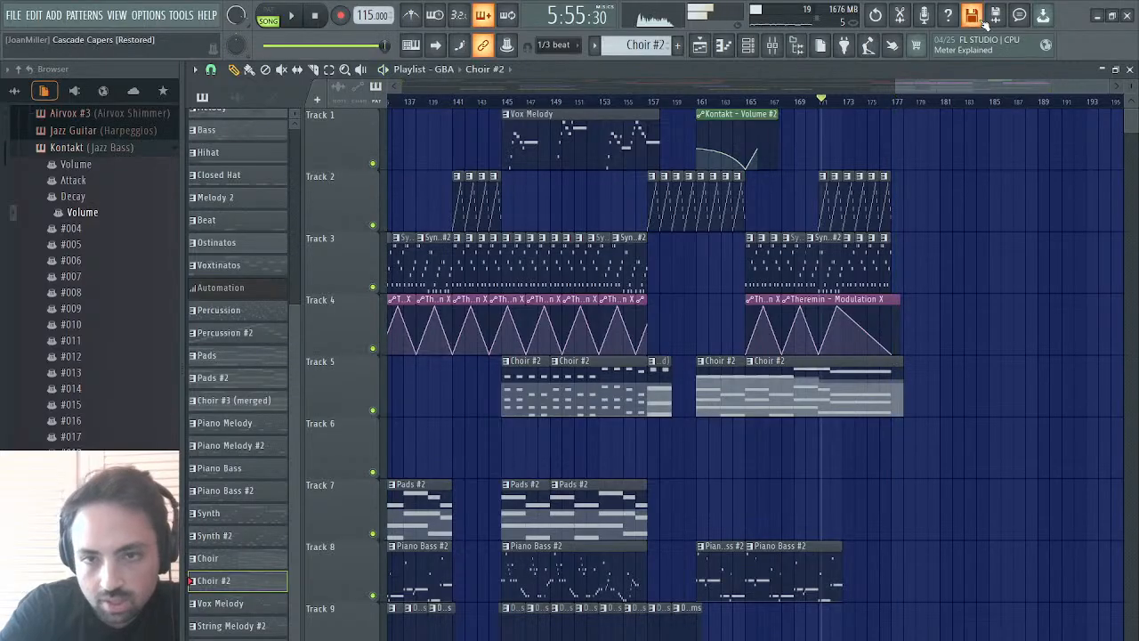
- Go back to the start of the arrangement and reset the song position to the beginning
left_click(819, 101)
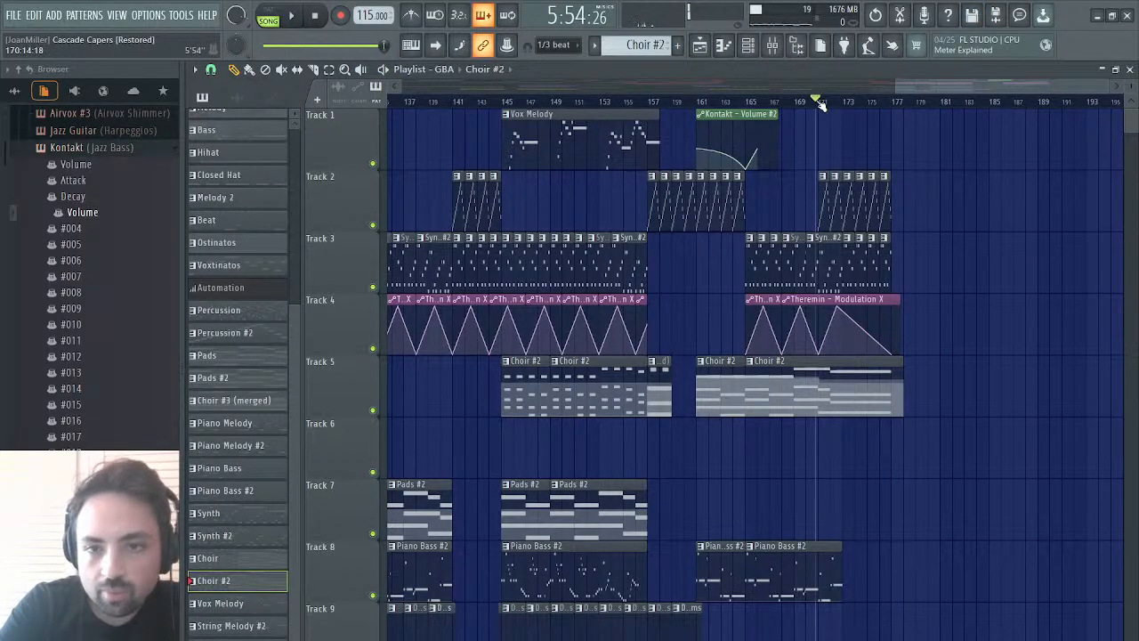
left_click_drag(910, 86, 215, 124)
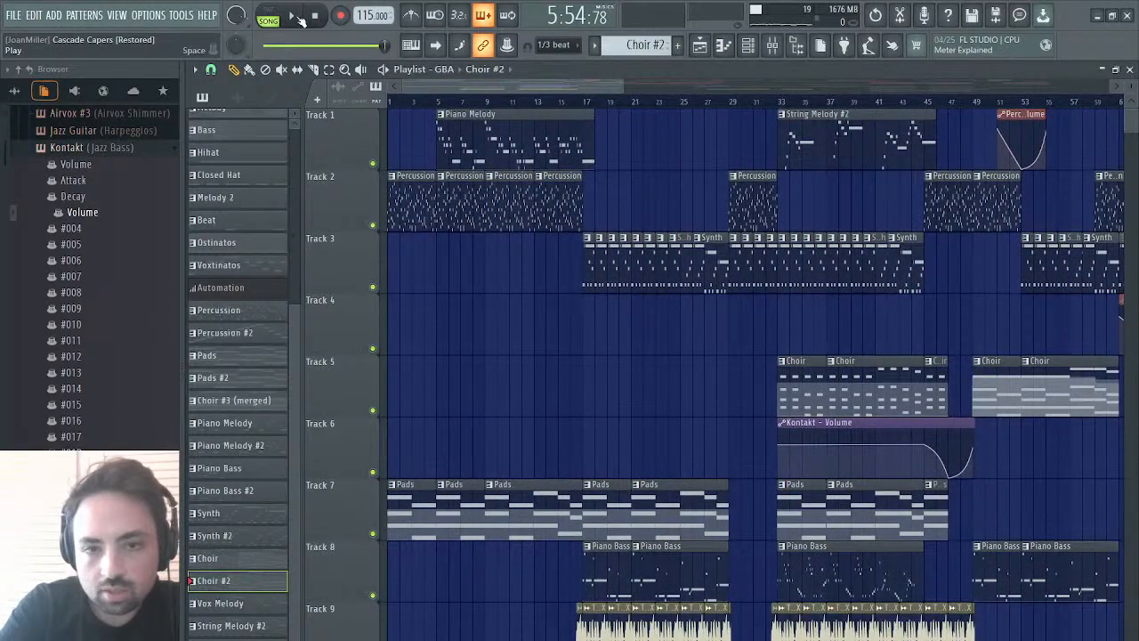
left_click(315, 18)
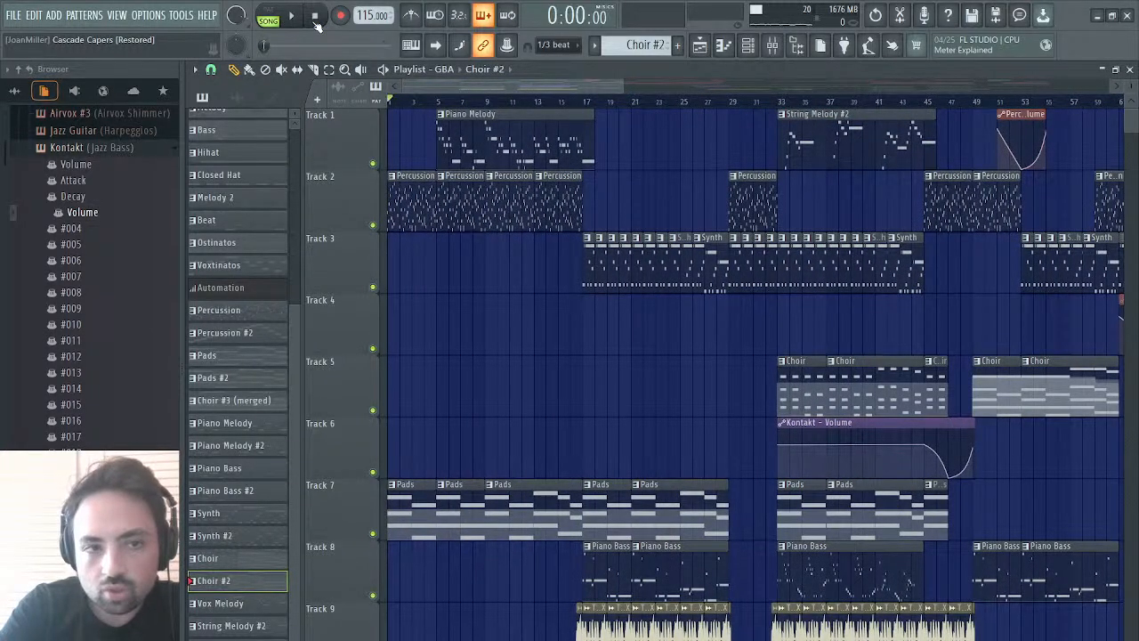
left_click(292, 17)
left_click(315, 18)
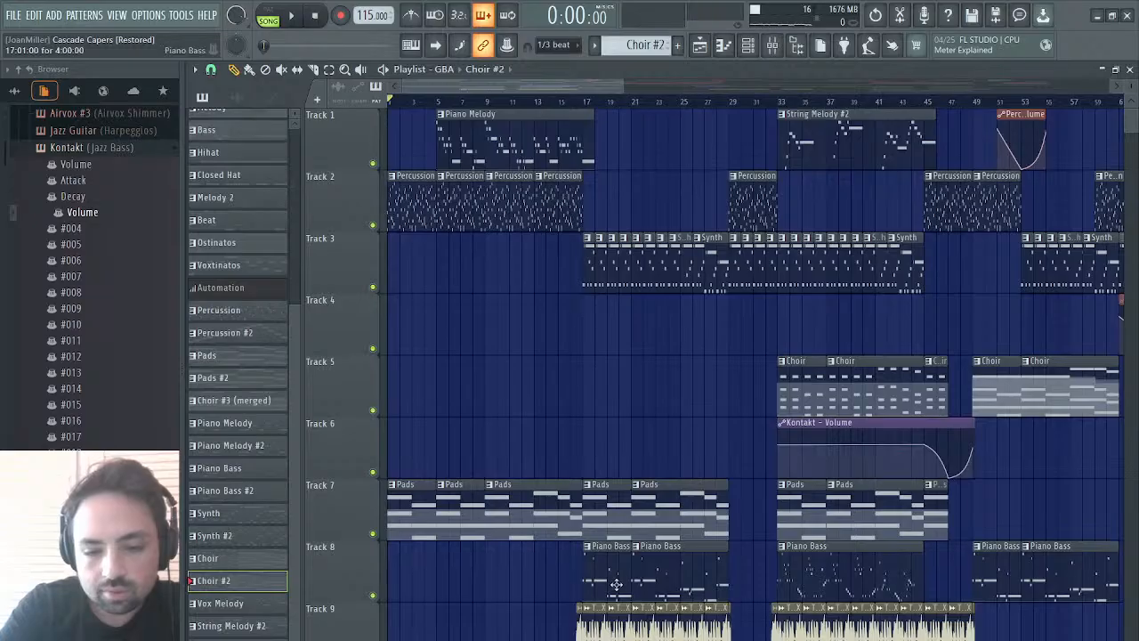
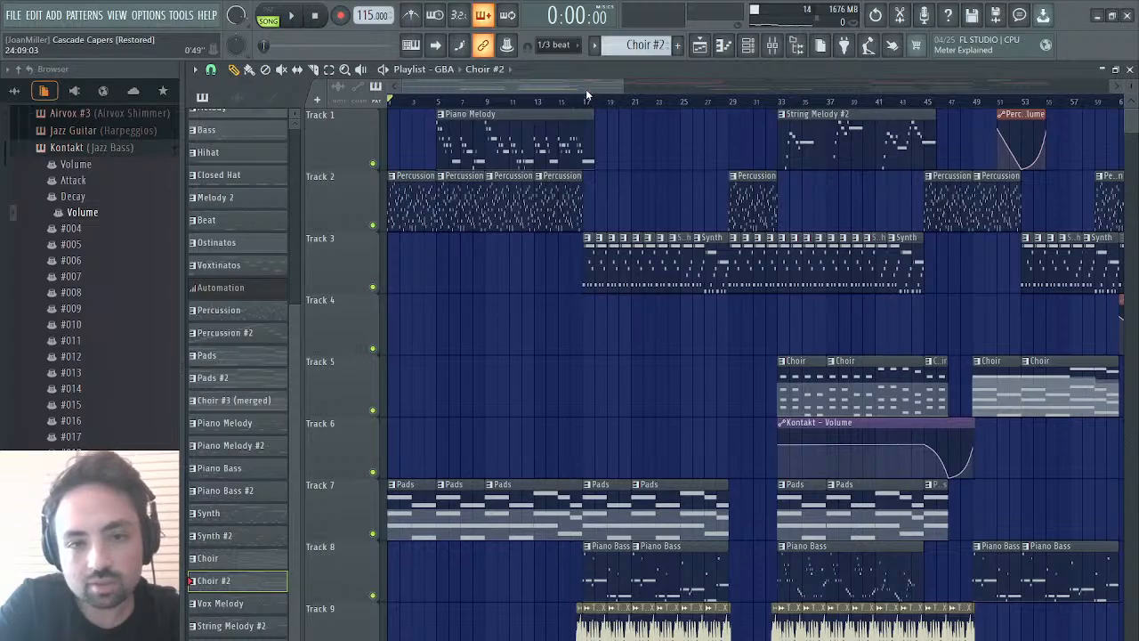
- Examine the overall arrangement across all sections, from the opening percussion and pads to the ending clips
left_click_drag(585, 89, 405, 150)
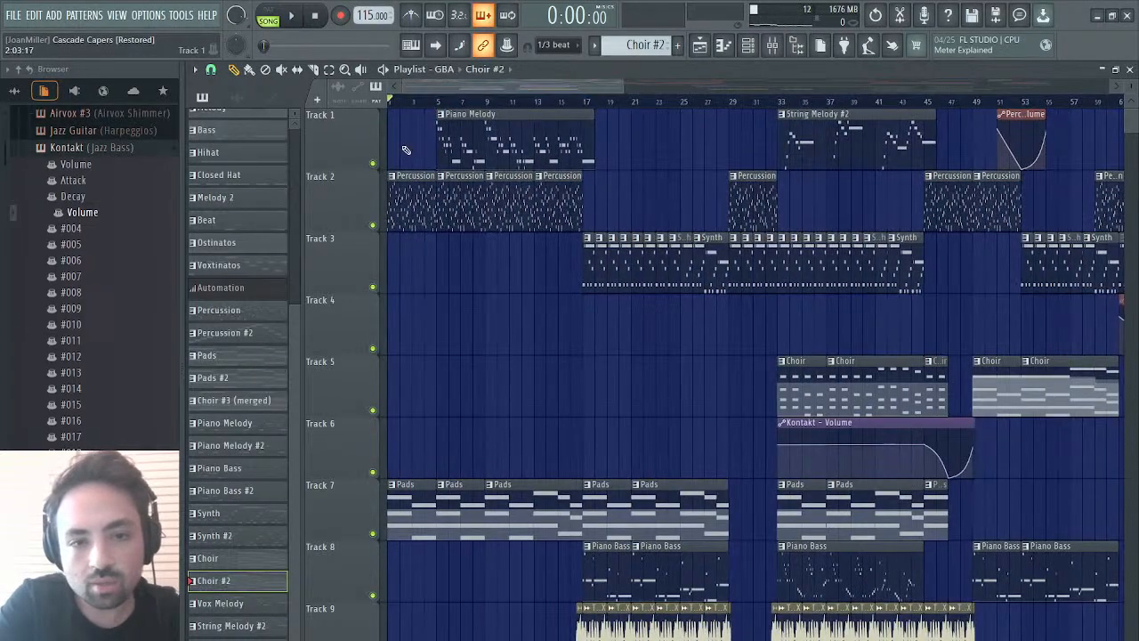
left_click_drag(492, 88, 429, 171)
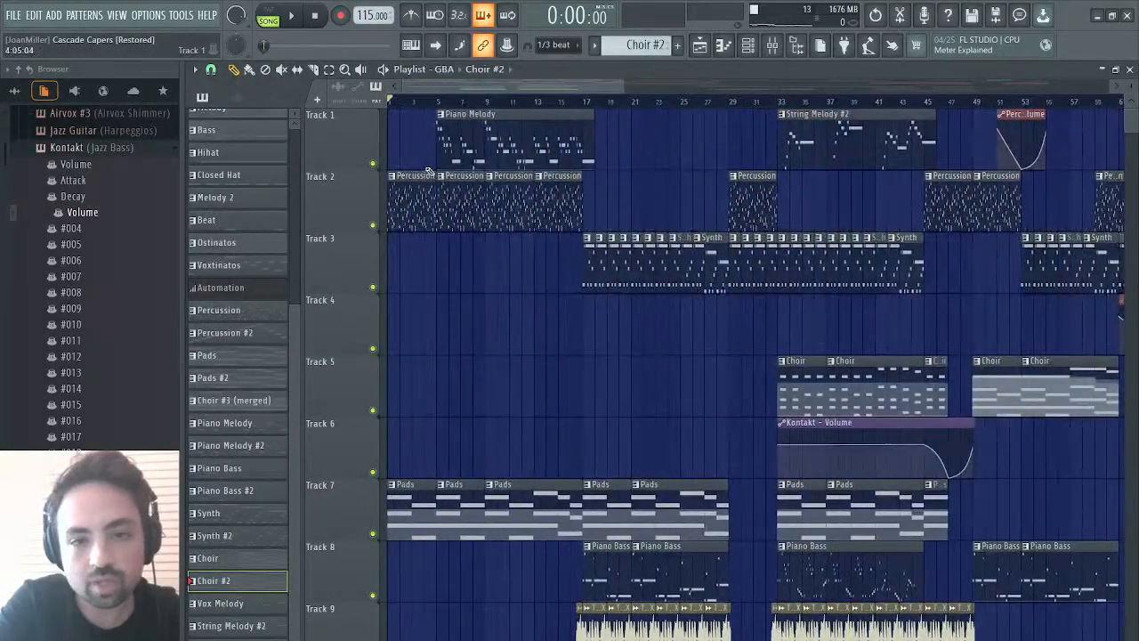
left_click_drag(626, 85, 918, 89)
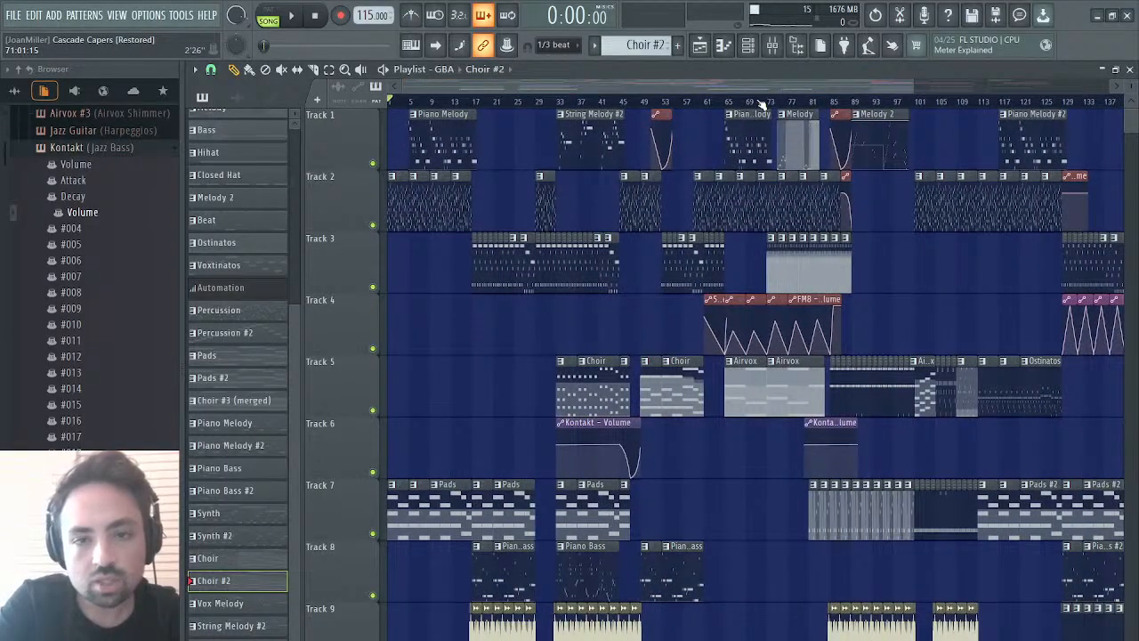
left_click_drag(687, 86, 659, 120)
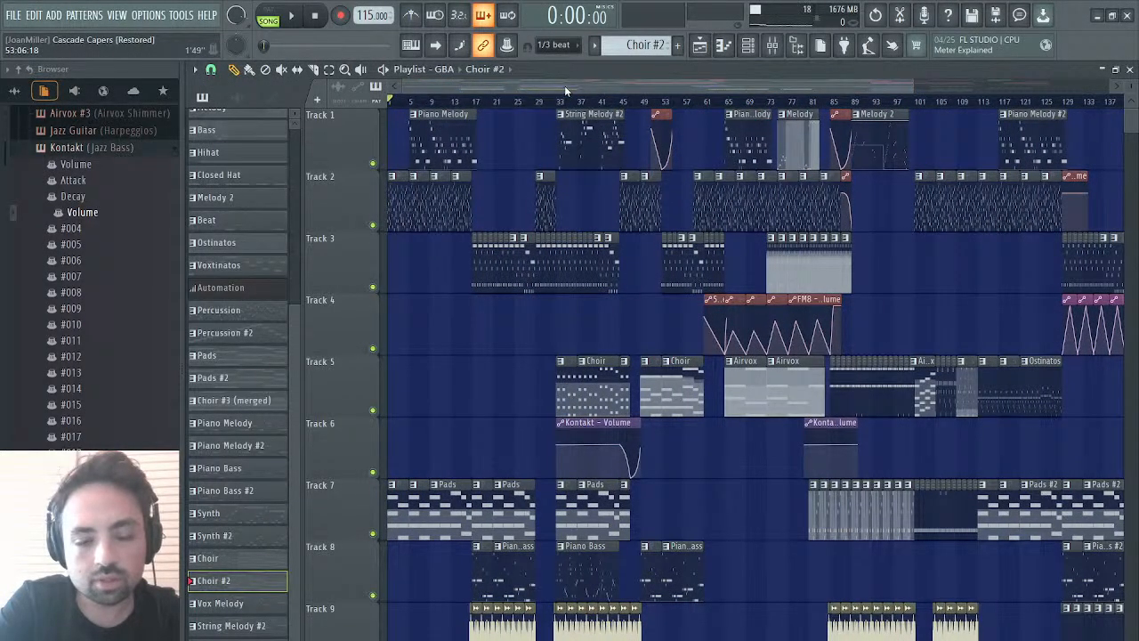
left_click_drag(564, 86, 480, 114)
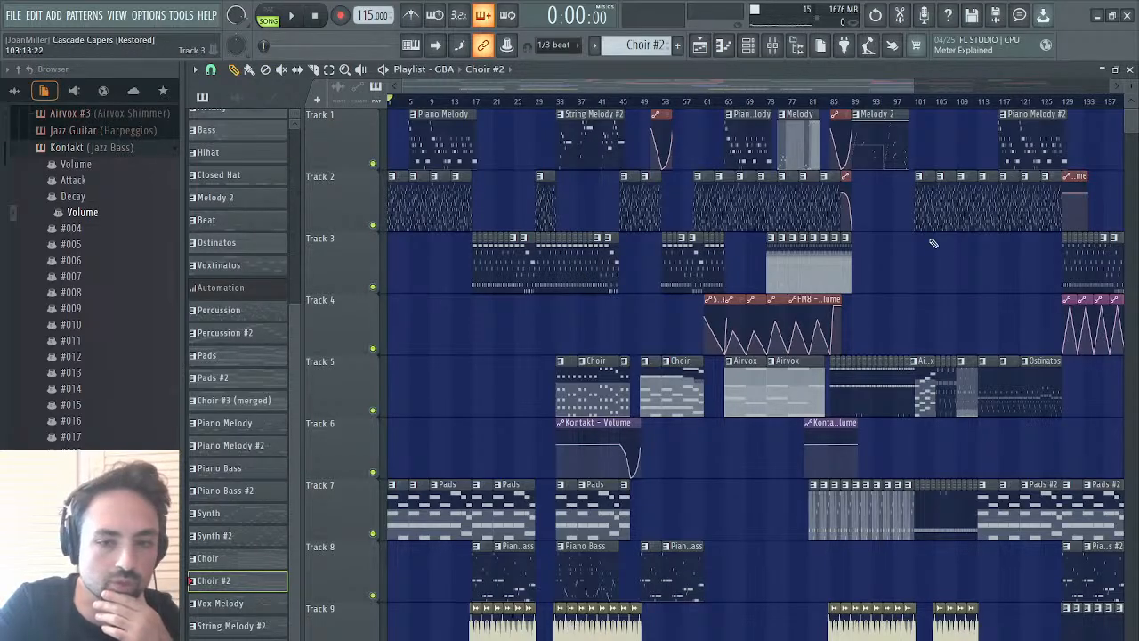
scroll(692, 362, "right", 5)
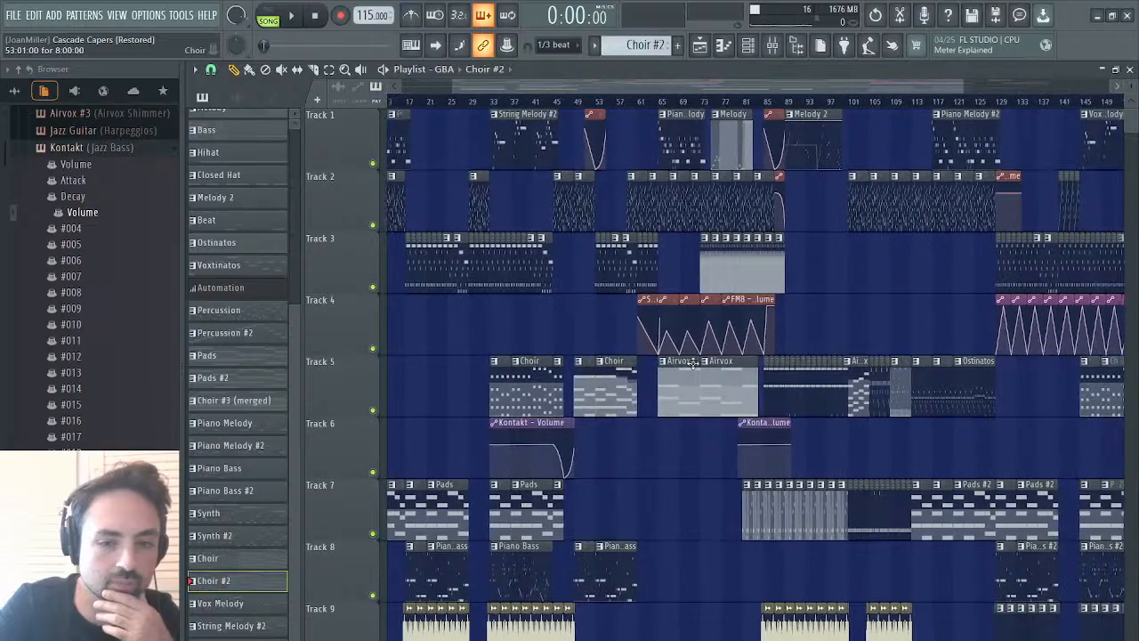
scroll(692, 362, "right", 2)
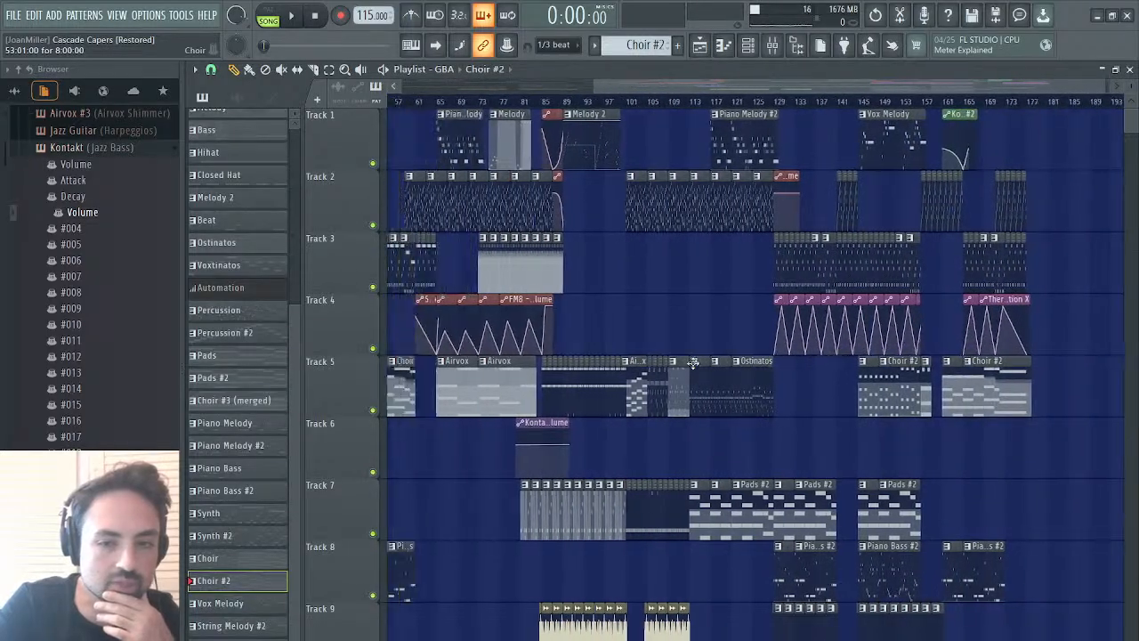
scroll(693, 362, "left", 6)
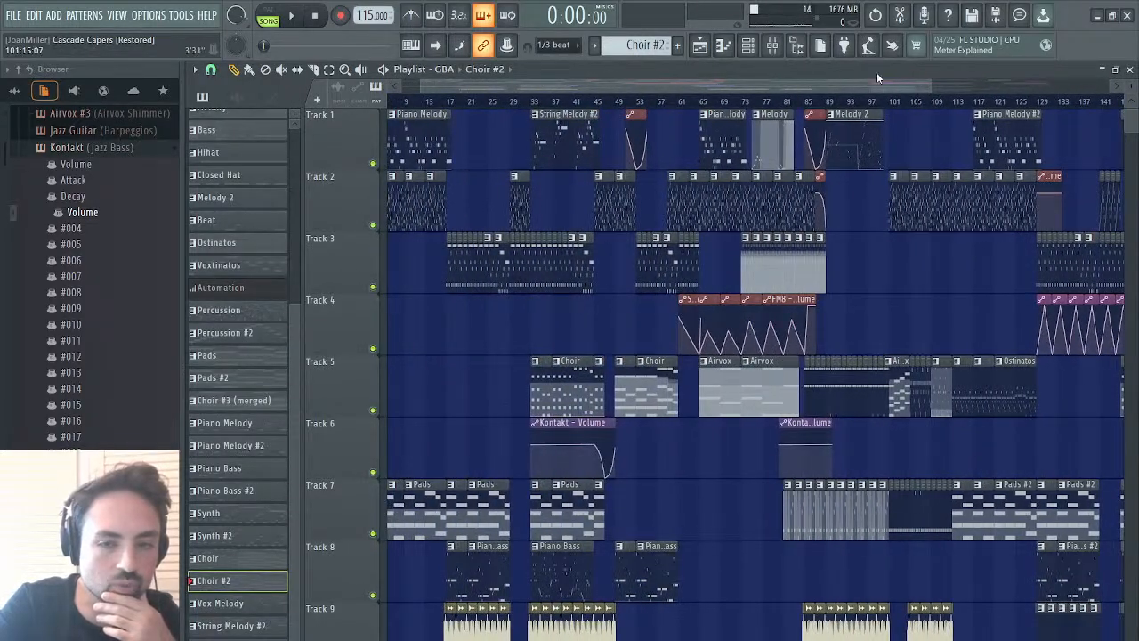
- Play the song briefly from about bar 33, where the String Melody #2 and Choir clips begin
left_click_drag(757, 86, 588, 71)
left_click(556, 102)
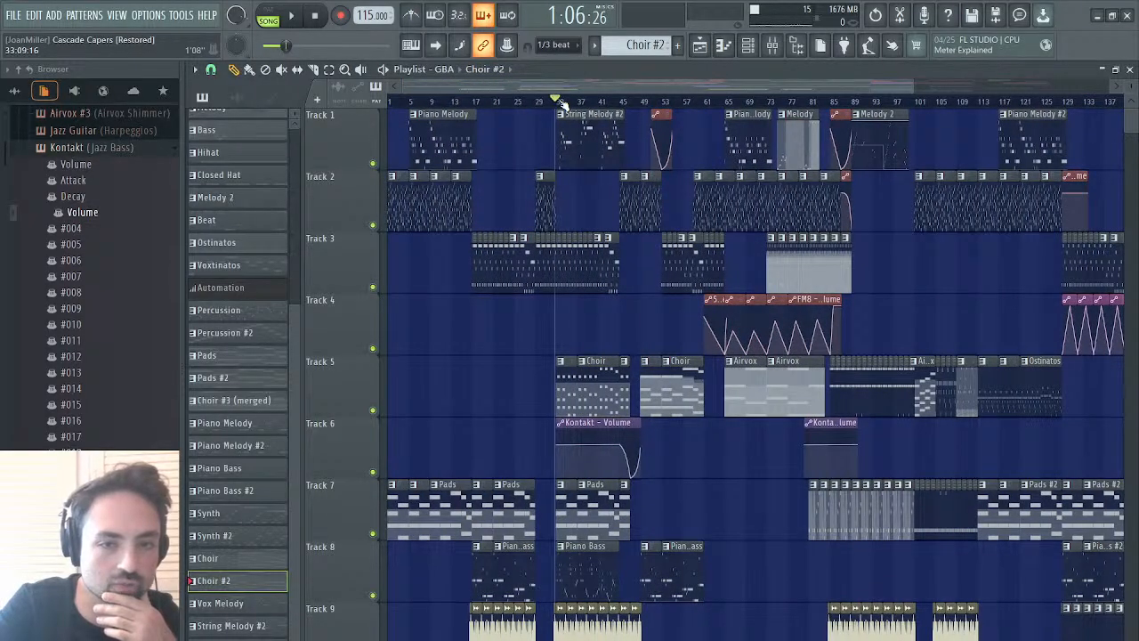
key("space")
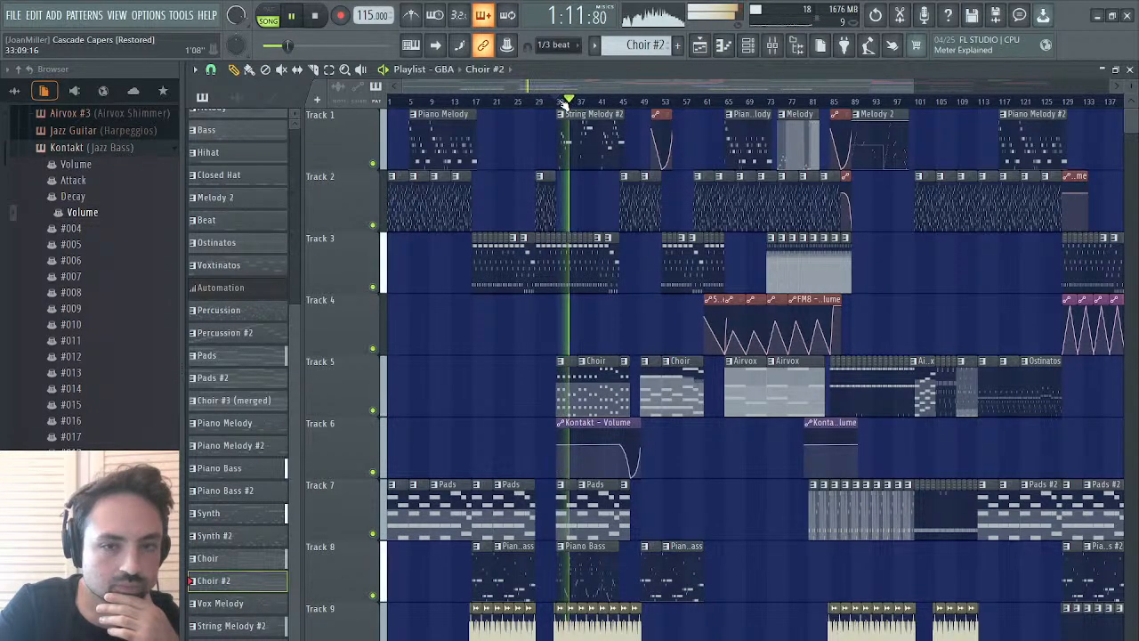
key("space")
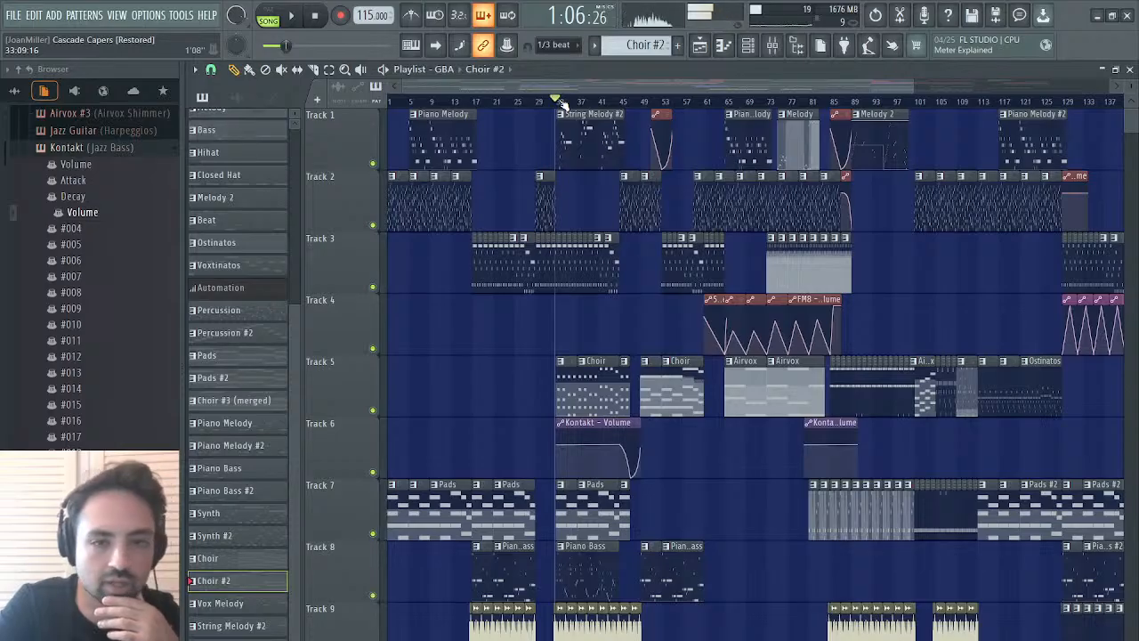
left_click_drag(577, 87, 584, 118)
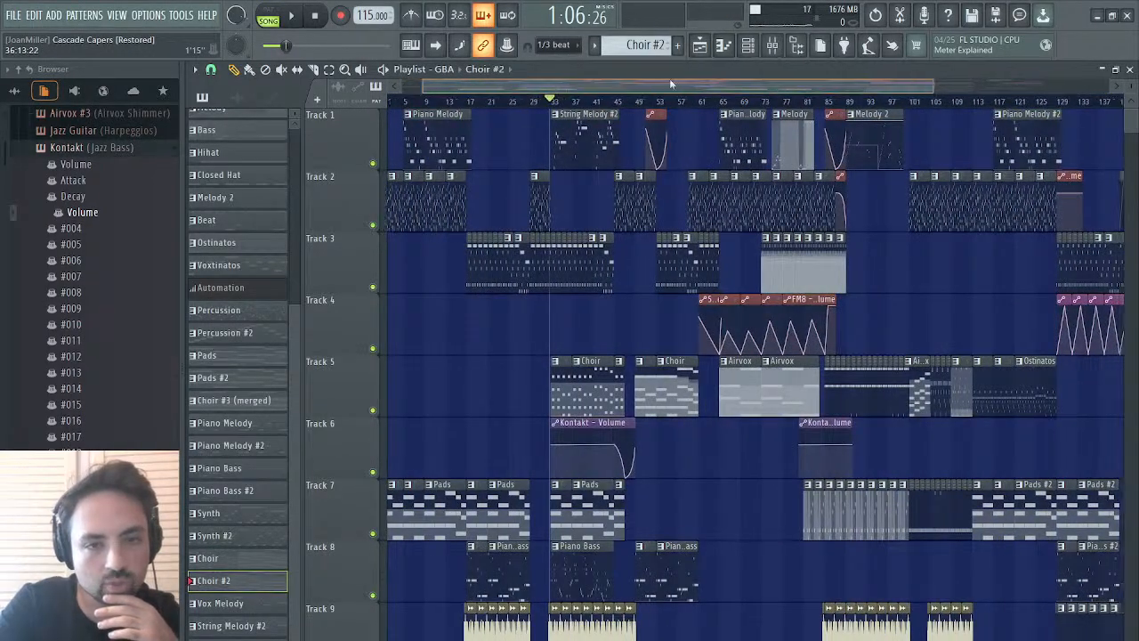
- Examine the arrangement between its opening percussion and pads sections and the final Choir #2, Synth #2 and Theremin clips
left_click_drag(669, 82, 902, 87)
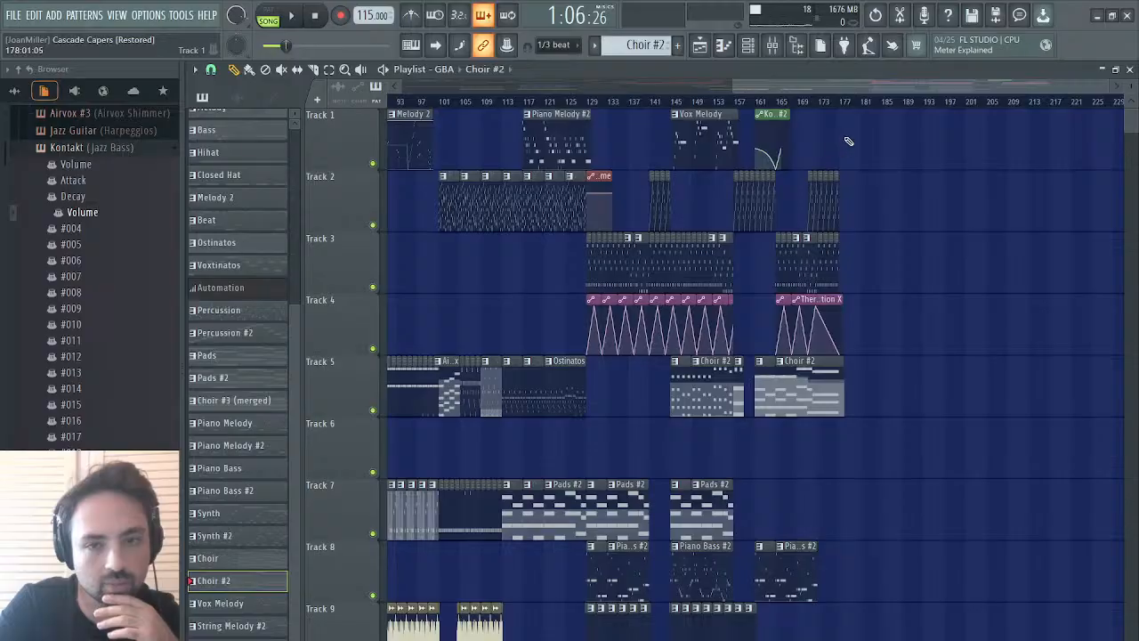
left_click_drag(746, 85, 391, 91)
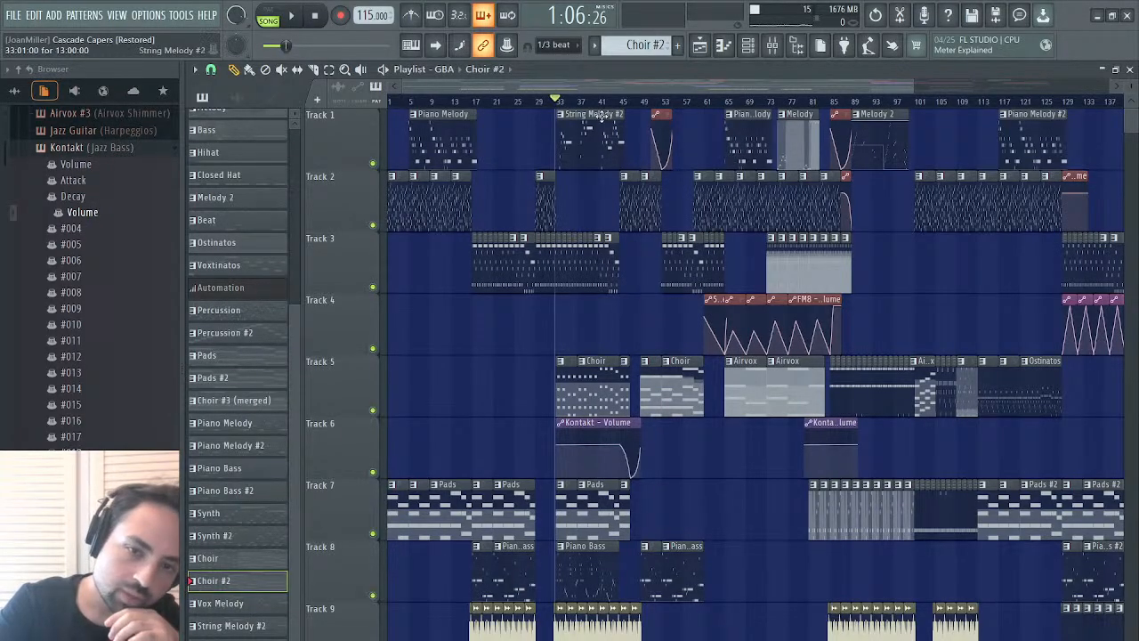
left_click_drag(561, 87, 1010, 80)
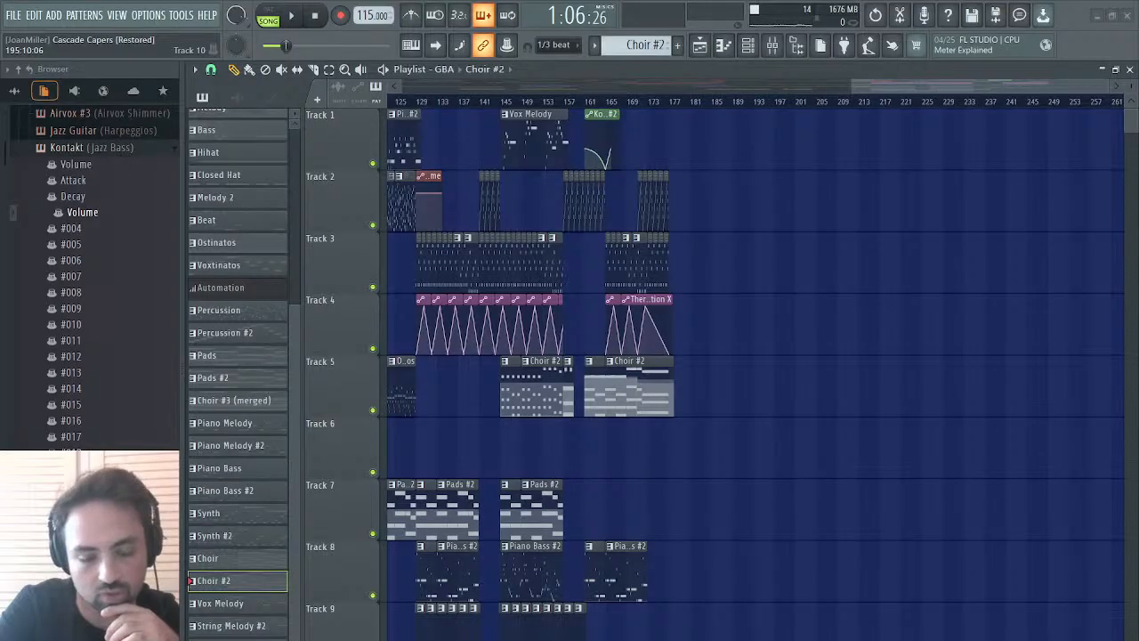
scroll(762, 256, "left", 5)
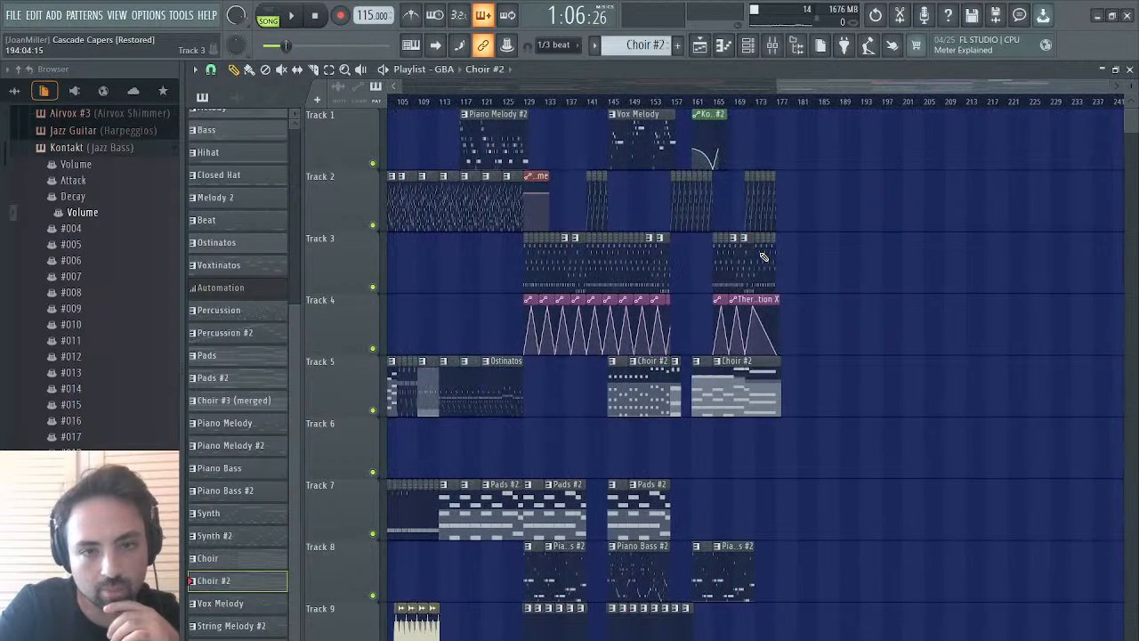
scroll(762, 256, "left", 5)
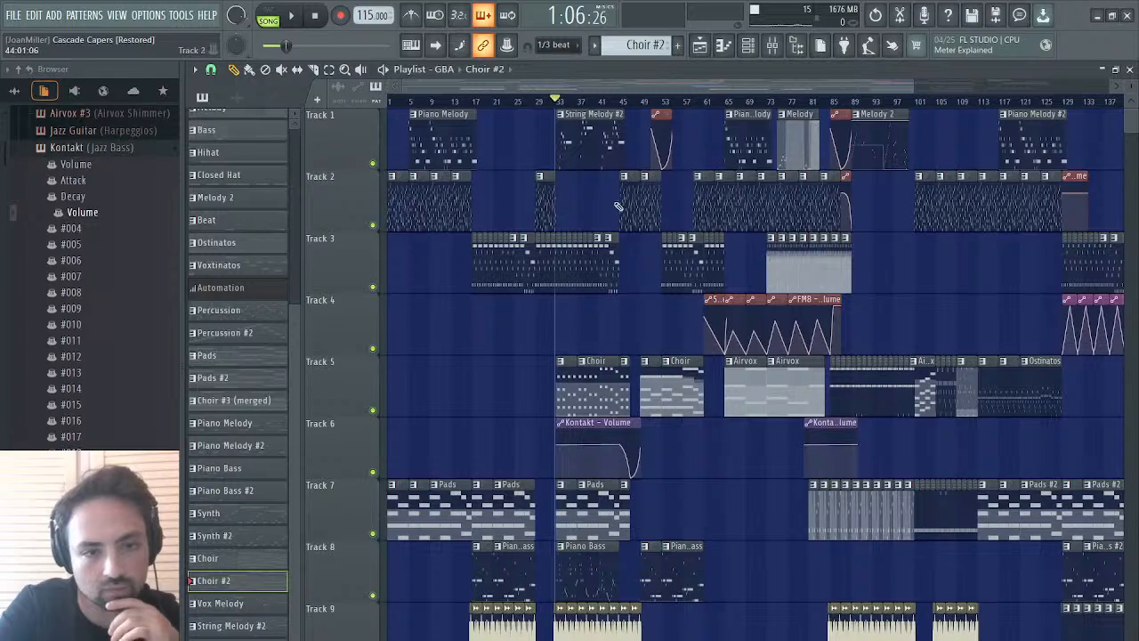
left_click(399, 215)
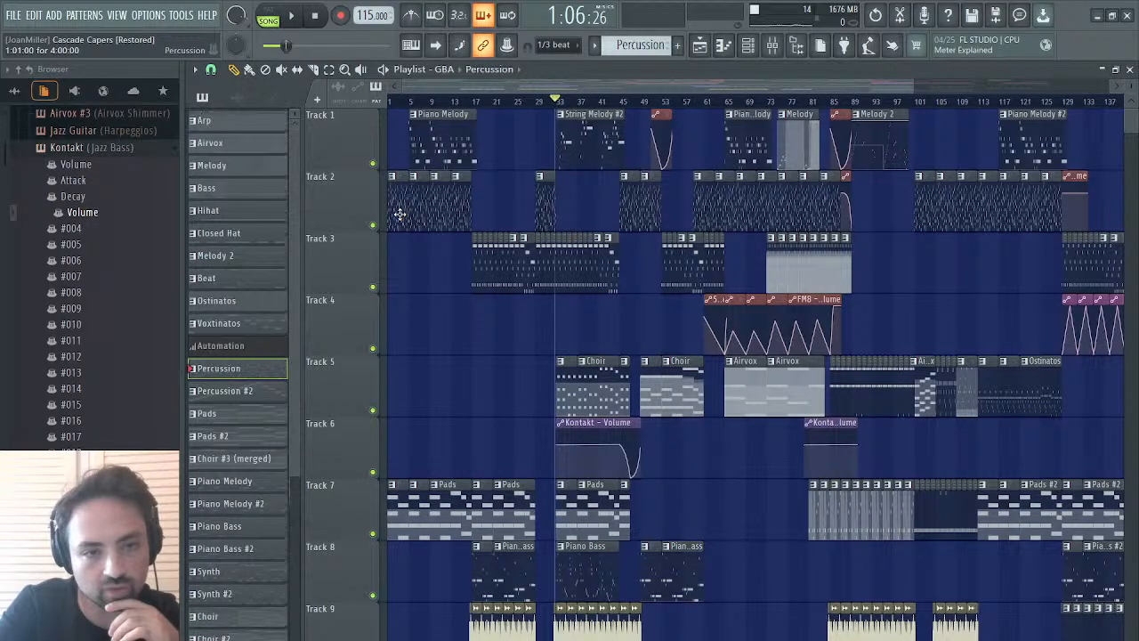
scroll(520, 220, "right", 5)
scroll(519, 220, "left", 8)
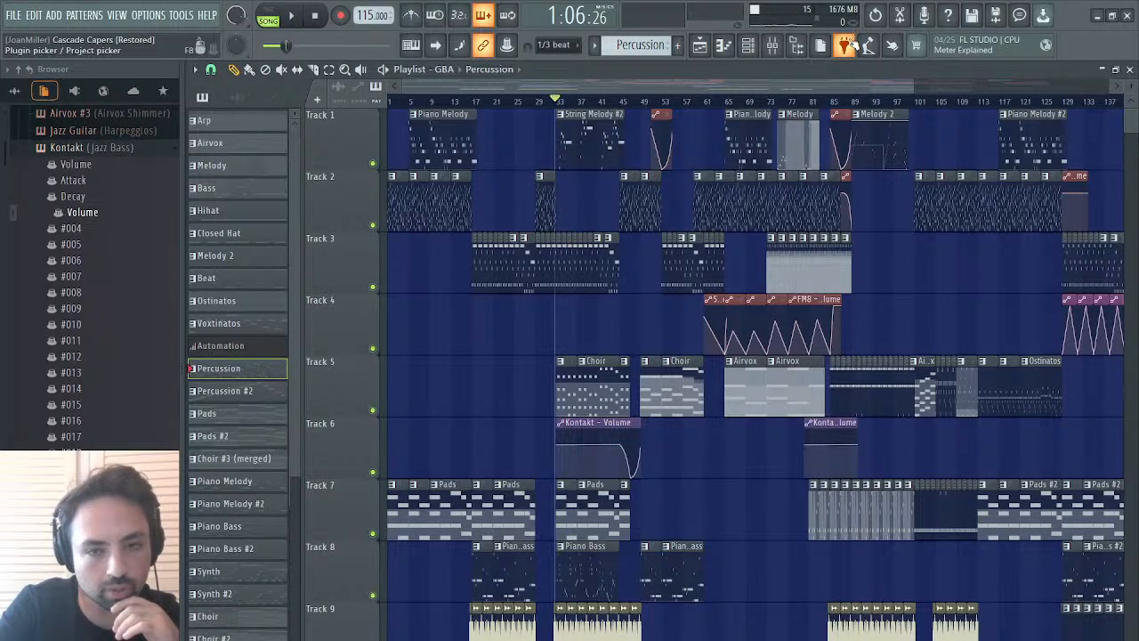
- Place a Percussion clip at bar 177 on Track 1, after the current ending, and play the song from about there
left_click_drag(912, 85, 525, 94)
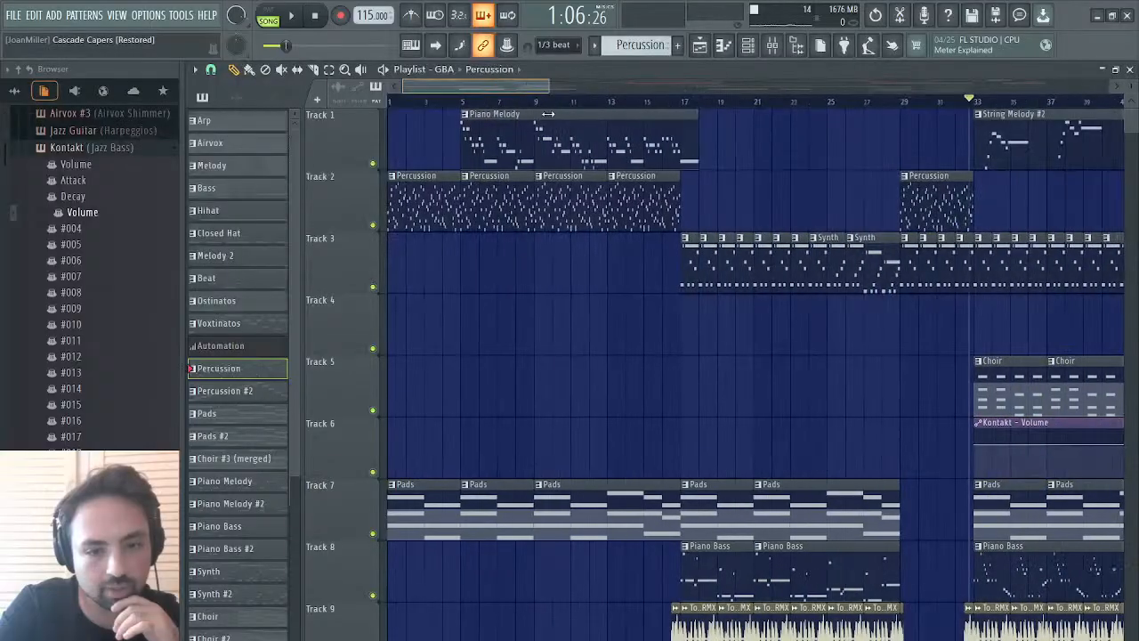
left_click(479, 501)
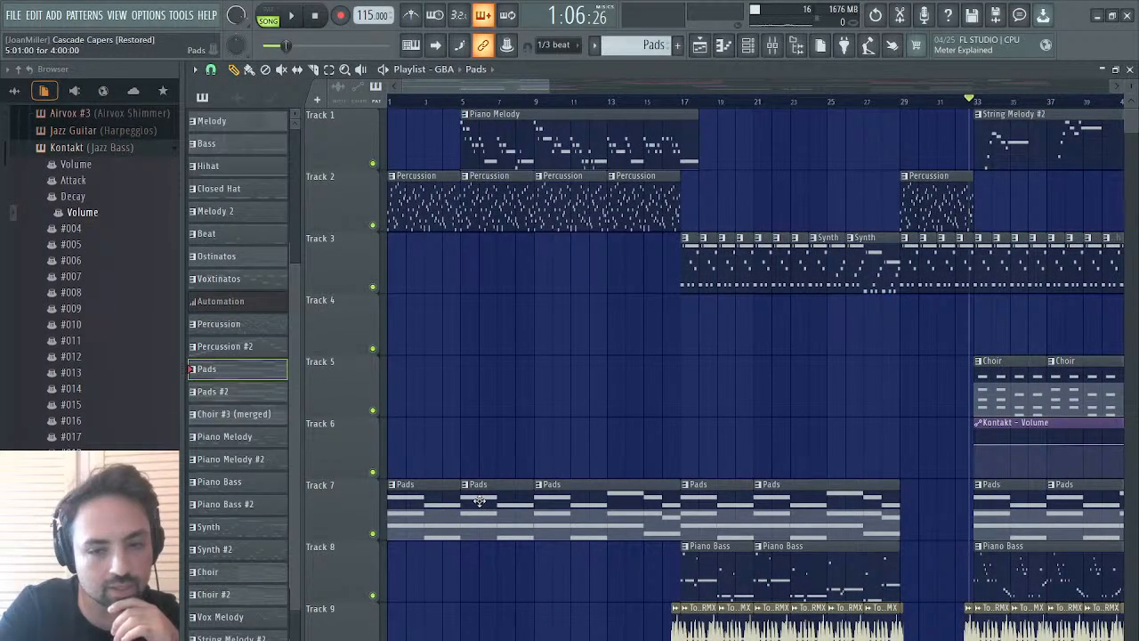
left_click(439, 197)
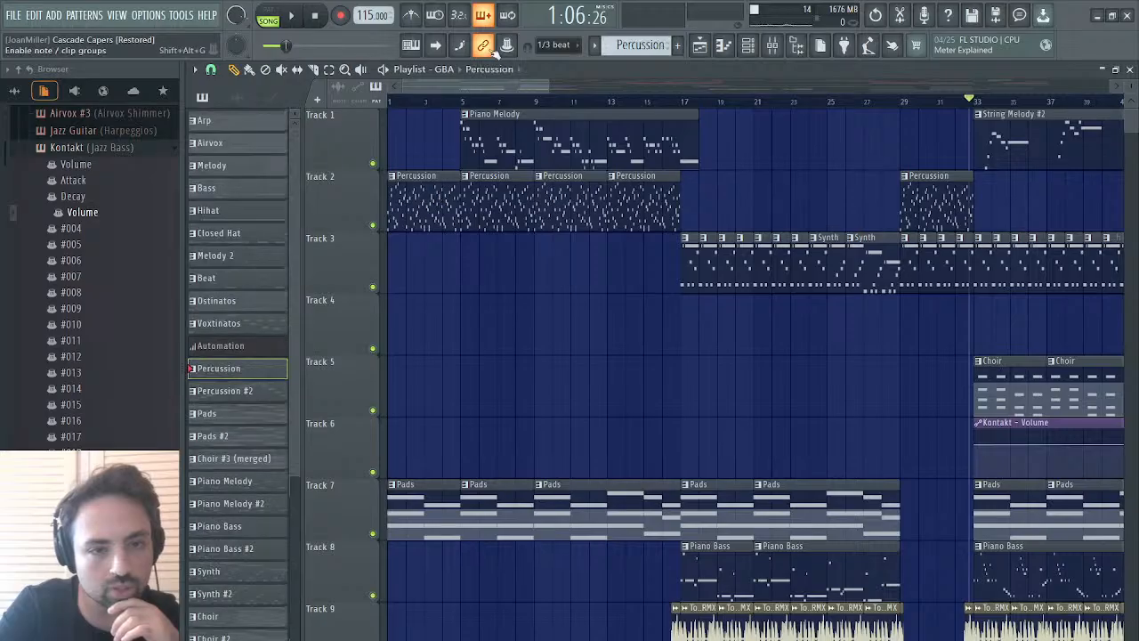
left_click_drag(457, 87, 1046, 44)
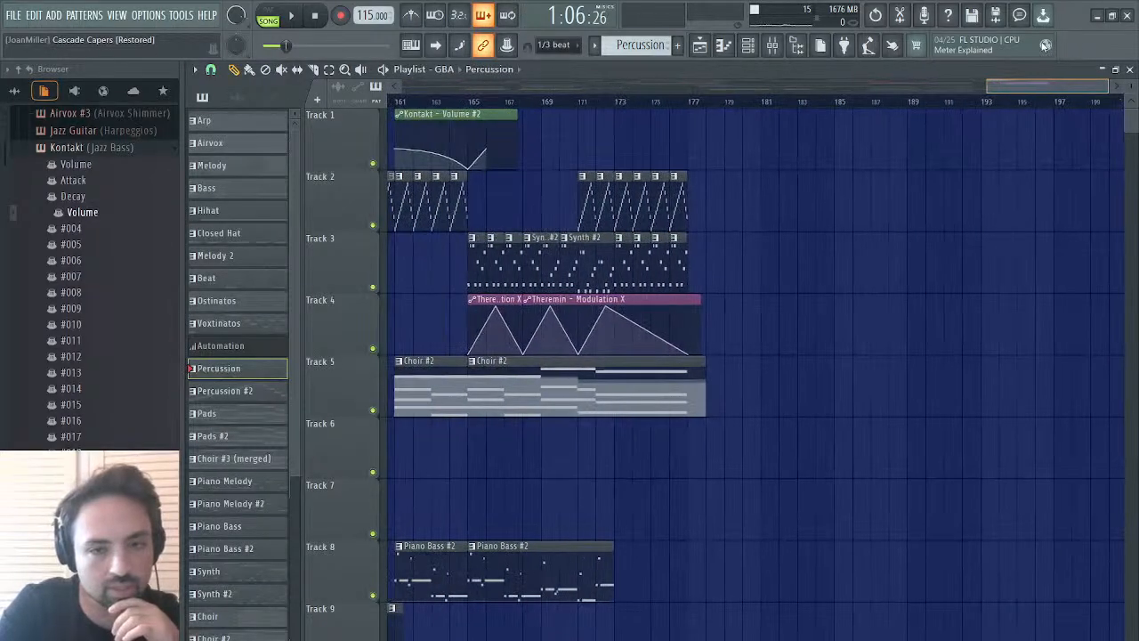
left_click(690, 160)
left_click(682, 101)
key("space")
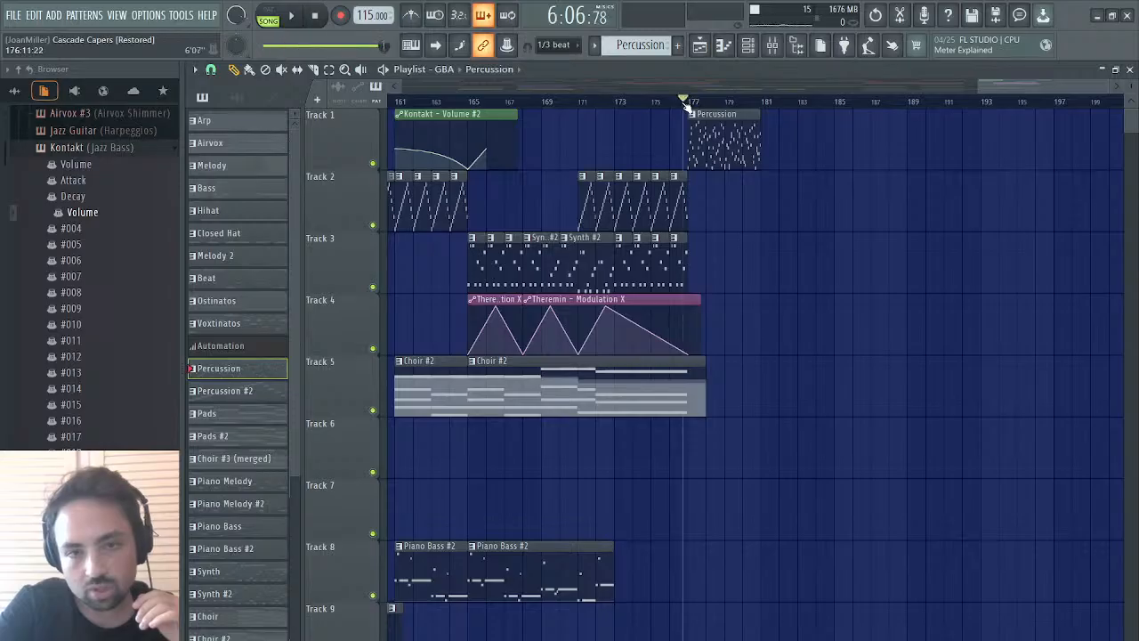
- Move the Percussion clip to Track 2 at bar 177, add another at bar 181, and replay from bar 177
left_click_drag(710, 127, 714, 203)
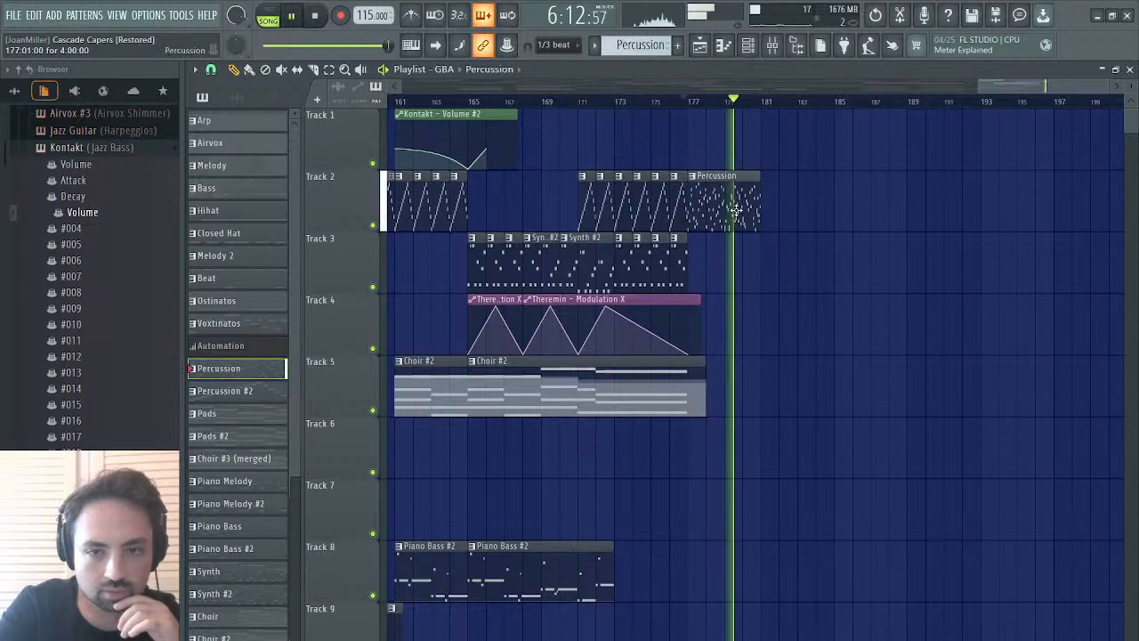
left_click(767, 214)
left_click_drag(798, 208, 793, 208)
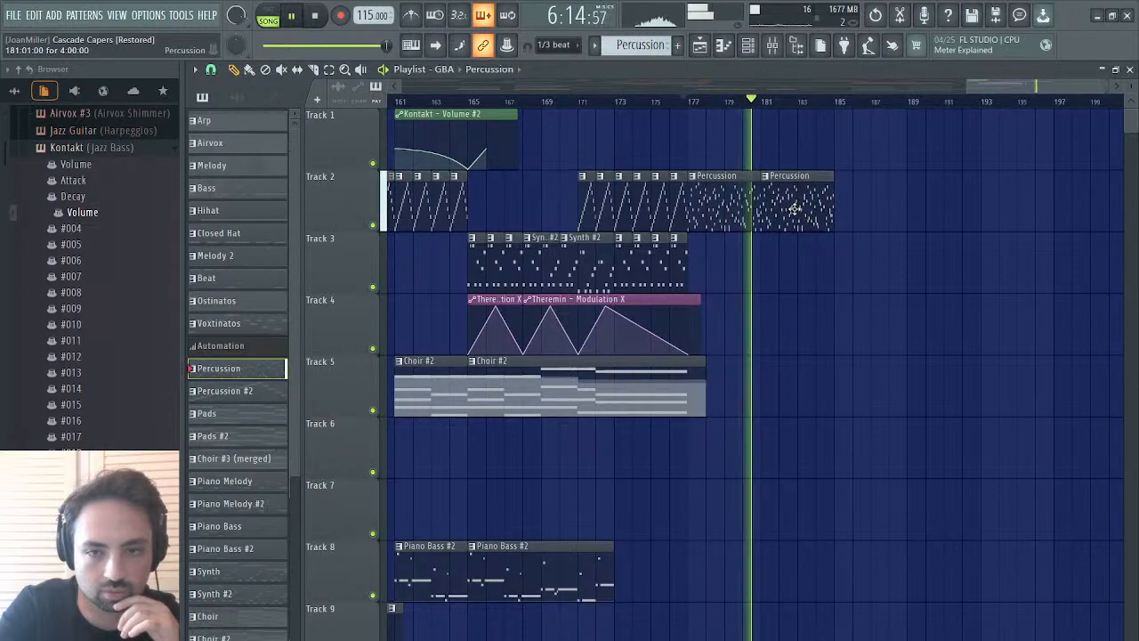
left_click(693, 106)
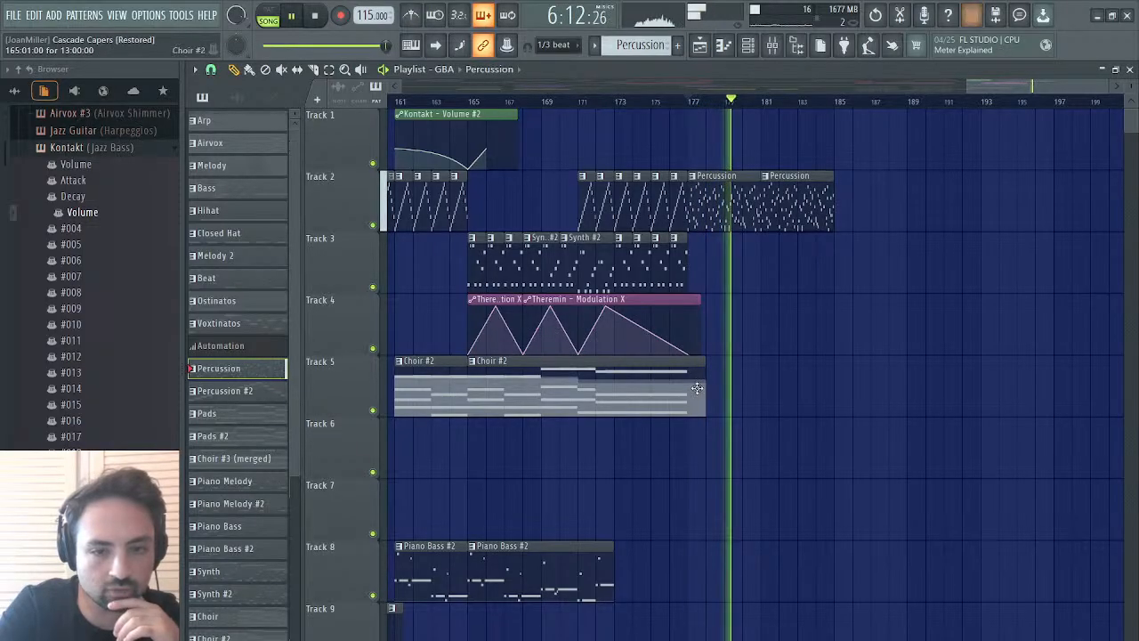
- Trim the last Choir #2 clip to end at bar 177 and place an auditioned Pads clip directly after it on Track 5
left_click_drag(704, 389, 685, 390)
key("space")
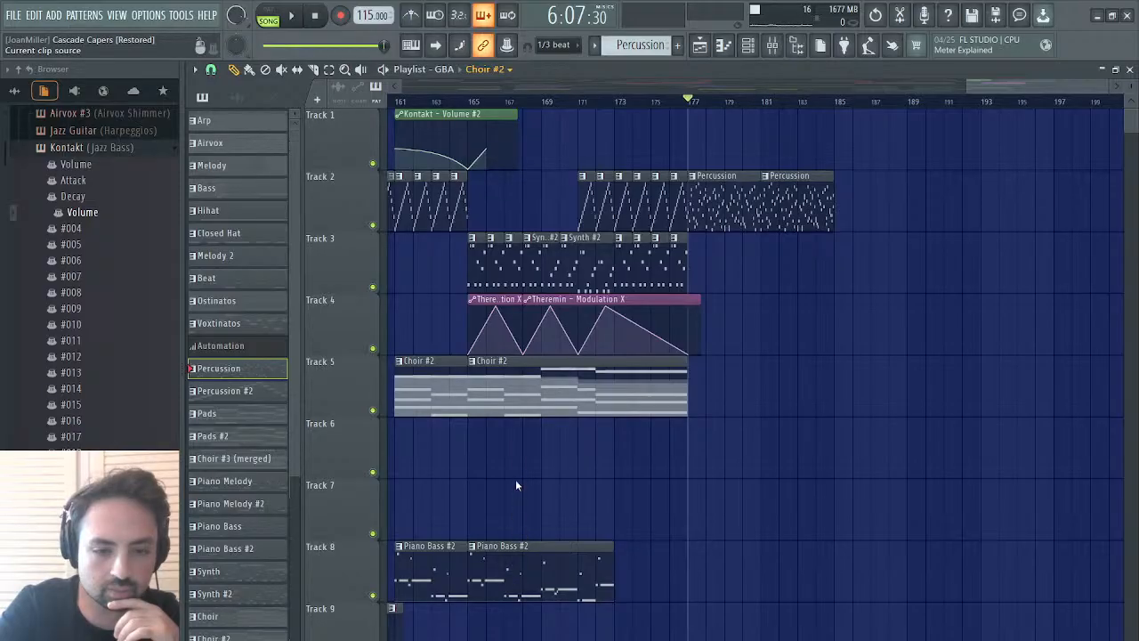
left_click(507, 448)
left_click(699, 392)
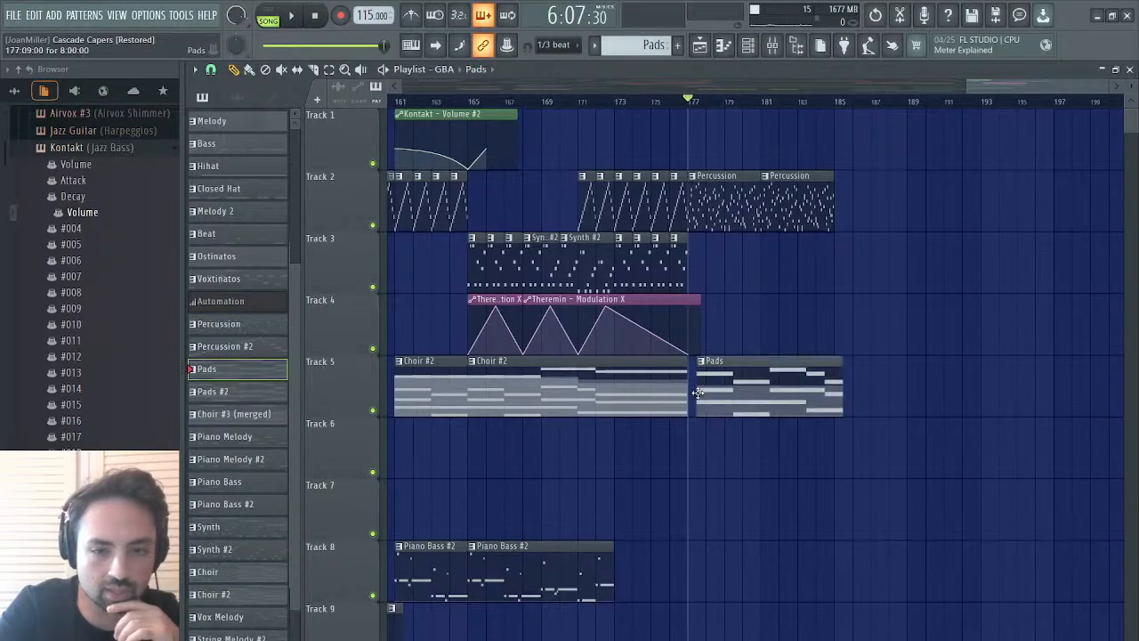
left_click_drag(750, 380, 741, 380)
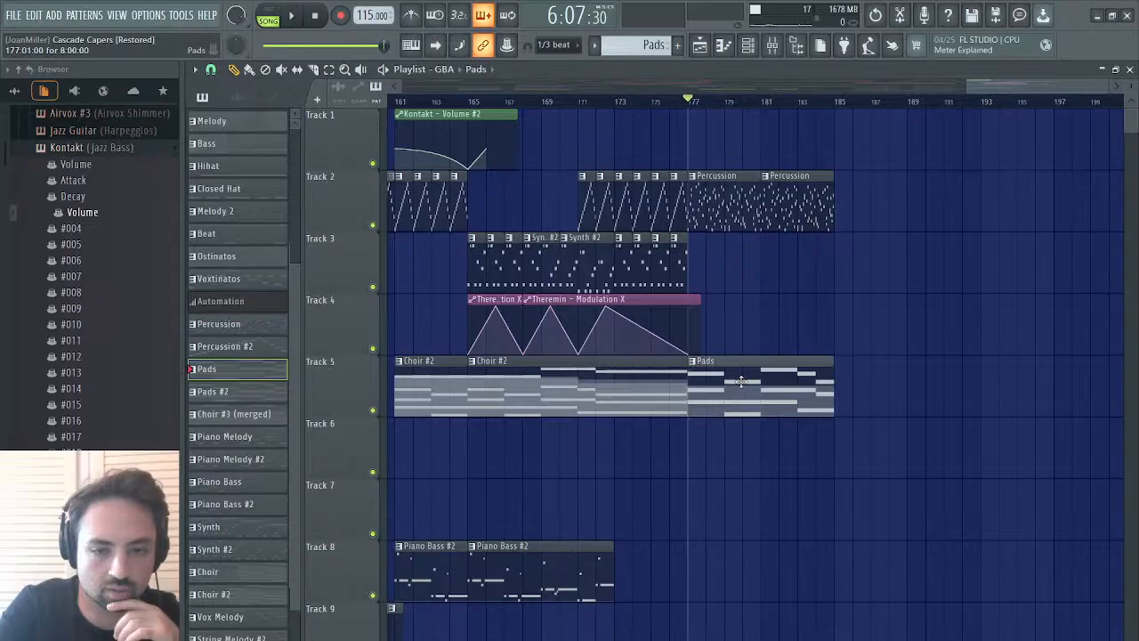
key("space")
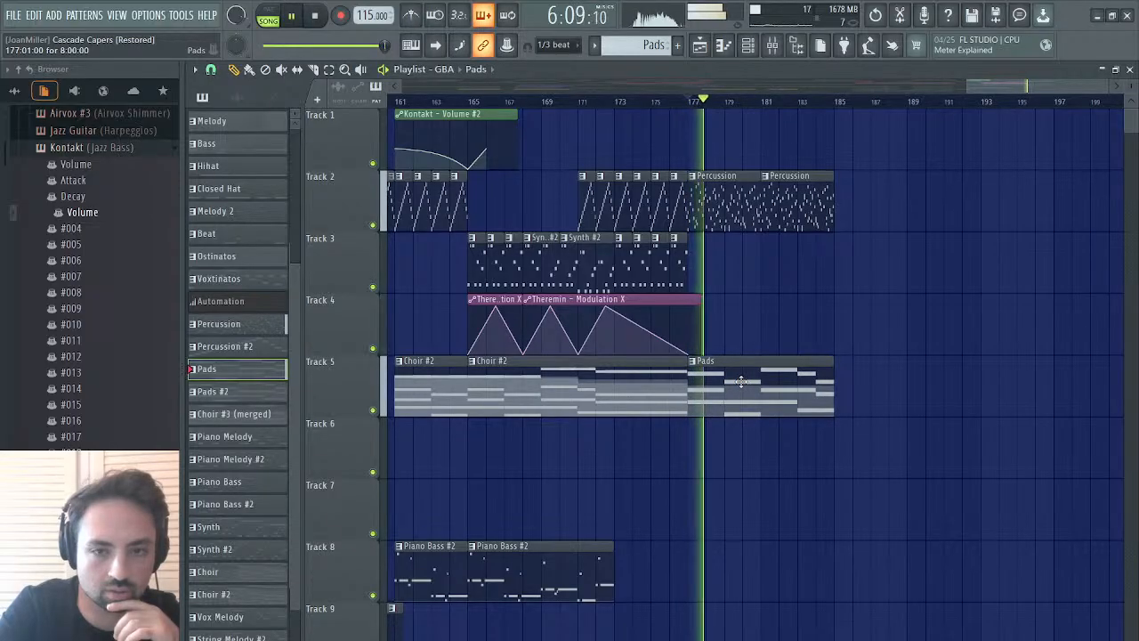
key("space")
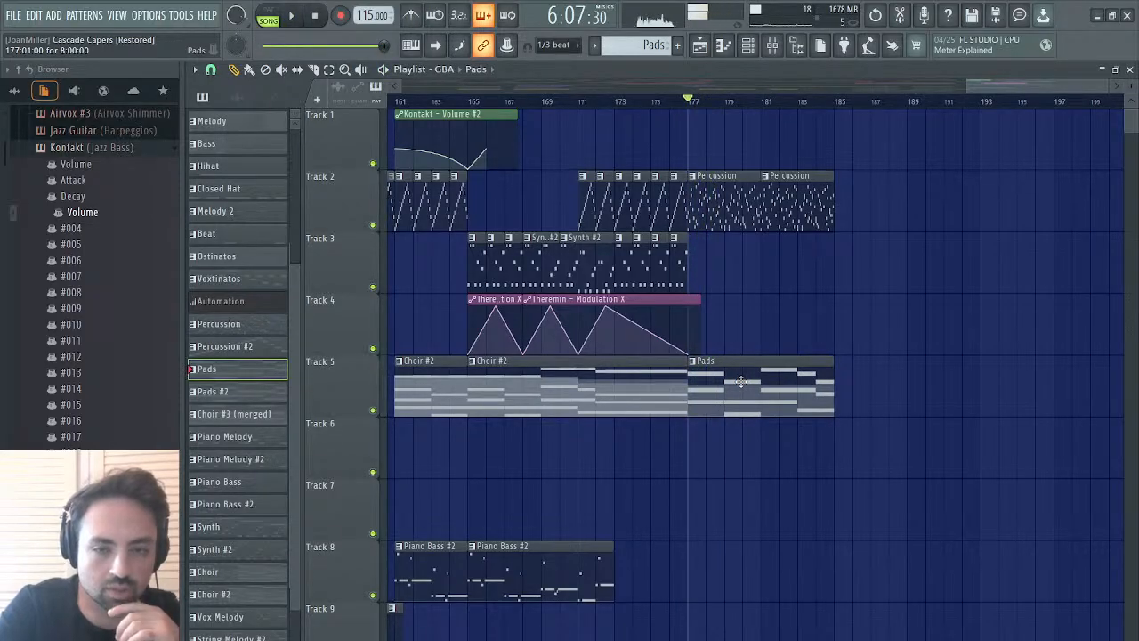
- Try an Airvox clip on Track 6 just after bar 177, play it briefly, and remove it
left_click(515, 295)
left_click(695, 466)
key("space")
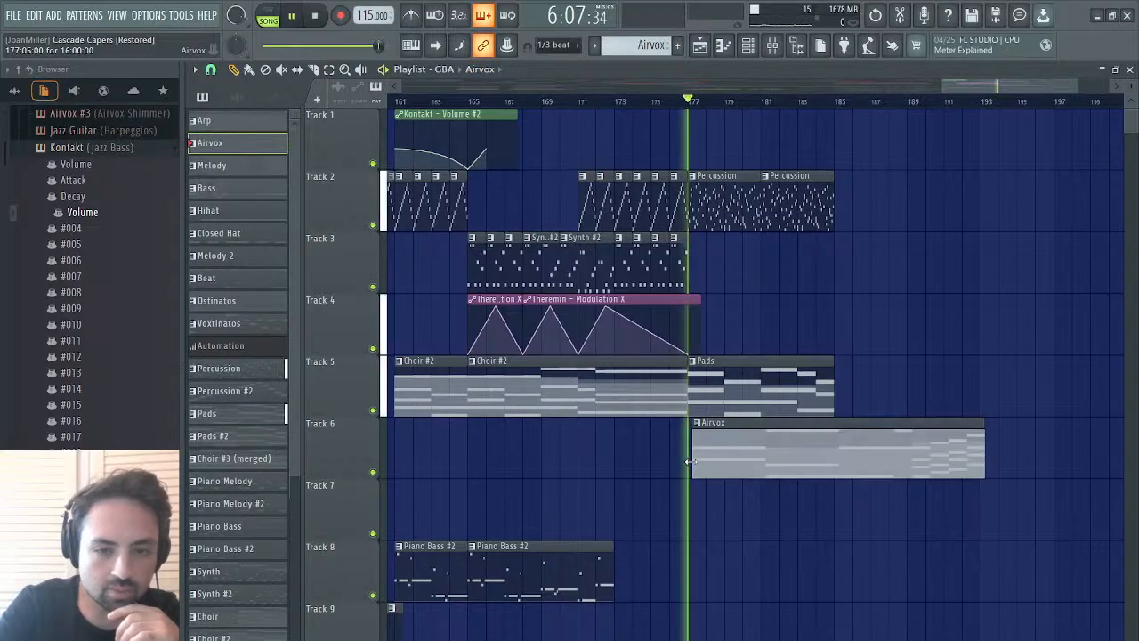
key("space")
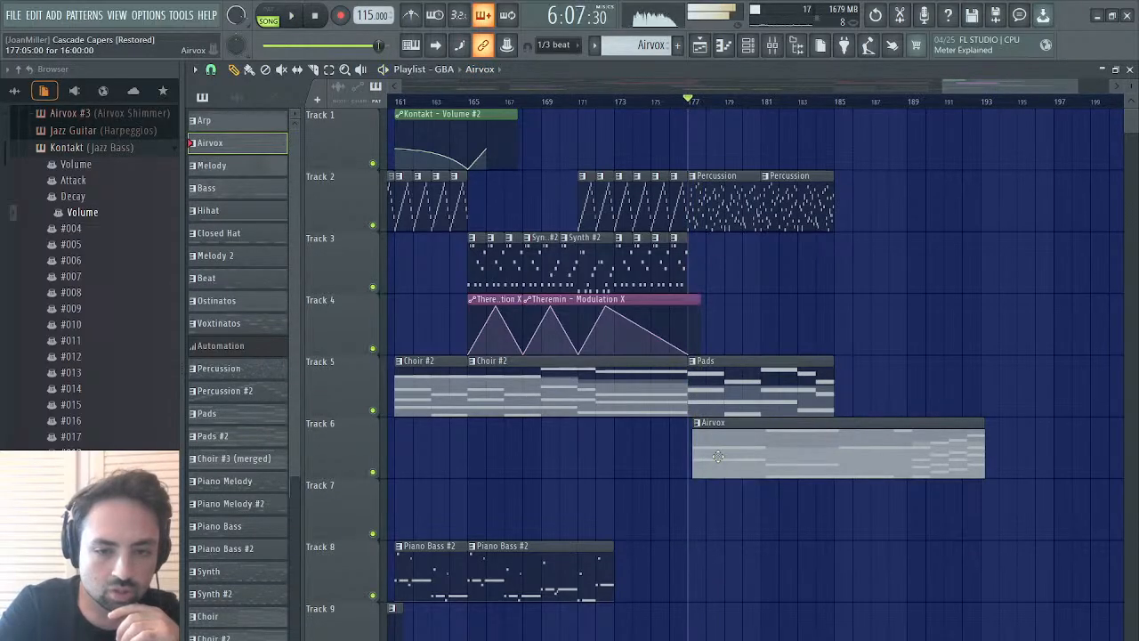
right_click(717, 457)
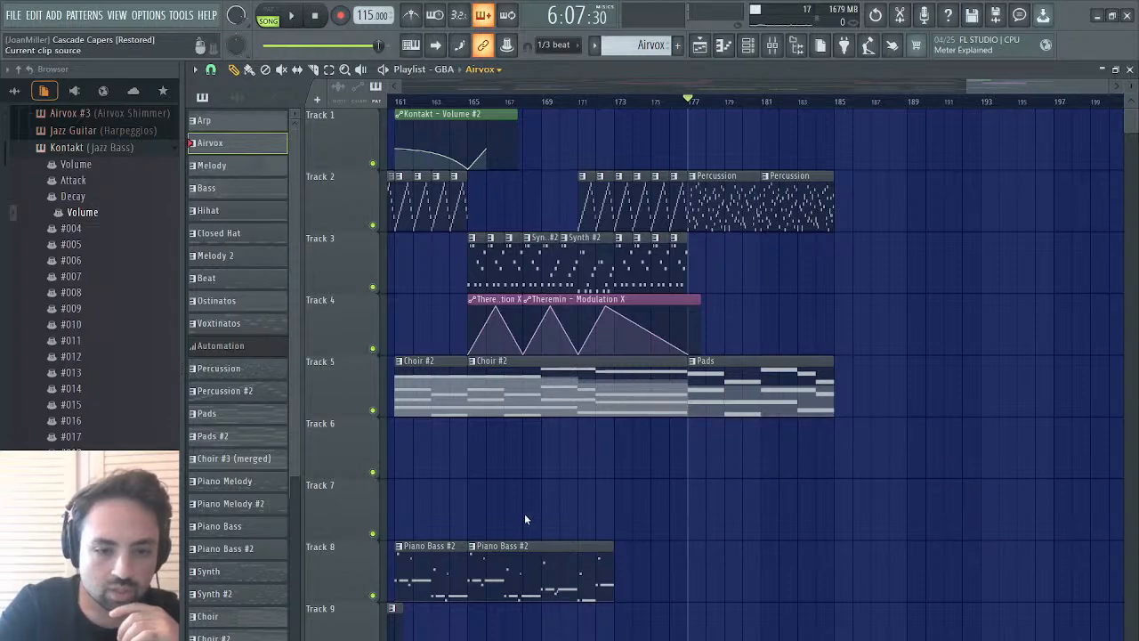
- Close the open editors, bring the channel rack to the front, and switch it to the Airvox pattern
left_click(527, 462)
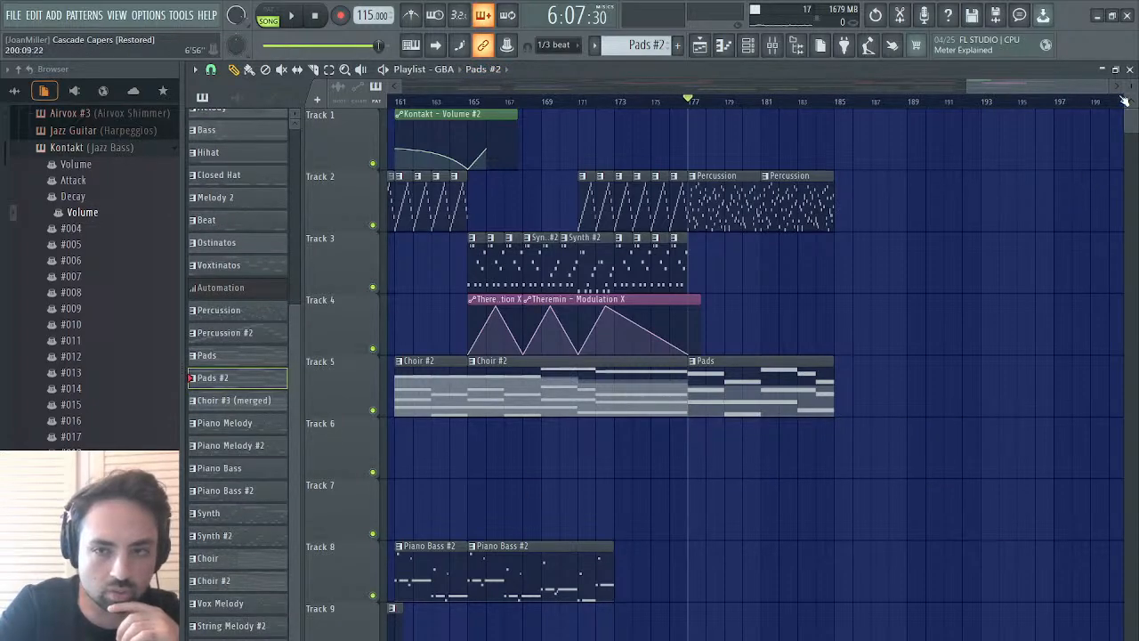
left_click(1129, 69)
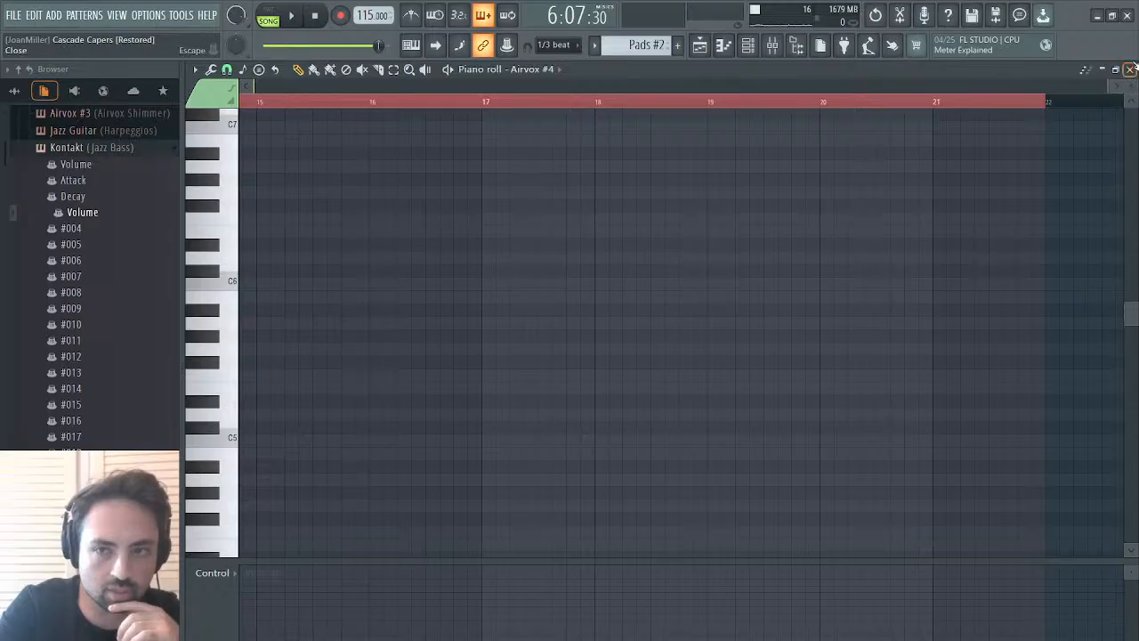
left_click(1129, 68)
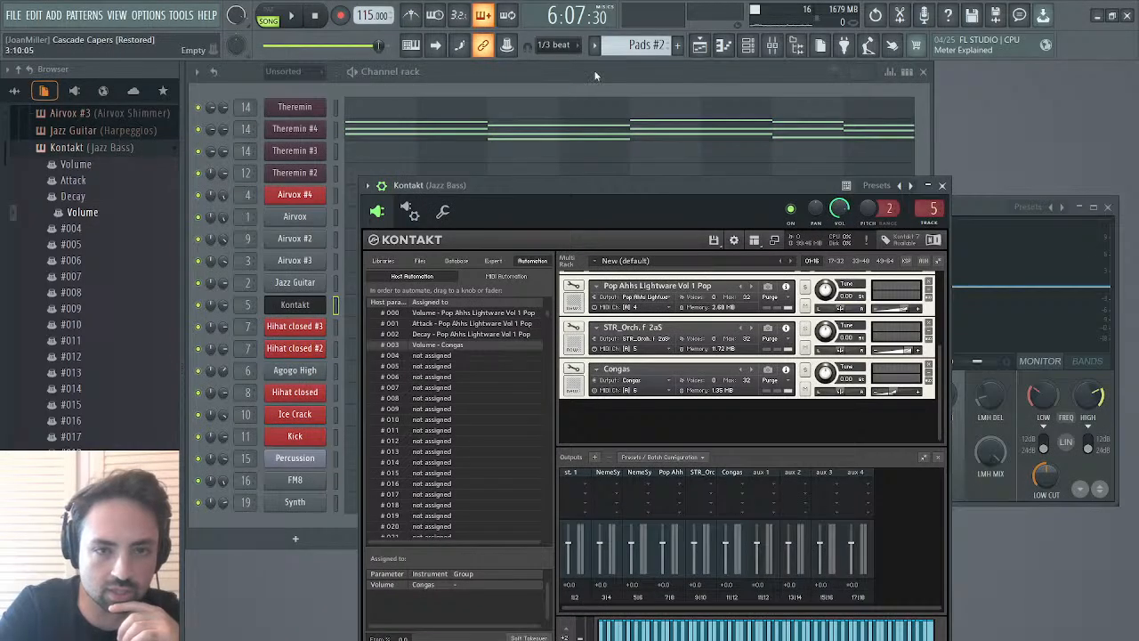
left_click(701, 47)
left_click(701, 47)
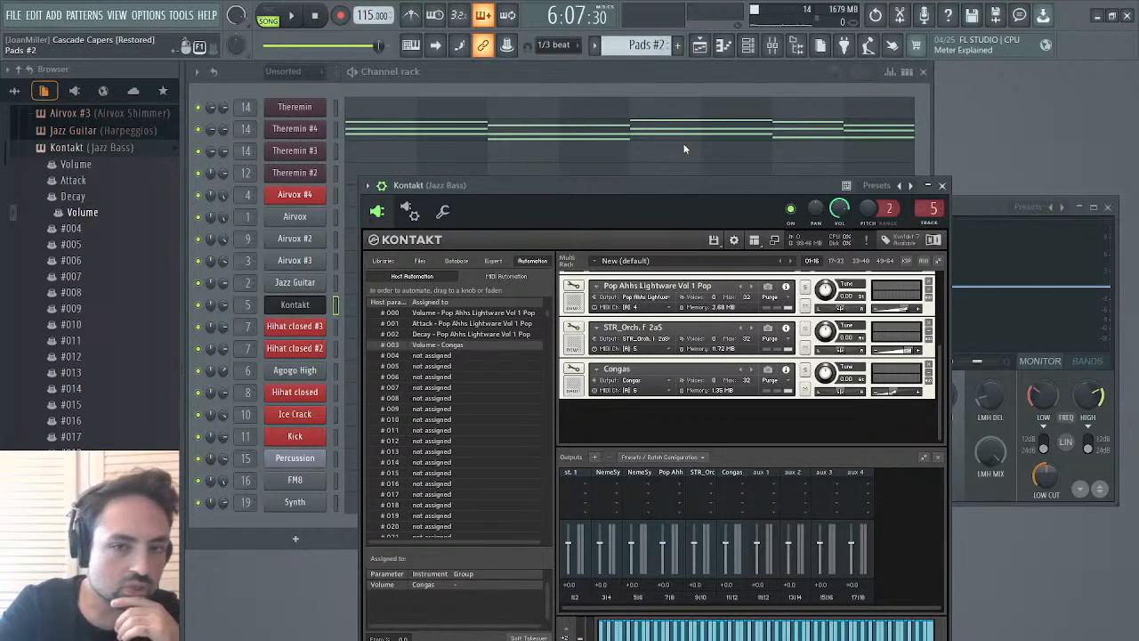
left_click(582, 84)
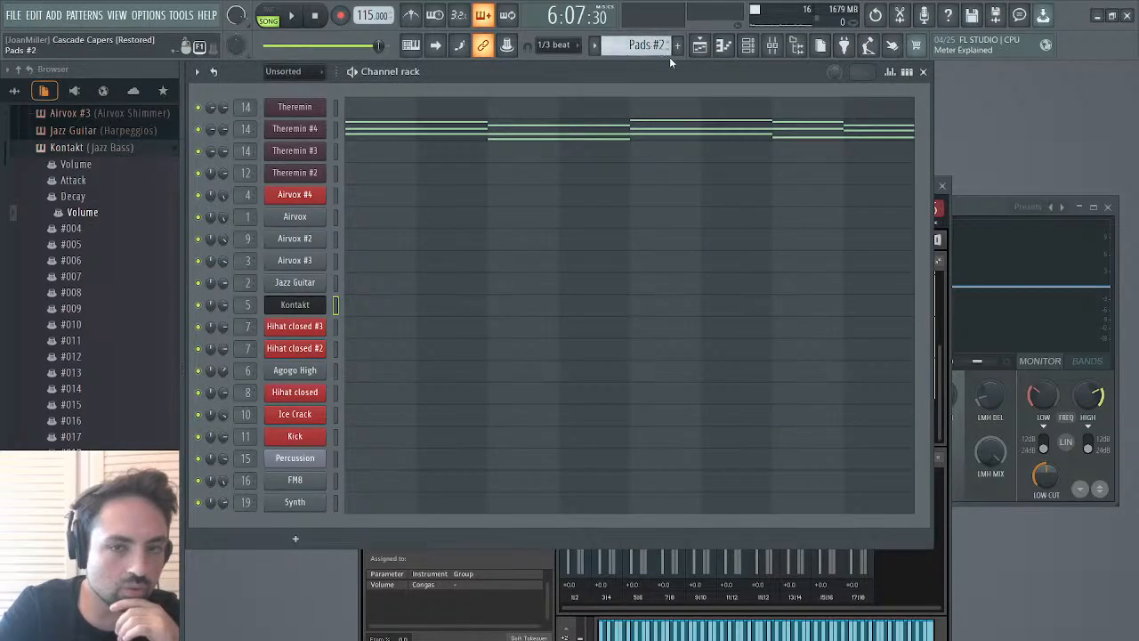
scroll(669, 57, "down", 1)
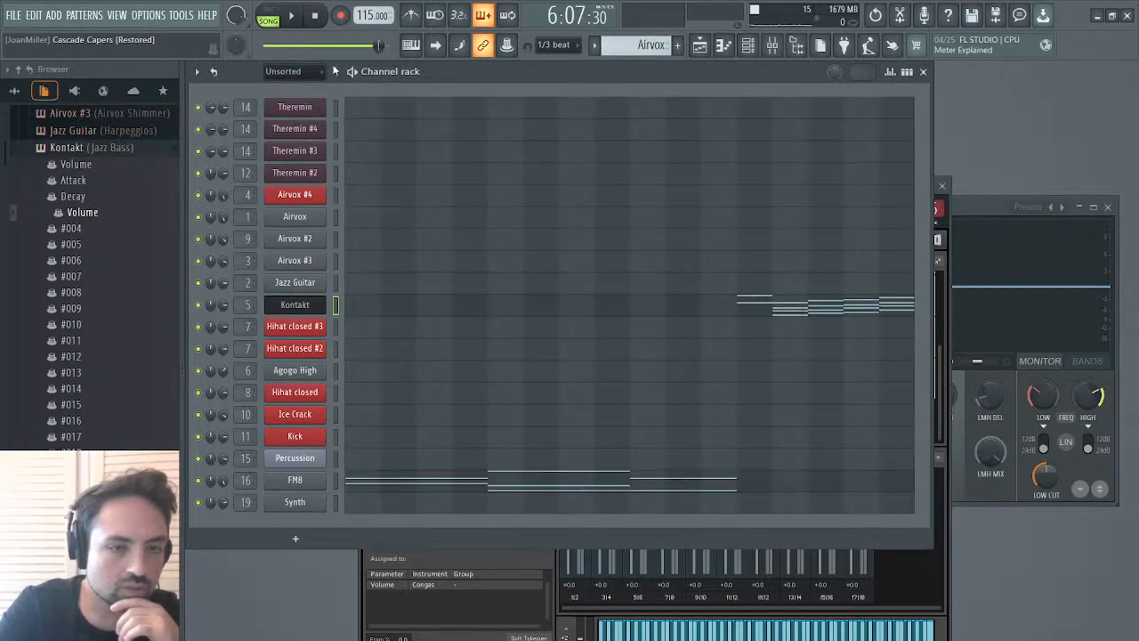
- Examine the Airvox pattern's FM8 chord notes in the piano roll, sound its C5 note, and return to the channel rack
left_click(443, 488)
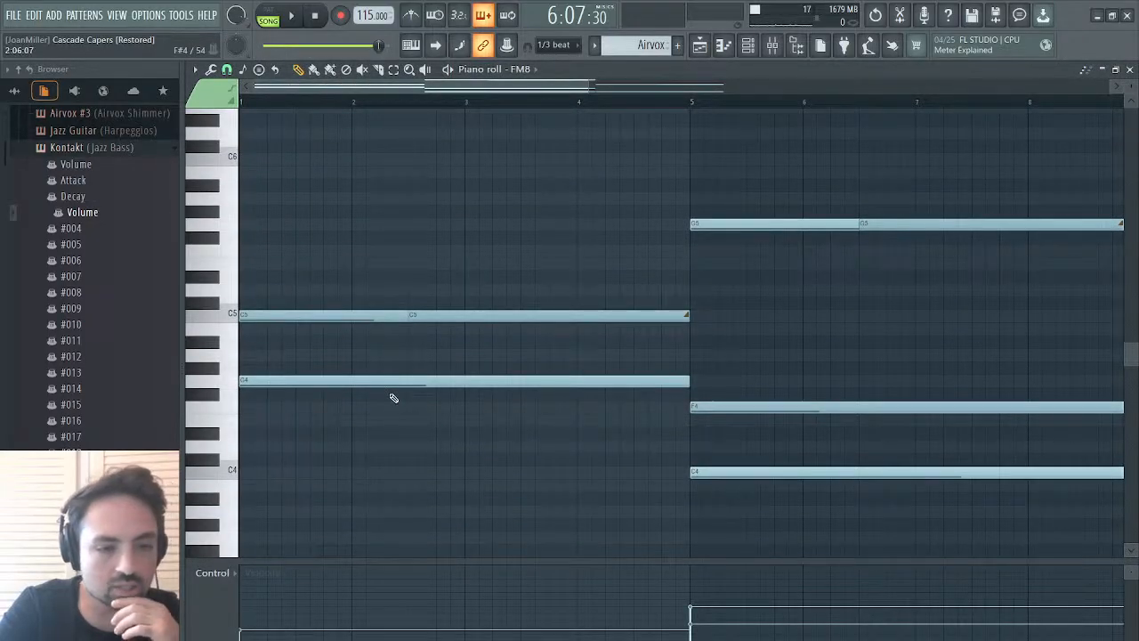
scroll(364, 460, "down", 3)
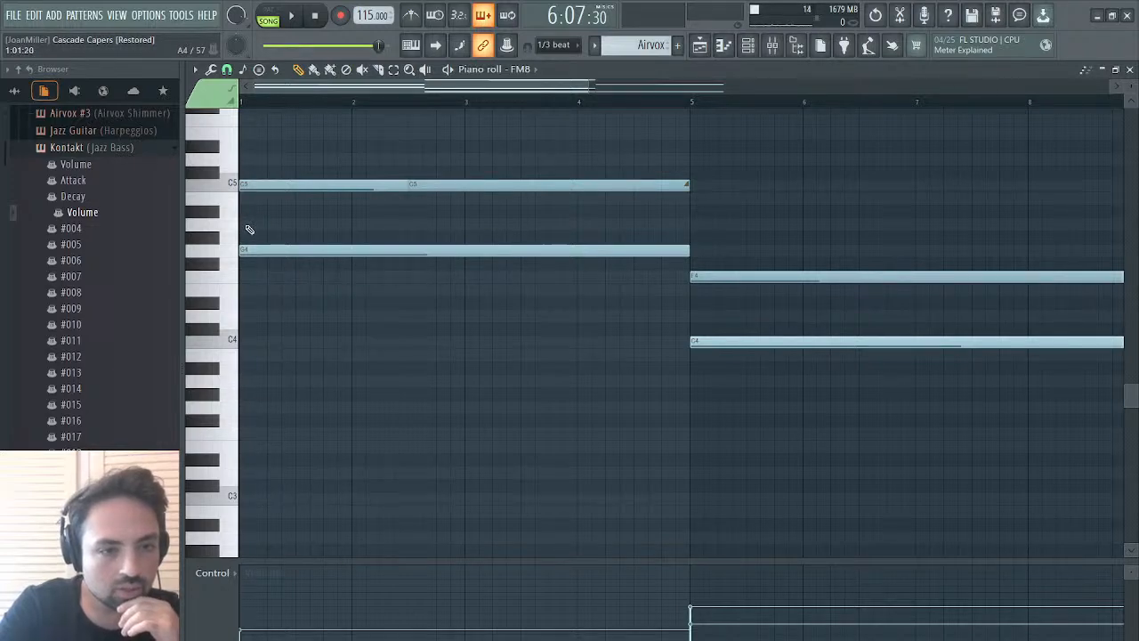
left_click(261, 184)
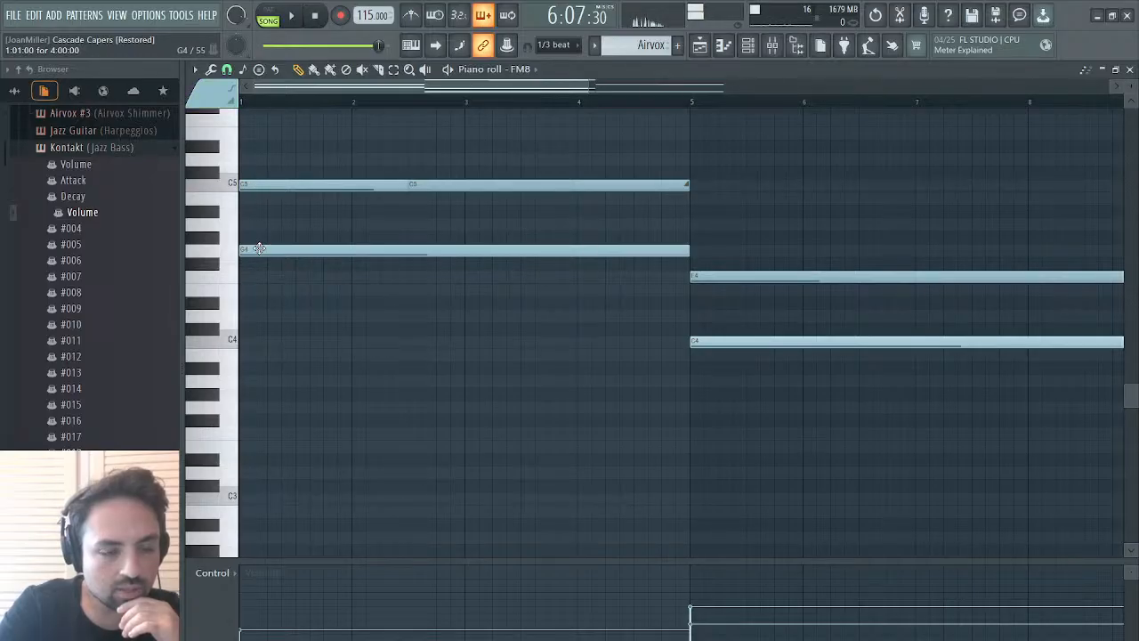
scroll(258, 249, "up", 4)
scroll(259, 249, "down", 2)
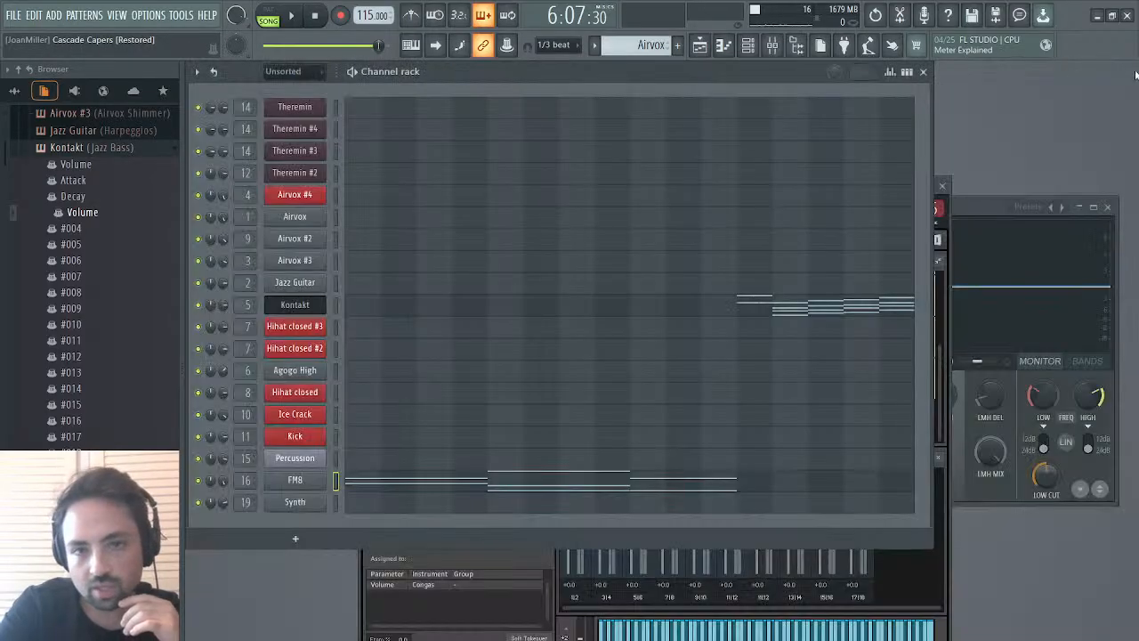
left_click(1129, 68)
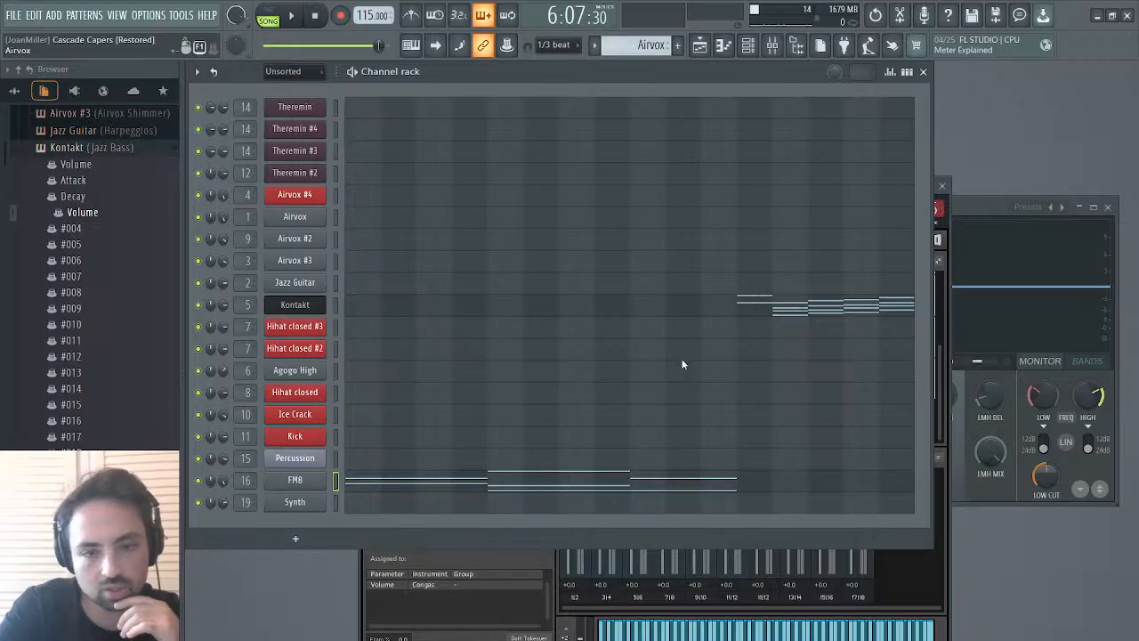
- Clone the Airvox pattern, move the copy's FM8 notes to the Airvox #4 channel, and play it in pattern mode
left_click(336, 481)
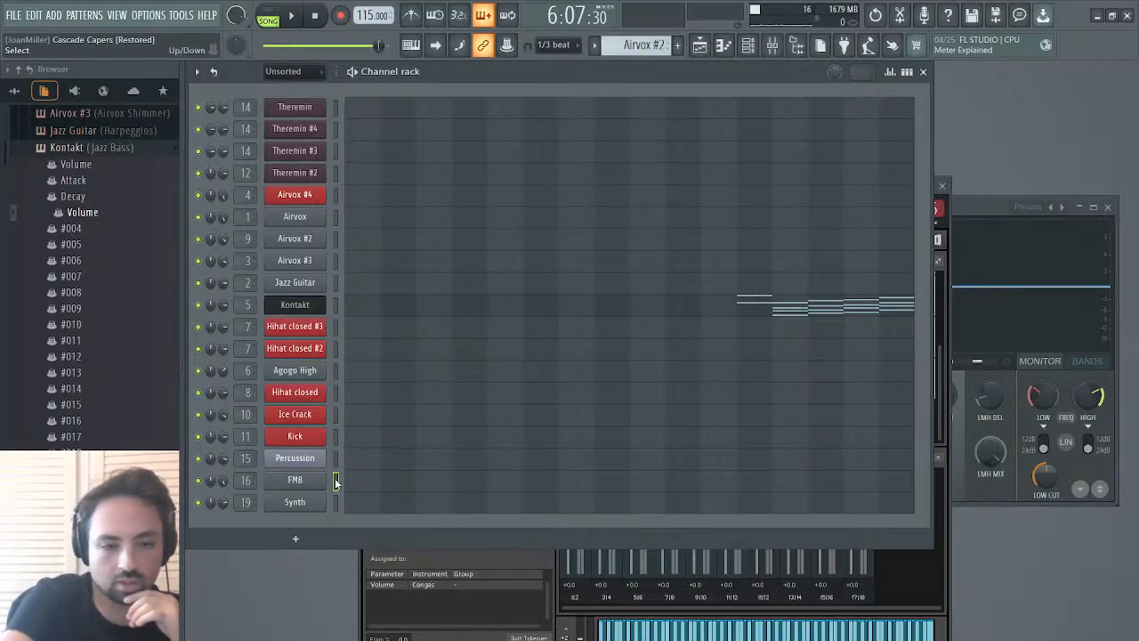
left_click(335, 196)
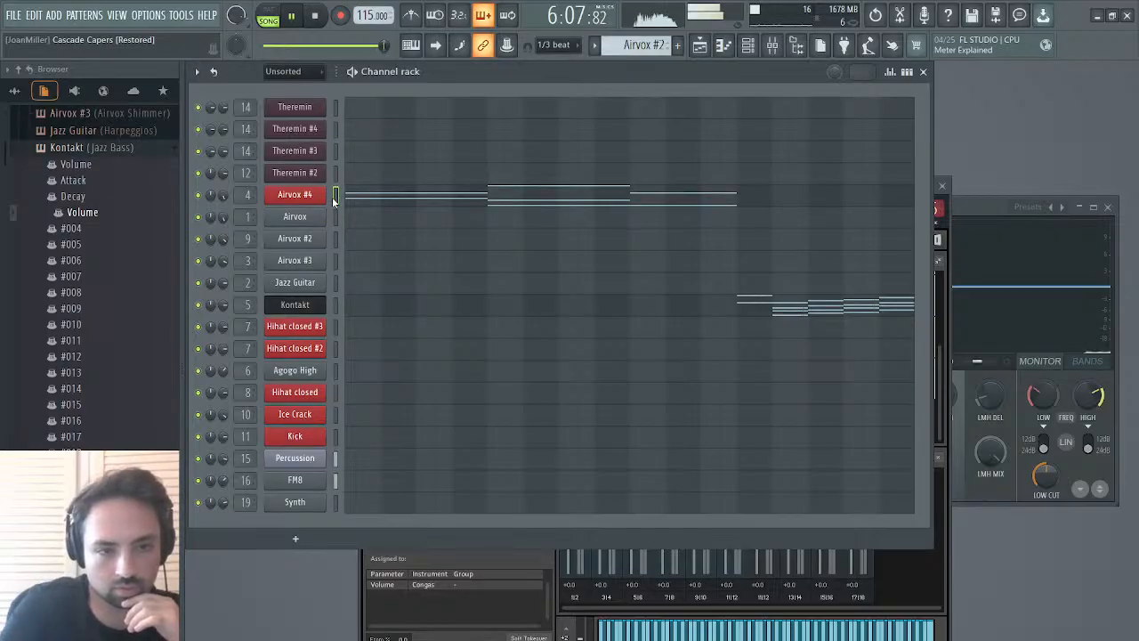
left_click(270, 15)
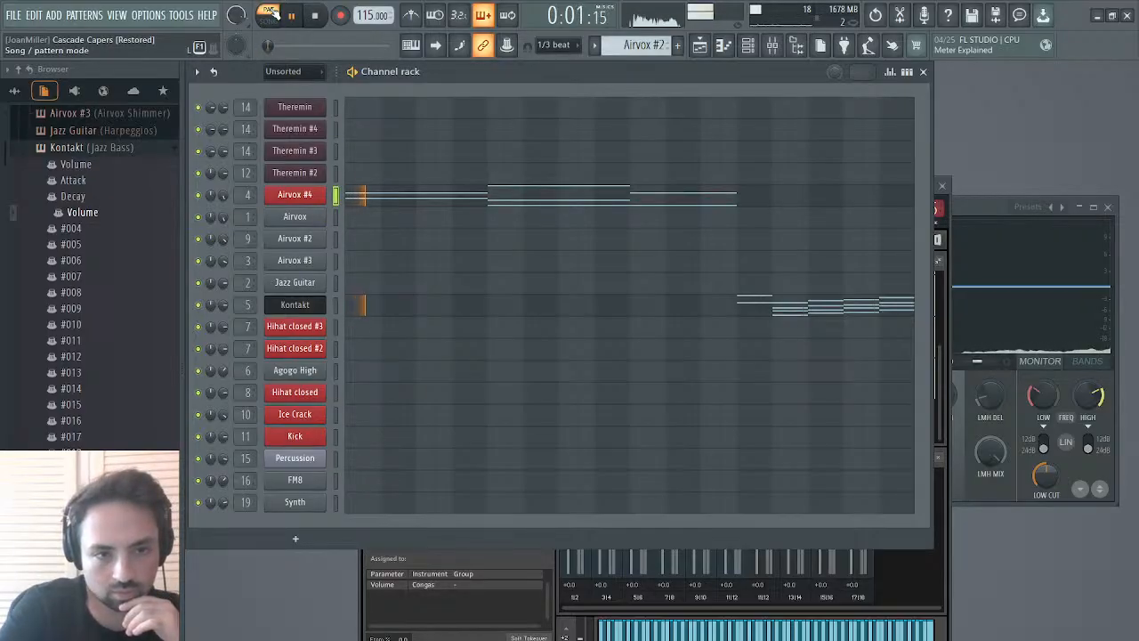
- Place the Airvox #2 clip on Track 6 at bar 177 and play the song from there
left_click(699, 46)
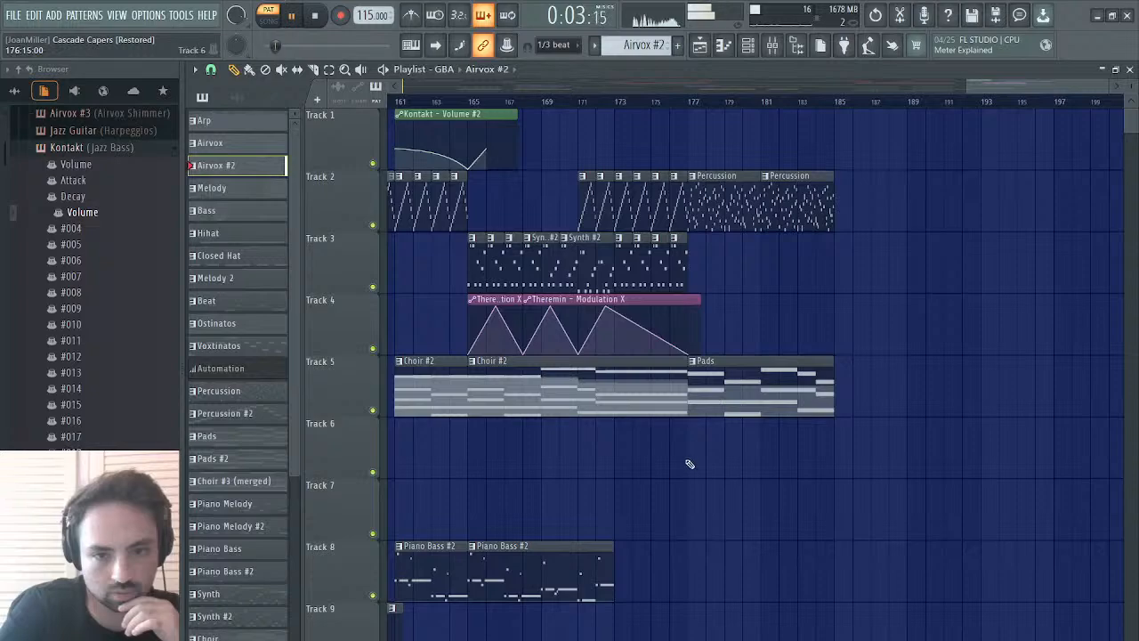
left_click(687, 461)
left_click(687, 101)
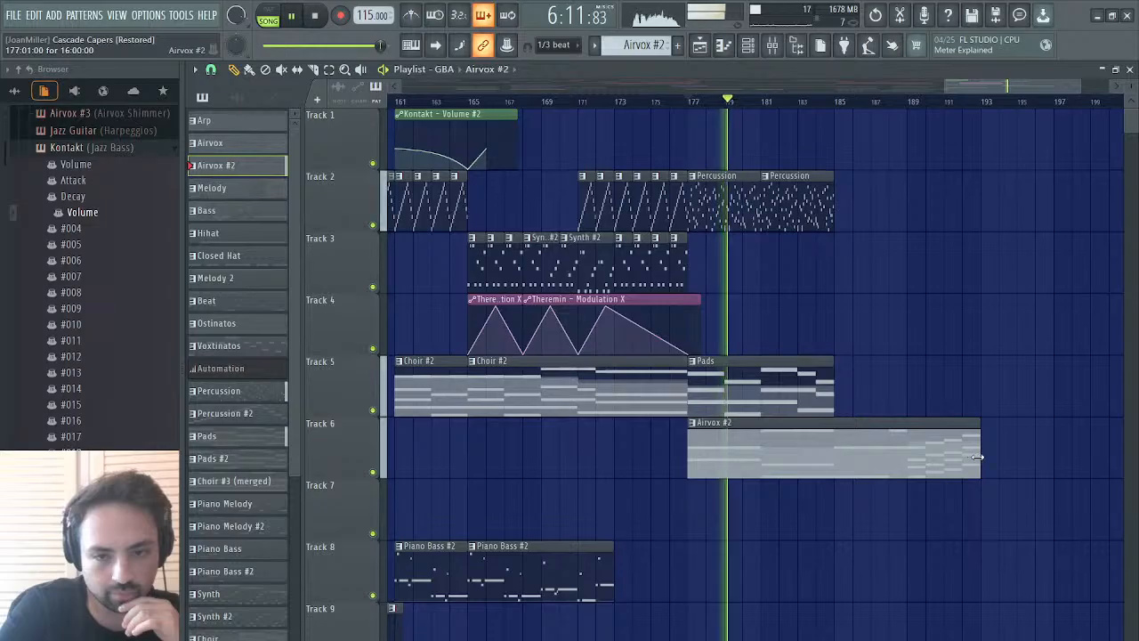
- Shorten the Airvox #2 clip on Track 6 to 8 bars, ending at bar 185, and listen from bar 177
left_click_drag(978, 457, 834, 464)
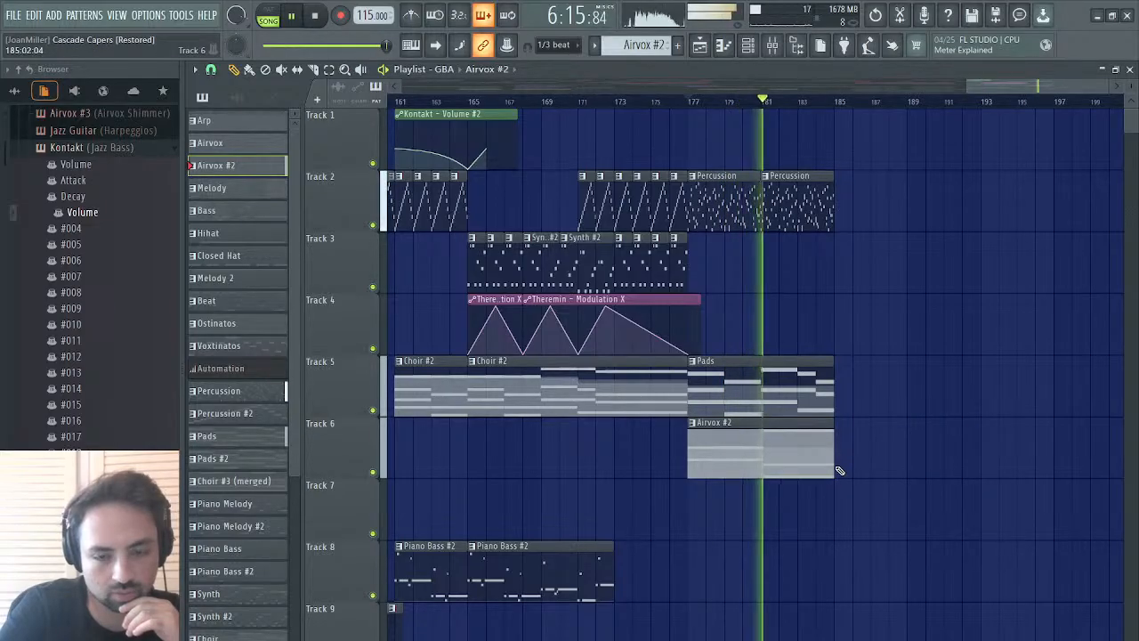
left_click(689, 100)
key("space")
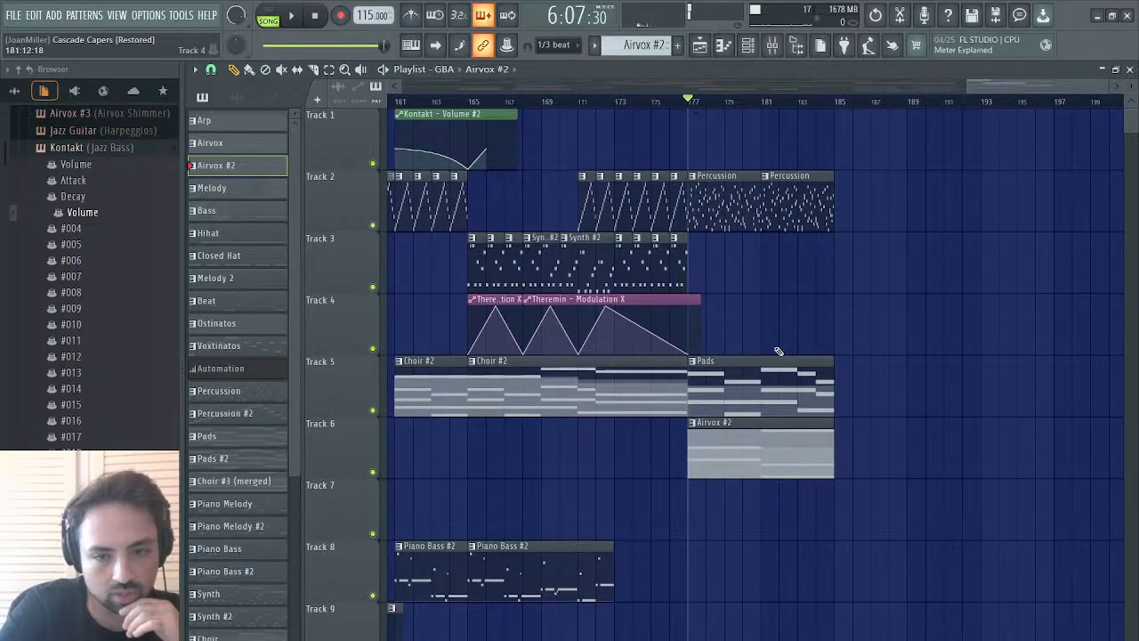
key("space")
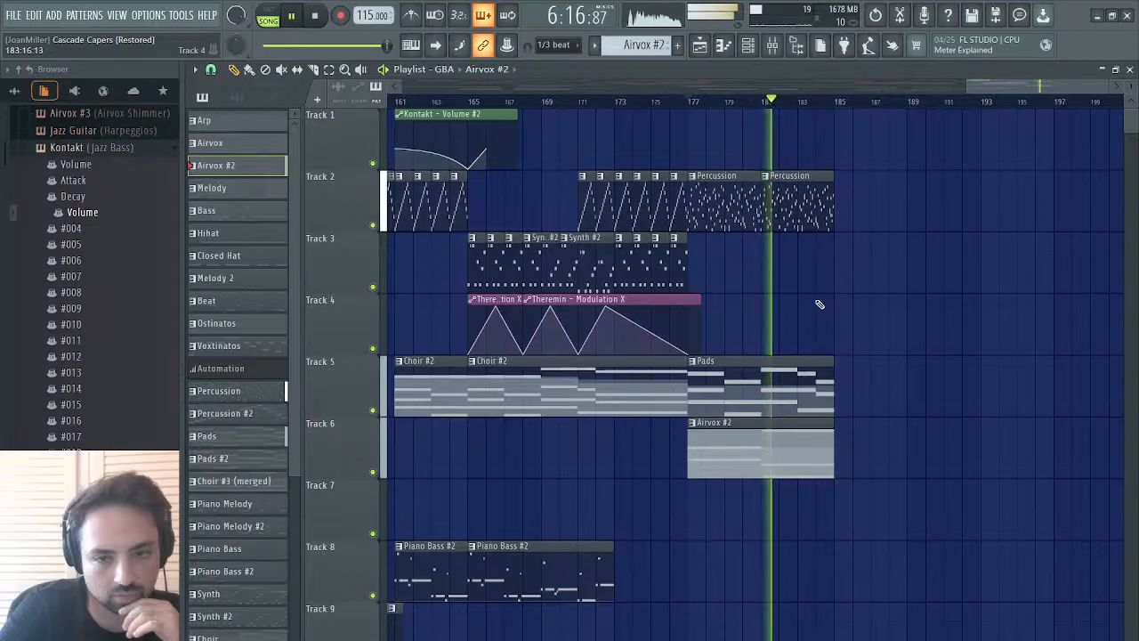
key("space")
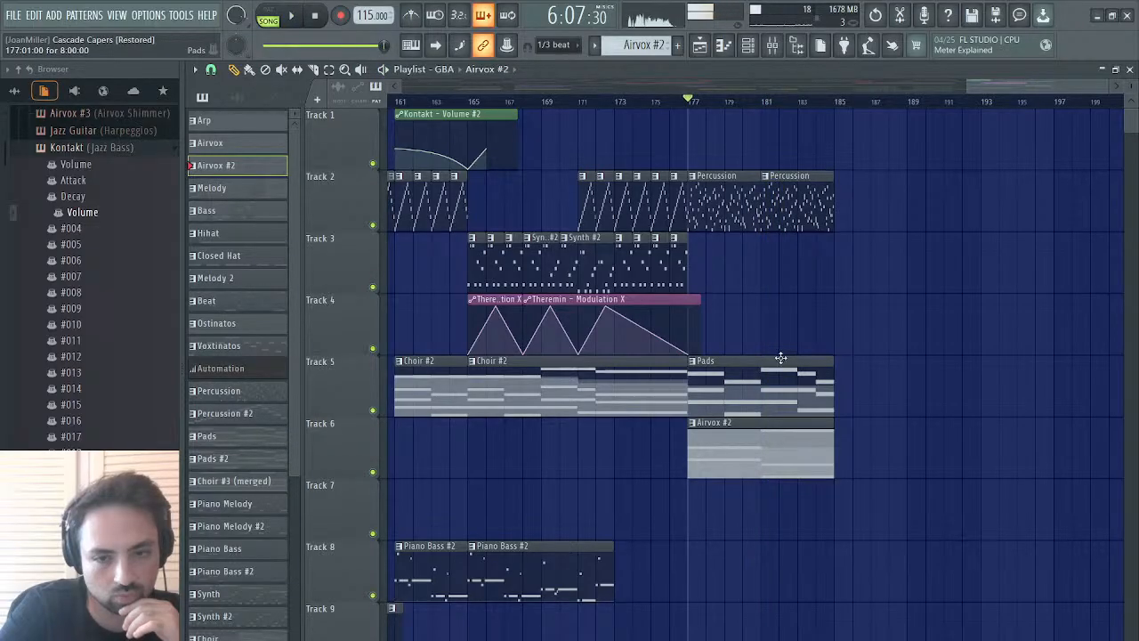
- Trim the Pads clip on Track 5 to four bars and place a second four-bar Pads clip at bar 181
double_click(737, 432)
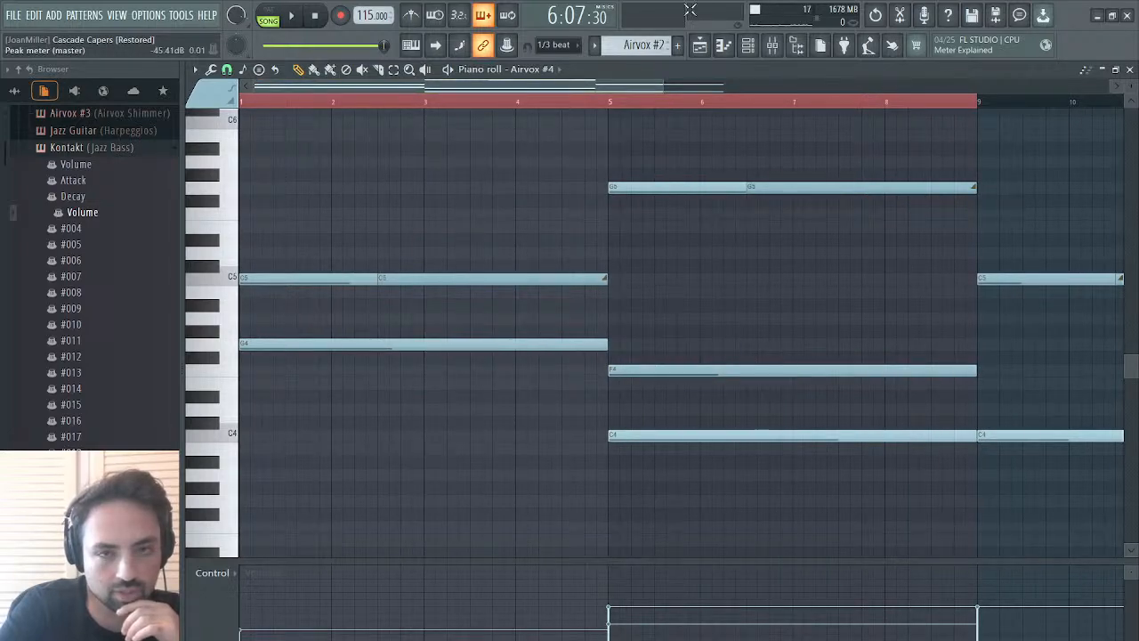
left_click(699, 45)
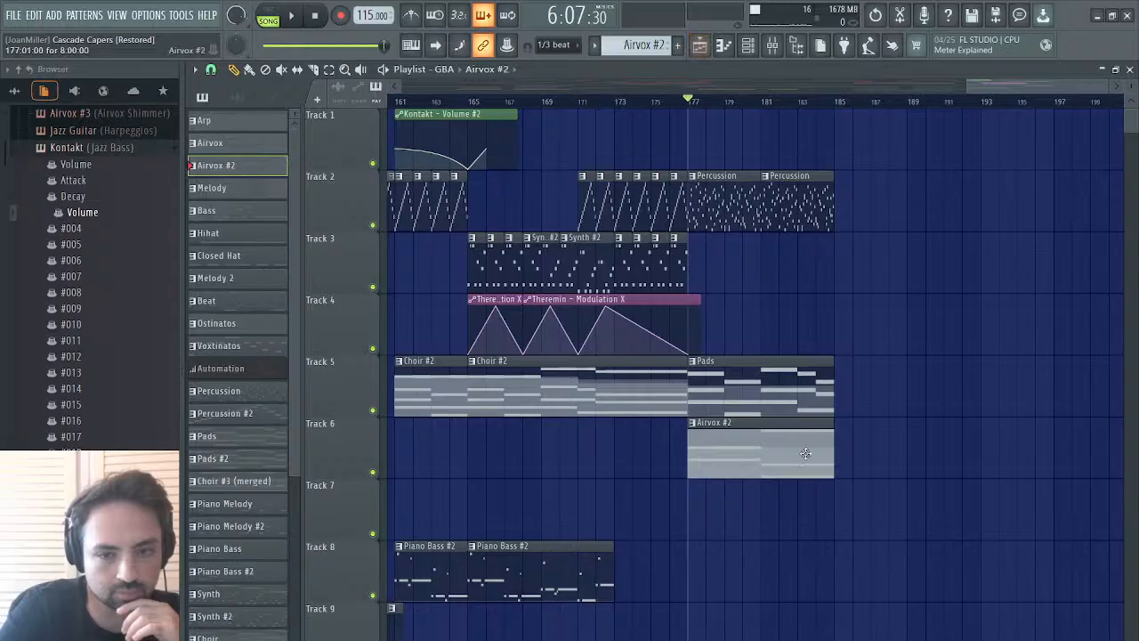
left_click_drag(829, 399, 762, 404)
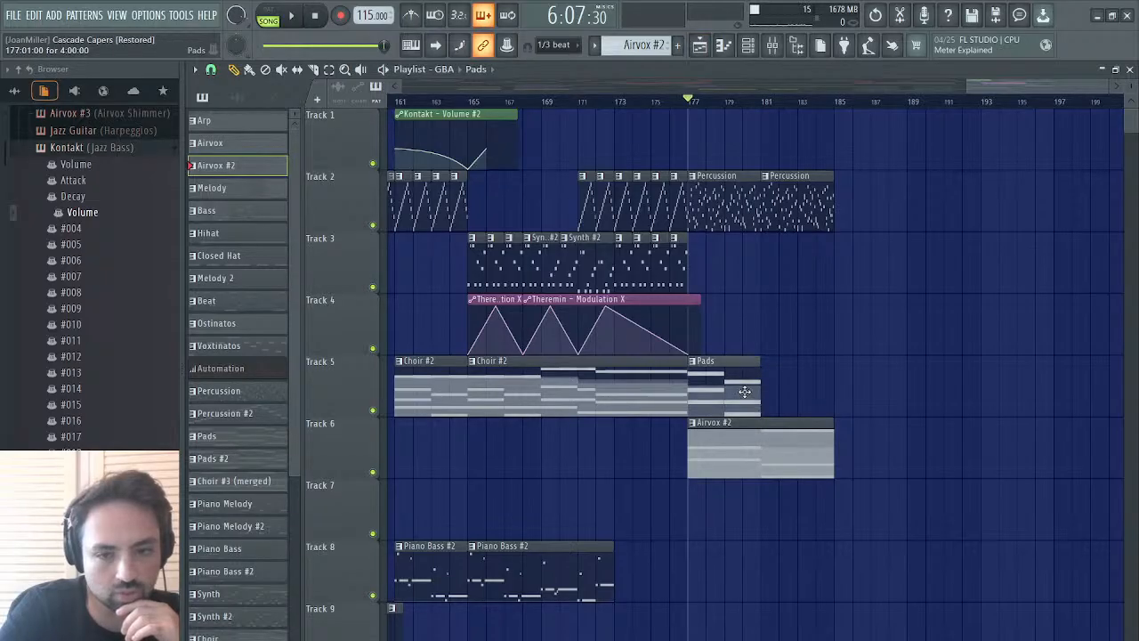
left_click(748, 396)
left_click(772, 396)
left_click_drag(796, 388, 791, 388)
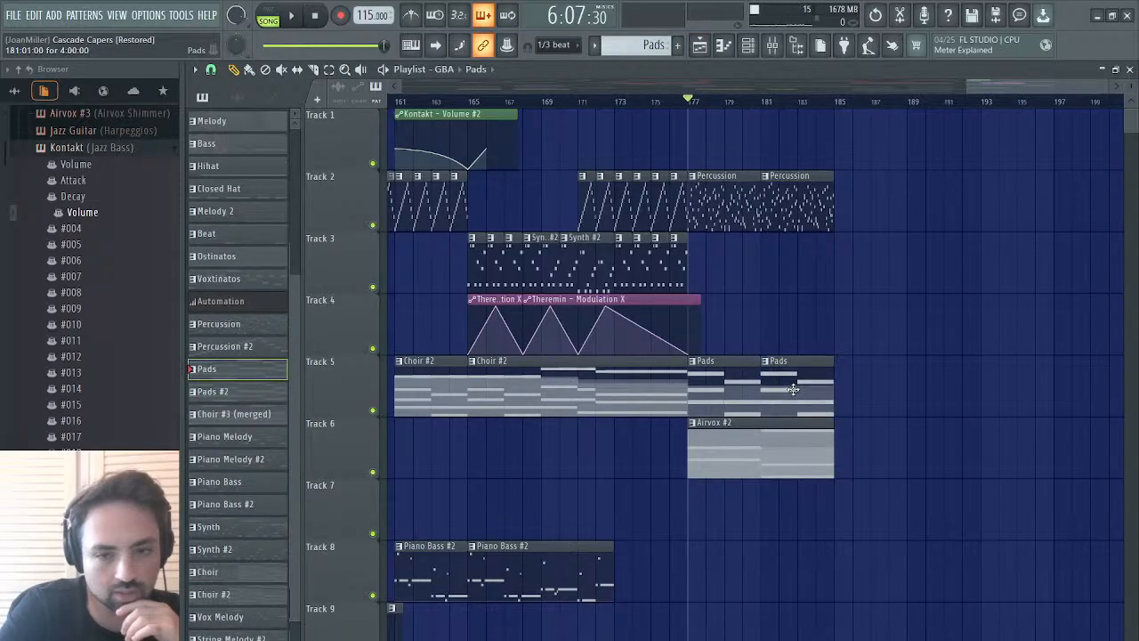
- Examine the Airvox #2 notes in the piano roll and listen to the section from bar 177
left_click(1131, 70)
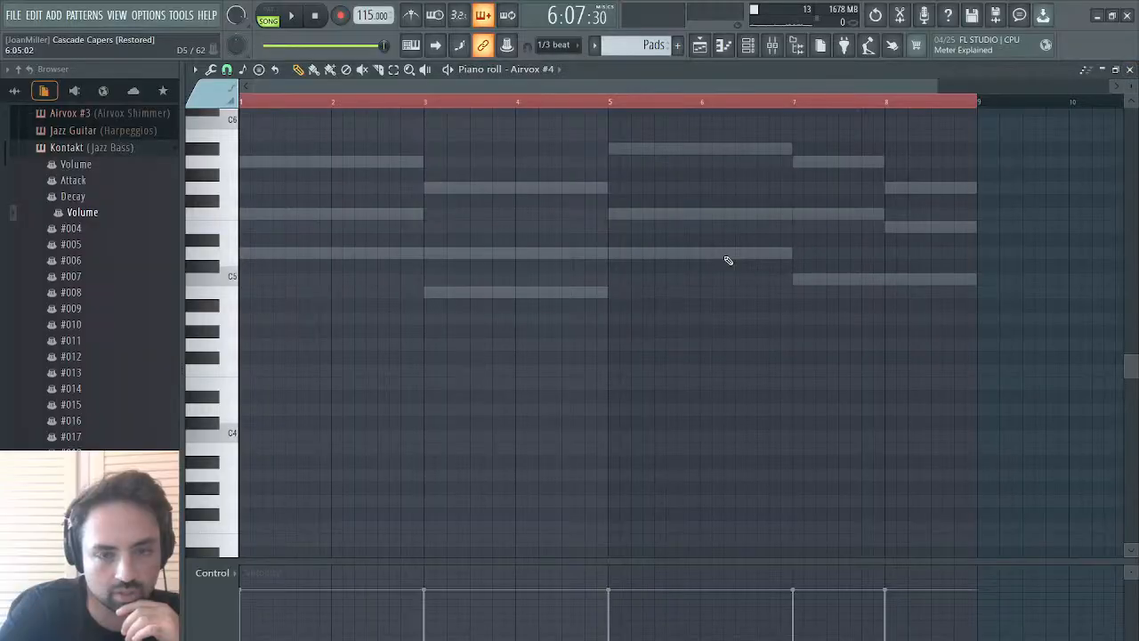
left_click(700, 46)
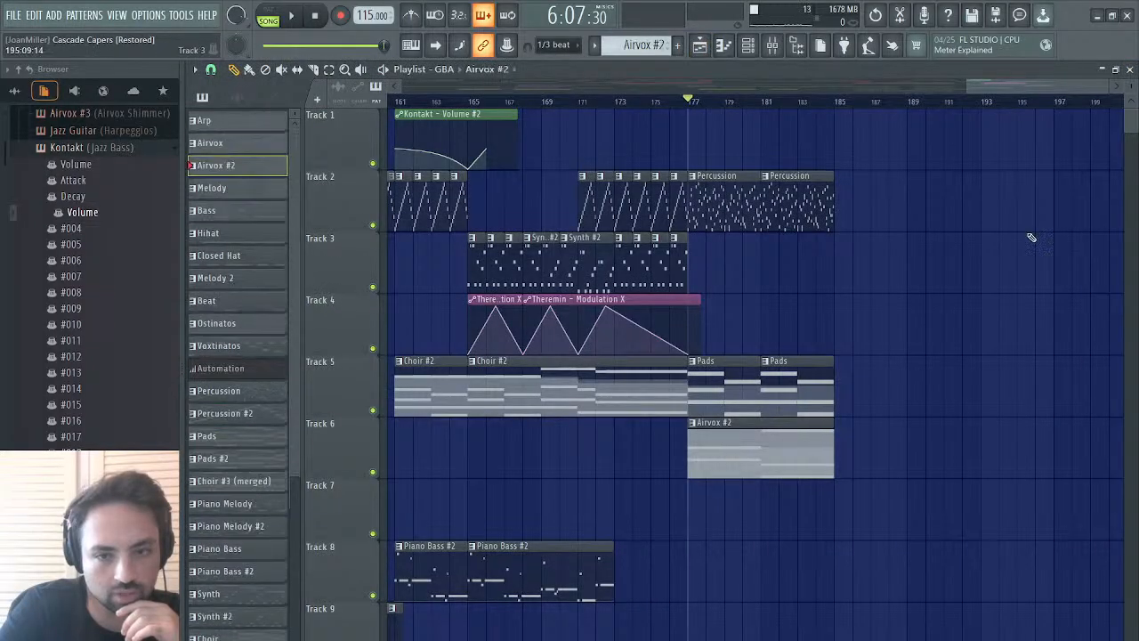
left_click(1128, 71)
scroll(695, 296, "up", 2)
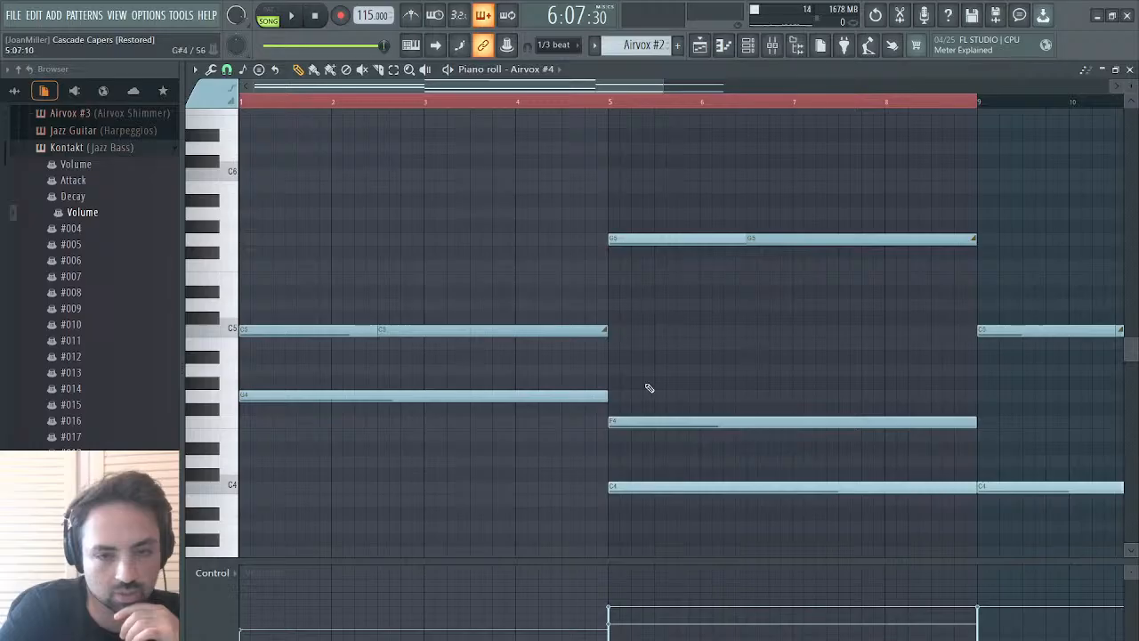
key("space")
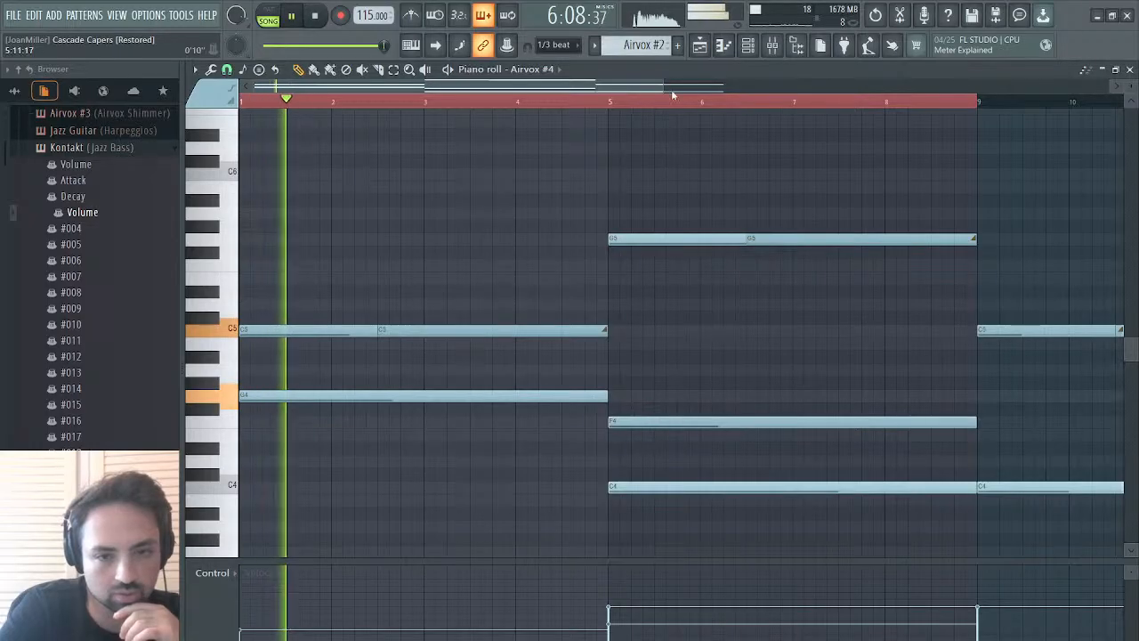
left_click(710, 45)
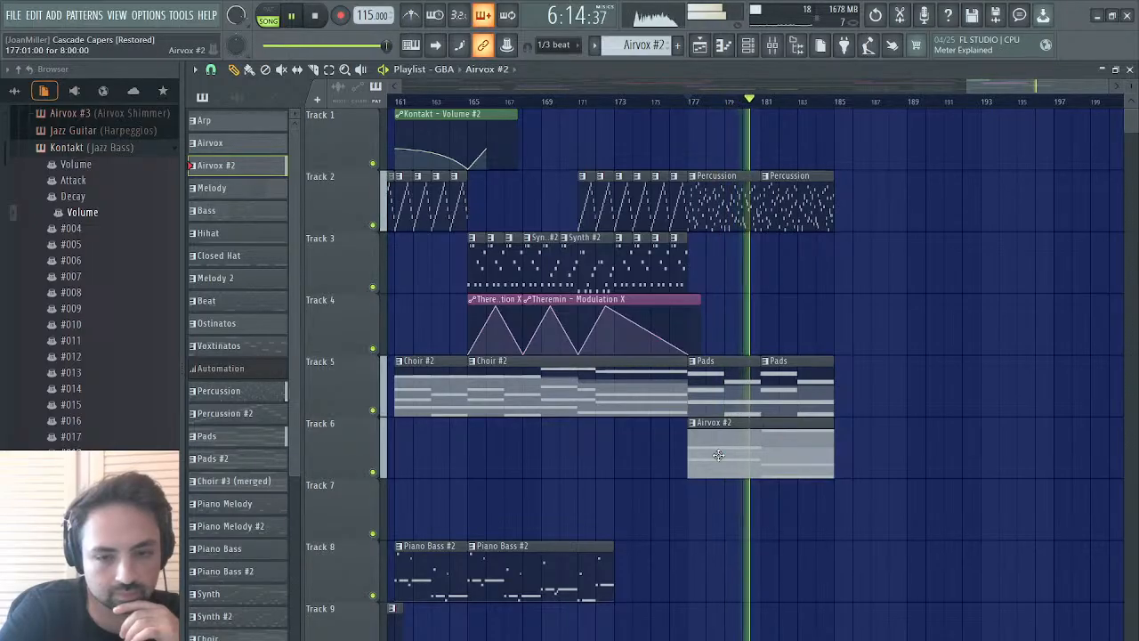
key("space")
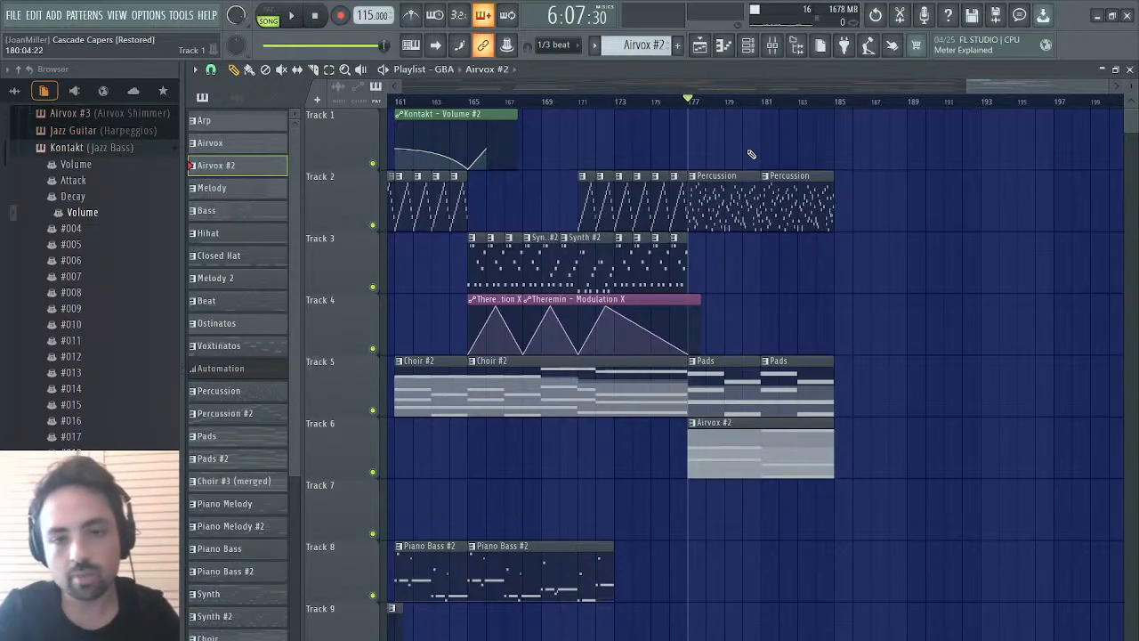
key("space")
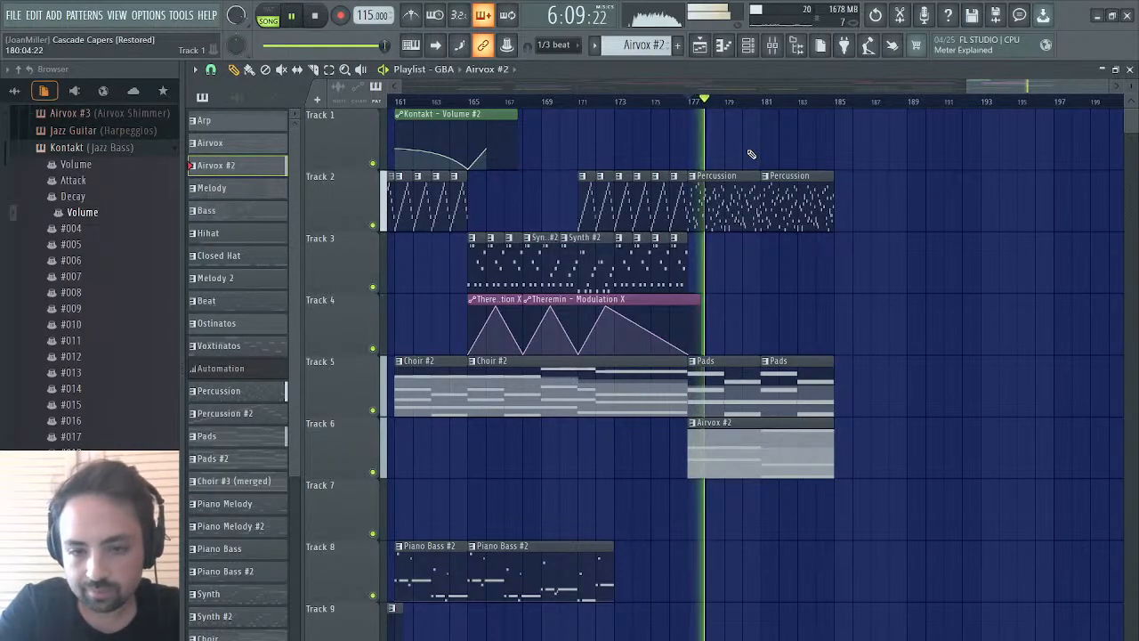
double_click(774, 458)
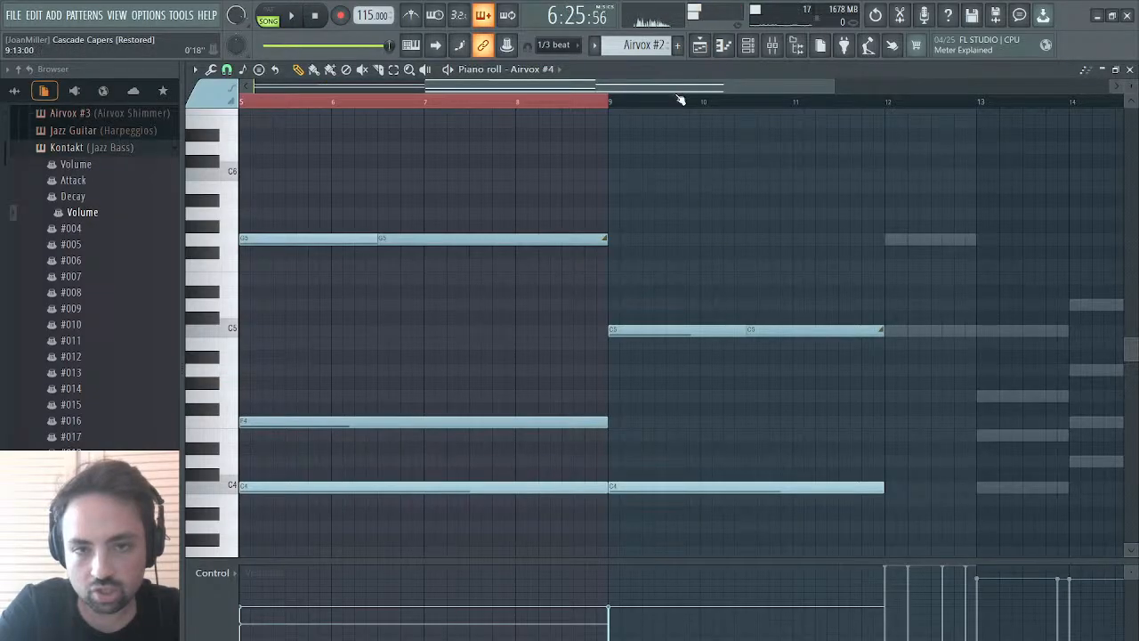
left_click_drag(563, 92, 302, 113)
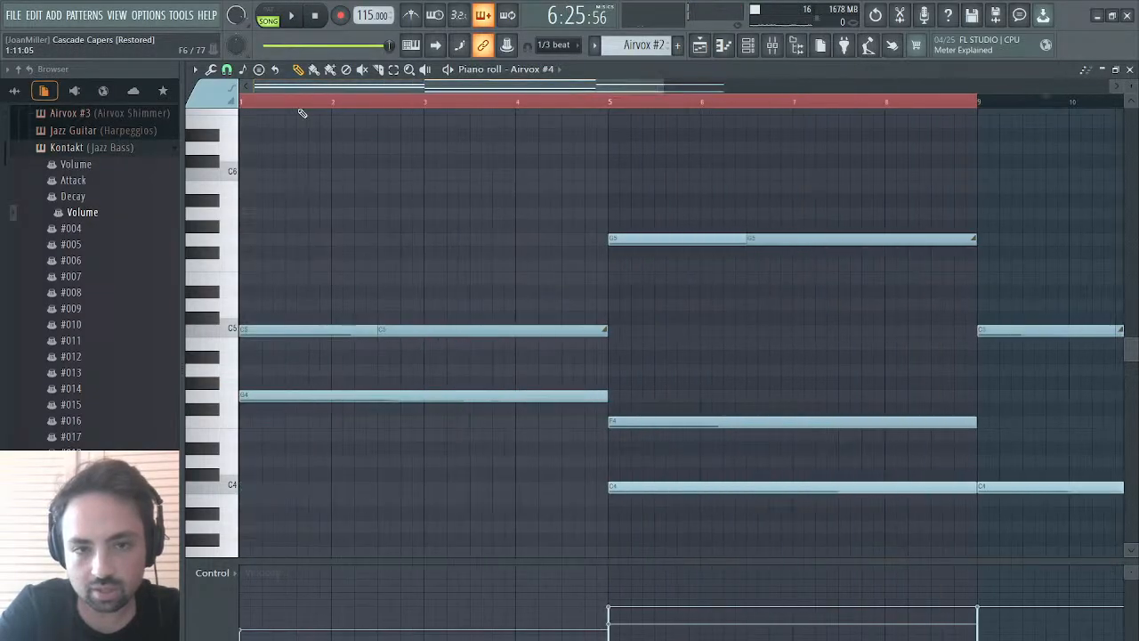
left_click(701, 46)
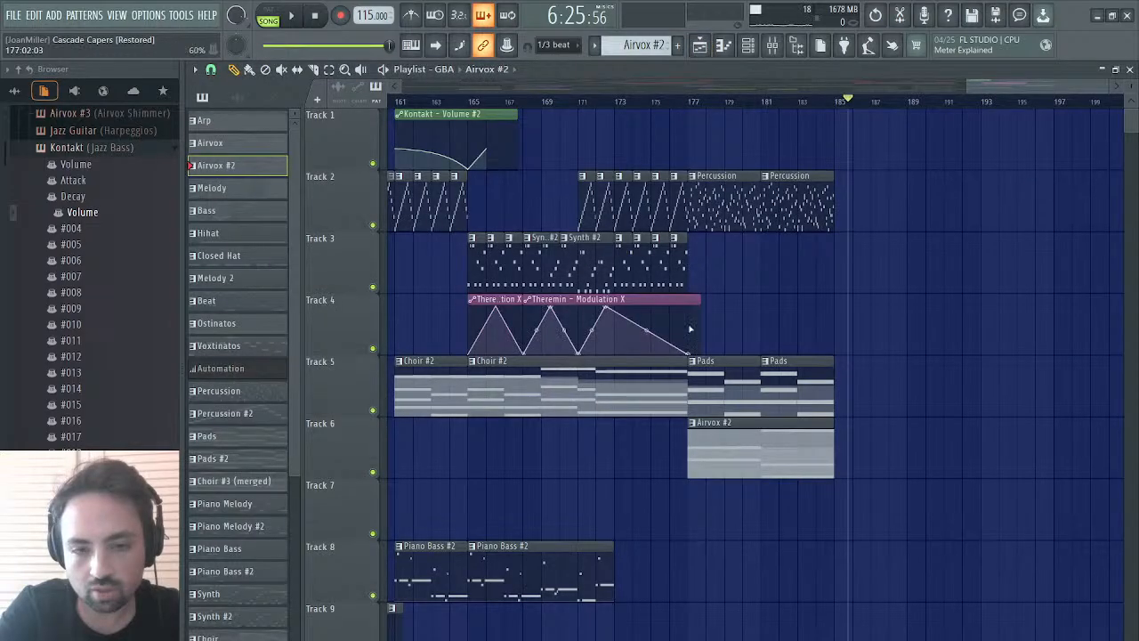
- Find the FM8 - Channel volume automation above the earlier Airvox clips and select it as the clip to place
scroll(689, 329, "left", 10)
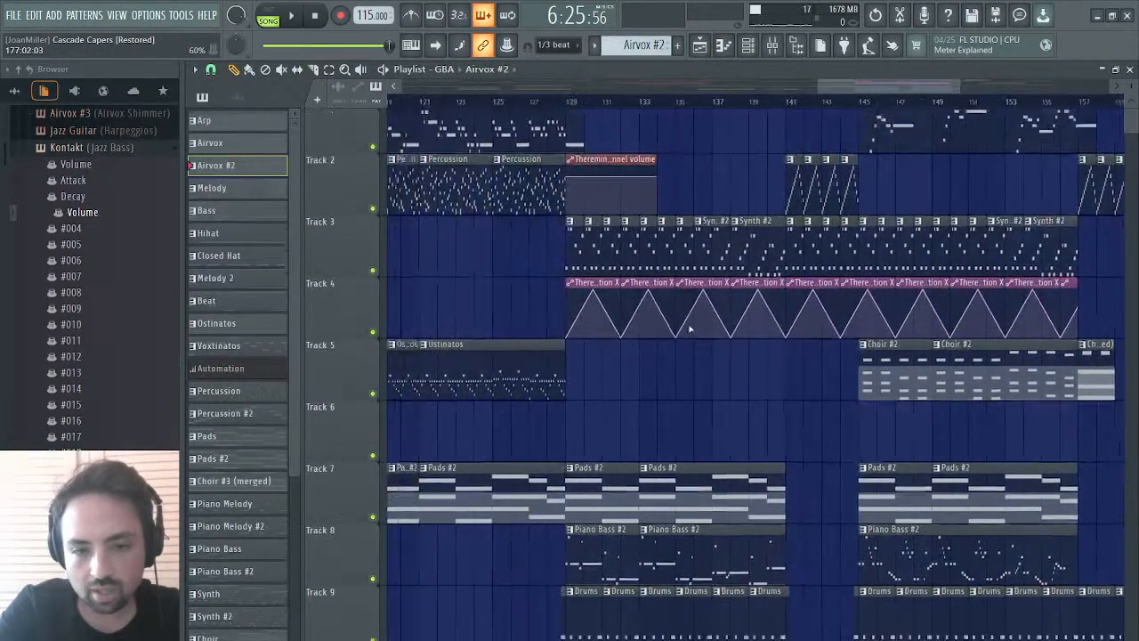
scroll(689, 329, "left", 16)
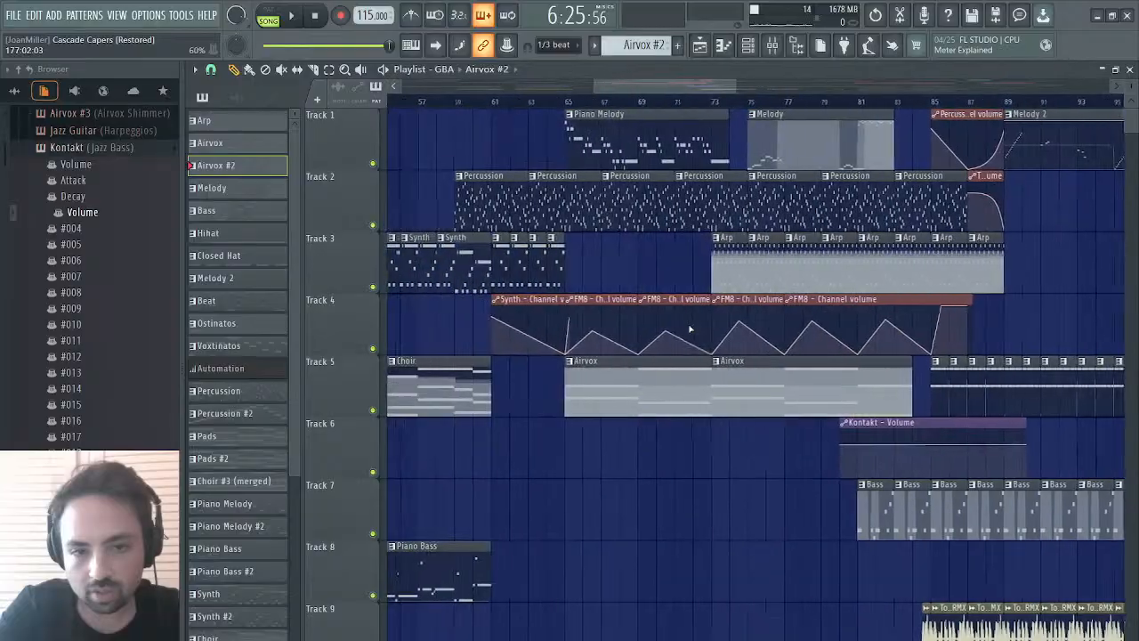
scroll(689, 329, "left", 12)
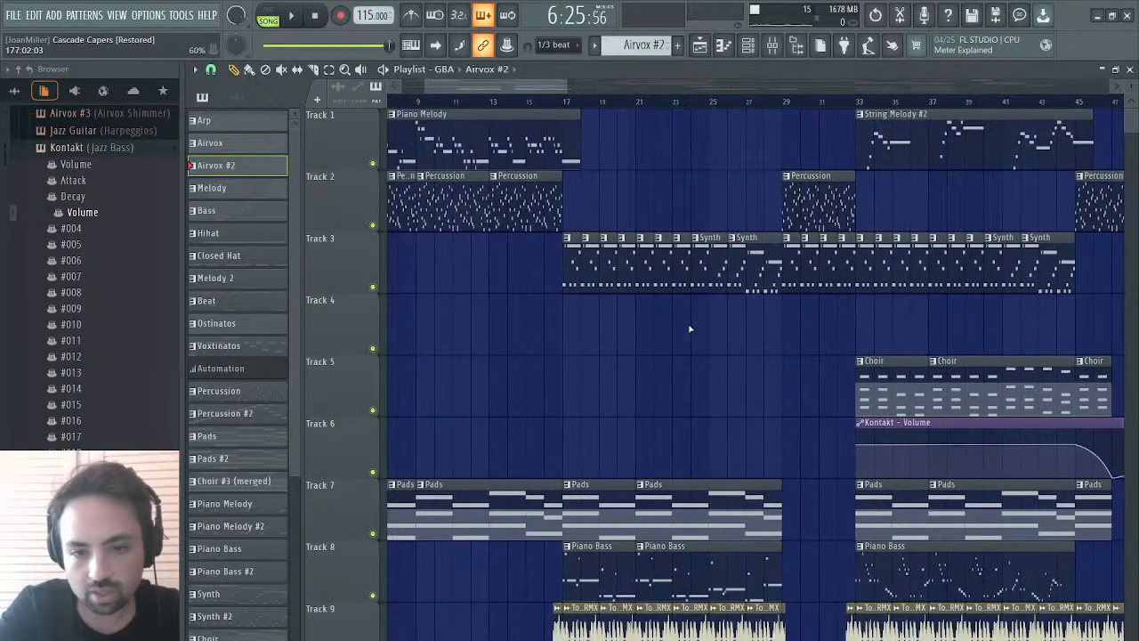
scroll(690, 329, "right", 8)
scroll(850, 309, "left", 7)
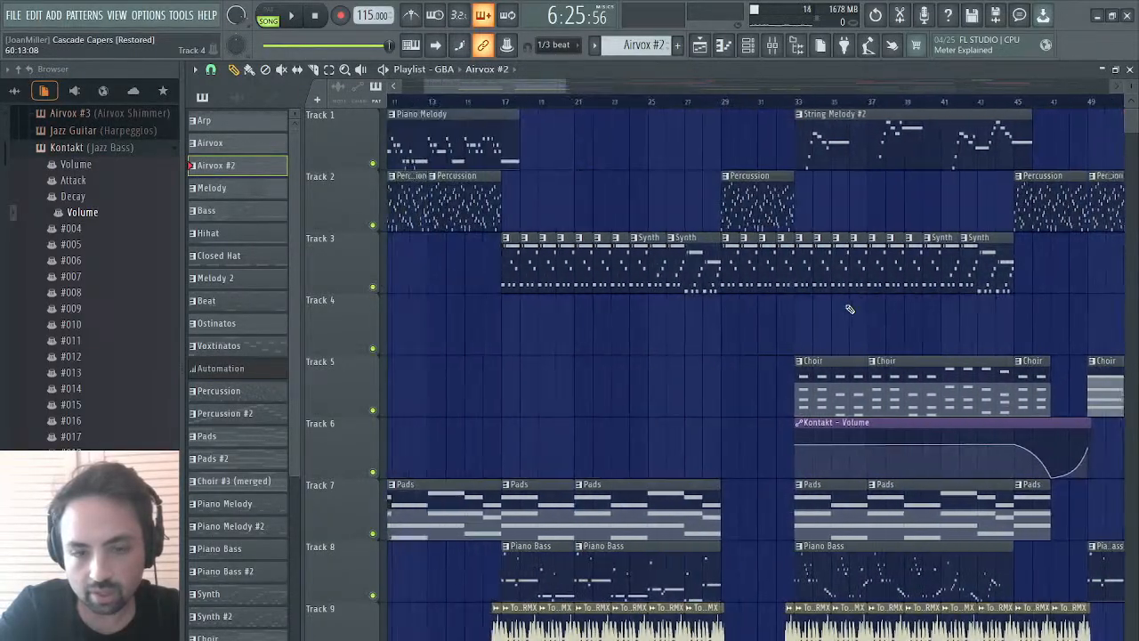
scroll(850, 309, "right", 5)
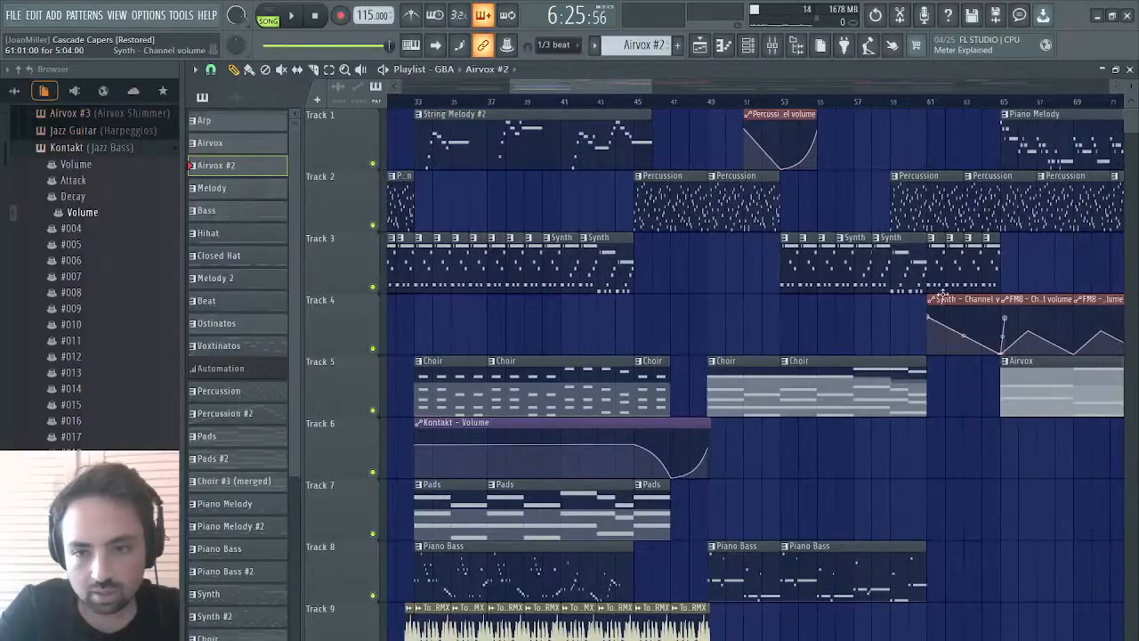
left_click(945, 298)
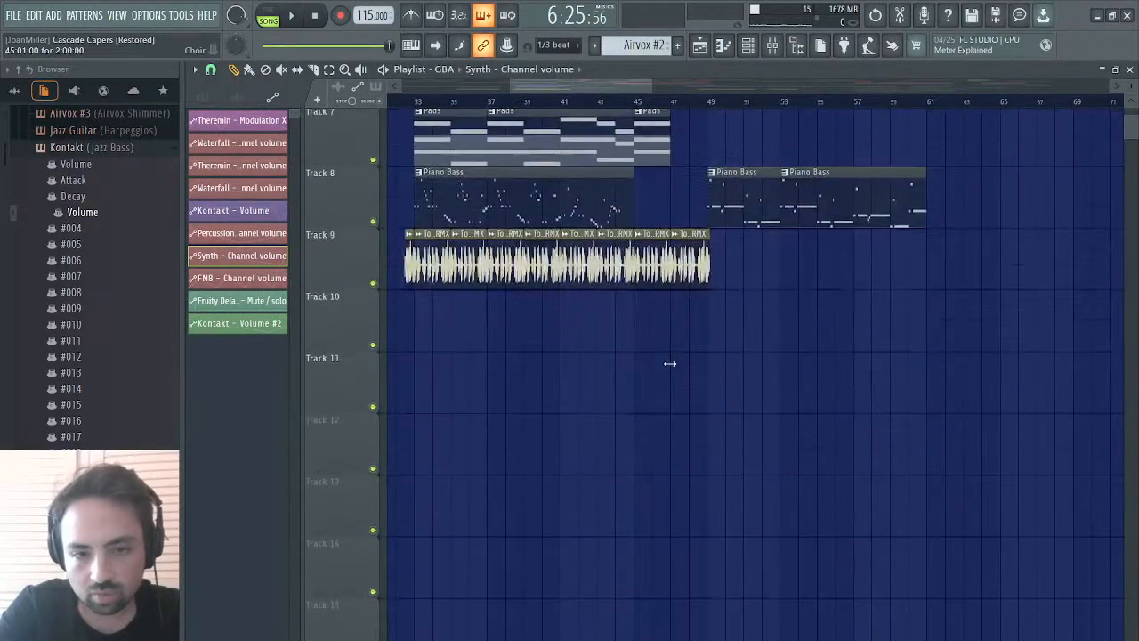
scroll(667, 364, "up", 4)
scroll(641, 366, "up", 1)
scroll(641, 367, "right", 3)
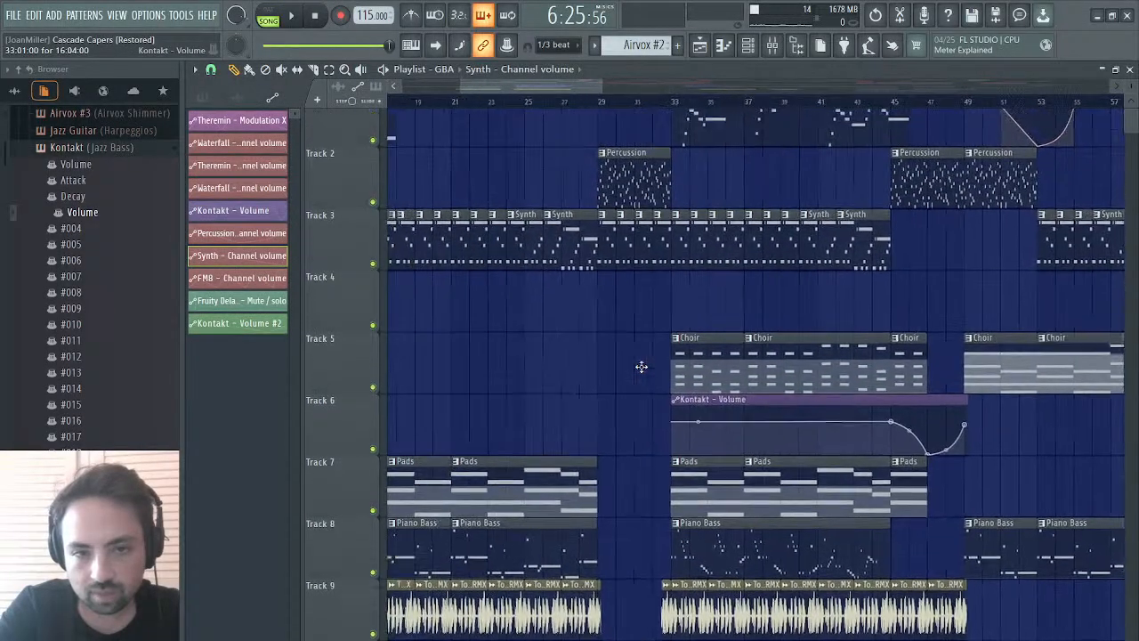
scroll(641, 367, "right", 15)
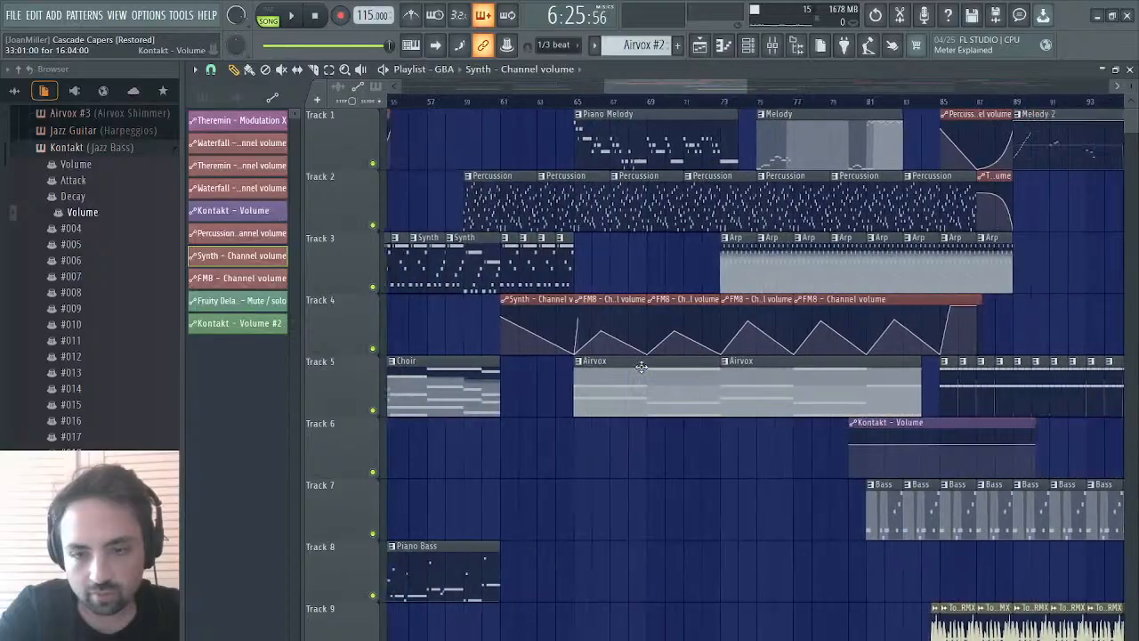
scroll(641, 367, "left", 5)
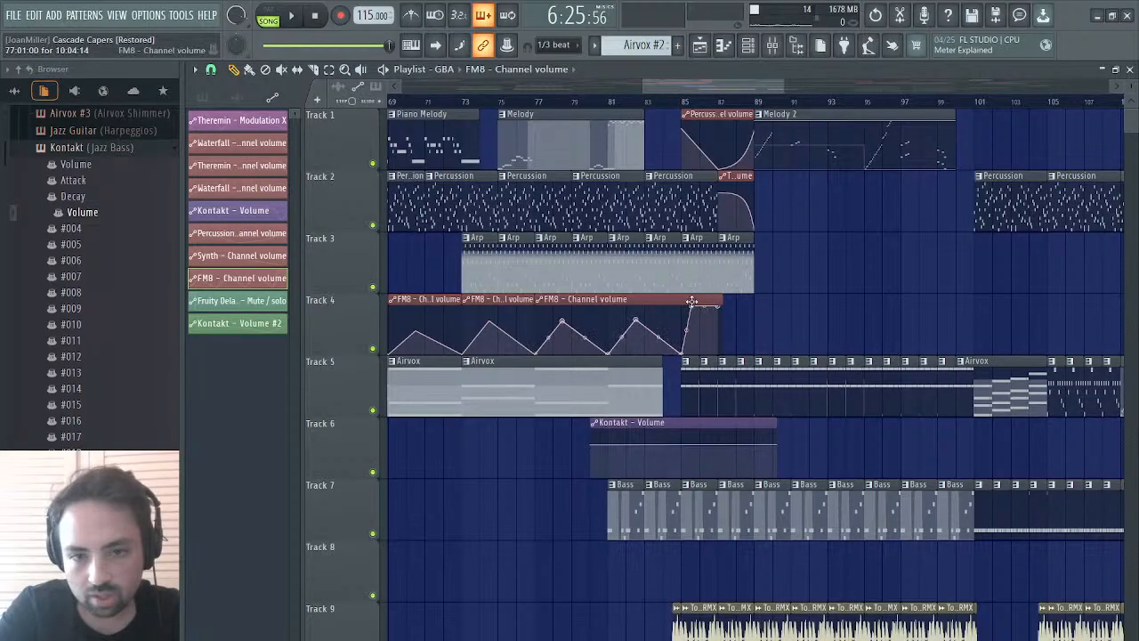
- Trim the Theremin - Modulation X clip to end at bar 177, and place FM8 - Channel volume right after it on Track 4
scroll(690, 301, "right", 20)
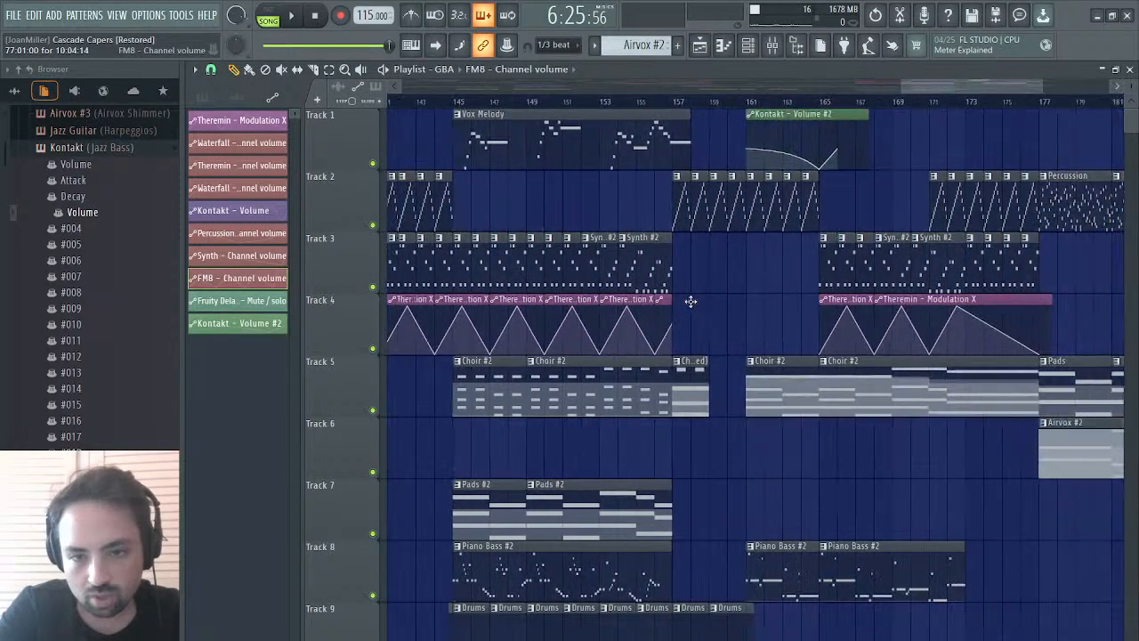
scroll(690, 302, "right", 3)
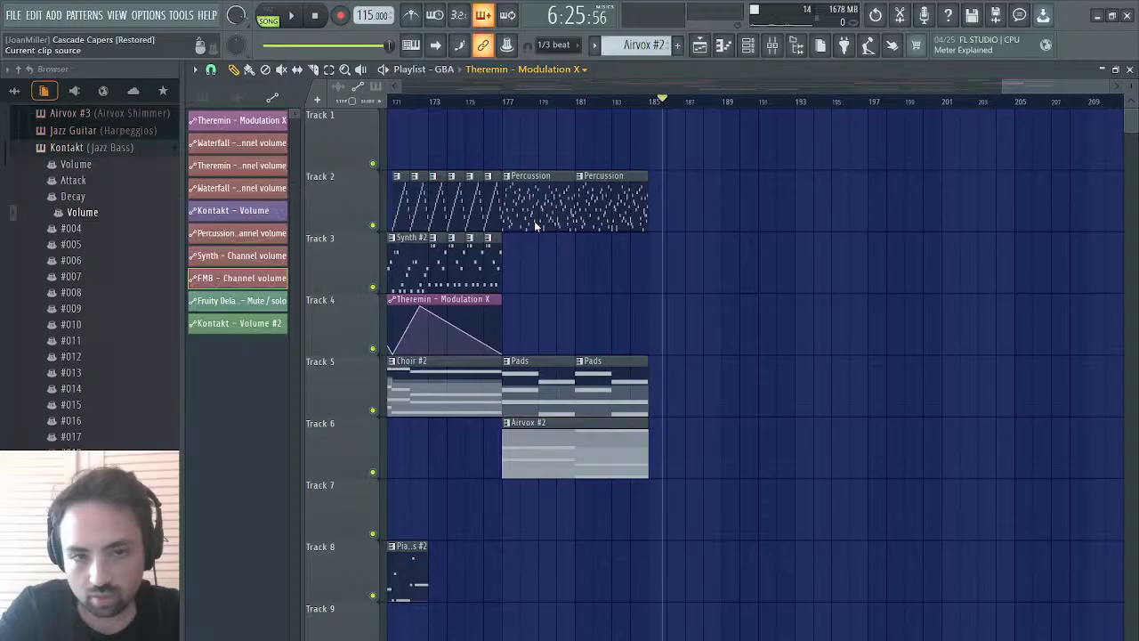
left_click(511, 308)
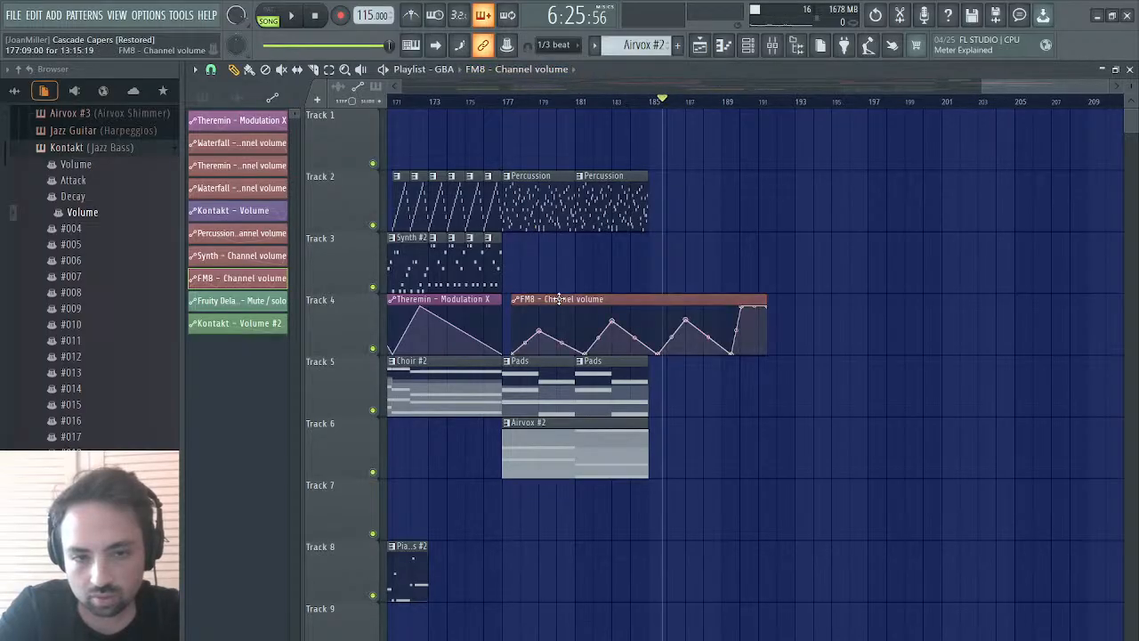
left_click(508, 101)
key("space")
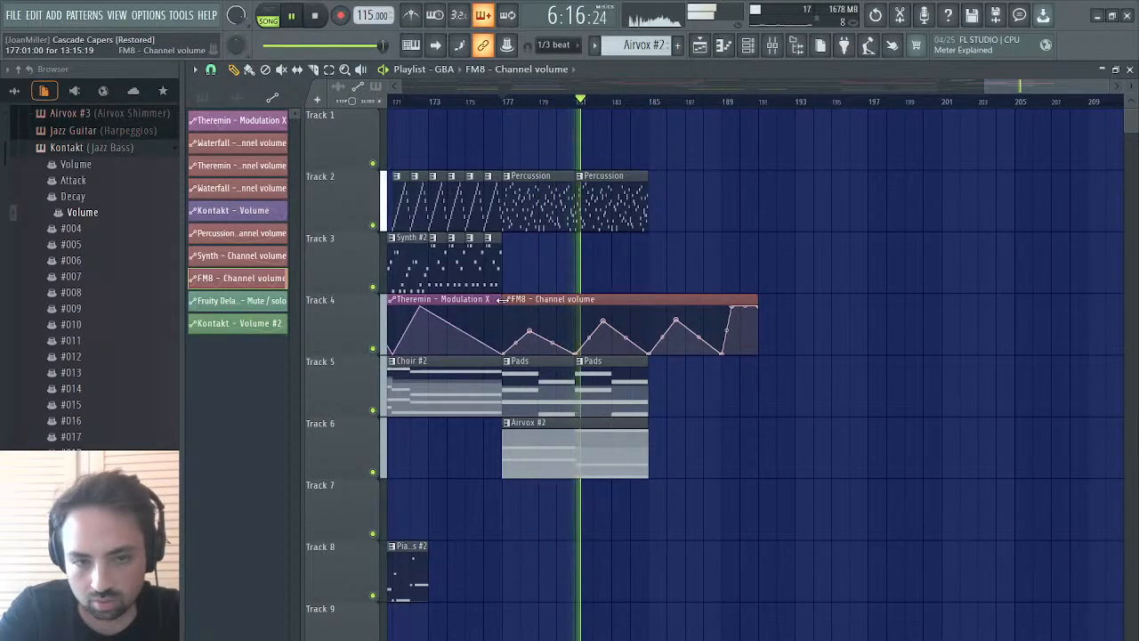
- Crop the FM8 - Channel volume clip by four bars at its start and to a length of 1:07:19 from bar 177, replaying the section
left_click_drag(503, 300, 553, 299)
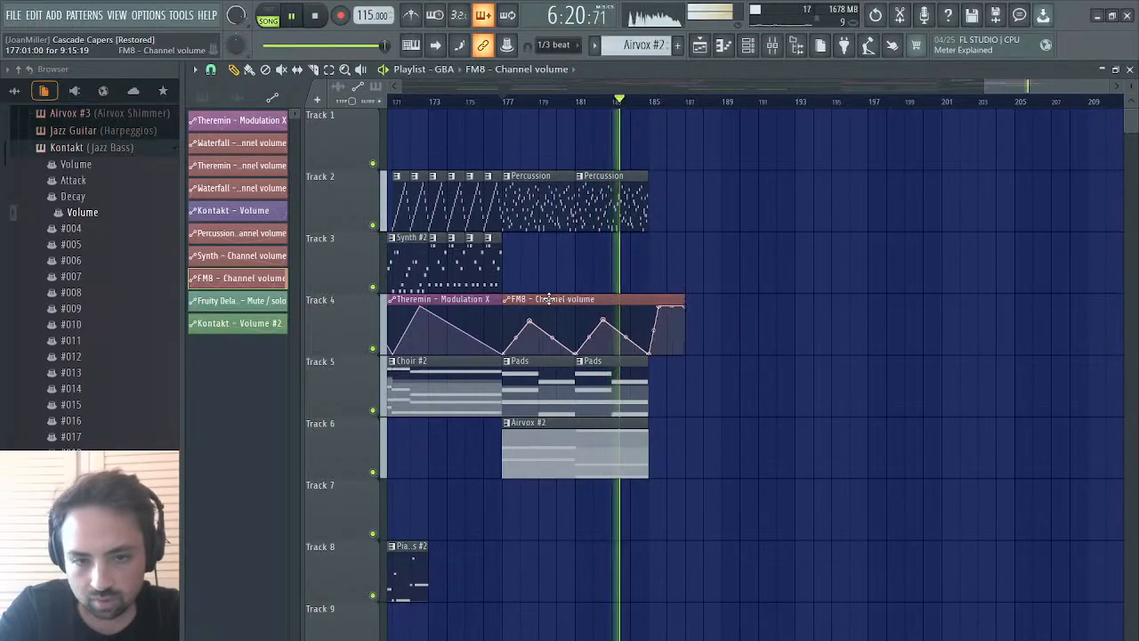
left_click(502, 102)
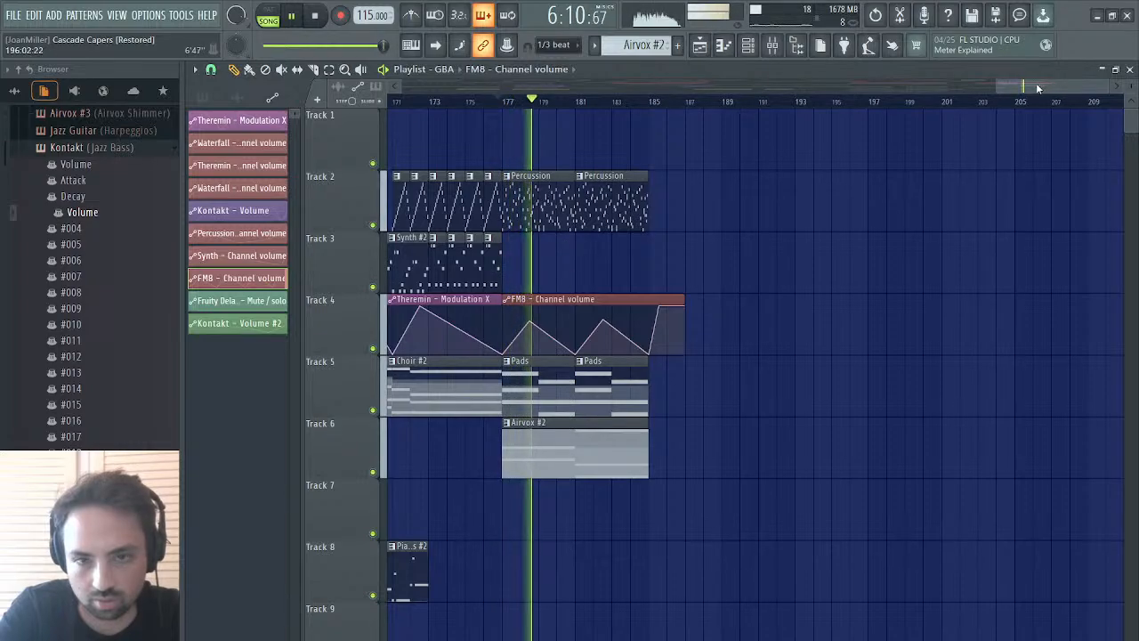
mouse_move(1035, 83)
left_mouse_down()
mouse_move(1017, 88)
mouse_move(1041, 67)
left_mouse_up()
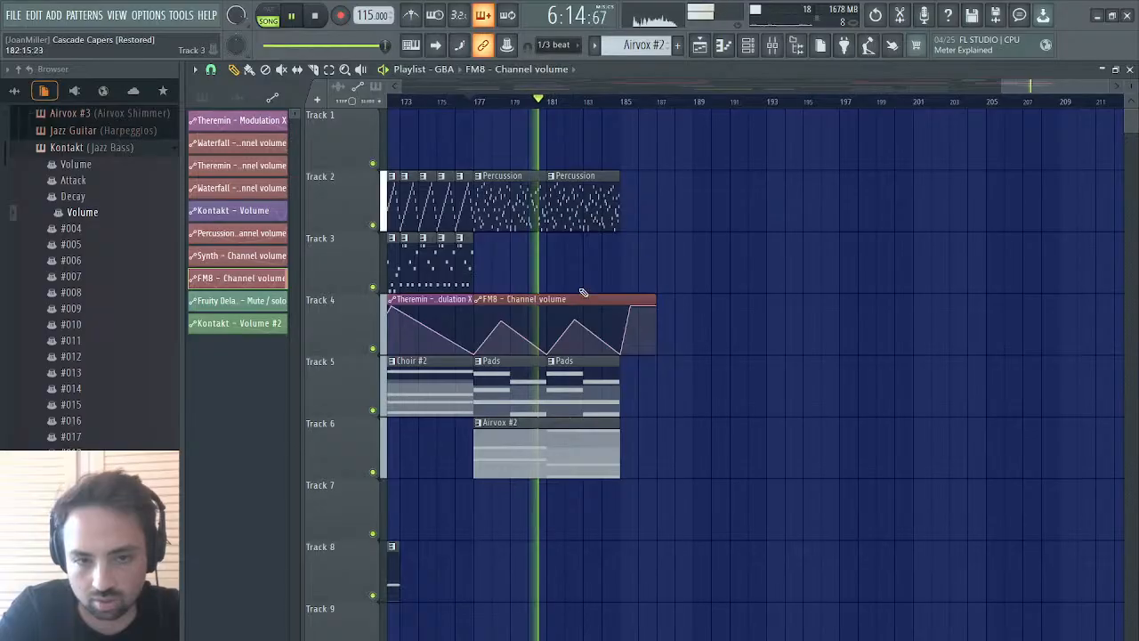
left_click_drag(656, 296, 500, 298)
left_click(478, 102)
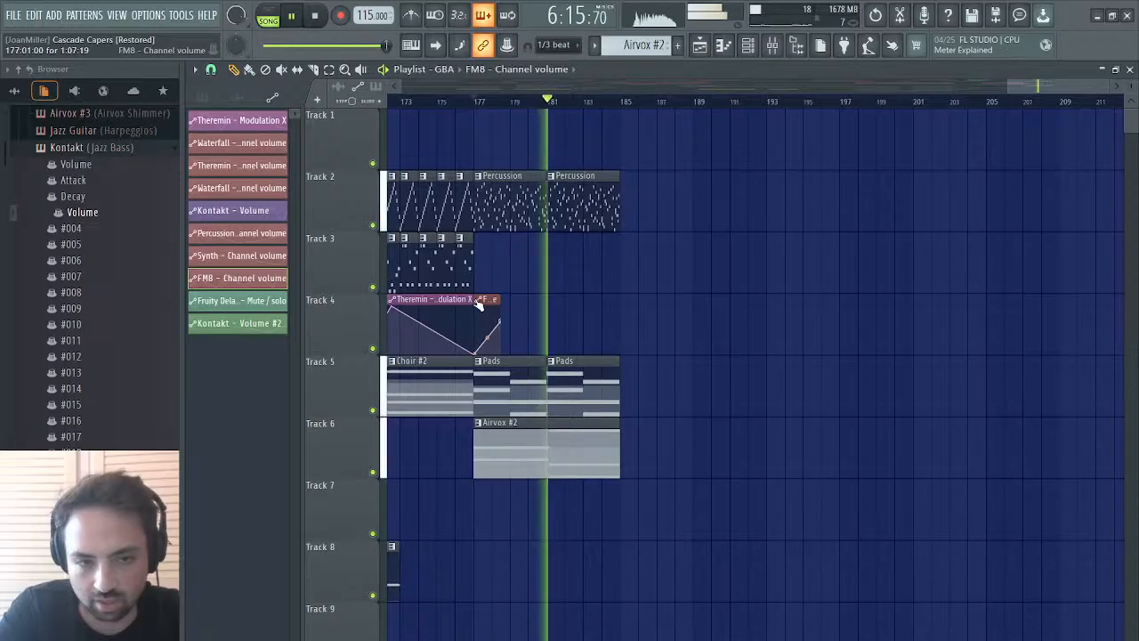
- Crop another bar off the start of the FM8 - Channel volume clip and move the remaining piece back to bar 177 on Track 4
left_click_drag(474, 299, 496, 302)
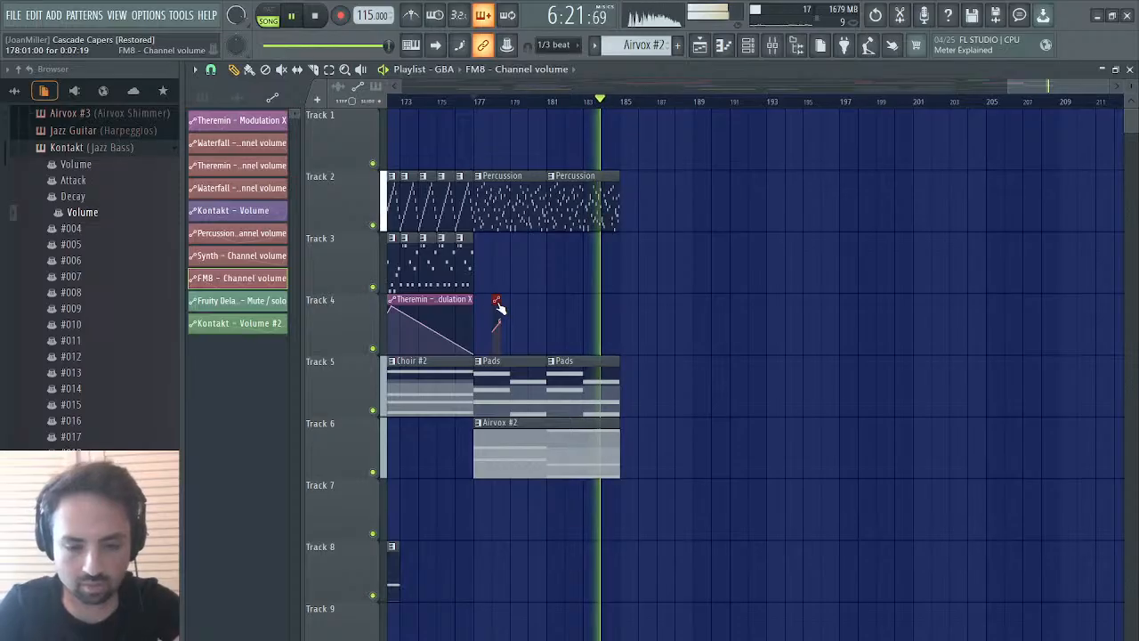
left_click_drag(499, 306, 501, 308)
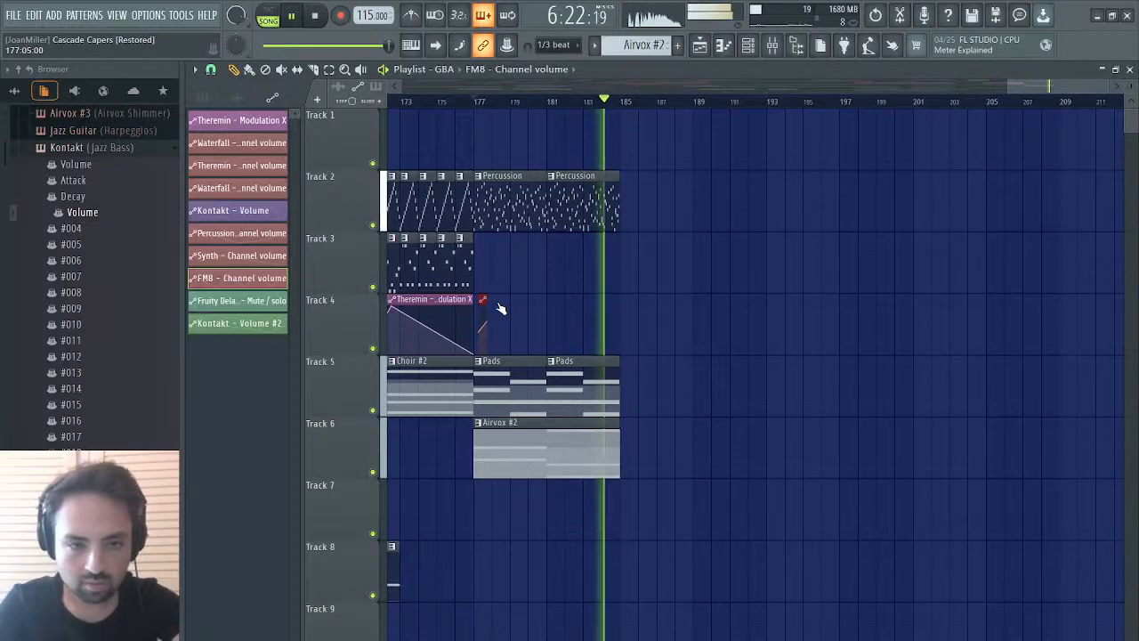
left_click(470, 102)
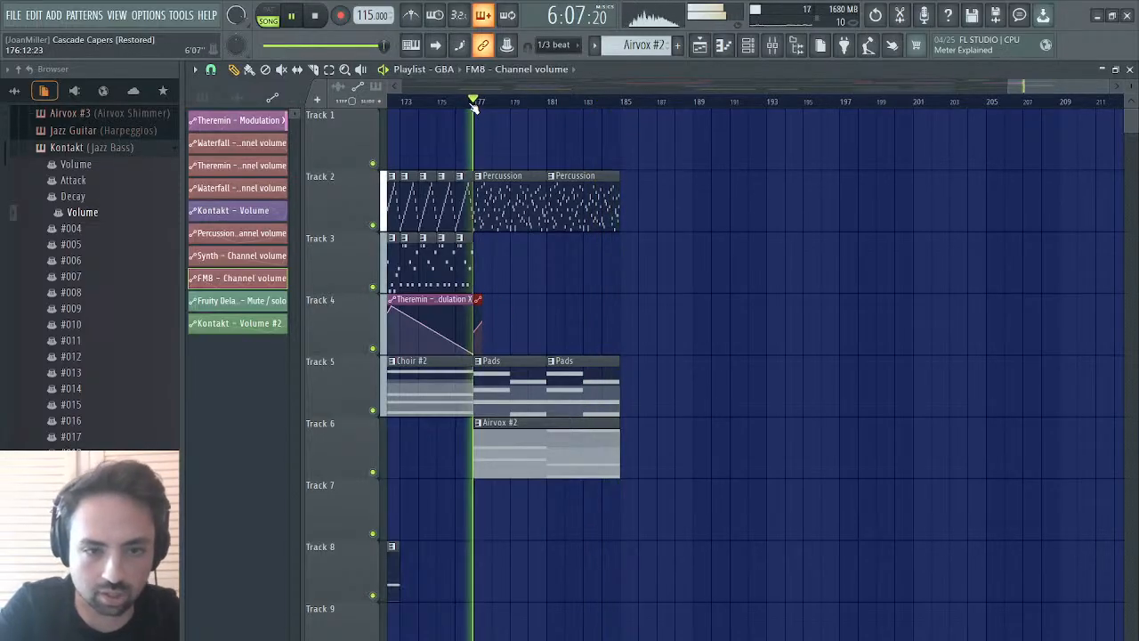
- Lower the velocity of the Airvox #2 notes in the first eight bars and replay the section from bar 177
double_click(562, 454)
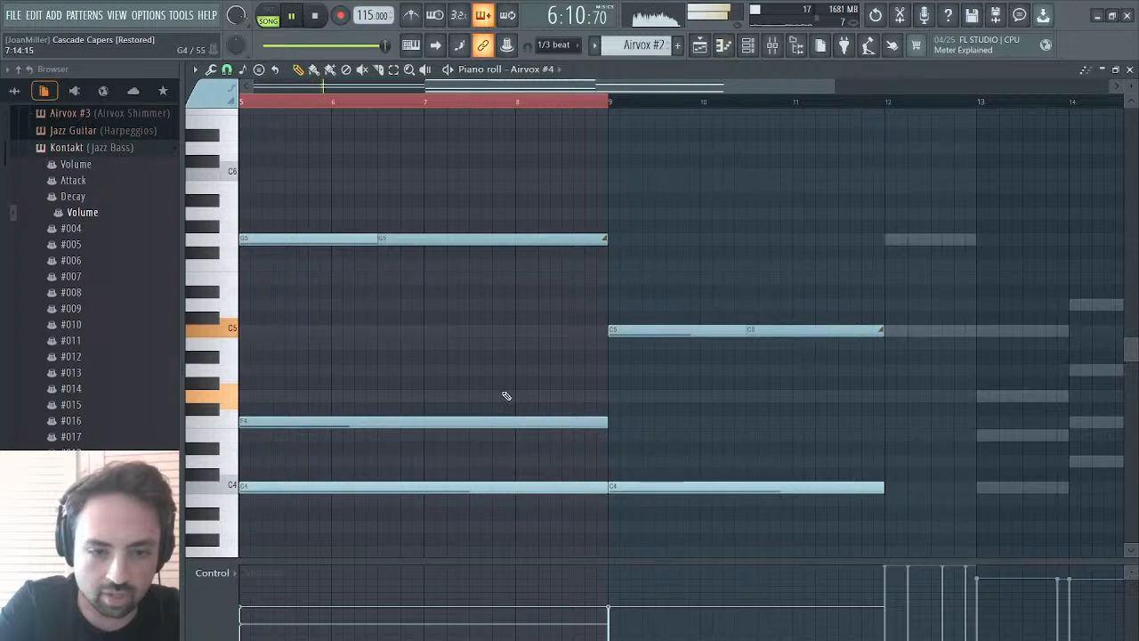
scroll(505, 395, "left", 2)
left_click(403, 633)
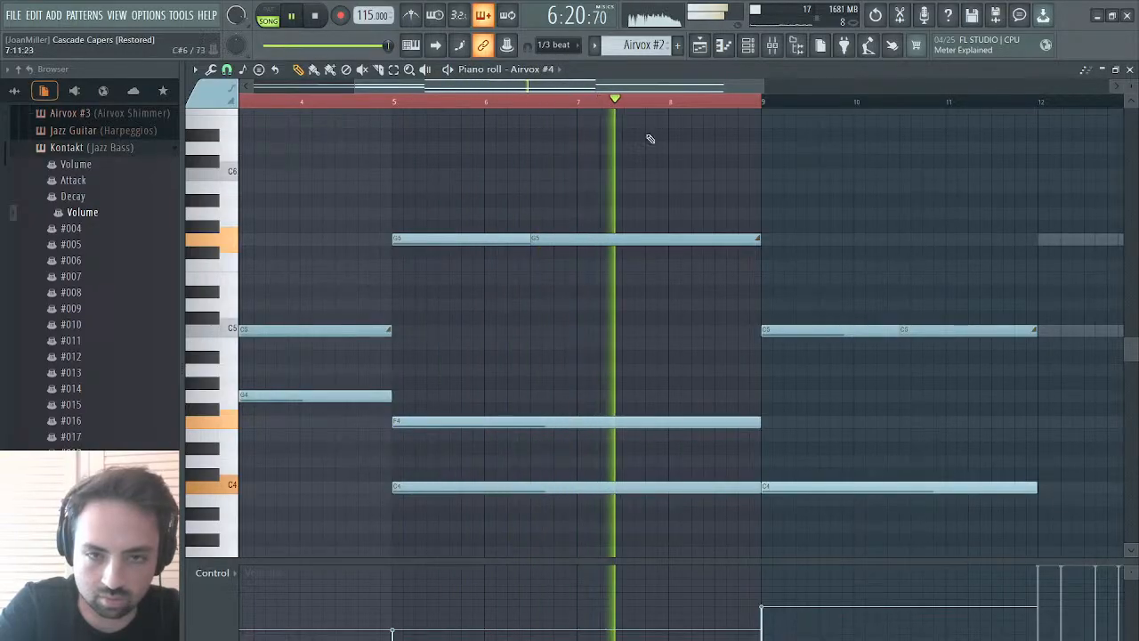
left_click(700, 46)
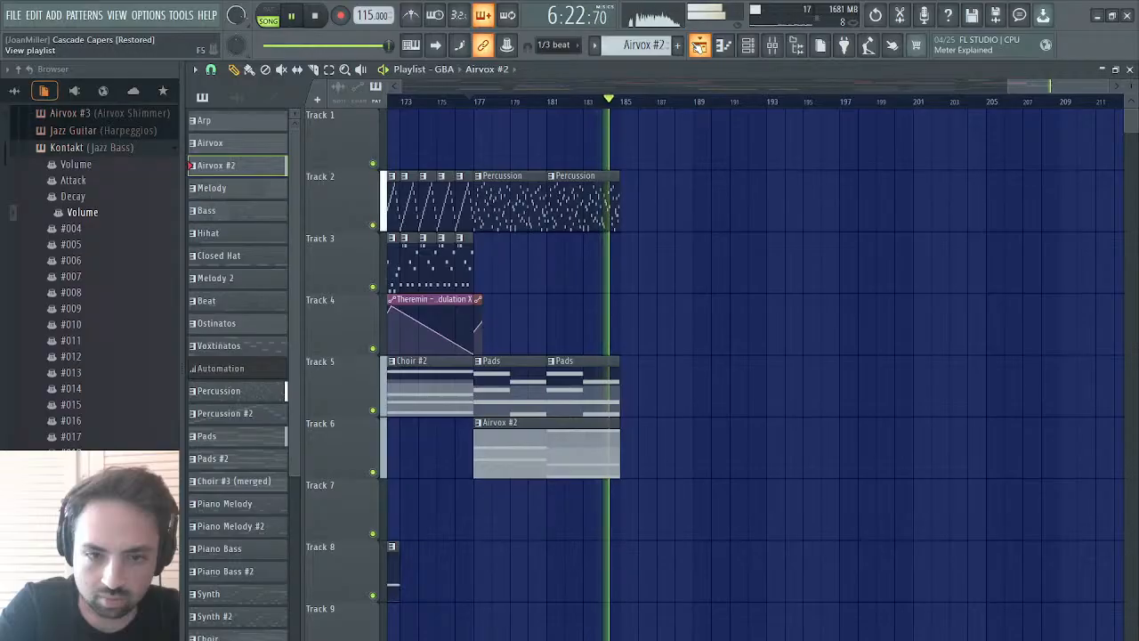
left_click(475, 101)
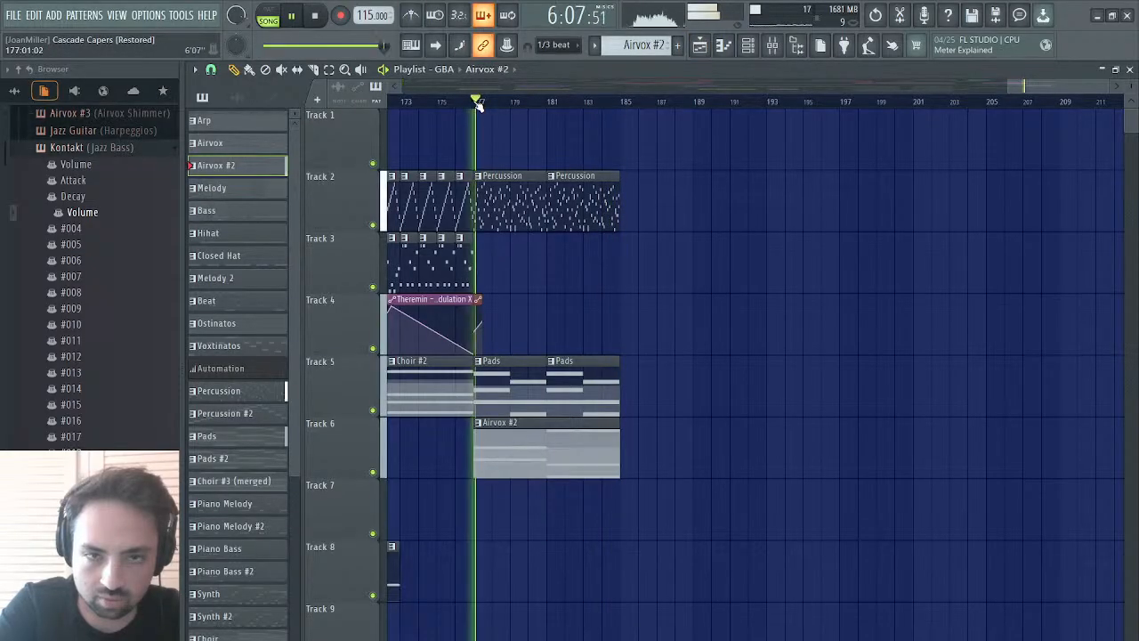
key("space")
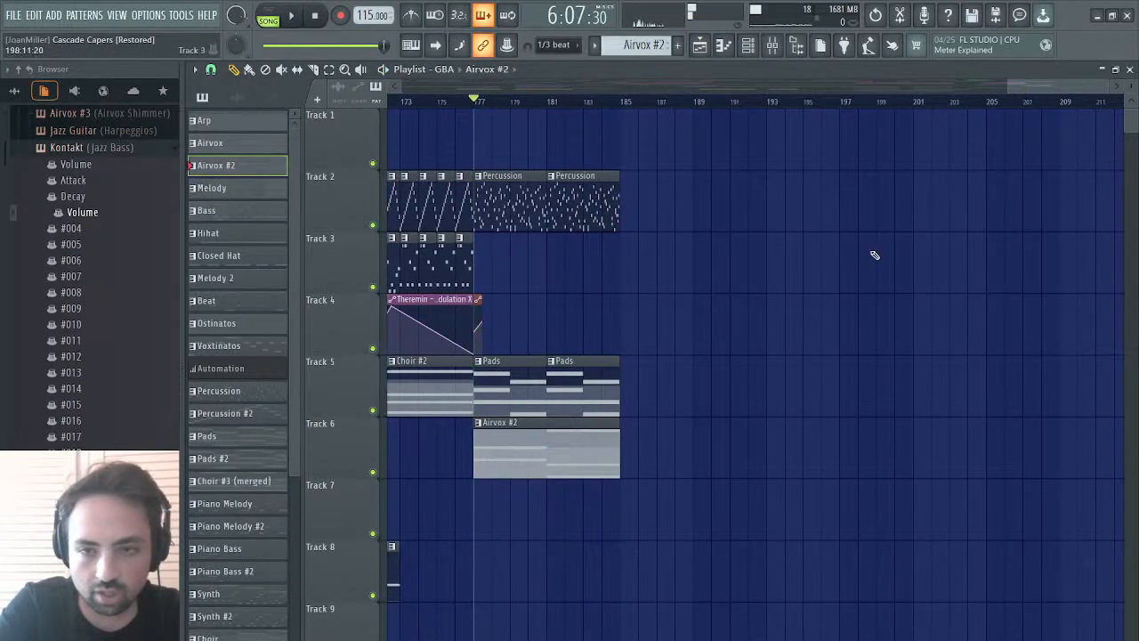
- Search the earlier sections of the playlist for a pattern to reuse and pick the Arp clip from bar 73 on Track 3
left_click_drag(1045, 89, 779, 133)
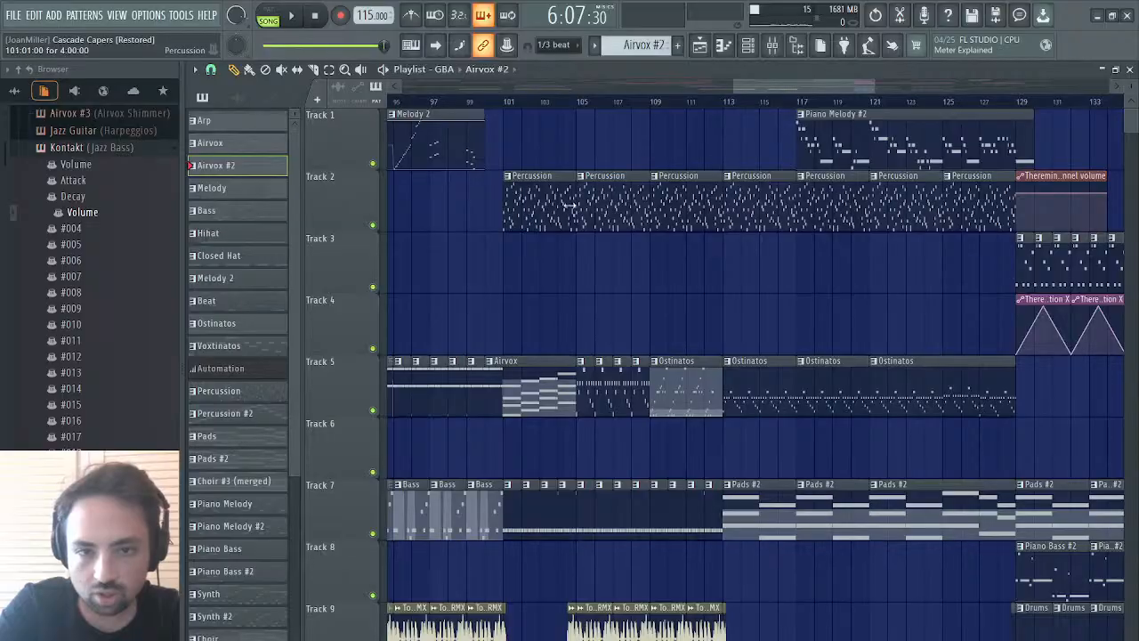
scroll(569, 223, "left", 10)
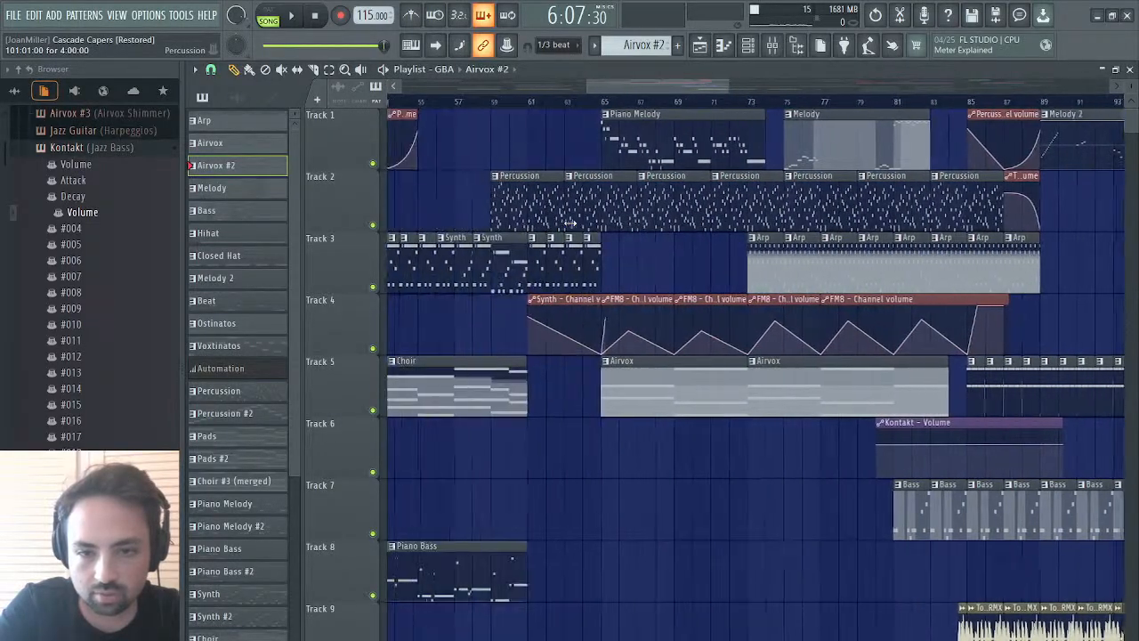
scroll(569, 222, "left", 4)
scroll(567, 203, "left", 3)
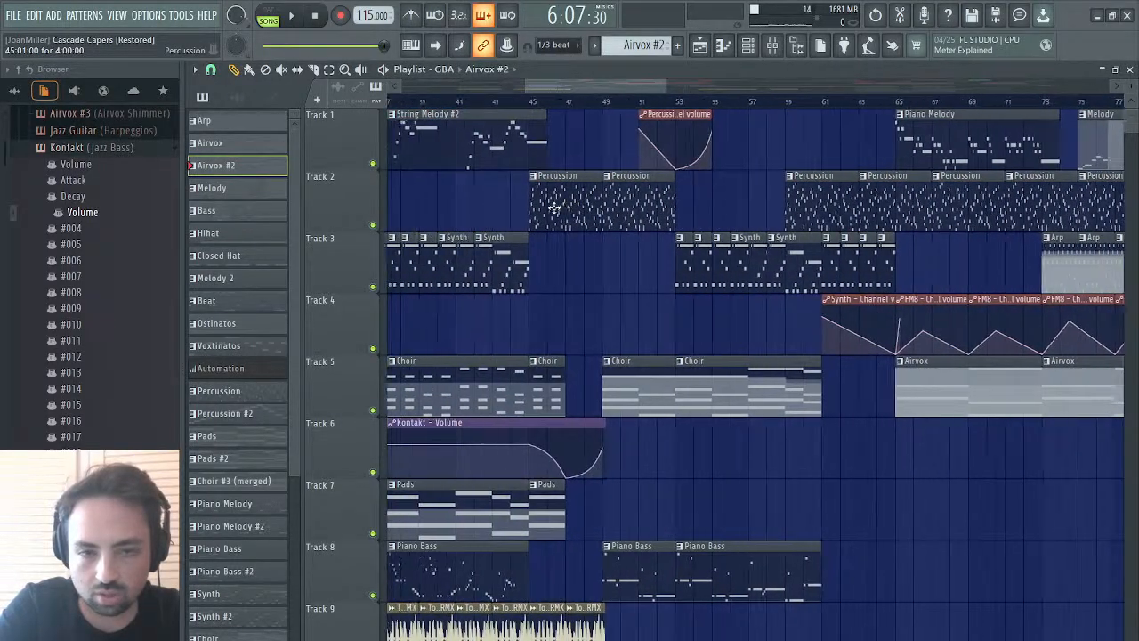
scroll(523, 270, "left", 4)
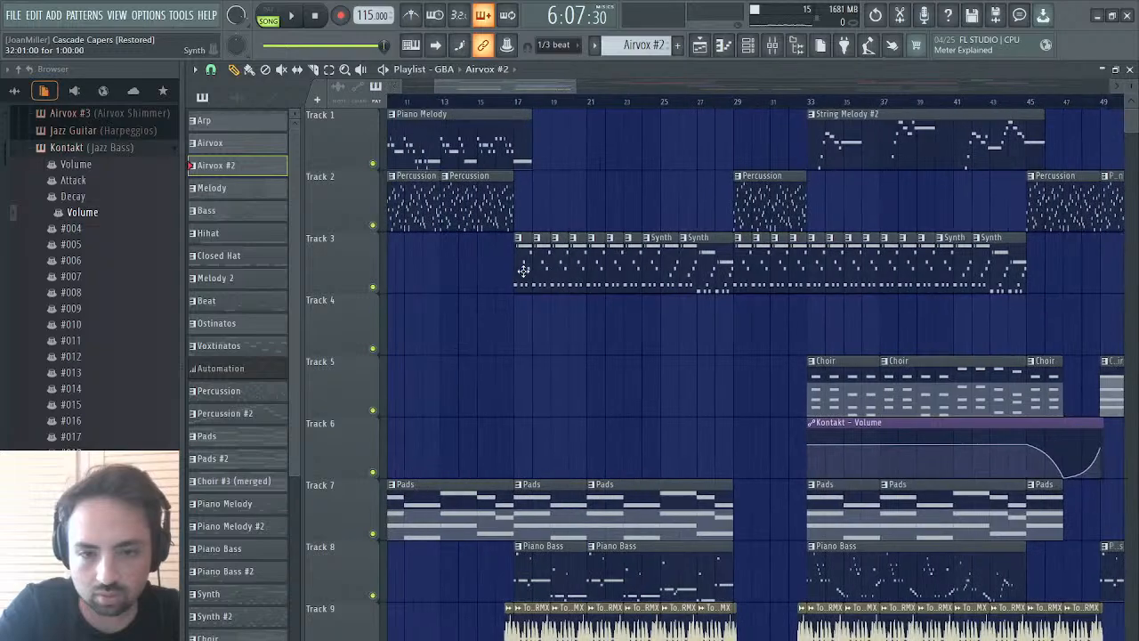
scroll(767, 259, "right", 12)
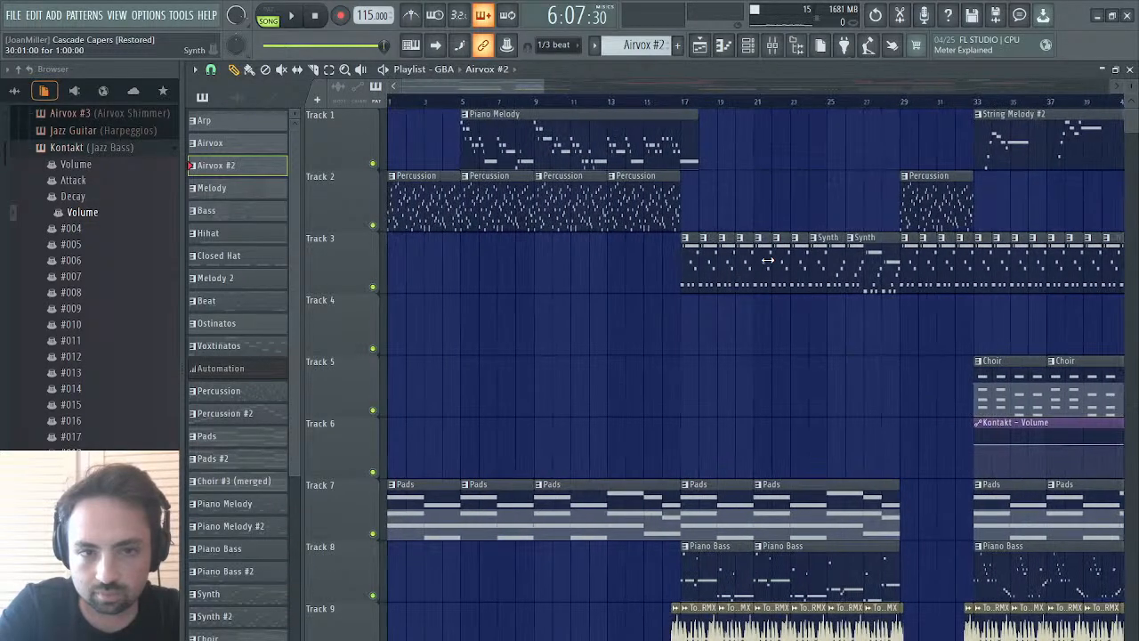
scroll(767, 259, "right", 1)
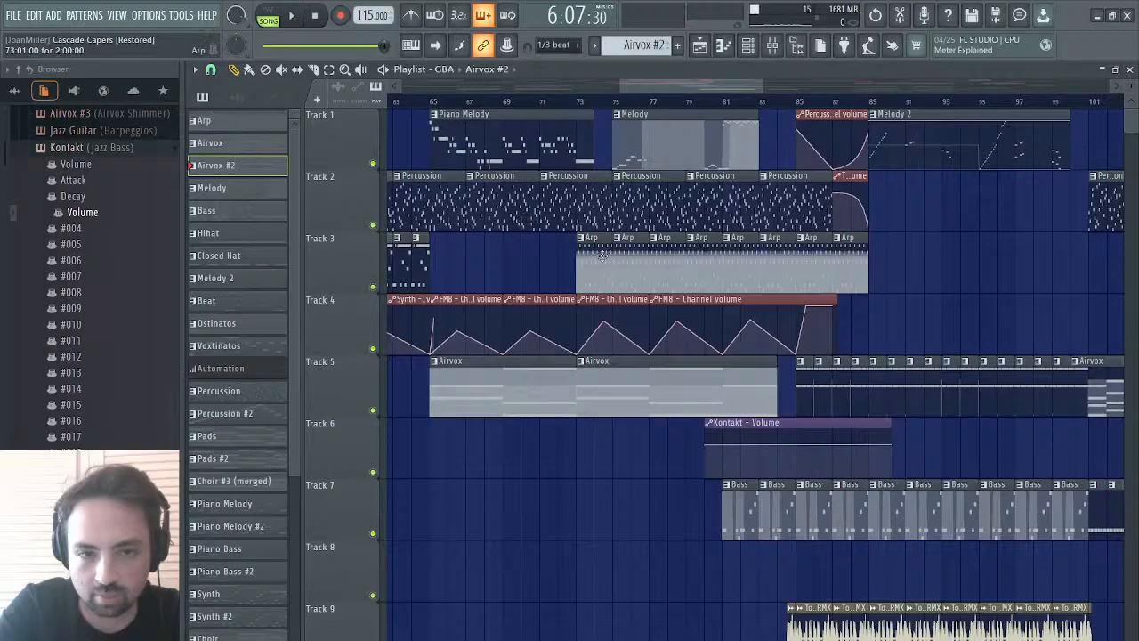
scroll(598, 259, "left", 4)
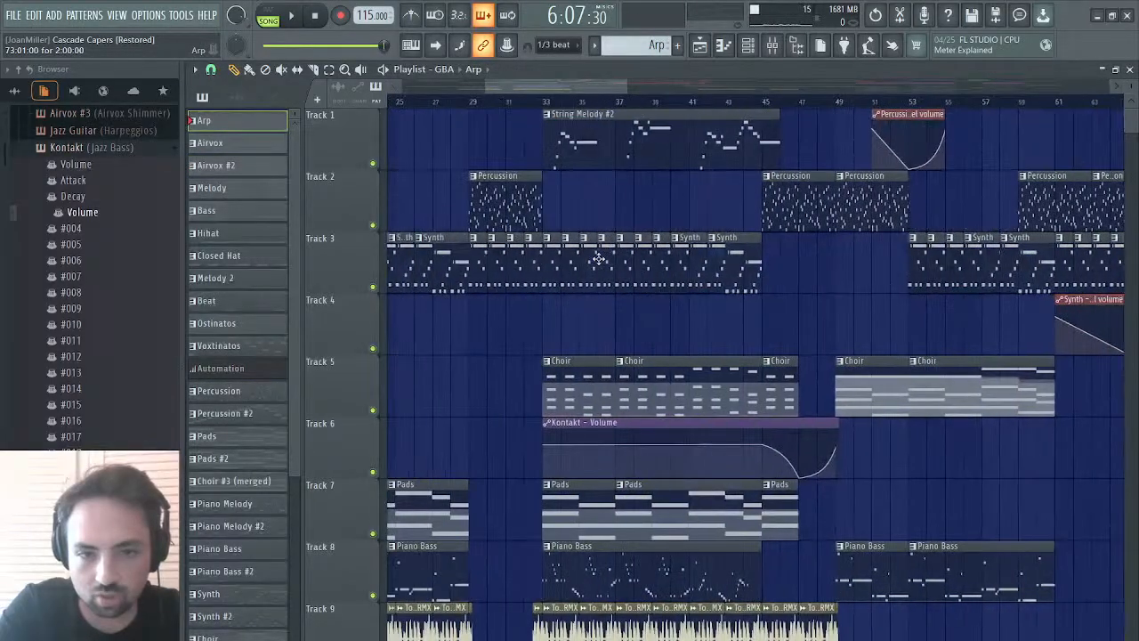
- Place four consecutive Arp clips on Track 3 from bar 177 to bar 185 while the section plays
scroll(598, 259, "right", 7)
scroll(598, 259, "left", 4)
scroll(598, 259, "right", 13)
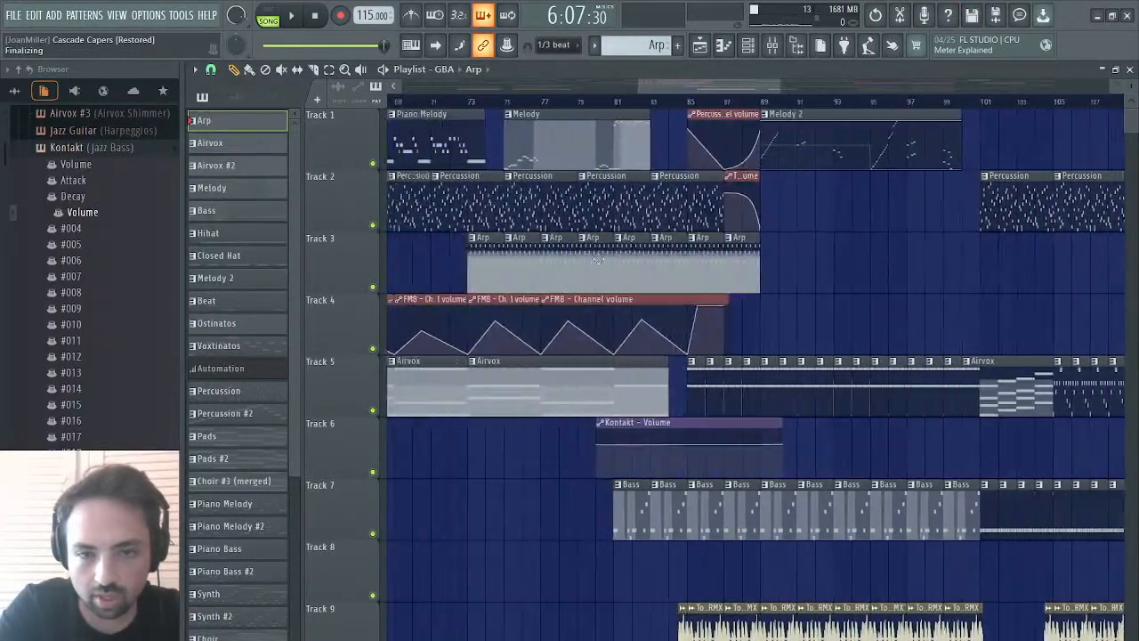
scroll(598, 259, "right", 16)
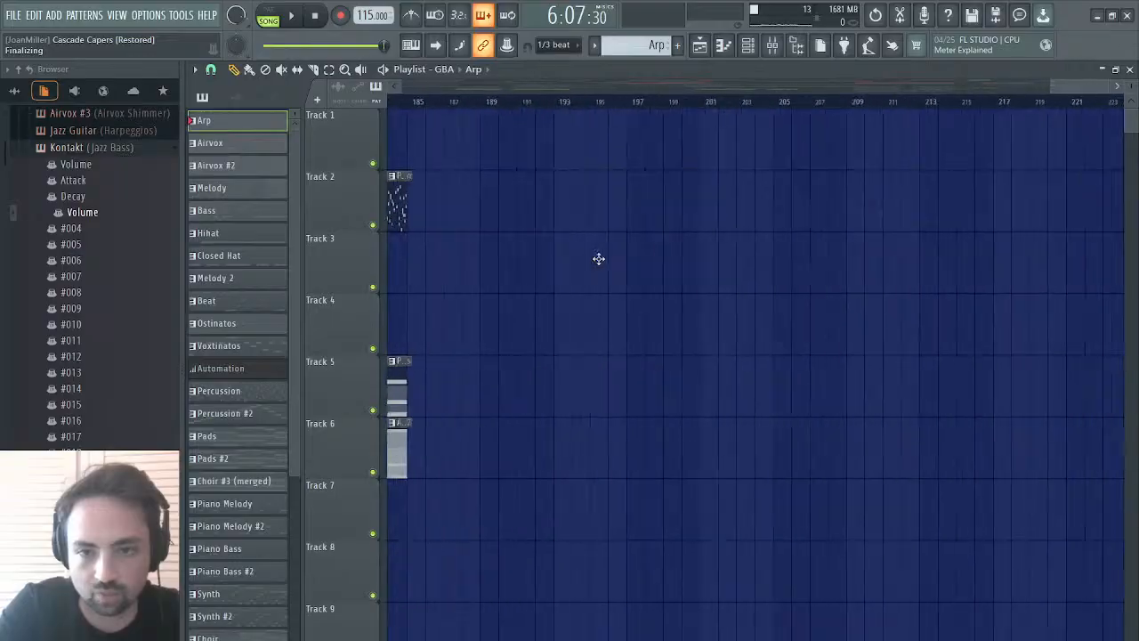
scroll(598, 259, "left", 5)
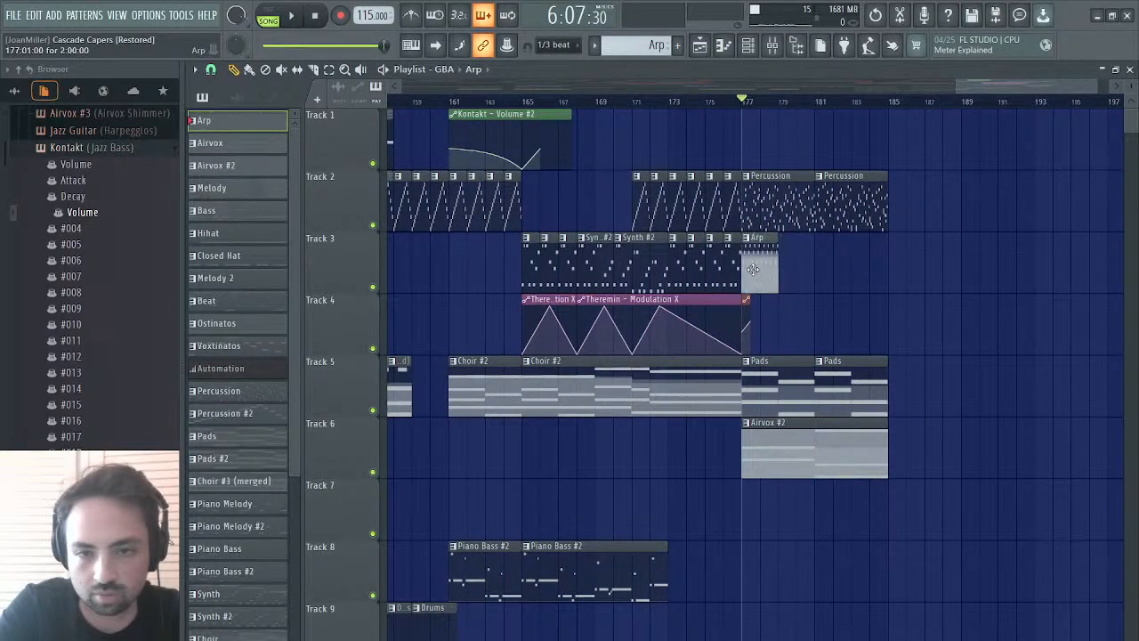
key("space")
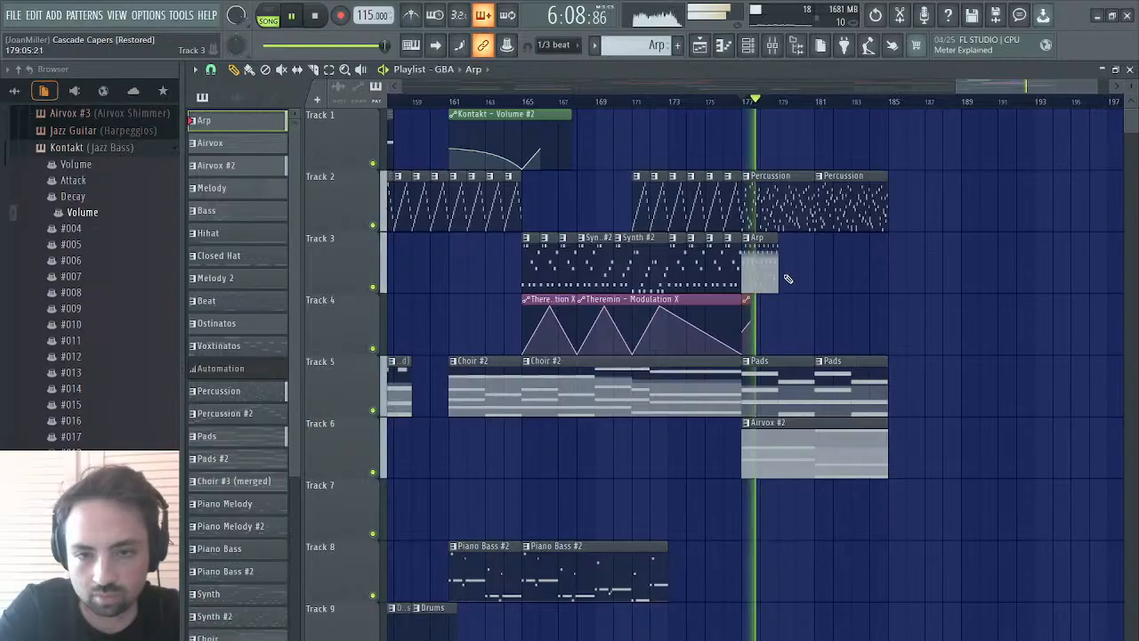
left_click(788, 278)
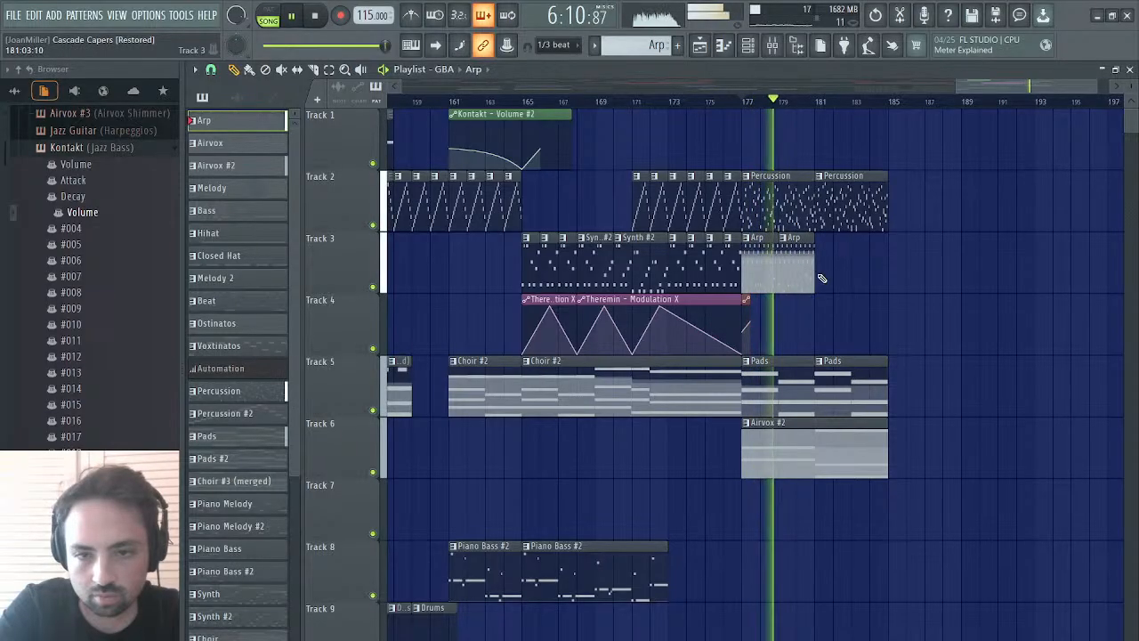
left_click(822, 279)
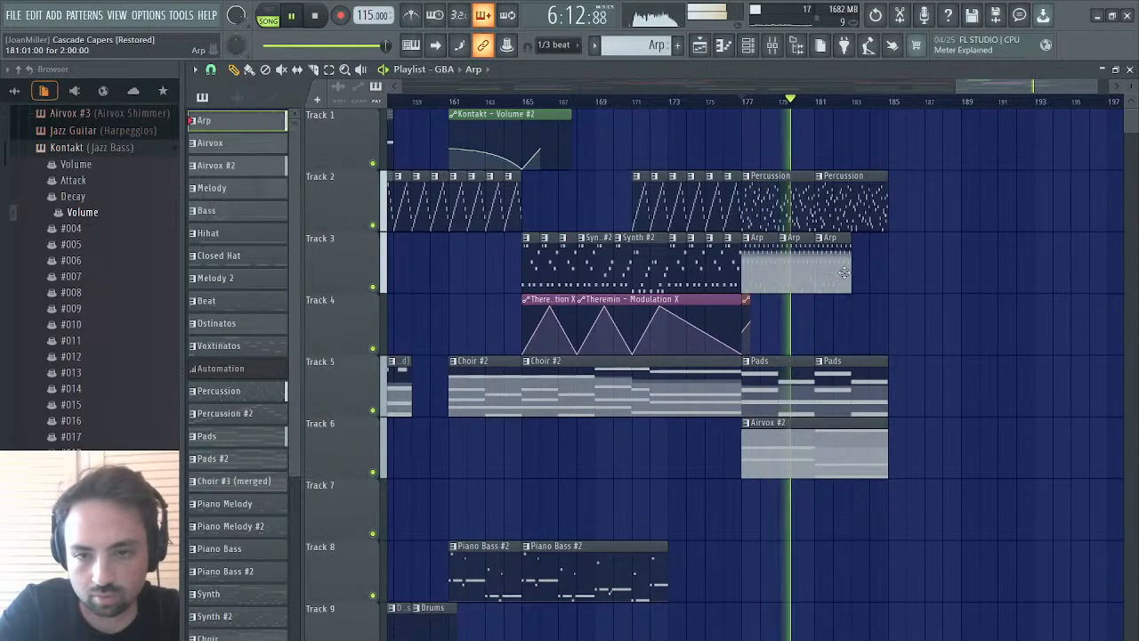
left_click(852, 271)
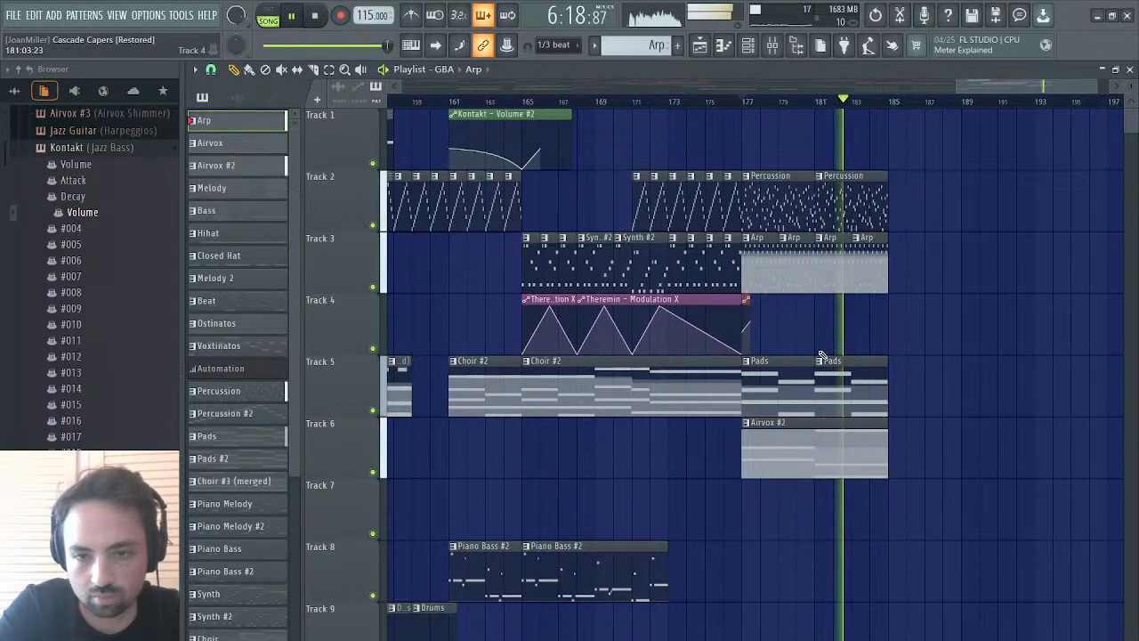
- Lower the velocity of all the Airvox #2 notes to about 29% and return to the playlist
left_click(792, 441)
double_click(792, 441)
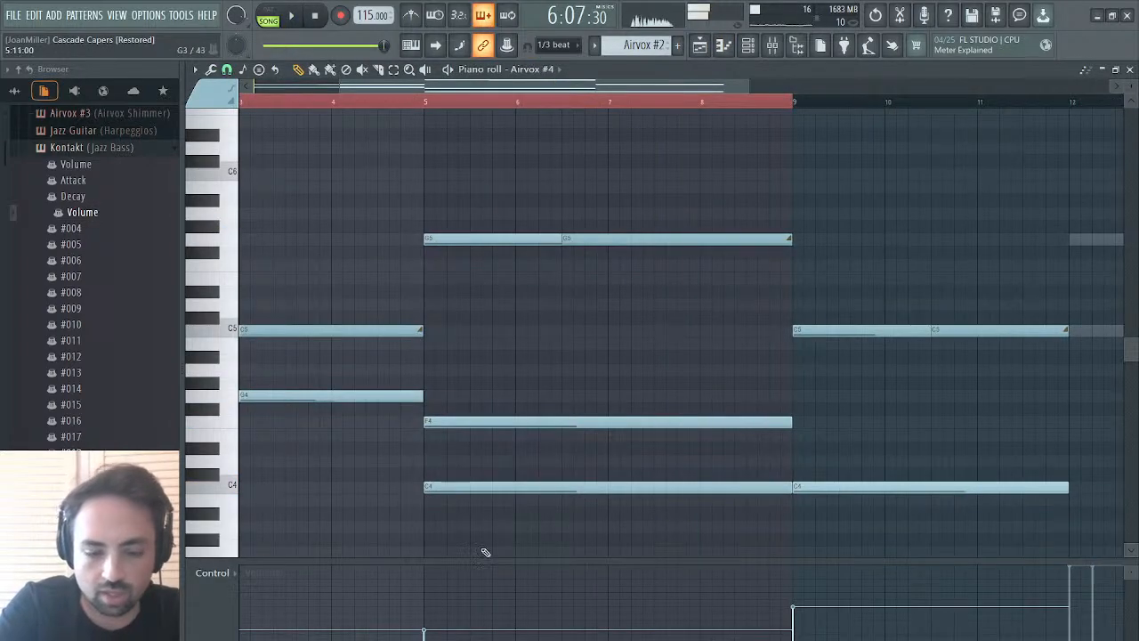
scroll(382, 621, "left", 3)
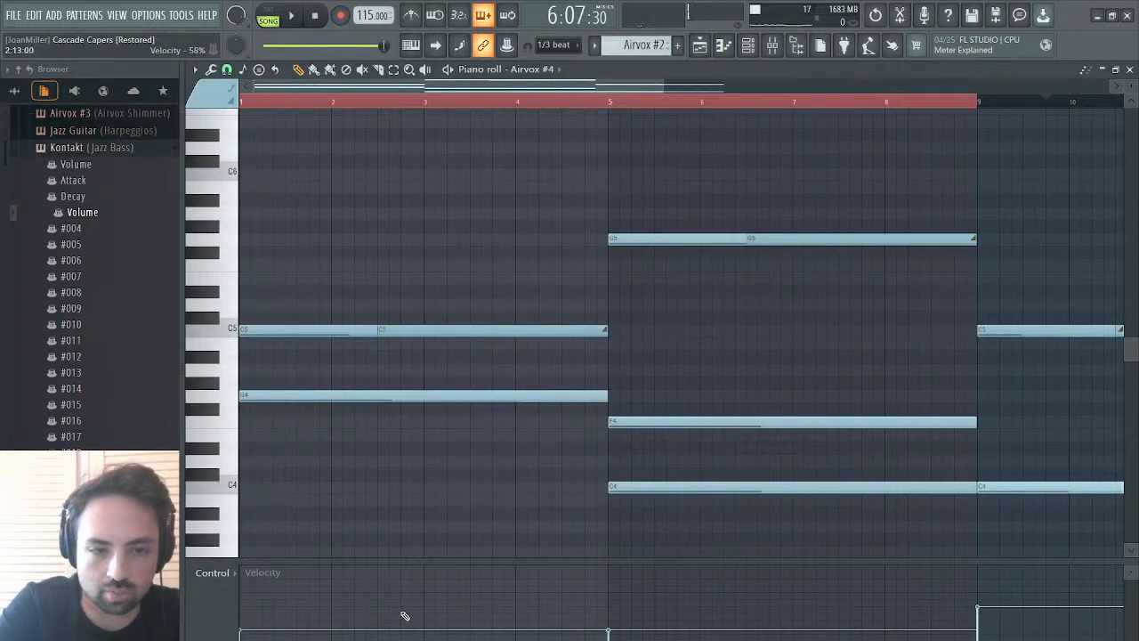
left_click(698, 43)
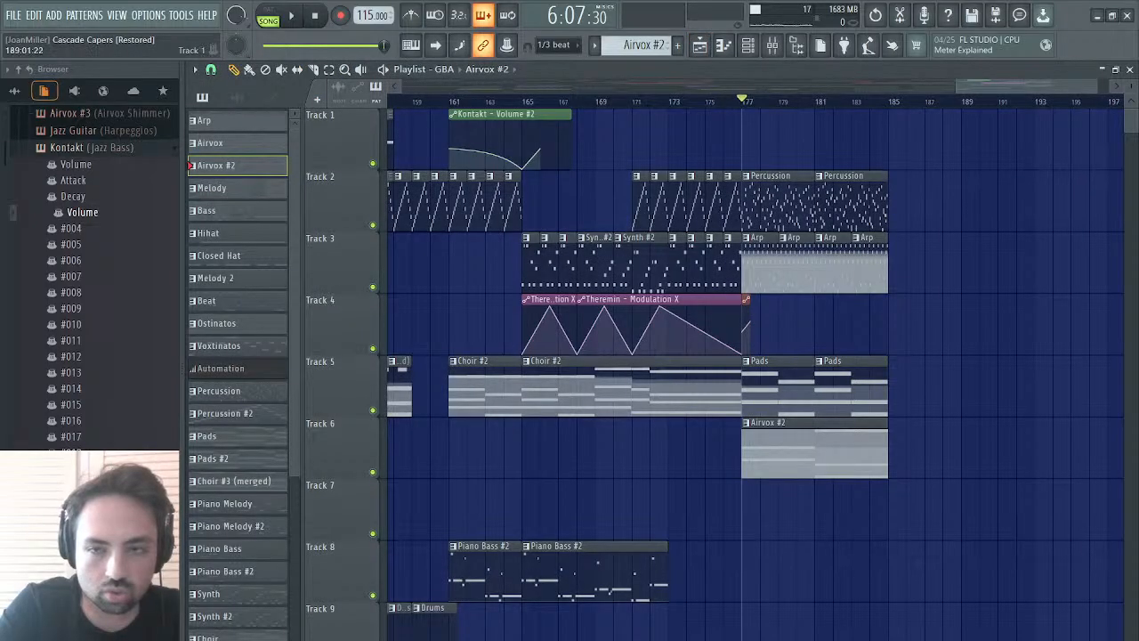
left_click(1129, 71)
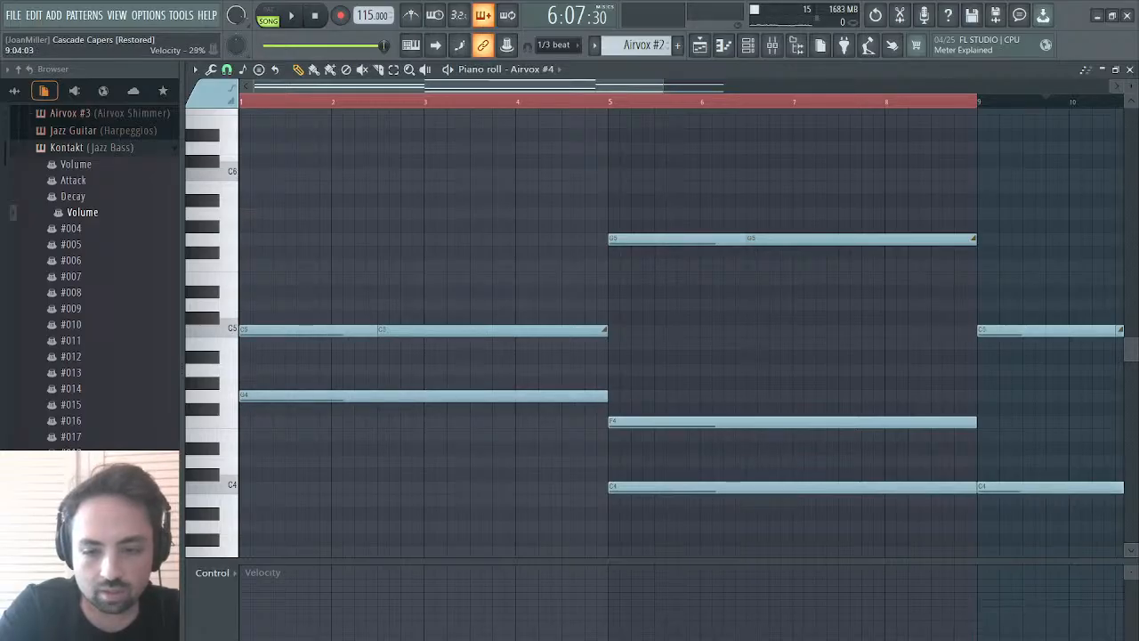
left_click(711, 48)
- Lower the peak point of the FM8 - Channel volume clip at bar 177, keep the clip cropped short and replay the section
key("space")
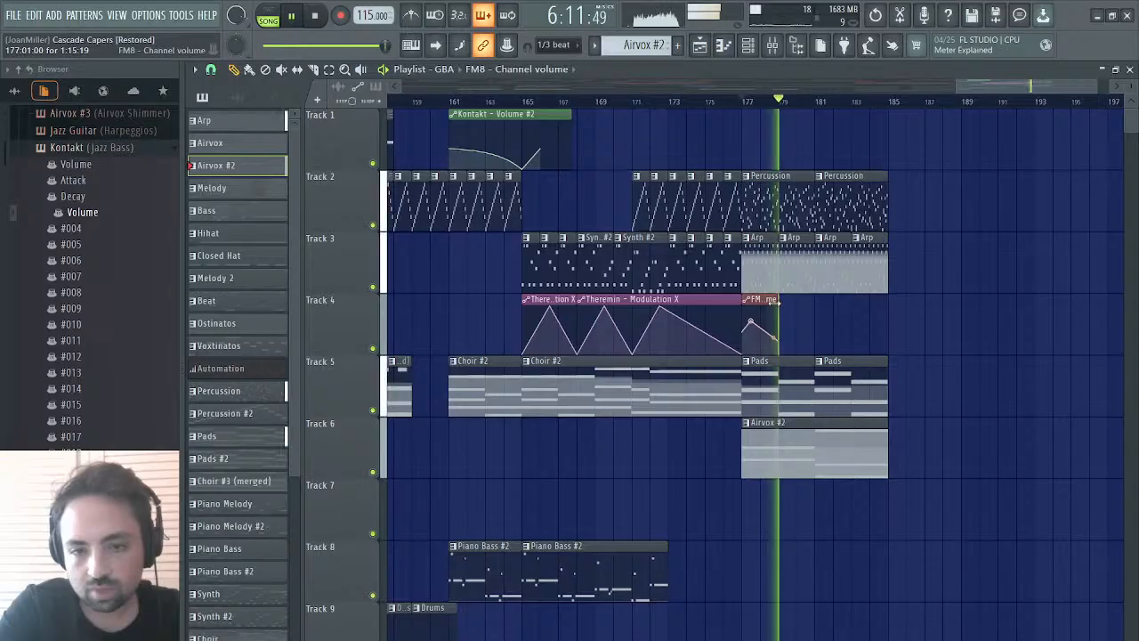
key("space")
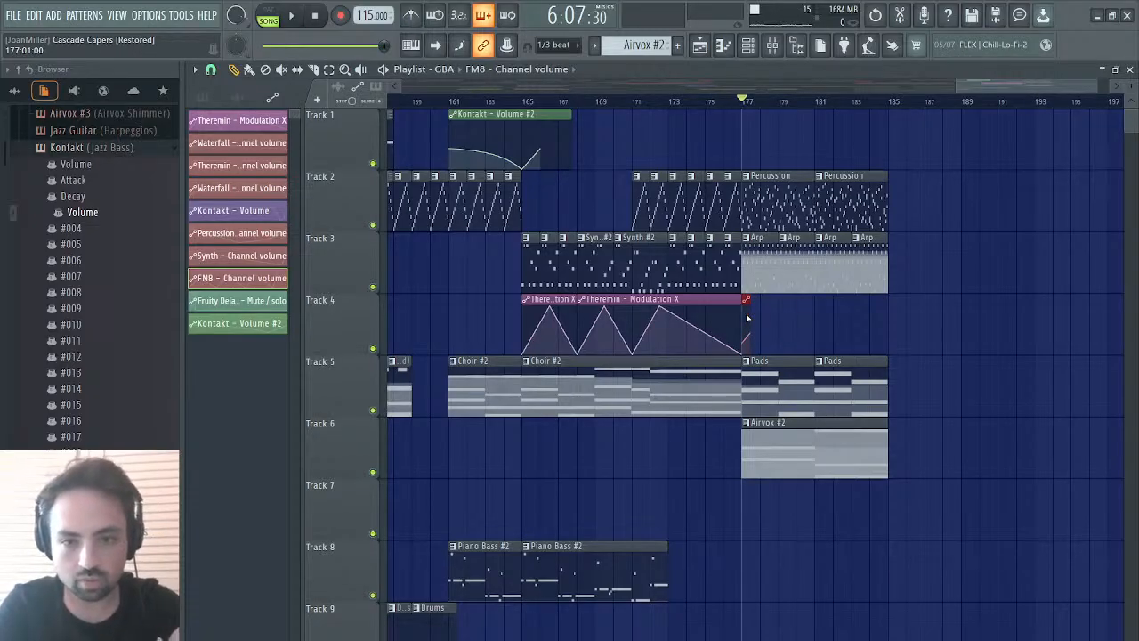
key("space")
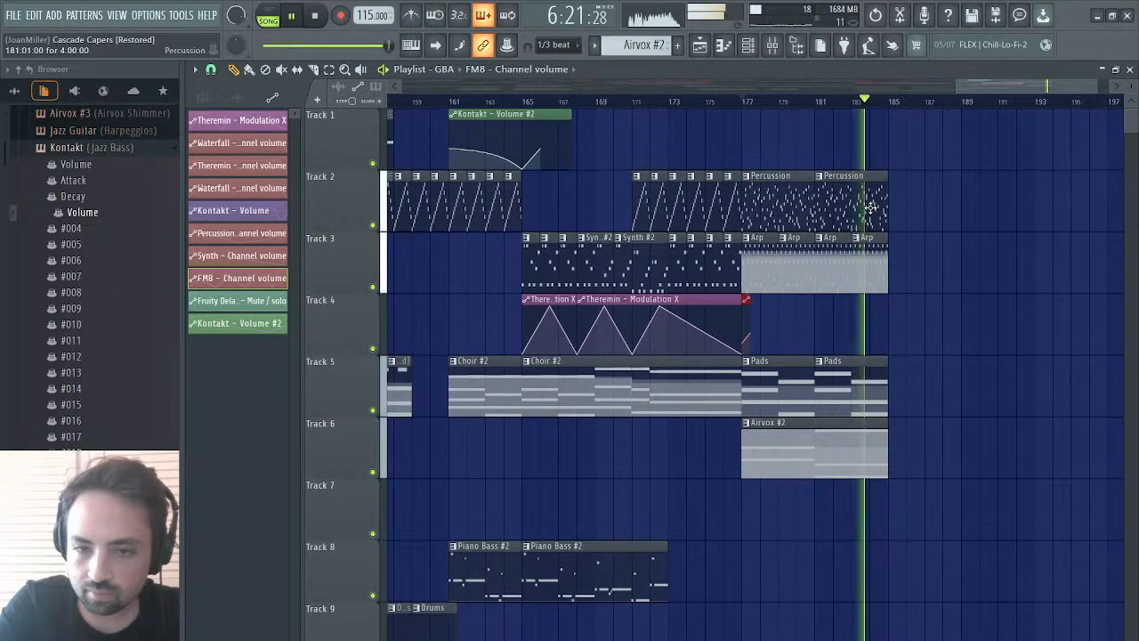
key("space")
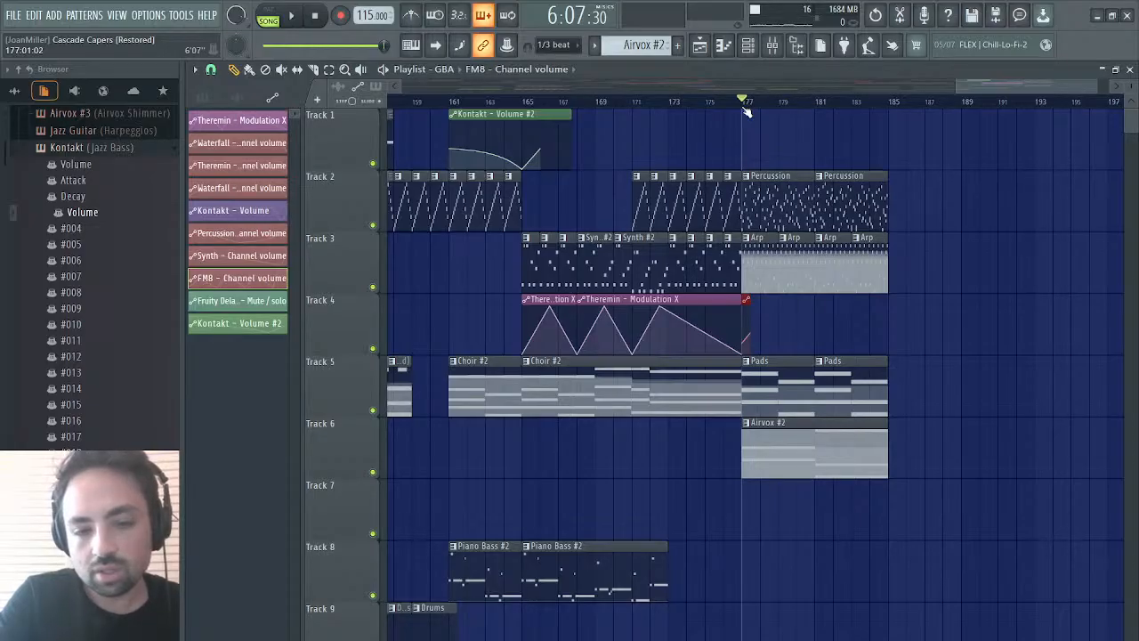
- Listen to the transition from bar 175 and delete the Percussion #2 clips on Track 2 between bars 171 and 177
key("space")
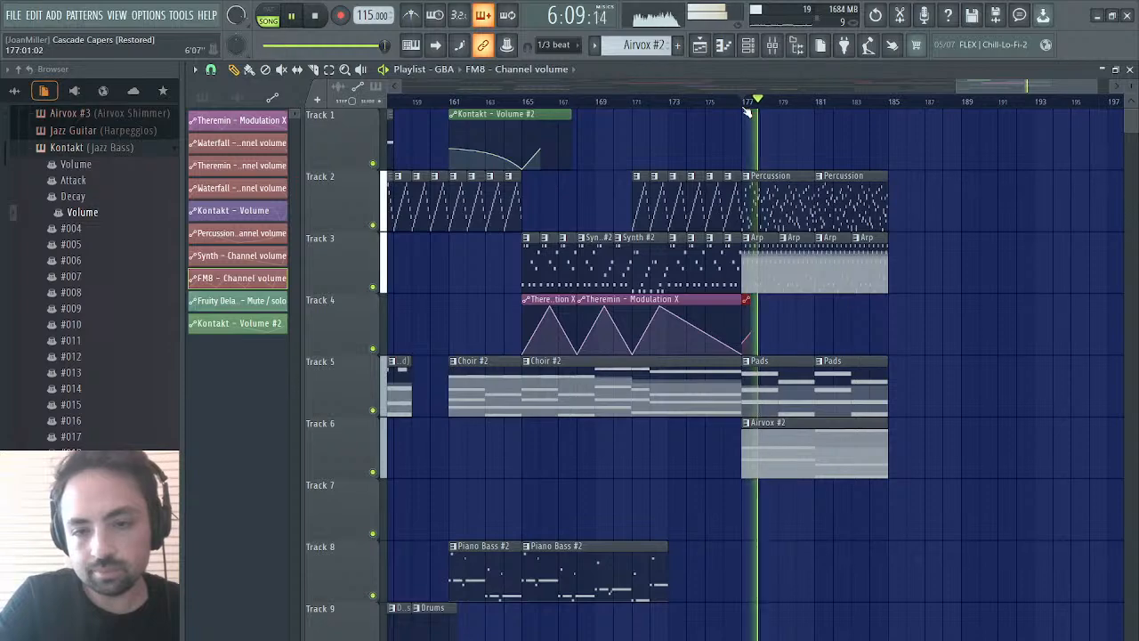
key("space")
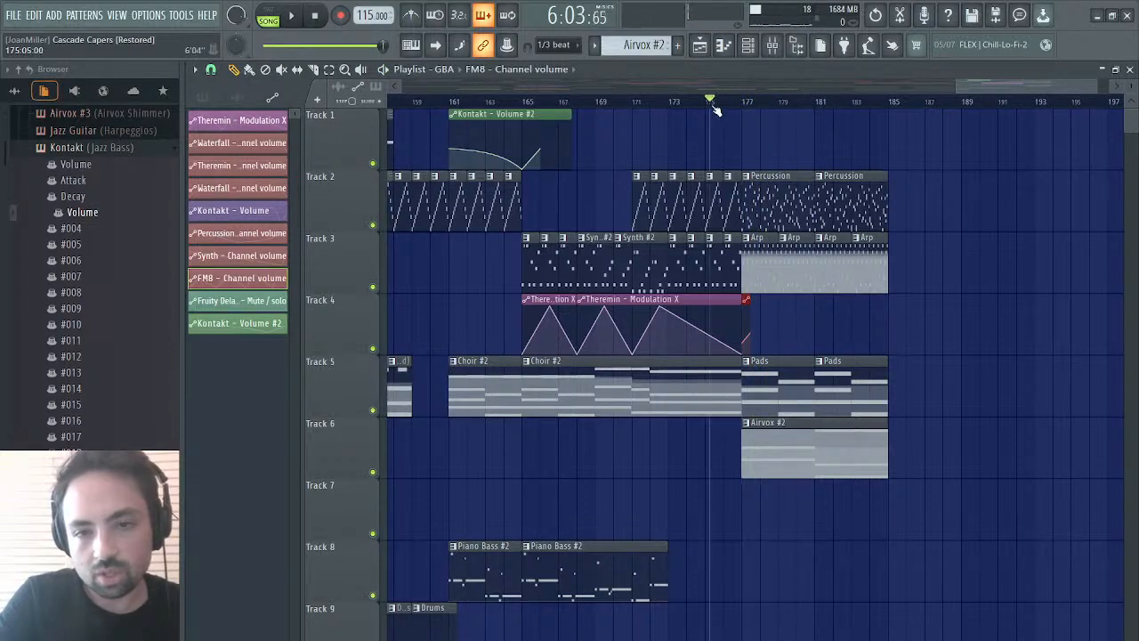
key("space")
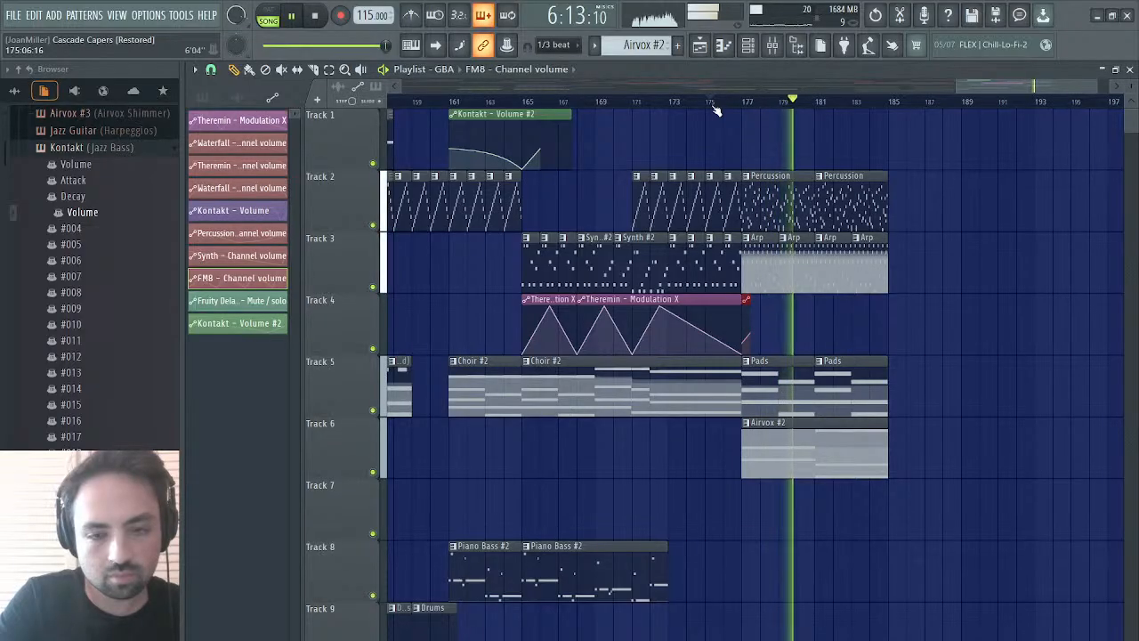
key("space")
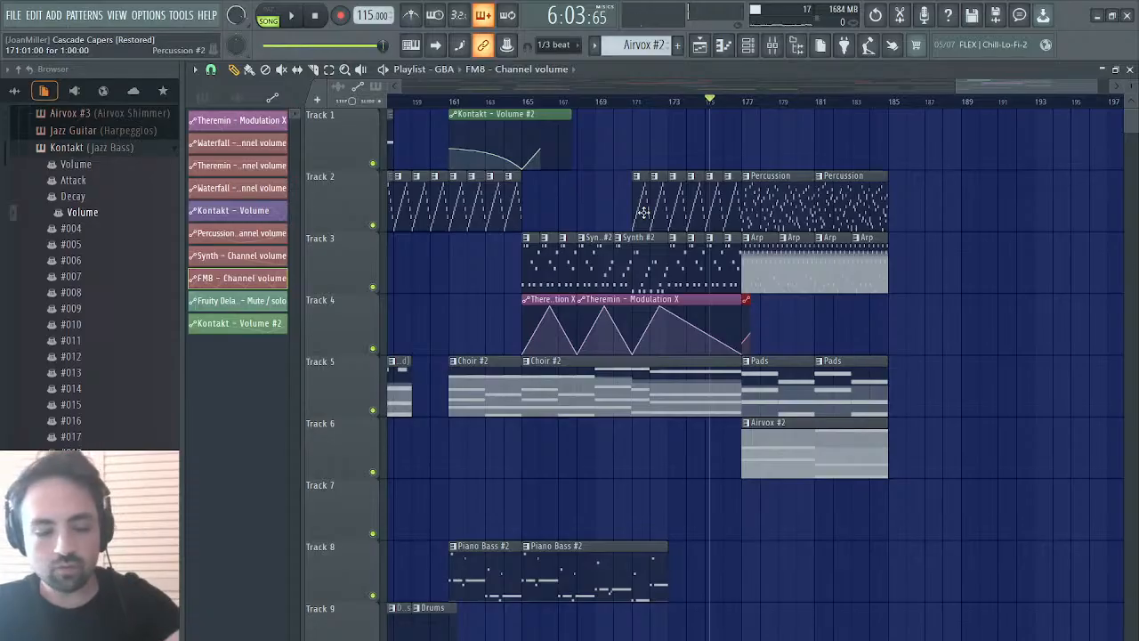
left_click_drag(643, 212, 738, 199)
key("Delete")
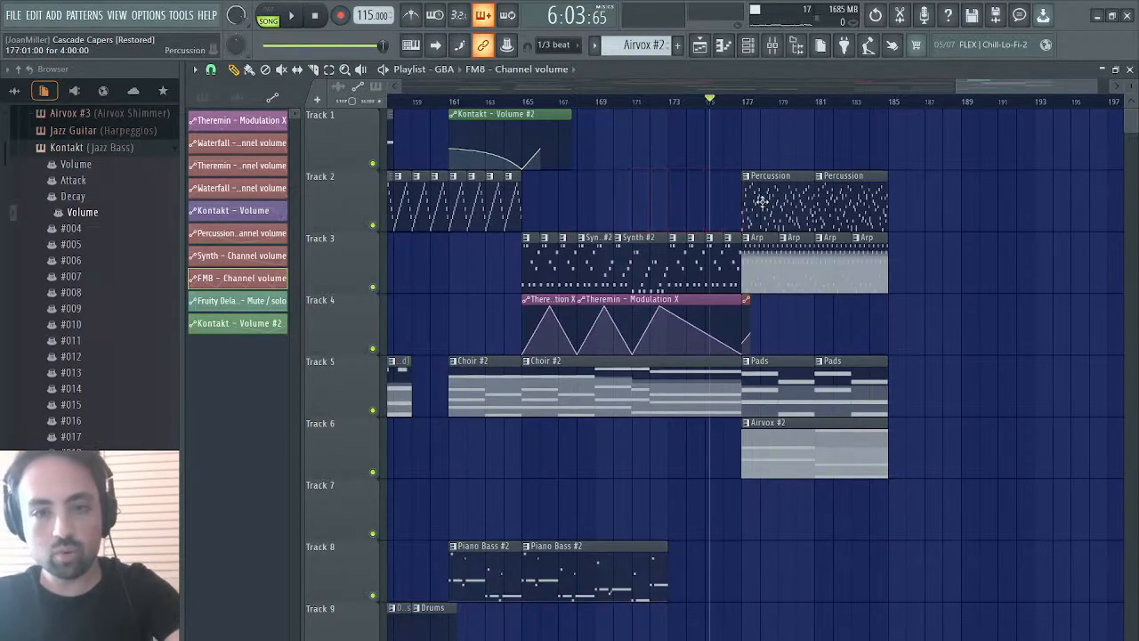
- Replace the Percussion #2 clips on Track 2 with four consecutive Percussion clips from bar 171 to bar 187 and play the section
left_click(761, 200)
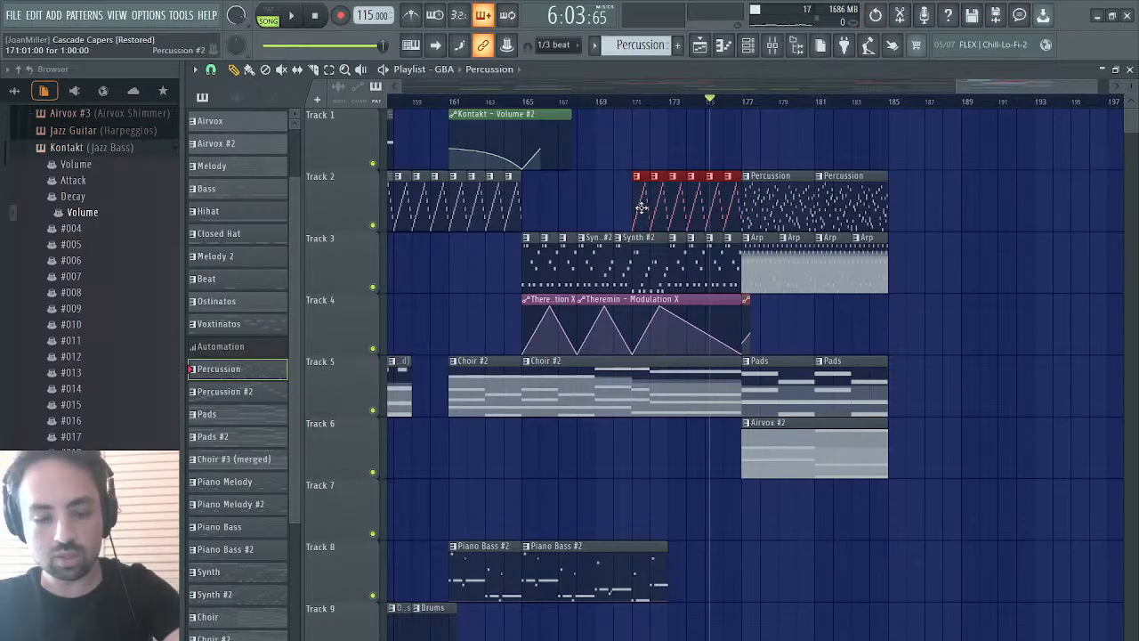
right_click(641, 207)
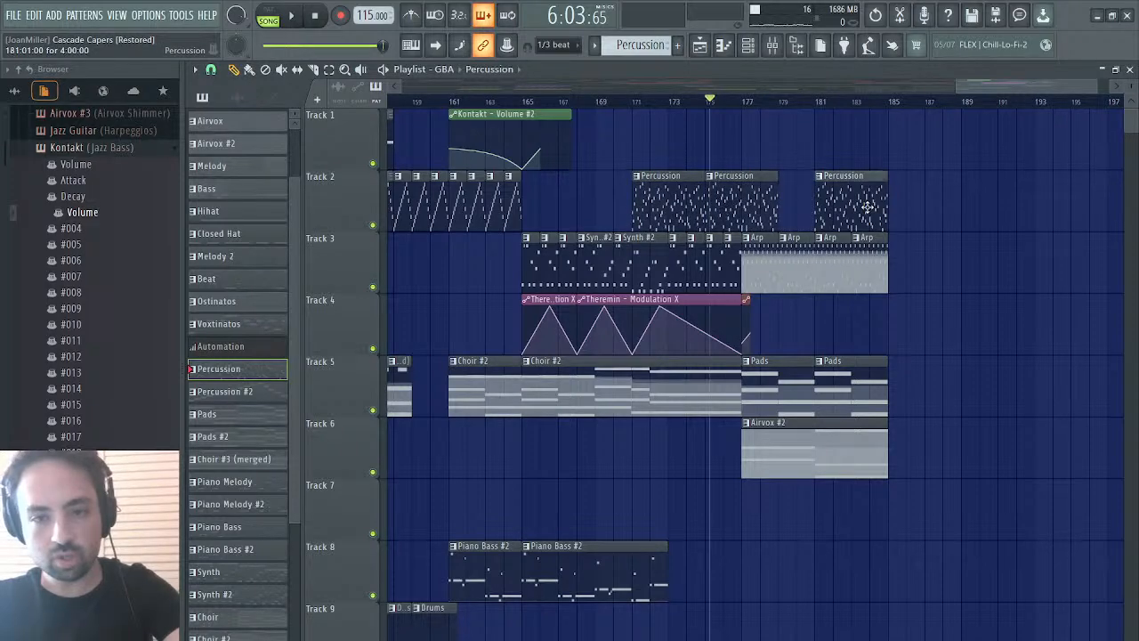
key("space")
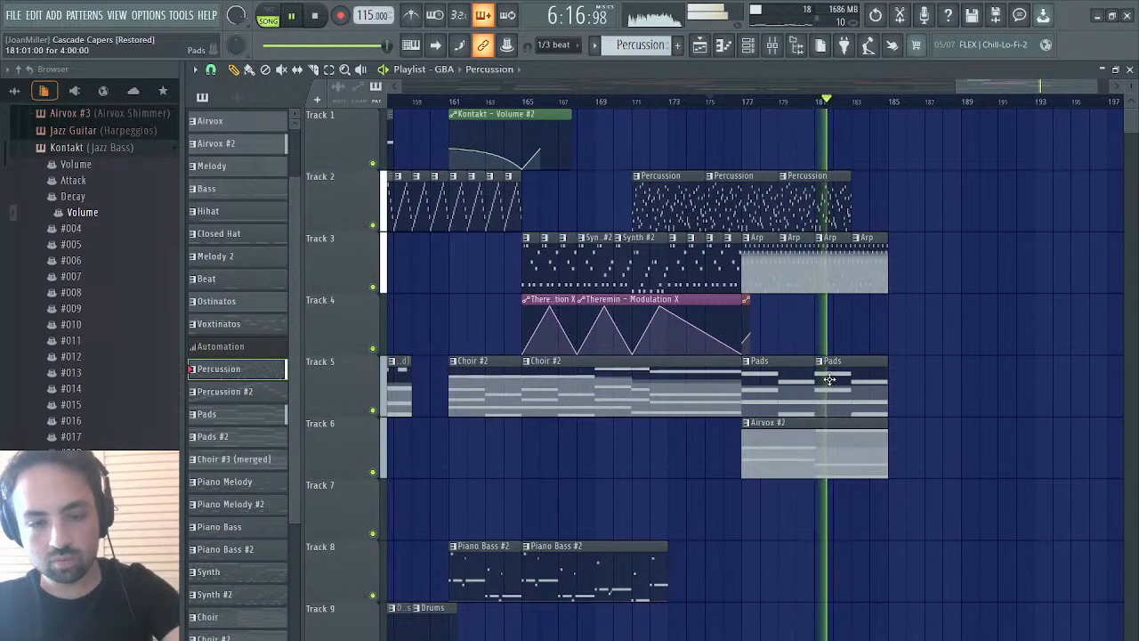
scroll(813, 396, "right", 5)
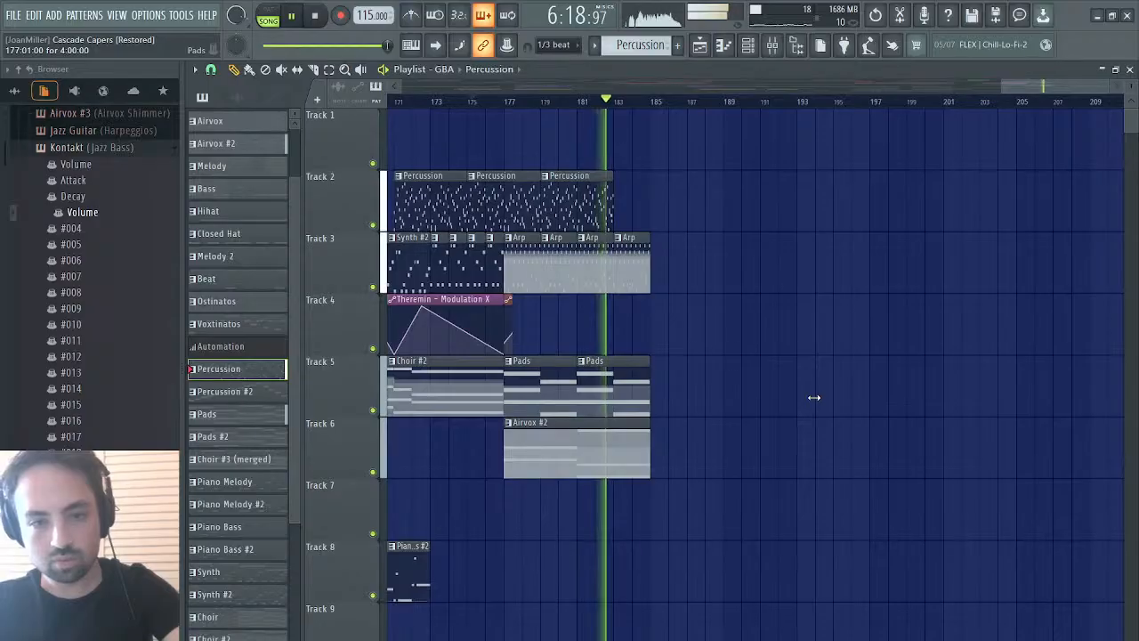
left_click(615, 209)
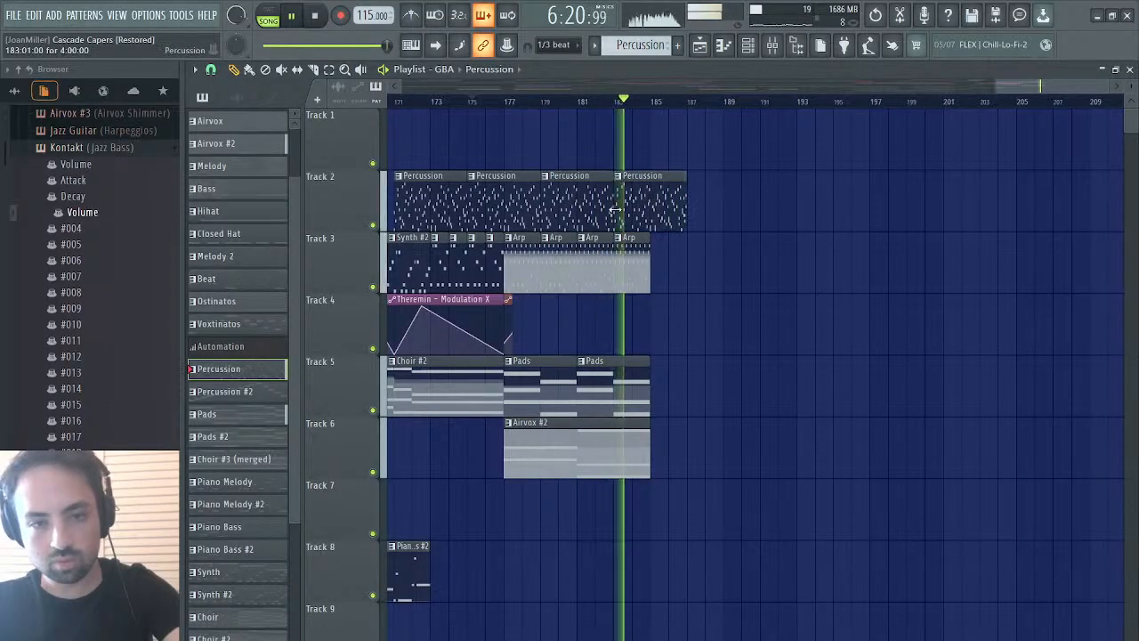
- Replay from bar 177, duplicate the four Arp clips on Track 3 and delete the last three copies, keeping the one at bar 185
left_click(509, 104)
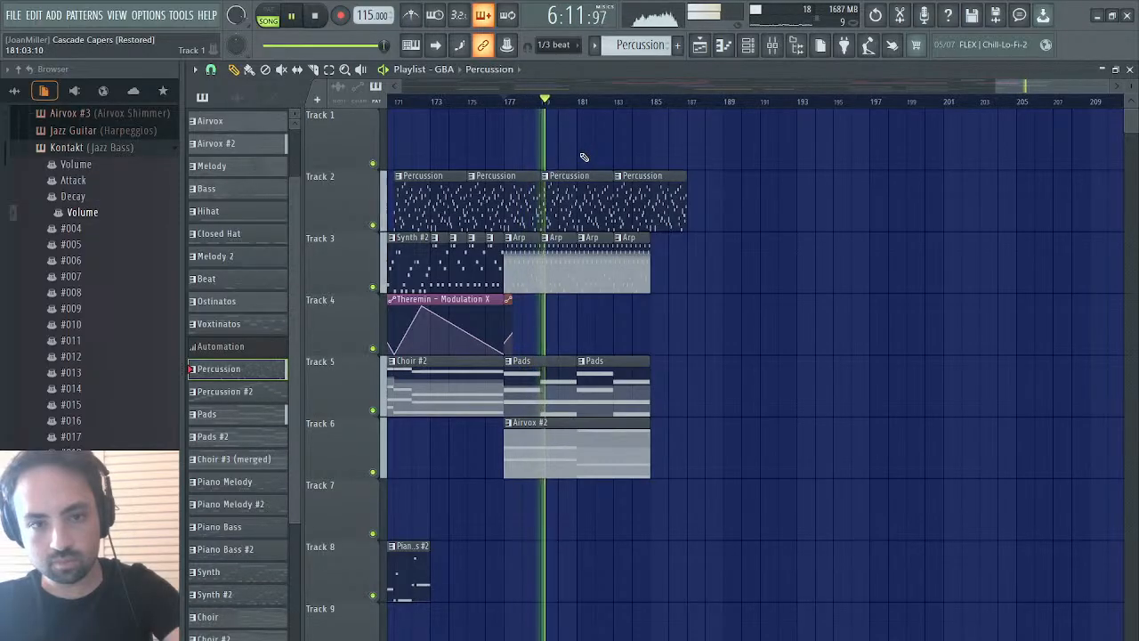
left_click_drag(642, 236, 525, 285)
key("ctrl+b")
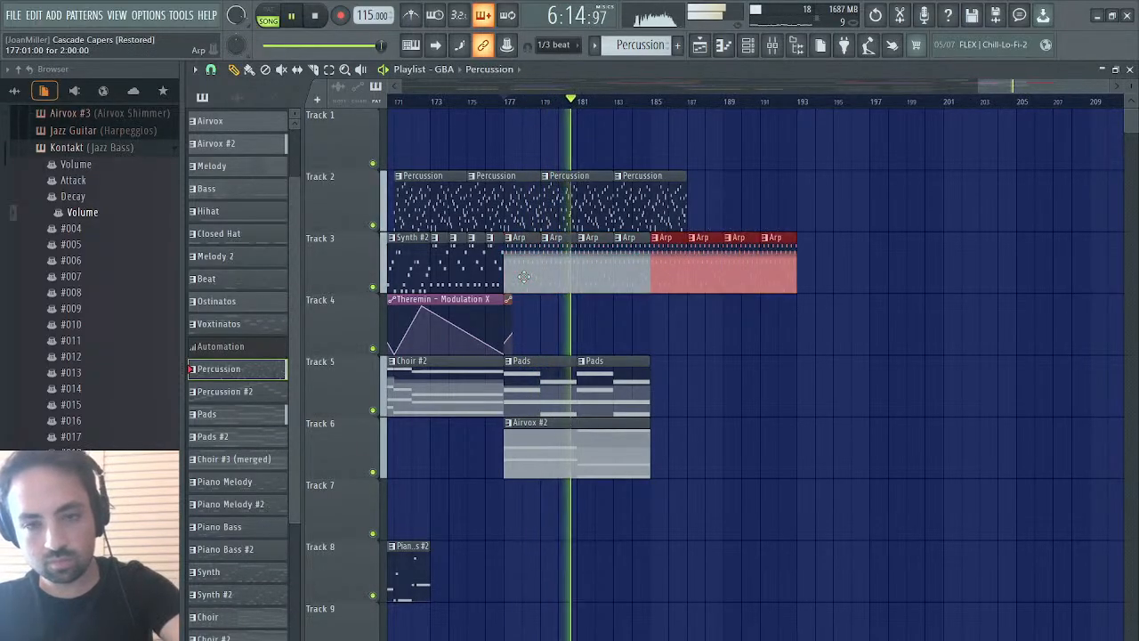
right_click(709, 253)
right_click(737, 262)
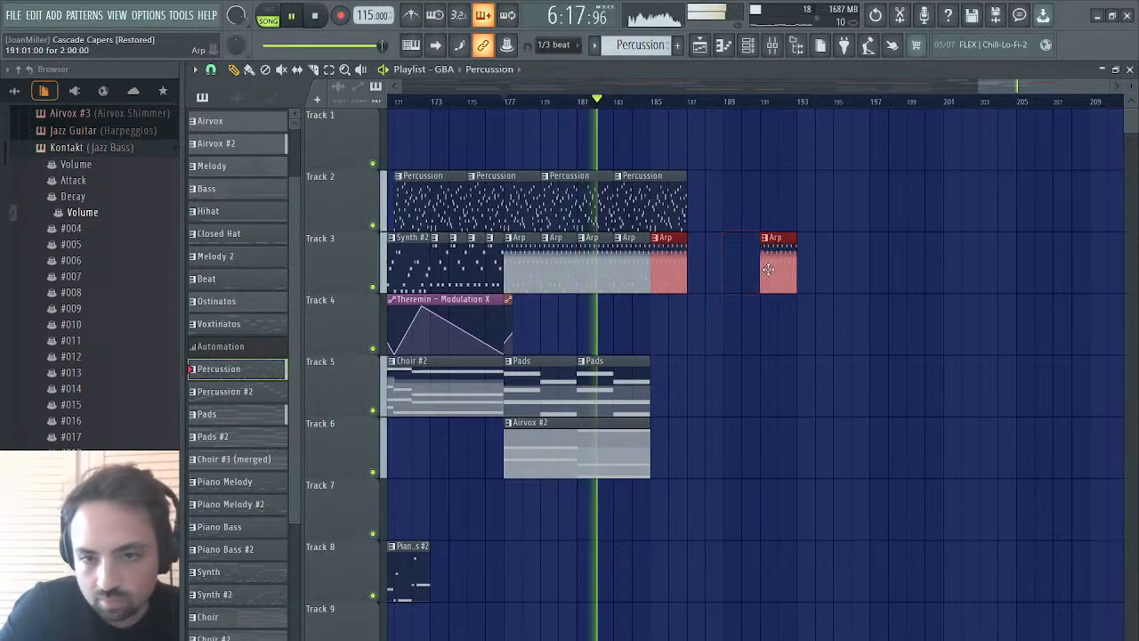
right_click(768, 269)
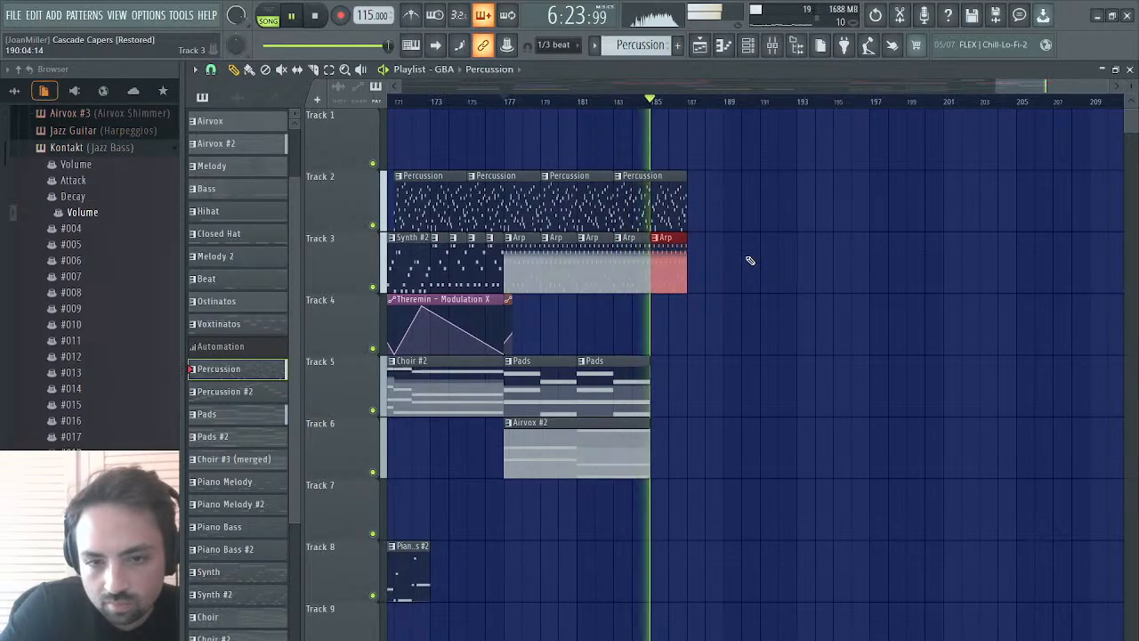
- Place a Melody clip on Track 1 at bar 181 and listen to its entry
key("space")
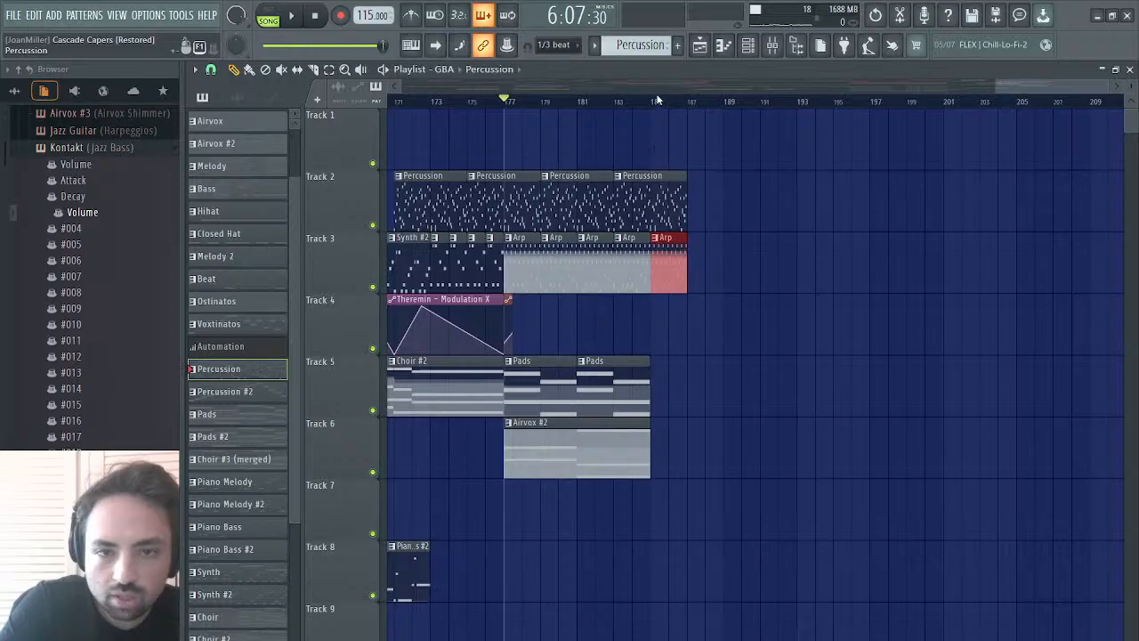
key("4")
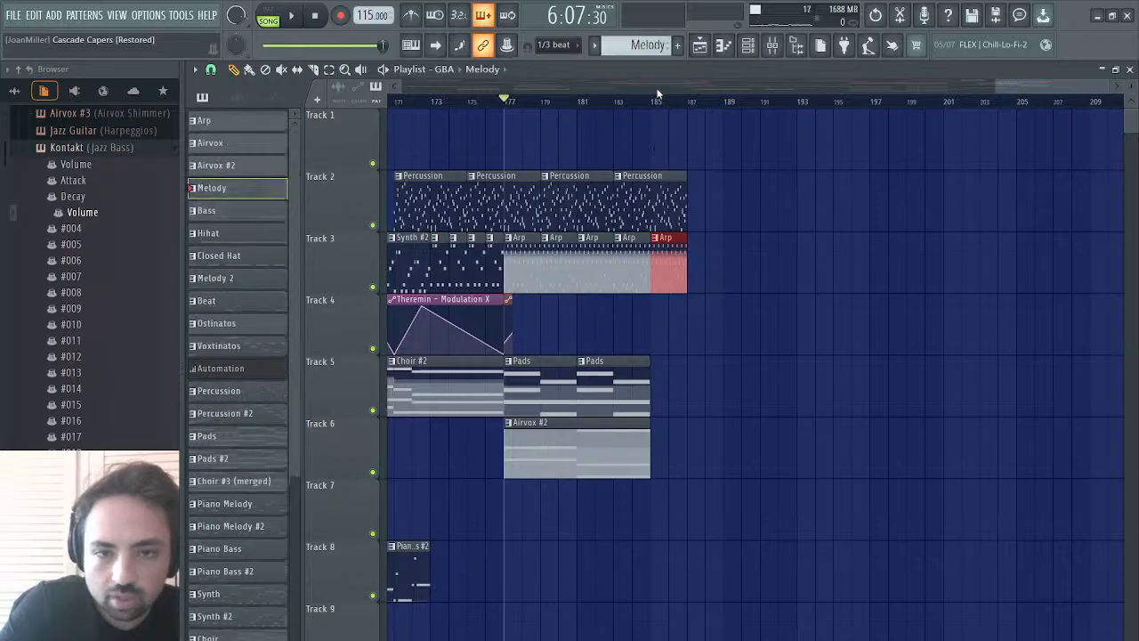
left_click(591, 163)
key("space")
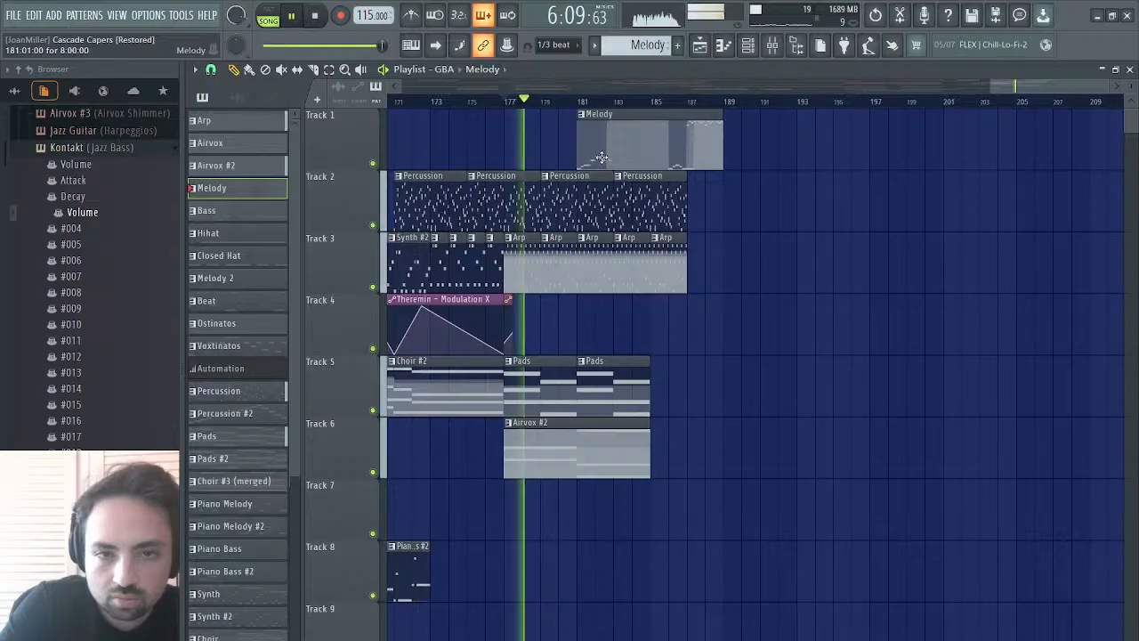
left_click(574, 101)
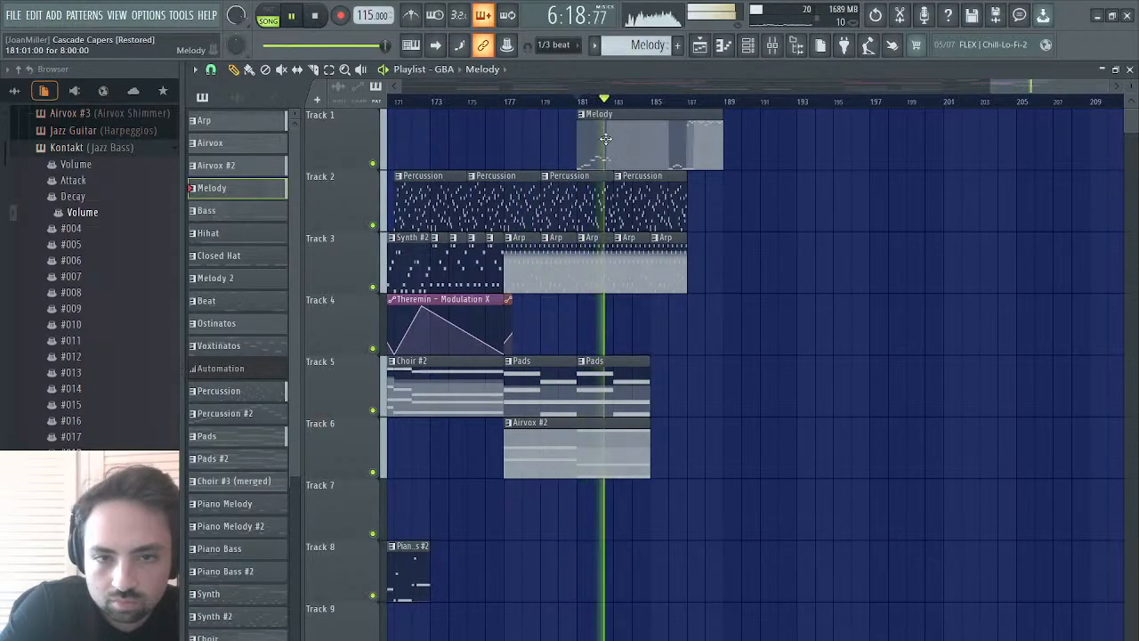
key("space")
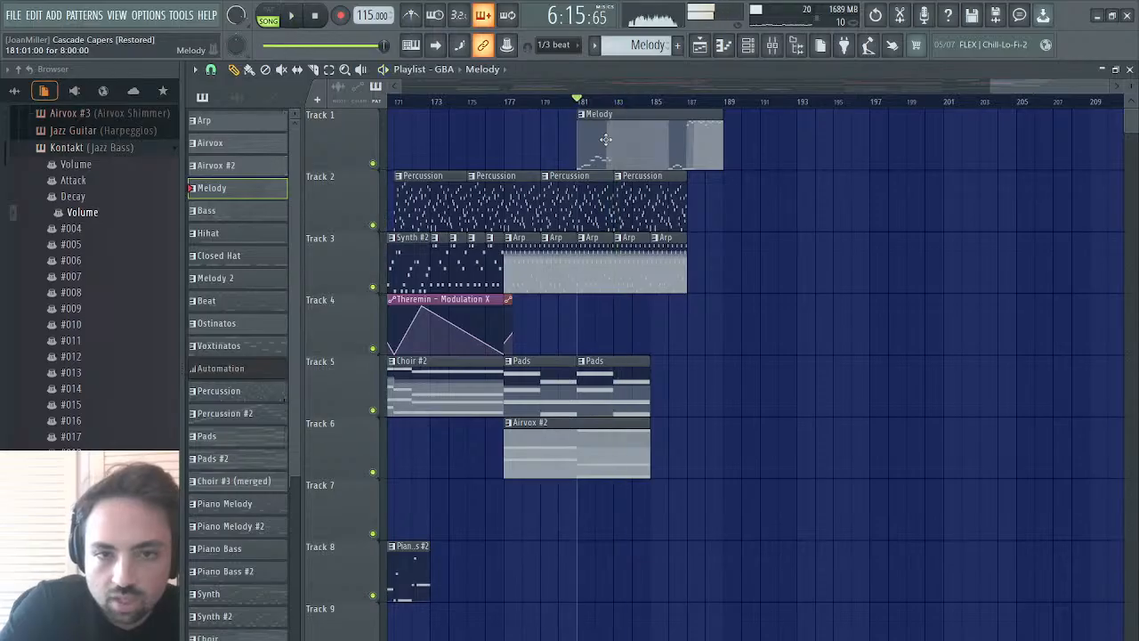
- Examine the Melody pattern's notes and the channels it uses, return to the playlist and replay from bar 181
left_click(1129, 69)
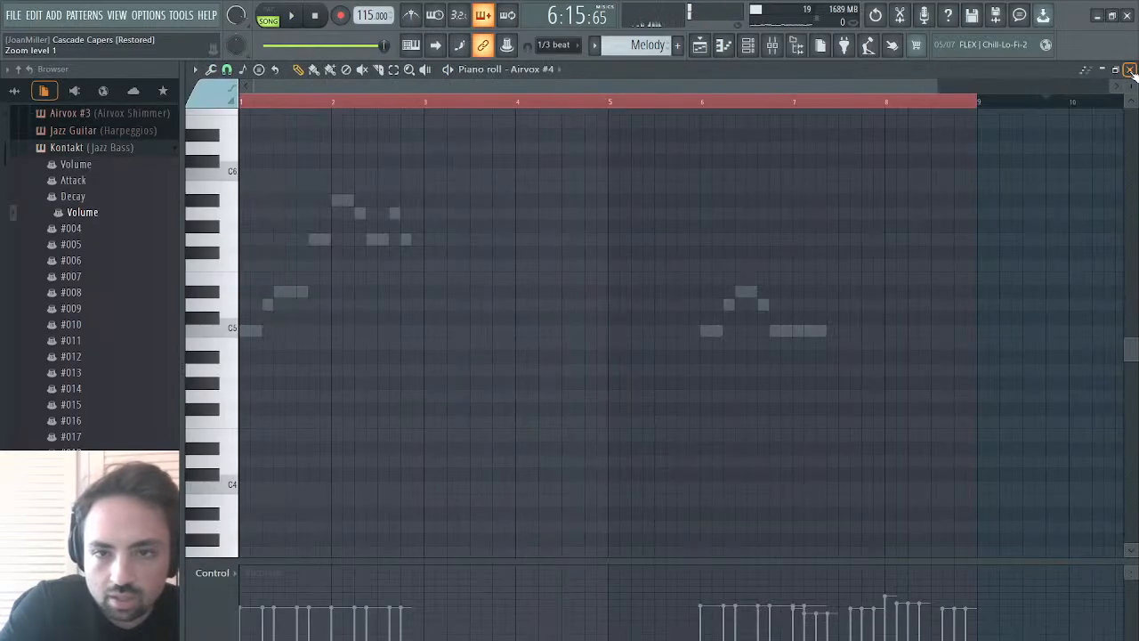
left_click(1130, 73)
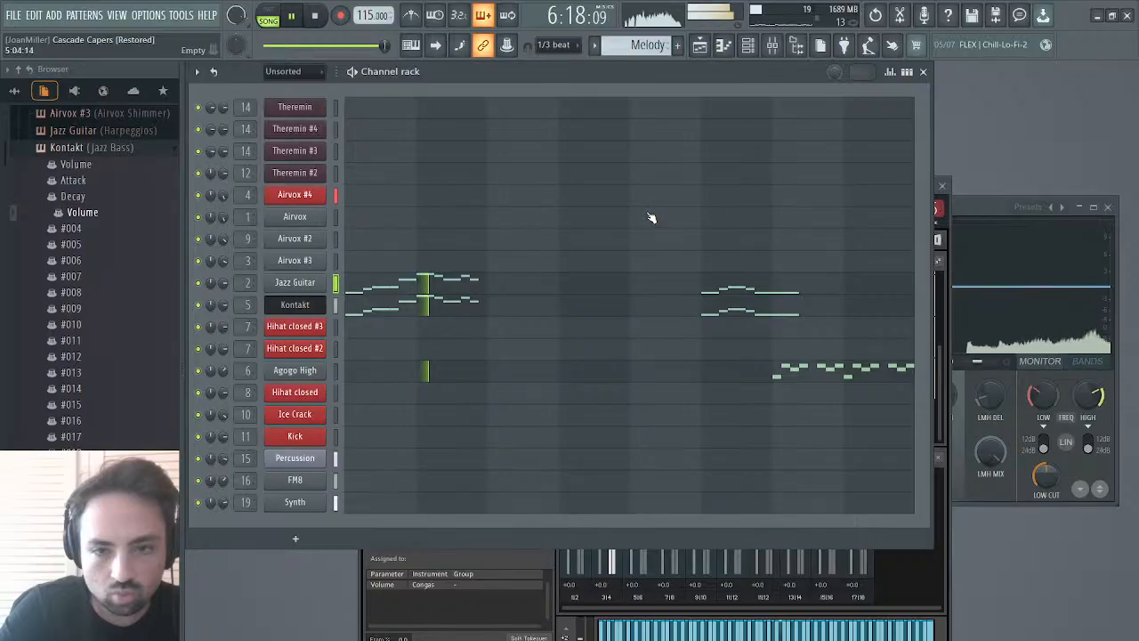
left_click(700, 46)
key("space")
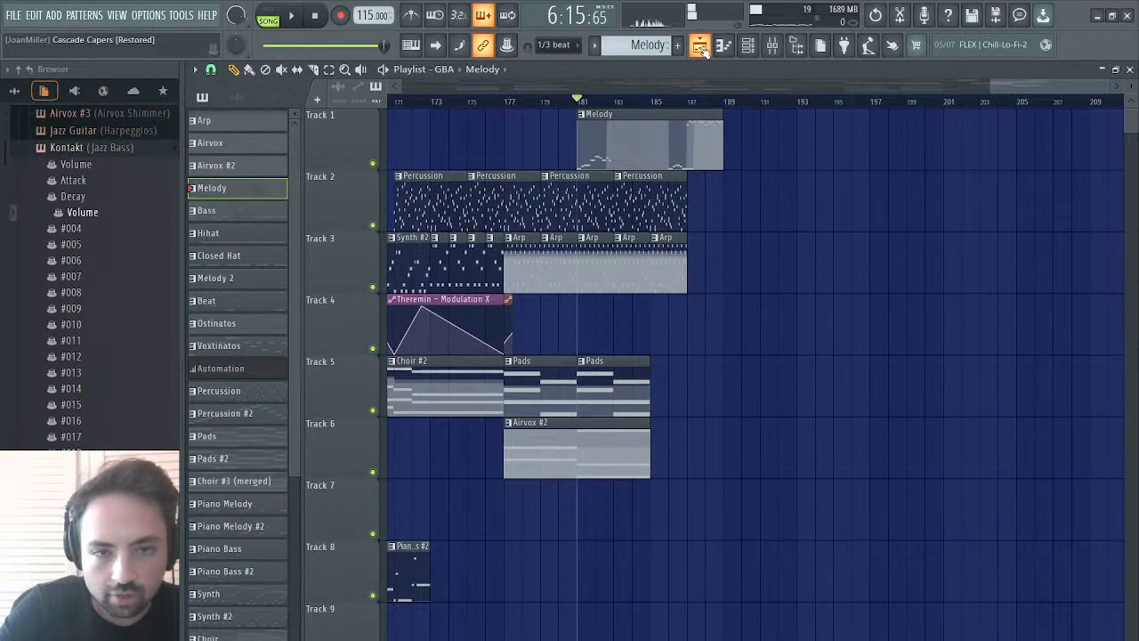
key("space")
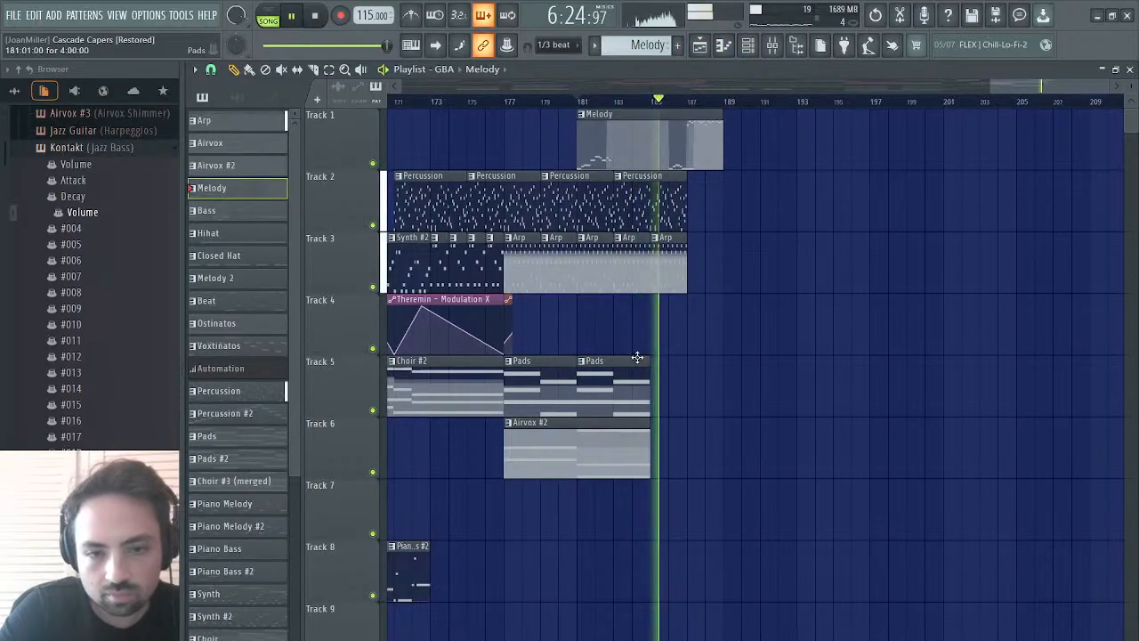
- Duplicate the two Pads clips on Track 5 and the Airvox #2 clip on Track 6 to bars 185–193
left_click(632, 385, "ctrl")
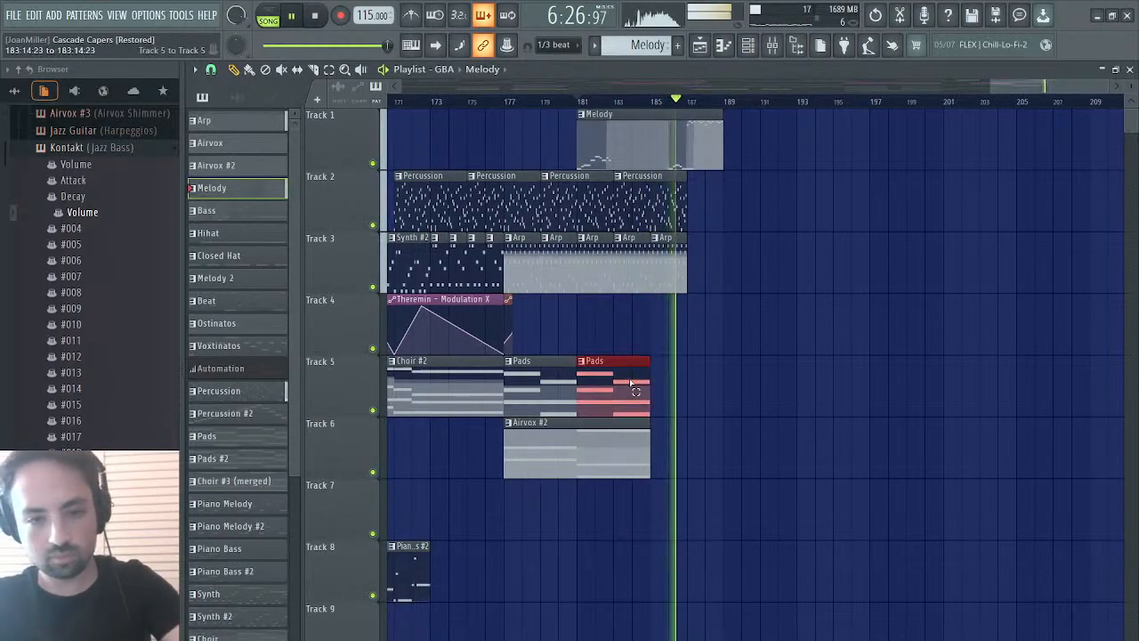
left_click_drag(633, 385, 513, 446)
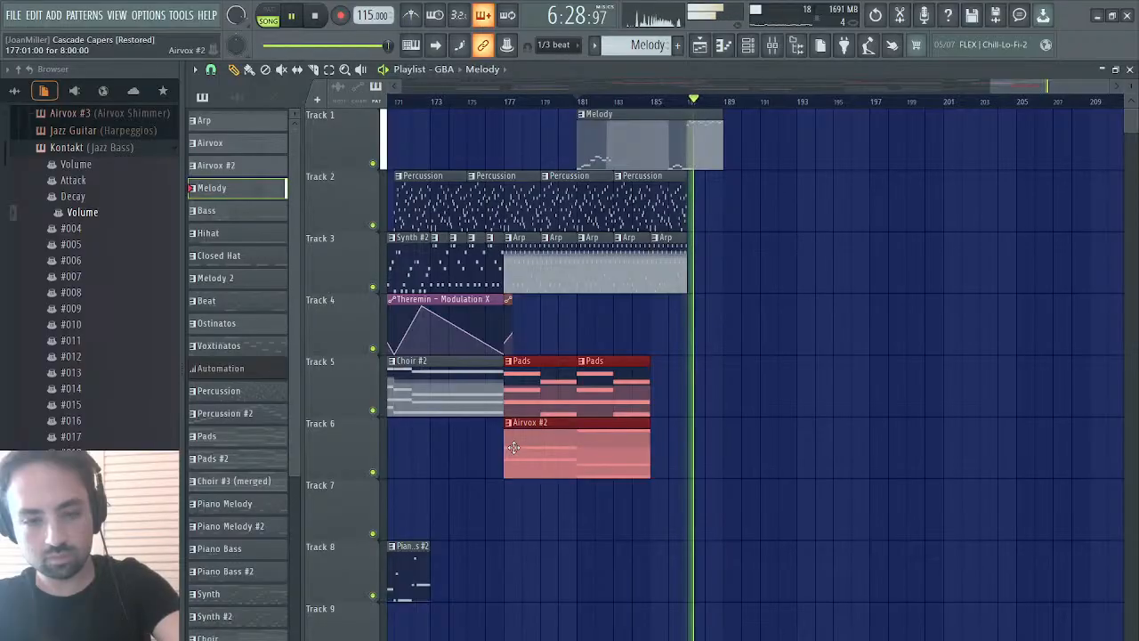
key("ctrl+b")
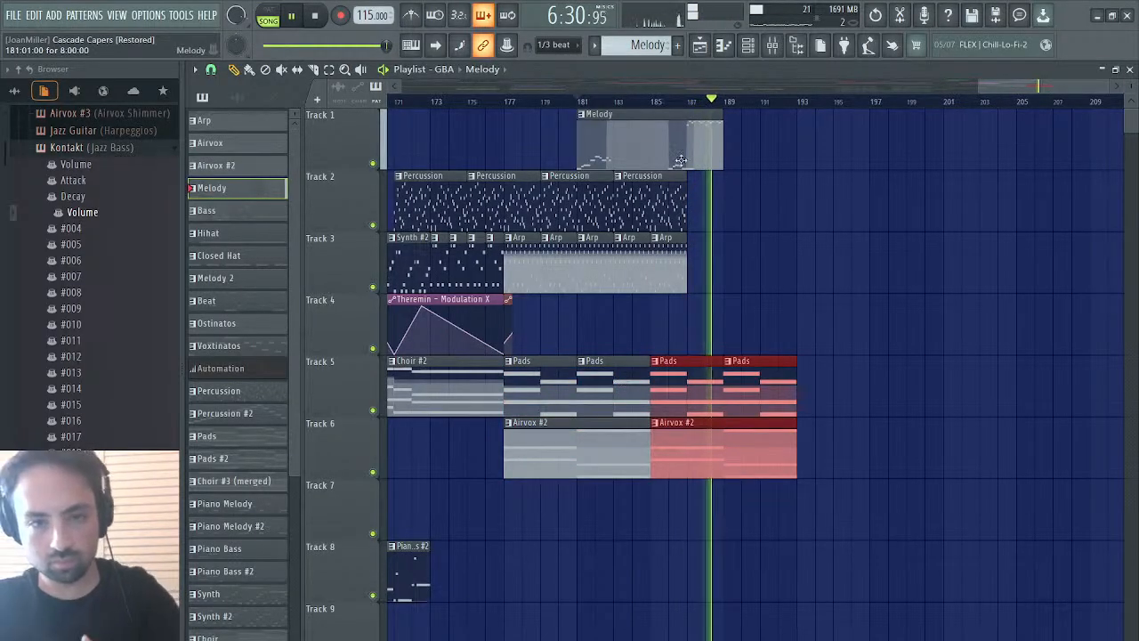
- Replay from bar 185 and duplicate the last Percussion clip on Track 2 to bar 187
left_click(654, 101)
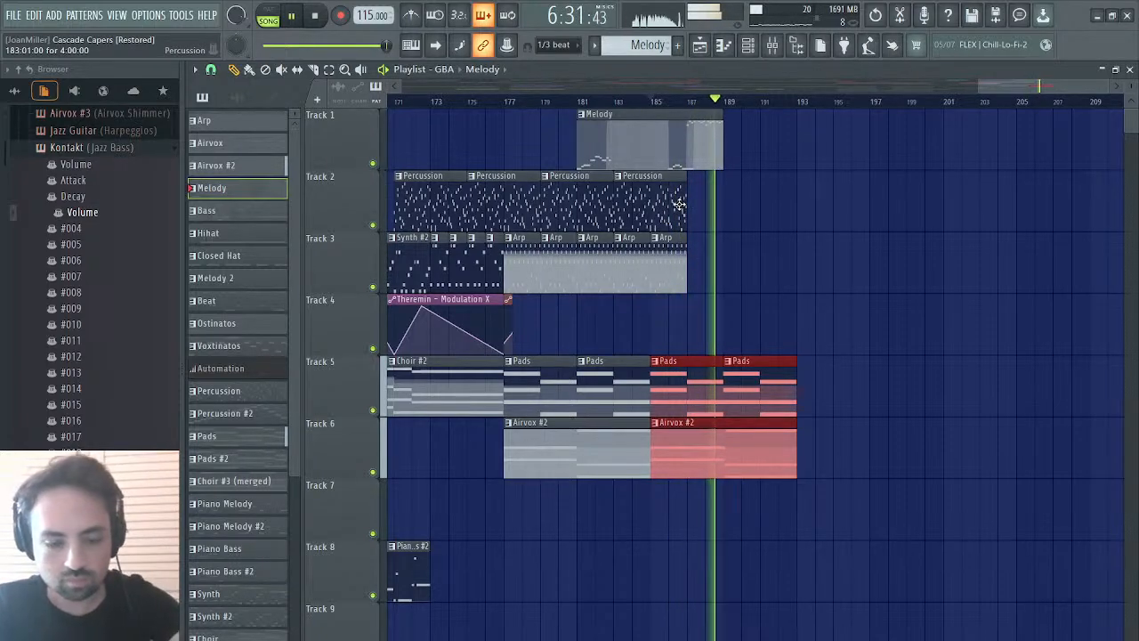
left_click_drag(679, 204, 629, 233)
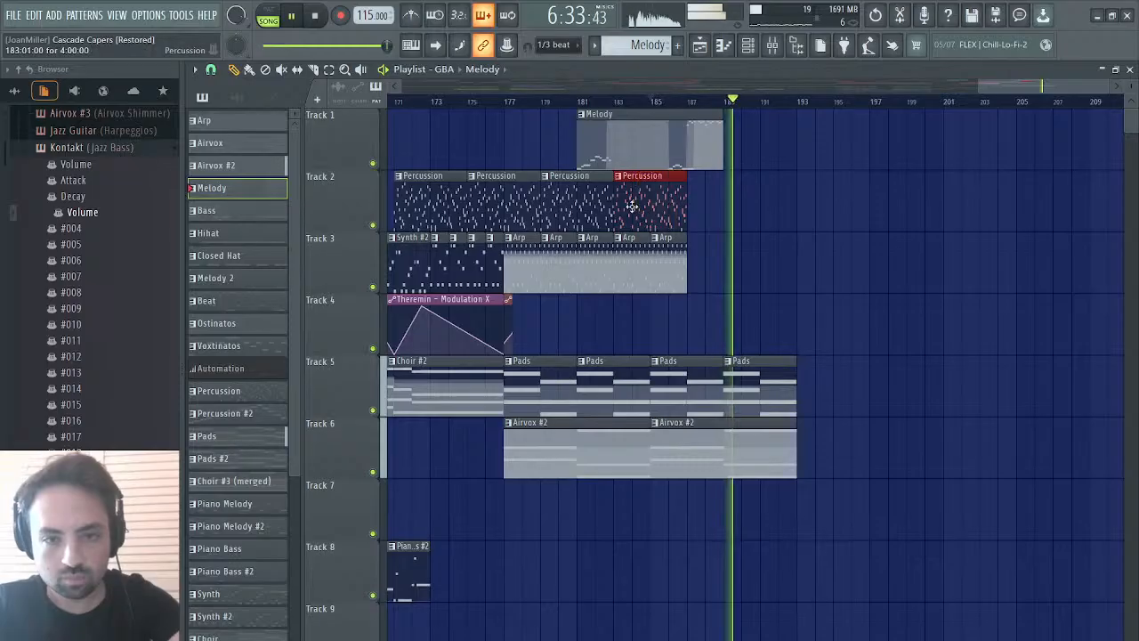
left_click(686, 101)
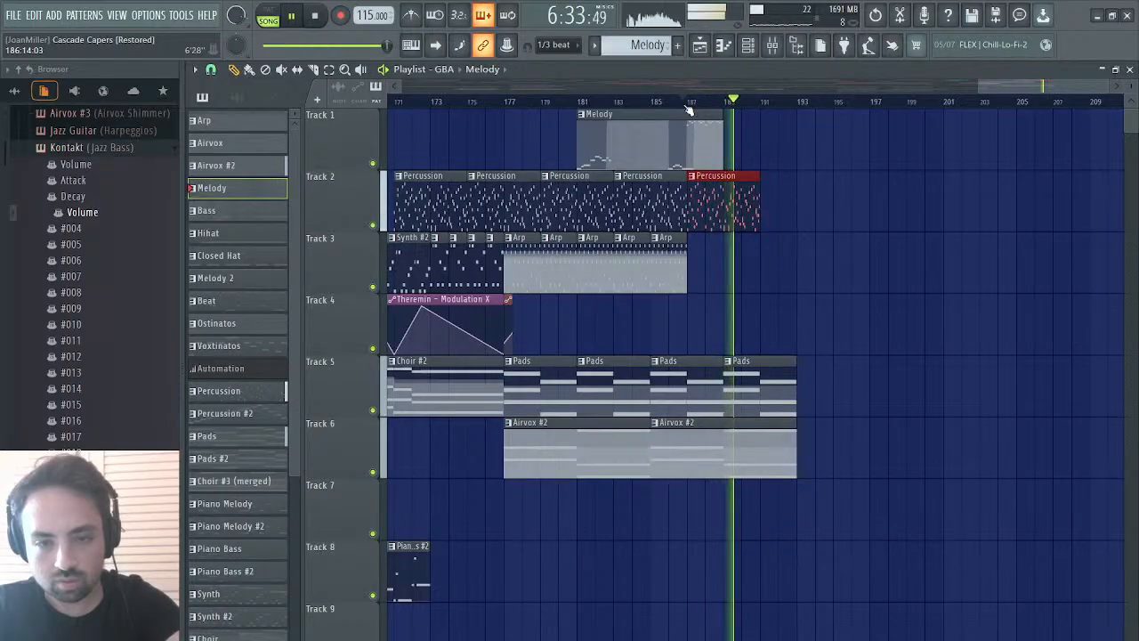
- Crop the Melody clip on Track 1 at bar 188, add three one-bar Melody clips up to bar 191 and replay the section
left_click(667, 102)
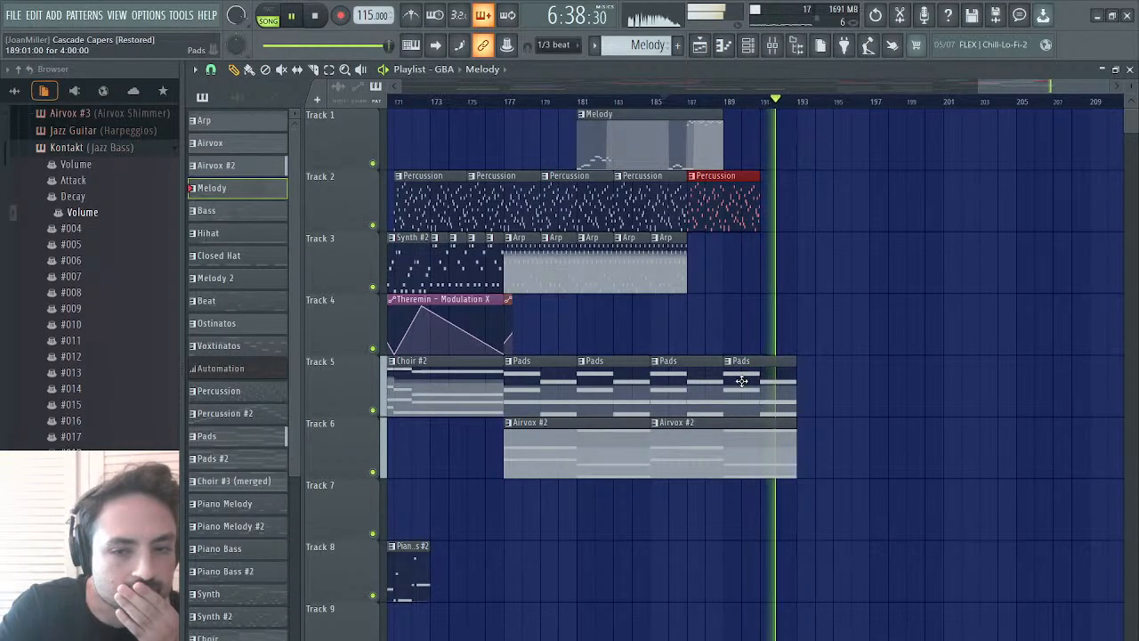
key("space")
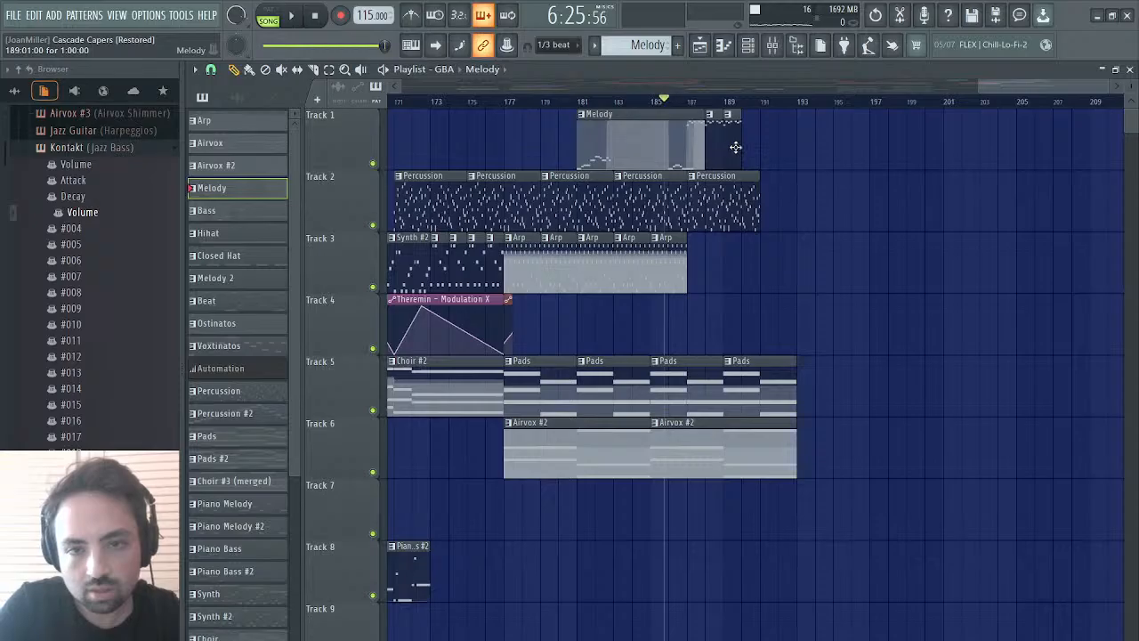
key("space")
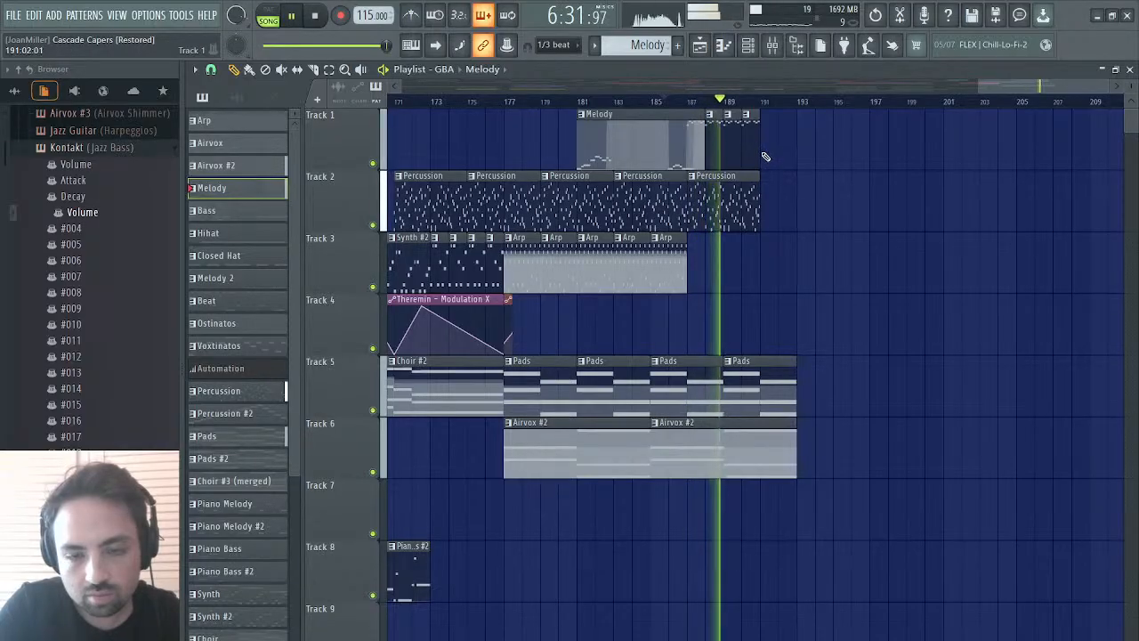
right_click(759, 365)
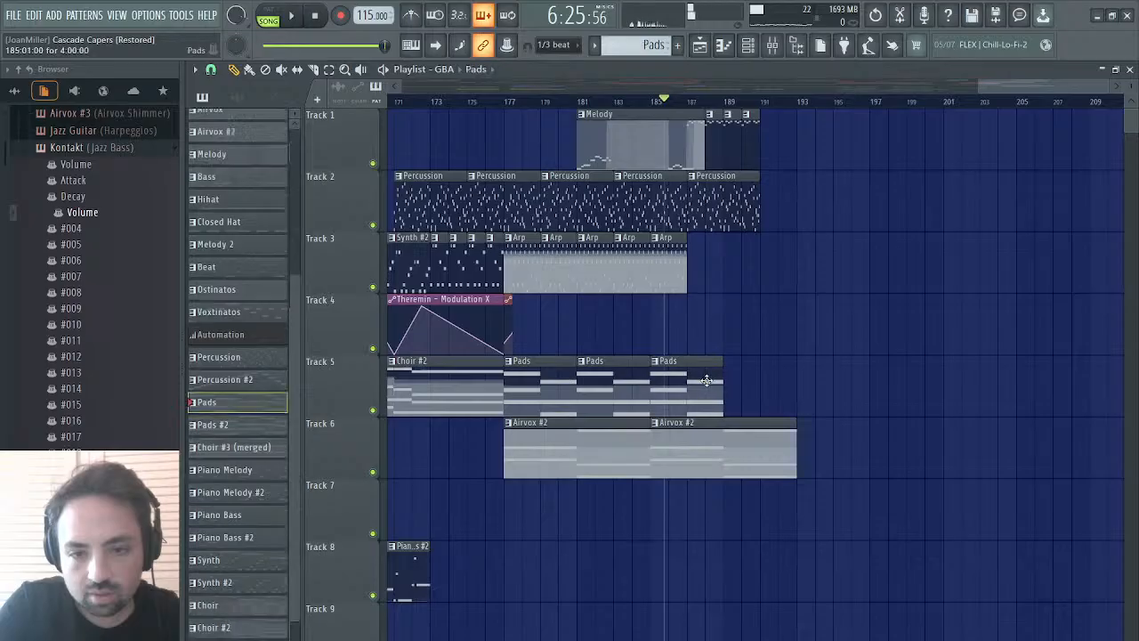
left_click(719, 382)
left_click(725, 381)
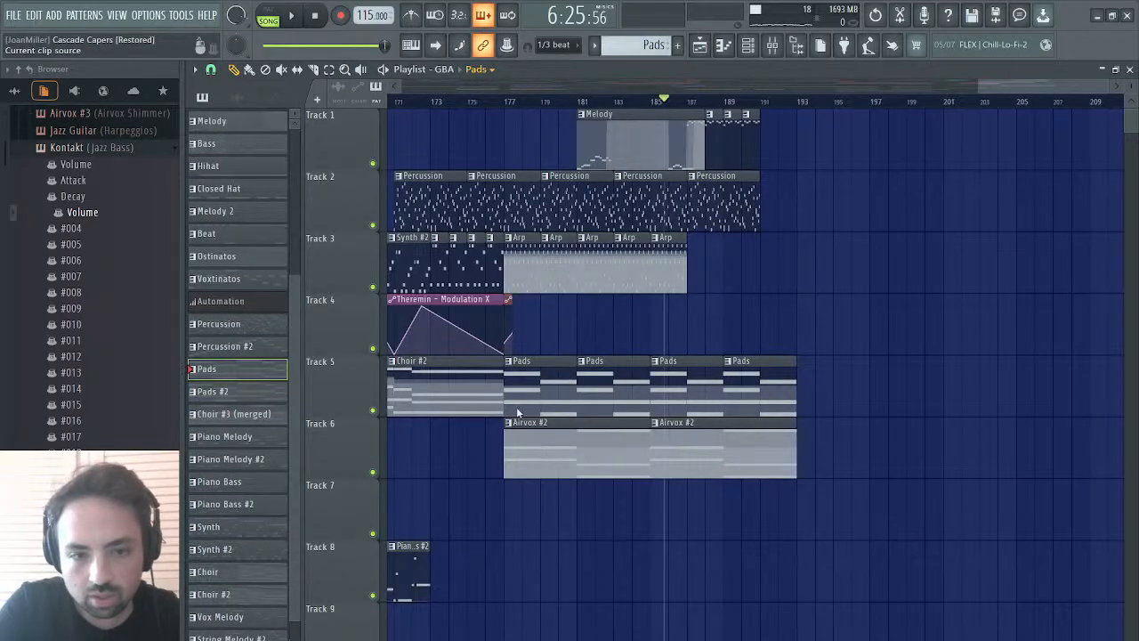
left_click(593, 147)
left_click(725, 274)
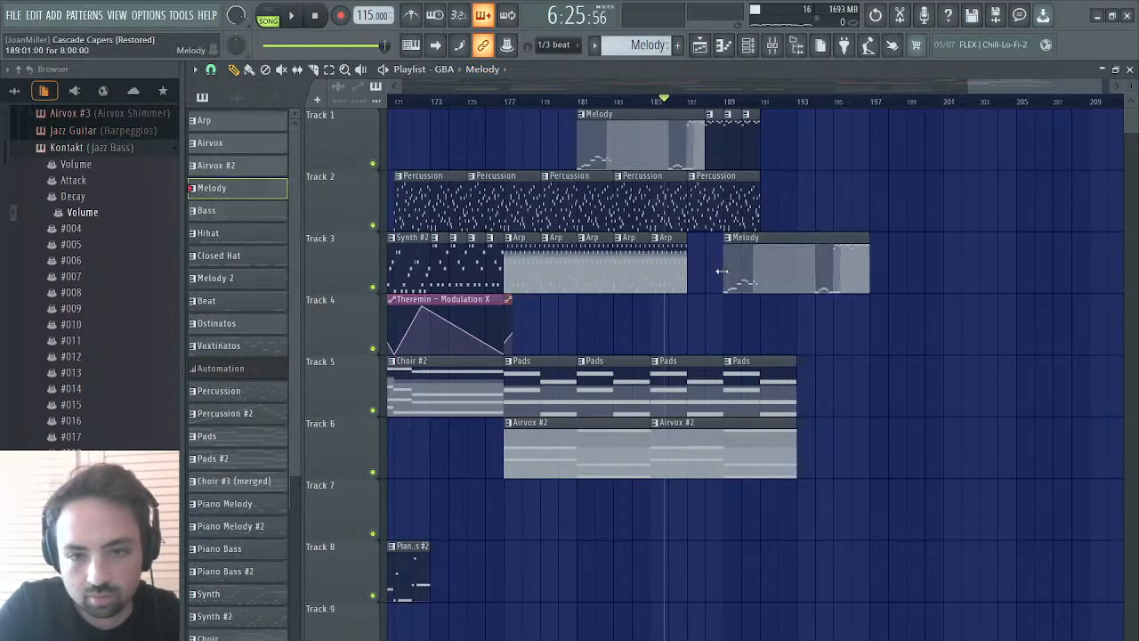
right_click(770, 265)
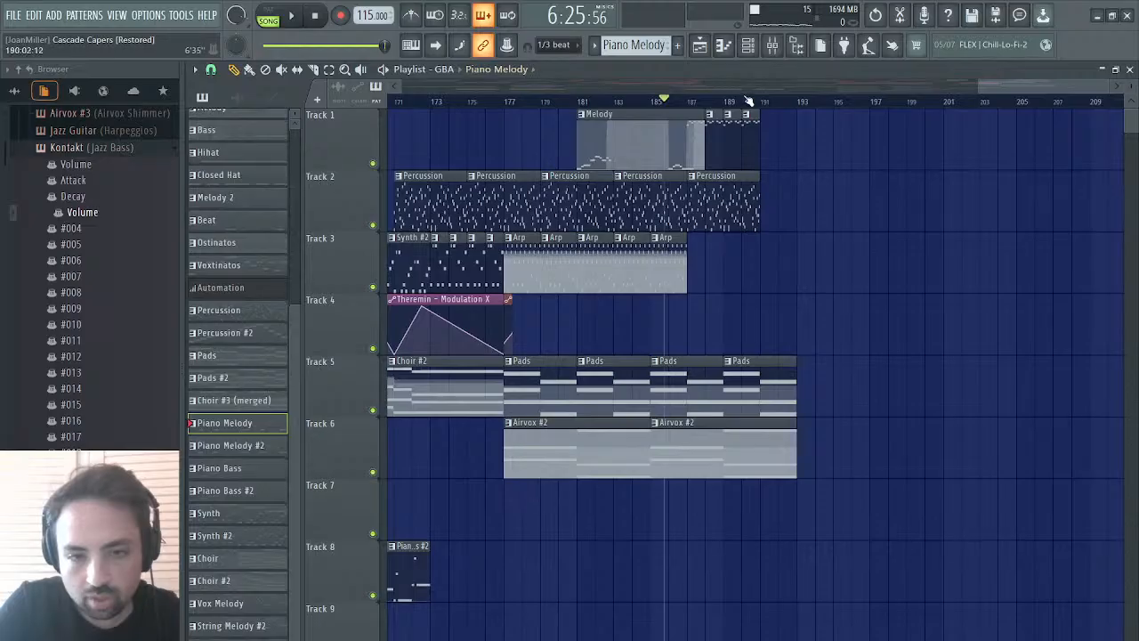
- Place a Piano Melody clip on Track 3 starting at bar 187, right after the last Arp clip, and play the section
left_click(721, 220)
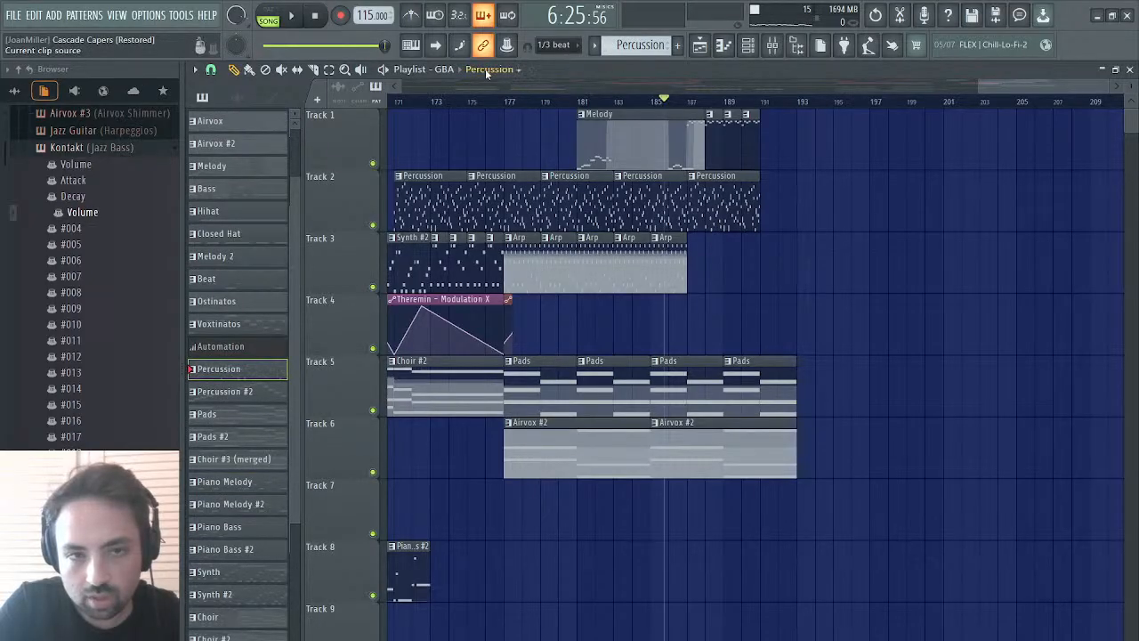
left_click(537, 503)
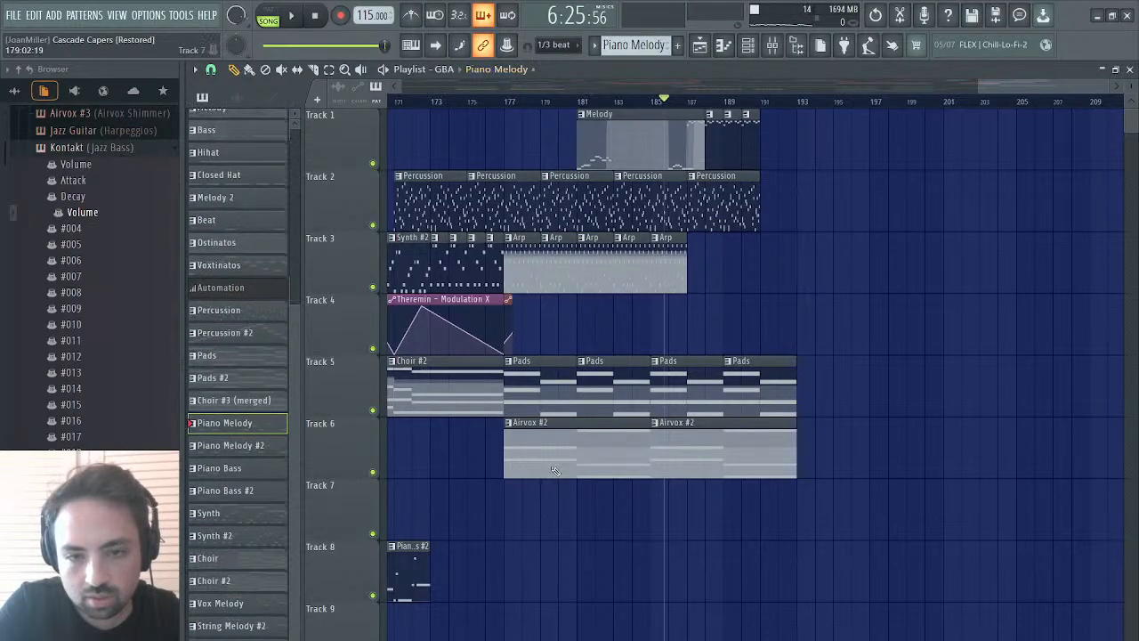
left_click(728, 266)
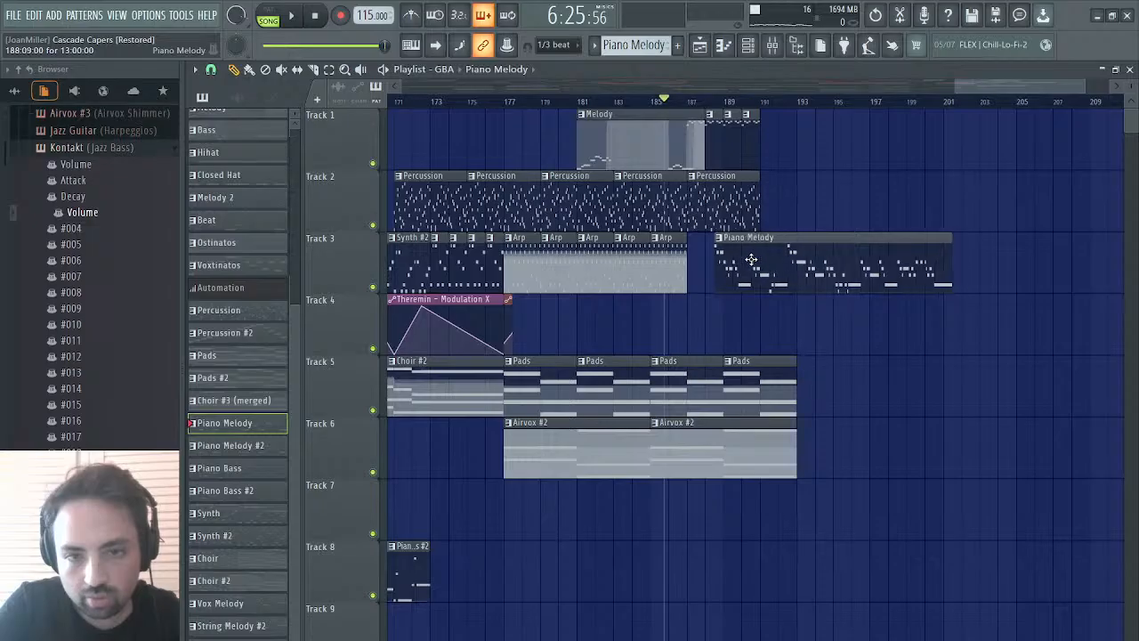
left_click_drag(743, 260, 722, 260)
key("space")
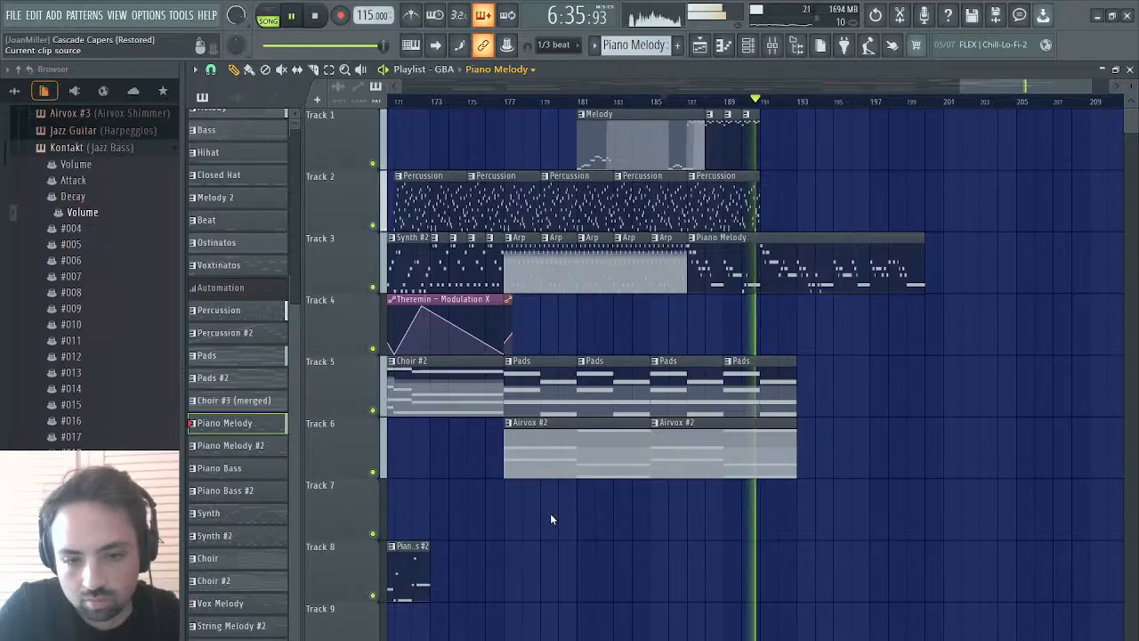
- Place a Piano Melody #2 clip on Track 4 at bar 187 and duplicate the last Pads clip on Track 5 to bar 193
key("KP_Add")
left_click(694, 331)
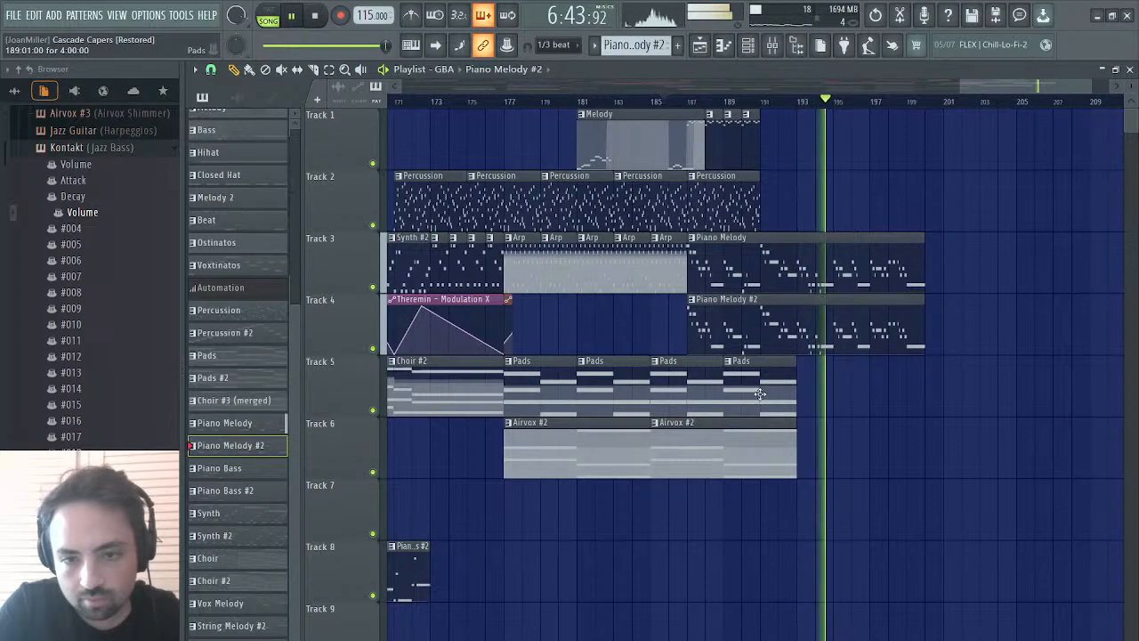
left_click(792, 394)
left_click(803, 393)
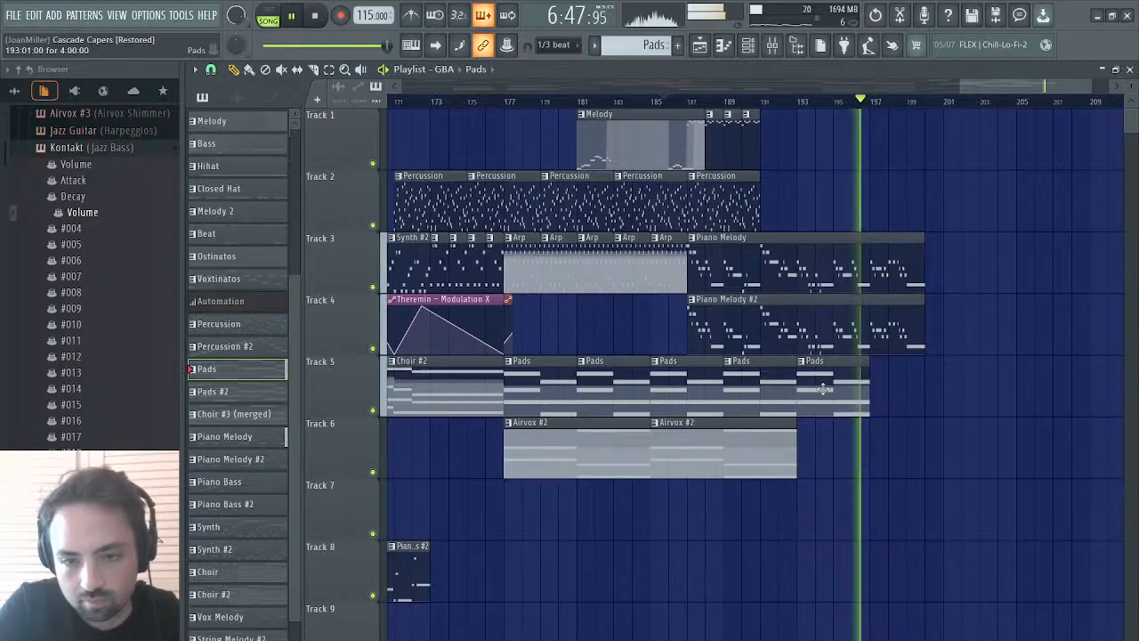
left_click(792, 457)
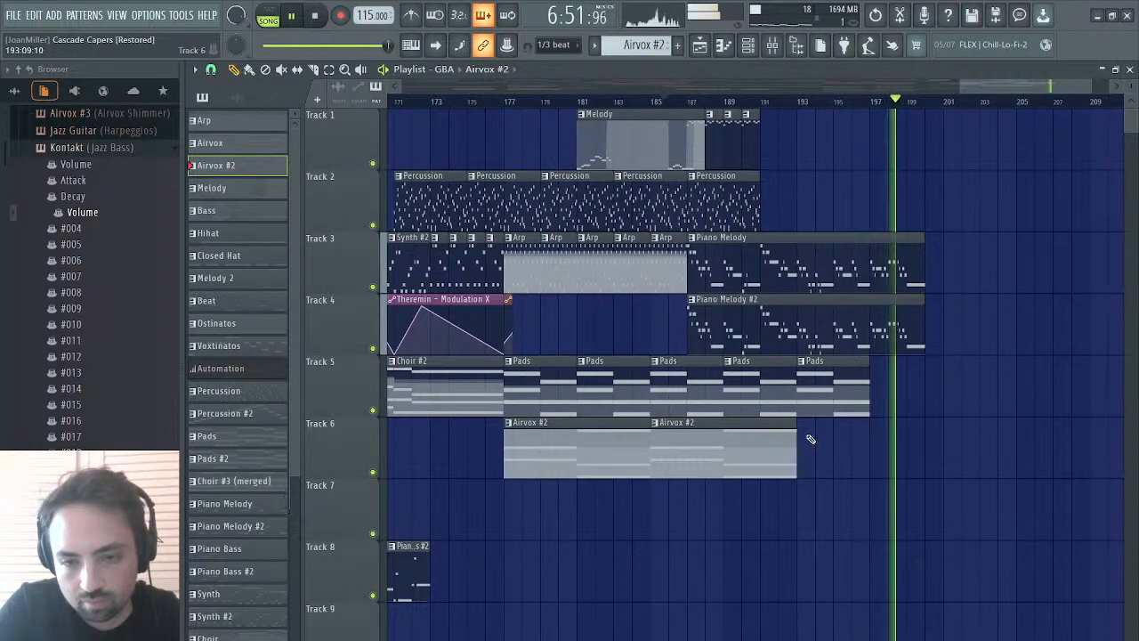
- Replay from bar 191 and lower the velocity of all Kontakt notes in the Piano Melody pattern to about 61%
left_click(763, 102)
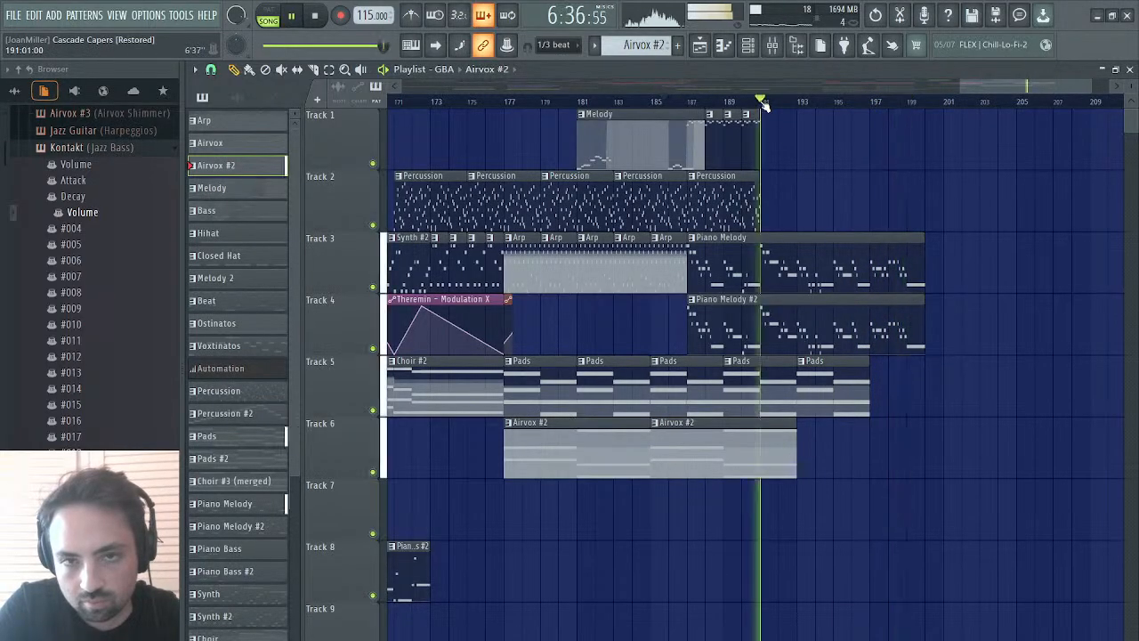
double_click(783, 276)
key("space")
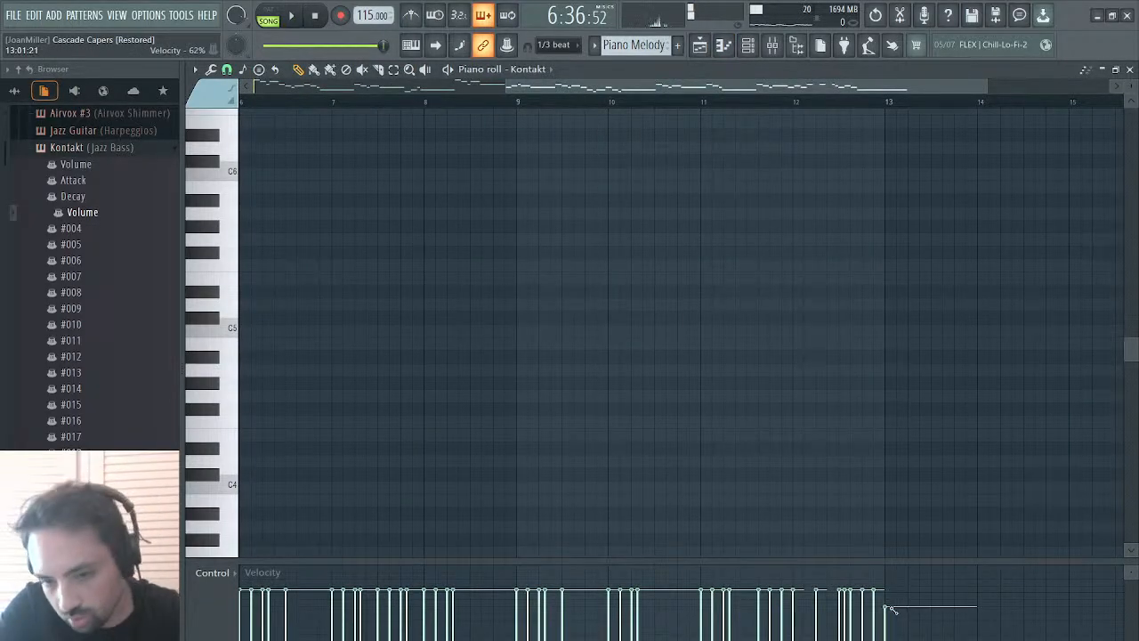
mouse_move(889, 609)
left_mouse_down()
mouse_move(223, 617)
mouse_move(223, 608)
left_mouse_up()
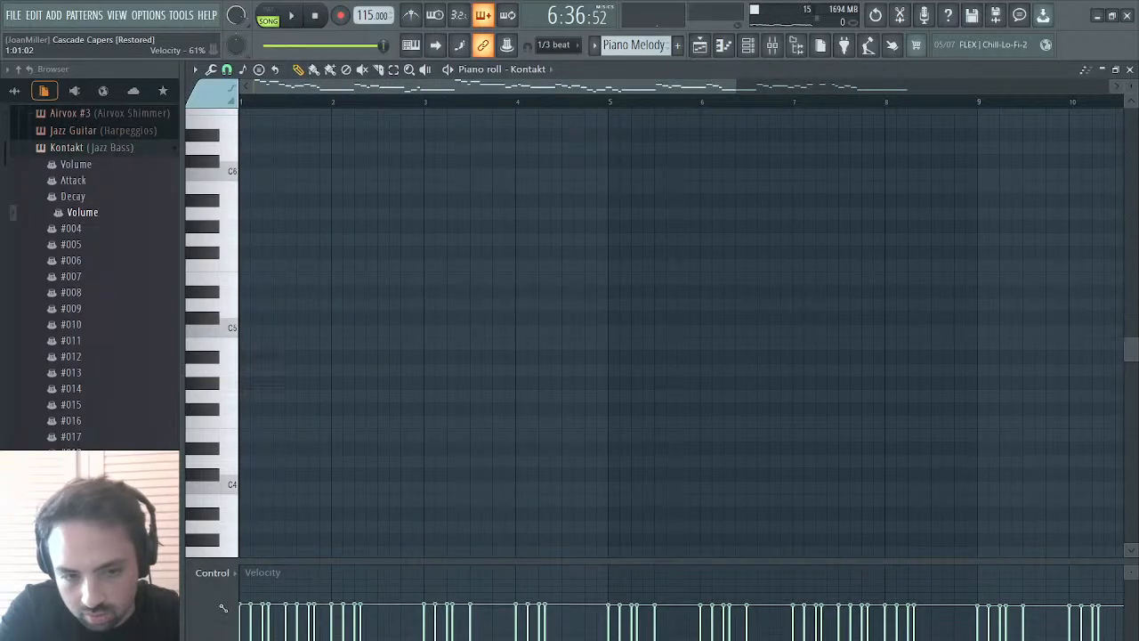
key("space")
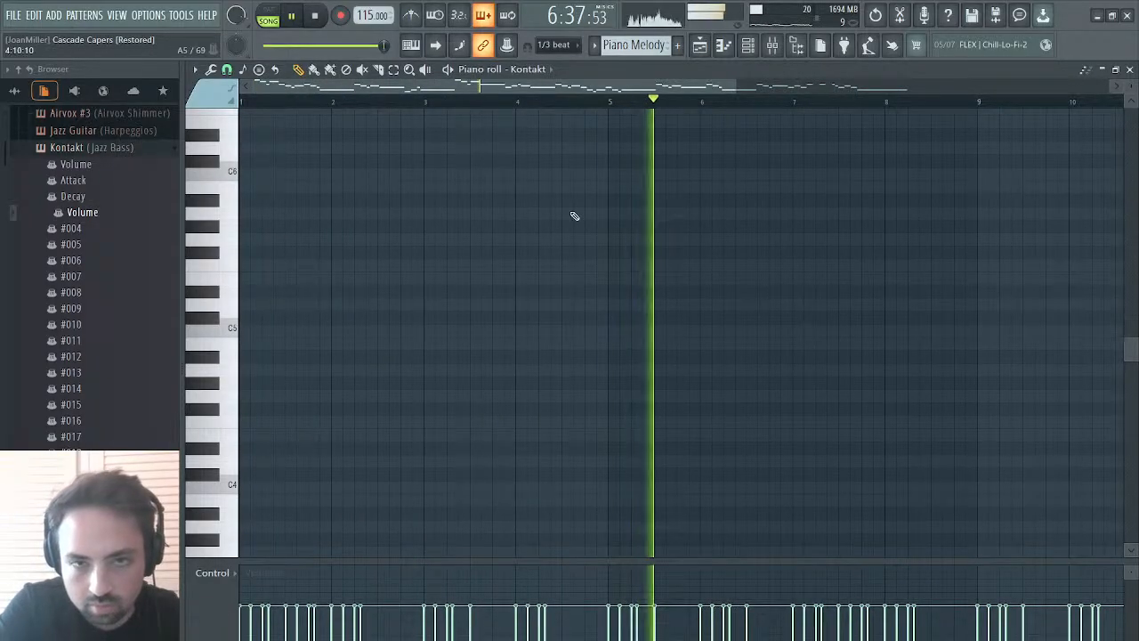
- Lower the velocities of the Jazz Guitar notes in the Piano Melody #2 pattern by 19% and return to the playlist
left_click(702, 46)
double_click(770, 327)
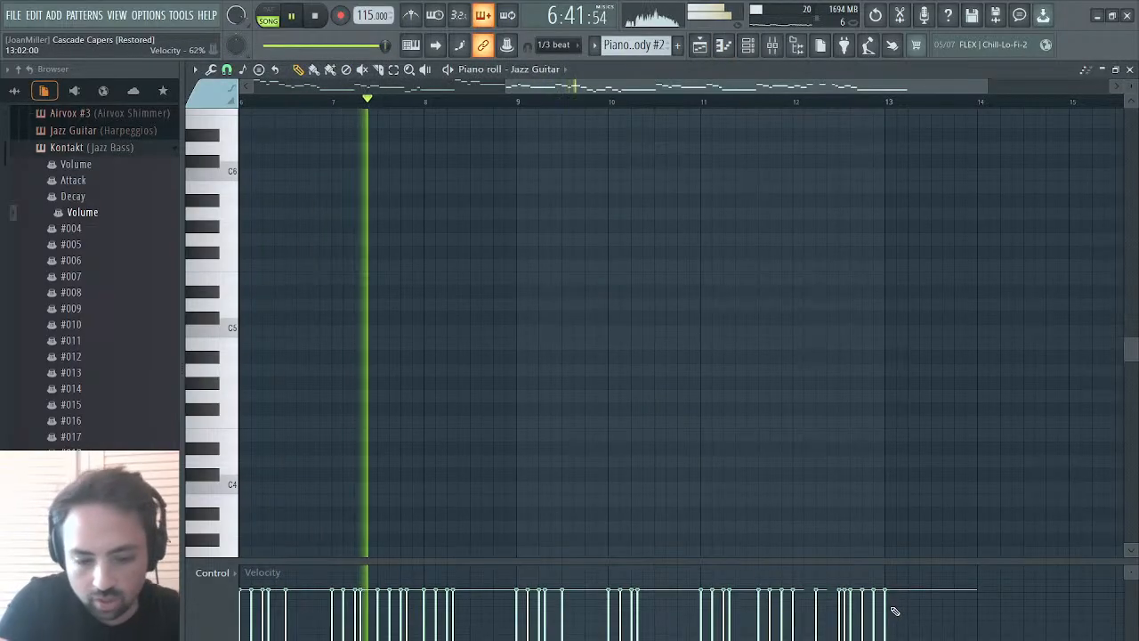
scroll(892, 611, "down", 3)
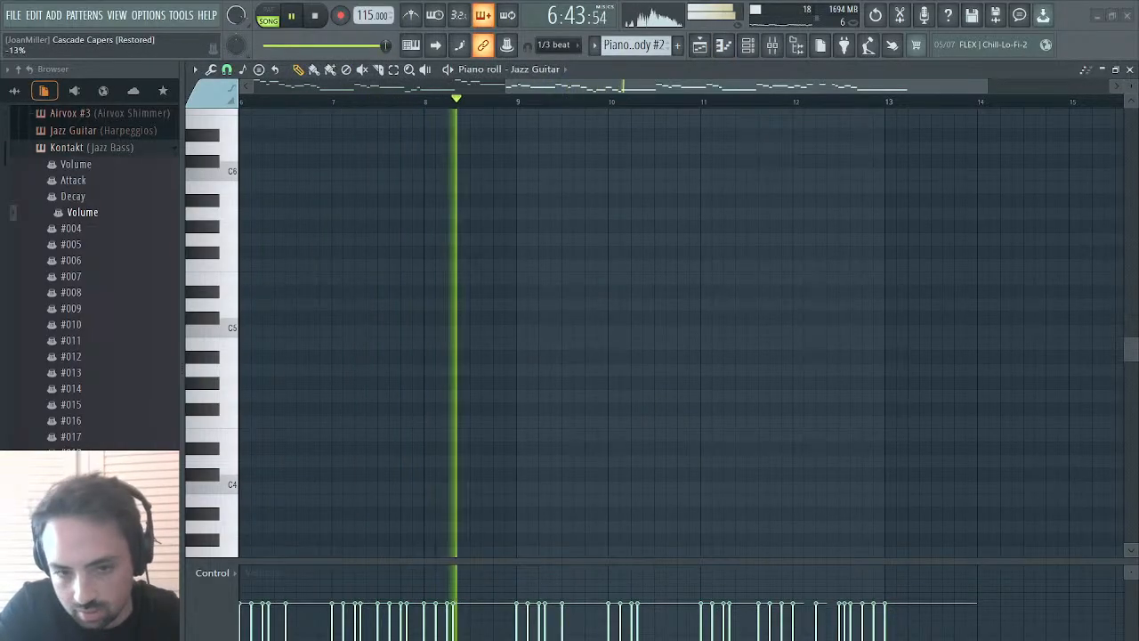
scroll(569, 620, "down", 1)
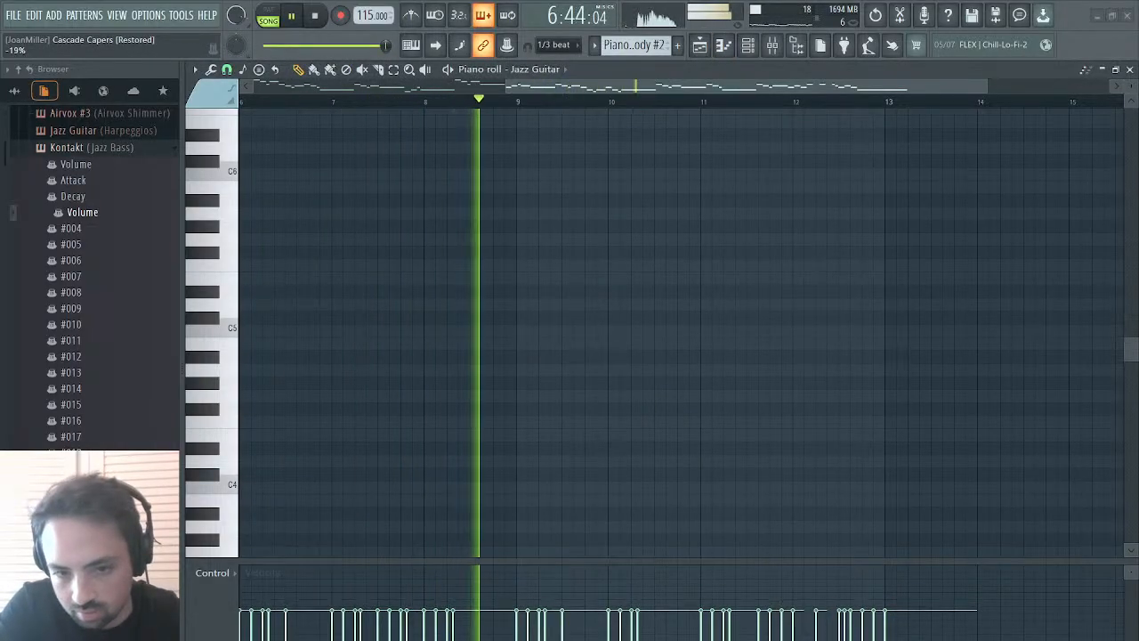
left_click(702, 46)
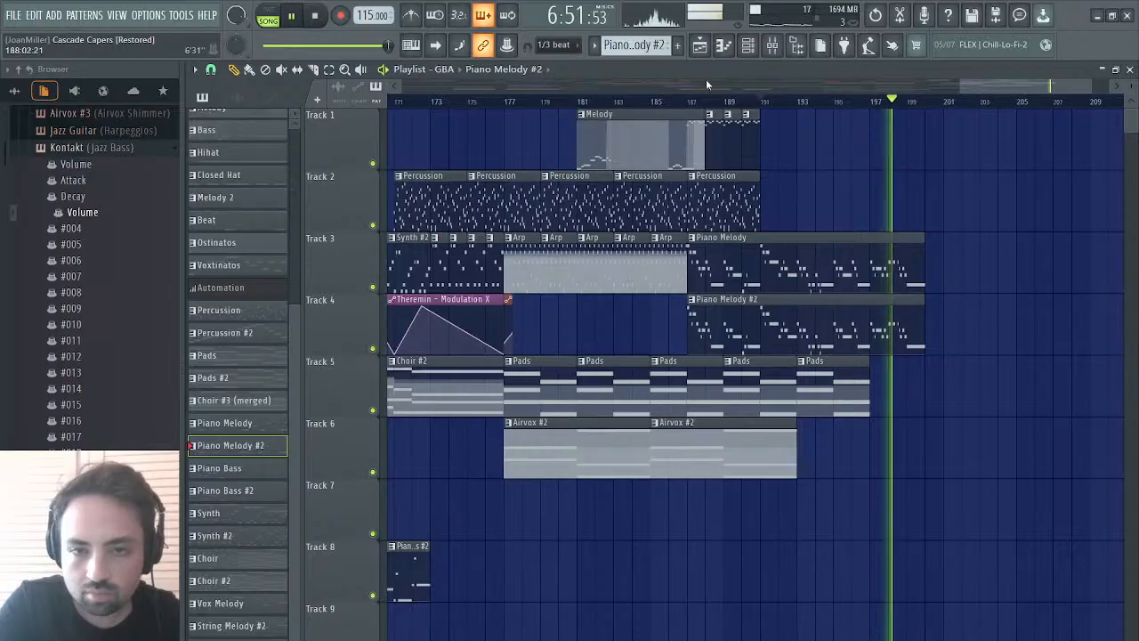
- Move the Piano Melody and Piano Melody #2 clips on Tracks 3 and 4 to start at bar 189, and replay from bar 187
left_click(692, 102)
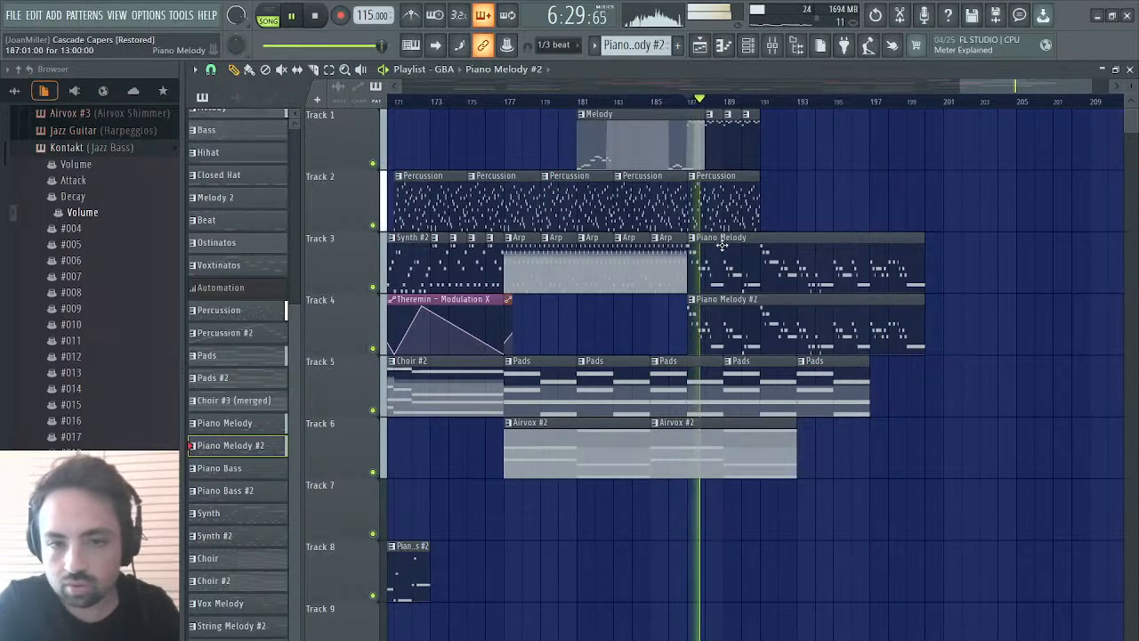
left_click_drag(750, 272, 767, 269)
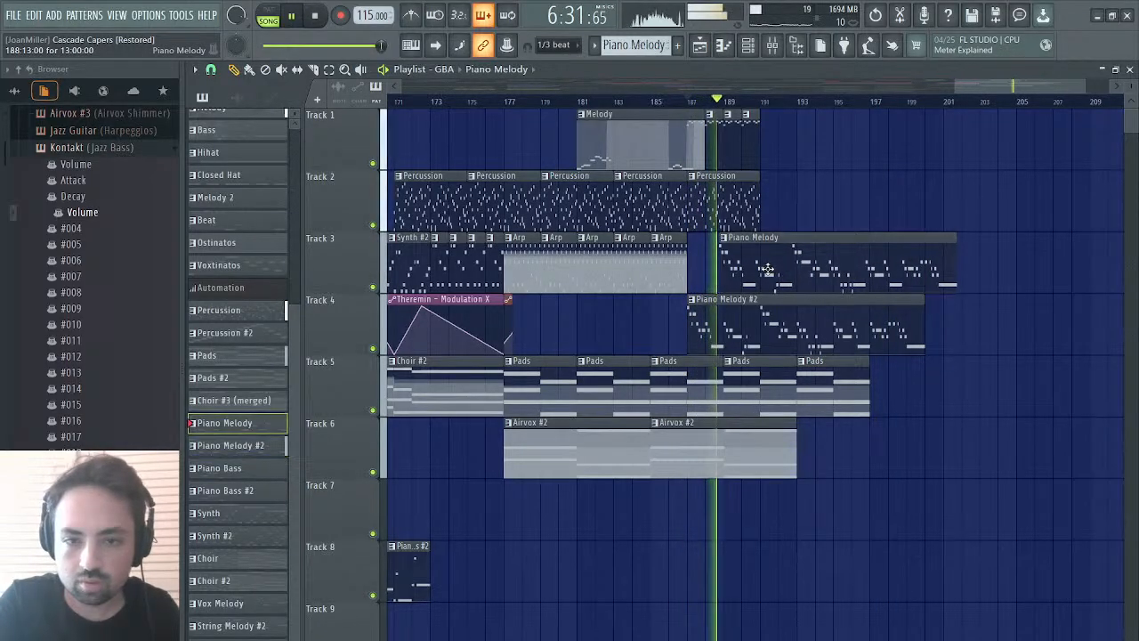
key("space")
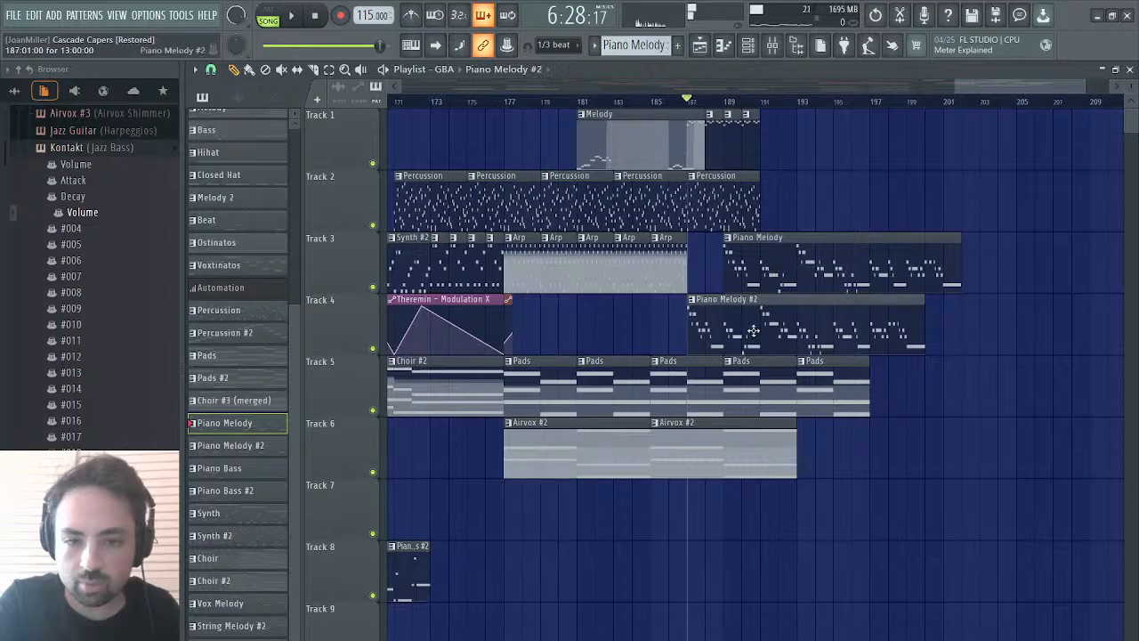
left_click_drag(752, 331, 788, 336)
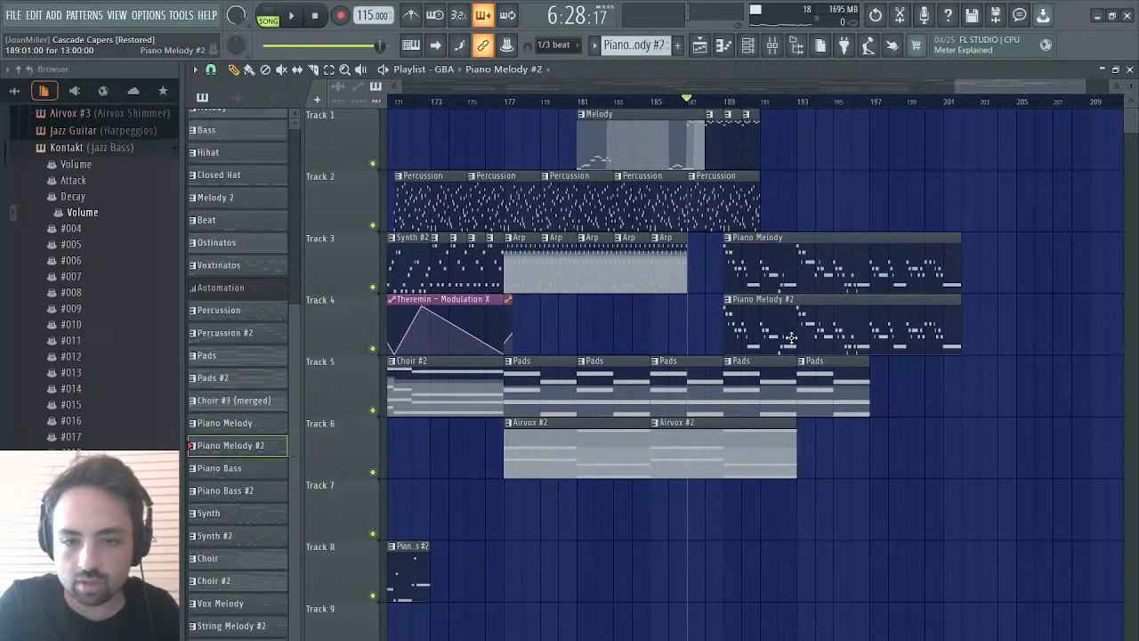
key("space")
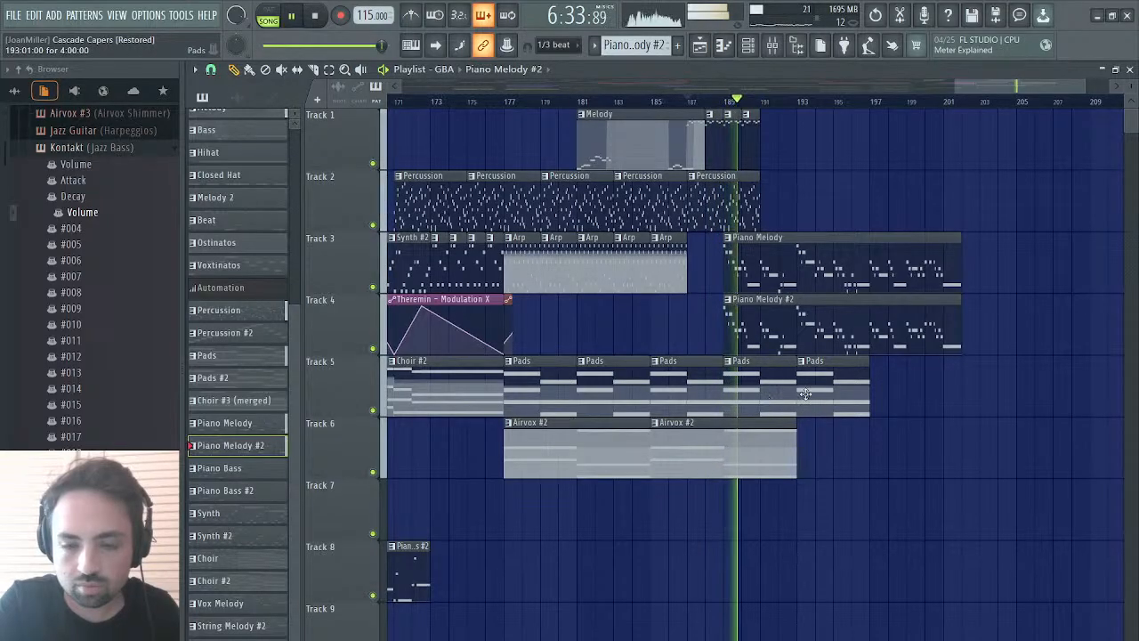
- Duplicate the last Airvox #2 clip on Track 6 to bar 193 and shorten the copy to end at bar 197
mouse_move(796, 433)
left_mouse_down()
mouse_move(920, 435)
mouse_move(790, 448)
left_mouse_up()
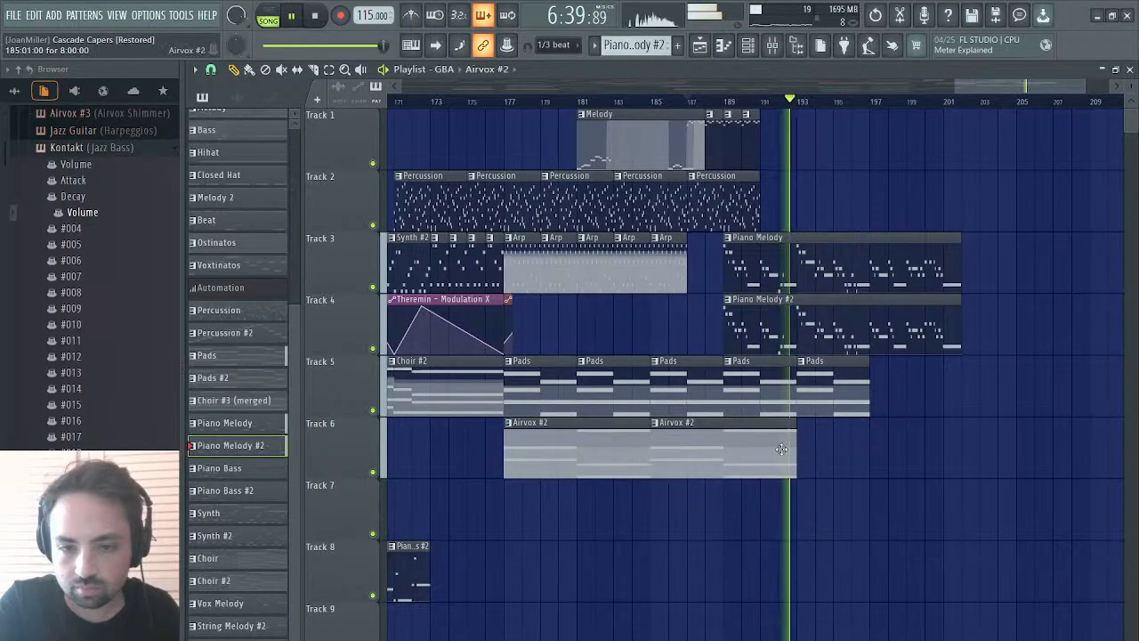
left_click(792, 449)
left_click(802, 449)
left_click_drag(799, 450, 795, 449)
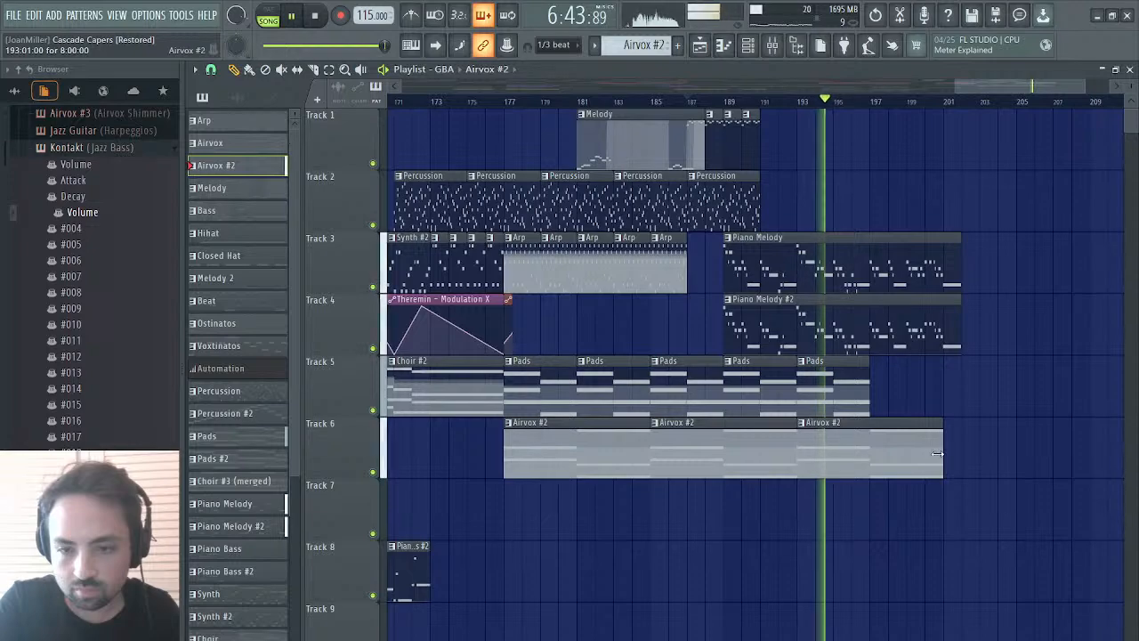
left_click_drag(940, 459, 866, 467)
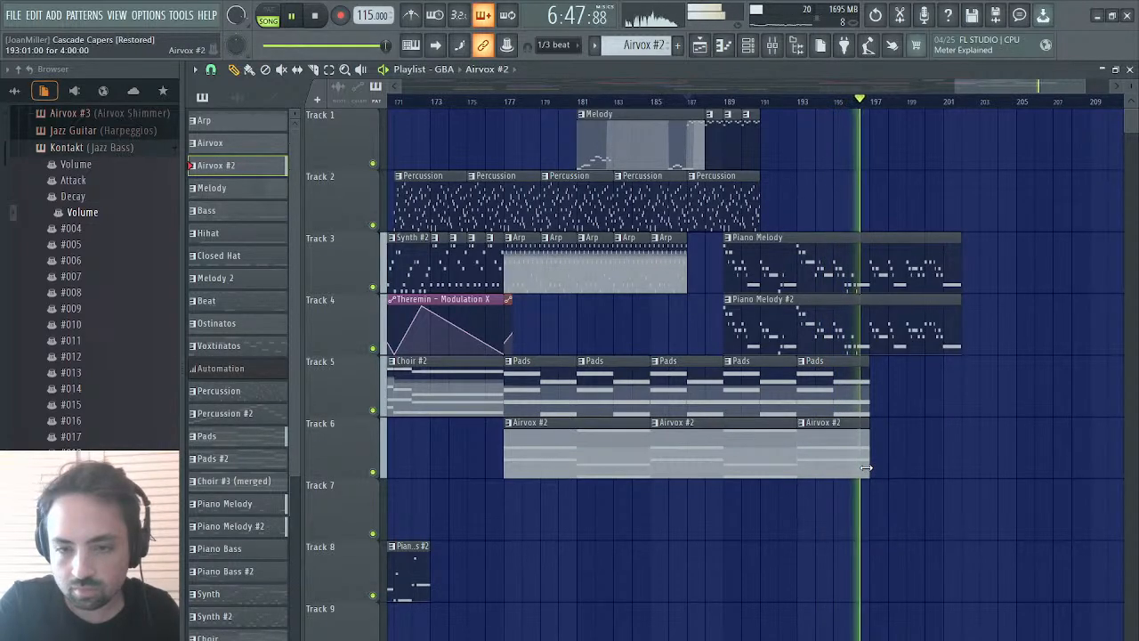
key("space")
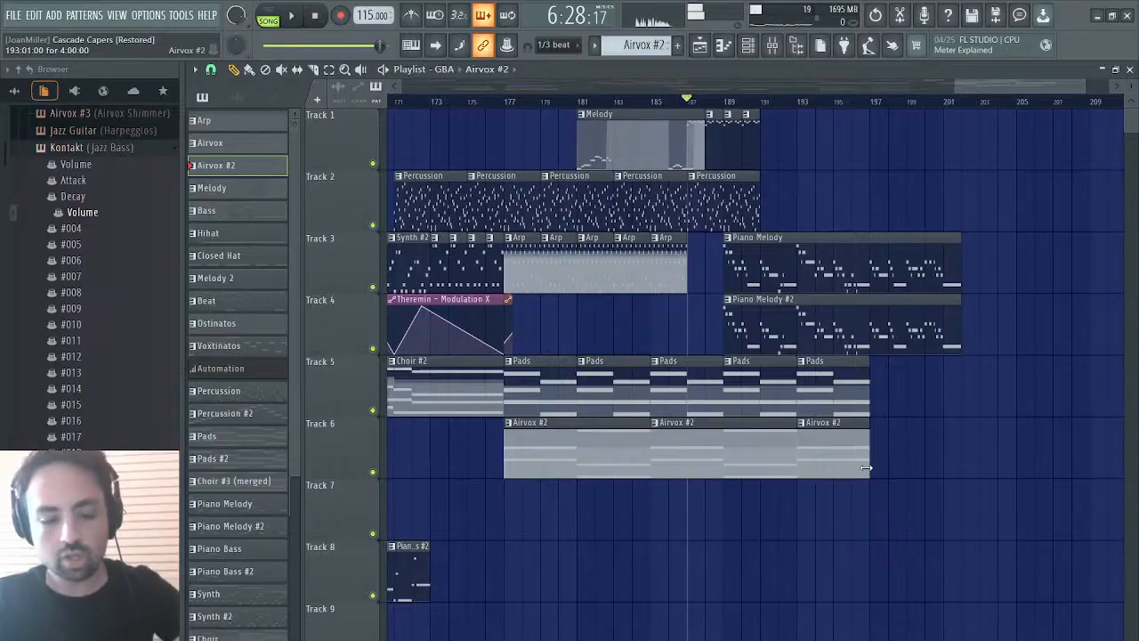
- Extend the last Pads clip on Track 5 and the last Airvox #2 clip on Track 6 to bar 201, and replay from bar 197
left_click_drag(861, 463, 970, 391)
left_click(909, 388, "ctrl")
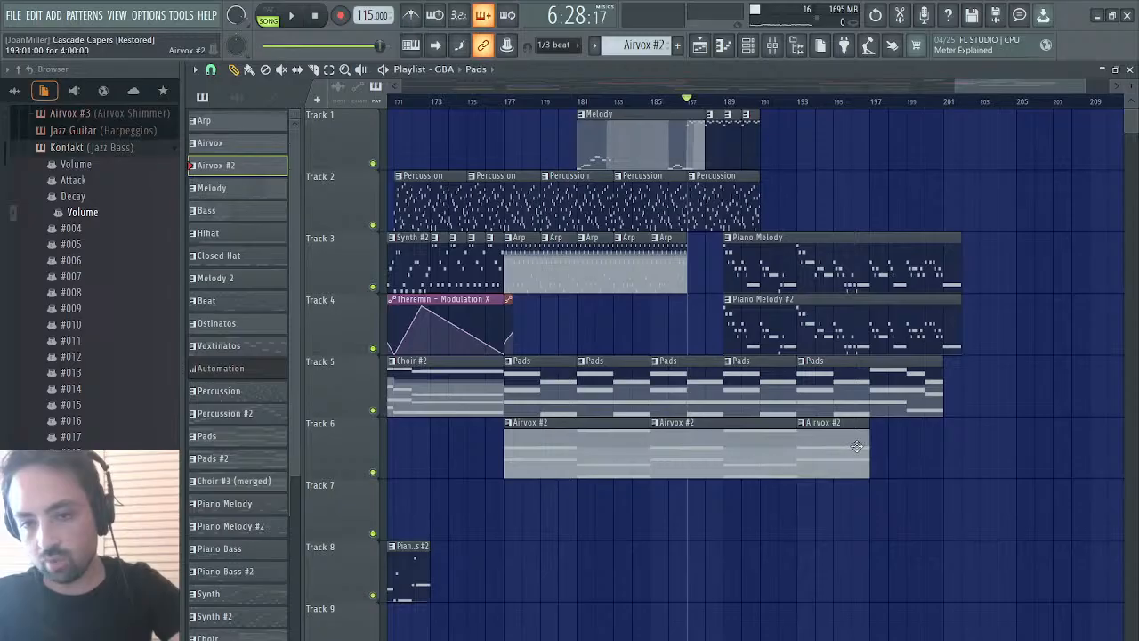
left_click_drag(867, 447, 971, 435)
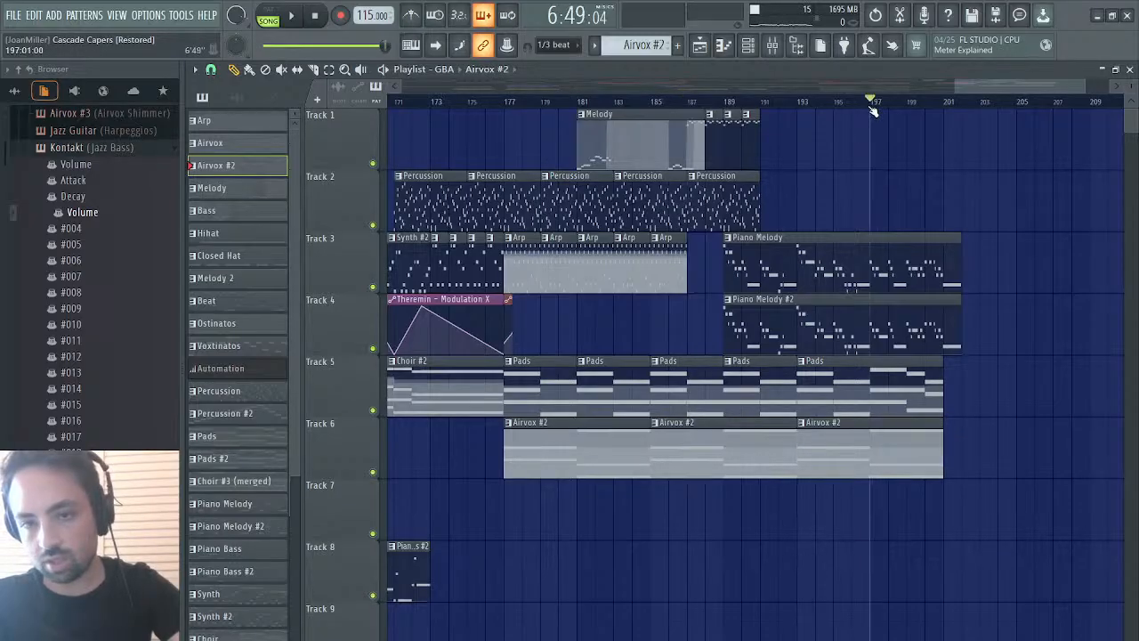
key("space")
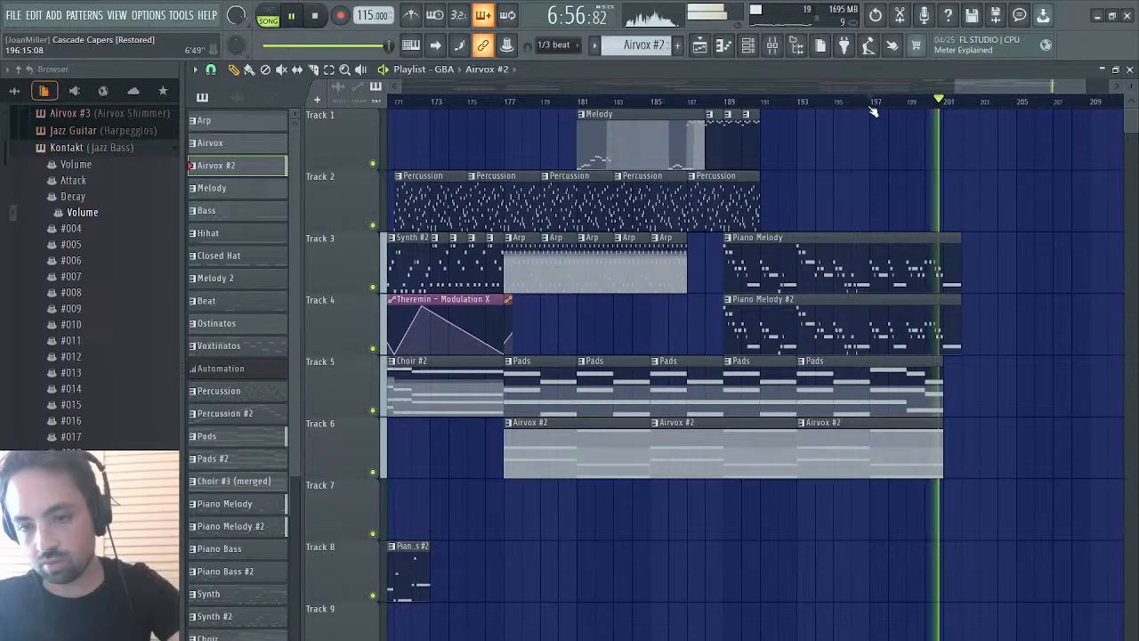
key("space")
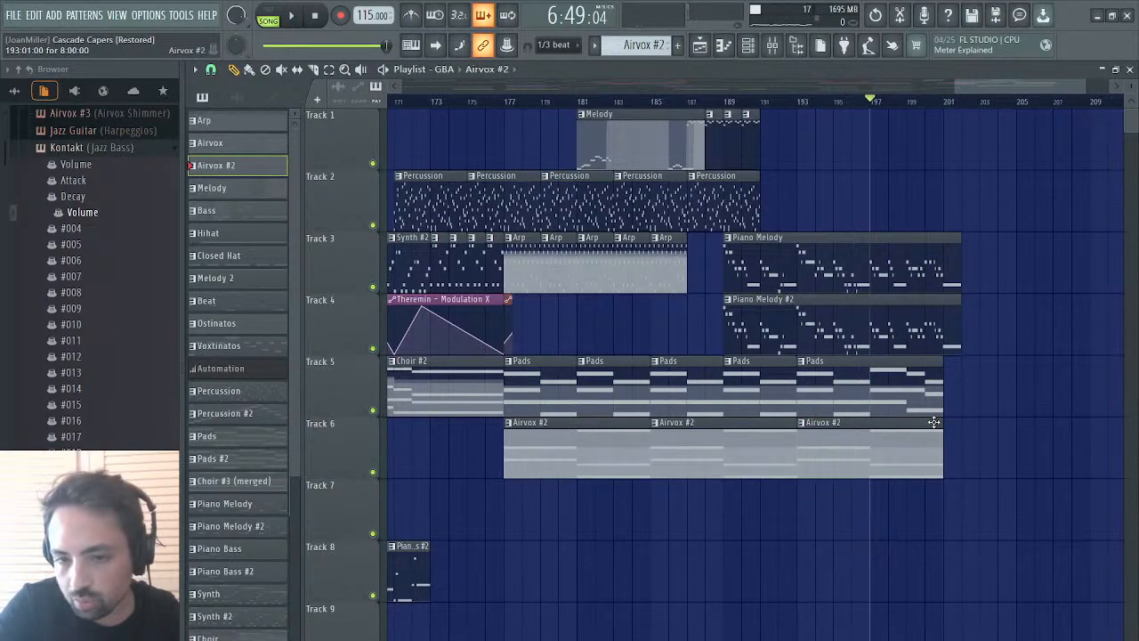
key("space")
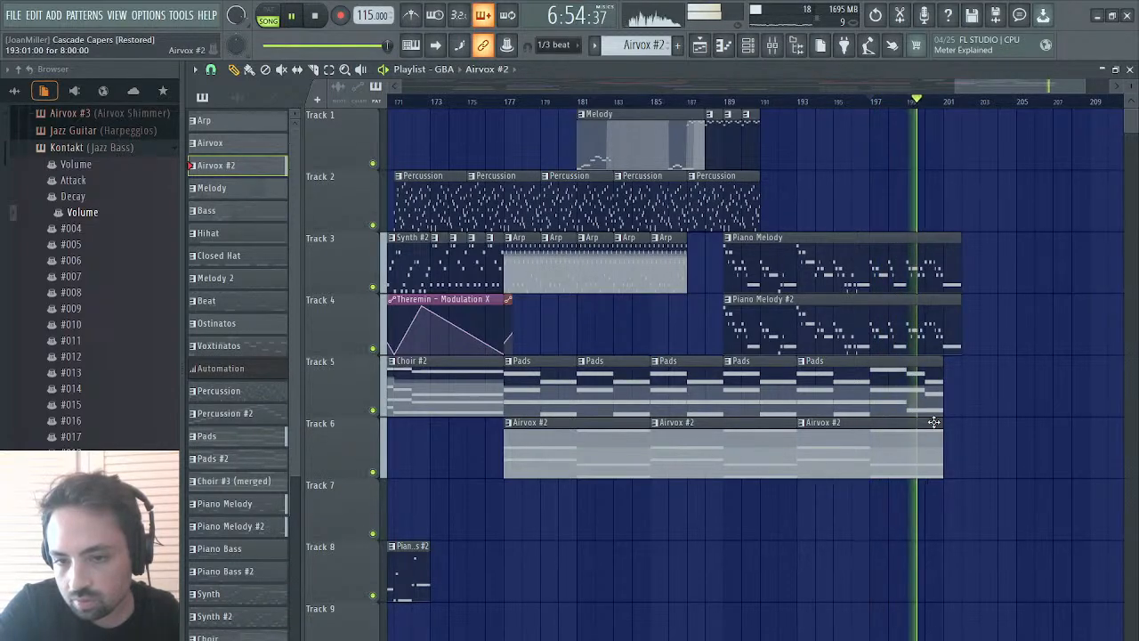
key("space")
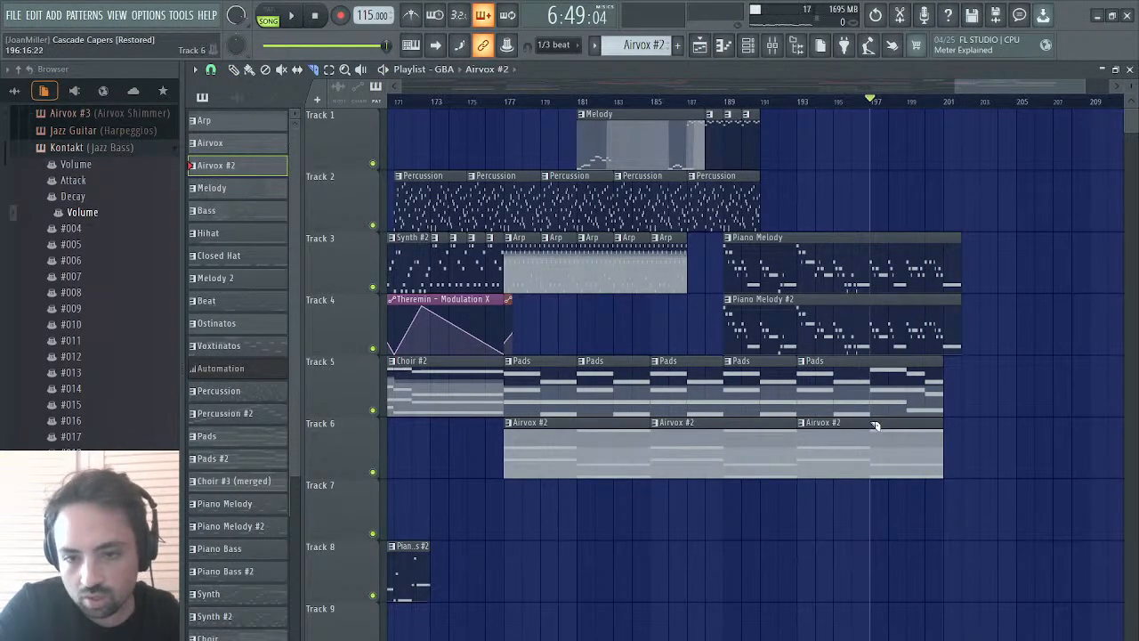
- Slice the last Airvox #2 clip on Track 6 at bar 197 and make its second part a unique pattern
left_click(874, 474)
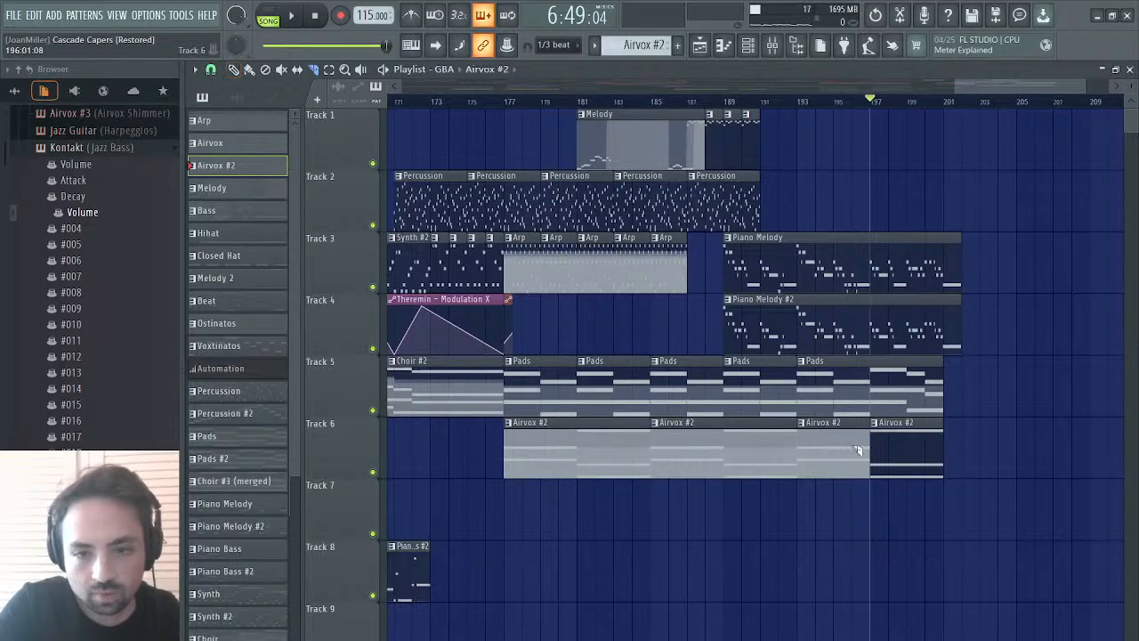
left_click(924, 558)
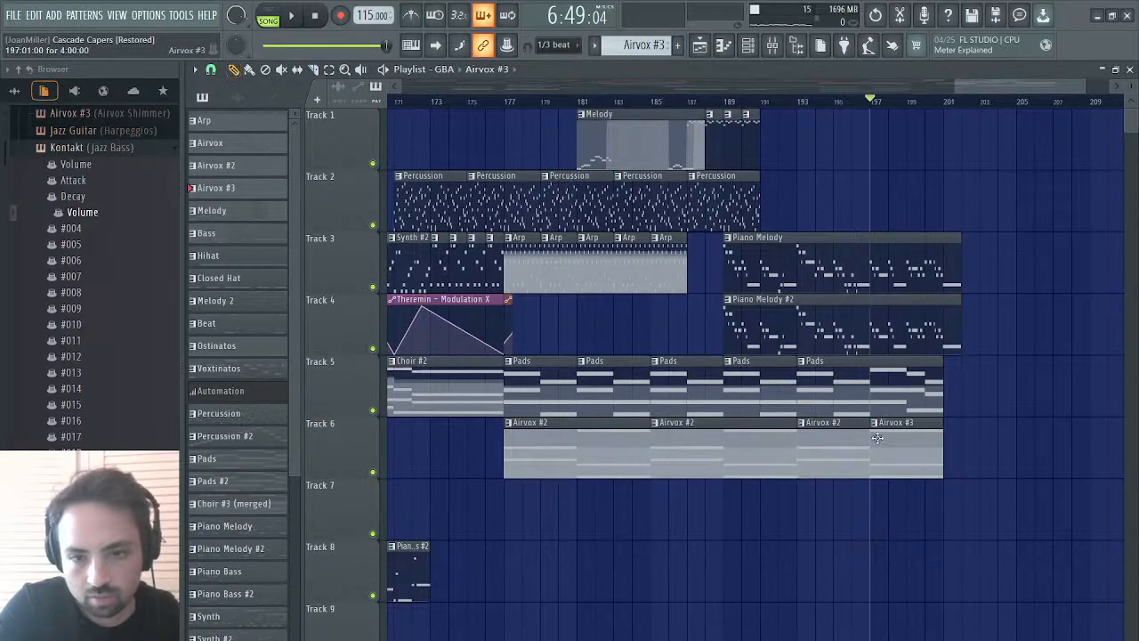
- Raise the G5 note in the Airvox #3 pattern to A5 and play the result
double_click(921, 462)
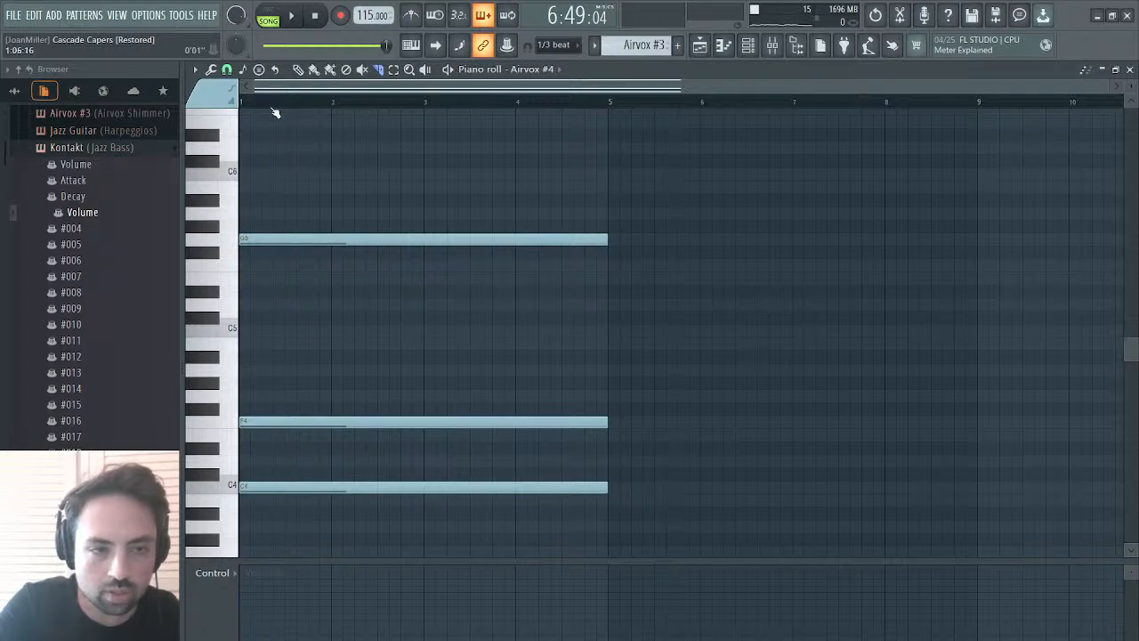
scroll(329, 518, "down", 1)
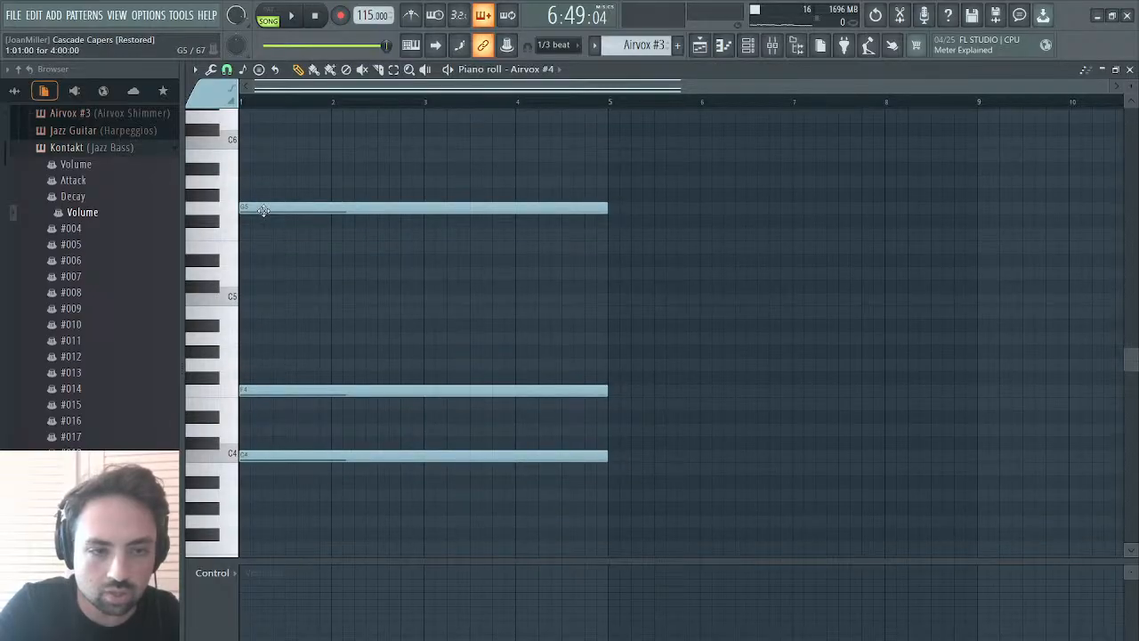
left_click_drag(264, 208, 263, 182)
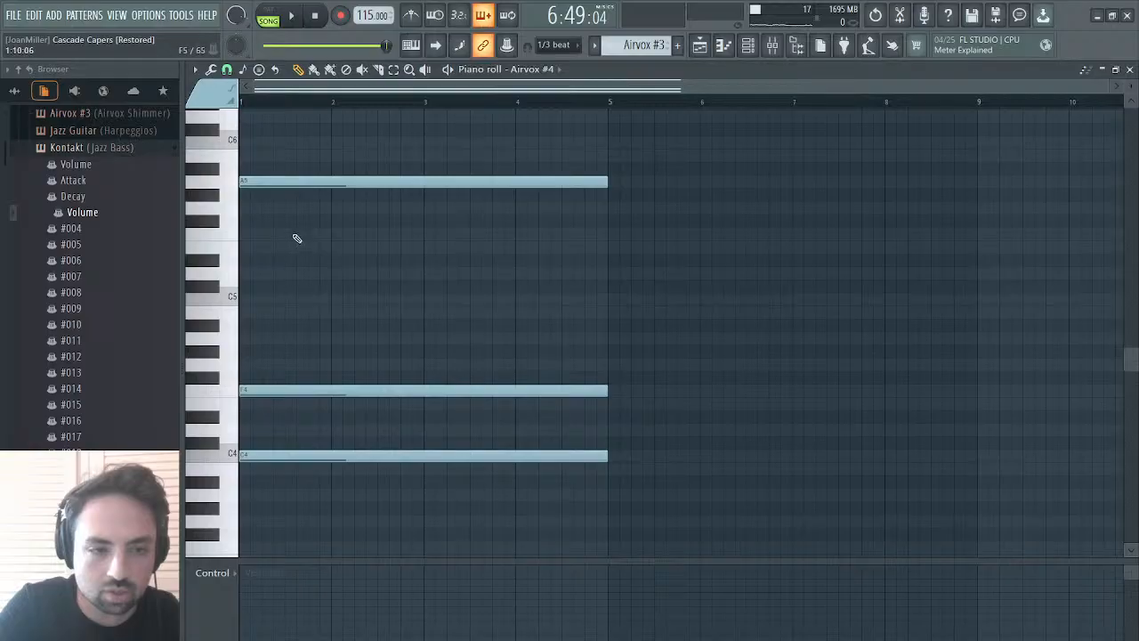
key("space")
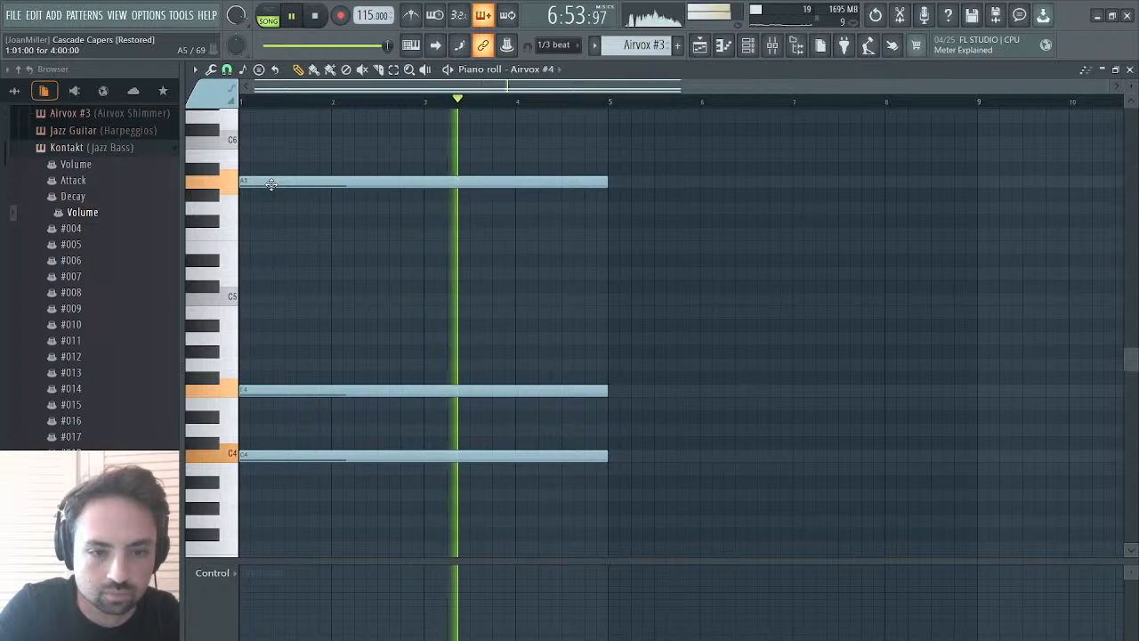
key("space")
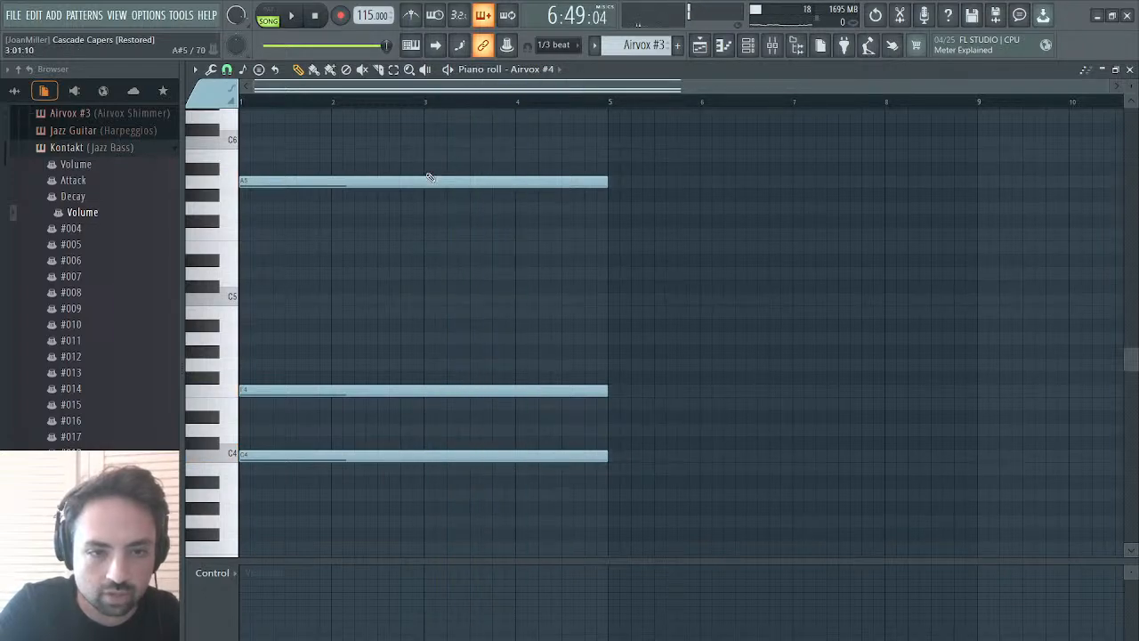
- Replay the Airvox #3 chord and slice its A5 note at bar 4
key("space")
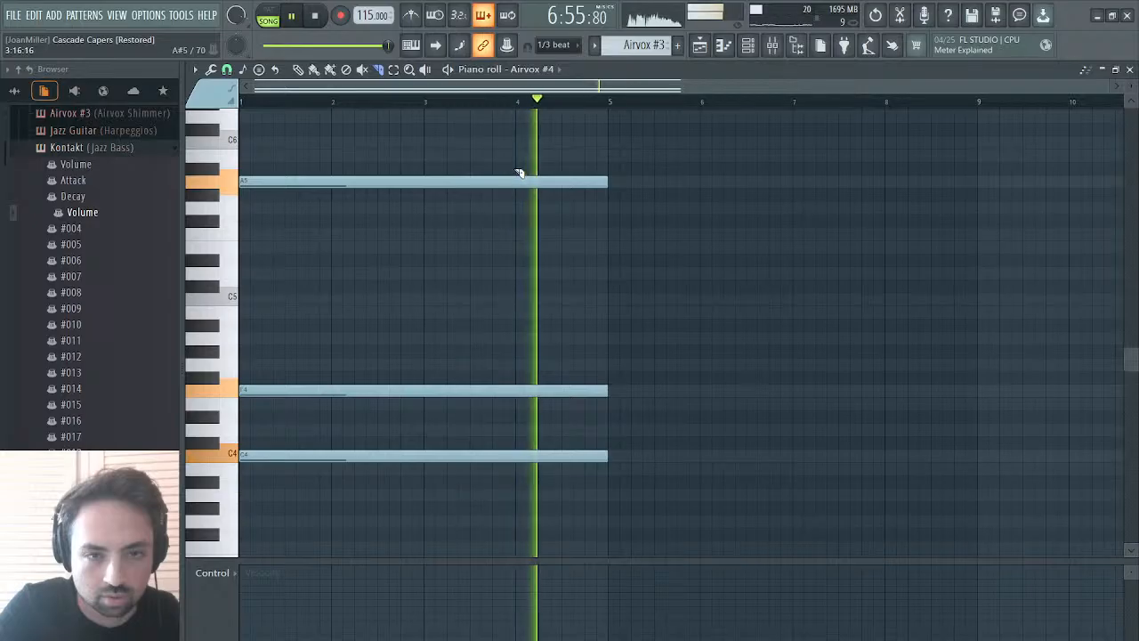
left_click_drag(516, 175, 521, 211)
key("space")
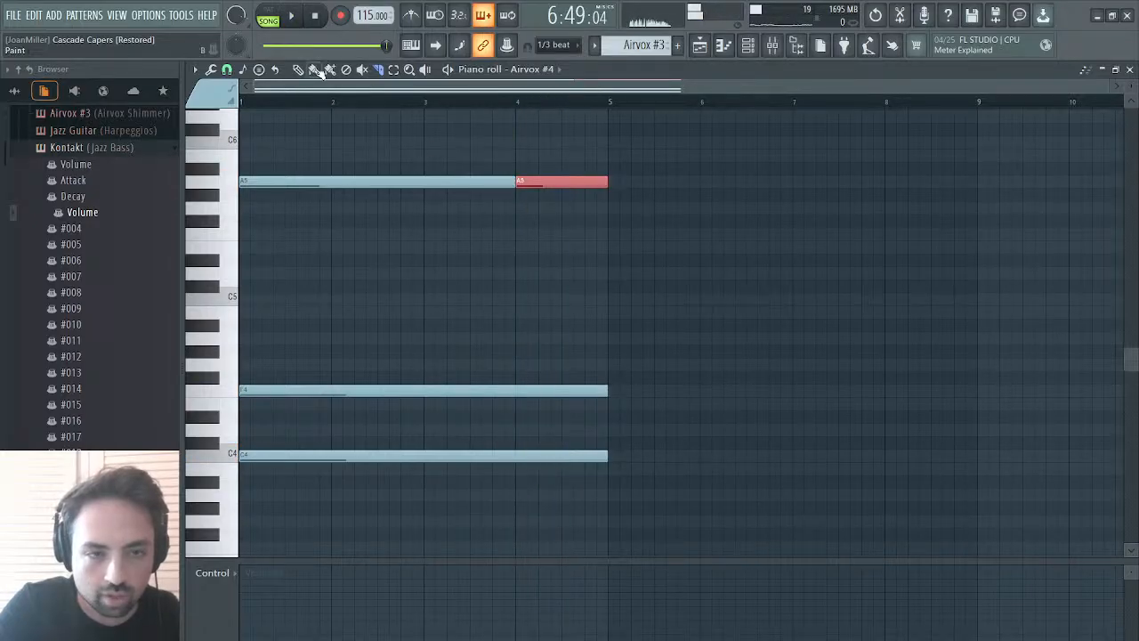
- Try raising the A5 slice at bar 4 to B5, then slice the F4 note at bar 4 and lower its end part
left_click_drag(534, 182, 538, 151)
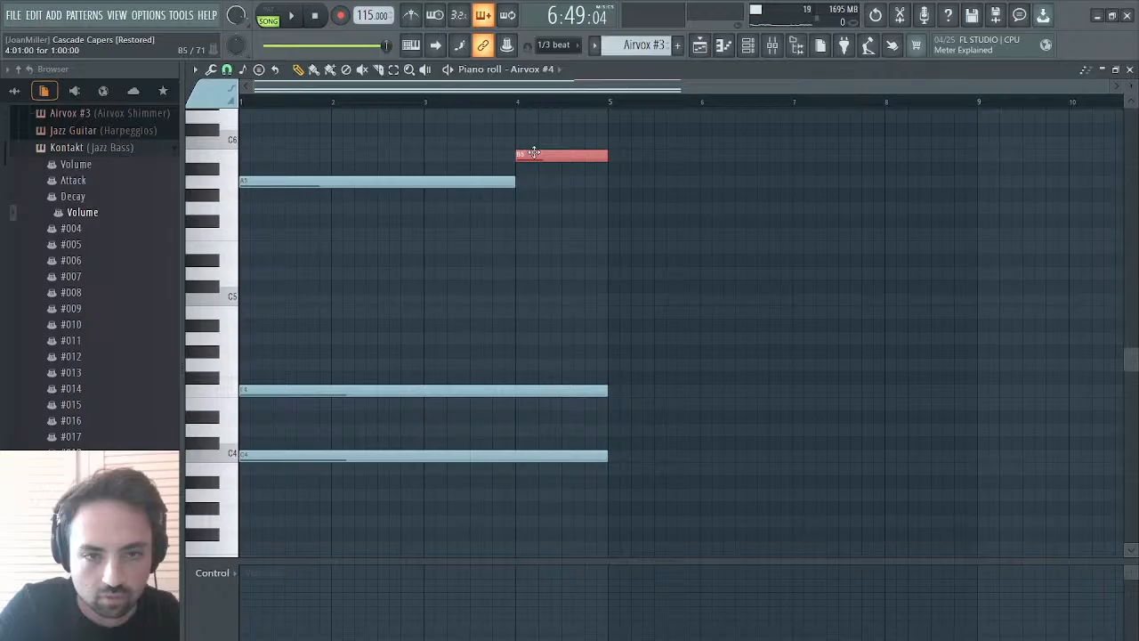
key("space")
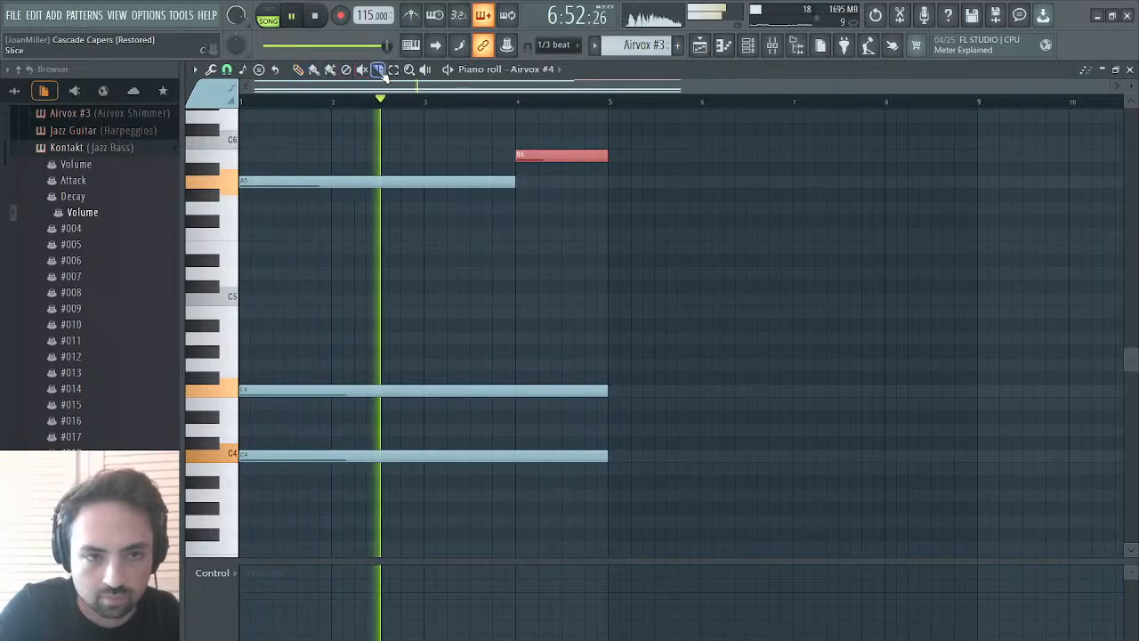
left_click_drag(518, 382, 521, 419)
left_click(298, 69)
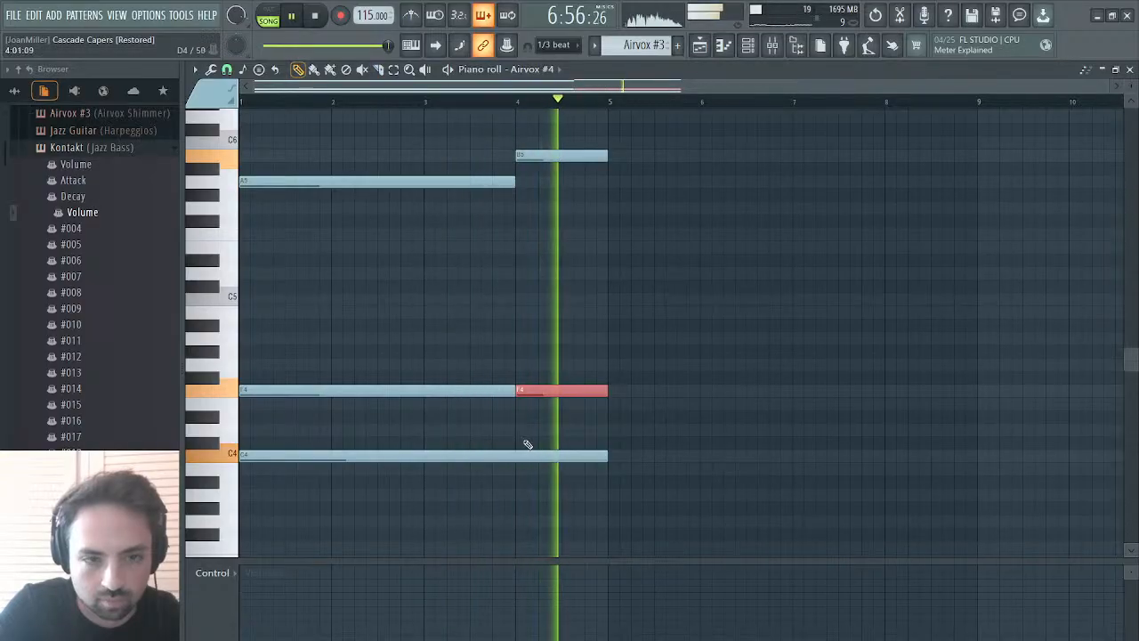
left_click_drag(541, 393, 543, 406)
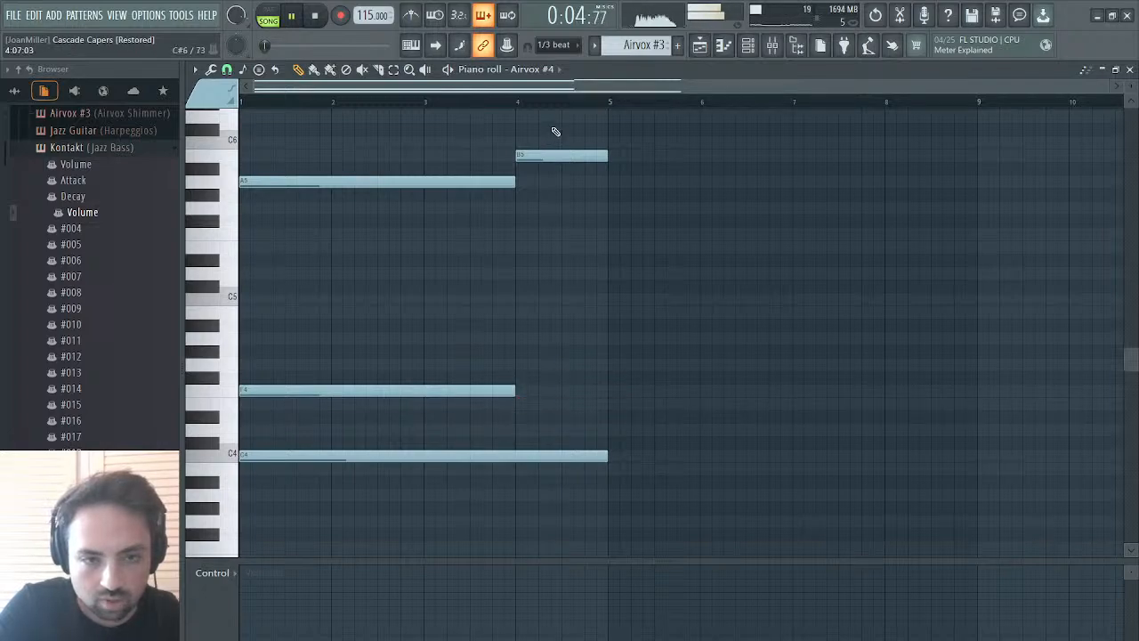
- Delete the B5 note at bar 4, extend the A5 and F4 notes to bar 5, and replay the chord
right_click(534, 159)
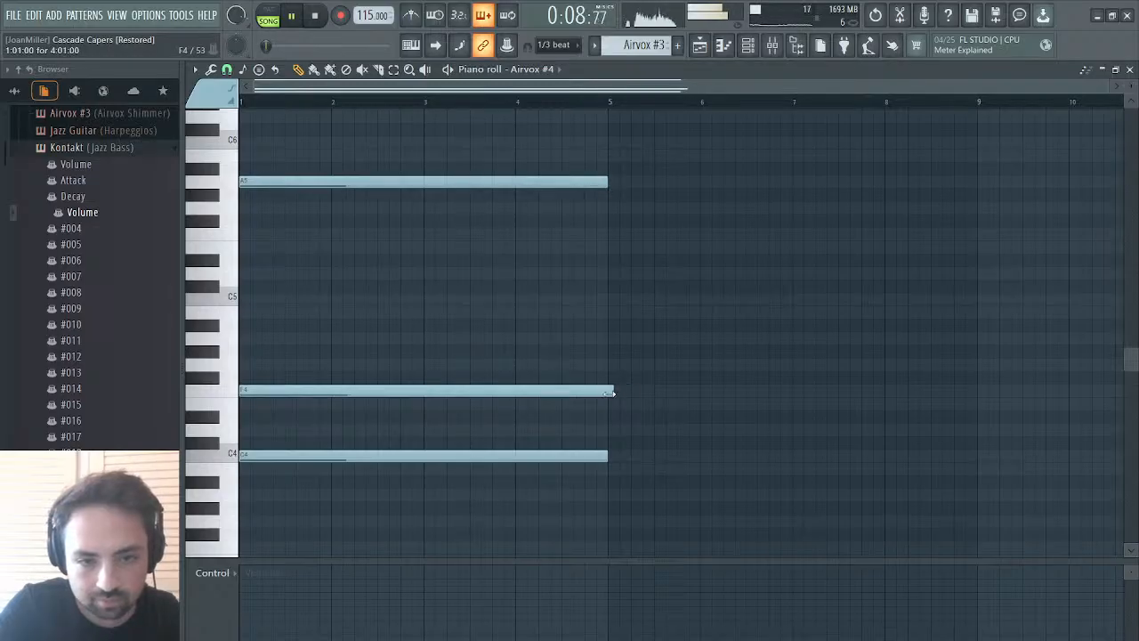
key("space")
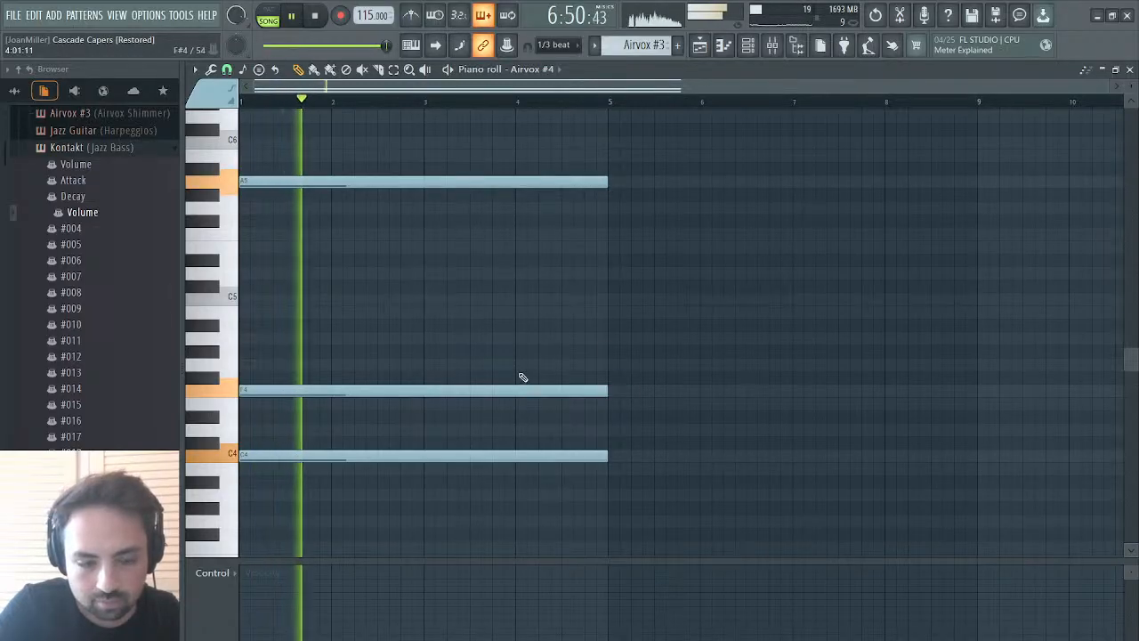
- Return to the playlist, fill Track 1 with one-bar Melody clips from bar 191 to bar 201, and play them
left_click(700, 46)
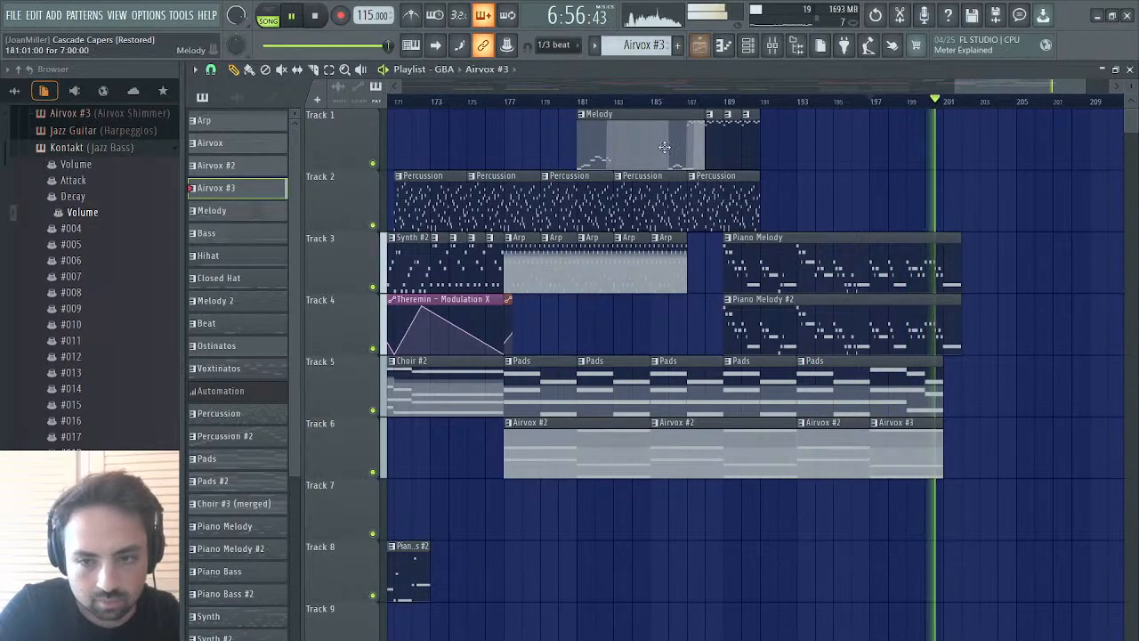
key("space")
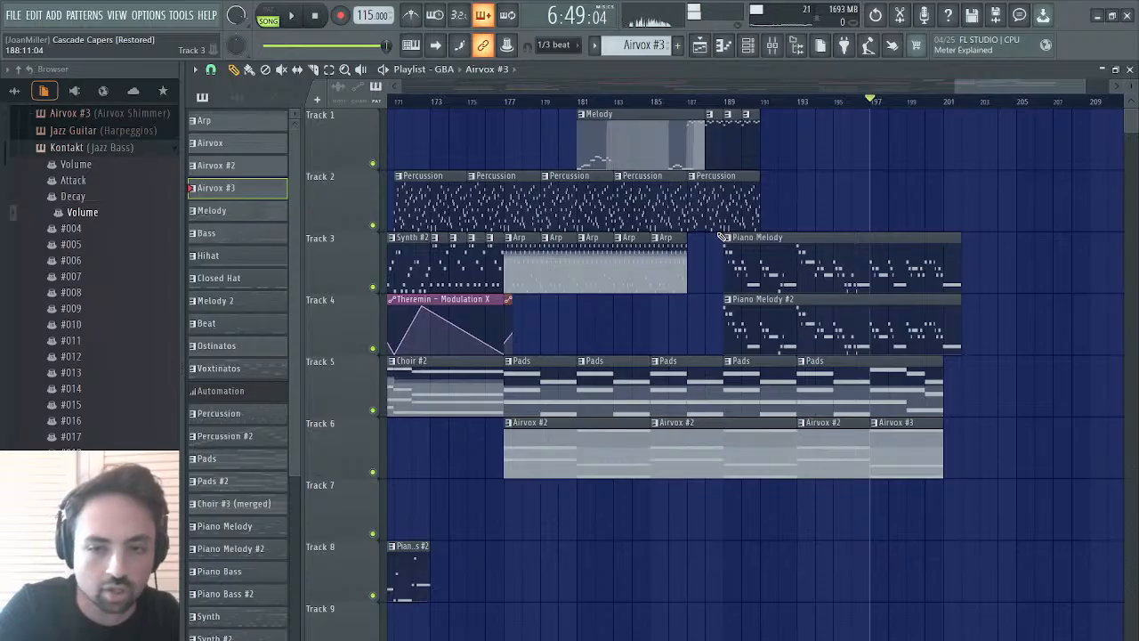
scroll(941, 292, "right", 7)
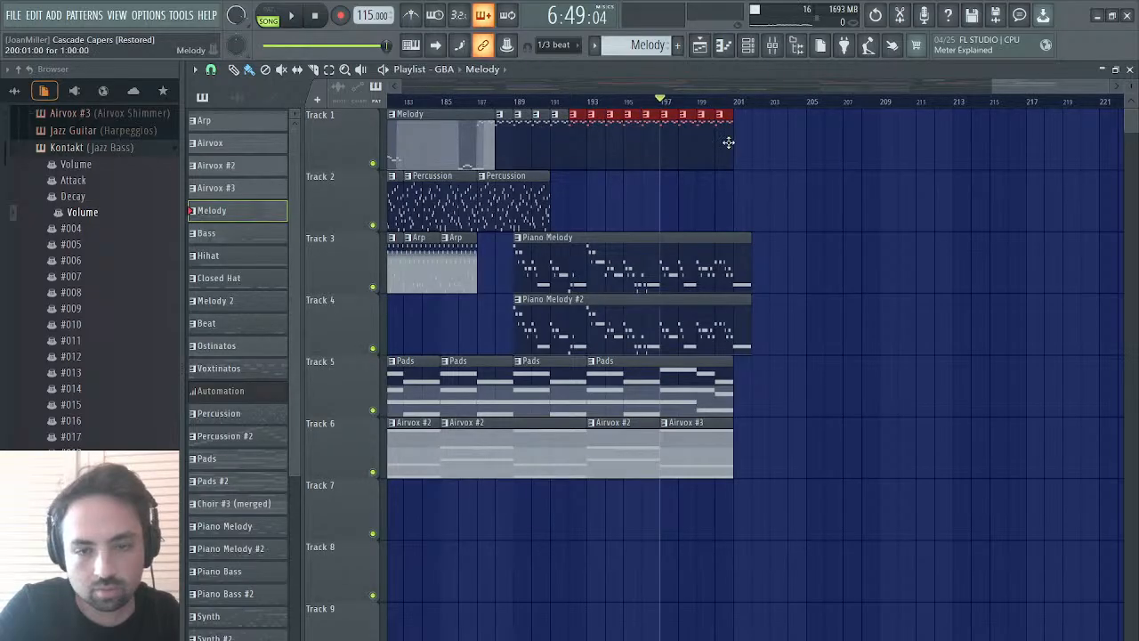
key("space")
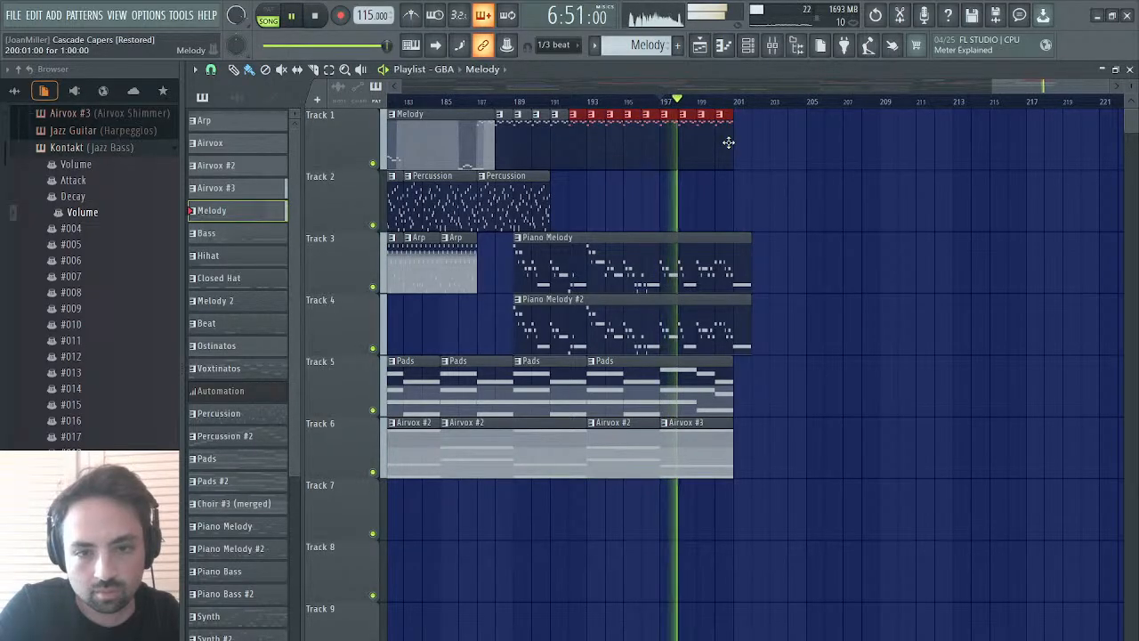
- While playing from bar 187, add Percussion clips on Track 2 at bars 191, 195 and 199, trimming the last to end at bar 201
scroll(623, 156, "left", 4)
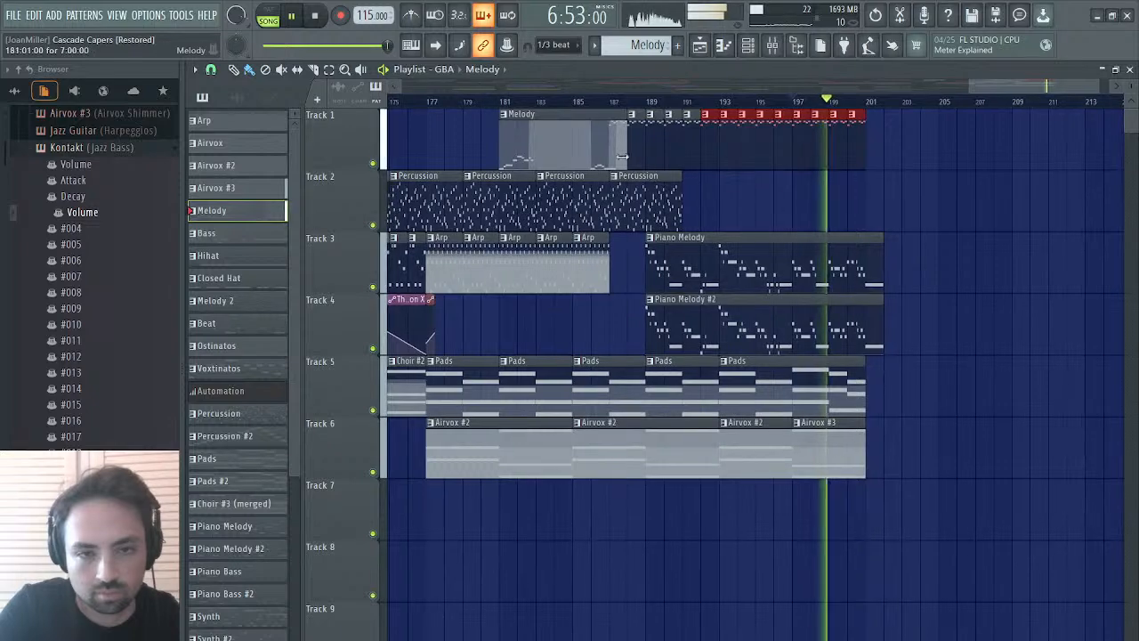
left_click(613, 100)
left_click(661, 191)
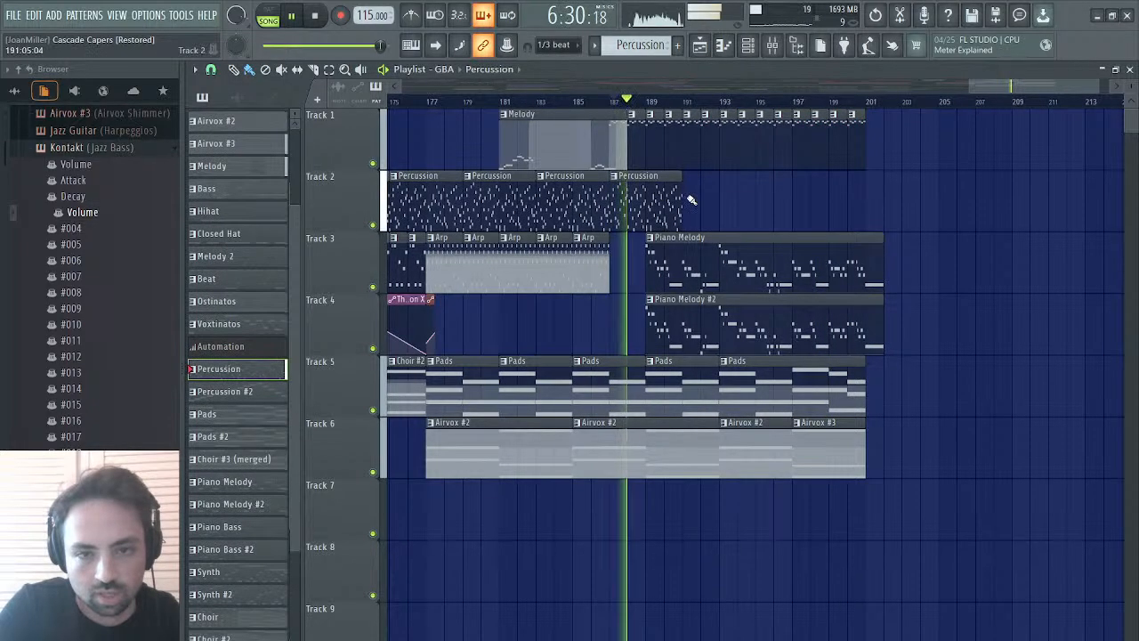
left_click(691, 199)
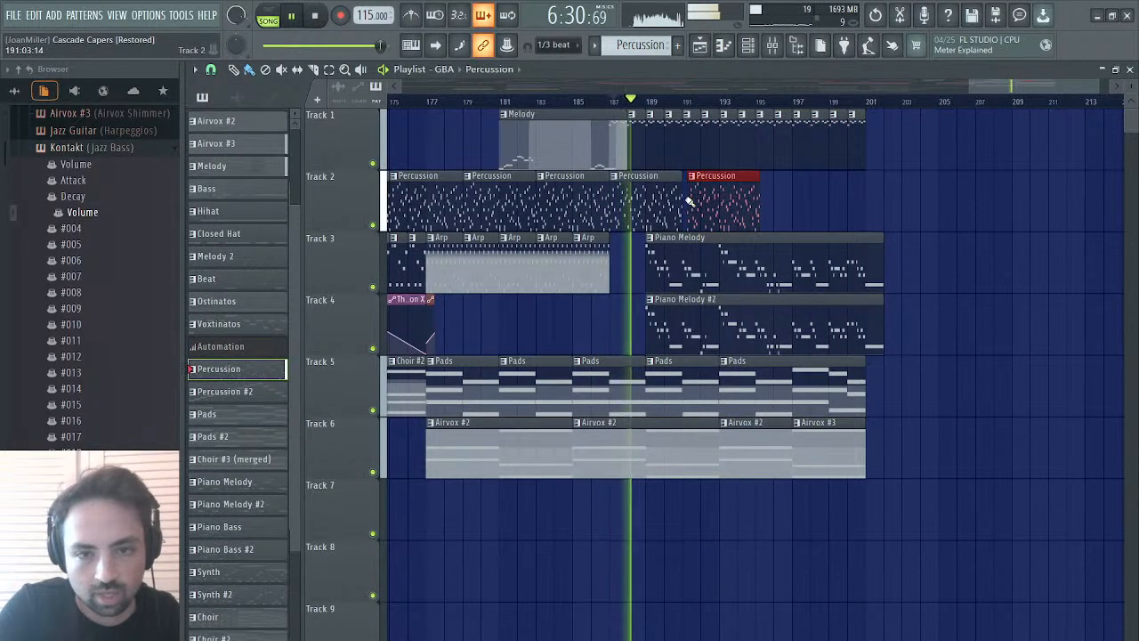
left_click(779, 211)
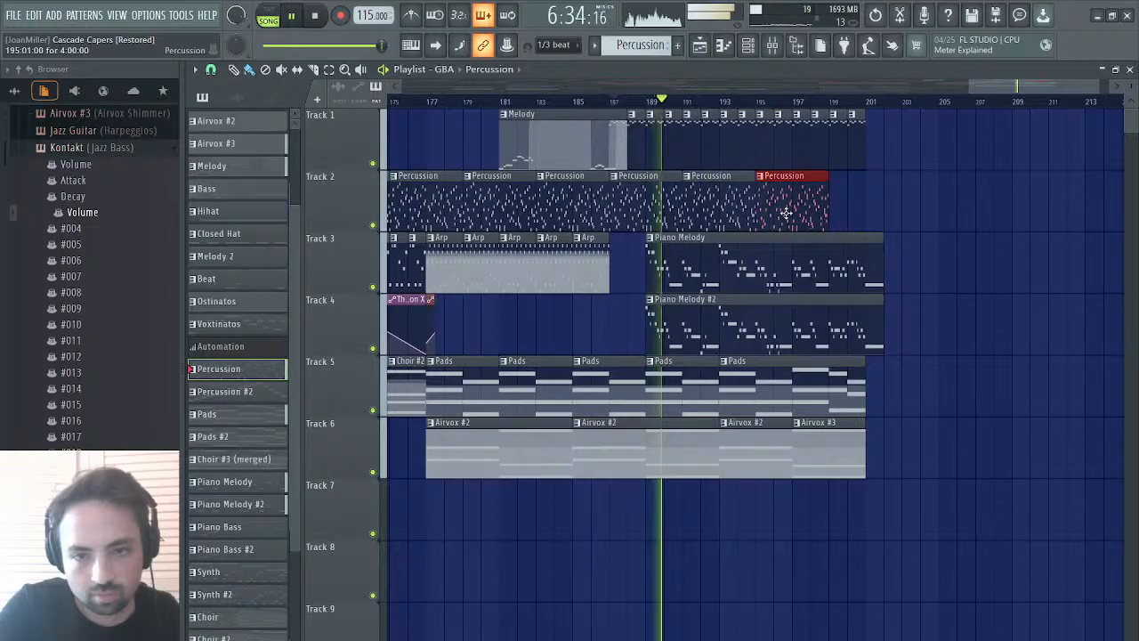
left_click(868, 214)
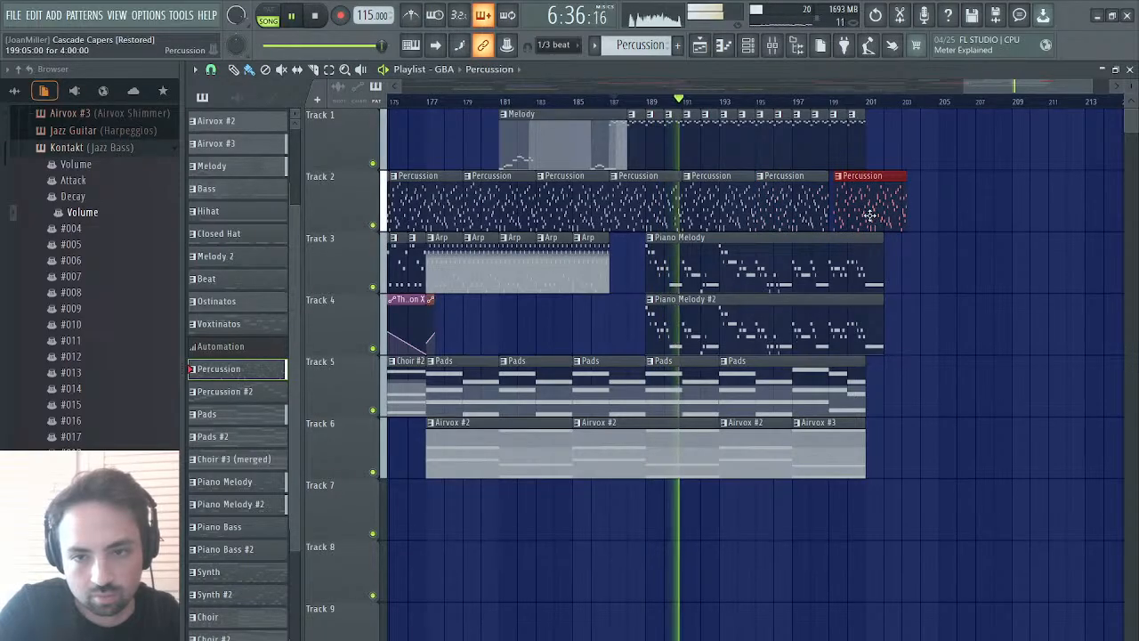
left_click_drag(904, 214, 864, 217)
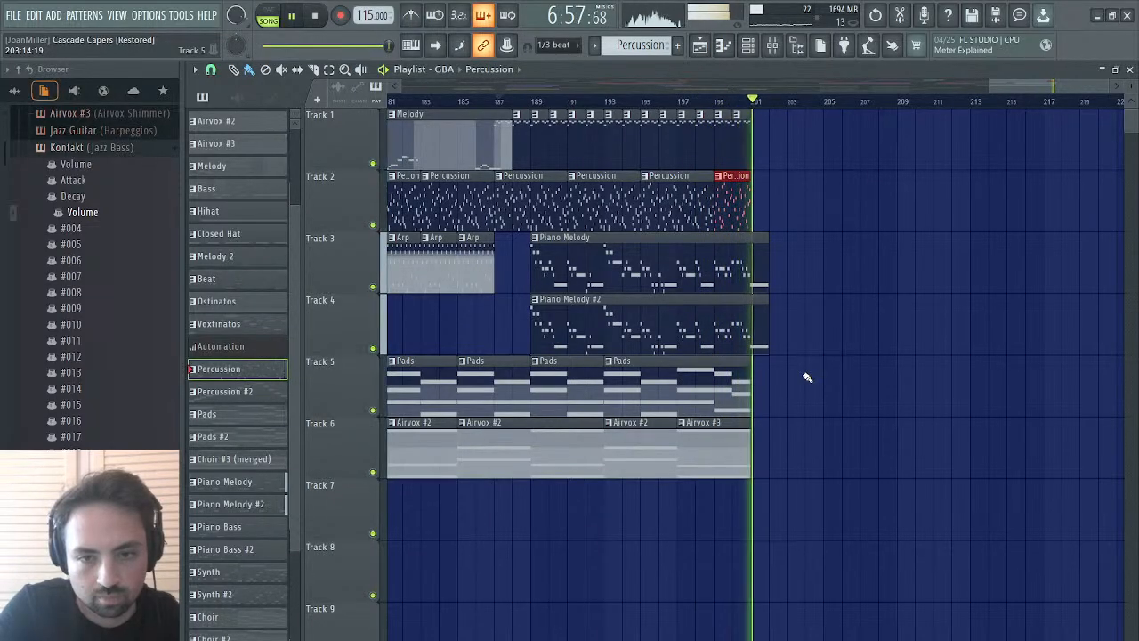
- Replay the ending of the section from bar 199 to judge the transition past bar 201
key("space")
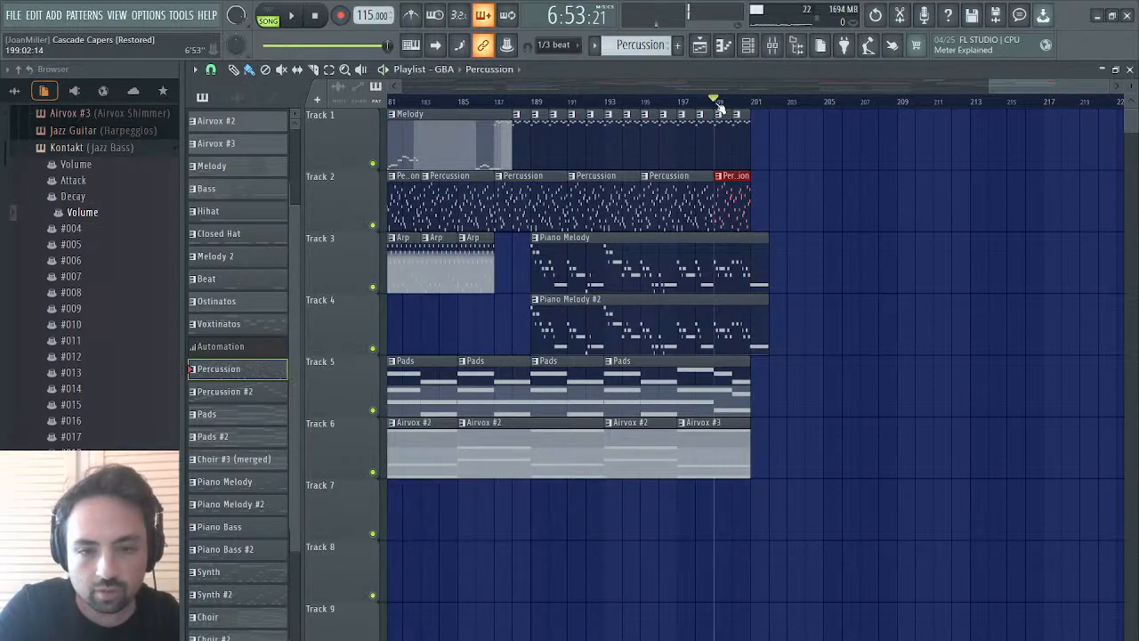
key("space")
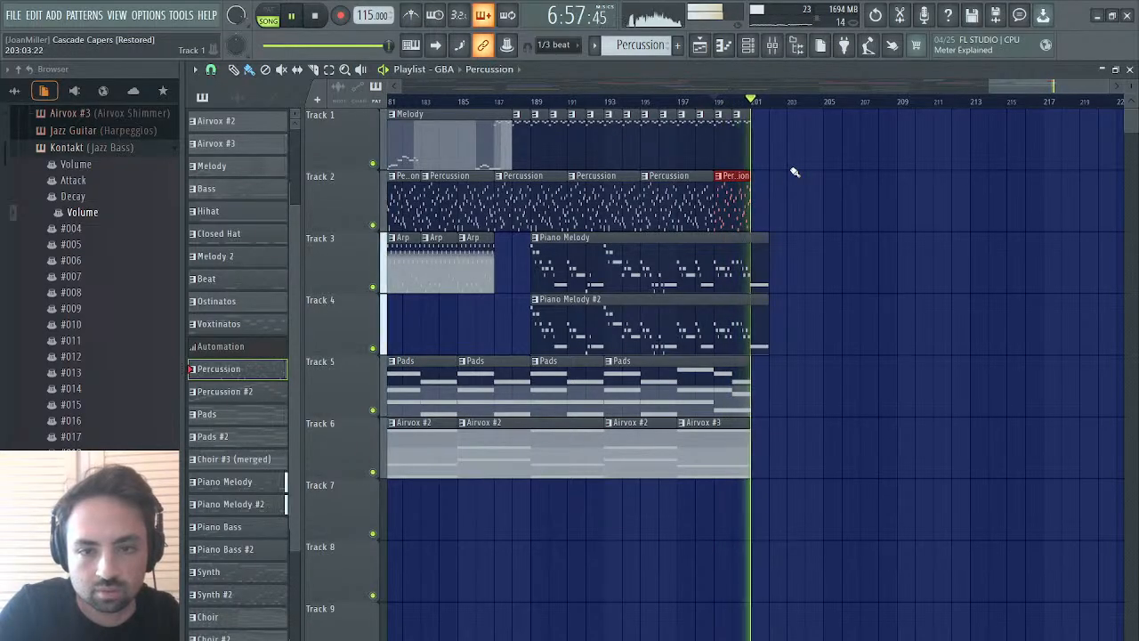
key("space")
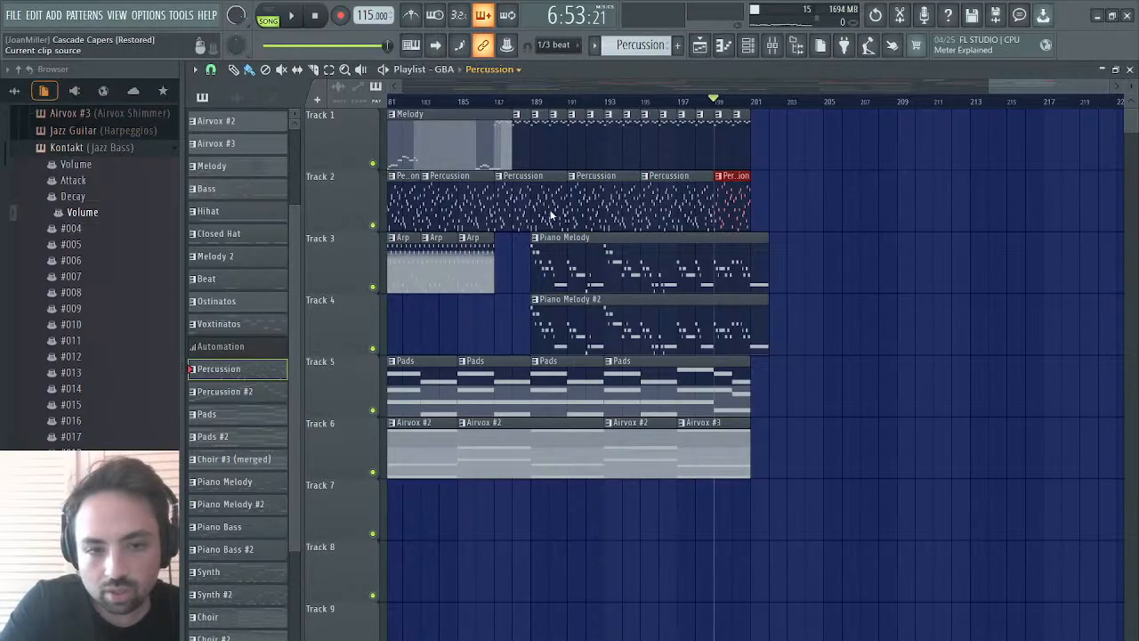
- Place the Tower Zero Stylus RMX audio on Track 7 from bar 201 to 203 with a short lead-in before it, and play it
left_click(524, 118)
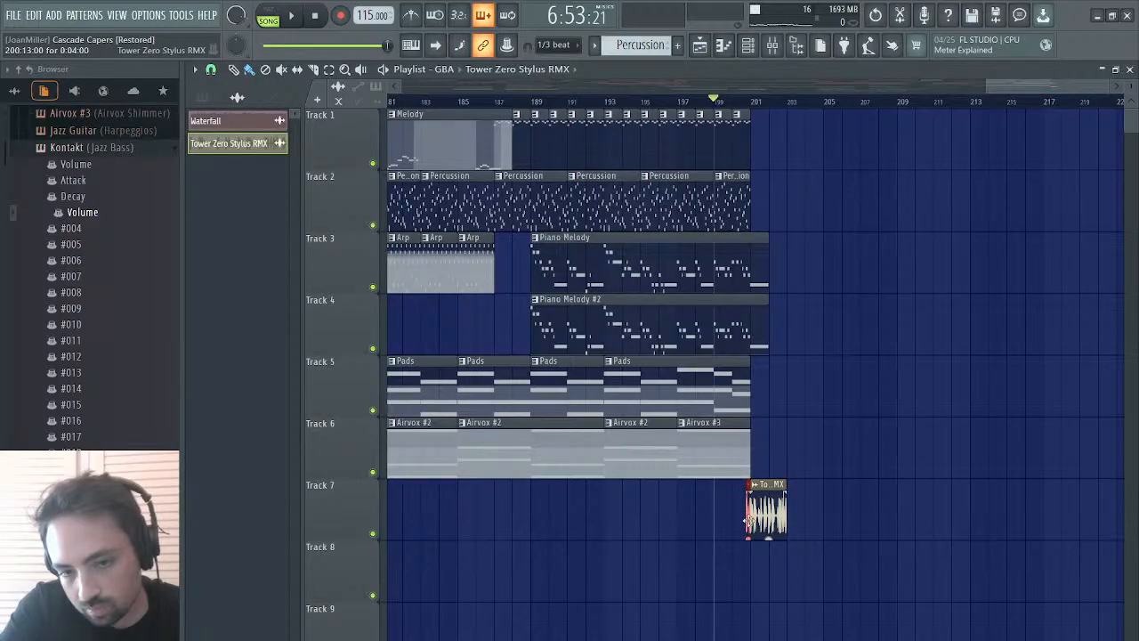
key("space")
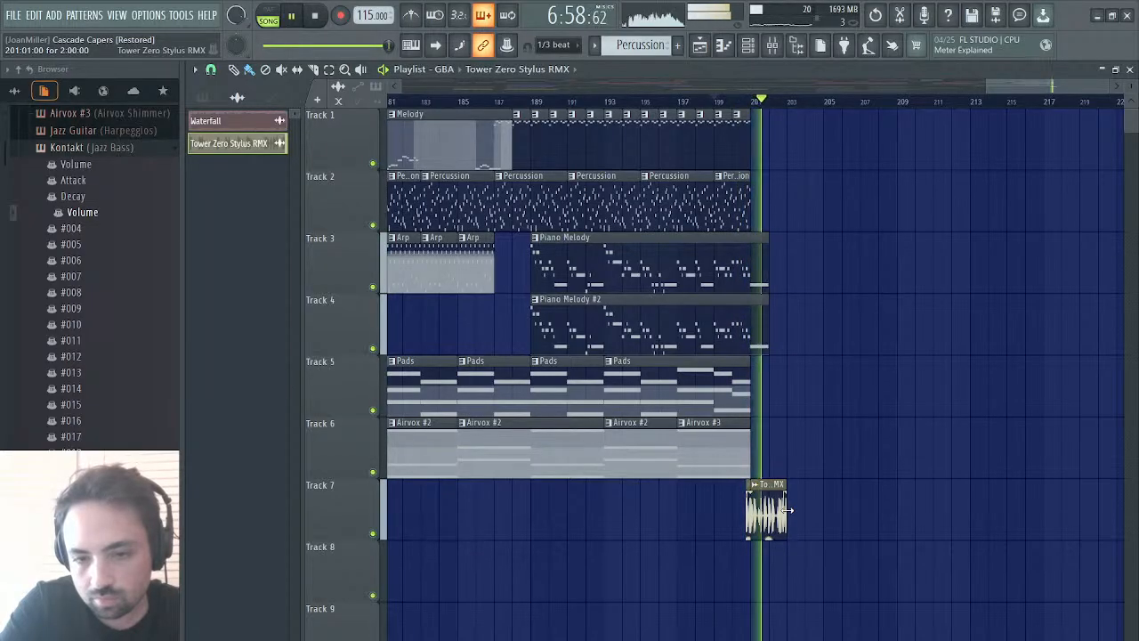
key("space")
- Add a Synth clip on Track 2 at bar 201, play it, and shorten it to one bar
scroll(791, 448, "right", 5)
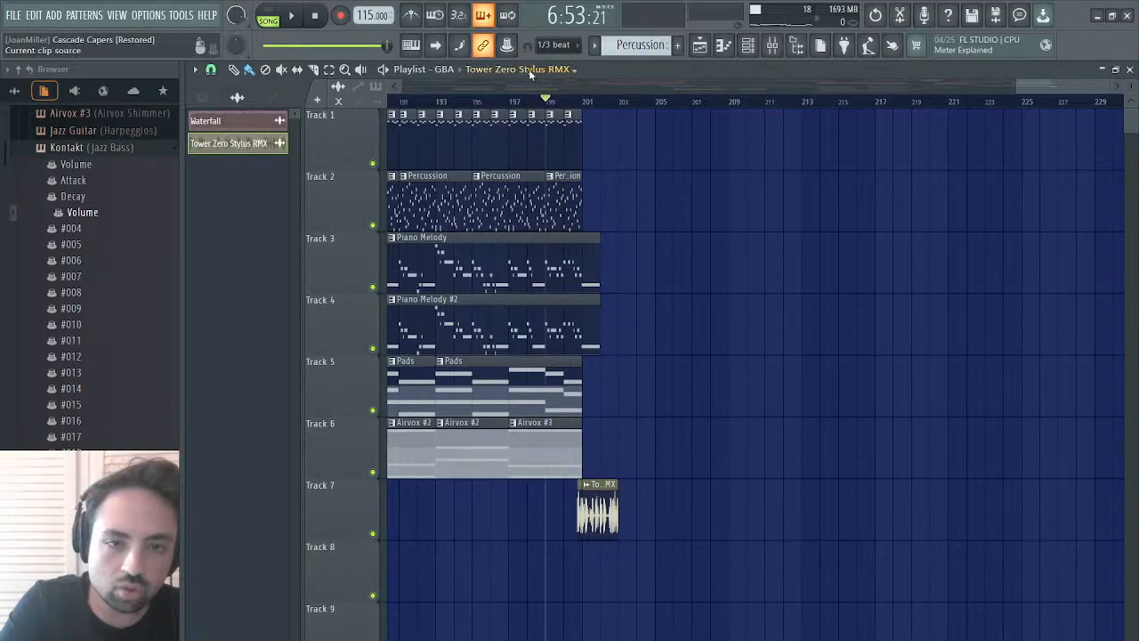
left_click(512, 557)
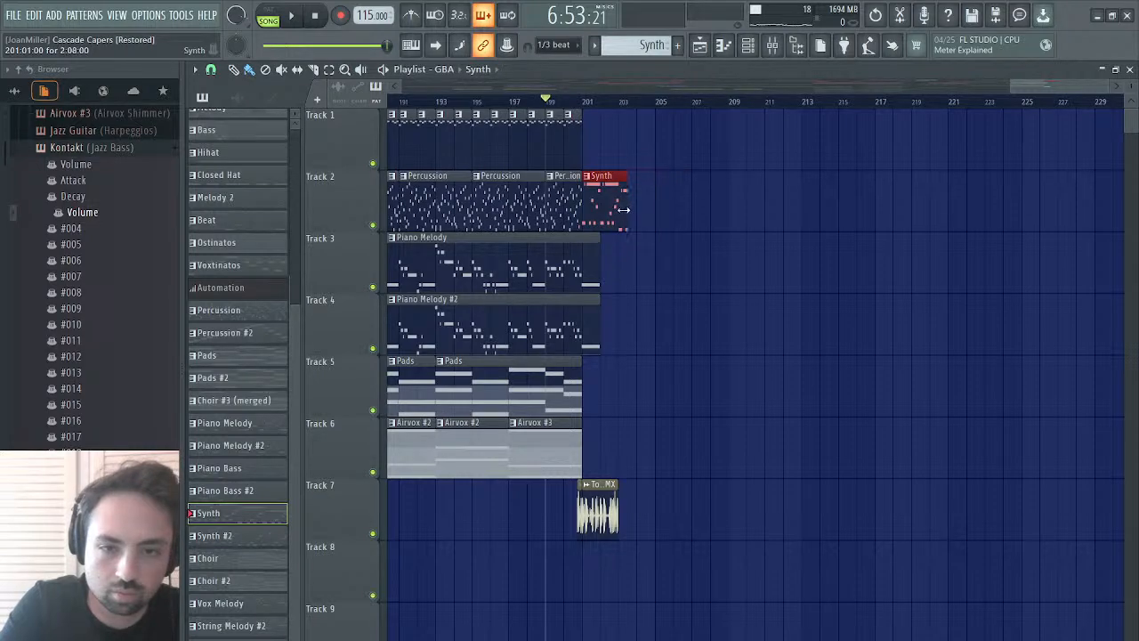
key("space")
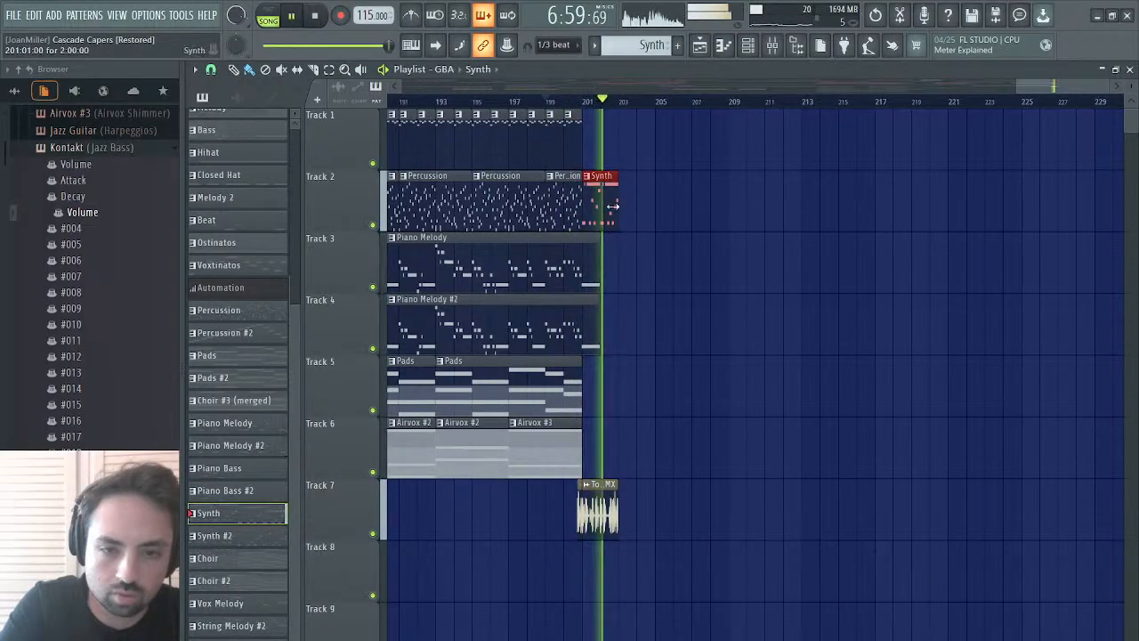
left_click_drag(617, 210, 603, 213)
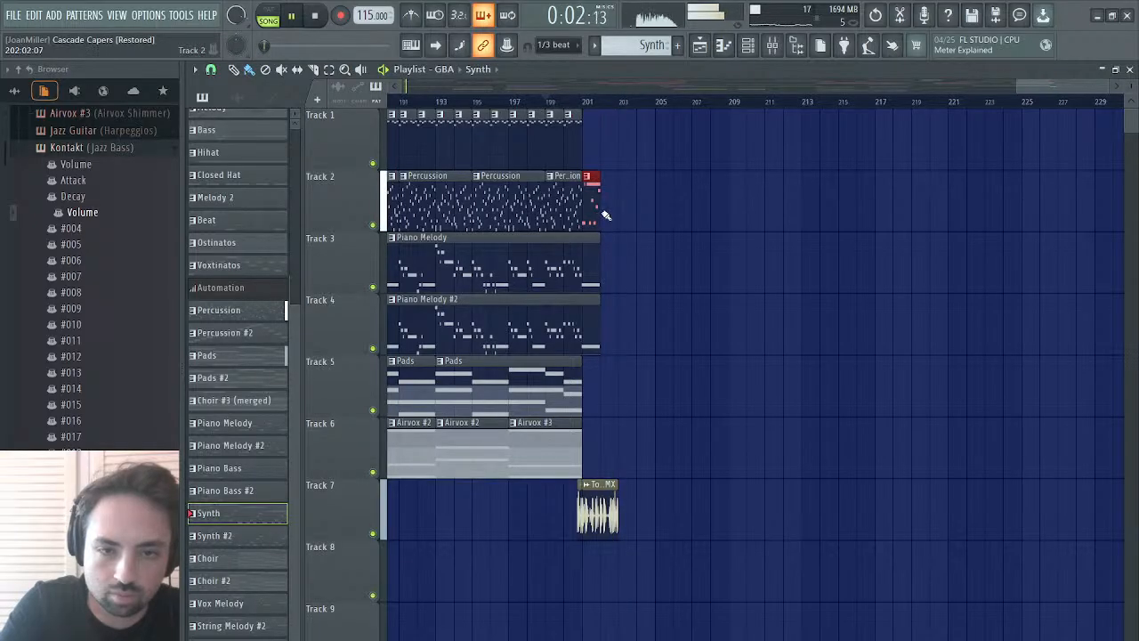
- Repeat the one-bar Synth clip on Track 2 up to bar 205 and duplicate the Tower Zero Stylus RMX clip on Track 7 to match
key("space")
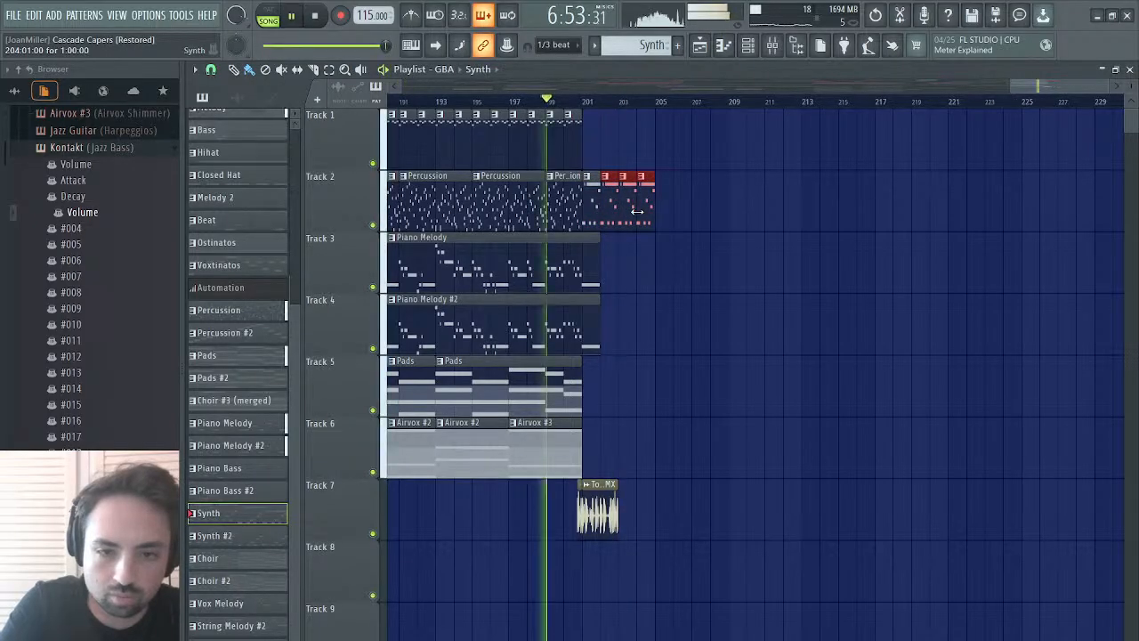
left_click(605, 489)
key("ctrl+b")
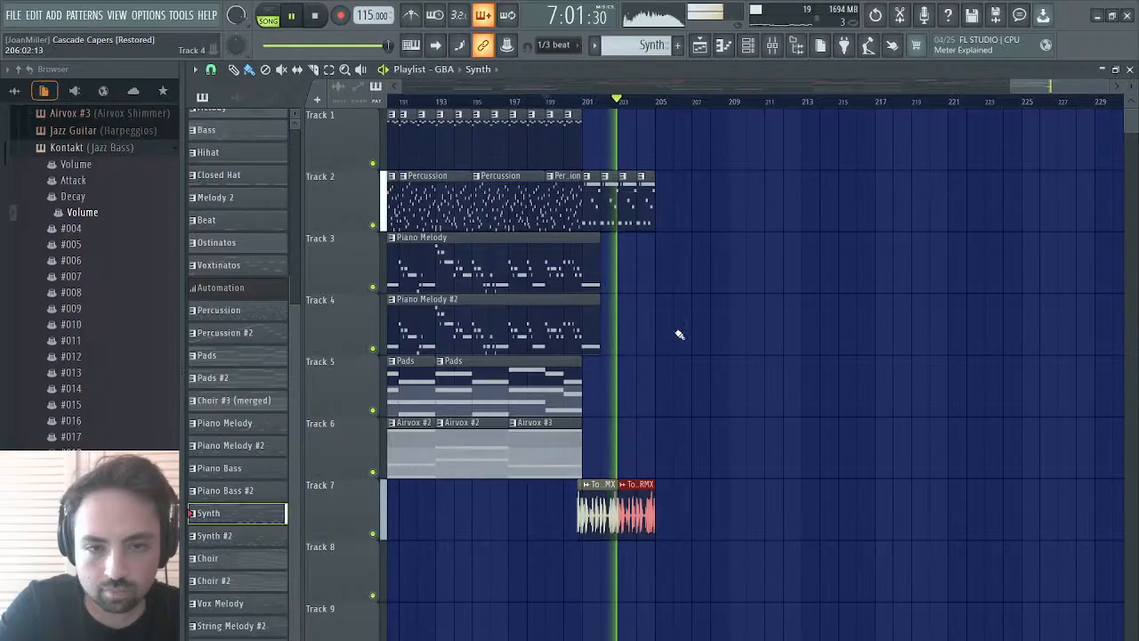
- Listen to the earlier arrangement from bar 17 for comparison, then return to playing the new section from bar 200
scroll(658, 329, "left", 2)
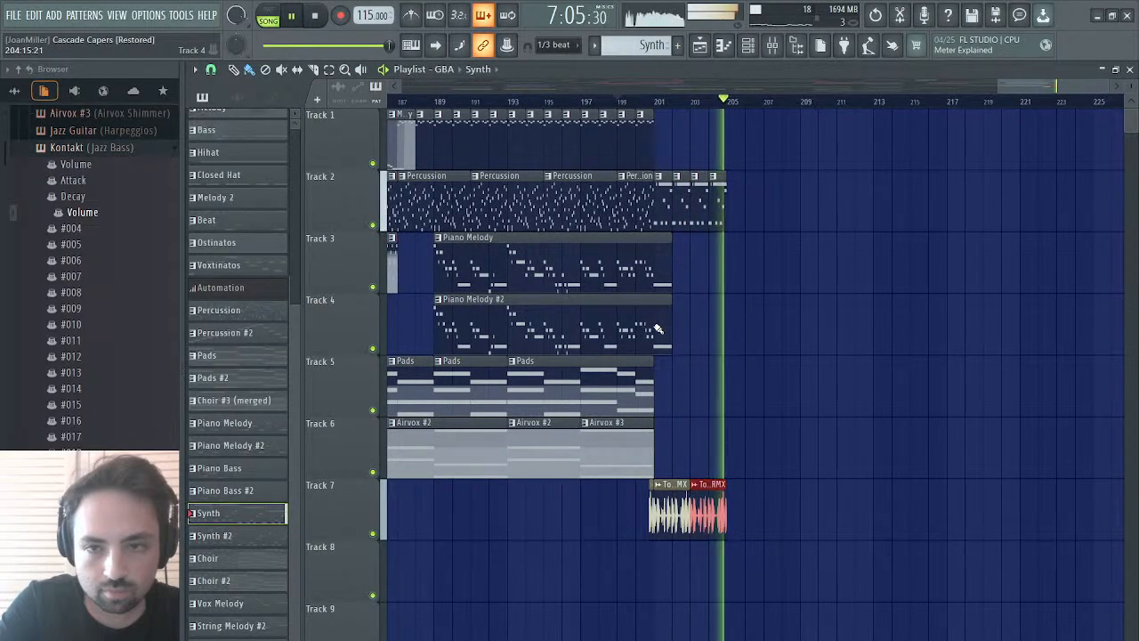
left_click_drag(1065, 86, 493, 119)
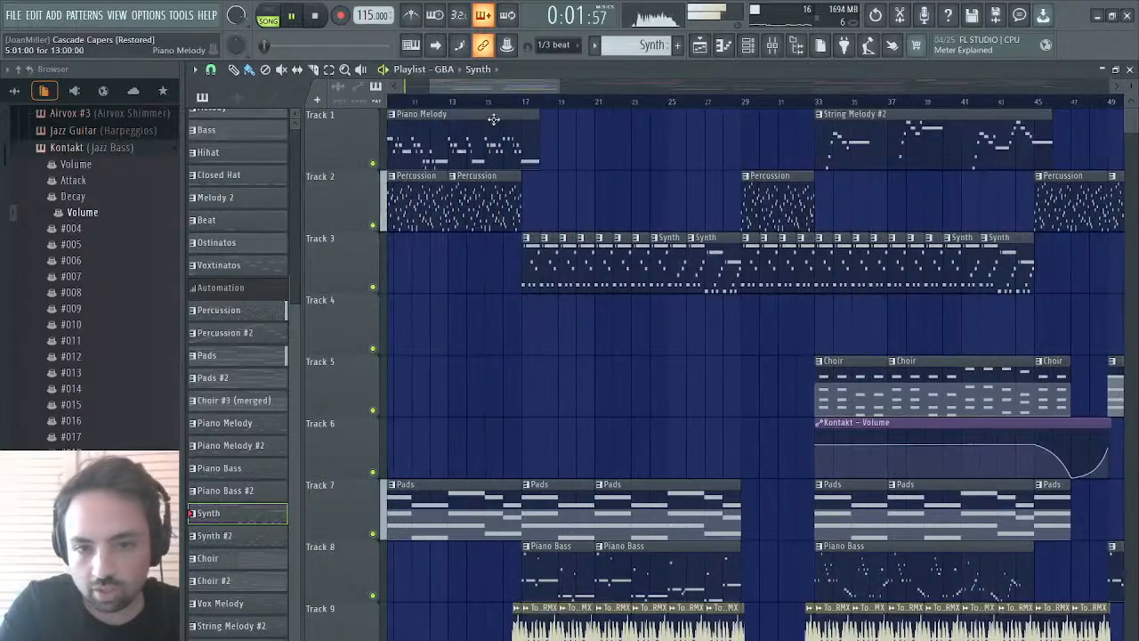
left_click(531, 102)
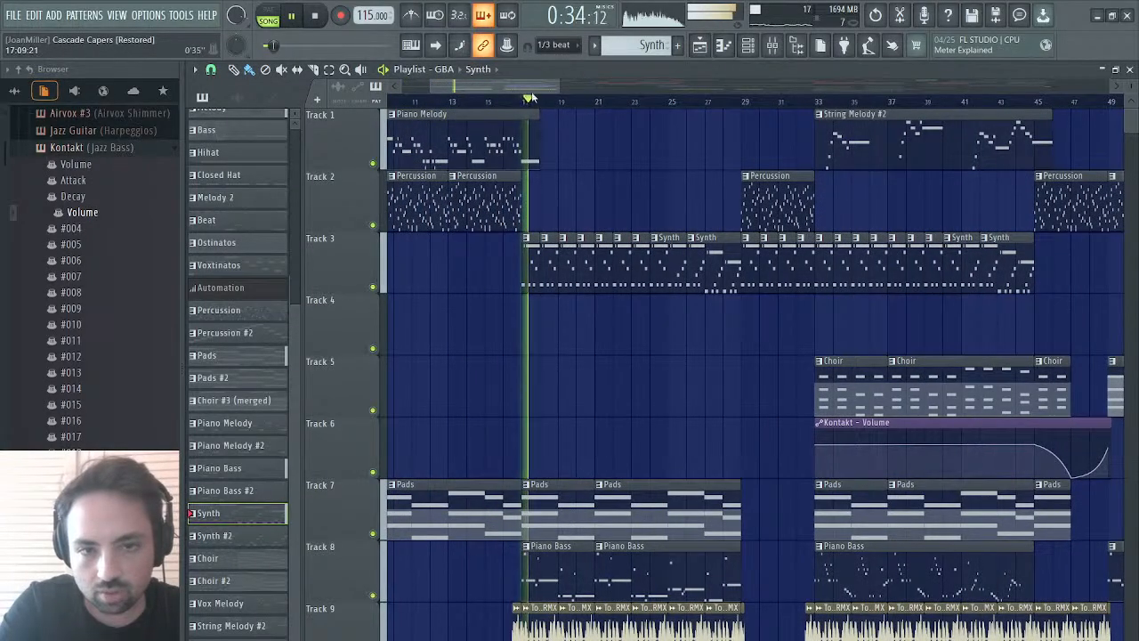
left_click_drag(531, 86, 1103, 73)
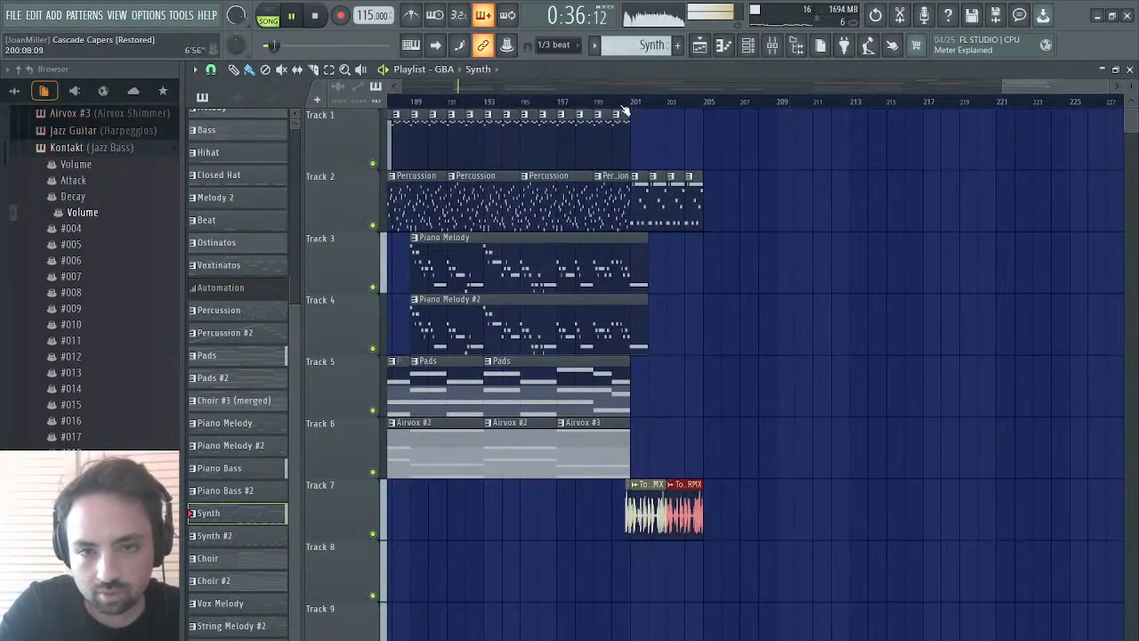
left_click(624, 105)
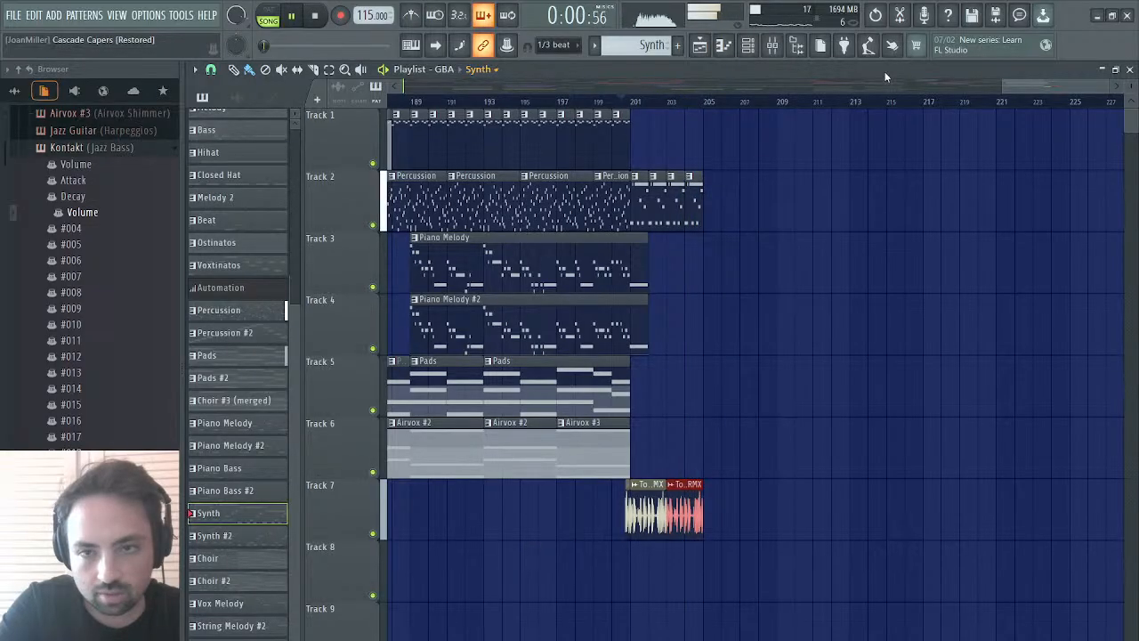
- Place a Piano Bass #2 clip on Track 6 at bar 201 and play it with the Synth and drum loop
left_click(517, 546)
left_click(640, 439)
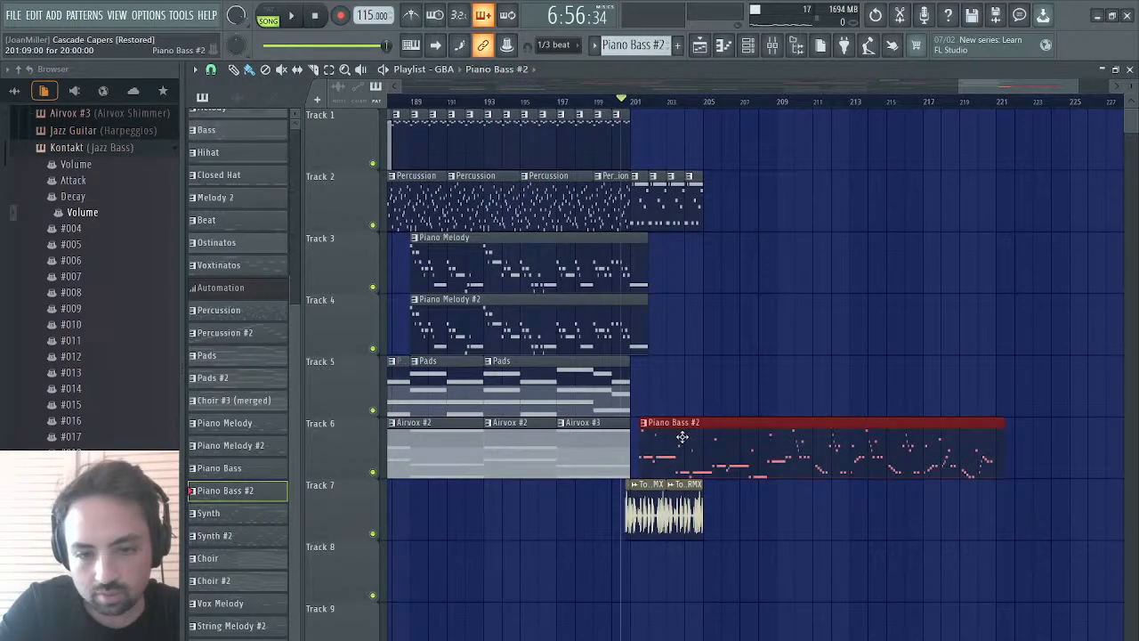
key("space")
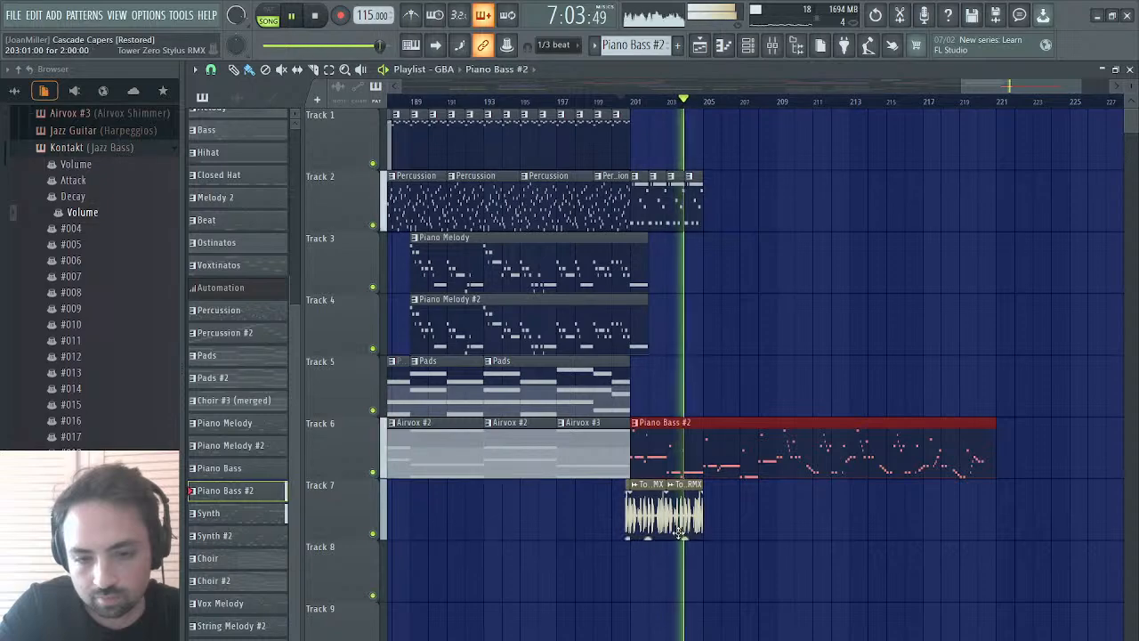
- Duplicate the two Tower Zero Stylus RMX clips on Track 7 up to bar 209 and lengthen the last Synth clip on Track 2 to two bars
left_click_drag(683, 526, 644, 528)
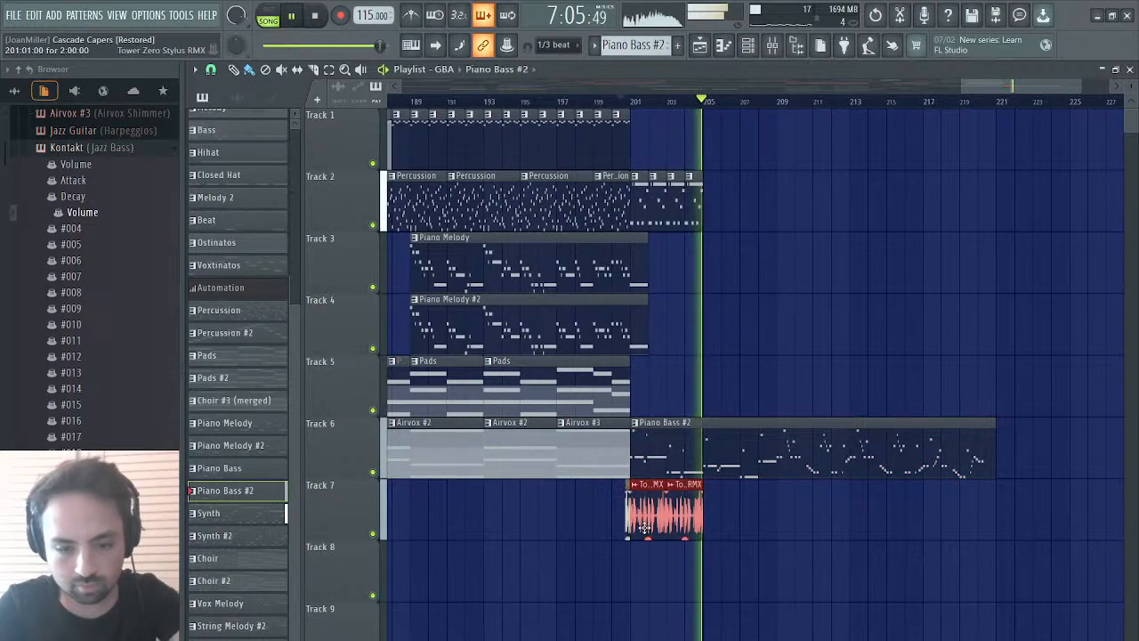
key("ctrl+b")
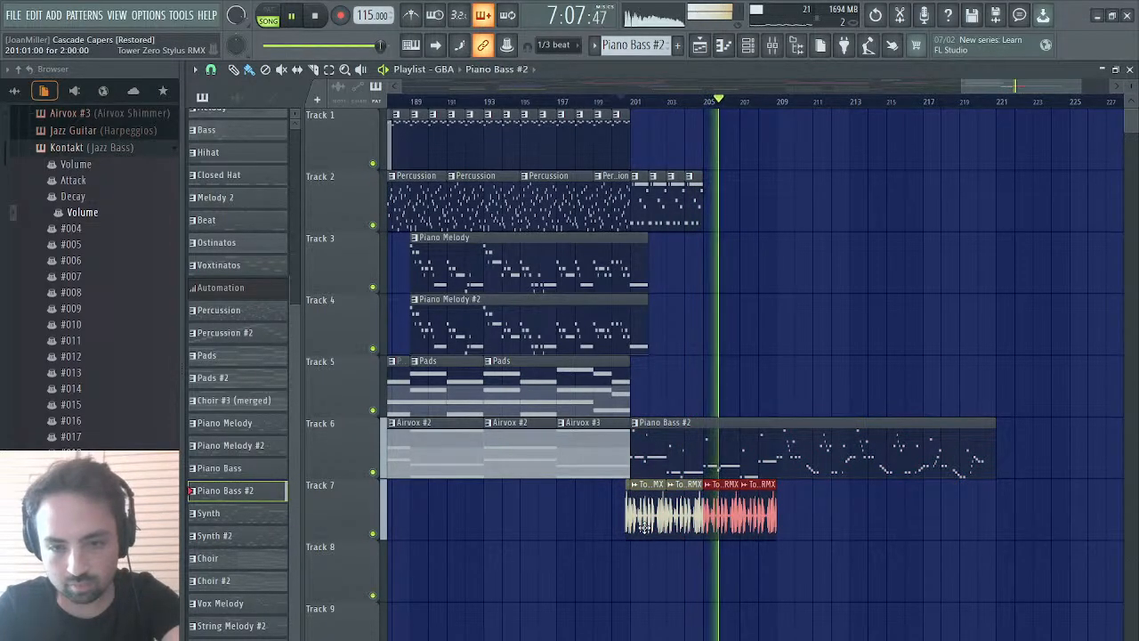
left_click(695, 214)
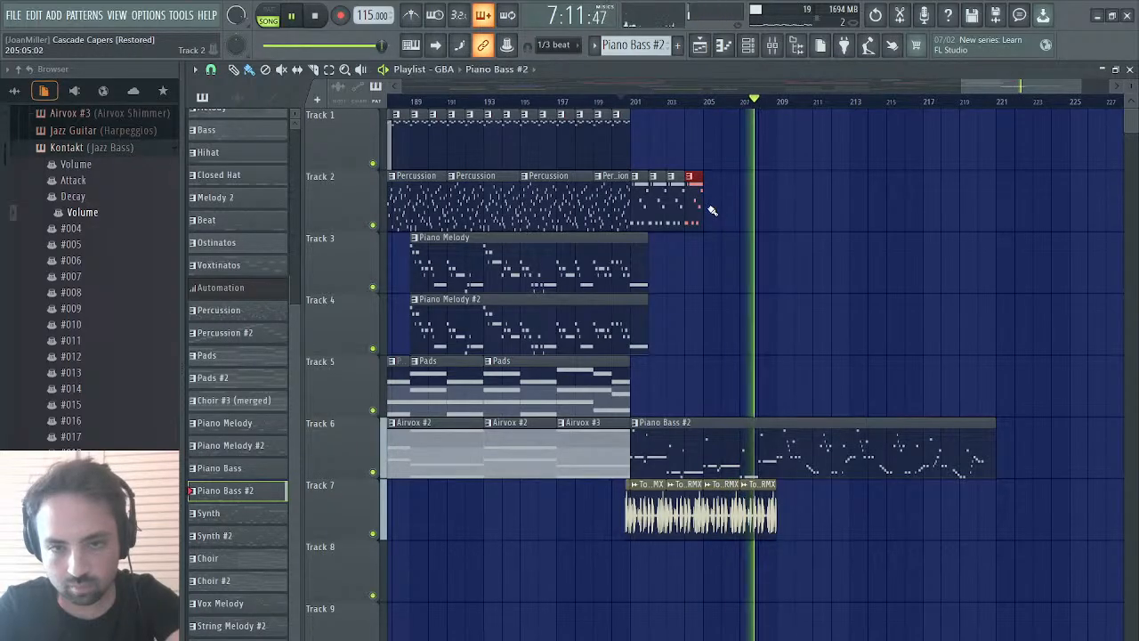
left_click(710, 209, "ctrl")
left_click_drag(703, 211, 722, 211)
left_click(715, 210)
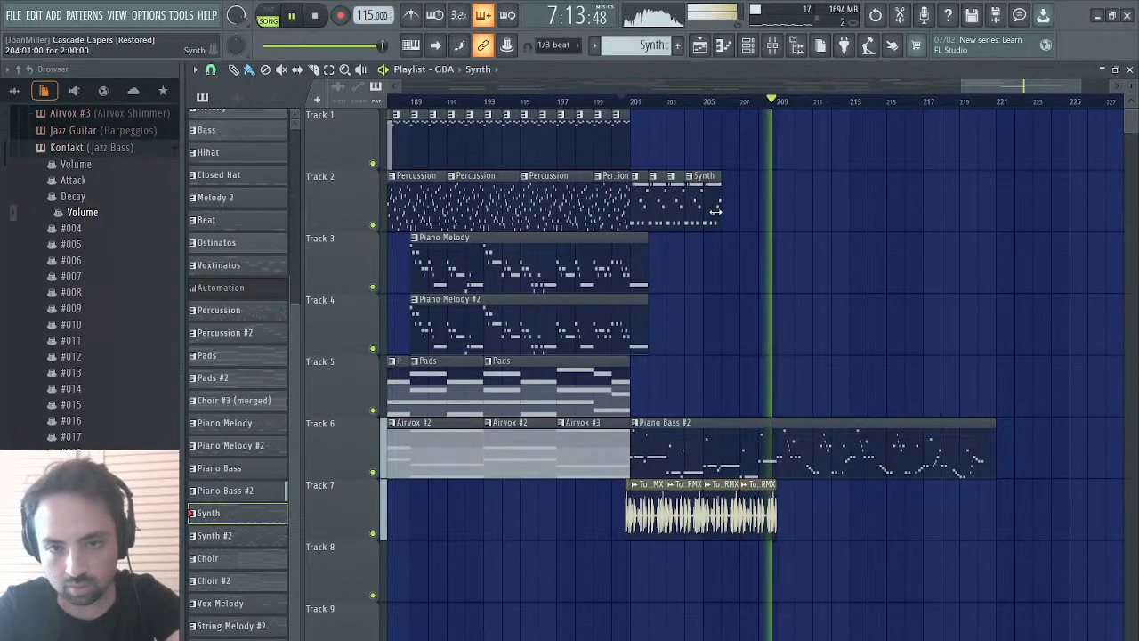
- Add another Synth clip on Track 2 at bar 206 and lengthen it to three bars, so it ends at bar 209
left_click(728, 212)
double_click(733, 211)
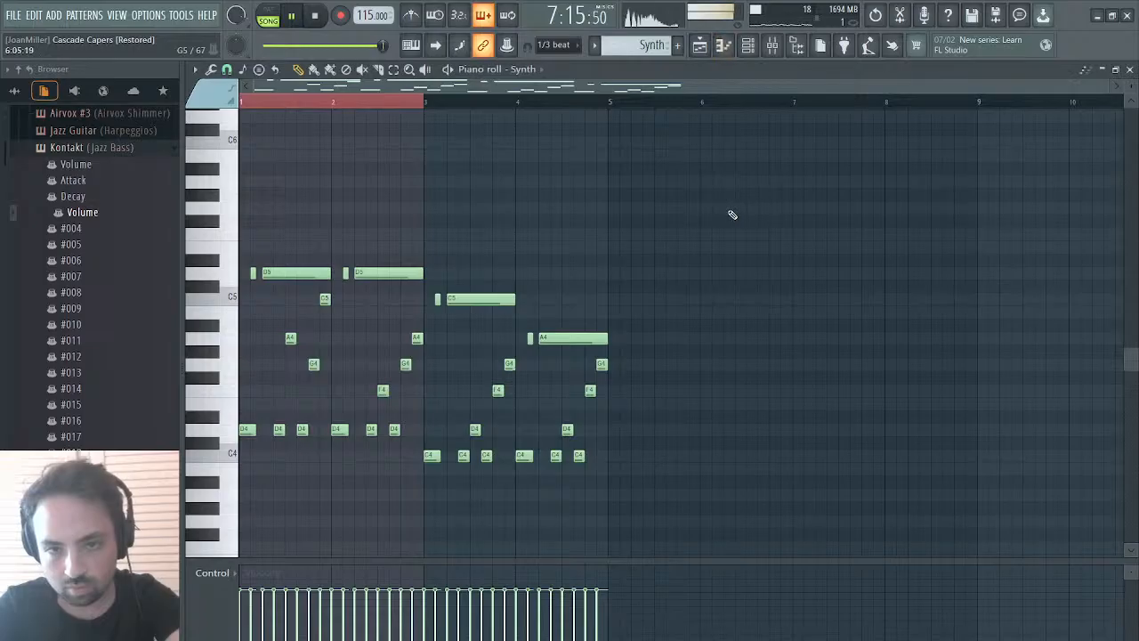
left_click(1129, 68)
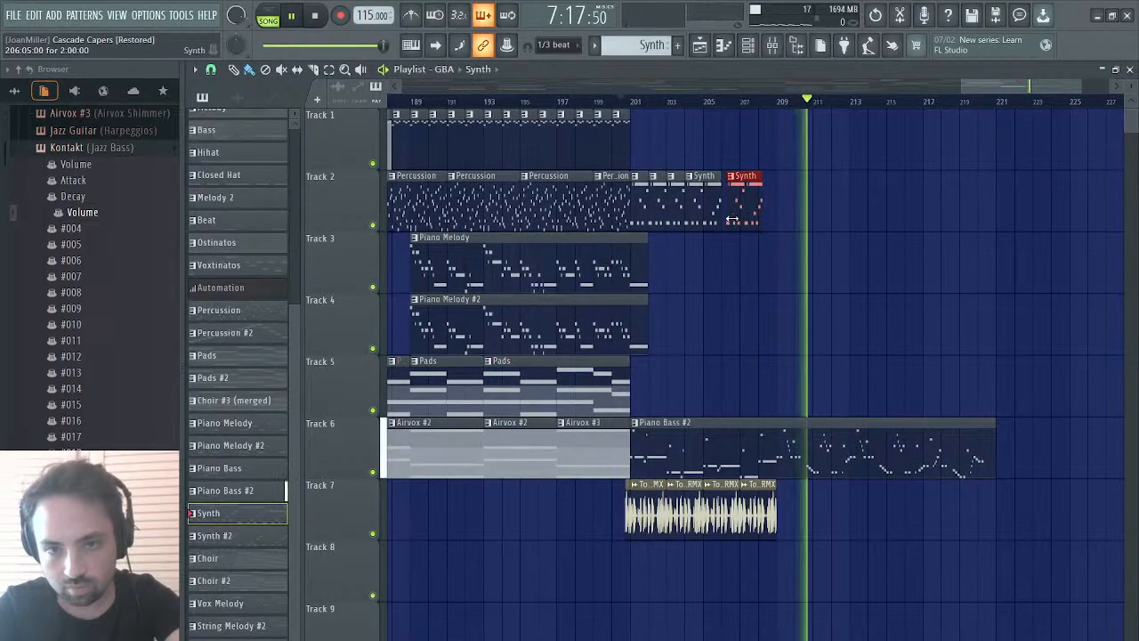
mouse_move(730, 219)
left_mouse_down()
mouse_move(747, 219)
mouse_move(732, 215)
left_mouse_up()
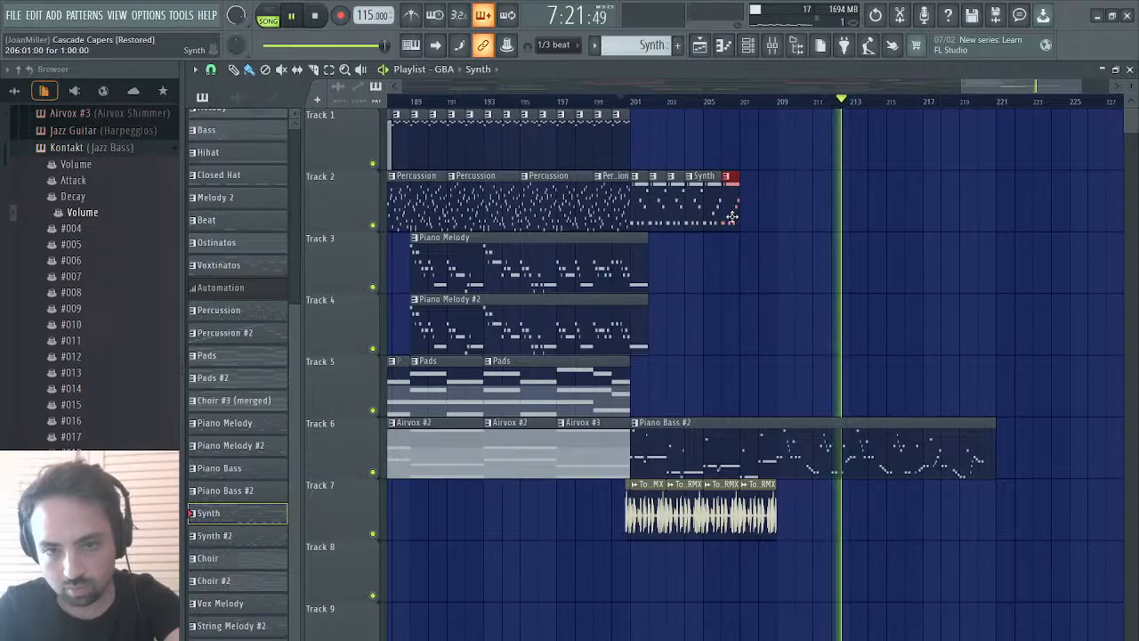
left_click(716, 104)
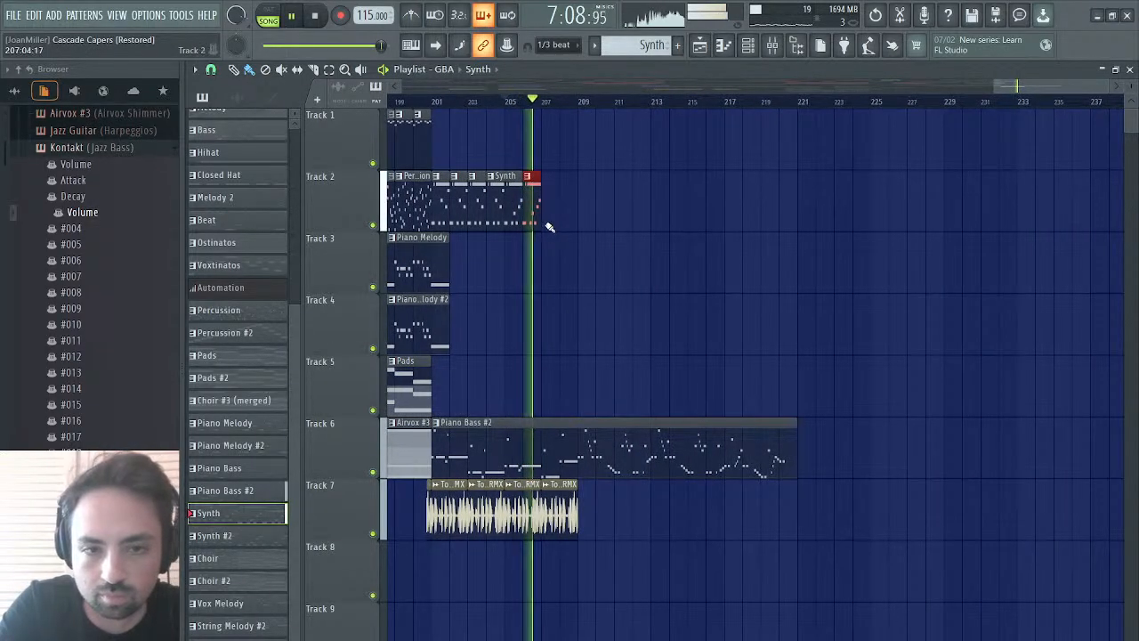
left_click(546, 214, "ctrl")
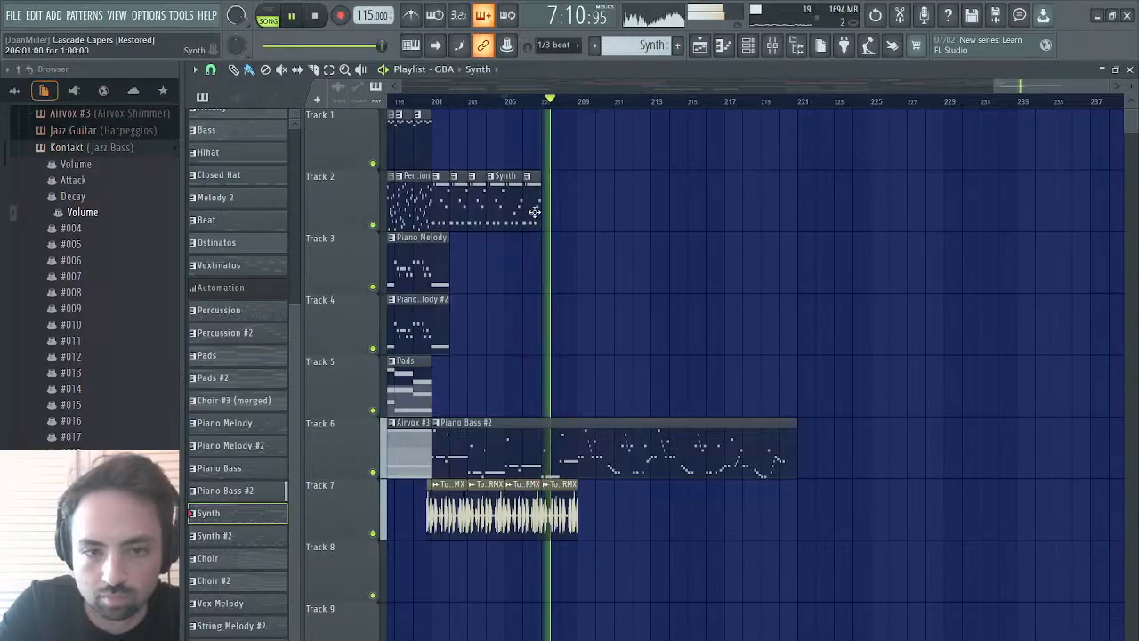
left_click_drag(536, 212, 576, 211)
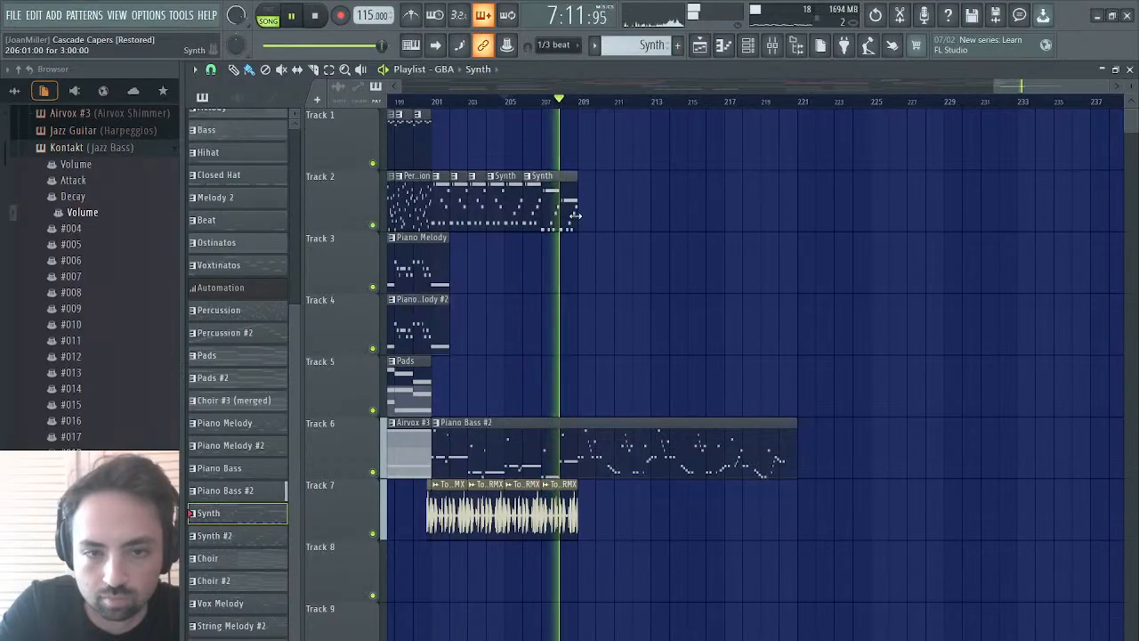
- Play the new section from bar 201, then compare it with the earlier arrangement around bars 69, 89, 129 and 117
left_click(437, 104)
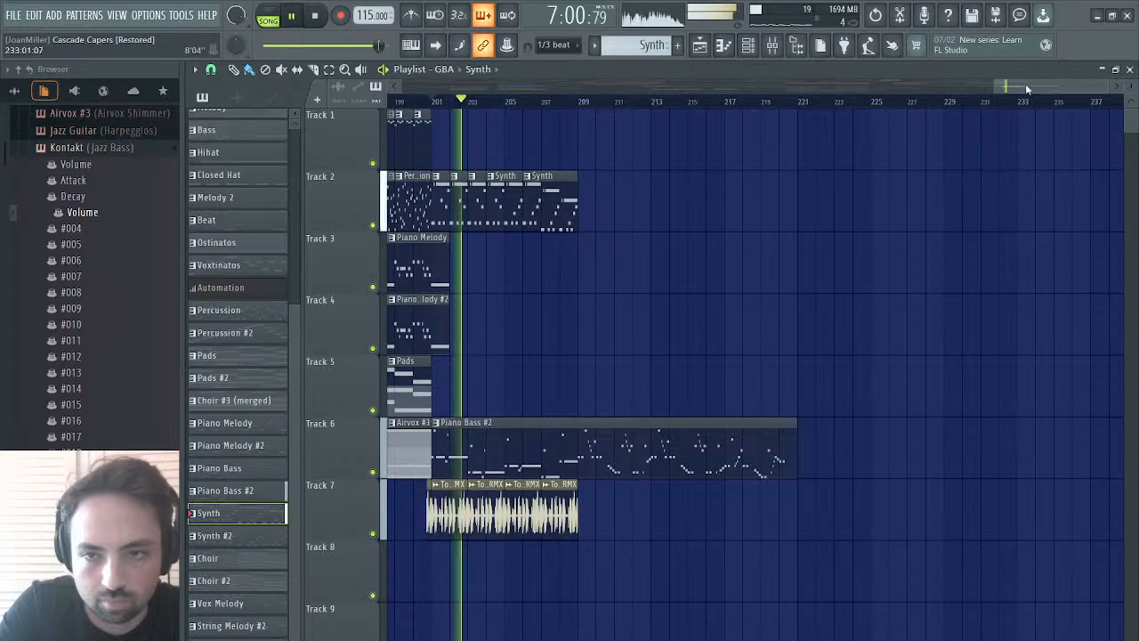
left_click_drag(1025, 83, 727, 96)
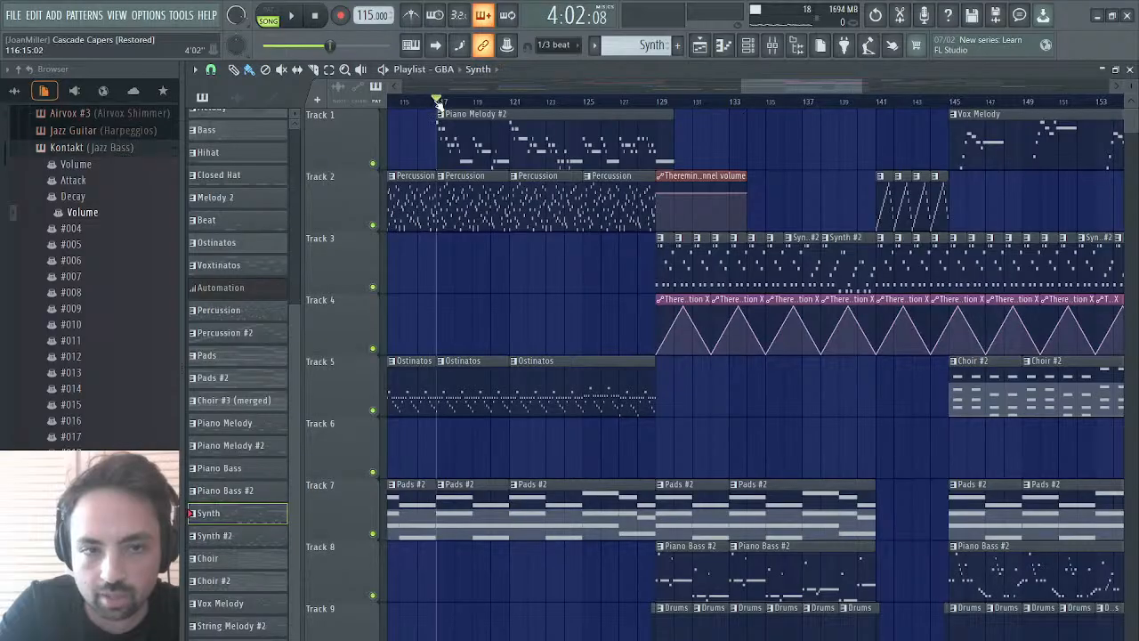
left_click_drag(749, 85, 698, 83)
left_click(548, 105)
key("space")
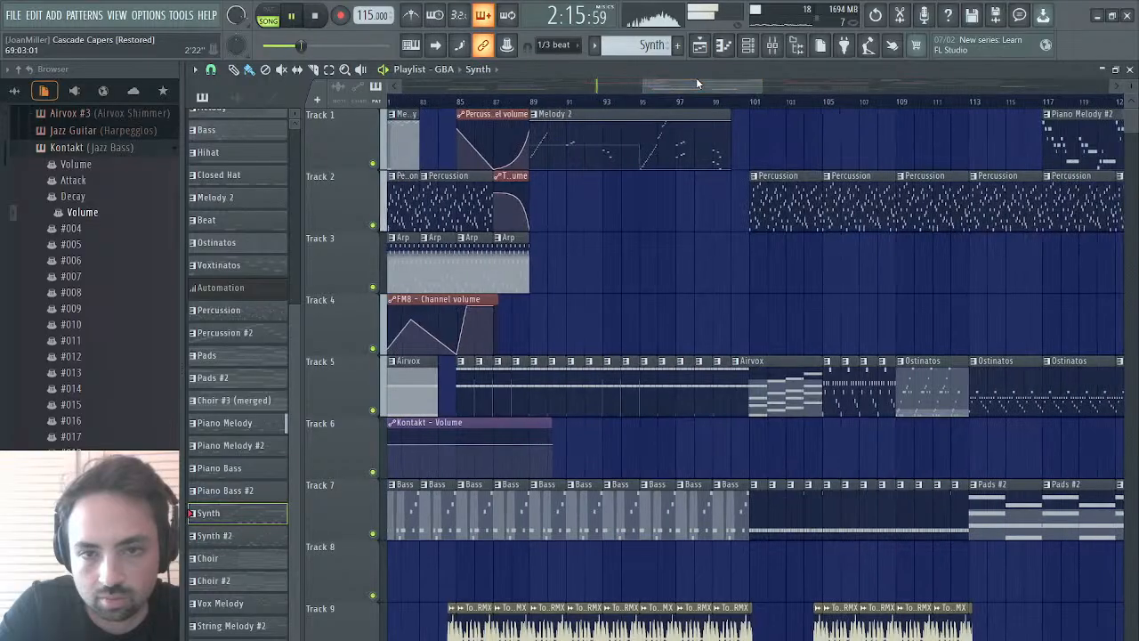
left_click(534, 105)
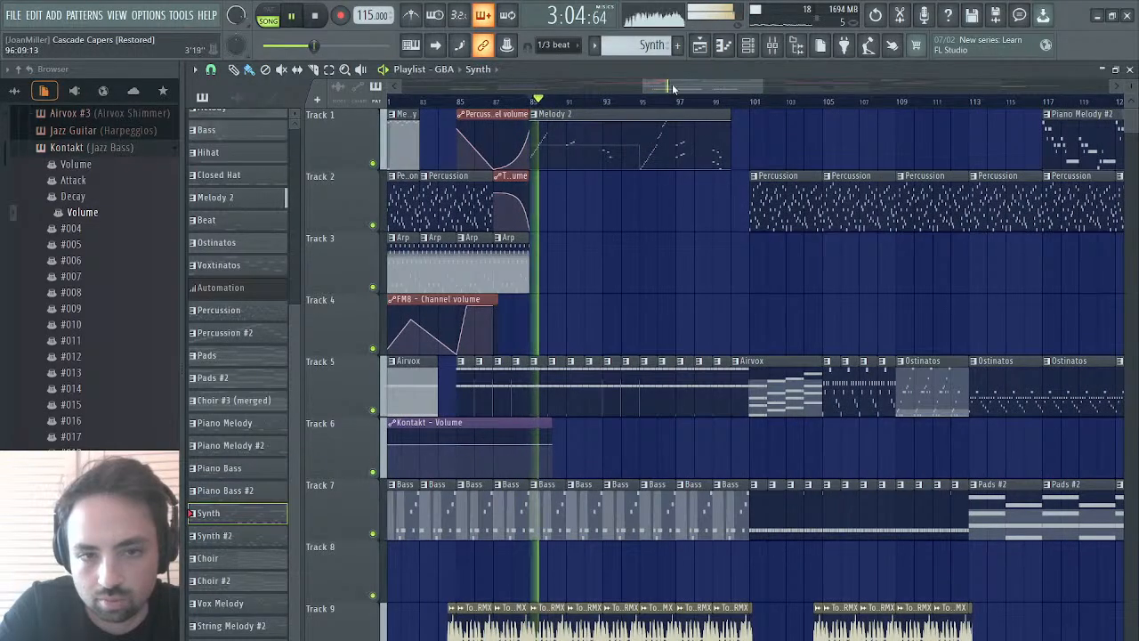
left_click_drag(671, 83, 775, 73)
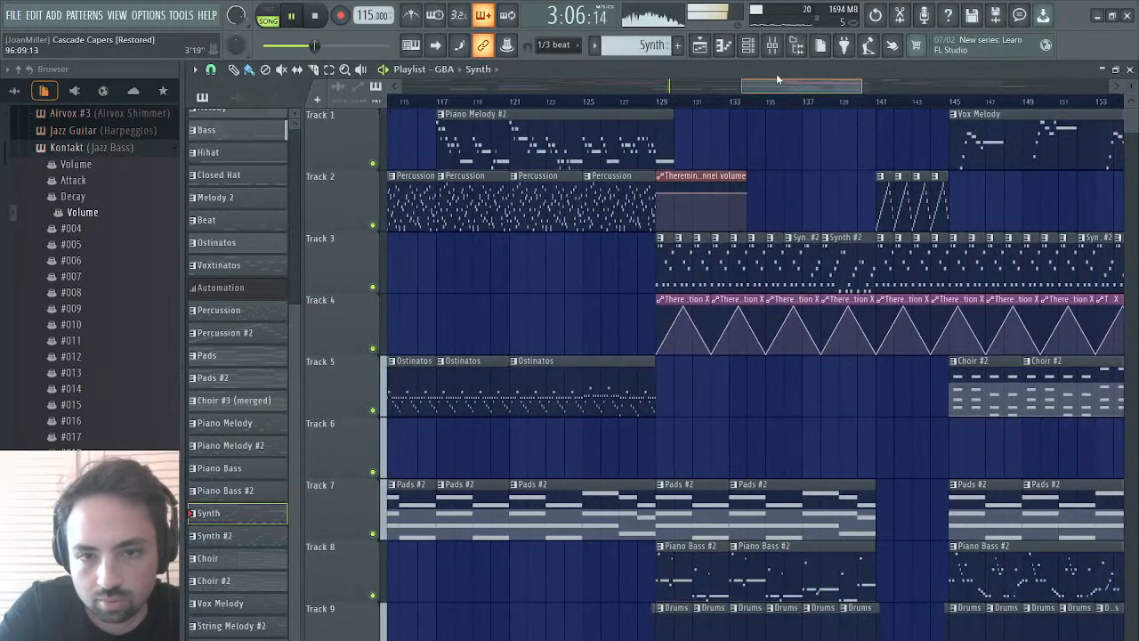
left_click(658, 105)
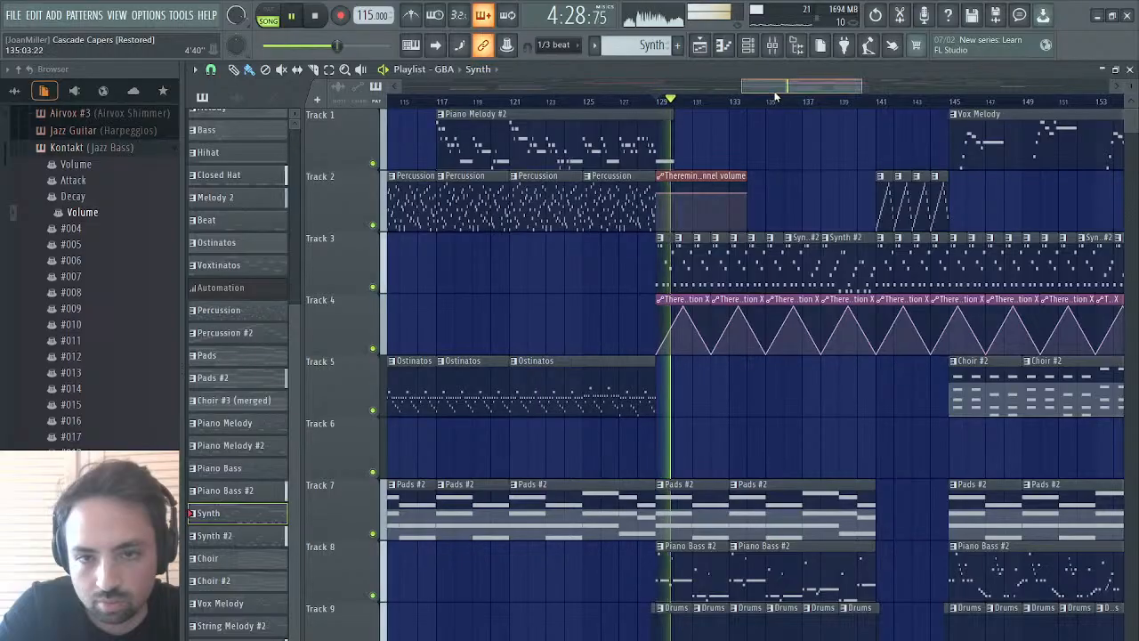
left_click_drag(772, 87, 743, 89)
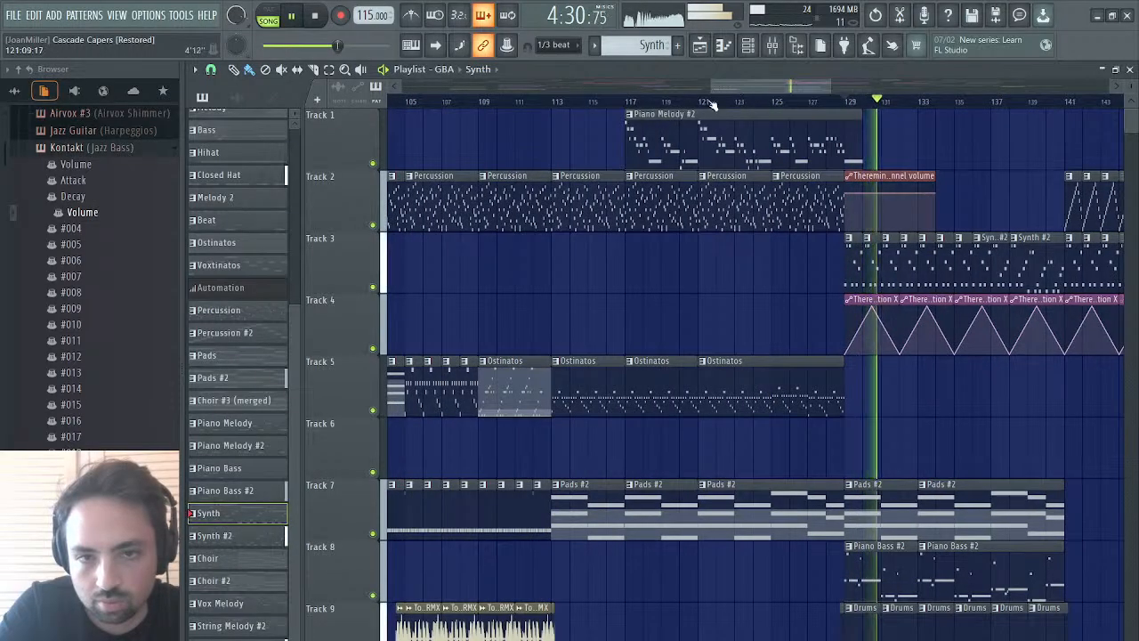
left_click(657, 103)
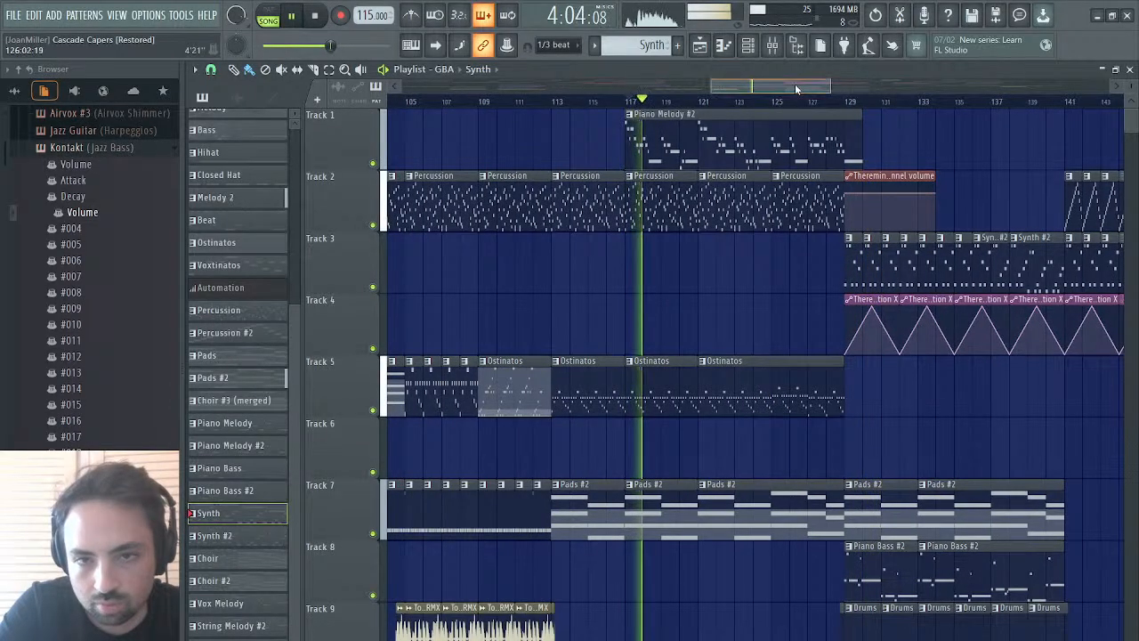
- Listen to the Melody 2 section from bar 89 and the Percussion section near bar 101, examining their layers on the lower tracks
left_click_drag(794, 83, 731, 104)
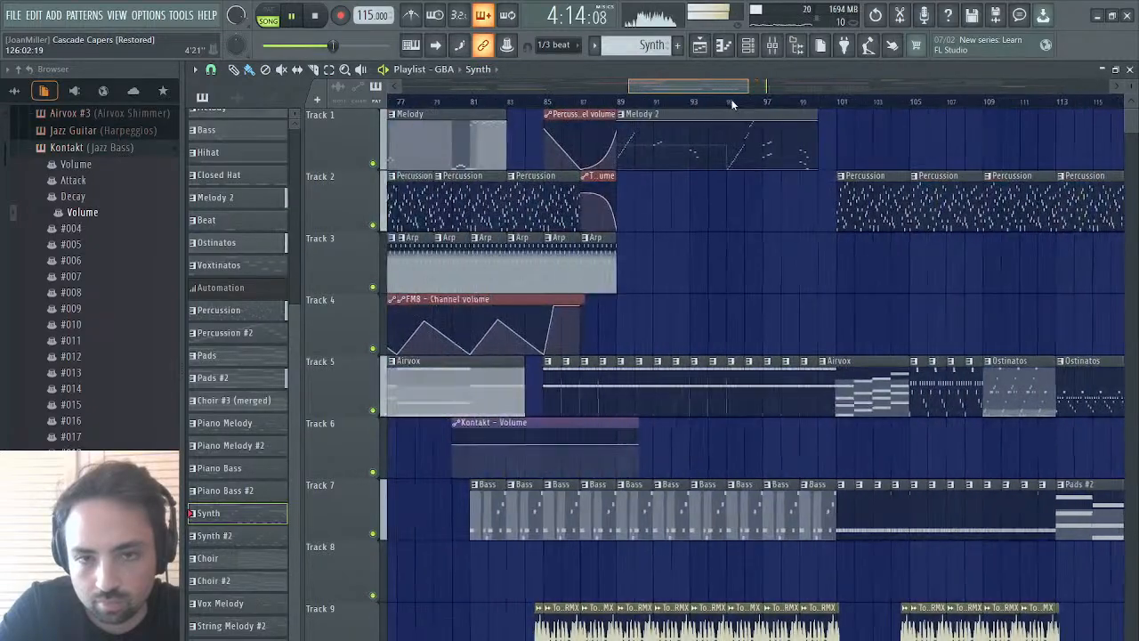
left_click(620, 101)
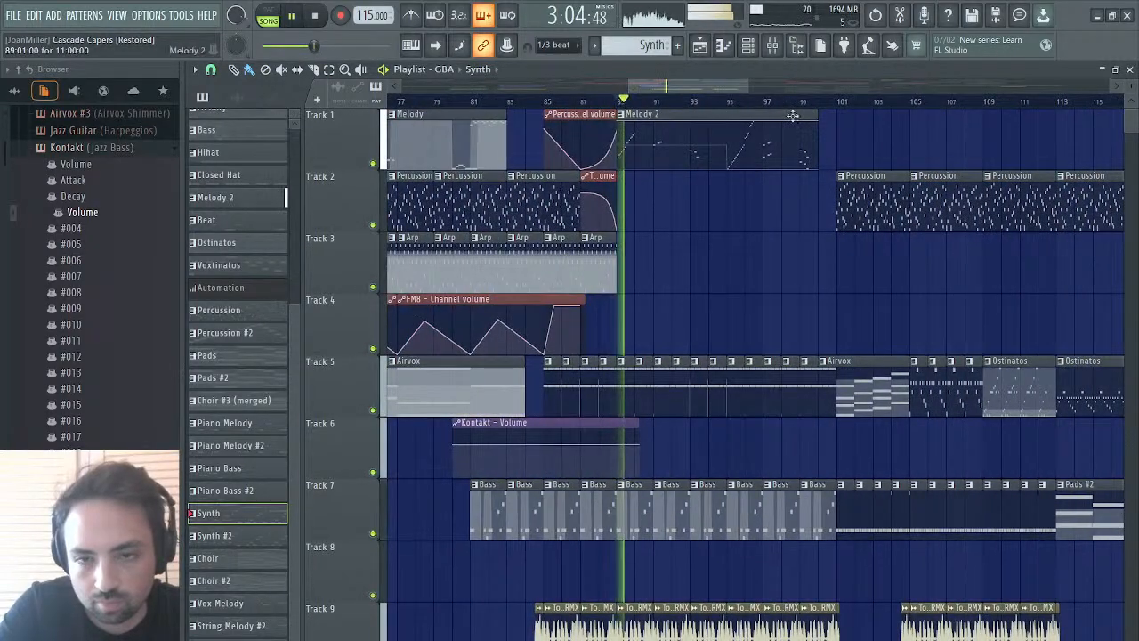
left_click(830, 101)
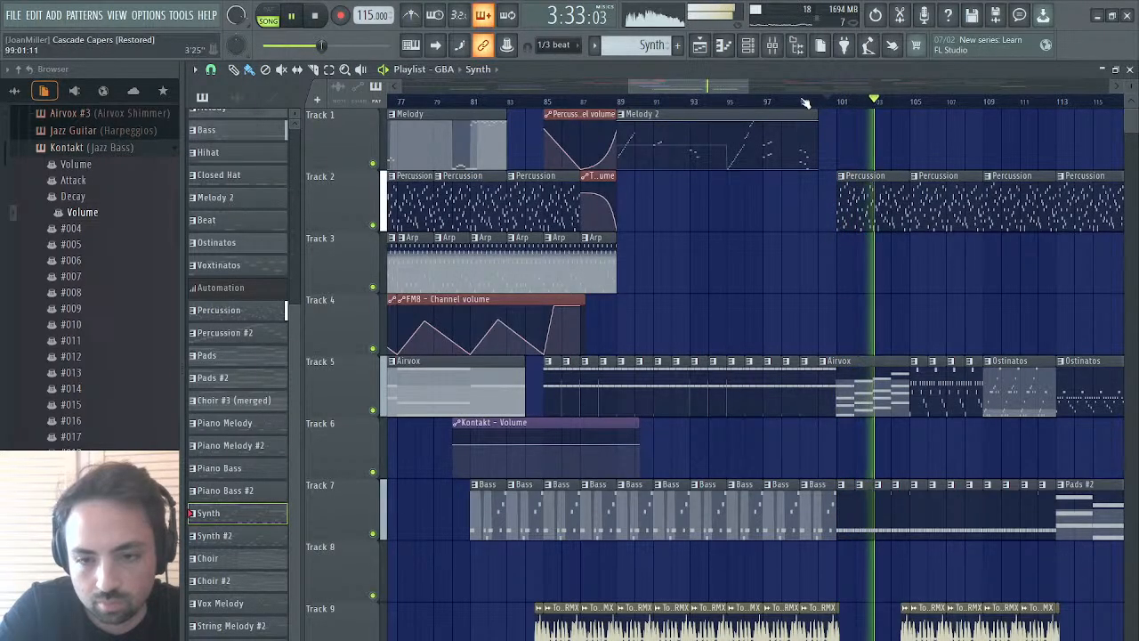
left_click(756, 88)
scroll(737, 272, "down", 1)
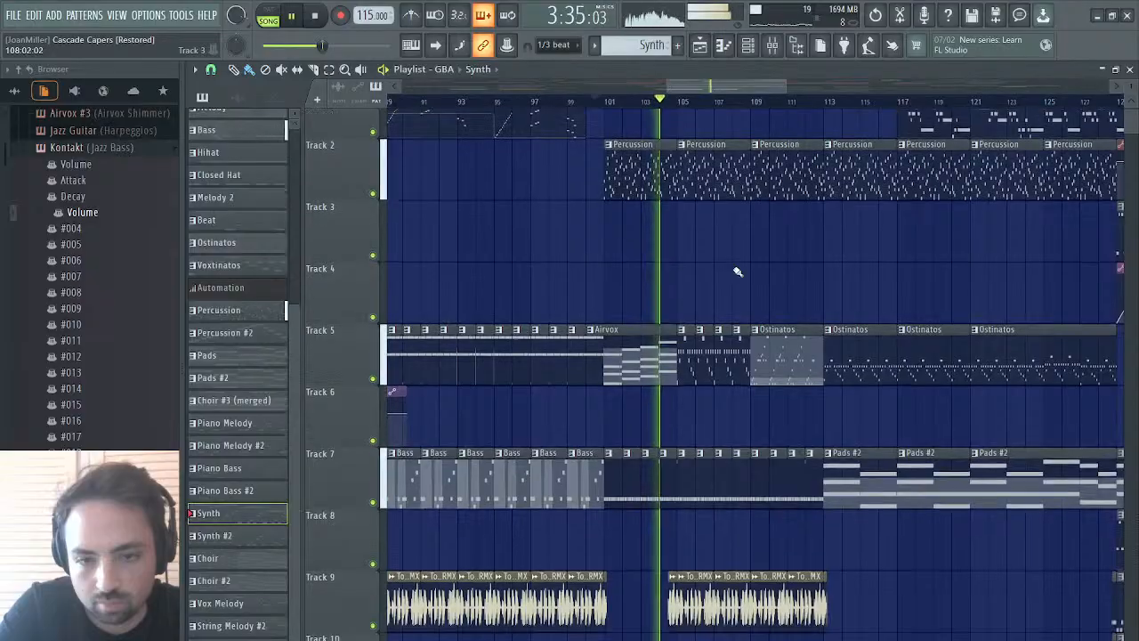
scroll(737, 272, "down", 2)
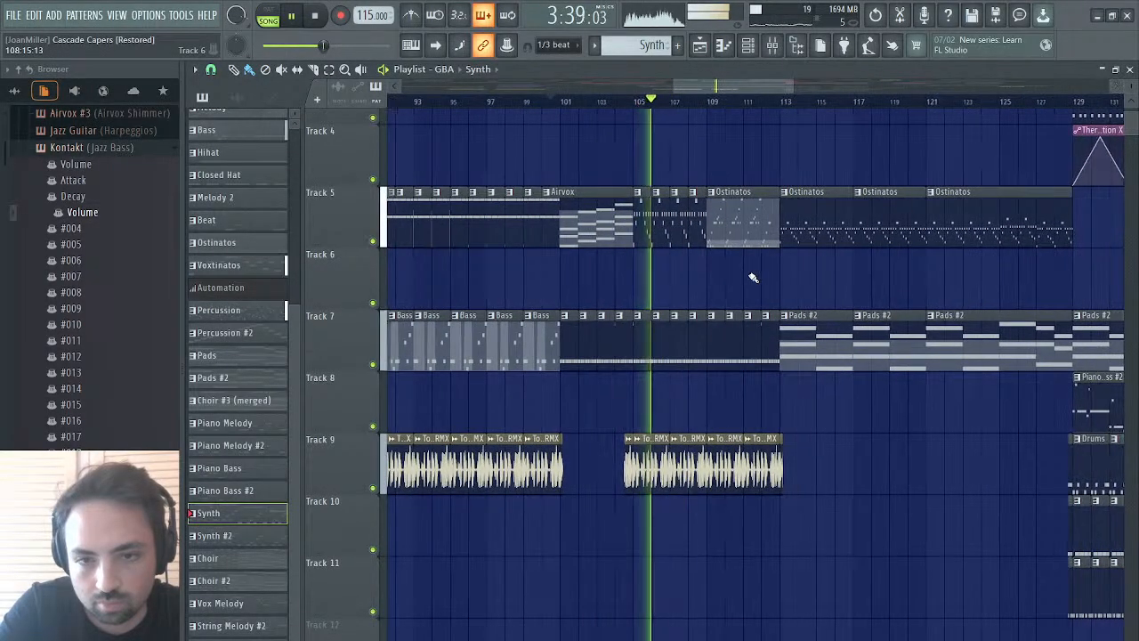
scroll(752, 278, "up", 3)
scroll(752, 278, "down", 2)
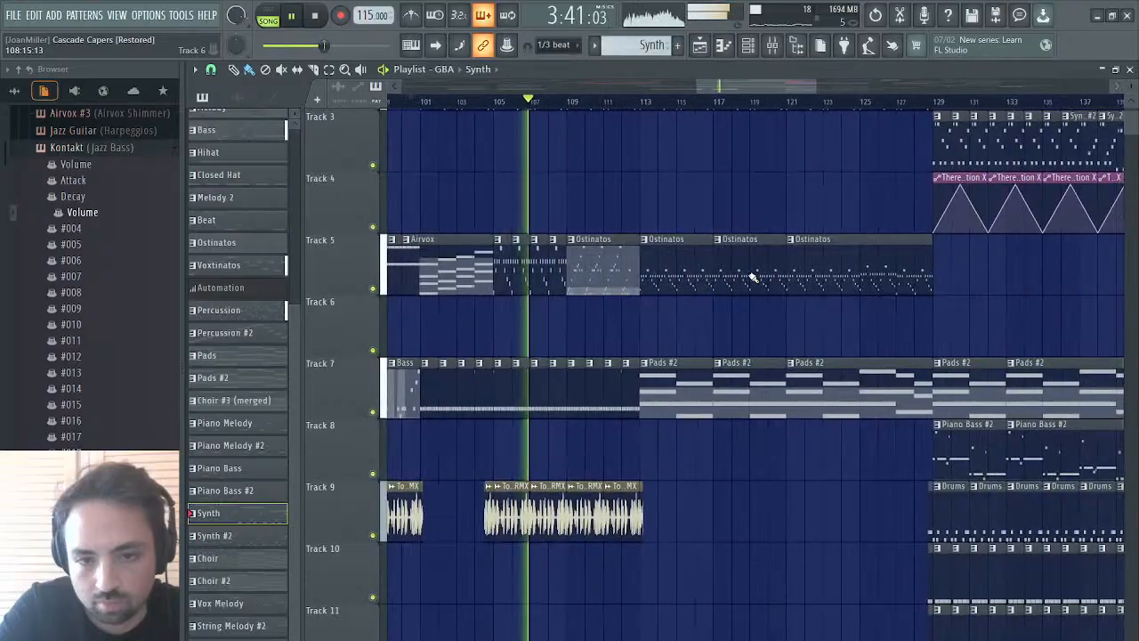
scroll(752, 278, "up", 2)
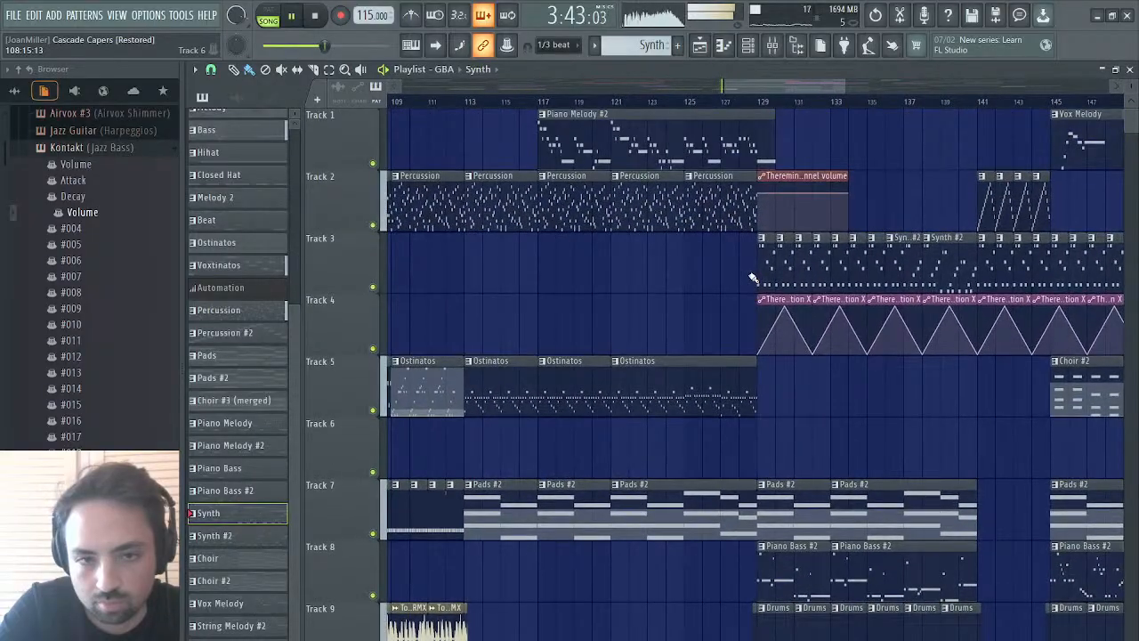
- Place an eight-bar Pads clip on Track 5 at bar 201 and play it with the new section
left_click_drag(771, 83, 997, 83)
left_click(679, 103)
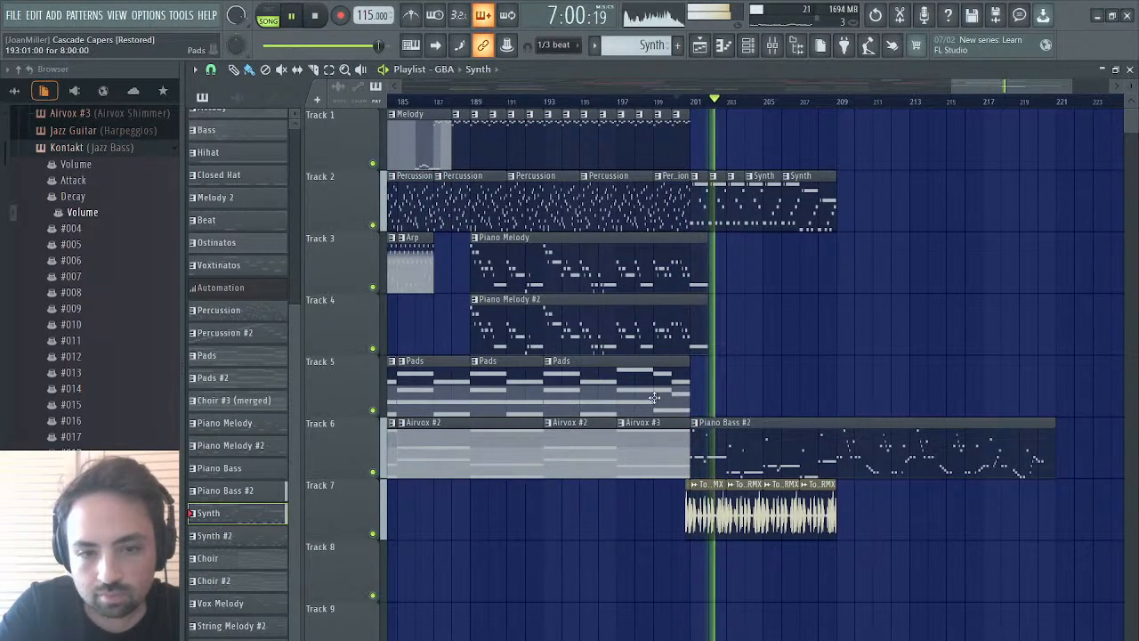
left_click(697, 398)
left_click(698, 398)
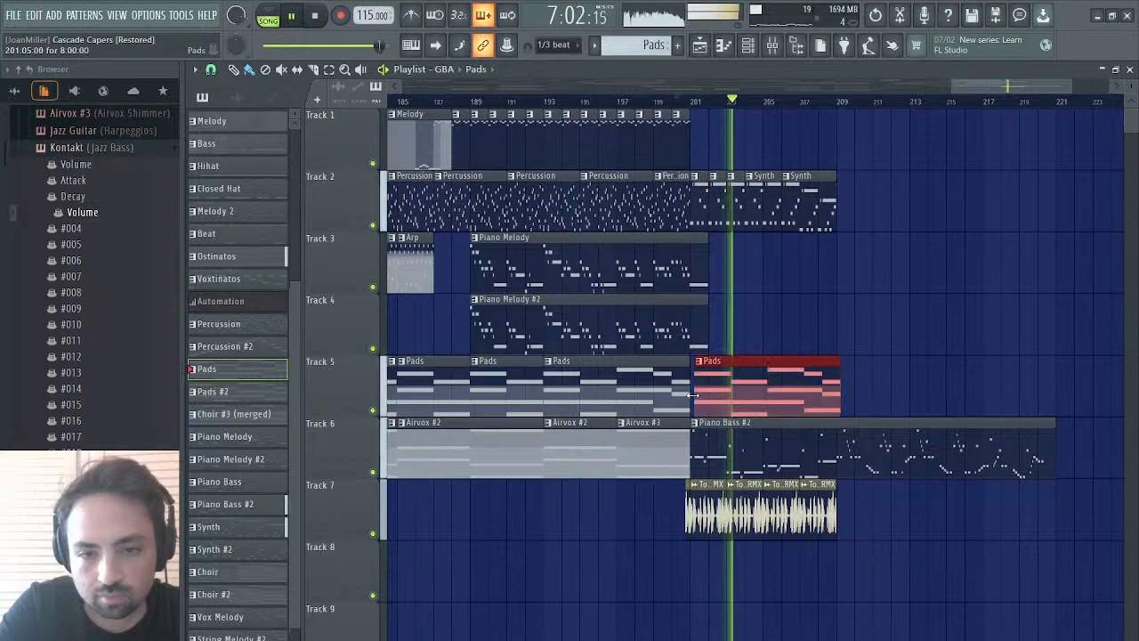
left_click(690, 101)
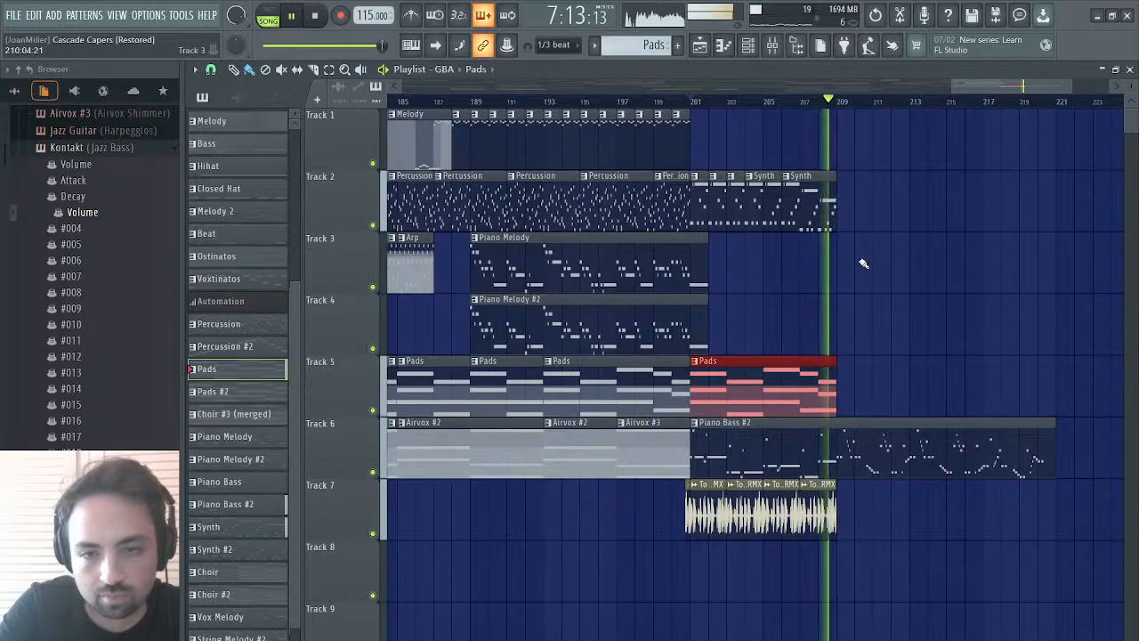
- Replay the new section from bar 201 and shorten the Piano Bass #2 clip on Track 6 to end at bar 209
left_click(692, 103)
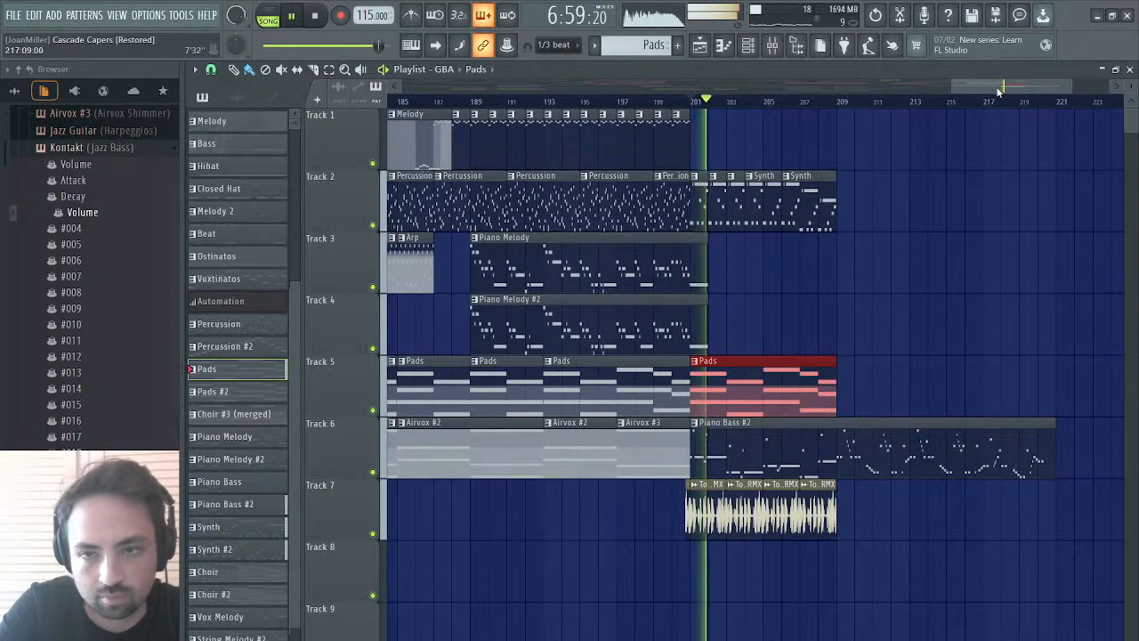
left_click_drag(1004, 85, 1030, 86)
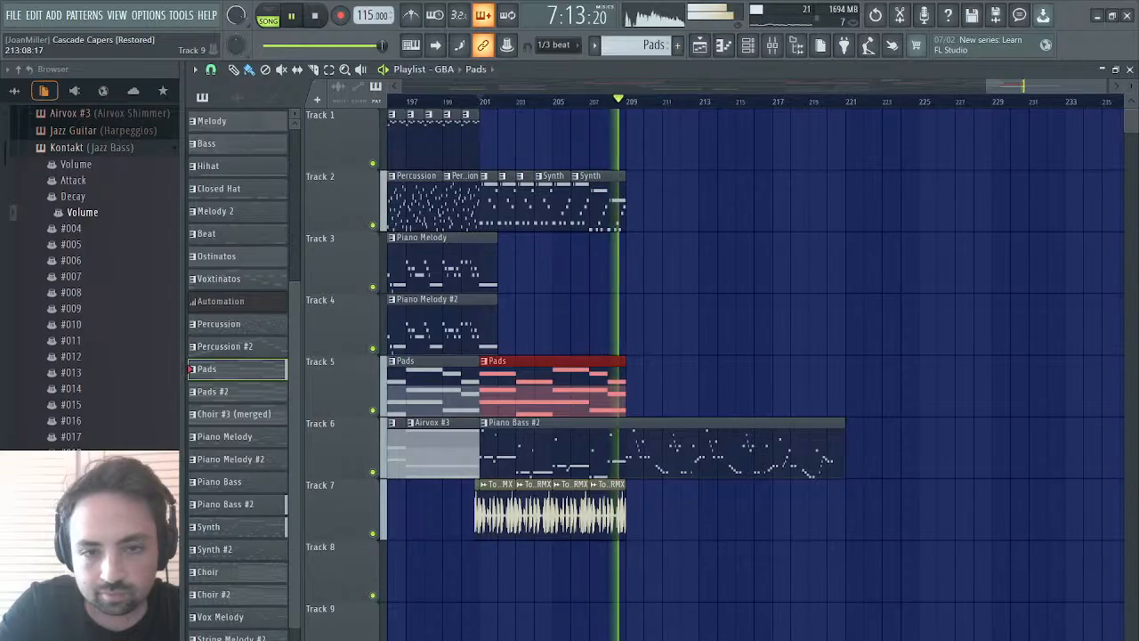
key("space")
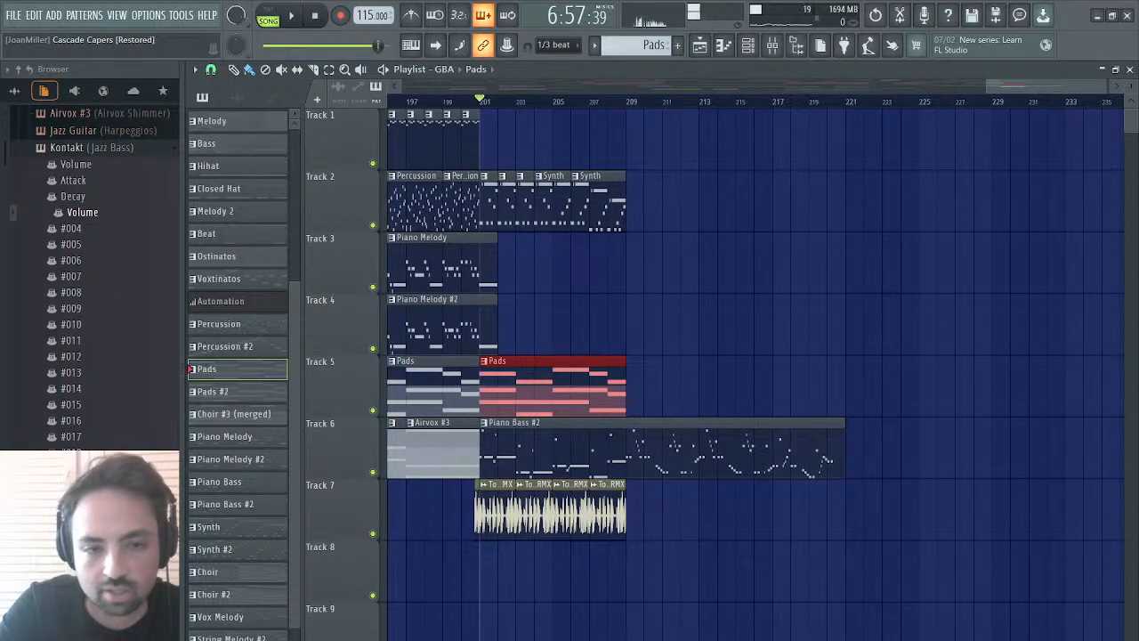
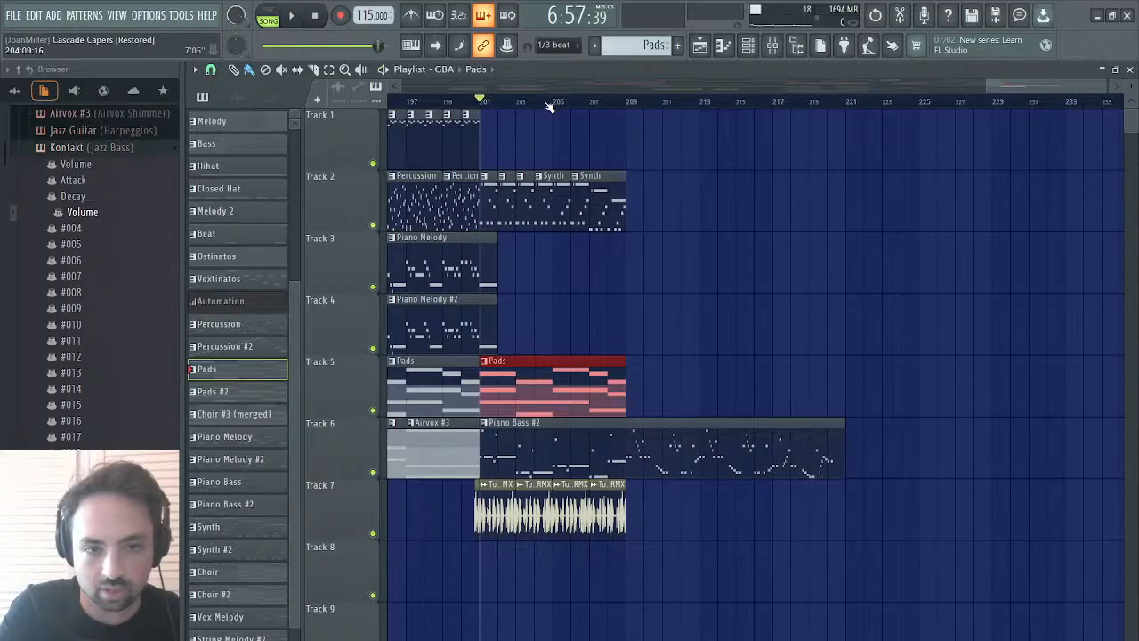
key("space")
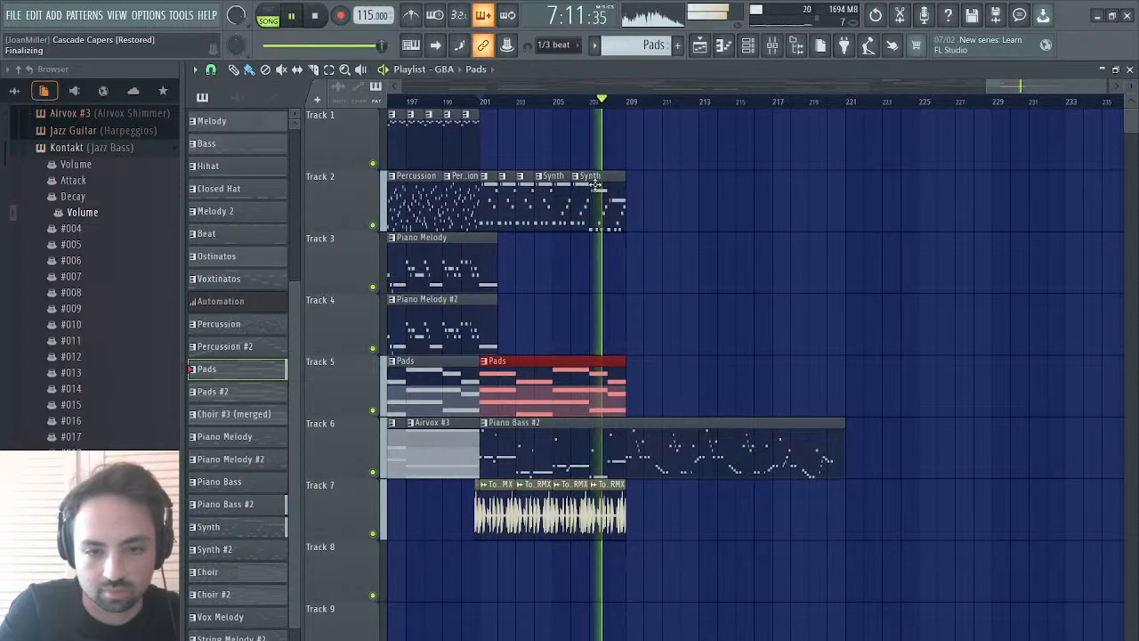
key("space")
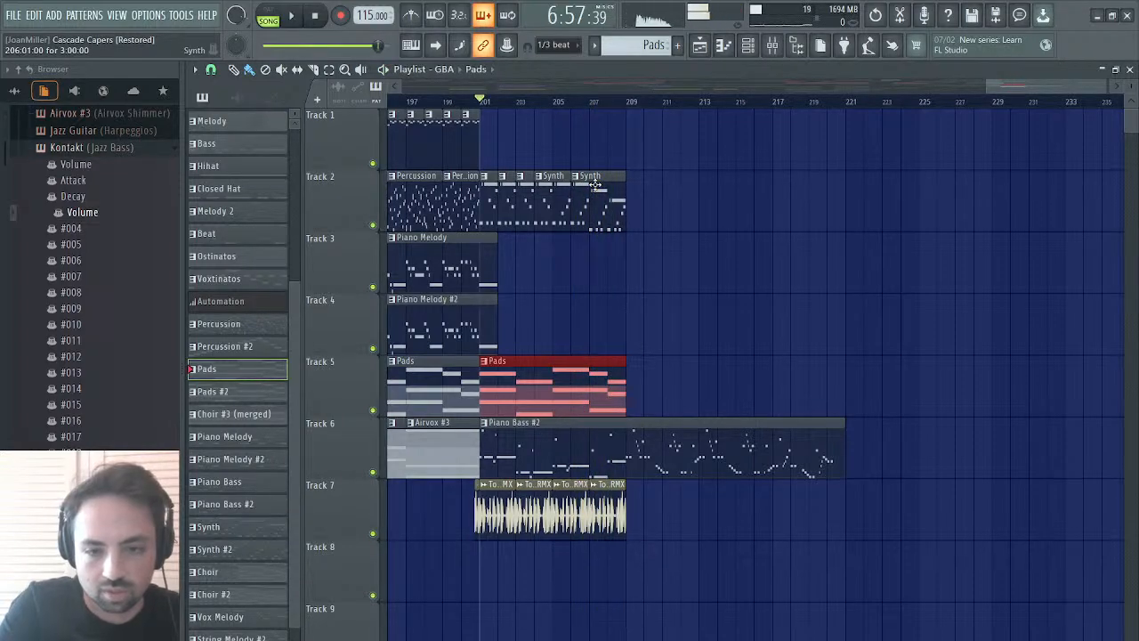
left_click_drag(844, 423, 629, 420)
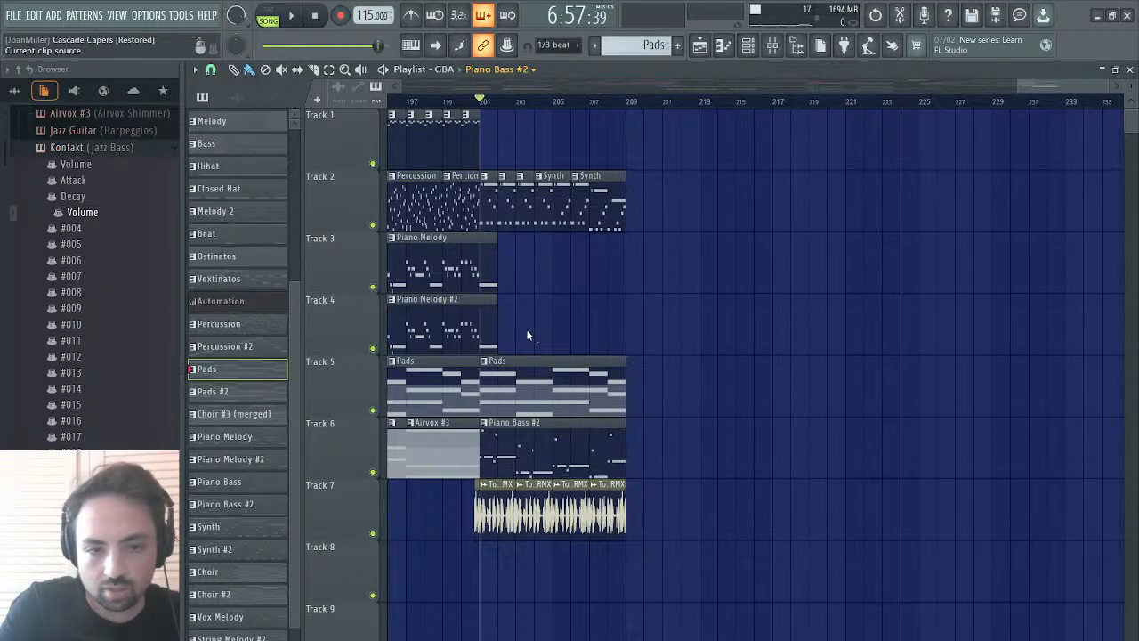
- Place an eight-bar Melody clip on Track 1 at bar 201 and play it with the other layers
key("5")
left_click_drag(534, 163, 522, 160)
key("space")
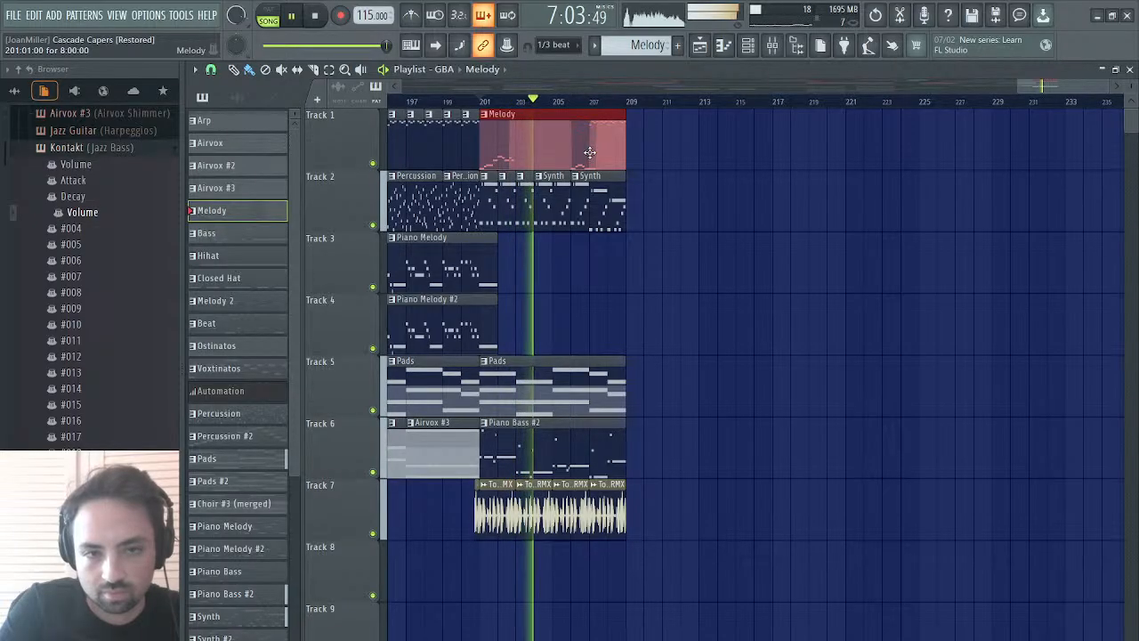
key("space")
- Make the Melody clip unique as Melody #2 and raise its opening Jazz Guitar phrase by two semitones
double_click(501, 144)
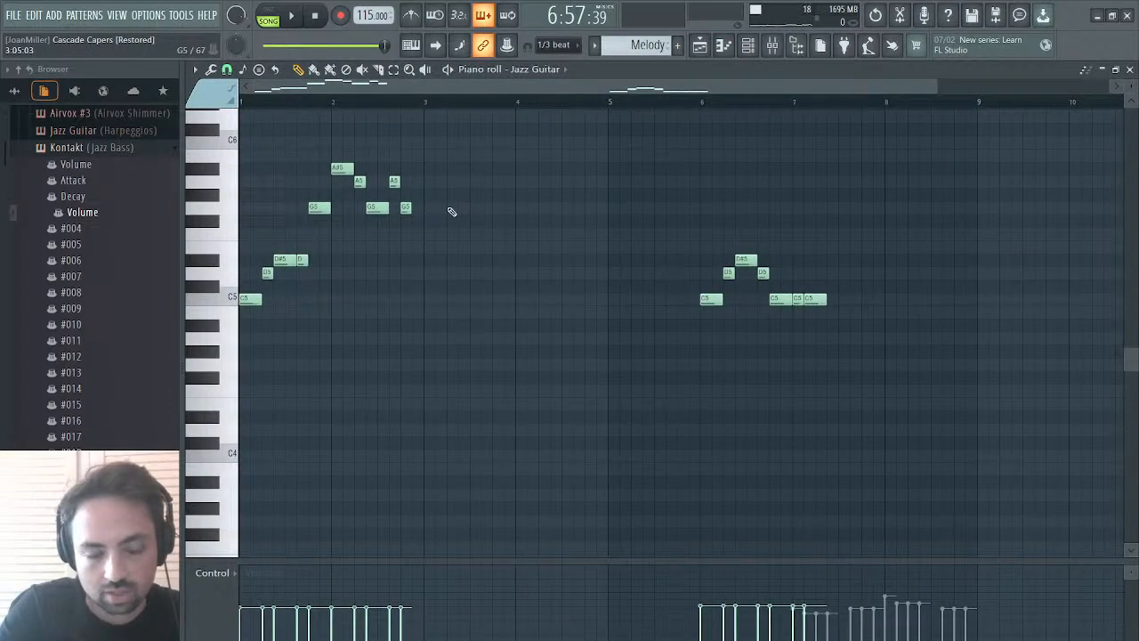
left_click(702, 49)
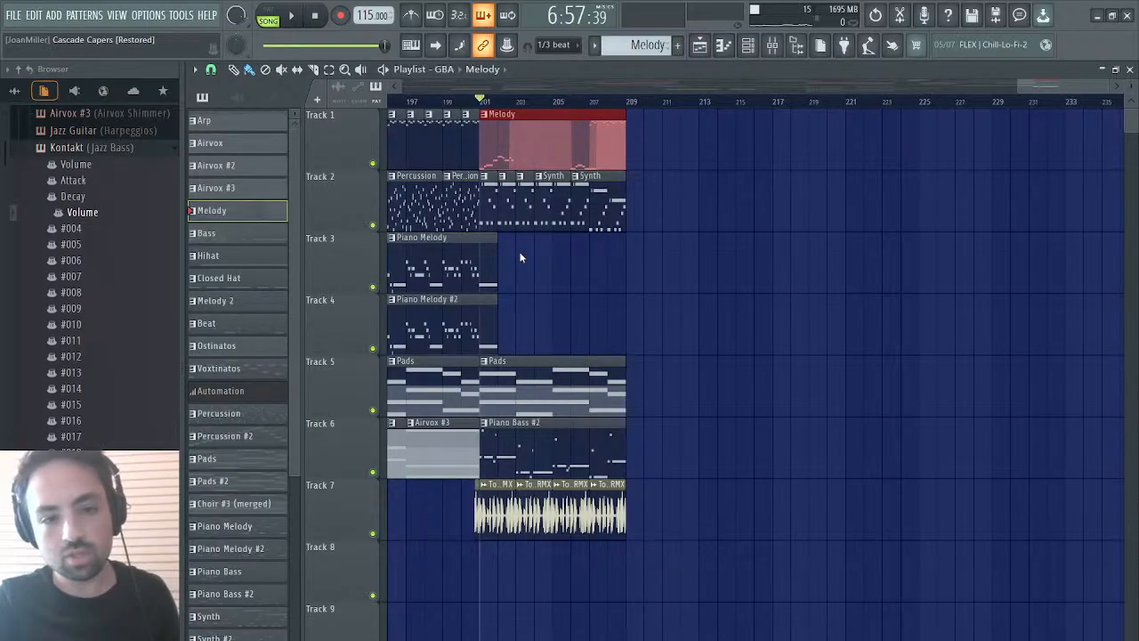
double_click(521, 142)
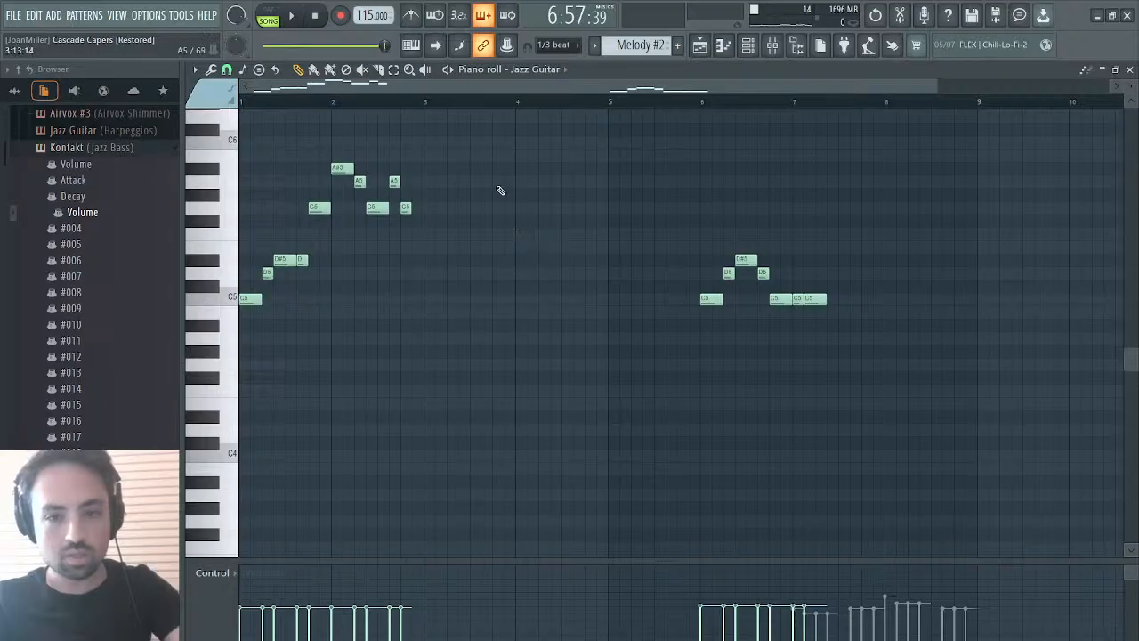
left_click_drag(453, 152, 241, 356)
key("Up")
key("Up")
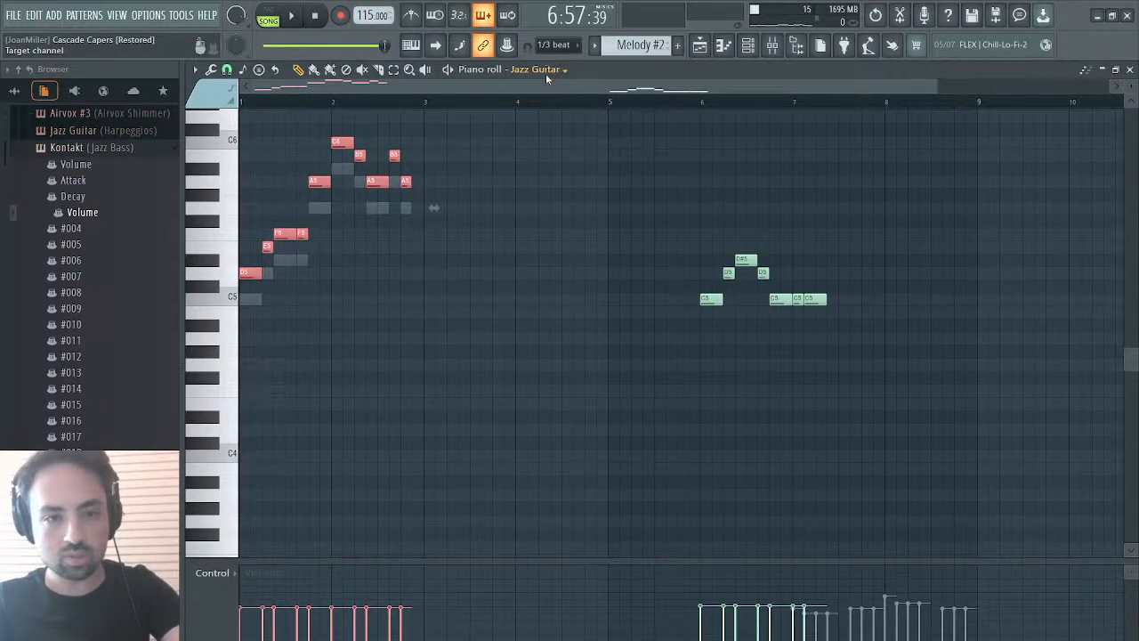
- Raise the opening Kontakt phrase of Melody #2 by two semitones and play the result
left_click(554, 440)
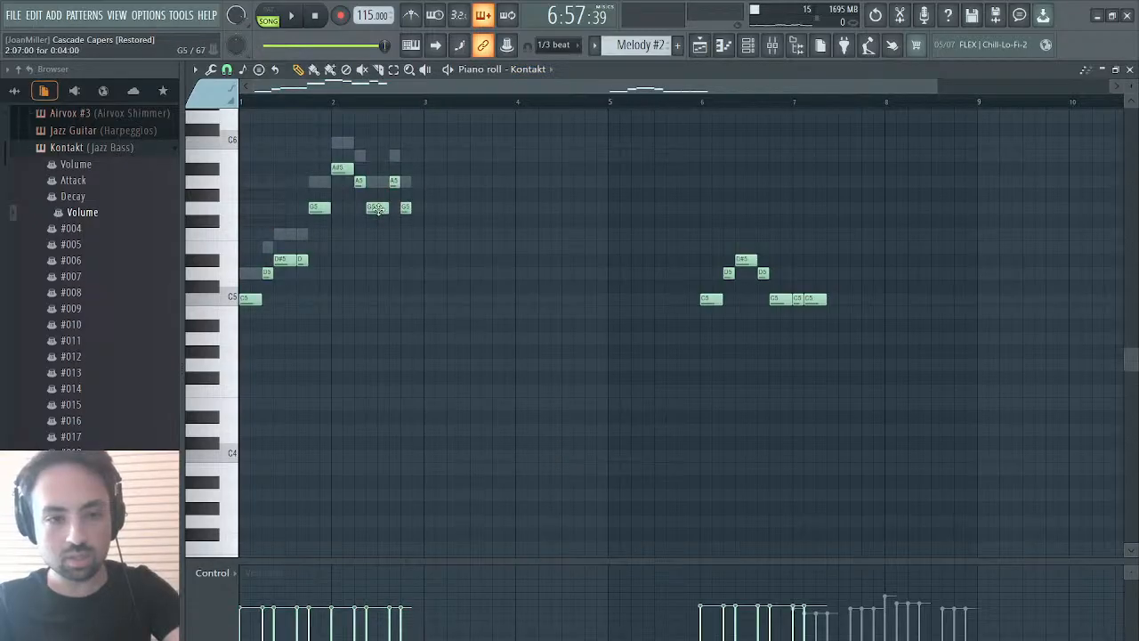
left_click_drag(438, 148, 248, 272)
key("space")
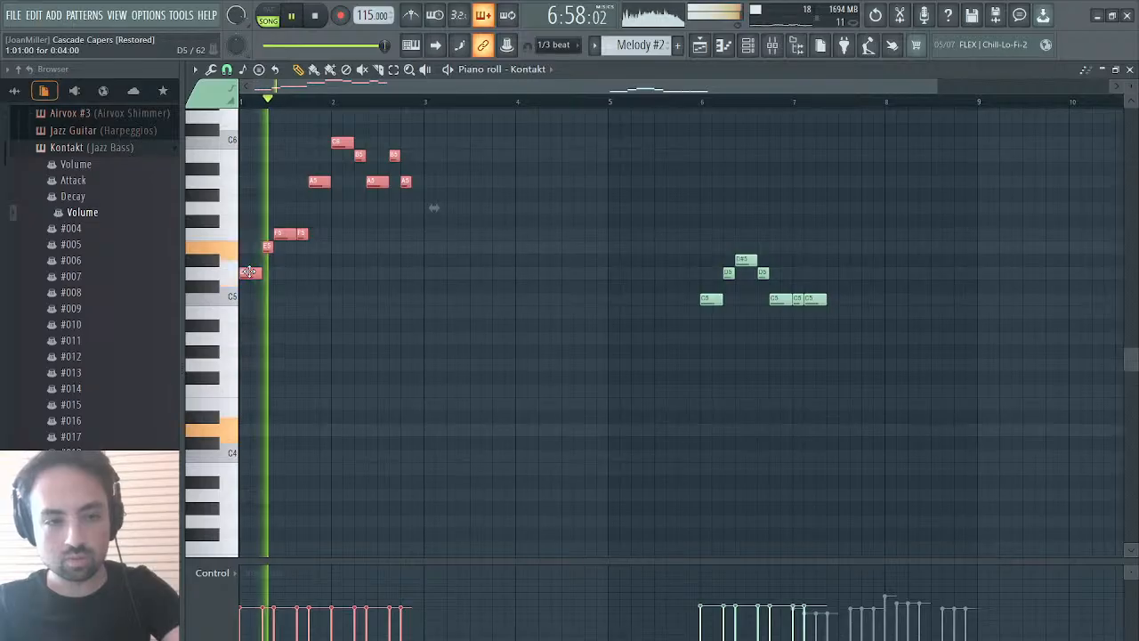
scroll(469, 219, "up", 4)
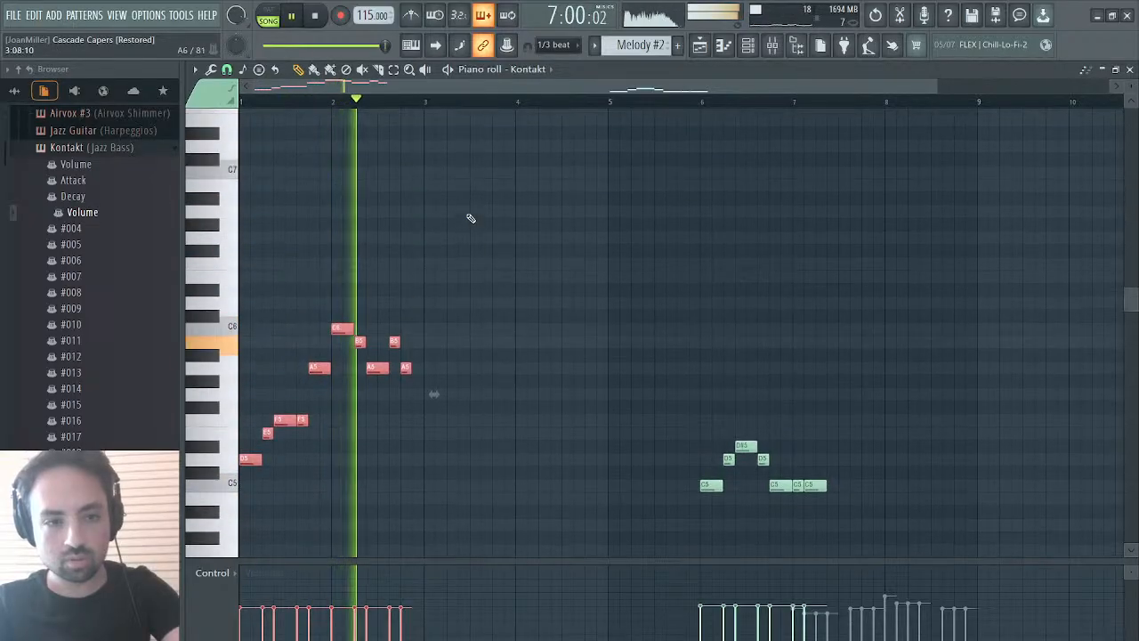
scroll(470, 218, "down", 1)
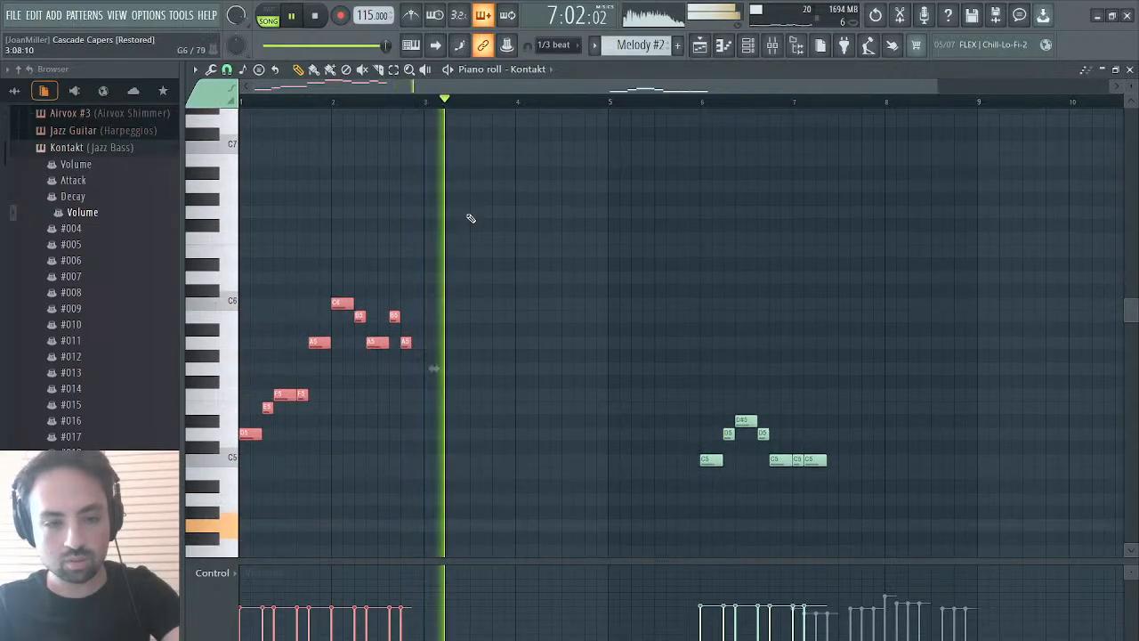
scroll(469, 218, "down", 1)
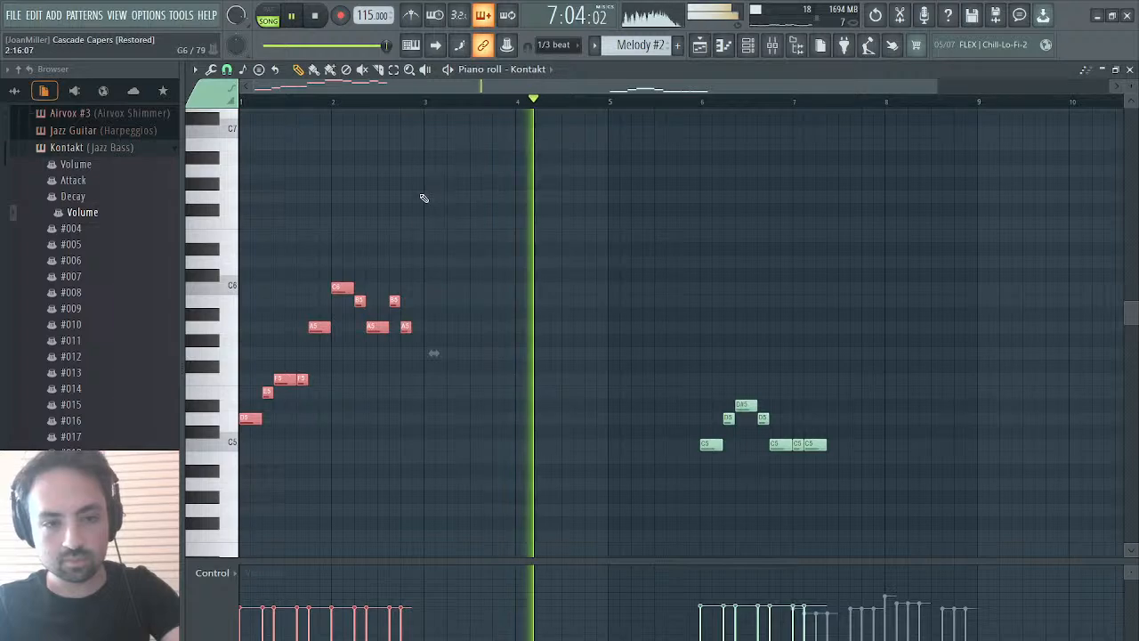
key("space")
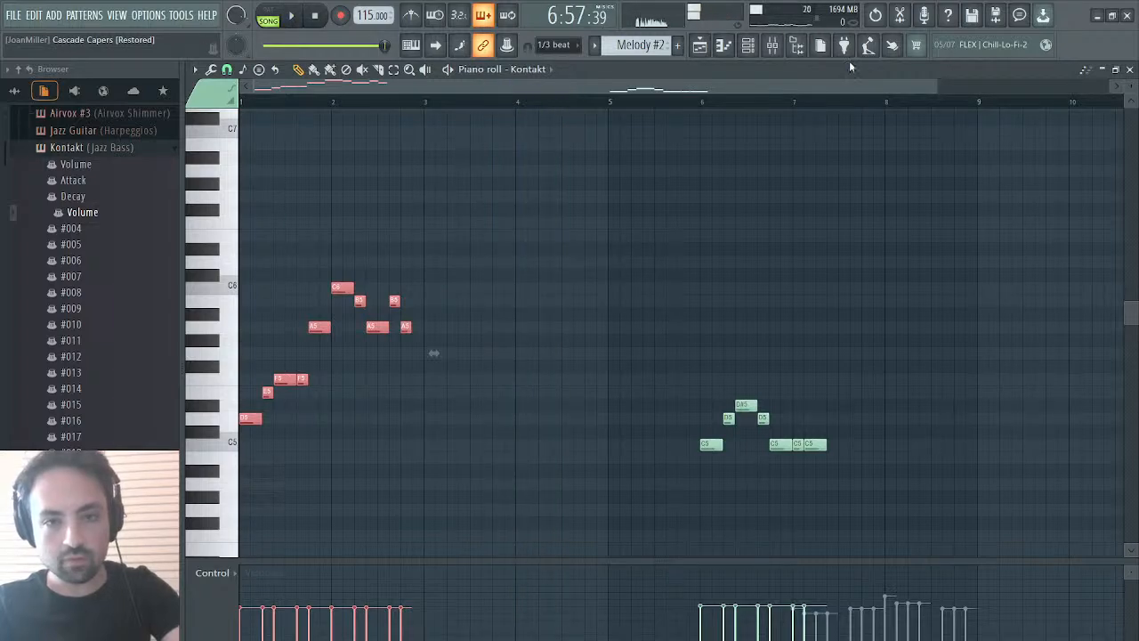
- Switch on the second Fruity Delay 3 of the Harpeggios mixer track from late in bar 2 using mute/solo events, checking by playback
left_click(772, 45)
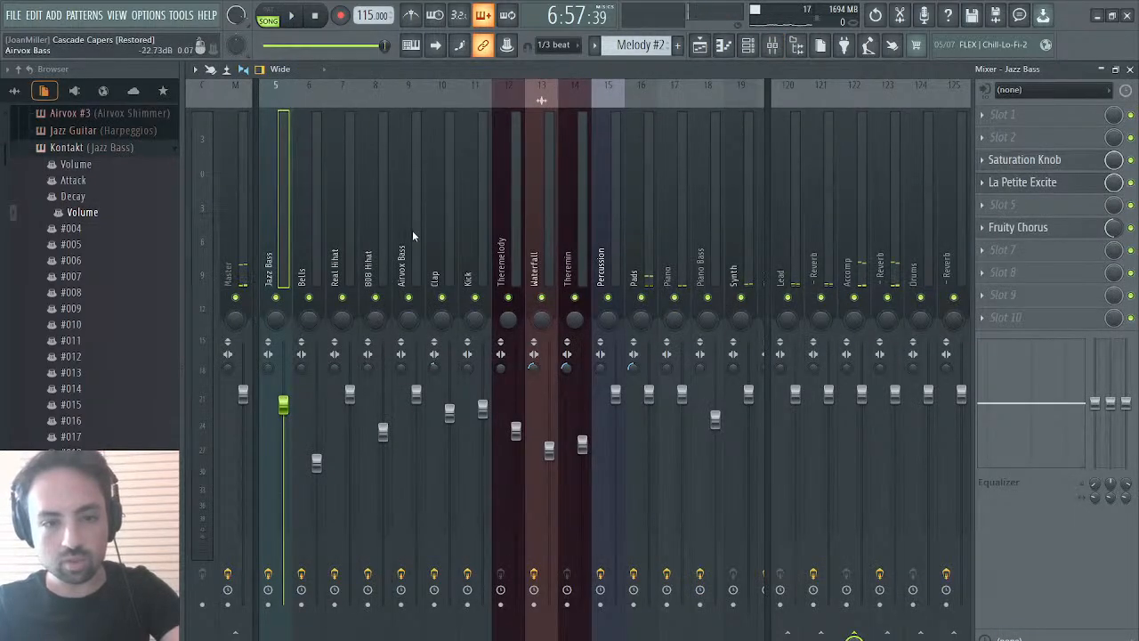
scroll(495, 200, "up", 4)
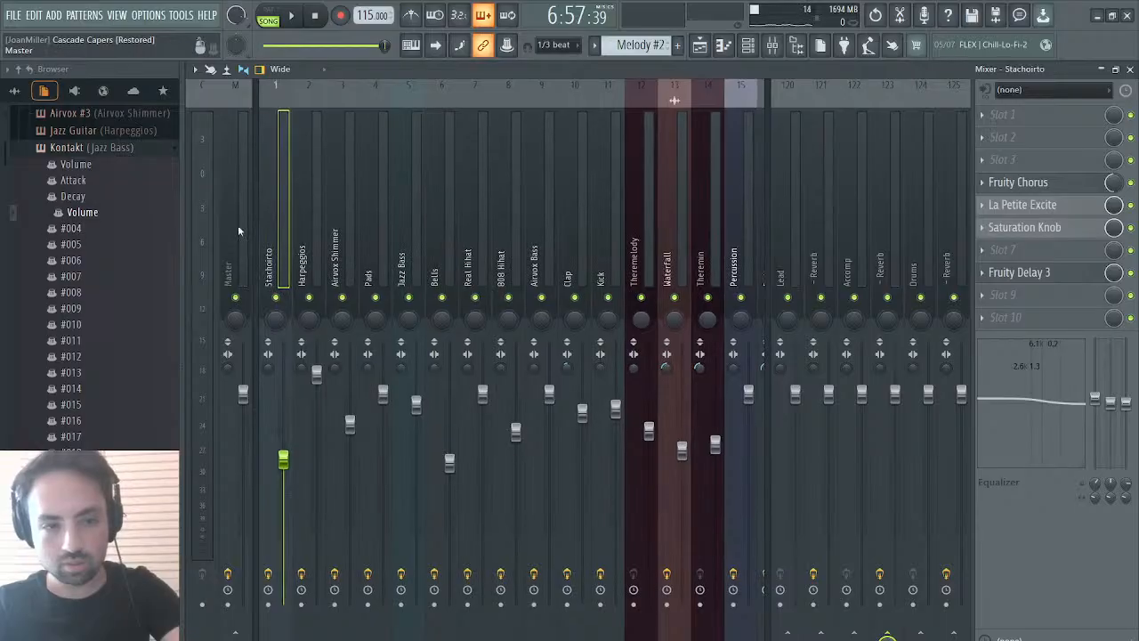
left_click(314, 256)
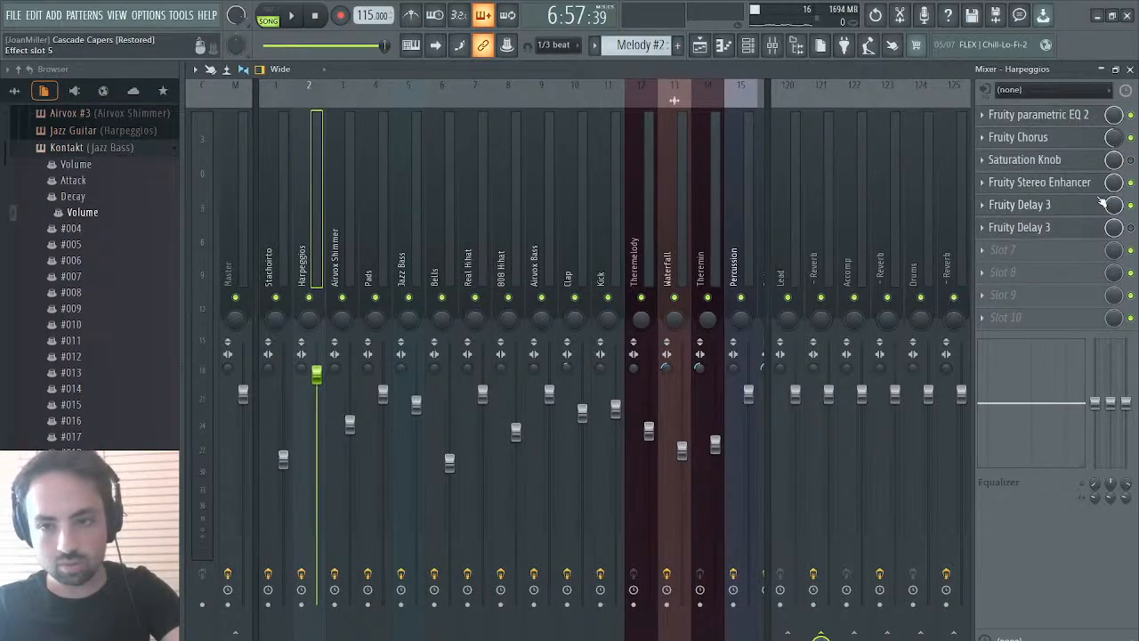
left_click(1056, 275)
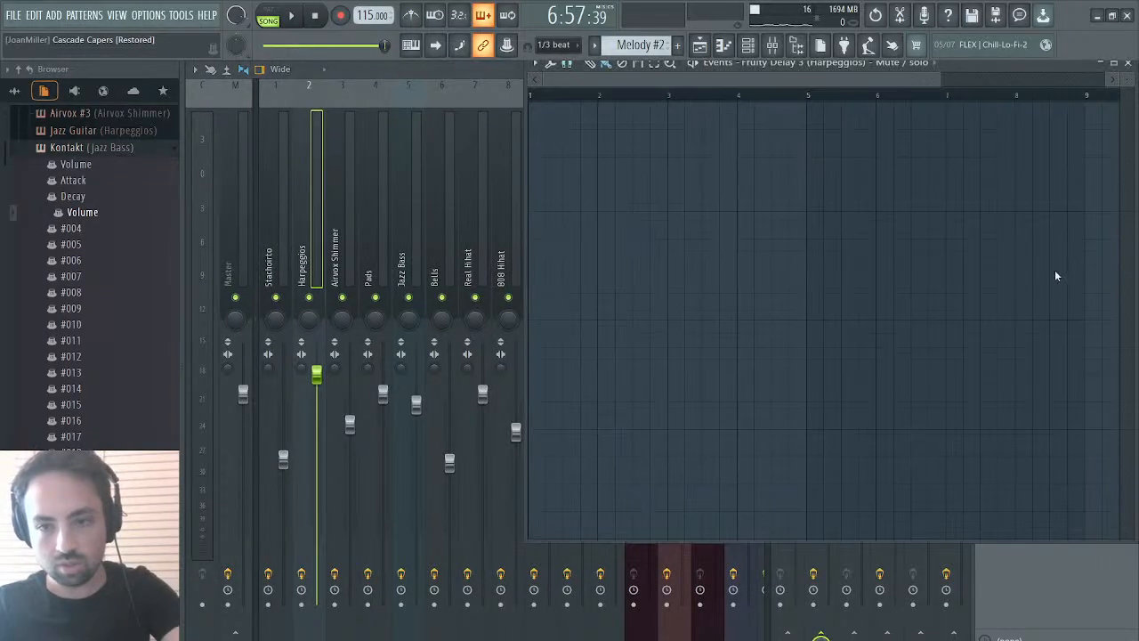
key("space")
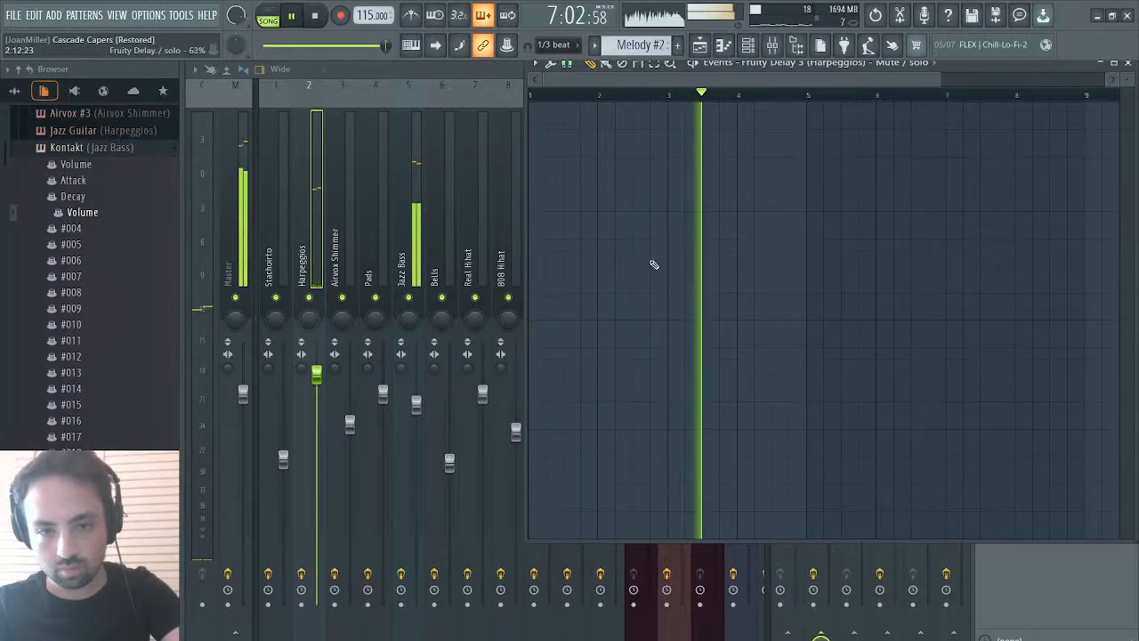
left_click(652, 113)
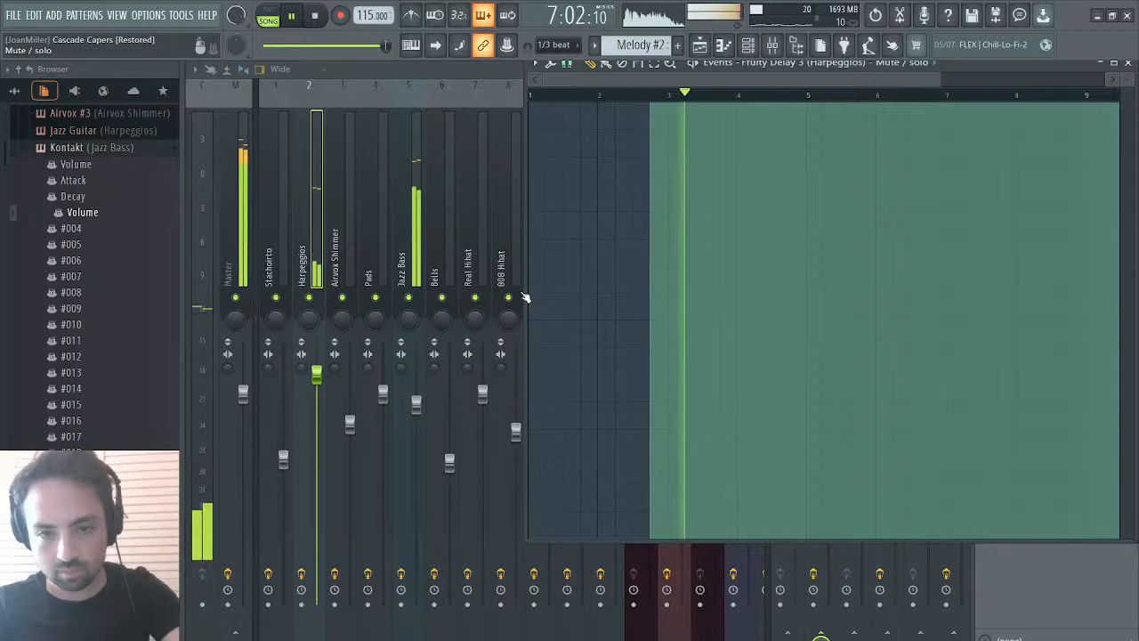
key("space")
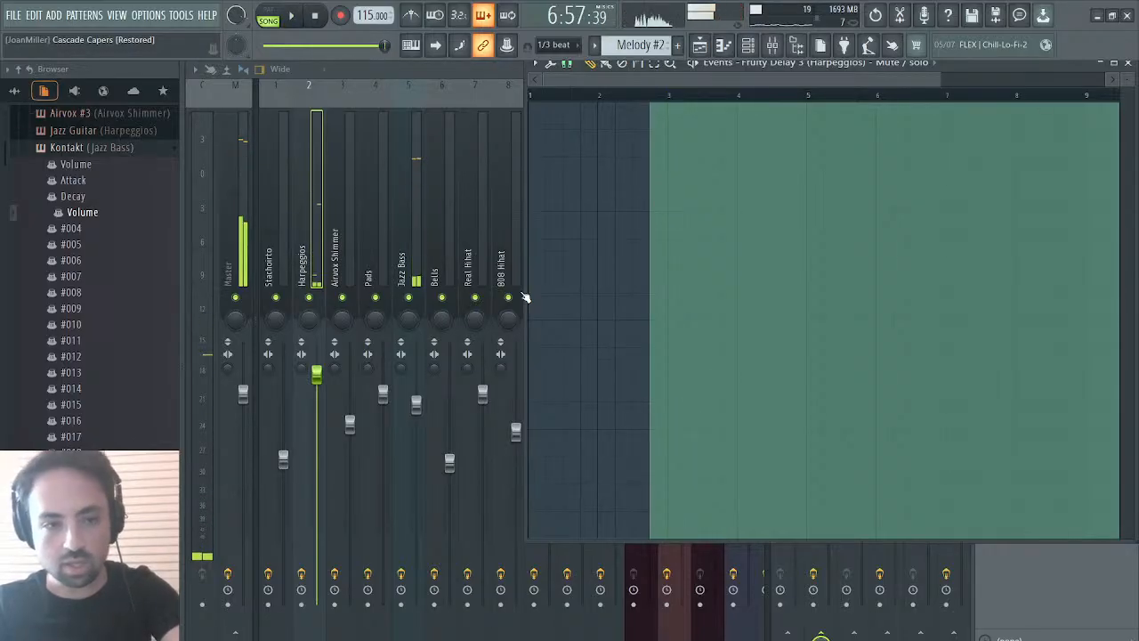
left_click(1126, 67)
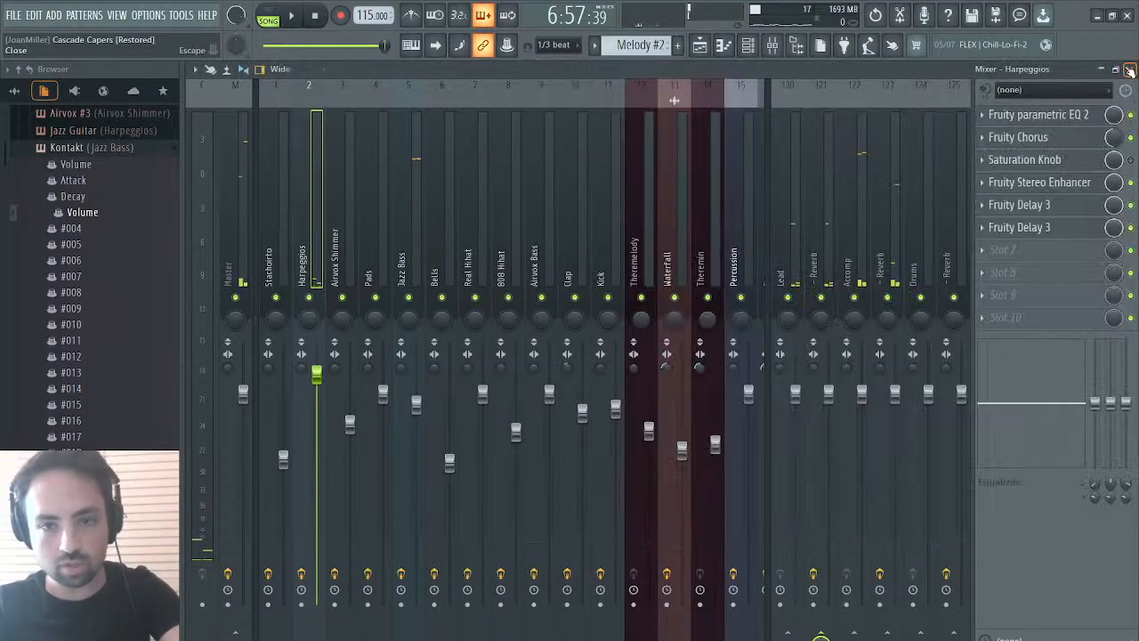
- Paste the delay mute/solo events over those of the Piano mixer track's second Fruity Delay 3 and play the section
left_click_drag(734, 256, 402, 265)
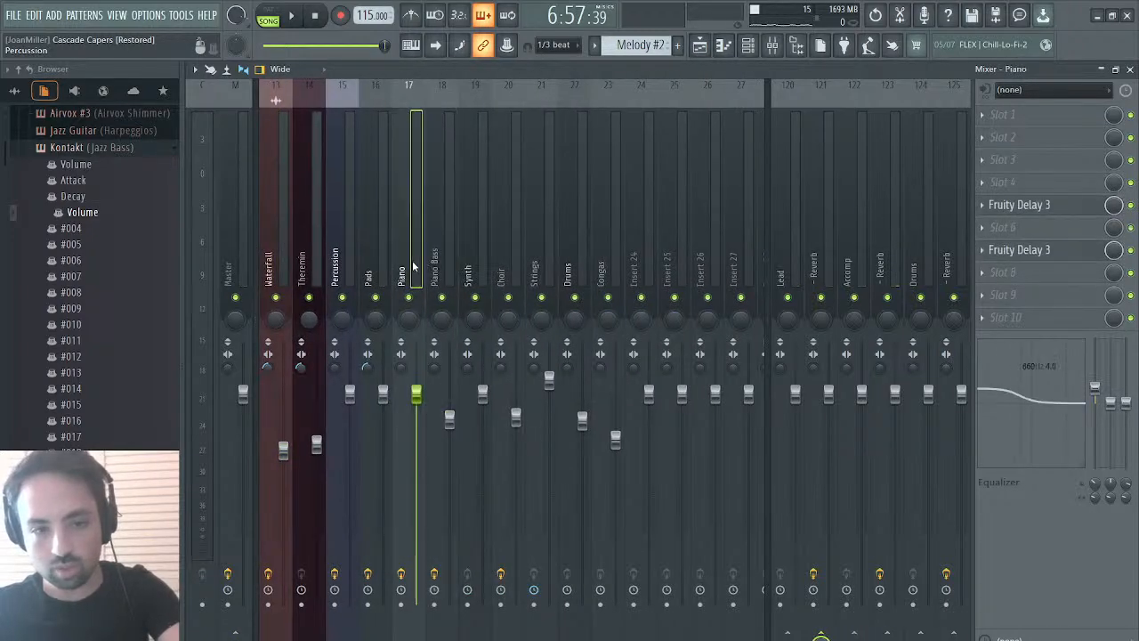
key("space")
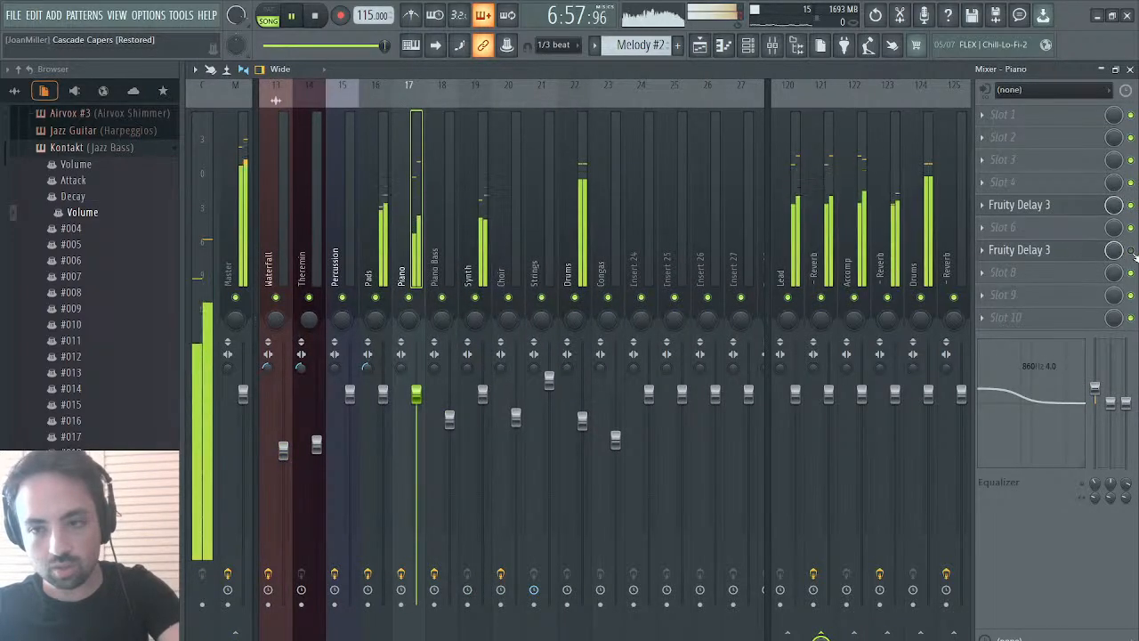
left_click(1094, 299)
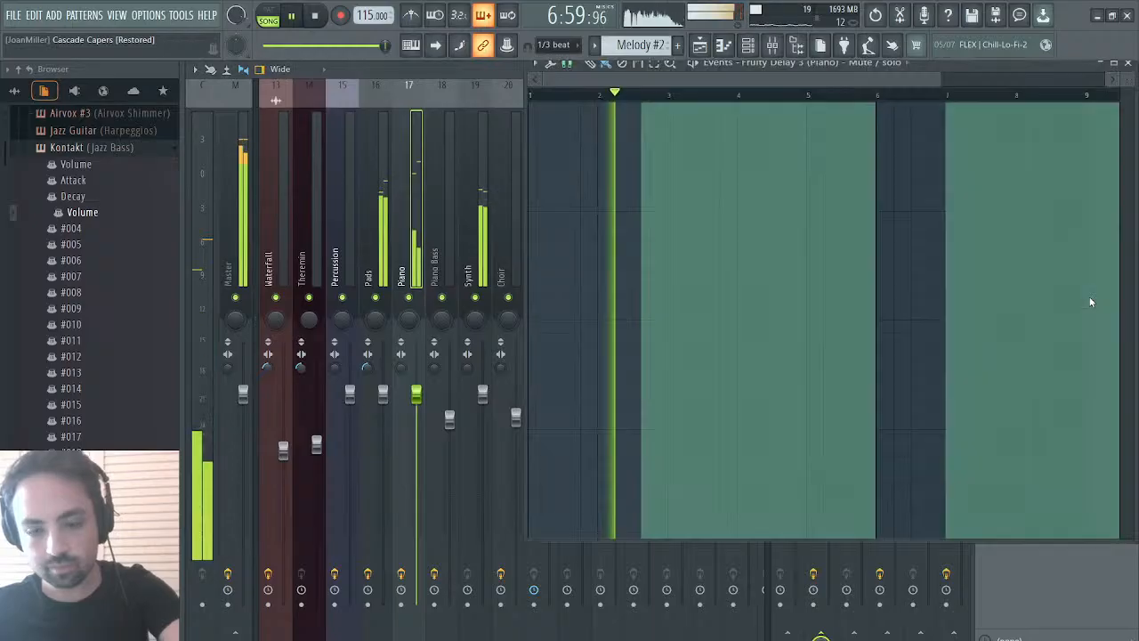
key("ctrl+v")
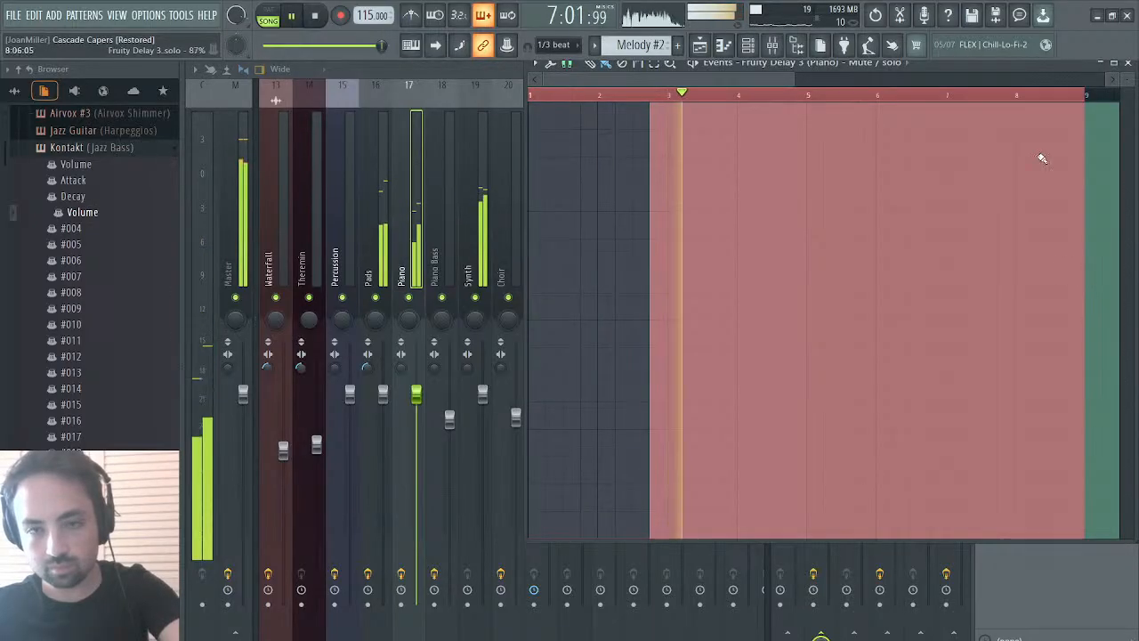
left_click(1044, 104)
key("space")
key("space")
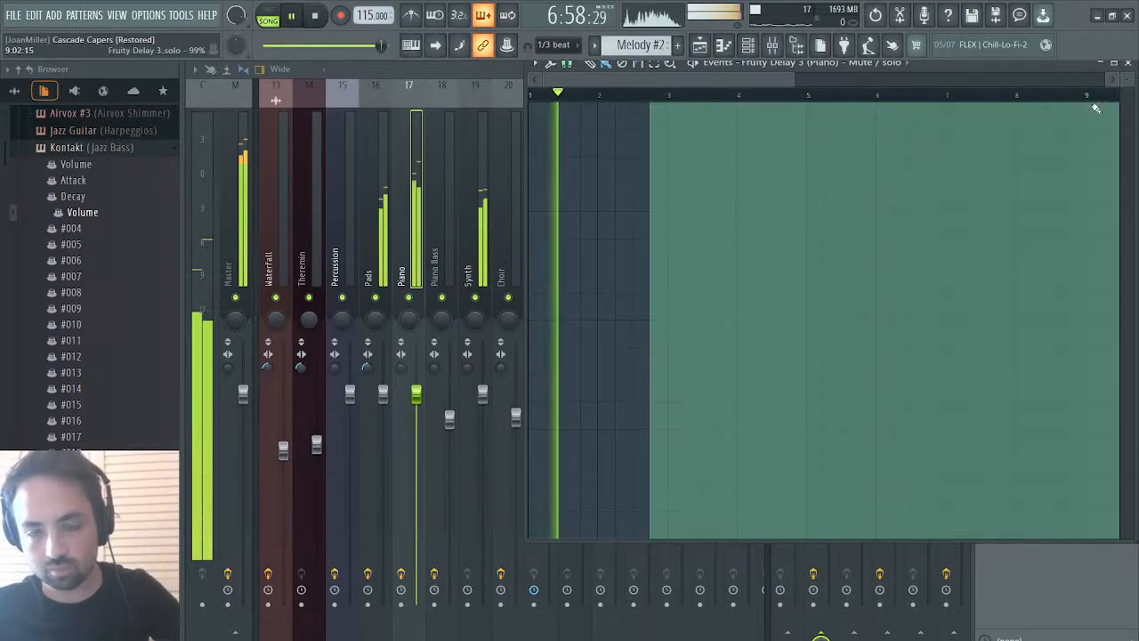
left_click(1127, 64)
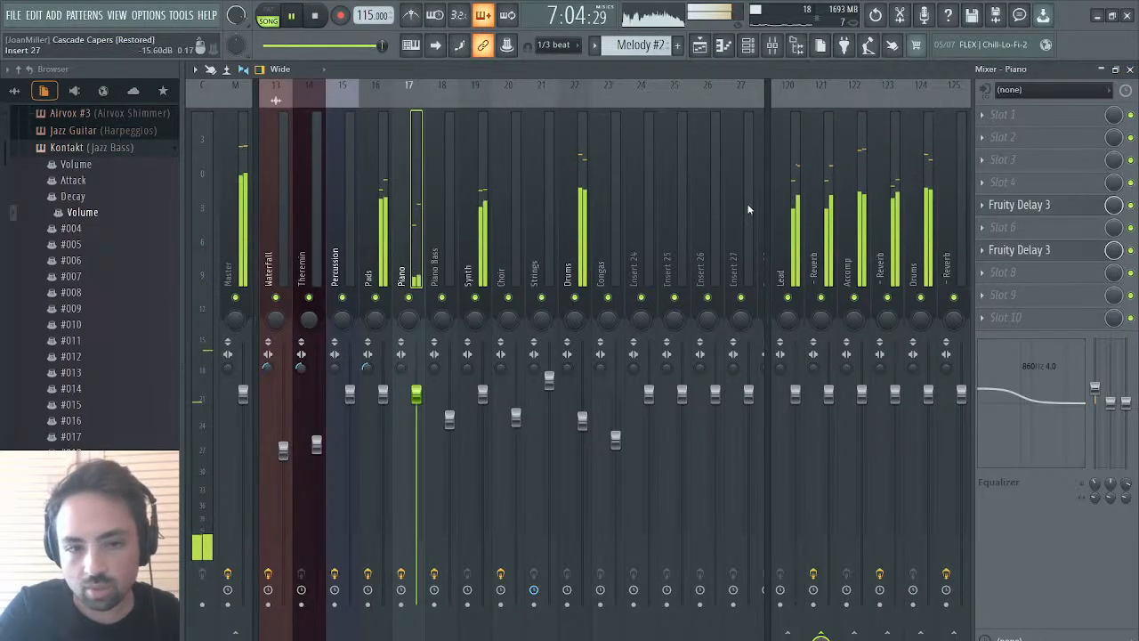
- Split the Melody #2 clip on Track 1 at bar 206, move the second part to bar 205 and trim both parts to three bars
left_click(699, 47)
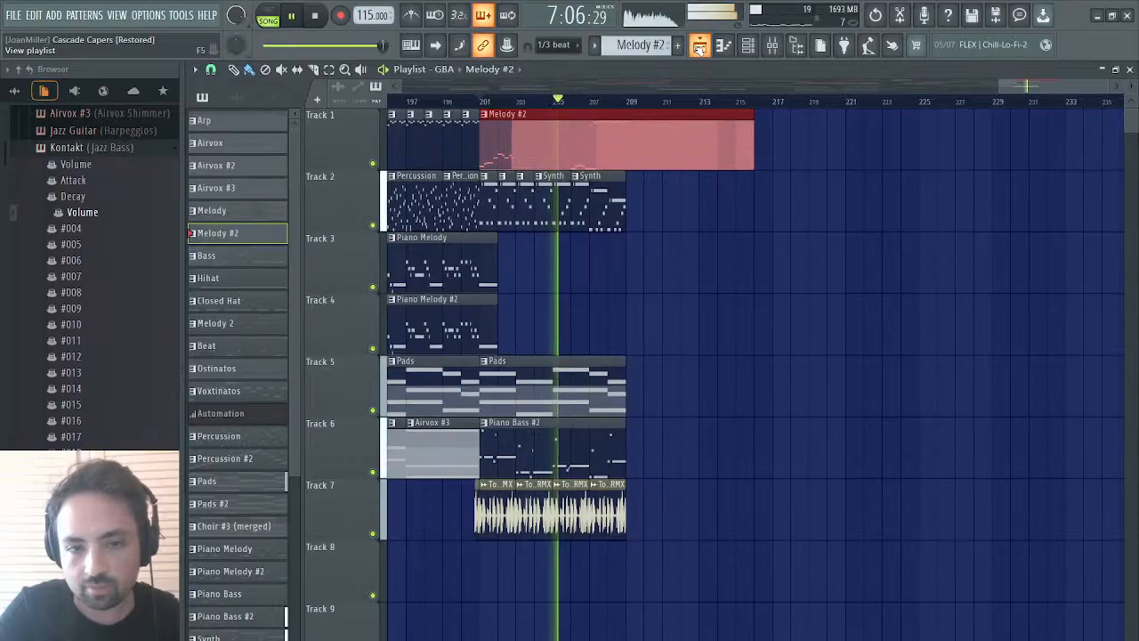
key("space")
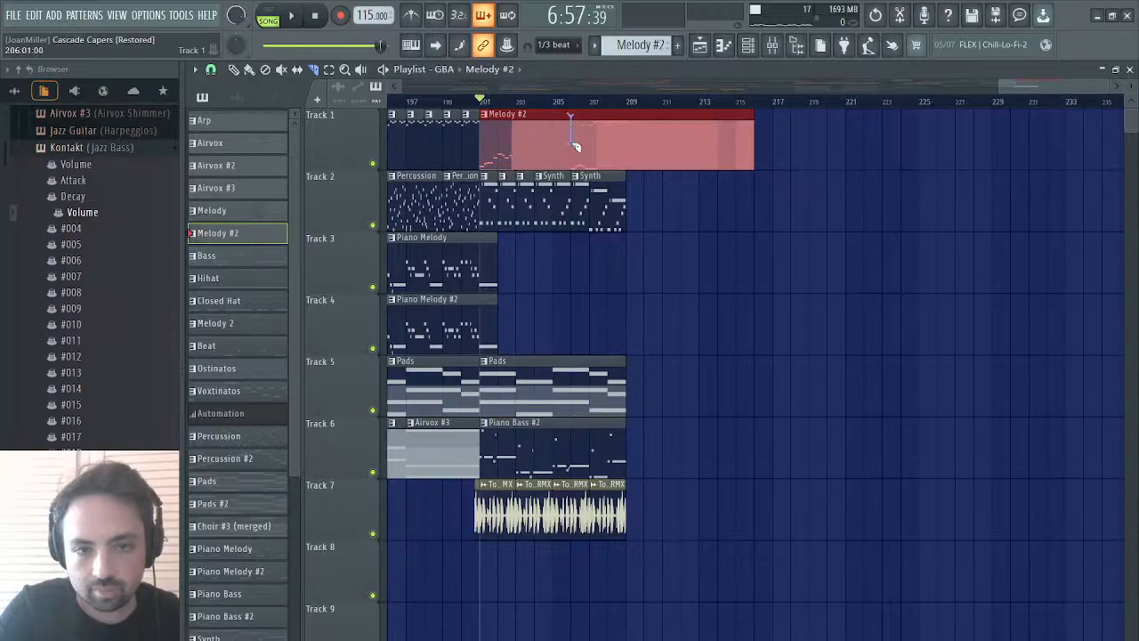
left_click_drag(575, 169, 575, 170)
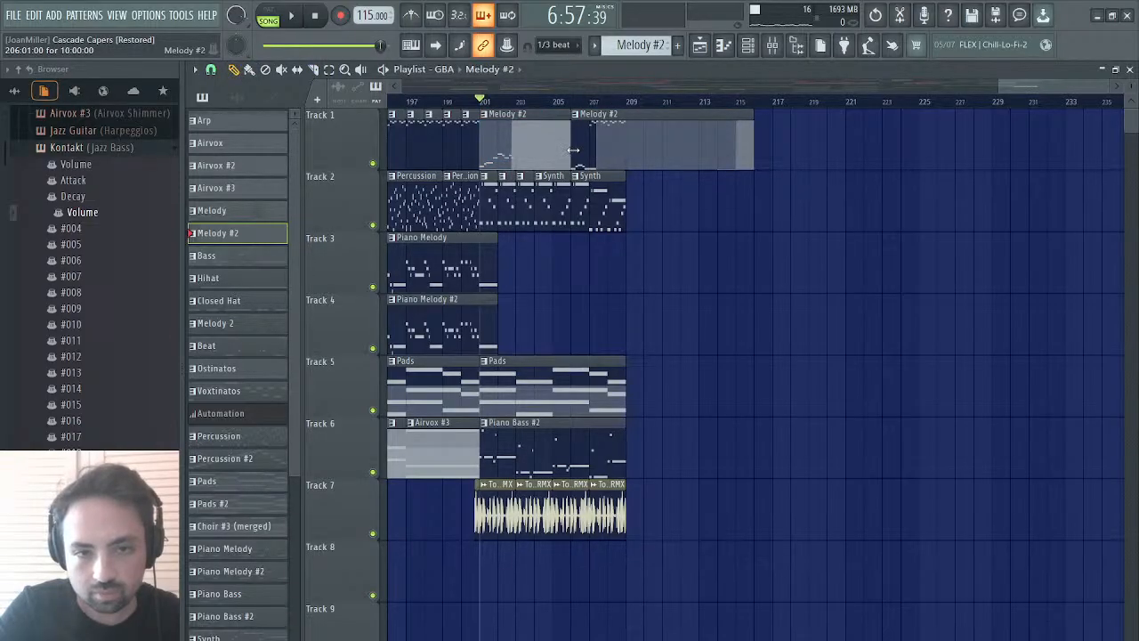
key("space")
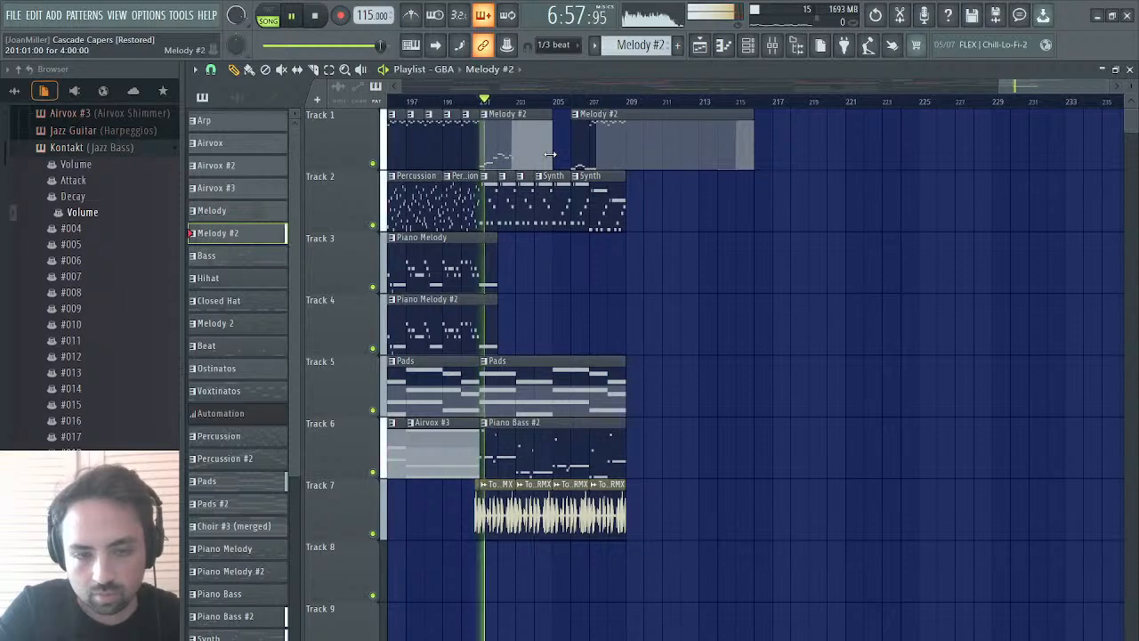
left_click_drag(599, 155, 580, 154)
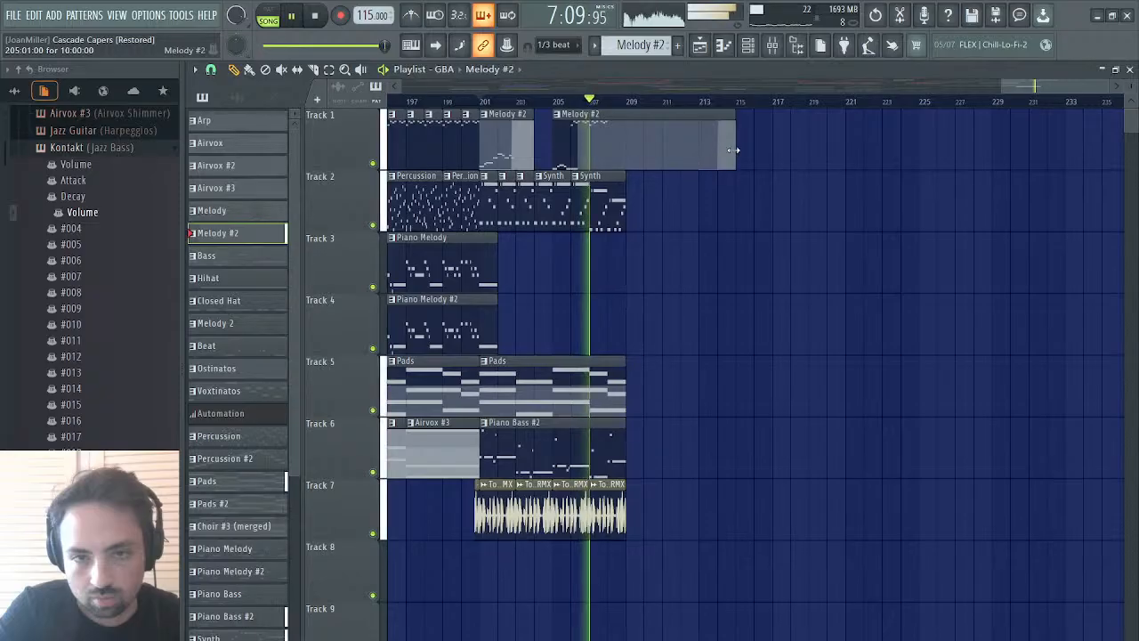
left_click_drag(735, 155, 603, 156)
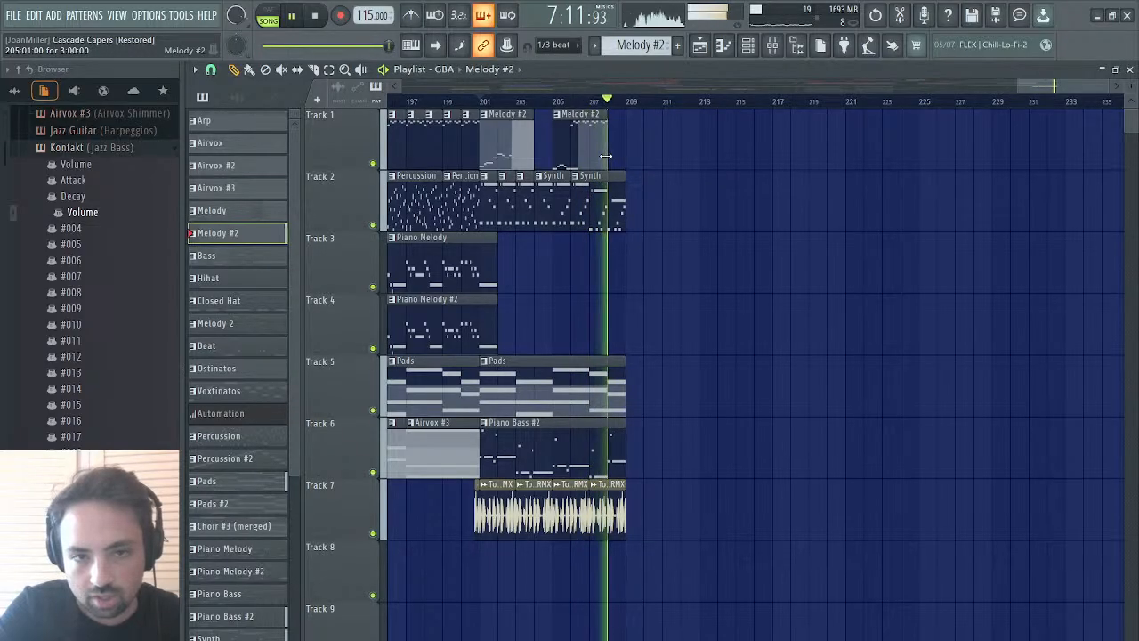
- Add a short Melody clip on Track 1 at bar 208 and replay the section from bar 201
left_click(468, 146)
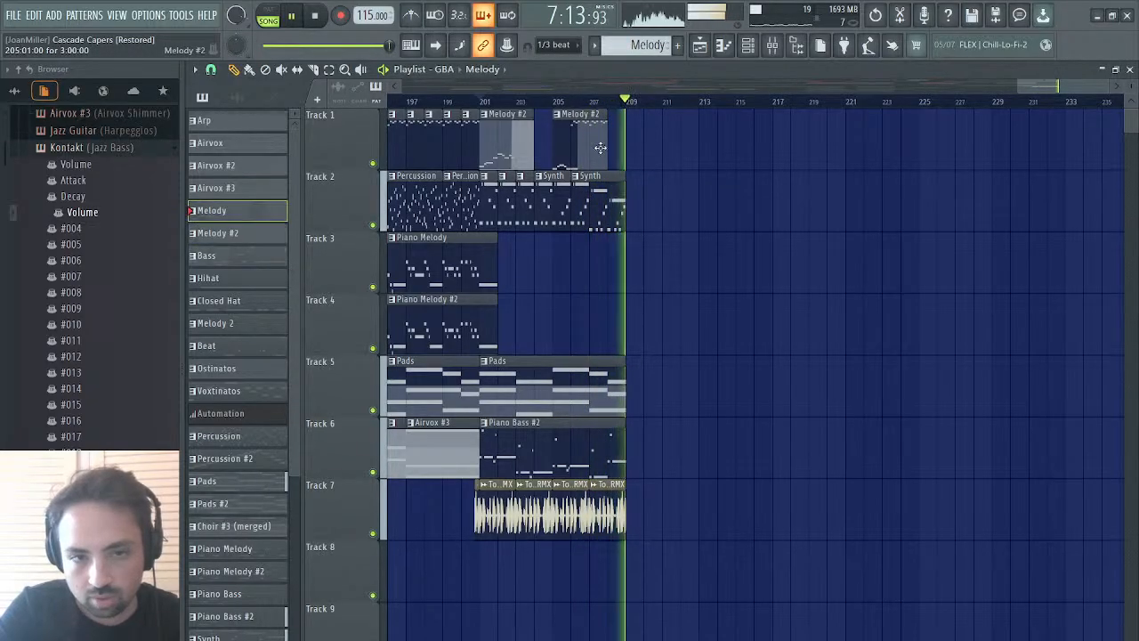
left_click(613, 152)
left_click(579, 102)
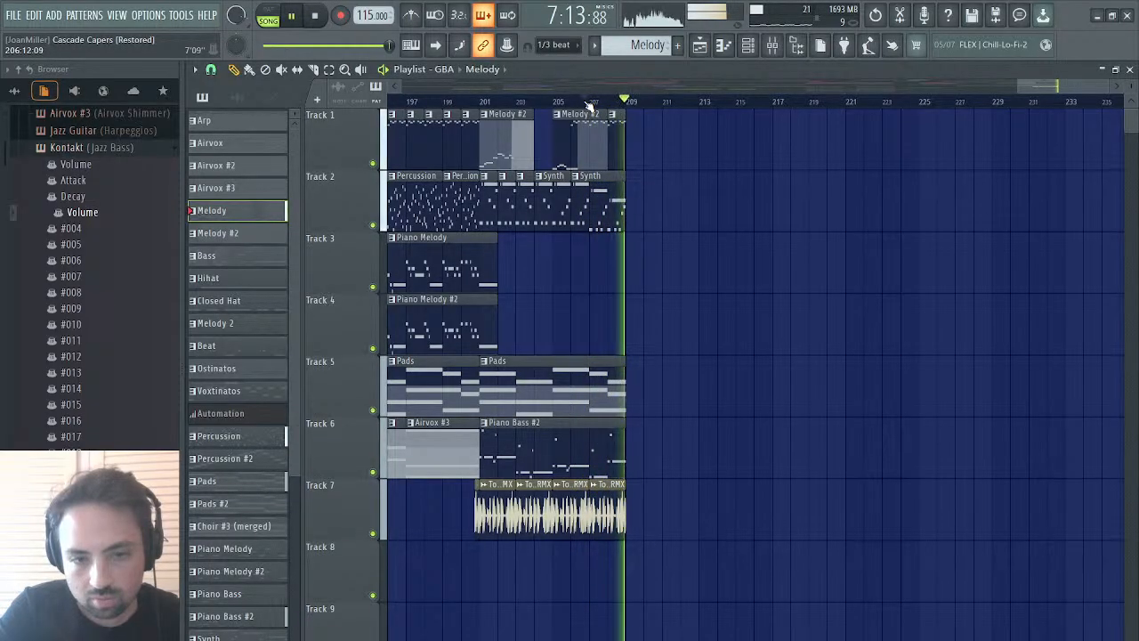
left_click(483, 100)
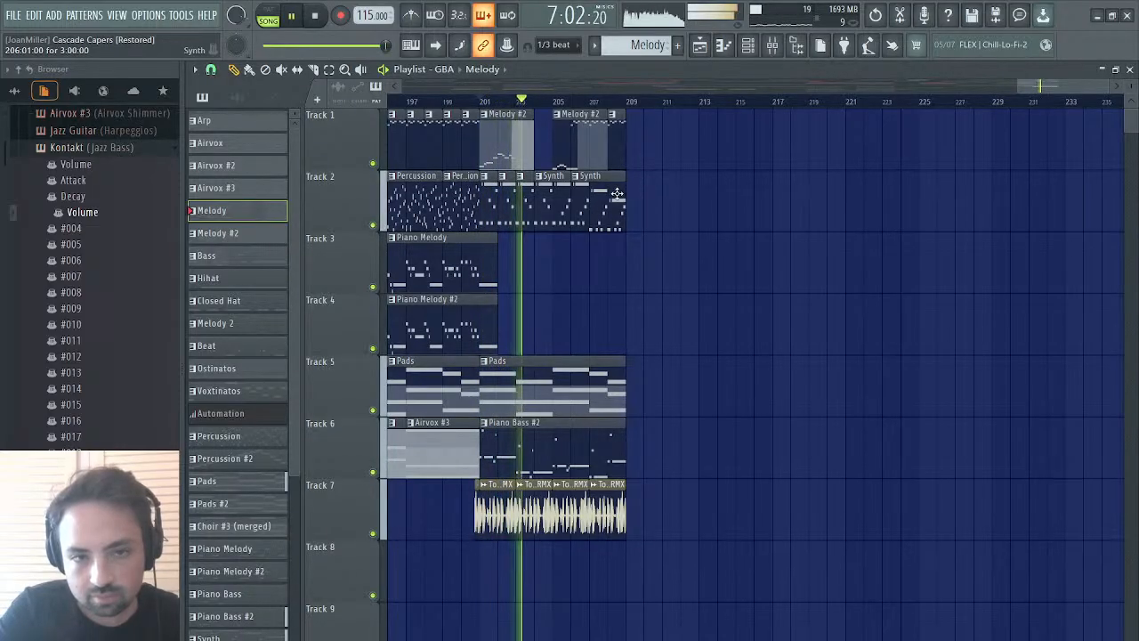
key("space")
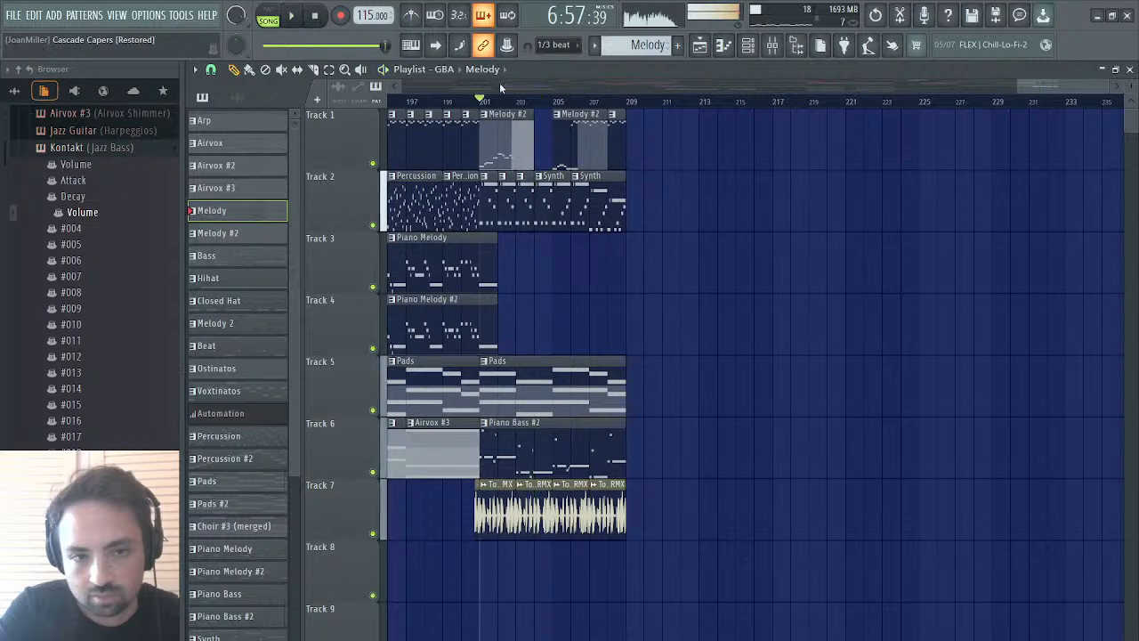
- In the Melody #2 pattern, make the mute/solo events of the Piano track's second Fruity Delay 3 start slightly earlier, just past mid-bar 2
left_click(518, 102)
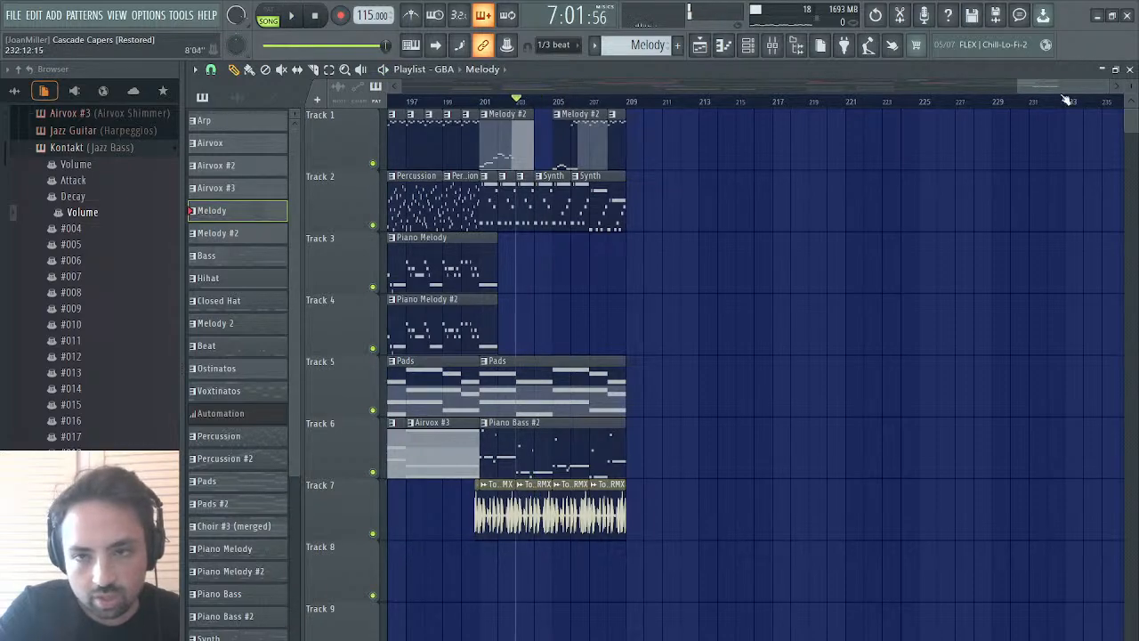
left_click_drag(1108, 87, 1077, 87)
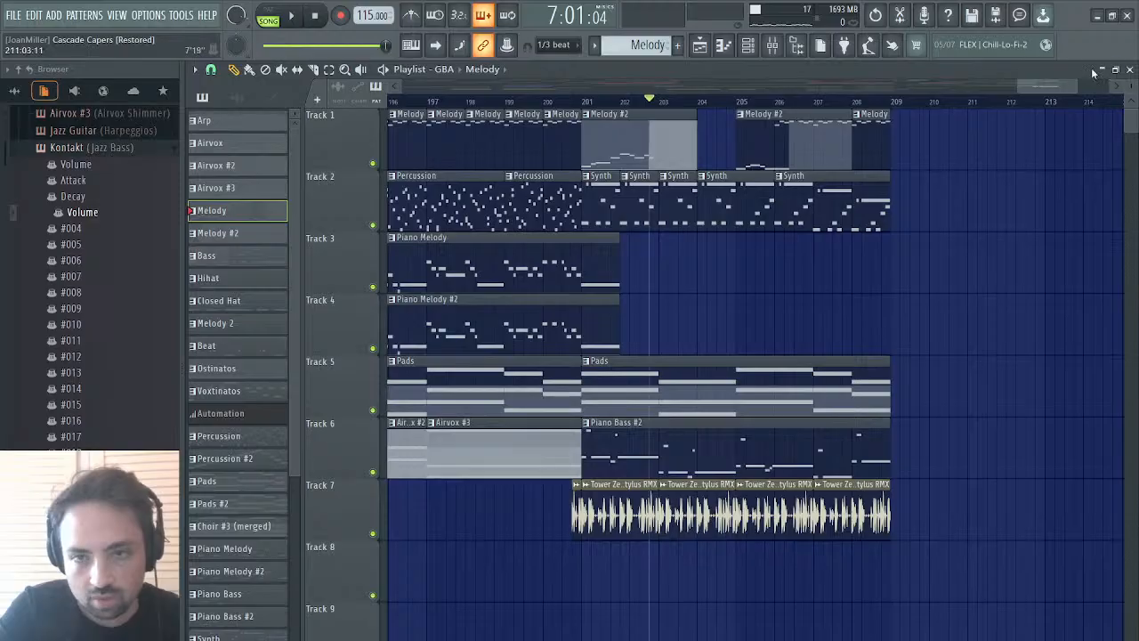
left_click(1130, 70)
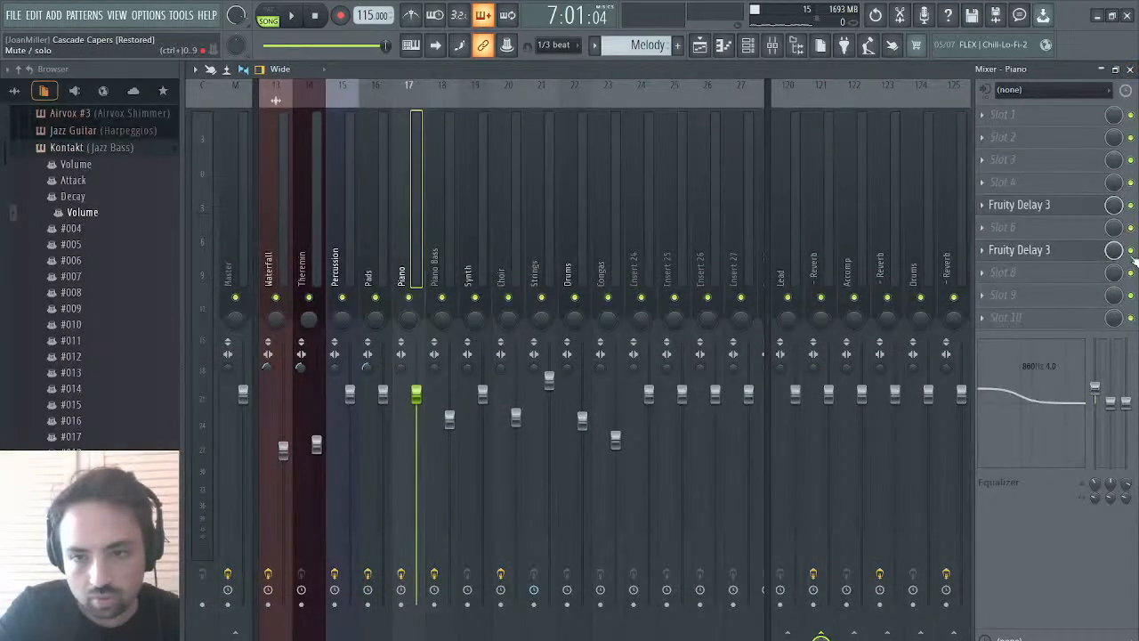
left_click(1079, 299)
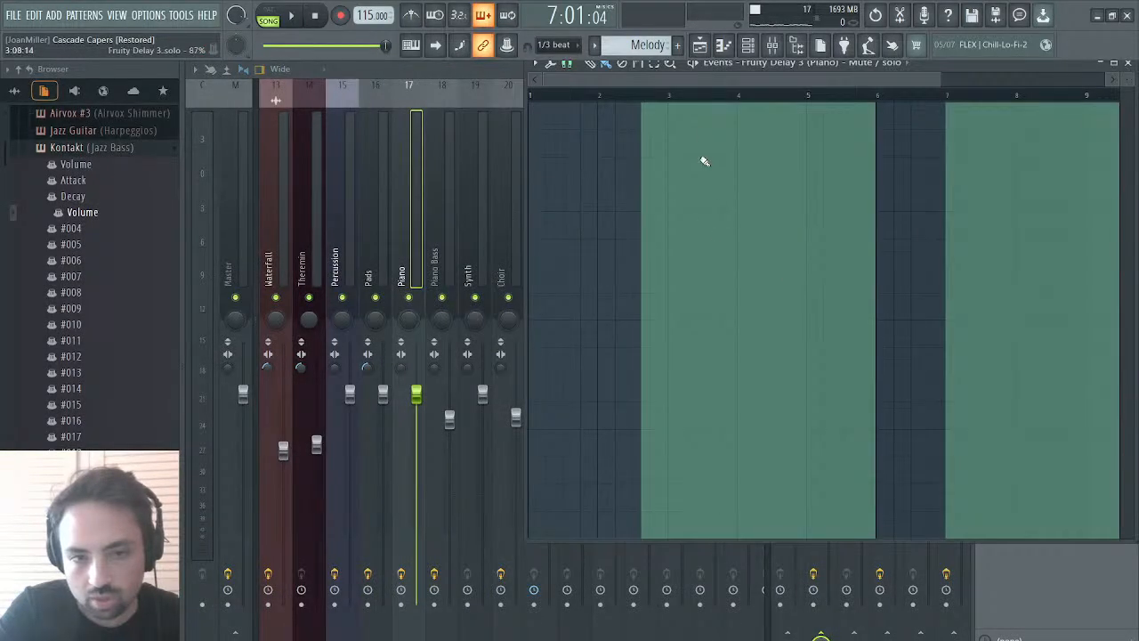
left_click(701, 46)
left_click(1129, 69)
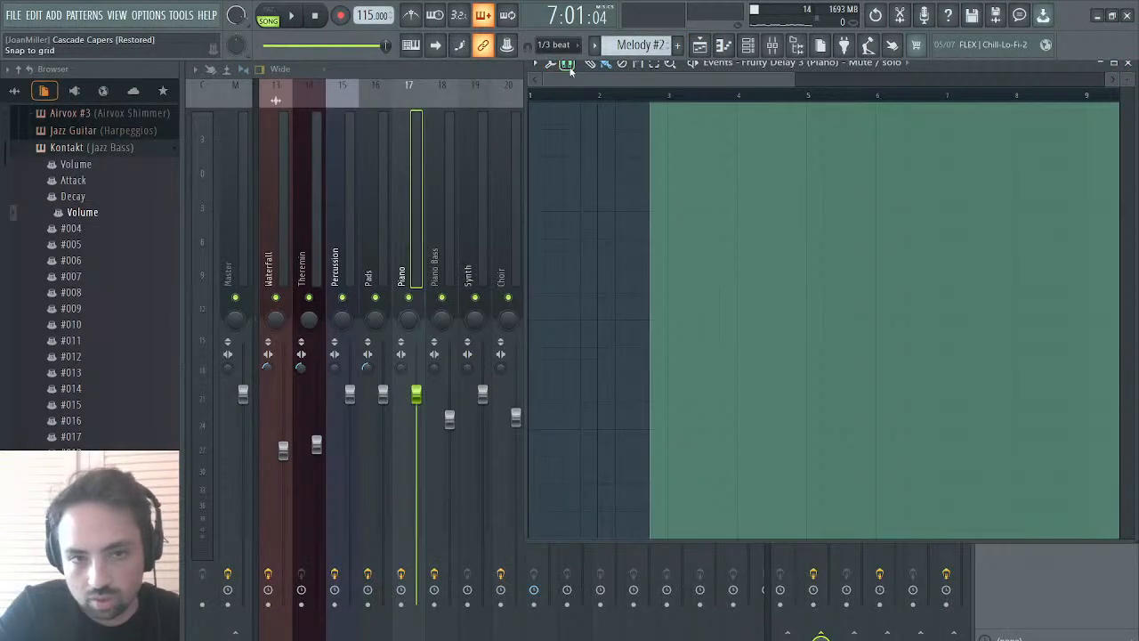
left_click(645, 108)
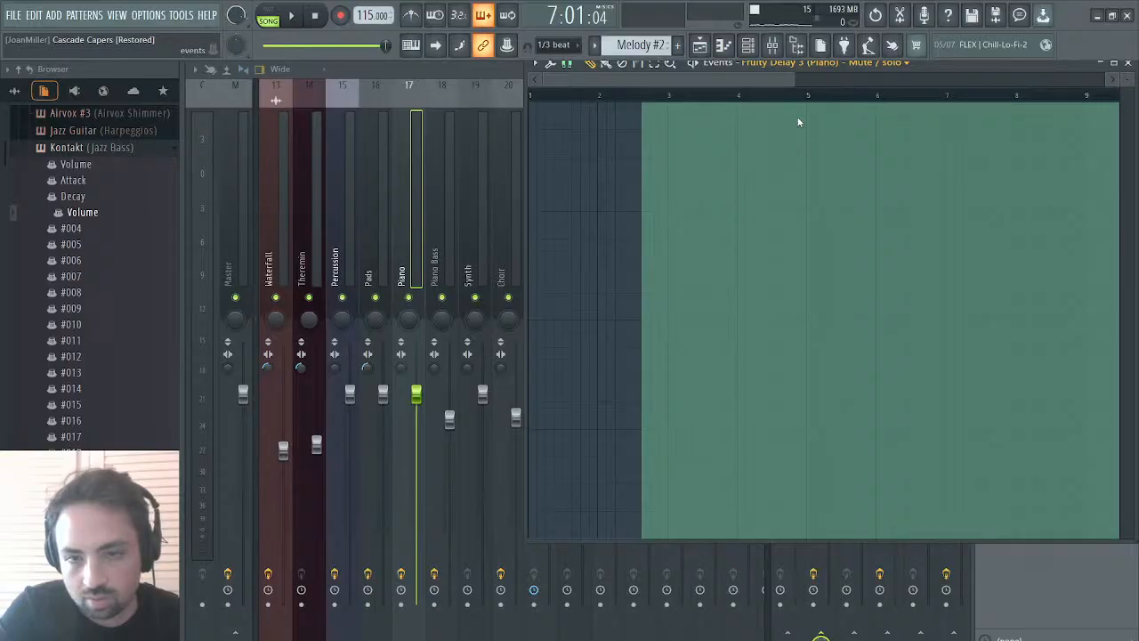
- Apply the same earlier start to the Harpeggios track's Fruity Delay 3 mute/solo events in Melody #2, then check by playback
left_click(786, 166)
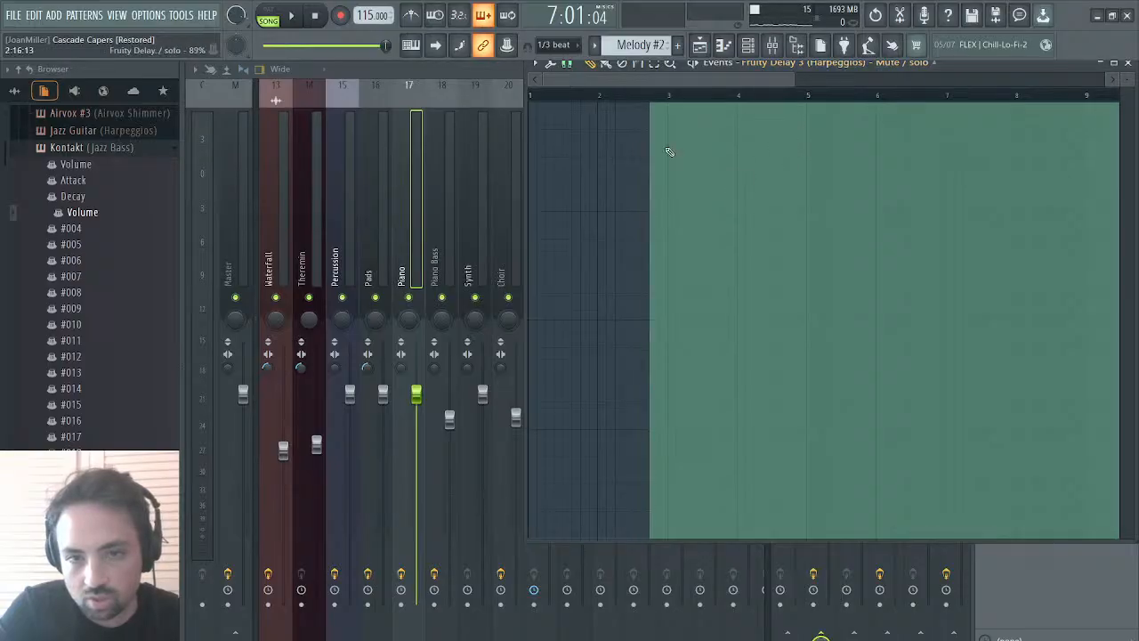
key("space")
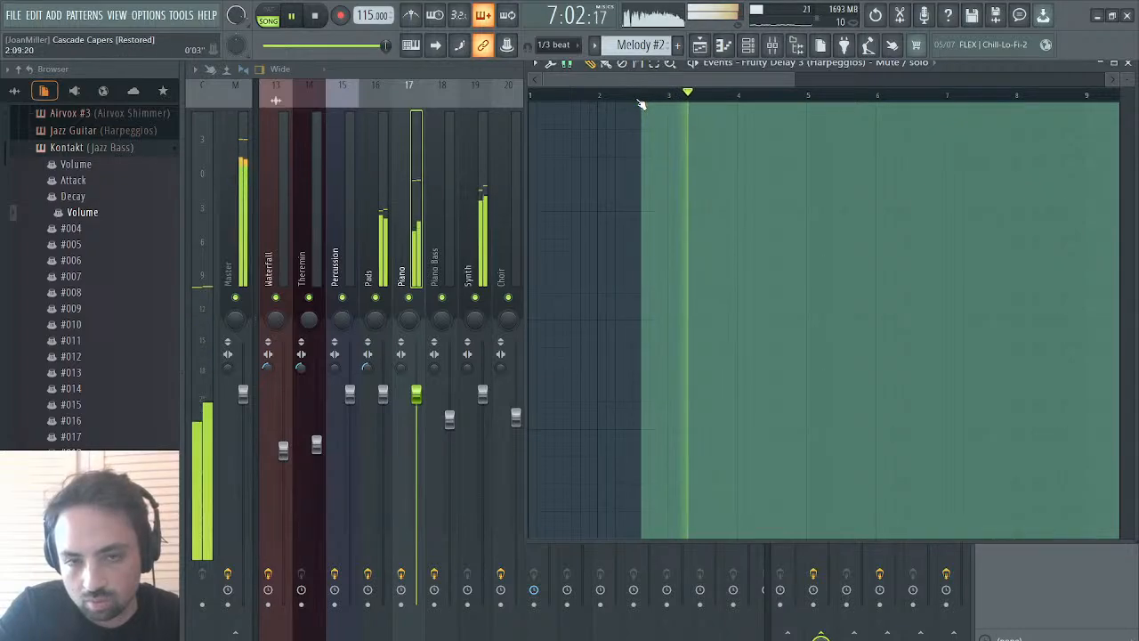
left_click(1125, 66)
left_click(1130, 69)
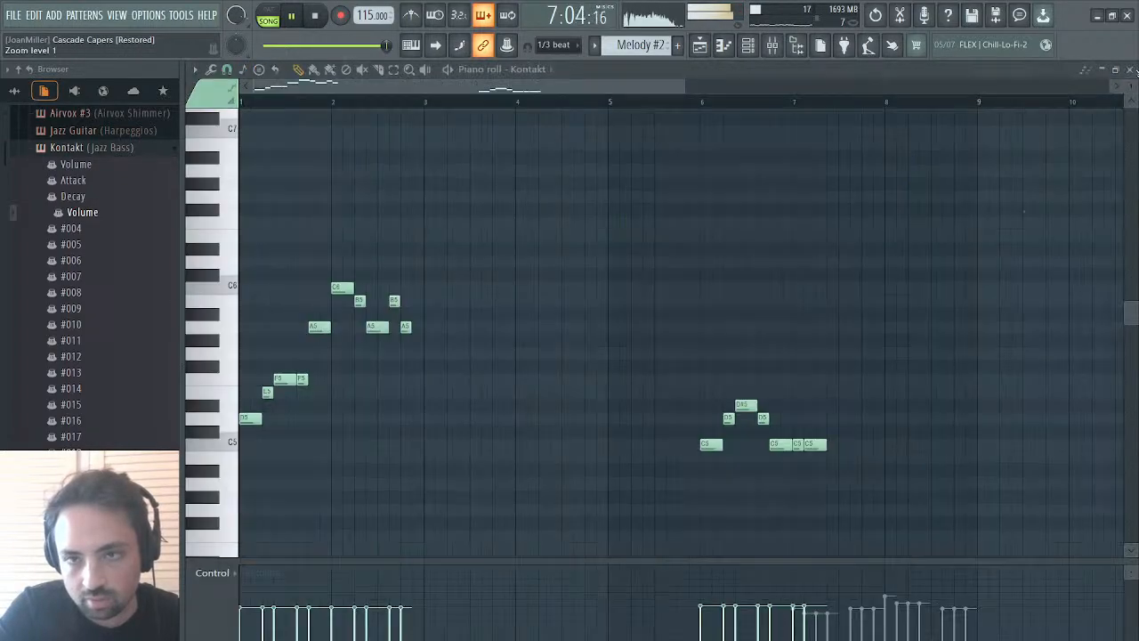
left_click(1129, 70)
key("space")
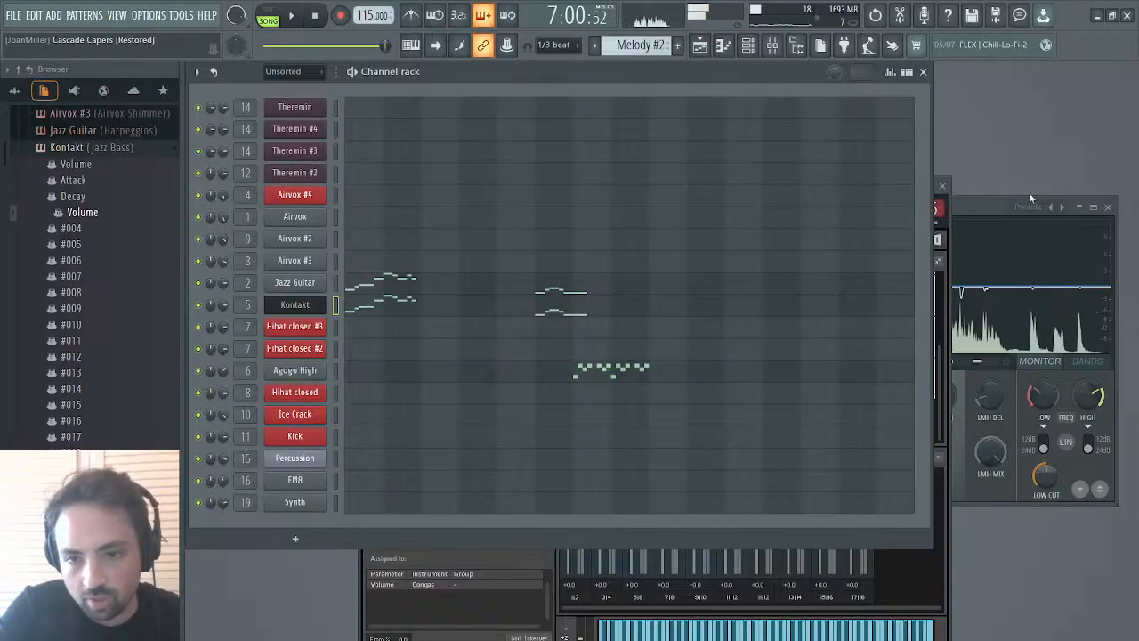
- Examine the mid band of Maximus on the Master track during a short playback
left_click(983, 208)
left_click(688, 398)
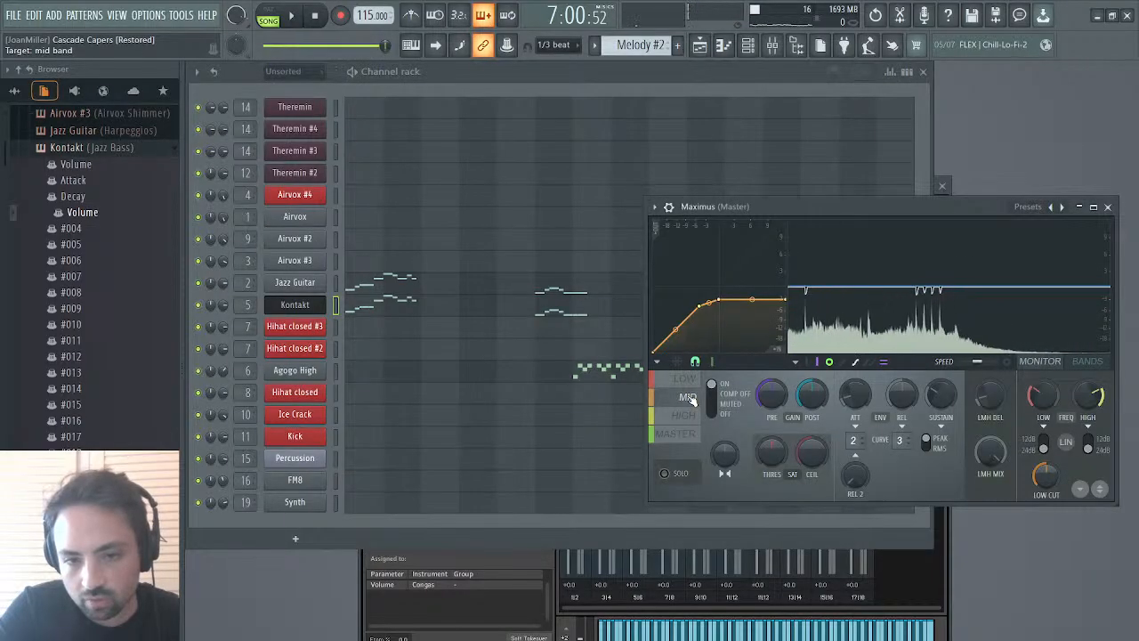
key("space")
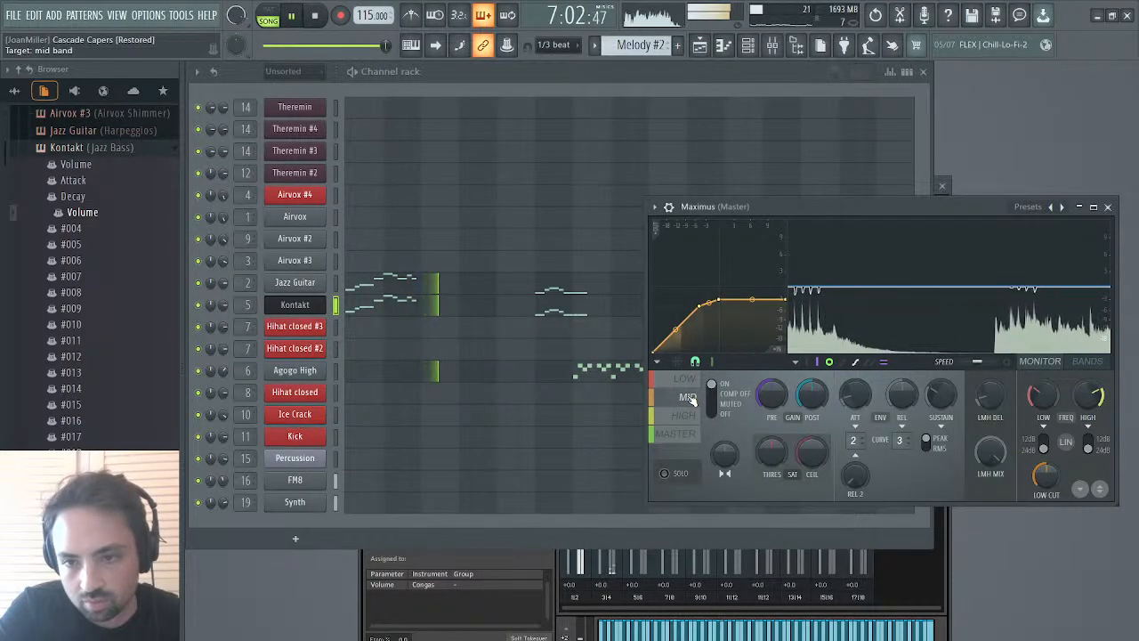
key("space")
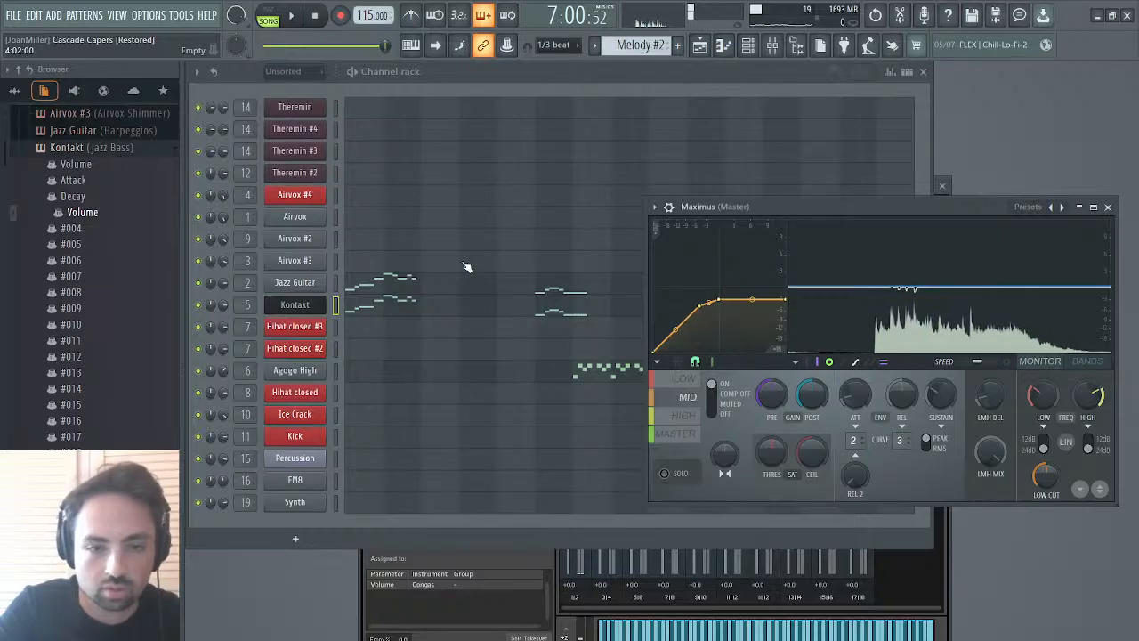
- Raise the velocities of the Melody #2 notes on Kontakt and Jazz Guitar and play the section
left_click(385, 305)
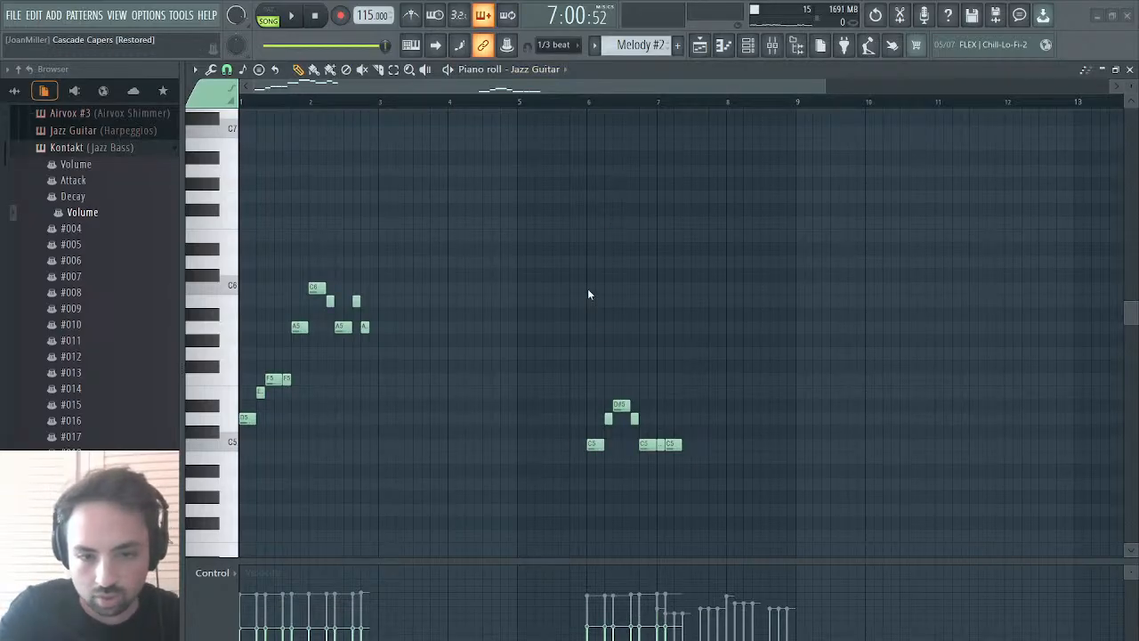
key("space")
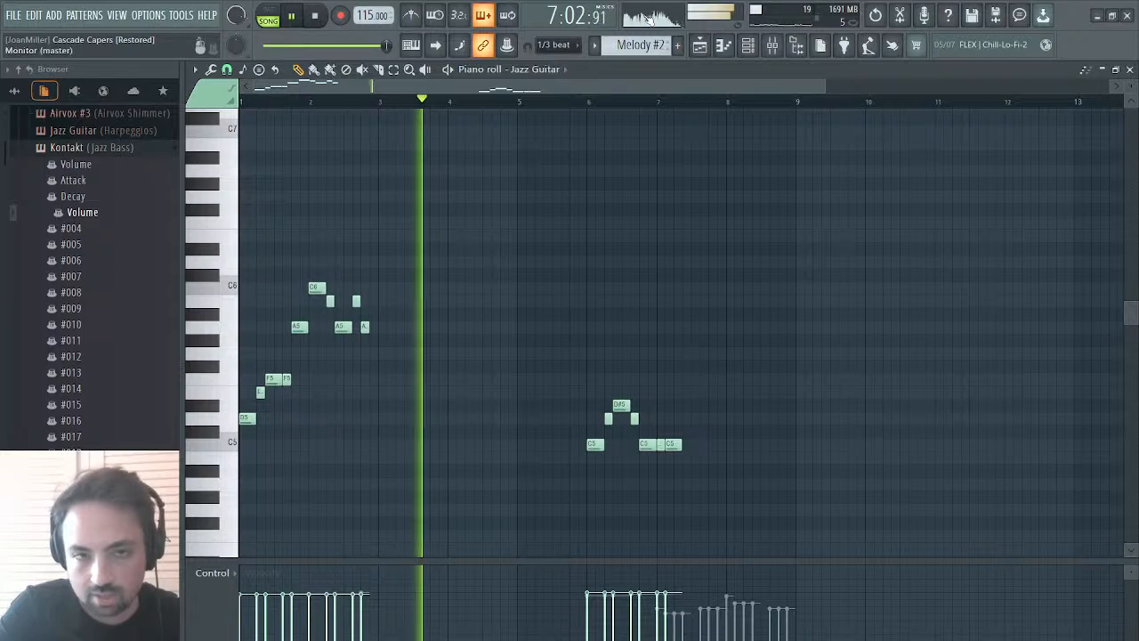
left_click(700, 45)
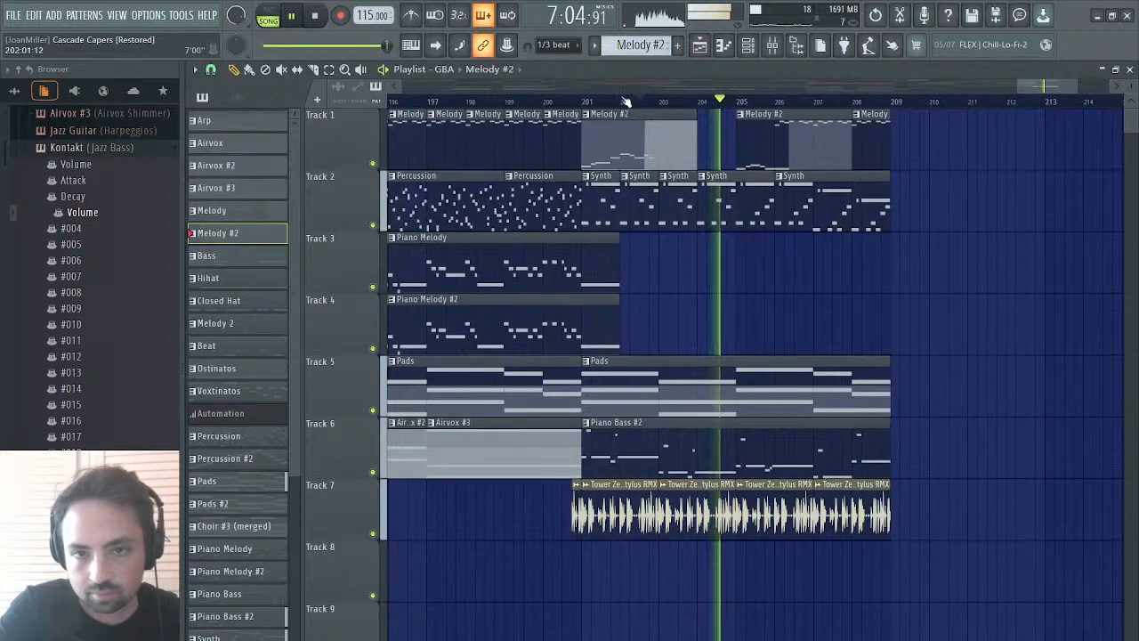
left_click(1132, 70)
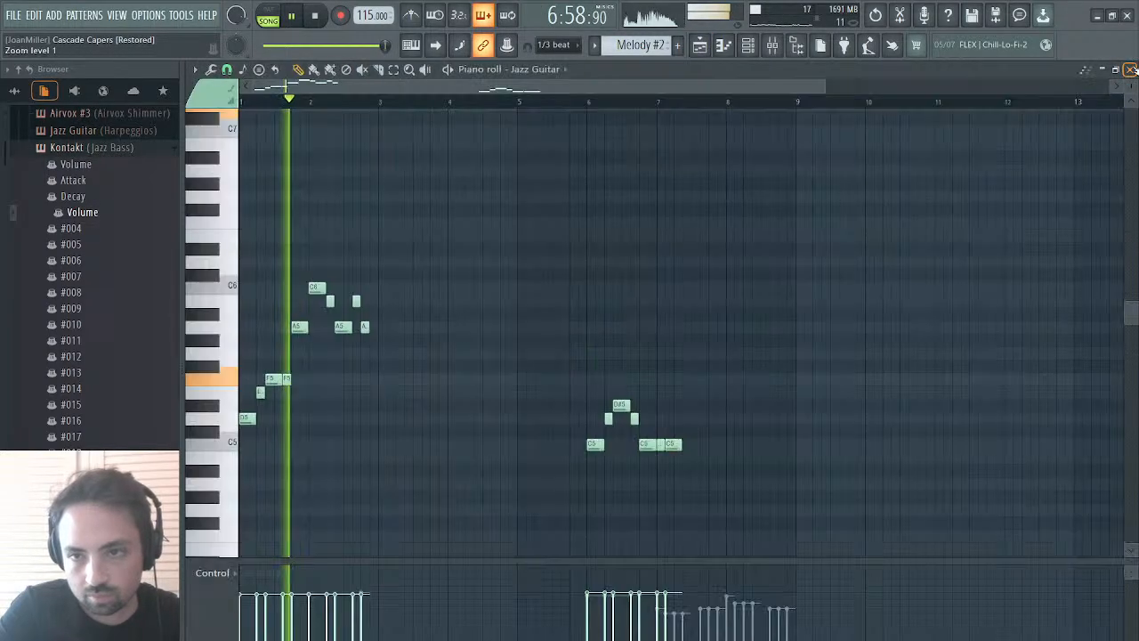
- Check the high and master bands of Maximus on the Master track while the section plays
left_click(1131, 69)
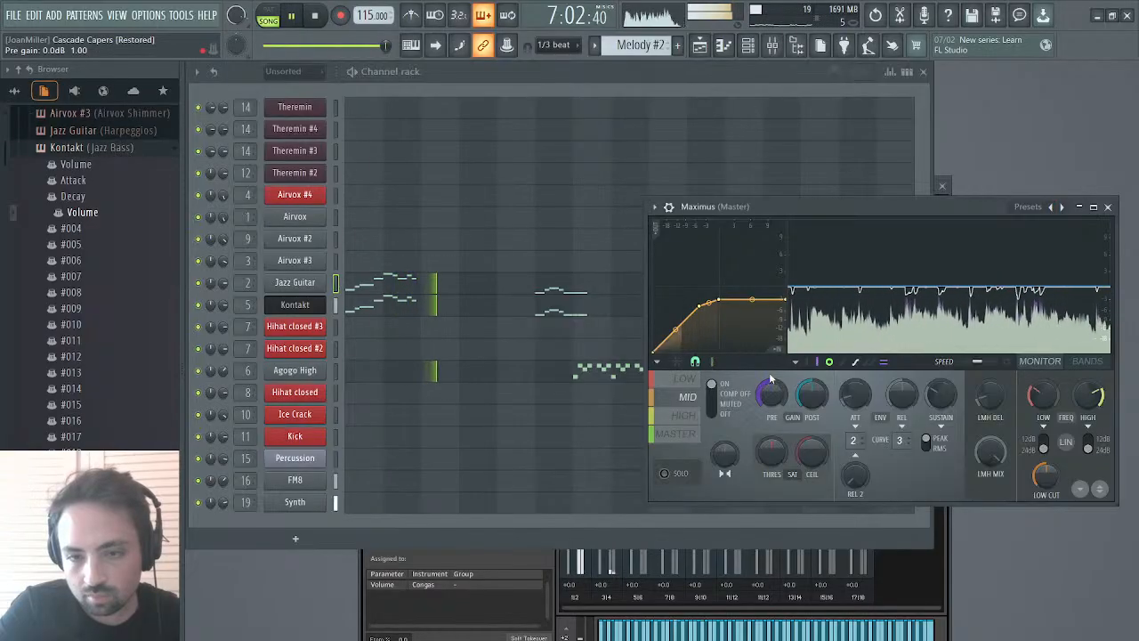
left_click(684, 414)
left_click(677, 433)
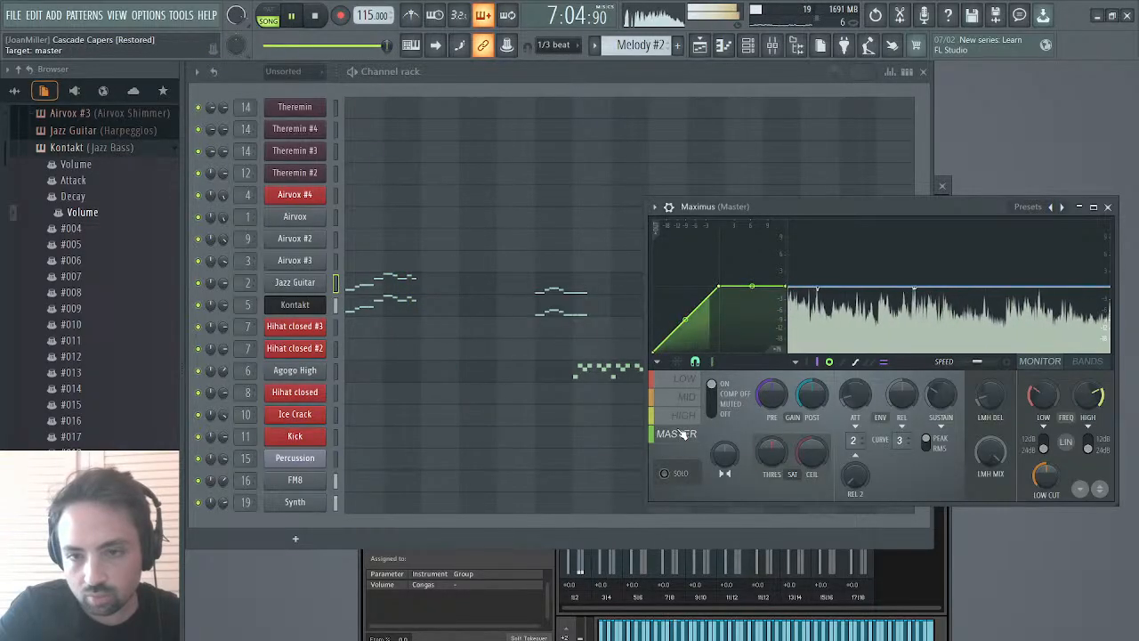
- Transpose the first five notes of the bar 6 phrase up two semitones in Melody #2, on both Jazz Guitar and Kontakt
left_click(556, 290)
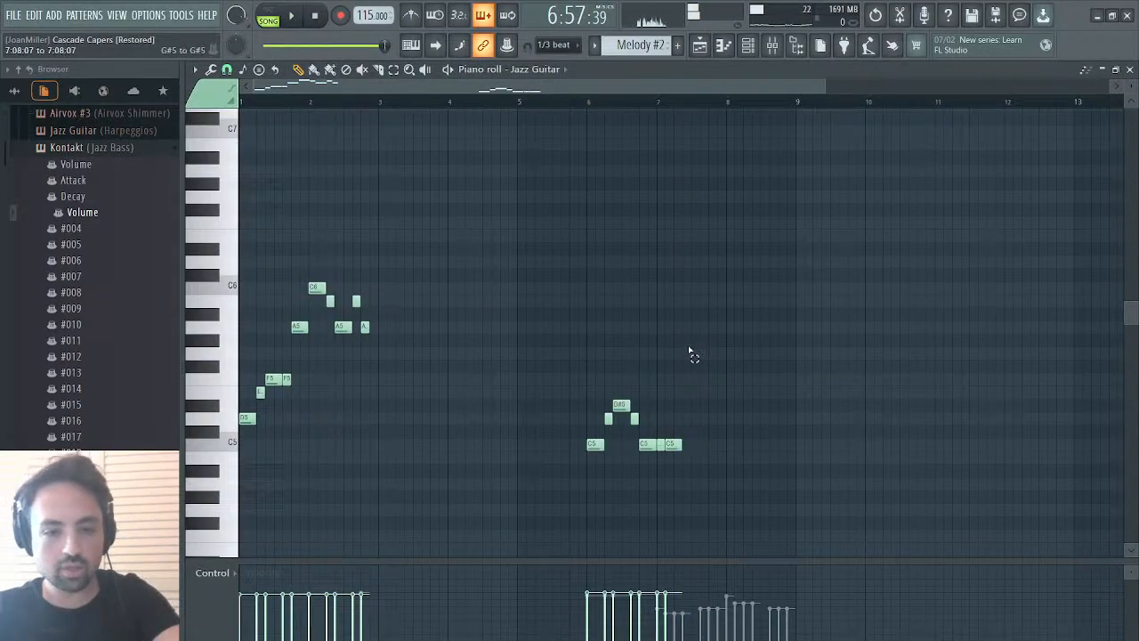
left_click_drag(690, 336, 588, 494)
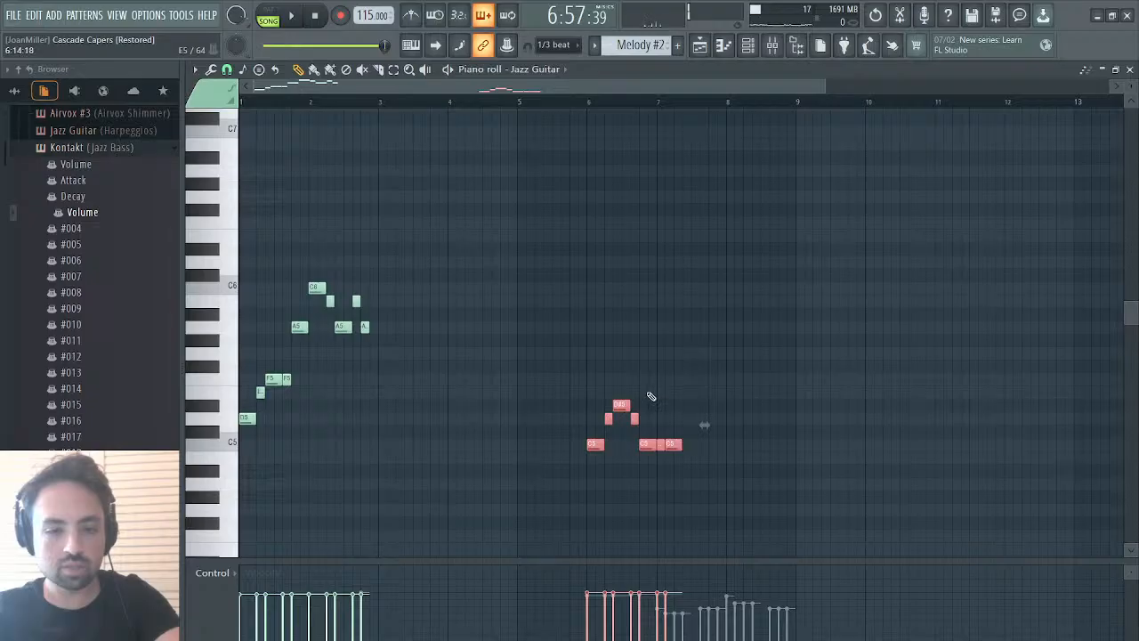
left_click_drag(587, 462, 580, 465)
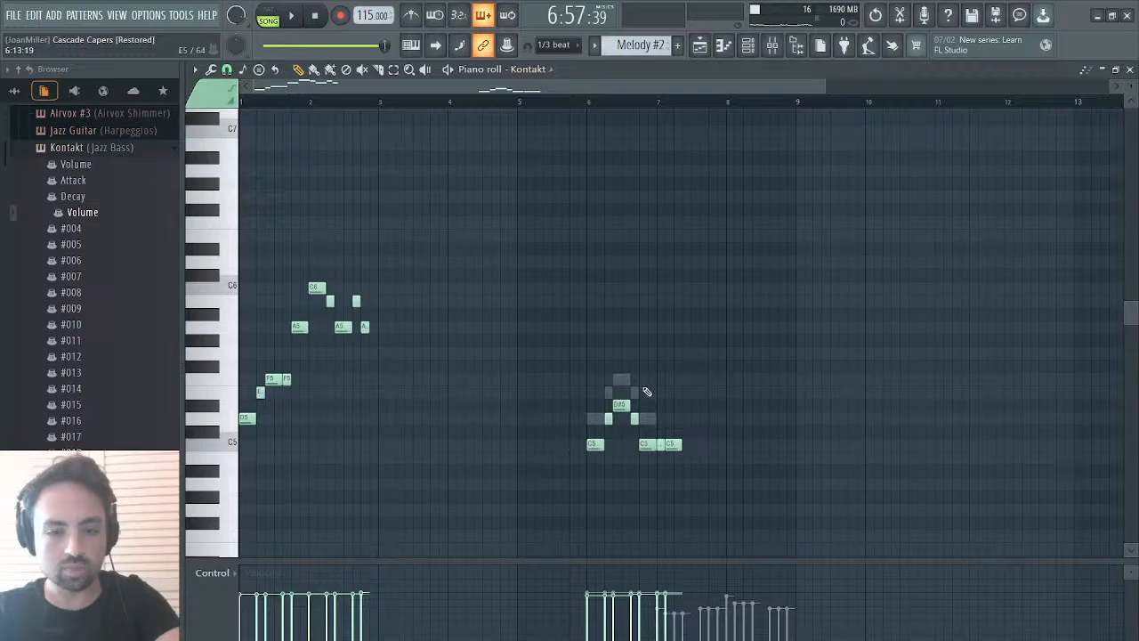
left_click_drag(653, 386, 589, 477)
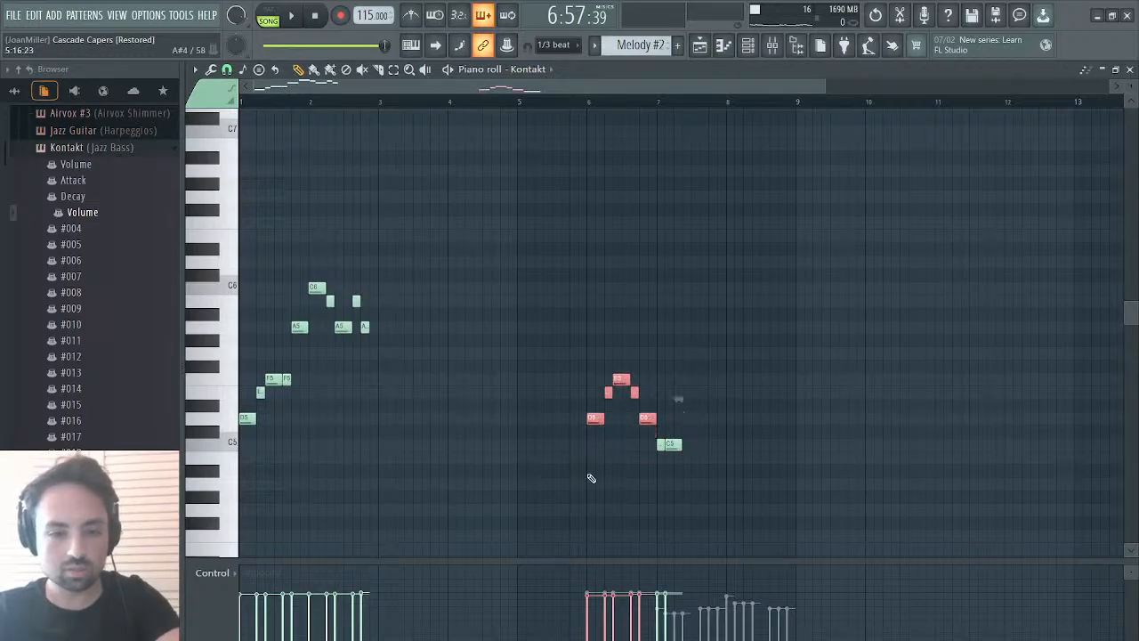
- Play the transposed Melody #2 phrase in context, restarting from late in bar 204 of the playlist
key("space")
left_click(588, 102)
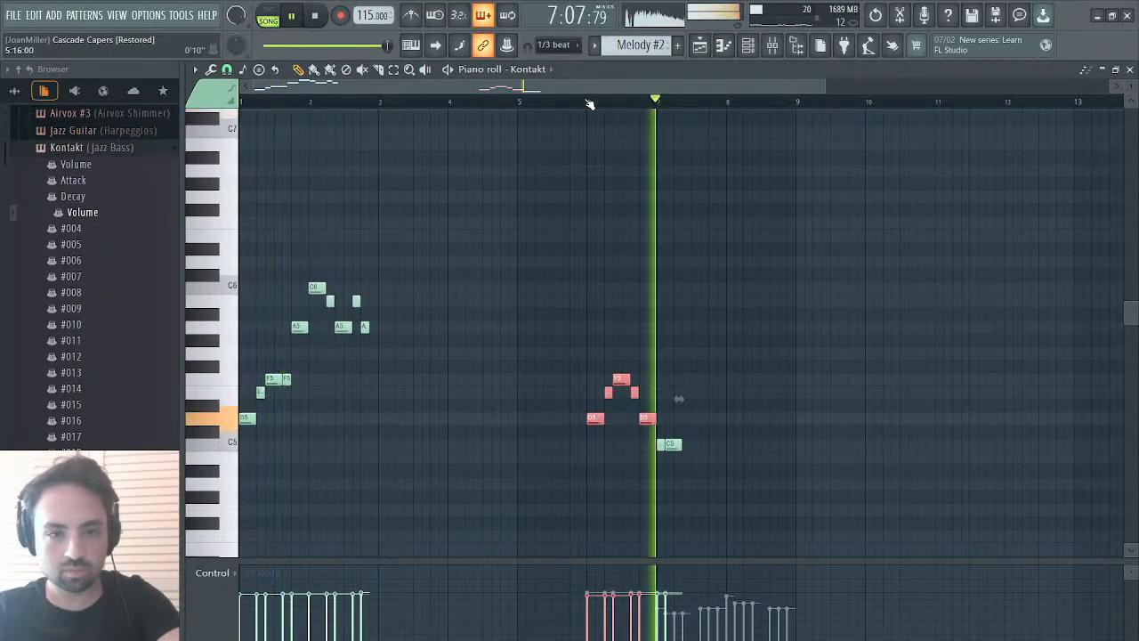
left_click(567, 103)
left_click(699, 49)
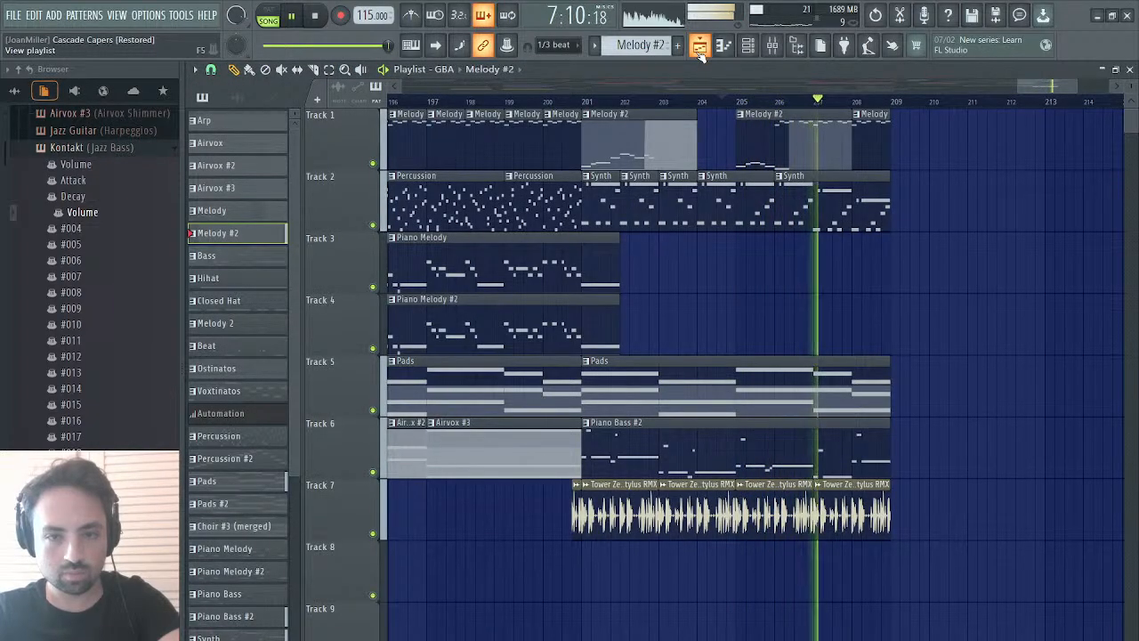
left_click(717, 100)
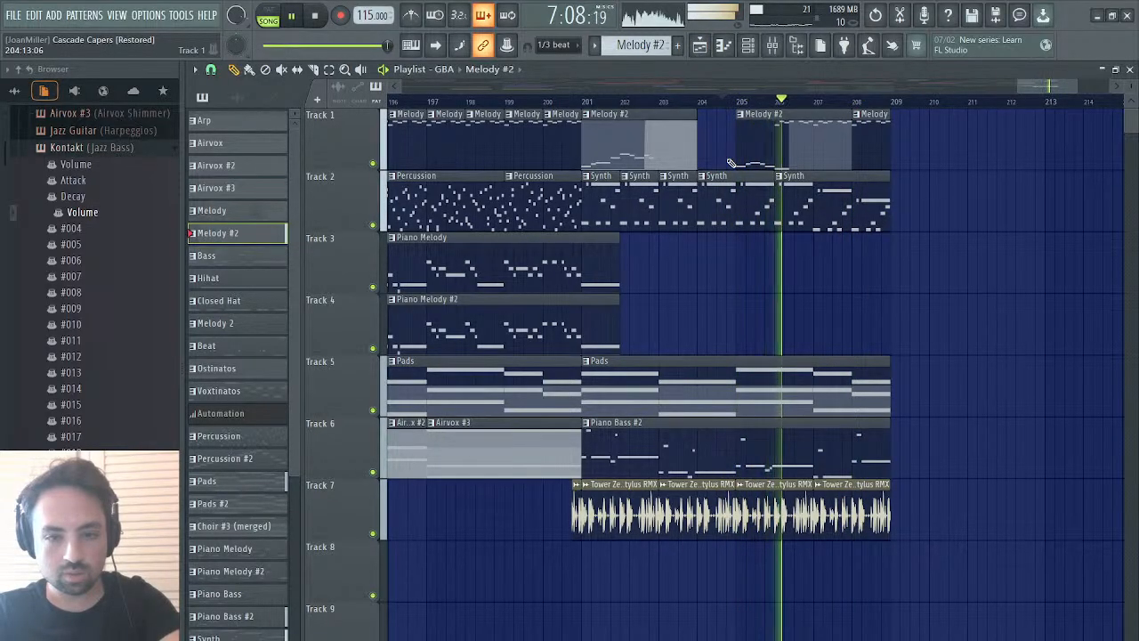
key("space")
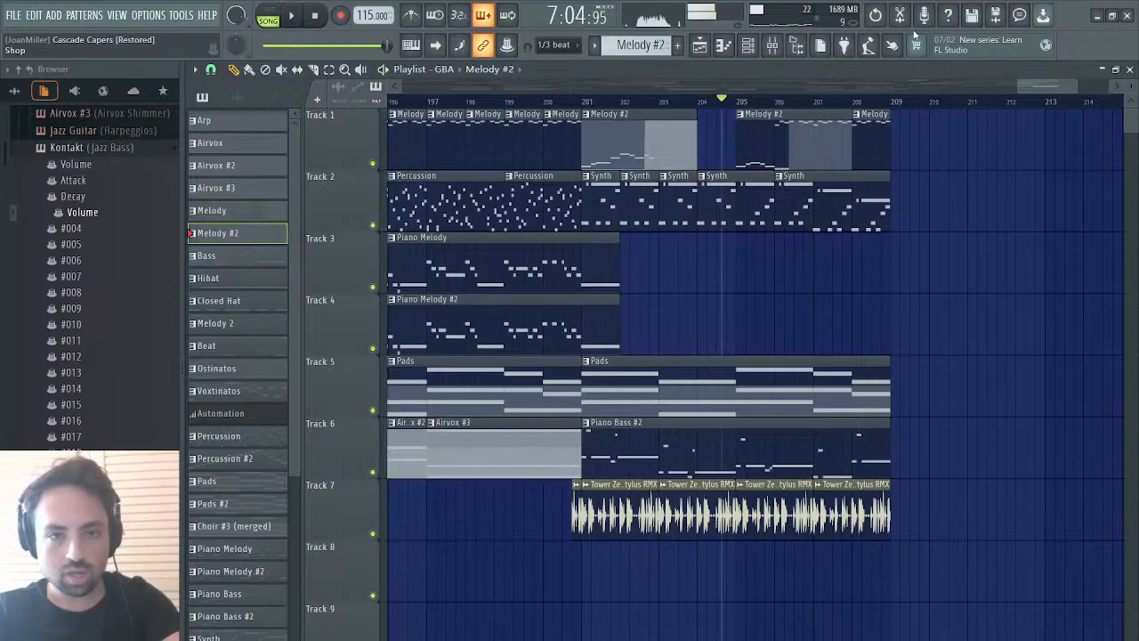
- Review the recent edits in the undo history, undo the last one and replay from late in bar 204
left_click(894, 21)
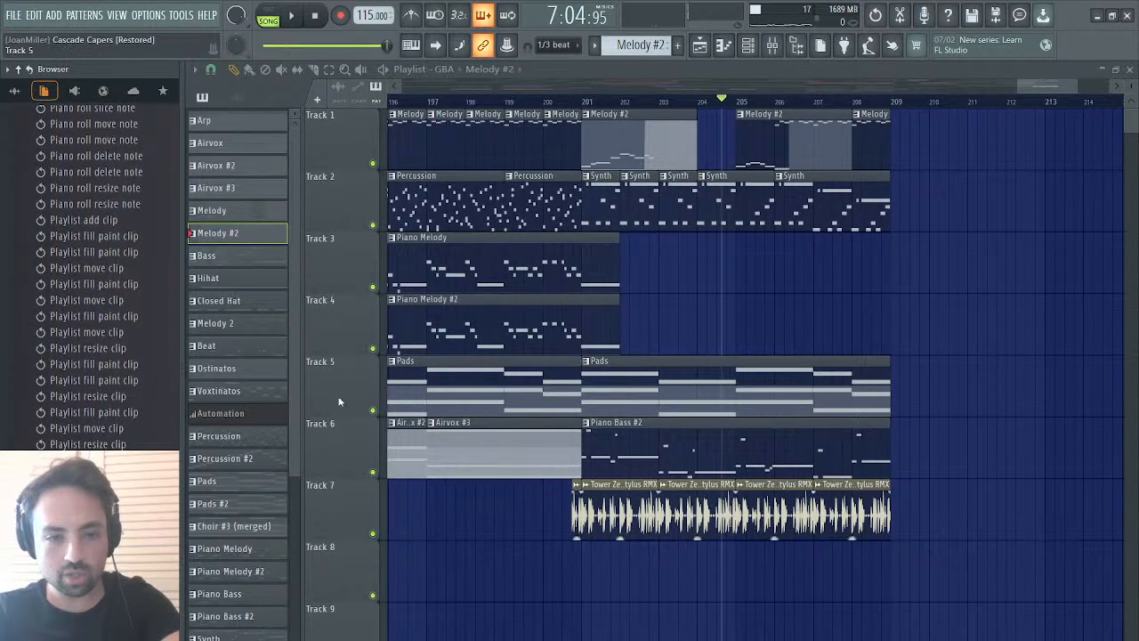
scroll(89, 276, "down", 5)
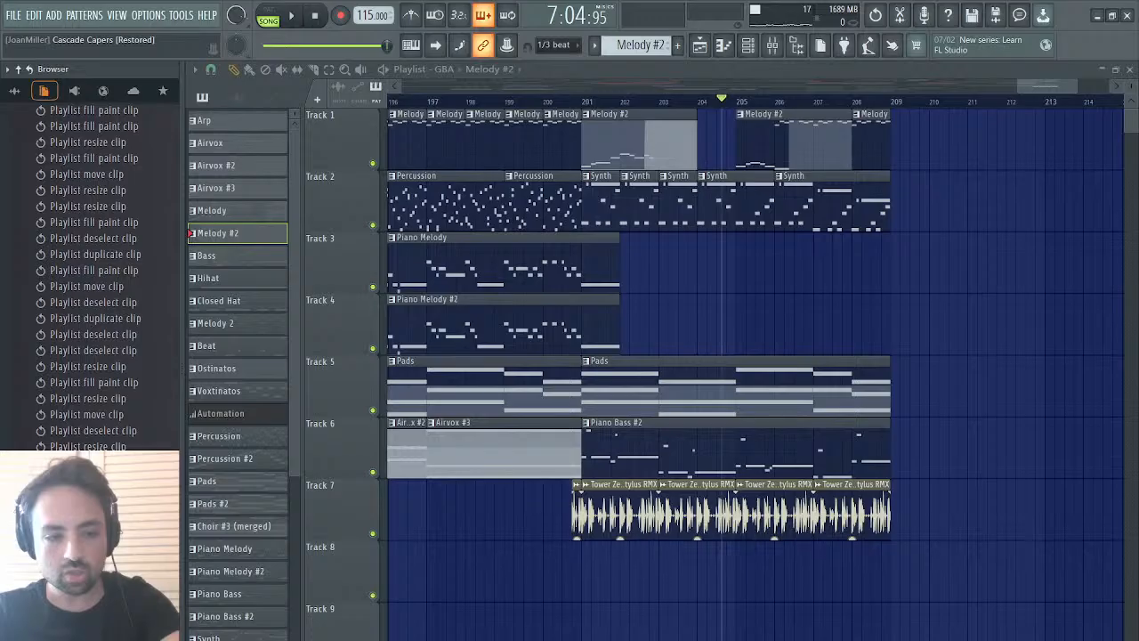
key("ctrl+z")
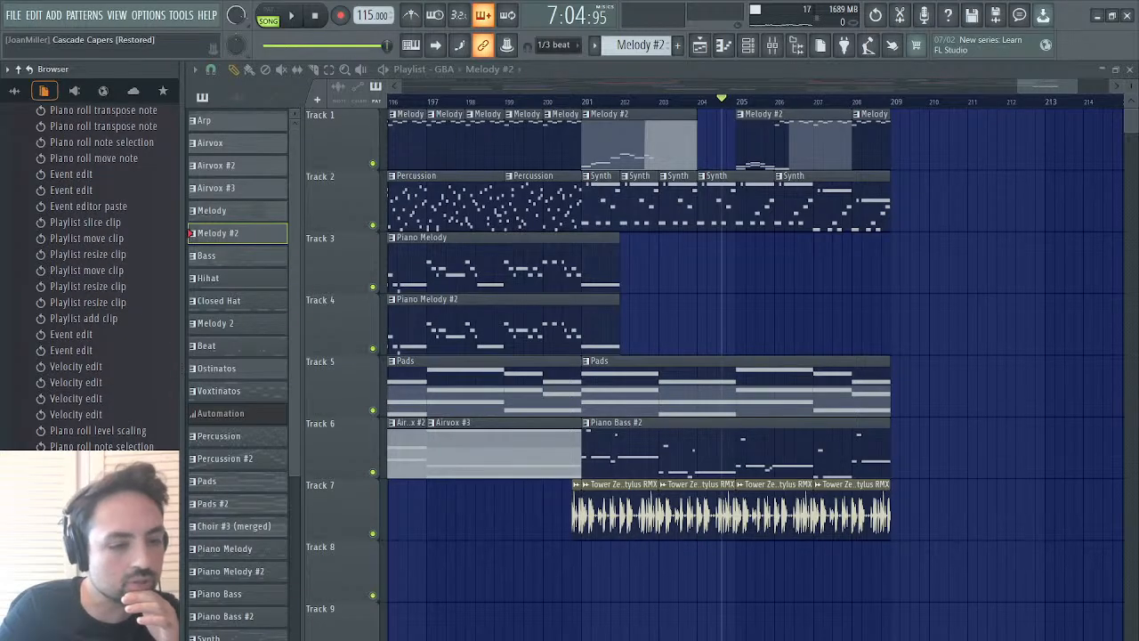
key("space")
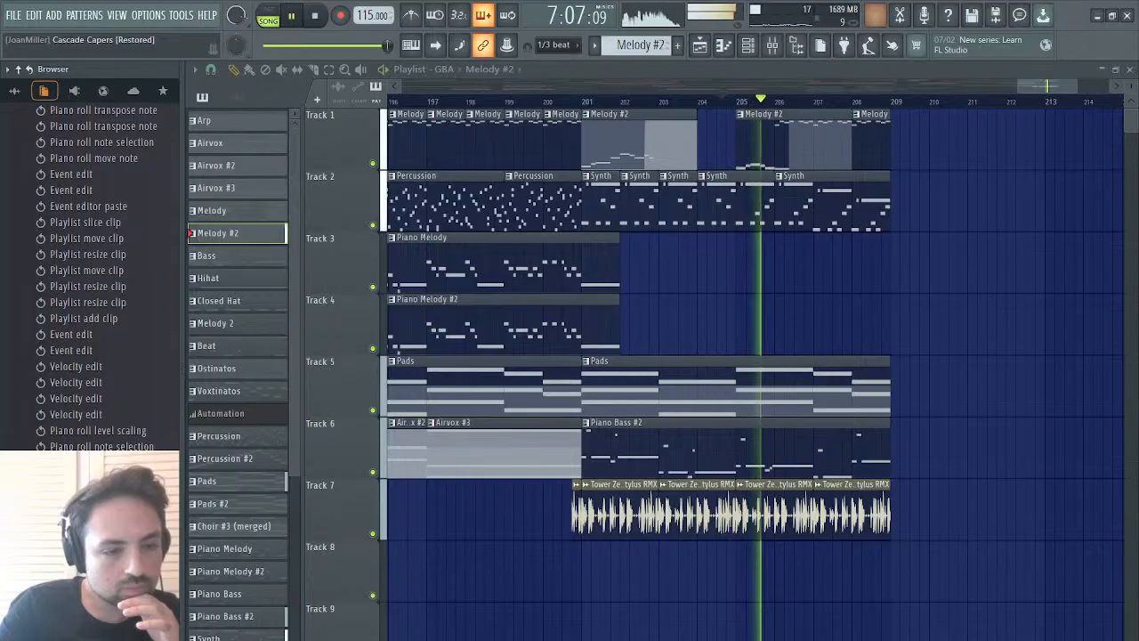
key("space")
key("space")
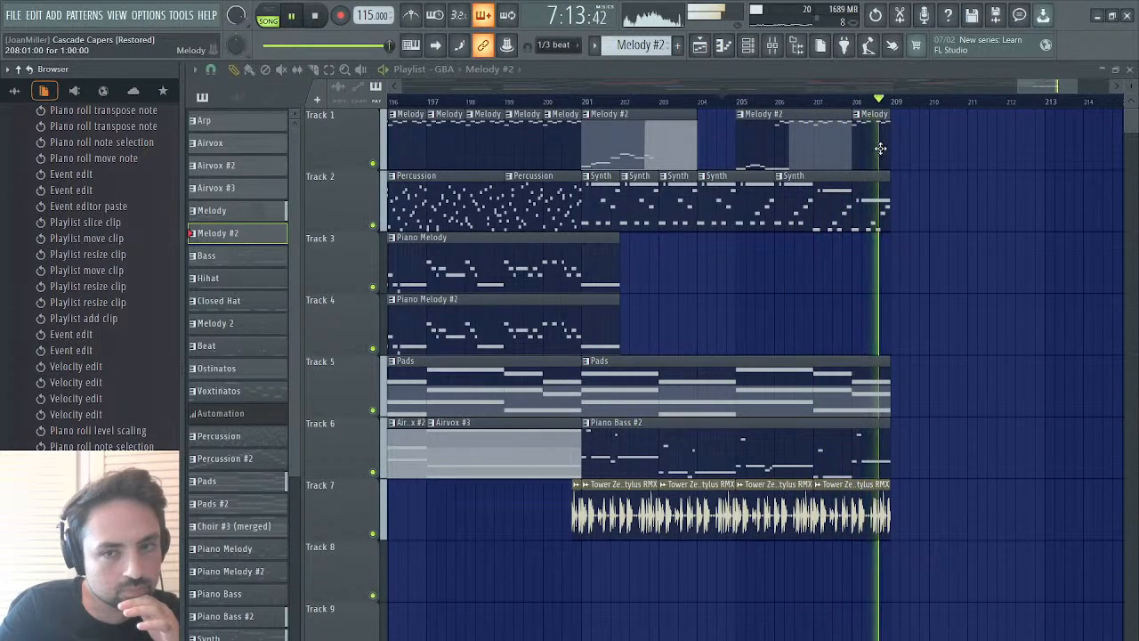
- Play the closing section from bar 201 through bar 208 with the playlist zoomed out
left_click(590, 104)
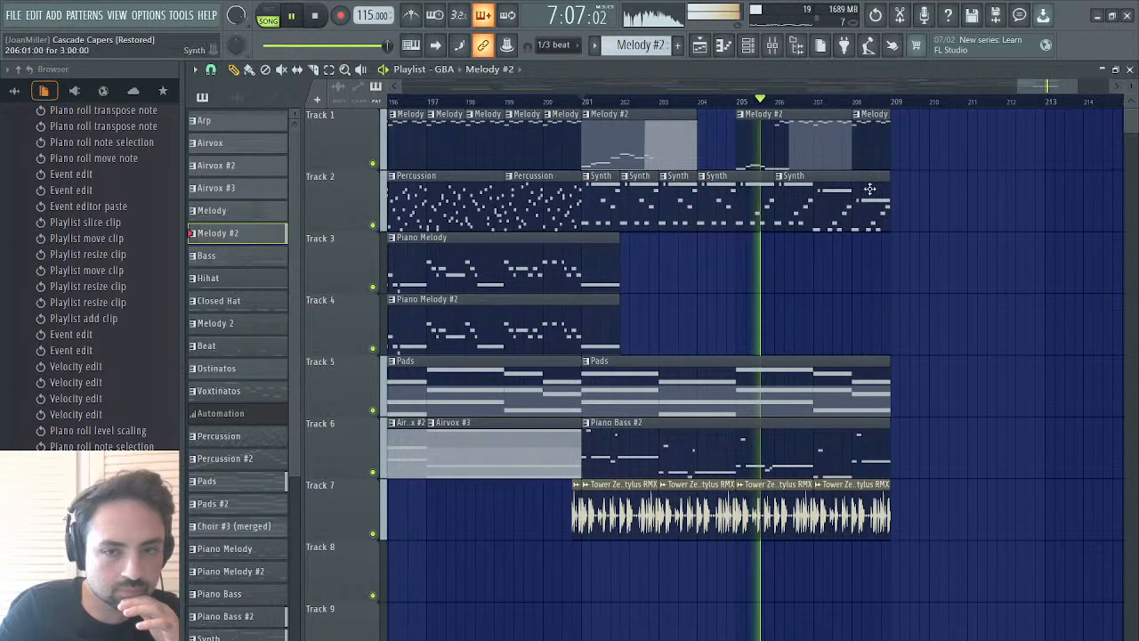
left_click_drag(1058, 86, 1103, 83)
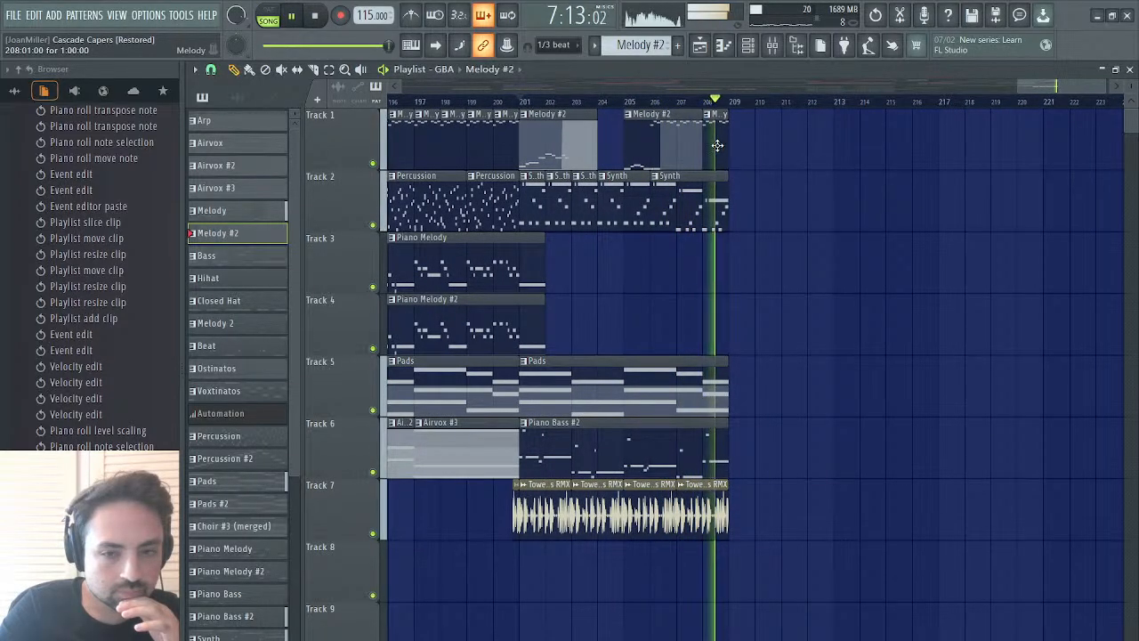
key("space")
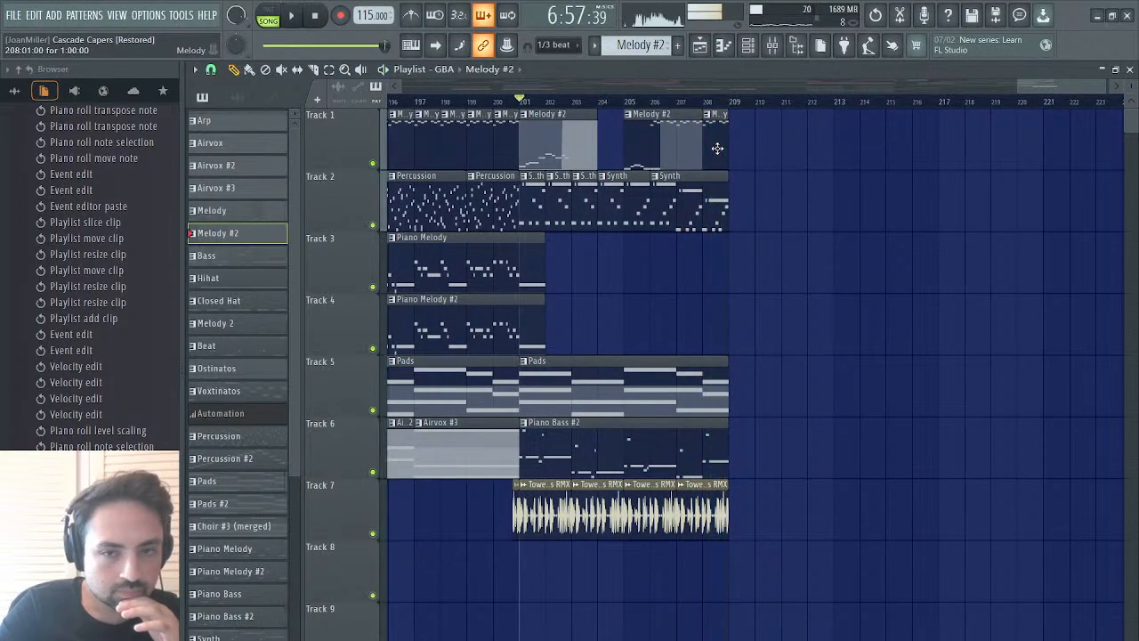
- Add another Pads clip on Track 5 spanning bars 209 to 213
left_click(703, 384)
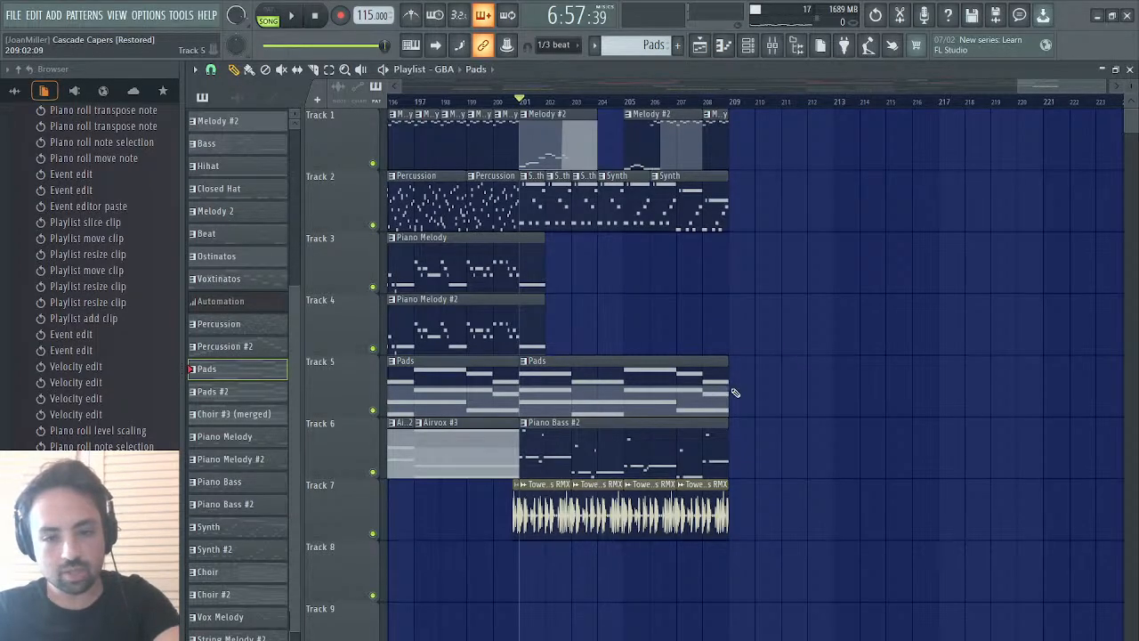
left_click(735, 392)
left_click_drag(733, 384, 786, 397)
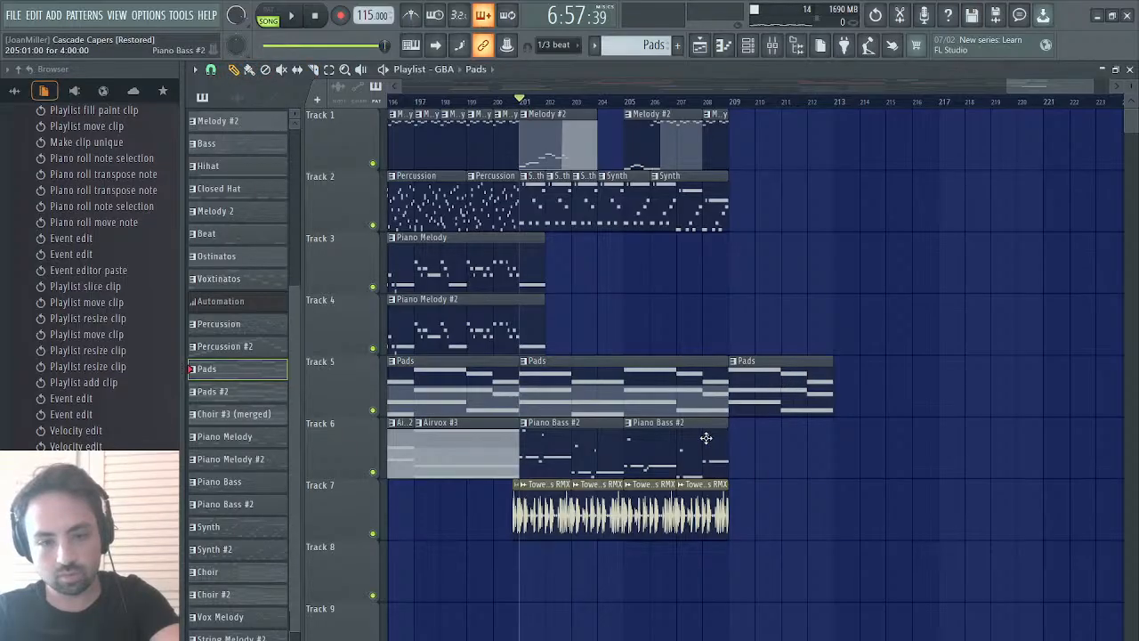
- Split the Piano Bass #2 clip at bar 205 and duplicate its second half with the last two RMX audio clips to bars 209–213
left_click_drag(710, 445, 671, 491)
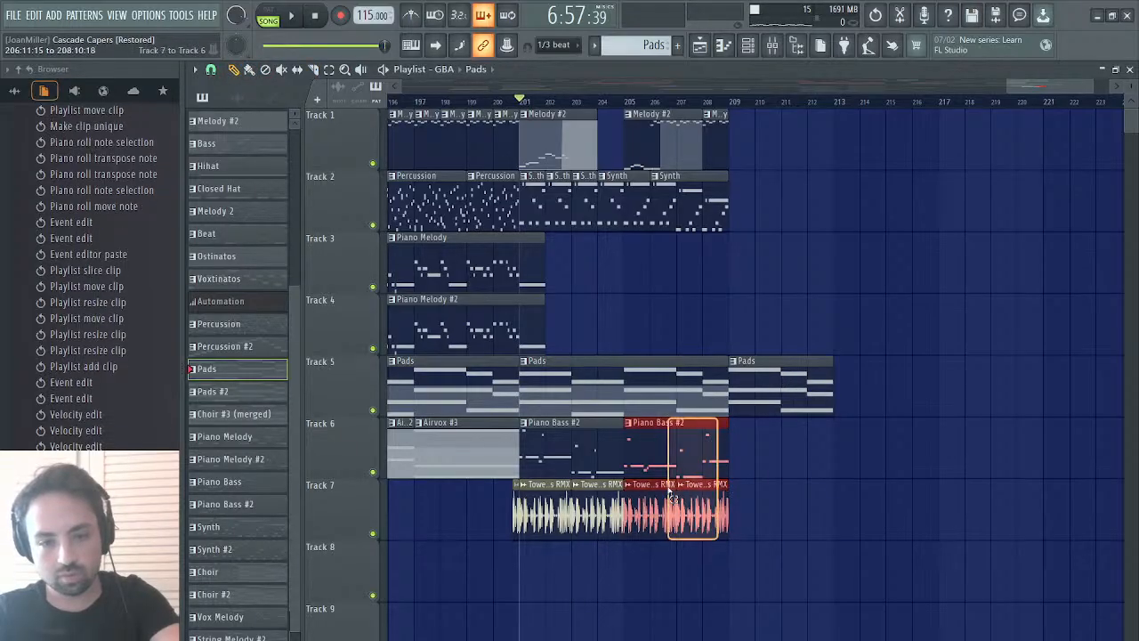
left_click_drag(645, 531, 642, 529)
key("ctrl+b")
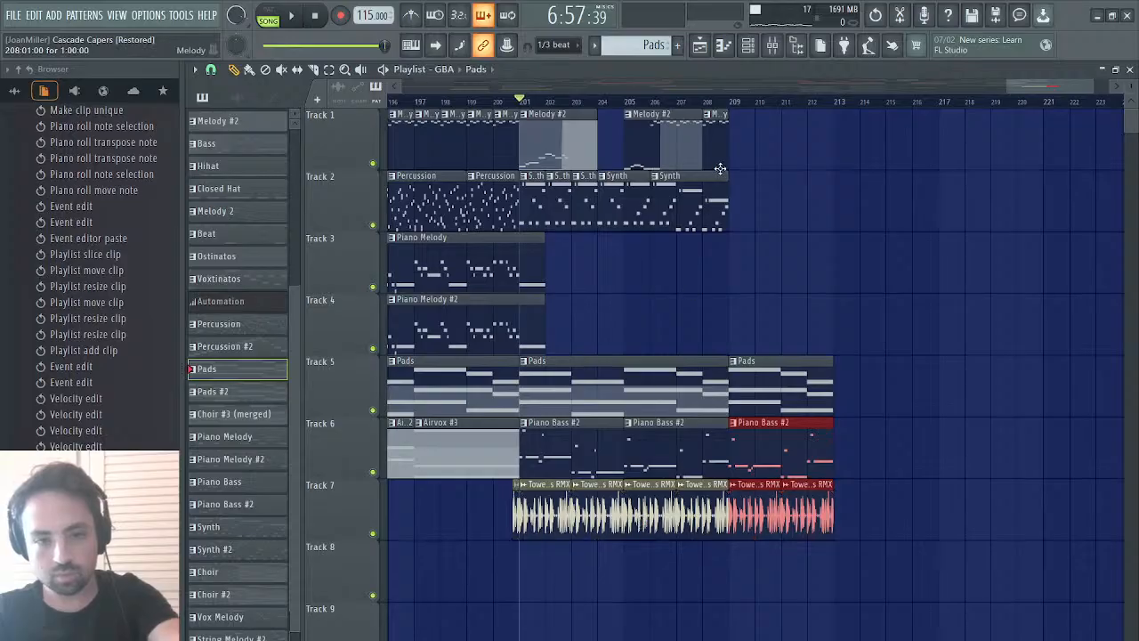
- Split the Synth clip on Track 2 at bar 205 and duplicate the Synth clips from bars 205–209 to bars 209–213
left_click(696, 194)
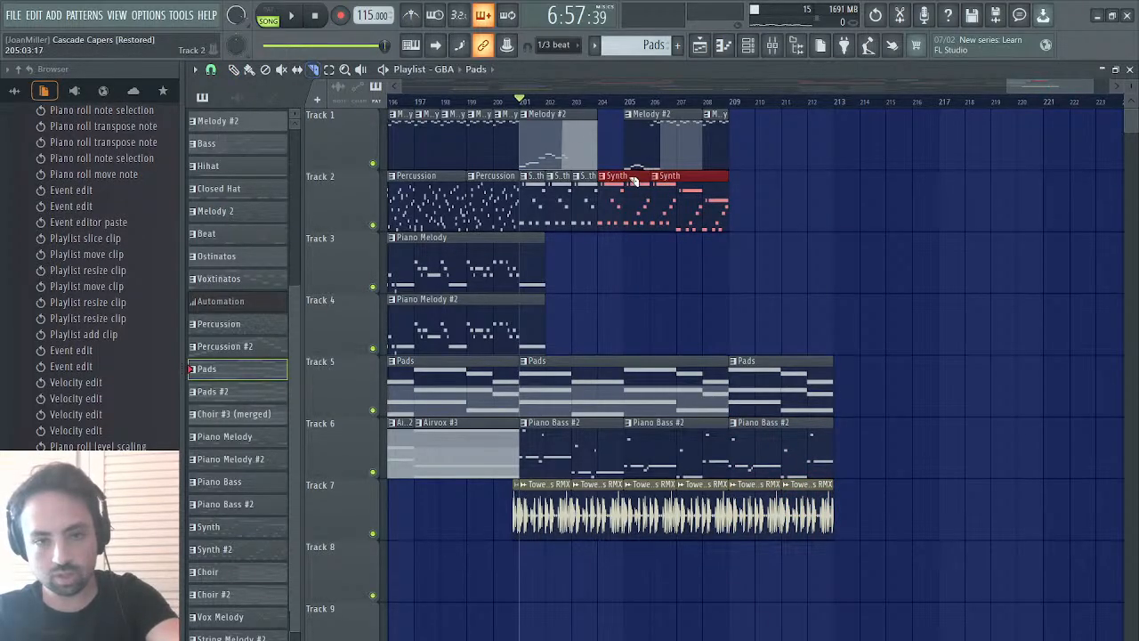
left_click_drag(626, 232, 626, 232)
left_click_drag(713, 211, 635, 207)
key("ctrl+b")
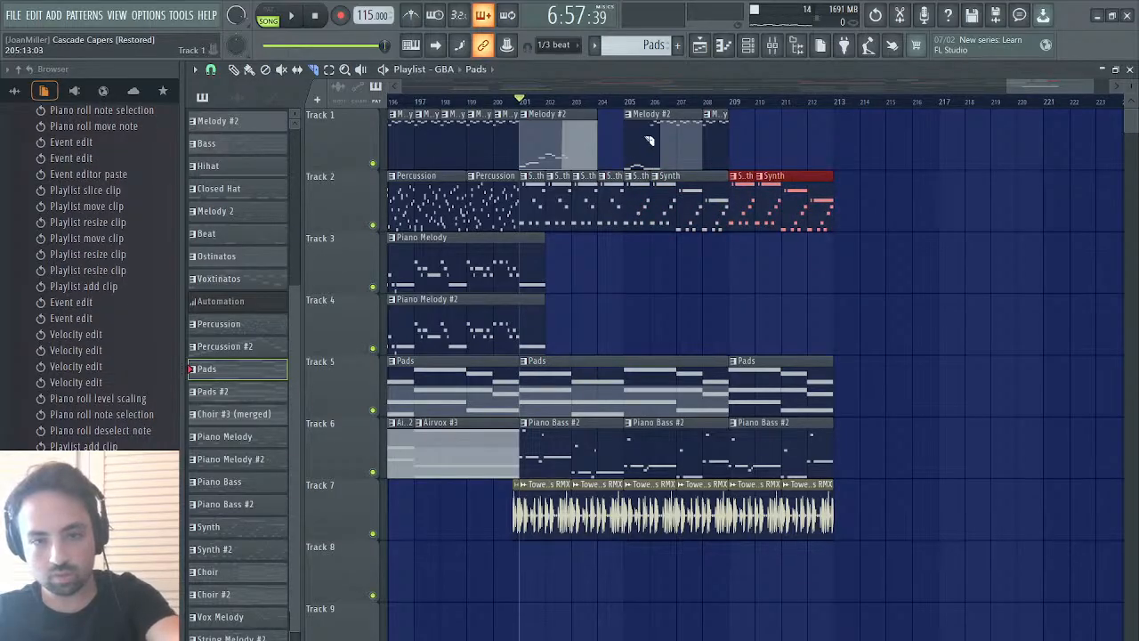
- During playback, duplicate the one-bar Melody clip at bar 208 on Track 1 four times to fill bars 209 to 213
key("space")
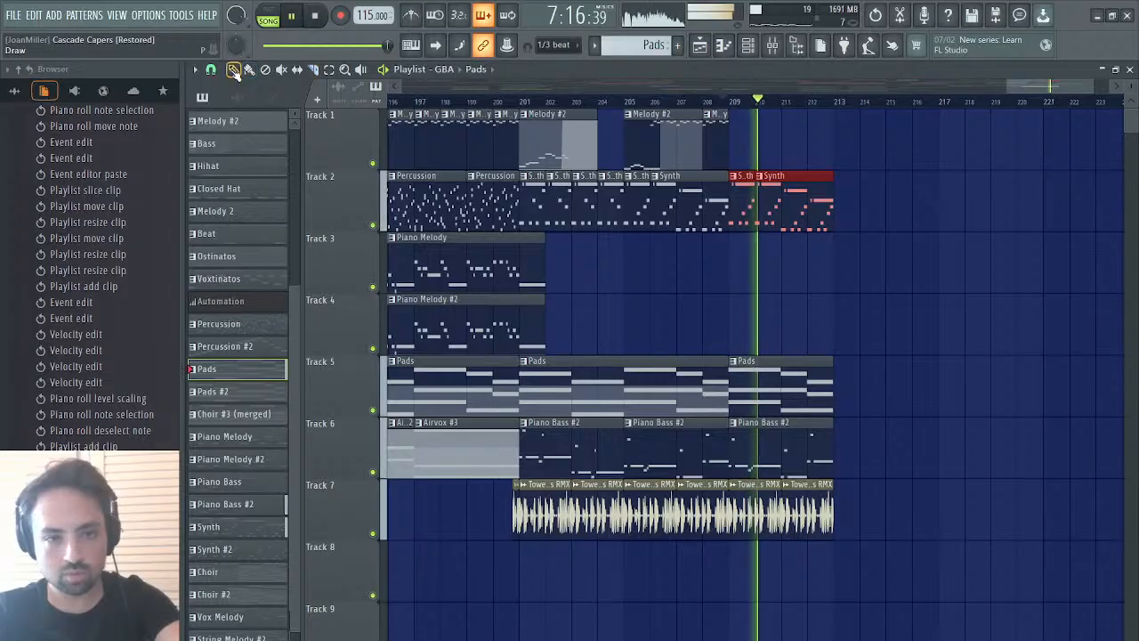
left_click(721, 141)
key("ctrl+b")
key("ctrl+b")
key("ctrl+b")
key("ctrl+b")
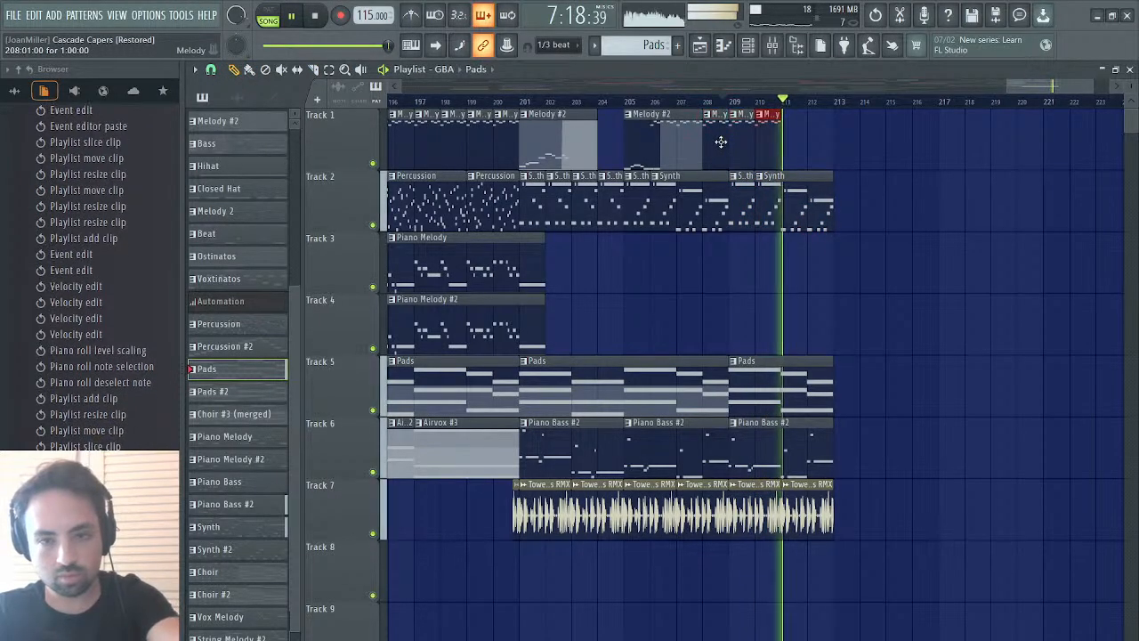
- Play the extended arrangement from bar 209, replay it from bar 201 and stop playback
left_click(729, 102)
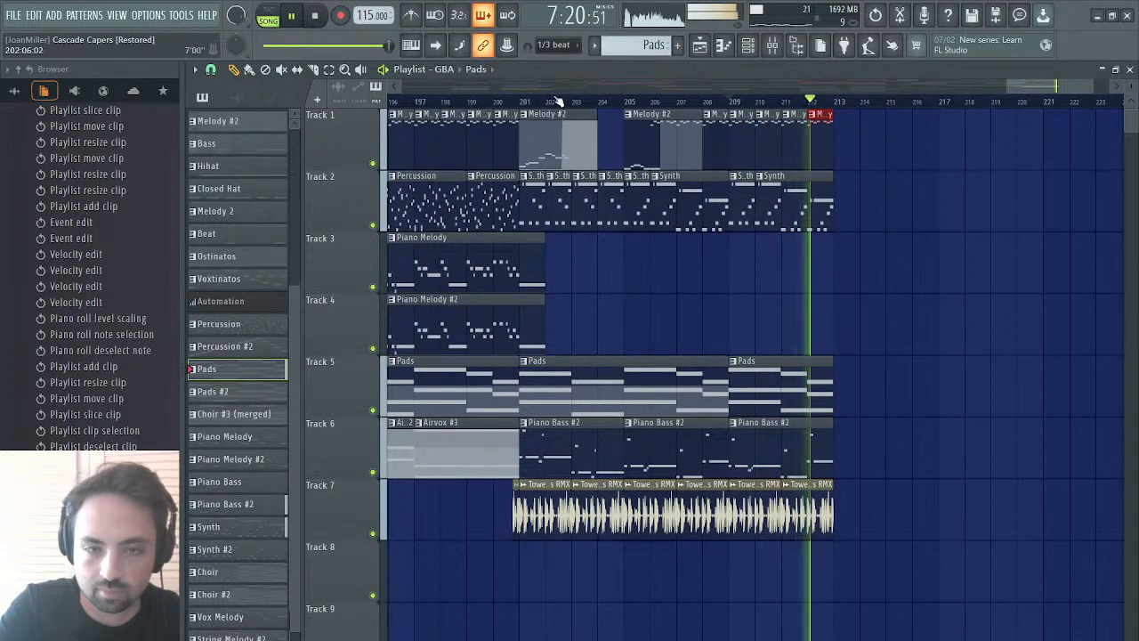
left_click(526, 102)
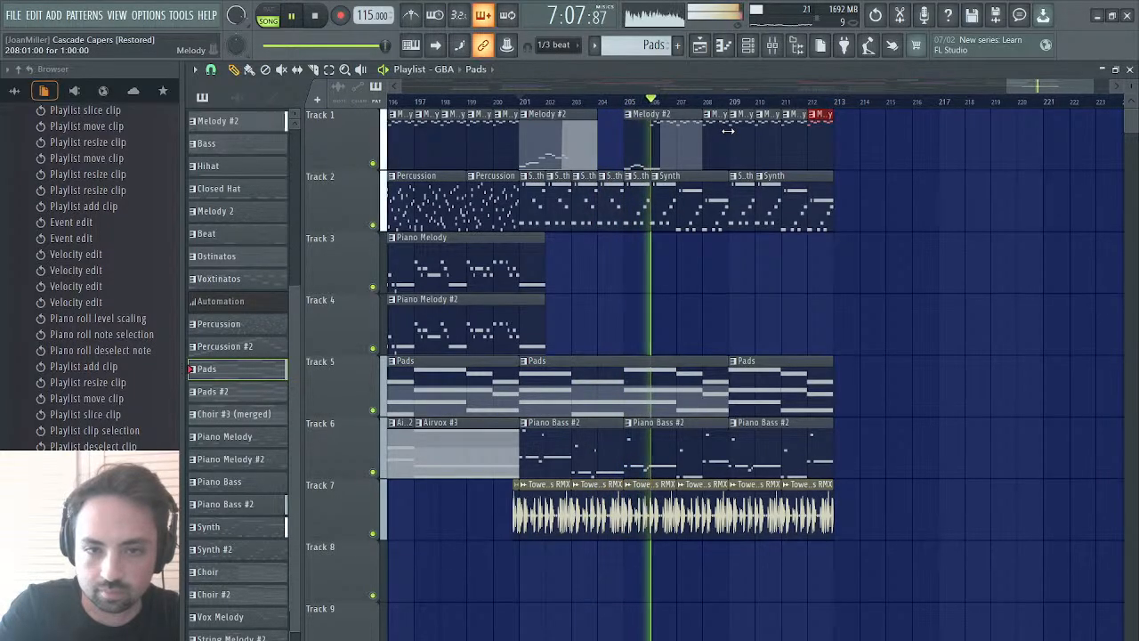
key("space")
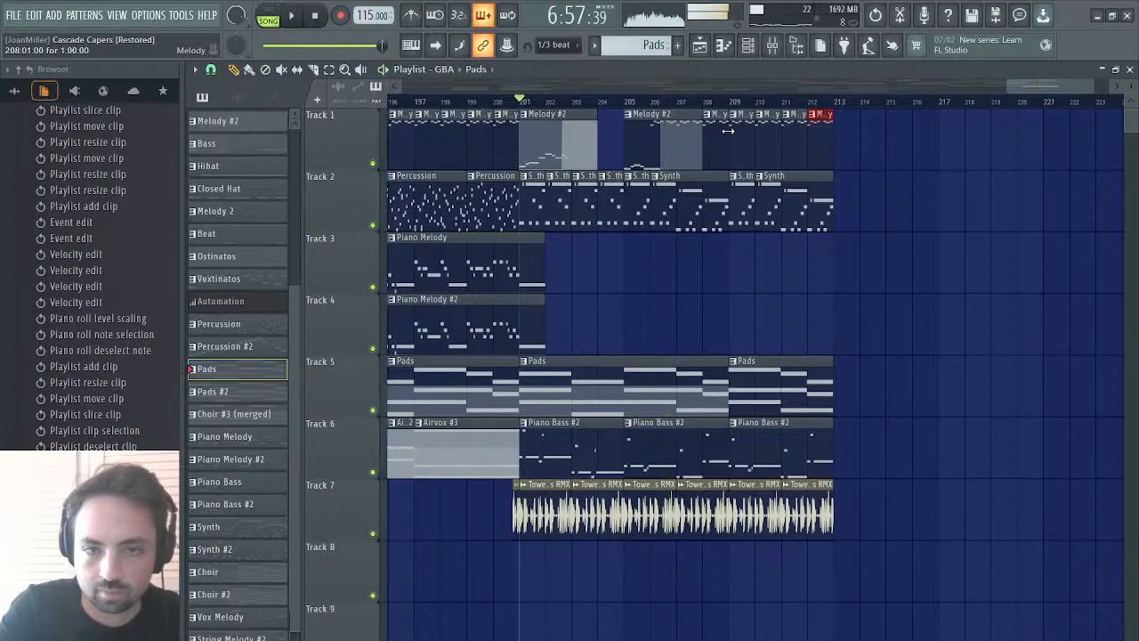
- Open Melody #2's mute/solo events for the Piano track's Fruity Delay 3 and extend the full-level section back to about mid-bar 14 during playback
double_click(674, 140)
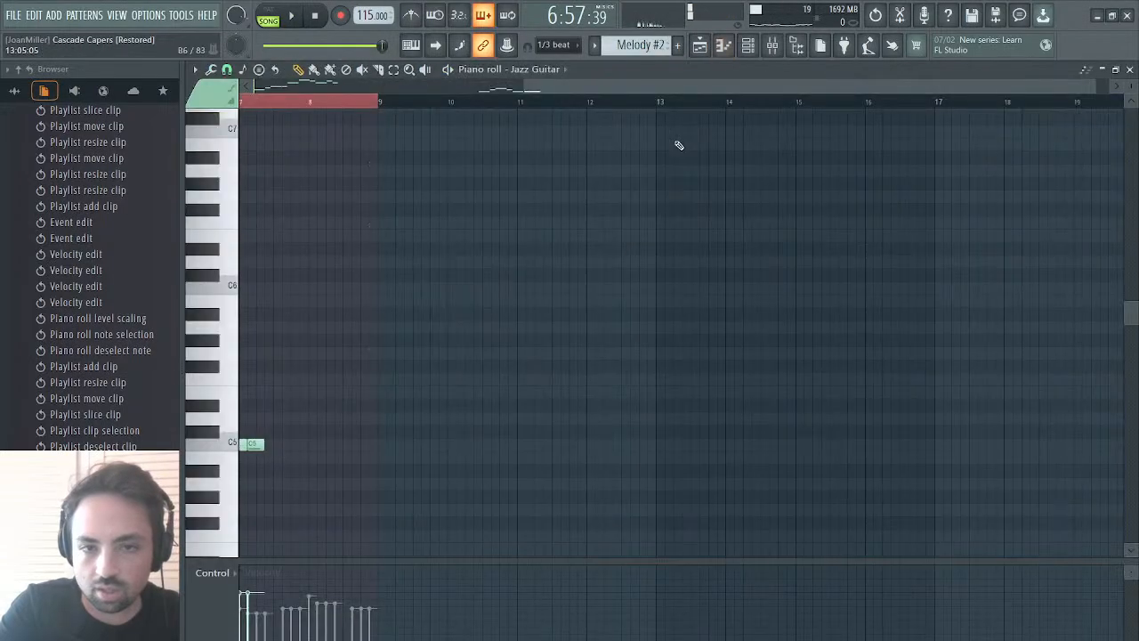
left_click(1130, 69)
left_click(1130, 70)
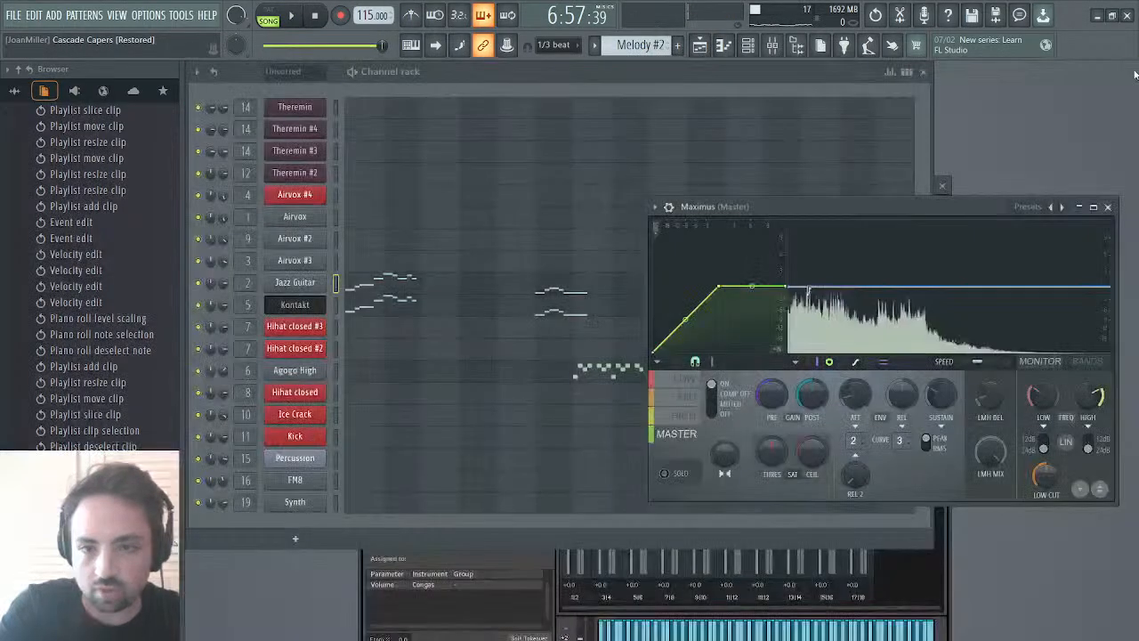
left_click(770, 45)
left_click(611, 264)
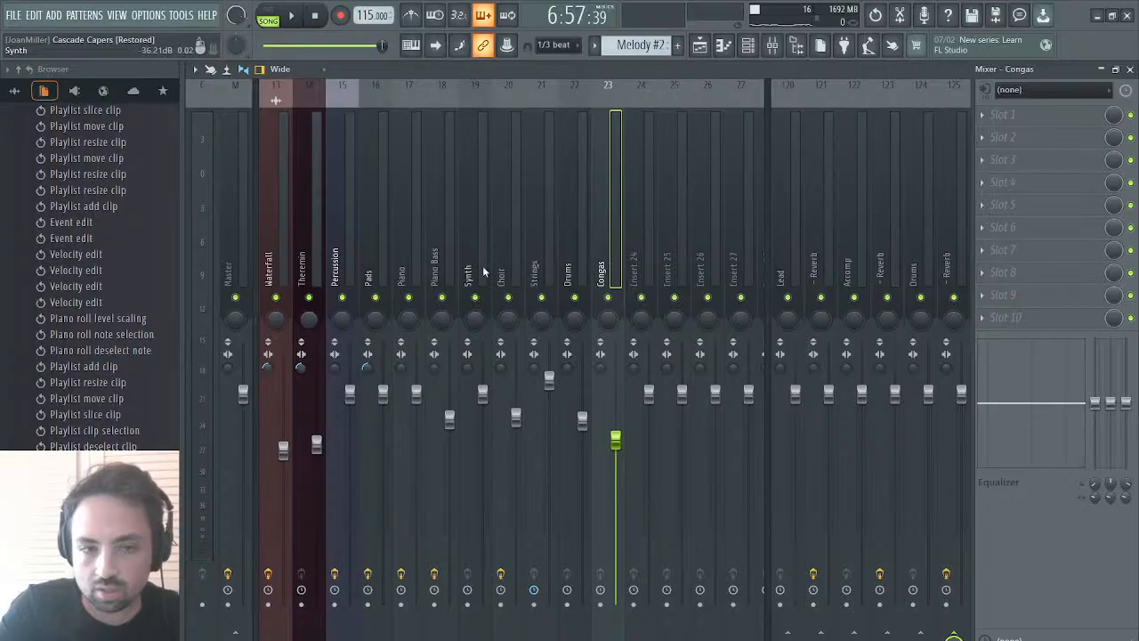
left_click(441, 267)
left_click(415, 271)
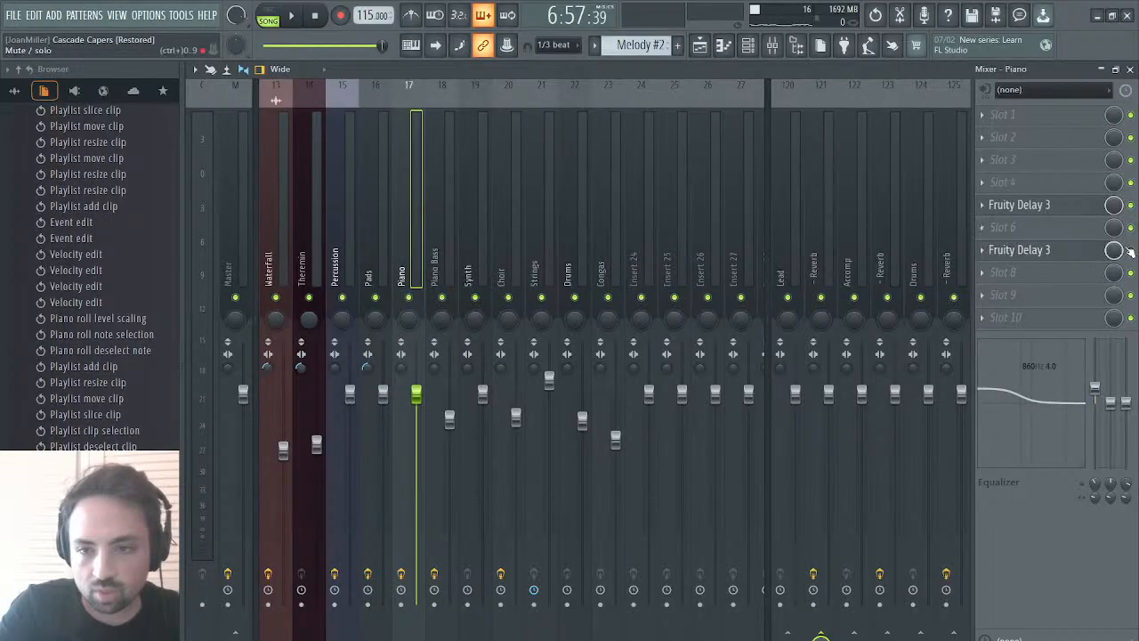
left_click(1097, 297)
key("space")
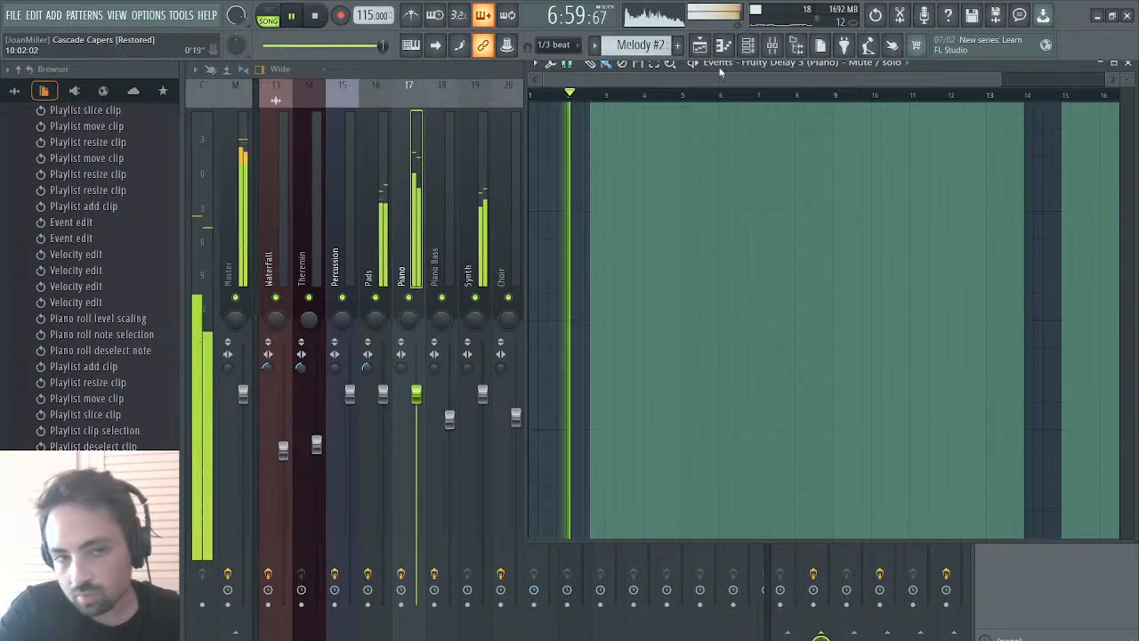
left_click(1057, 112)
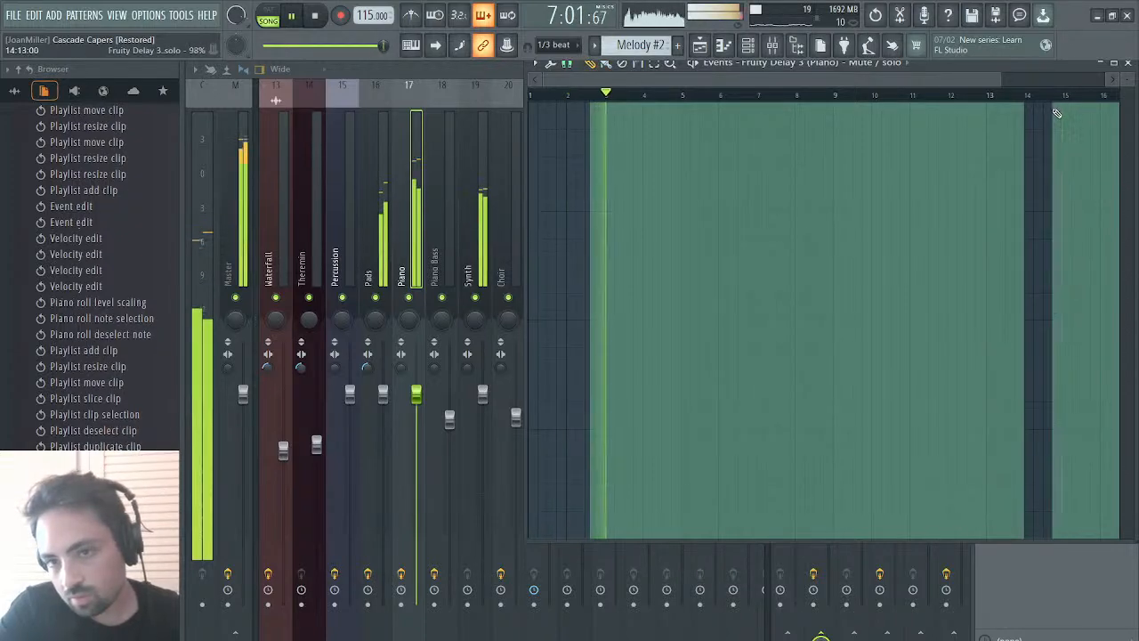
- In Melody #2's Fruity Delay 3 (Harpeggios) mute/solo events, drop bar 6 to zero and set full level from bar 7 onward
left_click(835, 163)
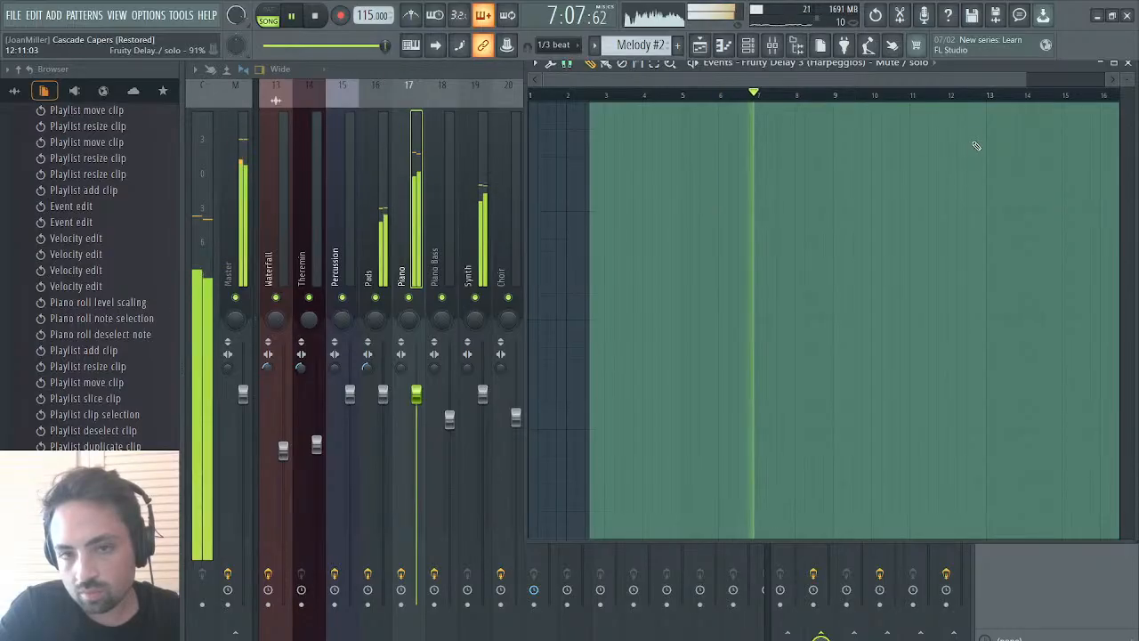
left_click(719, 507)
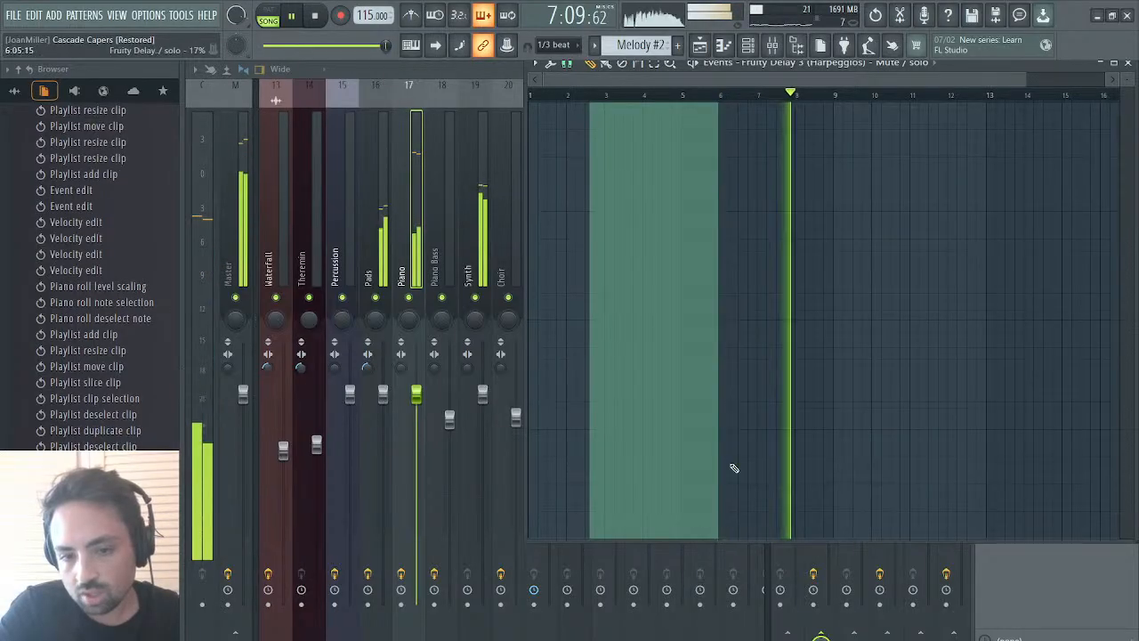
left_click(770, 115)
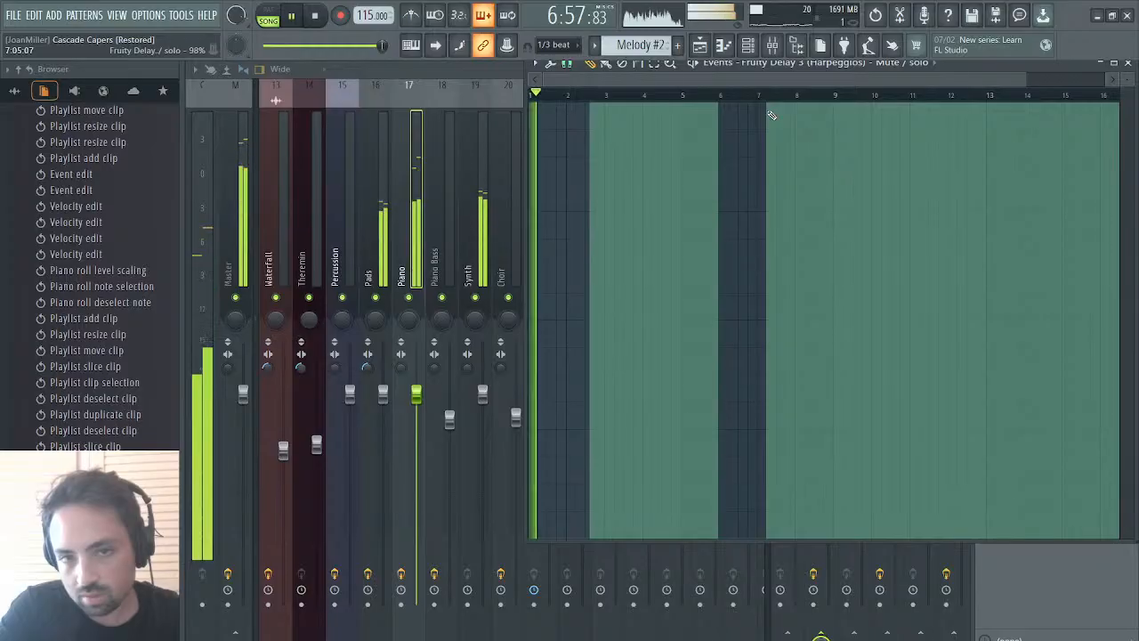
left_click(720, 97)
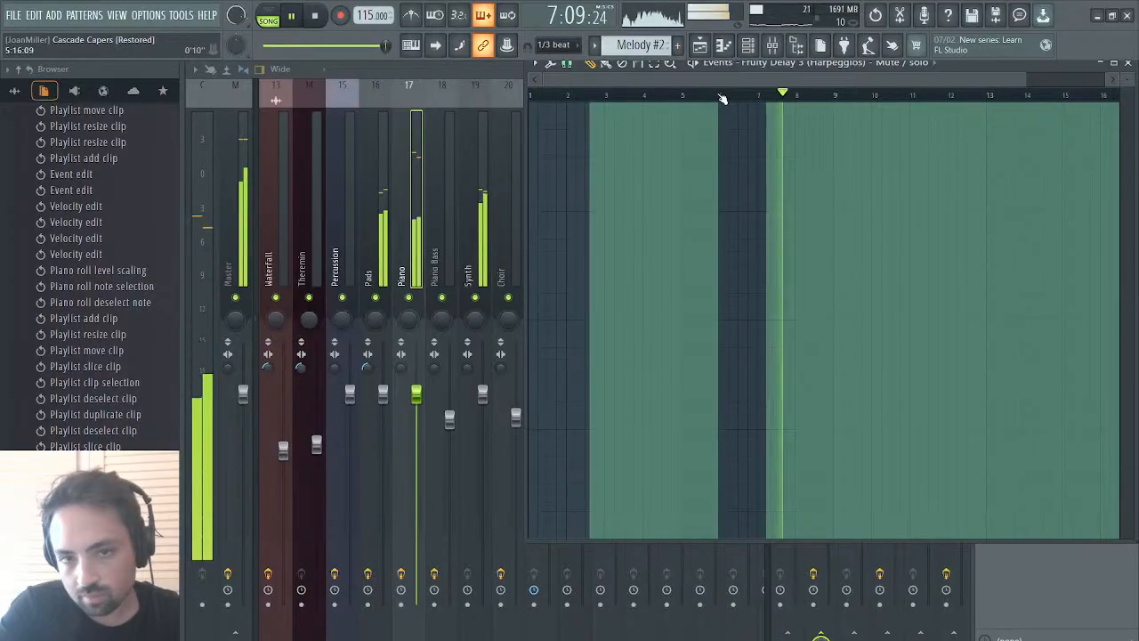
left_click(758, 107)
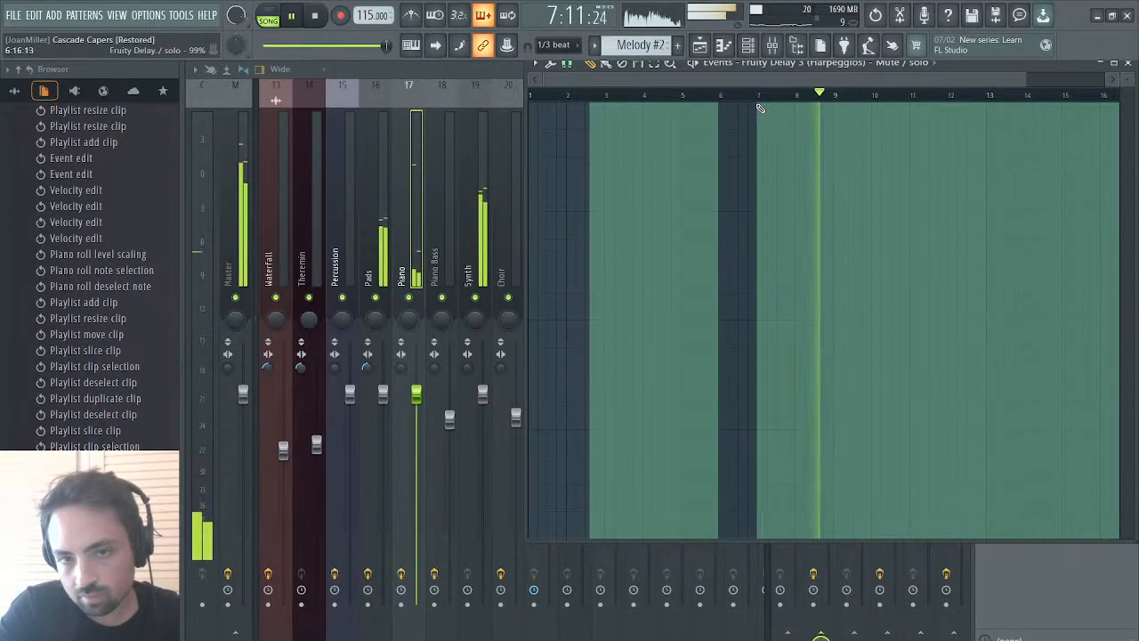
- Replay the arrangement from around bar 205 of the playlist and return to the delay events
left_click(702, 47)
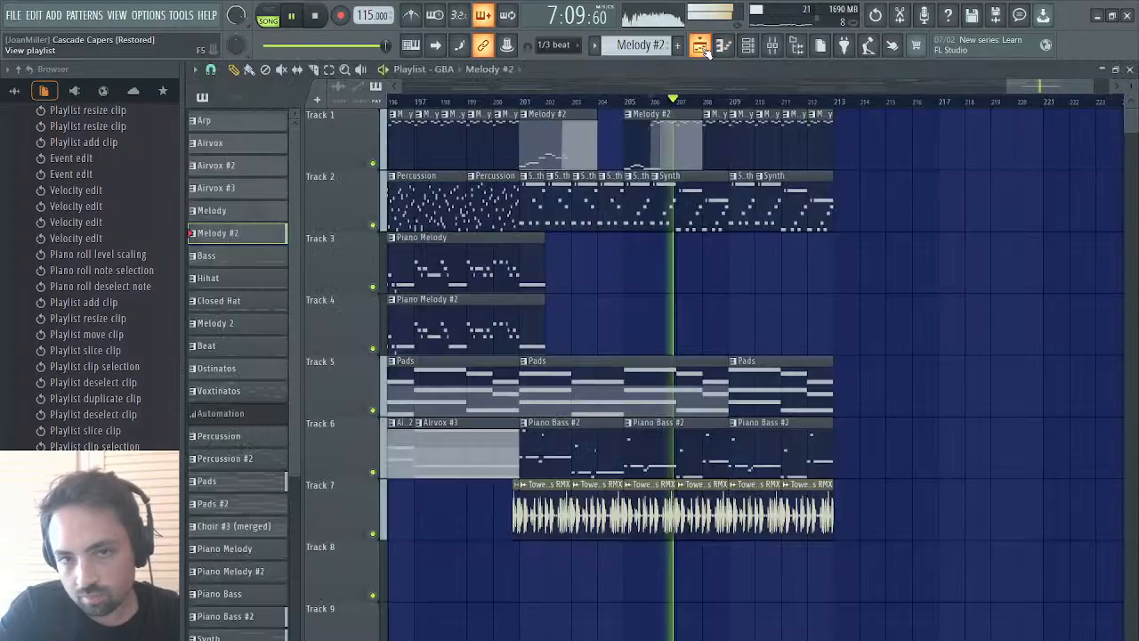
left_click(624, 100)
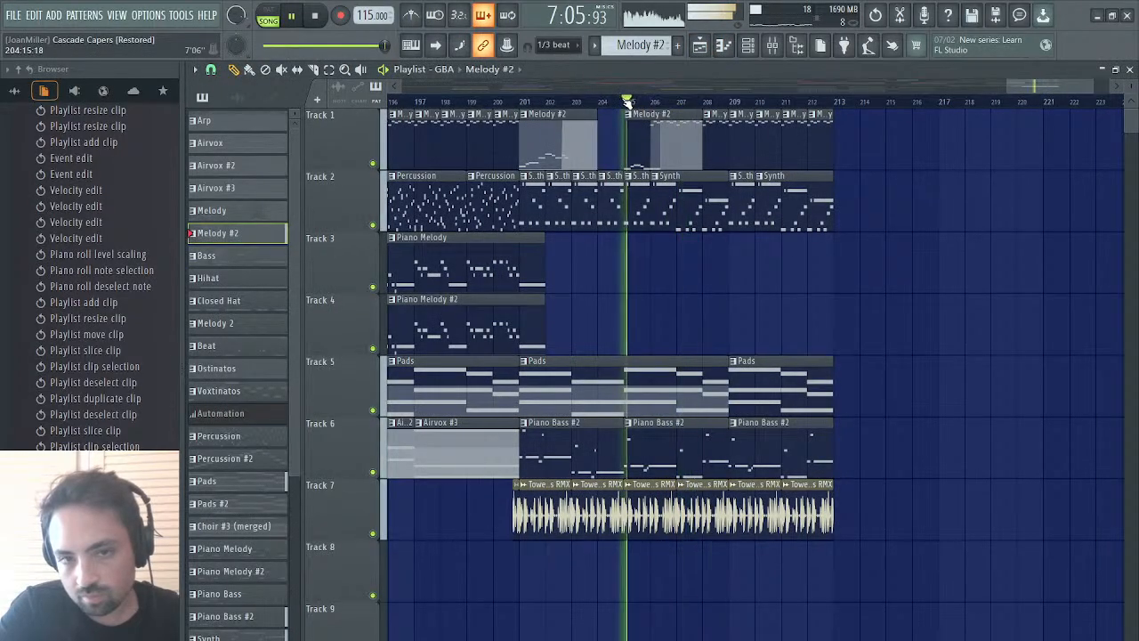
left_click(1128, 69)
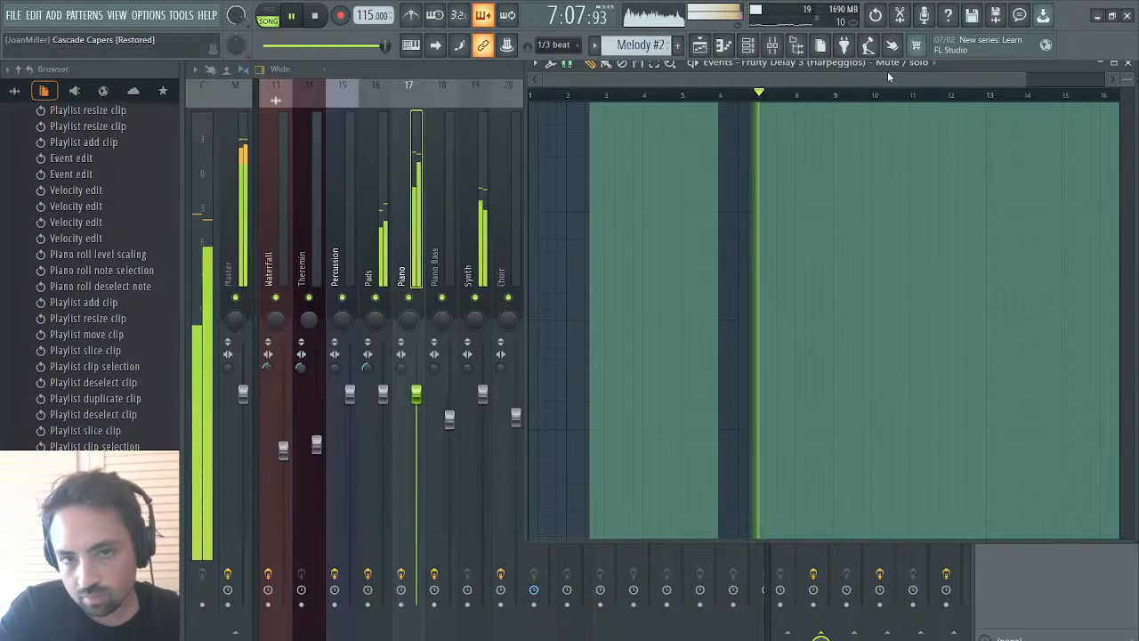
- In the Fruity Delay 3 (Piano) mute/solo events, fill the bar 14 gap, drop bar 6 to zero and restore full level from bar 7
left_click(829, 166)
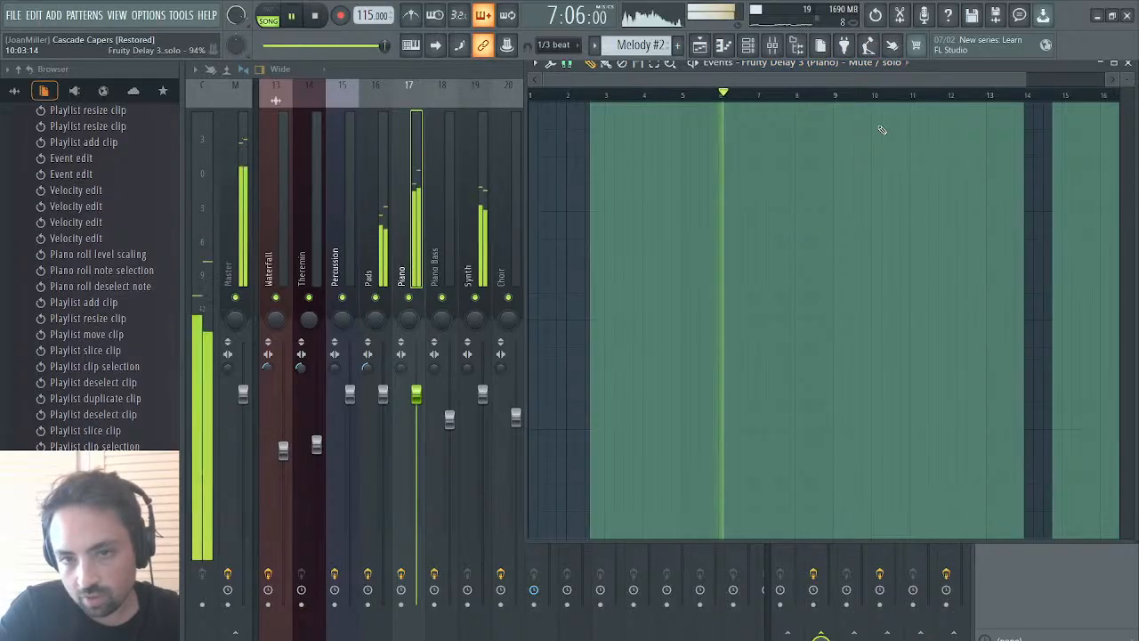
mouse_move(1011, 160)
left_mouse_down()
mouse_move(1081, 140)
mouse_move(1110, 109)
left_mouse_up()
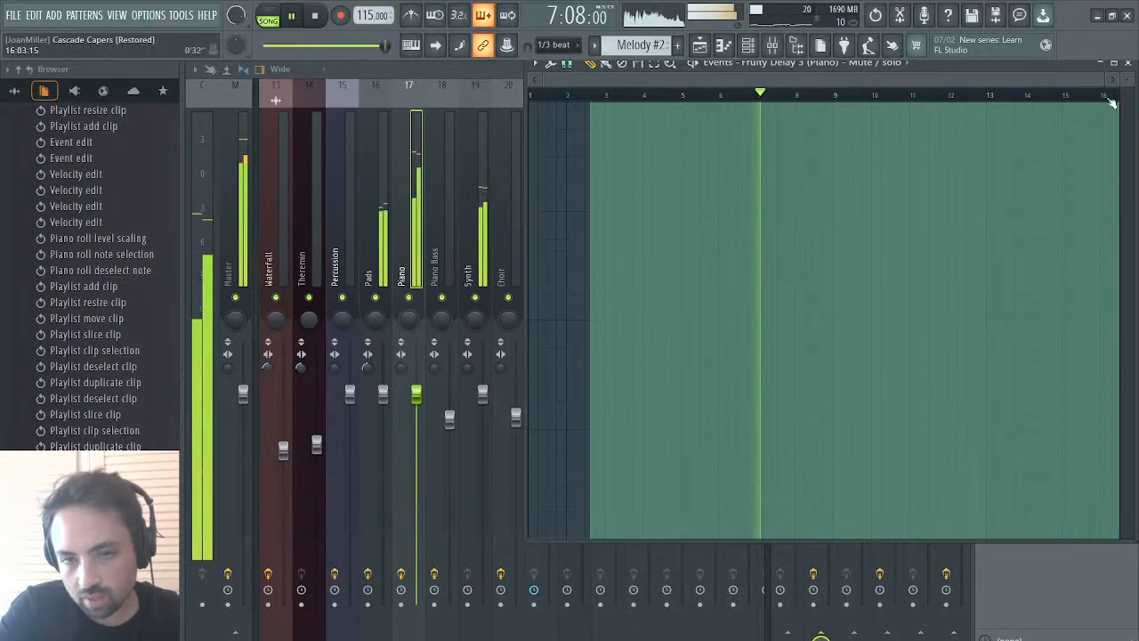
left_click(717, 538)
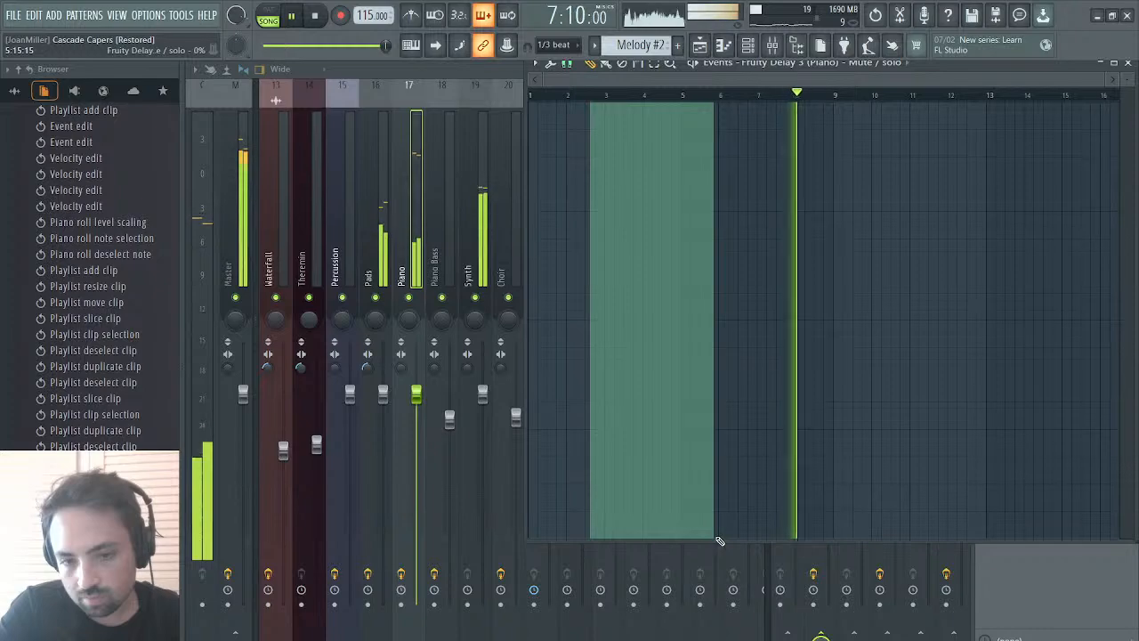
left_click(716, 123)
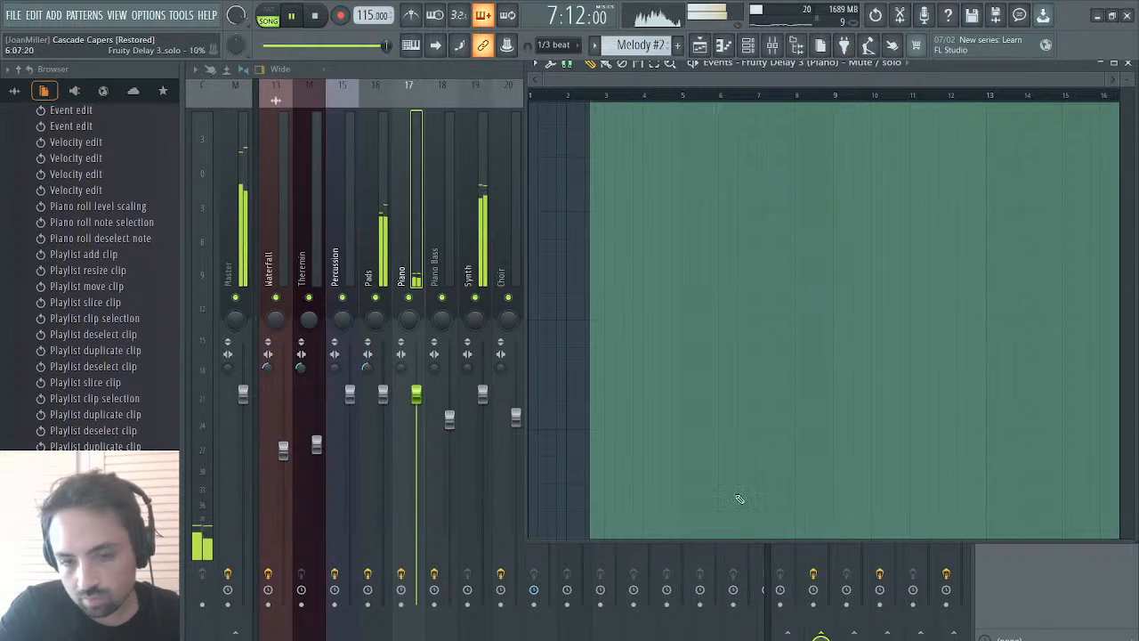
left_click(724, 531)
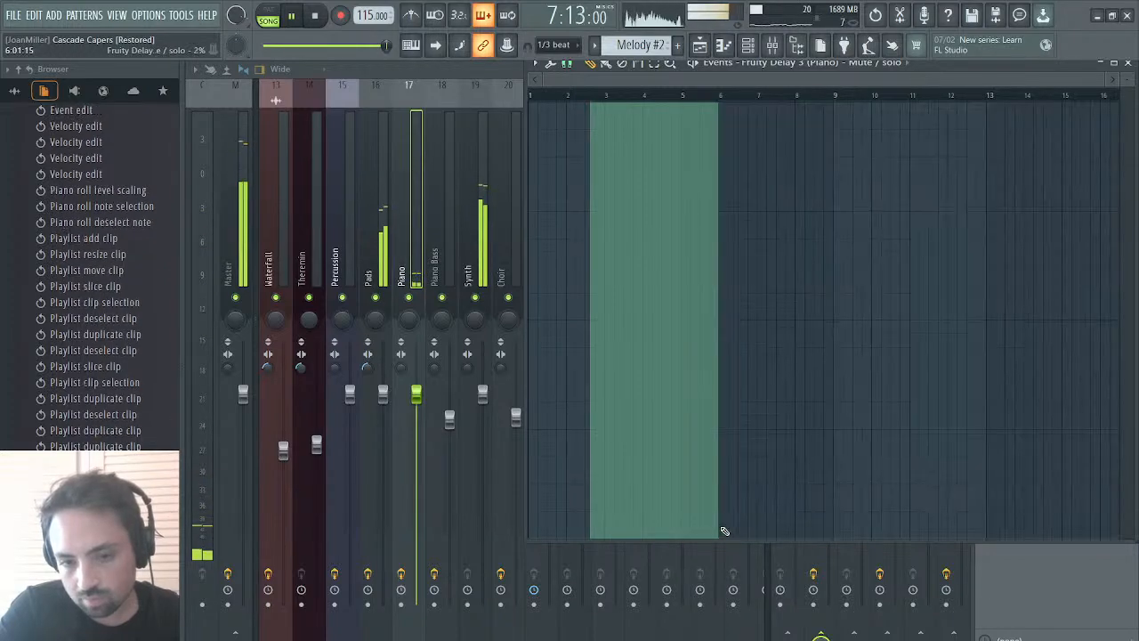
left_click(762, 112)
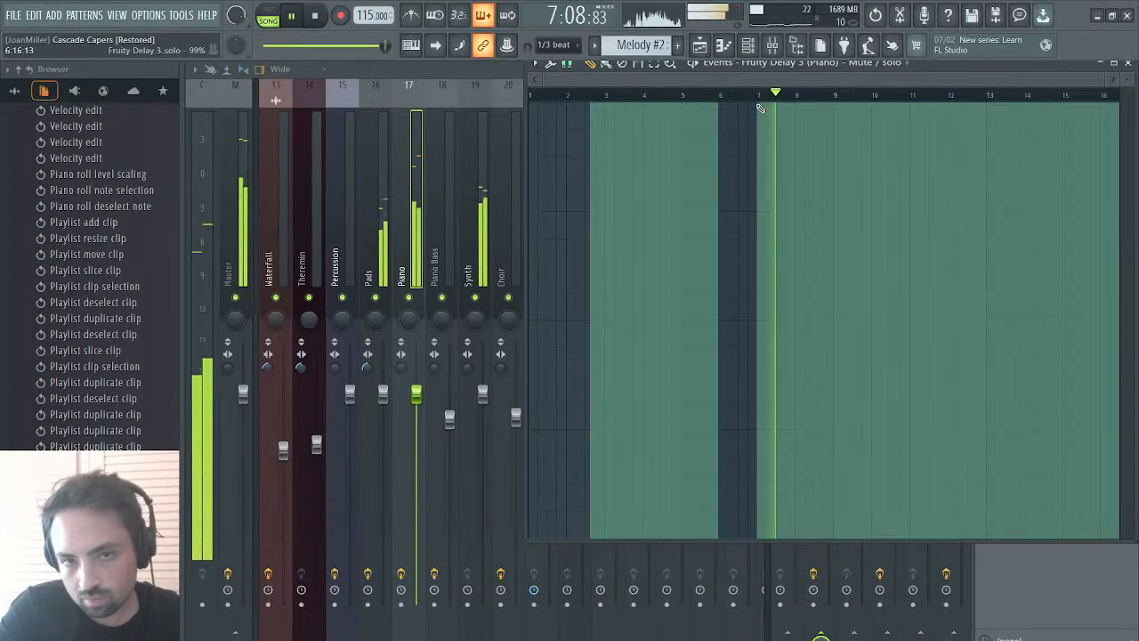
- Close the delay events and mixer, and listen to the arrangement through bar 211 in the playlist
left_click(1127, 62)
left_click(1127, 66)
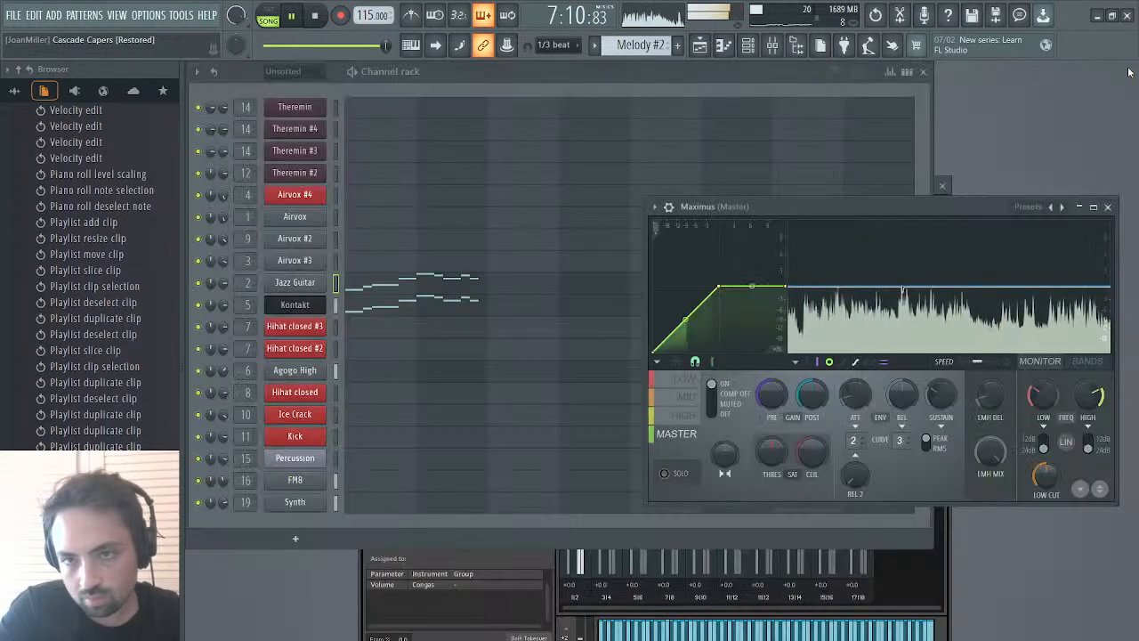
left_click(701, 47)
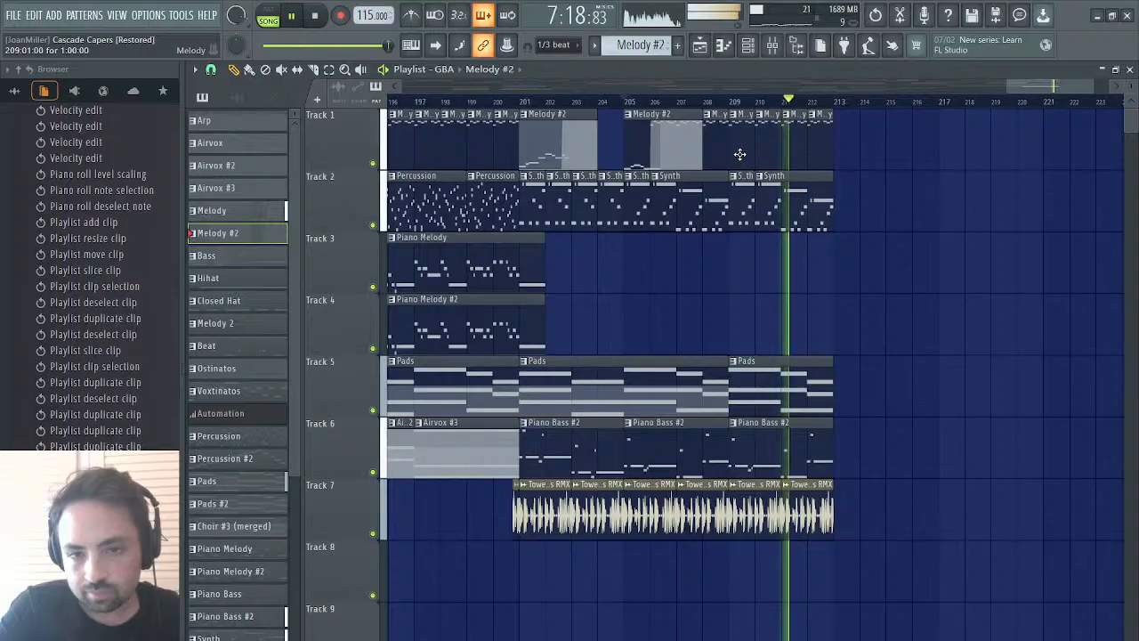
- Stop playback and delete the four one-bar Melody clips between bars 209 and 213 on Track 1
key("space")
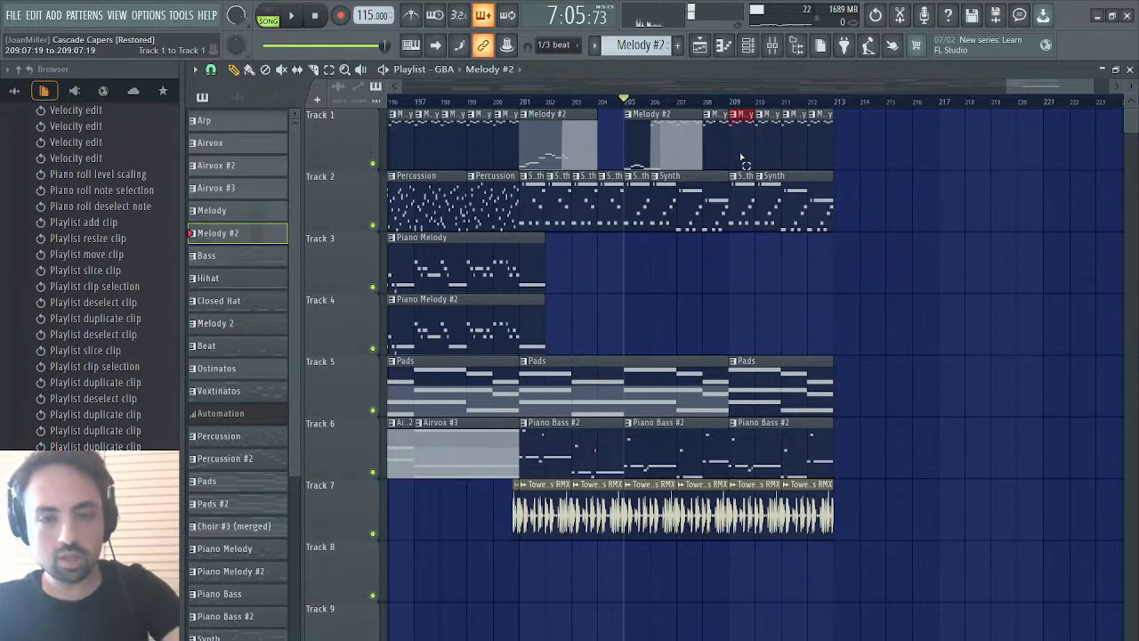
left_click_drag(742, 159, 856, 158)
key("Delete")
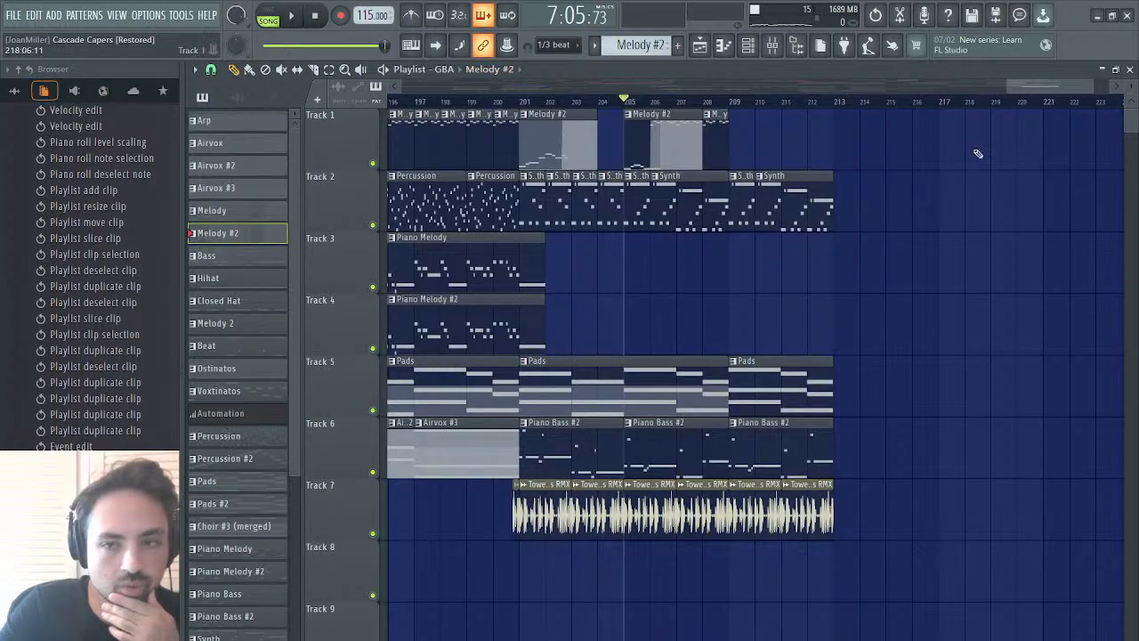
- Locate the Melody 2 clip at bar 89 and place a copy of it on Track 1 starting at bar 209
scroll(425, 142, "left", 15)
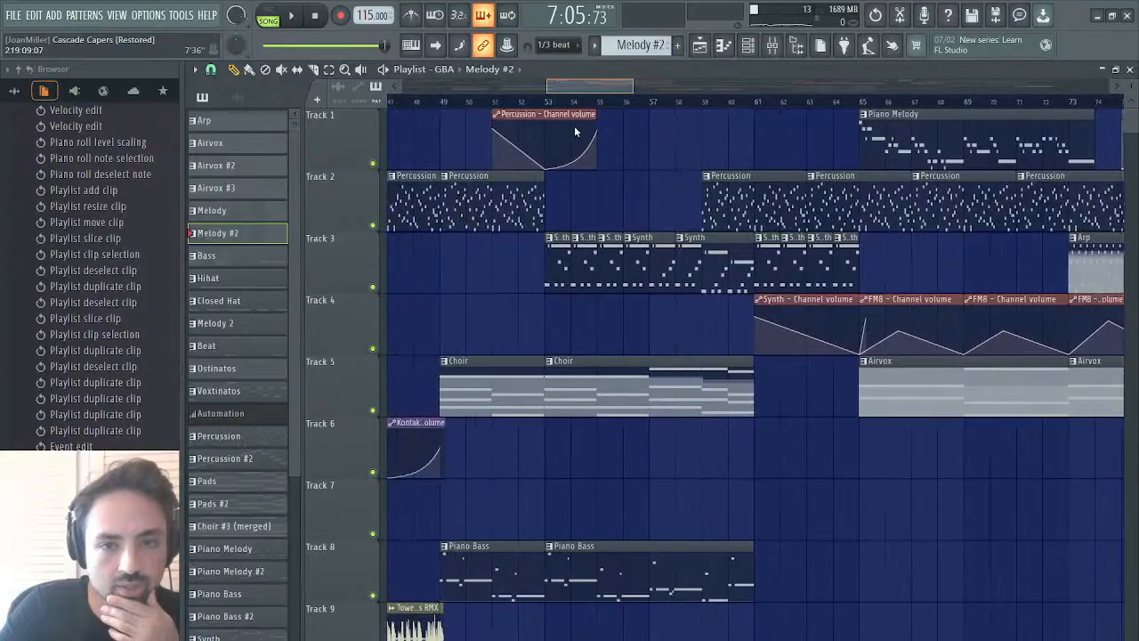
scroll(574, 131, "right", 8)
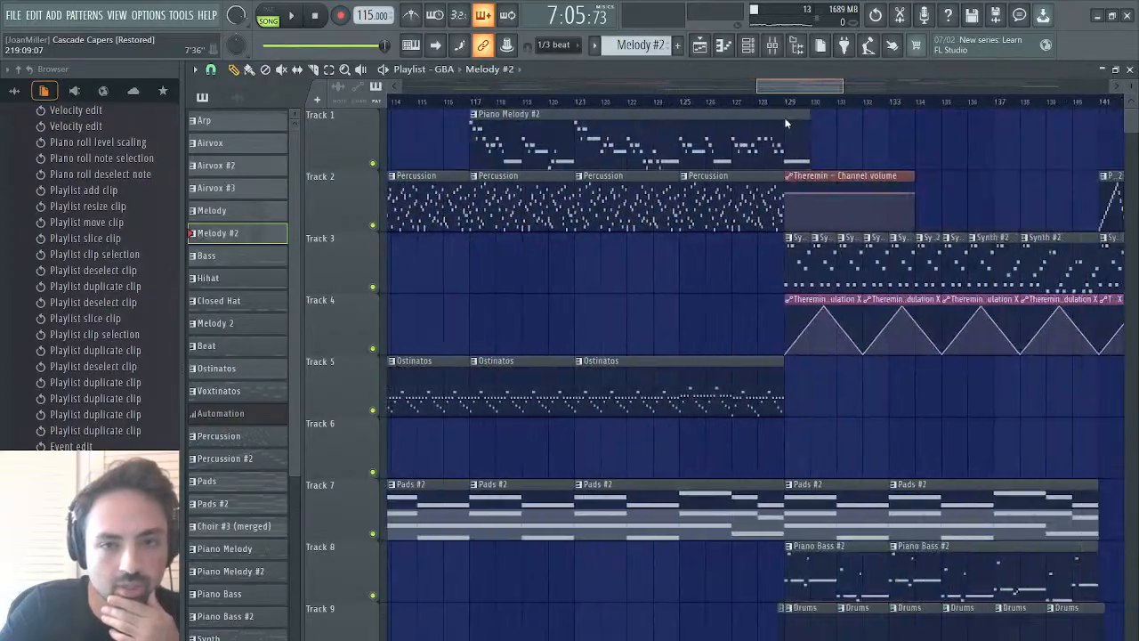
scroll(809, 115, "right", 4)
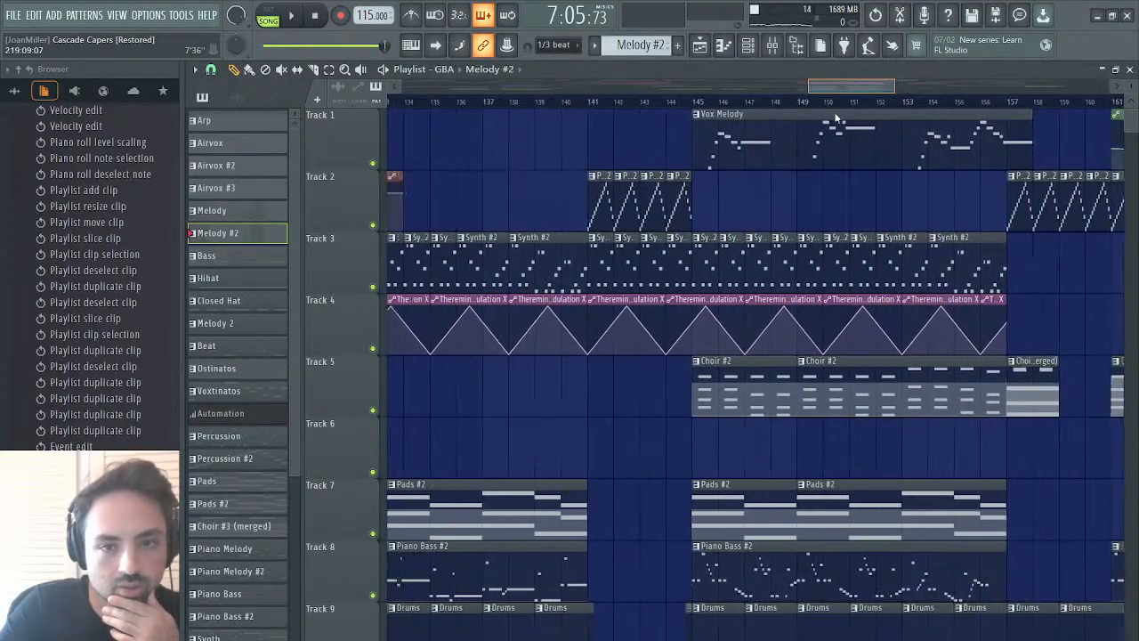
scroll(834, 118, "left", 4)
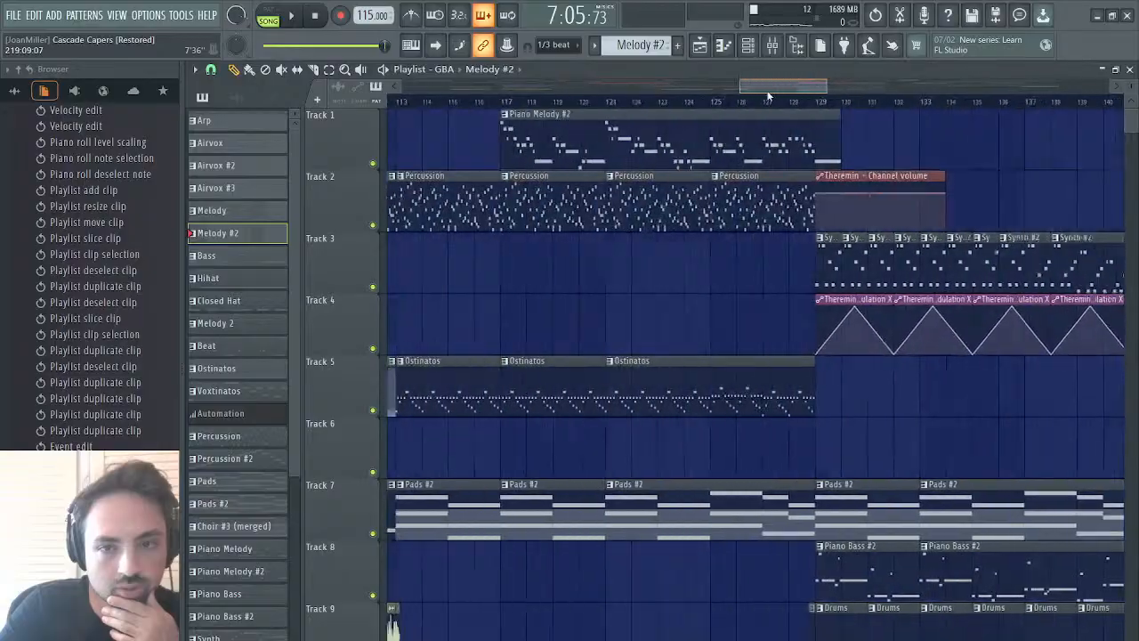
left_click_drag(769, 95, 946, 98)
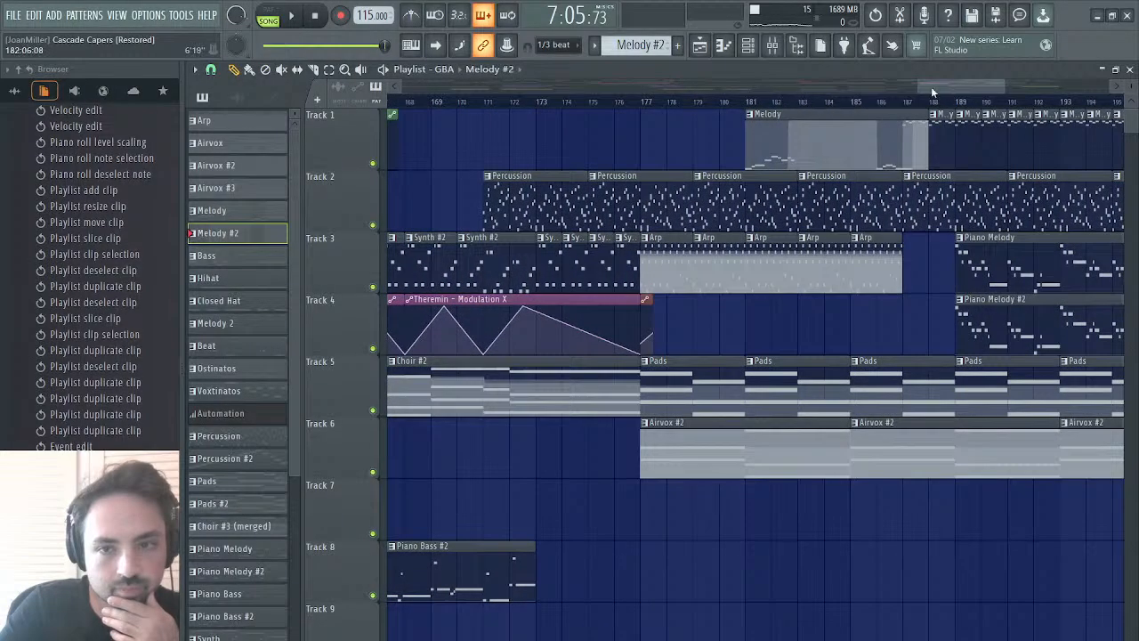
left_click_drag(962, 87, 674, 115)
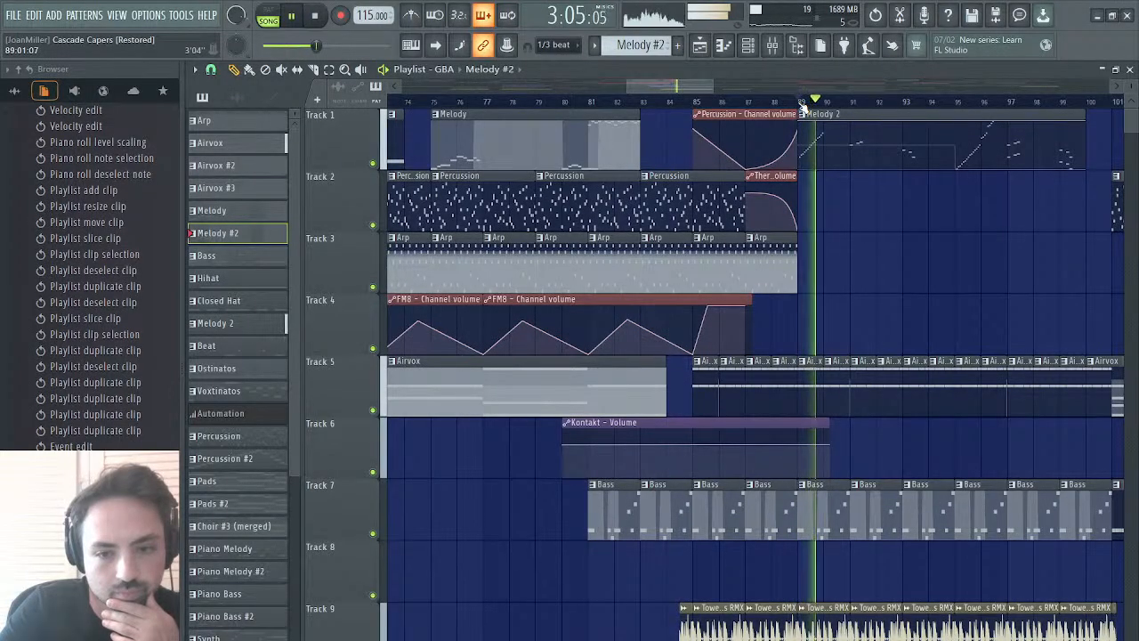
left_click(844, 152)
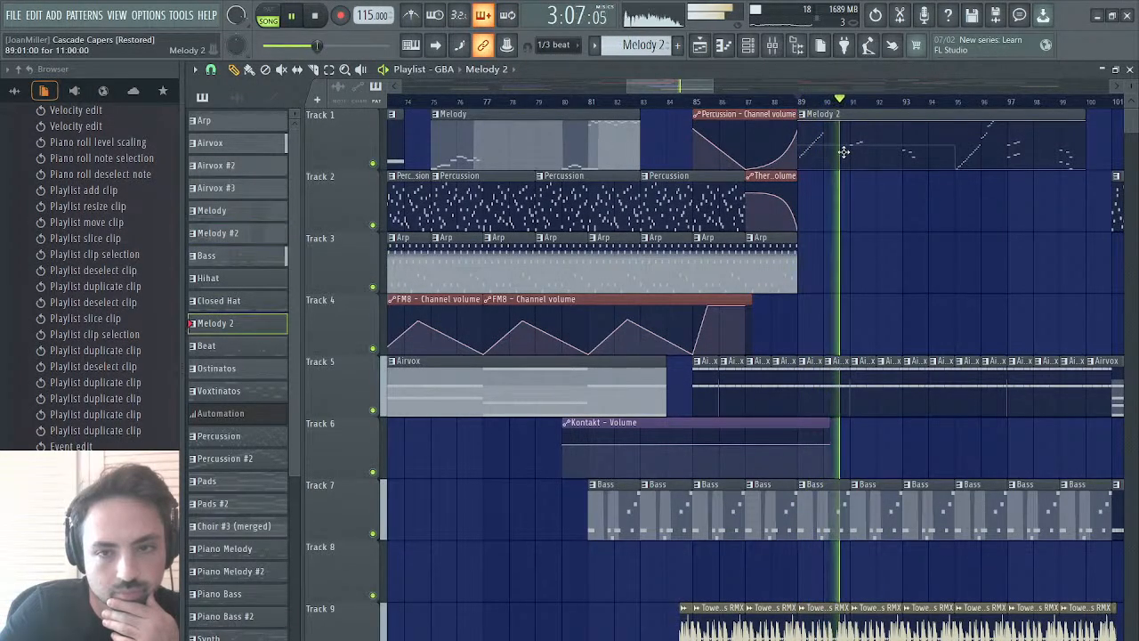
left_click_drag(688, 87, 1082, 82)
left_click(627, 154)
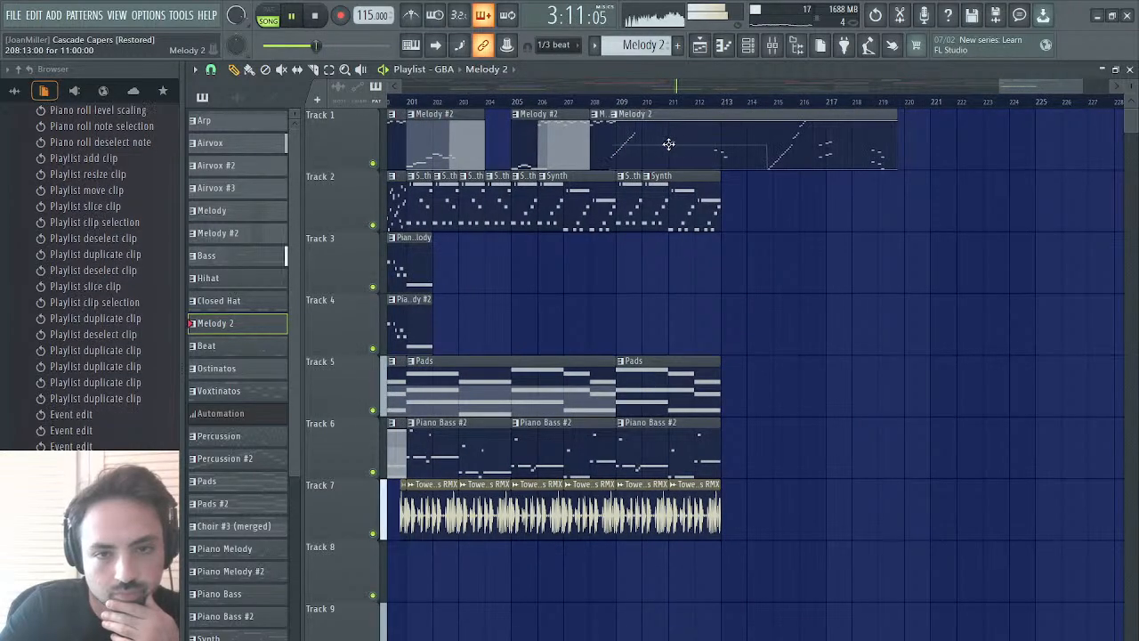
- Listen to the new clip from bar 209, audition the section at bar 177, and replay the transition from bar 208
left_click(620, 103)
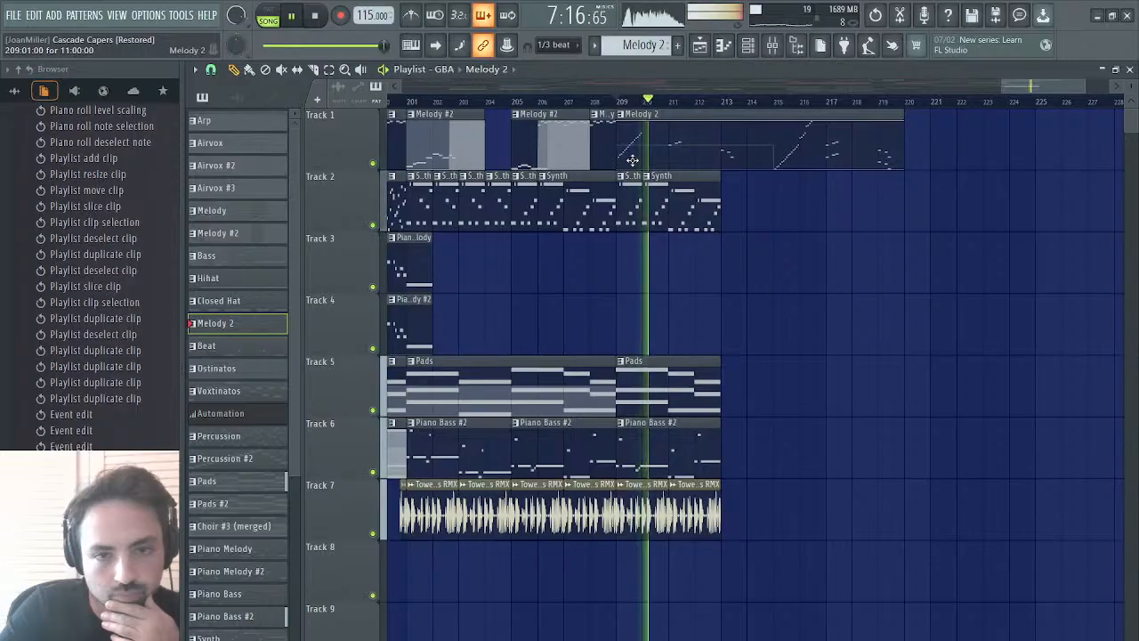
key("space")
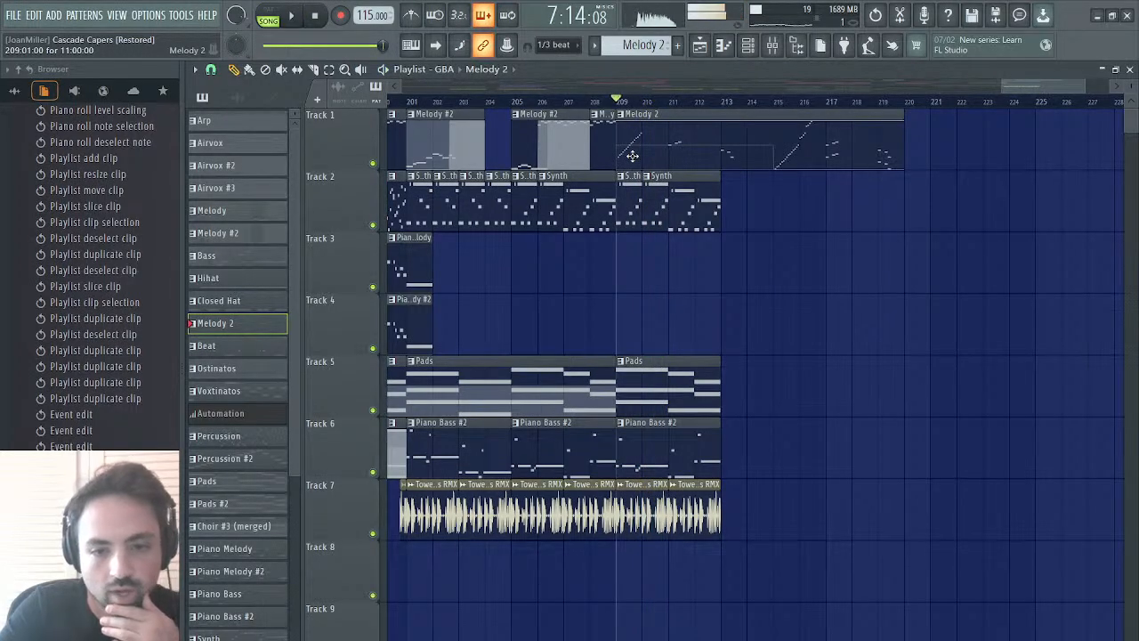
scroll(621, 347, "left", 10)
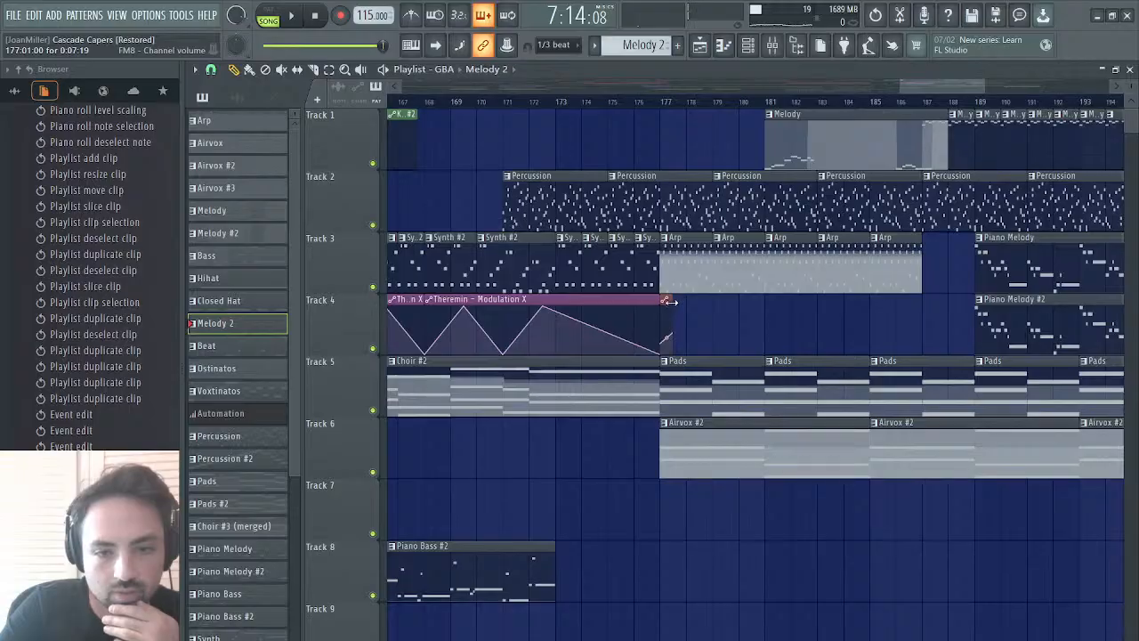
left_click(666, 107)
key("space")
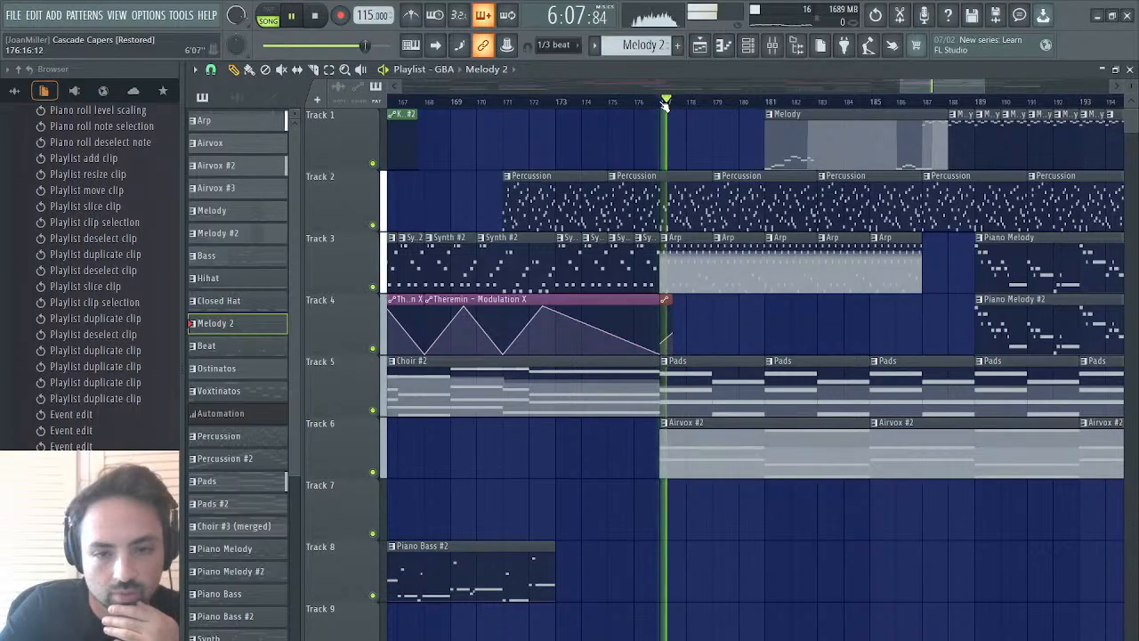
scroll(821, 282, "right", 5)
scroll(823, 283, "right", 3)
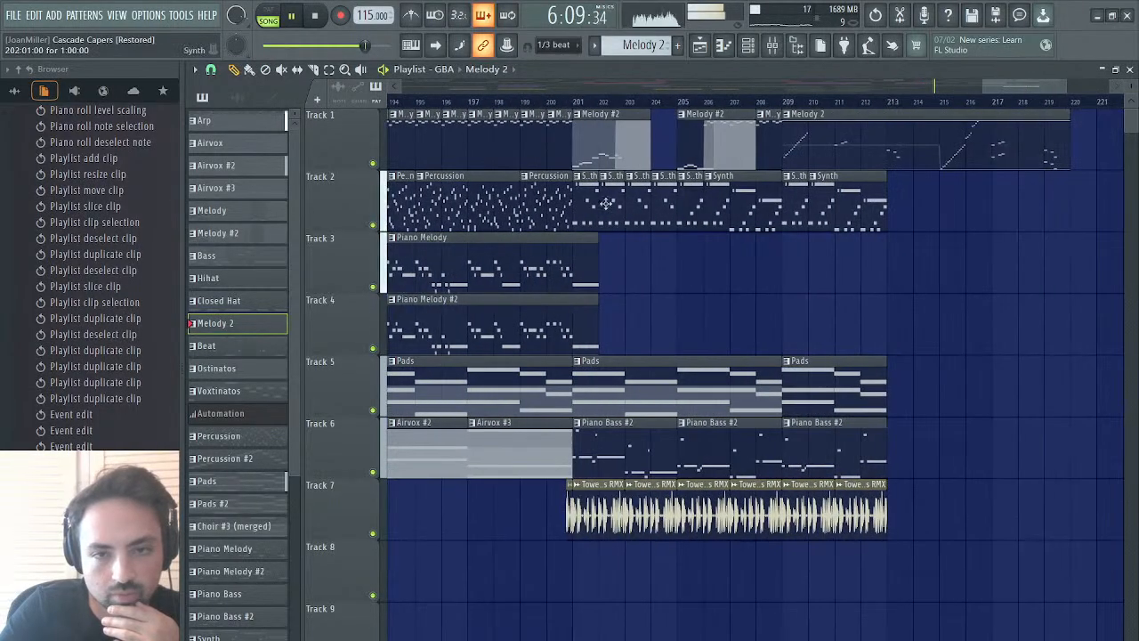
left_click(758, 104)
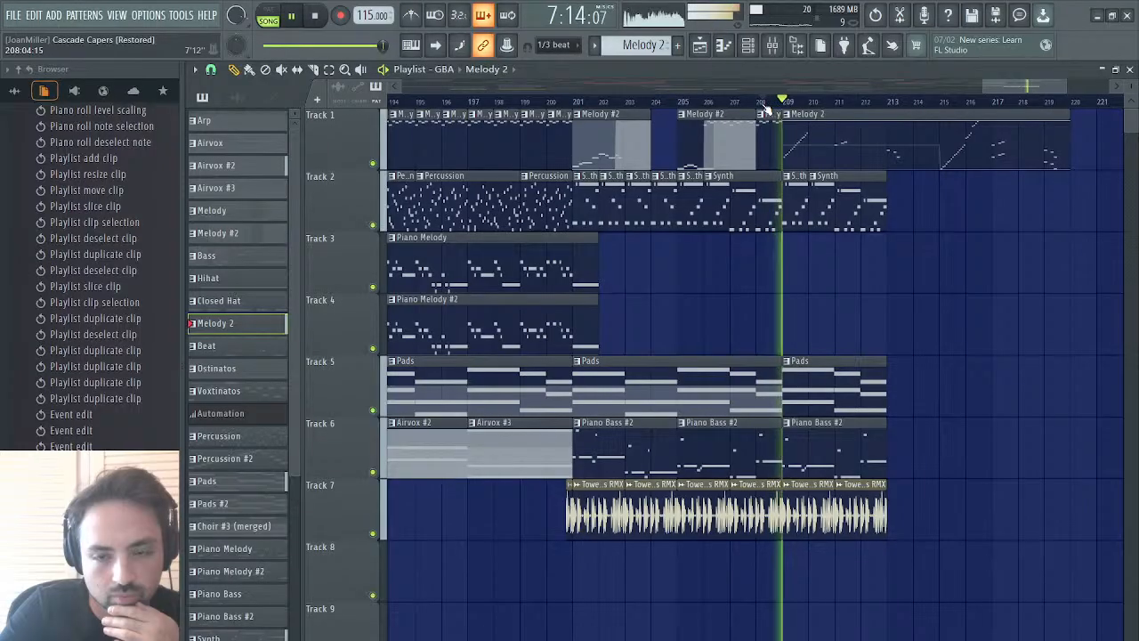
left_click(763, 103)
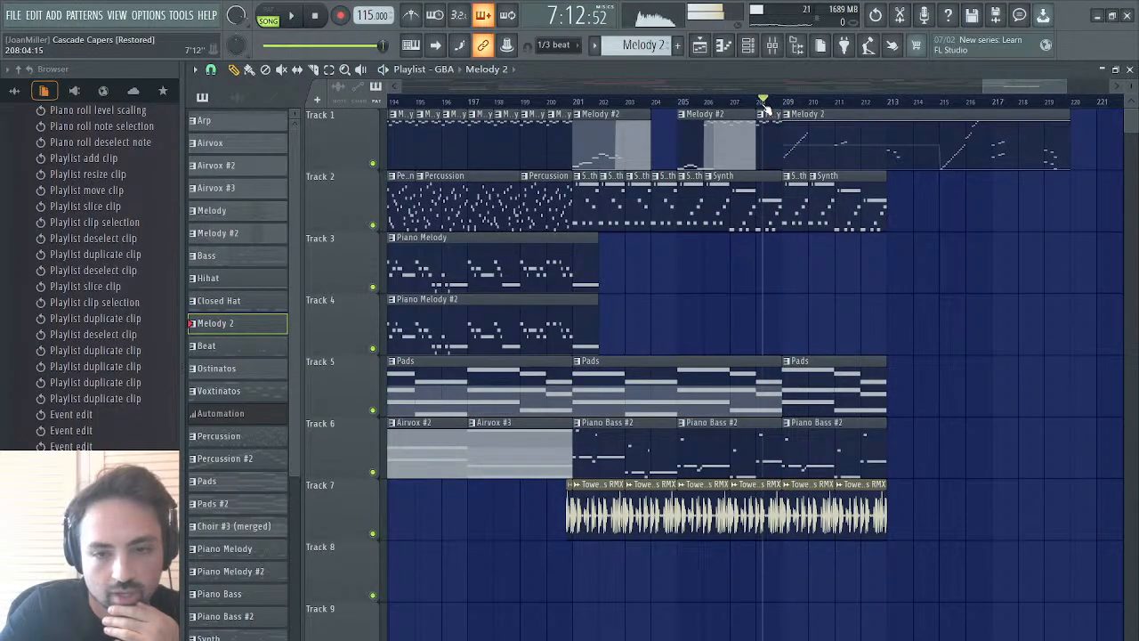
- Copy the short FM8 - Channel volume automation clip from bar 177 to bar 209 on Track 4 and play the section
scroll(798, 337, "left", 10)
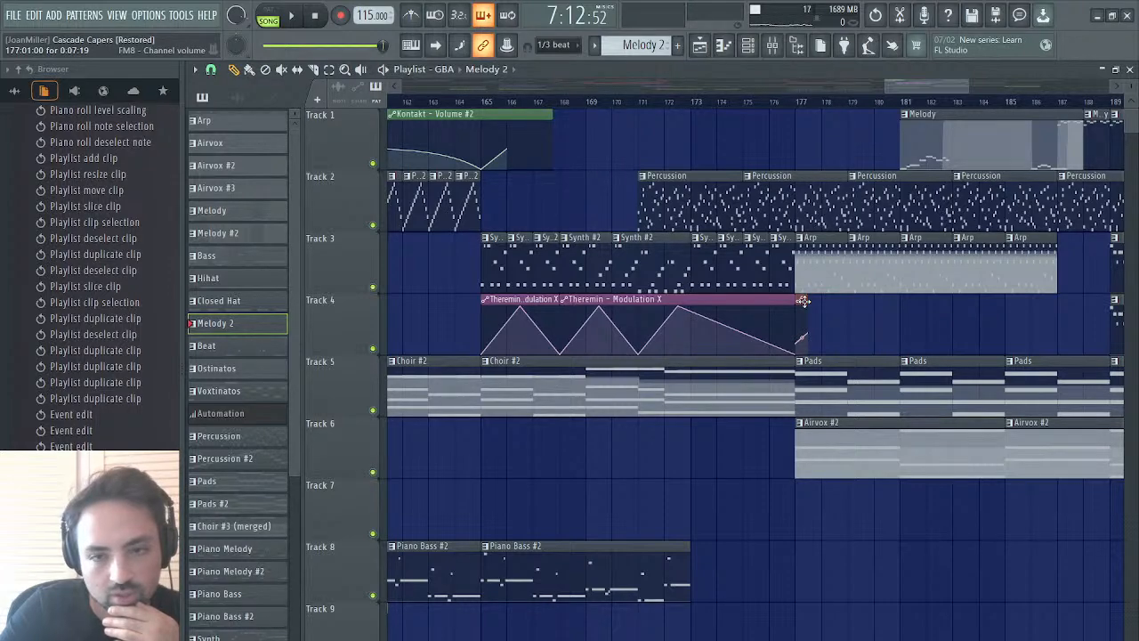
left_click(803, 302)
left_click_drag(942, 85, 1049, 75)
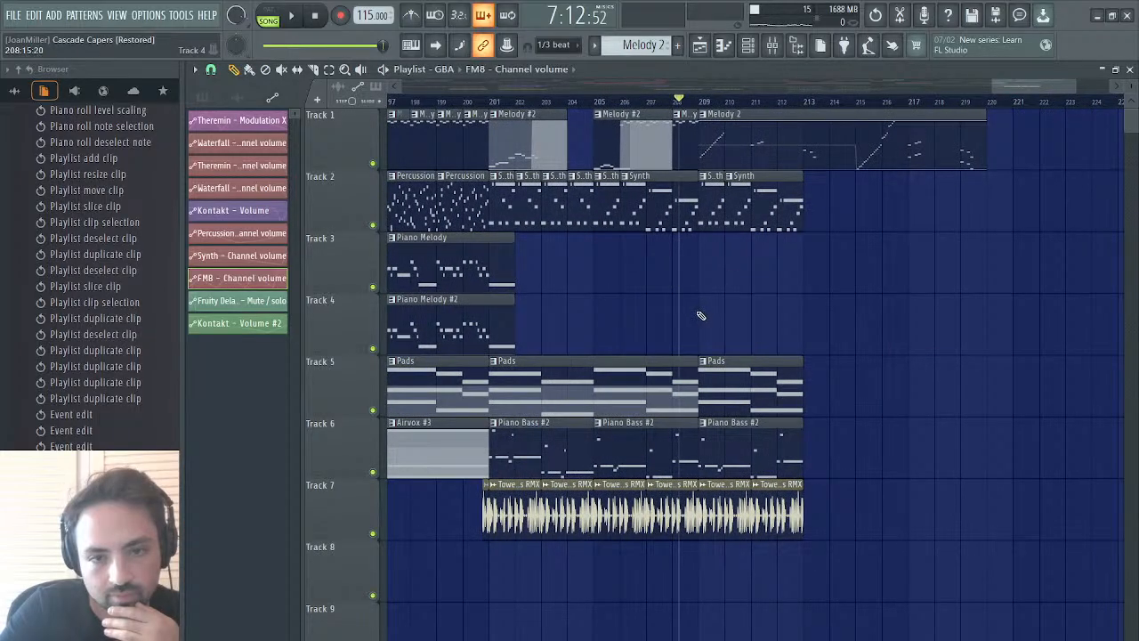
key("space")
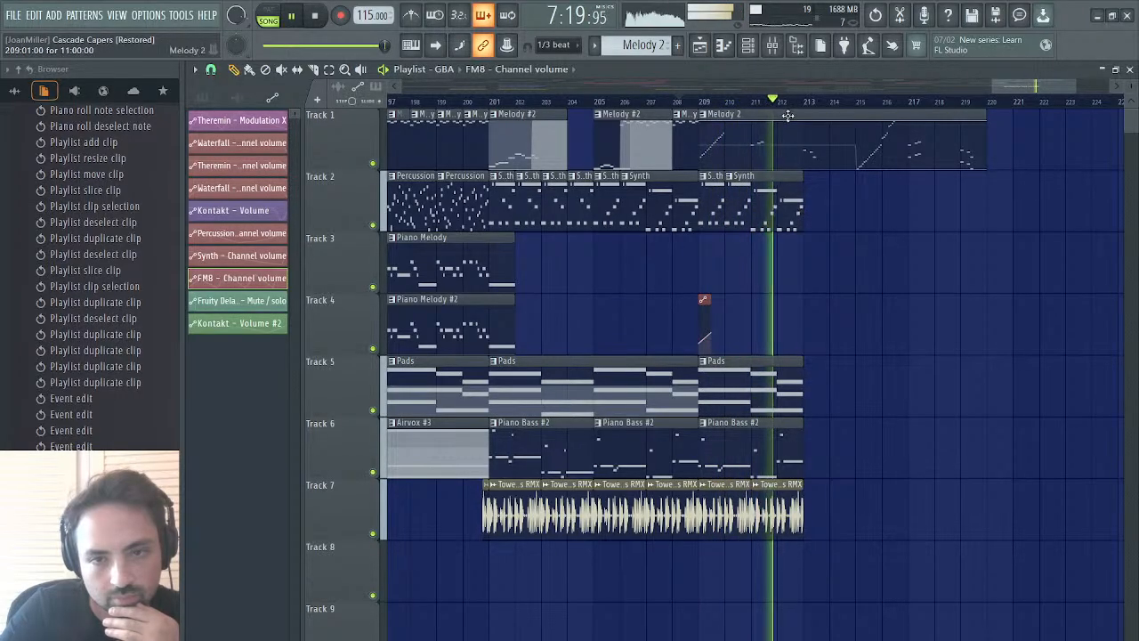
left_click(703, 102)
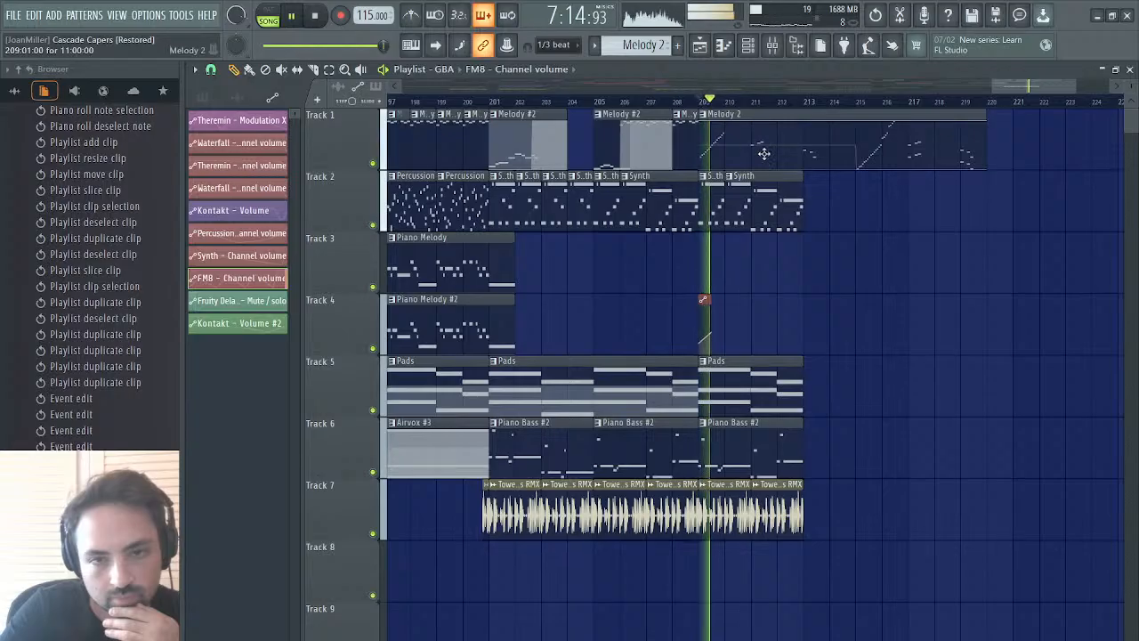
key("space")
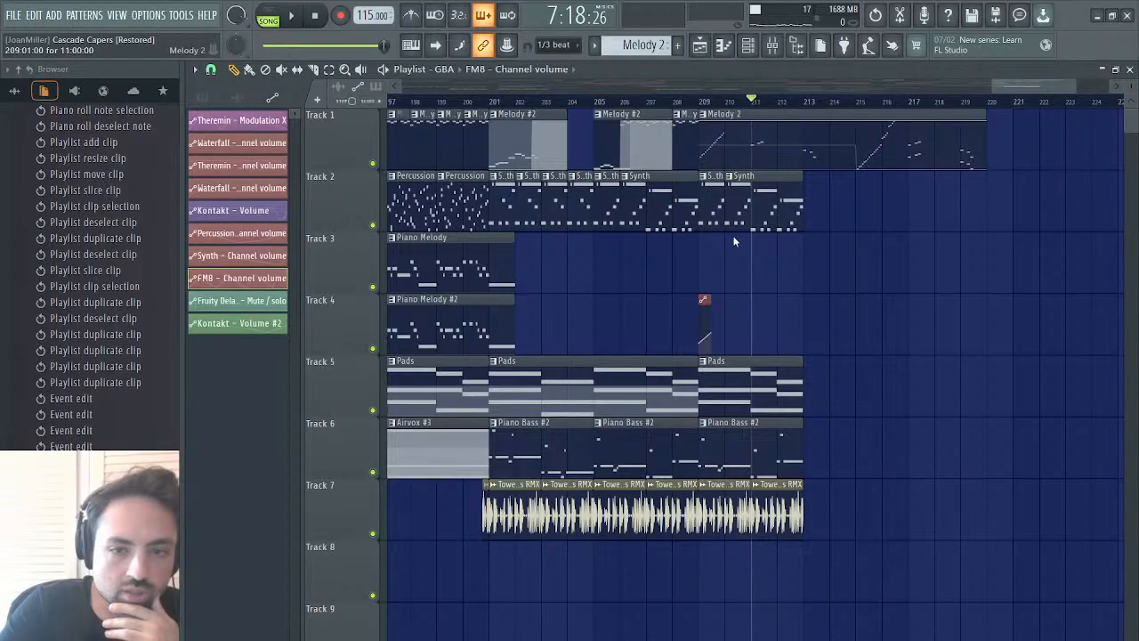
- Make the Melody 2 clip at bar 209 unique and copy its Kontakt notes to the Jazz Guitar channel
double_click(752, 130)
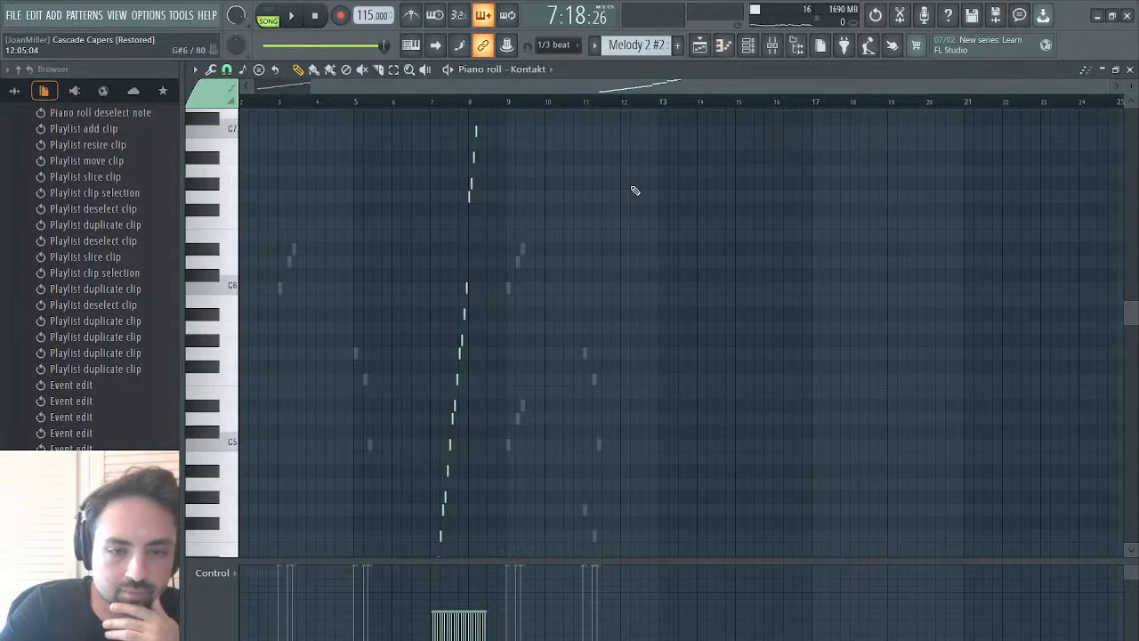
left_click(1129, 69)
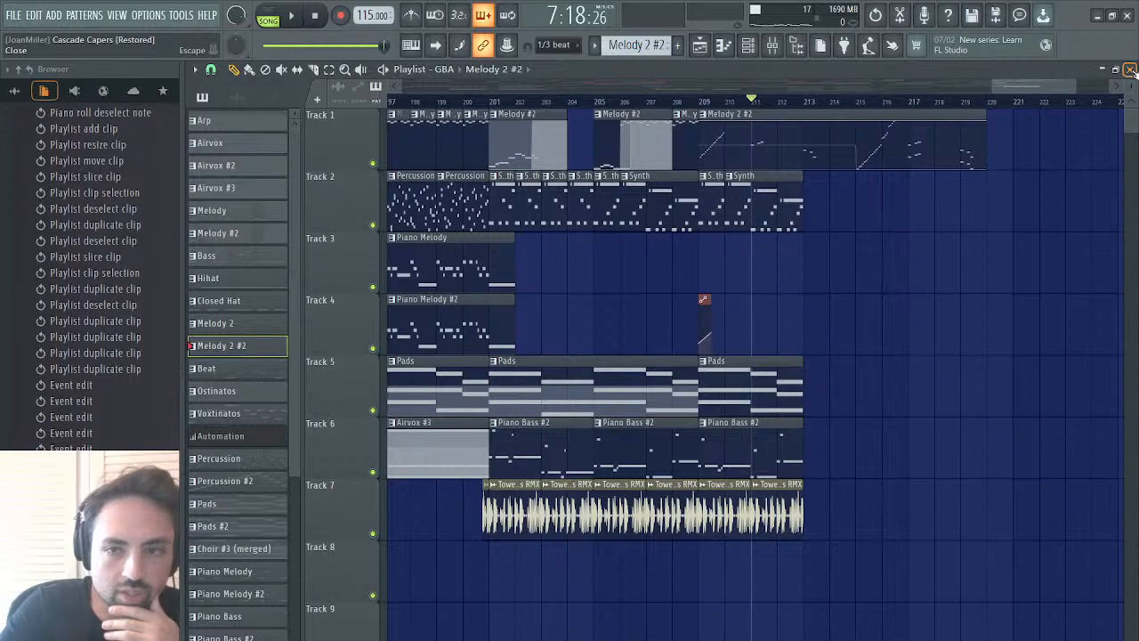
left_click(1129, 69)
left_click(335, 307)
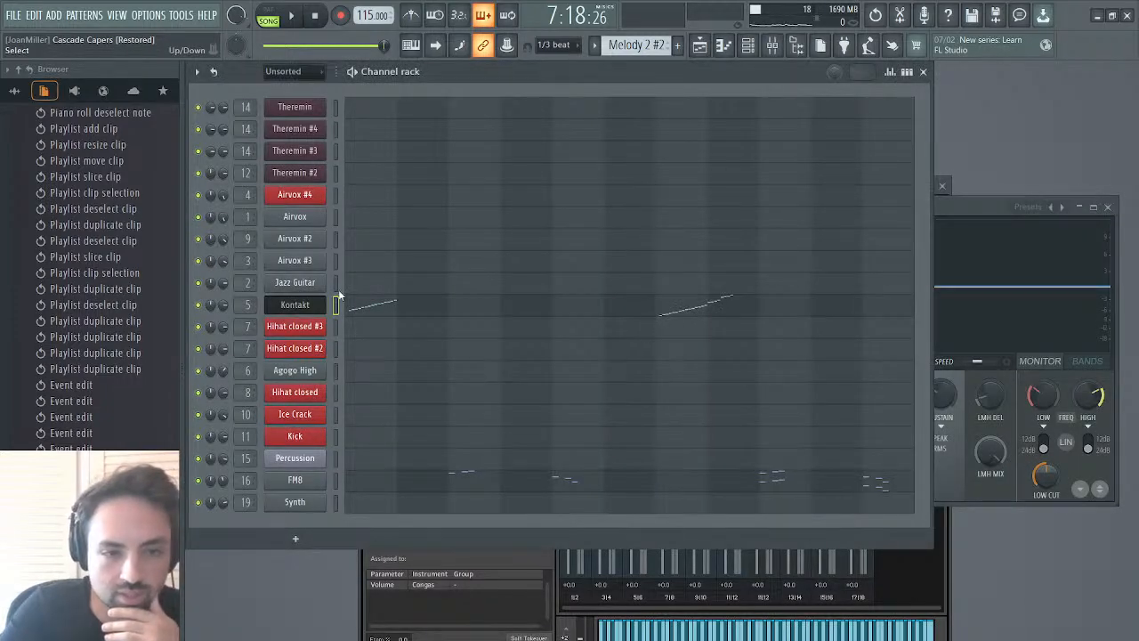
key("ctrl+v")
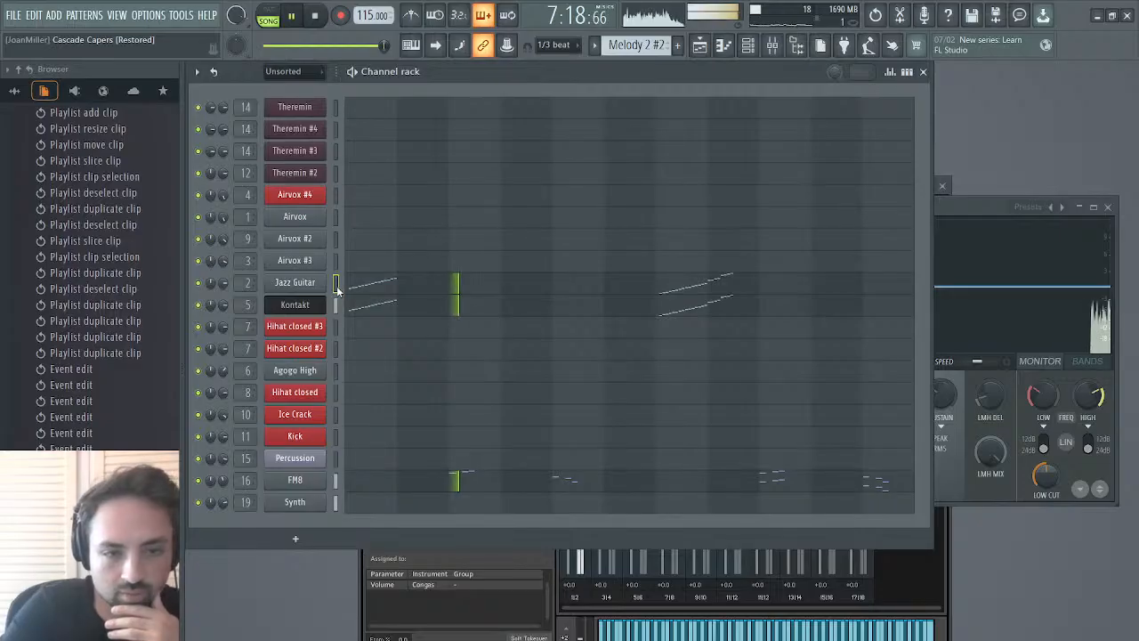
- Play the pattern on its own and lower the note velocities of the Jazz Guitar and Kontakt channels
left_click(271, 13)
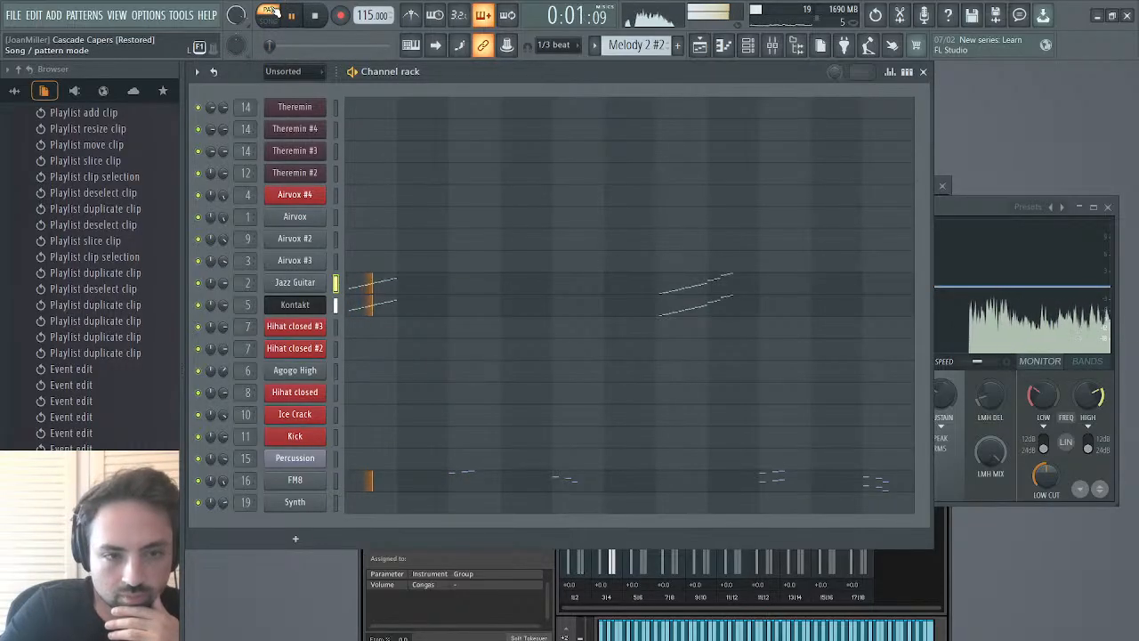
left_click(380, 291)
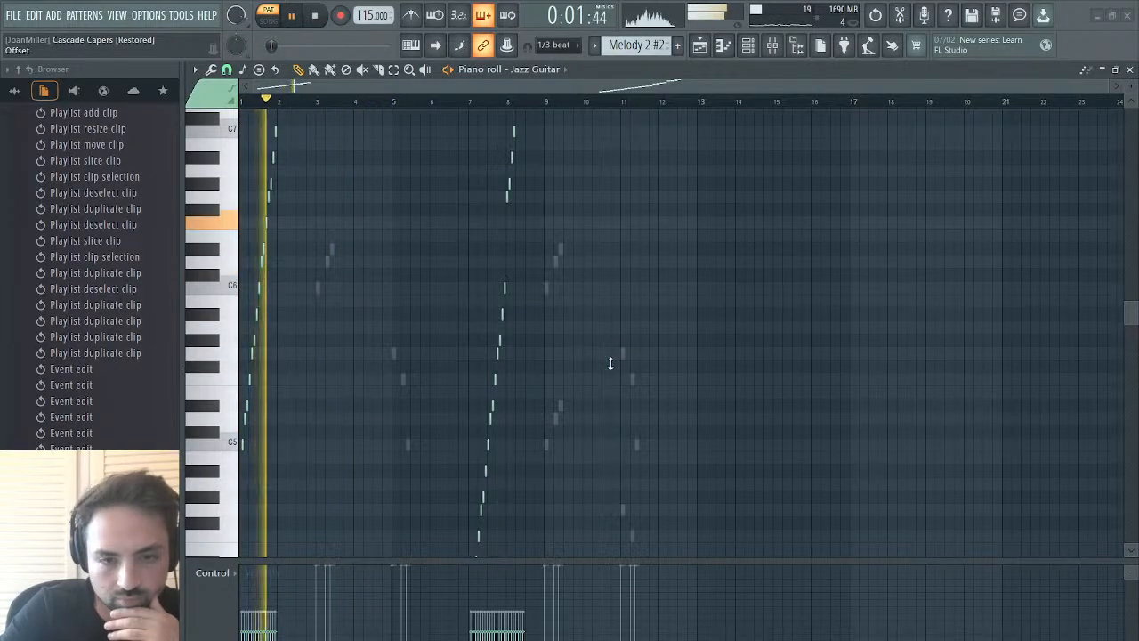
left_click(570, 443)
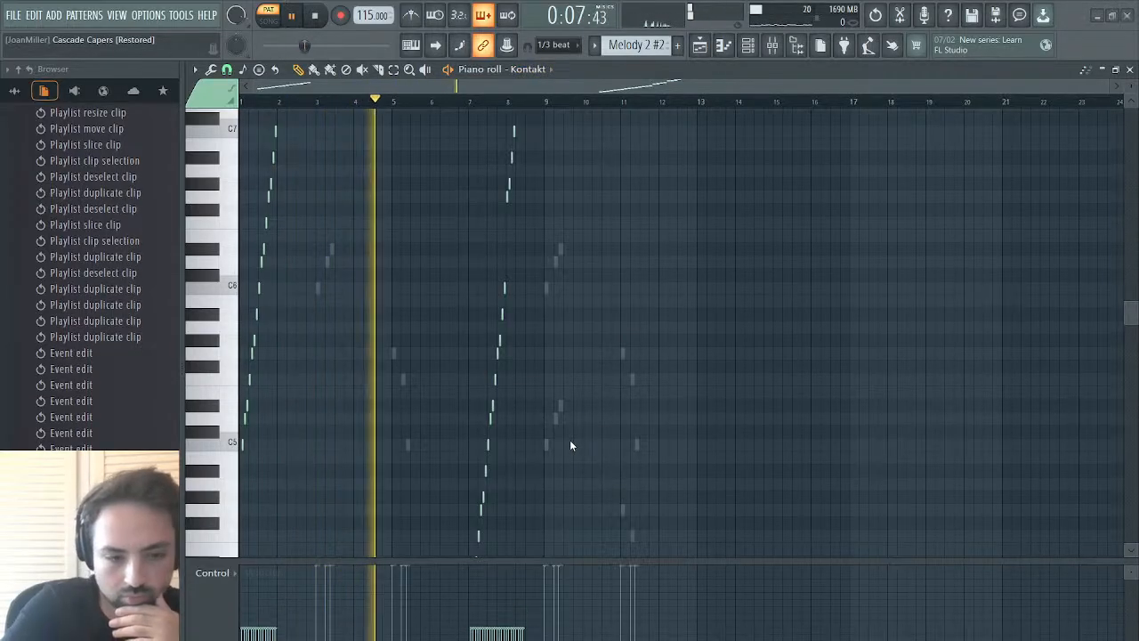
key("Return")
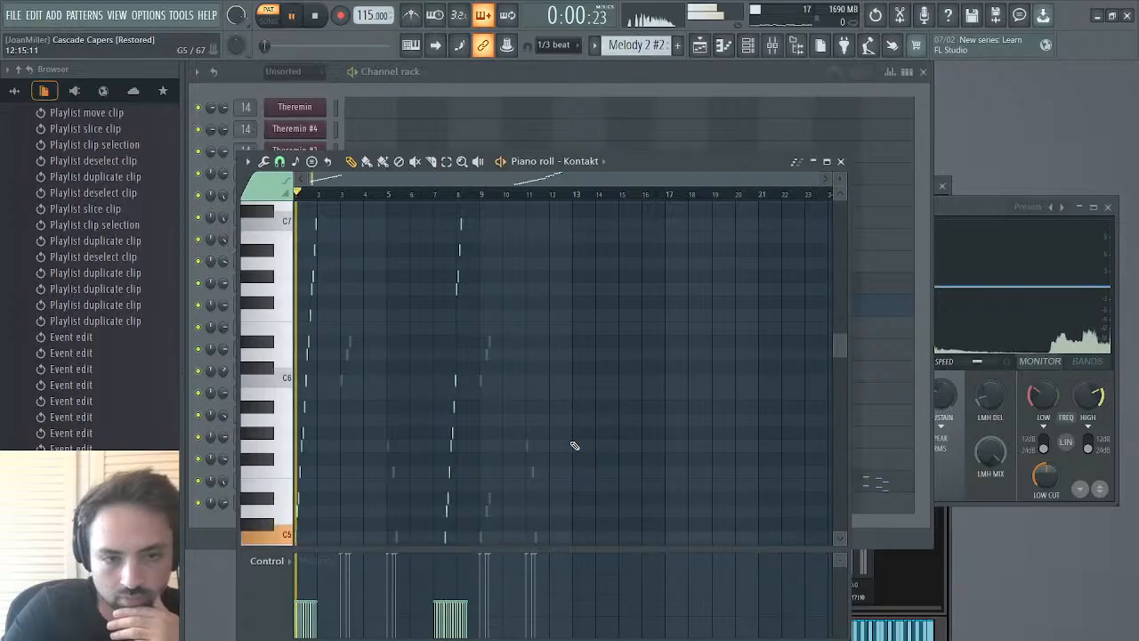
- Move the pattern's FM8 notes to the Theremin #2 channel and reduce their velocities by 32%
left_click(840, 162)
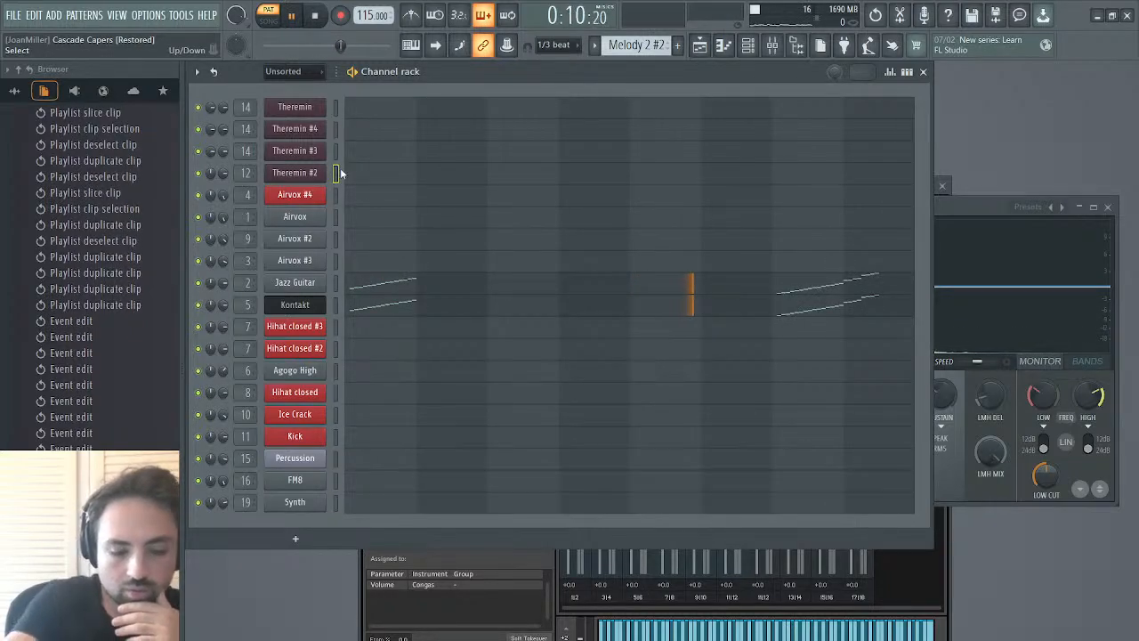
left_click(425, 178)
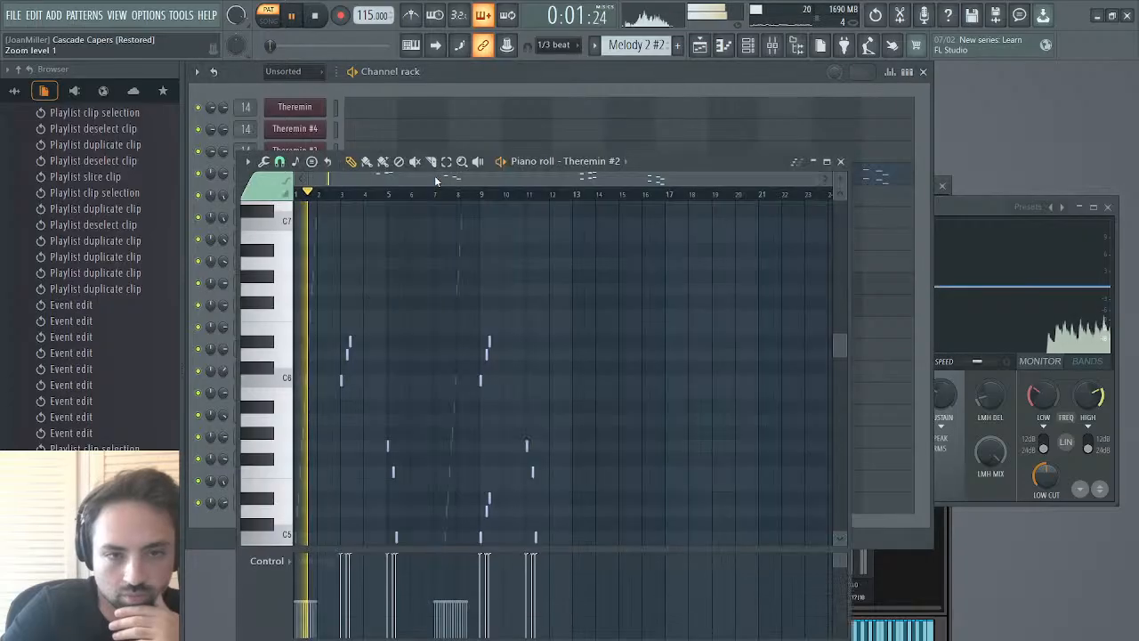
left_click(342, 194)
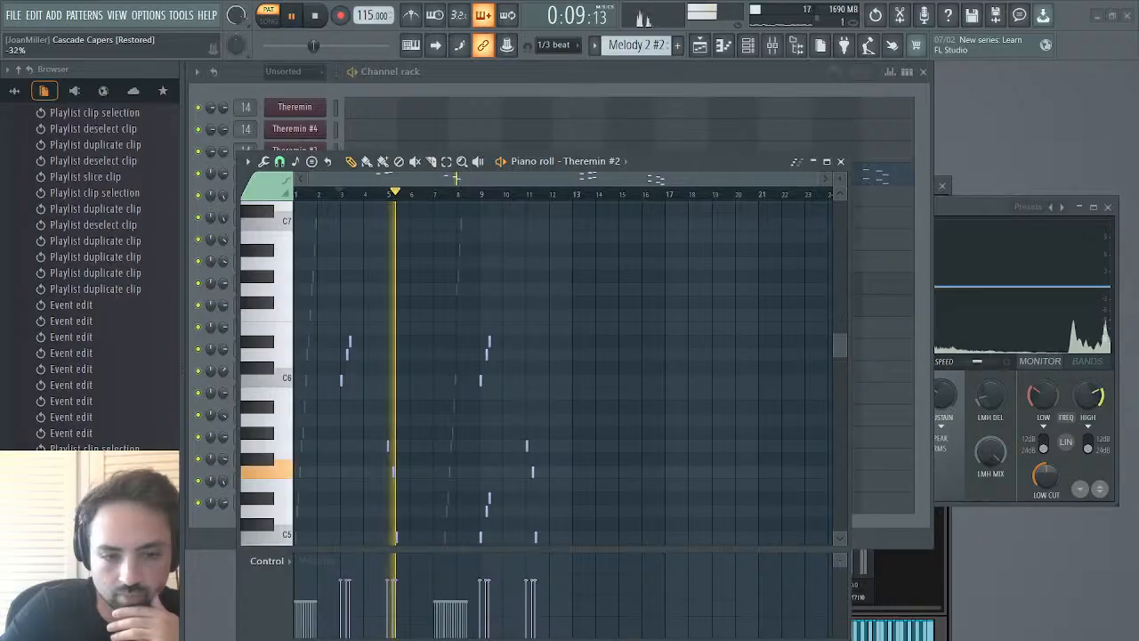
- Return to the playlist in song mode and listen to the arrangement from bar 209
left_click(700, 45)
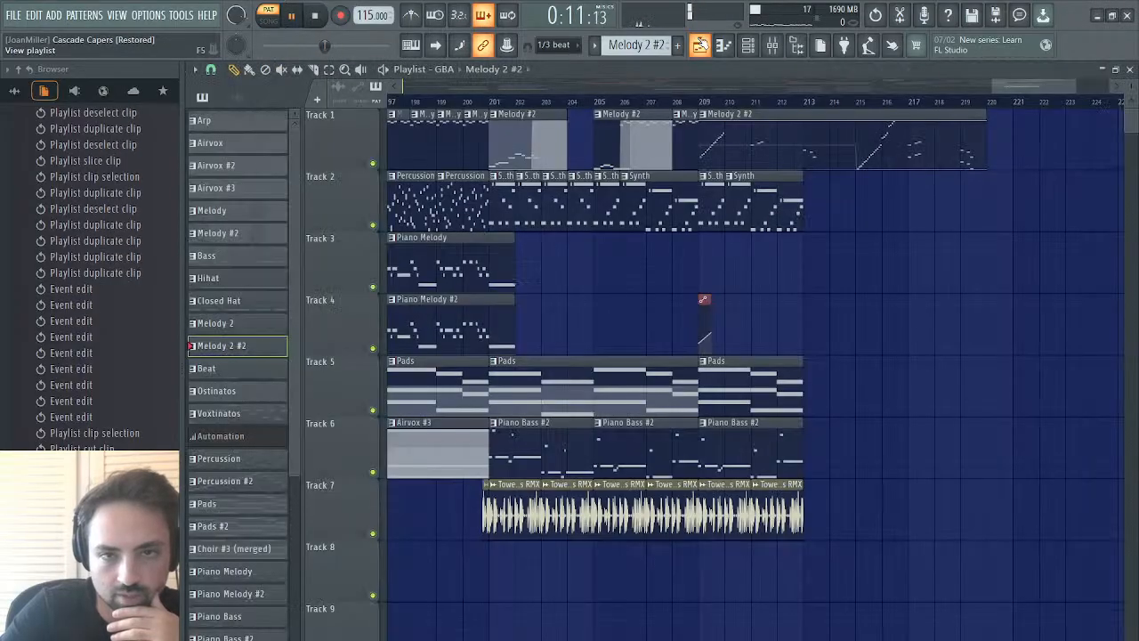
key("l")
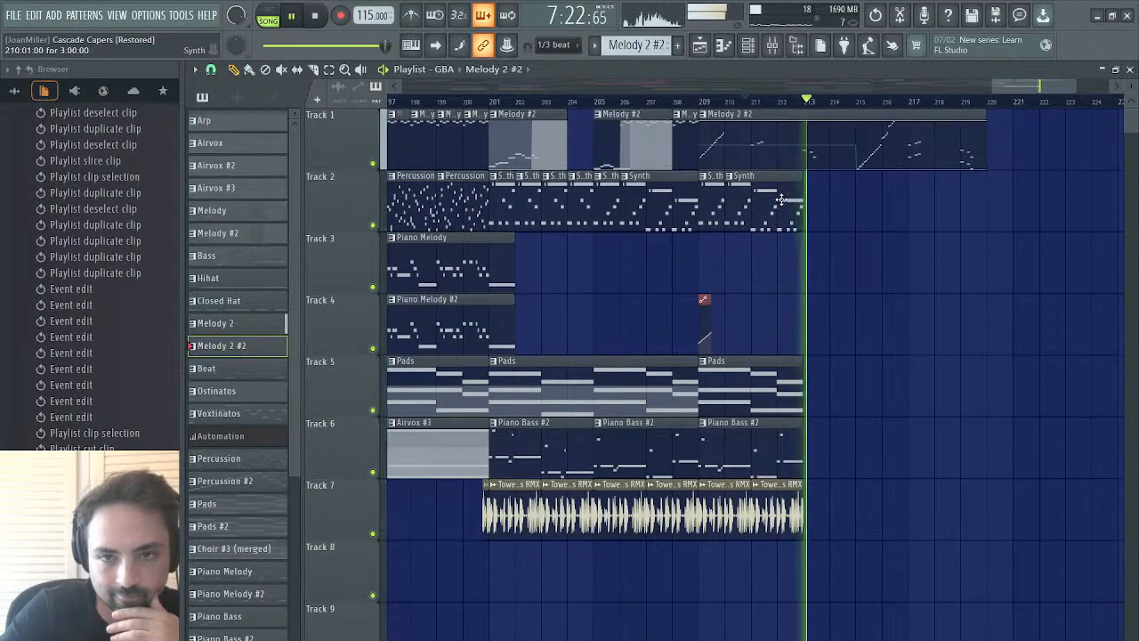
left_click(702, 101)
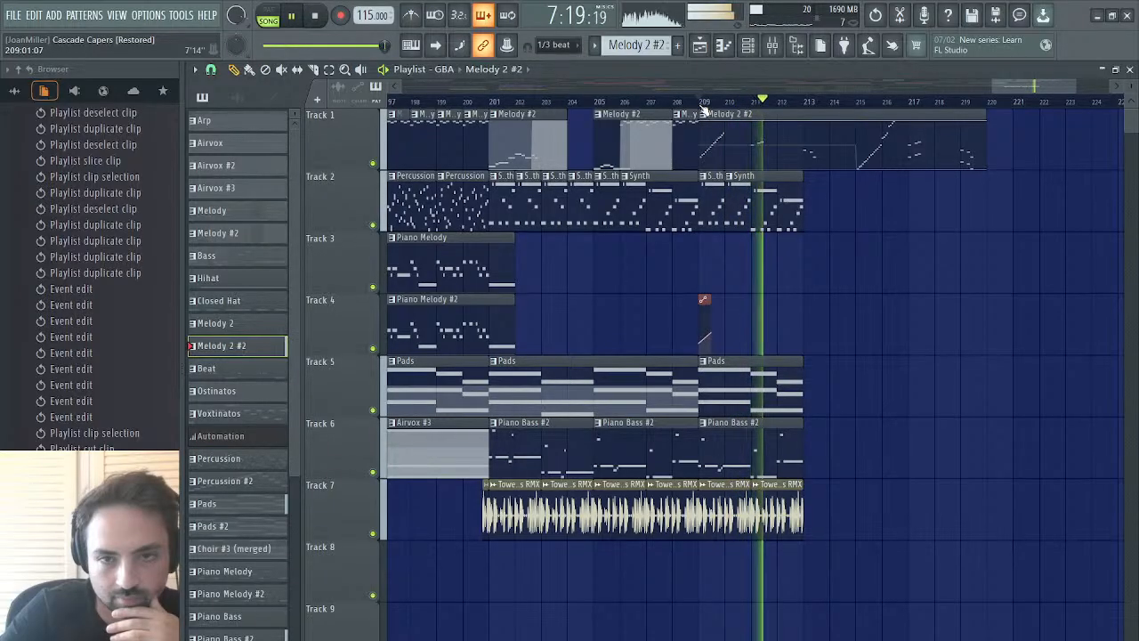
key("space")
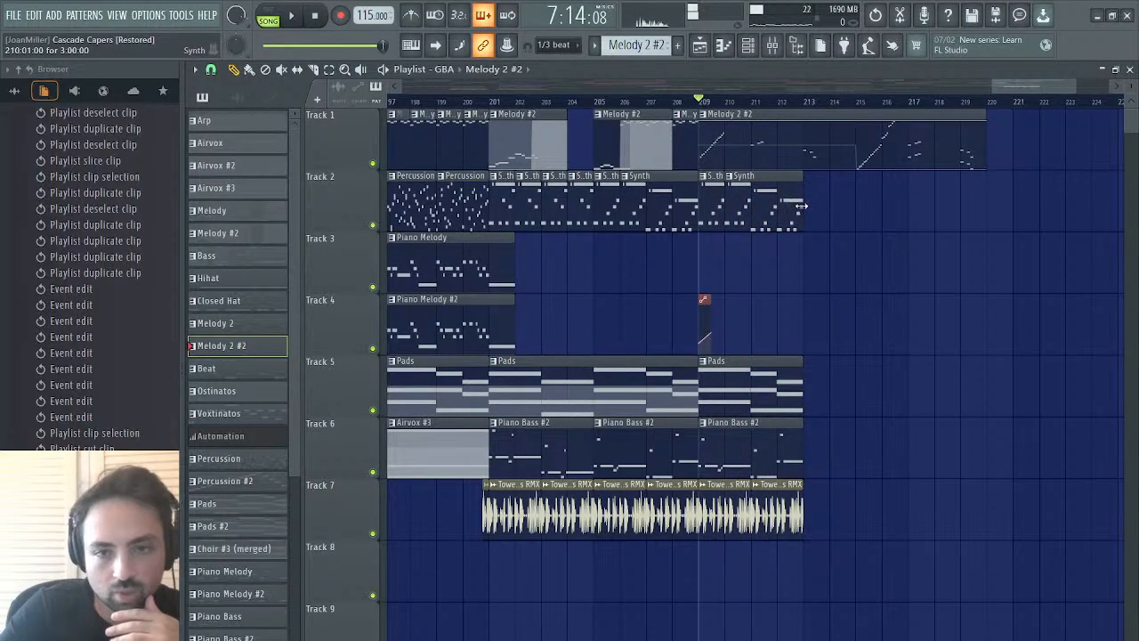
- Remove the Synth and Pads clips that start from bar 209 onward
left_click_drag(801, 205, 768, 208)
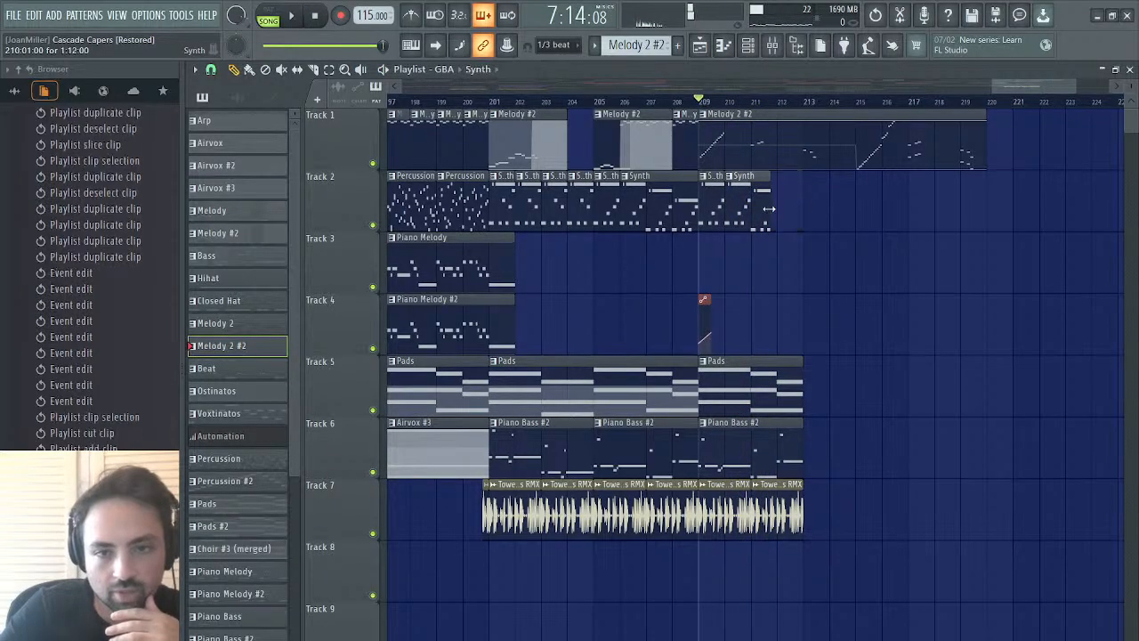
right_click(769, 392)
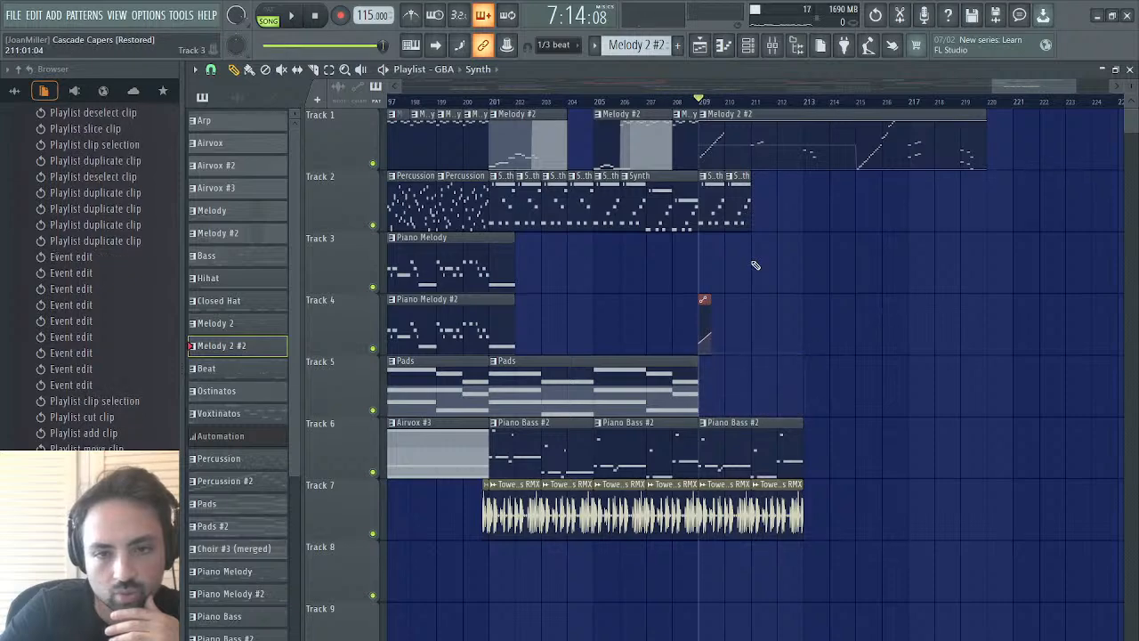
right_click(735, 214)
right_click(716, 210)
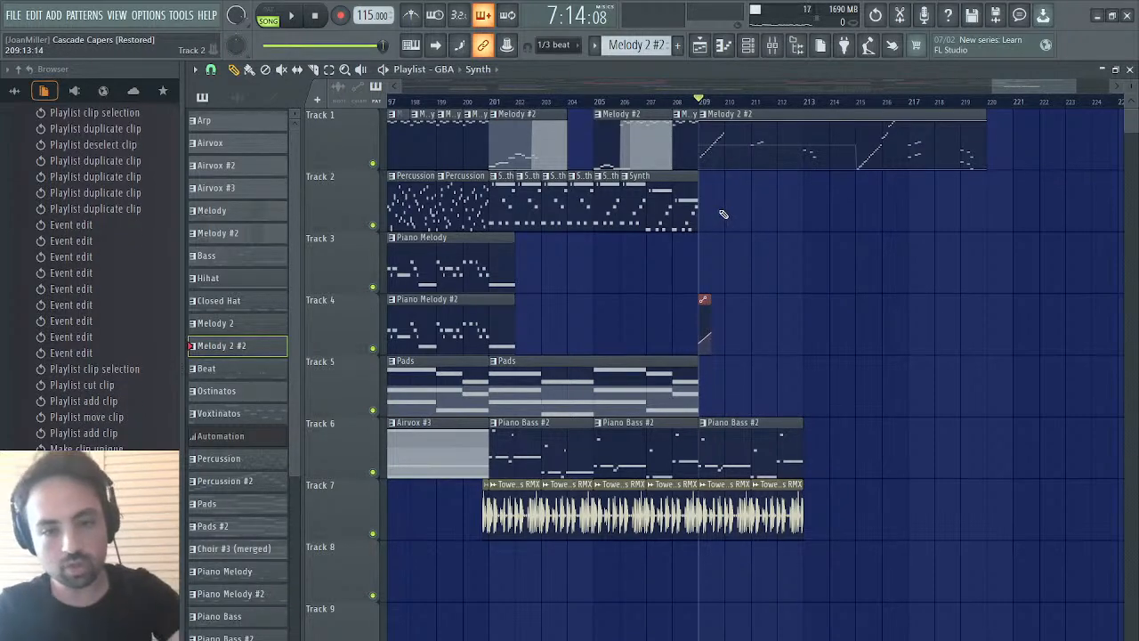
- Duplicate the Synth and Pads clips of bars 201 to 209 so the copies start at bar 209
left_click_drag(699, 171, 520, 369)
left_click(505, 208, "shift")
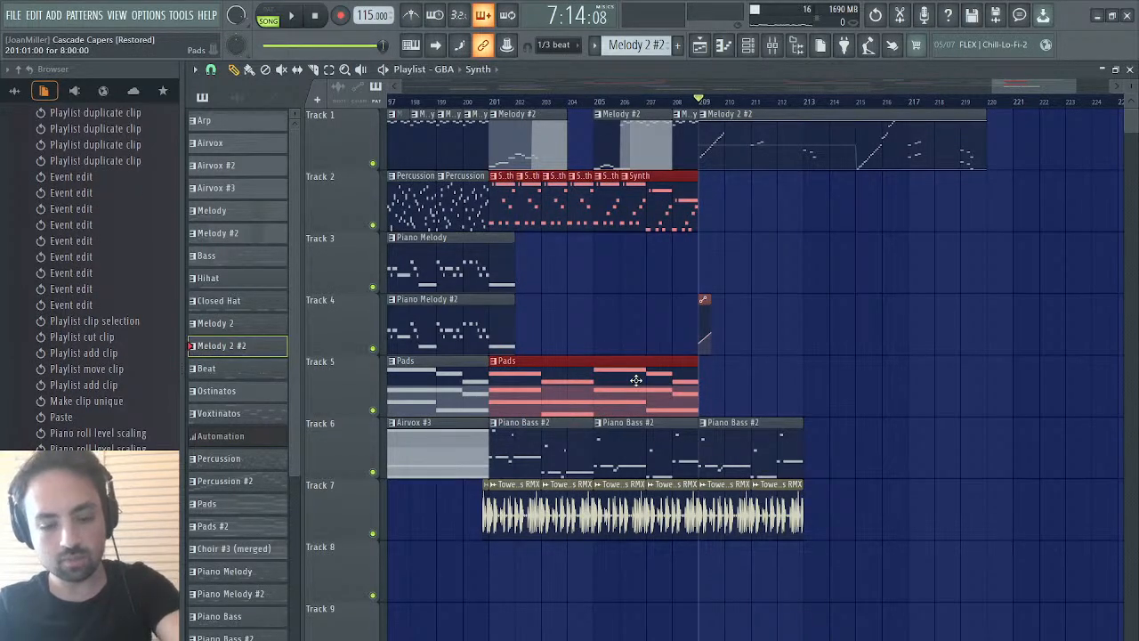
key("ctrl+b")
- Replace the Piano Bass #2 clip at bar 209 with copies of the two Piano Bass #2 clips from bars 201 to 209
right_click(774, 449)
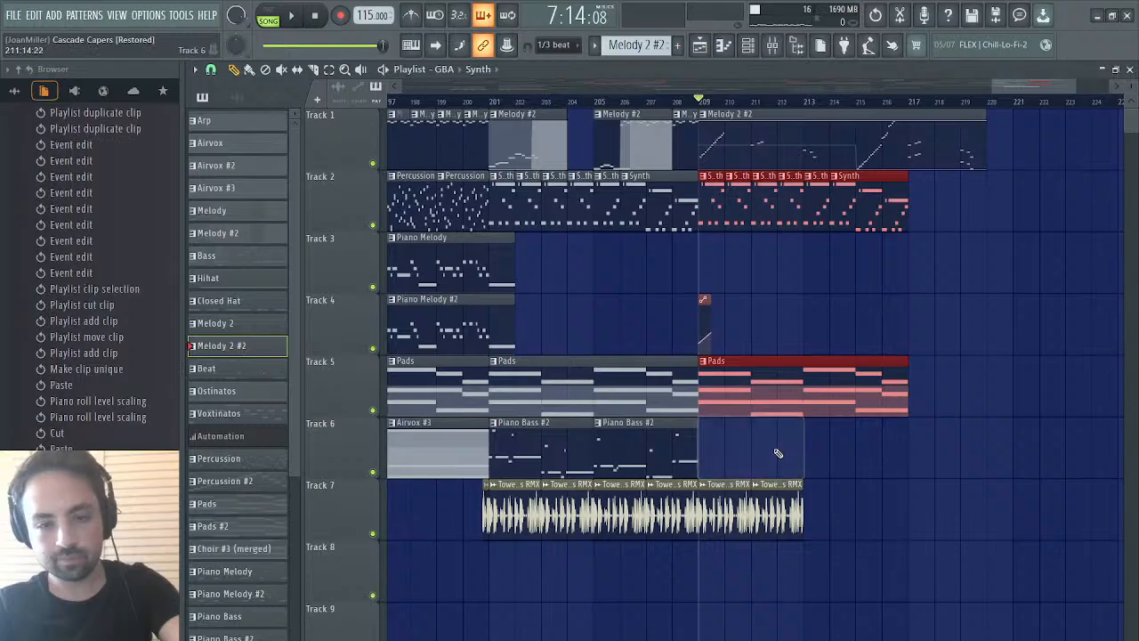
left_click_drag(661, 473, 572, 455)
key("ctrl+b")
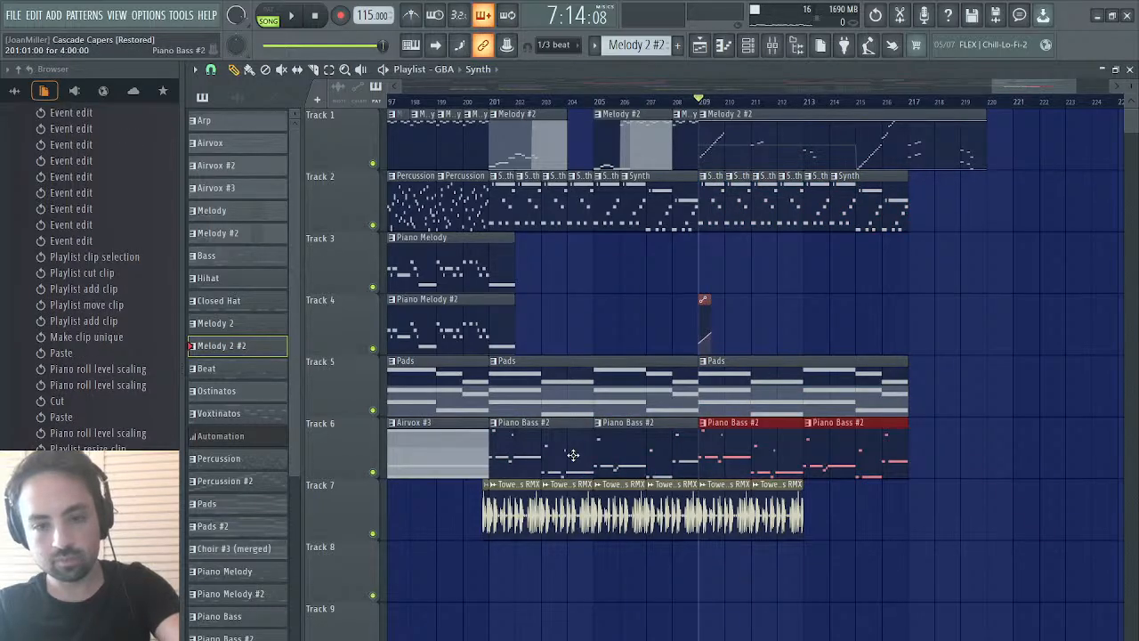
- Listen from bar 209 and duplicate the last two Tower Zero Stylus RMX clips to bar 213
key("space")
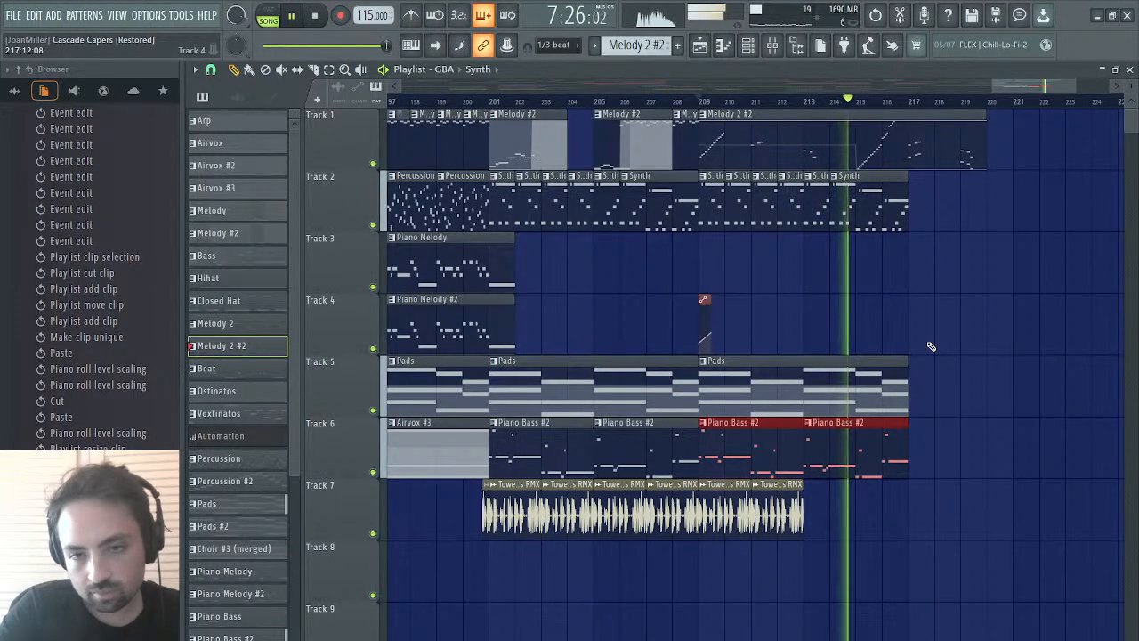
left_click(789, 521)
left_click_drag(790, 520, 700, 516)
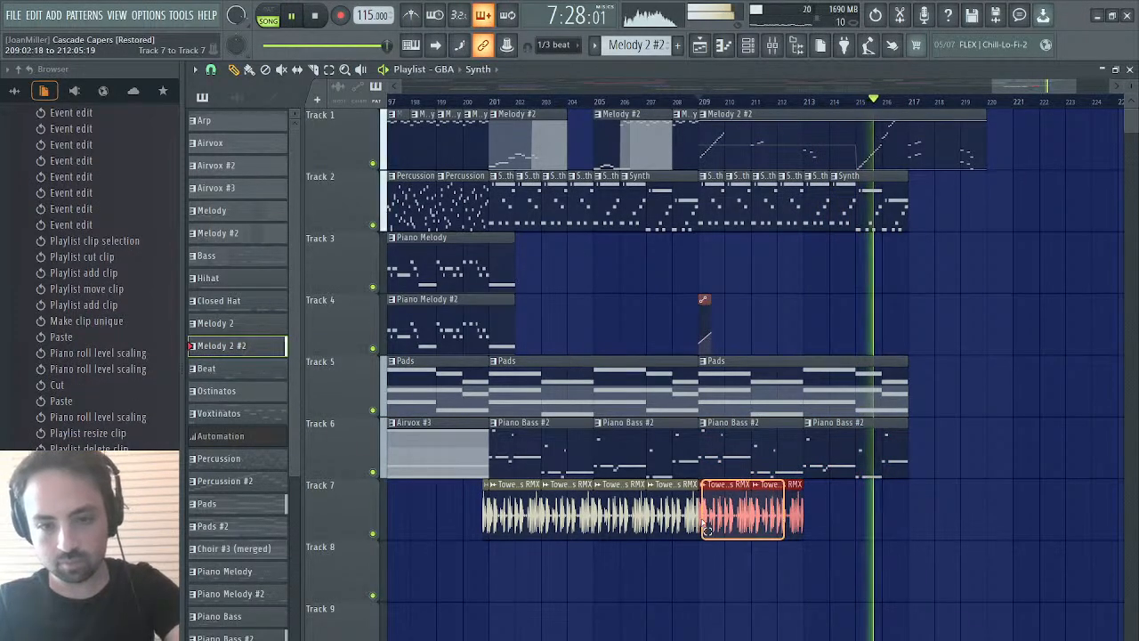
key("ctrl+b")
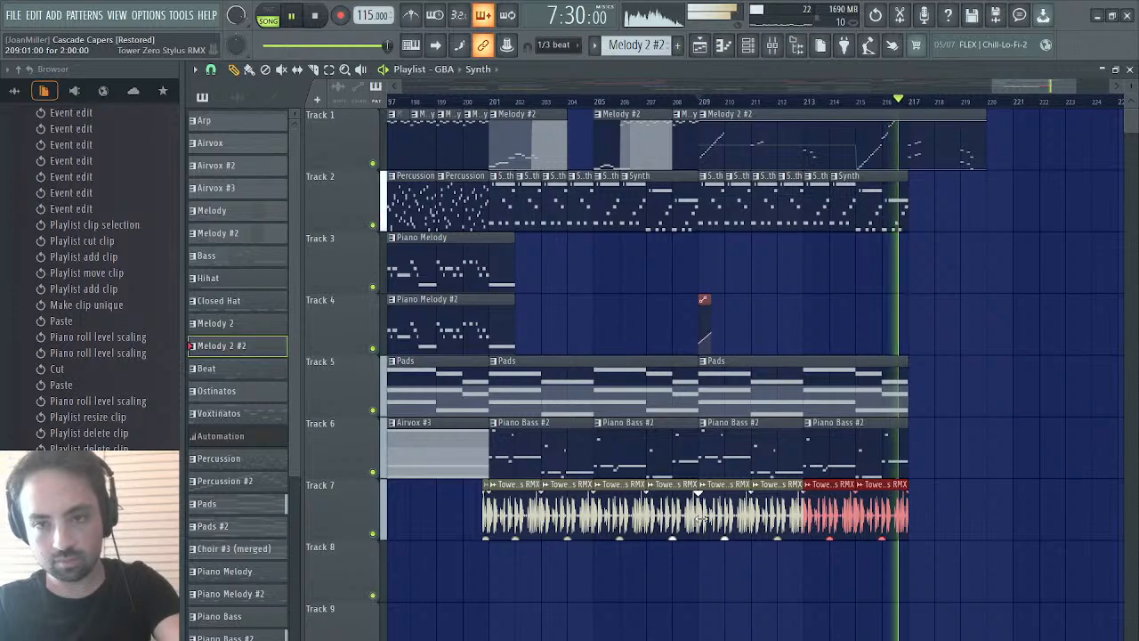
key("space")
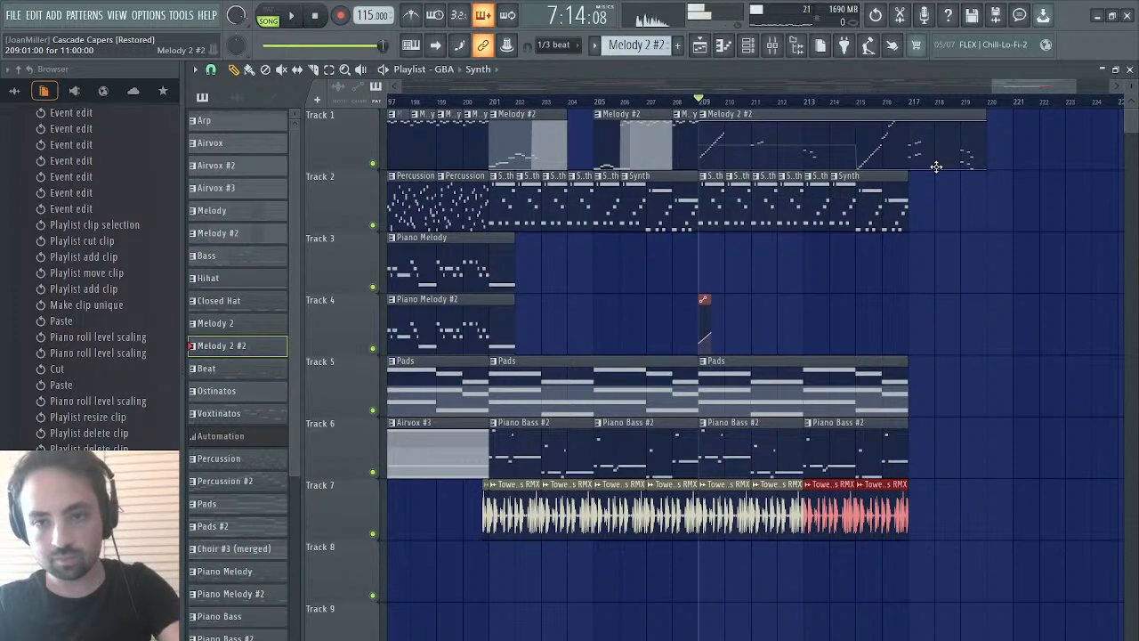
left_click(951, 205, "ctrl")
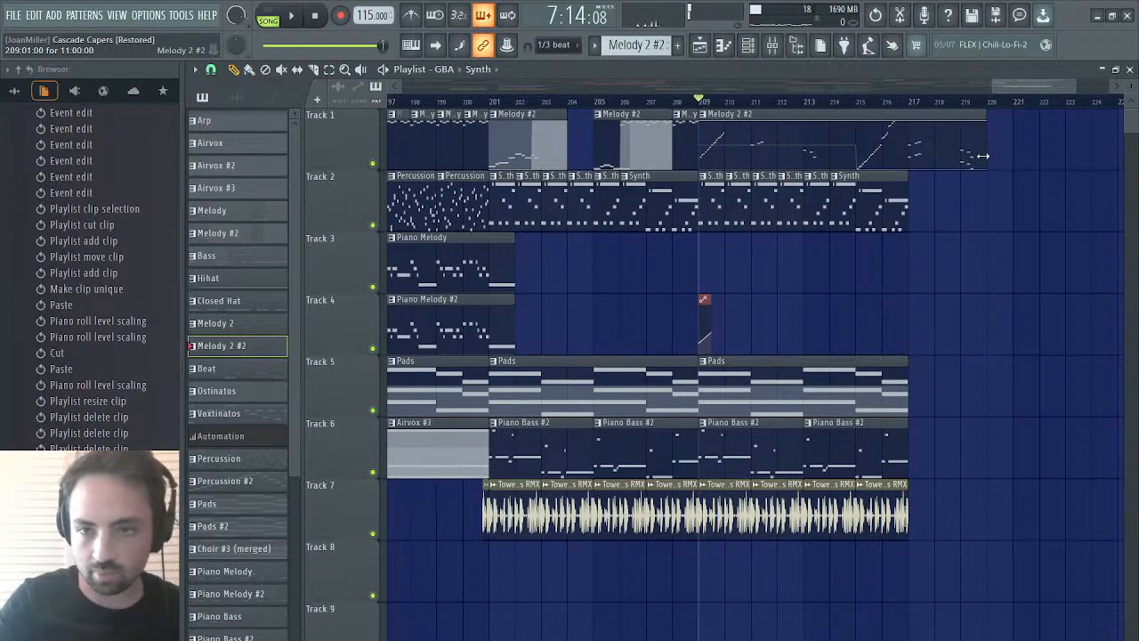
- Shorten the Melody 2 #2 clip to end at bar 217 and listen to its ending from bar 215
left_click_drag(982, 156, 911, 161)
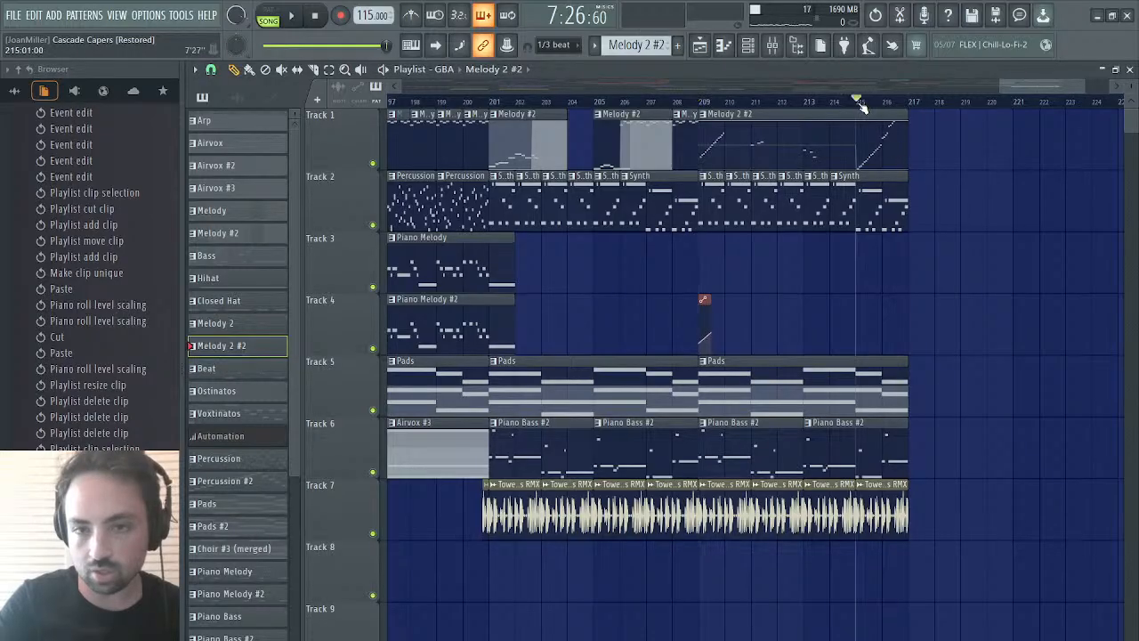
key("space")
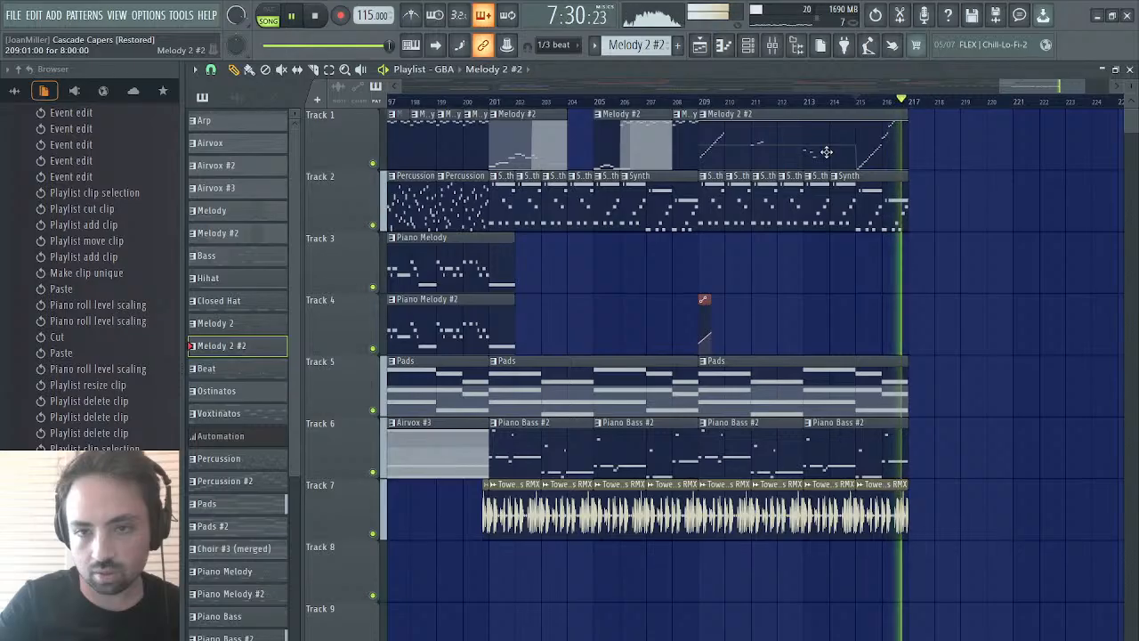
key("space")
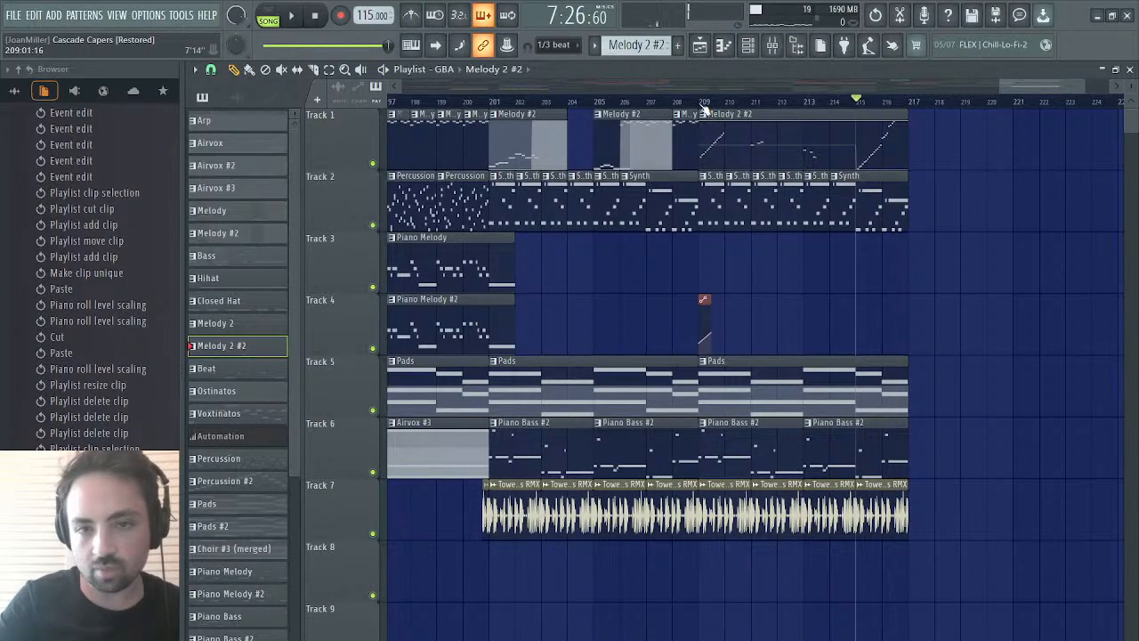
- Play from bar 209, open the Melody 2 #2 notes and transpose the Theremin #2 notes up two semitones
key("space")
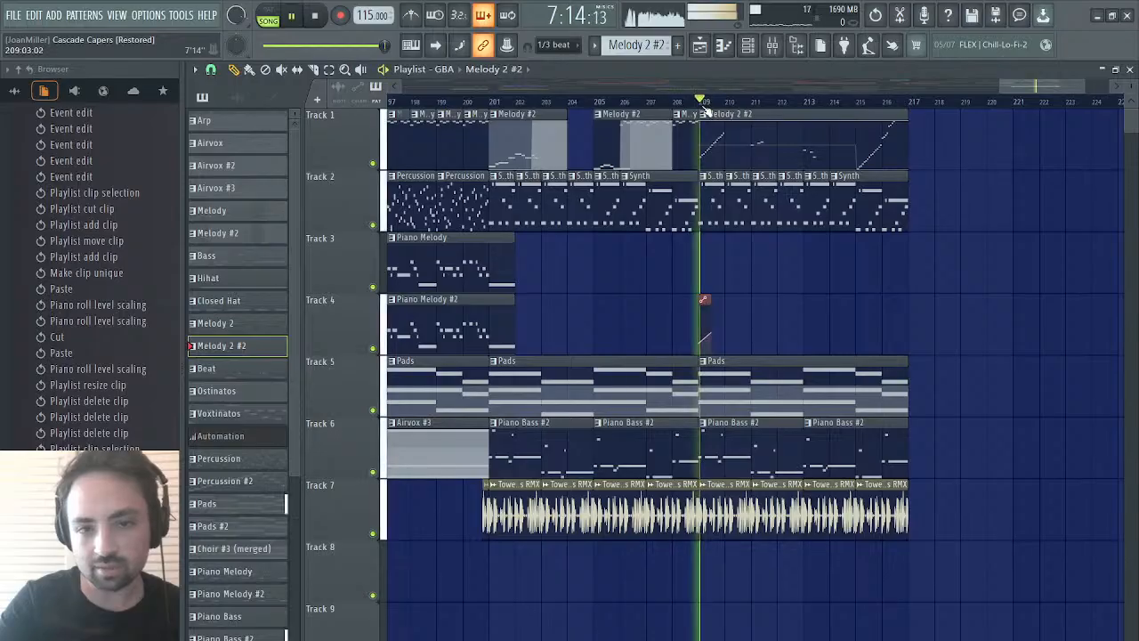
double_click(725, 149)
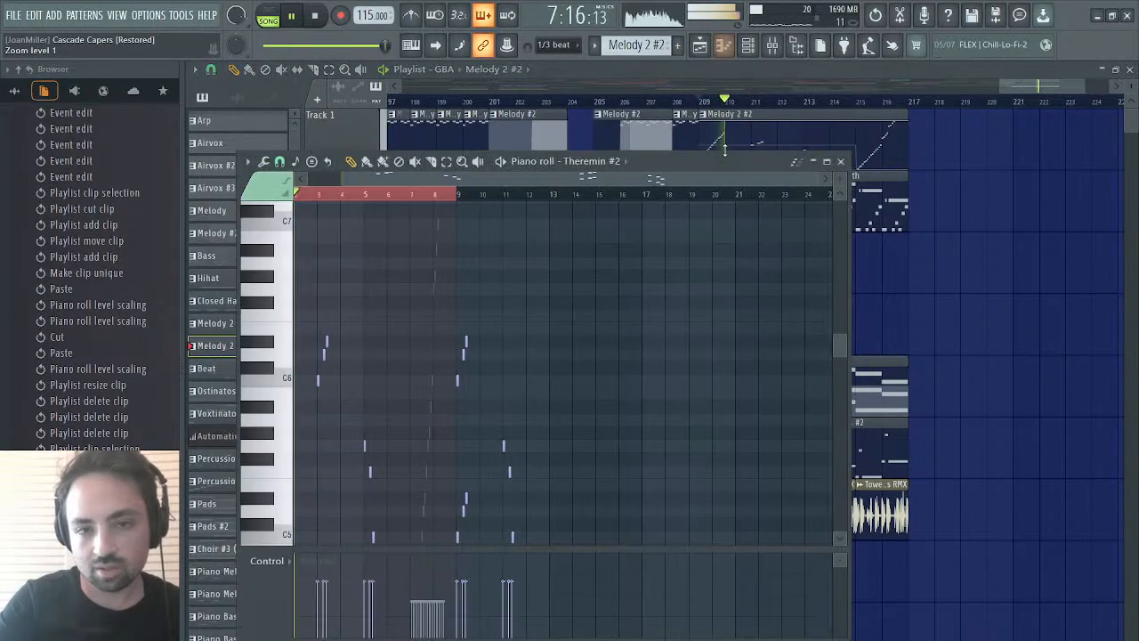
scroll(608, 320, "down", 4)
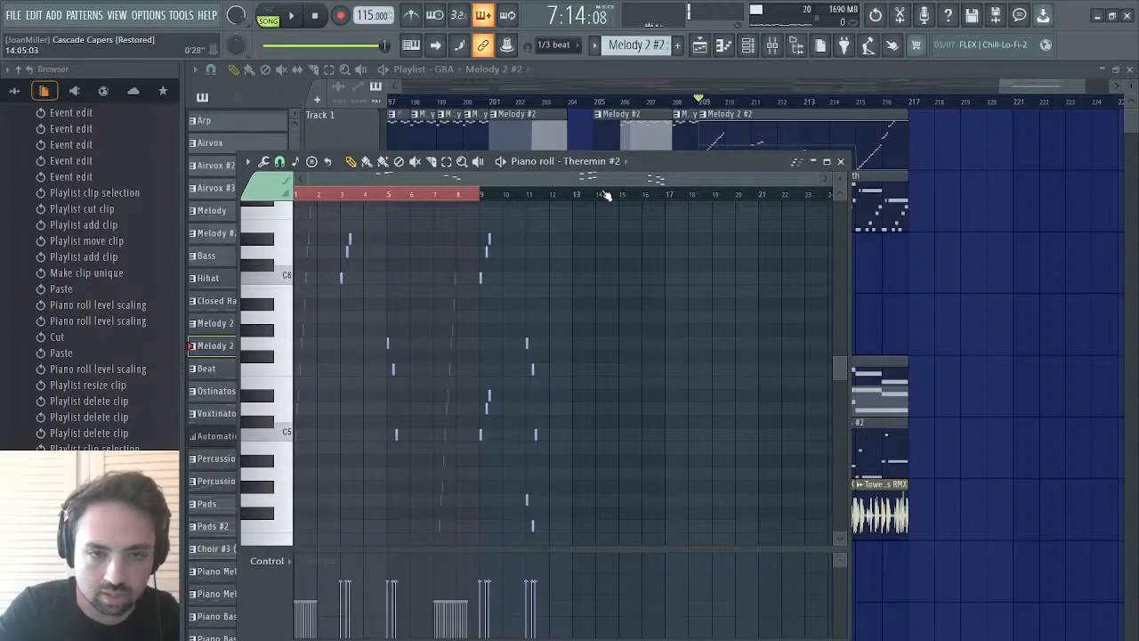
right_click(601, 510)
right_click(601, 511)
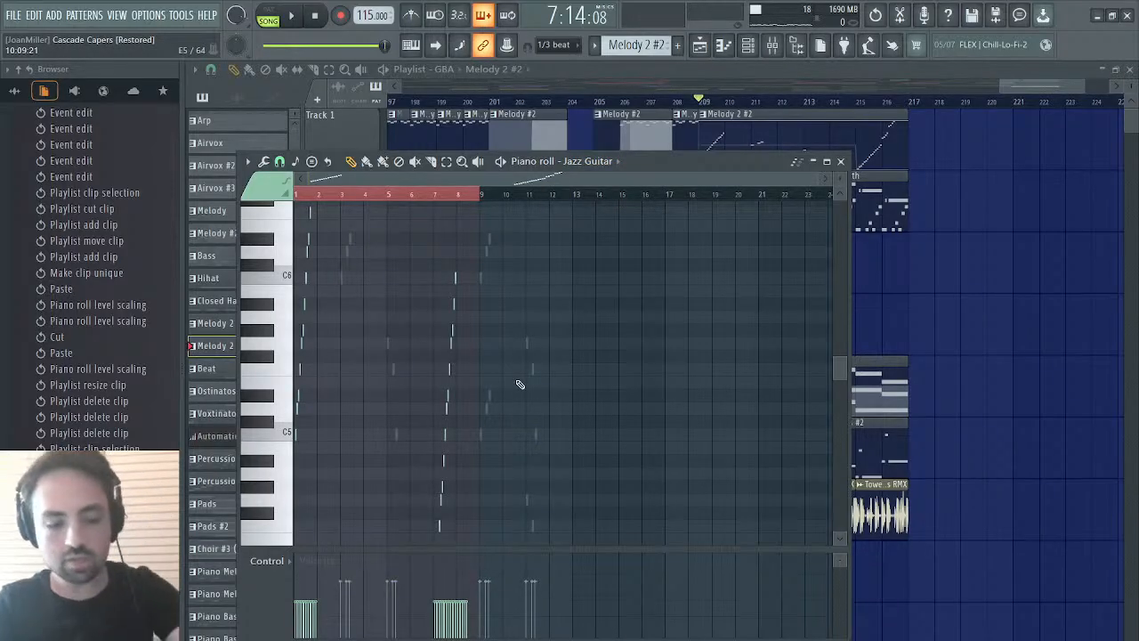
scroll(520, 385, "up", 10)
scroll(521, 384, "down", 12)
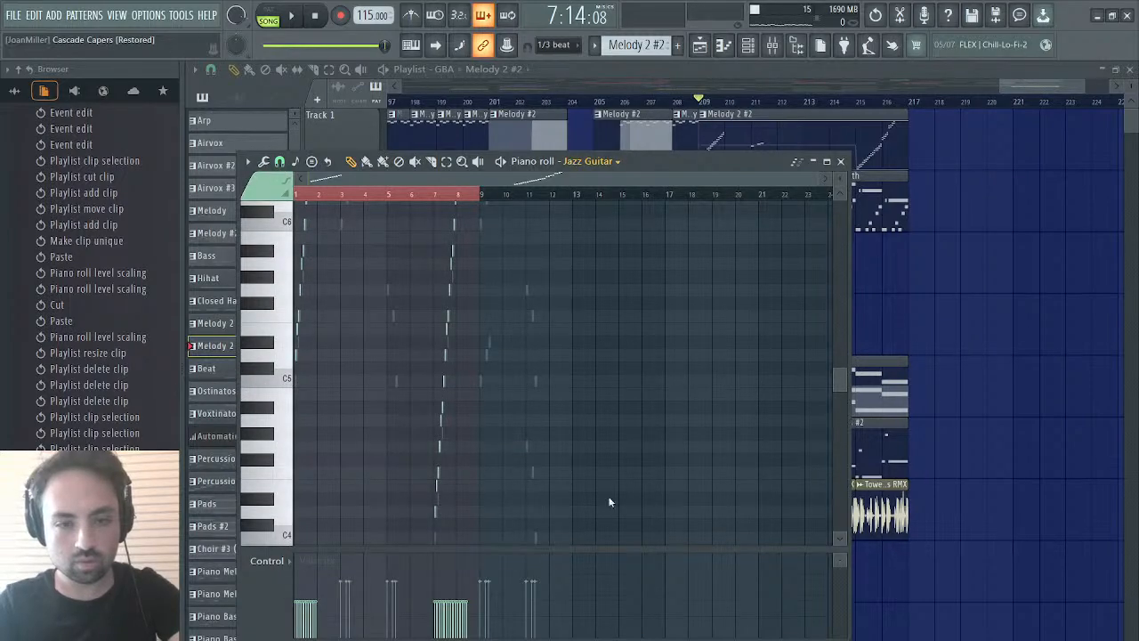
scroll(602, 529, "up", 5)
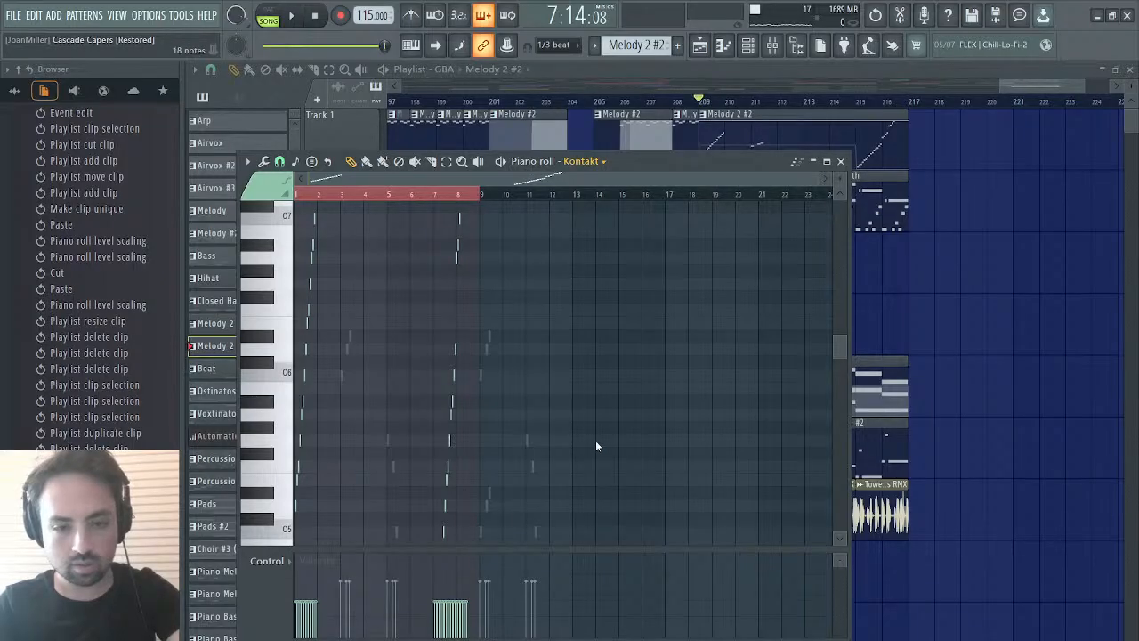
key("Down")
key("shift+Up")
key("shift+Up")
- Listen to the section from bar 209 to bar 217 and close the piano roll
key("space")
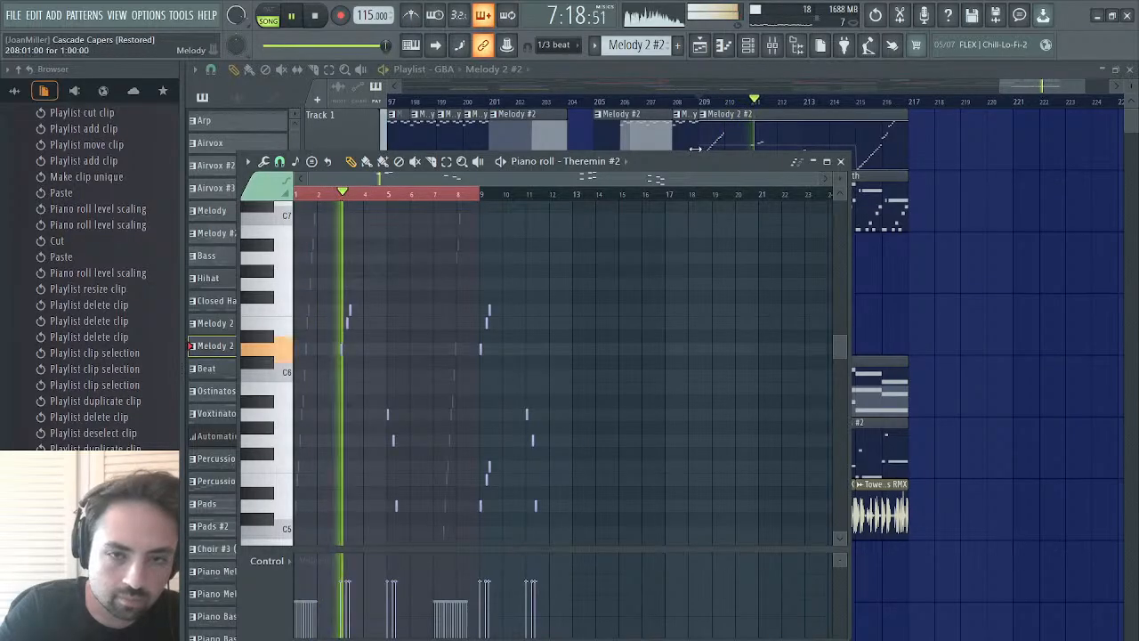
left_click(840, 161)
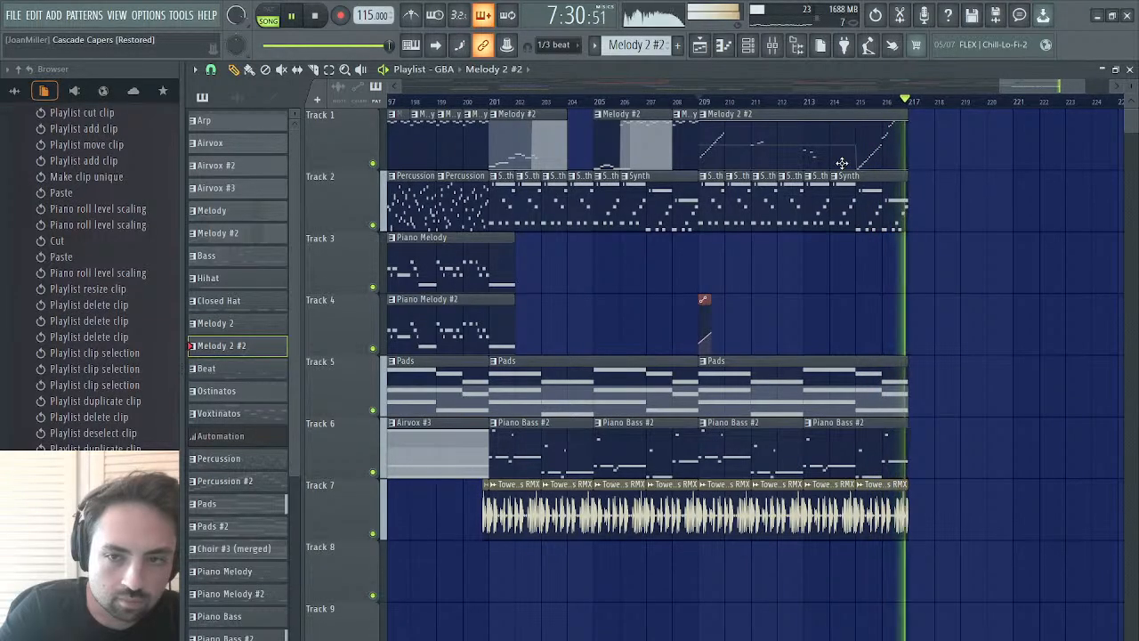
key("space")
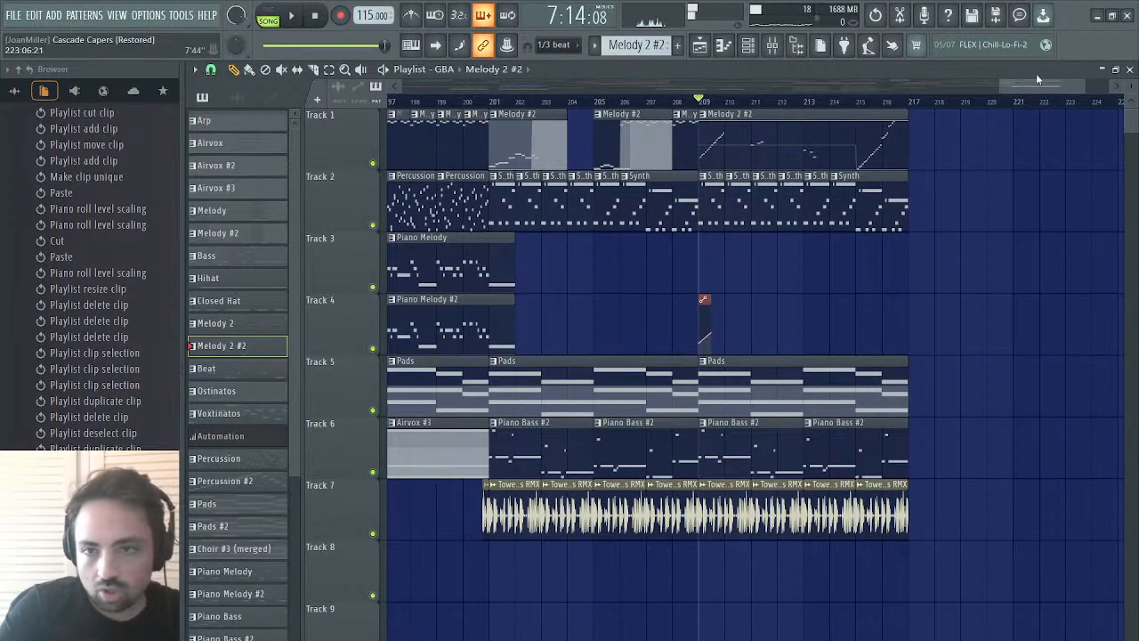
- Copy the String Melody #2, Synth, Choir, Kontakt - Volume, Pads, Piano Bass and Tower clips starting within bars 33 to 45 to bar 217
left_click_drag(1036, 83, 510, 49)
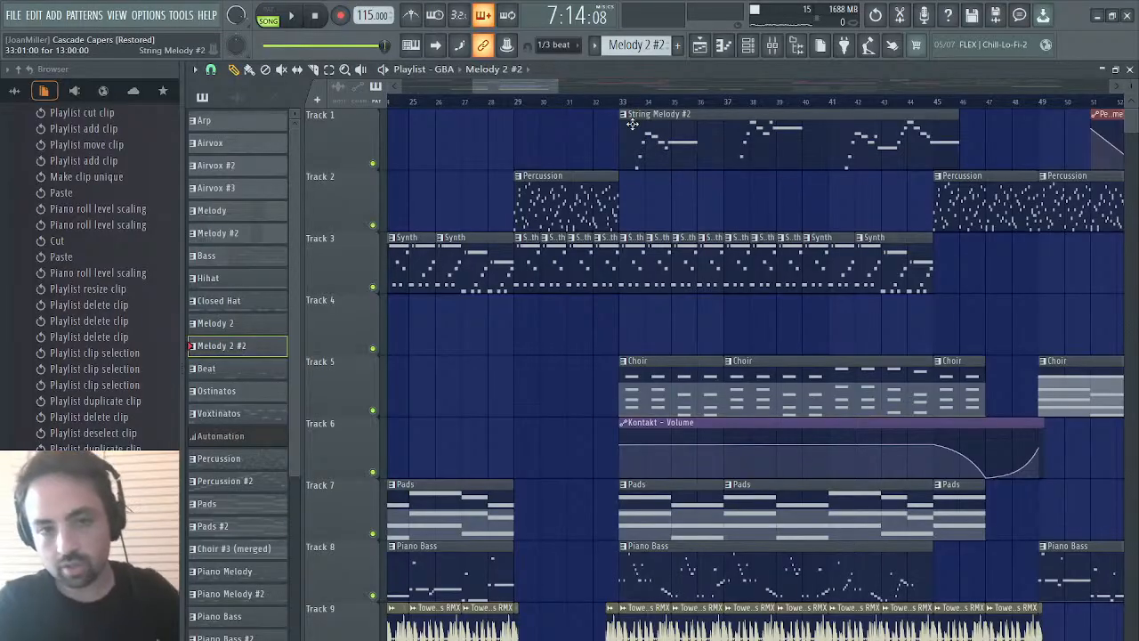
left_click_drag(632, 125, 921, 617)
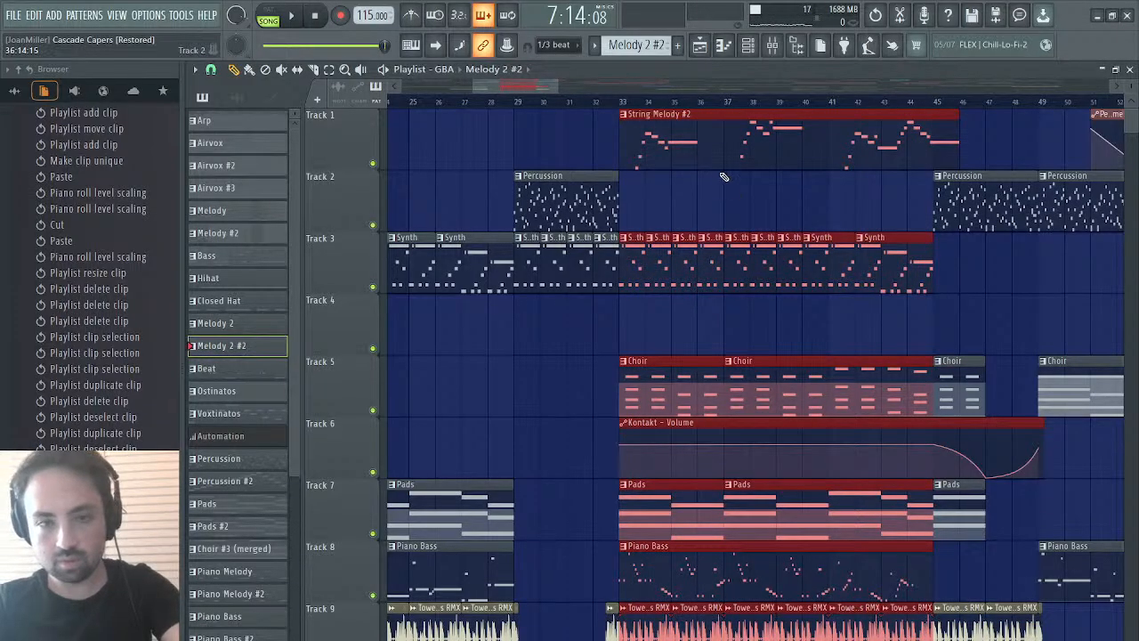
left_click_drag(534, 87, 1128, 76)
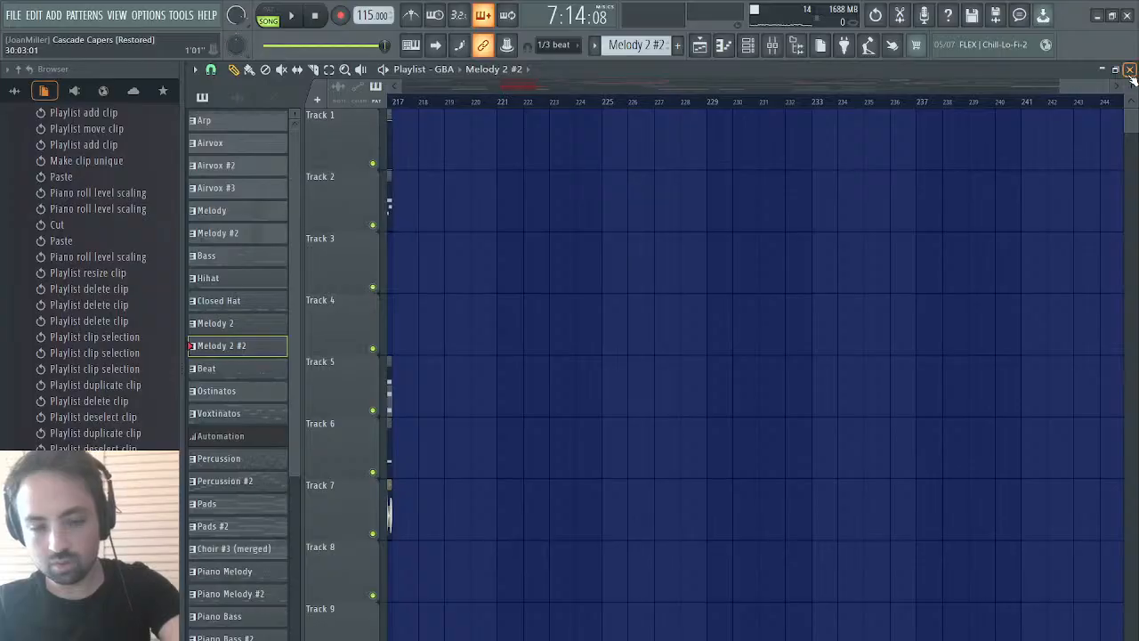
scroll(692, 208, "left", 3)
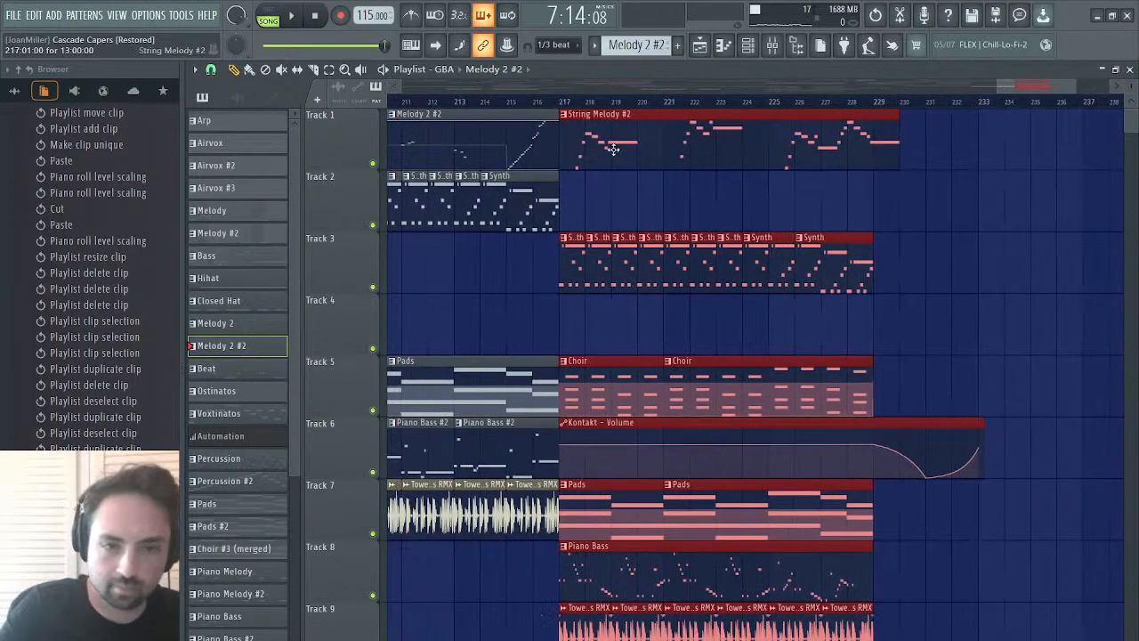
- Play the arrangement from bar 216 and shorten the Kontakt - Volume automation clip to end at bar 229
left_click(551, 103)
key("space")
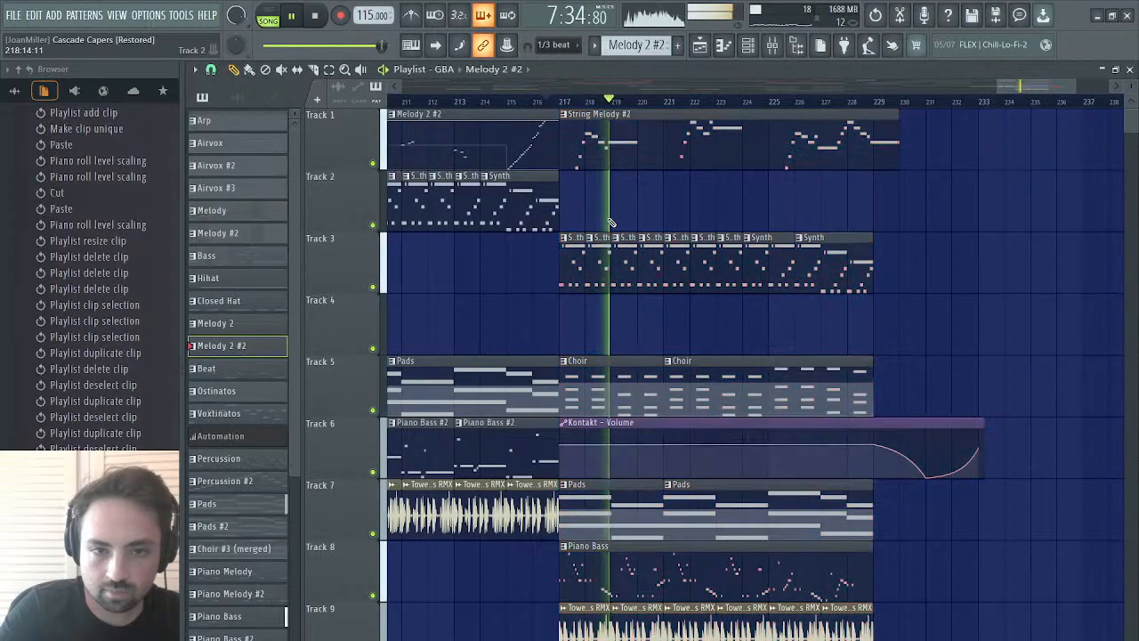
left_click(611, 221)
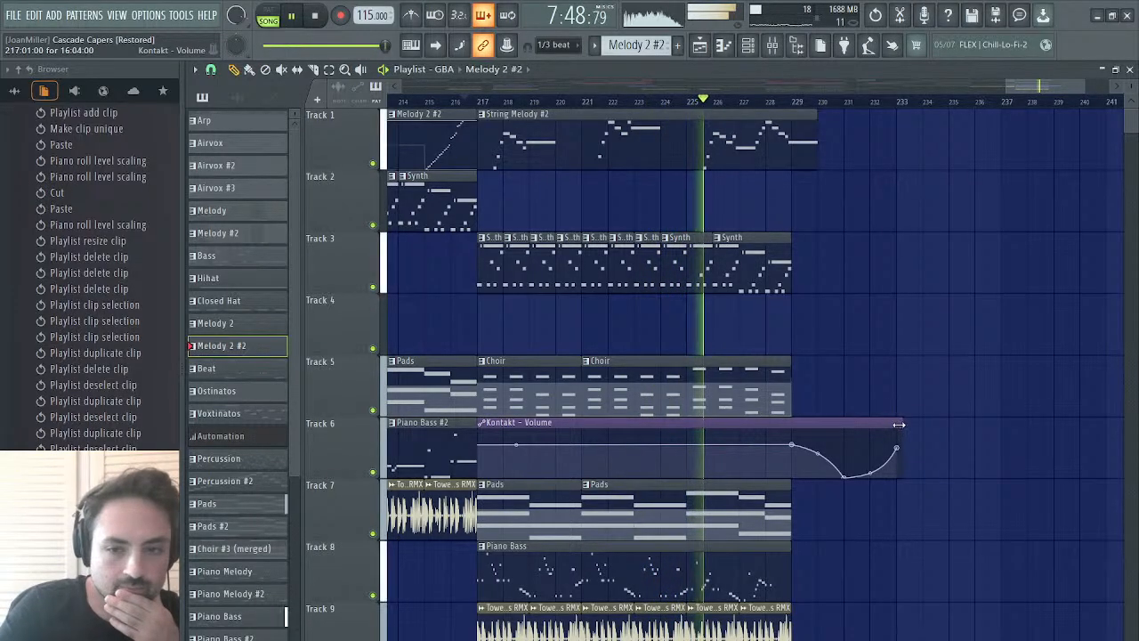
left_click_drag(898, 424, 789, 431)
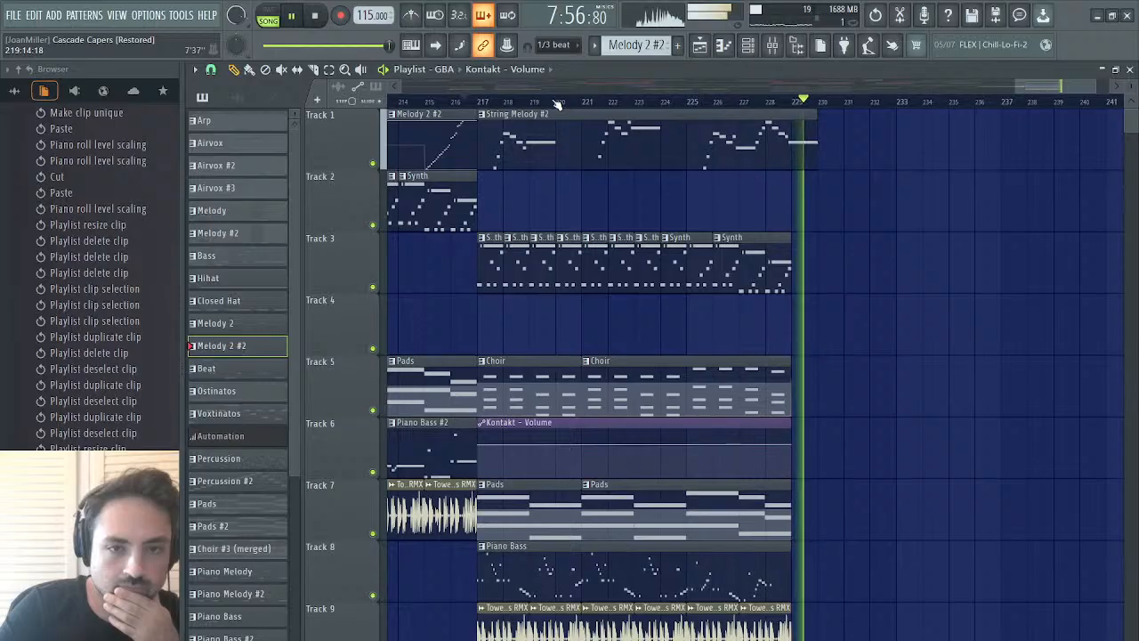
key("space")
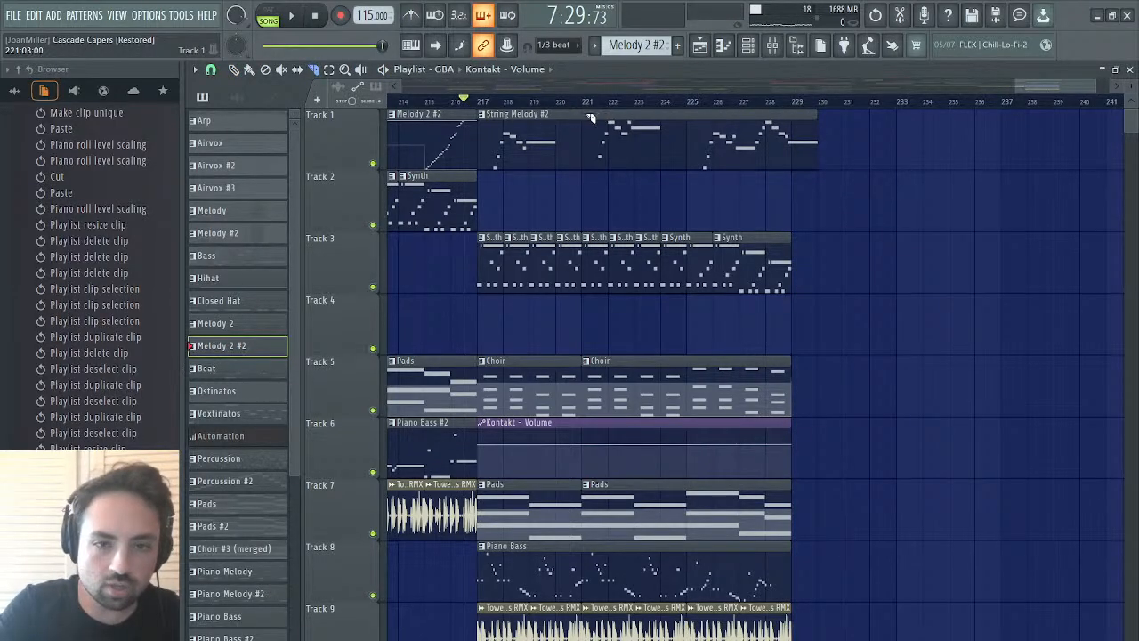
- Slice the String Melody #2 clip at bar 221
left_click_drag(586, 188, 586, 187)
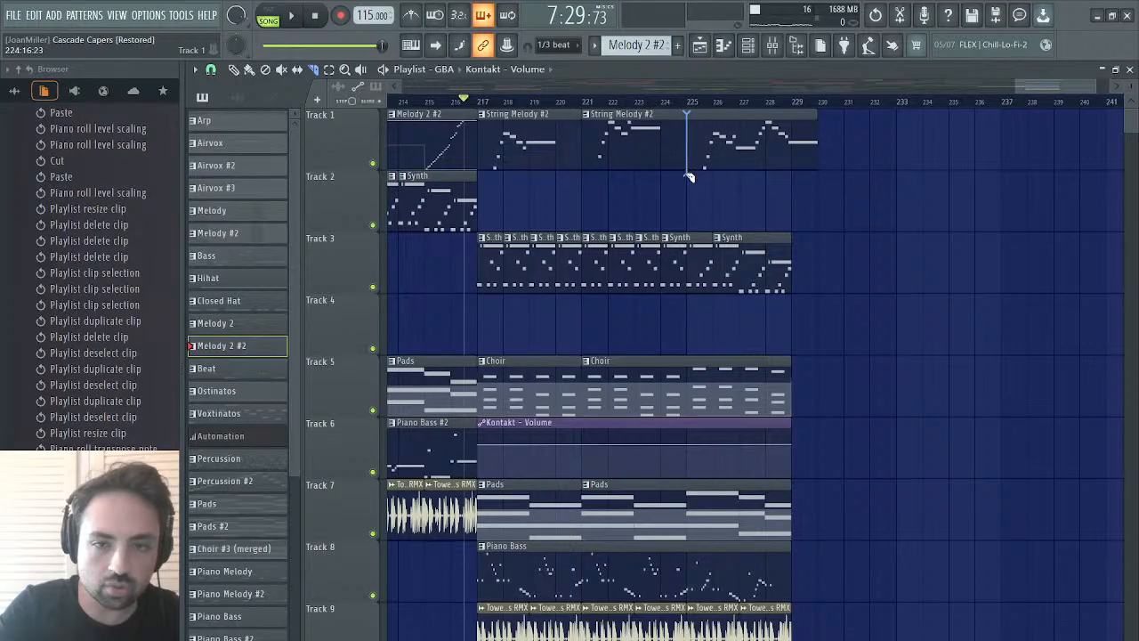
- Slice the second String Melody #2 clip on Track 1 at bars 225 and 227, and assign its first and last pieces to Vox Melody
left_click_drag(688, 176, 689, 176)
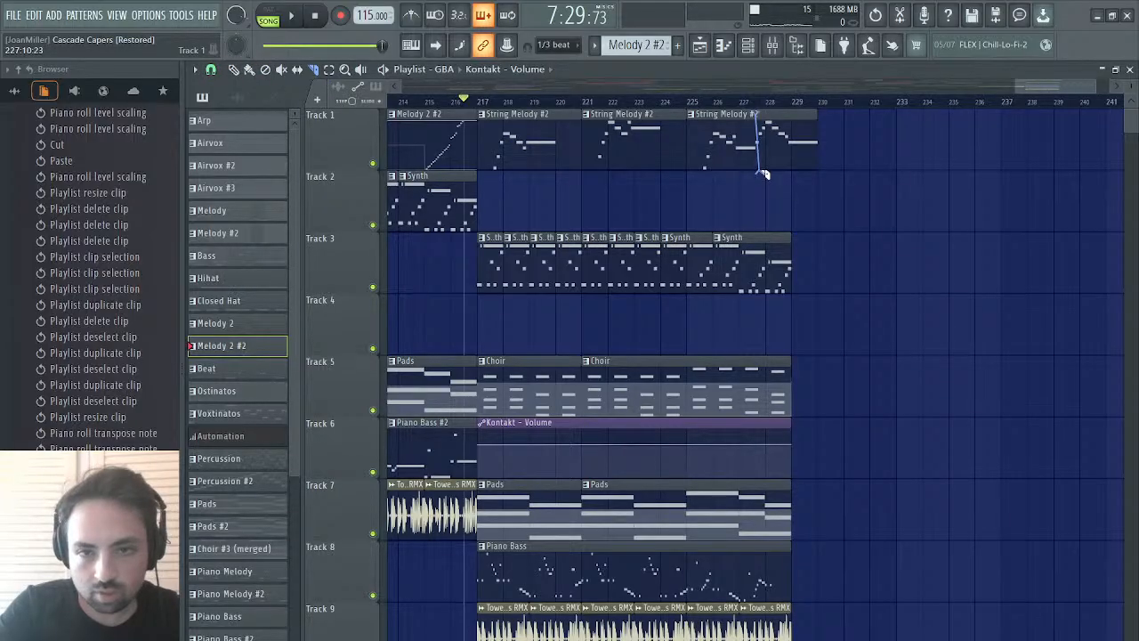
left_click_drag(761, 176, 761, 176)
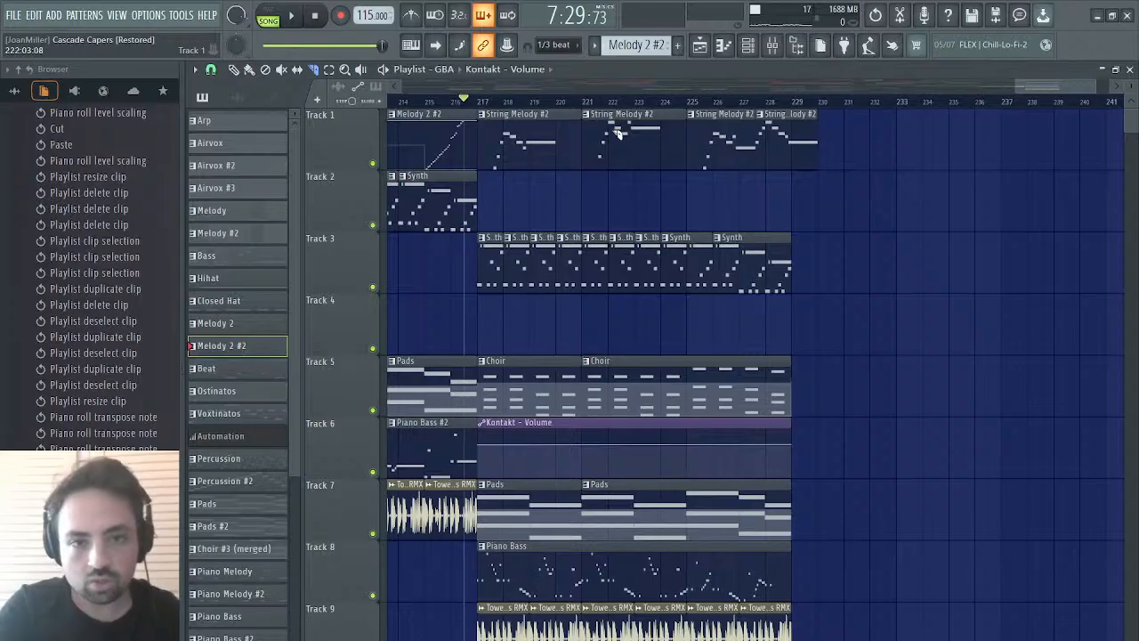
left_click(616, 134)
left_click(768, 129, "shift")
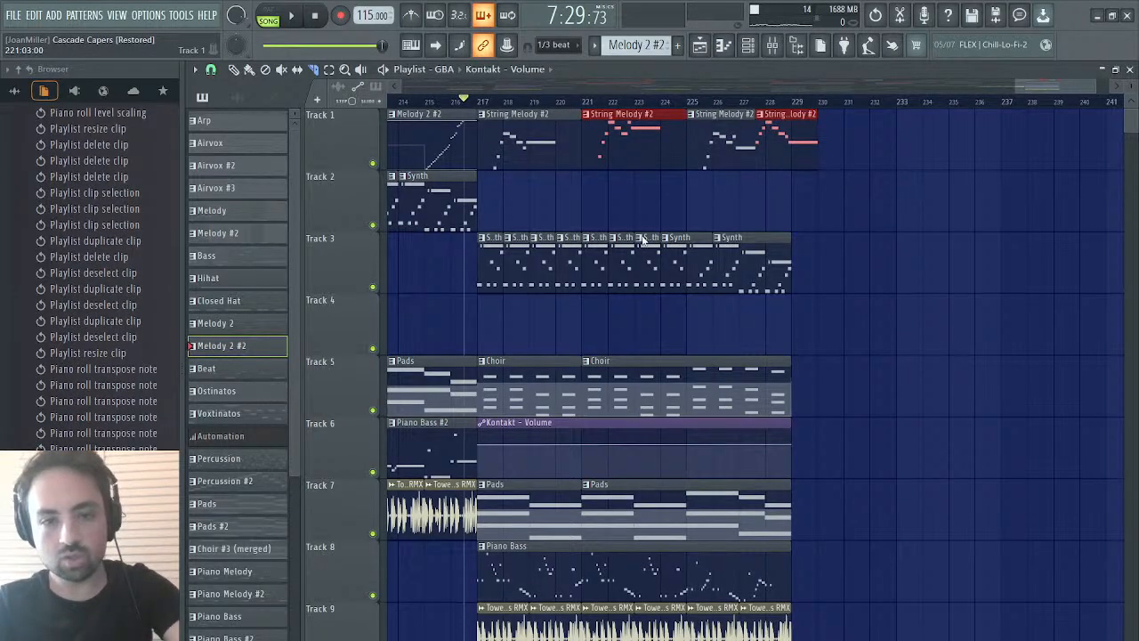
left_click(771, 589)
key("space")
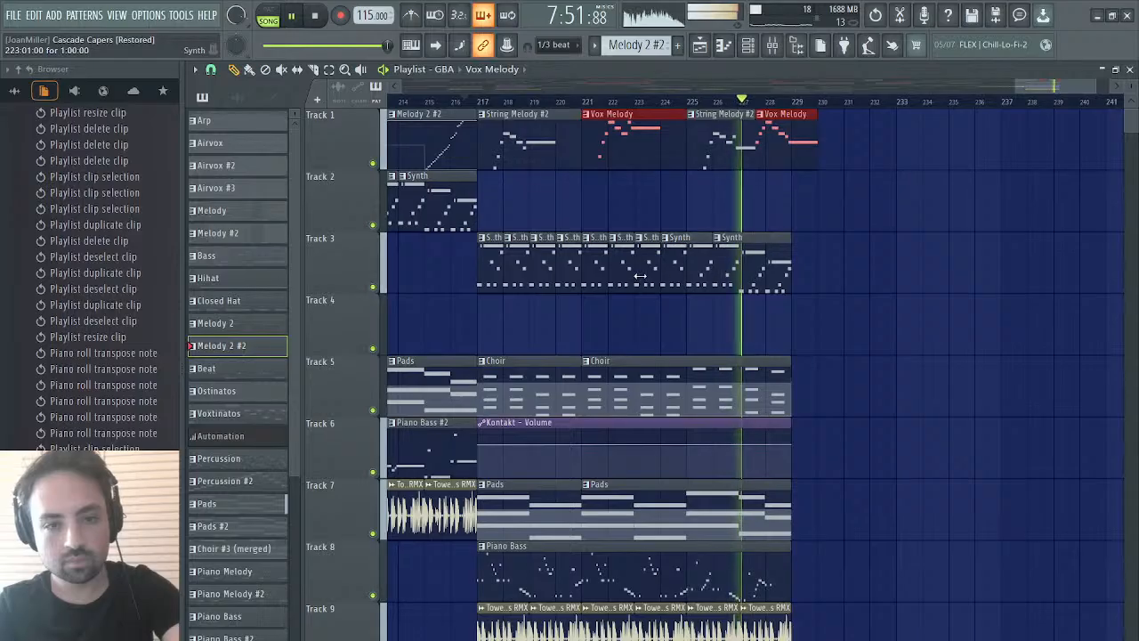
key("space")
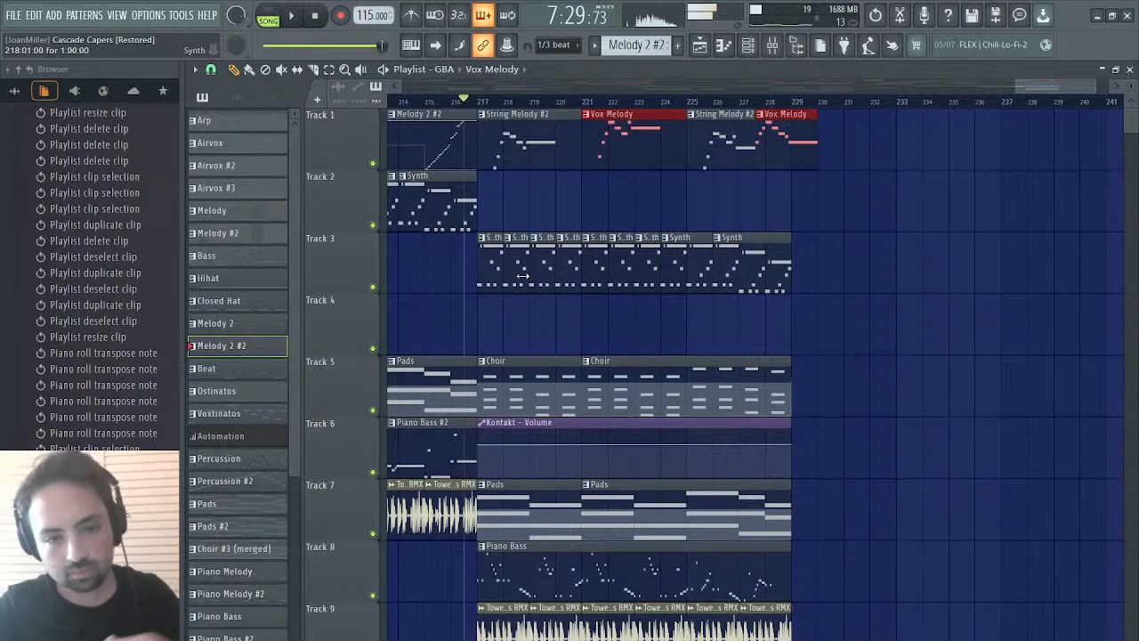
right_click(522, 275)
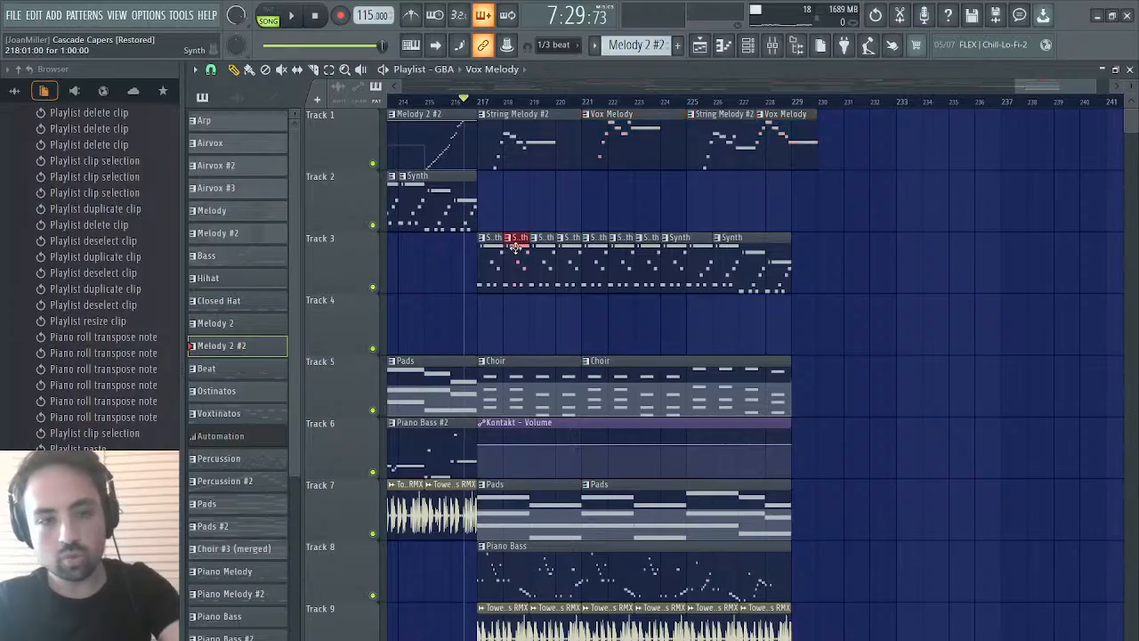
left_click(570, 260)
left_click(620, 262)
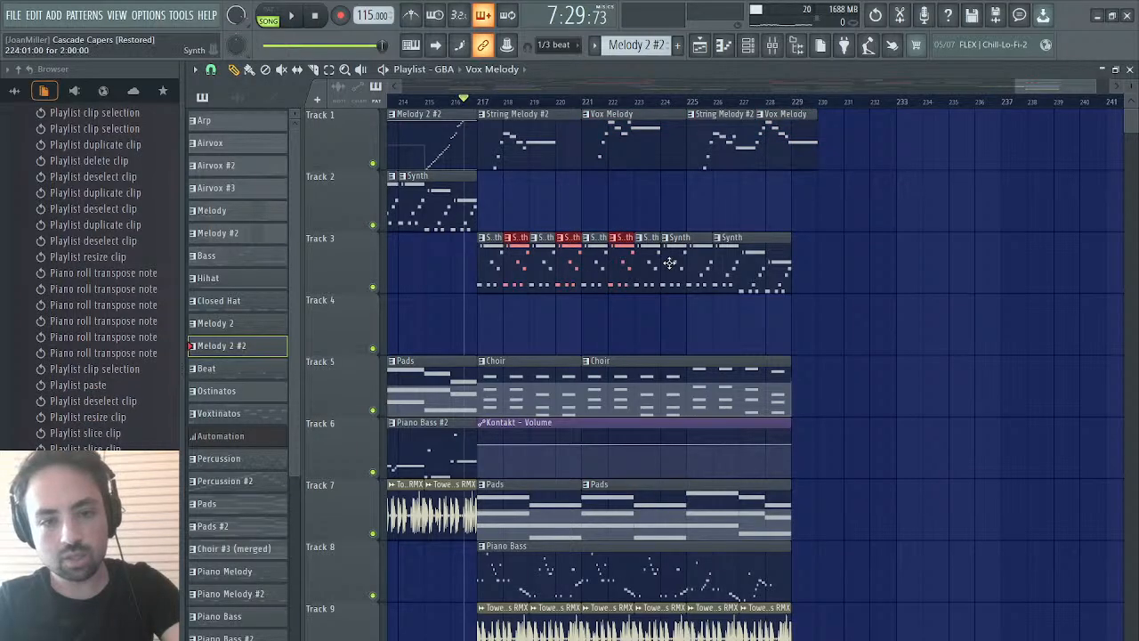
left_click(670, 262)
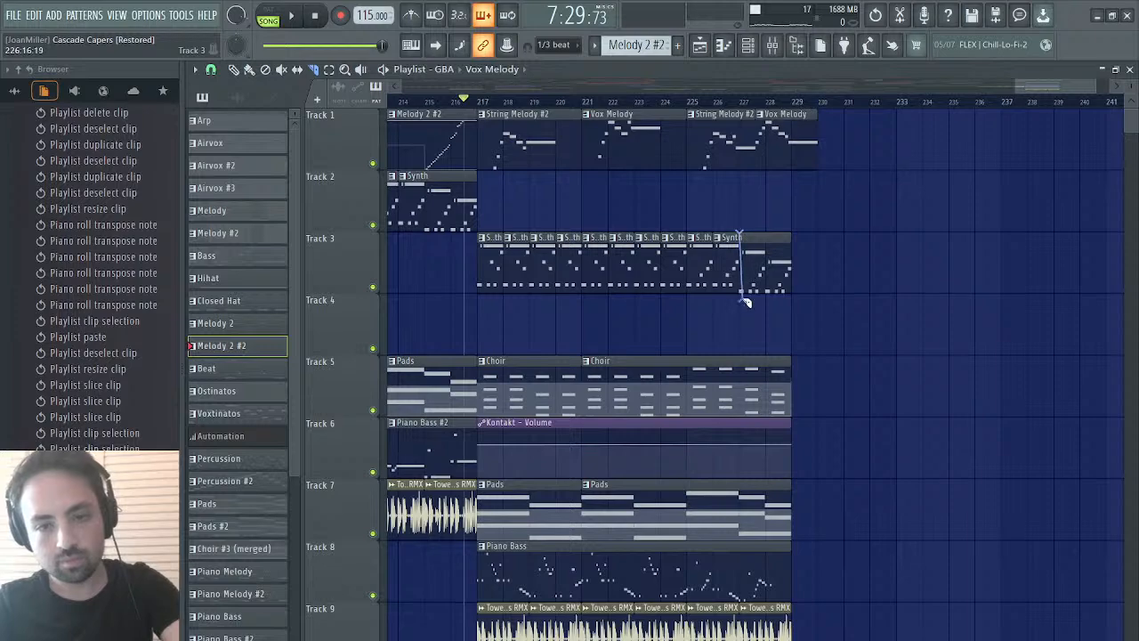
- Finish slicing the Synth clips on Track 3 into one-bar pieces and assign every second piece to the Synth #2 pattern
left_click_drag(744, 334, 770, 316)
left_click(783, 267, "ctrl+shift")
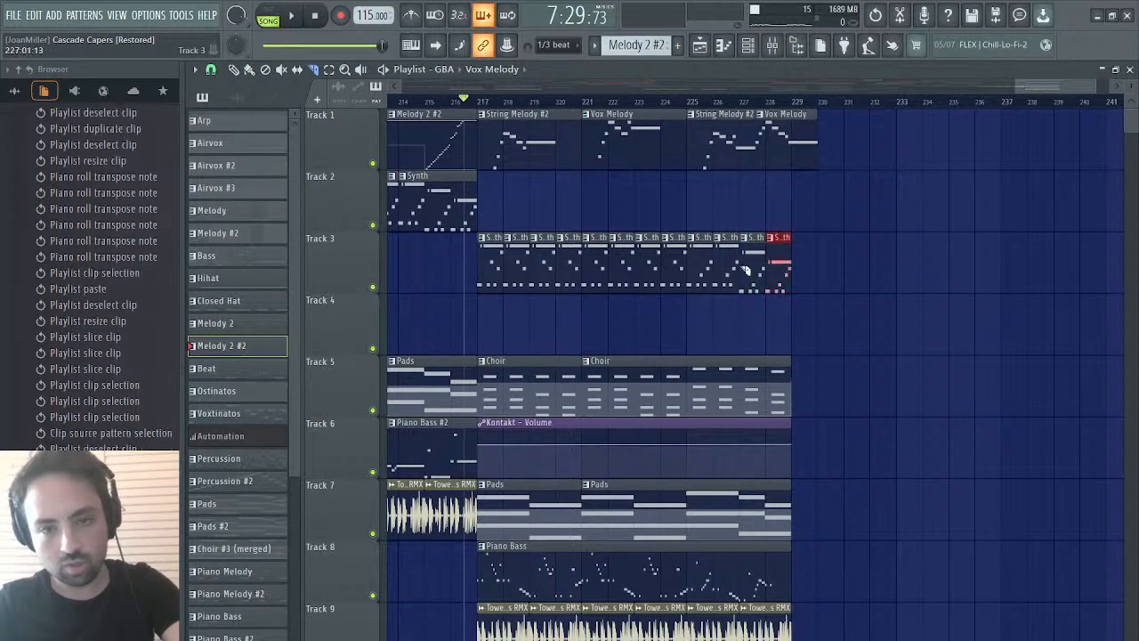
left_click(728, 271, "ctrl+shift")
left_click(676, 267, "ctrl+shift")
left_click(628, 265, "ctrl+shift")
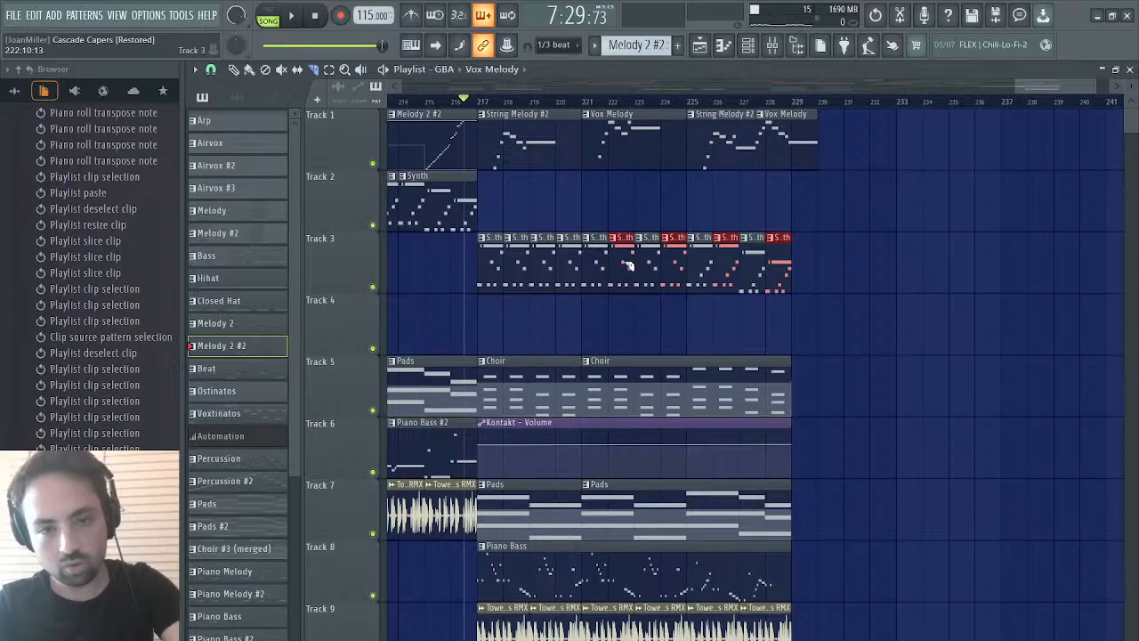
left_click(574, 266, "ctrl+shift")
left_click(522, 264, "ctrl+shift")
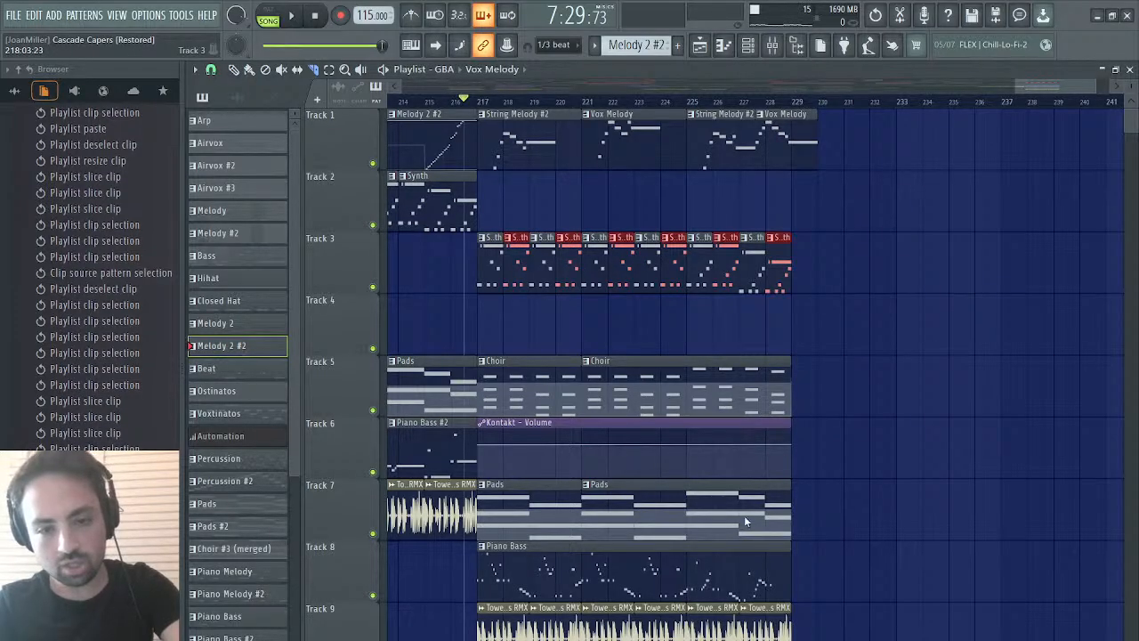
left_click(699, 593)
key("space")
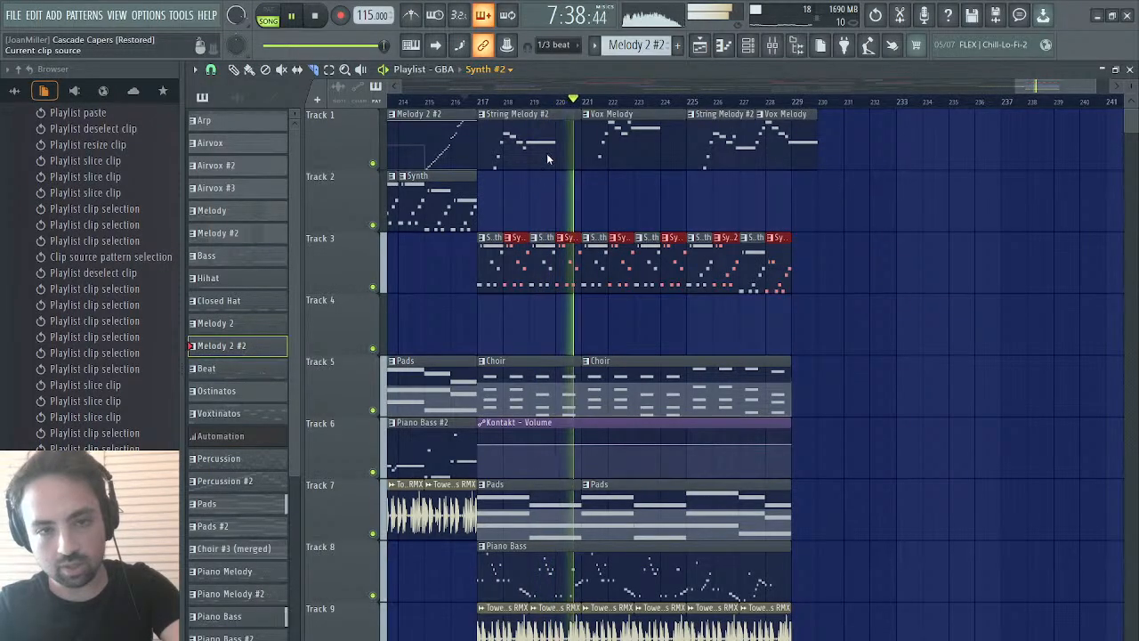
- Place the Theremin - Modulation X automation clip on Track 4 at bar 218 and trim it to end at bar 221
left_click(357, 87)
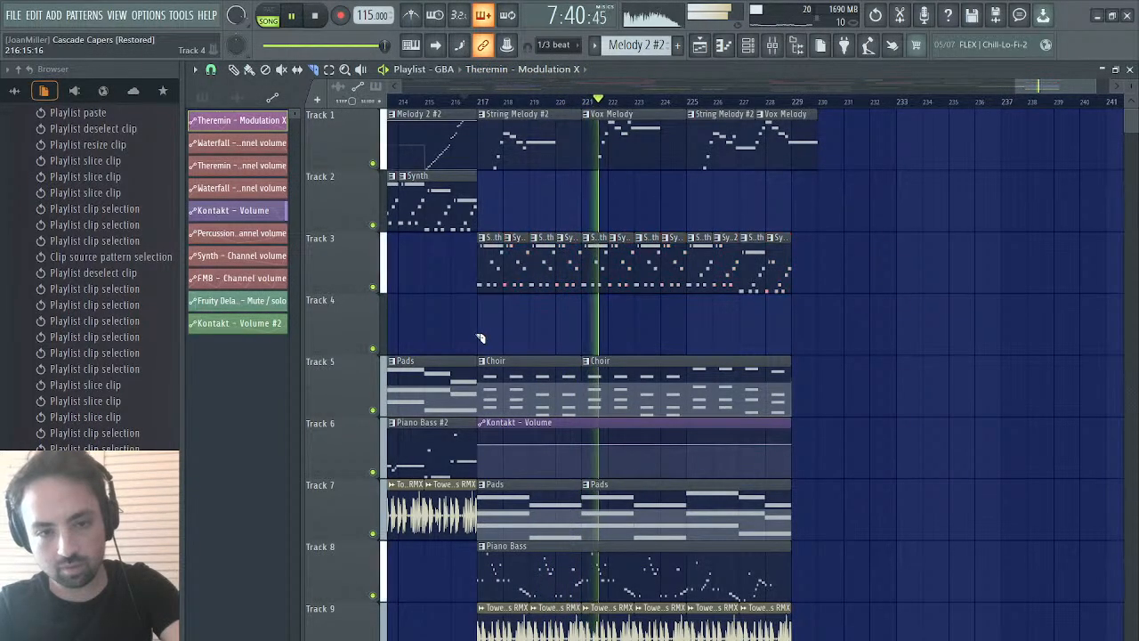
left_click(234, 70)
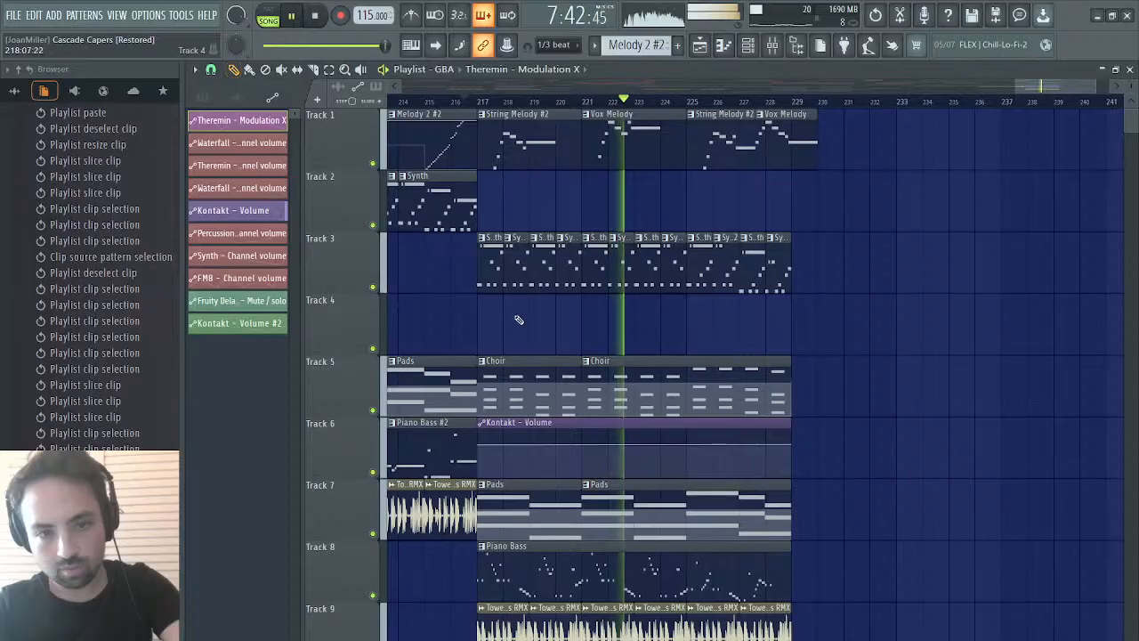
left_click(514, 321)
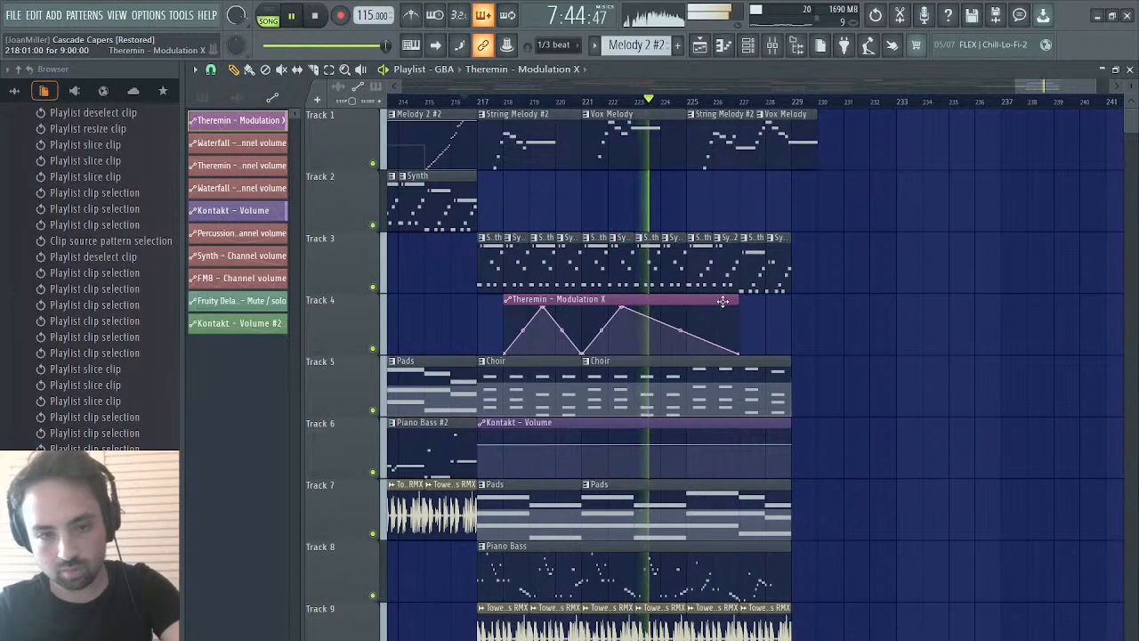
left_click_drag(604, 299, 580, 299)
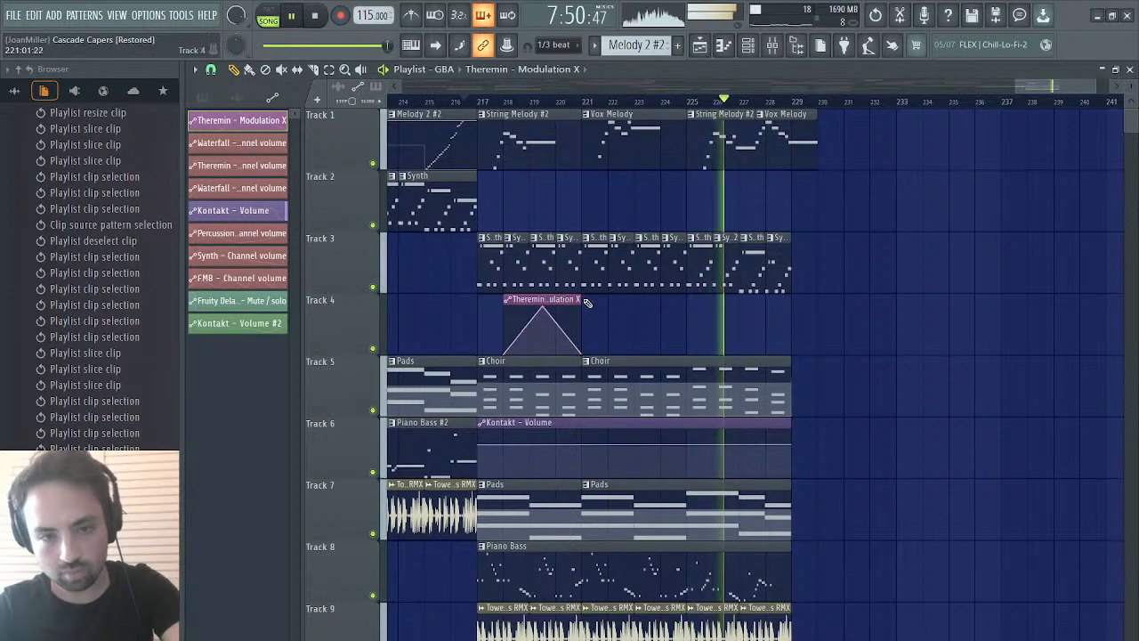
- Spread one-bar slices of the Theremin - Modulation X clip over bars 218, 220 and 222, and duplicate them at bars 224, 226 and 228
key("space")
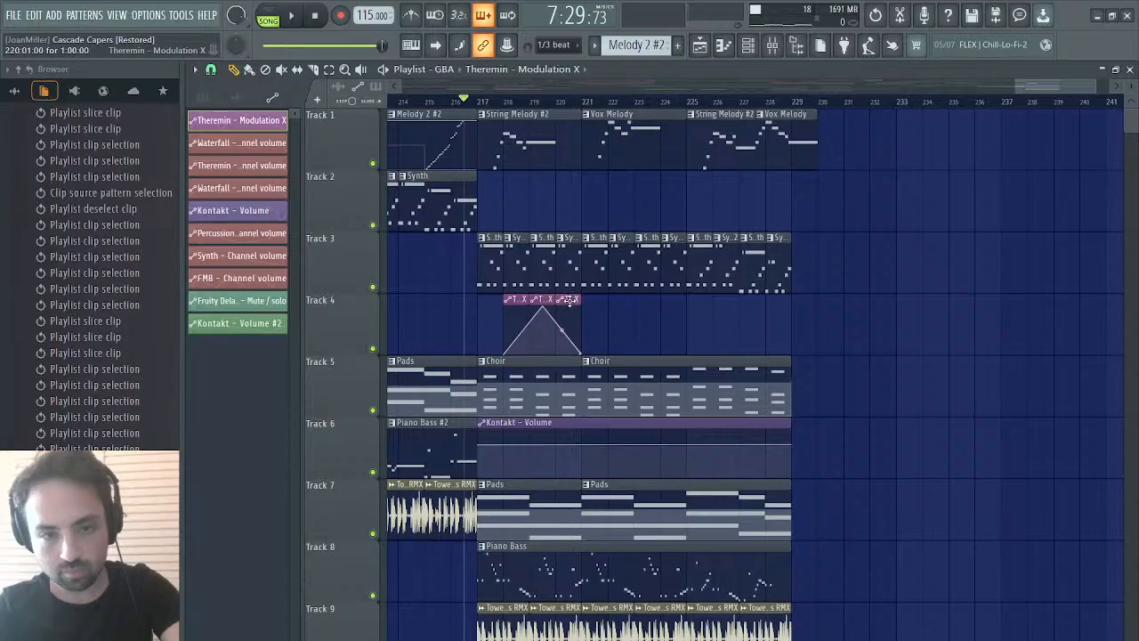
left_click_drag(567, 300, 630, 297)
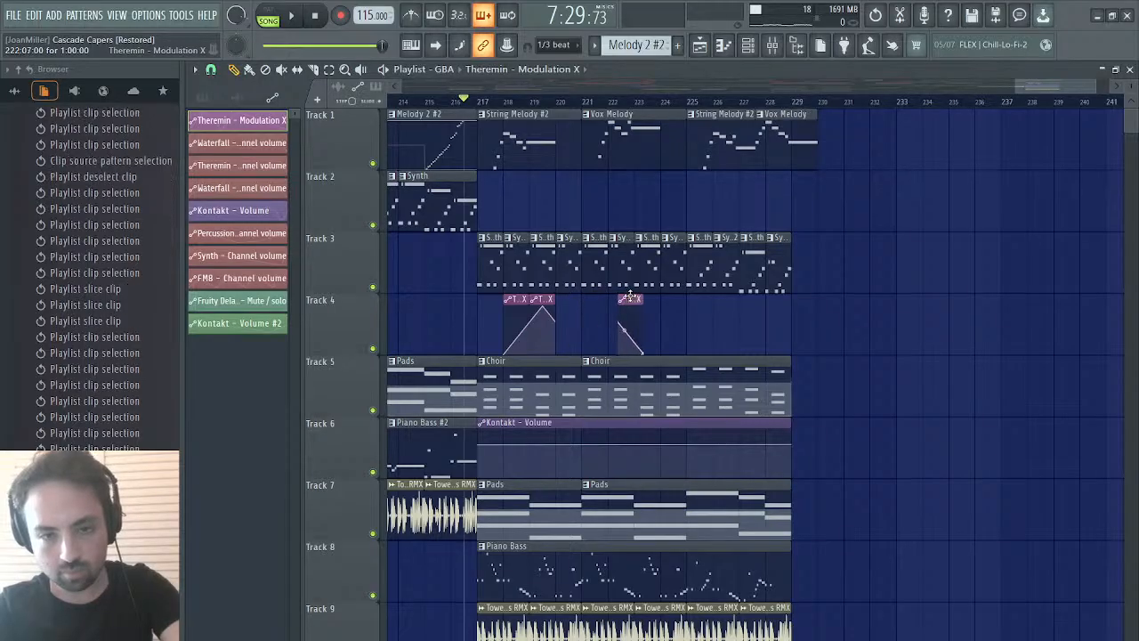
left_click_drag(543, 299, 564, 300)
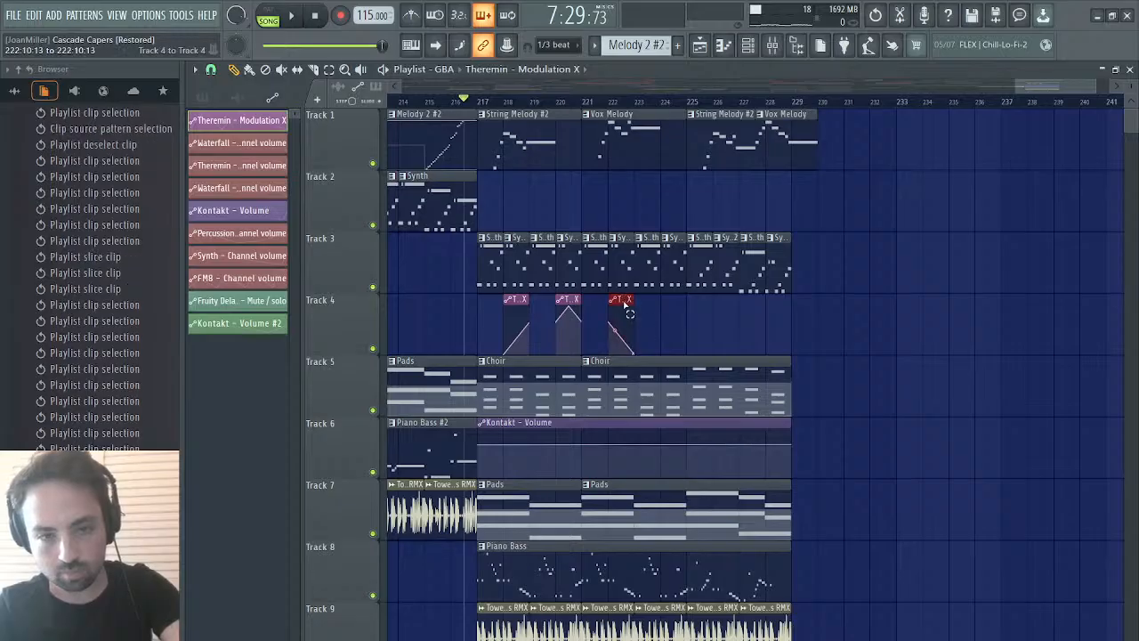
left_click_drag(507, 323, 654, 291)
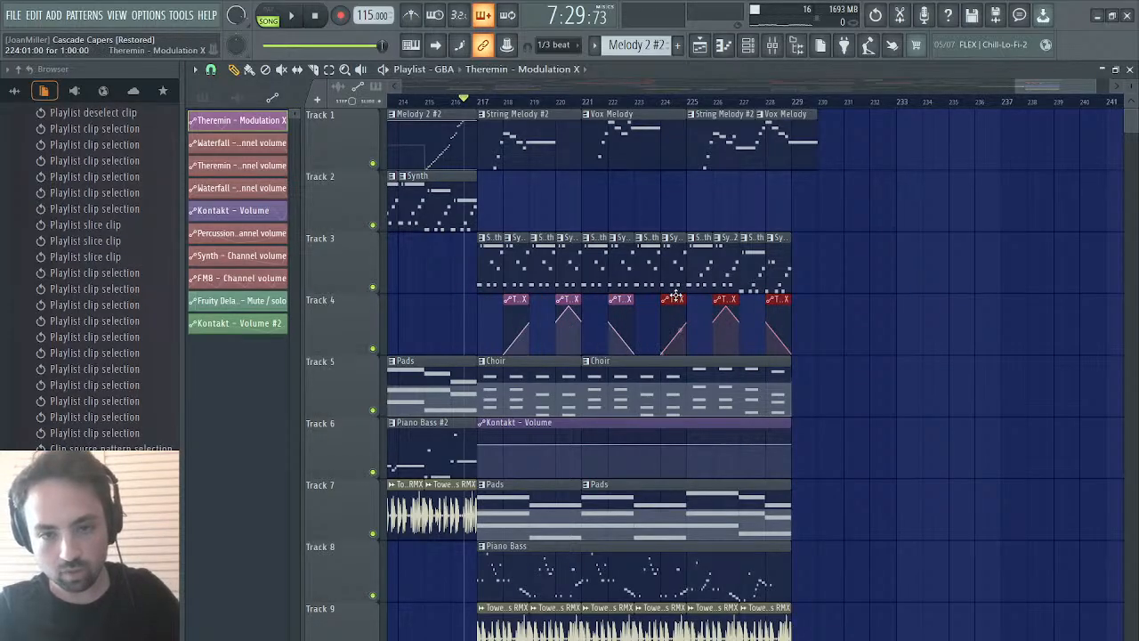
key("space")
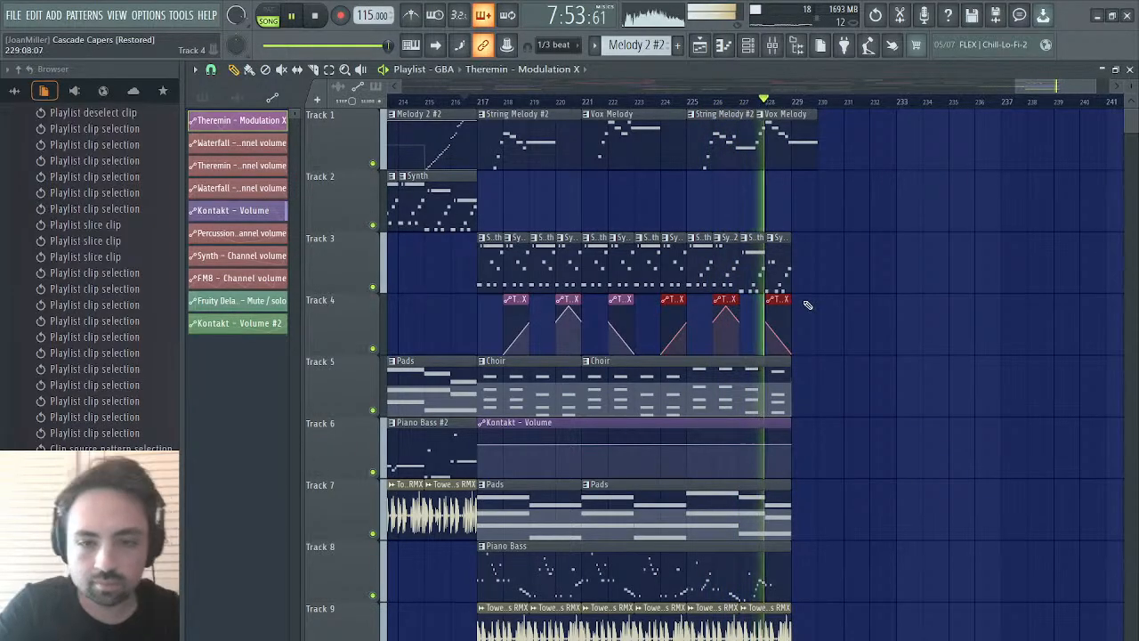
- Move all six Theremin - Modulation X automation pieces from Track 4 up to Track 2
left_click_drag(792, 314, 481, 334)
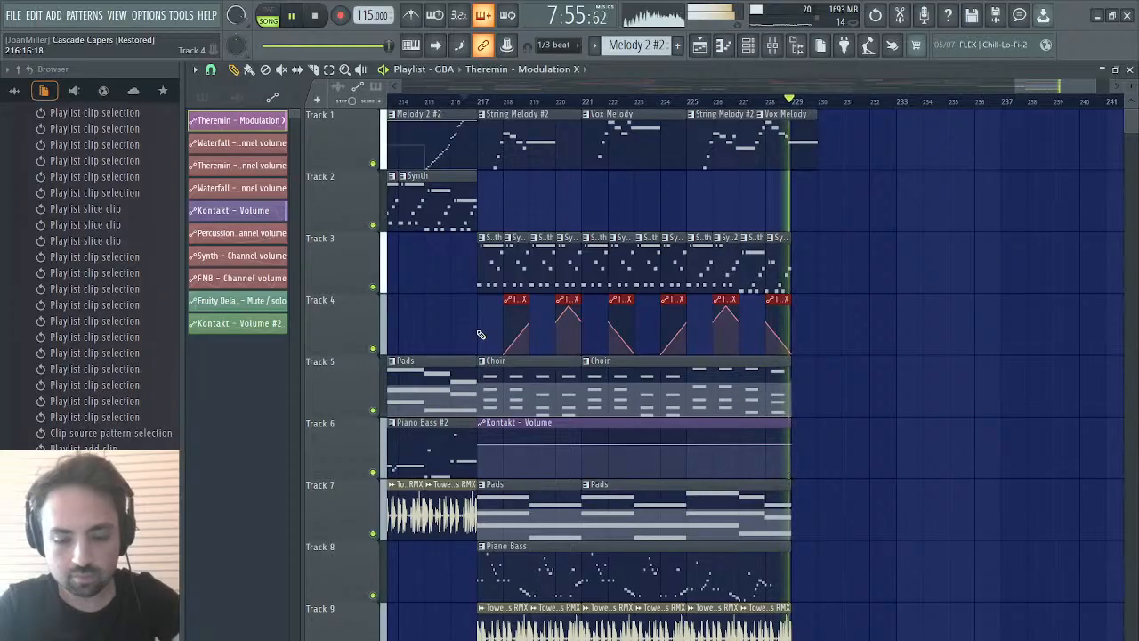
key("shift+Up")
key("shift+Up")
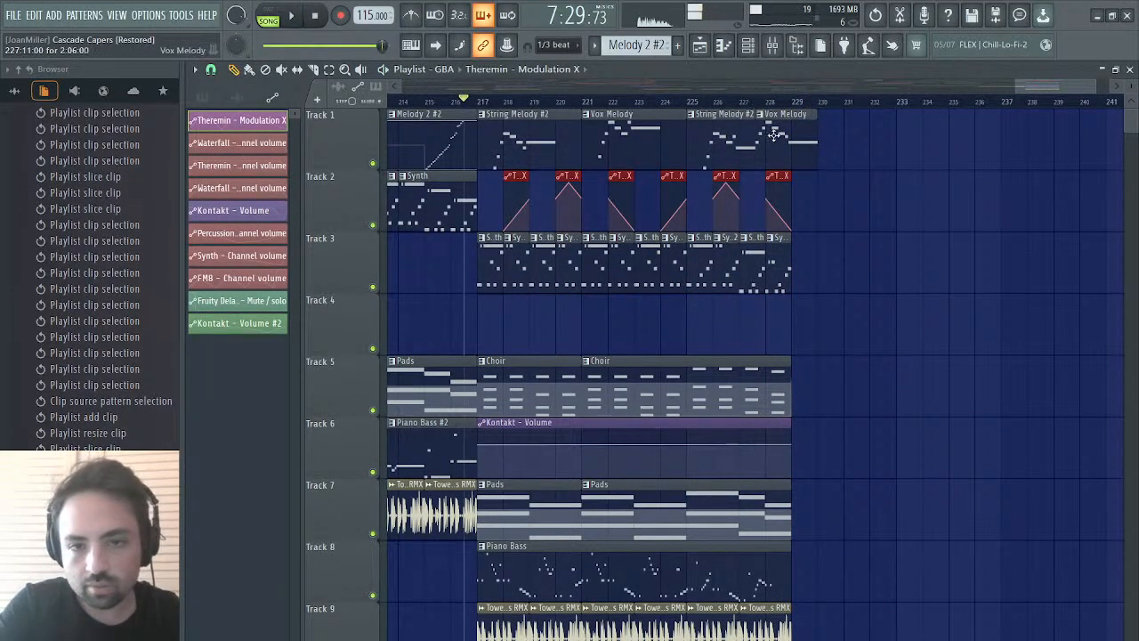
- Turn the last Vox Melody clip on Track 1 into Vox Melody #2, paste its notes into the Kontakt channel and play the pattern
double_click(793, 246)
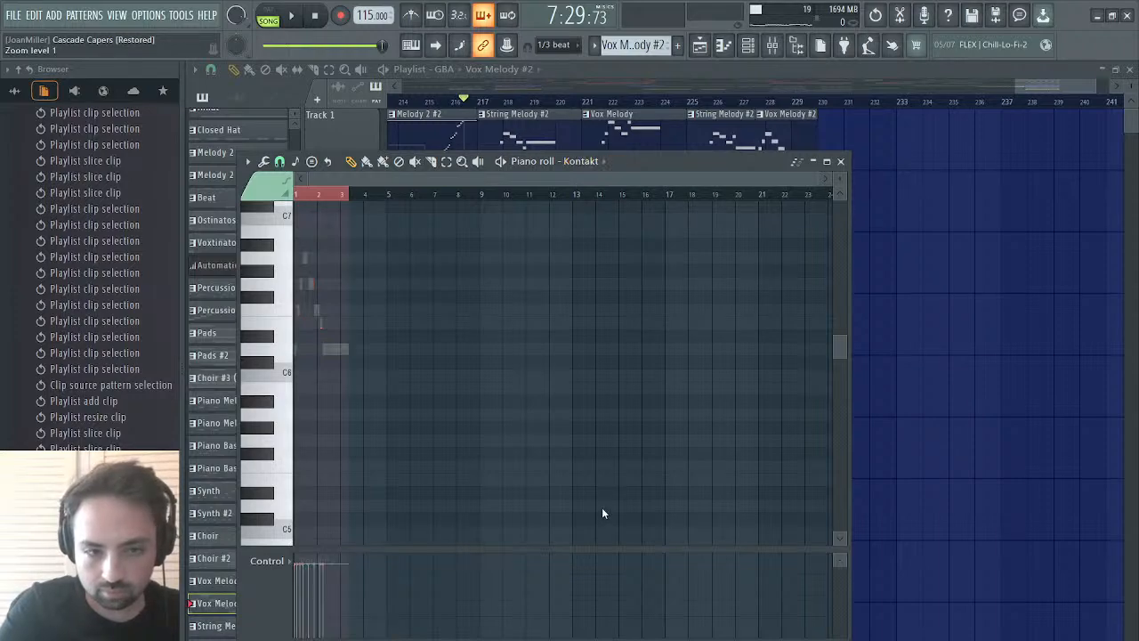
key("ctrl+v")
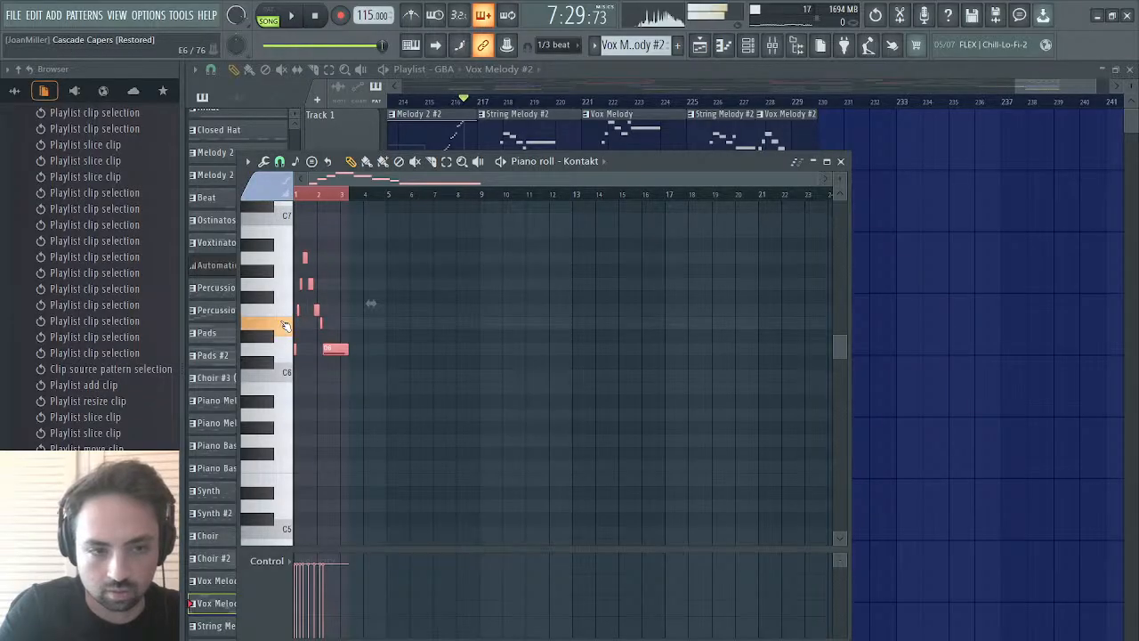
key("ctrl+d")
key("space")
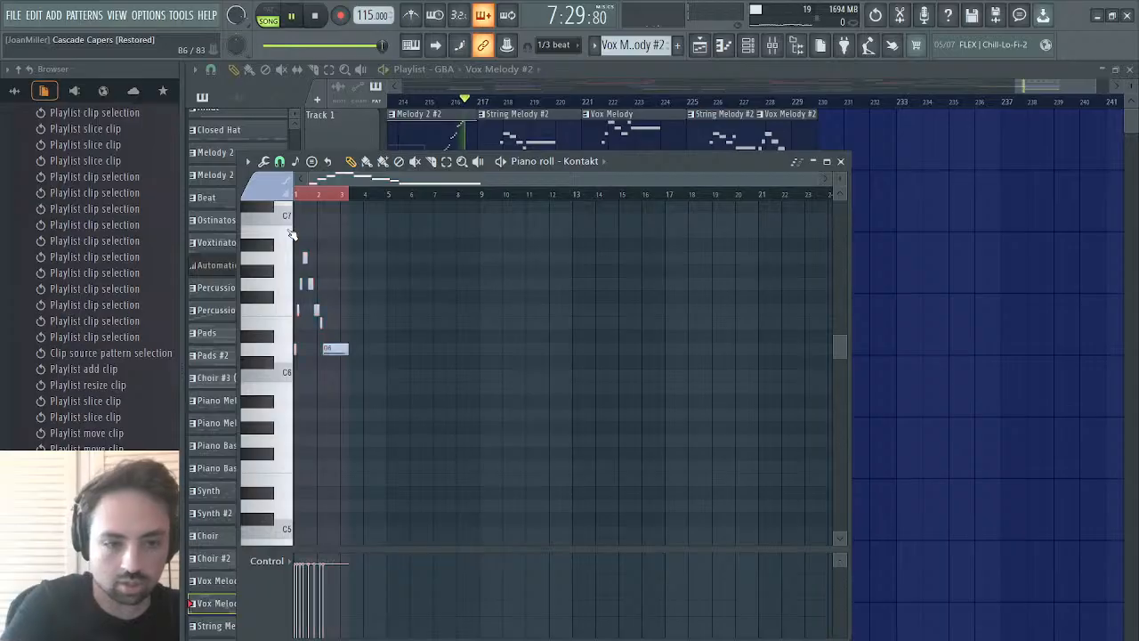
key("l")
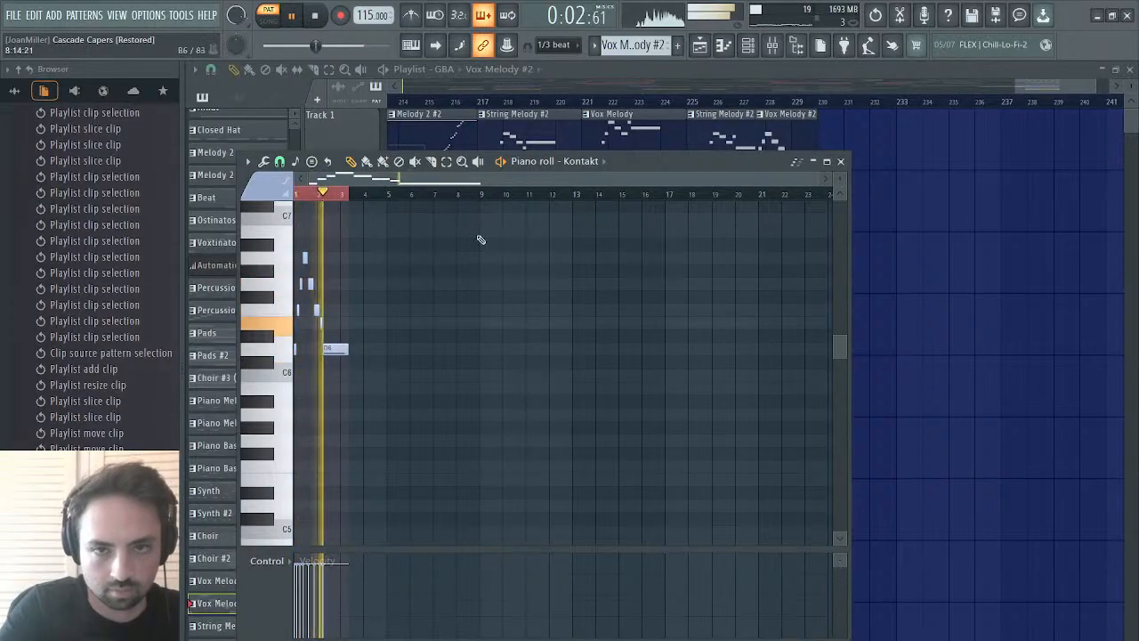
- Play the song from bar 227 and check the mid band of Maximus on the master
left_click(756, 104)
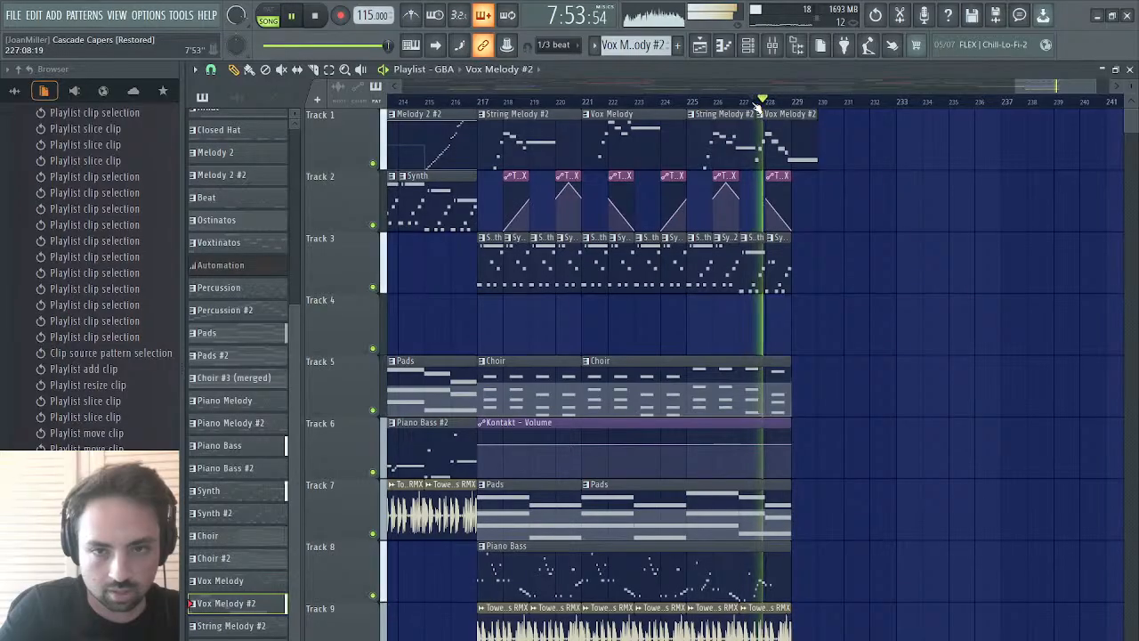
left_click(1118, 70)
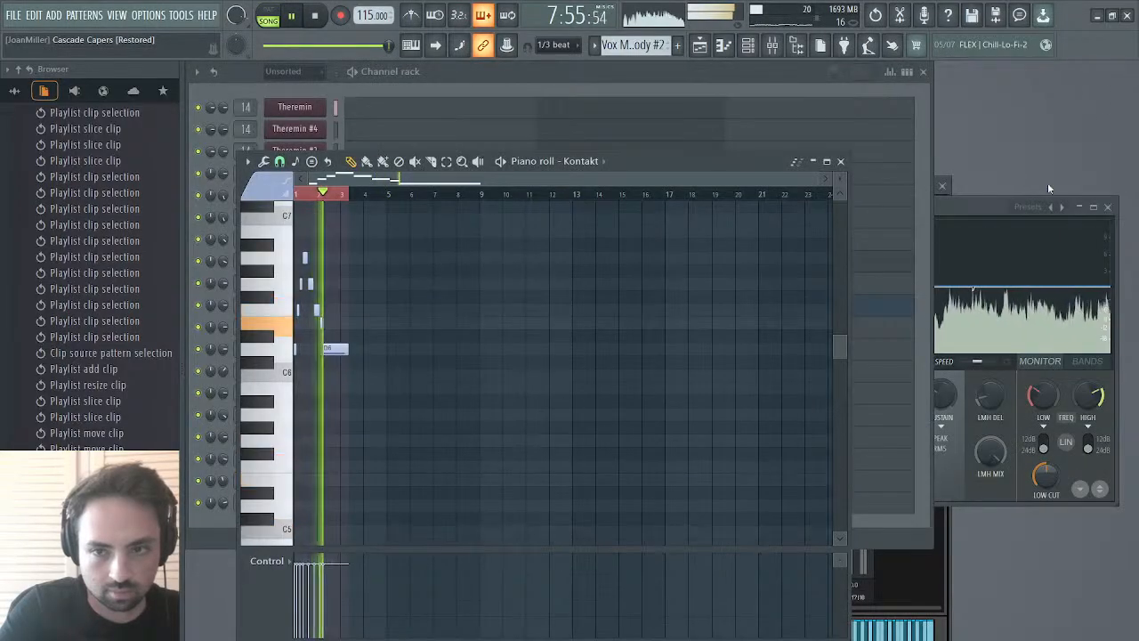
left_click(989, 212)
left_click(687, 397)
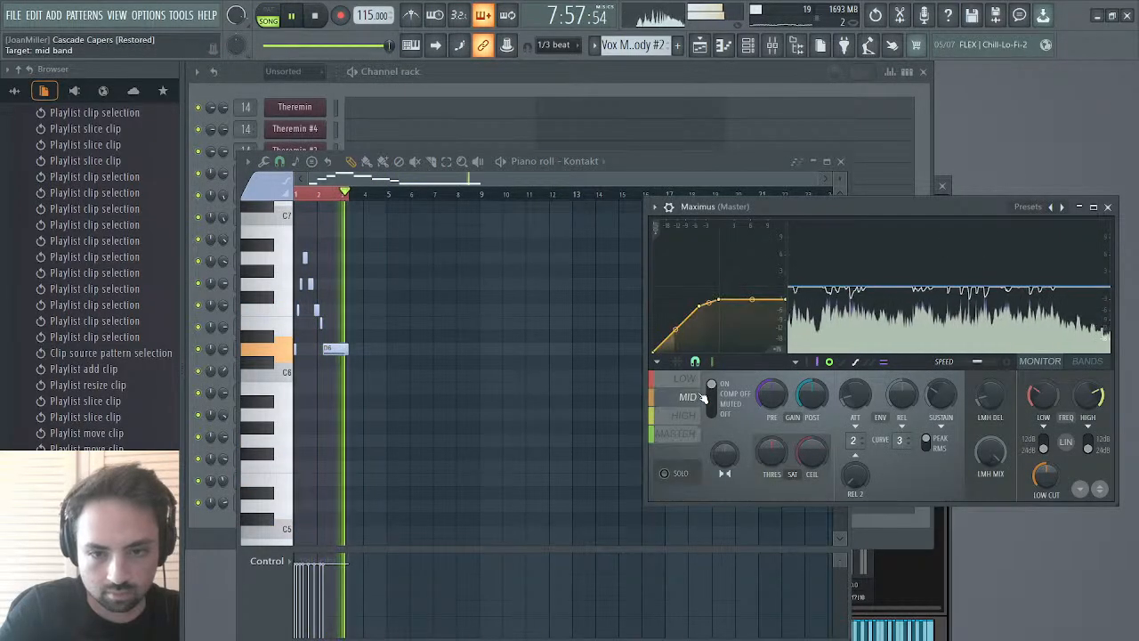
left_click(700, 46)
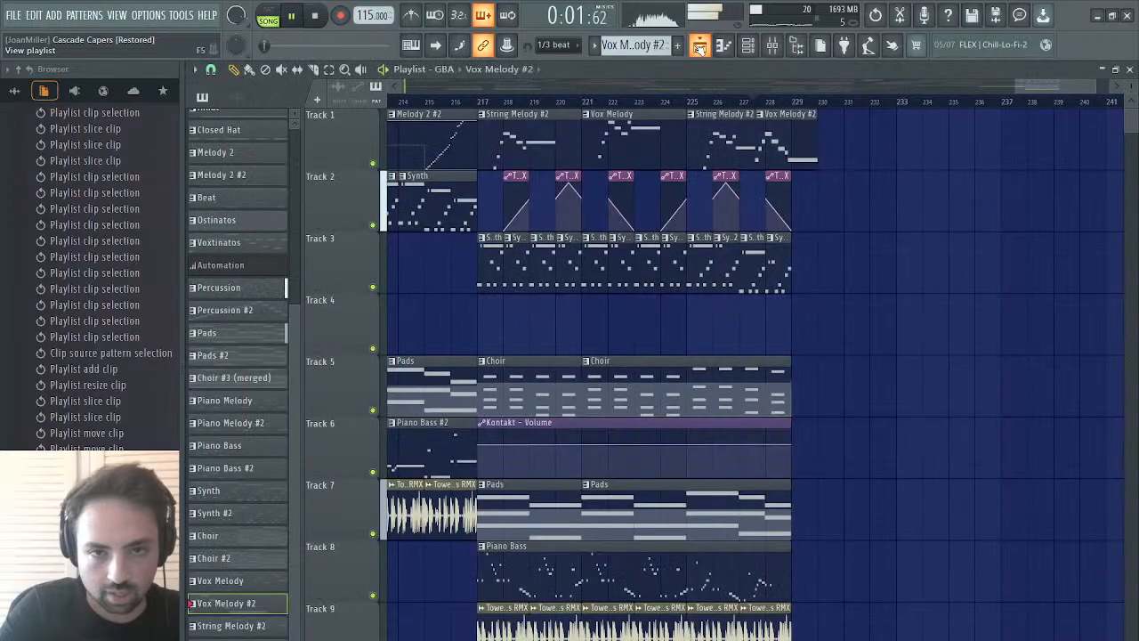
- Replay the song from bar 227 and slightly lower the velocities of the Vox Melody #2 notes
left_click(741, 103)
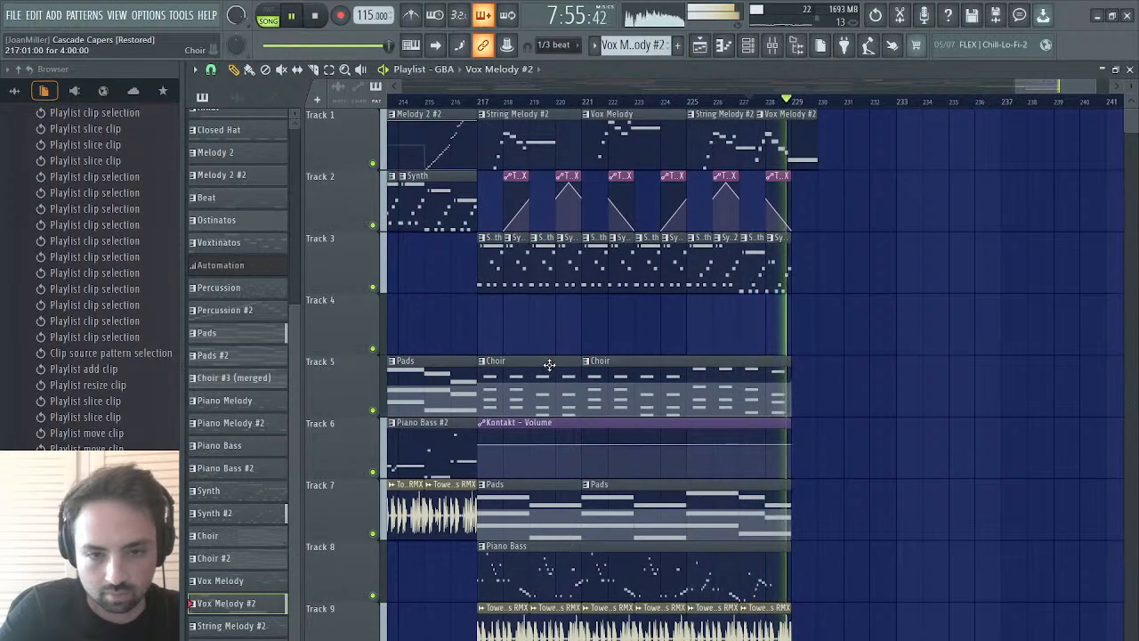
scroll(549, 365, "left", 5)
scroll(549, 365, "right", 5)
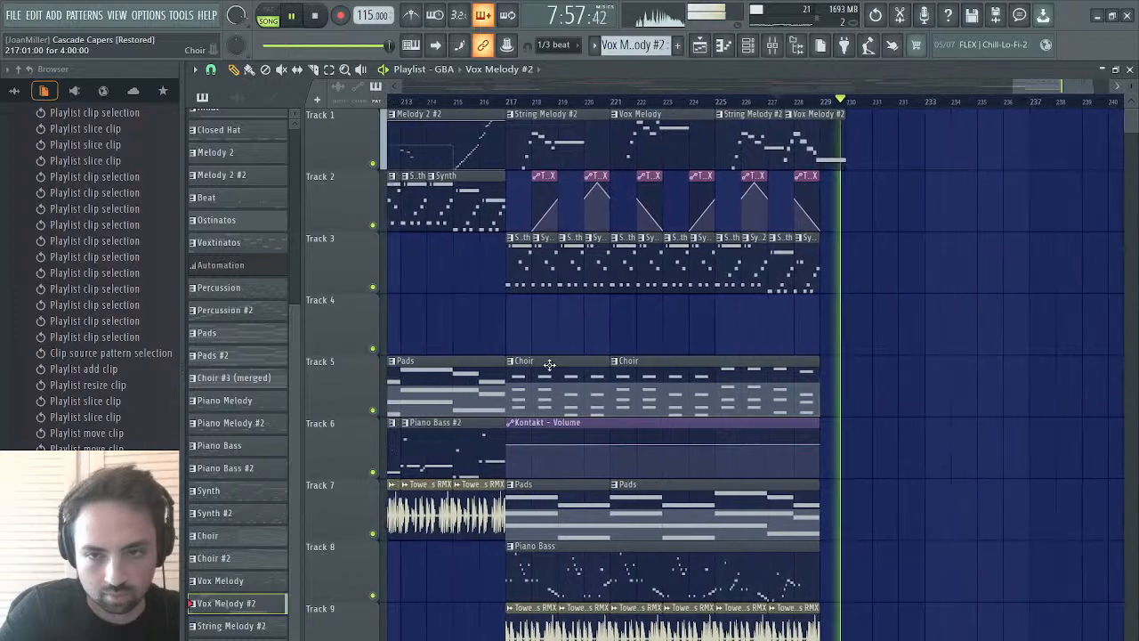
double_click(806, 140)
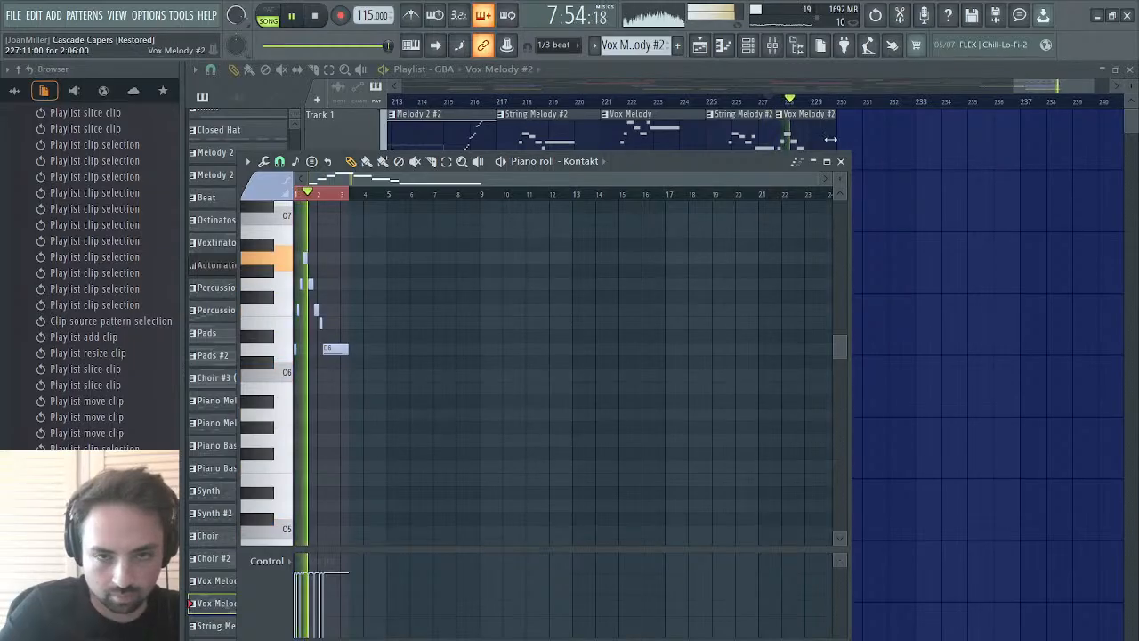
left_click(840, 161)
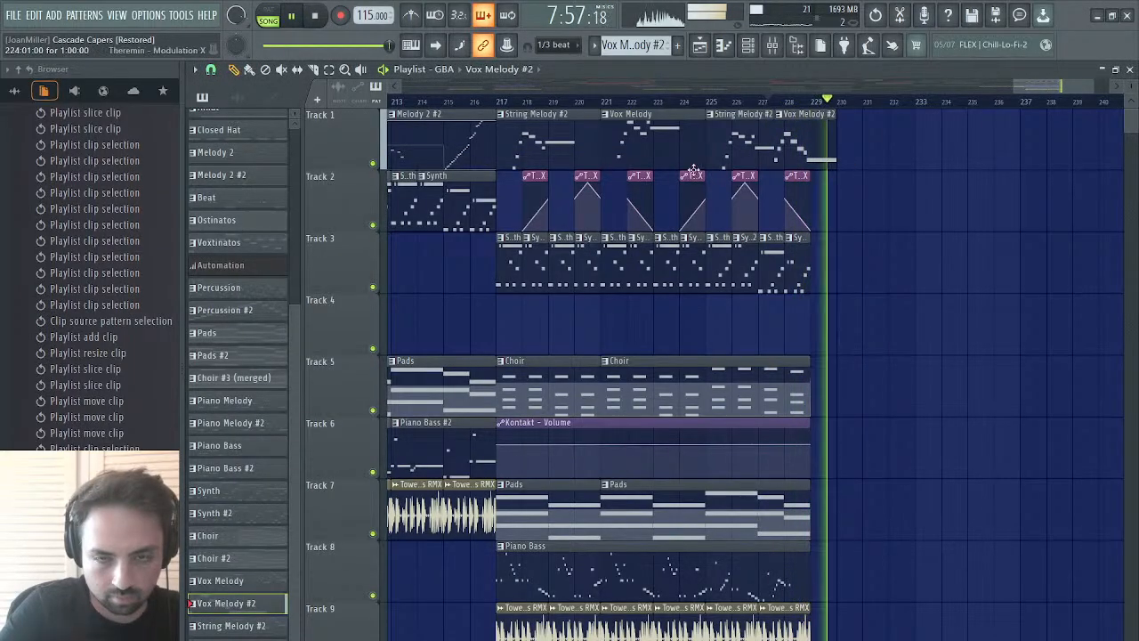
- Play the song from bar 217 and look over the arrangement leading into the closing section
left_click(500, 105)
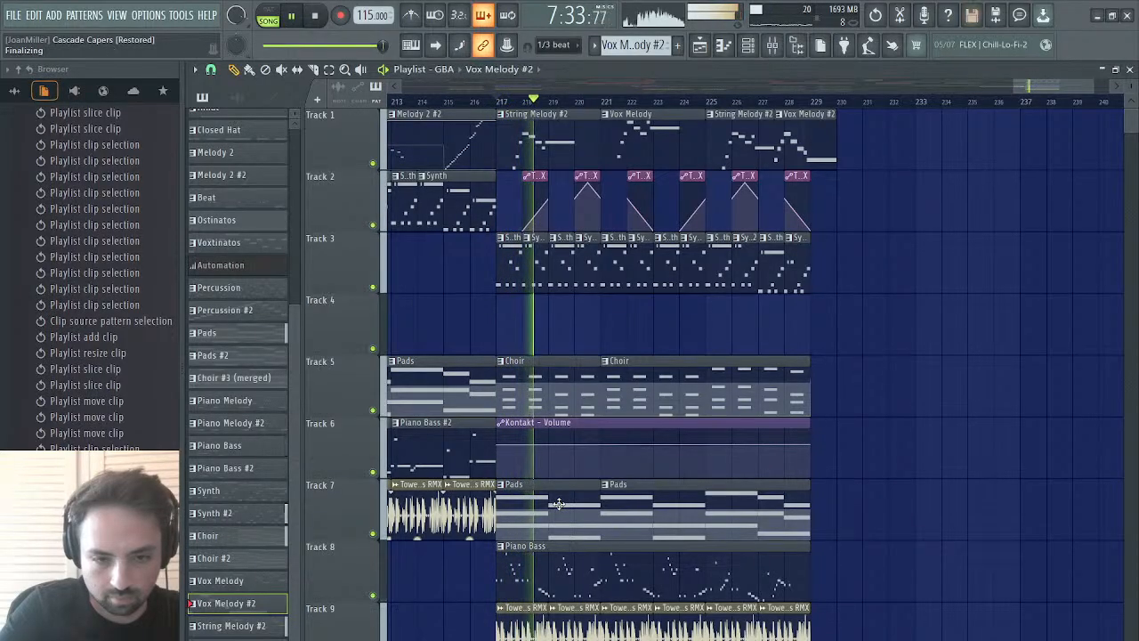
scroll(584, 423, "left", 6)
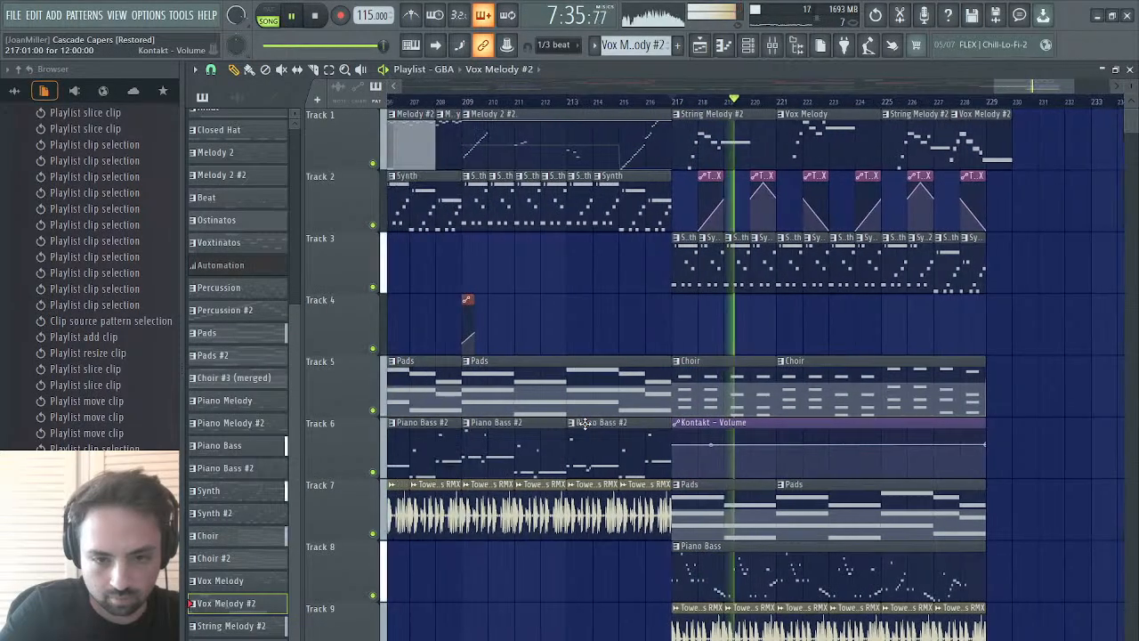
scroll(585, 423, "right", 3)
scroll(585, 424, "right", 3)
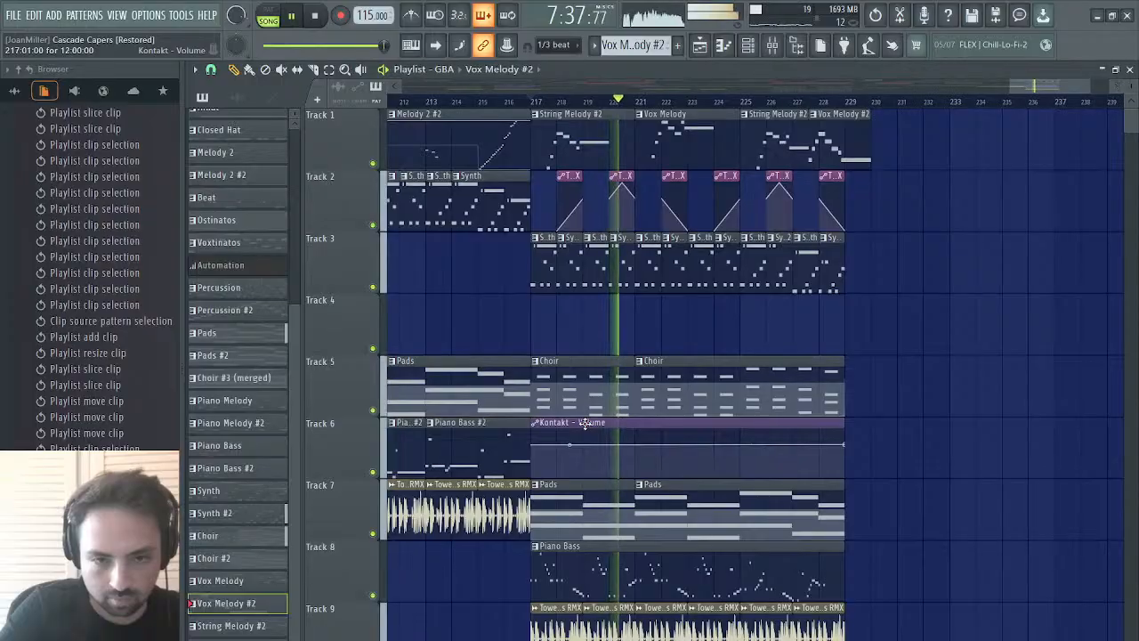
scroll(585, 424, "left", 5)
scroll(584, 423, "right", 2)
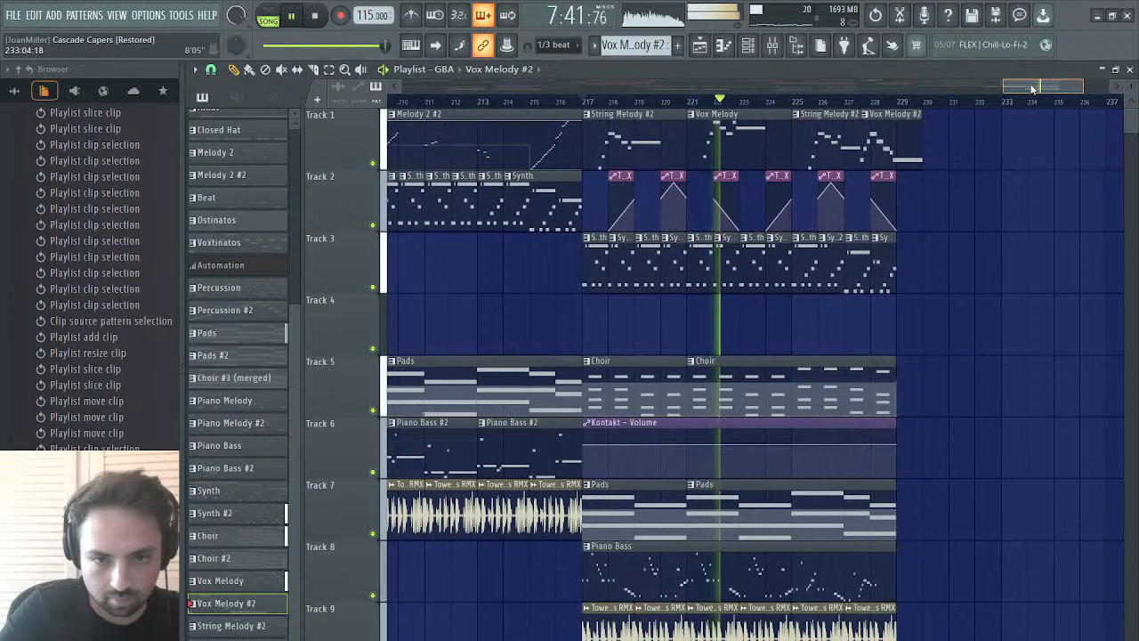
left_click_drag(1035, 87, 1022, 89)
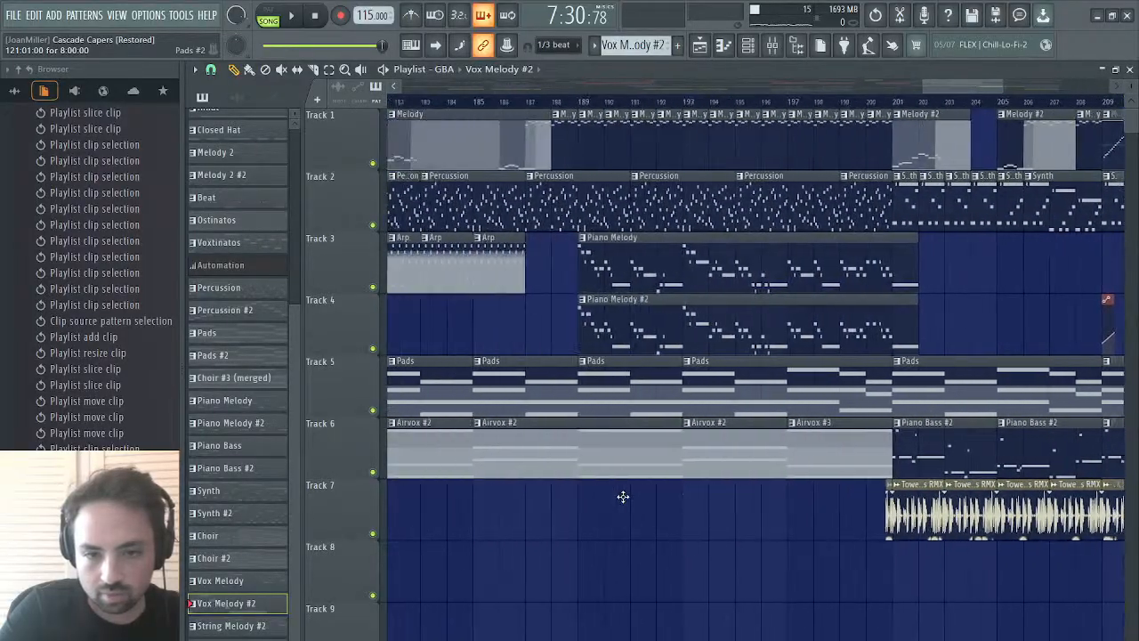
- Try an Airvox #2 clip on Track 4 at bar 217, listen to the section, and delete the clip
left_click(591, 445)
scroll(591, 446, "right", 10)
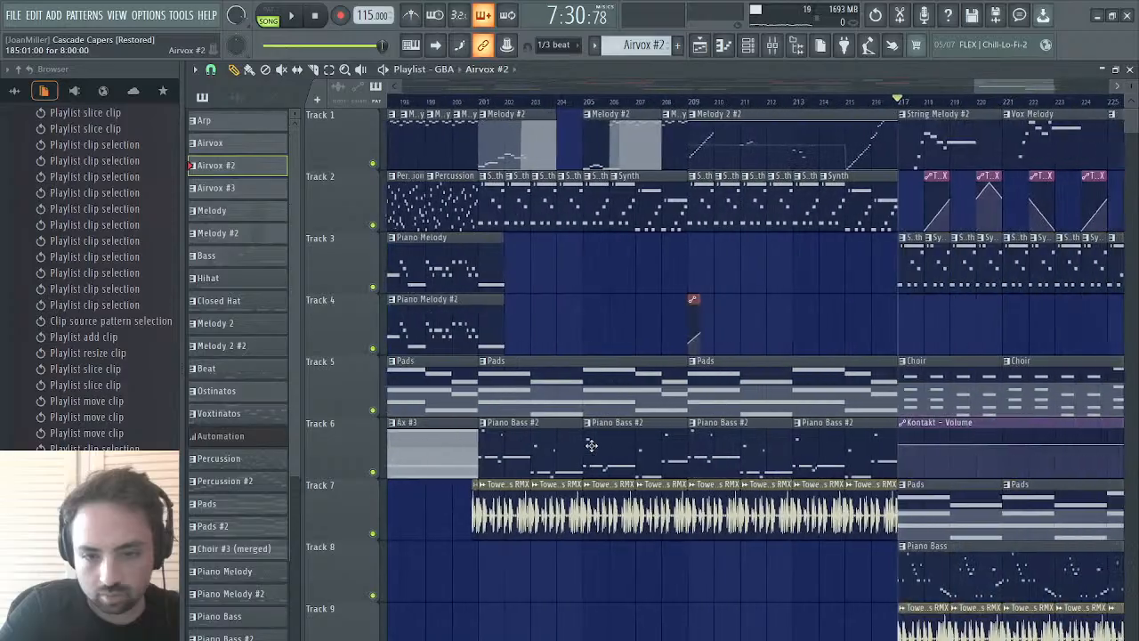
left_click(443, 319)
key("space")
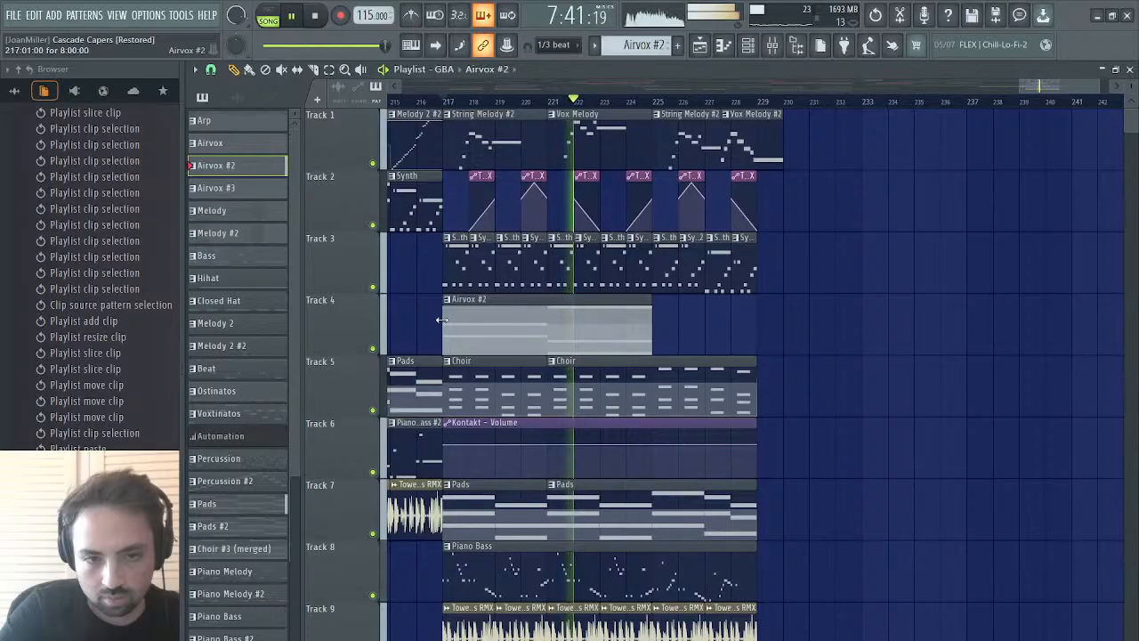
right_click(482, 327)
key("space")
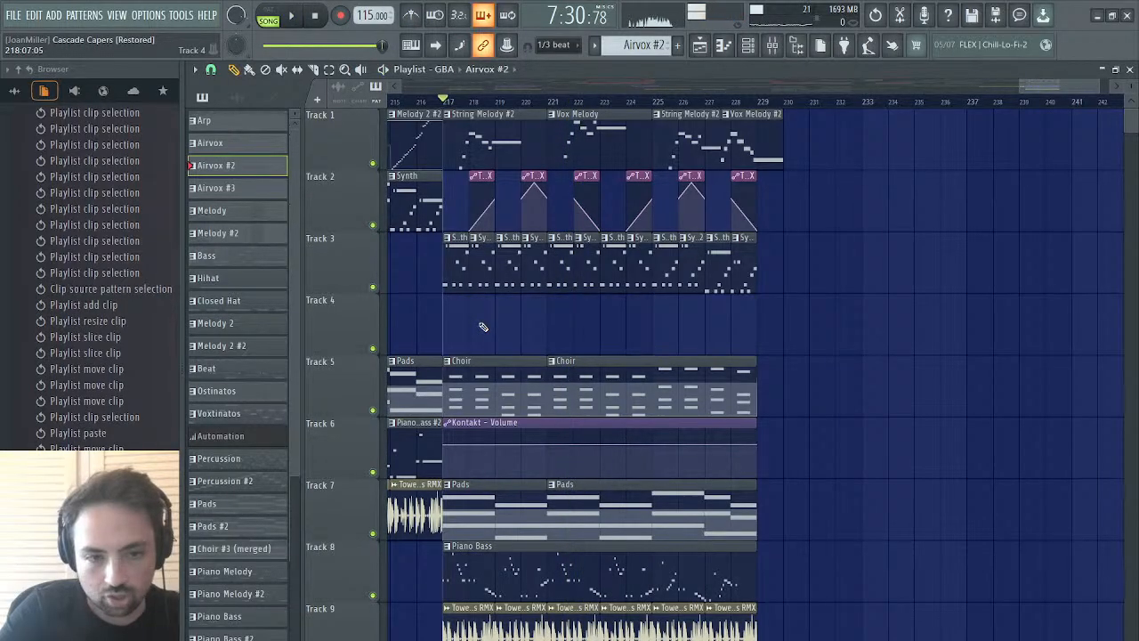
key("space")
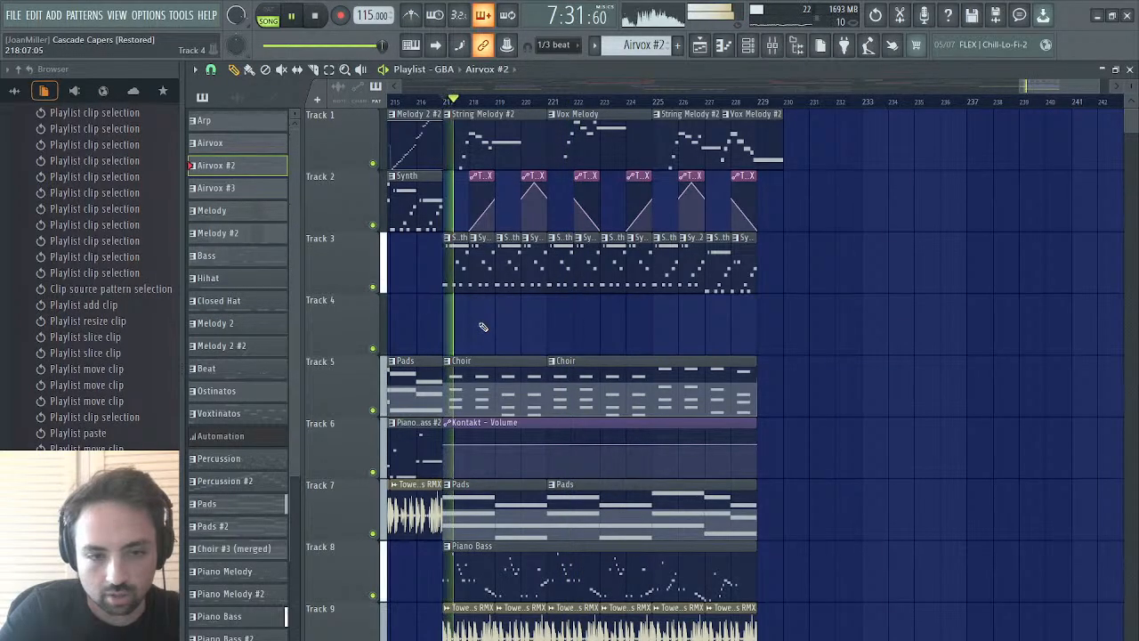
key("space")
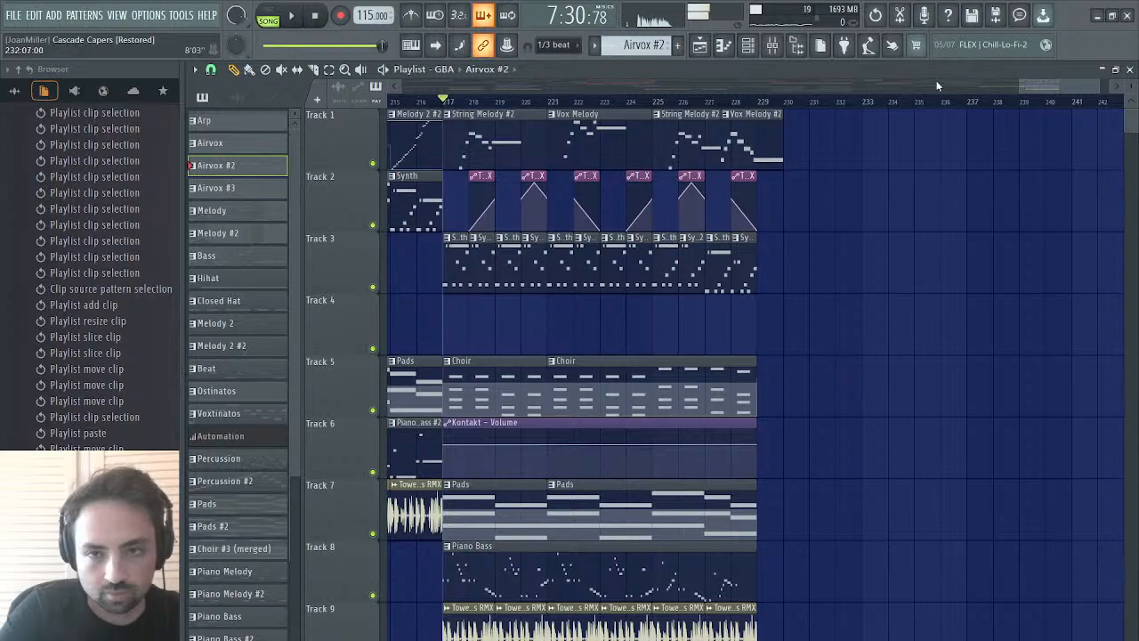
- Play an earlier part of the song and view the arrangement around bars 130 to 157
left_click_drag(1048, 92, 803, 55)
left_click(488, 103)
key("space")
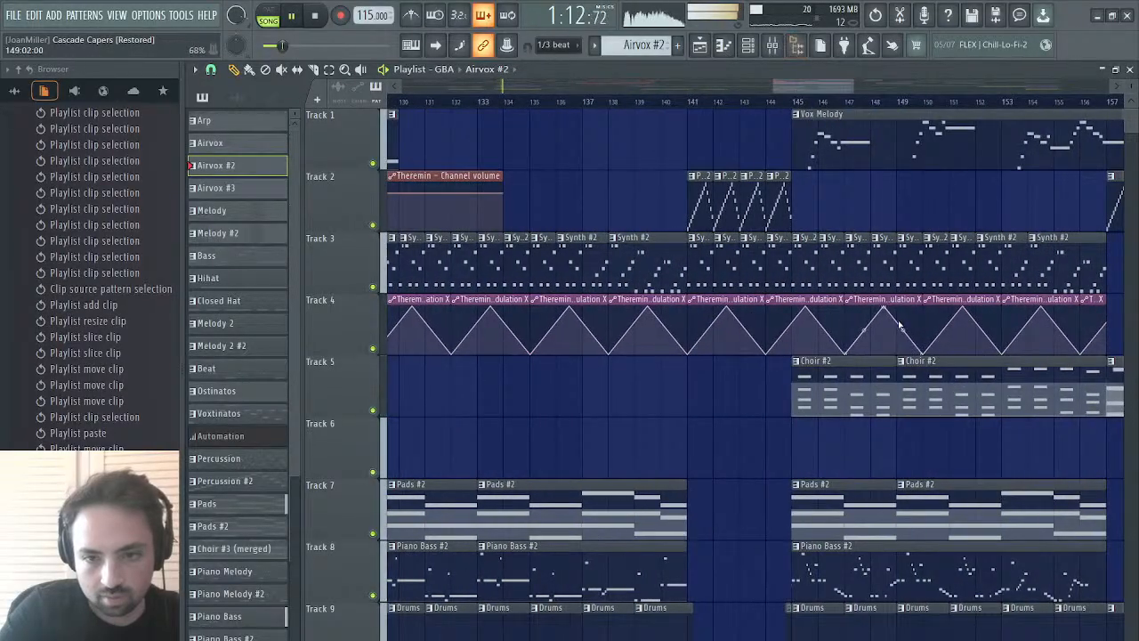
- Add Choir #2 clips on Track 4 at bars 217 and 221, extending the second one to eight bars
left_click(846, 383)
scroll(846, 382, "right", 10)
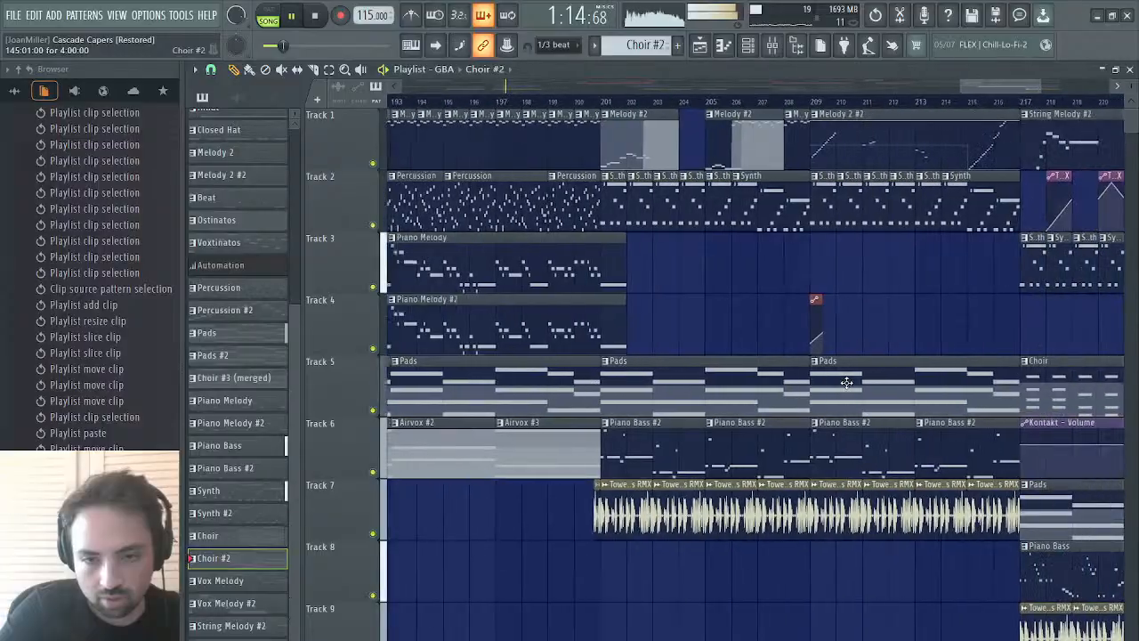
scroll(847, 383, "right", 12)
scroll(846, 382, "left", 2)
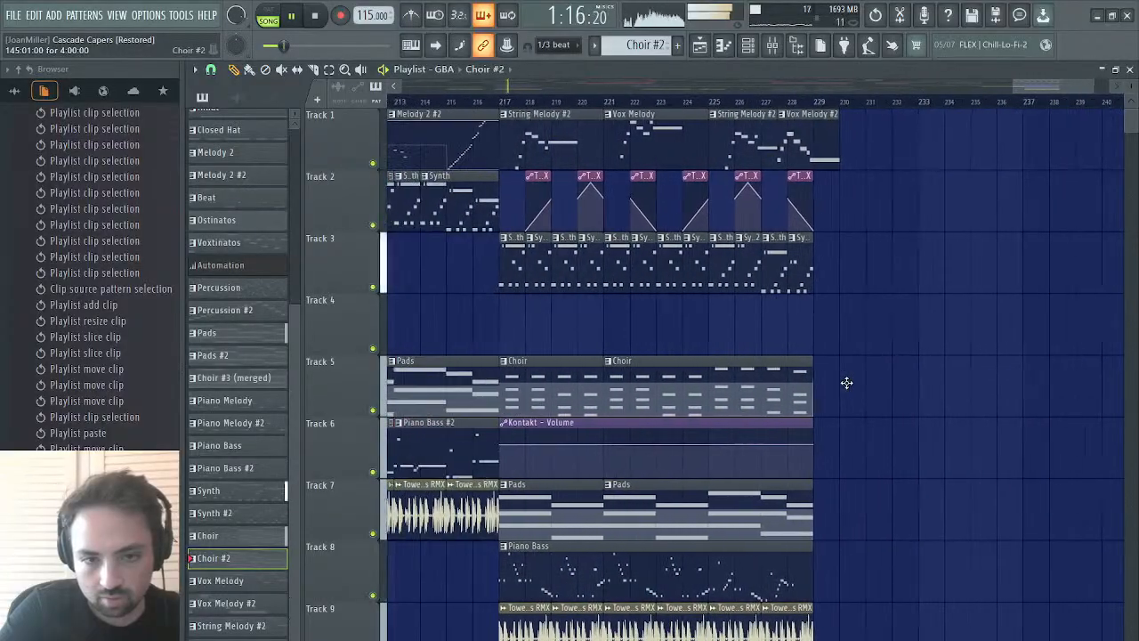
left_click(509, 346)
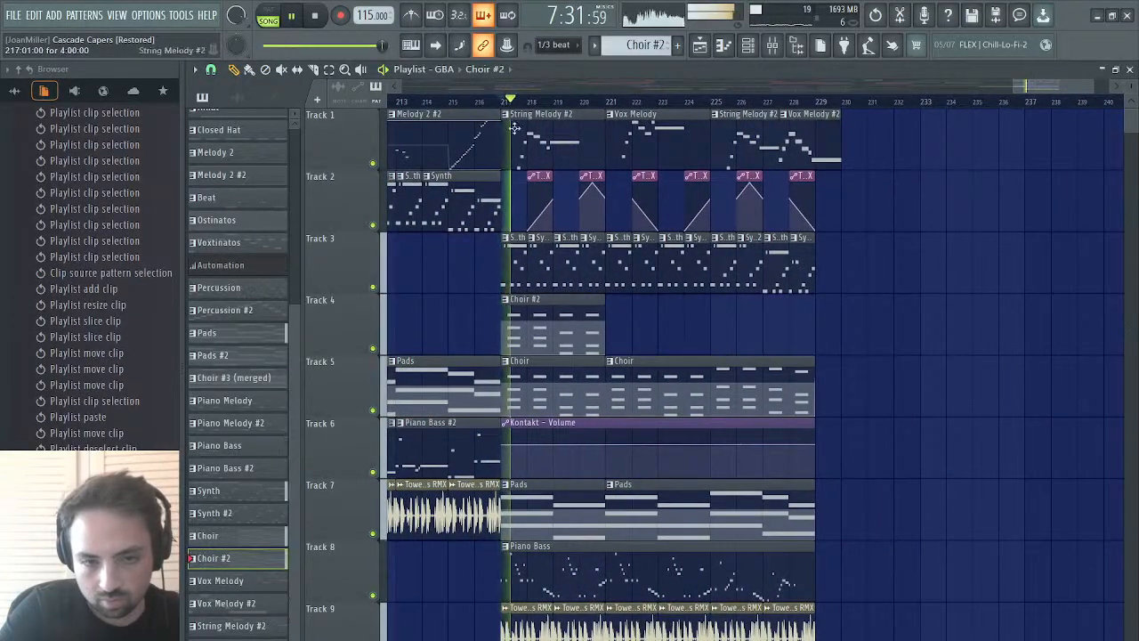
left_click(612, 336)
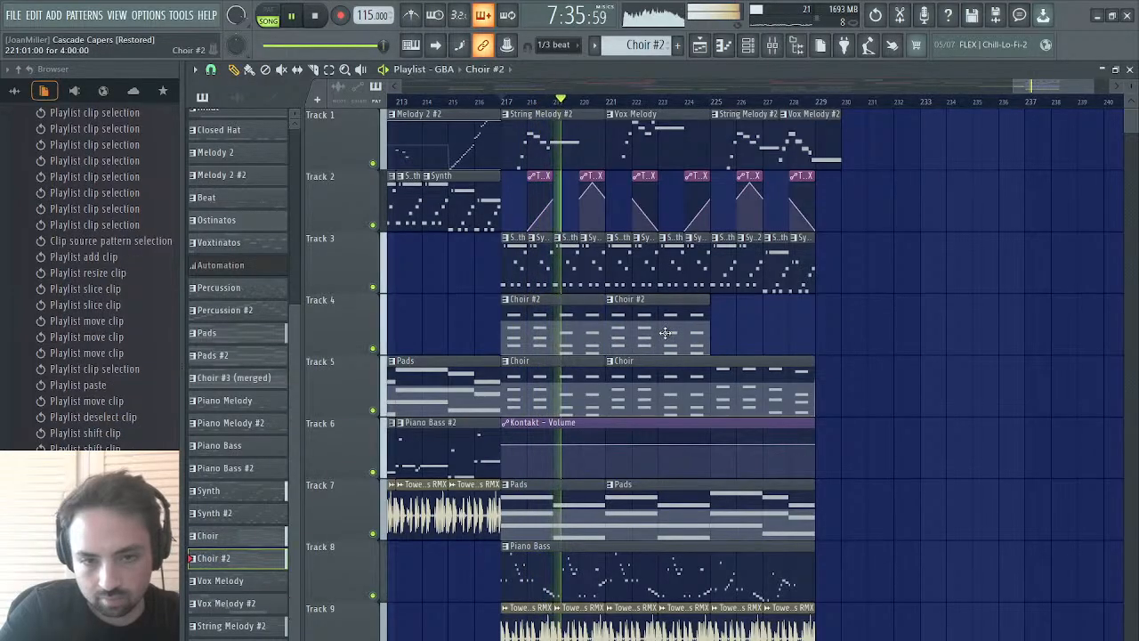
left_click_drag(711, 331, 812, 331)
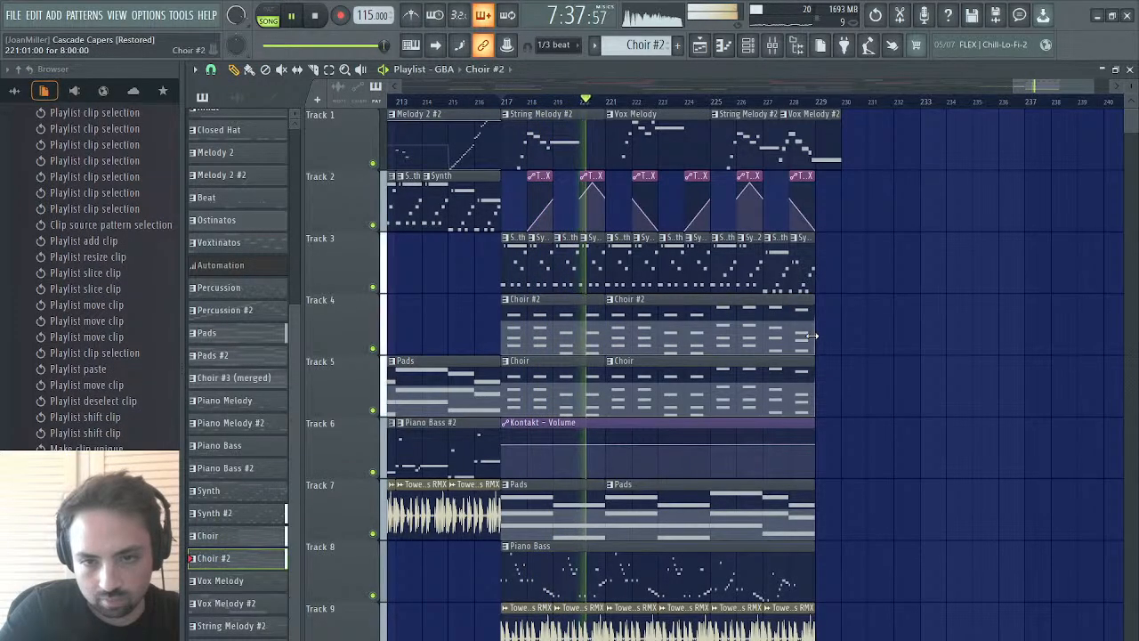
- Inspect the Airvox notes of the Choir #2 pattern in the piano roll
left_click(1115, 72)
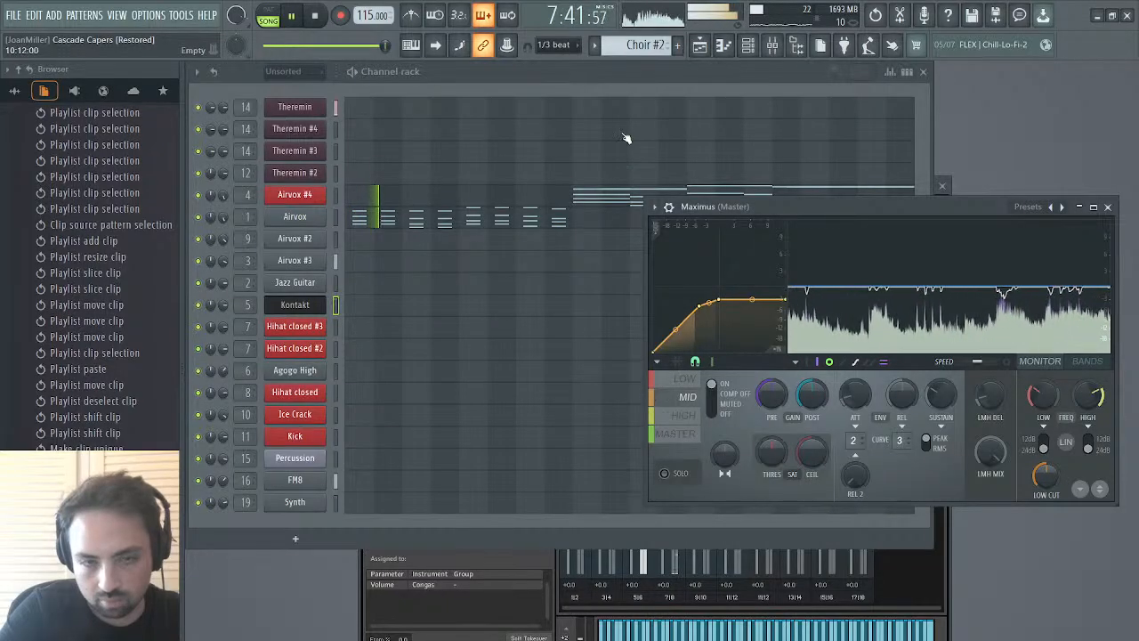
left_click(436, 222)
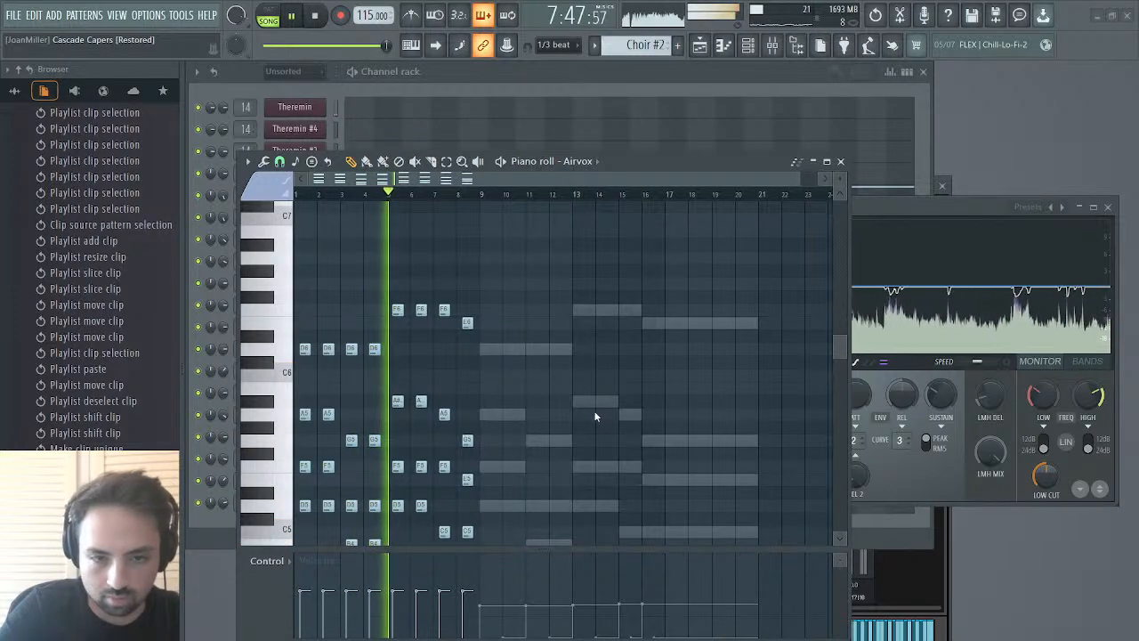
key("ctrl+v")
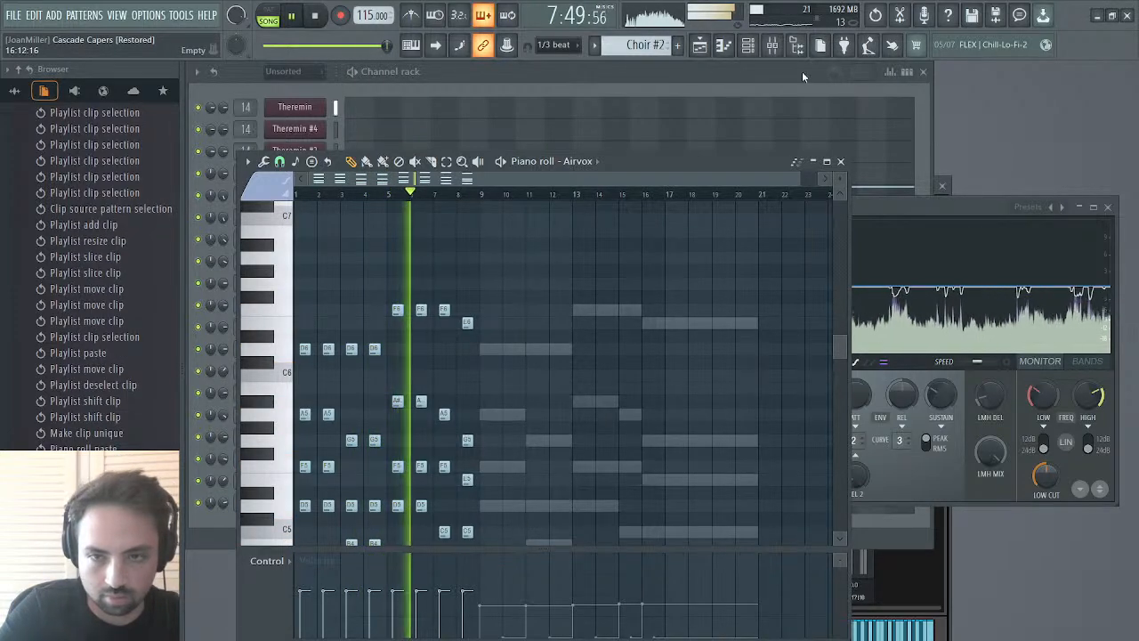
left_click(839, 161)
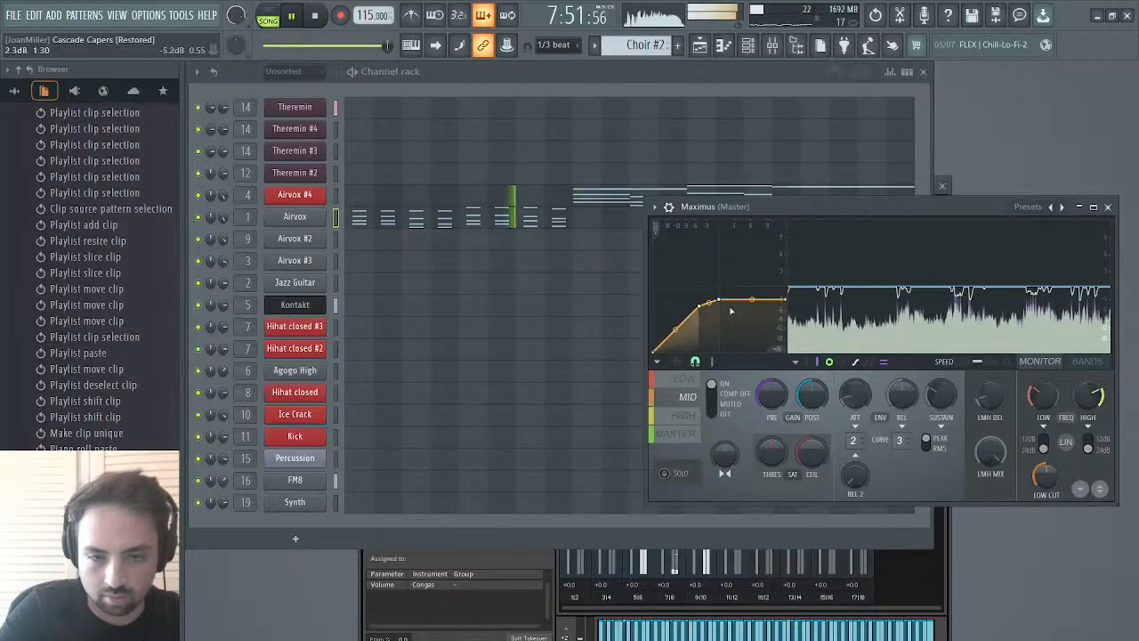
- Check the master band of Maximus and review the notes of the last Vox Melody #2 clip on Track 1
left_click(686, 433)
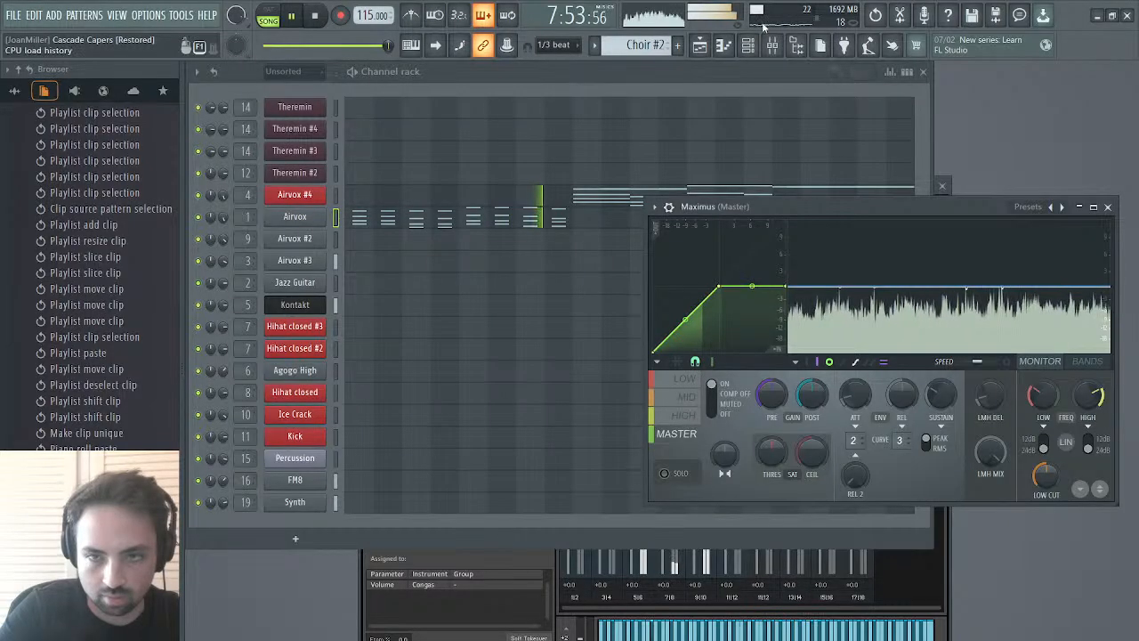
left_click(700, 46)
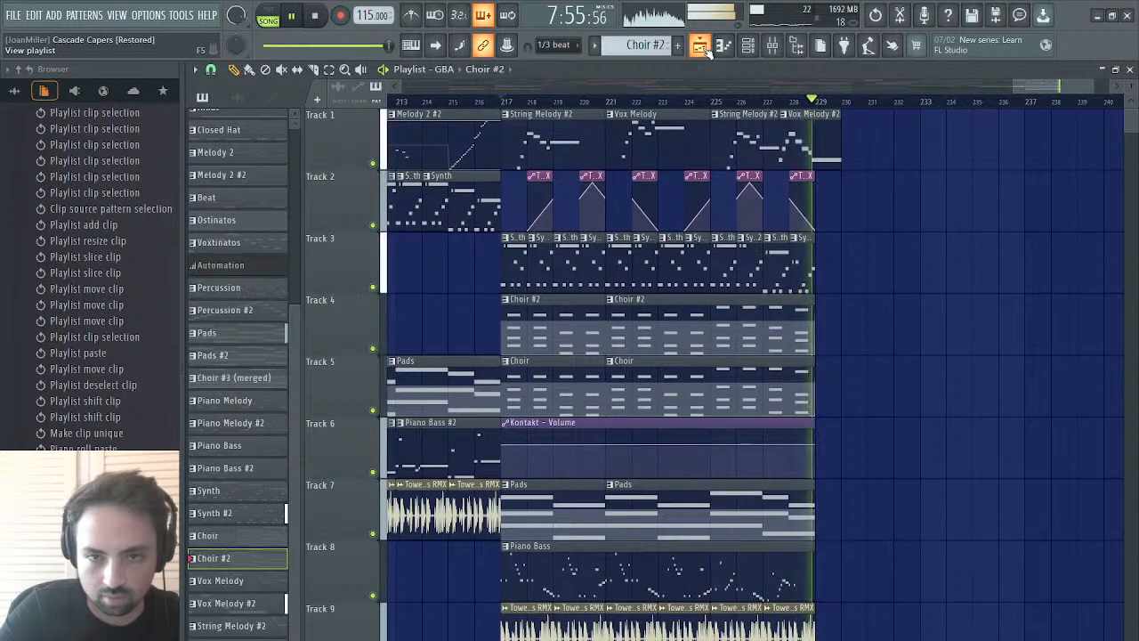
double_click(790, 141)
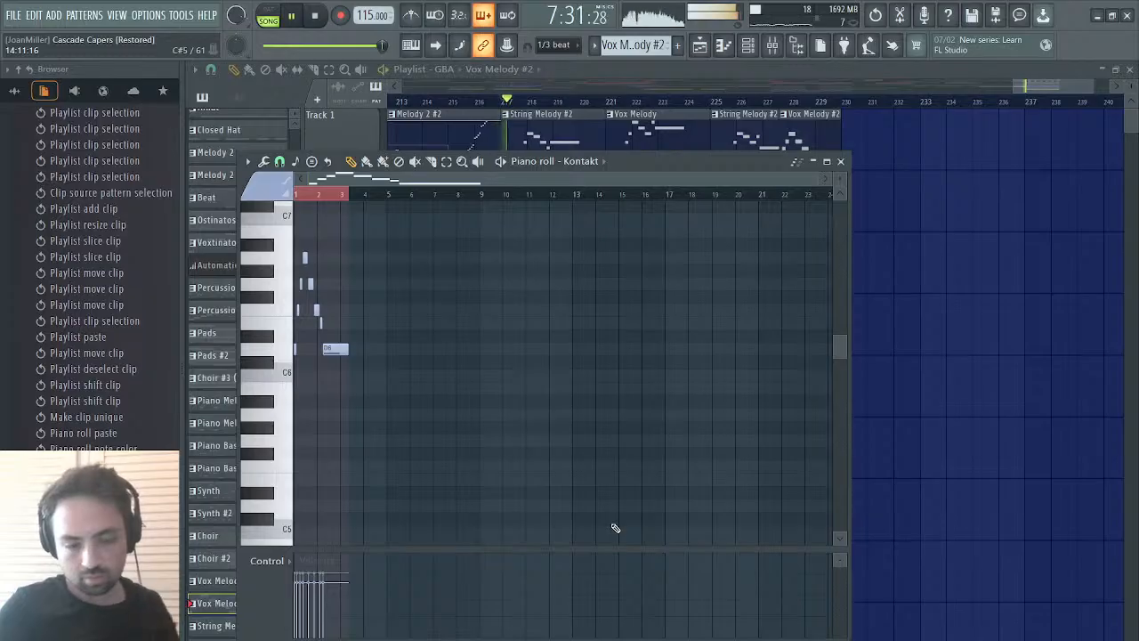
left_click(840, 163)
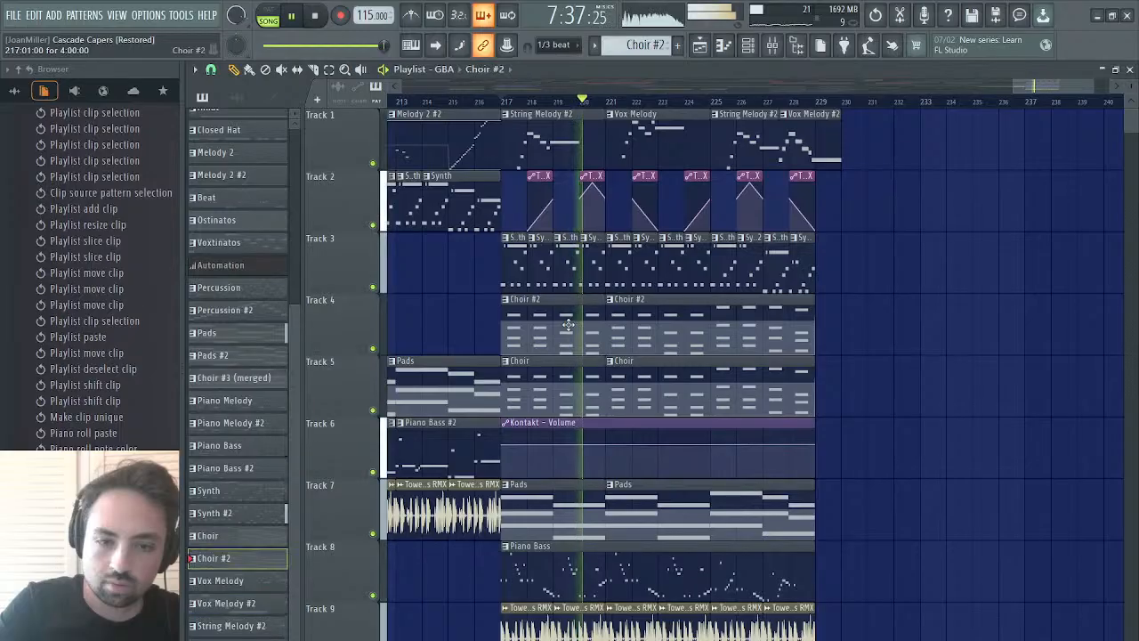
- Slightly lower the velocities of the Airvox notes in the Choir #2 pattern and close the piano roll
double_click(567, 324)
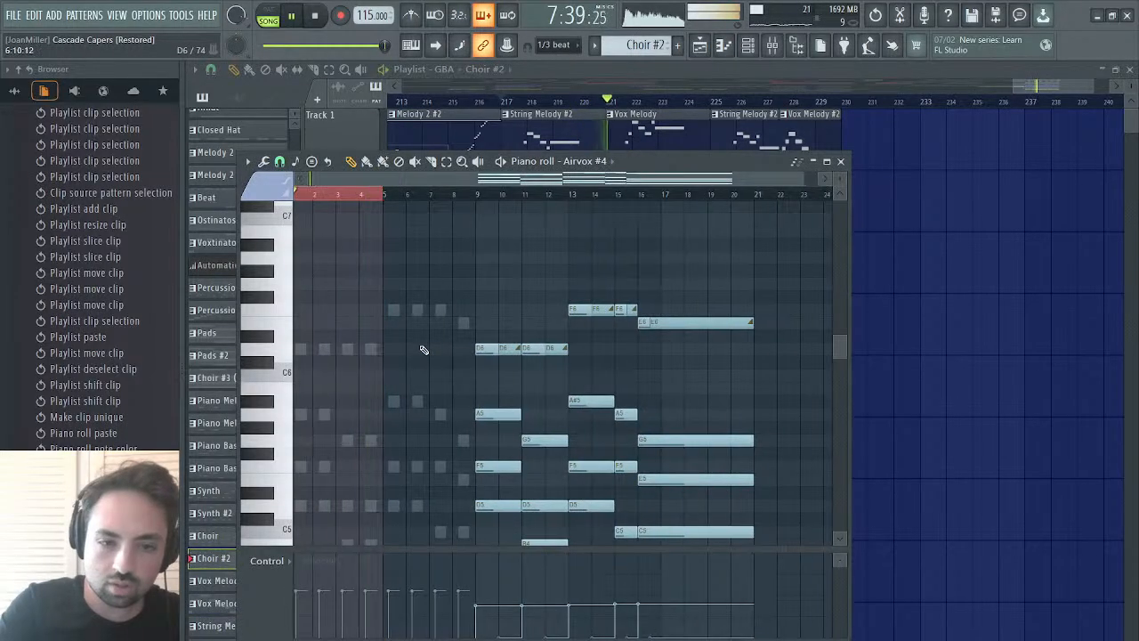
left_click(614, 473)
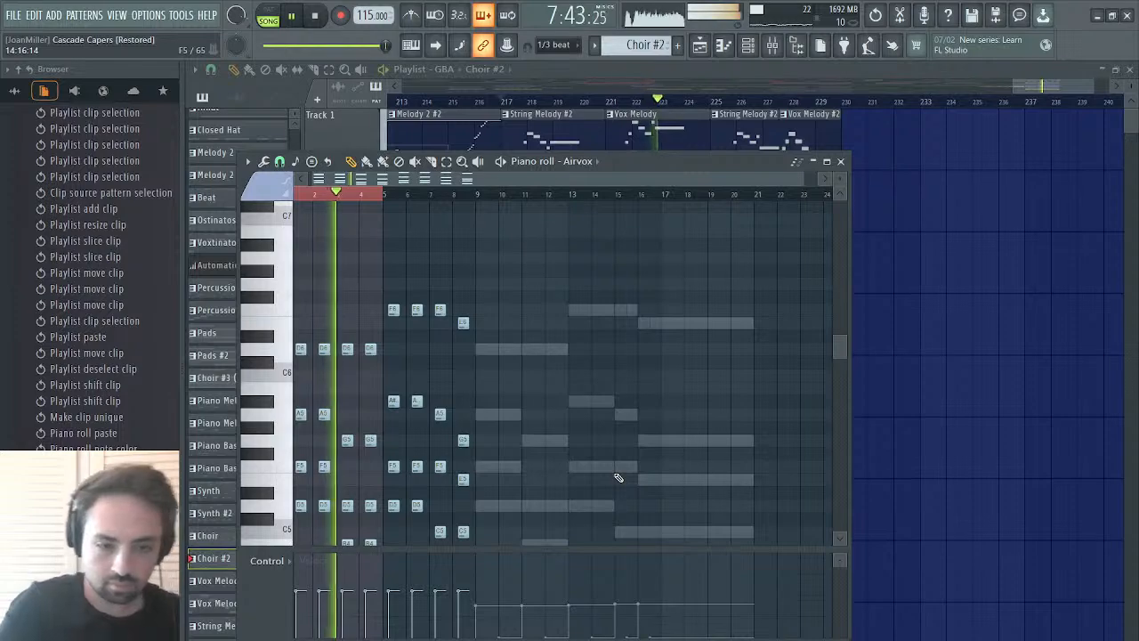
left_click(381, 197)
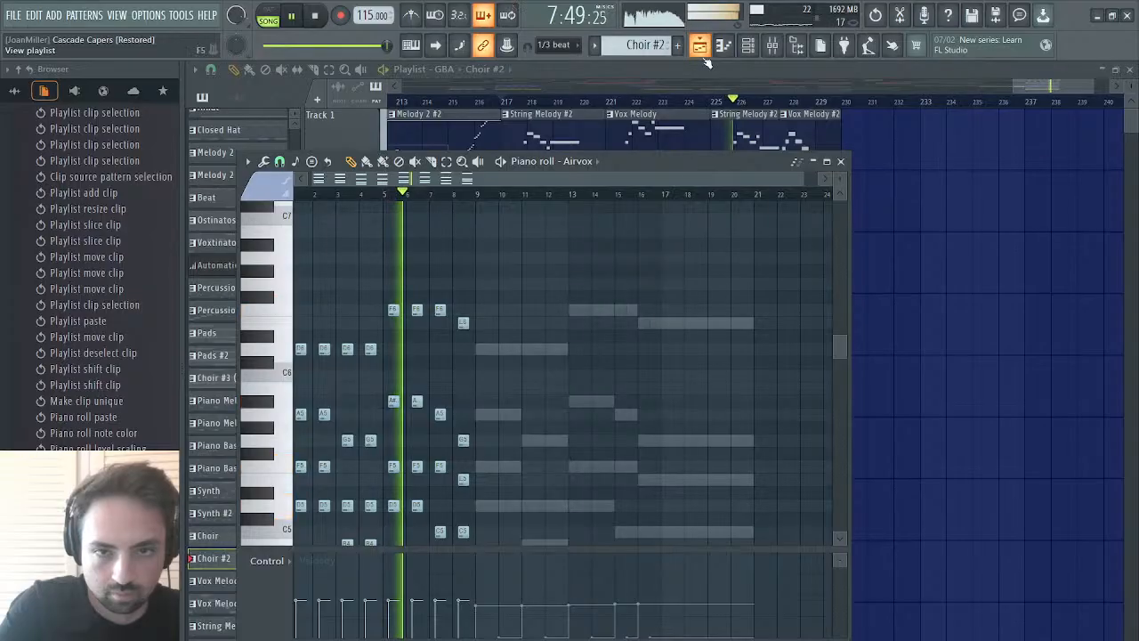
left_click(840, 161)
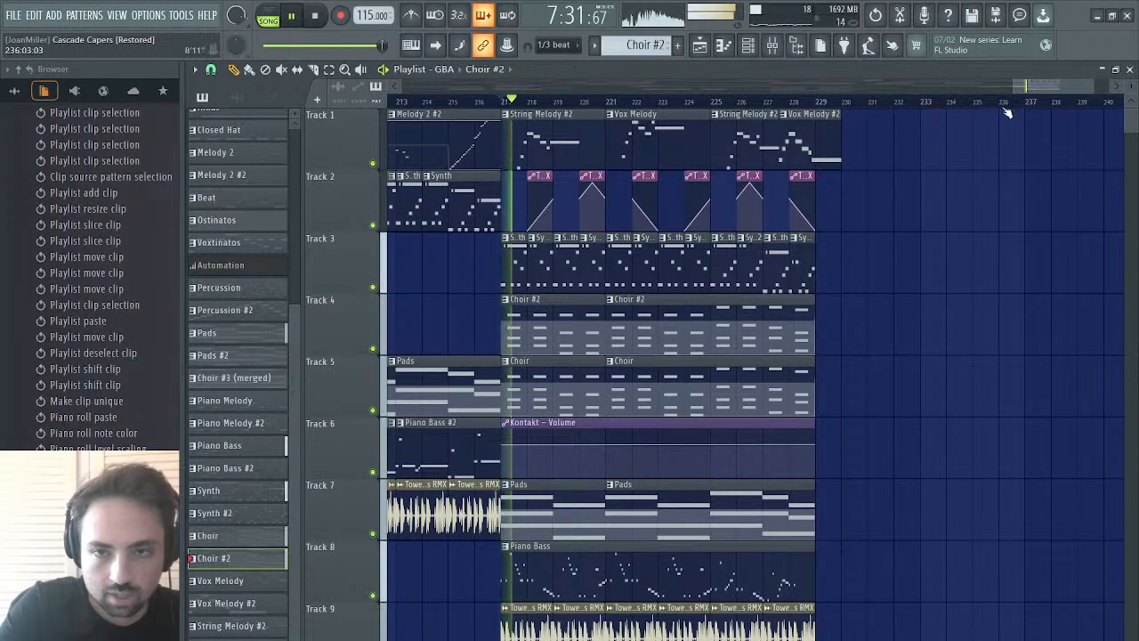
- Examine the closing section's clips across all tracks, and the passage before bar 217, while the song plays
mouse_move(1036, 86)
left_mouse_down()
mouse_move(1012, 88)
mouse_move(1024, 86)
left_mouse_up()
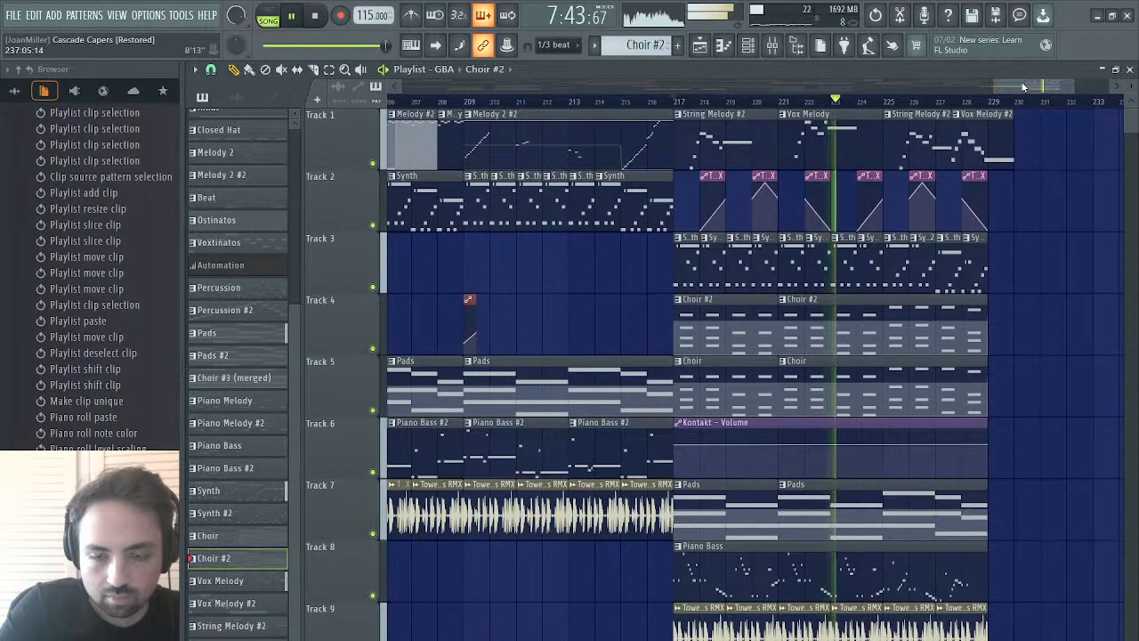
scroll(815, 309, "down", 3)
scroll(815, 309, "up", 3)
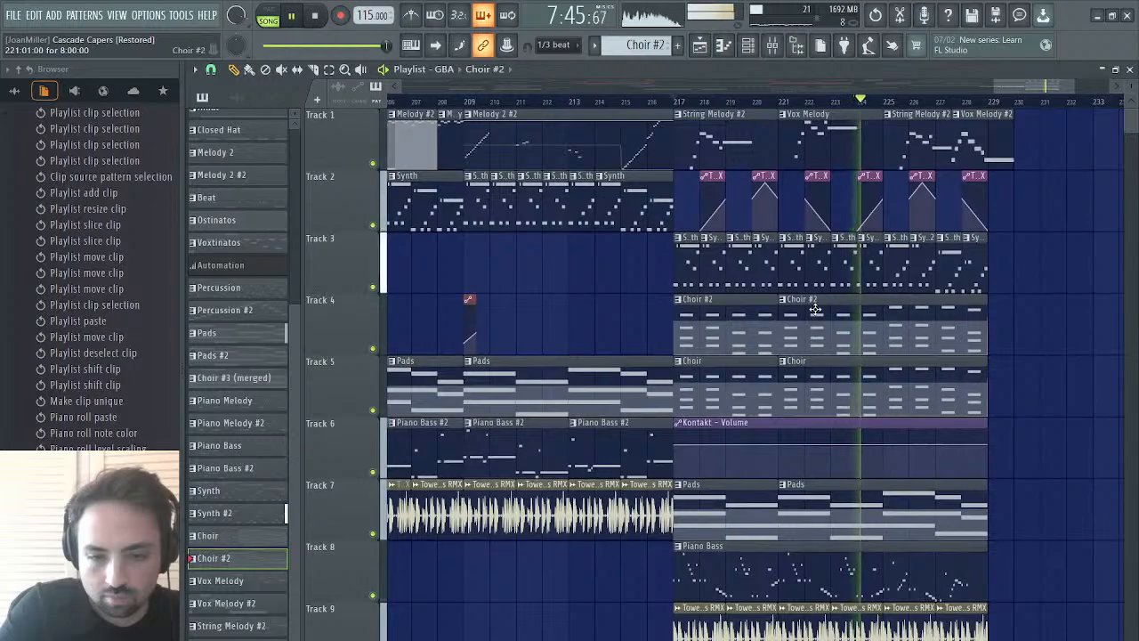
scroll(815, 309, "down", 2)
scroll(815, 309, "down", 1)
scroll(815, 309, "up", 4)
scroll(815, 309, "down", 3)
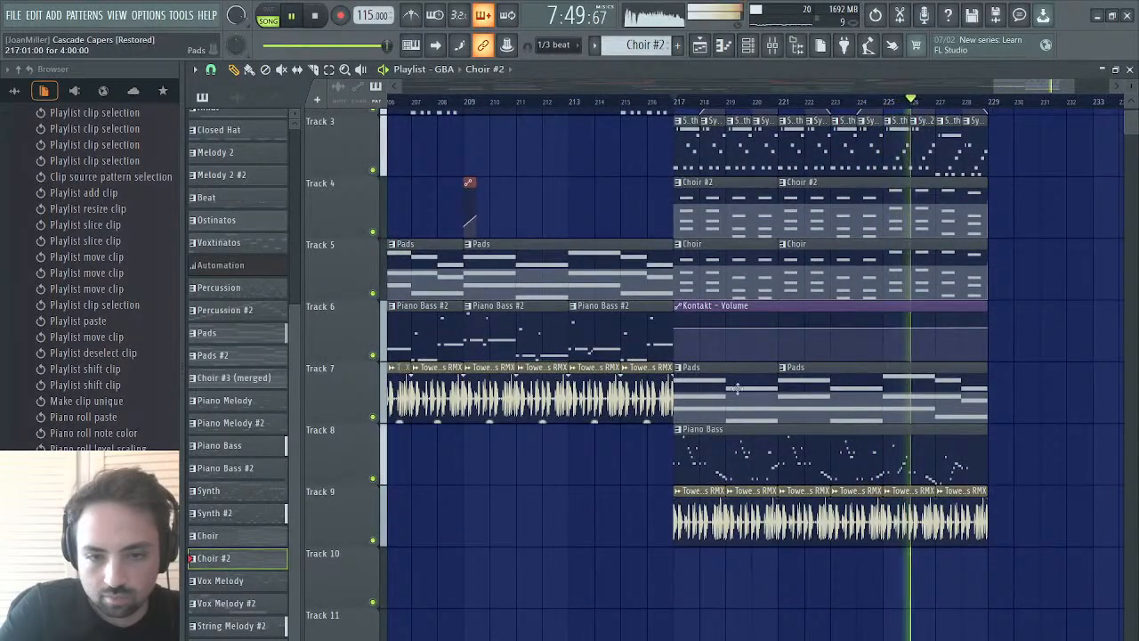
scroll(754, 361, "up", 2)
scroll(753, 362, "up", 1)
scroll(747, 391, "right", 3)
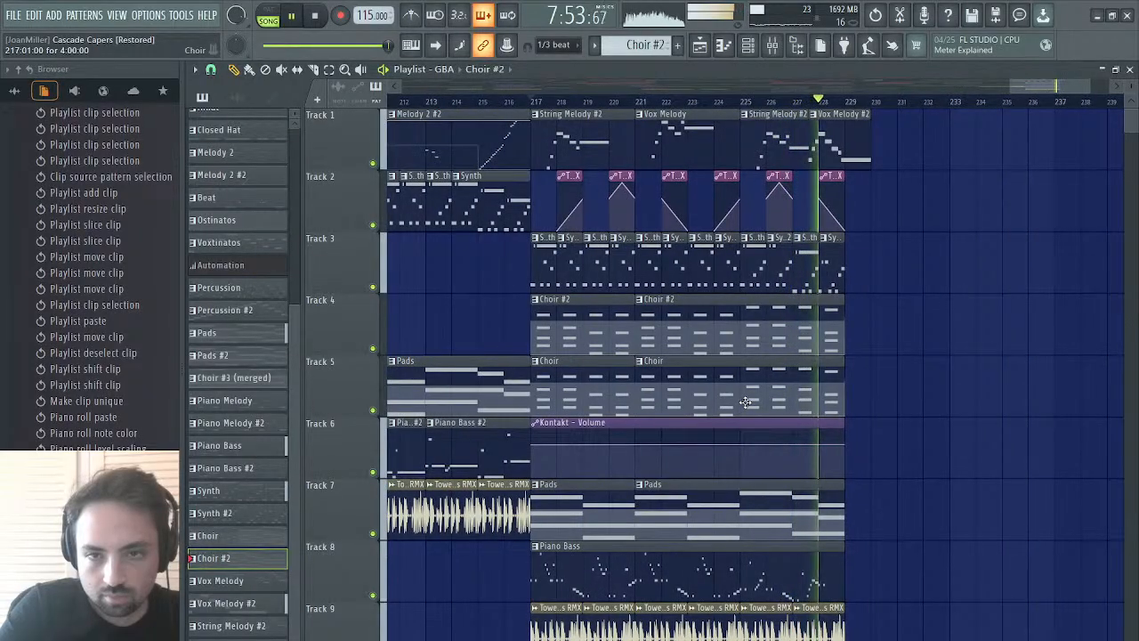
scroll(746, 402, "left", 8)
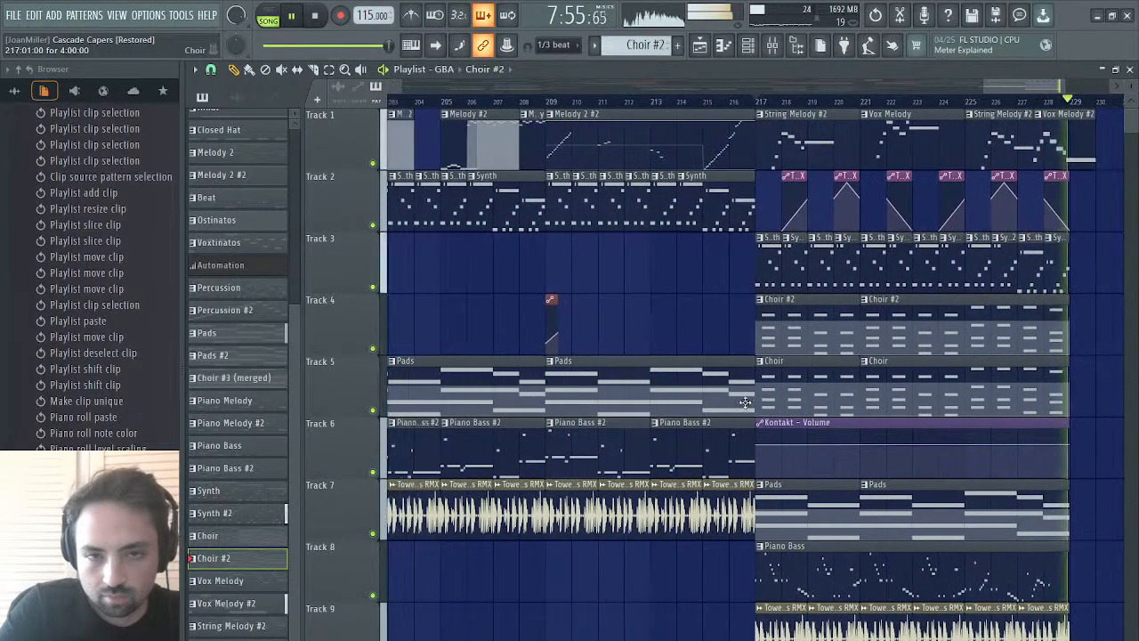
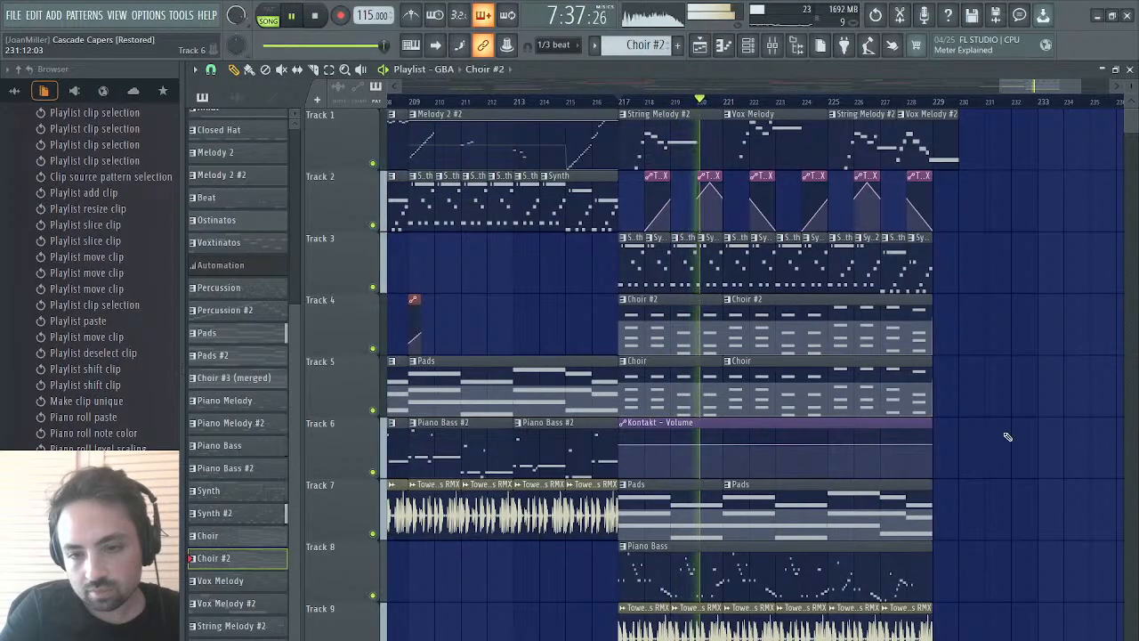
scroll(1007, 436, "down", 3)
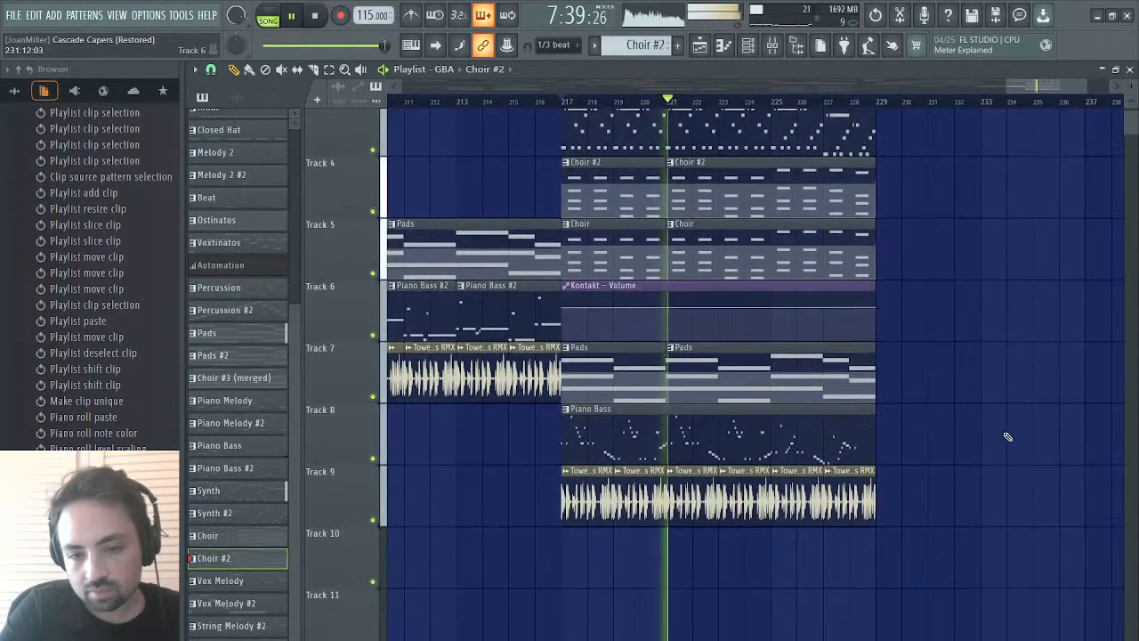
- Check the mid band of Maximus on the master while the closing section plays, and return to the playlist
scroll(1007, 436, "up", 3)
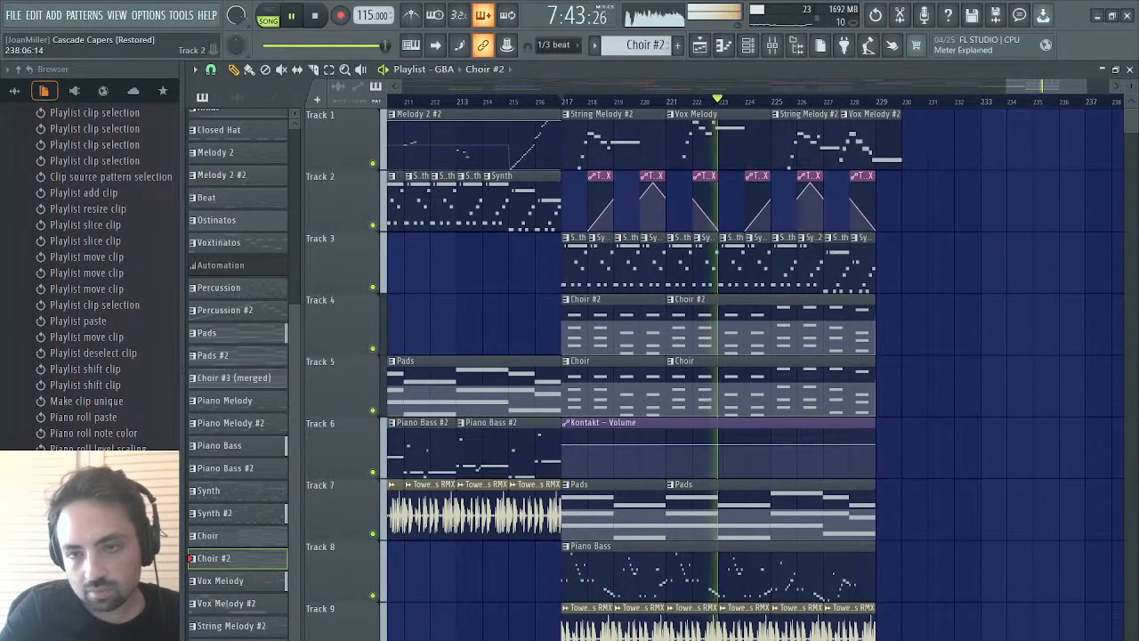
left_click(1129, 69)
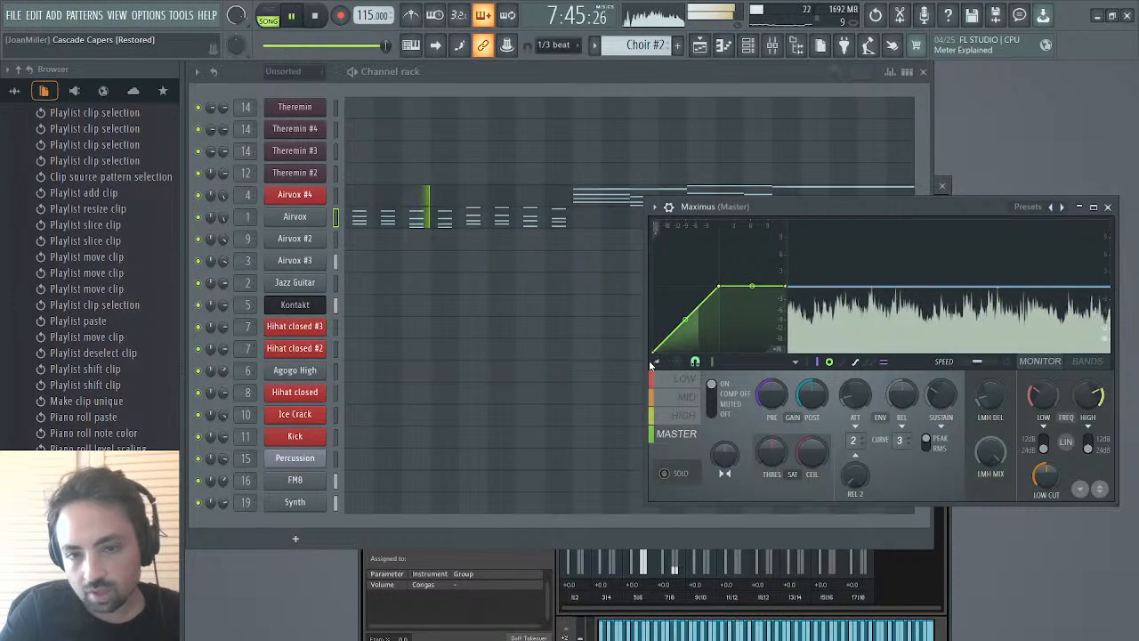
left_click(676, 399)
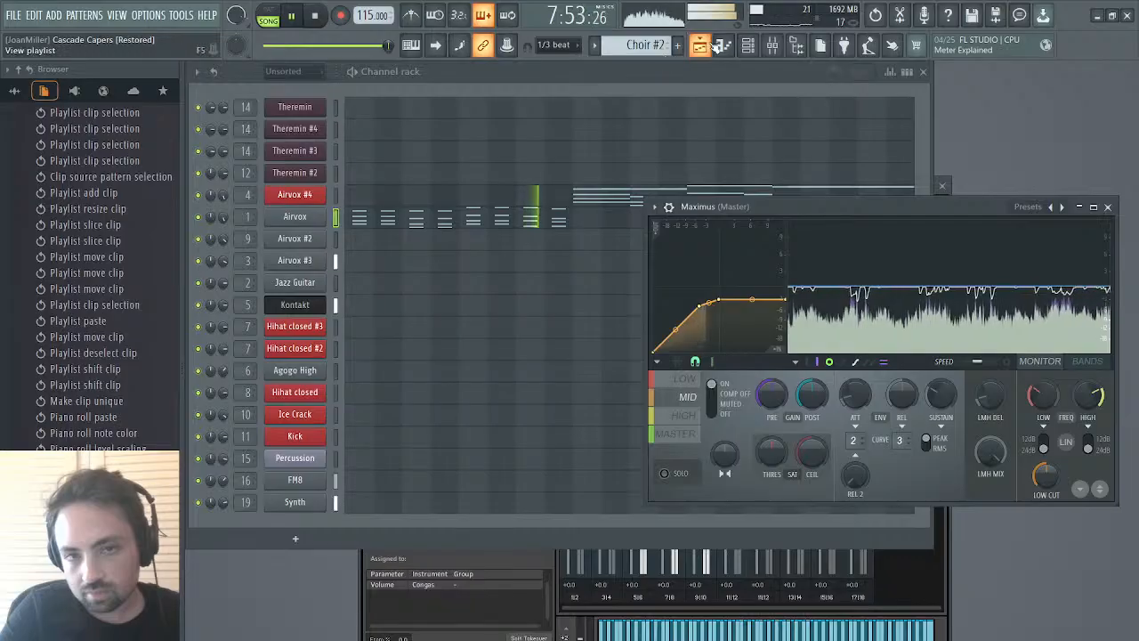
left_click(699, 46)
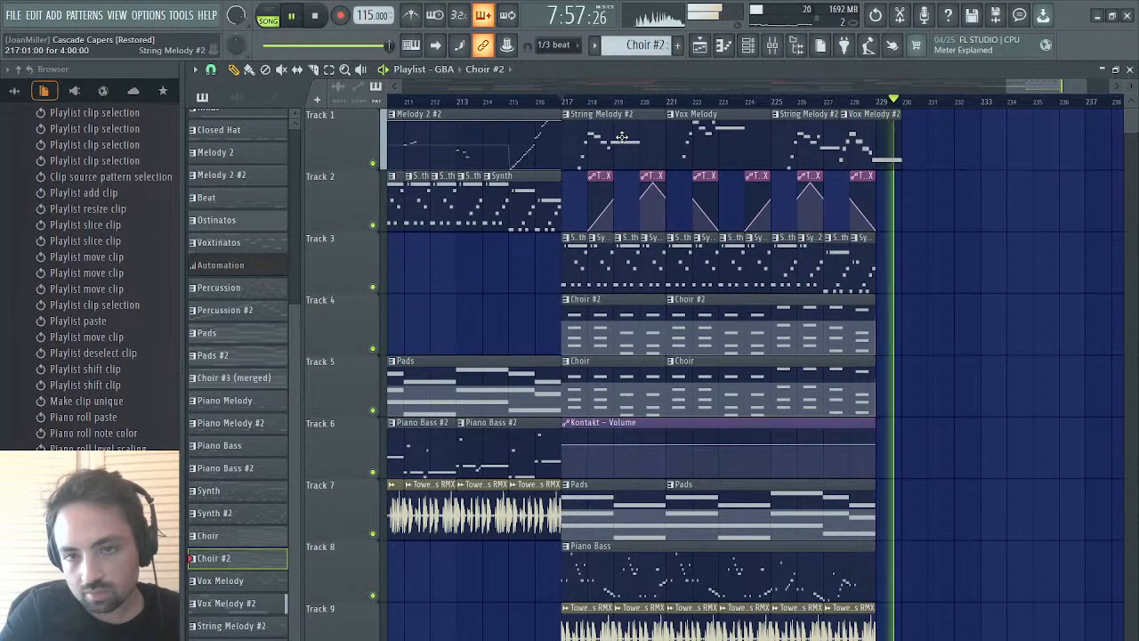
- Lower the volume of the Strings mixer track slightly and close the mixer
left_click(772, 47)
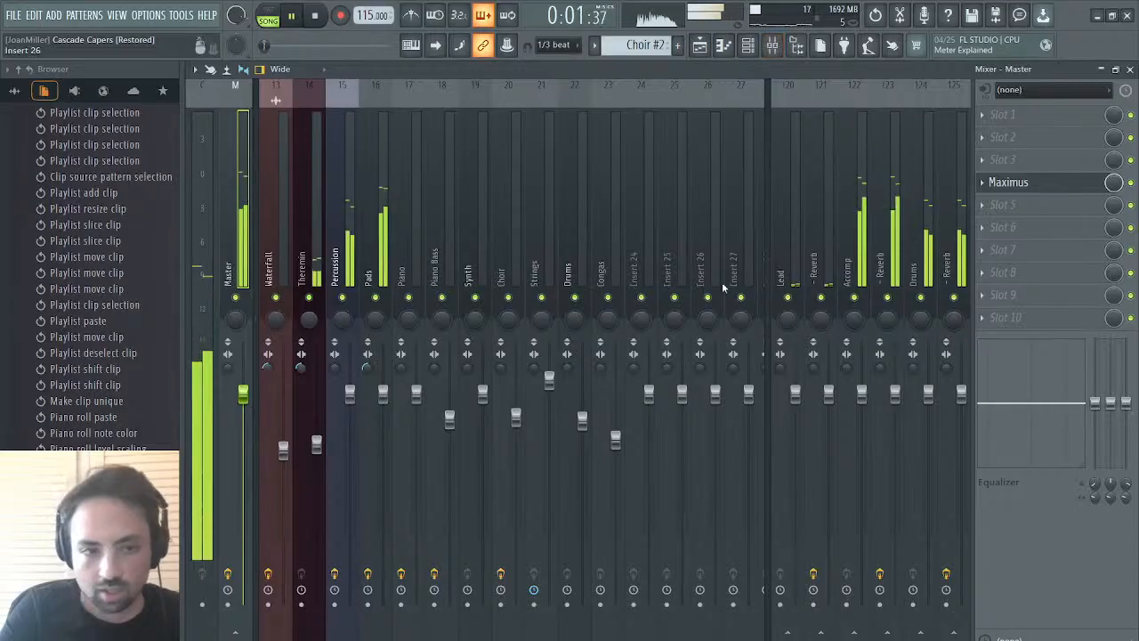
left_click_drag(474, 241, 518, 229)
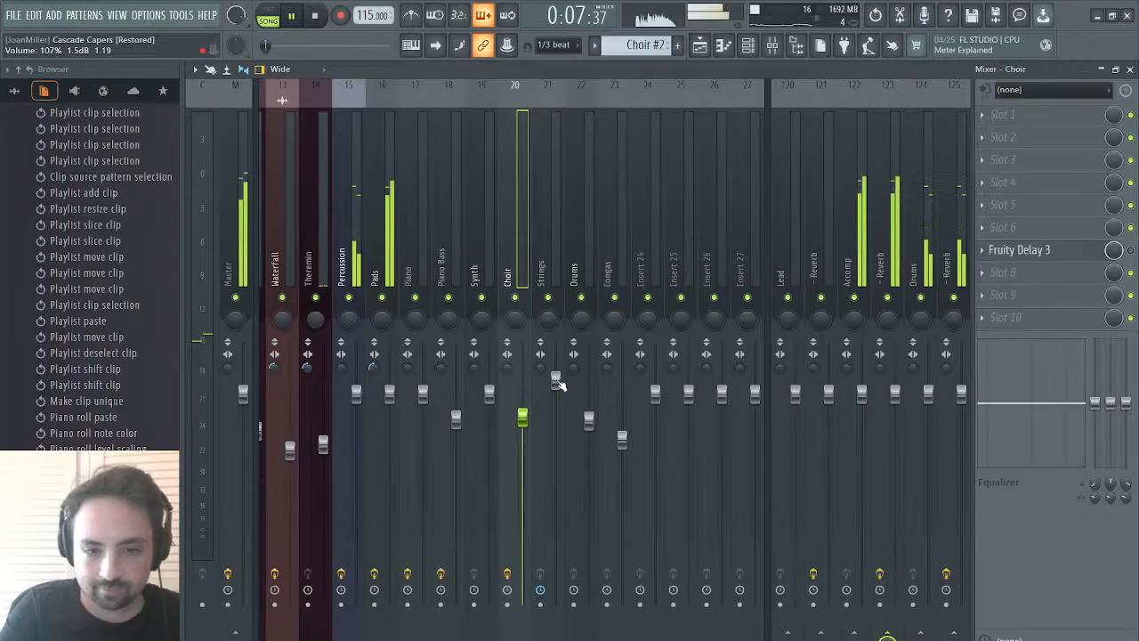
left_click_drag(557, 383, 557, 397)
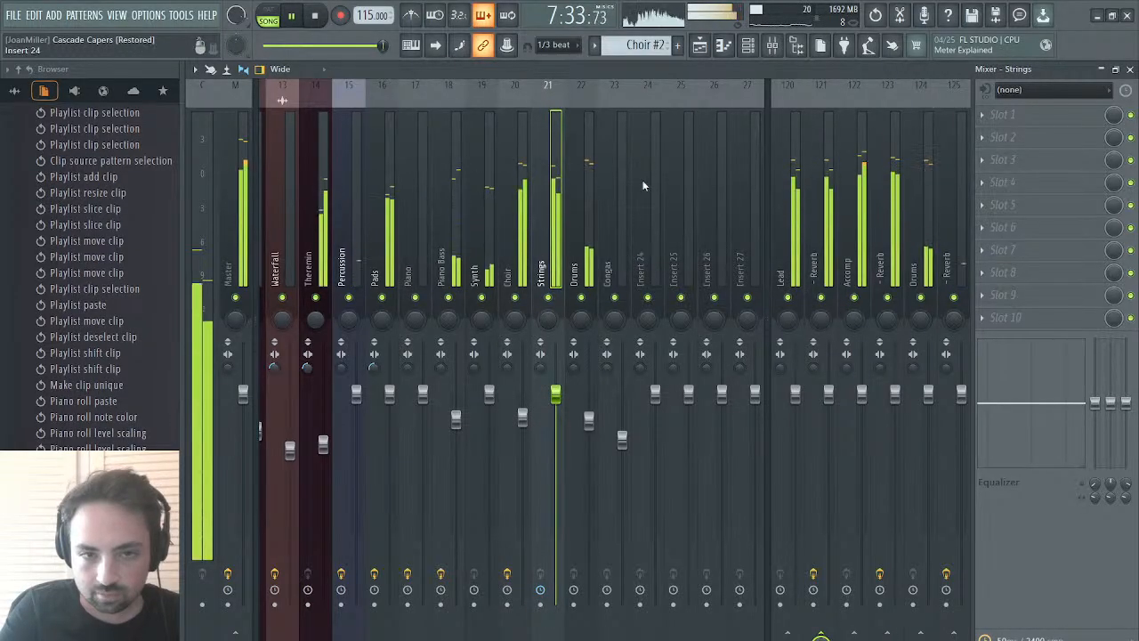
left_click(700, 47)
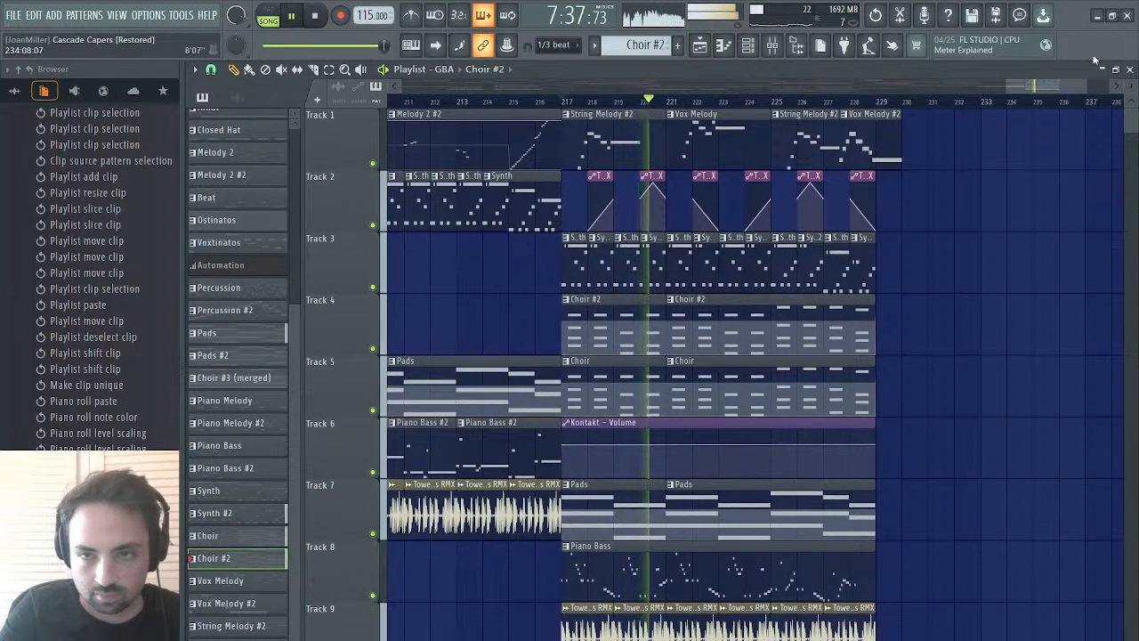
left_click(1130, 70)
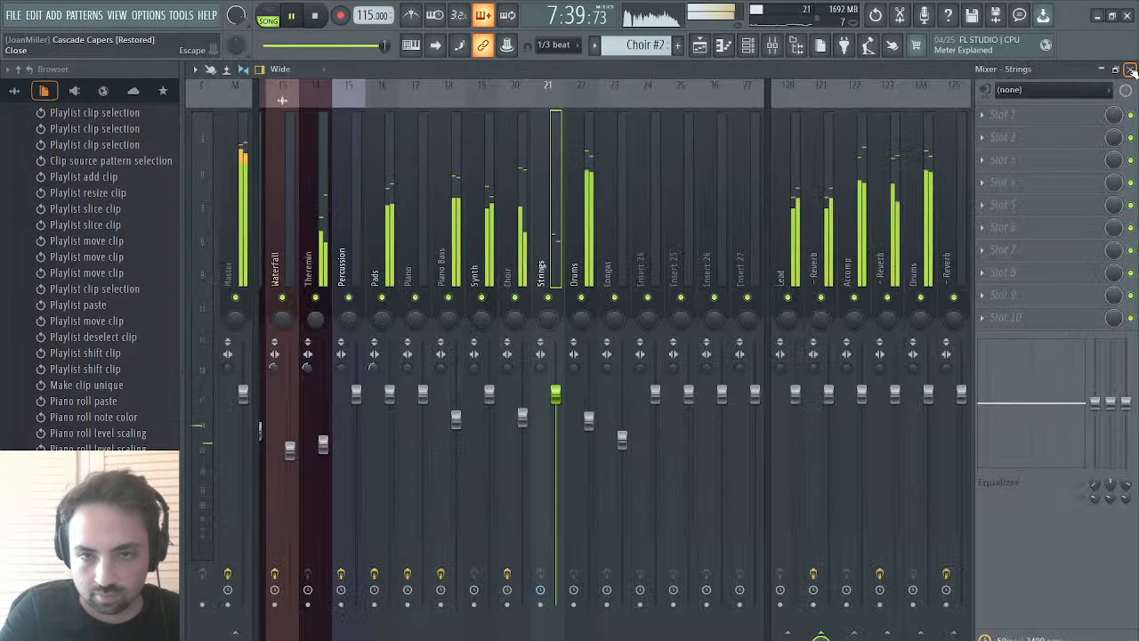
left_click(1130, 74)
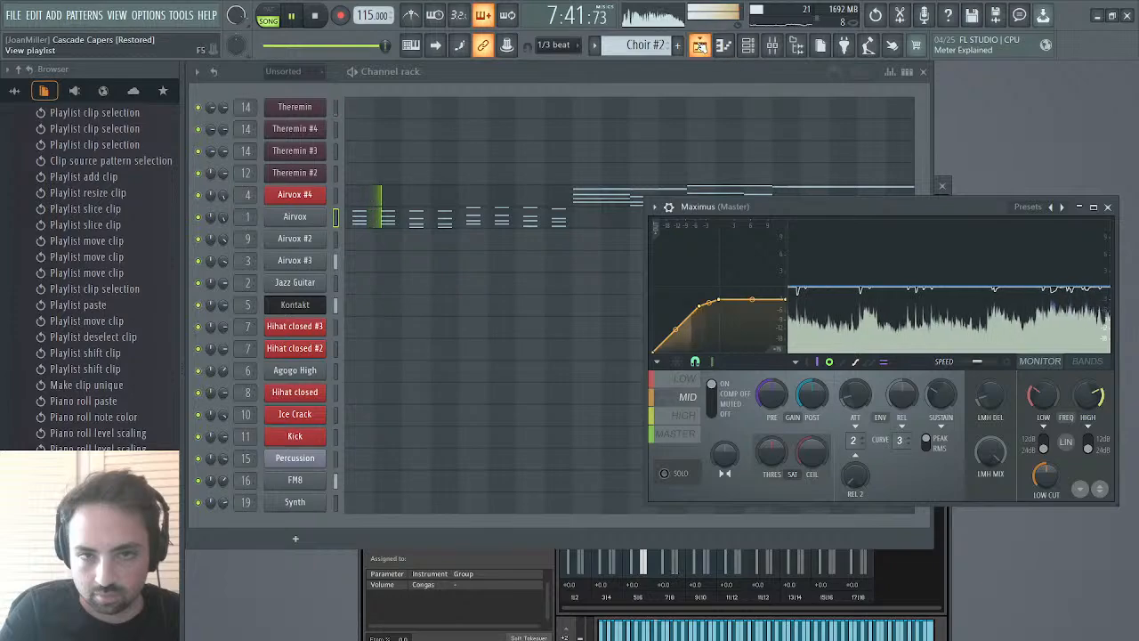
- Slightly lower the velocities of the Airvox #3 notes in the Vox Melody pattern and close the piano roll
left_click(700, 46)
double_click(682, 140)
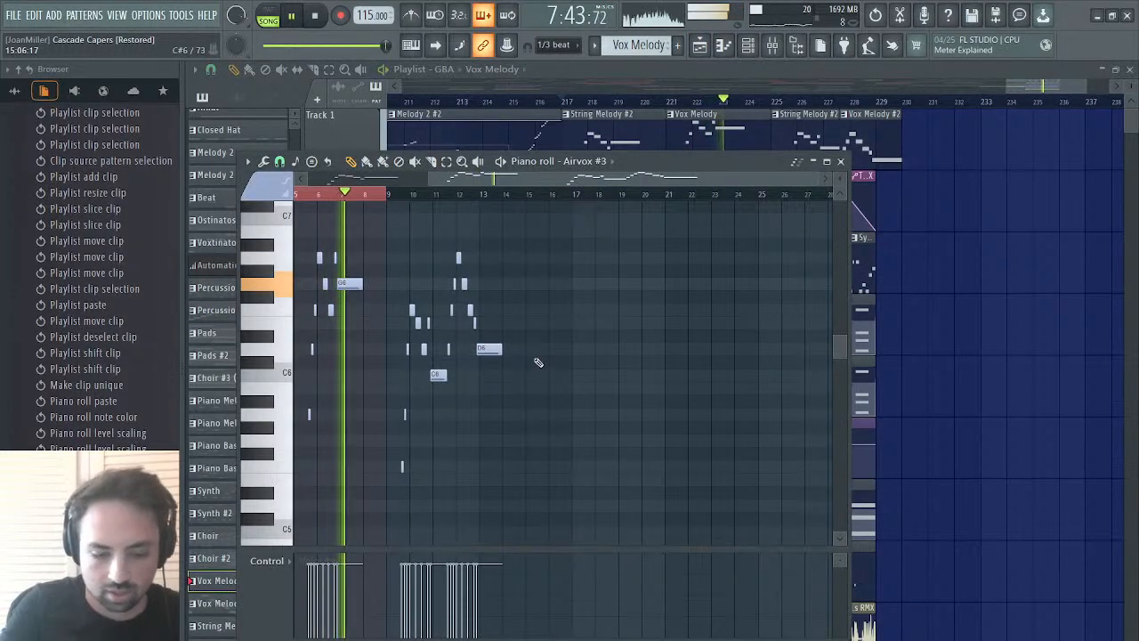
right_click(371, 195)
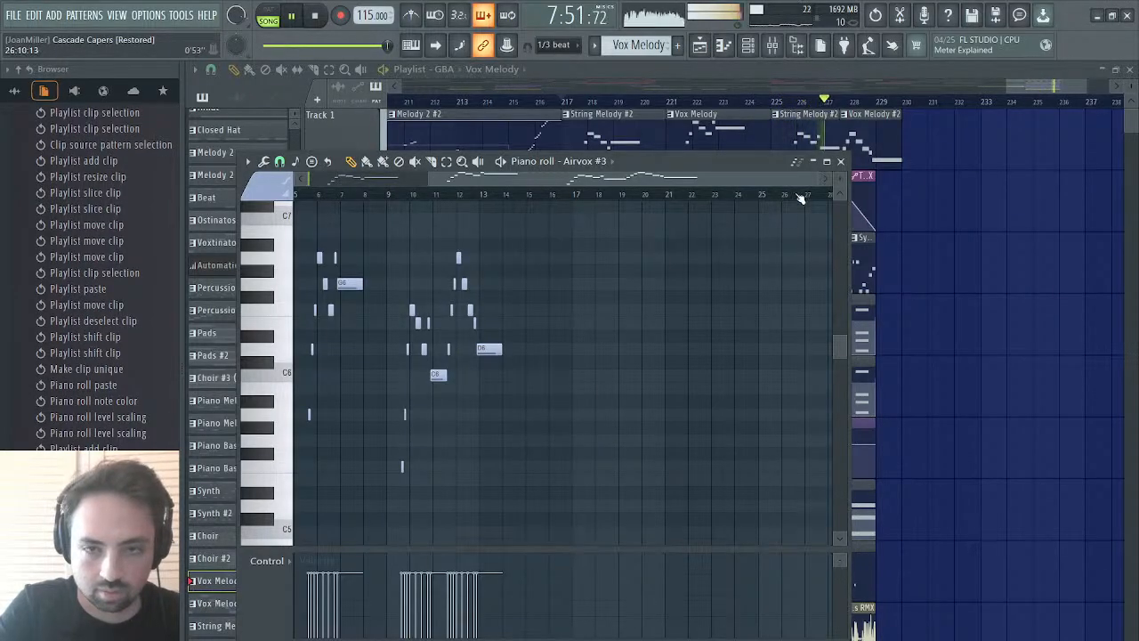
left_click(840, 161)
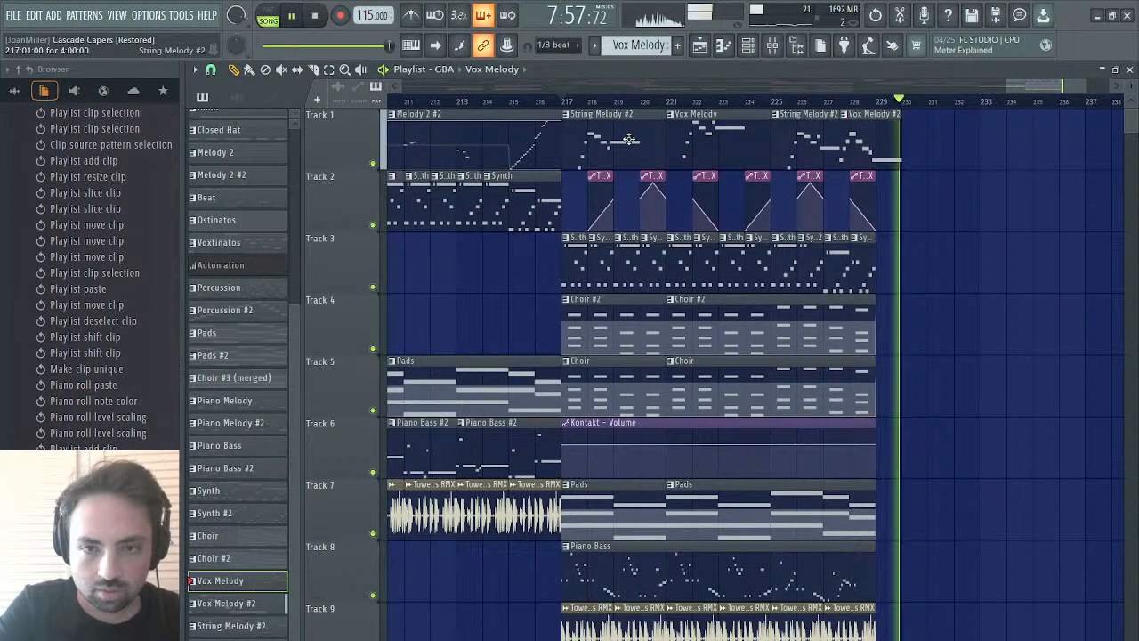
- Play the closing section from bar 217 and review the balance of its clips across the tracks
left_click(564, 103)
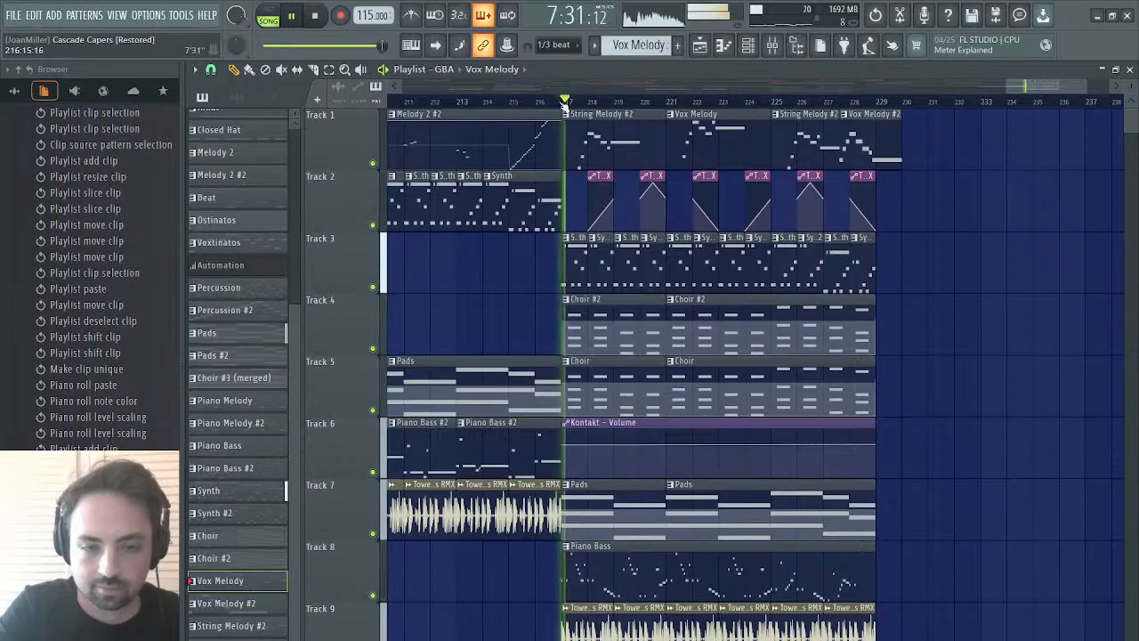
scroll(711, 185, "left", 5)
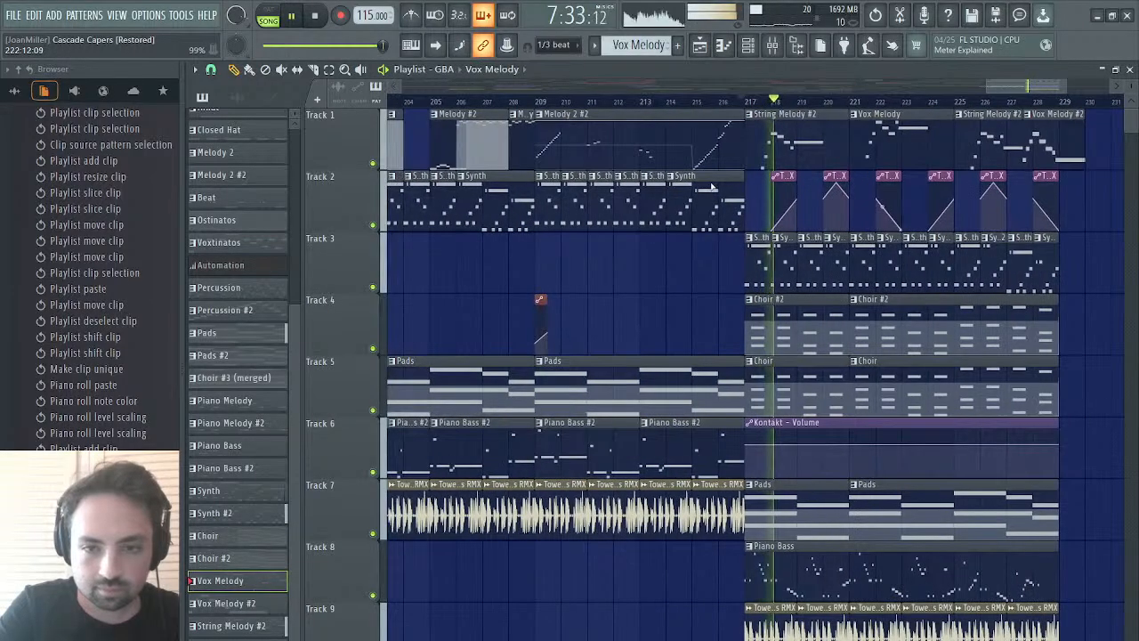
scroll(711, 186, "right", 2)
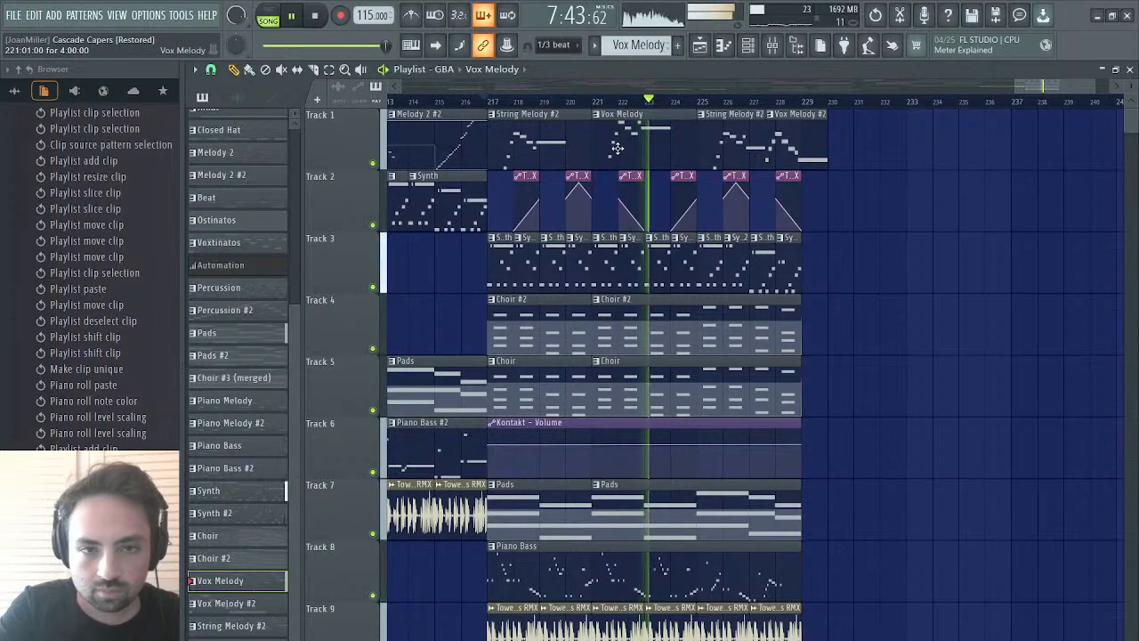
key("space")
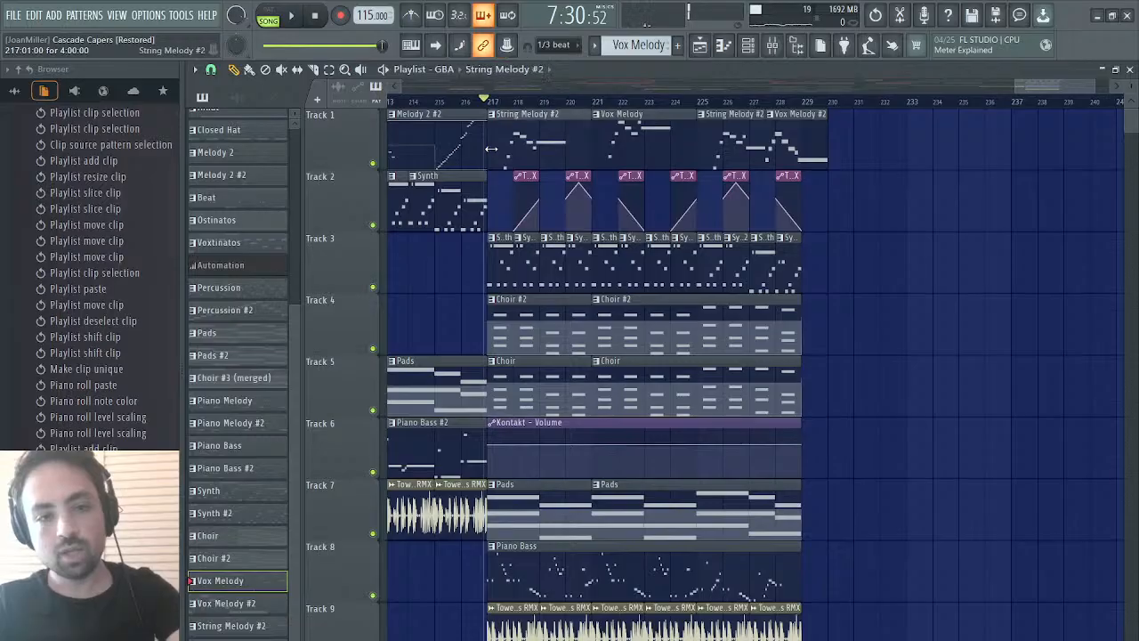
- Trim the Track 1 melody series to start at 217:09, shorten its last Vox Melody #2 clip to 1:14:00, and duplicate the series directly behind
left_click_drag(491, 148, 504, 152)
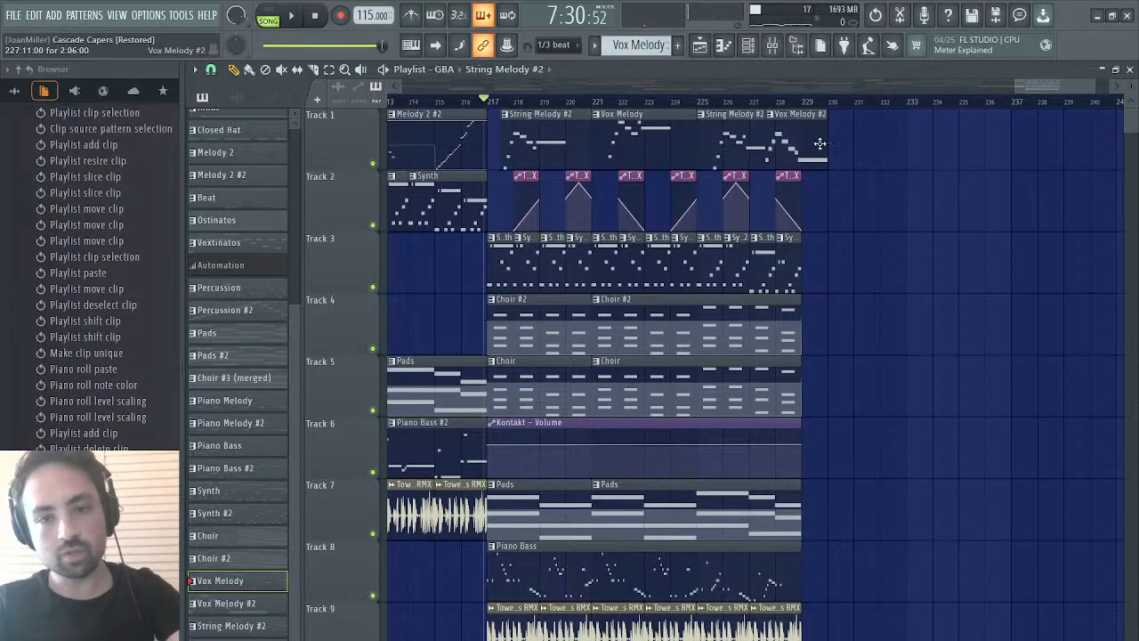
left_click_drag(823, 139, 817, 139)
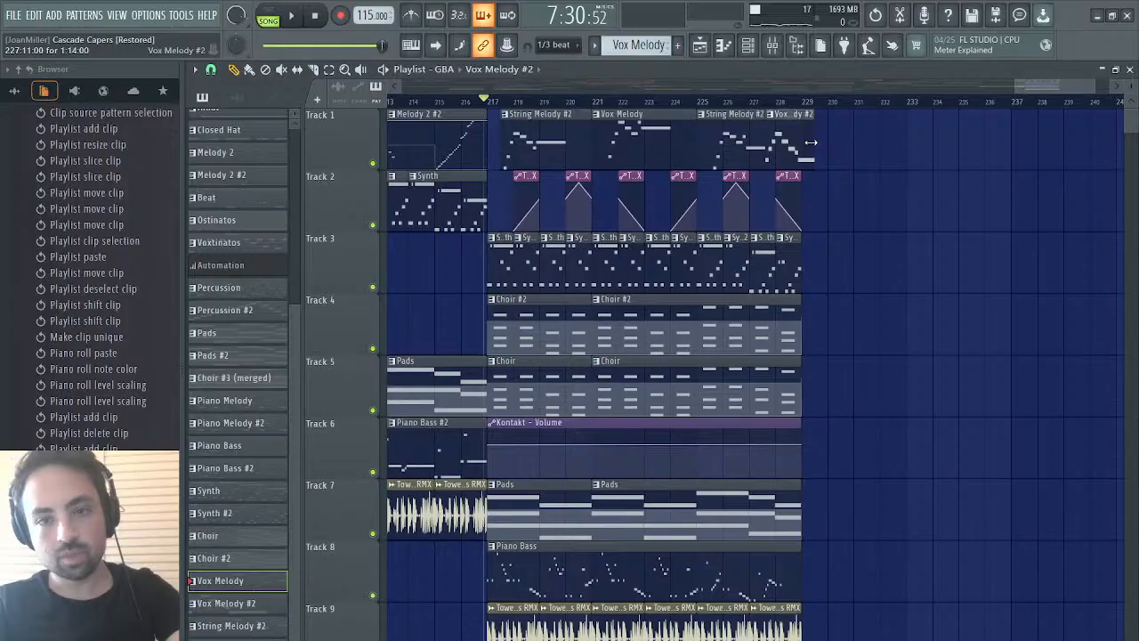
left_click_drag(809, 142, 516, 145)
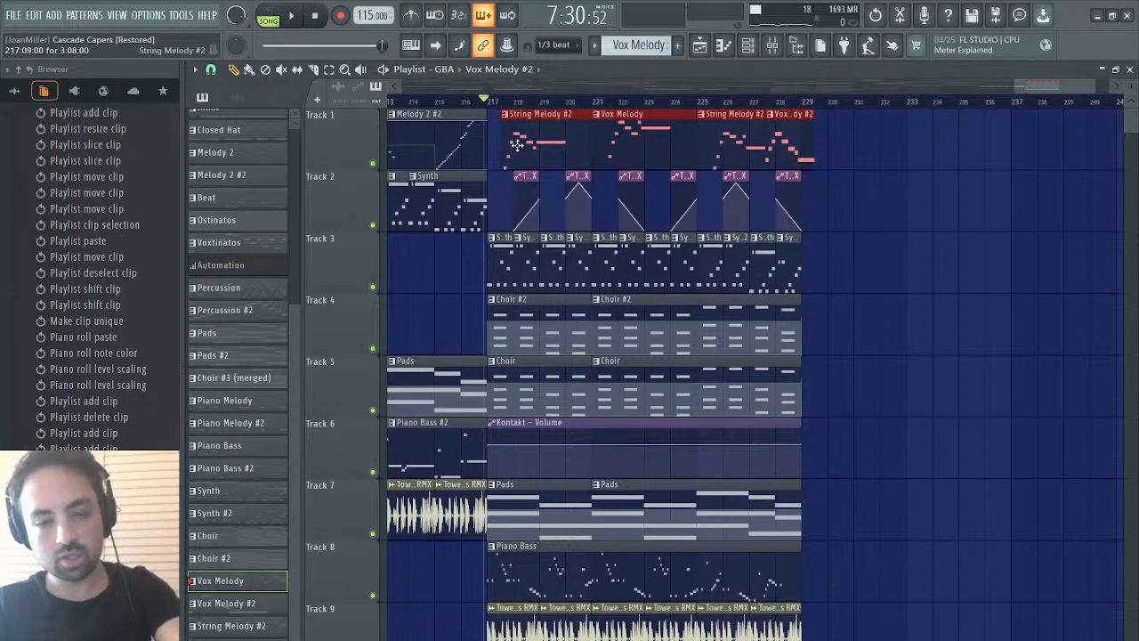
key("ctrl+b")
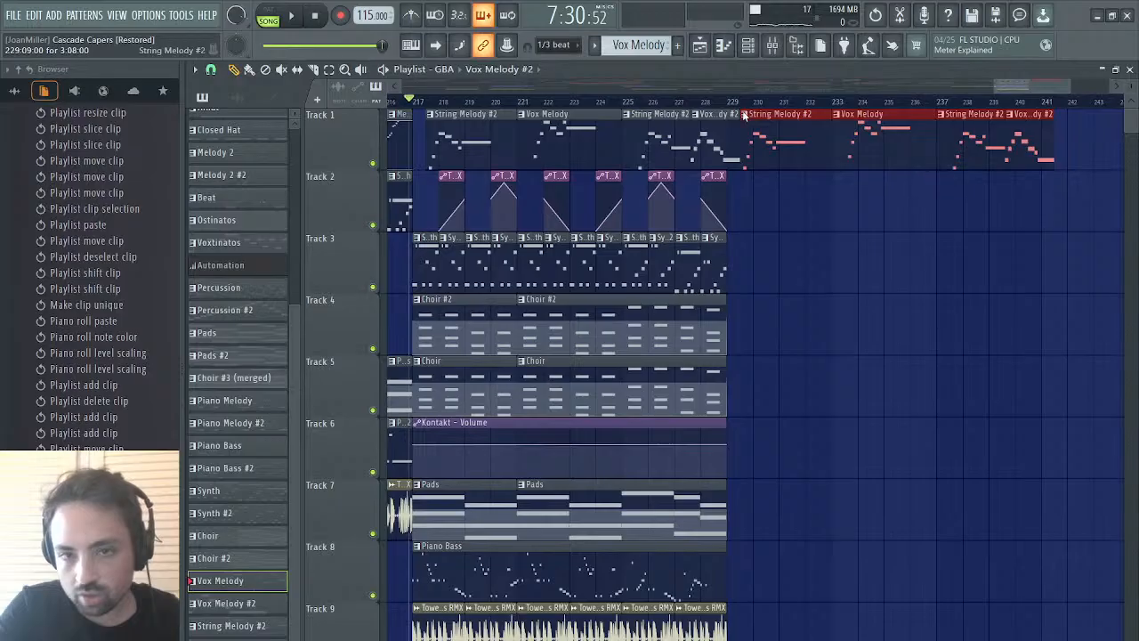
- In the duplicated Track 1 series, change the two String Melody #2 clips to Vox Melody and the Vox Melody clip to String Melody #2
left_click(773, 136)
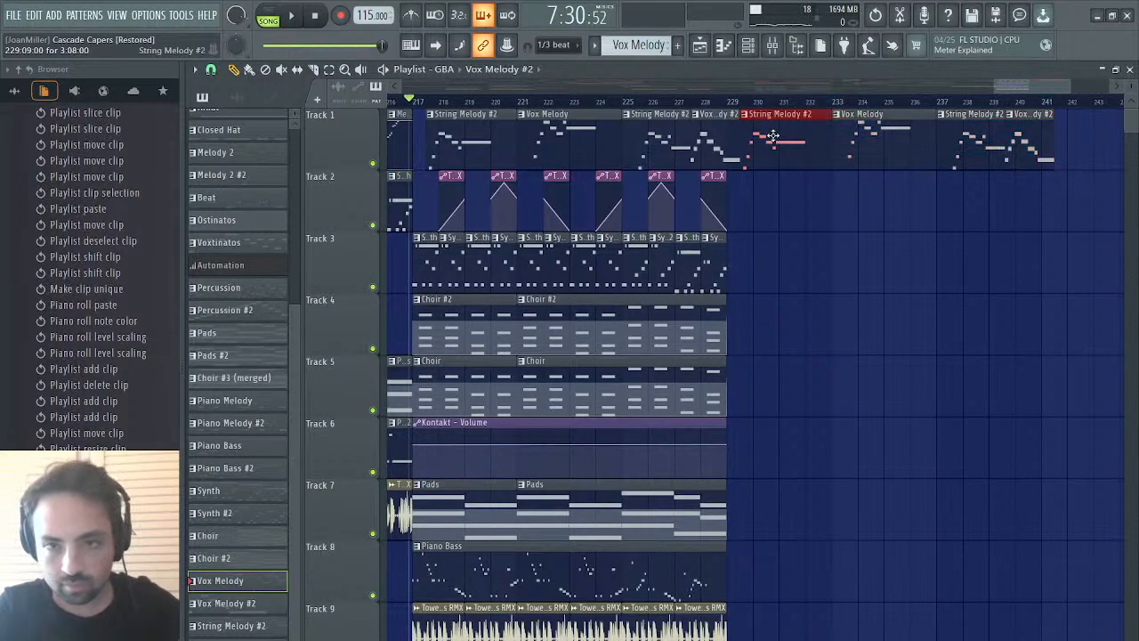
left_click(956, 138, "shift")
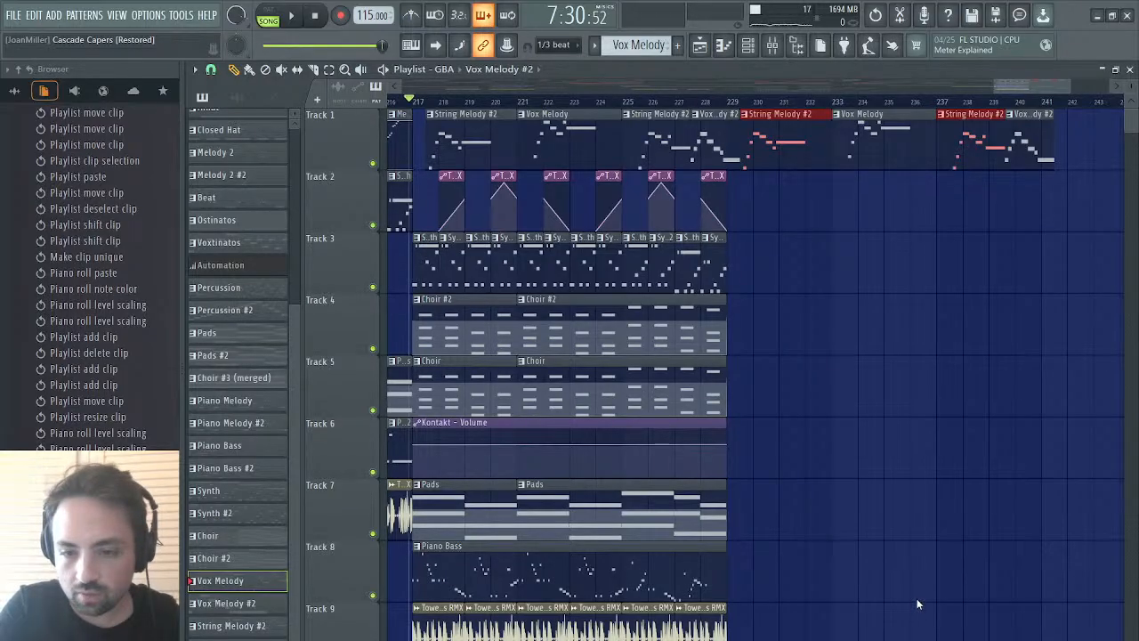
key("shift+Up")
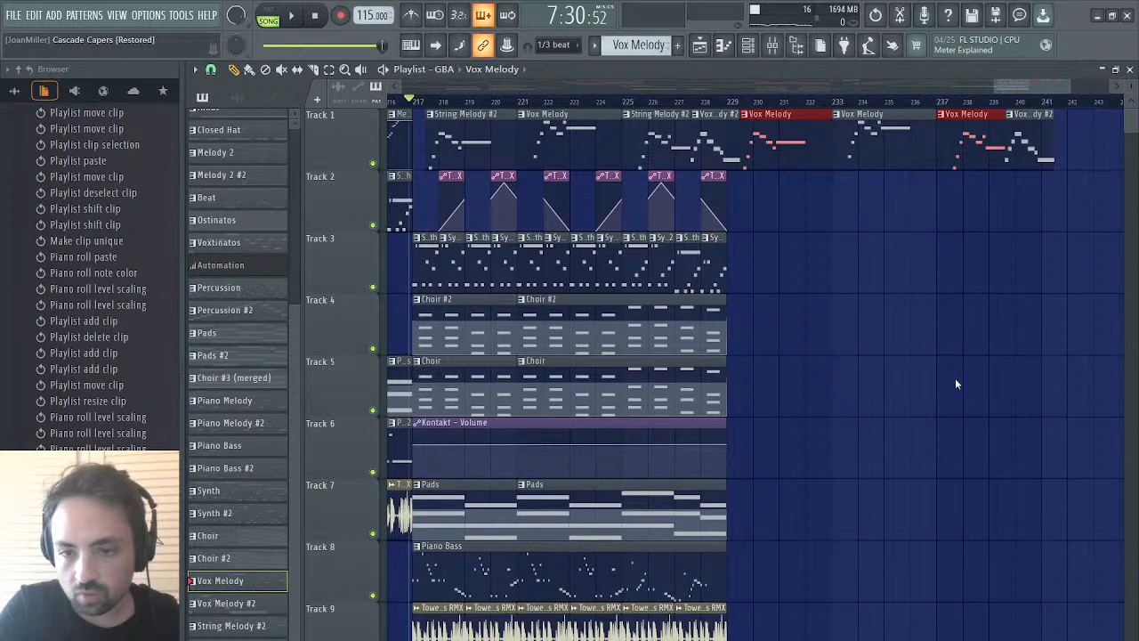
left_click(1002, 615)
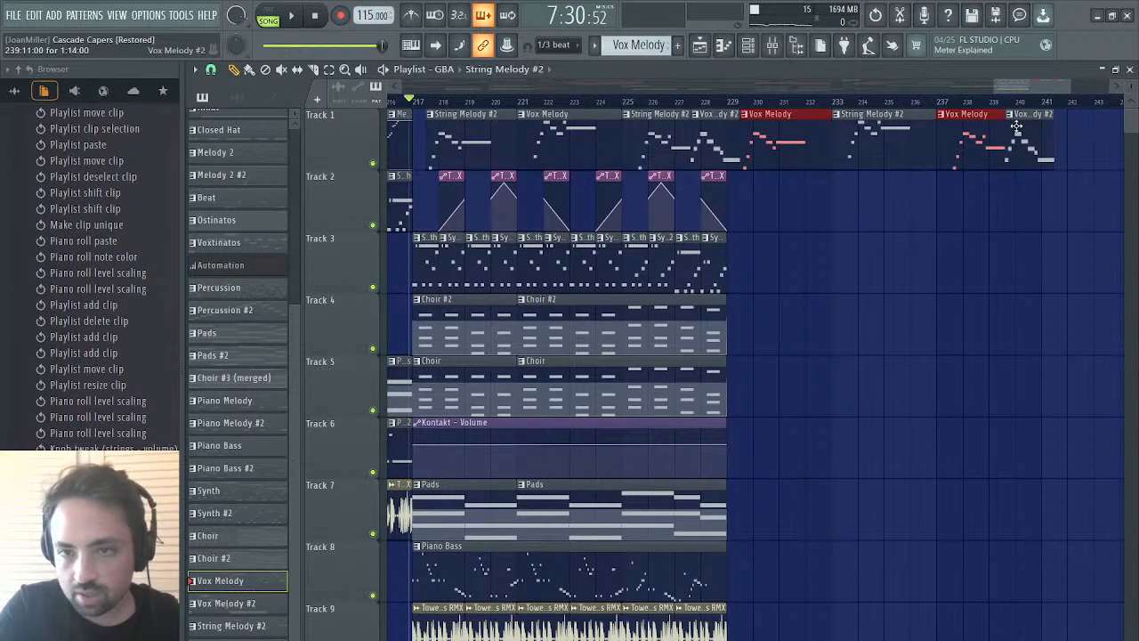
- Duplicate the Track 3 synth clips of bars 217 to 229 directly behind them, starting at bar 229
key("space")
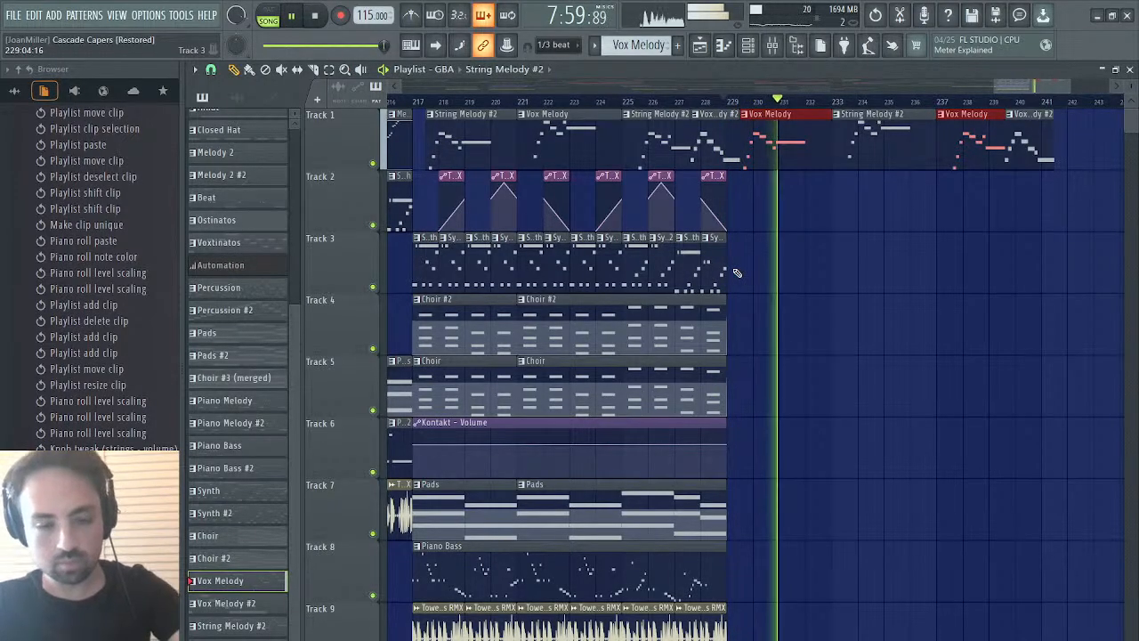
left_click_drag(737, 272, 401, 271)
key("space")
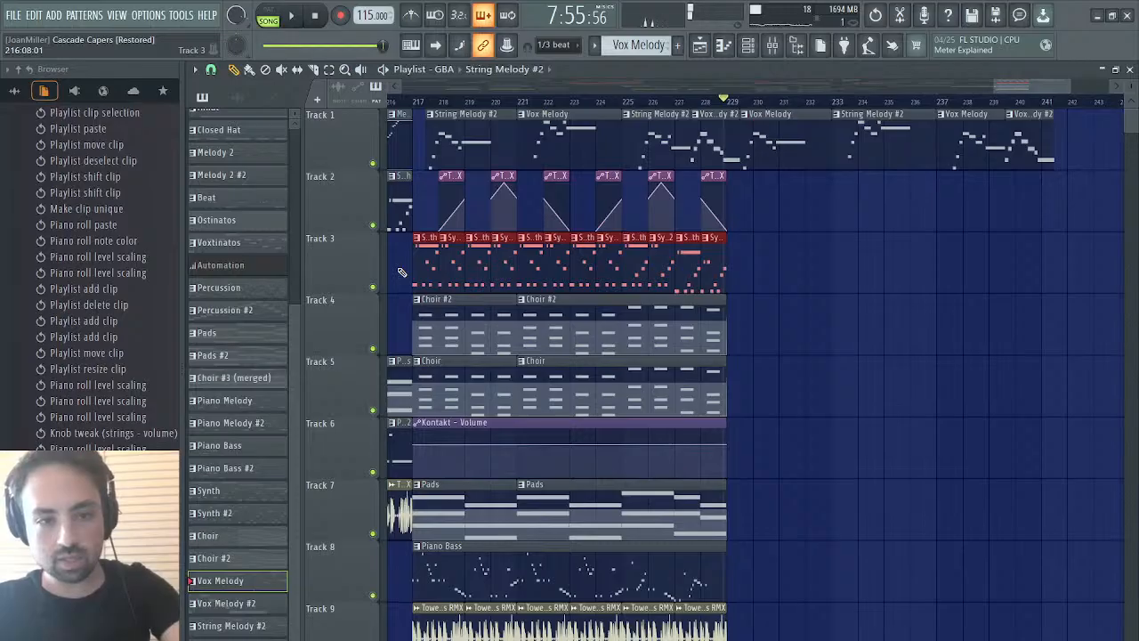
key("ctrl+b")
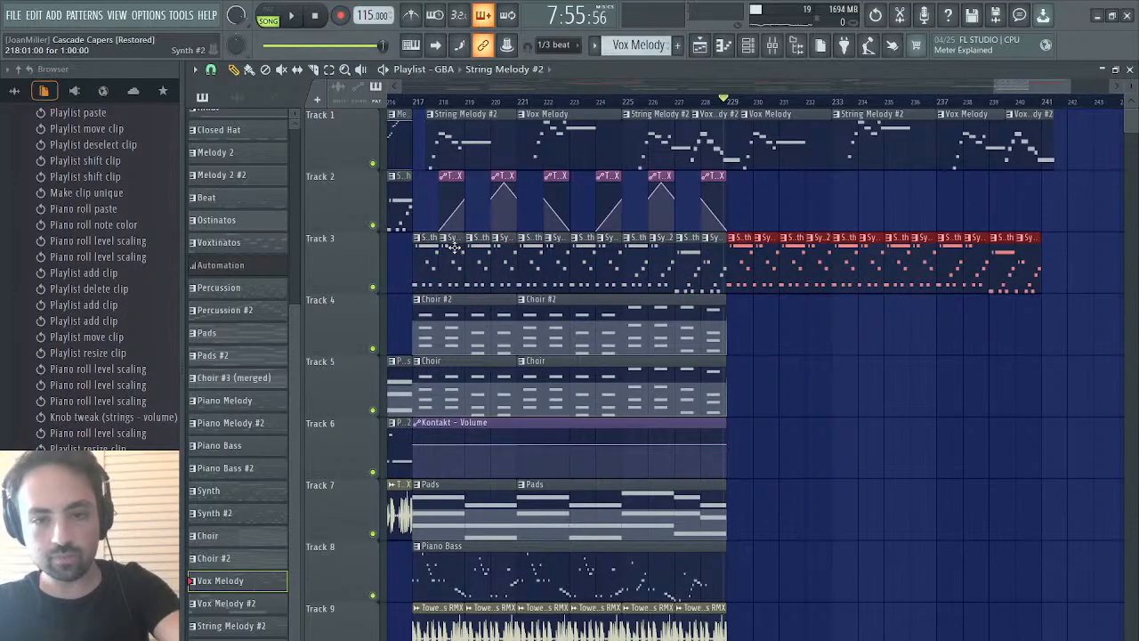
left_click(761, 327)
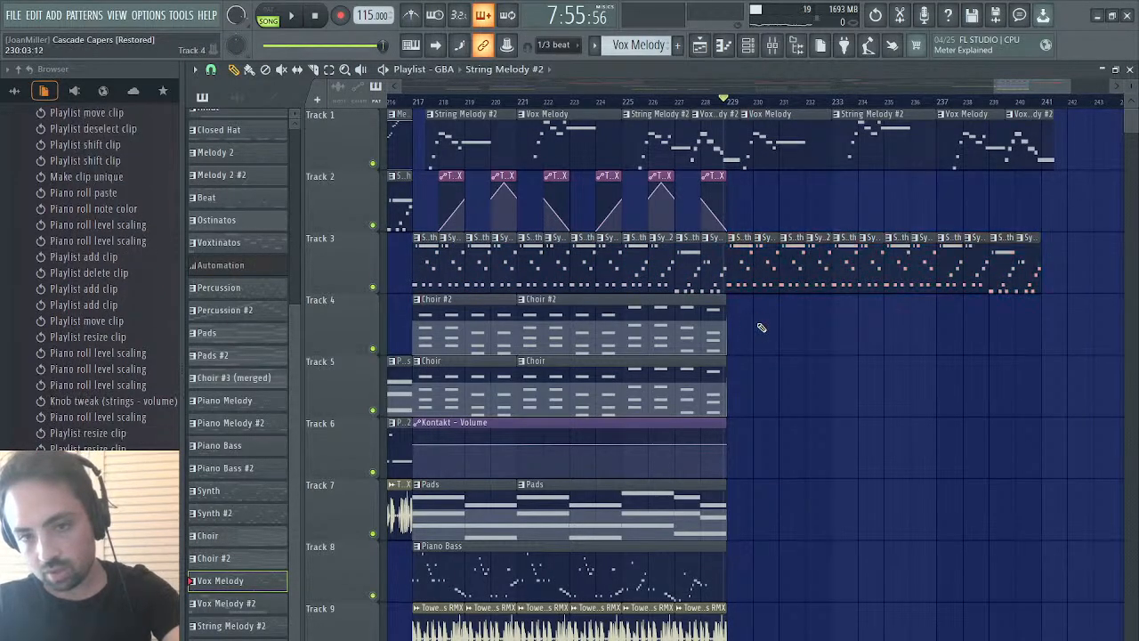
- Change the duplicated Synth clips on Track 3 at bars 229, 231, 233, 235, 237 and 239 to Synth #2
left_click(737, 247)
left_click(794, 265, "shift")
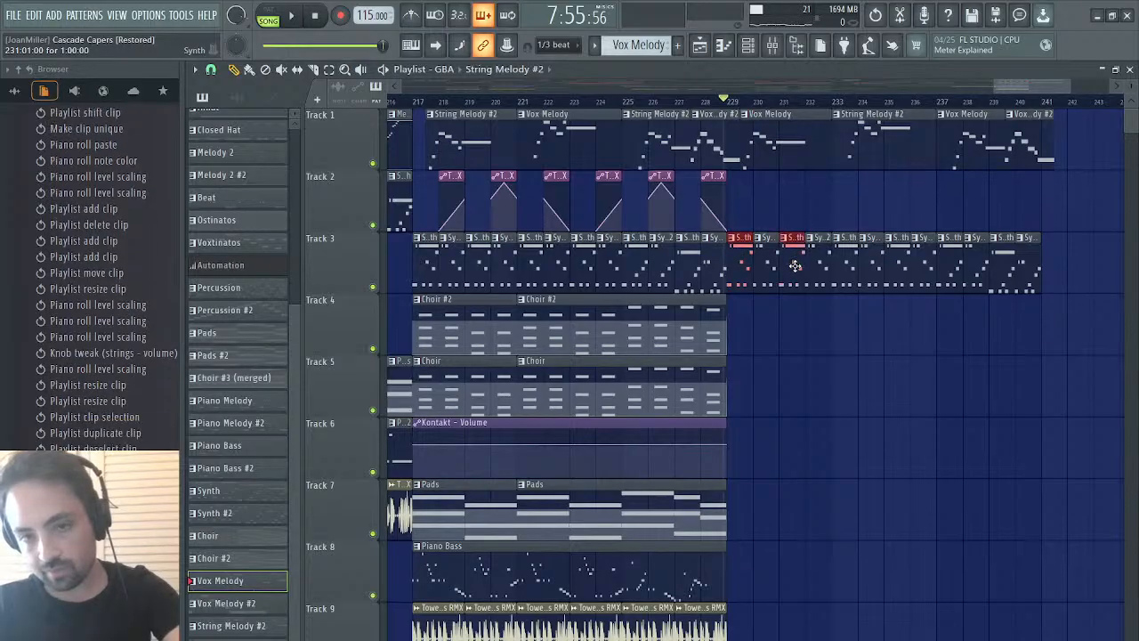
left_click(831, 265, "shift")
left_click(902, 264, "shift")
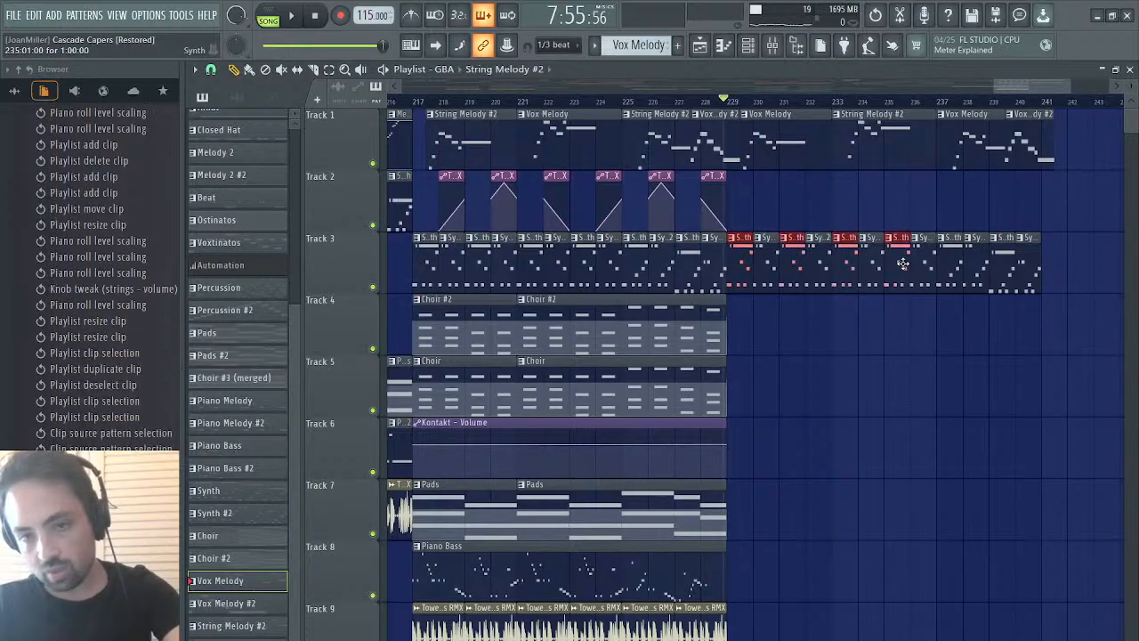
left_click(953, 262, "shift")
left_click(1001, 254, "shift")
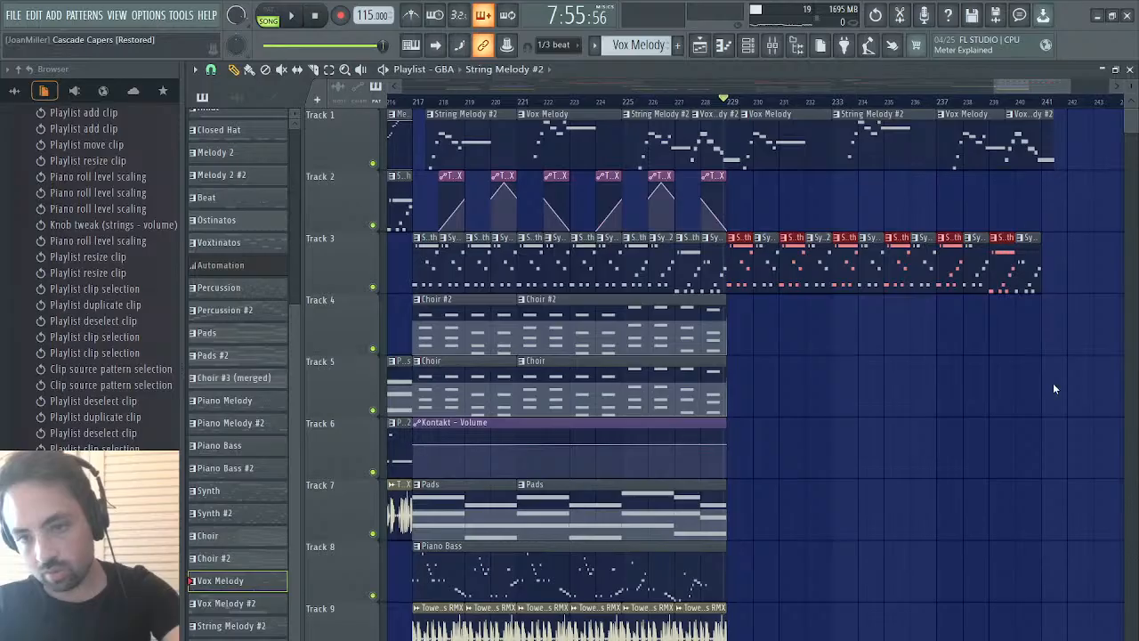
left_click(948, 578)
- Change the Synth #2 clips on Track 3 at bars 230, 232, 234, 236, 238 and 240 to Synth
left_click(770, 264)
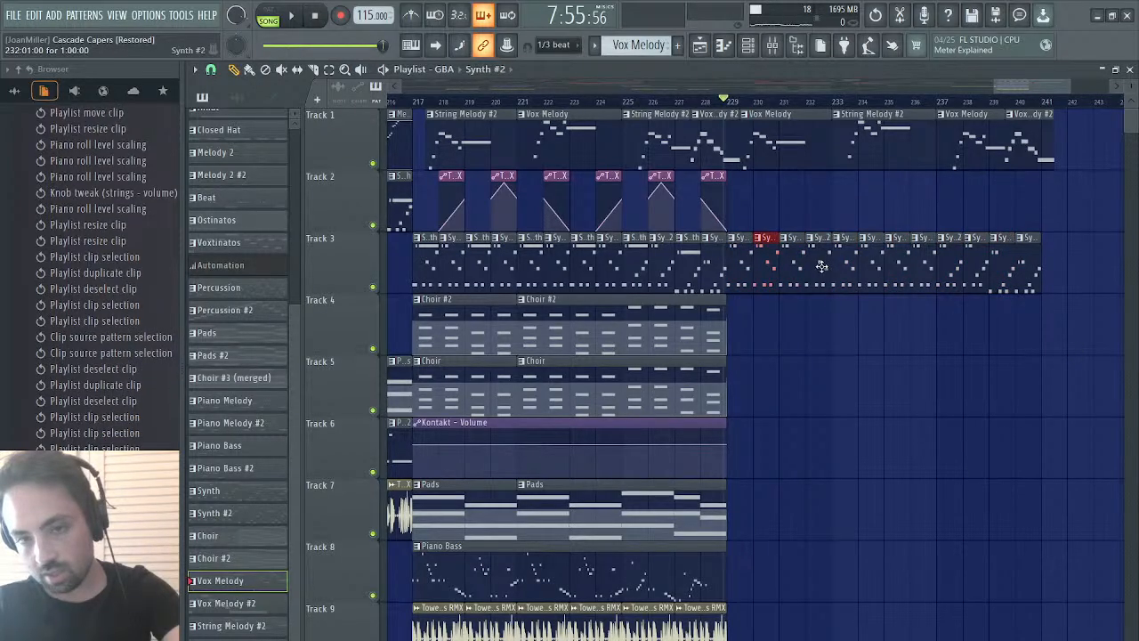
left_click(821, 266, "shift")
left_click(866, 256, "shift")
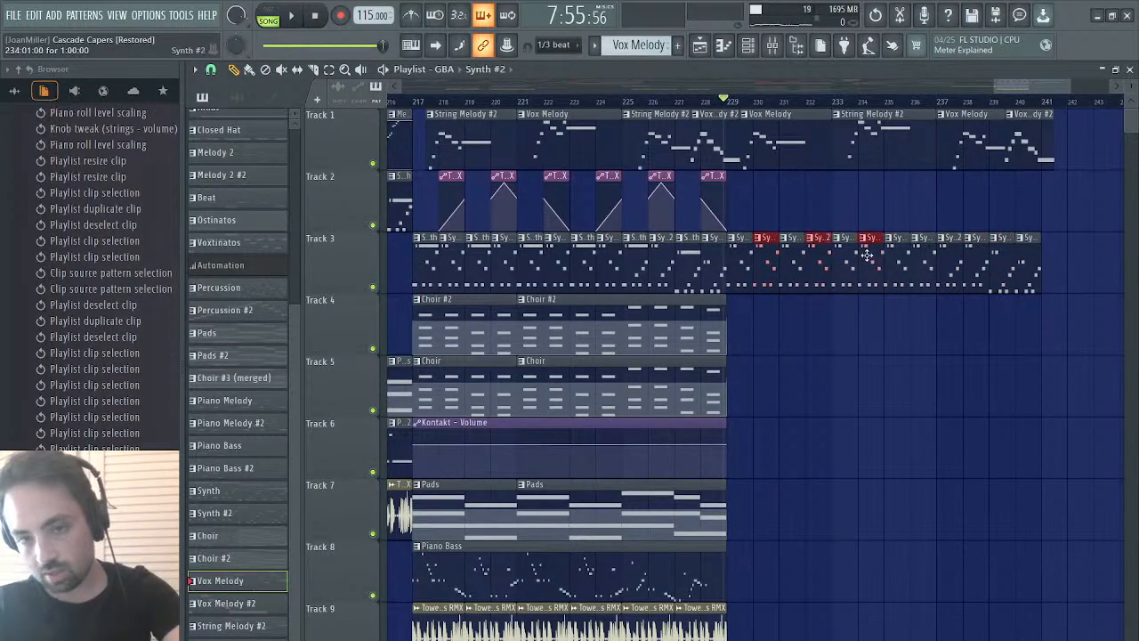
left_click(968, 258, "shift")
left_click(1029, 258, "shift")
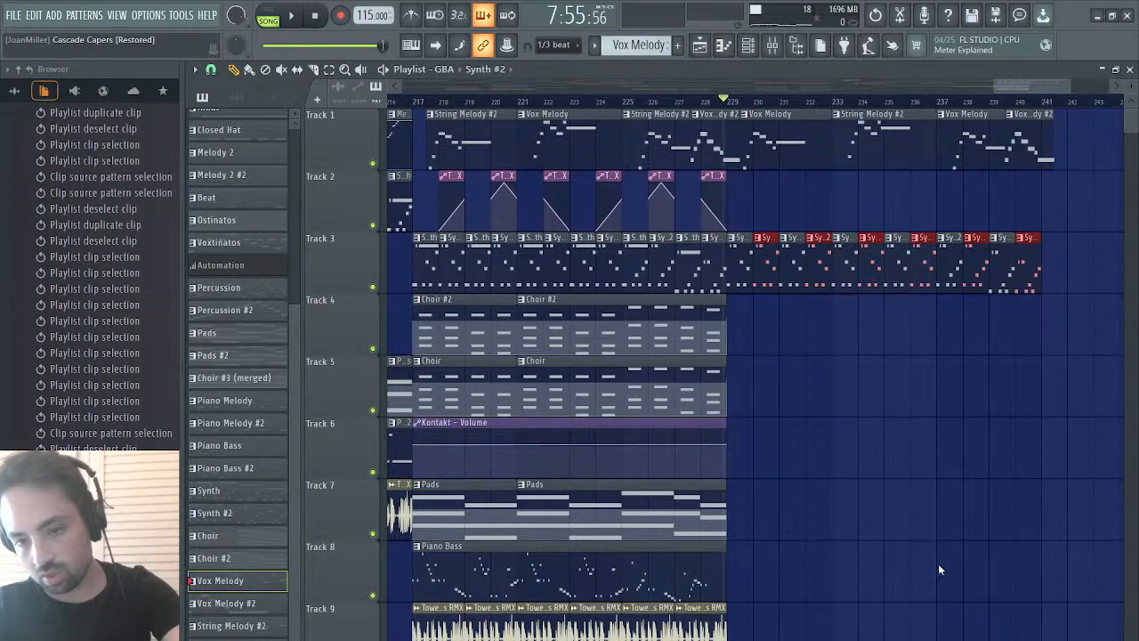
key("shift+Page_Up")
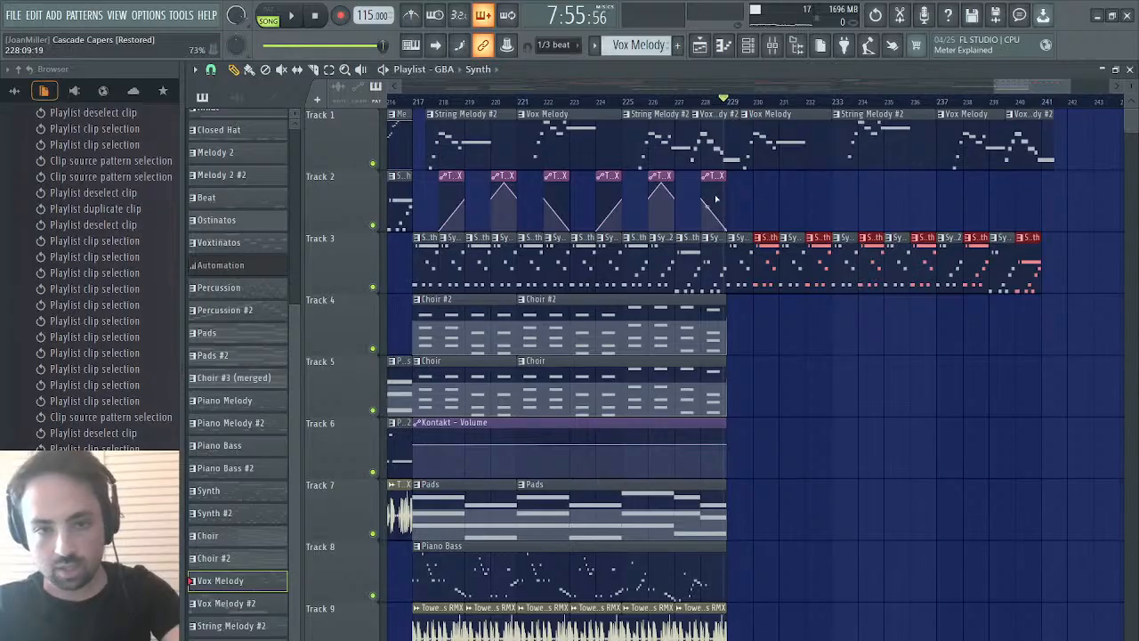
- Duplicate the six Track 2 automation clips directly behind the originals, from bar 229, and play the extended section
left_click_drag(726, 197, 457, 227)
key("ctrl+b")
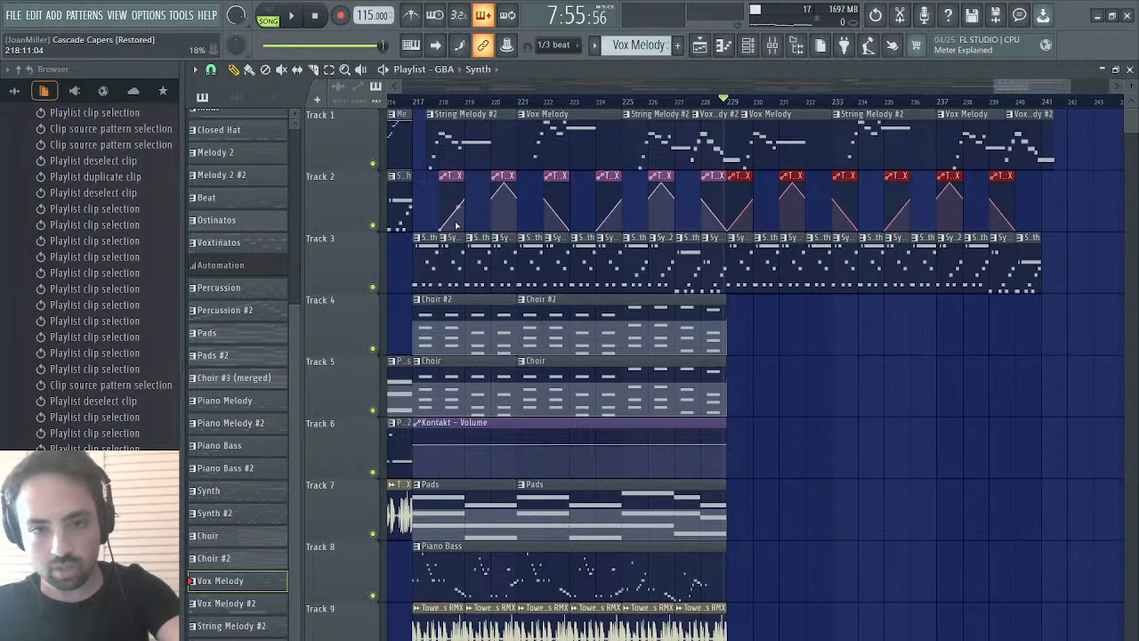
key("space")
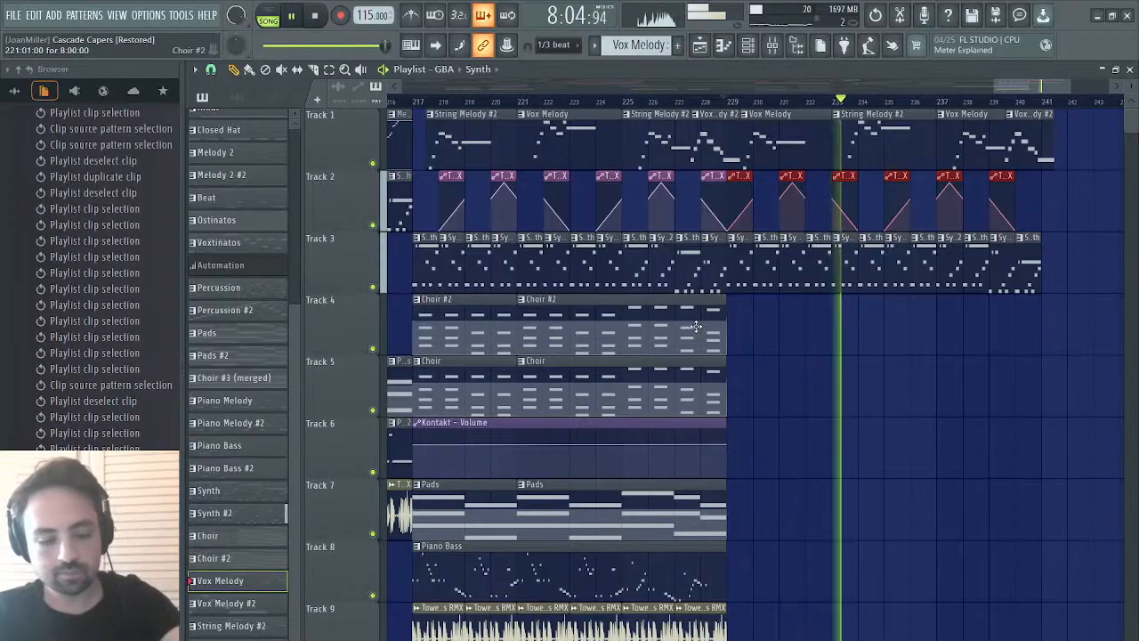
- Duplicate the Choir #2, Choir and Pads clips of Tracks 4, 5 and 7 directly behind the originals, starting at bar 229
left_click_drag(697, 327, 438, 384)
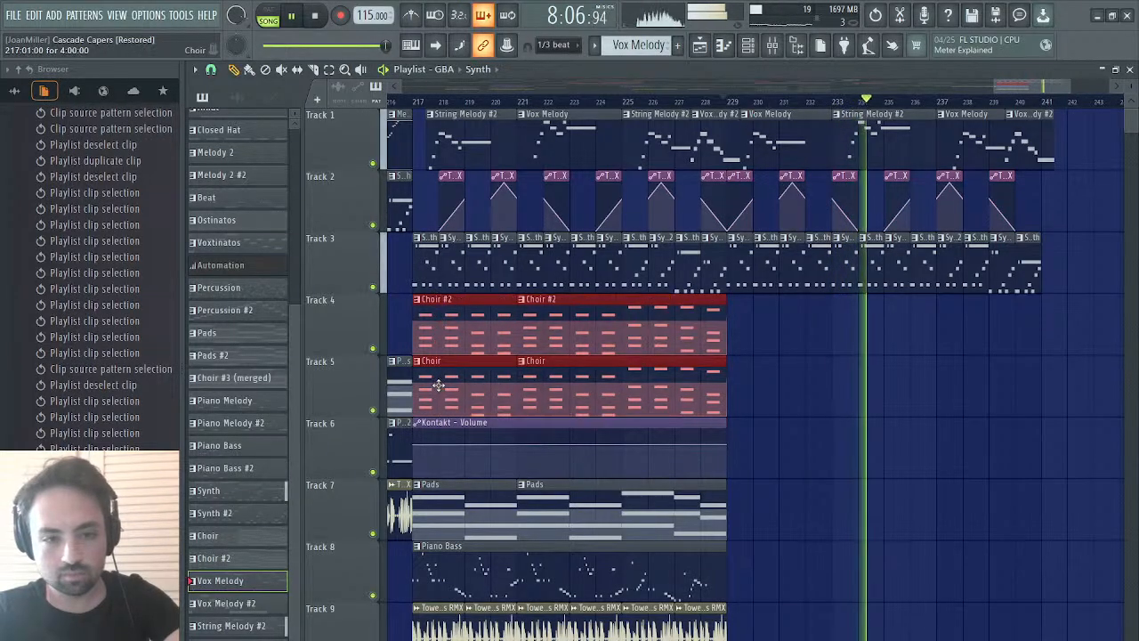
key("ctrl+b")
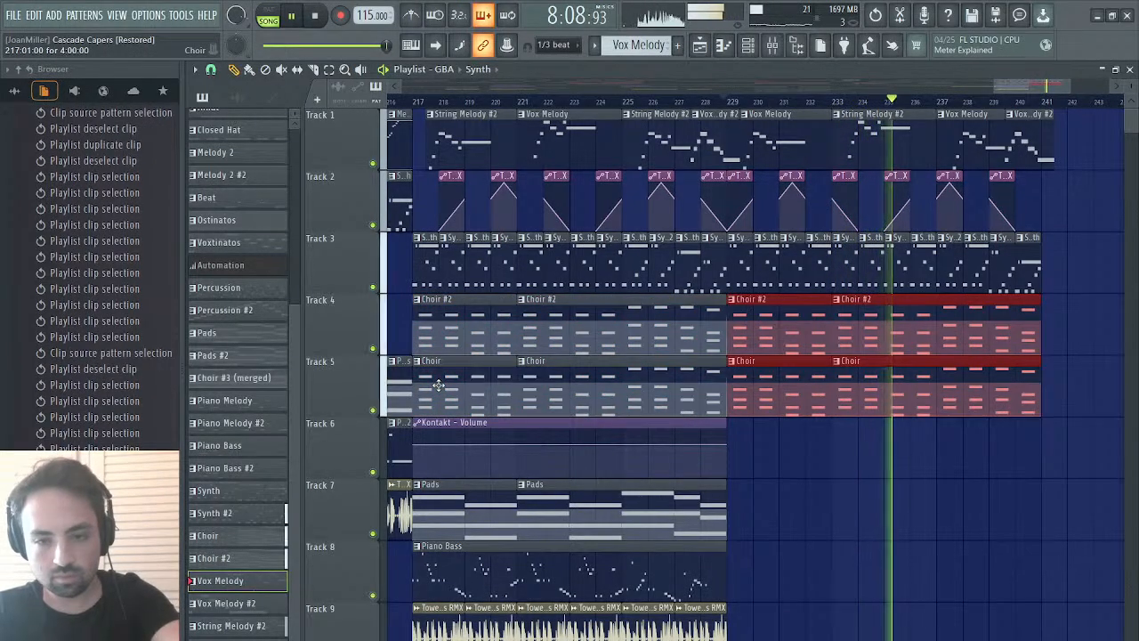
left_click(682, 492)
left_click_drag(682, 492, 456, 503)
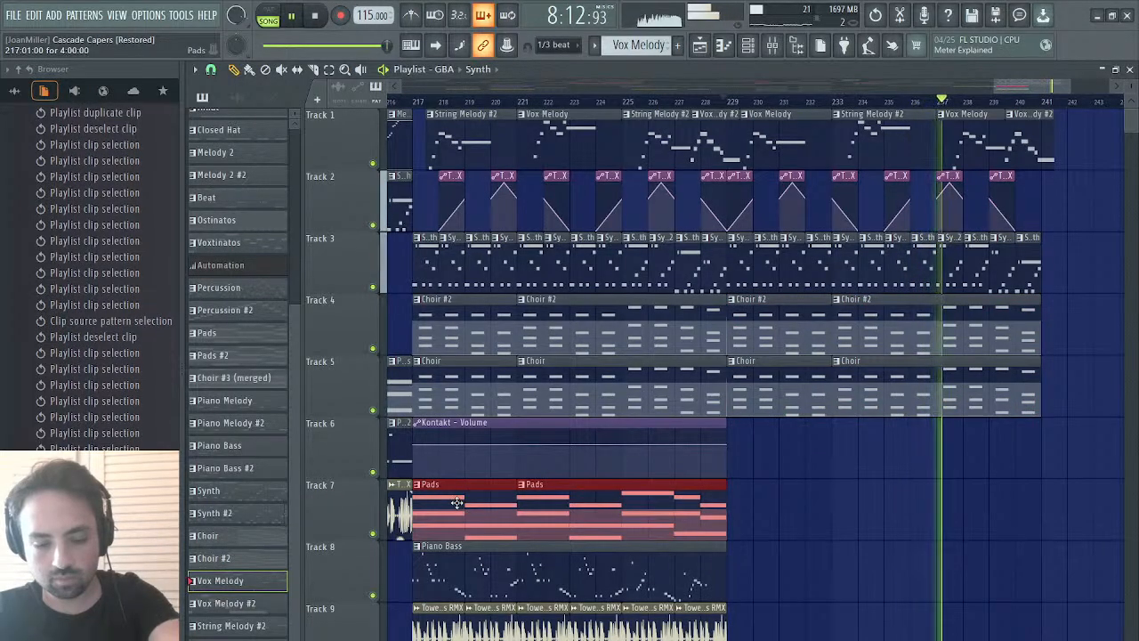
key("ctrl+b")
- Place a Piano Bass #2 clip on Track 8 behind the Piano Bass clip, trimmed to span bars 229 to 241
left_click(647, 579)
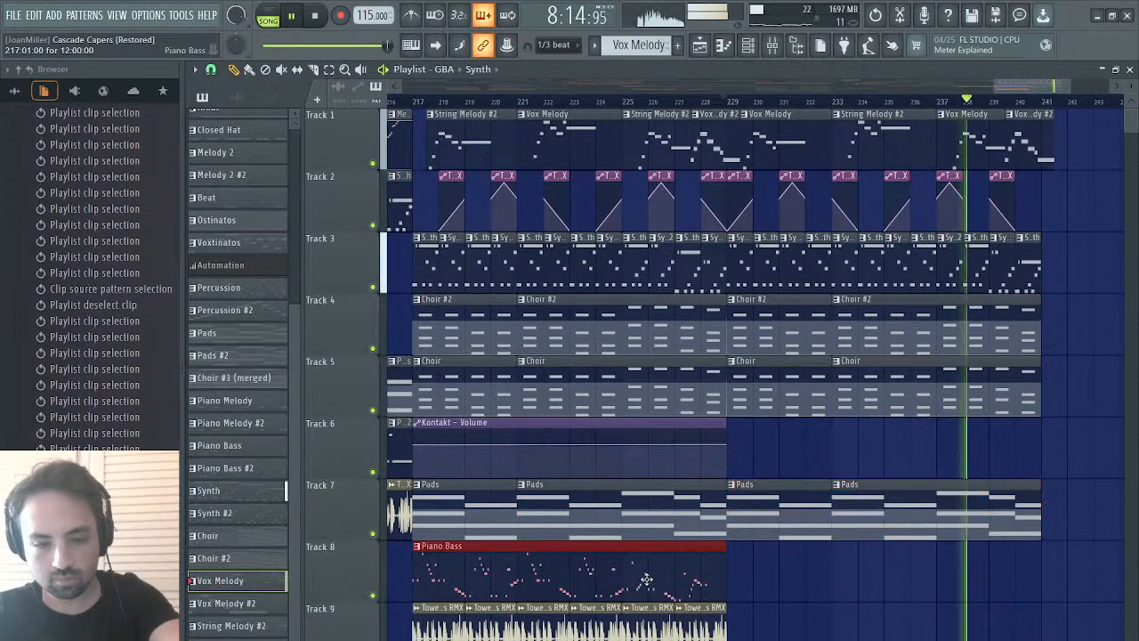
key("space")
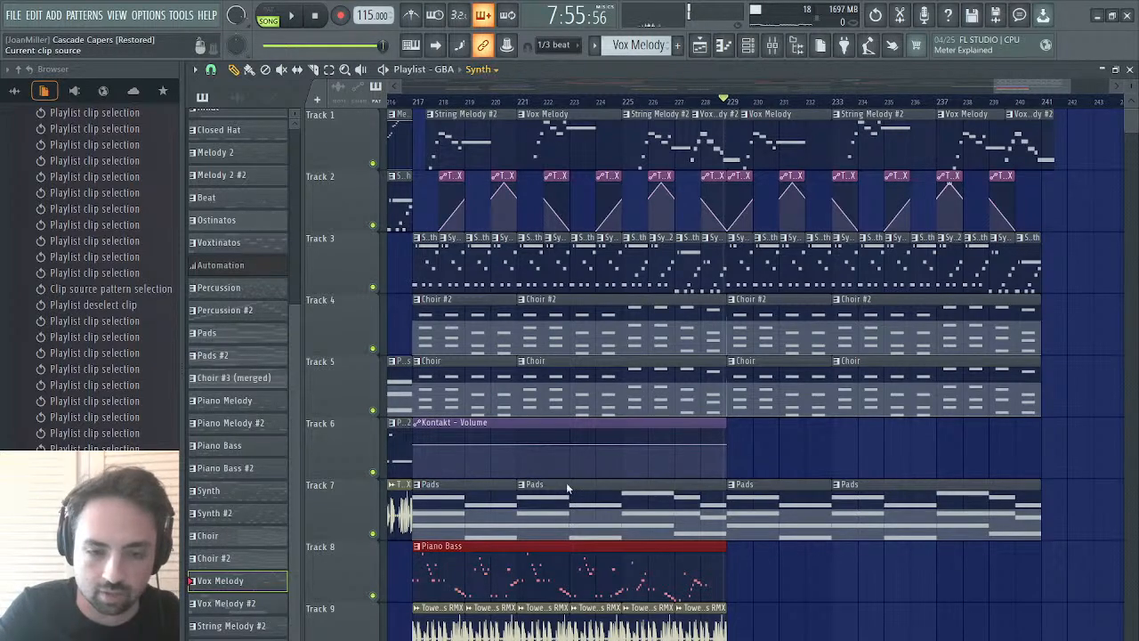
left_click(736, 594)
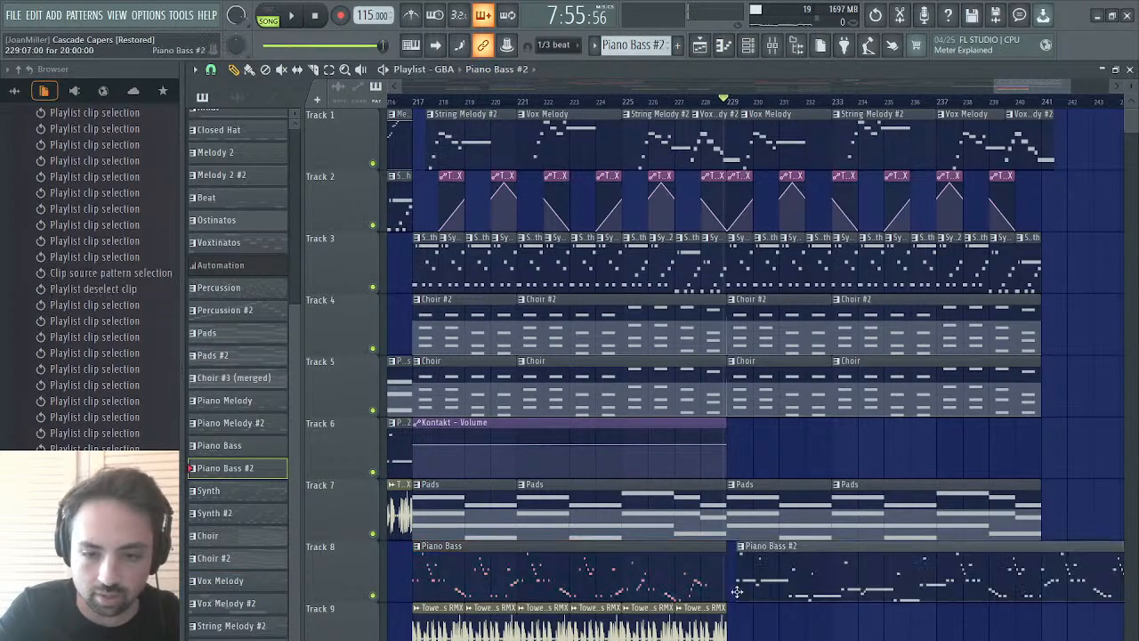
left_click_drag(792, 574, 588, 570)
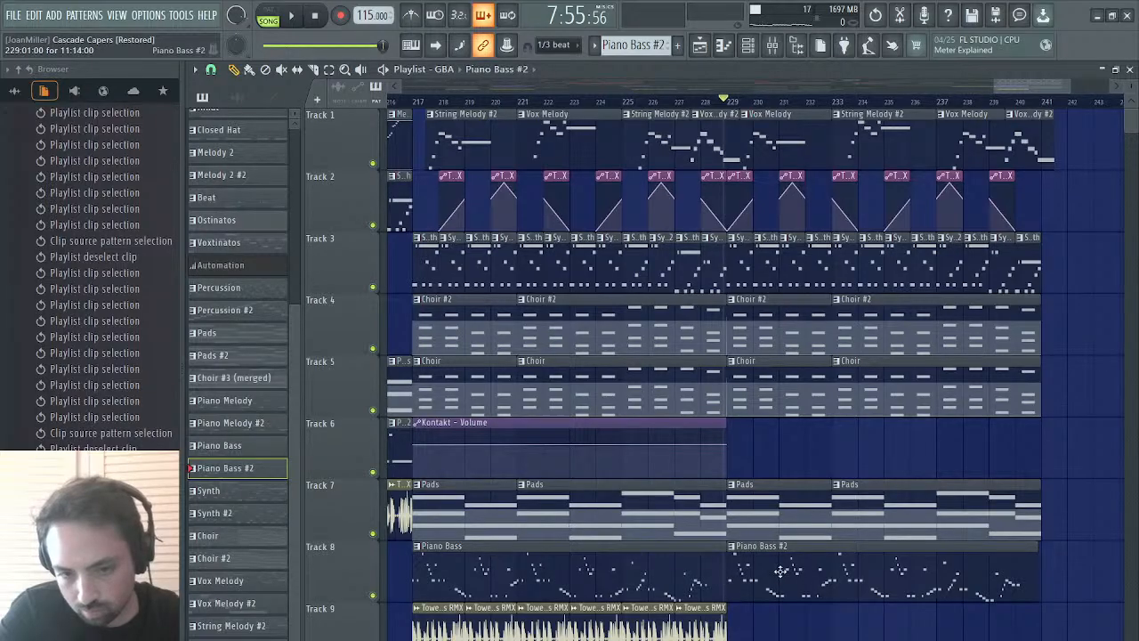
left_click_drag(780, 570, 752, 568)
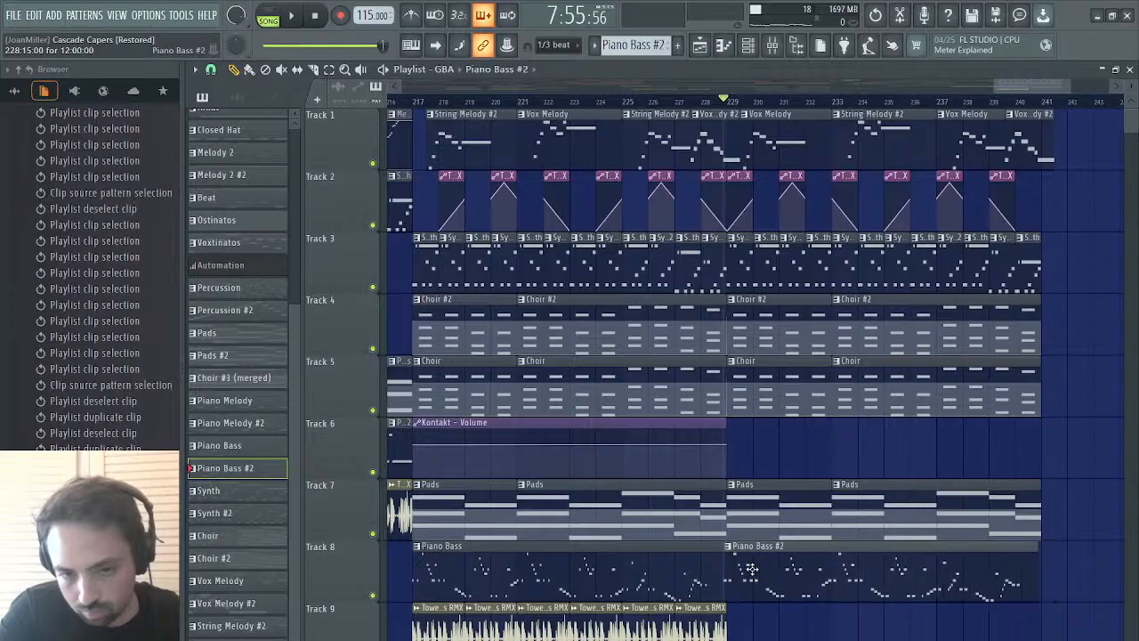
- During playback, duplicate the Tower Zero Stylus RMX clips on Track 9 directly behind the originals, starting at bar 229
key("space")
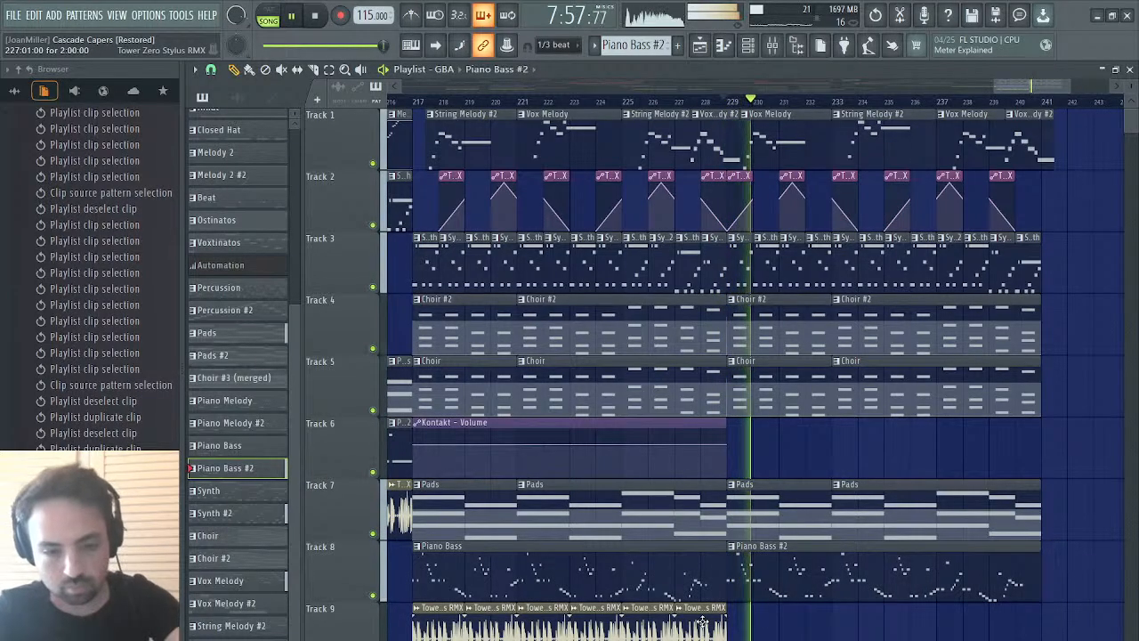
left_click_drag(702, 621, 444, 636)
key("ctrl+b")
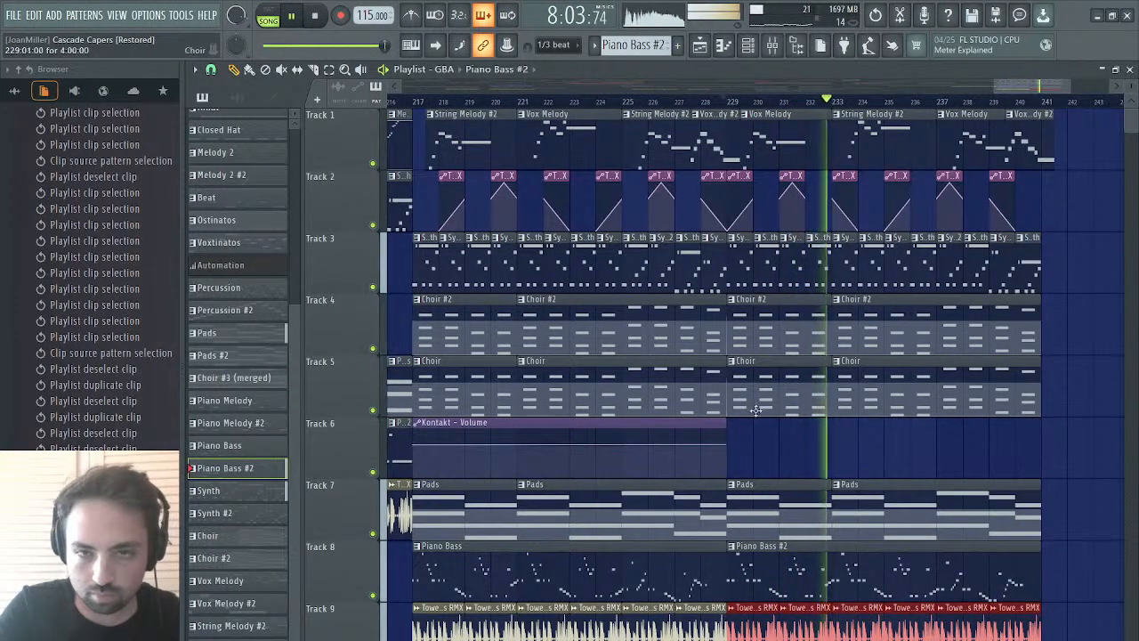
- Check the master Maximus's low and mid bands, lower the Jazz Bass mixer fader slightly, and return to the playlist
left_click(1129, 69)
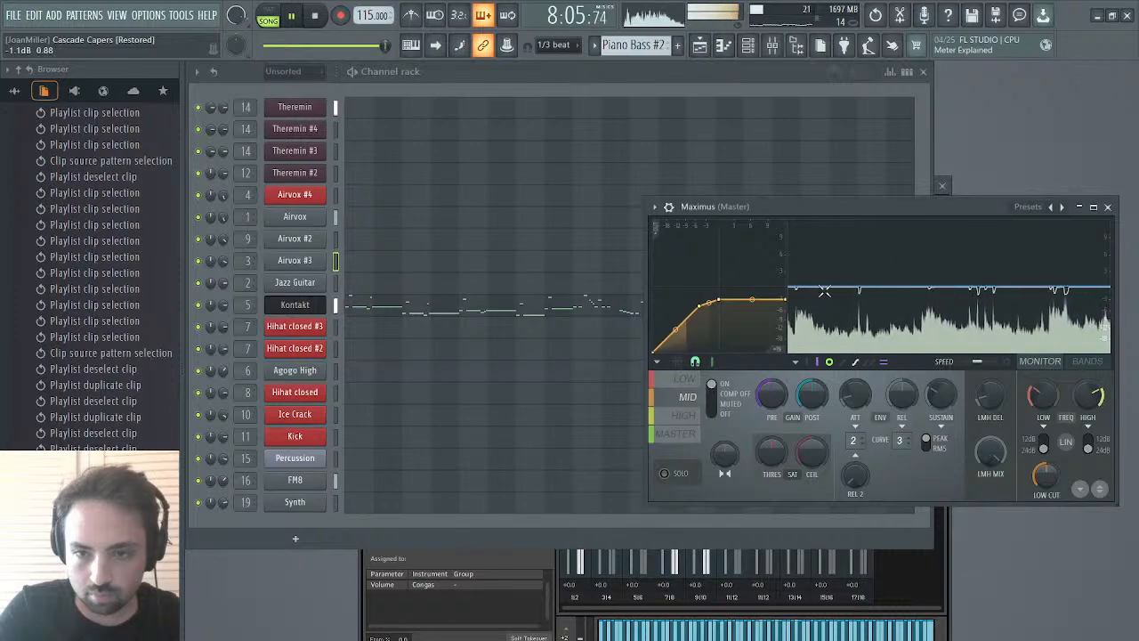
left_click(676, 381)
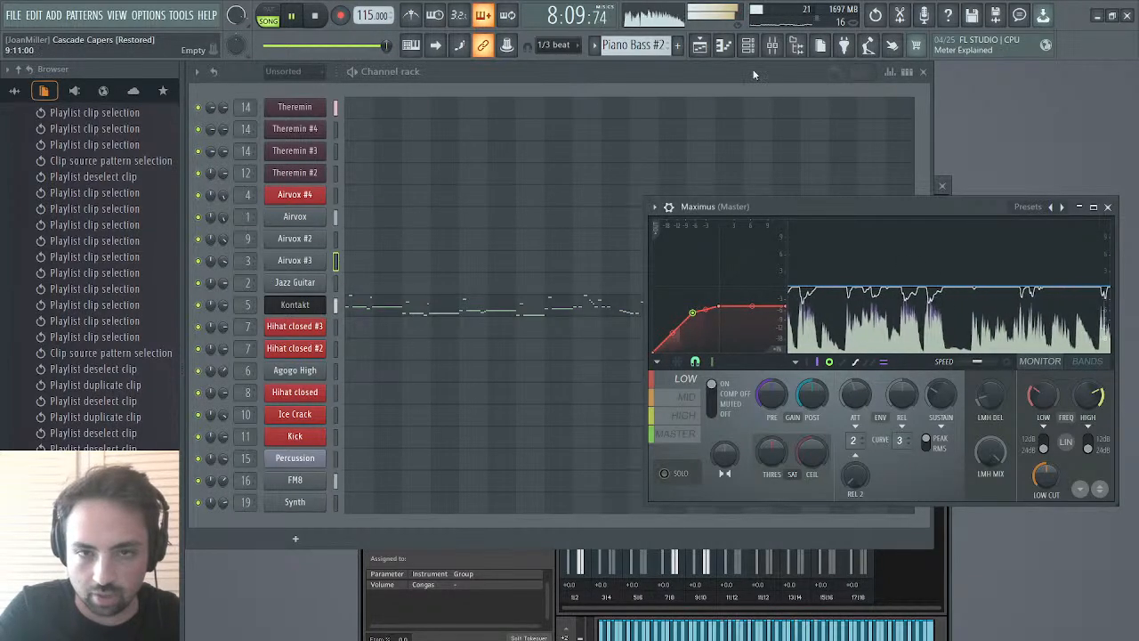
key("F9")
left_click_drag(447, 220, 384, 254)
left_click_drag(416, 403, 418, 425)
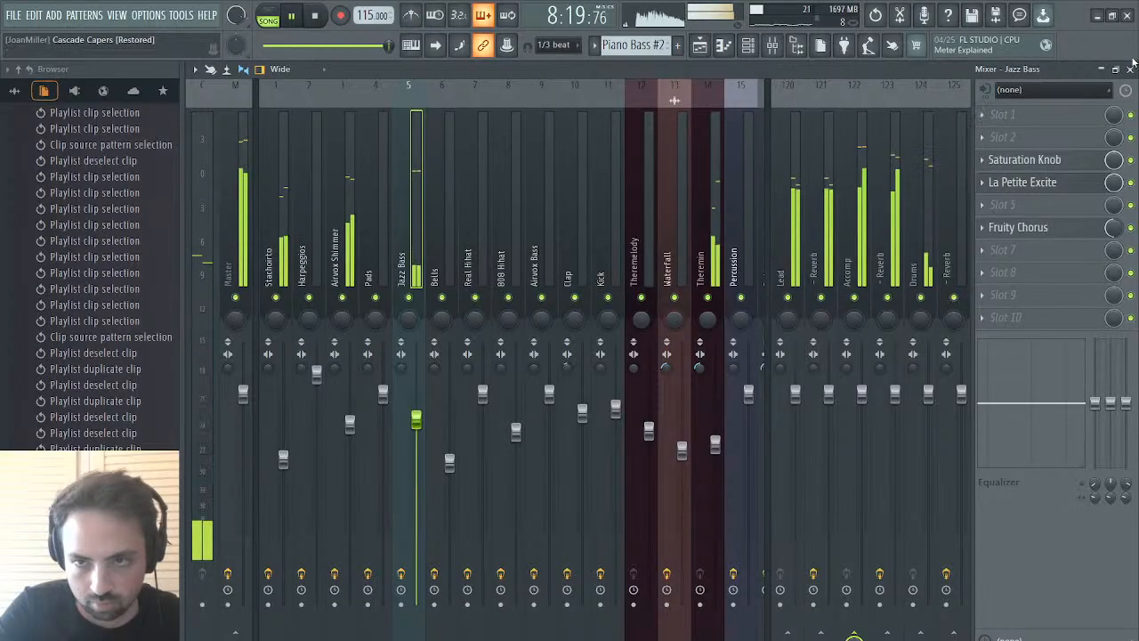
left_click(1130, 70)
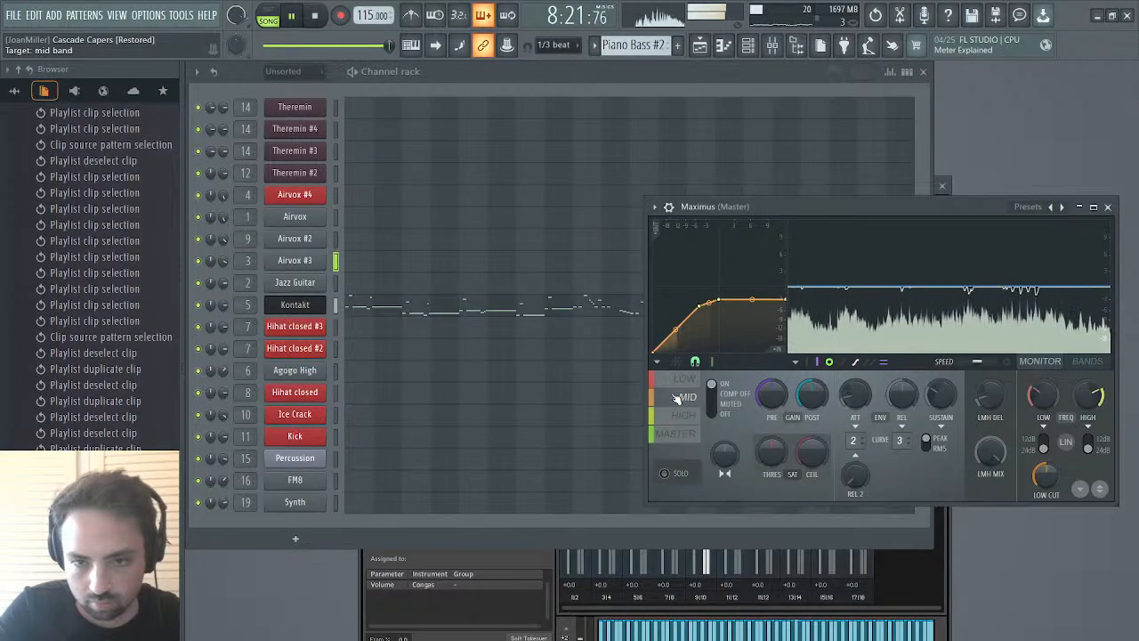
left_click(700, 48)
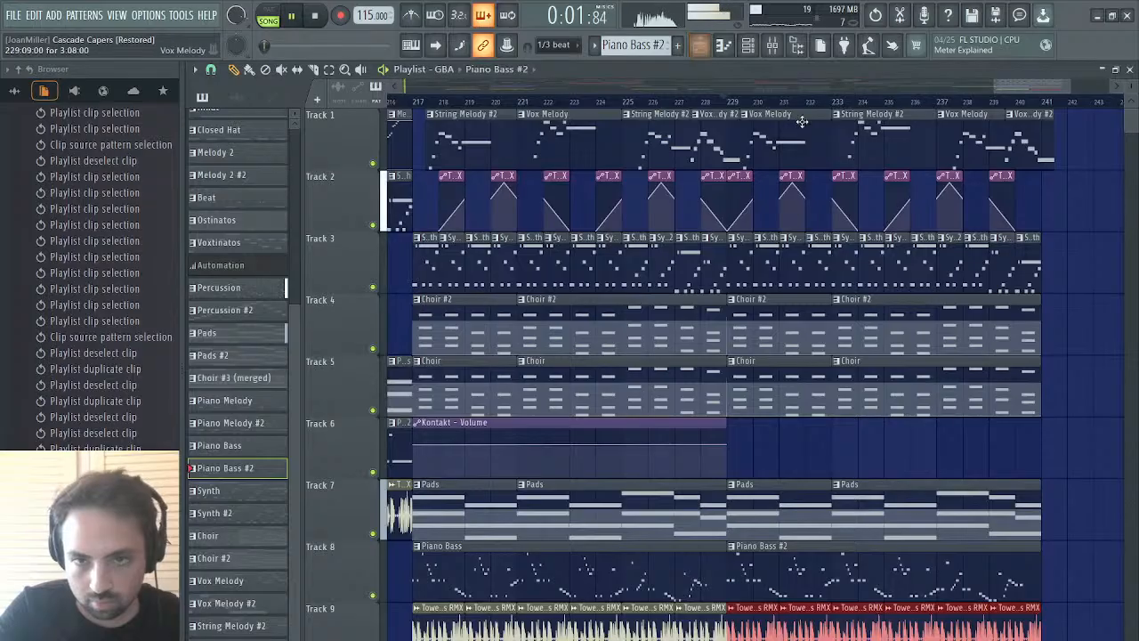
- Make the last Vox Melody #2 clip on Track 1 unique and open its Airvox #3 notes in the piano roll
left_click(1006, 102)
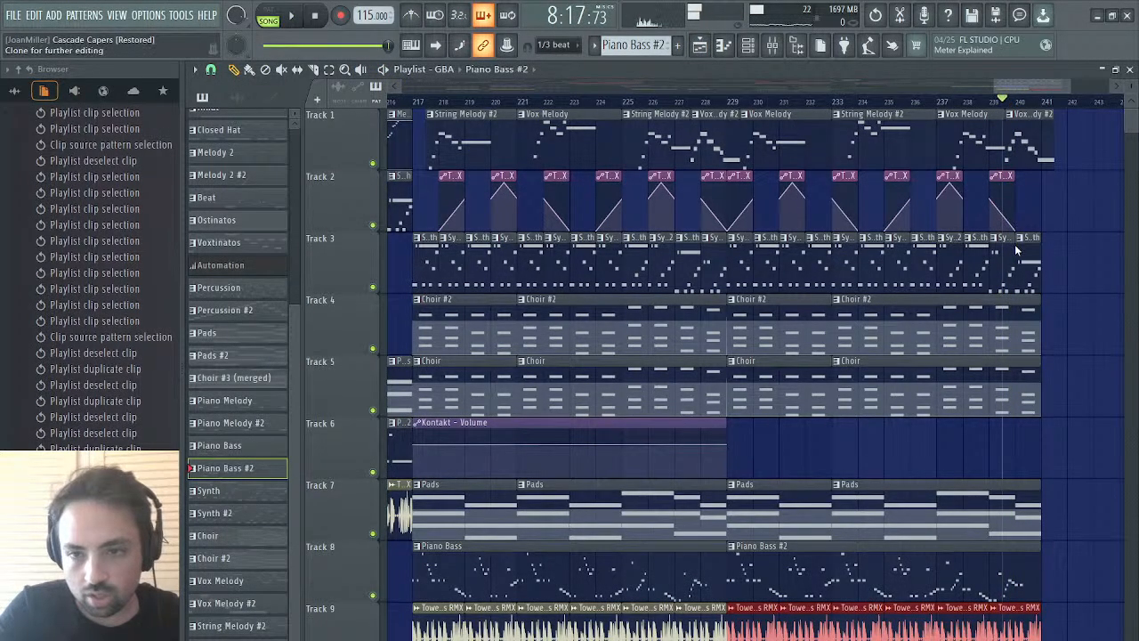
double_click(1037, 154)
scroll(590, 377, "up", 5)
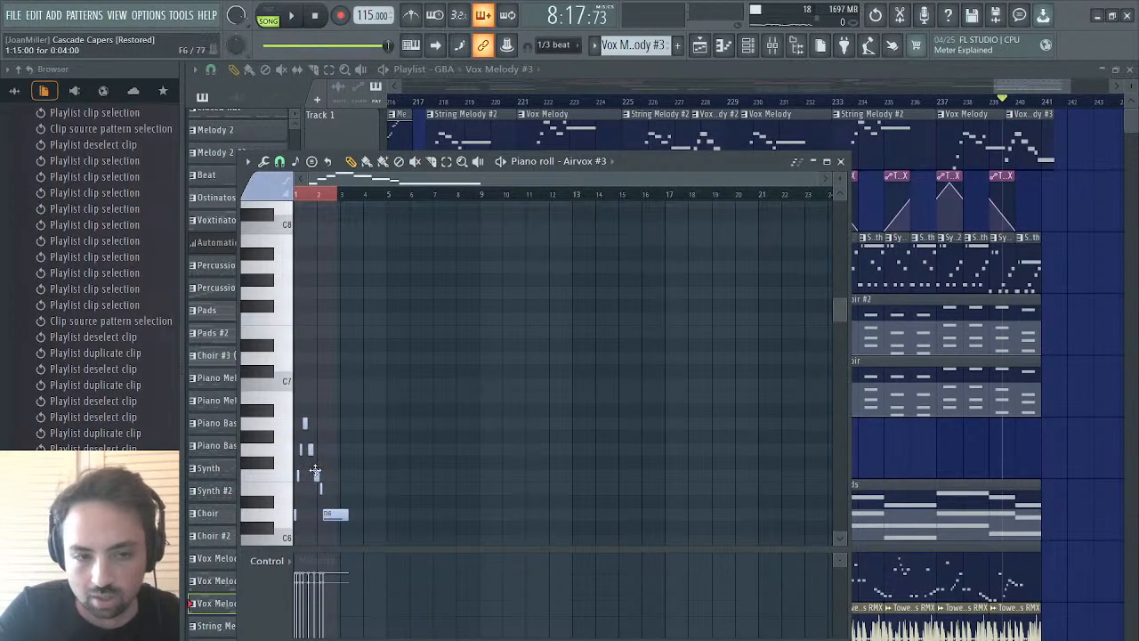
left_click_drag(314, 470, 313, 378)
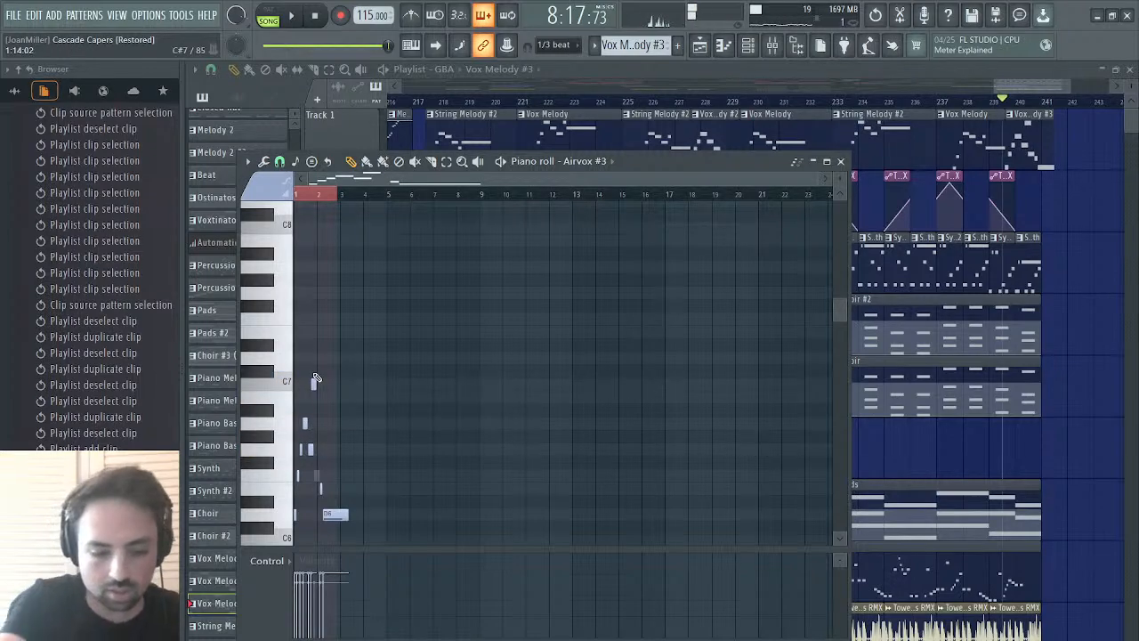
key("ctrl+z")
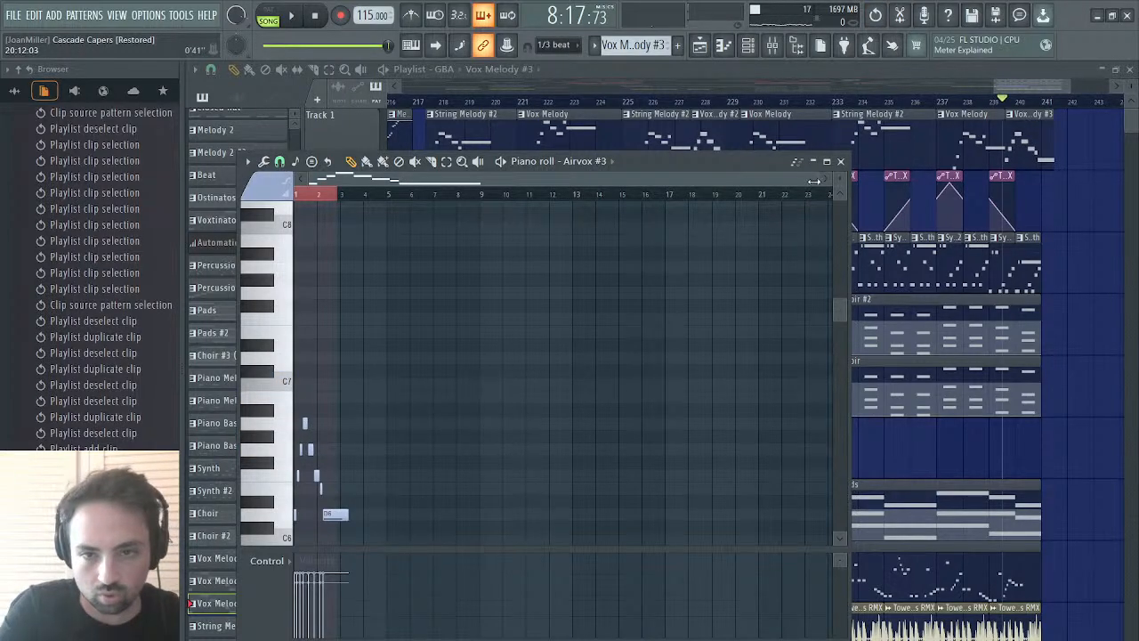
- Raise the last three Airvox #3 notes to A#6, C7 and D7 so the phrase rises at the end
left_click_drag(813, 182, 564, 182)
left_click_drag(454, 476, 451, 378)
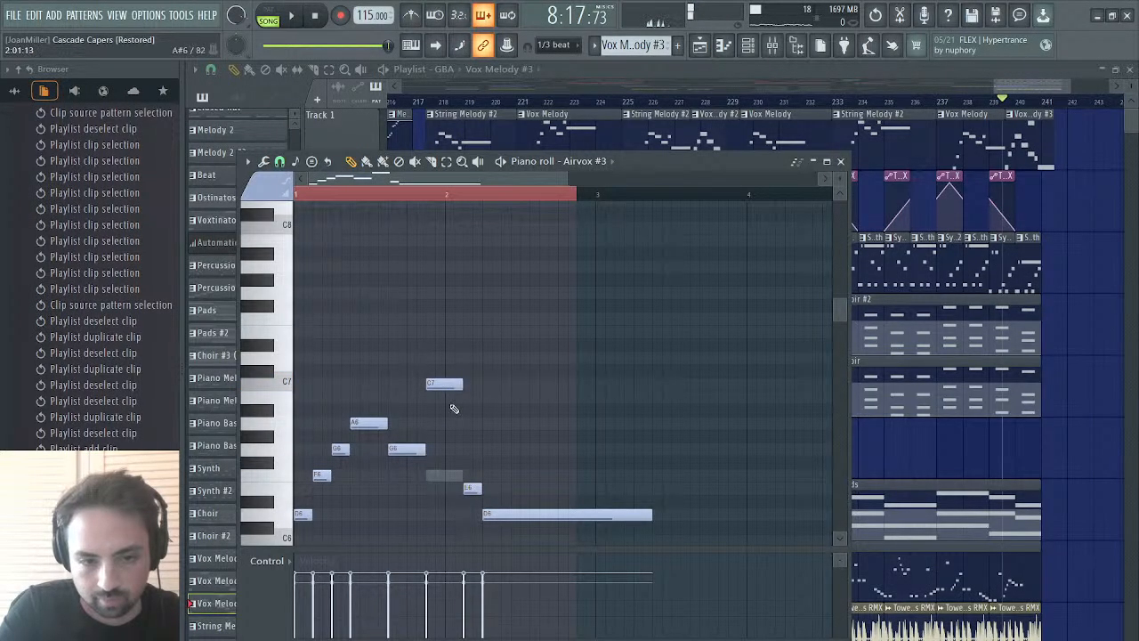
left_click_drag(449, 395, 449, 420)
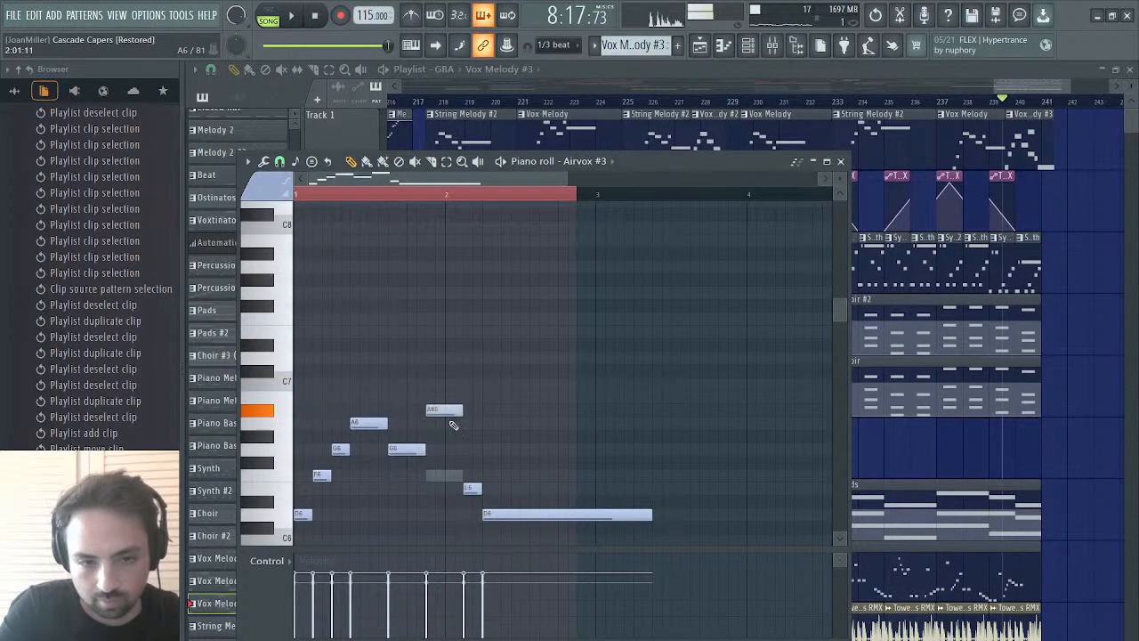
left_click_drag(472, 488, 472, 382)
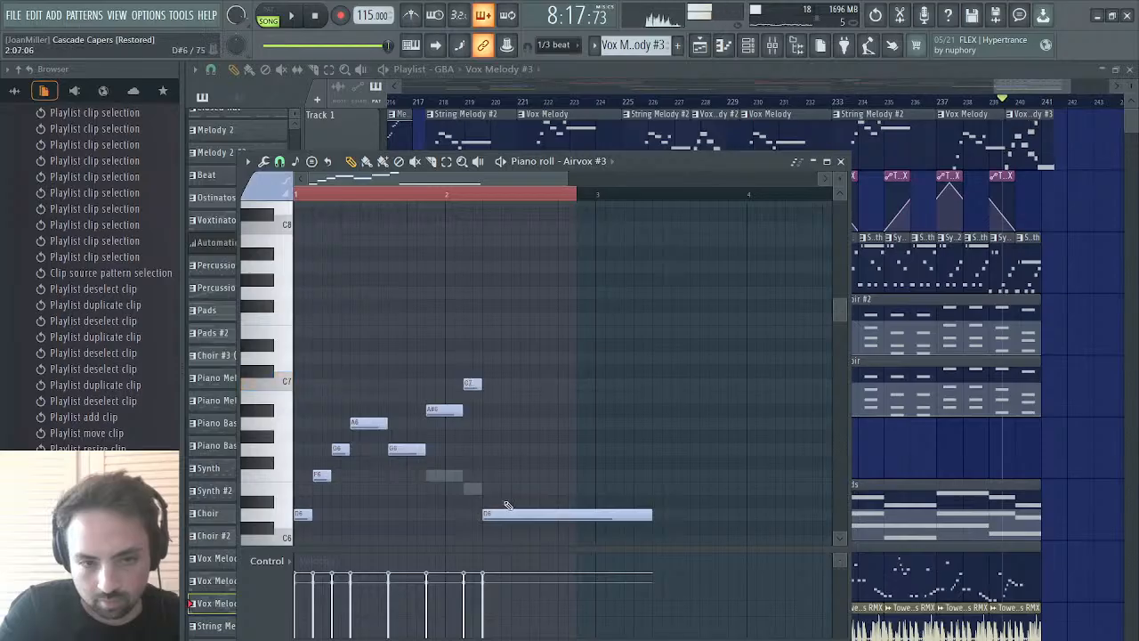
left_click_drag(505, 516, 504, 356)
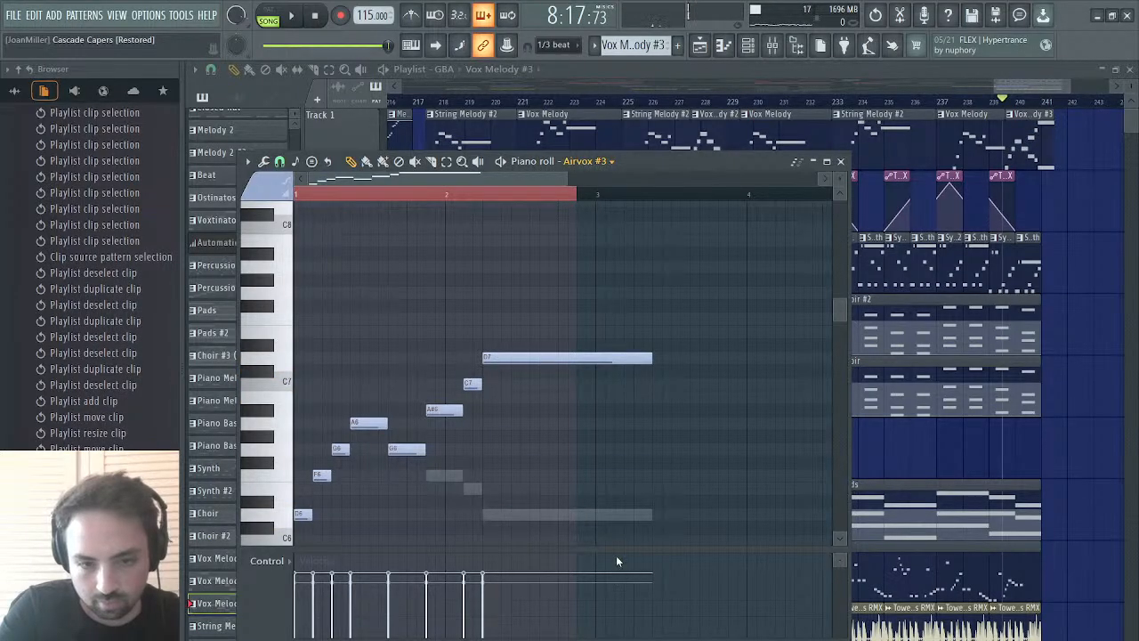
- Switch to the Kontakt notes of the same pattern and raise its last three notes to A#6, C7 and D7
key("Down")
left_click_drag(494, 514, 498, 354)
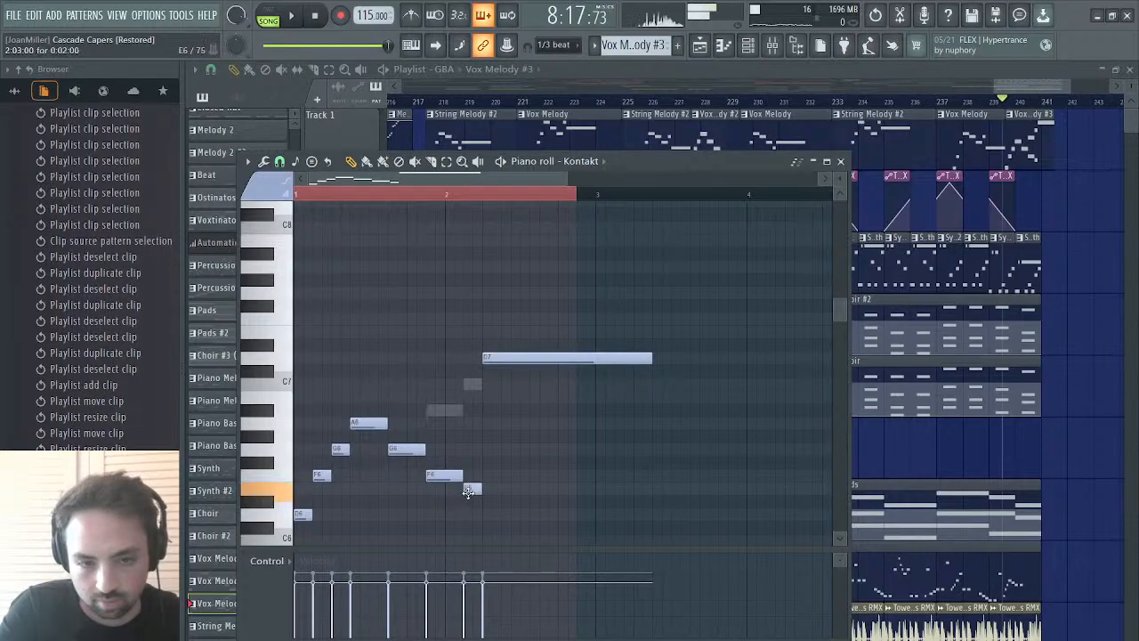
left_click_drag(468, 492, 466, 382)
left_click_drag(446, 473, 446, 393)
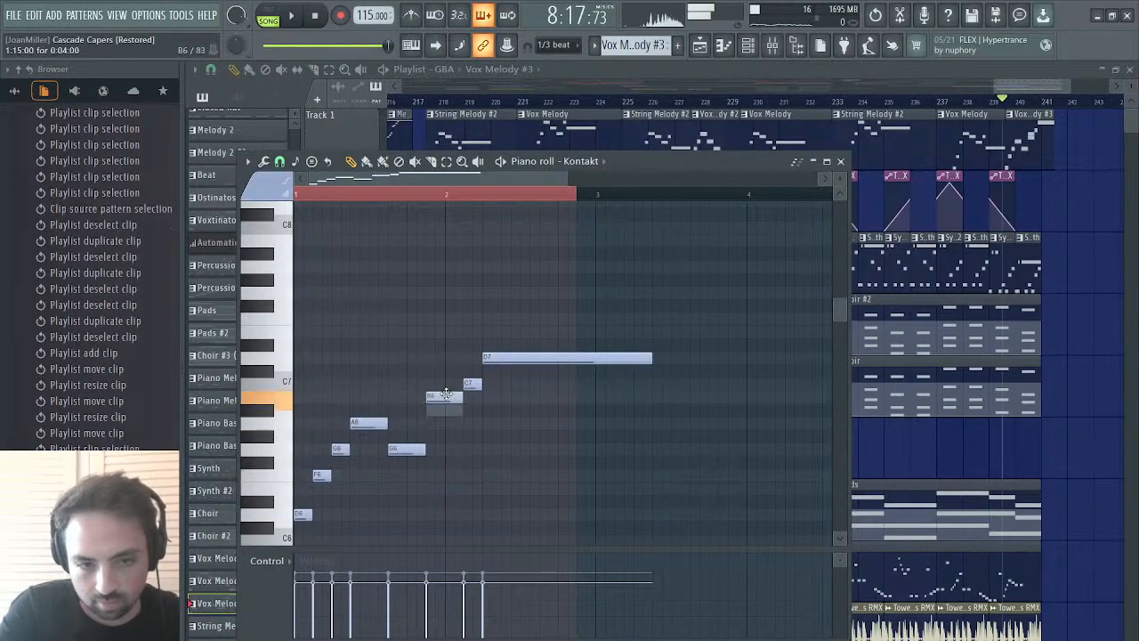
- Close the piano roll and listen to the reworked ending from bar 239 and the closing section from bar 217
key("space")
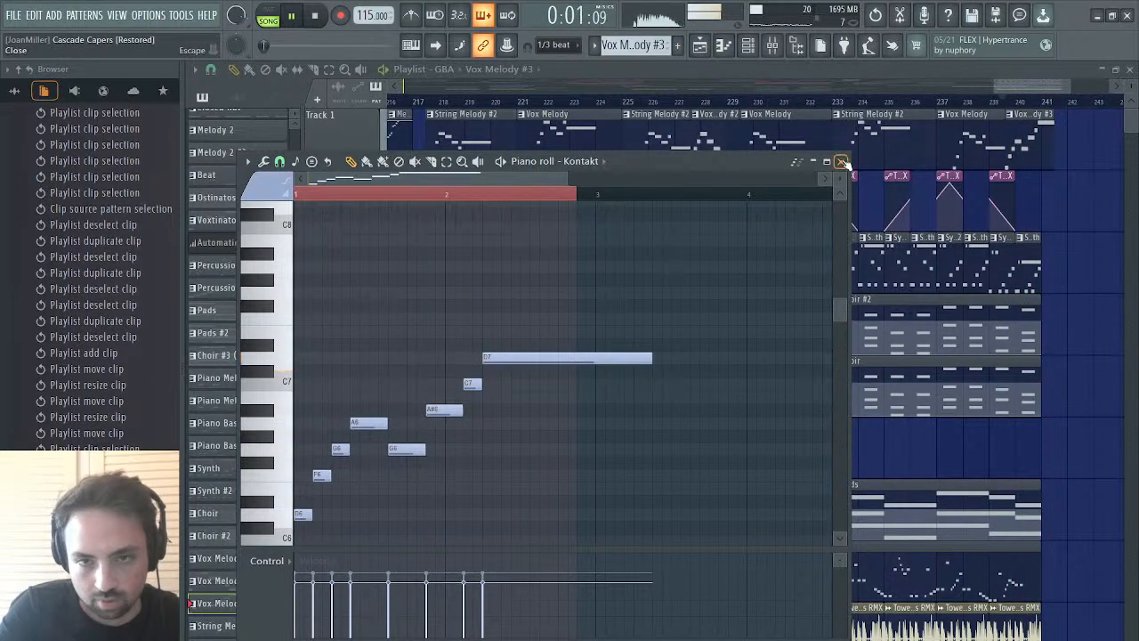
left_click(844, 163)
left_click(1011, 108)
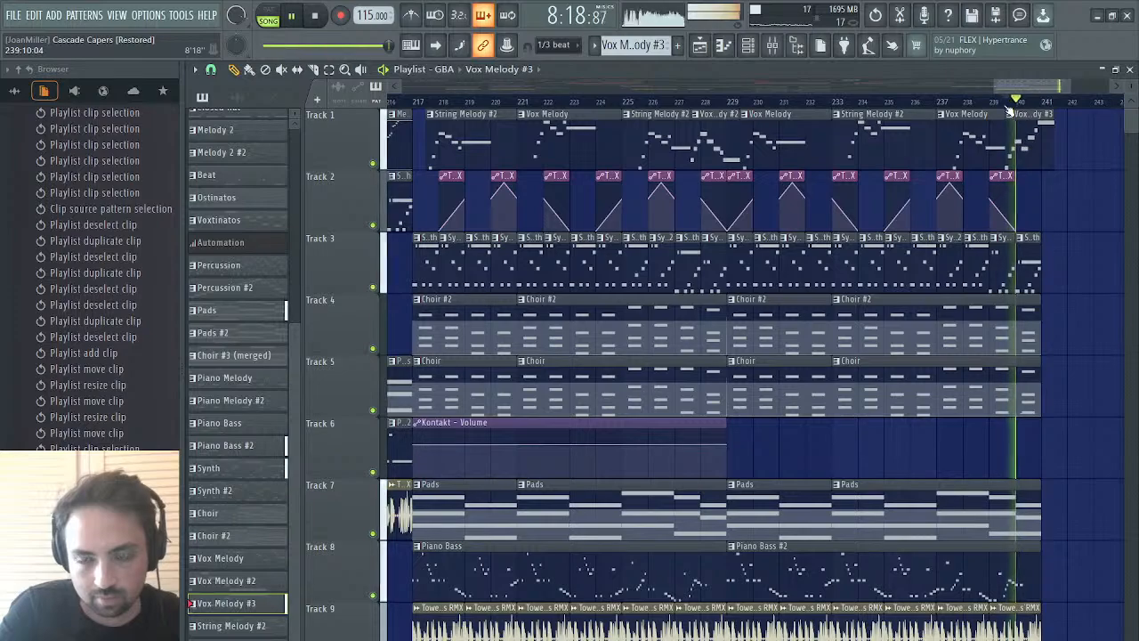
scroll(970, 283, "left", 6)
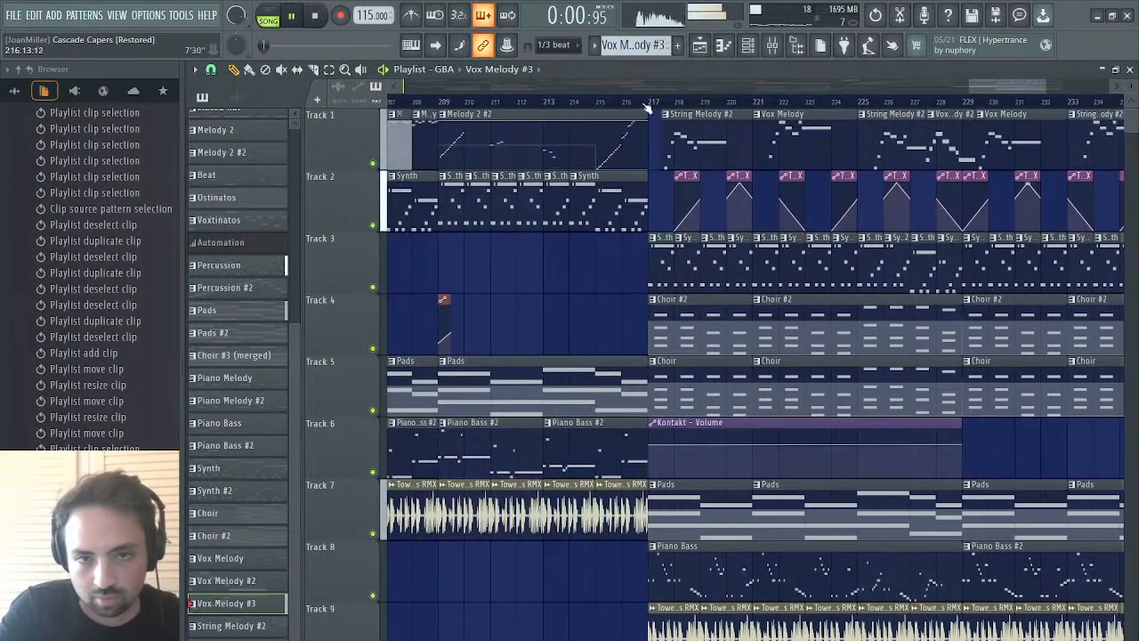
left_click(646, 106)
left_click_drag(968, 86, 888, 86)
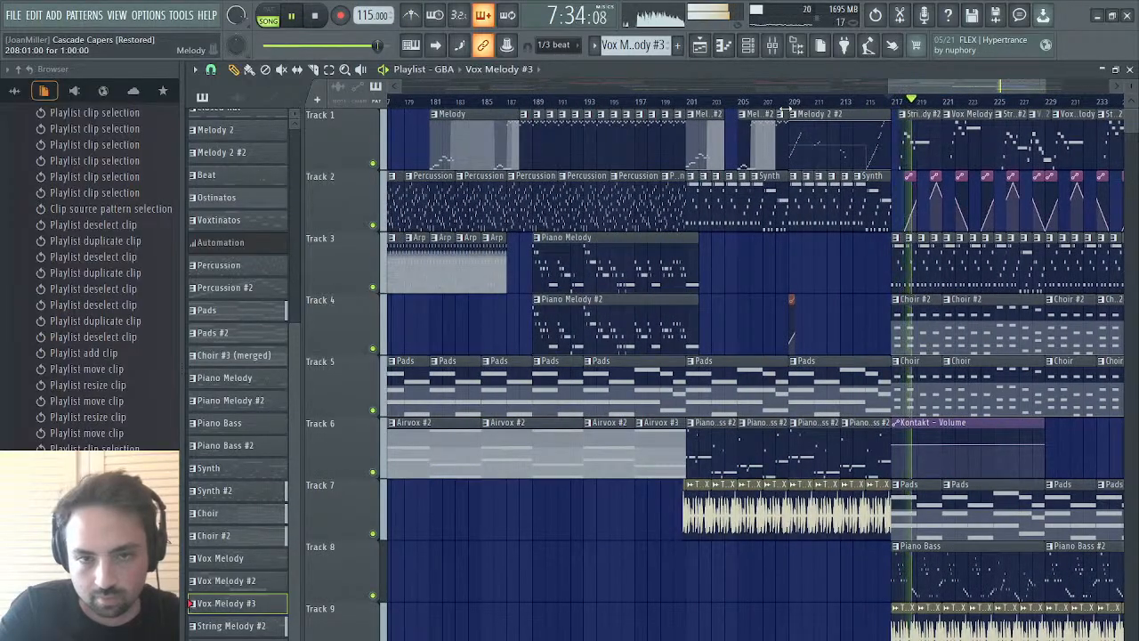
- Listen through the closing section from bar 217 to its rising ending at bar 241
scroll(790, 153, "right", 2)
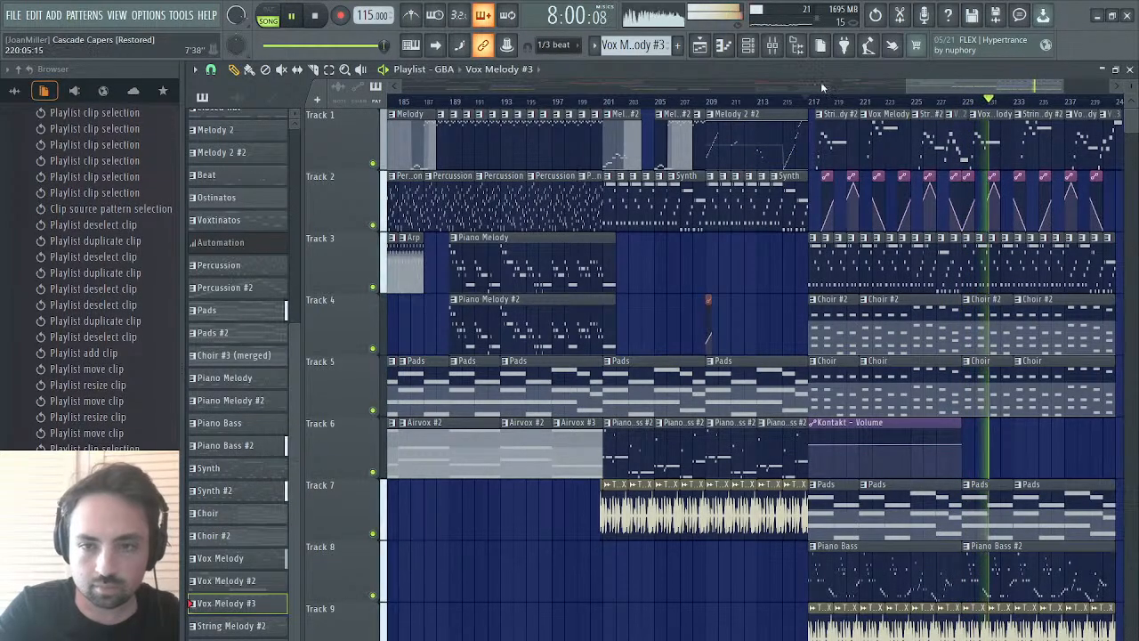
left_click_drag(907, 86, 1037, 87)
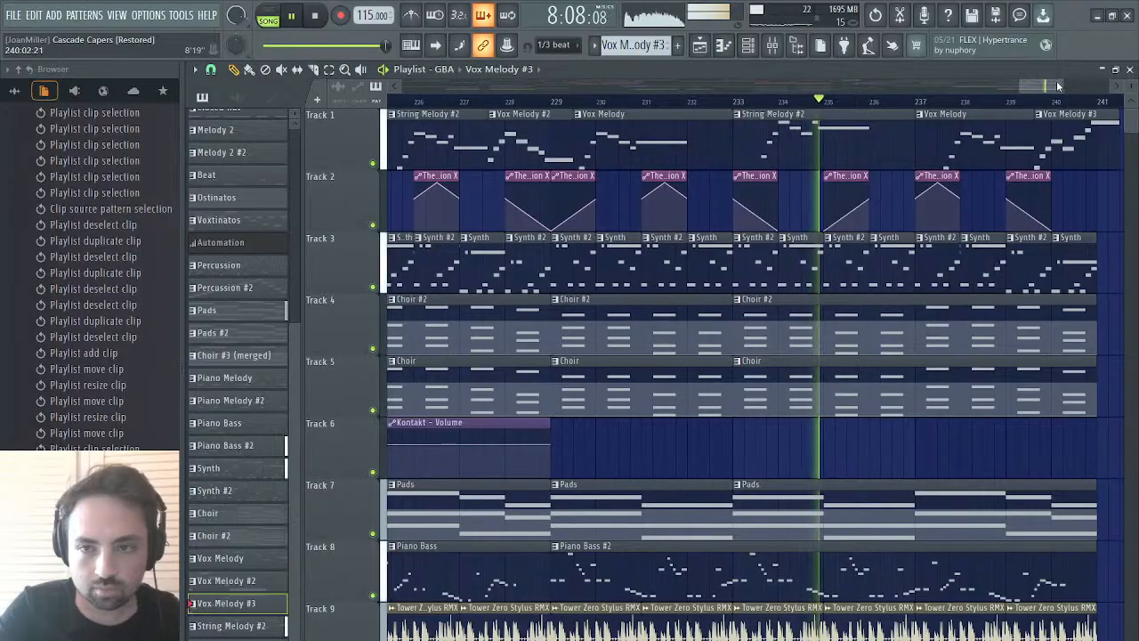
mouse_move(1062, 86)
left_mouse_down()
mouse_move(1087, 87)
mouse_move(1059, 91)
left_mouse_up()
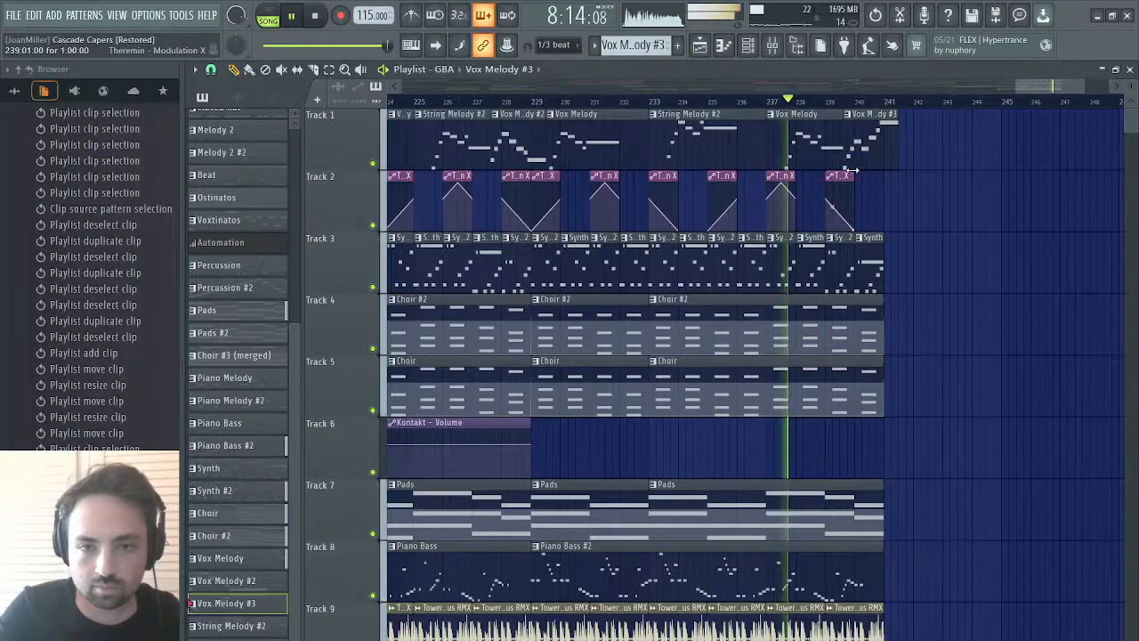
left_click_drag(1012, 87, 964, 86)
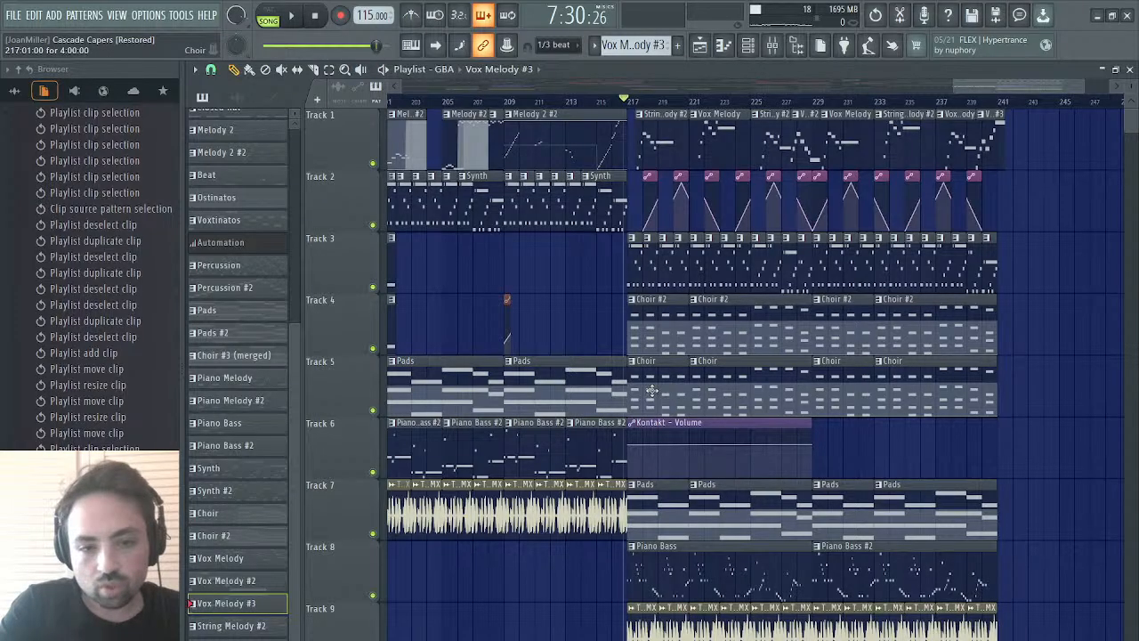
- Place two 2-bar Percussion clips on Track 2 at bars 241 and 243, and play the transition from bar 240
scroll(652, 390, "left", 6)
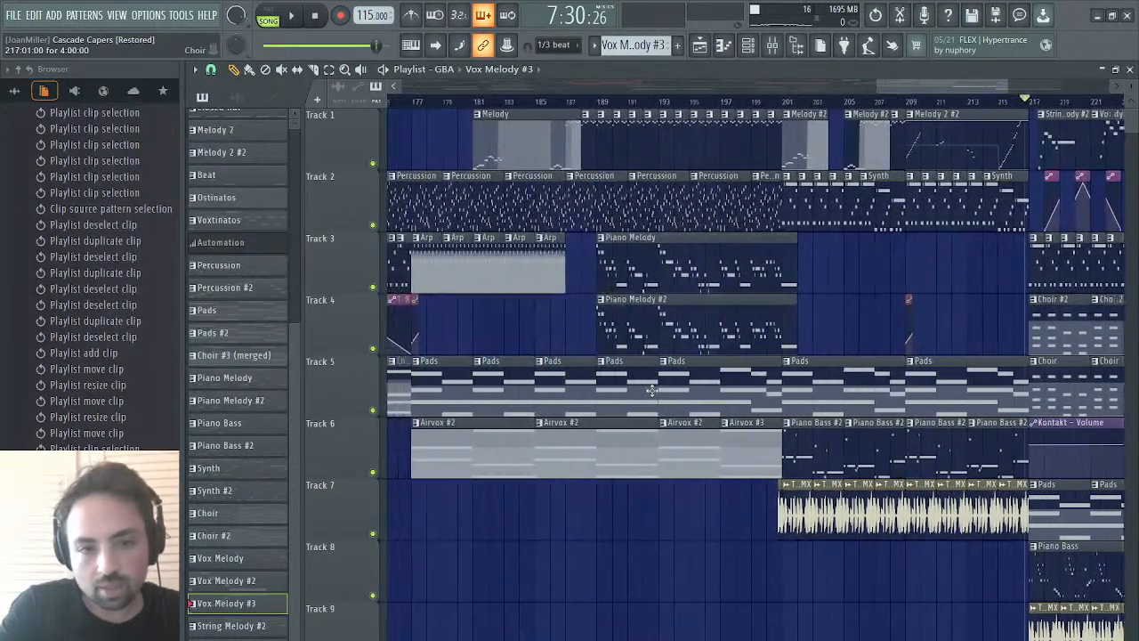
scroll(652, 390, "right", 8)
scroll(523, 320, "left", 2)
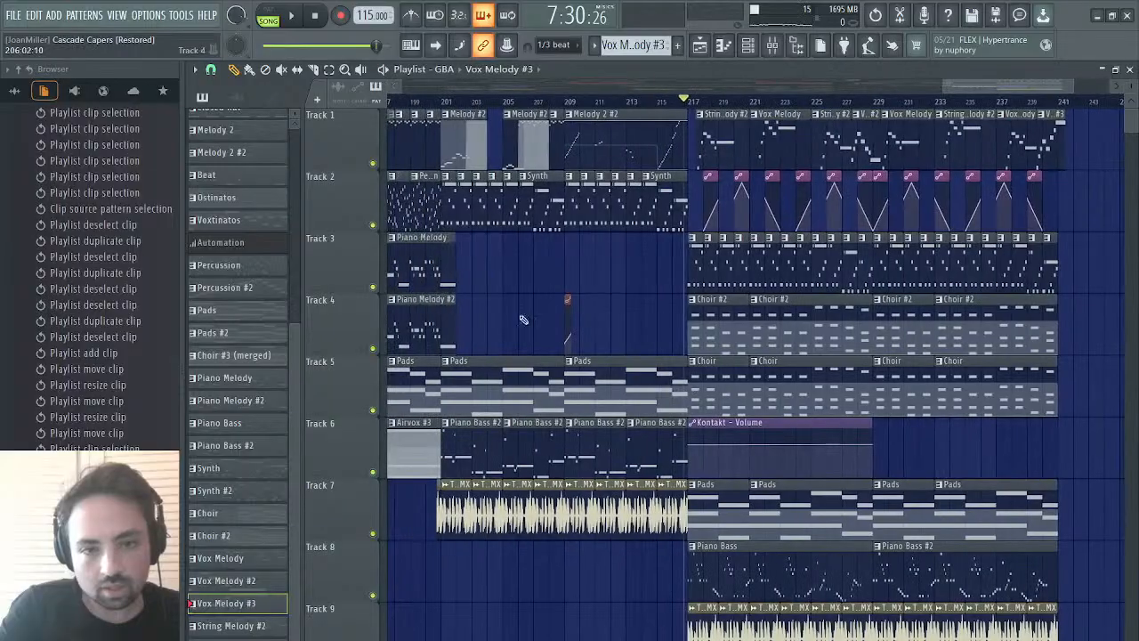
left_click(417, 199)
scroll(819, 285, "right", 5)
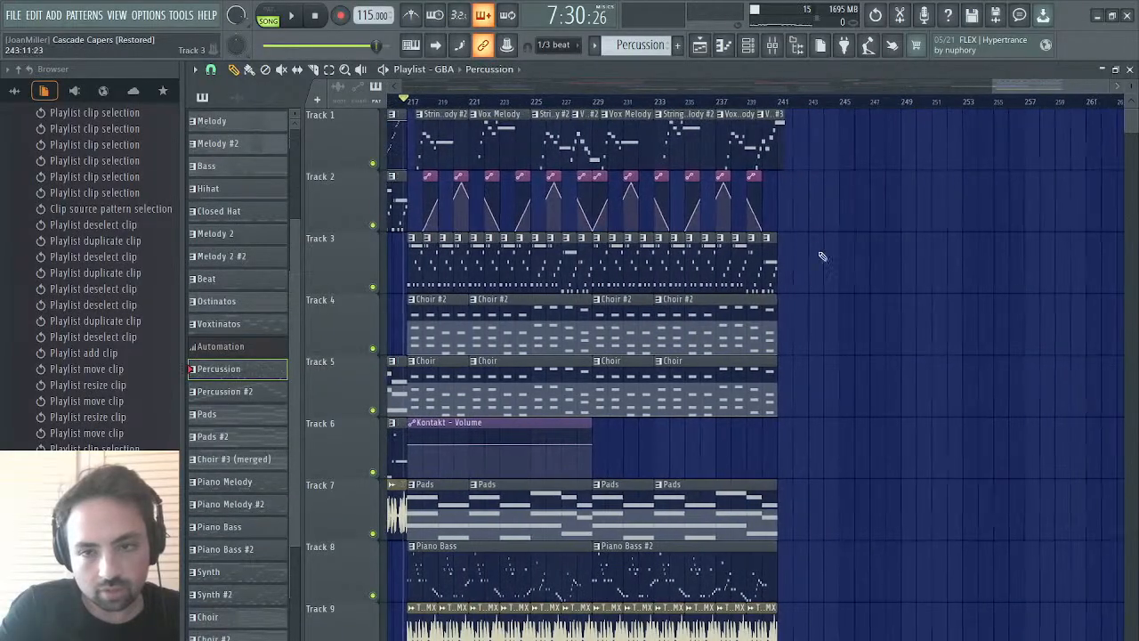
left_click(782, 220)
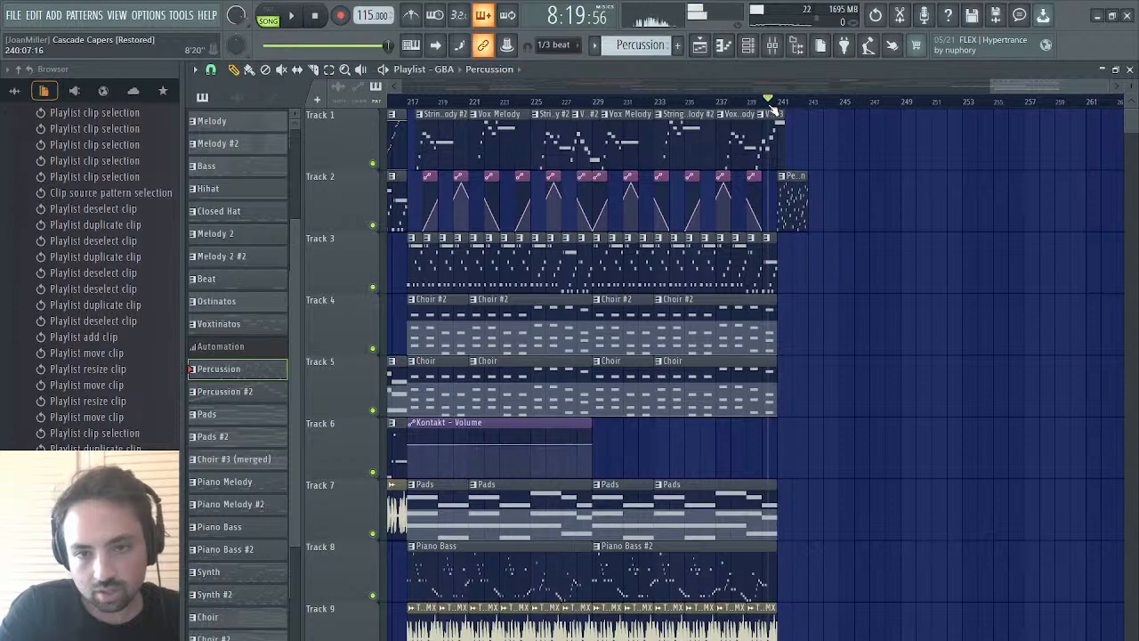
key("space")
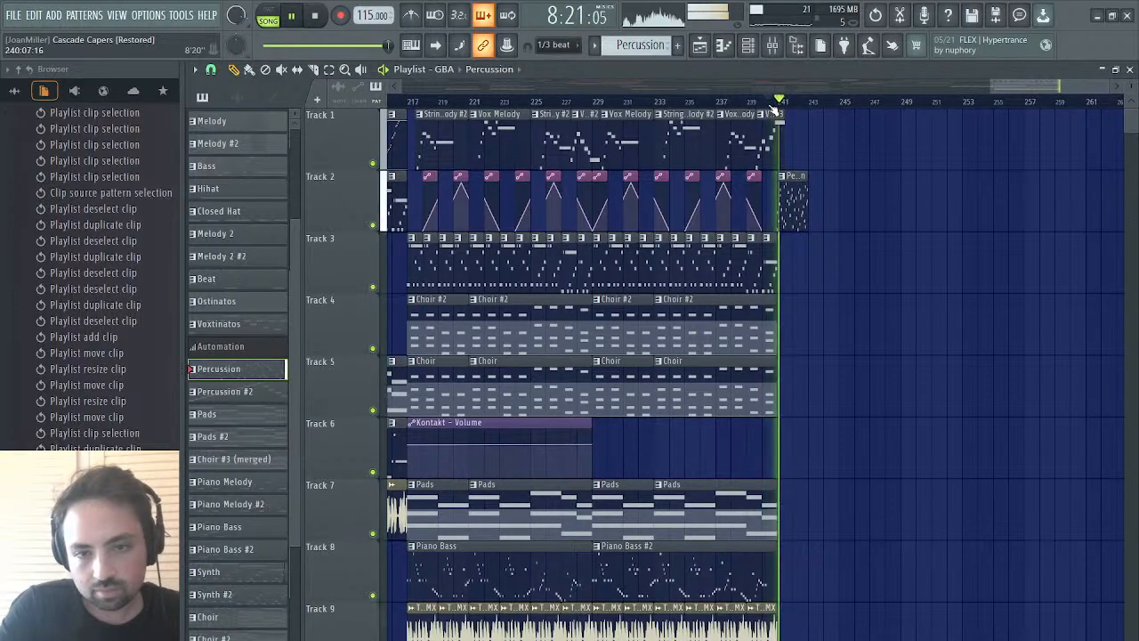
left_click(814, 214)
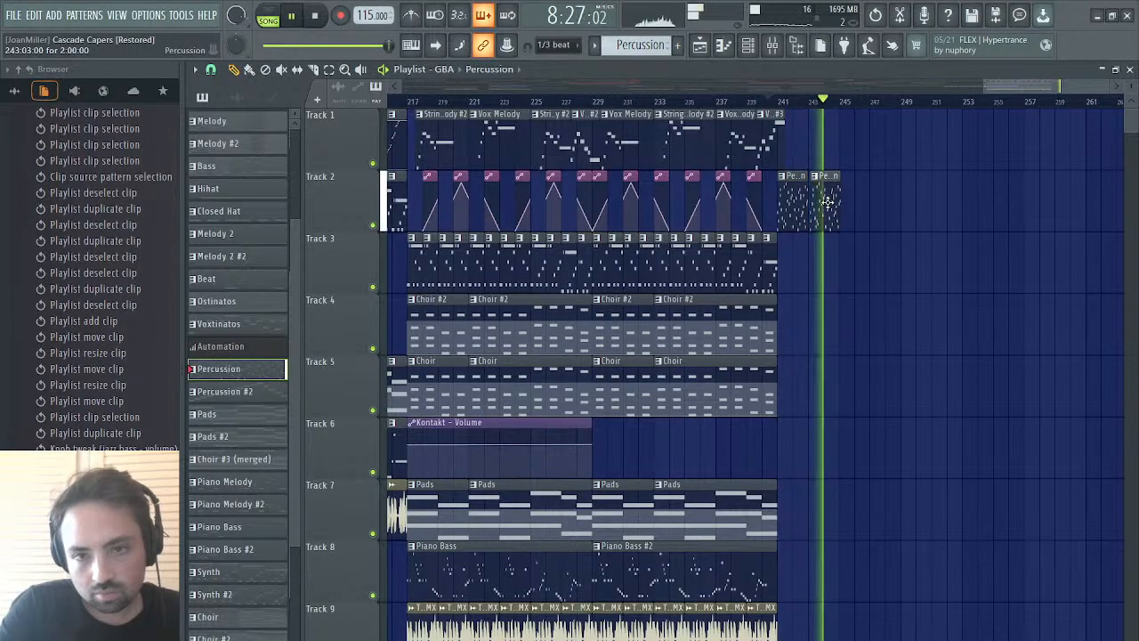
left_click_drag(829, 202, 825, 204)
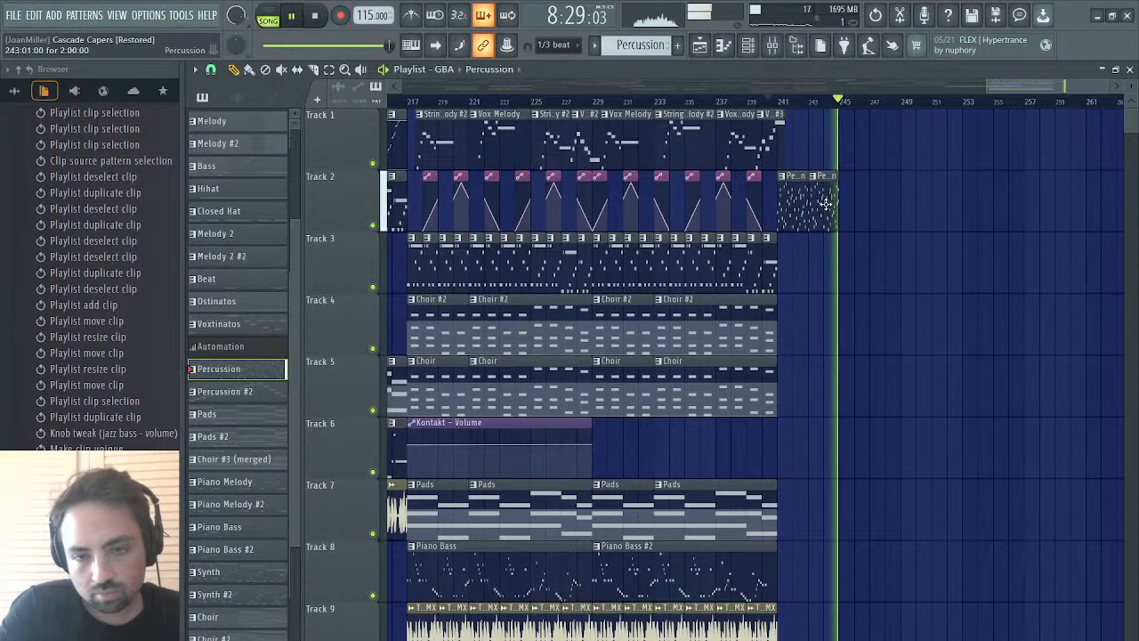
key("space")
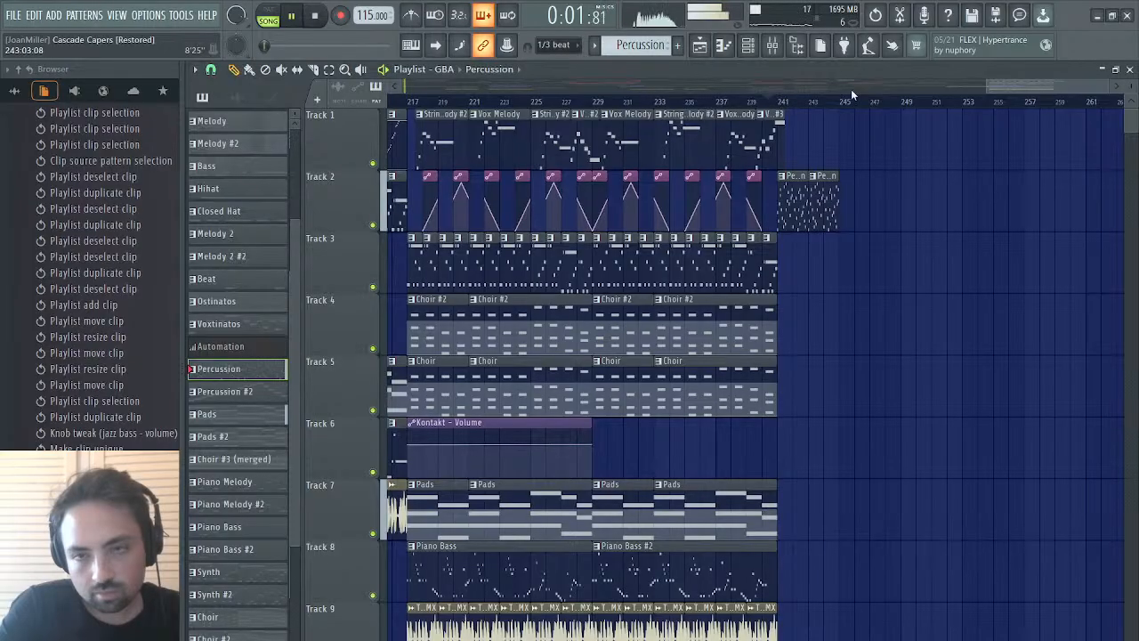
- Compare how Percussion is used in earlier sections by playing the arrangement around bars 57 and 177
left_click_drag(1001, 83, 546, 120)
key("space")
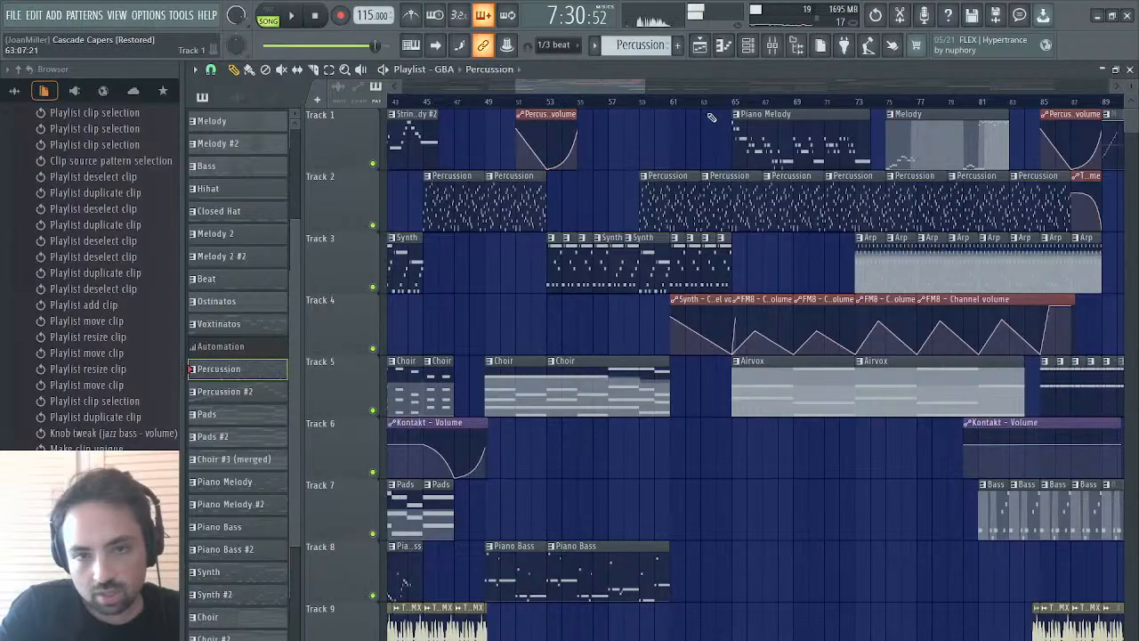
key("space")
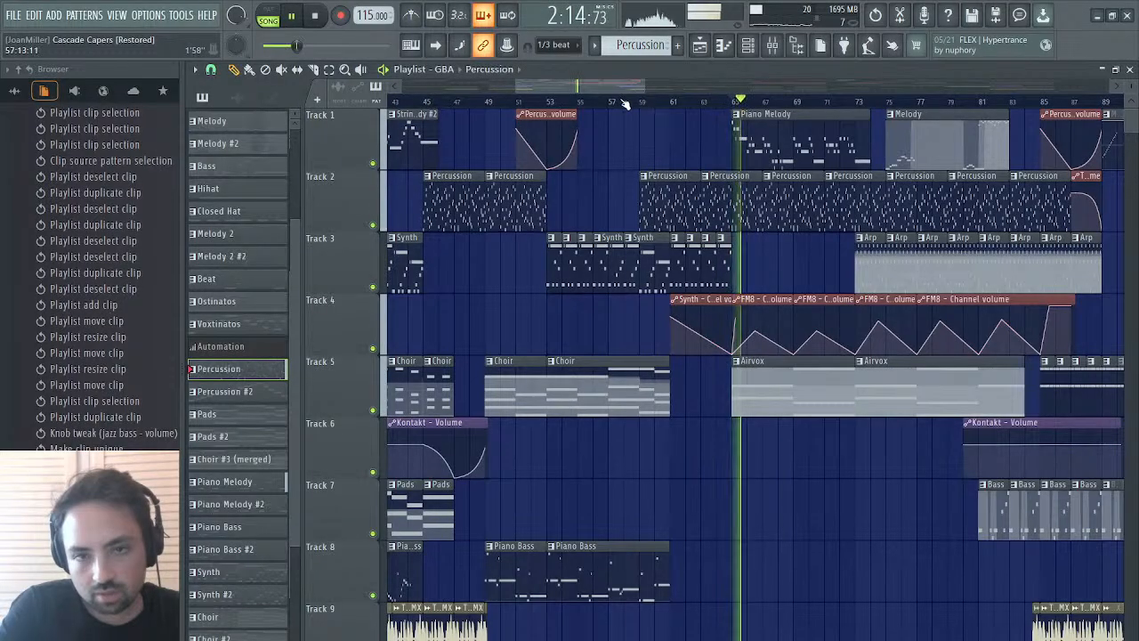
left_click_drag(618, 89, 932, 51)
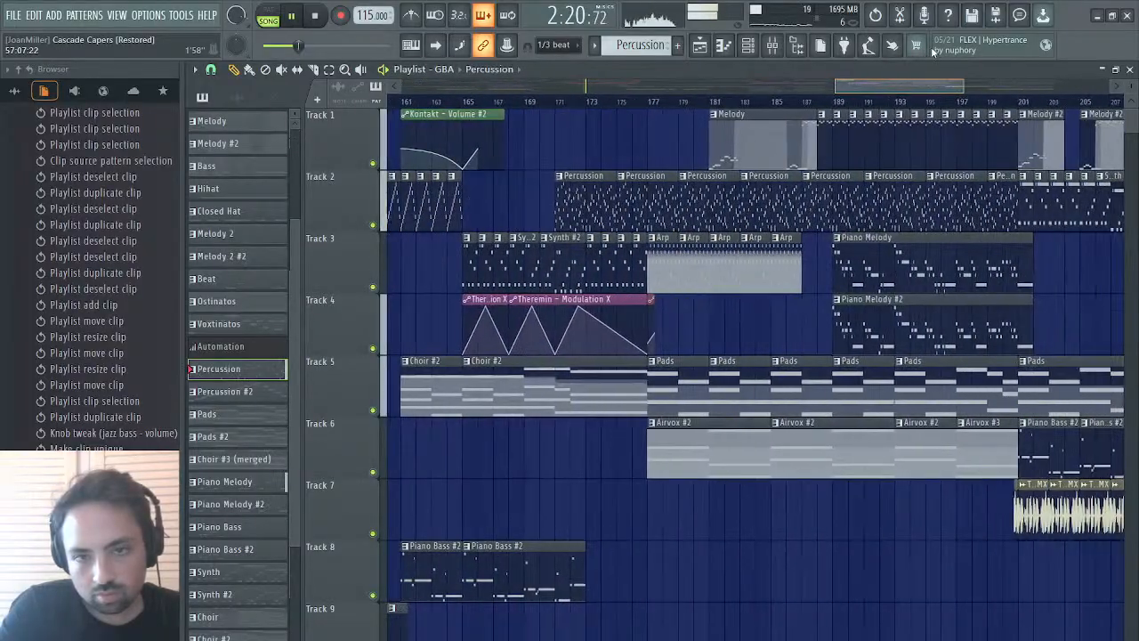
left_click_drag(871, 80, 896, 71)
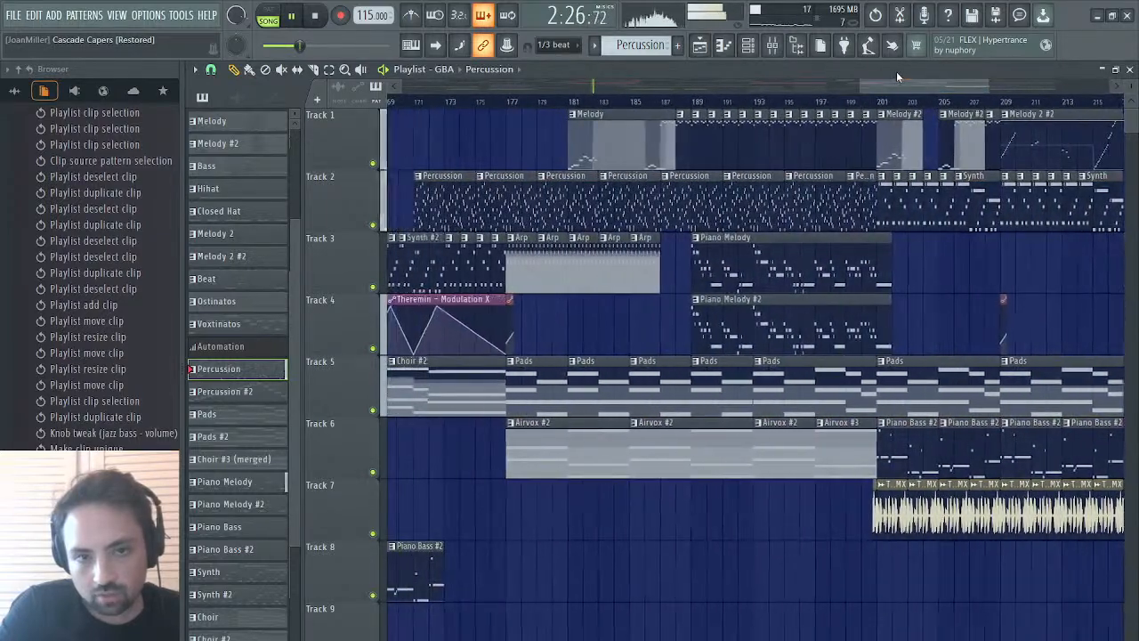
left_click(521, 102)
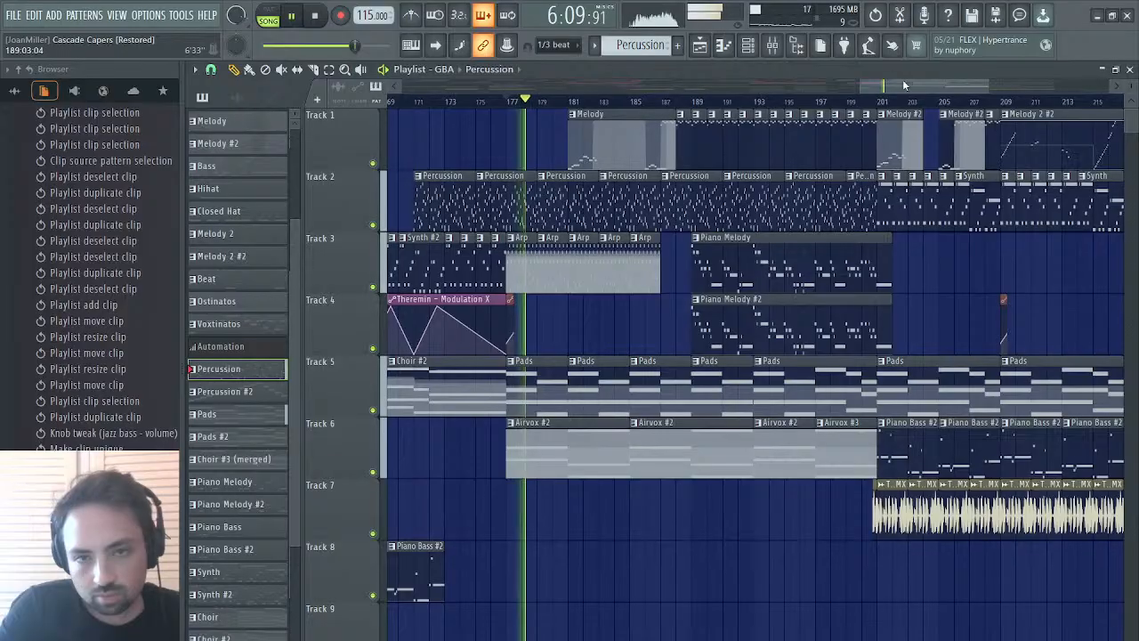
left_click_drag(903, 84, 1032, 66)
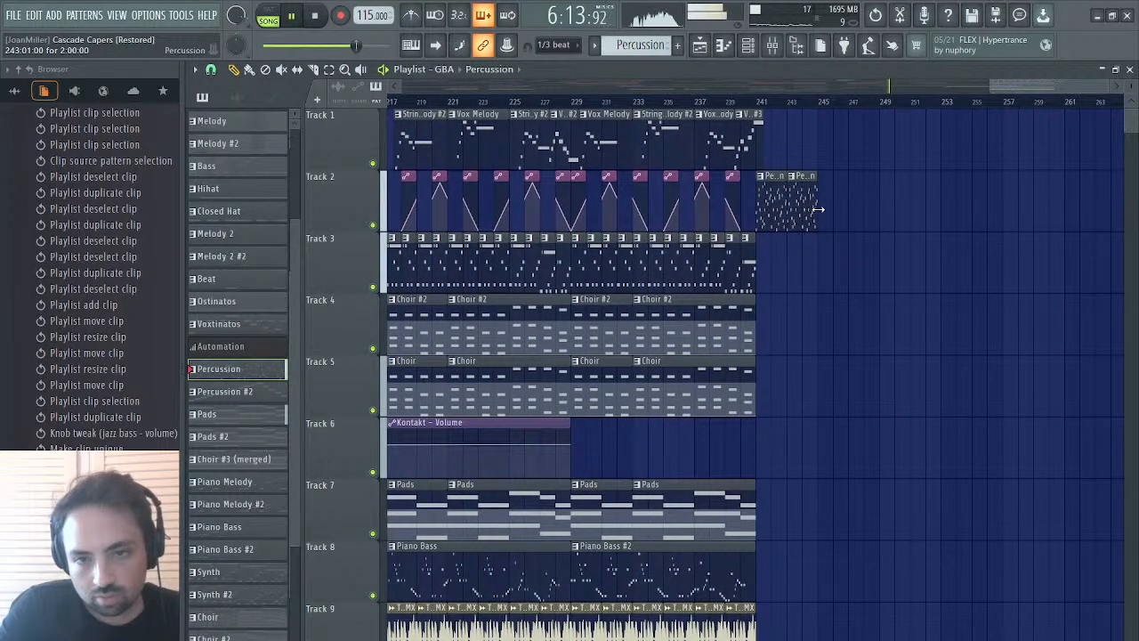
- Add two more Percussion clips on Track 2 after bar 245, and delete both
key("ctrl+b")
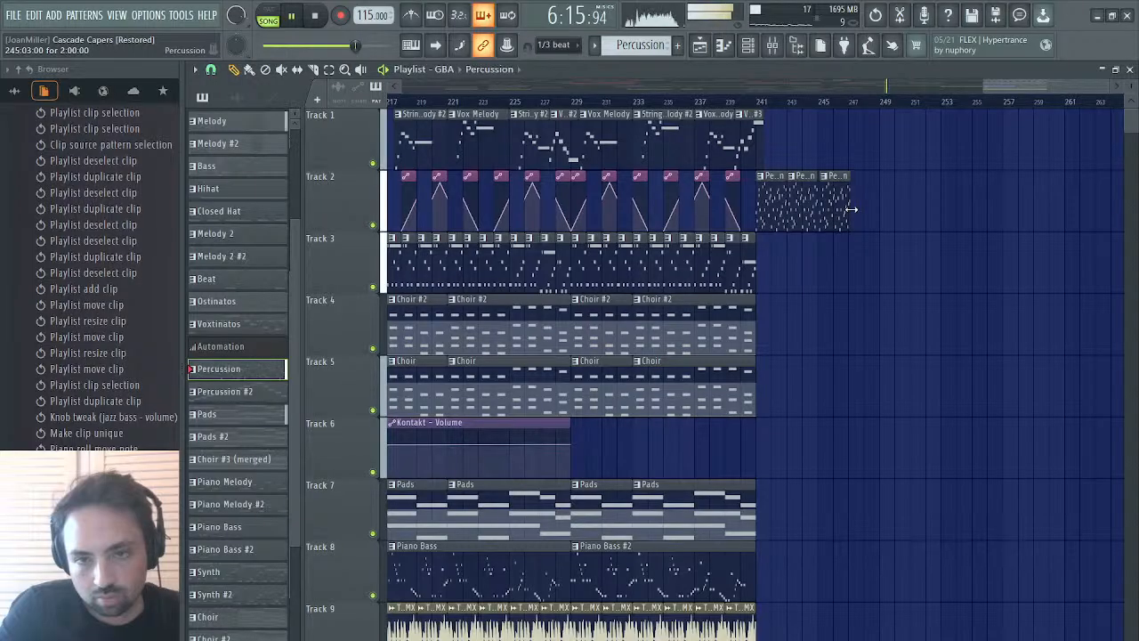
key("ctrl+b")
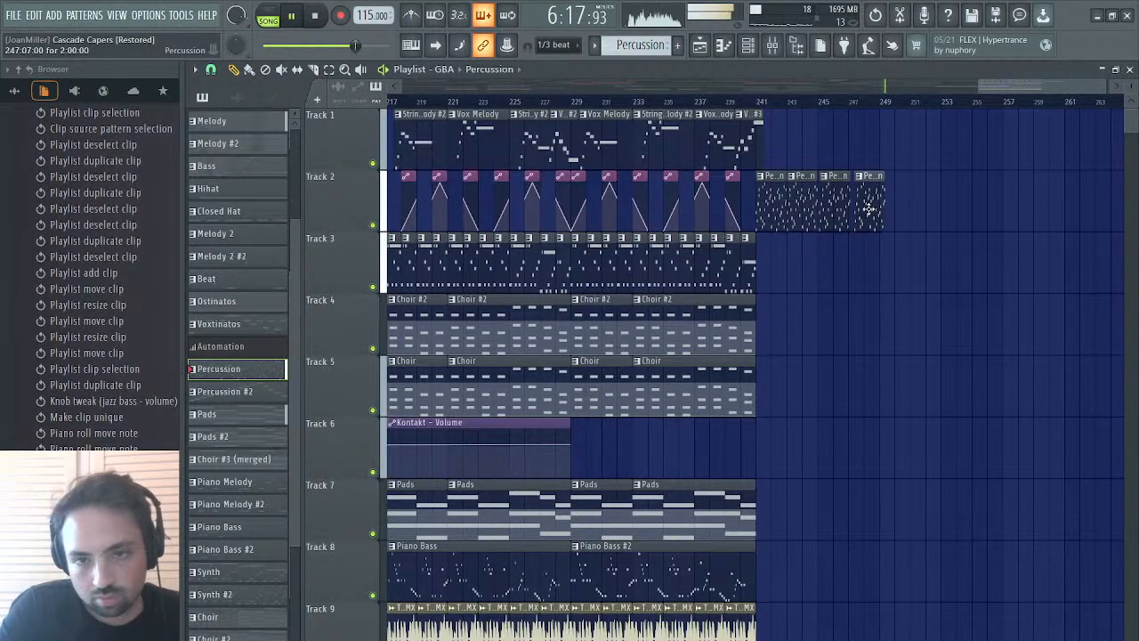
left_click_drag(869, 210, 866, 209)
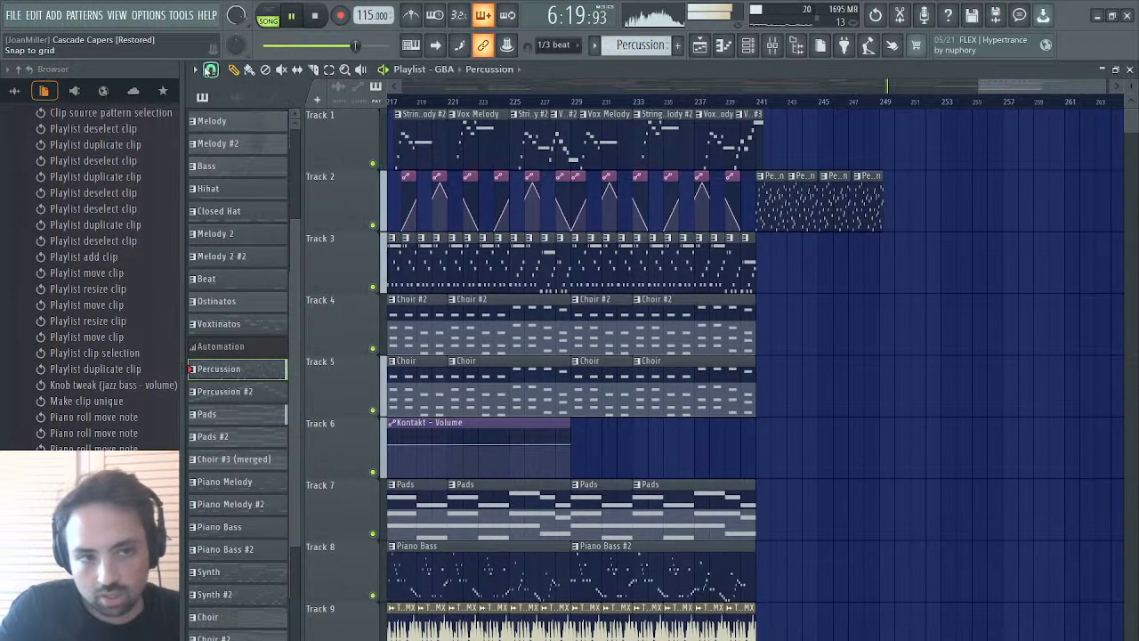
right_click(868, 218)
right_click(834, 214)
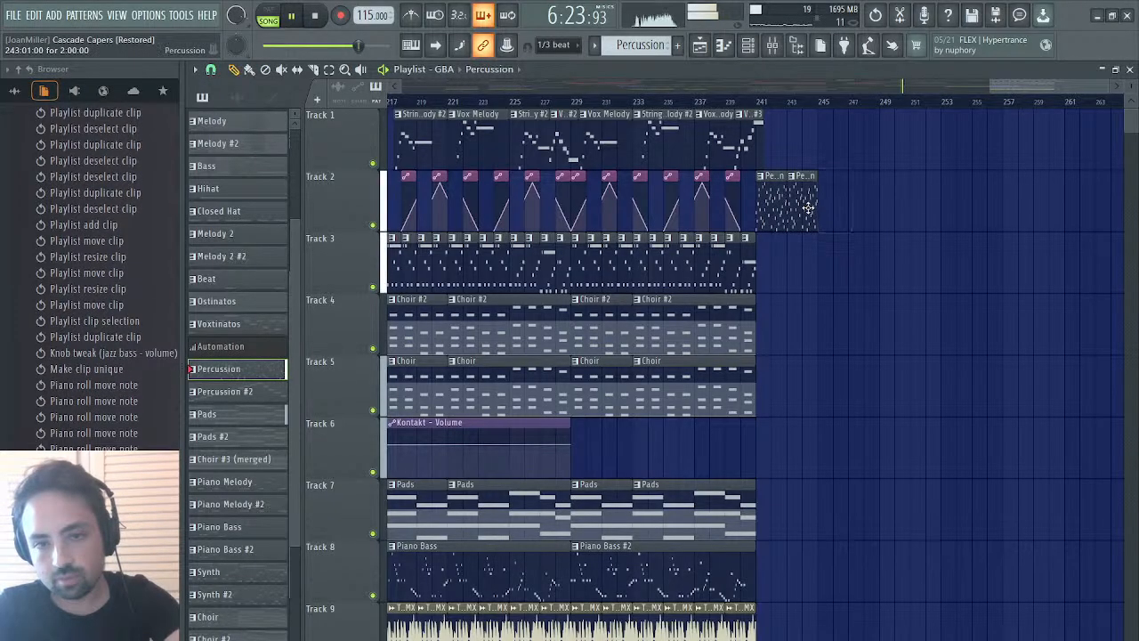
- Duplicate the two Percussion clips on Track 2 to bar 245 and play the new part from bar 241
key("ctrl+b")
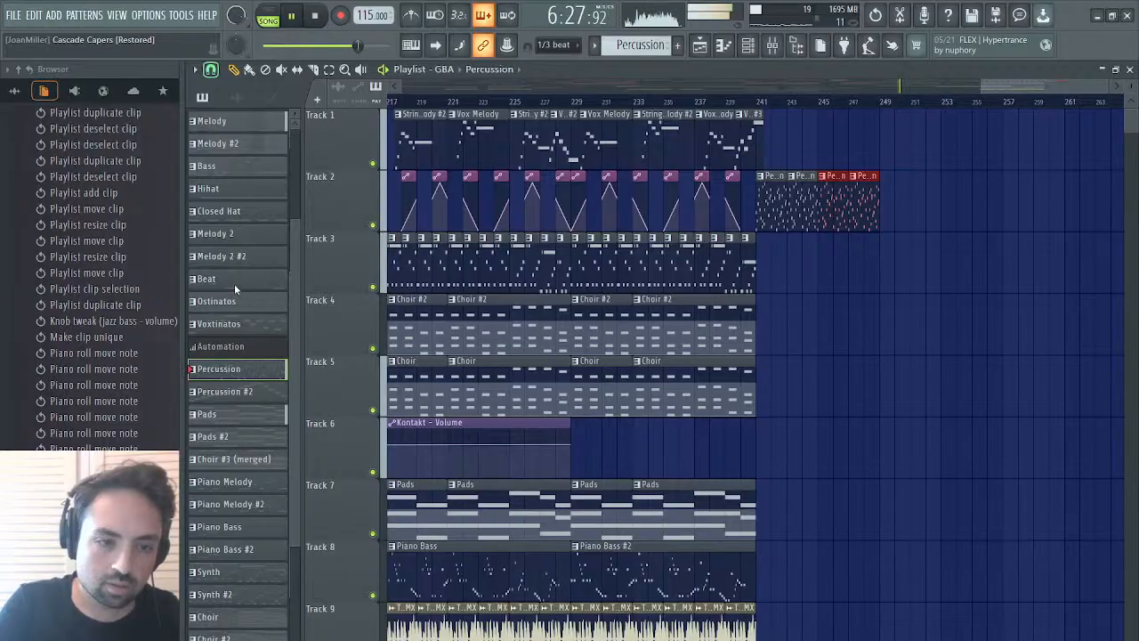
left_click(755, 105)
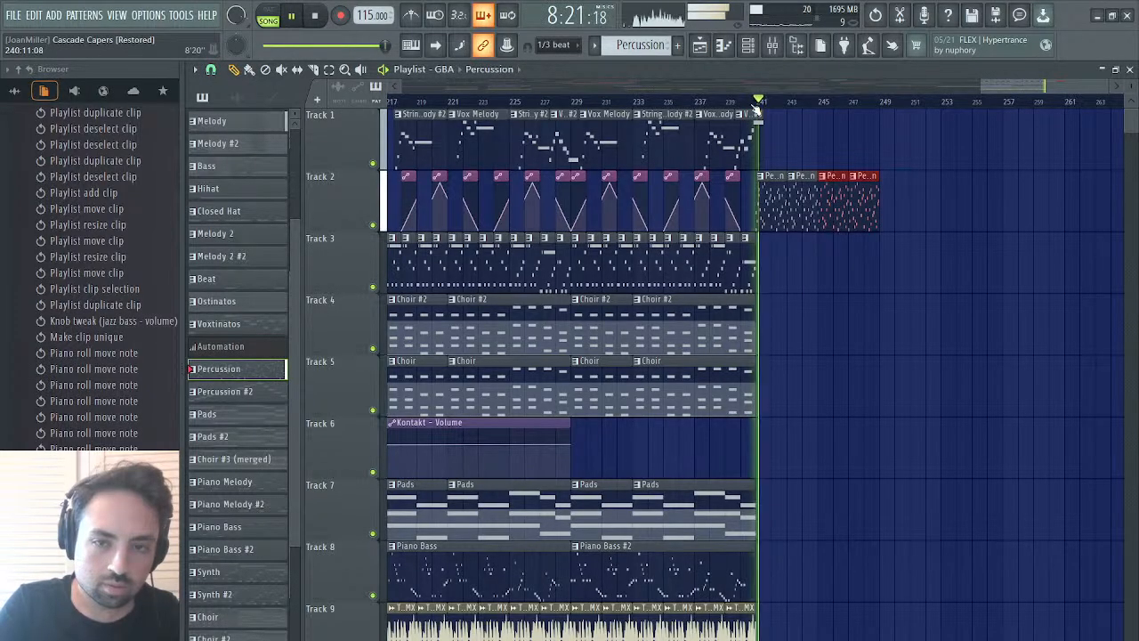
scroll(785, 244, "right", 4)
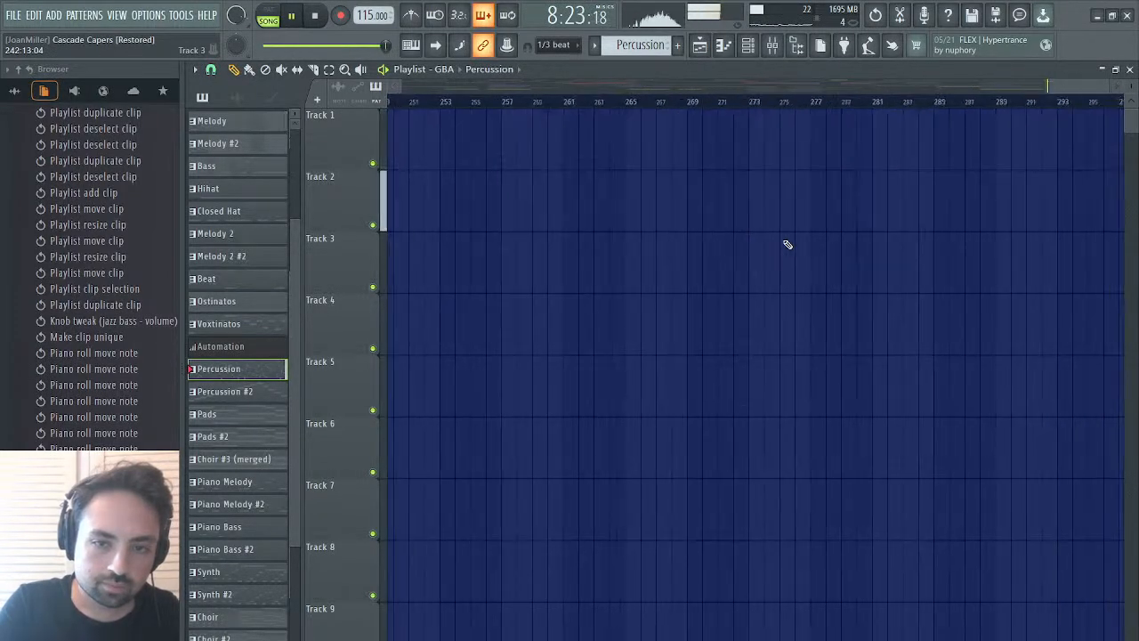
key("space")
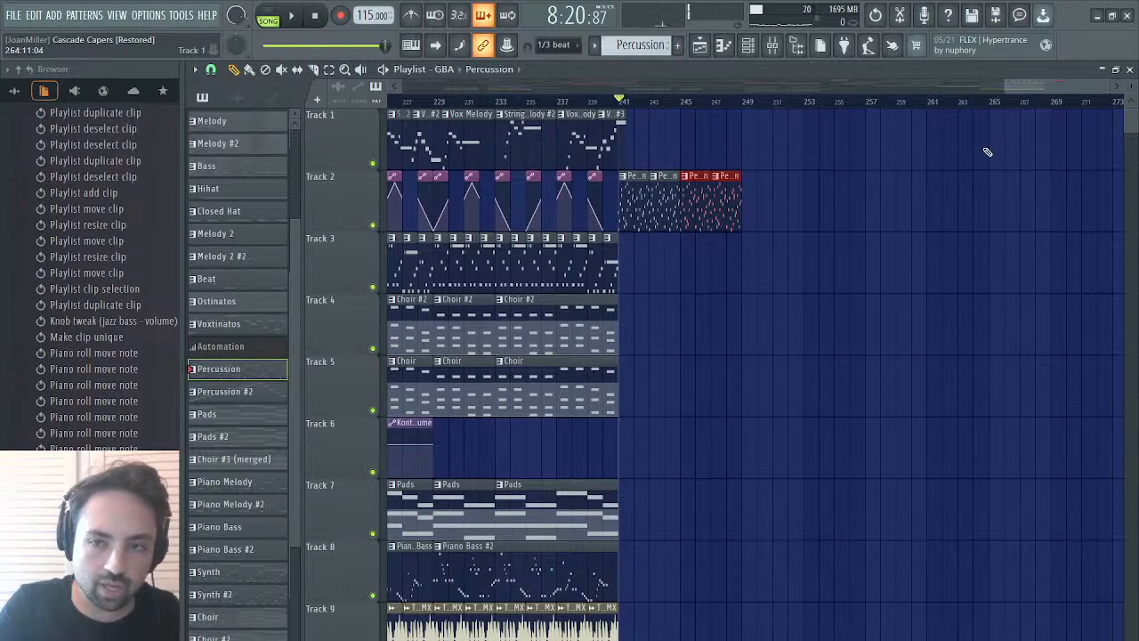
- Copy the Pads and Airvox clips of bars 177 to 201 on Tracks 5 and 6 and paste them at bar 241
left_click_drag(1045, 88, 934, 87)
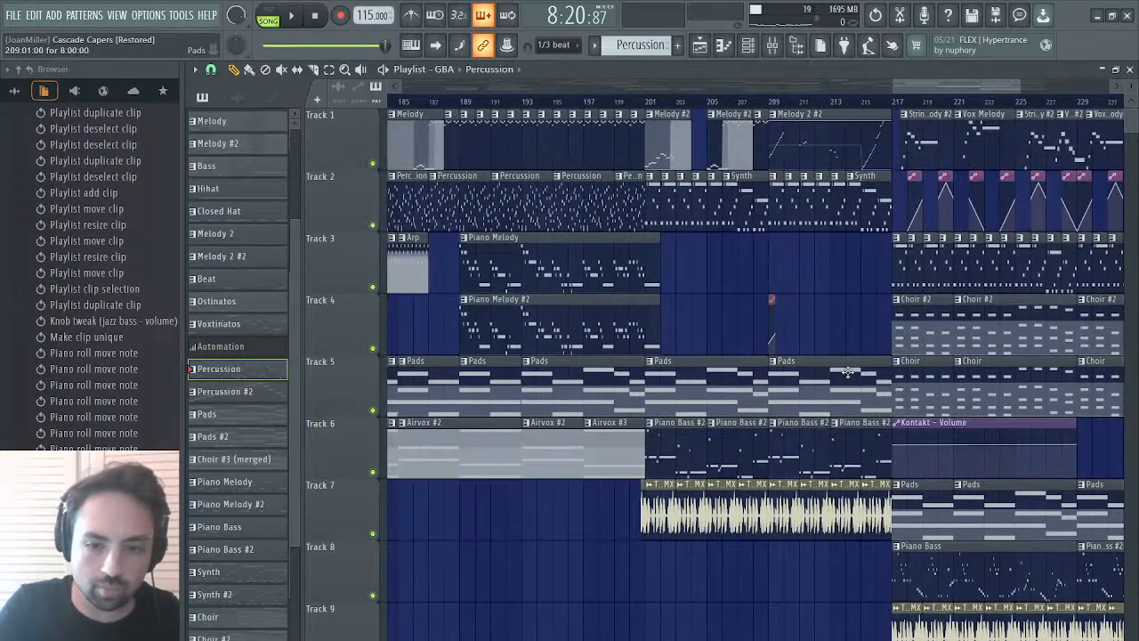
scroll(674, 388, "left", 3)
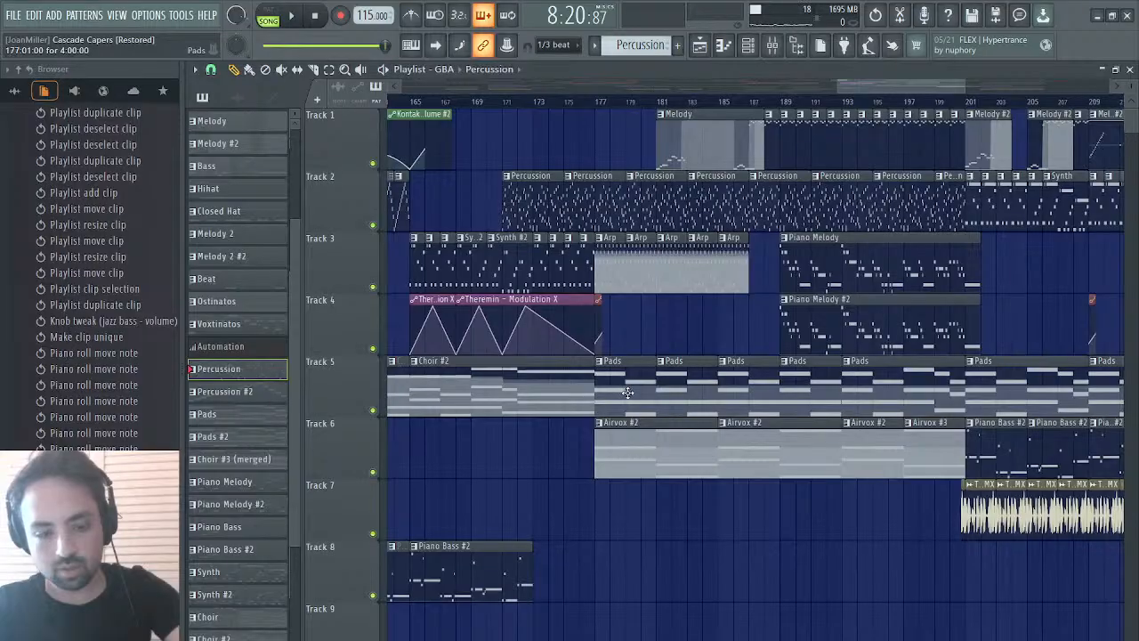
left_click_drag(613, 389, 942, 434)
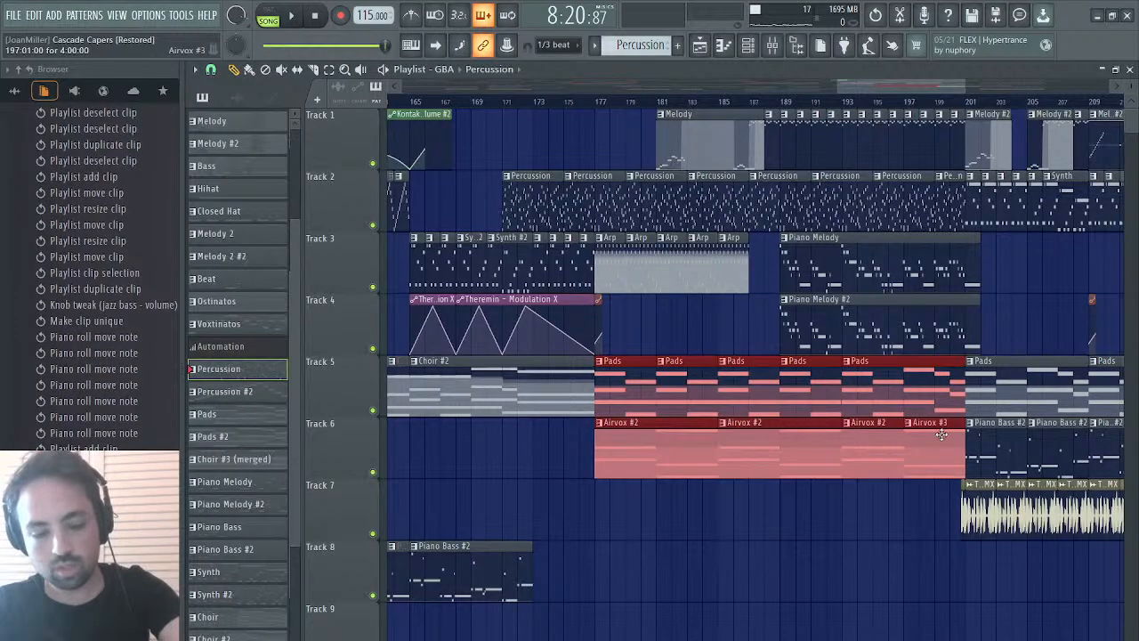
left_click_drag(861, 81, 1061, 76)
left_click_drag(1062, 73, 1063, 72)
key("ctrl+v")
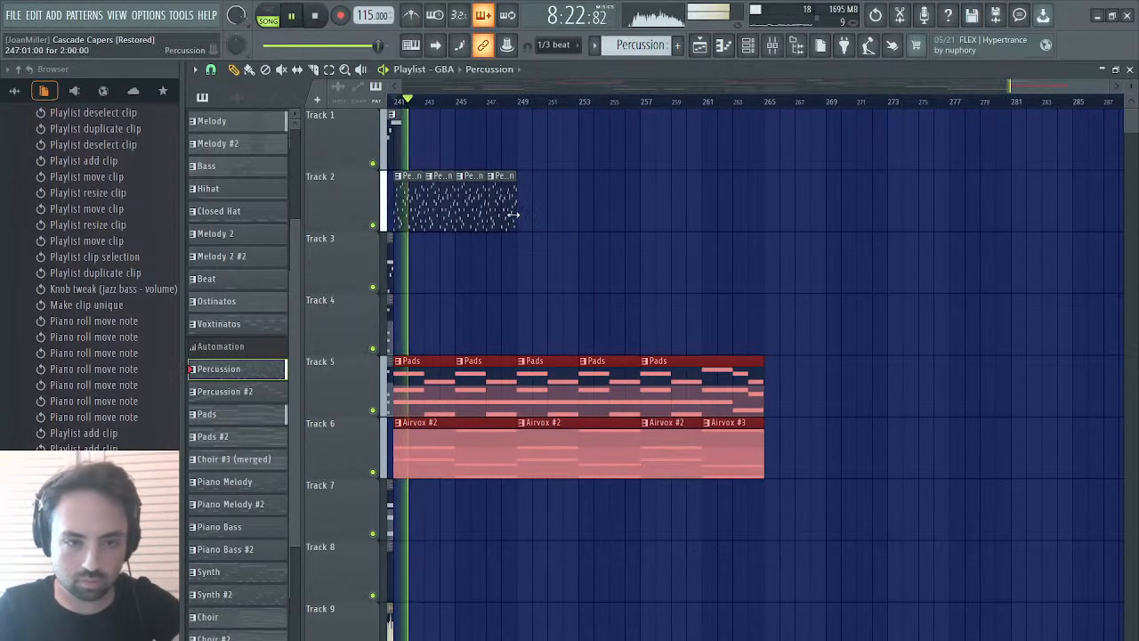
- Duplicate the four Percussion clips on Track 2 twice so they run to bar 265
left_click_drag(514, 214, 402, 219)
key("ctrl+b")
key("ctrl+b")
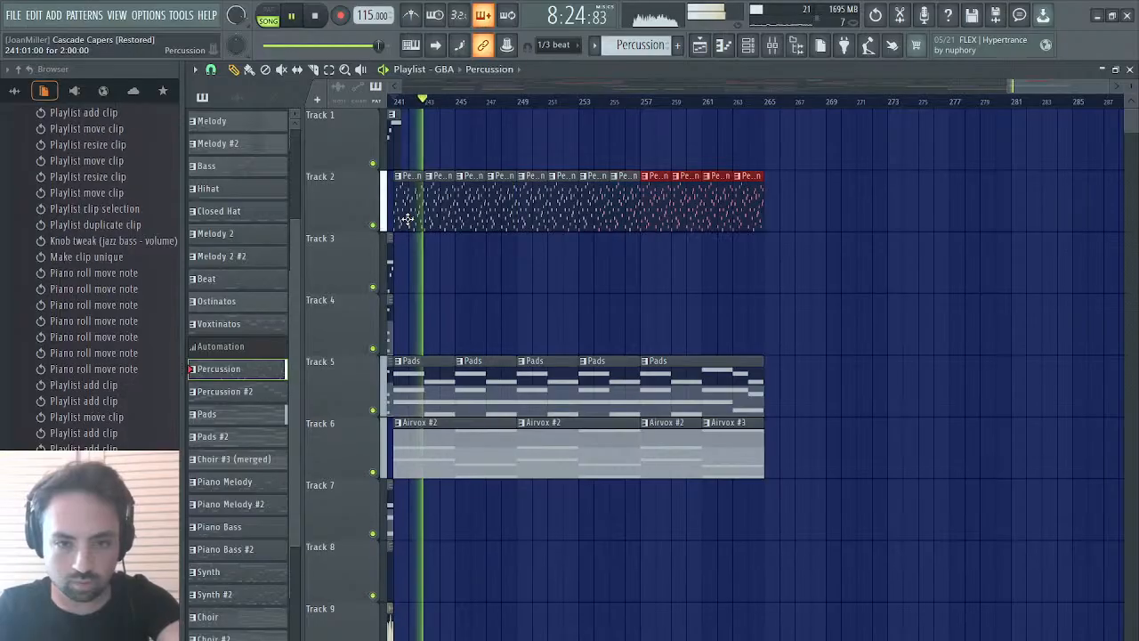
- Duplicate the Tower Zero Stylus RMX clips of bars 217 to 241 on Track 9 to fill bars 241 to 265
scroll(540, 252, "left", 5)
scroll(541, 254, "down", 2)
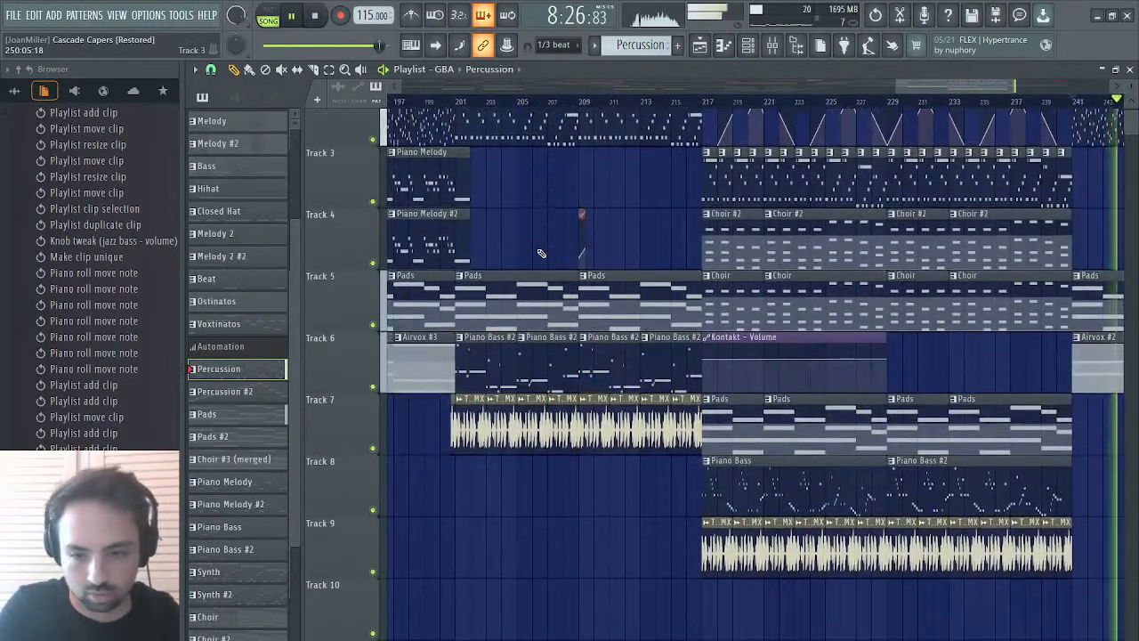
scroll(541, 254, "right", 6)
scroll(541, 254, "left", 2)
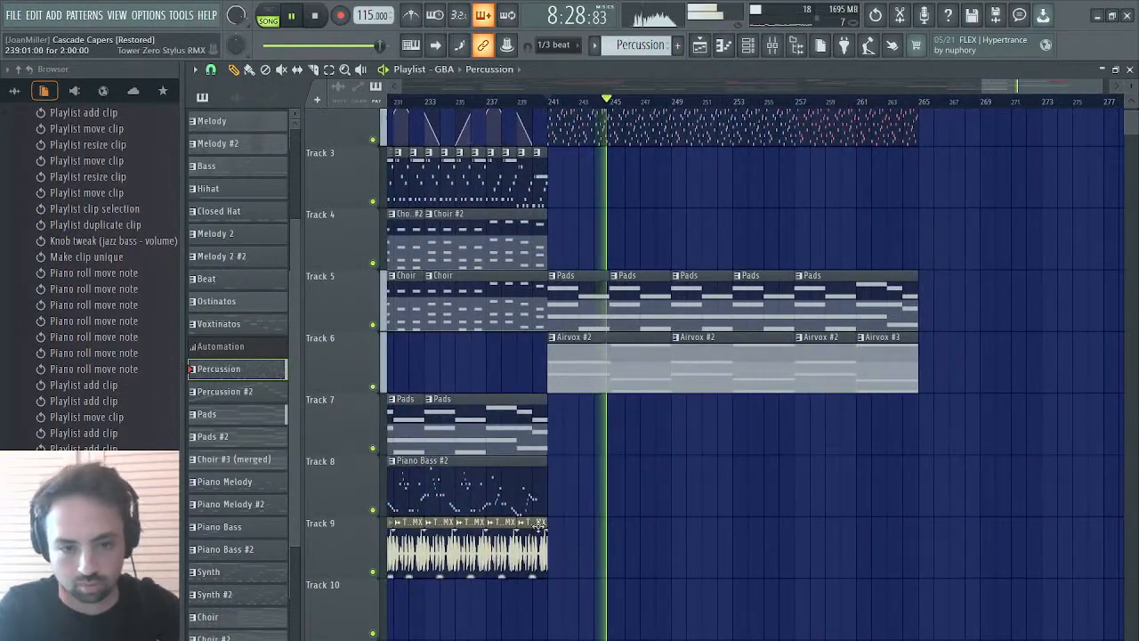
mouse_move(539, 525)
left_mouse_down()
mouse_move(407, 554)
mouse_move(551, 540)
left_mouse_up()
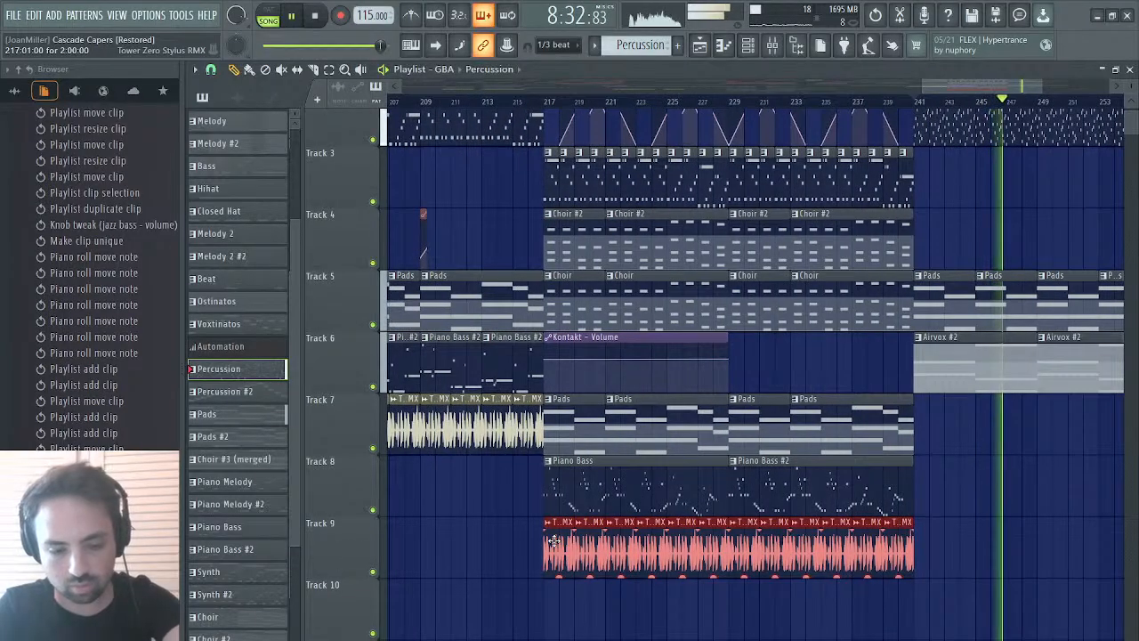
key("ctrl+b")
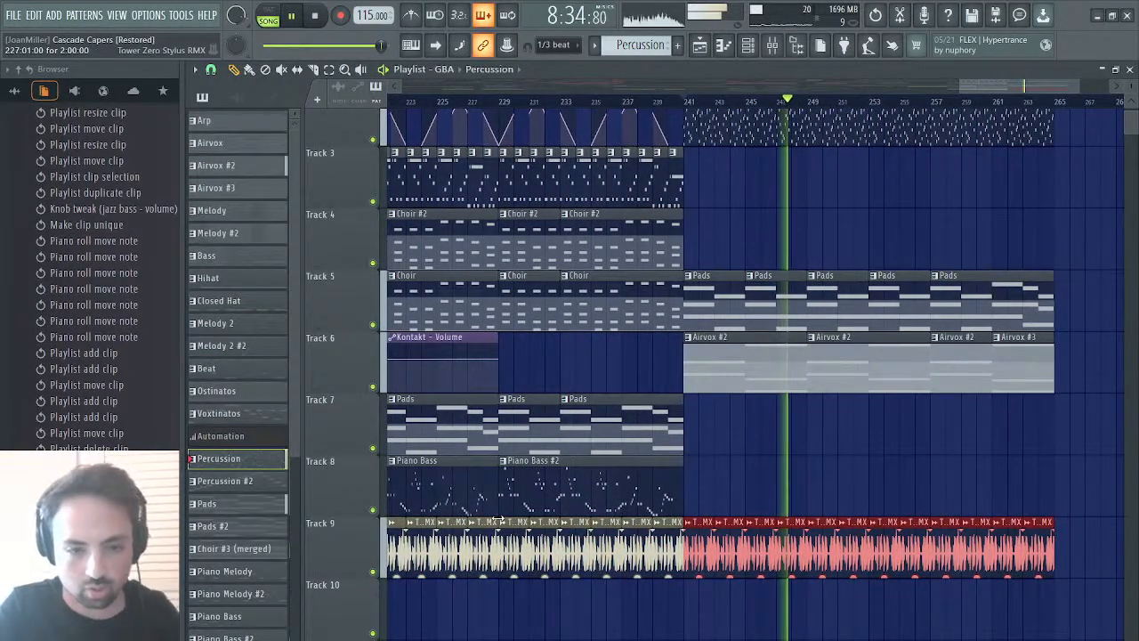
- Add a half-bar Tower Zero Stylus RMX pickup clip on Track 9 directly before bar 217
left_click_drag(995, 85, 964, 90)
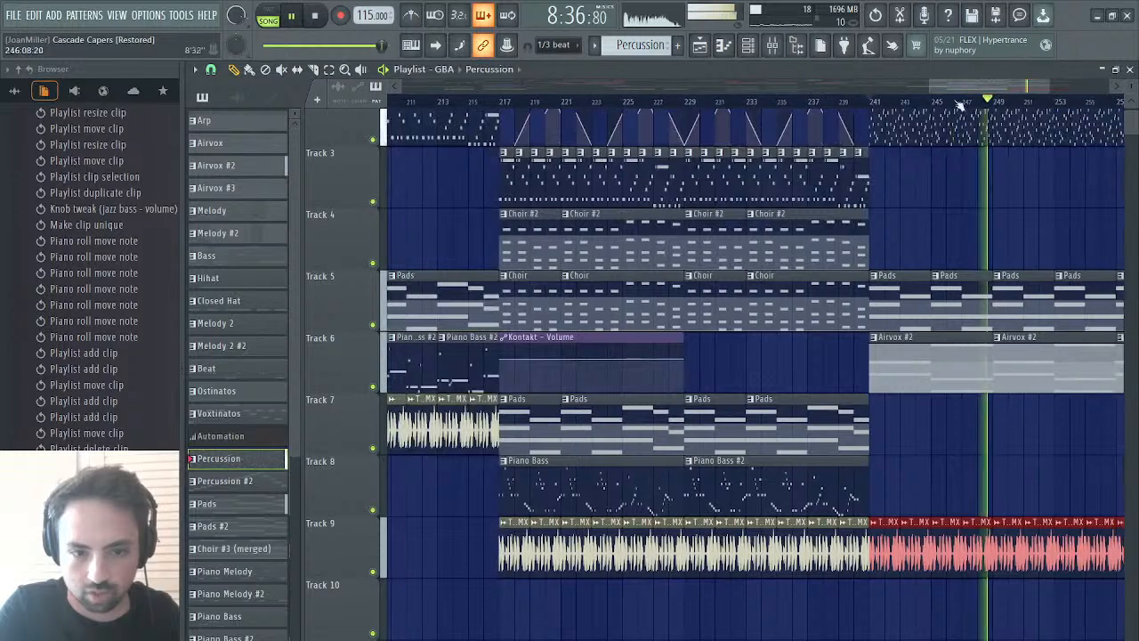
left_click(471, 549)
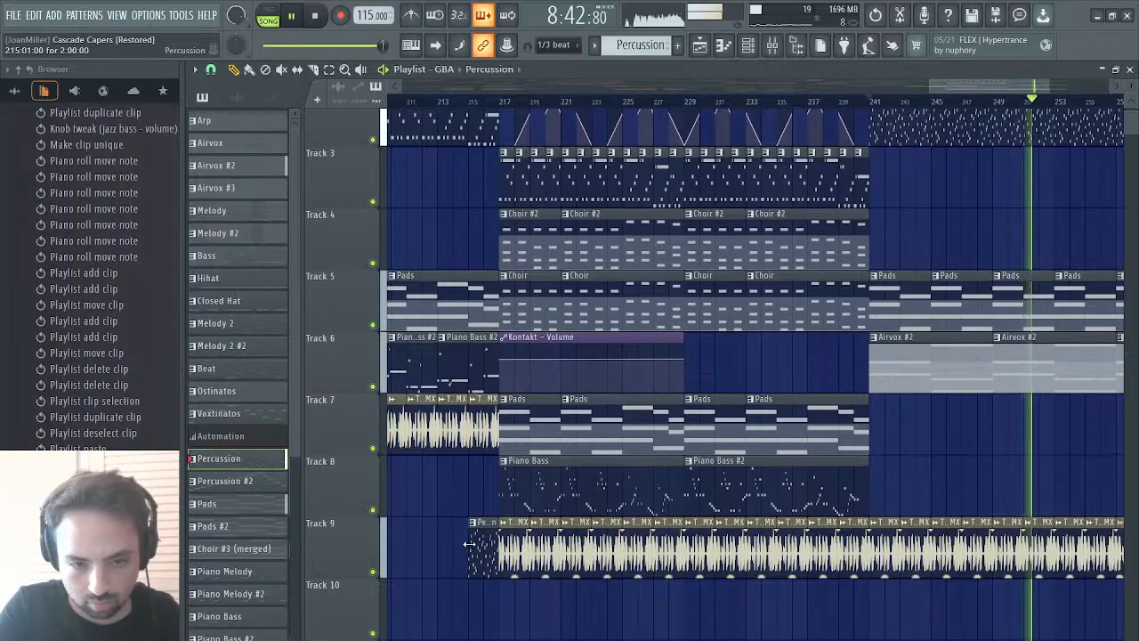
right_click(469, 545)
mouse_move(500, 545)
left_mouse_down()
mouse_move(466, 545)
mouse_move(492, 547)
left_mouse_up()
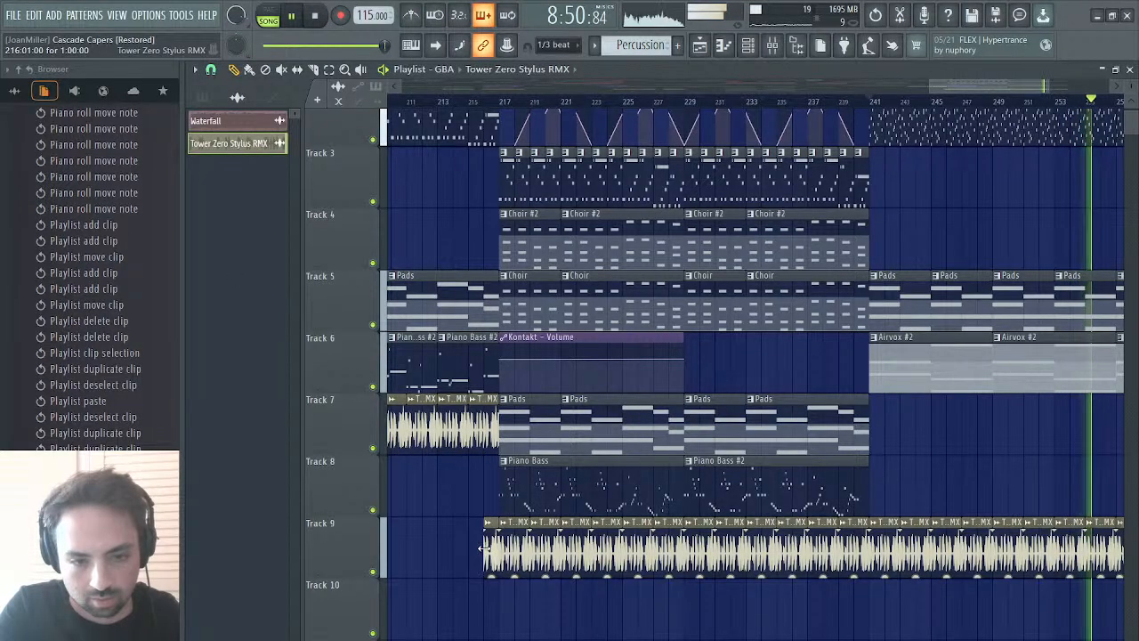
left_click_drag(483, 547, 490, 547)
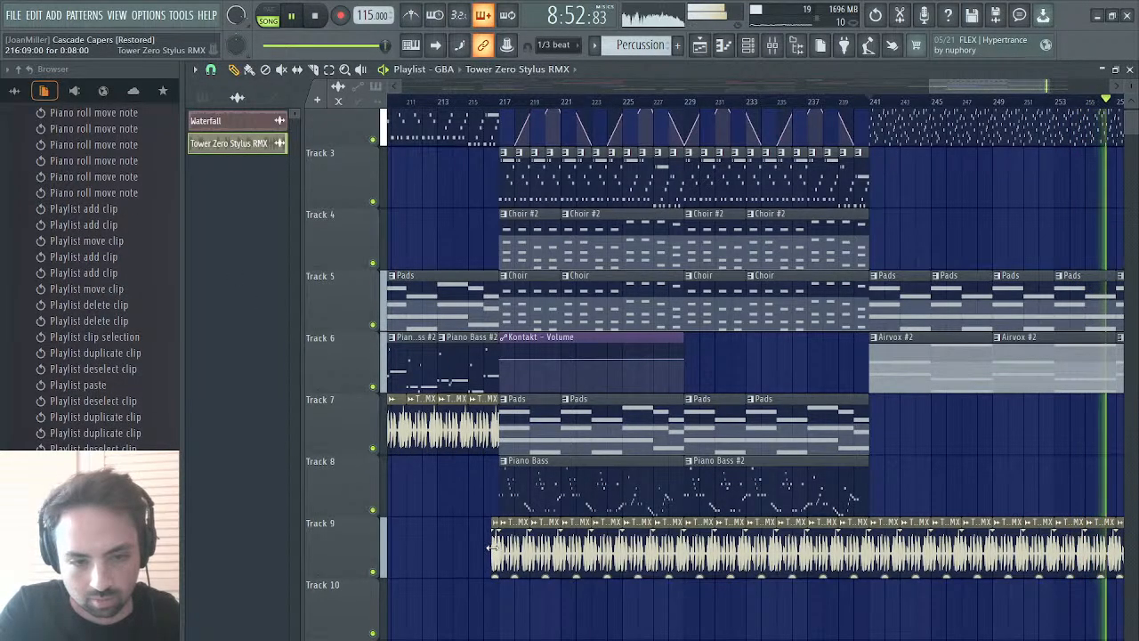
- Play the song from just before bar 217 to check the drum loop pickup on Track 9
left_click(495, 104)
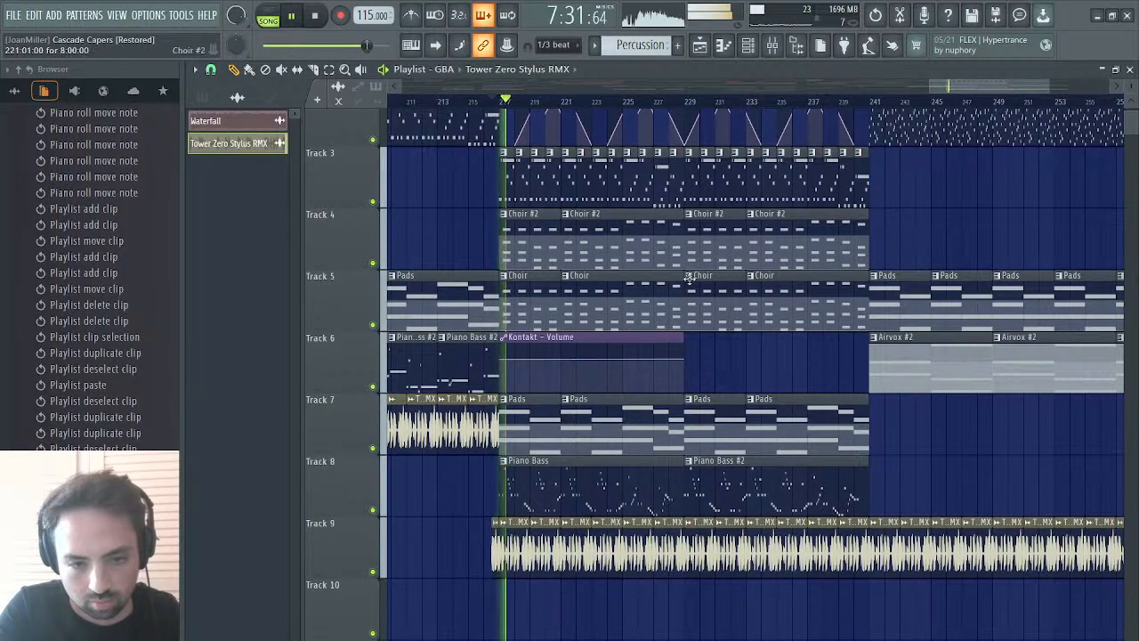
scroll(704, 288, "right", 4)
scroll(704, 288, "right", 2)
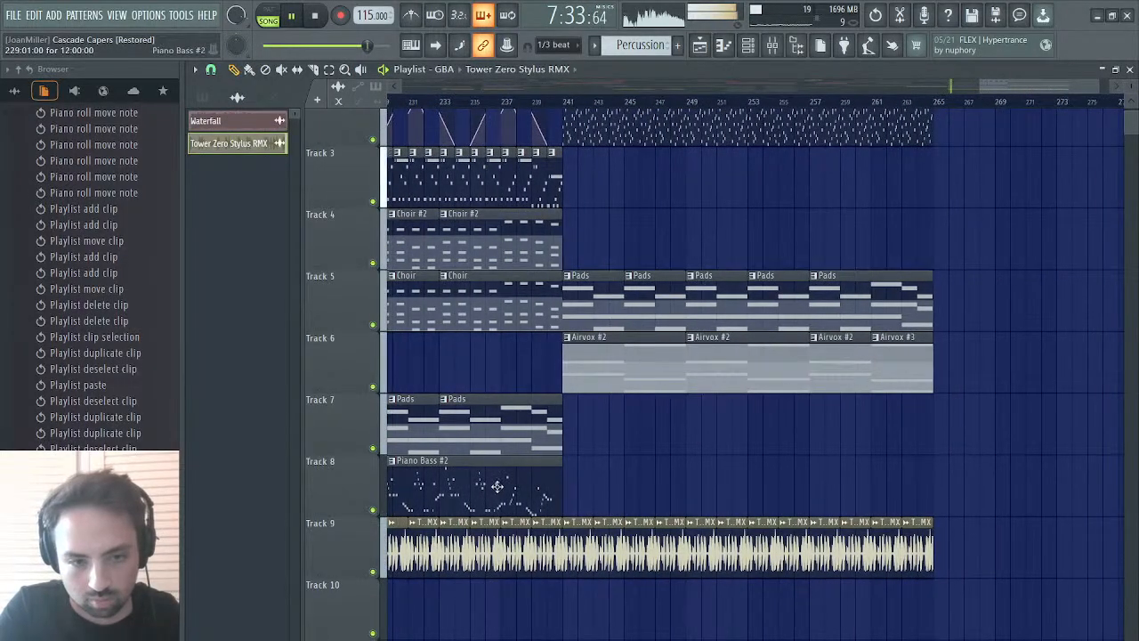
scroll(490, 488, "left", 5)
scroll(490, 488, "right", 5)
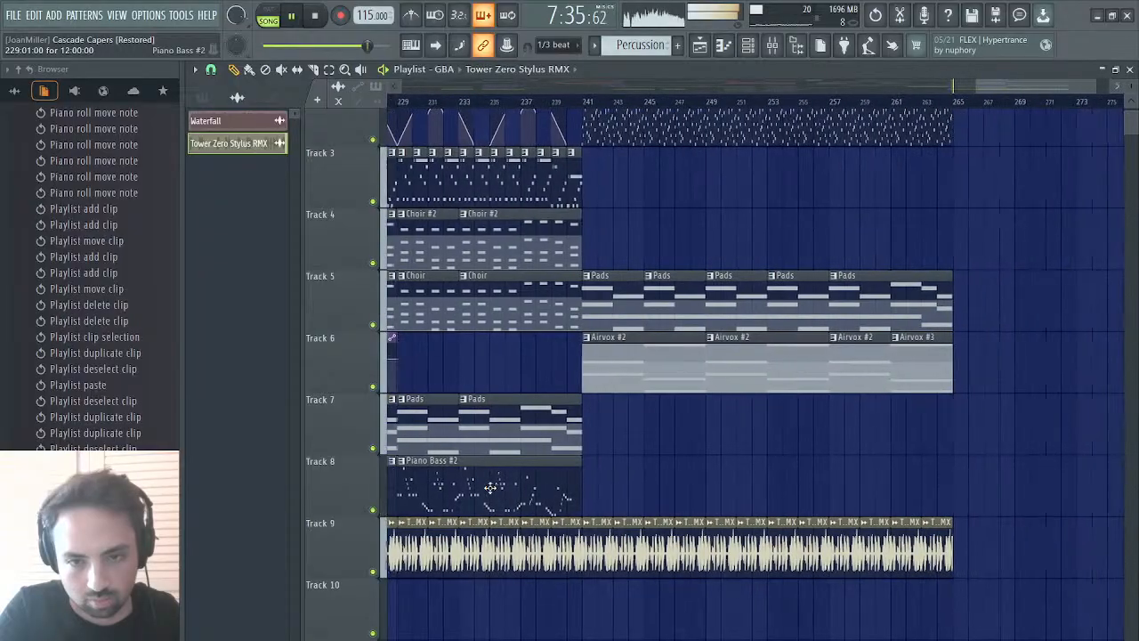
- Listen to the new part from bar 241 and review its clips across the tracks
left_click(579, 98)
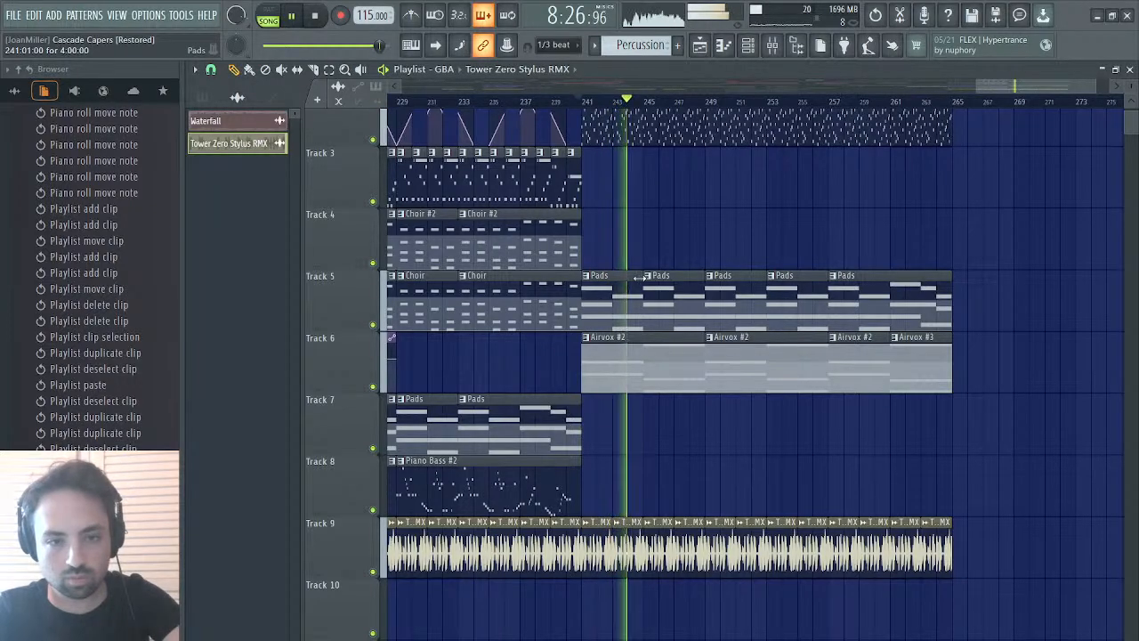
scroll(638, 275, "right", 2)
scroll(638, 275, "left", 3)
scroll(638, 278, "up", 2)
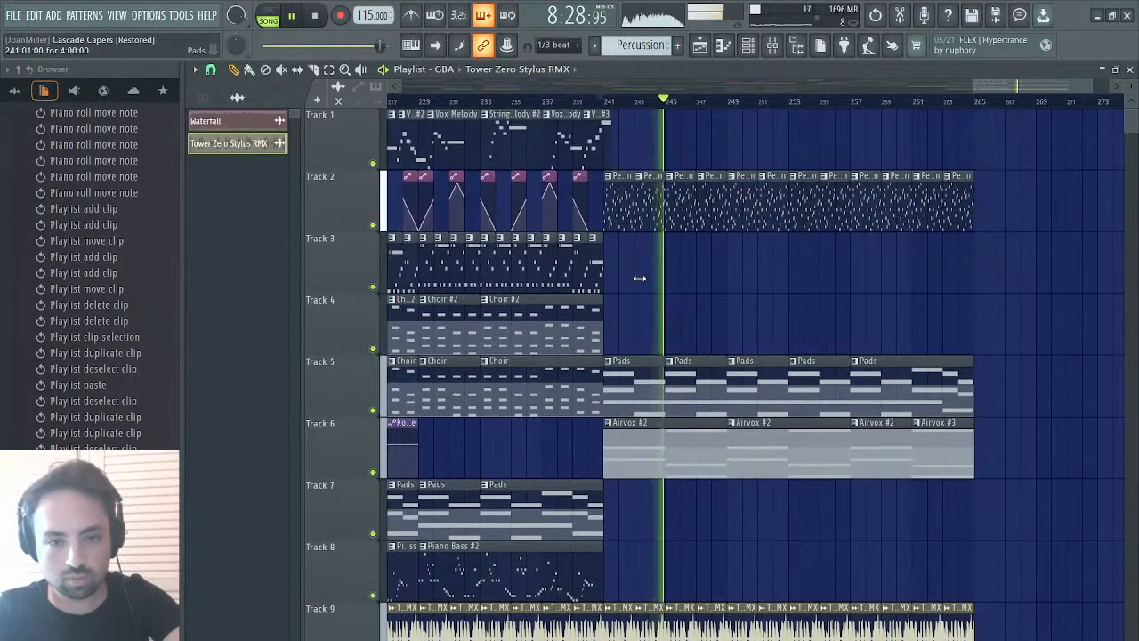
scroll(639, 279, "down", 3)
scroll(639, 278, "up", 2)
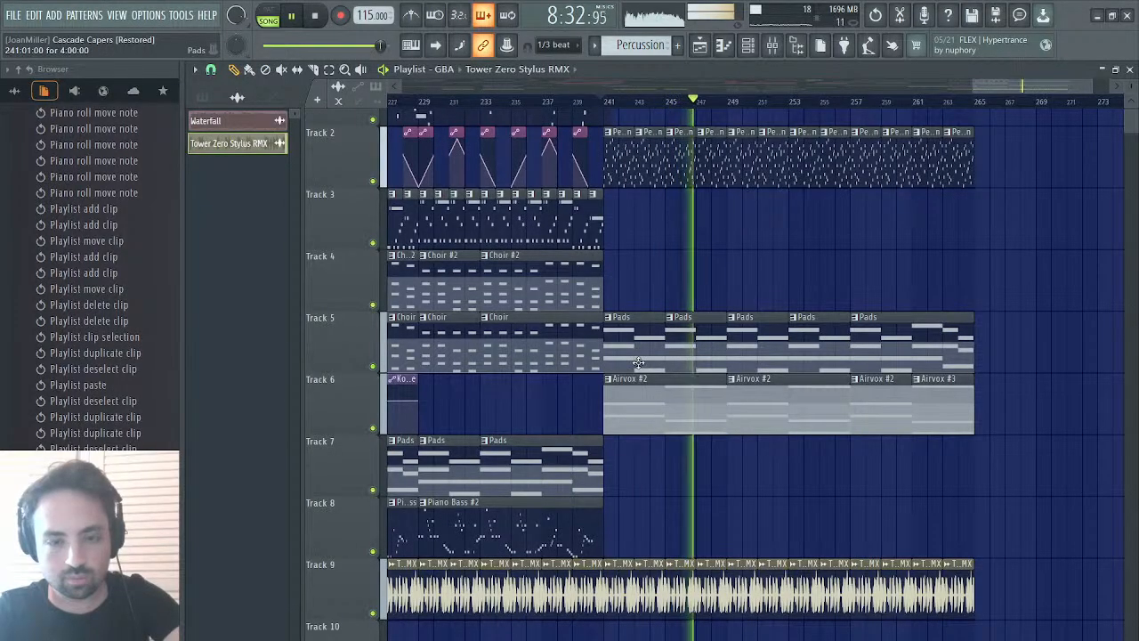
key("space")
- Remove the five Pads clips on Track 5 between bars 241 and 265
left_click_drag(638, 360, 1073, 359)
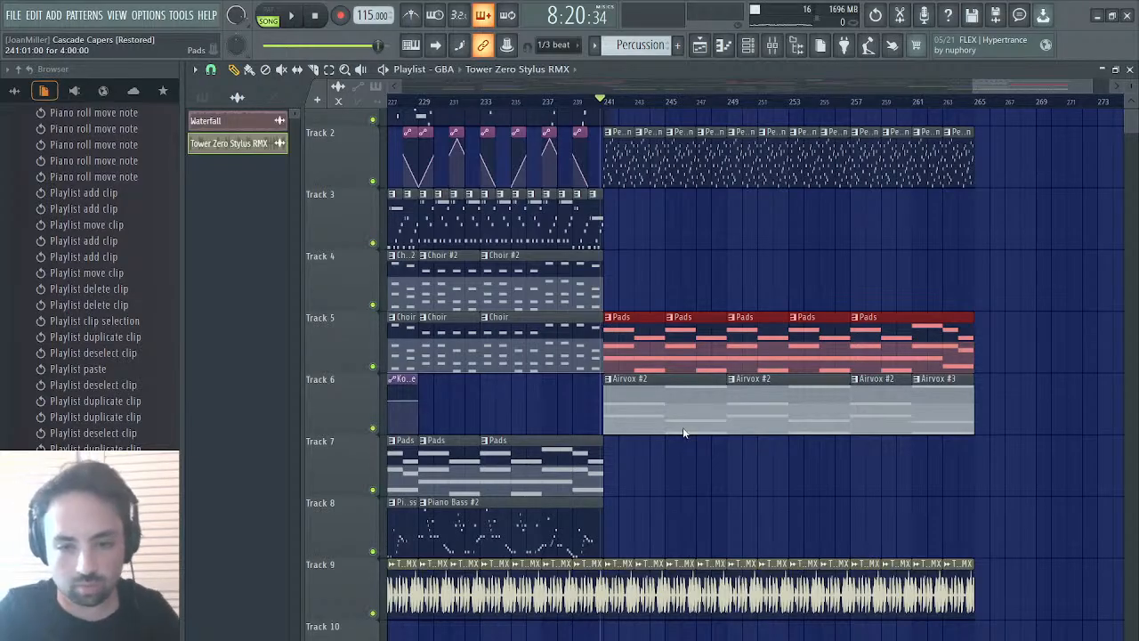
left_click(778, 586)
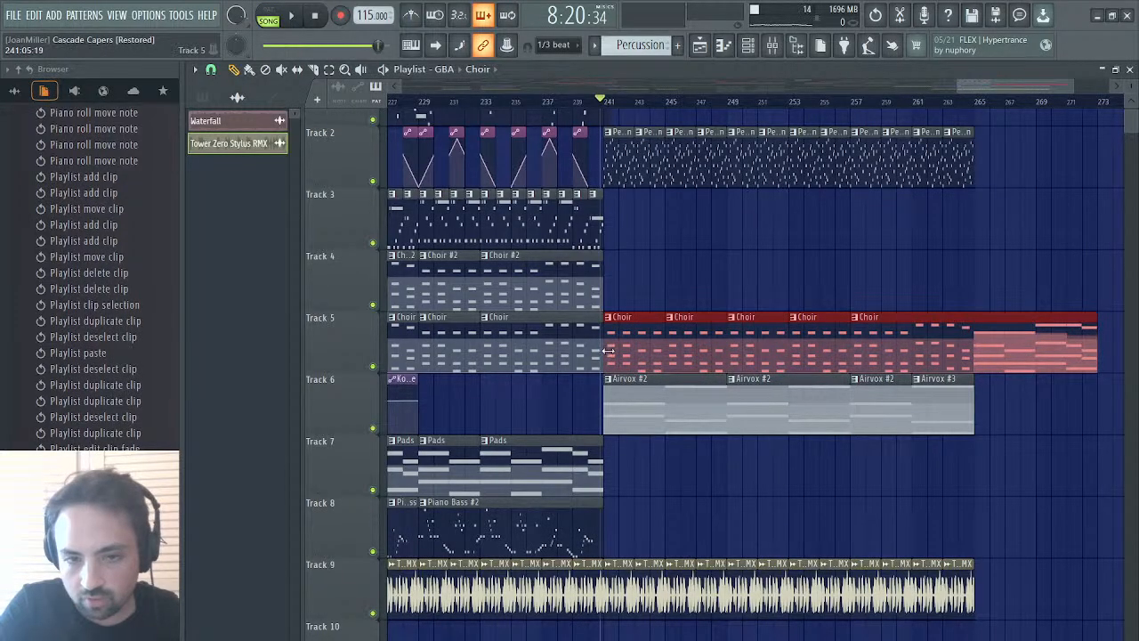
left_click_drag(609, 351, 710, 345)
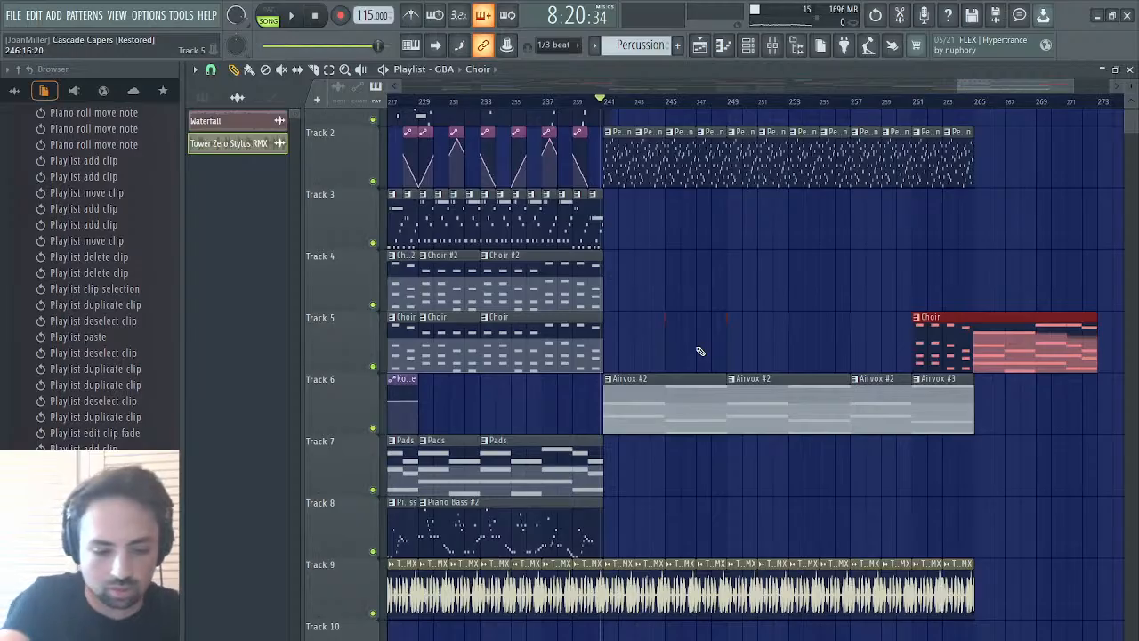
key("Delete")
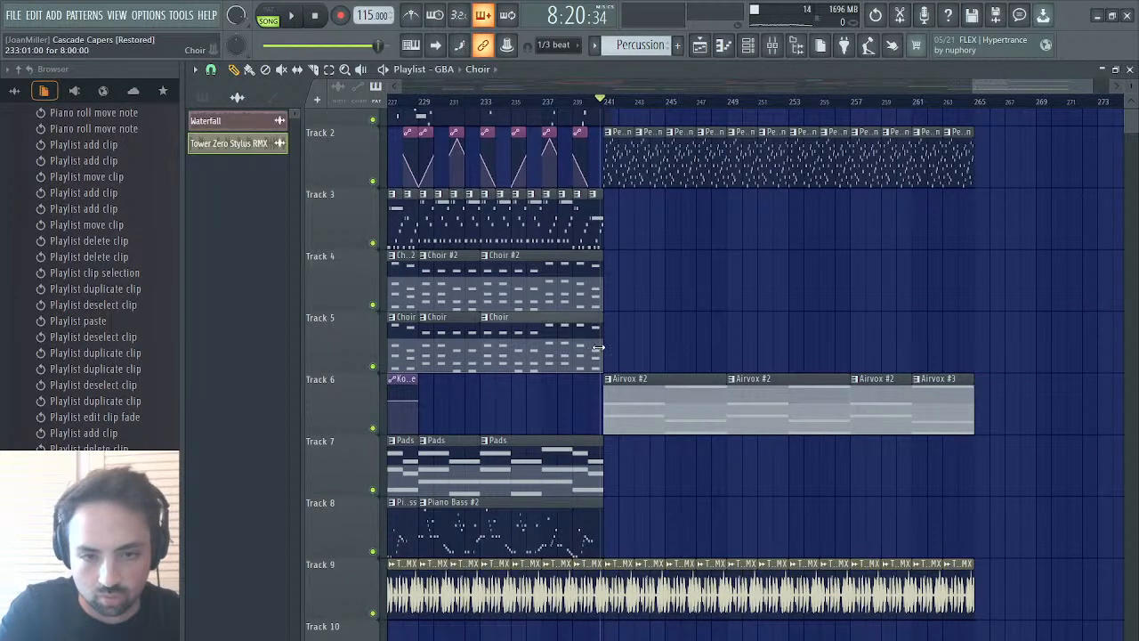
- Extend the bar 233 Choir clip on Track 5 to bar 245 and add a four-bar Choir clip after it
left_click_drag(598, 347, 813, 366)
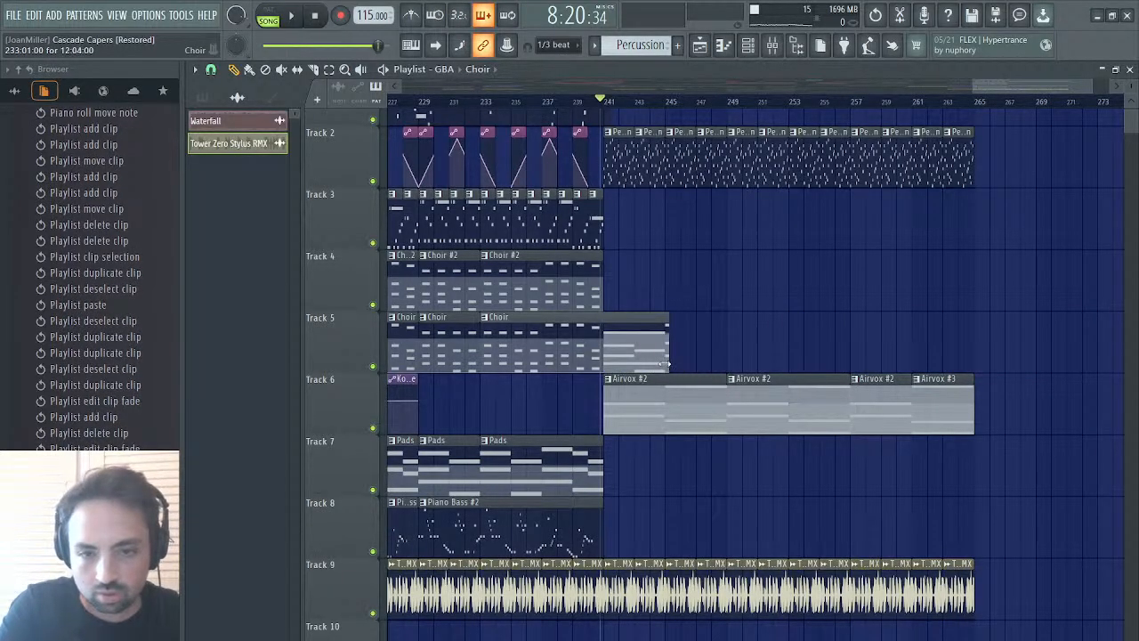
left_click(629, 351)
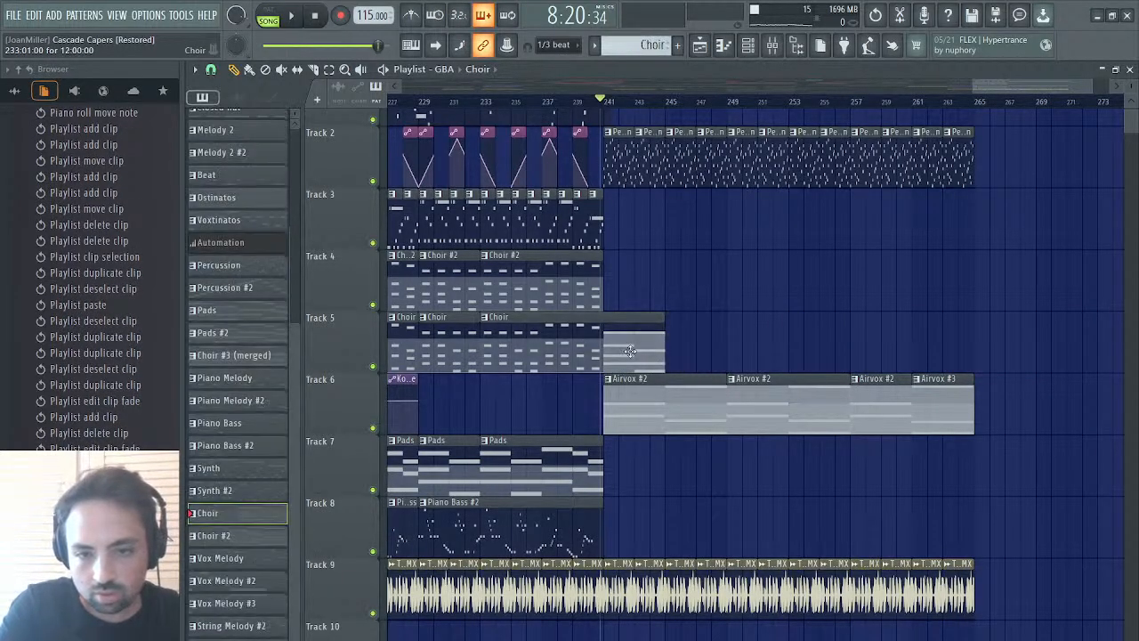
left_click(609, 292)
right_click(626, 283)
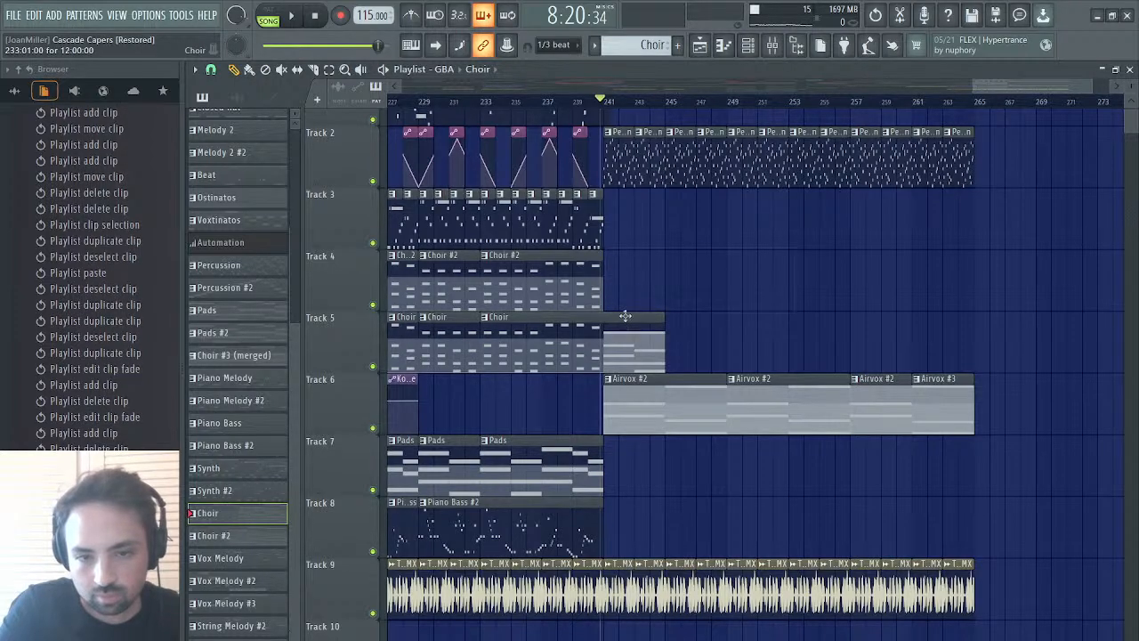
left_click(607, 292)
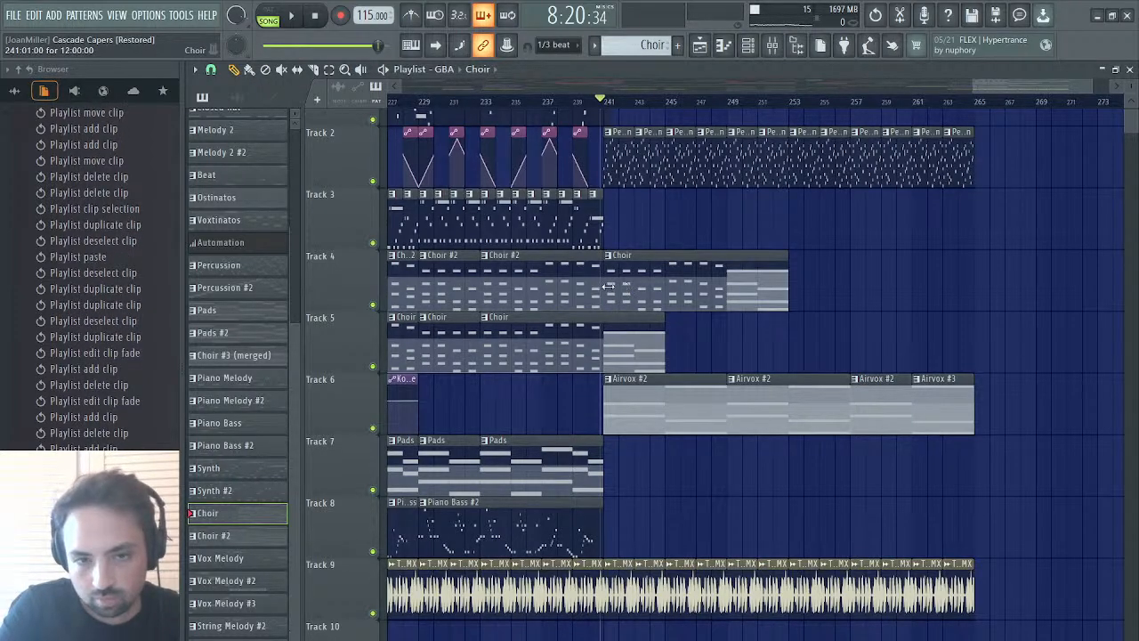
left_click_drag(608, 286, 694, 361)
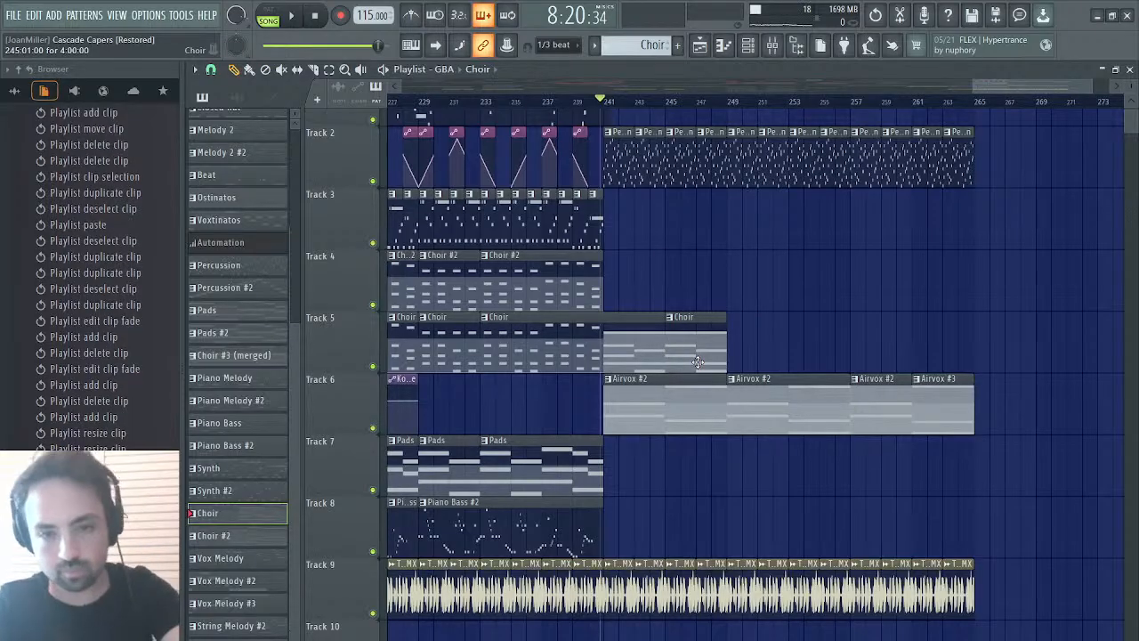
- Duplicate the four-bar Choir clip at bar 245 on Track 5 twice to fill up to bar 257
left_click(698, 361, "ctrl")
key("ctrl+b")
key("ctrl+b")
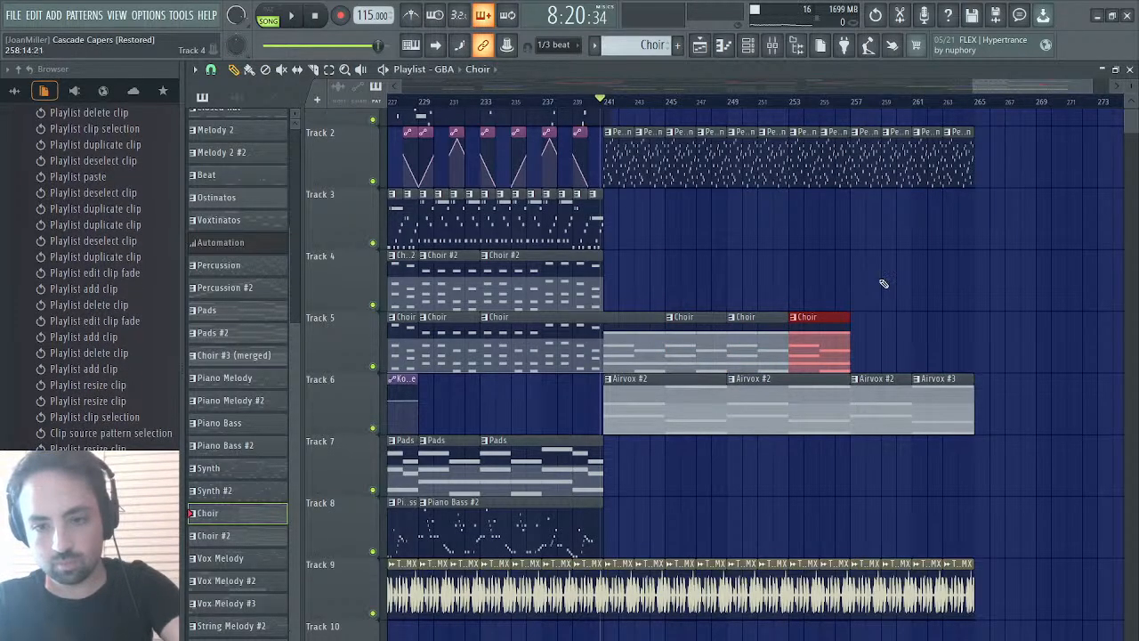
- Try lengthening the last Choir clip on Track 5 to bar 261 and compare it with the earlier Choir section
left_click_drag(850, 353, 926, 352)
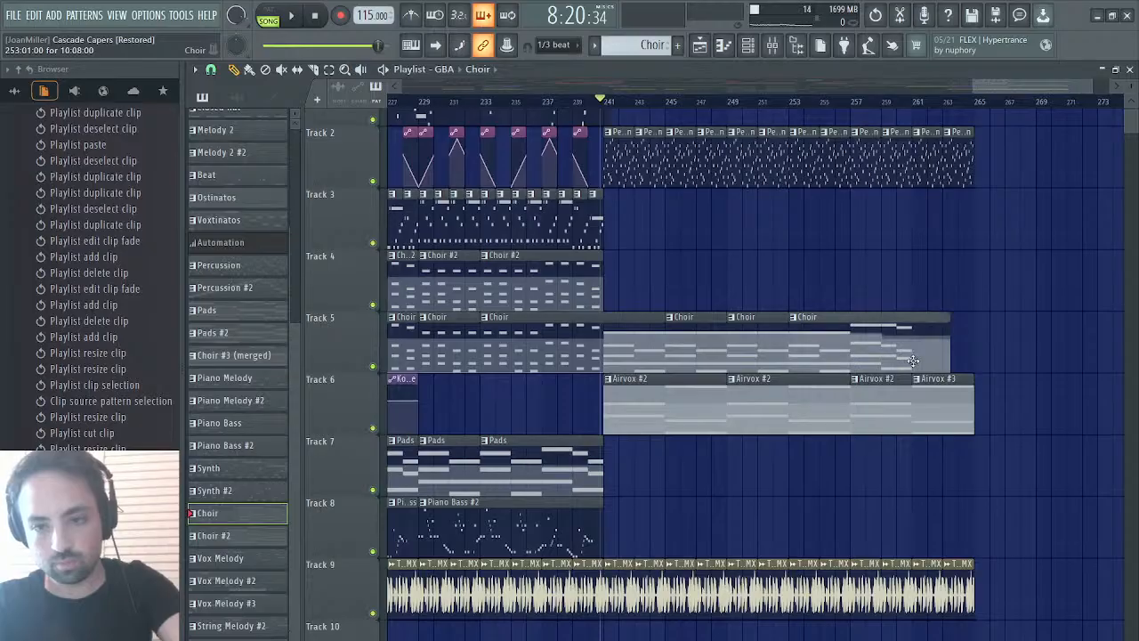
left_click_drag(947, 355, 911, 357)
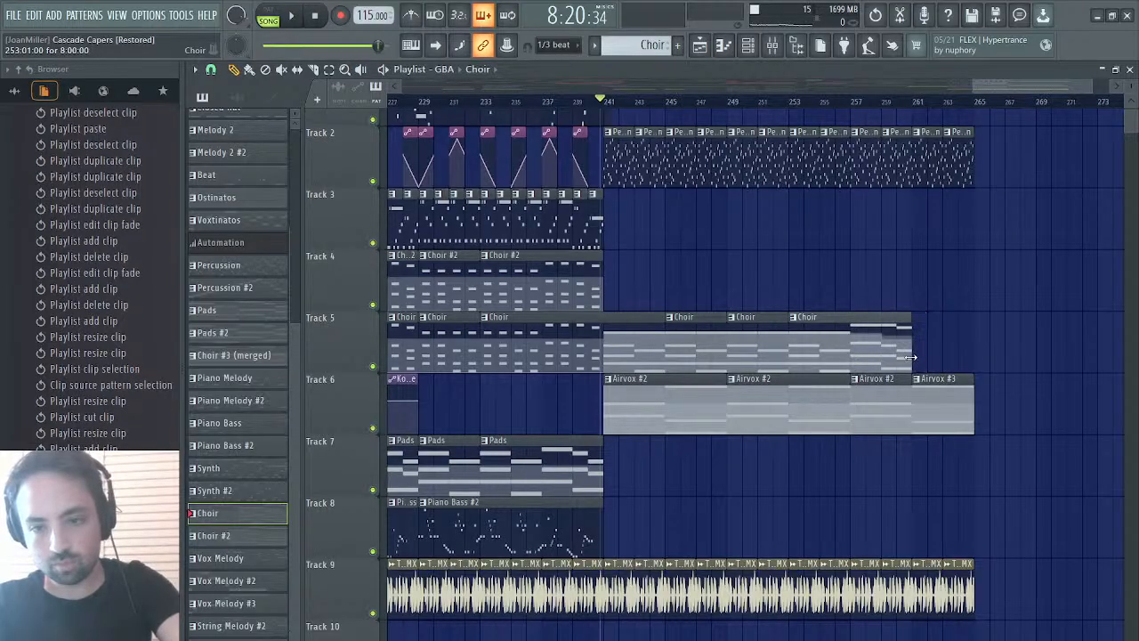
scroll(907, 357, "left", 3)
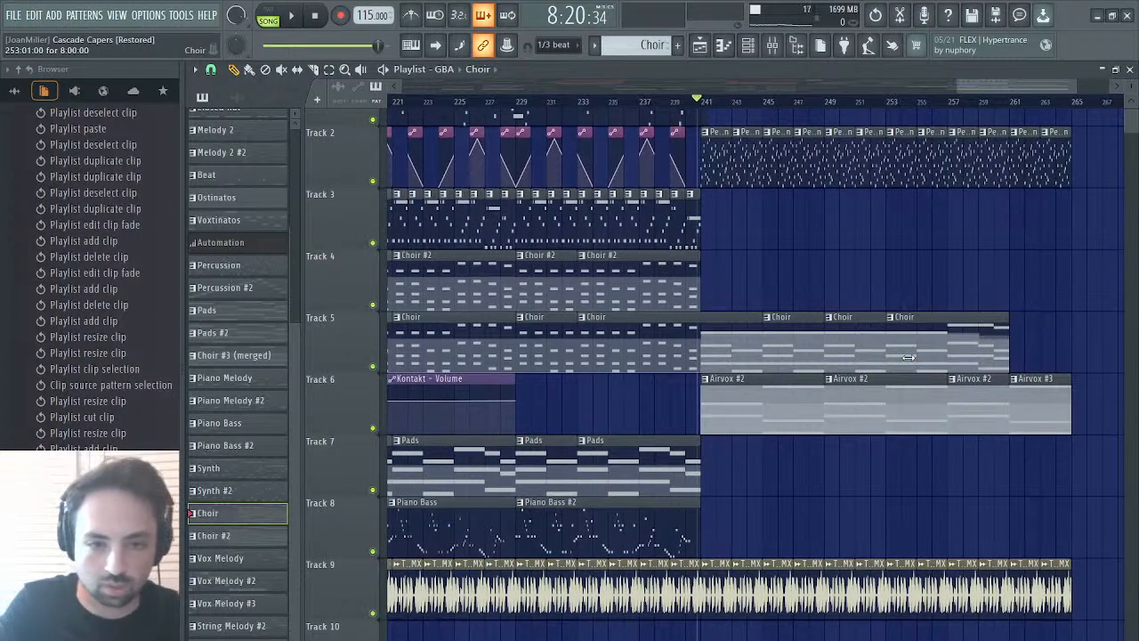
scroll(908, 356, "left", 15)
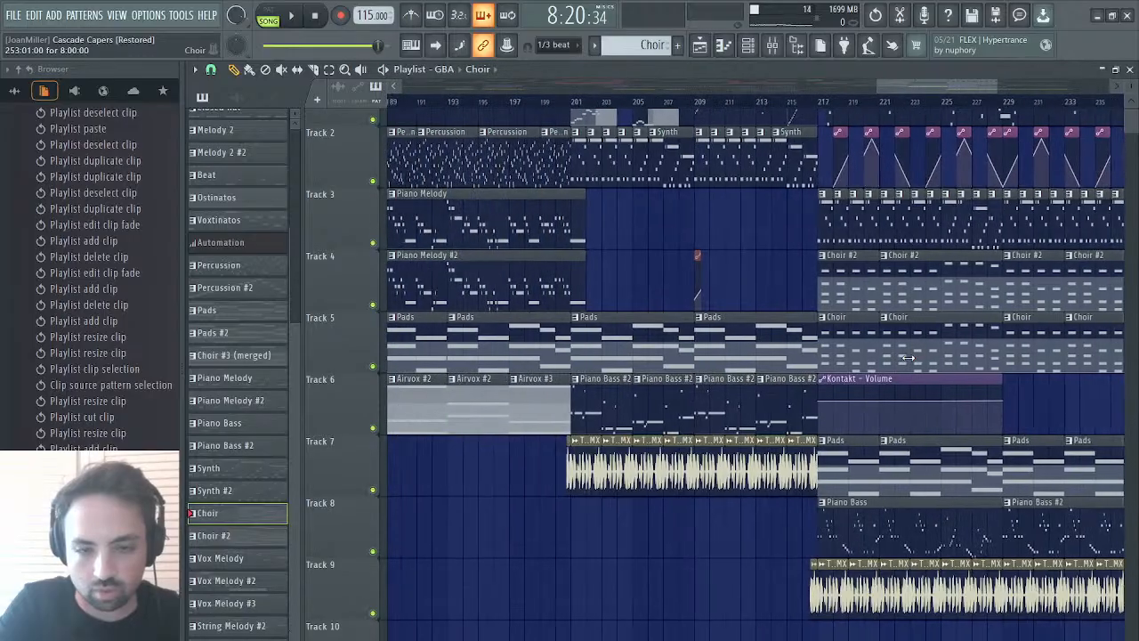
scroll(907, 356, "left", 14)
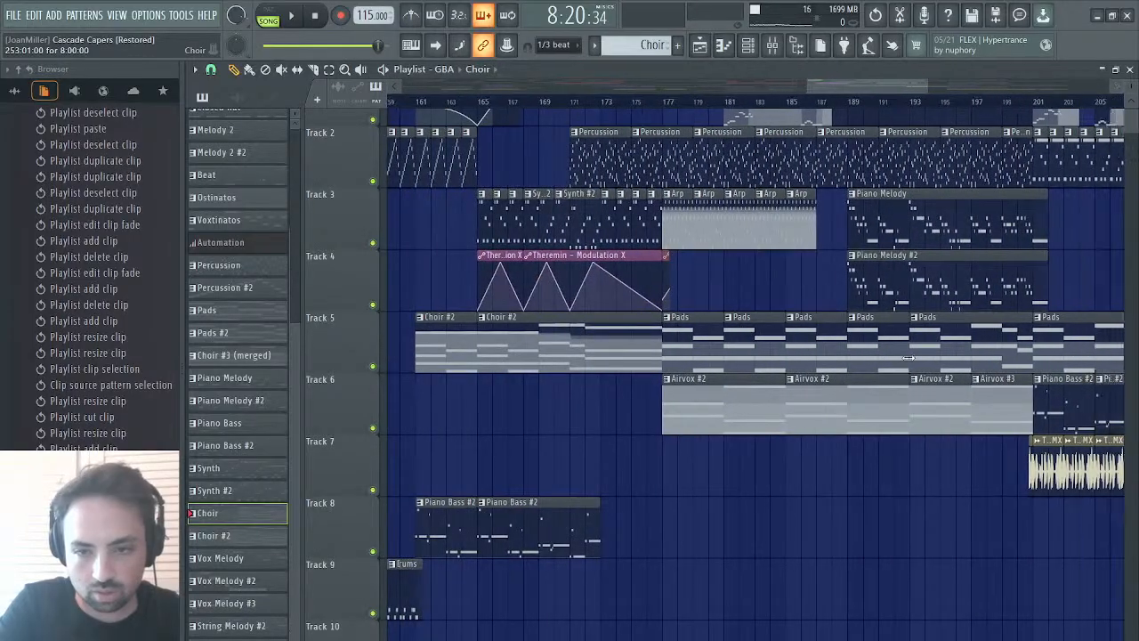
scroll(907, 357, "right", 20)
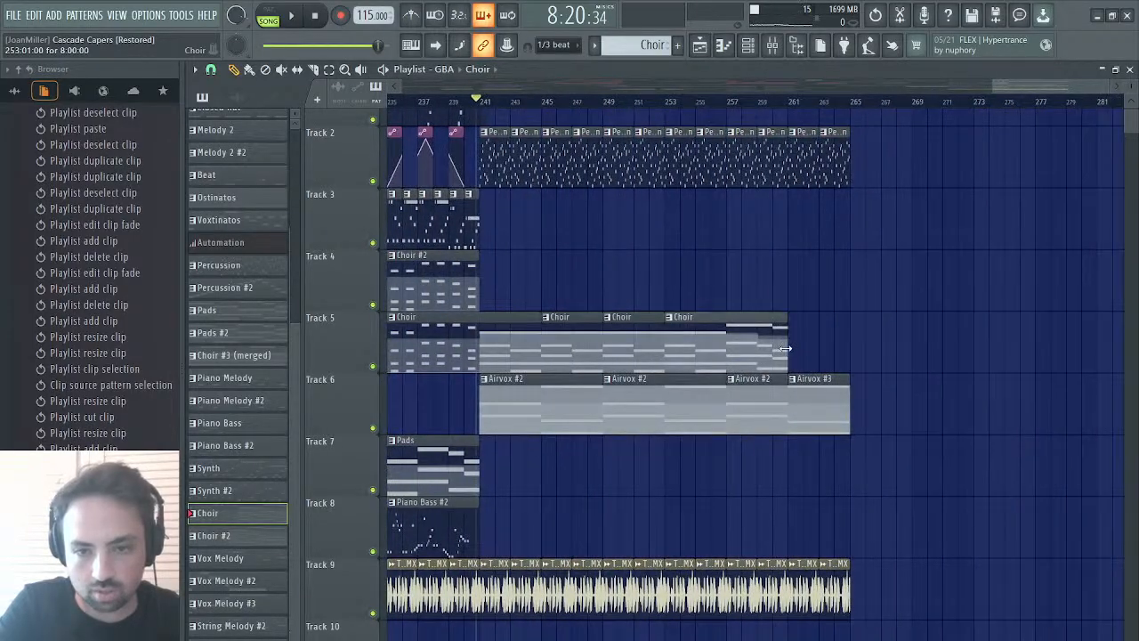
- Trim the bar 253 Choir clip on Track 5 to bar 257 and add an eight-bar Choir clip from there to bar 265
left_click_drag(785, 348, 725, 355)
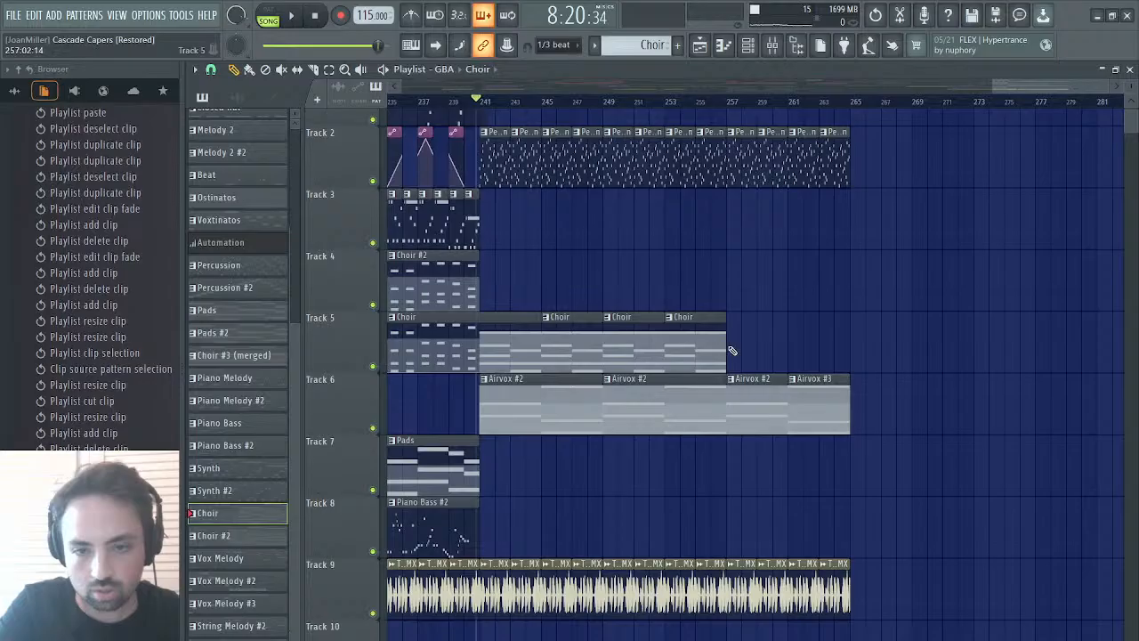
left_click(731, 348)
left_click_drag(787, 344, 850, 347)
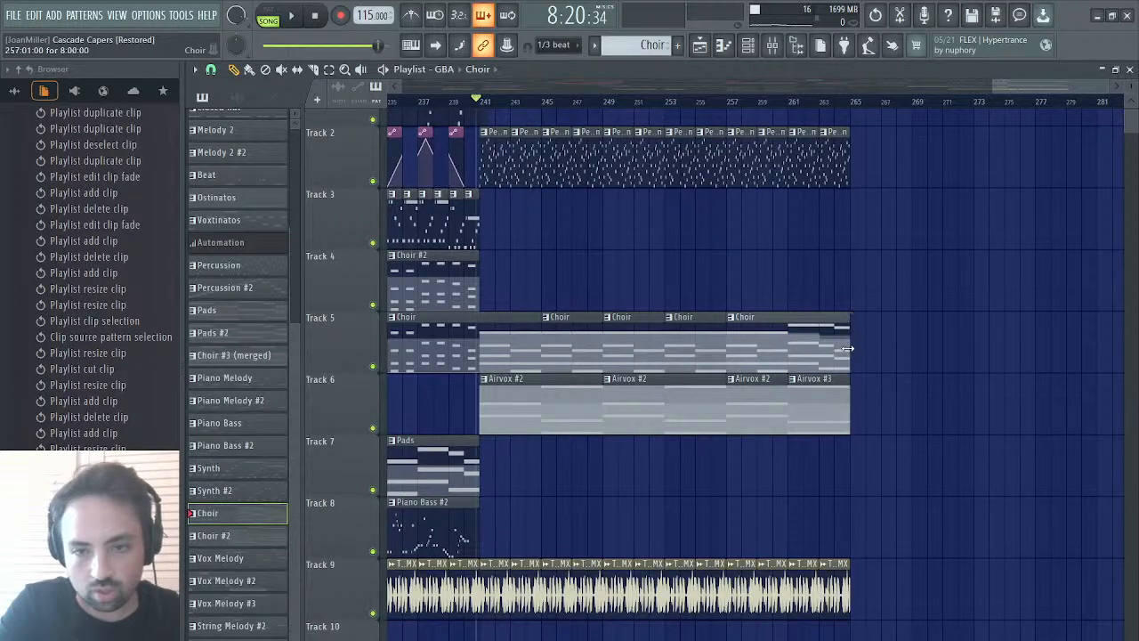
- Play the section from bar 241 to hear the Choir with the percussion, Airvox and drum loop
key("space")
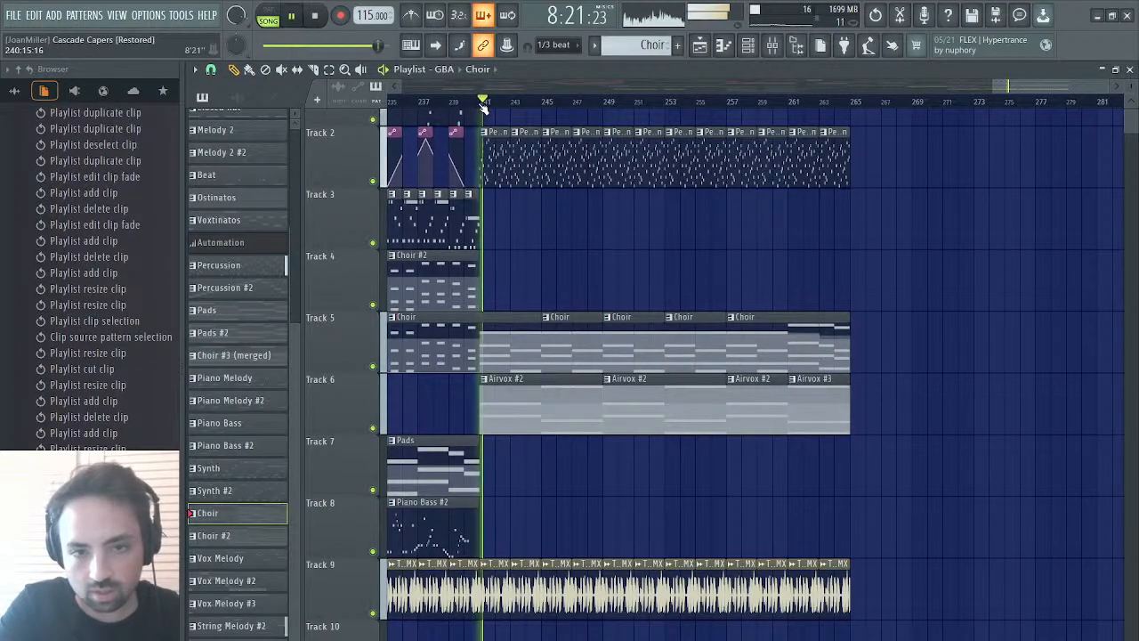
scroll(582, 276, "up", 1)
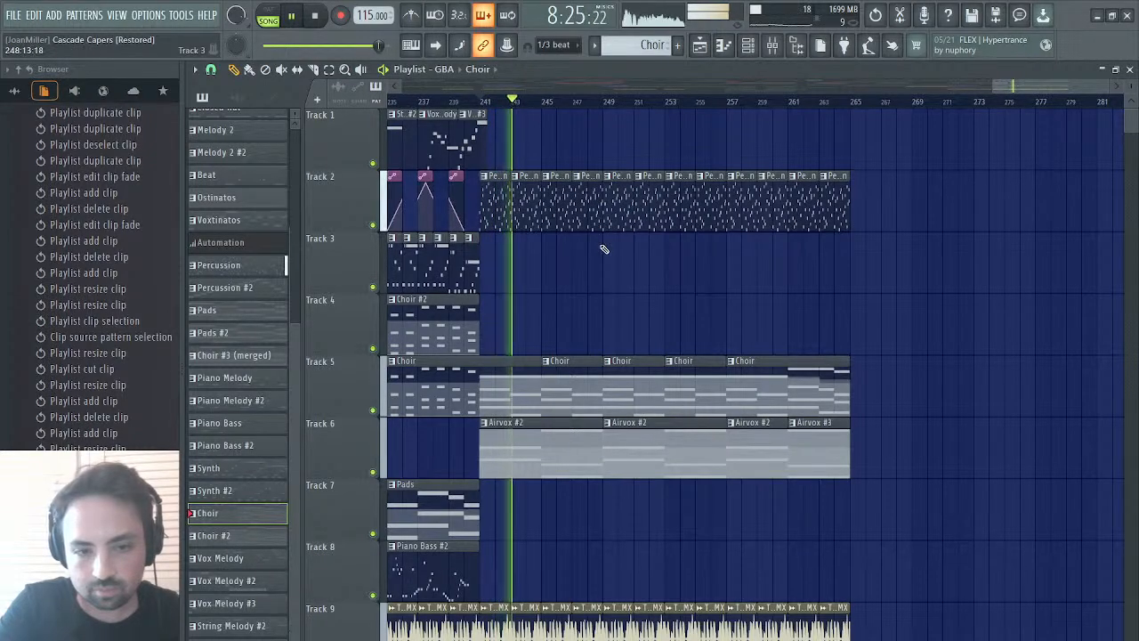
left_click(840, 157)
key("space")
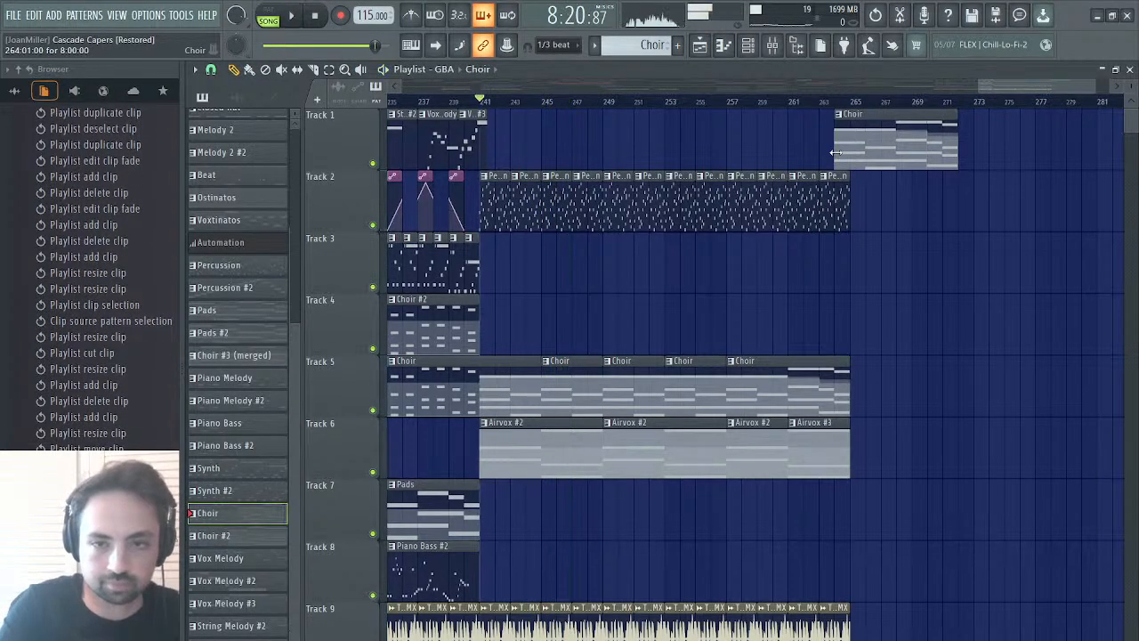
right_click(841, 153)
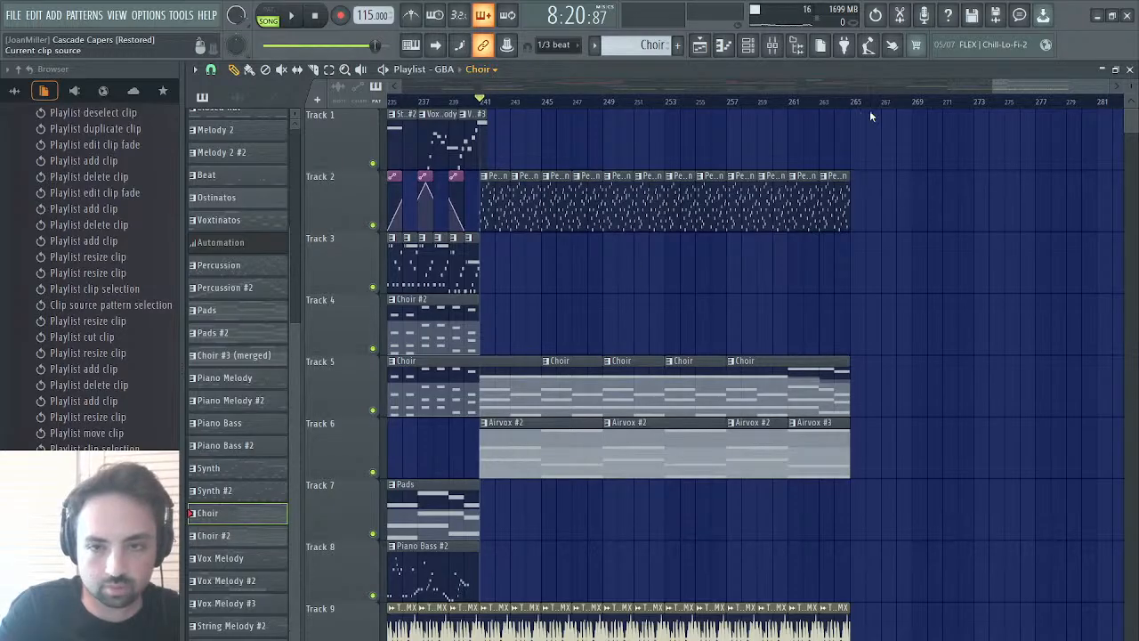
- Play the Piano Melody part on Track 1 from bar 65 as a reference for the new section
left_click_drag(1030, 87, 636, 107)
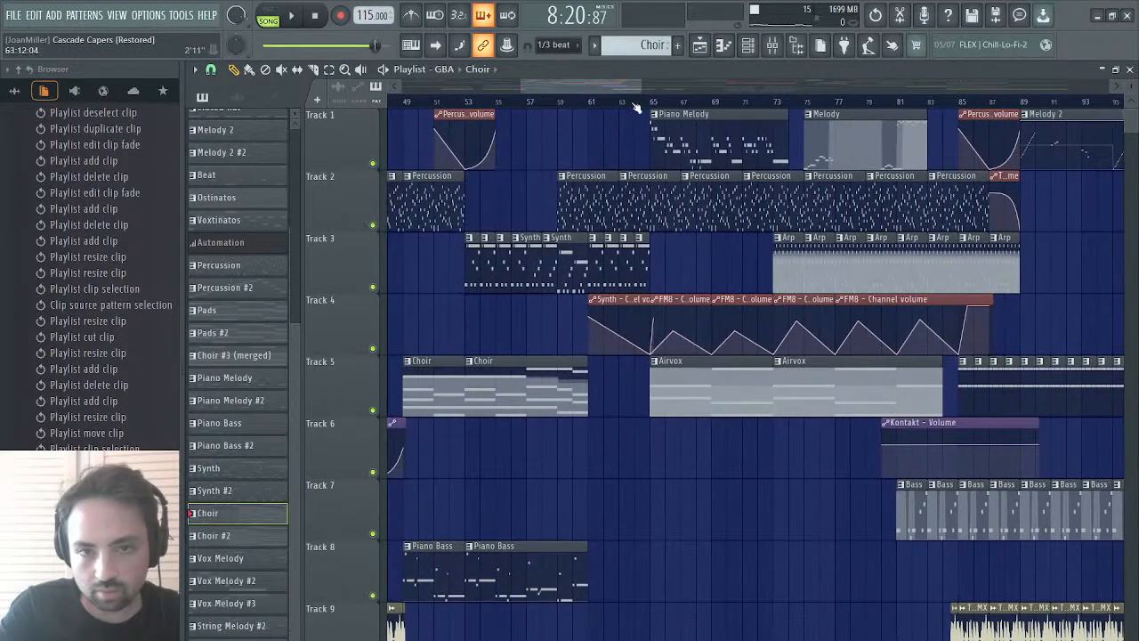
left_click(652, 101)
key("space")
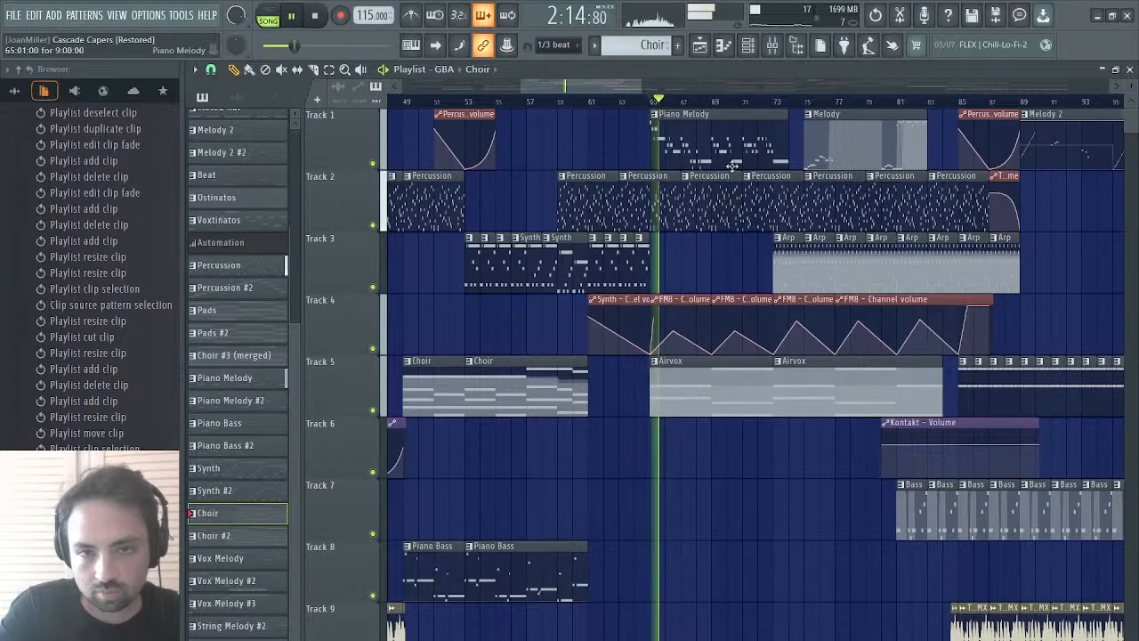
scroll(731, 166, "right", 20)
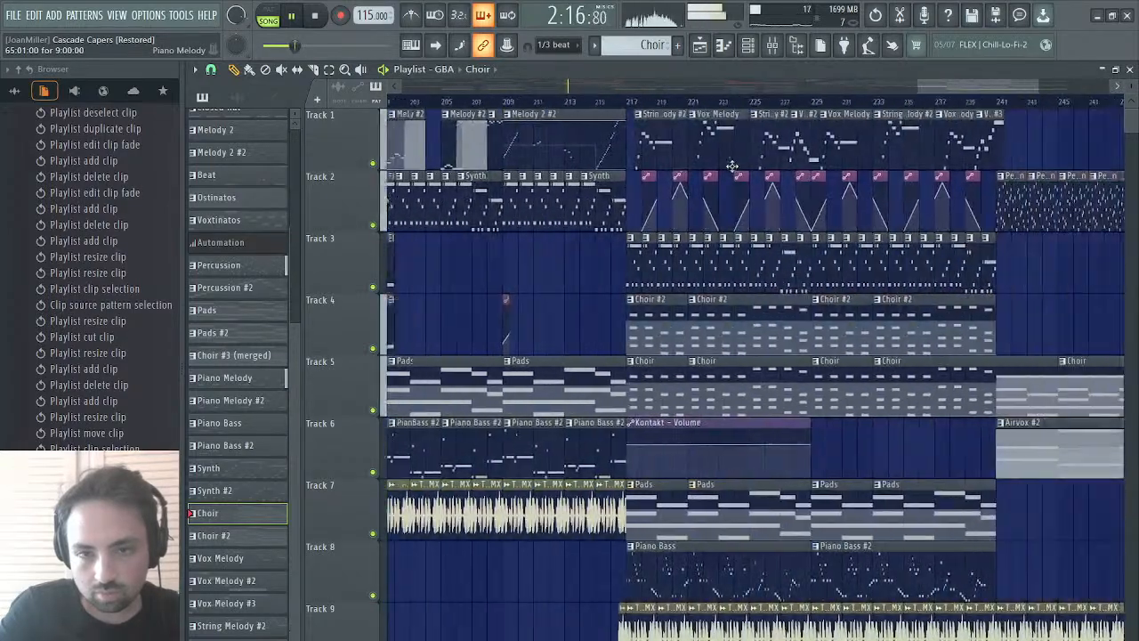
- Add a Piano Melody clip on Track 1 at bar 245 and play the section from there
scroll(731, 165, "right", 5)
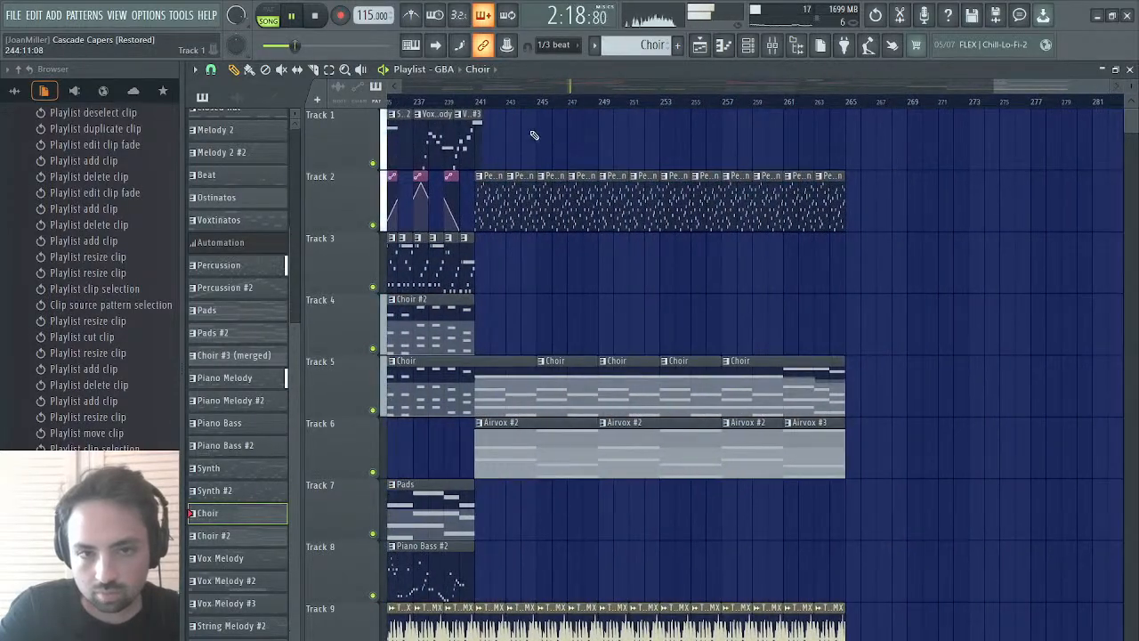
left_click(483, 101)
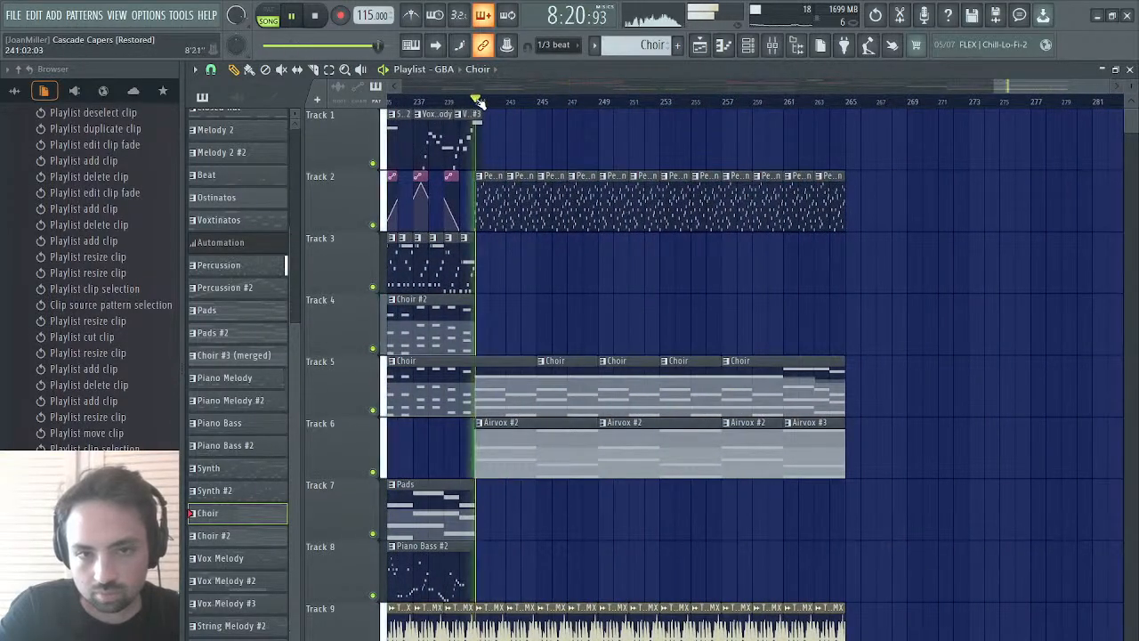
left_click(524, 145)
right_click(566, 141)
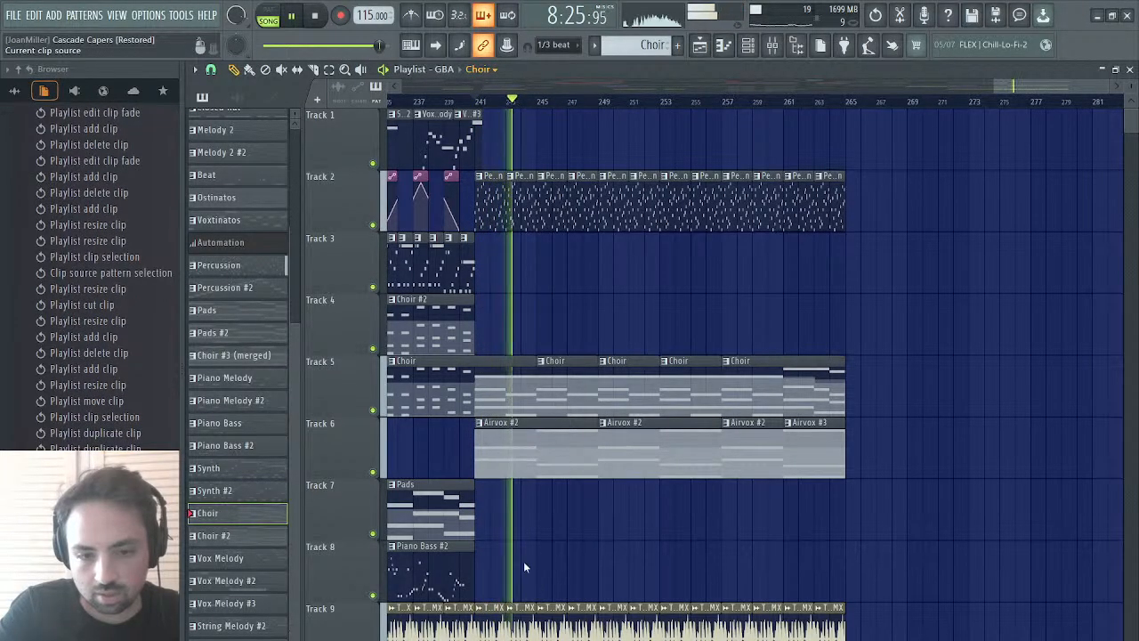
left_click(224, 377)
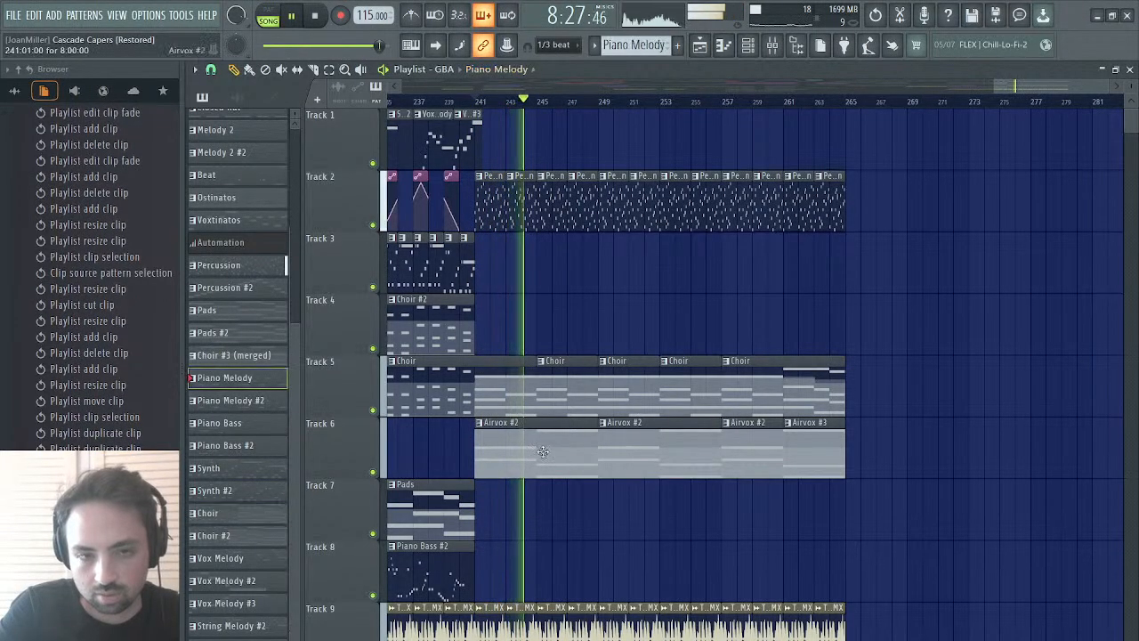
left_click(540, 158)
left_click_drag(540, 157, 537, 157)
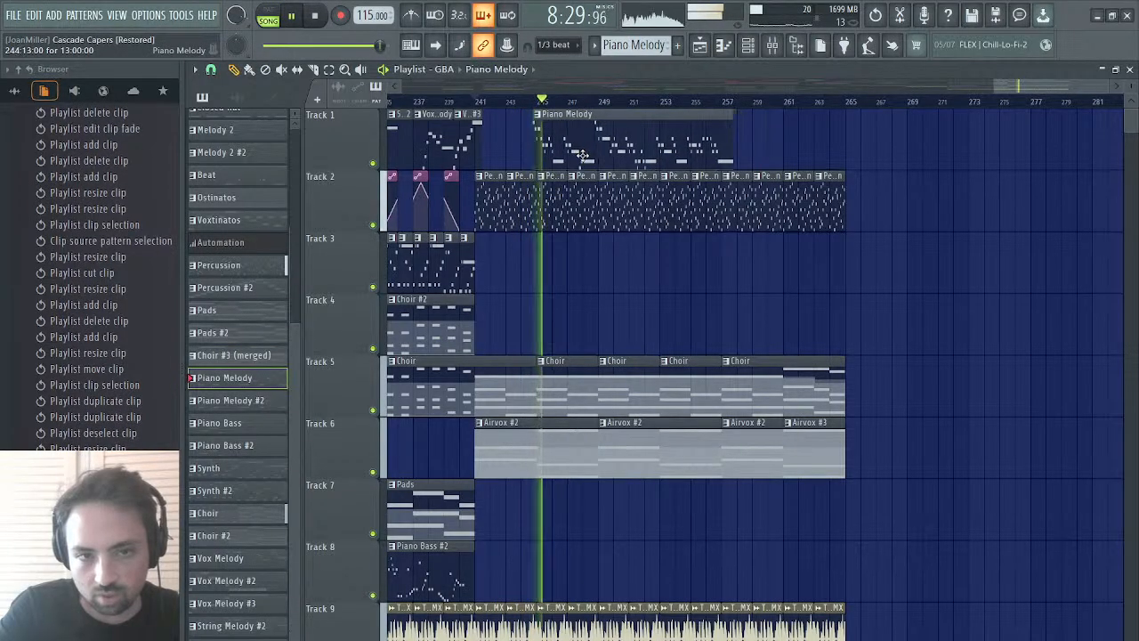
left_click(534, 101)
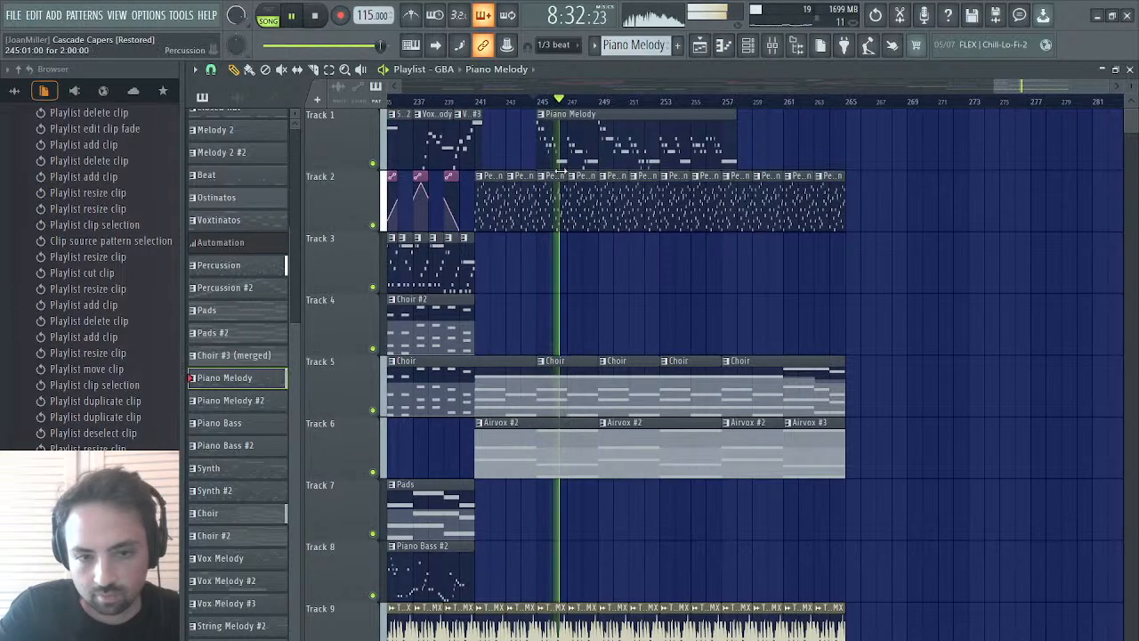
- Lengthen the Kontakt - Volume automation on Track 6 by one bar and move it to run from bar 228 to bar 241
scroll(533, 374, "left", 5)
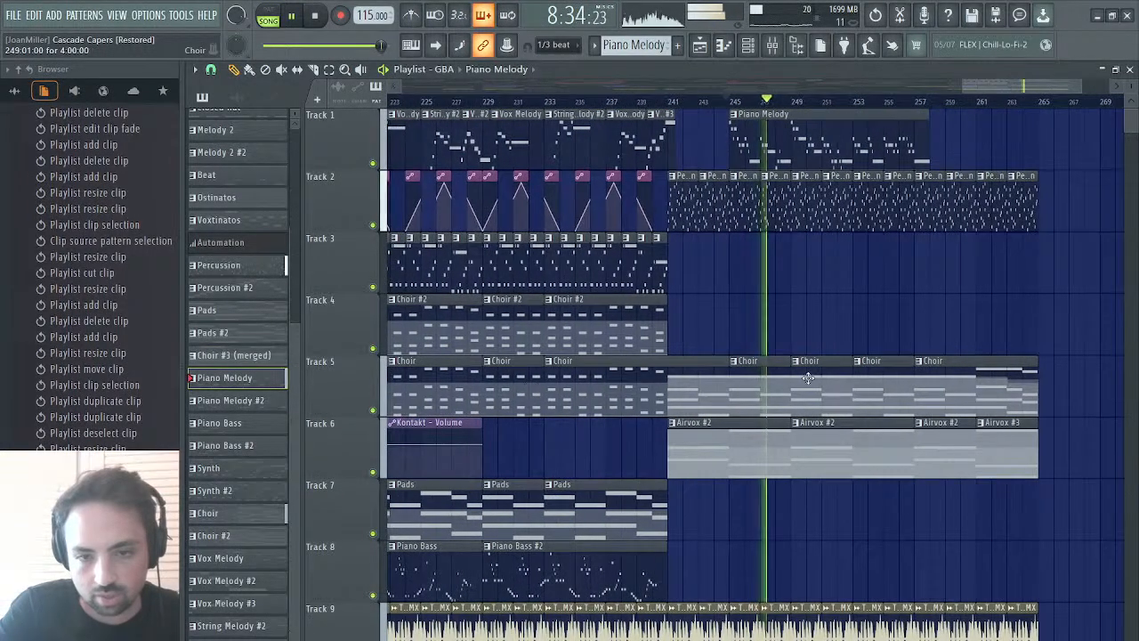
left_click(725, 102)
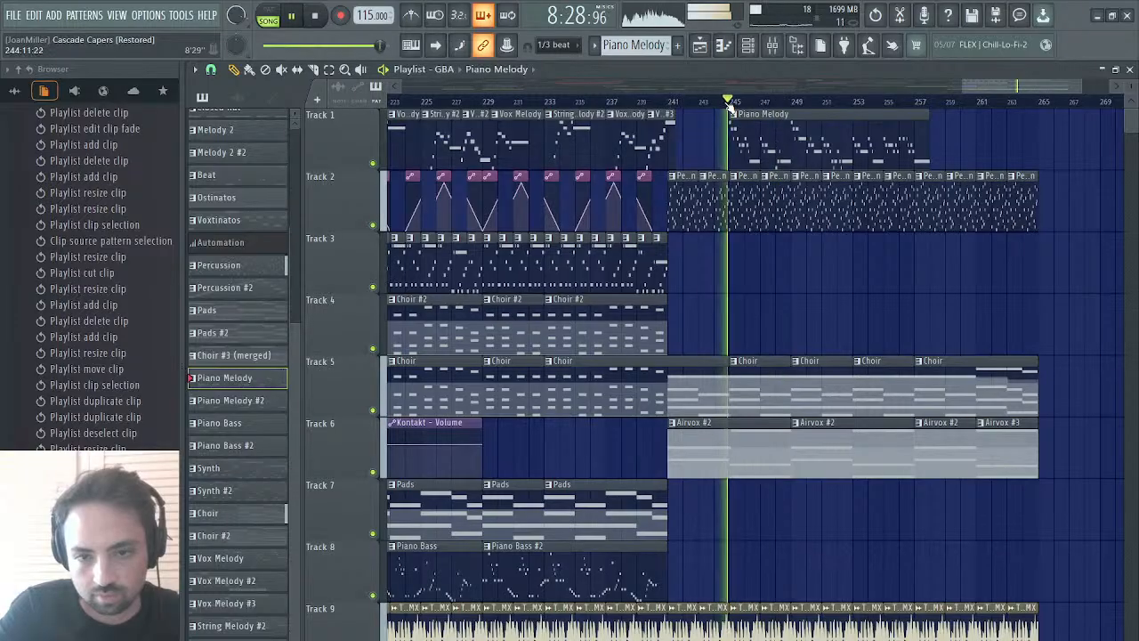
scroll(711, 418, "left", 5)
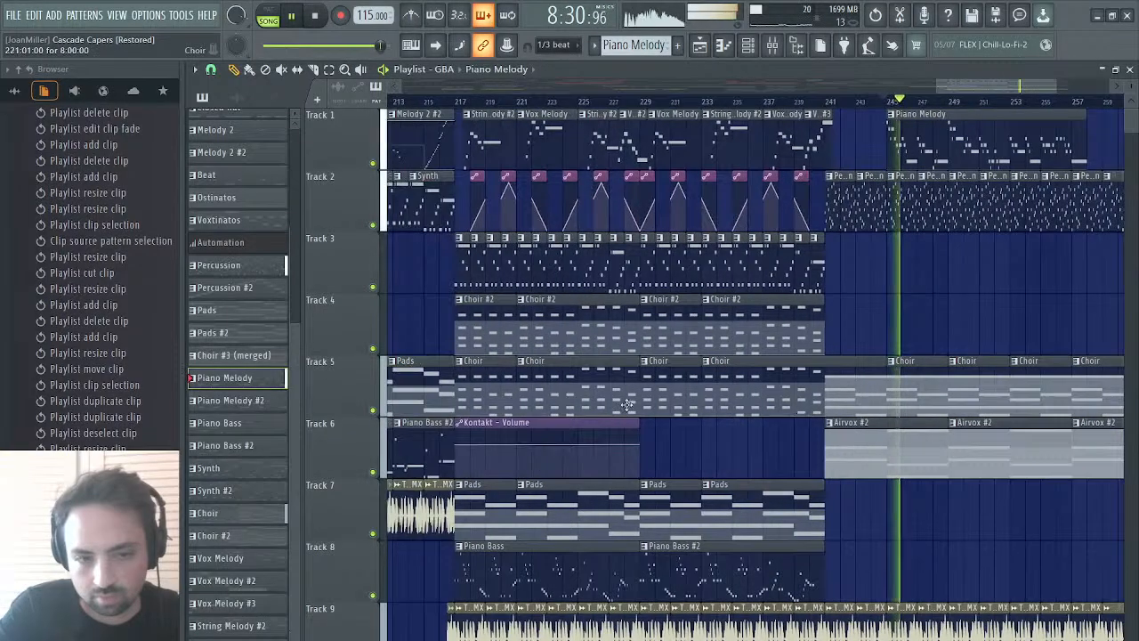
left_click_drag(639, 421, 655, 424)
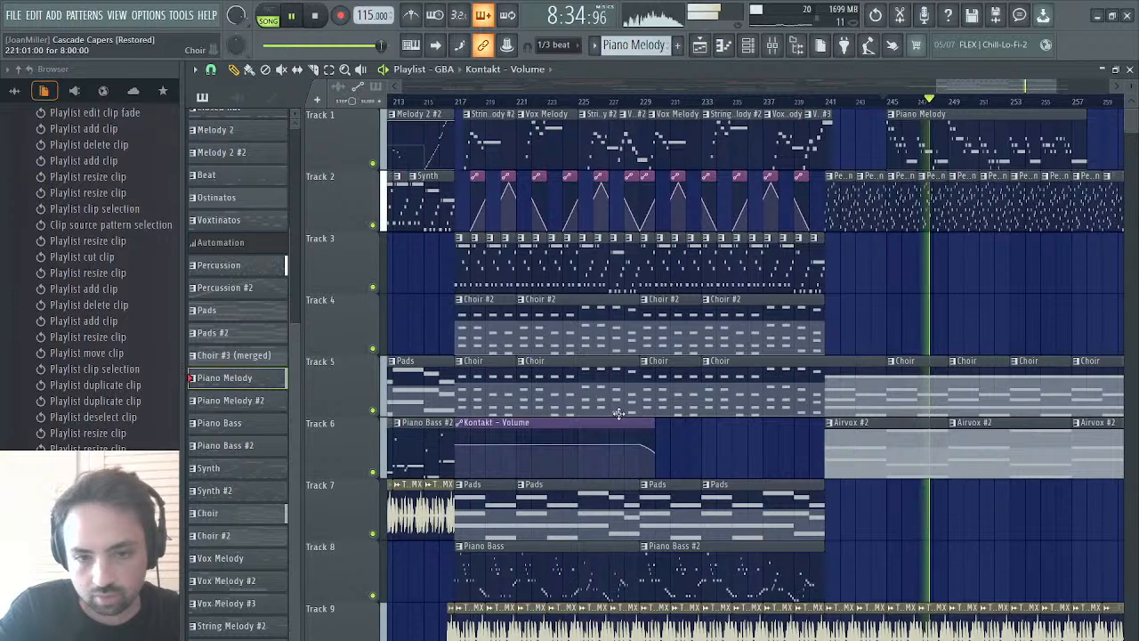
left_click_drag(605, 424, 777, 424)
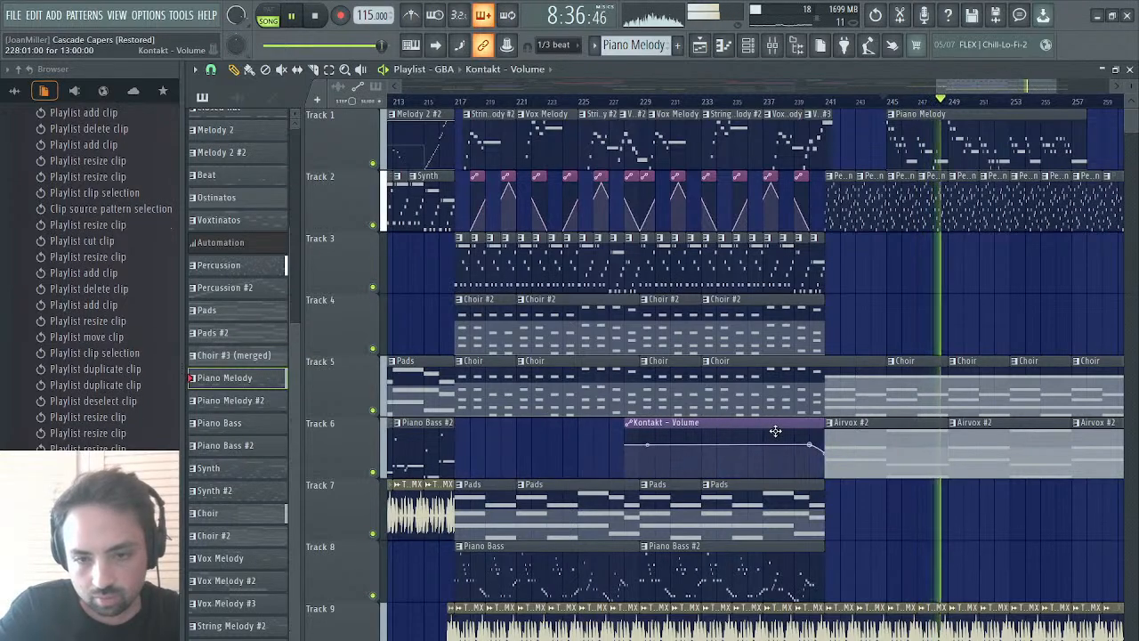
left_click(819, 102)
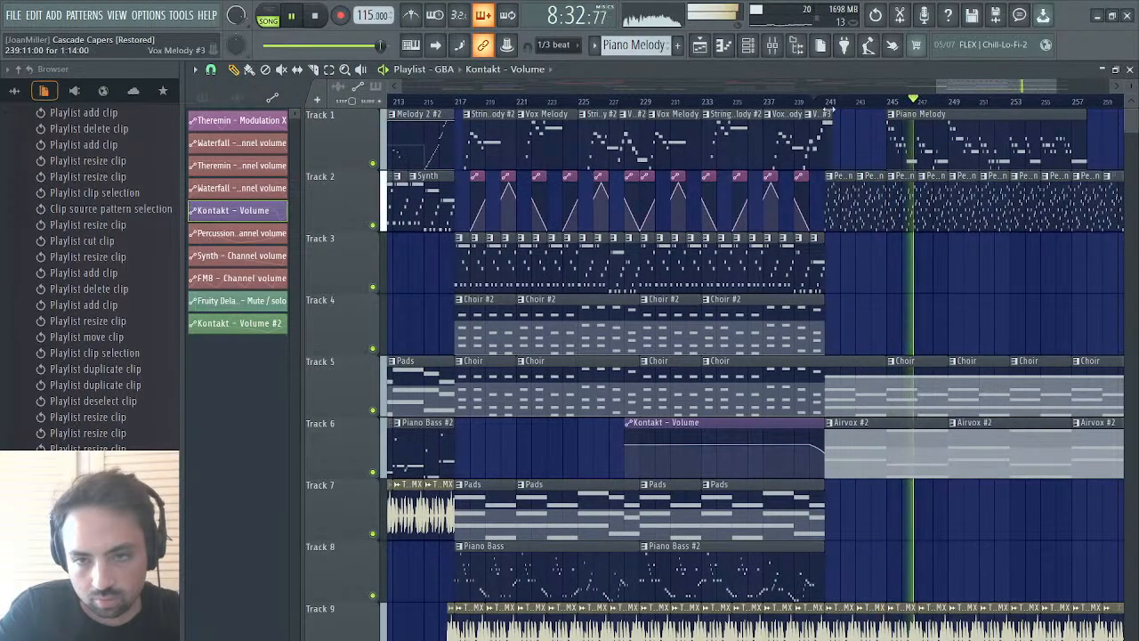
- Add a Piano Melody #2 clip on Track 3 at bar 245 and play the section from bar 249
scroll(874, 174, "right", 3)
scroll(875, 174, "right", 1)
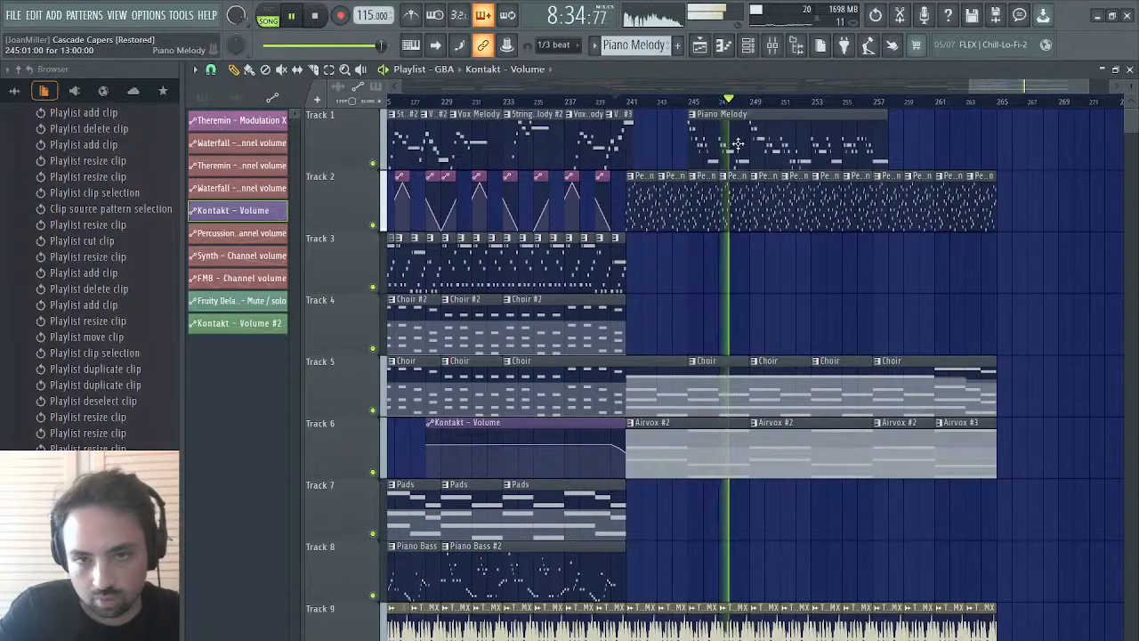
left_click(837, 144)
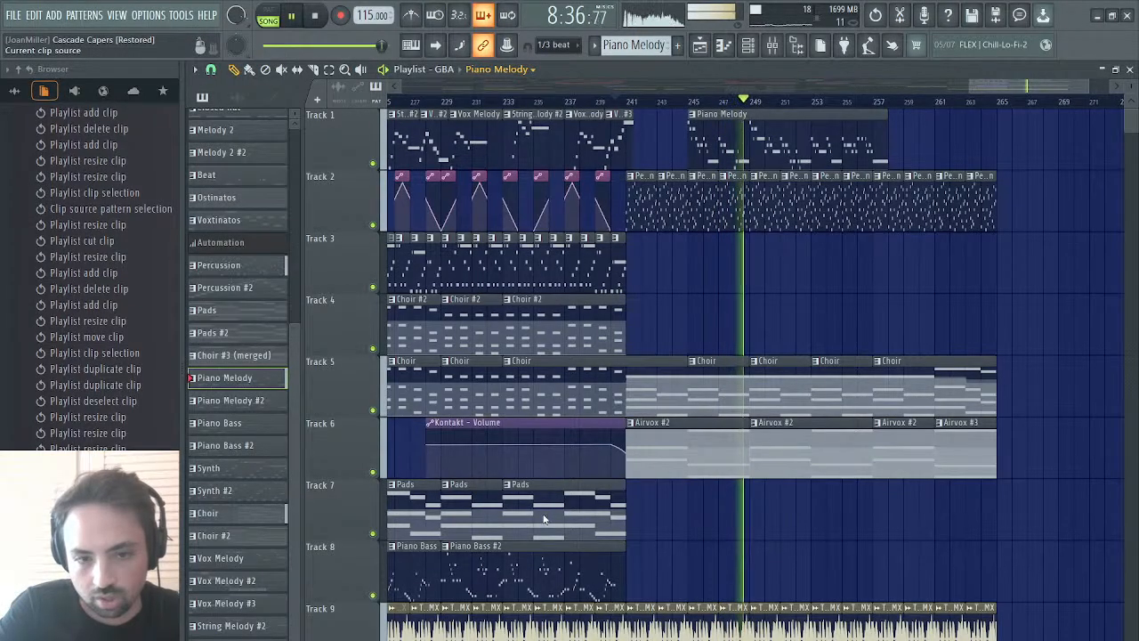
key("KP_Add")
left_click(686, 281)
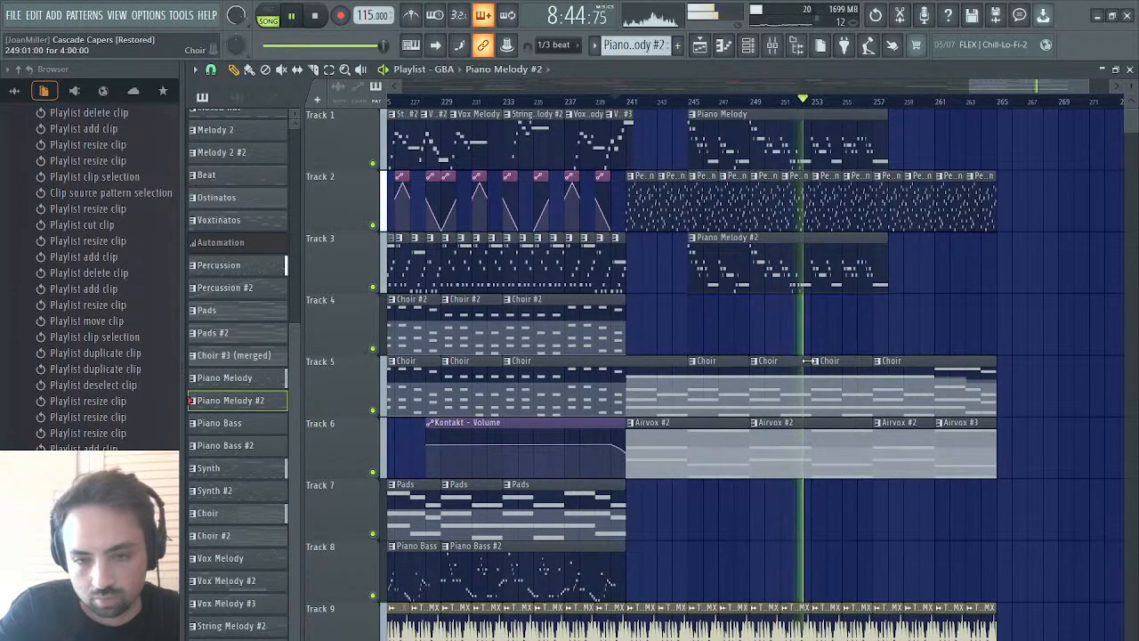
left_click(755, 102)
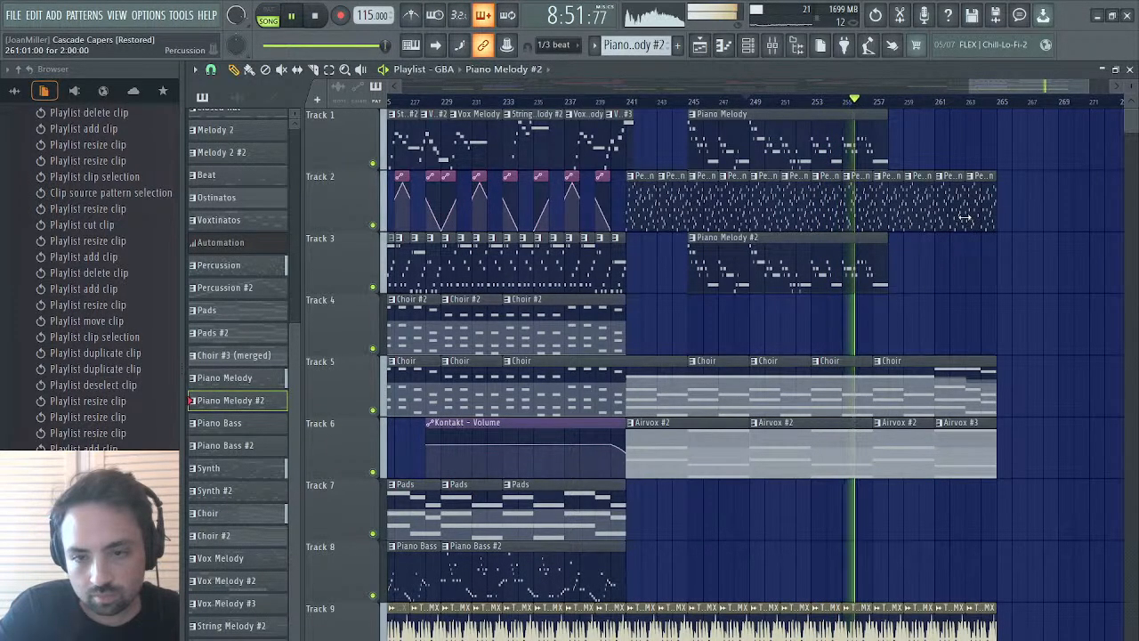
- Delete the Choir clips at bars 249 and 253 on Track 5 and move the last Choir clip to bar 249
right_click(844, 391)
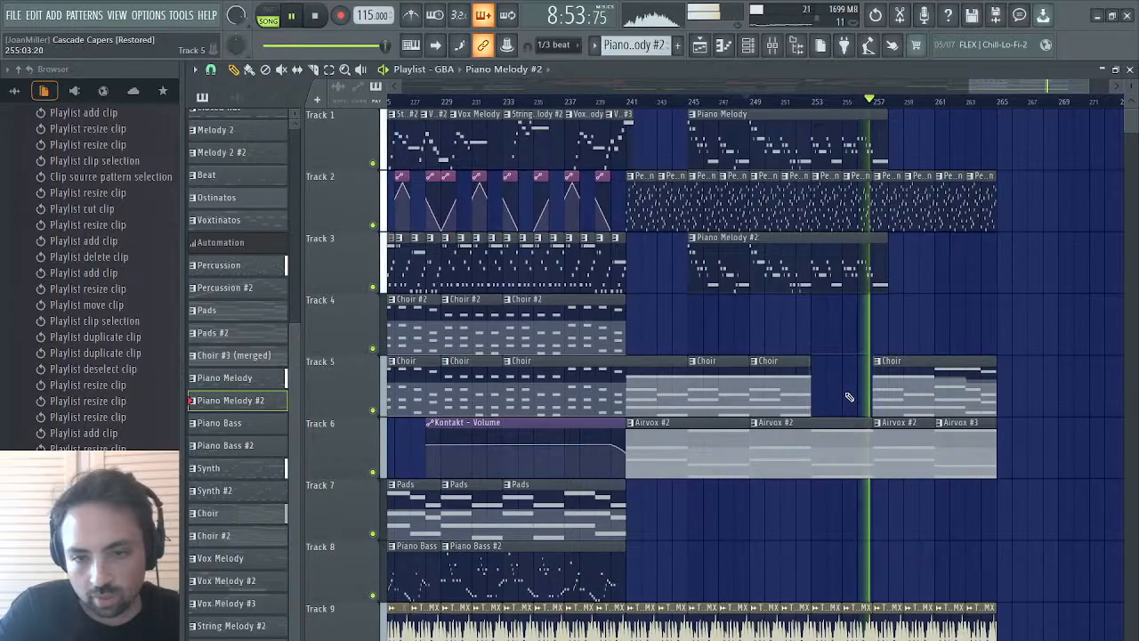
right_click(785, 398)
left_click_drag(903, 398, 779, 408)
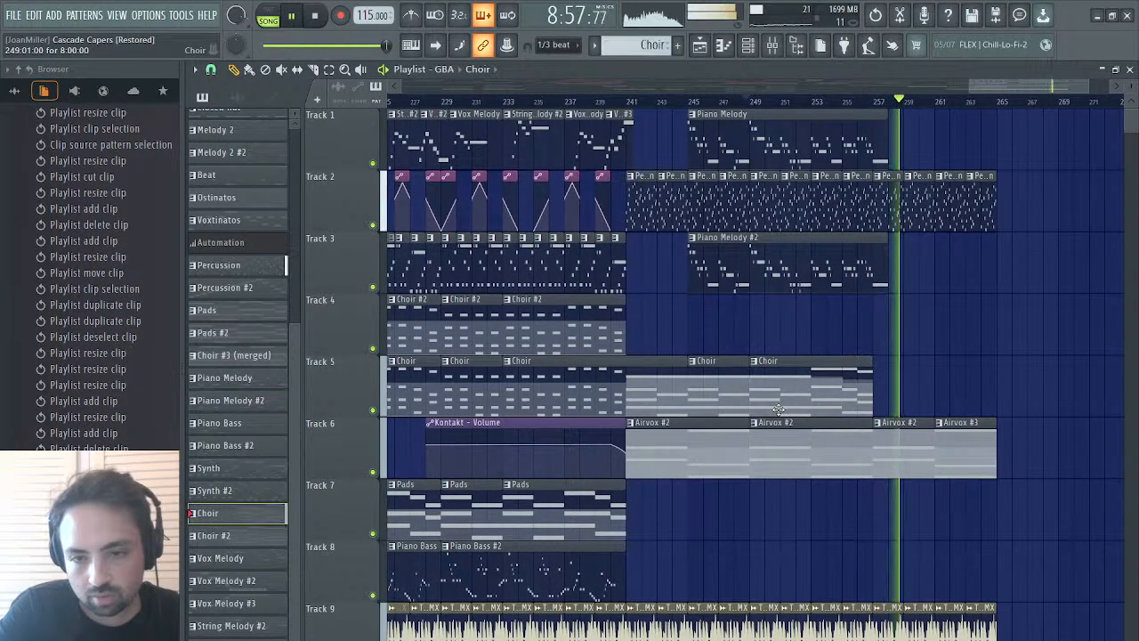
- Replace the bar 249 Airvox #2 clip on Track 6 with the one from bar 257, and move Airvox #3 to bar 253
right_click(825, 454)
left_click_drag(902, 454, 781, 454)
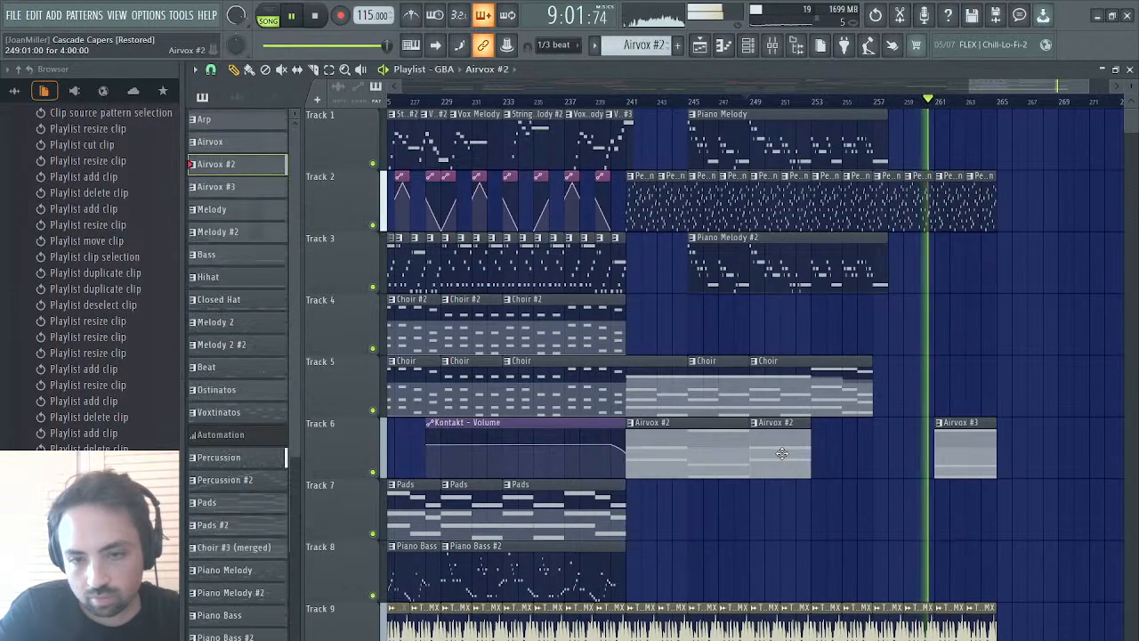
left_click_drag(951, 463, 827, 464)
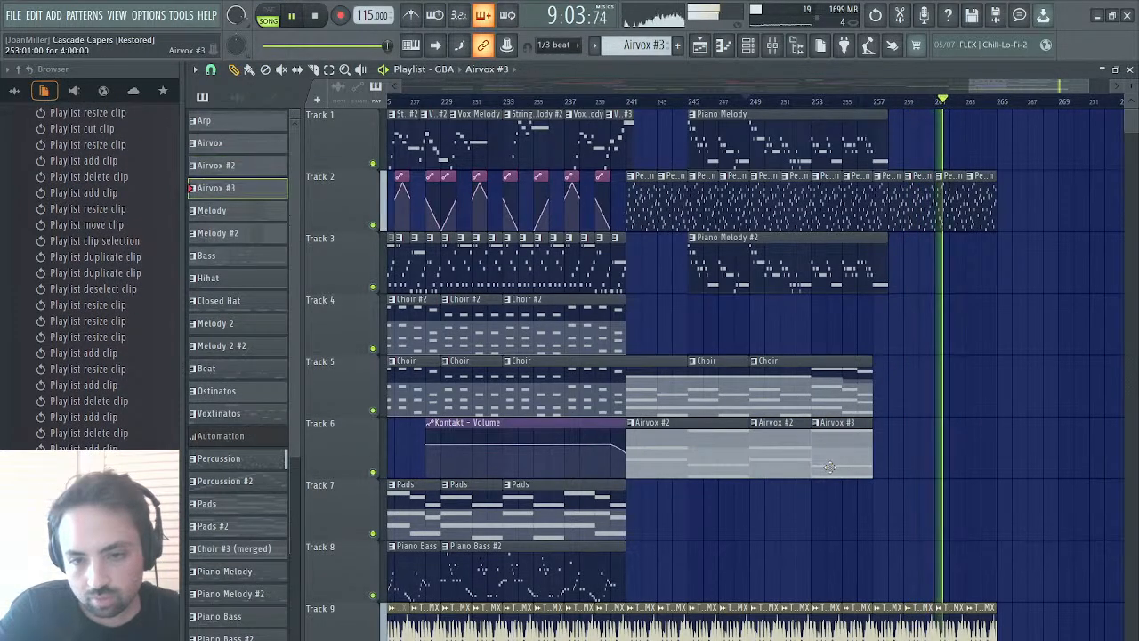
- Replay the shortened section from bars 253, 251 and 249 to hear how the piano melody fits the chords
left_click(817, 104)
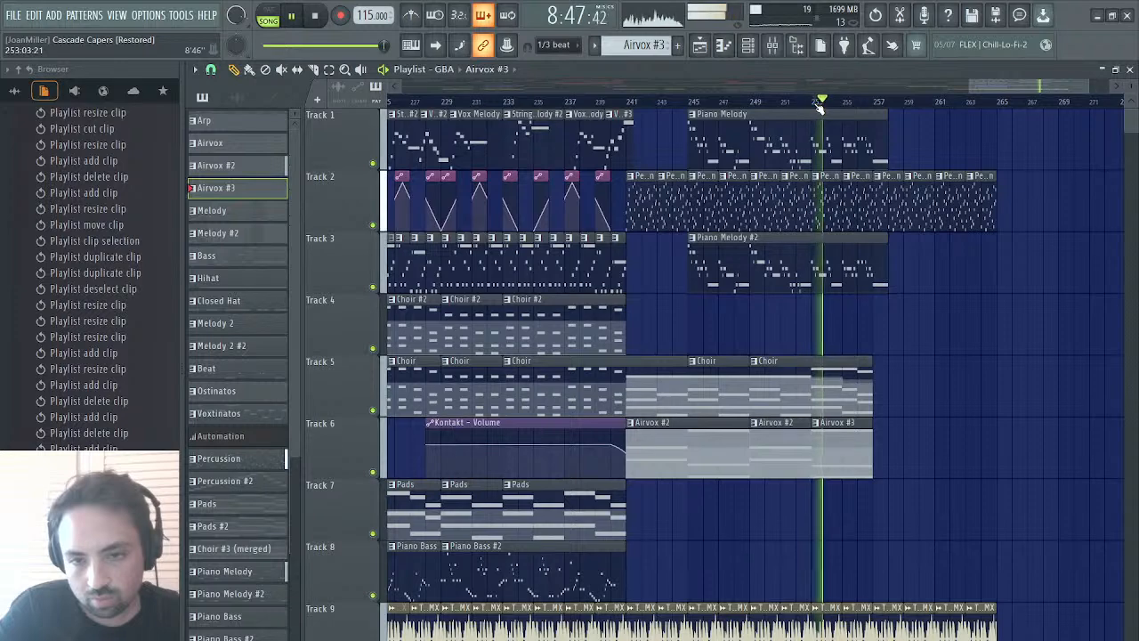
left_click(815, 102)
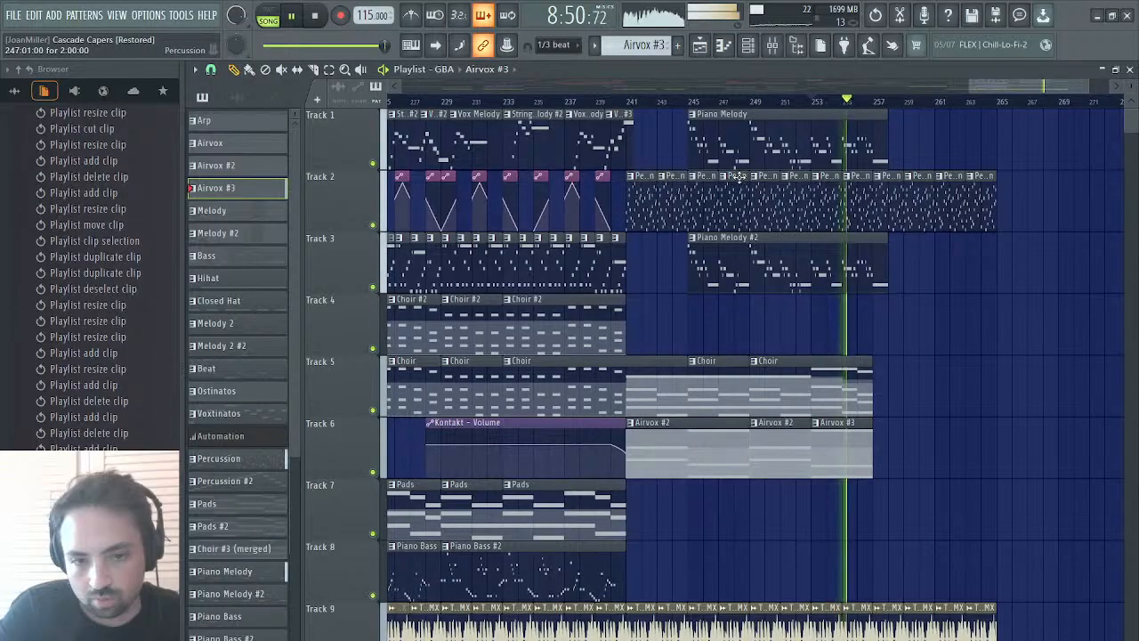
left_click(813, 105)
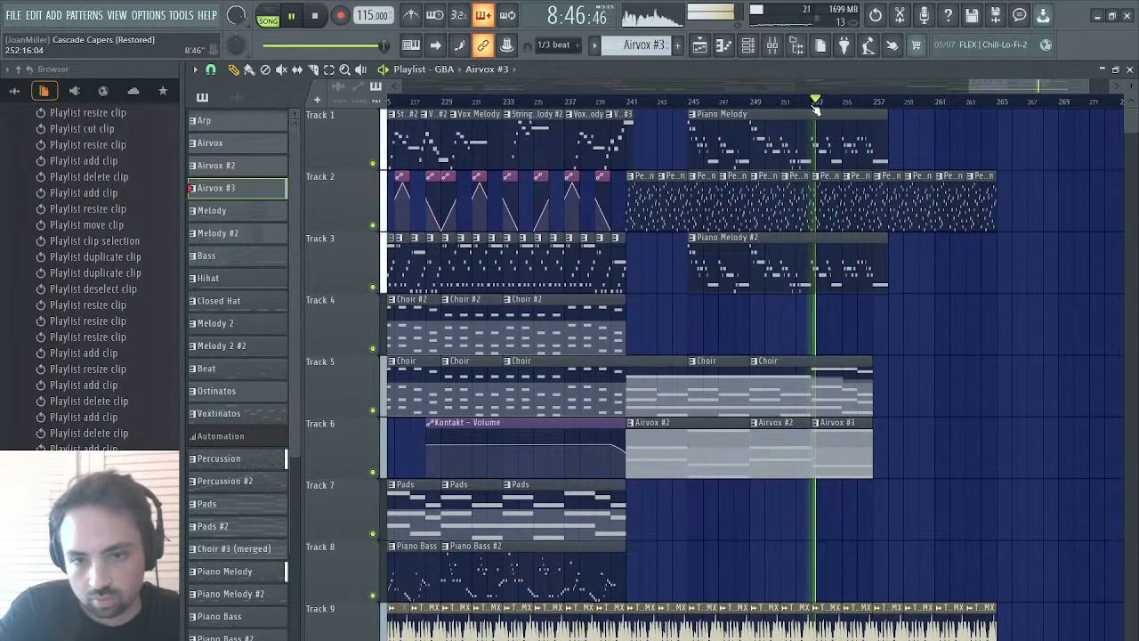
left_click(812, 105)
left_click(788, 104)
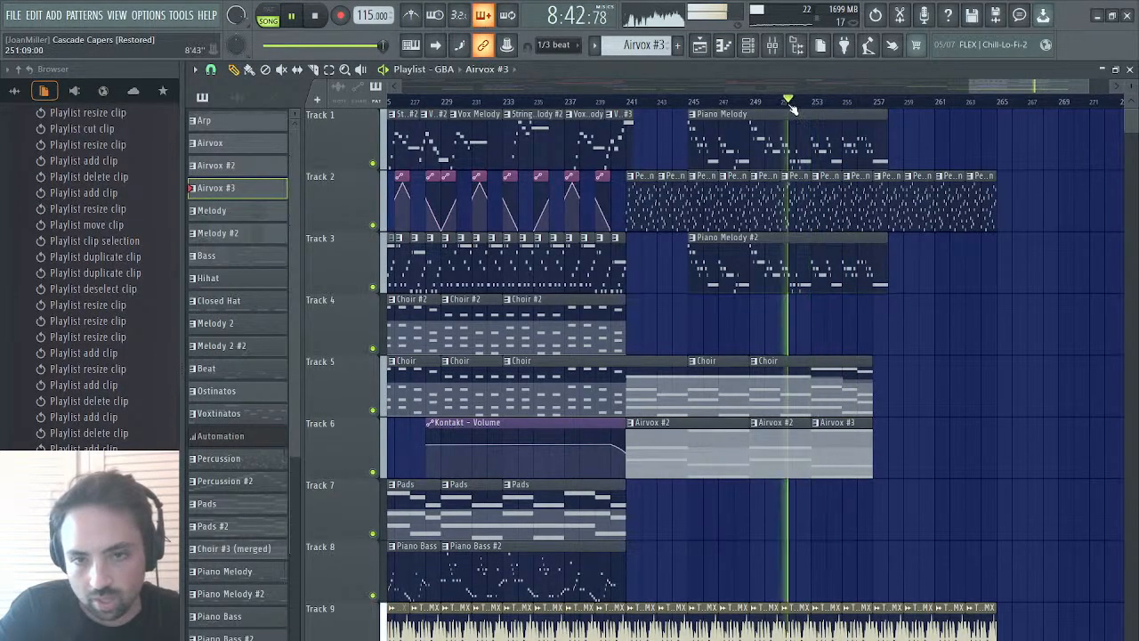
left_click(752, 104)
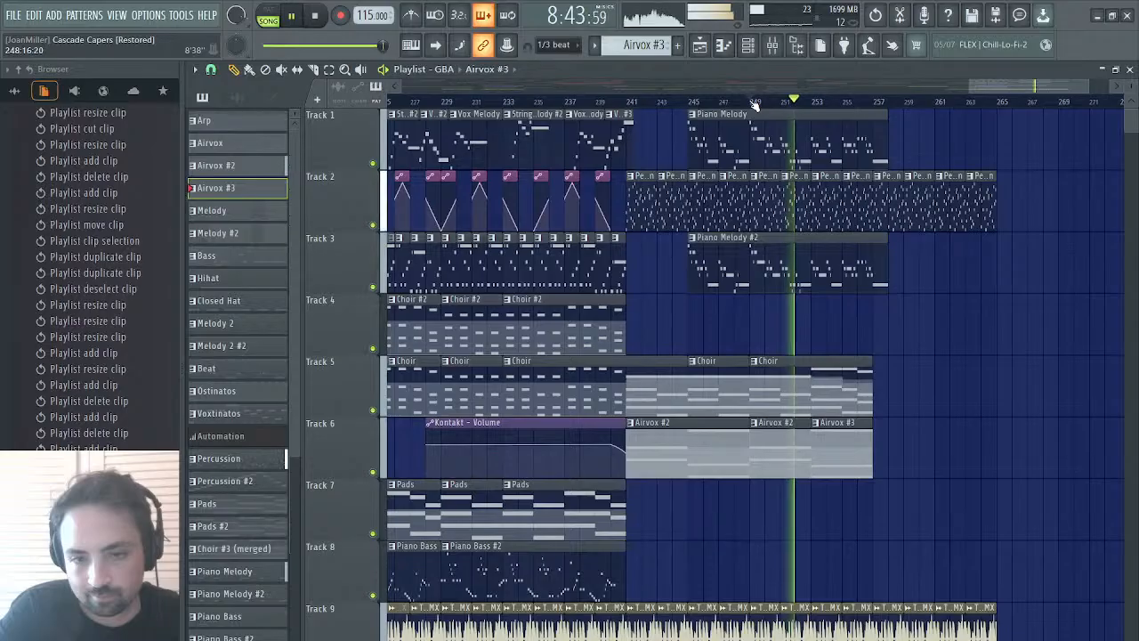
- Inspect the mid, master and low bands of Maximus on the Master track during playback
left_click(1130, 71)
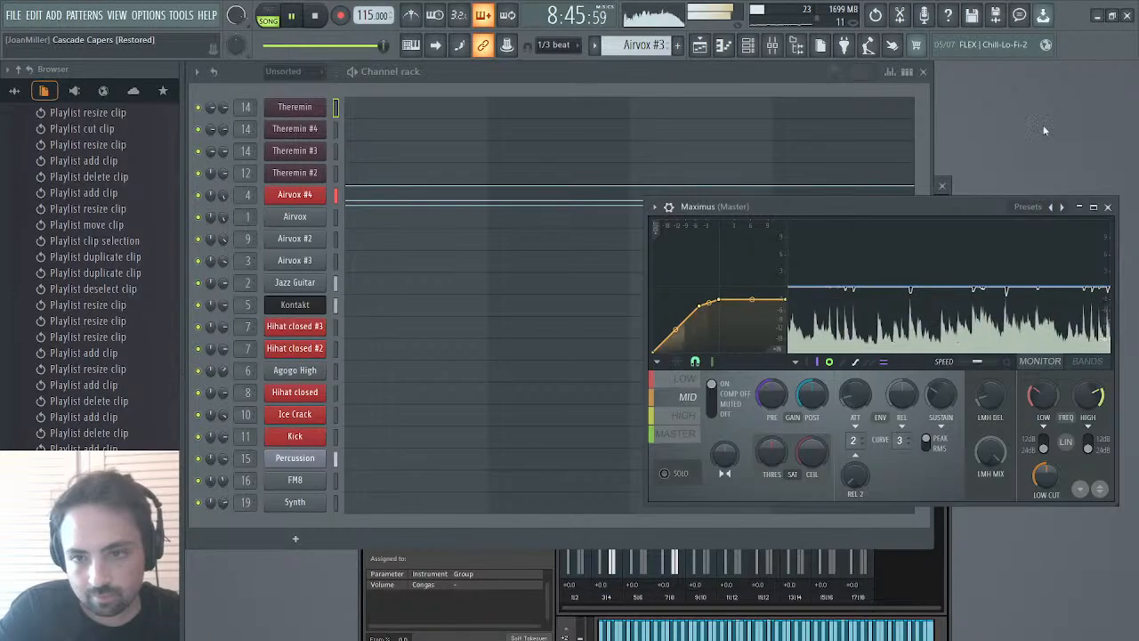
left_click(682, 419)
left_click(676, 433)
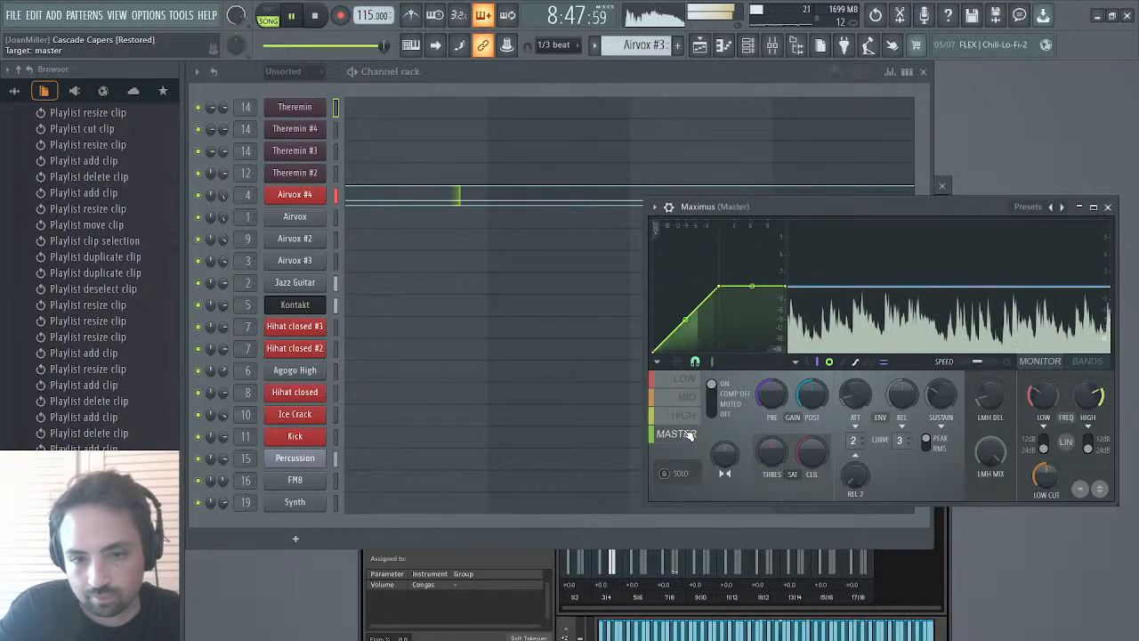
left_click(685, 379)
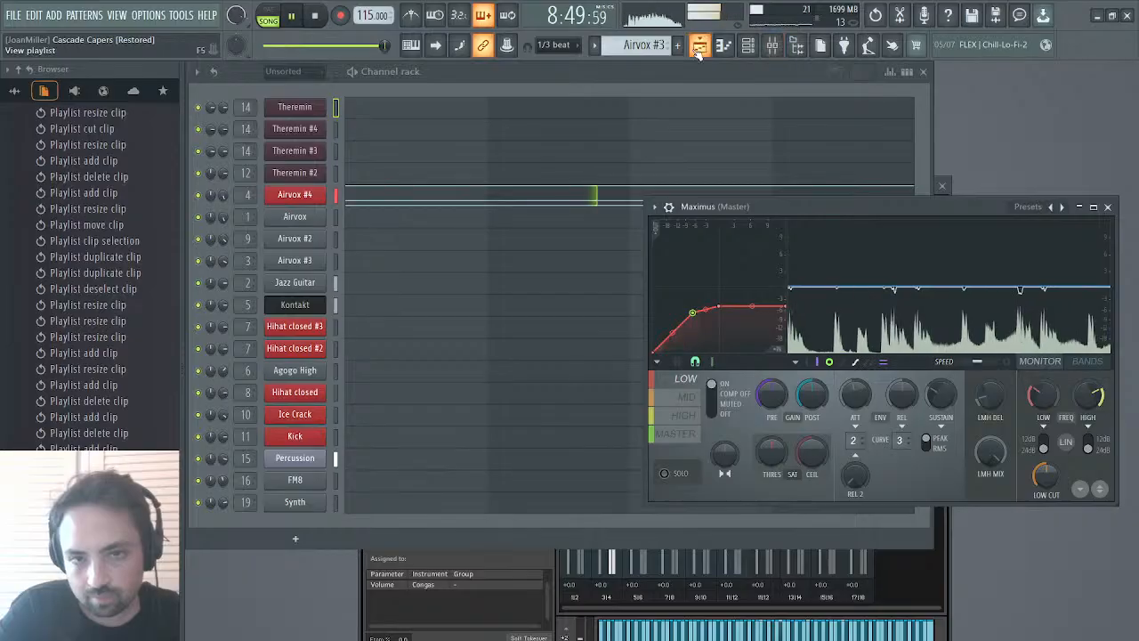
- Replay the song from bar 253 in the playlist, then pick the Choir pattern and play it alone in pattern mode
key("F5")
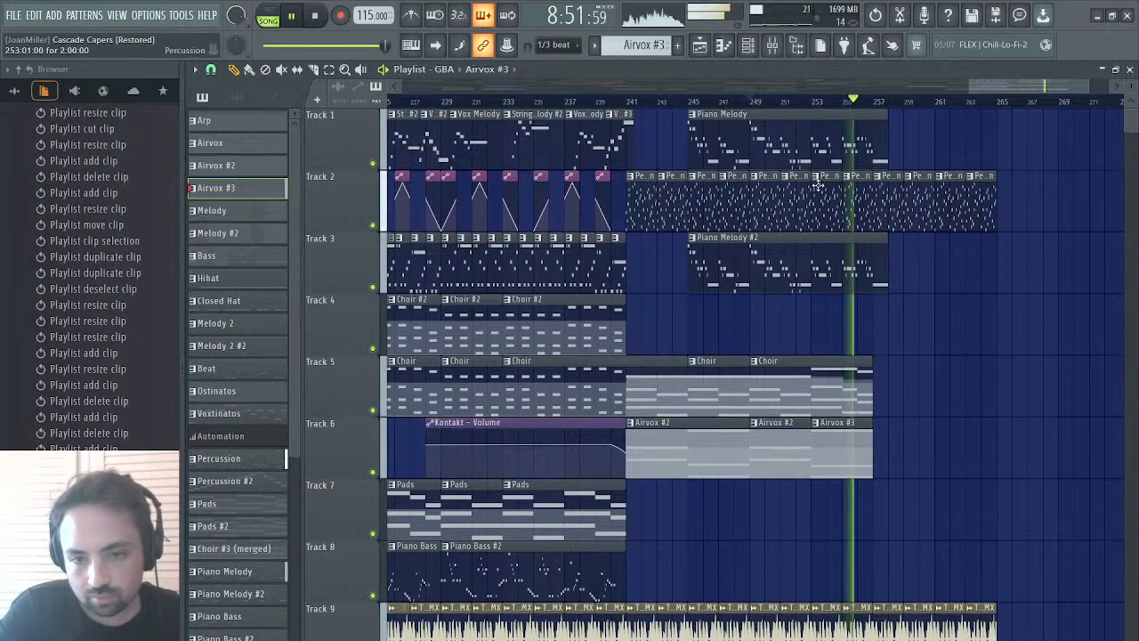
left_click(809, 101)
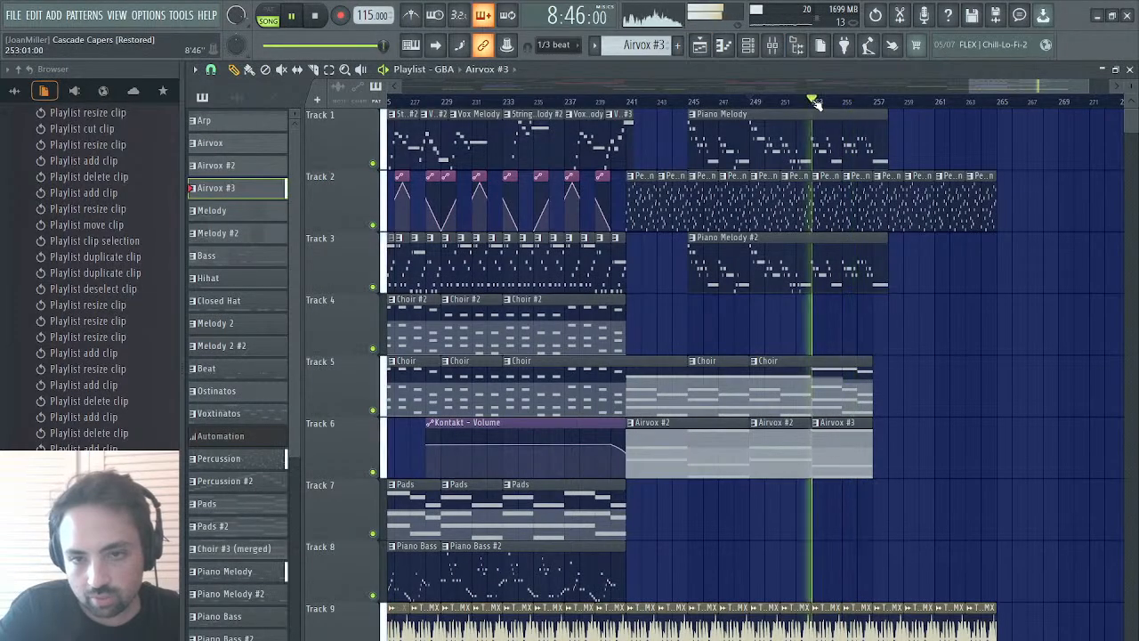
left_click(817, 392)
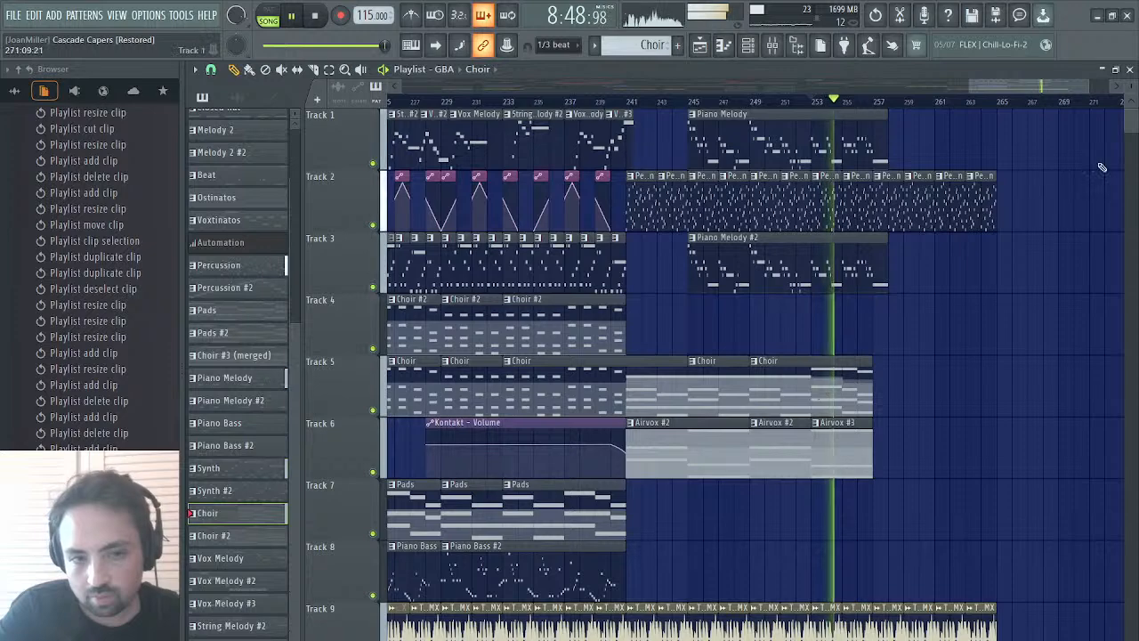
left_click(1129, 71)
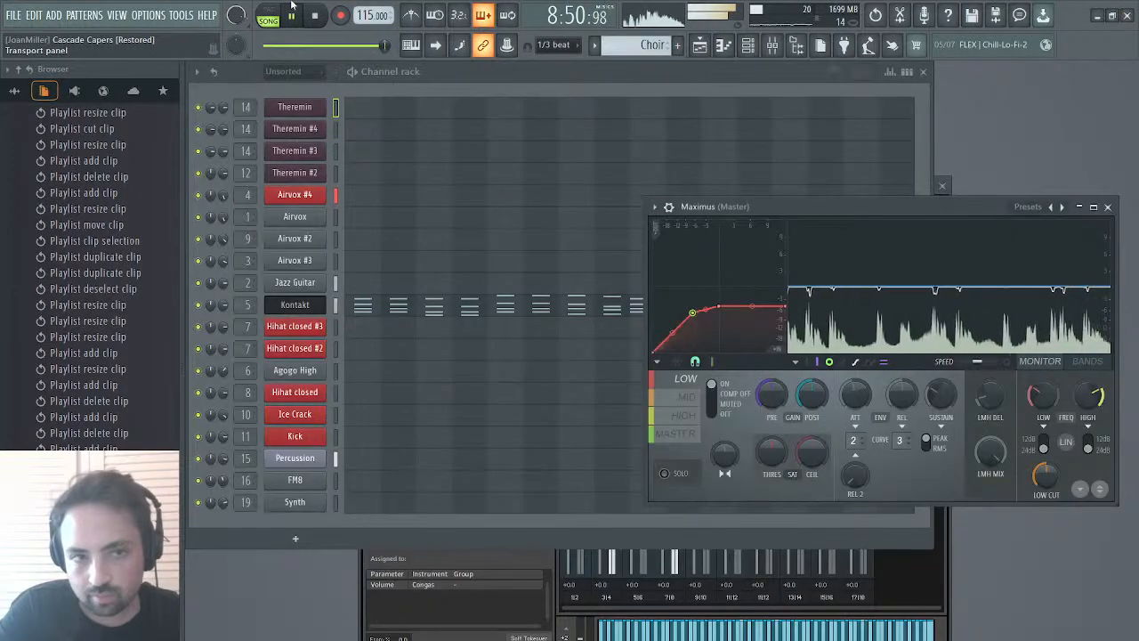
key("l")
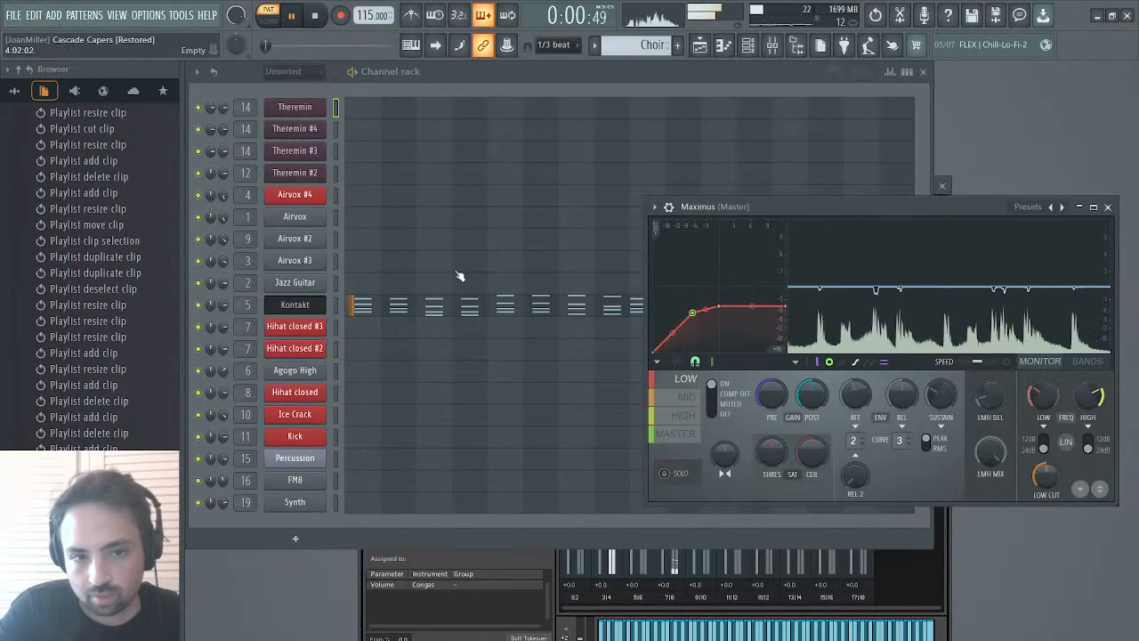
- Bring up the mixer, select the Waterfall track, and list the current project's patterns in the browser
left_click(772, 46)
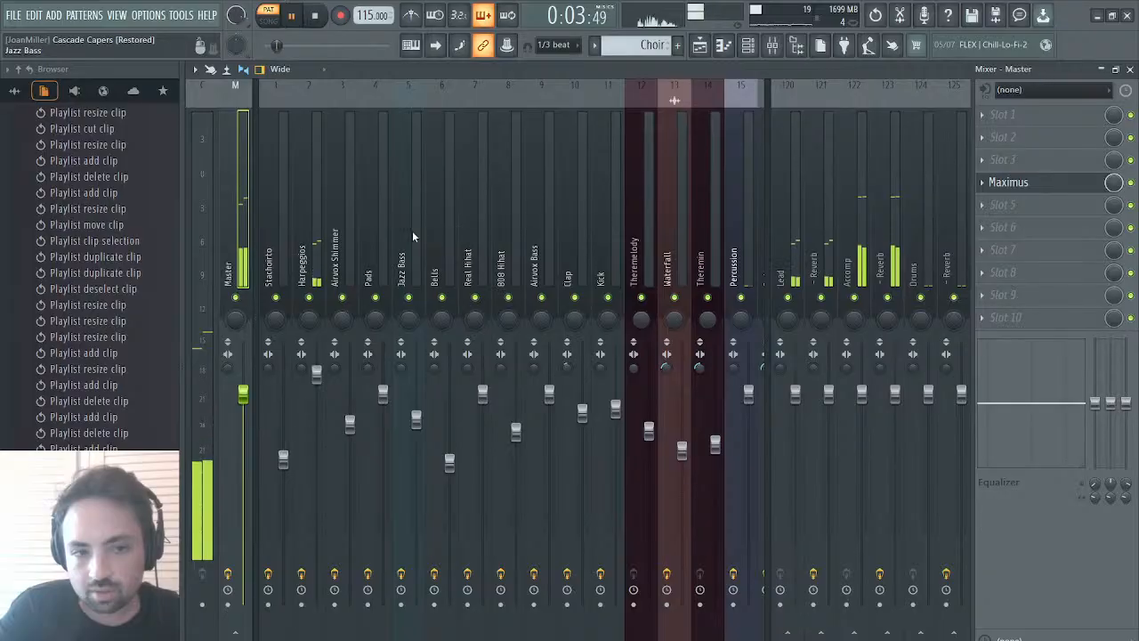
left_click_drag(414, 236, 676, 240)
left_click(18, 70)
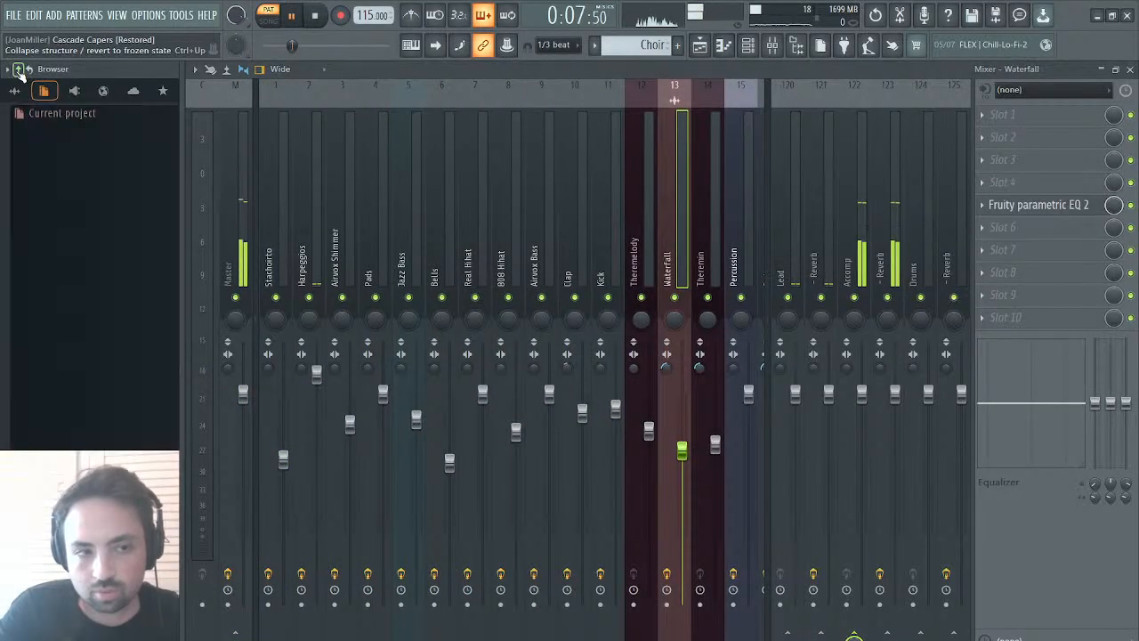
left_click(55, 114)
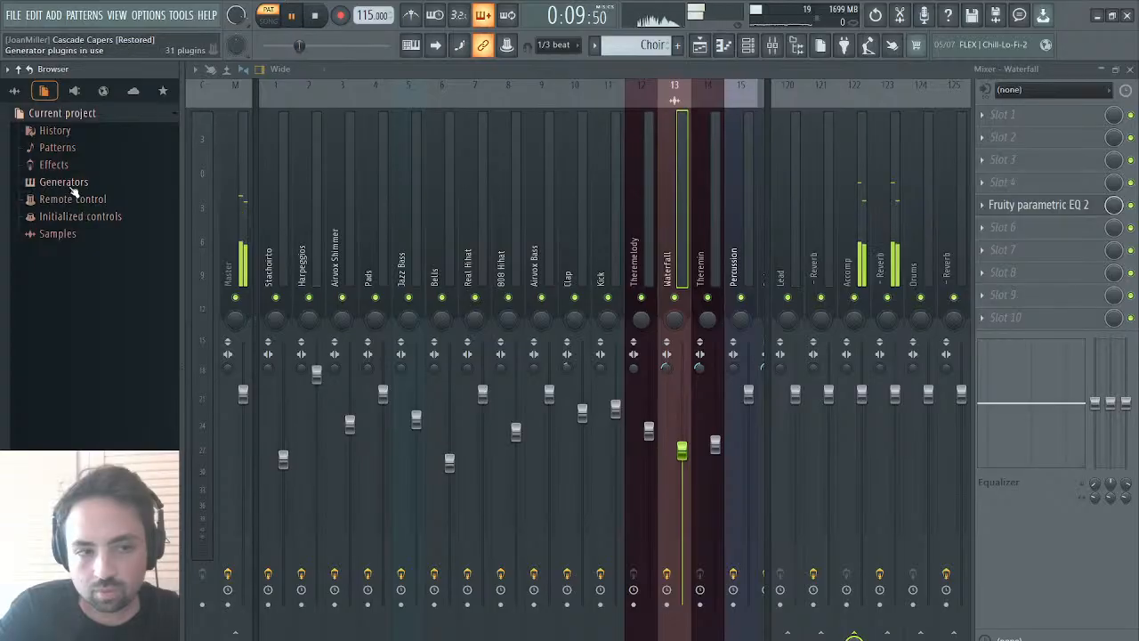
left_click(73, 185)
left_click(74, 182)
left_click(71, 152)
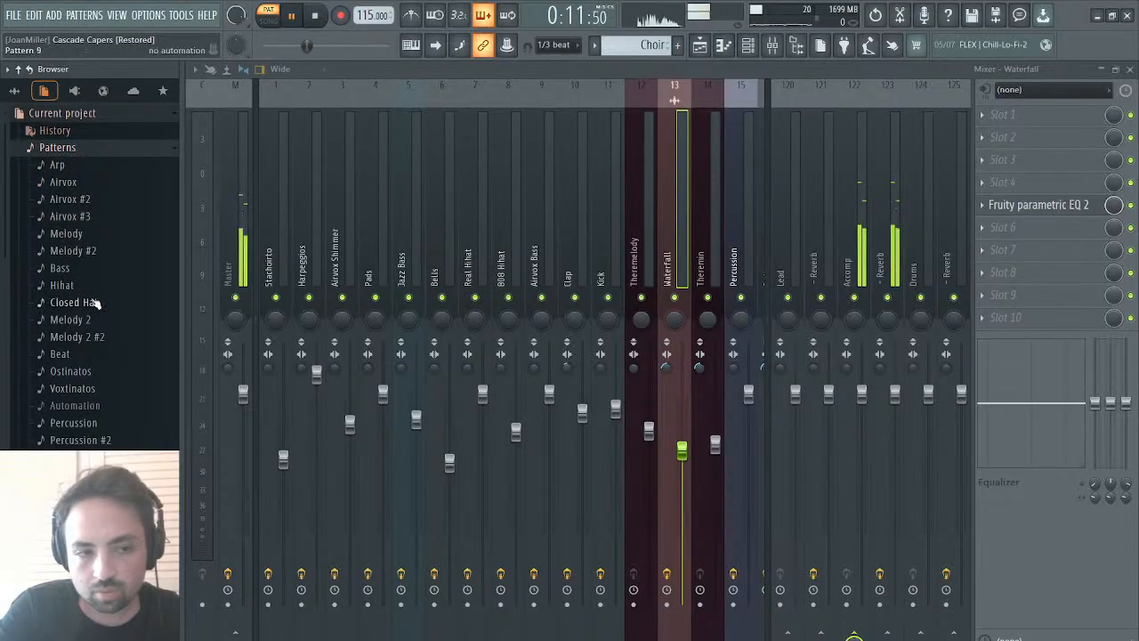
- Examine the Kontakt Attack and Kontakt Decay events of the Choir pattern, playing it from about bar 14
scroll(96, 303, "down", 3)
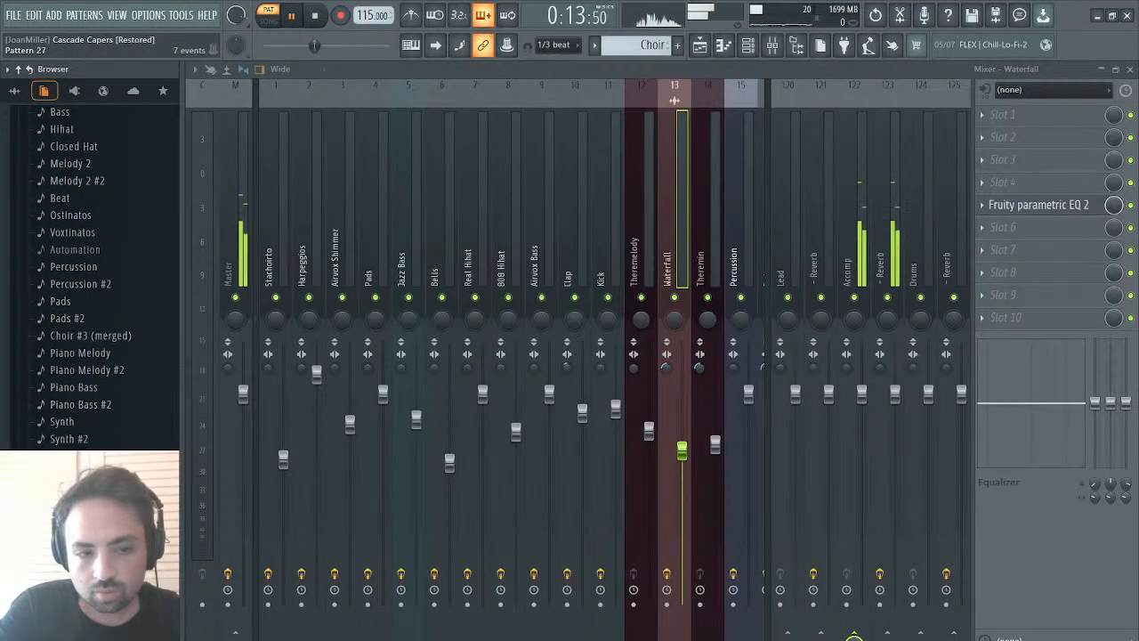
left_click(74, 250)
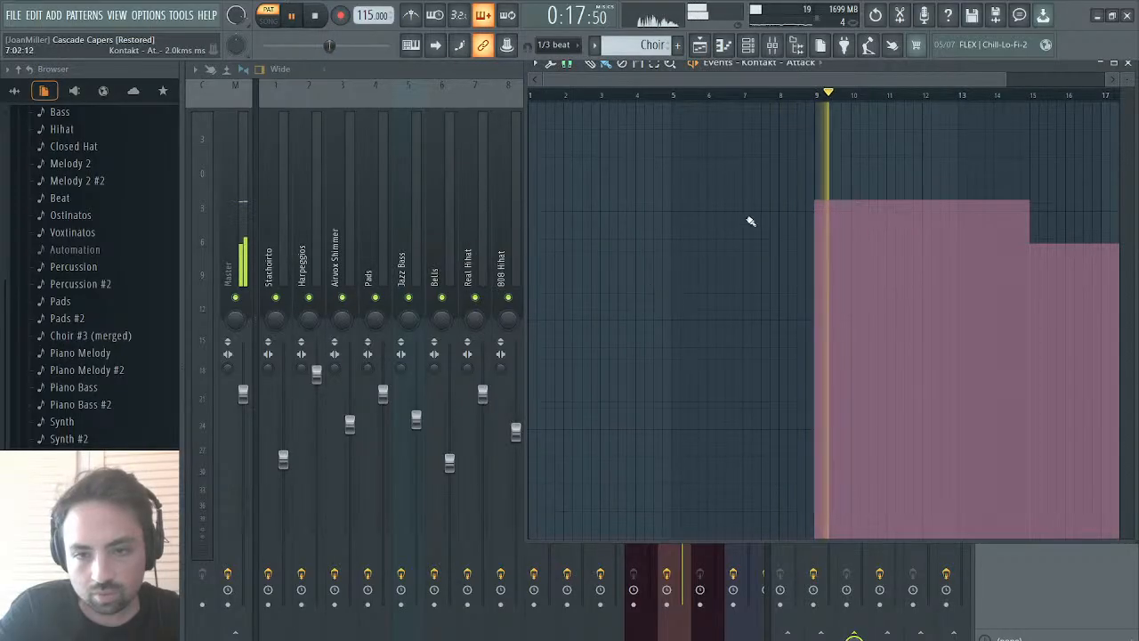
left_click(994, 94)
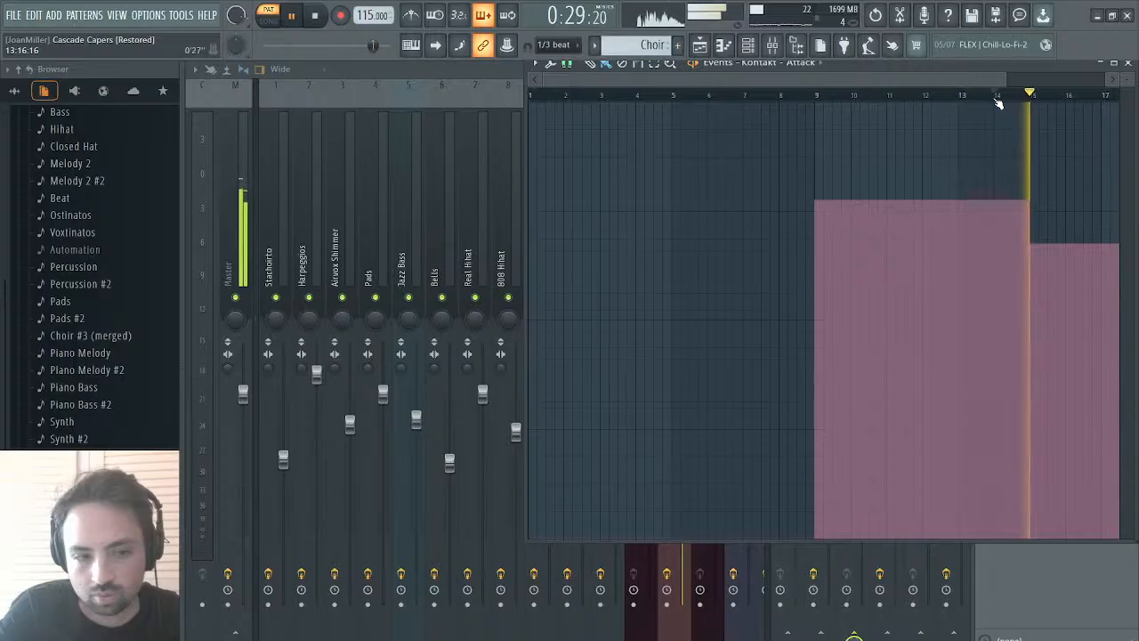
left_click(84, 534)
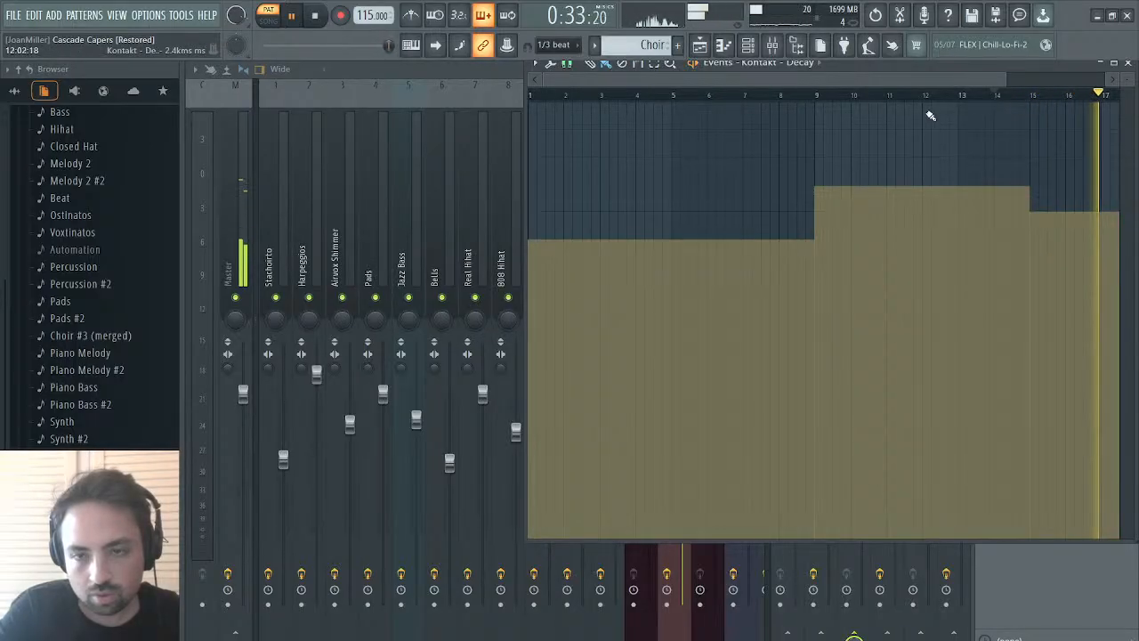
- Replay the song from bar 249 in the playlist, soloing Track 5 and adding Track 6 to hear only those two
left_click(700, 52)
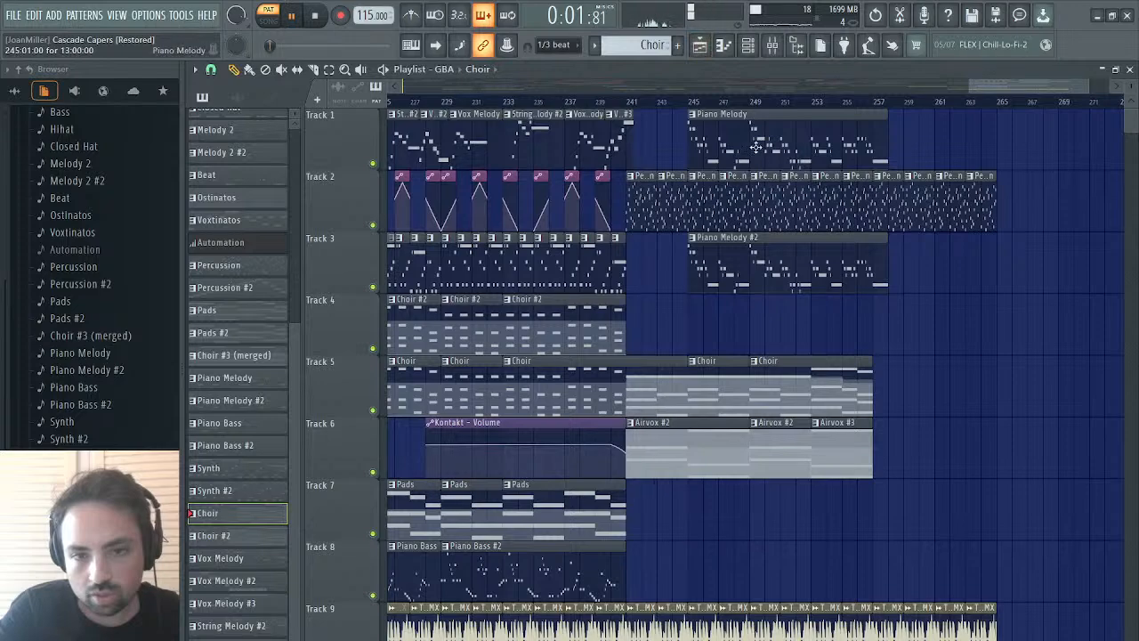
left_click(755, 105)
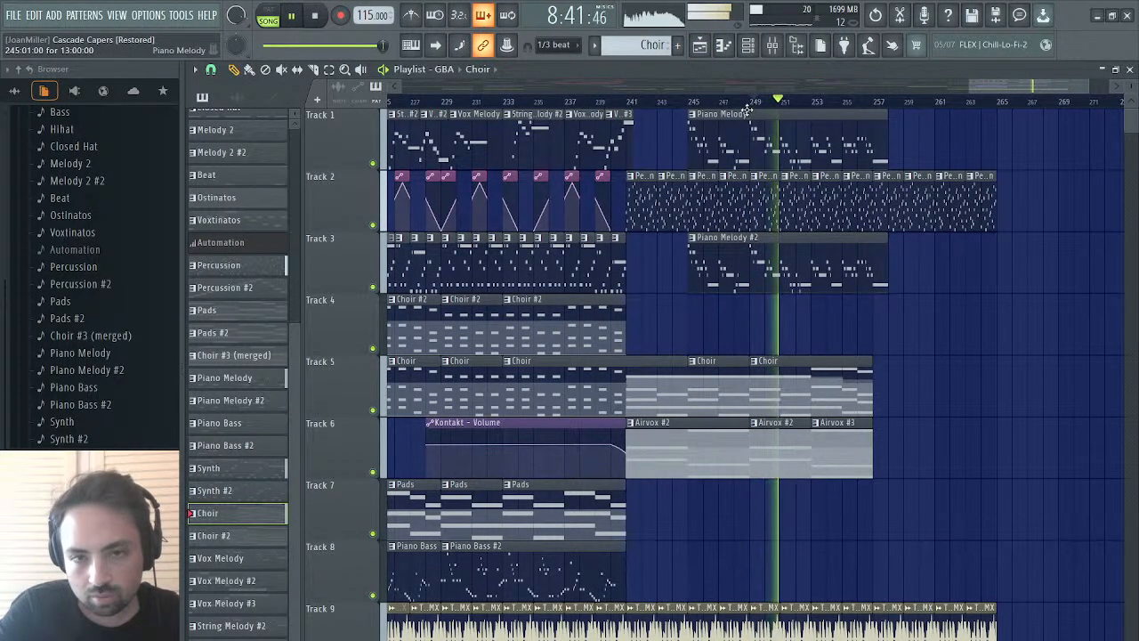
left_click(747, 106)
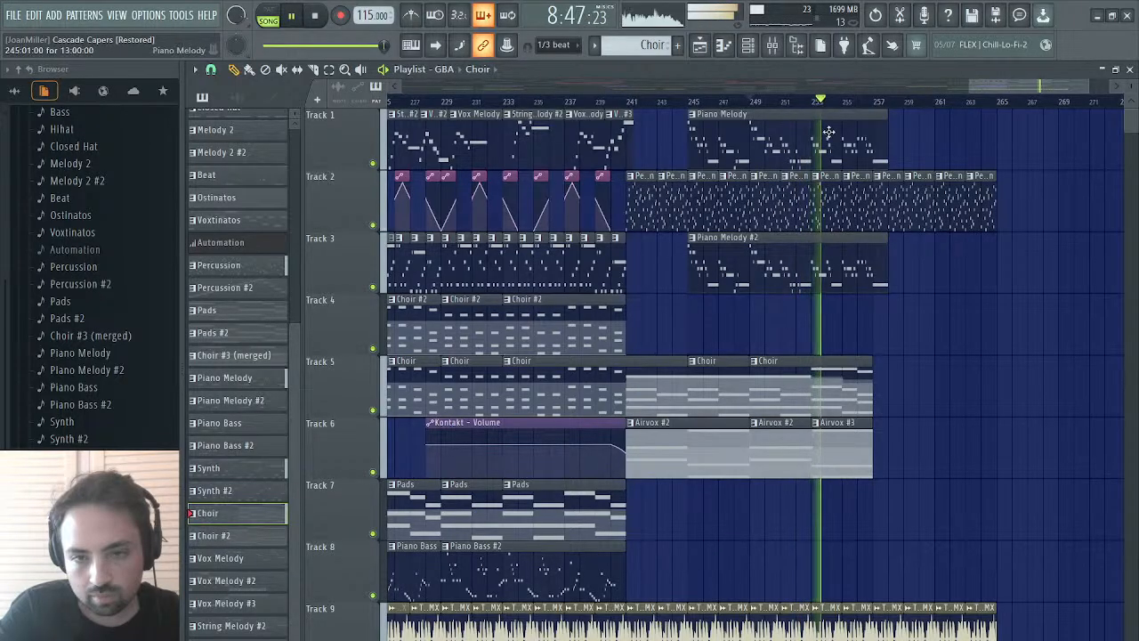
right_click(374, 411)
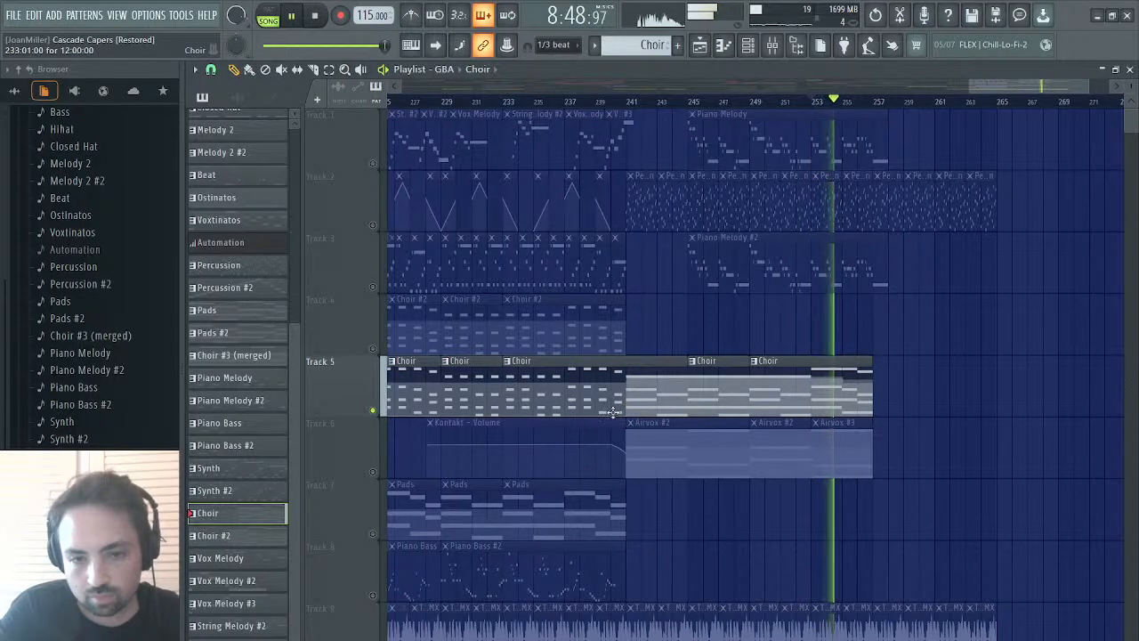
left_click(373, 472)
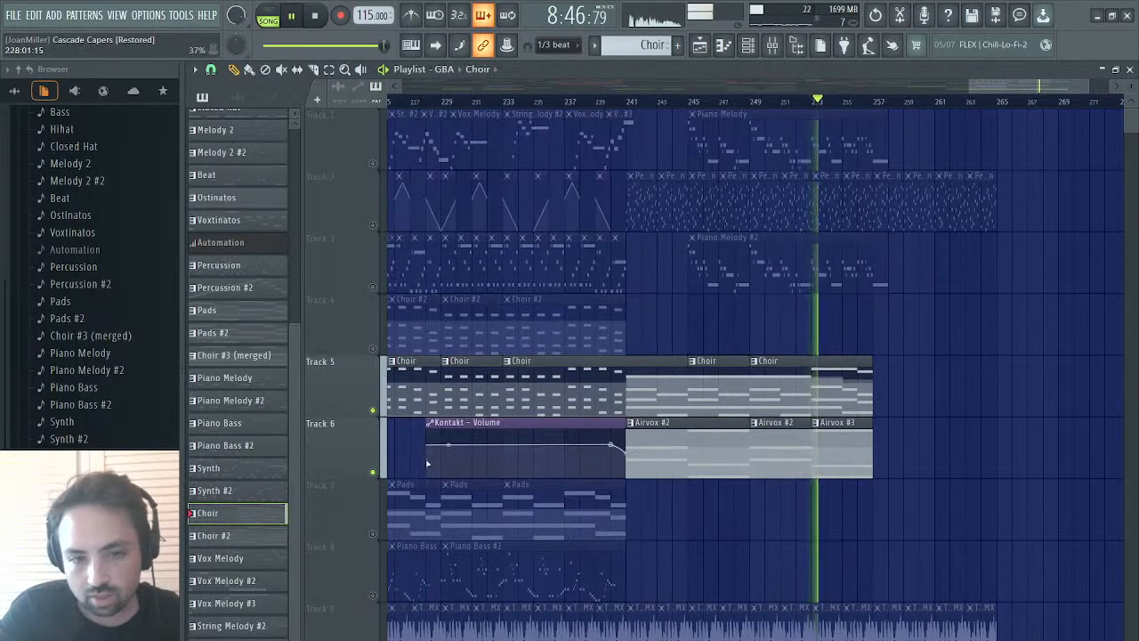
- Delete the Kontakt - Decay and Kontakt - Attack events from the Airvox #3 pattern
left_click(859, 449)
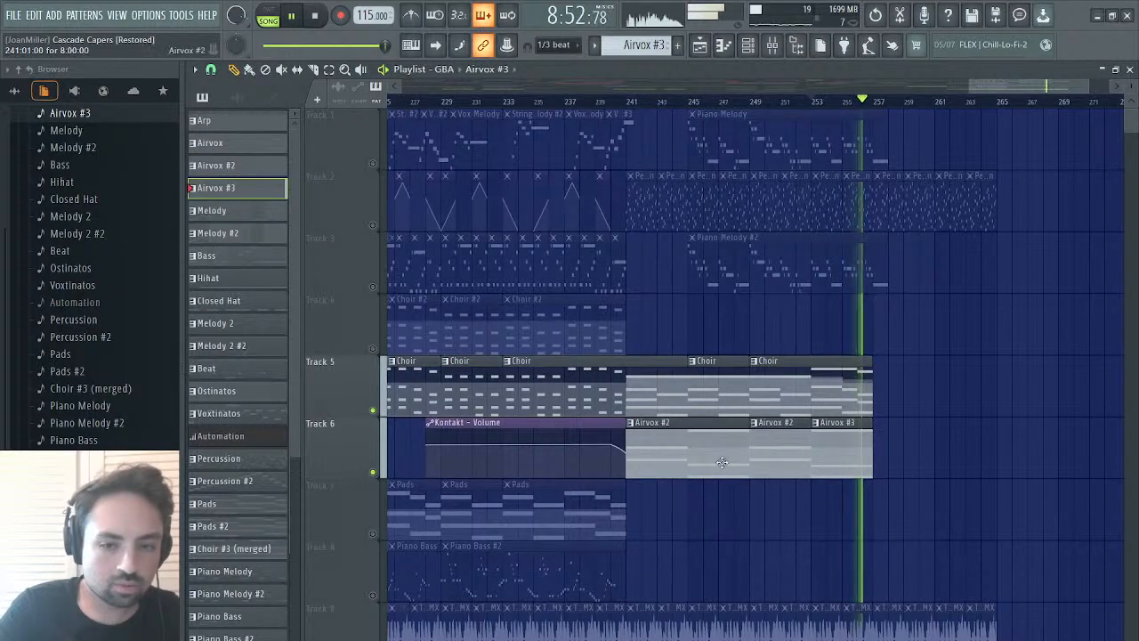
scroll(89, 383, "down", 3)
left_click(61, 391)
scroll(61, 373, "up", 5)
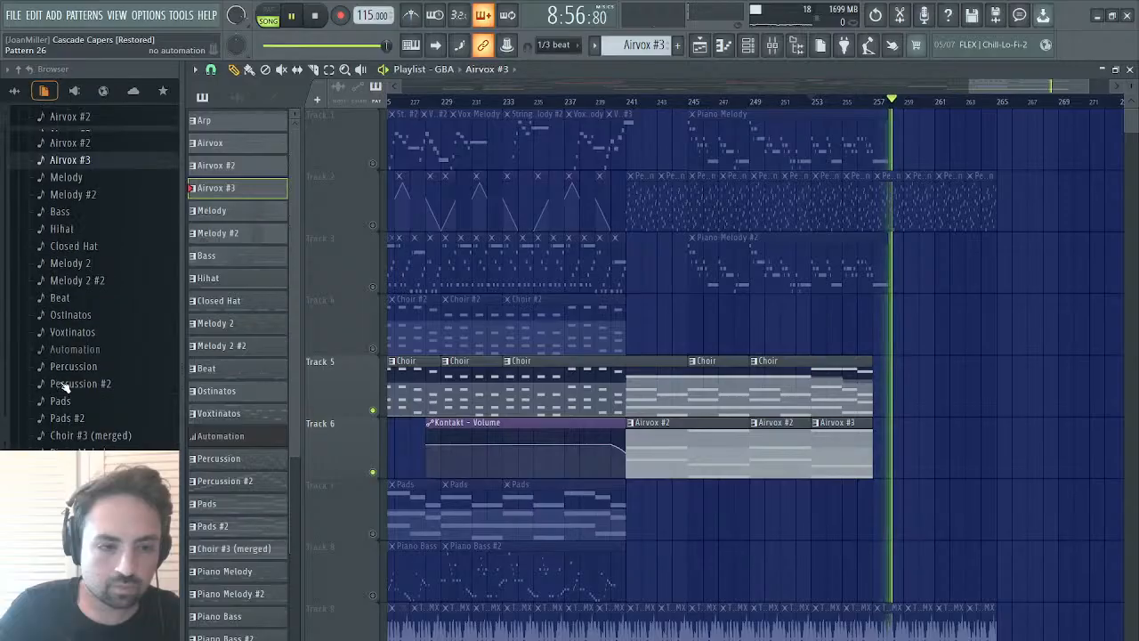
left_click(78, 217)
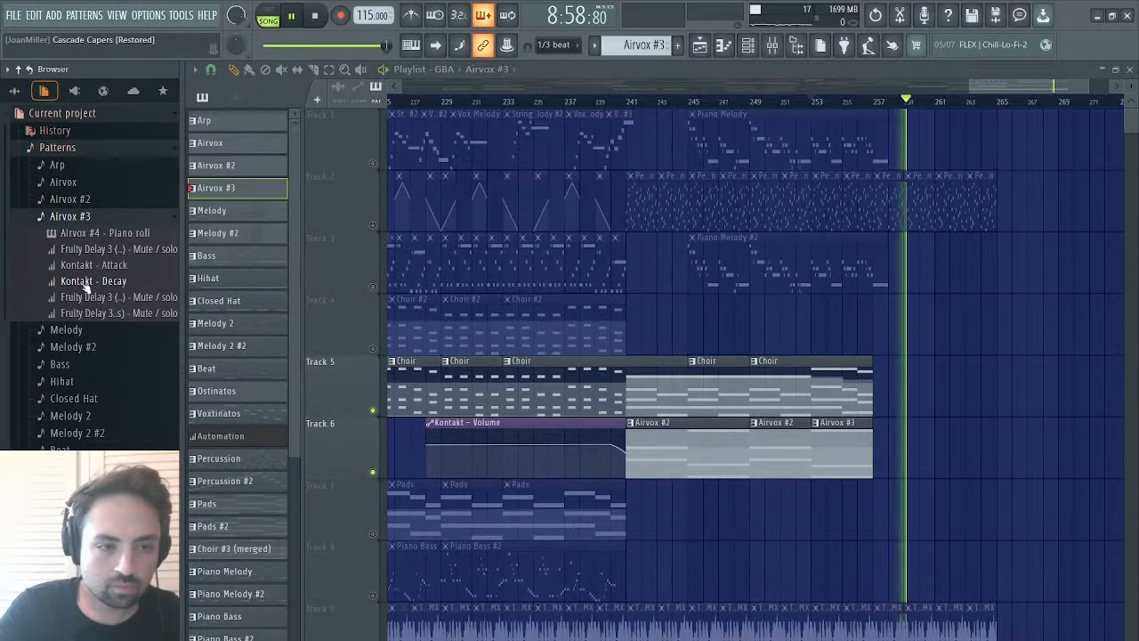
left_click(93, 265)
left_click(92, 282)
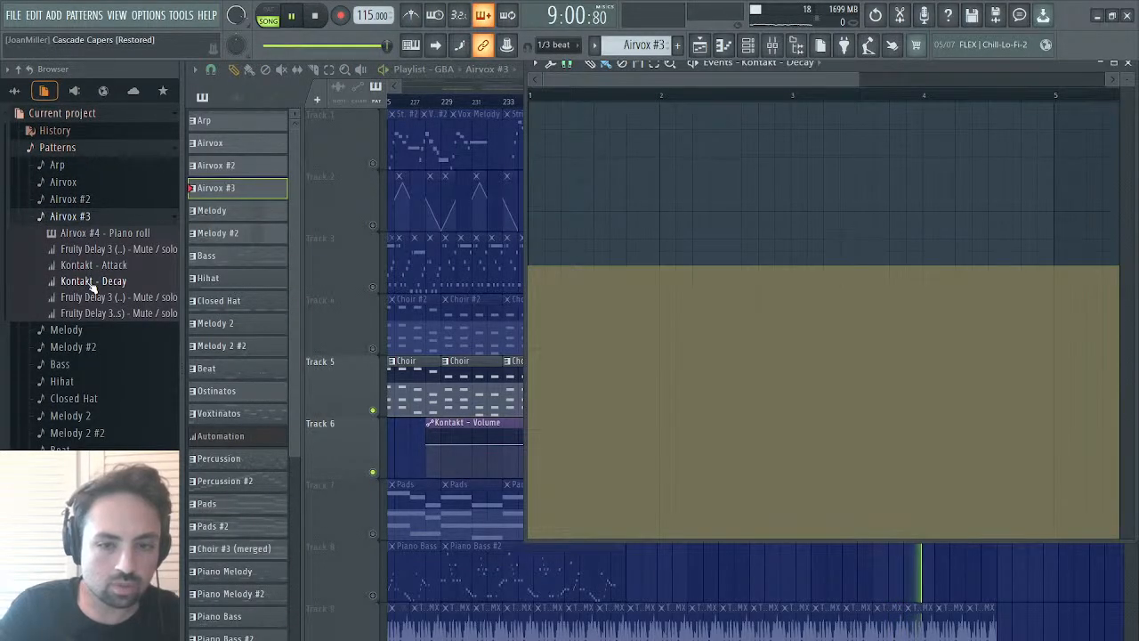
key("Delete")
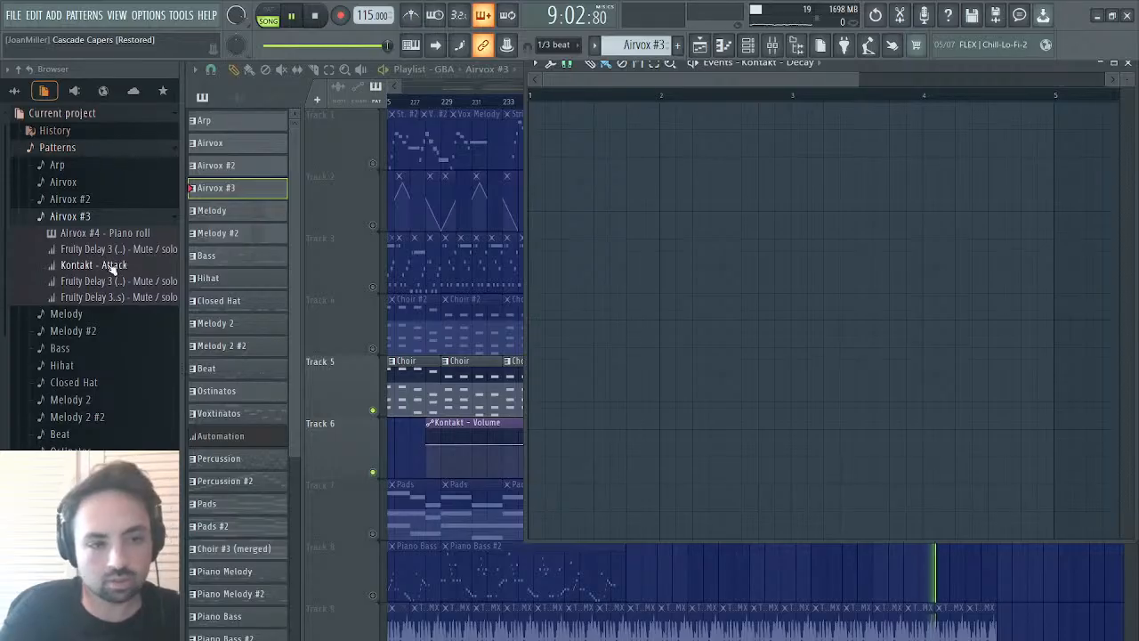
key("Delete")
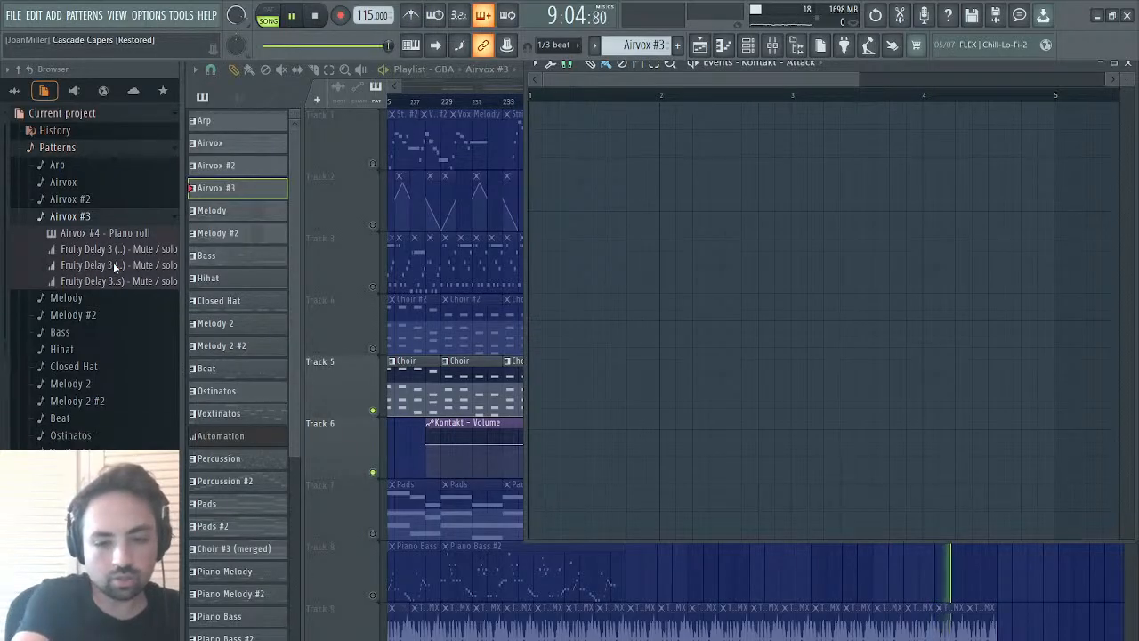
- Close the event editor and replay the soloed choir and Airvox tracks from bars 253, 251, 249 and 241
left_click(1128, 68)
left_click(812, 101)
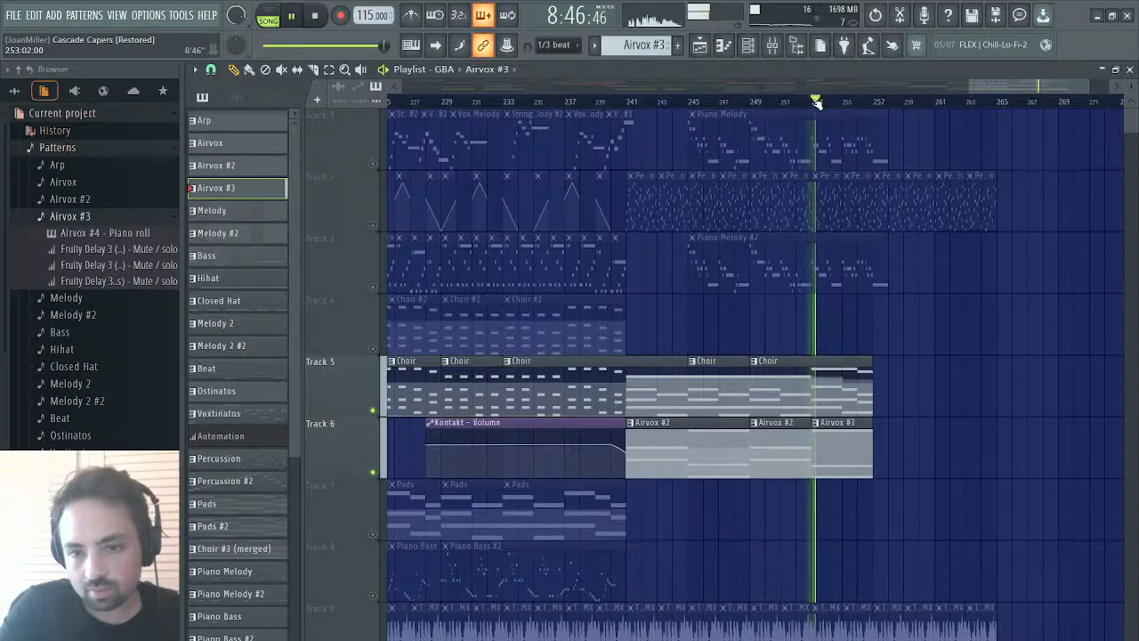
left_click(785, 100)
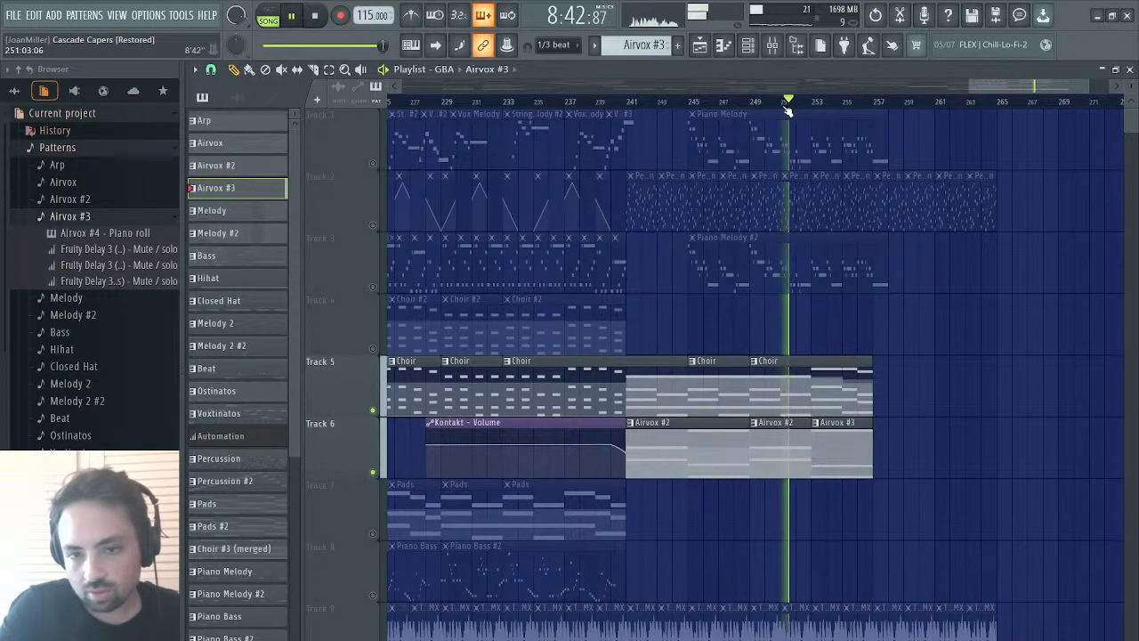
left_click(782, 101)
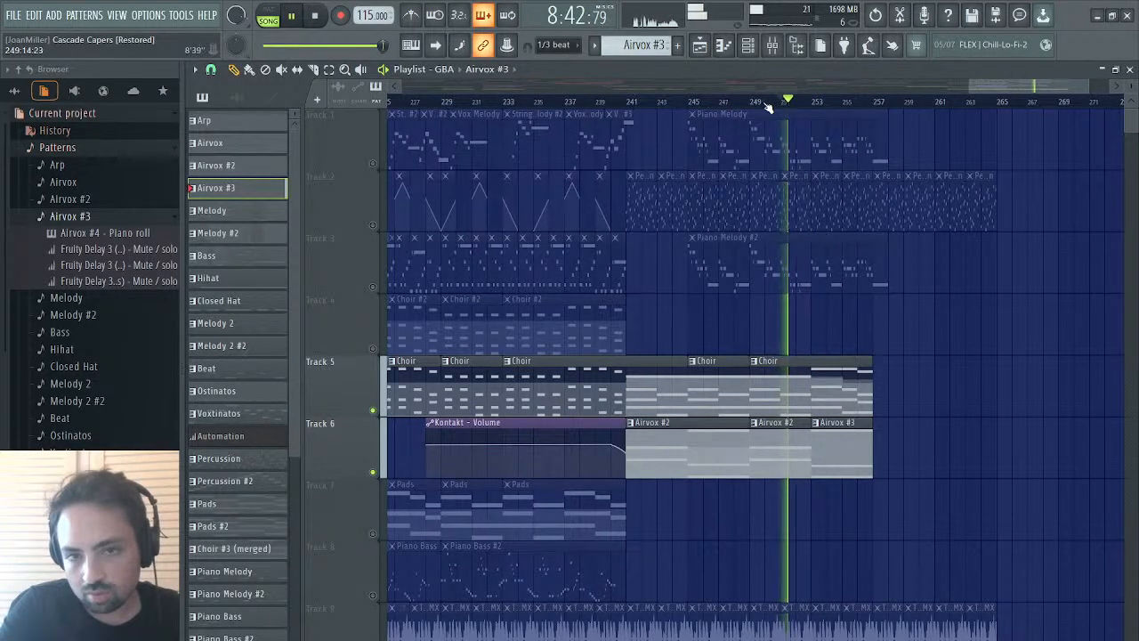
left_click(752, 101)
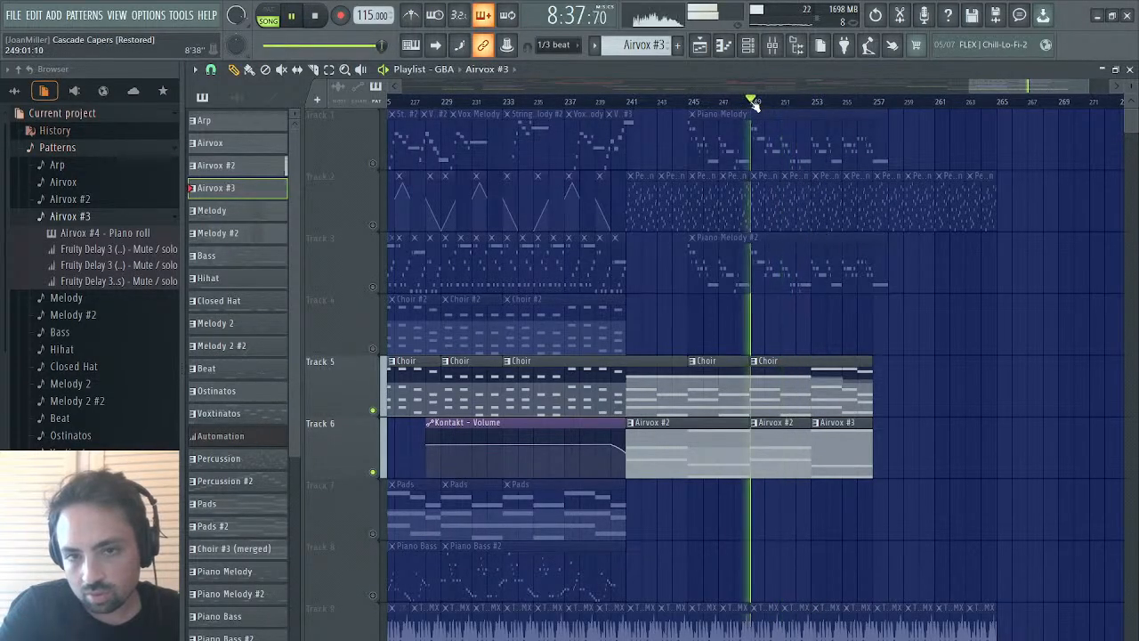
left_click(630, 102)
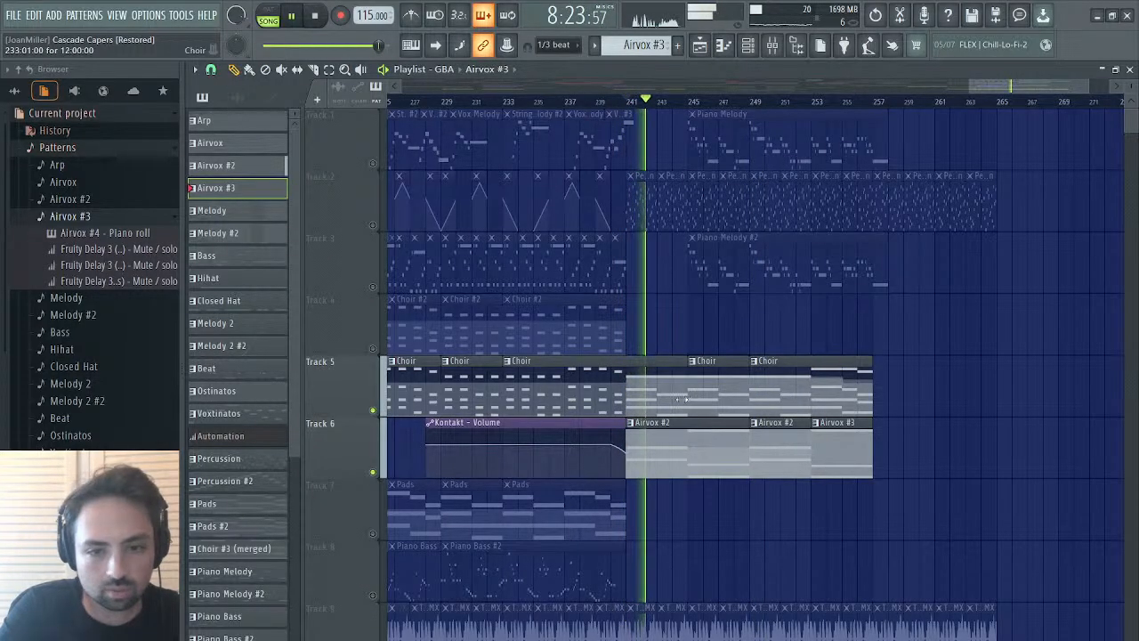
- Examine the Kontakt - Decay events of the Choir pattern while restarting playback
left_click(500, 377)
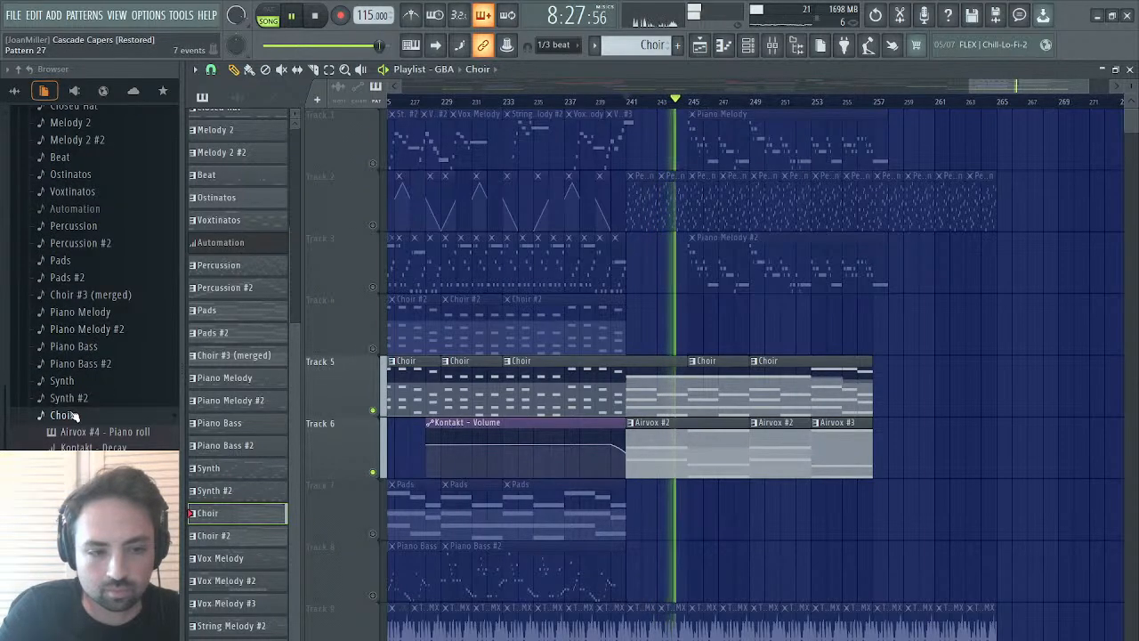
left_click(98, 452)
key("space")
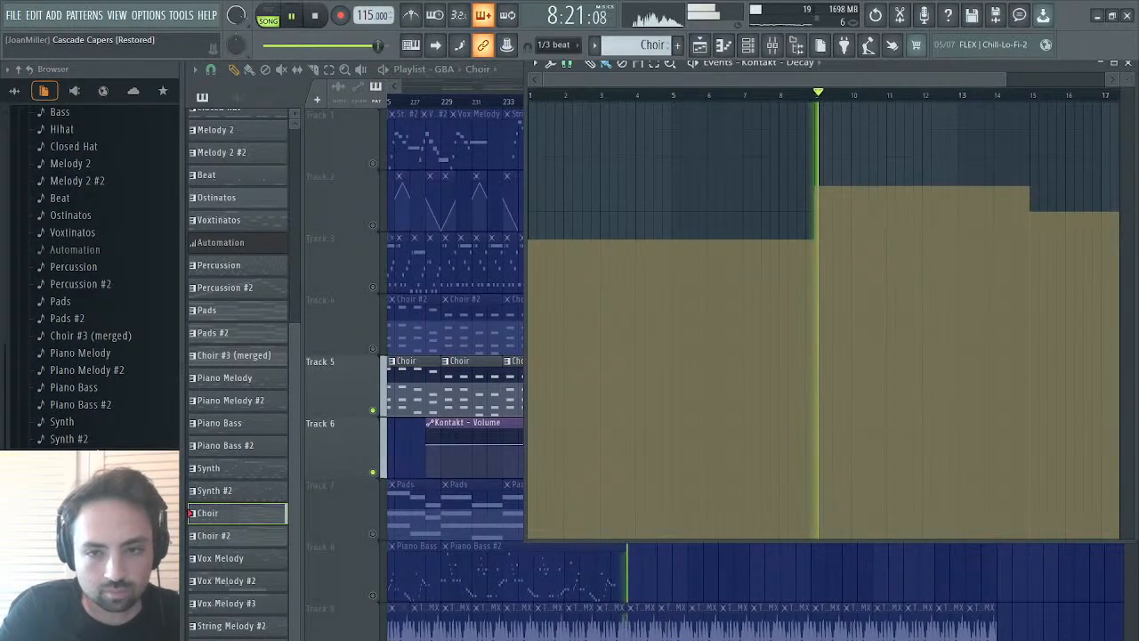
key("space")
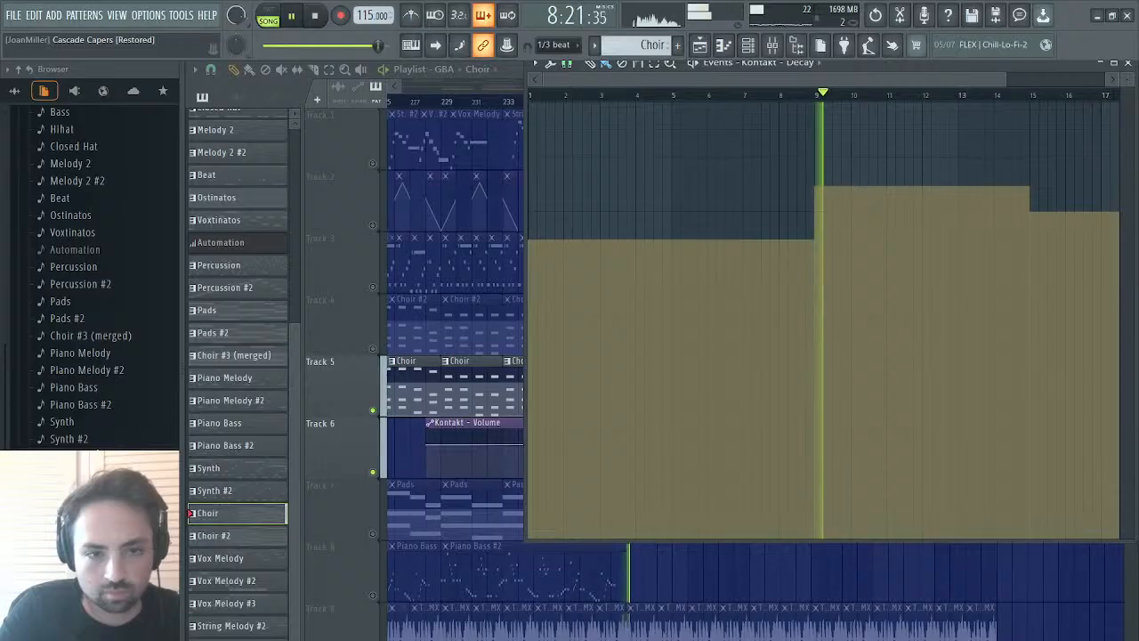
- Unmute all tracks again and replay the full arrangement from bar 253 and repeatedly from bar 251
right_click(374, 410)
right_click(374, 410)
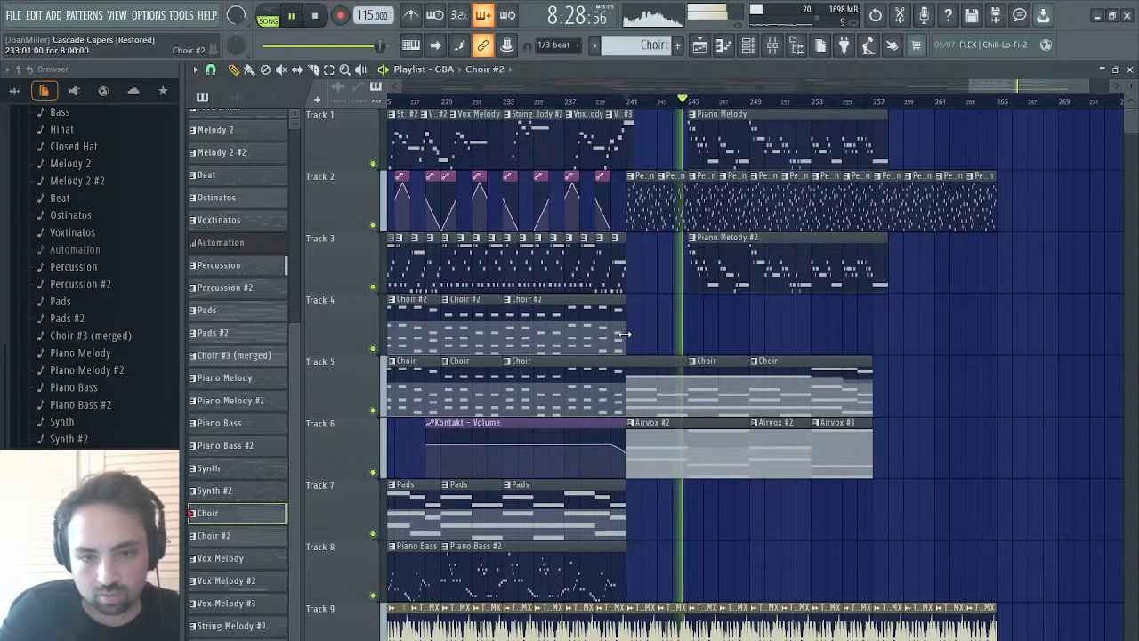
left_click(811, 99)
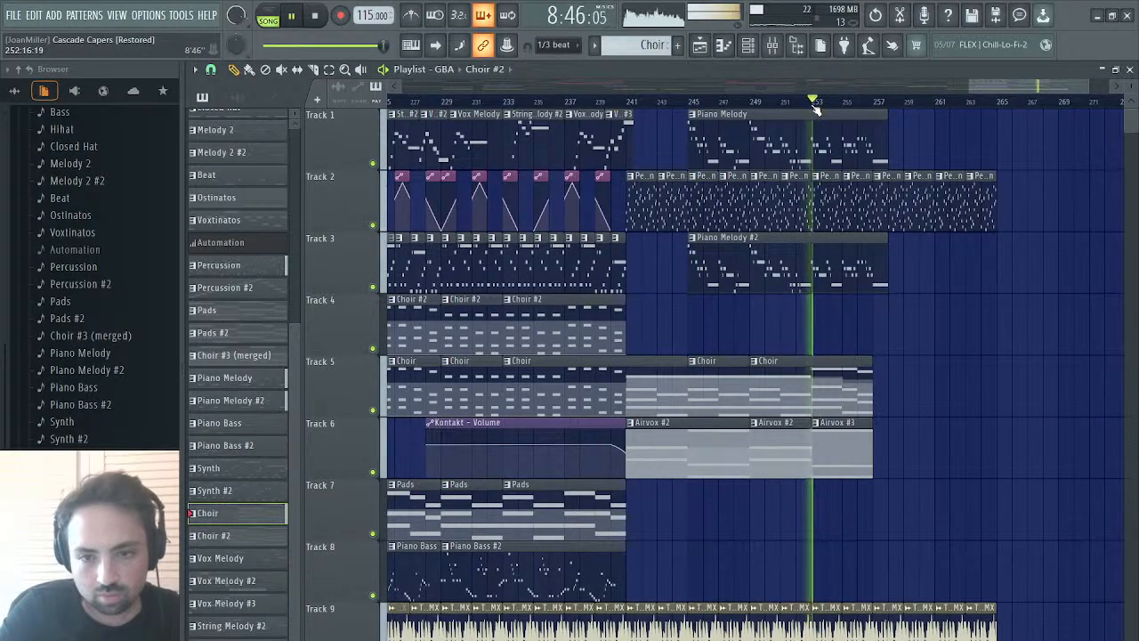
left_click(782, 100)
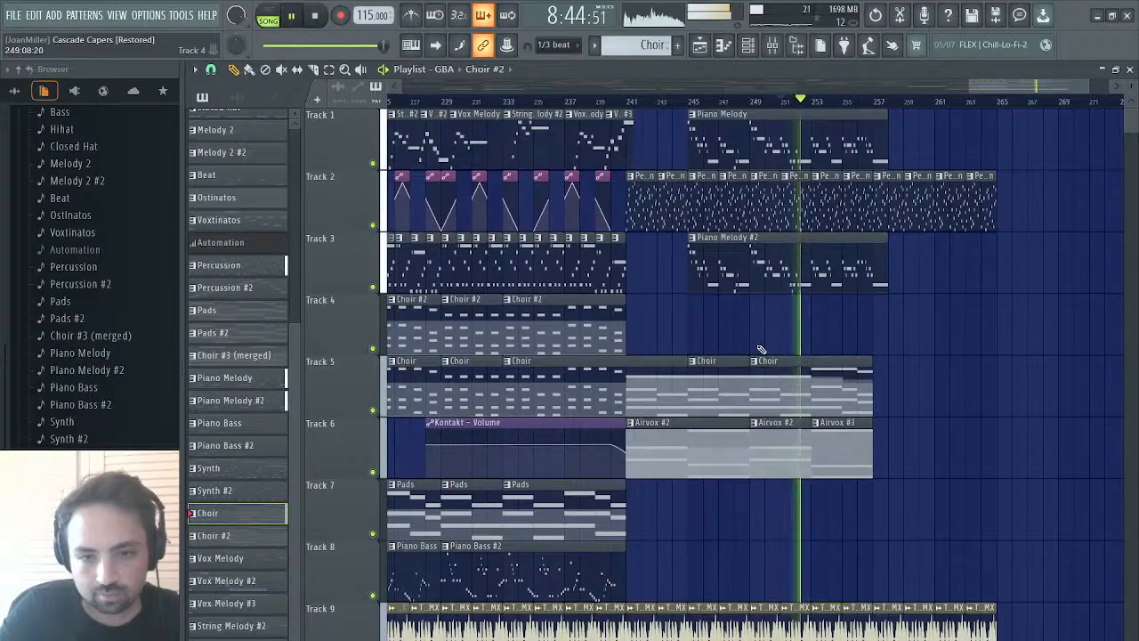
key("space")
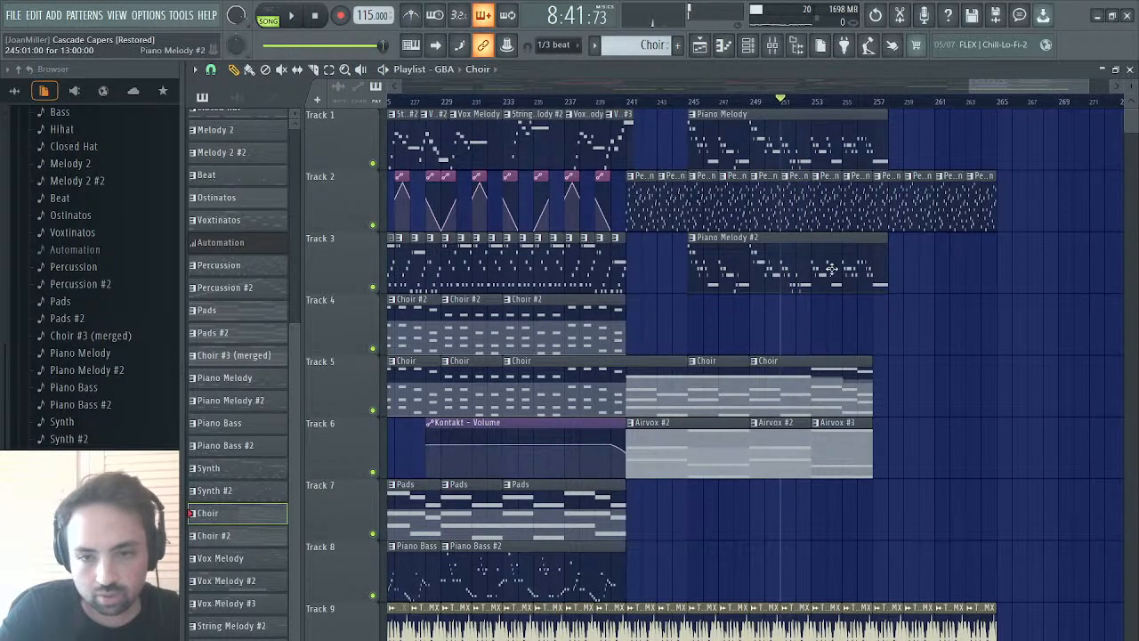
key("space")
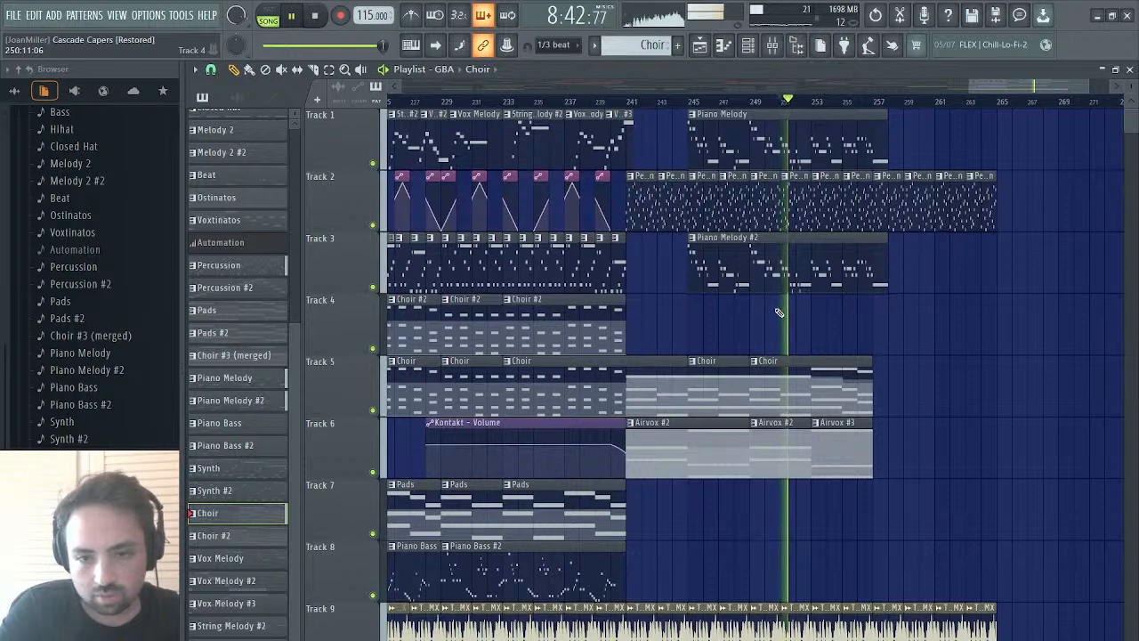
key("space")
key("space")
key("space")
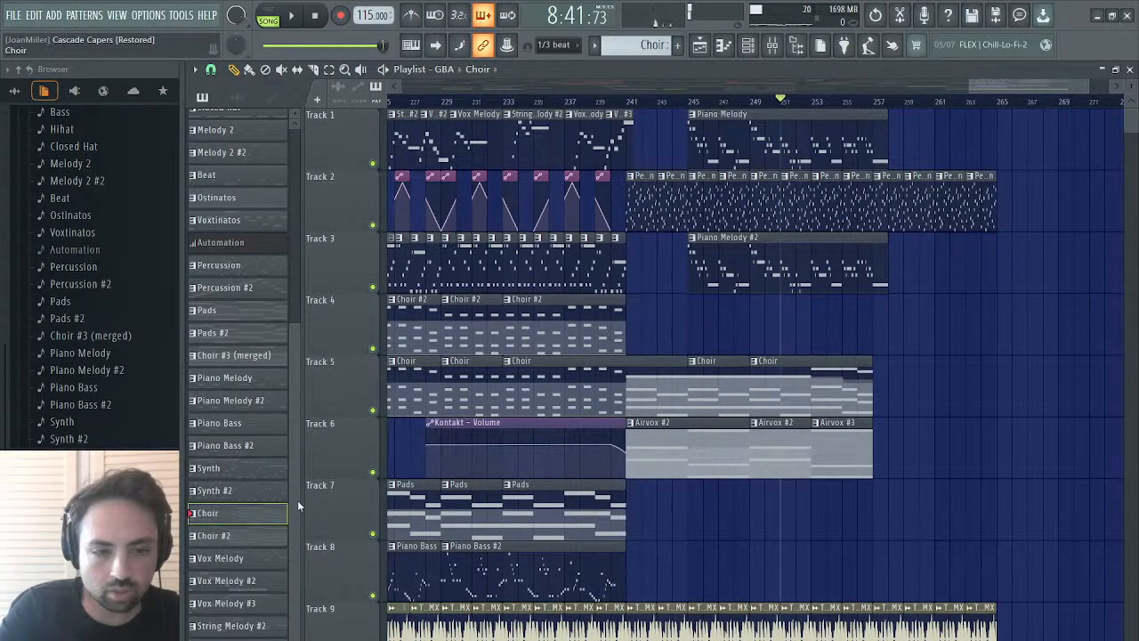
- Examine the event lists of the Airvox #2, Piano Melody #2, Piano Melody, Percussion and Choir patterns for stray automation
left_click(653, 453)
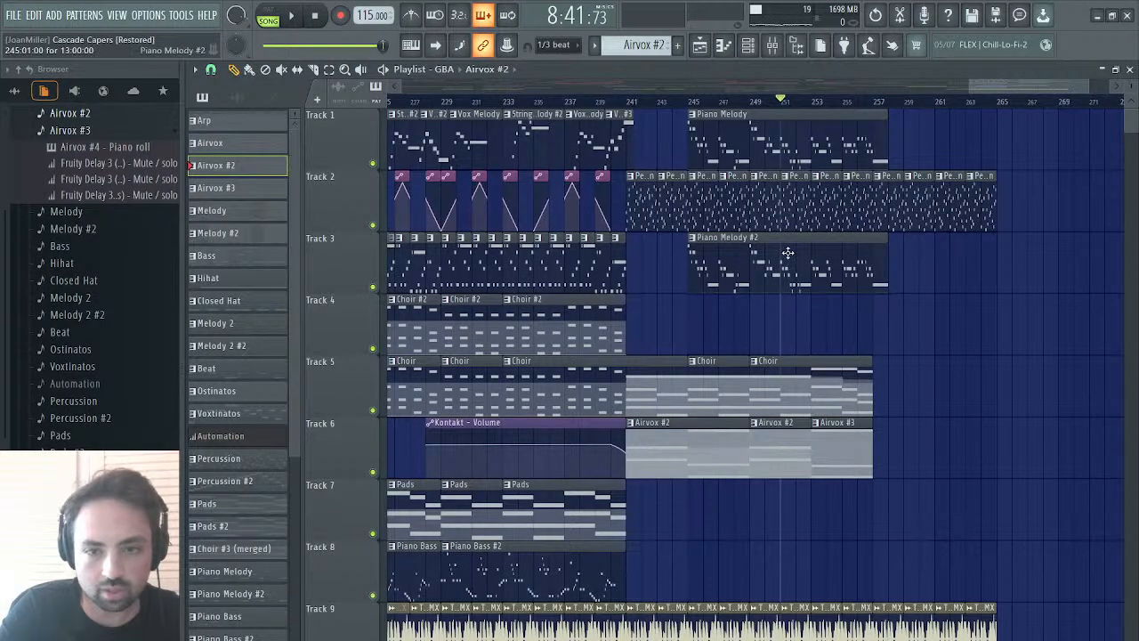
left_click(788, 254)
scroll(62, 364, "down", 4)
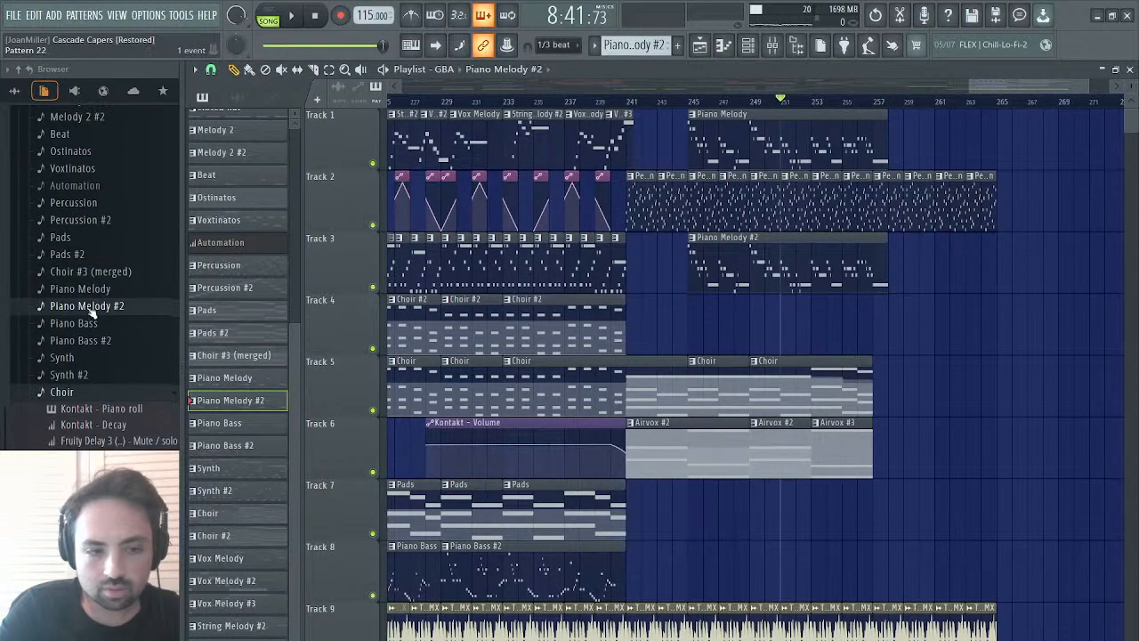
left_click(98, 308)
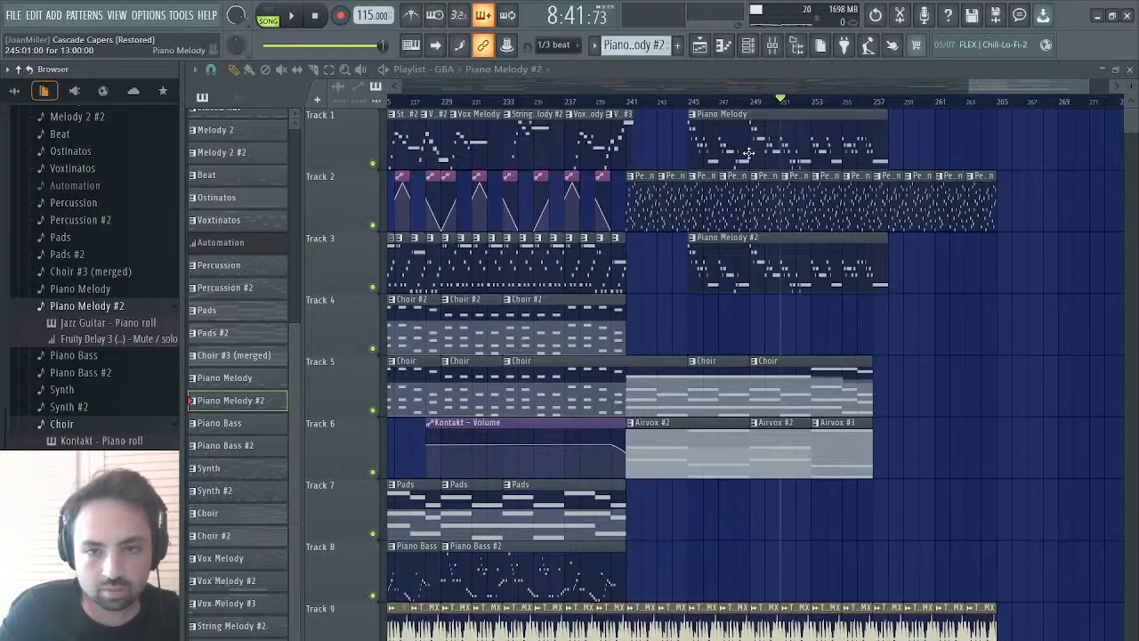
left_click(770, 148)
left_click(116, 295)
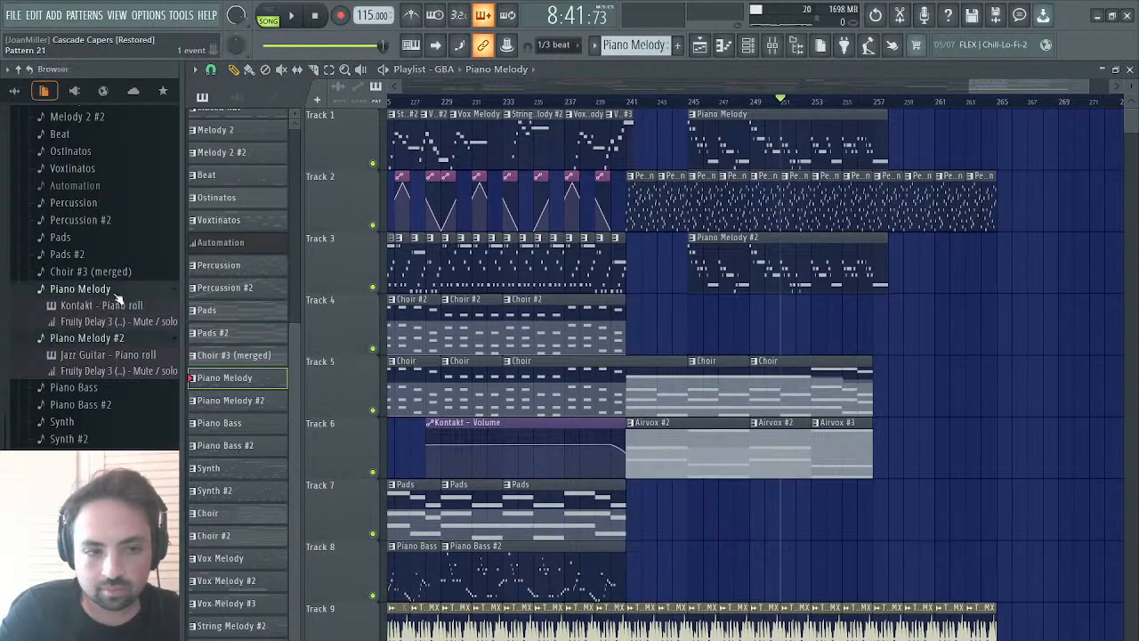
left_click(799, 192)
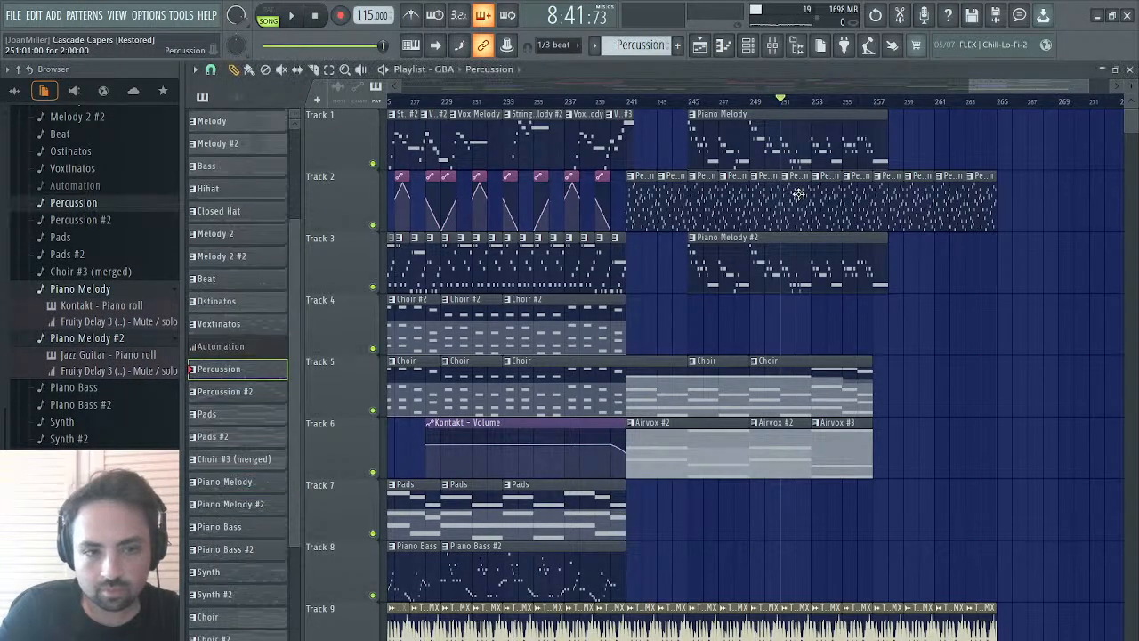
left_click(89, 205)
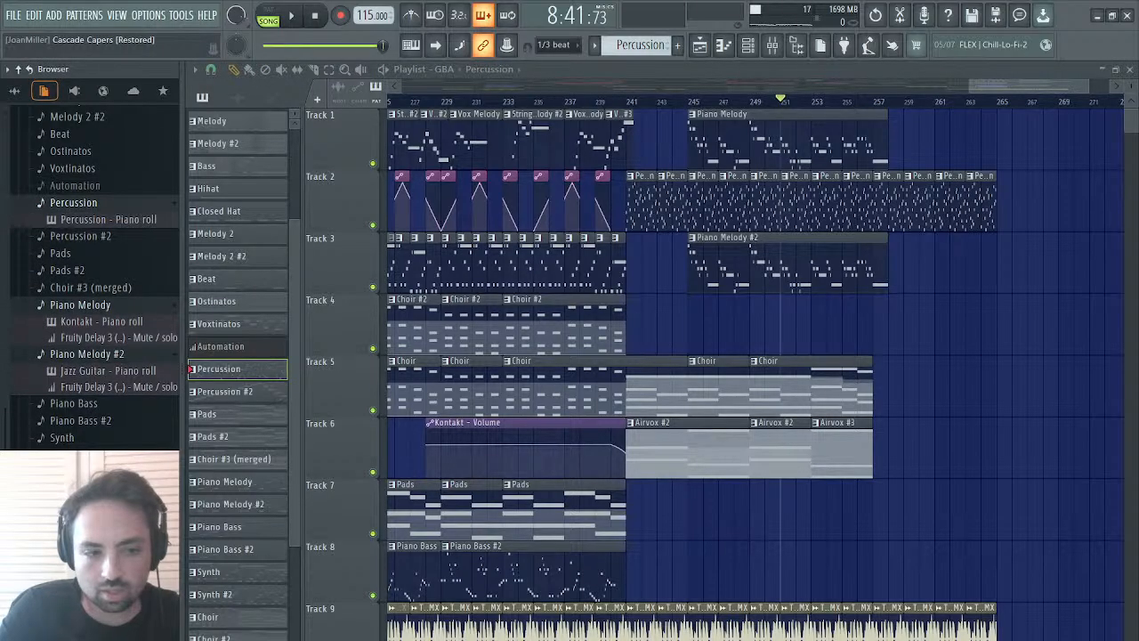
left_click(787, 381)
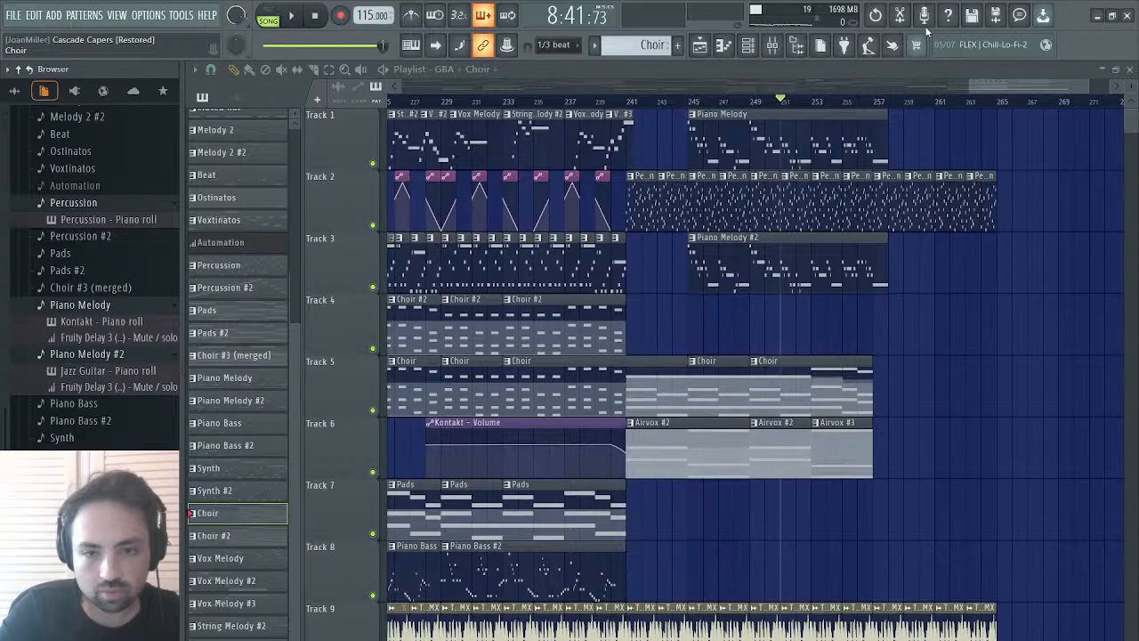
- Play the arrangement with only Tracks 5 and 6 audible and replay them from bar 249
key("space")
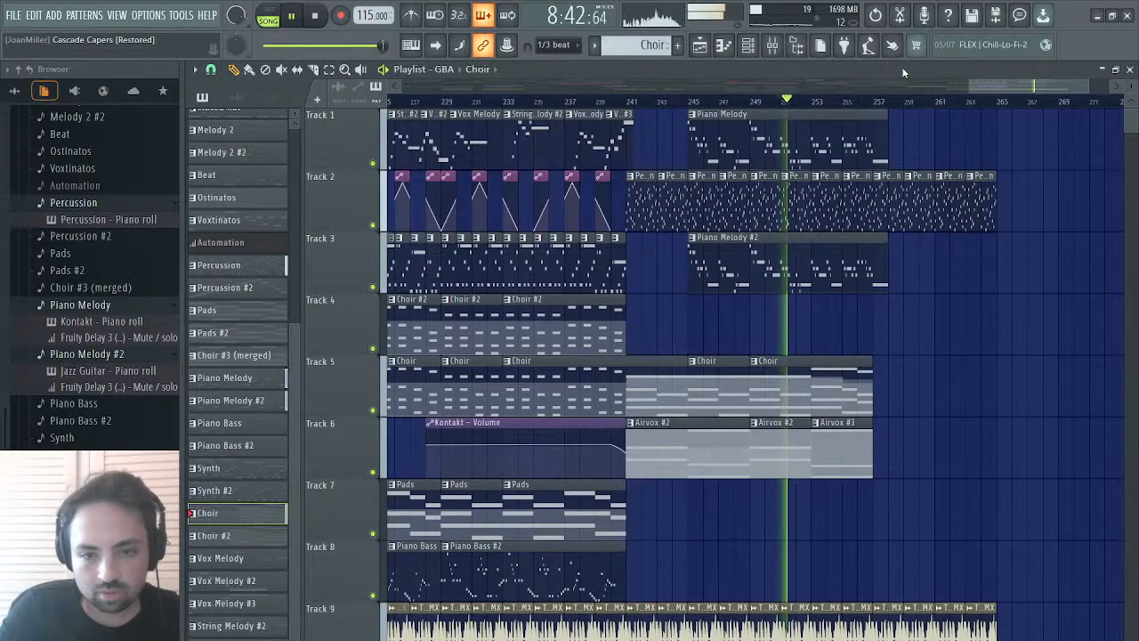
right_click(373, 410)
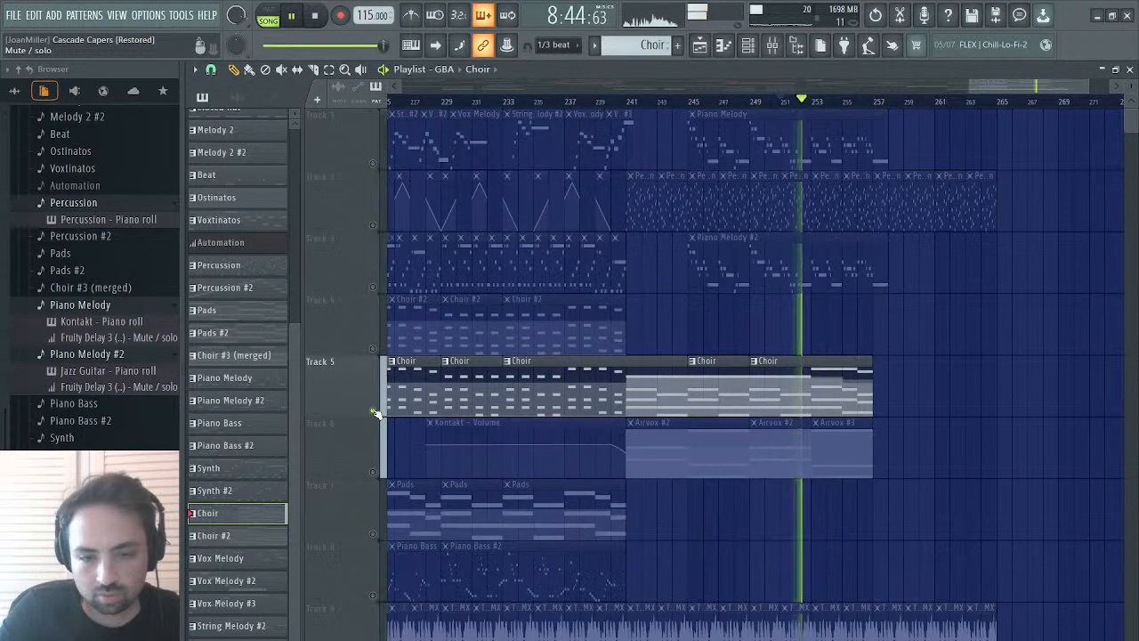
left_click(373, 471)
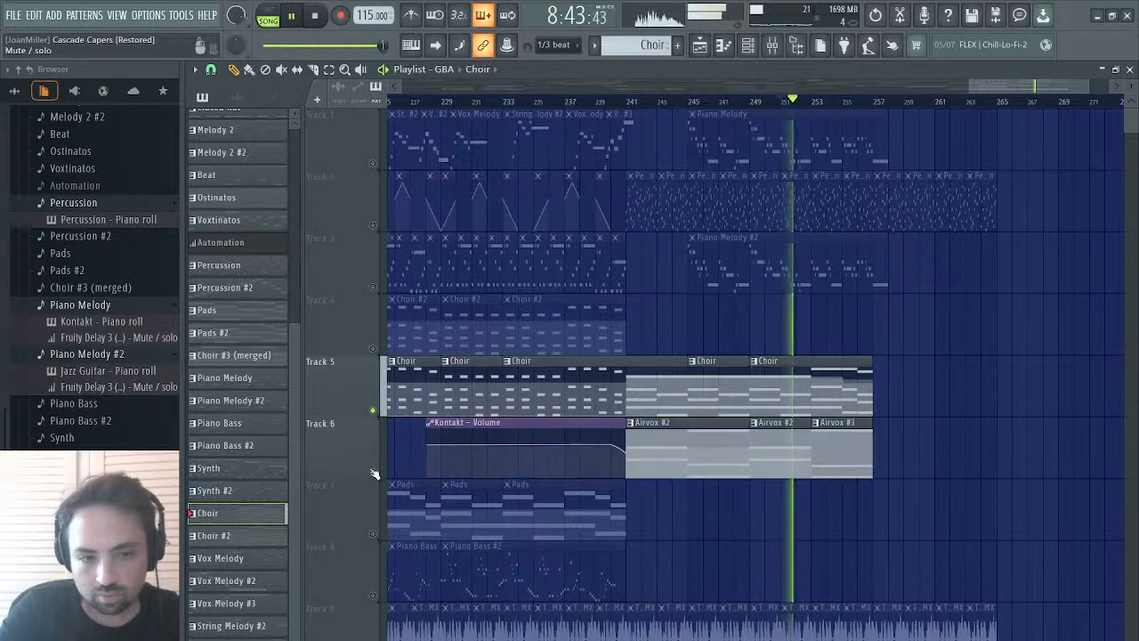
left_click(750, 99)
- Delete the Kontakt - Attack and Kontakt - Decay events from the Airvox #2 pattern and audition the pattern on its own
left_click(755, 422)
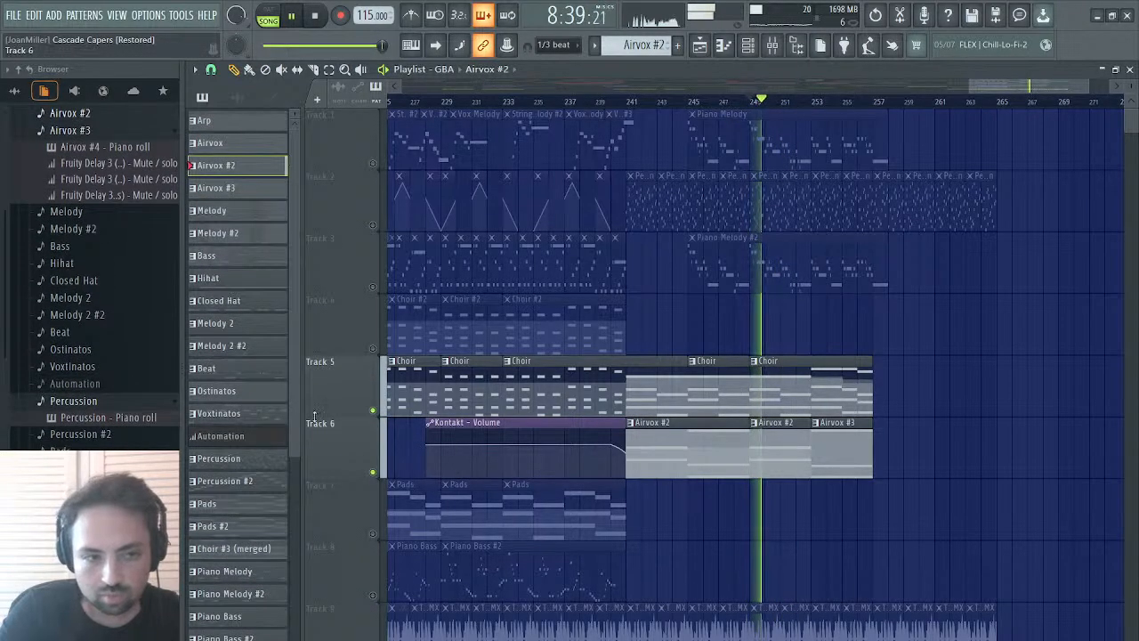
left_click(100, 119)
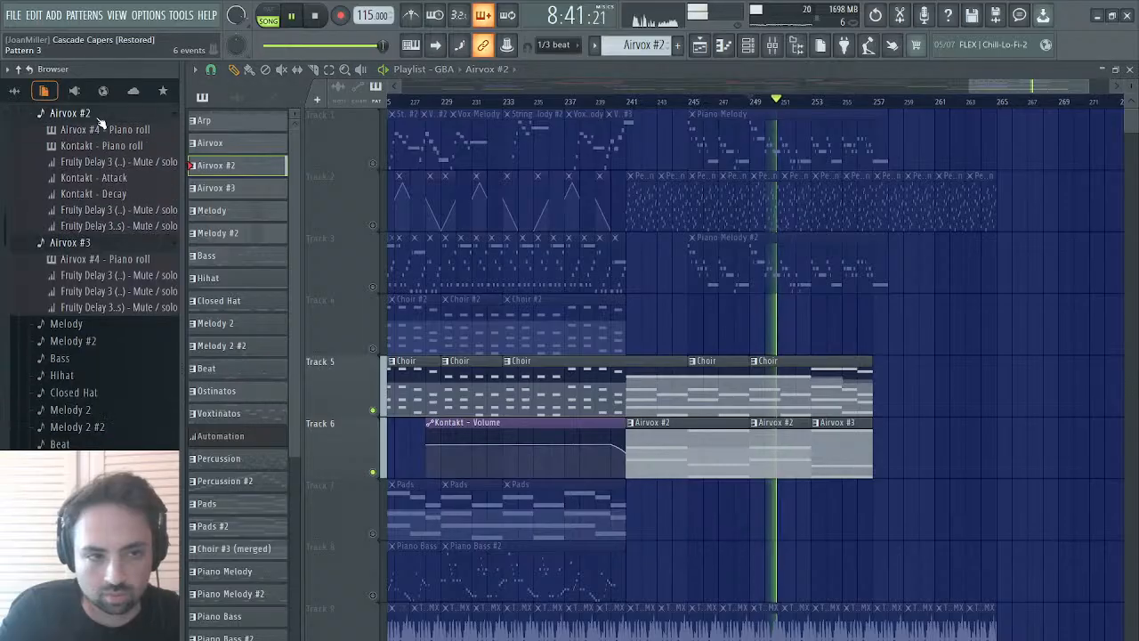
left_click(116, 177)
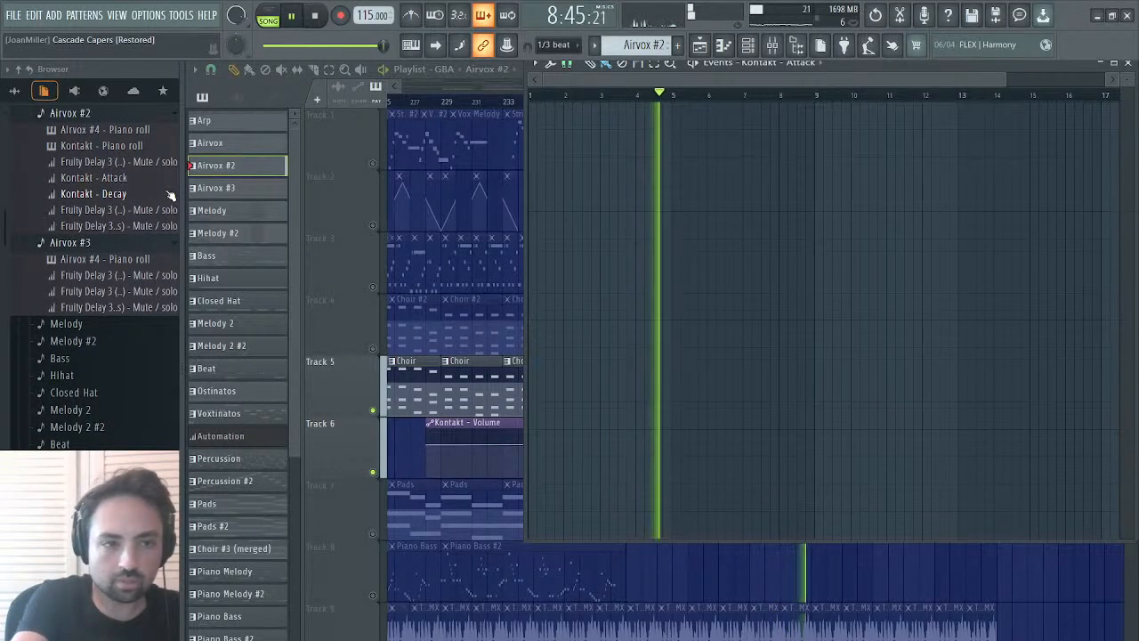
key("Delete")
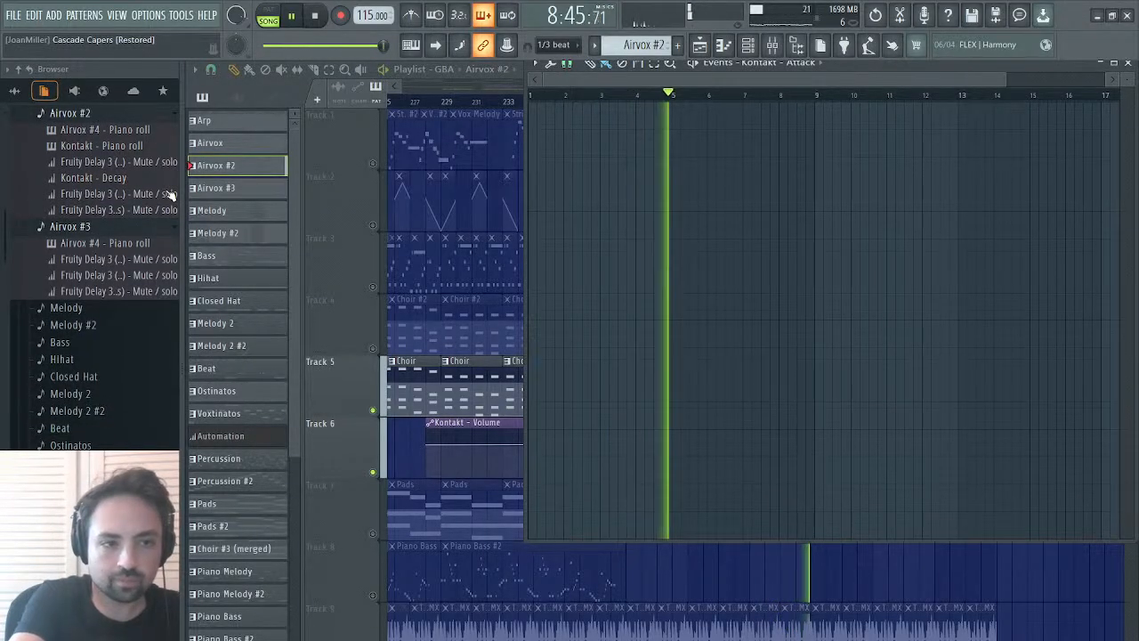
left_click(113, 178)
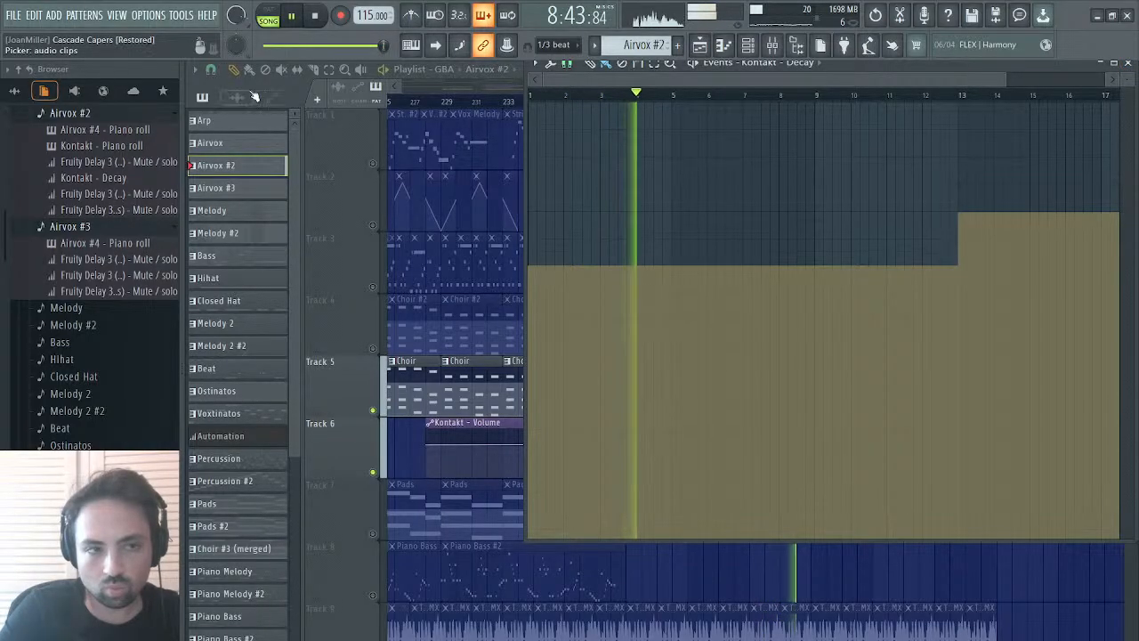
left_click(270, 15)
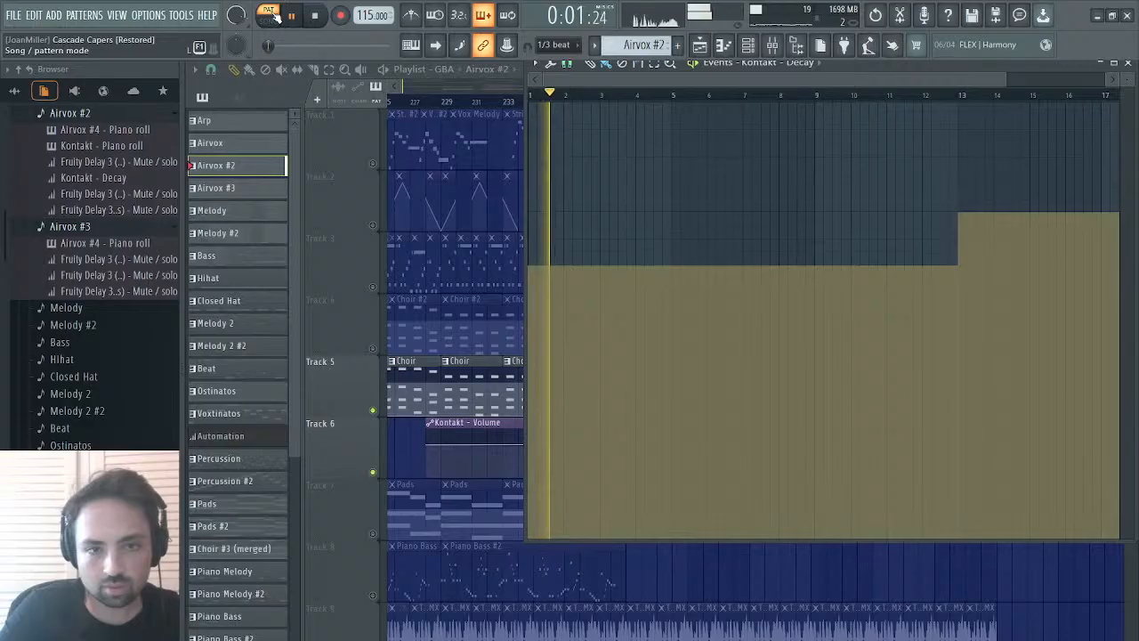
key("Delete")
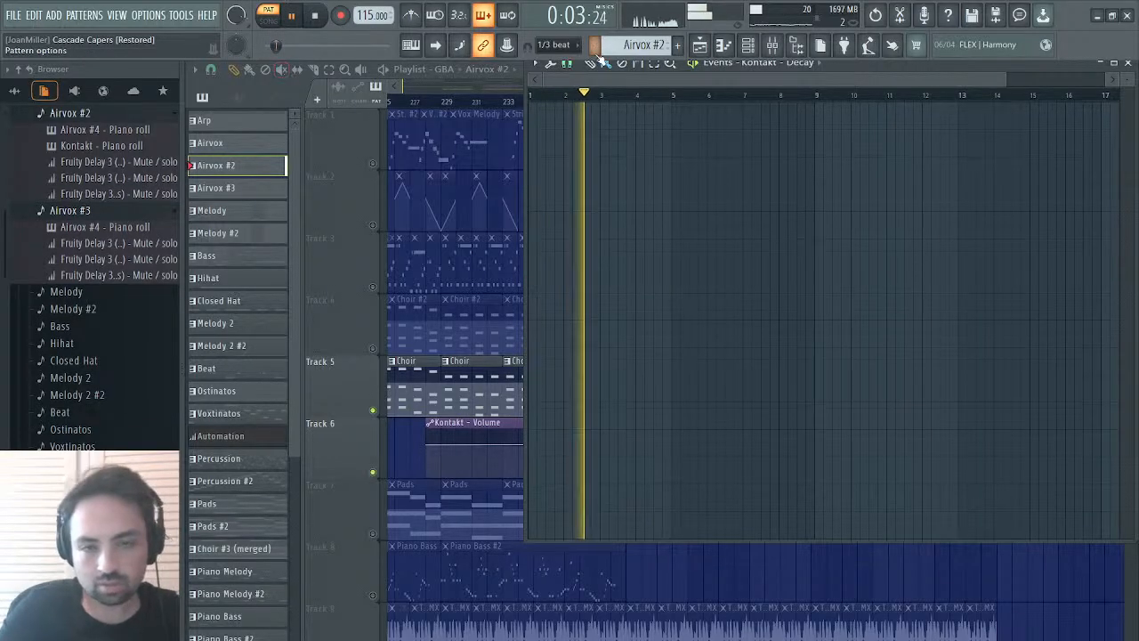
- Return to the playlist, unmute all tracks and stop the pattern playback
left_click(699, 47)
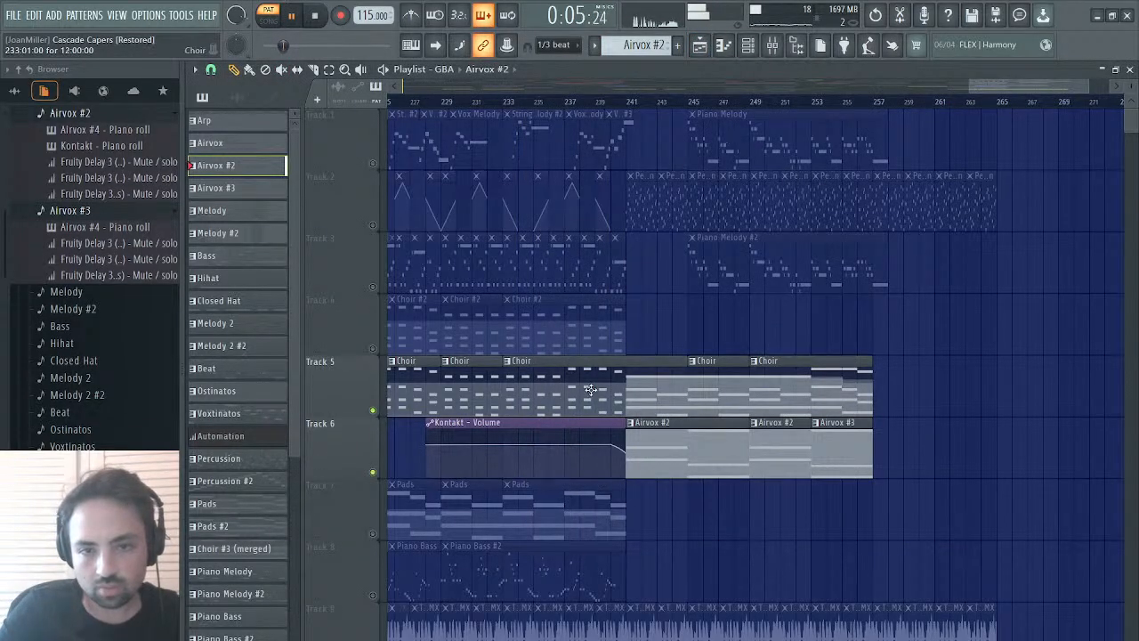
right_click(373, 412)
right_click(375, 412)
key("space")
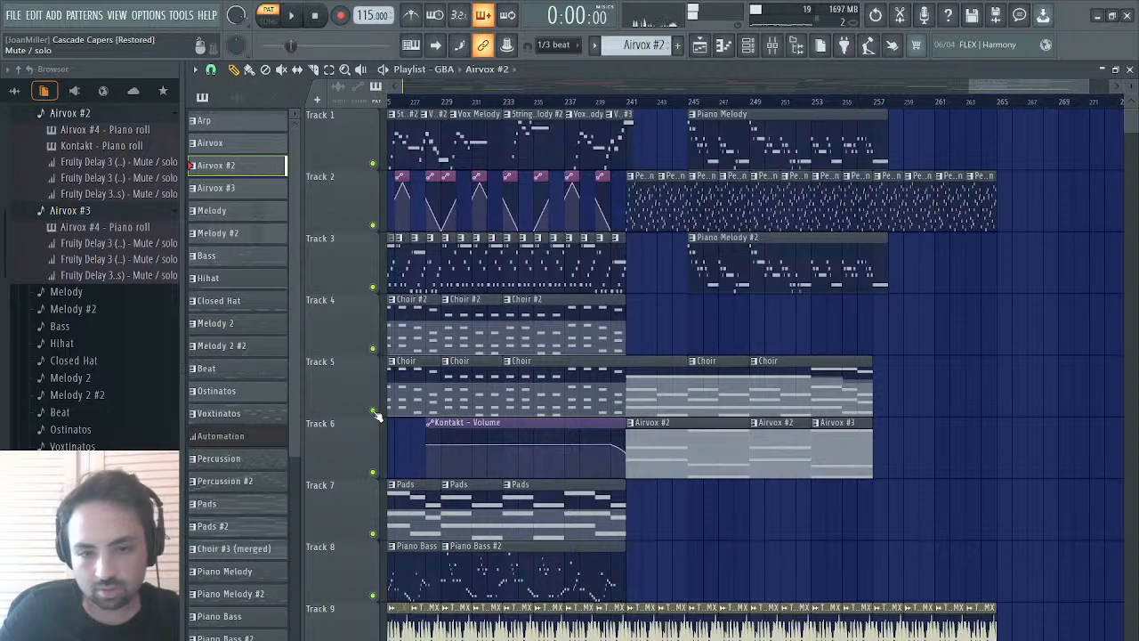
- Replay the full arrangement in song mode from bar 241 and from bar 253, then stop playback
left_click(631, 101)
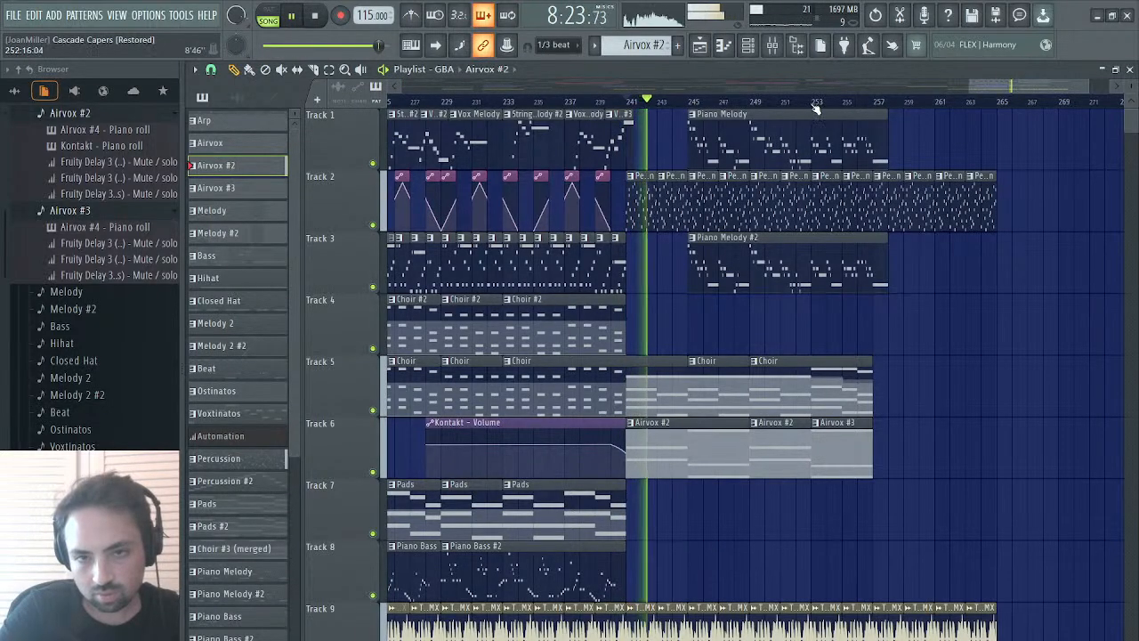
left_click(814, 101)
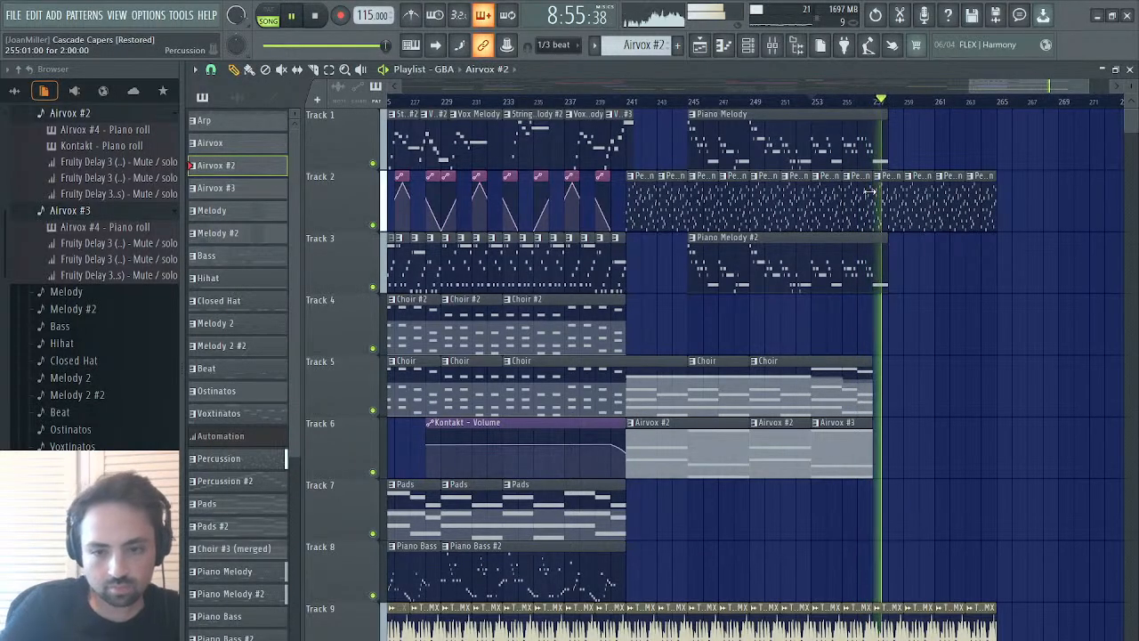
key("space")
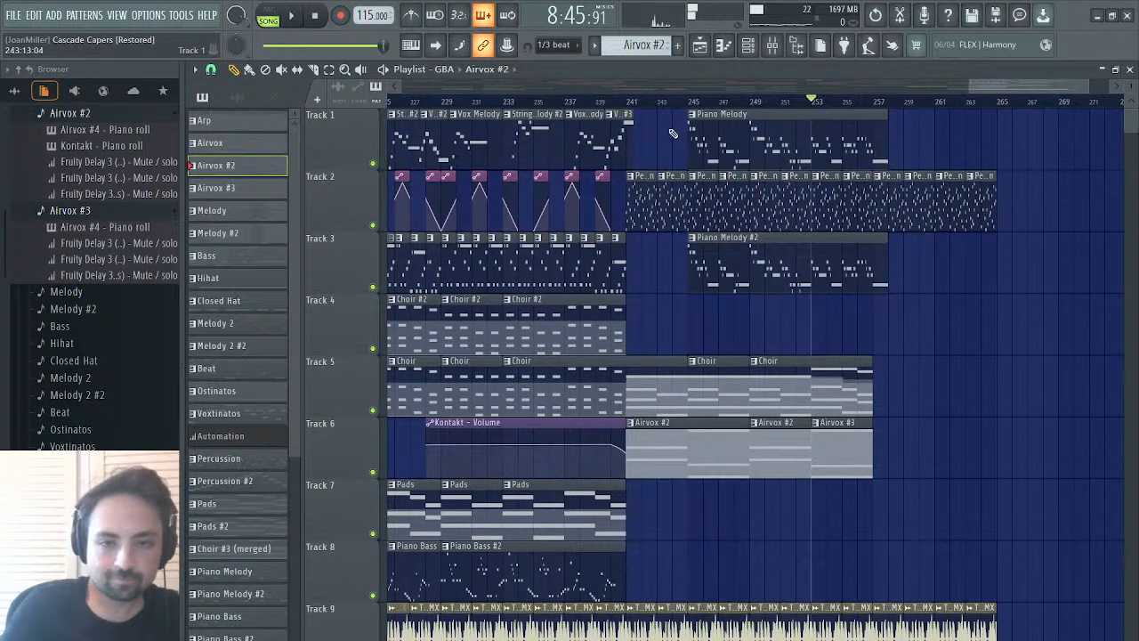
key("space")
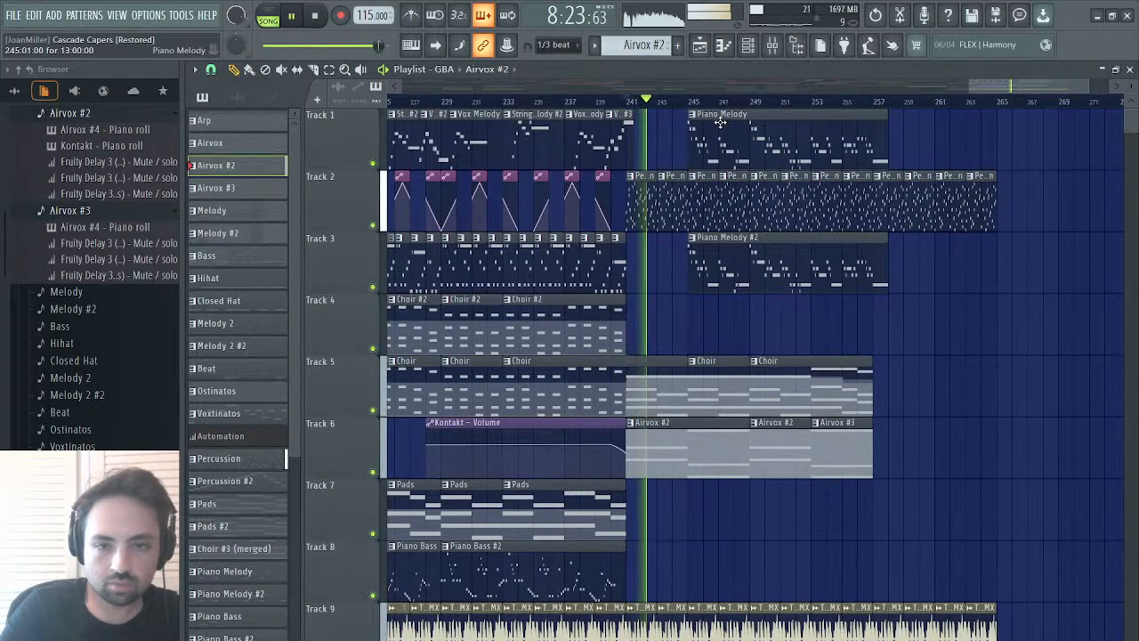
key("space")
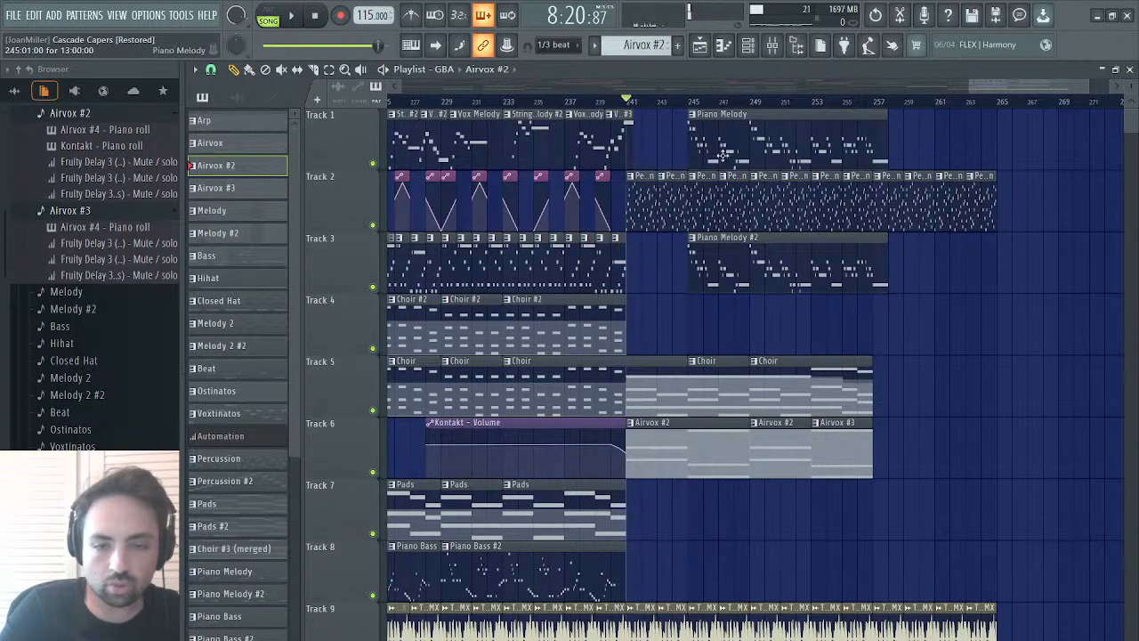
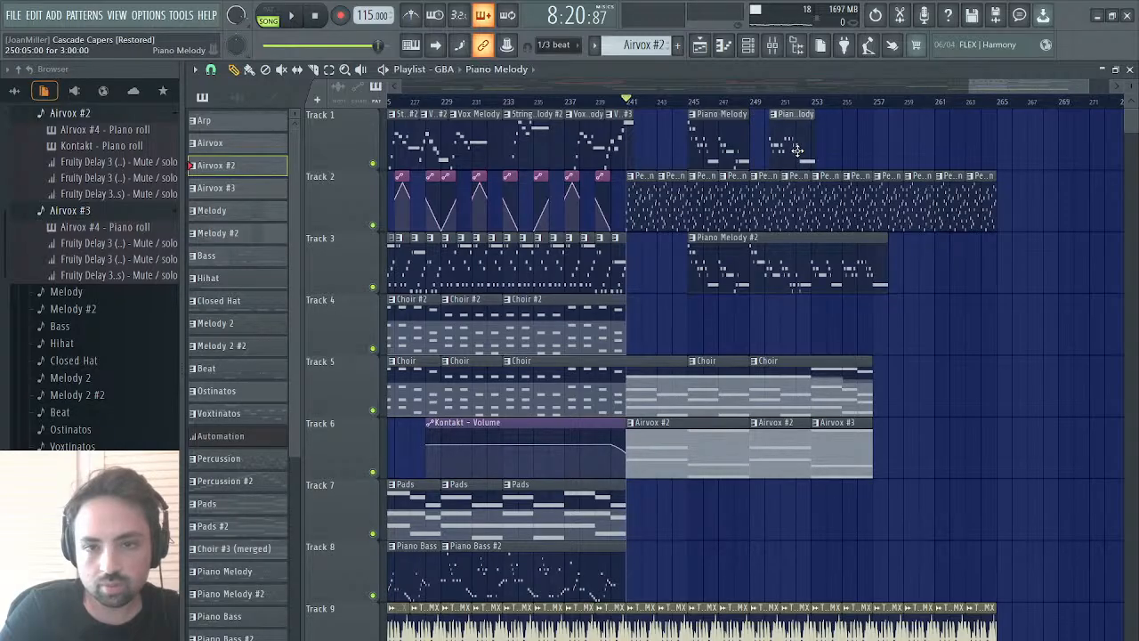
- Make the second Piano Melody clip on Track 1 start at bar 249, directly after the first, and replay from bar 245
left_click(786, 146)
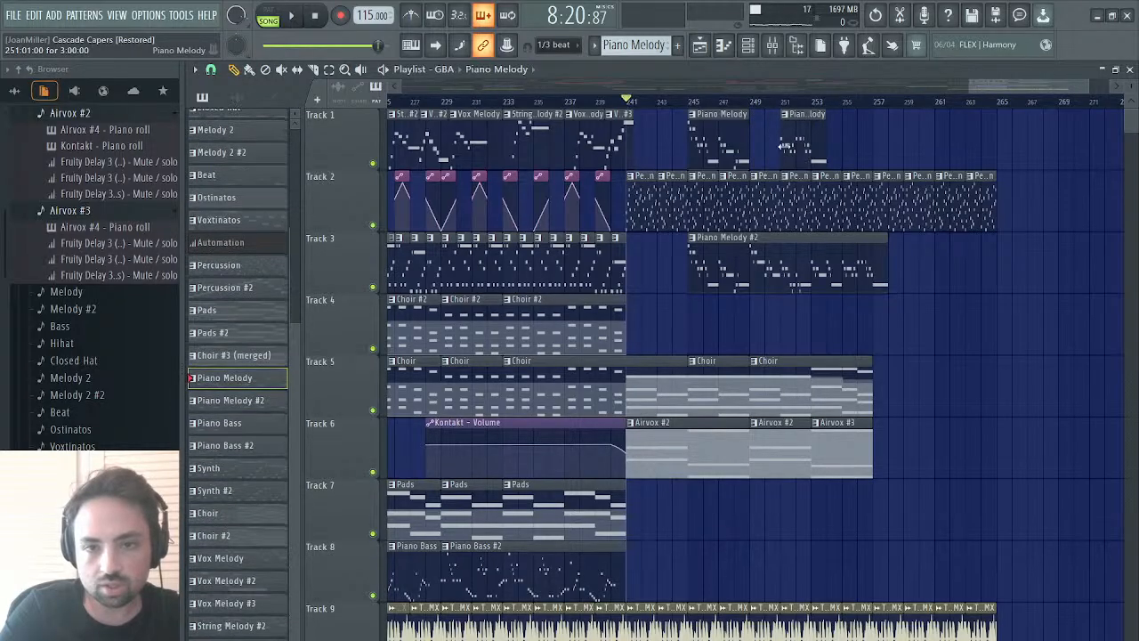
key("space")
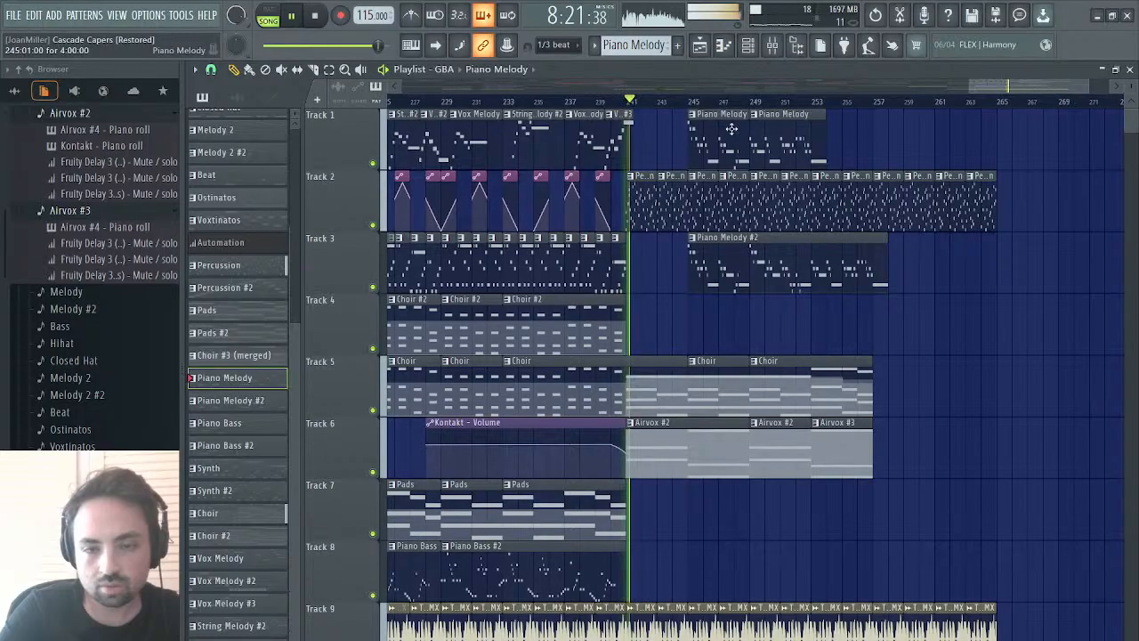
left_click(691, 101)
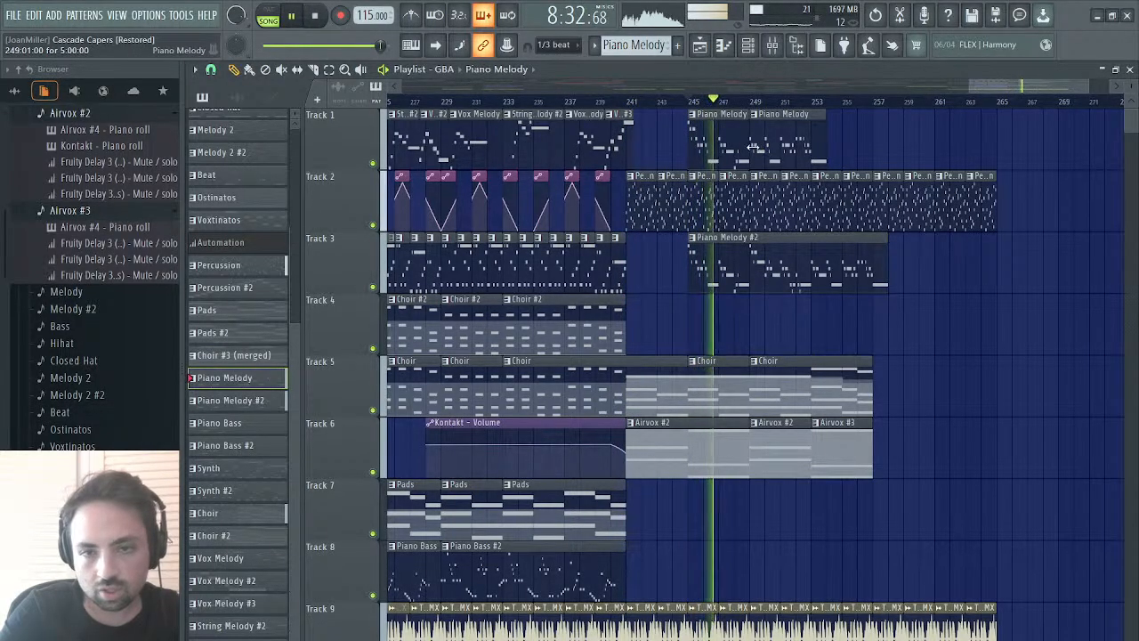
- Make the second Piano Melody and Piano Melody #2 clips start at bar 251 and last 3 bars, and replay from bar 252
left_click_drag(754, 150, 783, 150)
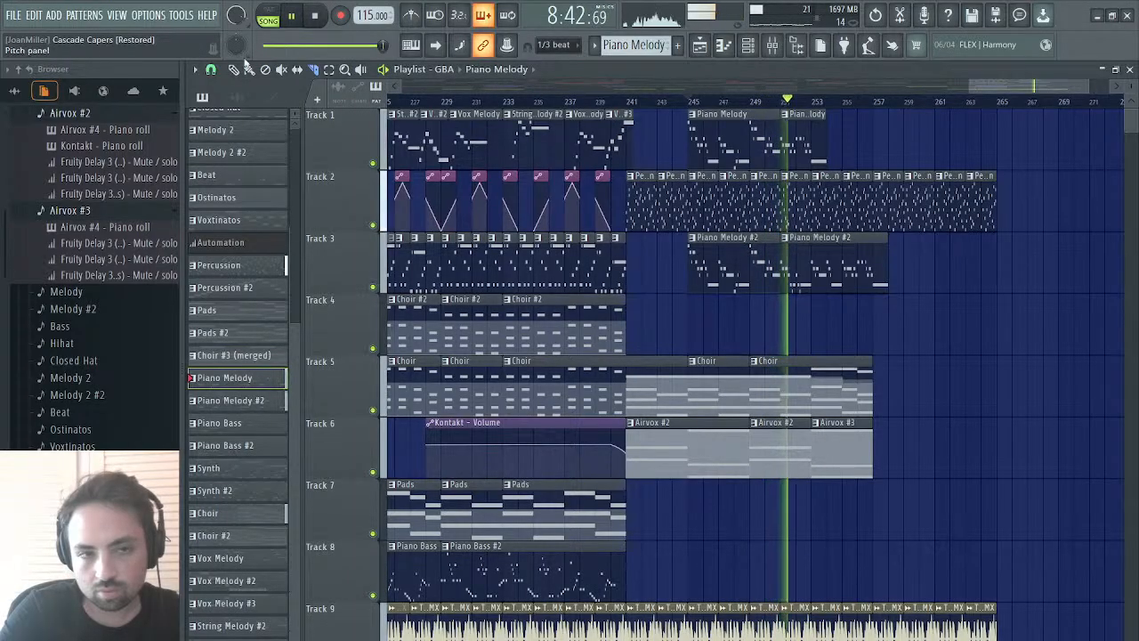
mouse_move(786, 269)
left_mouse_down()
mouse_move(846, 275)
mouse_move(802, 276)
left_mouse_up()
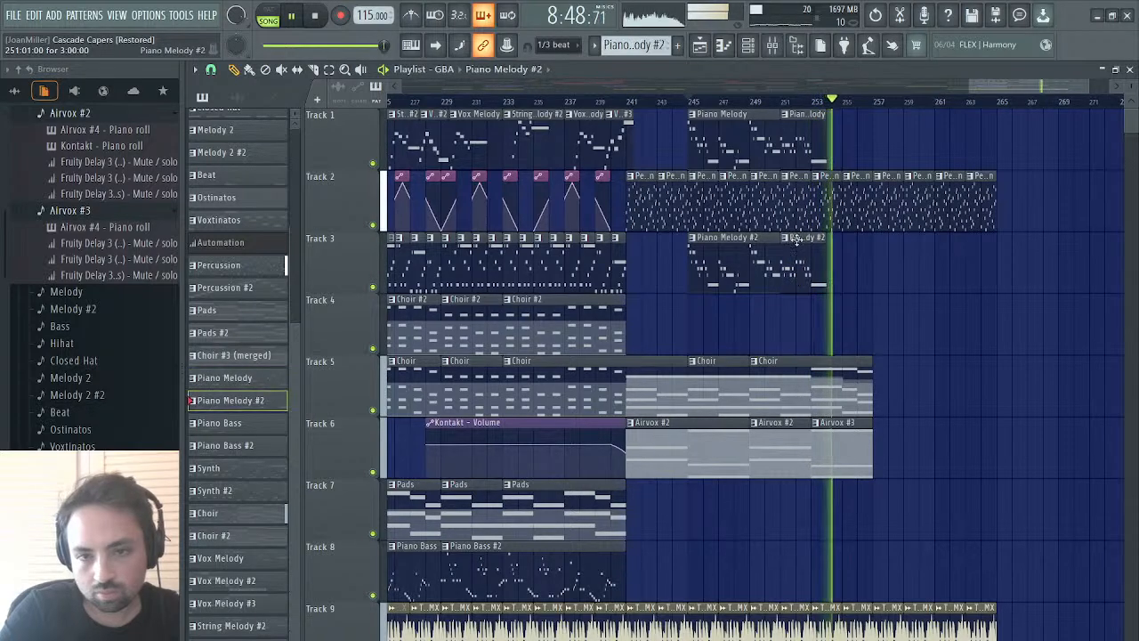
left_click(798, 104)
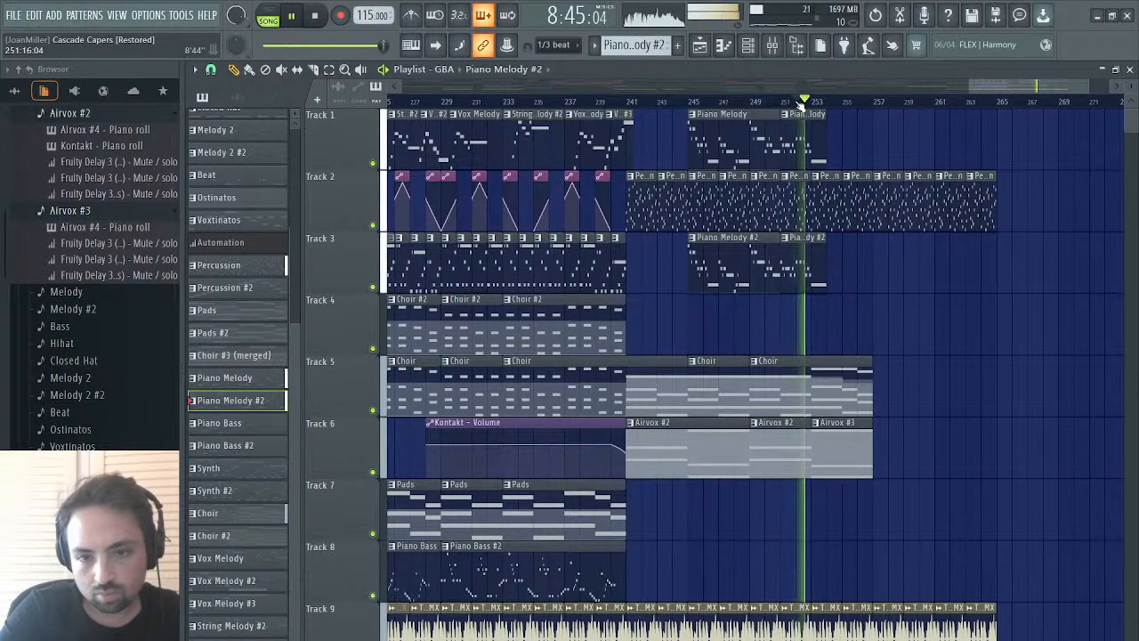
- Delete the Choir clip at bar 249 and extend the Choir clip at bar 245 to end at bar 253
right_click(767, 383)
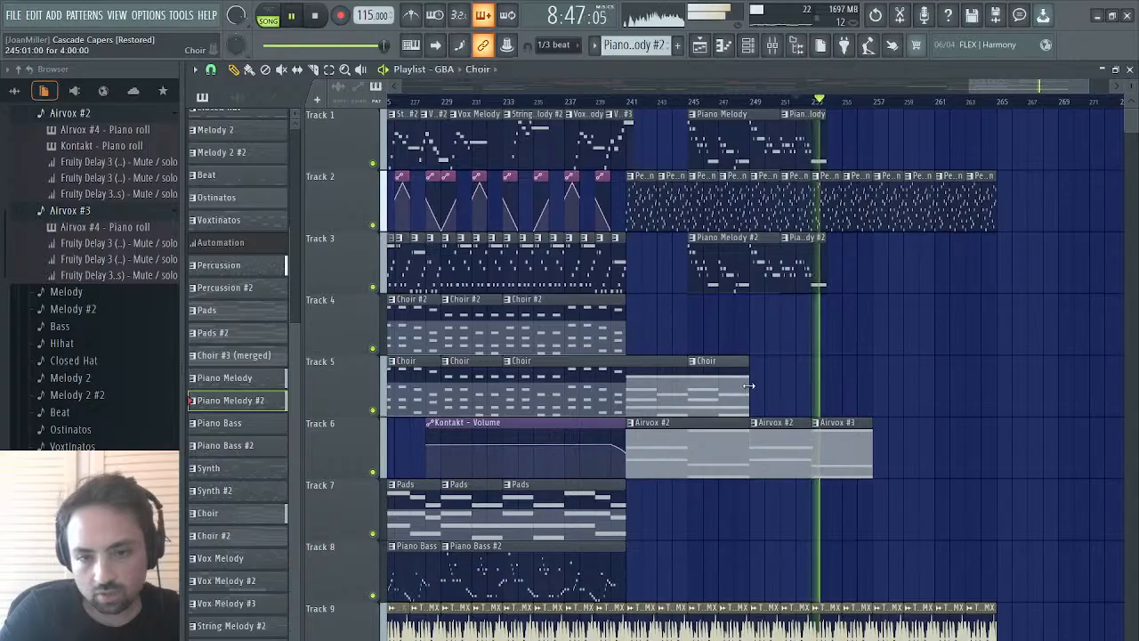
left_click_drag(750, 389, 806, 389)
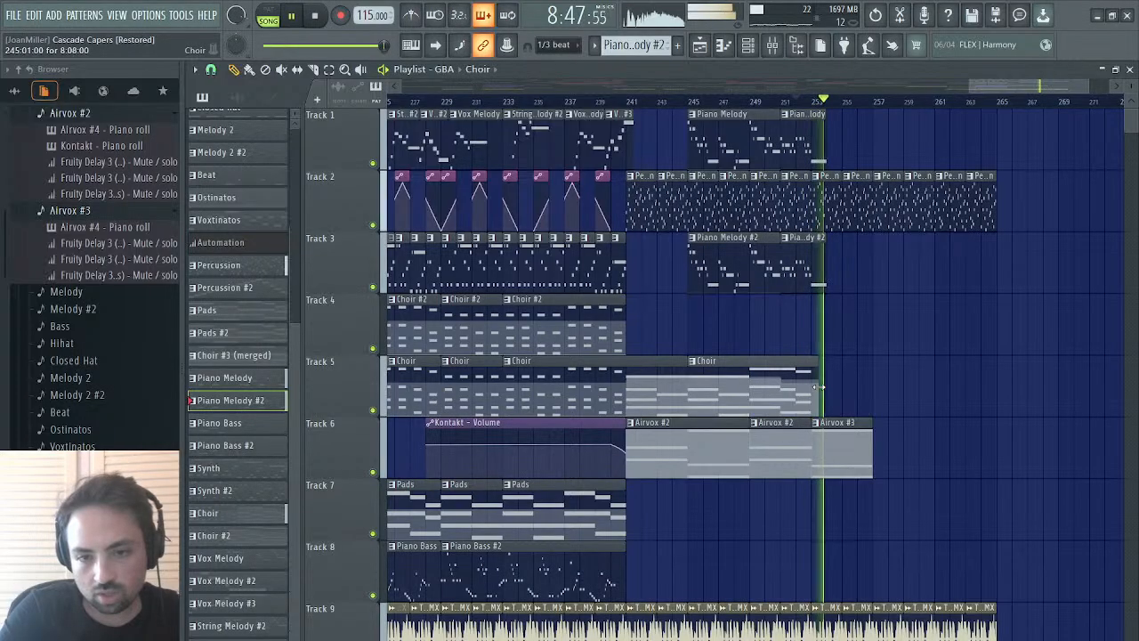
- Replace the second Airvox #2 clip on Track 6 with the Airvox #3 clip moved to bar 249, and replay from bar 252
right_click(781, 445)
left_click_drag(840, 445, 779, 445)
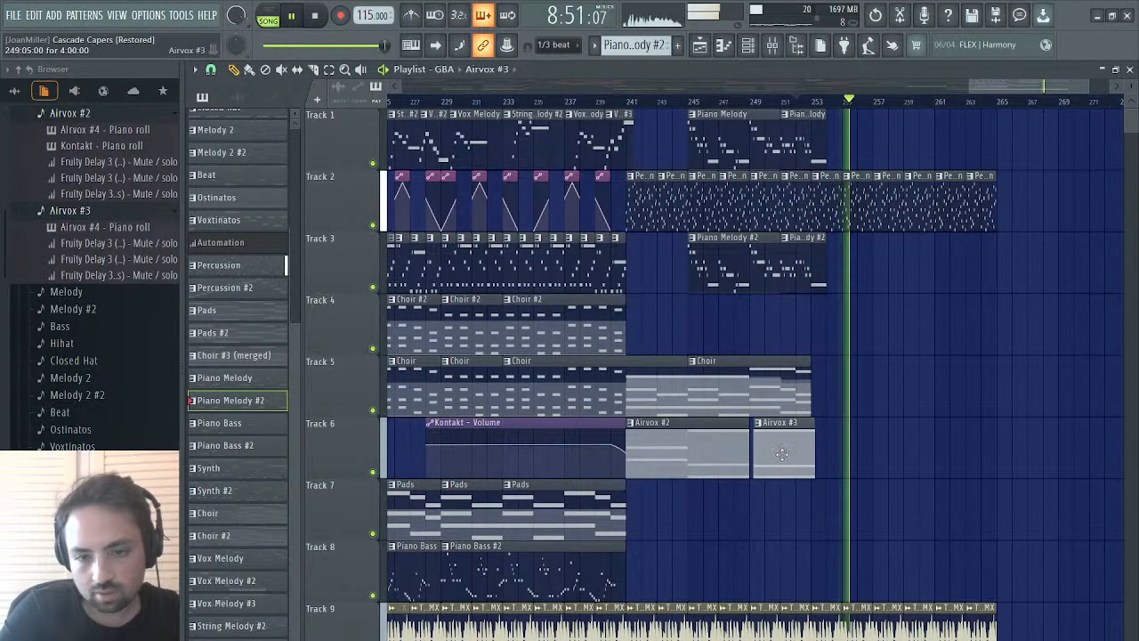
left_click(797, 102)
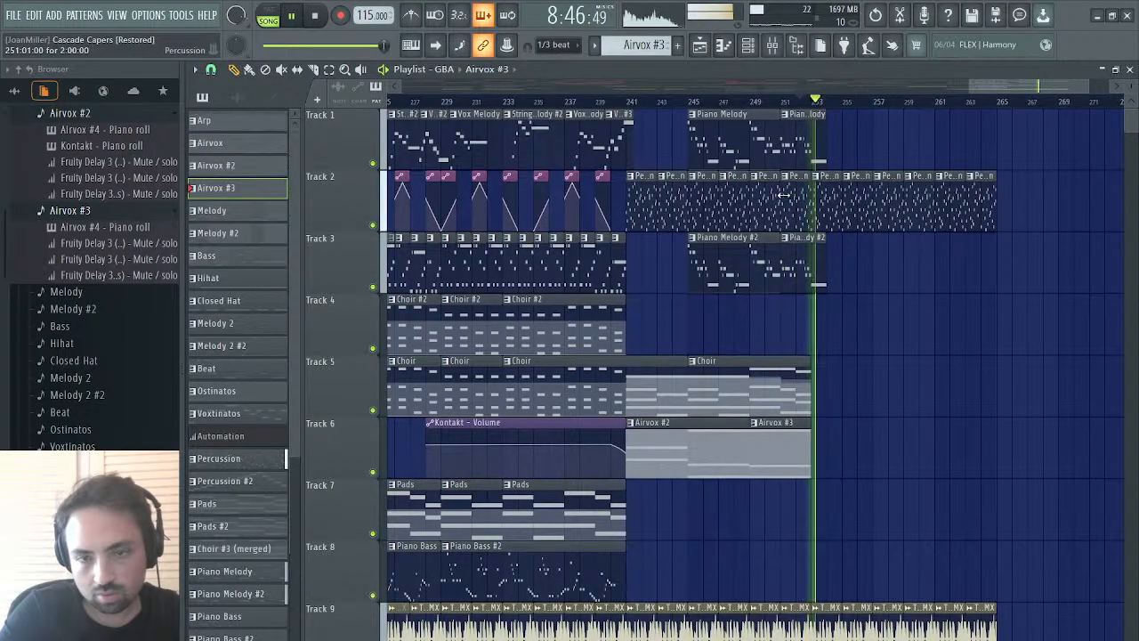
- Try the section without the first Percussion clip at bar 241 on Track 2, replaying from bars 245 and 241
left_click(690, 102)
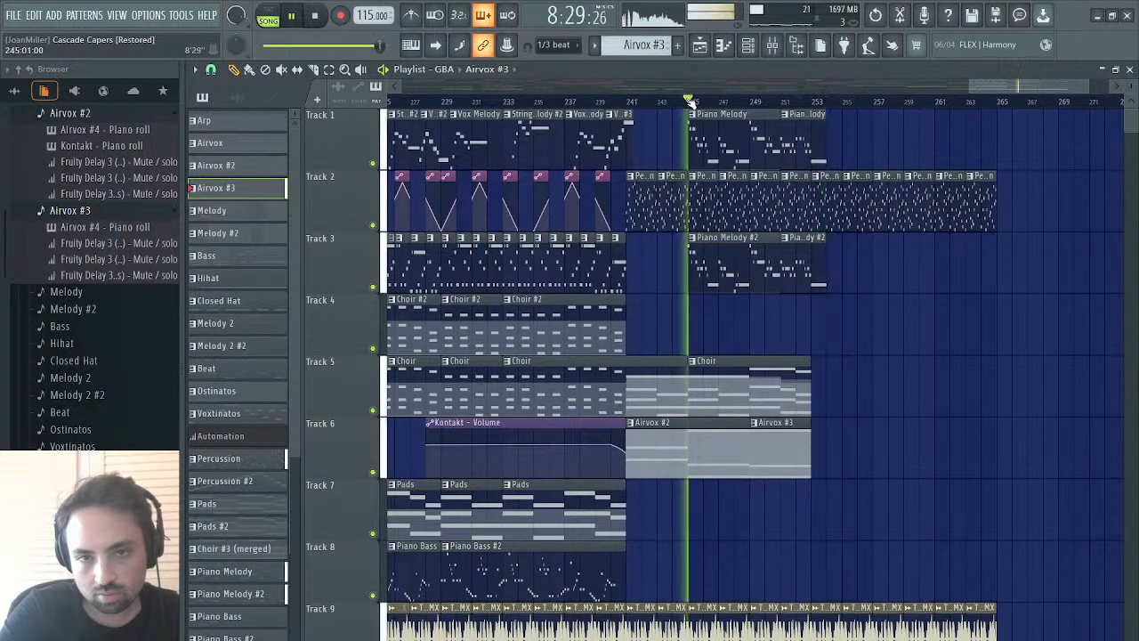
right_click(641, 187)
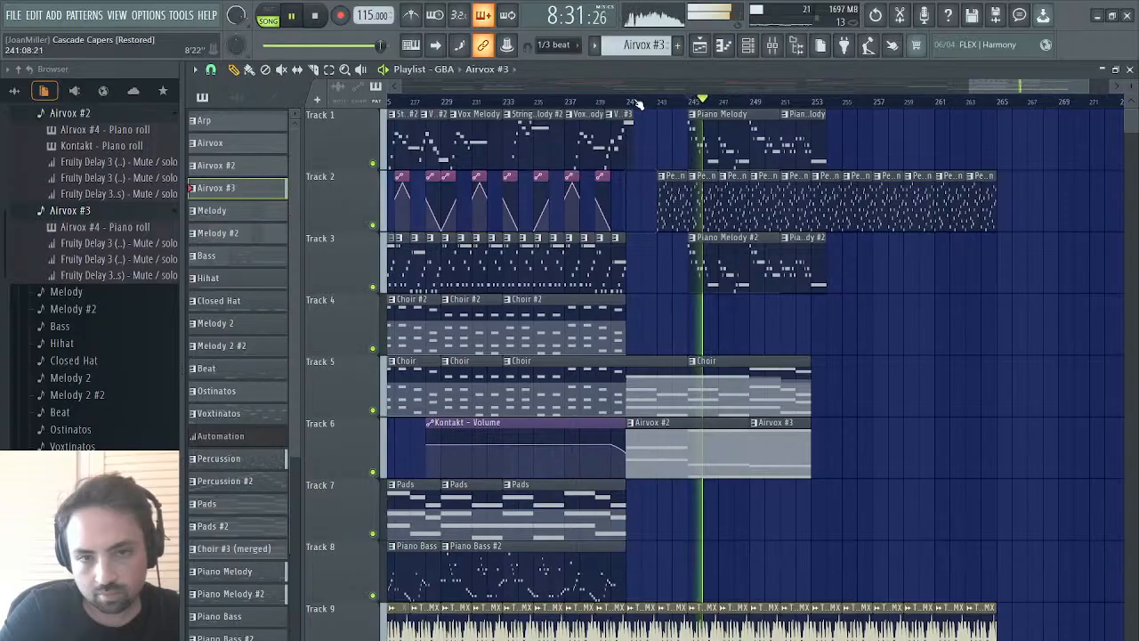
left_click(625, 101)
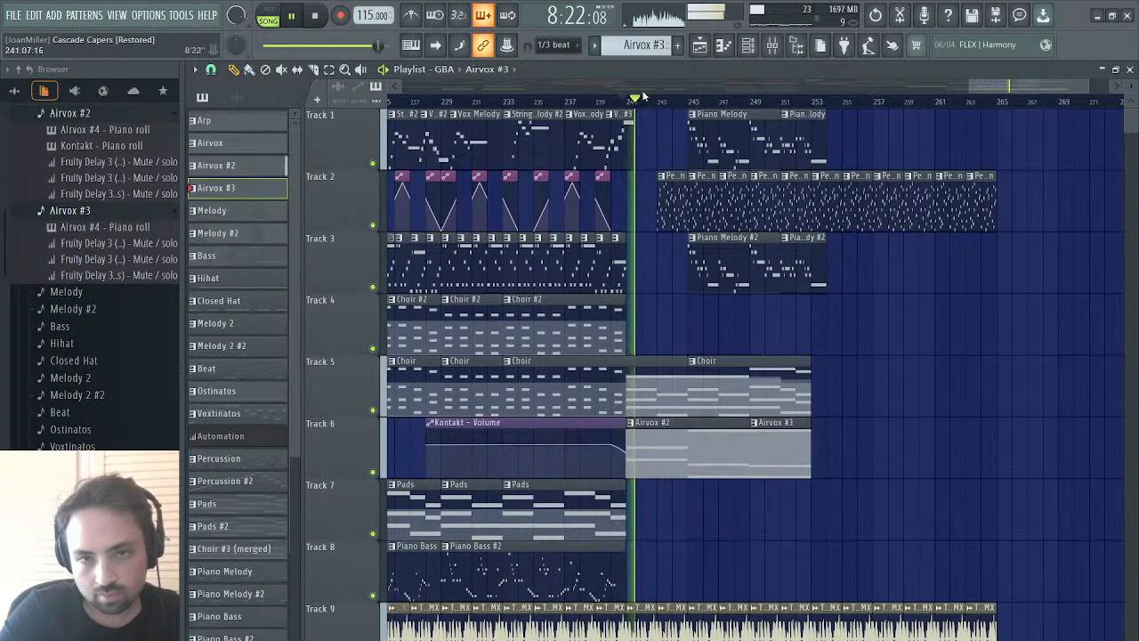
left_click(876, 14)
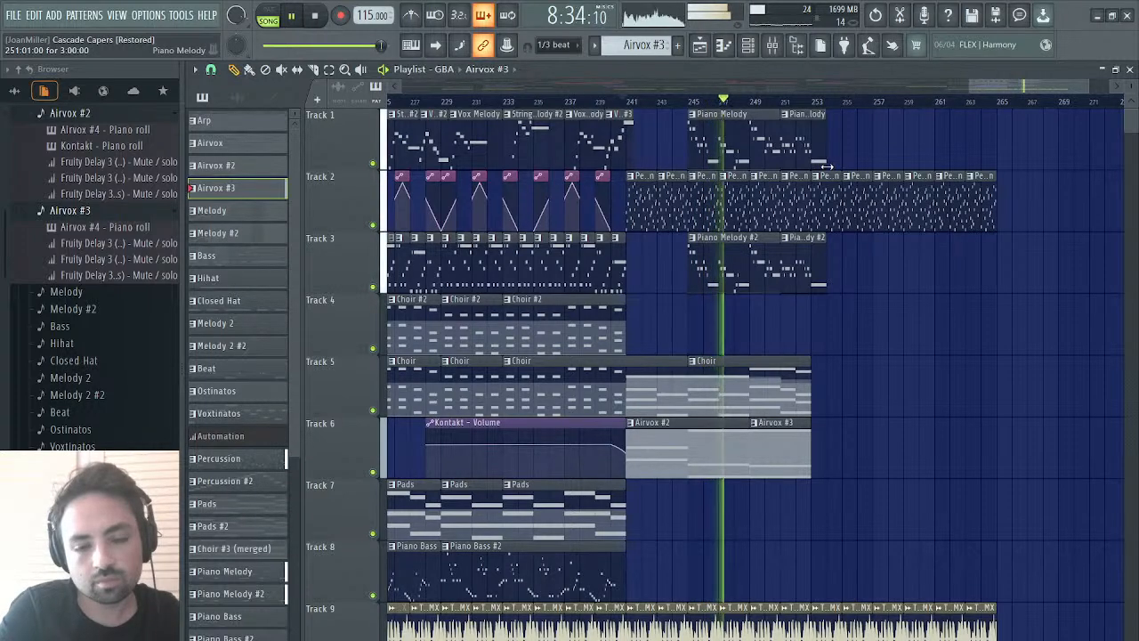
- Listen to the arrangement up to bar 253 and stop playback
scroll(794, 200, "down", 2)
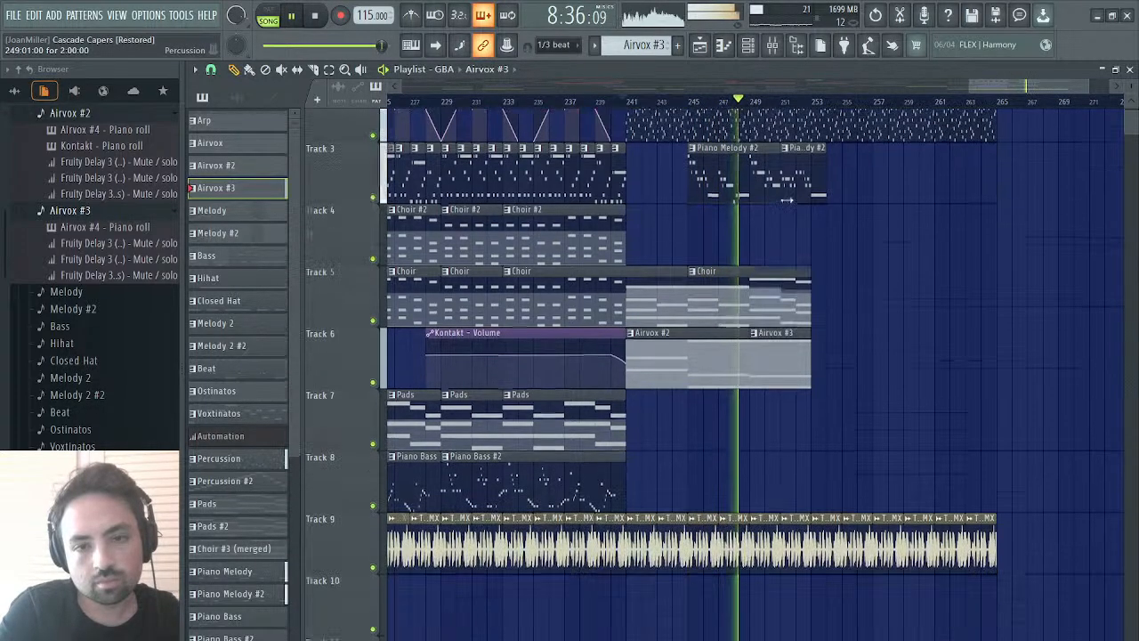
scroll(790, 200, "up", 2)
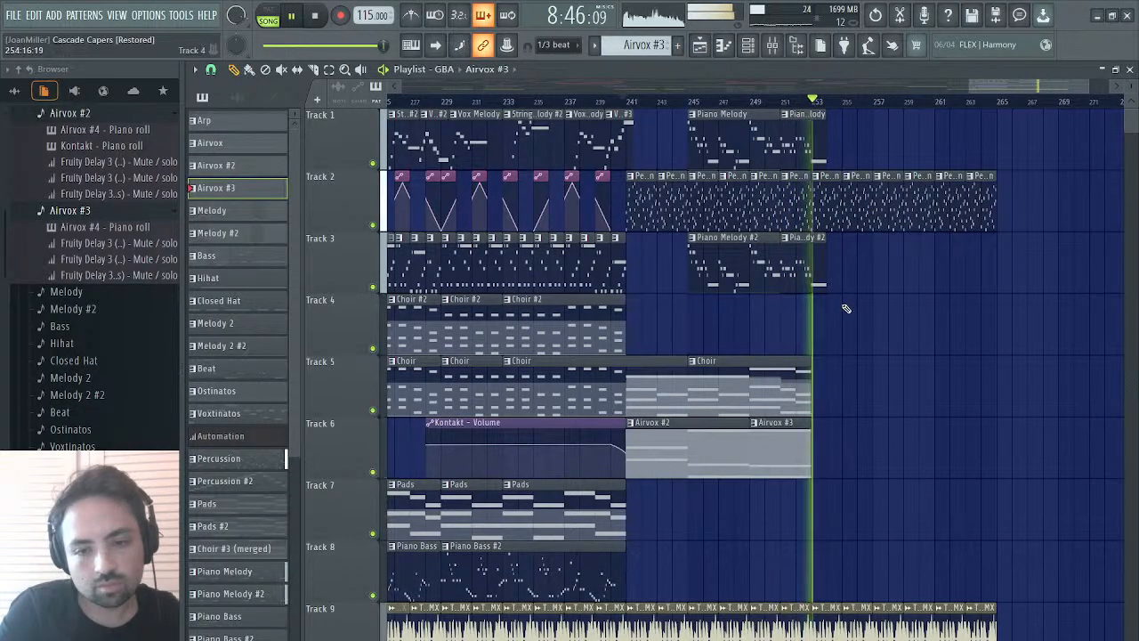
key("space")
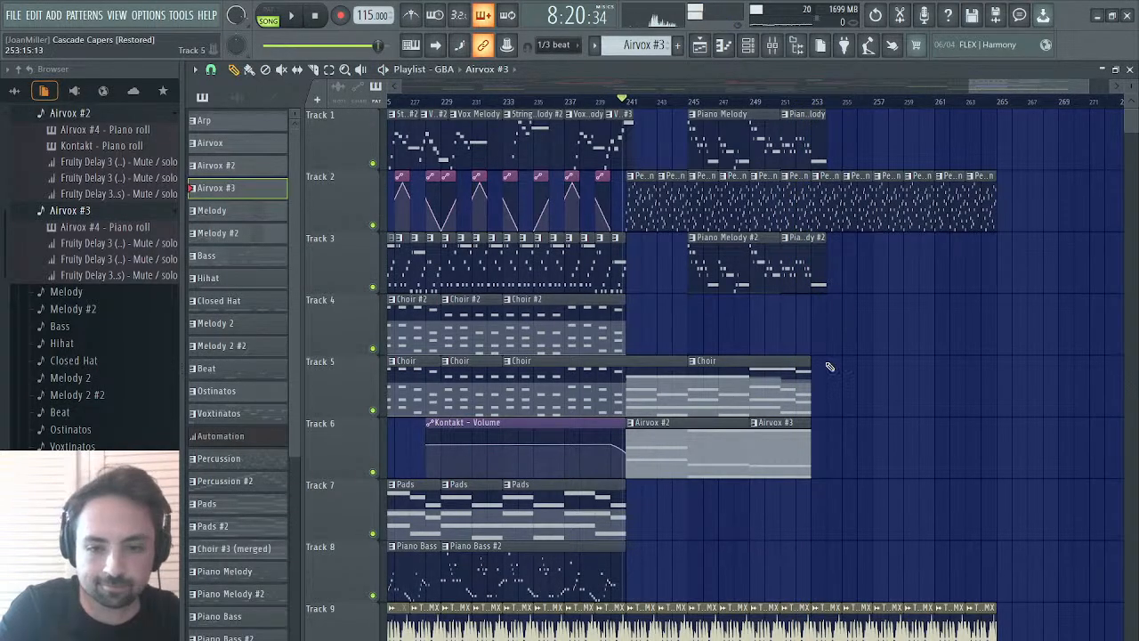
- Place a Bass pattern clip on Track 7 at bar 253 and play from there
scroll(829, 366, "down", 2)
scroll(829, 367, "up", 2)
scroll(827, 363, "right", 4)
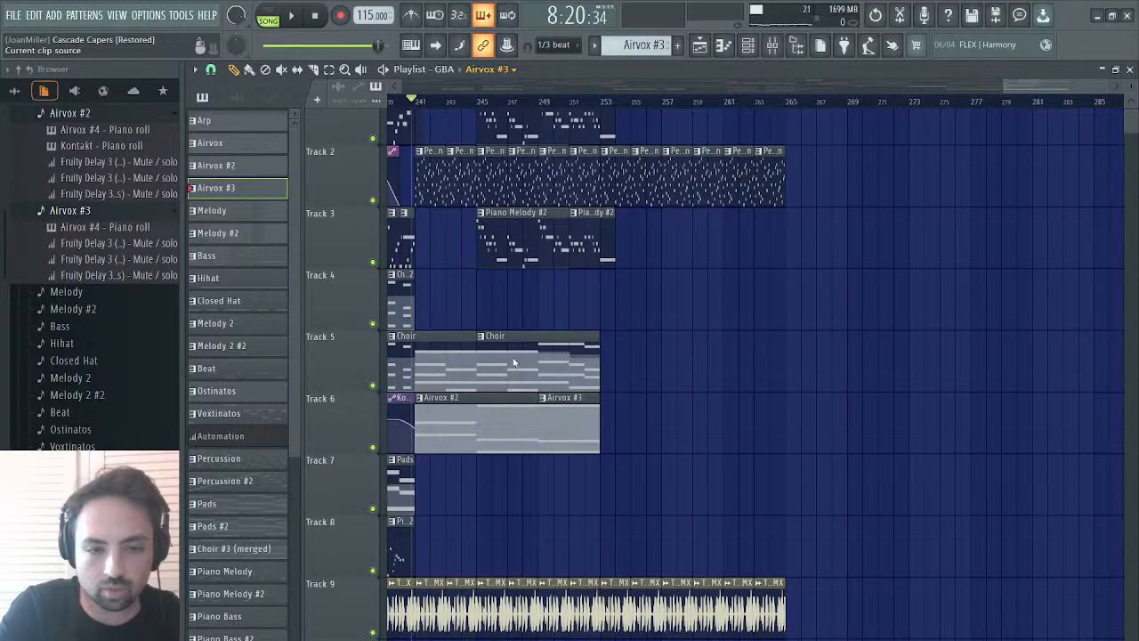
left_click(512, 319)
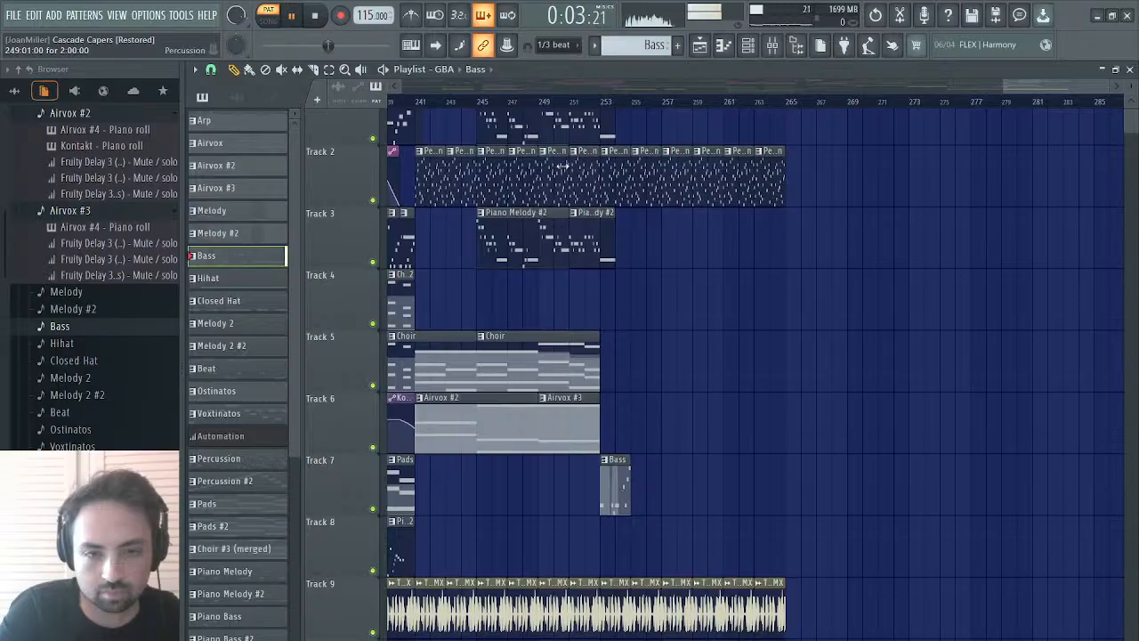
left_click(602, 105)
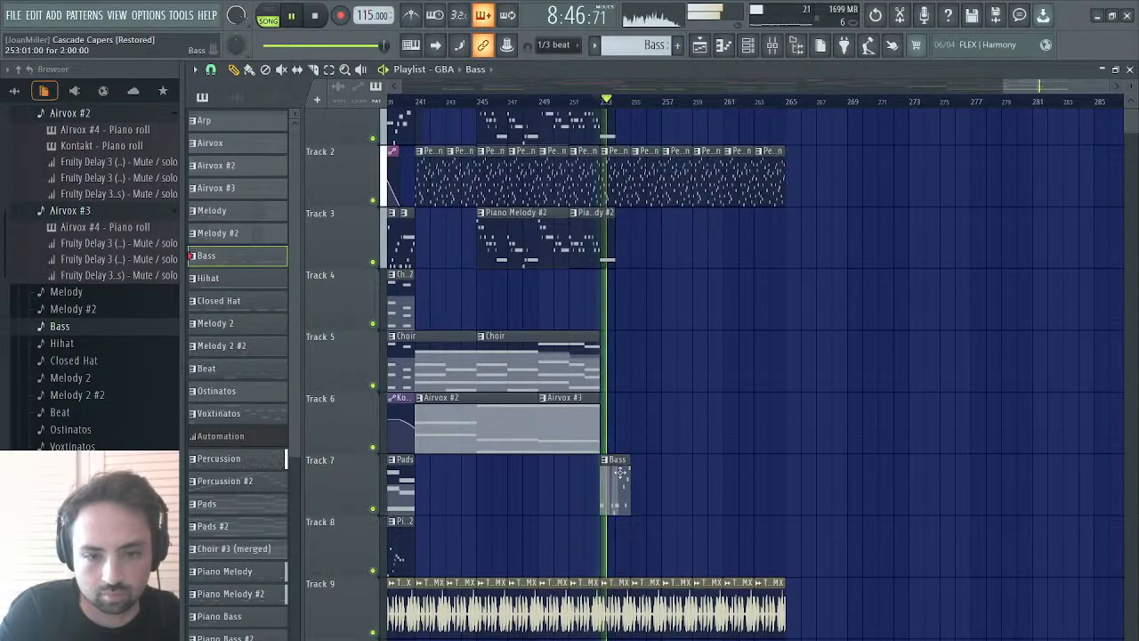
- Duplicate the Bass clip on Track 7 until four clips fill bars 253 to 261, and replay from bar 252
key("ctrl+b")
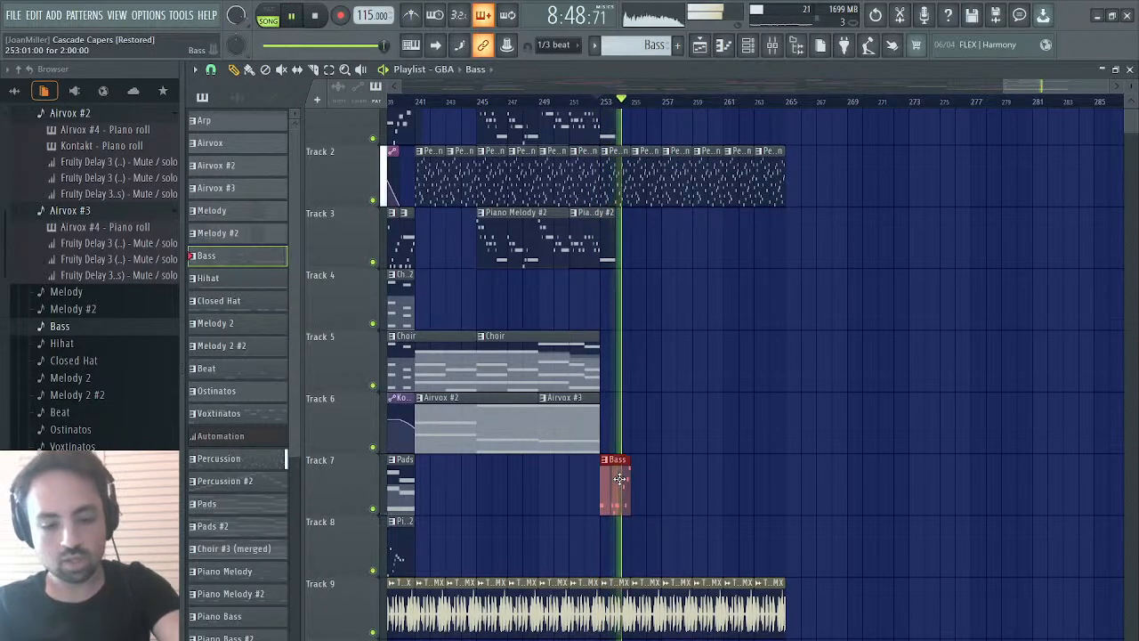
key("ctrl+b")
key("ctrl+b")
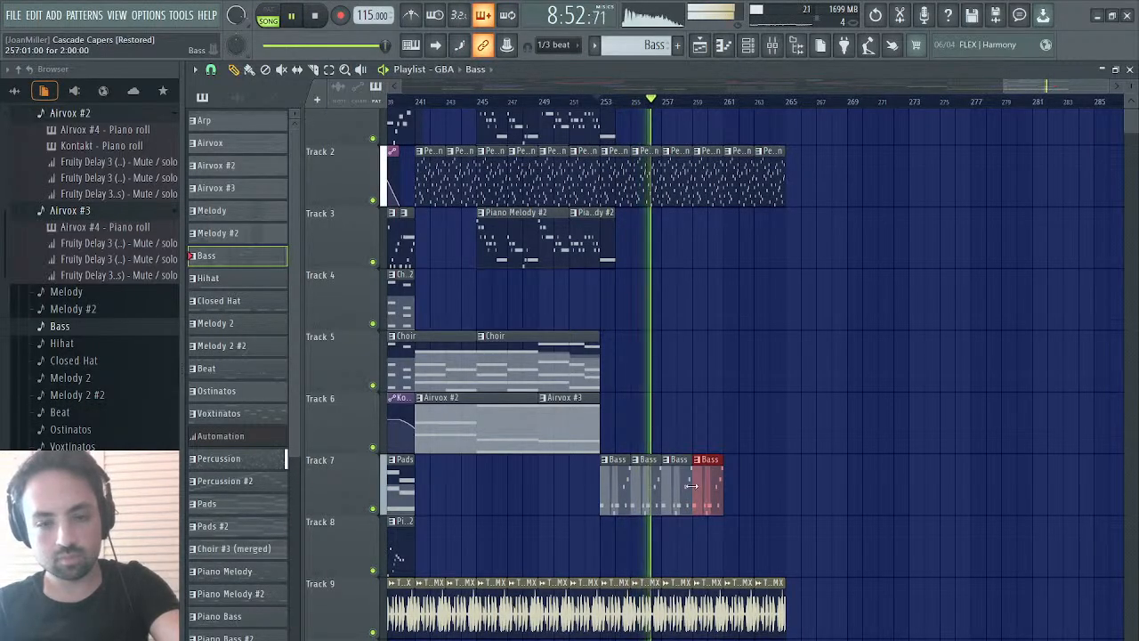
scroll(733, 409, "up", 1)
left_click(737, 492, "ctrl")
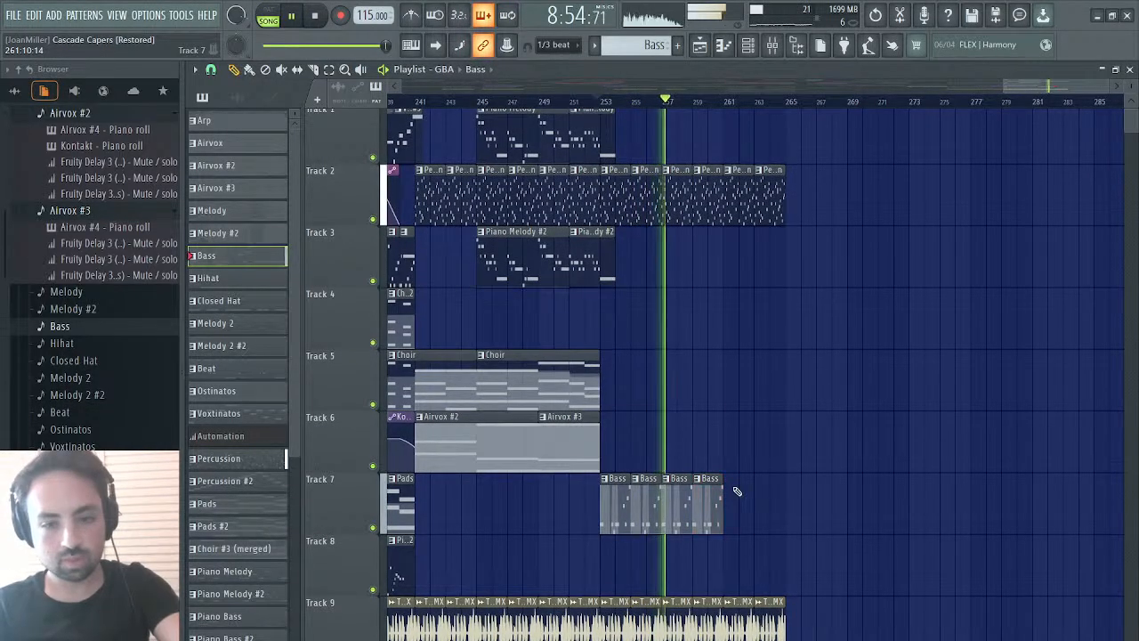
scroll(724, 415, "up", 1)
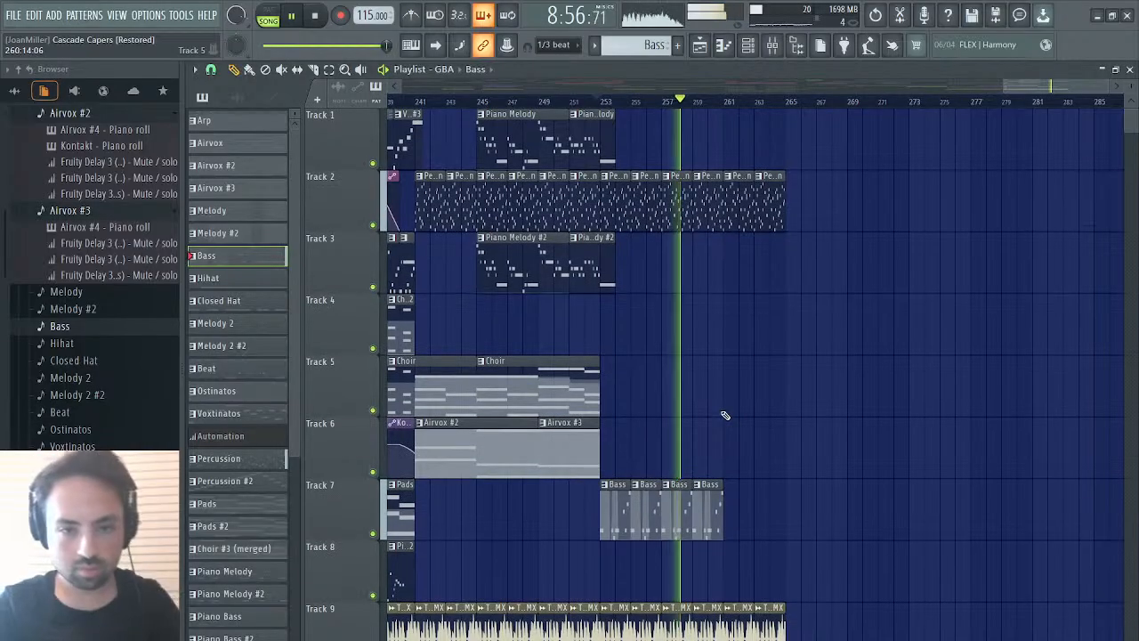
left_click(591, 102)
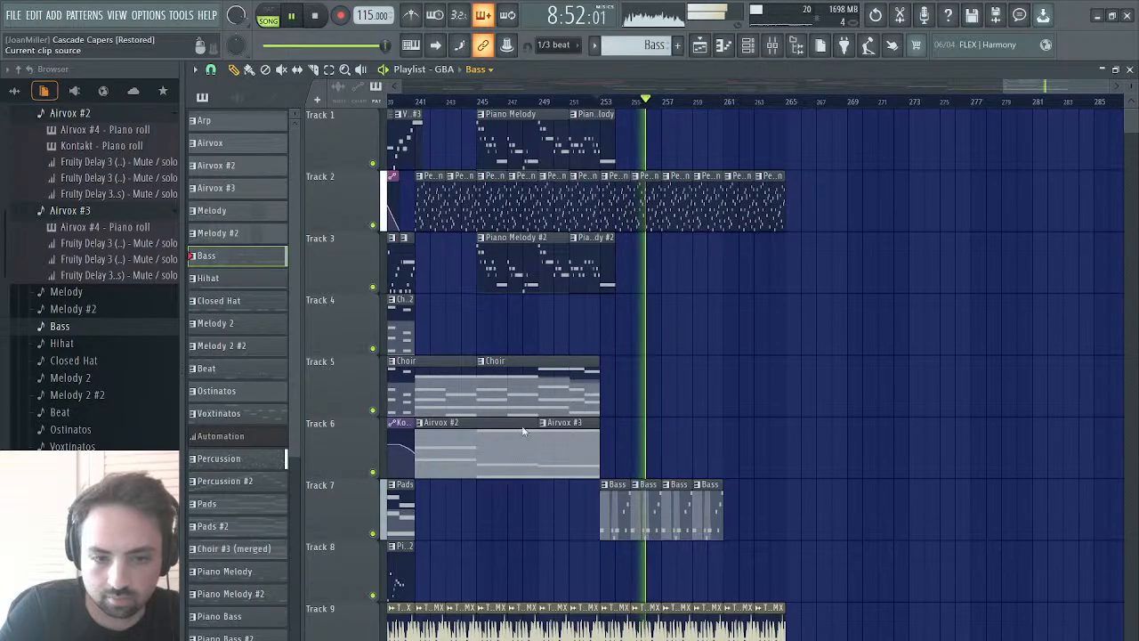
- Place an Airvox clip on Track 4, trim it to one bar starting at bar 253, and replay from bar 253
left_click(210, 142)
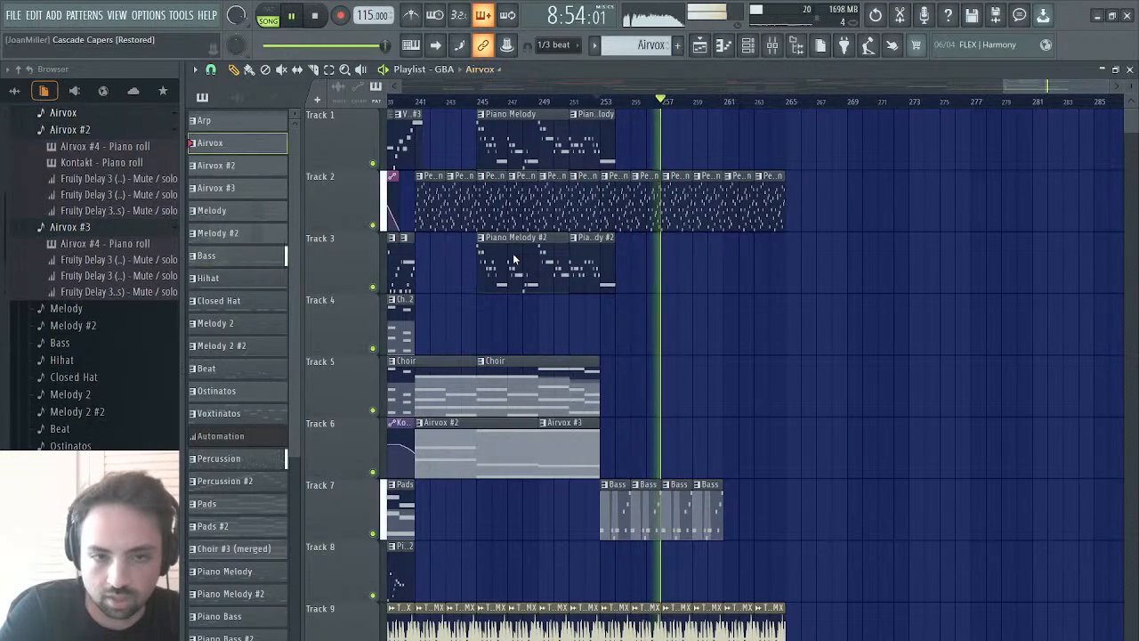
left_click(608, 332)
mouse_move(605, 332)
left_mouse_down()
mouse_move(446, 358)
mouse_move(600, 335)
left_mouse_up()
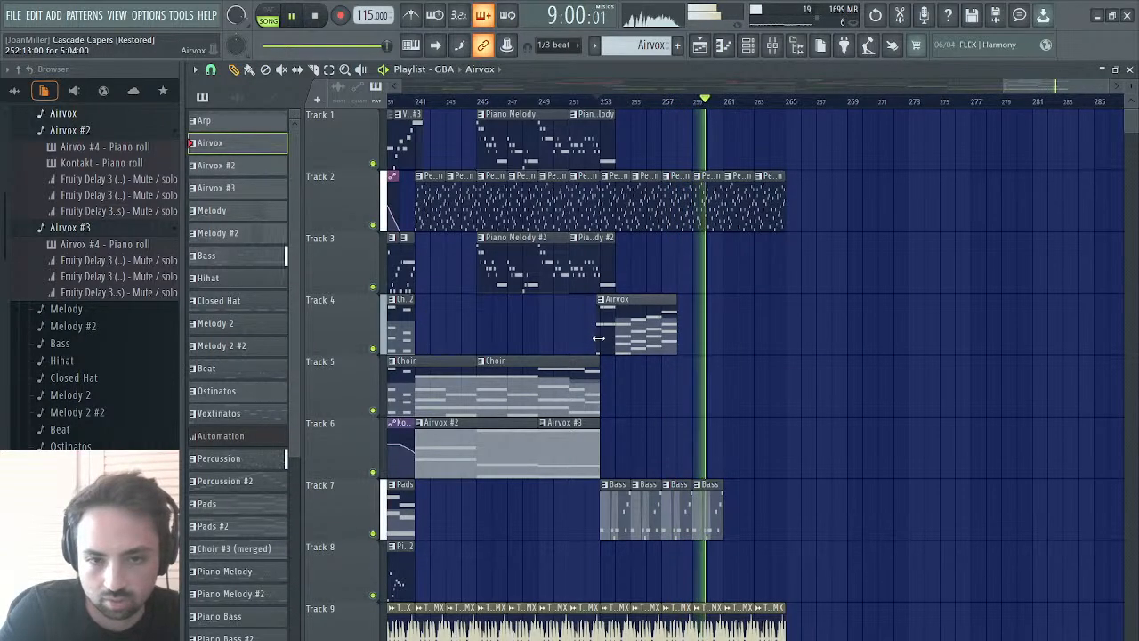
left_click_drag(676, 332, 614, 333)
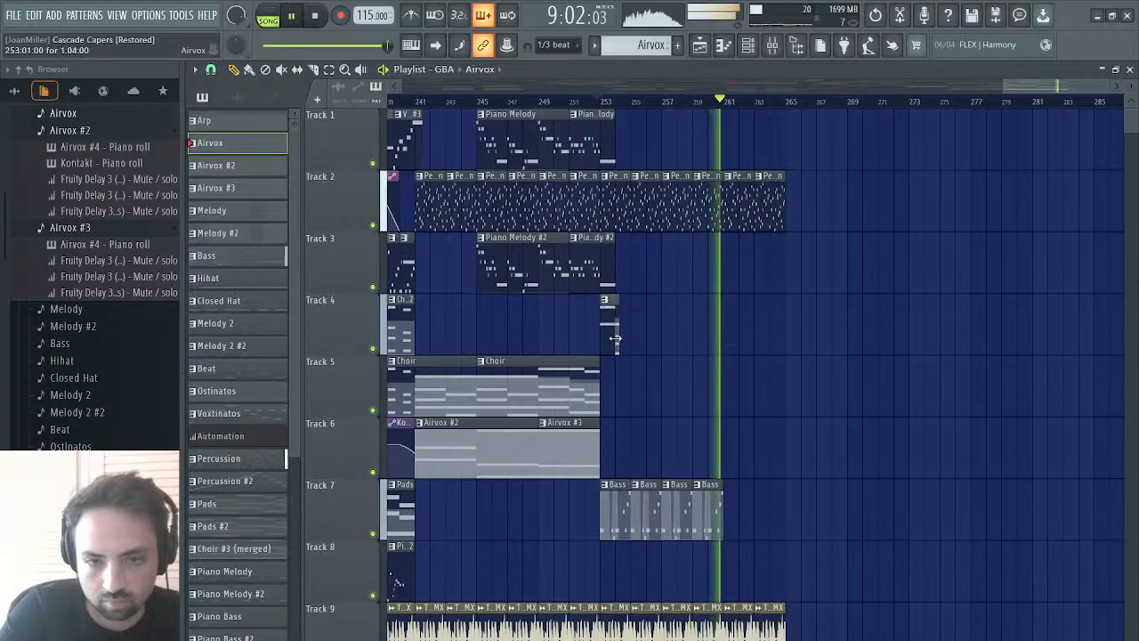
left_click(602, 100)
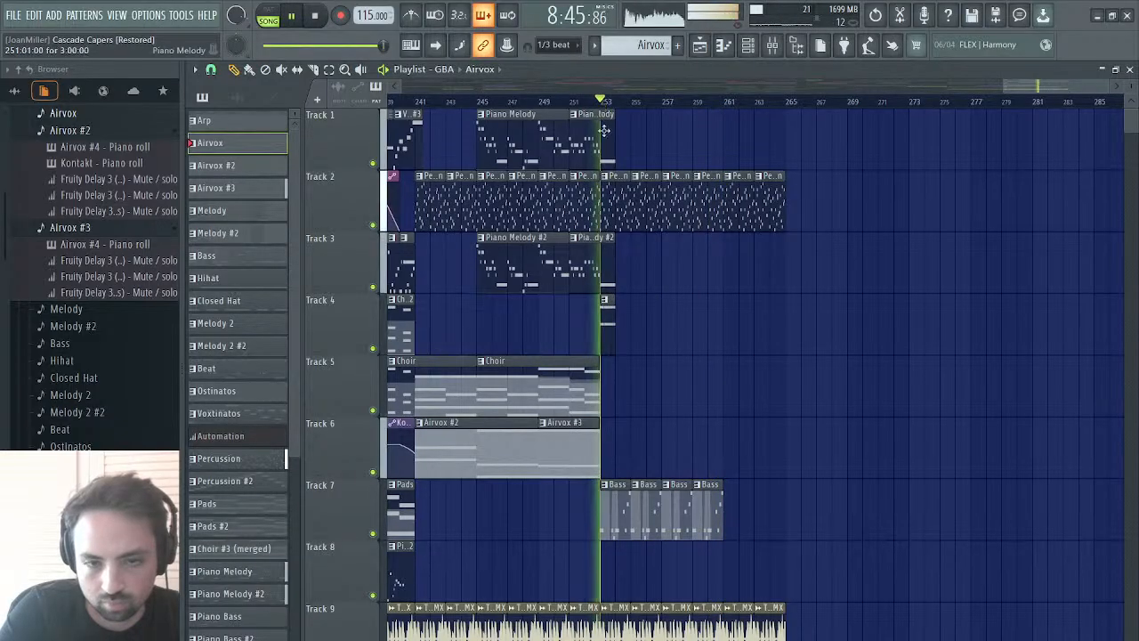
- Duplicate the one-bar Airvox clip on Track 4 until four copies fill bars 253 to 257
left_click(606, 323, "ctrl")
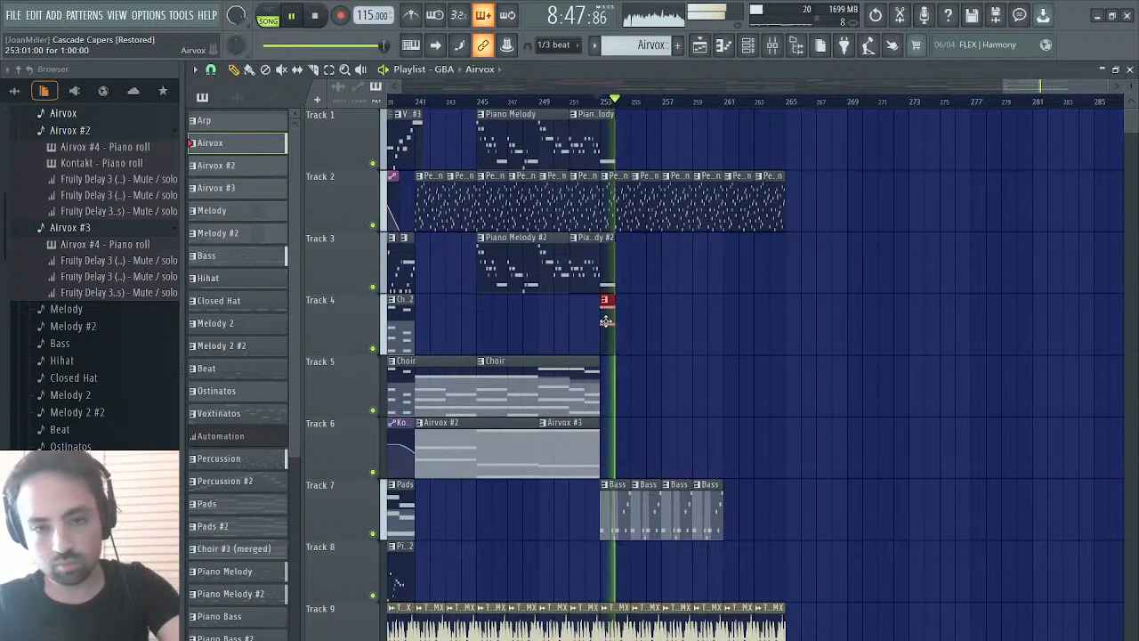
key("ctrl+b")
key("ctrl+b")
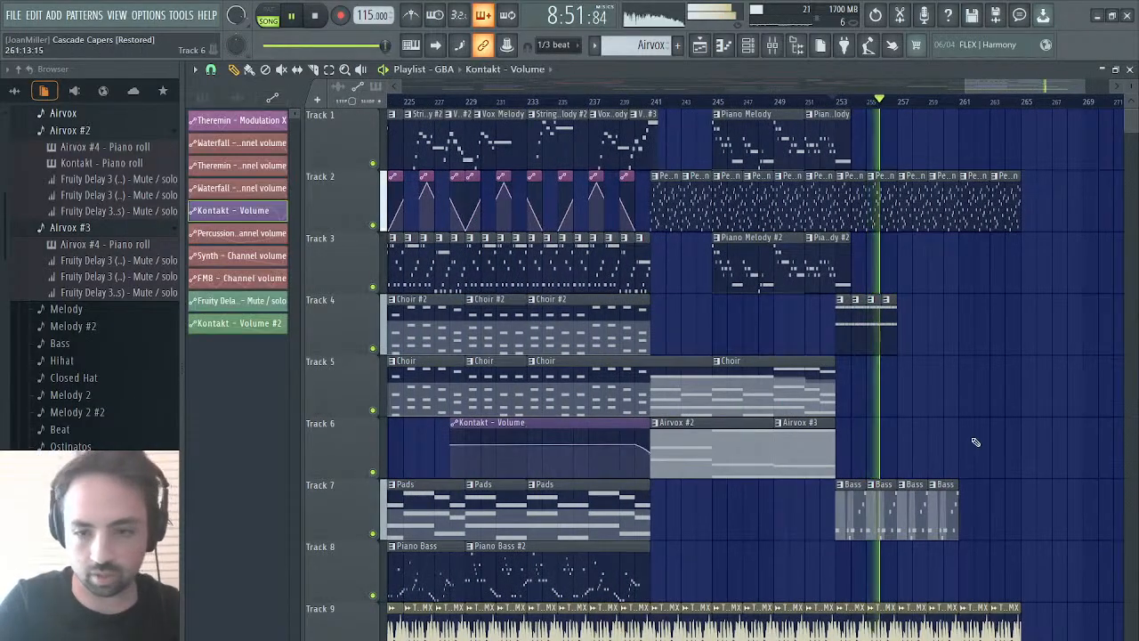
- Add a Kontakt - Volume automation clip on Track 6 at bar 253, shorten it to end at bar 257, and replay from bar 253
left_click(887, 445)
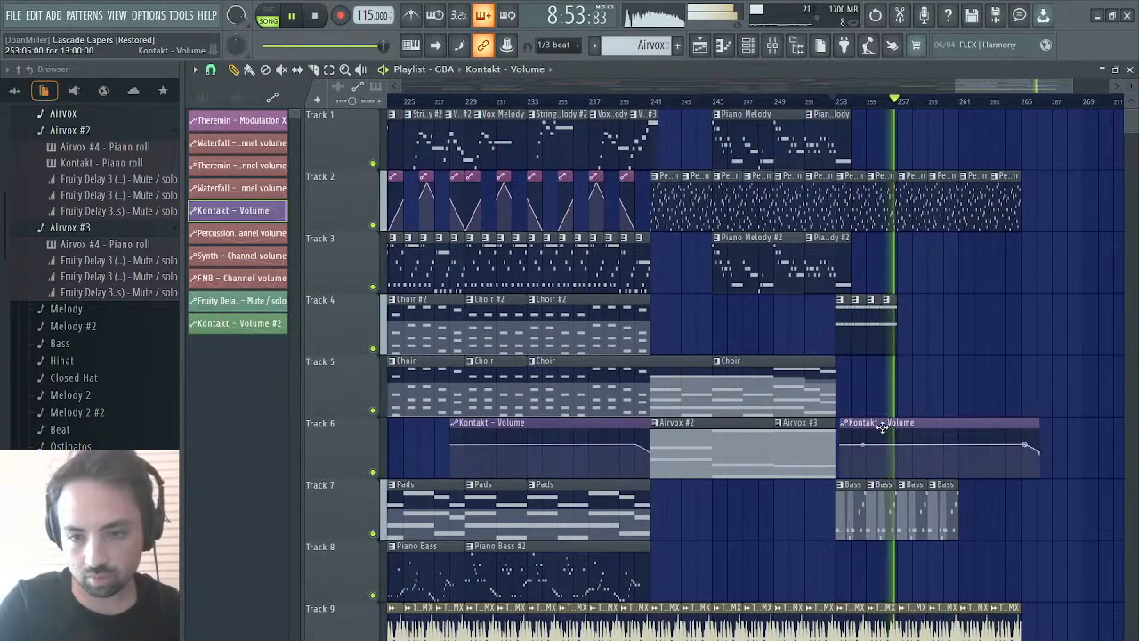
left_click(837, 102)
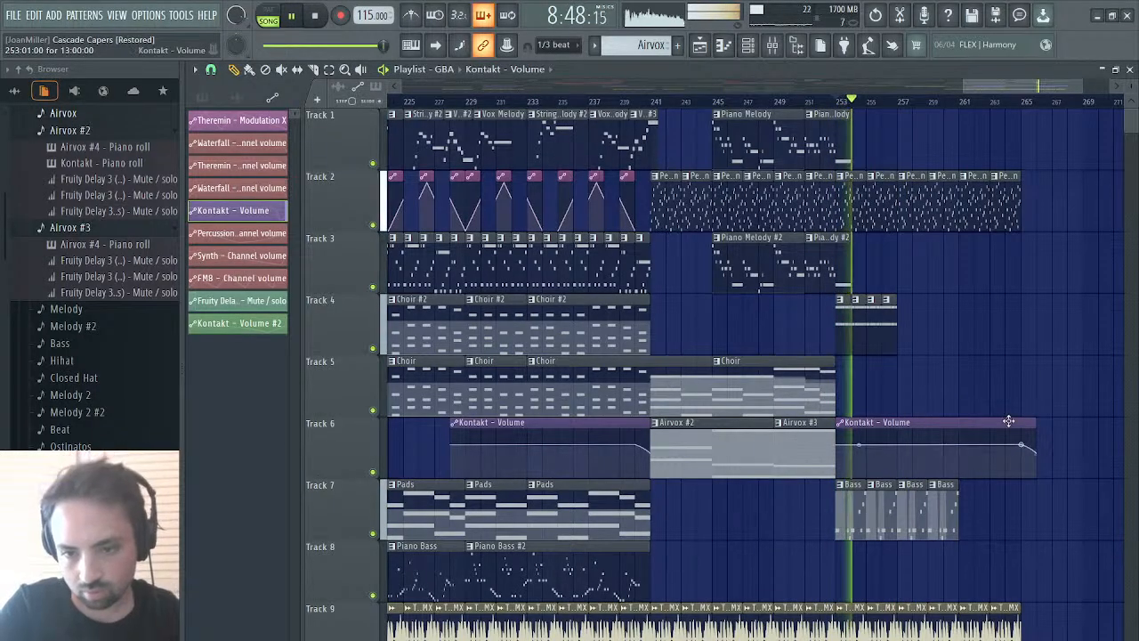
left_click_drag(1035, 430, 897, 430)
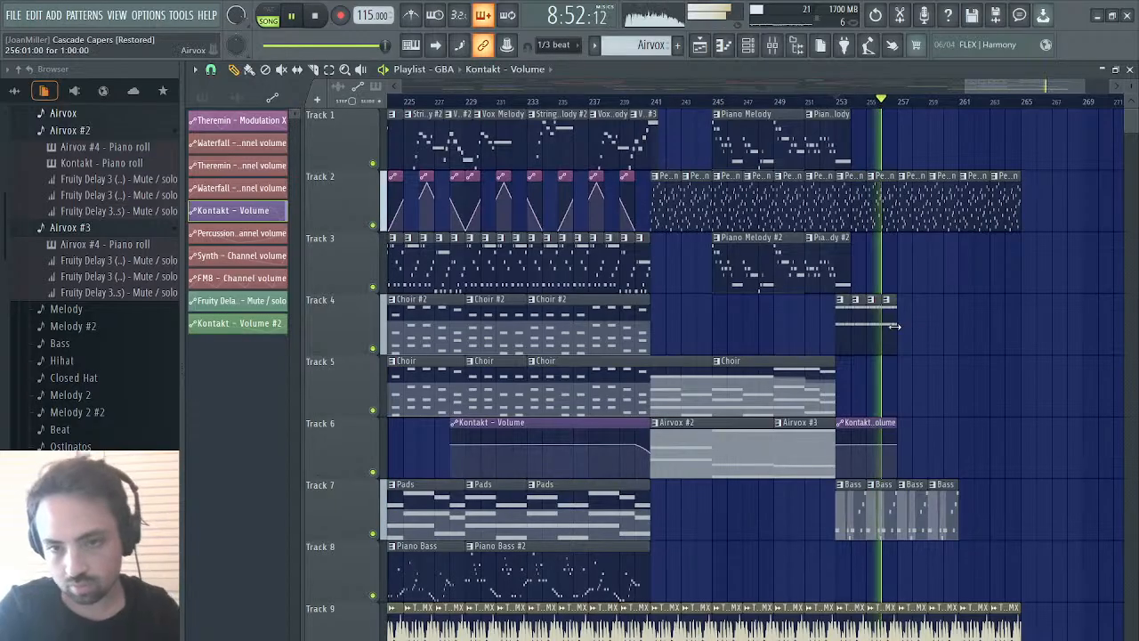
- Duplicate the four Airvox clips on Track 4 so that they continue to bar 261
left_click(842, 335)
key("ctrl+b")
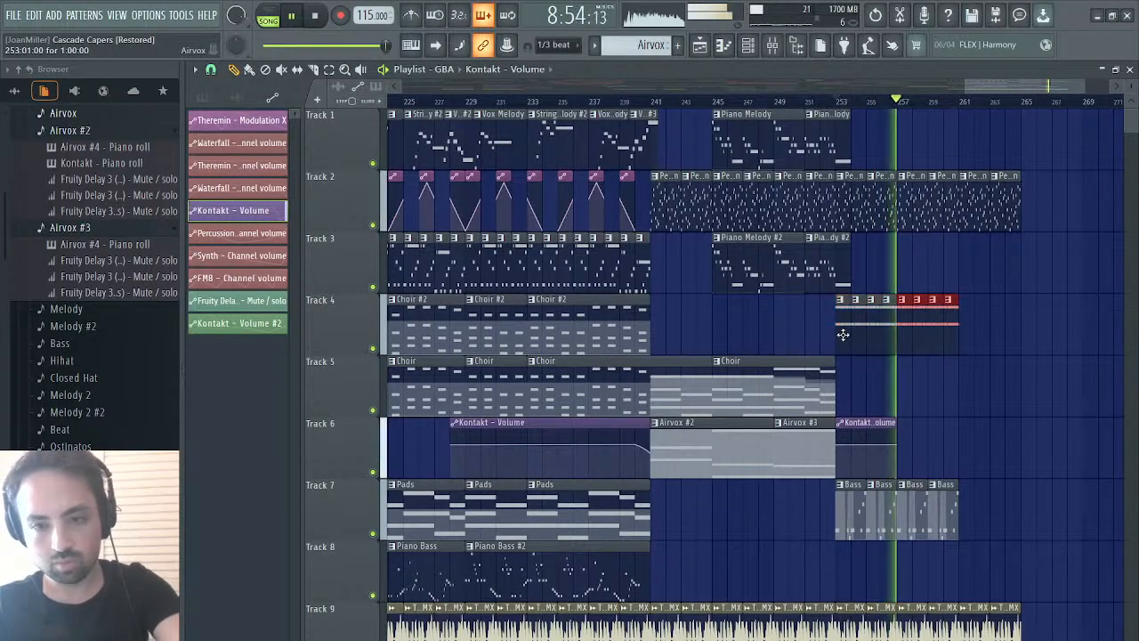
scroll(936, 271, "right", 3)
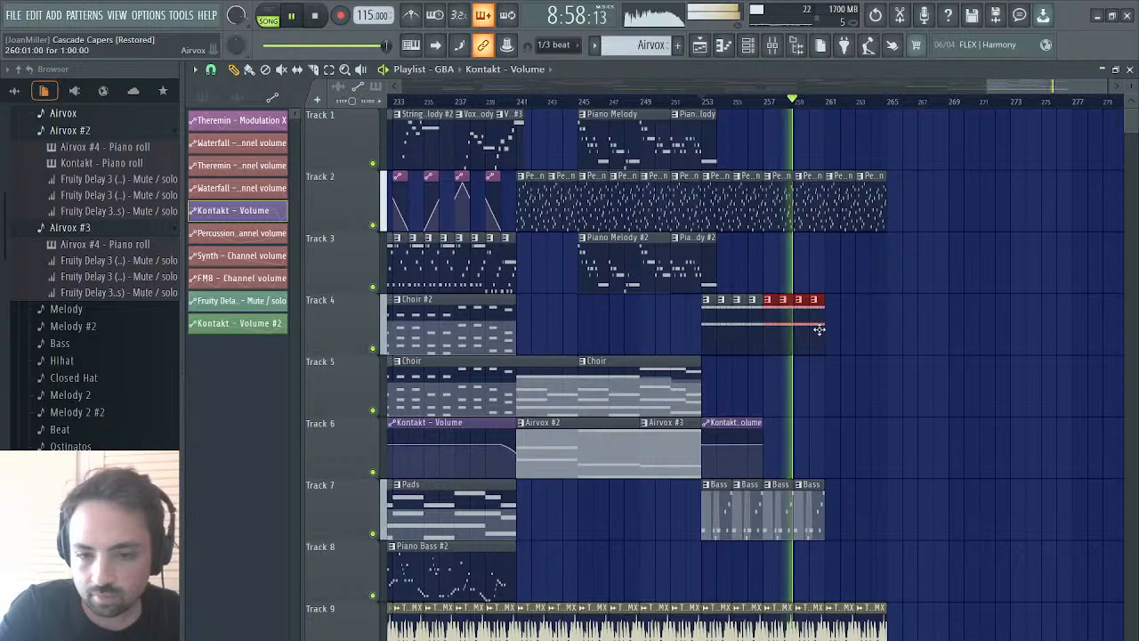
- Try an 8-bar Choir clip on Track 5 starting at bar 253
scroll(818, 330, "left", 1)
scroll(818, 329, "right", 1)
scroll(818, 329, "right", 1)
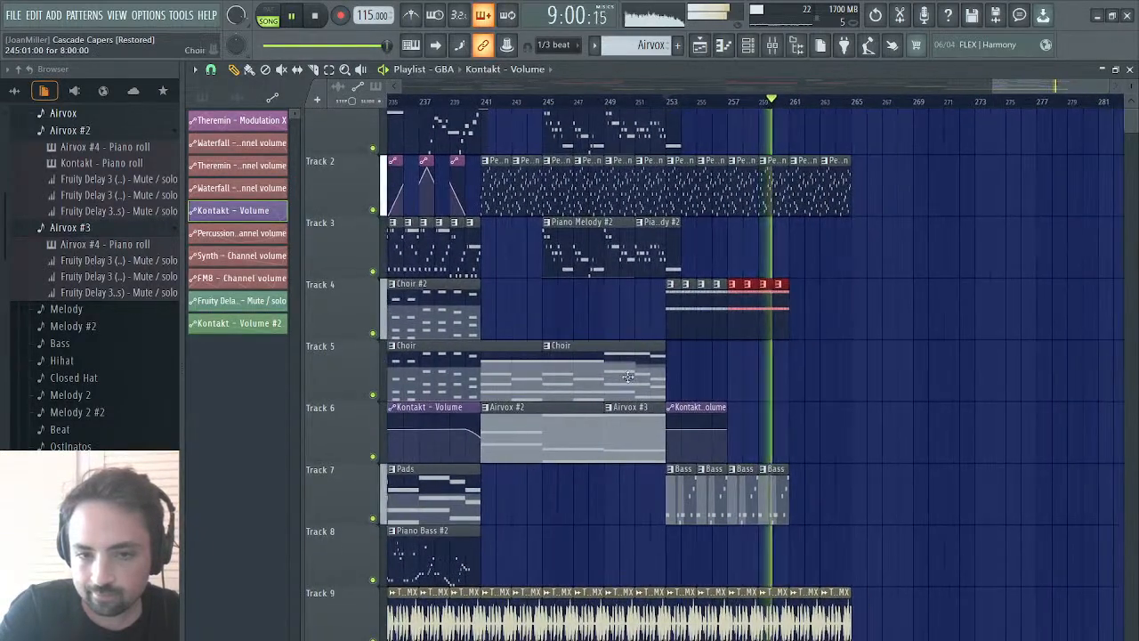
left_click(648, 374)
left_click(669, 375)
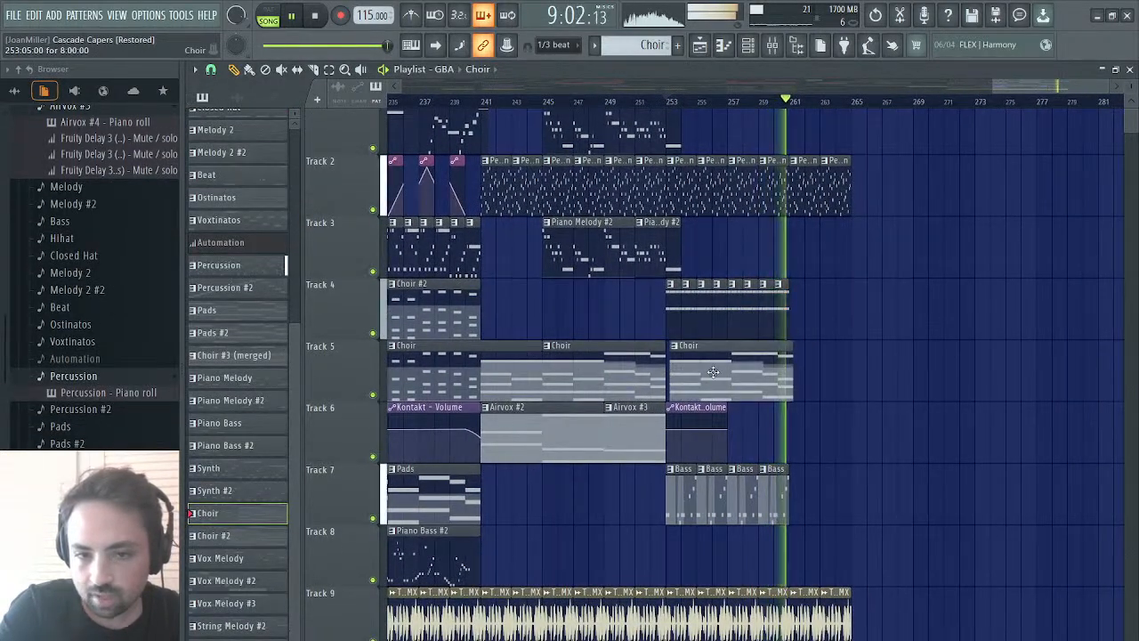
left_click_drag(713, 374, 708, 374)
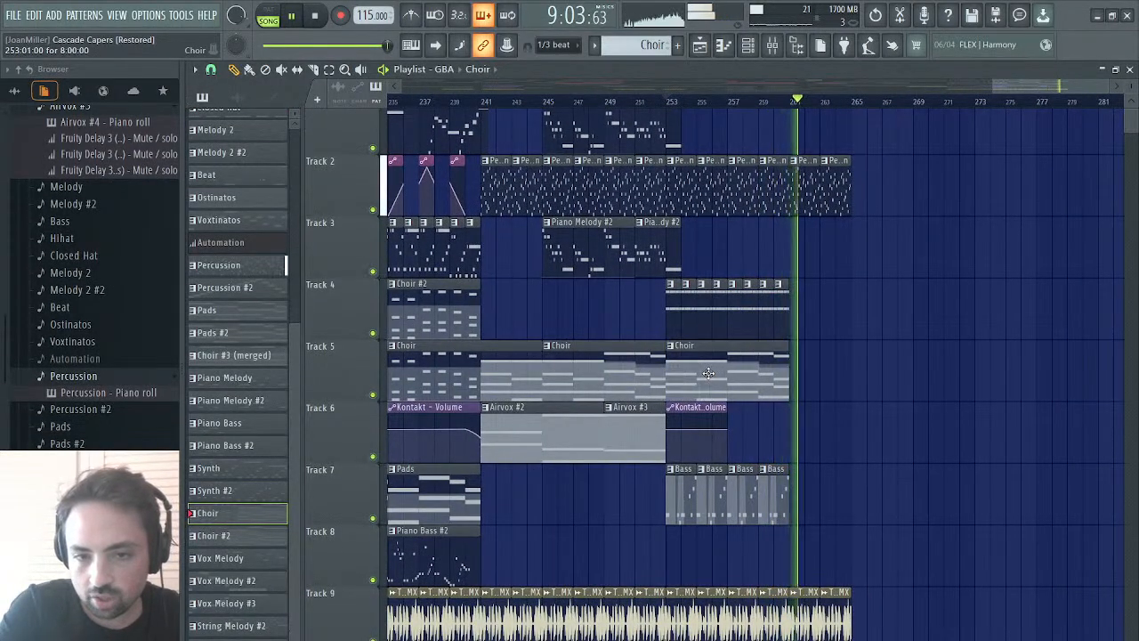
- Examine the notes of the Airvox pattern in the piano roll and close it
double_click(689, 311)
scroll(455, 255, "up", 2)
scroll(455, 255, "left", 2)
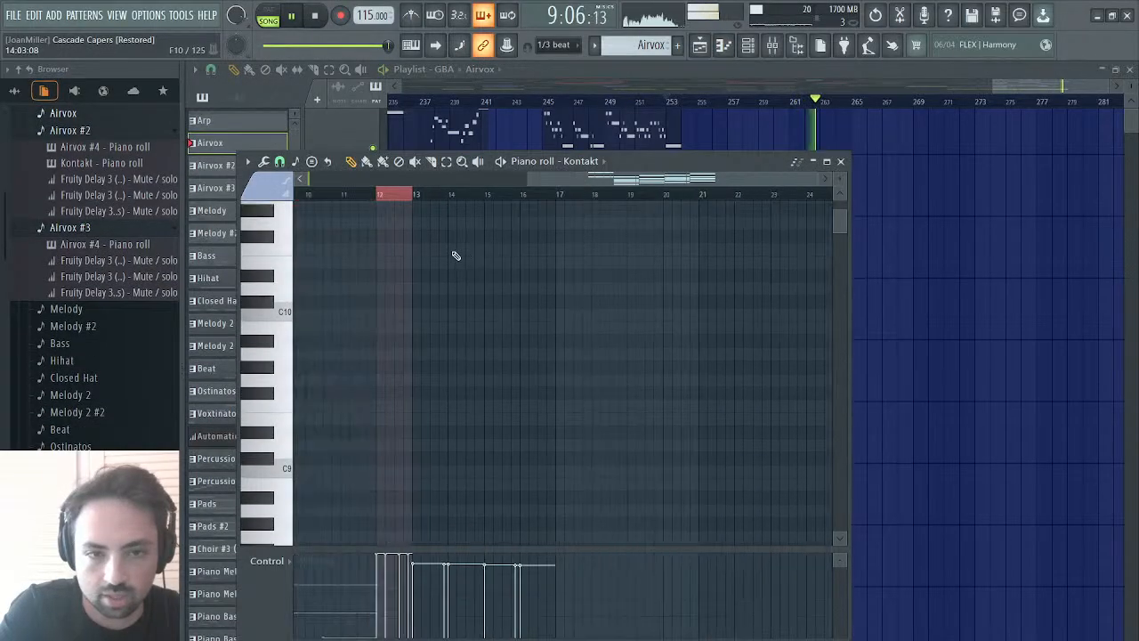
scroll(455, 255, "down", 6)
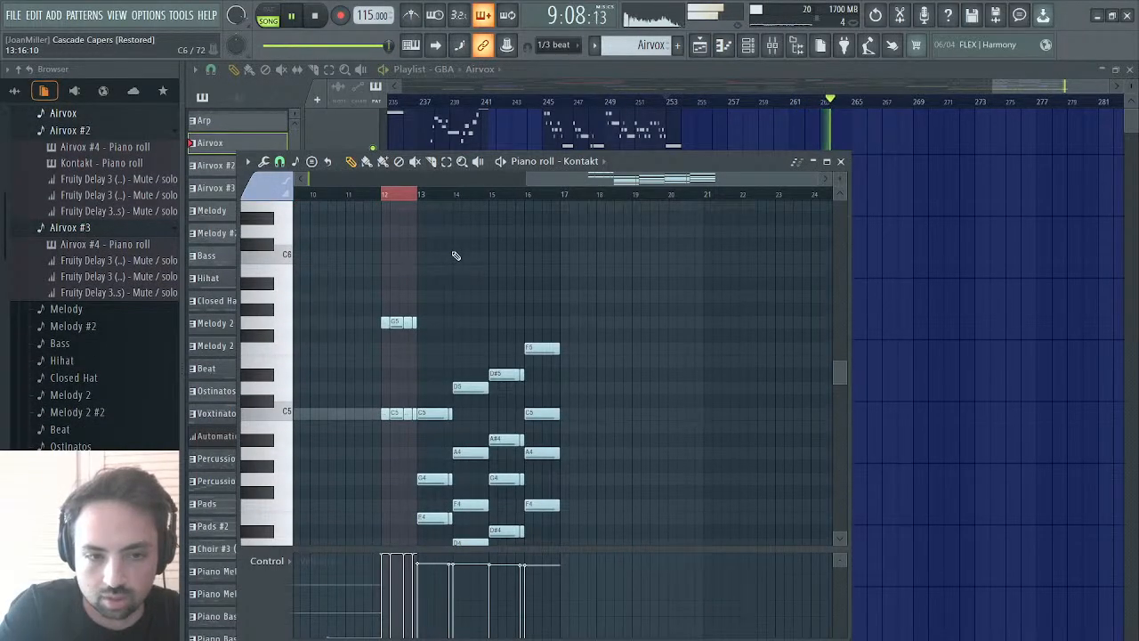
left_click(841, 161)
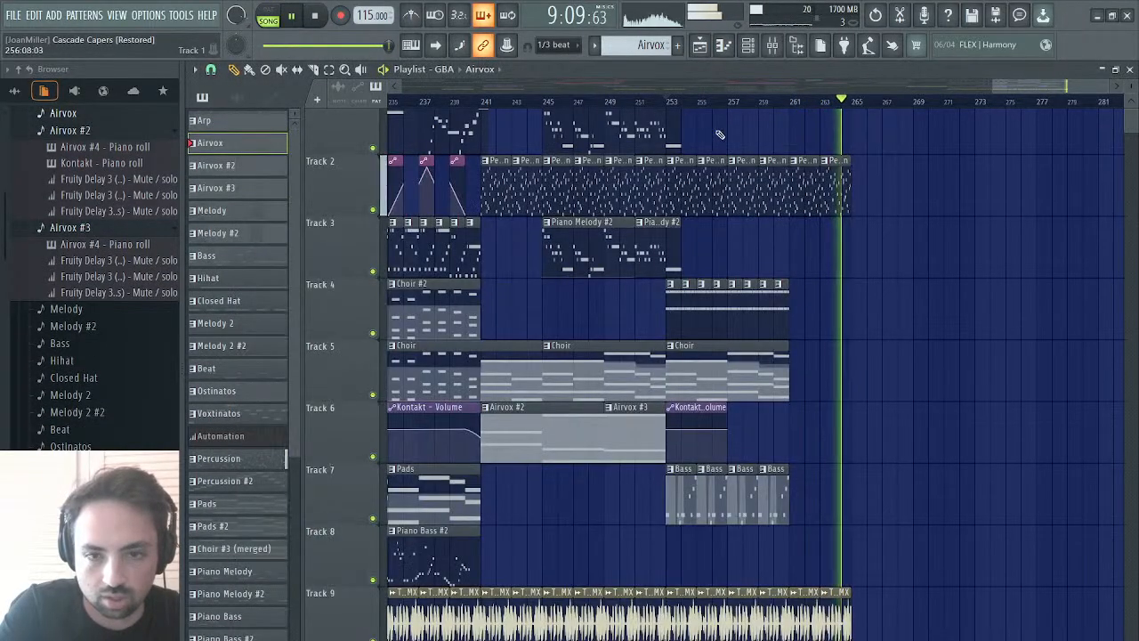
- Replay from bar 253, delete the Choir clip at bar 253 on Track 5, and stop playback
left_click(671, 101)
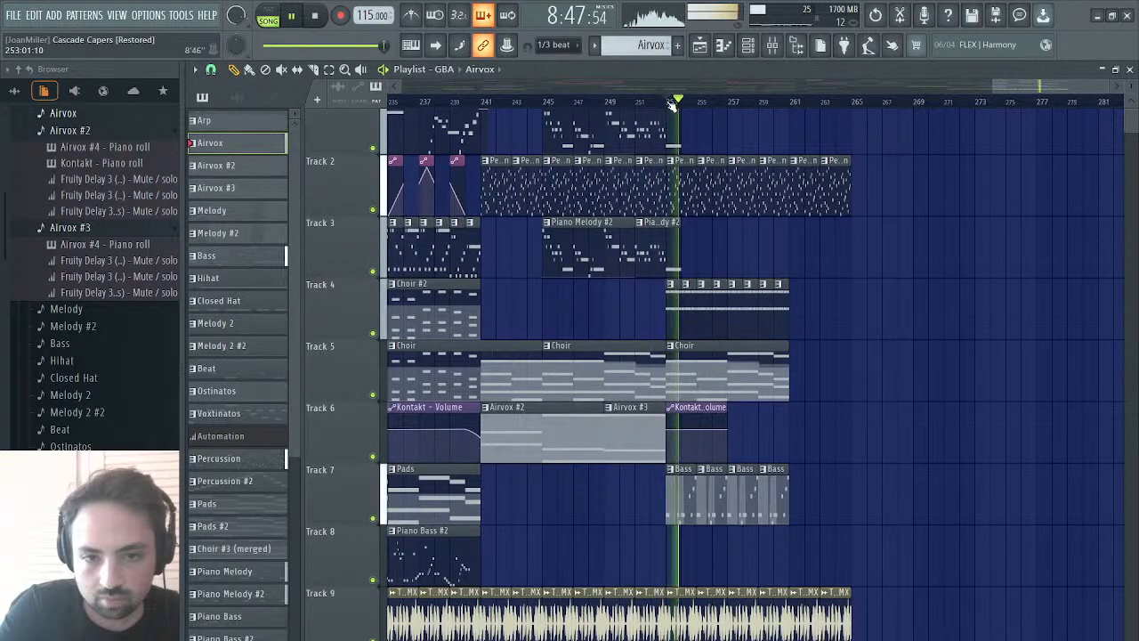
right_click(676, 378)
key("space")
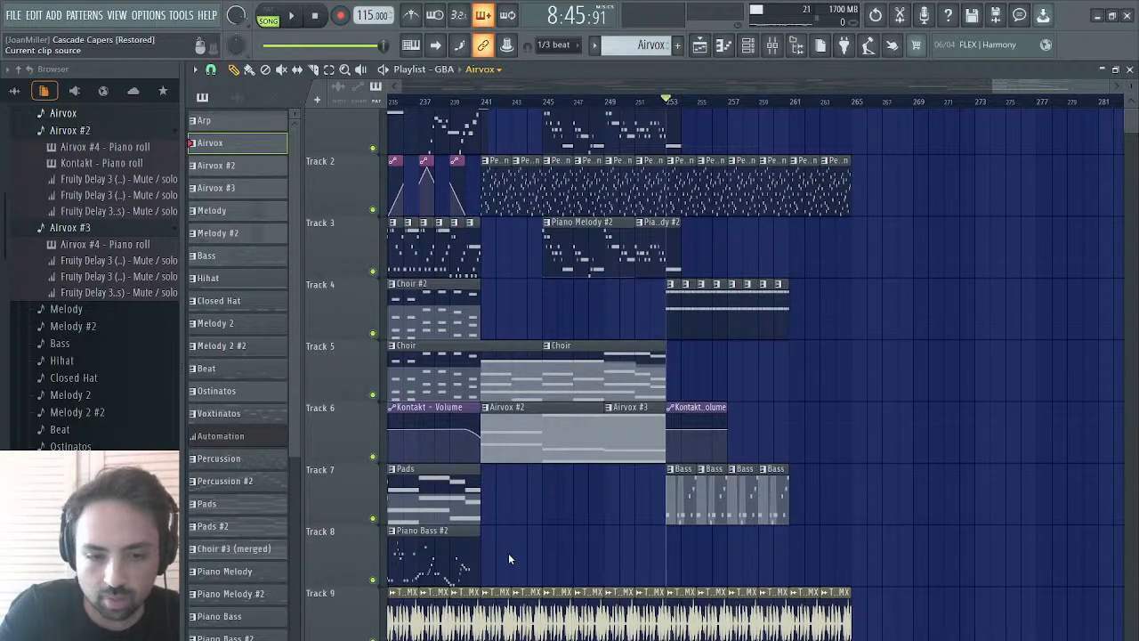
- Place an 8-bar Pads clip on Track 5 at bar 253 and play the section
left_click(503, 465)
left_click(672, 381)
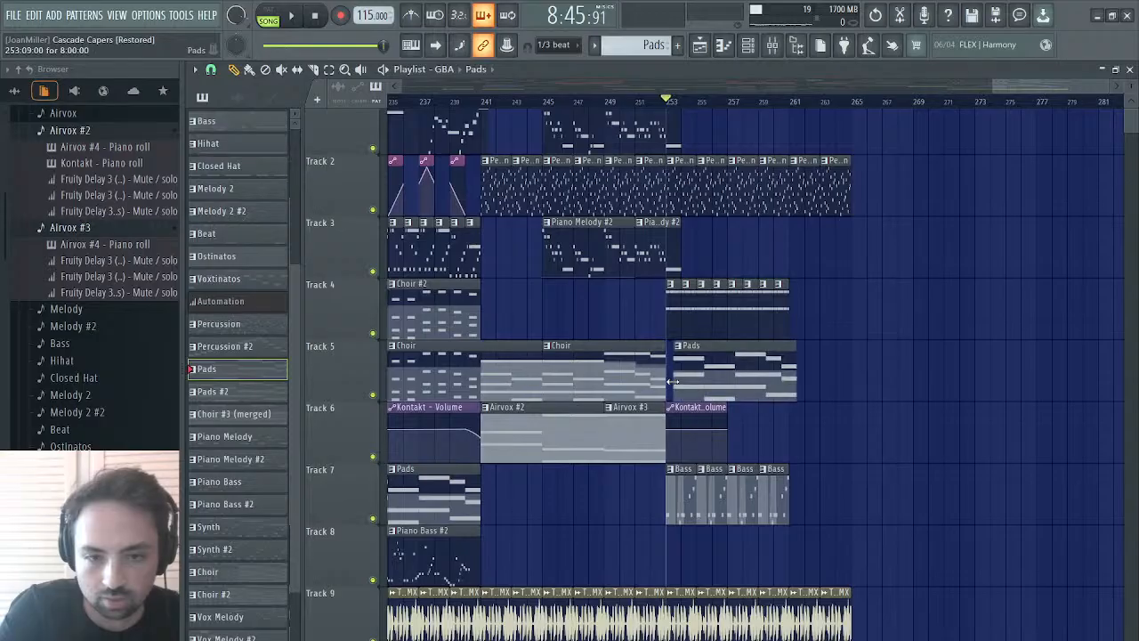
key("space")
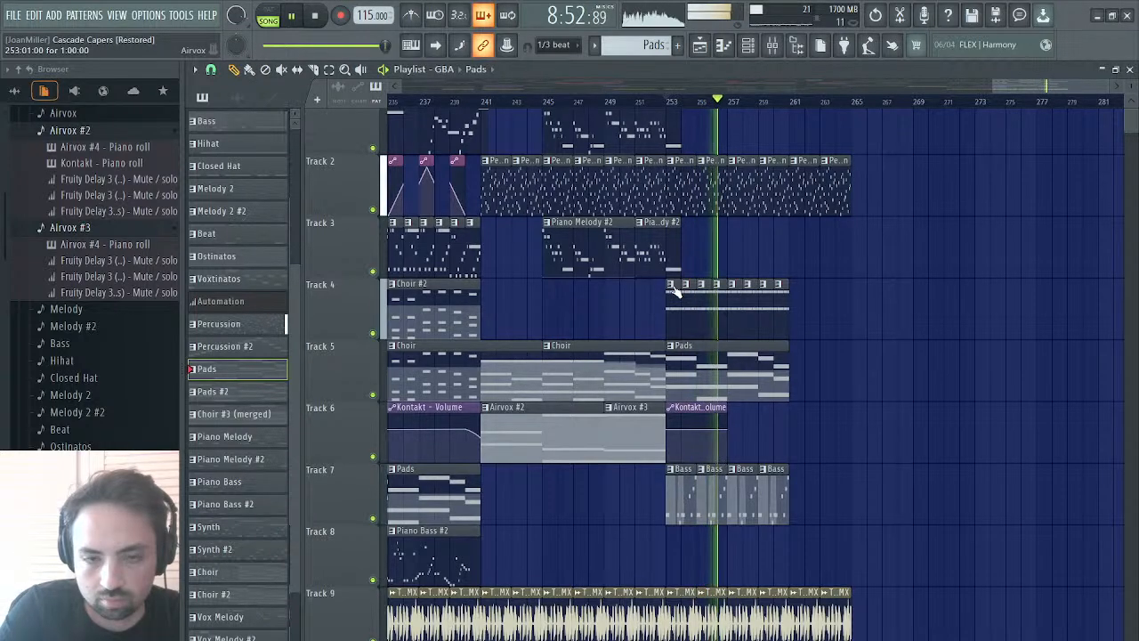
key("space")
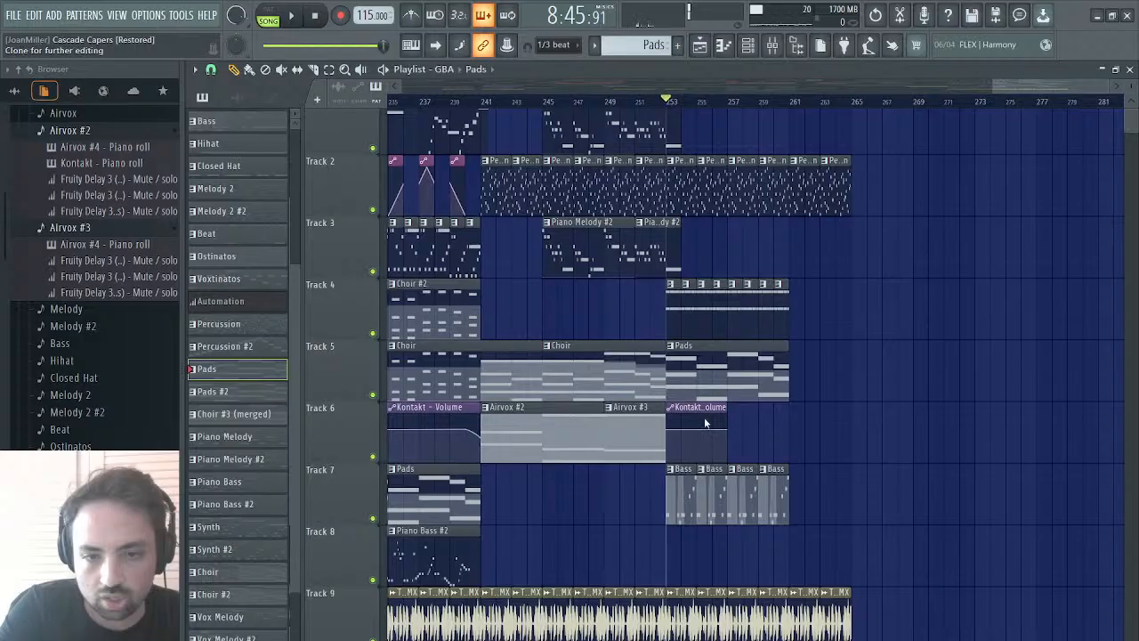
- Make the Airvox clip at bar 253 on Track 4 a unique pattern and delete the Airvox clips after it
double_click(671, 310)
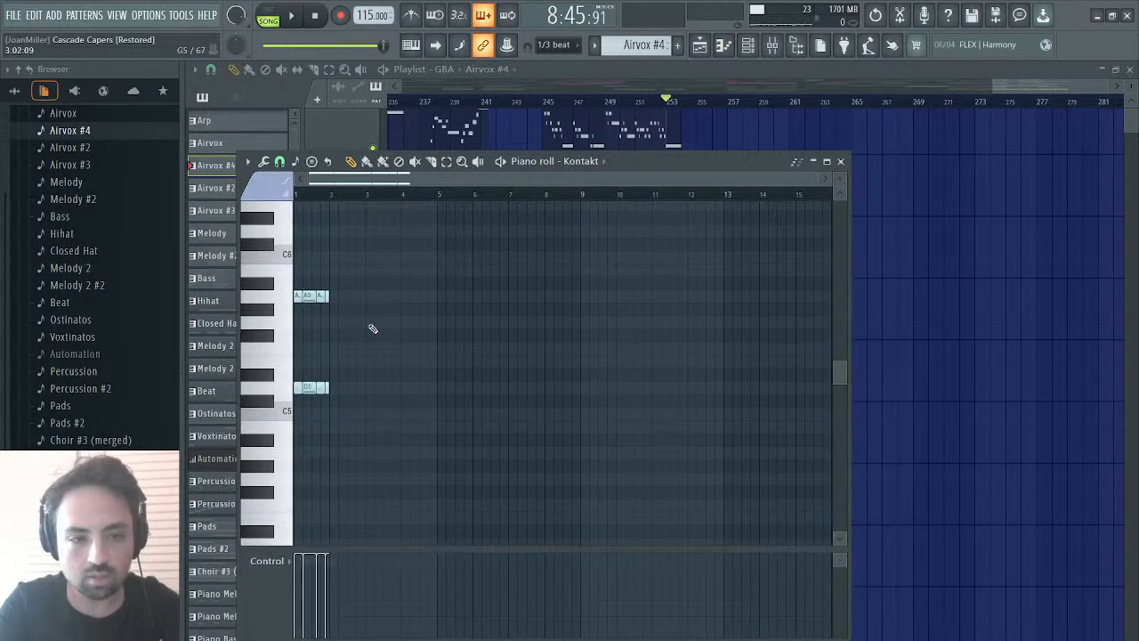
key("space")
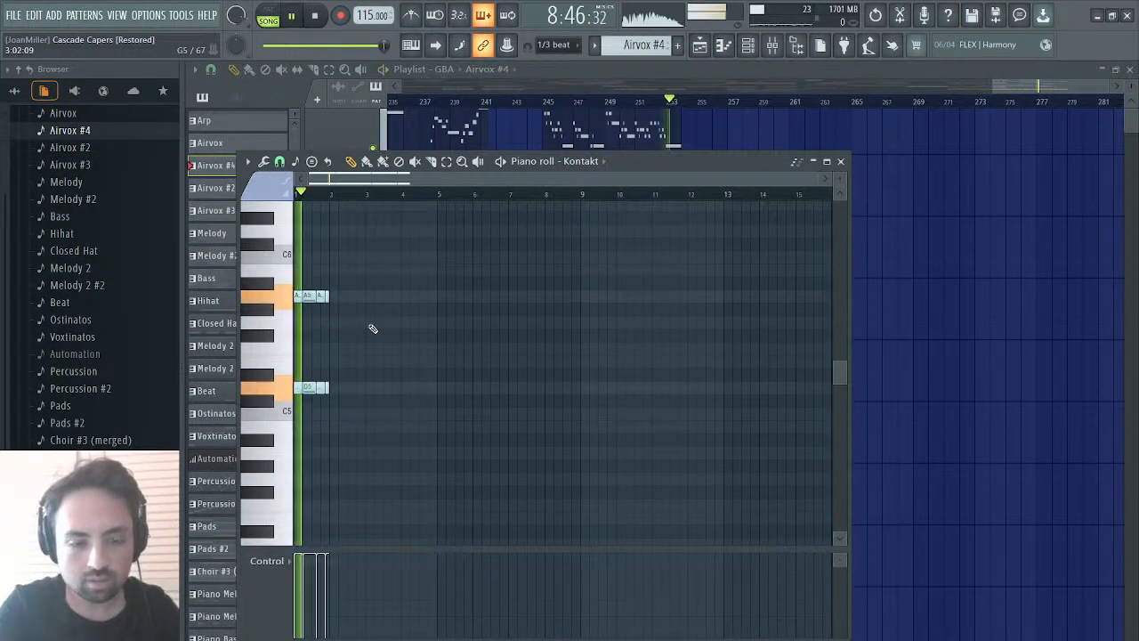
left_click(841, 162)
left_click_drag(684, 320, 839, 323)
key("Delete")
- Duplicate the one-bar Airvox #4 clip on Track 4 seven times up to bar 261 and replay from bar 253
left_click(672, 317, "ctrl")
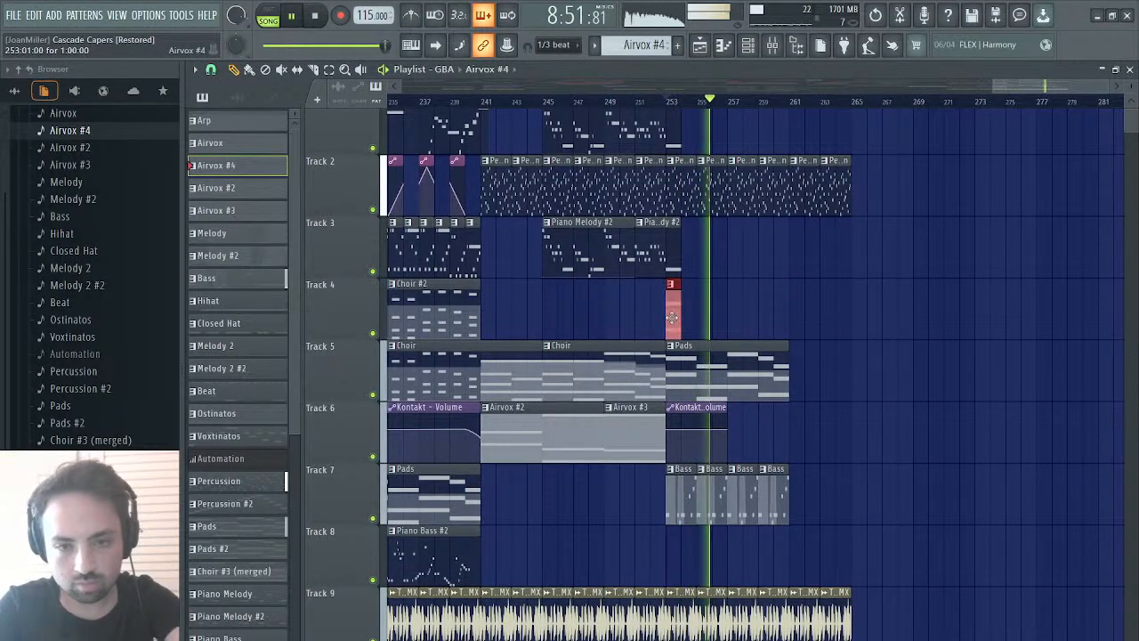
key("ctrl+b")
key("ctrl+b")
key("ctrl+b")
key("ctrl+b")
key("ctrl+b")
key("ctrl+b")
key("ctrl+b")
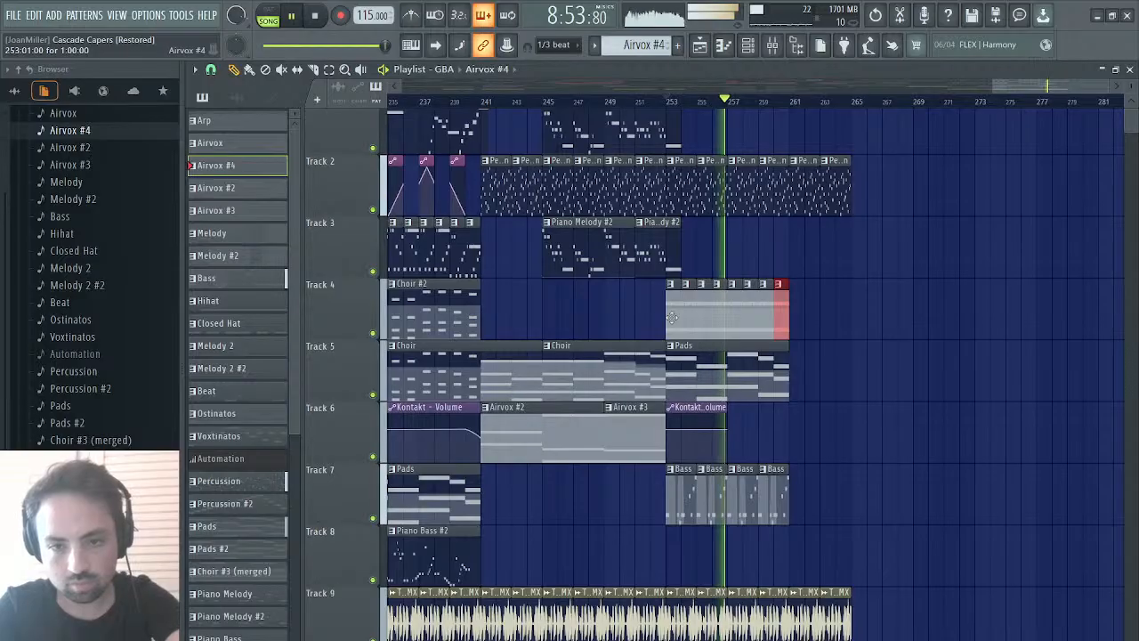
left_click(670, 101)
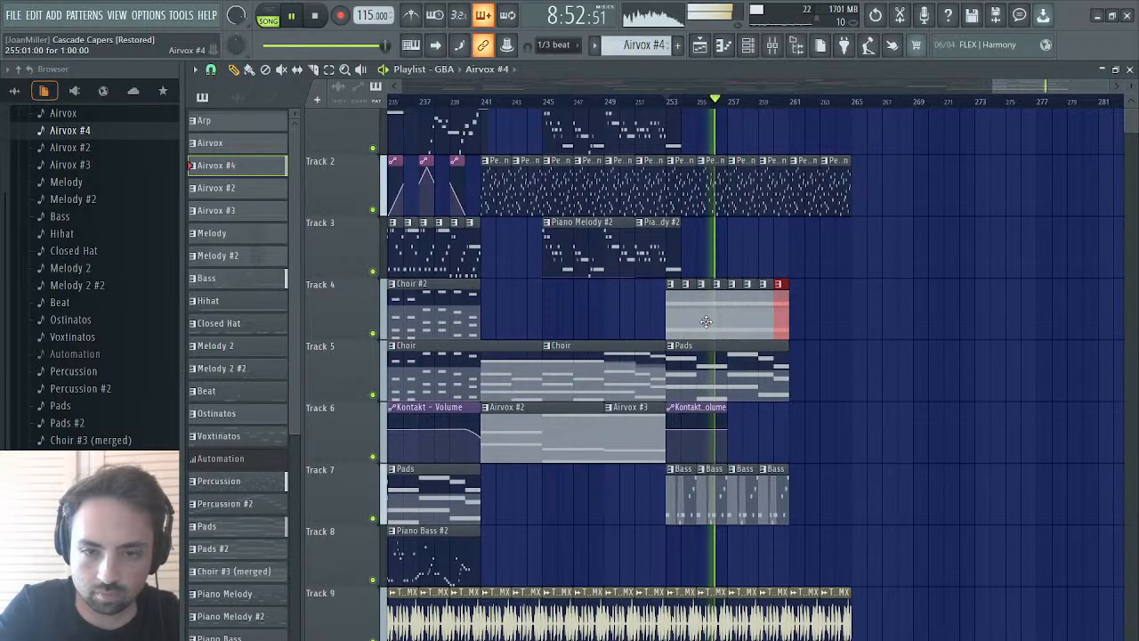
key("space")
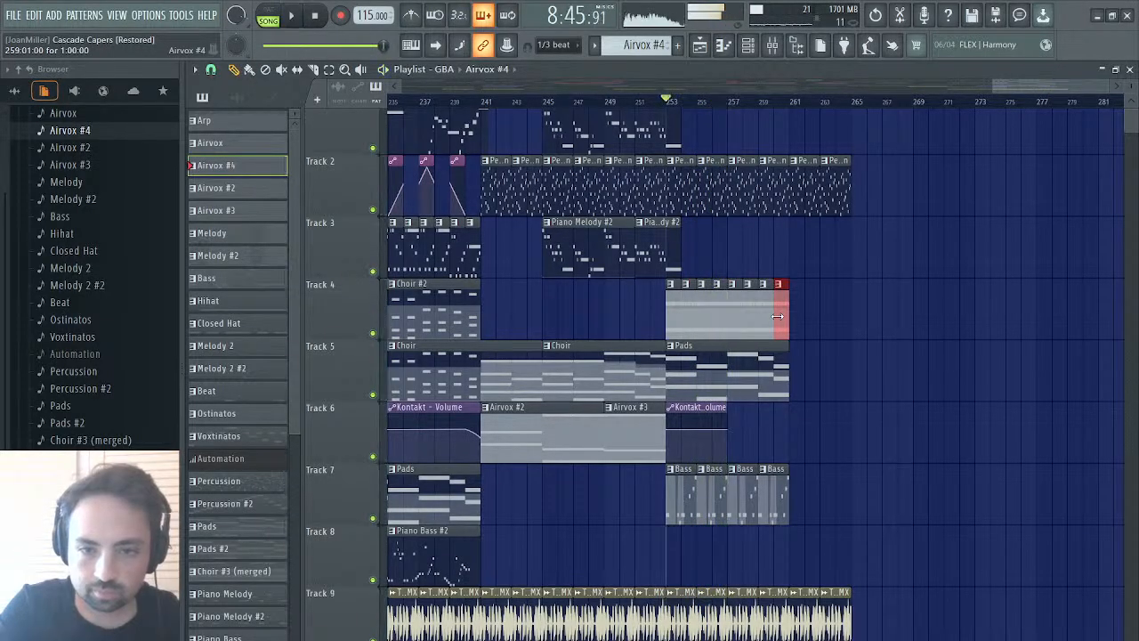
- Duplicate the Airvox #4 notes in the piano roll to fill four bars and lower the upper notes of bars 3 and 4 to G5
left_click(1129, 69)
left_click(1129, 70)
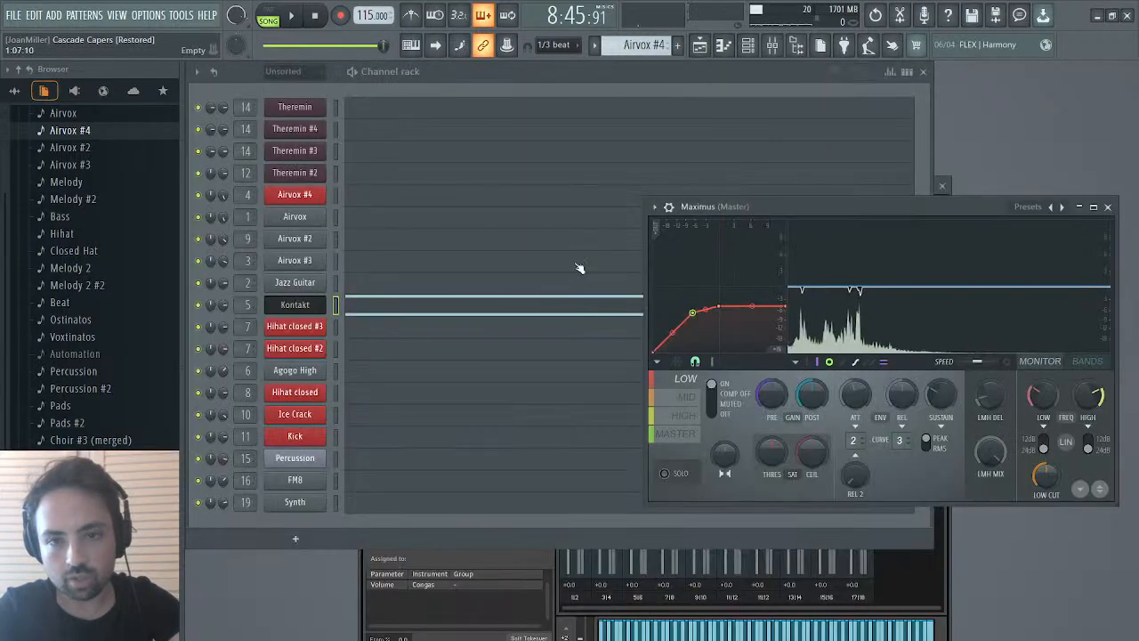
left_click(529, 306)
left_click_drag(381, 283, 234, 478)
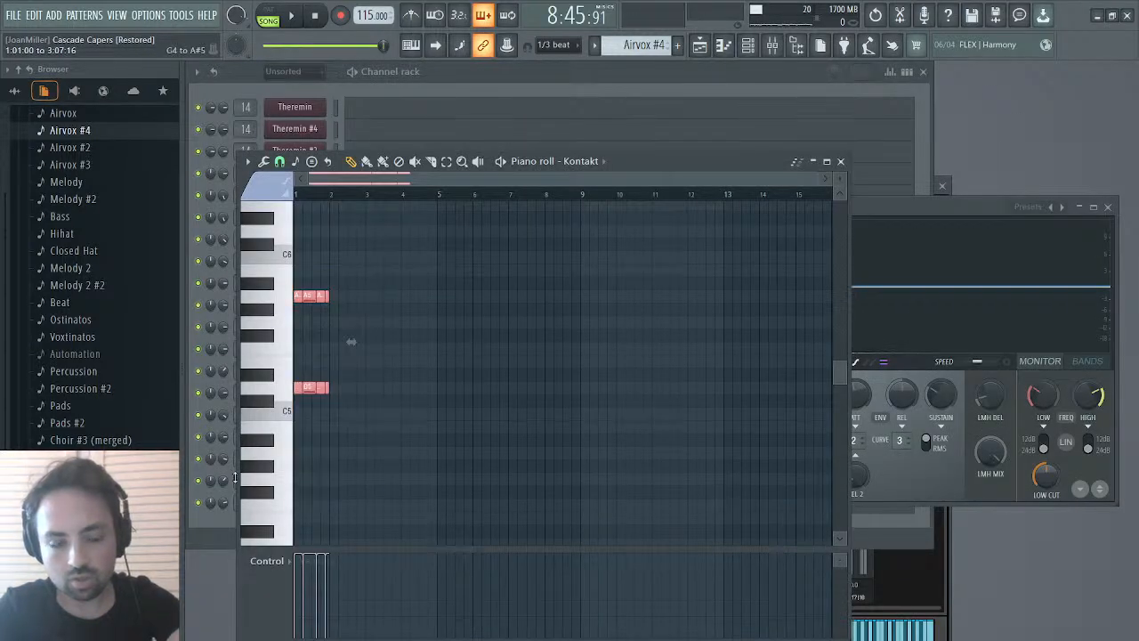
key("ctrl+b")
key("F7")
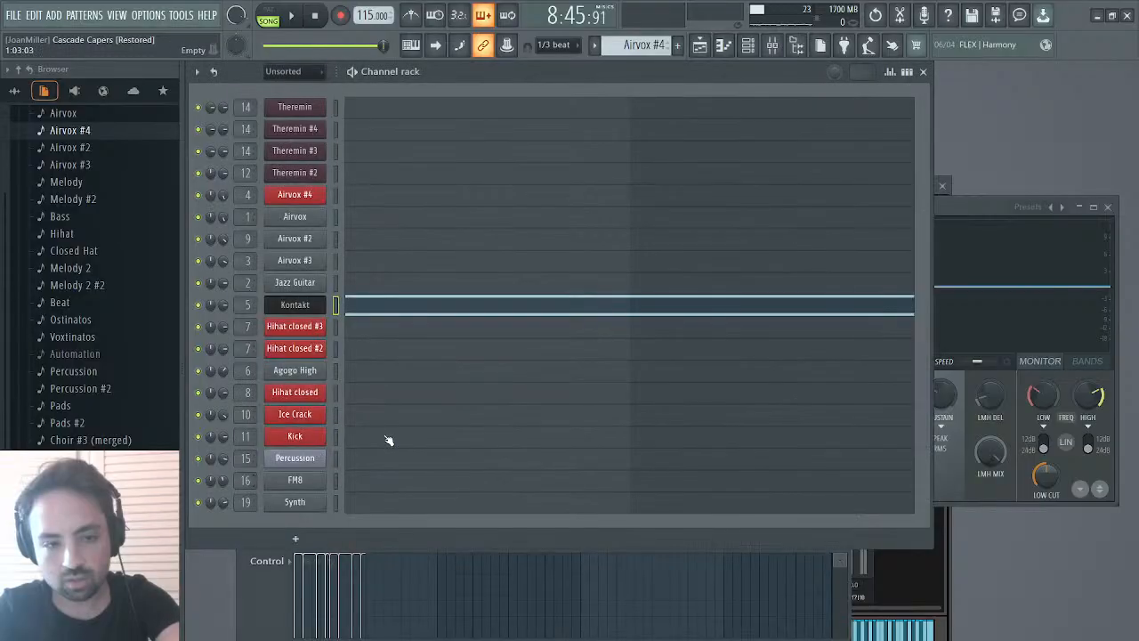
key("F7")
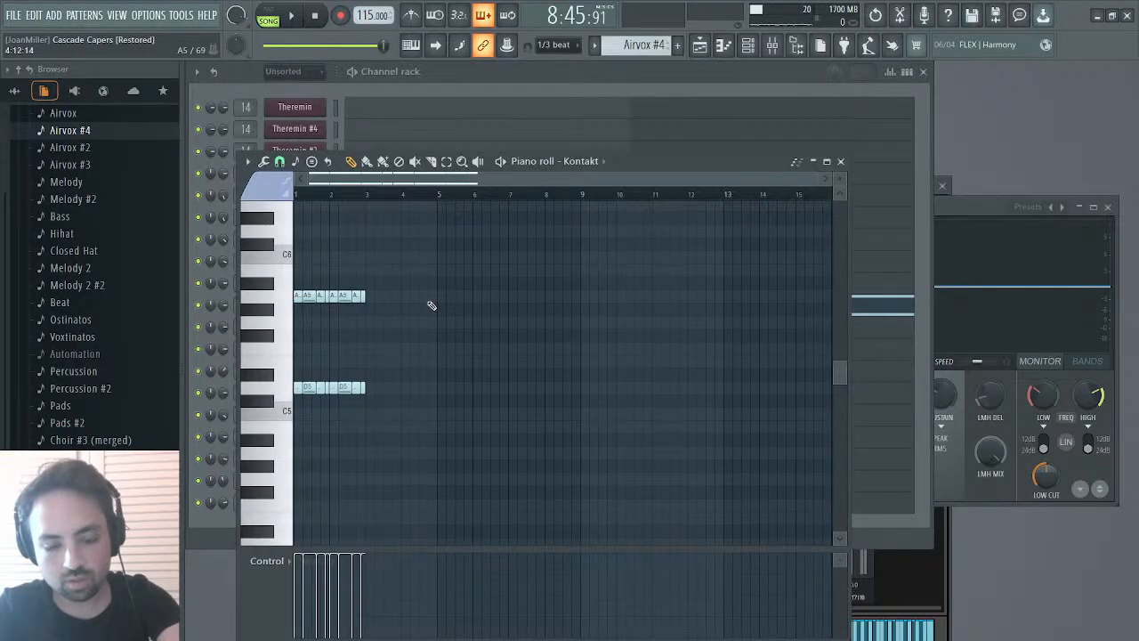
key("ctrl+b")
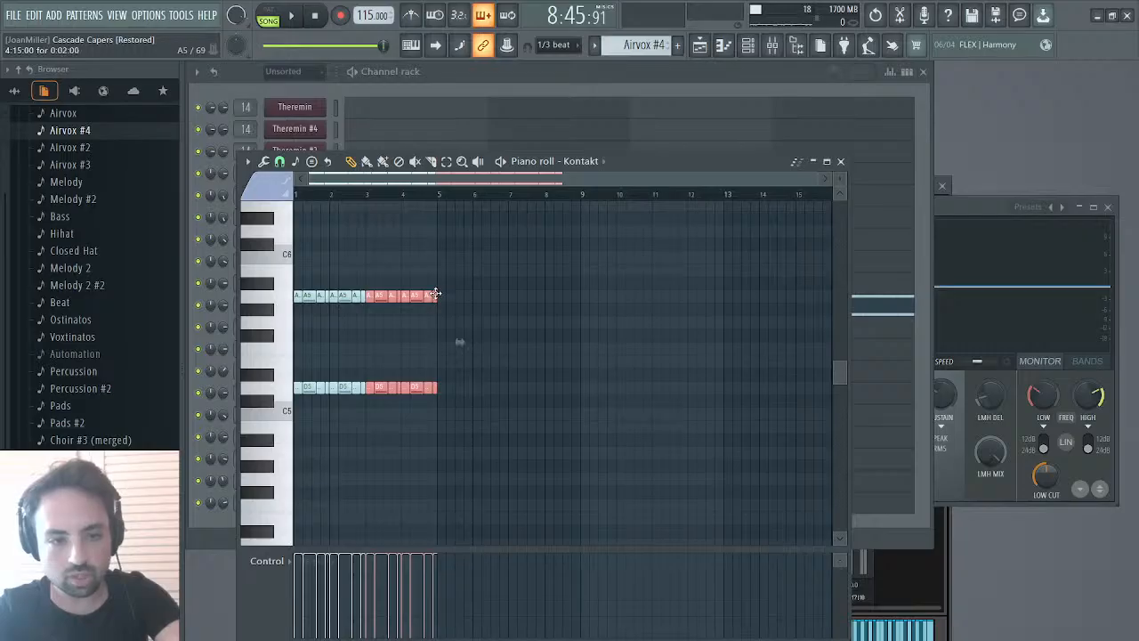
left_click_drag(435, 293, 393, 307)
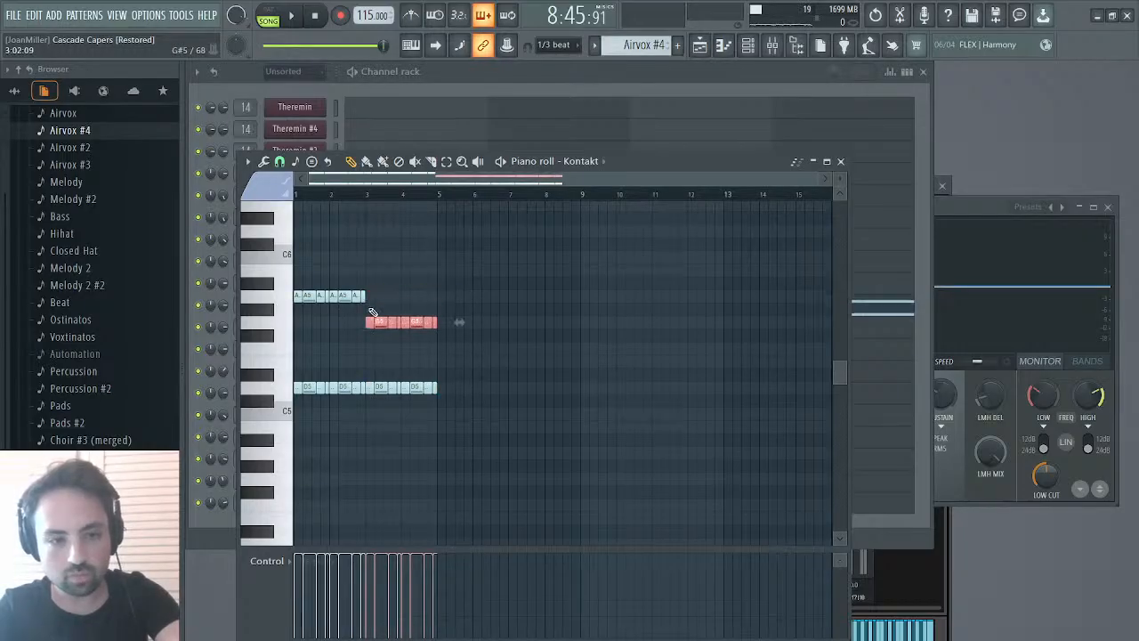
key("space")
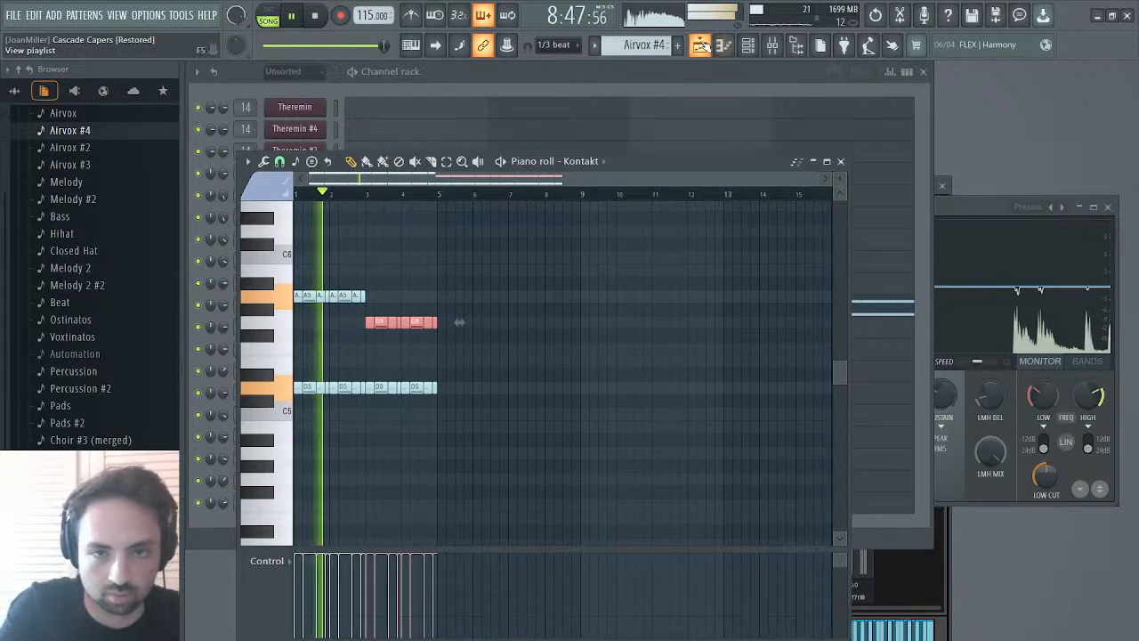
- Delete the overlapping Airvox #4 clips on Track 4, keeping only the four-bar clip at bar 253, and replay from there
key("F5")
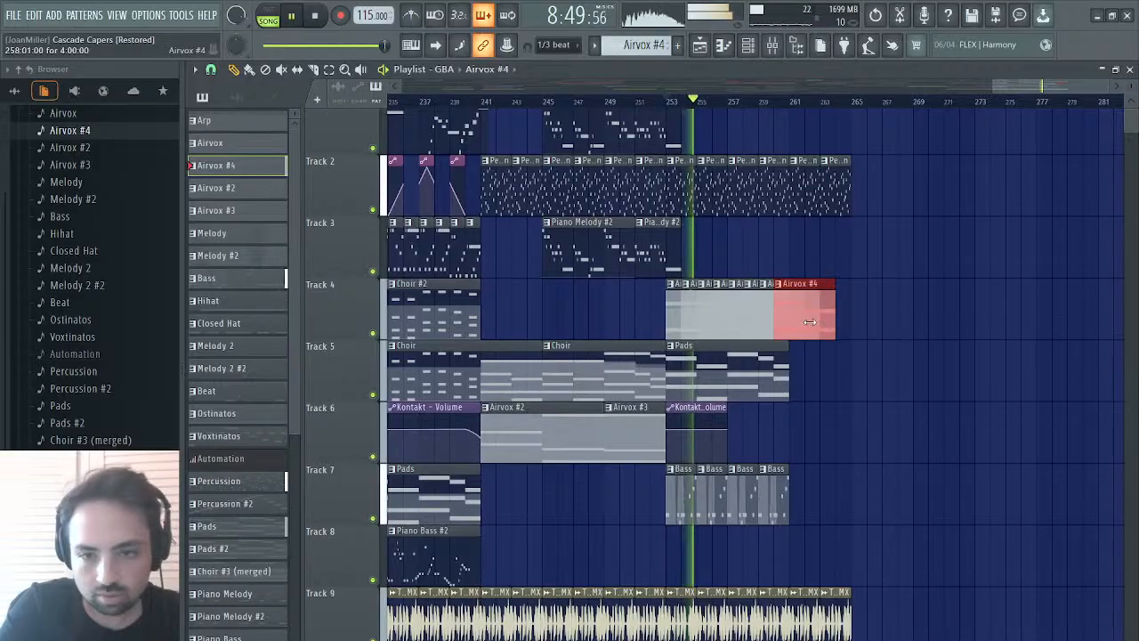
left_click(715, 321)
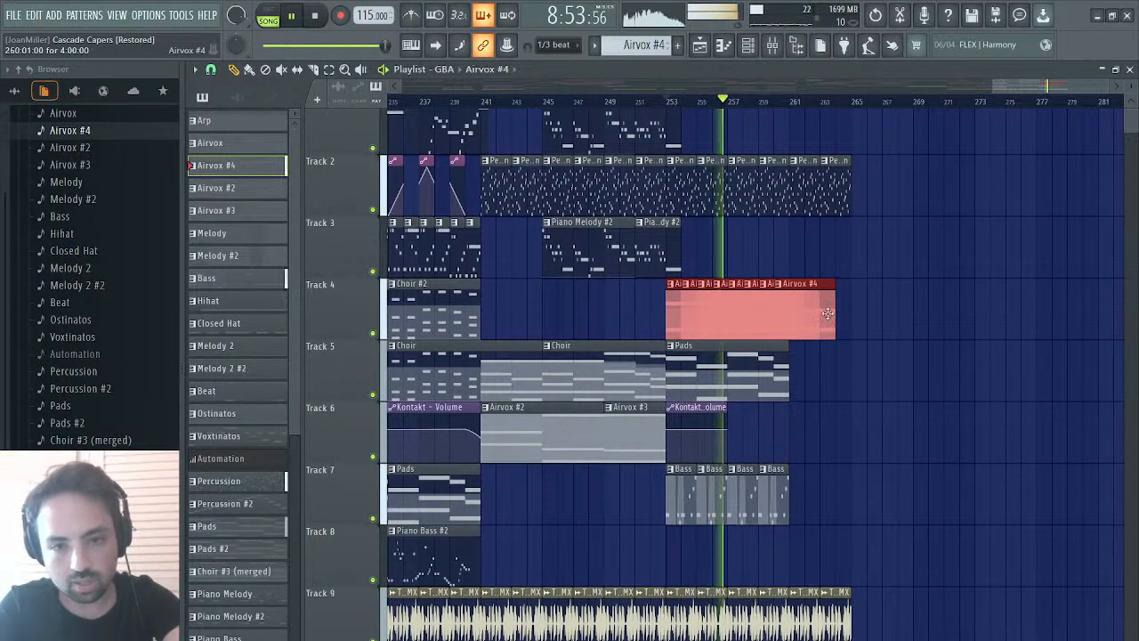
left_click_drag(744, 320, 734, 321)
key("Delete")
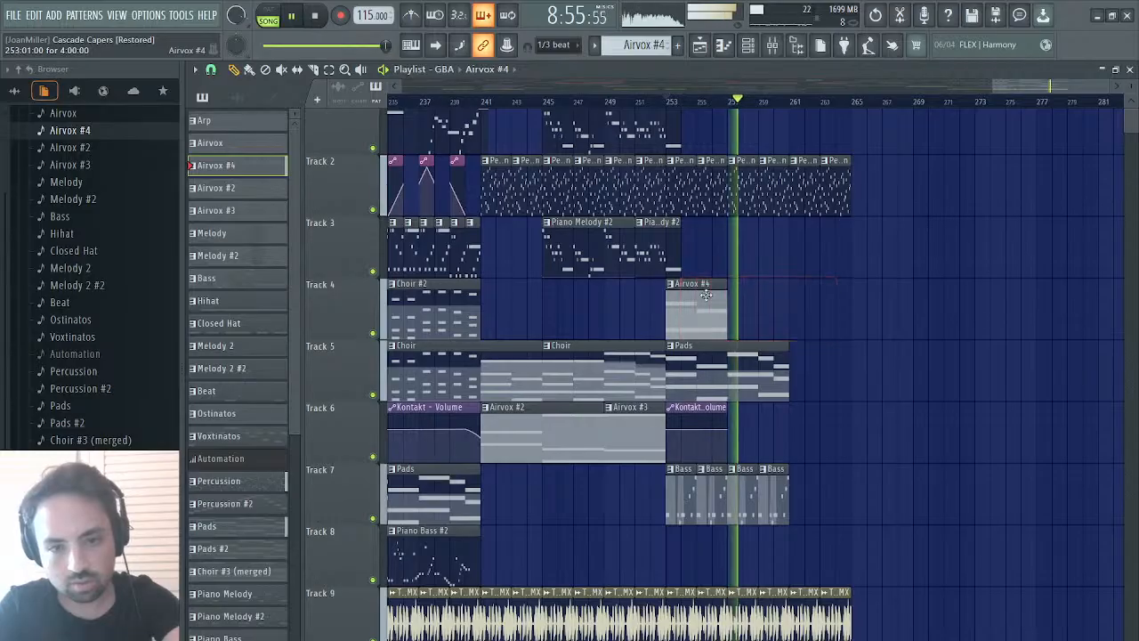
left_click(665, 114)
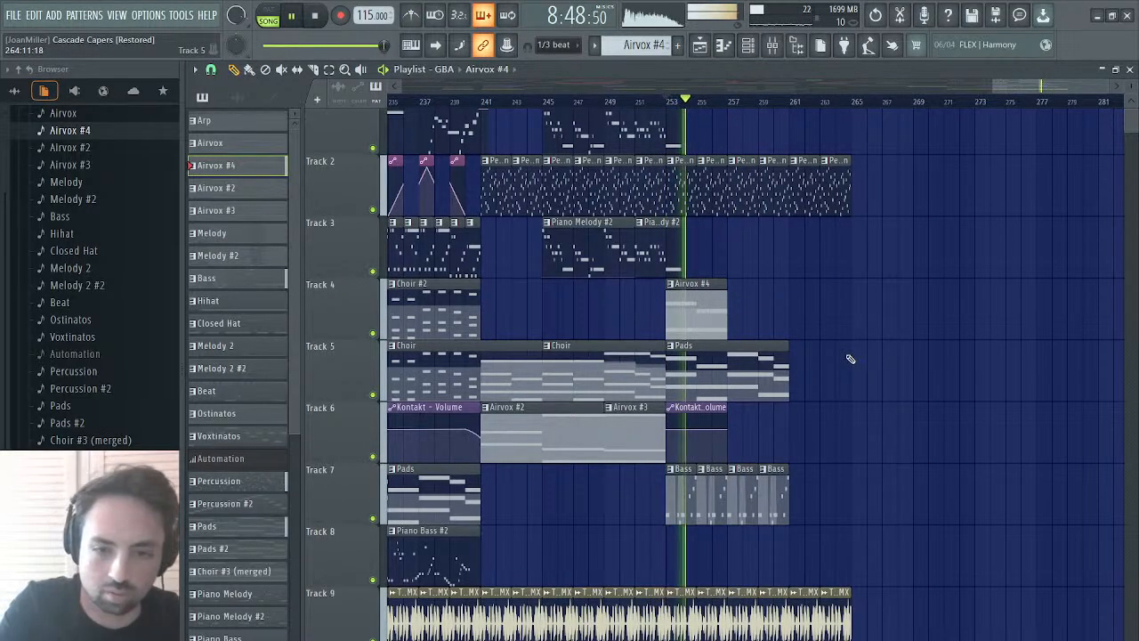
- Review the notes in bars 3 and 4 of the Airvox #4 pattern in the piano roll and return to the playlist
left_click(1130, 71)
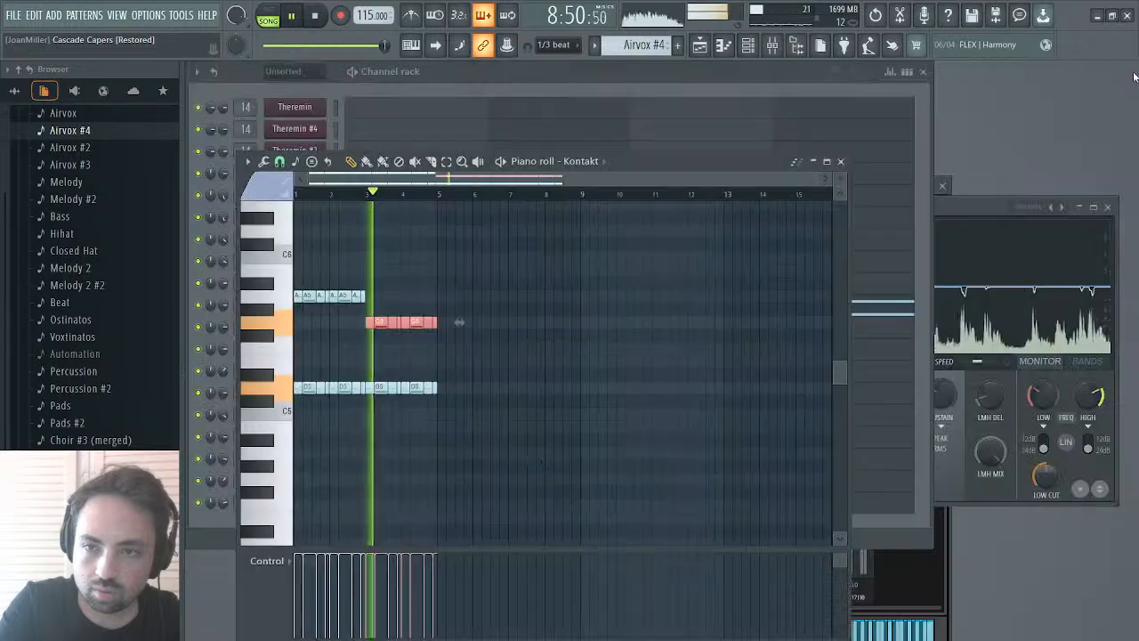
left_click(506, 314)
key("space")
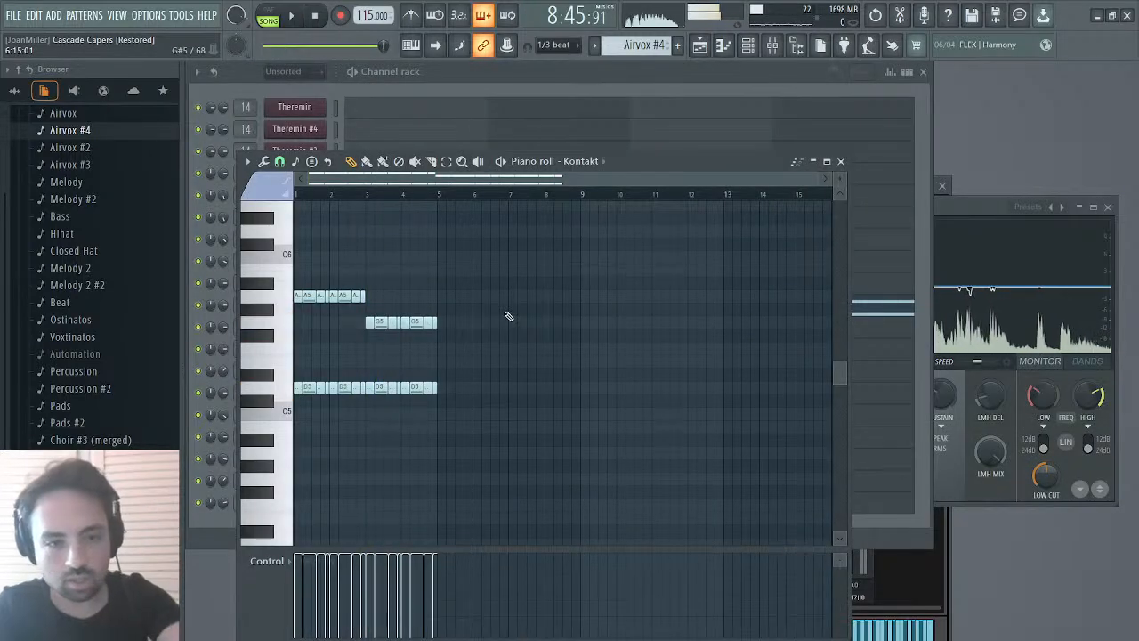
left_click_drag(473, 296, 374, 414)
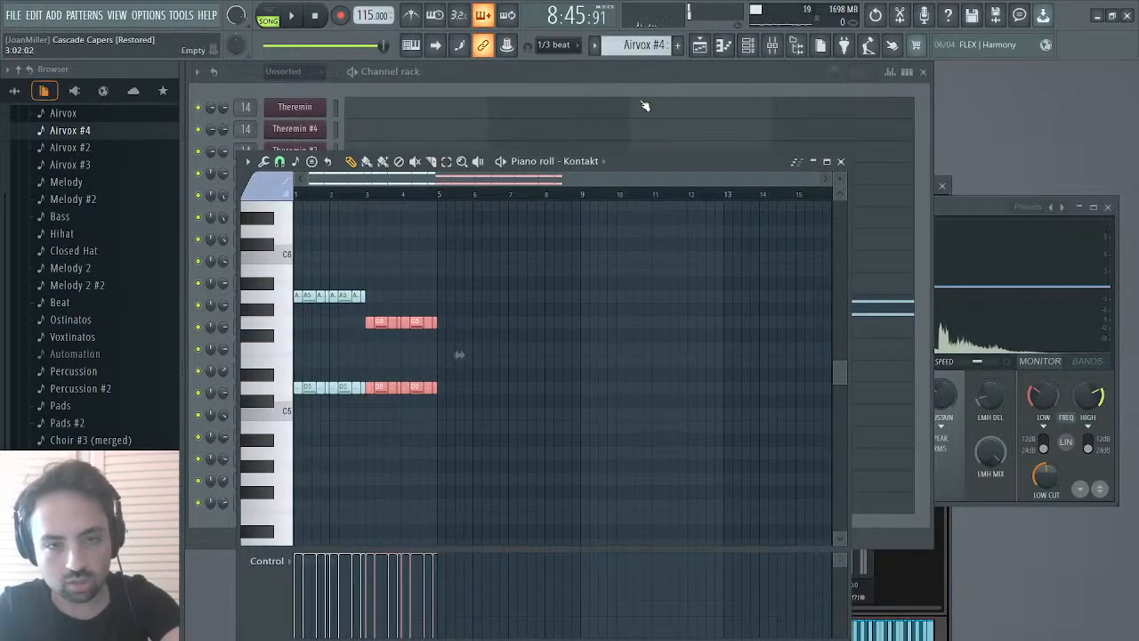
left_click(699, 48)
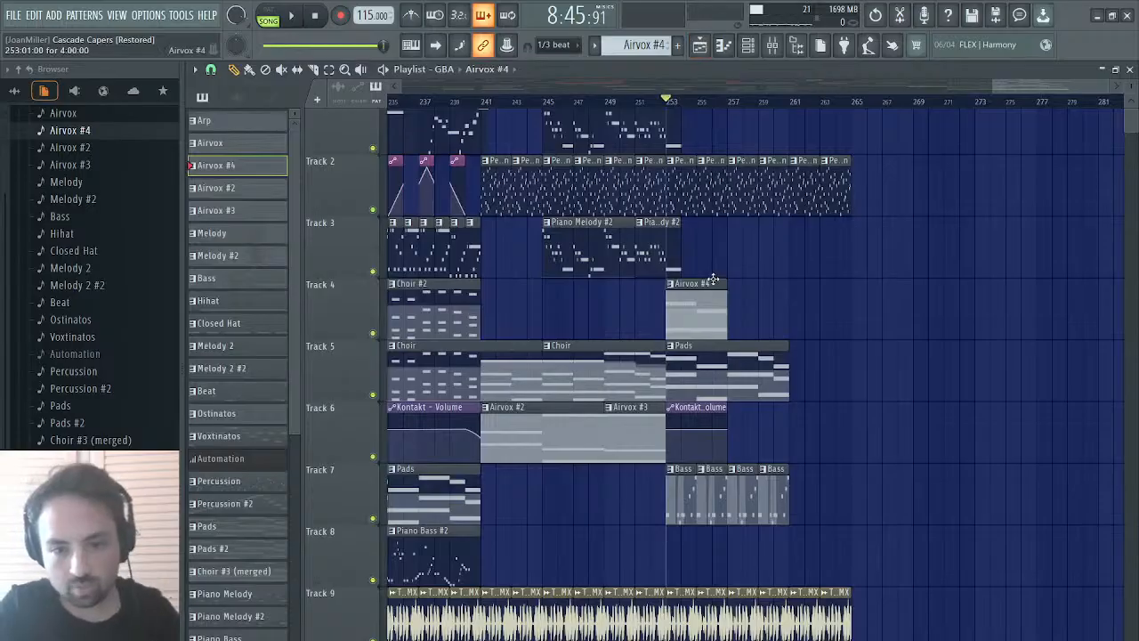
- Delete the Tower Zero Stylus RMX clips on Track 9 from bar 253 to bar 265 during playback
key("space")
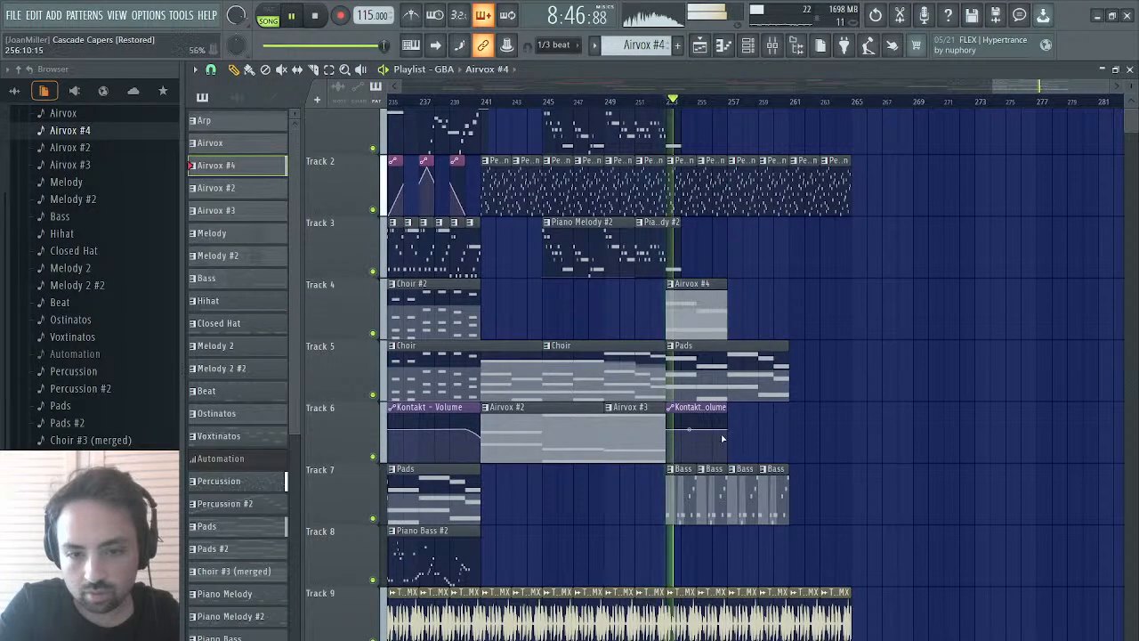
right_click(691, 612)
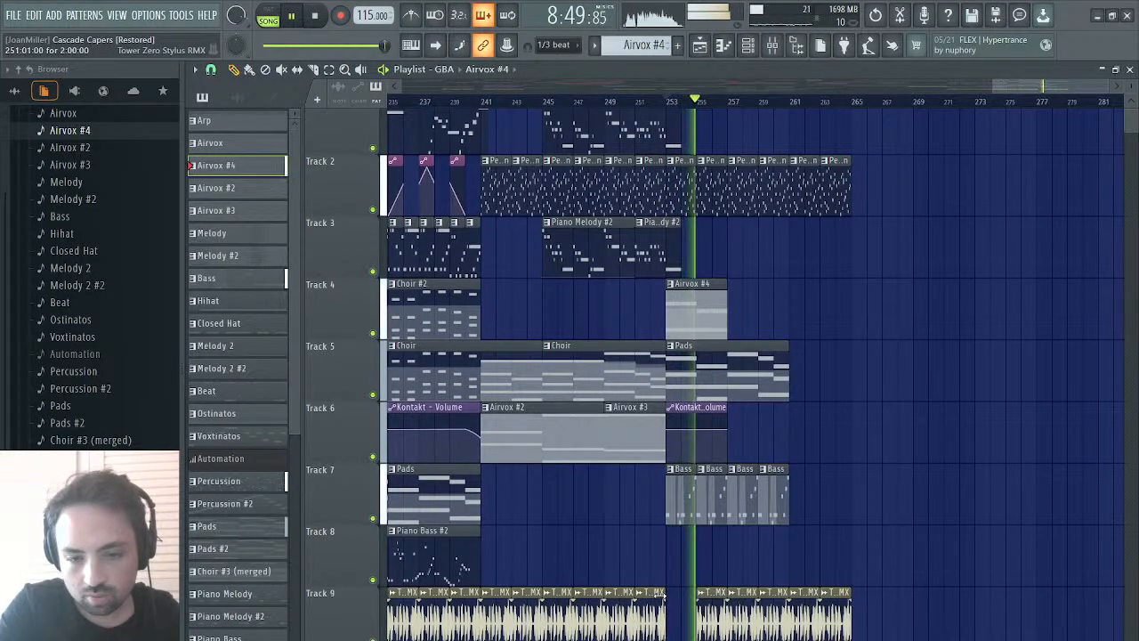
right_click(707, 612)
right_click(738, 615)
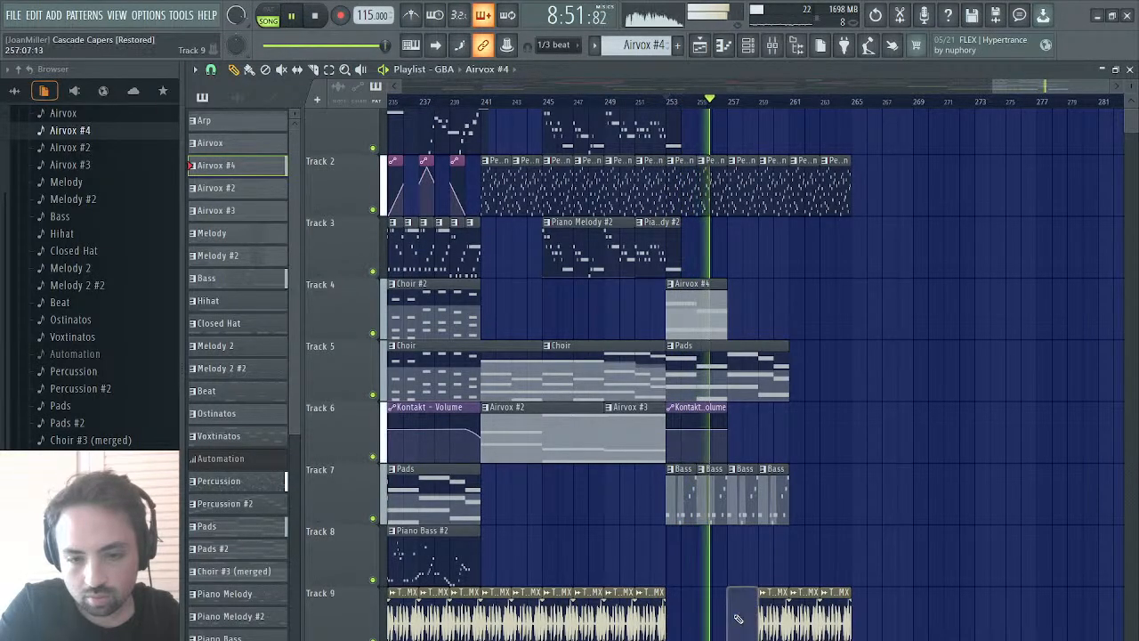
right_click(773, 614)
right_click(803, 614)
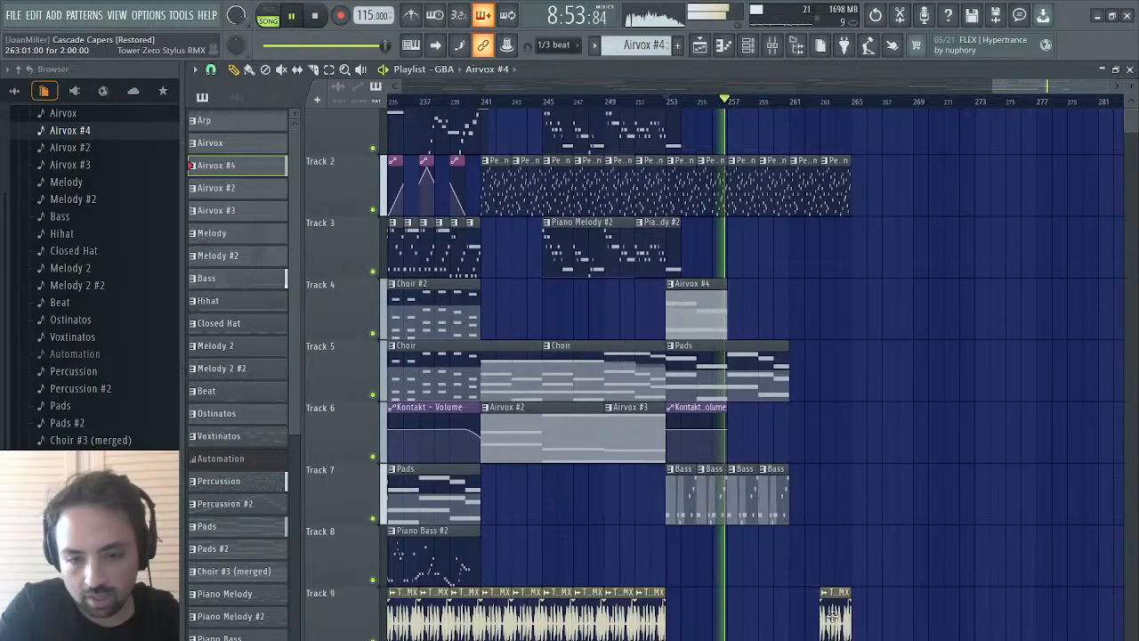
right_click(833, 615)
- Add a four-step Tower Zero Stylus RMX clip on Track 9 at bar 253 as a short tail and play it
scroll(834, 615, "left", 3)
key("space")
scroll(833, 616, "left", 3)
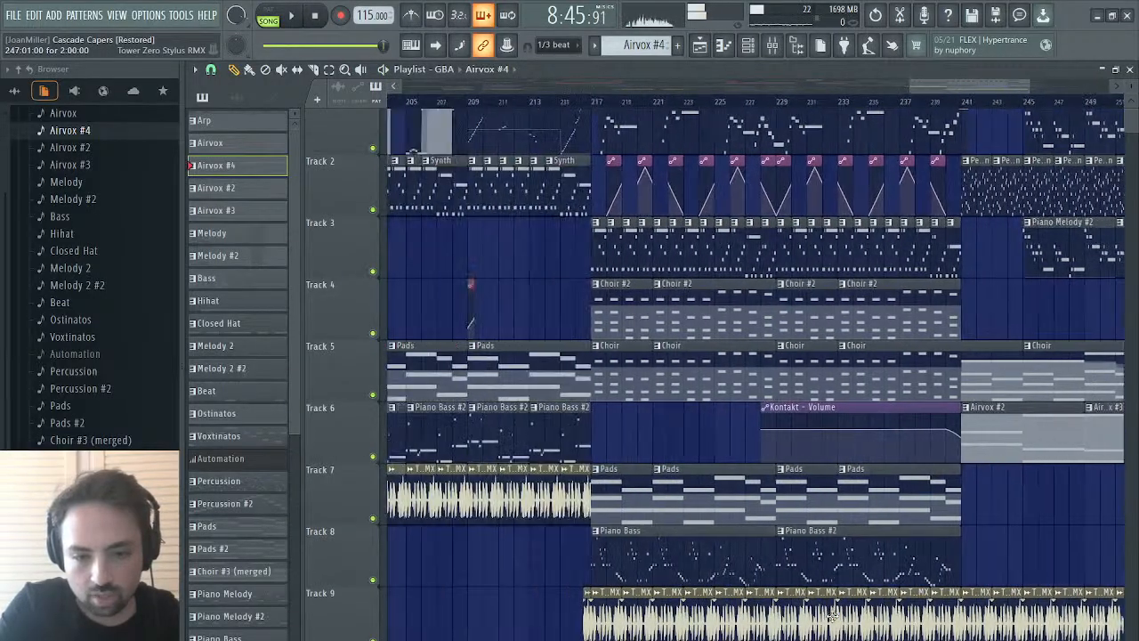
scroll(832, 616, "left", 4)
scroll(832, 616, "right", 7)
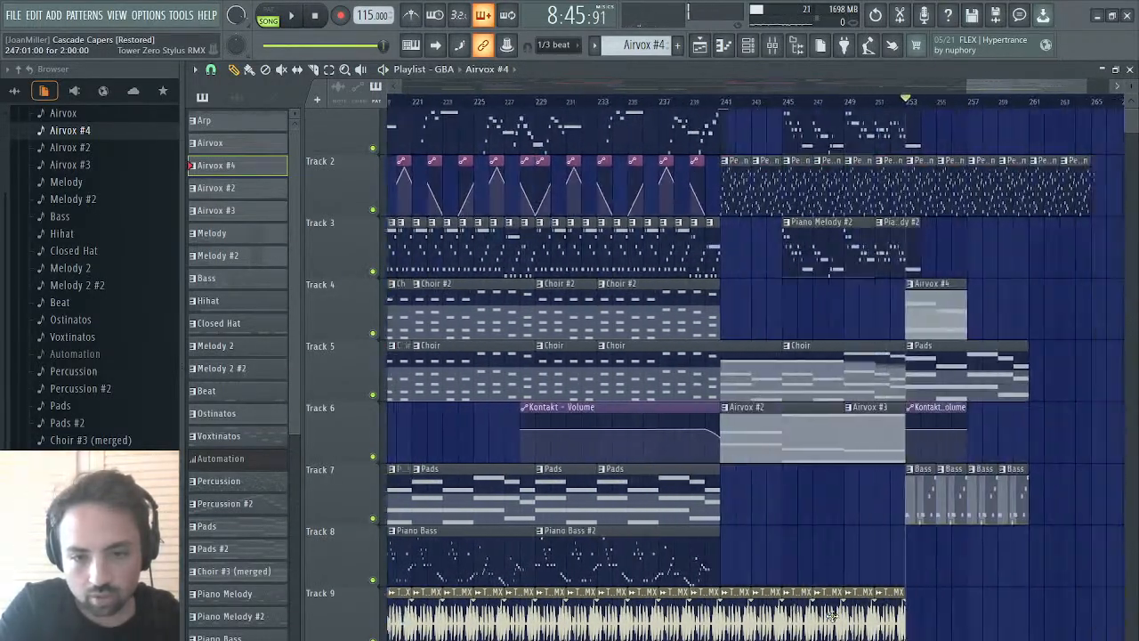
scroll(831, 614, "right", 4)
scroll(831, 613, "left", 2)
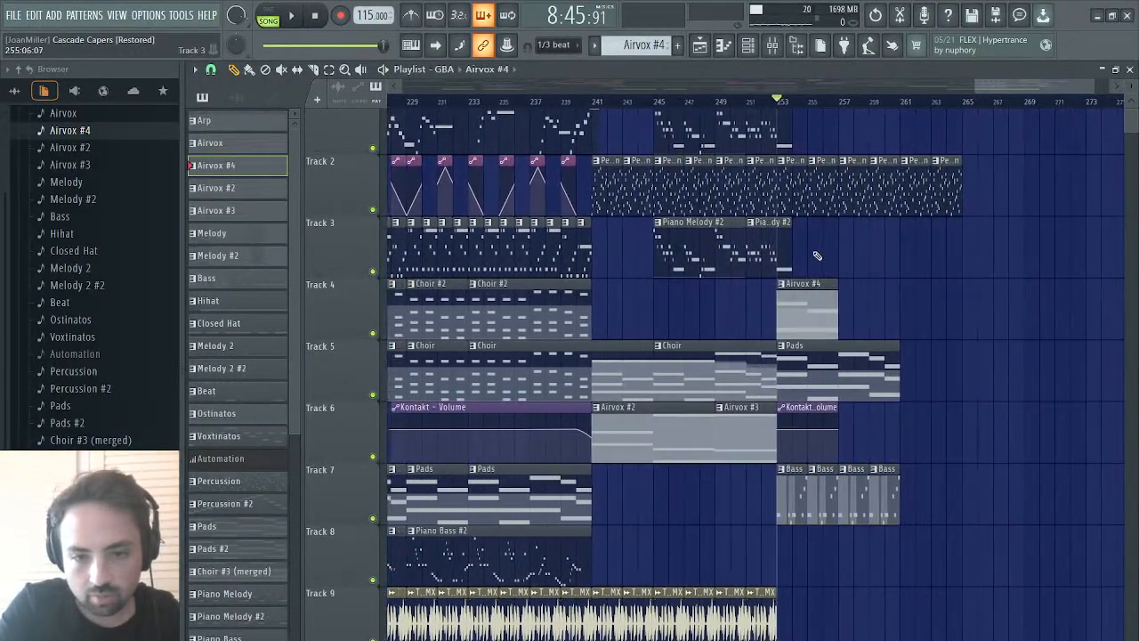
left_click(769, 609)
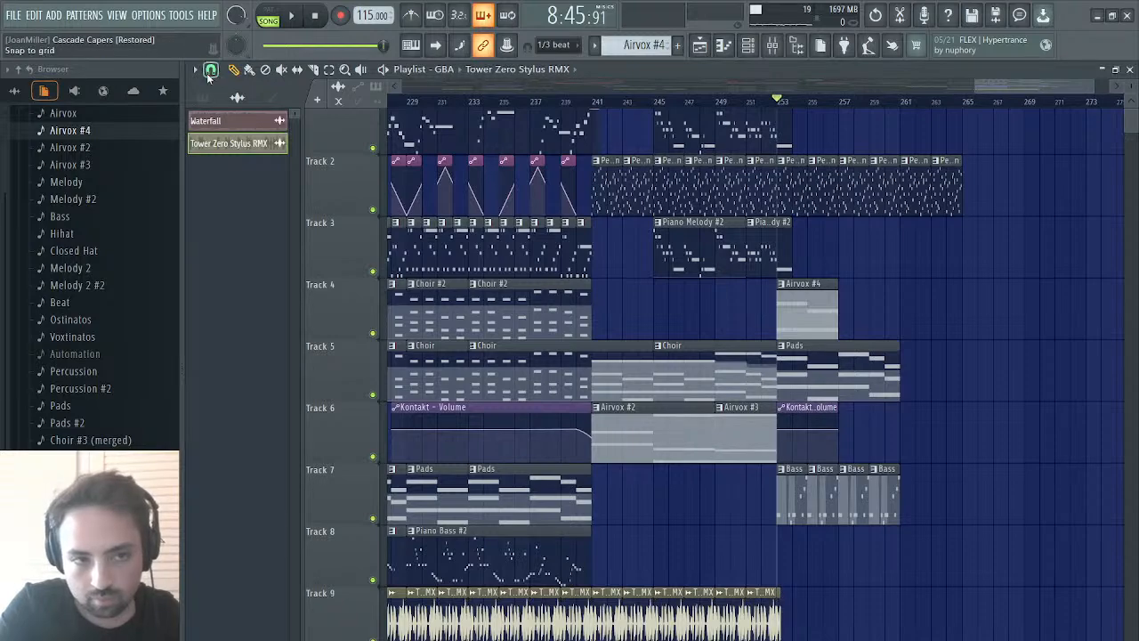
key("space")
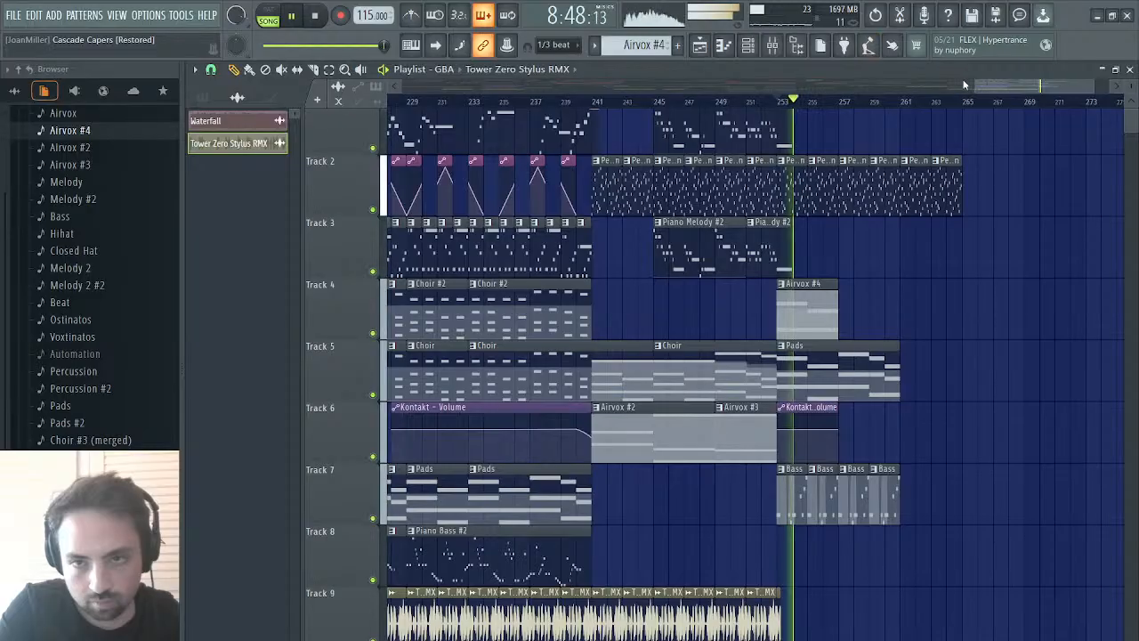
- Shorten the Tower Zero Stylus RMX tail clip at bar 253 on Track 9 to two steps and replay from bar 253
left_click_drag(975, 86, 1032, 80)
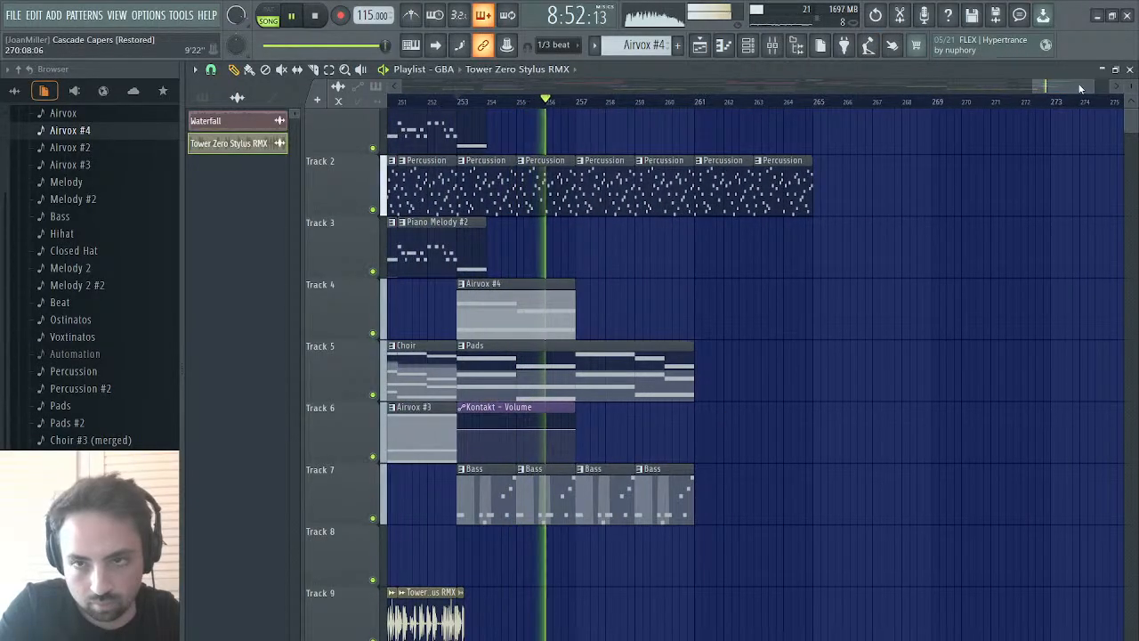
left_click_drag(1096, 85, 1046, 83)
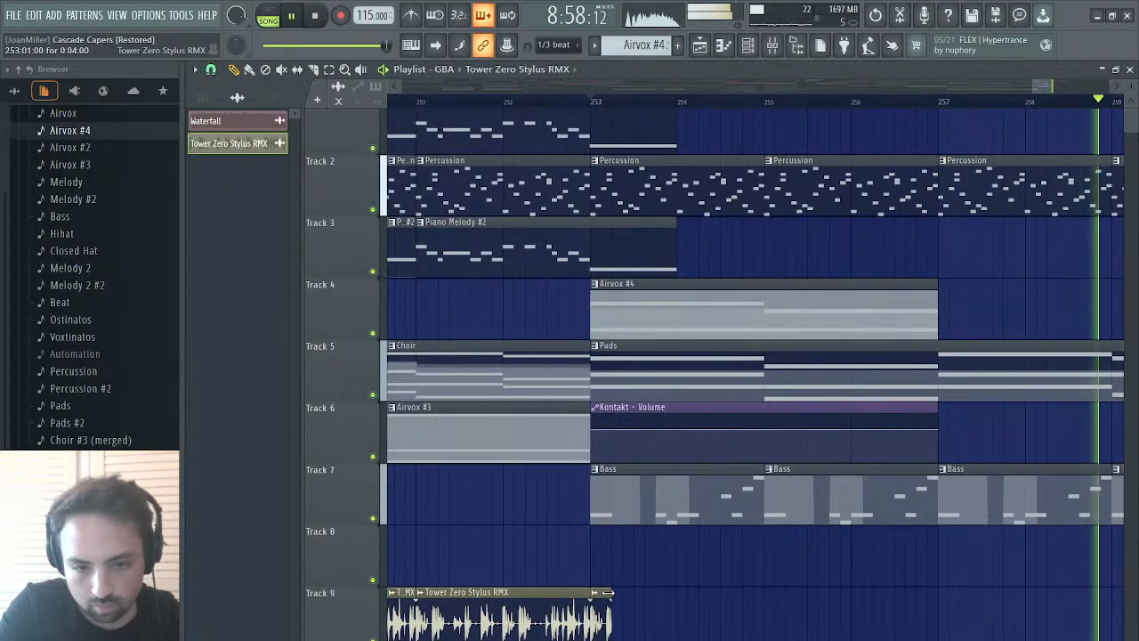
left_click_drag(611, 594, 599, 593)
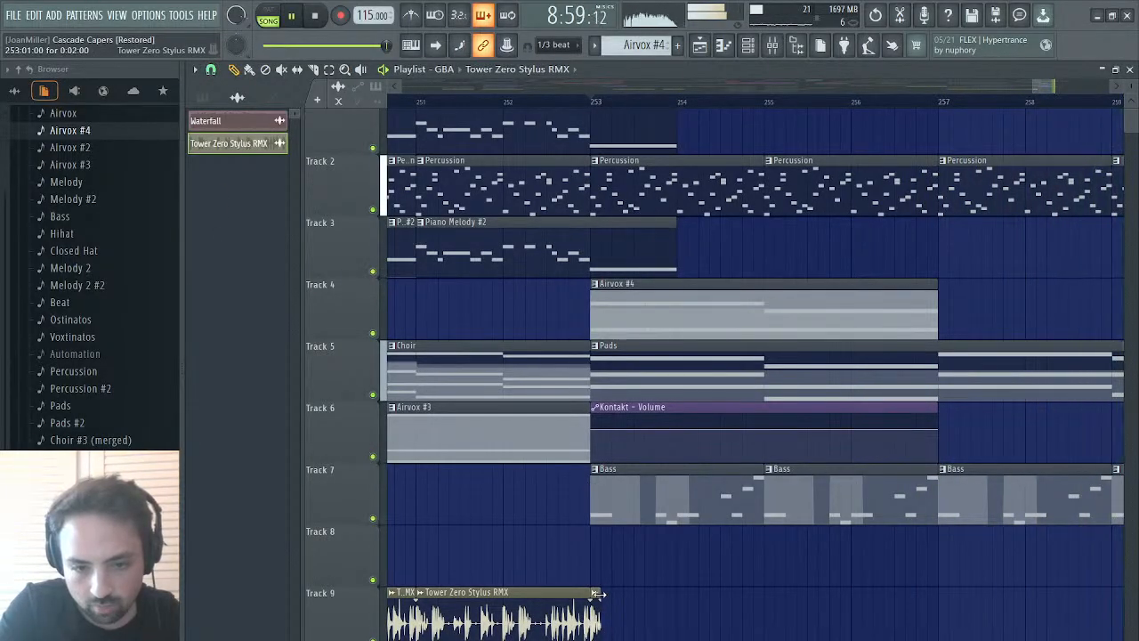
left_click(591, 104)
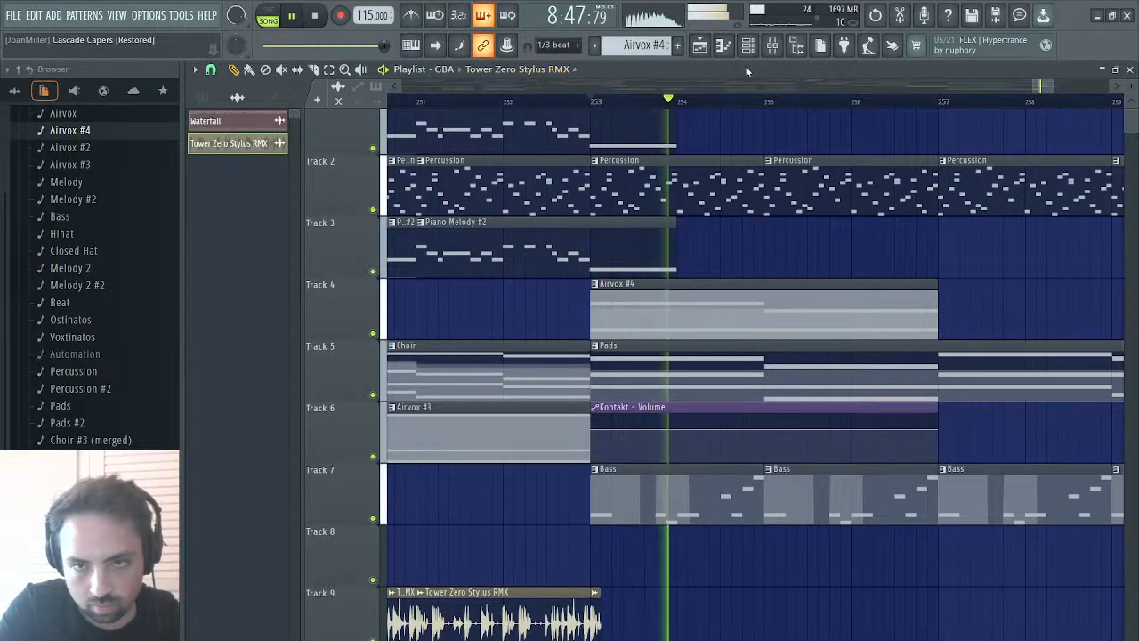
left_click_drag(1051, 86, 1112, 87)
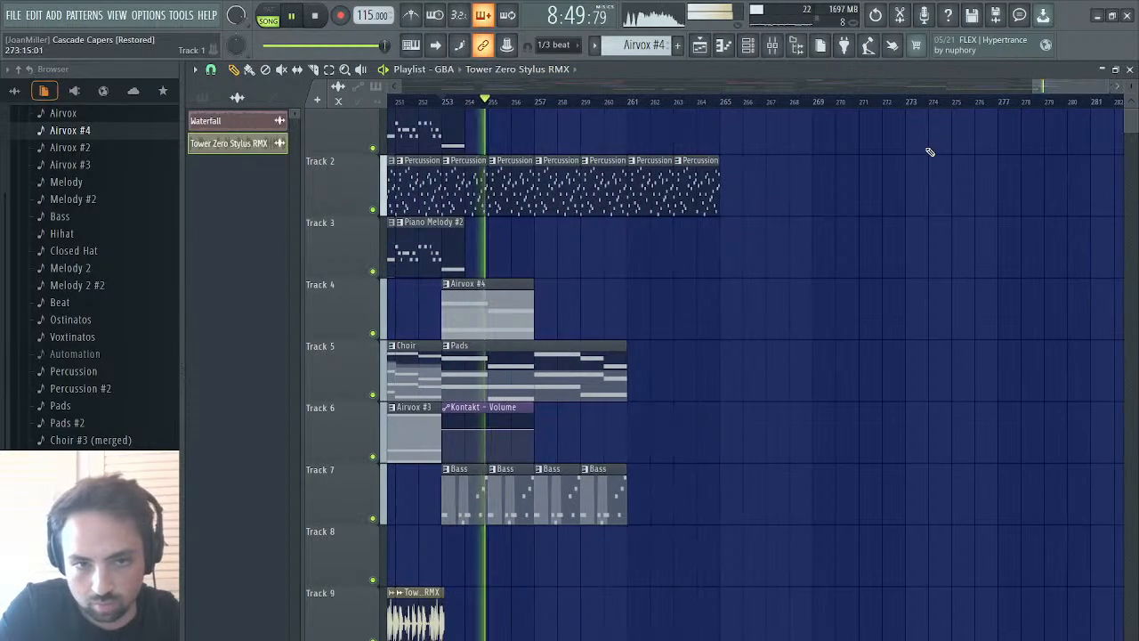
- Duplicate the four bars of notes in the Airvox #4 clip on Track 4 to fill bars 5 to 8
scroll(635, 236, "left", 10)
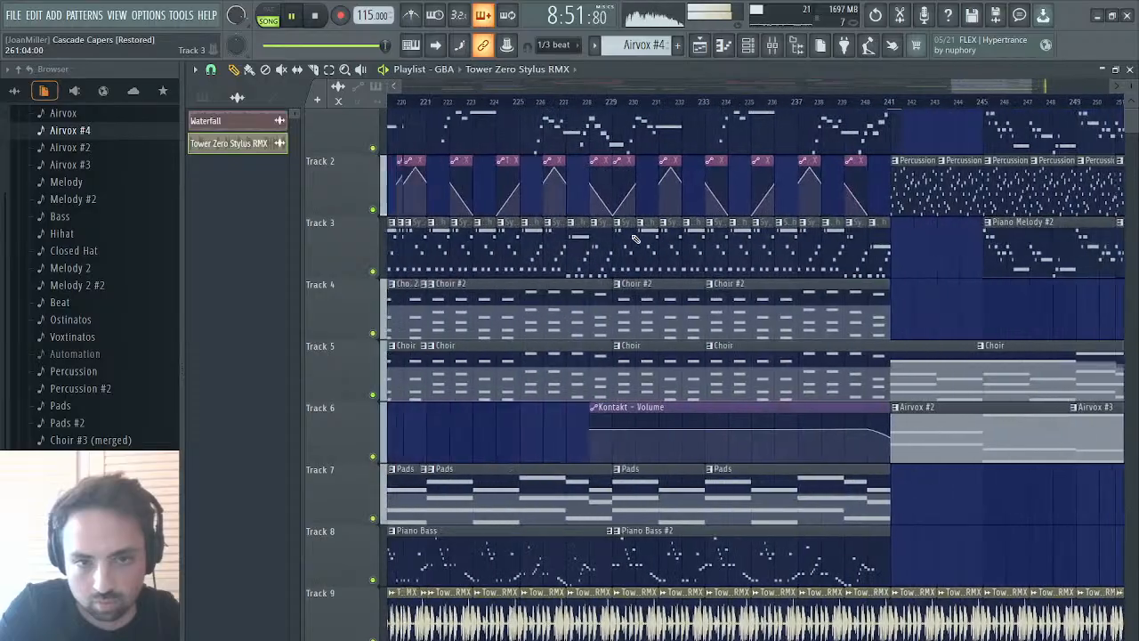
scroll(635, 237, "right", 10)
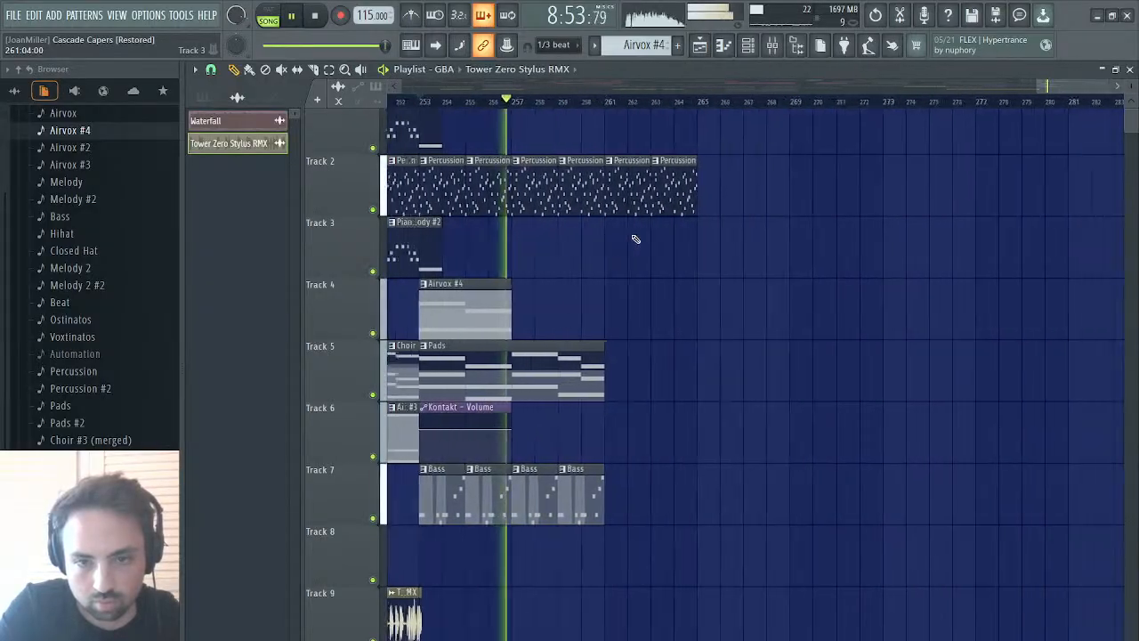
key("space")
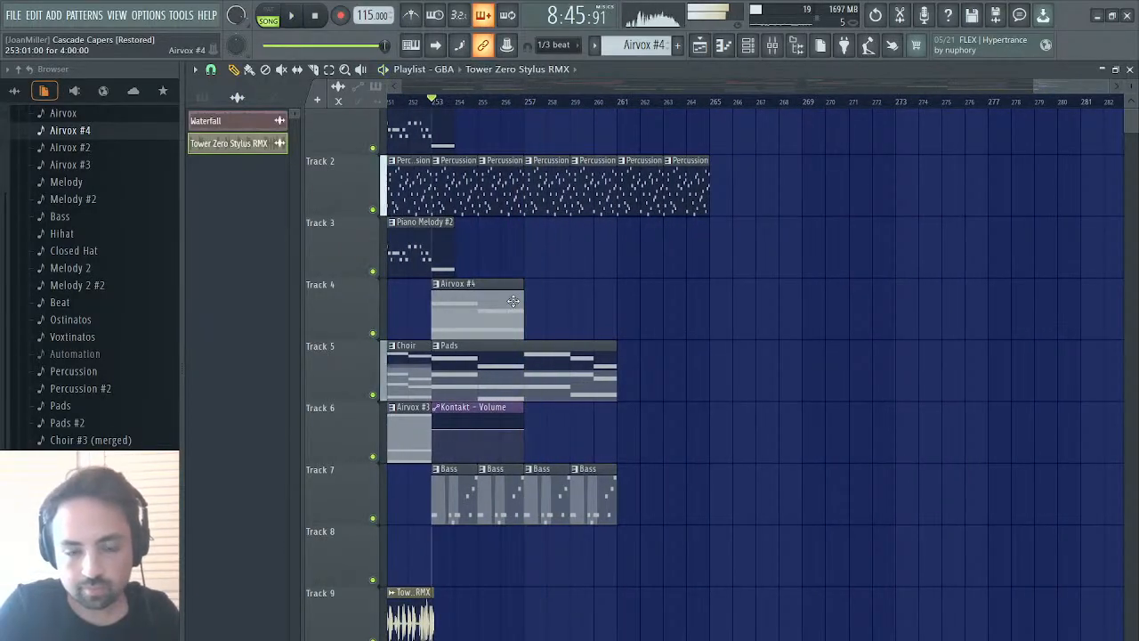
double_click(513, 302)
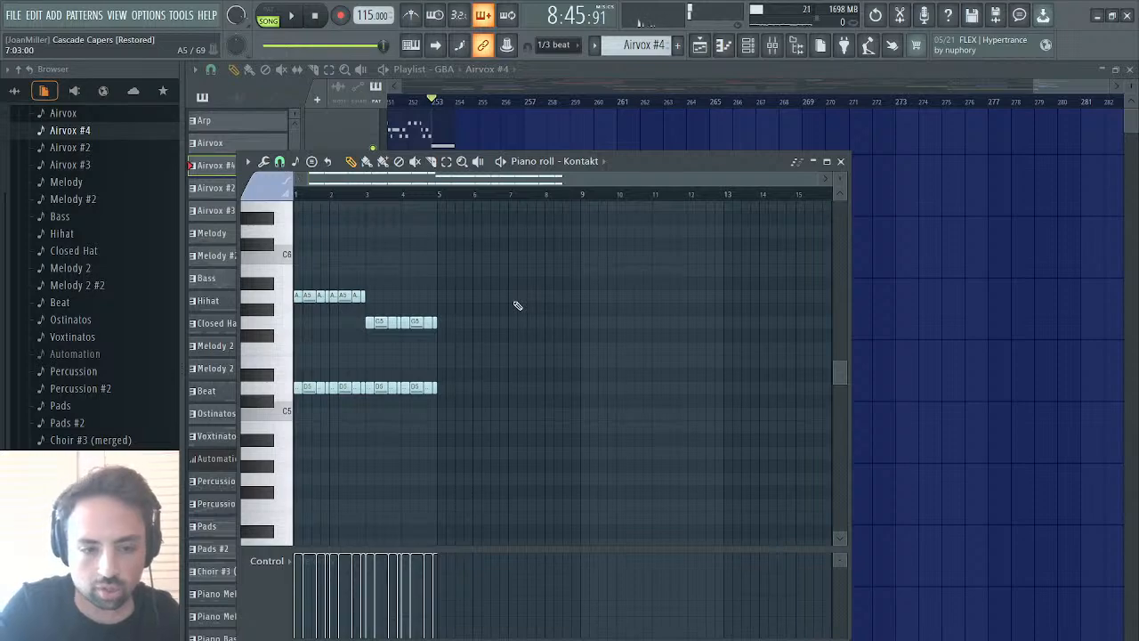
key("ctrl+b")
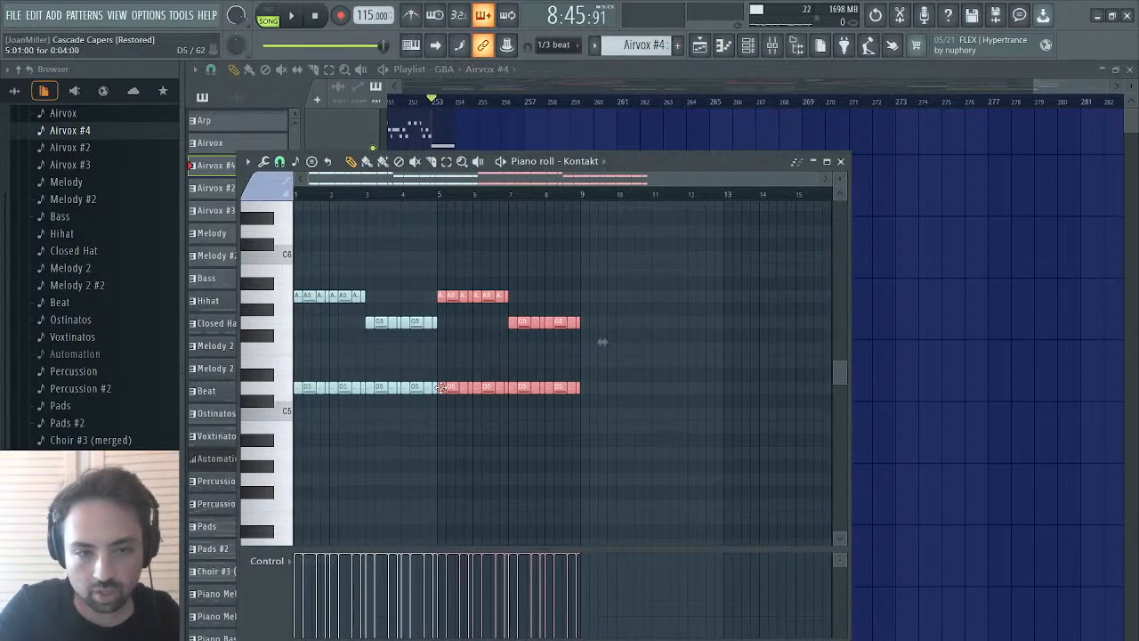
- Transpose the duplicated Airvox #4 notes: upper notes to A#5 in bars 5–6 and A5 in bars 7–8, lower notes to C5 in bars 7–8
left_click(441, 296)
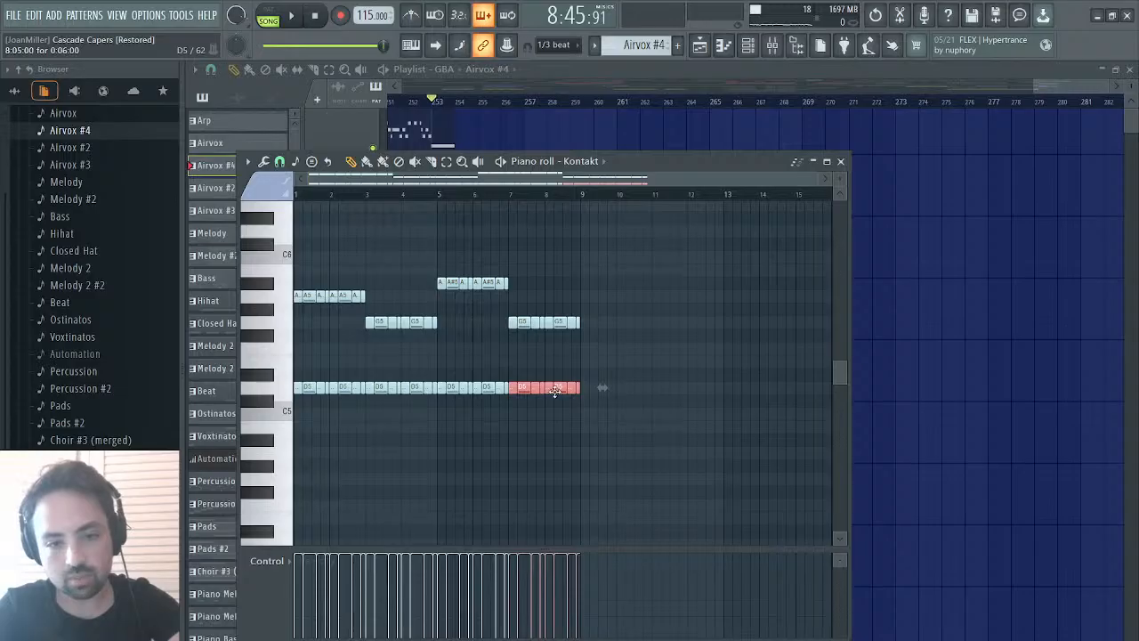
left_click_drag(556, 397, 556, 419)
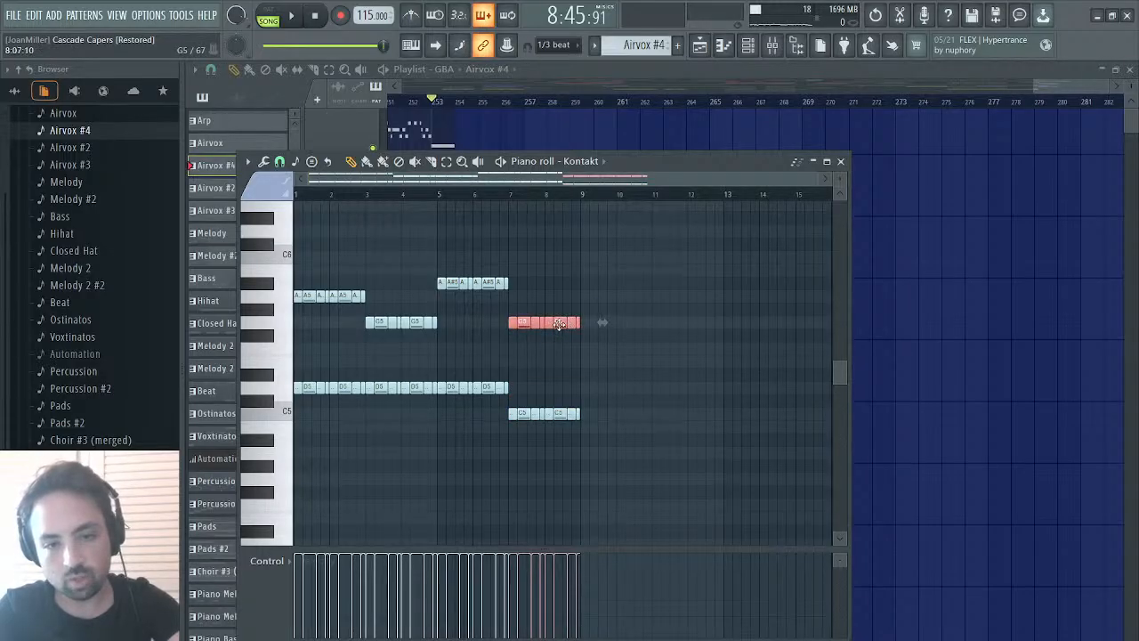
left_click_drag(559, 324, 560, 297)
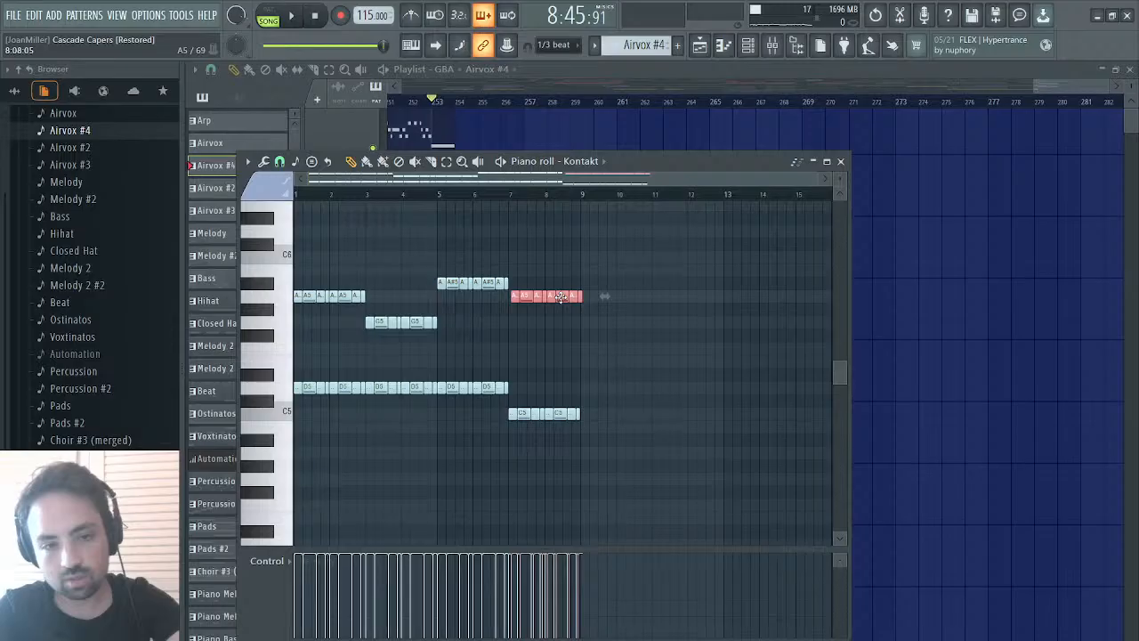
- Lower the upper Airvox #4 notes in bar 8 to G5 during playback, and return to the playlist
key("space")
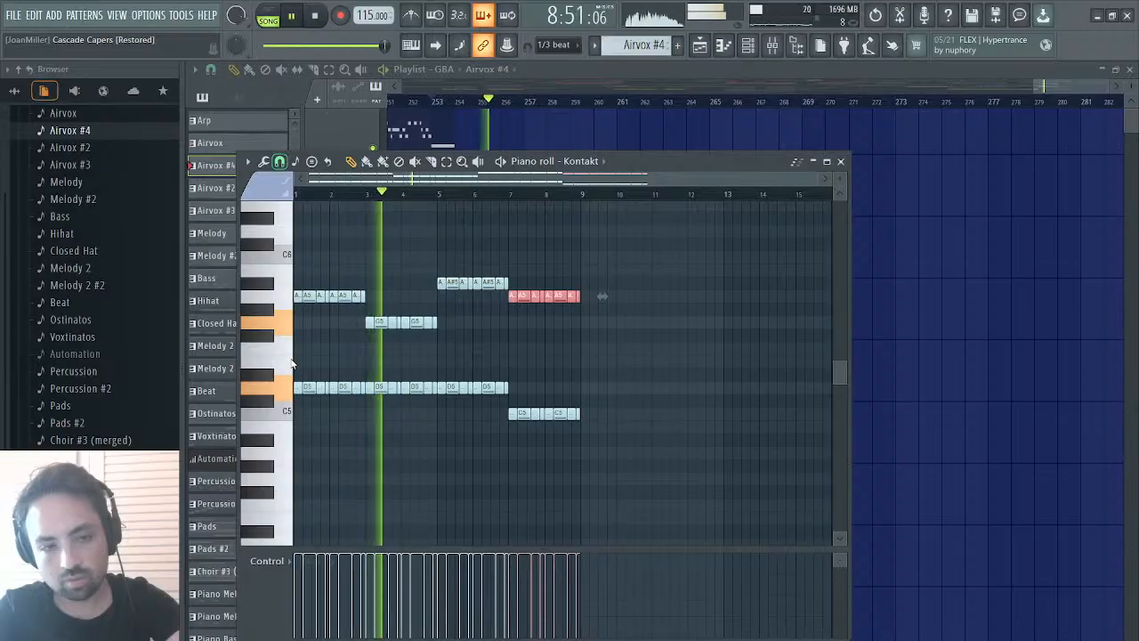
left_click(679, 297, "ctrl")
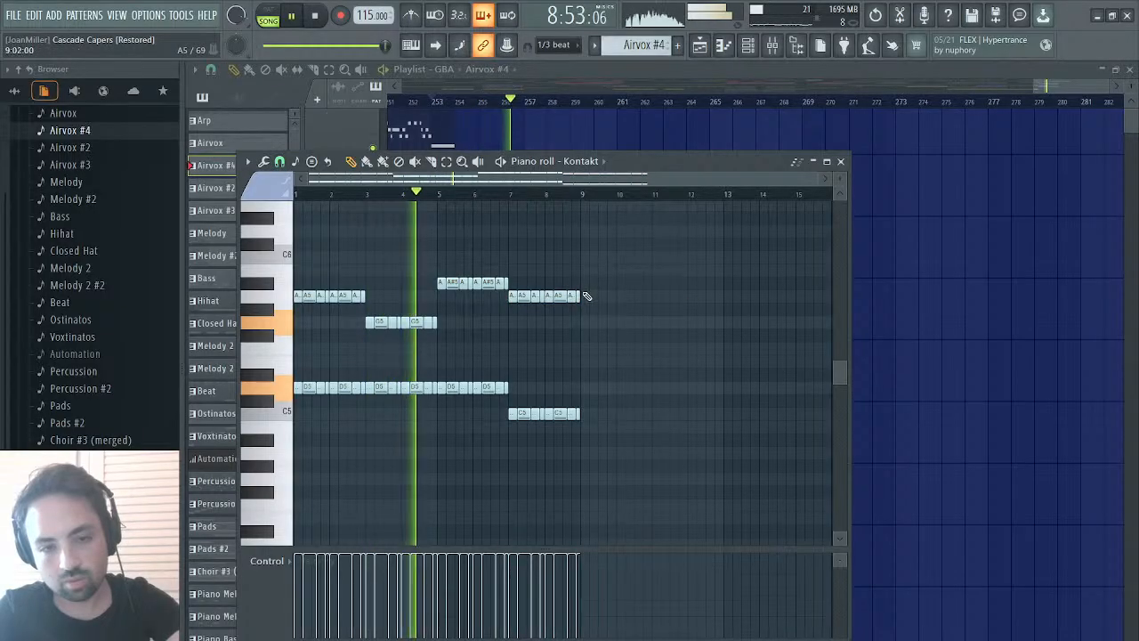
left_click_drag(583, 296, 548, 327)
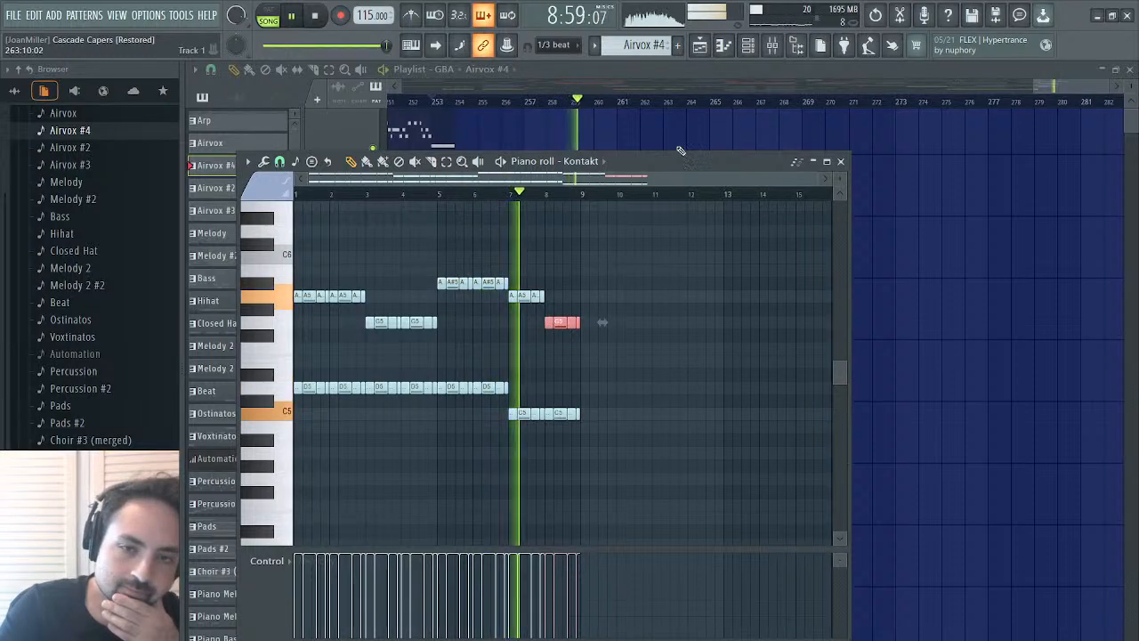
left_click(701, 45)
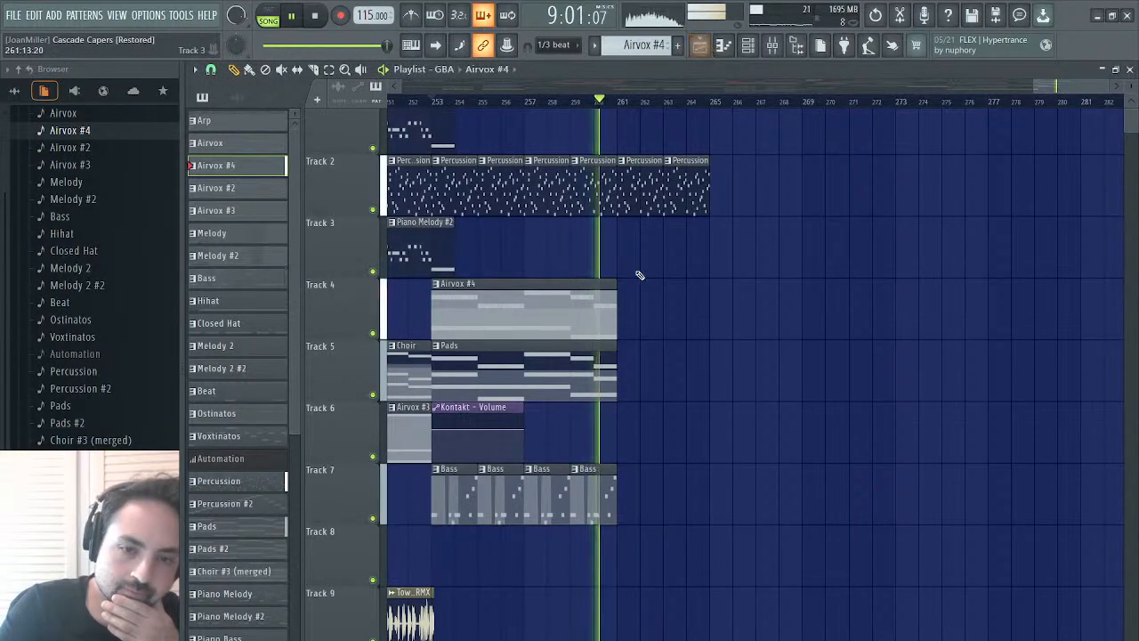
- Restart playback from bar 253 to hear the extended Airvox #4 part
key("space")
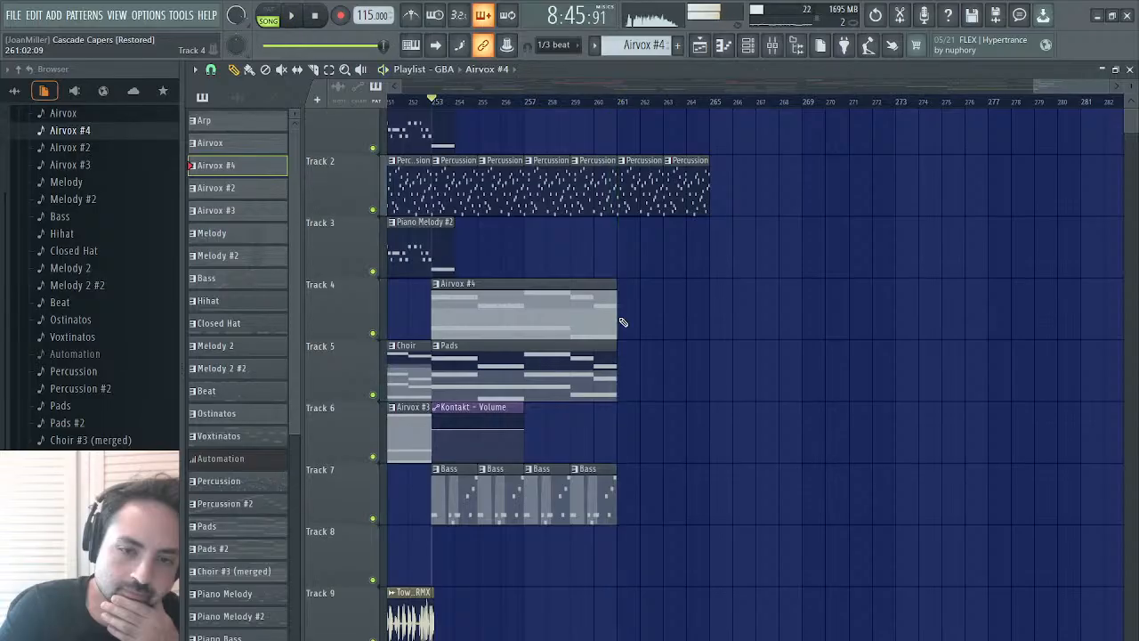
key("space")
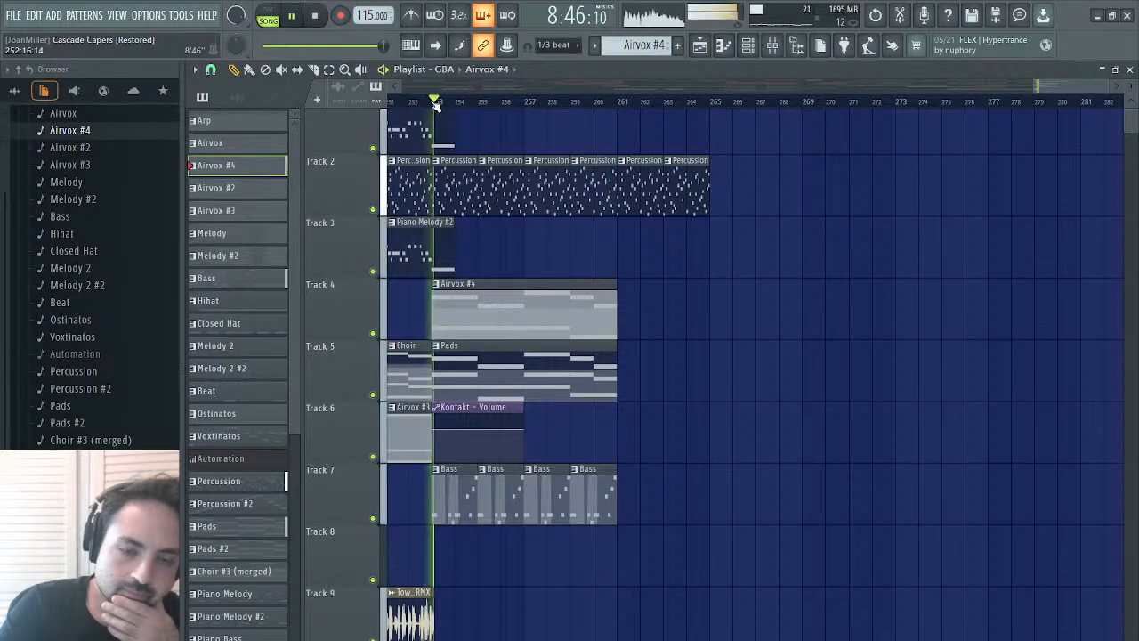
key("space")
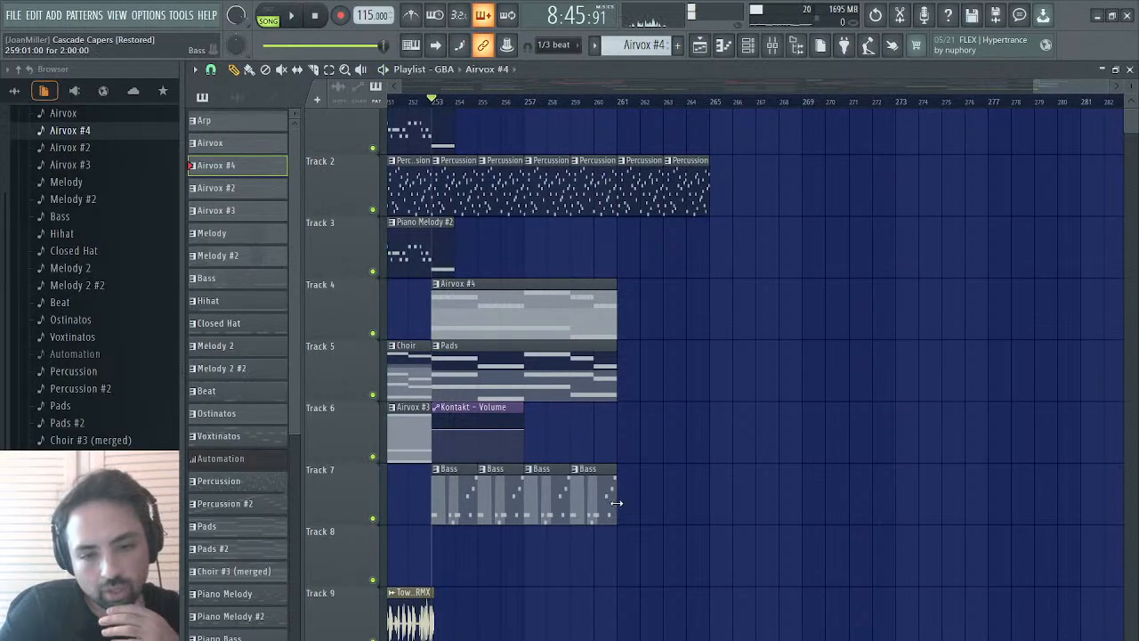
- Extend the last Bass clip on Track 7 to three bars and add a one-bar slice of its held ending at bar 262
left_click_drag(616, 502, 645, 502)
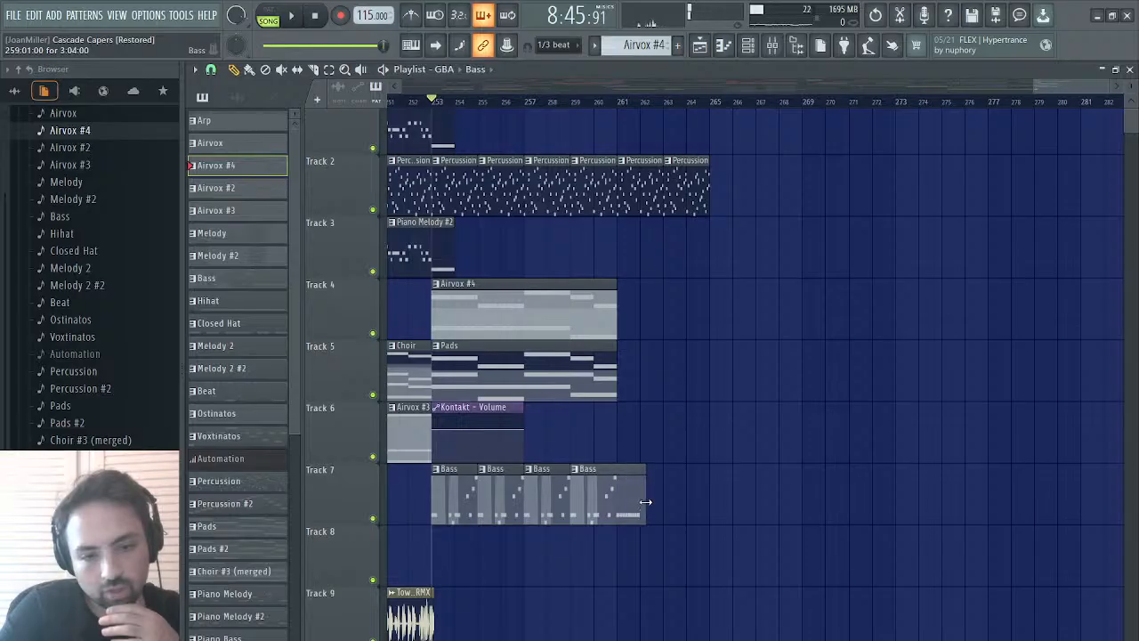
left_click(624, 503)
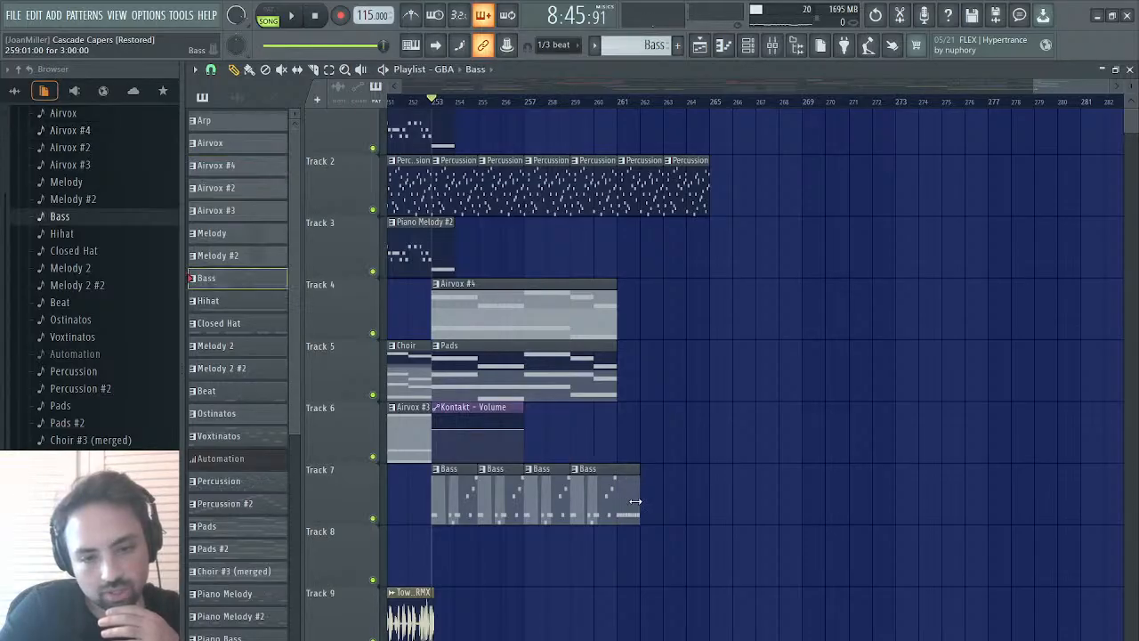
left_click(653, 498)
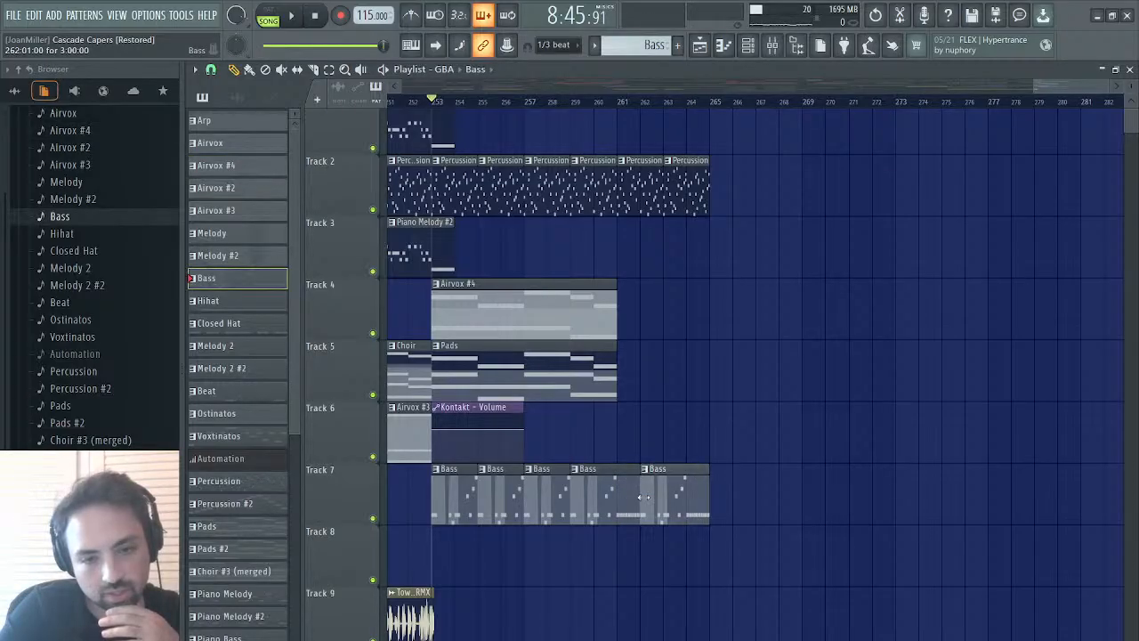
left_click_drag(644, 496, 686, 496)
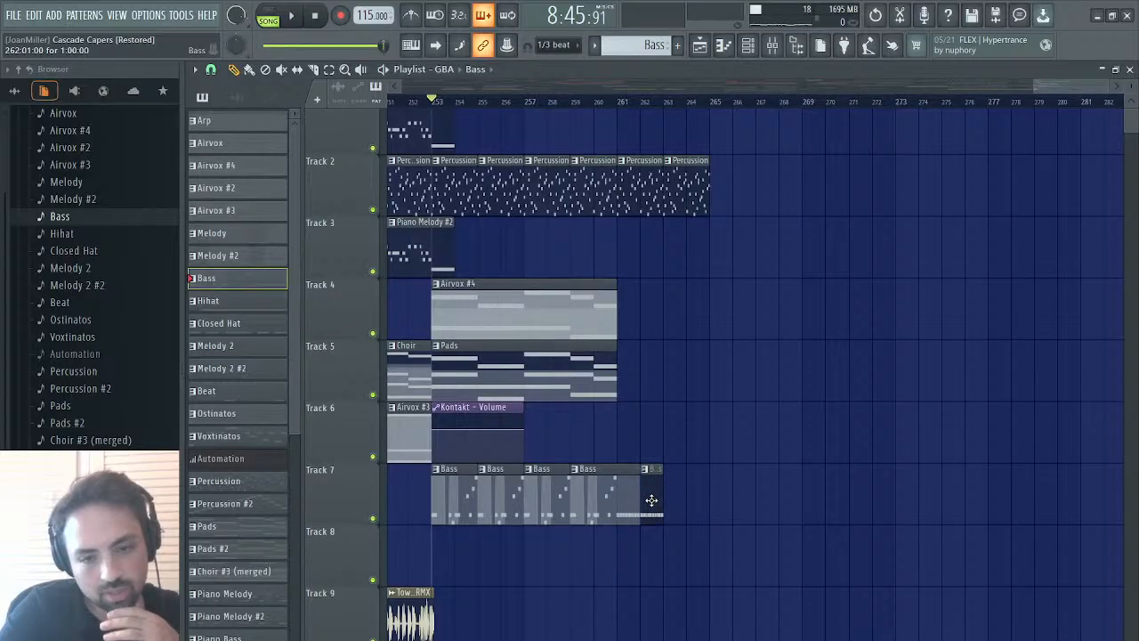
- Duplicate the one-bar Bass slice twice to reach bar 265, and play the result from about bar 260
left_click(652, 500, "ctrl")
key("ctrl+b")
key("ctrl+b")
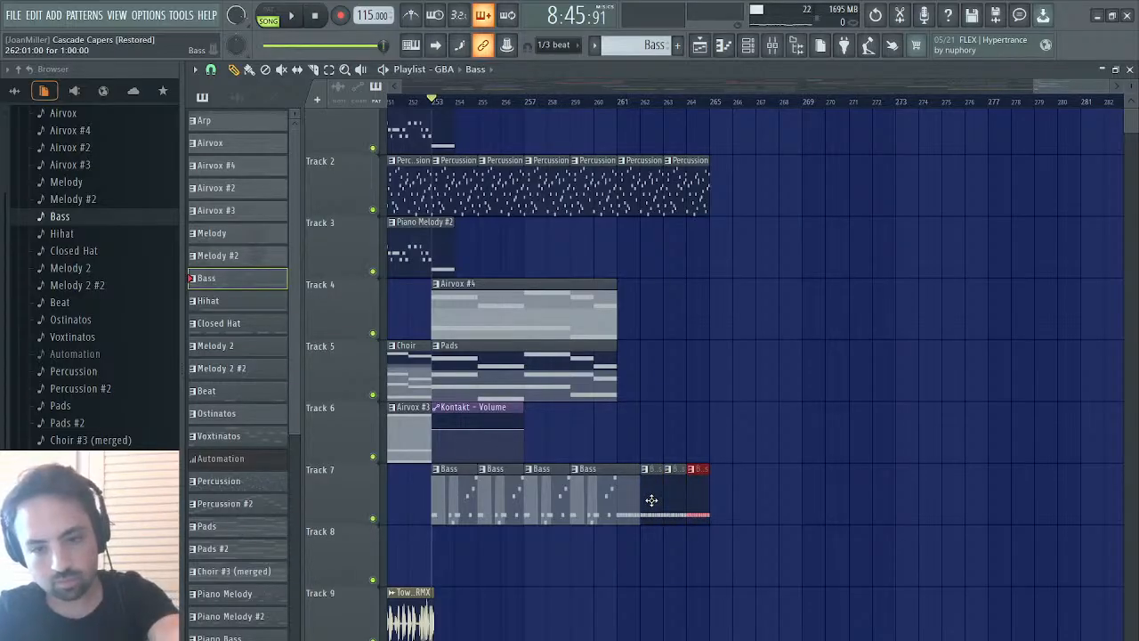
left_click(599, 102)
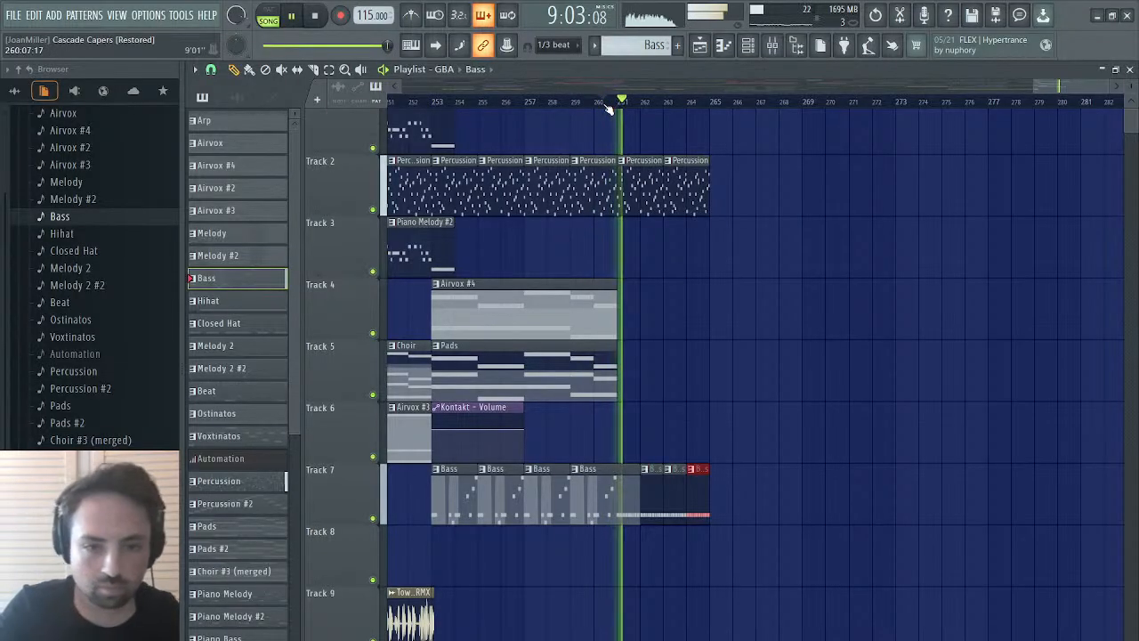
key("space")
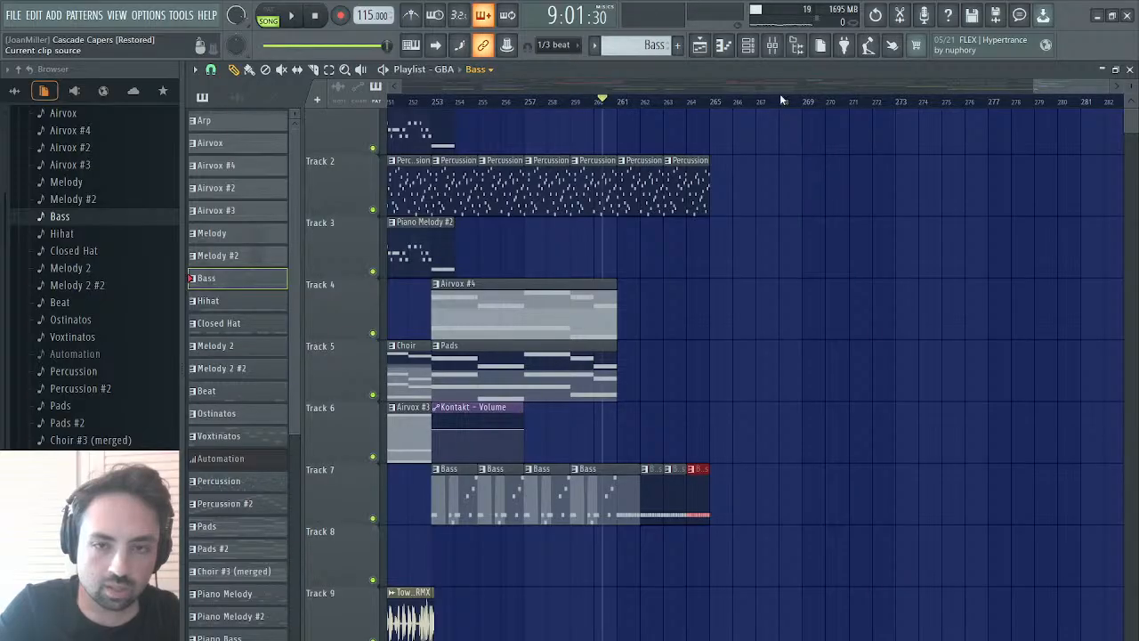
- Extend the Pads clip on Track 5 to bar 265 and check its chords in the piano roll
left_click_drag(614, 367, 692, 354)
double_click(653, 366)
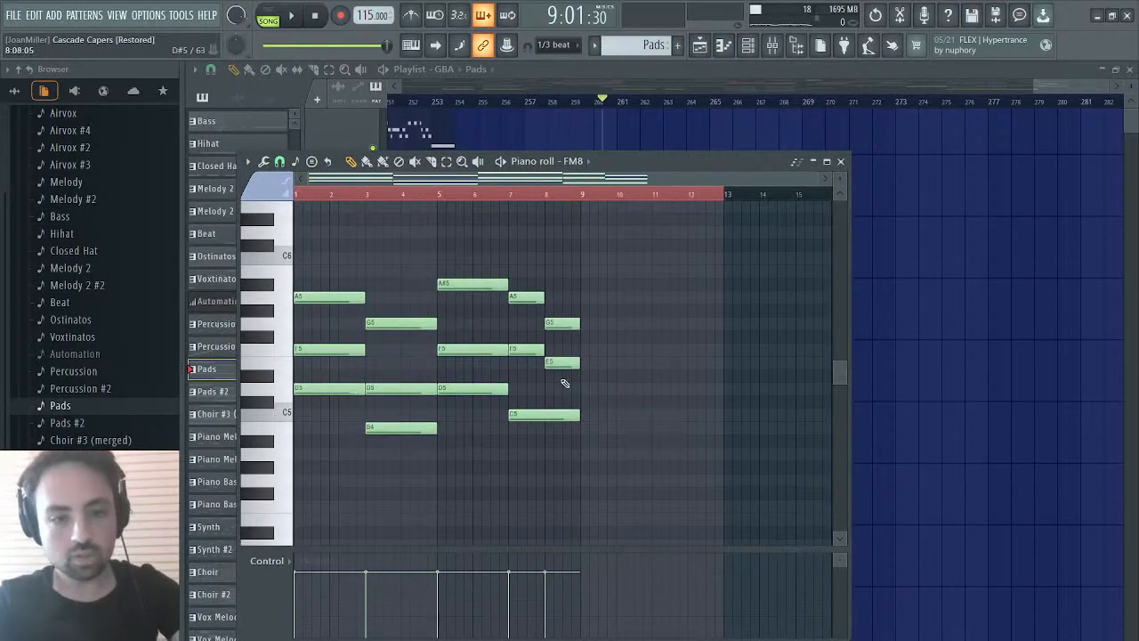
left_click(700, 45)
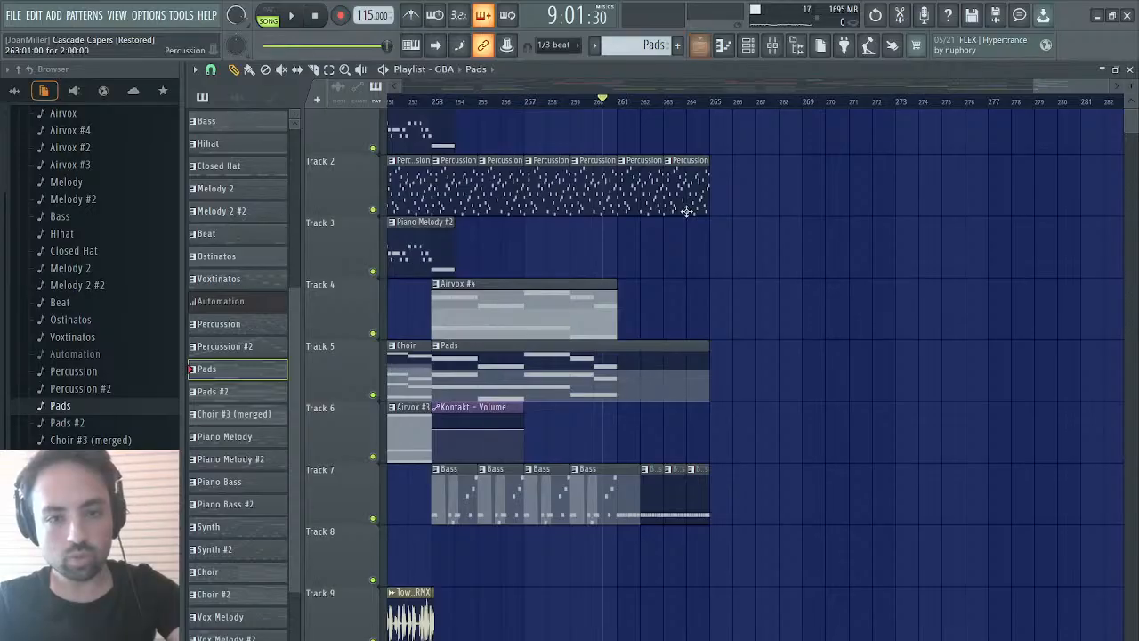
- Add an Airvox clip to Track 4 from bar 261 to 265, trimmed to the pattern's last four bars
scroll(664, 253, "left", 5)
scroll(664, 254, "right", 6)
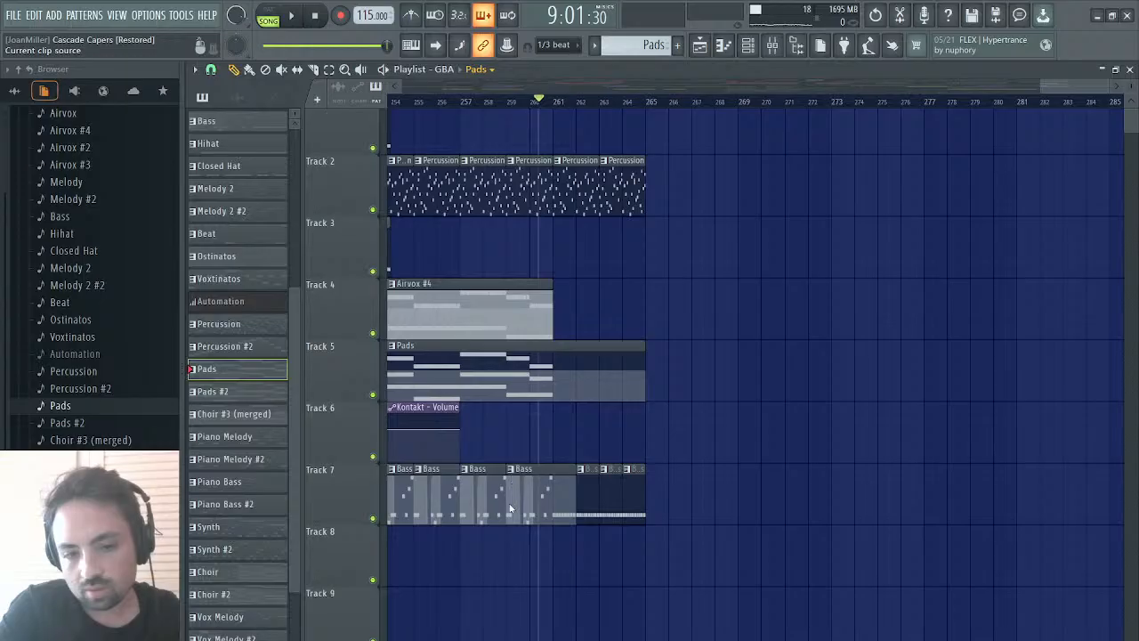
left_click(523, 249)
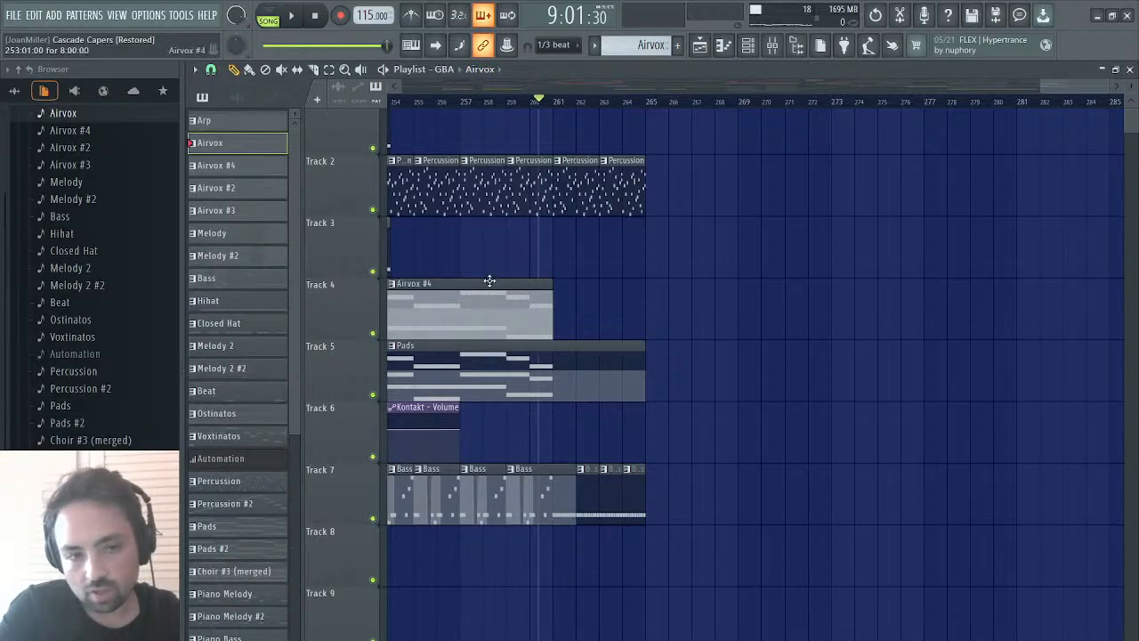
left_click(567, 274)
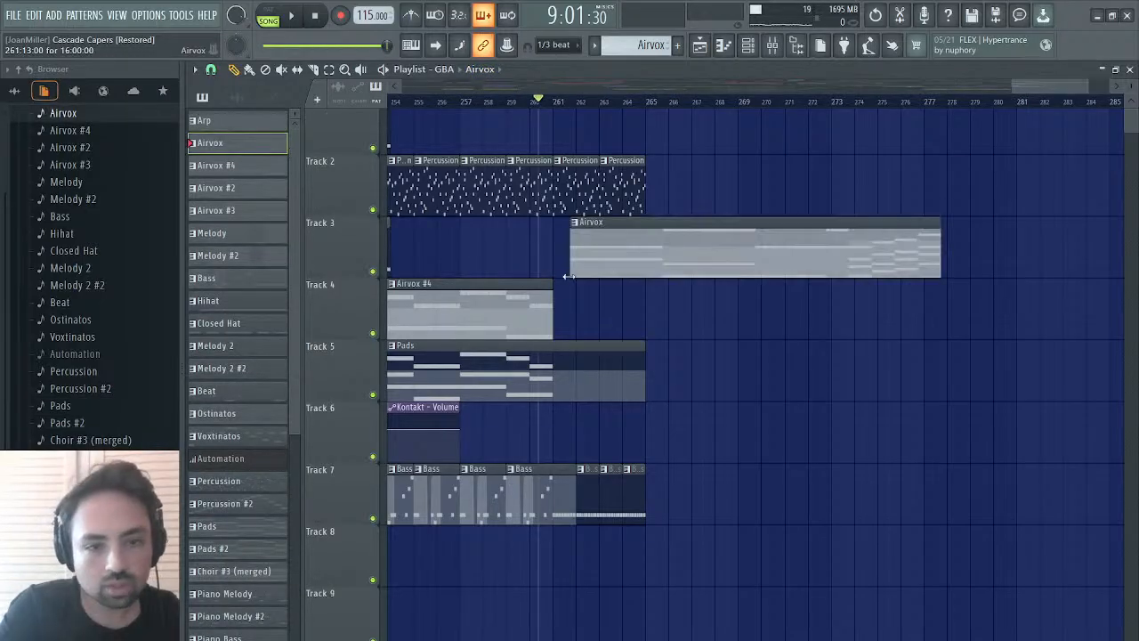
left_click_drag(570, 267, 581, 336)
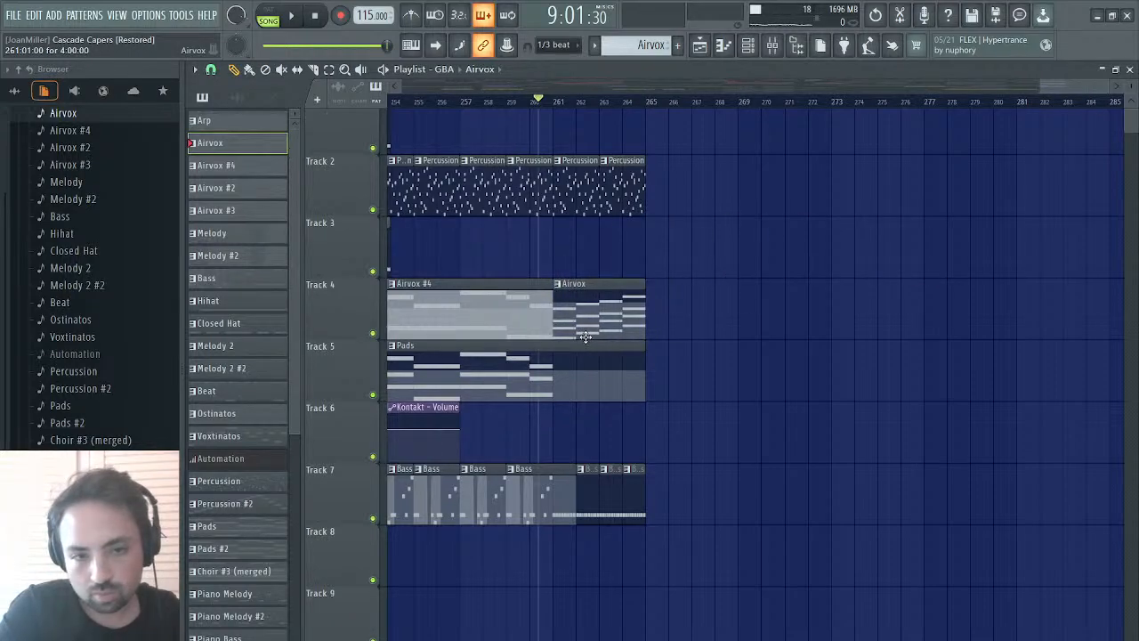
- Play the arrangement from about bar 260 and again from bar 253 to hear the added clips
key("space")
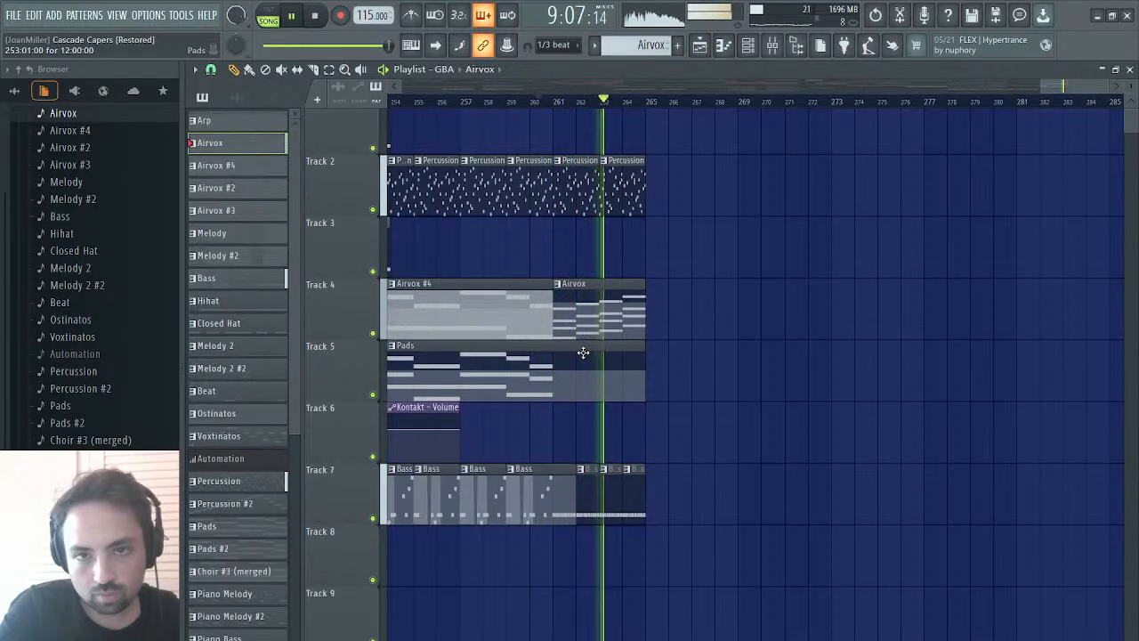
scroll(619, 308, "up", 1)
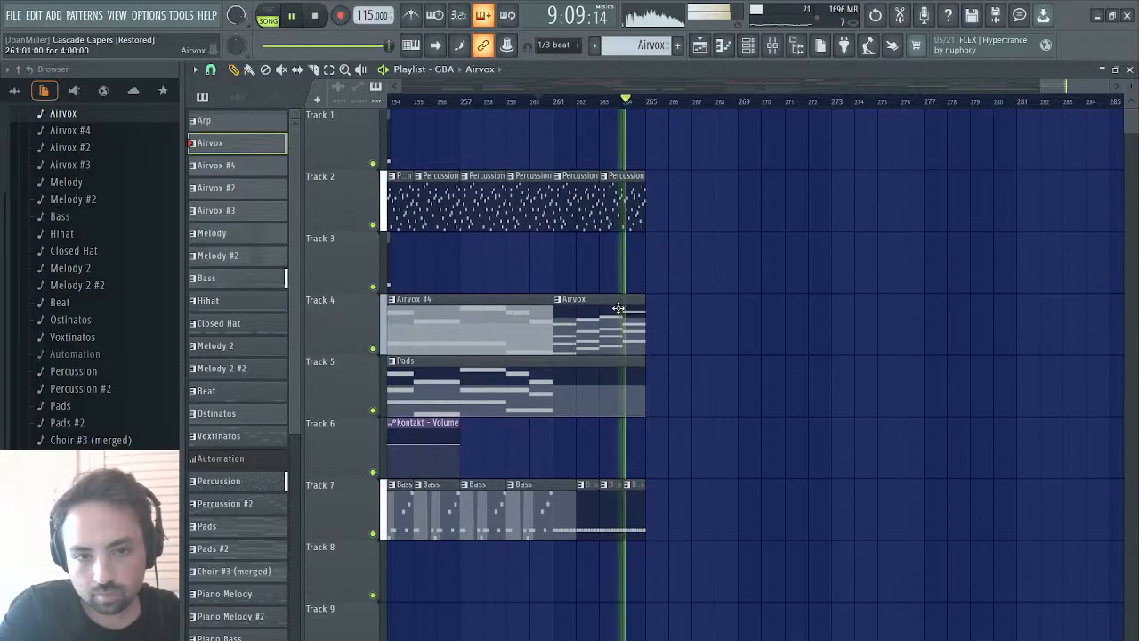
scroll(613, 307, "left", 3)
left_click(501, 105)
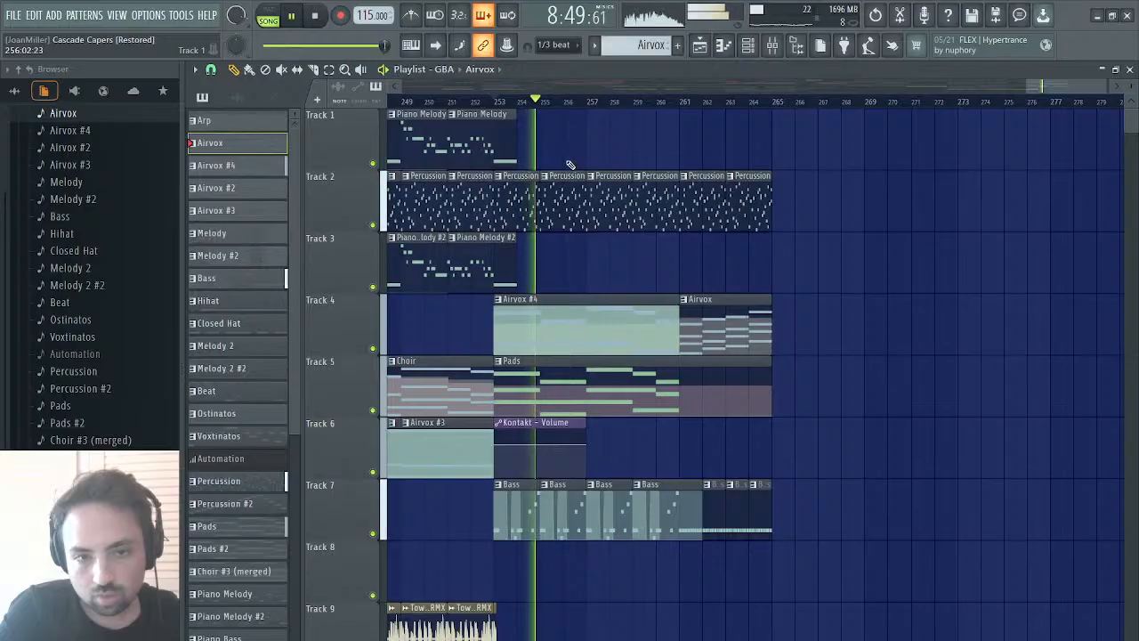
key("space")
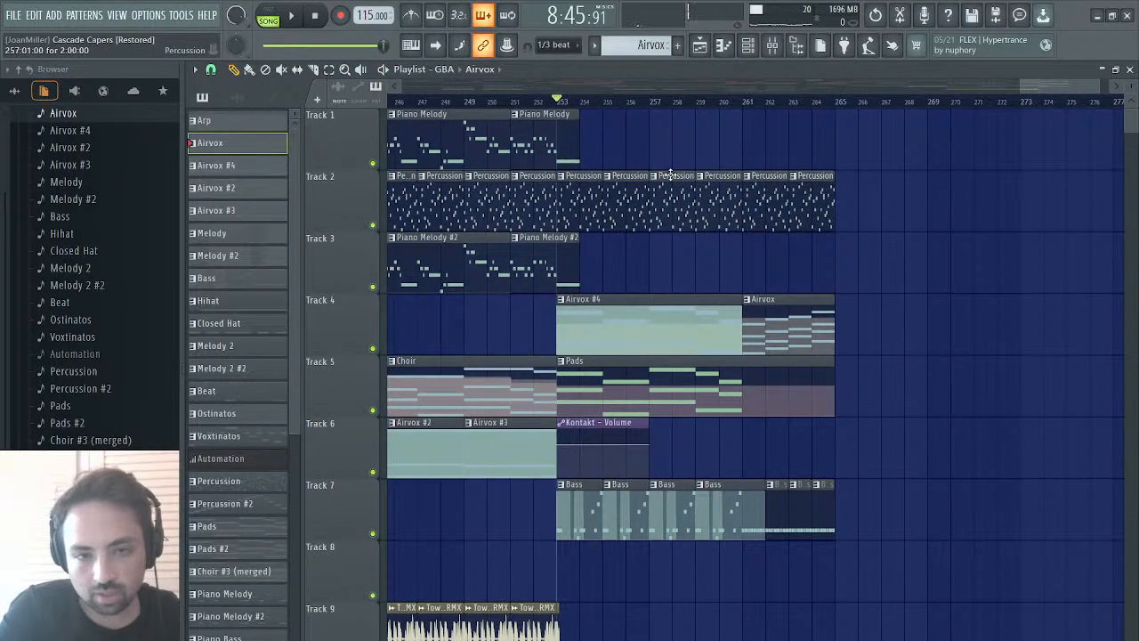
- Briefly replay the section from bar 253 and set the playback position to about bar 261
scroll(670, 172, "right", 4)
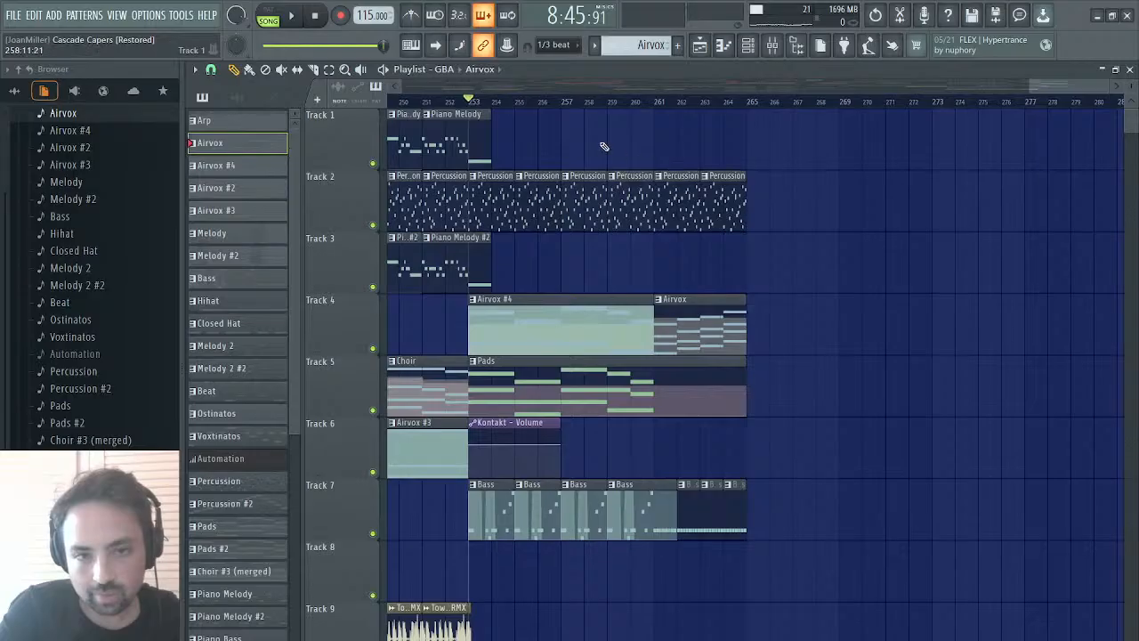
key("space")
key("space")
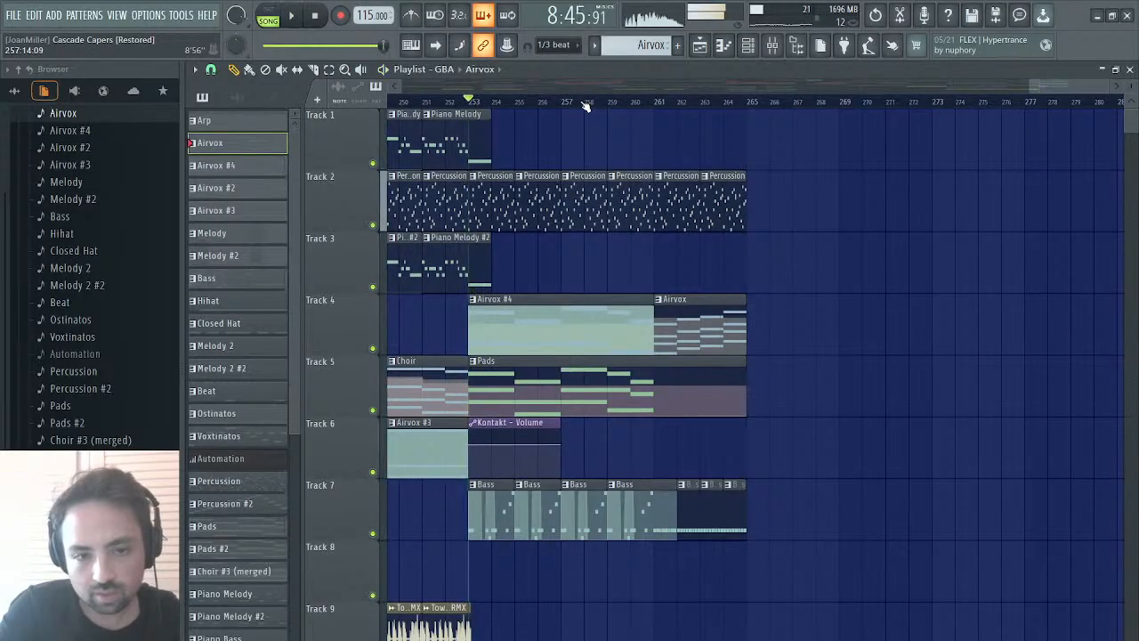
left_click(656, 102)
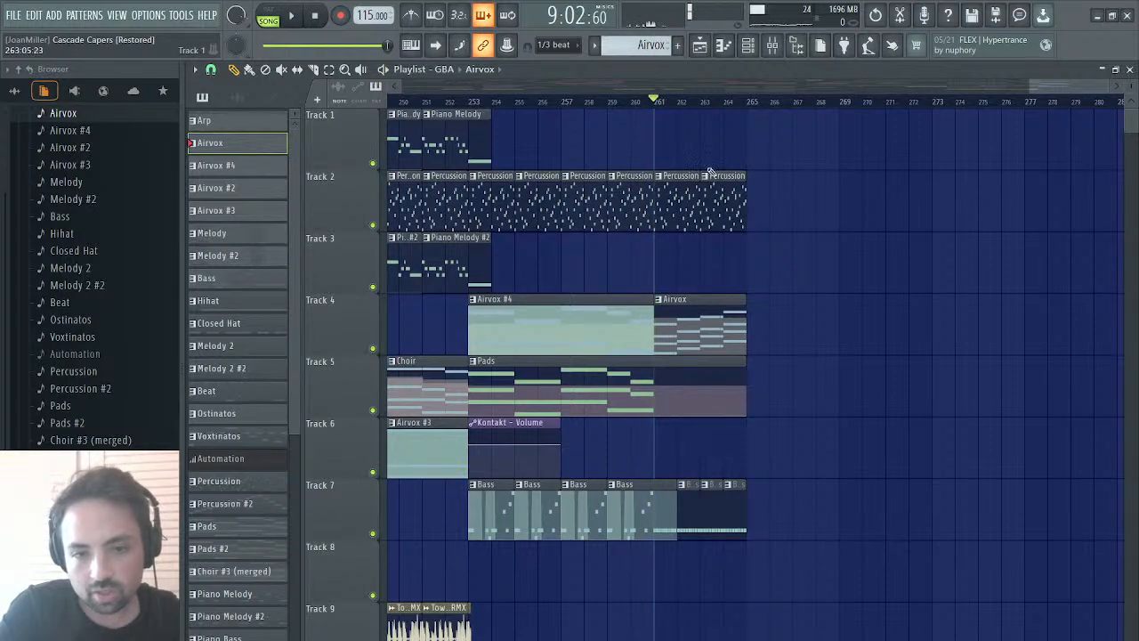
- Play from about bar 261 and check the Pads notes against the Airvox chords in the piano roll
key("space")
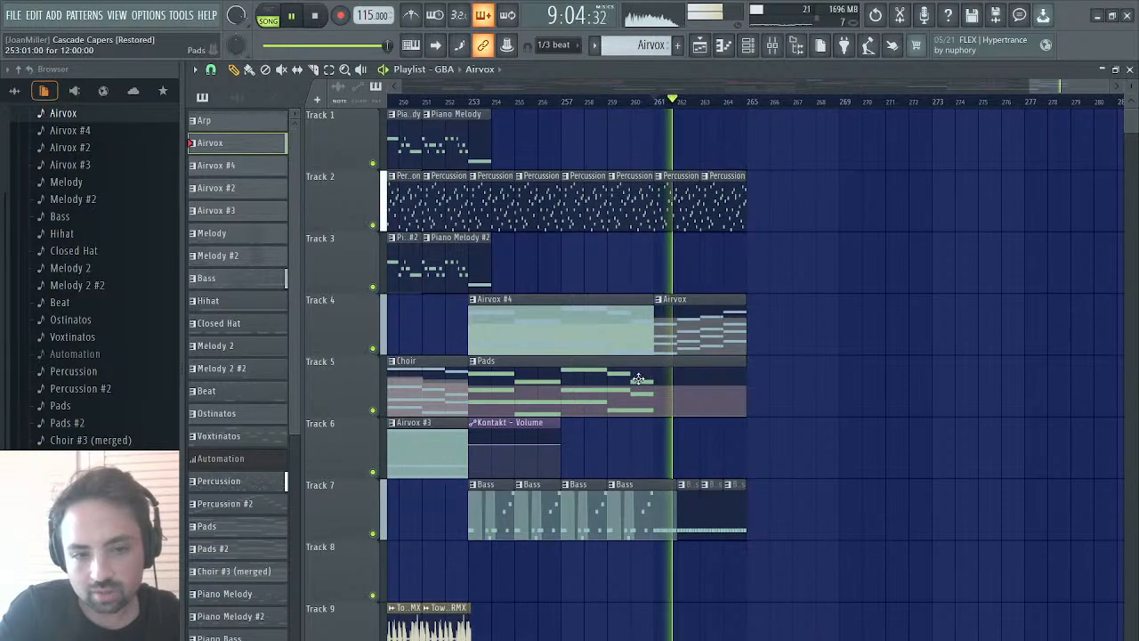
double_click(666, 383)
key("space")
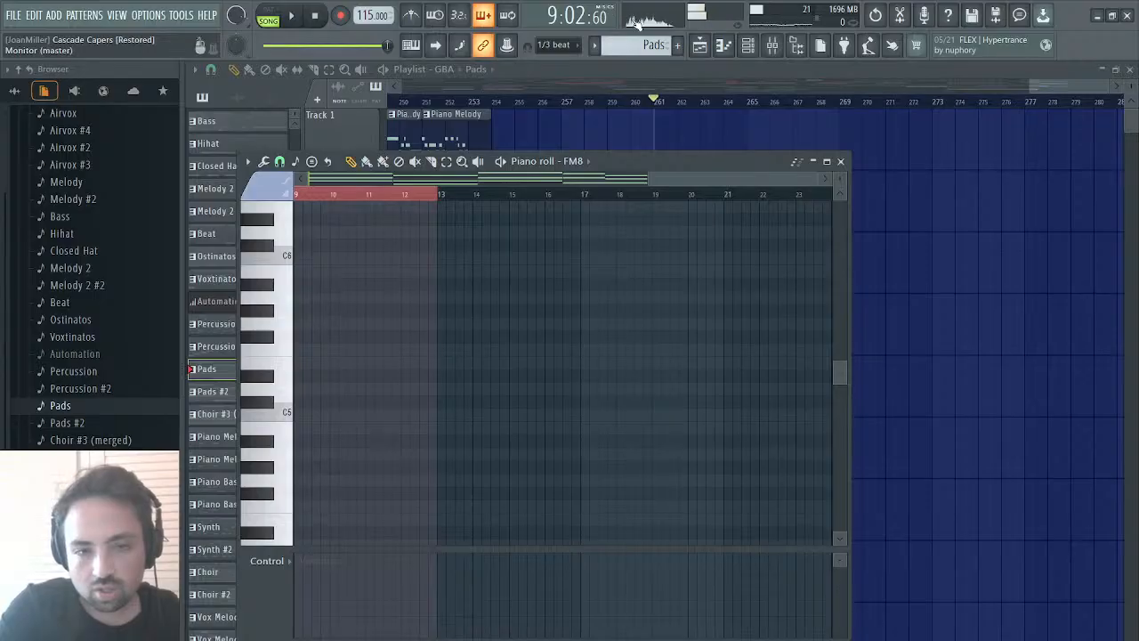
left_click(840, 161)
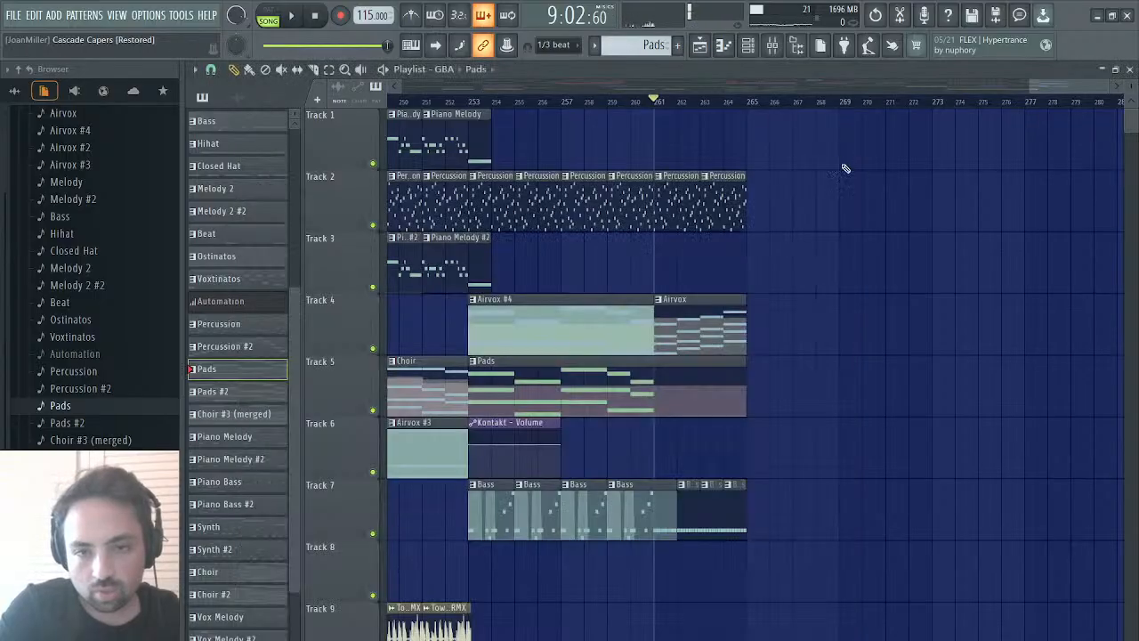
double_click(693, 327)
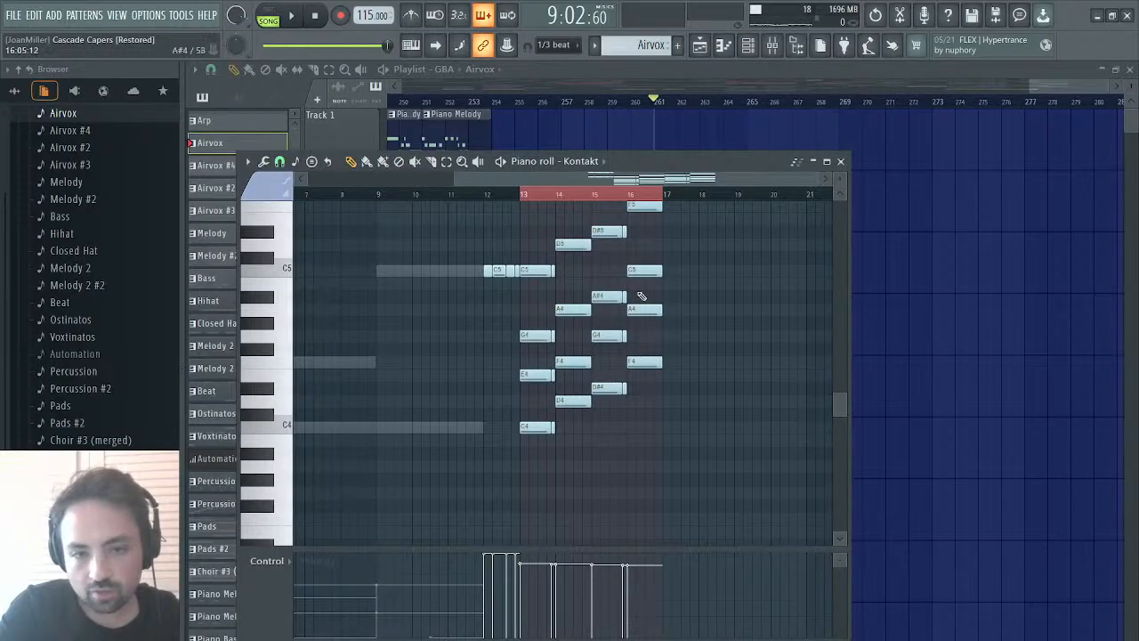
left_click(699, 49)
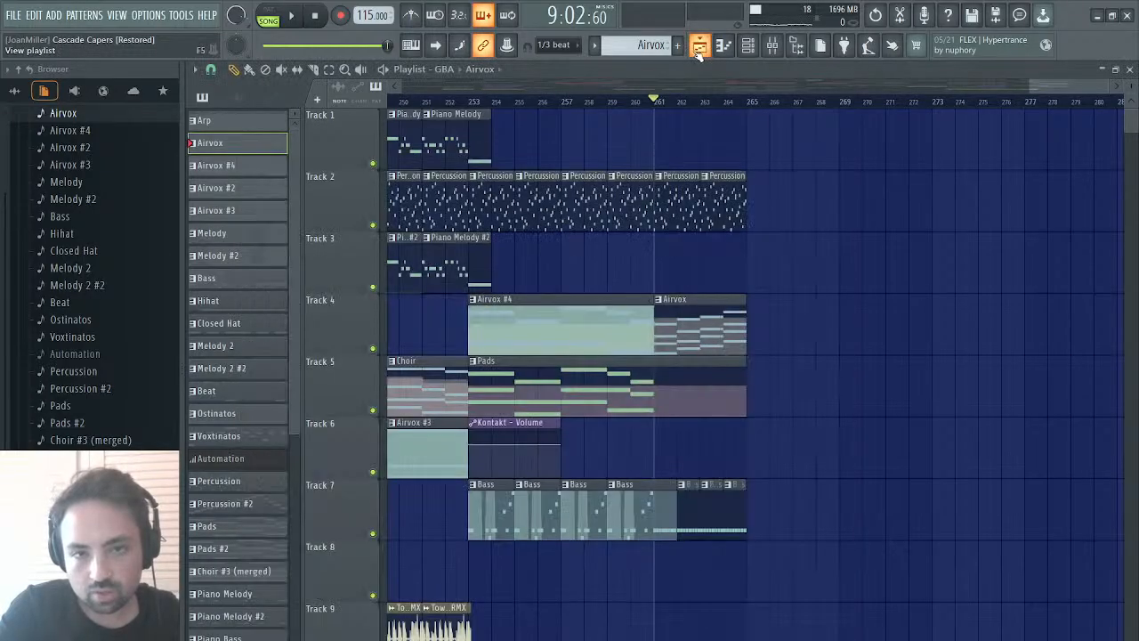
- Add D#5 and G5 at bar 9 of the Pads pattern, plus a D5 at bar 10 shortened to one bar
double_click(650, 394)
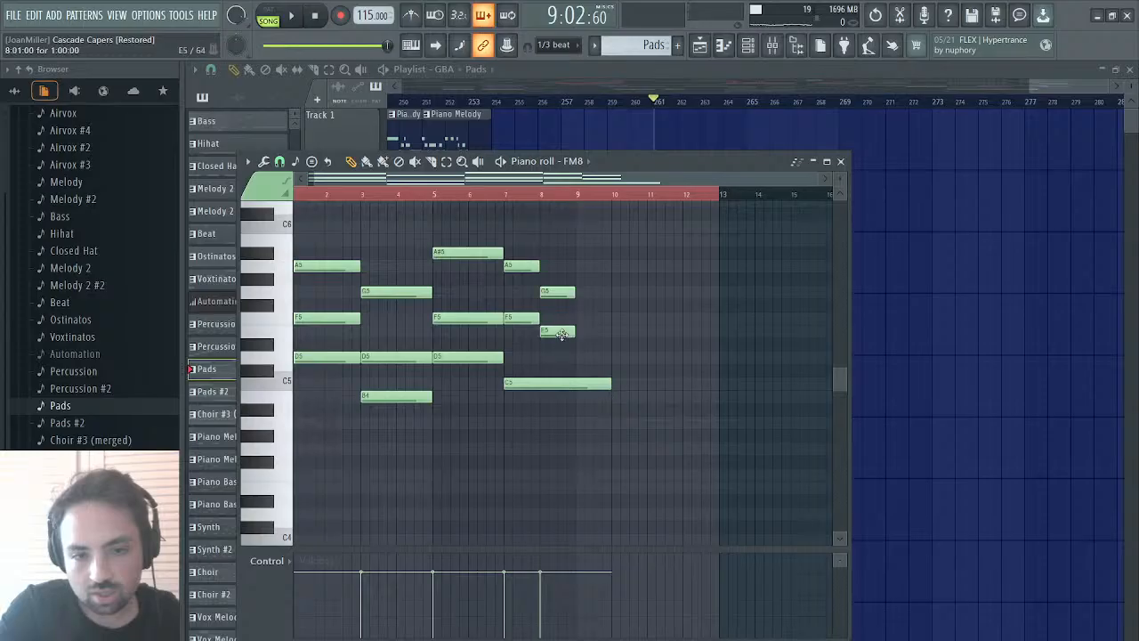
left_click(583, 344)
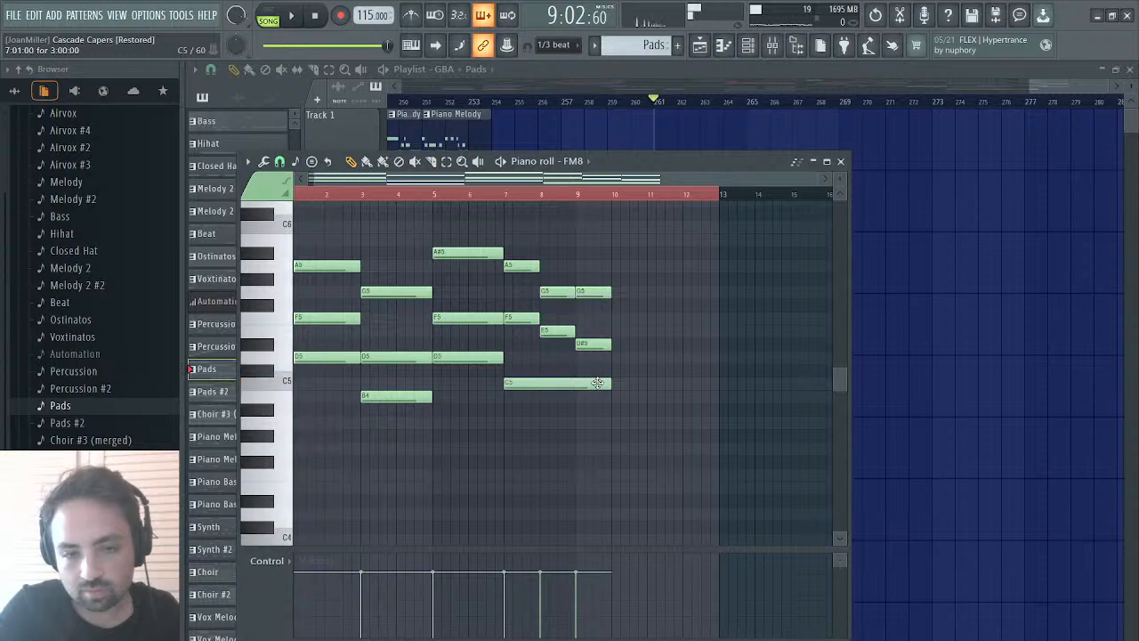
left_click(617, 357)
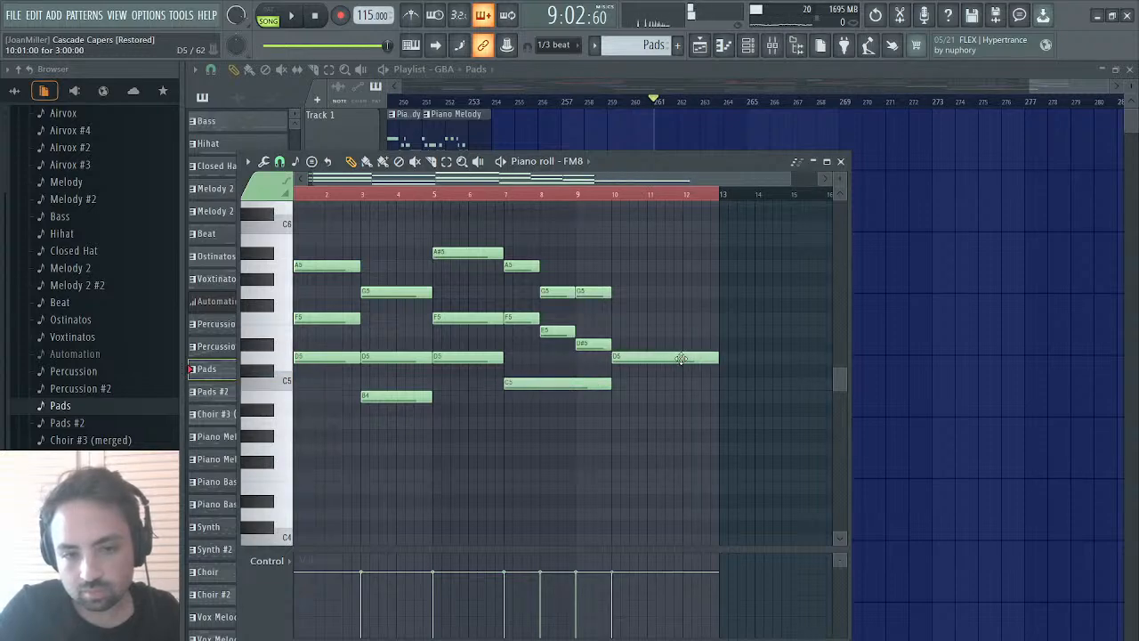
left_click_drag(712, 358, 648, 358)
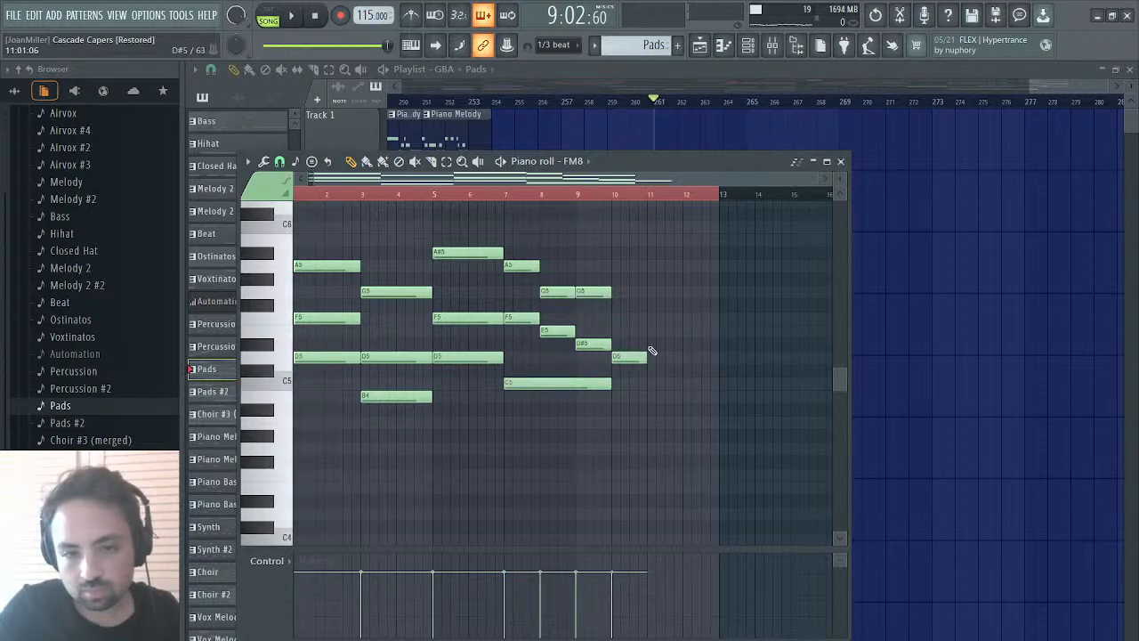
- Complete the Pads chords with one-bar notes: F5 and A5 at bar 10, D#5, G5 and A#5 at bar 11, F5, A5 and C6 at bar 12
left_click(650, 345)
left_click(688, 318)
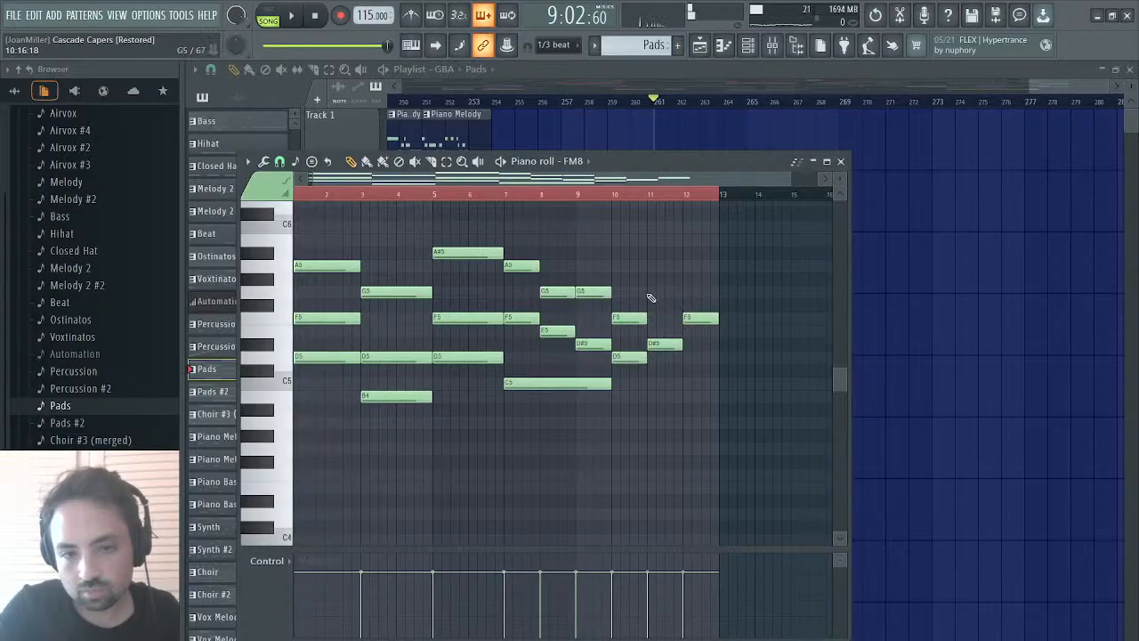
left_click(647, 292)
left_click(685, 267)
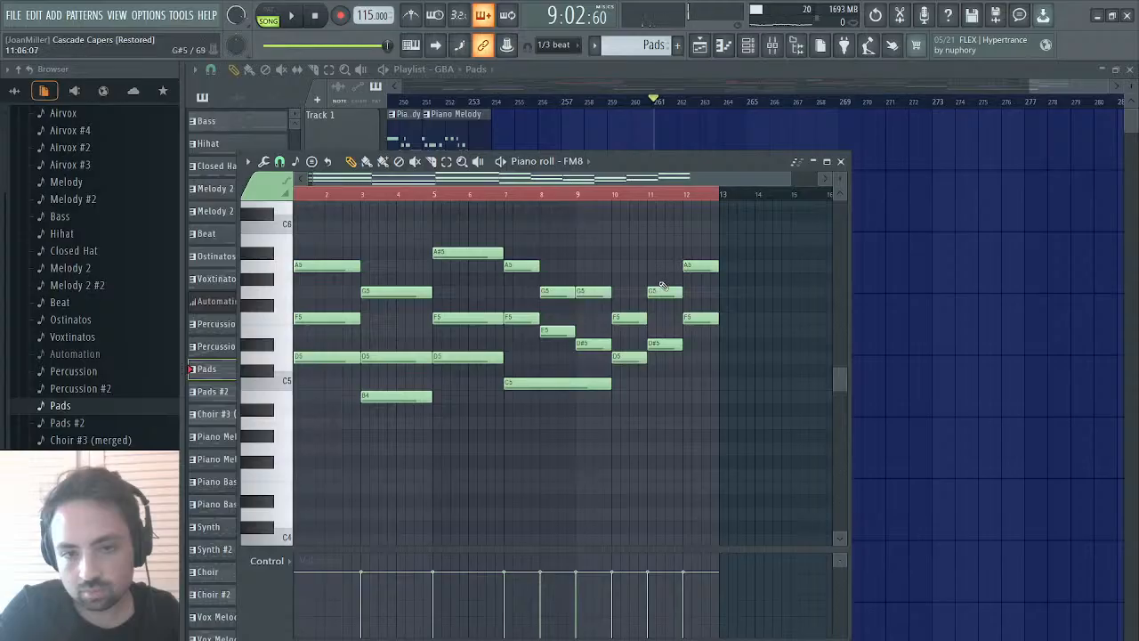
left_click(685, 228)
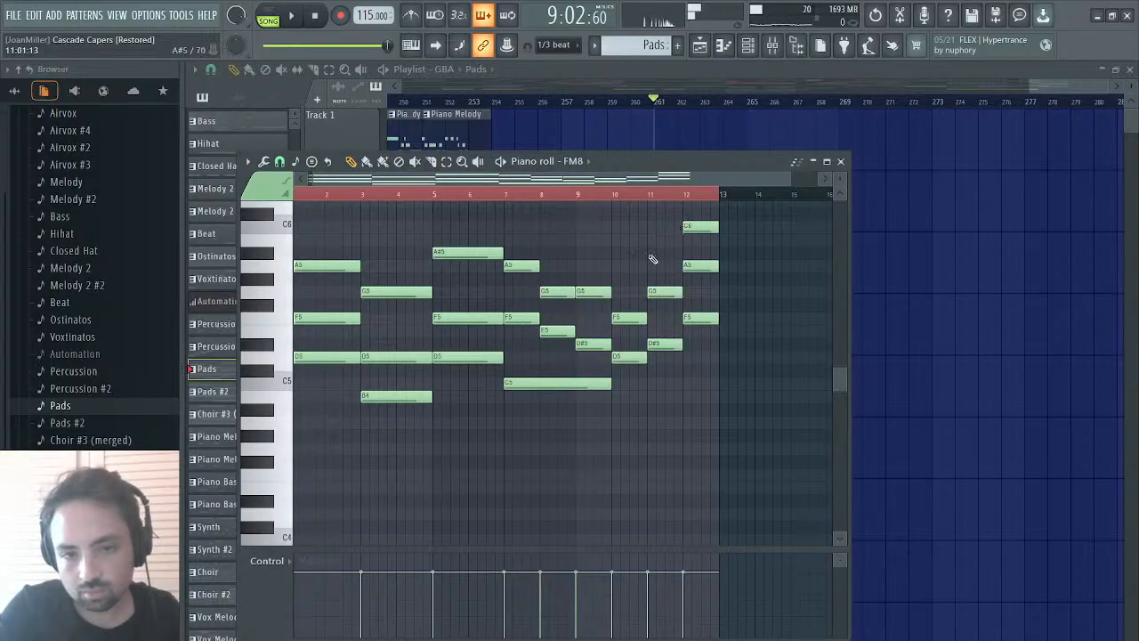
left_click(649, 254)
left_click(613, 267)
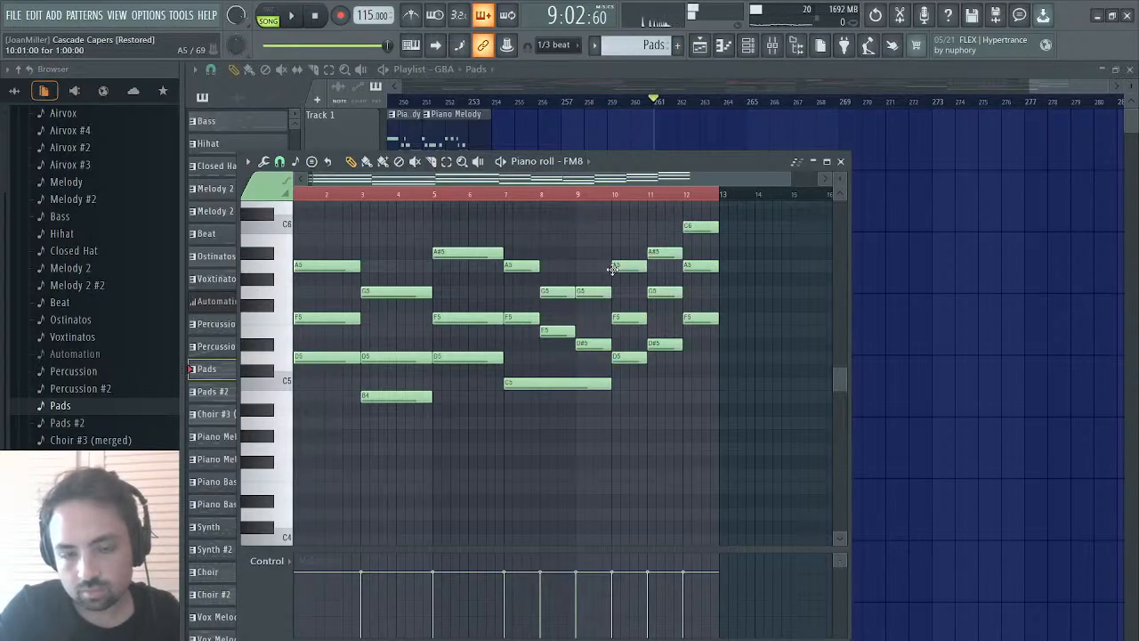
- Play the arrangement from about bar 261 to hear the new Pads chords in the playlist
key("space")
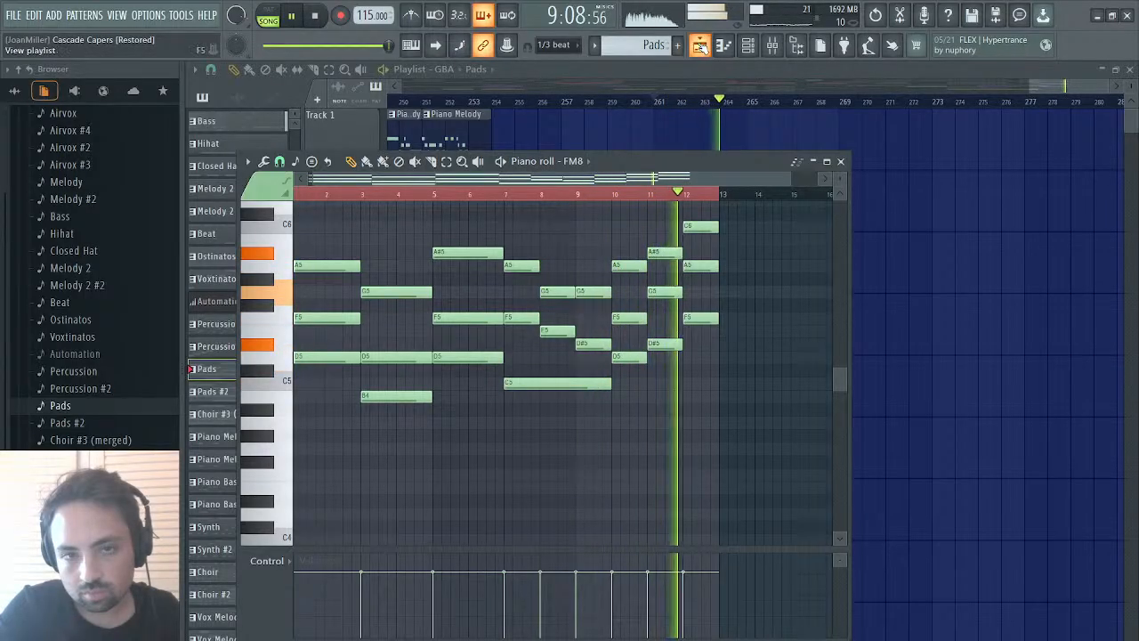
left_click(700, 46)
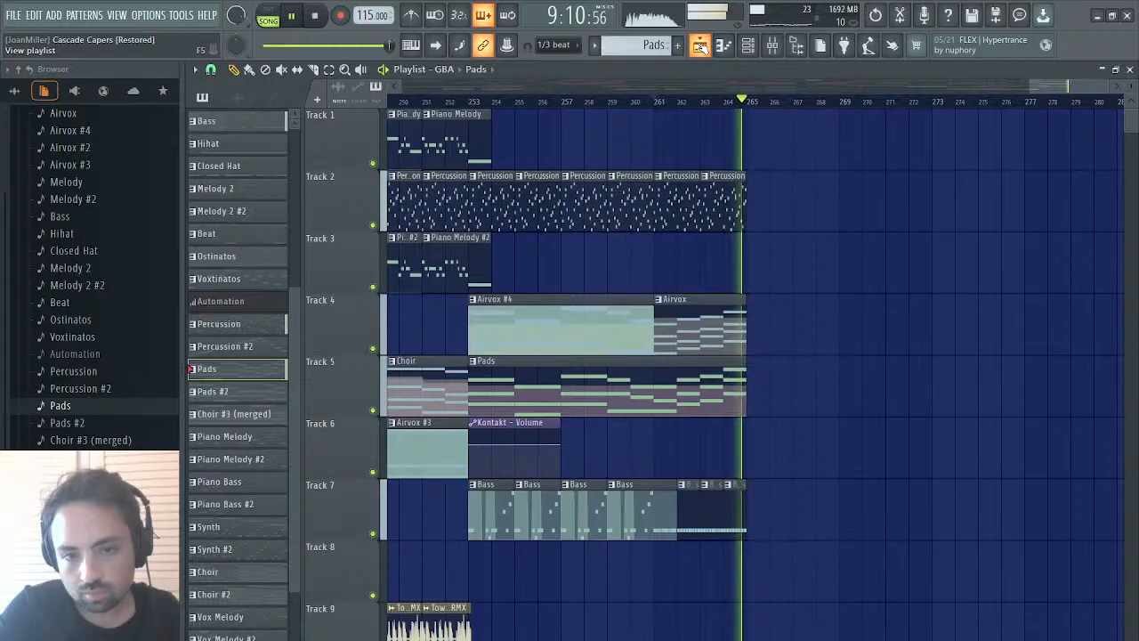
left_click(658, 107)
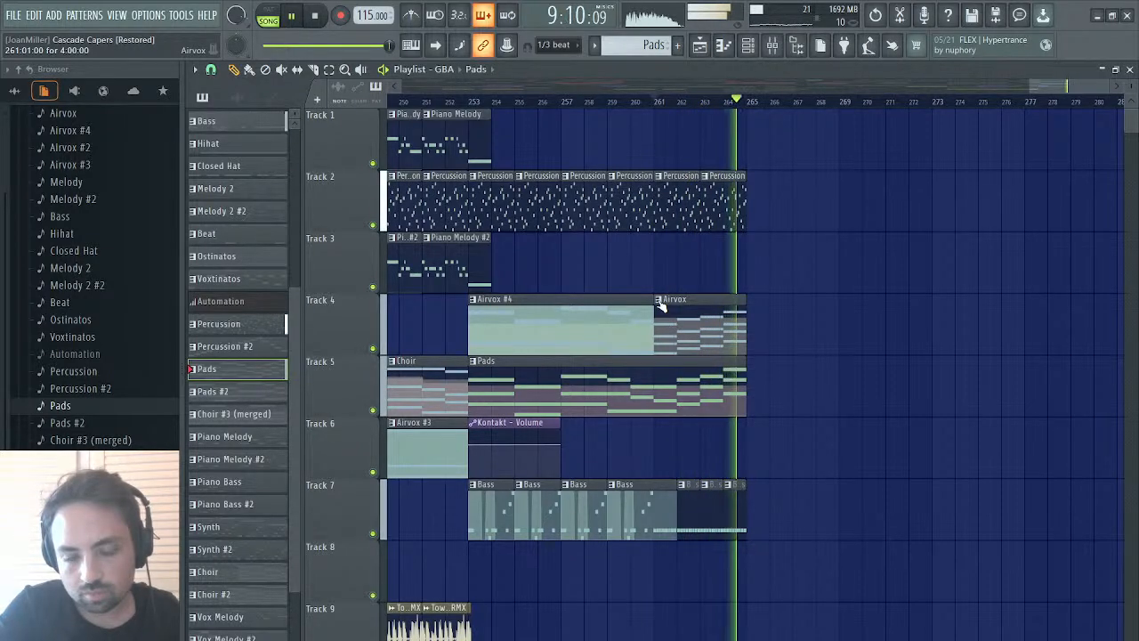
key("space")
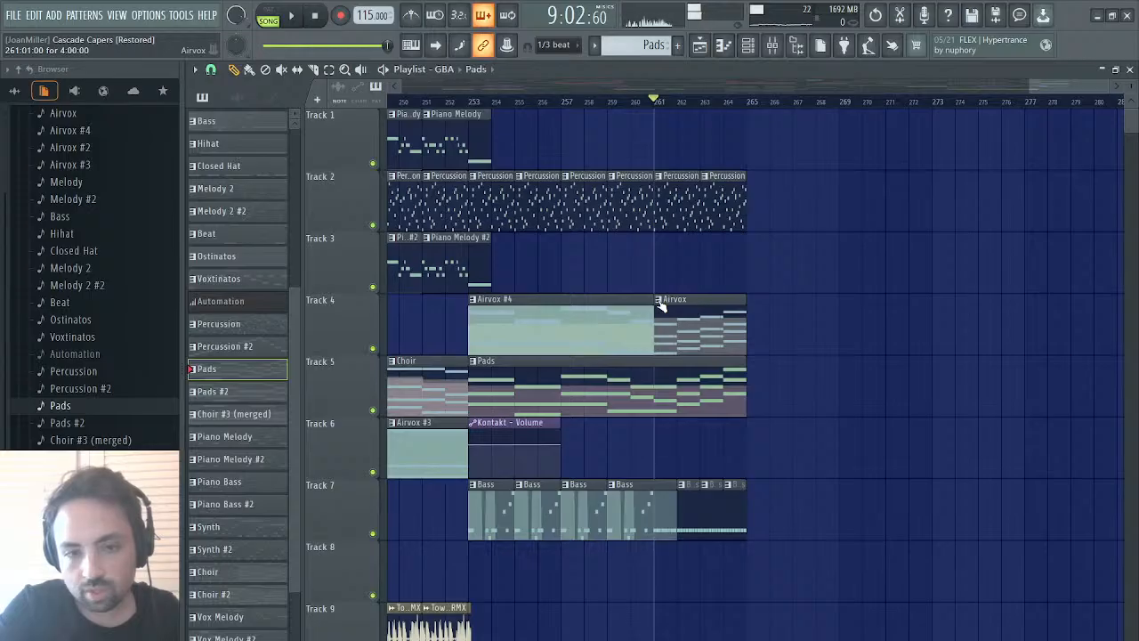
- Open the Track 4 Airvox clip's notes, play the pattern alone from bar 12, and clear the time selection
double_click(671, 313)
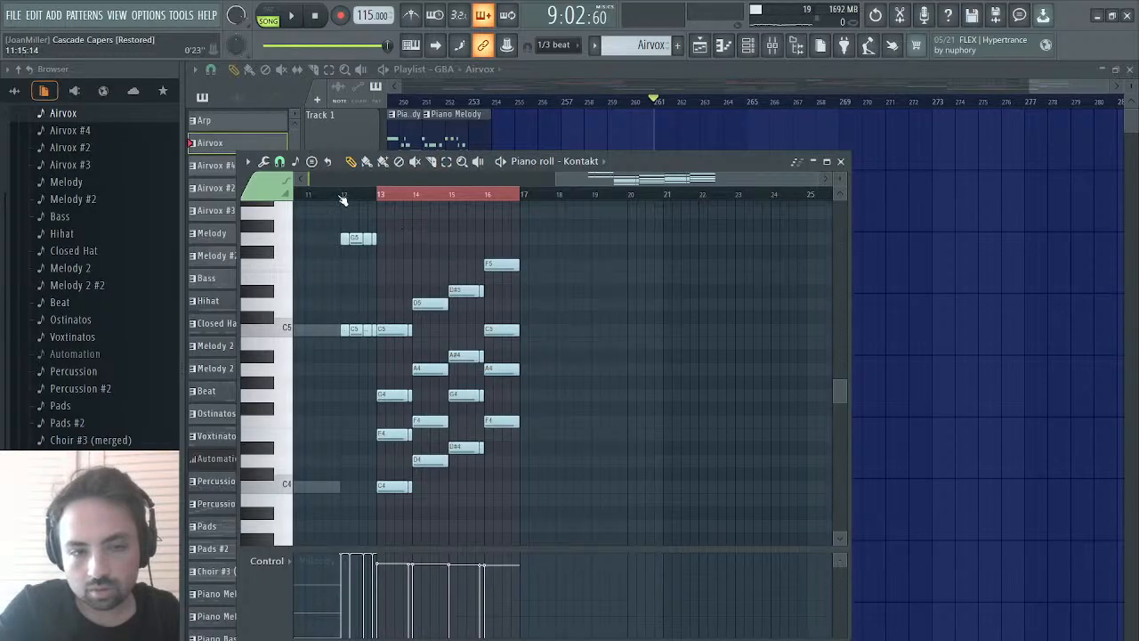
key("space")
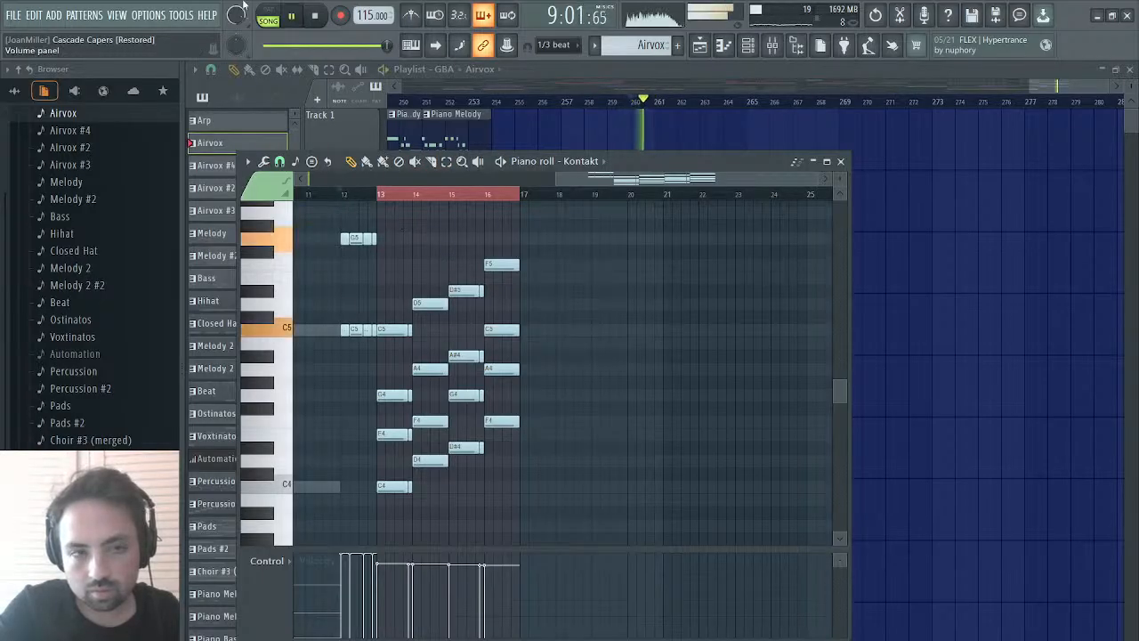
left_click(267, 14)
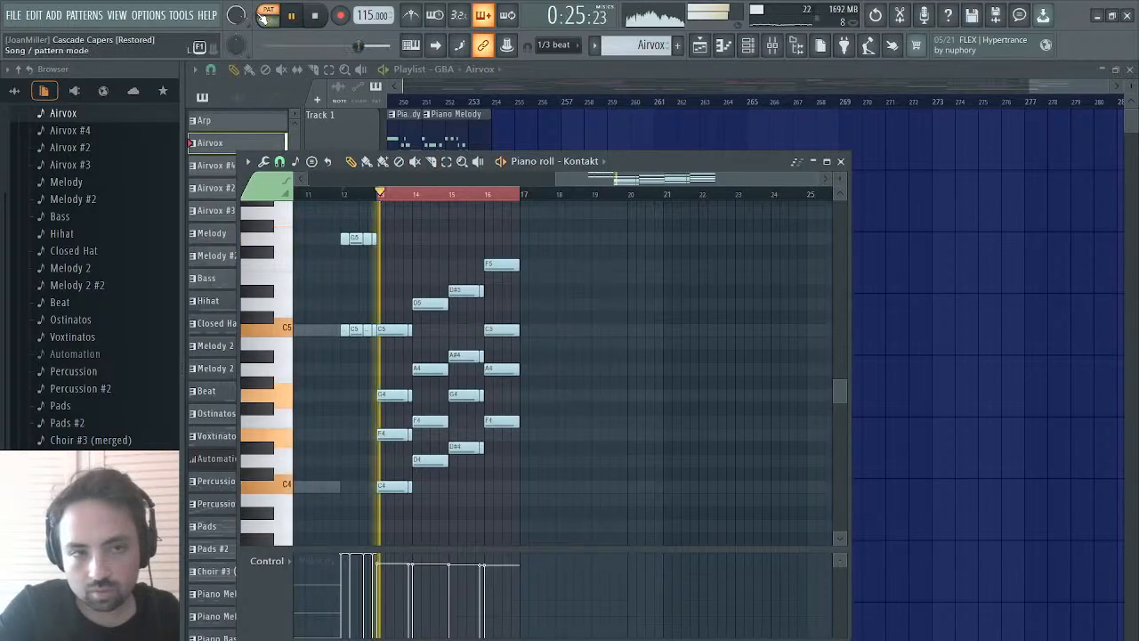
left_click(347, 193)
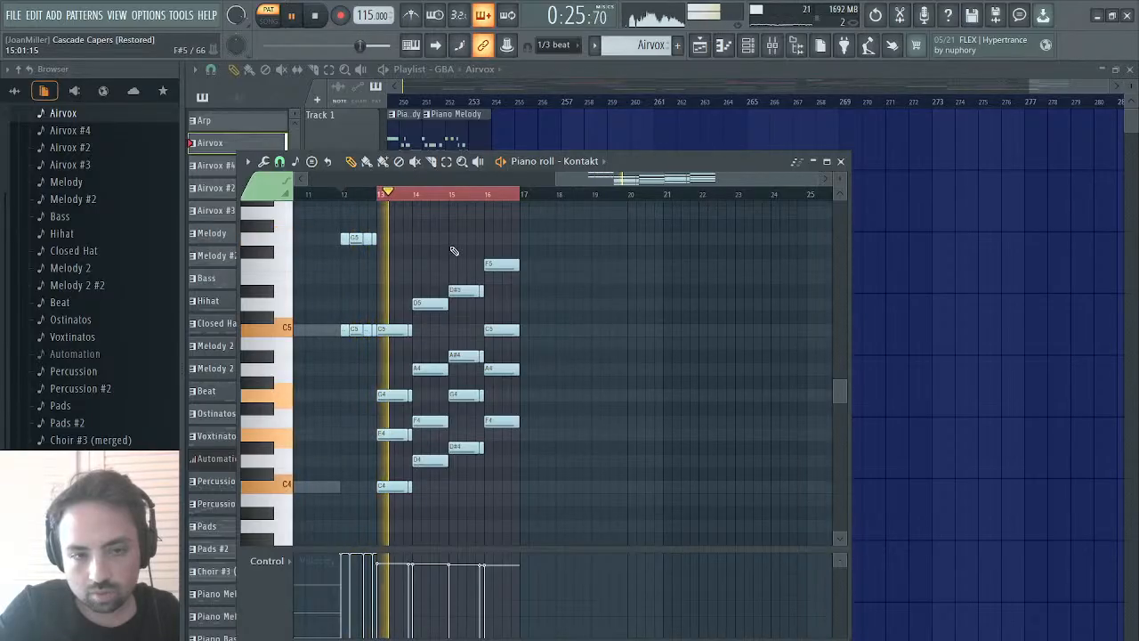
left_click(483, 195, "ctrl")
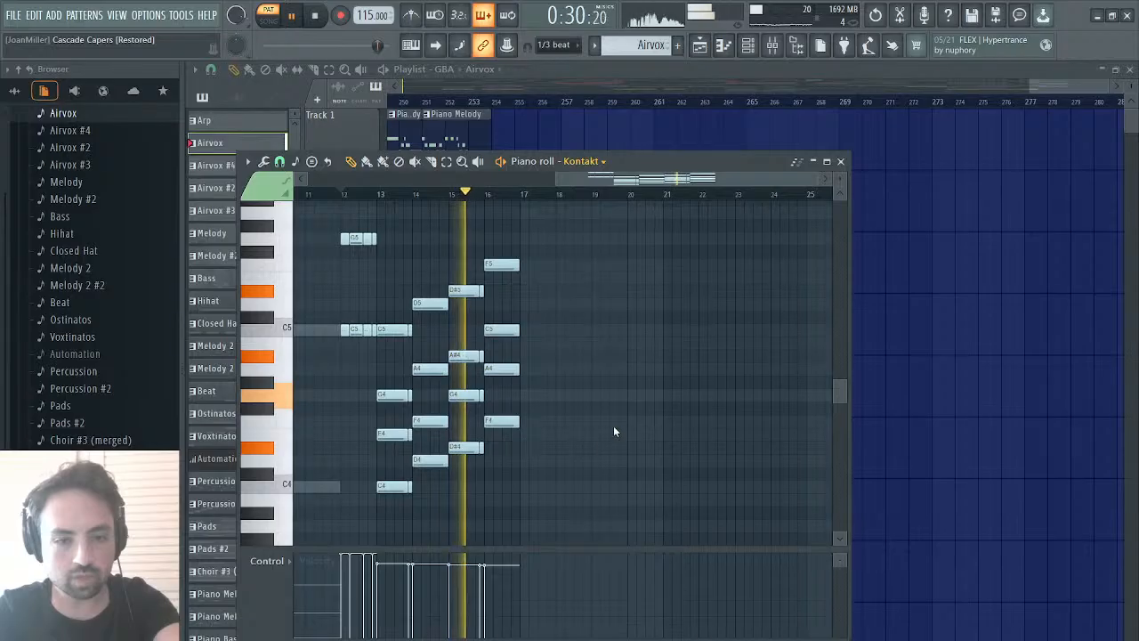
- Paste the Kontakt notes into the Airvox channel of the same pattern with lower velocities, and deselect them
key("1")
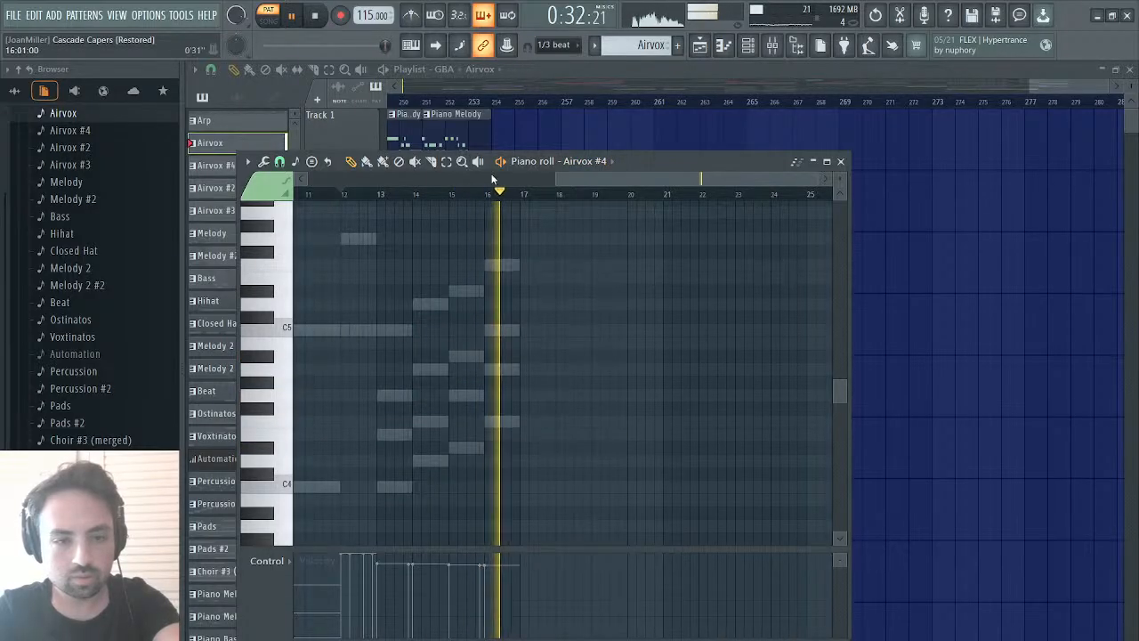
key("space")
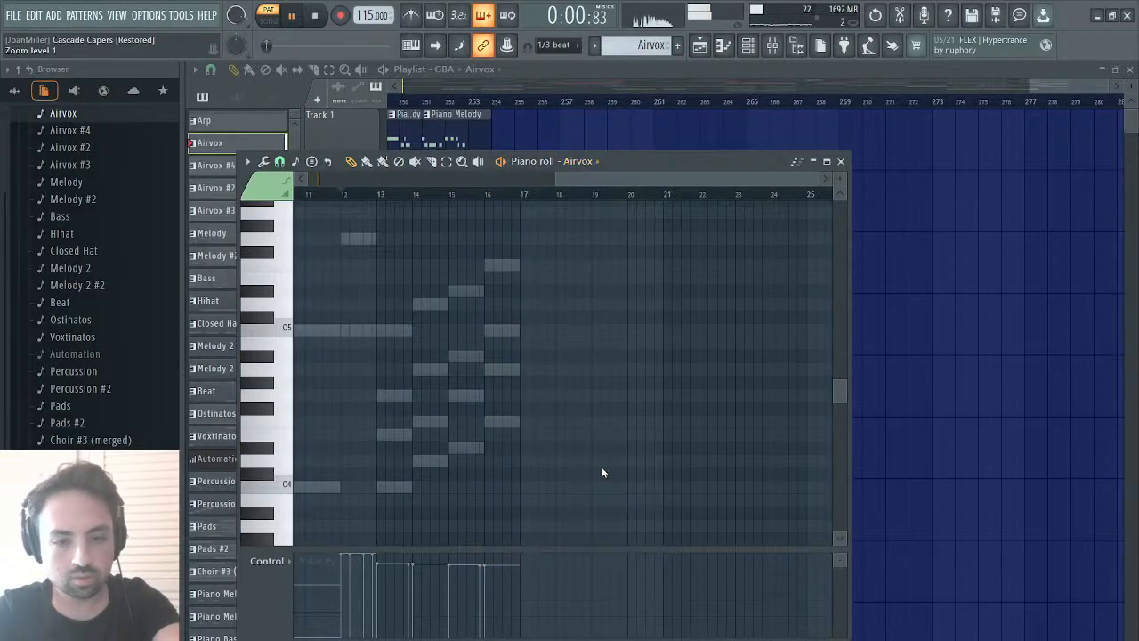
key("ctrl+v")
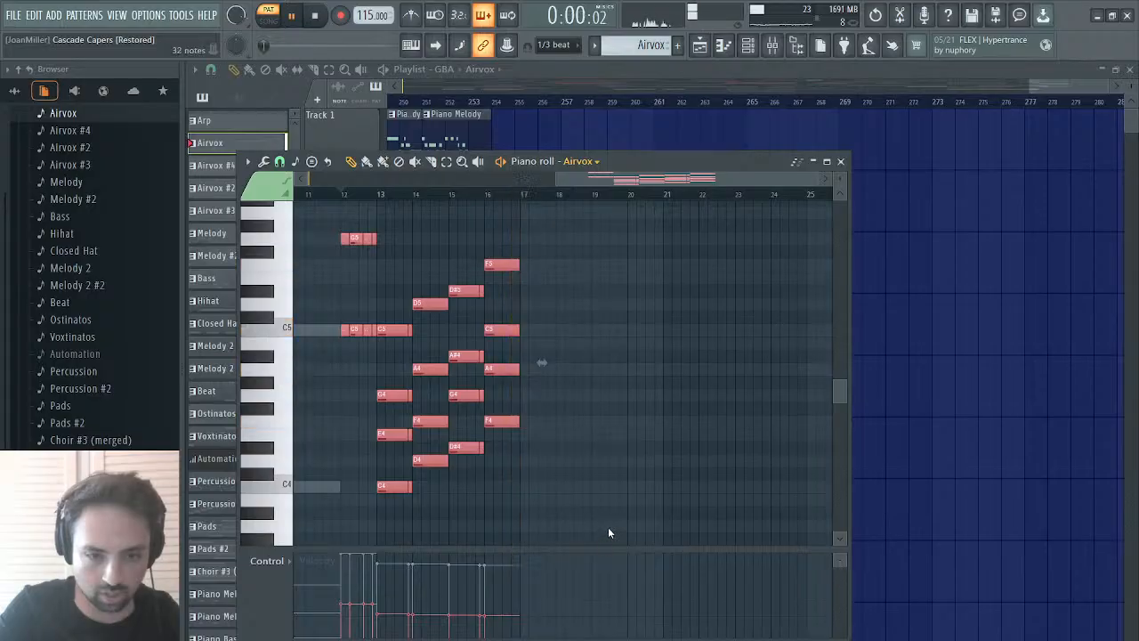
key("ctrl+d")
- Lower the velocities of the Airvox pattern's Kontakt notes and audition from bar 12, returning to about bar 260 in the playlist
left_click_drag(611, 532, 610, 585)
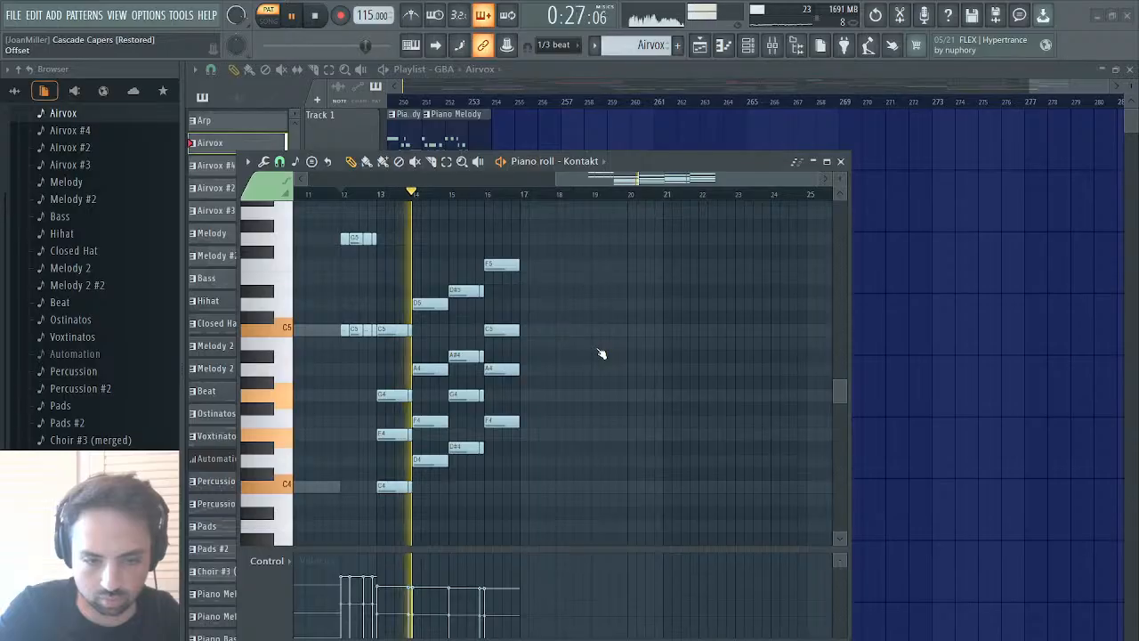
left_click(345, 196)
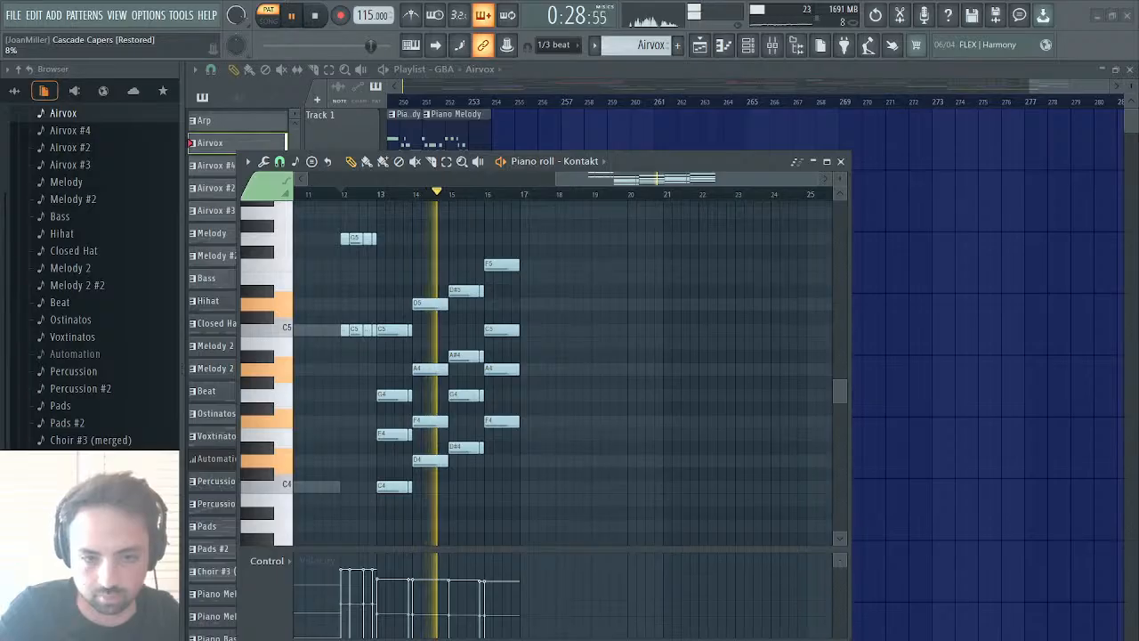
left_click(699, 46)
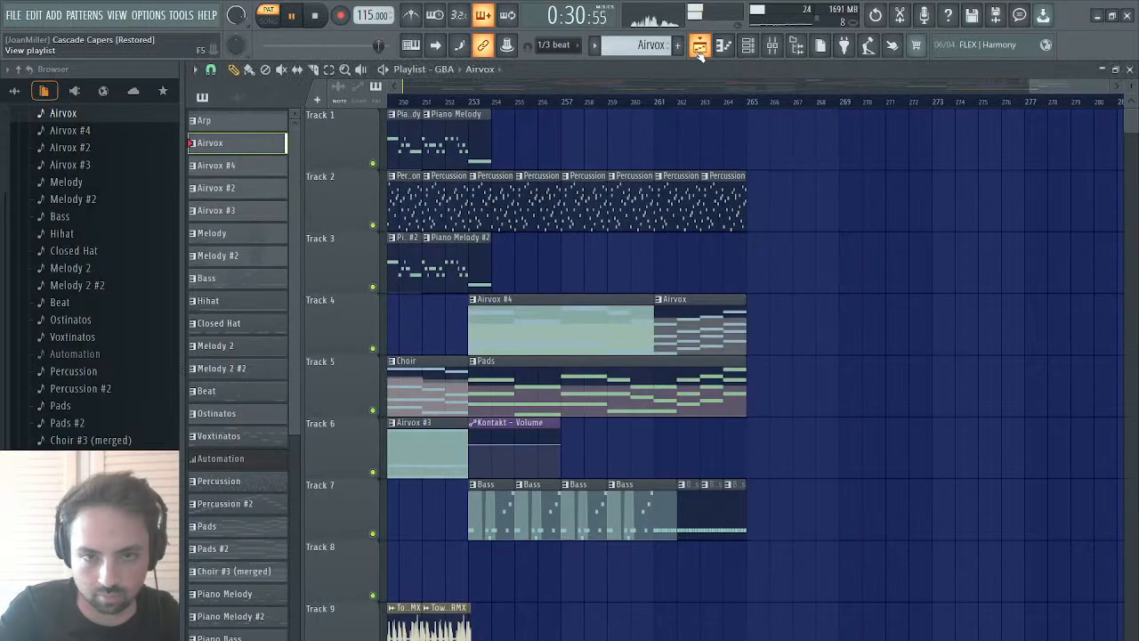
left_click(624, 100)
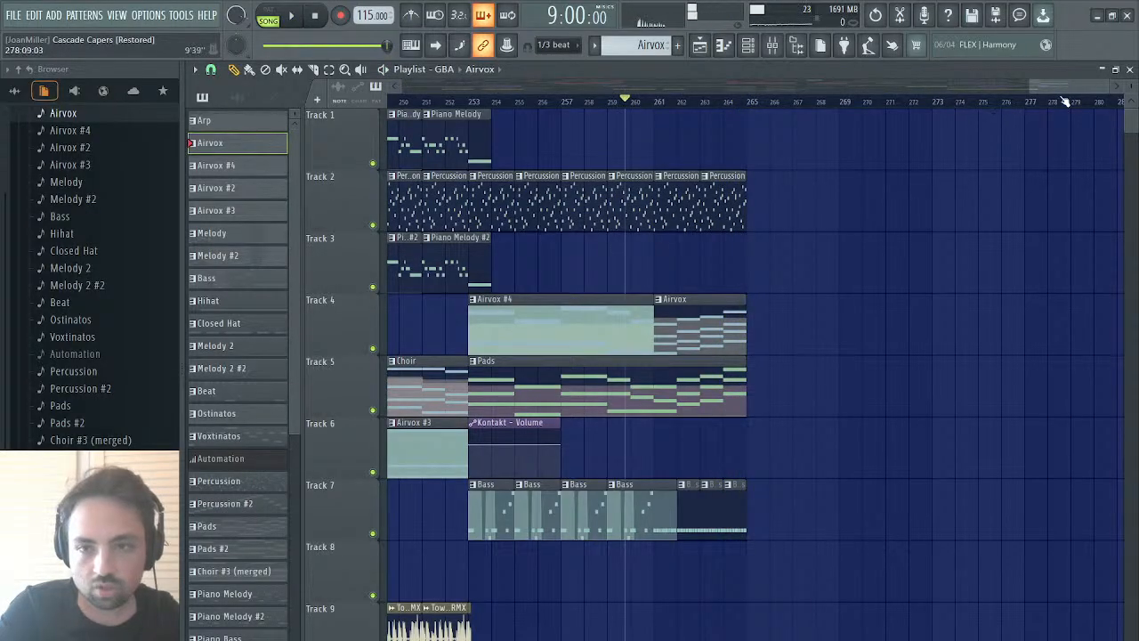
- Trim the Pads clip starting at bar 9 on Track 7 to end at bar 17, and play the transition at bar 17
left_click_drag(1061, 87, 401, 105)
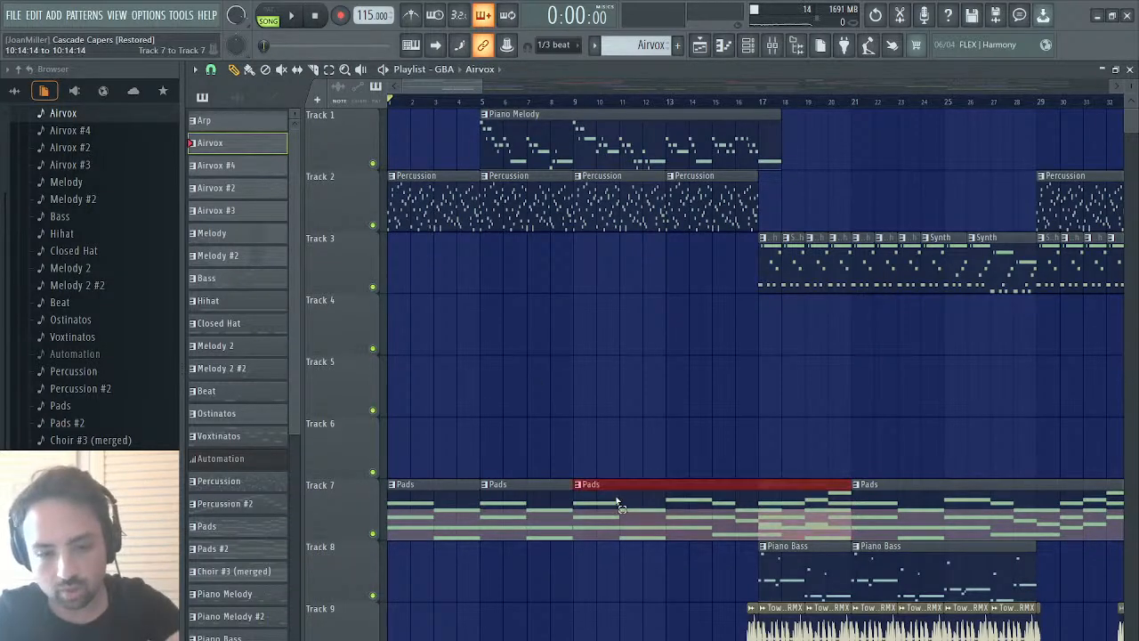
left_click(841, 501)
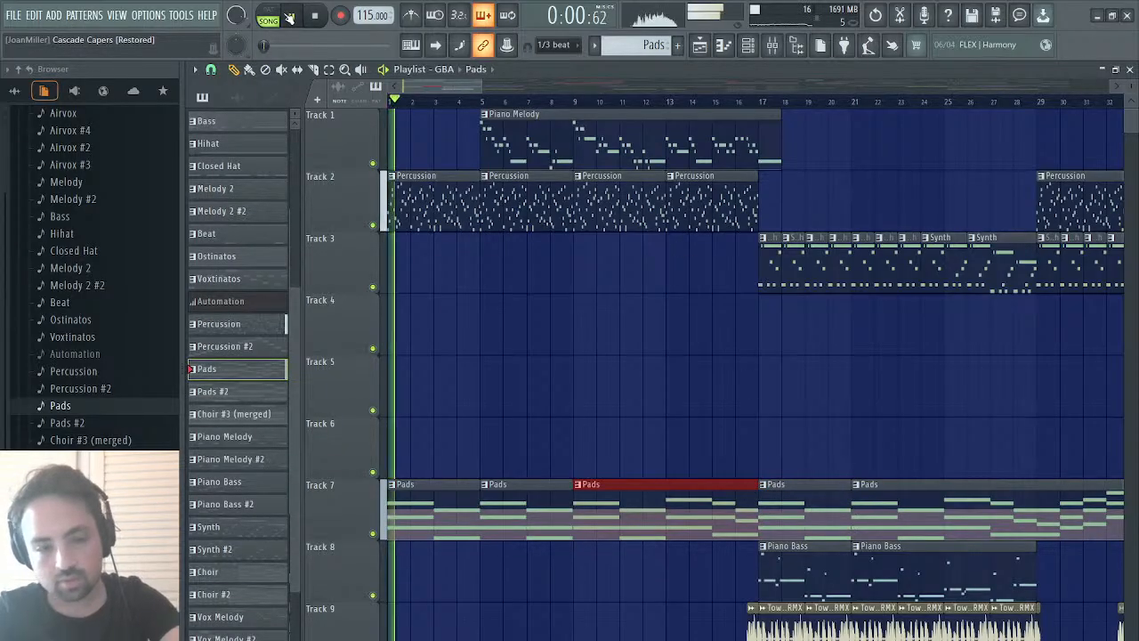
left_click(477, 102)
mouse_move(461, 90)
left_mouse_down()
mouse_move(507, 93)
mouse_move(474, 92)
left_mouse_up()
left_click(430, 102)
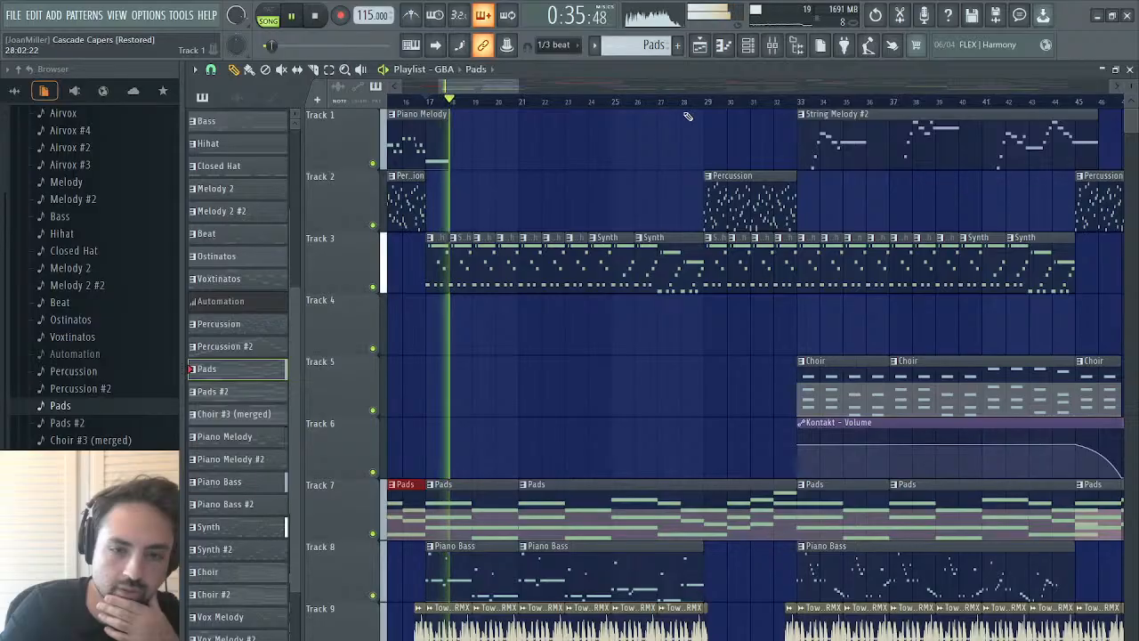
- Play from bar 29 and trim the Pads clip starting at bar 21 on Track 7 to end at bar 29
left_click(709, 103)
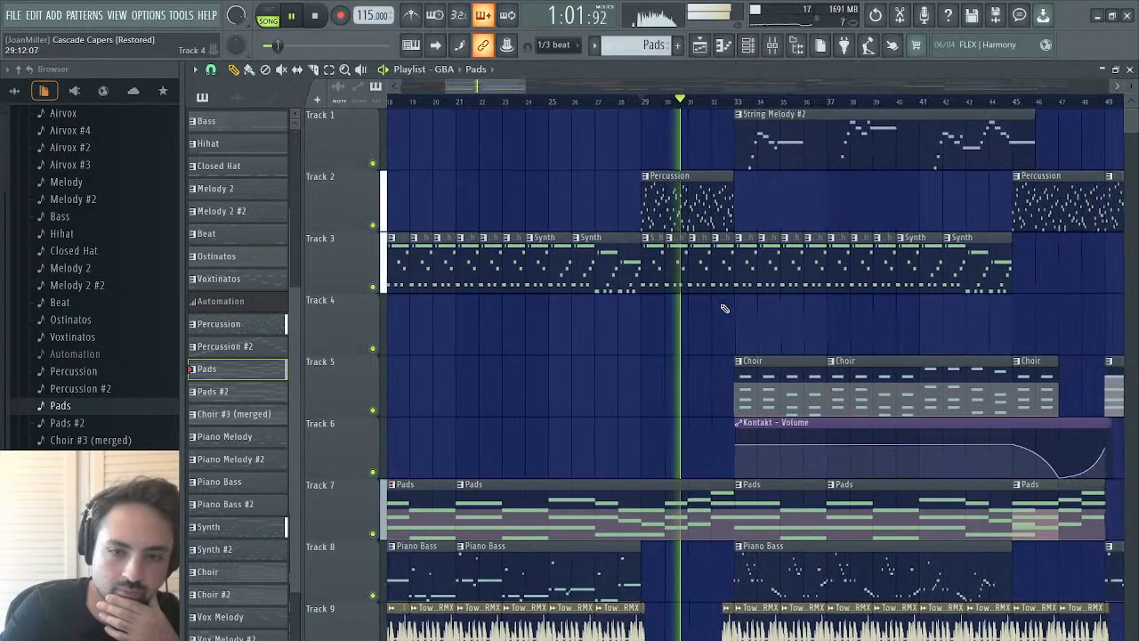
scroll(724, 308, "down", 2)
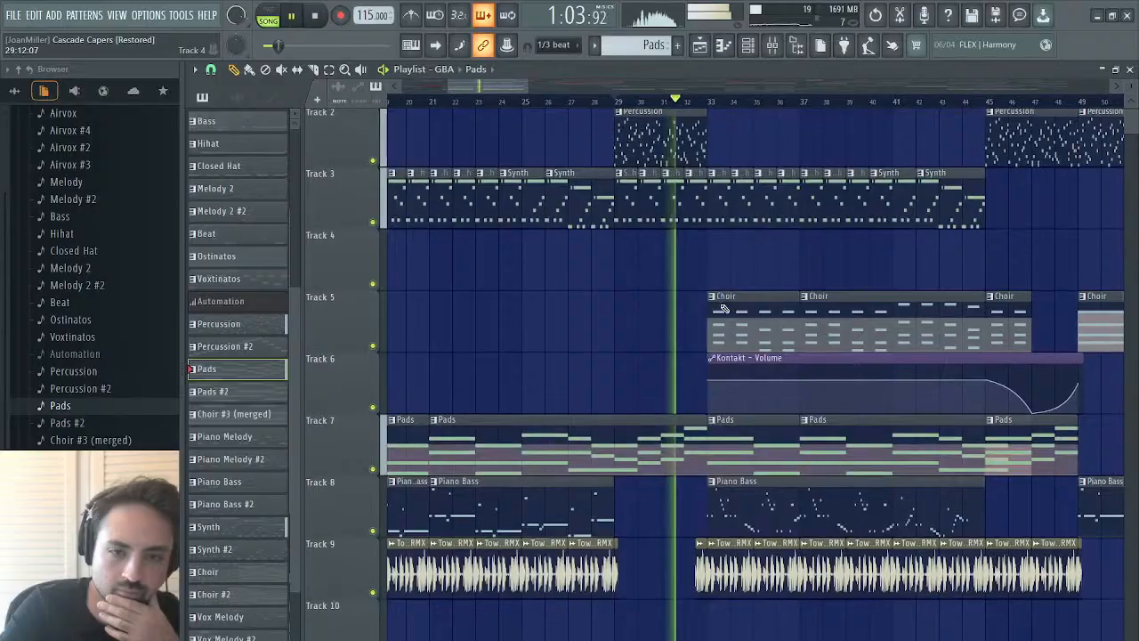
left_click_drag(706, 458, 610, 458)
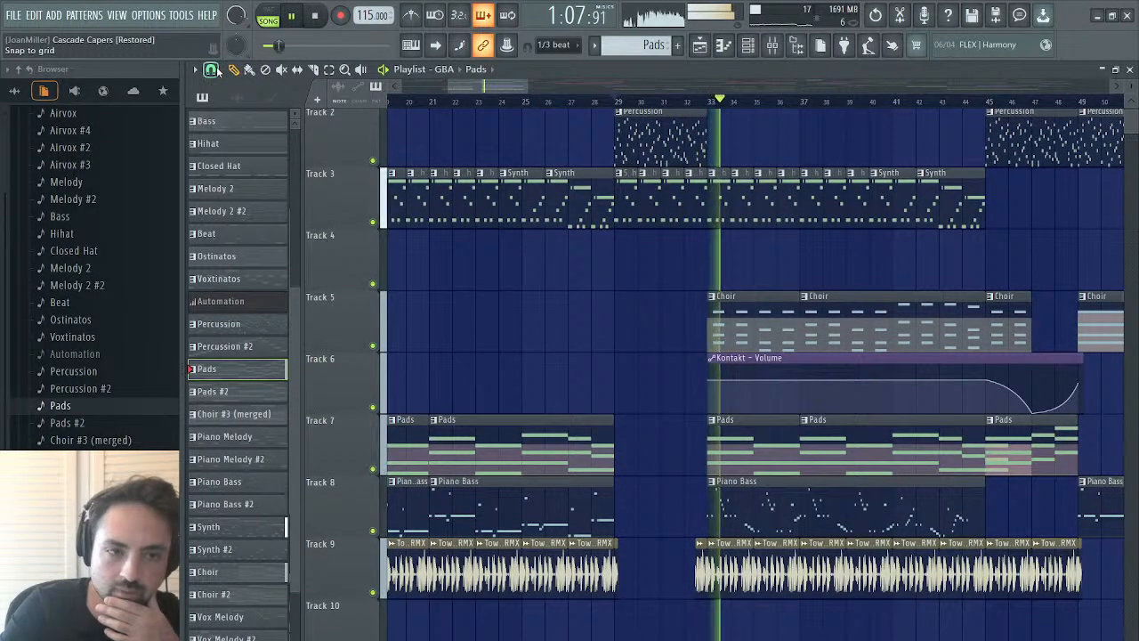
- Play the section around bar 29 and trim the Pads clip starting at bar 37 on Track 7 to end at bar 45
left_click(610, 104)
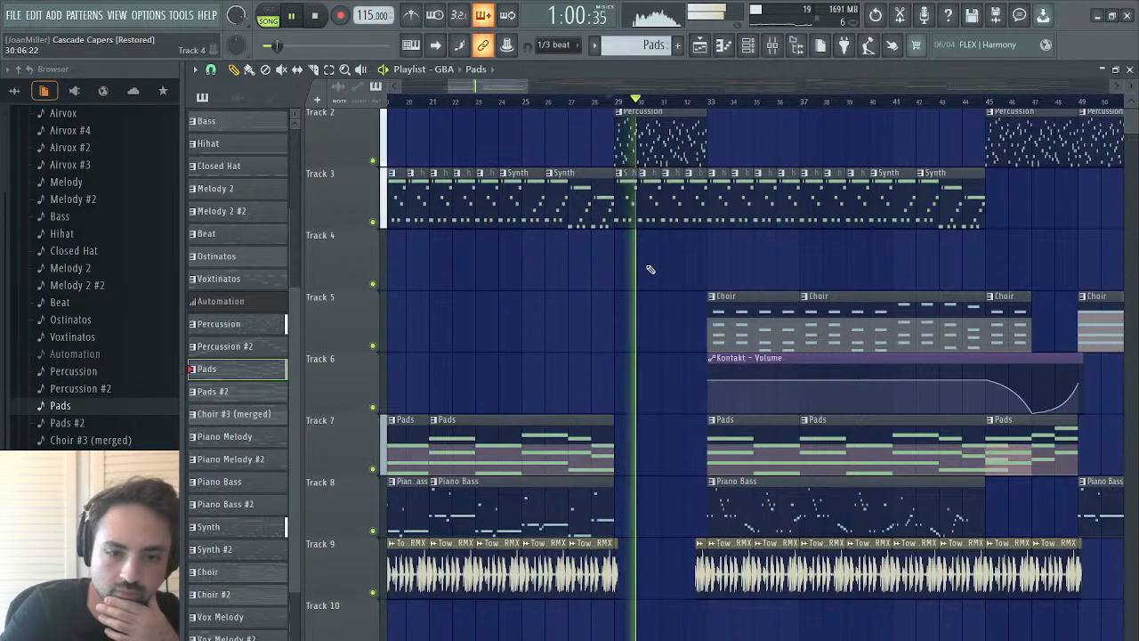
scroll(648, 267, "down", 4)
scroll(640, 258, "up", 3)
left_click(592, 105)
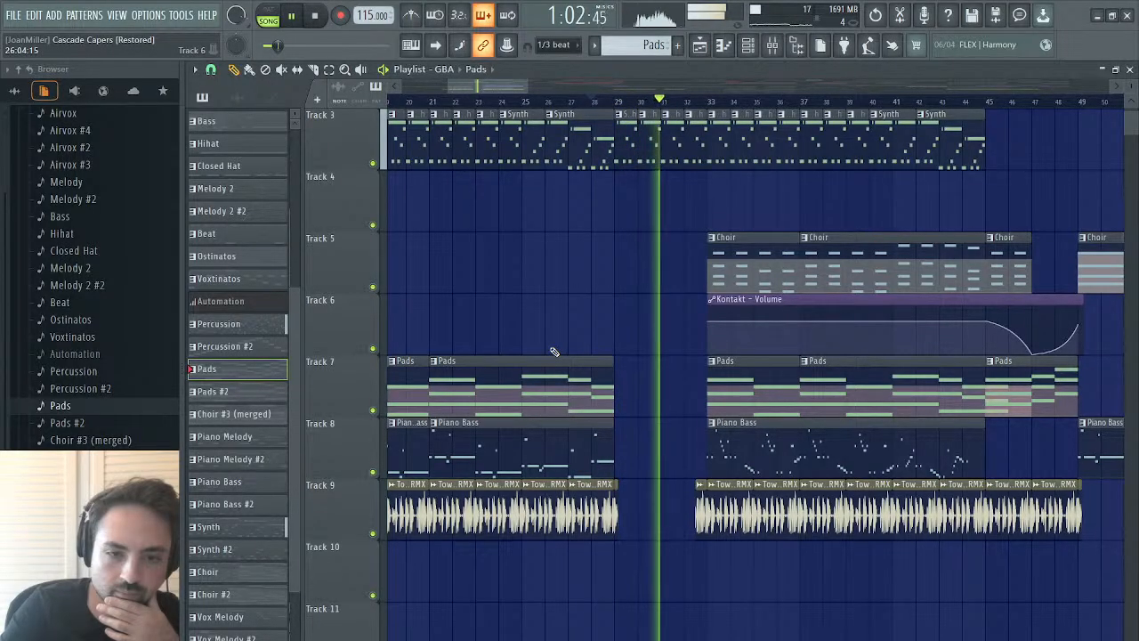
left_click(839, 373, "ctrl")
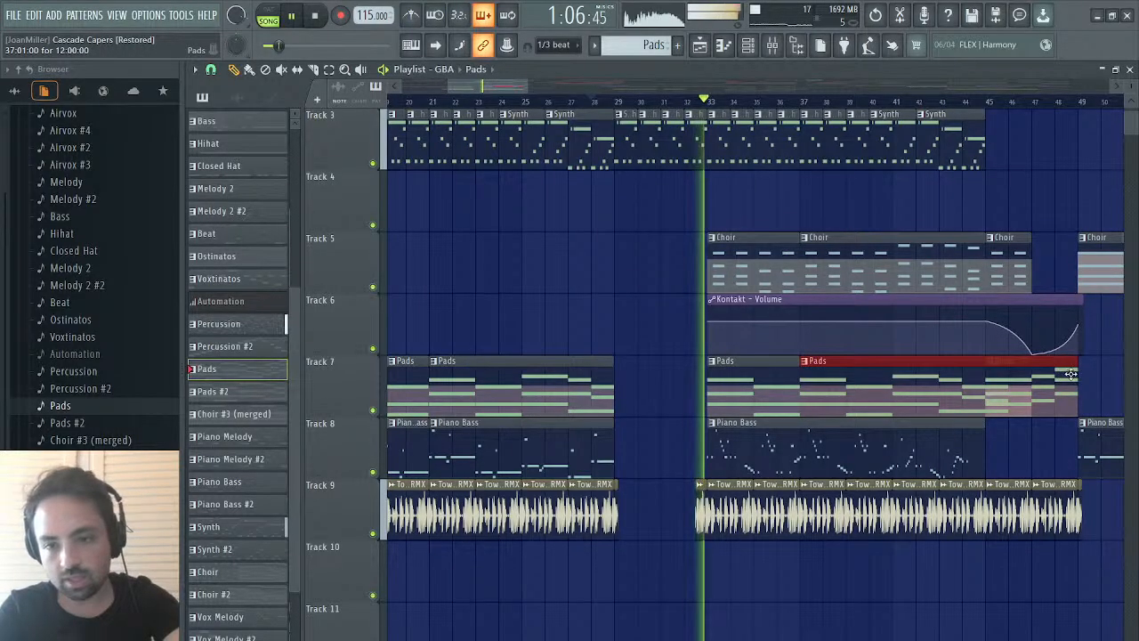
left_click_drag(1010, 371, 985, 374)
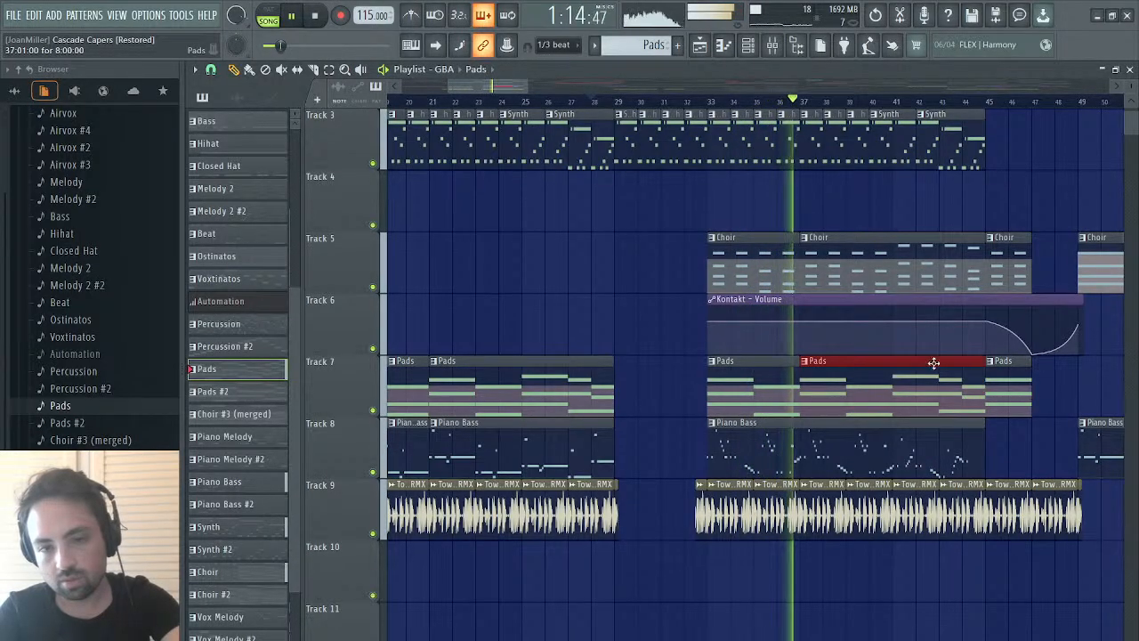
- Play from bar 45 to check the transition out of the trimmed Pads clip on Track 7
scroll(933, 362, "up", 2)
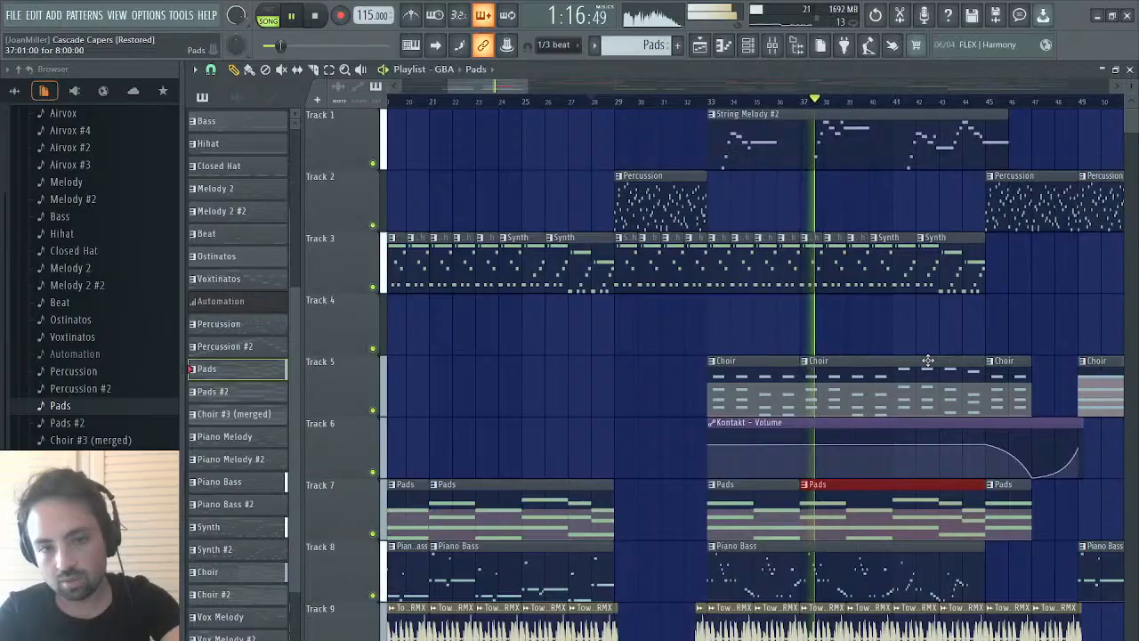
scroll(927, 360, "down", 1)
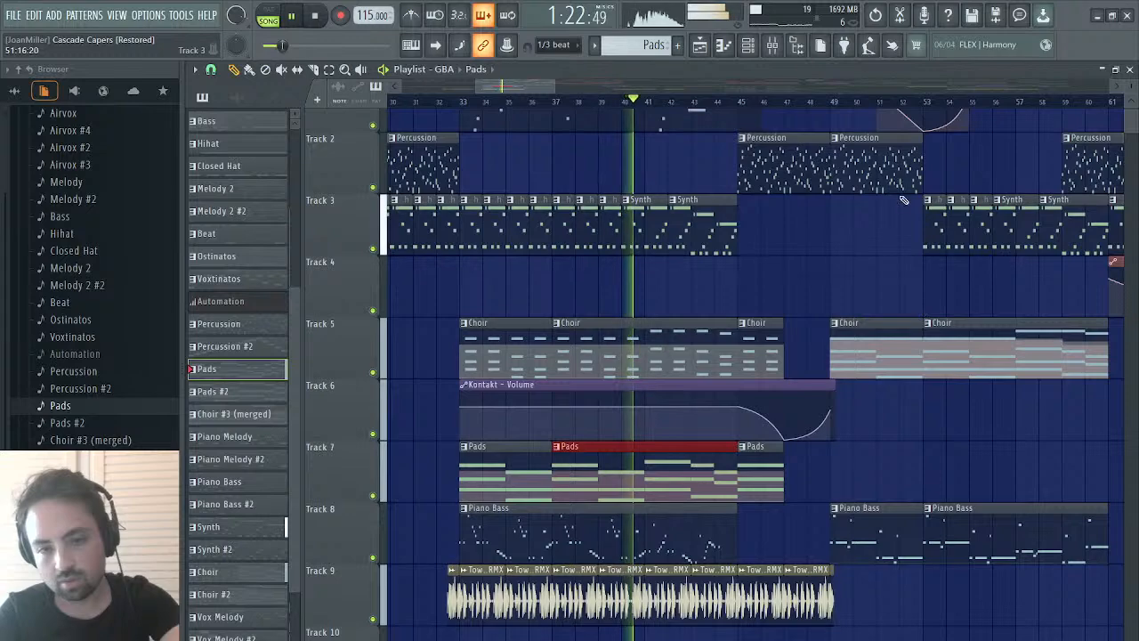
left_click(741, 102)
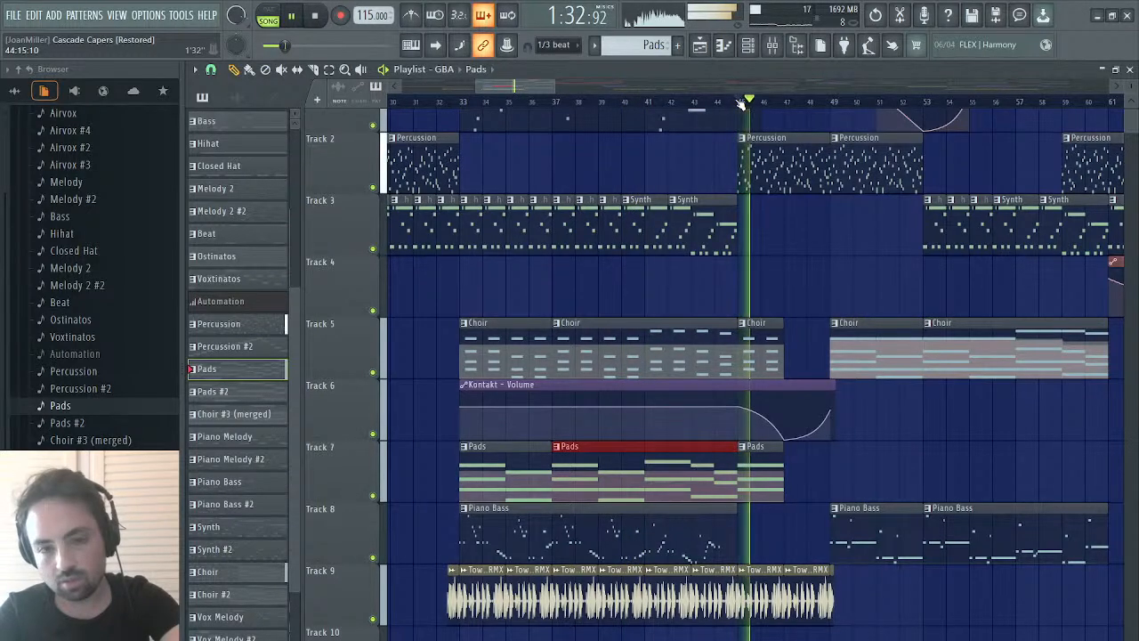
scroll(758, 462, "up", 1)
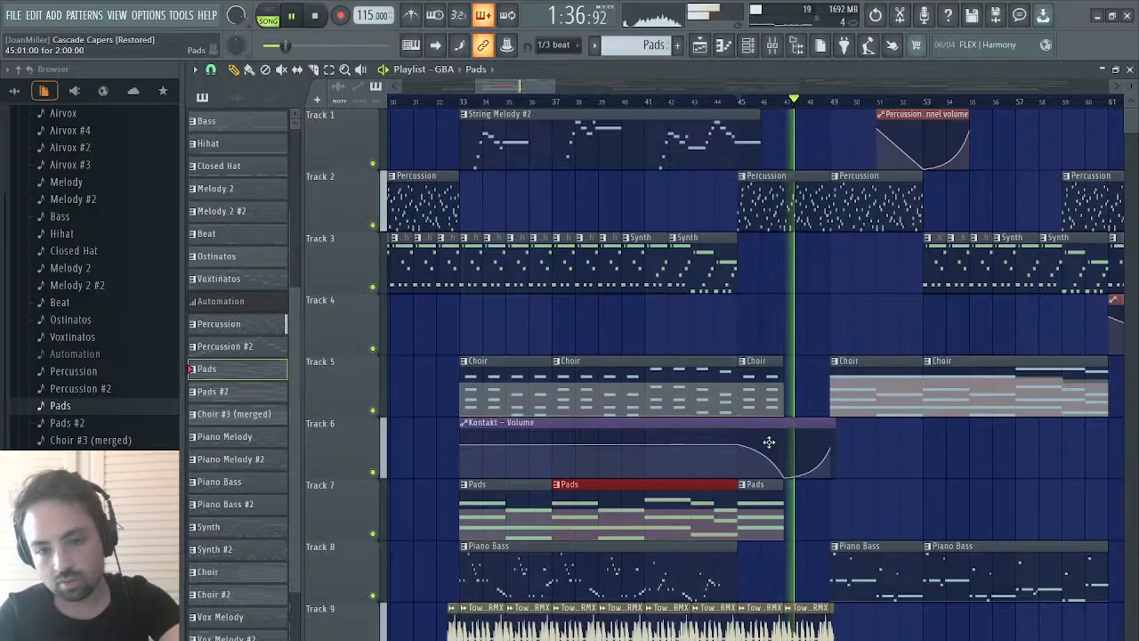
- Play from about bar 26 and inspect the Pads clip's FM8 notes in the piano roll, closing it again
scroll(769, 443, "left", 4)
left_click(492, 98)
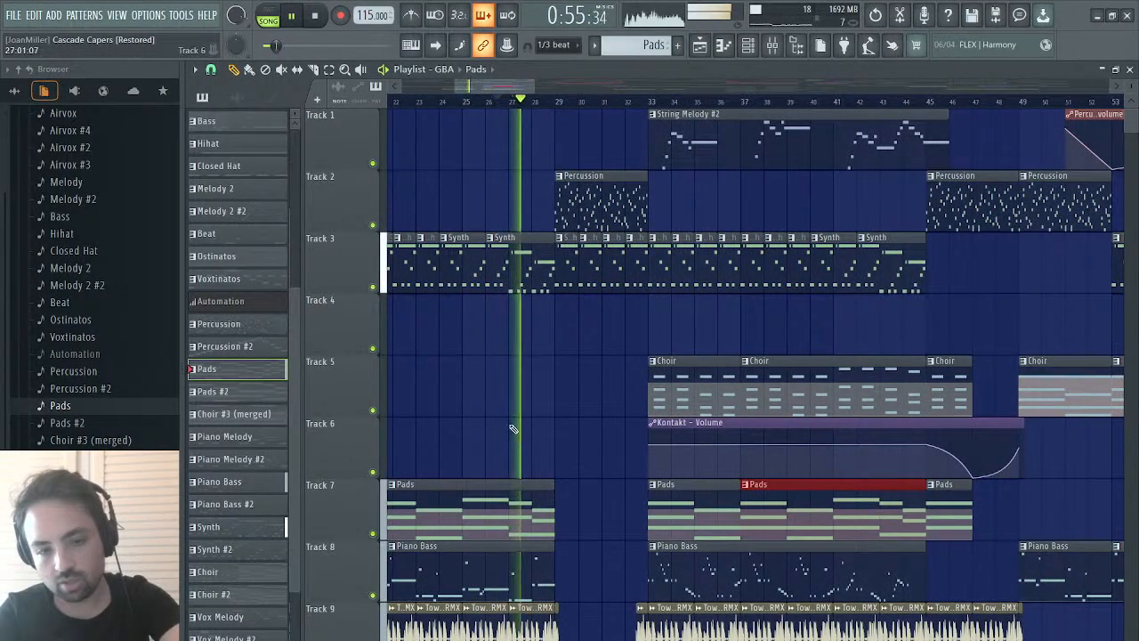
double_click(537, 526)
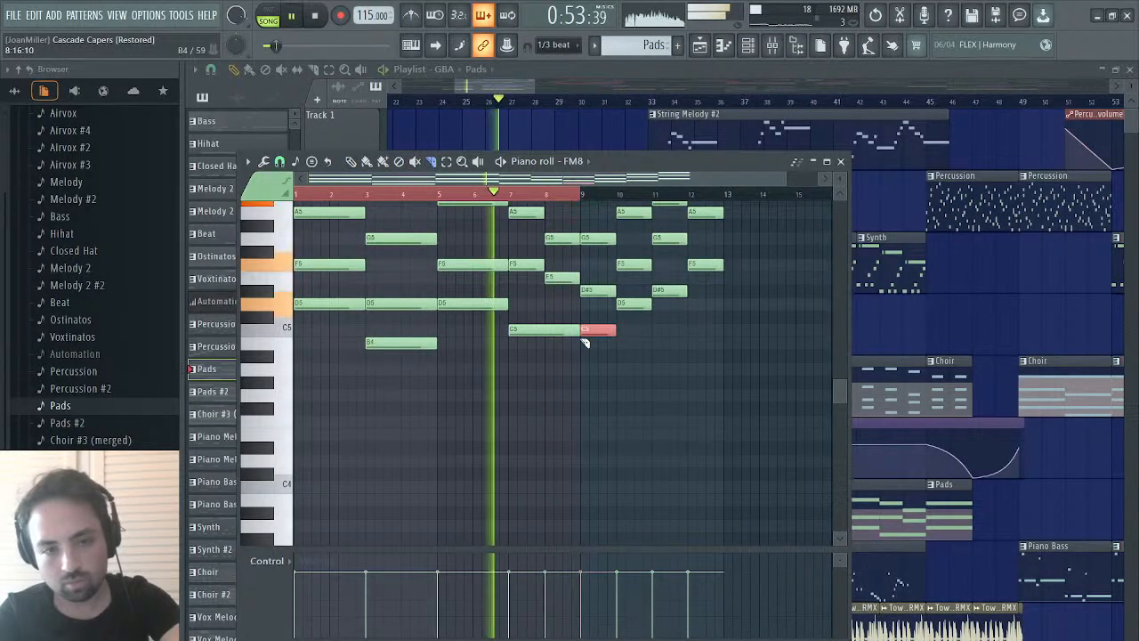
left_click(840, 161)
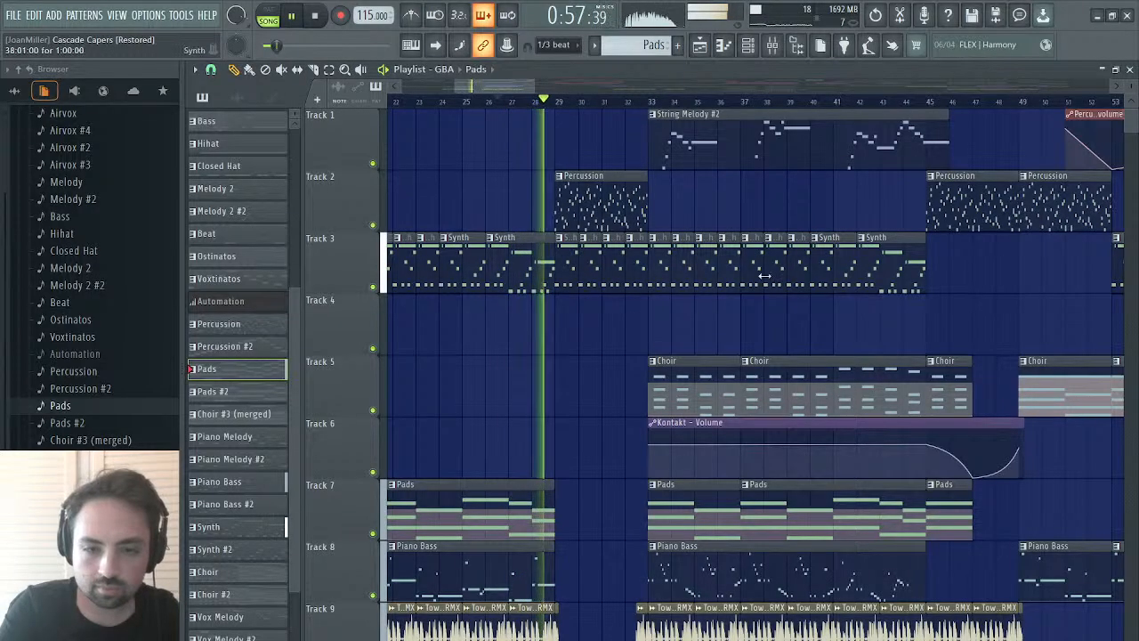
- Play from bars 49 and 57 to review the Choir, Piano Bass and Synth section
scroll(660, 341, "right", 2)
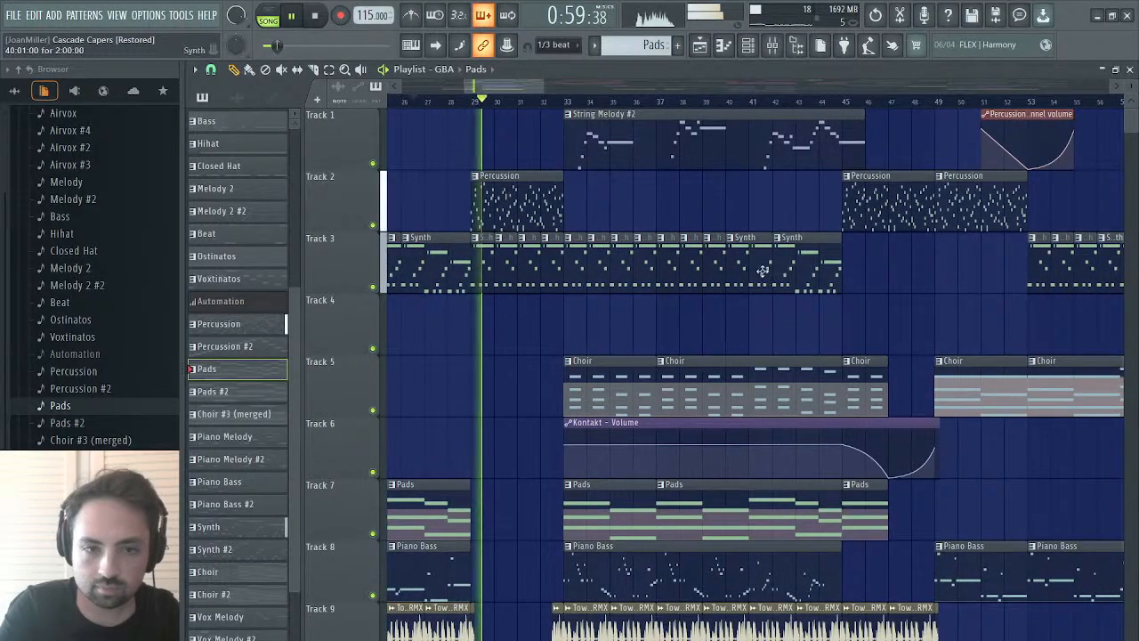
scroll(778, 222, "right", 3)
left_click(704, 100)
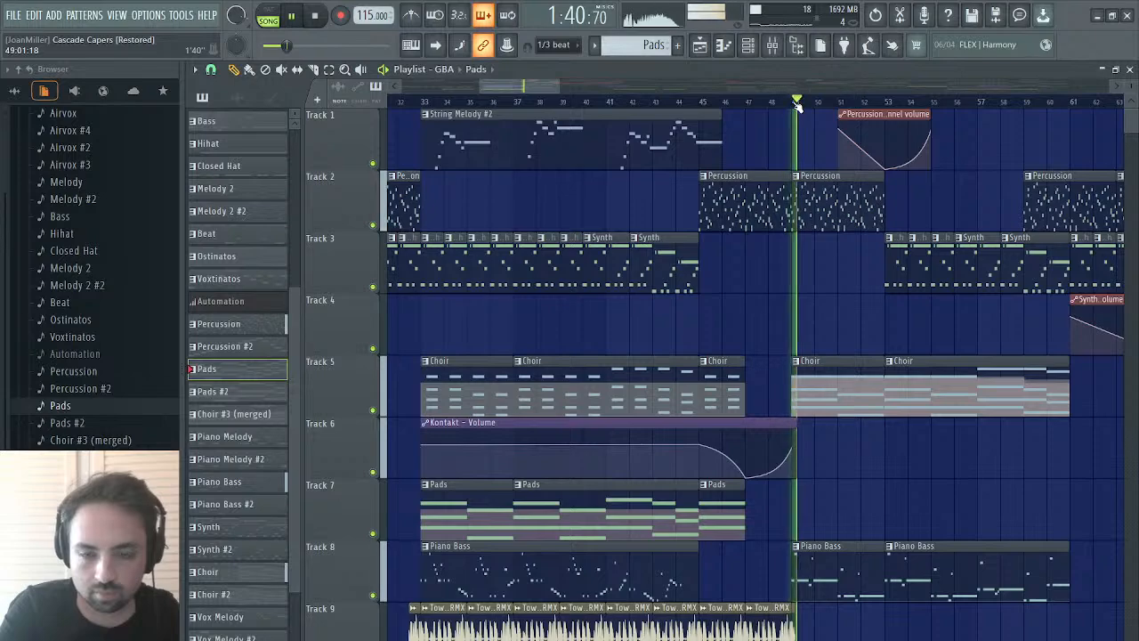
scroll(877, 311, "right", 3)
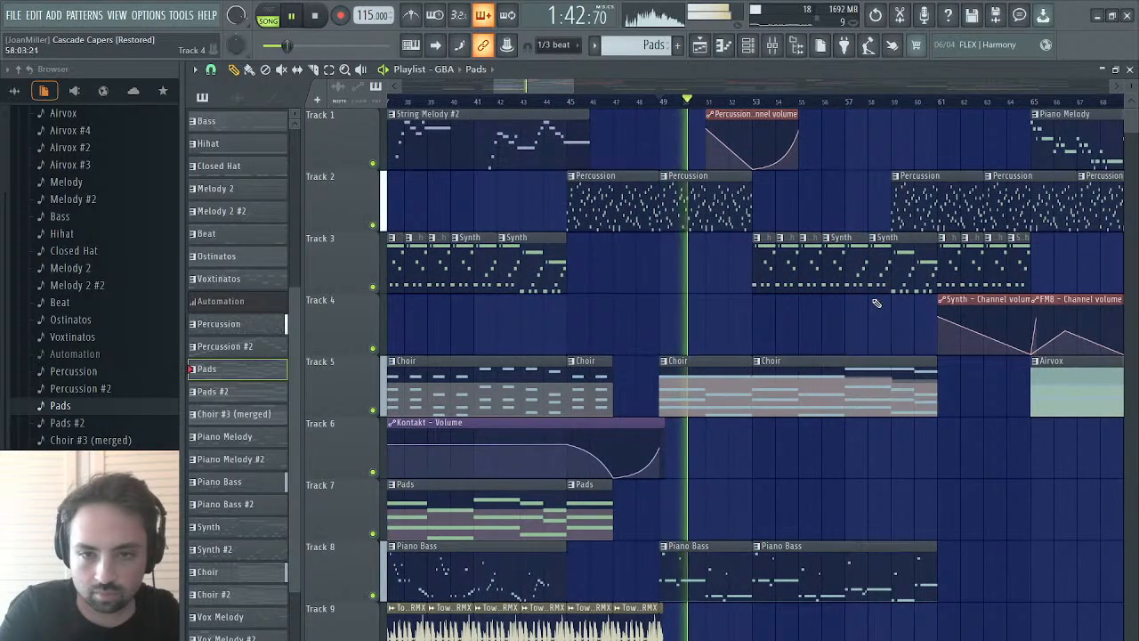
left_click(846, 101)
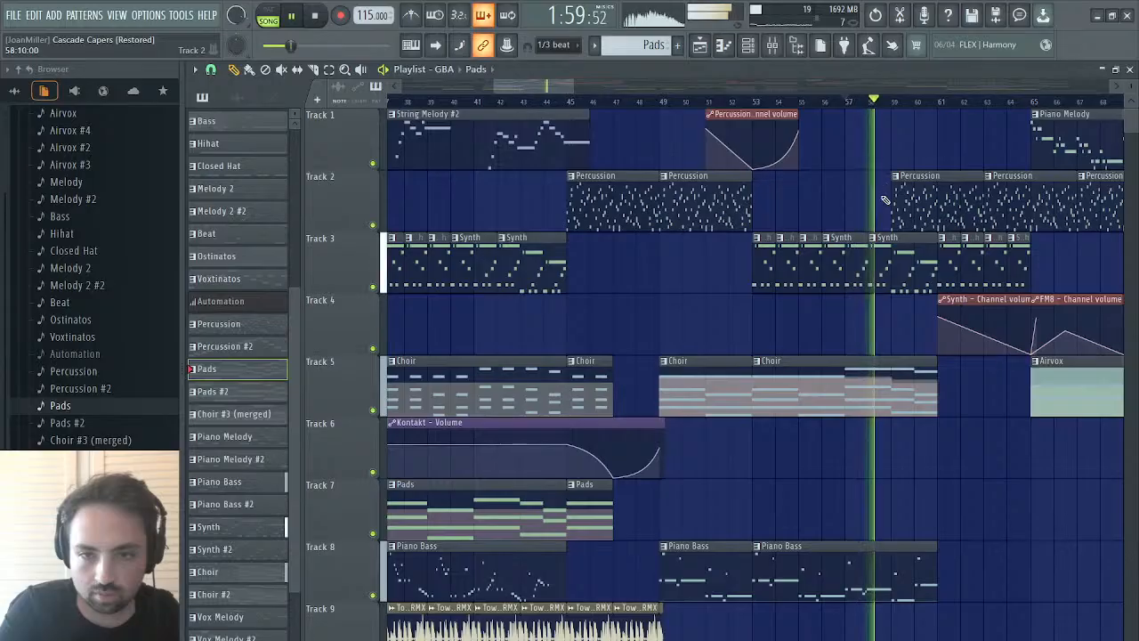
- Play from bars 65, 73 and 75 to review the Airvox, Arp and Melody entrances
scroll(884, 200, "right", 5)
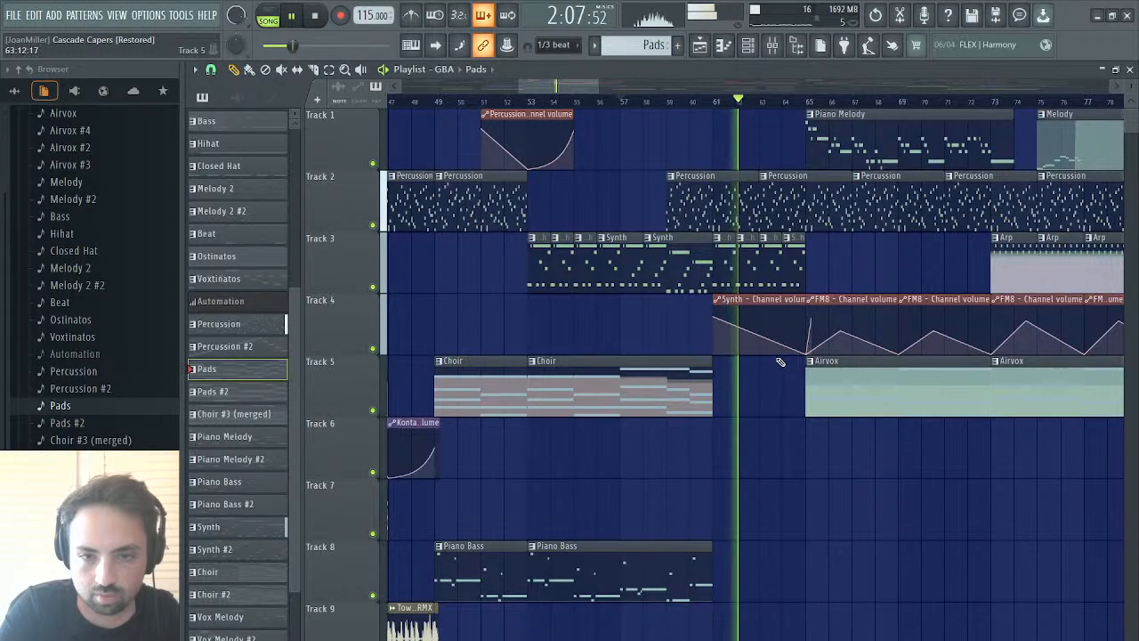
scroll(828, 353, "right", 3)
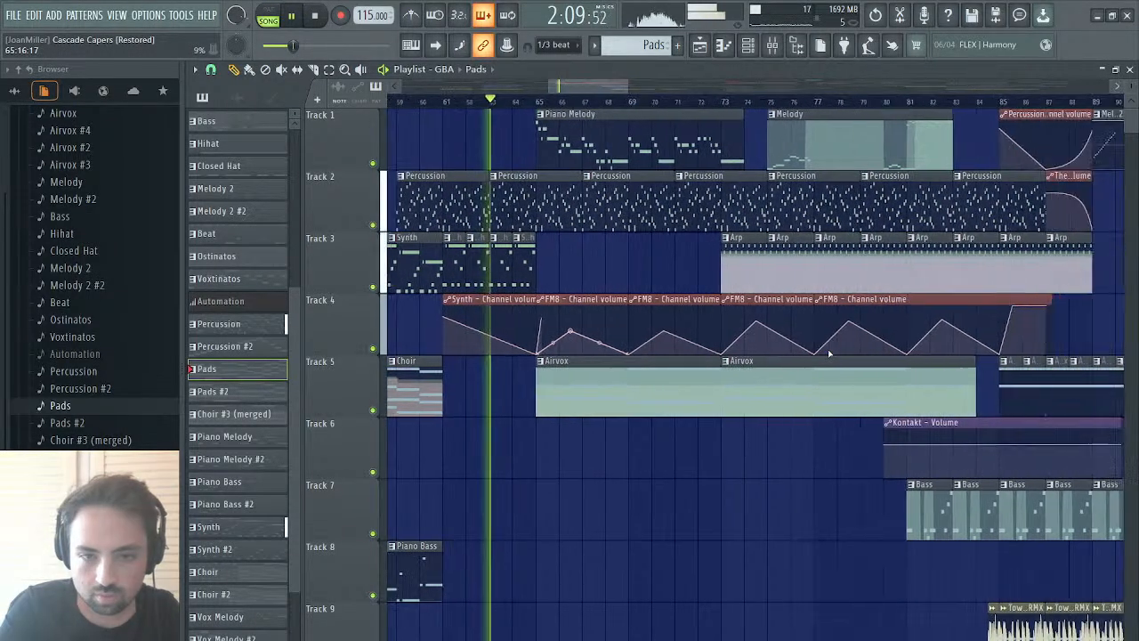
left_click(537, 101)
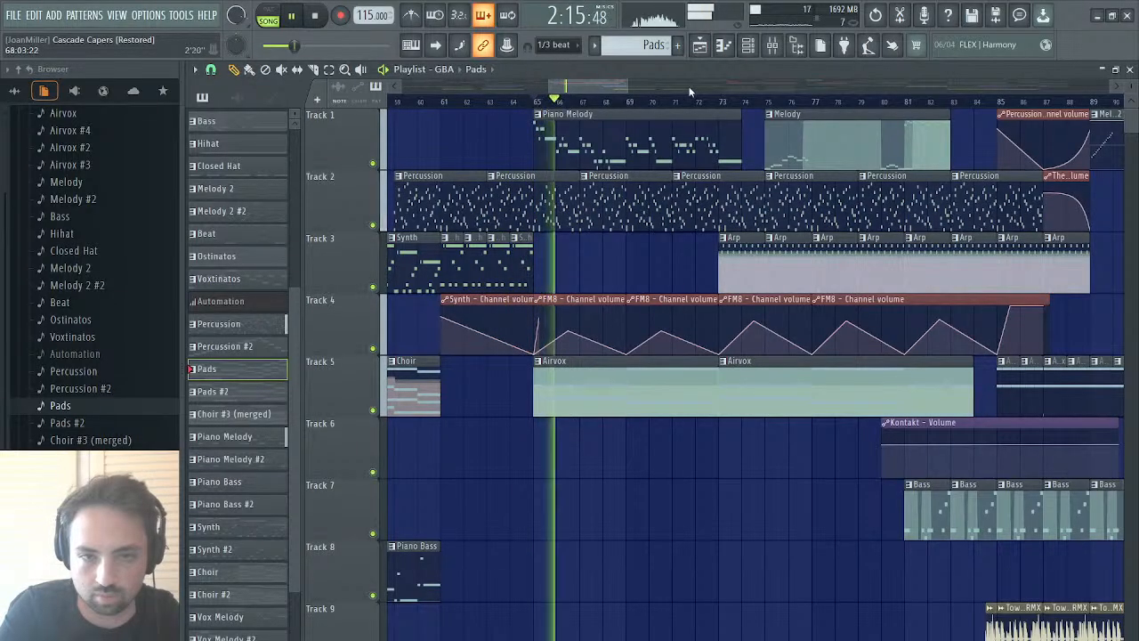
left_click(722, 101)
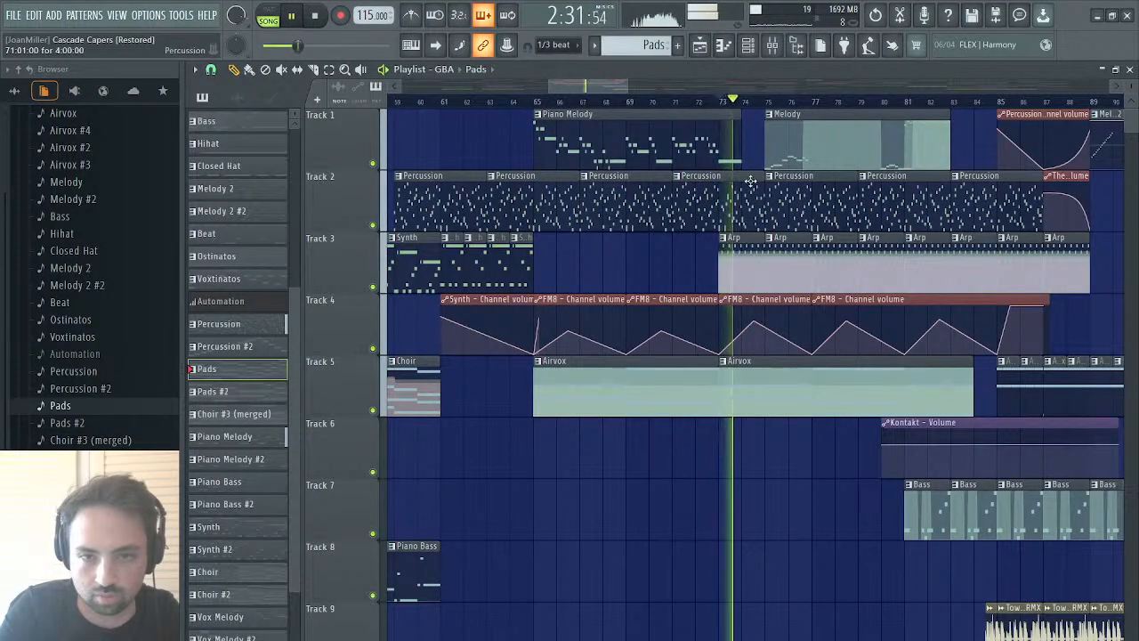
scroll(725, 102, "right", 1)
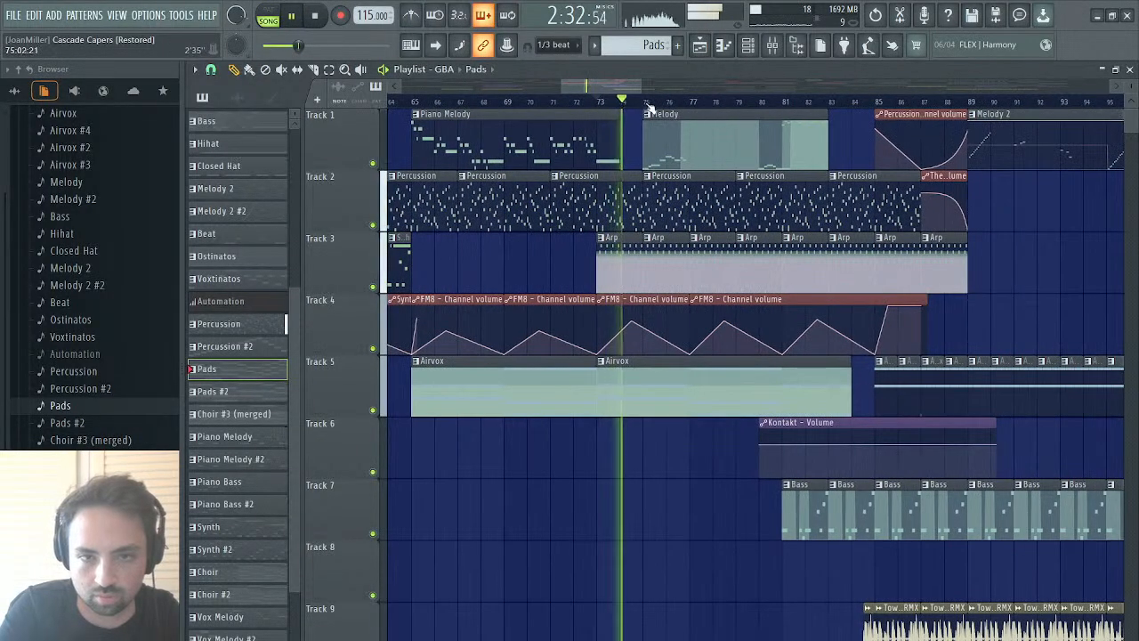
left_click(647, 102)
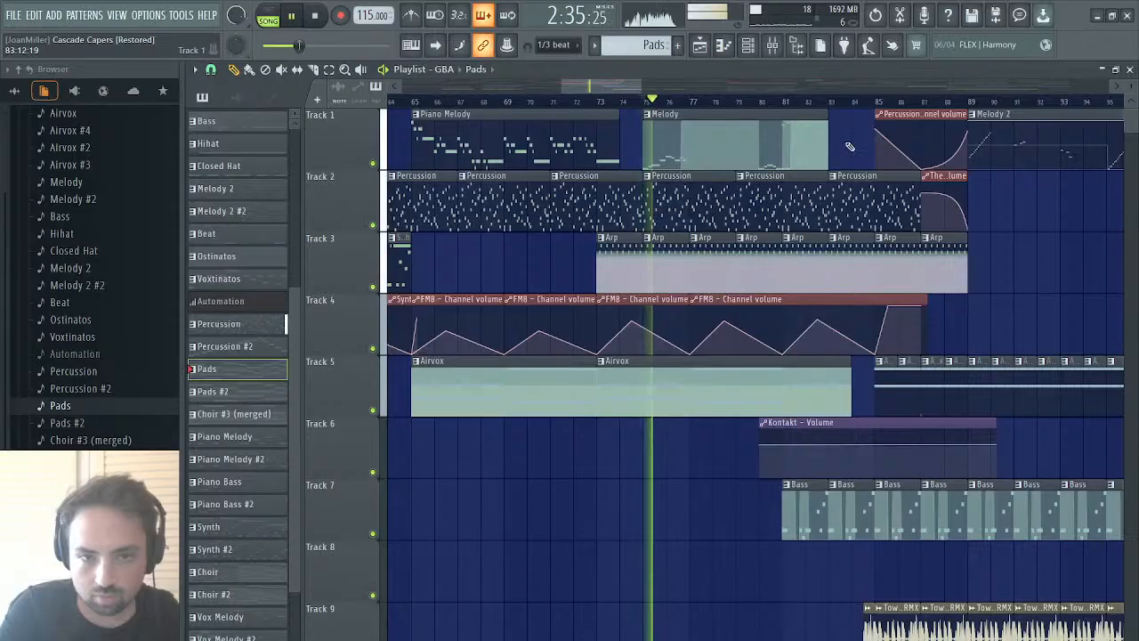
- Inspect the low and mid bands of Maximus on the Master during playback, and return to the playlist
left_click(1129, 69)
left_click(970, 215)
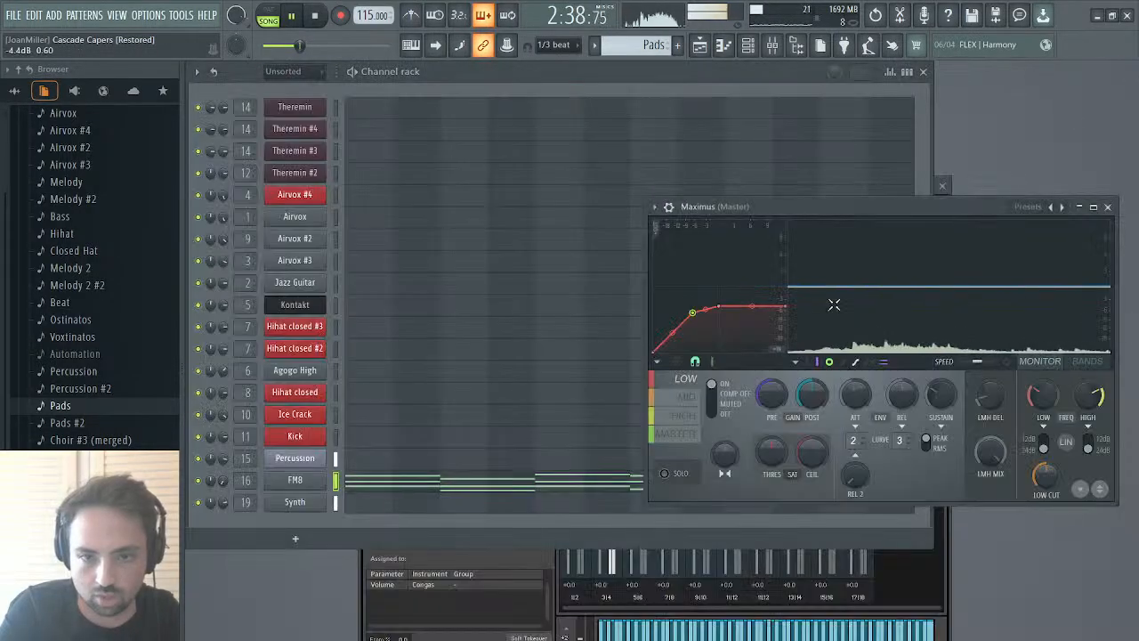
left_click(697, 399)
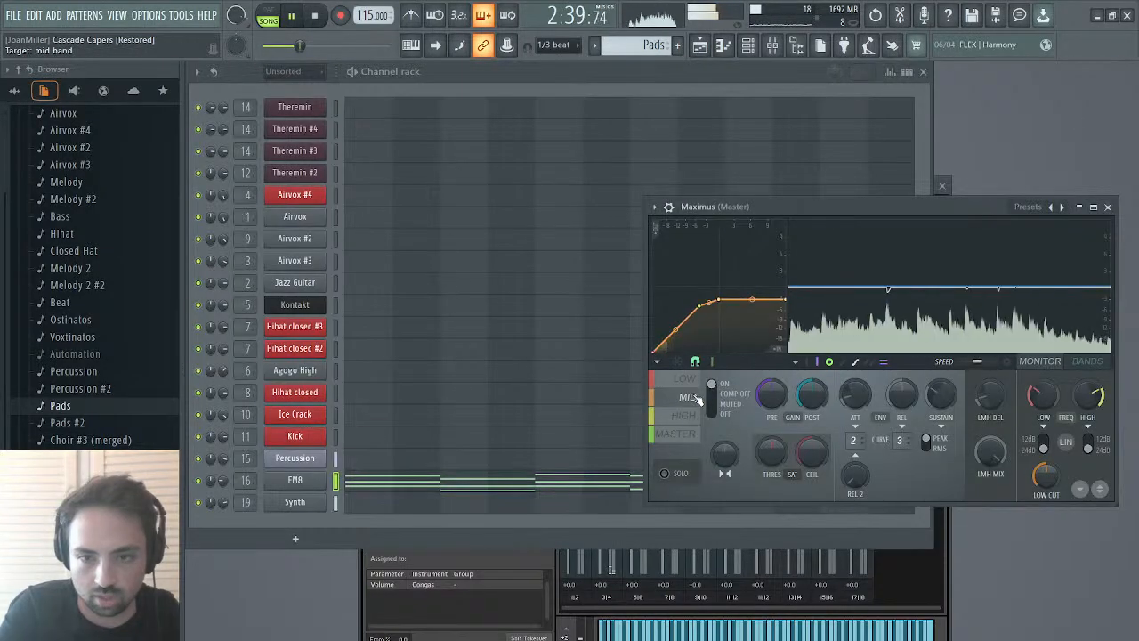
left_click(698, 50)
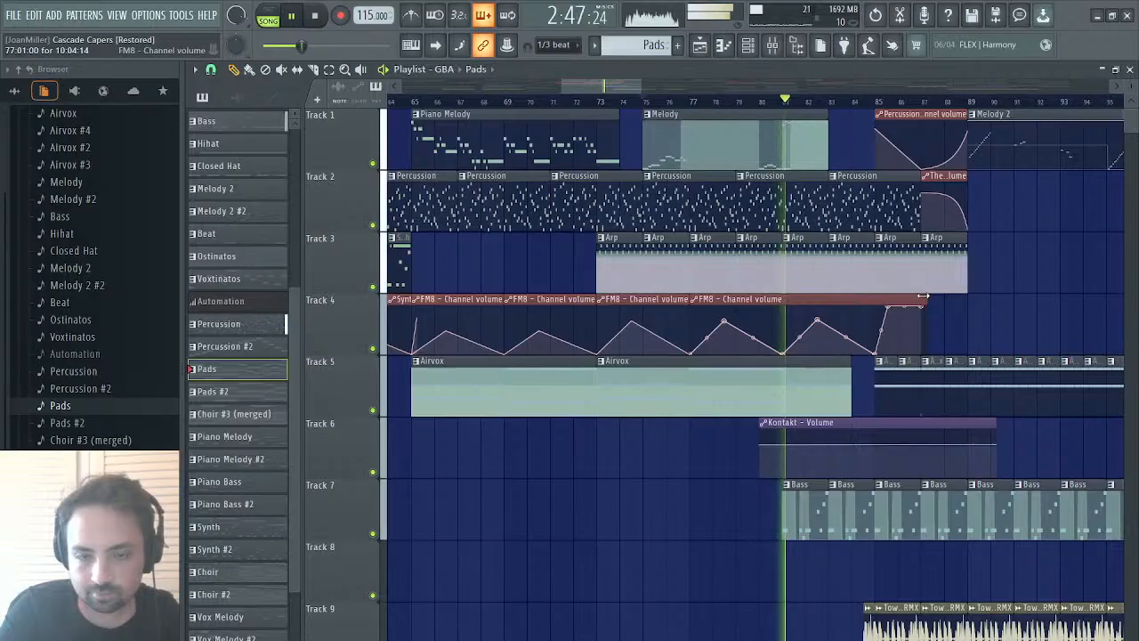
- Play from bar 89 and from about bar 101 to review the Melody 2, Bass and Percussion transitions
scroll(914, 326, "right", 3)
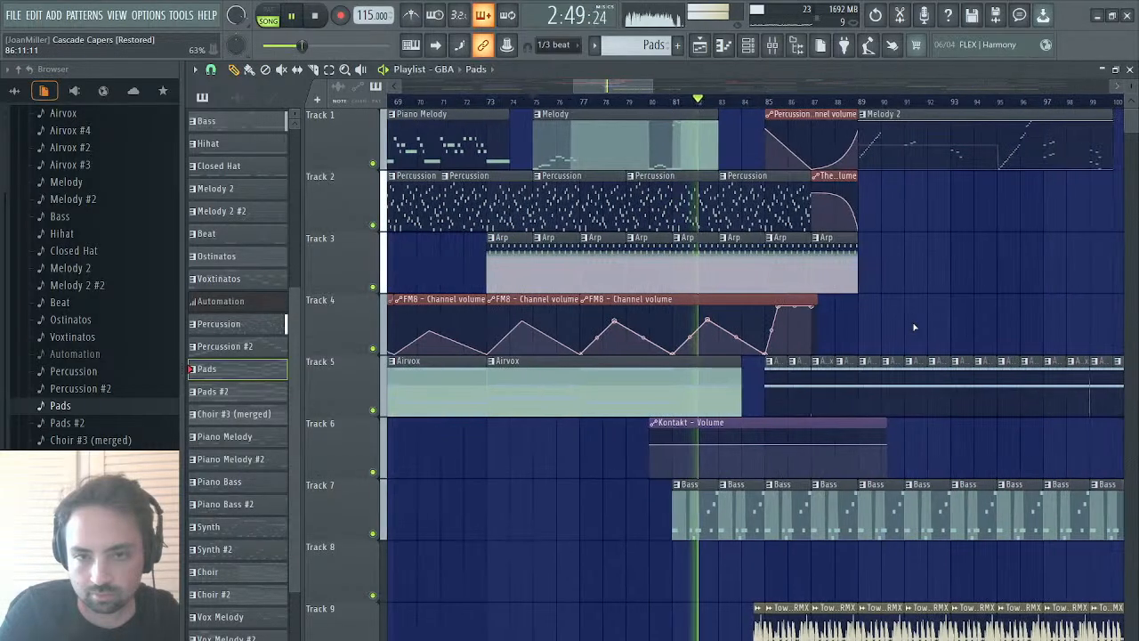
scroll(914, 327, "right", 3)
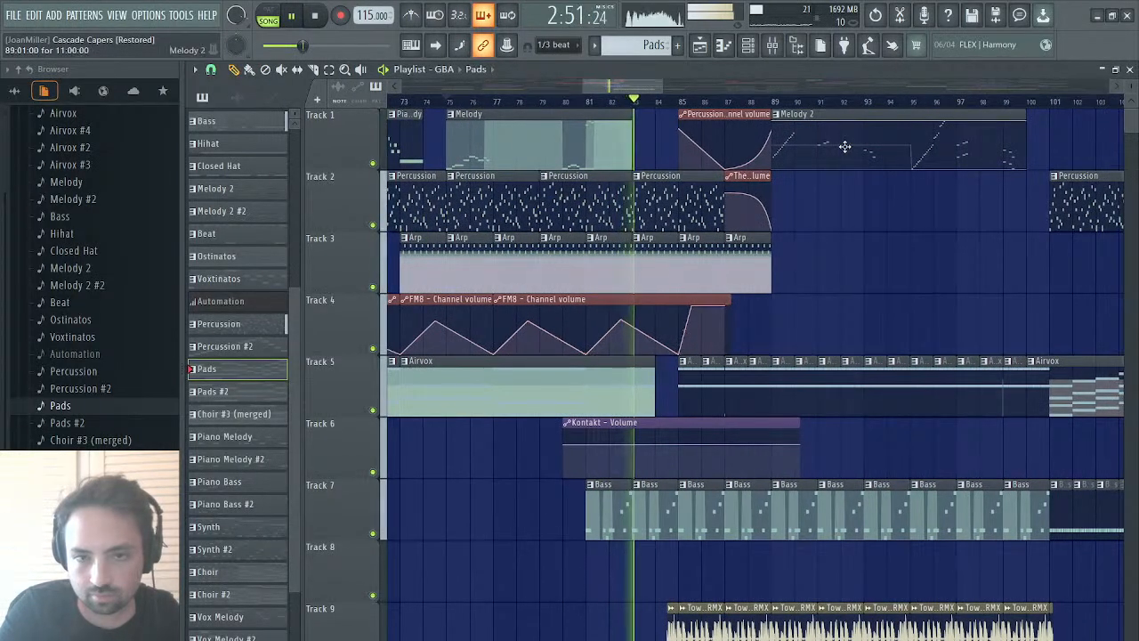
left_click(774, 100)
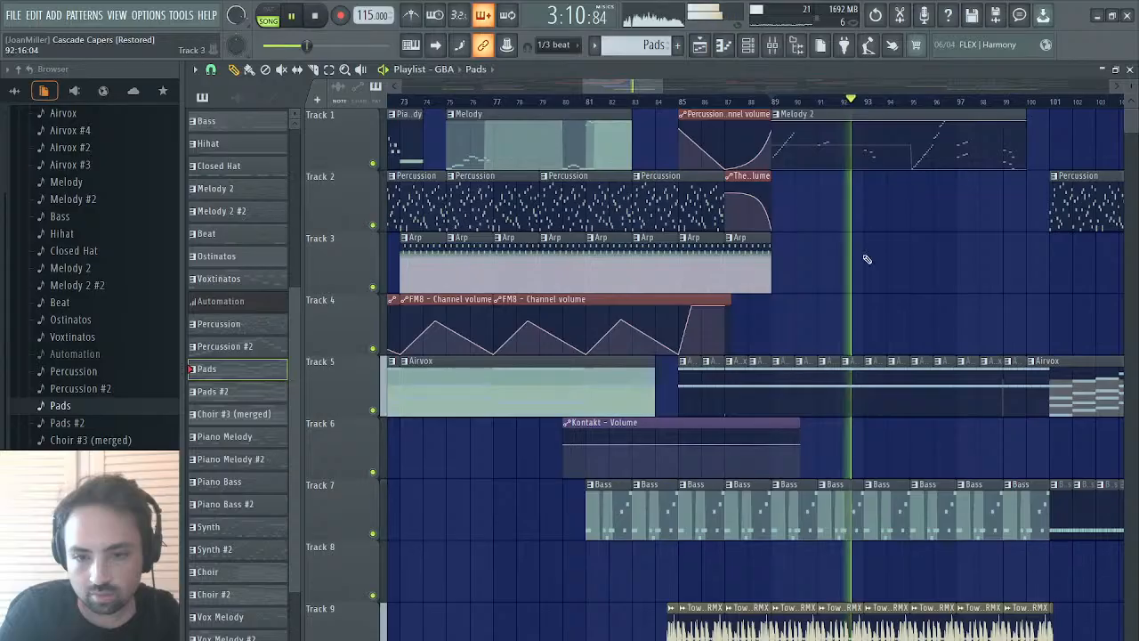
scroll(867, 259, "right", 3)
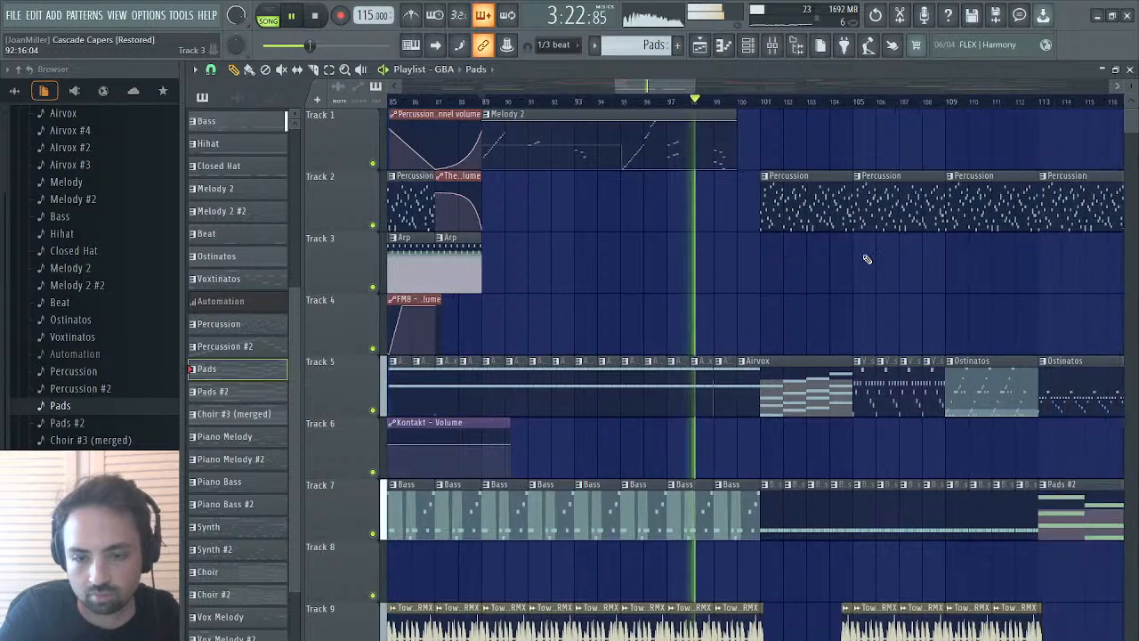
left_click(752, 101)
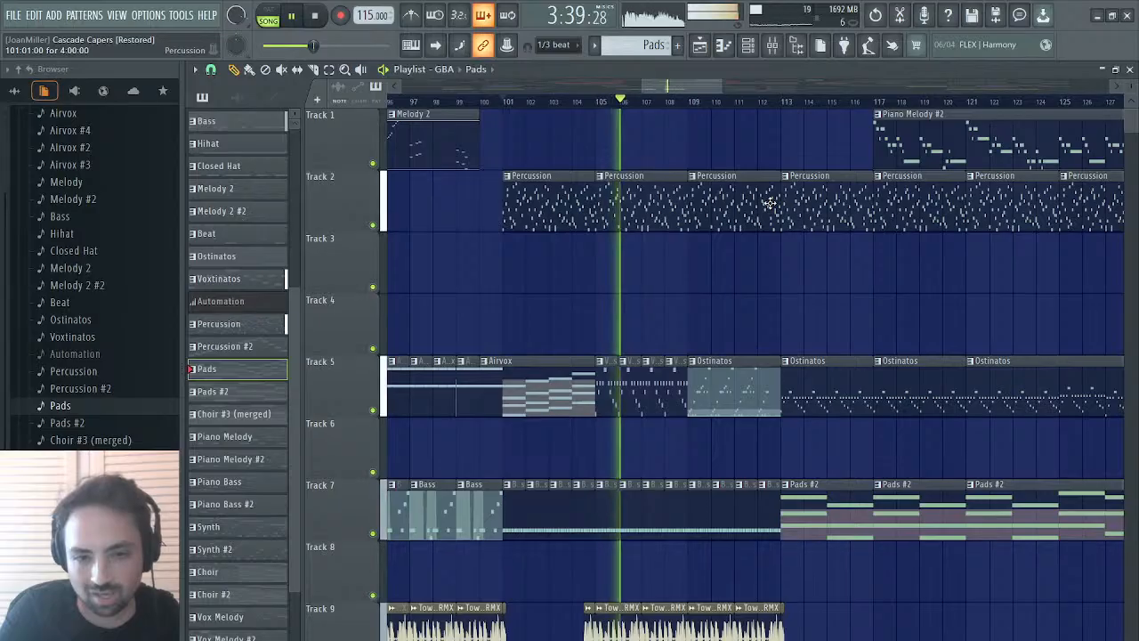
- Play from bars 109, 113 and 117 to review the Ostinatos, Pads #2 and Piano Melody #2 entrances
scroll(714, 170, "left", 3)
left_click(798, 102)
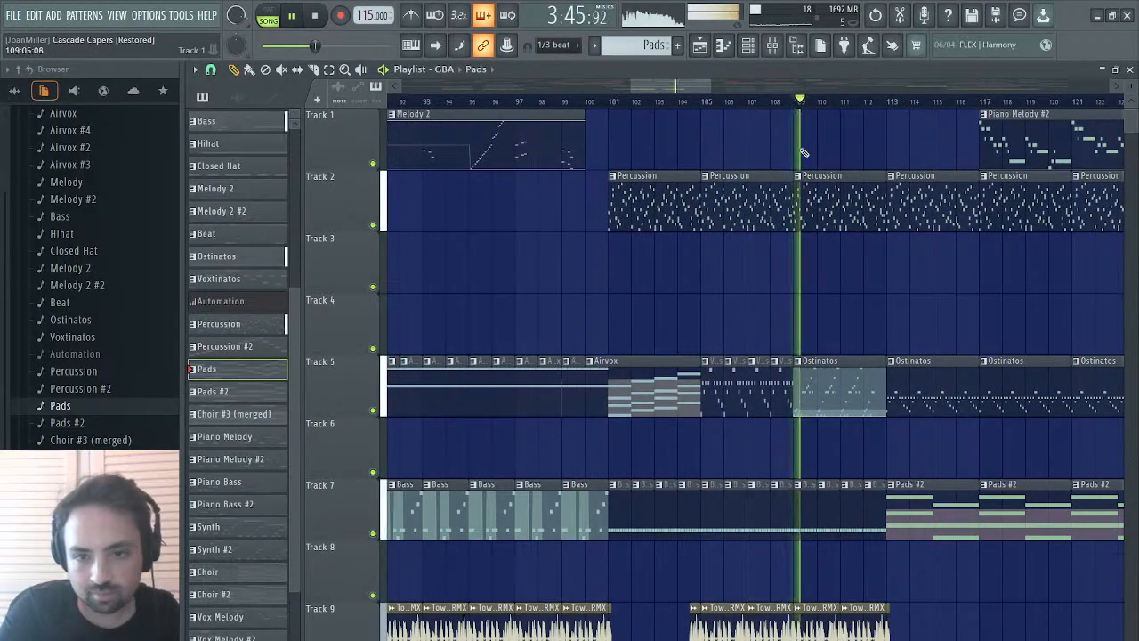
scroll(798, 178, "right", 8)
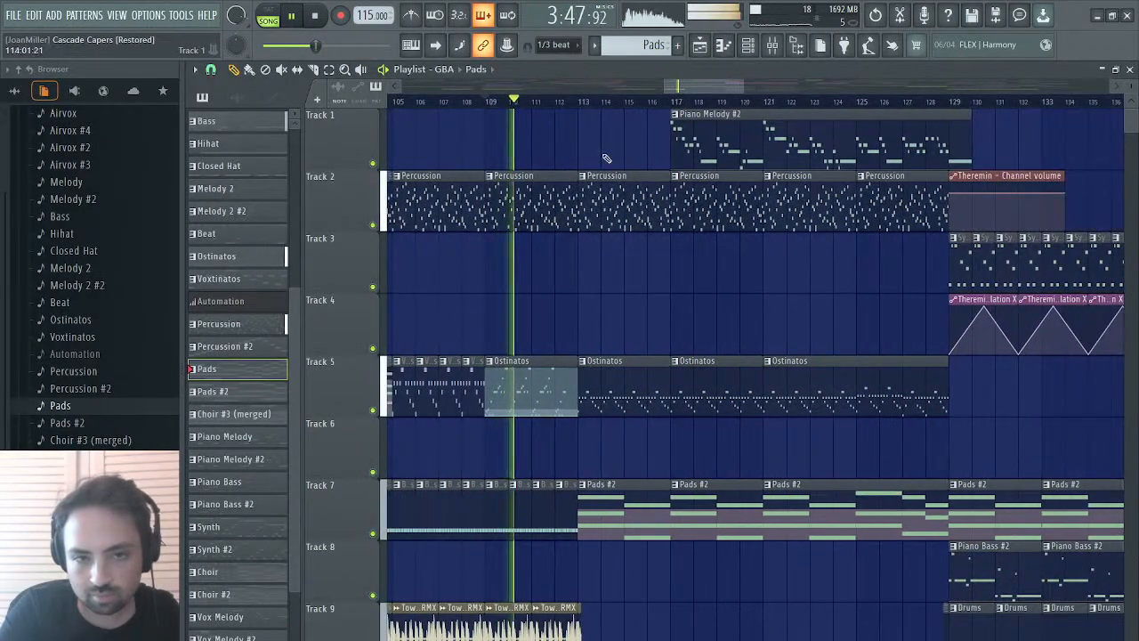
left_click(580, 103)
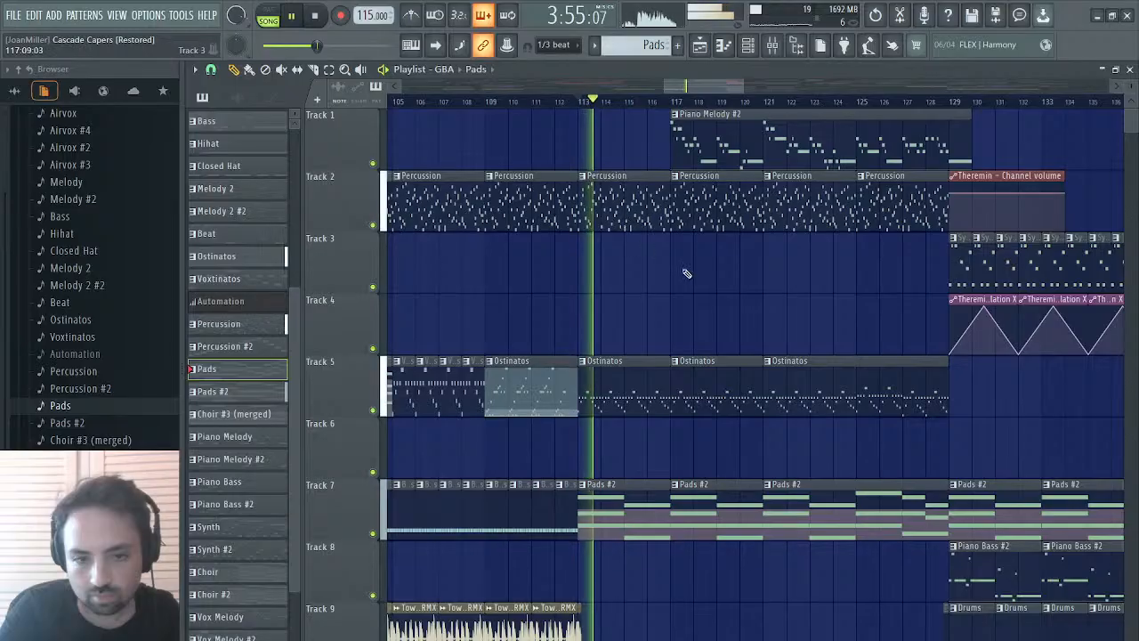
scroll(681, 272, "right", 4)
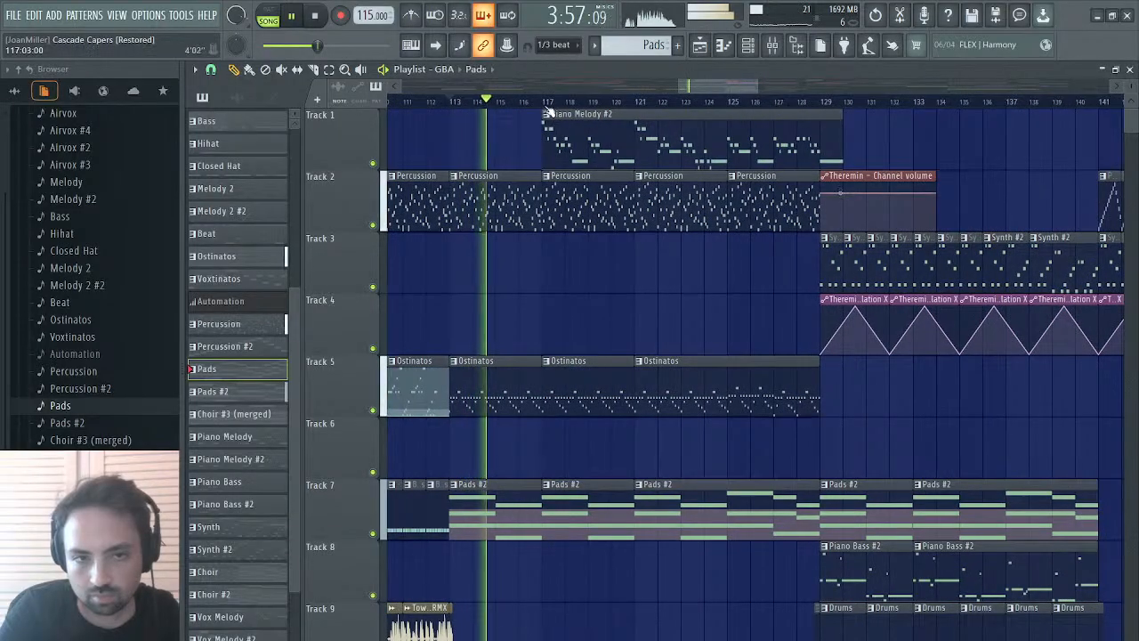
left_click(538, 101)
scroll(594, 198, "right", 4)
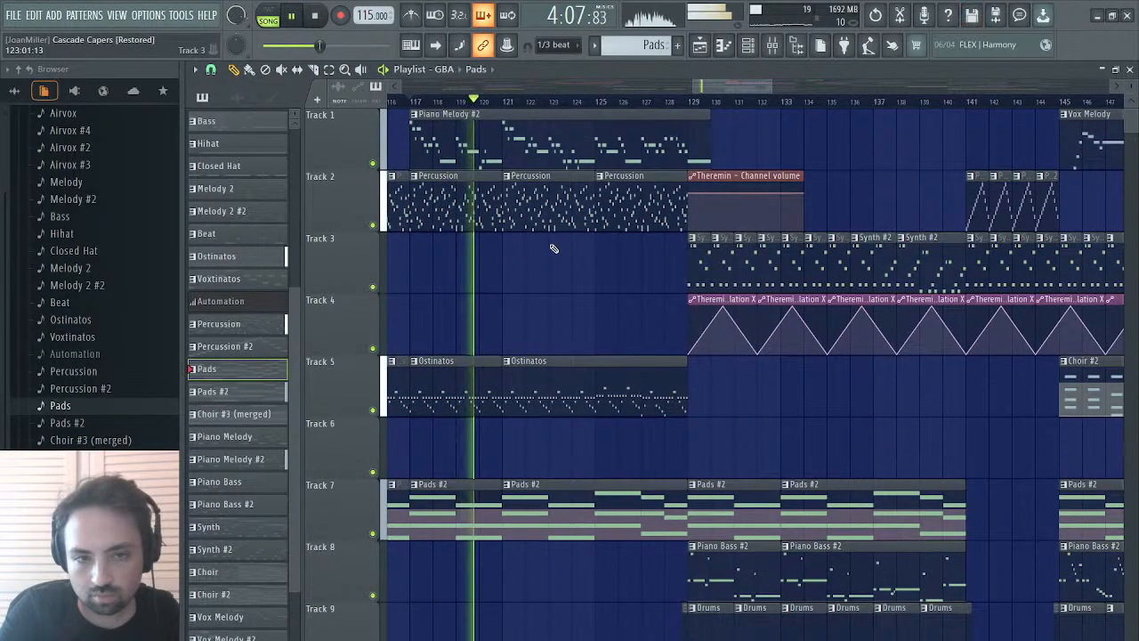
scroll(553, 249, "right", 2)
scroll(553, 248, "left", 2)
scroll(554, 248, "right", 3)
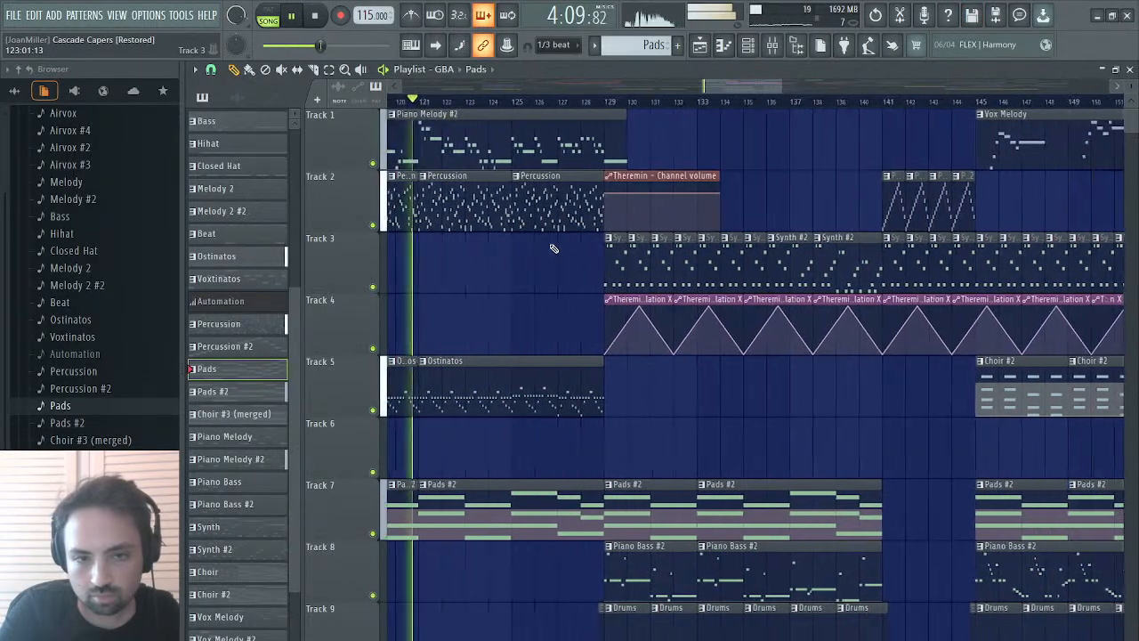
- Play from bar 129 to review the Synth #2 and Piano Bass #2 entrances
left_click(608, 103)
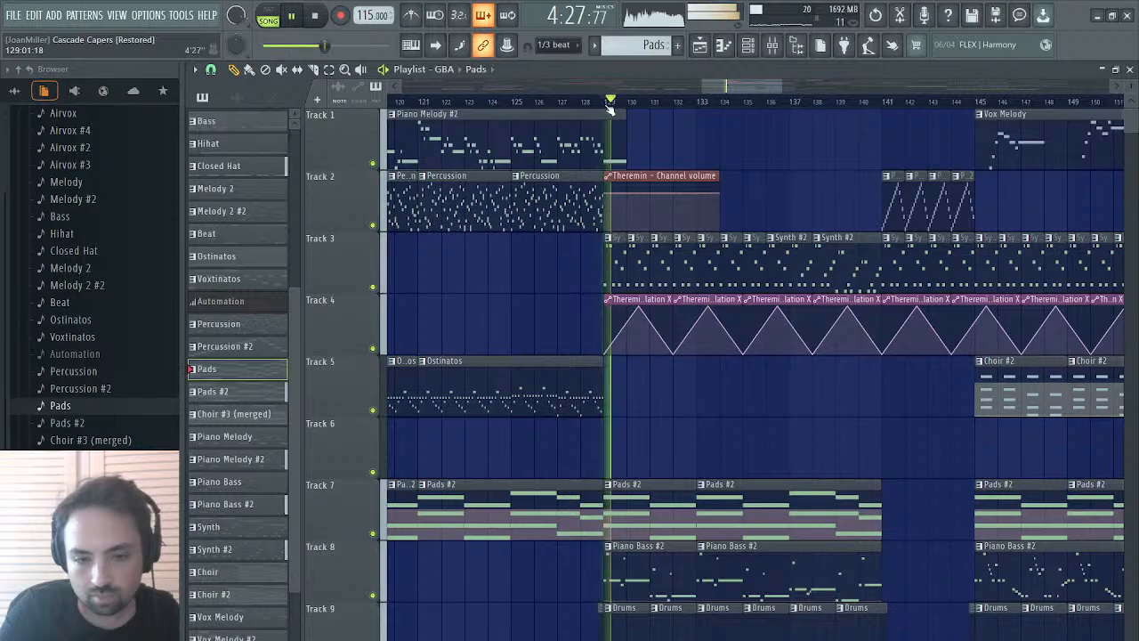
scroll(663, 346, "right", 5)
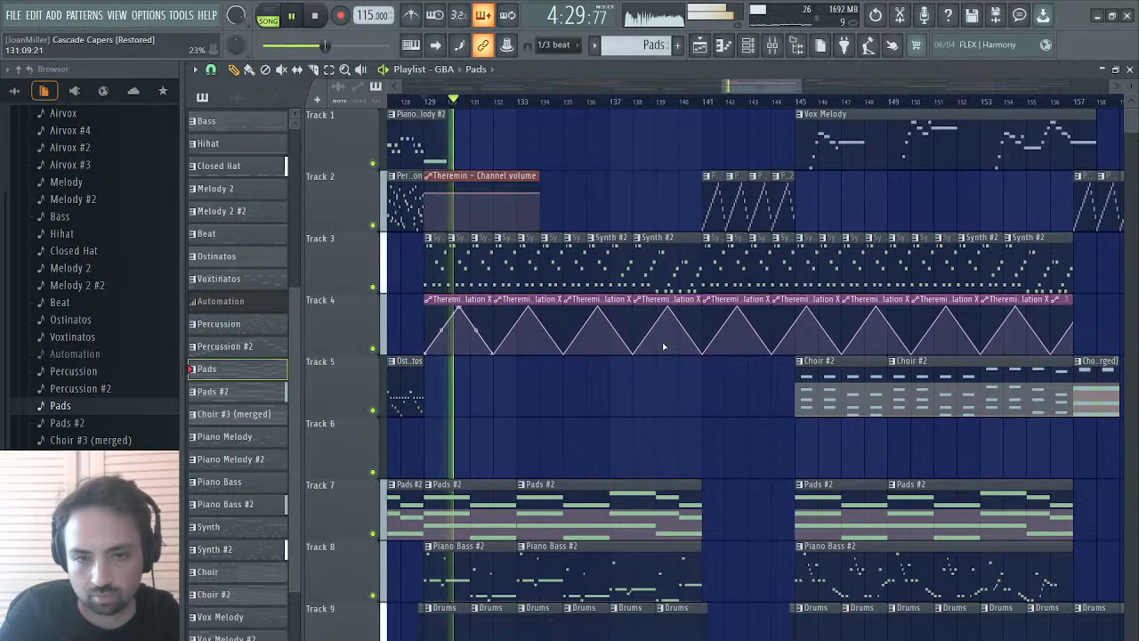
scroll(663, 346, "left", 4)
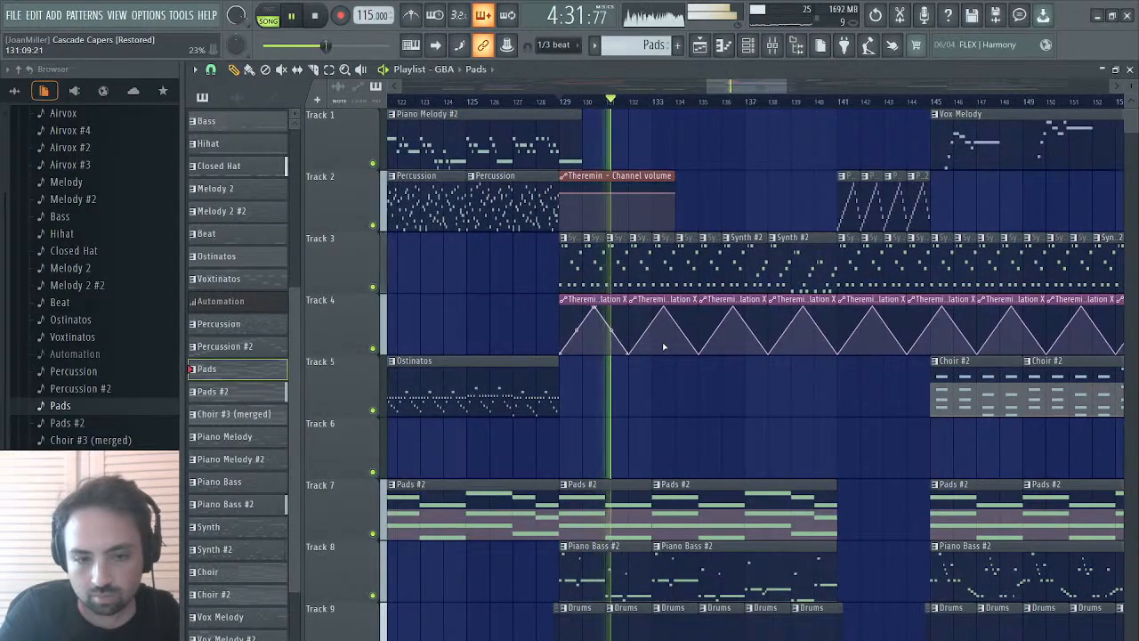
scroll(663, 346, "down", 4)
scroll(662, 346, "up", 4)
scroll(663, 346, "right", 4)
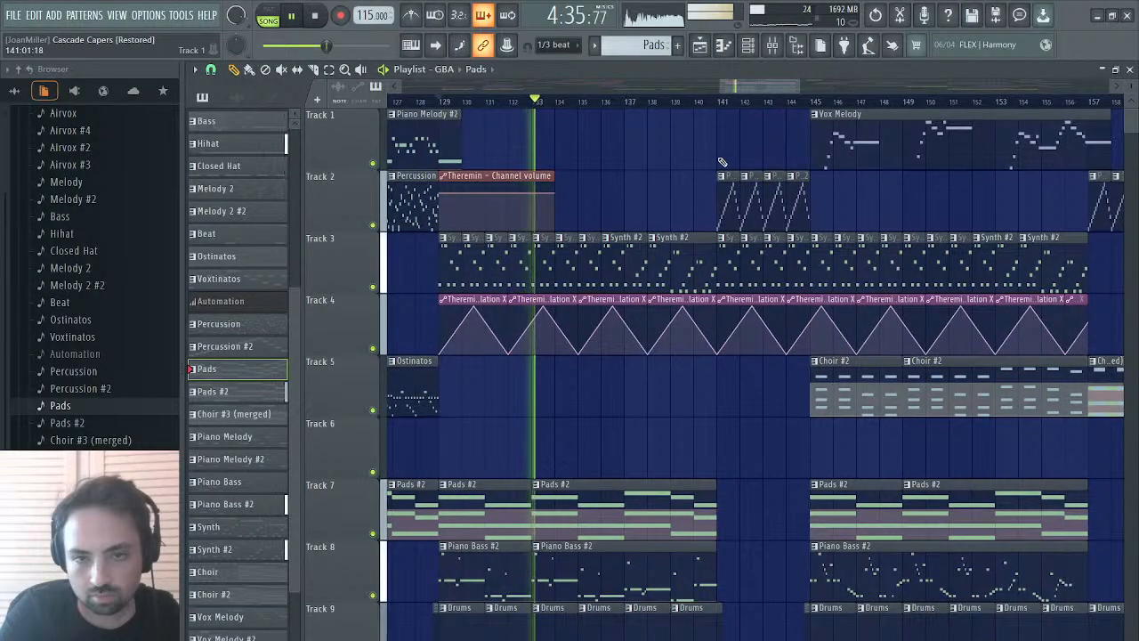
- Play from bars 141, 129 and 145 to review the Percussion #2, Synth #2 and Choir #2 entrances
key("space")
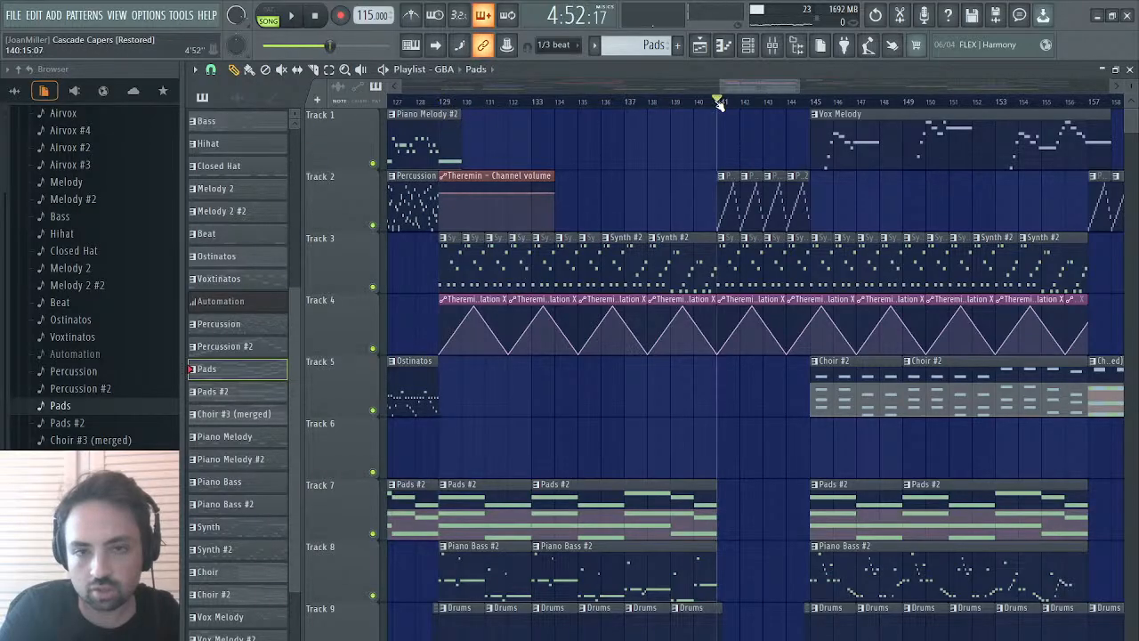
key("space")
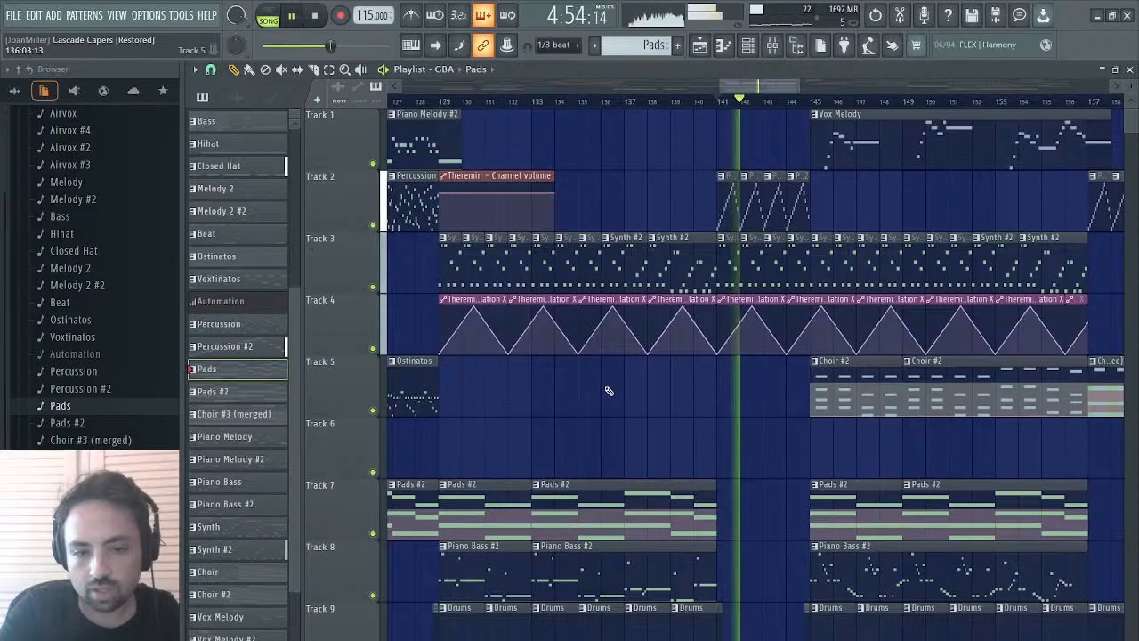
left_click(441, 102)
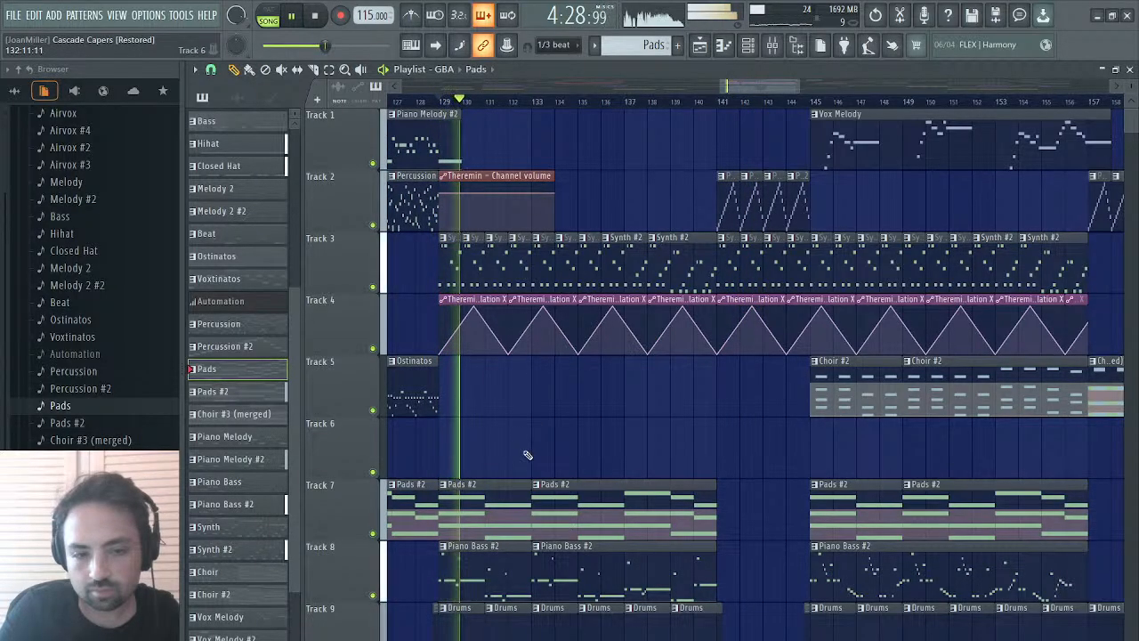
left_click(817, 102)
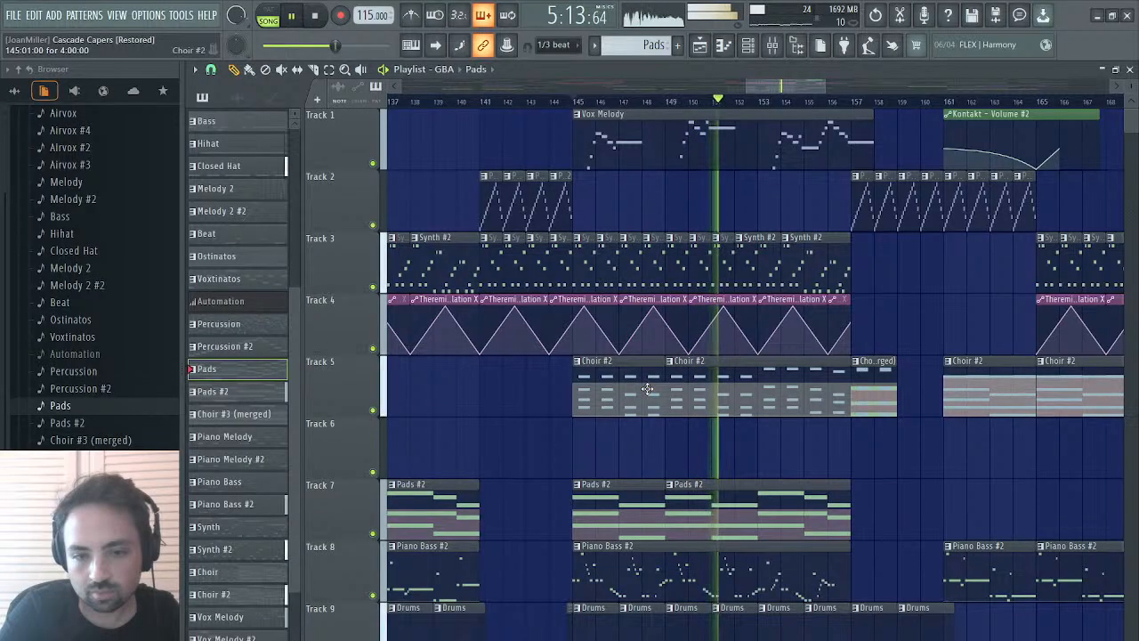
key("space")
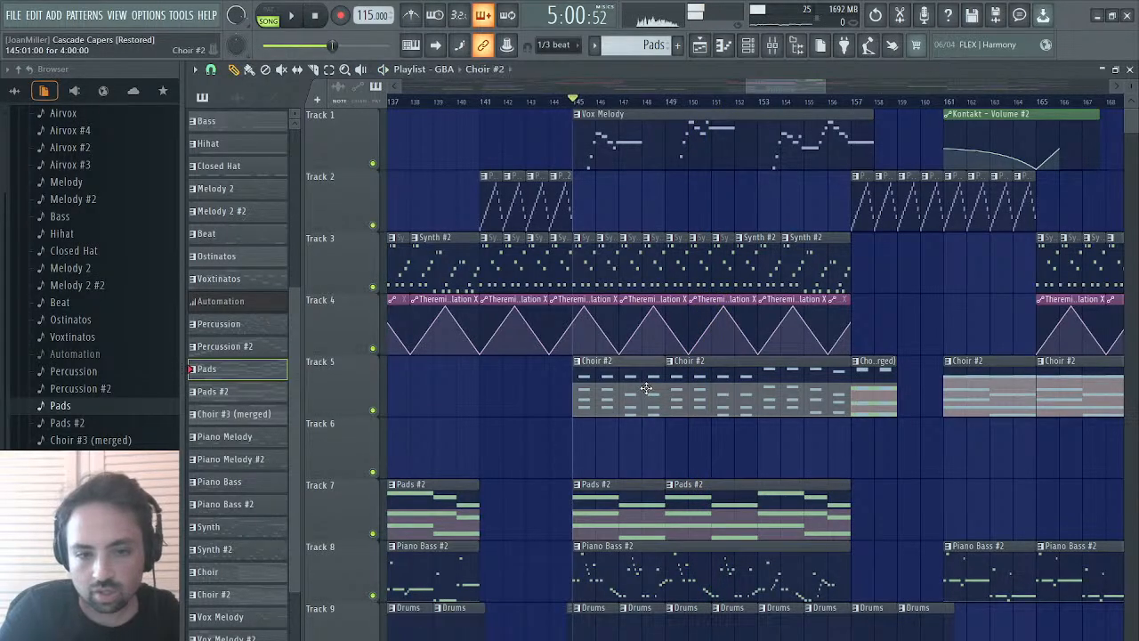
- Merge the two Choir #2 clips on Track 5 between bars 145 and 157 into one pattern clip
double_click(646, 388)
left_click(841, 162)
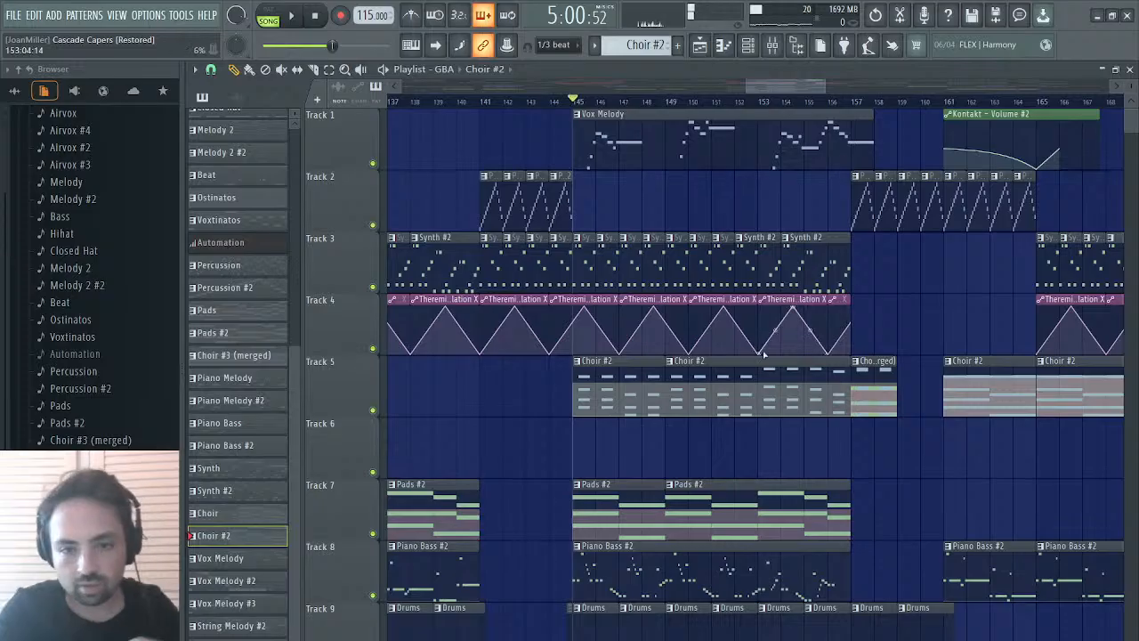
left_click_drag(737, 381, 632, 385)
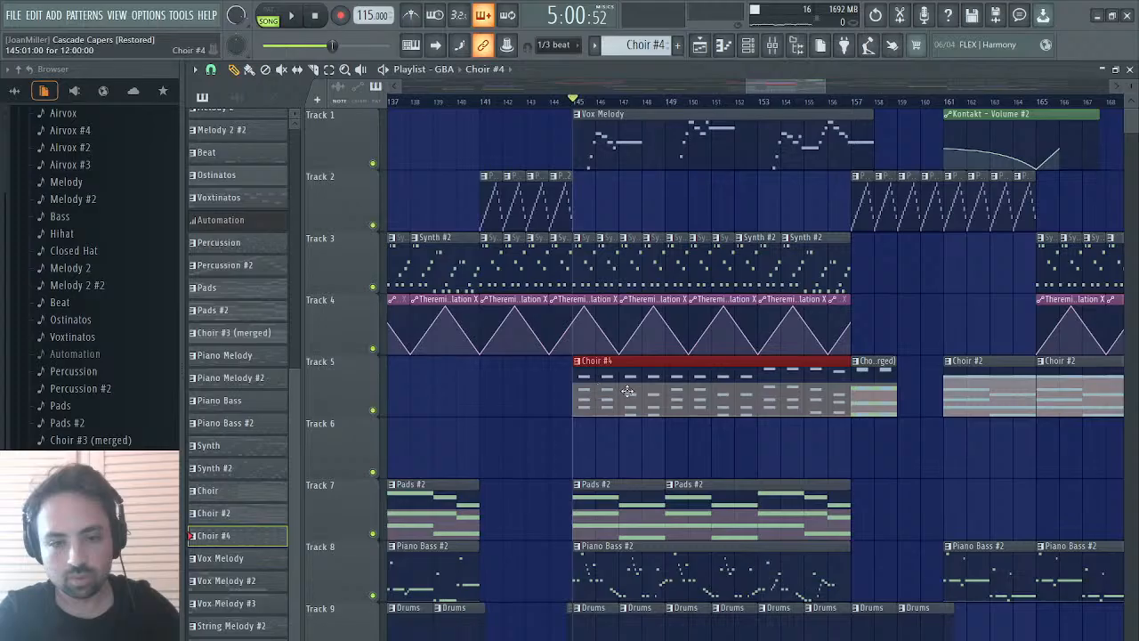
- Raise the velocities of all Airvox notes in the merged choir clip, and return to the playlist
double_click(628, 391)
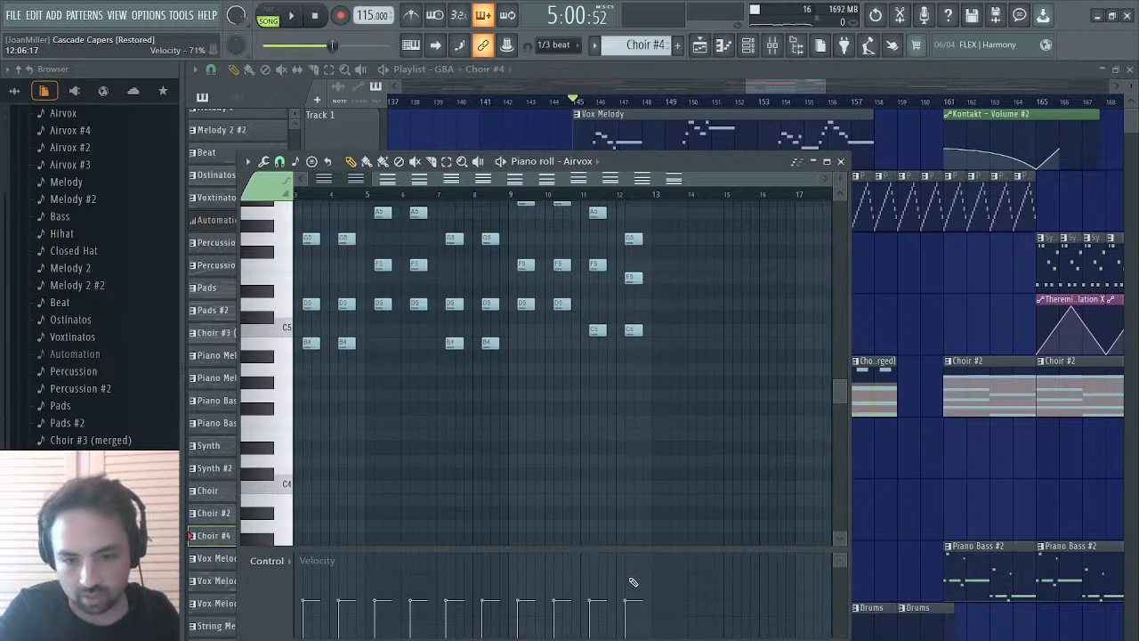
left_click_drag(518, 582, 264, 581)
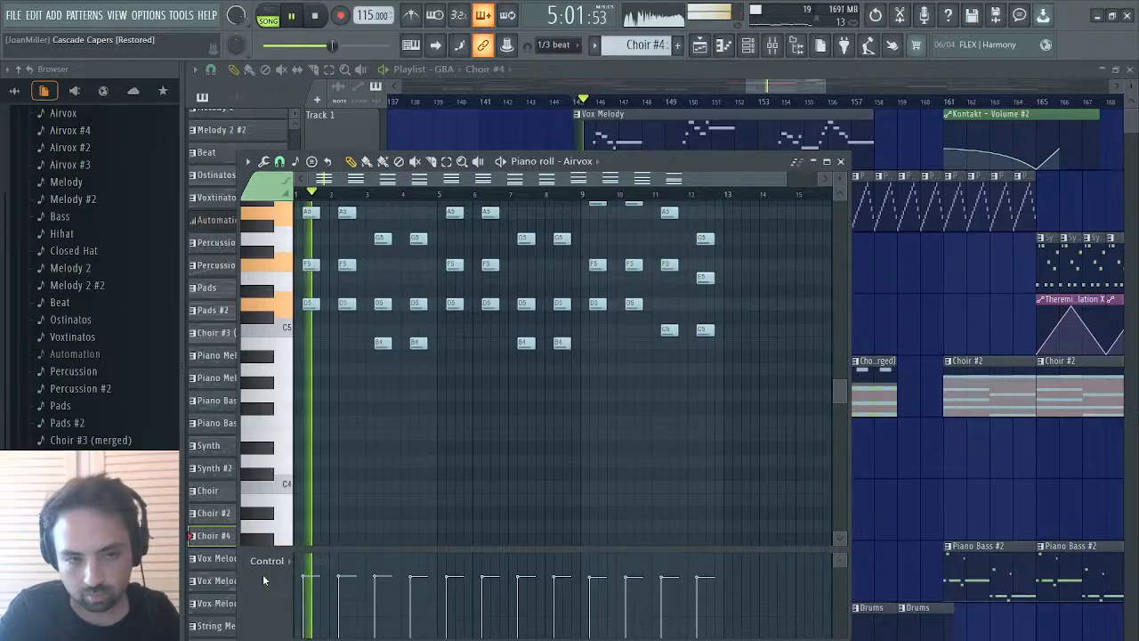
left_click(840, 161)
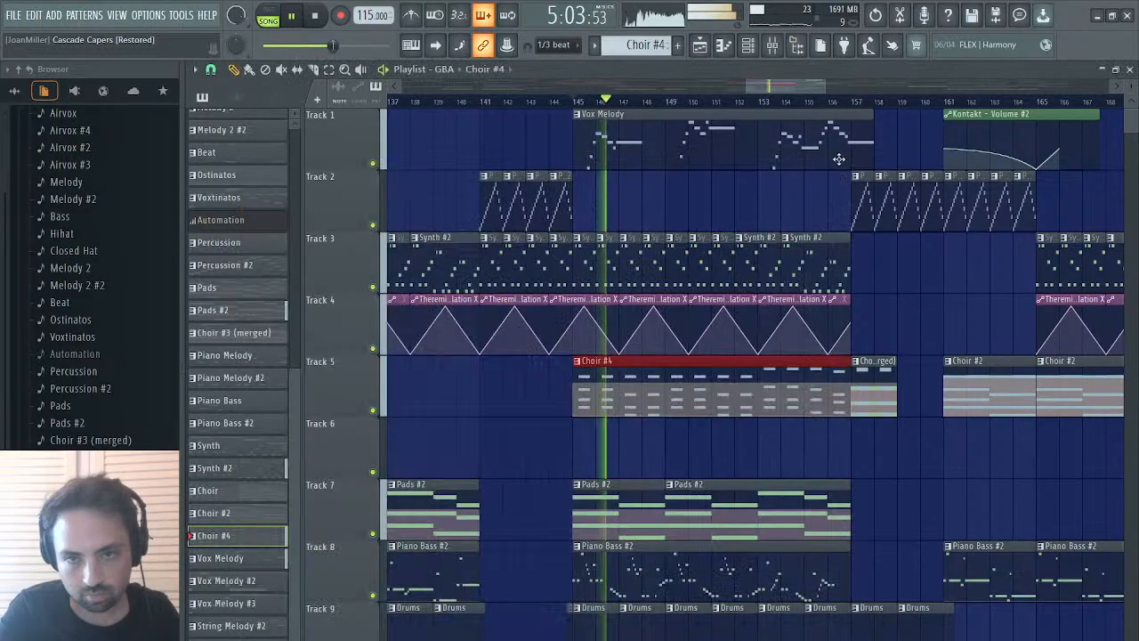
- Inspect Maximus on the Master during playback, check the Airvox note velocities of the merged choir pattern, and return to the playlist
left_click(1129, 68)
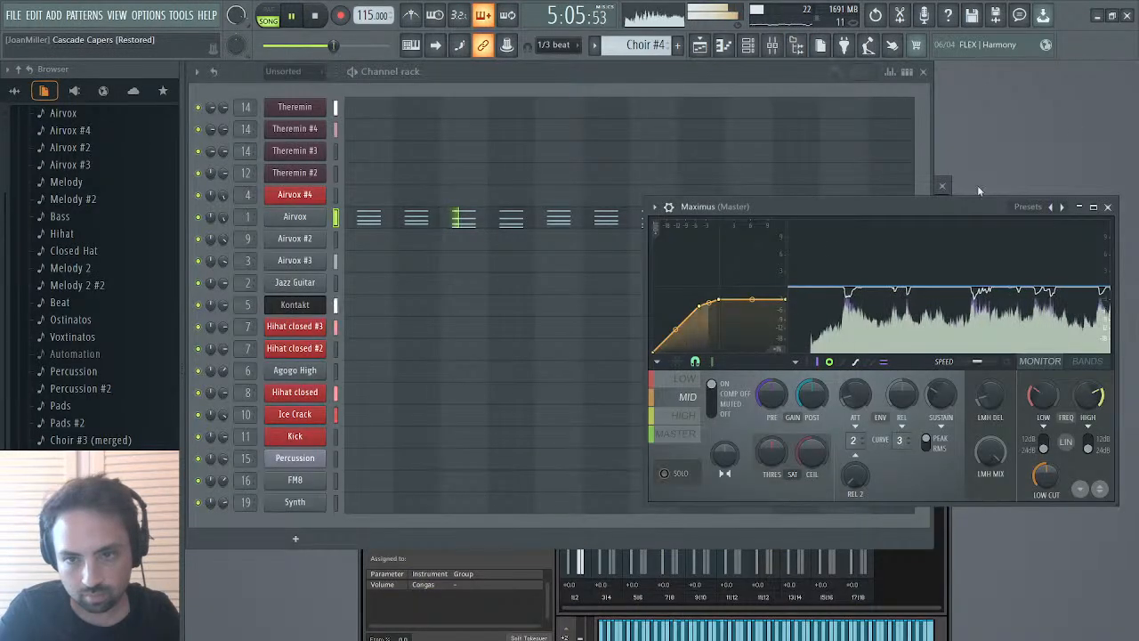
left_click(709, 37)
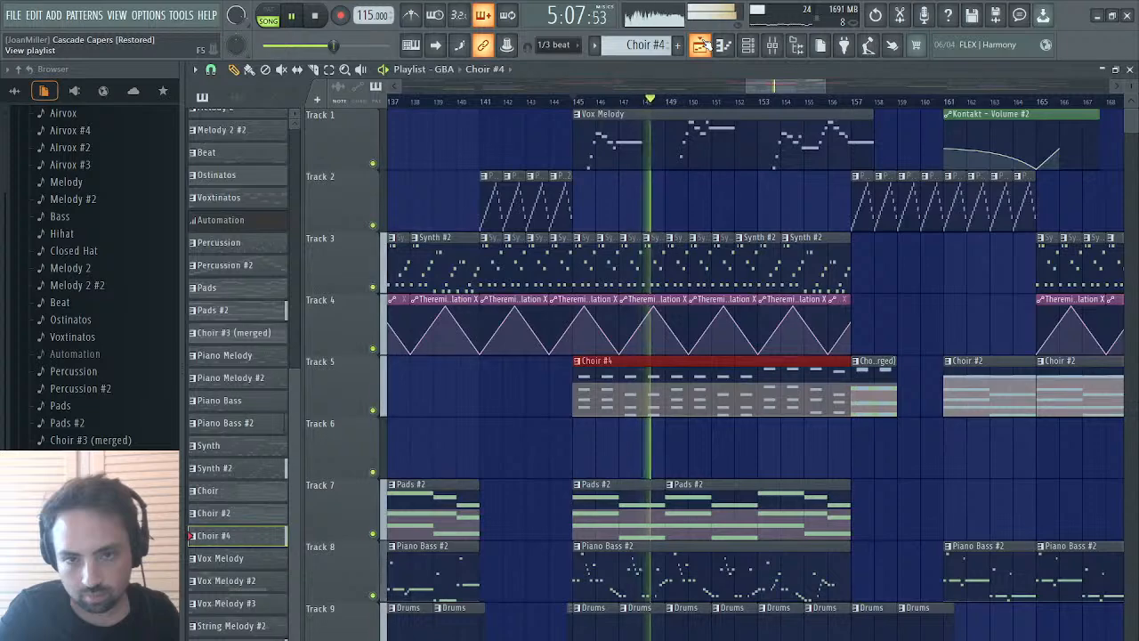
left_click(1130, 70)
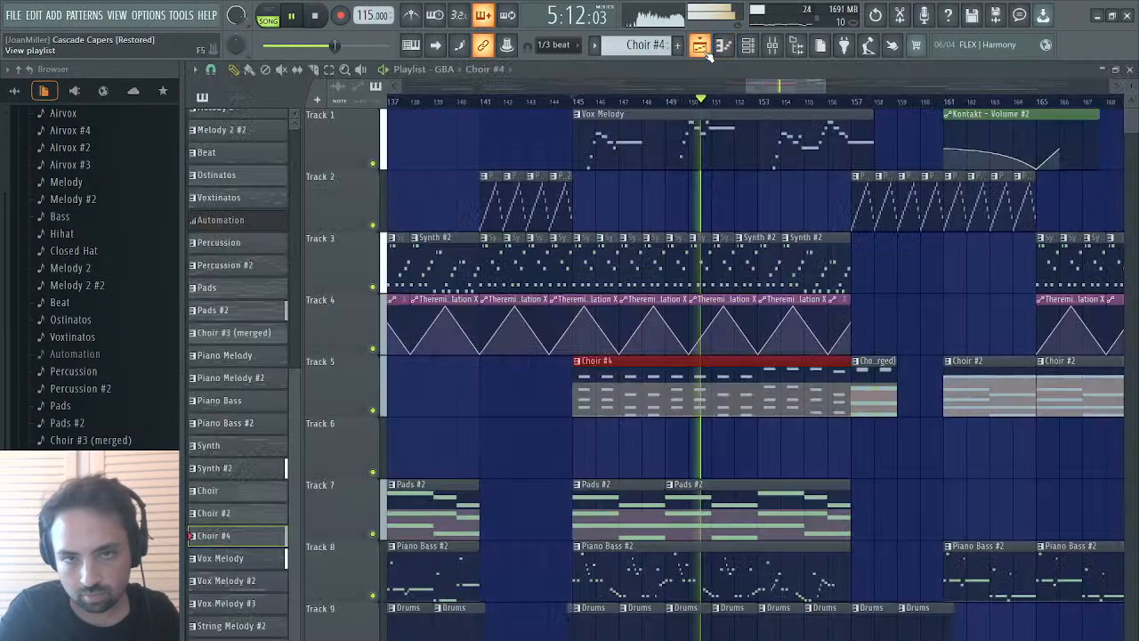
left_click(702, 46)
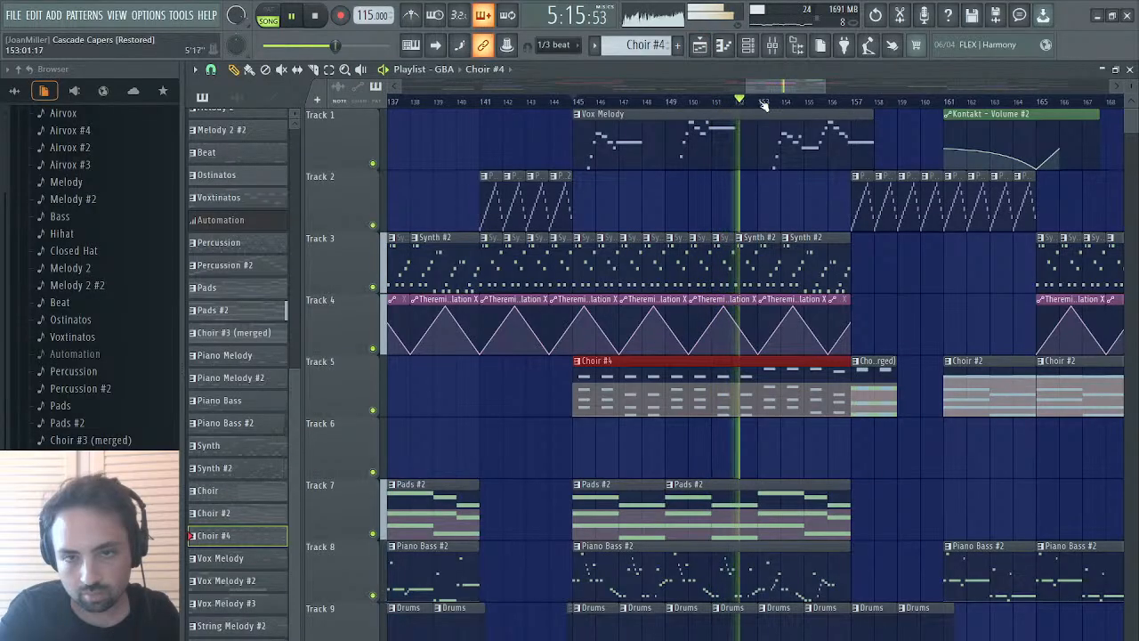
left_click_drag(777, 86, 797, 87)
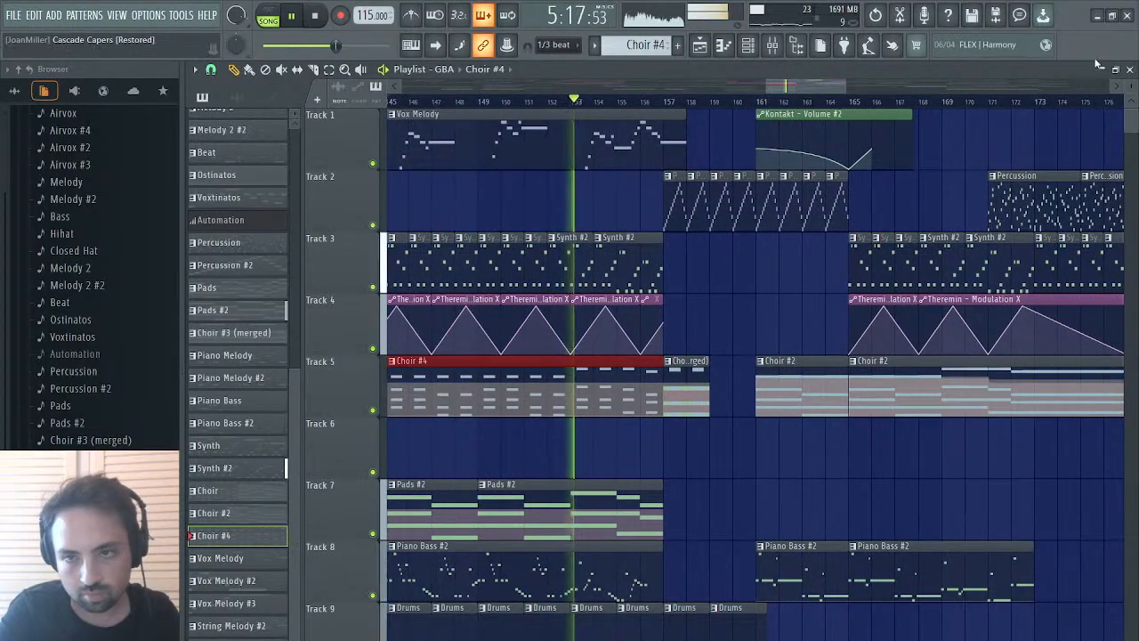
left_click(1129, 70)
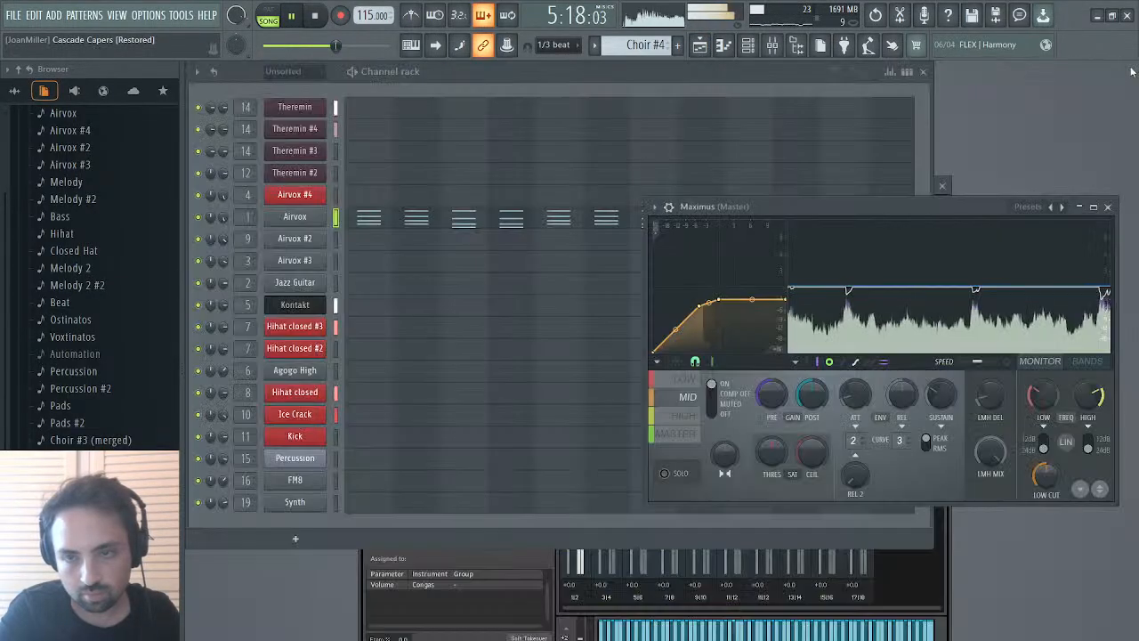
left_click(439, 222)
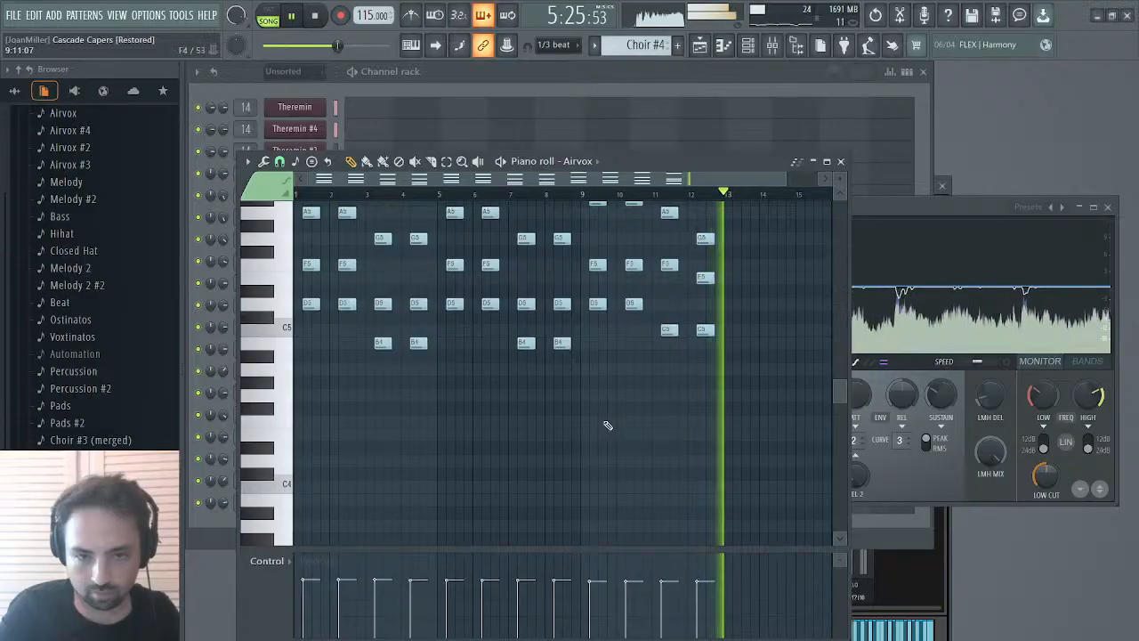
left_click(706, 56)
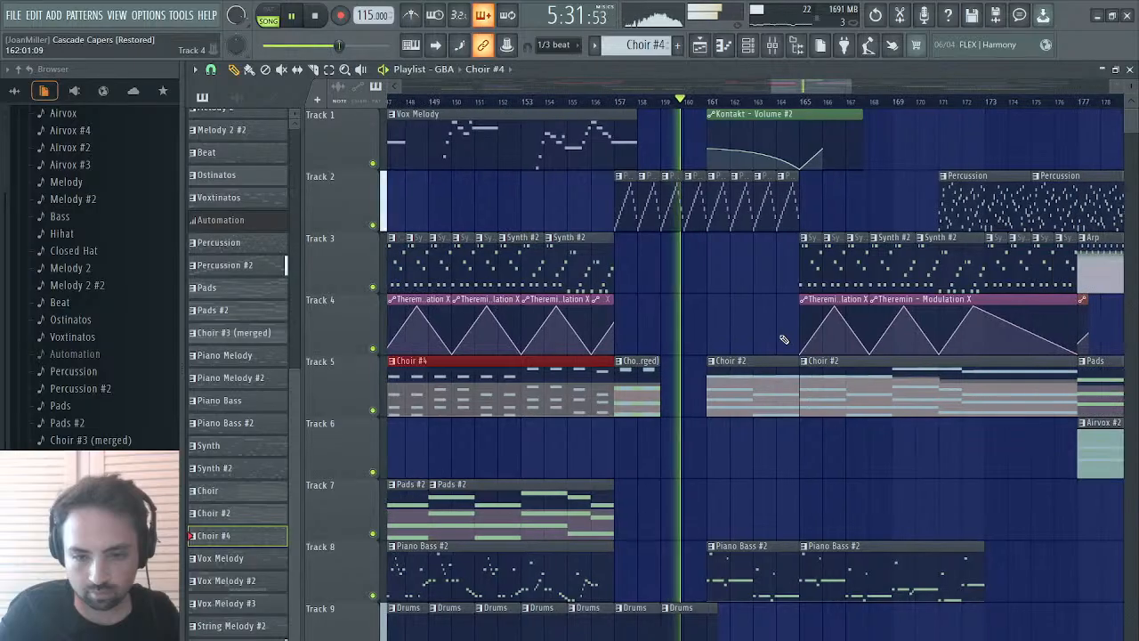
- Play from bars 165 and 171 to review the Synth #2, Percussion and Arp entrances
scroll(783, 339, "left", 2)
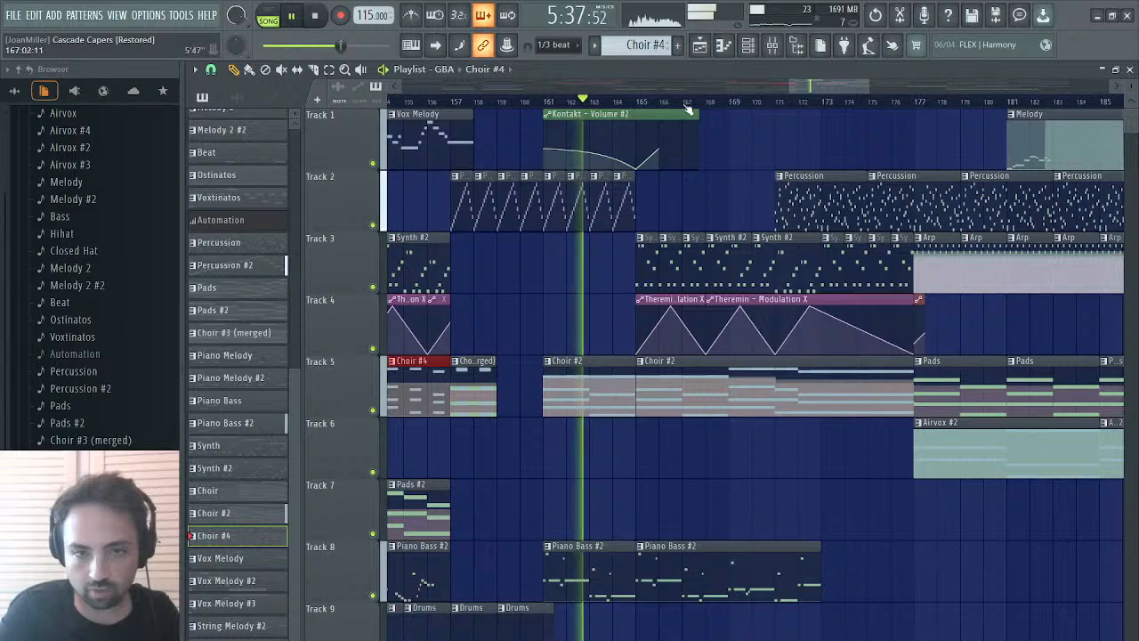
left_click(639, 101)
scroll(727, 189, "right", 6)
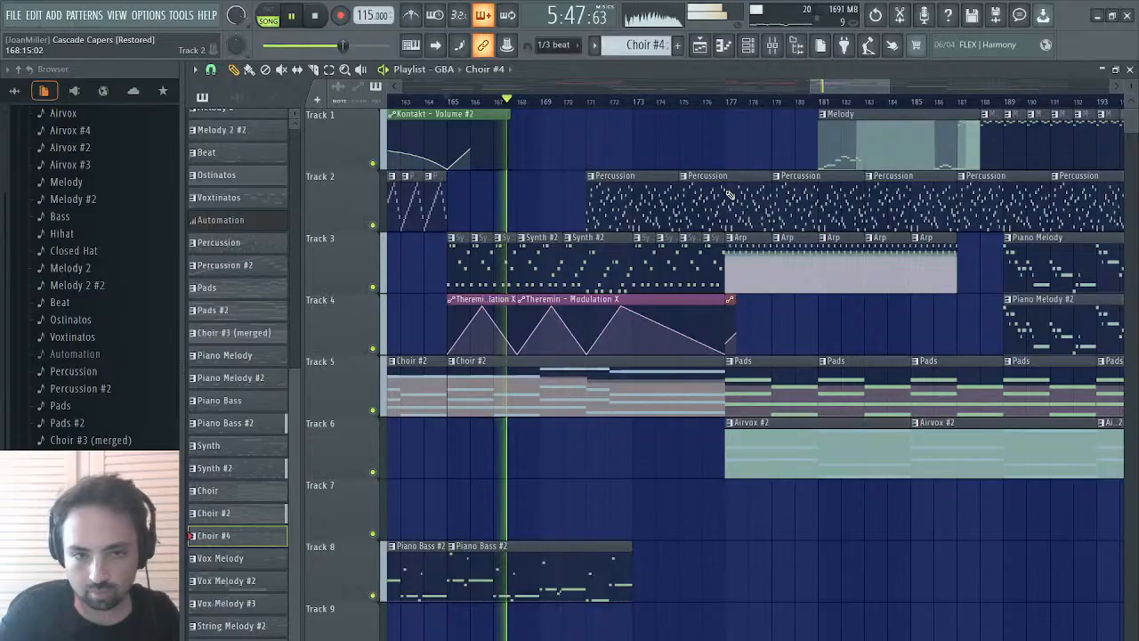
scroll(729, 195, "right", 2)
scroll(730, 194, "left", 2)
left_click(580, 102)
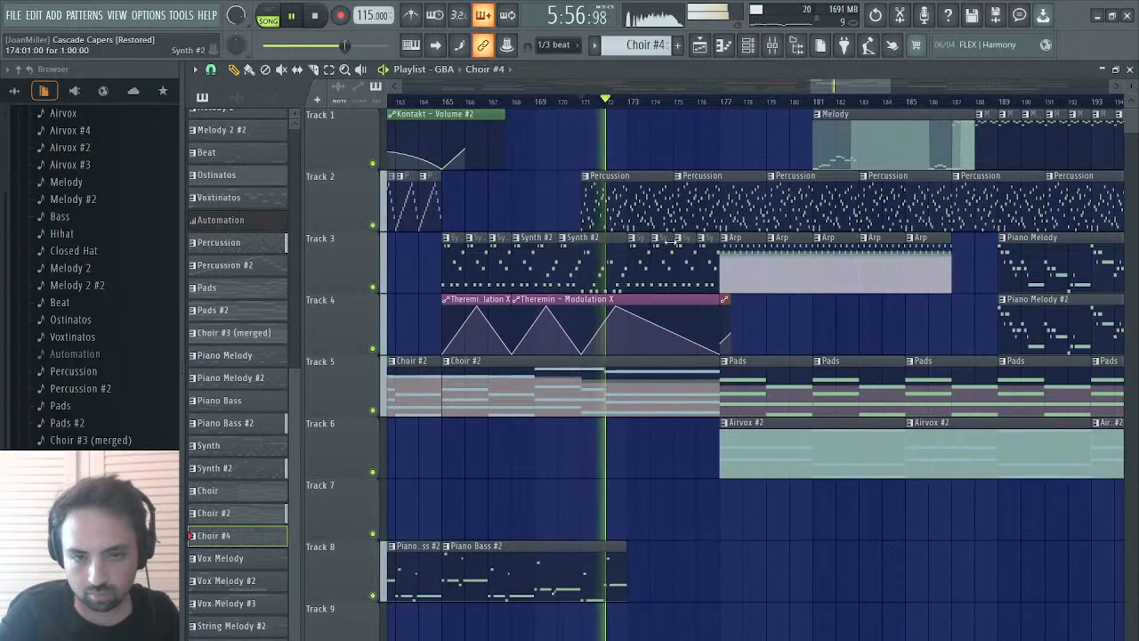
scroll(685, 245, "left", 10)
scroll(671, 240, "right", 11)
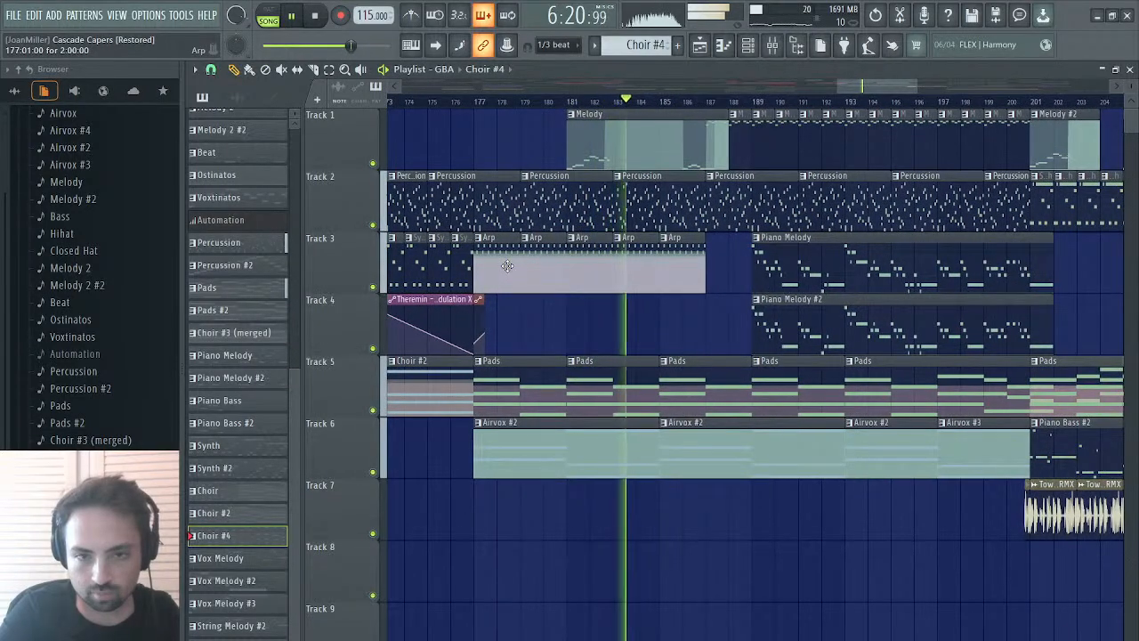
- Delete the Arp clips on Track 3, fill bars 177 to 183 with Synth #2 clips, and play from bar 177
key("space")
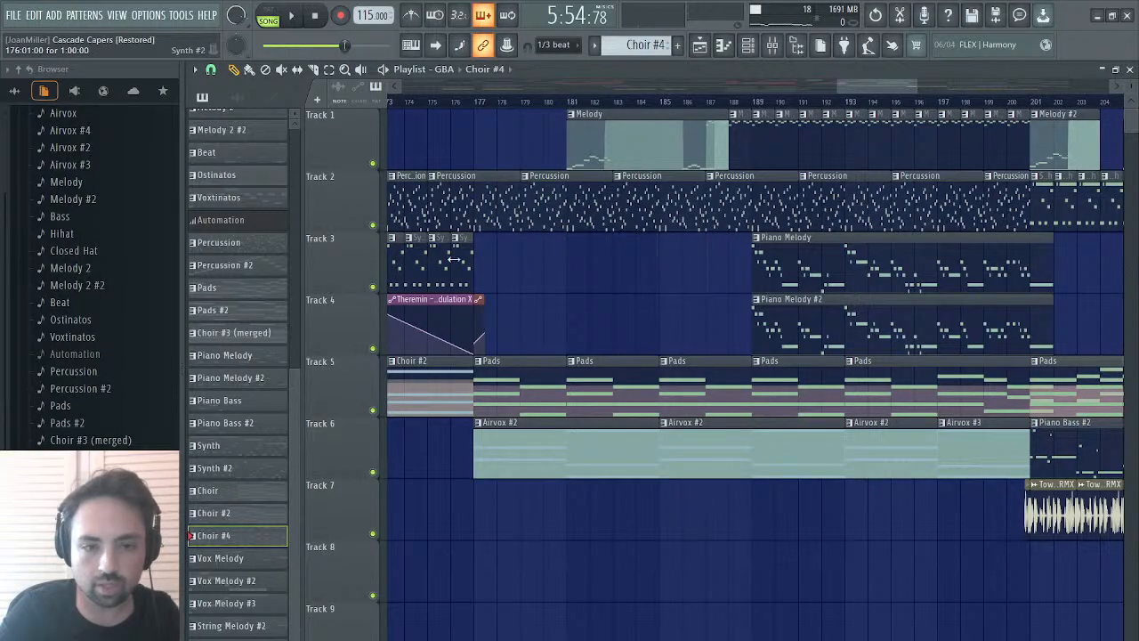
scroll(534, 279, "left", 3)
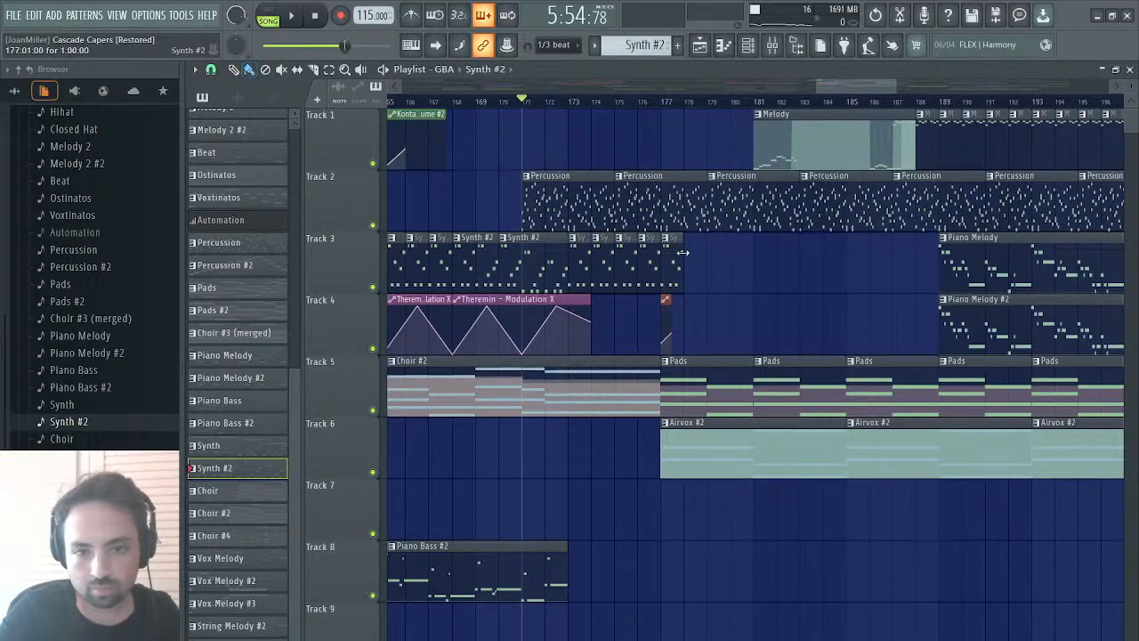
key("space")
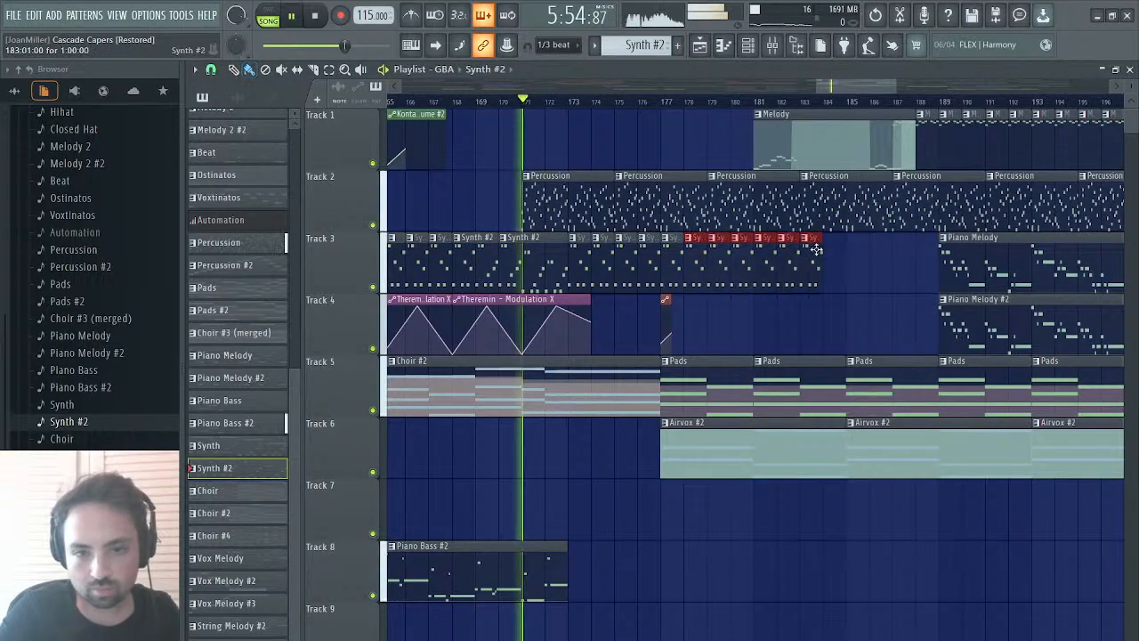
left_click(665, 100)
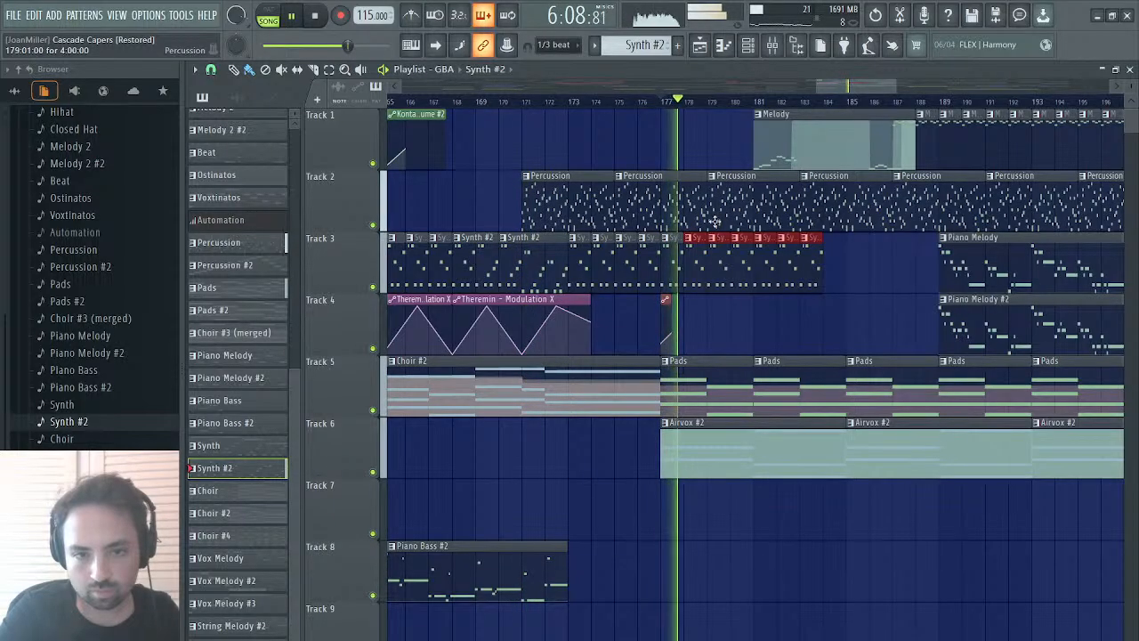
- Continue the Synth #2 clips on Track 3 up to bar 189 and end the Theremin - Modulation X clip at bar 175
left_click_drag(818, 278, 917, 261)
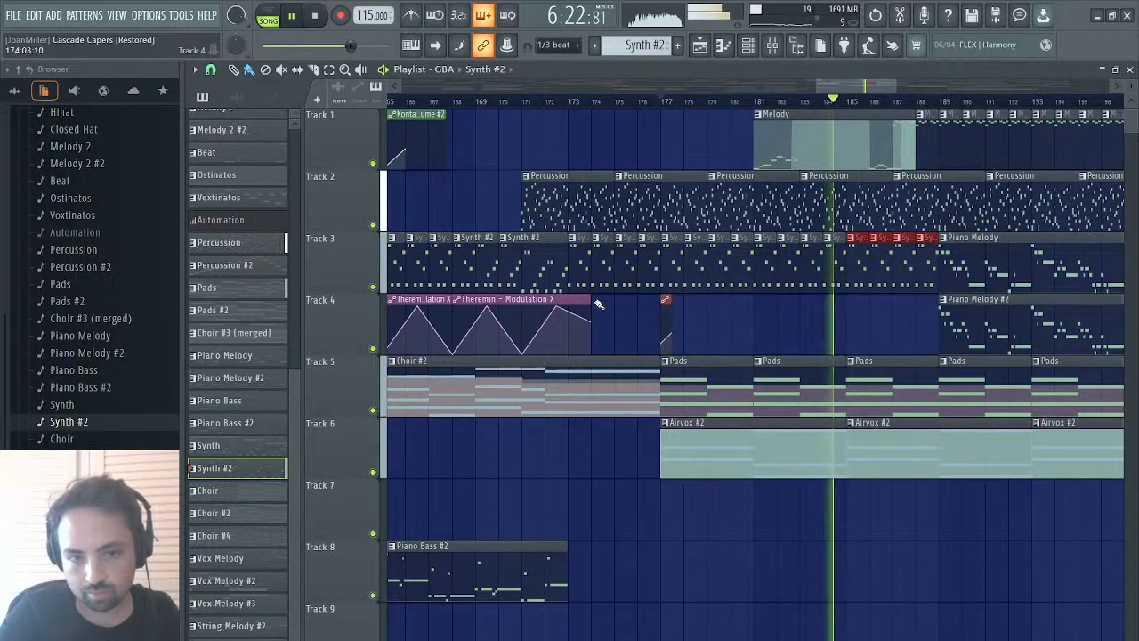
mouse_move(598, 304)
left_mouse_down()
mouse_move(623, 301)
mouse_move(613, 301)
left_mouse_up()
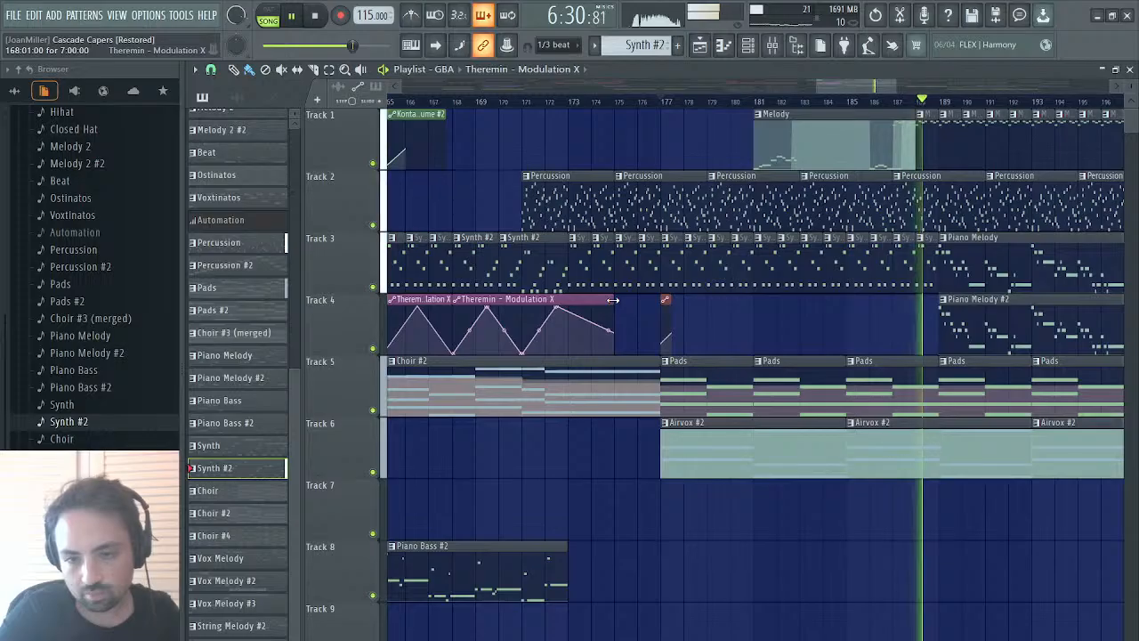
- Move the Piano Melody #2 clip on Track 4 to start at bar 187, and play from bar 187
scroll(877, 338, "right", 3)
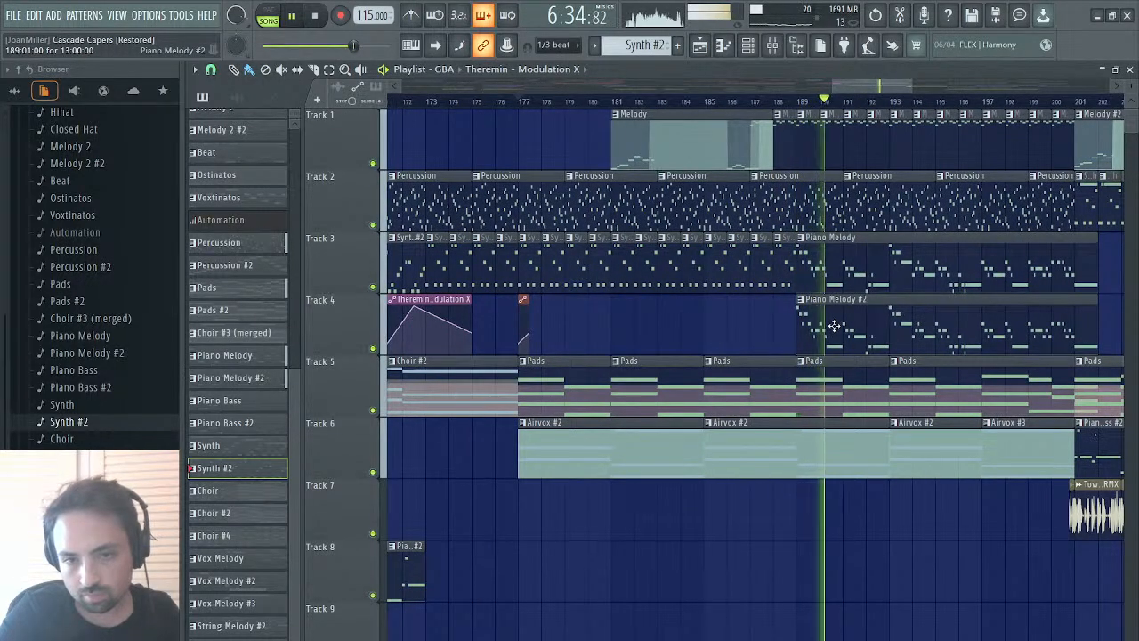
left_click_drag(833, 325, 811, 308)
left_click(750, 100)
left_click(750, 100)
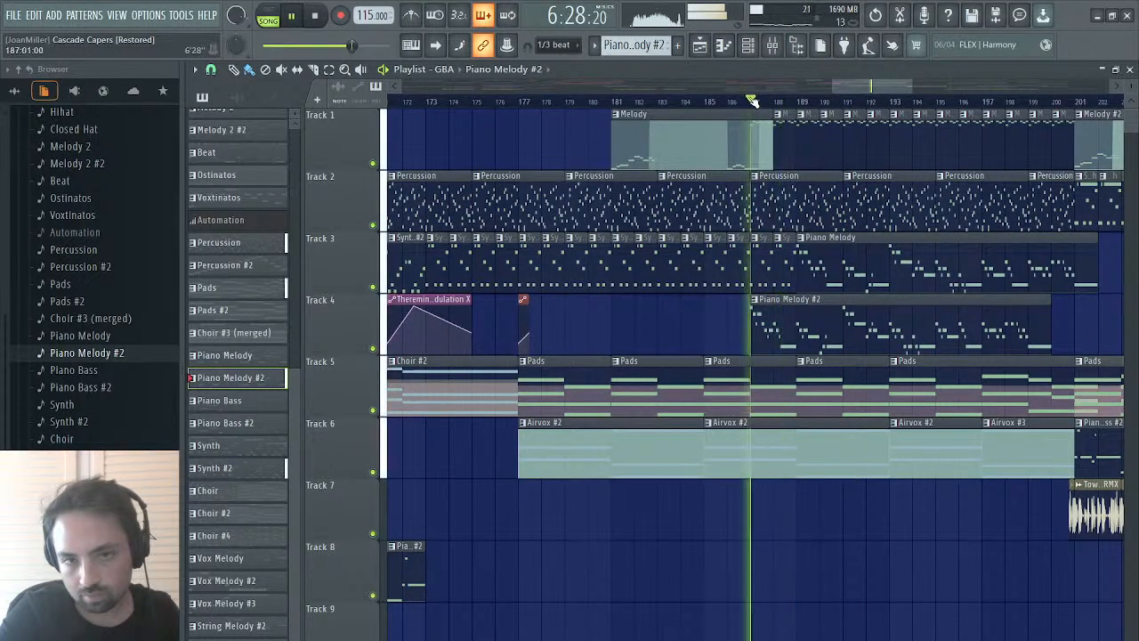
scroll(979, 214, "right", 5)
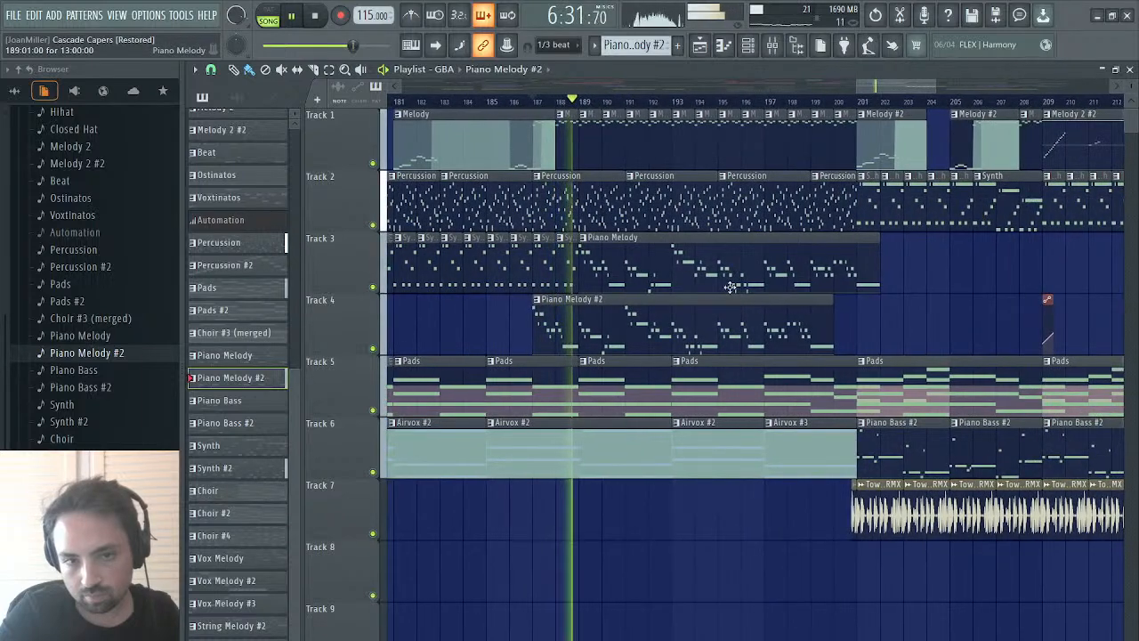
right_click(563, 271)
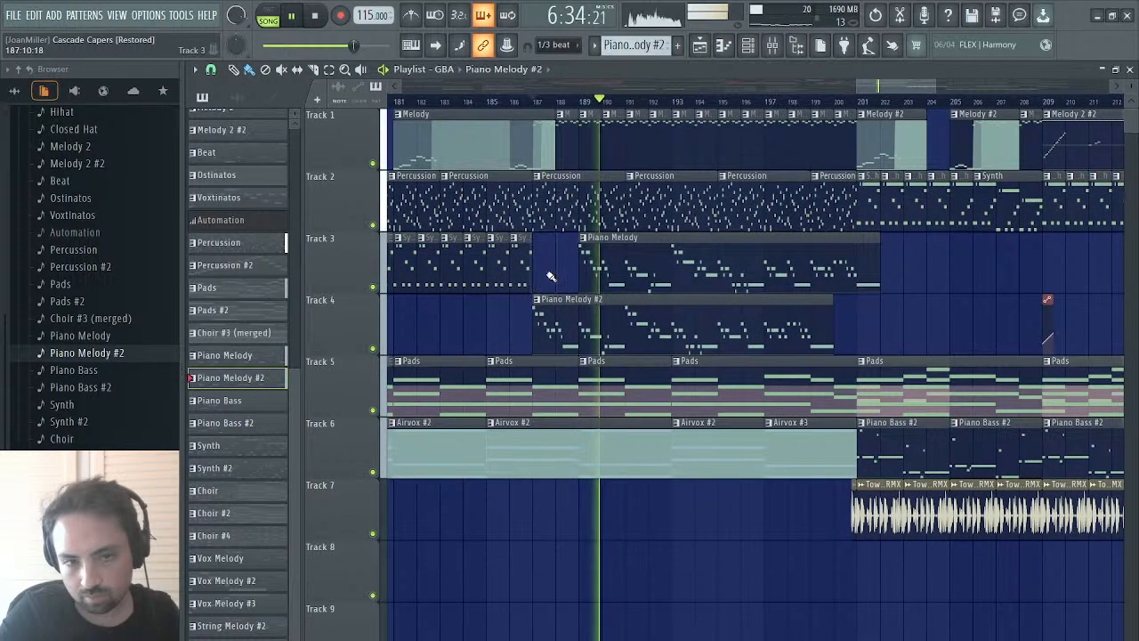
left_click(875, 15)
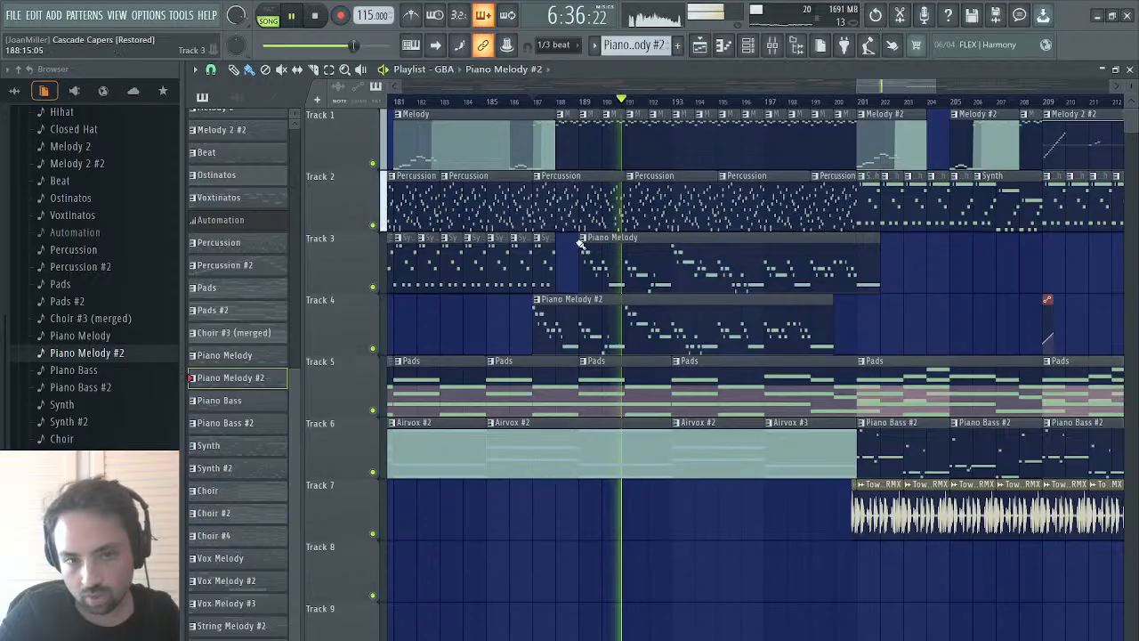
left_click(546, 265)
left_click(565, 263)
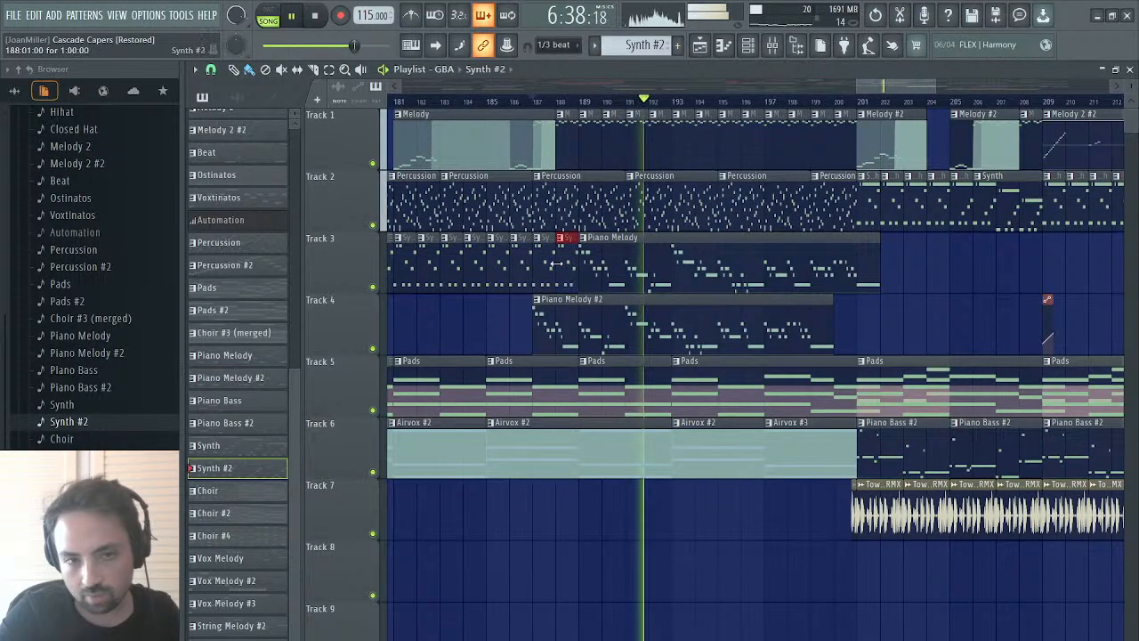
- Trim the opening two bars of the Piano Melody clip on Track 3 so it runs 11 bars from bar 189, and play from bar 187
left_click_drag(583, 261, 608, 268)
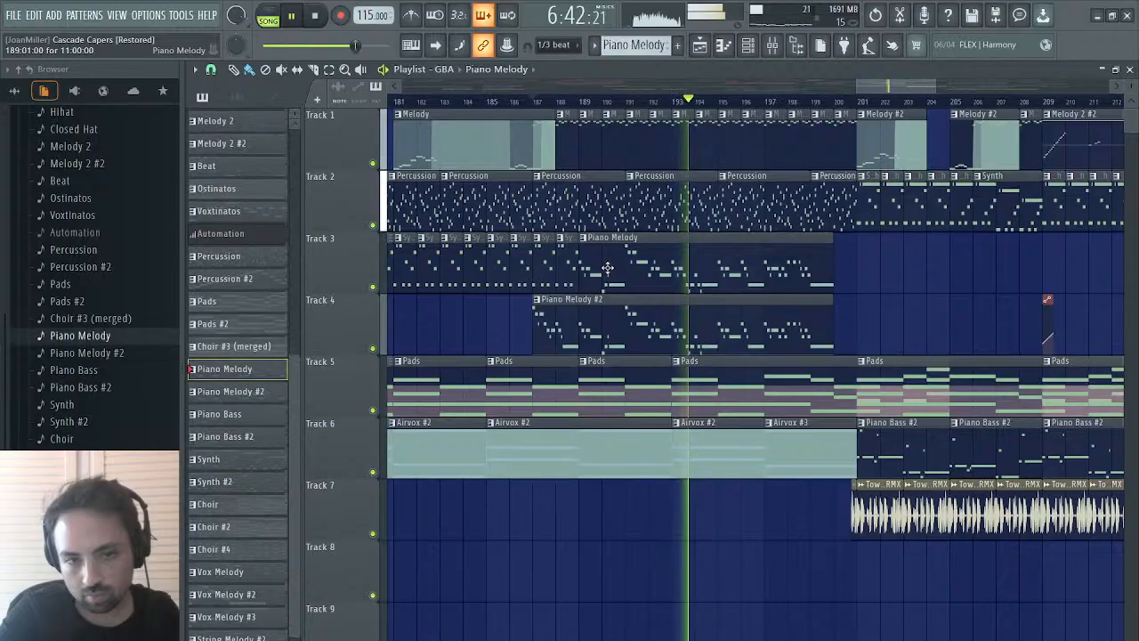
left_click(539, 116)
left_click(535, 101)
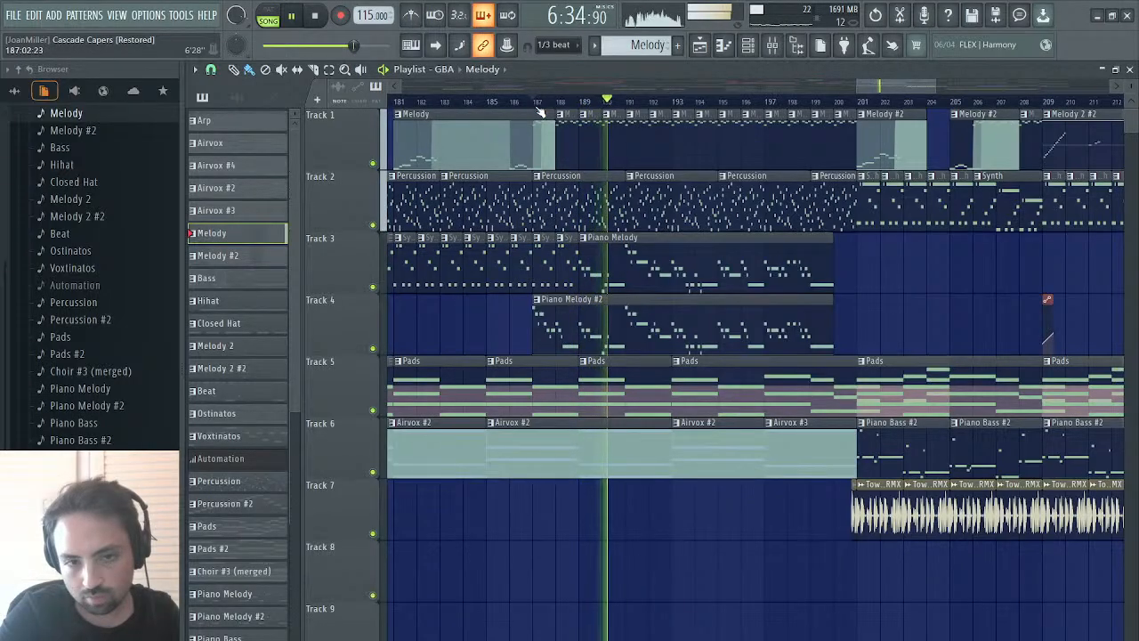
scroll(844, 284, "right", 3)
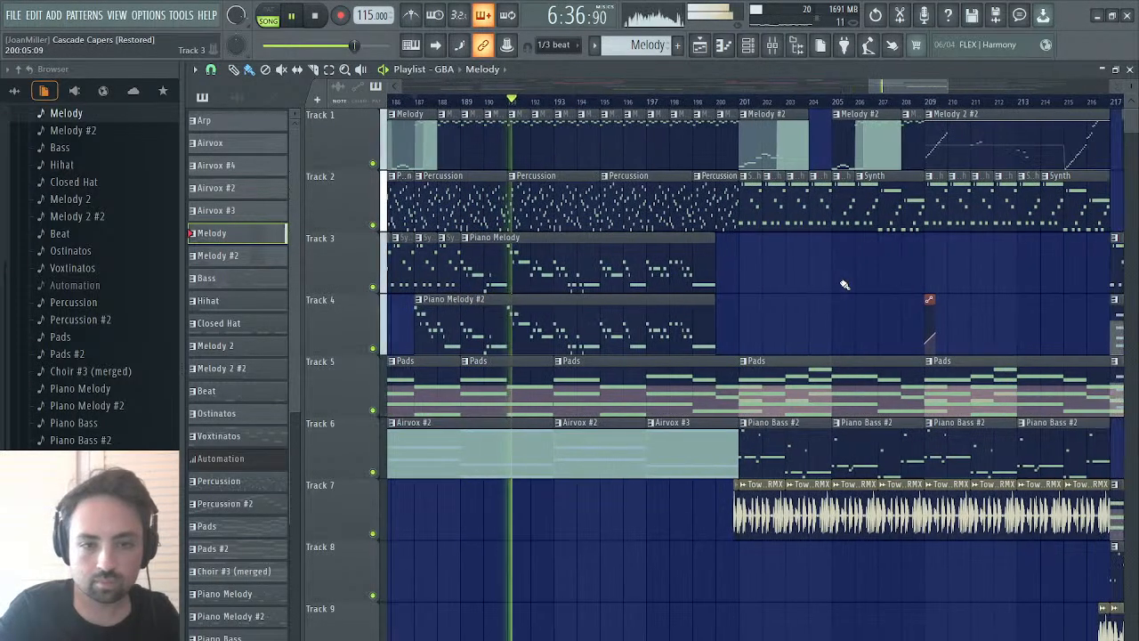
scroll(844, 285, "left", 2)
scroll(844, 285, "right", 3)
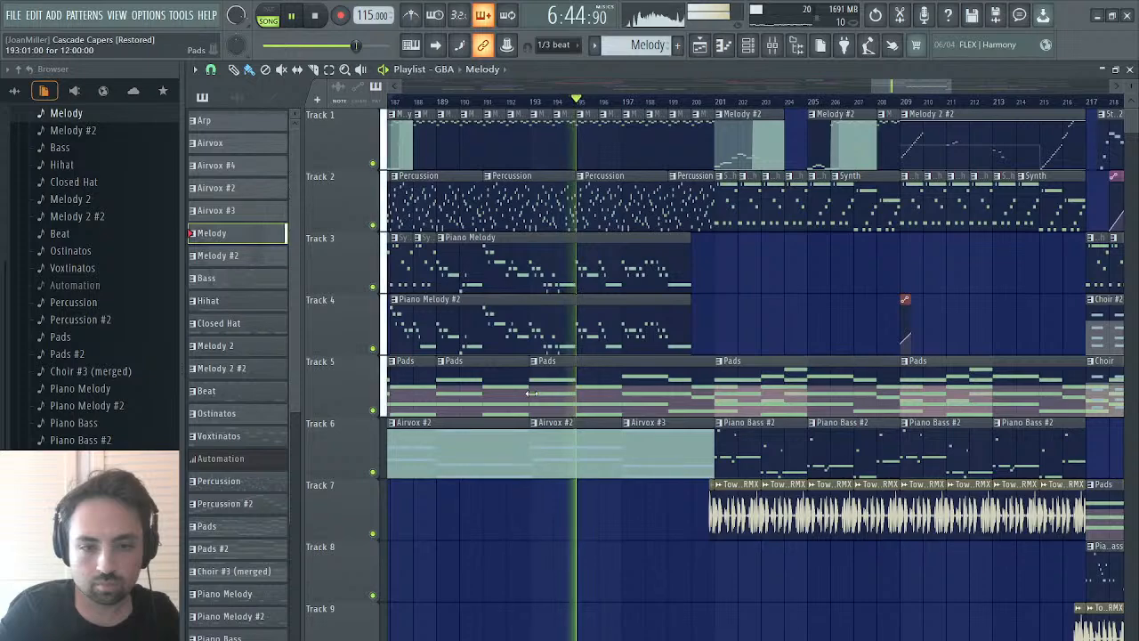
scroll(600, 276, "left", 3)
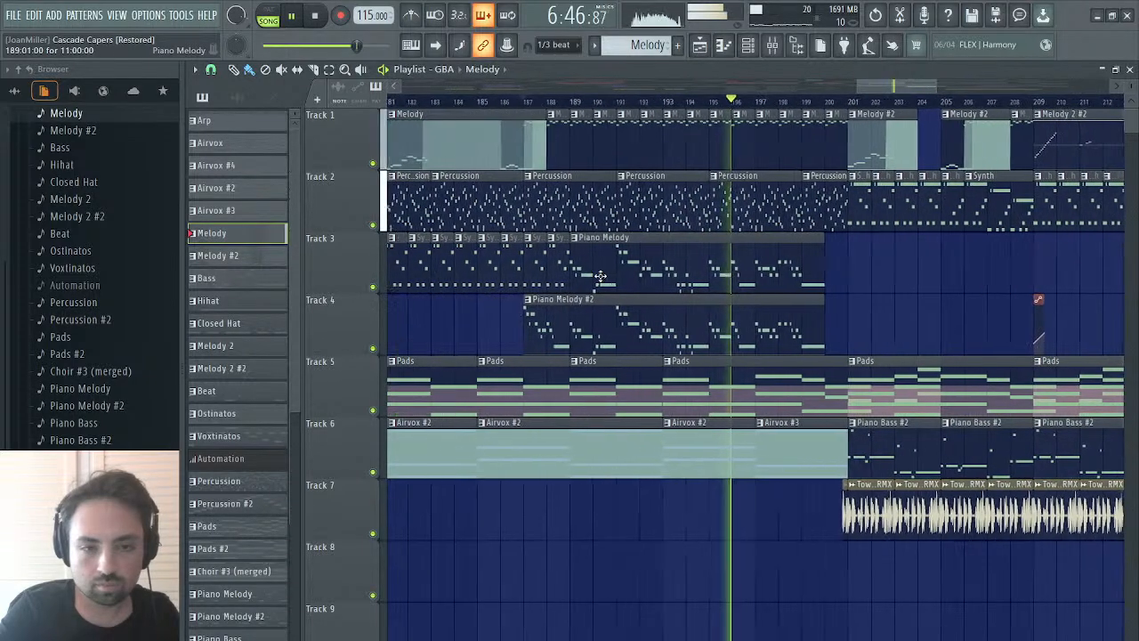
scroll(600, 276, "right", 2)
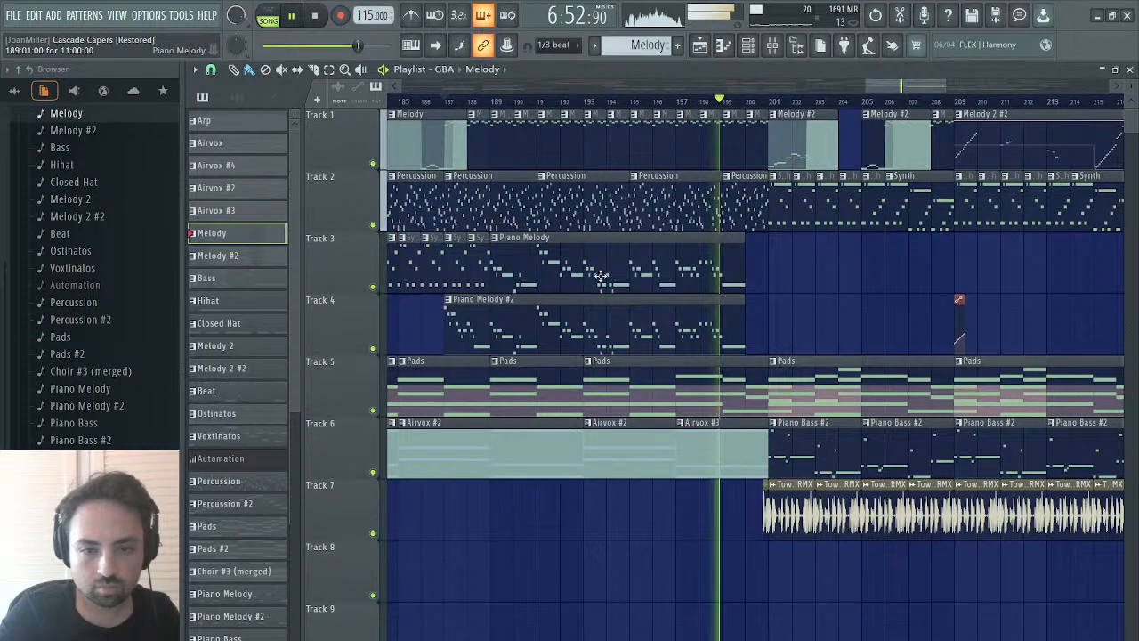
- Replace the Melody clips at bars 199 and 200 on Track 1 with a short Melody 2 #2 clip at bar 200, and play the transition
left_click(745, 381)
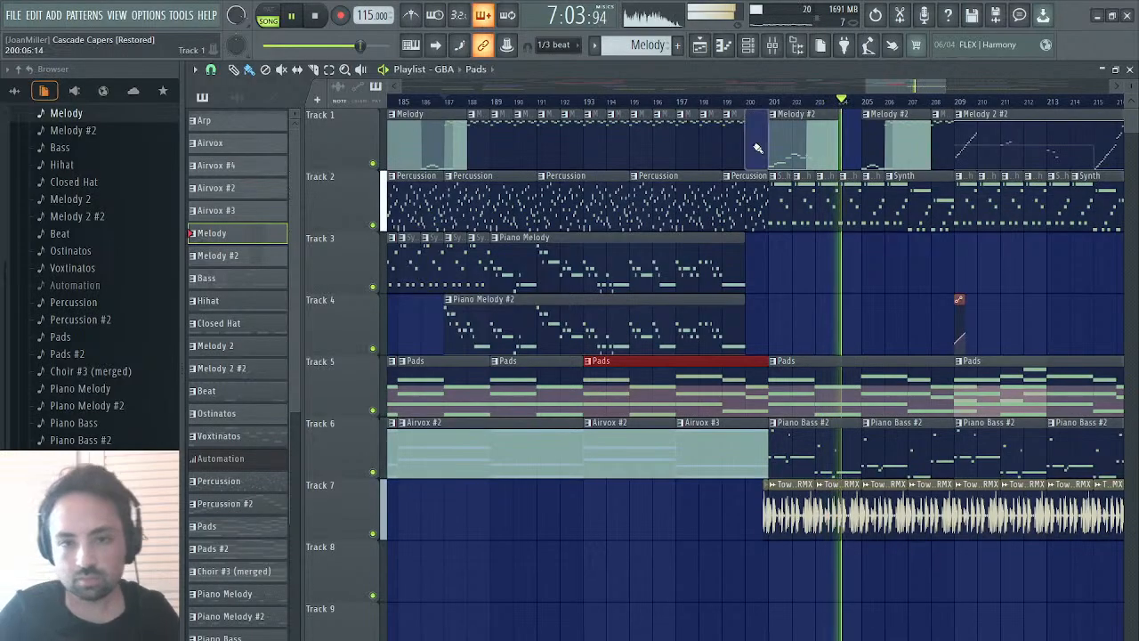
key("space")
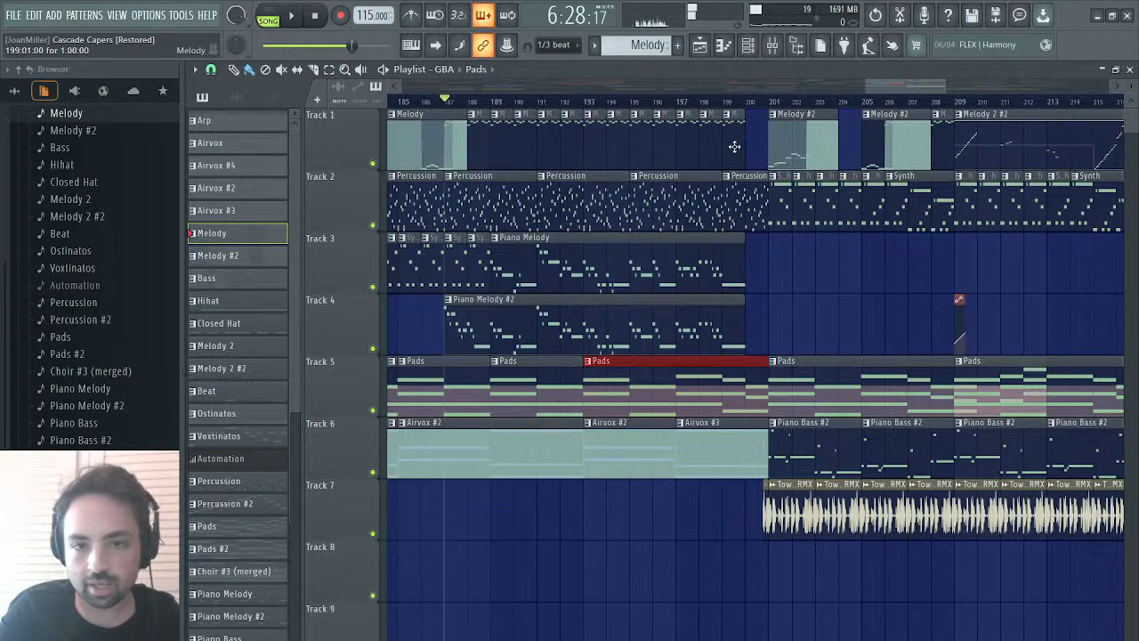
left_click(968, 148)
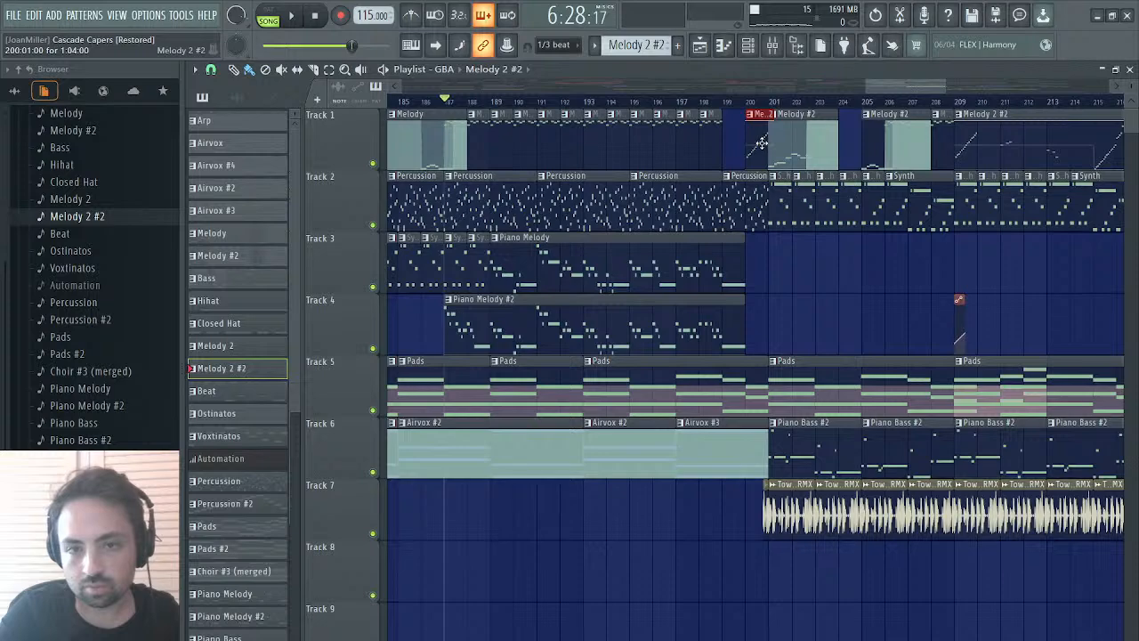
key("space")
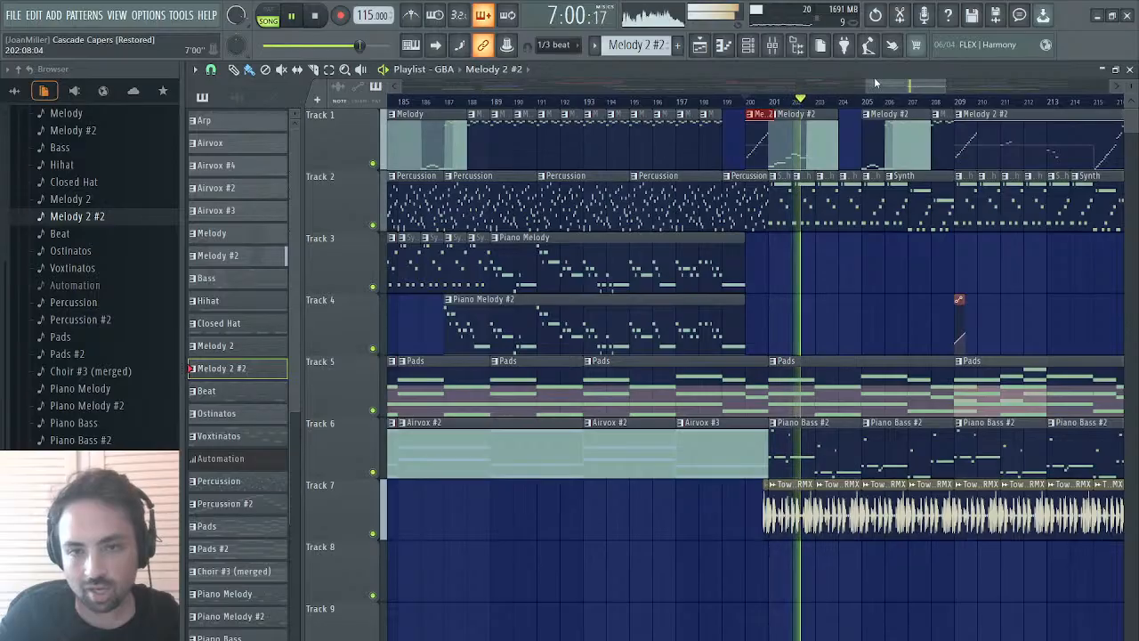
- Trim the Tower Zero Stylus RMX clips on Track 9 to start at bar 217, and move the Track 7 ones down to Track 9
left_click_drag(891, 86, 941, 85)
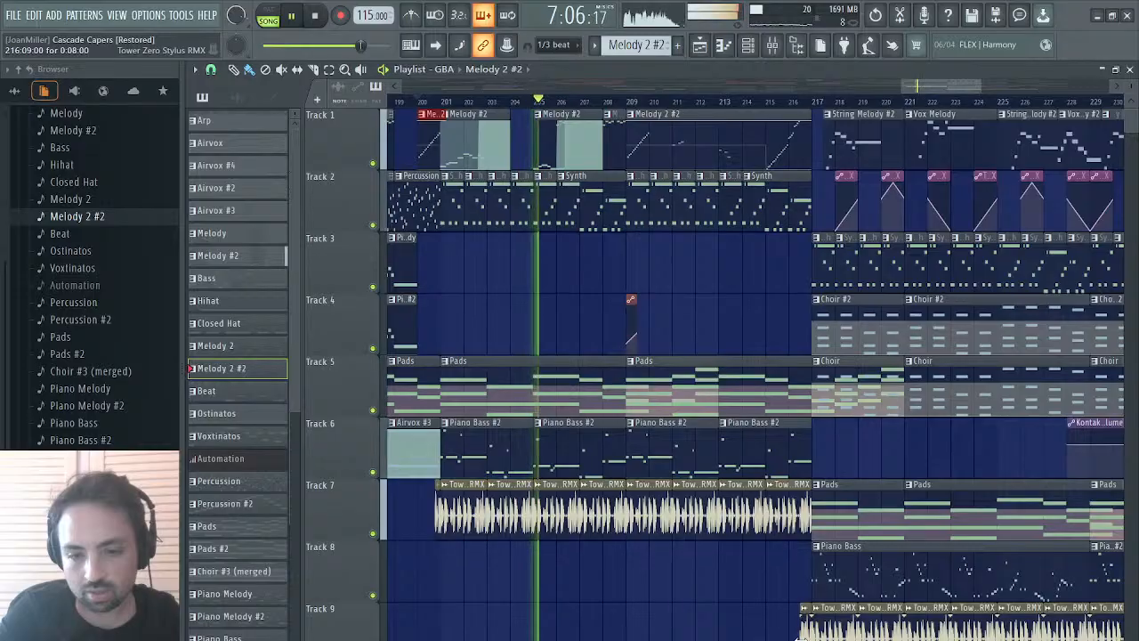
left_click_drag(805, 633, 815, 634)
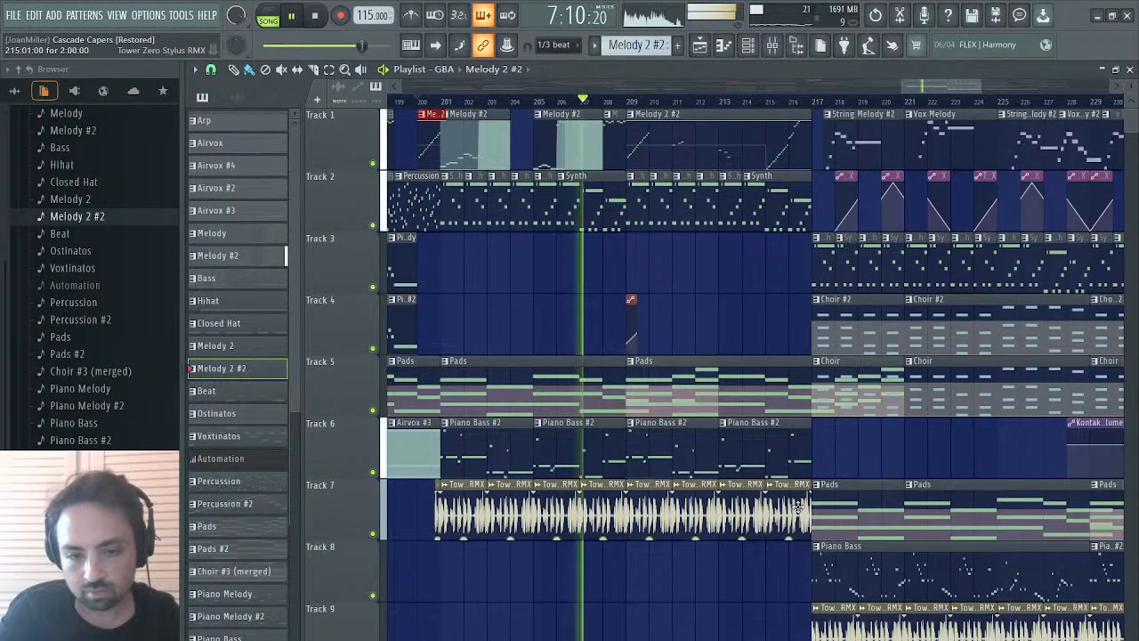
left_click_drag(798, 482, 491, 640)
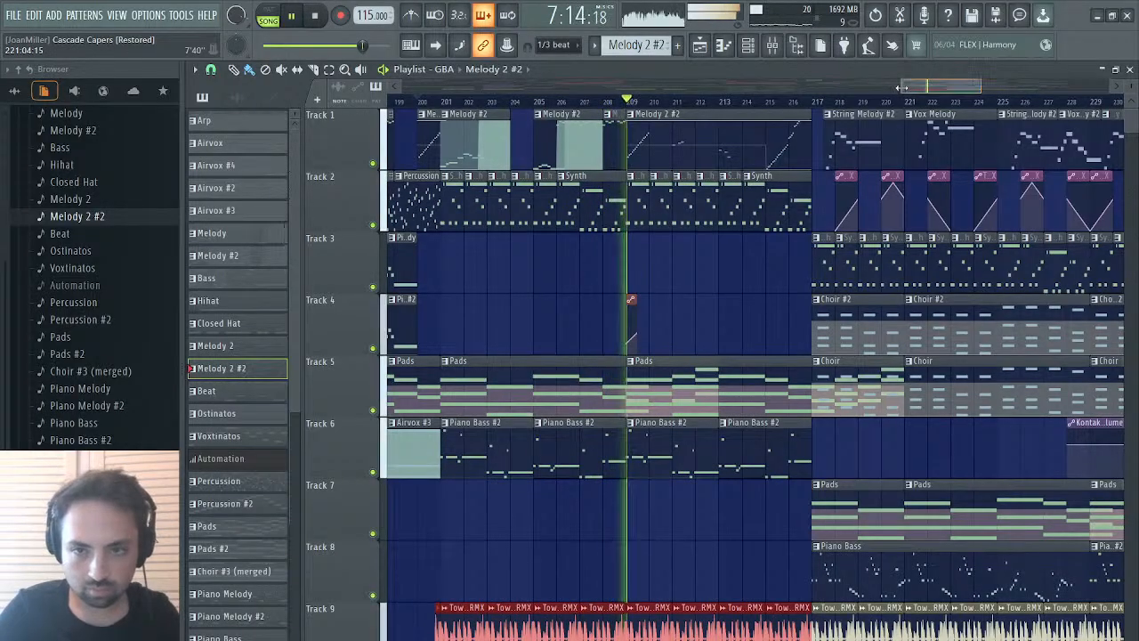
- Follow the playback through the Choir and String Melody section after bar 217, and stop it
scroll(588, 135, "down", 5)
left_click_drag(588, 135, 939, 84)
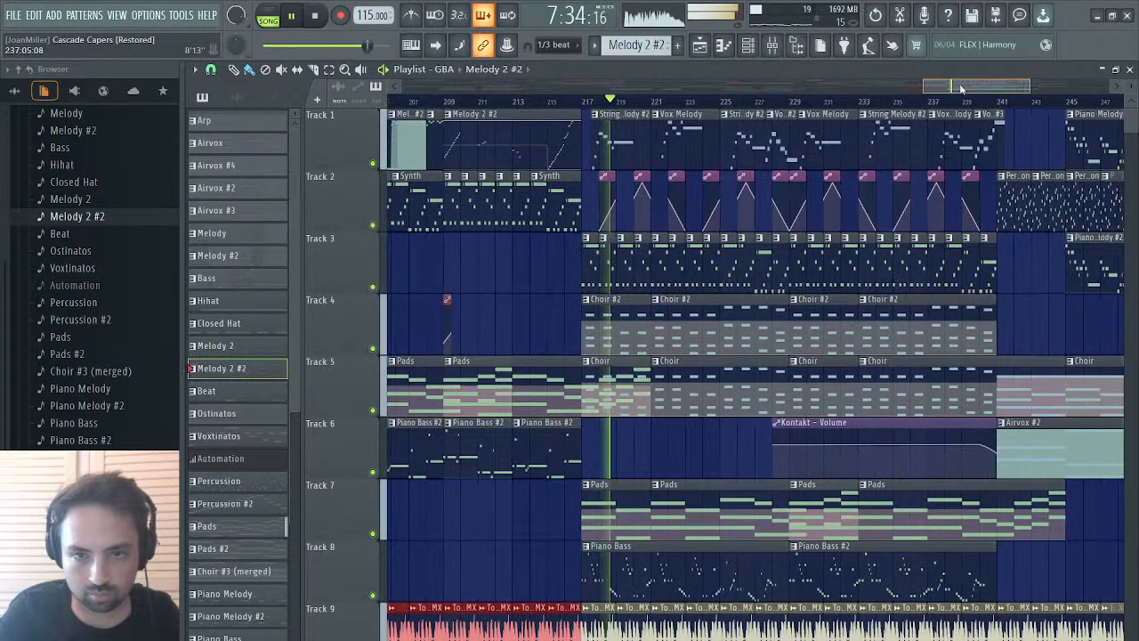
left_click_drag(959, 84, 968, 88)
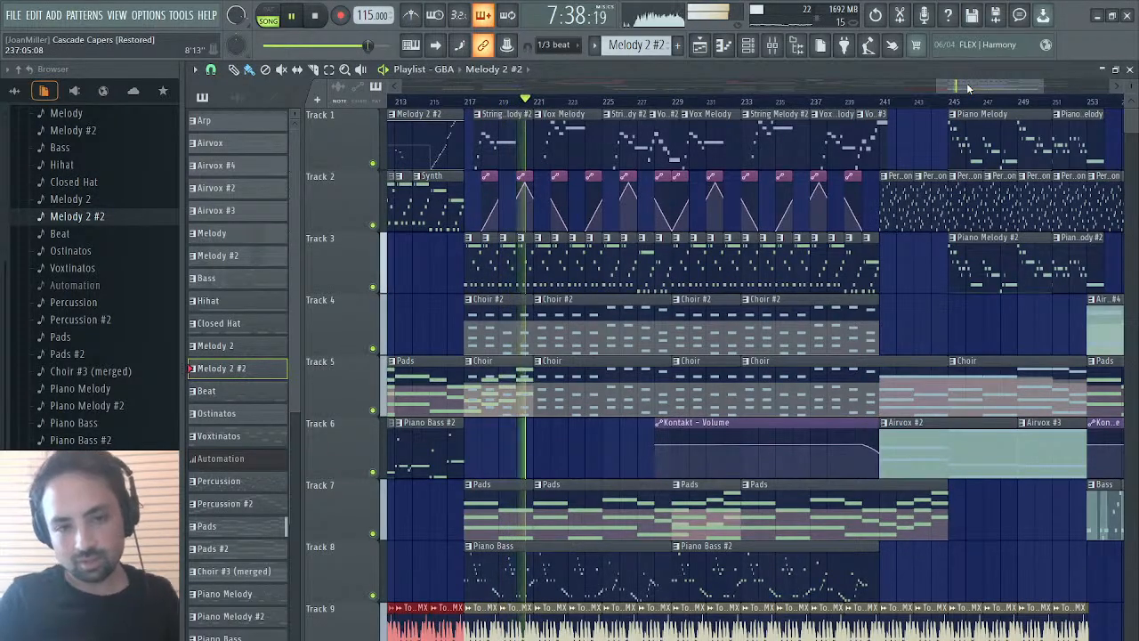
mouse_move(966, 83)
left_mouse_down()
mouse_move(986, 85)
mouse_move(966, 88)
left_mouse_up()
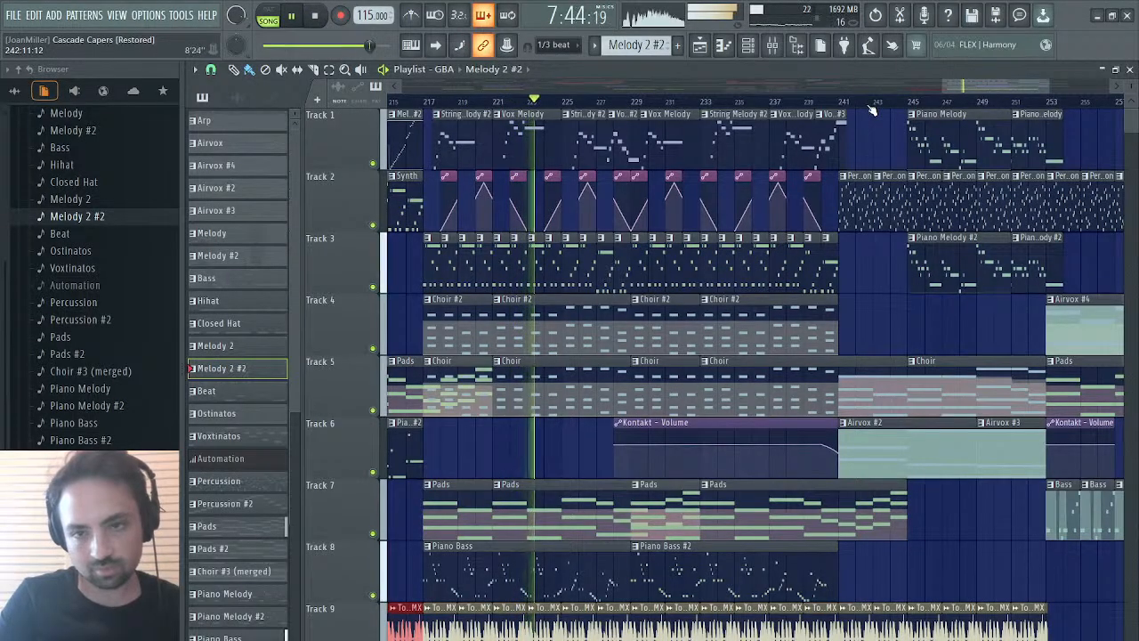
key("space")
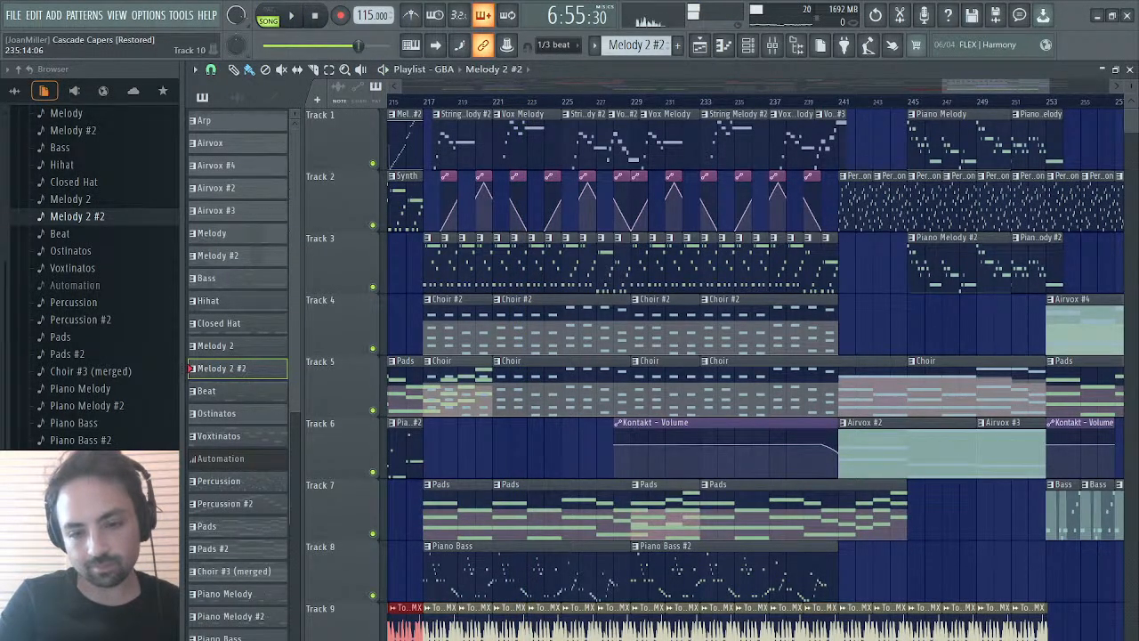
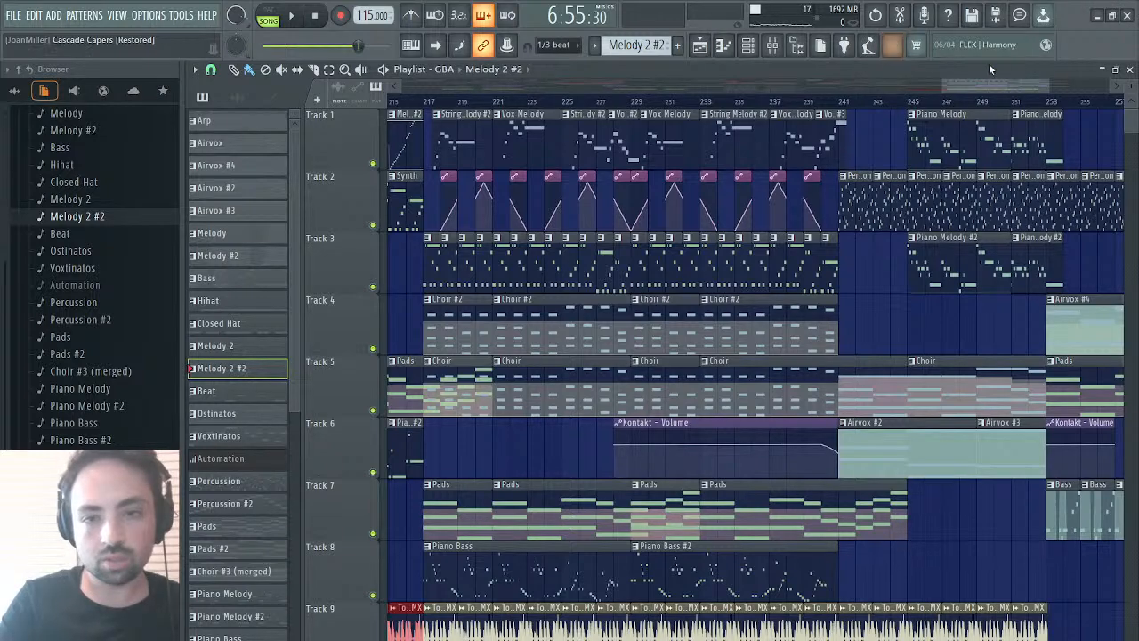
- Play from bar 209 to review the Melody 2 #2 entrance
left_click_drag(972, 89, 914, 86)
left_click(685, 100)
key("space")
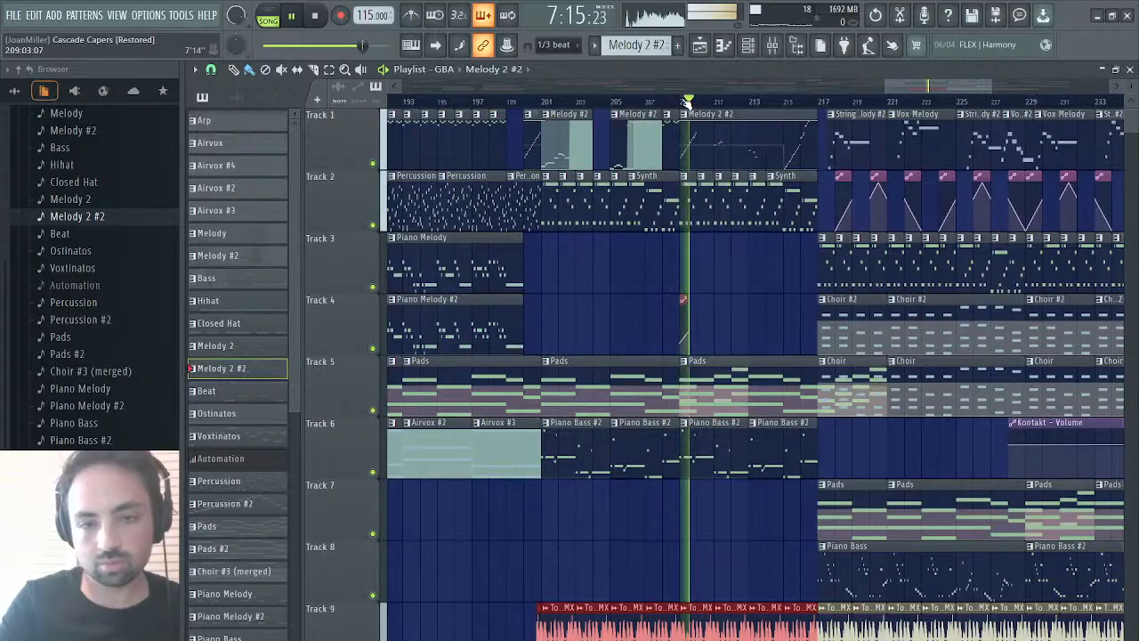
left_click(682, 101)
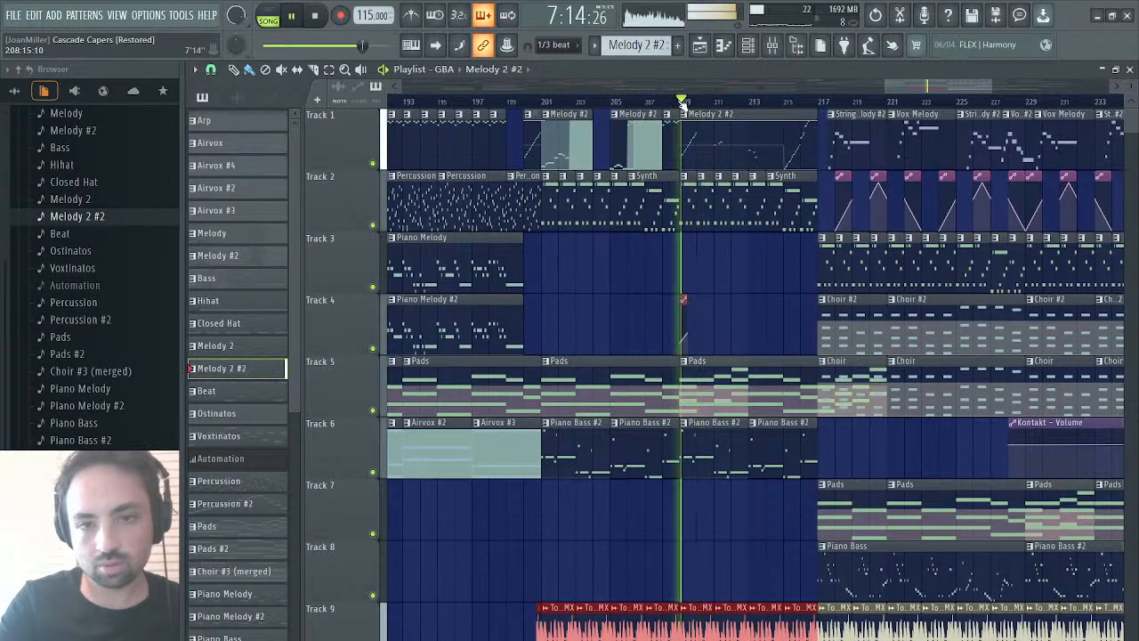
- Examine the Theremin #2, Kontakt and Jazz Guitar notes of the Melody 2 #2 clip in the piano roll during playback
double_click(693, 143)
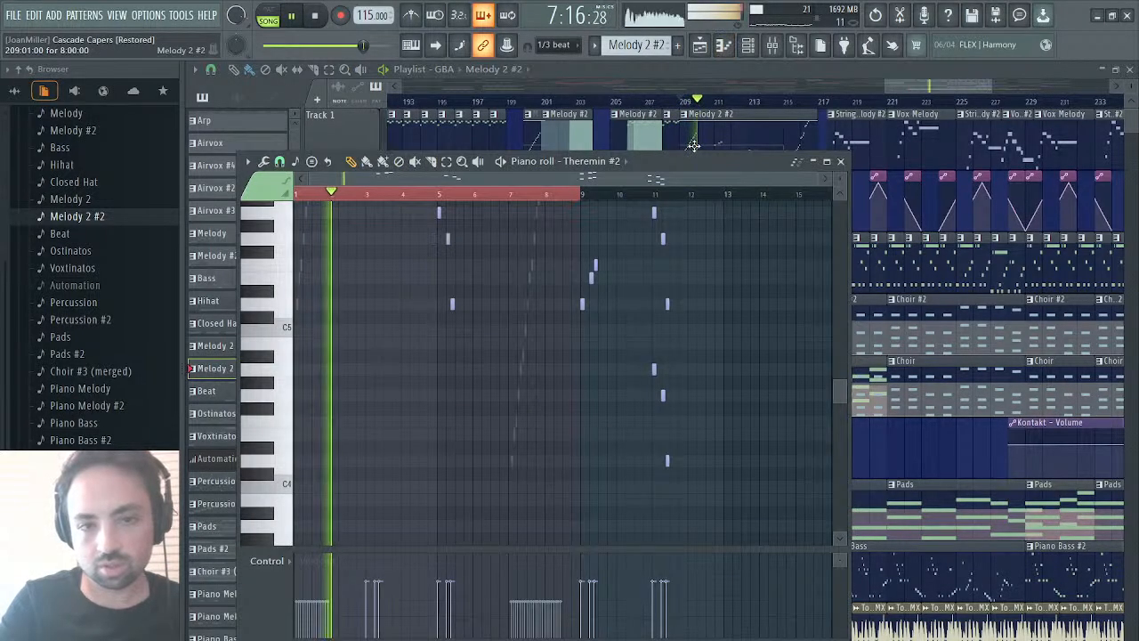
key("space")
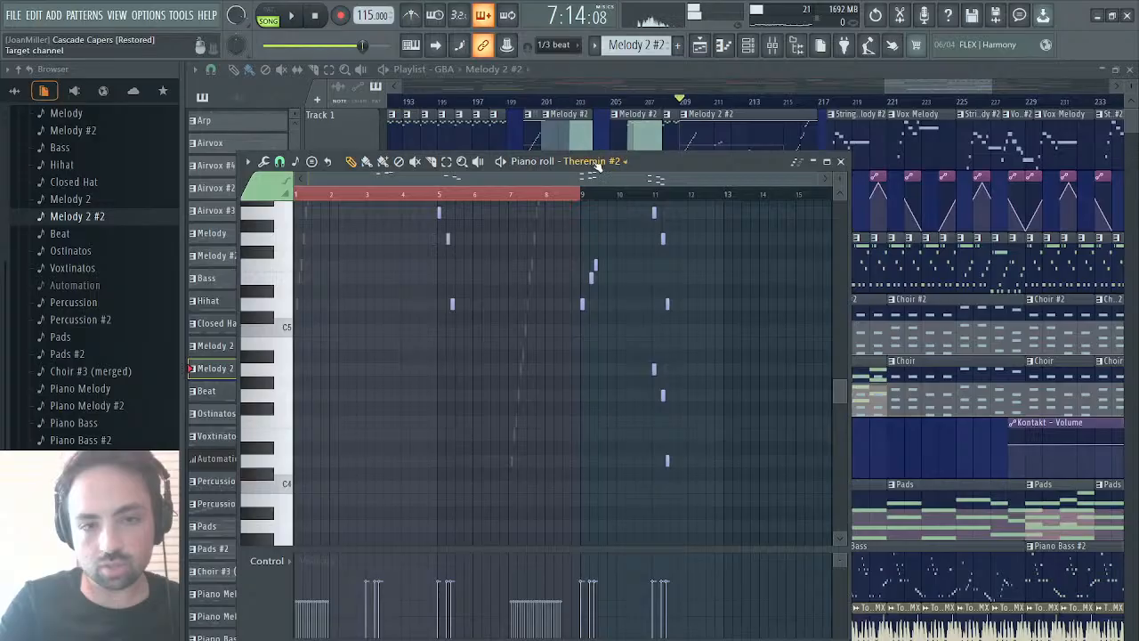
right_click(586, 527)
right_click(586, 527)
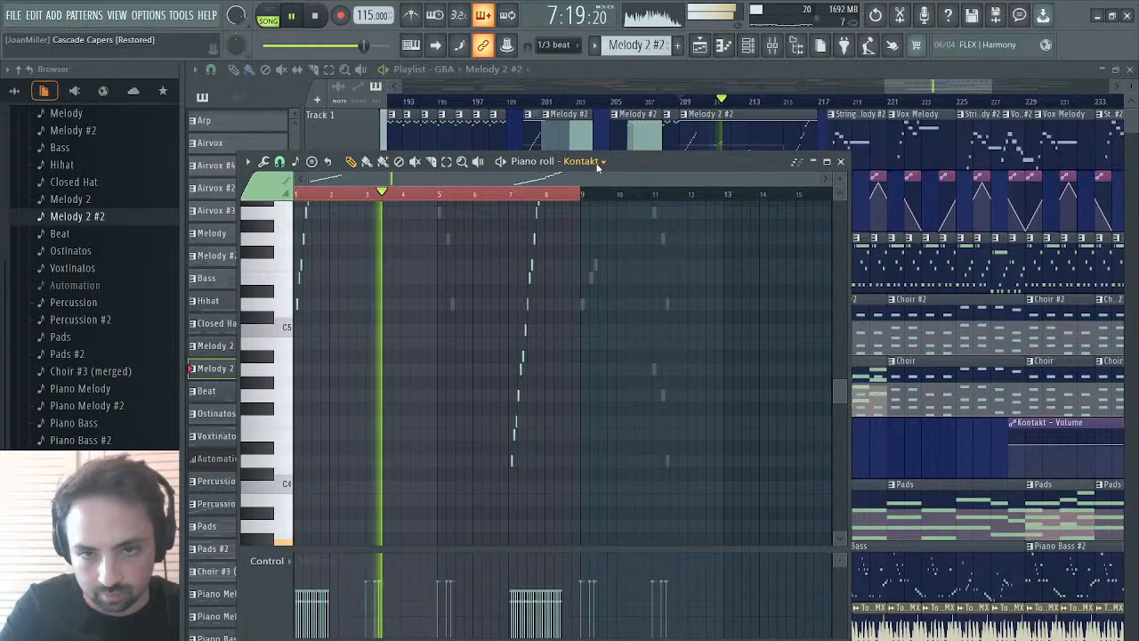
left_click(629, 509)
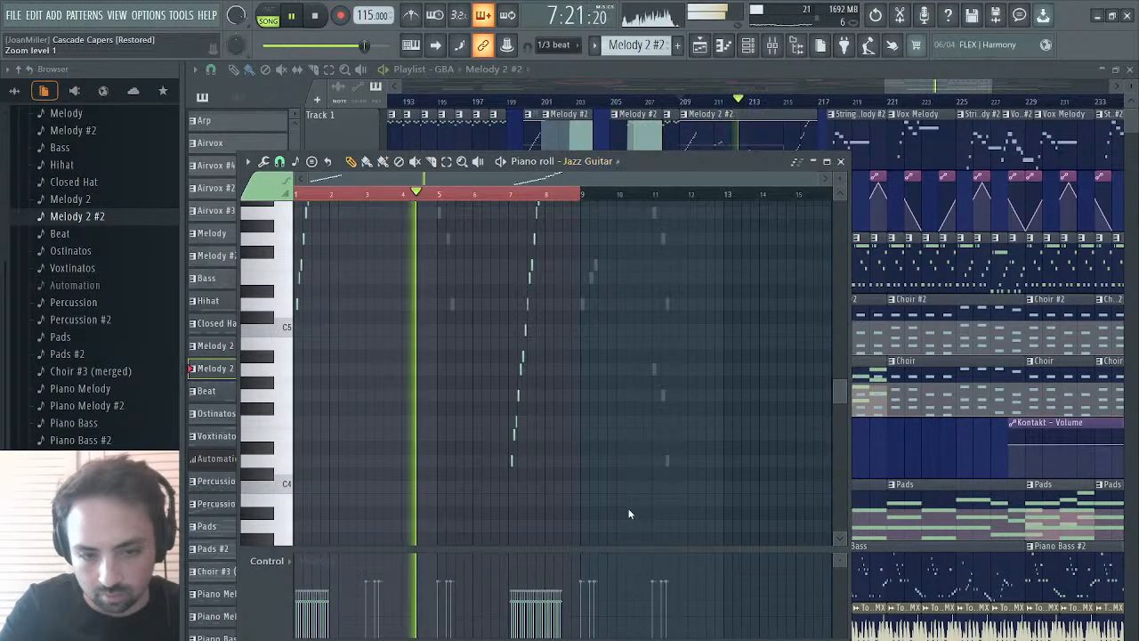
left_click(841, 162)
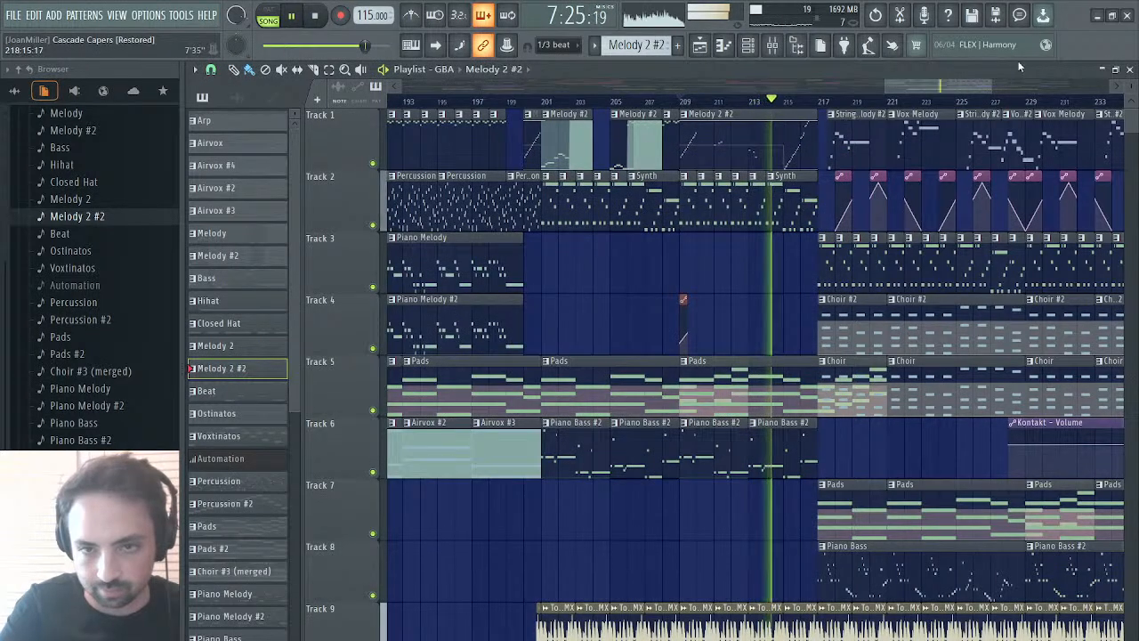
- Check the channel rack and the Maximus plugin behind the playlist, and return to the playlist
left_click(1128, 69)
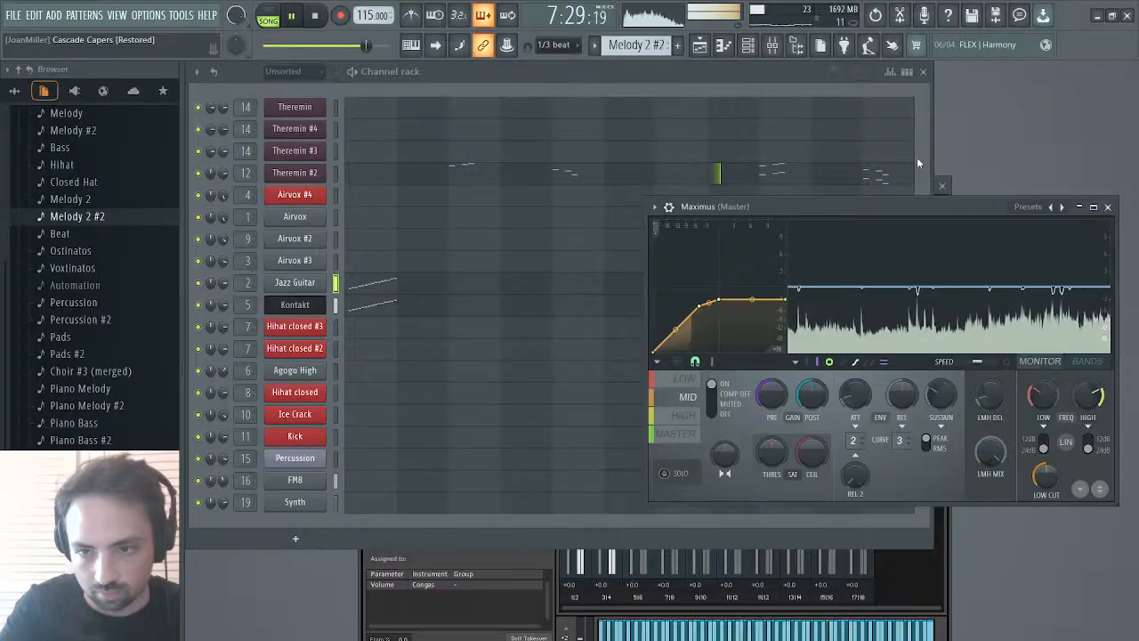
left_click(700, 49)
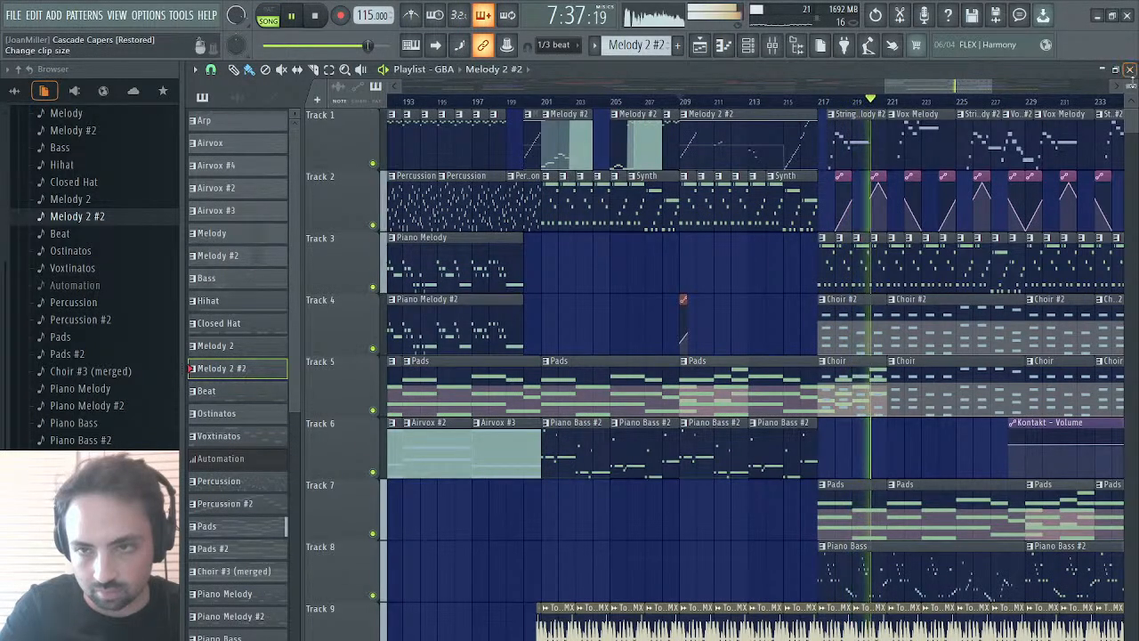
left_click(1129, 68)
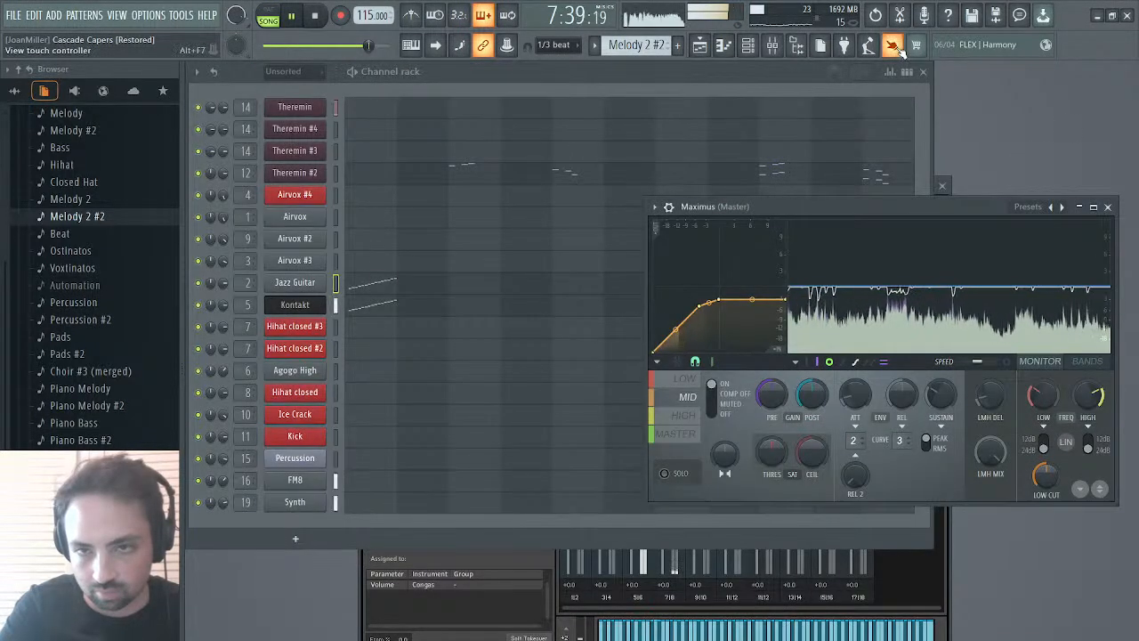
left_click(701, 47)
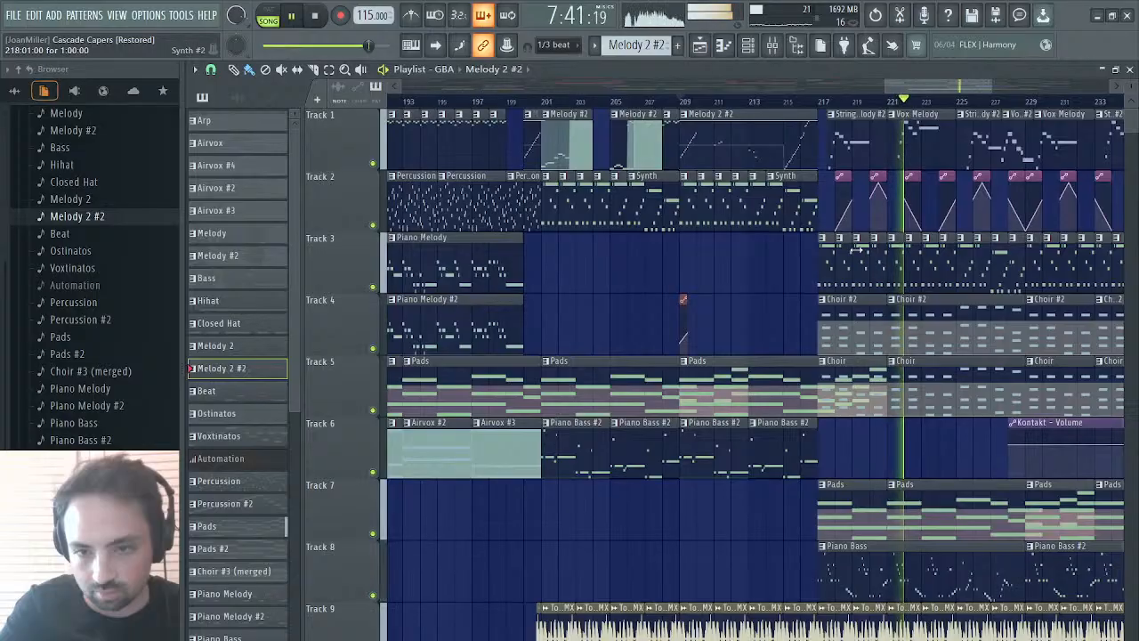
- Shorten the two Pads clips at bars 201 and 209 on Track 5 to 8 bars each, ending at bar 217
left_click(752, 374, "ctrl")
left_click_drag(610, 378, 698, 378)
left_click_drag(881, 361, 819, 363)
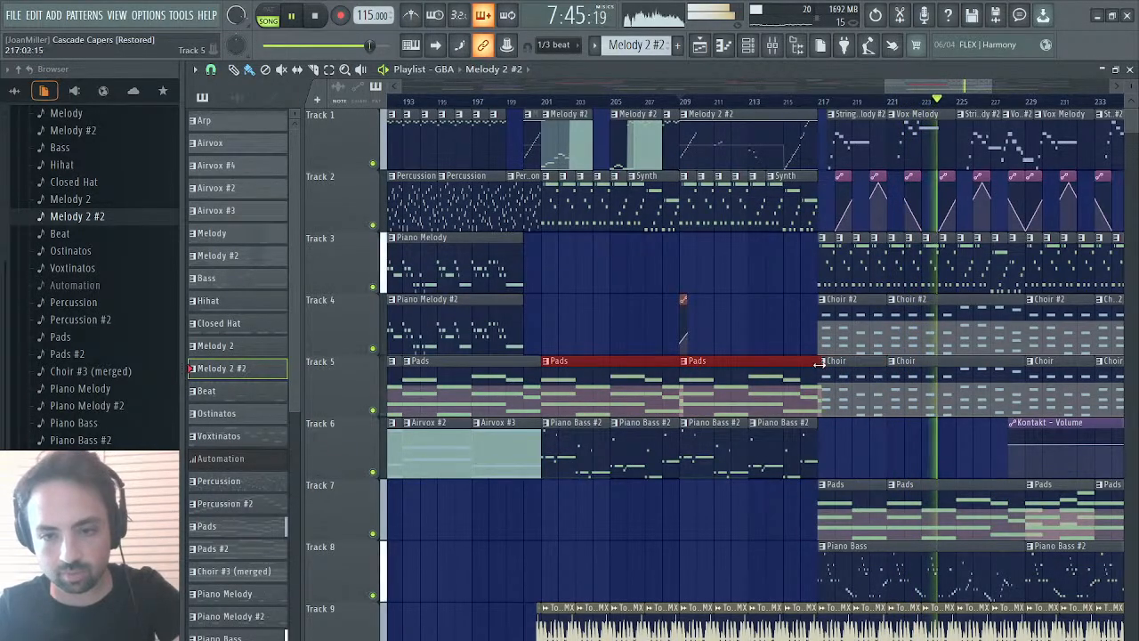
scroll(814, 365, "right", 3)
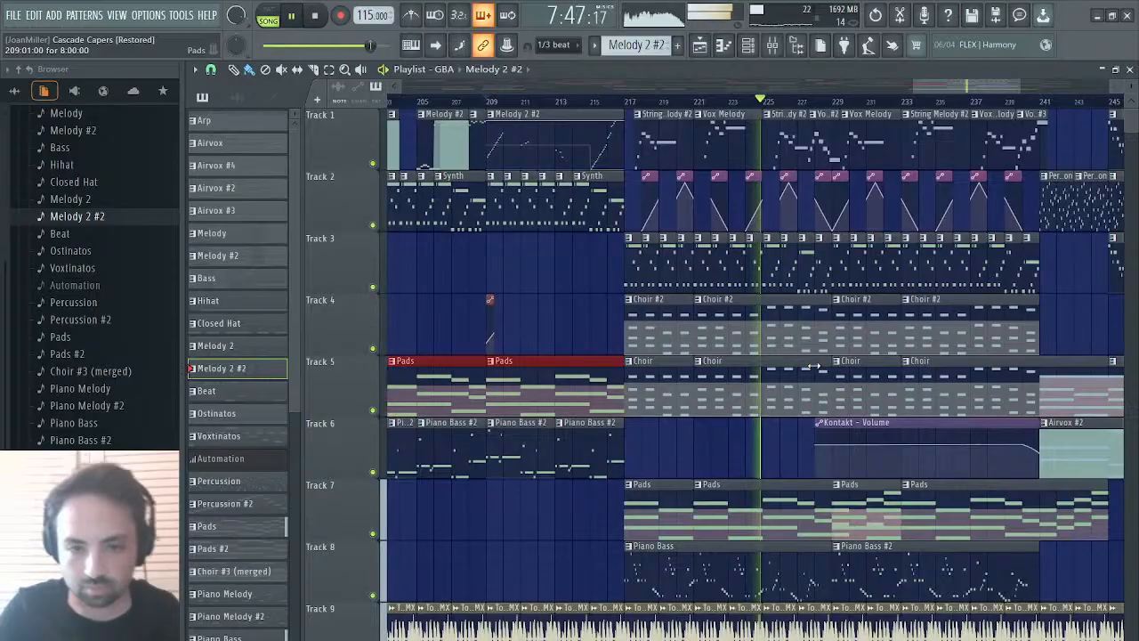
scroll(814, 365, "right", 1)
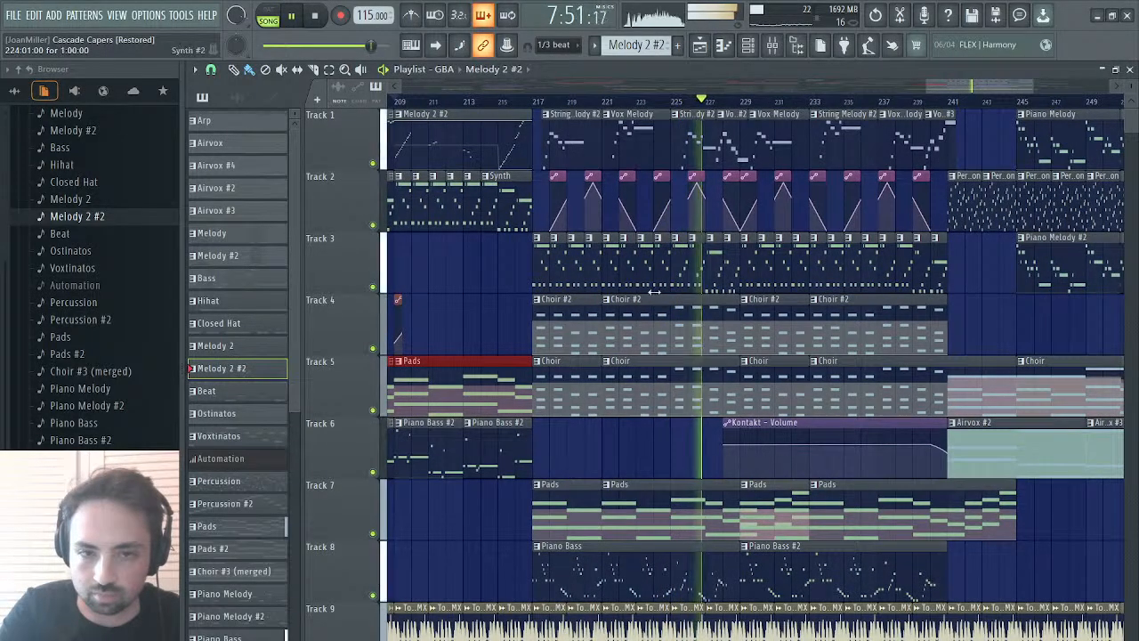
- Shorten the Pads clip at bar 221 on Track 7 to 8 bars, ending at bar 229
scroll(656, 260, "right", 2)
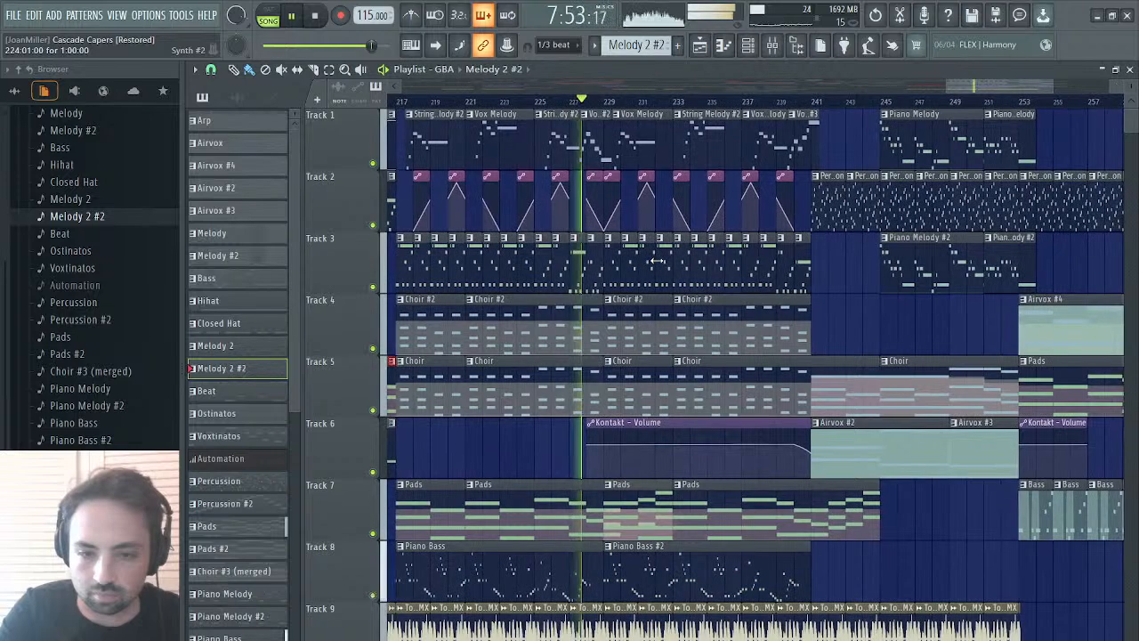
left_click(553, 503)
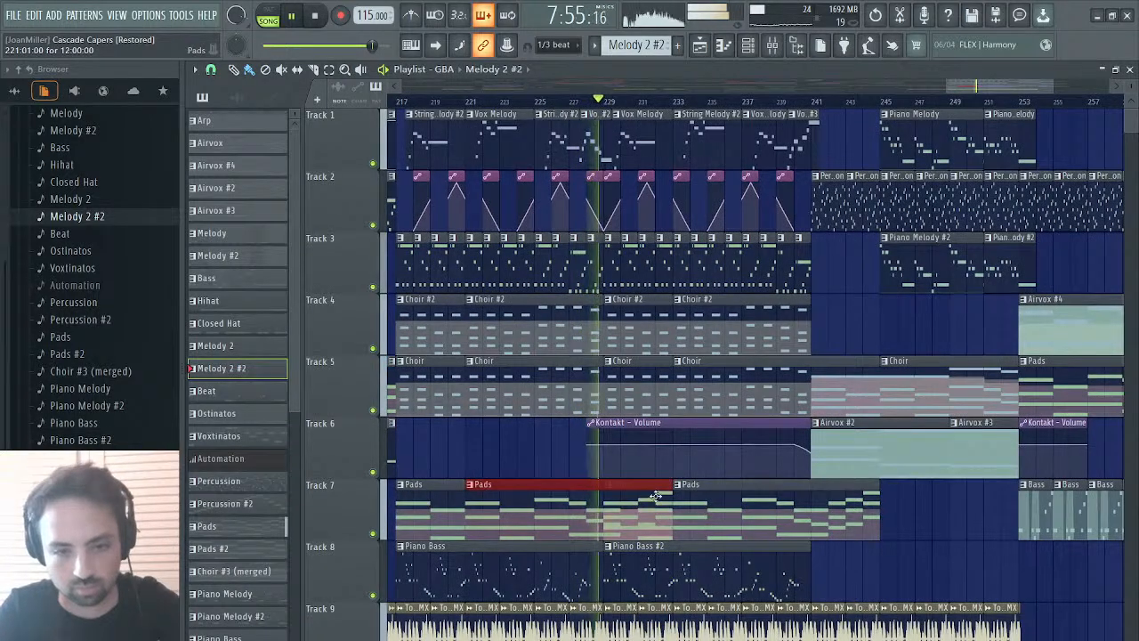
left_click_drag(666, 492, 599, 506)
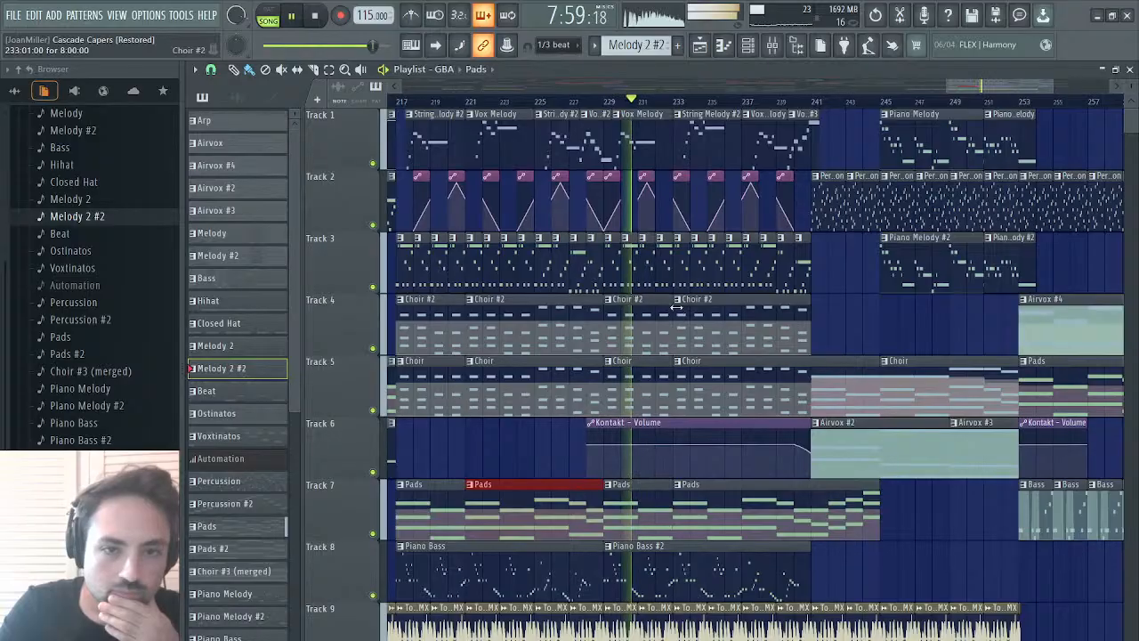
- Play from about bar 227 and replay from bar 241 to review the transition into the percussion section
left_click(576, 101)
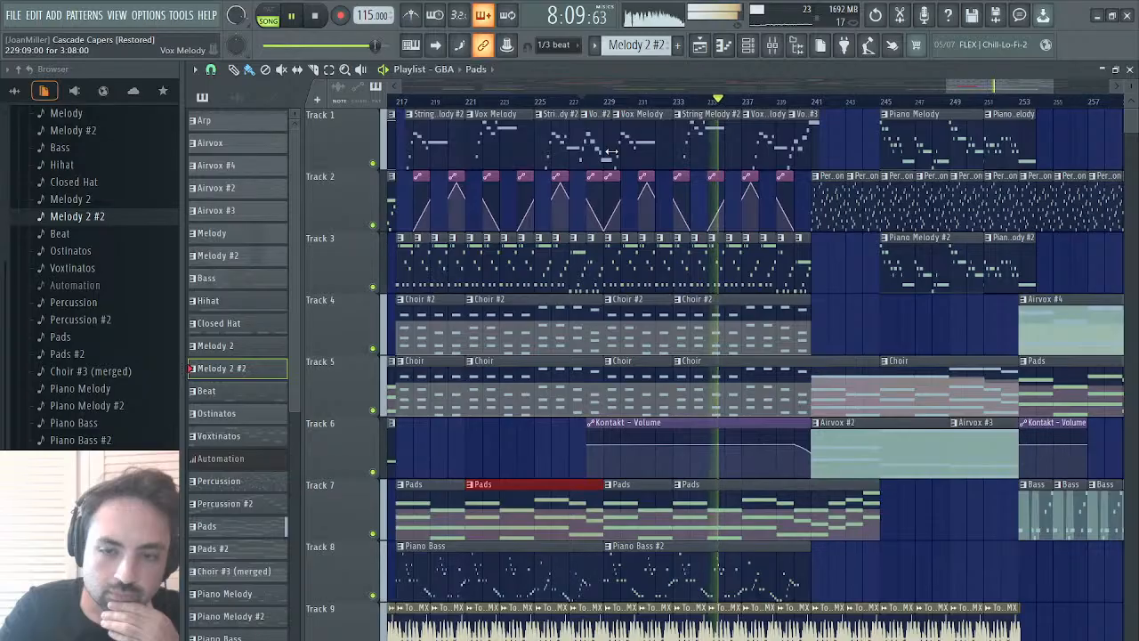
scroll(677, 178, "right", 4)
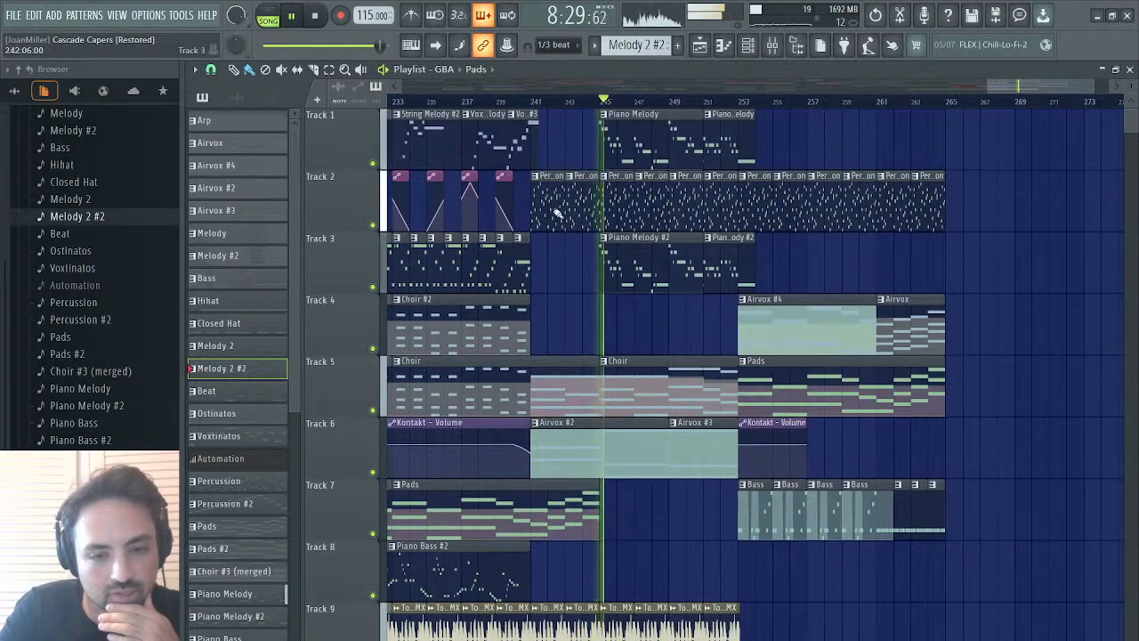
left_click(531, 101)
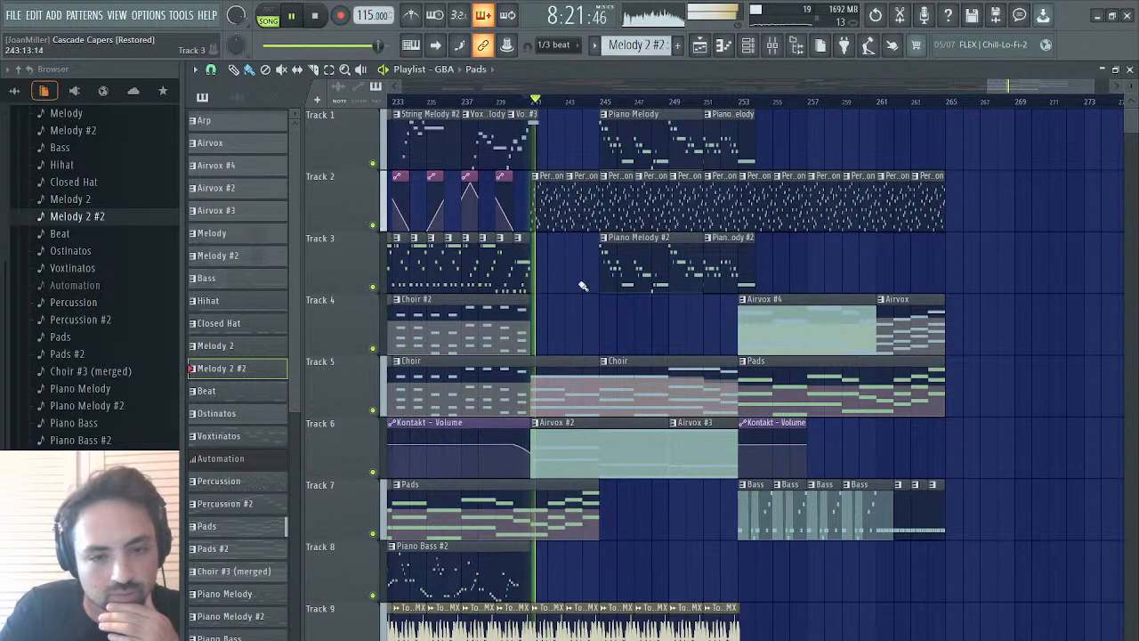
- Shorten the Choir clip at bar 233 on Track 5 to end at bar 241 and replay the transition from there
right_click(570, 413)
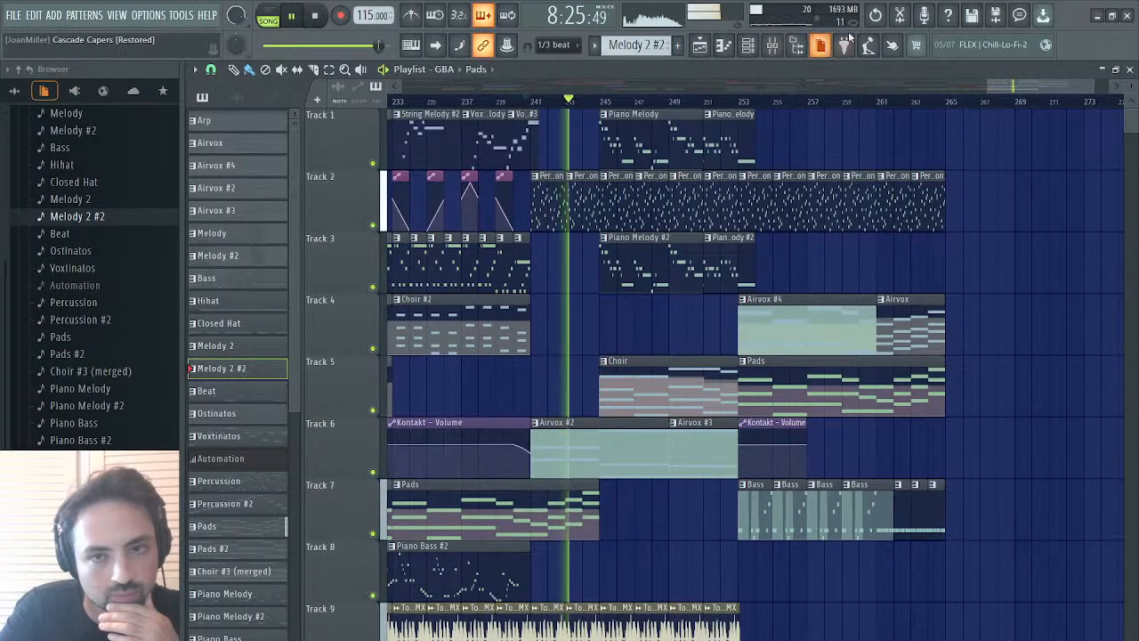
key("ctrl+z")
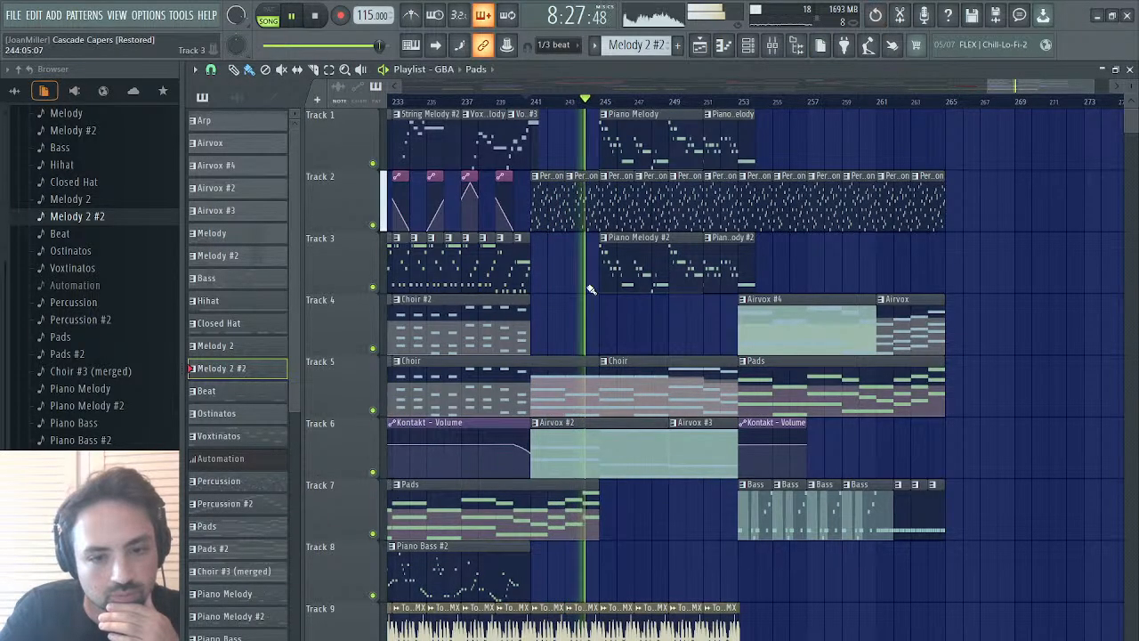
left_click_drag(599, 385, 528, 384)
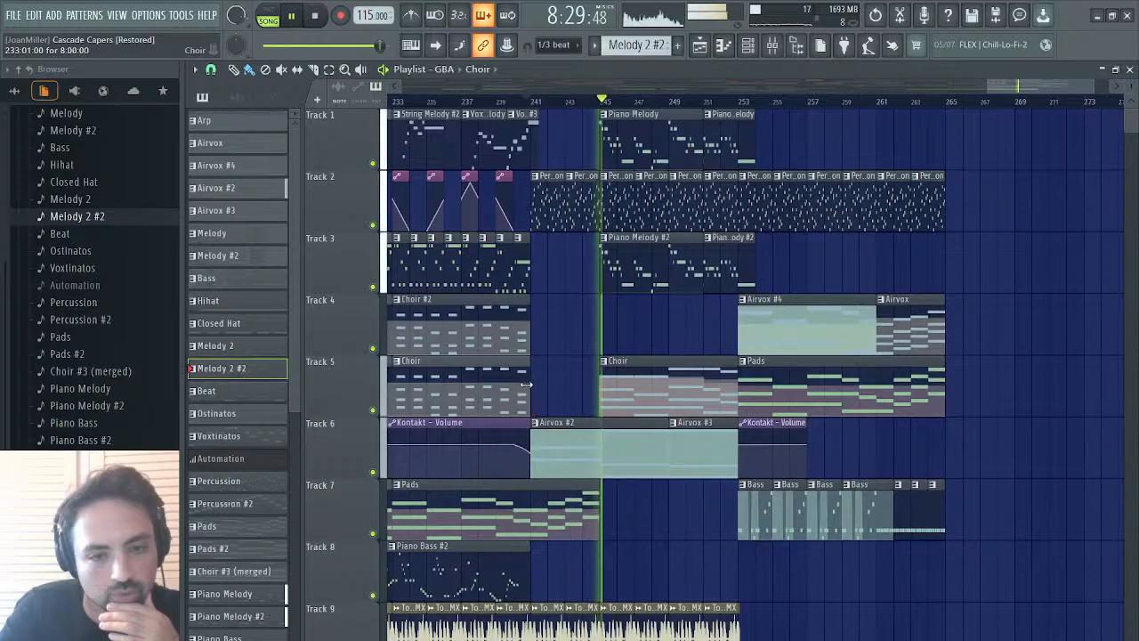
left_click(530, 101)
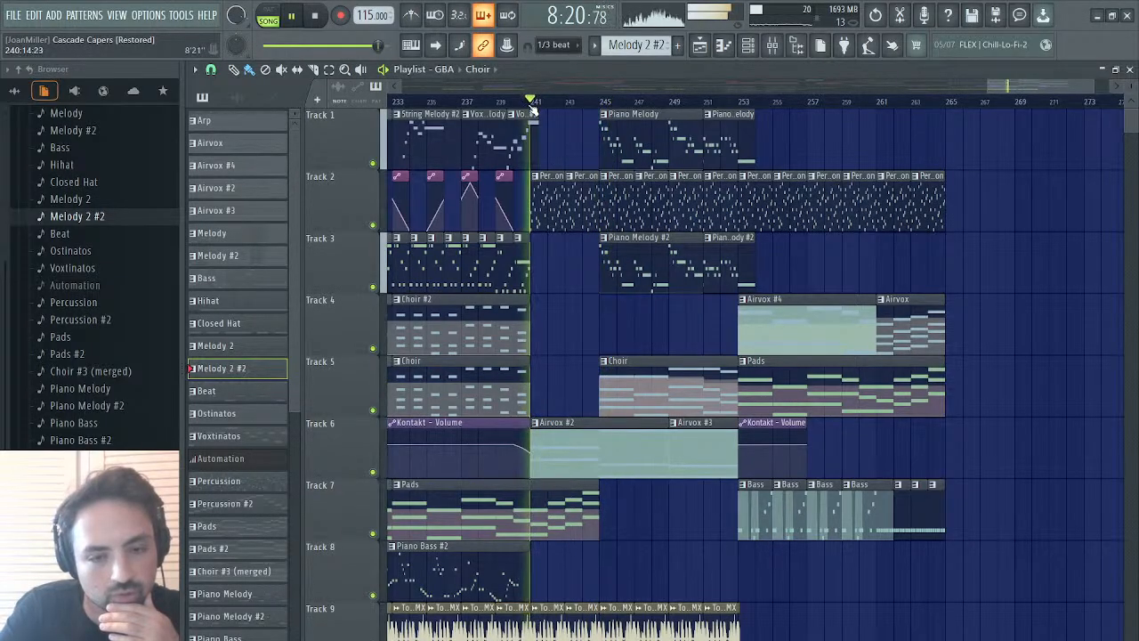
left_click(875, 15)
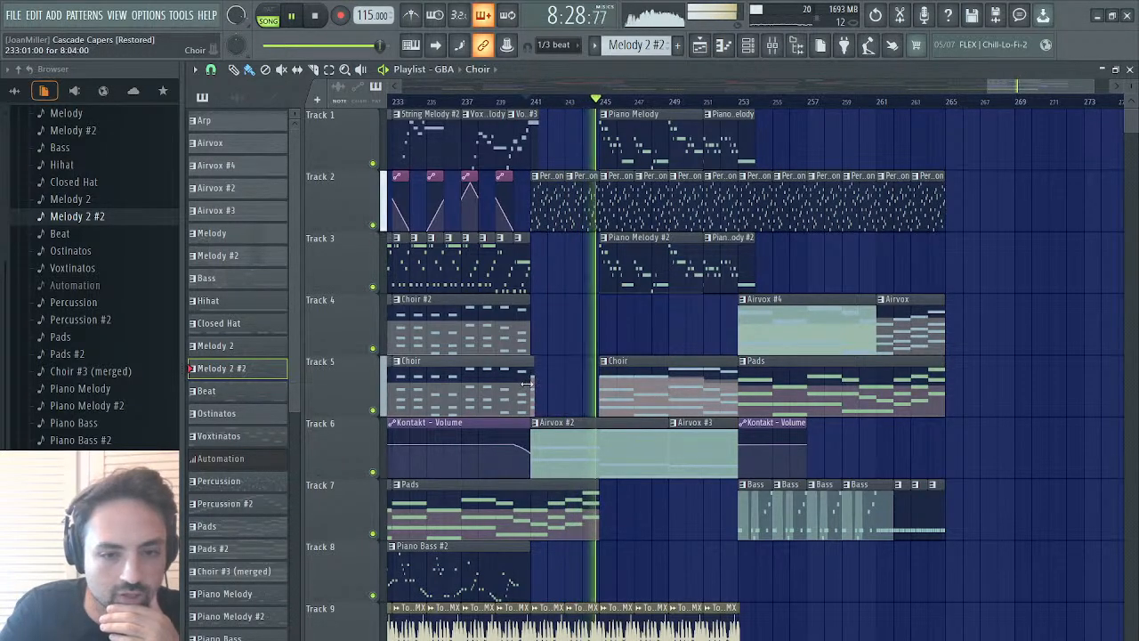
left_click(533, 101)
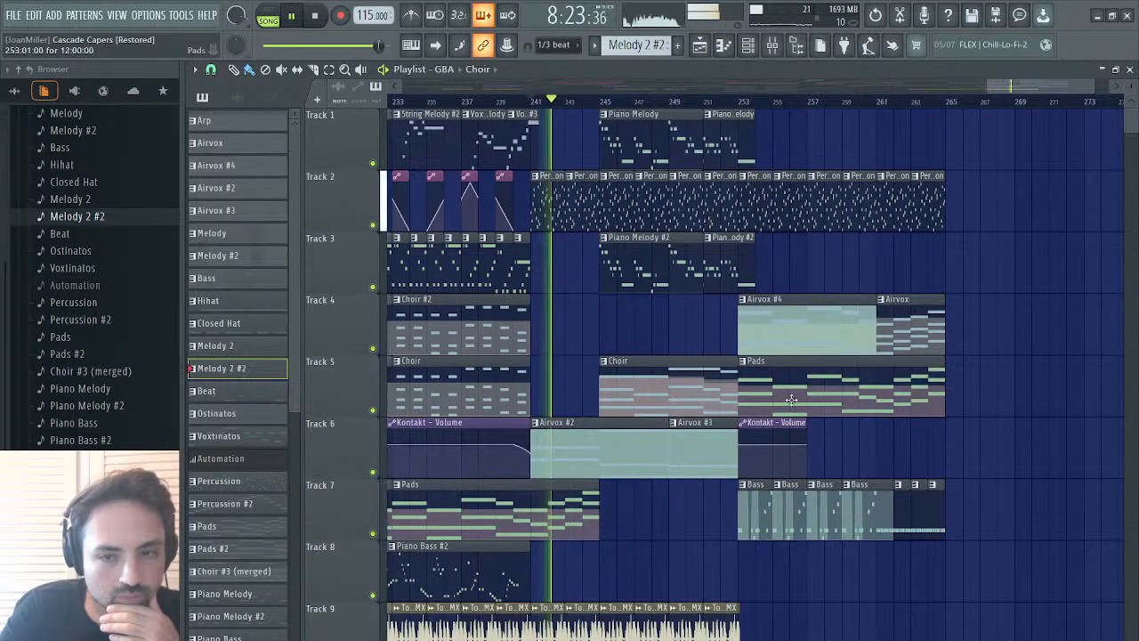
- Add a 4-bar Airvox clip at bar 241 on Track 4 and play from that bar
left_click(894, 336)
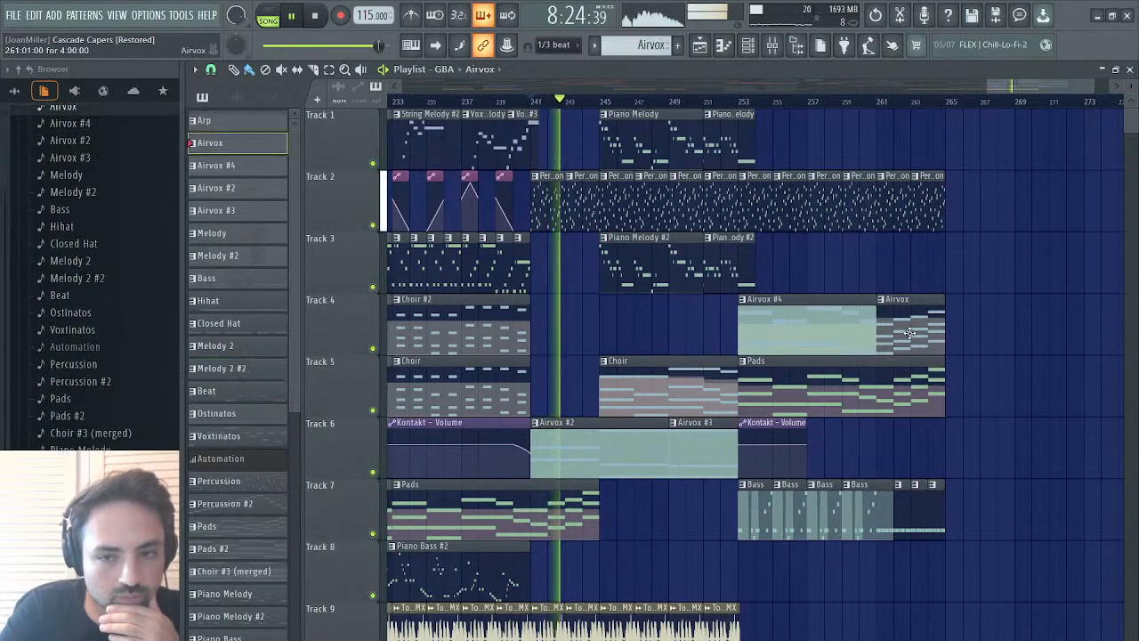
left_click(553, 343)
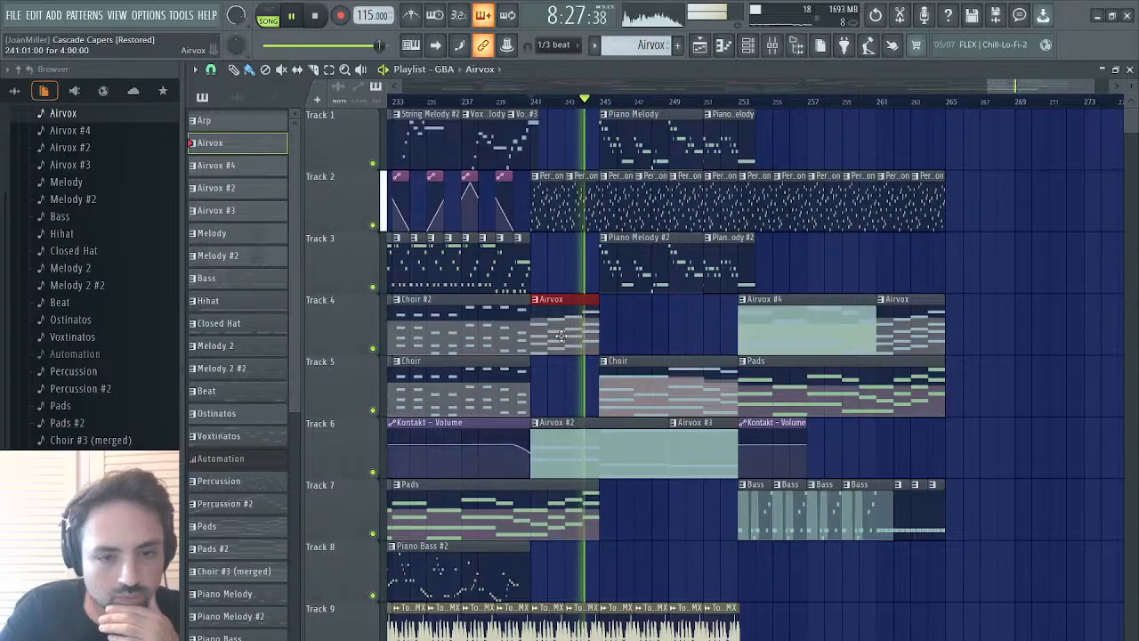
left_click(534, 100)
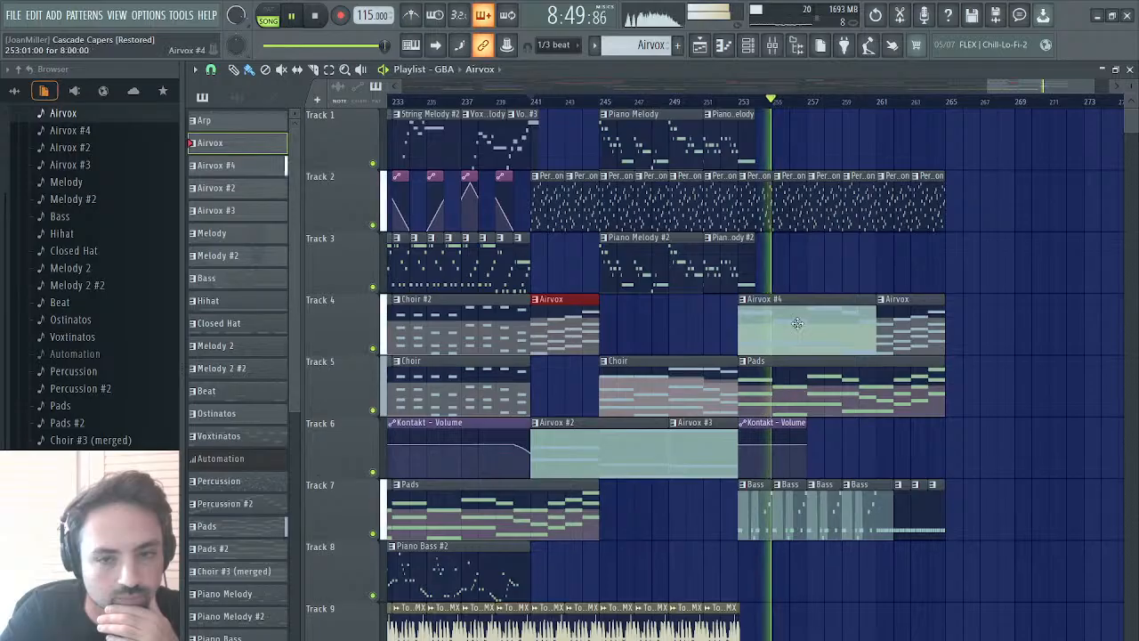
- Stop playback and make the Bass clip at bar 257 on Track 7 unique as Bass #2
scroll(796, 322, "right", 5)
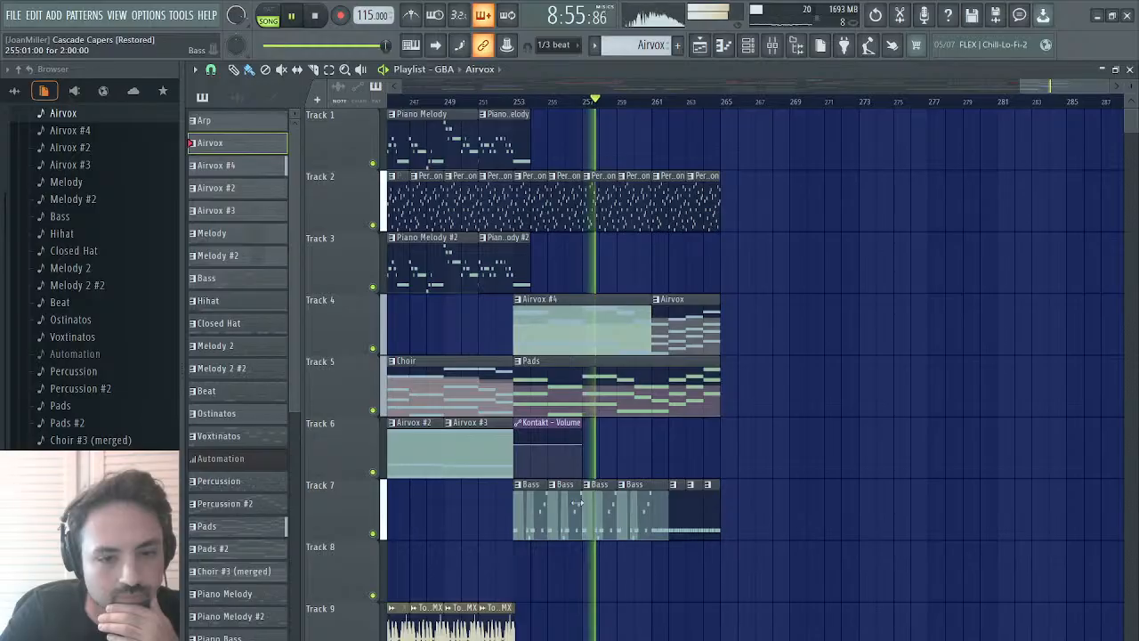
key("space")
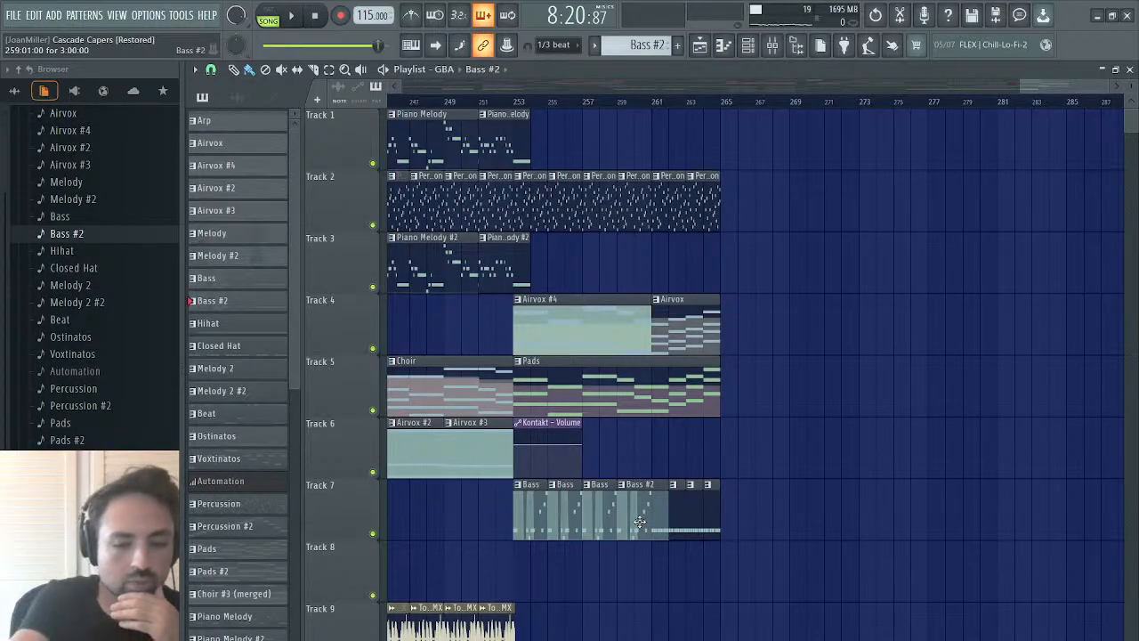
key("ctrl+z")
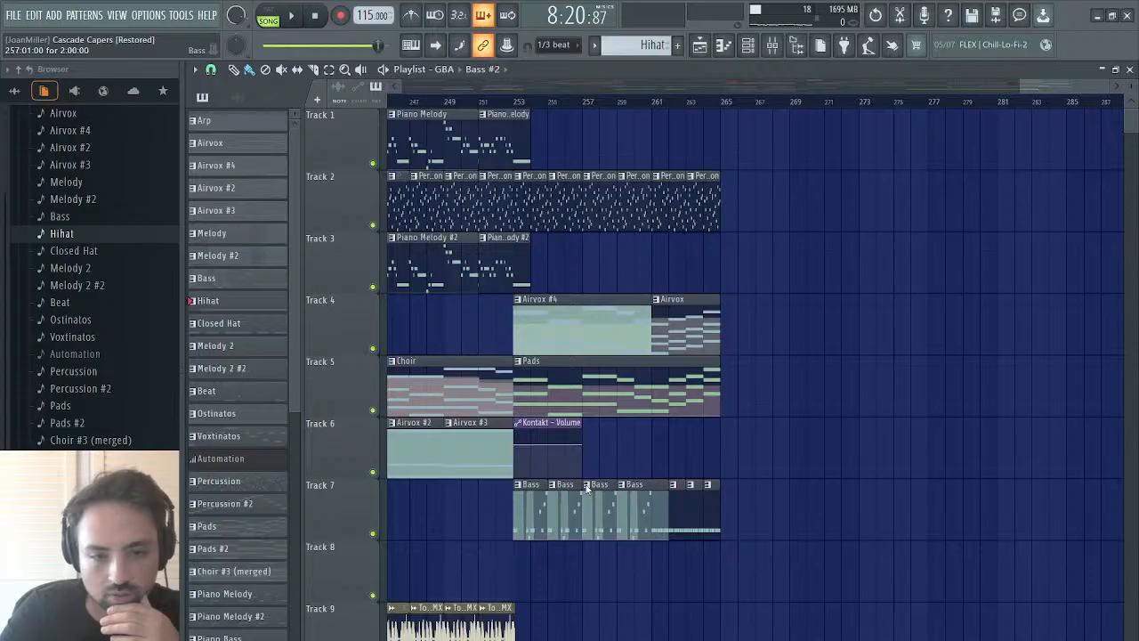
key("ctrl+z")
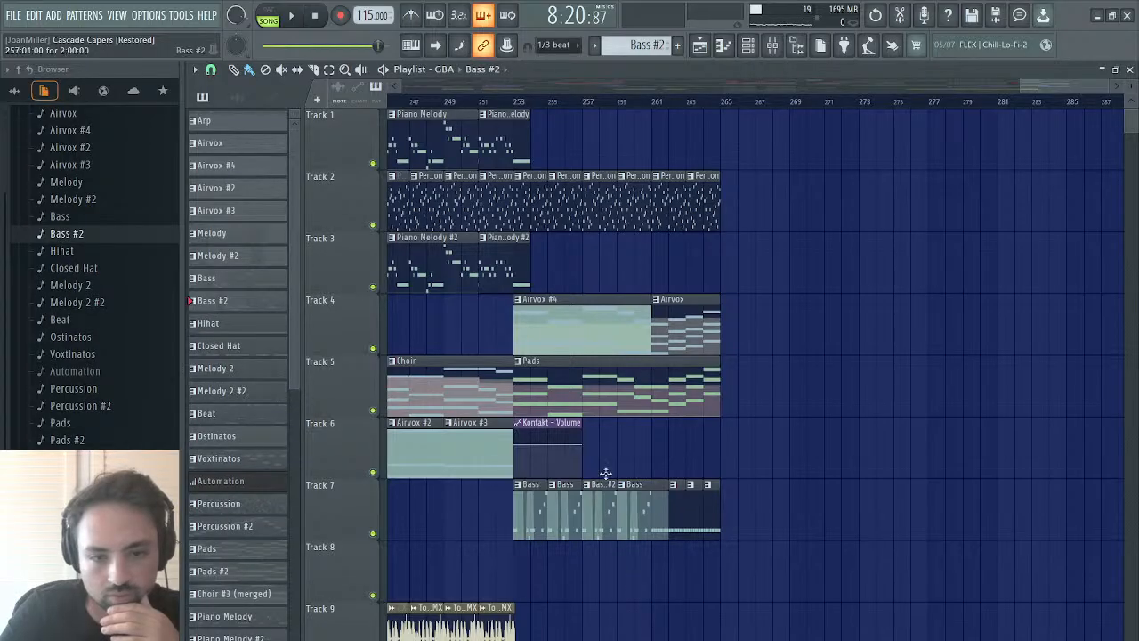
- Duplicate the two-bar Kontakt phrase of Bass #2 into bars 3 and 4 of the piano roll, transposed up to start on F3
double_click(604, 524)
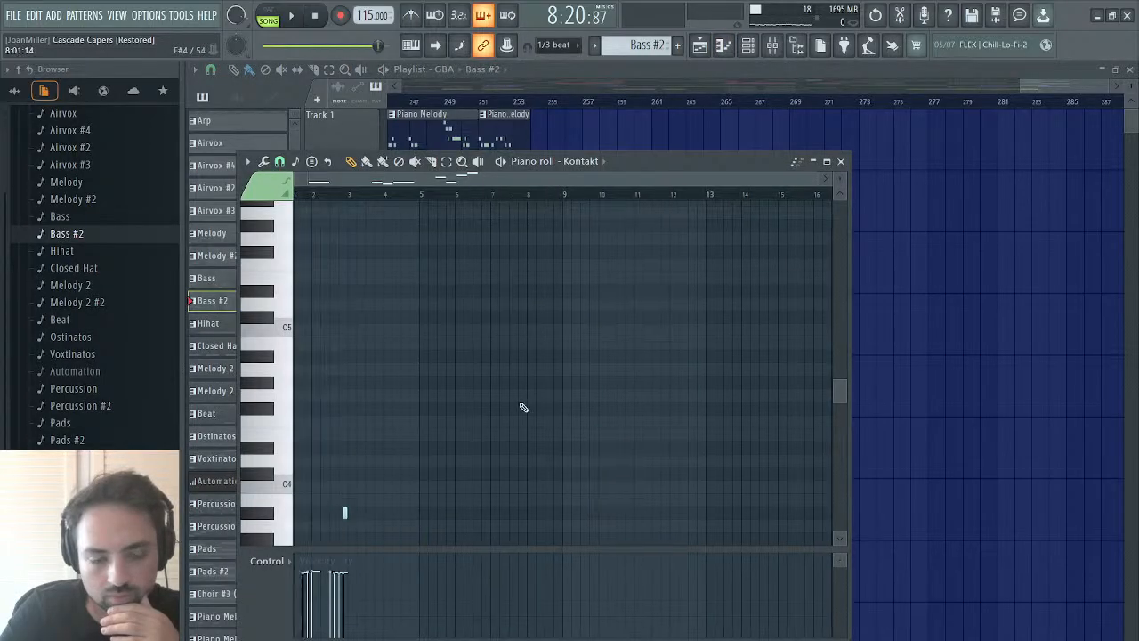
scroll(523, 407, "up", 1)
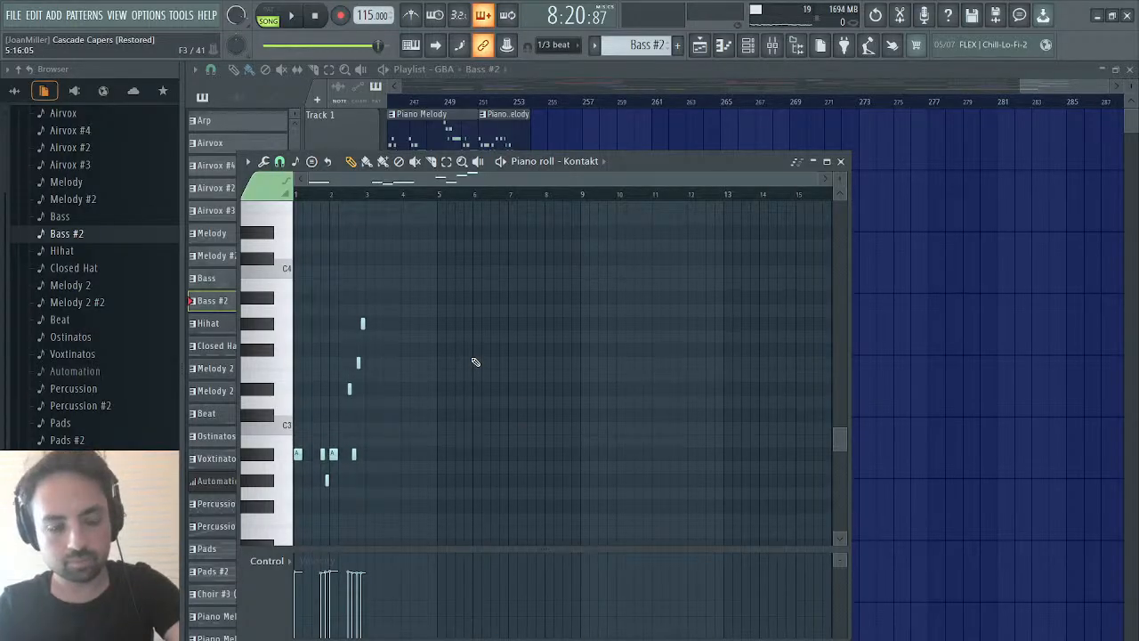
left_click(267, 16)
key("space")
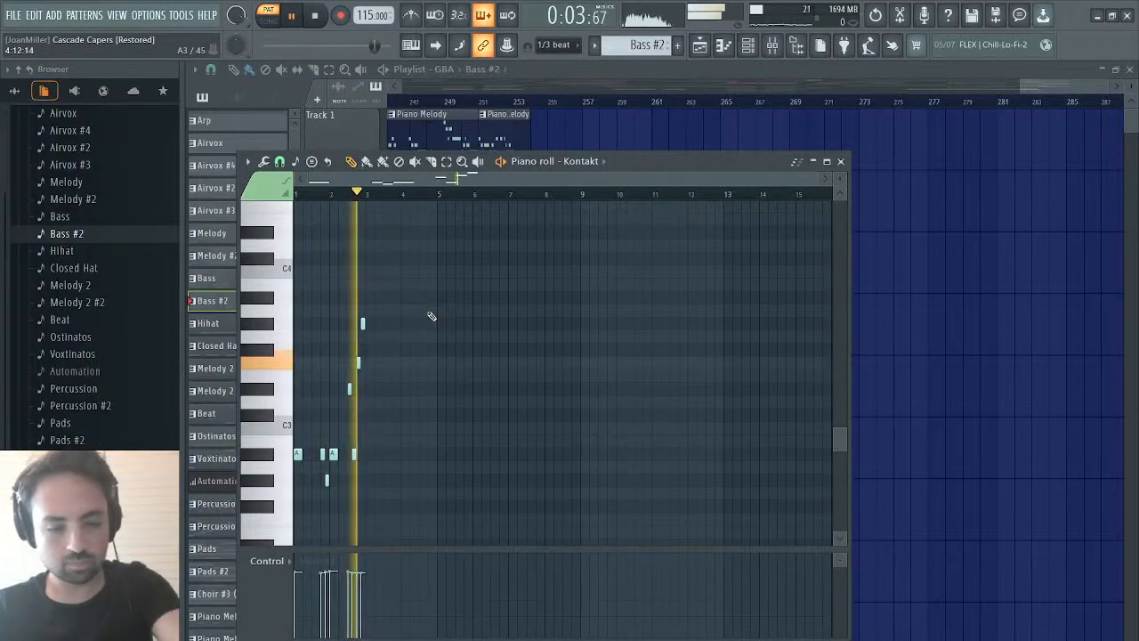
key("ctrl+b")
left_click_drag(367, 447, 367, 359)
key("space")
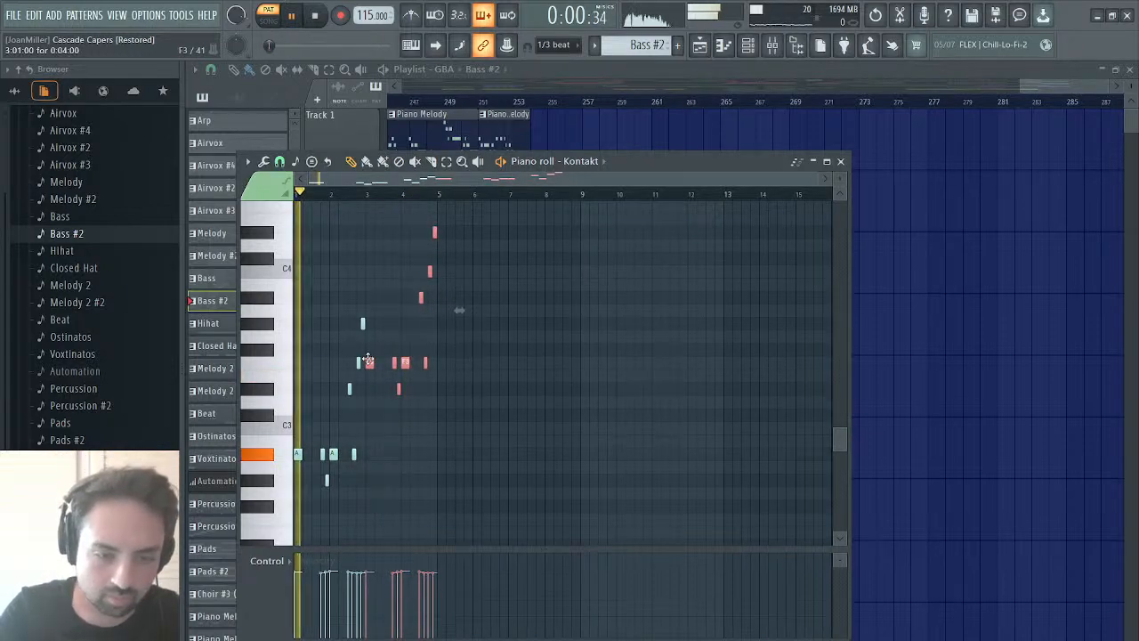
- Lower the last two notes of bar 2 in Bass #2 to D#3 and E3, and play back the change
left_click(362, 377)
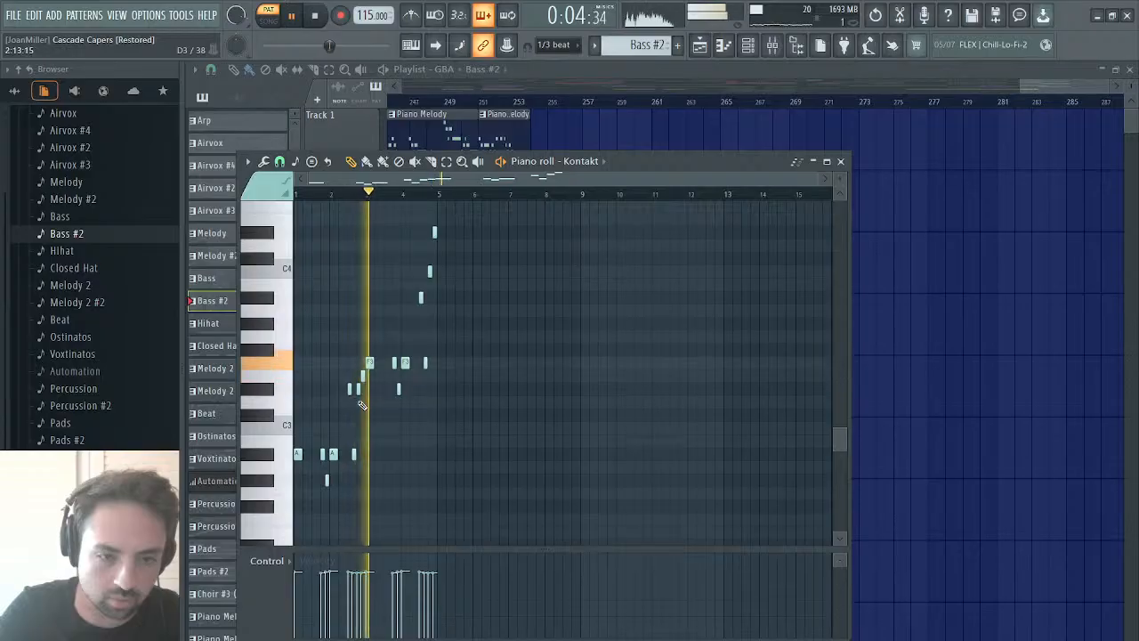
left_click(350, 193)
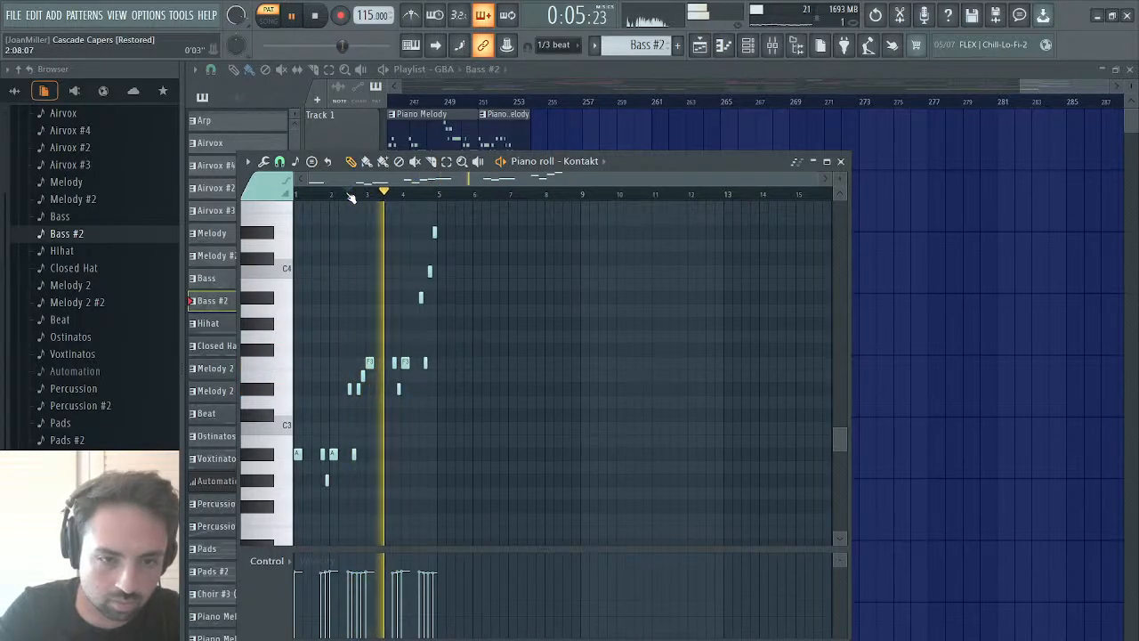
key("space")
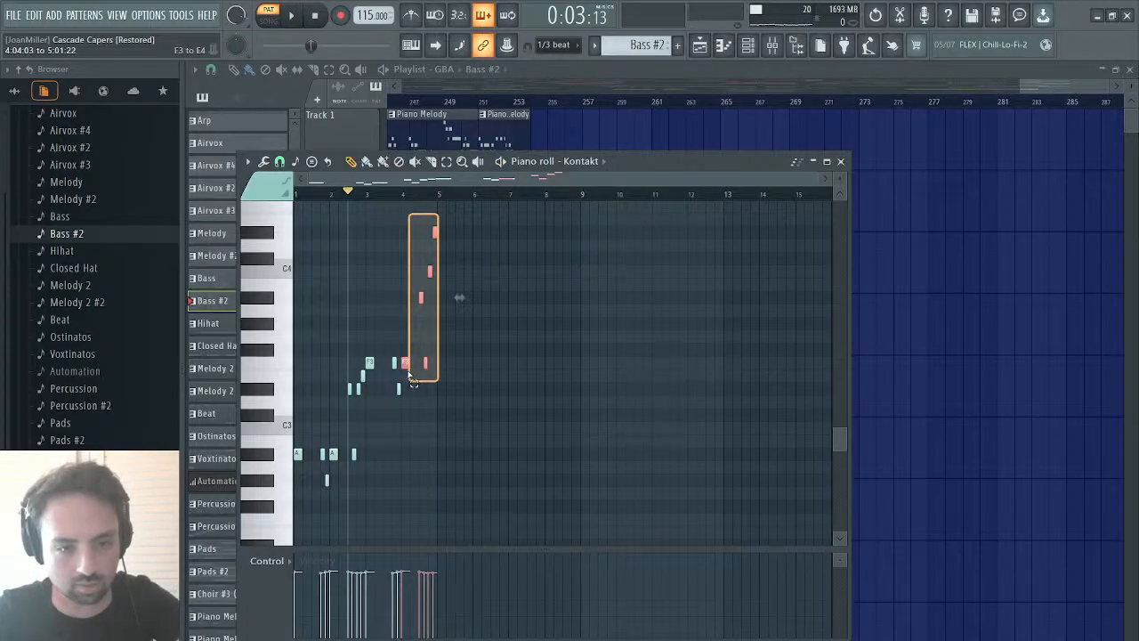
- Transpose the bar 4 notes of Bass #2 down five semitones to start on C3, and re-enter the closing A#3 note
left_click_drag(409, 374, 409, 374)
key("space")
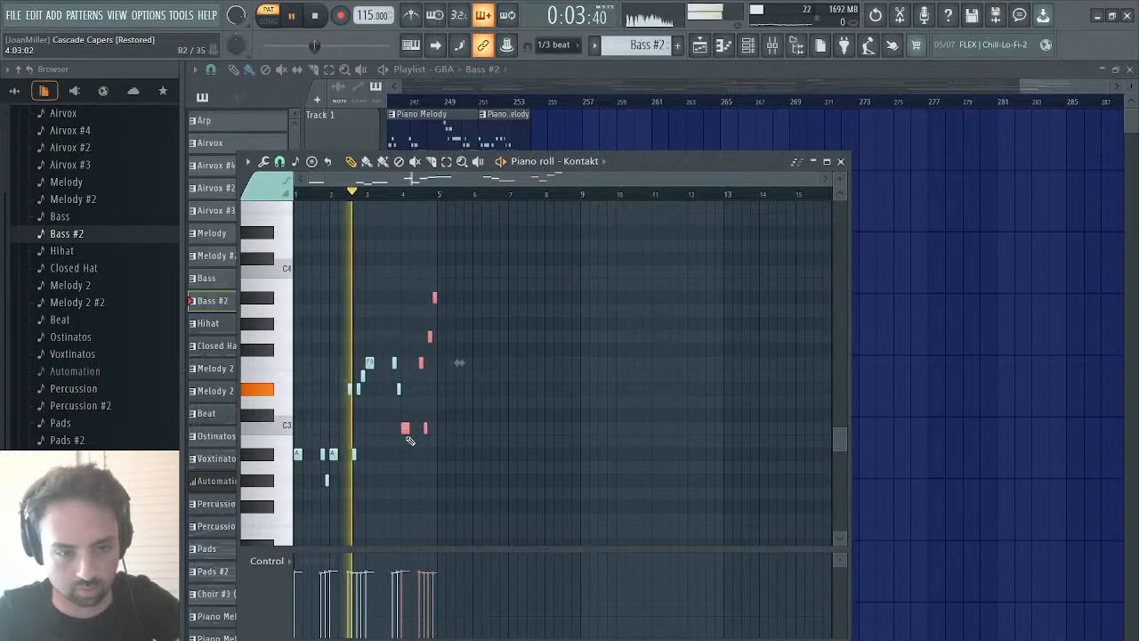
right_click(473, 317)
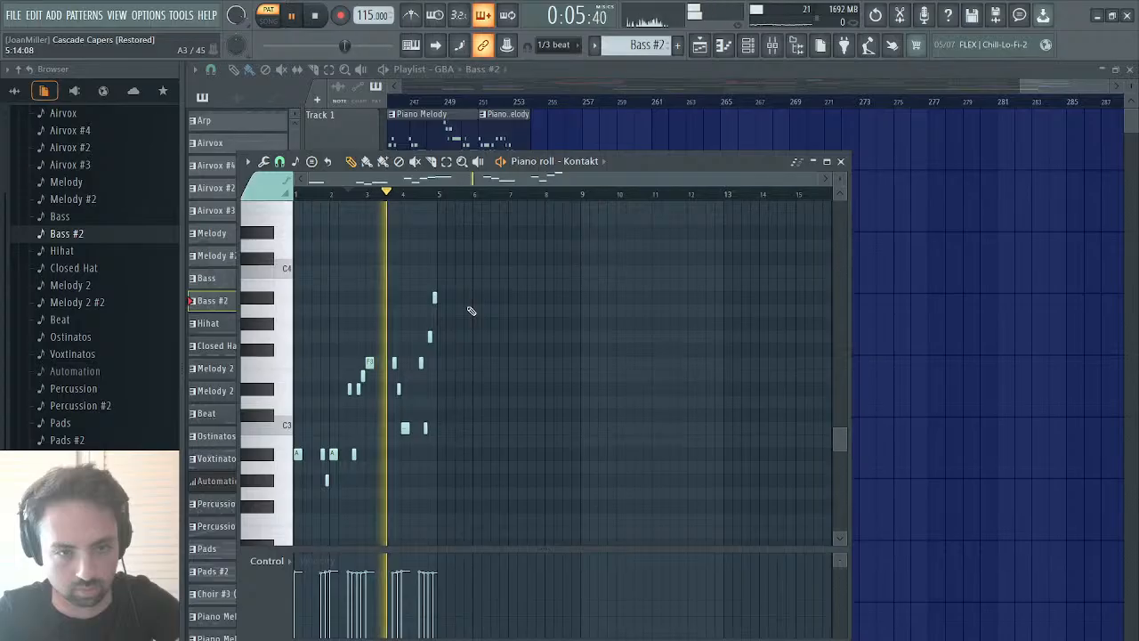
right_click(434, 296)
left_click(434, 296)
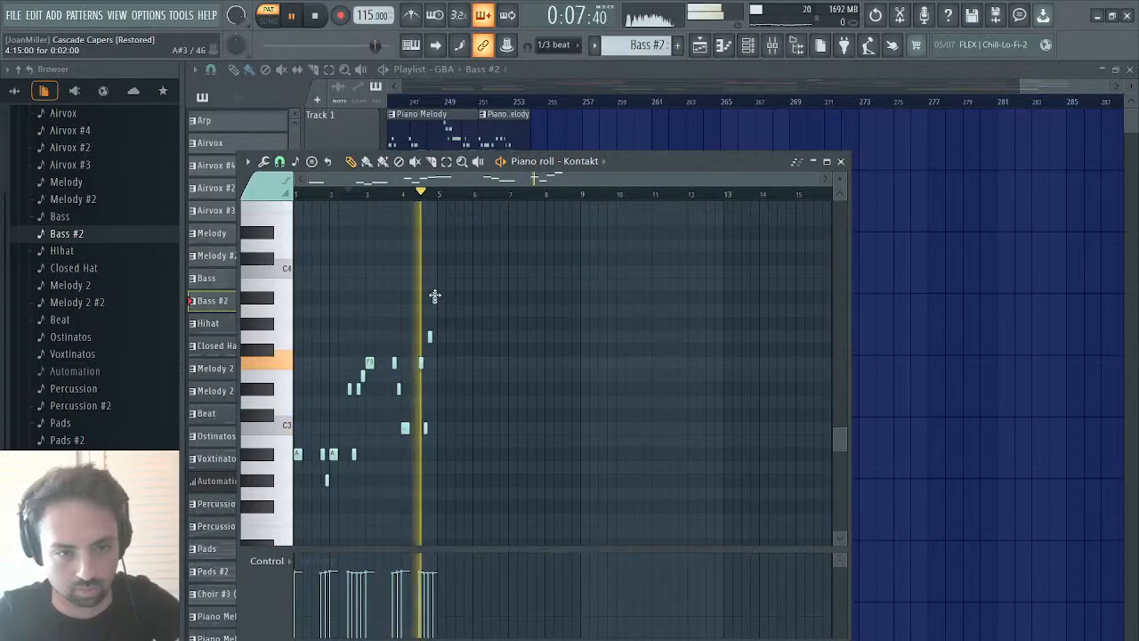
- Fit the 4-bar Bass #2 clip at bar 257 on Track 7 in the playlist, followed by a one-bar Bass clip at bar 261
left_click(703, 45)
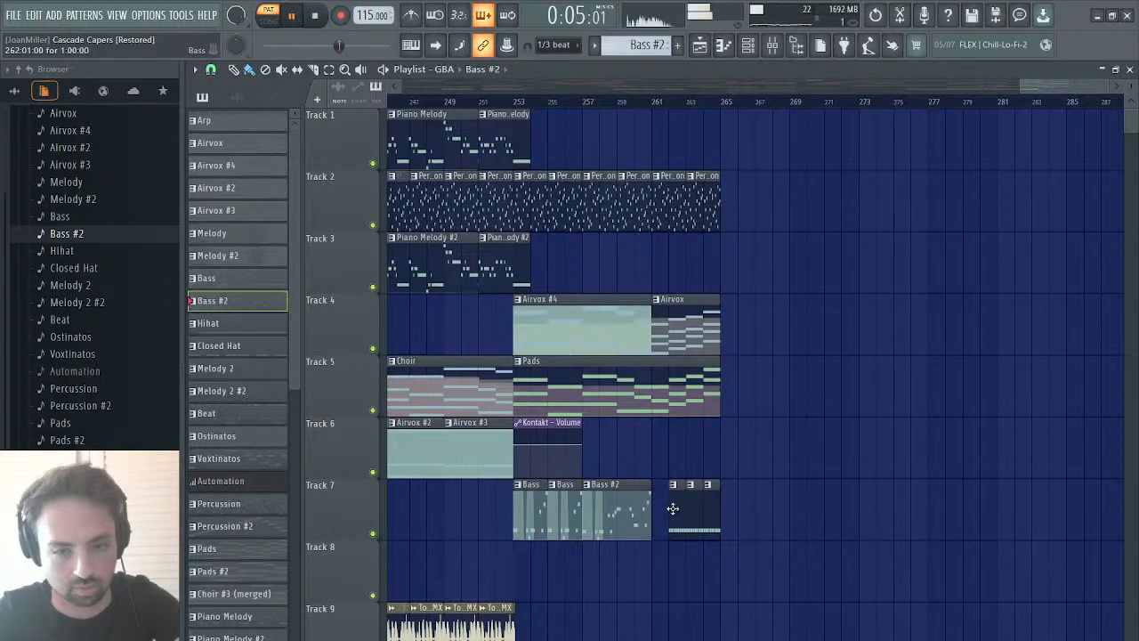
left_click(673, 508)
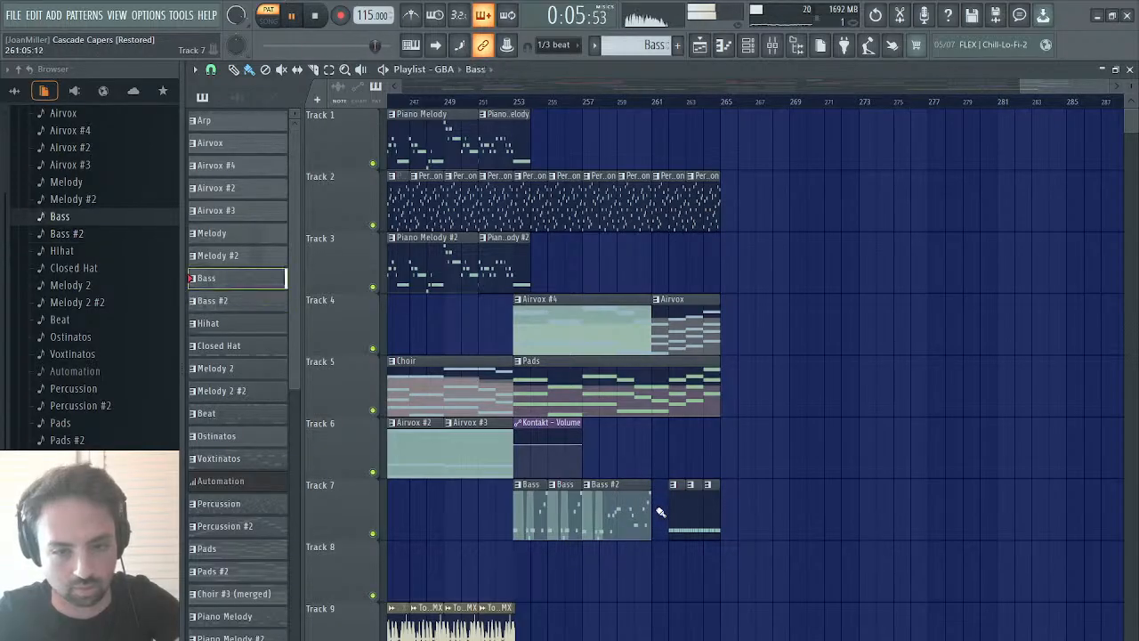
left_click(622, 103)
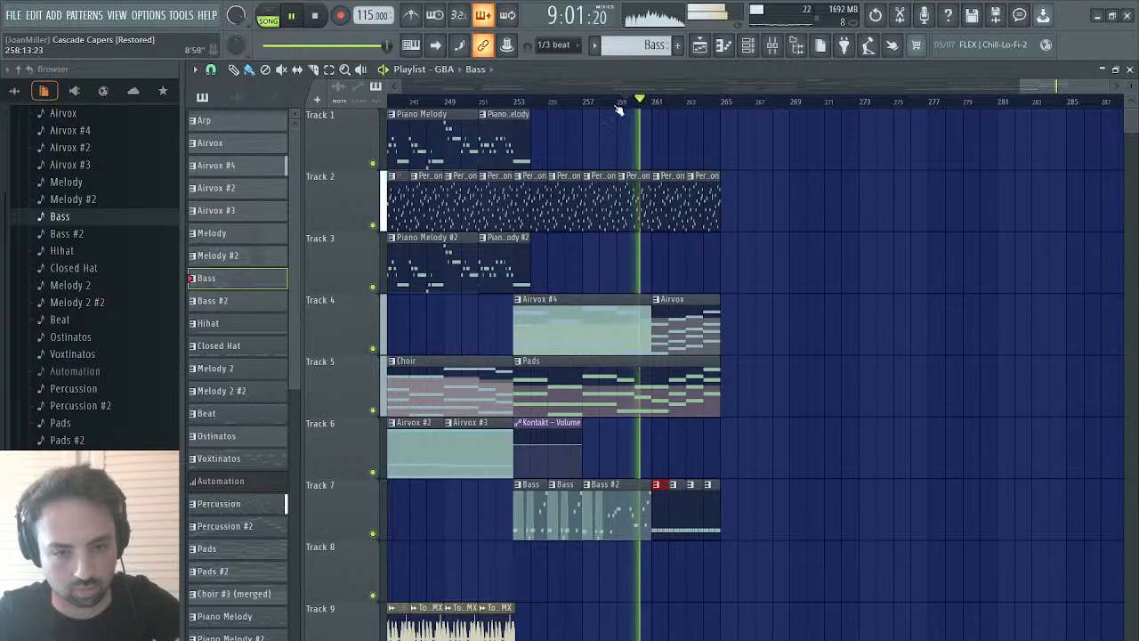
- Play the ending section from bar 253 and place a 4-bar Beat clip at about bar 264 on Track 6
left_click(516, 102)
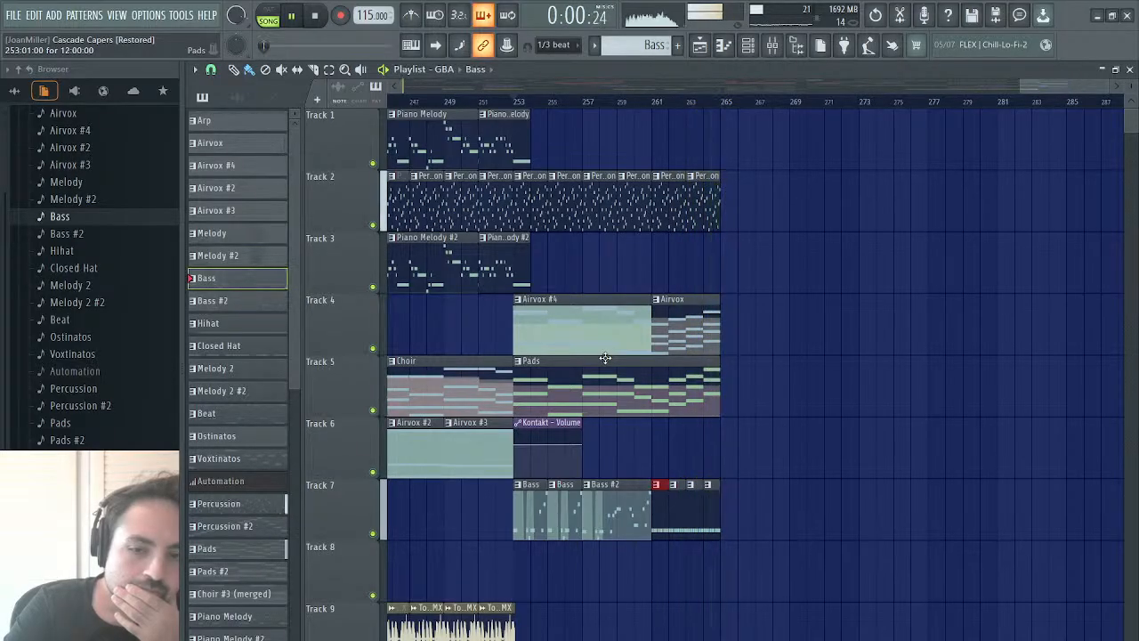
key("space")
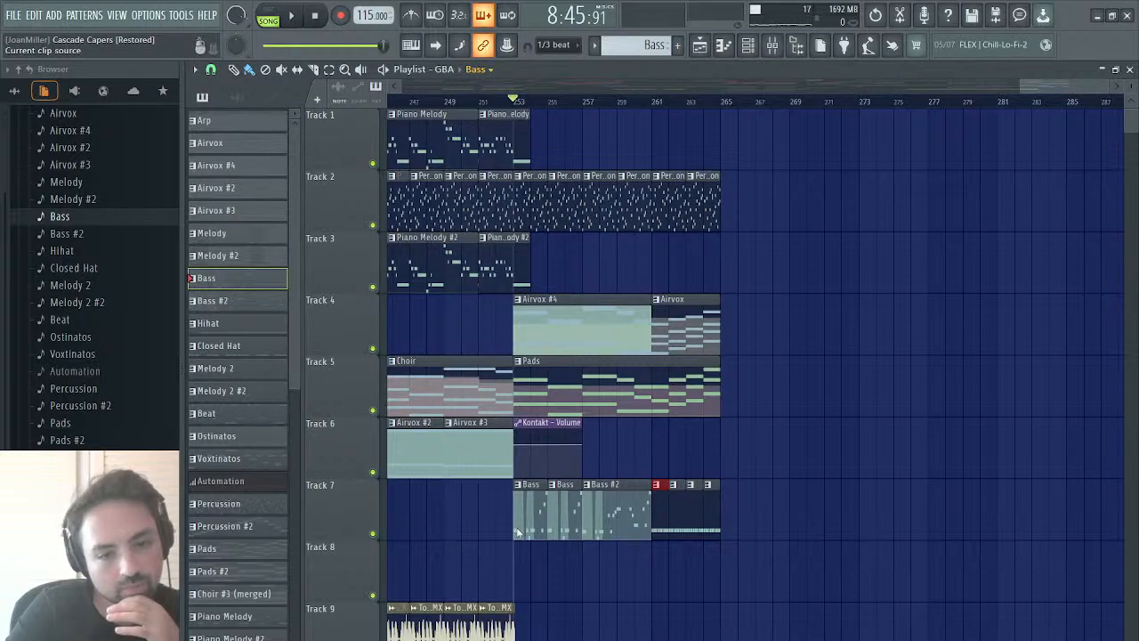
left_click(516, 388)
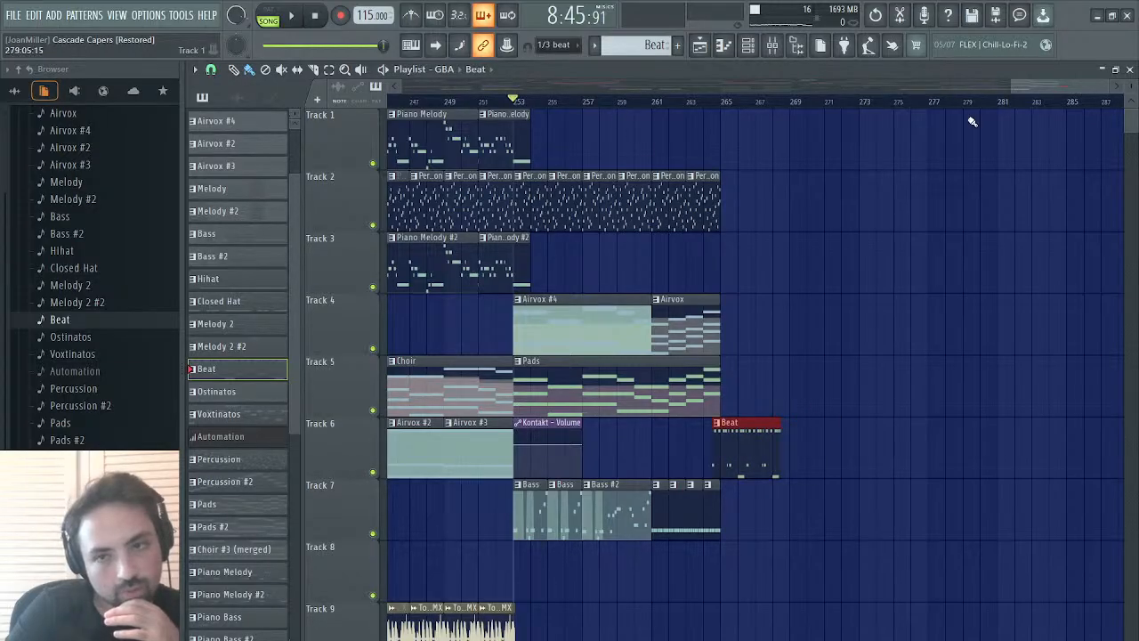
- Move the shortened Beat slice to the end of bar 264 on Track 6, play it, and delete it
left_click_drag(1010, 86, 1057, 88)
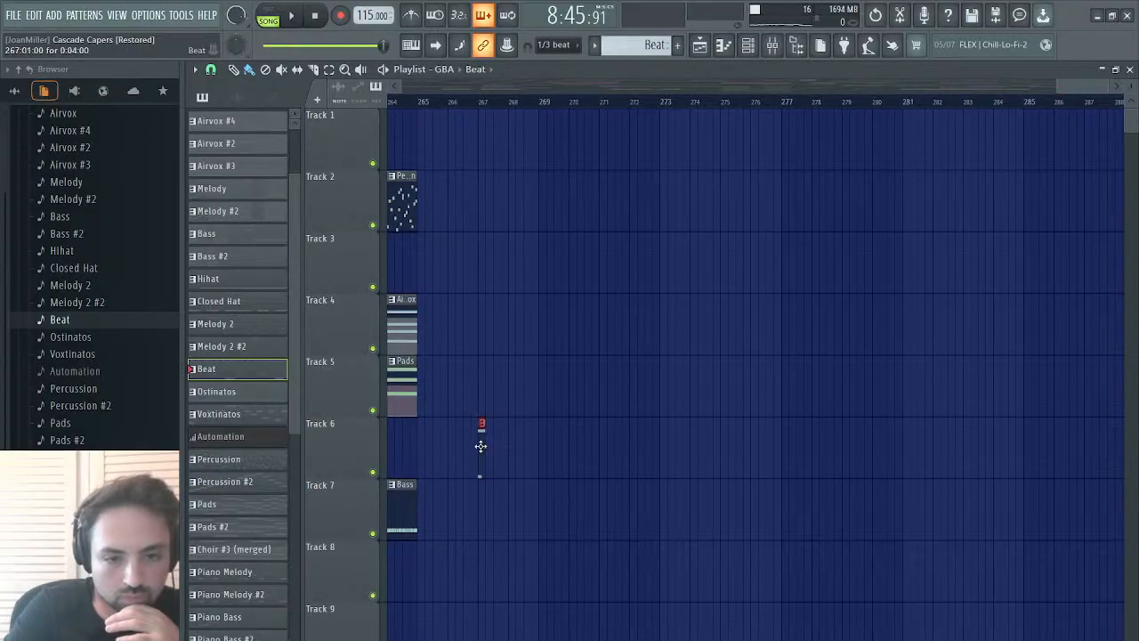
key("space")
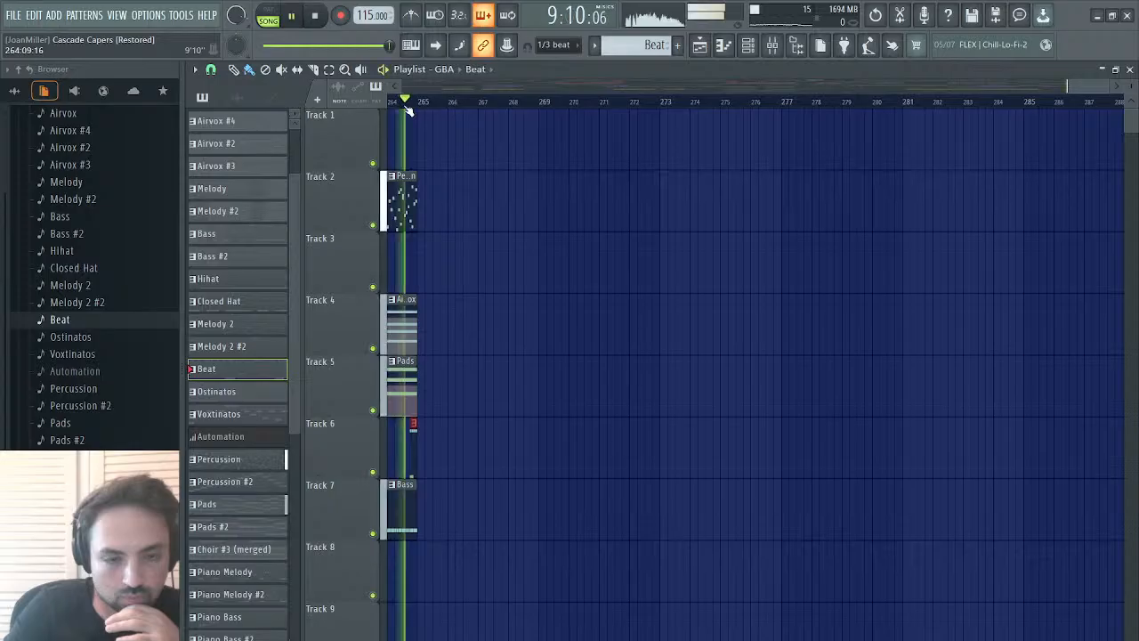
right_click(414, 466)
key("space")
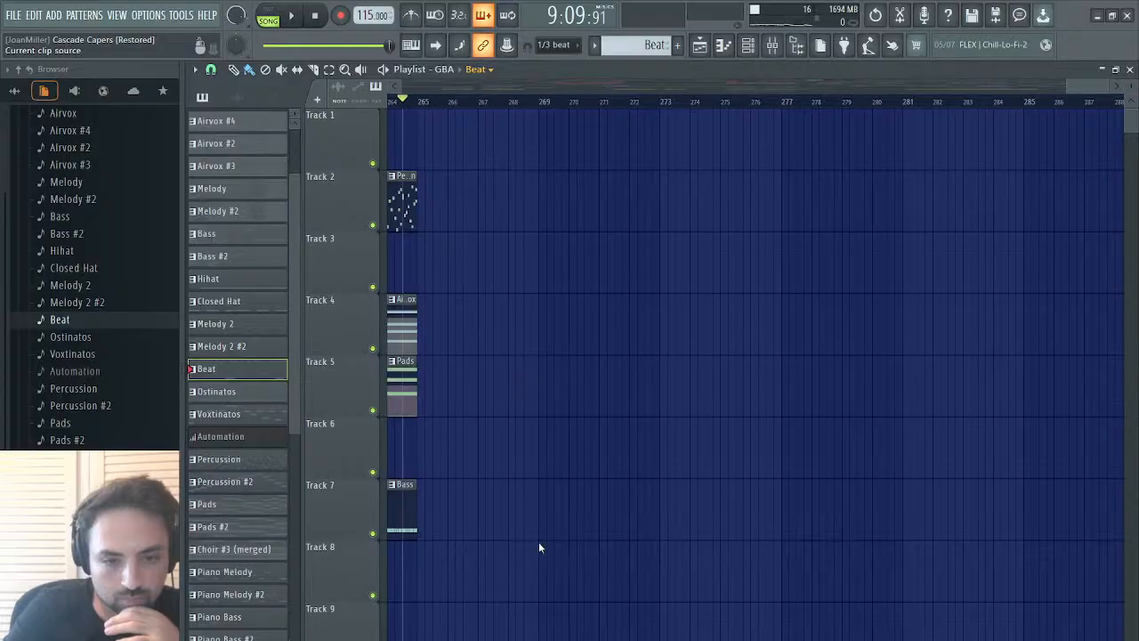
- Place a short Drums slice at the end of bar 264 on Track 6 with a 2-bar Drums clip at bar 265, and play them
left_click(671, 27)
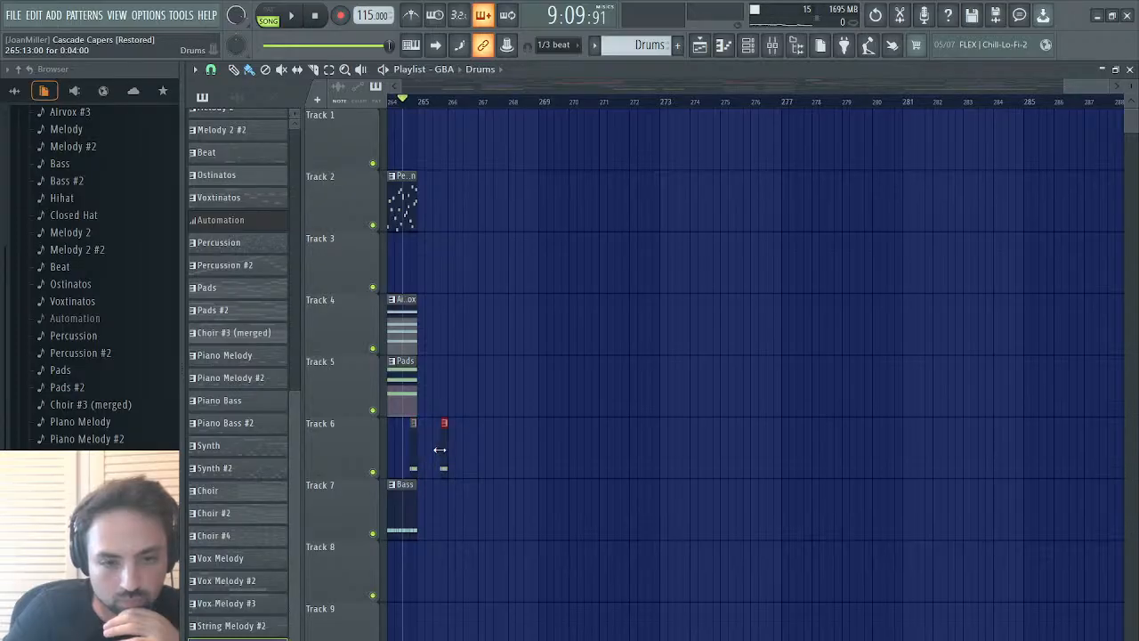
left_click_drag(439, 450, 345, 463)
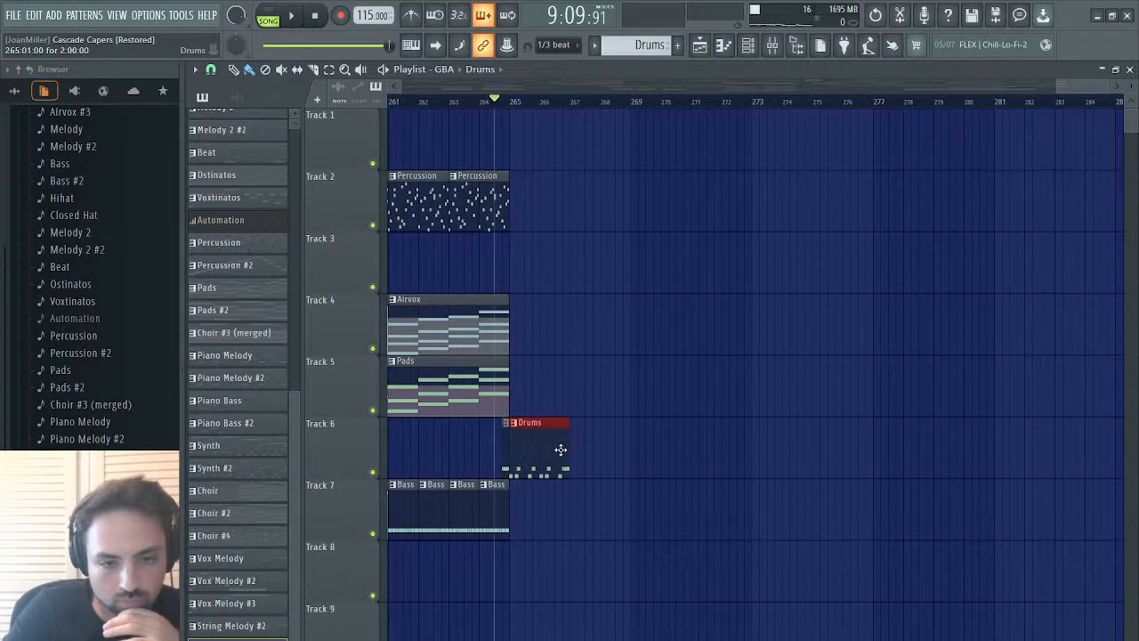
key("space")
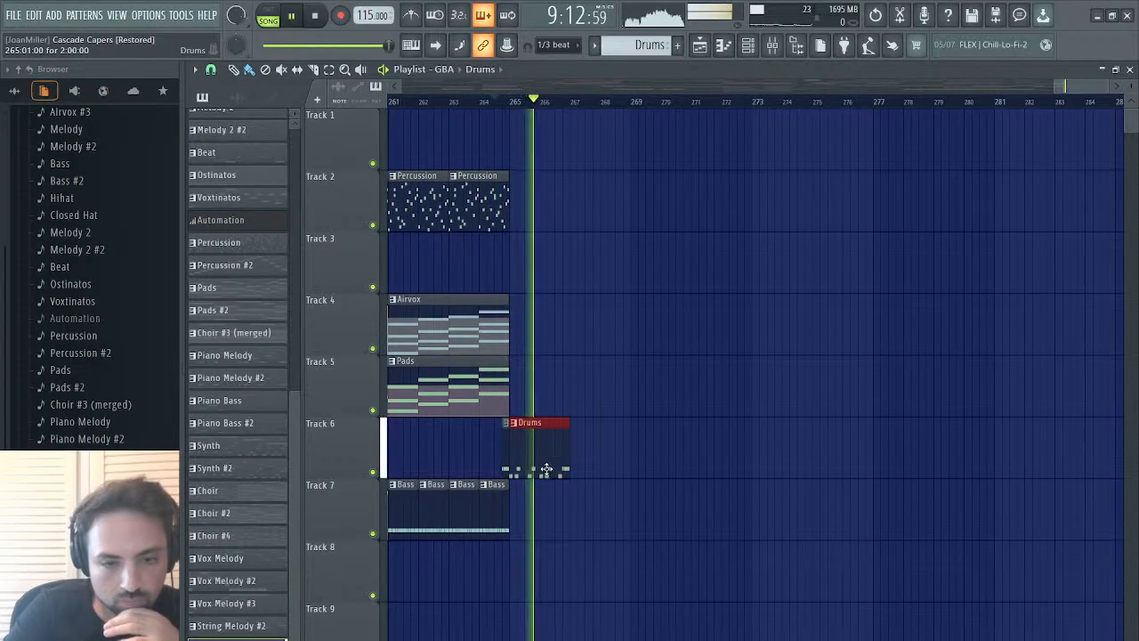
scroll(525, 514, "left", 1)
scroll(525, 514, "left", 2)
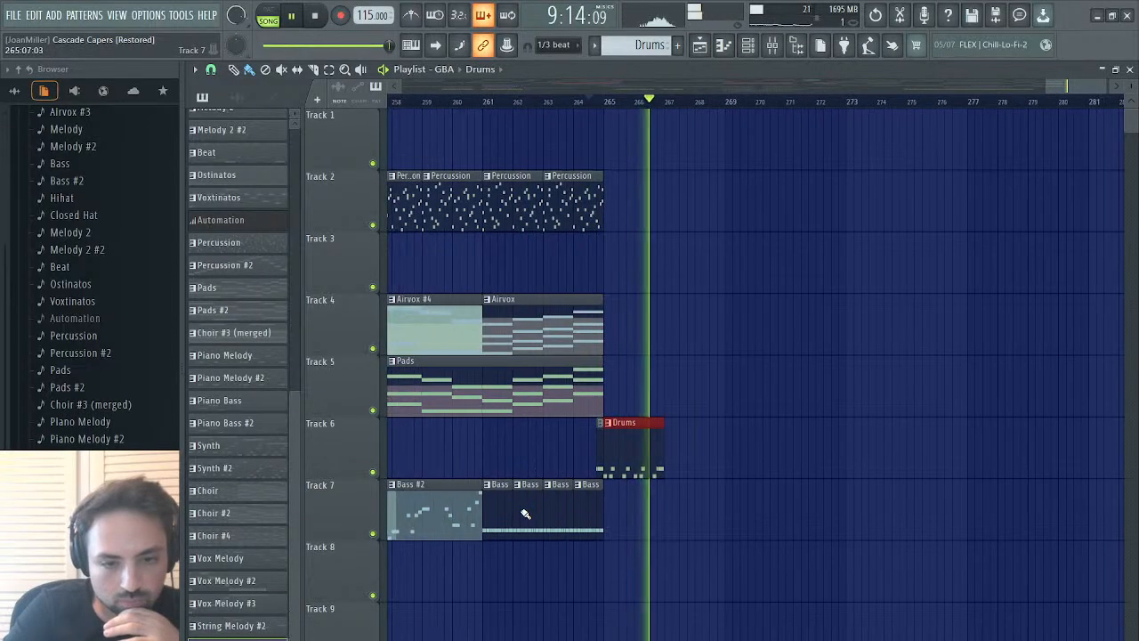
- Shift the short Drums slice one beat earlier in bar 264 on Track 6, and play back the transition
left_click(589, 511)
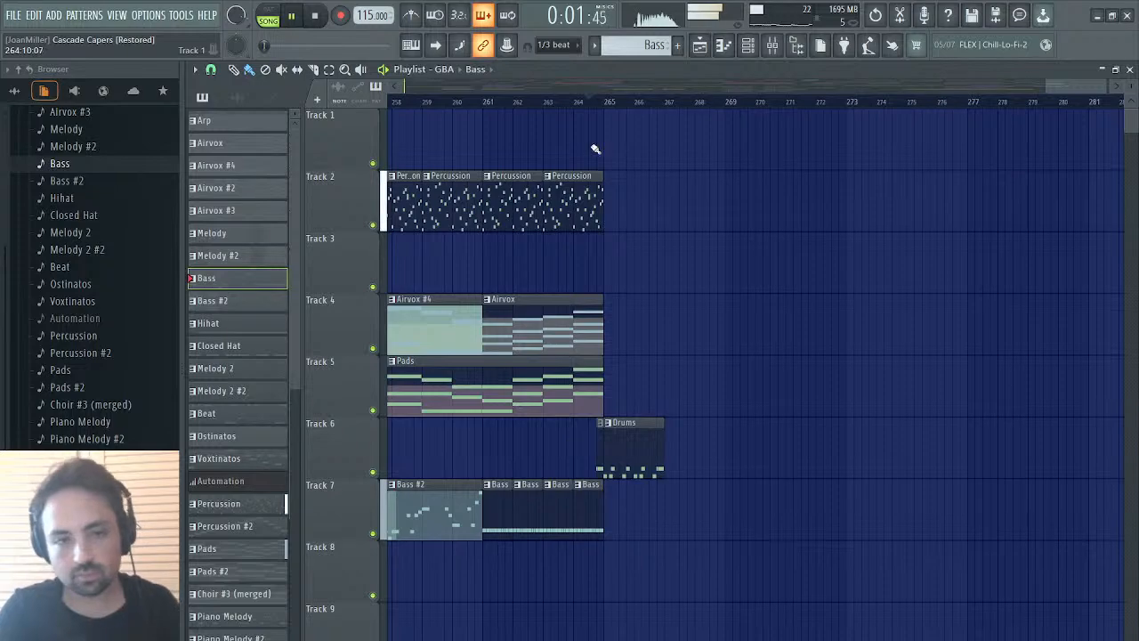
left_click(486, 105)
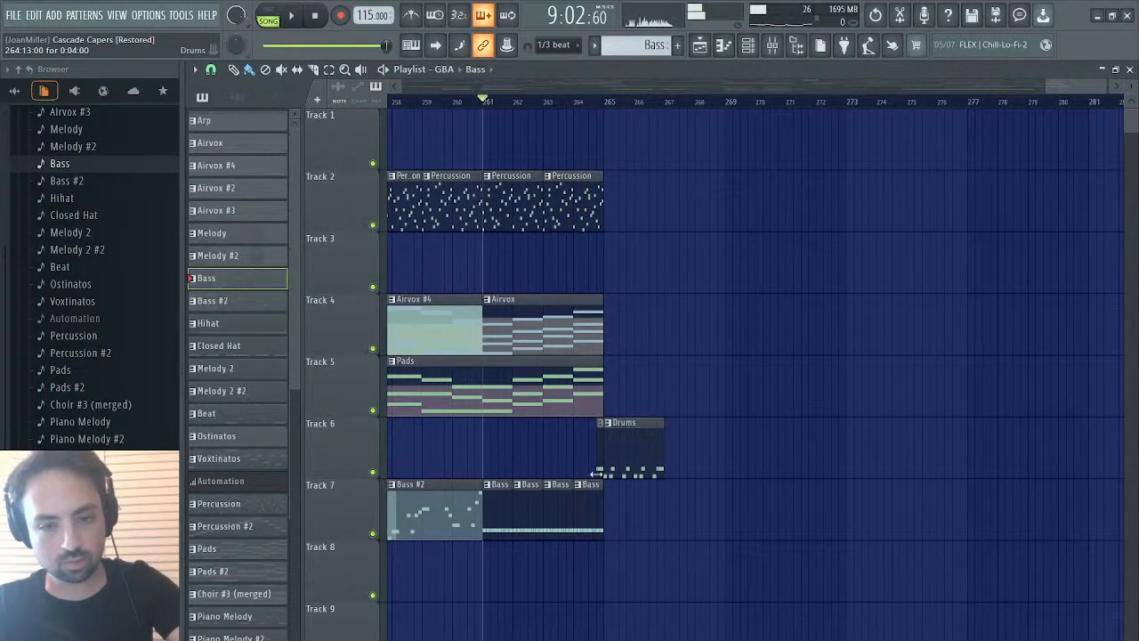
left_click(591, 469)
key("space")
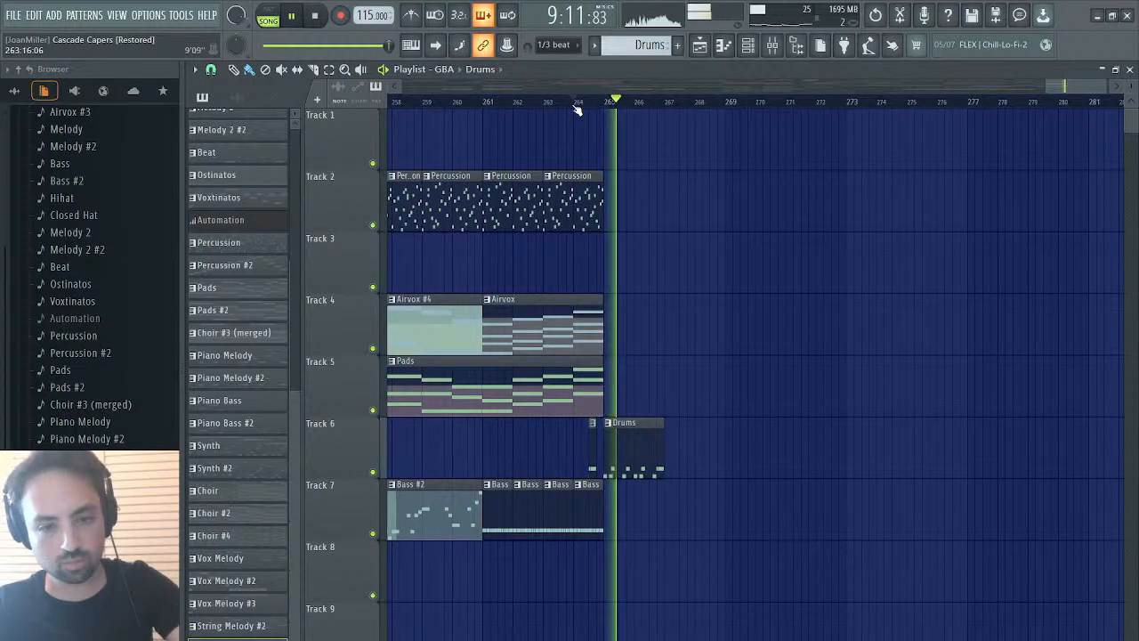
key("space")
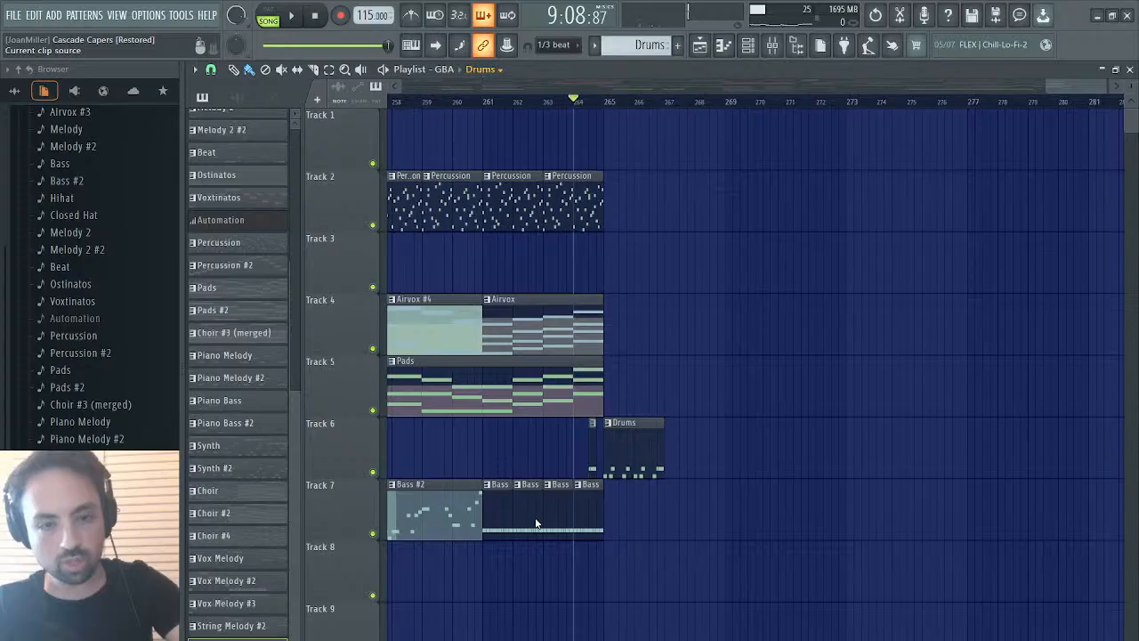
- Add two Hihat clips on Track 7 and two Closed Hat clips on Track 8 at bars 265 and 266, and play them
left_click(592, 423)
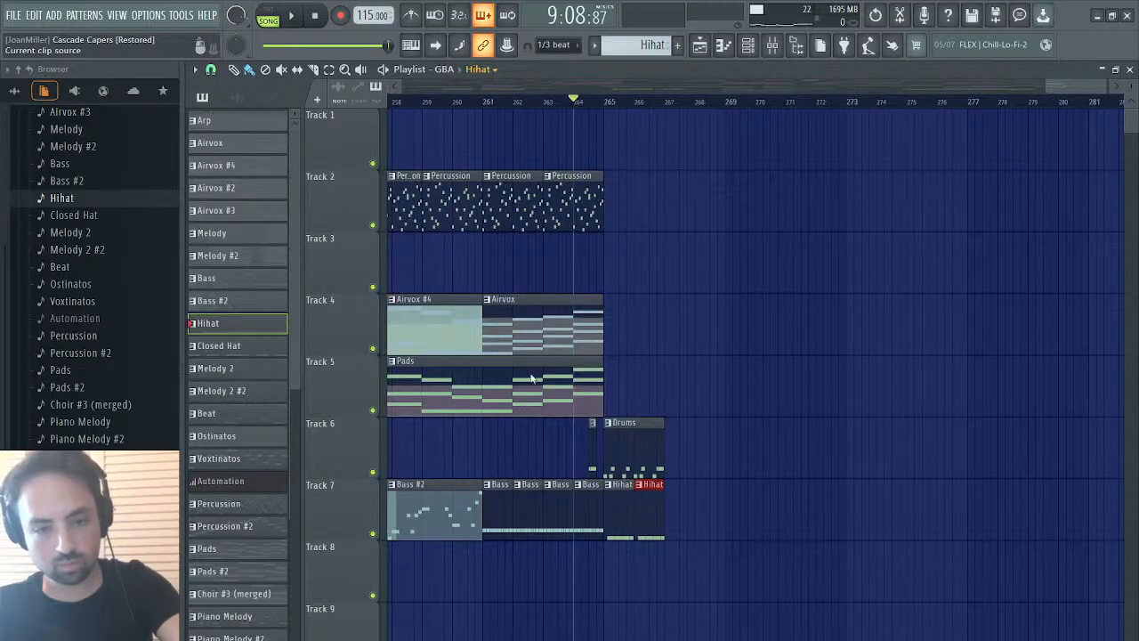
key("KP_Add")
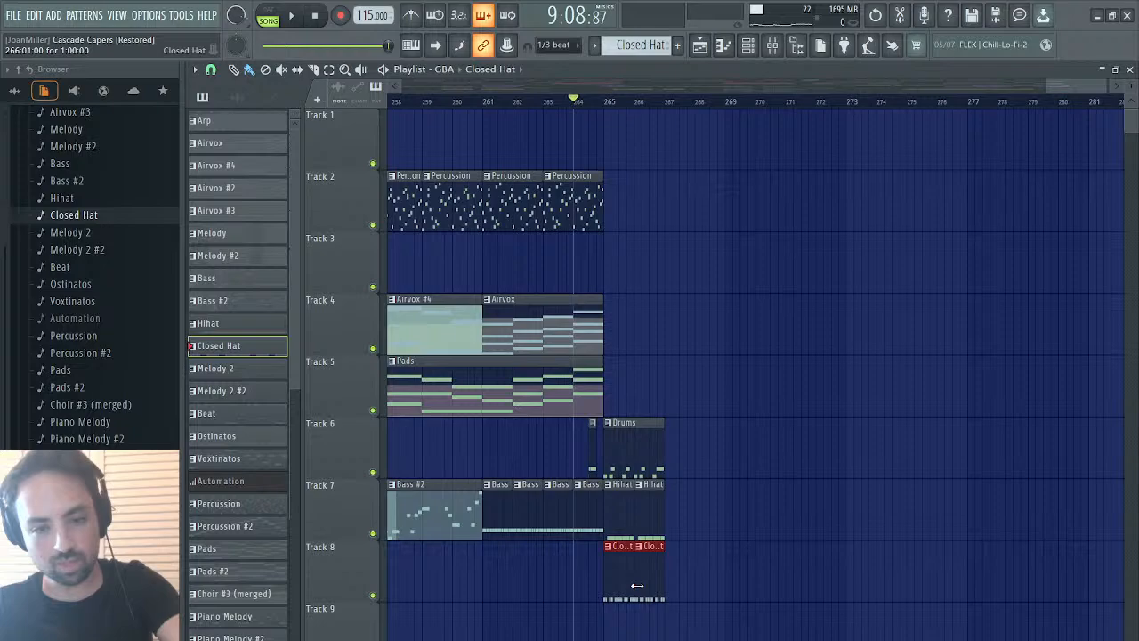
key("space")
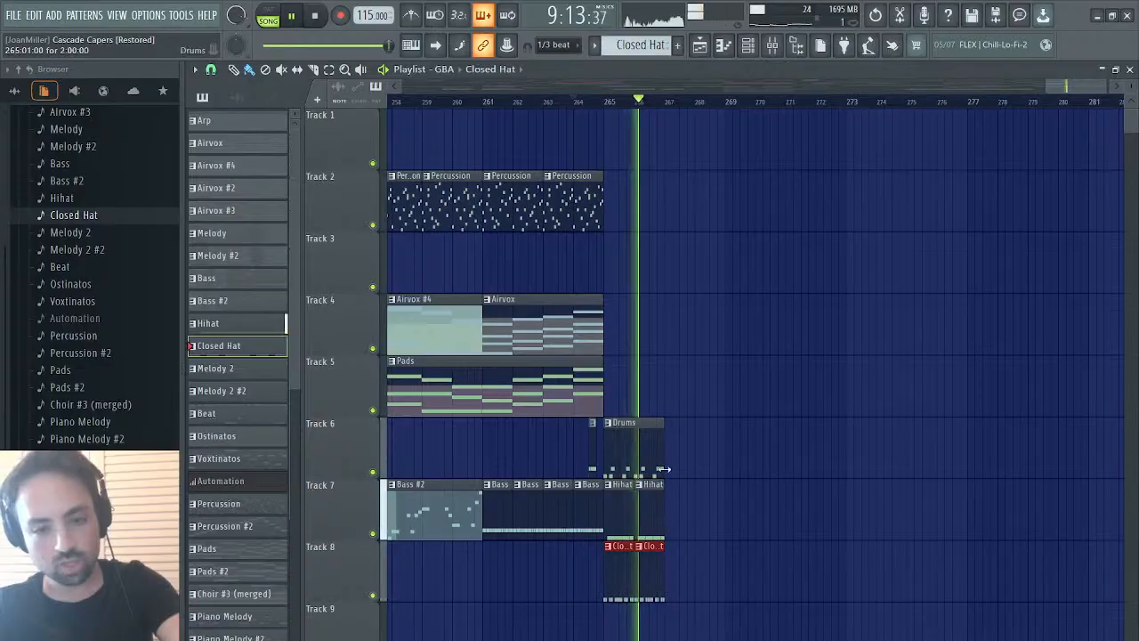
- Duplicate the Drums, Hihat and Closed Hat clips of bars 265–266 three times, filling Tracks 6 to 8 through bar 272
left_click_drag(621, 580, 666, 427)
key("ctrl+b")
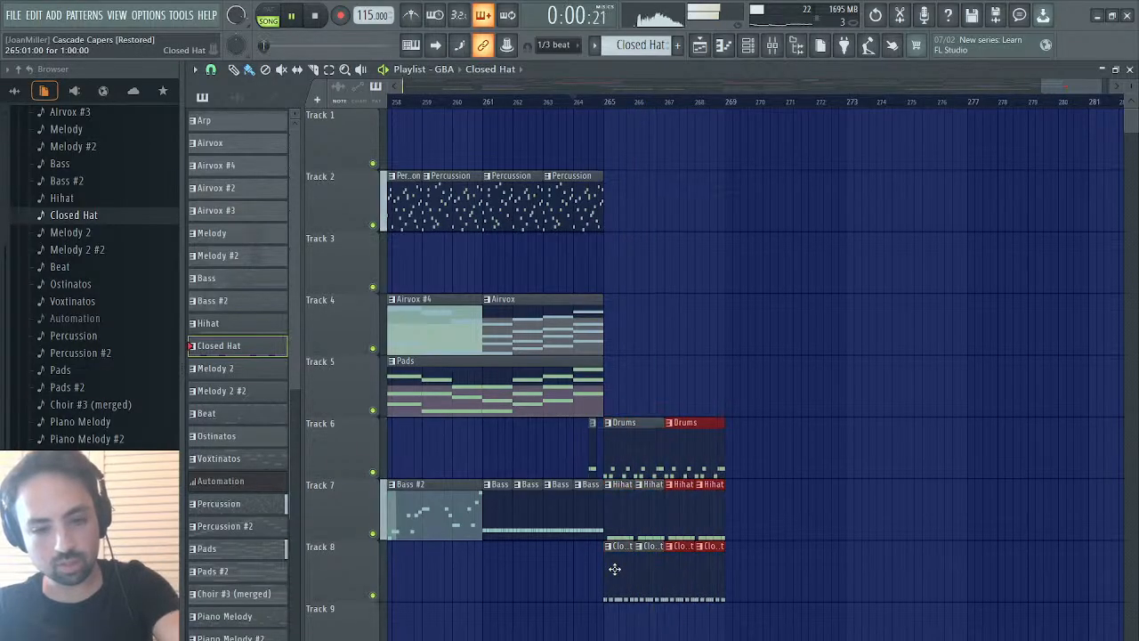
key("ctrl+b")
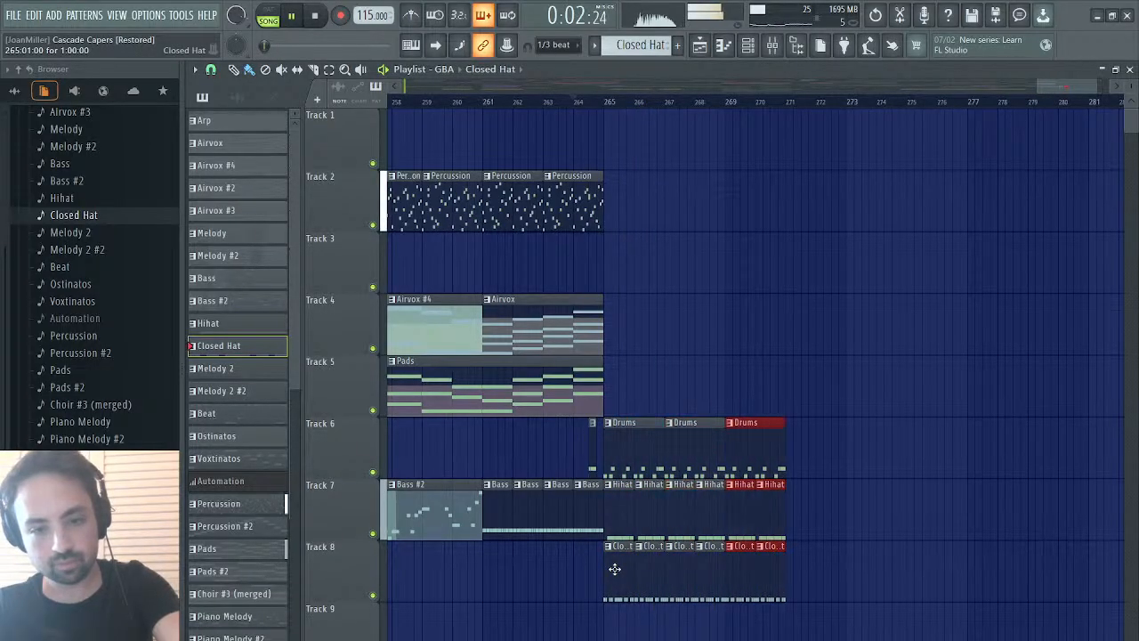
key("ctrl+b")
key("space")
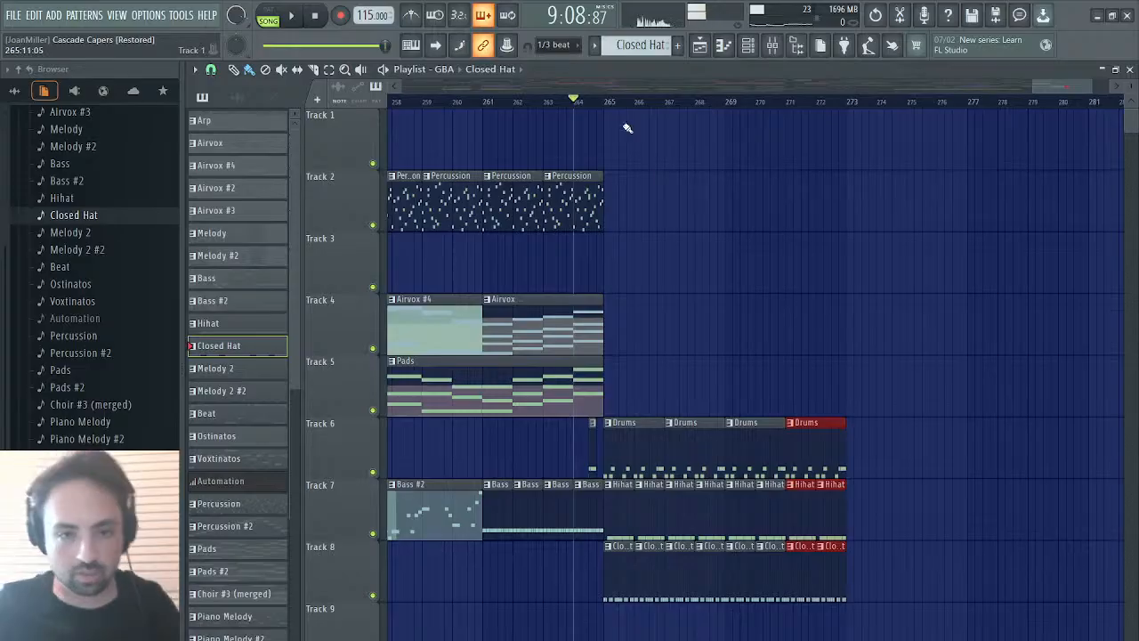
left_click(598, 101)
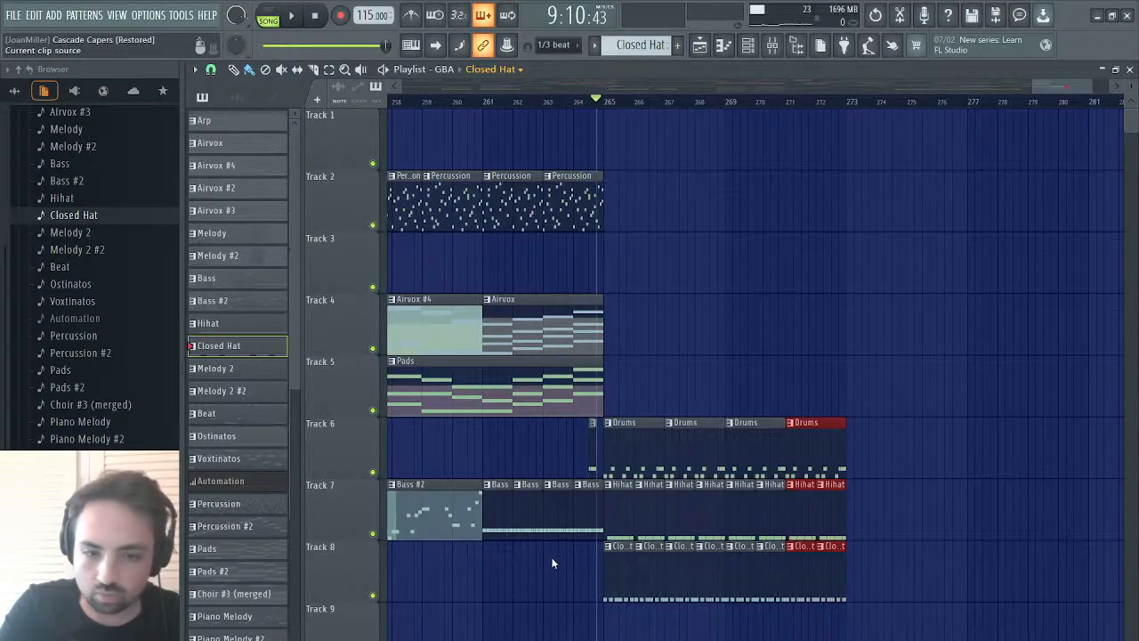
left_click(523, 390)
left_click(613, 366)
right_click(648, 372)
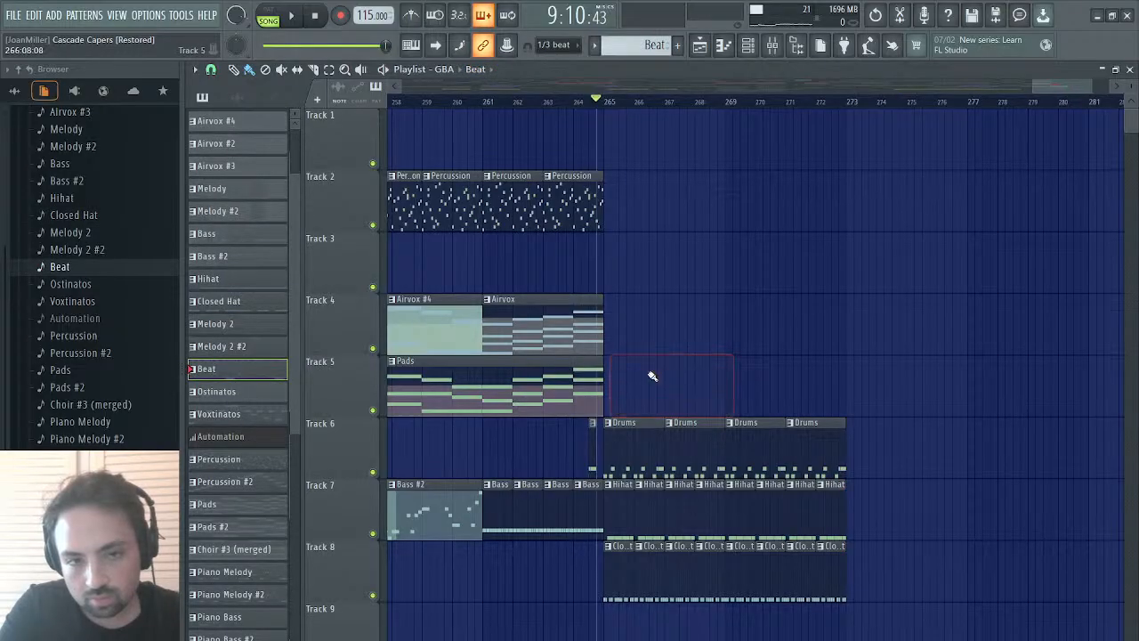
- Pick up Percussion #2 from bar 157, place eight one-bar clips of it on Track 2 from bar 265, and play them
scroll(650, 238, "left", 4)
scroll(651, 237, "left", 10)
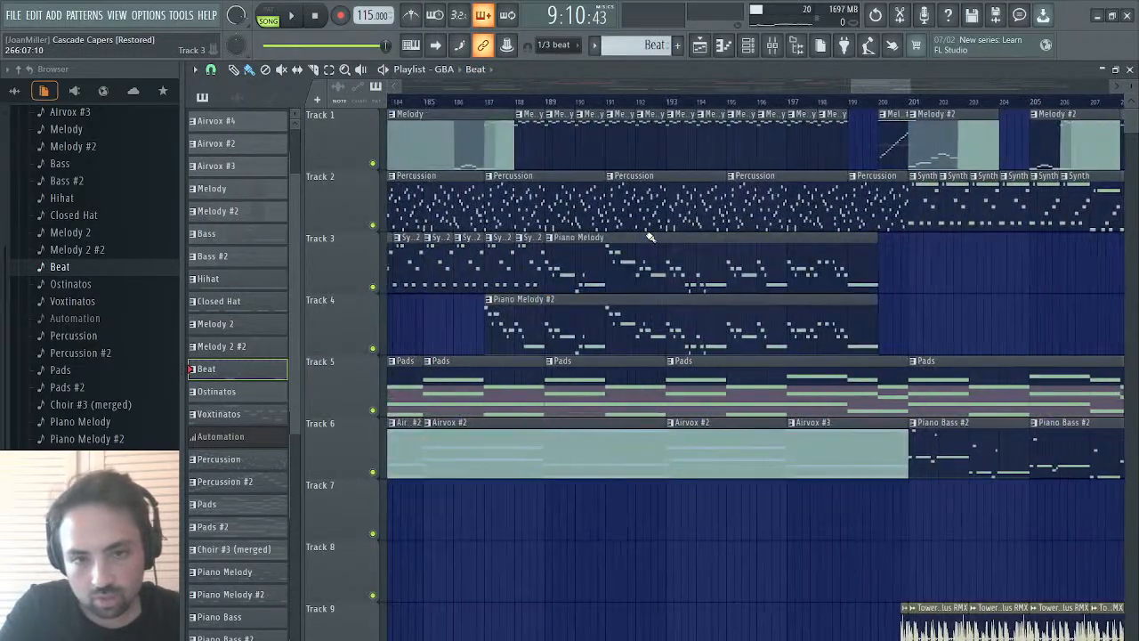
scroll(648, 238, "left", 5)
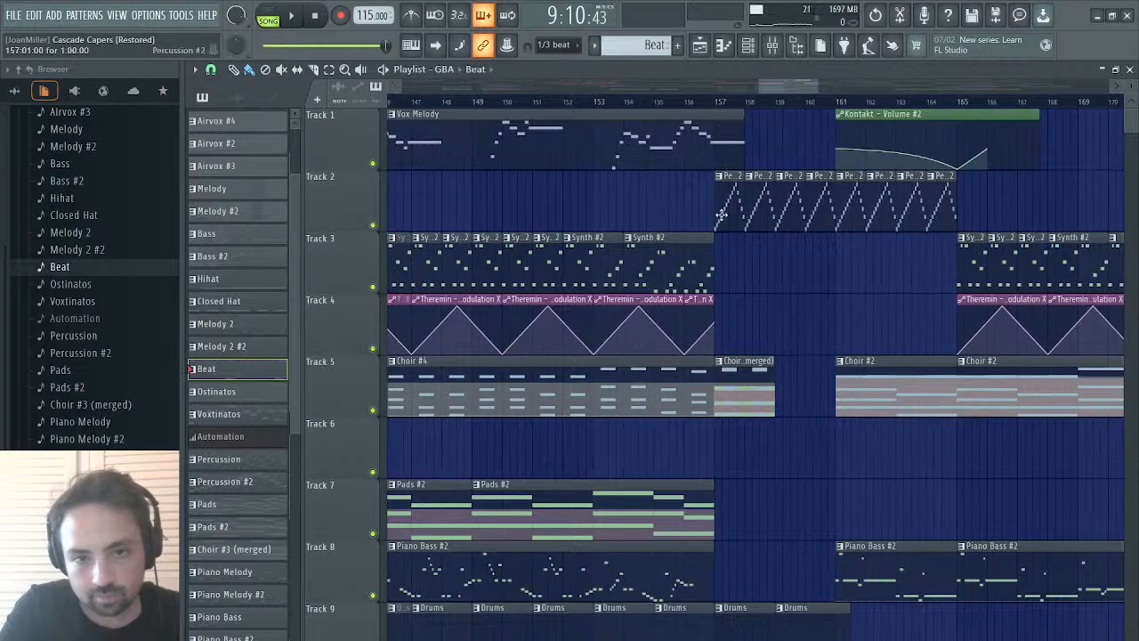
left_click(727, 211)
scroll(728, 211, "right", 17)
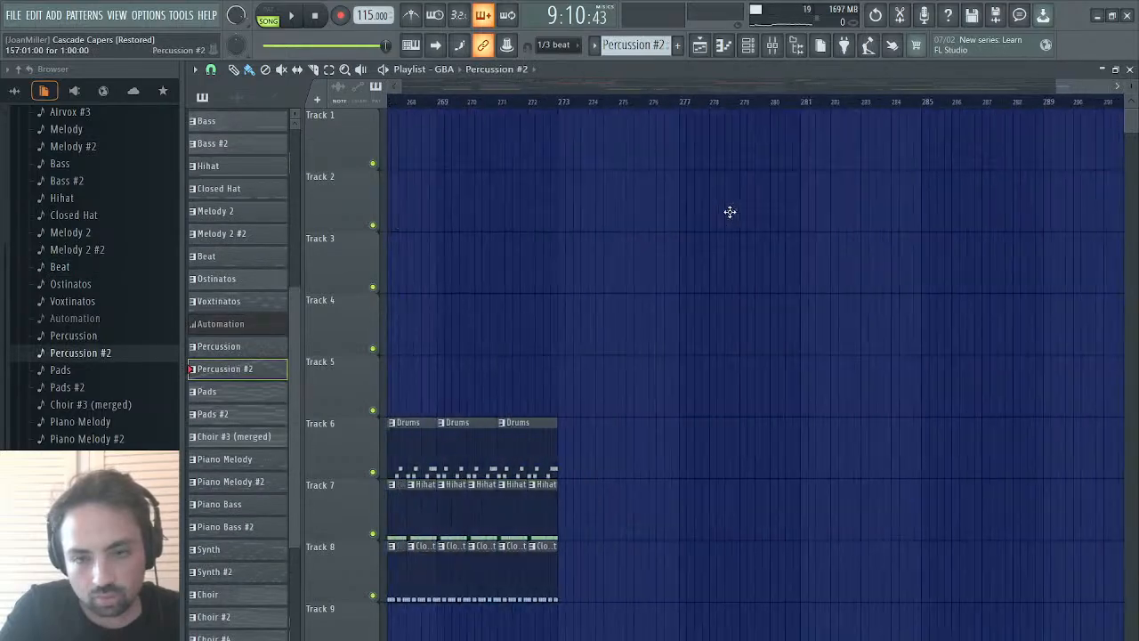
scroll(623, 225, "left", 2)
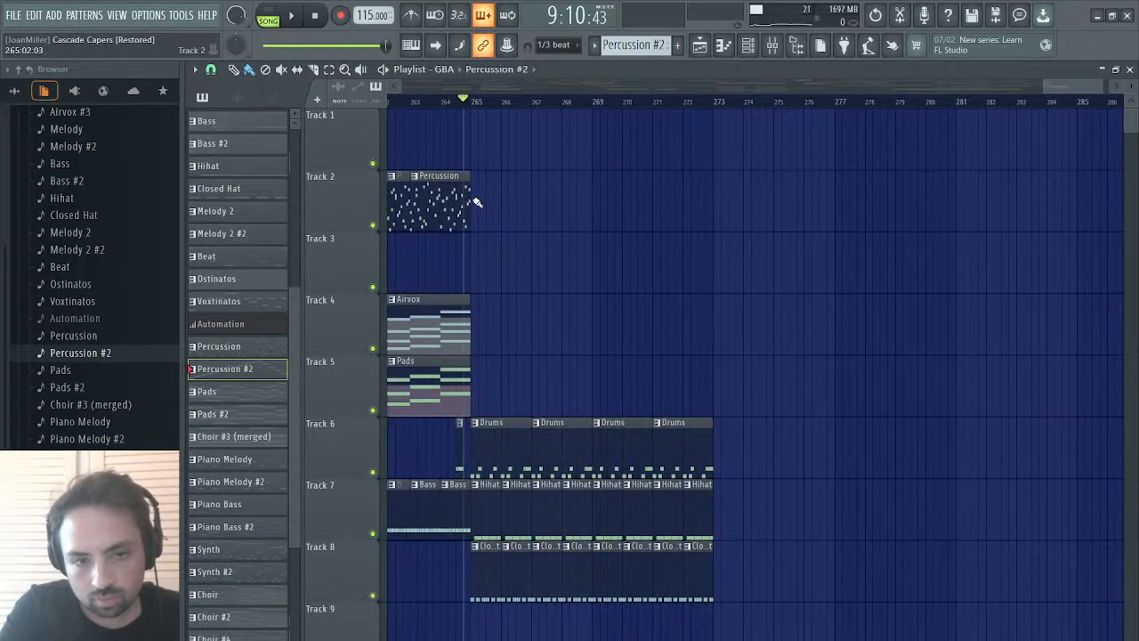
key("space")
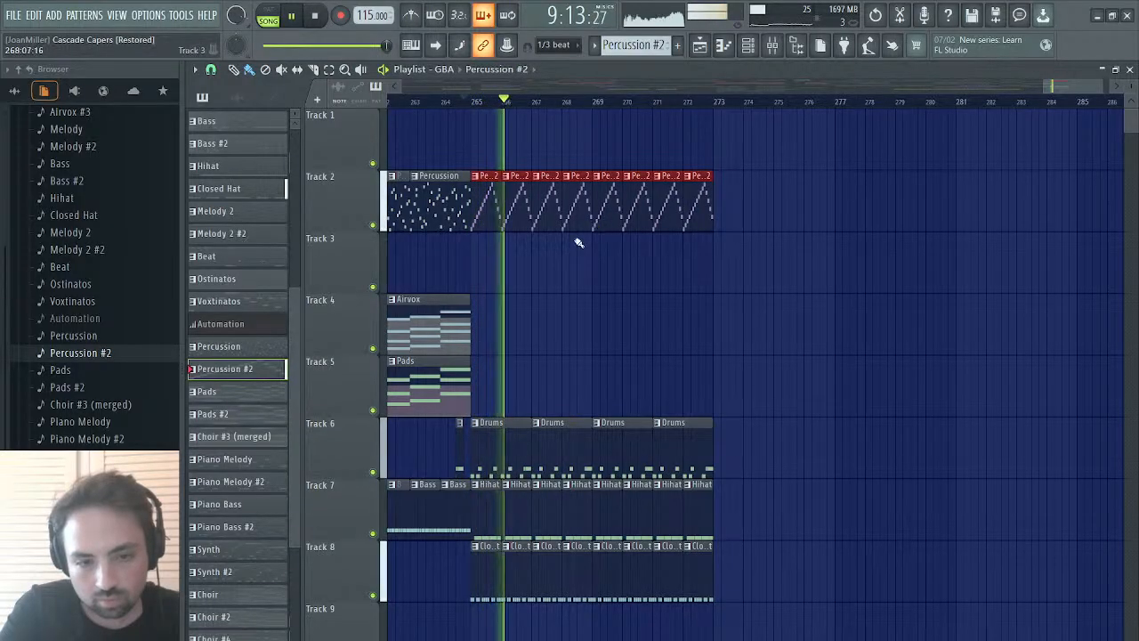
- Copy the four Voxtinatos clips and the Ostinatos clip from bars 105–112 on Track 5 to bar 265 of the same track
scroll(485, 301, "left", 4)
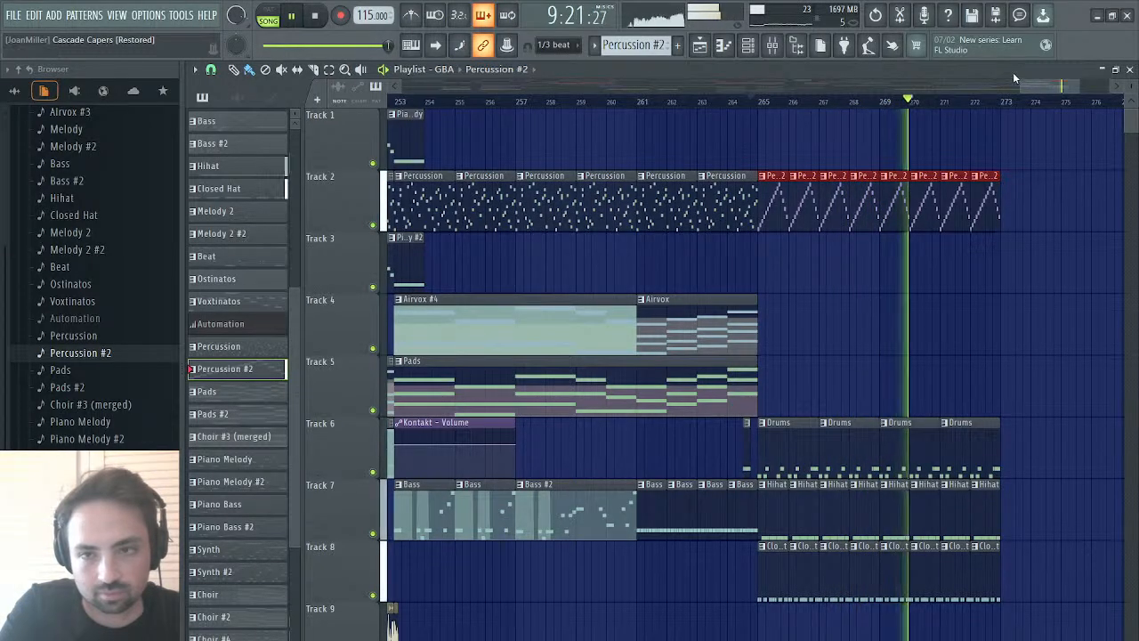
left_click_drag(1041, 85, 669, 87)
left_click(514, 395)
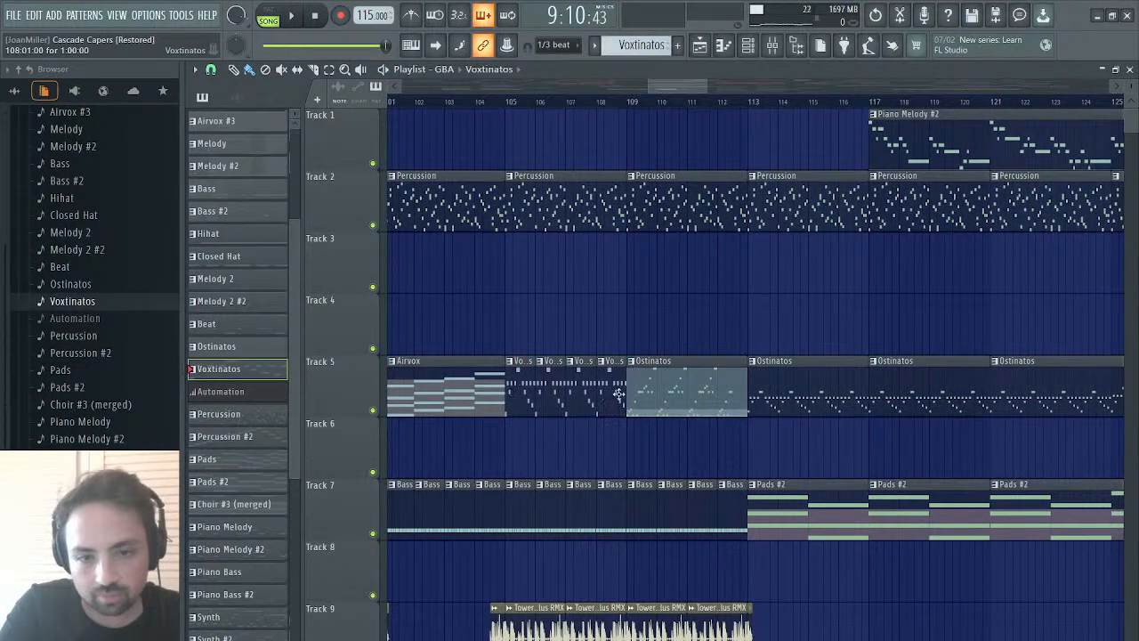
left_click_drag(646, 389, 515, 392)
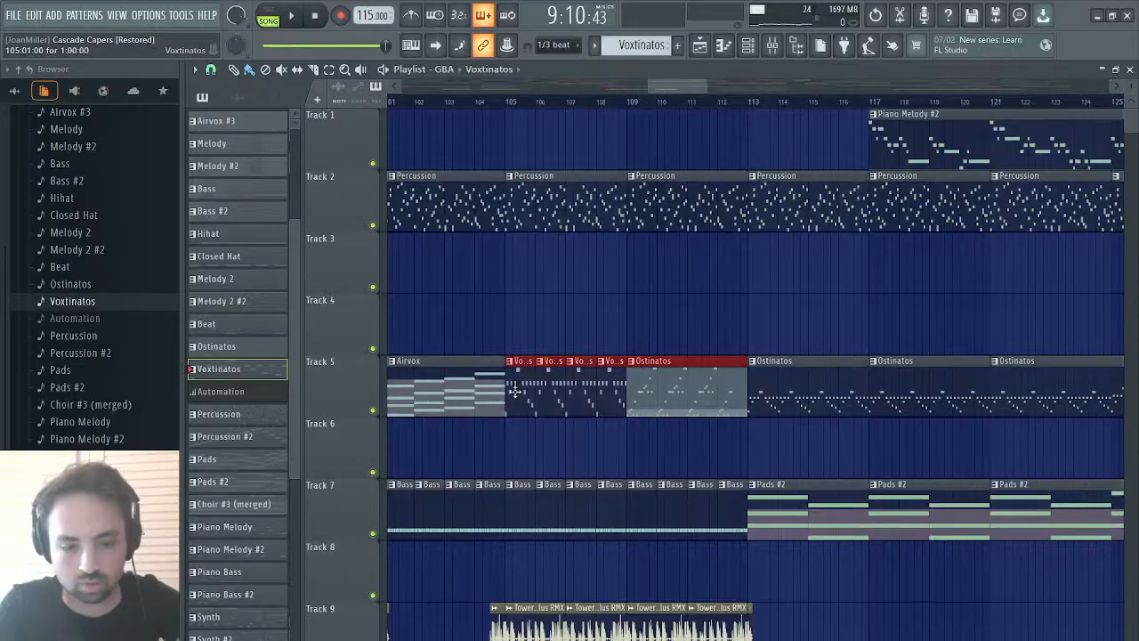
left_click_drag(680, 97, 1076, 31)
key("ctrl+v")
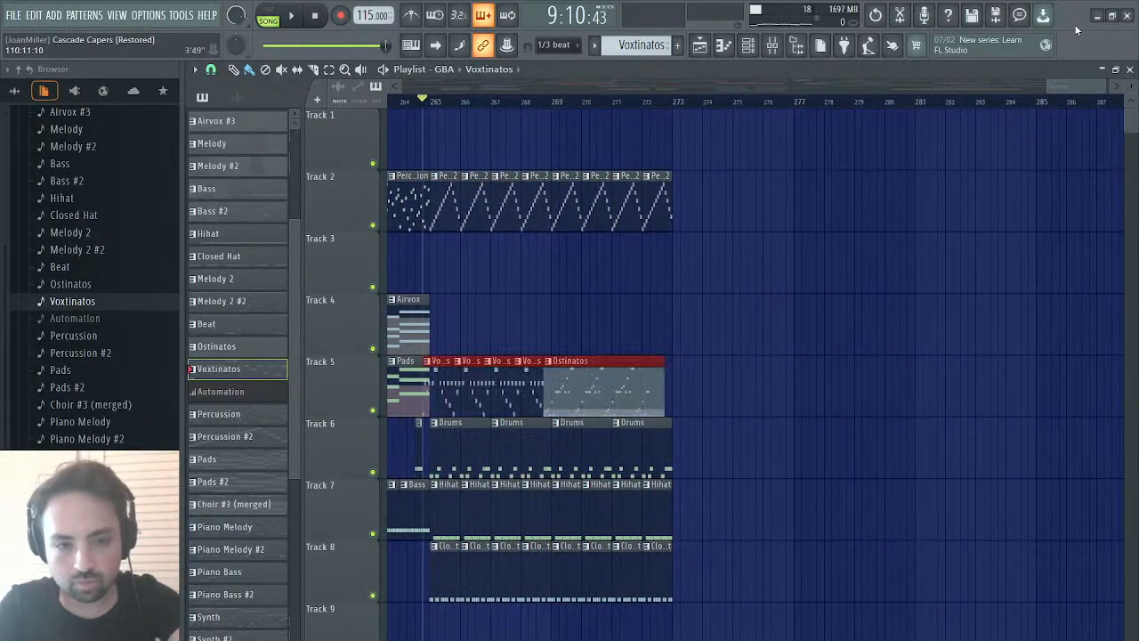
left_click_drag(568, 381, 577, 381)
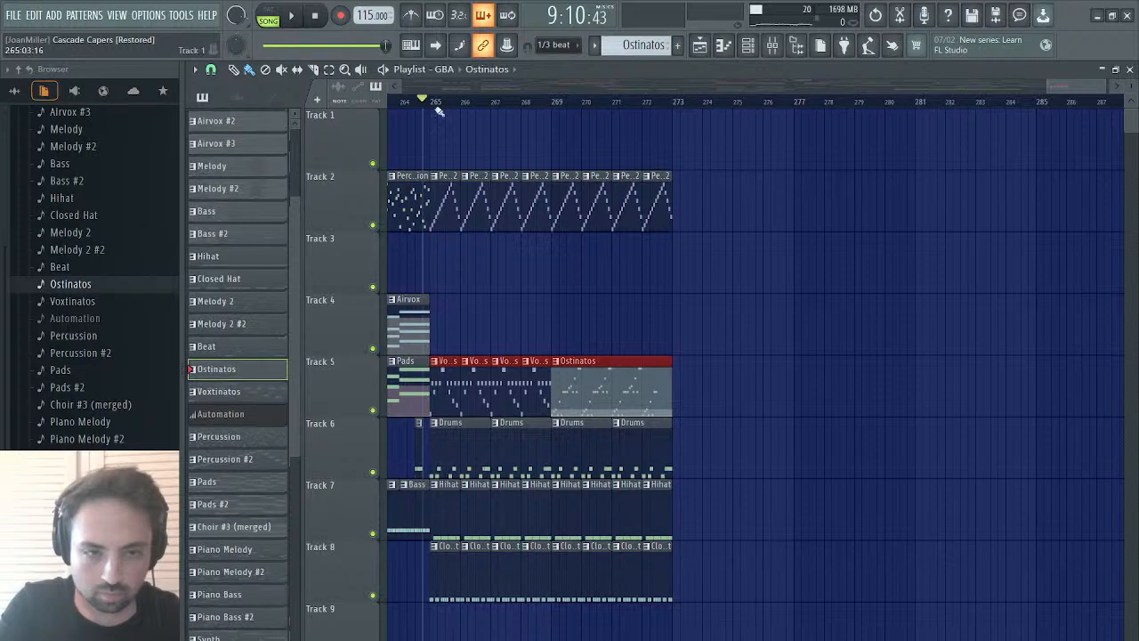
- Play back the new section from bar 264, and extend the last Percussion #2 clip on Track 2 to two bars
key("space")
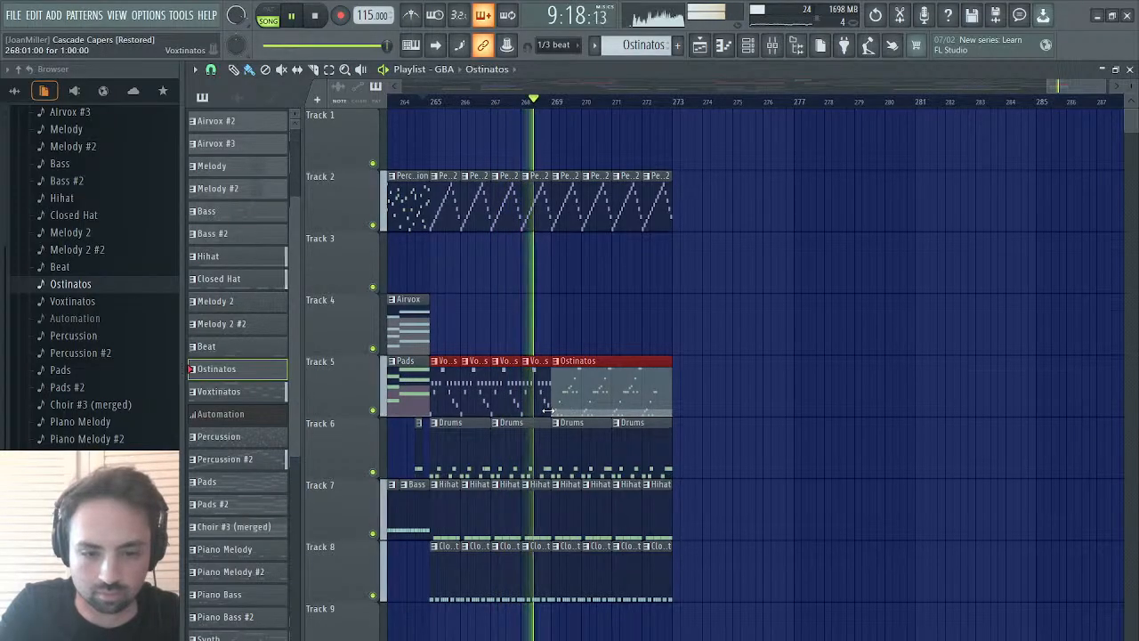
left_click(631, 338)
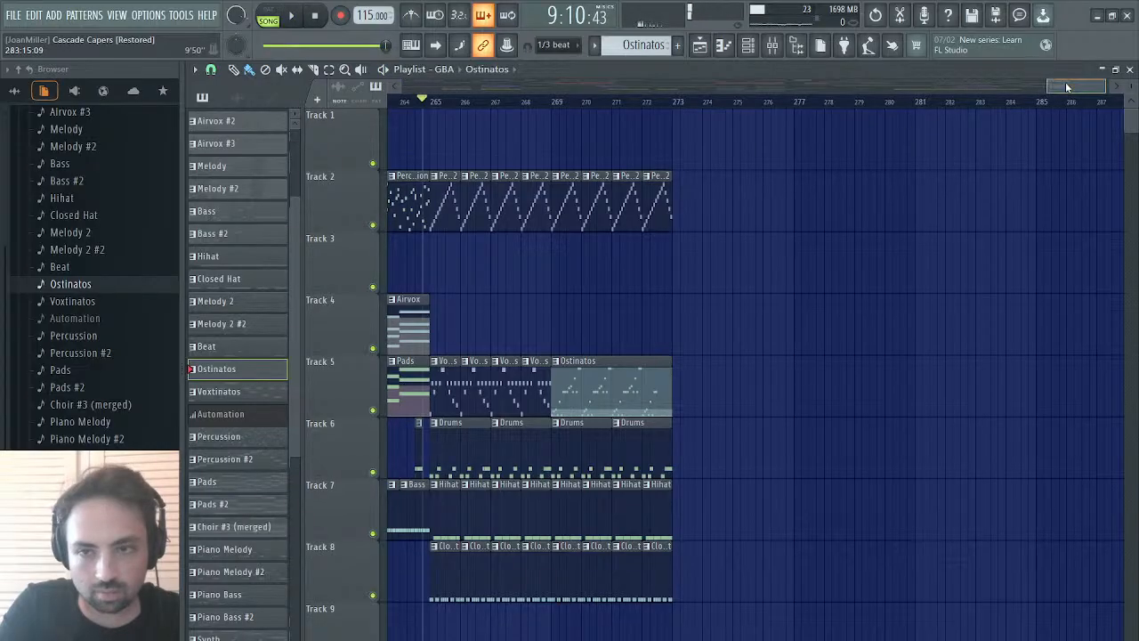
left_click_drag(1065, 84, 1034, 84)
left_click(728, 101)
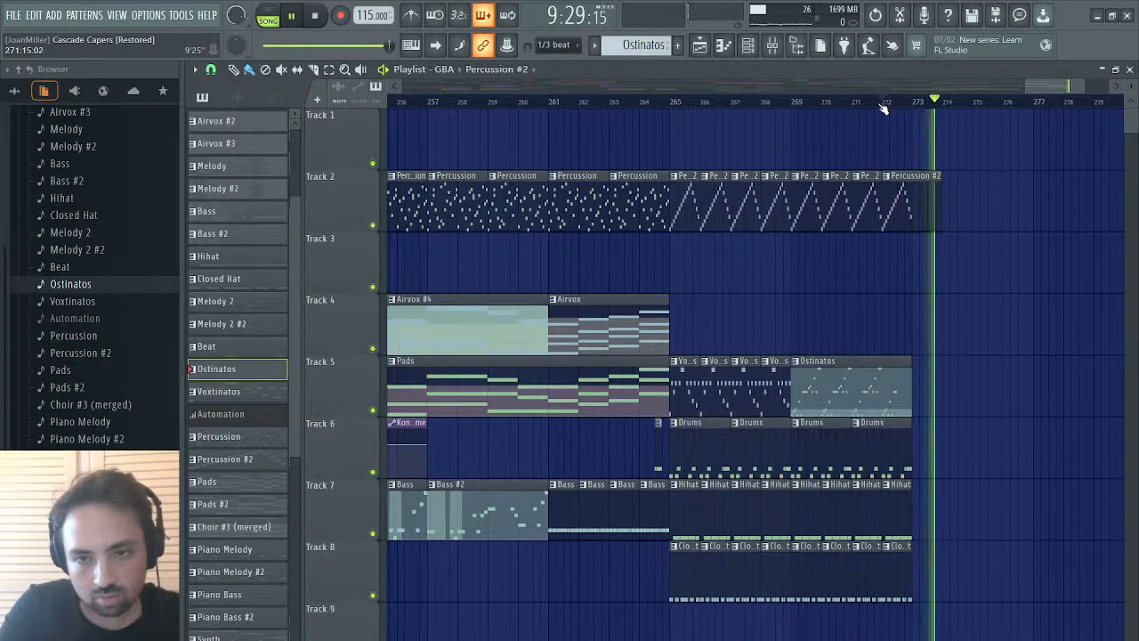
- Replay the section from bar 265 to review the drums, percussion, Voxtinatos and Ostinatos together
left_click(673, 103)
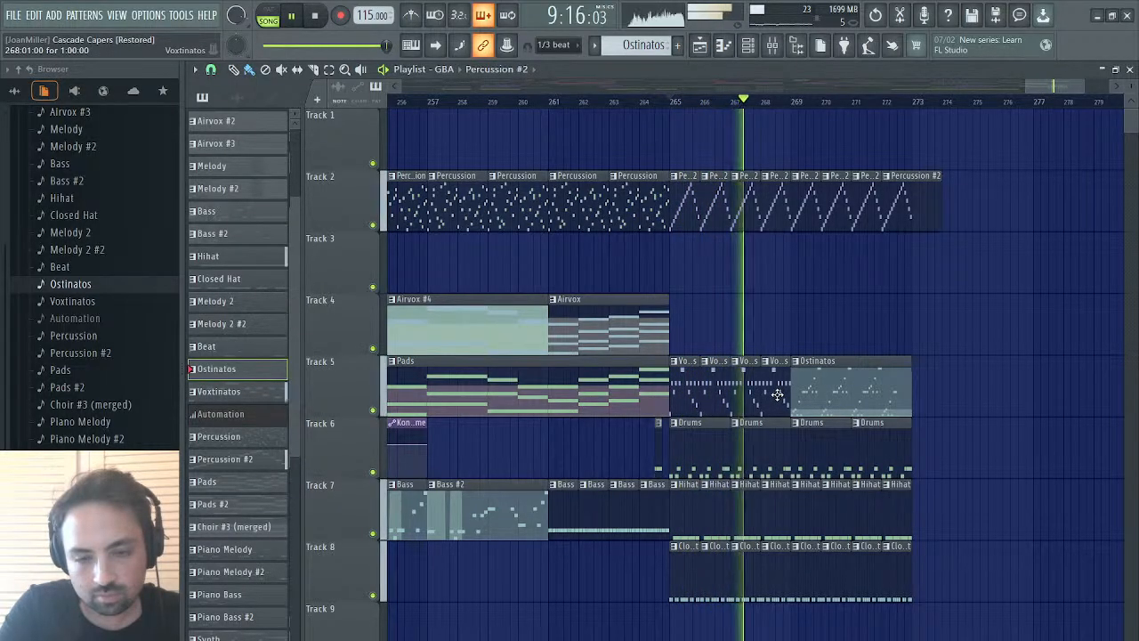
scroll(777, 394, "right", 3)
scroll(777, 394, "right", 2)
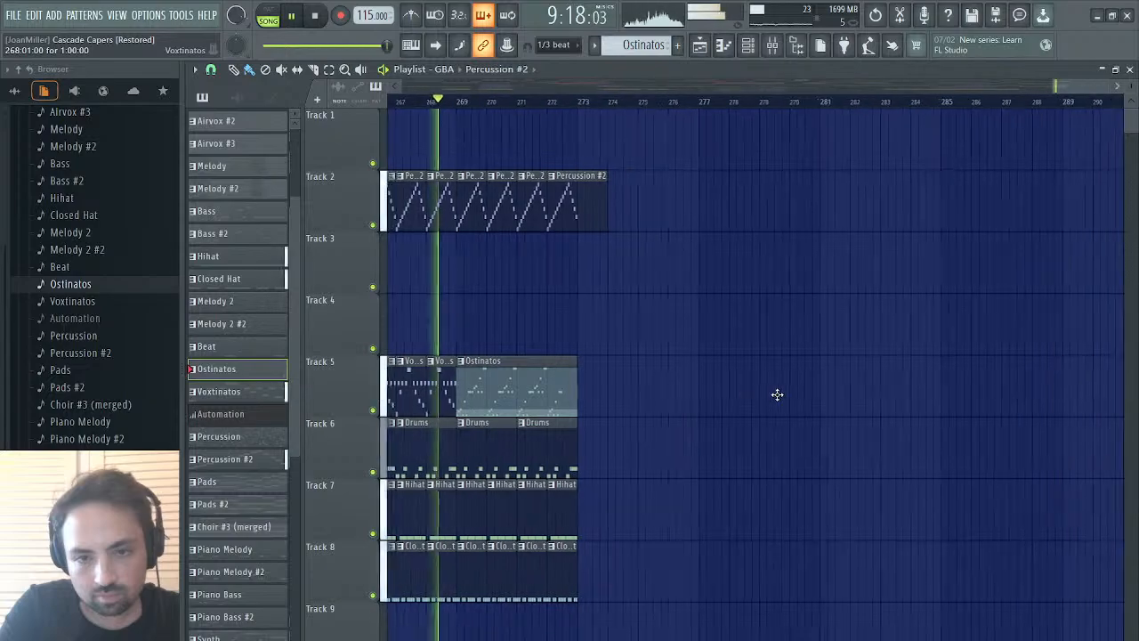
scroll(777, 394, "left", 4)
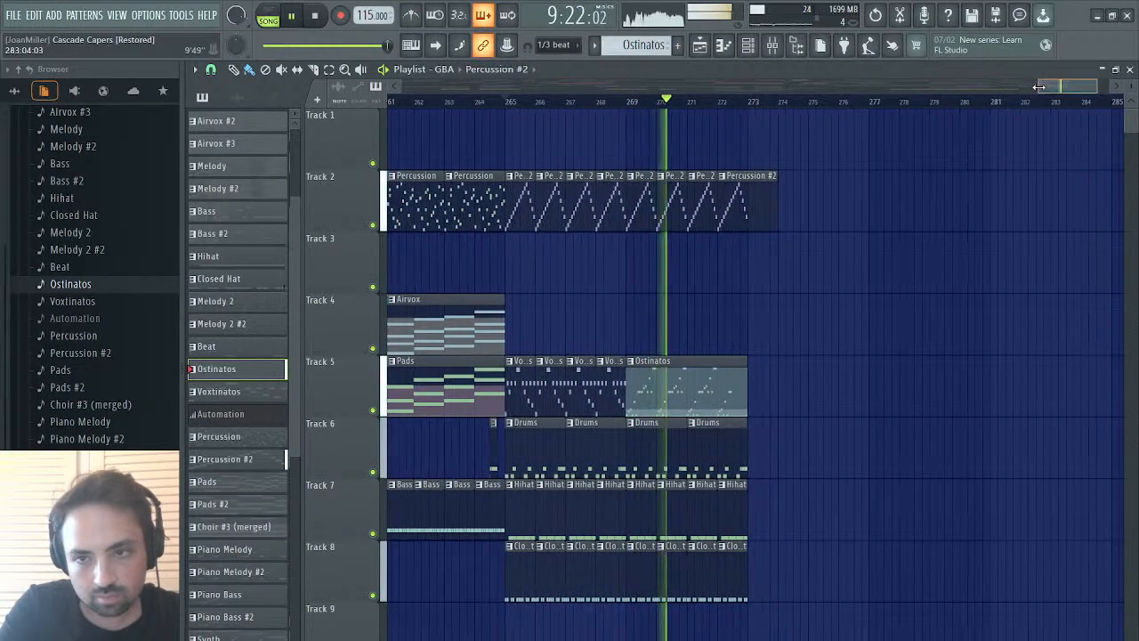
- Copy all the clips starting at bar 33 on Tracks 1–9, from String Melody #2 to Tower Zero Stylus RMX, to bar 273
left_click_drag(1036, 88, 1027, 84)
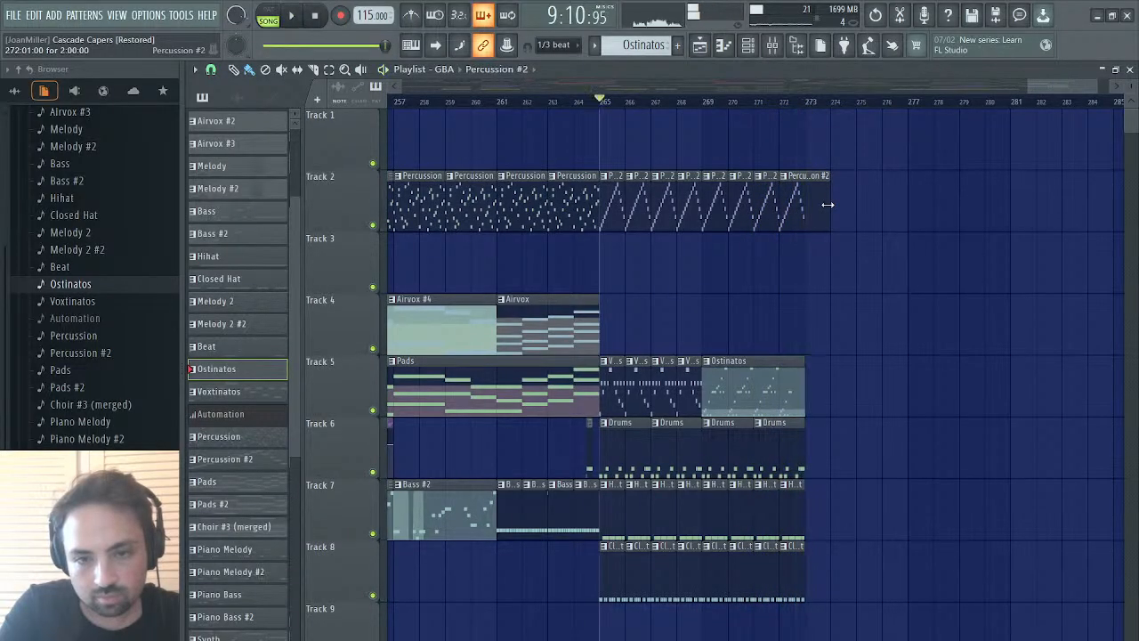
left_click_drag(1037, 78, 510, 125)
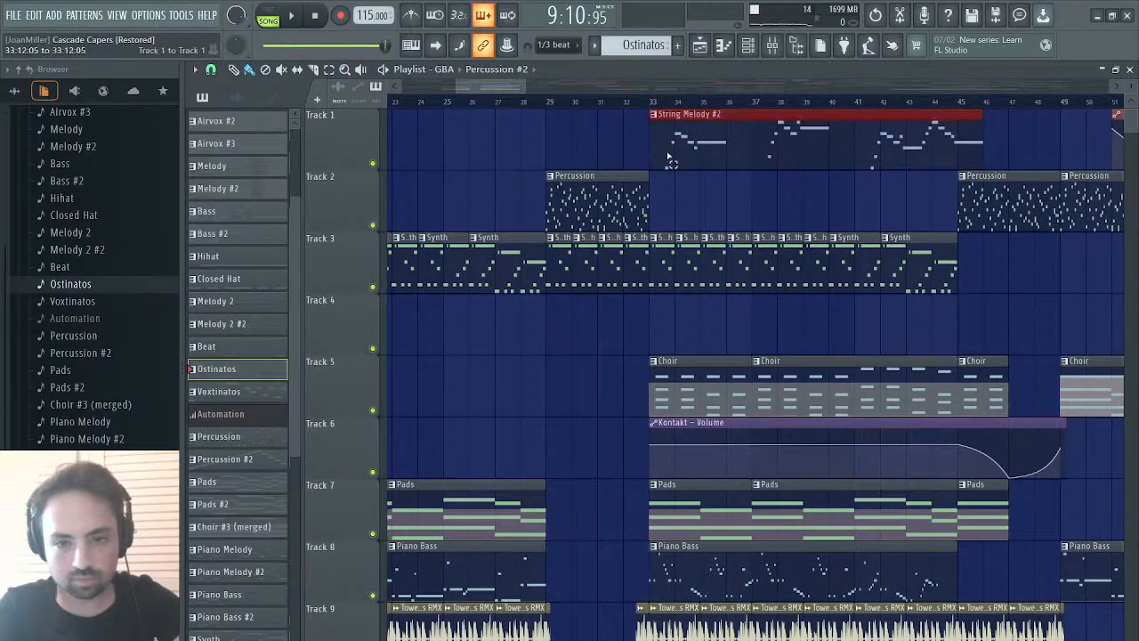
left_click_drag(669, 158, 848, 572)
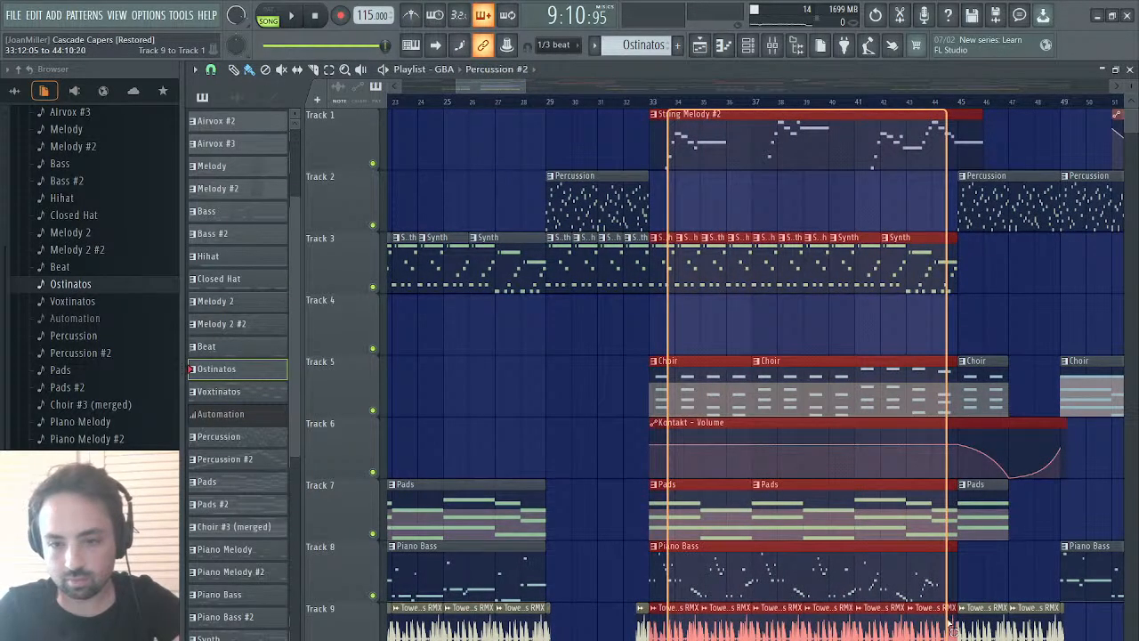
left_click_drag(952, 627, 950, 620)
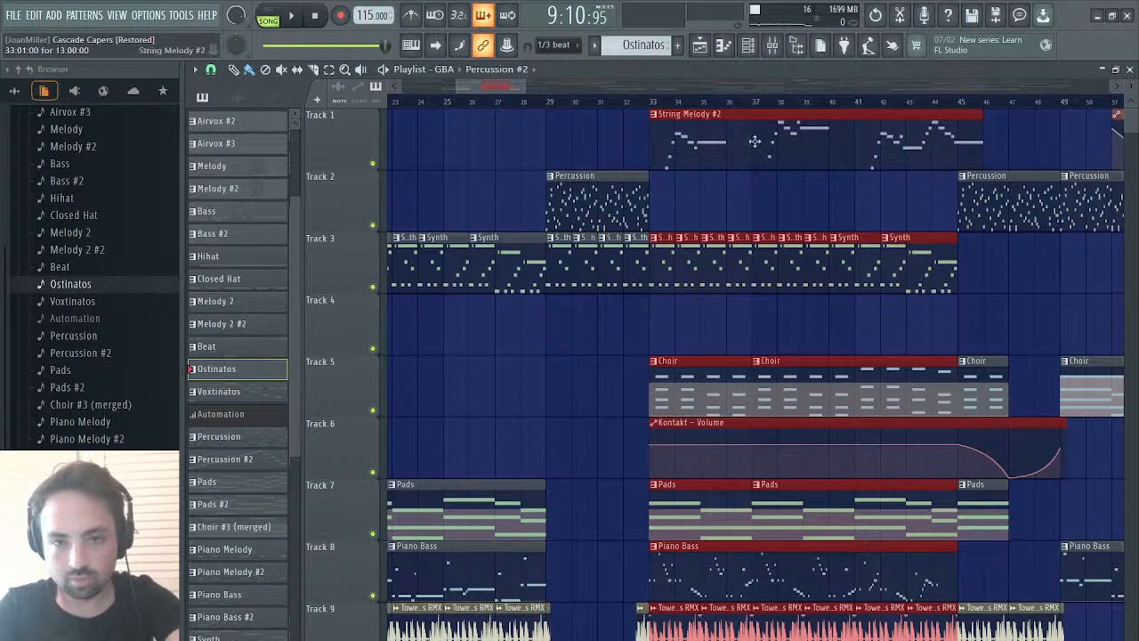
left_click_drag(508, 92, 1108, 47)
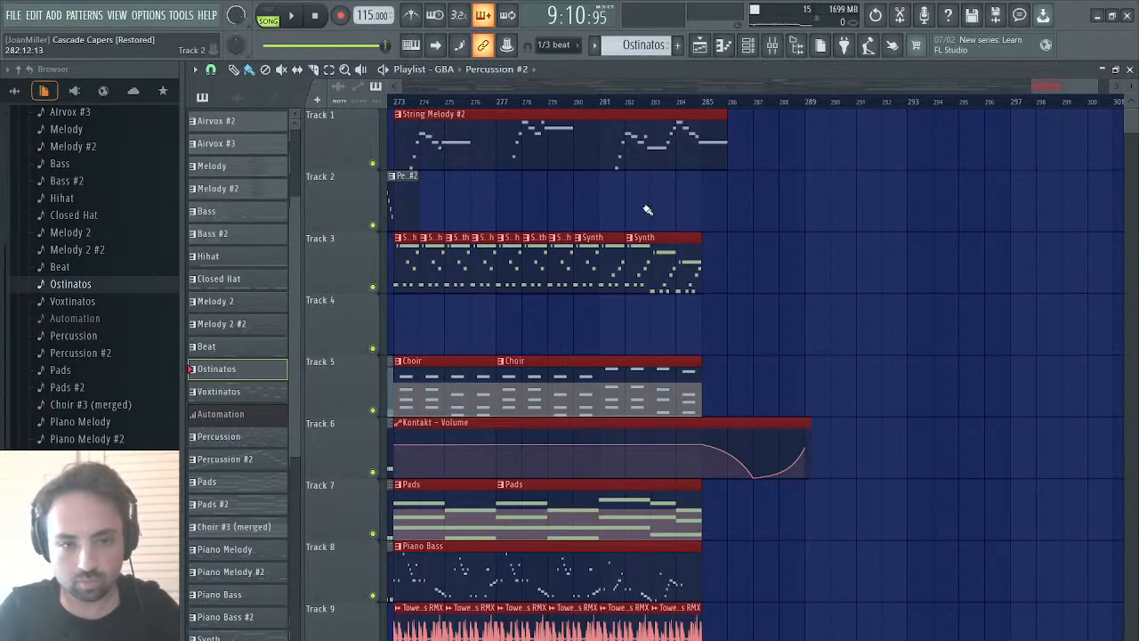
- Trim the last Percussion #2 clip on Track 2 to end at bar 273, and delete the copied Tower Zero Stylus RMX clips on Track 9
scroll(647, 210, "left", 3)
left_click_drag(690, 205, 676, 206)
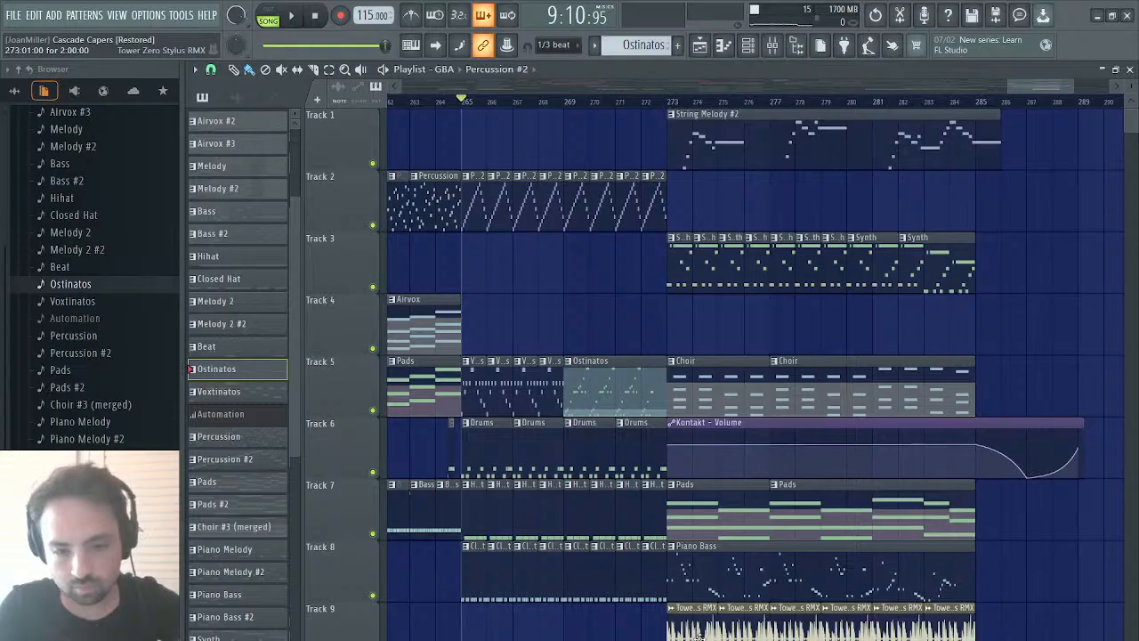
left_click_drag(694, 635, 972, 637)
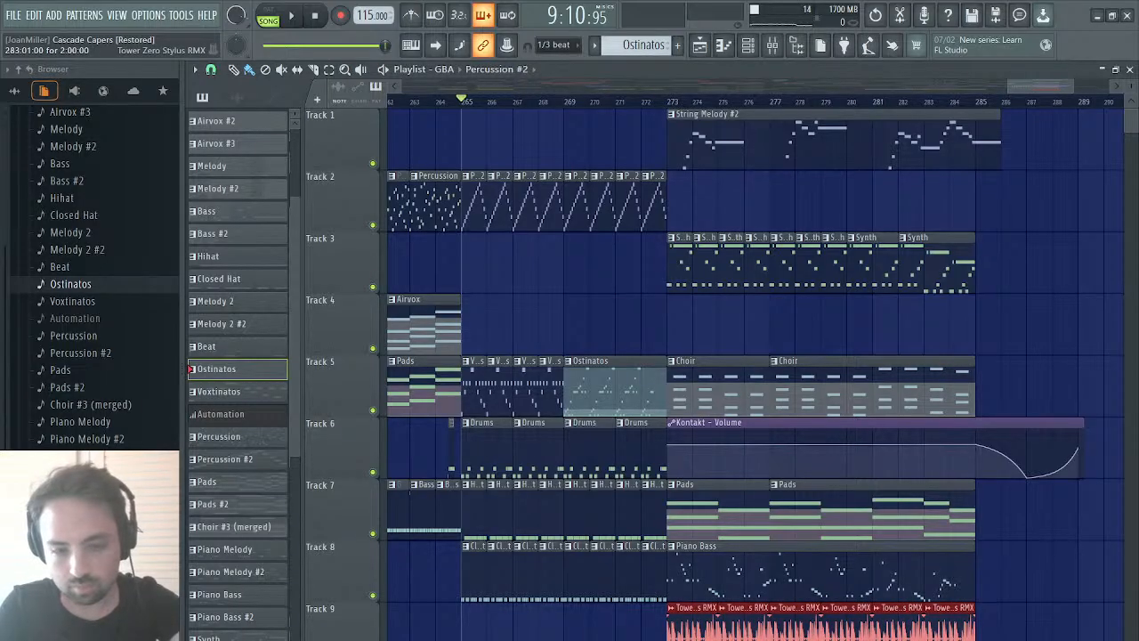
key("Delete")
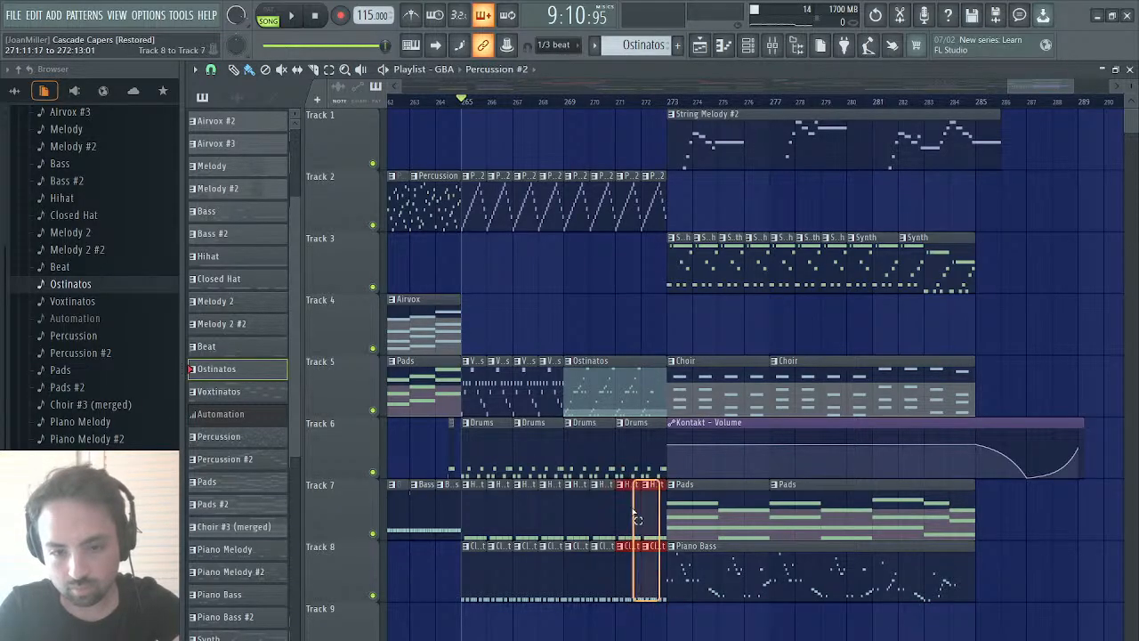
- Move the Hihat and Closed Hat clips from bar 265 down to Tracks 9 and 10, and the Drums clips to Track 11
left_click_drag(637, 518, 472, 522)
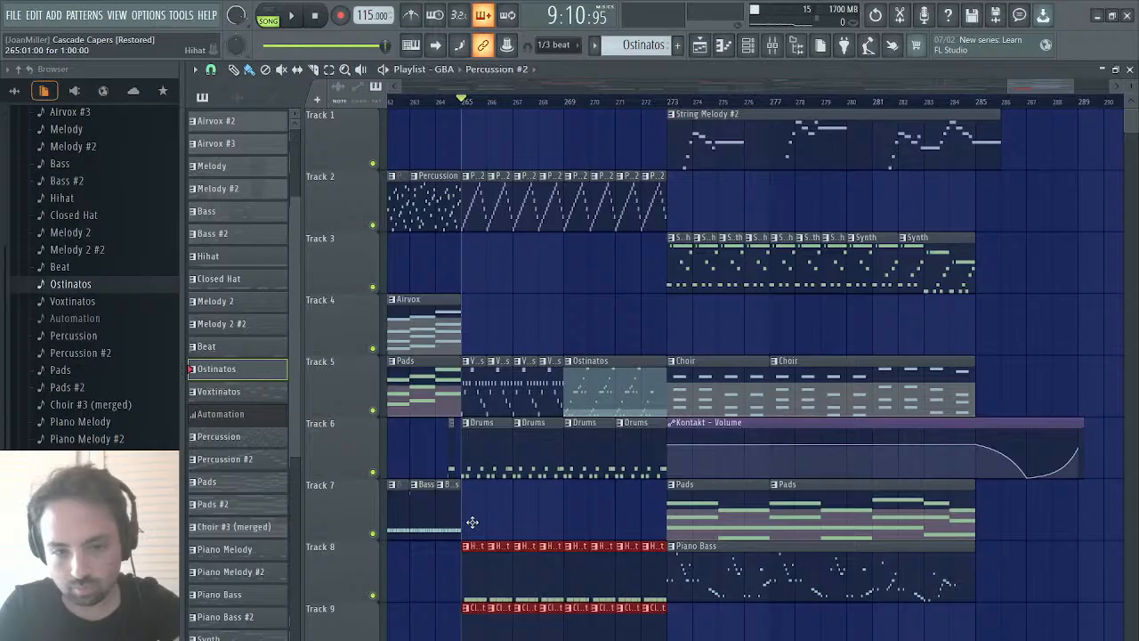
scroll(472, 522, "down", 1)
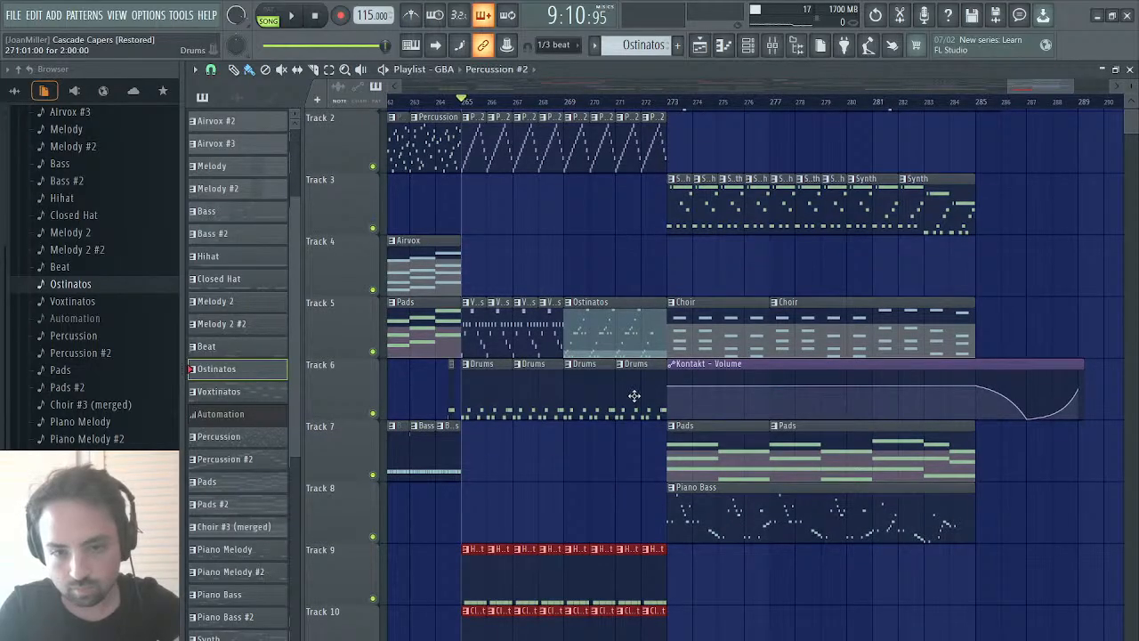
left_click_drag(633, 395, 472, 405)
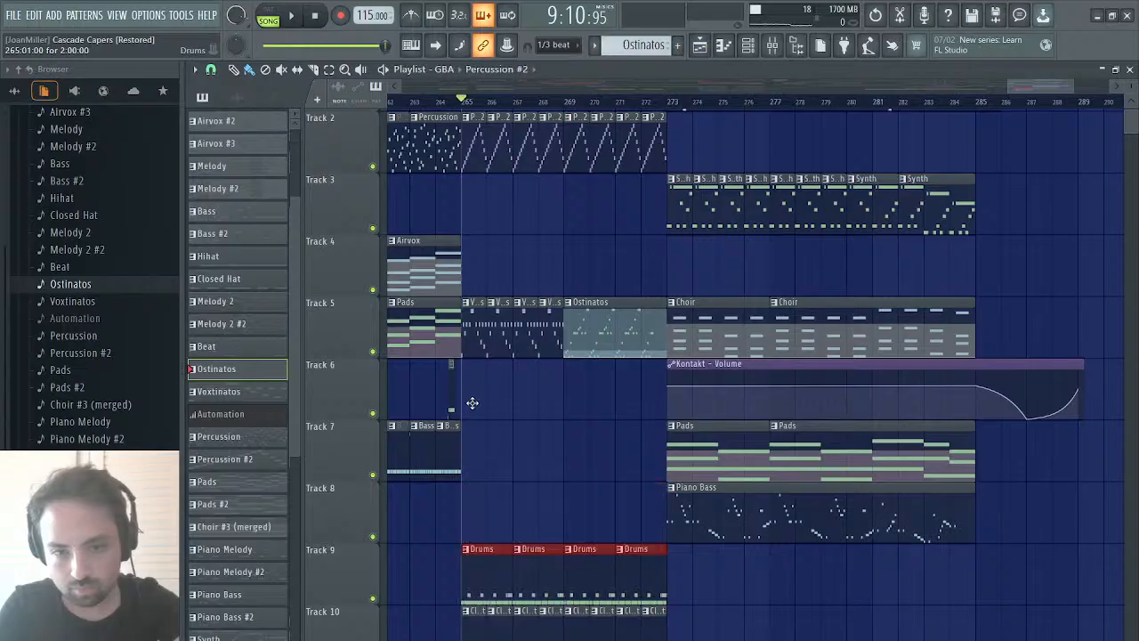
scroll(472, 403, "down", 1)
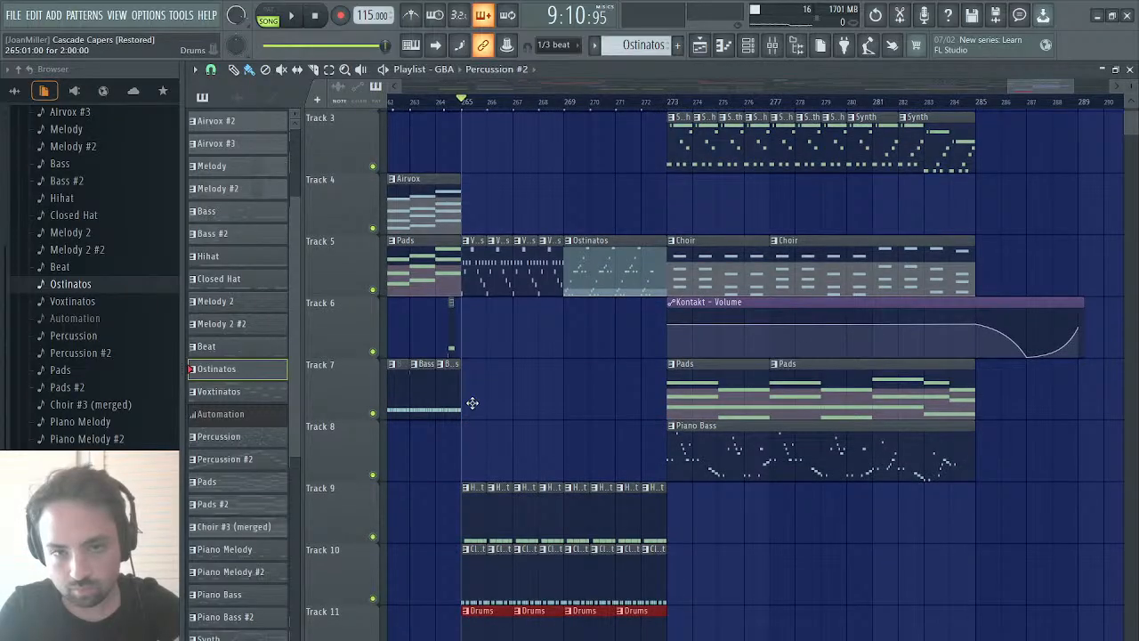
- Duplicate the Hihat, Closed Hat and Drums clips twice after themselves, and delete the copies from bar 285 onward
left_click_drag(656, 628, 471, 513)
key("ctrl+b")
key("ctrl+b")
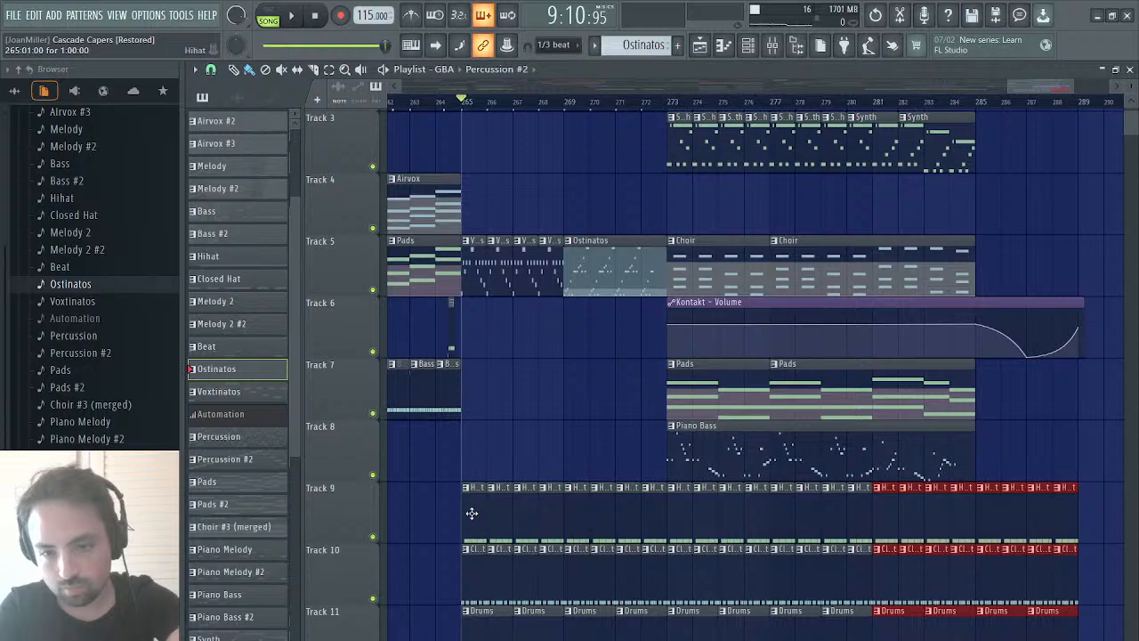
left_click_drag(985, 512, 1123, 625)
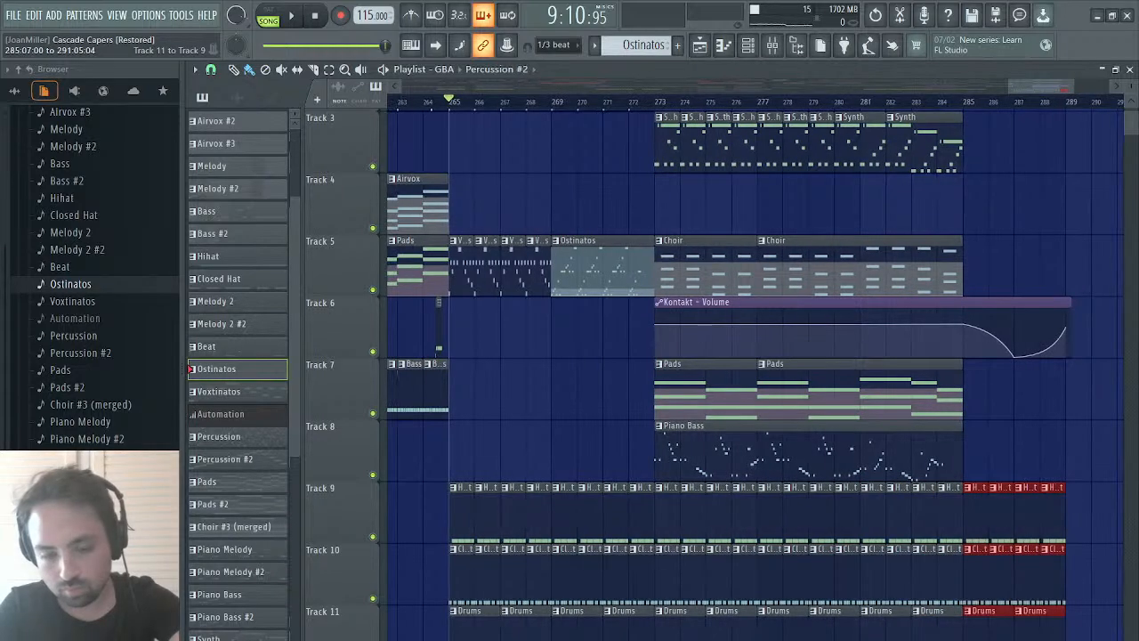
key("Delete")
- Play the section from bar 265, and jump to bar 273 to hear the copied clips with the hats and drums
key("space")
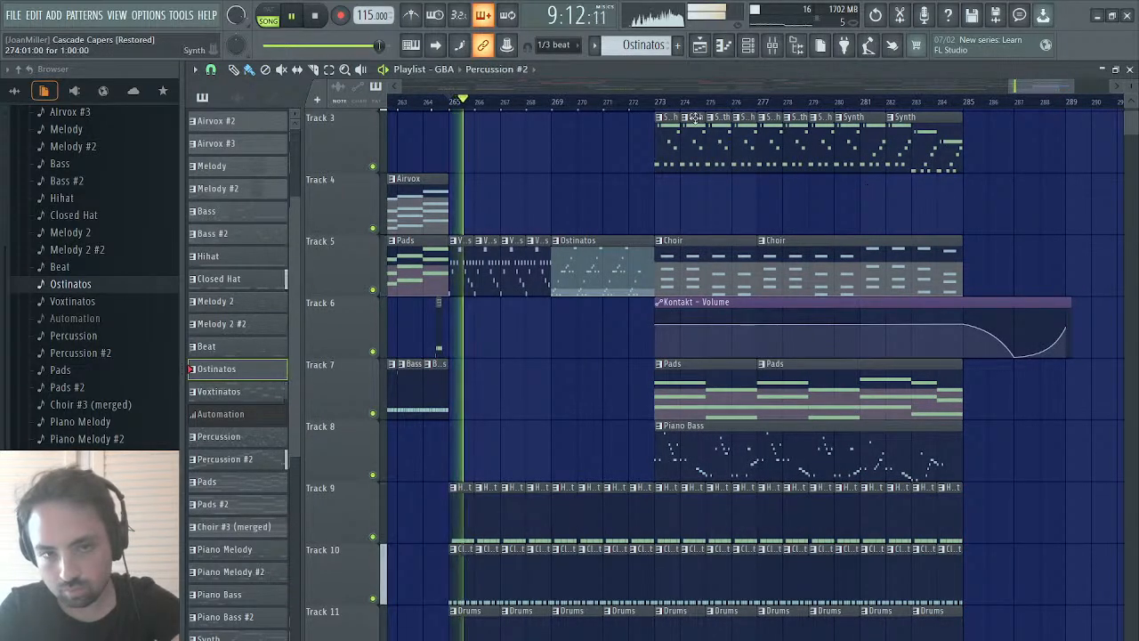
scroll(673, 173, "up", 2)
left_click(659, 101)
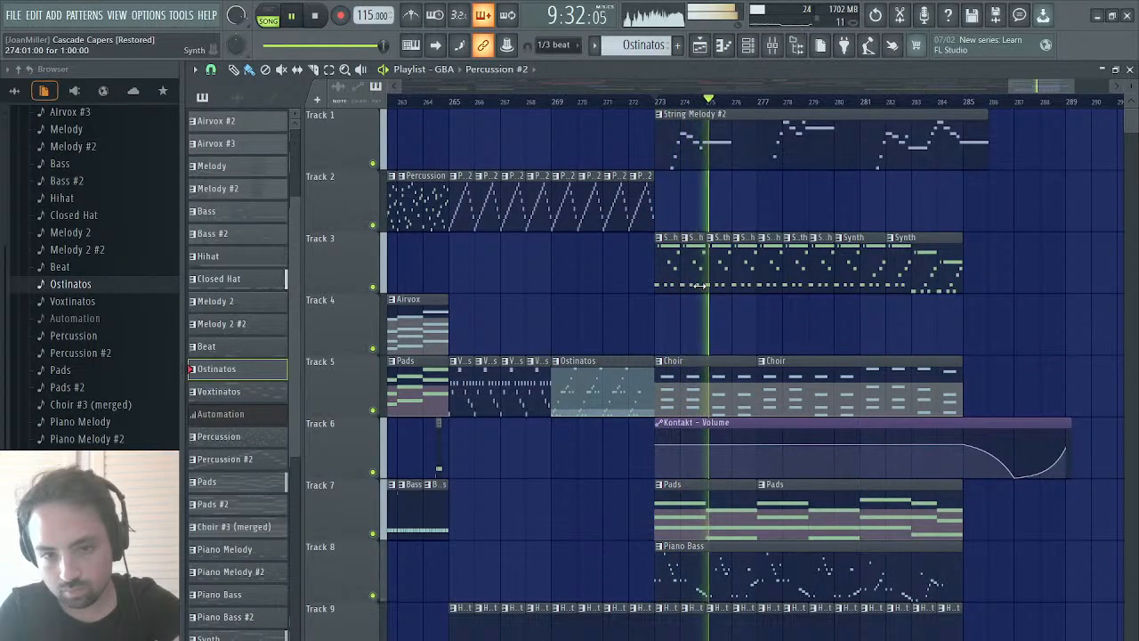
scroll(703, 285, "down", 2)
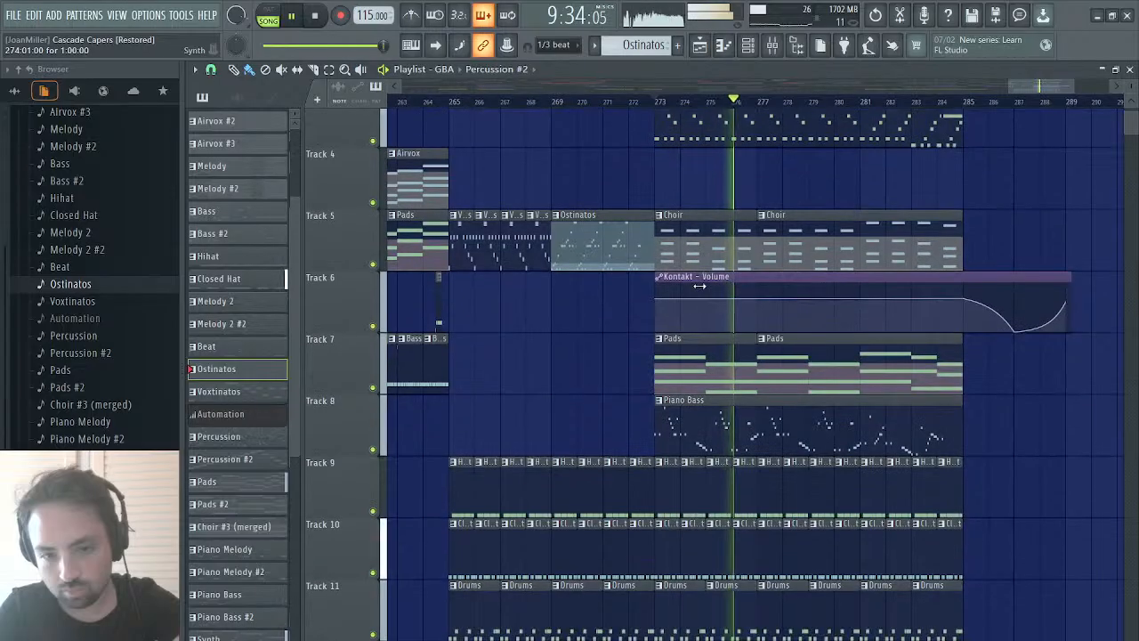
scroll(703, 284, "up", 2)
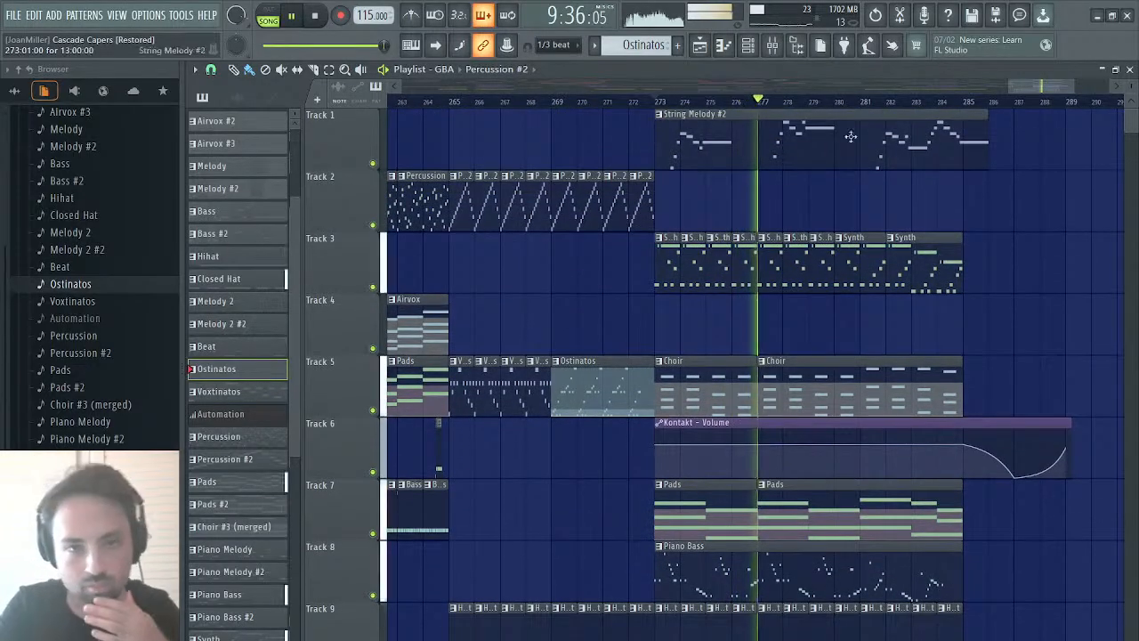
- Check the low, high and mid bands of the master's Maximus during playback, return to the playlist, and stop the song near bar 285
left_click(1130, 70)
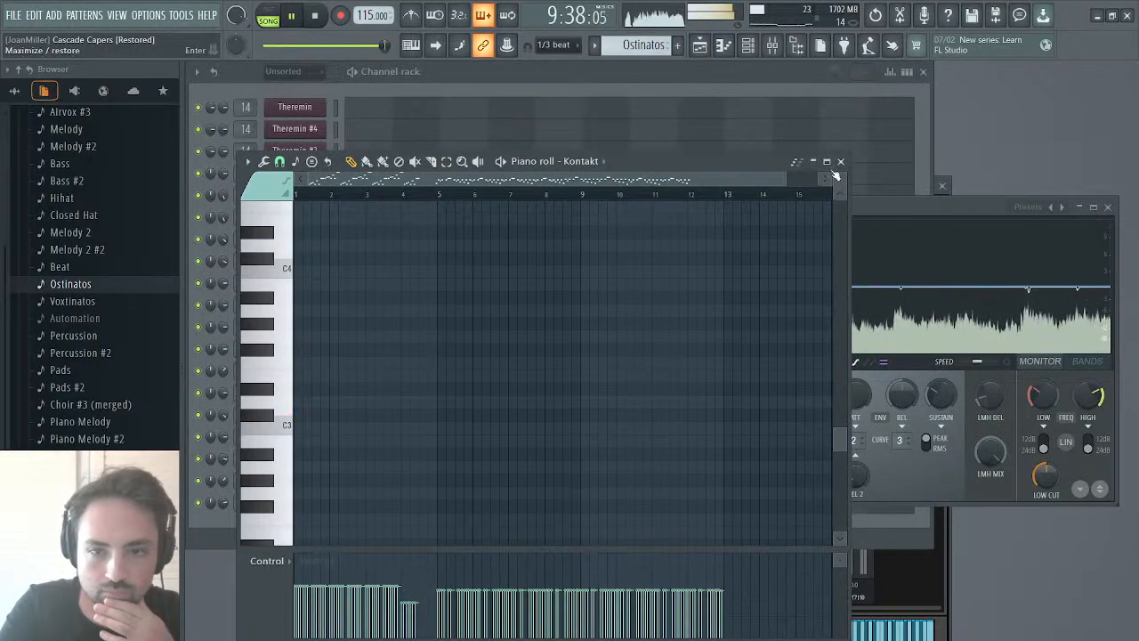
left_click(840, 161)
left_click(685, 378)
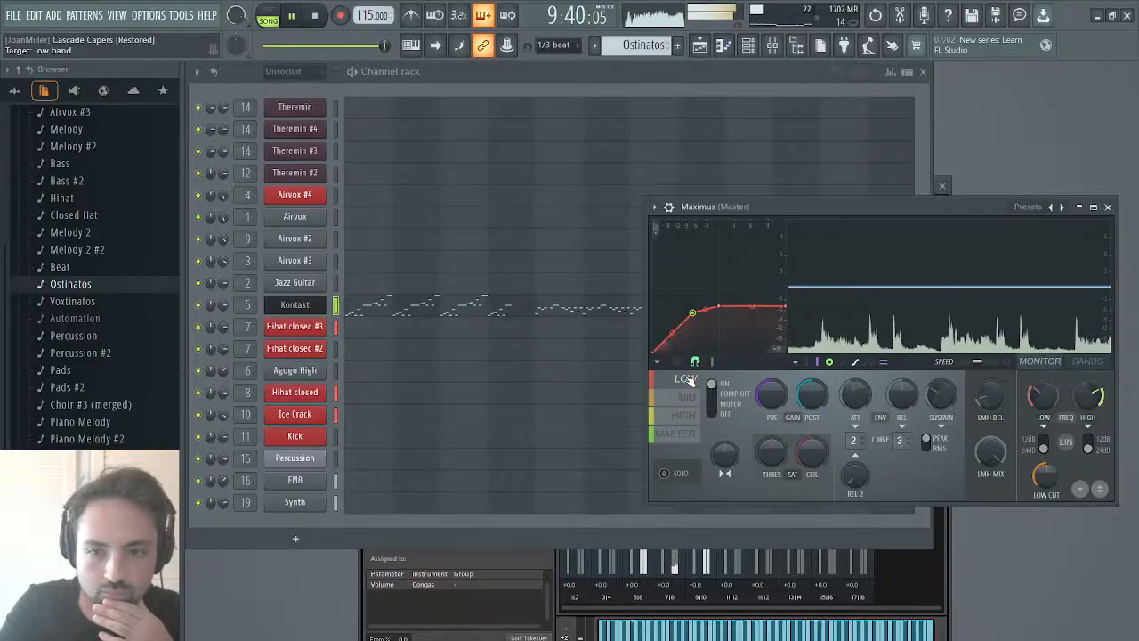
left_click(685, 415)
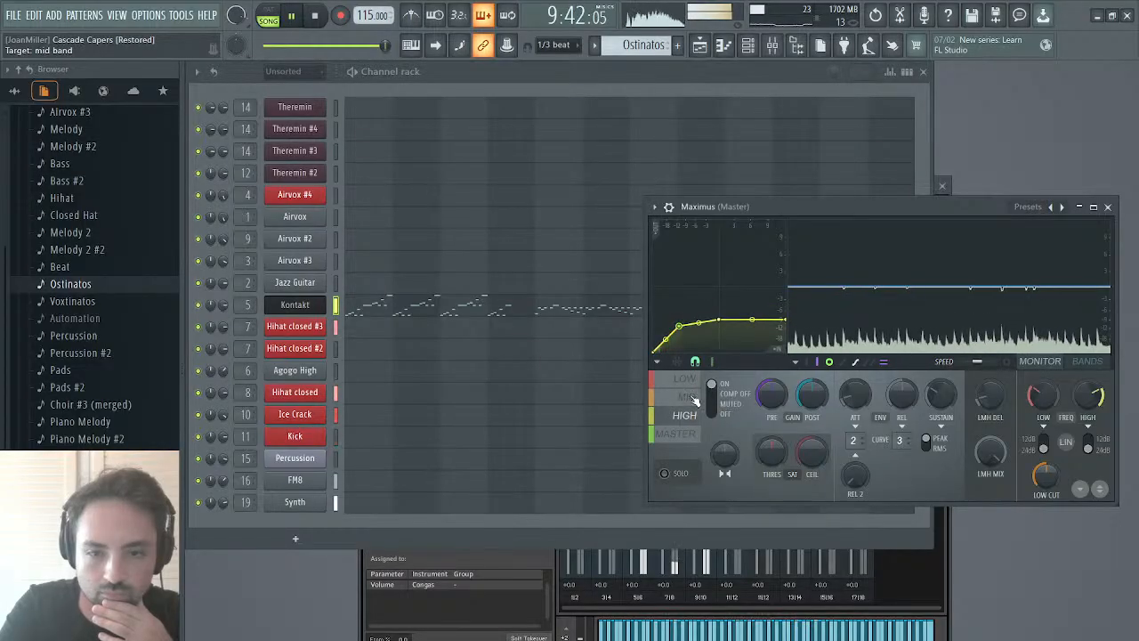
left_click(690, 397)
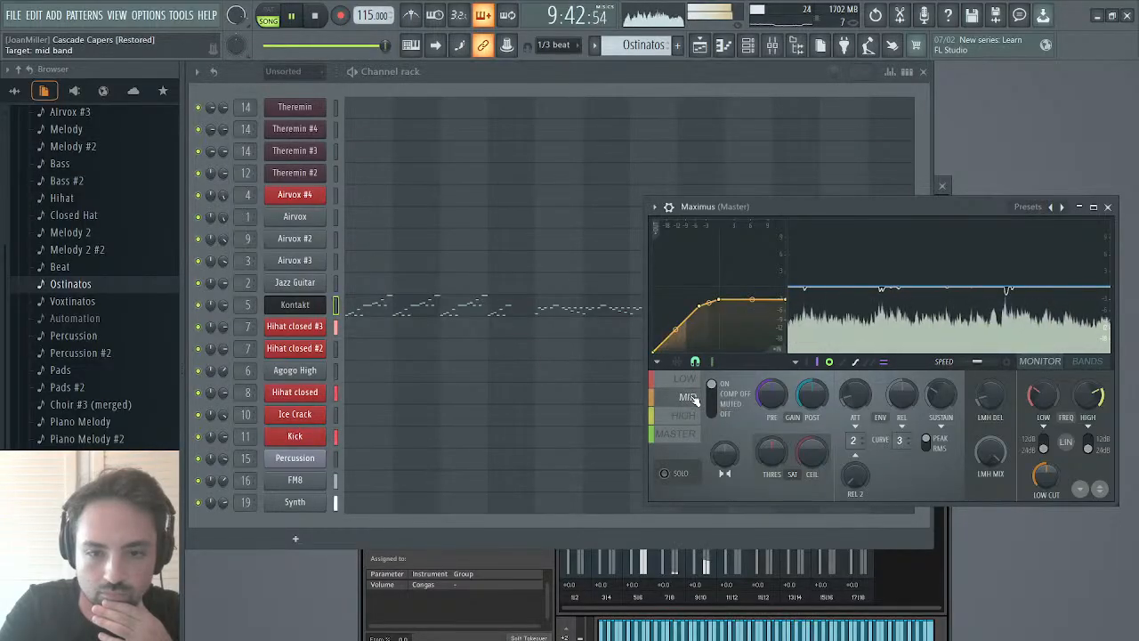
left_click(699, 46)
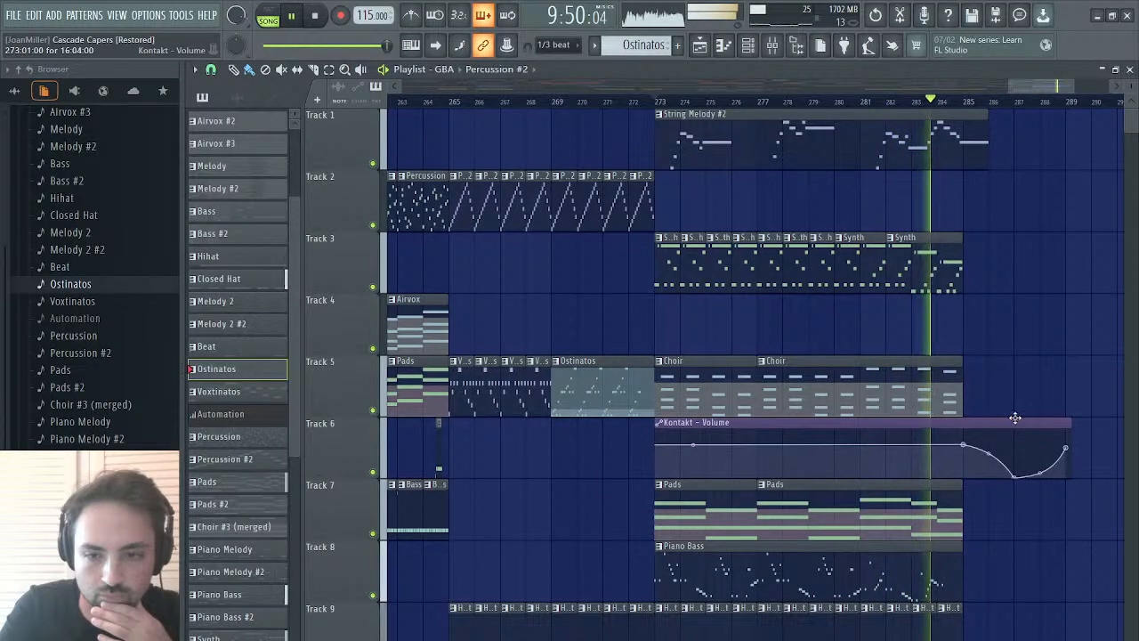
scroll(992, 303, "right", 3)
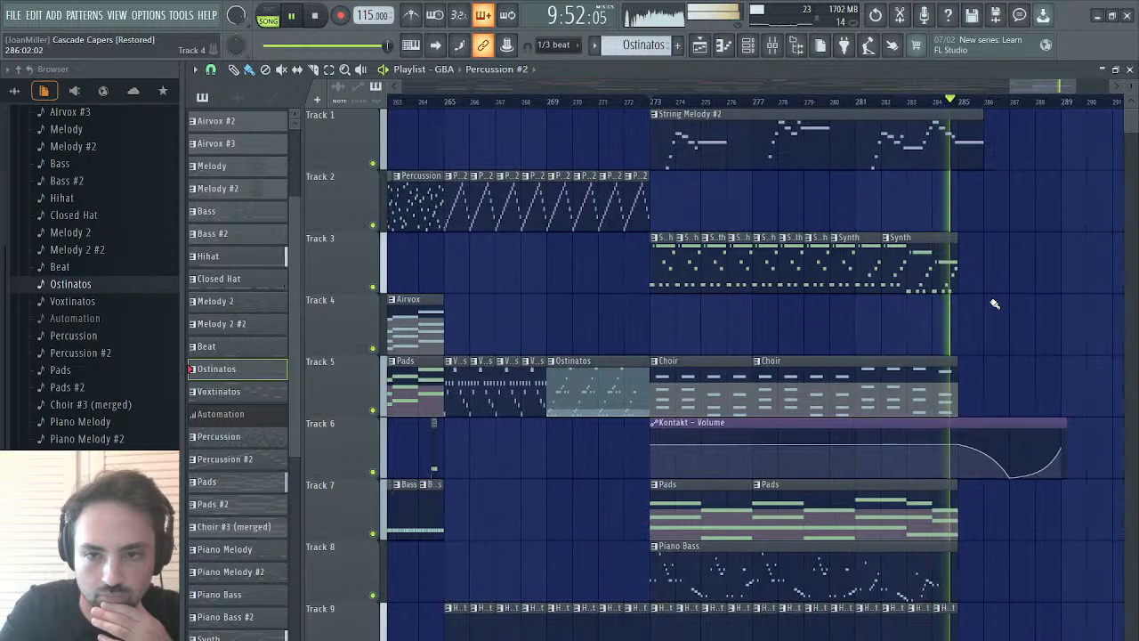
key("space")
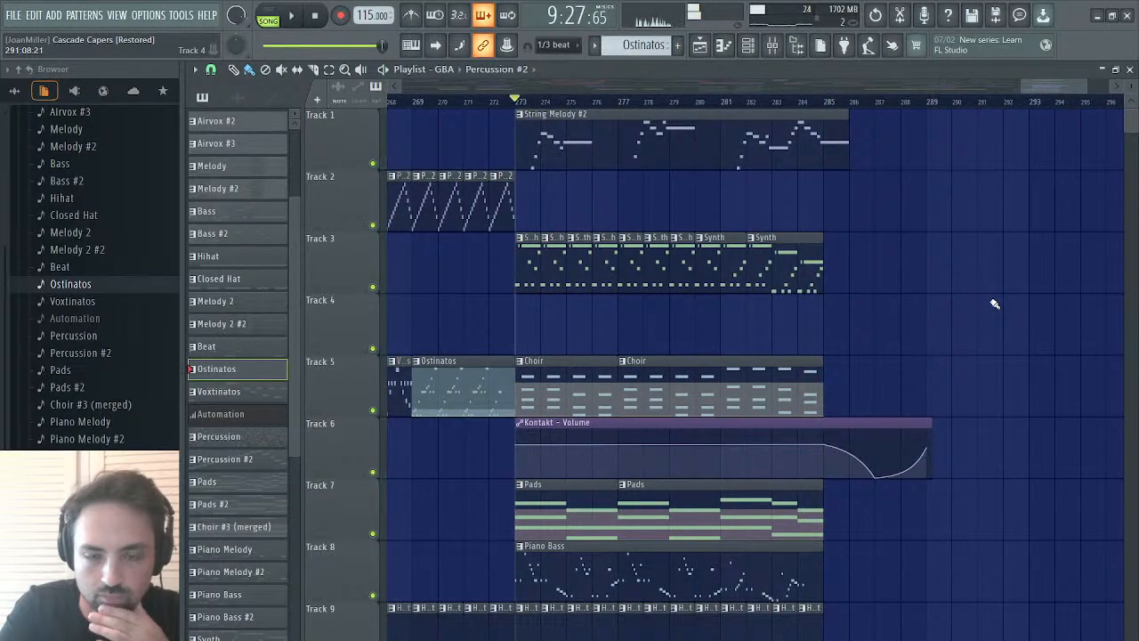
- Place two two-bar Percussion clips on Track 2 from bar 285, and shorten the Kontakt – Volume automation on Track 6 to end at bar 285
scroll(671, 275, "left", 7)
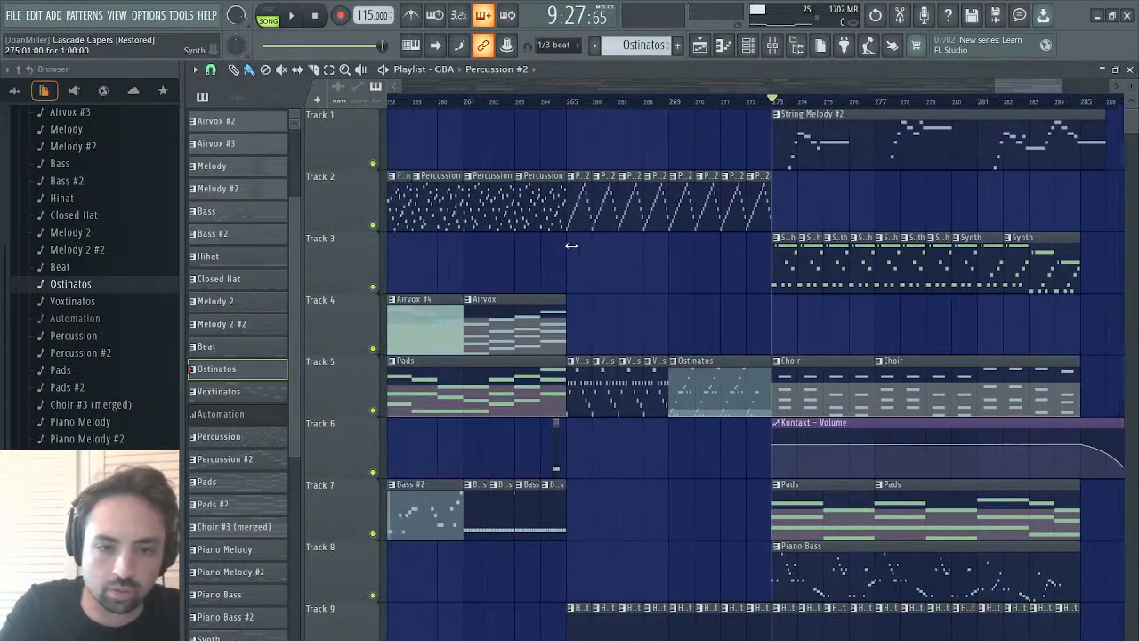
left_click(620, 204)
scroll(628, 204, "right", 10)
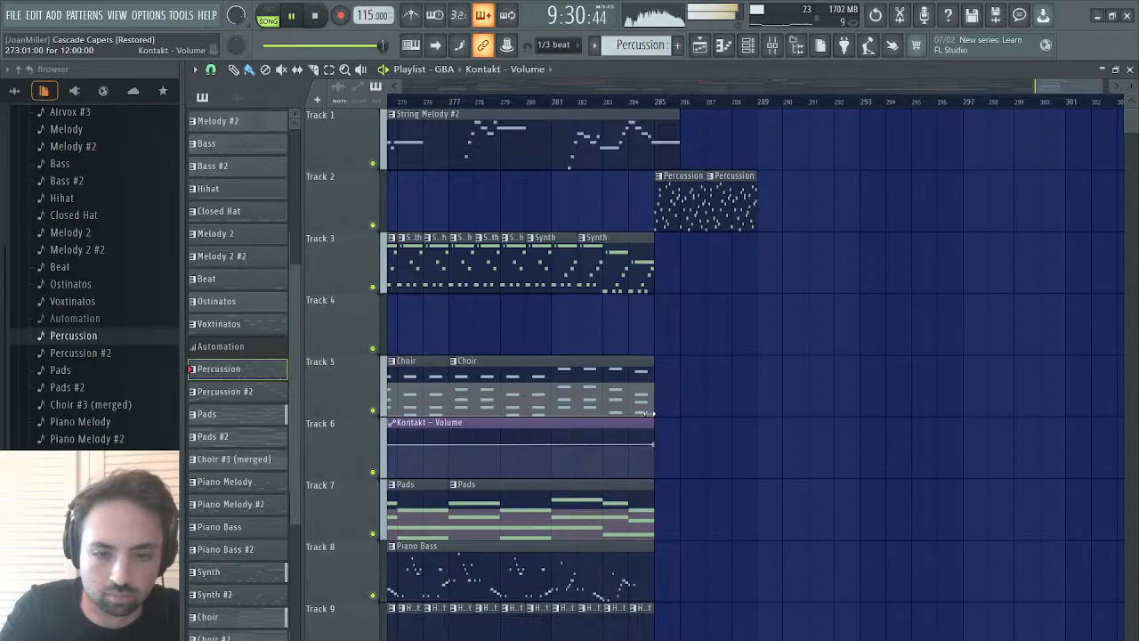
- Place a Percussion channel volume automation clip on Track 4 at bar 287, and trim it to its two-bar fade-out
scroll(476, 196, "left", 20)
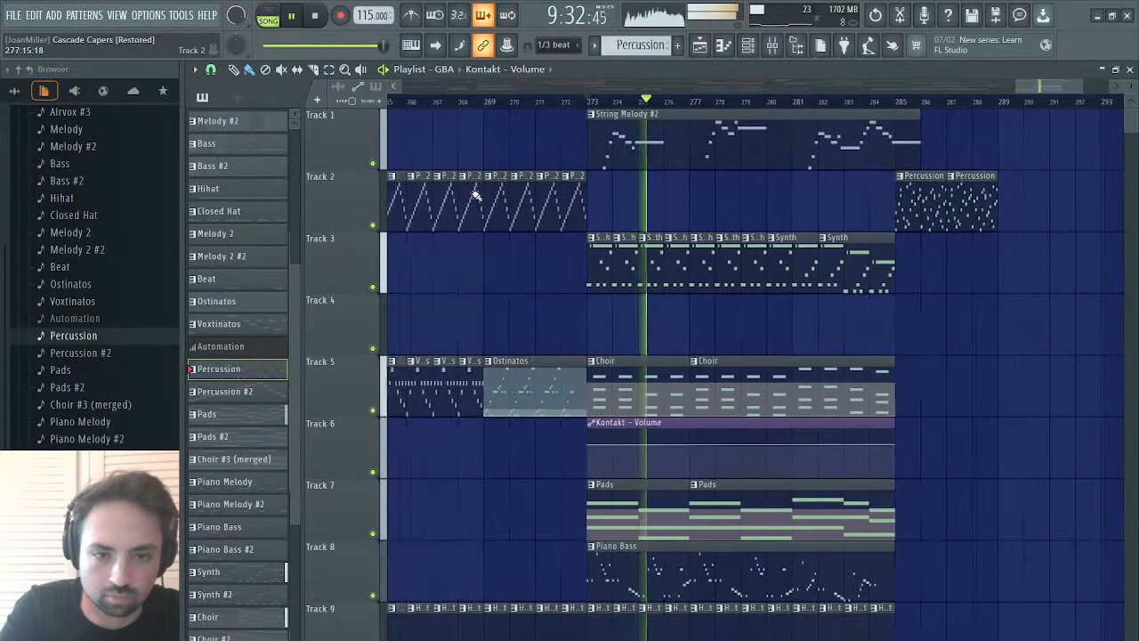
scroll(476, 196, "left", 20)
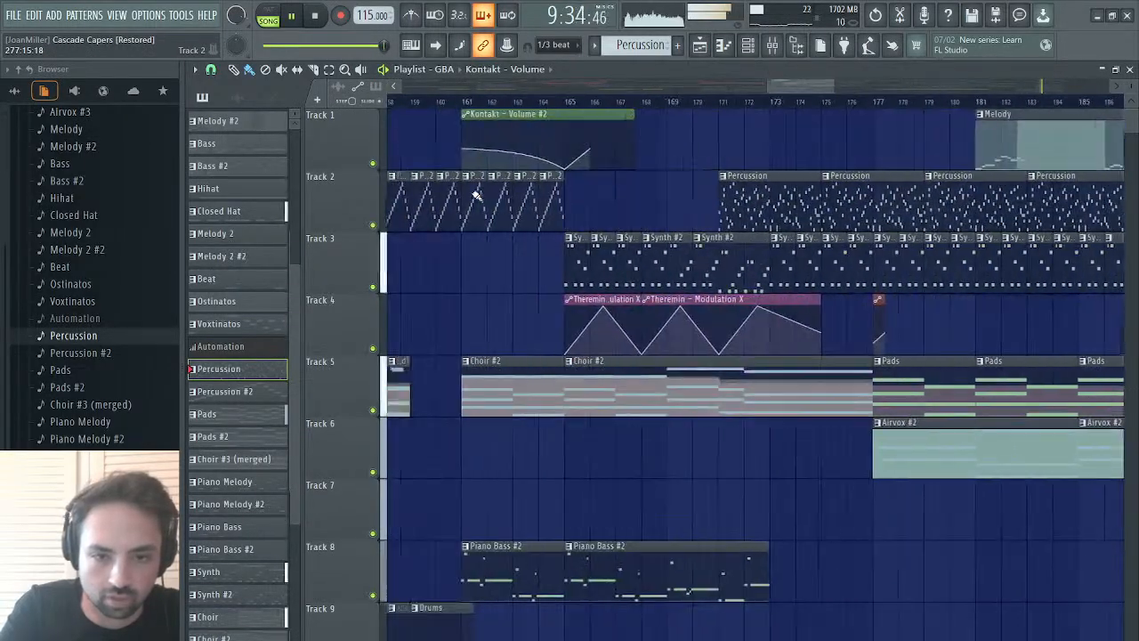
scroll(476, 195, "right", 20)
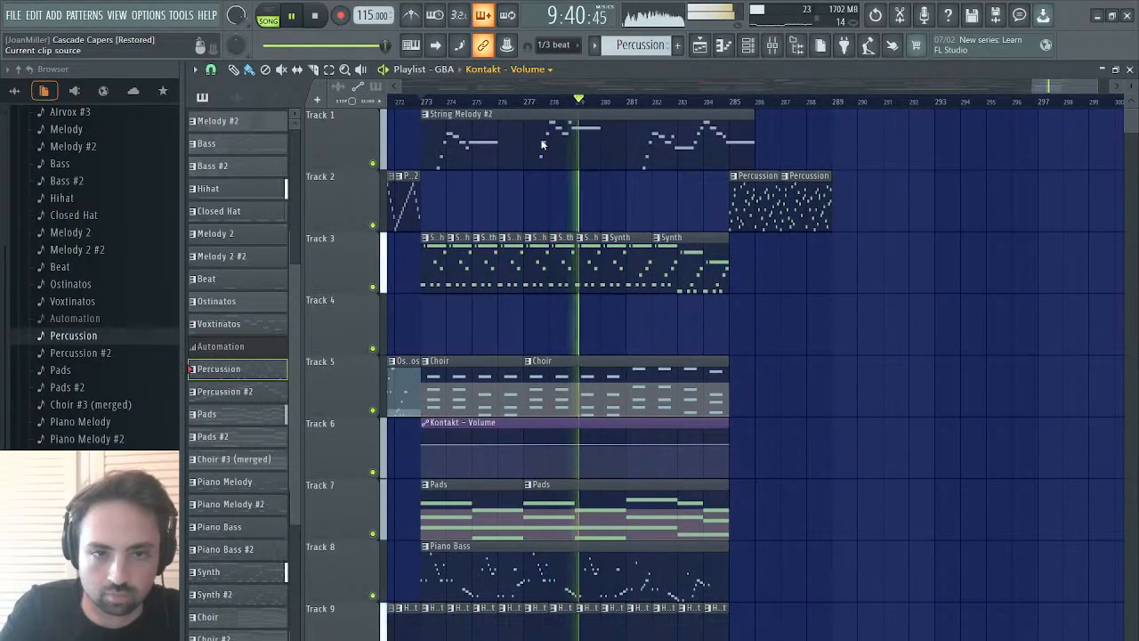
left_click(753, 322)
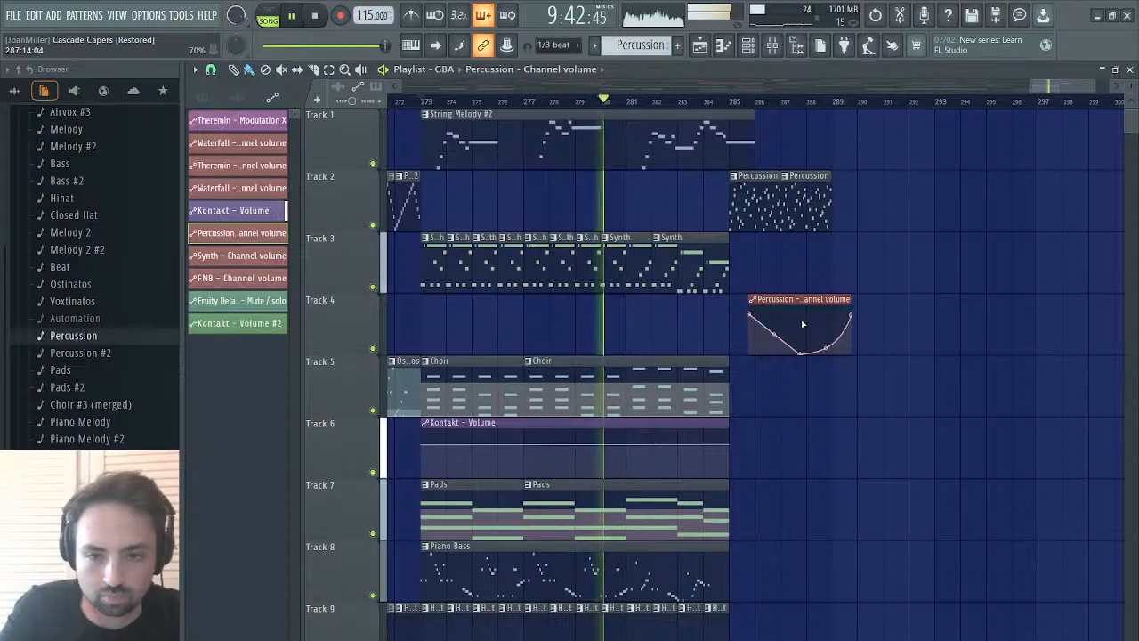
left_click_drag(803, 324, 834, 301)
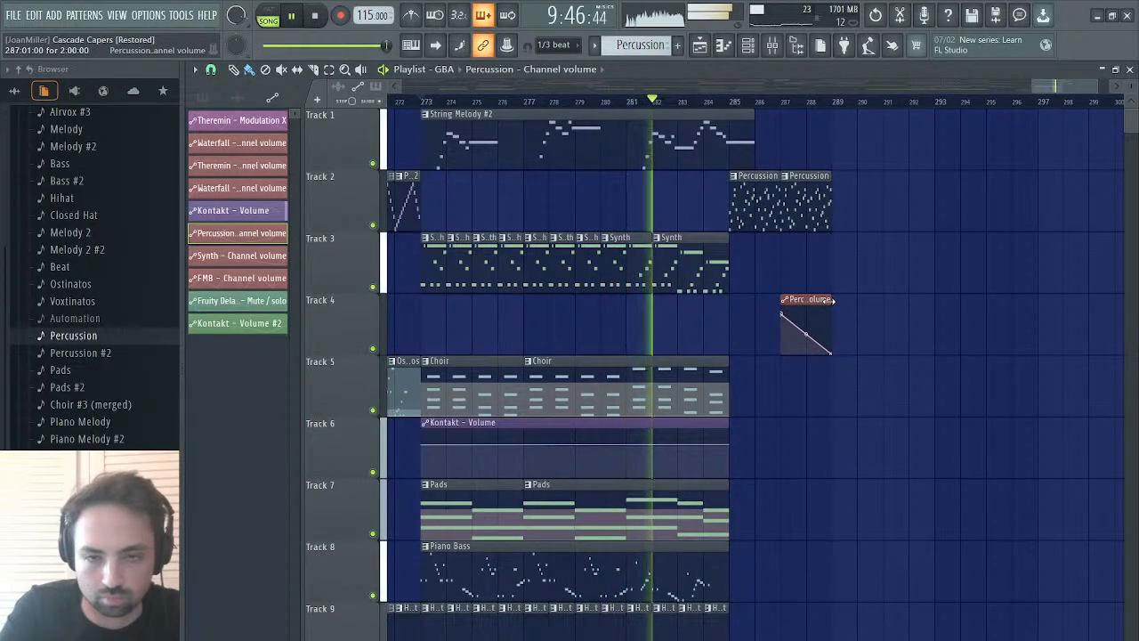
- Listen to the song through bar 287 while looking over the ending's tracks
scroll(761, 360, "down", 2)
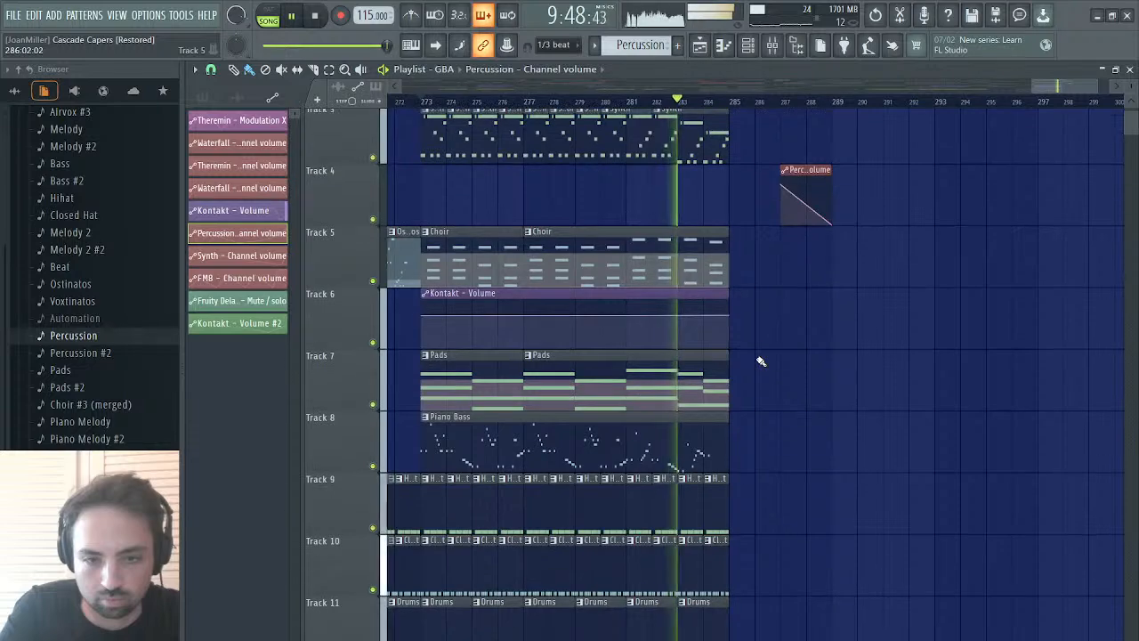
scroll(760, 355, "up", 2)
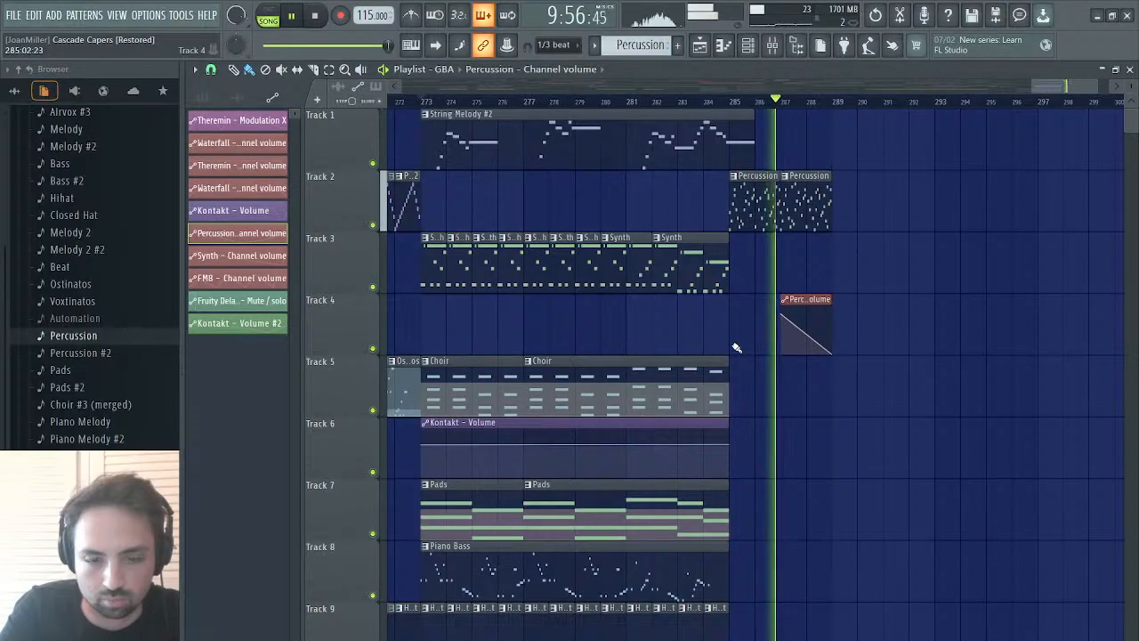
scroll(736, 347, "down", 2)
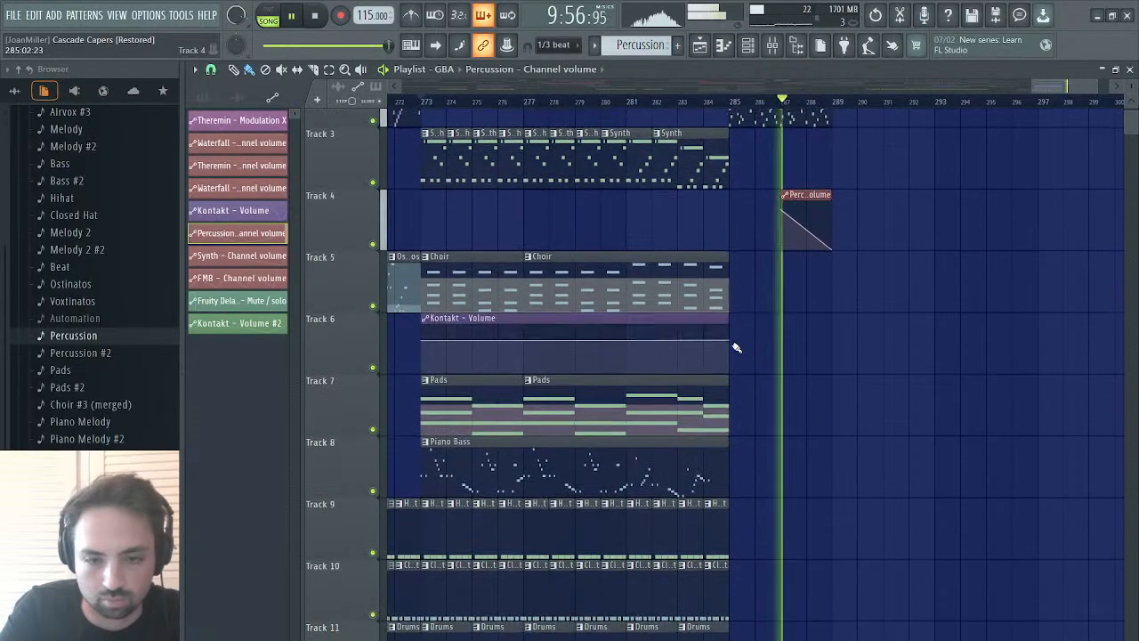
- Listen to the song from bar 209 while looking over the tracks back to about bar 173
left_click(574, 405)
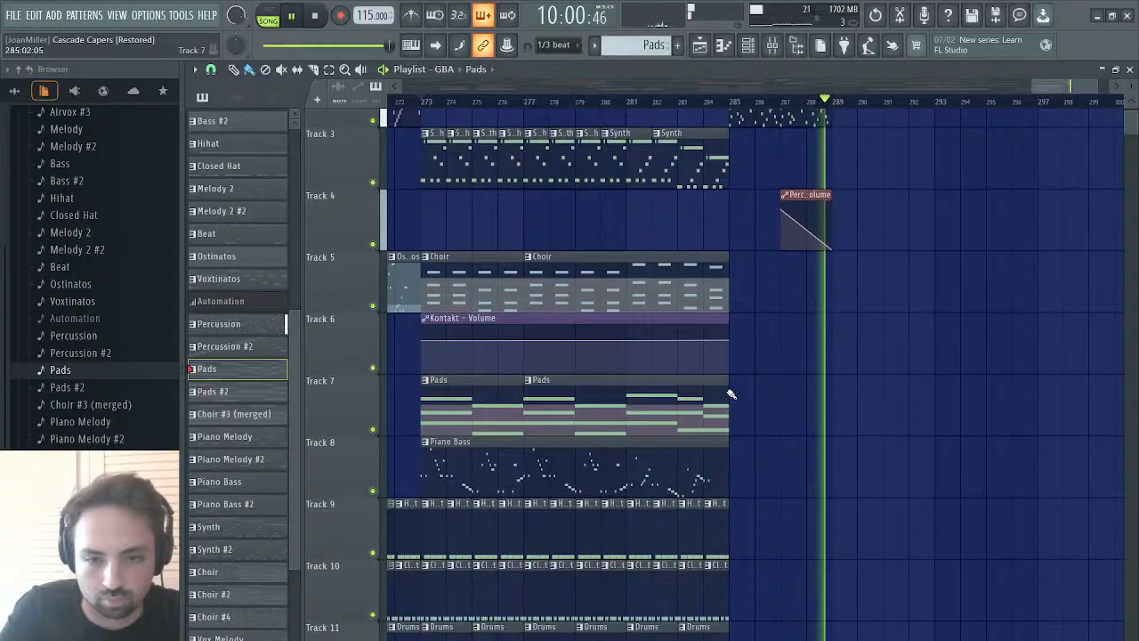
scroll(801, 312, "left", 2)
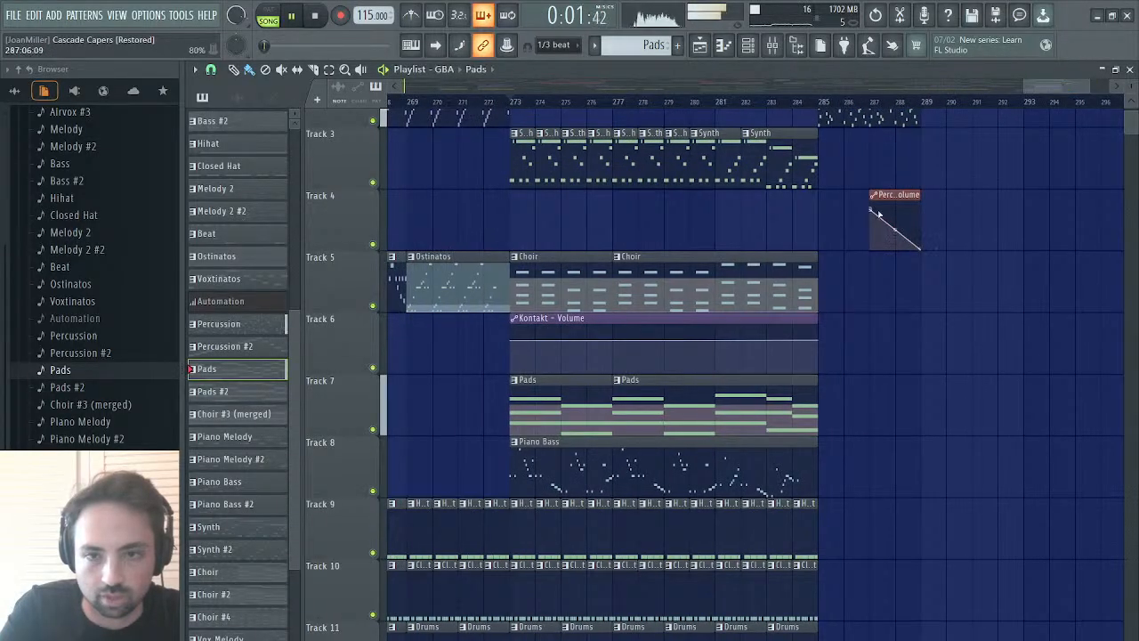
scroll(877, 213, "up", 2)
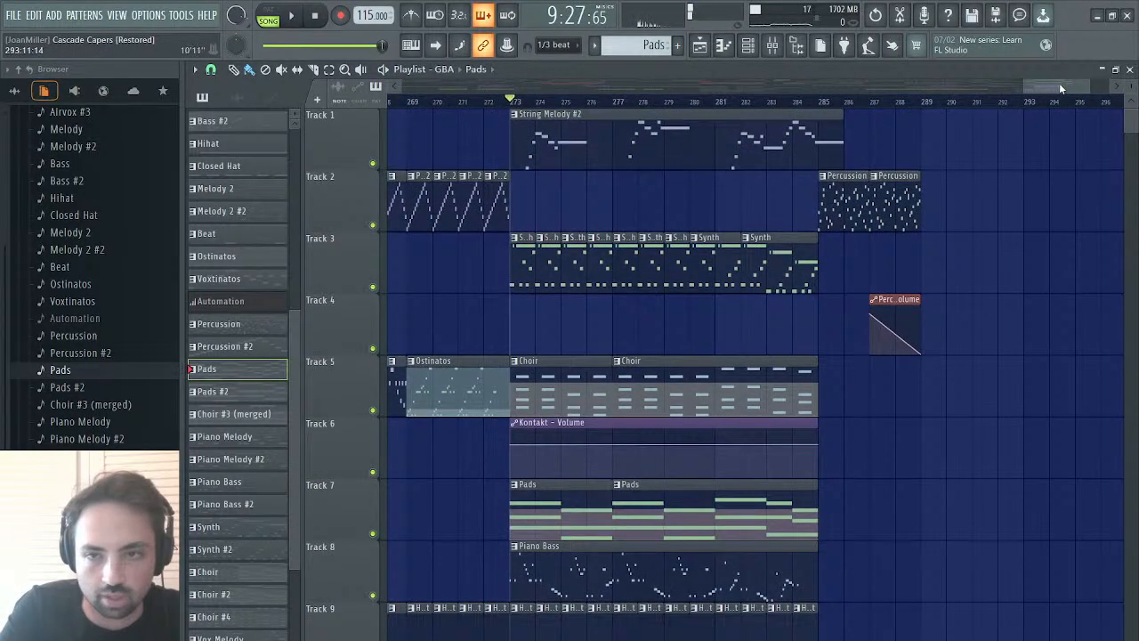
left_click_drag(1059, 83, 821, 96)
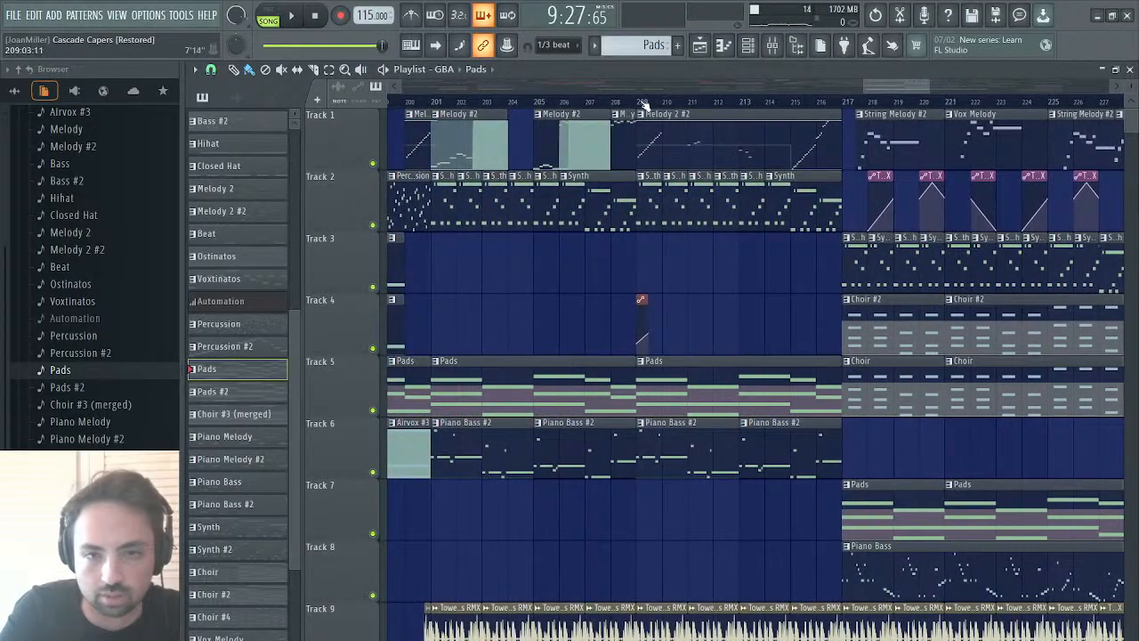
scroll(699, 229, "down", 2)
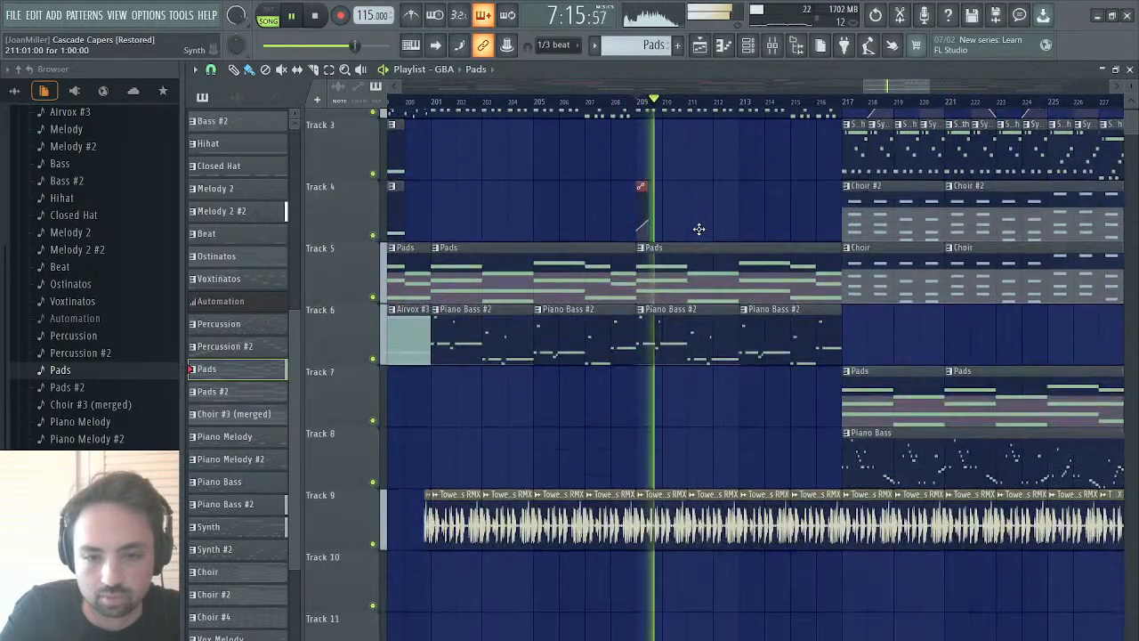
scroll(698, 230, "left", 3)
scroll(700, 228, "left", 5)
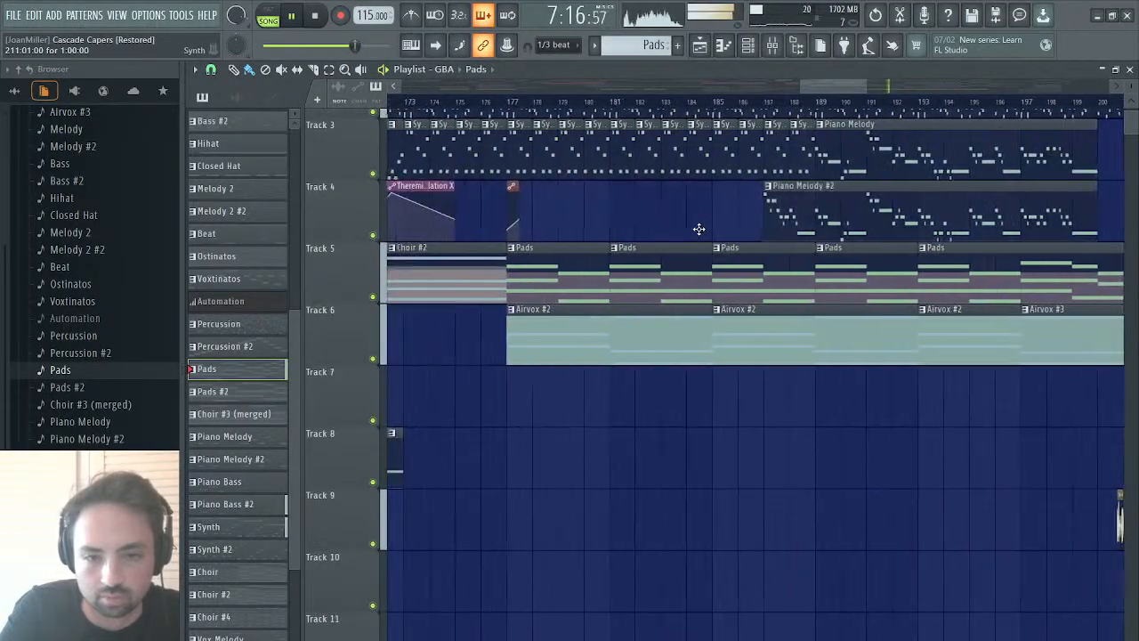
- Listen to the transition from bar 197 and again from bar 200, look at the master's Maximus, and return to the playlist
left_click(1026, 105)
scroll(1008, 235, "up", 2)
scroll(1008, 235, "right", 3)
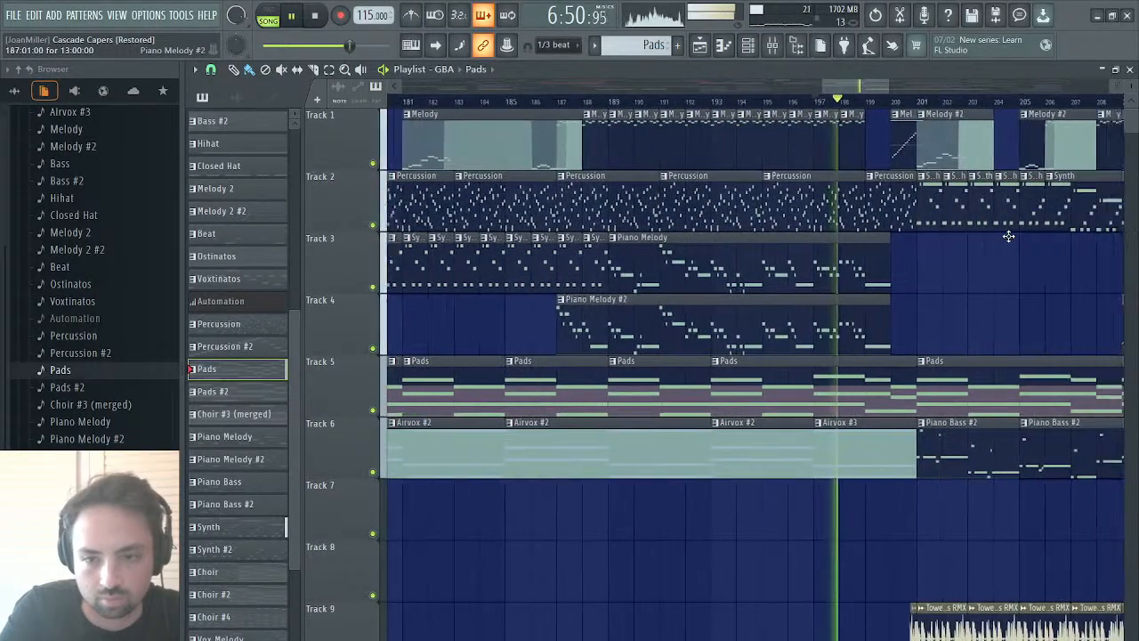
scroll(1008, 236, "right", 1)
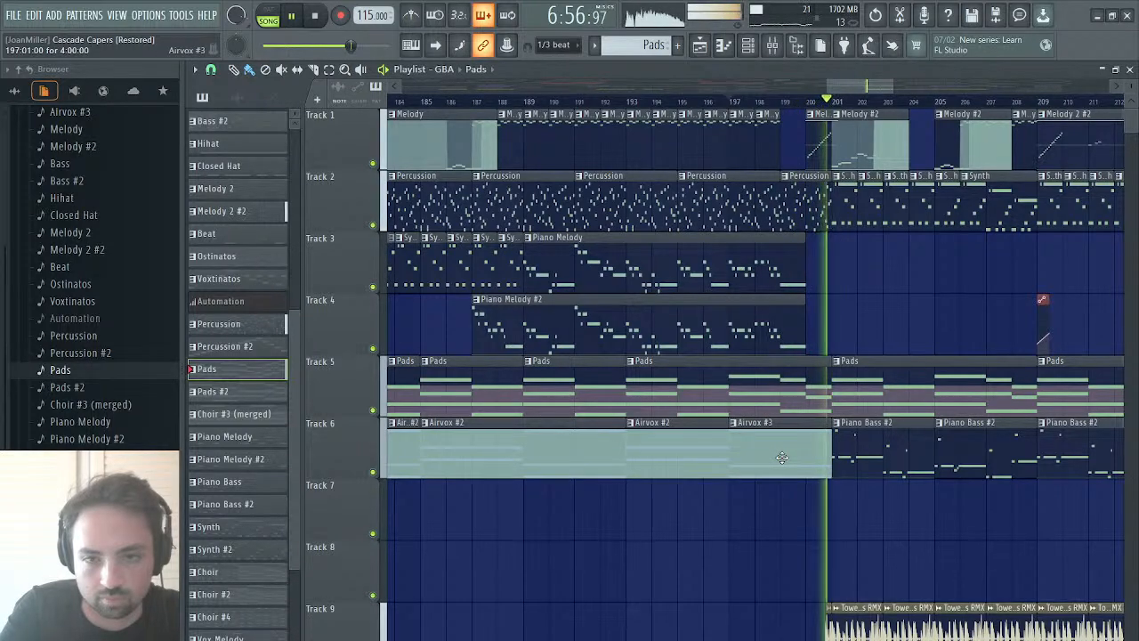
left_click(805, 101)
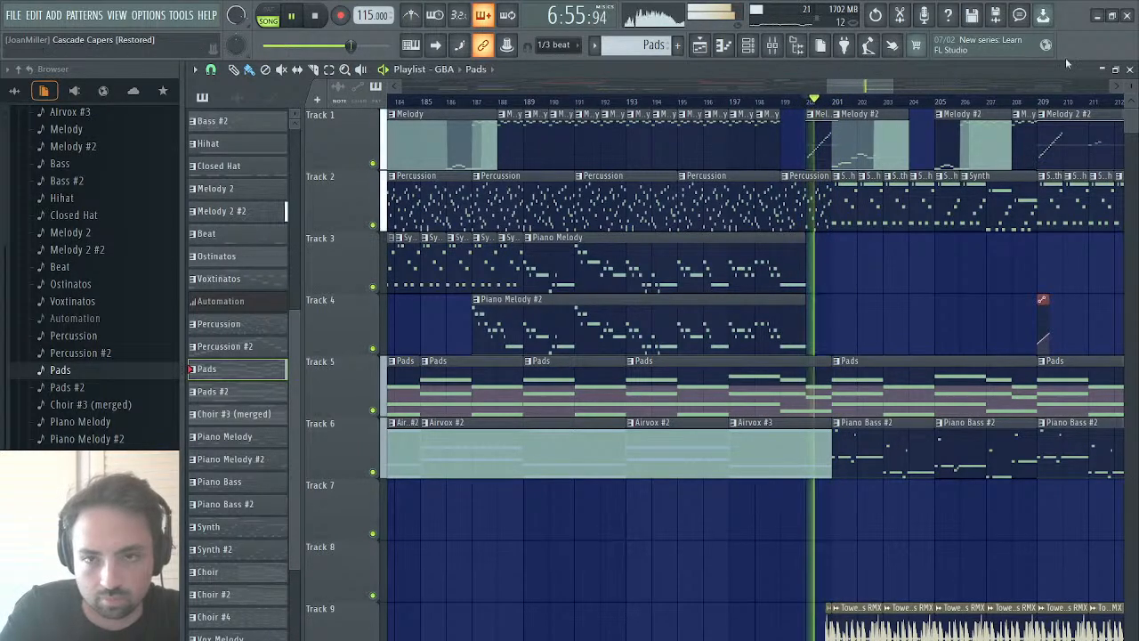
left_click(1130, 69)
key("space")
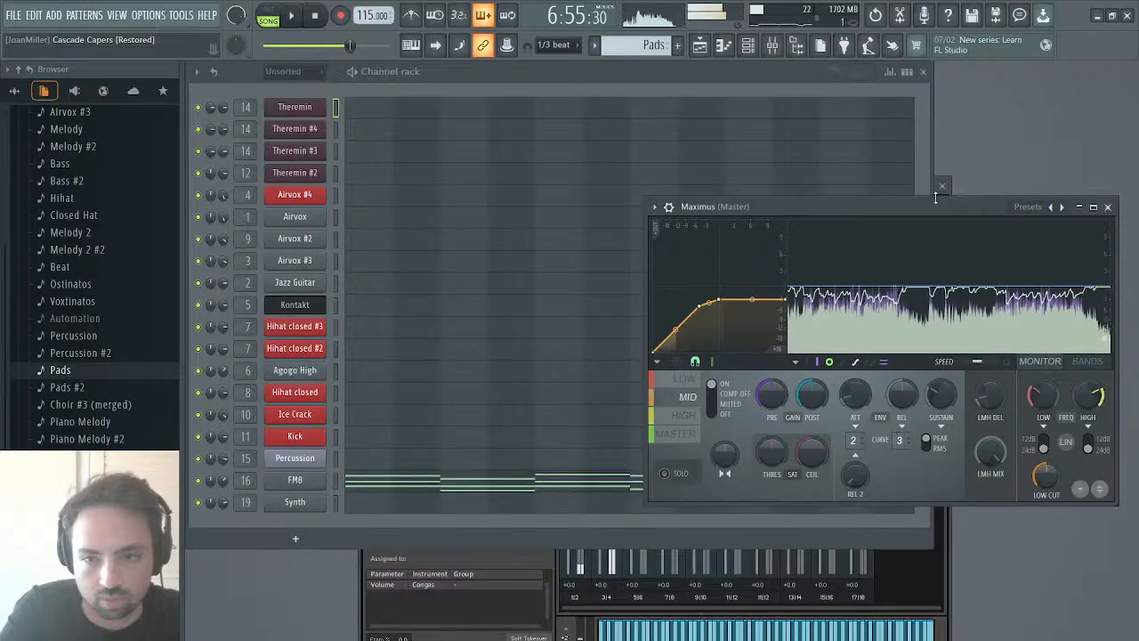
left_click(701, 48)
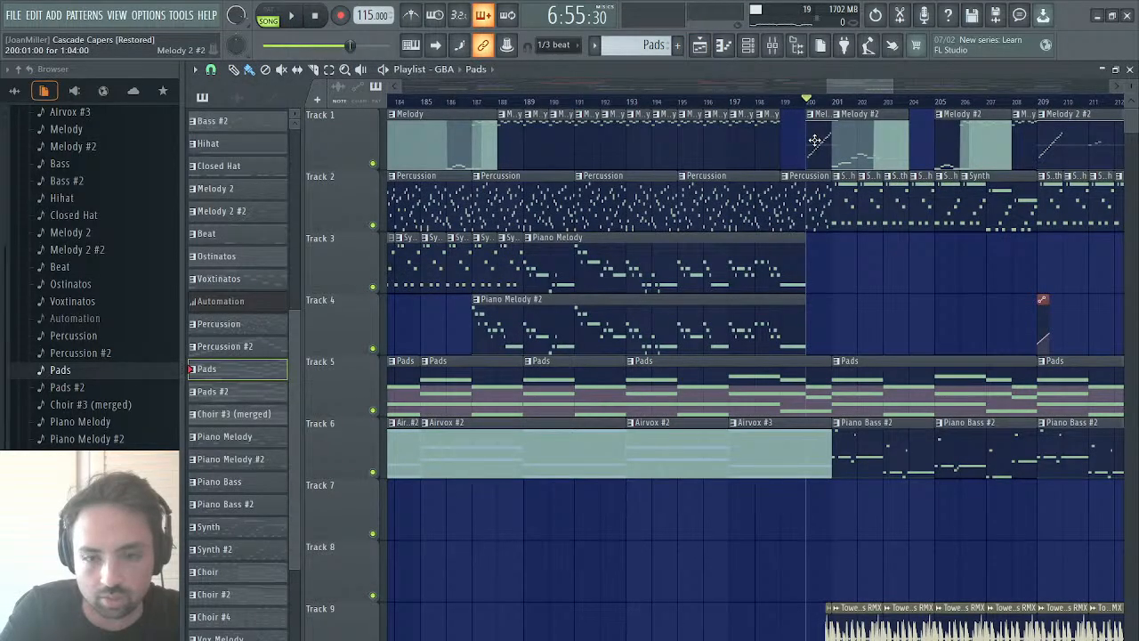
- Replay the transition from bar 197 while checking the master's Maximus, and stop playback back in the playlist
key("space")
left_click(735, 100)
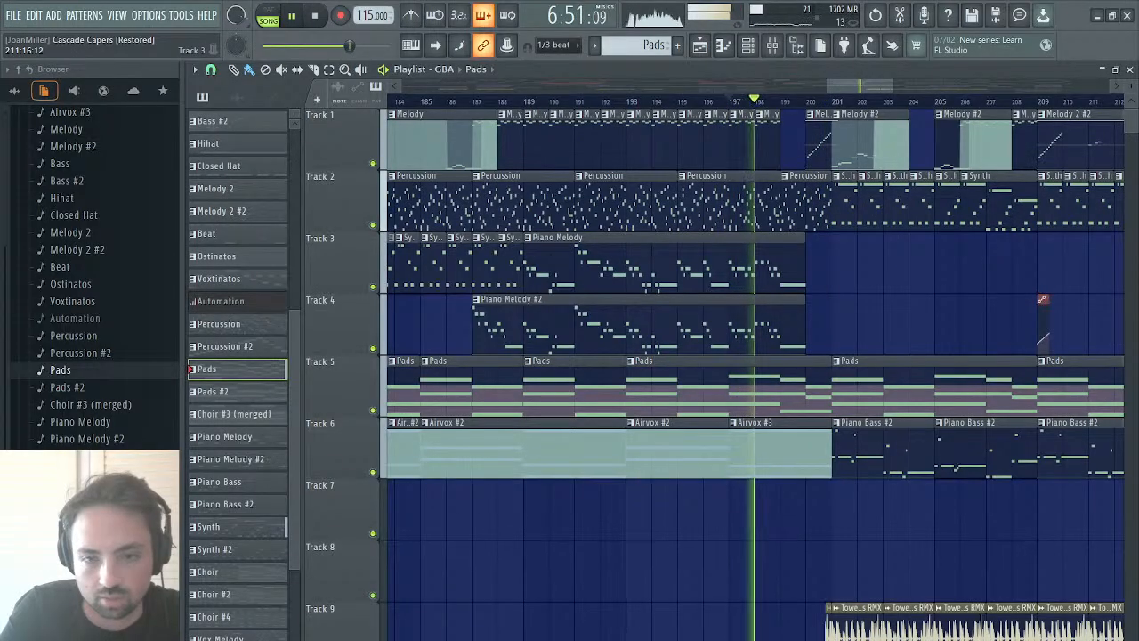
left_click(1128, 69)
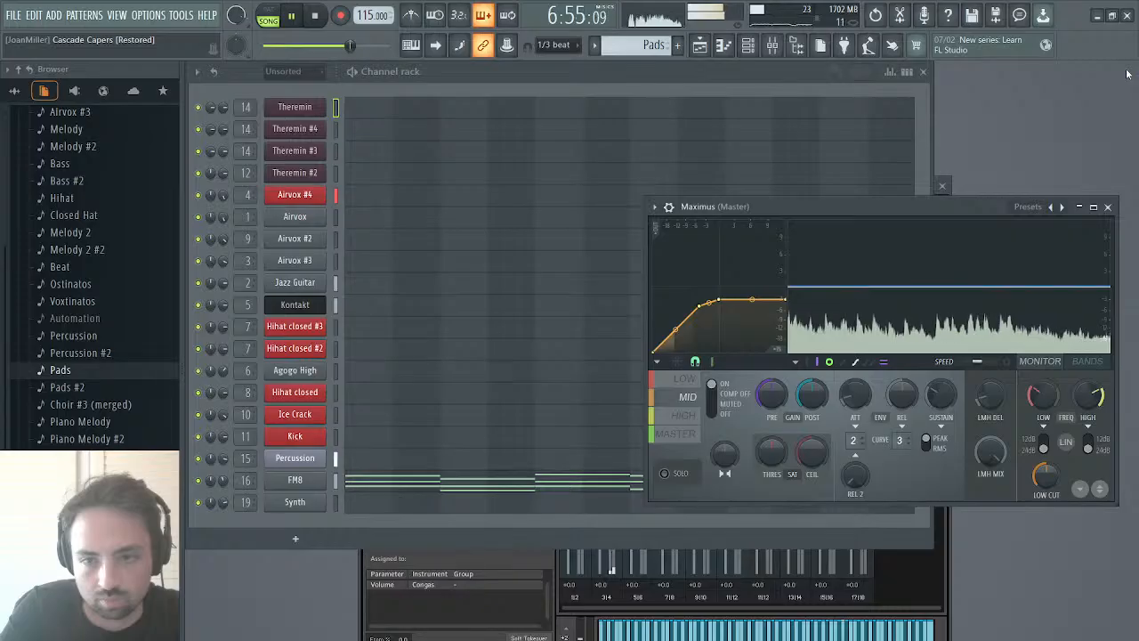
left_click(700, 45)
key("space")
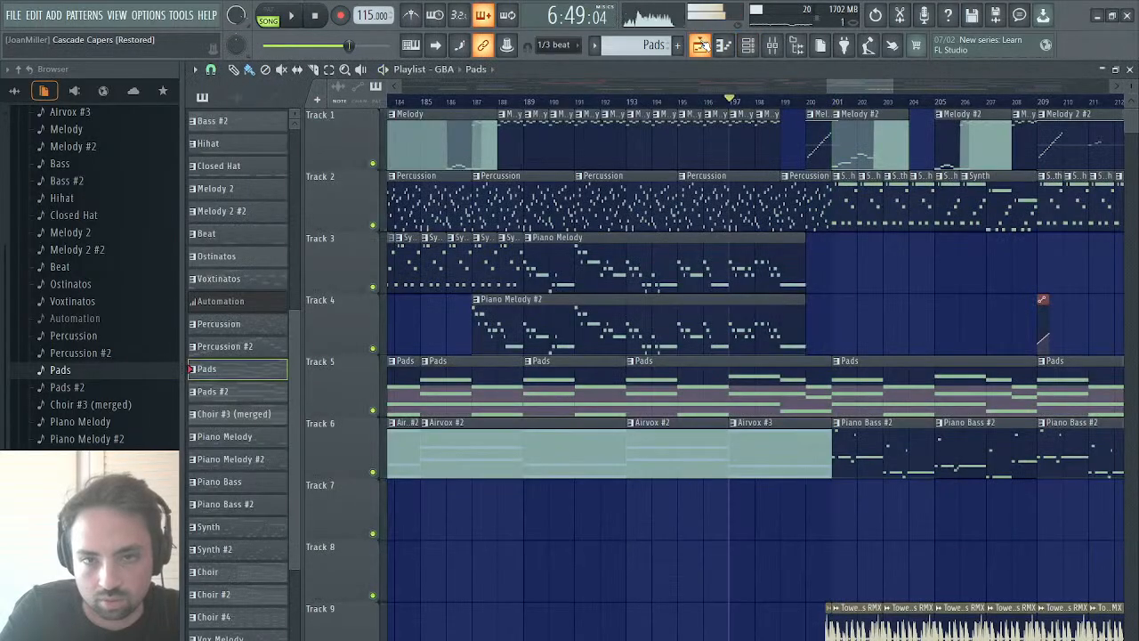
- Inspect the Kontakt notes of the Melody 2 #2 clip at bar 200 in the piano roll, and close it
double_click(816, 138)
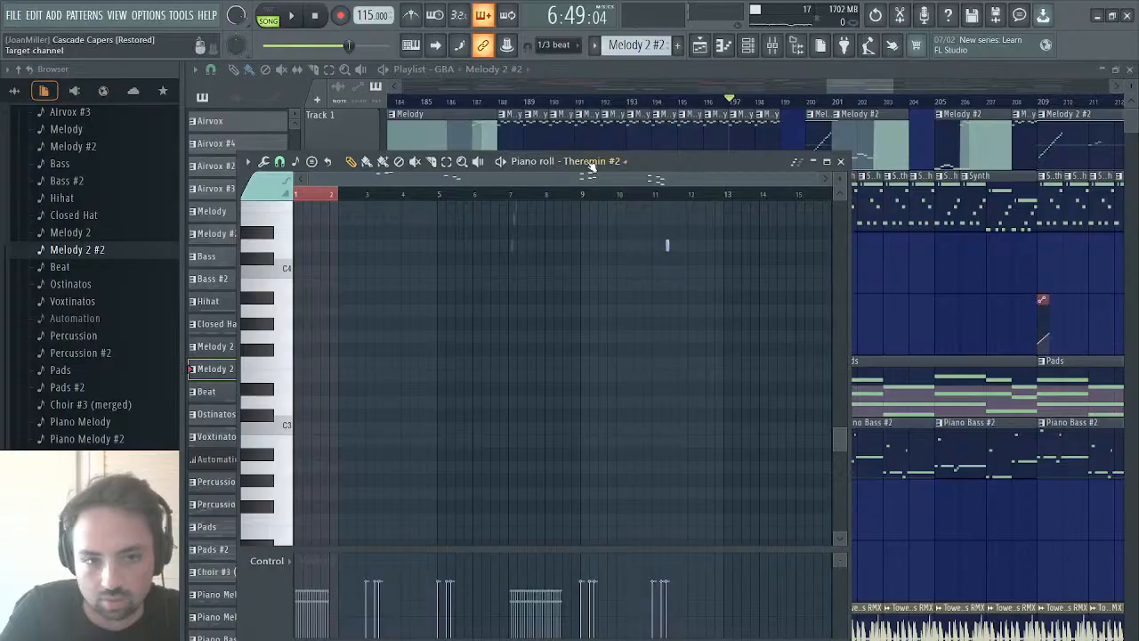
left_click(602, 525)
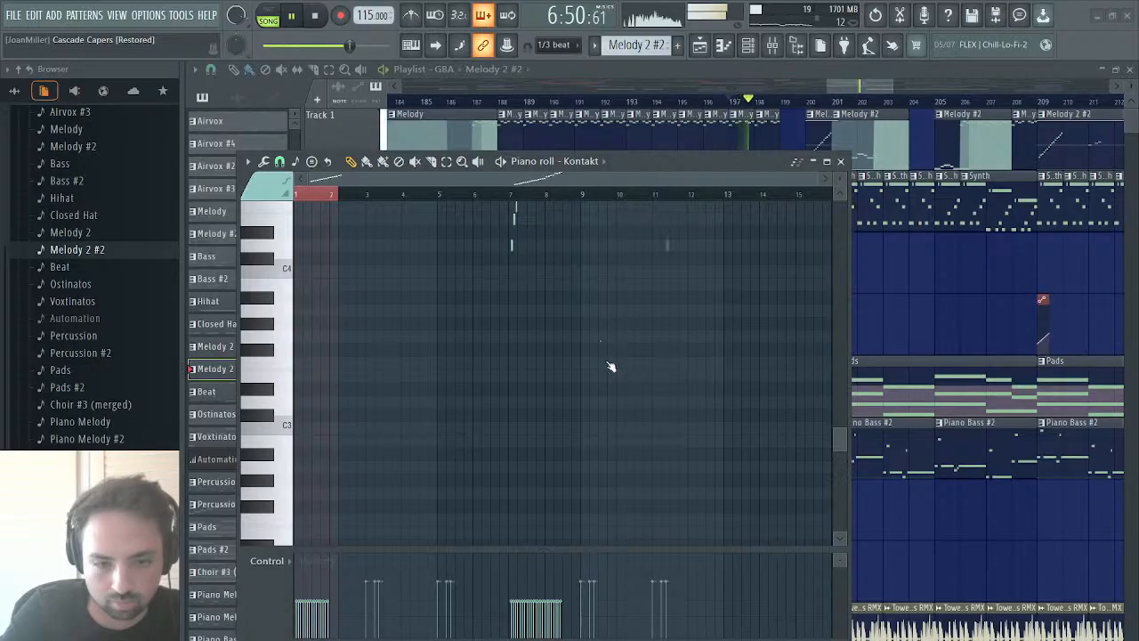
left_click(841, 161)
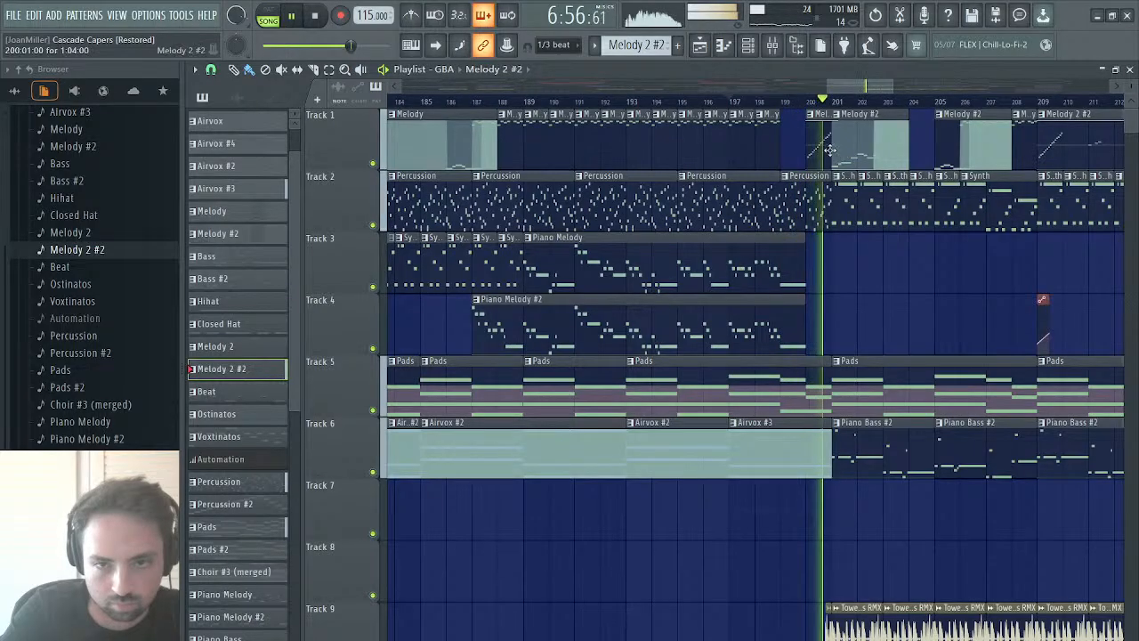
- Audition the pattern alone, return to song mode, replay the transition from bar 199, and stop playback
key("l")
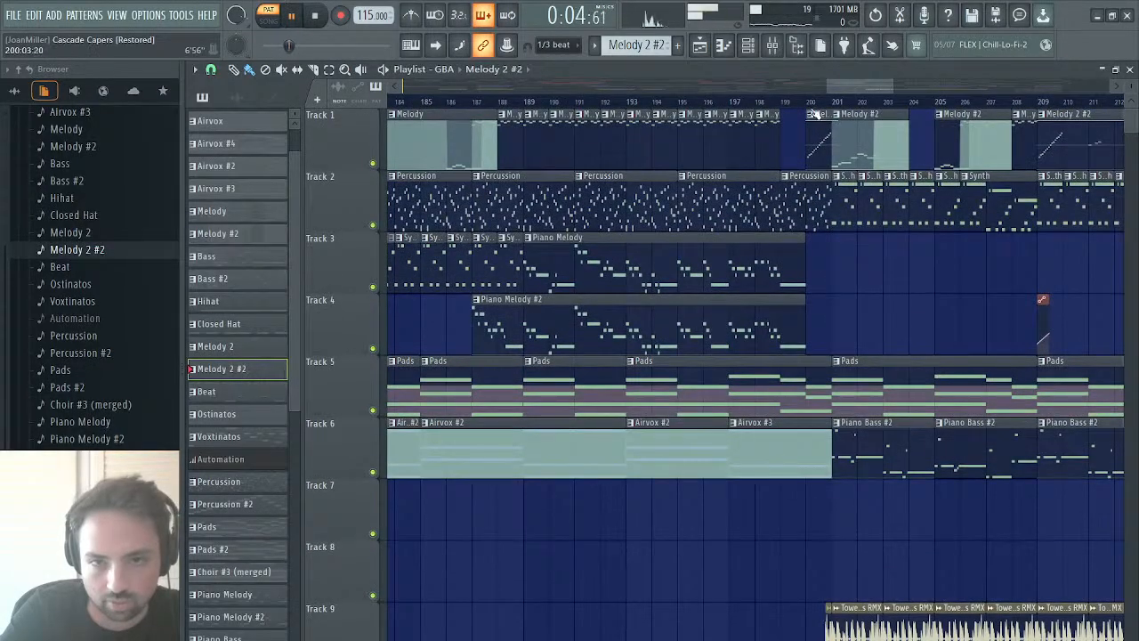
key("l")
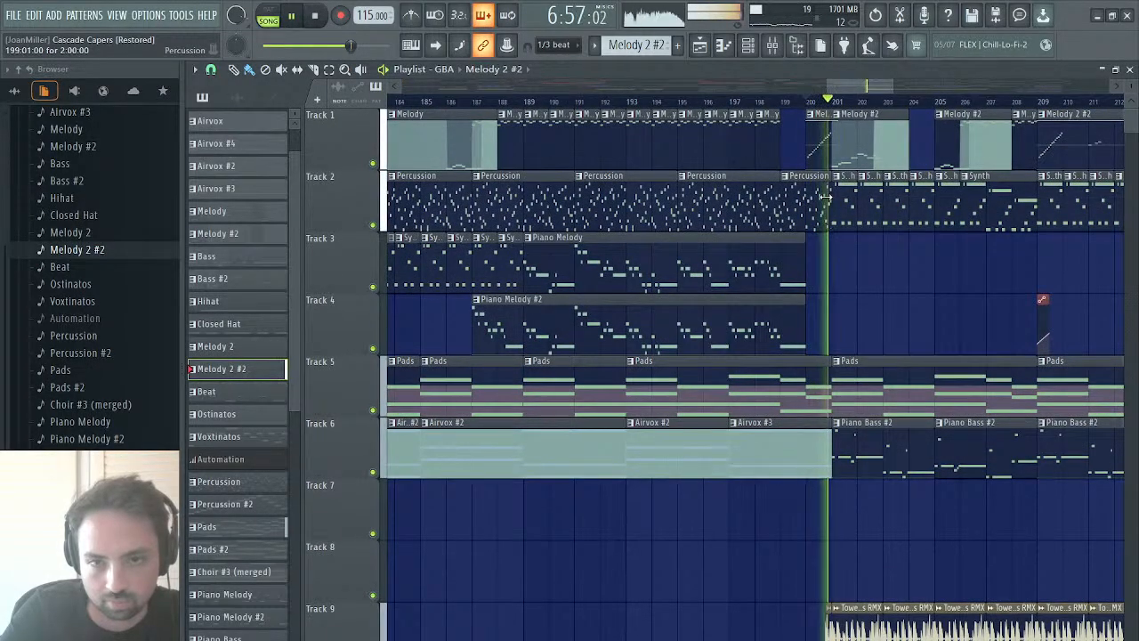
left_click(782, 107)
scroll(753, 326, "up", 3)
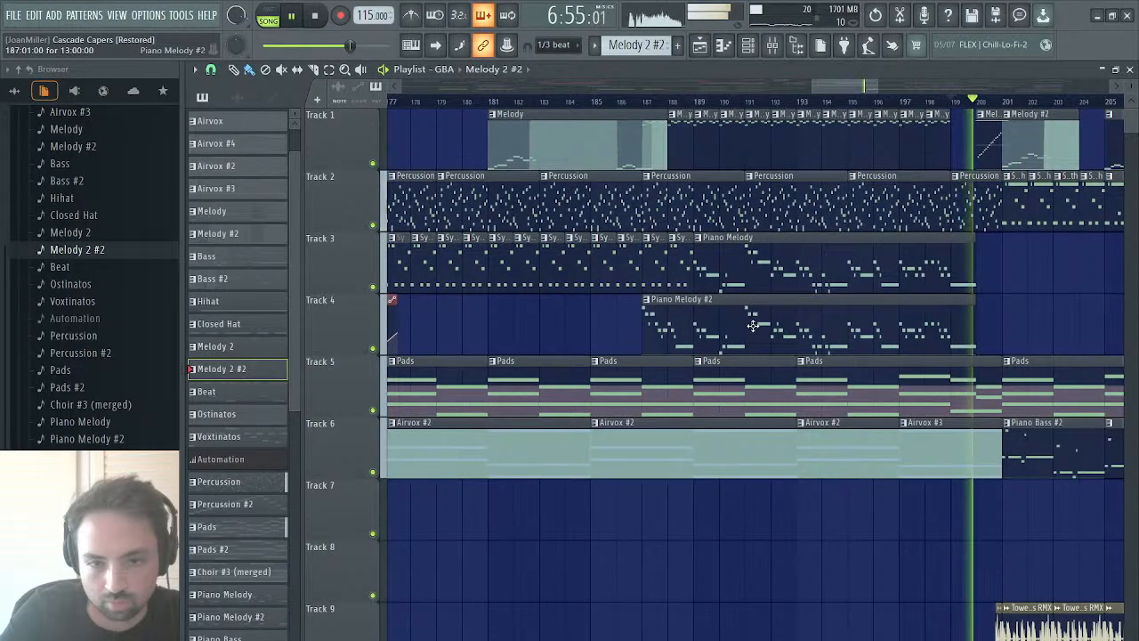
key("space")
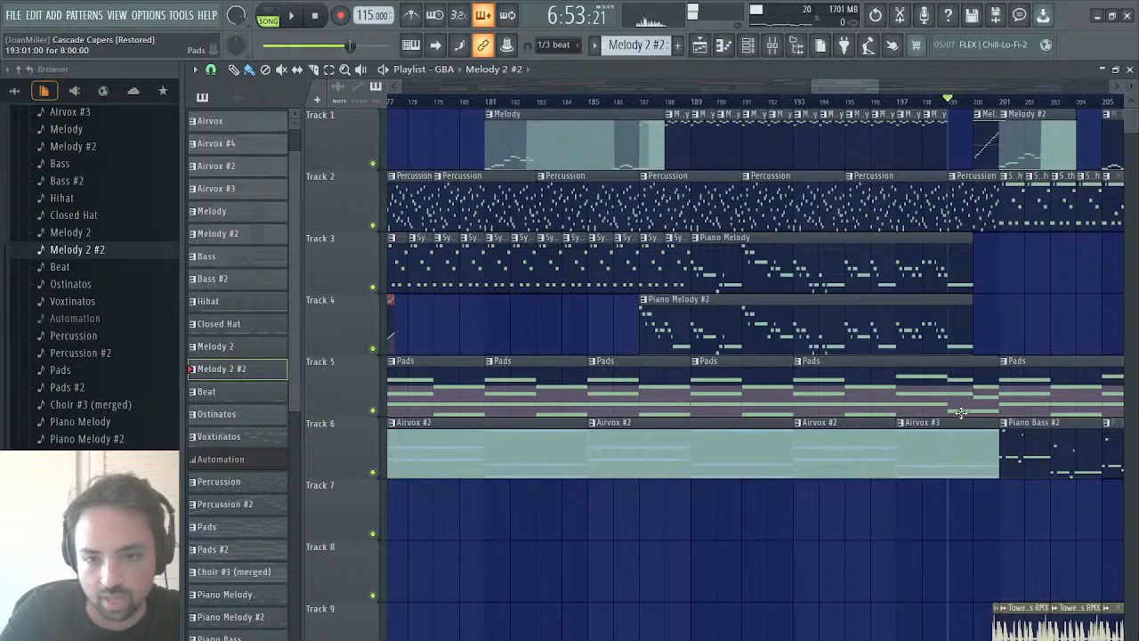
- Look through the project's undo history of playlist and piano roll edits
scroll(916, 377, "up", 3)
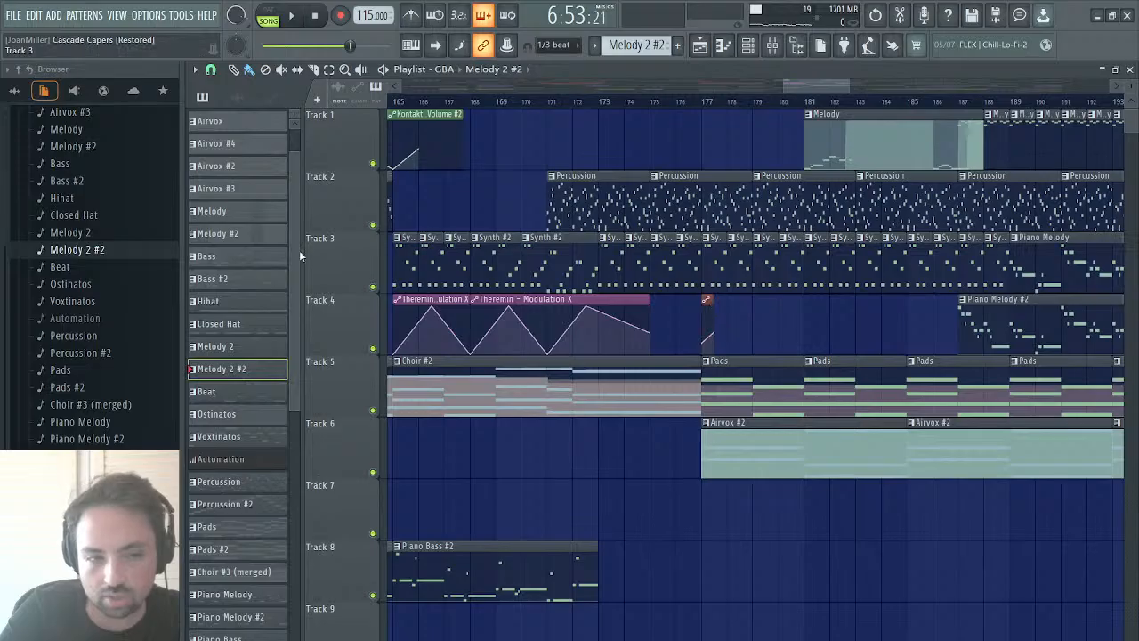
right_click(876, 15)
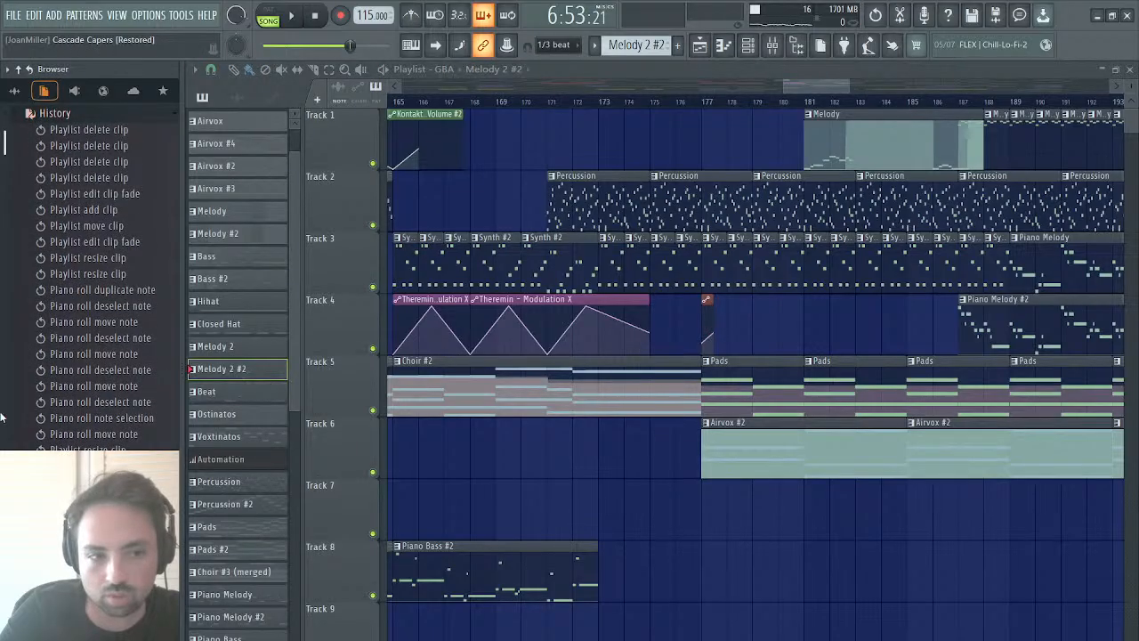
scroll(2, 415, "down", 5)
scroll(92, 280, "down", 6)
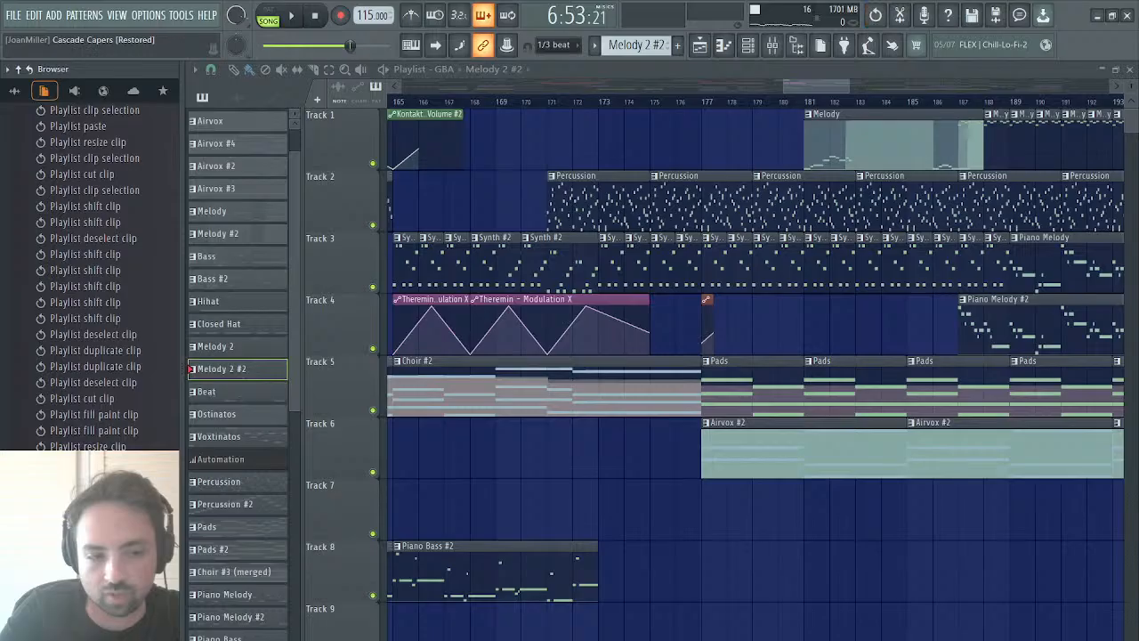
- Reuse the FM8 – Channel volume automation clip from bar 177 on Track 7, positioned at bar 200
scroll(702, 335, "right", 2)
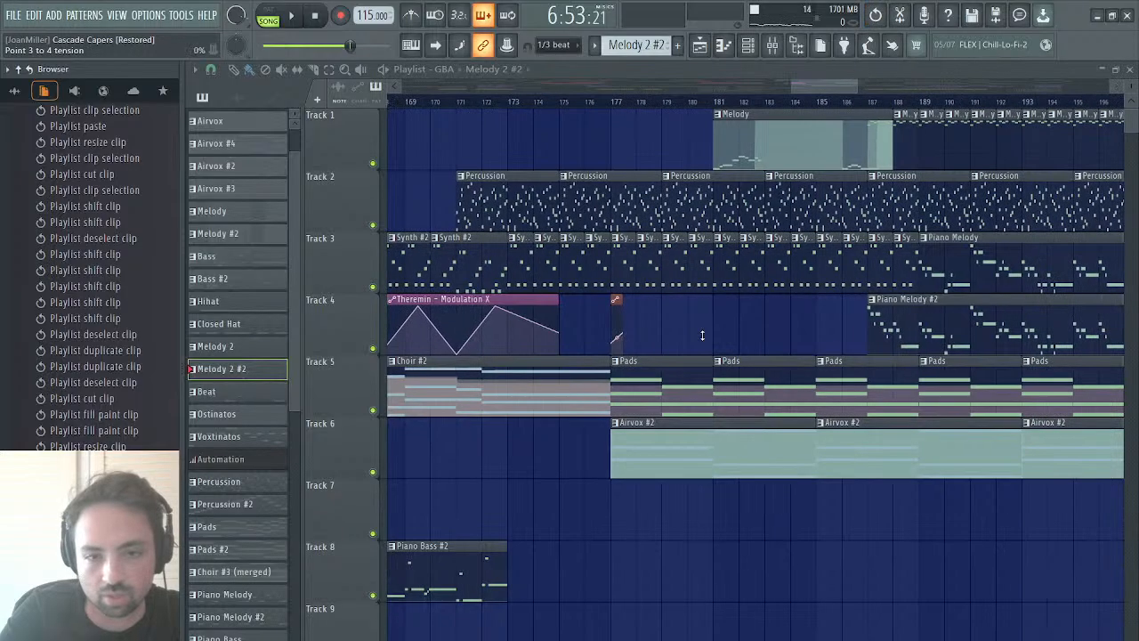
left_click(622, 301)
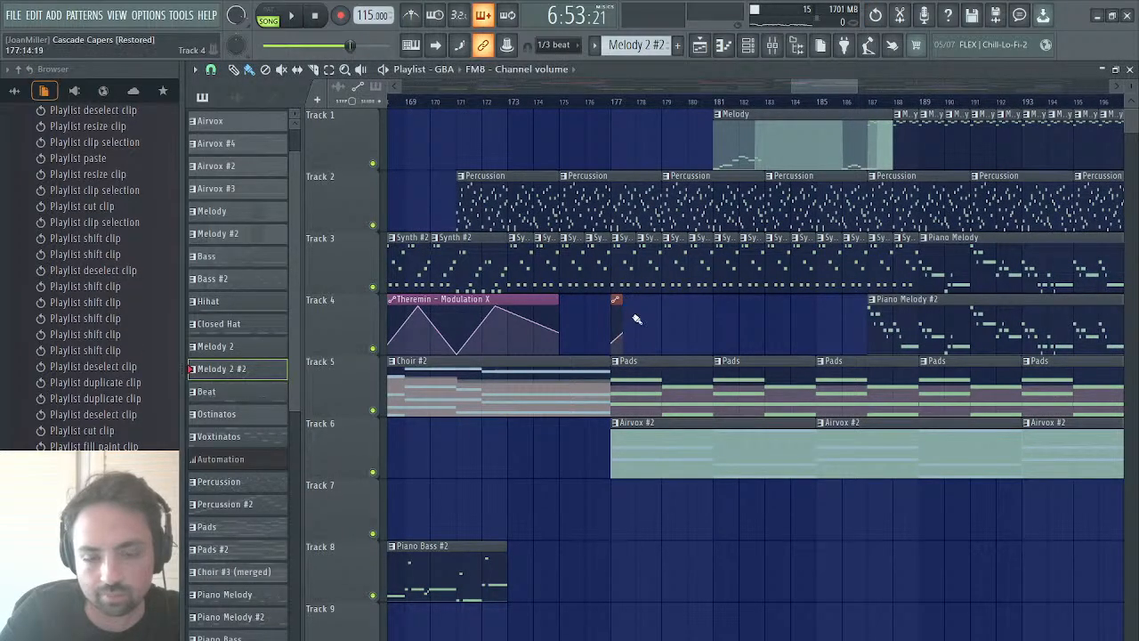
scroll(752, 327, "right", 10)
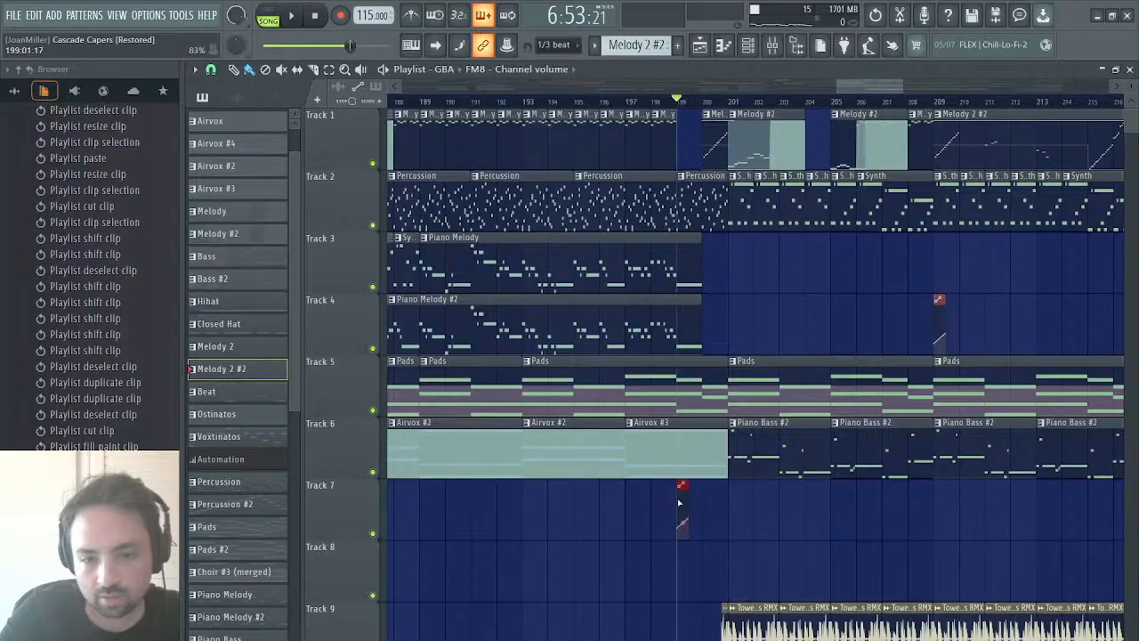
key("space")
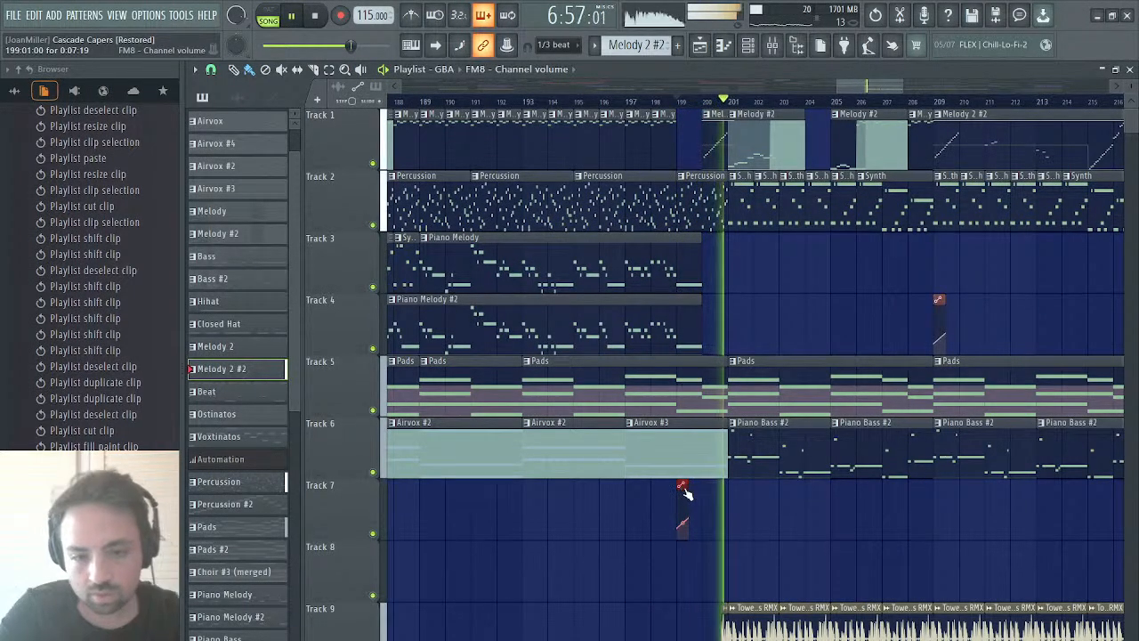
left_click_drag(685, 492, 711, 492)
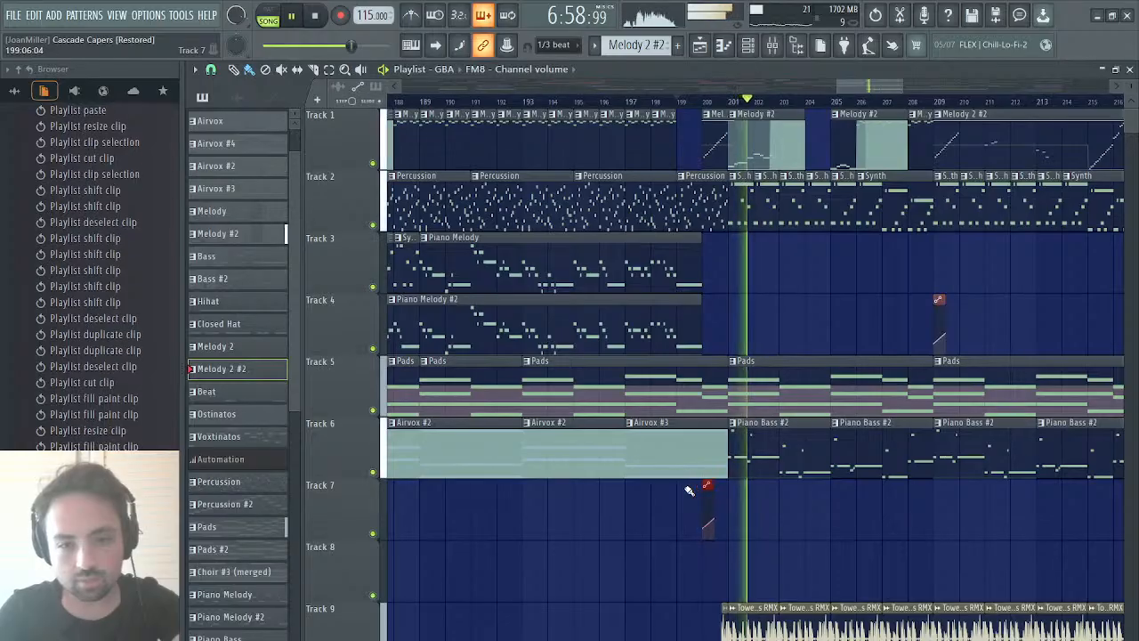
- Listen to the song from bar 200, check the master's Maximus during playback, and return to the playlist
key("space")
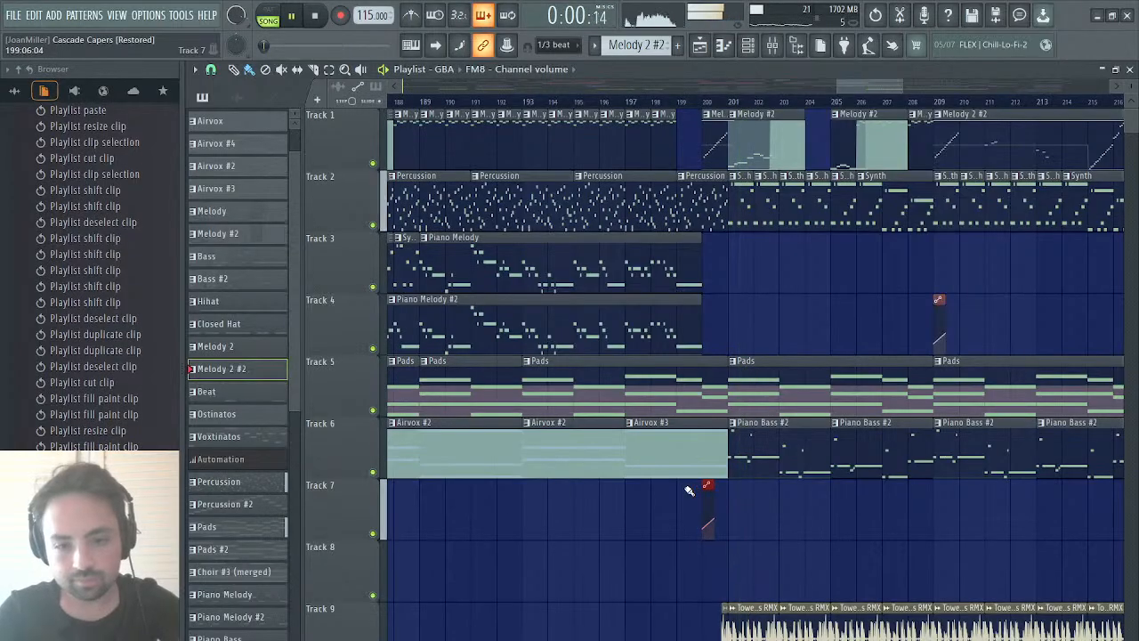
left_click(705, 103)
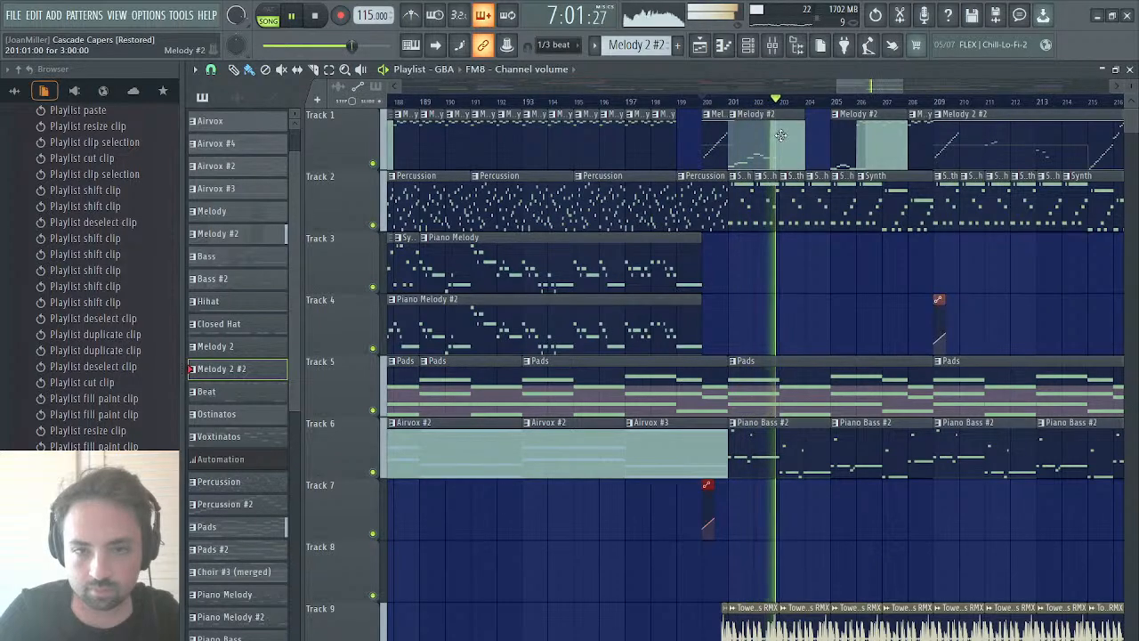
scroll(823, 145, "right", 3)
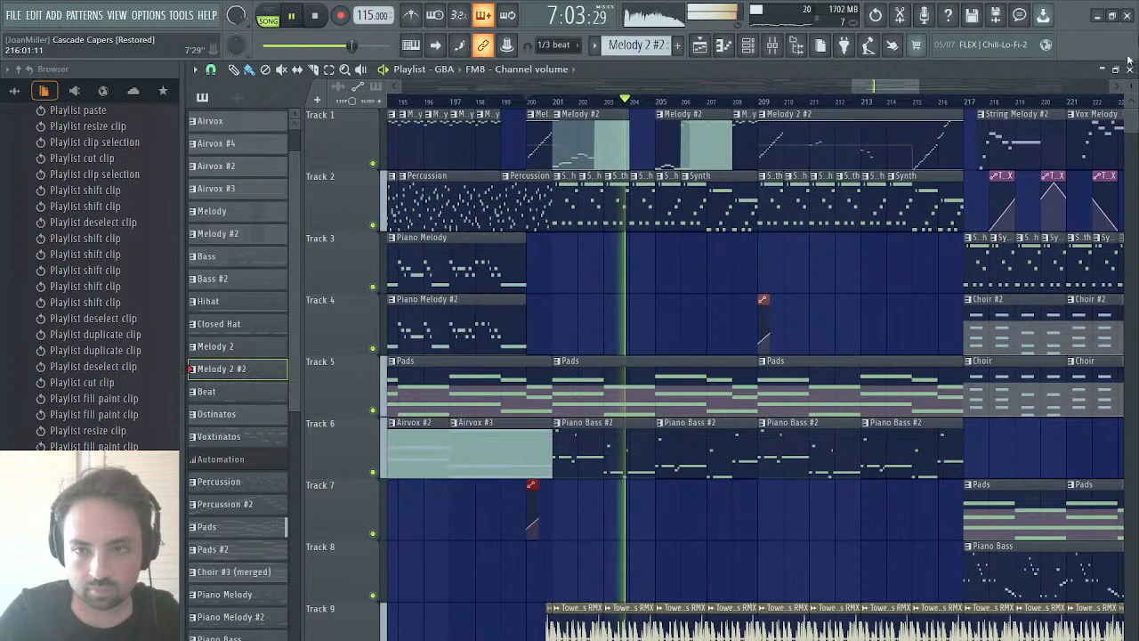
left_click(1129, 69)
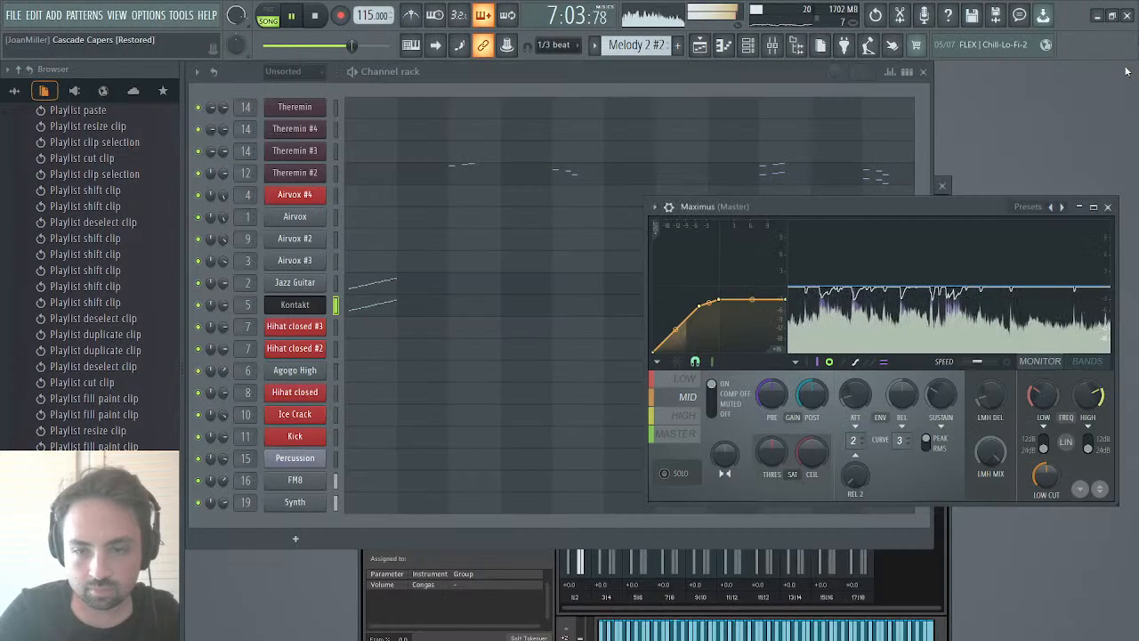
left_click(701, 55)
- Inspect the Jazz Guitar and Kontakt notes of Melody #2 in the piano roll, check the master's Maximus during playback, and return to the playlist
key("F7")
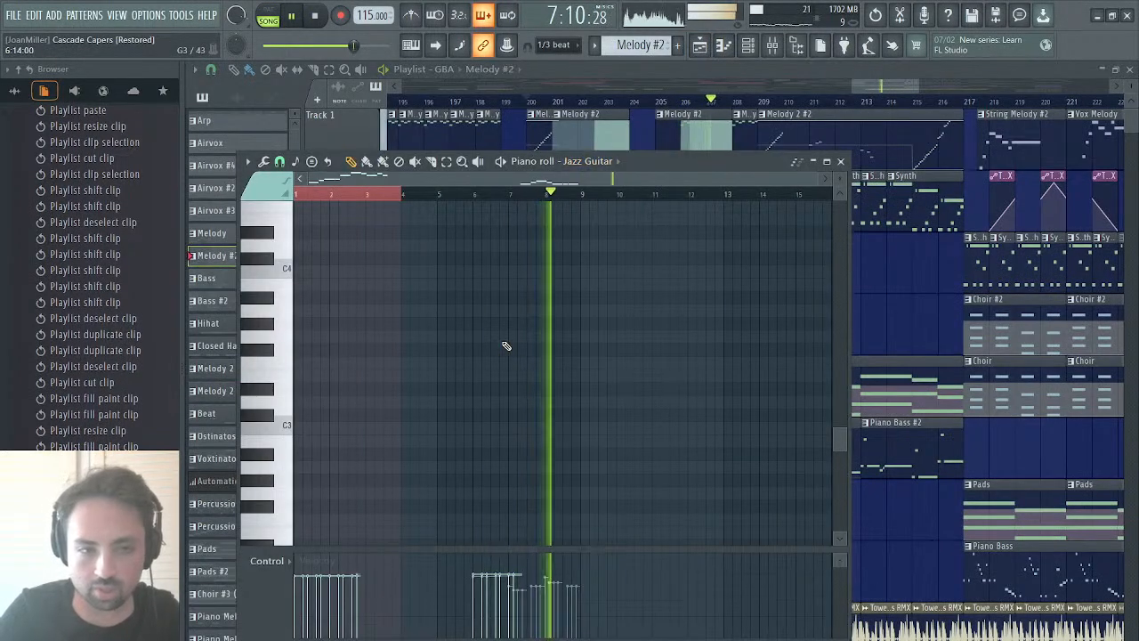
key("space")
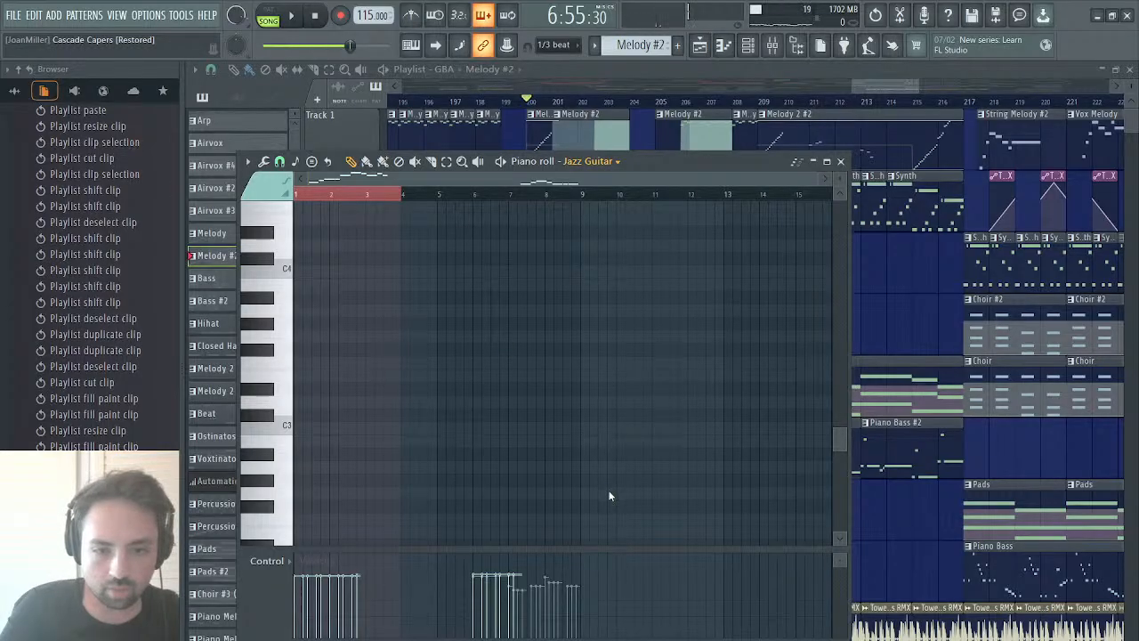
key("Down")
scroll(607, 523, "down", 3)
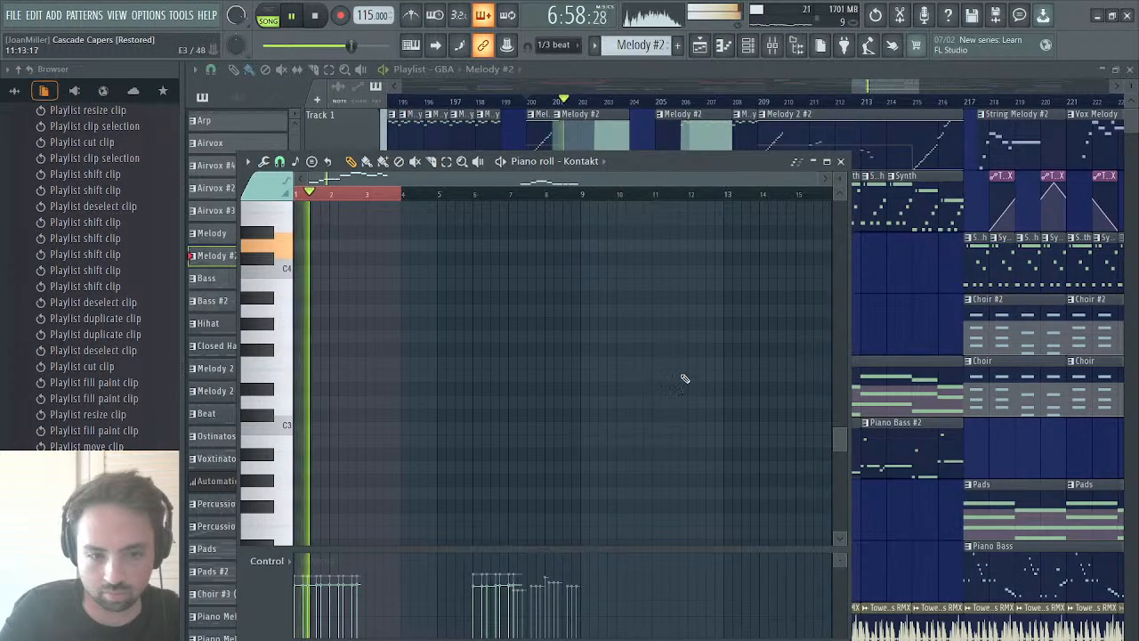
left_click(842, 162)
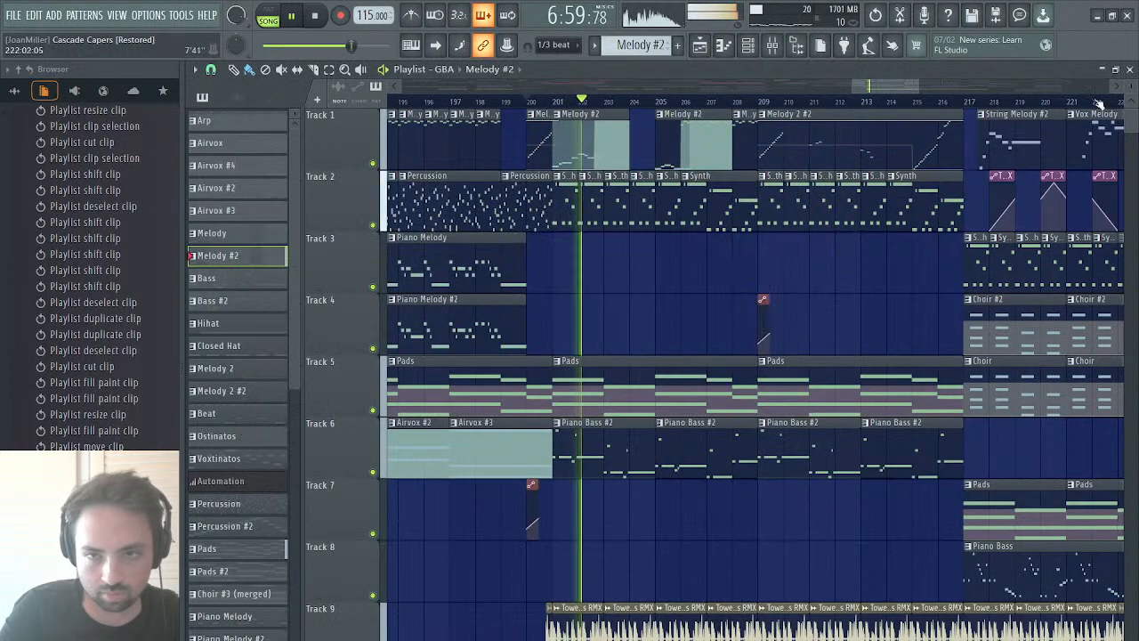
left_click(1129, 69)
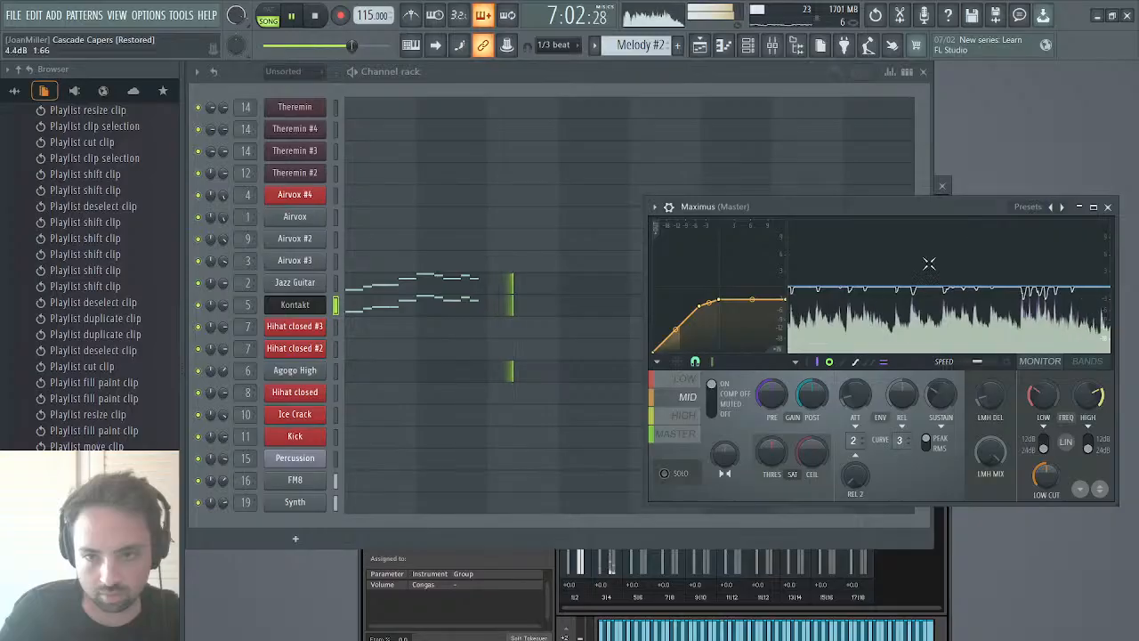
left_click(715, 46)
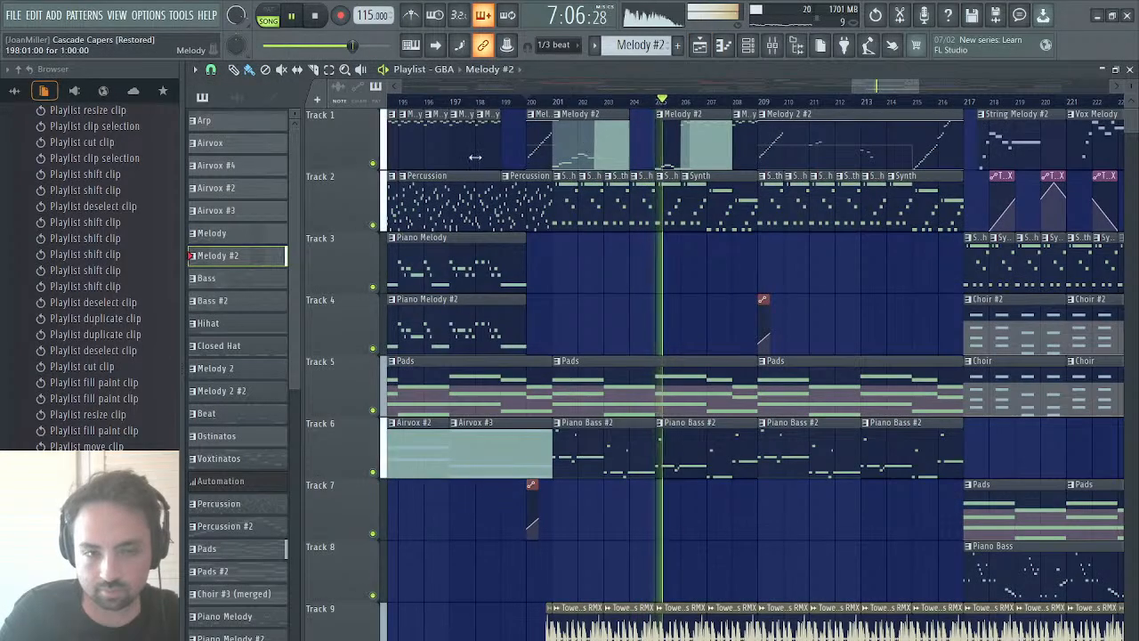
- Listen to the earlier transition from bars 173, 177 and 171 for comparison
scroll(473, 157, "left", 3)
scroll(472, 158, "left", 6)
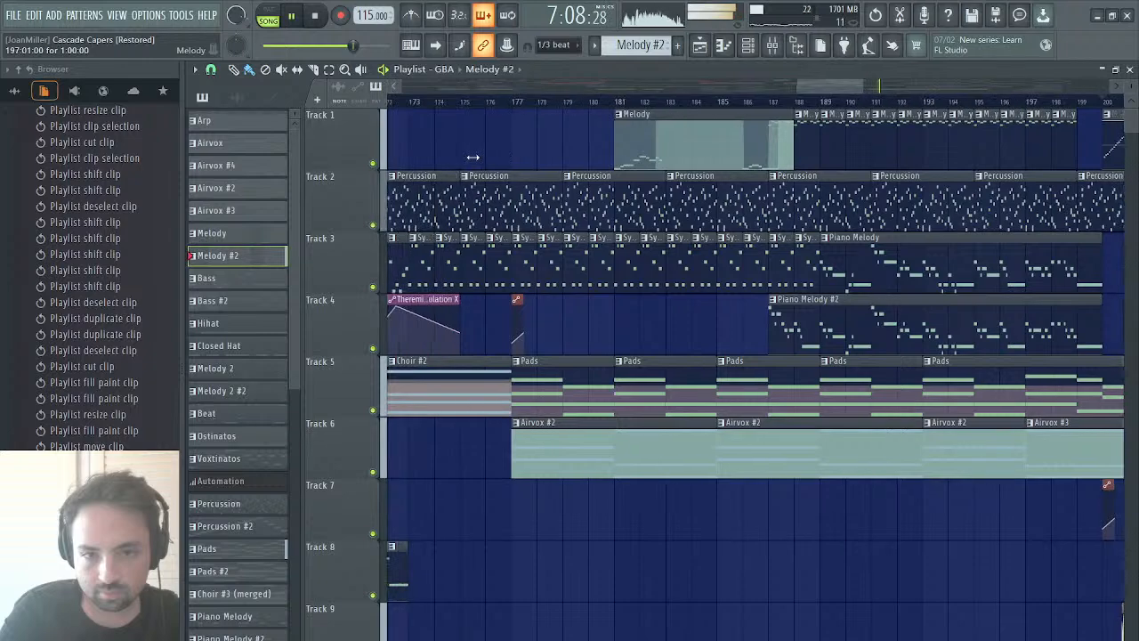
scroll(472, 158, "right", 1)
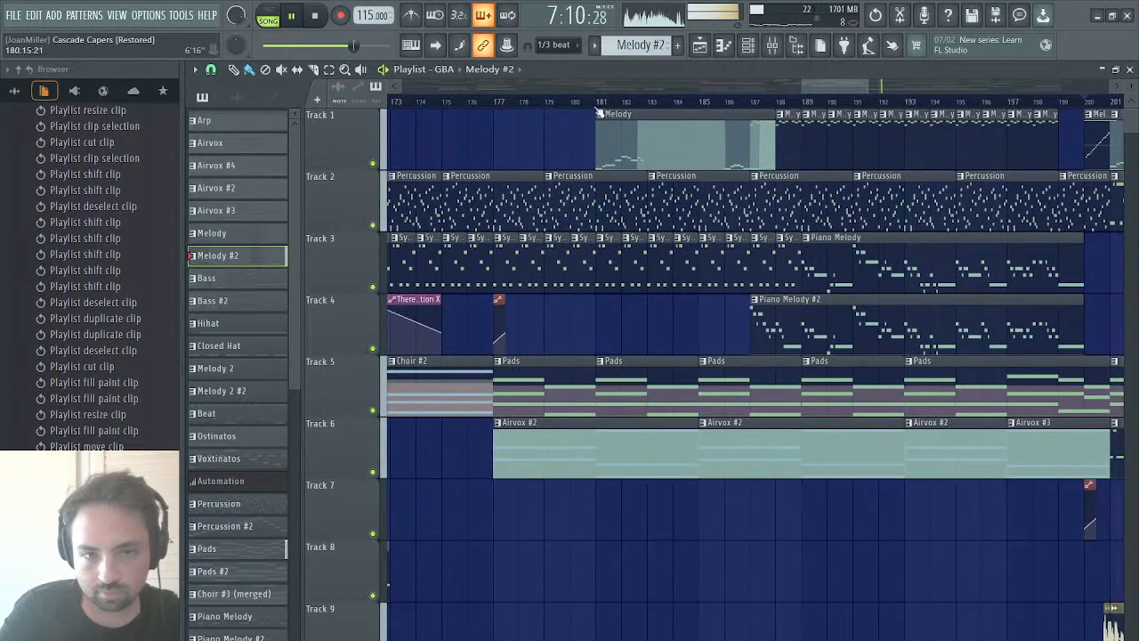
scroll(676, 125, "left", 3)
left_click(594, 101)
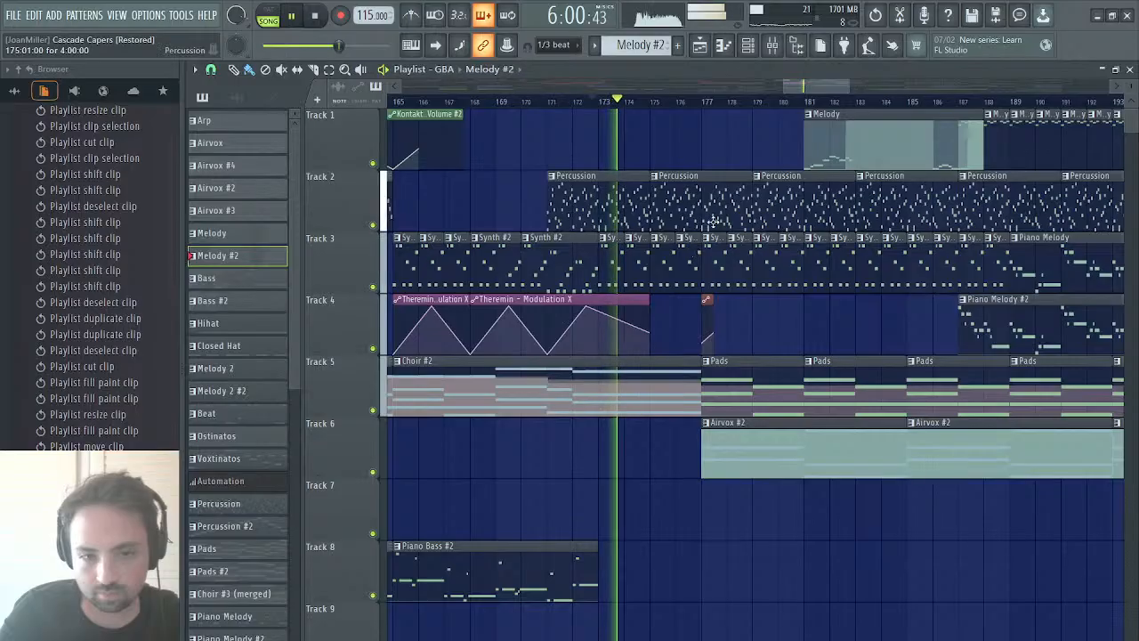
left_click(704, 102)
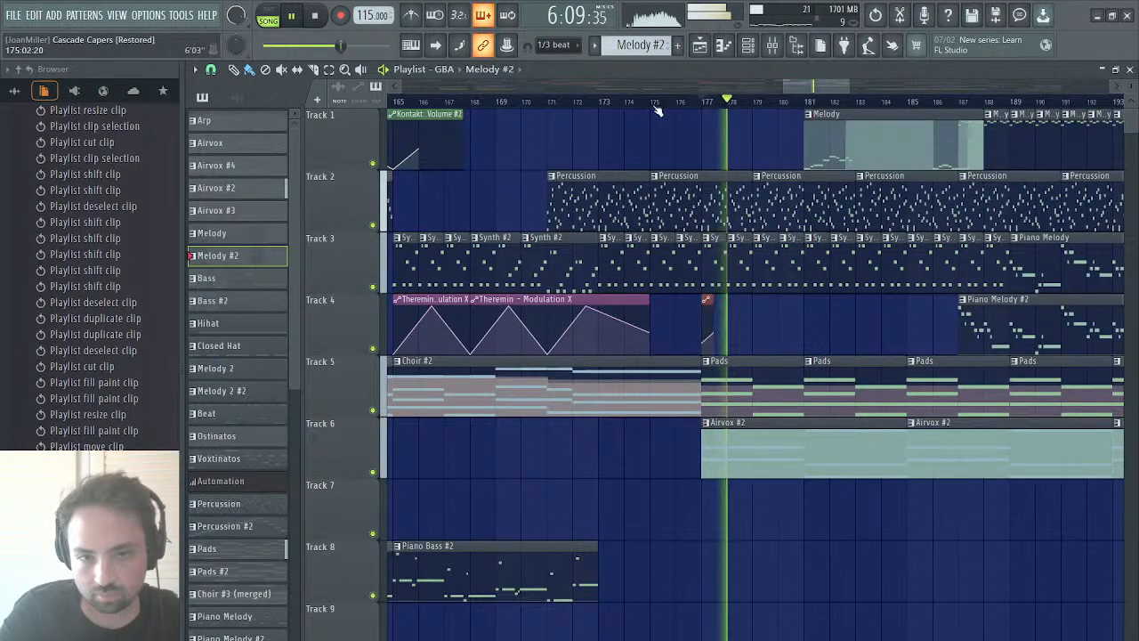
left_click(548, 102)
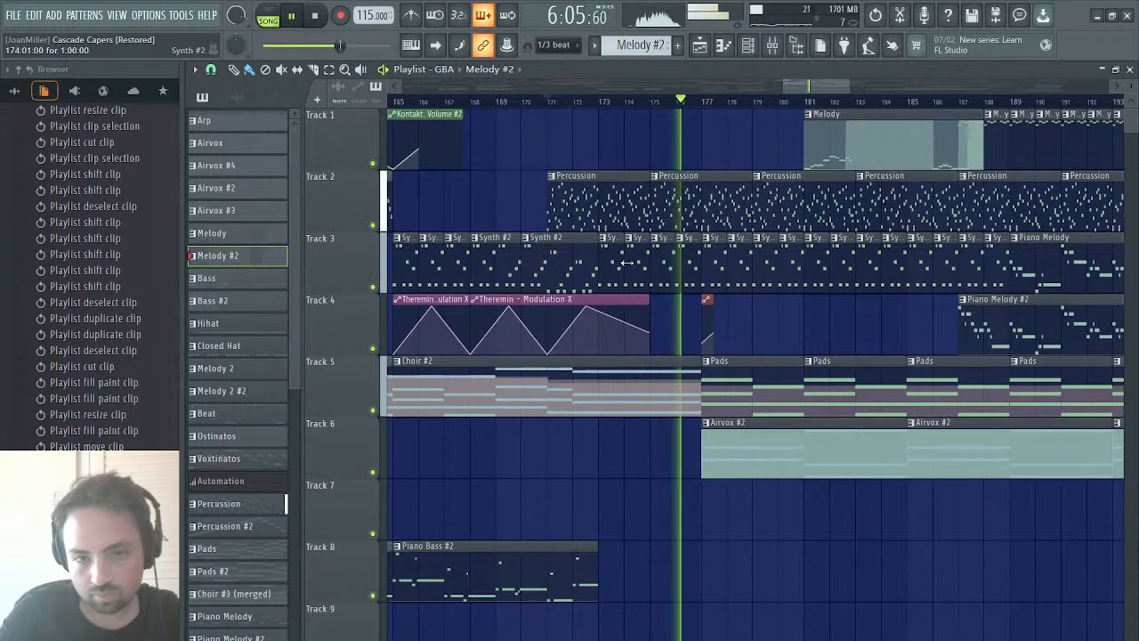
- Continue the Synth pattern on Track 3 with four one-bar clips from bar 285 through bar 288
left_click_drag(814, 87, 1059, 65)
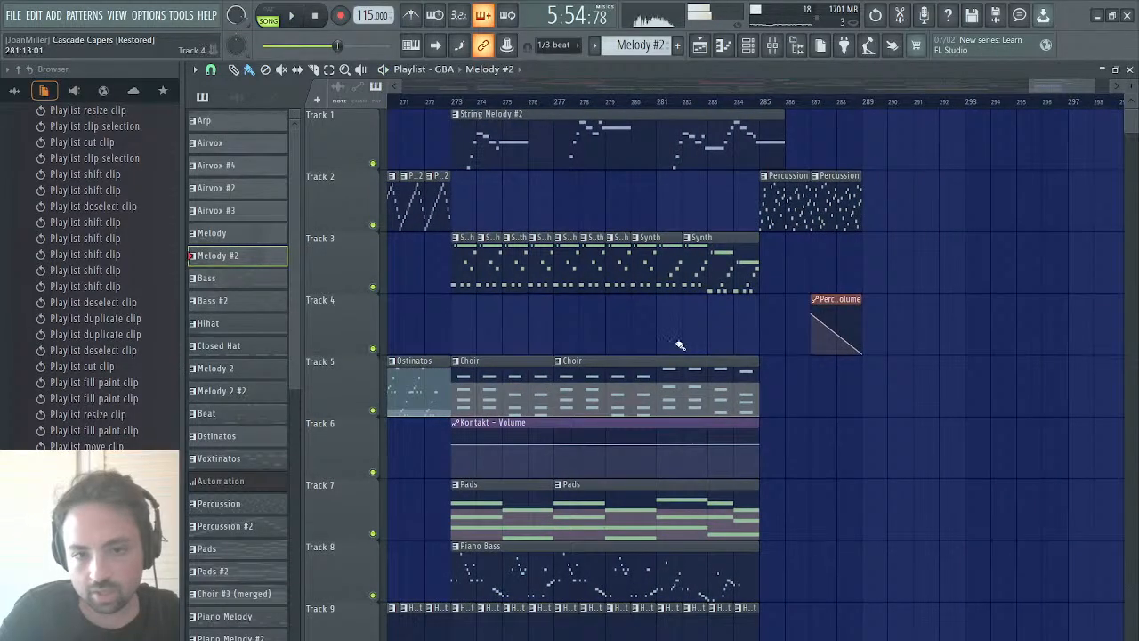
left_click(659, 276)
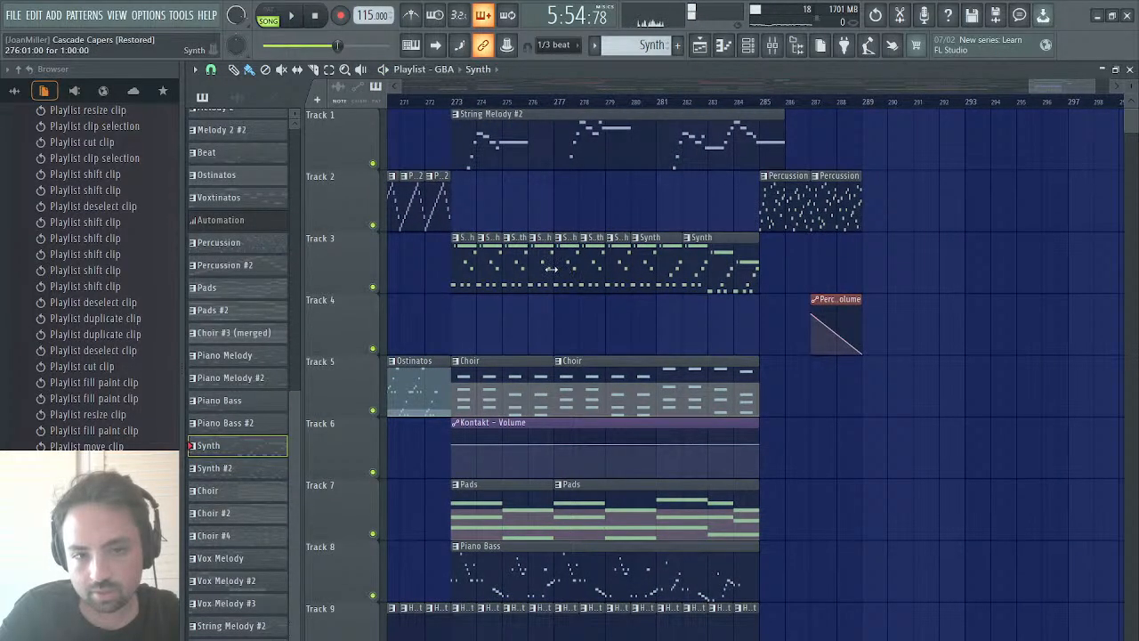
left_click(765, 261)
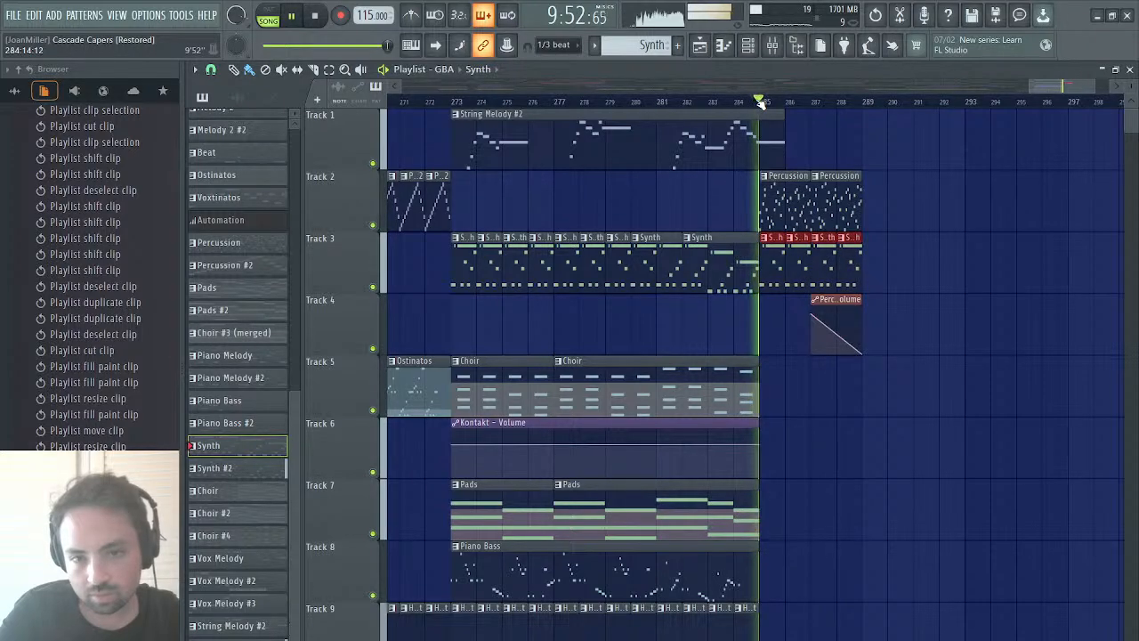
- Add a two-bar Pads clip on Track 7 at bar 285 and repeat it at bar 287
scroll(745, 381, "down", 4)
scroll(745, 381, "up", 4)
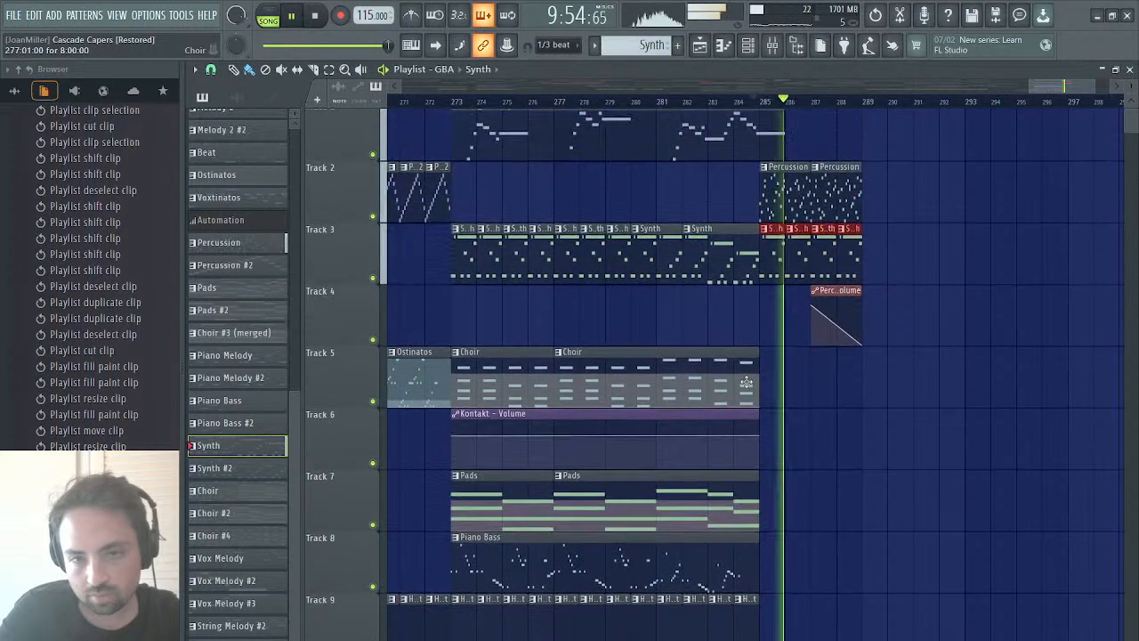
scroll(745, 381, "down", 3)
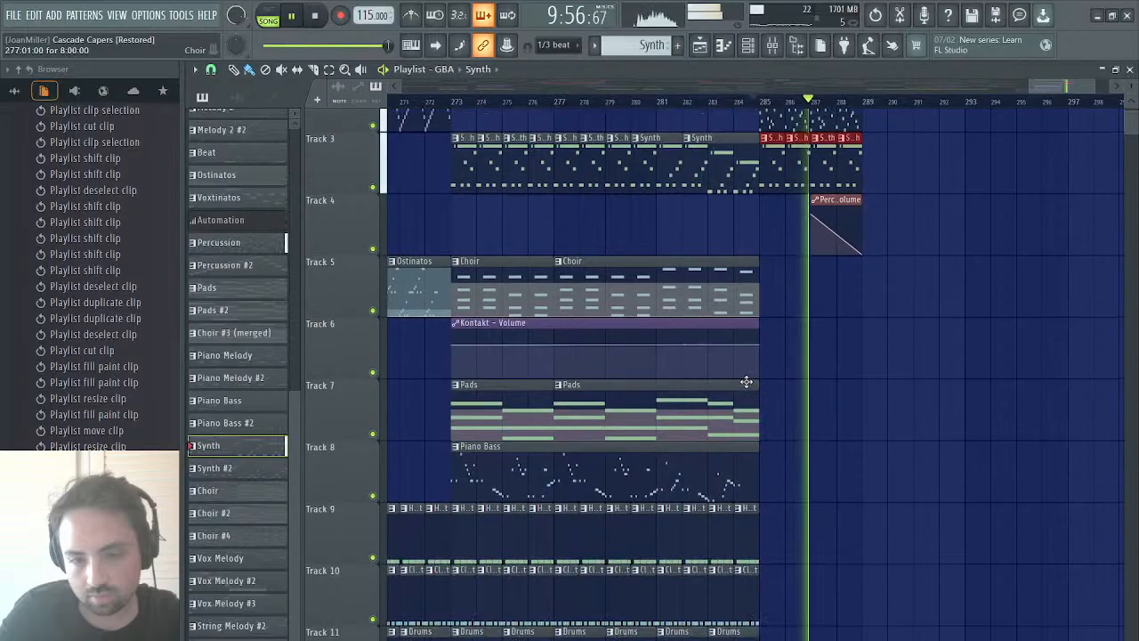
left_click(726, 402)
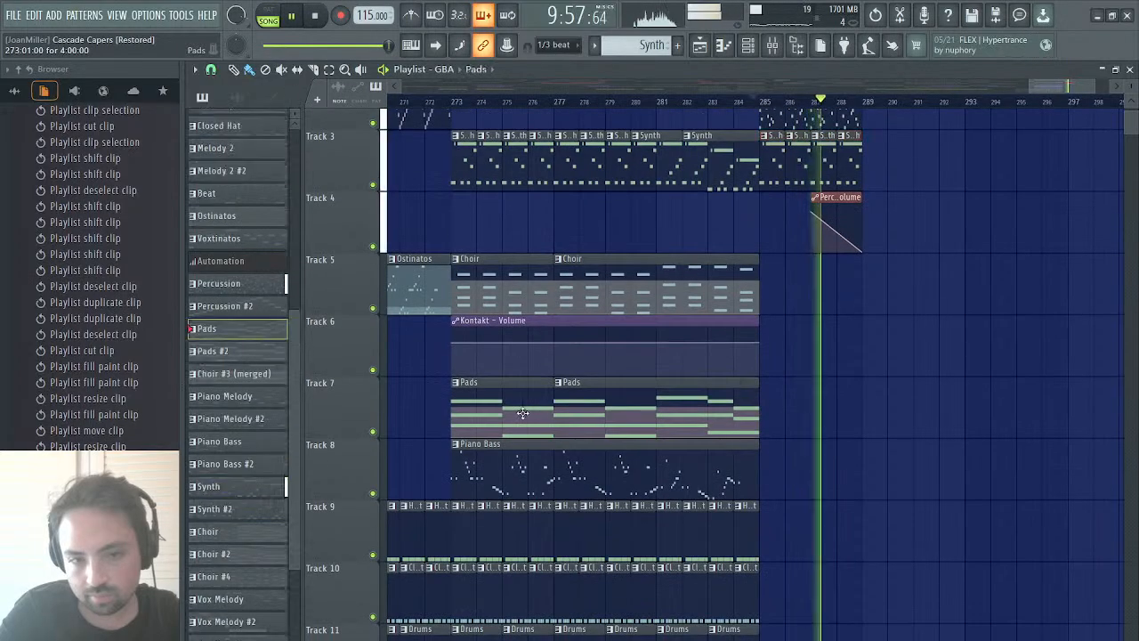
left_click(765, 407)
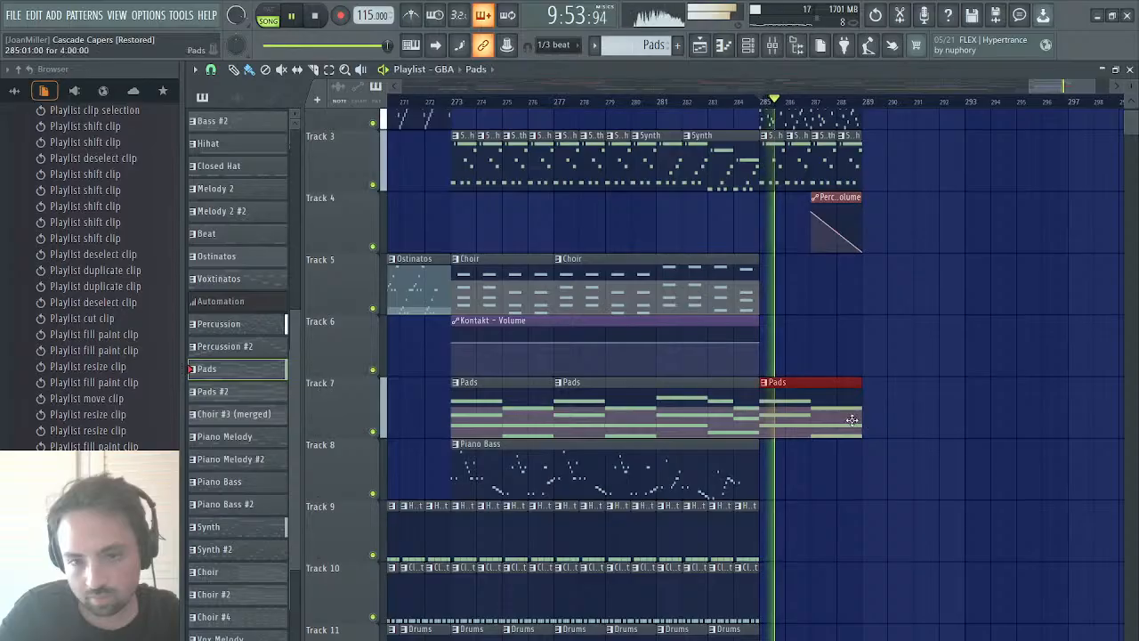
scroll(745, 437, "down", 5)
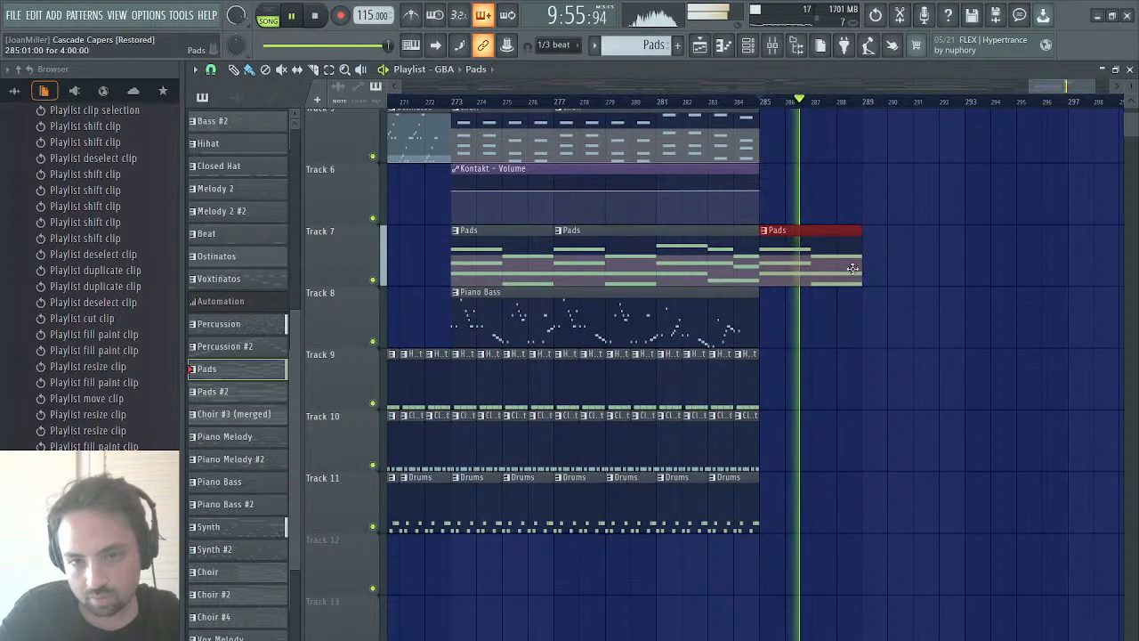
left_click_drag(861, 267, 805, 275)
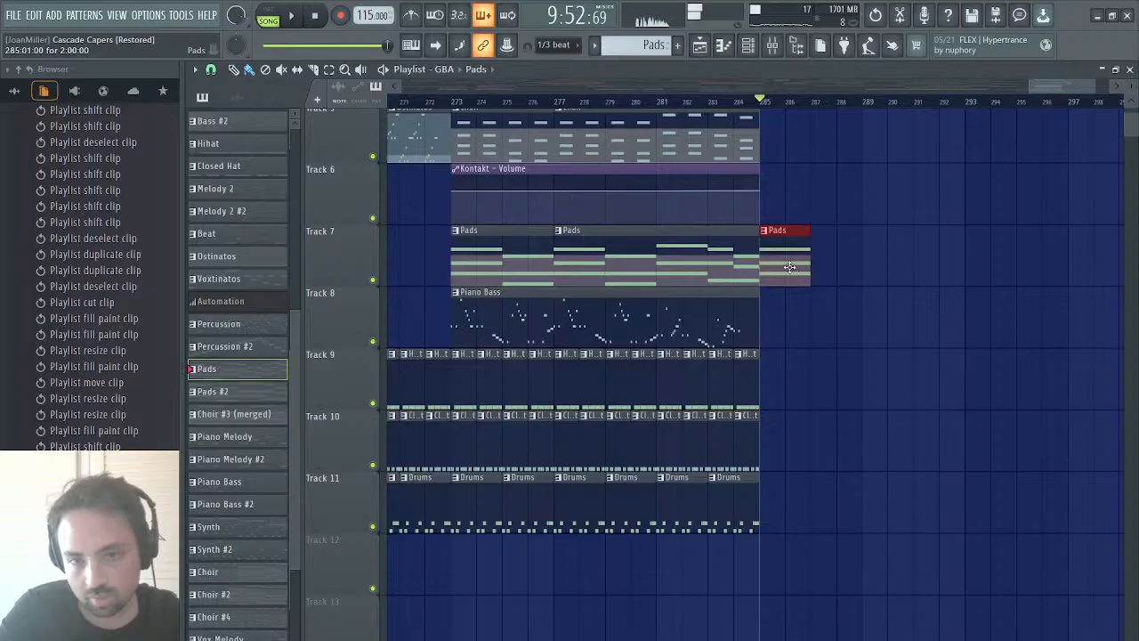
left_click(813, 265)
- Reuse the four-bar Airvox #2 clip from bar 193 on Track 6 at bar 285 and play the ending
scroll(803, 278, "left", 10)
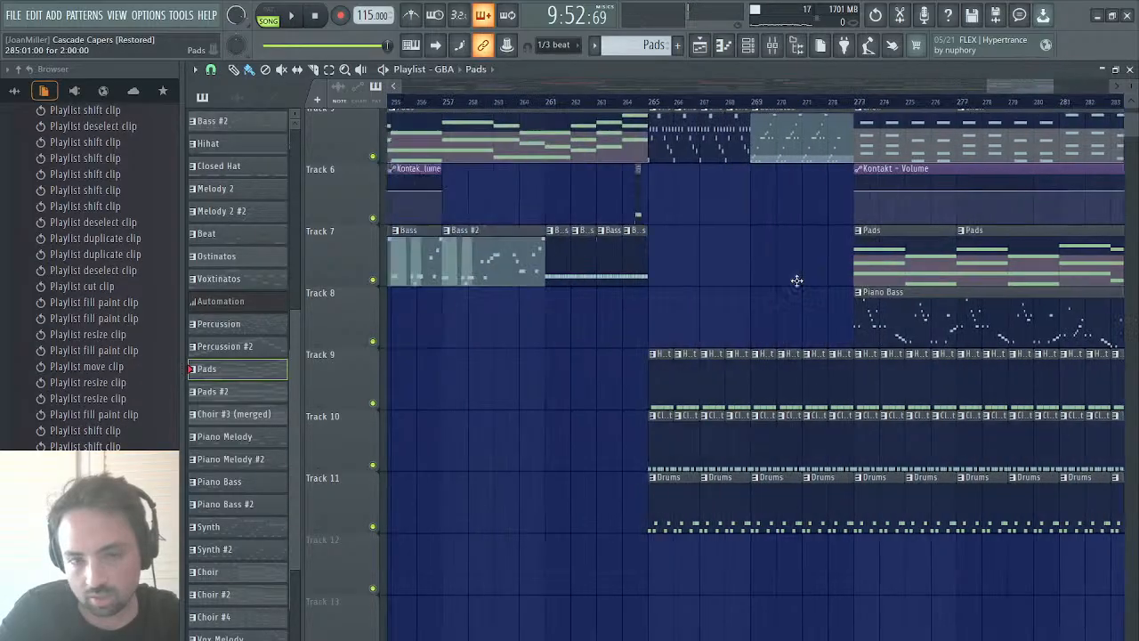
scroll(796, 280, "left", 2)
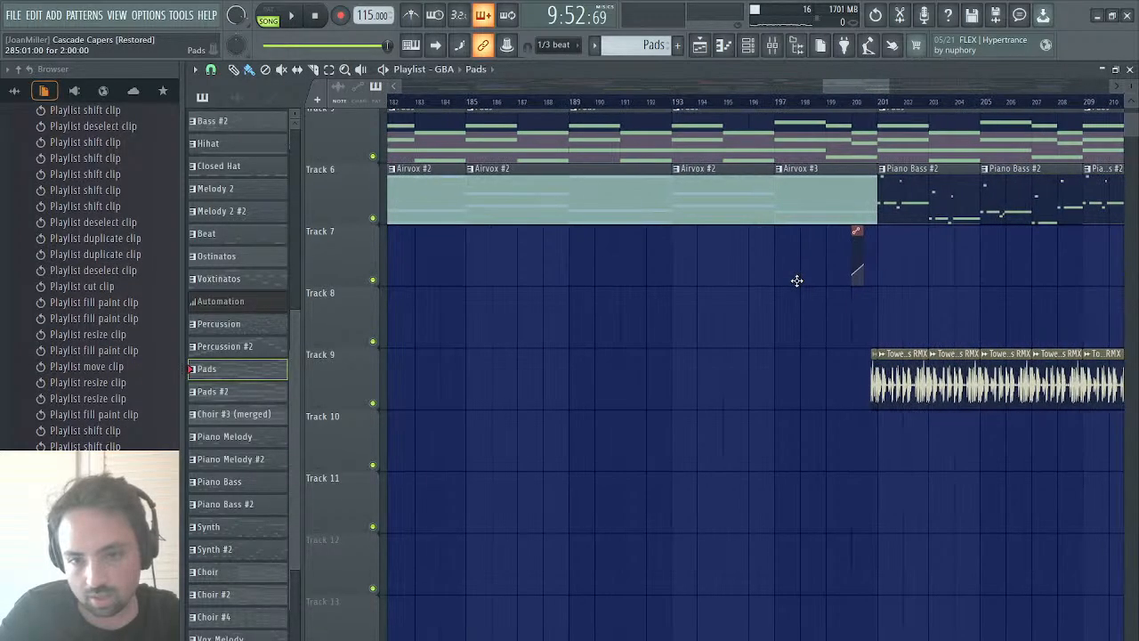
scroll(796, 280, "up", 2)
left_click(733, 305)
scroll(733, 305, "right", 12)
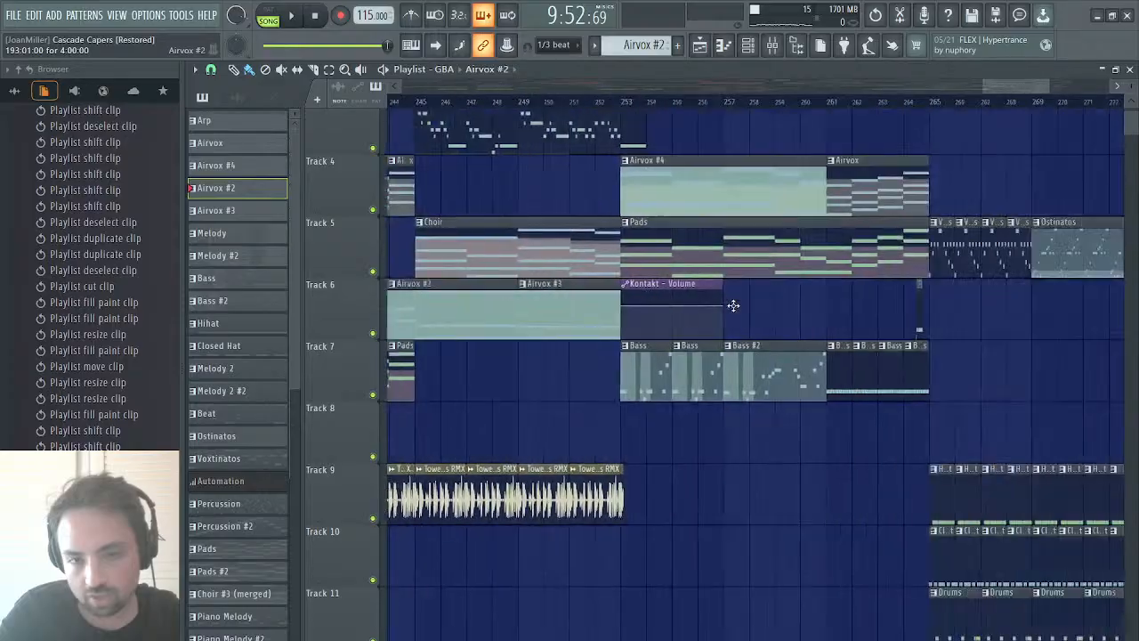
left_click(566, 318)
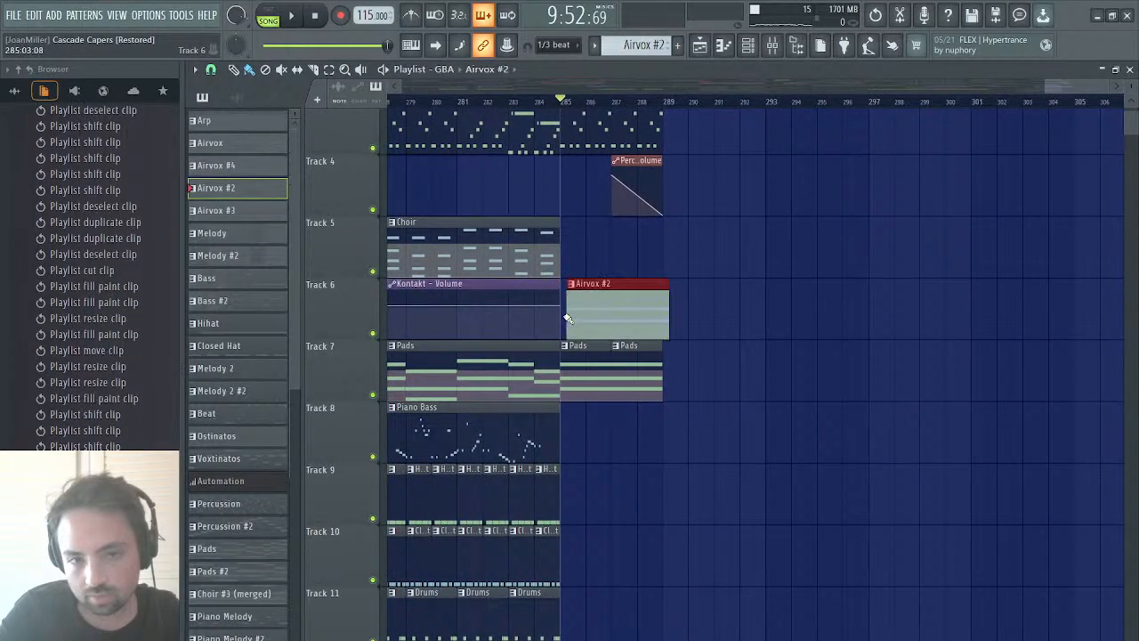
key("space")
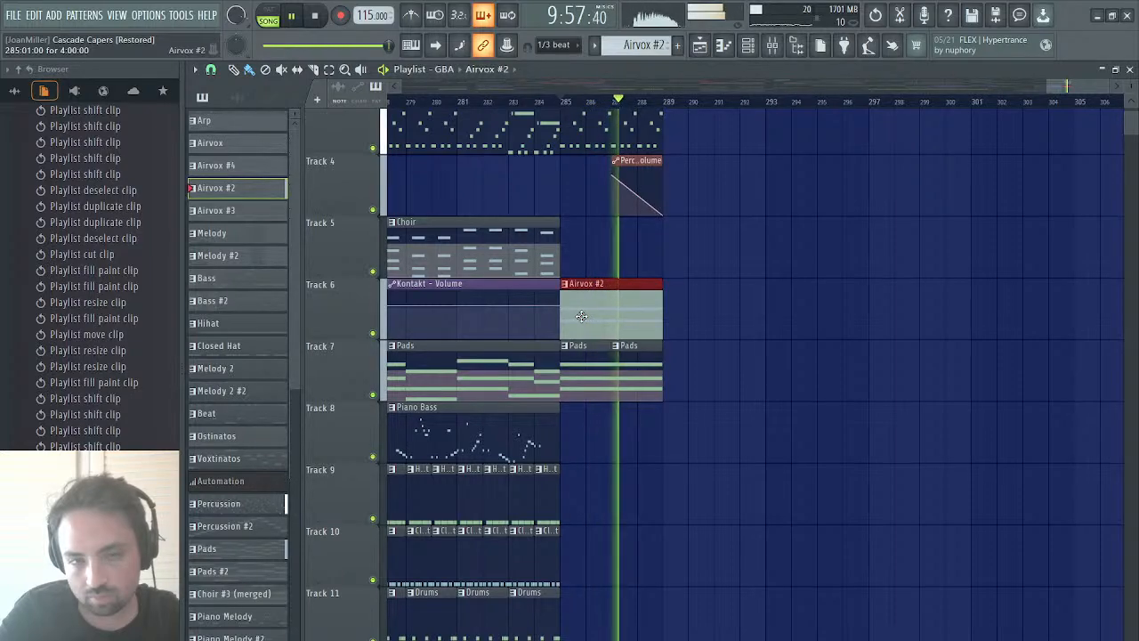
- Delete the Percussion volume automation clip on Track 4 at bar 287
right_click(651, 161)
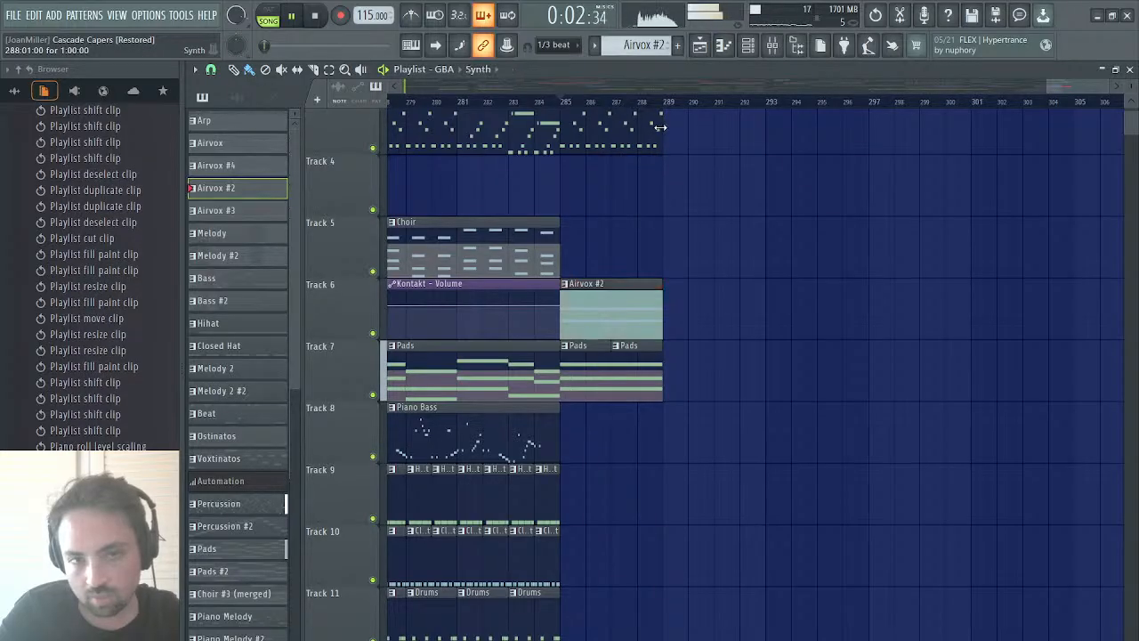
mouse_move(660, 128)
left_mouse_down()
mouse_move(679, 132)
mouse_move(665, 136)
left_mouse_up()
left_click(656, 131)
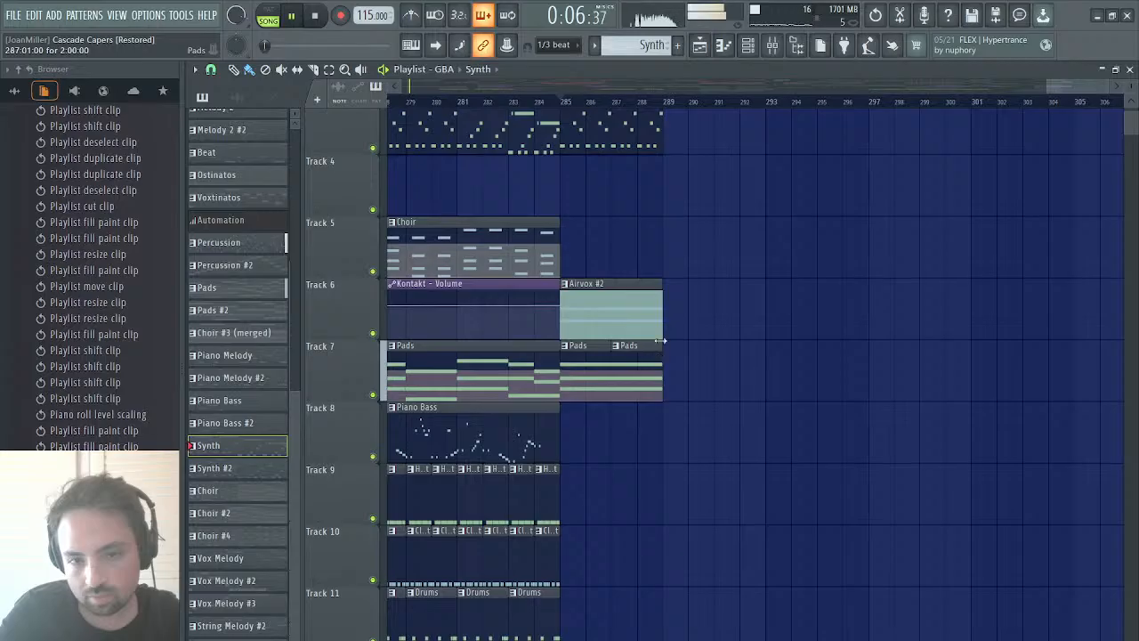
- Delete the Percussion clip at bar 287 on Track 2, lengthen the one at bar 285 to about five bars, and replay the ending
scroll(690, 211, "up", 2)
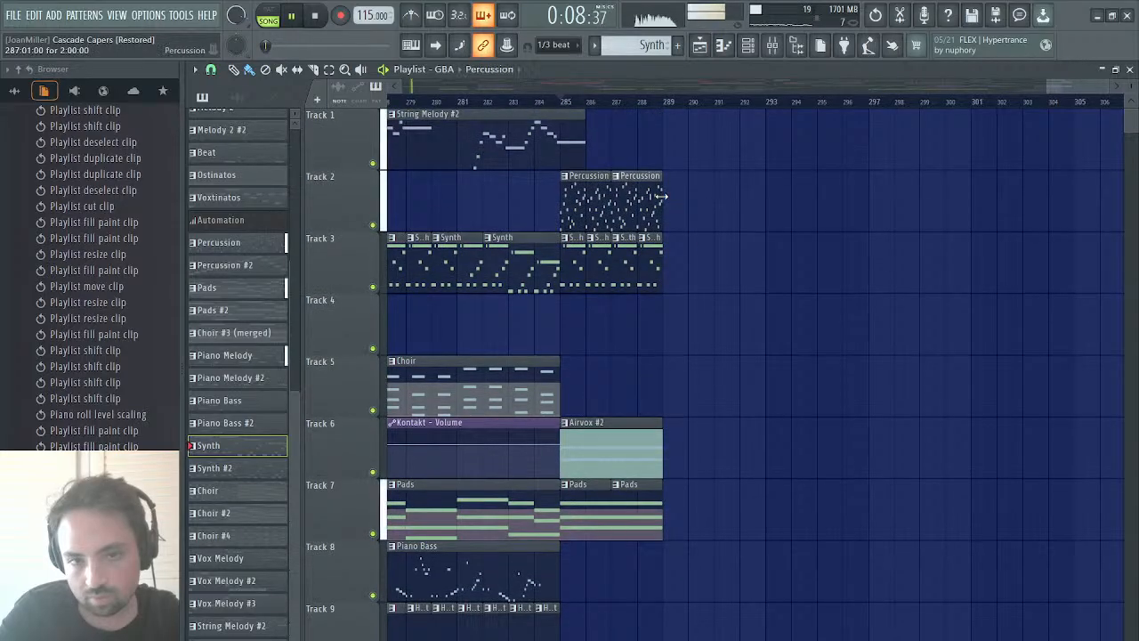
left_click_drag(663, 196, 709, 198)
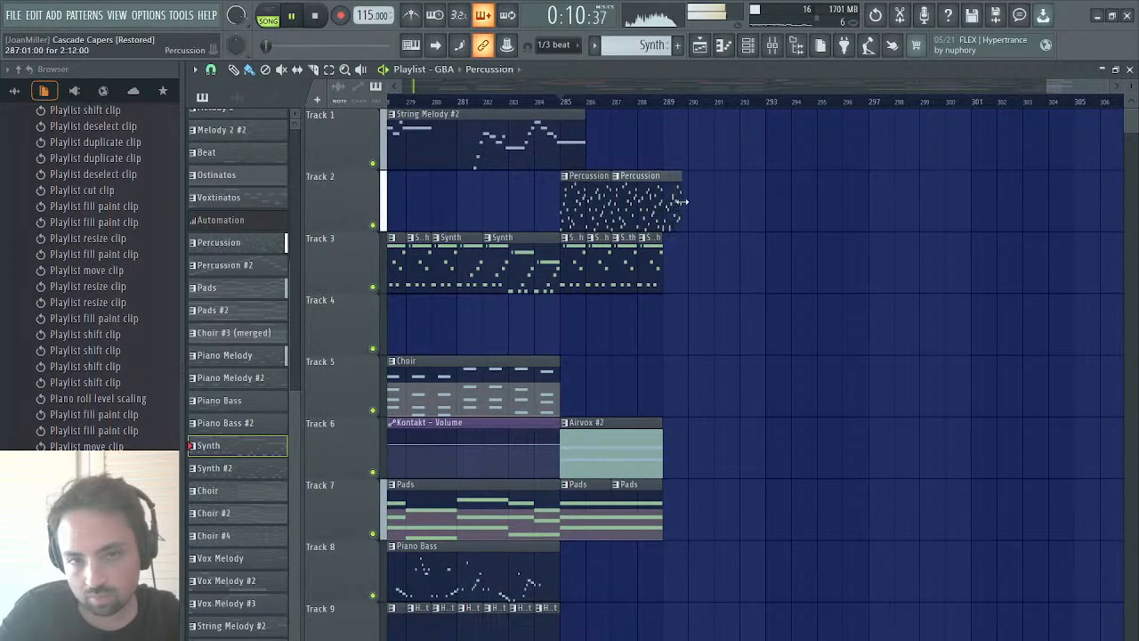
right_click(654, 206)
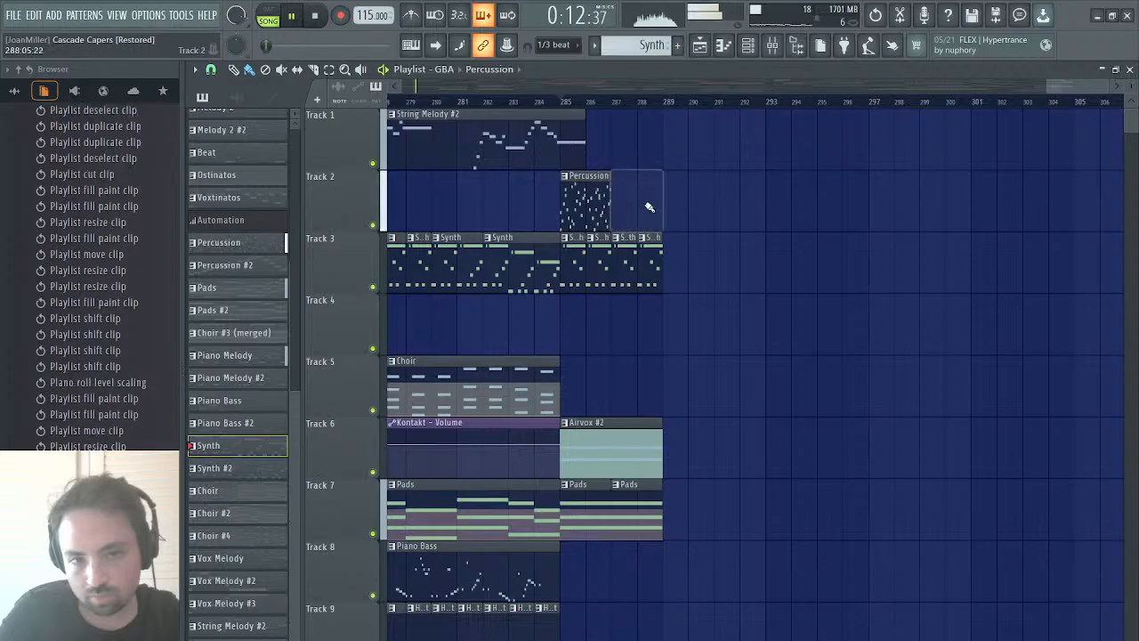
left_click_drag(611, 202, 664, 204)
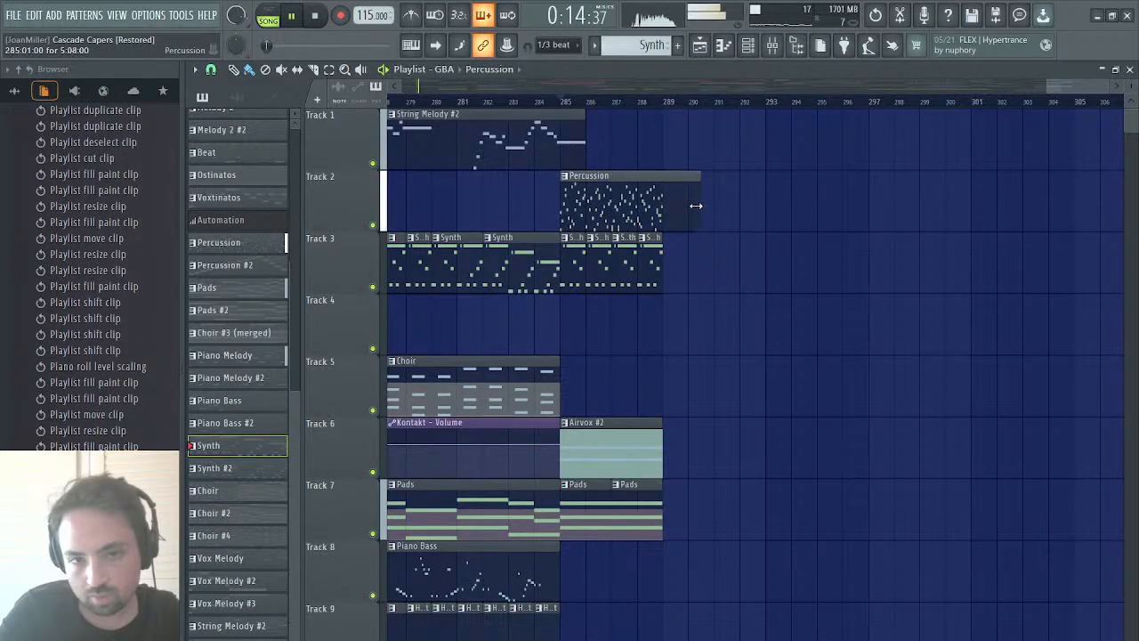
left_click(634, 83)
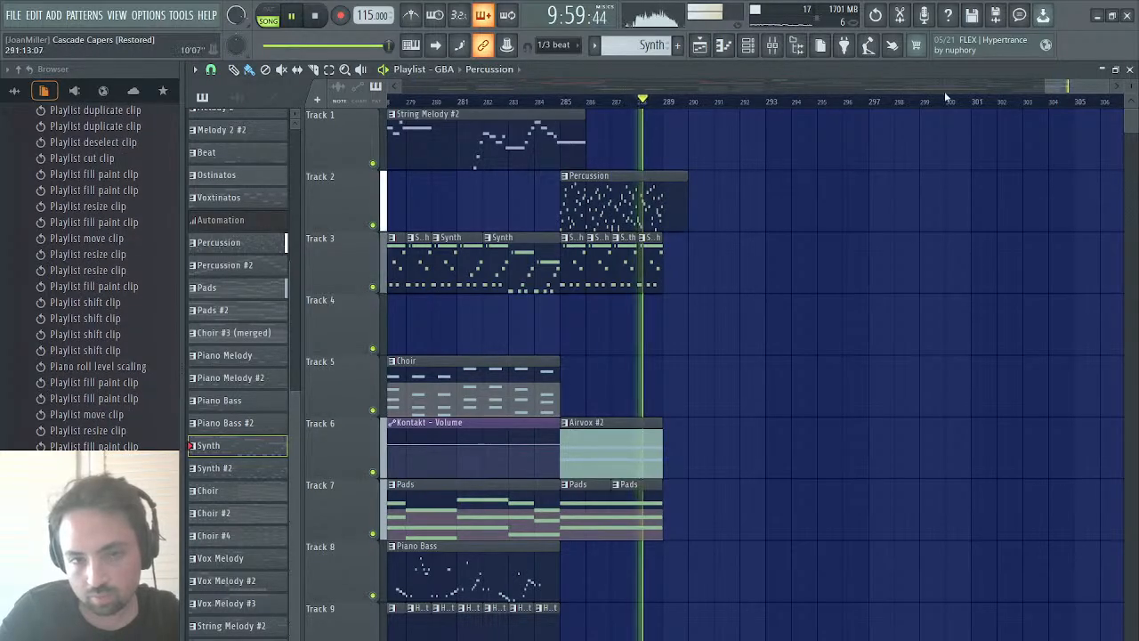
- Delete the Percussion clips at bars 263, 259, 255, 251, 247 and 243 on Track 2
left_click_drag(1053, 88, 993, 90)
right_click(672, 207)
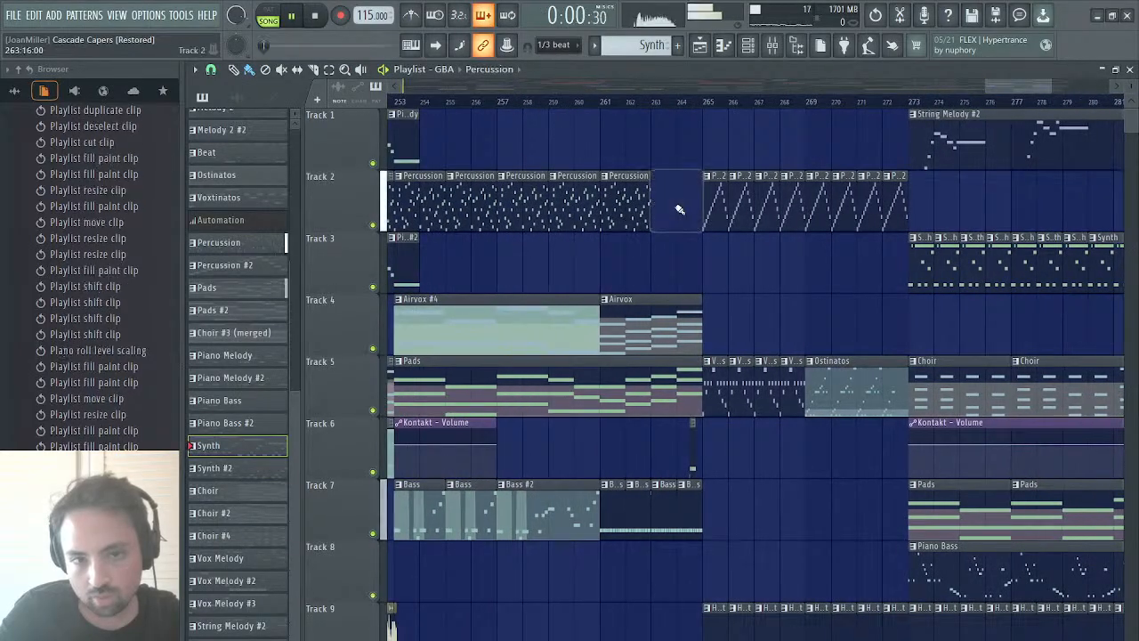
right_click(579, 207)
right_click(490, 199)
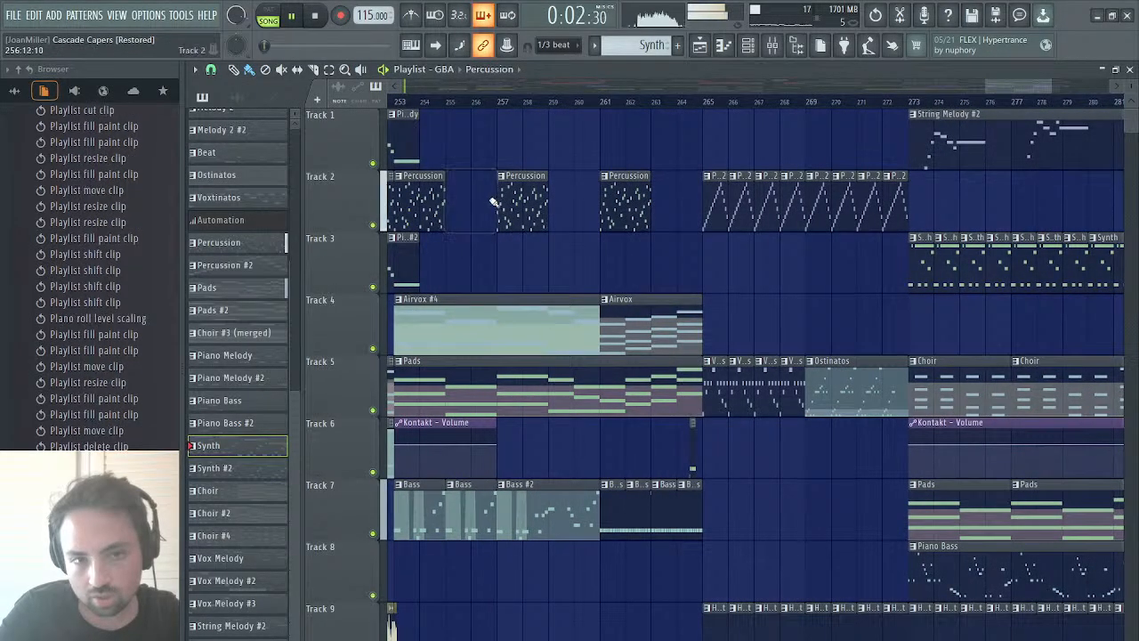
scroll(533, 198, "left", 5)
right_click(536, 199)
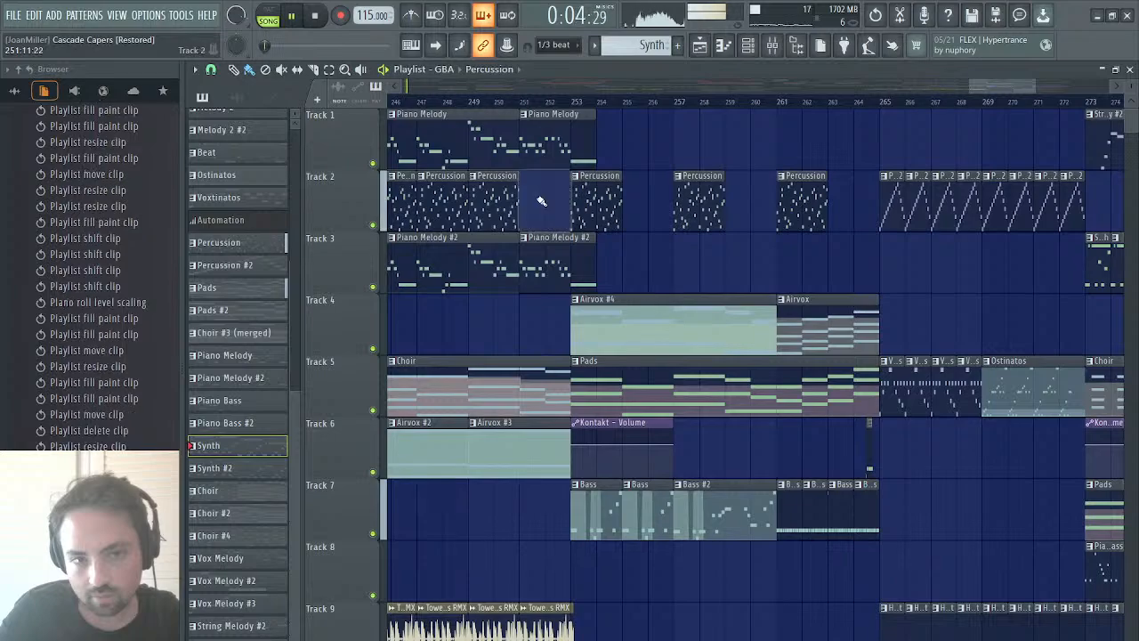
scroll(539, 200, "left", 4)
right_click(578, 197)
right_click(493, 198)
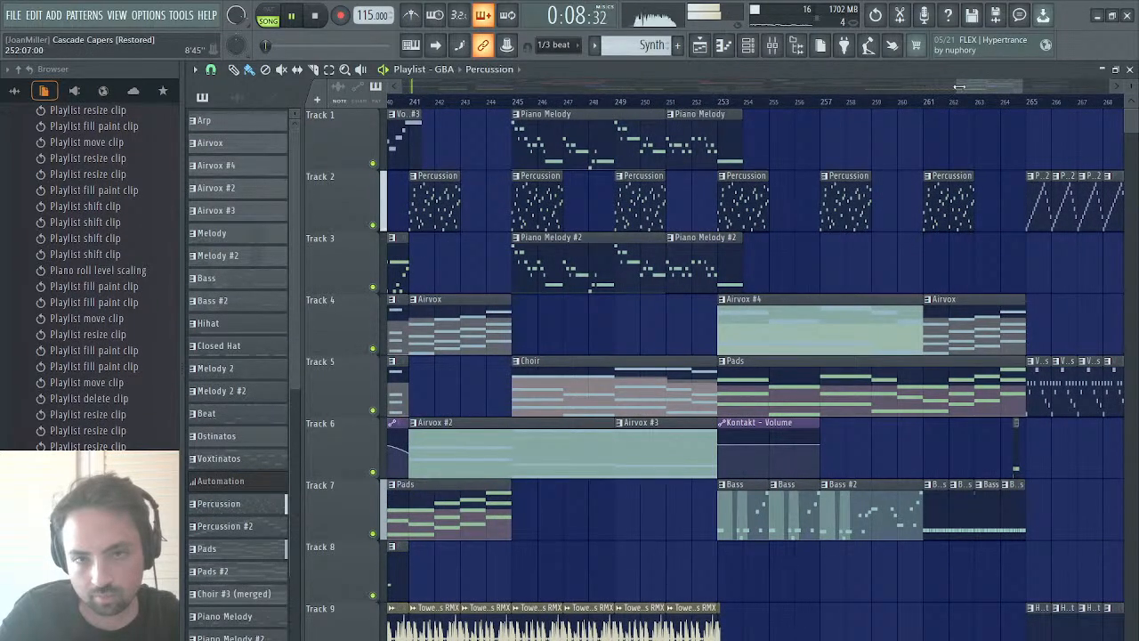
- Lengthen all the remaining Percussion clips from bar 241 to bar 261 on Track 2 to four bars each, and play from bar 241
mouse_move(960, 86)
left_mouse_down()
mouse_move(973, 86)
mouse_move(941, 87)
left_mouse_up()
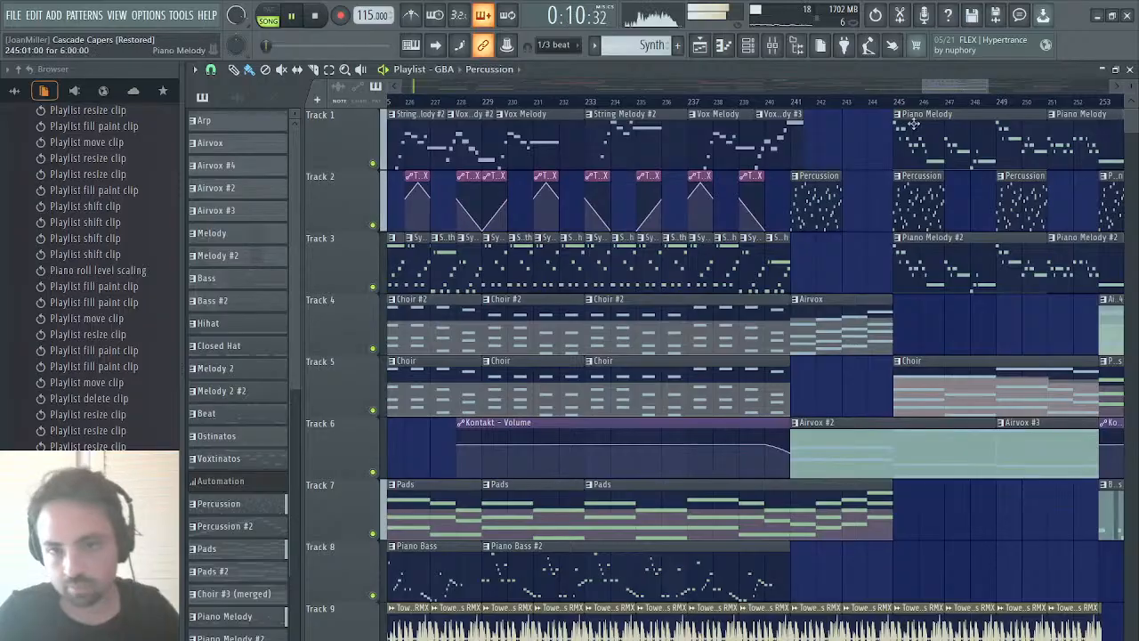
left_click_drag(819, 198, 979, 207)
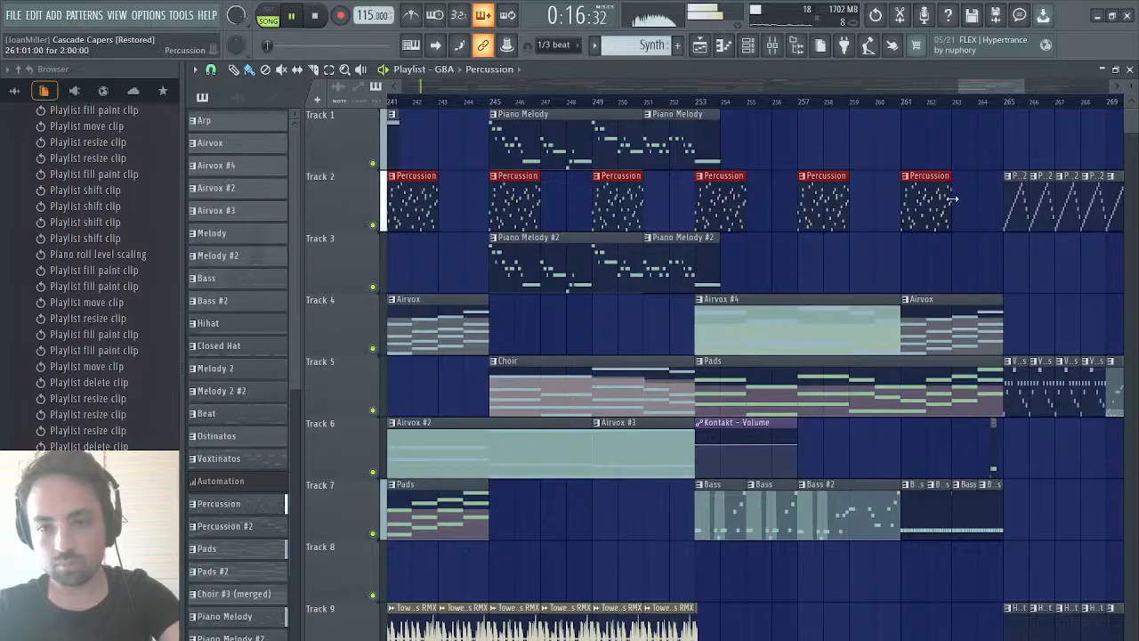
left_click_drag(952, 199, 973, 197)
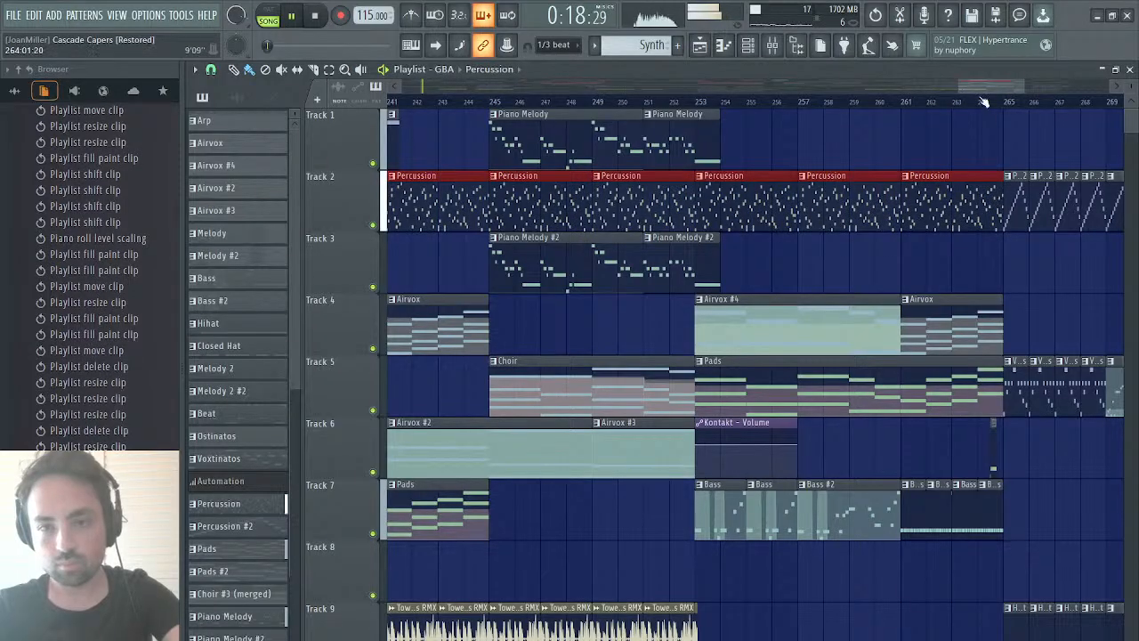
mouse_move(961, 86)
left_mouse_down()
mouse_move(676, 86)
mouse_move(945, 91)
left_mouse_up()
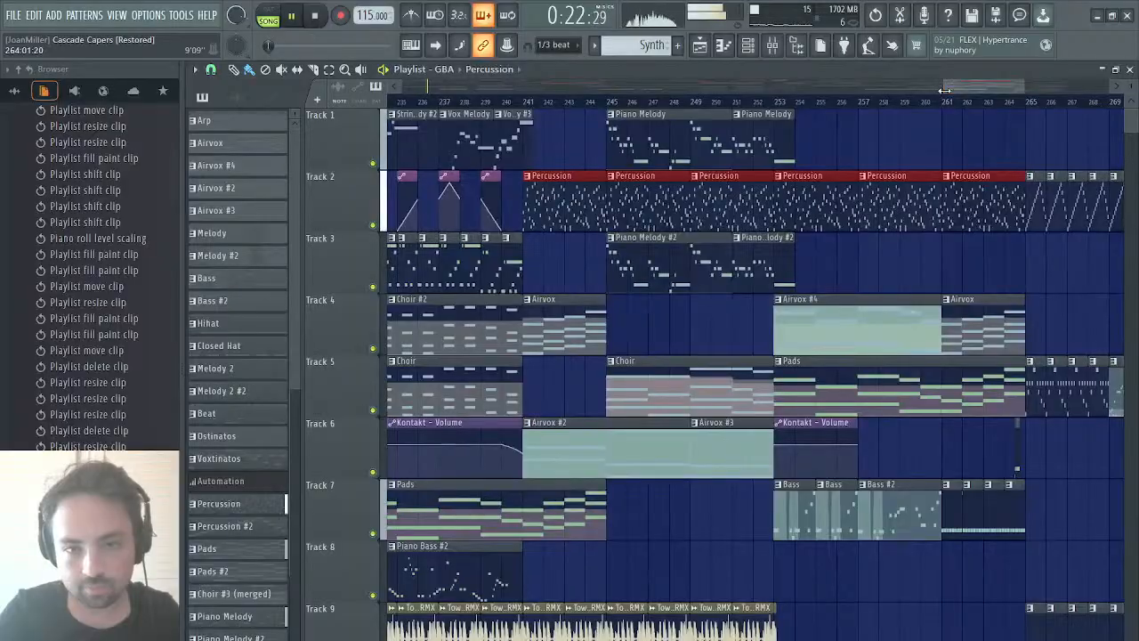
left_click(527, 103)
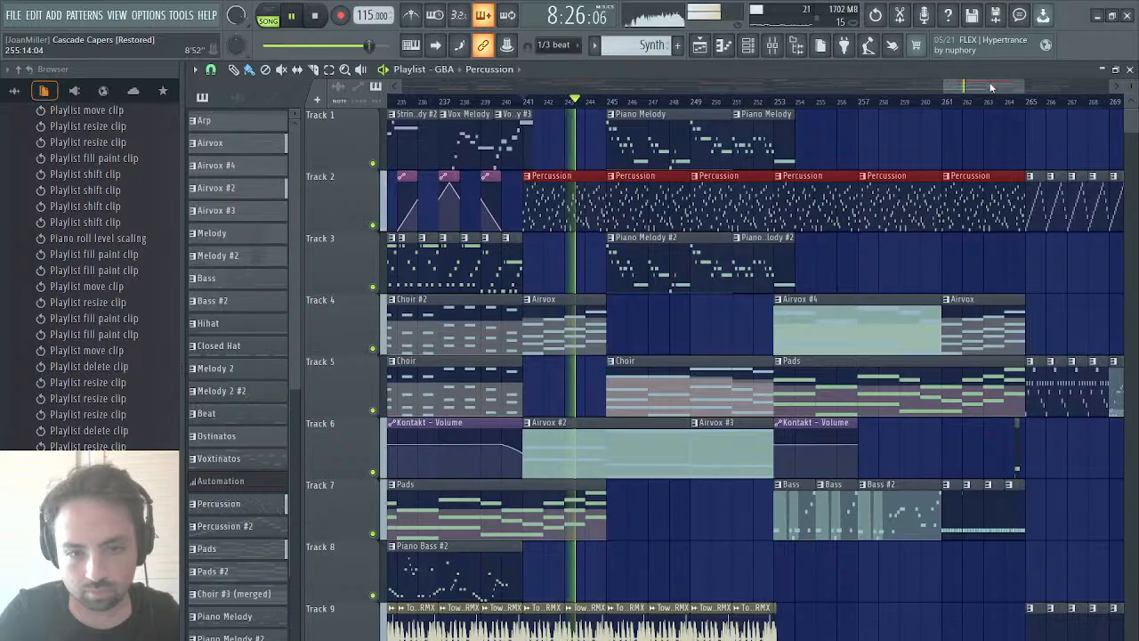
left_click(516, 102)
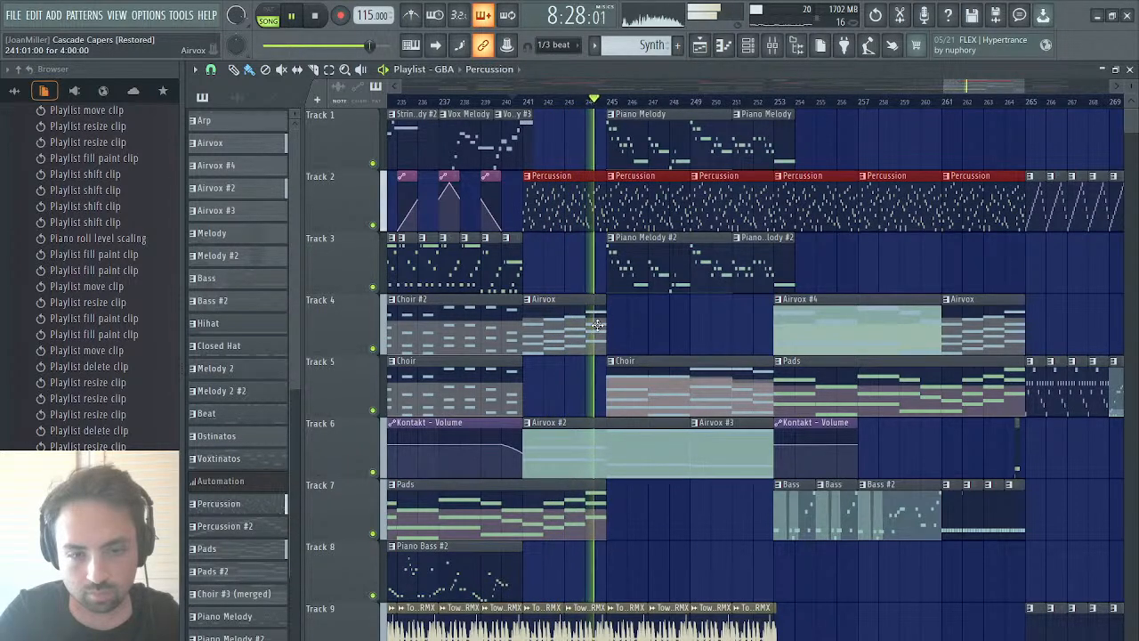
- Remove the Tower Zero Stylus RMX clips at bars 241 and 243 on Track 9, keeping only a half-bar lead-in before bar 245
scroll(585, 416, "down", 3)
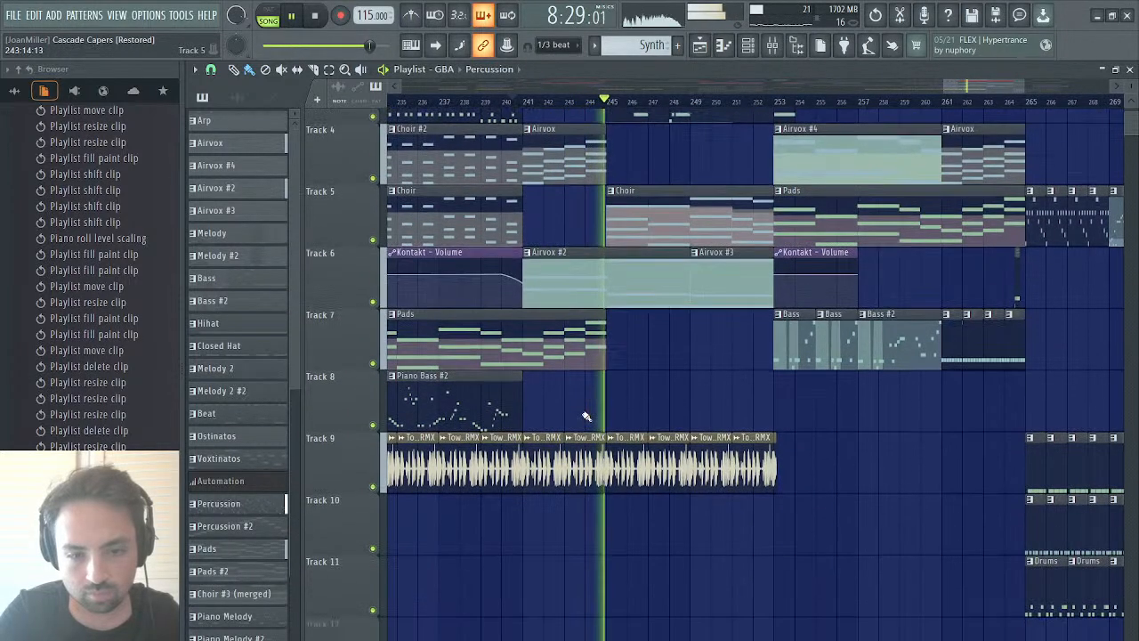
right_click(544, 455)
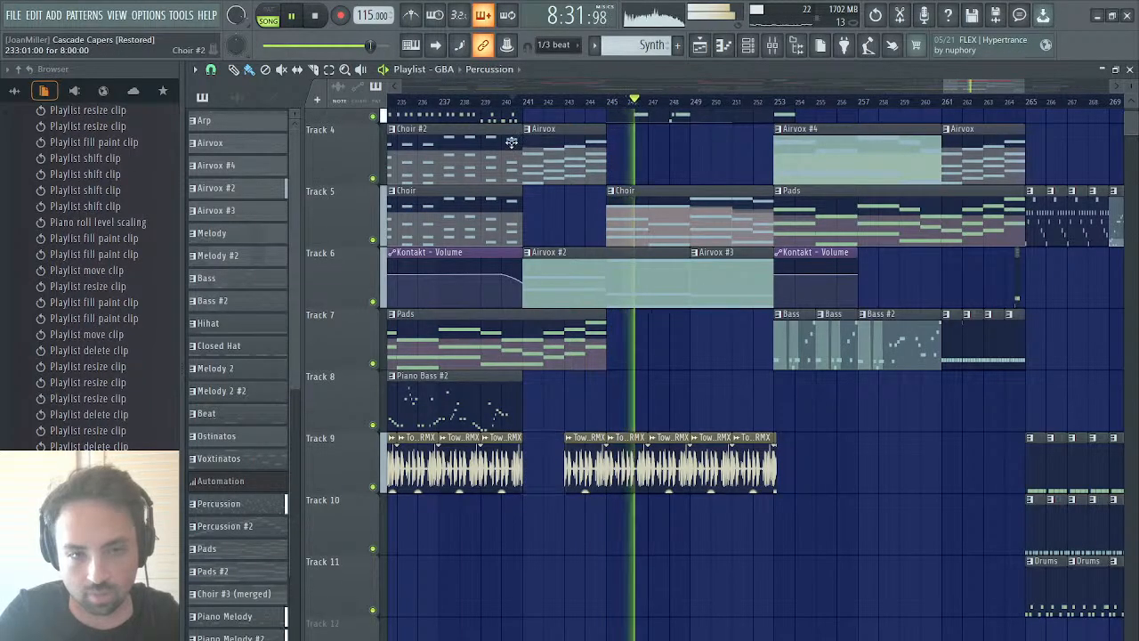
left_click(515, 100)
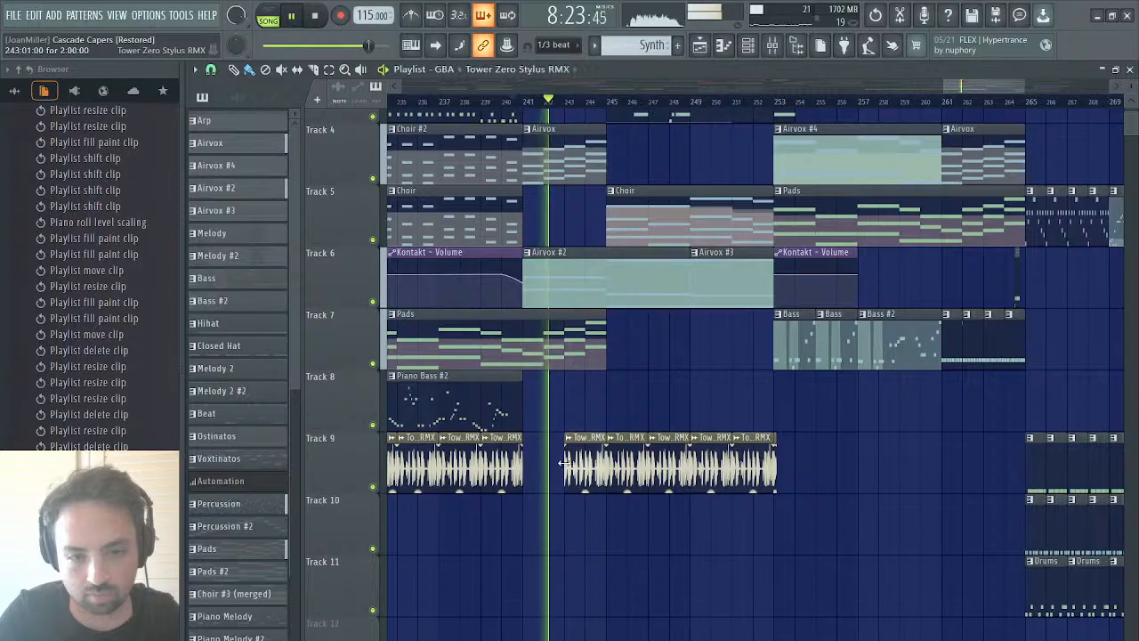
right_click(596, 454)
left_click_drag(604, 463, 595, 466)
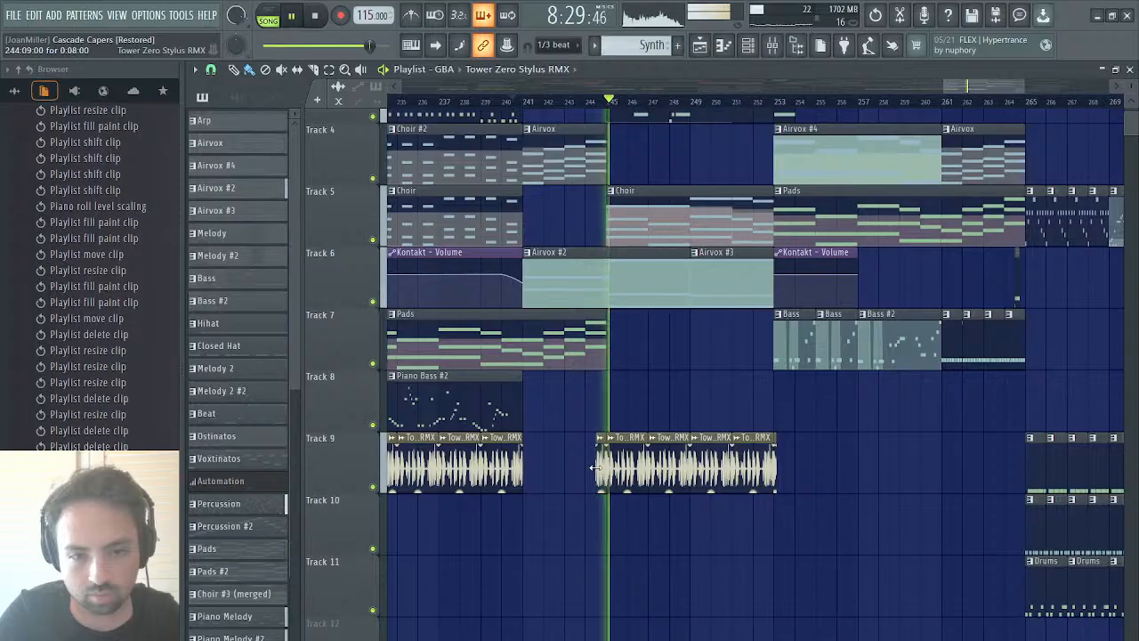
- Play the ending from about bar 285 and check the Mid band of Maximus on the master
scroll(663, 385, "up", 3)
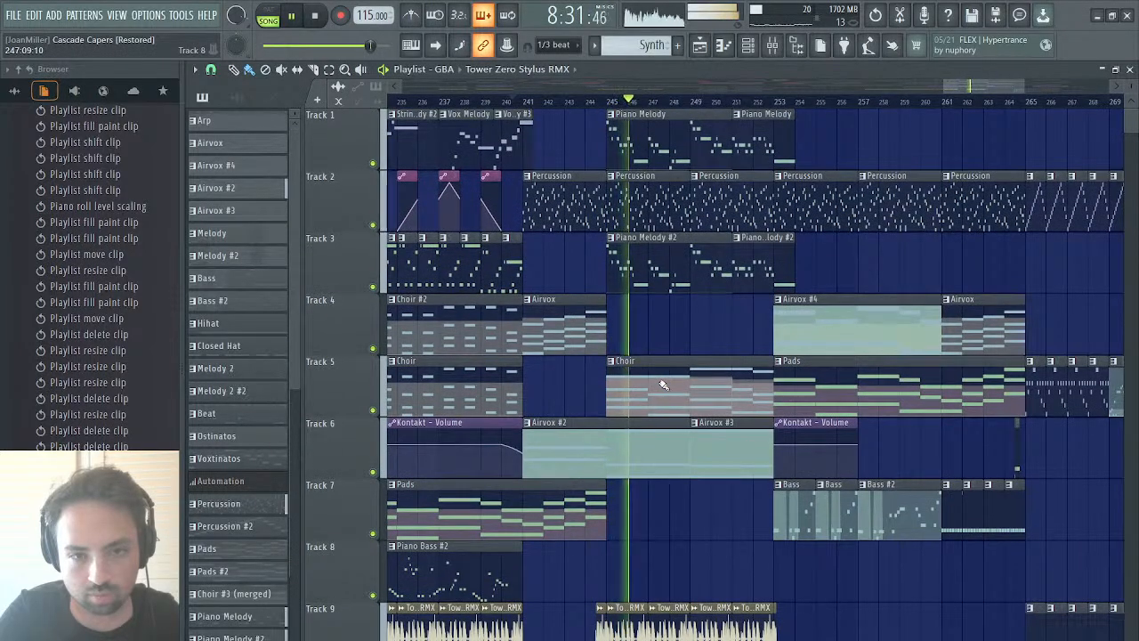
scroll(663, 386, "right", 10)
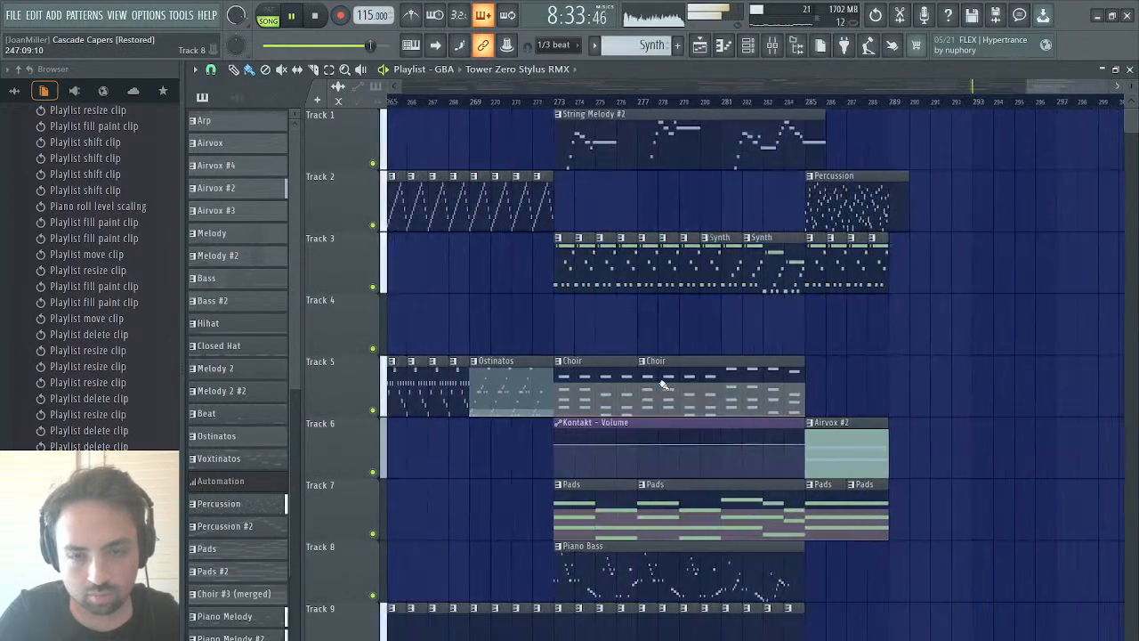
scroll(663, 385, "left", 2)
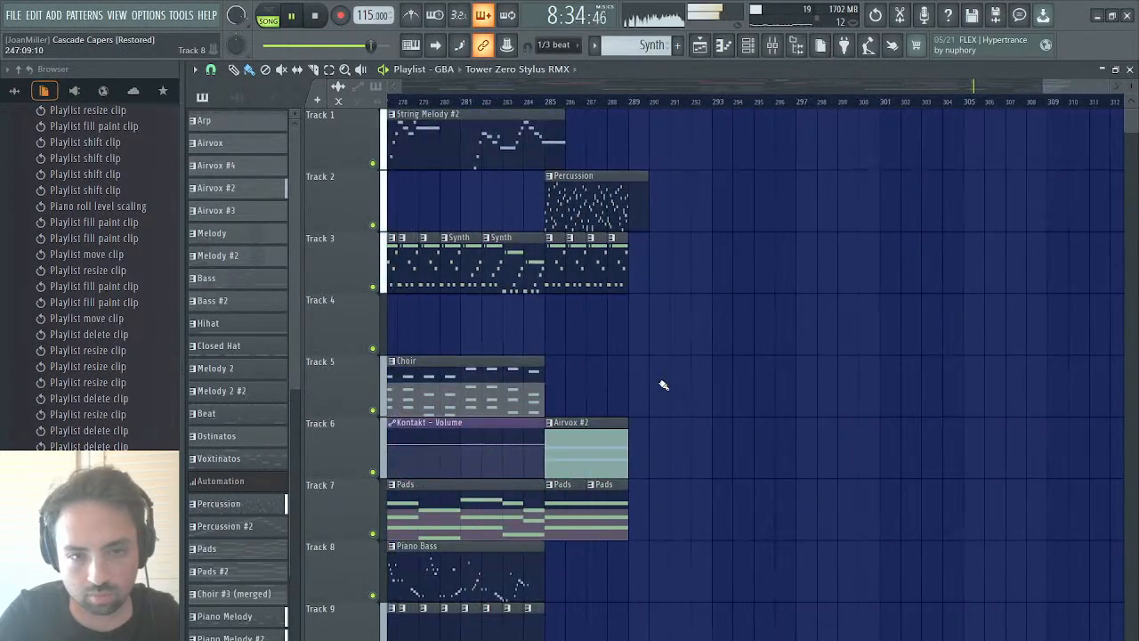
left_click(538, 102)
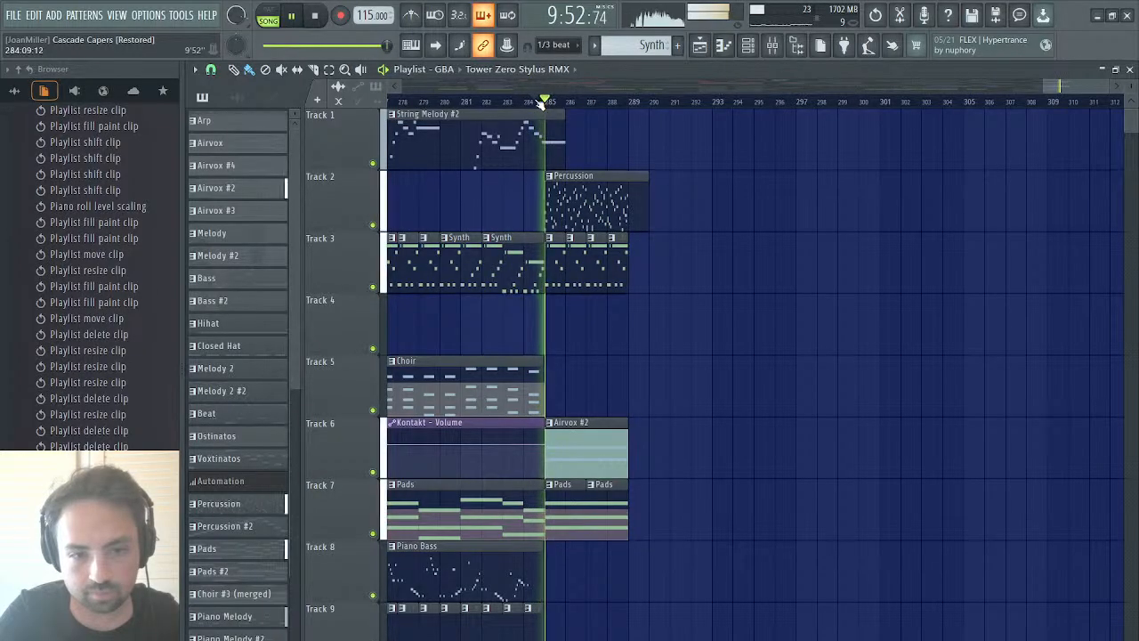
scroll(595, 343, "down", 2)
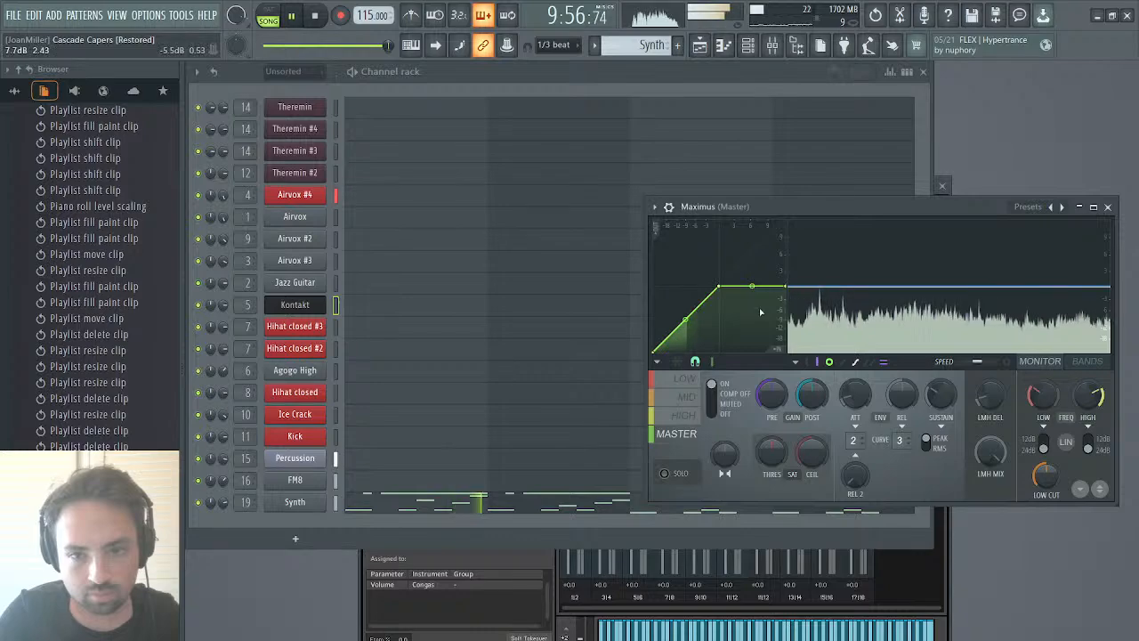
left_click(689, 397)
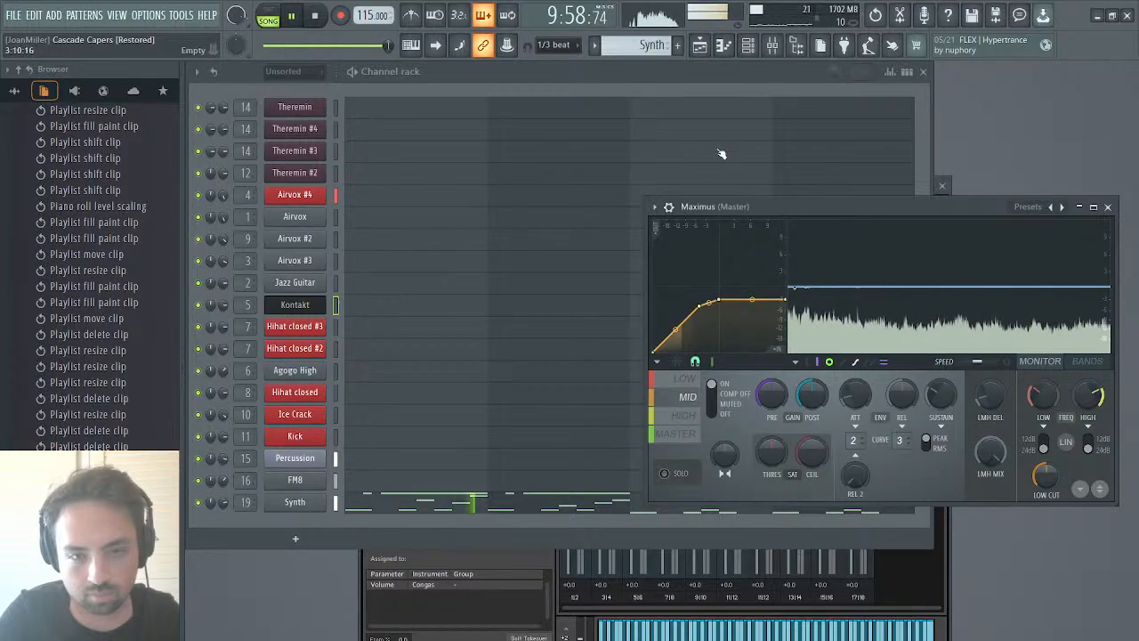
left_click(701, 46)
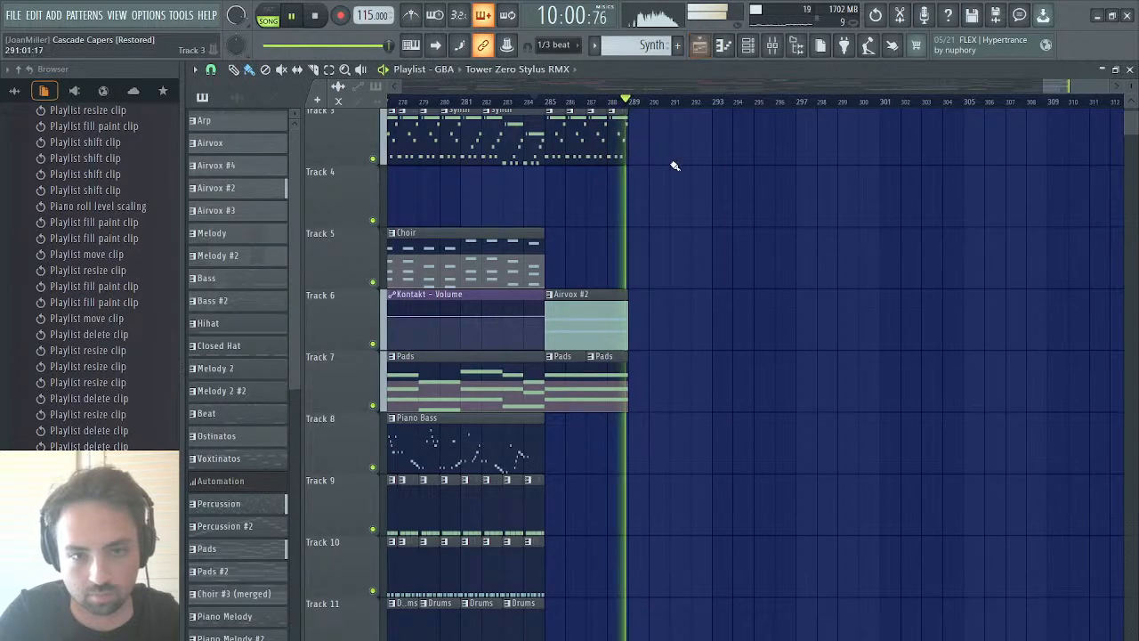
scroll(641, 193, "up", 2)
left_click(530, 101)
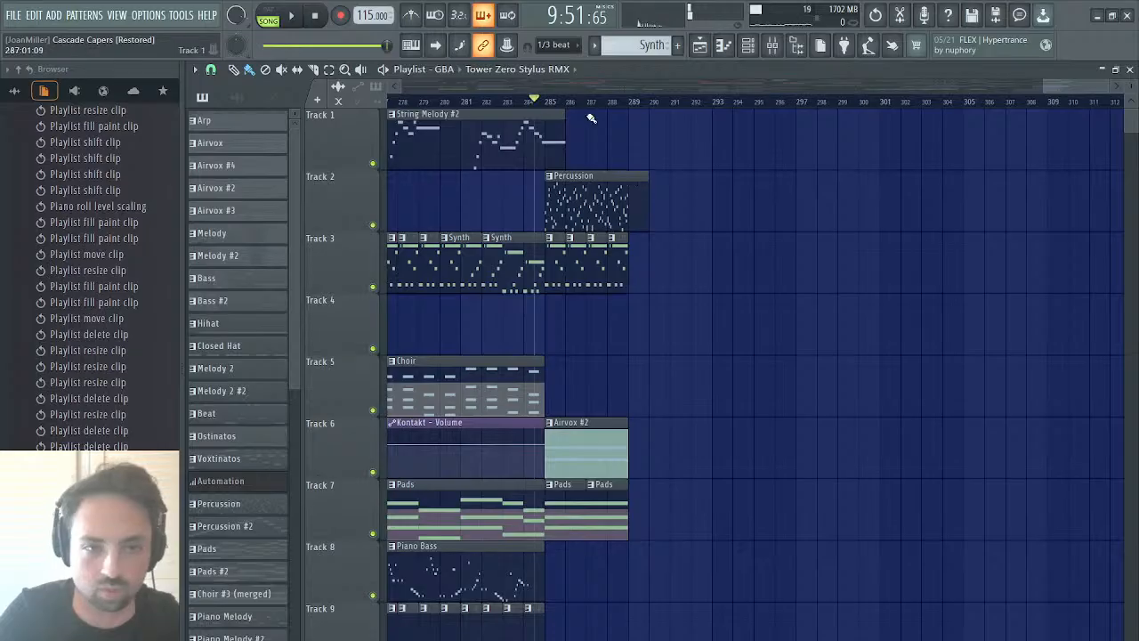
- Try a descending Synth channel volume automation clip on Track 4 at bar 285 and play the ending
left_click(538, 154)
left_click(561, 353)
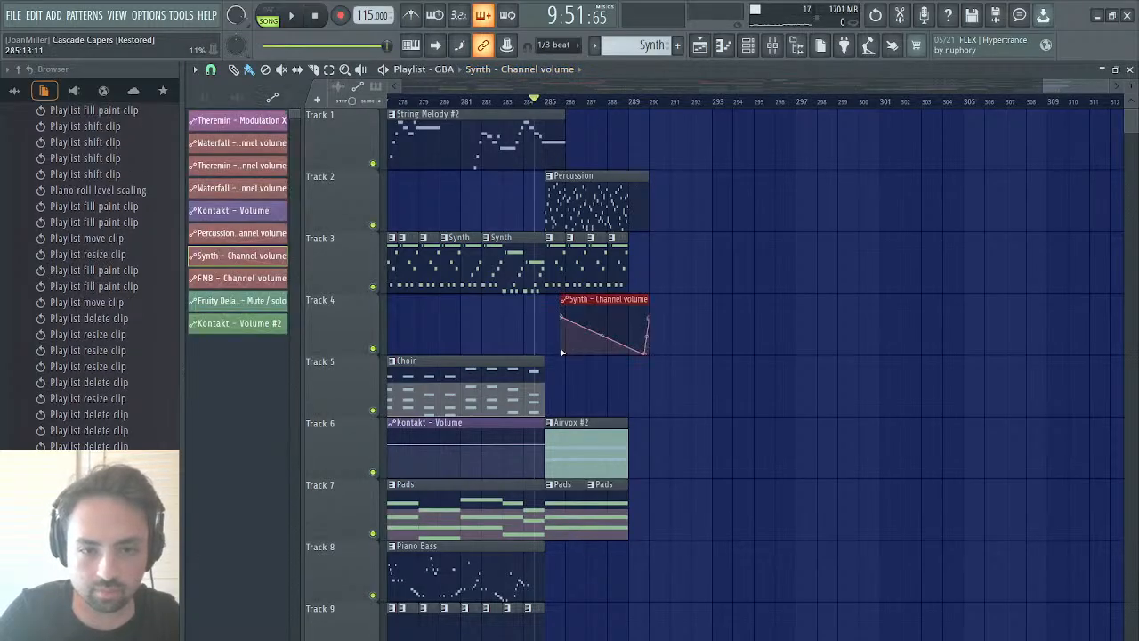
left_click(624, 304)
key("space")
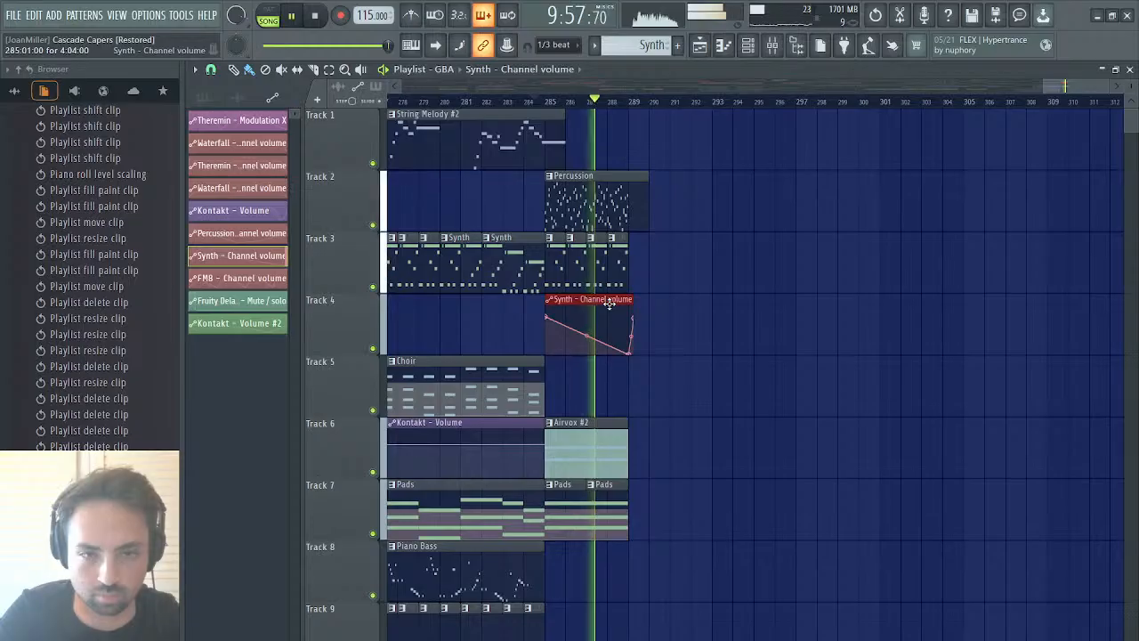
- Shift the Synth channel volume clip to bar 286, replay the ending, and delete the clip from Track 4
left_click_drag(608, 304, 635, 302)
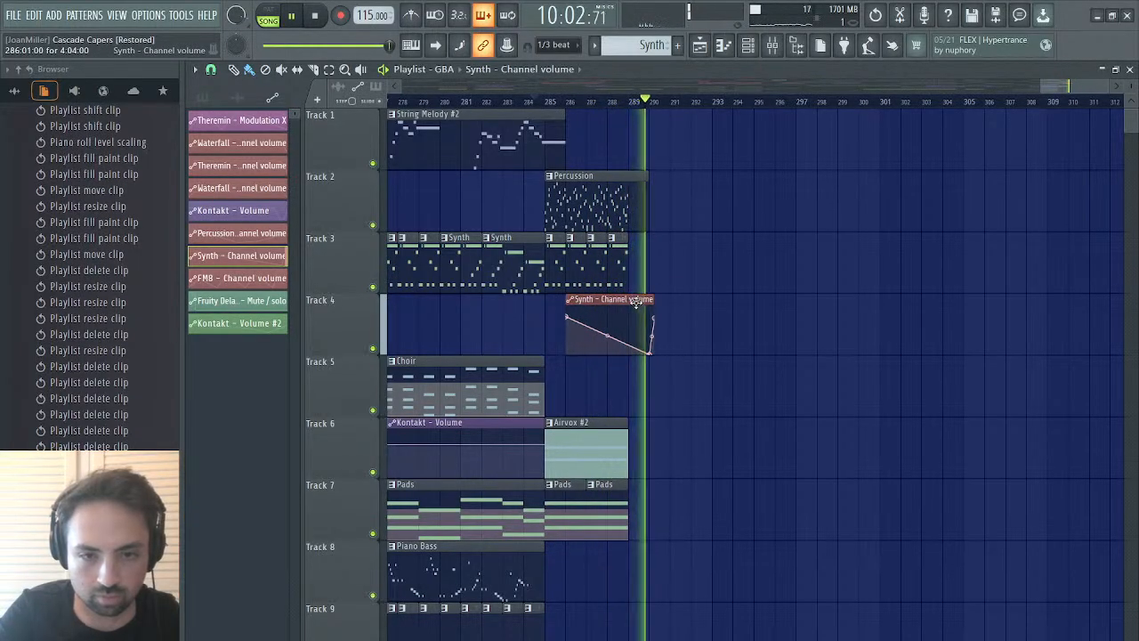
key("space")
key("space")
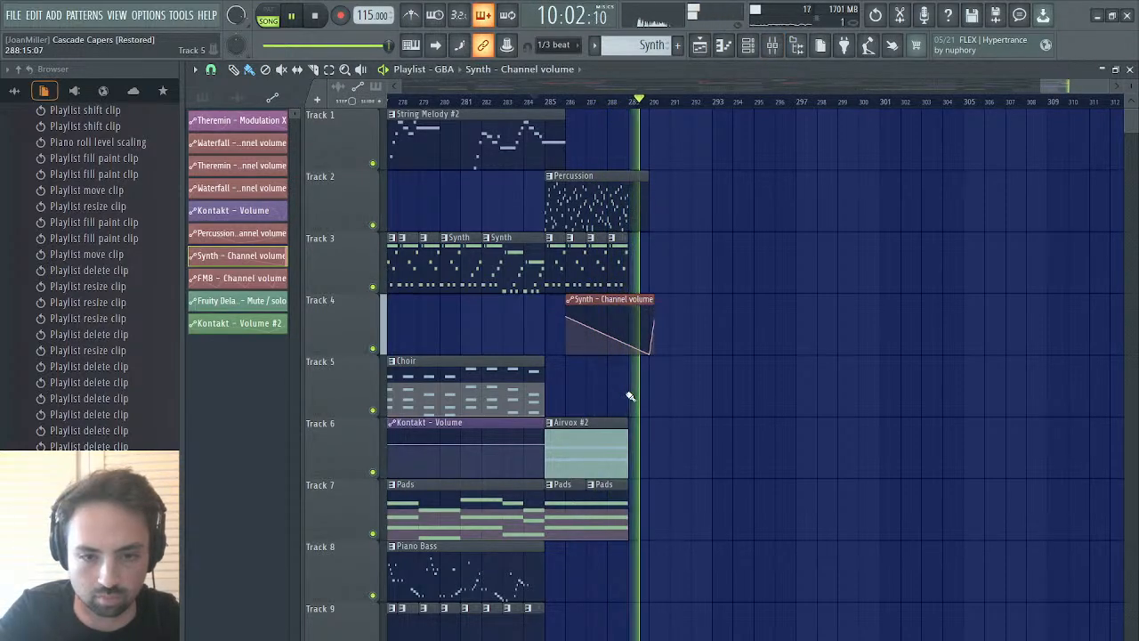
left_click(545, 102)
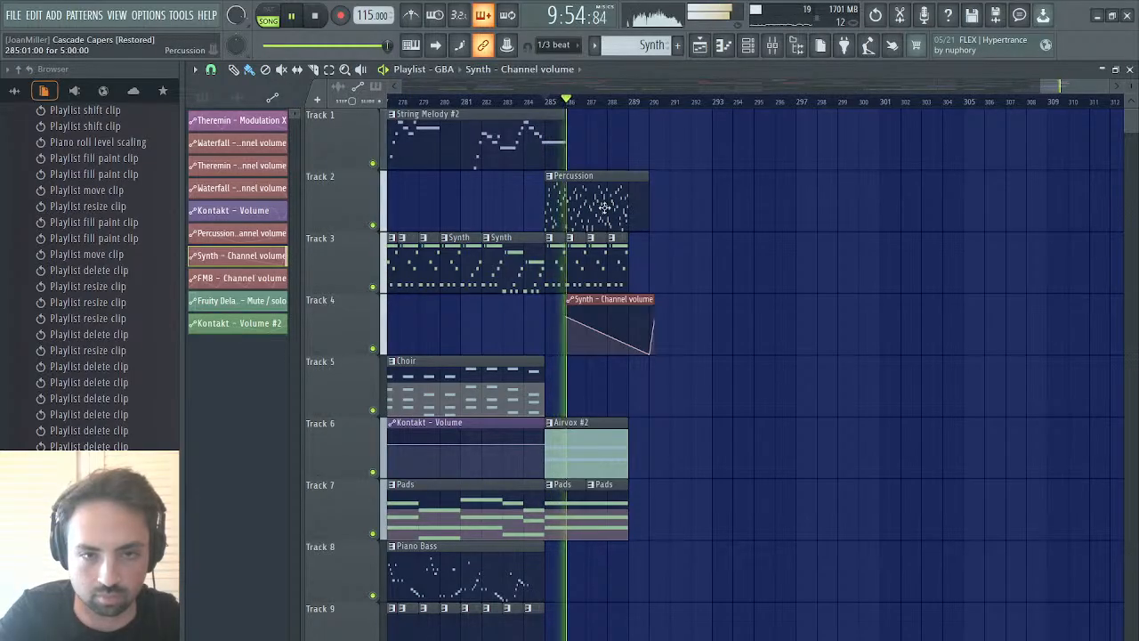
mouse_move(563, 115)
left_mouse_down()
mouse_move(589, 116)
mouse_move(563, 117)
left_mouse_up()
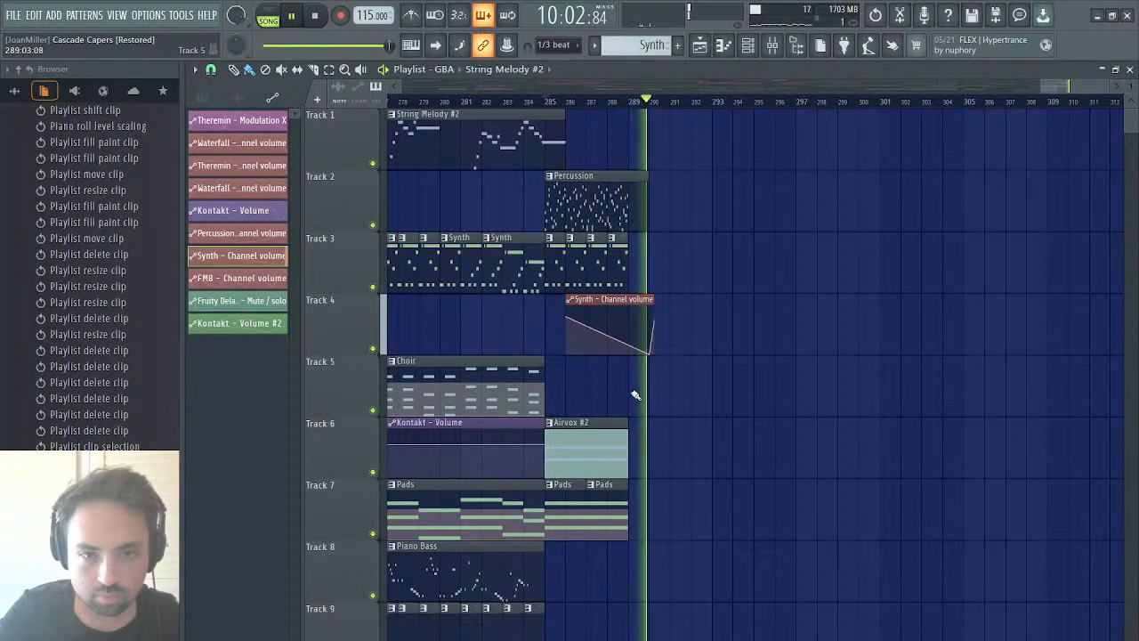
key("space")
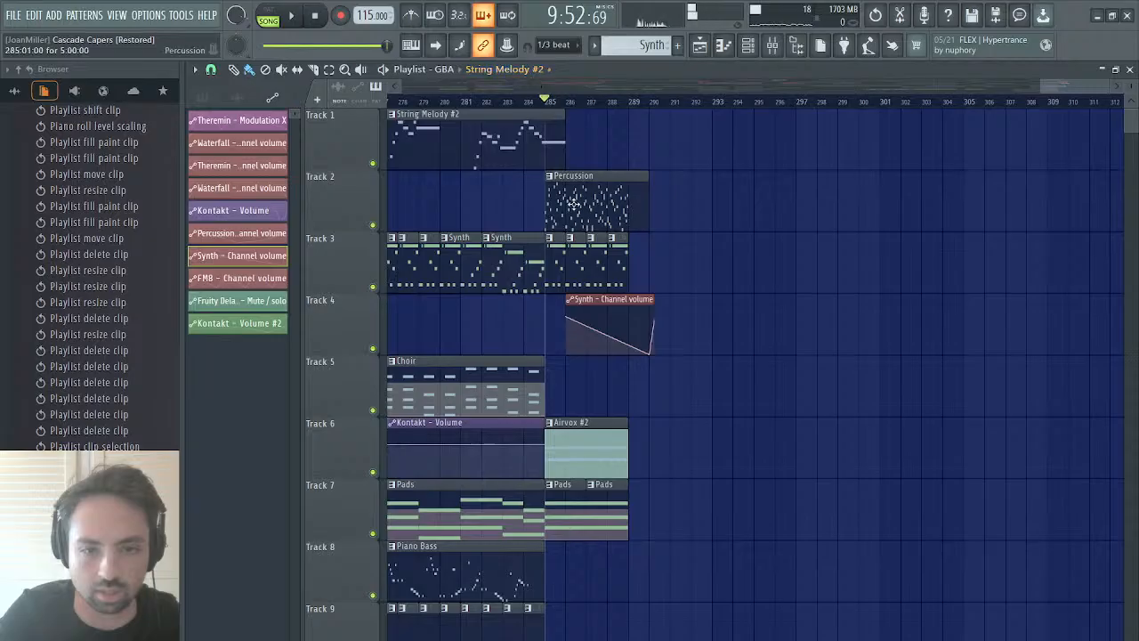
right_click(605, 299)
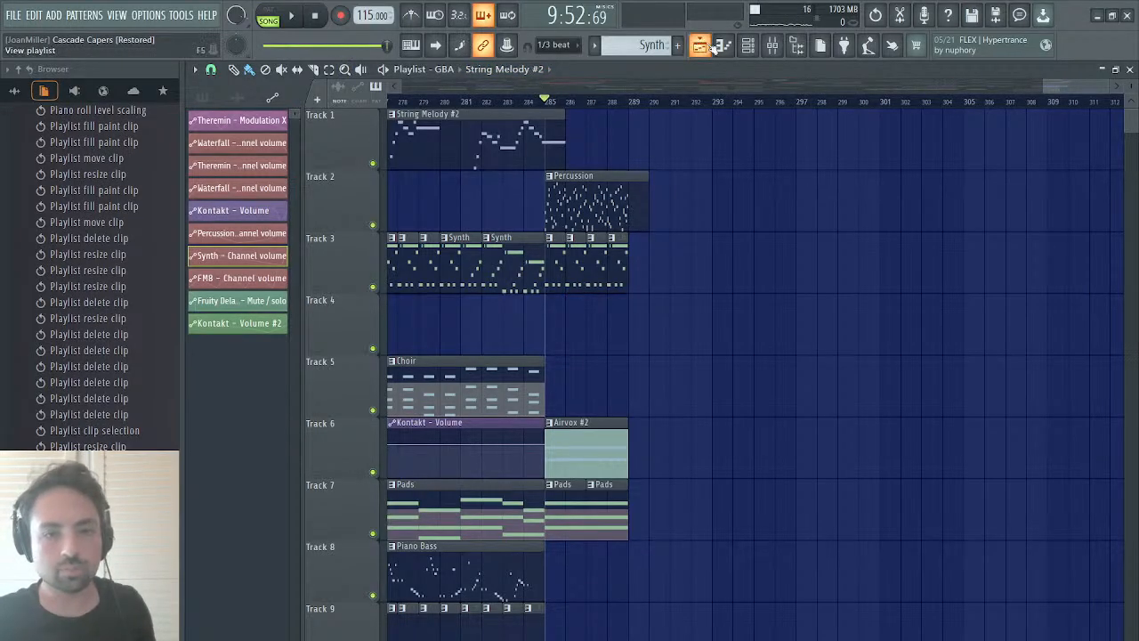
- Create a Master volume automation clip on Track 12 at bar 285, fading down and ending at bar 289
left_click(771, 47)
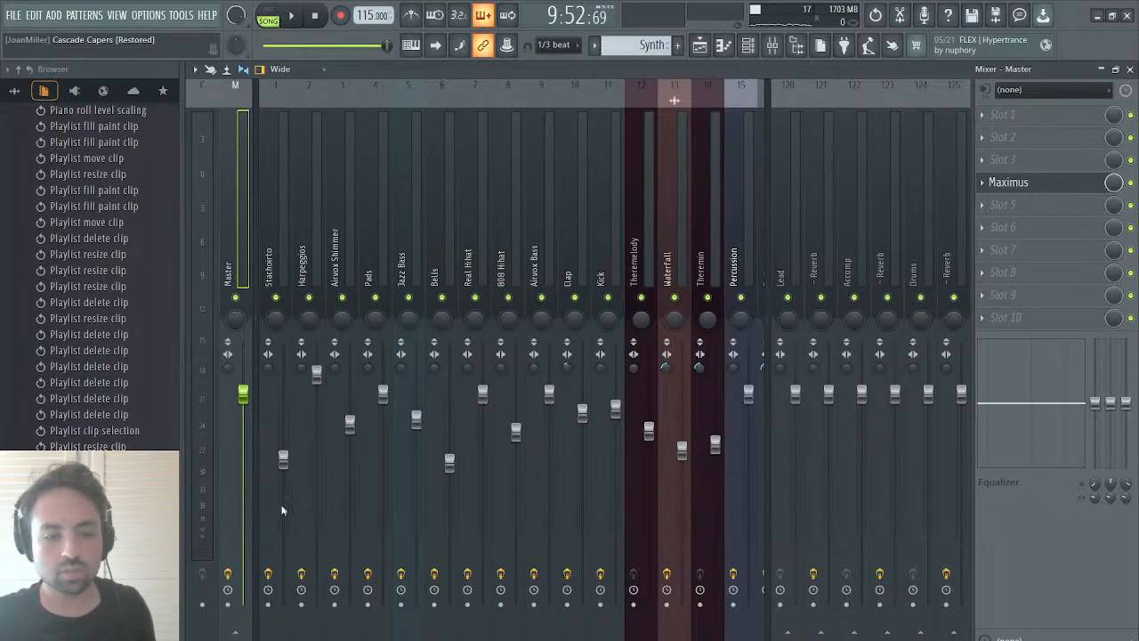
left_click(701, 46)
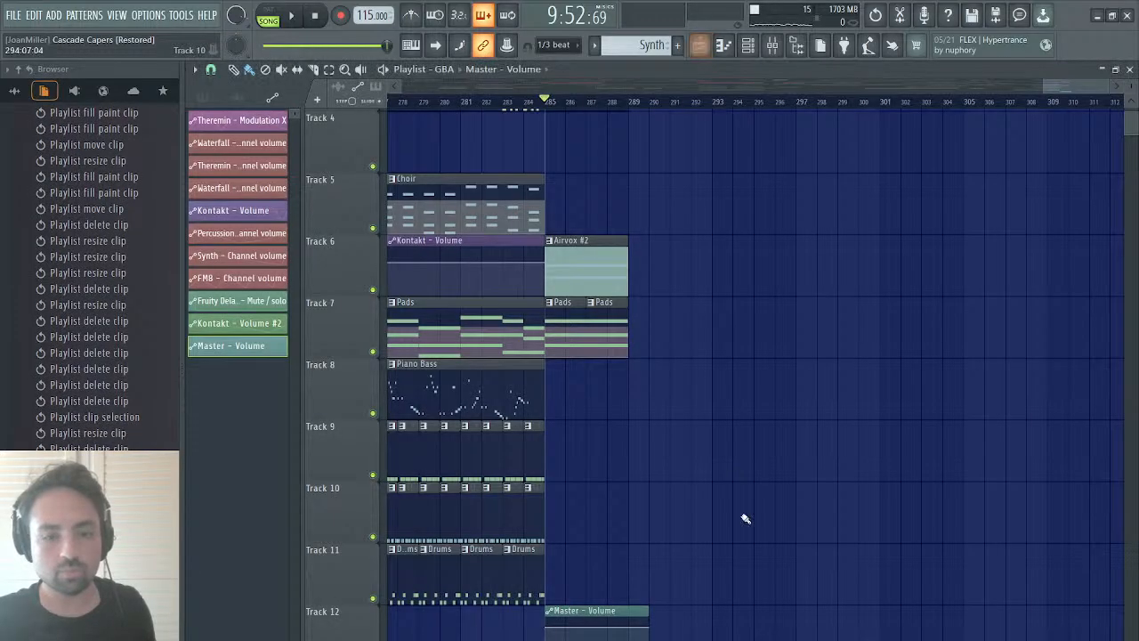
left_click_drag(647, 628, 652, 628)
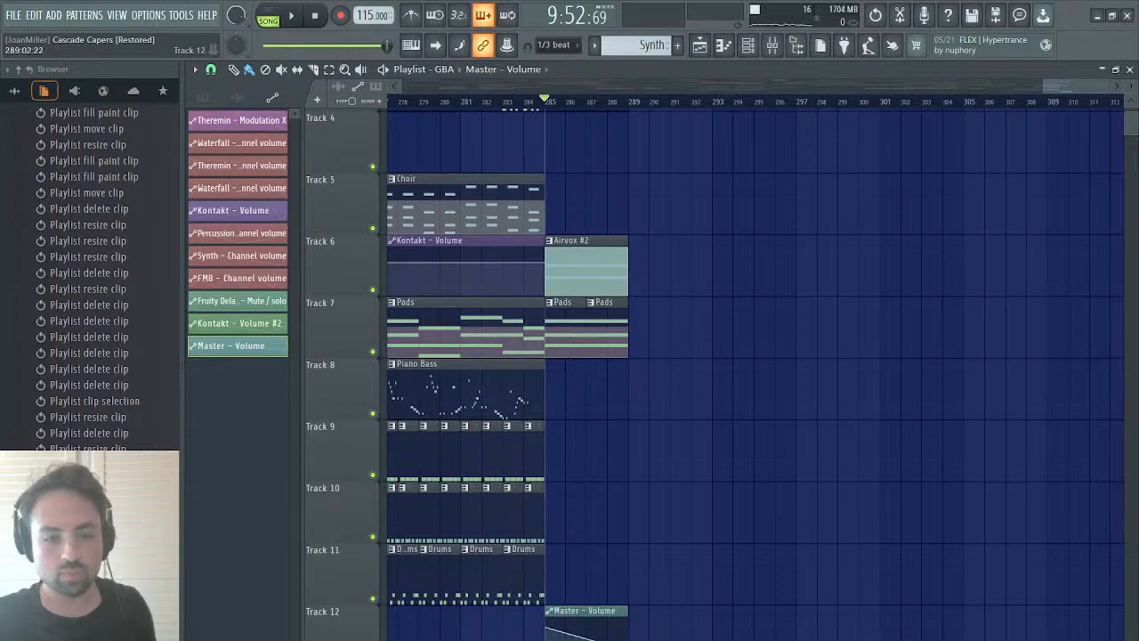
- Play the ending with the master fade, lengthen the Master volume clip to just past bar 290, and replay from bar 285
key("space")
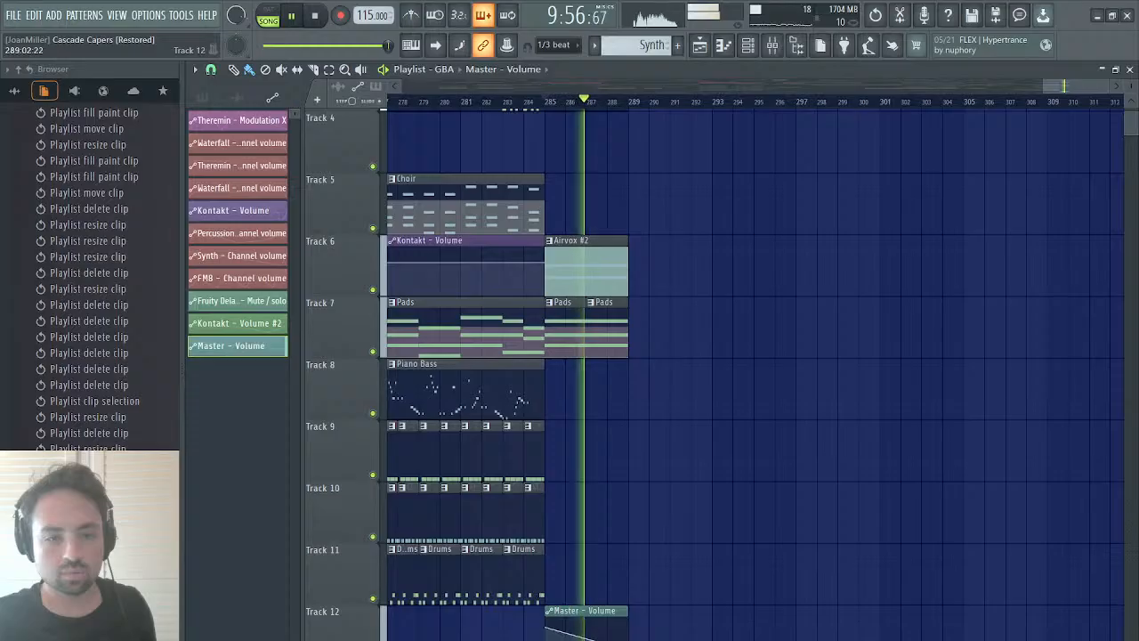
left_click_drag(628, 639, 652, 609)
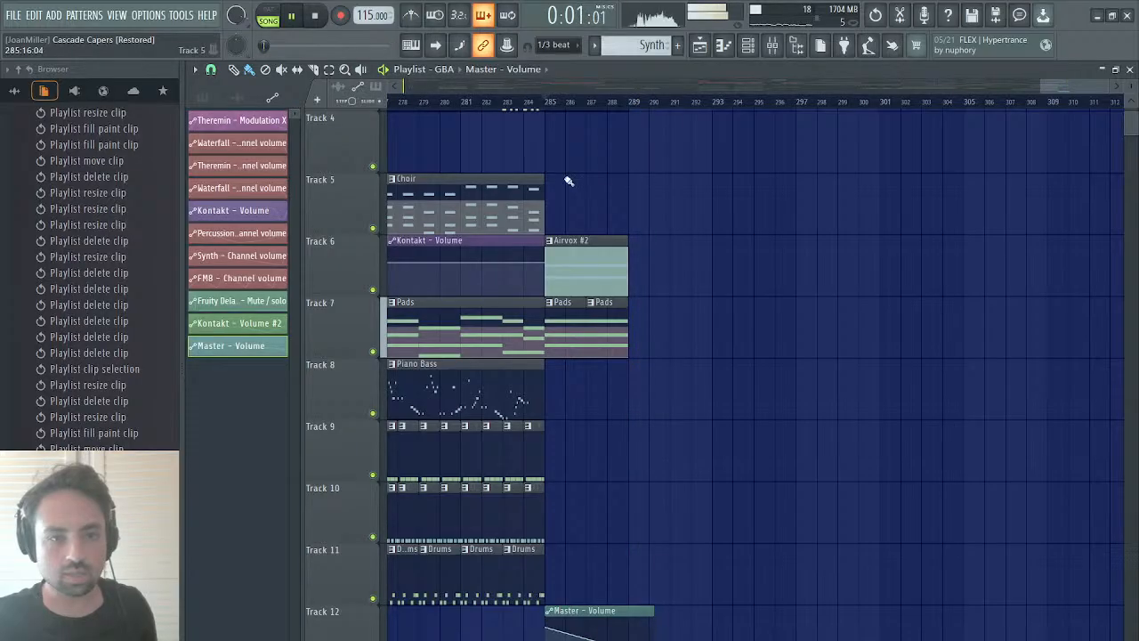
left_click(544, 101)
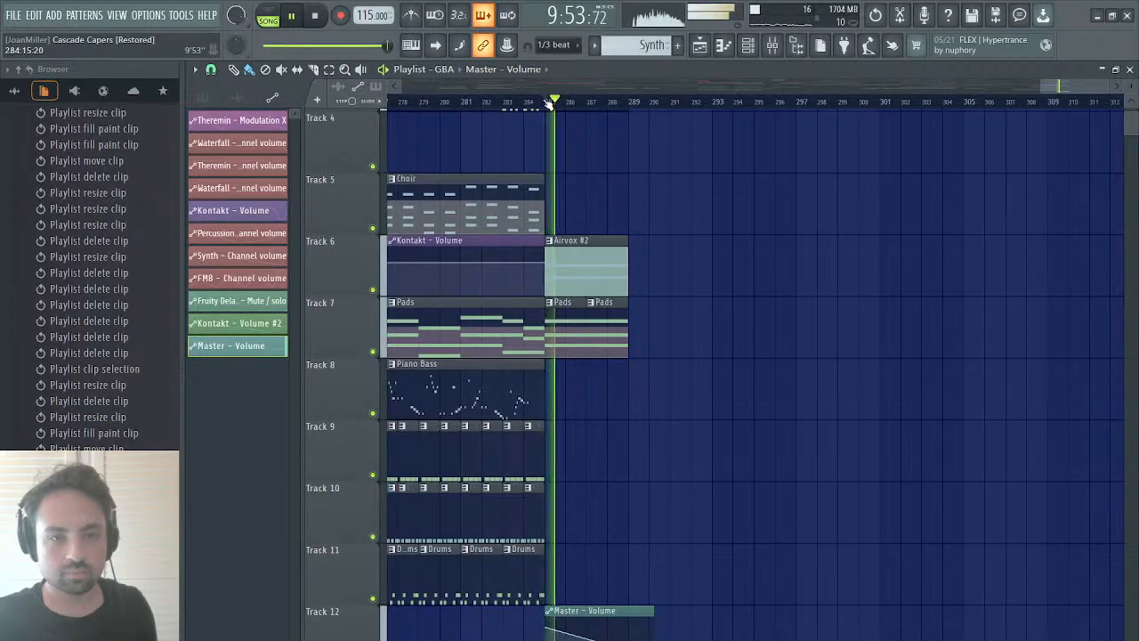